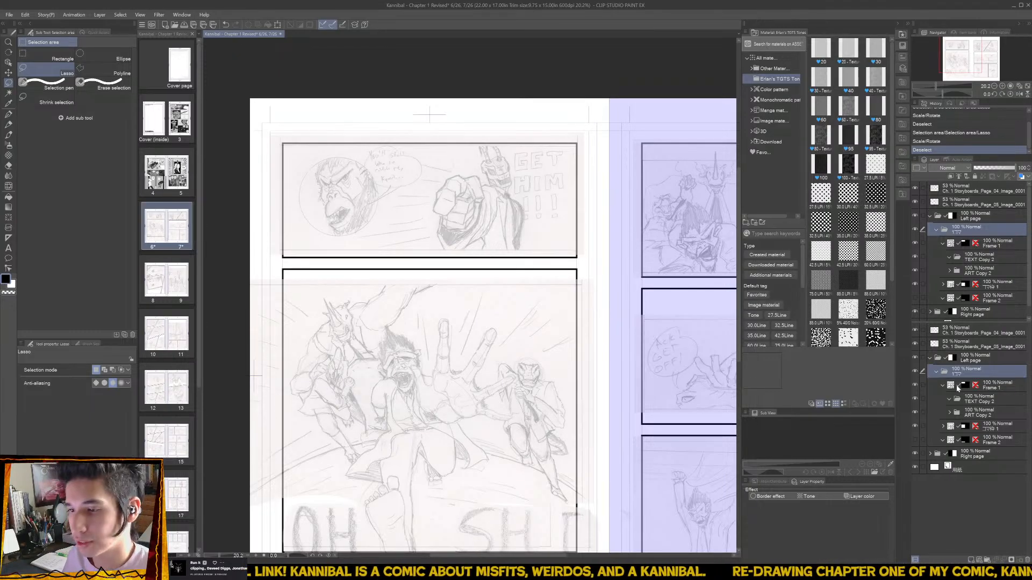
# - Create a circular bordered frame in a new folder around the ape's head in the left page's top panel
pyautogui.click(8, 227)
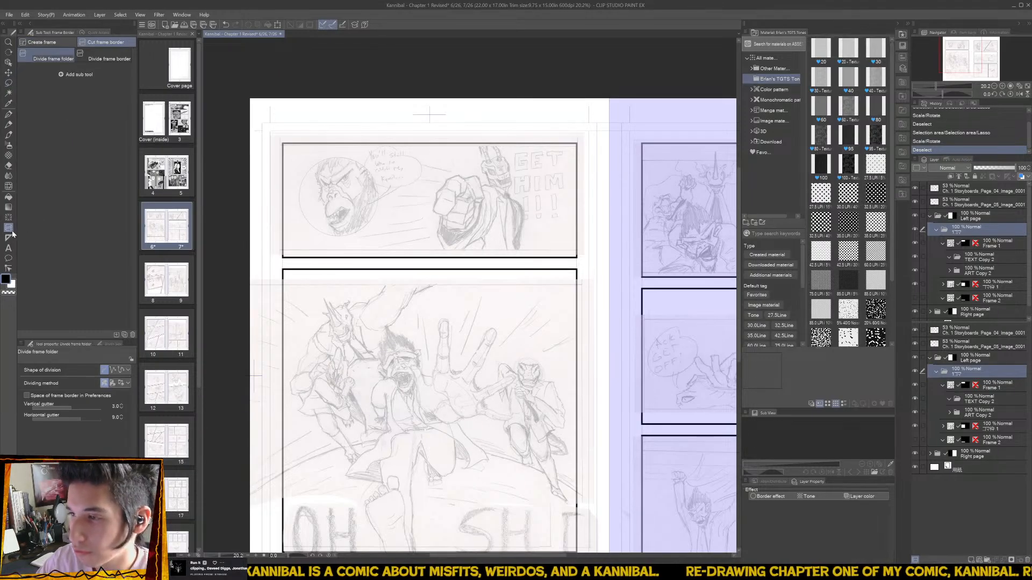
pyautogui.click(60, 42)
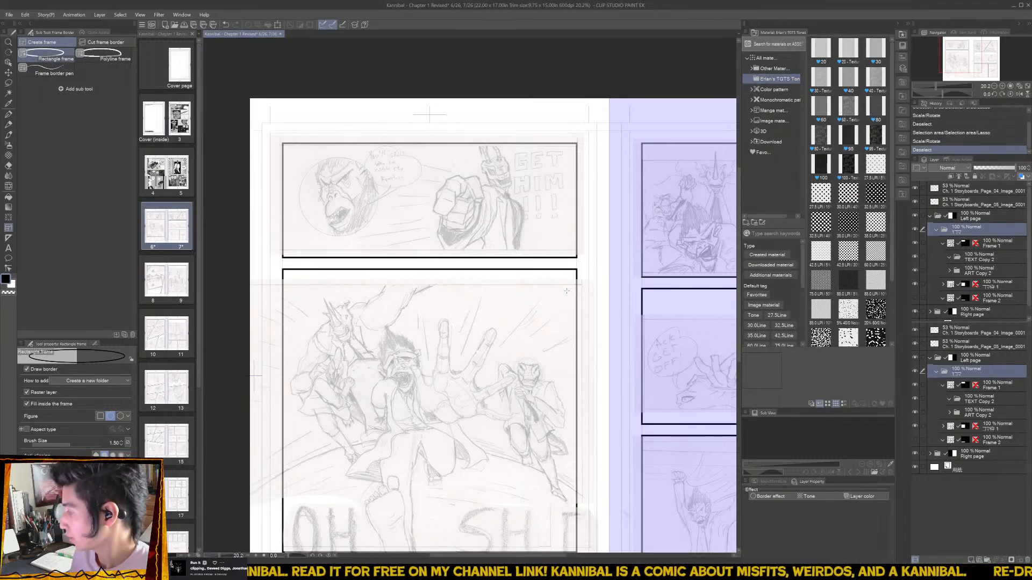
pyautogui.scroll(2, 328, 169)
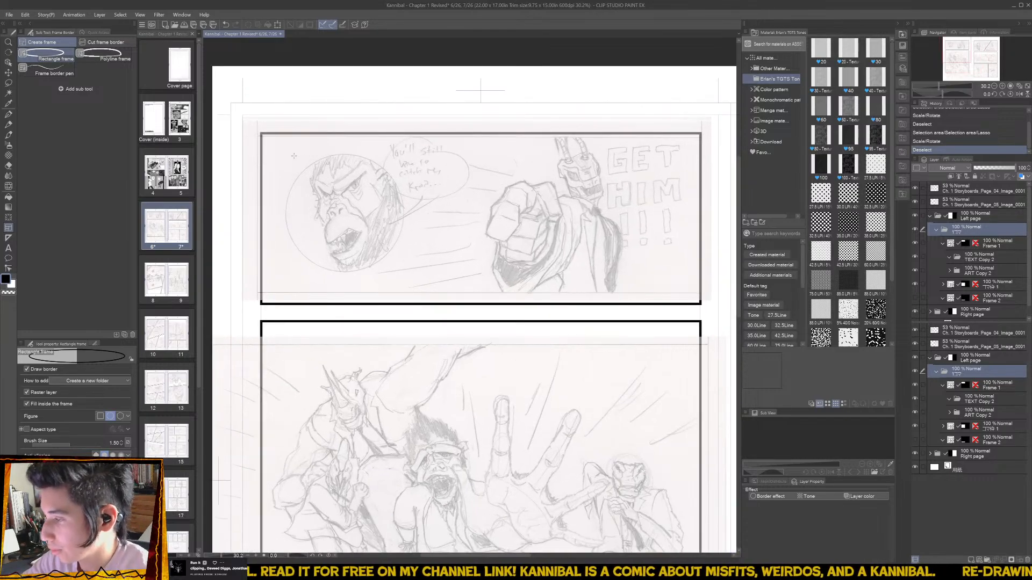
pyautogui.moveTo(284, 154); pyautogui.dragTo(400, 271)
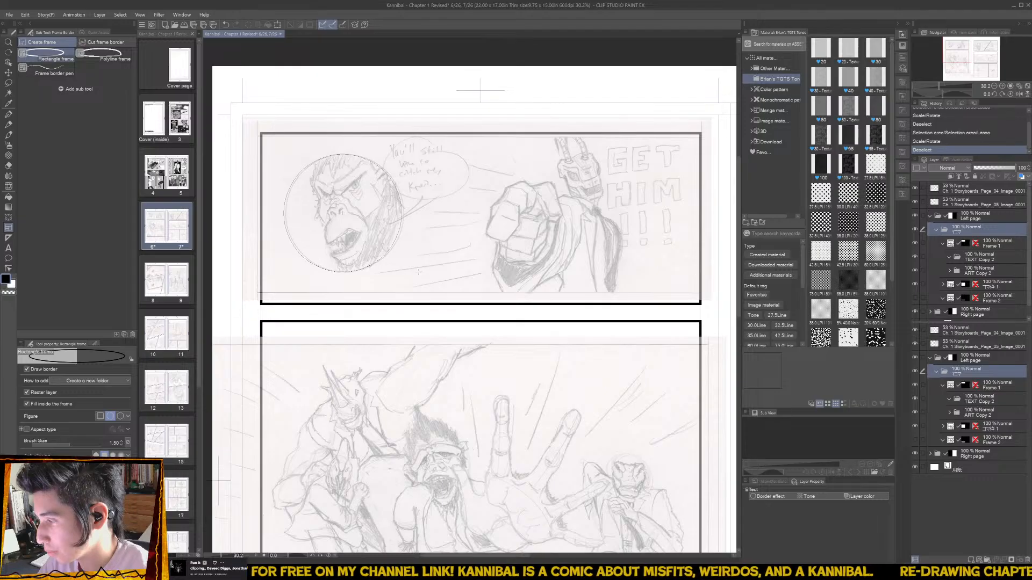
pyautogui.click(418, 272)
# - Move the Frame 7 folder into the Left page folder, directly above Frame 1
pyautogui.press('k')
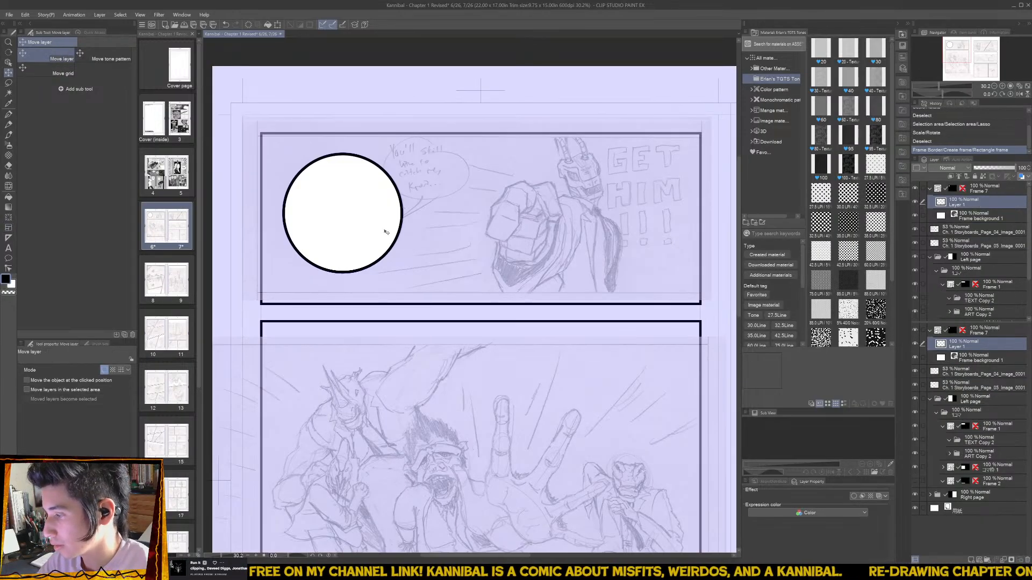
pyautogui.click(387, 232)
pyautogui.scroll(3, 390, 241)
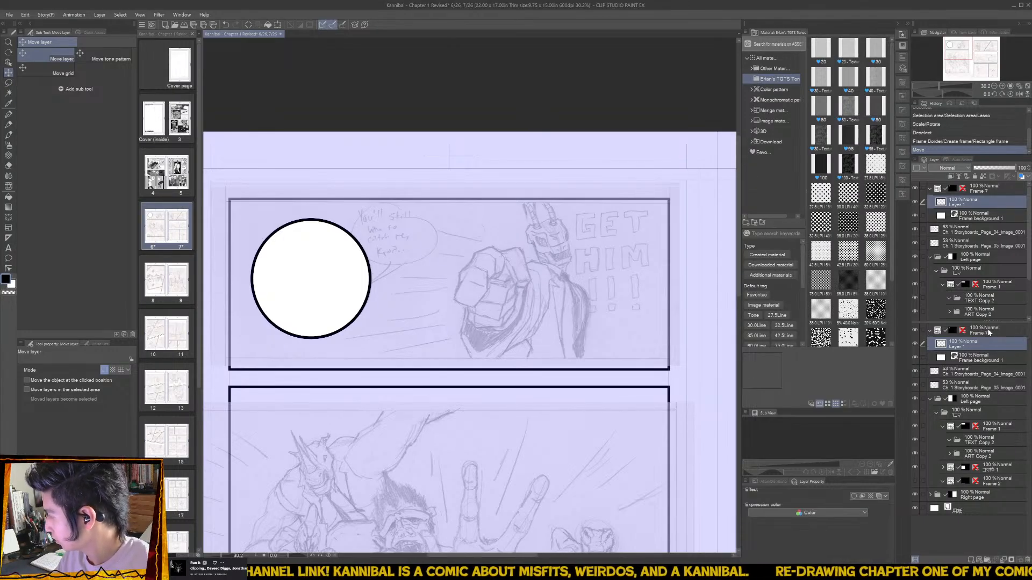
pyautogui.moveTo(988, 334); pyautogui.dragTo(993, 425)
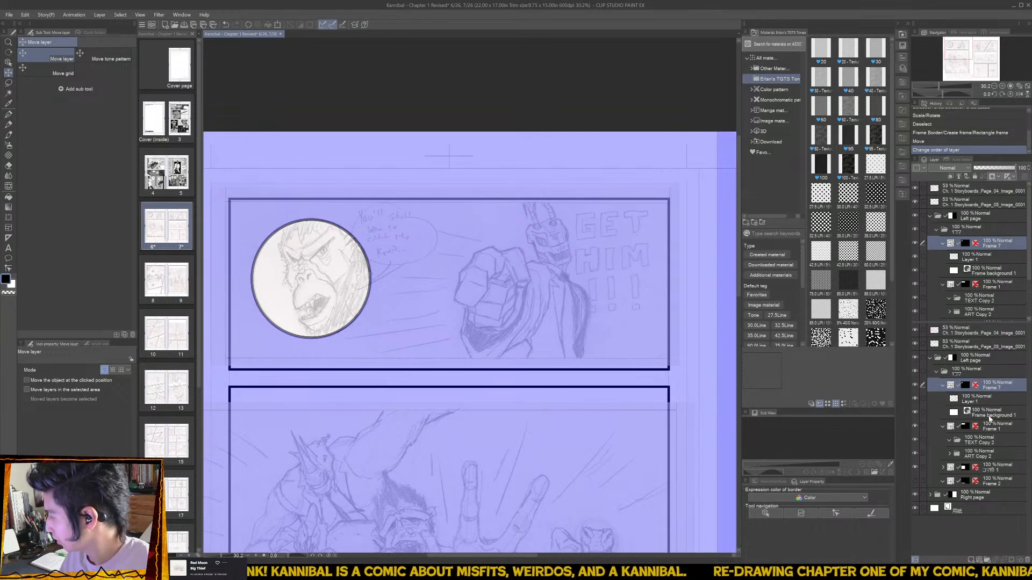
pyautogui.click(990, 396)
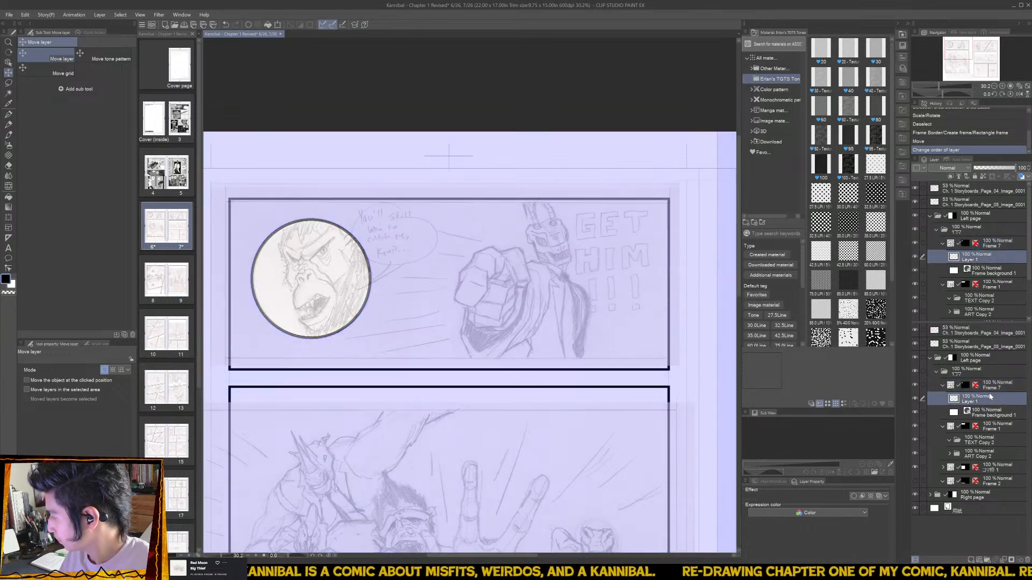
# - Copy Frame 1's TEXT and ART folders into Frame 7 and place Layer 1 inside the copied ART folder
pyautogui.click(979, 438)
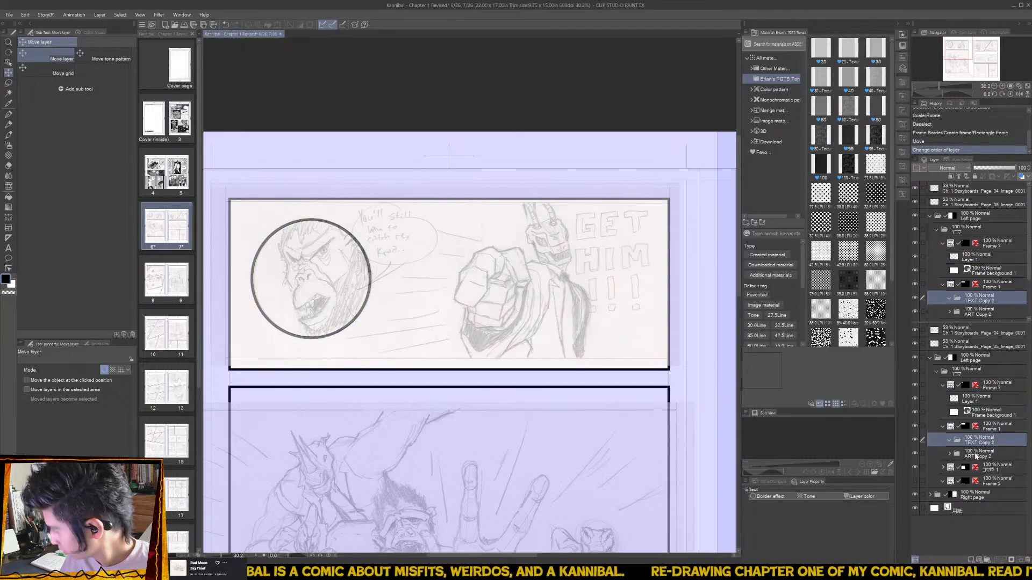
pyautogui.keyDown('ctrl'); pyautogui.click(976, 455); pyautogui.keyUp('ctrl')
pyautogui.moveTo(988, 413); pyautogui.dragTo(991, 396)
pyautogui.click(979, 426)
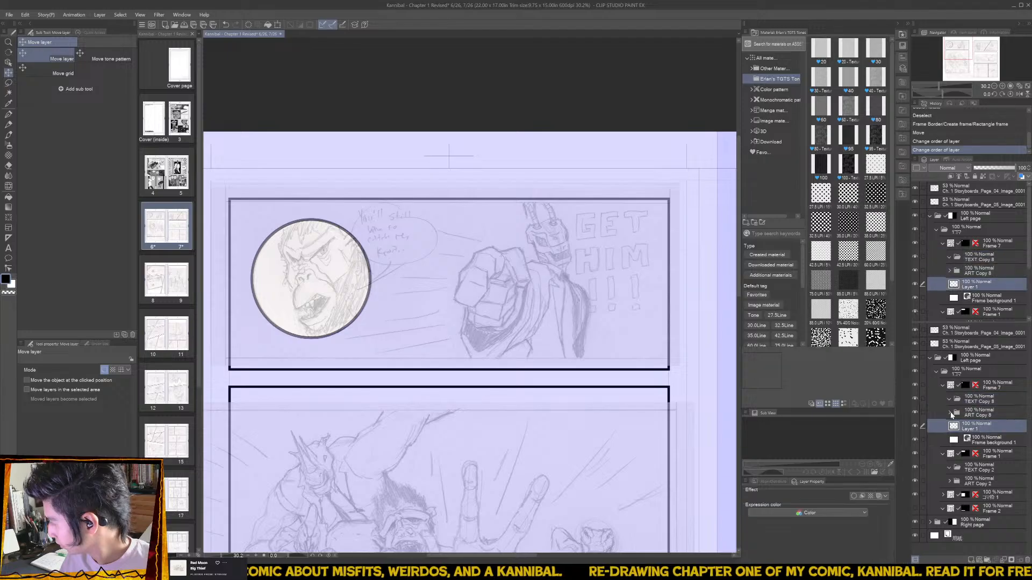
pyautogui.moveTo(985, 440); pyautogui.dragTo(987, 426)
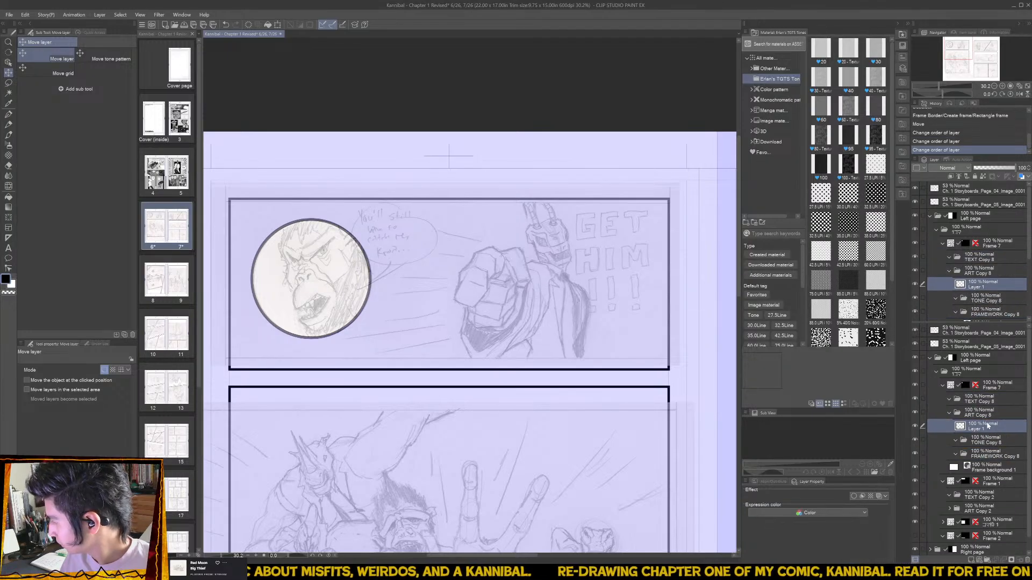
# - Add a raster layer named DETAILS in Frame 7's ART folder and rename Layer 1 as ZEE LINE
pyautogui.click(996, 415)
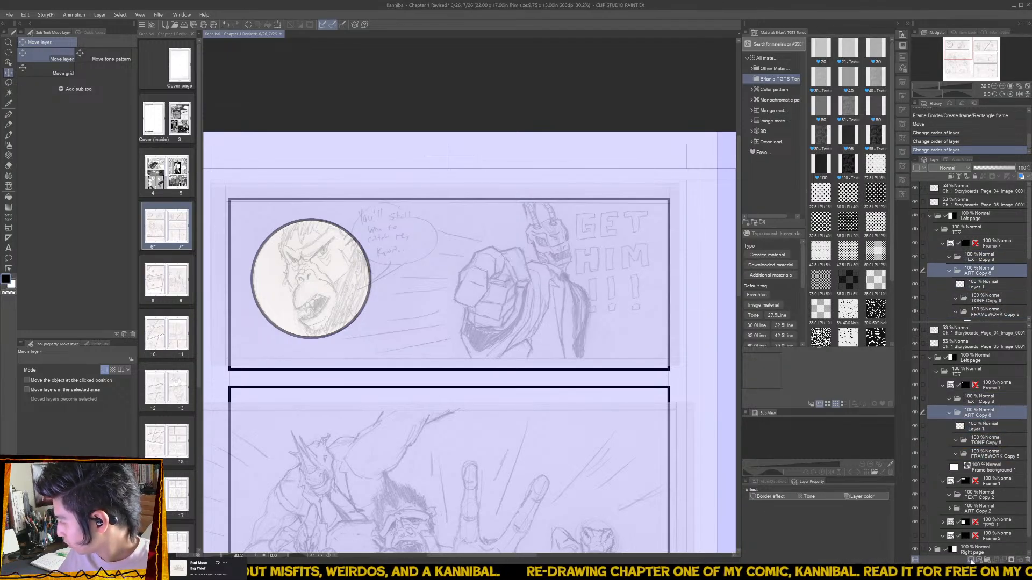
pyautogui.click(971, 560)
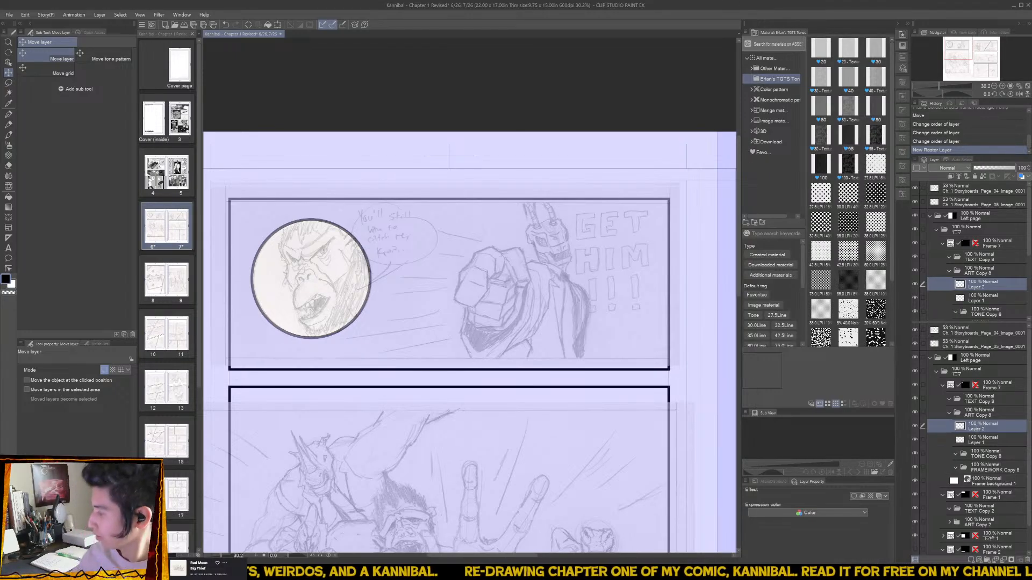
pyautogui.write('DETAILS')
pyautogui.press('Return')
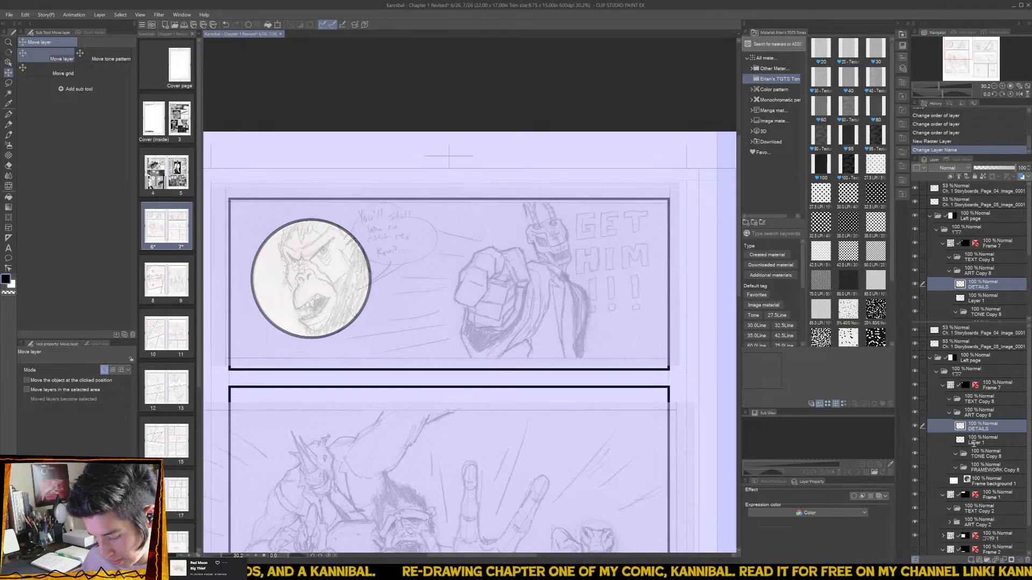
pyautogui.doubleClick(976, 442)
pyautogui.write('ZEE LINE')
pyautogui.press('Return')
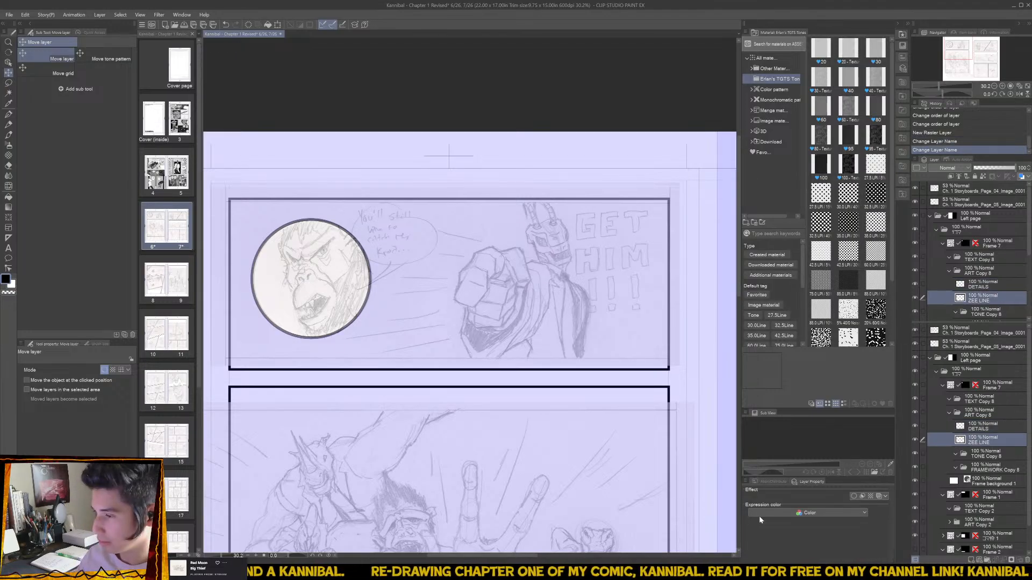
# - Ink the ape's long brow ridge and temple edge on ZEE LINE with TGTS Classic Brush Liner - Rough at size 1.20
pyautogui.press('b')
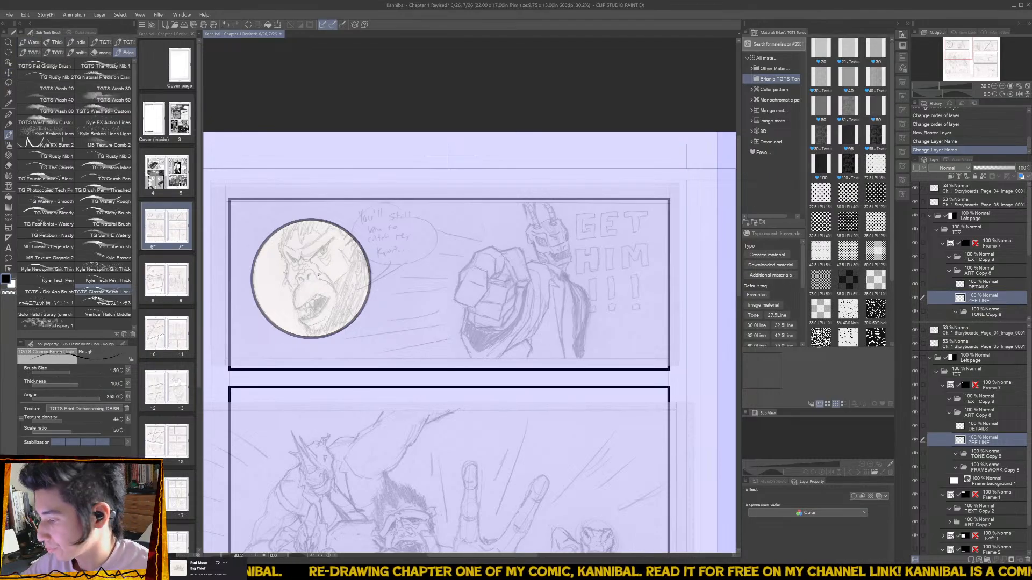
pyautogui.scroll(5, 317, 276)
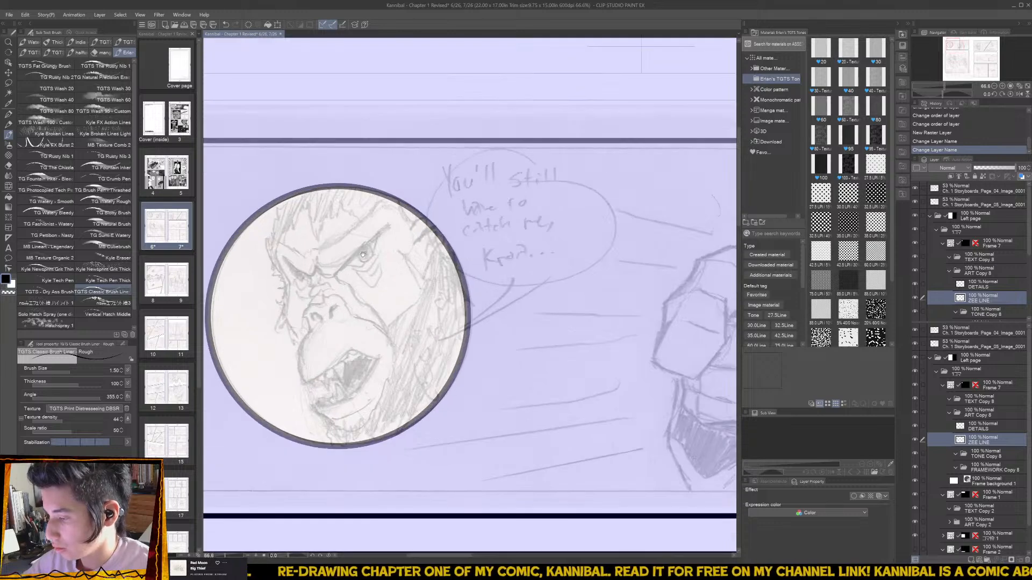
pyautogui.moveTo(318, 319); pyautogui.dragTo(355, 345)
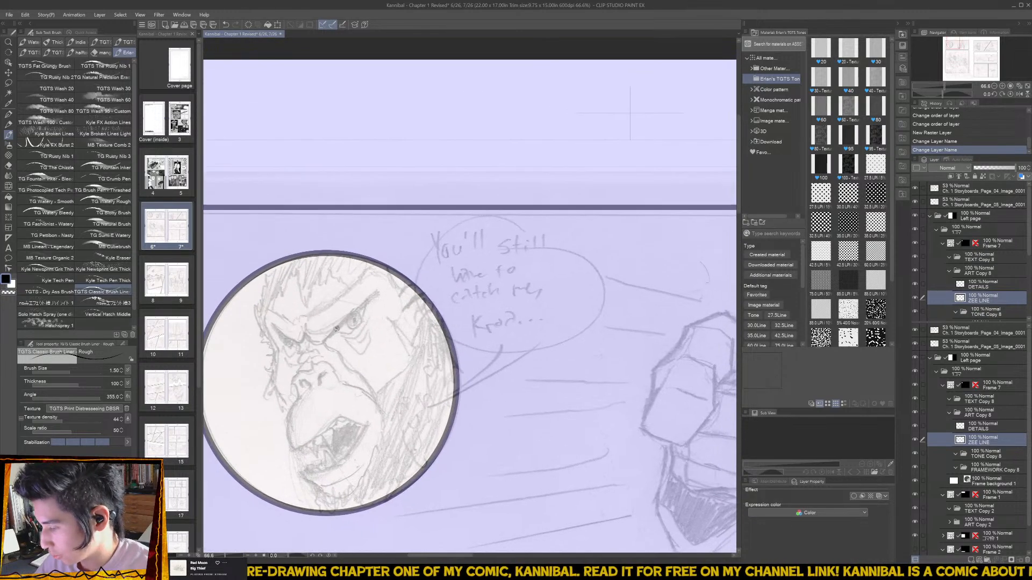
pyautogui.scroll(2, 337, 329)
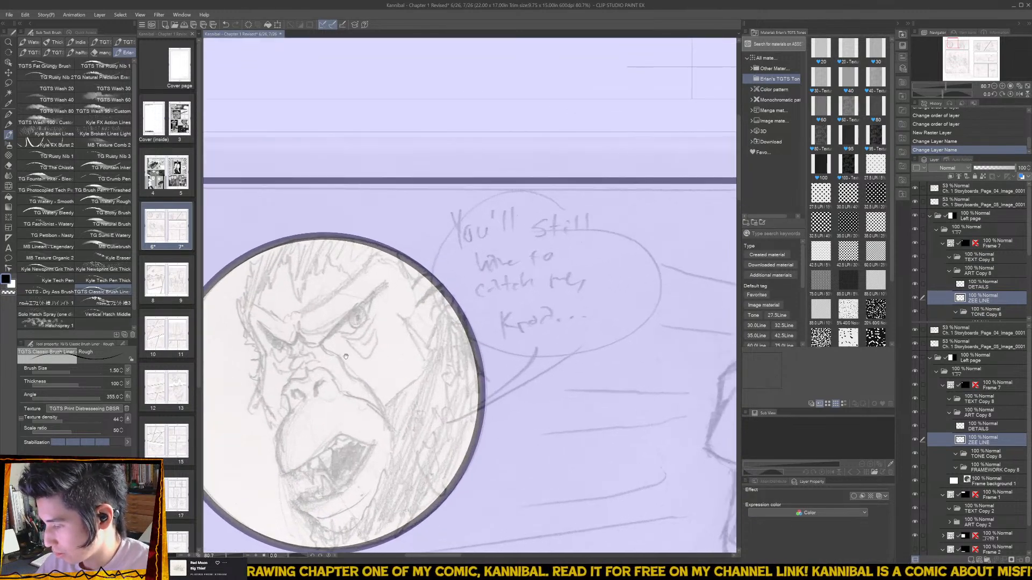
pyautogui.moveTo(337, 329); pyautogui.dragTo(382, 320)
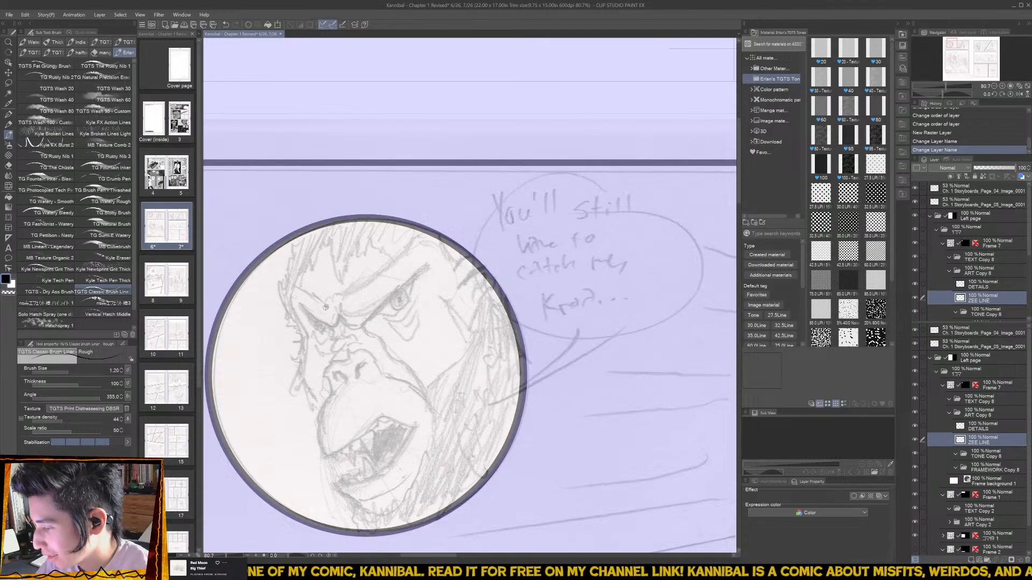
pyautogui.moveTo(322, 309); pyautogui.dragTo(427, 235)
pyautogui.moveTo(340, 318)
pyautogui.mouseDown()
pyautogui.moveTo(348, 327)
pyautogui.moveTo(370, 317)
pyautogui.moveTo(430, 263)
pyautogui.moveTo(453, 256)
pyautogui.moveTo(454, 288)
pyautogui.mouseUp()
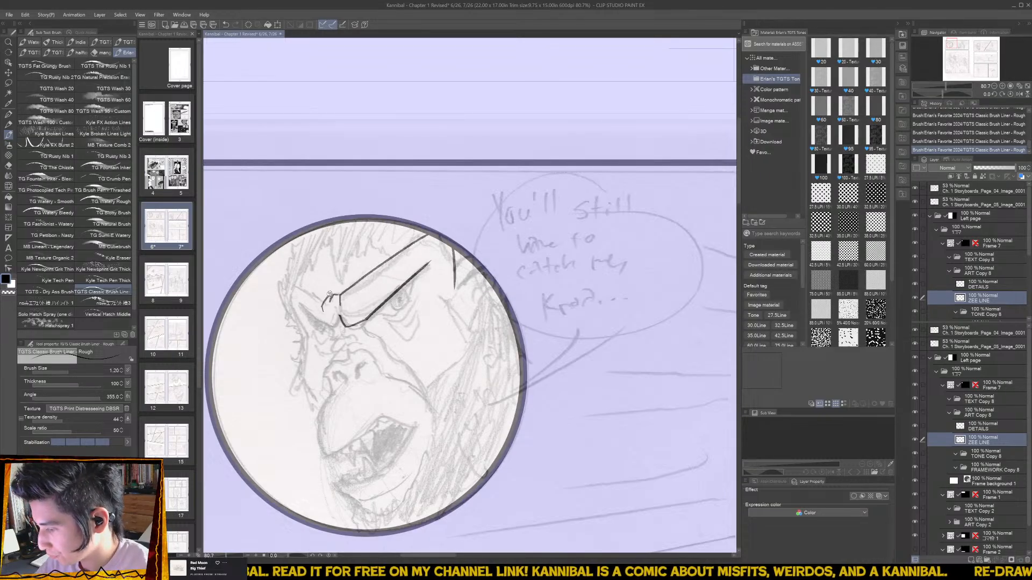
# - Ink the creased bridge between the ape's brows and the shorter brow ridge beside it
pyautogui.moveTo(325, 304)
pyautogui.mouseDown()
pyautogui.moveTo(294, 290)
pyautogui.moveTo(289, 307)
pyautogui.moveTo(309, 328)
pyautogui.moveTo(308, 317)
pyautogui.moveTo(340, 325)
pyautogui.moveTo(350, 293)
pyautogui.moveTo(342, 321)
pyautogui.mouseUp()
pyautogui.hotkey('ctrl', 'z')
pyautogui.hotkey('ctrl', 'z')
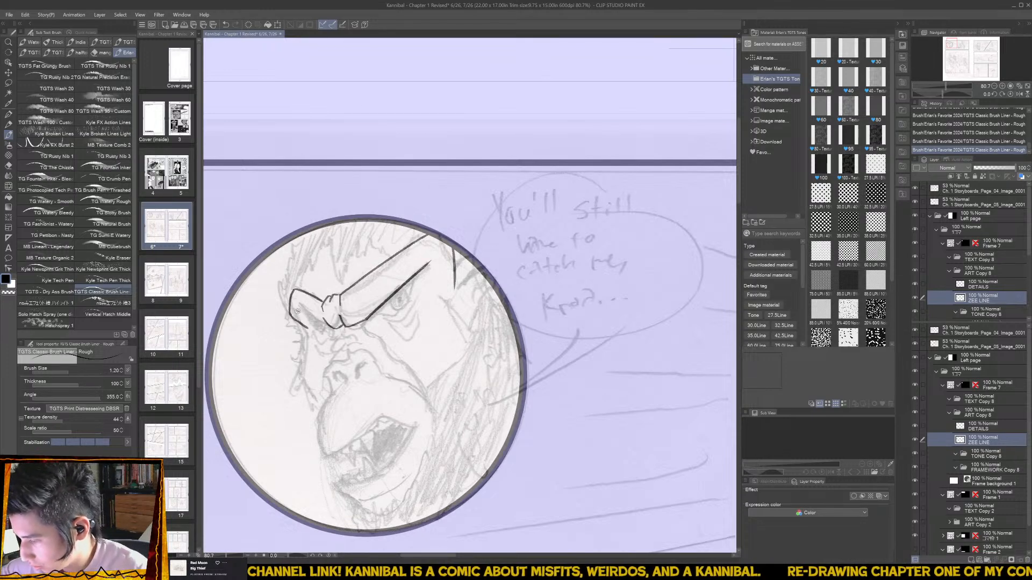
pyautogui.moveTo(296, 311); pyautogui.dragTo(319, 323)
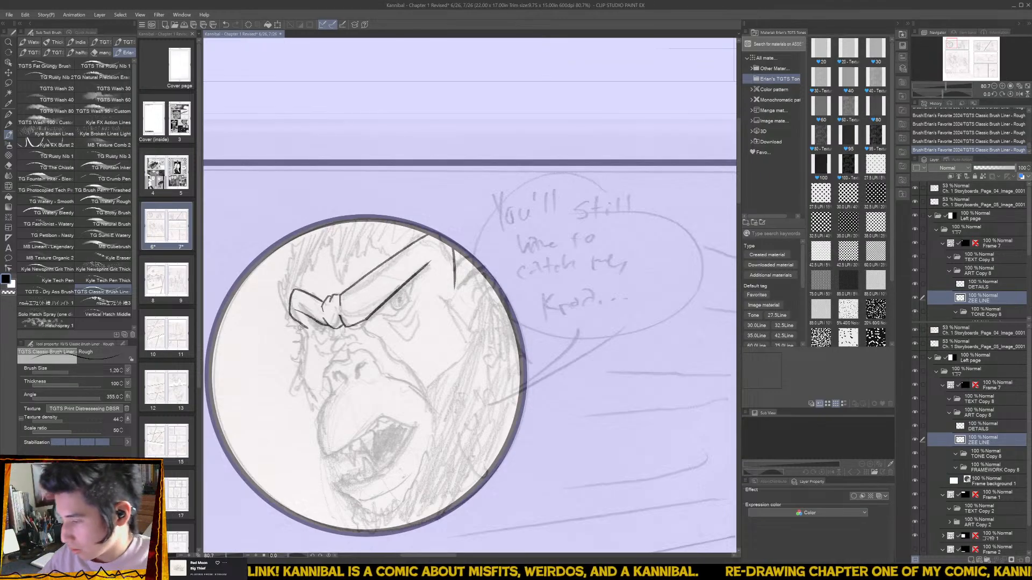
# - Ink both cheek contours and the jagged hair beside the temple, and save the page
pyautogui.moveTo(302, 328)
pyautogui.mouseDown()
pyautogui.moveTo(293, 388)
pyautogui.moveTo(317, 410)
pyautogui.mouseUp()
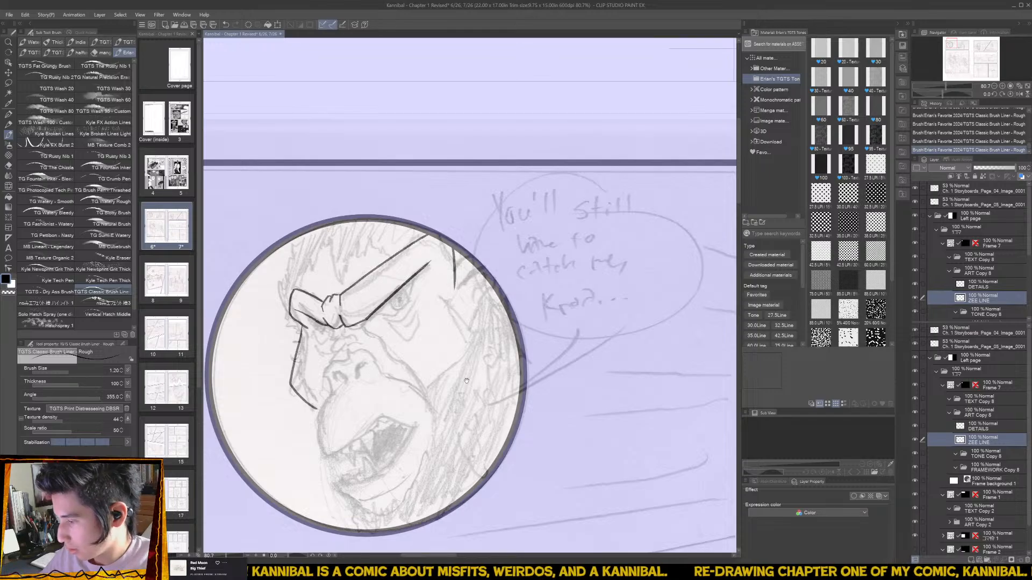
pyautogui.moveTo(466, 381); pyautogui.dragTo(432, 345)
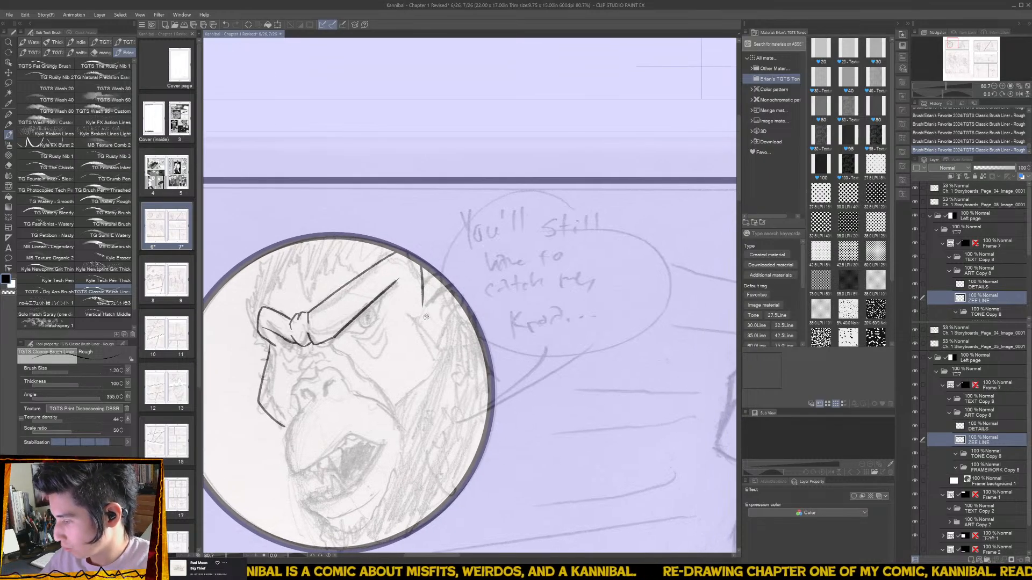
pyautogui.moveTo(422, 307)
pyautogui.mouseDown()
pyautogui.moveTo(446, 367)
pyautogui.moveTo(392, 406)
pyautogui.mouseUp()
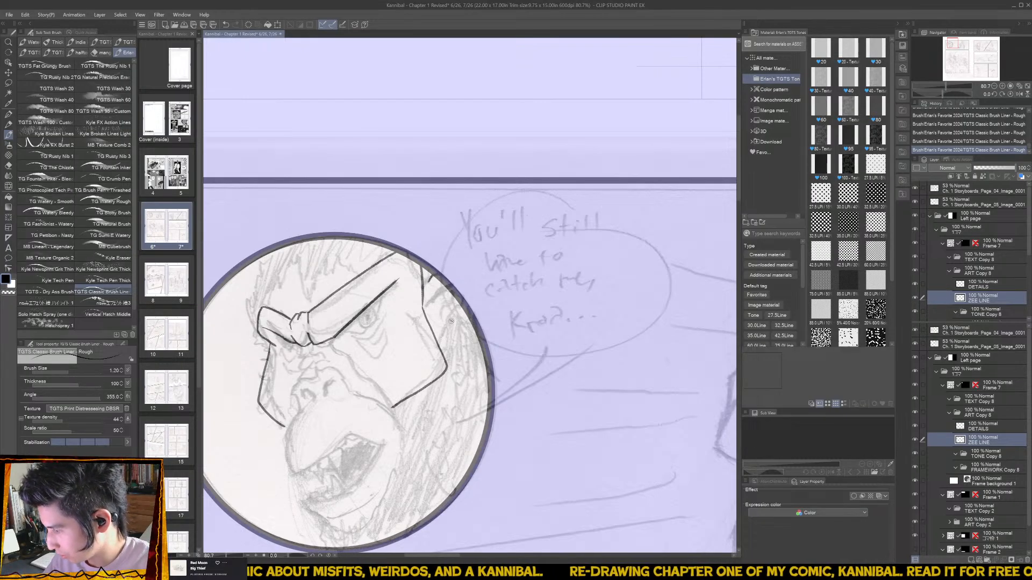
pyautogui.moveTo(445, 324)
pyautogui.mouseDown()
pyautogui.moveTo(460, 304)
pyautogui.moveTo(433, 300)
pyautogui.moveTo(448, 335)
pyautogui.mouseUp()
pyautogui.moveTo(429, 386); pyautogui.dragTo(438, 358)
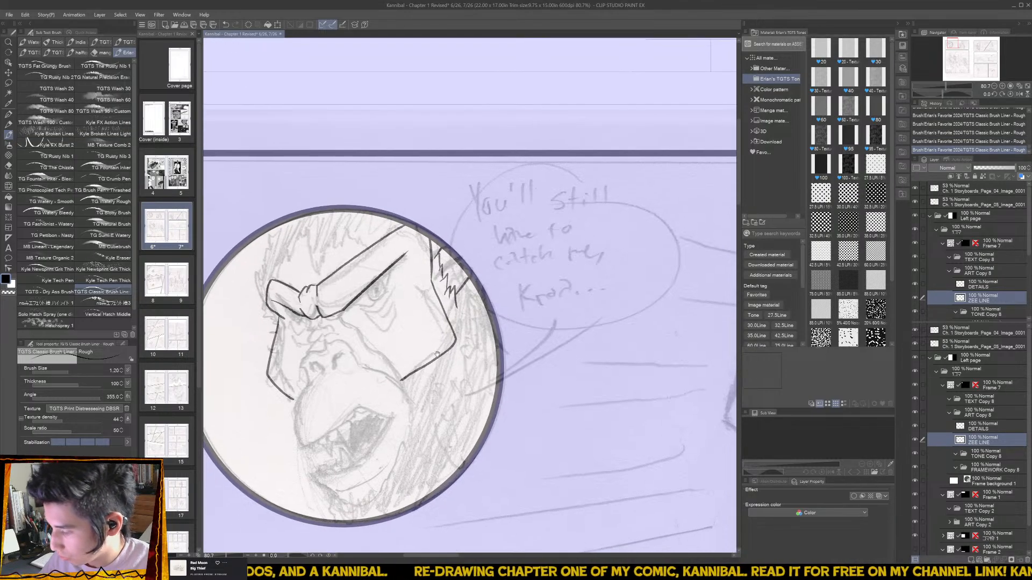
pyautogui.hotkey('ctrl', 's')
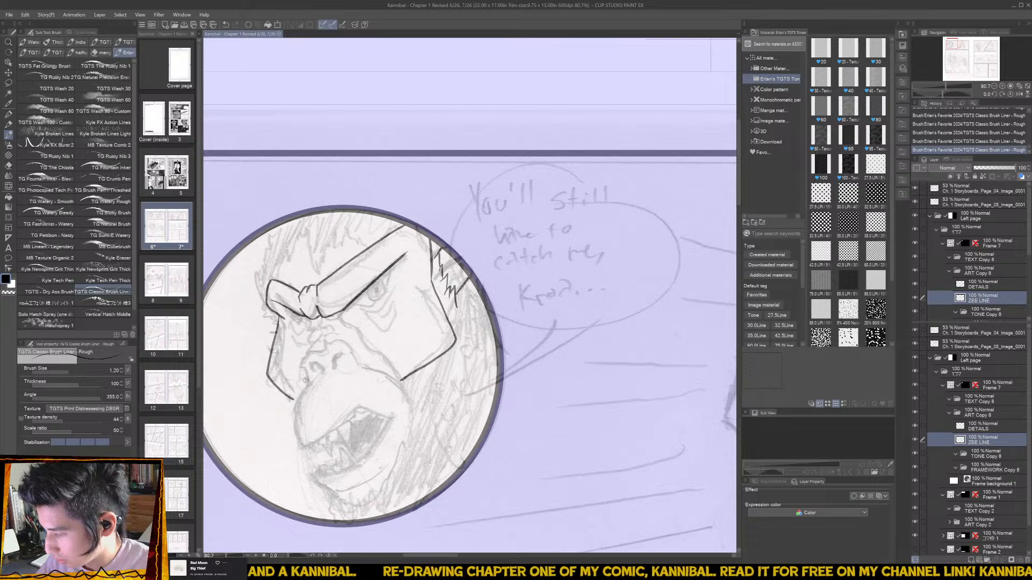
# - Ink the ape's nostrils and the front contour of its muzzle down to the upper lip
pyautogui.moveTo(304, 381)
pyautogui.mouseDown()
pyautogui.moveTo(301, 359)
pyautogui.moveTo(317, 356)
pyautogui.moveTo(297, 387)
pyautogui.moveTo(294, 445)
pyautogui.mouseUp()
pyautogui.hotkey('ctrl', 'z')
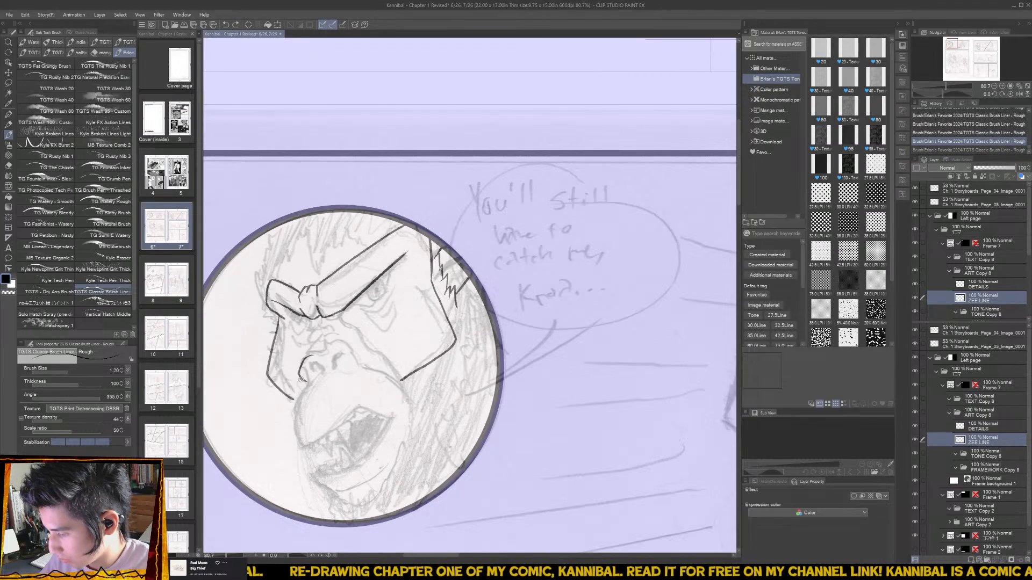
pyautogui.moveTo(304, 379); pyautogui.dragTo(297, 438)
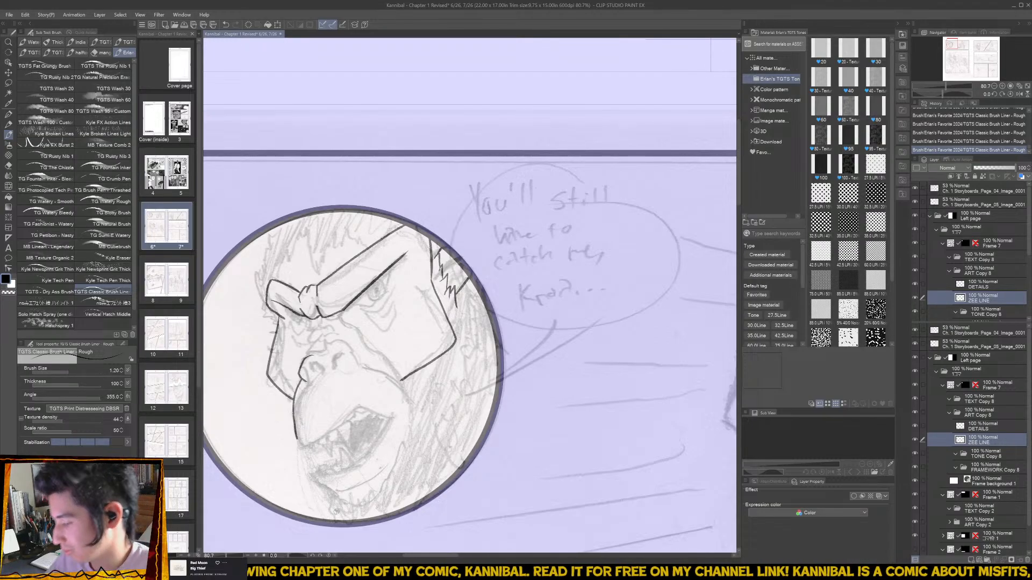
pyautogui.moveTo(296, 439)
pyautogui.mouseDown()
pyautogui.moveTo(379, 412)
pyautogui.moveTo(391, 415)
pyautogui.moveTo(346, 430)
pyautogui.moveTo(399, 418)
pyautogui.moveTo(368, 454)
pyautogui.moveTo(314, 477)
pyautogui.mouseUp()
pyautogui.hotkey('ctrl', 'z')
pyautogui.hotkey('ctrl', 'z')
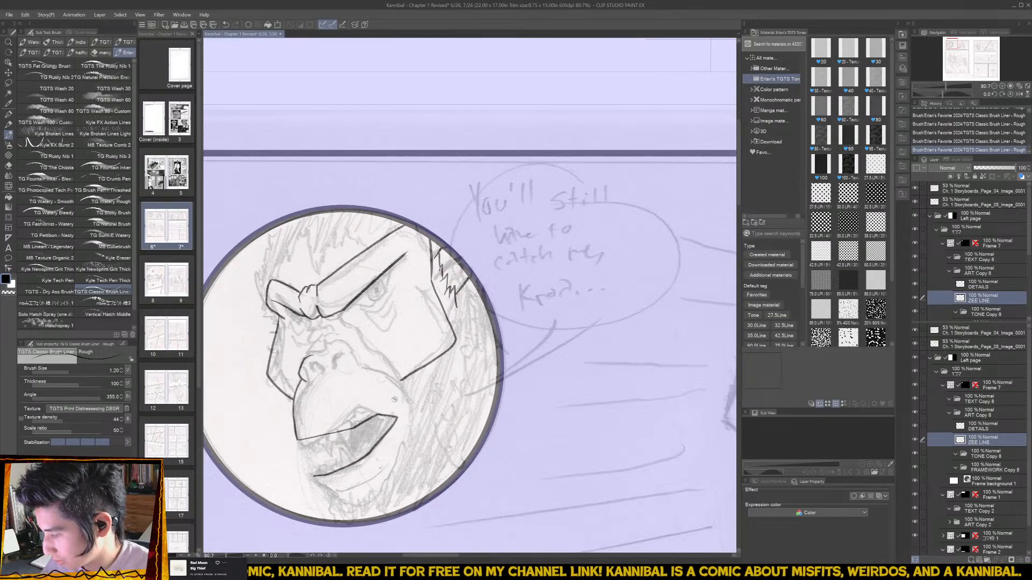
pyautogui.hotkey('ctrl', 'z')
pyautogui.hotkey('ctrl', 'z')
# - Ink the outline of the ape's open mouth and the chin with its jagged, furry jawline
pyautogui.moveTo(296, 436)
pyautogui.mouseDown()
pyautogui.moveTo(299, 446)
pyautogui.moveTo(366, 406)
pyautogui.mouseUp()
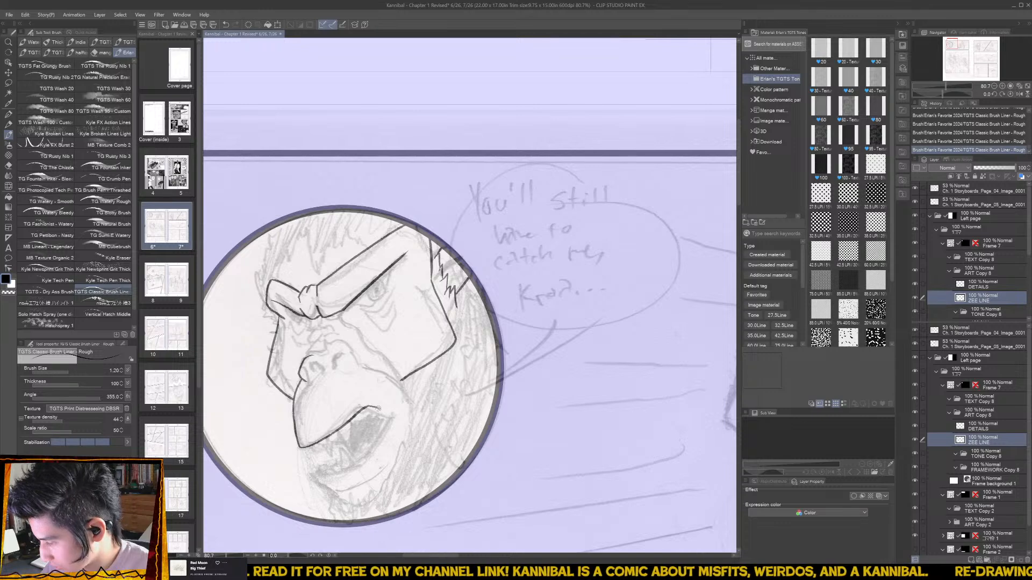
pyautogui.moveTo(394, 415); pyautogui.dragTo(375, 443)
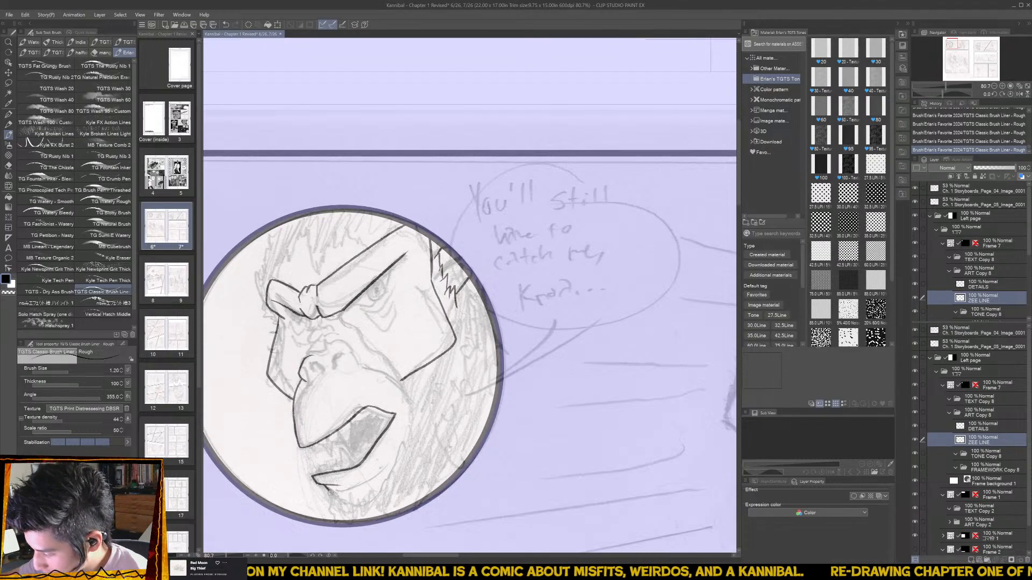
pyautogui.moveTo(331, 491); pyautogui.dragTo(364, 503)
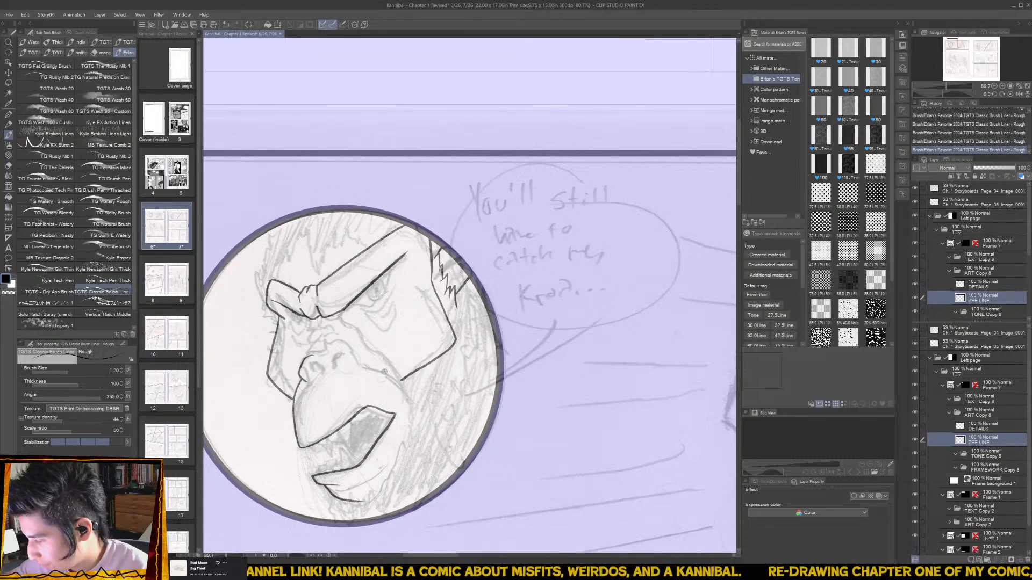
pyautogui.moveTo(365, 365)
pyautogui.mouseDown()
pyautogui.moveTo(399, 382)
pyautogui.moveTo(414, 407)
pyautogui.moveTo(395, 480)
pyautogui.moveTo(390, 470)
pyautogui.moveTo(394, 483)
pyautogui.moveTo(358, 507)
pyautogui.mouseUp()
pyautogui.hotkey('ctrl', 'z')
pyautogui.moveTo(367, 489)
pyautogui.mouseDown()
pyautogui.moveTo(325, 498)
pyautogui.moveTo(340, 515)
pyautogui.mouseUp()
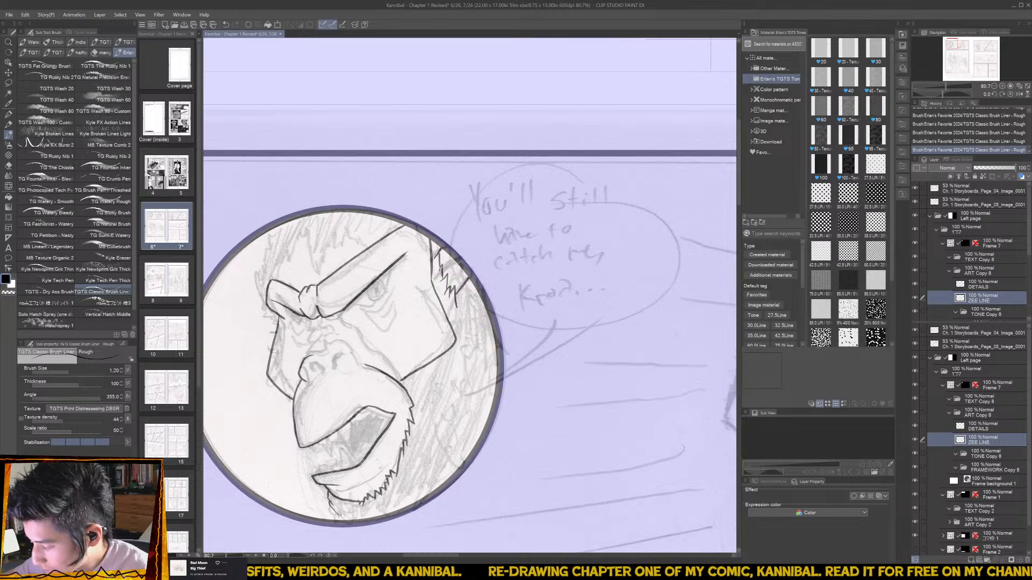
# - Undo the latest strokes beneath the ape's chin and re-ink the short neck line there
pyautogui.hotkey('ctrl', 'z')
pyautogui.hotkey('ctrl', 'z')
pyautogui.hotkey('ctrl', 'z')
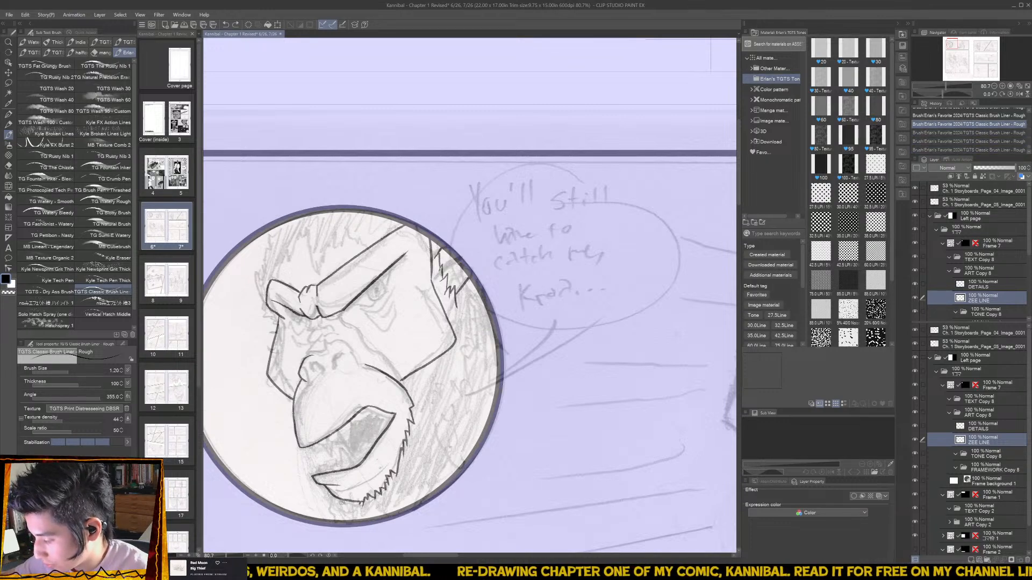
pyautogui.moveTo(331, 496); pyautogui.dragTo(346, 520)
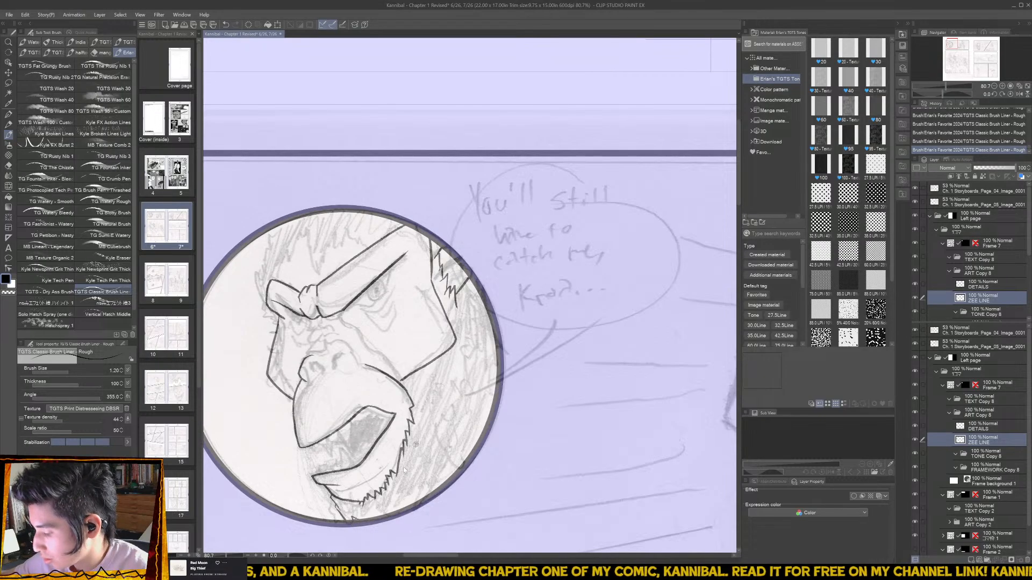
pyautogui.hotkey('ctrl', 'z')
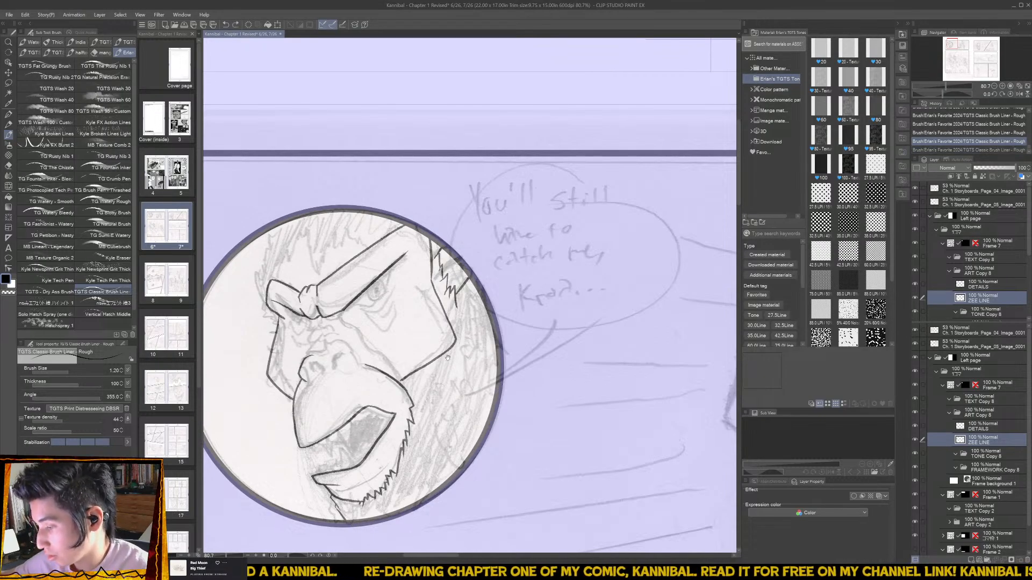
pyautogui.moveTo(447, 358); pyautogui.dragTo(459, 373)
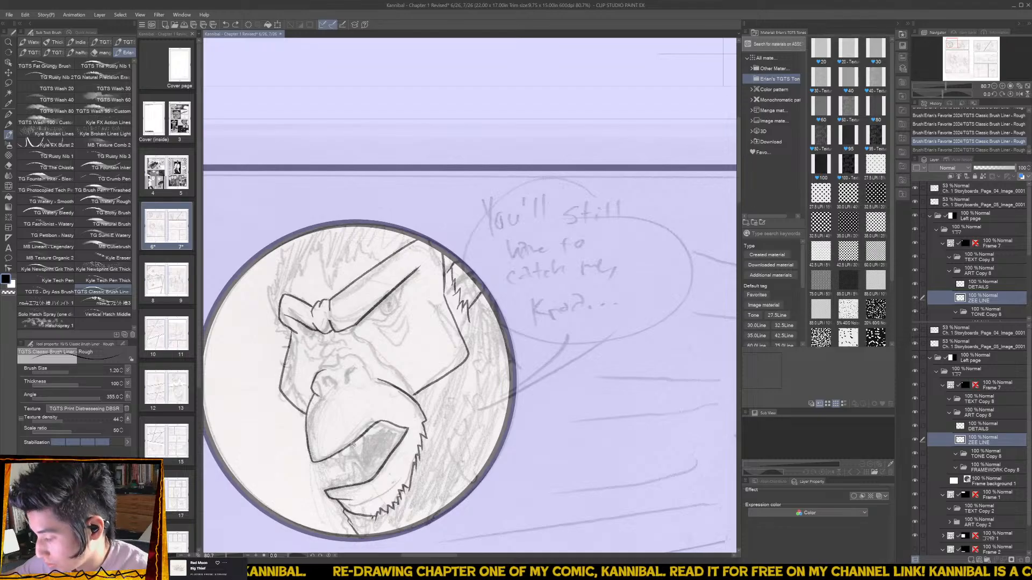
# - Ink the ape's large fangs and the rows of smaller upper and lower teeth inside its open mouth
pyautogui.moveTo(352, 445)
pyautogui.mouseDown()
pyautogui.moveTo(365, 459)
pyautogui.moveTo(360, 437)
pyautogui.moveTo(366, 461)
pyautogui.moveTo(361, 424)
pyautogui.mouseUp()
pyautogui.hotkey('ctrl', 'z')
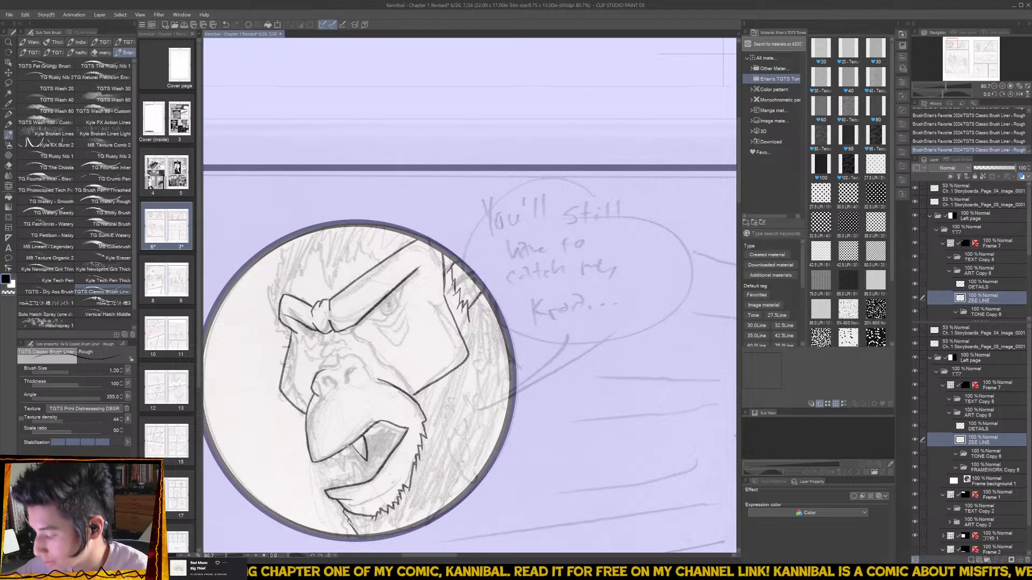
pyautogui.scroll(2, 348, 455)
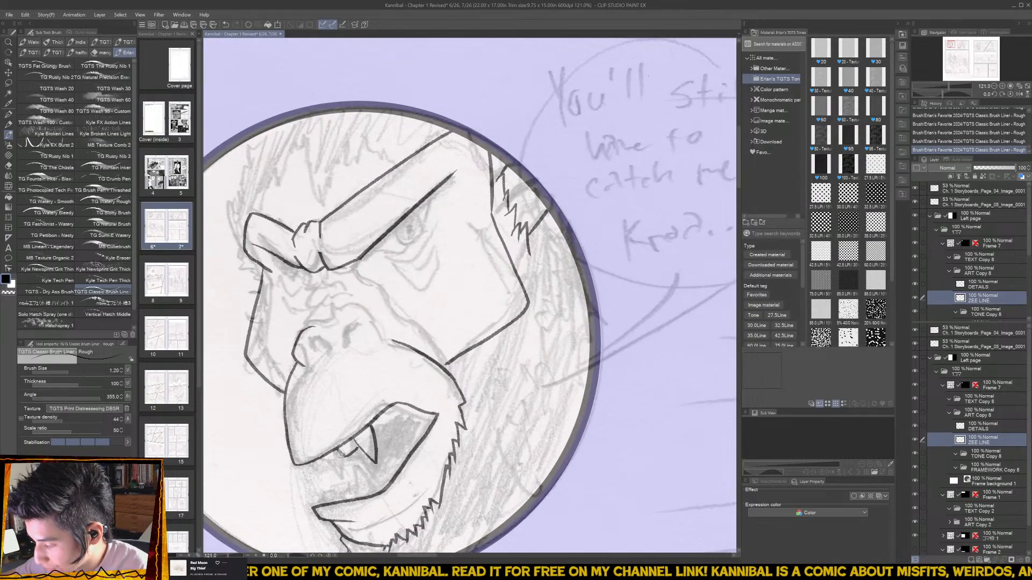
pyautogui.moveTo(342, 456); pyautogui.dragTo(299, 469)
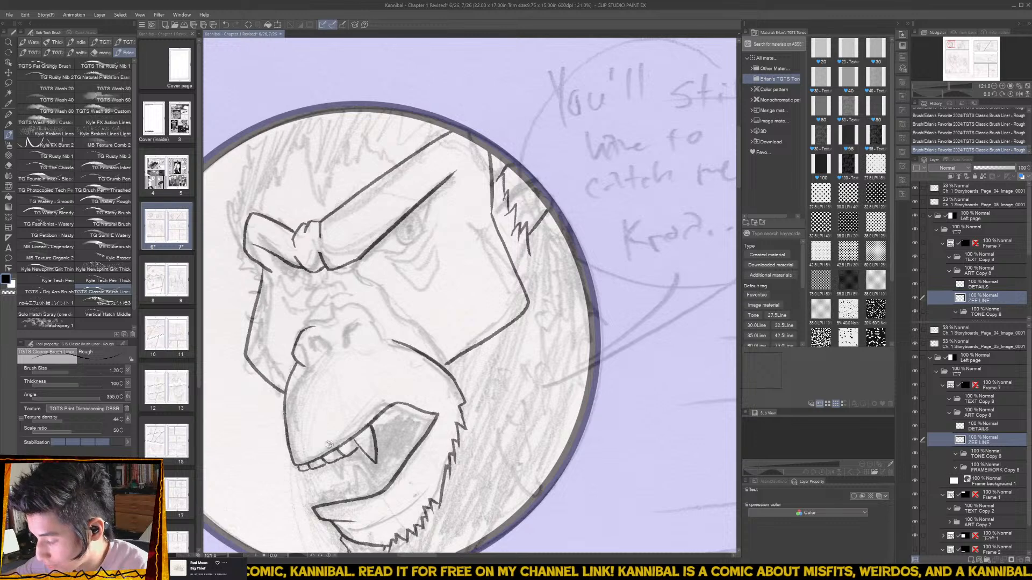
pyautogui.moveTo(366, 497)
pyautogui.mouseDown()
pyautogui.moveTo(361, 465)
pyautogui.moveTo(382, 486)
pyautogui.mouseUp()
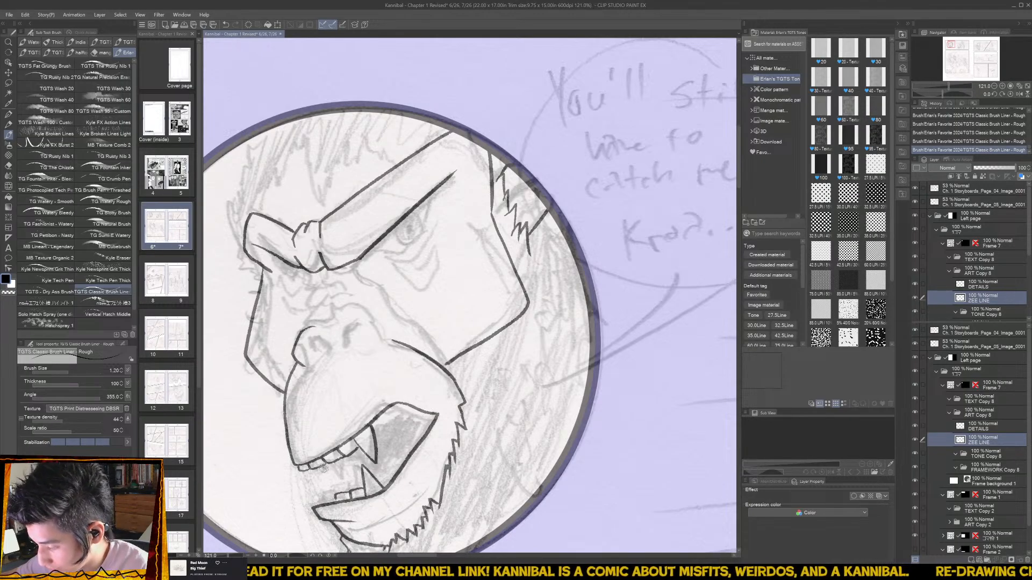
pyautogui.moveTo(324, 466)
pyautogui.mouseDown()
pyautogui.moveTo(329, 478)
pyautogui.moveTo(334, 457)
pyautogui.mouseUp()
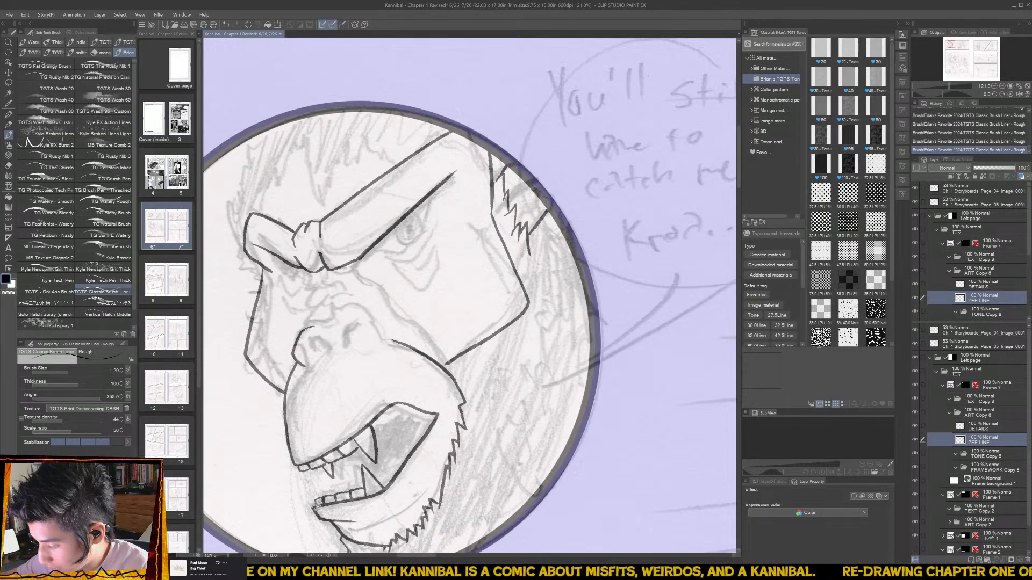
pyautogui.moveTo(321, 498)
pyautogui.mouseDown()
pyautogui.moveTo(325, 478)
pyautogui.moveTo(334, 490)
pyautogui.mouseUp()
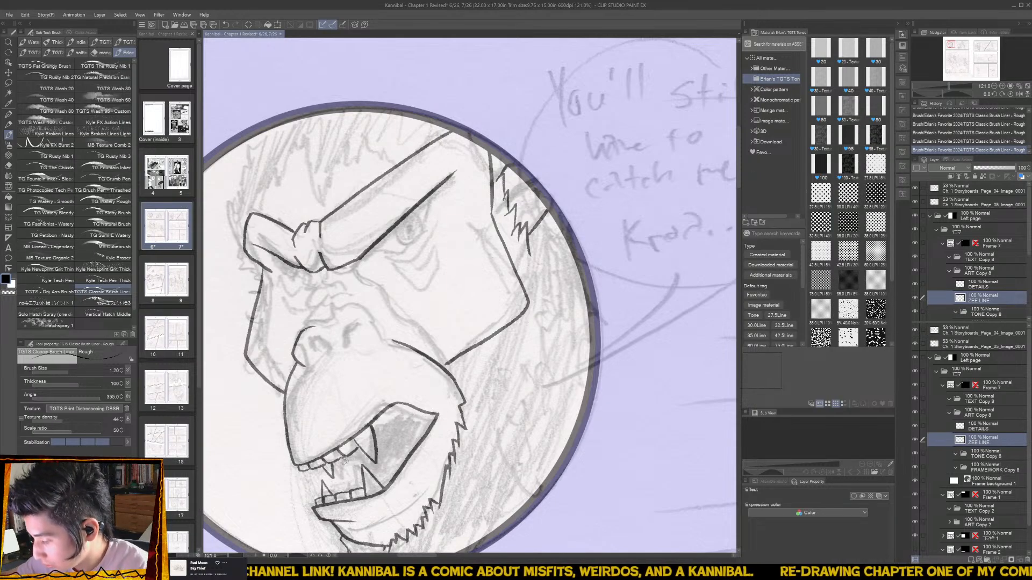
pyautogui.moveTo(358, 469); pyautogui.dragTo(359, 488)
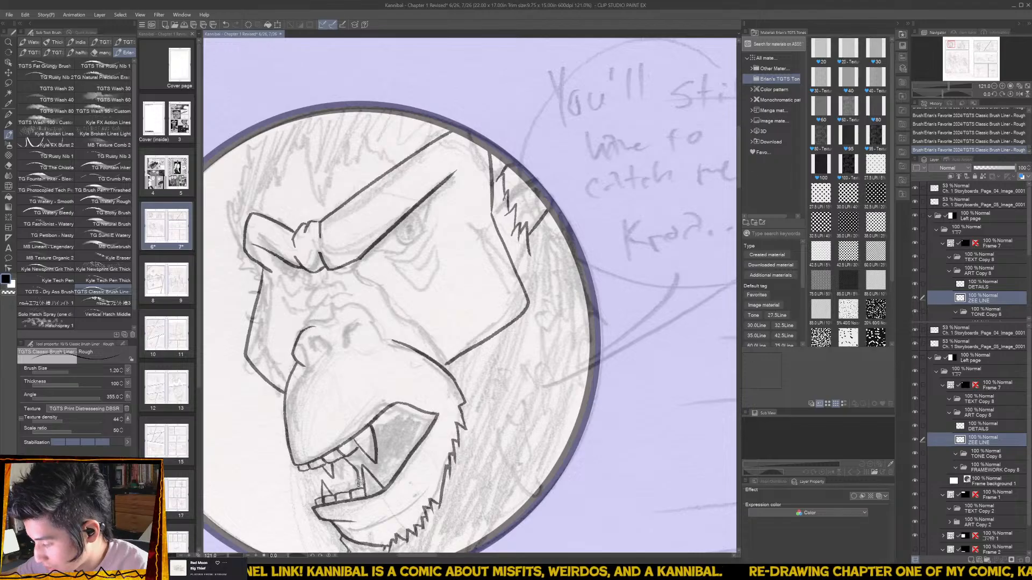
pyautogui.scroll(-2, 397, 384)
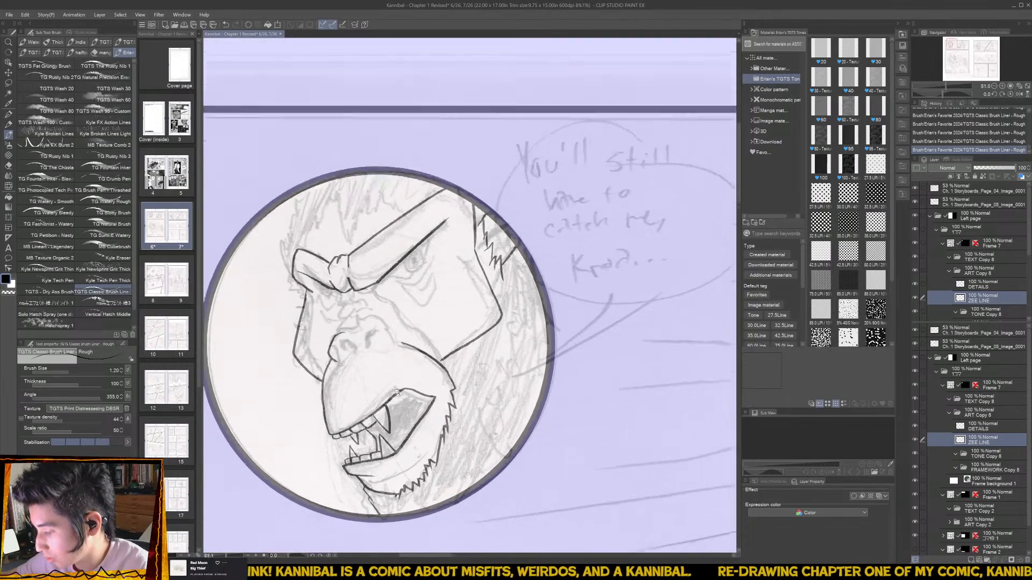
# - Ink the outlines of both of the ape's eyes beneath the brow ridges
pyautogui.scroll(4, 387, 398)
pyautogui.scroll(-3, 367, 424)
pyautogui.moveTo(398, 219)
pyautogui.mouseDown()
pyautogui.moveTo(398, 324)
pyautogui.moveTo(388, 347)
pyautogui.moveTo(406, 334)
pyautogui.moveTo(422, 286)
pyautogui.mouseUp()
pyautogui.scroll(2, 398, 324)
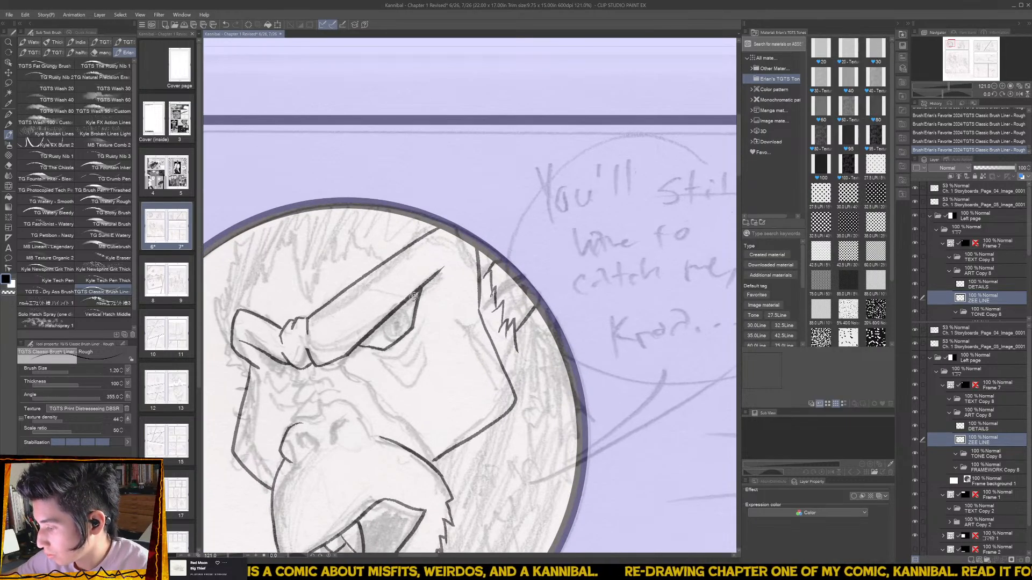
pyautogui.moveTo(257, 352)
pyautogui.mouseDown()
pyautogui.moveTo(269, 370)
pyautogui.moveTo(289, 365)
pyautogui.mouseUp()
# - Ink the jagged, peaked hairline across the ape's forehead and the spiky fur along the far side of its head
pyautogui.scroll(-2, 416, 292)
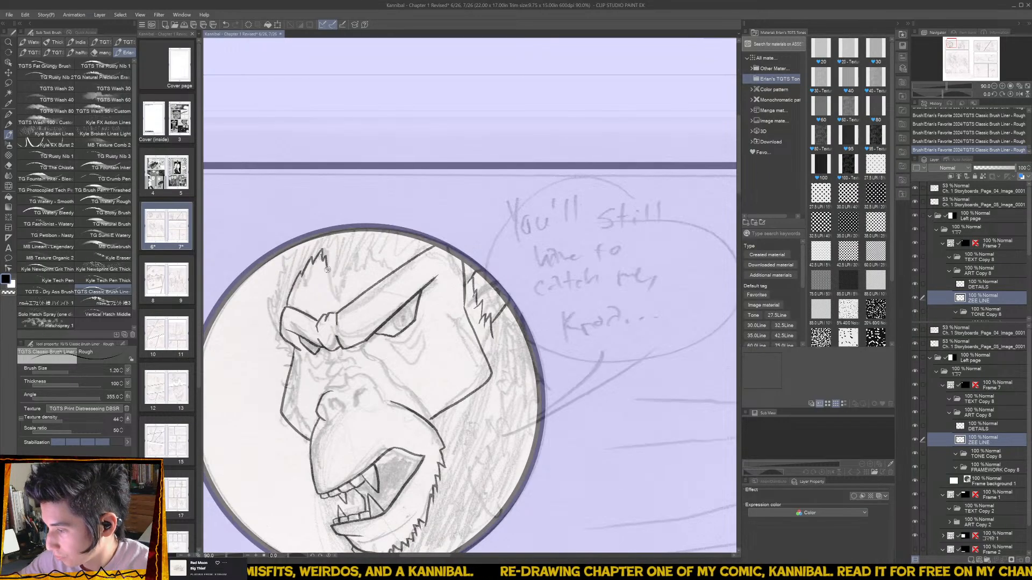
pyautogui.moveTo(326, 269); pyautogui.dragTo(335, 287)
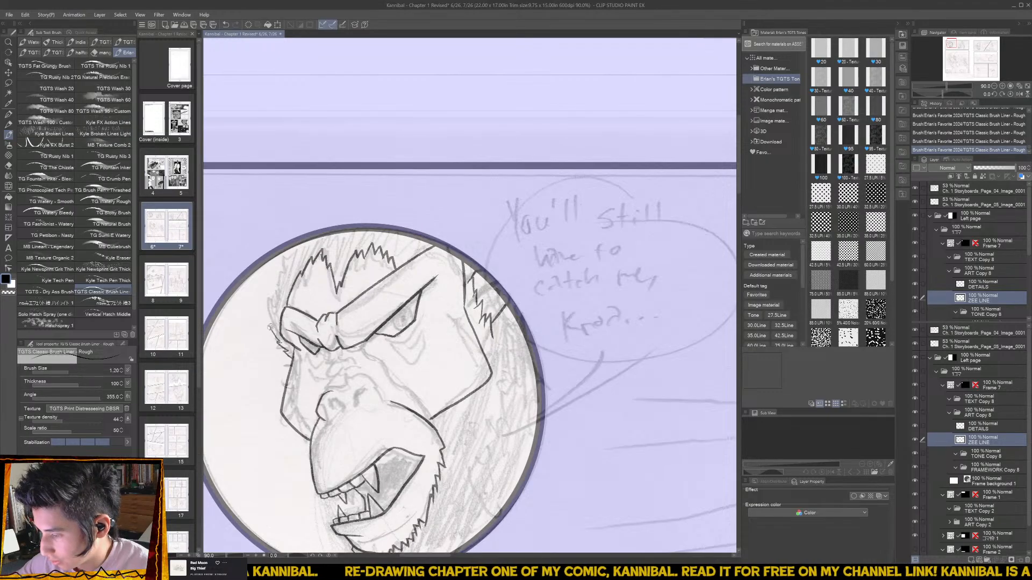
pyautogui.moveTo(270, 307); pyautogui.dragTo(273, 291)
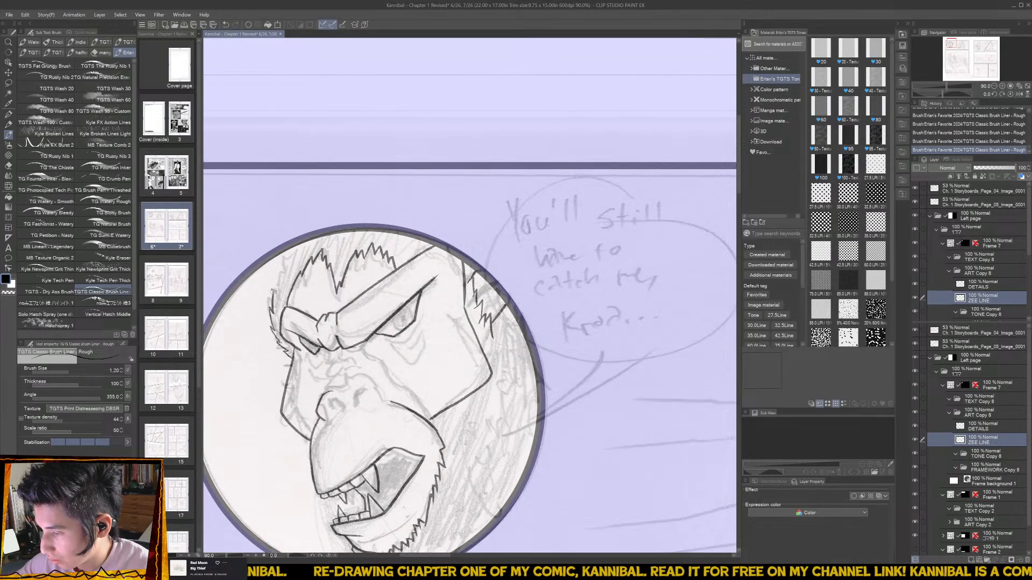
pyautogui.hotkey('ctrl', 'z')
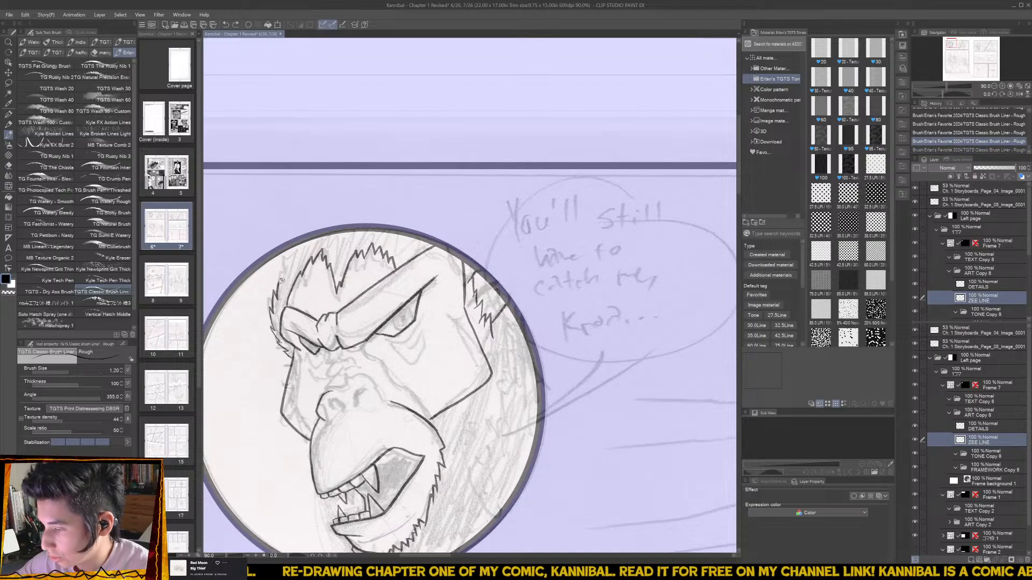
pyautogui.moveTo(279, 286); pyautogui.dragTo(285, 265)
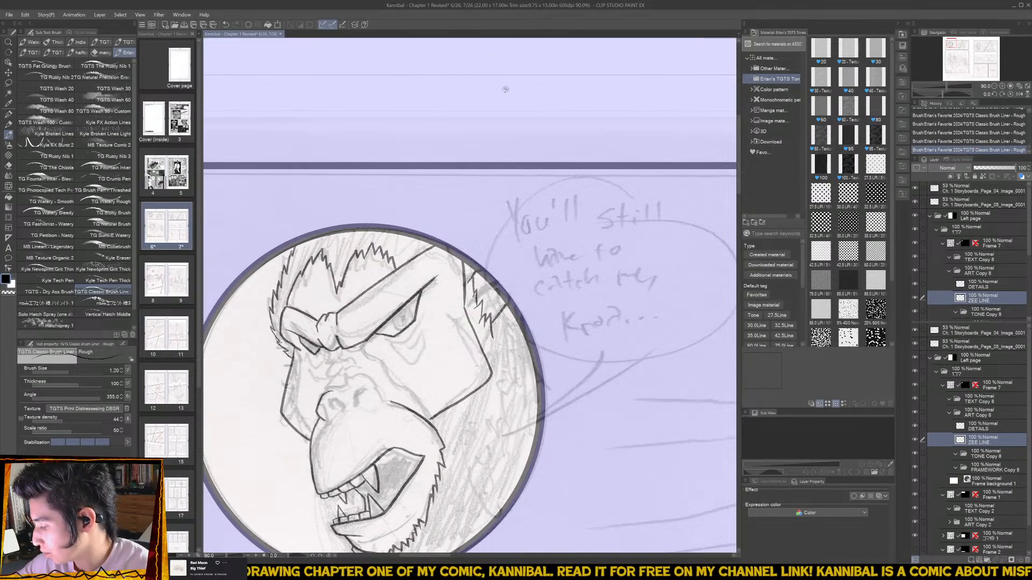
# - Undo the last few ink strokes on the ape close-up and restore one of them
pyautogui.scroll(-2, 505, 93)
pyautogui.moveTo(395, 285); pyautogui.dragTo(347, 297)
pyautogui.scroll(3, 321, 318)
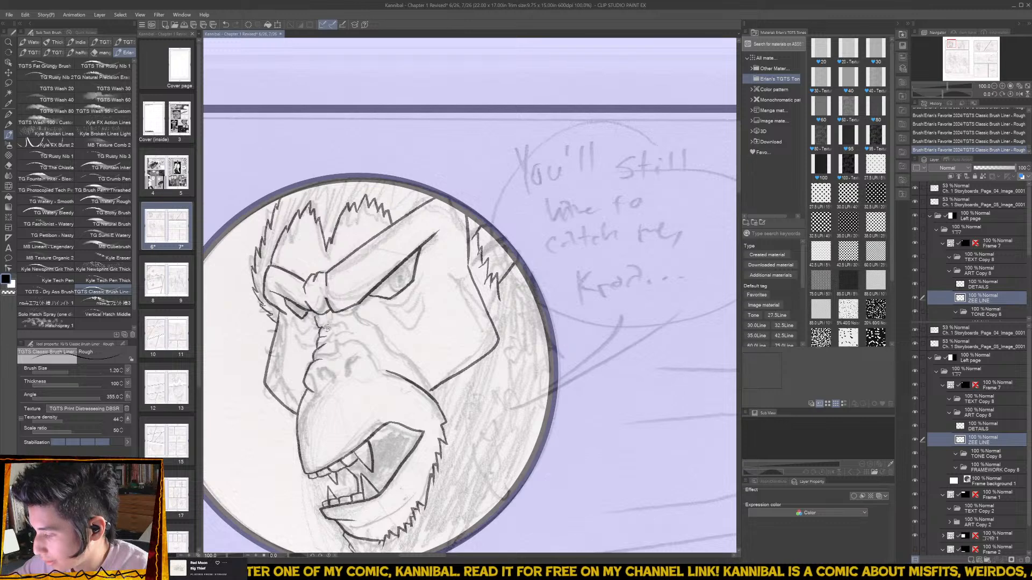
pyautogui.hotkey('ctrl', 'z')
pyautogui.hotkey('ctrl', 'y')
pyautogui.scroll(-2, 369, 273)
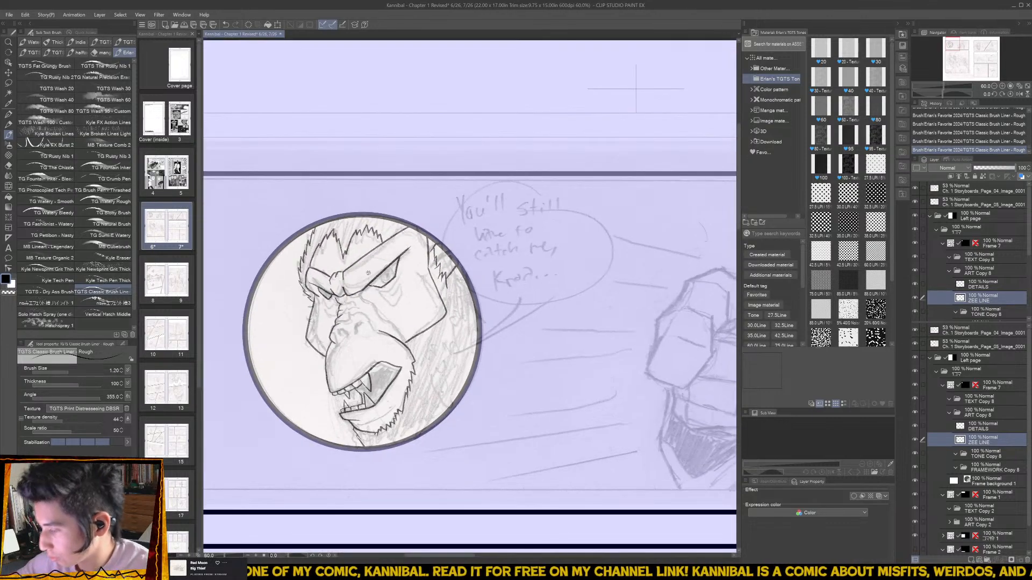
pyautogui.hotkey('ctrl', 'z')
pyautogui.hotkey('ctrl', 'z')
pyautogui.hotkey('ctrl', 'z')
pyautogui.hotkey('ctrl', 'z')
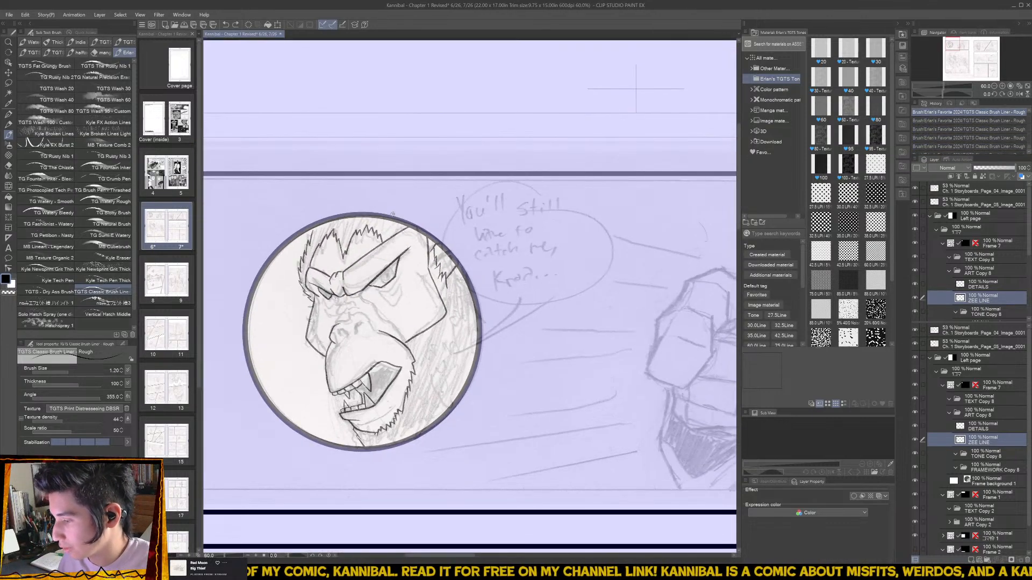
pyautogui.hotkey('ctrl', 'y')
# - On the DETAILS layer, ink the ape's nose contour and nostril edges with a 0.80 brush
pyautogui.click(1006, 429)
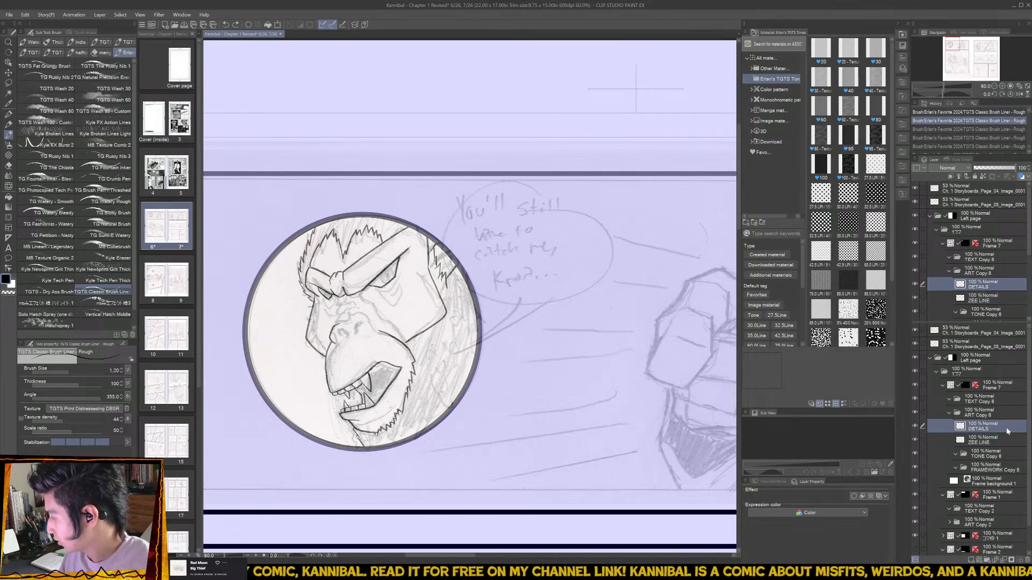
pyautogui.scroll(5, 338, 301)
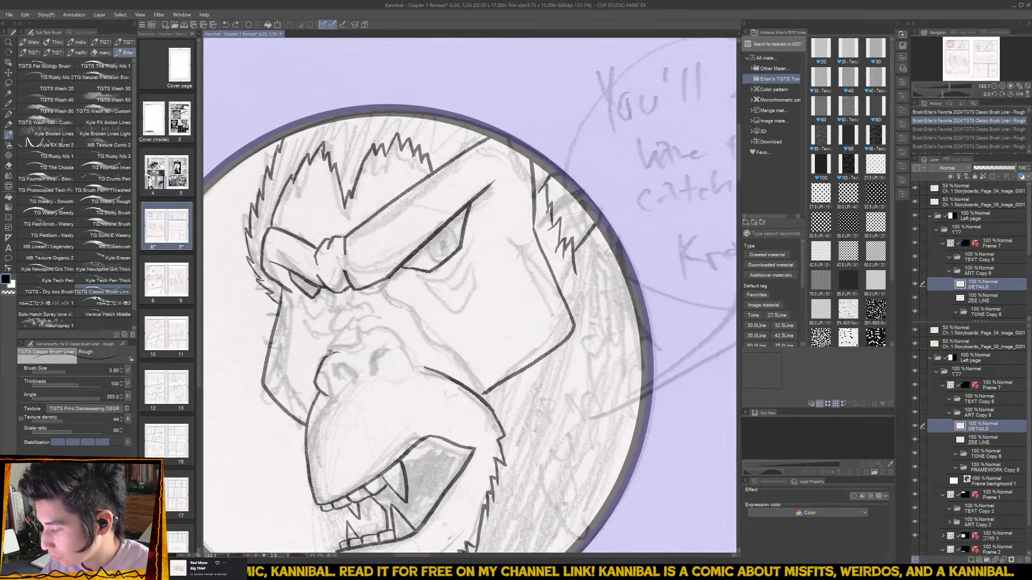
pyautogui.moveTo(326, 358)
pyautogui.mouseDown()
pyautogui.moveTo(342, 338)
pyautogui.moveTo(403, 326)
pyautogui.moveTo(363, 342)
pyautogui.moveTo(385, 331)
pyautogui.moveTo(411, 349)
pyautogui.moveTo(403, 377)
pyautogui.moveTo(369, 380)
pyautogui.moveTo(396, 378)
pyautogui.mouseUp()
pyautogui.moveTo(333, 395); pyautogui.dragTo(352, 375)
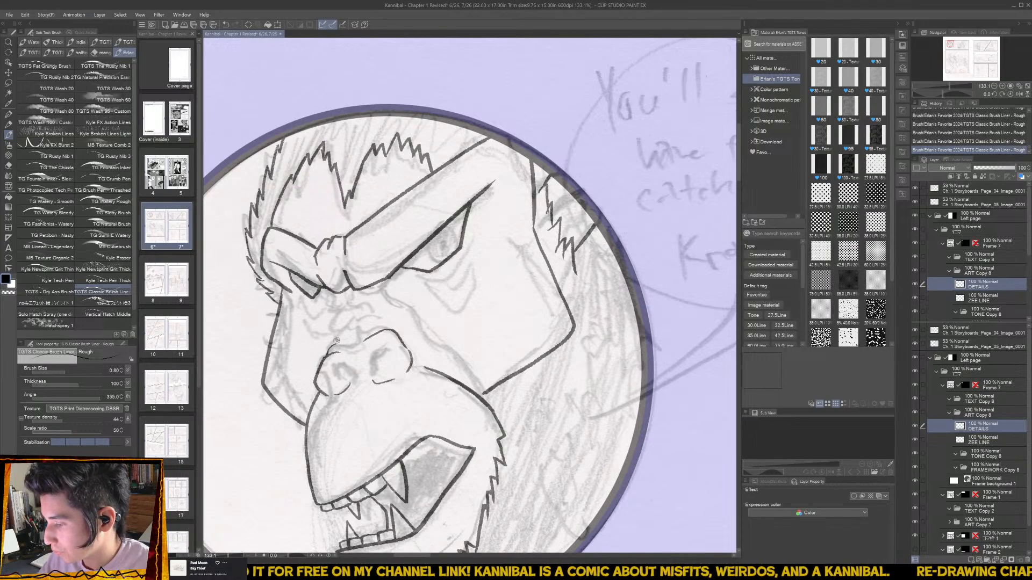
pyautogui.hotkey('ctrl', 'z')
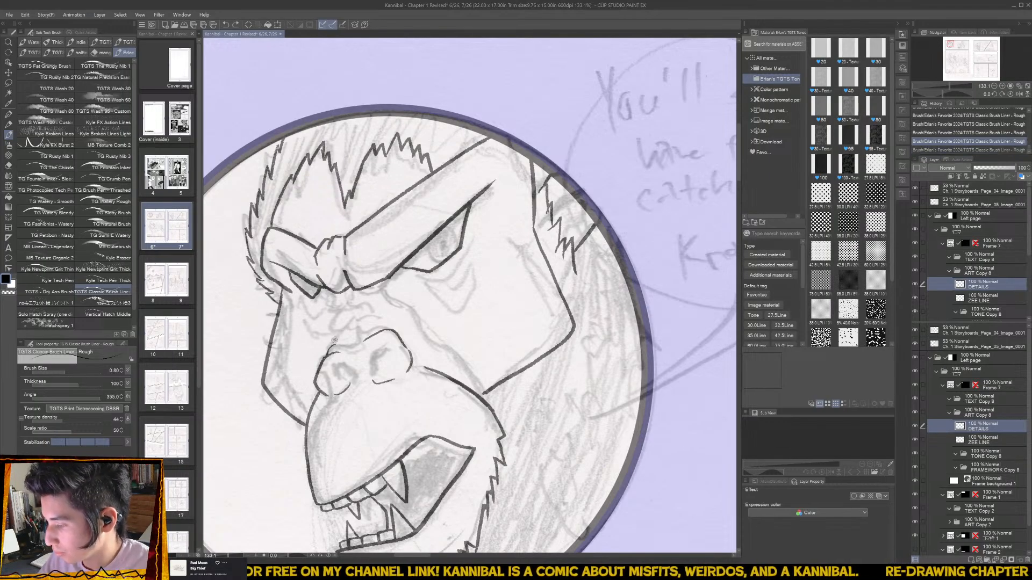
# - Ink the stacked wrinkles on the bridge of the ape's nose, from the nostrils up to the brow
pyautogui.moveTo(347, 328)
pyautogui.mouseDown()
pyautogui.moveTo(331, 344)
pyautogui.moveTo(383, 314)
pyautogui.mouseUp()
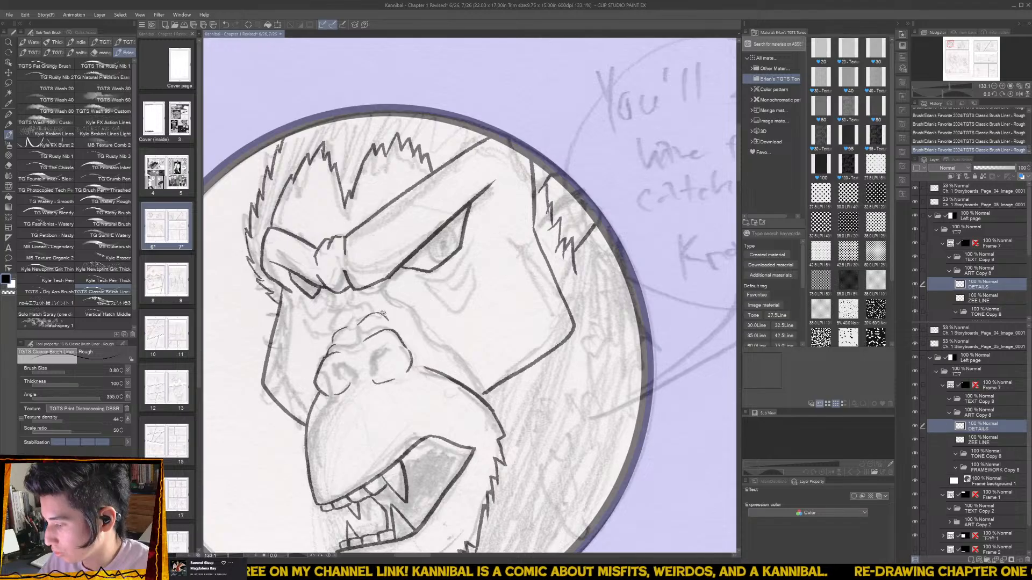
pyautogui.hotkey('ctrl', 'z')
pyautogui.hotkey('ctrl', 'y')
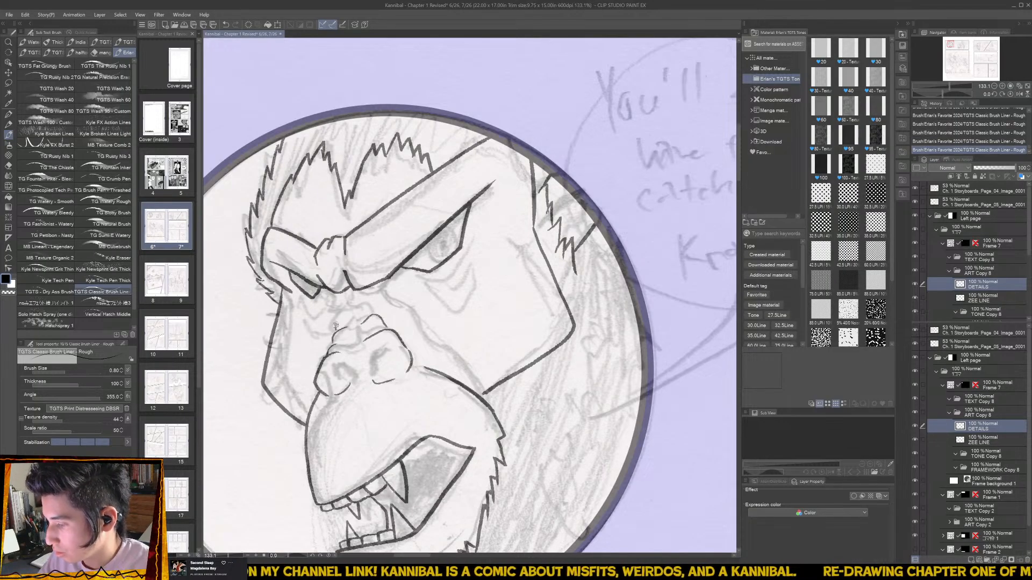
pyautogui.moveTo(325, 297); pyautogui.dragTo(349, 305)
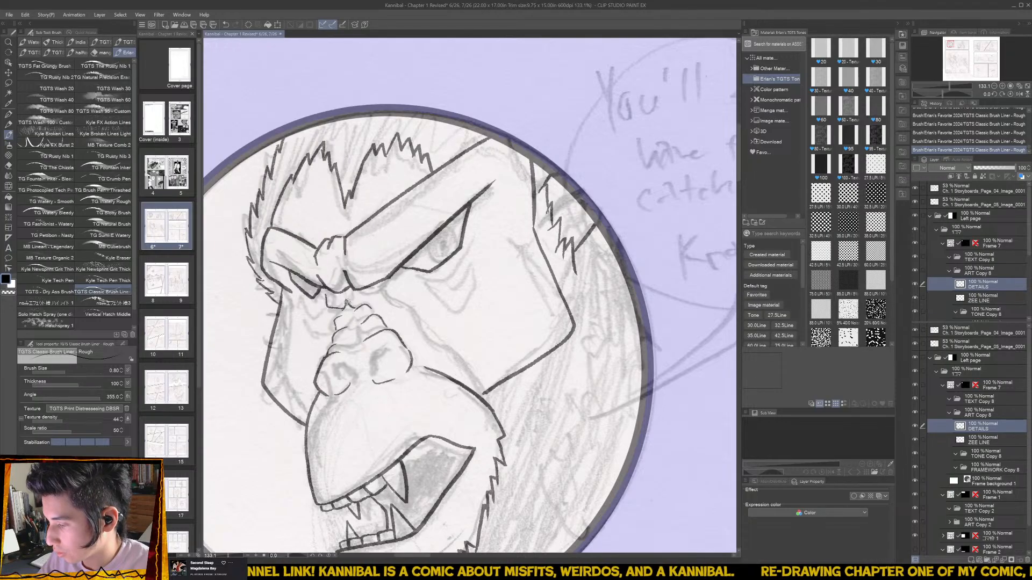
pyautogui.hotkey('ctrl', 'z')
# - Ink the crease beneath the ape's far, smaller eye beside the nose bridge
pyautogui.moveTo(299, 300); pyautogui.dragTo(312, 318)
pyautogui.moveTo(312, 317); pyautogui.dragTo(324, 310)
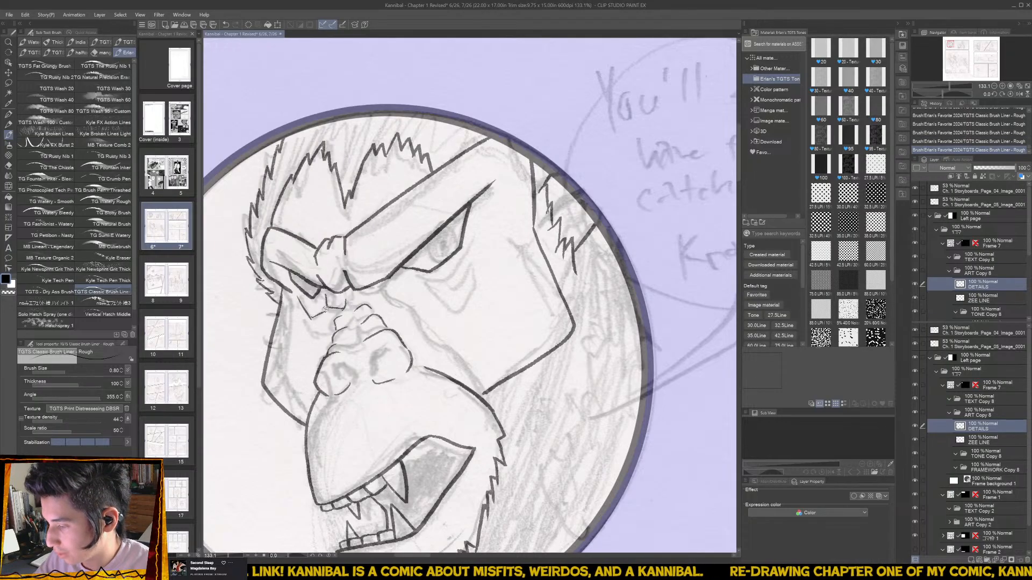
pyautogui.hotkey('ctrl', 'z')
pyautogui.hotkey('ctrl', 'z')
pyautogui.hotkey('ctrl', 'y')
pyautogui.hotkey('ctrl', 'y')
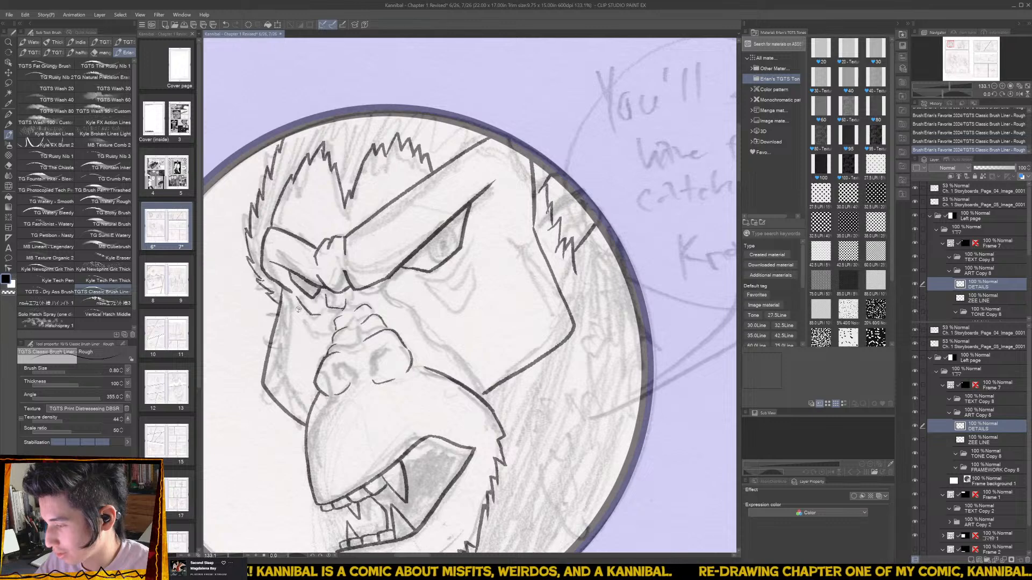
# - Ink the layered bags and creases beneath the ape's nearer, larger eye
pyautogui.moveTo(318, 333); pyautogui.dragTo(250, 403)
pyautogui.moveTo(344, 346); pyautogui.dragTo(377, 350)
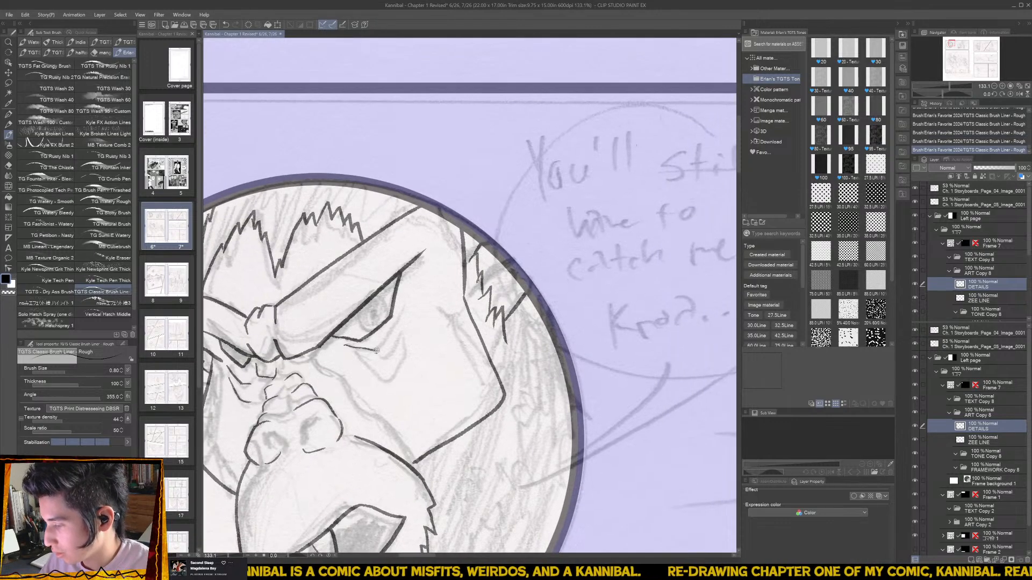
pyautogui.moveTo(407, 301); pyautogui.dragTo(391, 379)
pyautogui.hotkey('ctrl', 'z')
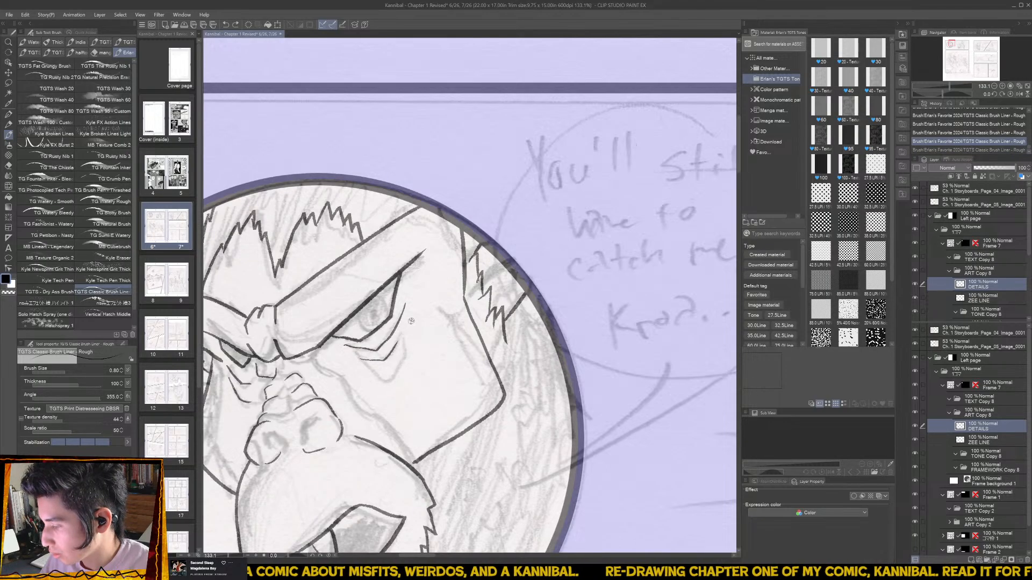
pyautogui.moveTo(411, 321); pyautogui.dragTo(400, 357)
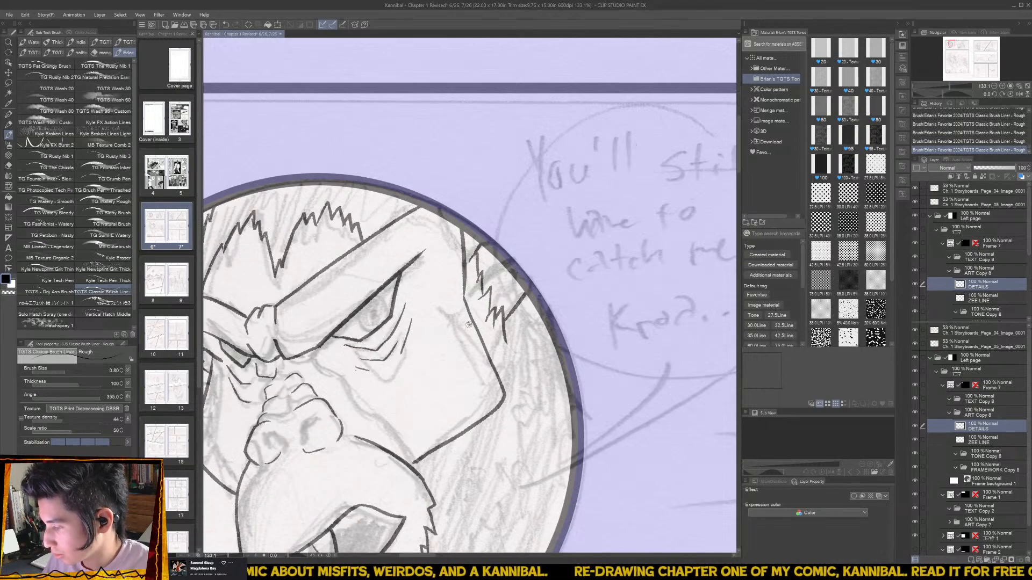
pyautogui.moveTo(412, 393); pyautogui.dragTo(416, 320)
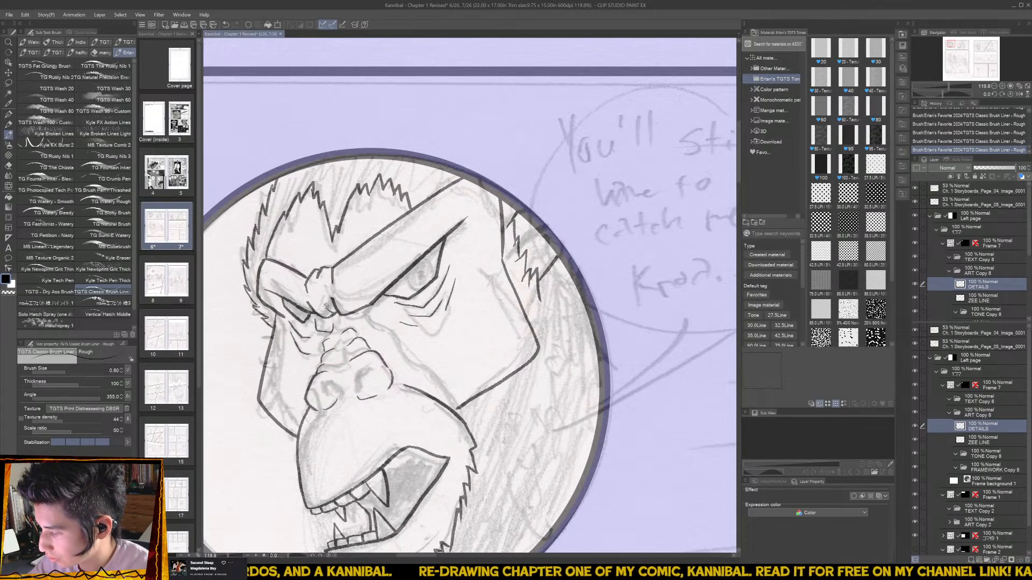
pyautogui.moveTo(394, 275); pyautogui.dragTo(351, 341)
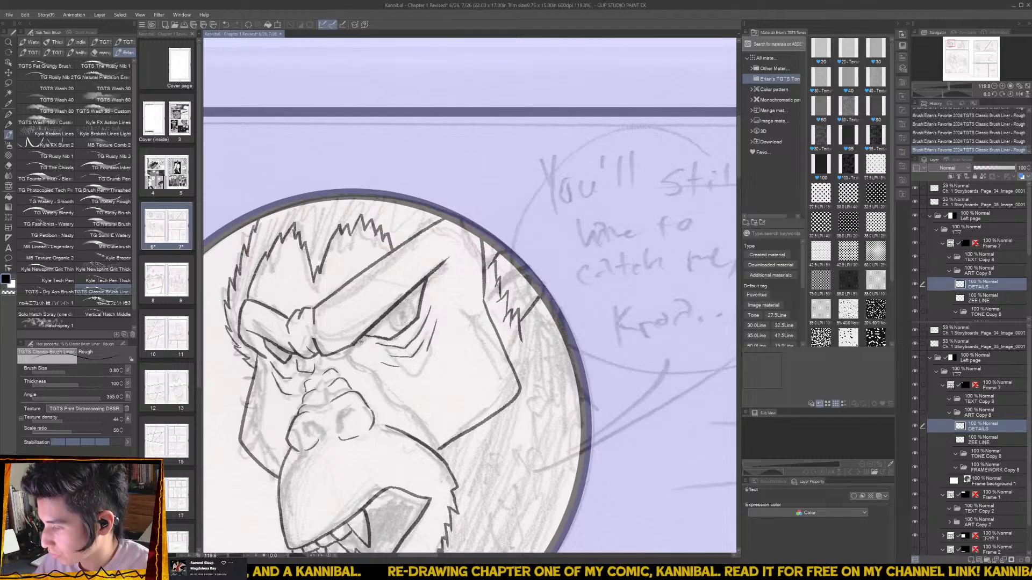
# - Hide the storyboard sketch, fill the inside of the ape's open mouth with black, and touch up the gap beside the lower teeth
pyautogui.scroll(-4, 361, 341)
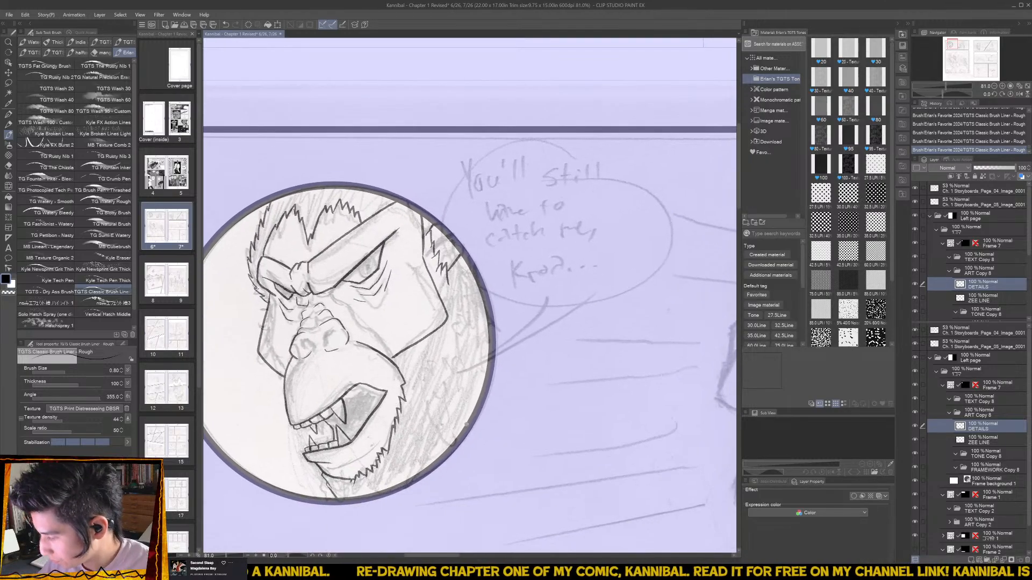
pyautogui.click(914, 330)
pyautogui.press('g')
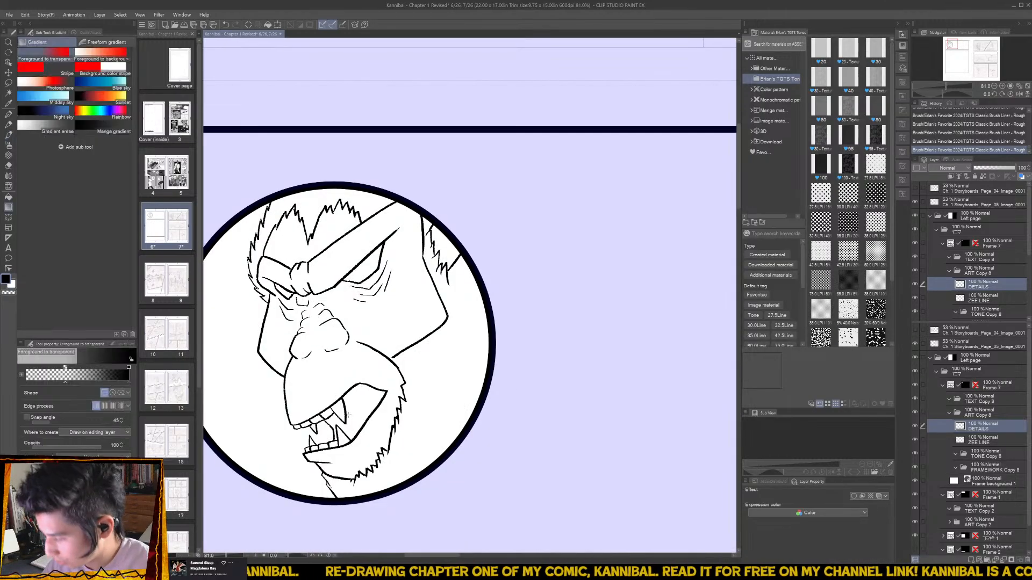
pyautogui.click(347, 430)
pyautogui.press('b')
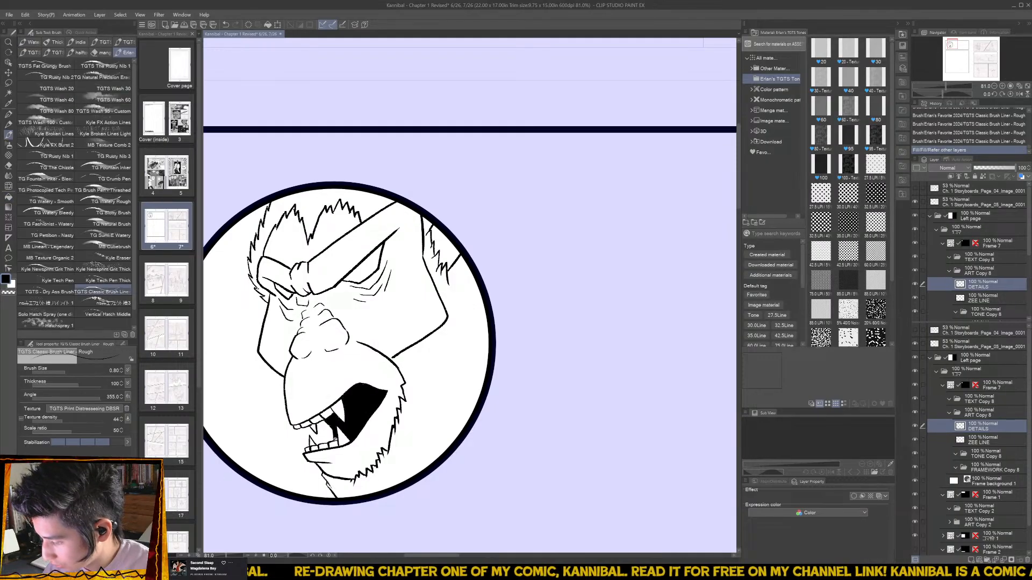
pyautogui.moveTo(334, 436); pyautogui.dragTo(340, 432)
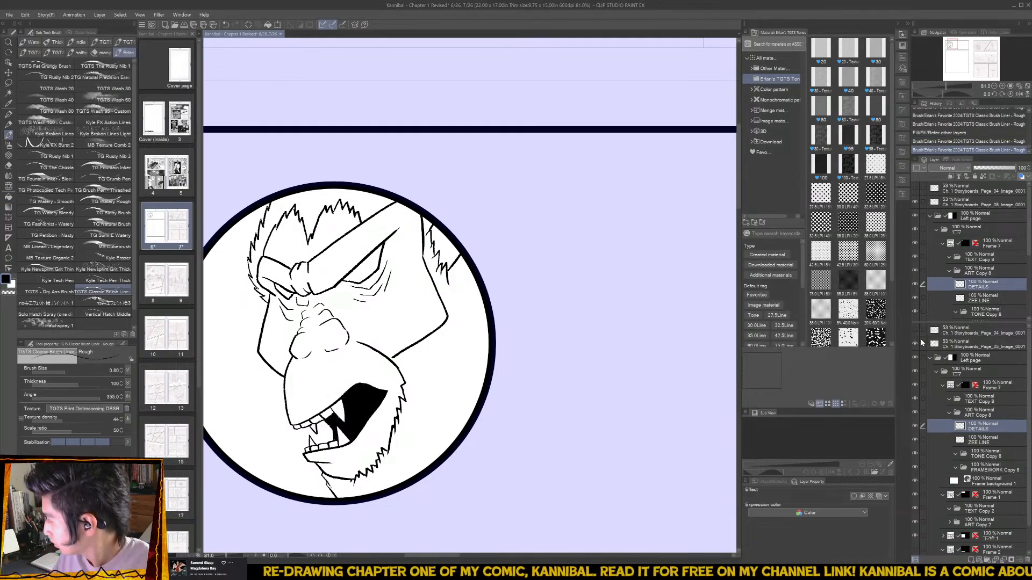
# - Show the storyboard sketch again and ink the ape's nearer eye, with the iris on the ZEE LINE layer and the pupil on DETAILS
pyautogui.click(914, 330)
pyautogui.click(989, 440)
pyautogui.keyDown('ctrl'); pyautogui.click(363, 252); pyautogui.keyUp('ctrl')
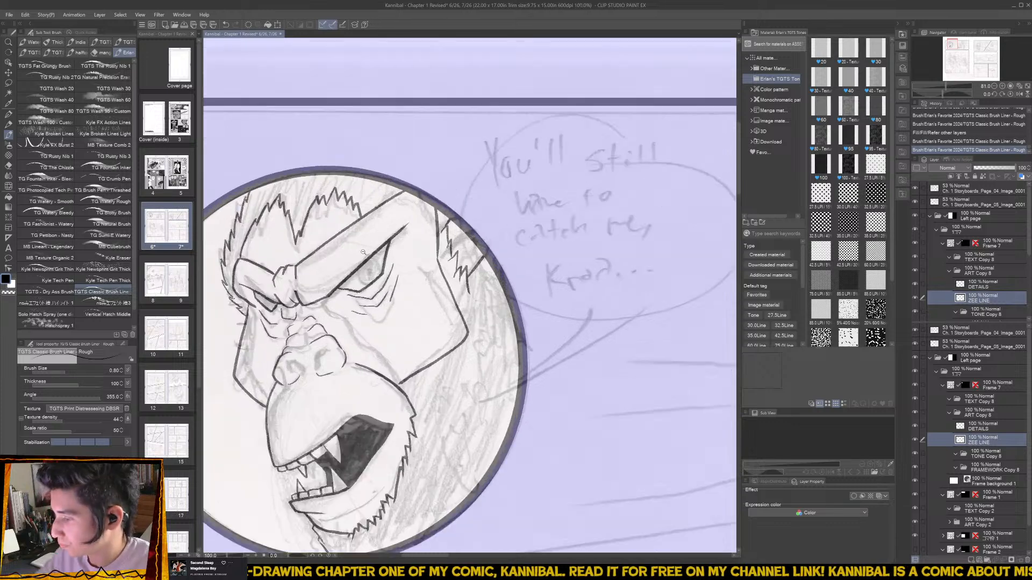
pyautogui.moveTo(363, 252)
pyautogui.mouseDown()
pyautogui.moveTo(372, 301)
pyautogui.moveTo(360, 300)
pyautogui.moveTo(357, 272)
pyautogui.moveTo(374, 260)
pyautogui.moveTo(391, 290)
pyautogui.mouseUp()
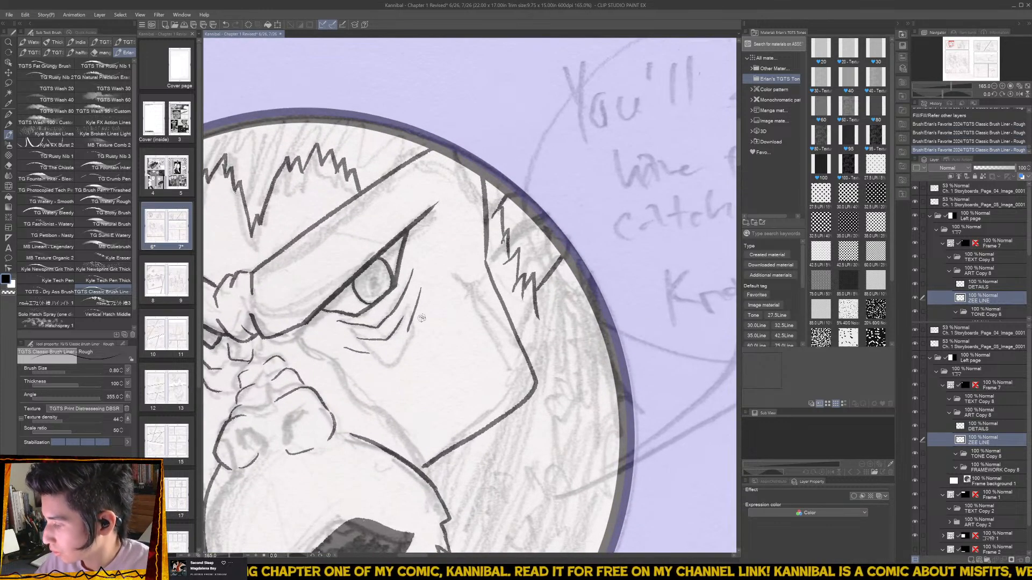
pyautogui.click(983, 429)
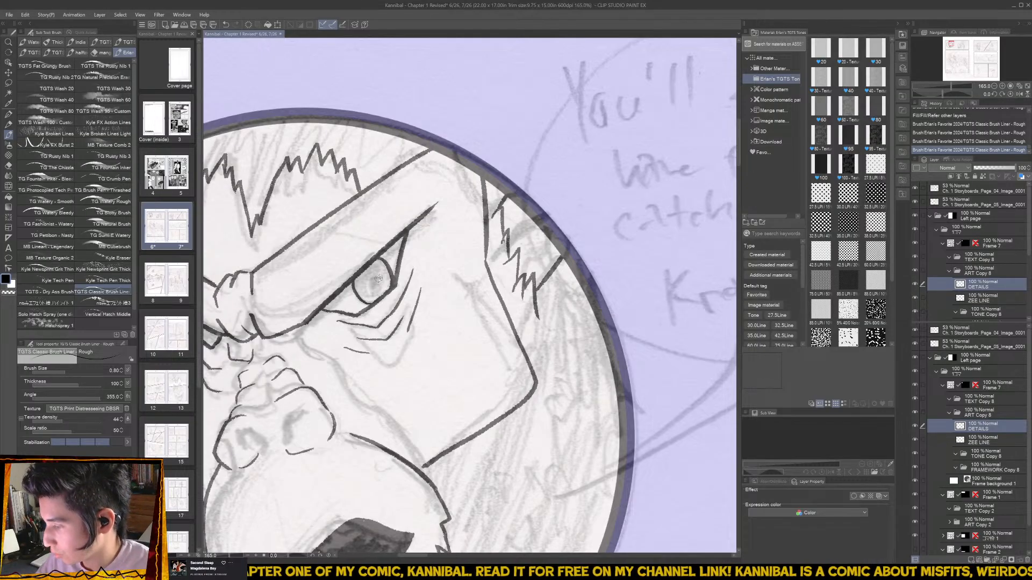
pyautogui.moveTo(371, 279); pyautogui.dragTo(377, 283)
pyautogui.scroll(-3, 430, 250)
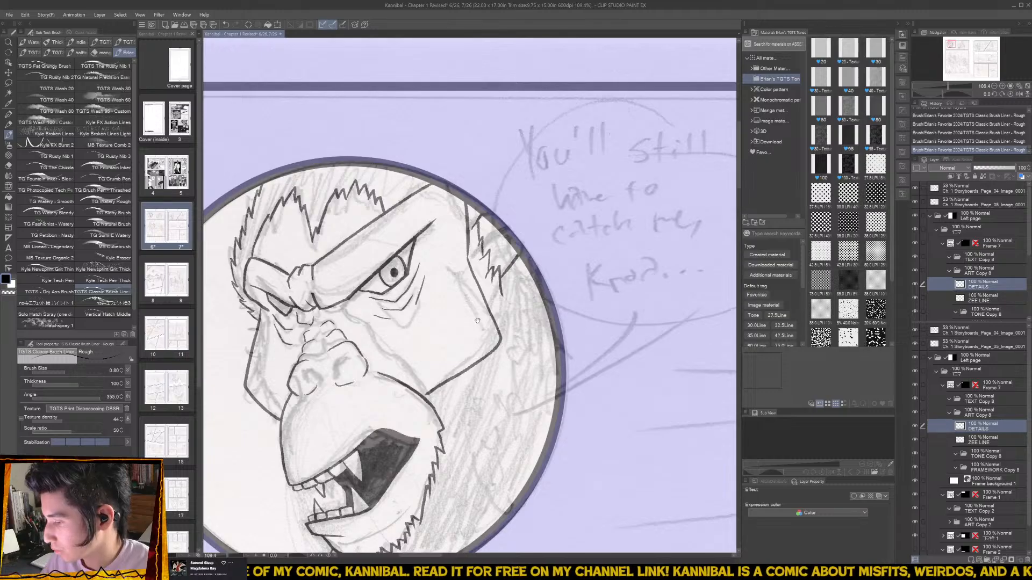
# - Ink the iris of the ape's far, smaller eye on the ZEE LINE layer and its pupil on the DETAILS layer
pyautogui.moveTo(478, 321); pyautogui.dragTo(488, 349)
pyautogui.scroll(3, 295, 310)
pyautogui.click(980, 443)
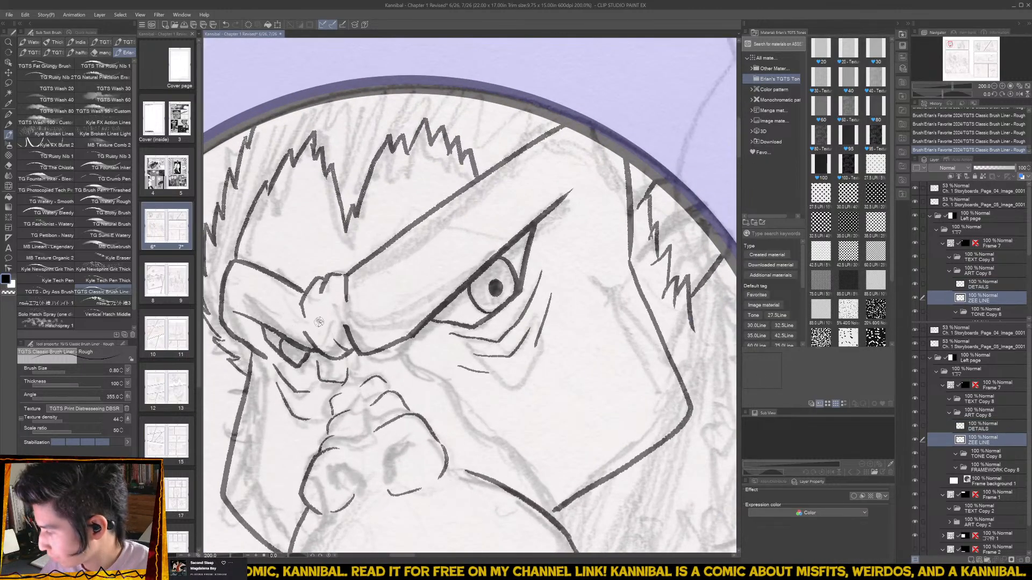
pyautogui.click(985, 429)
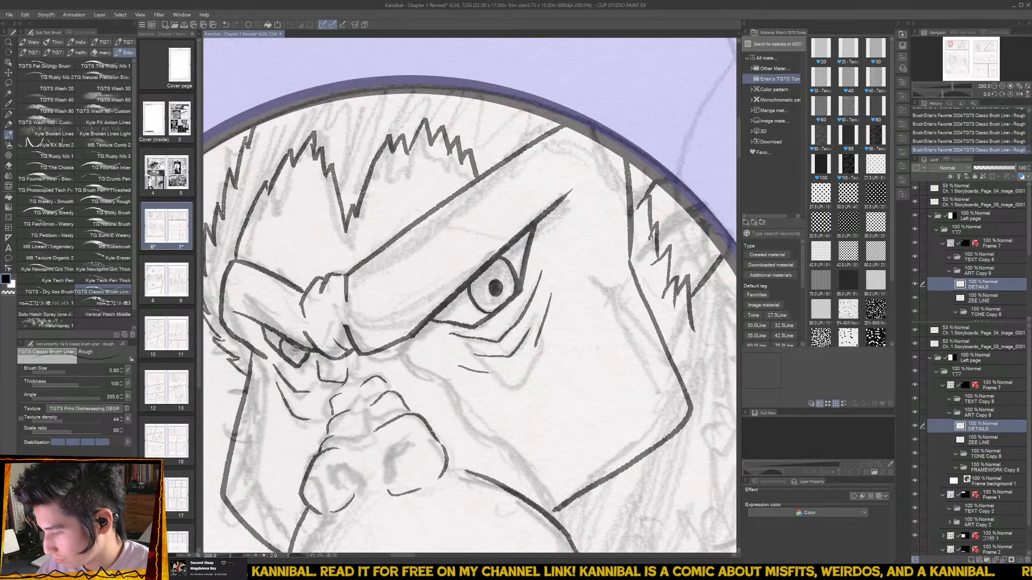
pyautogui.scroll(-5, 295, 350)
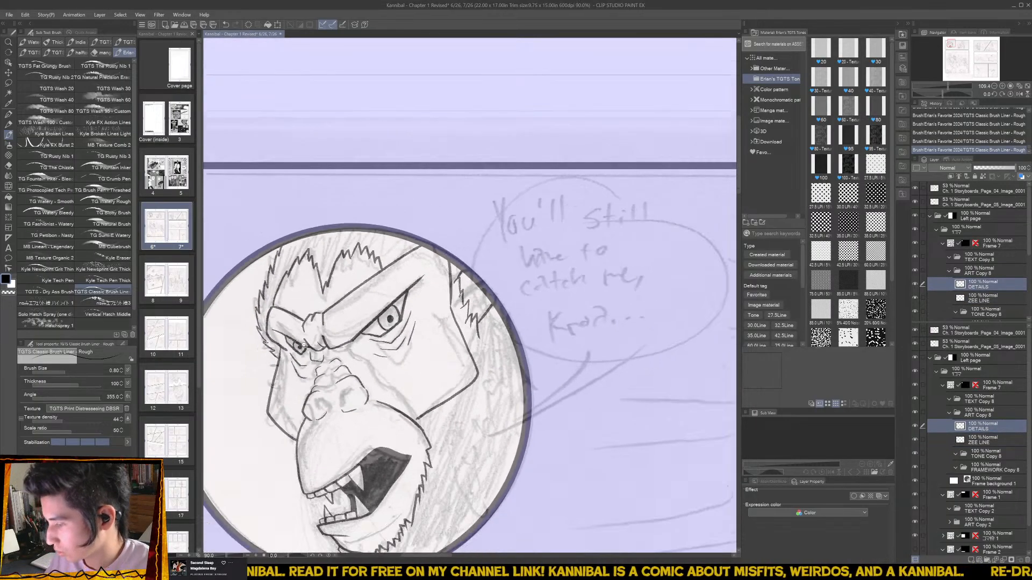
# - Ink small jagged fur tufts in the shaded fur between the ape's jaw and the edge of the circular panel
pyautogui.moveTo(490, 432); pyautogui.dragTo(493, 417)
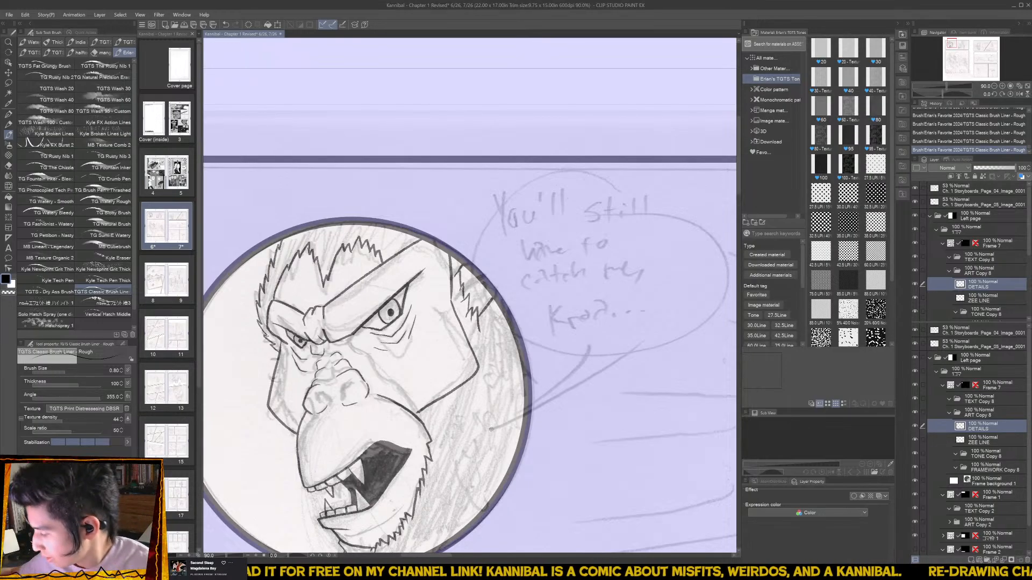
pyautogui.moveTo(464, 521)
pyautogui.mouseDown()
pyautogui.moveTo(469, 477)
pyautogui.moveTo(450, 478)
pyautogui.moveTo(456, 495)
pyautogui.moveTo(460, 459)
pyautogui.moveTo(456, 496)
pyautogui.moveTo(474, 434)
pyautogui.mouseUp()
pyautogui.hotkey('ctrl', 'z')
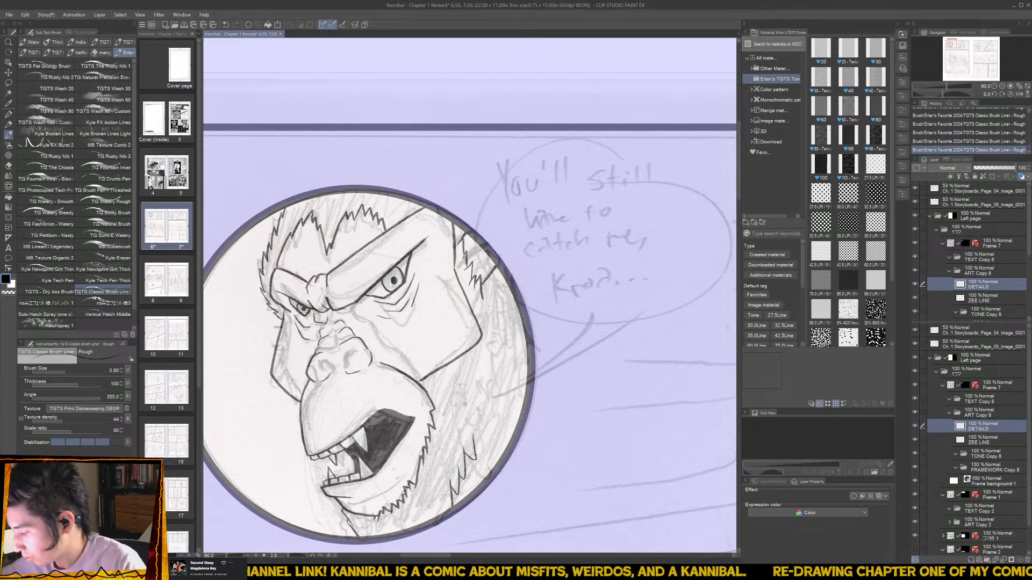
pyautogui.moveTo(461, 402)
pyautogui.mouseDown()
pyautogui.moveTo(484, 422)
pyautogui.moveTo(475, 401)
pyautogui.moveTo(494, 419)
pyautogui.moveTo(491, 392)
pyautogui.mouseUp()
pyautogui.moveTo(490, 392); pyautogui.dragTo(498, 428)
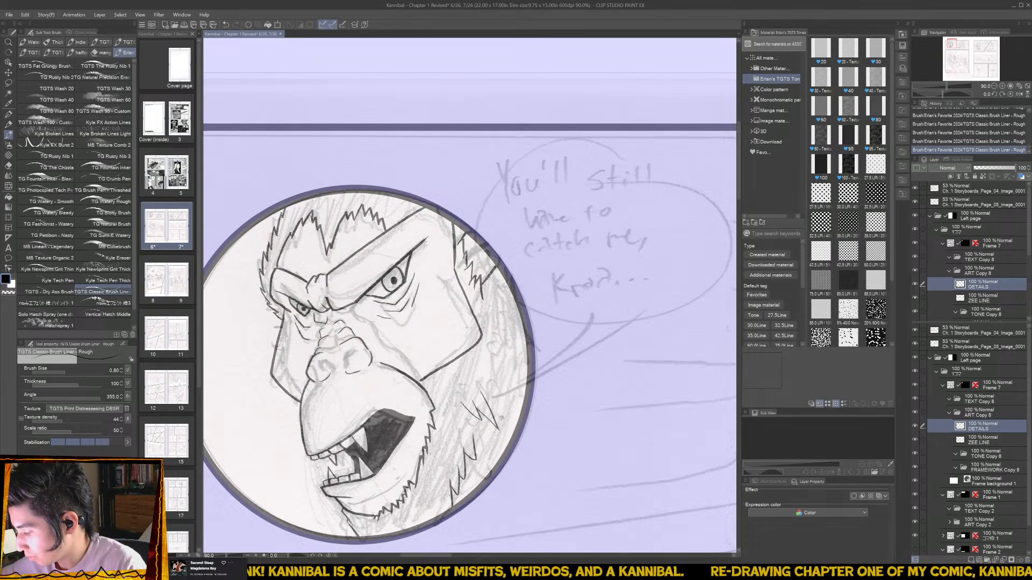
pyautogui.moveTo(495, 383); pyautogui.dragTo(517, 369)
pyautogui.hotkey('ctrl', 'z')
pyautogui.hotkey('ctrl', 'z')
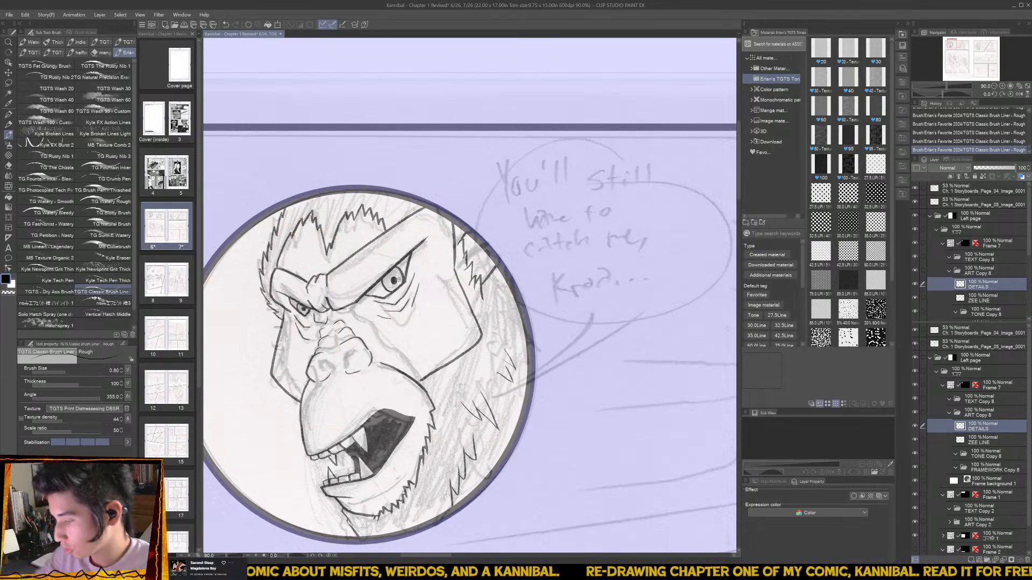
# - Ink the dark openings of the ape's two nostrils, and reduce the brush size to 0.60
pyautogui.scroll(3, 325, 350)
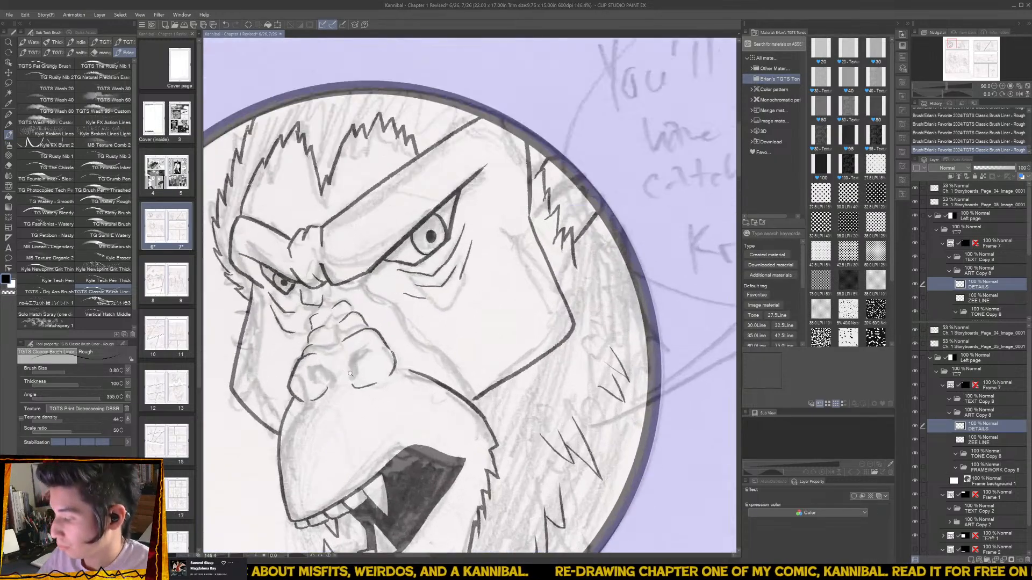
pyautogui.moveTo(351, 373)
pyautogui.mouseDown()
pyautogui.moveTo(364, 357)
pyautogui.moveTo(350, 364)
pyautogui.moveTo(361, 348)
pyautogui.moveTo(321, 374)
pyautogui.mouseUp()
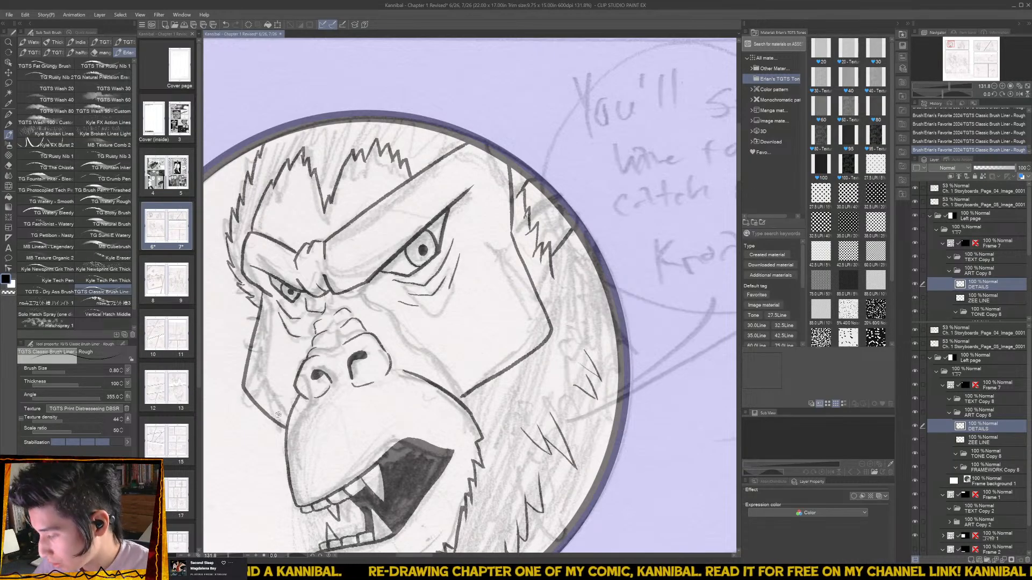
pyautogui.press('[')
pyautogui.moveTo(276, 412)
pyautogui.mouseDown()
pyautogui.moveTo(263, 418)
pyautogui.moveTo(284, 424)
pyautogui.moveTo(284, 414)
pyautogui.mouseUp()
pyautogui.hotkey('ctrl', 'z')
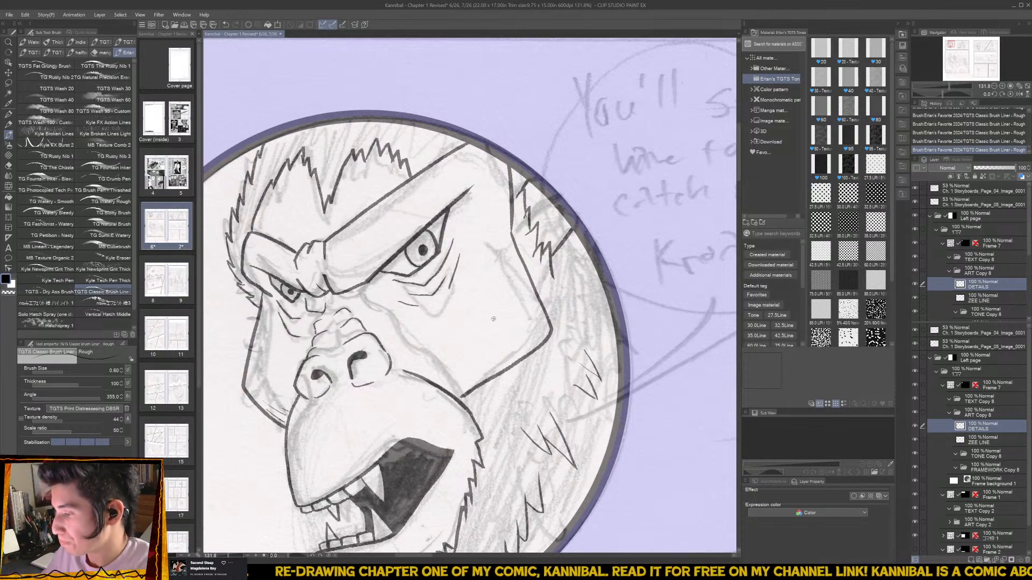
# - Ink fine creases on the ape's knotted brow between and above the eyes, and save the file
pyautogui.moveTo(455, 250); pyautogui.dragTo(446, 315)
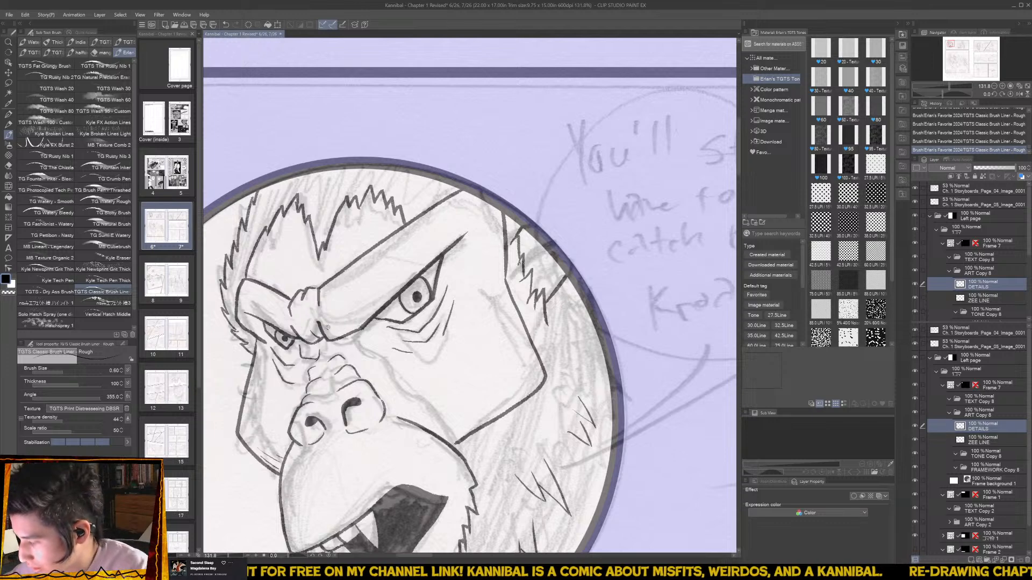
pyautogui.moveTo(324, 325); pyautogui.dragTo(344, 336)
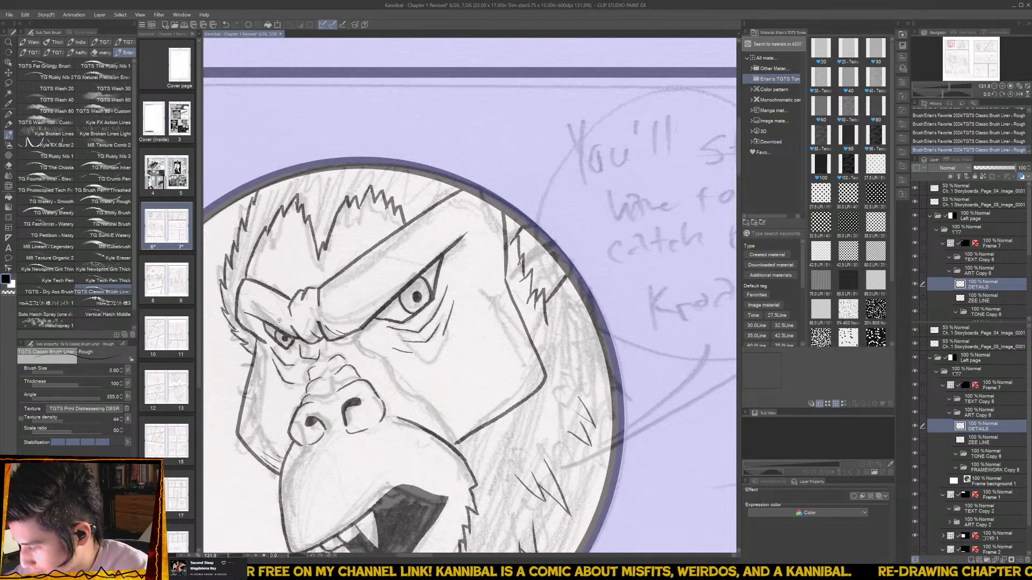
pyautogui.hotkey('ctrl', 's')
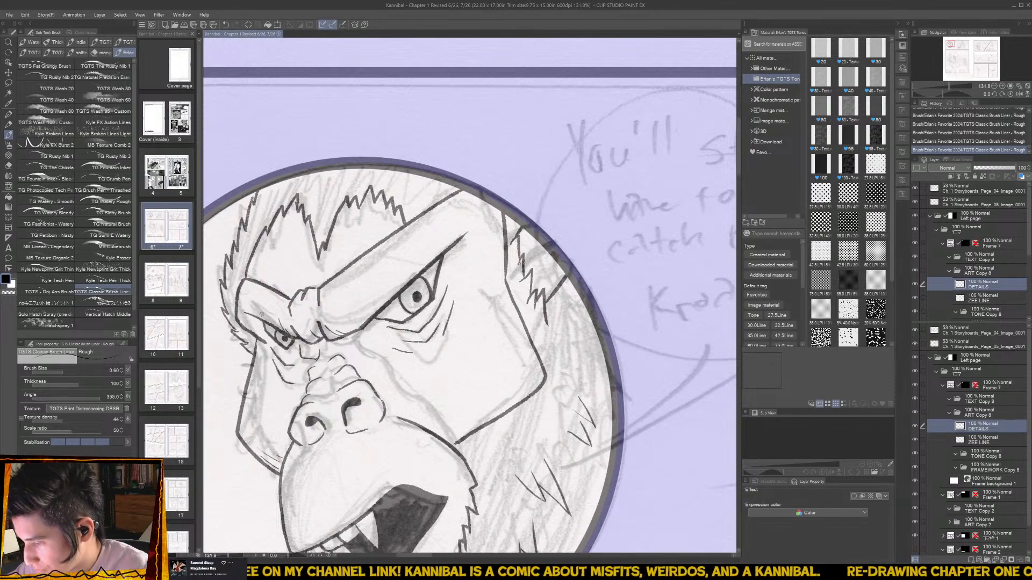
pyautogui.moveTo(262, 315); pyautogui.dragTo(255, 308)
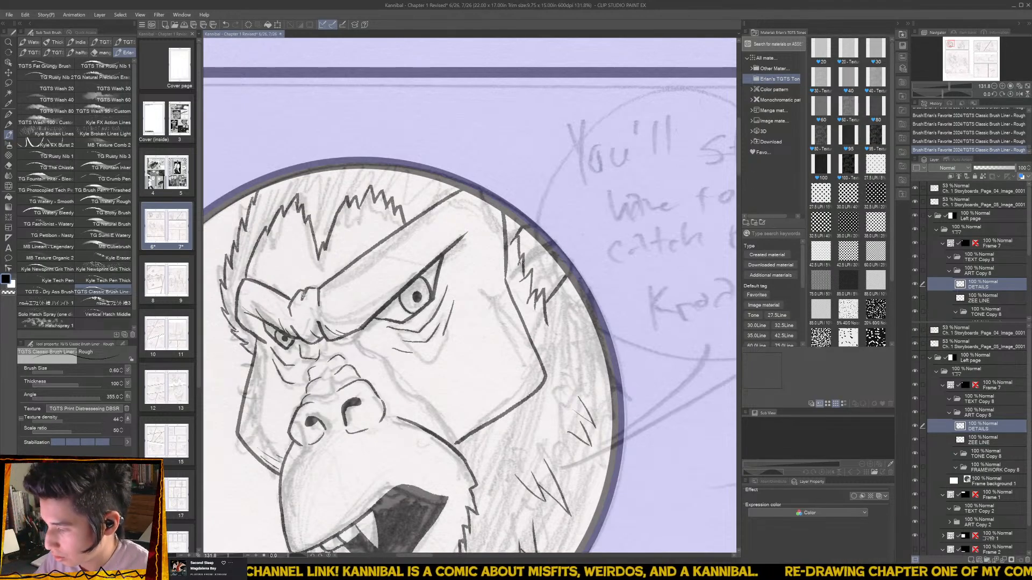
pyautogui.hotkey('ctrl', 'z')
pyautogui.hotkey('ctrl', 'y')
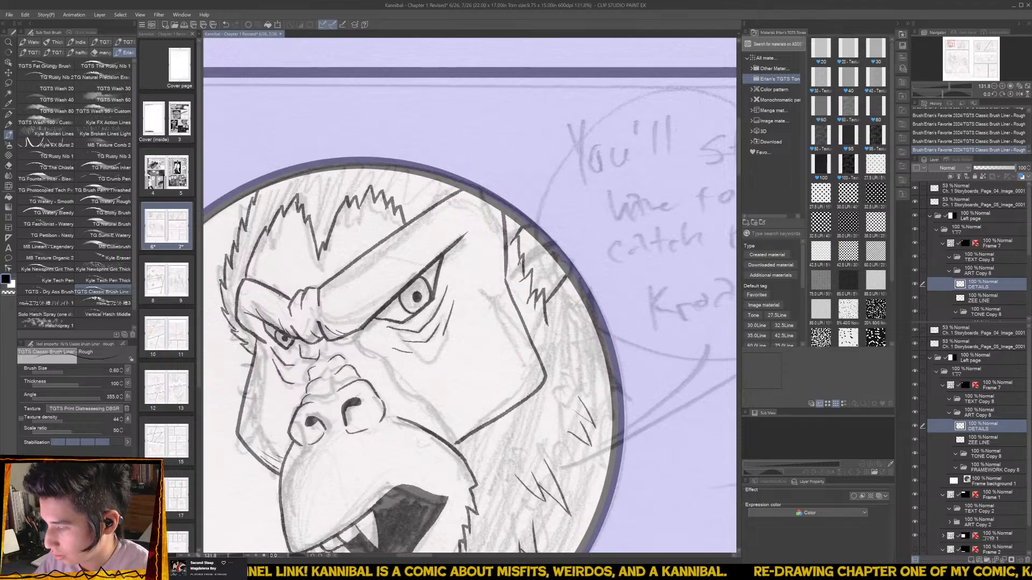
# - Ink thin curved wrinkles across the ape's forehead between the brow ridge and the hairline
pyautogui.scroll(-2, 286, 279)
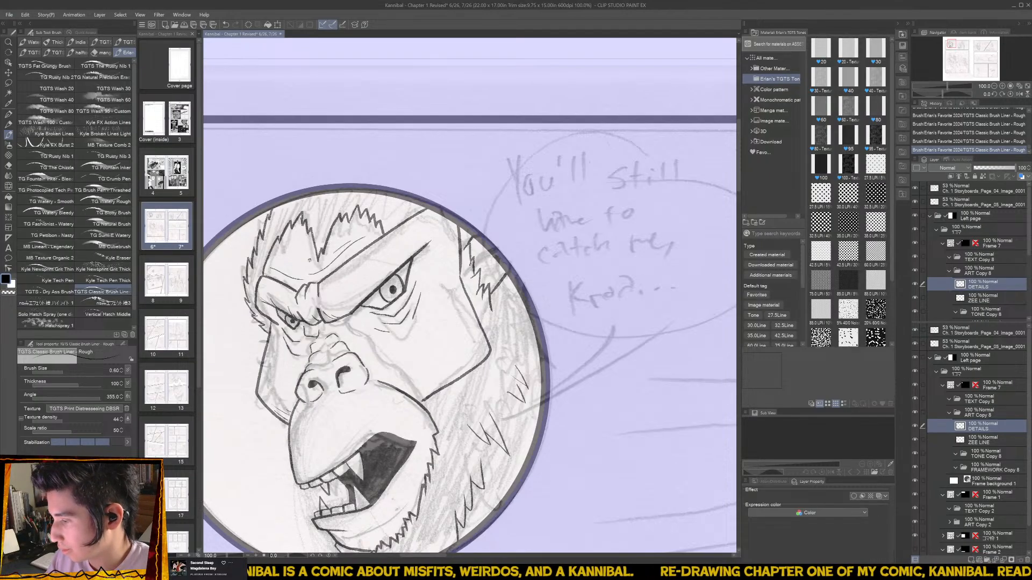
pyautogui.moveTo(298, 262); pyautogui.dragTo(310, 258)
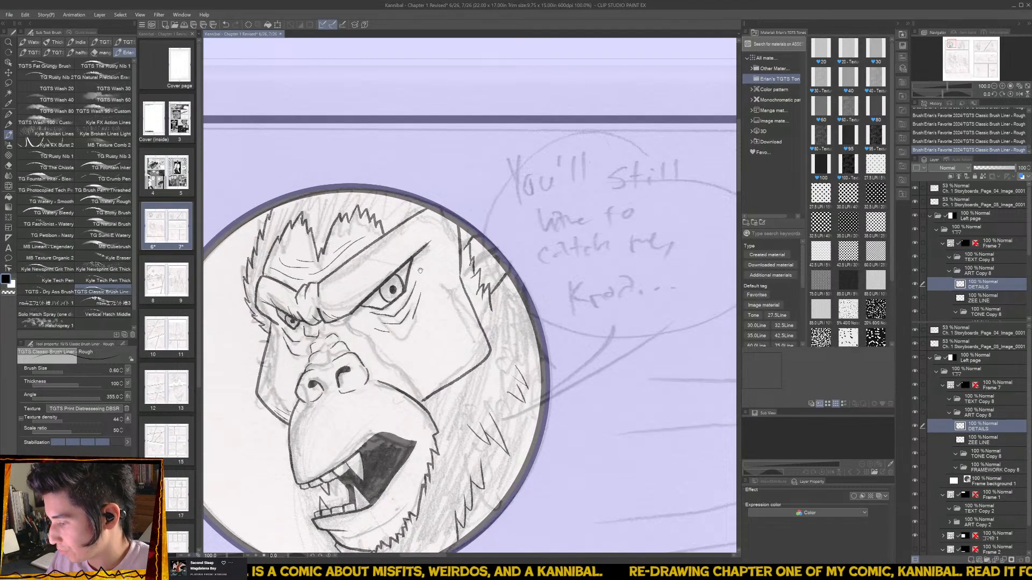
pyautogui.moveTo(391, 278); pyautogui.dragTo(358, 317)
pyautogui.scroll(1, 357, 317)
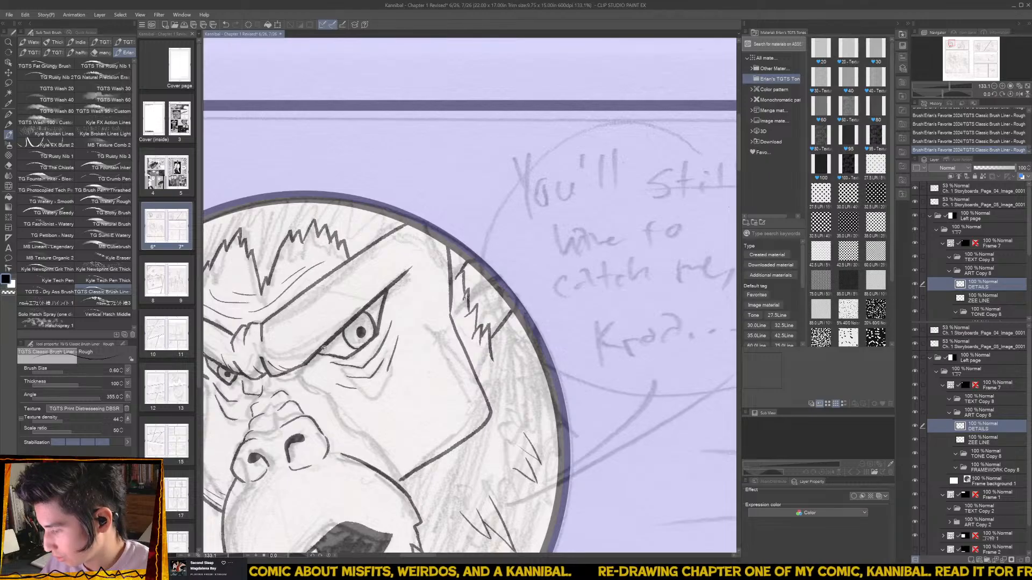
pyautogui.moveTo(348, 334); pyautogui.dragTo(408, 325)
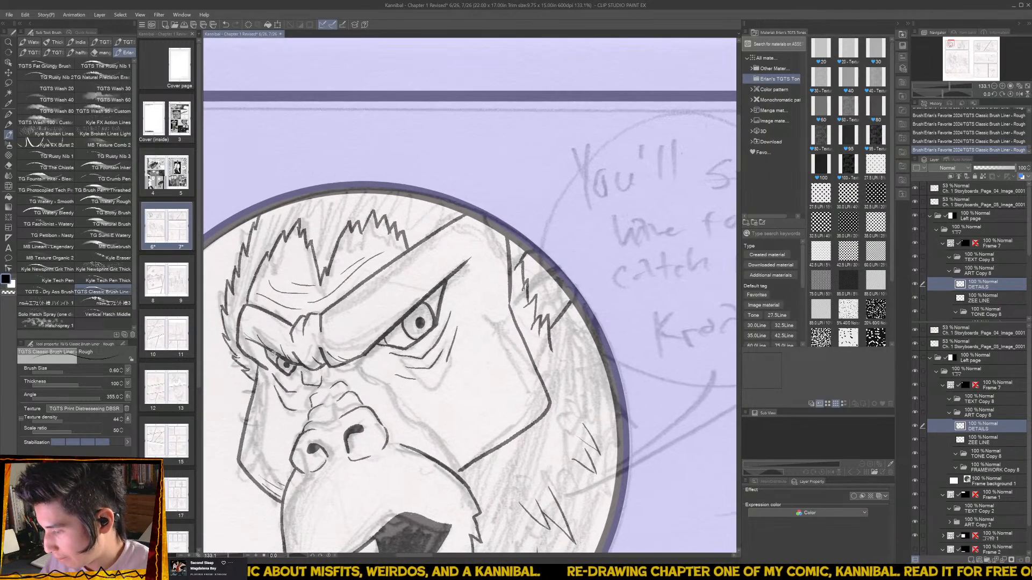
# - Reduce the brush size to 0.40 and ink fine contour lines around the ape's nostrils and nose tip
pyautogui.scroll(-5, 306, 352)
pyautogui.press('[')
pyautogui.press('[')
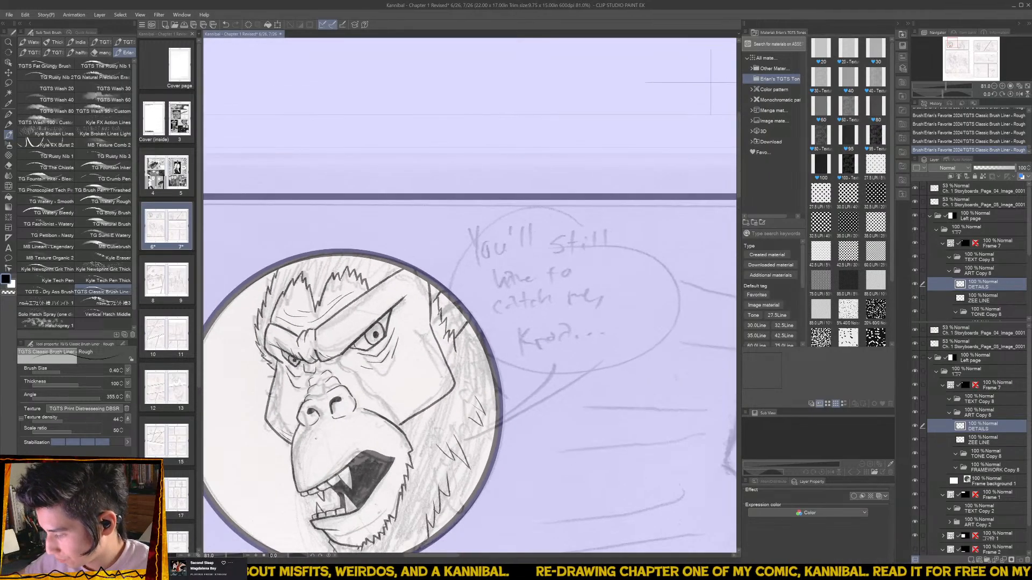
pyautogui.scroll(3, 325, 401)
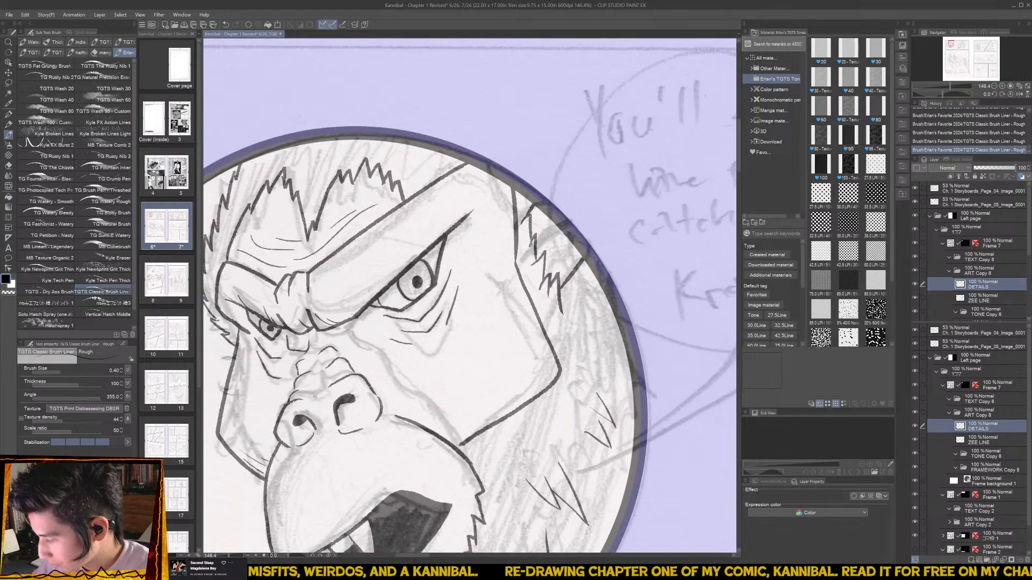
pyautogui.moveTo(297, 408)
pyautogui.mouseDown()
pyautogui.moveTo(291, 447)
pyautogui.moveTo(286, 440)
pyautogui.moveTo(308, 438)
pyautogui.mouseUp()
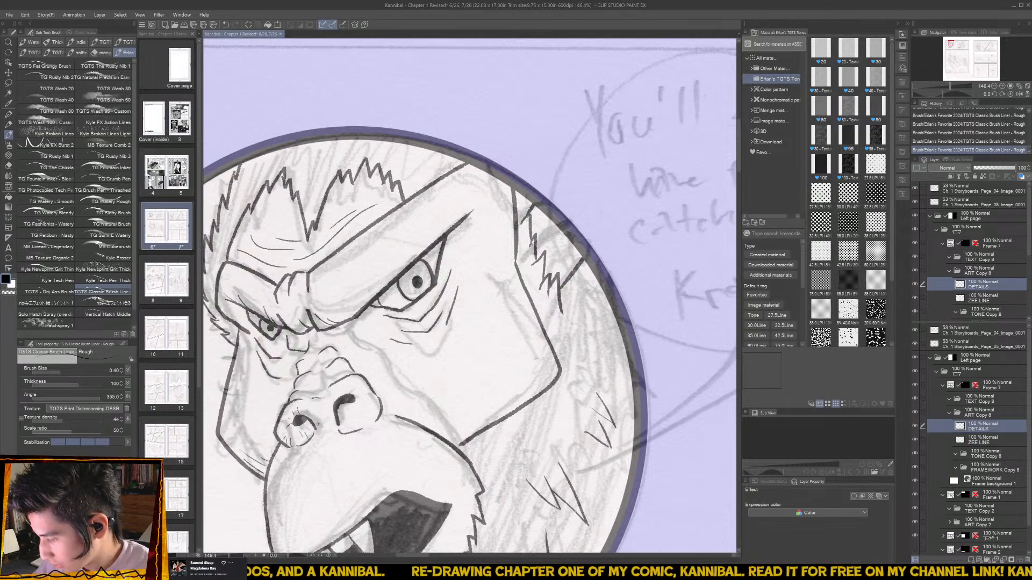
pyautogui.moveTo(324, 395); pyautogui.dragTo(335, 400)
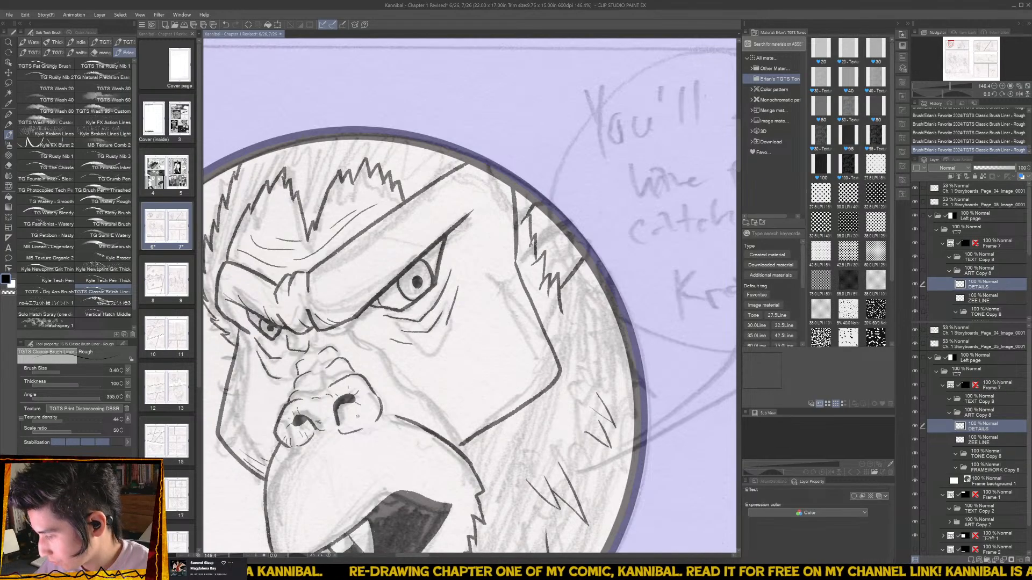
# - Ink fine detail lines around the teeth at the front of the ape's open mouth with the 0.40 brush
pyautogui.scroll(-3, 355, 408)
pyautogui.scroll(2, 357, 432)
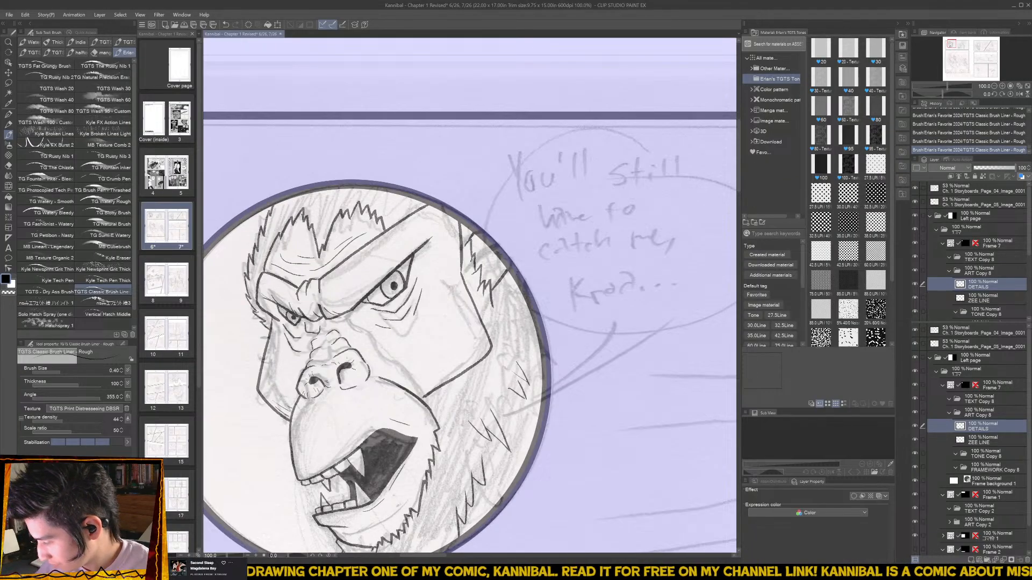
pyautogui.scroll(2, 389, 490)
pyautogui.scroll(-1, 398, 447)
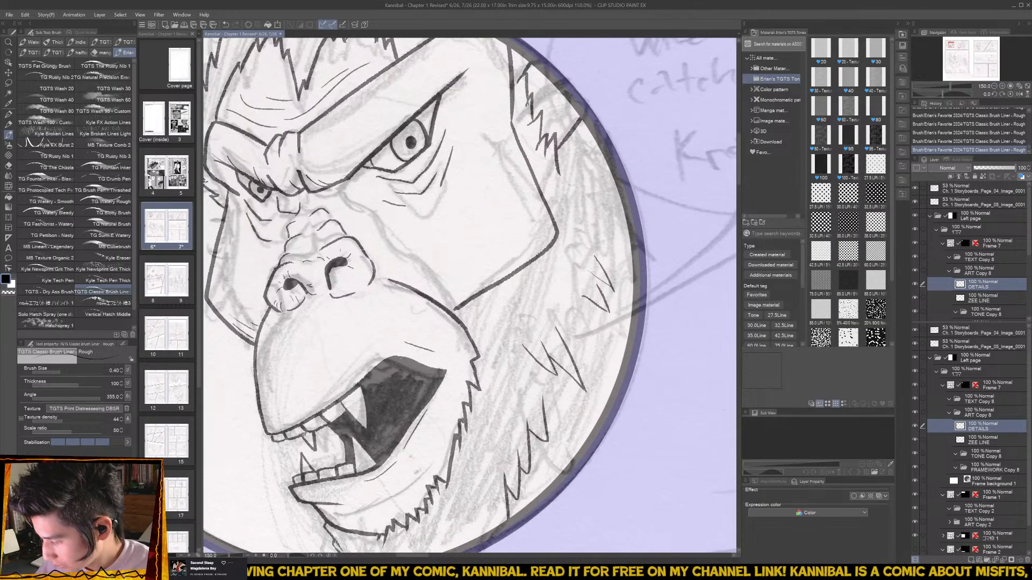
pyautogui.moveTo(309, 433); pyautogui.dragTo(308, 472)
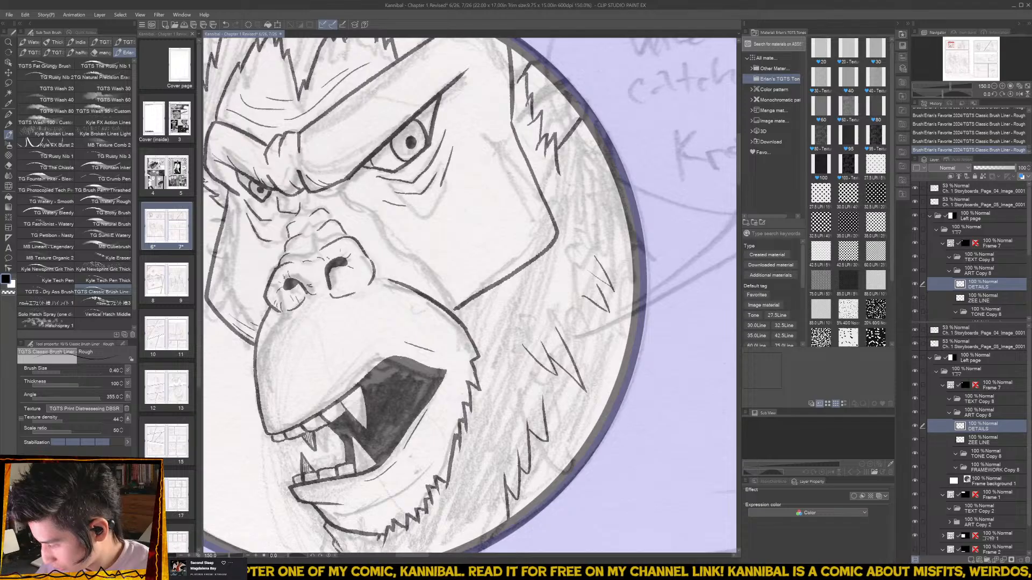
pyautogui.scroll(-5, 301, 513)
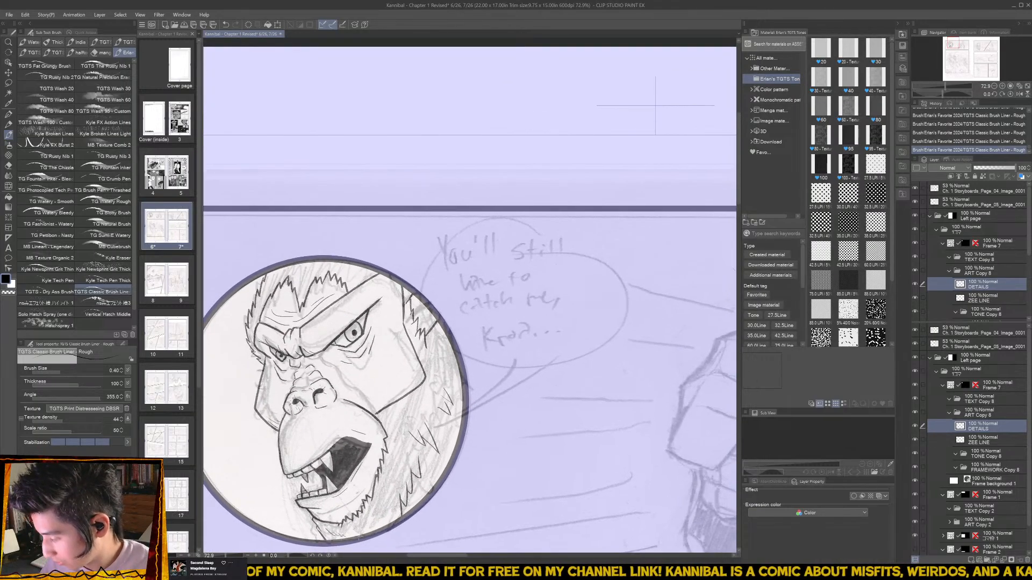
# - Undo and redo the latest ink strokes to compare the ape's face with and without them
pyautogui.hotkey('ctrl', 'z')
pyautogui.hotkey('ctrl', 'z')
pyautogui.hotkey('ctrl', 'y')
pyautogui.hotkey('ctrl', 'y')
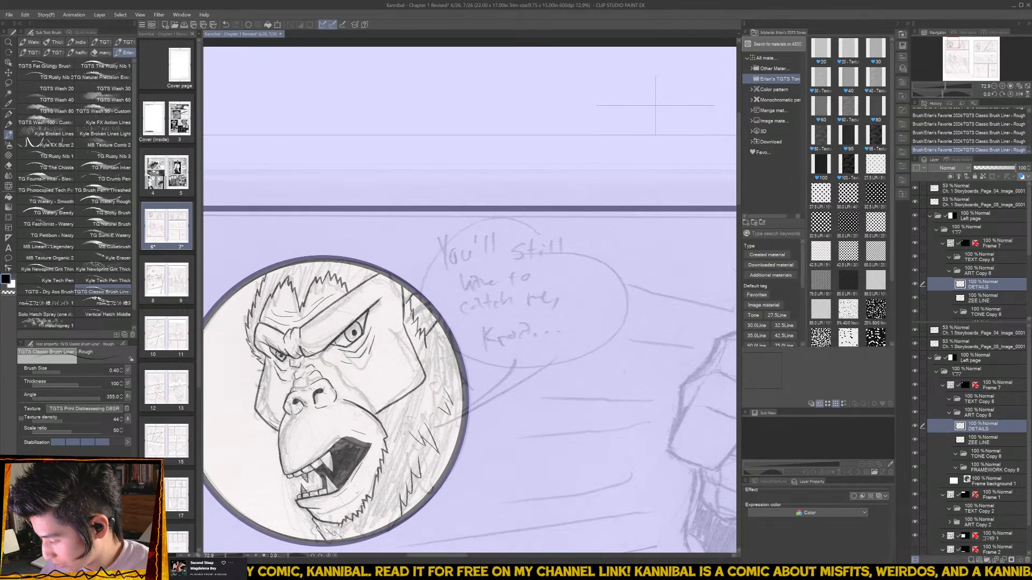
pyautogui.hotkey('ctrl', 'z')
pyautogui.hotkey('ctrl', 'z')
pyautogui.hotkey('ctrl', 'z')
pyautogui.hotkey('ctrl', 'y')
pyautogui.hotkey('ctrl', 'y')
pyautogui.hotkey('ctrl', 'y')
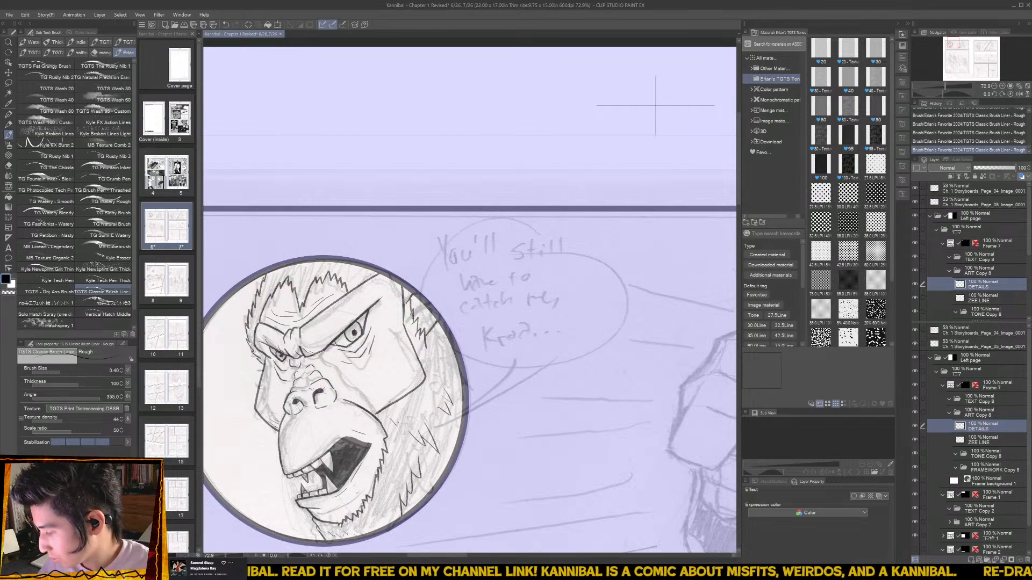
# - Ink short fine contour lines along the ape's outer cheek, jaw and temple on the DETAILS layer
pyautogui.scroll(2, 390, 402)
pyautogui.hotkey('alt', '[')
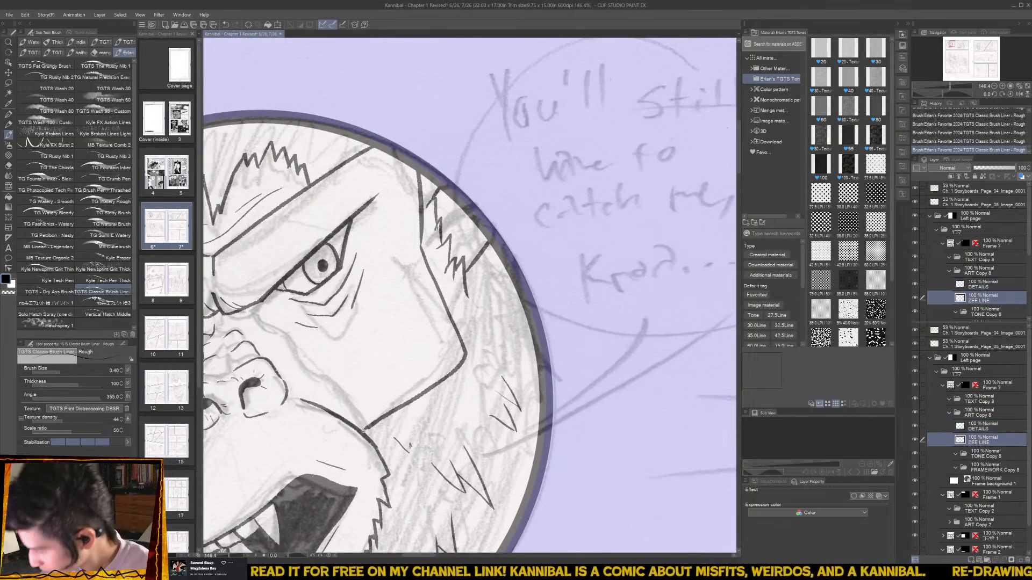
pyautogui.click(986, 430)
pyautogui.scroll(-1, 413, 366)
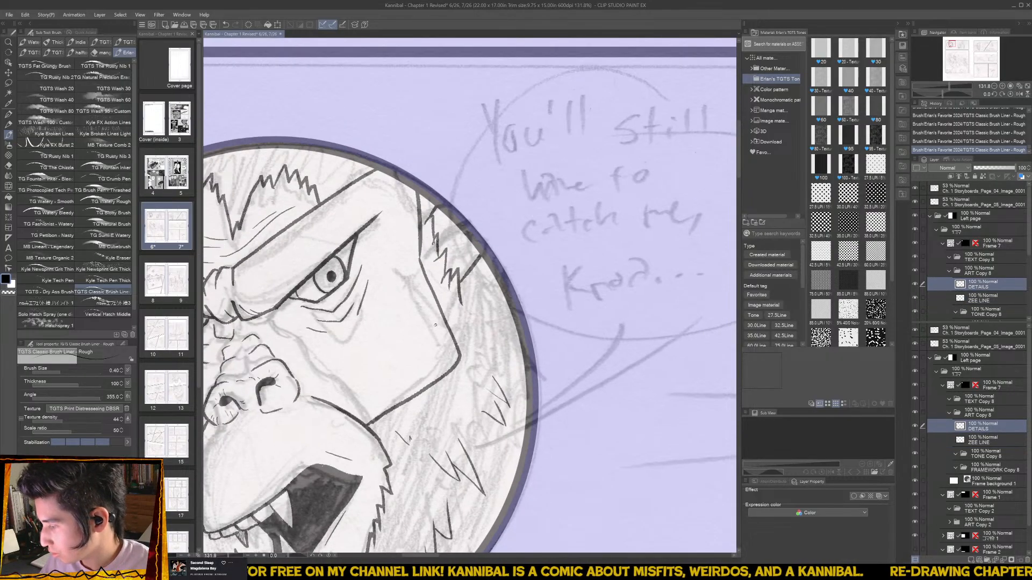
pyautogui.moveTo(435, 324); pyautogui.dragTo(443, 353)
pyautogui.moveTo(365, 411); pyautogui.dragTo(417, 381)
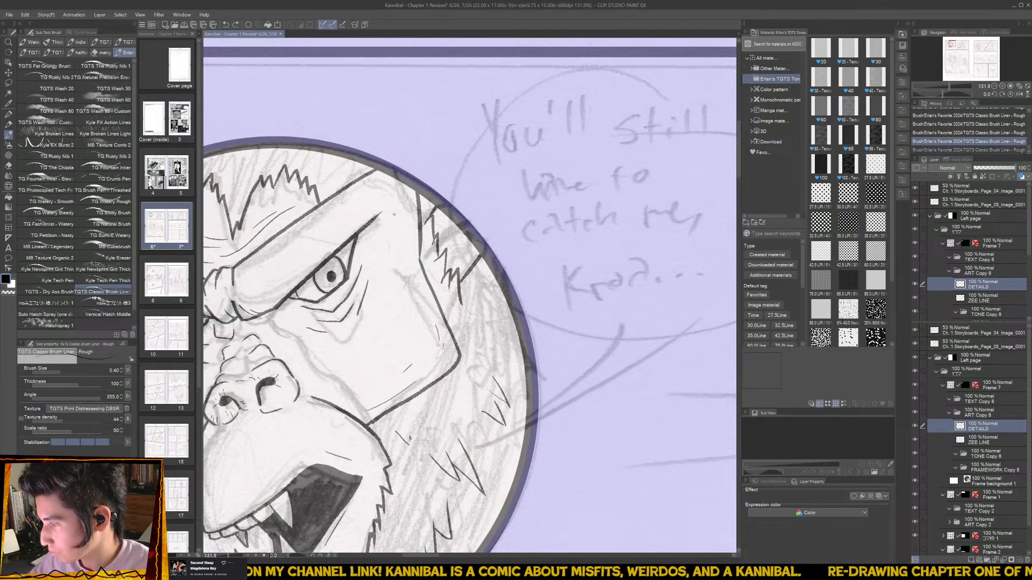
pyautogui.moveTo(392, 204); pyautogui.dragTo(387, 267)
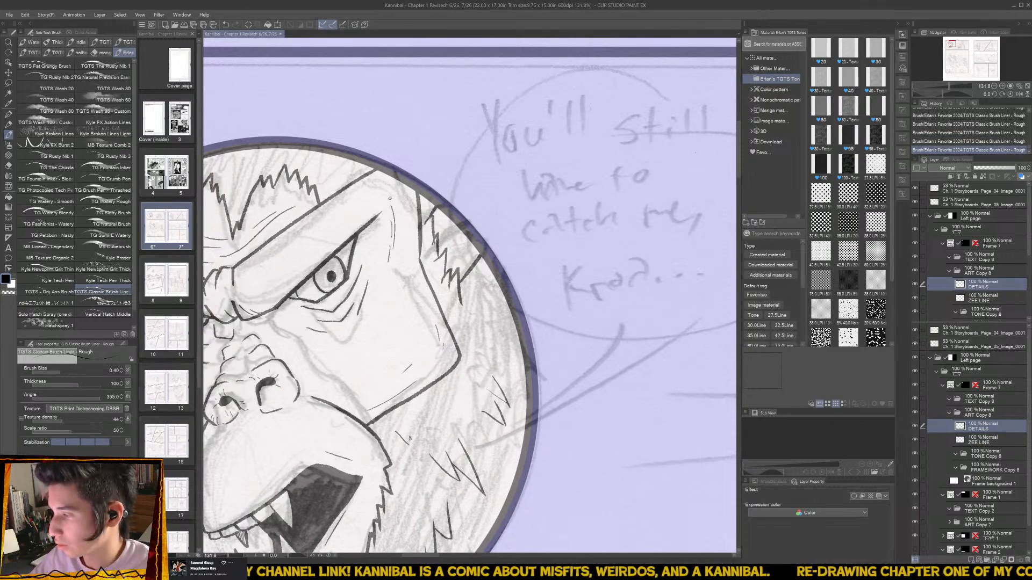
pyautogui.moveTo(354, 226); pyautogui.dragTo(369, 212)
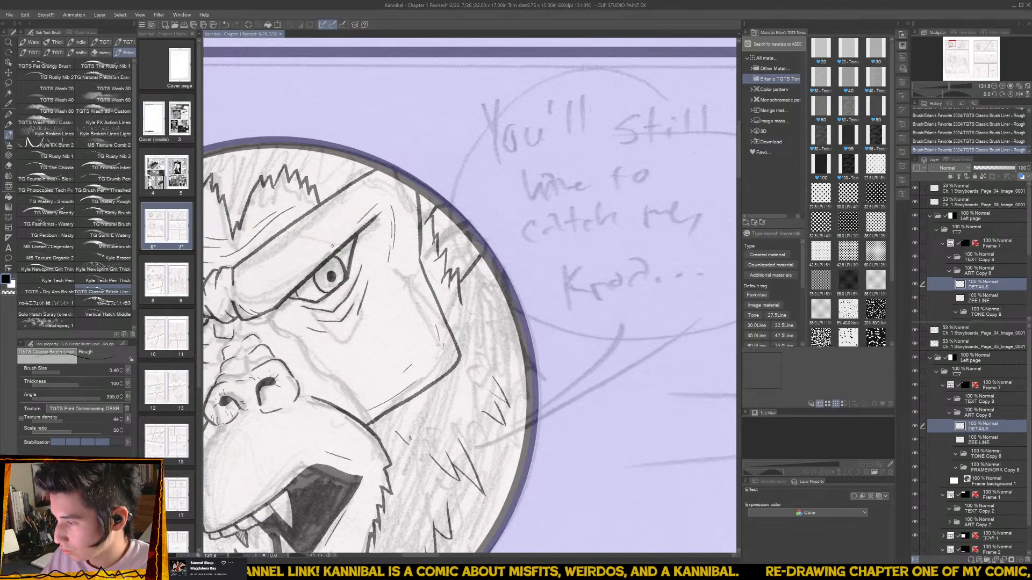
# - Ink short fine wrinkle lines along the ape's heavy brow ridge and around the smaller eye
pyautogui.moveTo(332, 246); pyautogui.dragTo(352, 228)
pyautogui.moveTo(300, 277); pyautogui.dragTo(316, 263)
pyautogui.moveTo(235, 289)
pyautogui.mouseDown()
pyautogui.moveTo(302, 293)
pyautogui.moveTo(377, 317)
pyautogui.moveTo(340, 331)
pyautogui.mouseUp()
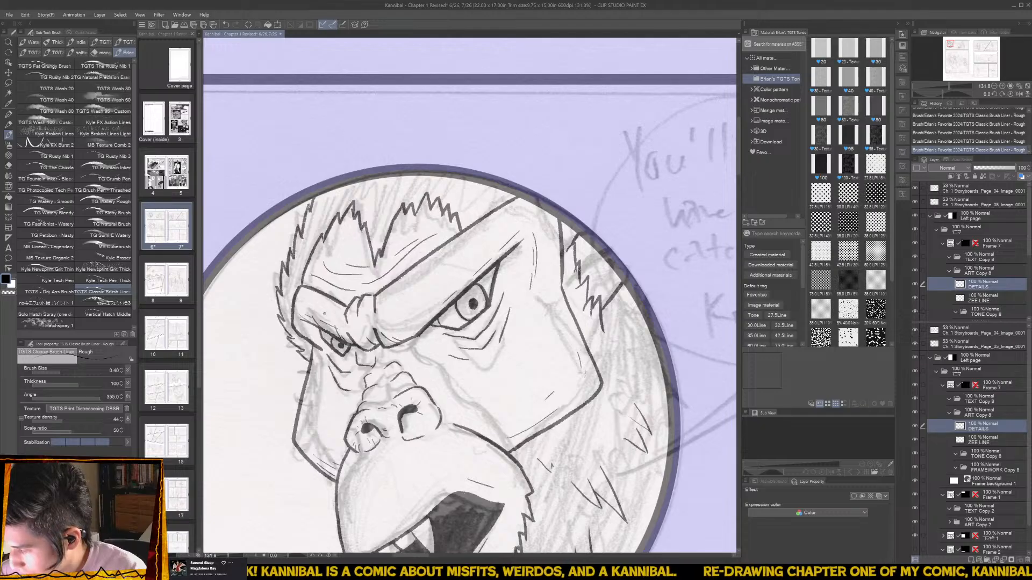
pyautogui.moveTo(372, 408); pyautogui.dragTo(334, 415)
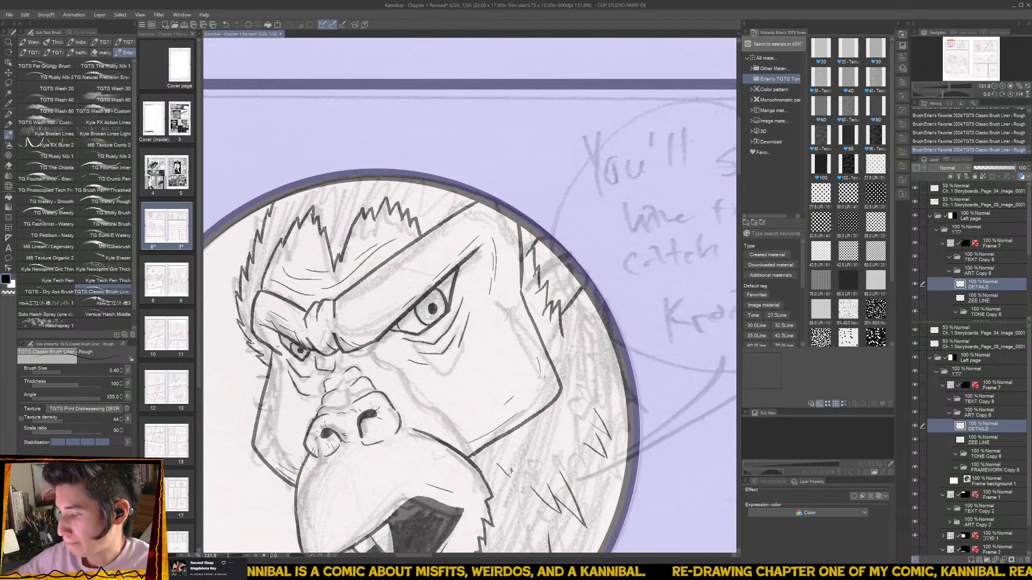
pyautogui.moveTo(269, 335); pyautogui.dragTo(282, 350)
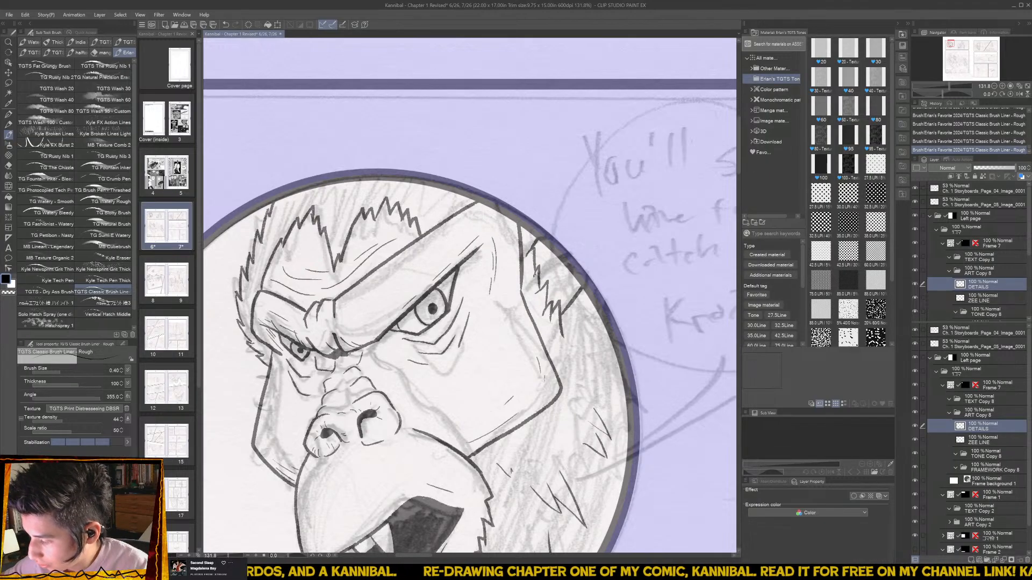
pyautogui.scroll(-2, 342, 356)
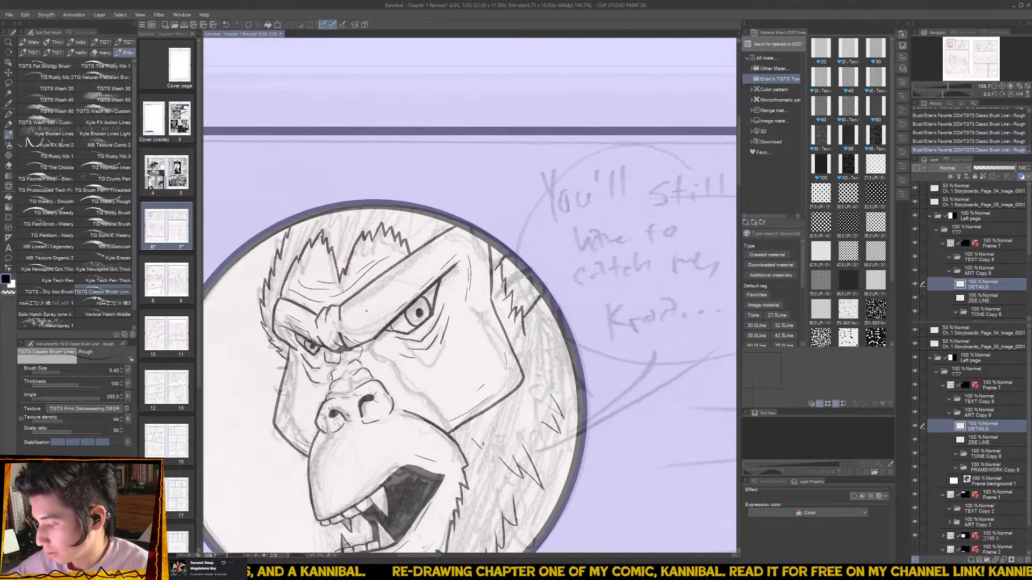
pyautogui.scroll(1, 329, 375)
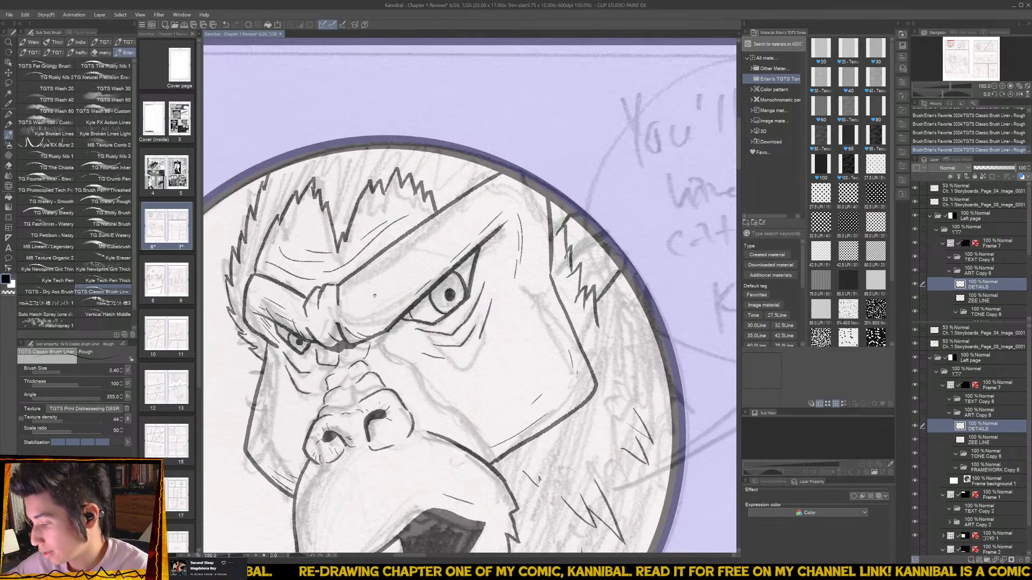
# - Erase stray ink at the top of the ape's nose bridge and re-ink the crease between the eyes
pyautogui.press('e')
pyautogui.moveTo(317, 359)
pyautogui.mouseDown()
pyautogui.moveTo(336, 368)
pyautogui.moveTo(321, 363)
pyautogui.moveTo(345, 351)
pyautogui.mouseUp()
pyautogui.press('p')
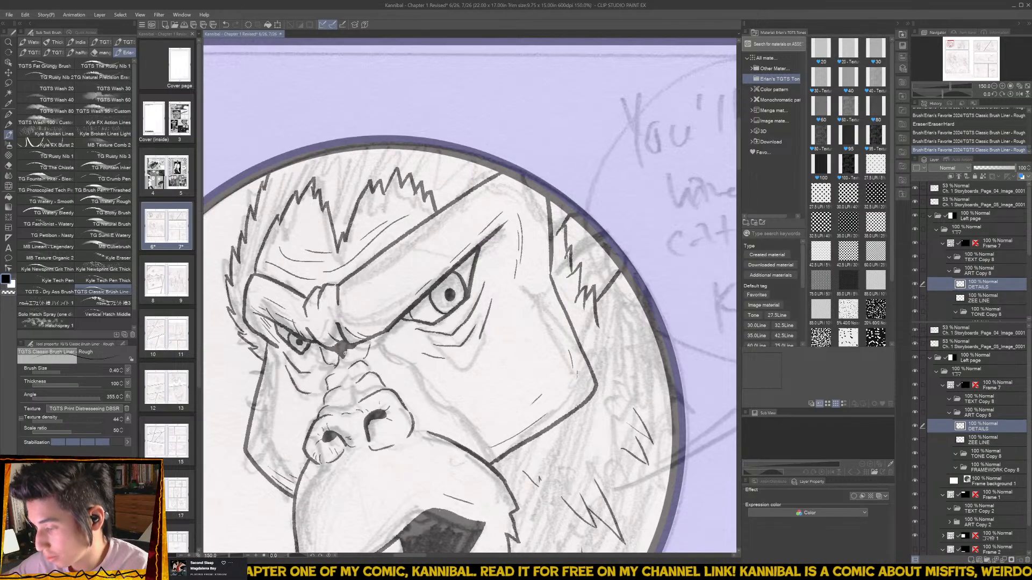
pyautogui.moveTo(346, 354); pyautogui.dragTo(345, 355)
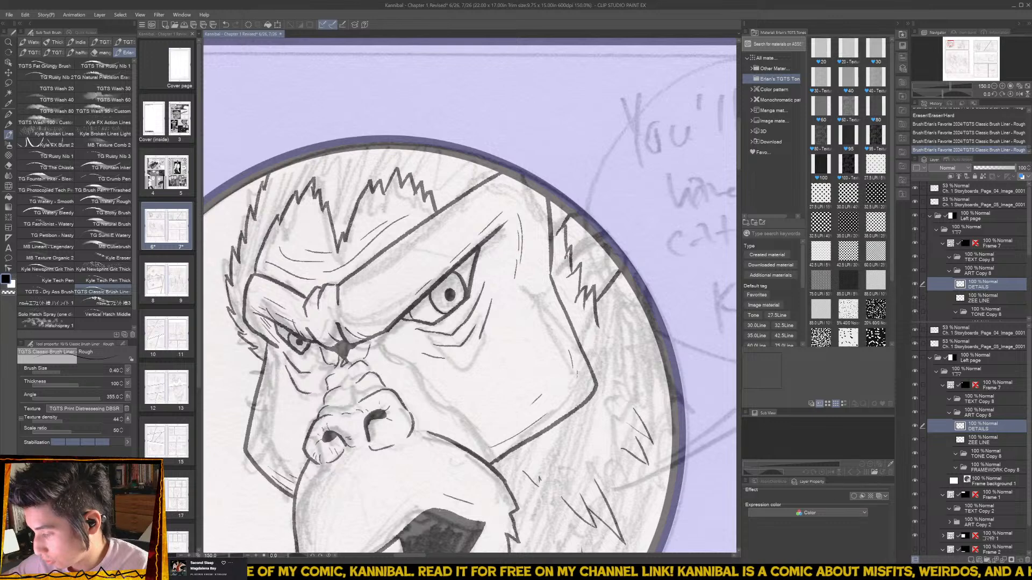
pyautogui.moveTo(342, 356); pyautogui.dragTo(345, 365)
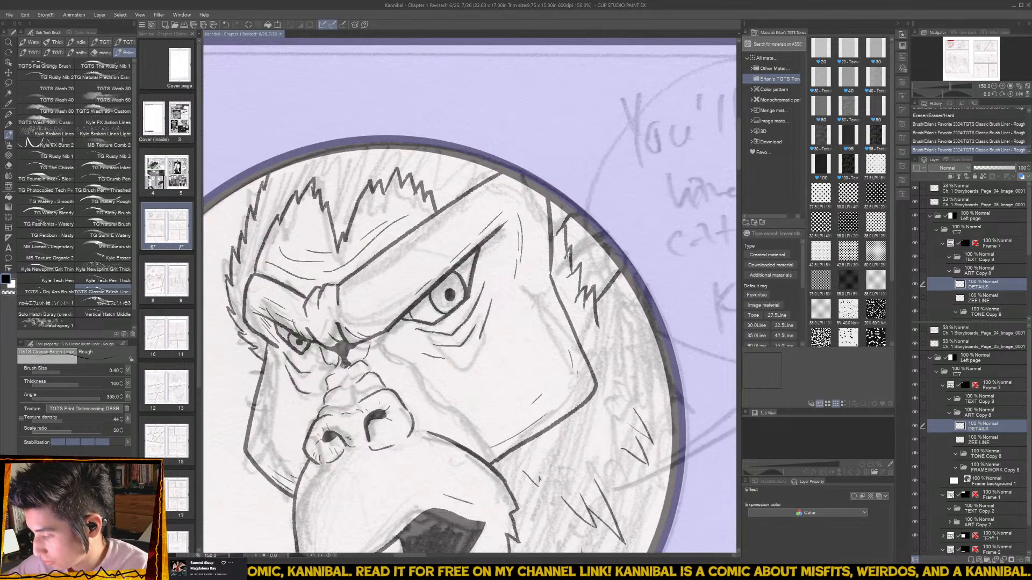
# - Hide the DETAILS layer and the left page's storyboard sketch, and make Frame 7's tone folder active
pyautogui.scroll(-5, 347, 349)
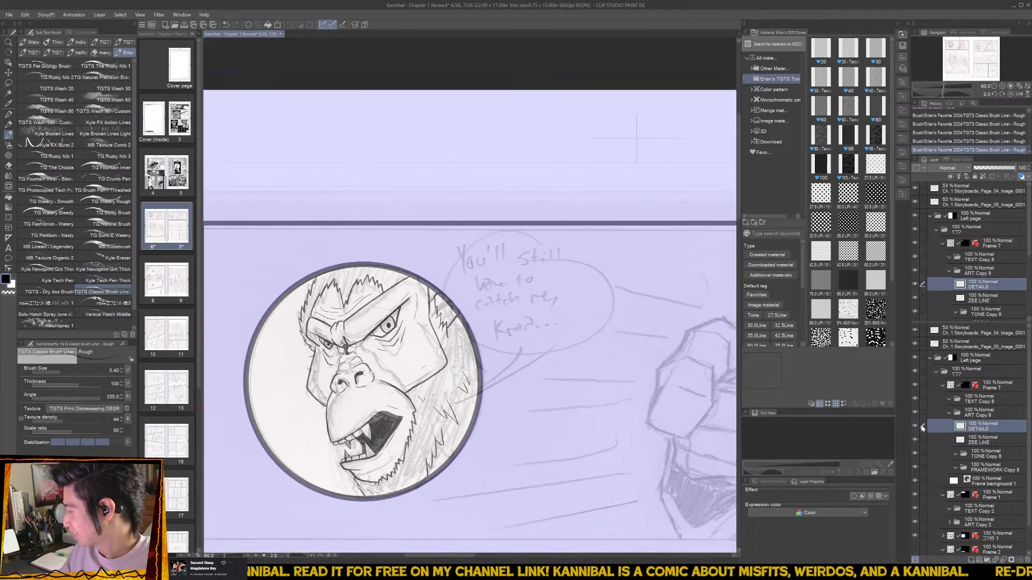
pyautogui.click(915, 330)
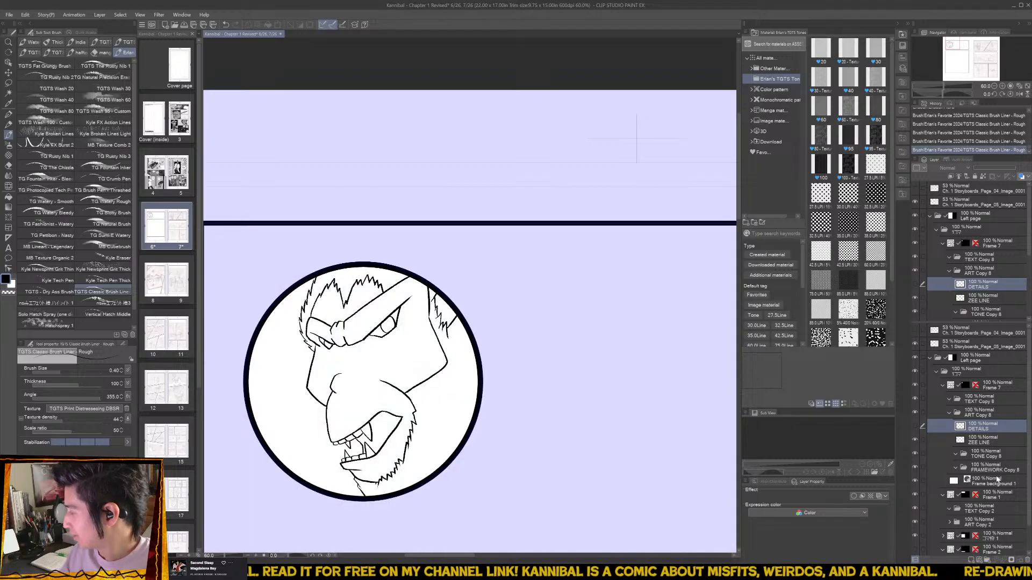
pyautogui.click(993, 455)
pyautogui.scroll(1, 397, 411)
# - Fill the ape's fur with the 80 tone material in the tone folder, using an expanded Auto select selection of the fur areas
pyautogui.press('w')
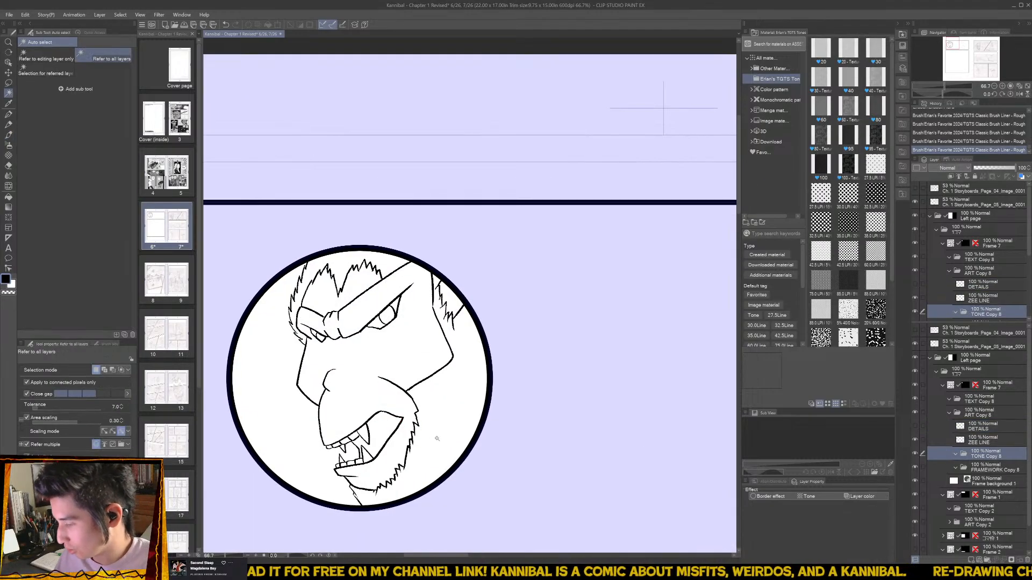
pyautogui.keyDown('shift'); pyautogui.click(439, 281); pyautogui.keyUp('shift')
pyautogui.keyDown('shift'); pyautogui.click(381, 280); pyautogui.keyUp('shift')
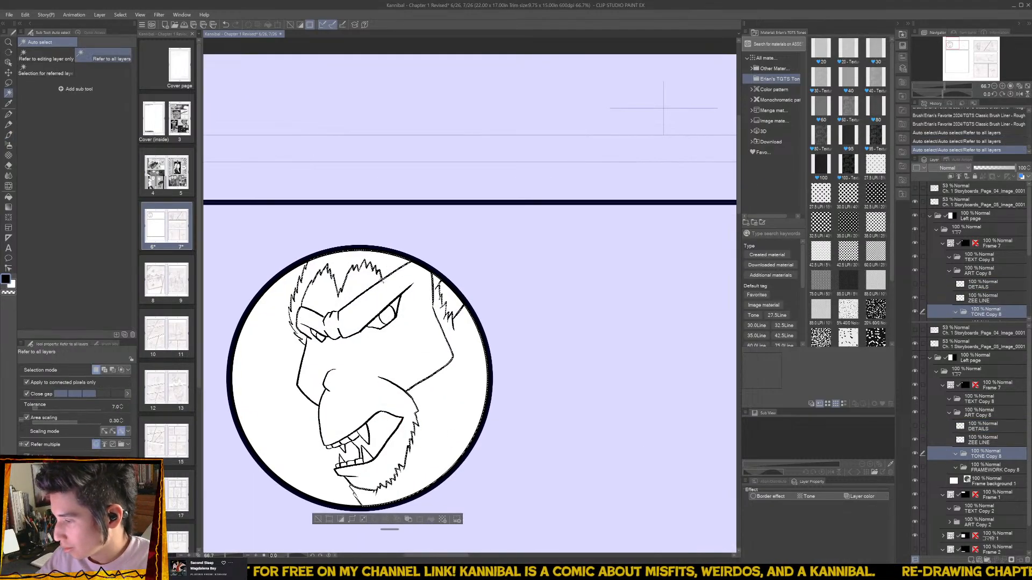
pyautogui.keyDown('shift'); pyautogui.click(308, 346); pyautogui.keyUp('shift')
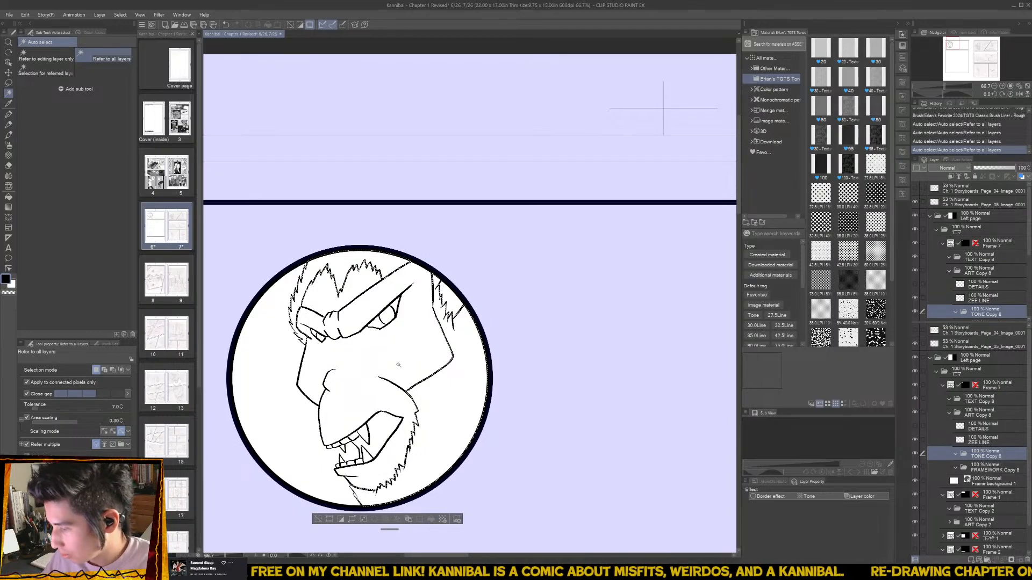
pyautogui.click(352, 519)
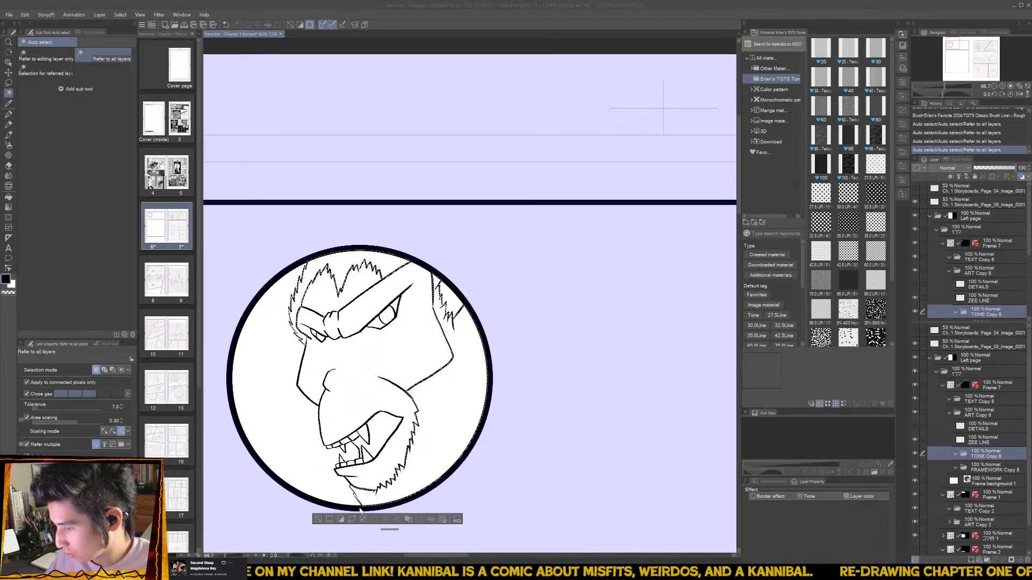
pyautogui.click(563, 272)
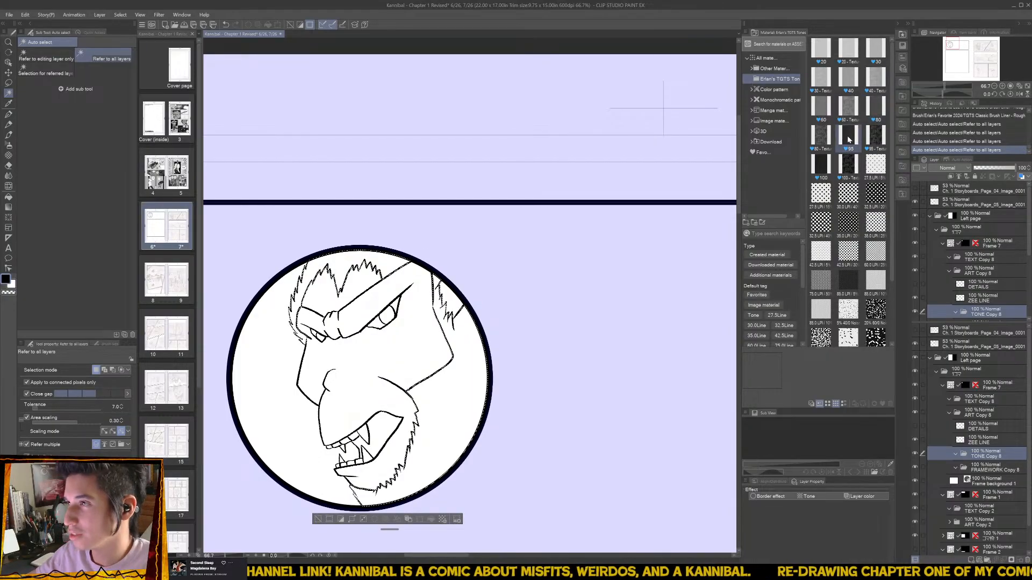
pyautogui.moveTo(875, 107); pyautogui.dragTo(997, 460)
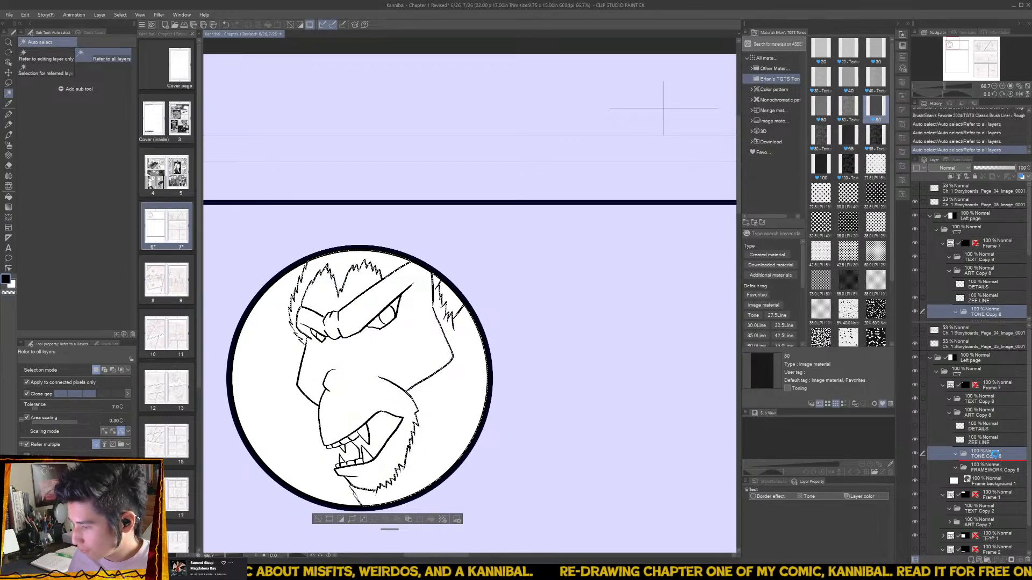
pyautogui.moveTo(996, 457); pyautogui.dragTo(994, 460)
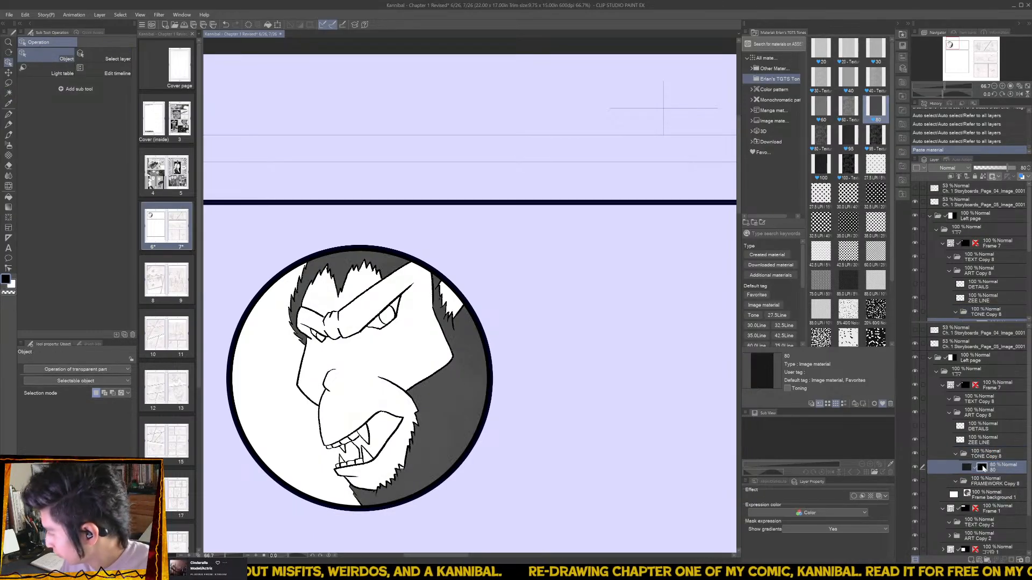
# - Brush on the 80 tone's mask to fill the gaps along the jagged fur edges of the ape's head and beard
pyautogui.press('b')
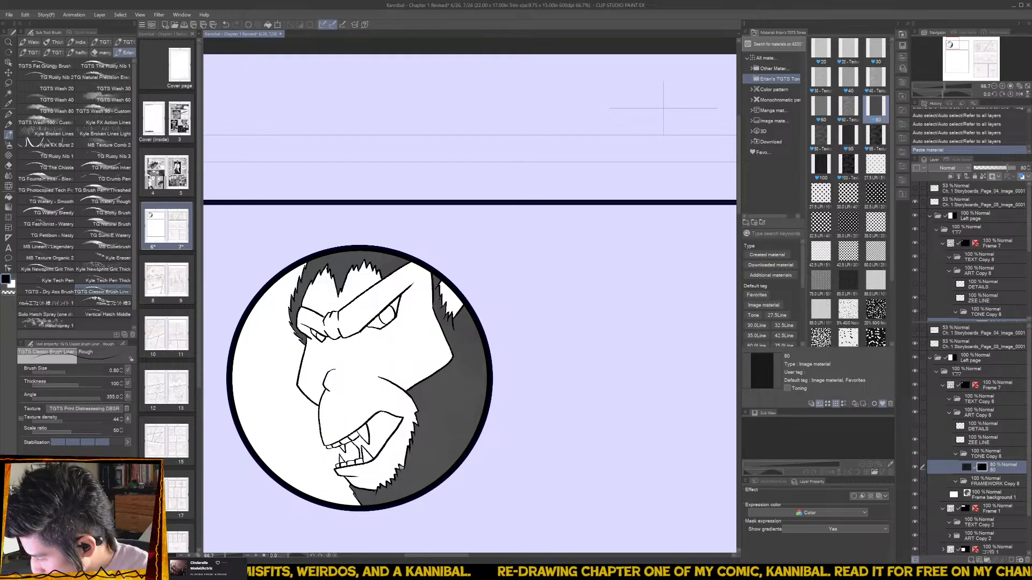
pyautogui.moveTo(402, 468); pyautogui.dragTo(405, 471)
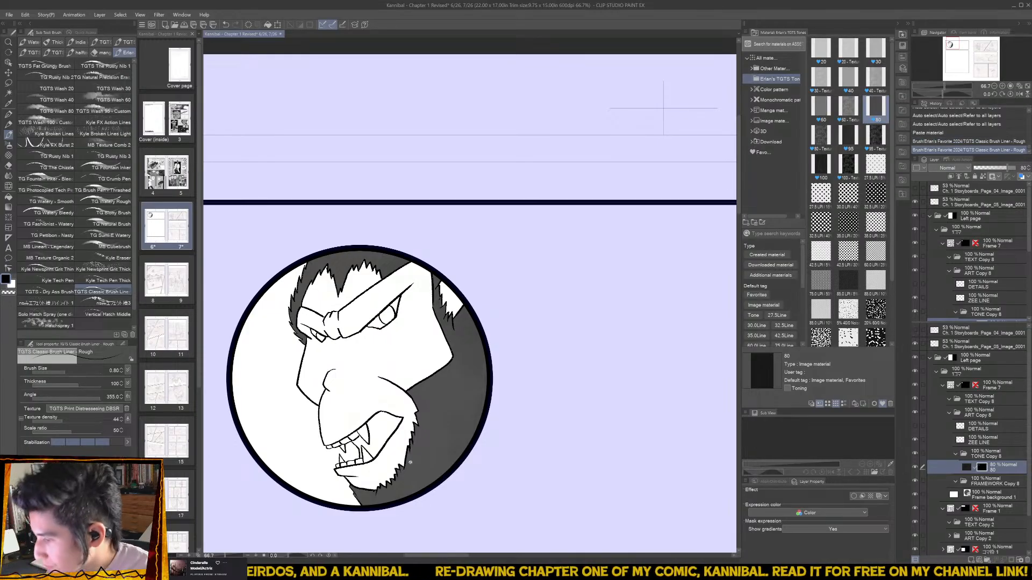
pyautogui.scroll(3, 300, 323)
pyautogui.moveTo(294, 347); pyautogui.dragTo(281, 324)
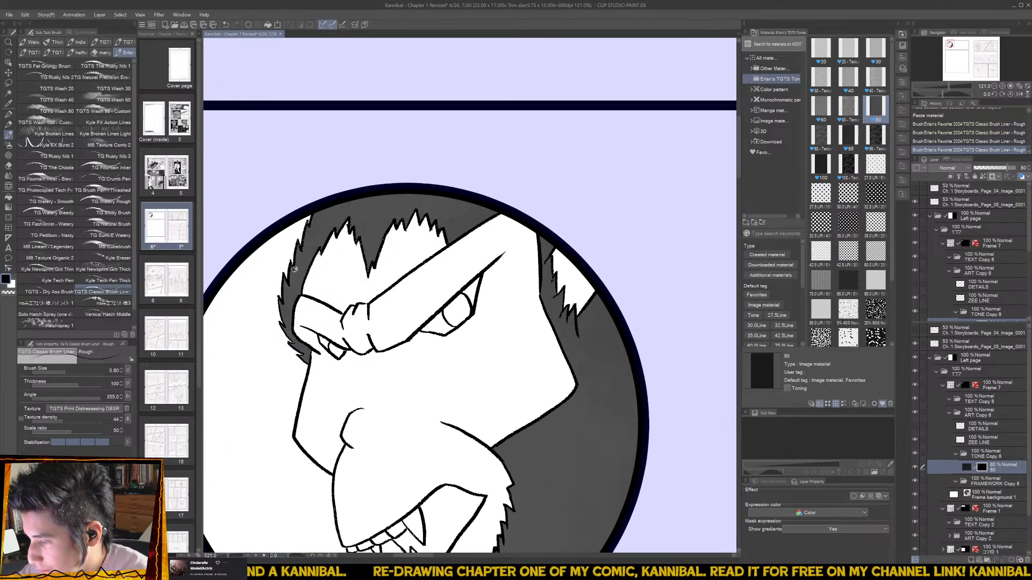
pyautogui.moveTo(294, 268); pyautogui.dragTo(297, 245)
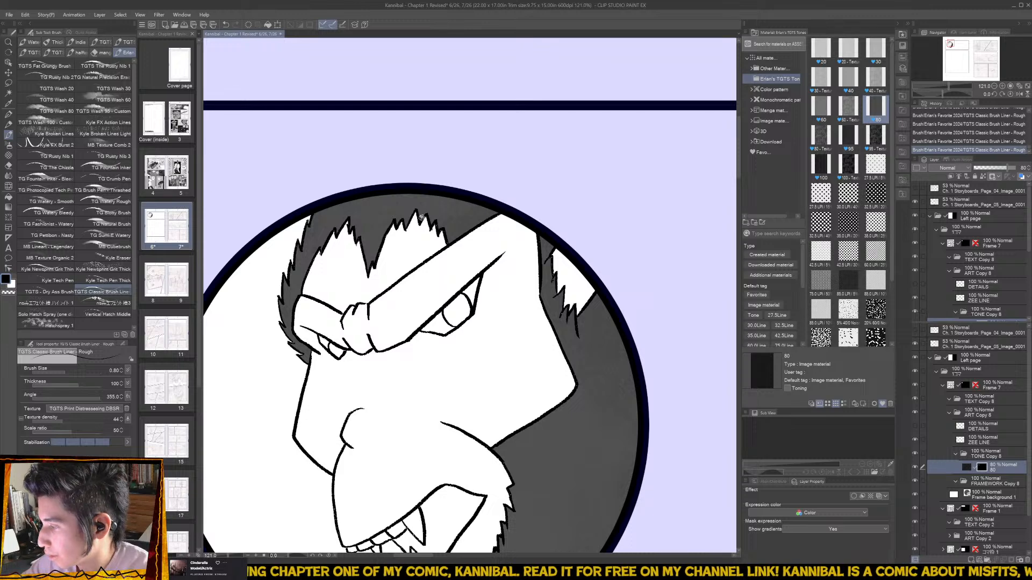
pyautogui.moveTo(548, 251); pyautogui.dragTo(460, 216)
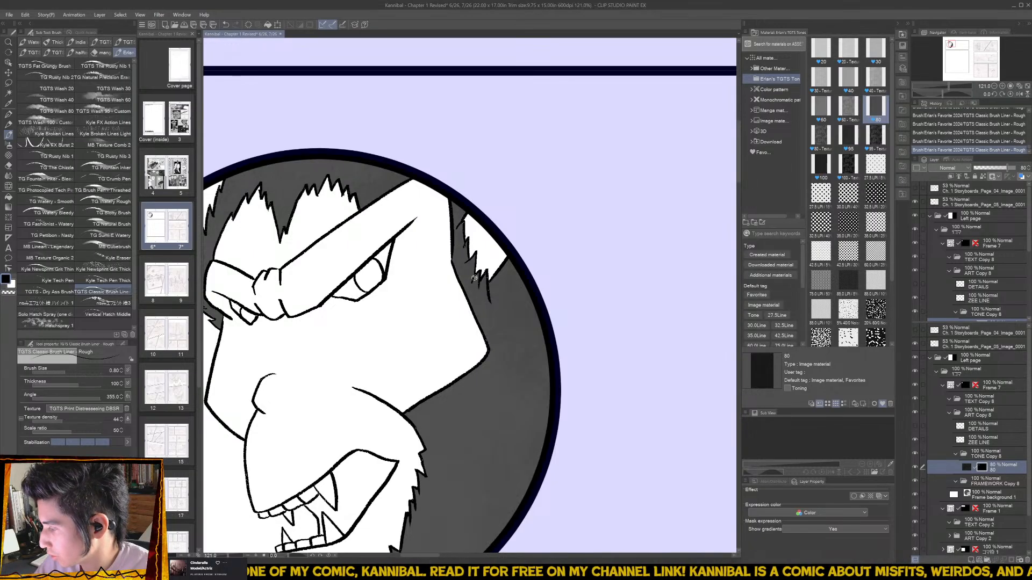
pyautogui.moveTo(421, 509); pyautogui.dragTo(432, 401)
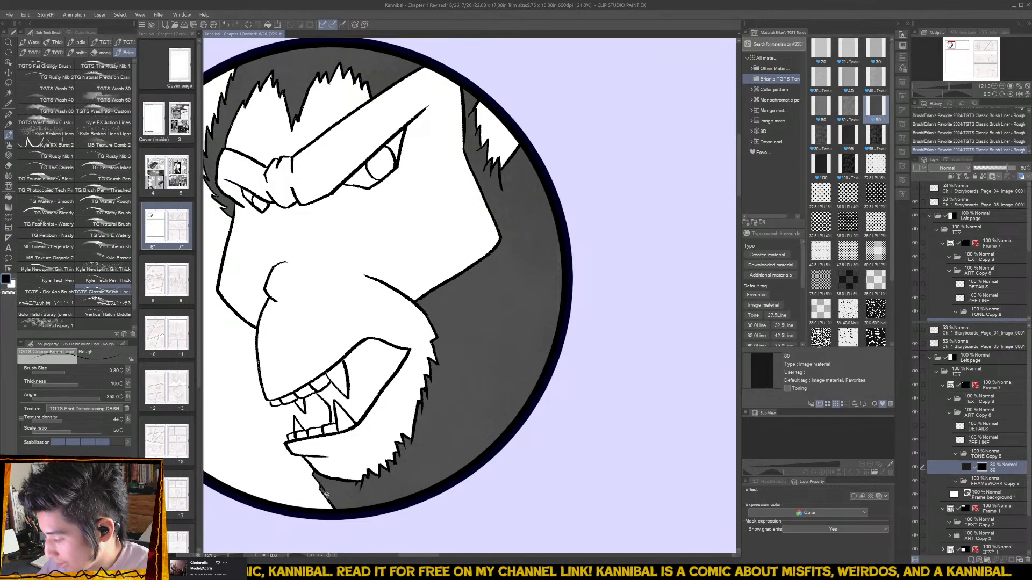
pyautogui.scroll(2, 451, 385)
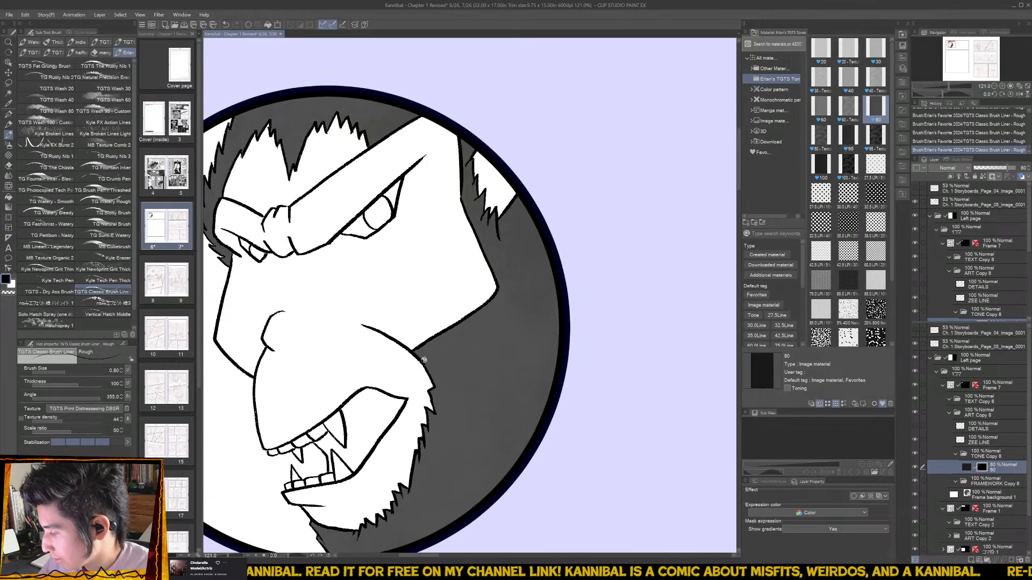
pyautogui.moveTo(480, 300); pyautogui.dragTo(504, 330)
pyautogui.scroll(-1, 508, 331)
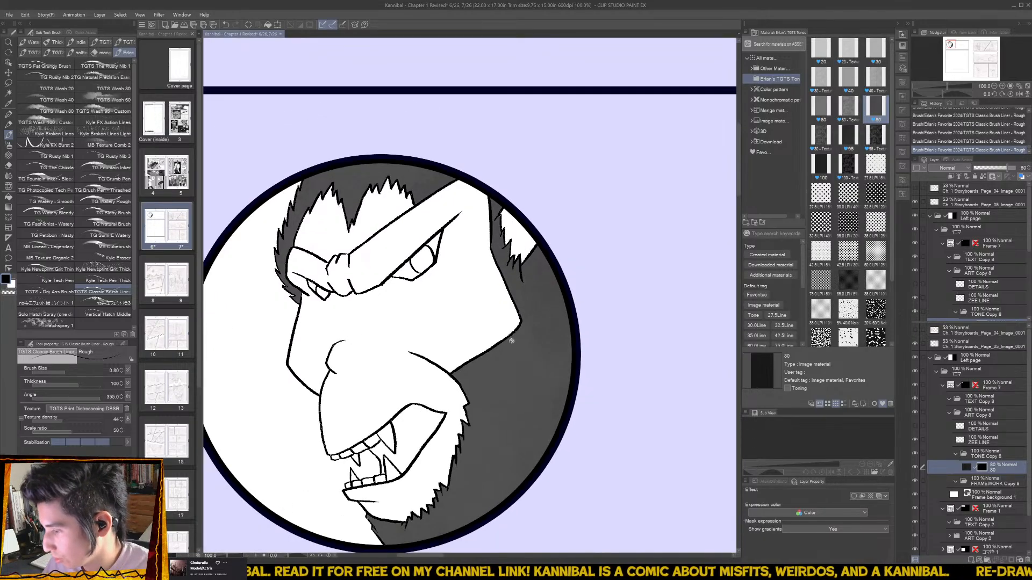
# - Auto select the irises of the ape's eyes and brush the 80 tone into both irises on that tone's mask
pyautogui.click(989, 454)
pyautogui.press('w')
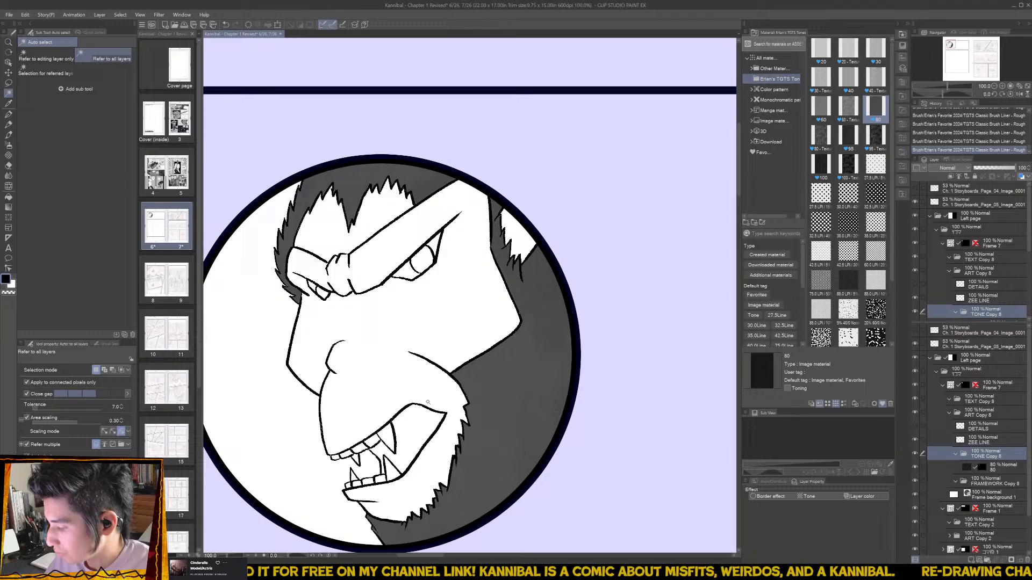
pyautogui.click(423, 252)
pyautogui.click(423, 253)
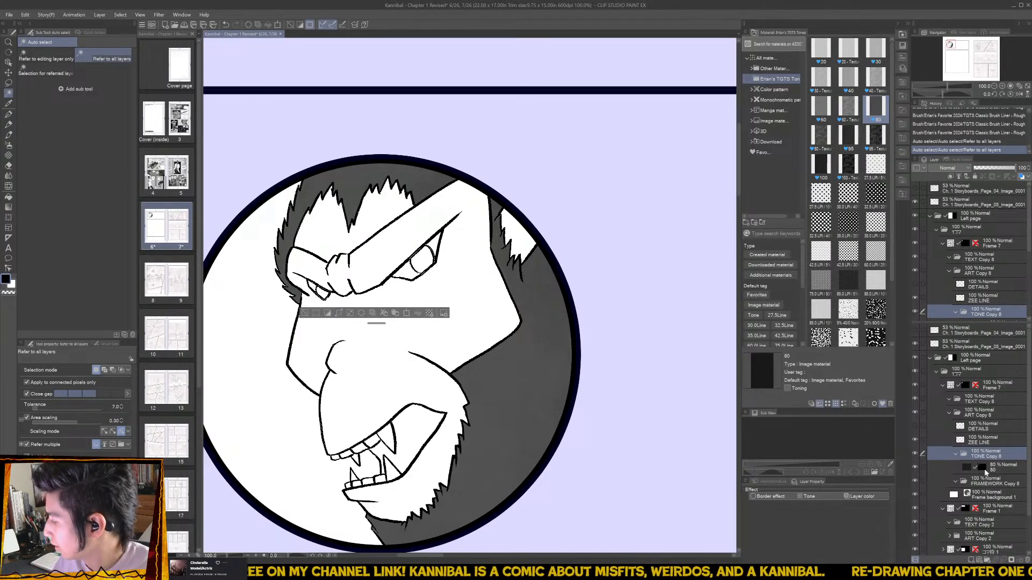
pyautogui.click(983, 468)
pyautogui.press('b')
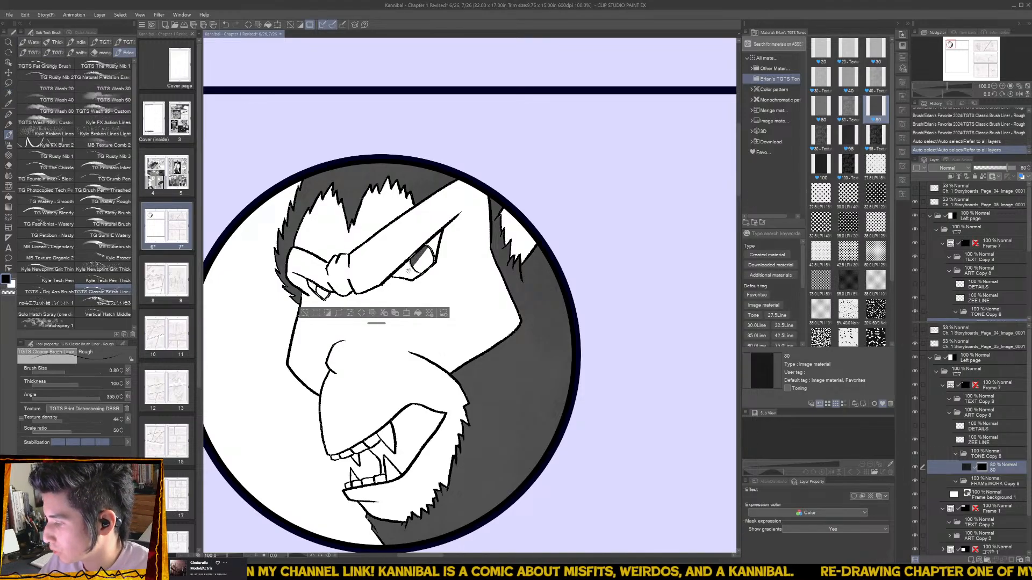
pyautogui.moveTo(417, 254); pyautogui.dragTo(427, 262)
pyautogui.moveTo(318, 290); pyautogui.dragTo(323, 295)
pyautogui.hotkey('ctrl', 'd')
pyautogui.press('[')
pyautogui.press('[')
pyautogui.moveTo(424, 261); pyautogui.dragTo(426, 266)
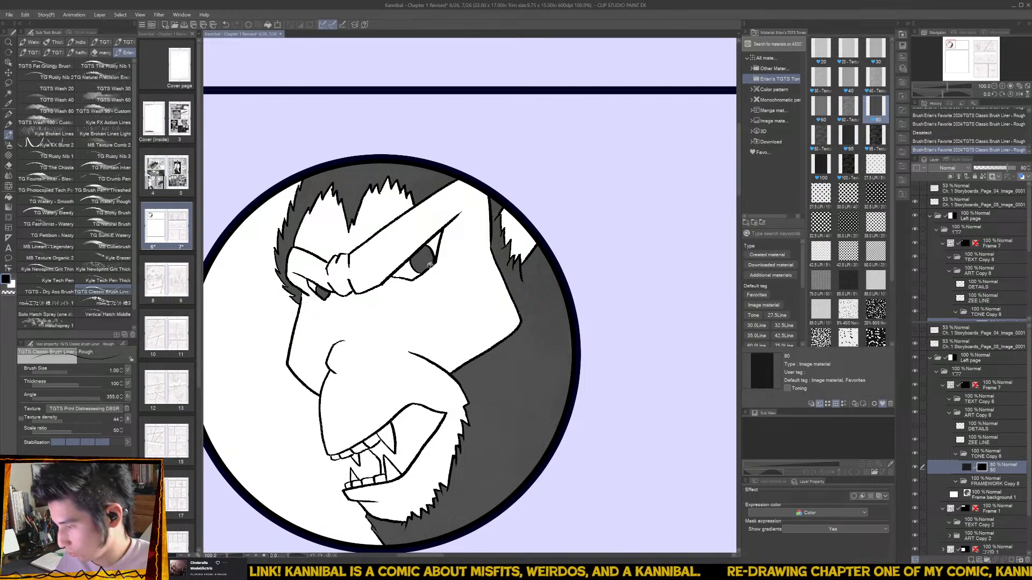
# - Auto select the ape's face, ear and chin skin and fill them with the 40 tone material in Frame 7's tone folder
pyautogui.press('w')
pyautogui.click(437, 462)
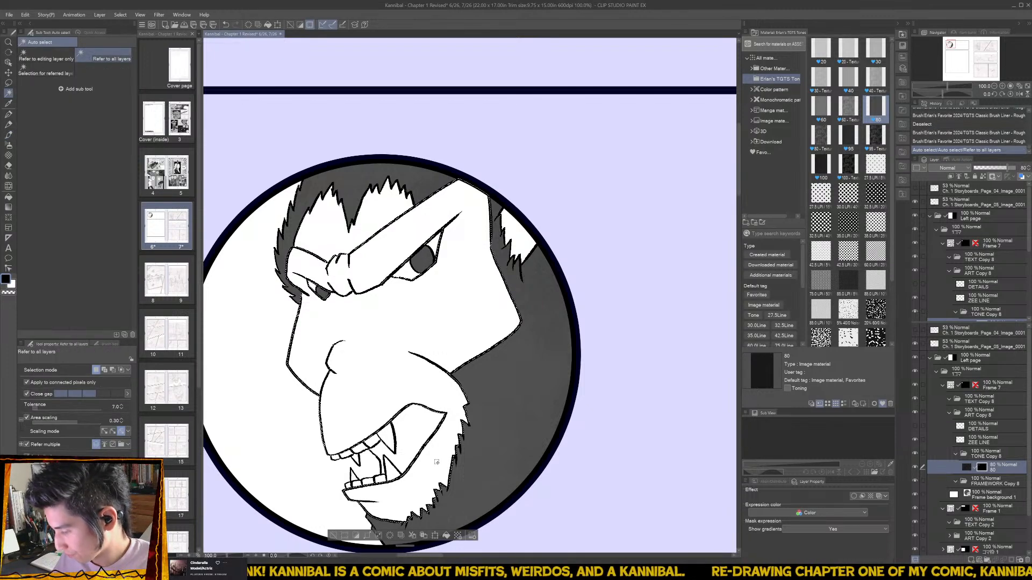
pyautogui.click(519, 235)
pyautogui.click(458, 443)
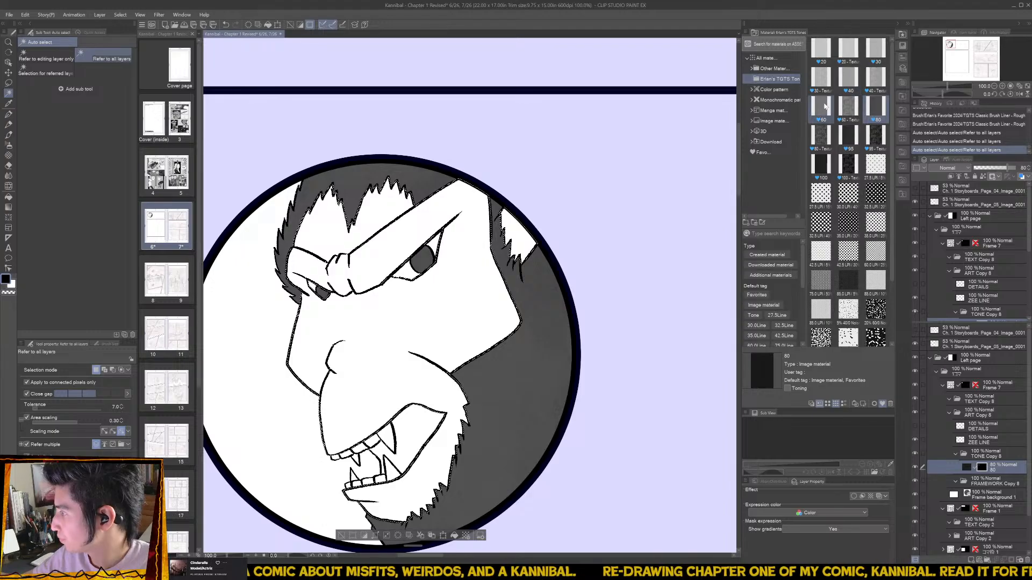
pyautogui.moveTo(848, 80); pyautogui.dragTo(1001, 463)
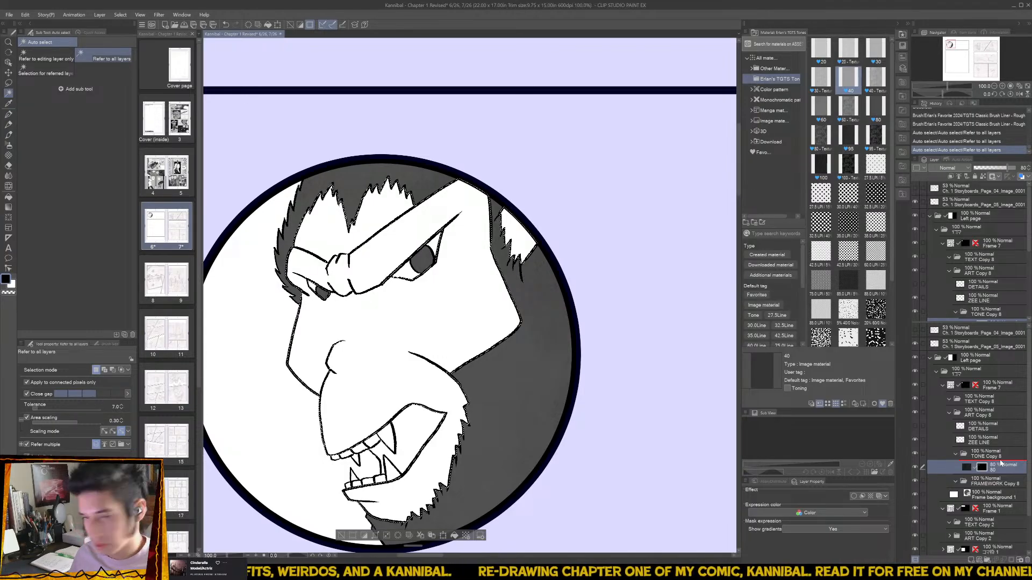
pyautogui.moveTo(1000, 463); pyautogui.dragTo(1001, 456)
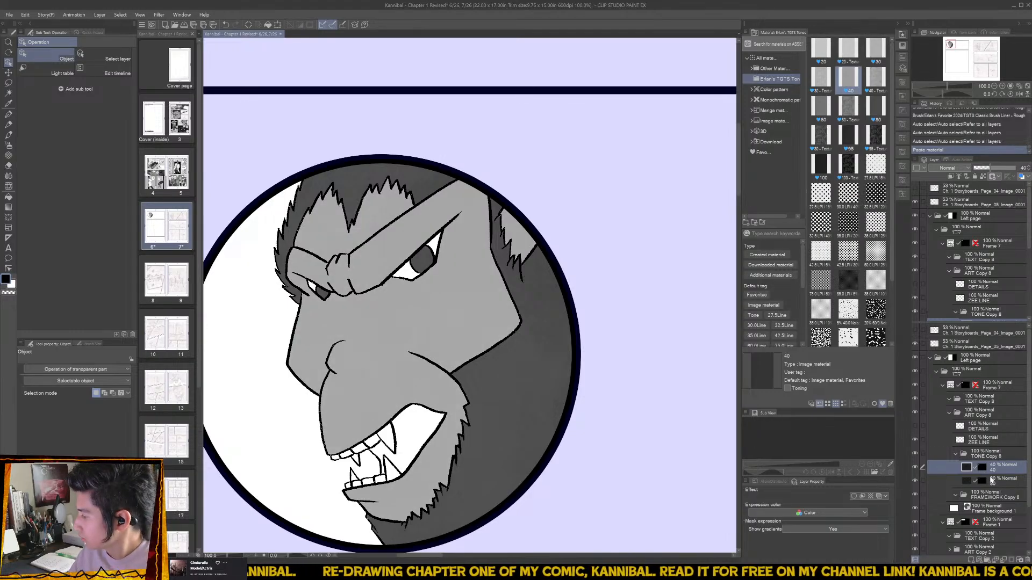
# - Show the DETAILS layer and ink fine hair and crease lines inside the ape's ear on it
pyautogui.click(915, 424)
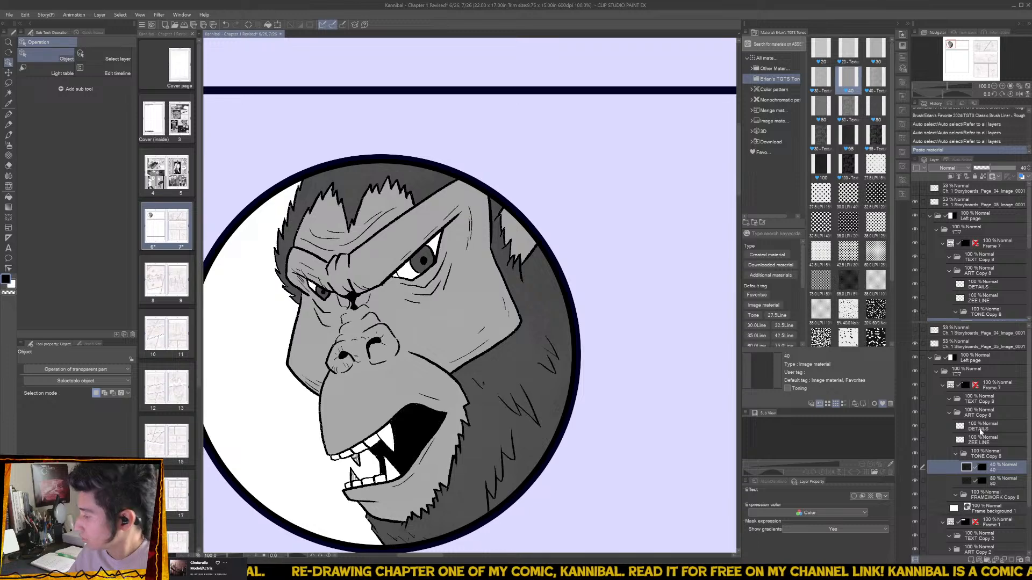
pyautogui.click(979, 426)
pyautogui.press('b')
pyautogui.moveTo(510, 217); pyautogui.dragTo(506, 218)
pyautogui.moveTo(510, 220)
pyautogui.mouseDown()
pyautogui.moveTo(520, 254)
pyautogui.moveTo(519, 232)
pyautogui.mouseUp()
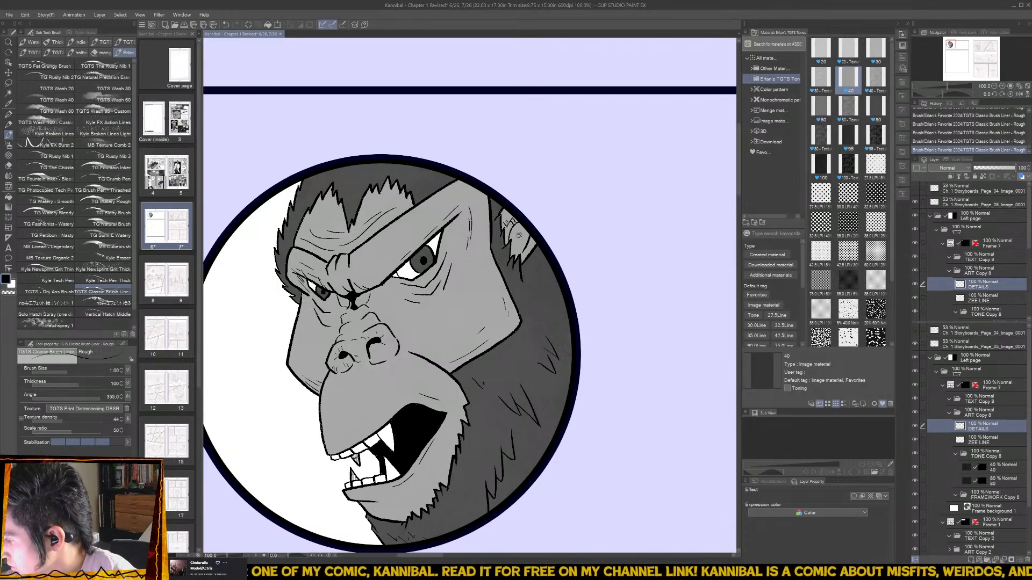
pyautogui.moveTo(515, 227); pyautogui.dragTo(528, 250)
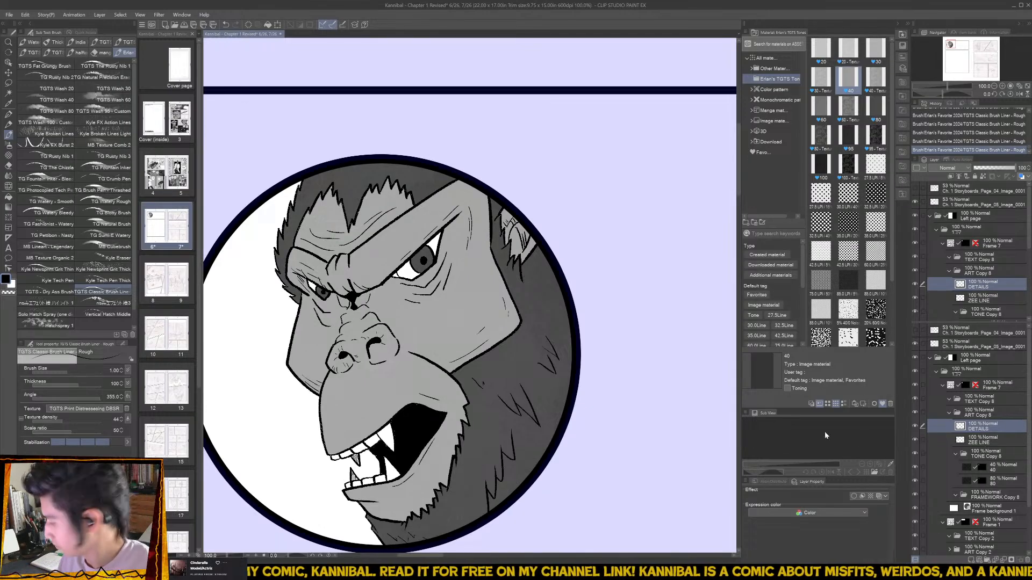
# - Auto select the blank background in front of the ape's face and fill it with the 100 - Textured material in the tone folder
pyautogui.press('w')
pyautogui.click(348, 479)
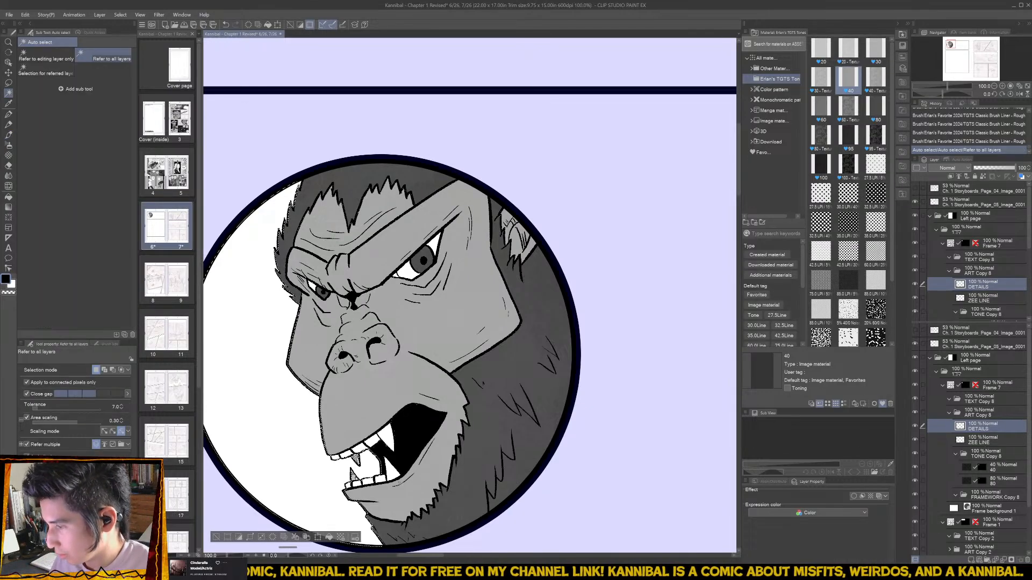
pyautogui.moveTo(348, 479); pyautogui.dragTo(384, 464)
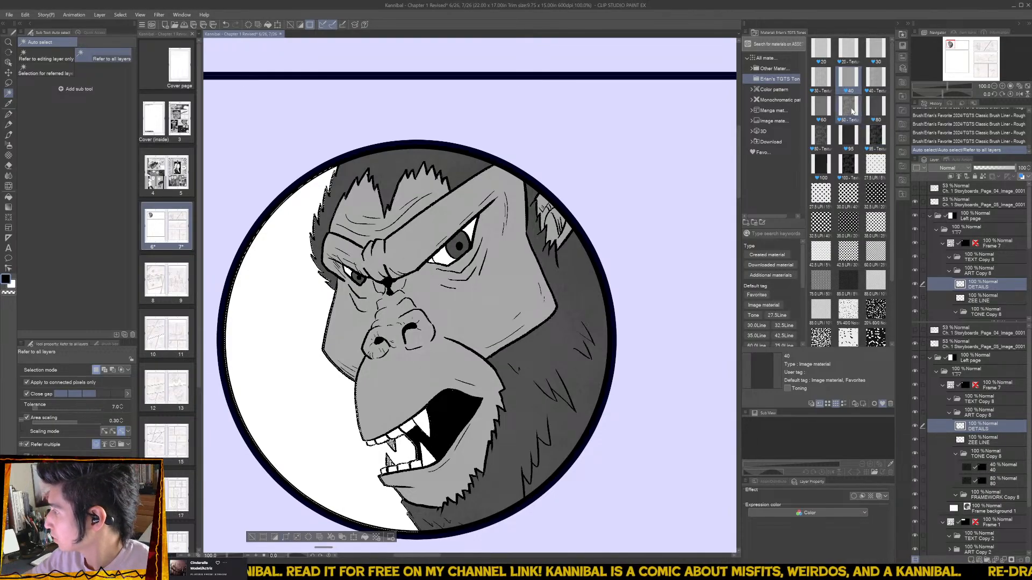
pyautogui.moveTo(848, 165); pyautogui.dragTo(1001, 455)
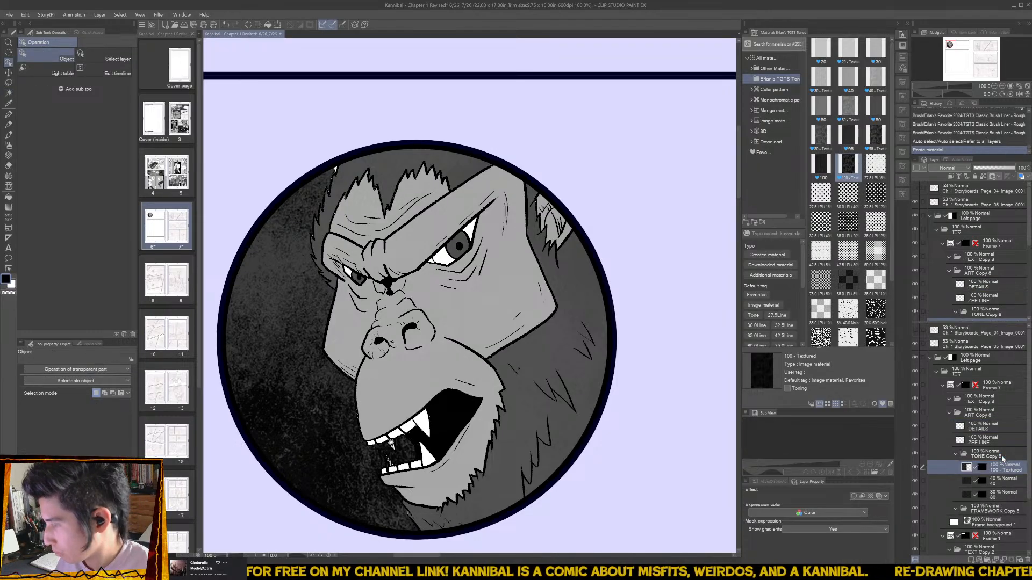
# - Brush on the 100 - Textured tone's mask to fill the gaps along the ape's fur edge and around the background
pyautogui.click(982, 468)
pyautogui.press('b')
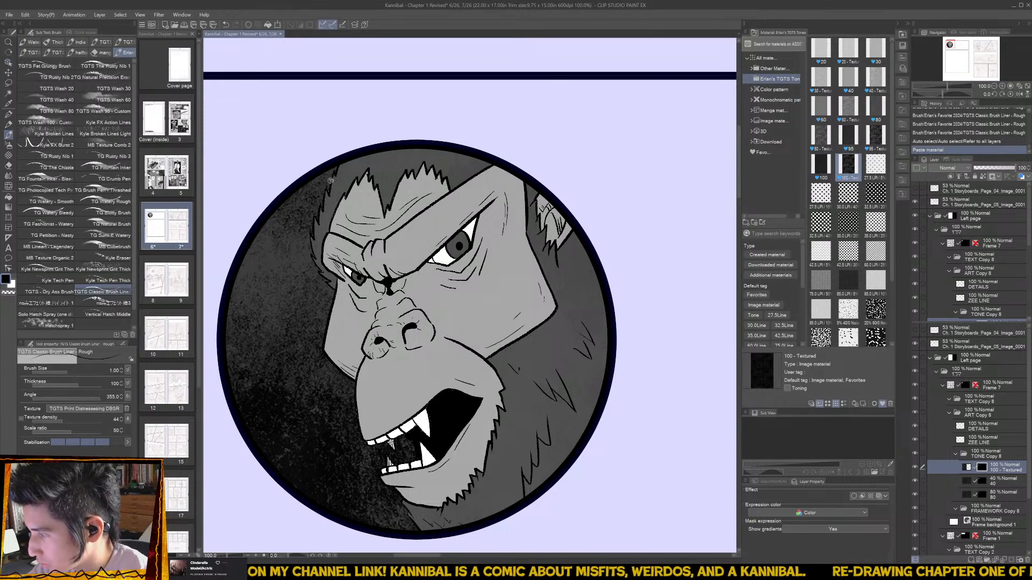
pyautogui.moveTo(334, 168)
pyautogui.mouseDown()
pyautogui.moveTo(311, 230)
pyautogui.moveTo(319, 270)
pyautogui.mouseUp()
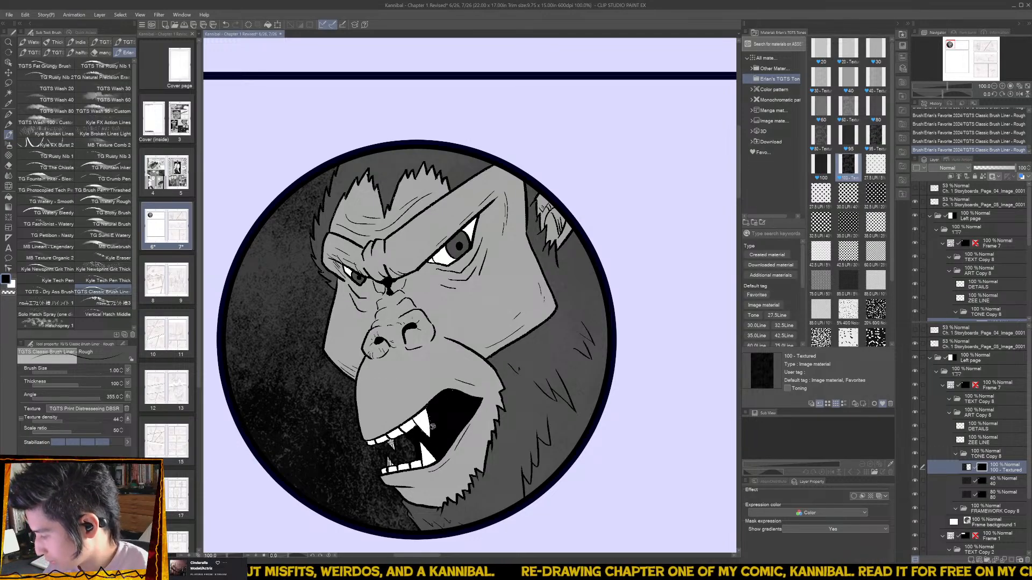
pyautogui.scroll(-2, 430, 484)
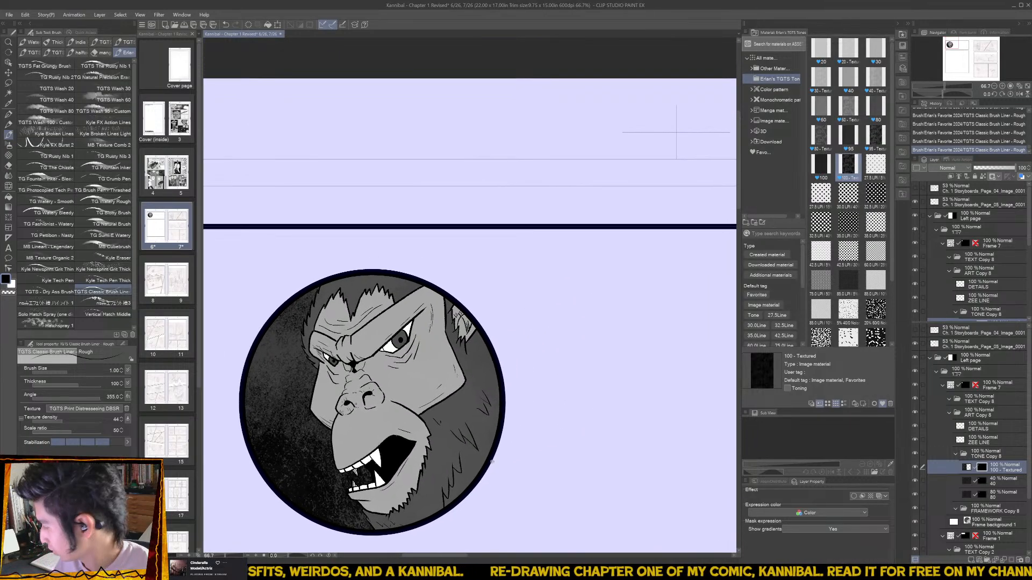
pyautogui.scroll(2, 407, 461)
# - Lasso a shadow area on the ape's chin and add the 85-line 10% circle tone material to the tone folder
pyautogui.press('m')
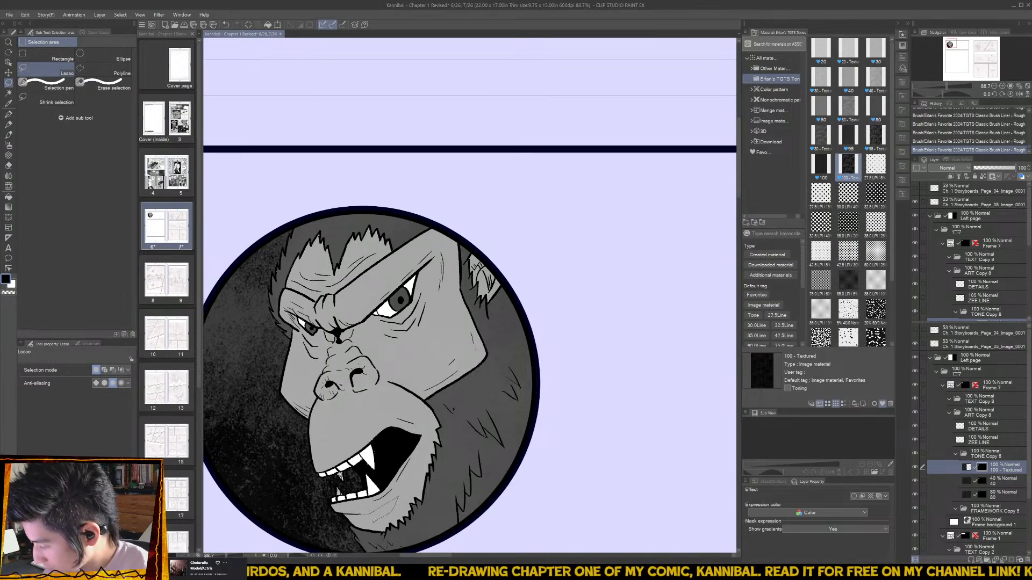
pyautogui.moveTo(395, 501); pyautogui.dragTo(397, 497)
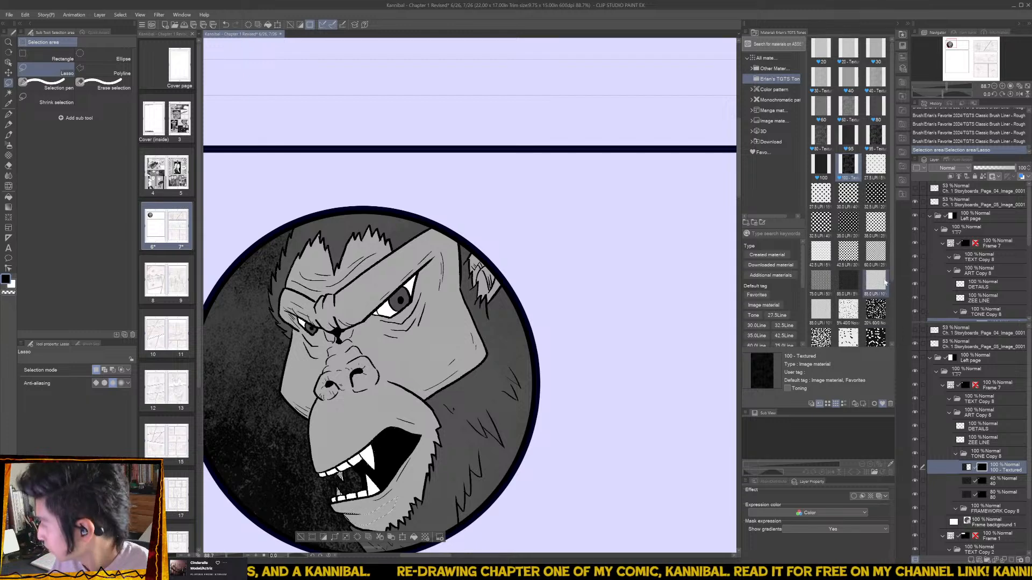
pyautogui.moveTo(875, 280); pyautogui.dragTo(1007, 459)
pyautogui.hotkey('ctrl', 's')
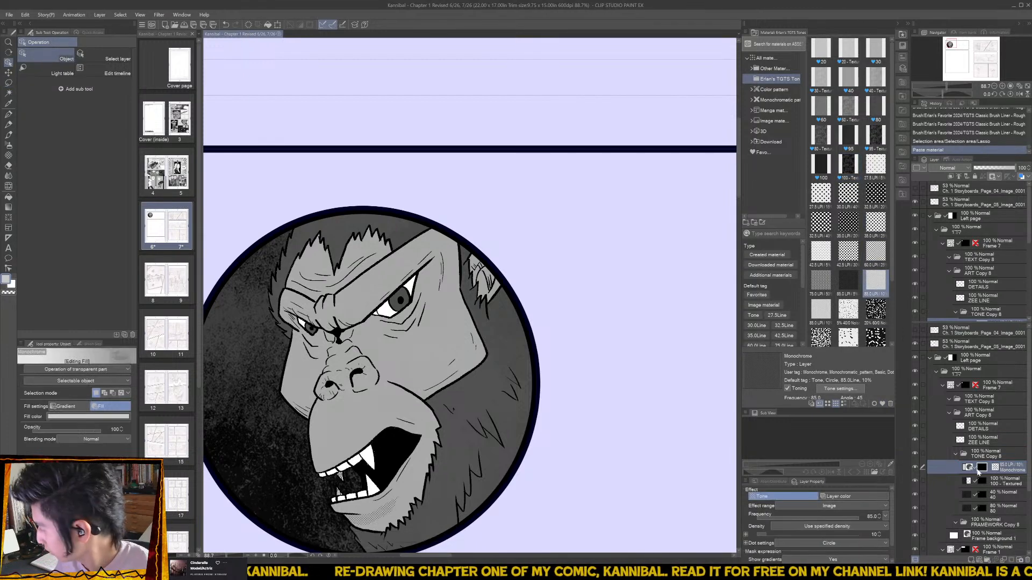
# - Brush dot-tone shading on the 85-line tone's mask over the ape's chin, mouth edge, nose and narrow far cheek
pyautogui.press('b')
pyautogui.moveTo(361, 517); pyautogui.dragTo(350, 517)
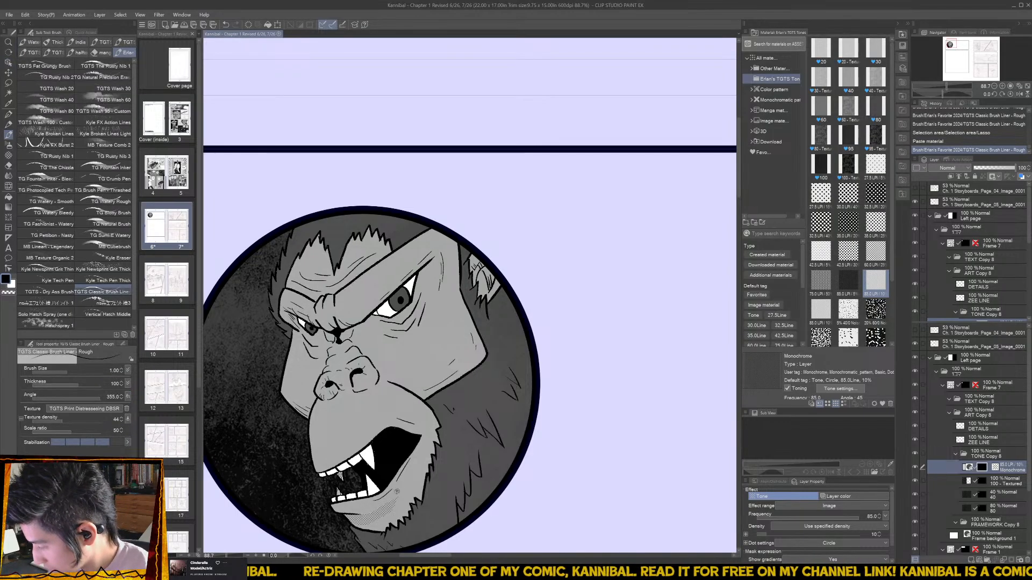
pyautogui.moveTo(409, 456)
pyautogui.mouseDown()
pyautogui.moveTo(392, 487)
pyautogui.moveTo(399, 476)
pyautogui.mouseUp()
pyautogui.moveTo(413, 453)
pyautogui.mouseDown()
pyautogui.moveTo(402, 470)
pyautogui.moveTo(420, 436)
pyautogui.mouseUp()
pyautogui.moveTo(340, 477); pyautogui.dragTo(339, 475)
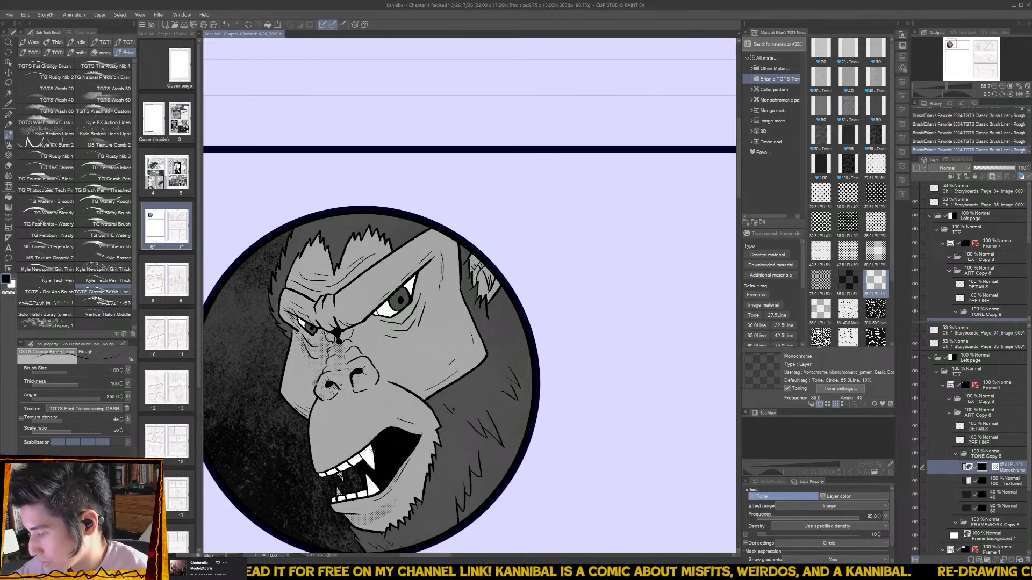
pyautogui.moveTo(300, 347)
pyautogui.mouseDown()
pyautogui.moveTo(308, 384)
pyautogui.moveTo(280, 391)
pyautogui.moveTo(303, 403)
pyautogui.moveTo(295, 329)
pyautogui.mouseUp()
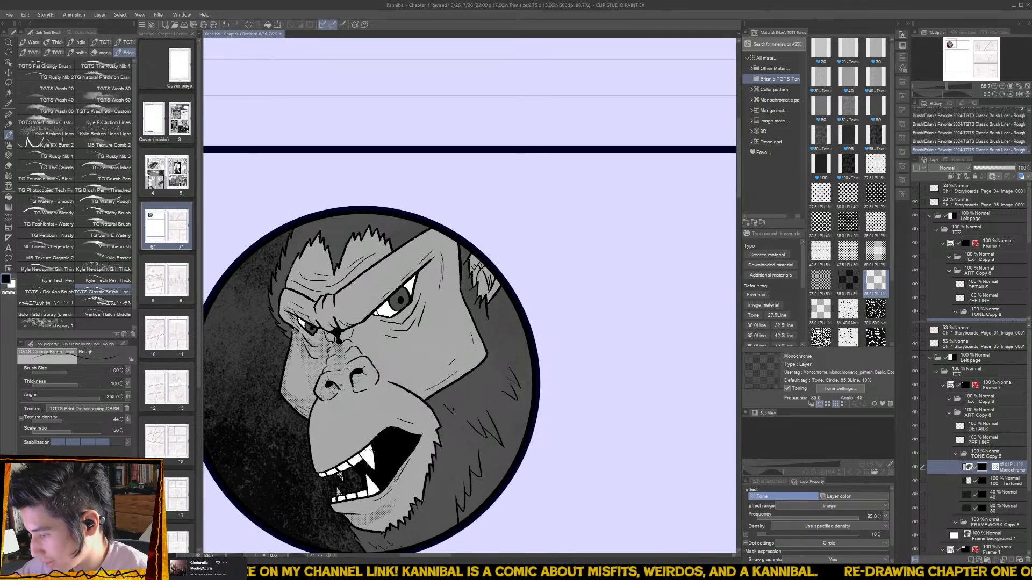
# - Brush dot-tone shading on the same mask over the ape's brow, the broad cheek beneath the larger eye and the muzzle
pyautogui.moveTo(420, 345); pyautogui.dragTo(379, 385)
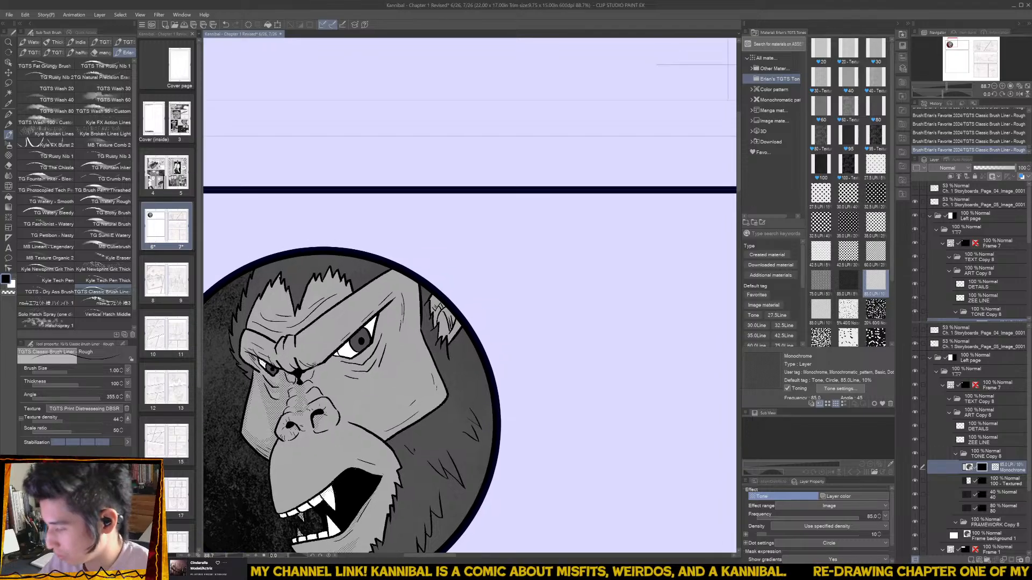
pyautogui.moveTo(306, 370)
pyautogui.mouseDown()
pyautogui.moveTo(329, 360)
pyautogui.moveTo(368, 364)
pyautogui.moveTo(391, 307)
pyautogui.mouseUp()
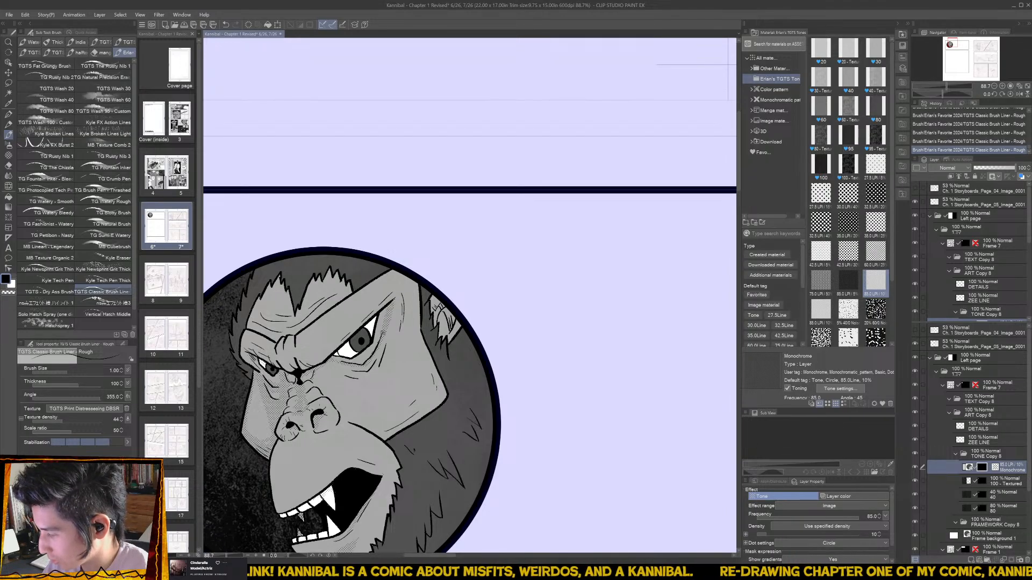
pyautogui.moveTo(348, 368)
pyautogui.mouseDown()
pyautogui.moveTo(328, 363)
pyautogui.moveTo(322, 390)
pyautogui.moveTo(325, 377)
pyautogui.moveTo(347, 414)
pyautogui.moveTo(377, 436)
pyautogui.mouseUp()
pyautogui.moveTo(339, 399); pyautogui.dragTo(357, 417)
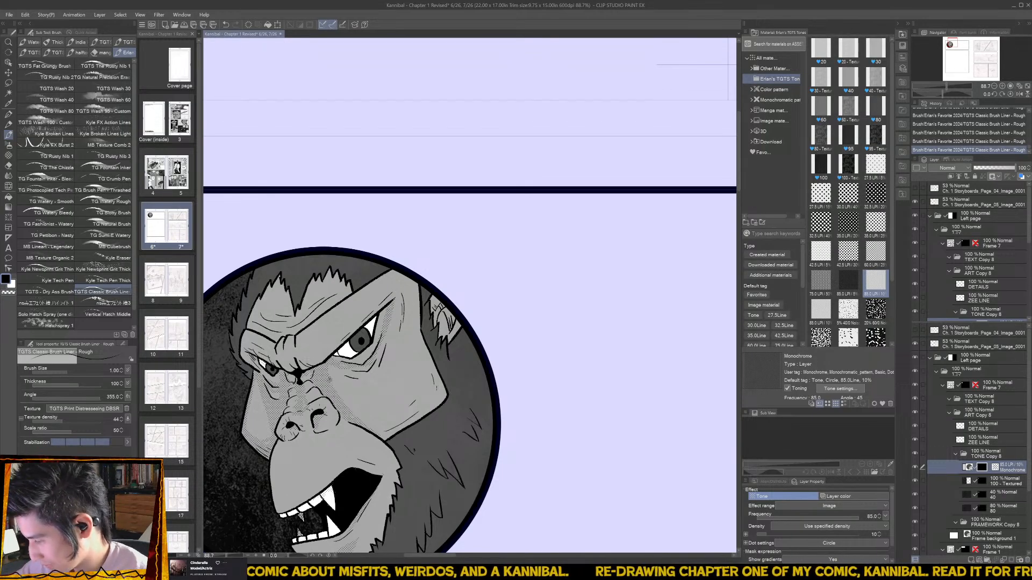
pyautogui.moveTo(331, 381); pyautogui.dragTo(341, 396)
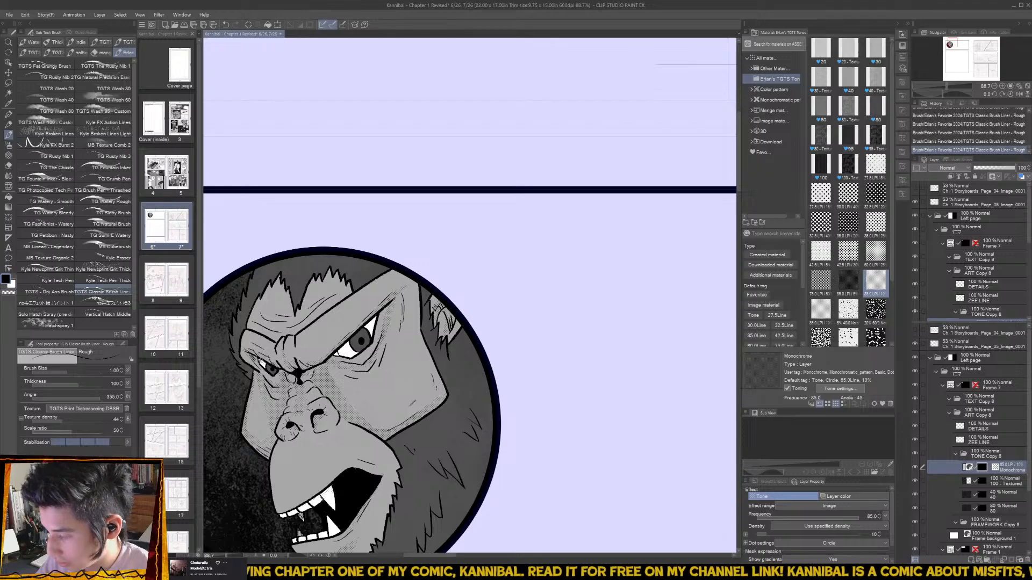
pyautogui.scroll(3, 301, 386)
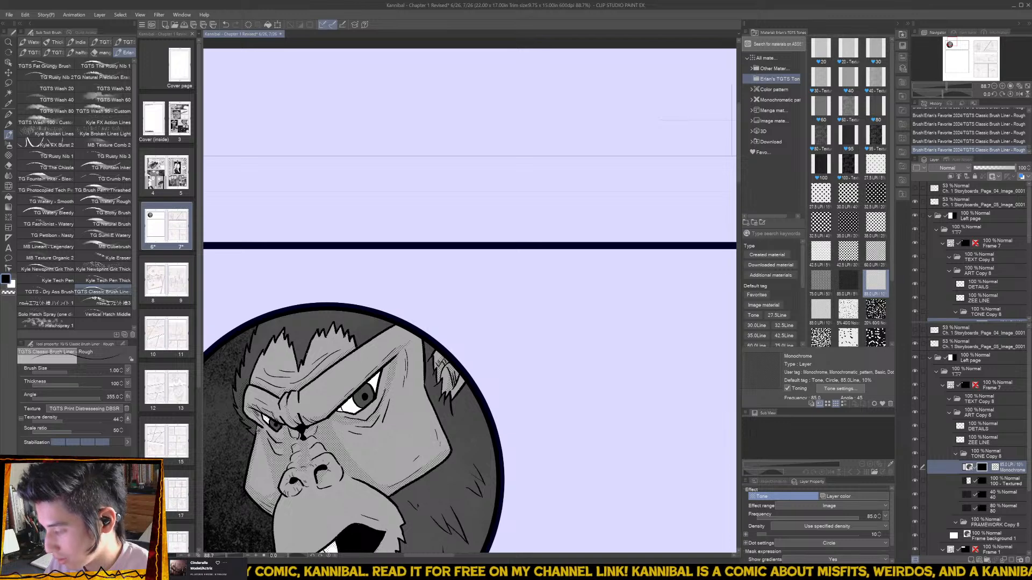
pyautogui.hotkey('ctrl', '-')
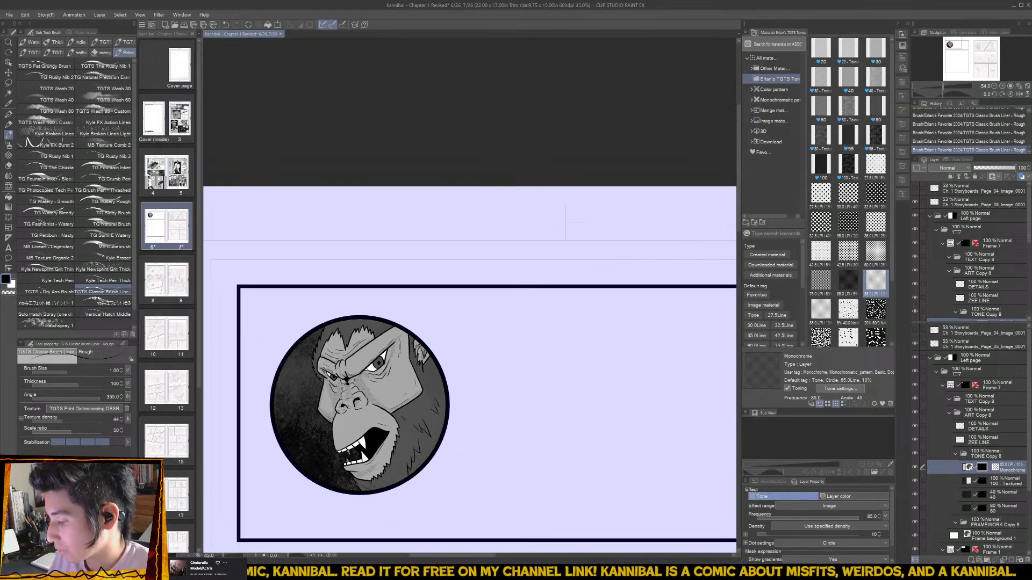
pyautogui.hotkey('ctrl', '+')
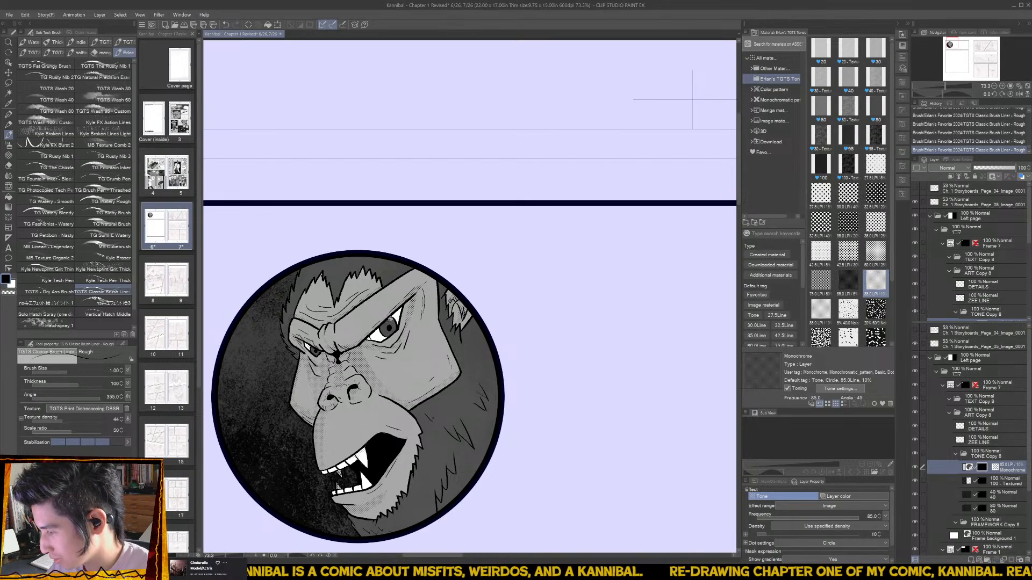
# - Lasso the area around the ape's larger eye and add the 40 - Textured material above the dot tone
pyautogui.scroll(2, 390, 337)
pyautogui.press('m')
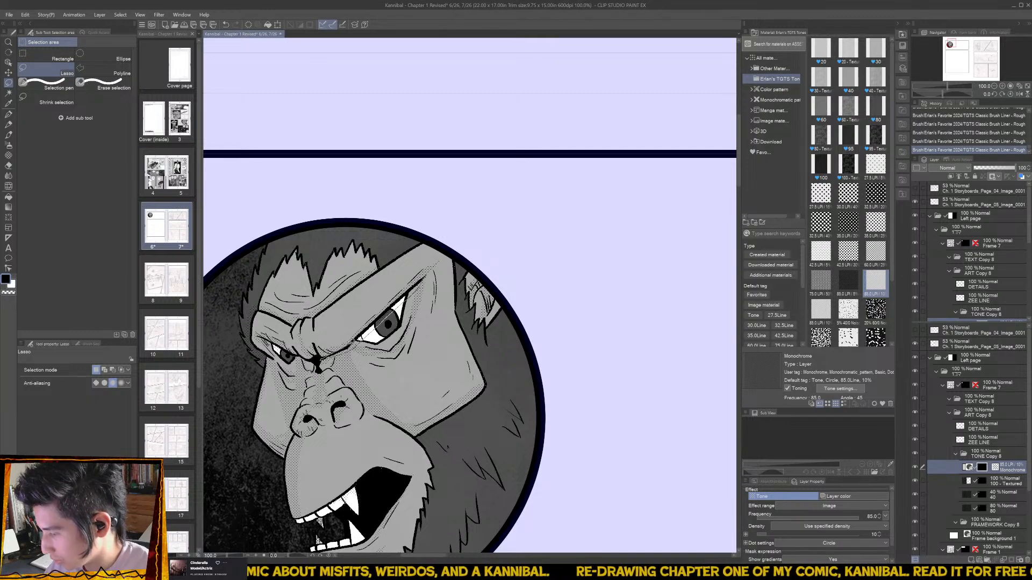
pyautogui.moveTo(355, 338); pyautogui.dragTo(402, 297)
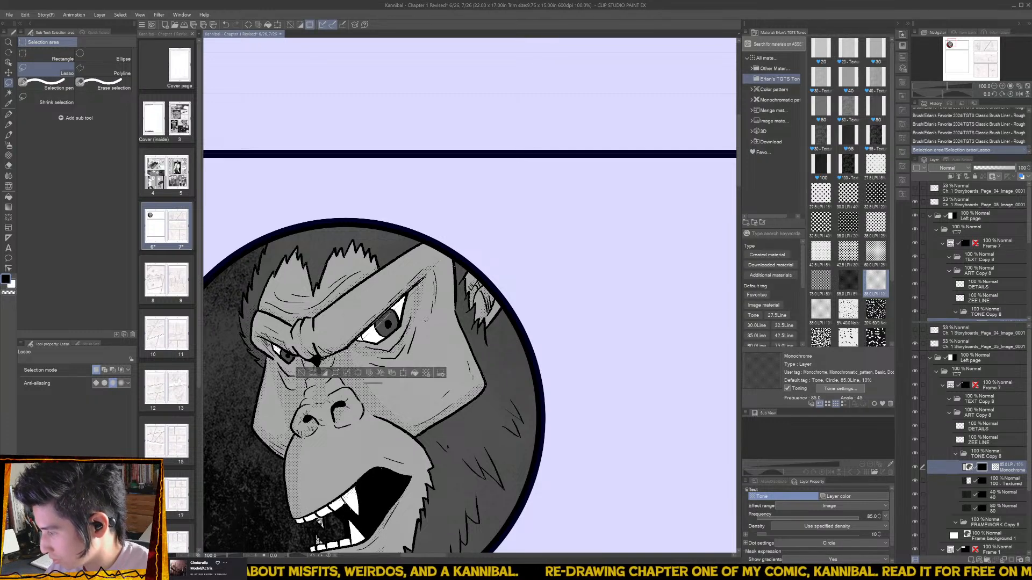
pyautogui.moveTo(875, 78); pyautogui.dragTo(986, 458)
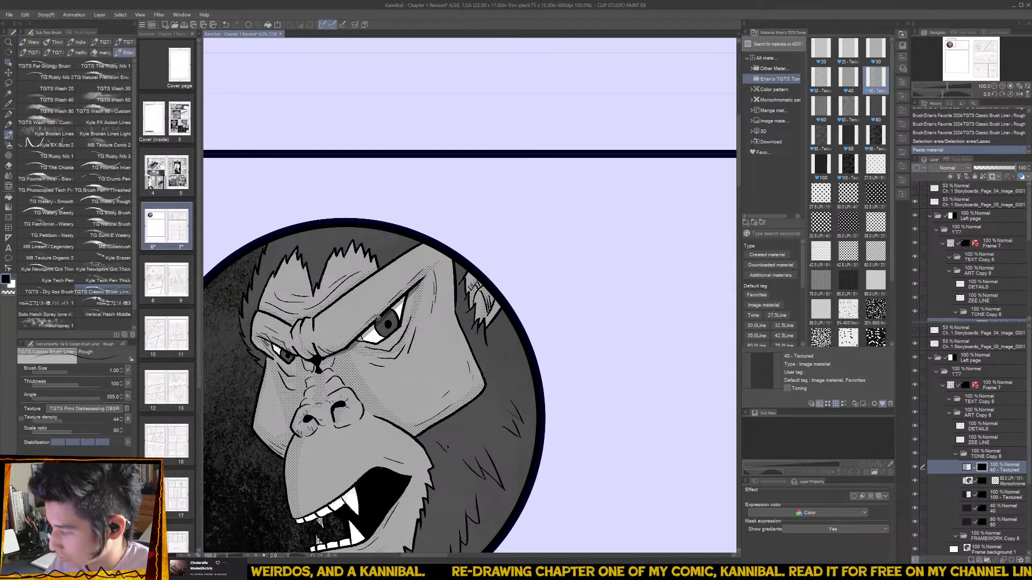
# - Brush darker shadows on the 40 - Textured tone's mask around the ape's eyes and nose bridge
pyautogui.press('b')
pyautogui.moveTo(395, 309); pyautogui.dragTo(408, 297)
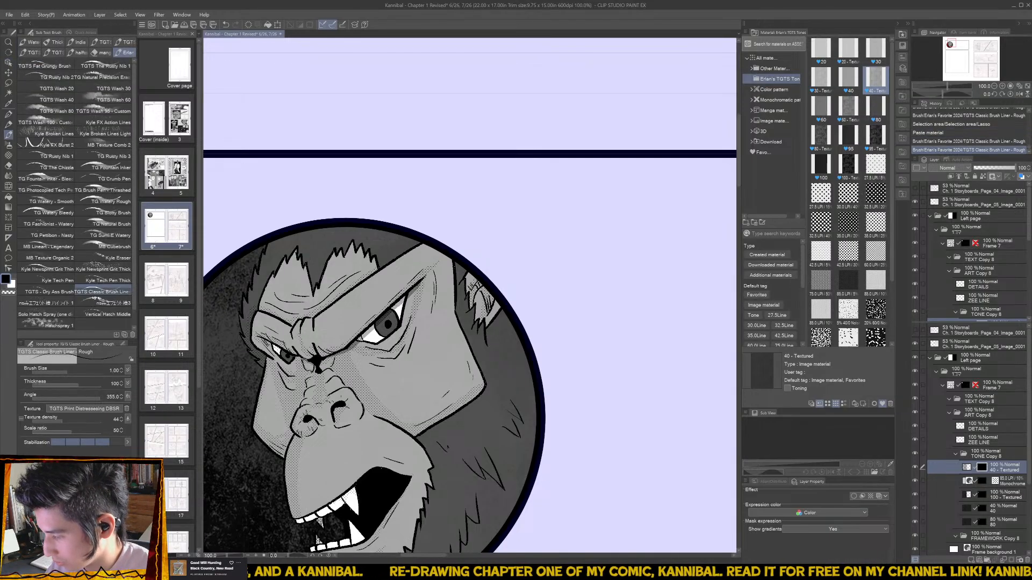
pyautogui.moveTo(263, 340)
pyautogui.mouseDown()
pyautogui.moveTo(268, 332)
pyautogui.moveTo(308, 372)
pyautogui.mouseUp()
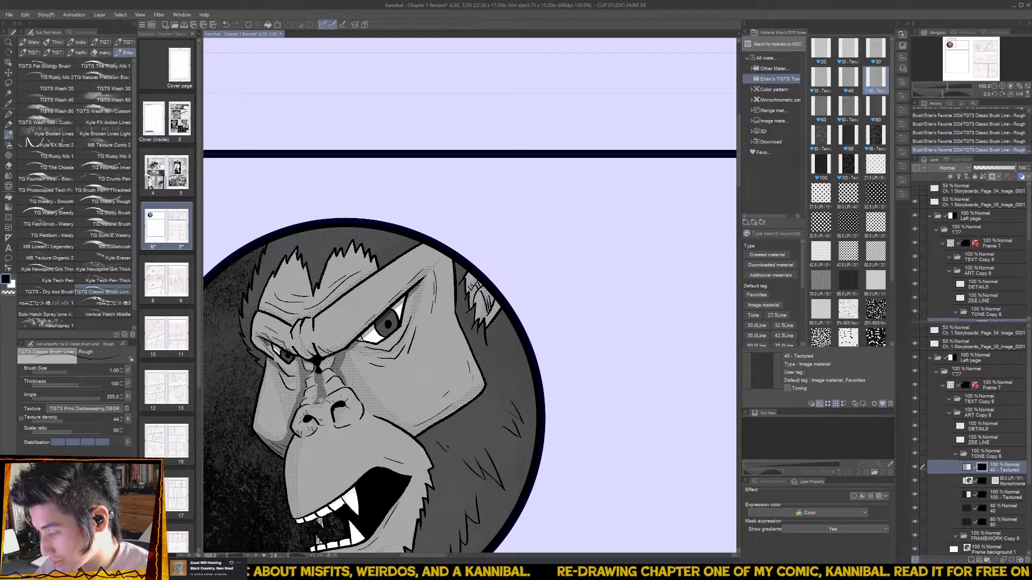
# - Refine the 40 - Textured shading on its mask by erasing near the ape's nostril and brushing shadows along the muzzle, broad jaw edge and ear
pyautogui.press('e')
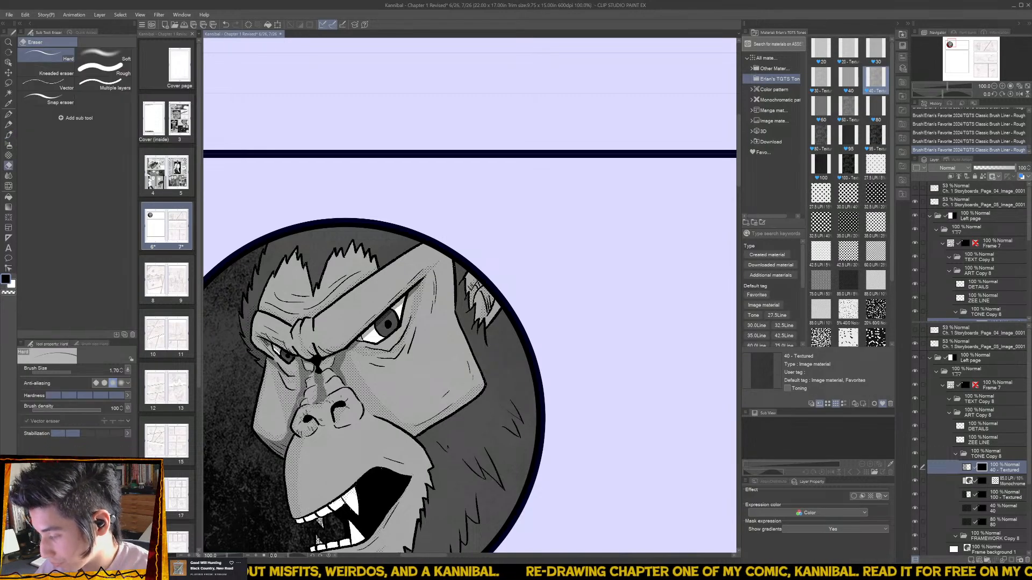
pyautogui.moveTo(315, 382); pyautogui.dragTo(304, 391)
pyautogui.press('b')
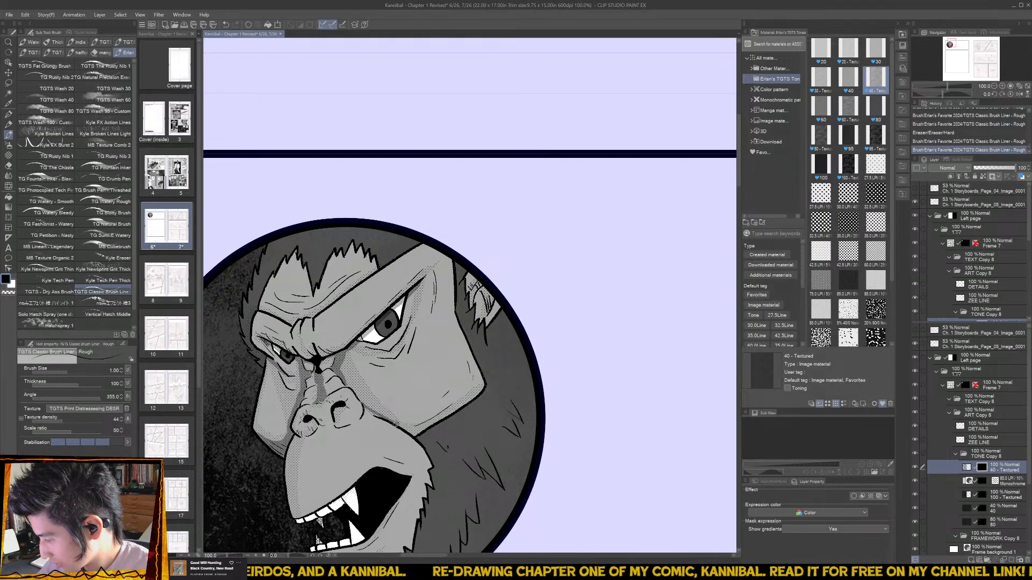
pyautogui.moveTo(411, 430)
pyautogui.mouseDown()
pyautogui.moveTo(363, 407)
pyautogui.moveTo(344, 380)
pyautogui.moveTo(350, 389)
pyautogui.mouseUp()
pyautogui.press('e')
pyautogui.press('b')
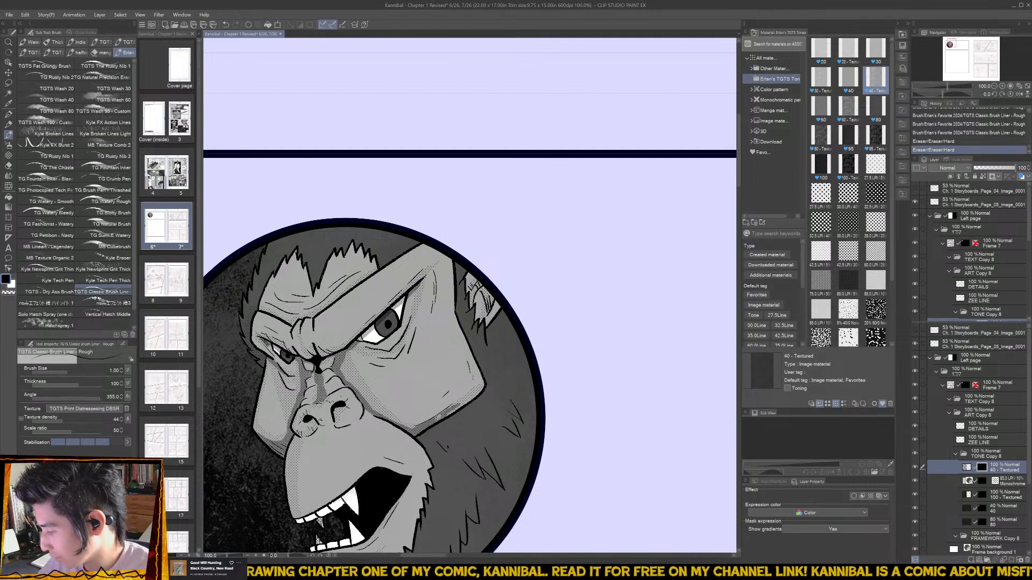
pyautogui.moveTo(438, 417)
pyautogui.mouseDown()
pyautogui.moveTo(481, 388)
pyautogui.moveTo(472, 391)
pyautogui.mouseUp()
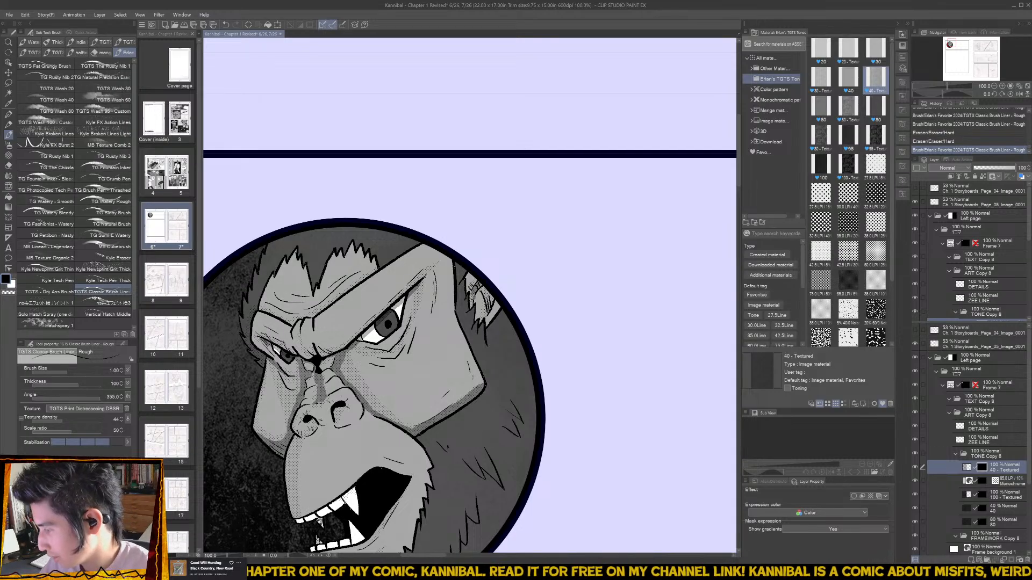
pyautogui.moveTo(472, 296)
pyautogui.mouseDown()
pyautogui.moveTo(481, 280)
pyautogui.moveTo(469, 304)
pyautogui.moveTo(493, 303)
pyautogui.moveTo(485, 315)
pyautogui.moveTo(489, 290)
pyautogui.moveTo(486, 310)
pyautogui.mouseUp()
# - Brush darker shadows on the same mask along the ape's far cheek where it meets the muzzle and along the upper lip
pyautogui.scroll(-3, 488, 348)
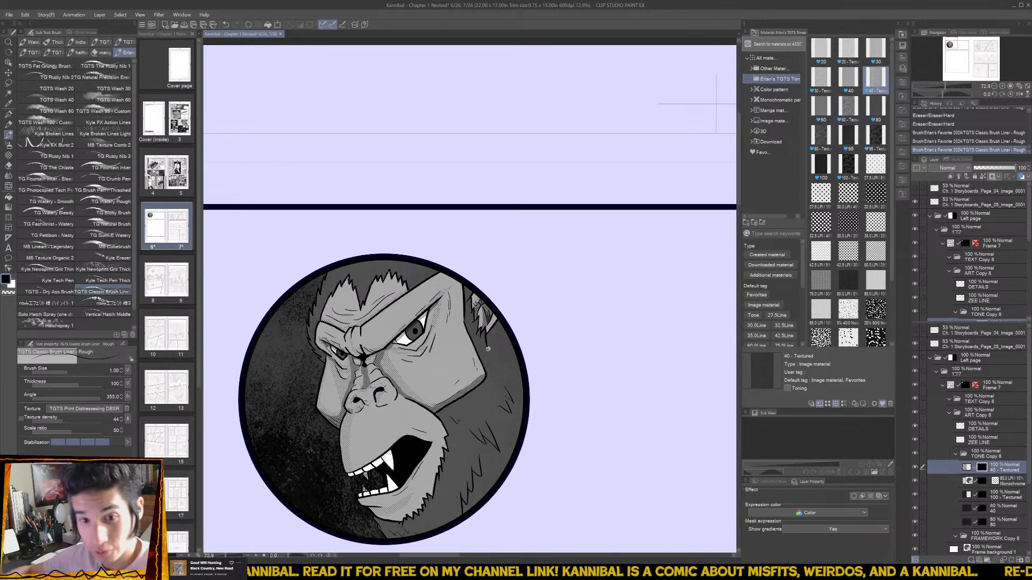
pyautogui.scroll(2, 346, 436)
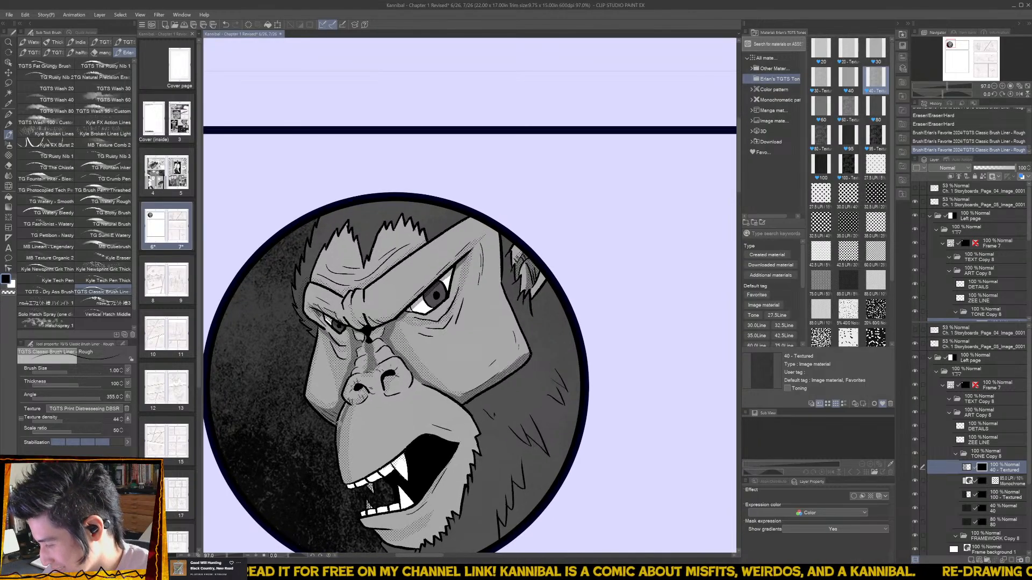
pyautogui.moveTo(338, 427); pyautogui.dragTo(346, 404)
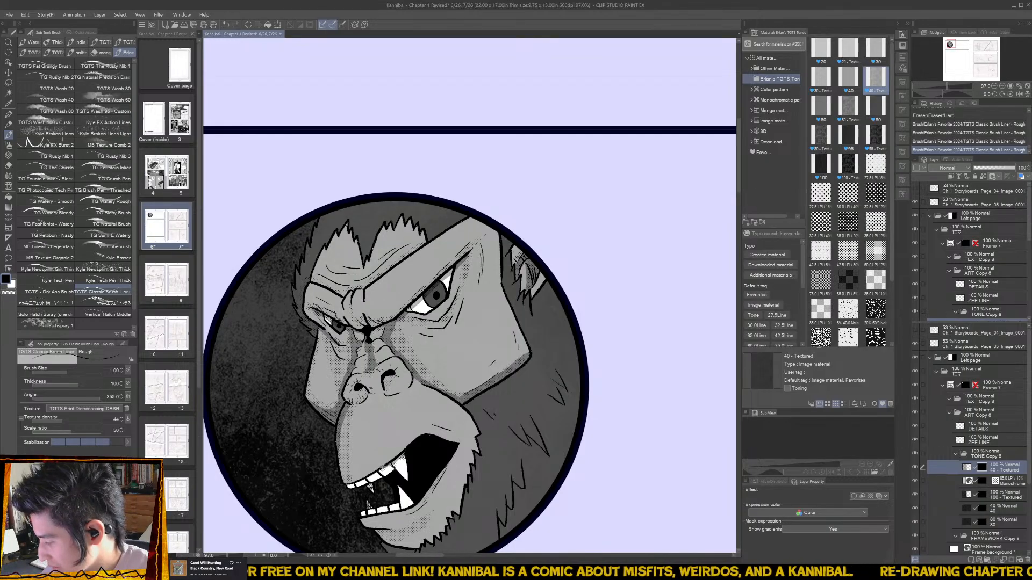
pyautogui.moveTo(379, 468); pyautogui.dragTo(376, 473)
pyautogui.scroll(-2, 470, 465)
pyautogui.scroll(-1, 495, 462)
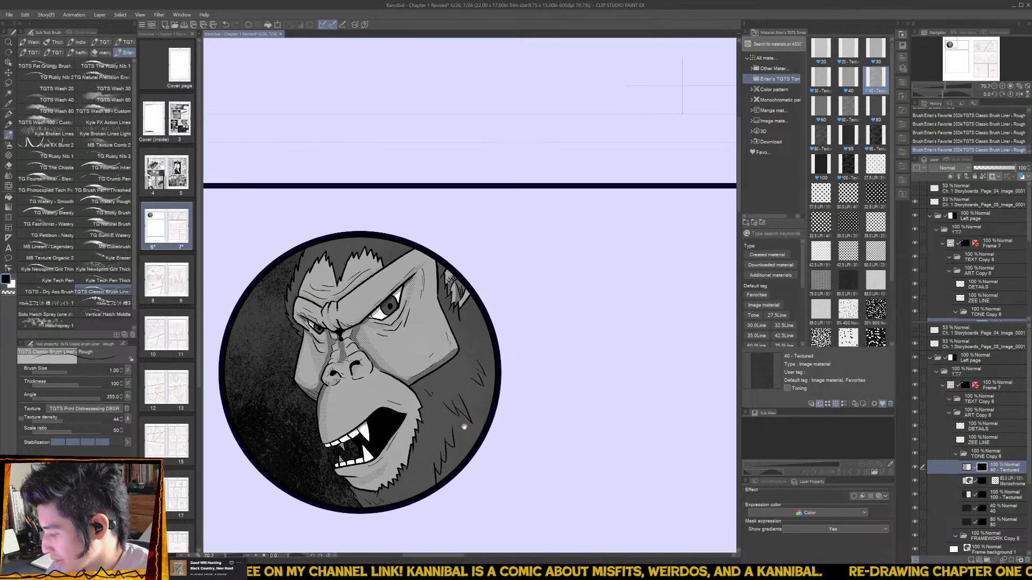
# - Collapse the TONE Copy 8, ART Copy 8 and Frame 7 folders and save the page
pyautogui.click(957, 453)
pyautogui.click(948, 412)
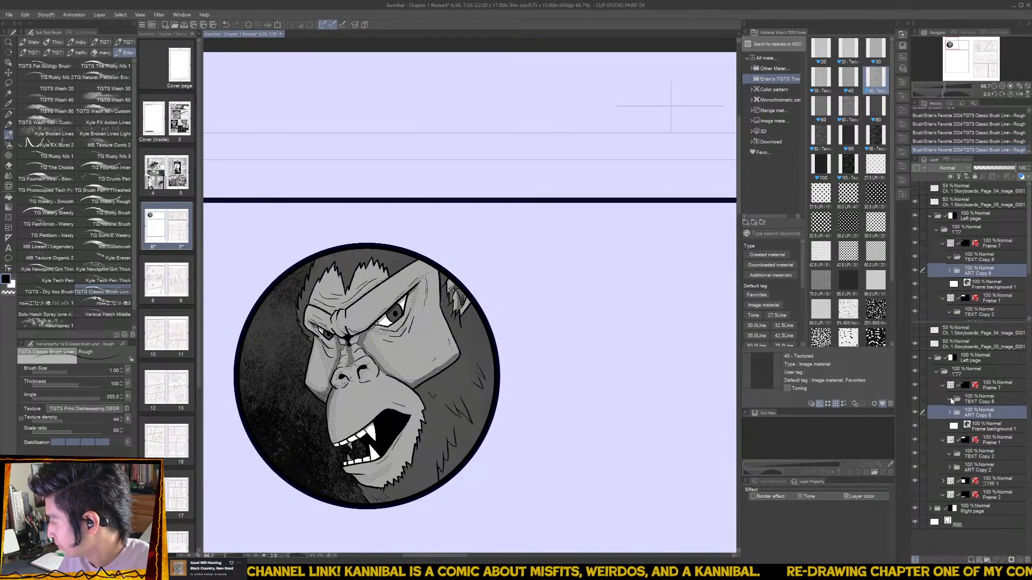
pyautogui.click(943, 384)
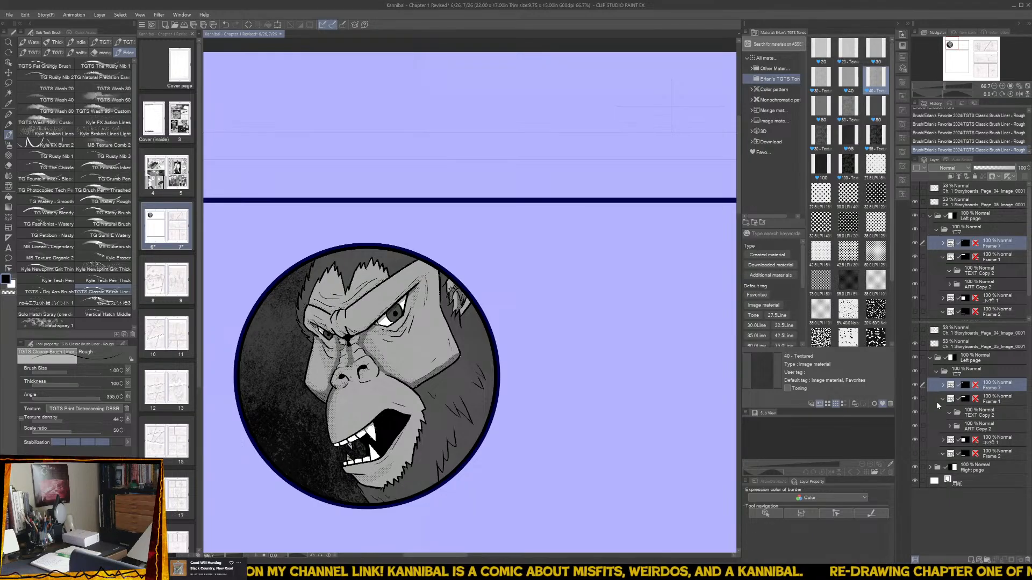
pyautogui.hotkey('ctrl', 's')
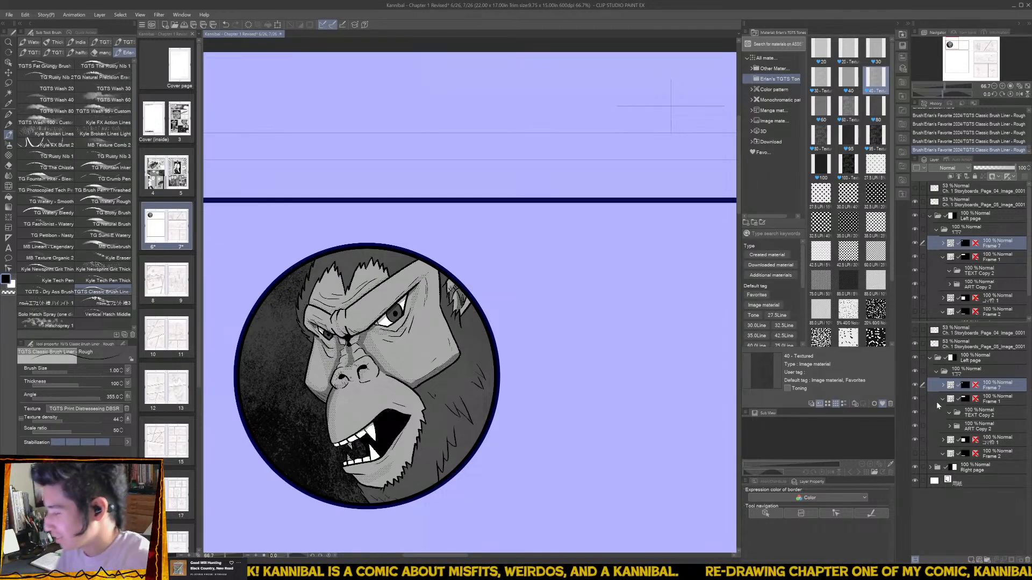
# - Expand the ART Copy 2 folder in Frame 1 and show the storyboard sketch over the GET HIM!!! panel
pyautogui.scroll(-3, 573, 379)
pyautogui.moveTo(651, 441); pyautogui.dragTo(544, 427)
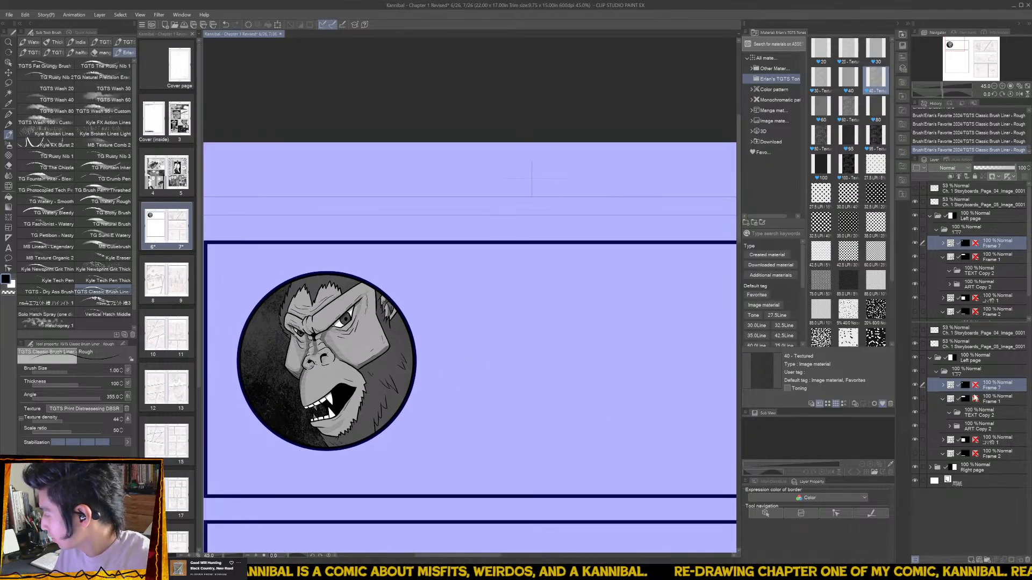
pyautogui.click(949, 427)
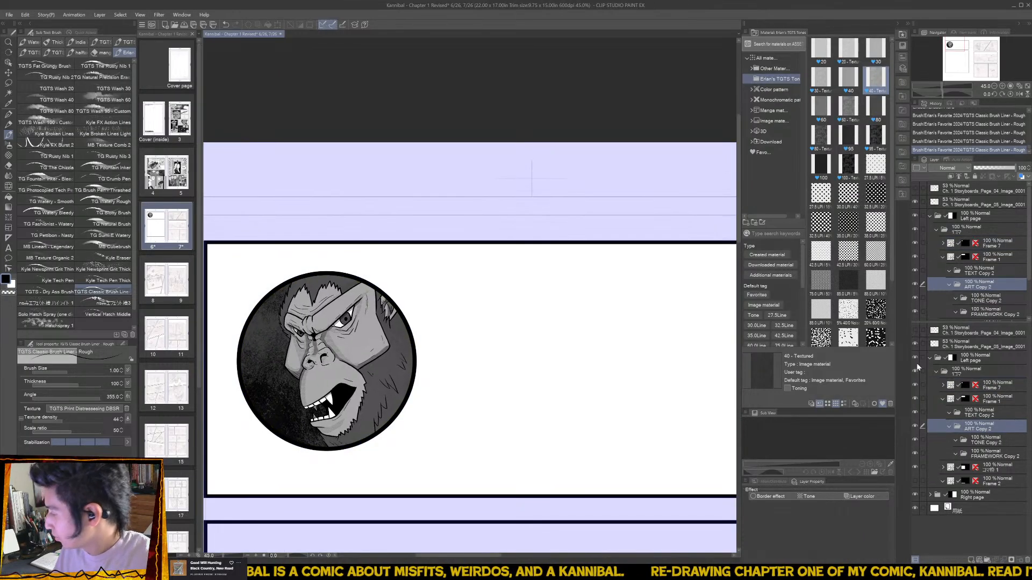
pyautogui.click(914, 329)
pyautogui.moveTo(664, 414)
pyautogui.mouseDown()
pyautogui.moveTo(632, 402)
pyautogui.moveTo(454, 417)
pyautogui.mouseUp()
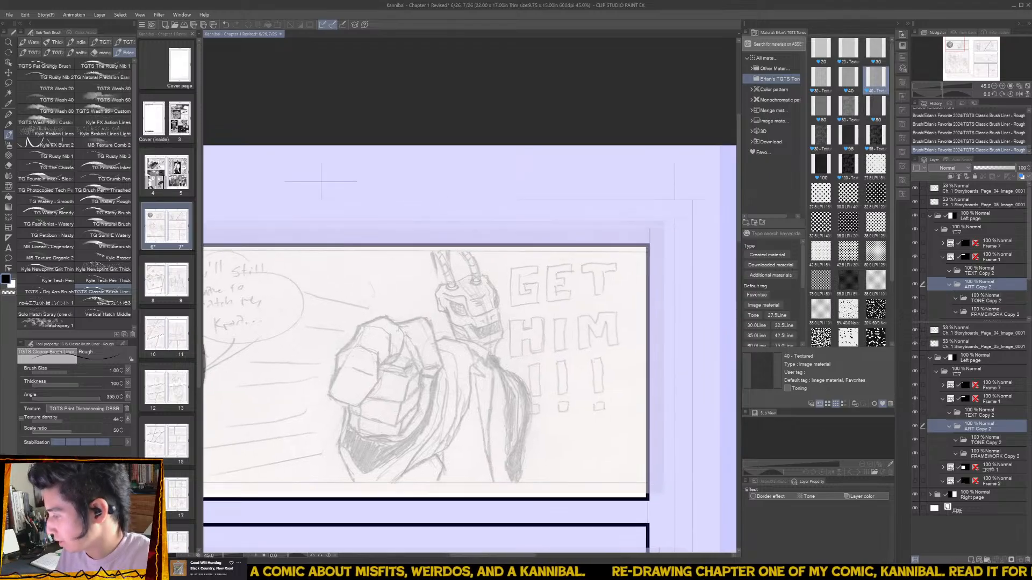
# - Add three raster layers in the ART Copy 2 folder, named SPEED LINES, DETAILS and KROA LINE from top to bottom
pyautogui.click(971, 560)
pyautogui.click(970, 560)
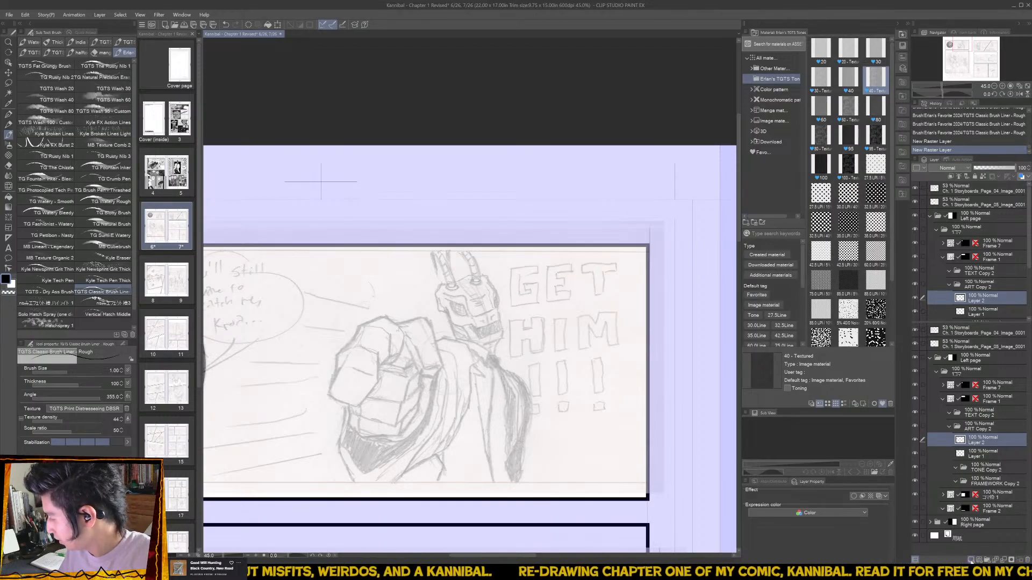
pyautogui.click(977, 559)
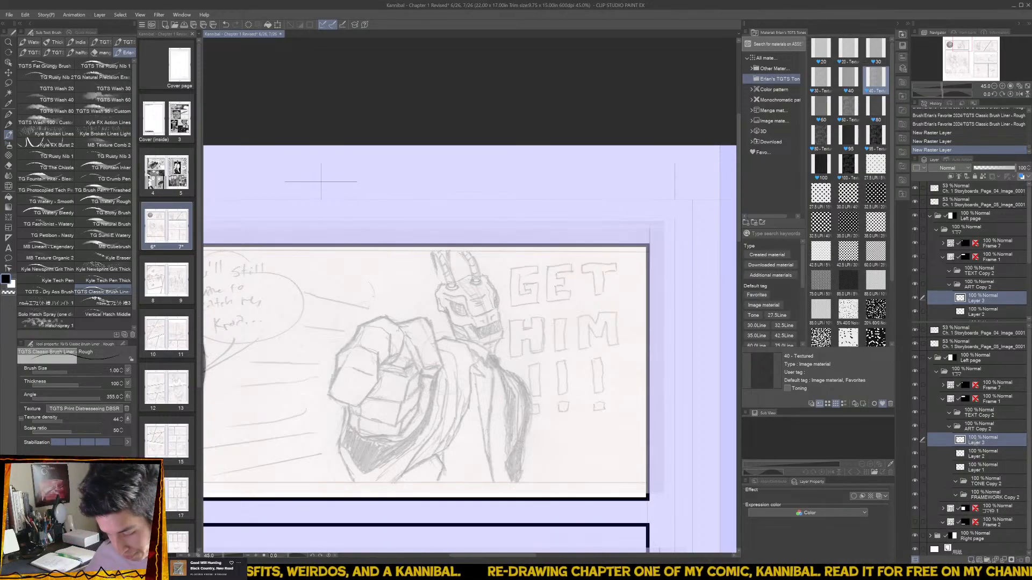
pyautogui.write('SPEED LINES')
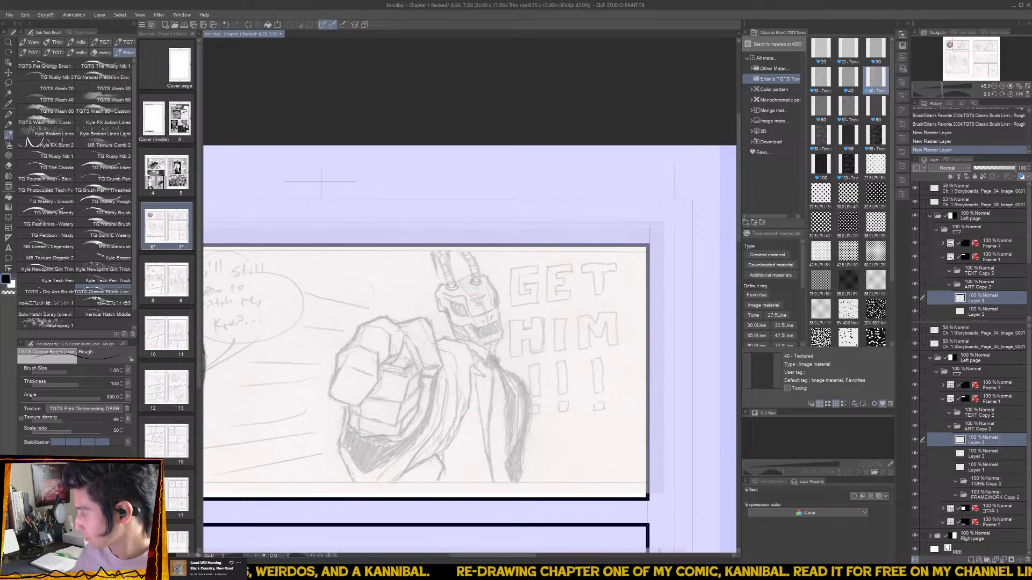
pyautogui.press('Return')
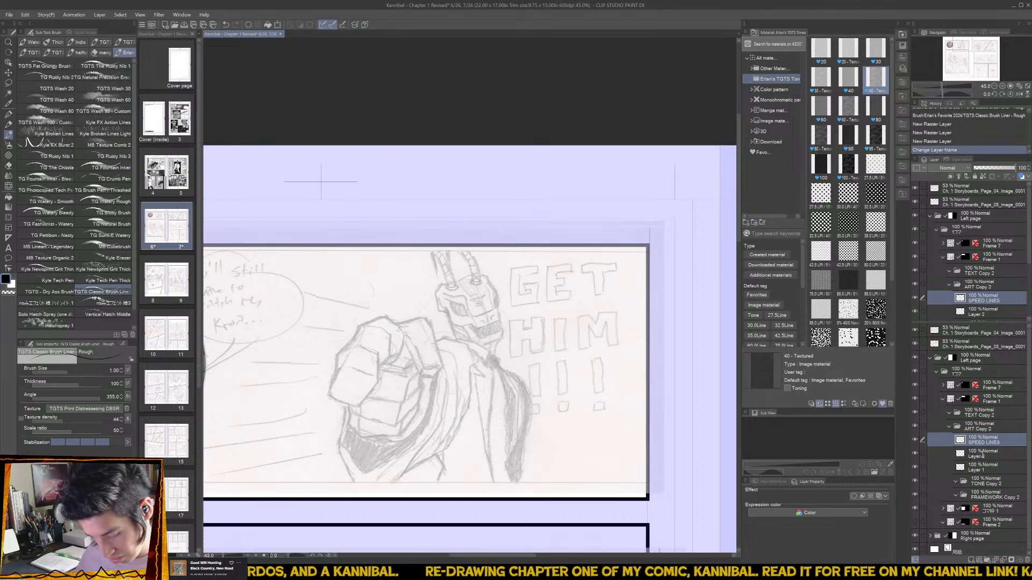
pyautogui.doubleClick(983, 456)
pyautogui.write('DETAILS')
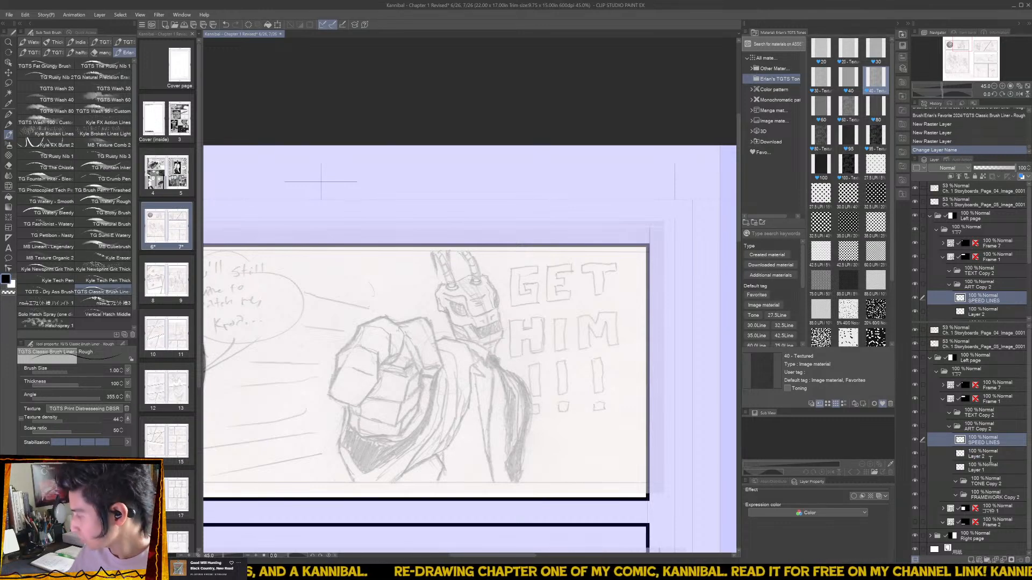
pyautogui.press('Return')
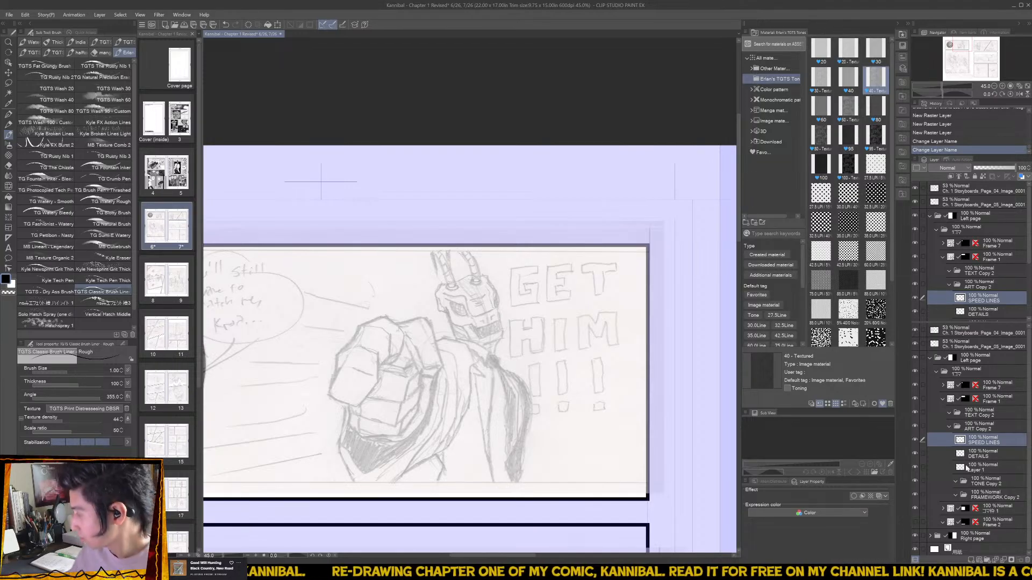
pyautogui.doubleClick(982, 470)
pyautogui.write('KROA LINE')
pyautogui.press('Return')
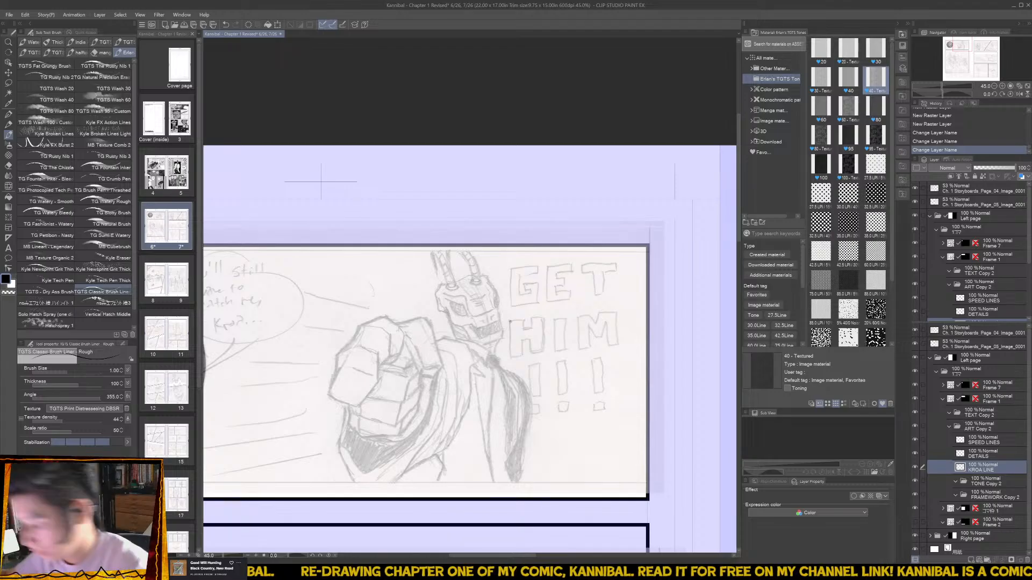
# - Ink the horned character's forehead edge, brow line and both eye contours over the sketch on the KROA LINE layer
pyautogui.scroll(2, 495, 311)
pyautogui.scroll(-2, 502, 322)
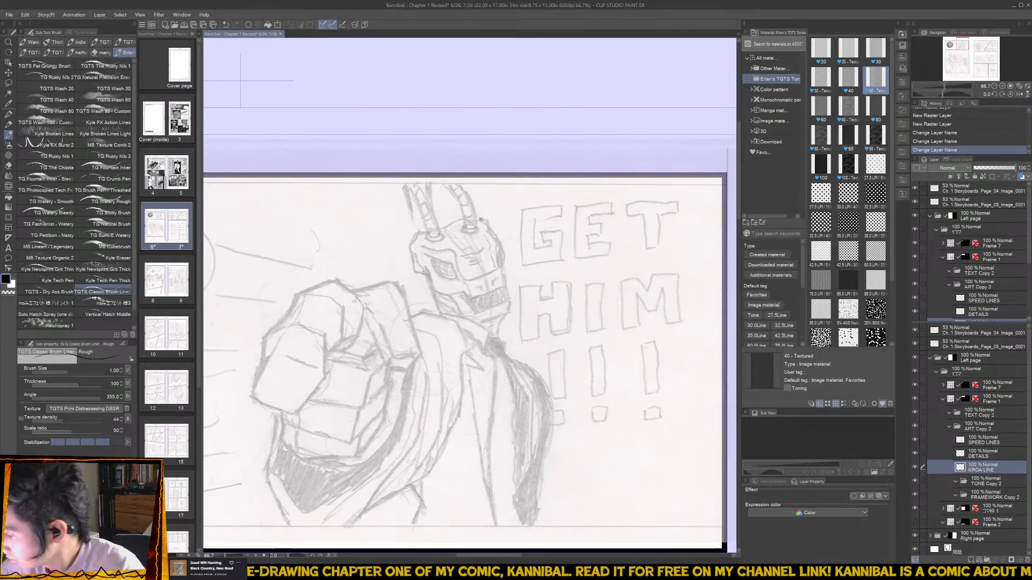
pyautogui.moveTo(477, 218)
pyautogui.mouseDown()
pyautogui.moveTo(506, 246)
pyautogui.moveTo(498, 234)
pyautogui.moveTo(494, 263)
pyautogui.mouseUp()
pyautogui.hotkey('ctrl', 'z')
pyautogui.hotkey('ctrl', 'z')
pyautogui.hotkey('ctrl', 'z')
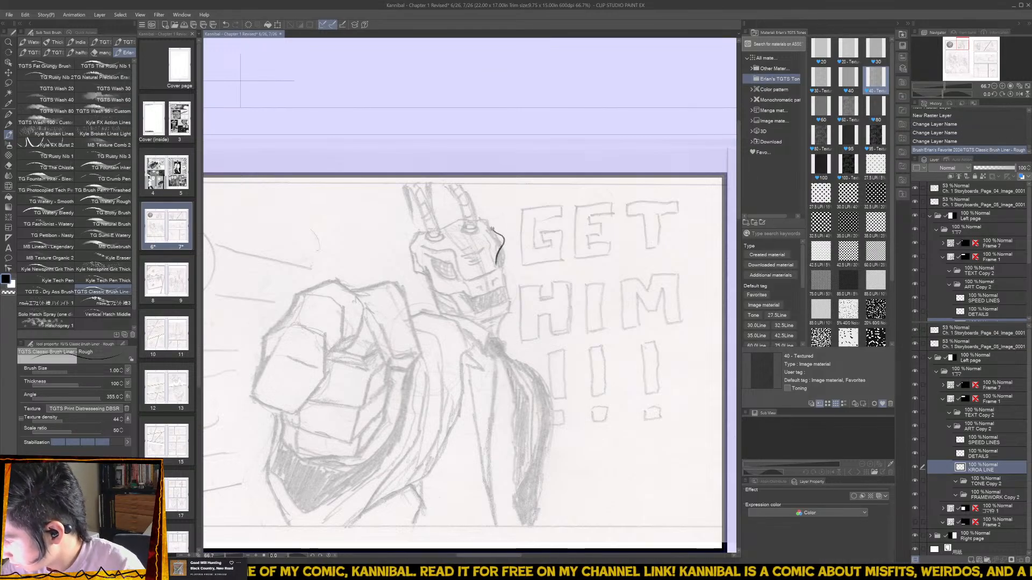
pyautogui.moveTo(487, 221); pyautogui.dragTo(480, 217)
pyautogui.moveTo(419, 251); pyautogui.dragTo(456, 274)
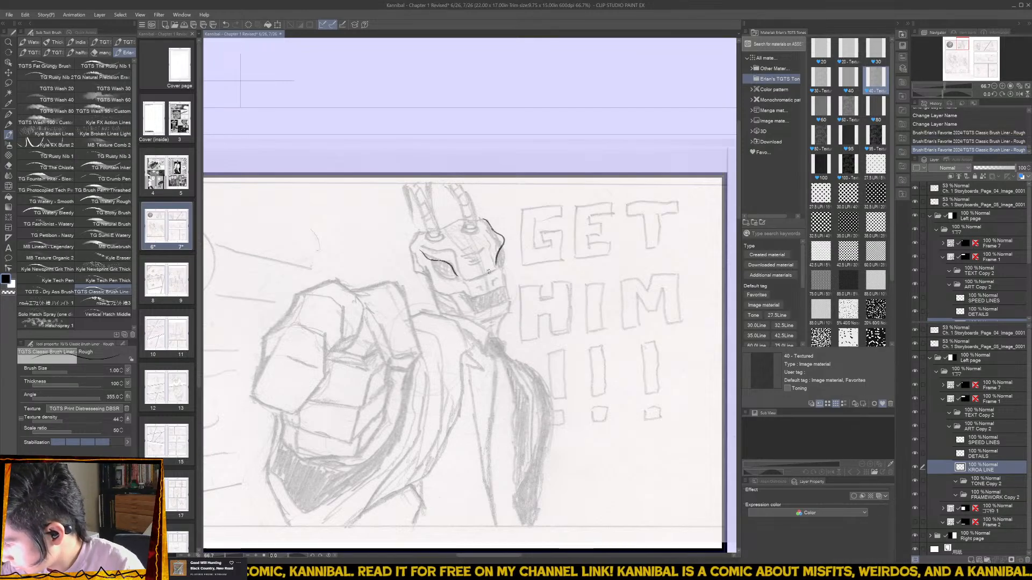
pyautogui.moveTo(504, 245); pyautogui.dragTo(501, 267)
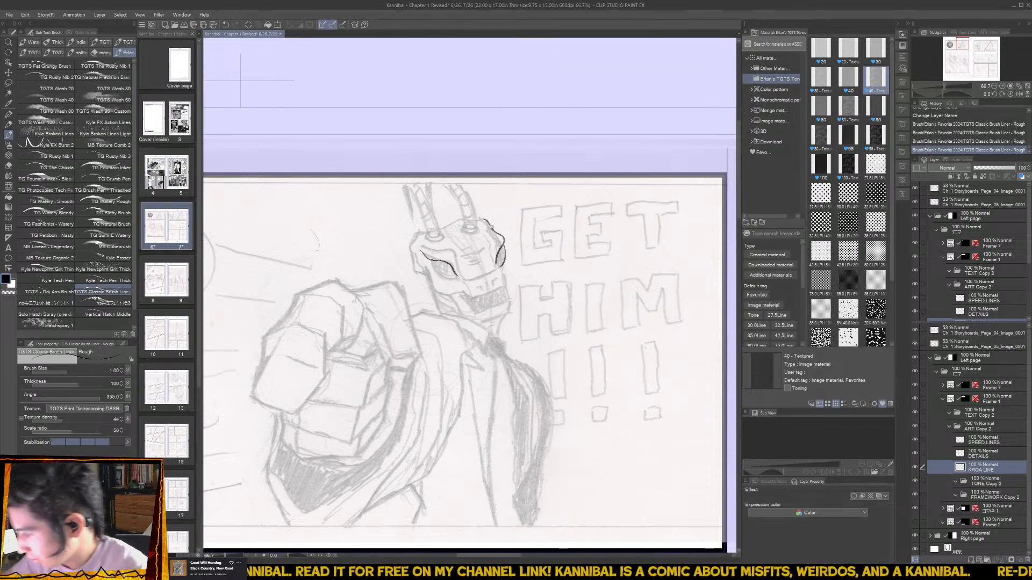
# - Ink the horned character's snout, upper lip, pointed teeth and the front of the lower jaw
pyautogui.moveTo(465, 281)
pyautogui.mouseDown()
pyautogui.moveTo(498, 268)
pyautogui.moveTo(476, 278)
pyautogui.moveTo(492, 269)
pyautogui.moveTo(505, 286)
pyautogui.moveTo(467, 287)
pyautogui.moveTo(474, 298)
pyautogui.moveTo(505, 284)
pyautogui.mouseUp()
pyautogui.hotkey('ctrl', 'z')
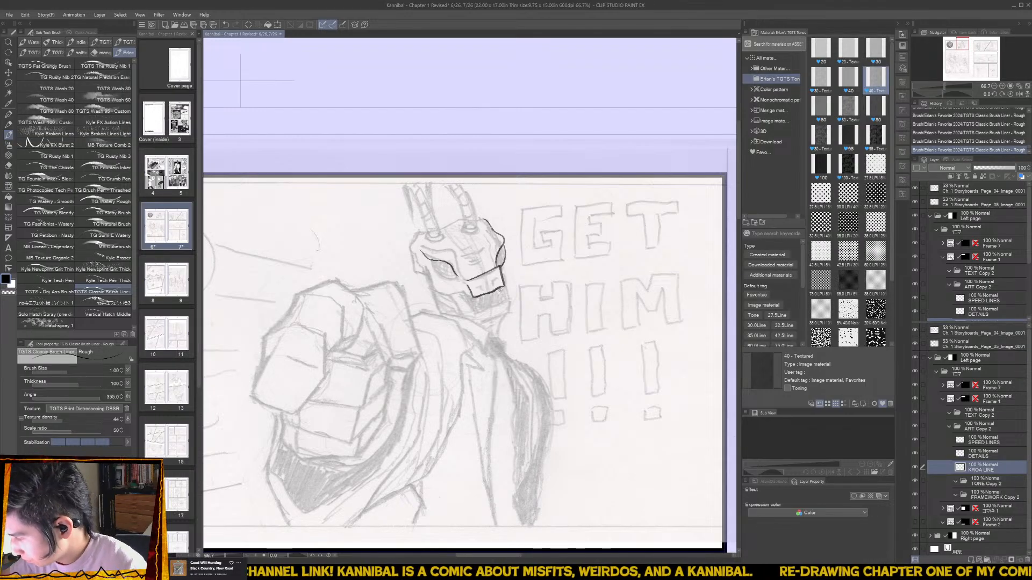
pyautogui.moveTo(473, 296); pyautogui.dragTo(479, 301)
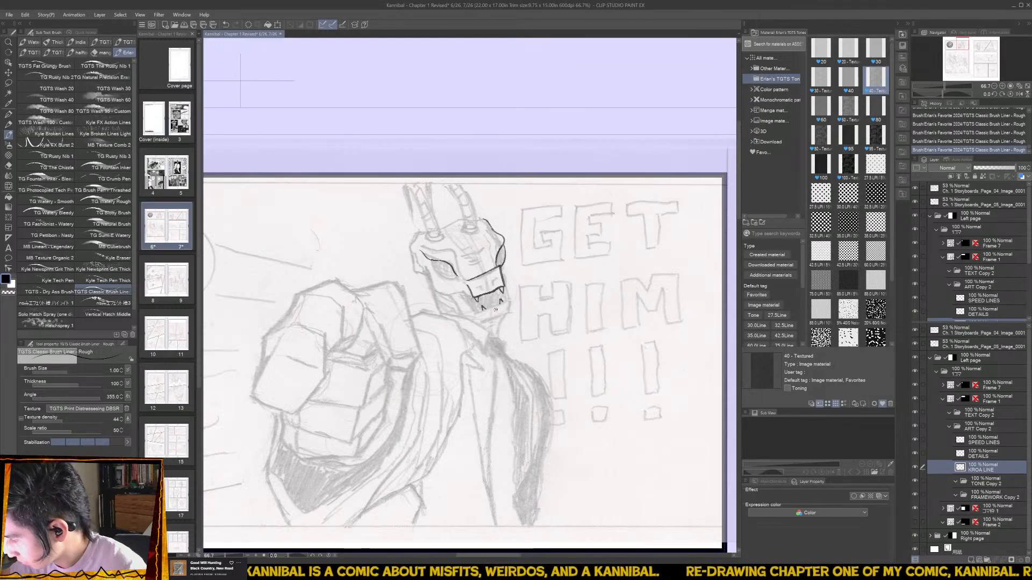
pyautogui.moveTo(480, 309)
pyautogui.mouseDown()
pyautogui.moveTo(501, 302)
pyautogui.moveTo(505, 311)
pyautogui.moveTo(478, 323)
pyautogui.mouseUp()
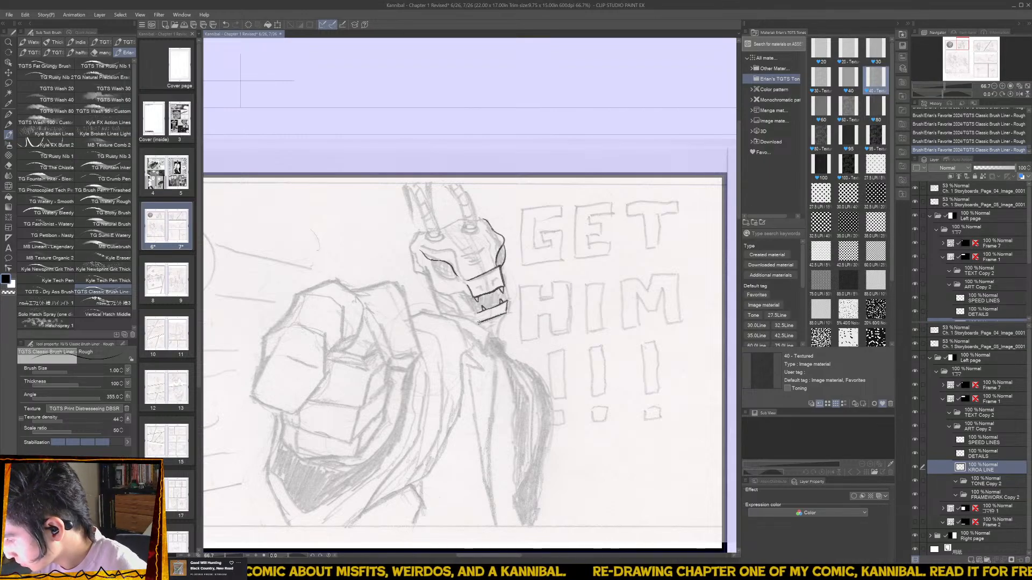
# - Ink the corner of the open mouth, the cheek, the jawline and neck edge, and the near side of the head
pyautogui.scroll(3, 502, 293)
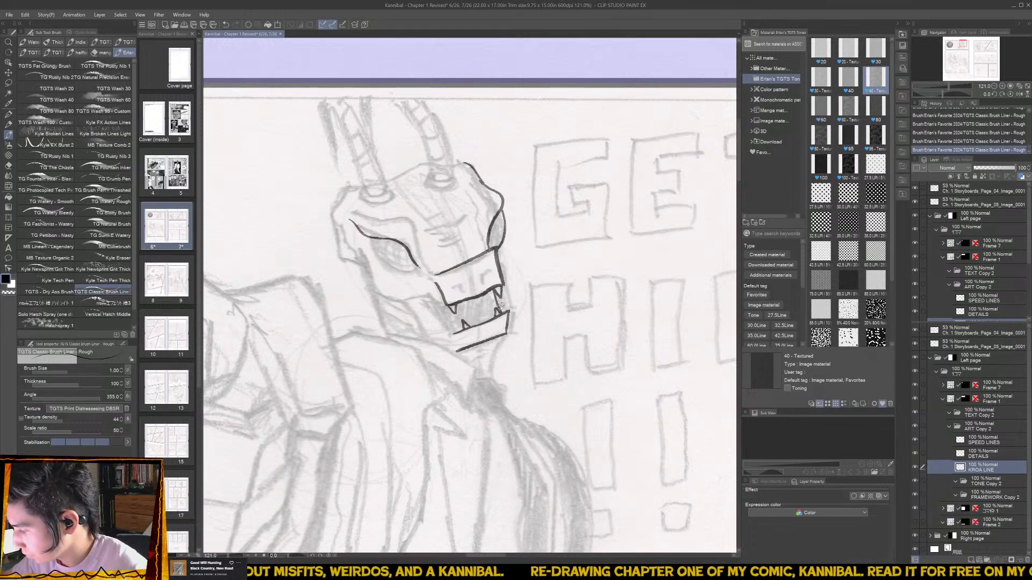
pyautogui.moveTo(456, 333)
pyautogui.mouseDown()
pyautogui.moveTo(432, 298)
pyautogui.moveTo(447, 305)
pyautogui.moveTo(430, 295)
pyautogui.moveTo(375, 292)
pyautogui.moveTo(358, 251)
pyautogui.mouseUp()
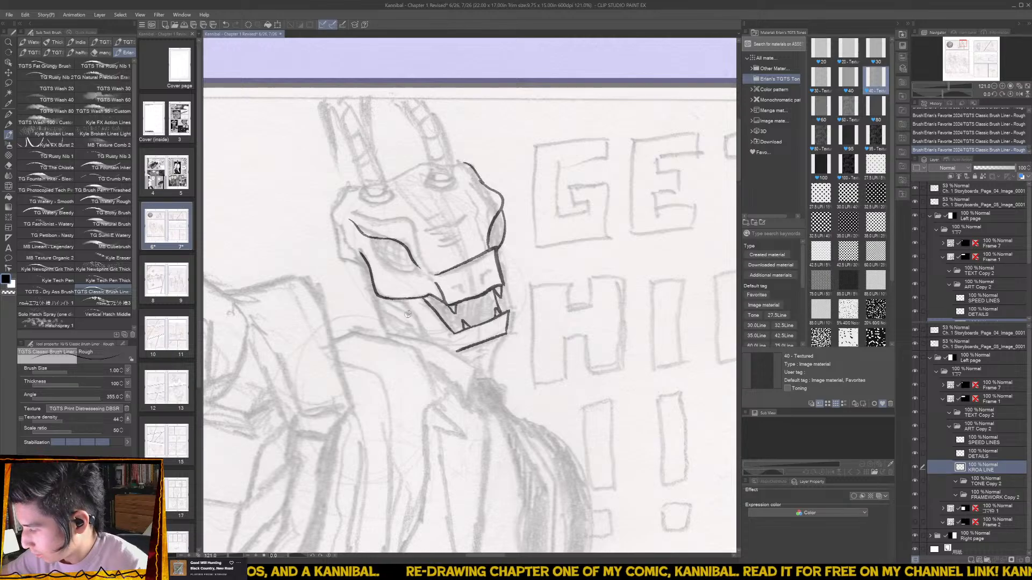
pyautogui.moveTo(382, 299); pyautogui.dragTo(431, 344)
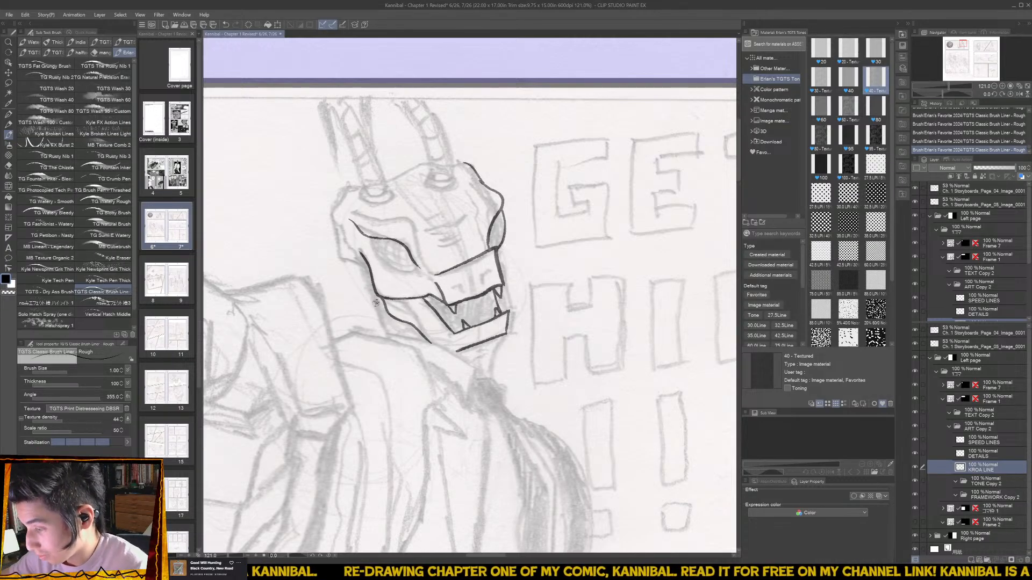
pyautogui.moveTo(370, 292); pyautogui.dragTo(388, 325)
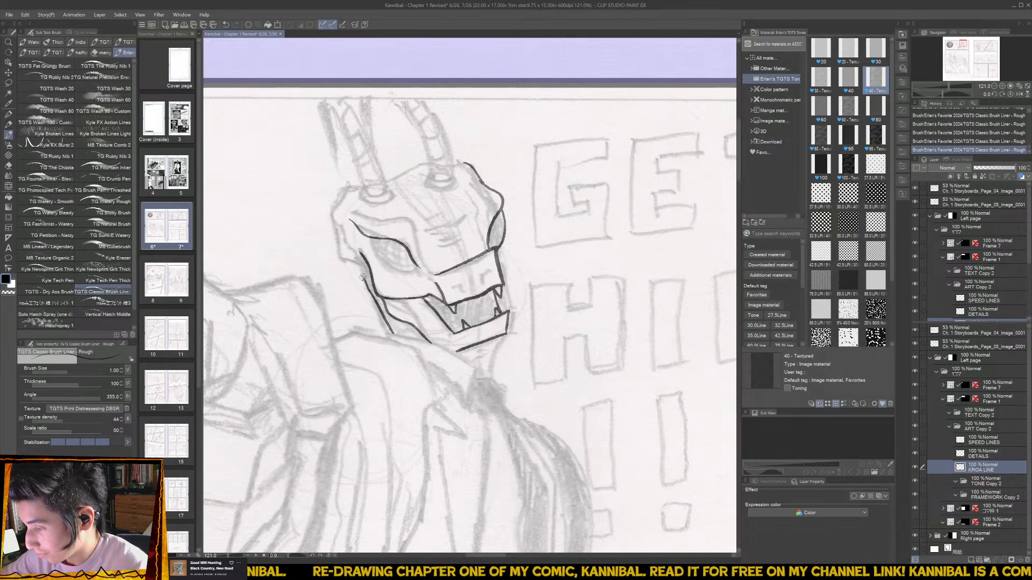
pyautogui.moveTo(342, 264)
pyautogui.mouseDown()
pyautogui.moveTo(328, 214)
pyautogui.moveTo(345, 185)
pyautogui.mouseUp()
# - Ink the horn on the near side of the head, with its ringed base and curved edges rising past the panel's upper border
pyautogui.scroll(3, 502, 269)
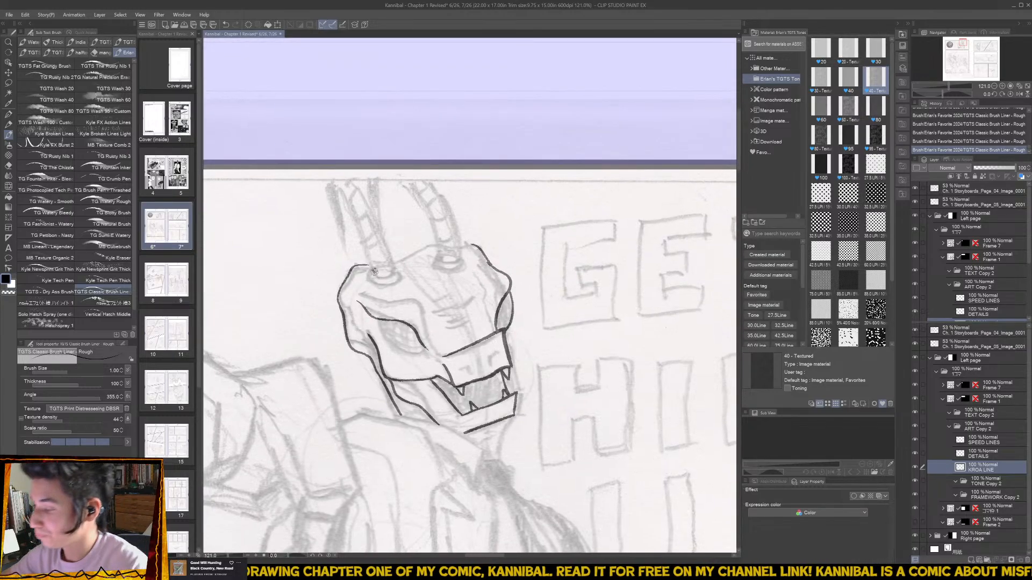
pyautogui.moveTo(370, 267)
pyautogui.mouseDown()
pyautogui.moveTo(372, 280)
pyautogui.moveTo(391, 282)
pyautogui.moveTo(403, 270)
pyautogui.moveTo(396, 262)
pyautogui.moveTo(373, 269)
pyautogui.moveTo(394, 273)
pyautogui.moveTo(402, 253)
pyautogui.moveTo(344, 175)
pyautogui.moveTo(326, 169)
pyautogui.moveTo(344, 239)
pyautogui.mouseUp()
pyautogui.hotkey('ctrl', 'z')
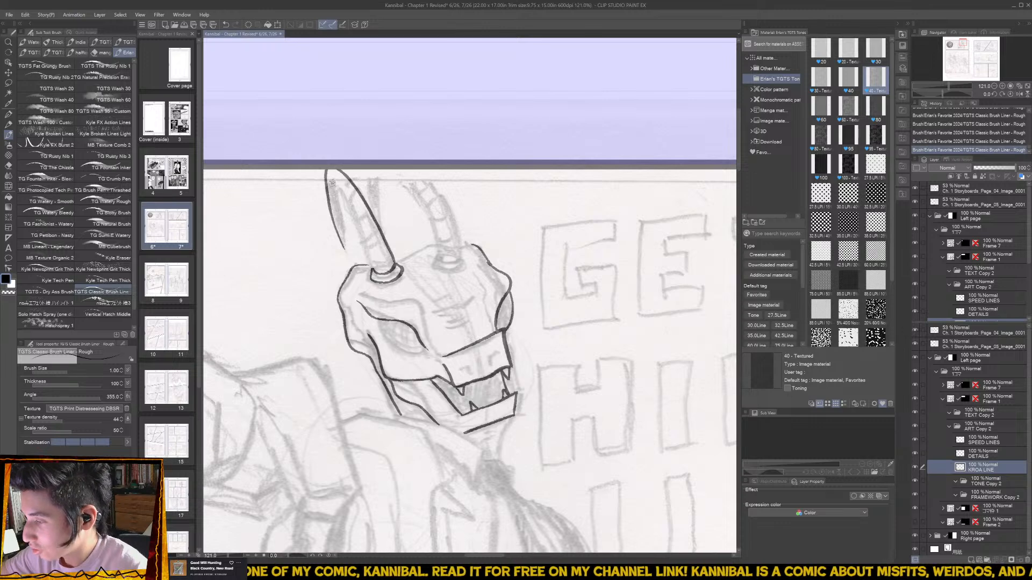
pyautogui.moveTo(327, 178); pyautogui.dragTo(374, 269)
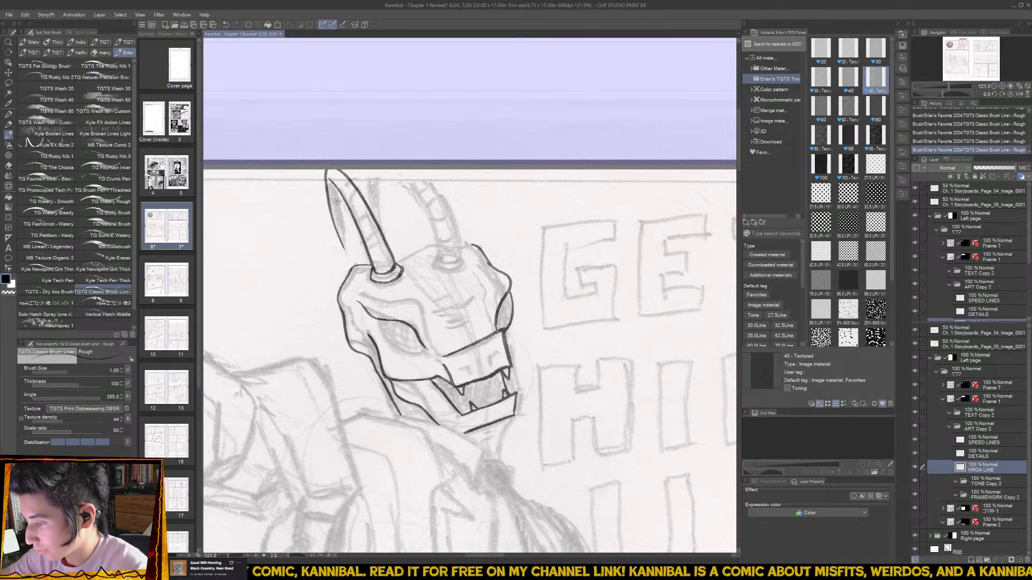
# - Finish the tip of the near horn and ink the far horn with its ringed base, curved edges and pointed tip
pyautogui.moveTo(330, 183); pyautogui.dragTo(342, 238)
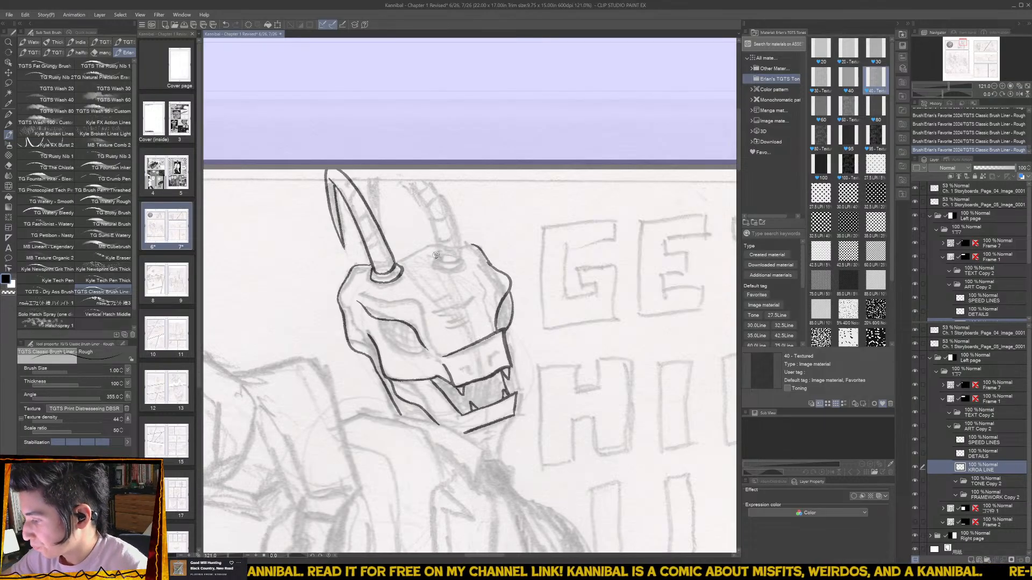
pyautogui.moveTo(437, 256); pyautogui.dragTo(458, 261)
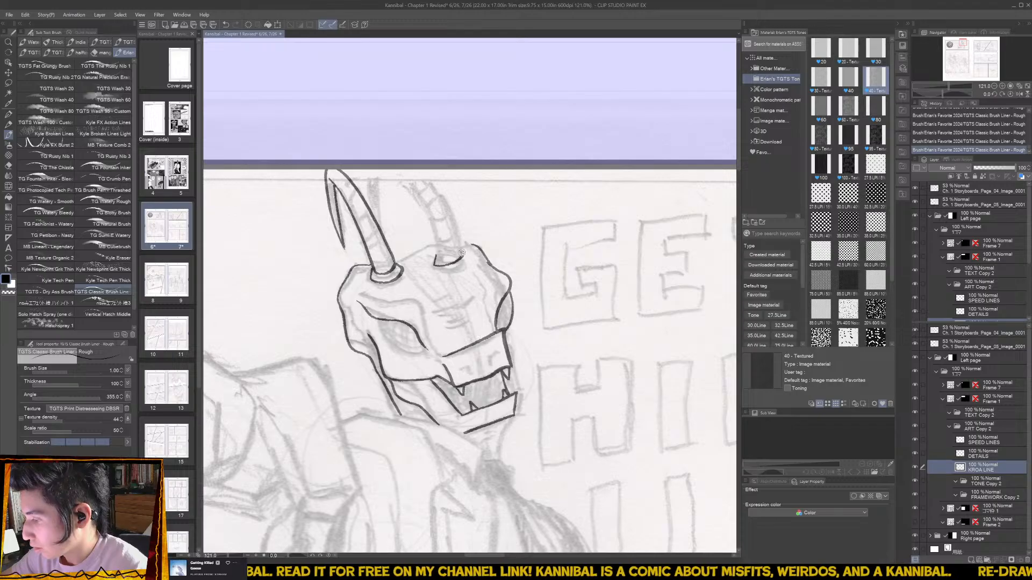
pyautogui.hotkey('ctrl', 'z')
pyautogui.moveTo(441, 266)
pyautogui.mouseDown()
pyautogui.moveTo(467, 256)
pyautogui.moveTo(418, 170)
pyautogui.moveTo(411, 184)
pyautogui.moveTo(441, 256)
pyautogui.mouseUp()
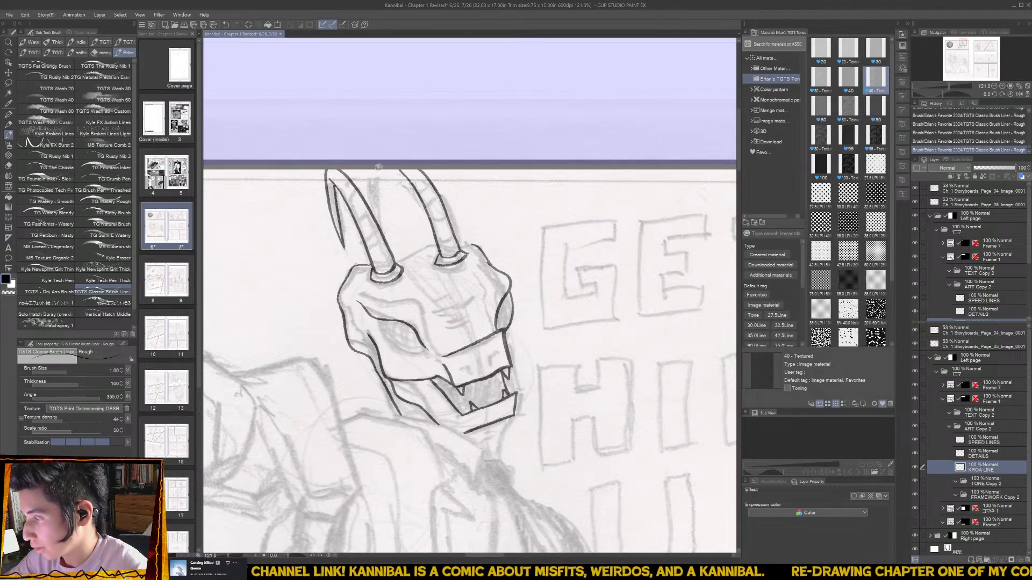
pyautogui.moveTo(378, 167)
pyautogui.mouseDown()
pyautogui.moveTo(392, 222)
pyautogui.moveTo(409, 132)
pyautogui.mouseUp()
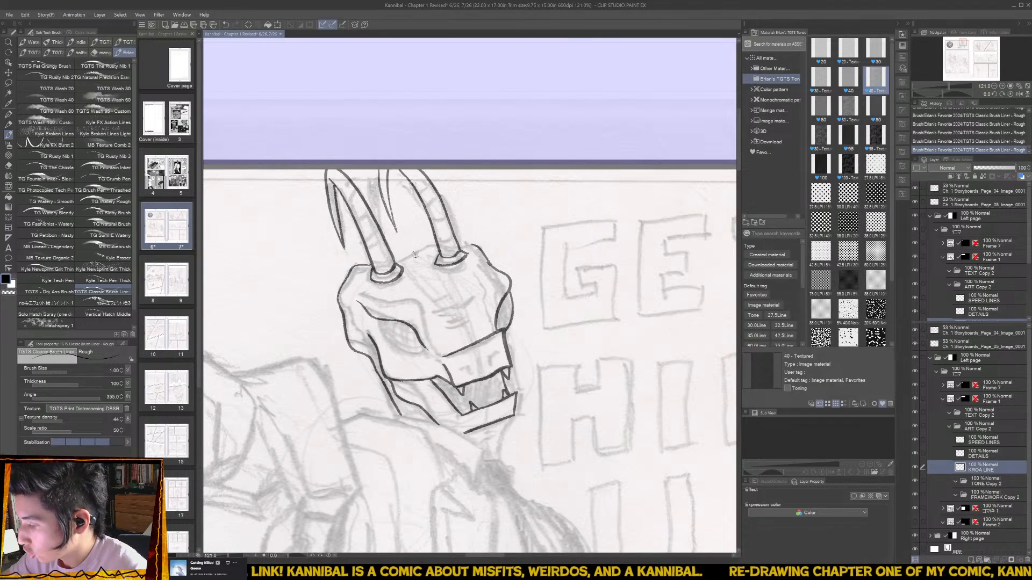
# - Ink the top of the head between and beside the horns, tidy the line, and ink the near eye's lower contour
pyautogui.moveTo(394, 259)
pyautogui.mouseDown()
pyautogui.moveTo(448, 226)
pyautogui.moveTo(469, 231)
pyautogui.moveTo(452, 232)
pyautogui.moveTo(487, 257)
pyautogui.moveTo(489, 242)
pyautogui.moveTo(478, 248)
pyautogui.moveTo(447, 230)
pyautogui.moveTo(495, 286)
pyautogui.moveTo(439, 233)
pyautogui.mouseUp()
pyautogui.press('e')
pyautogui.press('b')
pyautogui.scroll(-4, 472, 237)
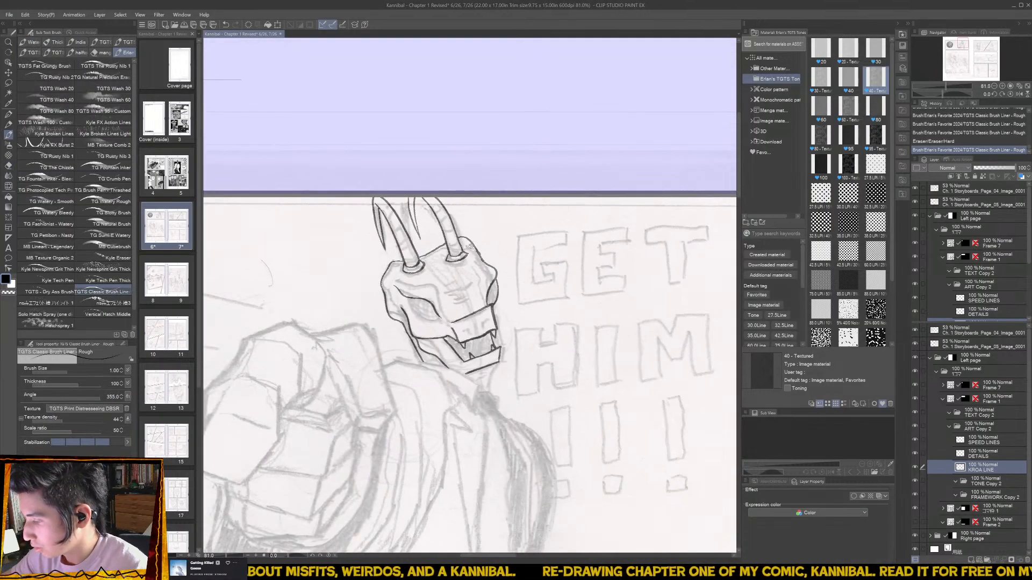
pyautogui.scroll(3, 448, 286)
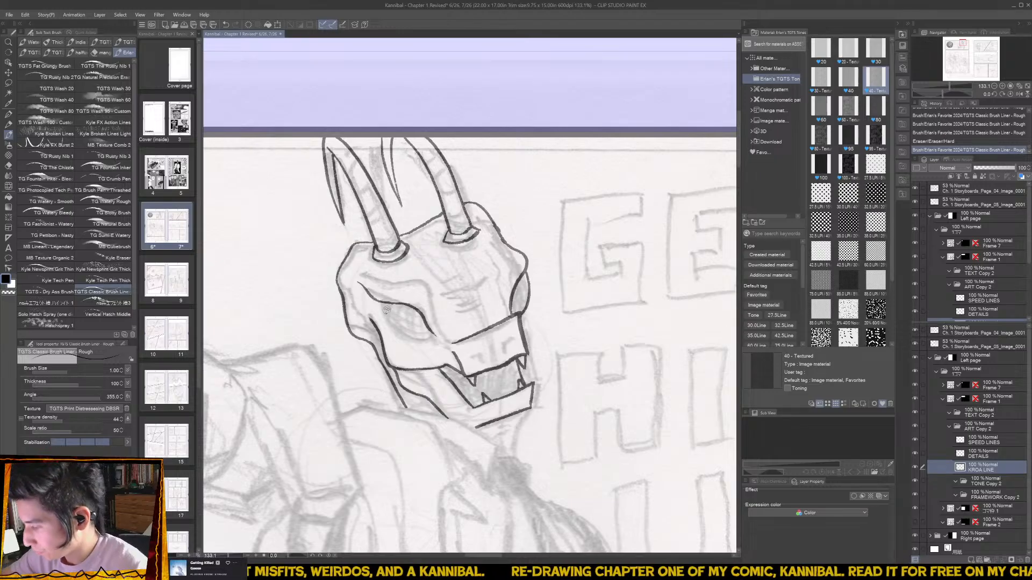
pyautogui.moveTo(379, 303)
pyautogui.mouseDown()
pyautogui.moveTo(412, 339)
pyautogui.moveTo(433, 331)
pyautogui.mouseUp()
pyautogui.moveTo(525, 342); pyautogui.dragTo(513, 335)
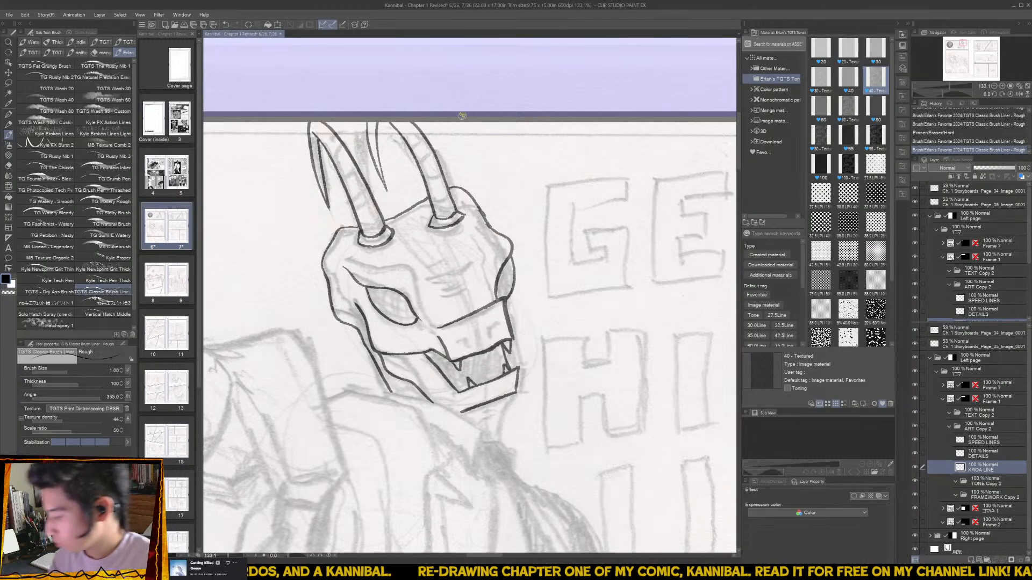
# - Ink the character's pointed shirt collar, the front of the neck and the tie knot below the jaw
pyautogui.moveTo(456, 423); pyautogui.dragTo(403, 359)
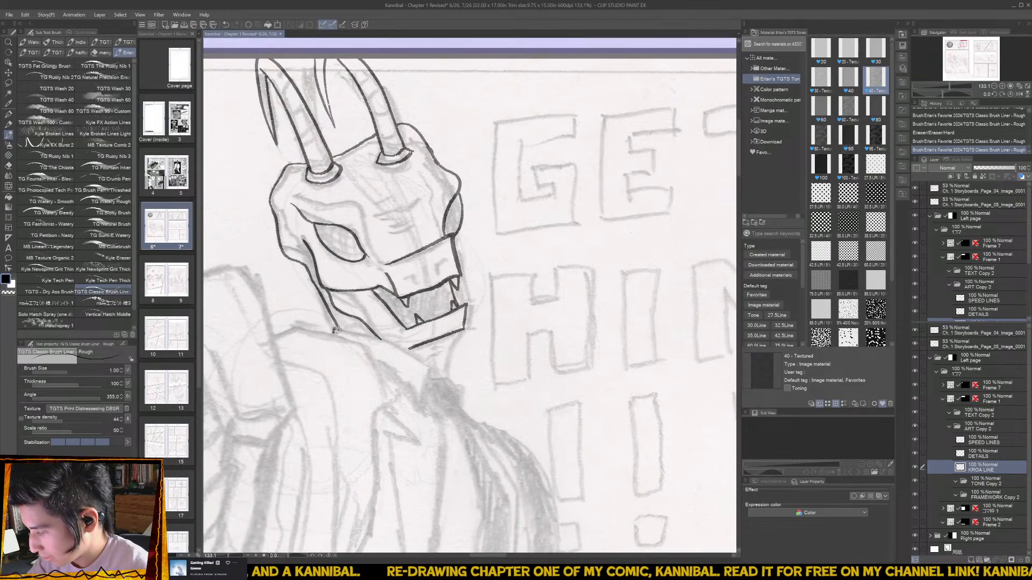
pyautogui.moveTo(335, 329)
pyautogui.mouseDown()
pyautogui.moveTo(428, 365)
pyautogui.moveTo(419, 415)
pyautogui.moveTo(372, 360)
pyautogui.moveTo(459, 332)
pyautogui.moveTo(447, 372)
pyautogui.moveTo(429, 377)
pyautogui.mouseUp()
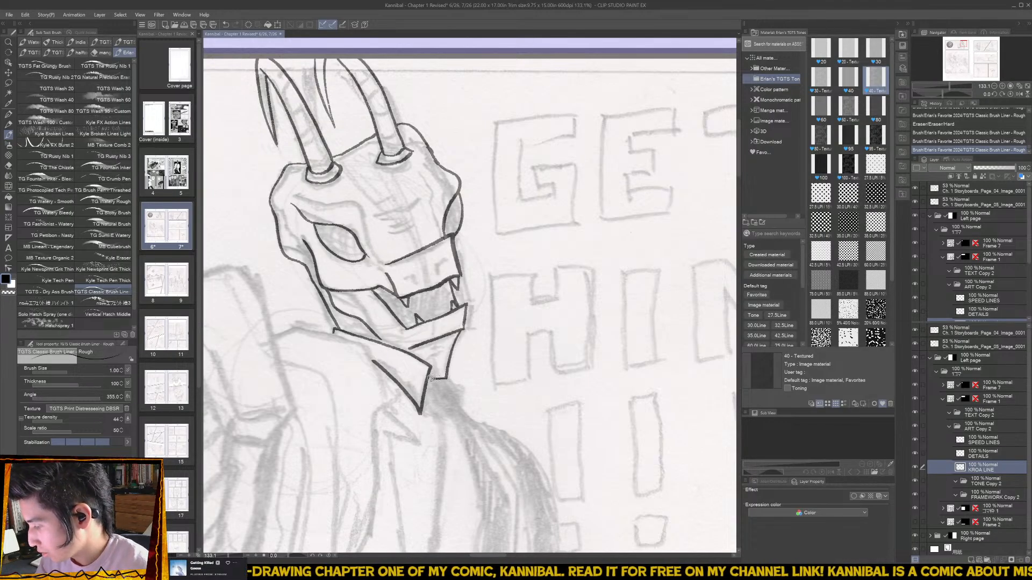
pyautogui.moveTo(478, 405)
pyautogui.mouseDown()
pyautogui.moveTo(431, 355)
pyautogui.moveTo(413, 350)
pyautogui.moveTo(418, 380)
pyautogui.moveTo(381, 377)
pyautogui.mouseUp()
pyautogui.moveTo(410, 337)
pyautogui.mouseDown()
pyautogui.moveTo(430, 355)
pyautogui.moveTo(433, 385)
pyautogui.moveTo(423, 374)
pyautogui.mouseUp()
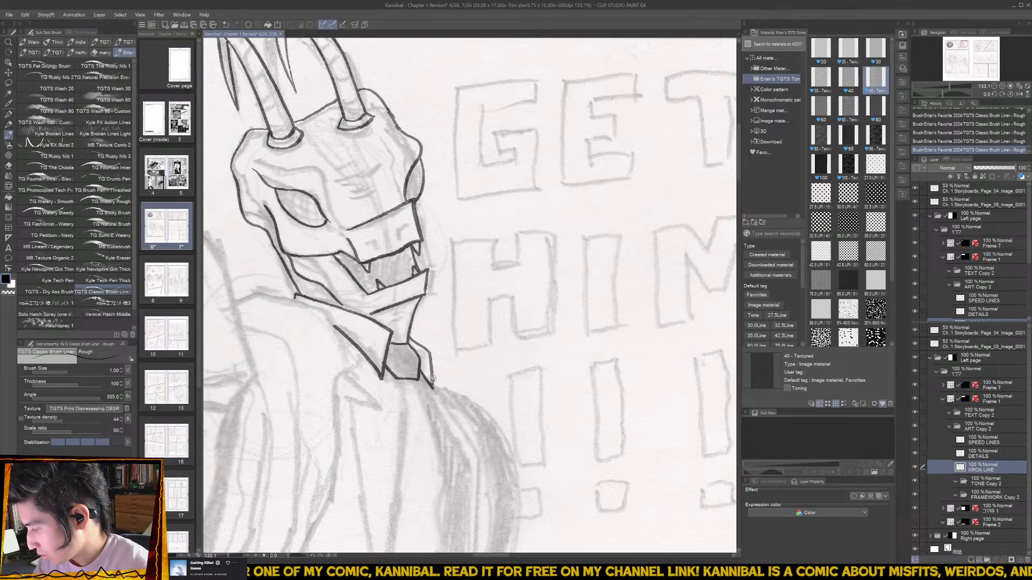
# - Ink the flying necktie from the knot to its pointed tip near the panel's lower border, with both curved edges
pyautogui.scroll(-2, 443, 423)
pyautogui.scroll(-3, 442, 424)
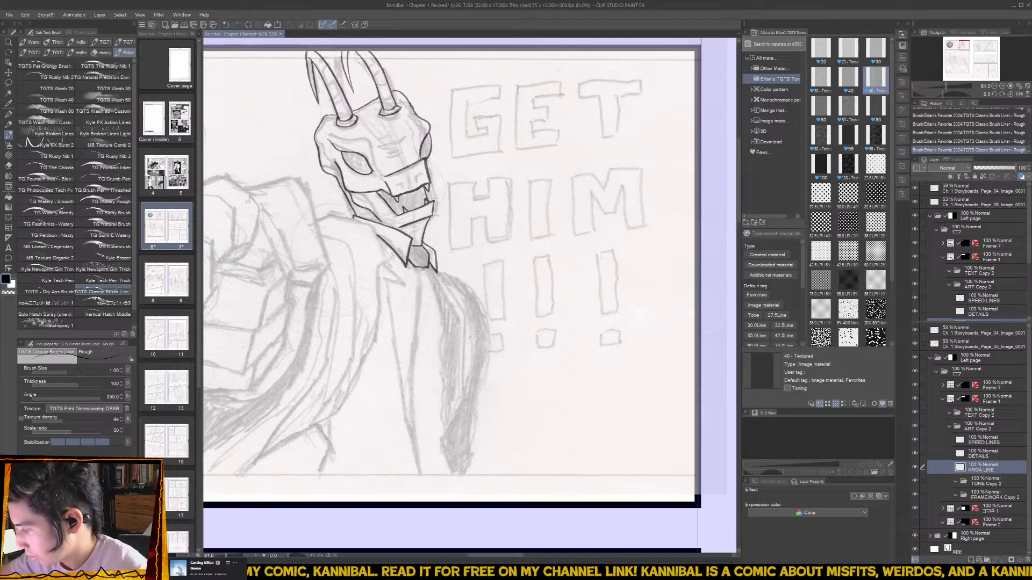
pyautogui.moveTo(443, 284)
pyautogui.mouseDown()
pyautogui.moveTo(478, 356)
pyautogui.moveTo(459, 425)
pyautogui.mouseUp()
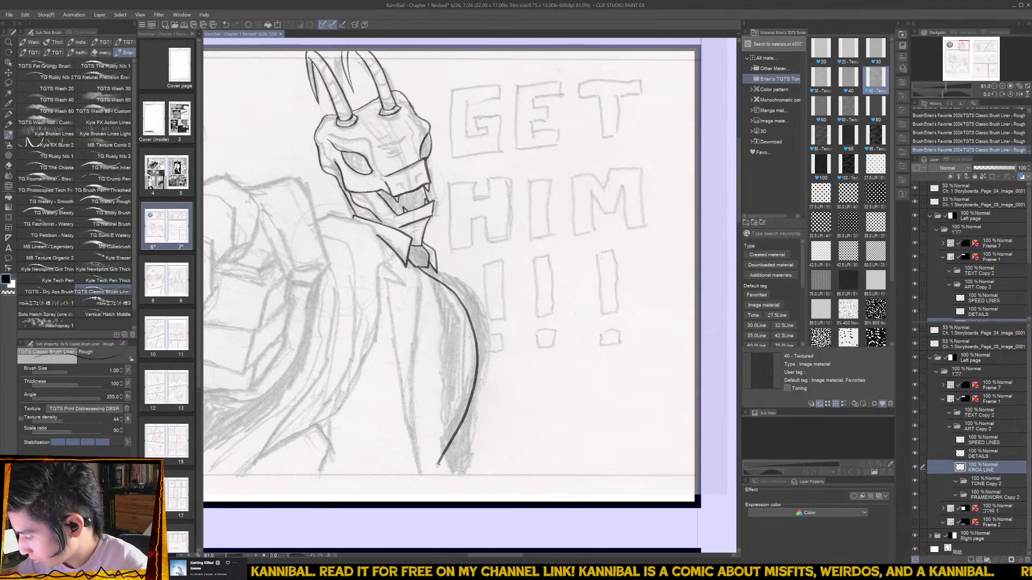
pyautogui.moveTo(437, 465); pyautogui.dragTo(453, 498)
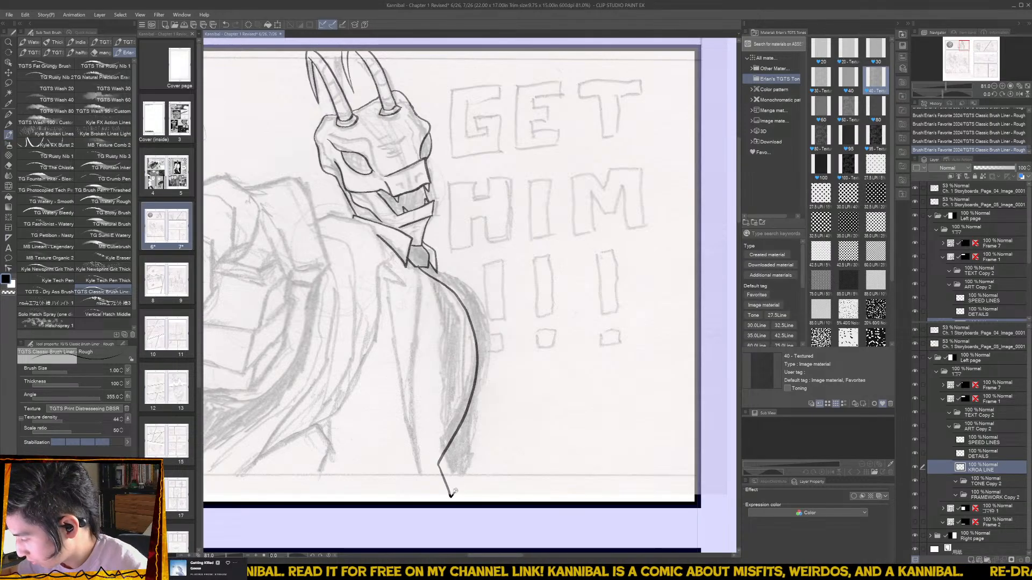
pyautogui.moveTo(468, 458); pyautogui.dragTo(492, 356)
pyautogui.moveTo(489, 322)
pyautogui.mouseDown()
pyautogui.moveTo(473, 296)
pyautogui.moveTo(430, 268)
pyautogui.mouseUp()
pyautogui.scroll(2, 434, 260)
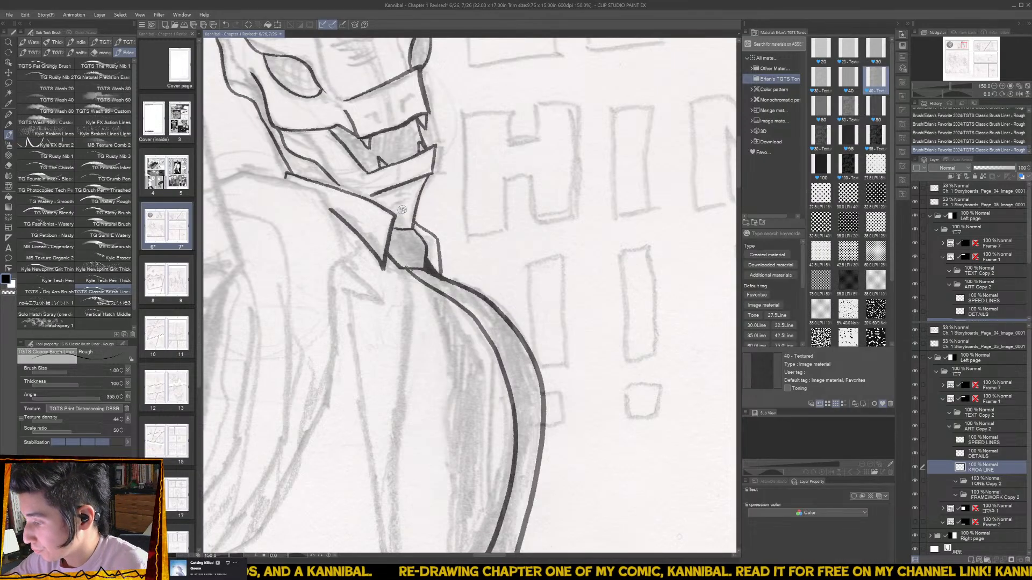
# - Ink the long jacket front edge below the collar and the inner fold lines beside the necktie
pyautogui.scroll(-3, 415, 262)
pyautogui.scroll(-1, 414, 260)
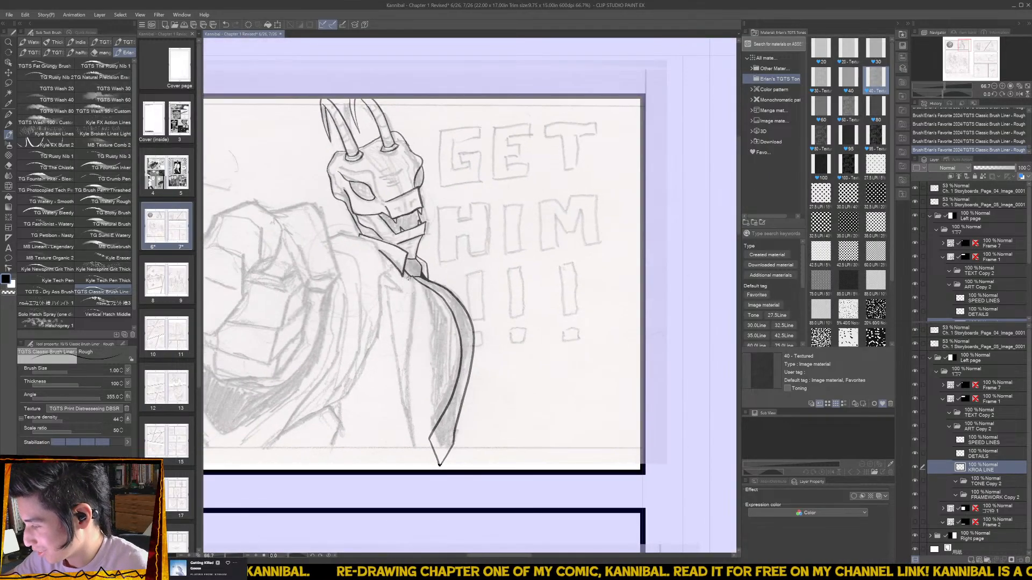
pyautogui.moveTo(410, 291); pyautogui.dragTo(412, 445)
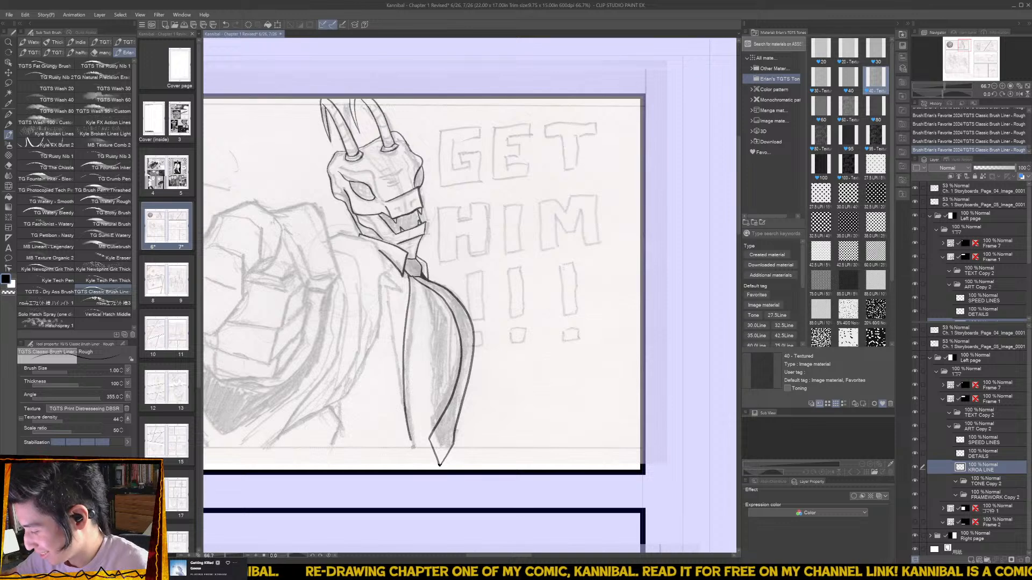
pyautogui.scroll(2, 436, 301)
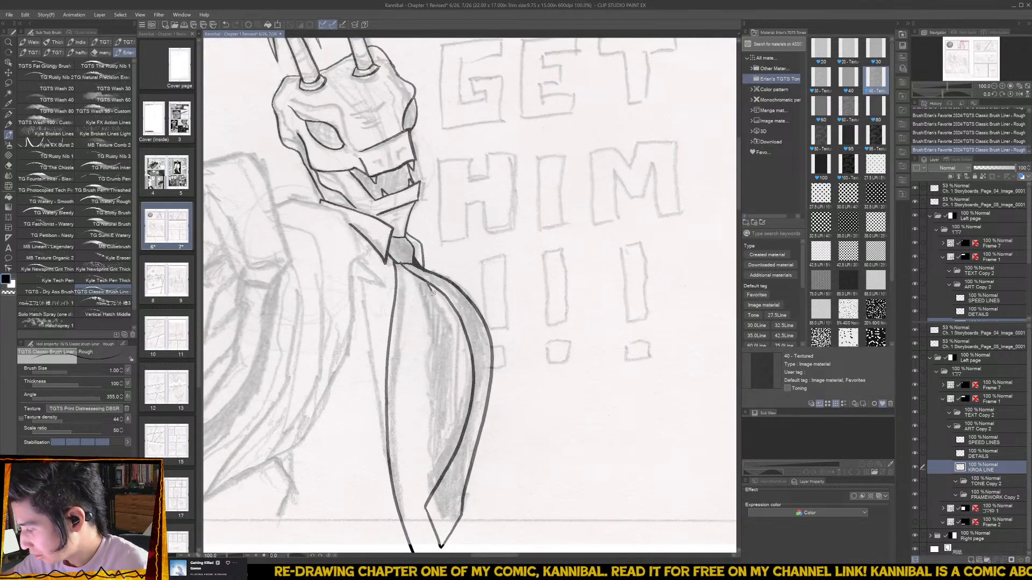
pyautogui.moveTo(431, 291)
pyautogui.mouseDown()
pyautogui.moveTo(452, 354)
pyautogui.moveTo(445, 466)
pyautogui.mouseUp()
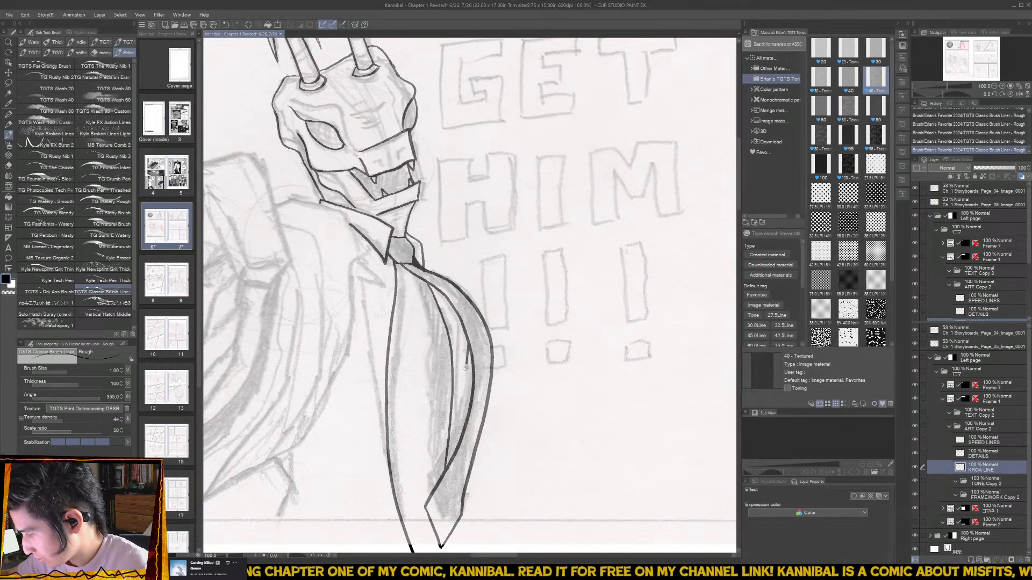
# - Ink the short clothing lines running from the necktie's tip to the panel's lower border, redoing the misplaced strokes
pyautogui.scroll(-2, 455, 450)
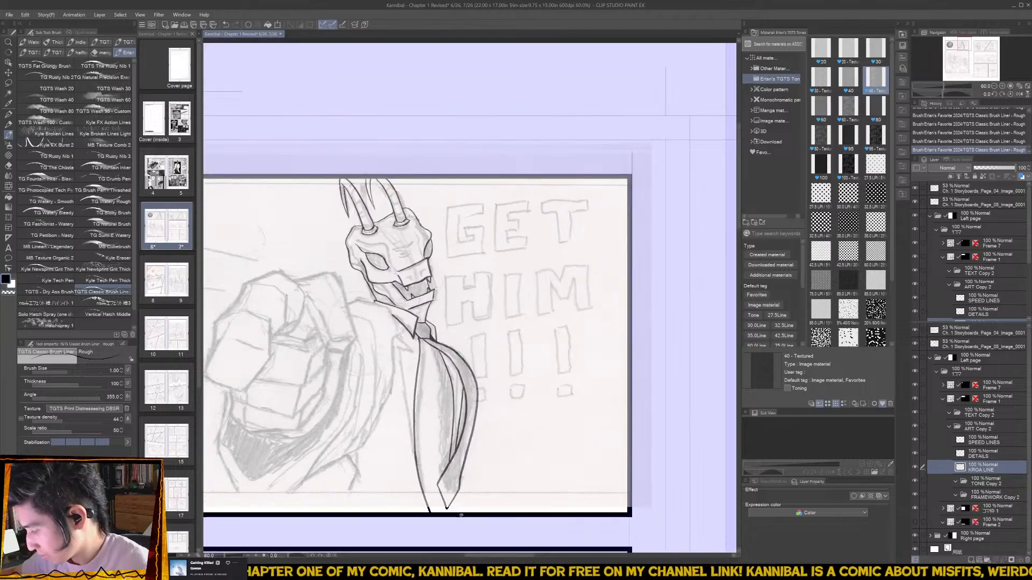
pyautogui.moveTo(448, 508); pyautogui.dragTo(452, 512)
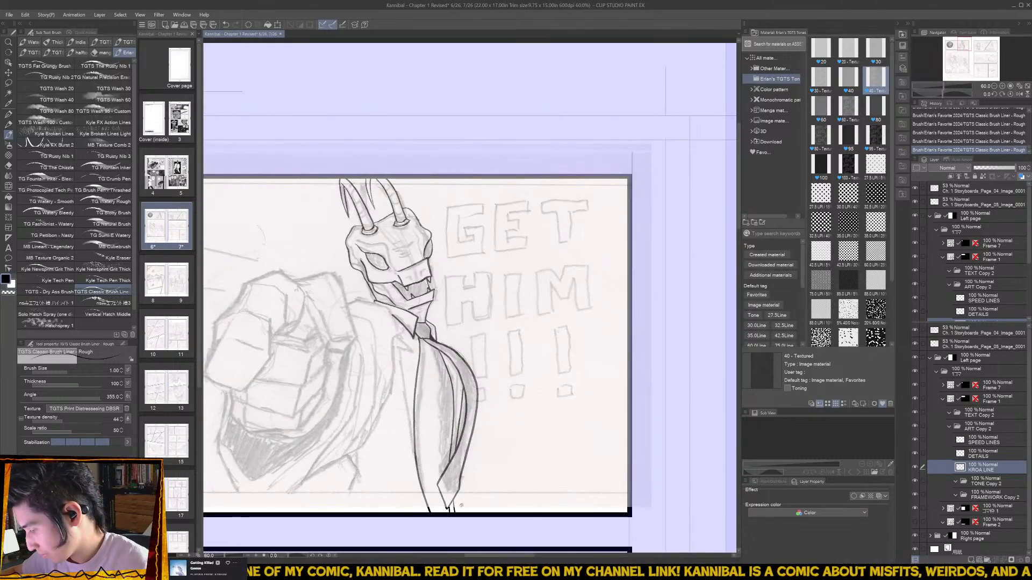
pyautogui.hotkey('ctrl', 'z')
pyautogui.hotkey('ctrl', 'z')
pyautogui.moveTo(450, 507); pyautogui.dragTo(467, 512)
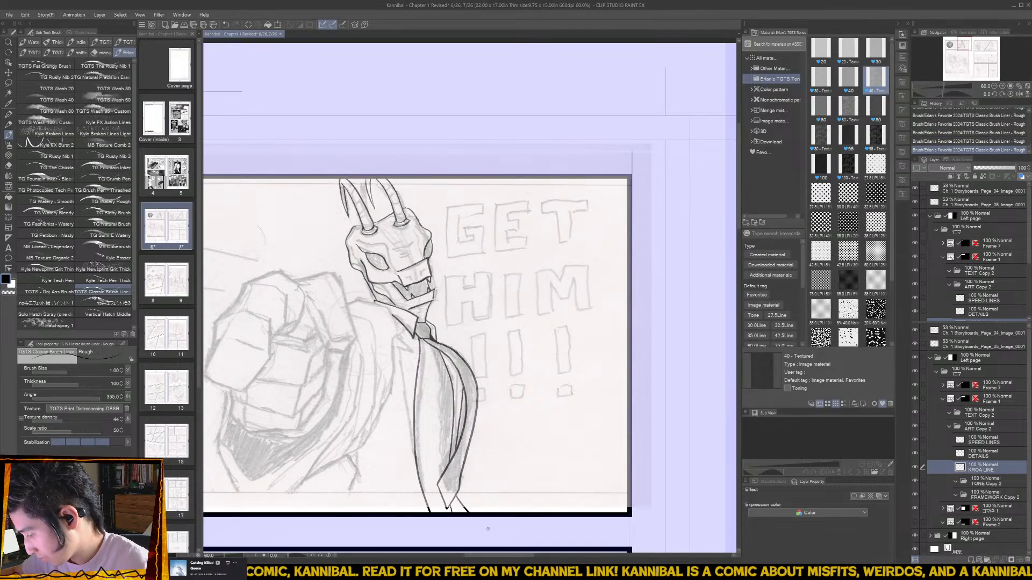
pyautogui.hotkey('ctrl', 'z')
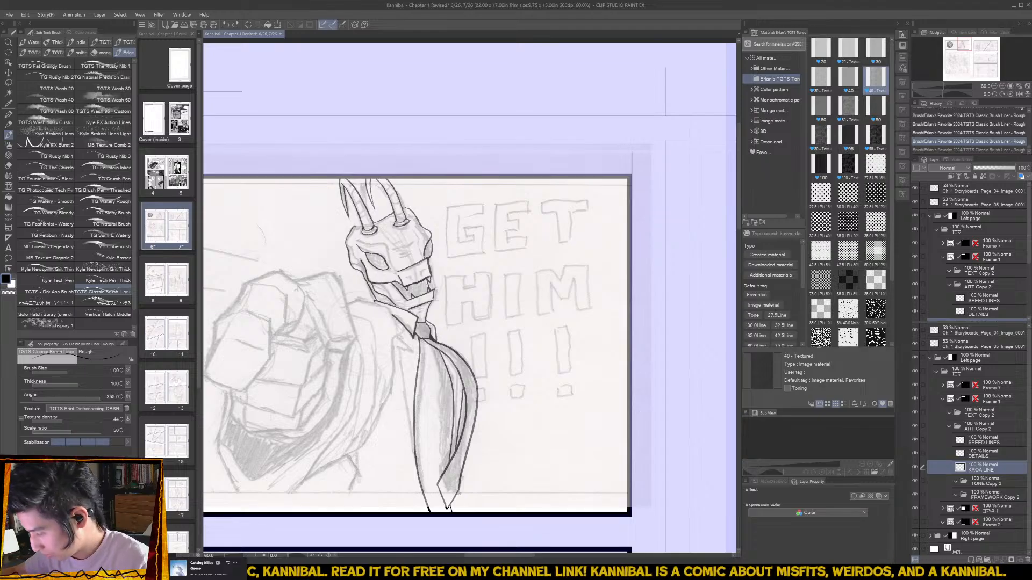
pyautogui.hotkey('ctrl', 'y')
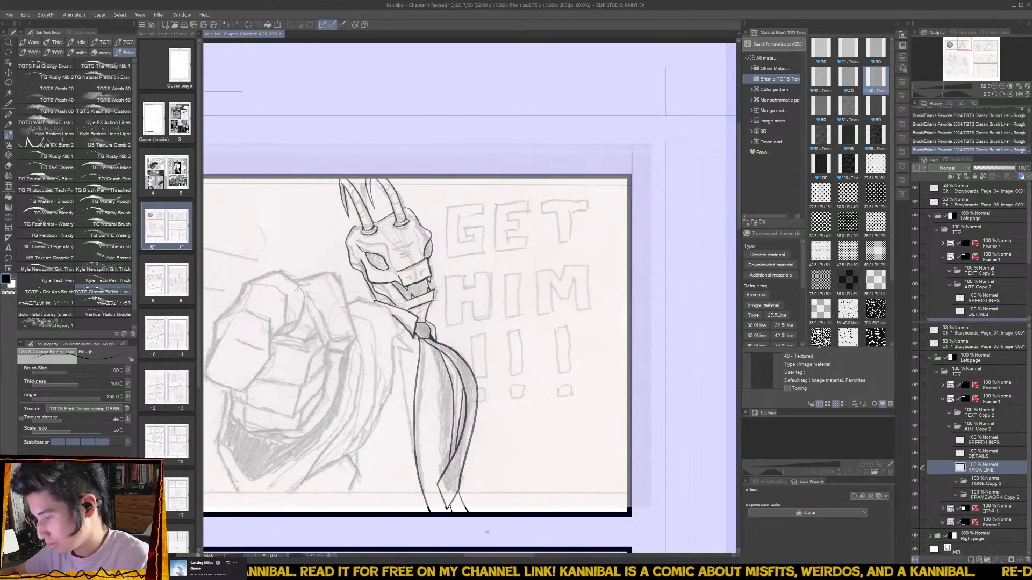
# - Set the brush size to 2.00 and ink the pointing hand's upper outline and the thumb
pyautogui.moveTo(216, 349)
pyautogui.mouseDown()
pyautogui.moveTo(296, 352)
pyautogui.moveTo(283, 378)
pyautogui.moveTo(287, 367)
pyautogui.mouseUp()
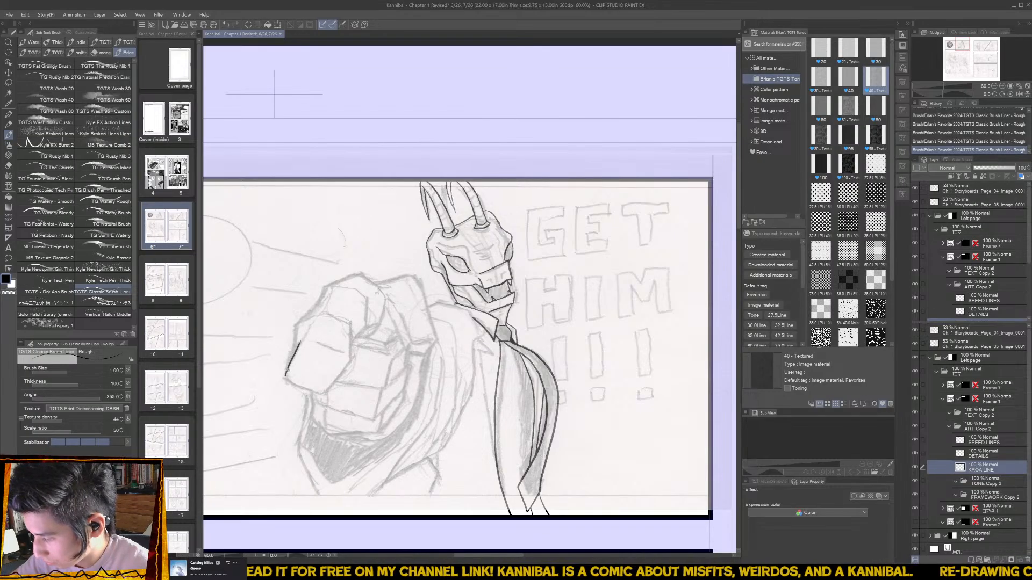
pyautogui.hotkey('ctrl', 'z')
pyautogui.press(']')
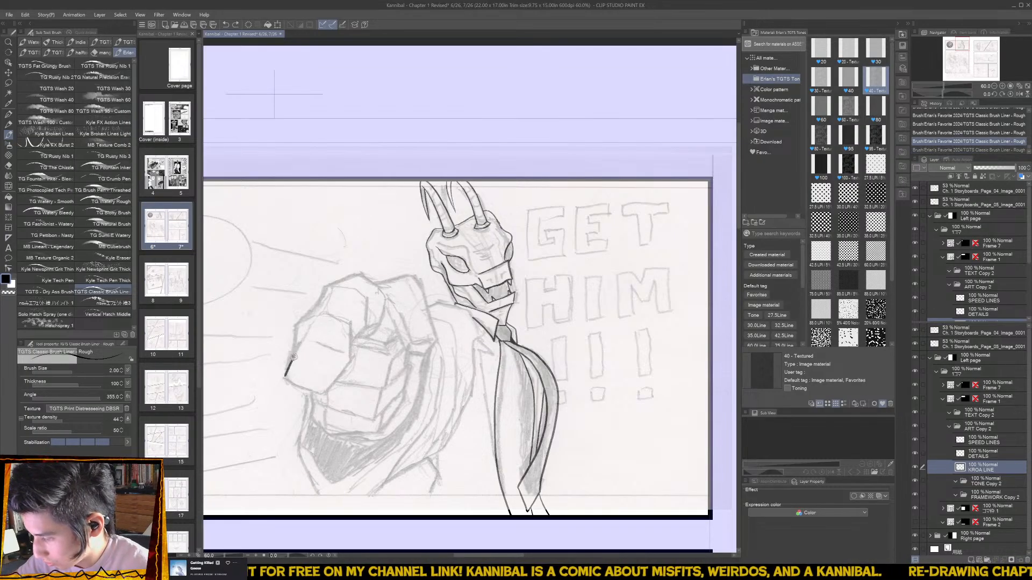
pyautogui.moveTo(293, 356); pyautogui.dragTo(298, 338)
pyautogui.moveTo(285, 376)
pyautogui.mouseDown()
pyautogui.moveTo(298, 323)
pyautogui.moveTo(325, 287)
pyautogui.moveTo(360, 272)
pyautogui.moveTo(384, 289)
pyautogui.moveTo(375, 282)
pyautogui.moveTo(416, 277)
pyautogui.moveTo(436, 341)
pyautogui.mouseUp()
pyautogui.hotkey('ctrl', 'z')
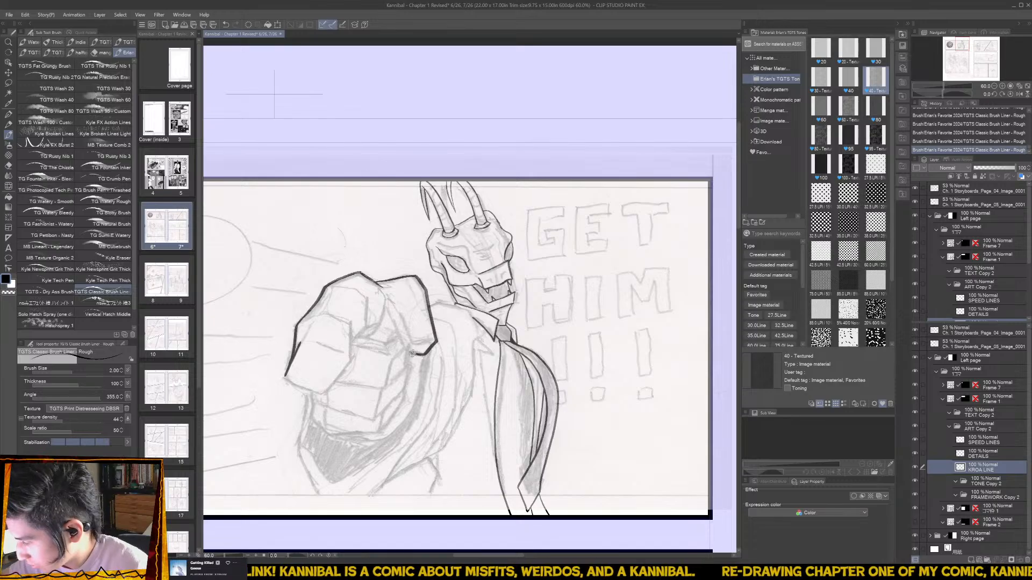
pyautogui.moveTo(407, 347); pyautogui.dragTo(389, 308)
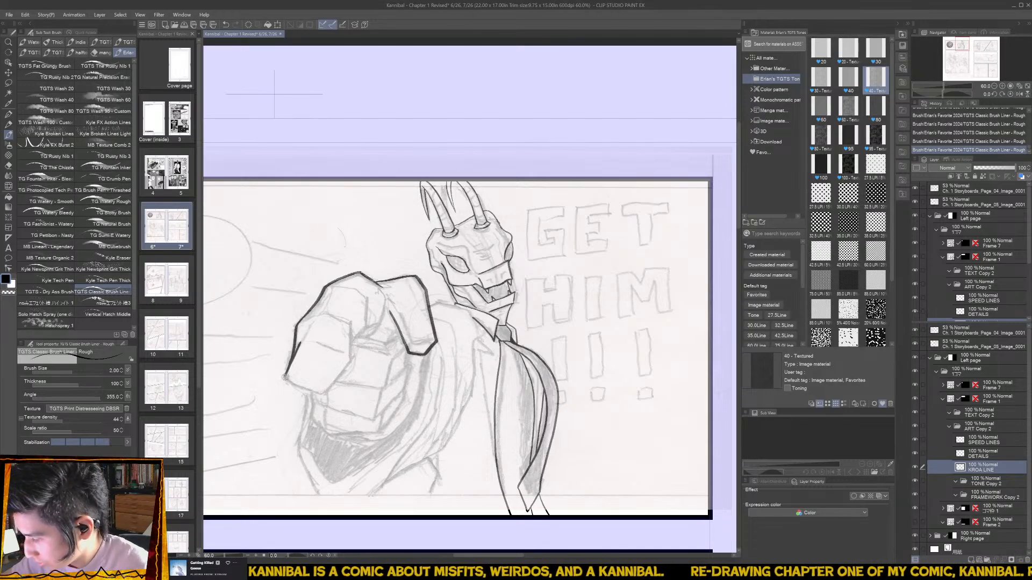
# - Ink the large pointing finger, the gap beside the thumb, the curled fingers and the hand's lower edge
pyautogui.moveTo(287, 379)
pyautogui.mouseDown()
pyautogui.moveTo(321, 395)
pyautogui.moveTo(351, 360)
pyautogui.moveTo(352, 320)
pyautogui.moveTo(362, 329)
pyautogui.moveTo(370, 298)
pyautogui.mouseUp()
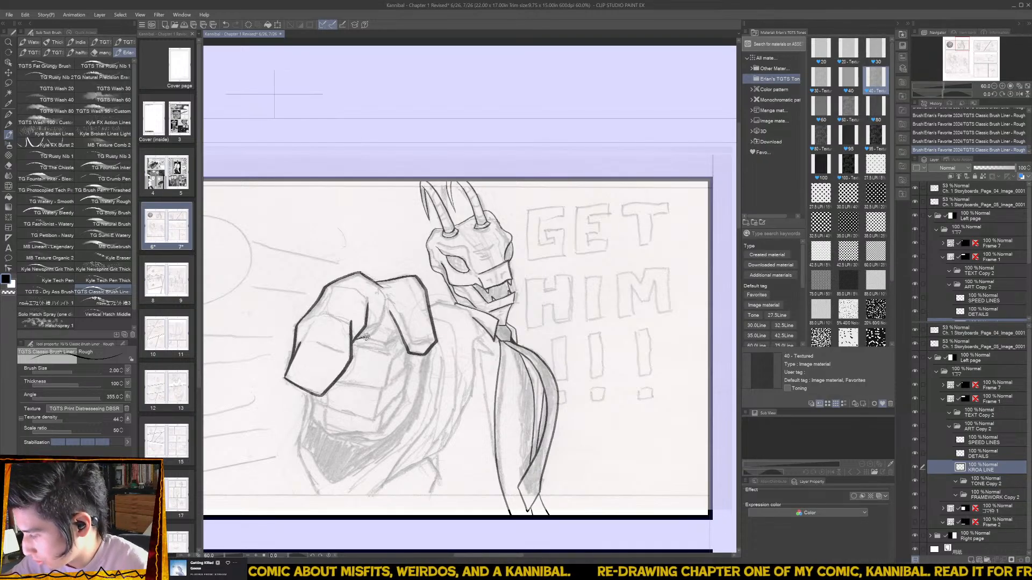
pyautogui.moveTo(379, 342); pyautogui.dragTo(394, 336)
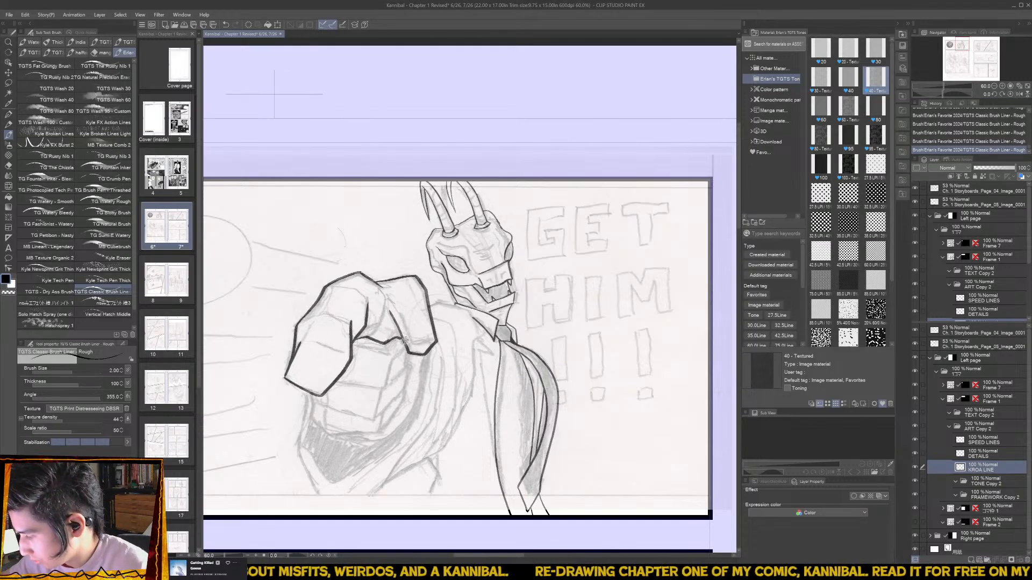
pyautogui.moveTo(337, 382)
pyautogui.mouseDown()
pyautogui.moveTo(376, 391)
pyautogui.moveTo(408, 368)
pyautogui.moveTo(408, 356)
pyautogui.mouseUp()
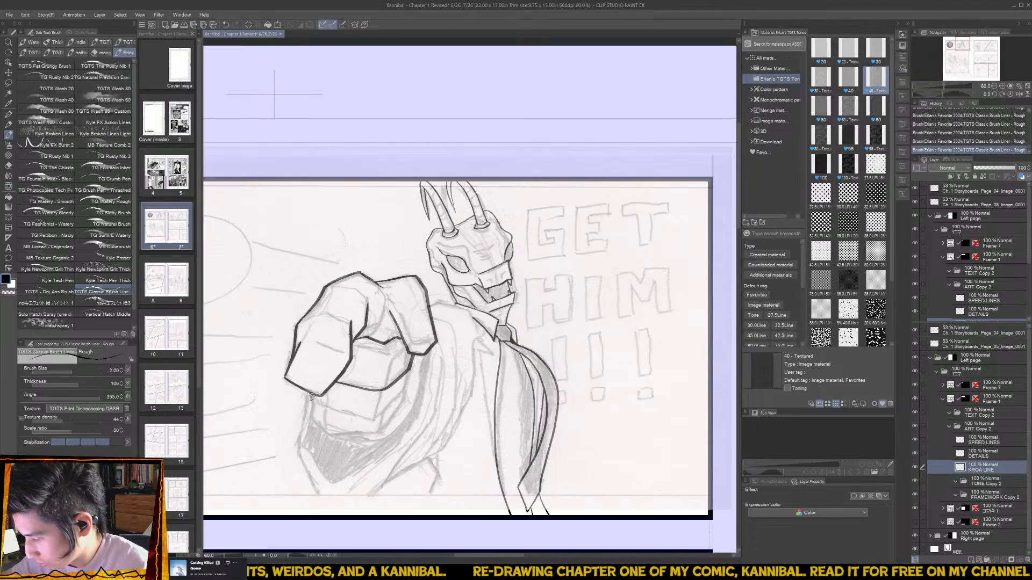
pyautogui.moveTo(311, 401)
pyautogui.mouseDown()
pyautogui.moveTo(320, 429)
pyautogui.moveTo(357, 435)
pyautogui.moveTo(378, 433)
pyautogui.moveTo(404, 401)
pyautogui.mouseUp()
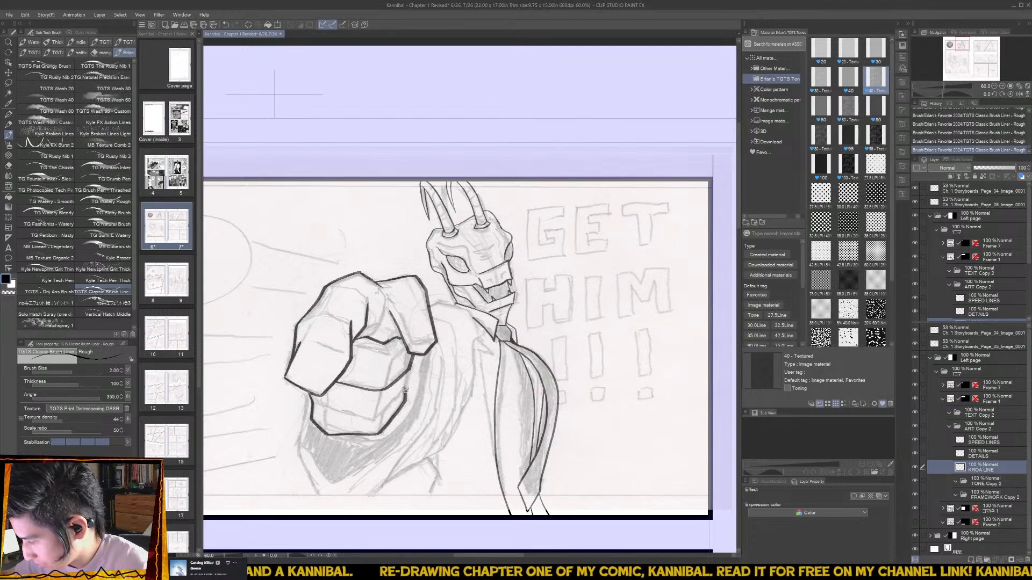
pyautogui.moveTo(321, 402)
pyautogui.mouseDown()
pyautogui.moveTo(373, 418)
pyautogui.moveTo(409, 371)
pyautogui.moveTo(434, 375)
pyautogui.moveTo(427, 352)
pyautogui.moveTo(419, 394)
pyautogui.moveTo(392, 431)
pyautogui.mouseUp()
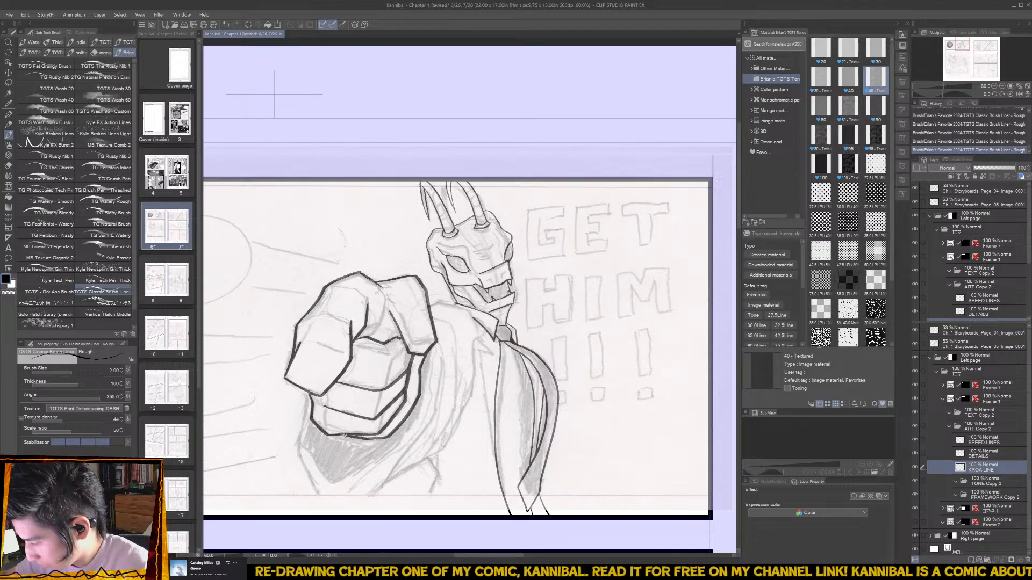
# - Ink the sleeve opening around the fist, the outstretched arm's underside and the shoulder line up to the collar
pyautogui.moveTo(430, 350)
pyautogui.mouseDown()
pyautogui.moveTo(423, 406)
pyautogui.moveTo(403, 438)
pyautogui.moveTo(332, 483)
pyautogui.moveTo(304, 443)
pyautogui.moveTo(306, 391)
pyautogui.moveTo(296, 446)
pyautogui.moveTo(329, 512)
pyautogui.moveTo(400, 471)
pyautogui.moveTo(436, 403)
pyautogui.moveTo(439, 356)
pyautogui.mouseUp()
pyautogui.moveTo(401, 471)
pyautogui.mouseDown()
pyautogui.moveTo(438, 452)
pyautogui.moveTo(465, 415)
pyautogui.moveTo(473, 361)
pyautogui.mouseUp()
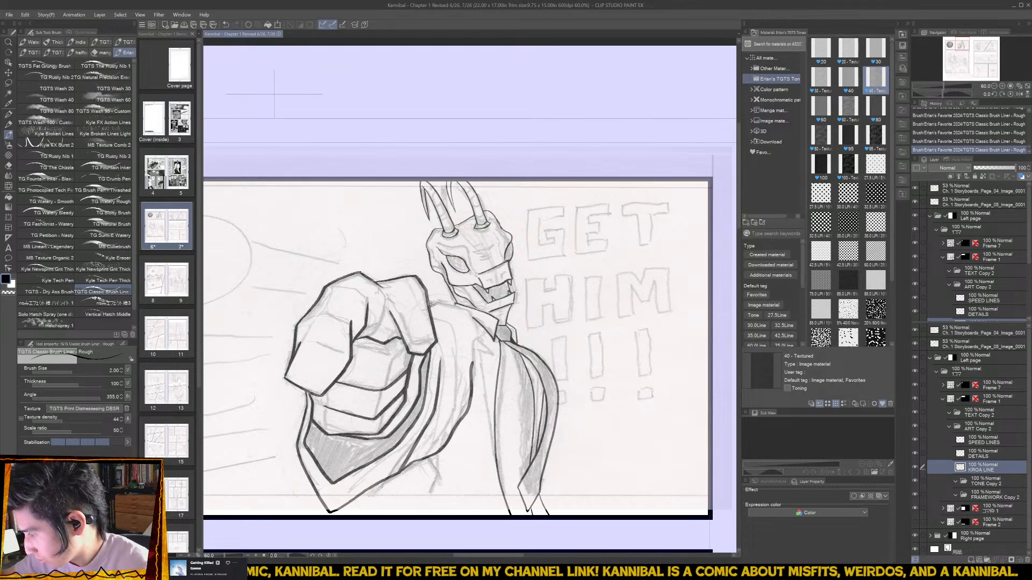
pyautogui.moveTo(456, 305); pyautogui.dragTo(466, 310)
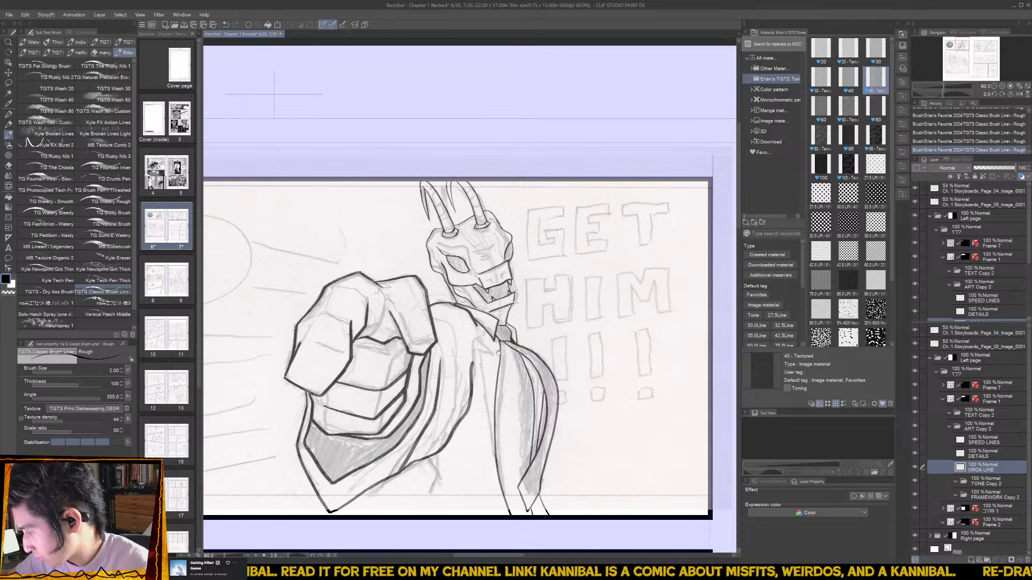
pyautogui.moveTo(498, 353); pyautogui.dragTo(465, 348)
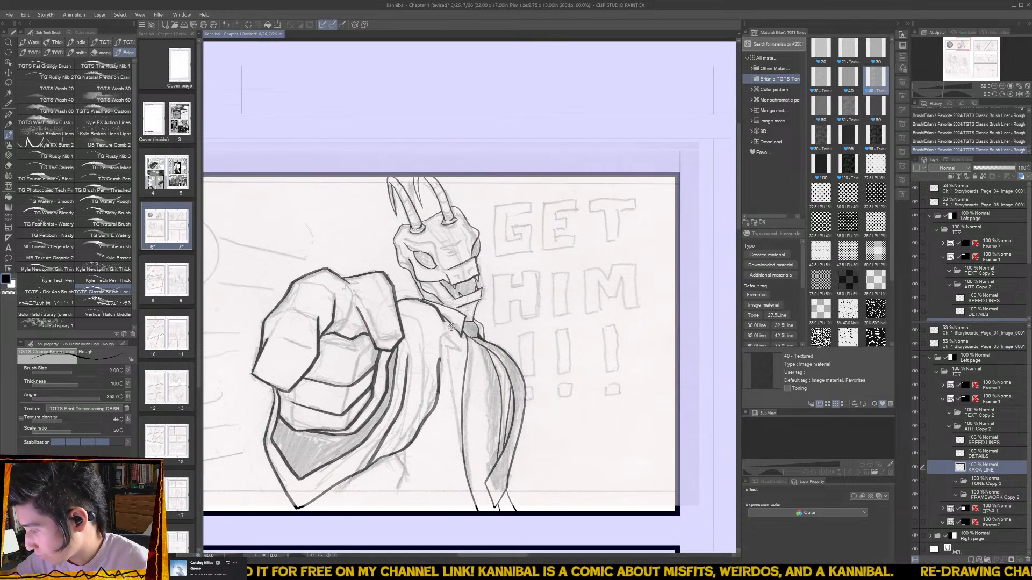
# - Undo the trial lapel stroke and the shoulder line, and set the brush size to 1.20
pyautogui.moveTo(451, 343)
pyautogui.mouseDown()
pyautogui.moveTo(459, 352)
pyautogui.moveTo(440, 345)
pyautogui.moveTo(458, 428)
pyautogui.mouseUp()
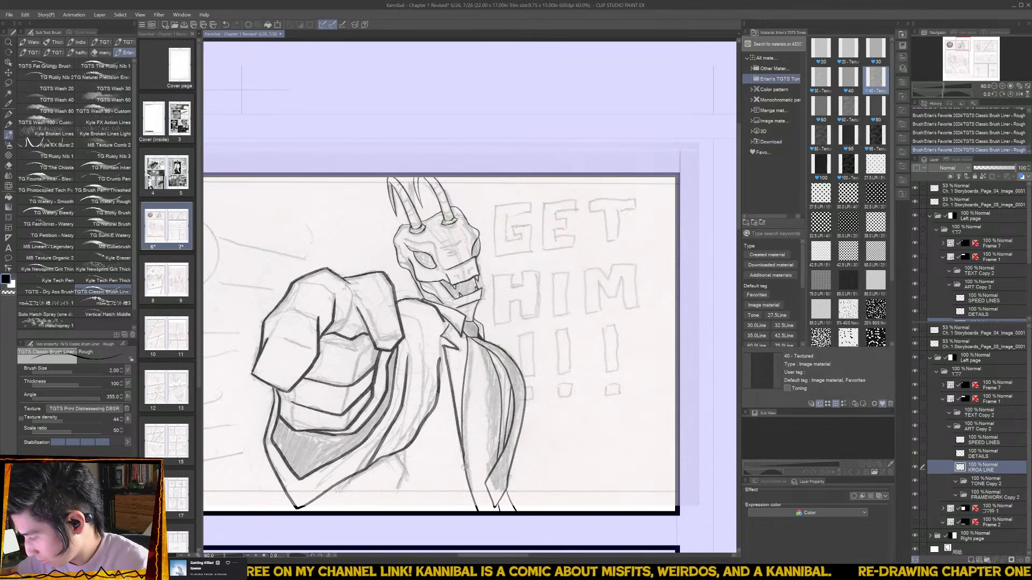
pyautogui.hotkey('ctrl', 'z')
pyautogui.press('[')
pyautogui.press('[')
pyautogui.press('[')
pyautogui.press('[')
pyautogui.press('[')
pyautogui.hotkey('ctrl', 'z')
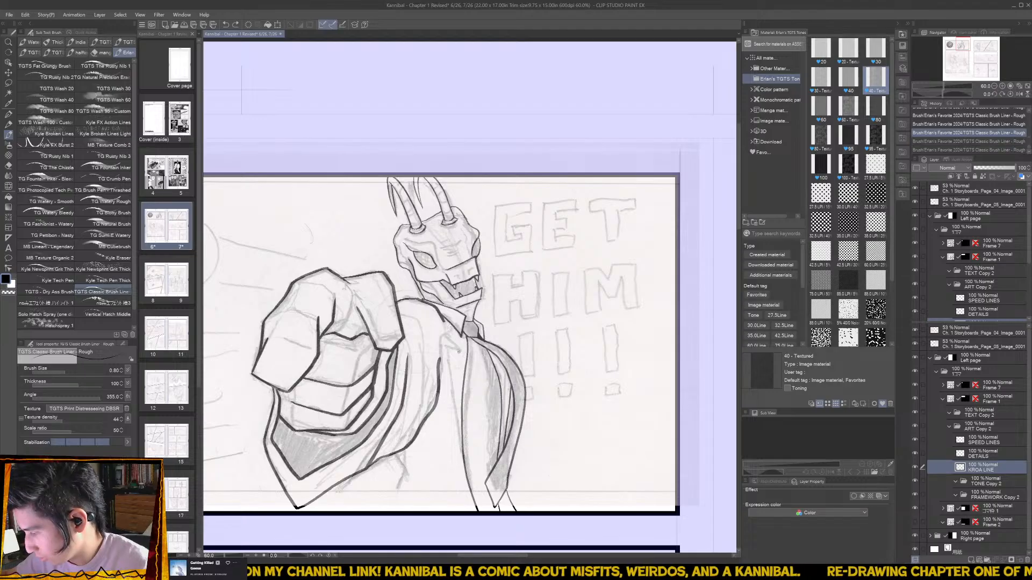
pyautogui.hotkey('ctrl', 'z')
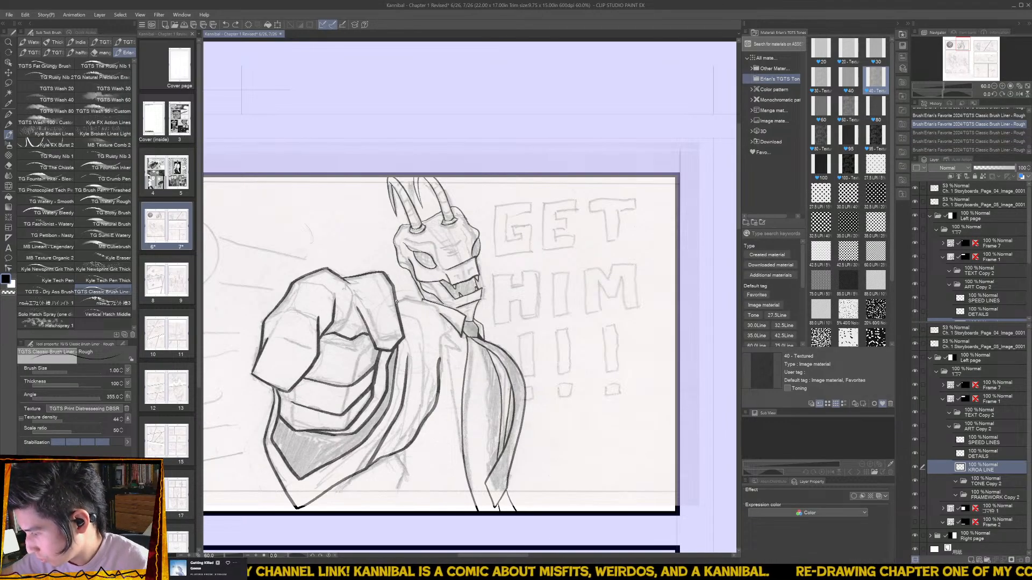
pyautogui.hotkey('ctrl', 'y')
pyautogui.hotkey('ctrl', 'y')
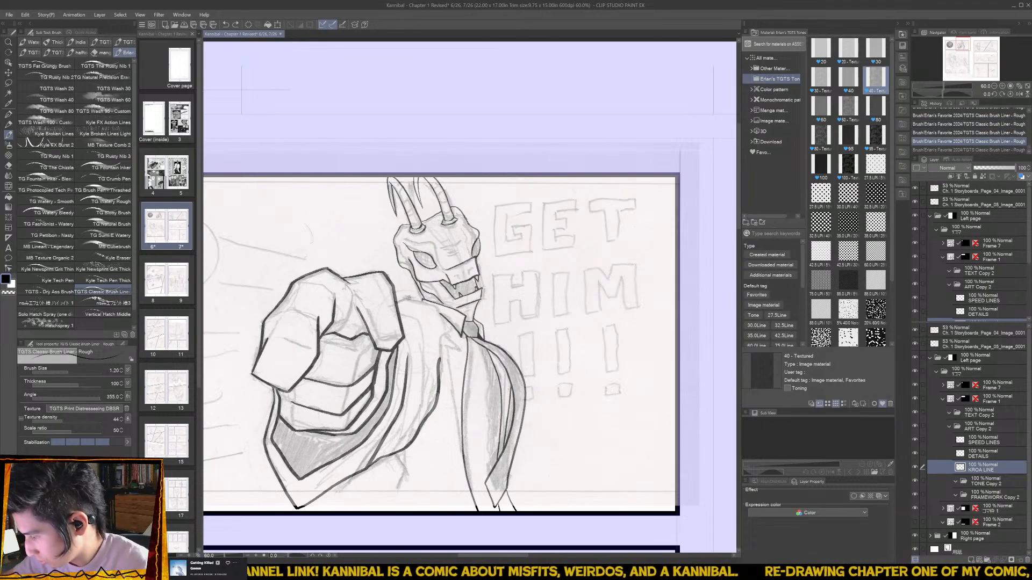
# - Clean up the outstretched arm's inner line beside the lapel with the Hard eraser
pyautogui.press('e')
pyautogui.moveTo(440, 357); pyautogui.dragTo(442, 395)
pyautogui.moveTo(440, 359); pyautogui.dragTo(434, 417)
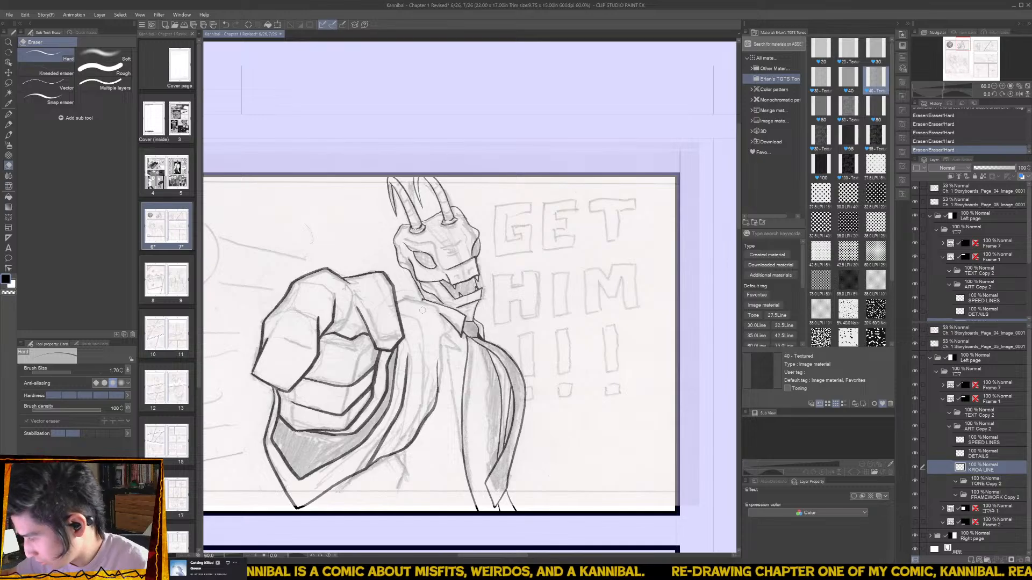
# - Re-ink the shoulder line and jacket lapel with the liner brush, and draw the torso's side down to the panel's lower border
pyautogui.press('b')
pyautogui.moveTo(397, 302)
pyautogui.mouseDown()
pyautogui.moveTo(439, 311)
pyautogui.moveTo(453, 331)
pyautogui.moveTo(441, 338)
pyautogui.moveTo(459, 350)
pyautogui.moveTo(443, 348)
pyautogui.moveTo(462, 458)
pyautogui.moveTo(417, 466)
pyautogui.moveTo(394, 453)
pyautogui.moveTo(410, 483)
pyautogui.moveTo(404, 473)
pyautogui.moveTo(392, 510)
pyautogui.mouseUp()
pyautogui.hotkey('ctrl', 'z')
pyautogui.moveTo(406, 468); pyautogui.dragTo(393, 512)
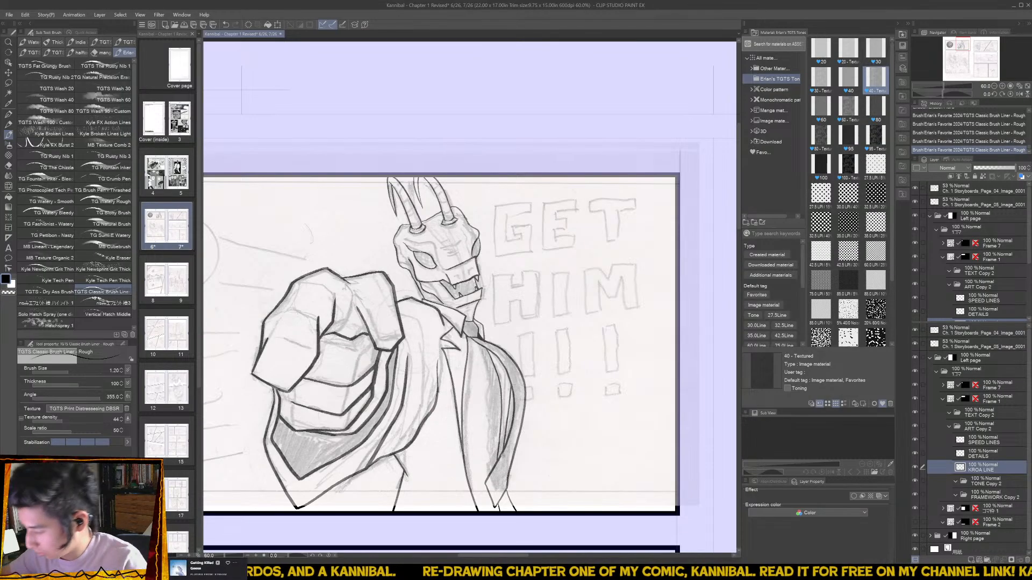
# - Switch to the DETAILS layer and ink the crease lines across the large pointing finger
pyautogui.scroll(-2, 527, 437)
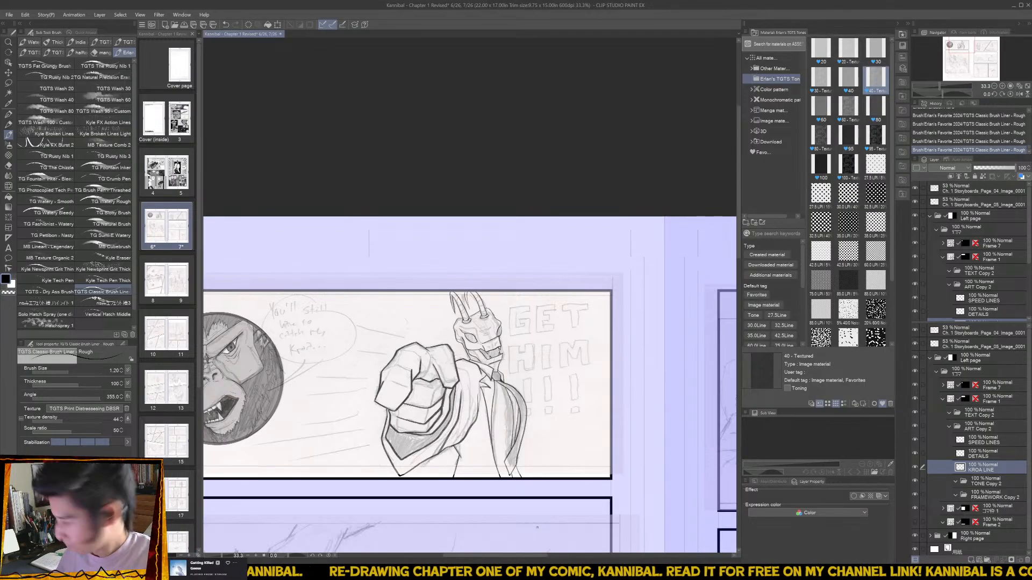
pyautogui.click(978, 456)
pyautogui.hotkey('ctrl', '+')
pyautogui.hotkey('ctrl', '+')
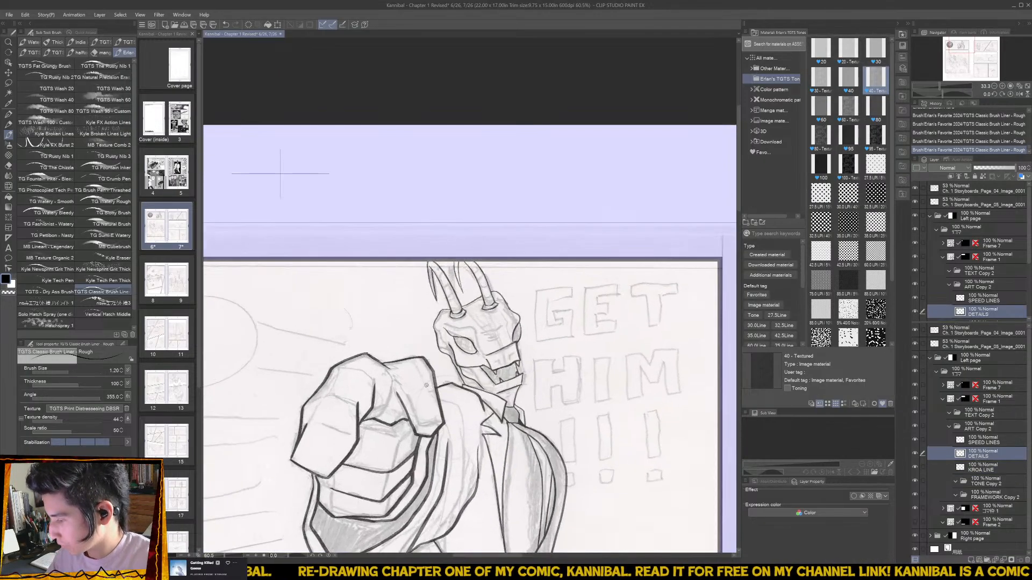
pyautogui.moveTo(325, 434); pyautogui.dragTo(362, 451)
pyautogui.moveTo(337, 402)
pyautogui.mouseDown()
pyautogui.moveTo(359, 411)
pyautogui.moveTo(321, 405)
pyautogui.mouseUp()
# - Set the brush size to 0.80, ink the thumb's fold lines, and hatch the thumb's tip and the gap above the curled fingers
pyautogui.press('[')
pyautogui.press('[')
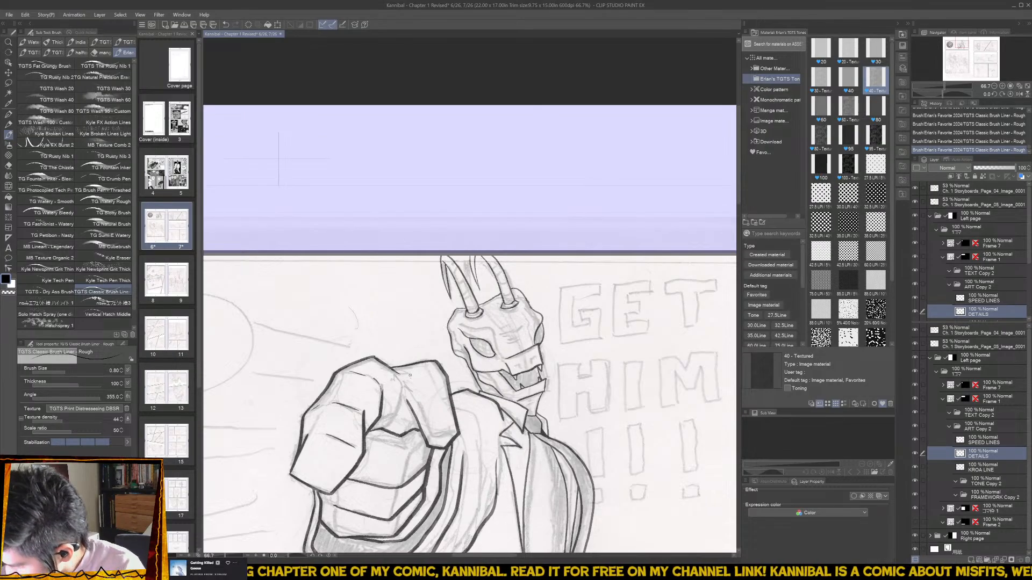
pyautogui.moveTo(396, 374)
pyautogui.mouseDown()
pyautogui.moveTo(388, 428)
pyautogui.moveTo(398, 398)
pyautogui.moveTo(413, 421)
pyautogui.moveTo(391, 420)
pyautogui.mouseUp()
pyautogui.moveTo(376, 423)
pyautogui.mouseDown()
pyautogui.moveTo(422, 412)
pyautogui.moveTo(431, 433)
pyautogui.moveTo(452, 433)
pyautogui.moveTo(430, 447)
pyautogui.moveTo(439, 446)
pyautogui.mouseUp()
pyautogui.moveTo(448, 434); pyautogui.dragTo(444, 444)
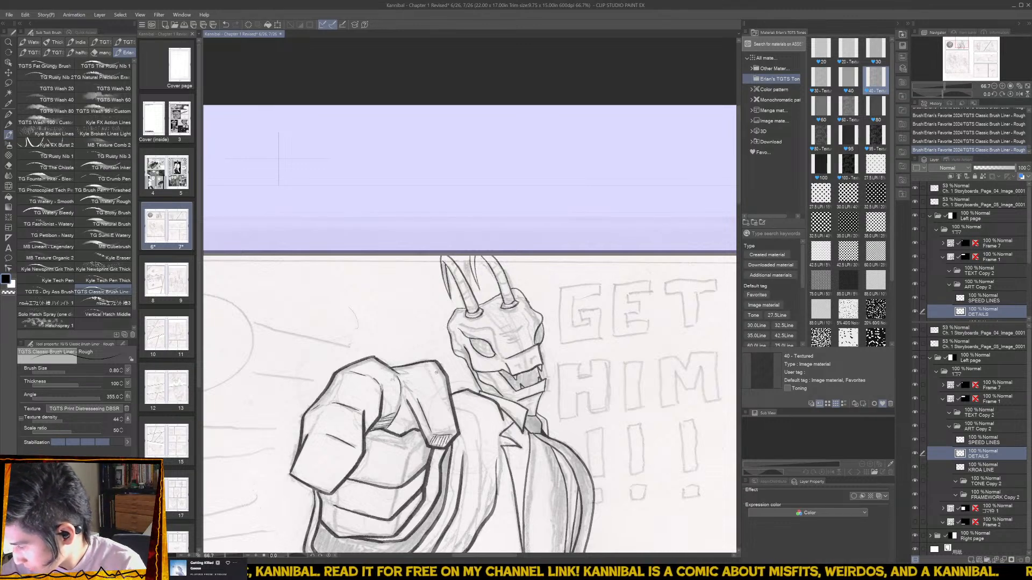
pyautogui.moveTo(415, 384); pyautogui.dragTo(430, 376)
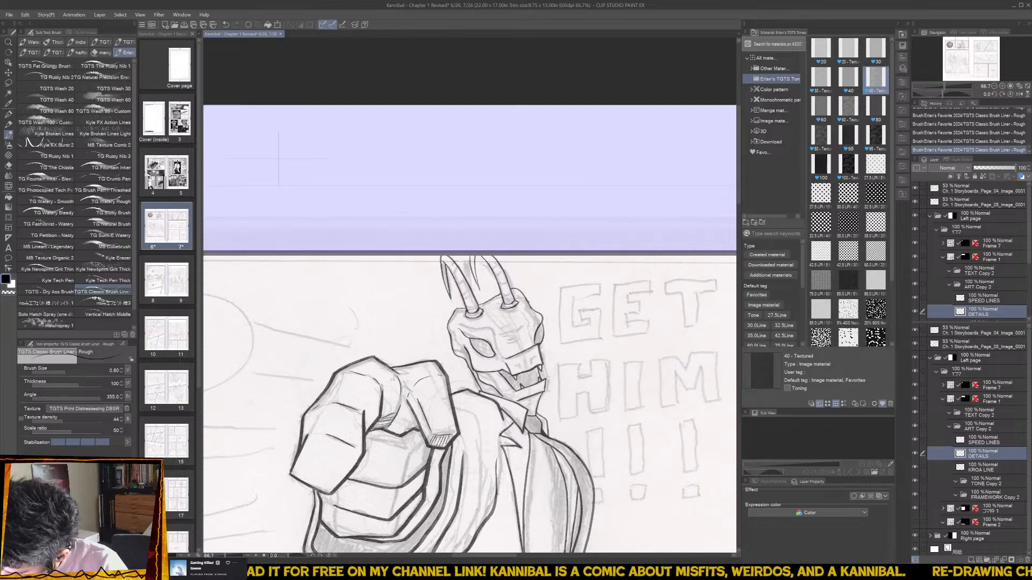
pyautogui.moveTo(419, 418)
pyautogui.mouseDown()
pyautogui.moveTo(404, 476)
pyautogui.moveTo(425, 443)
pyautogui.moveTo(403, 445)
pyautogui.mouseUp()
pyautogui.moveTo(381, 439)
pyautogui.mouseDown()
pyautogui.moveTo(403, 441)
pyautogui.moveTo(395, 437)
pyautogui.moveTo(451, 322)
pyautogui.moveTo(449, 304)
pyautogui.moveTo(399, 396)
pyautogui.moveTo(400, 411)
pyautogui.mouseUp()
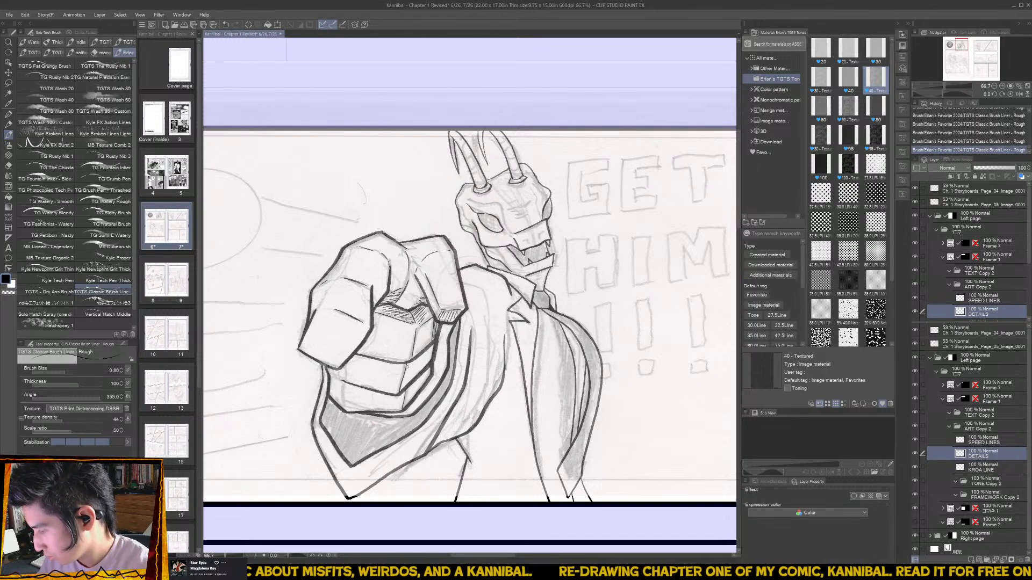
# - Hatch the shaded edges on both sides of the curled fingers, redoing the misplaced stroke
pyautogui.moveTo(407, 366); pyautogui.dragTo(432, 350)
pyautogui.hotkey('ctrl', 'z')
pyautogui.moveTo(404, 393); pyautogui.dragTo(431, 369)
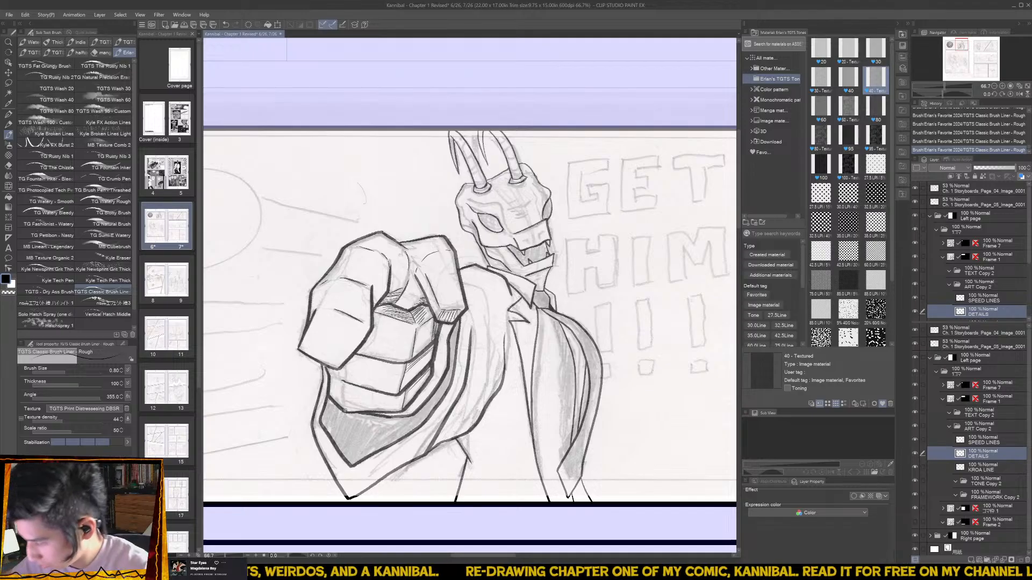
pyautogui.moveTo(345, 409); pyautogui.dragTo(344, 368)
pyautogui.moveTo(335, 380); pyautogui.dragTo(346, 370)
pyautogui.moveTo(329, 408); pyautogui.dragTo(344, 394)
# - Hatch the sleeve folds along the outstretched arm's underside and ink the fold lines down from the shoulder
pyautogui.moveTo(482, 301); pyautogui.dragTo(431, 289)
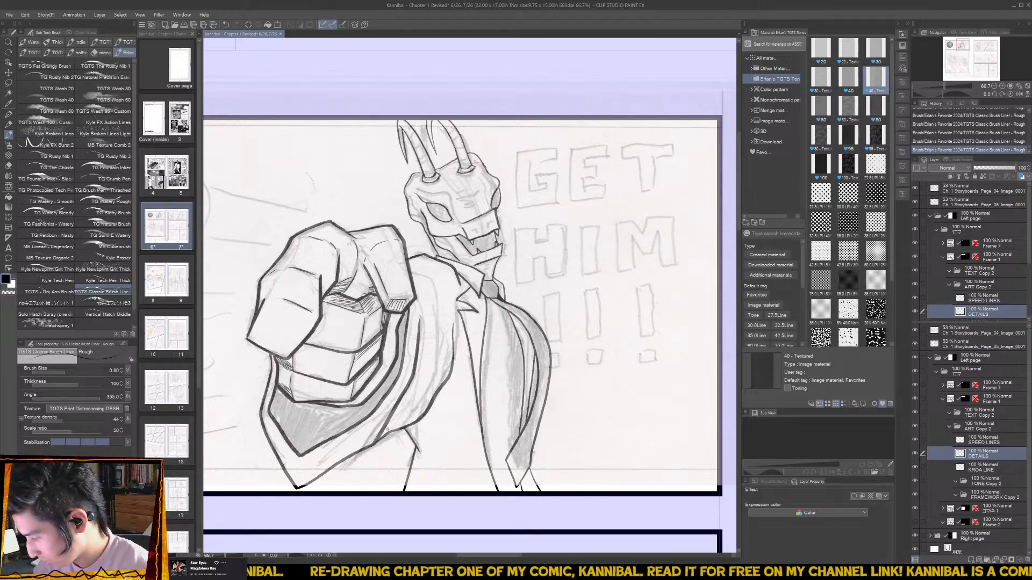
pyautogui.moveTo(380, 436); pyautogui.dragTo(411, 408)
pyautogui.moveTo(398, 426)
pyautogui.mouseDown()
pyautogui.moveTo(428, 393)
pyautogui.moveTo(438, 315)
pyautogui.mouseUp()
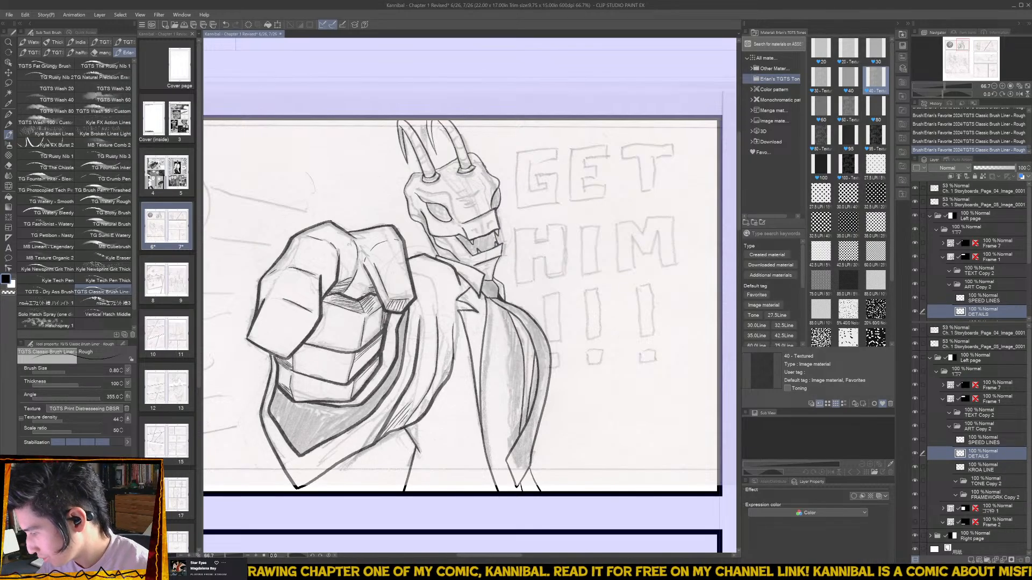
pyautogui.moveTo(448, 369)
pyautogui.mouseDown()
pyautogui.moveTo(453, 348)
pyautogui.moveTo(448, 358)
pyautogui.mouseUp()
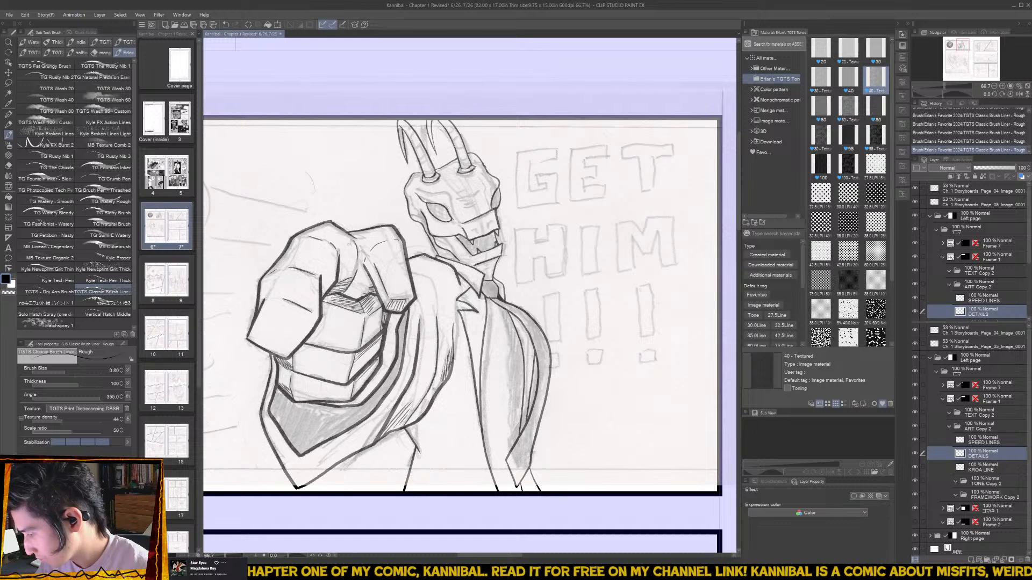
pyautogui.moveTo(404, 426); pyautogui.dragTo(429, 399)
pyautogui.moveTo(412, 421); pyautogui.dragTo(423, 411)
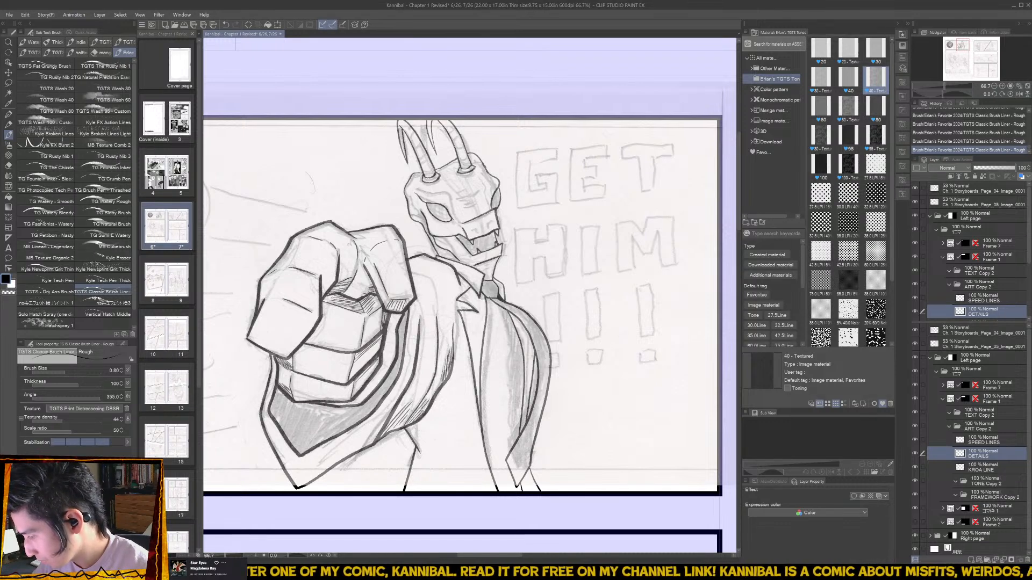
pyautogui.moveTo(466, 355); pyautogui.dragTo(433, 379)
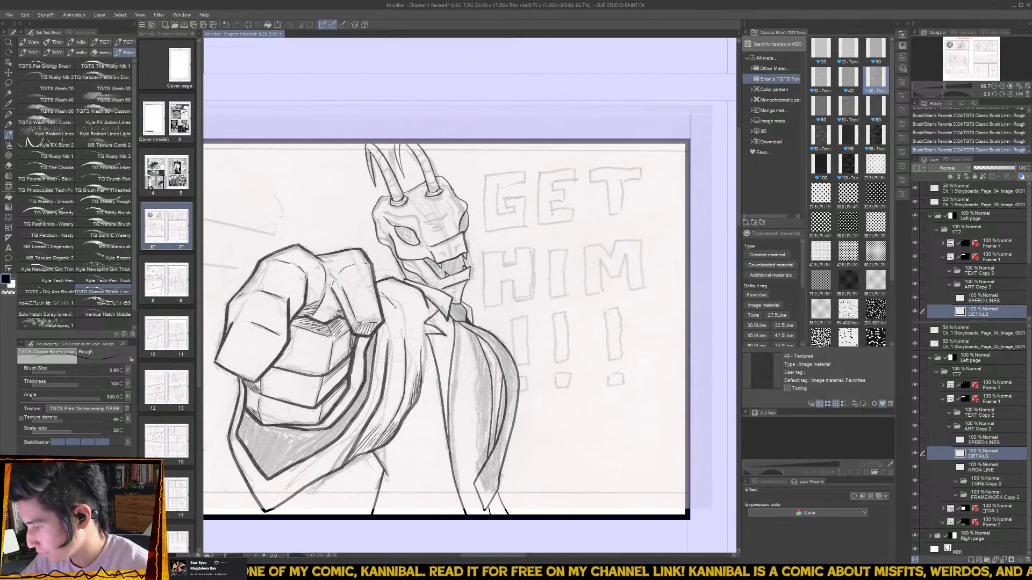
pyautogui.moveTo(401, 314)
pyautogui.mouseDown()
pyautogui.moveTo(386, 296)
pyautogui.moveTo(406, 327)
pyautogui.moveTo(384, 377)
pyautogui.mouseUp()
# - Hatch the sleeve cuff's lower corner below the fist
pyautogui.scroll(-3, 413, 418)
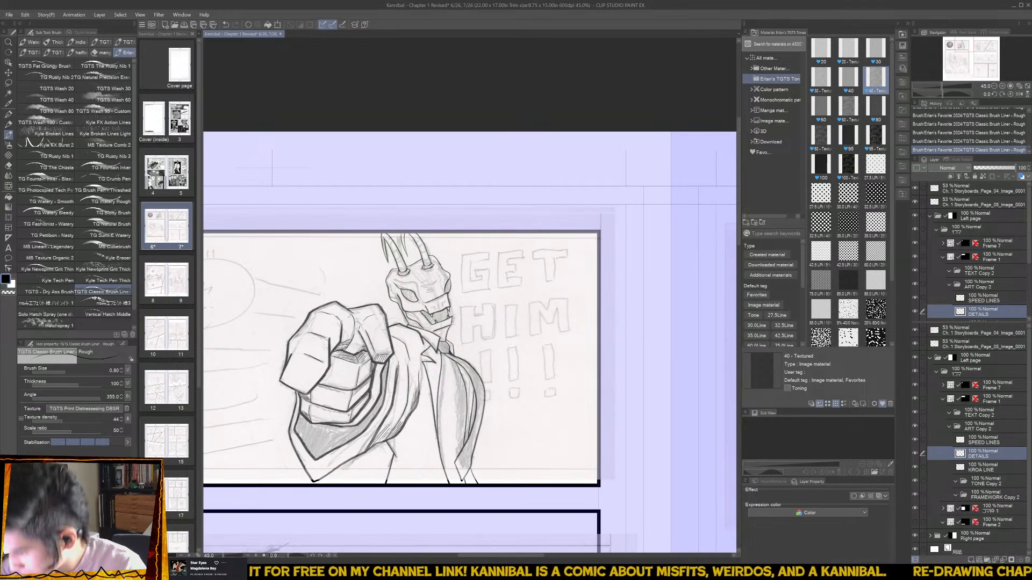
pyautogui.scroll(2, 445, 481)
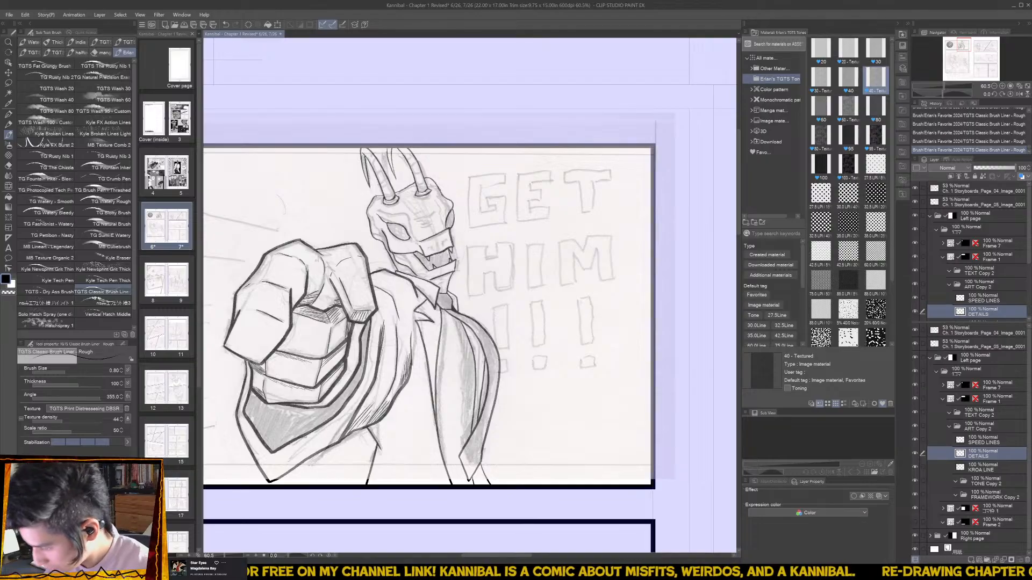
pyautogui.moveTo(283, 447); pyautogui.dragTo(315, 436)
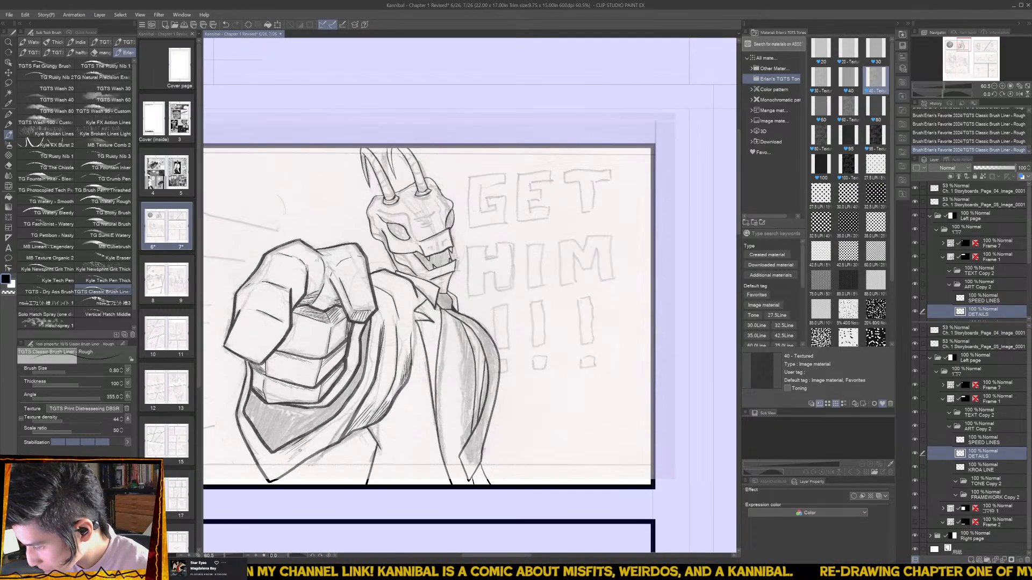
pyautogui.moveTo(251, 452)
pyautogui.mouseDown()
pyautogui.moveTo(268, 430)
pyautogui.moveTo(270, 442)
pyautogui.mouseUp()
pyautogui.moveTo(260, 458); pyautogui.dragTo(272, 448)
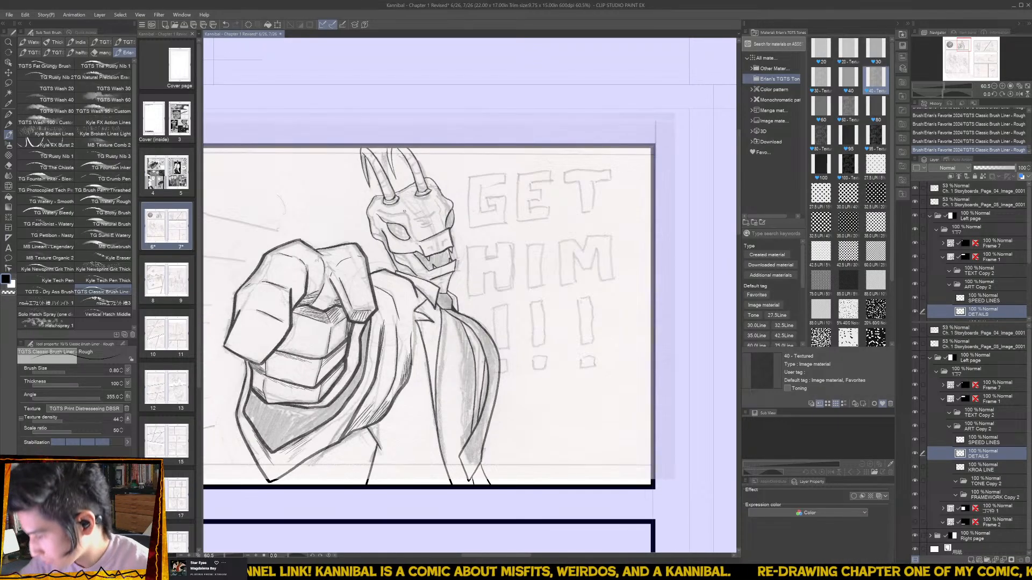
# - Hatch the jacket's fold at the shoulder beside the necktie
pyautogui.moveTo(481, 404); pyautogui.dragTo(419, 420)
pyautogui.scroll(3, 407, 328)
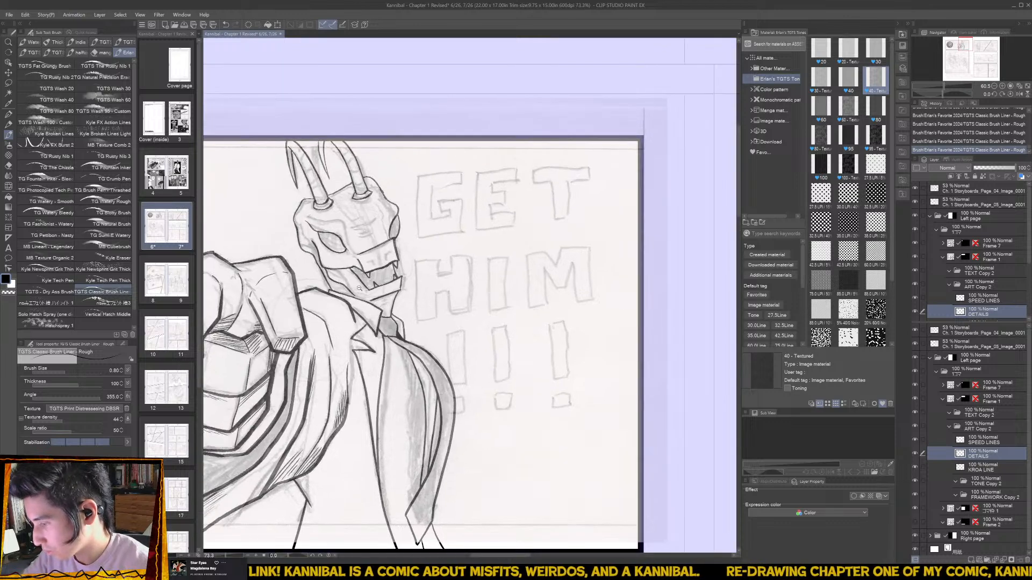
pyautogui.moveTo(414, 352)
pyautogui.mouseDown()
pyautogui.moveTo(384, 298)
pyautogui.moveTo(391, 310)
pyautogui.mouseUp()
pyautogui.scroll(3, 390, 309)
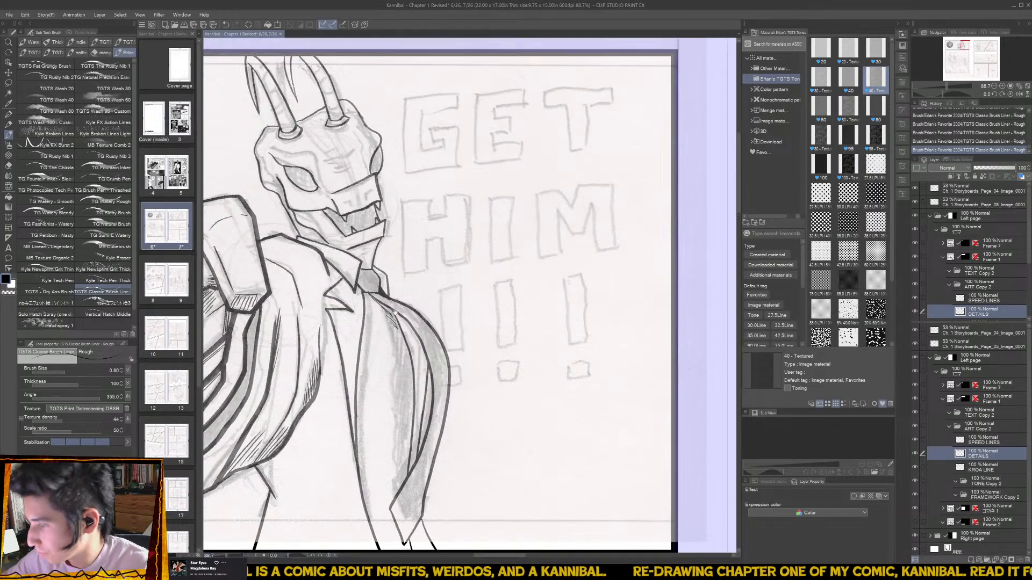
pyautogui.moveTo(368, 344)
pyautogui.mouseDown()
pyautogui.moveTo(383, 344)
pyautogui.moveTo(379, 359)
pyautogui.moveTo(395, 350)
pyautogui.mouseUp()
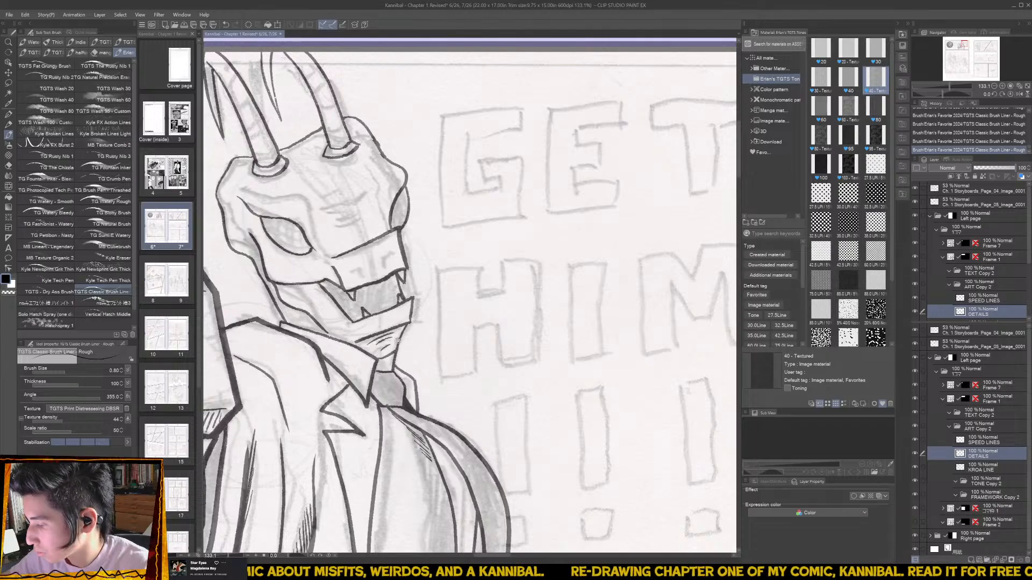
# - Set the brush size to 0.40 and hatch the horned character's jaw, cheek and back of the head
pyautogui.moveTo(366, 318); pyautogui.dragTo(373, 389)
pyautogui.press('[')
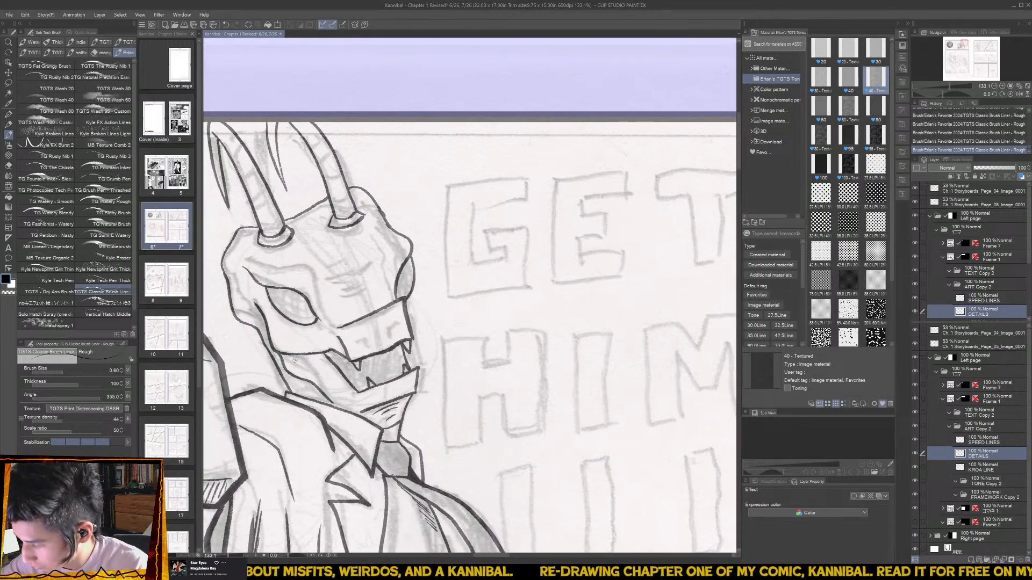
pyautogui.moveTo(285, 355)
pyautogui.mouseDown()
pyautogui.moveTo(302, 364)
pyautogui.moveTo(309, 356)
pyautogui.mouseUp()
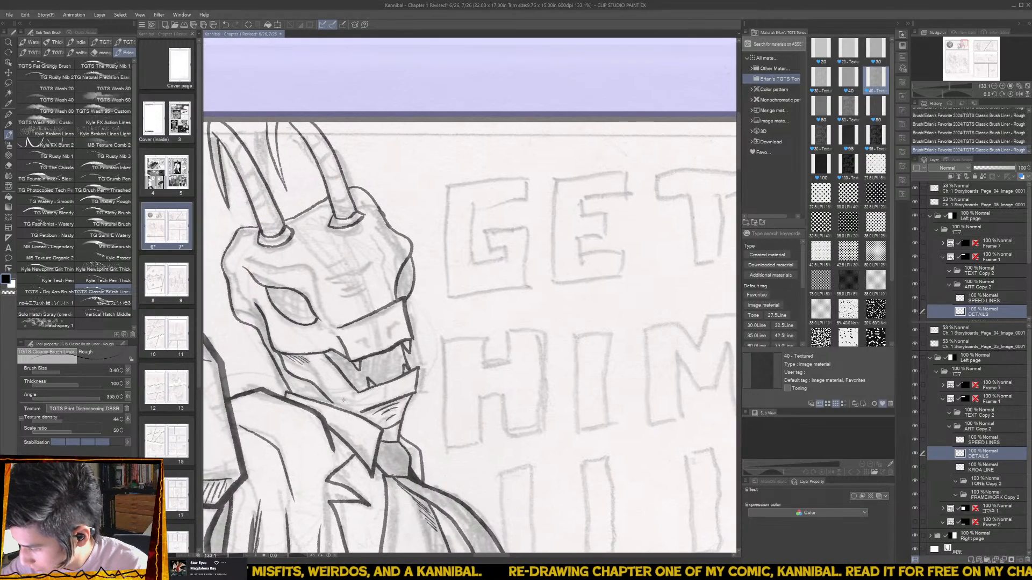
pyautogui.moveTo(355, 403)
pyautogui.mouseDown()
pyautogui.moveTo(339, 410)
pyautogui.moveTo(288, 385)
pyautogui.moveTo(298, 383)
pyautogui.mouseUp()
pyautogui.moveTo(261, 321); pyautogui.dragTo(248, 325)
pyautogui.moveTo(266, 314); pyautogui.dragTo(244, 322)
pyautogui.moveTo(264, 312)
pyautogui.mouseDown()
pyautogui.moveTo(247, 319)
pyautogui.moveTo(249, 302)
pyautogui.mouseUp()
pyautogui.moveTo(231, 276); pyautogui.dragTo(239, 285)
# - Ink the ring lines across the horns, redoing the misplaced stroke
pyautogui.moveTo(314, 202)
pyautogui.mouseDown()
pyautogui.moveTo(403, 272)
pyautogui.moveTo(368, 285)
pyautogui.moveTo(316, 195)
pyautogui.mouseUp()
pyautogui.hotkey('ctrl', 'z')
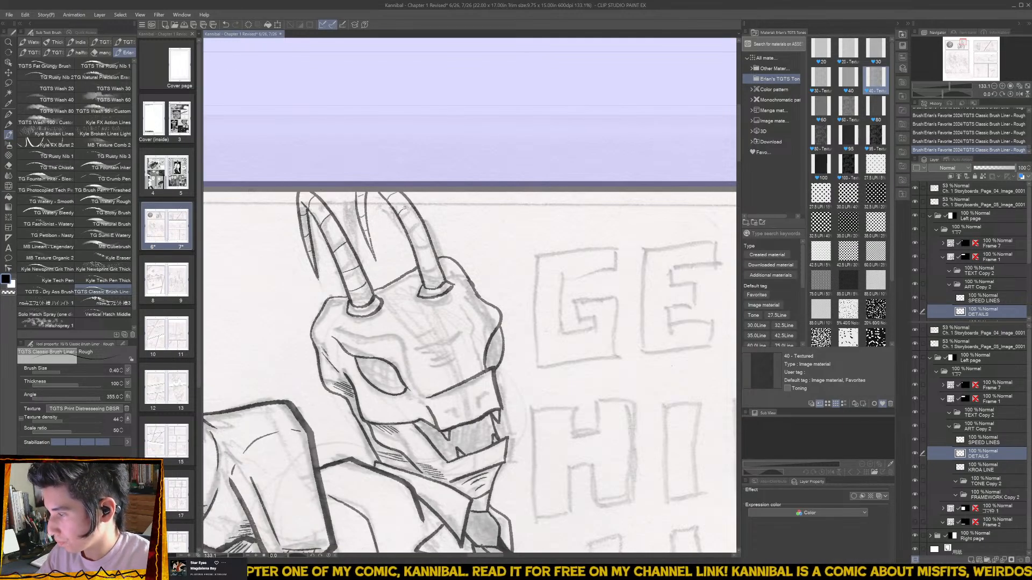
pyautogui.moveTo(422, 245)
pyautogui.mouseDown()
pyautogui.moveTo(430, 243)
pyautogui.moveTo(429, 267)
pyautogui.moveTo(442, 261)
pyautogui.mouseUp()
# - Ink the brow ridges above the eyes and the contour lines running down the forehead, undoing the last misplaced stroke
pyautogui.moveTo(463, 338); pyautogui.dragTo(469, 332)
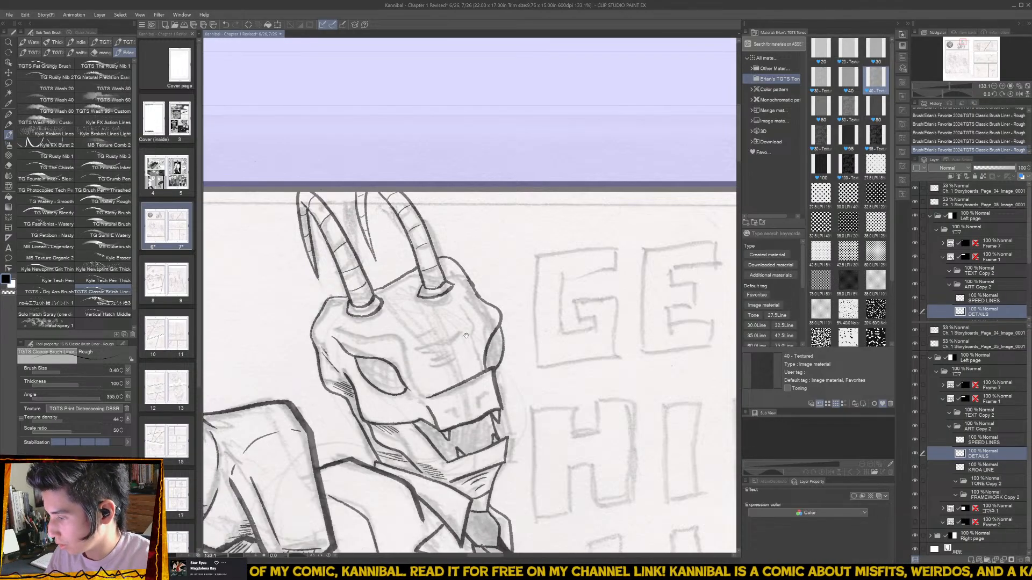
pyautogui.moveTo(443, 389); pyautogui.dragTo(432, 382)
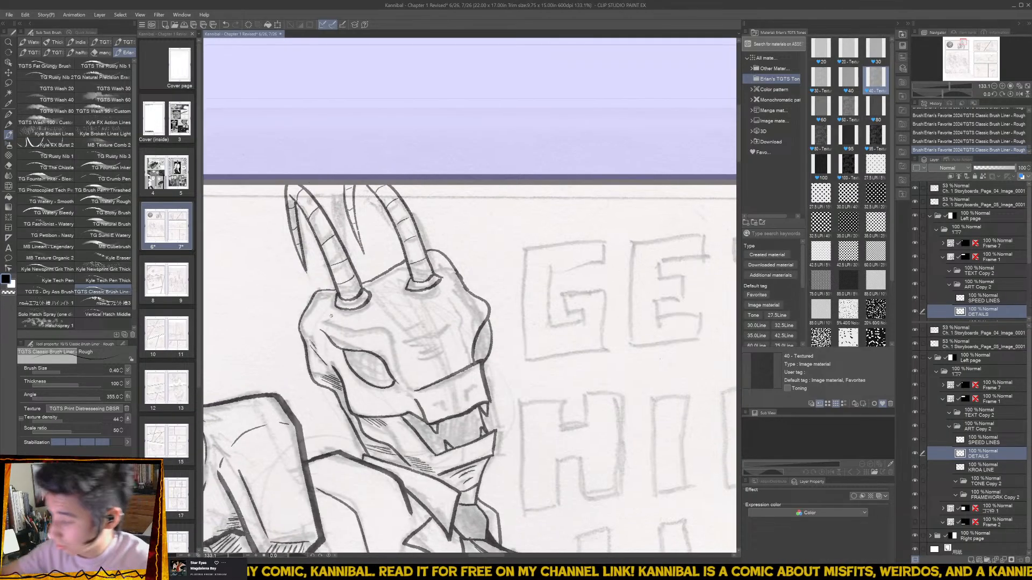
pyautogui.moveTo(321, 321)
pyautogui.mouseDown()
pyautogui.moveTo(383, 327)
pyautogui.moveTo(415, 385)
pyautogui.moveTo(460, 345)
pyautogui.mouseUp()
pyautogui.moveTo(455, 329); pyautogui.dragTo(453, 275)
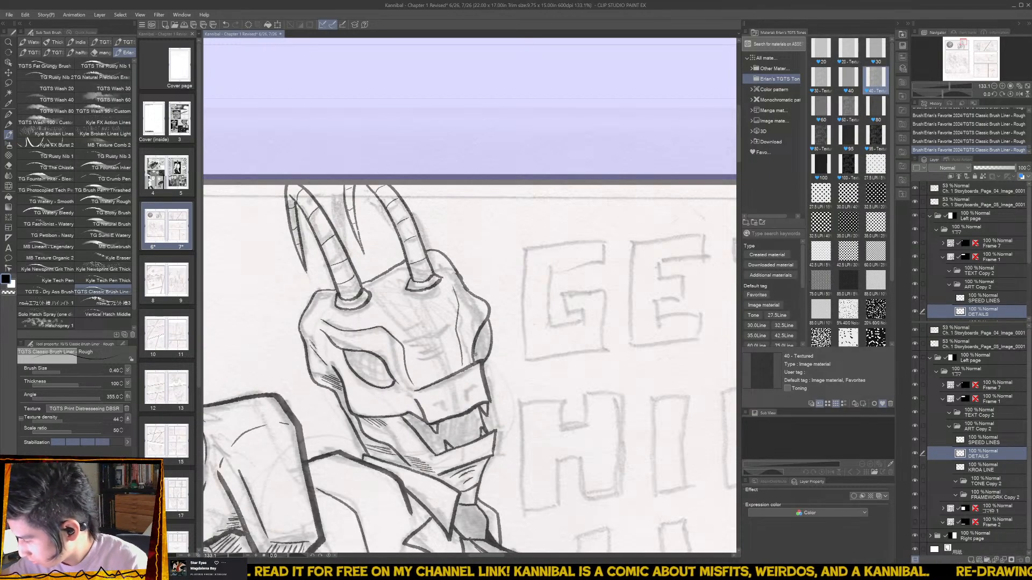
pyautogui.hotkey('ctrl', 'z')
# - Cross-hatch the insides of both of the horned character's eyes
pyautogui.moveTo(474, 350)
pyautogui.mouseDown()
pyautogui.moveTo(486, 358)
pyautogui.moveTo(485, 346)
pyautogui.mouseUp()
pyautogui.moveTo(481, 333)
pyautogui.mouseDown()
pyautogui.moveTo(489, 346)
pyautogui.moveTo(492, 336)
pyautogui.moveTo(478, 360)
pyautogui.mouseUp()
pyautogui.moveTo(475, 329); pyautogui.dragTo(489, 359)
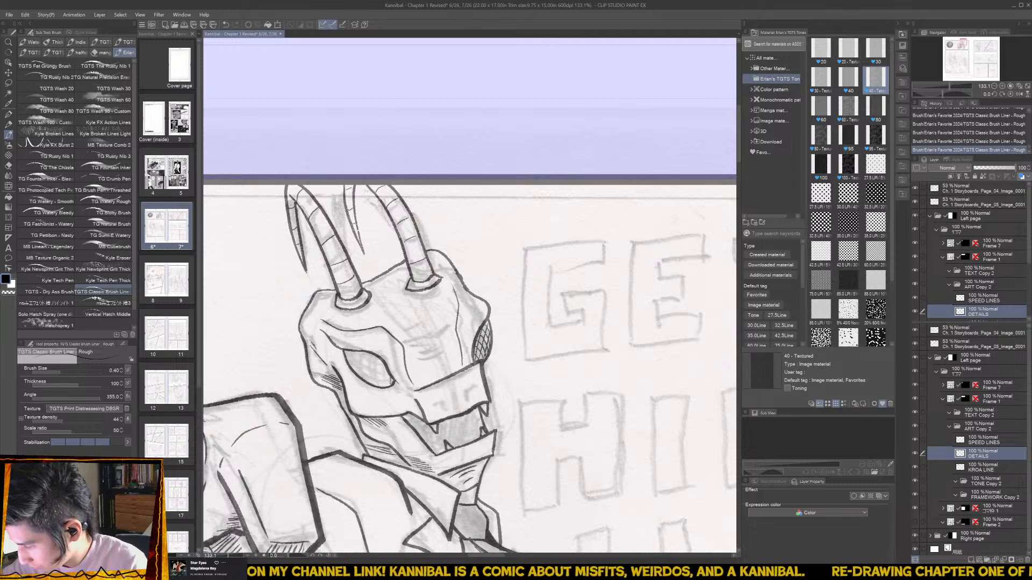
pyautogui.moveTo(390, 372)
pyautogui.mouseDown()
pyautogui.moveTo(387, 387)
pyautogui.moveTo(374, 387)
pyautogui.mouseUp()
pyautogui.moveTo(376, 356); pyautogui.dragTo(361, 383)
pyautogui.moveTo(365, 352)
pyautogui.mouseDown()
pyautogui.moveTo(362, 375)
pyautogui.moveTo(349, 372)
pyautogui.moveTo(390, 383)
pyautogui.moveTo(347, 379)
pyautogui.moveTo(348, 361)
pyautogui.moveTo(365, 372)
pyautogui.moveTo(355, 367)
pyautogui.mouseUp()
pyautogui.hotkey('ctrl', 'z')
pyautogui.hotkey('ctrl', 'z')
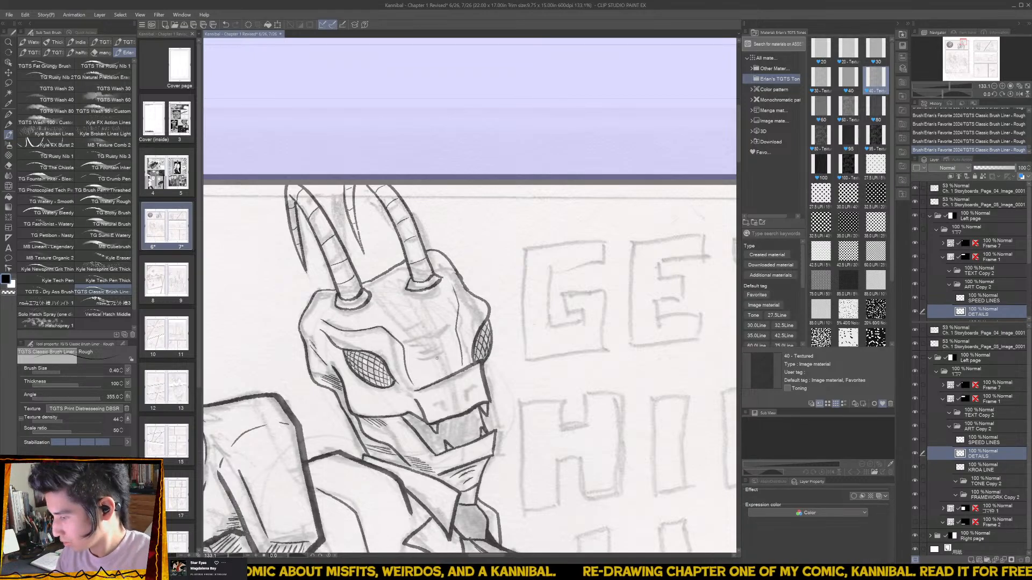
# - Hatch the wrinkles between the eyes above the snout, undoing and redrawing the unwanted strokes
pyautogui.hotkey('ctrl', 'z')
pyautogui.hotkey('ctrl', 'z')
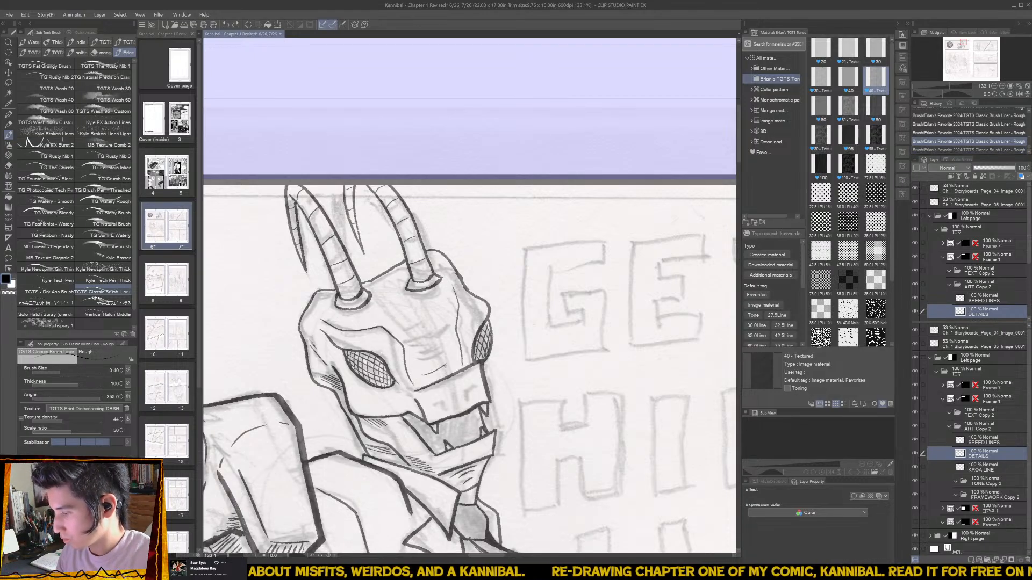
pyautogui.moveTo(428, 375)
pyautogui.mouseDown()
pyautogui.moveTo(451, 365)
pyautogui.moveTo(440, 360)
pyautogui.moveTo(450, 353)
pyautogui.moveTo(435, 355)
pyautogui.mouseUp()
pyautogui.hotkey('ctrl', 'z')
pyautogui.hotkey('ctrl', 'z')
pyautogui.hotkey('ctrl', 'z')
pyautogui.moveTo(428, 358); pyautogui.dragTo(441, 351)
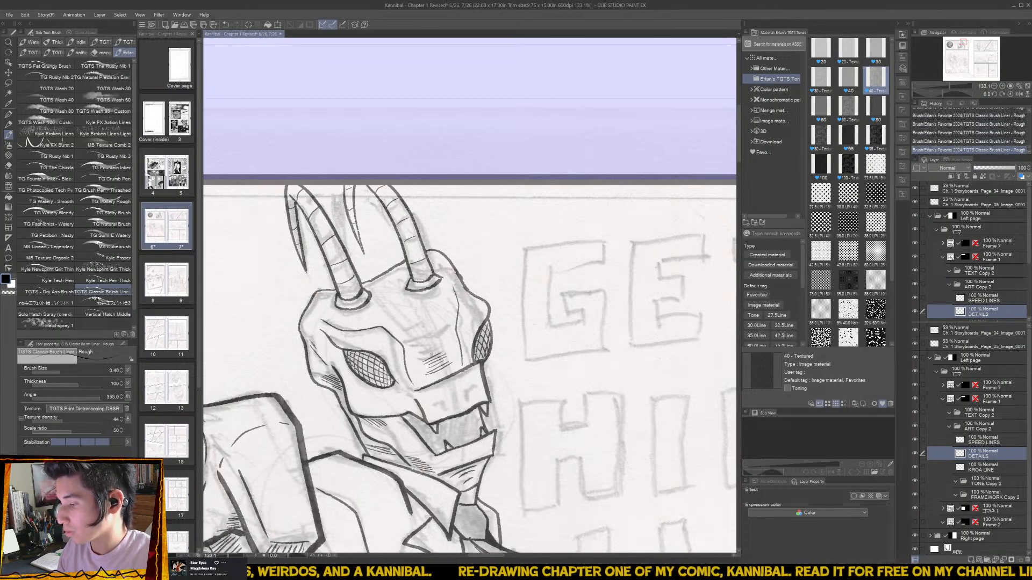
# - Ink both nostrils on the horned character's snout
pyautogui.moveTo(465, 385)
pyautogui.mouseDown()
pyautogui.moveTo(469, 399)
pyautogui.moveTo(475, 380)
pyautogui.mouseUp()
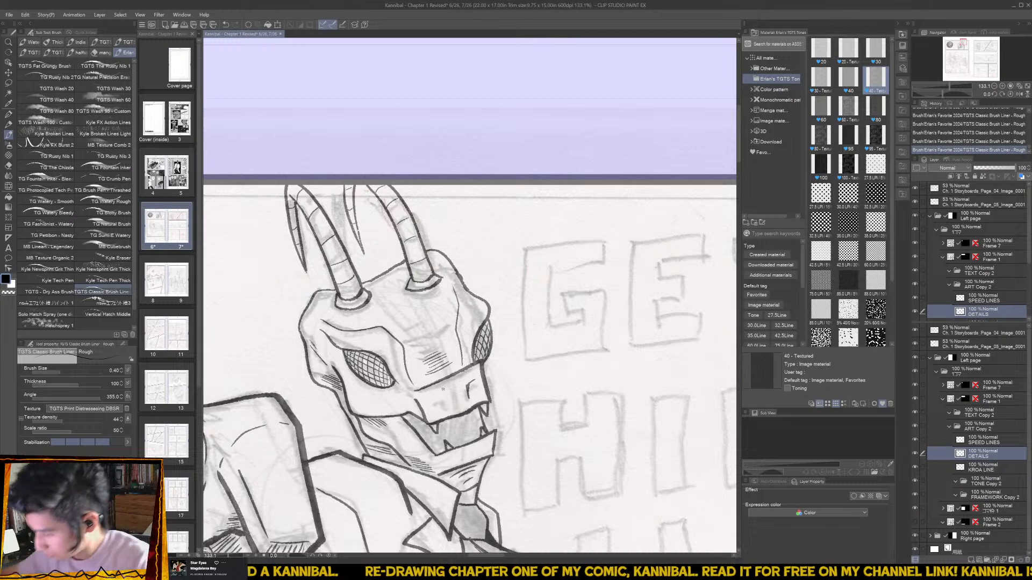
pyautogui.moveTo(444, 396); pyautogui.dragTo(447, 408)
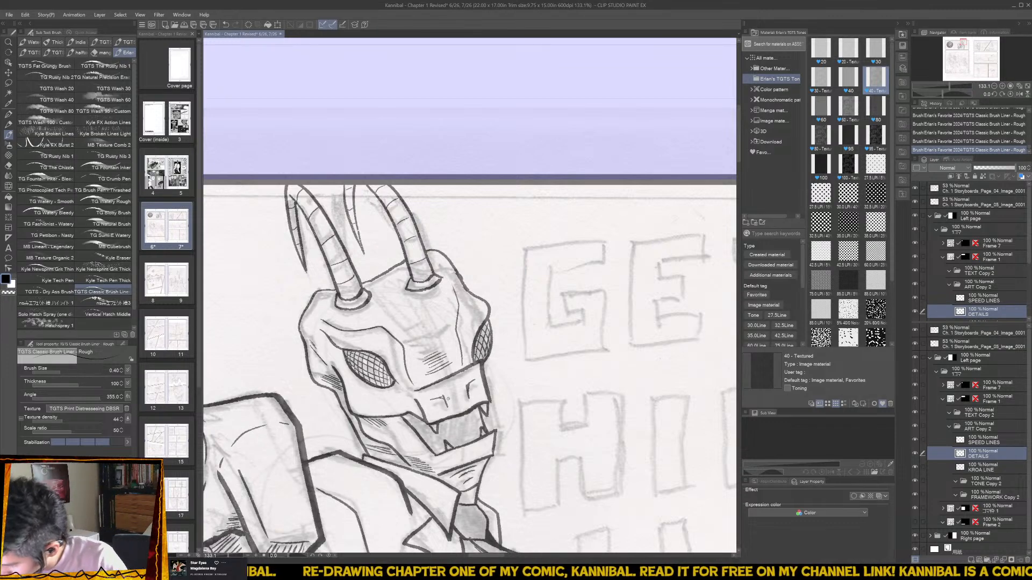
pyautogui.moveTo(440, 398); pyautogui.dragTo(445, 404)
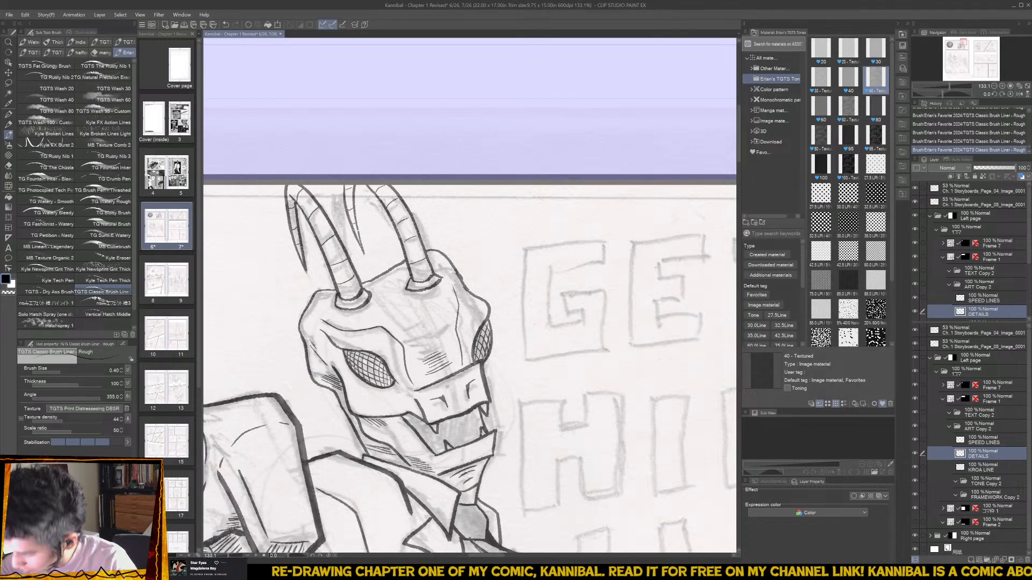
pyautogui.scroll(-3, 455, 365)
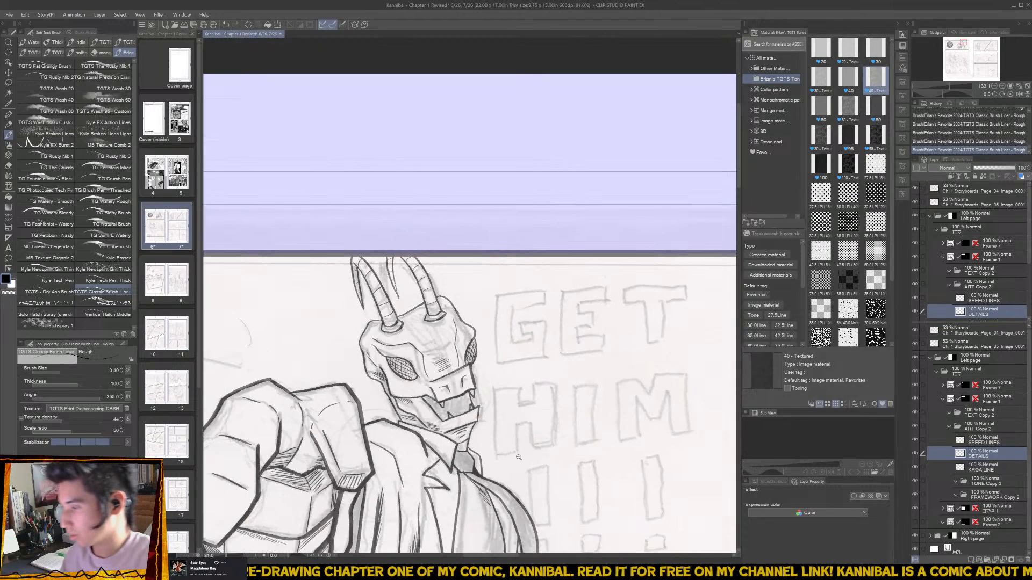
pyautogui.moveTo(527, 478); pyautogui.dragTo(479, 302)
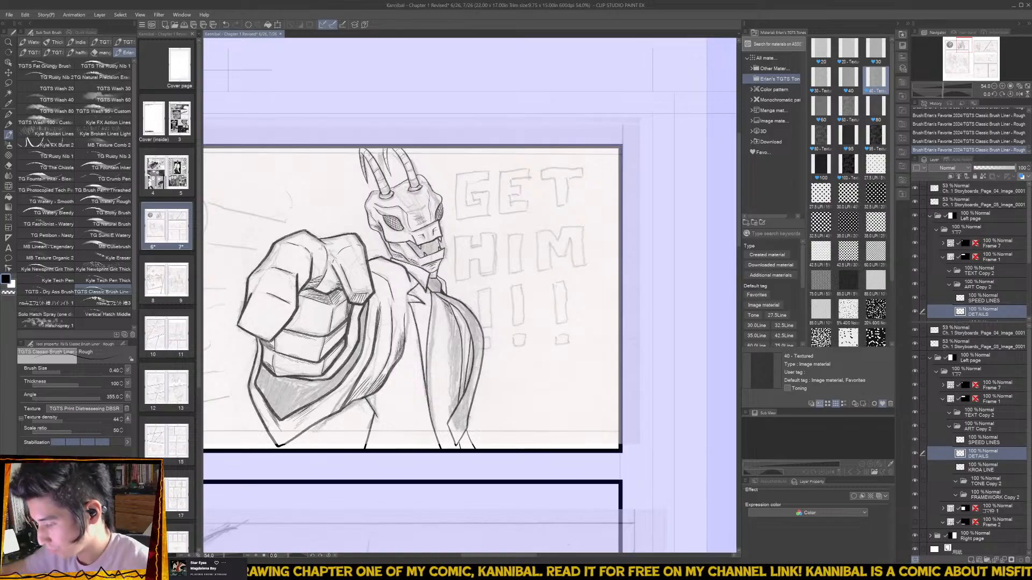
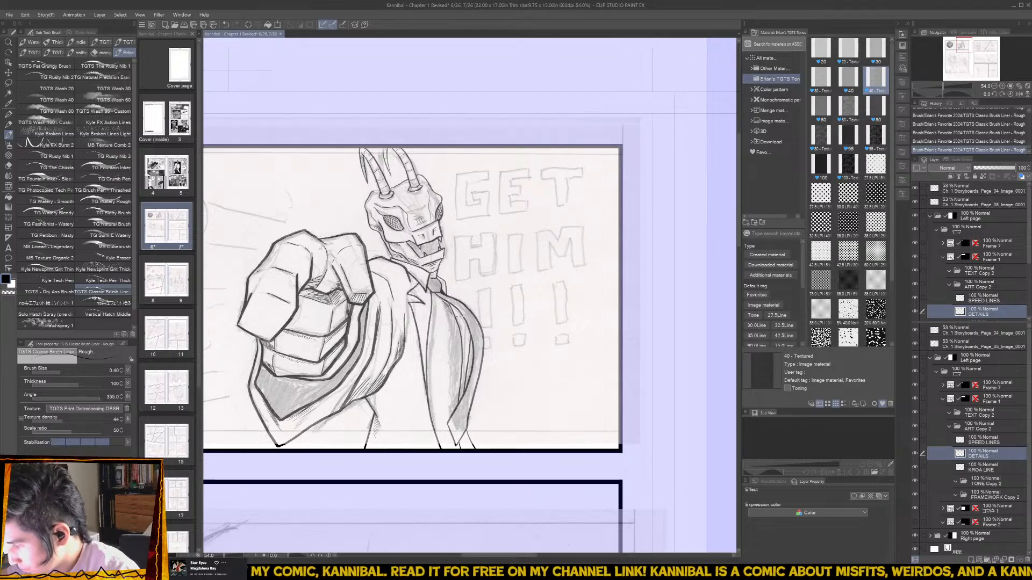
# - Hatch the shaded folds along the open edge of the horned character's jacket, down to the lower hem
pyautogui.hotkey('ctrl', '+')
pyautogui.hotkey('ctrl', '+')
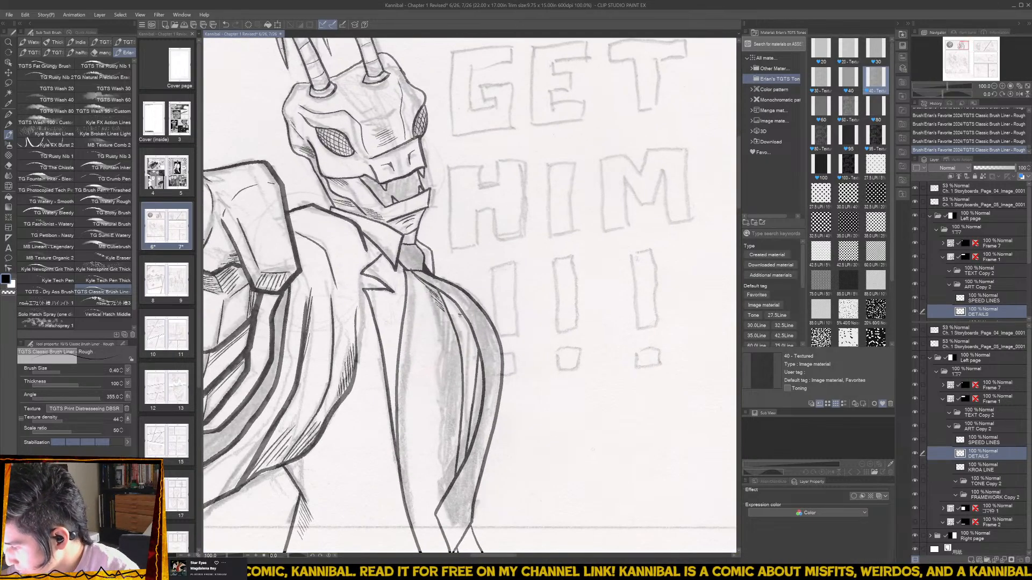
pyautogui.moveTo(459, 314)
pyautogui.mouseDown()
pyautogui.moveTo(472, 346)
pyautogui.moveTo(468, 378)
pyautogui.mouseUp()
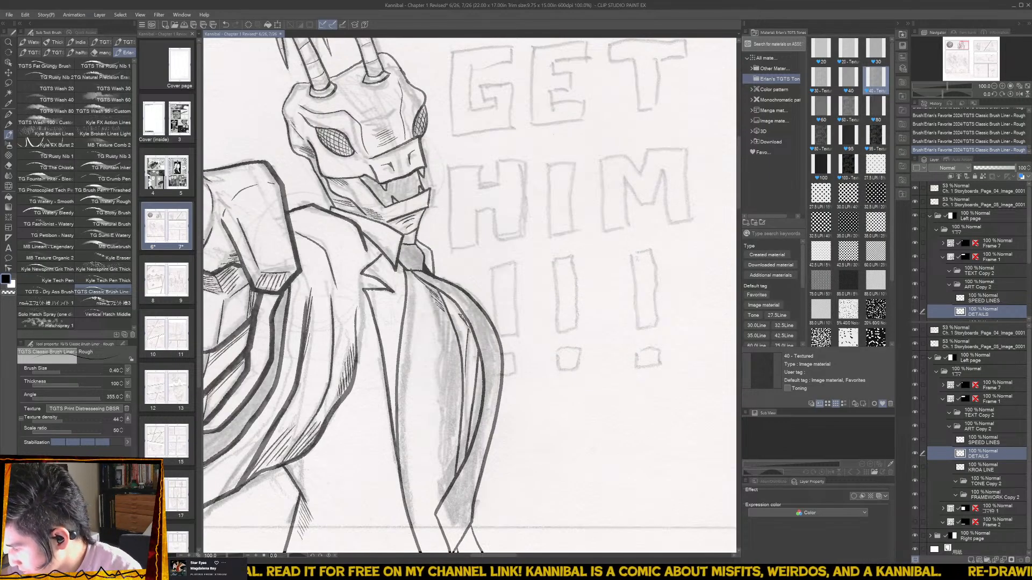
pyautogui.moveTo(469, 337); pyautogui.dragTo(477, 376)
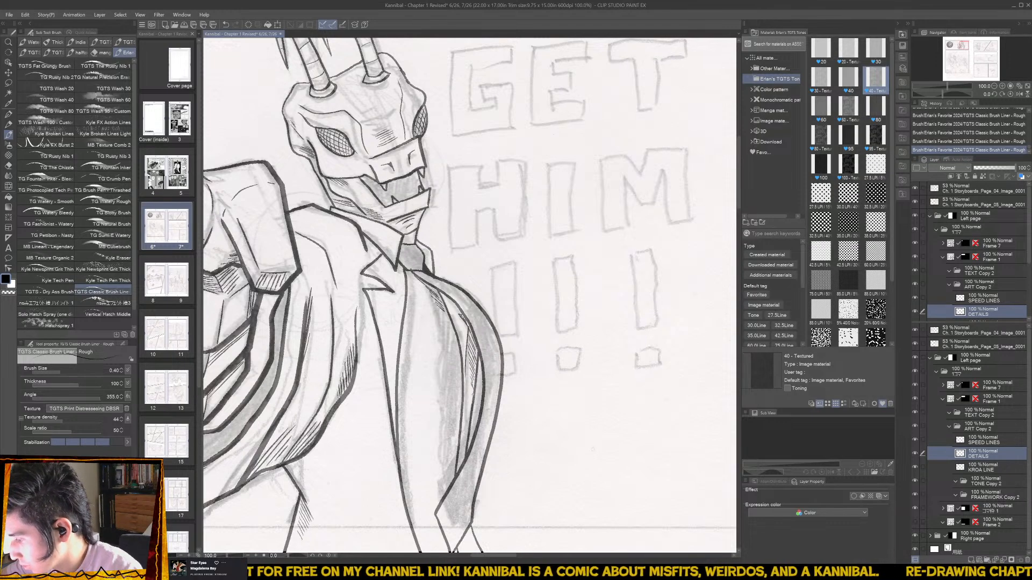
pyautogui.moveTo(471, 545)
pyautogui.mouseDown()
pyautogui.moveTo(433, 419)
pyautogui.moveTo(452, 437)
pyautogui.mouseUp()
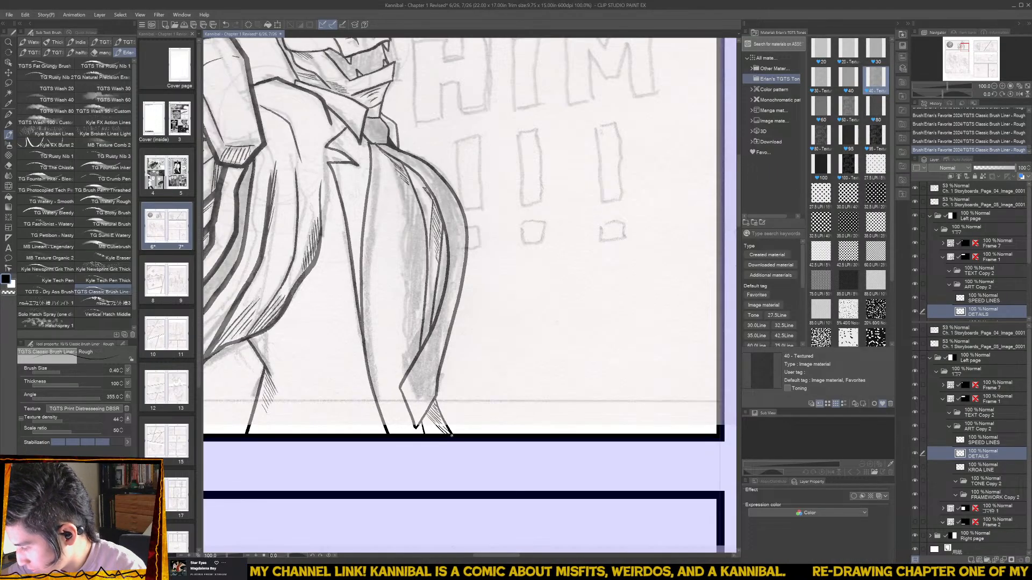
# - Hide the Page_04 storyboard sketch layer
pyautogui.scroll(-3, 446, 431)
pyautogui.scroll(-2, 446, 432)
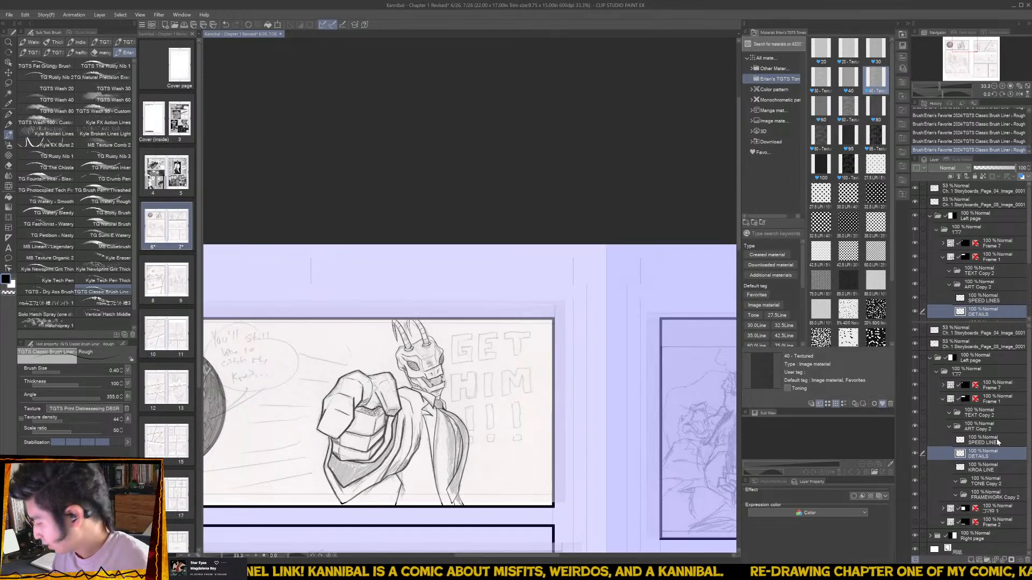
pyautogui.click(915, 331)
pyautogui.scroll(2, 367, 476)
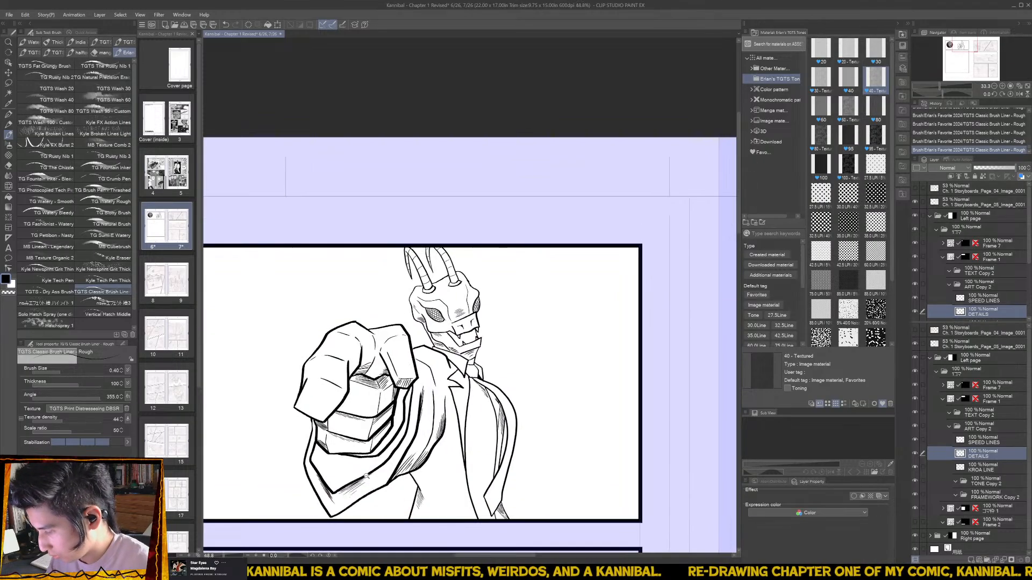
# - Fill the sleeve opening, the mouth, the jacket's inner side and the tie with black, referring to other layers
pyautogui.press('g')
pyautogui.click(365, 467)
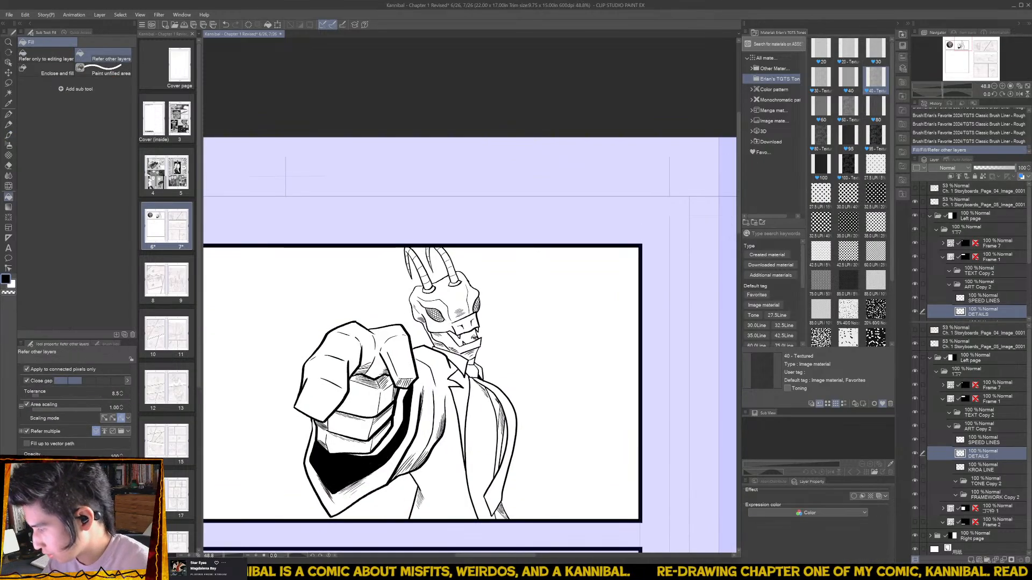
pyautogui.click(465, 338)
pyautogui.click(507, 479)
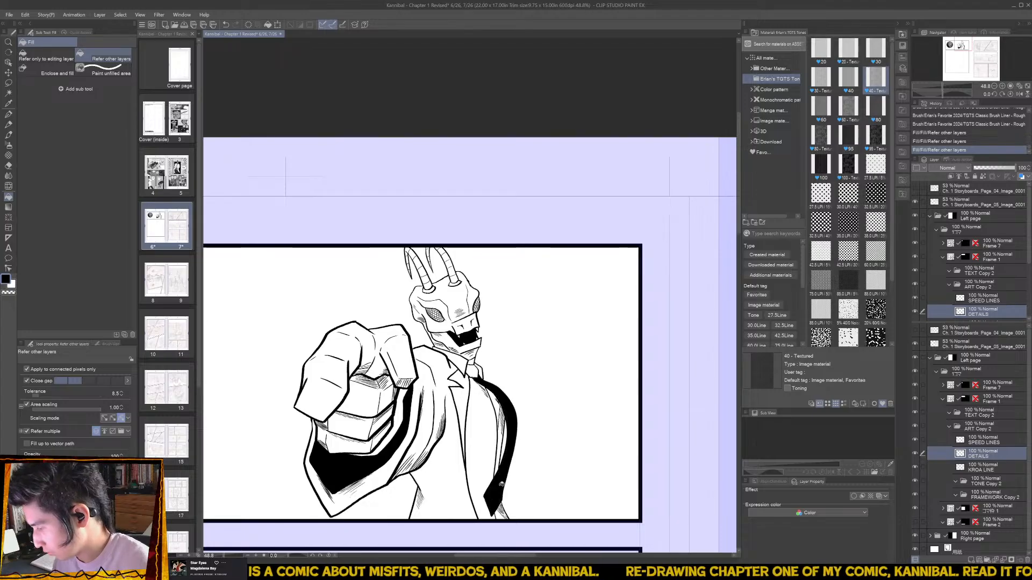
pyautogui.click(472, 370)
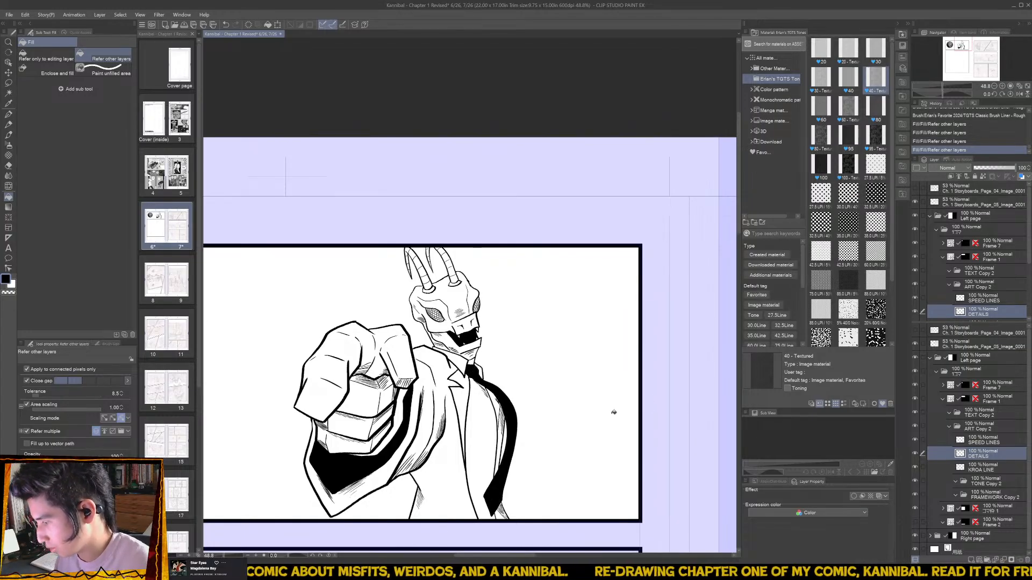
# - Lasso the far eye and its brow on the DETAILS and KROA LINE layers, then shift them inward and rotate them slightly counterclockwise
pyautogui.press('b')
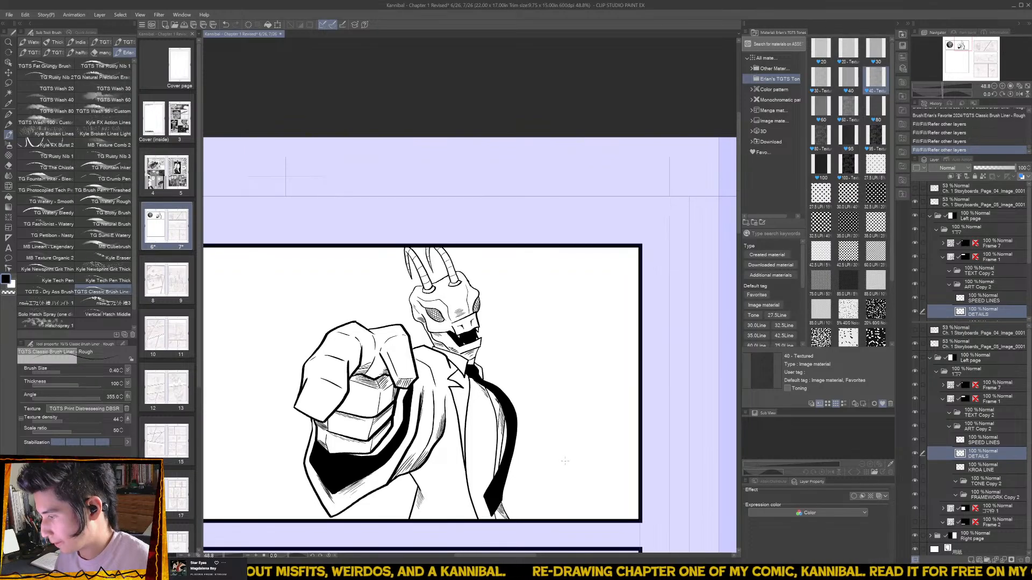
pyautogui.scroll(4, 481, 260)
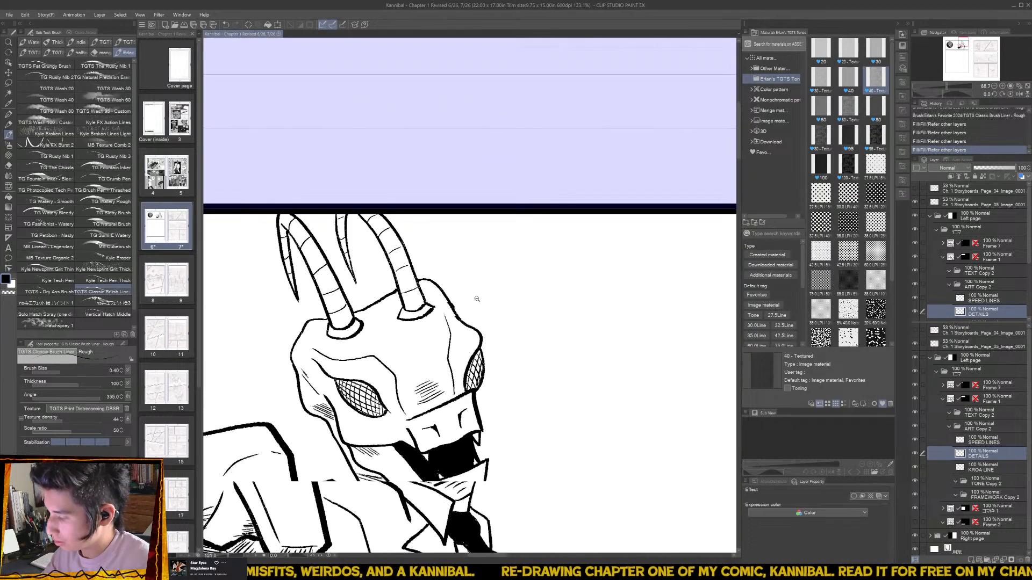
pyautogui.press('m')
pyautogui.moveTo(447, 408)
pyautogui.mouseDown()
pyautogui.moveTo(501, 394)
pyautogui.moveTo(502, 321)
pyautogui.moveTo(447, 306)
pyautogui.moveTo(437, 327)
pyautogui.moveTo(448, 395)
pyautogui.mouseUp()
pyautogui.keyDown('ctrl'); pyautogui.click(986, 466); pyautogui.keyUp('ctrl')
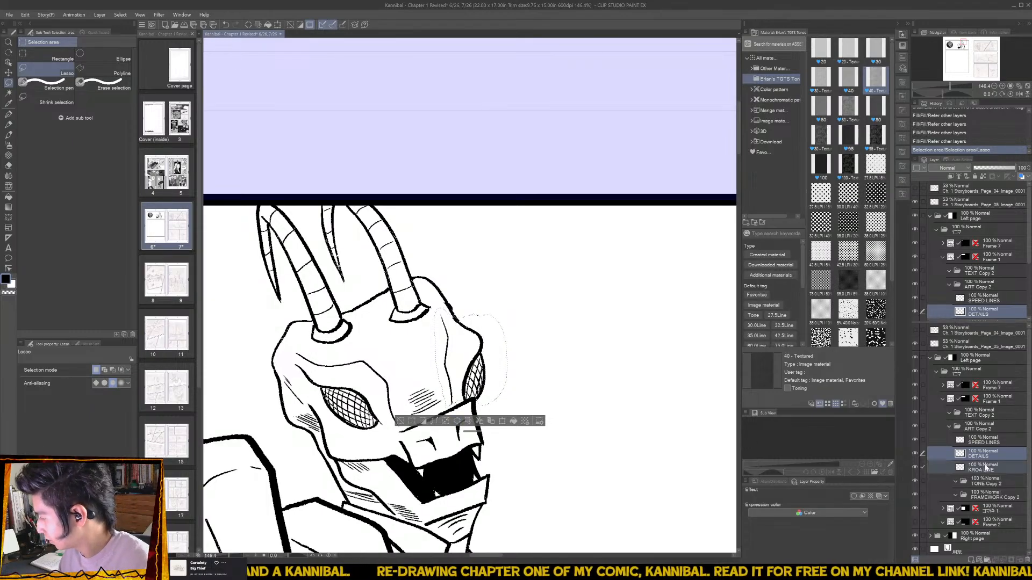
pyautogui.click(501, 422)
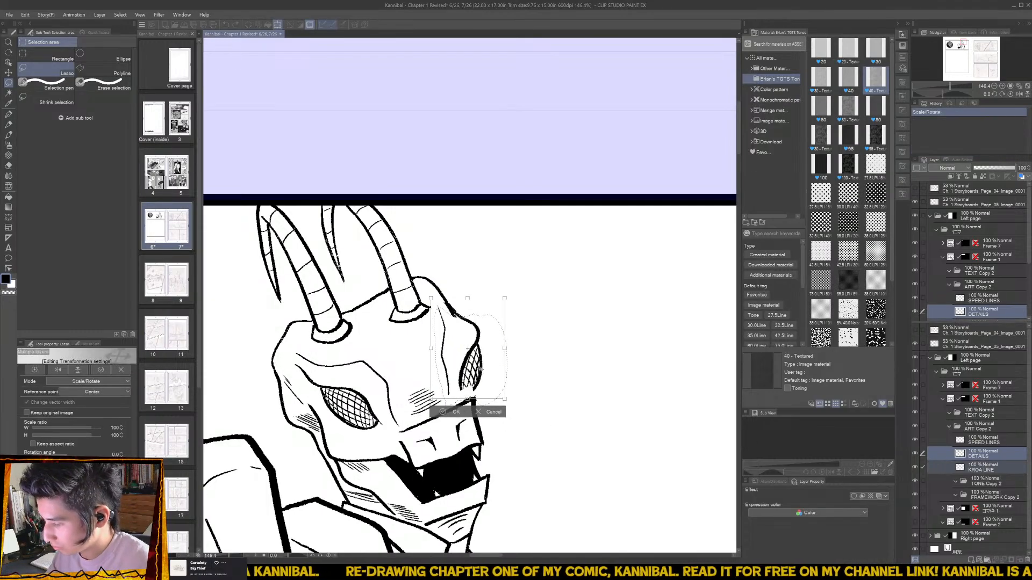
pyautogui.moveTo(481, 372); pyautogui.dragTo(520, 362)
pyautogui.moveTo(476, 352); pyautogui.dragTo(510, 343)
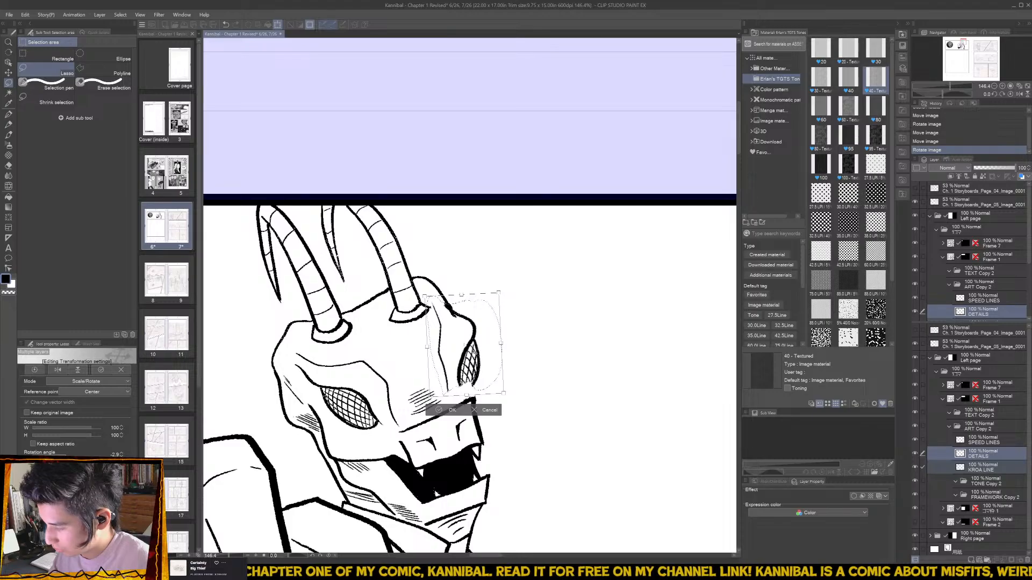
pyautogui.moveTo(446, 304); pyautogui.dragTo(448, 305)
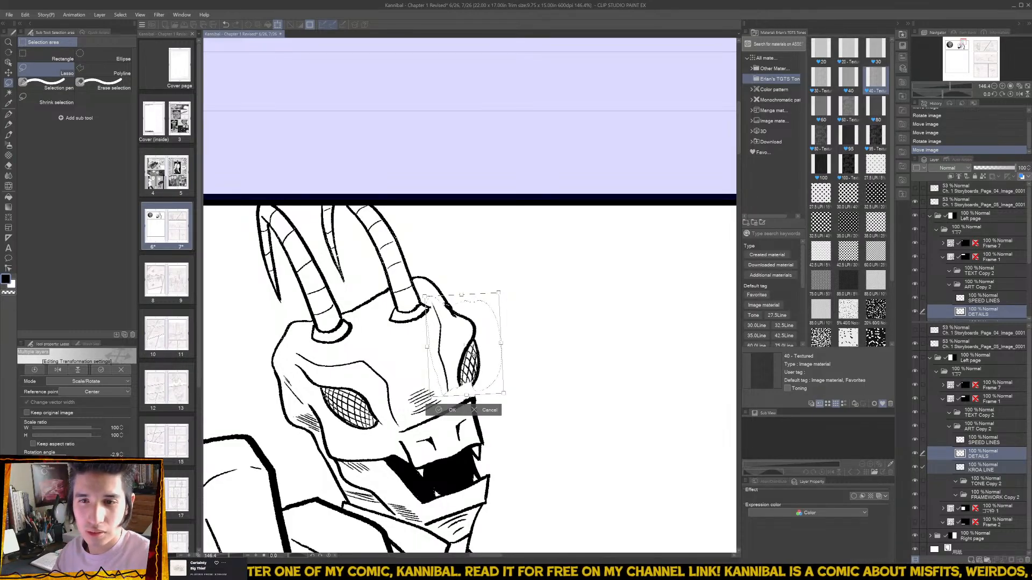
pyautogui.click(445, 411)
pyautogui.click(399, 407)
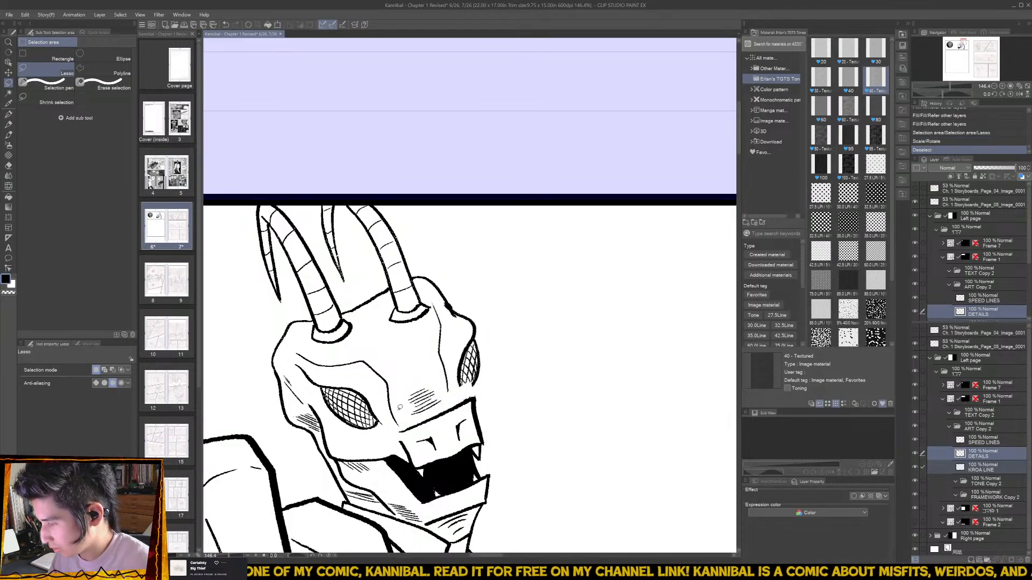
# - Erase the mismatched line ends where the moved brow meets the head and touch up the line
pyautogui.press('e')
pyautogui.moveTo(428, 296)
pyautogui.mouseDown()
pyautogui.moveTo(442, 336)
pyautogui.moveTo(447, 304)
pyautogui.mouseUp()
pyautogui.press('b')
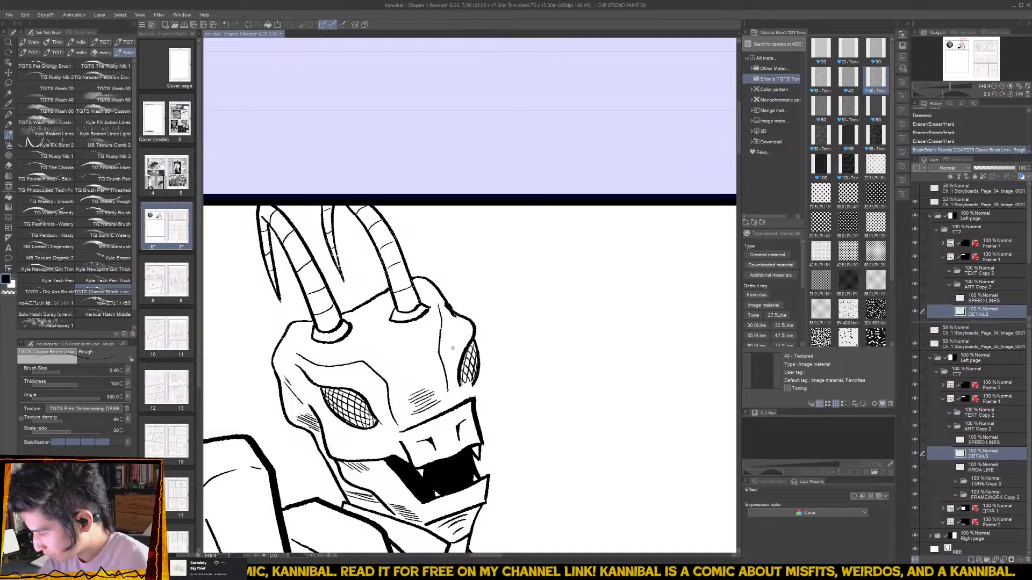
# - On the KROA LINE layer, extend the far eye's lower outline to join the top of the snout
pyautogui.scroll(1, 452, 348)
pyautogui.click(963, 466)
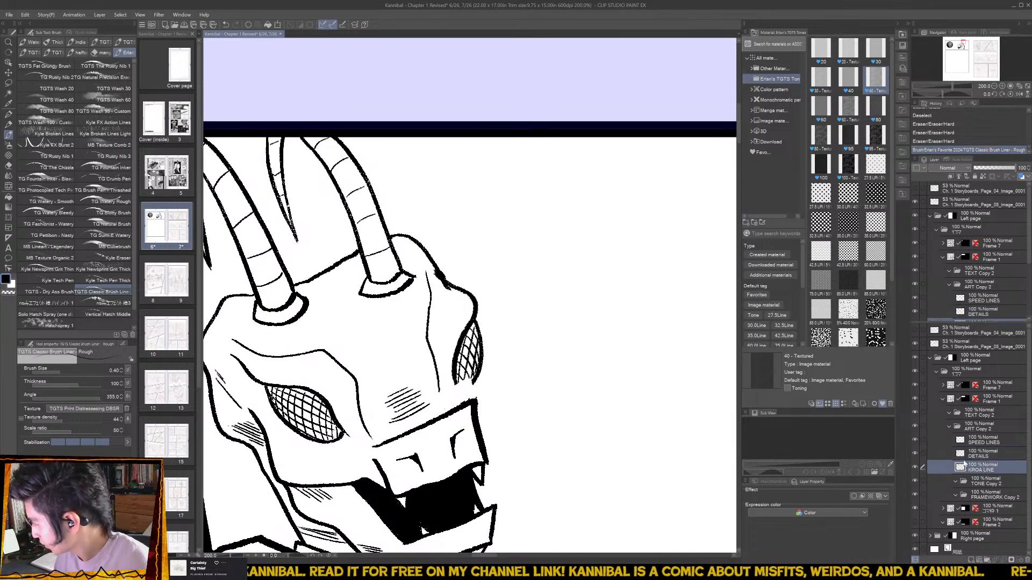
pyautogui.moveTo(454, 366); pyautogui.dragTo(459, 392)
pyautogui.moveTo(458, 388)
pyautogui.mouseDown()
pyautogui.moveTo(468, 398)
pyautogui.moveTo(474, 379)
pyautogui.moveTo(475, 399)
pyautogui.mouseUp()
# - Erase the bump in the head outline above the far eye and clean up the joint
pyautogui.press('e')
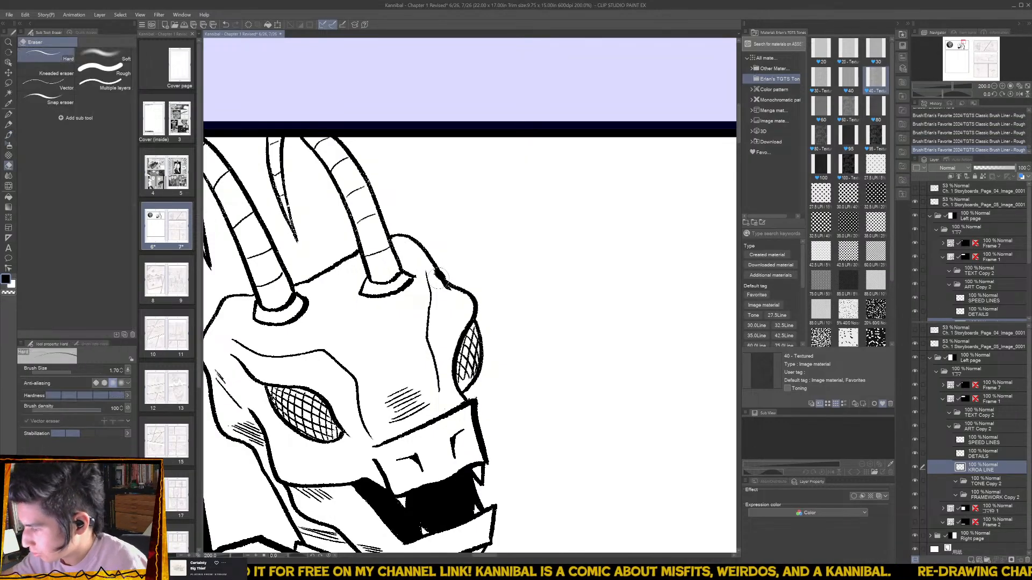
pyautogui.moveTo(444, 287)
pyautogui.mouseDown()
pyautogui.moveTo(438, 268)
pyautogui.moveTo(469, 294)
pyautogui.mouseUp()
pyautogui.press('b')
pyautogui.hotkey('ctrl', 'z')
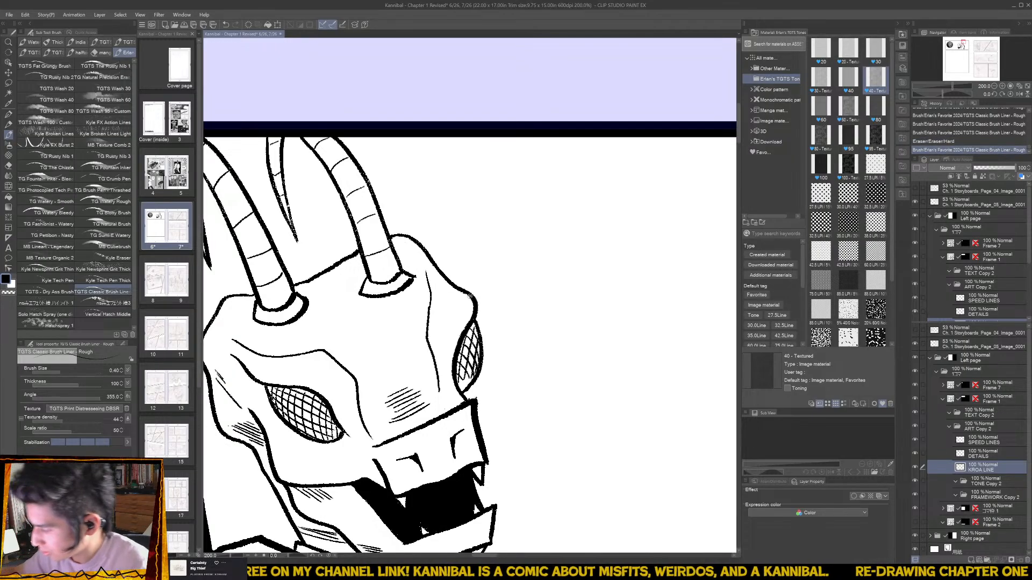
# - On the DETAILS layer, refine the contour line beside the far eye with the brush size at 0.20
pyautogui.click(960, 453)
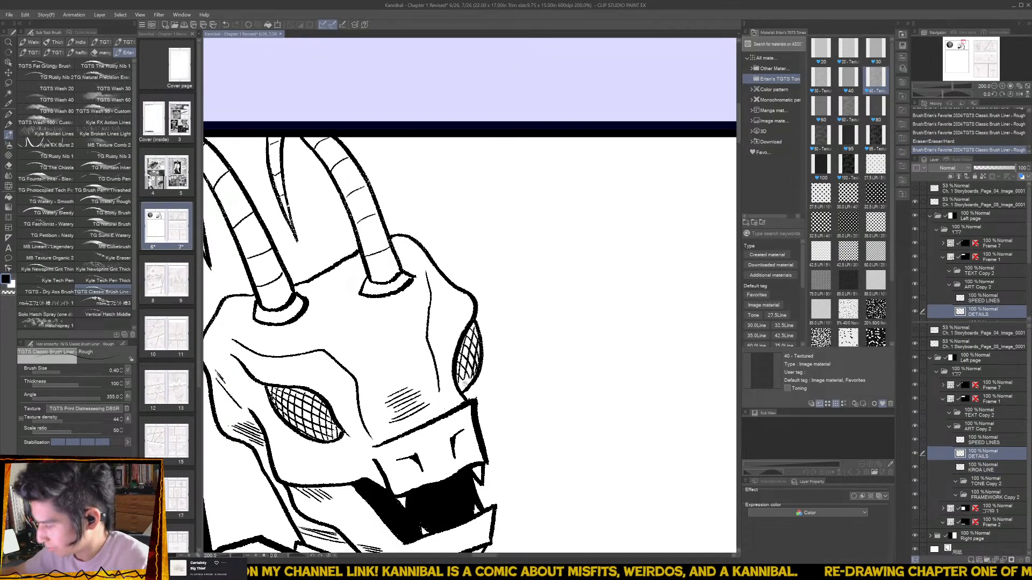
pyautogui.moveTo(466, 374)
pyautogui.mouseDown()
pyautogui.moveTo(460, 389)
pyautogui.moveTo(471, 382)
pyautogui.moveTo(437, 377)
pyautogui.mouseUp()
pyautogui.press('e')
pyautogui.press('p')
pyautogui.click(443, 392)
pyautogui.scroll(-5, 443, 392)
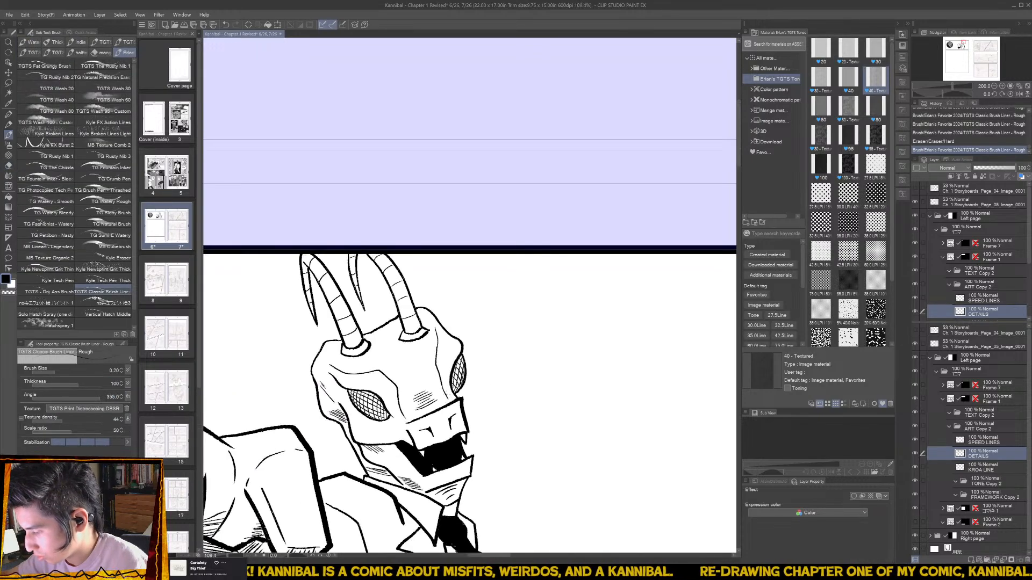
# - Add fine hatching along the cheek and jaw line below the near eye
pyautogui.scroll(4, 466, 394)
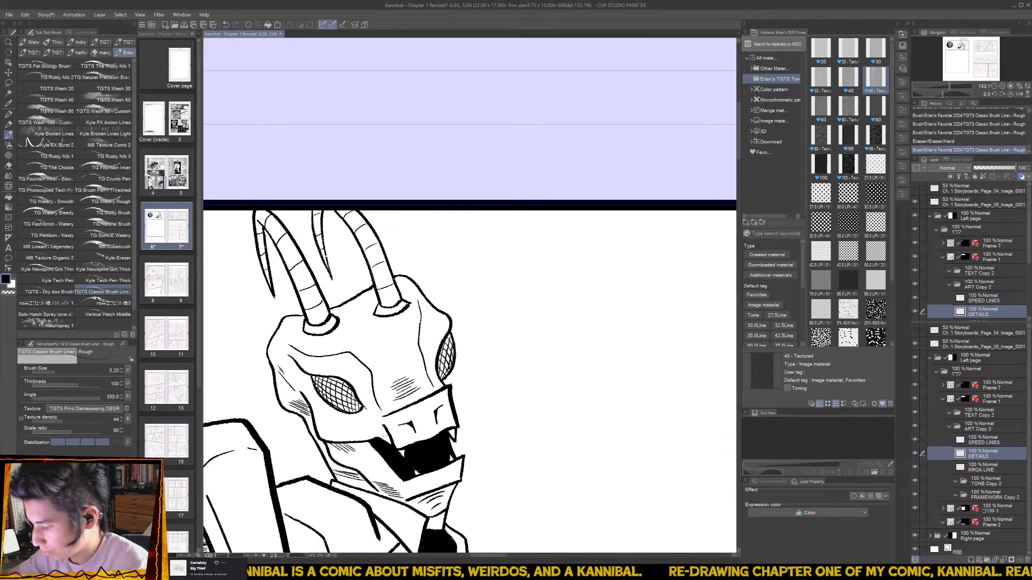
pyautogui.moveTo(317, 434); pyautogui.dragTo(327, 443)
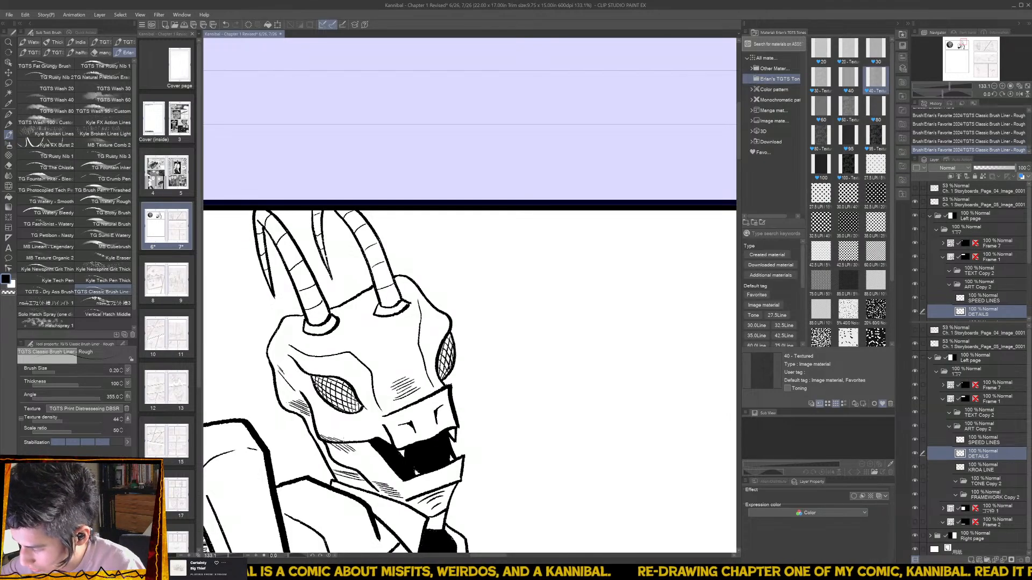
pyautogui.scroll(-3, 365, 424)
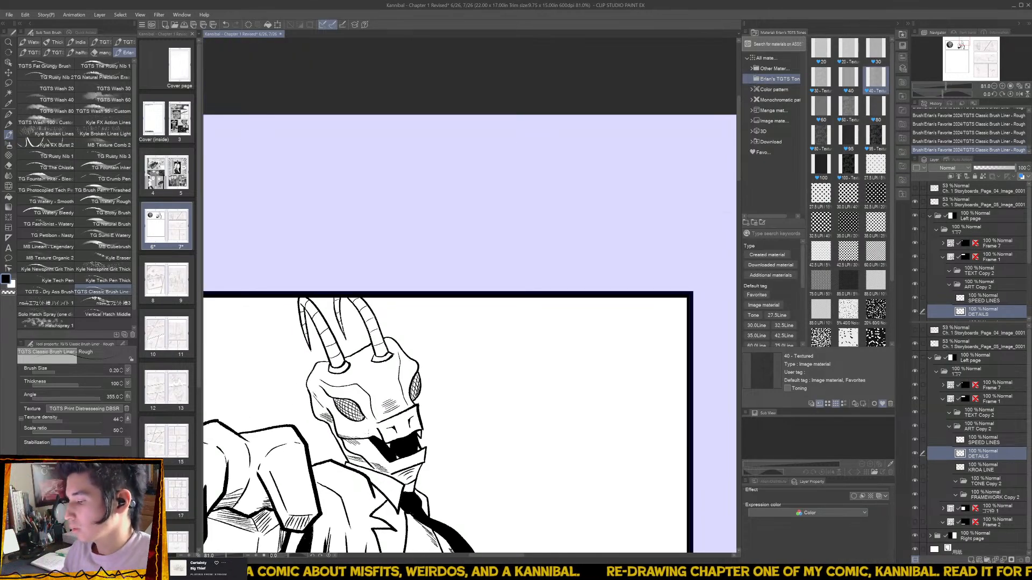
pyautogui.scroll(4, 398, 473)
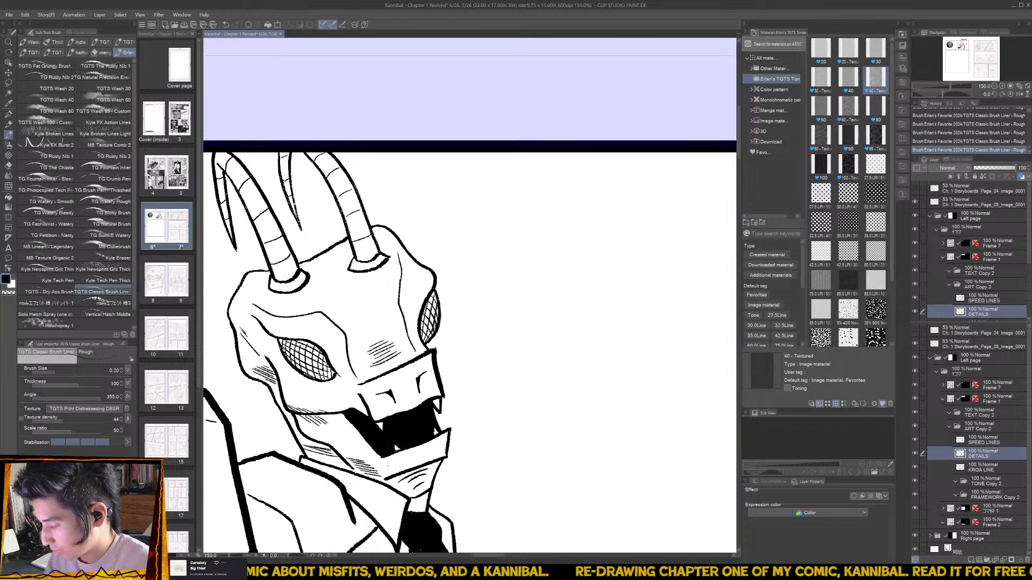
pyautogui.scroll(-4, 415, 508)
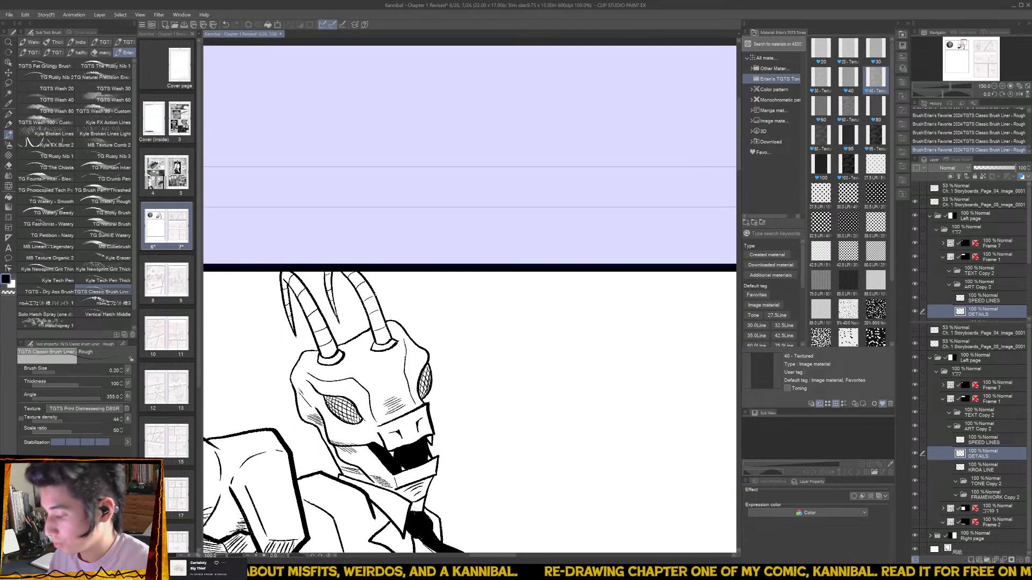
pyautogui.scroll(5, 379, 463)
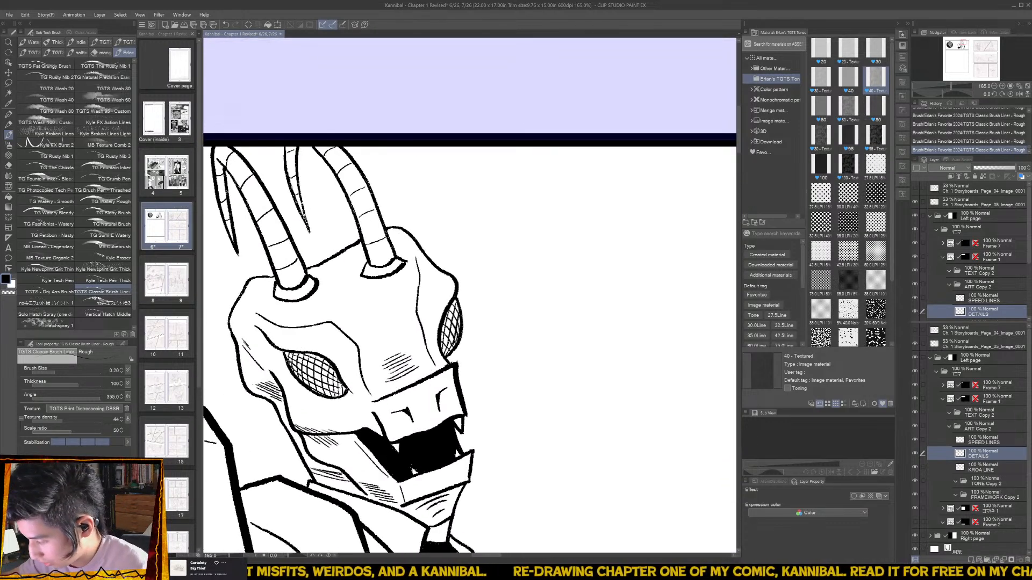
pyautogui.scroll(-5, 497, 319)
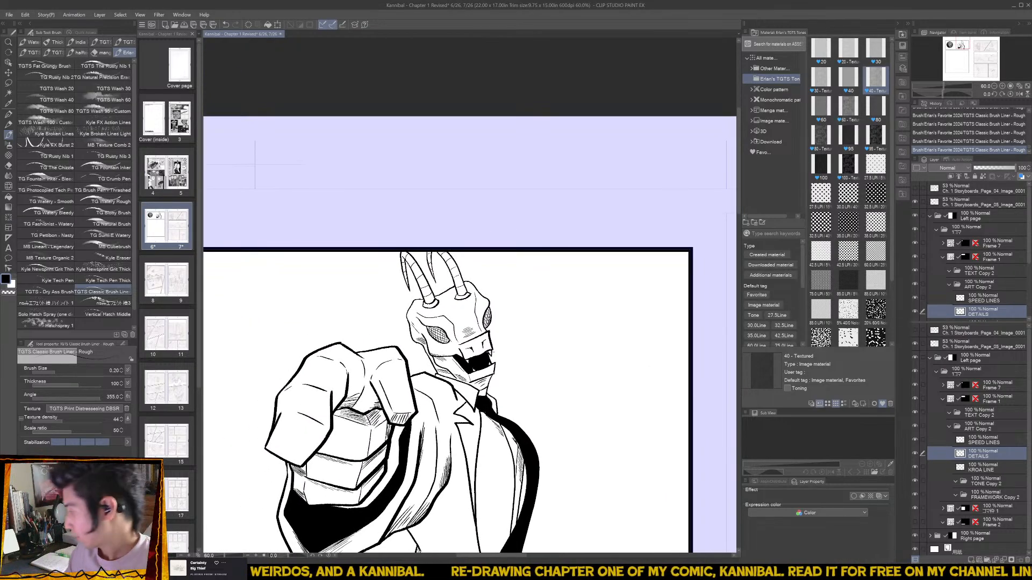
# - Add a new raster layer above SPEED LINES in the ART Copy 2 folder and name it GET HIM
pyautogui.click(993, 443)
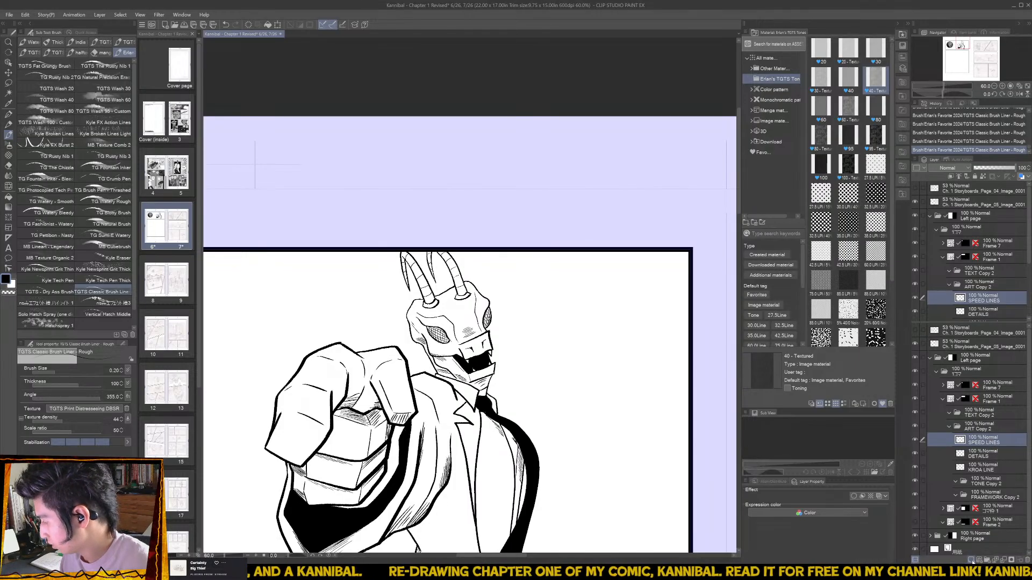
pyautogui.click(971, 561)
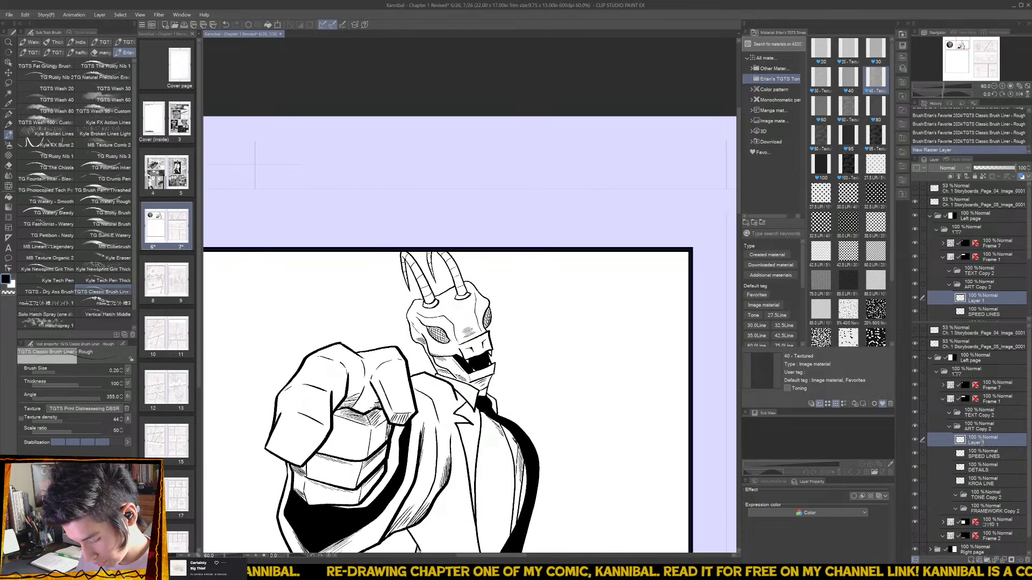
pyautogui.write('GET HIM')
pyautogui.press('Return')
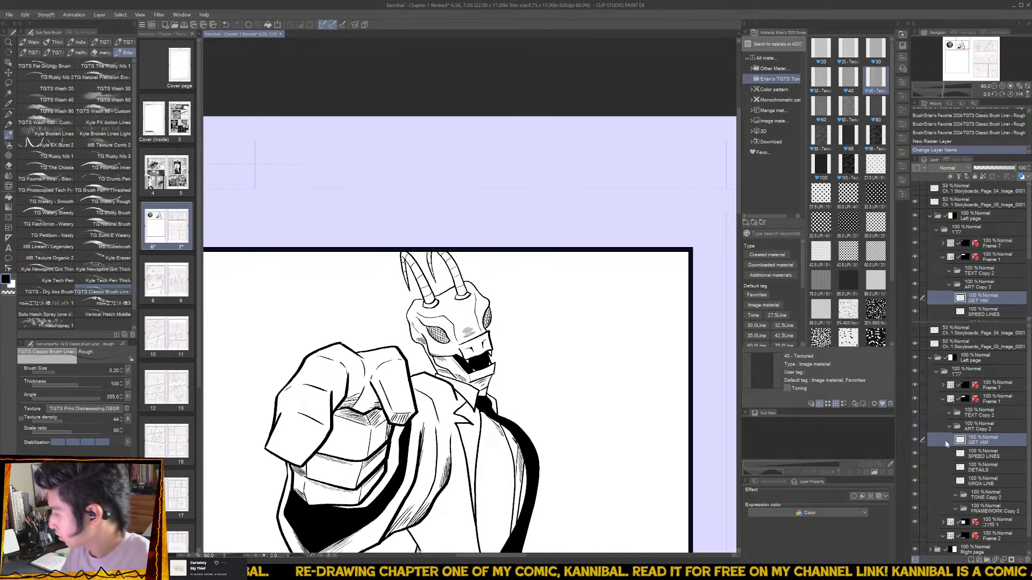
# - Show the storyboard sketch and outline the block letters G and E over it with the brush size at 0.50
pyautogui.click(914, 330)
pyautogui.moveTo(632, 470)
pyautogui.mouseDown()
pyautogui.moveTo(437, 421)
pyautogui.moveTo(442, 440)
pyautogui.mouseUp()
pyautogui.press('b')
pyautogui.press('b')
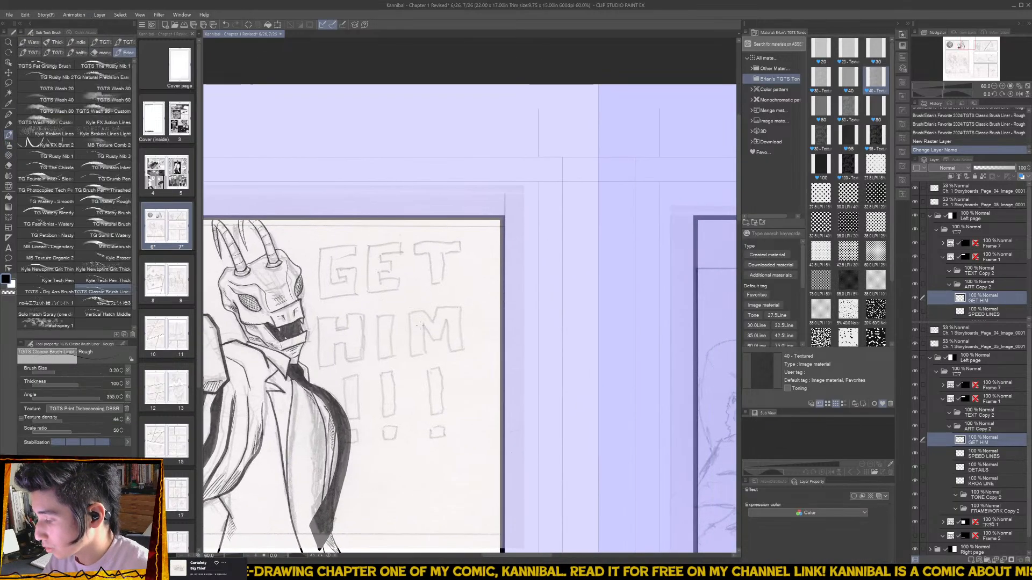
pyautogui.moveTo(320, 250)
pyautogui.mouseDown()
pyautogui.moveTo(321, 299)
pyautogui.moveTo(360, 294)
pyautogui.moveTo(357, 264)
pyautogui.moveTo(338, 267)
pyautogui.moveTo(338, 282)
pyautogui.moveTo(351, 276)
pyautogui.mouseUp()
pyautogui.moveTo(351, 273)
pyautogui.mouseDown()
pyautogui.moveTo(350, 287)
pyautogui.moveTo(330, 284)
pyautogui.moveTo(330, 259)
pyautogui.moveTo(356, 255)
pyautogui.moveTo(357, 245)
pyautogui.mouseUp()
pyautogui.moveTo(357, 245)
pyautogui.mouseDown()
pyautogui.moveTo(320, 247)
pyautogui.moveTo(355, 245)
pyautogui.moveTo(369, 287)
pyautogui.mouseUp()
pyautogui.moveTo(368, 246)
pyautogui.mouseDown()
pyautogui.moveTo(368, 292)
pyautogui.moveTo(404, 288)
pyautogui.mouseUp()
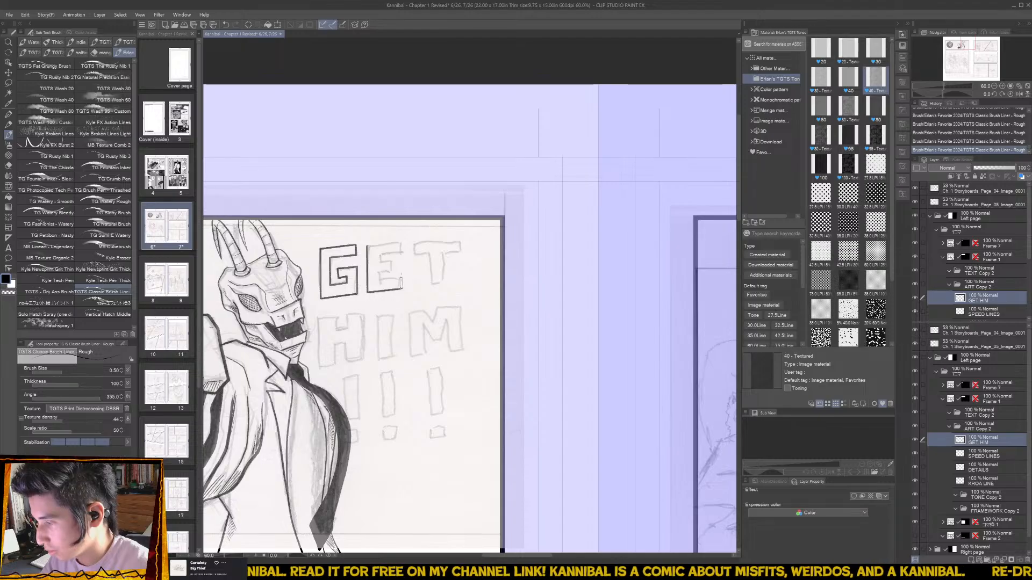
pyautogui.moveTo(401, 276)
pyautogui.mouseDown()
pyautogui.moveTo(401, 290)
pyautogui.moveTo(380, 279)
pyautogui.mouseUp()
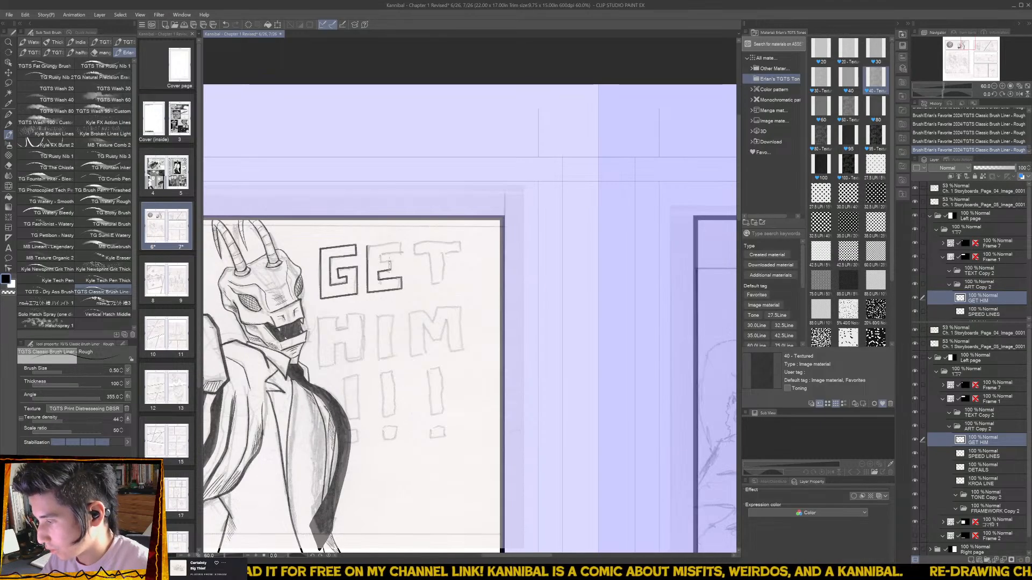
pyautogui.moveTo(377, 253); pyautogui.dragTo(404, 250)
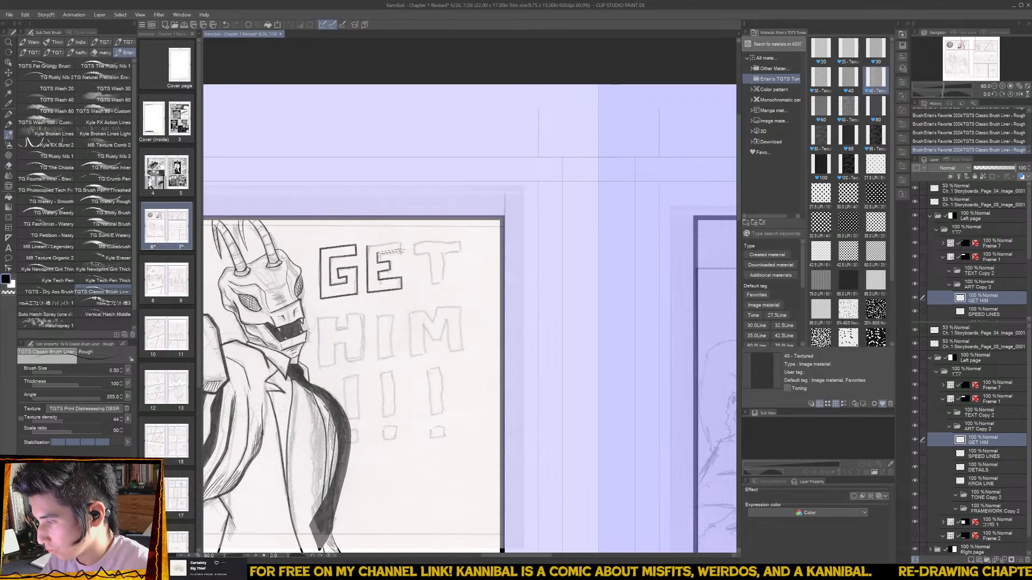
pyautogui.keyDown('shift'); pyautogui.click(400, 250); pyautogui.keyUp('shift')
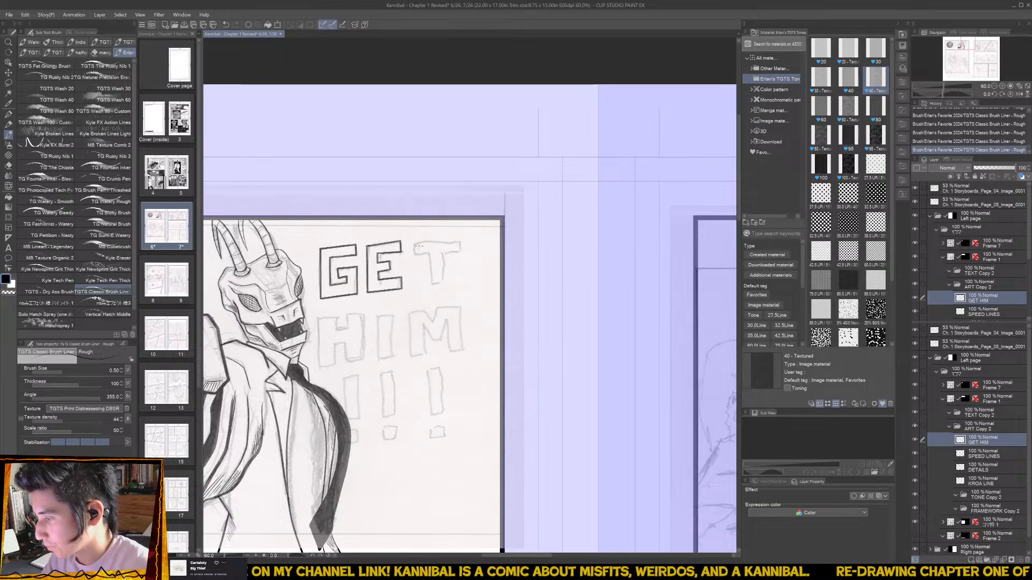
# - Outline the block letter T of GET with straight connected strokes, slanting its crossbar upward
pyautogui.moveTo(413, 242); pyautogui.dragTo(414, 250)
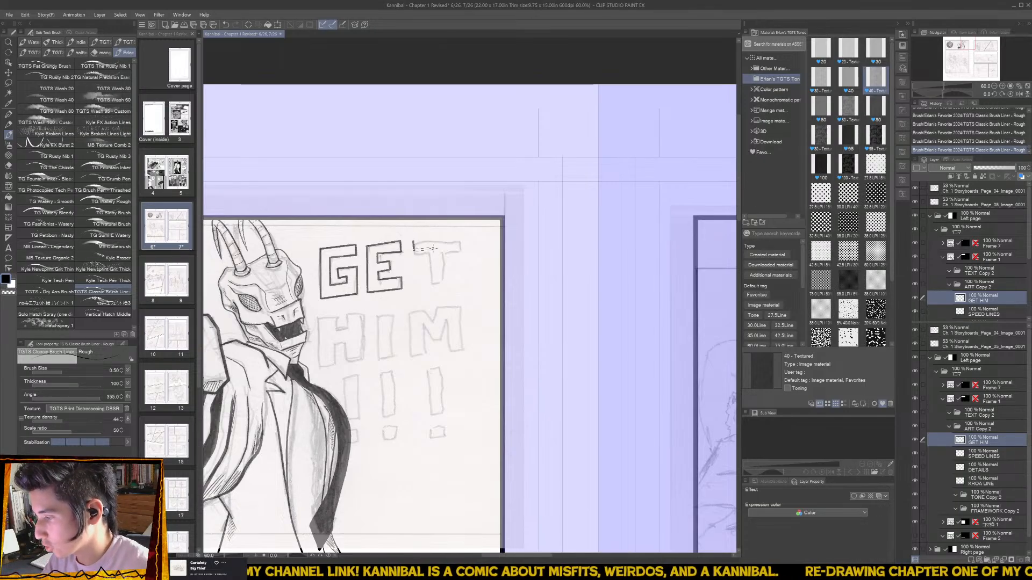
pyautogui.keyDown('shift'); pyautogui.click(429, 249); pyautogui.keyUp('shift')
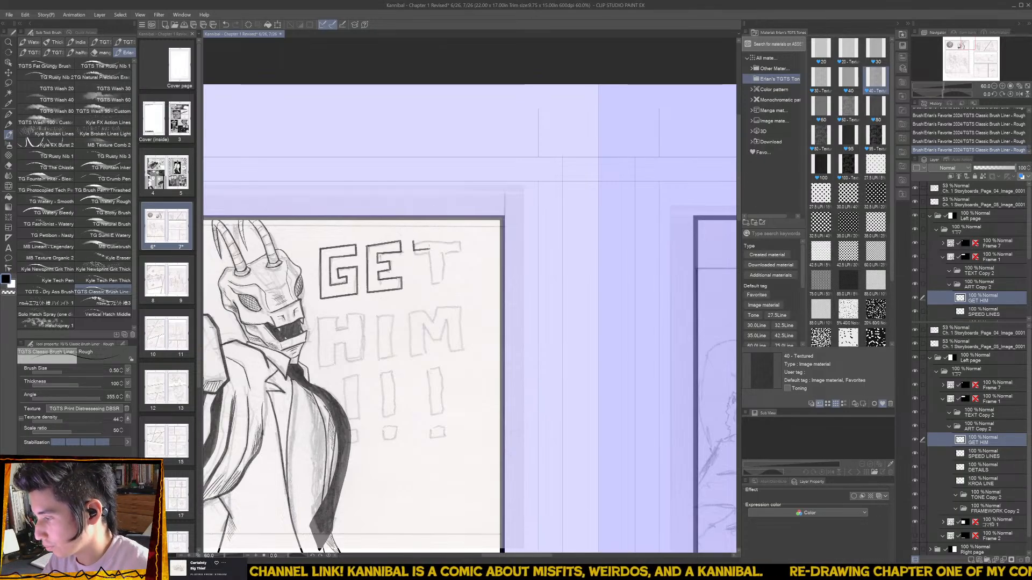
pyautogui.keyDown('shift'); pyautogui.click(430, 286); pyautogui.keyUp('shift')
pyautogui.keyDown('shift'); pyautogui.click(442, 284); pyautogui.keyUp('shift')
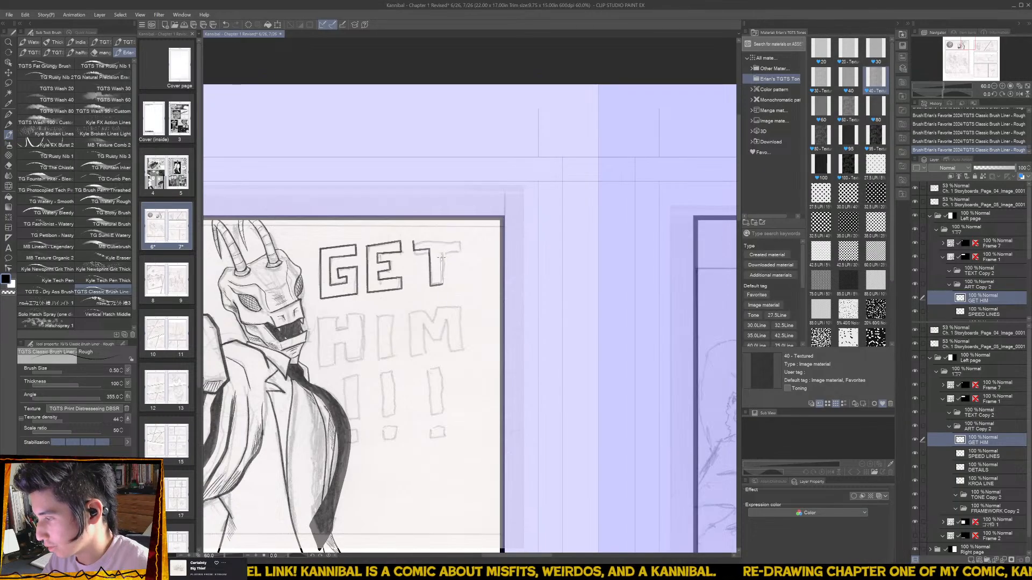
pyautogui.keyDown('shift'); pyautogui.click(442, 249); pyautogui.keyUp('shift')
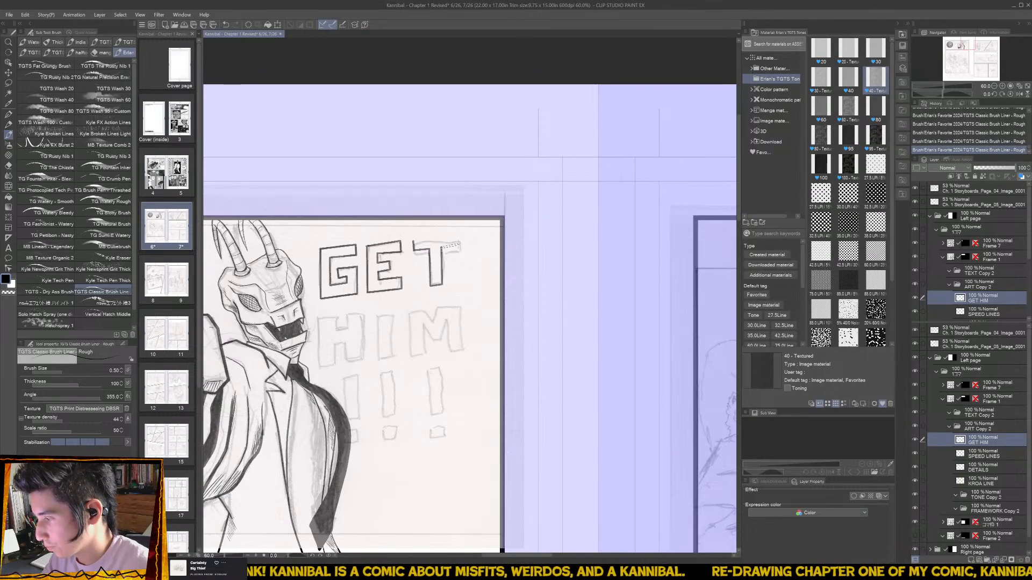
pyautogui.keyDown('shift'); pyautogui.click(457, 245); pyautogui.keyUp('shift')
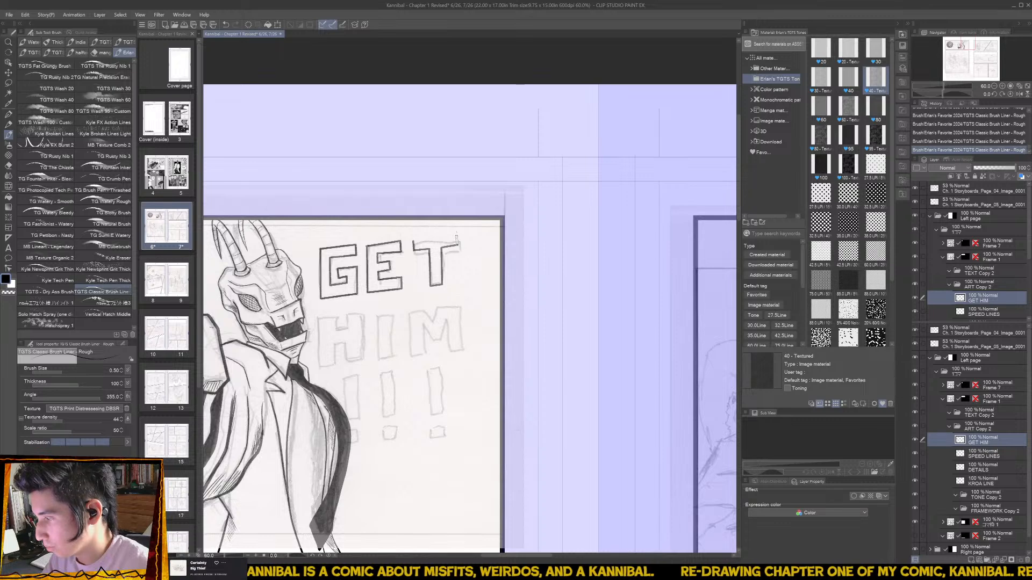
pyautogui.keyDown('shift'); pyautogui.click(413, 241); pyautogui.keyUp('shift')
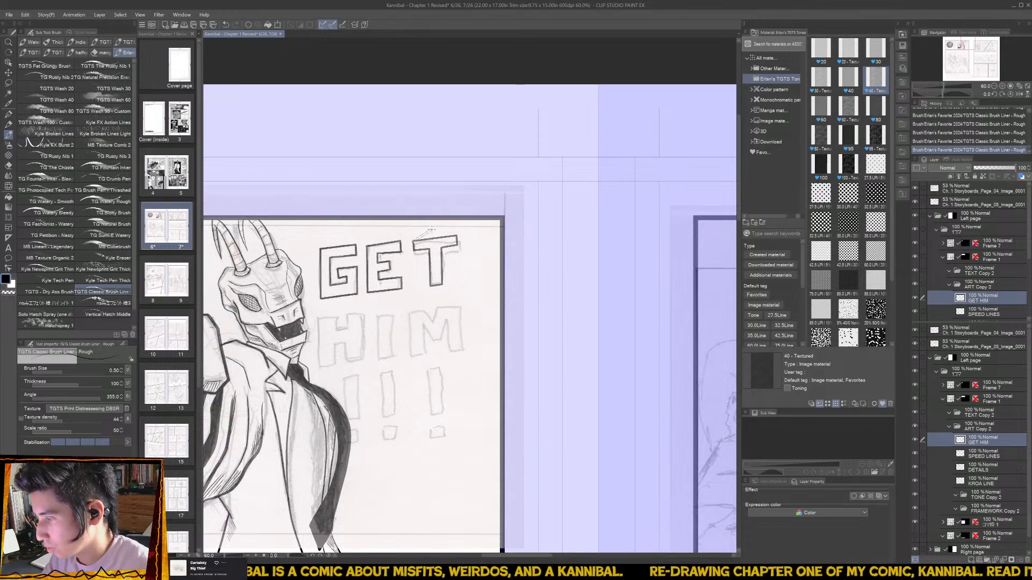
# - Lasso the letter T, move it slightly closer to the E, and deselect it
pyautogui.moveTo(429, 300)
pyautogui.mouseDown()
pyautogui.moveTo(423, 325)
pyautogui.moveTo(401, 249)
pyautogui.moveTo(474, 263)
pyautogui.moveTo(430, 328)
pyautogui.moveTo(428, 304)
pyautogui.mouseUp()
pyautogui.press('m')
pyautogui.press('k')
pyautogui.click(360, 345)
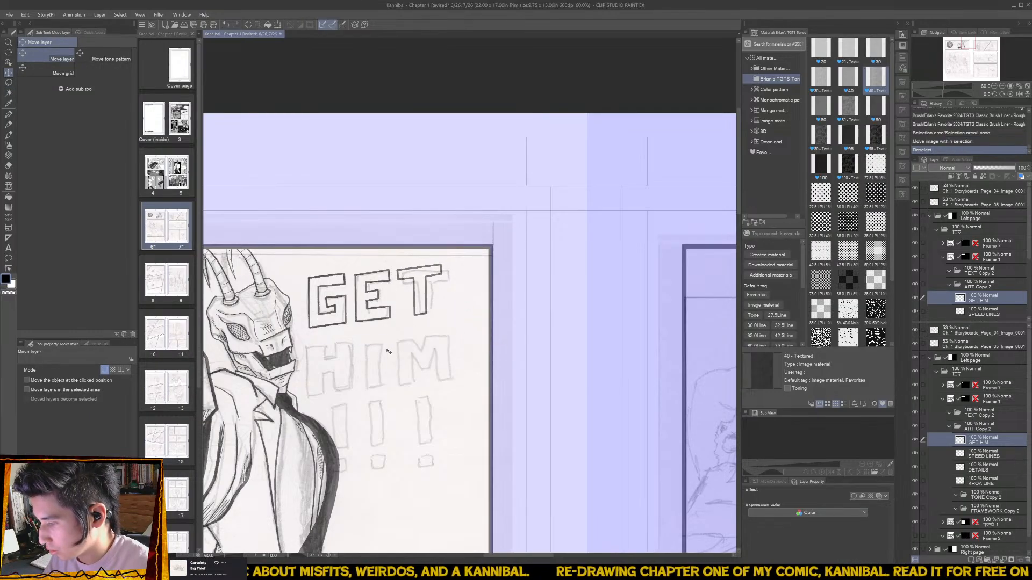
# - Outline the block letter H at the start of the HIM line beneath GET
pyautogui.press('b')
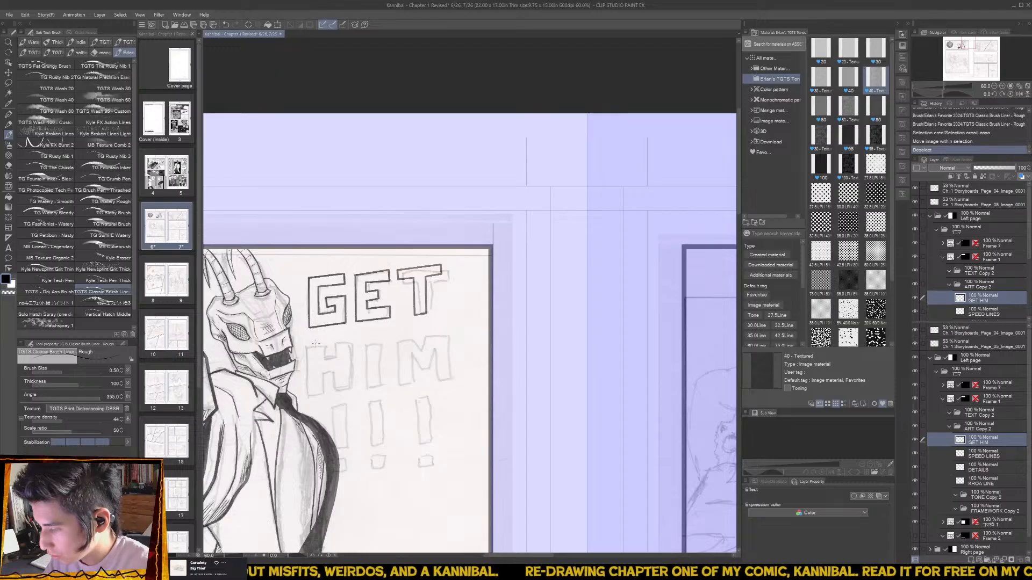
pyautogui.moveTo(316, 343)
pyautogui.mouseDown()
pyautogui.moveTo(317, 398)
pyautogui.moveTo(328, 393)
pyautogui.mouseUp()
pyautogui.moveTo(328, 393)
pyautogui.mouseDown()
pyautogui.moveTo(329, 372)
pyautogui.moveTo(344, 394)
pyautogui.moveTo(351, 342)
pyautogui.moveTo(340, 341)
pyautogui.moveTo(340, 358)
pyautogui.mouseUp()
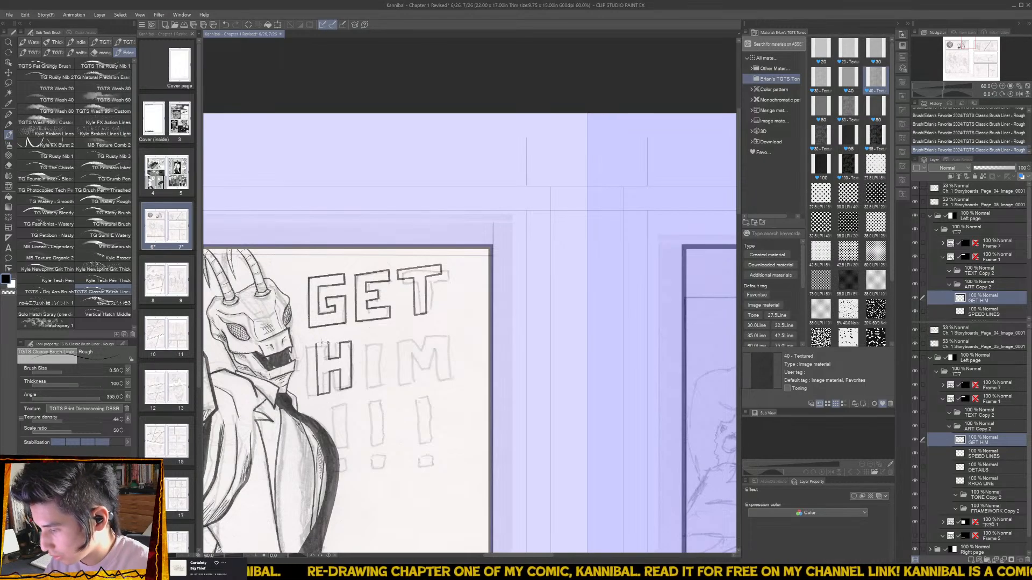
# - Lasso the top of the H's left stem, nudge it down slightly with a Scale/Rotate transform, and deselect it
pyautogui.scroll(3, 375, 340)
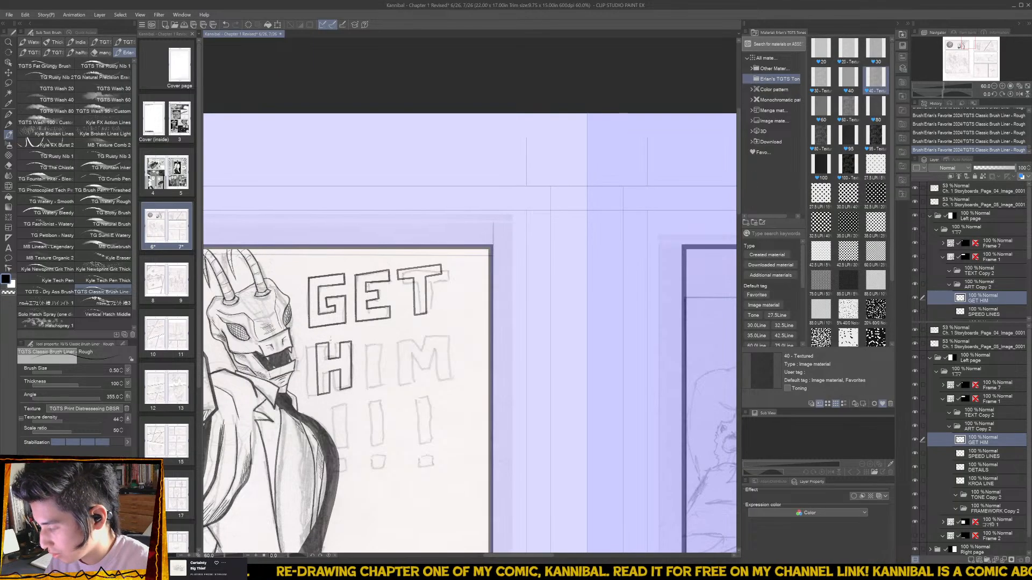
pyautogui.press('m')
pyautogui.moveTo(330, 344)
pyautogui.mouseDown()
pyautogui.moveTo(300, 339)
pyautogui.moveTo(330, 340)
pyautogui.mouseUp()
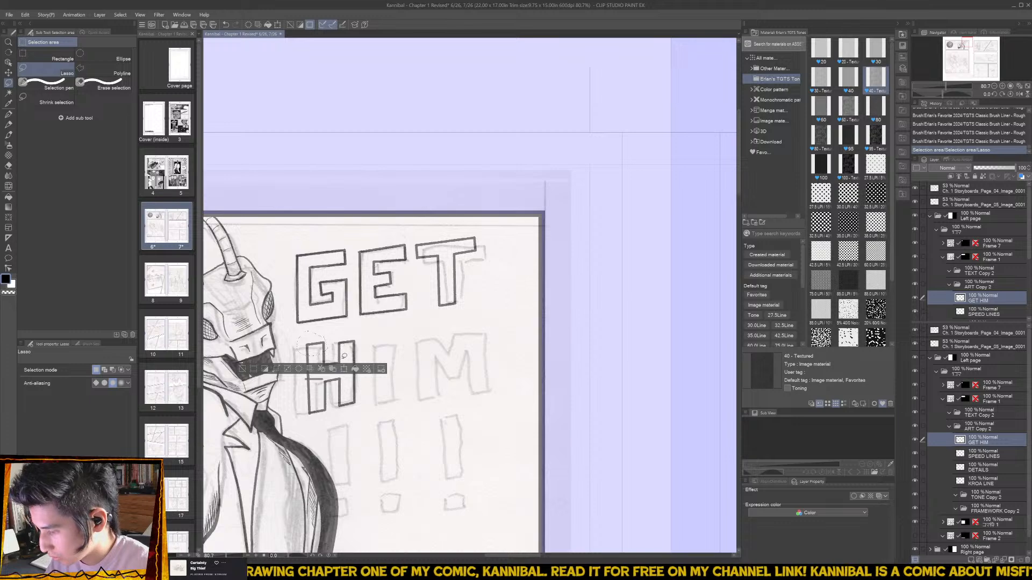
pyautogui.hotkey('ctrl', 't')
pyautogui.moveTo(325, 348); pyautogui.dragTo(325, 351)
pyautogui.click(301, 372)
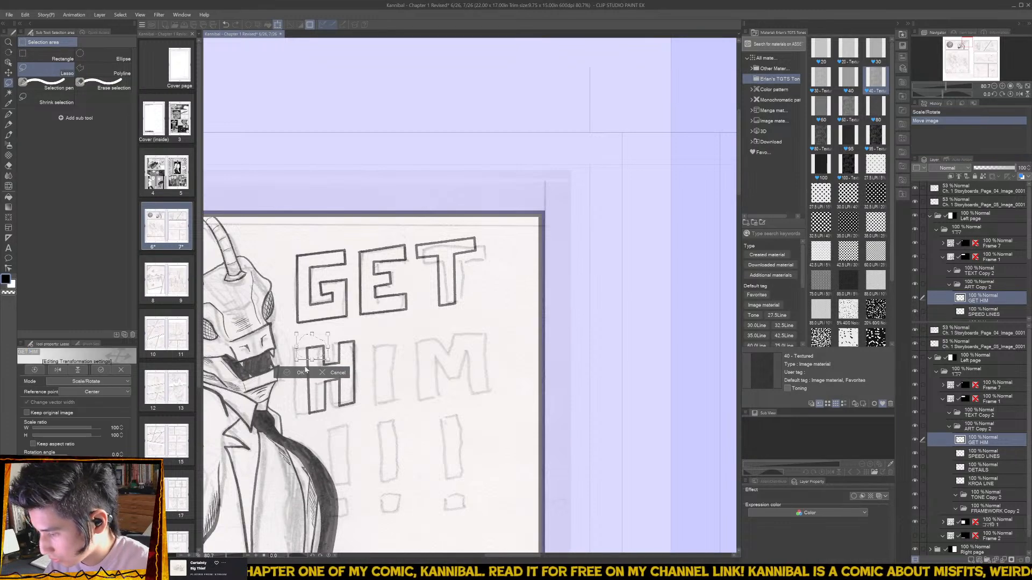
pyautogui.click(243, 372)
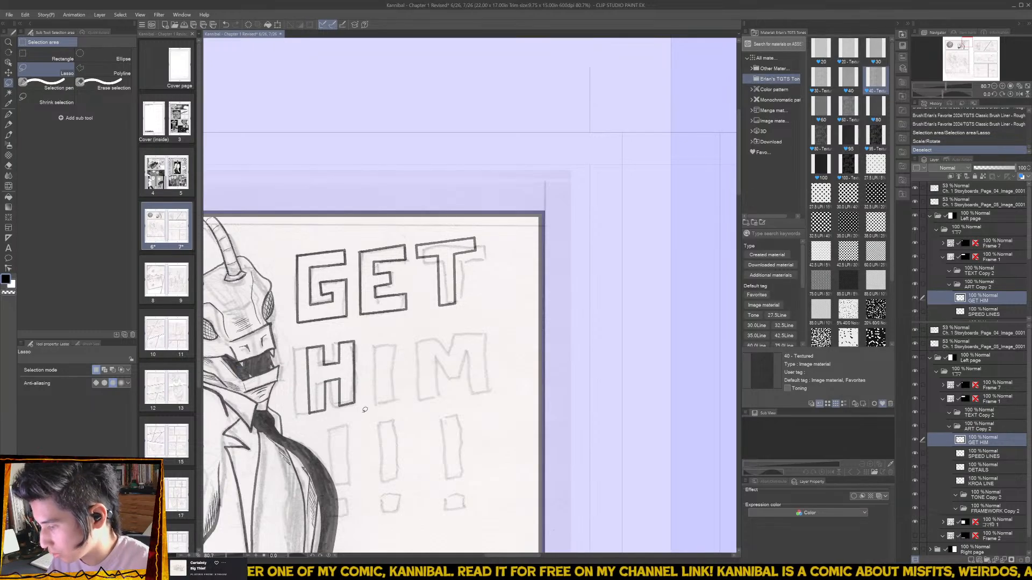
# - Outline the block letter I beside the H as a narrow closed bar
pyautogui.press('b')
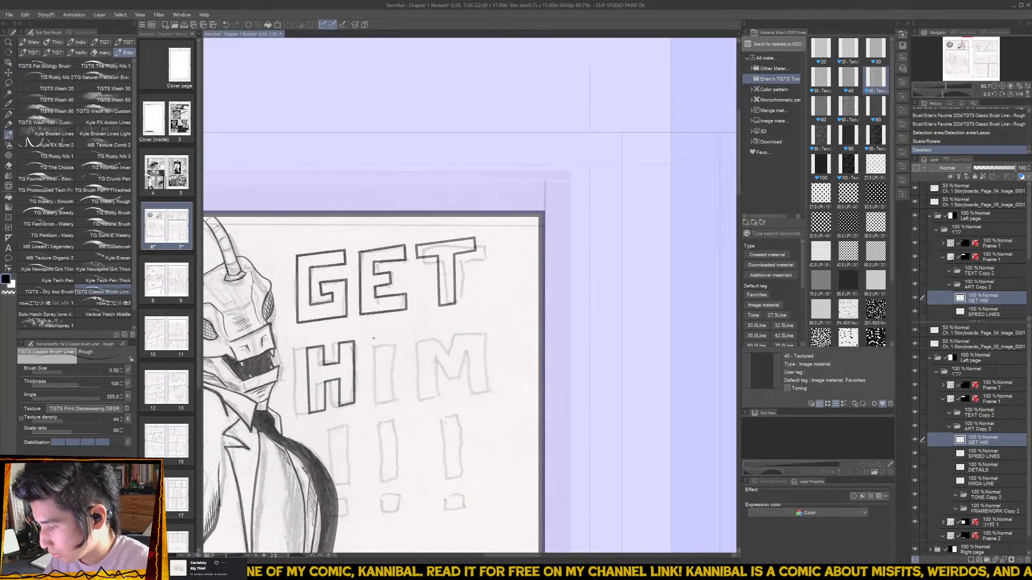
pyautogui.moveTo(373, 338)
pyautogui.mouseDown()
pyautogui.moveTo(374, 398)
pyautogui.moveTo(393, 394)
pyautogui.mouseUp()
pyautogui.keyDown('shift'); pyautogui.click(392, 395); pyautogui.keyUp('shift')
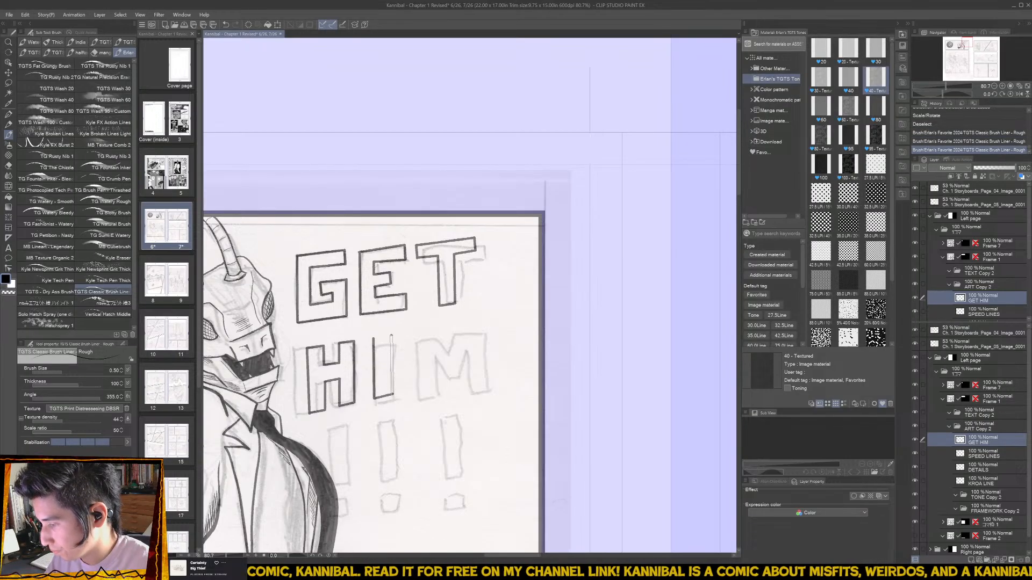
pyautogui.keyDown('shift'); pyautogui.click(392, 335); pyautogui.keyUp('shift')
pyautogui.keyDown('shift'); pyautogui.click(373, 336); pyautogui.keyUp('shift')
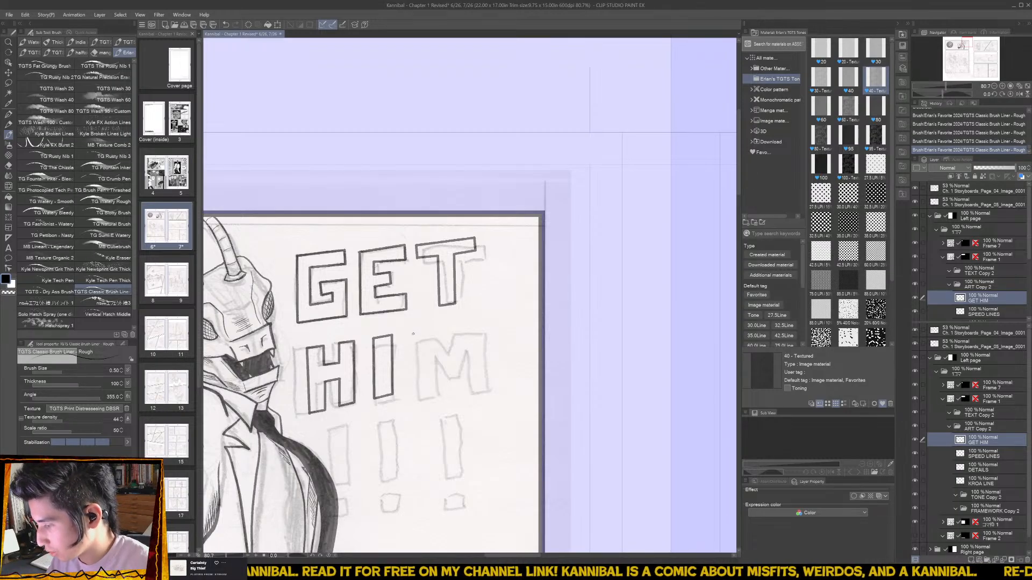
# - Outline the block letter M to finish the word HIM, using straight connected strokes and closing its upper left corner
pyautogui.moveTo(412, 333); pyautogui.dragTo(412, 389)
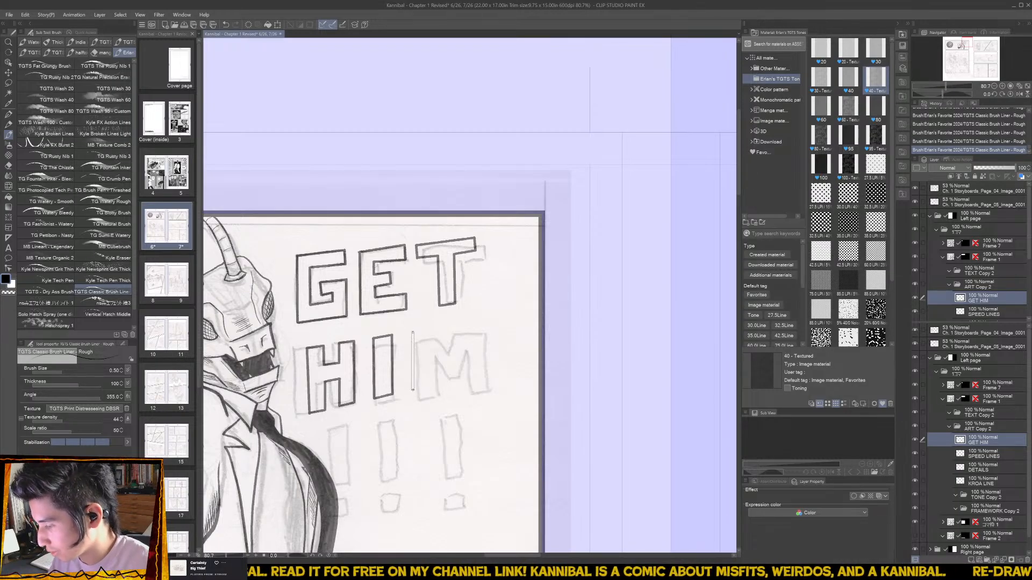
pyautogui.keyDown('shift'); pyautogui.click(412, 390); pyautogui.keyUp('shift')
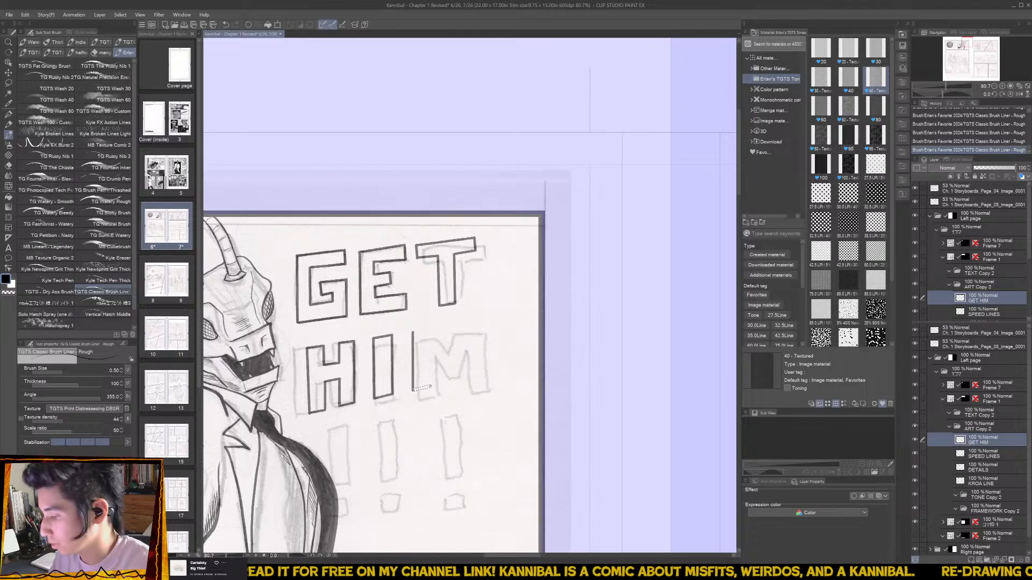
pyautogui.keyDown('shift'); pyautogui.click(431, 388); pyautogui.keyUp('shift')
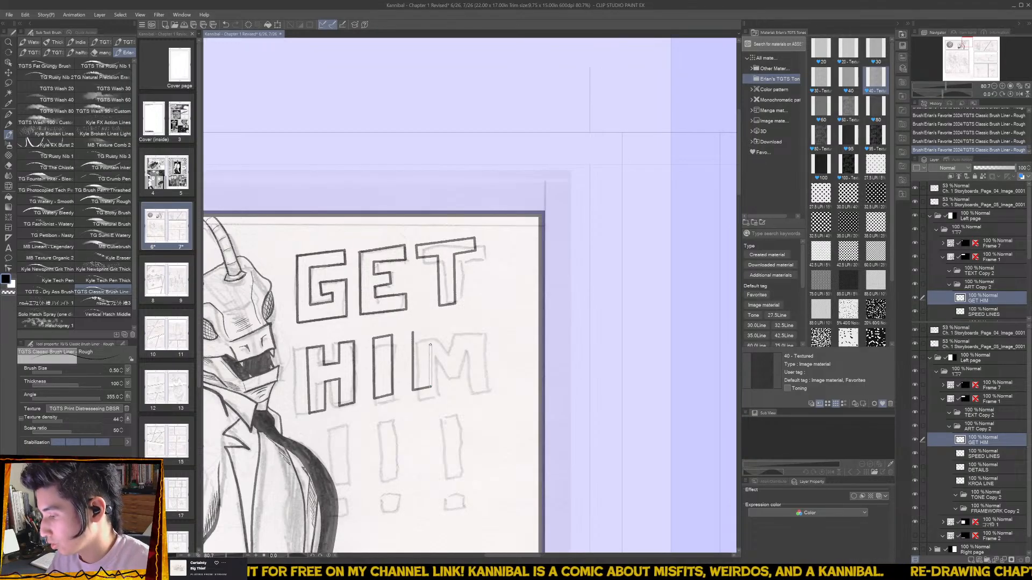
pyautogui.keyDown('shift'); pyautogui.click(430, 341); pyautogui.keyUp('shift')
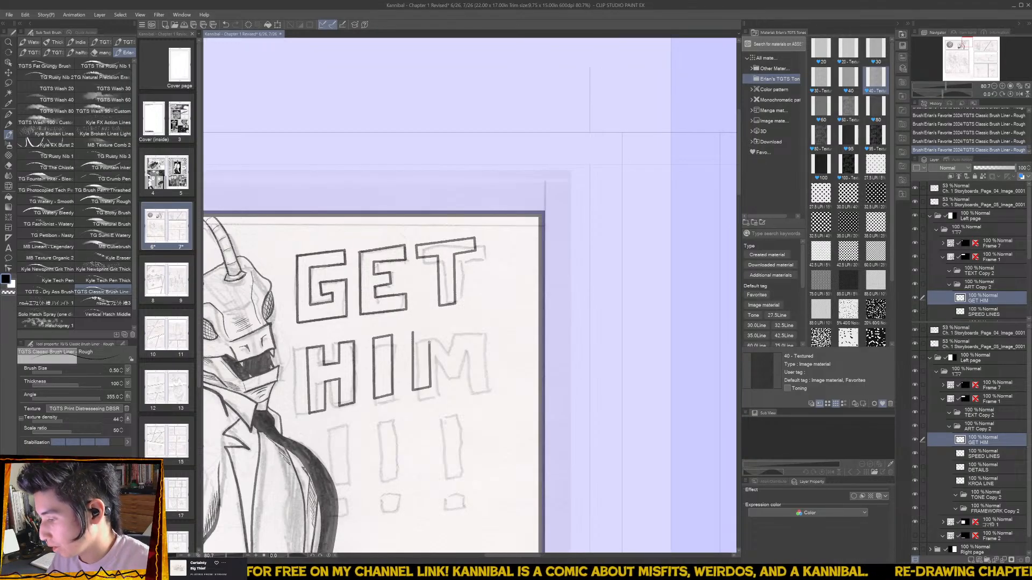
pyautogui.keyDown('shift'); pyautogui.click(441, 367); pyautogui.keyUp('shift')
pyautogui.keyDown('shift'); pyautogui.click(457, 366); pyautogui.keyUp('shift')
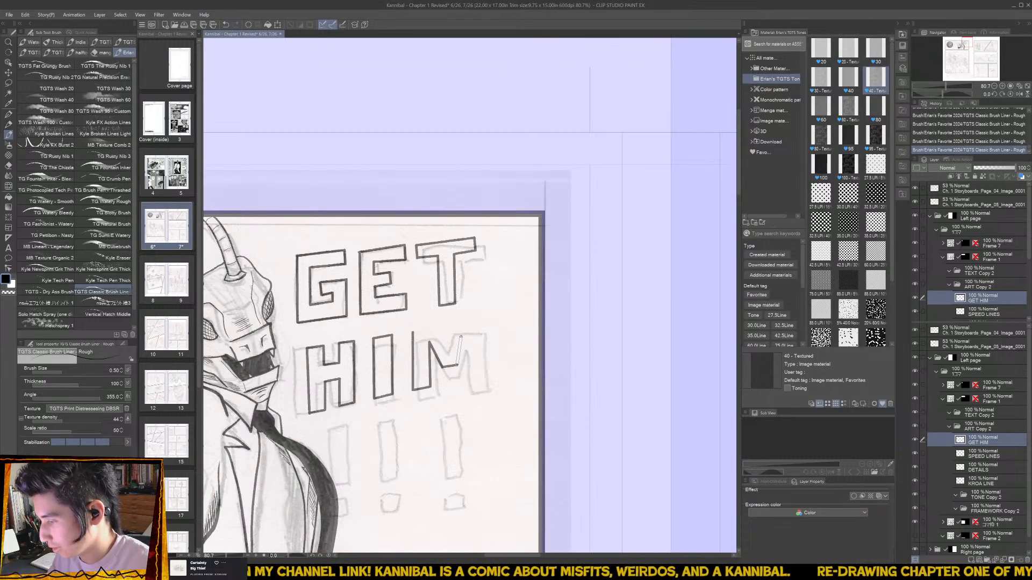
pyautogui.keyDown('shift'); pyautogui.click(461, 336); pyautogui.keyUp('shift')
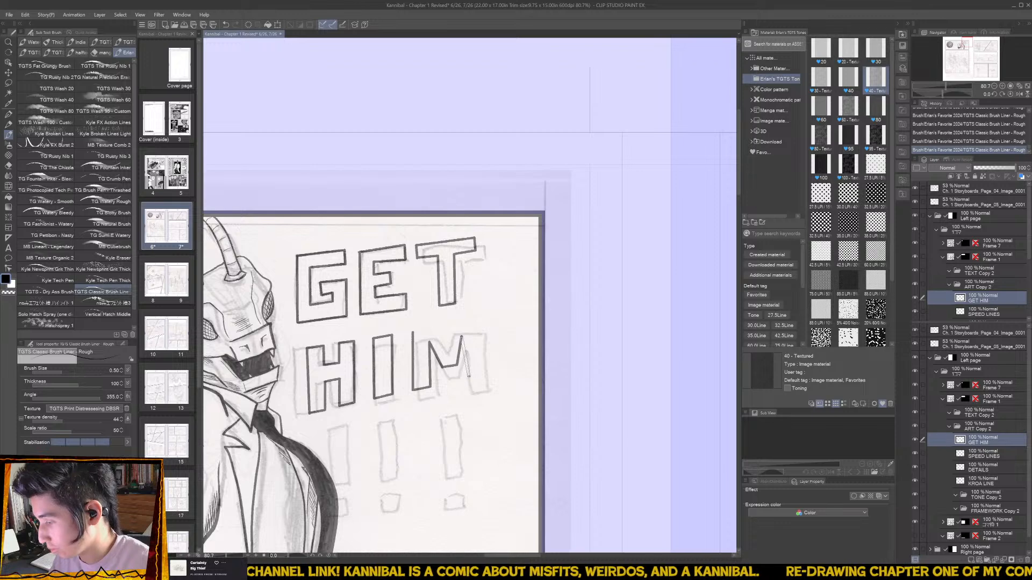
pyautogui.keyDown('shift'); pyautogui.click(469, 379); pyautogui.keyUp('shift')
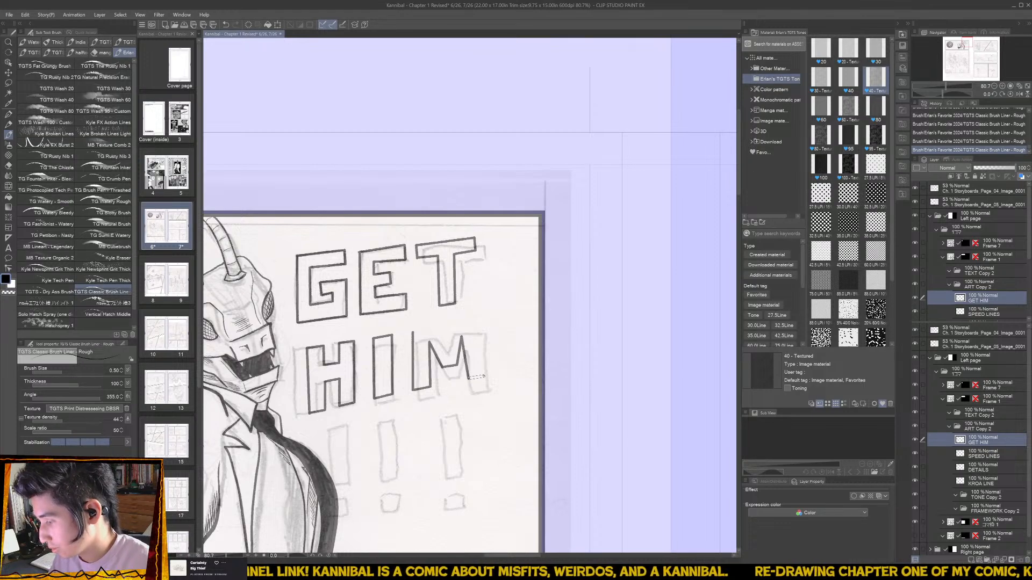
pyautogui.keyDown('shift'); pyautogui.click(484, 377); pyautogui.keyUp('shift')
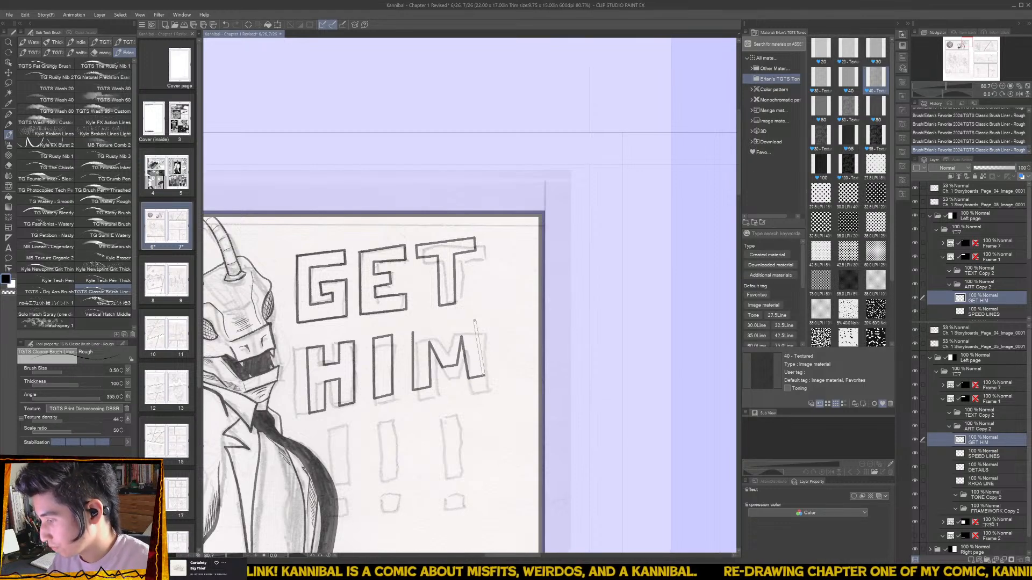
pyautogui.keyDown('shift'); pyautogui.click(476, 319); pyautogui.keyUp('shift')
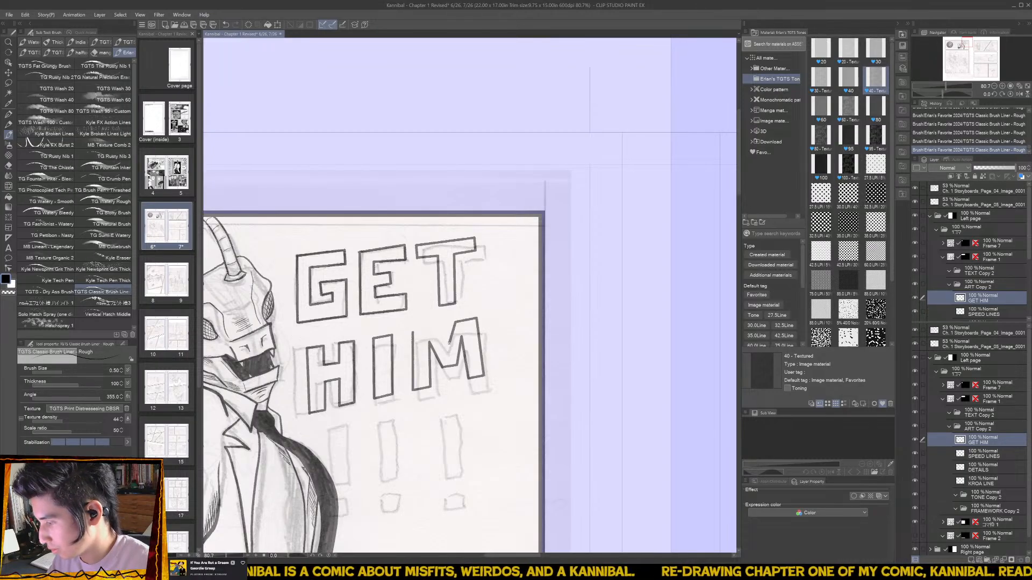
pyautogui.keyDown('shift'); pyautogui.click(434, 326); pyautogui.keyUp('shift')
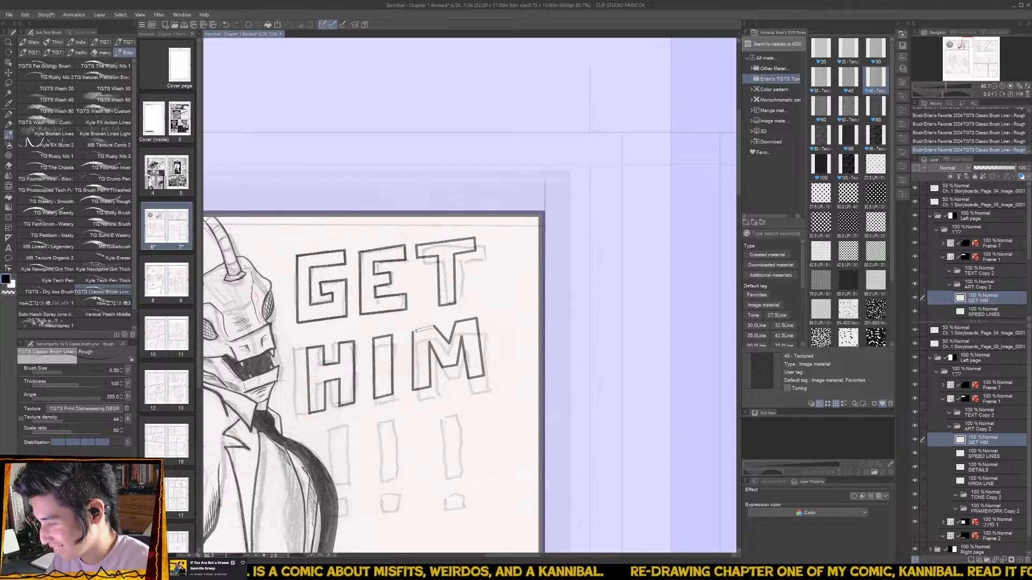
pyautogui.keyDown('shift'); pyautogui.click(412, 331); pyautogui.keyUp('shift')
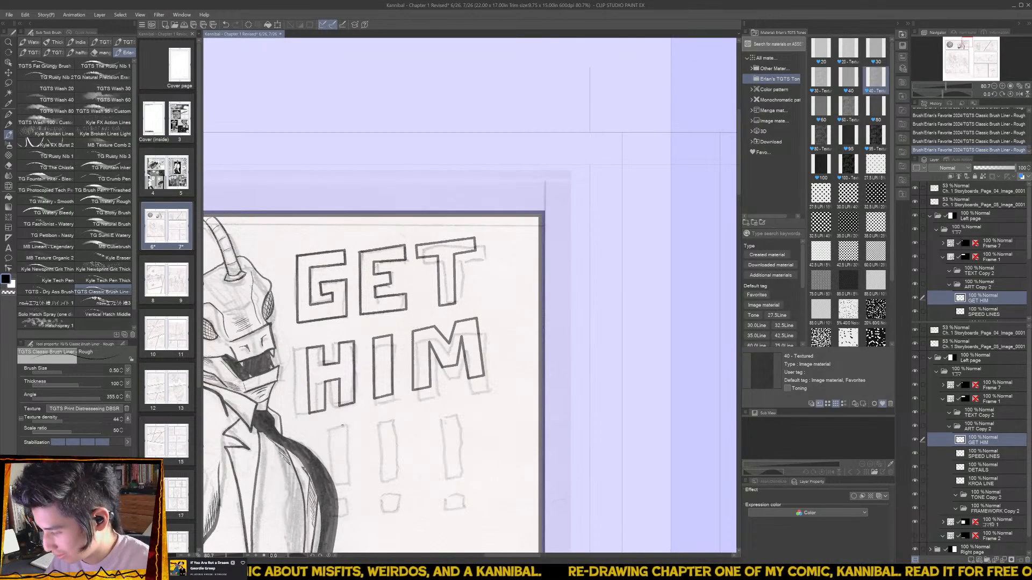
# - Outline the first exclamation mark beneath HIM as a narrow closed bar with a small square dot, using straight connected strokes
pyautogui.click(342, 425)
pyautogui.keyDown('shift'); pyautogui.click(347, 484); pyautogui.keyUp('shift')
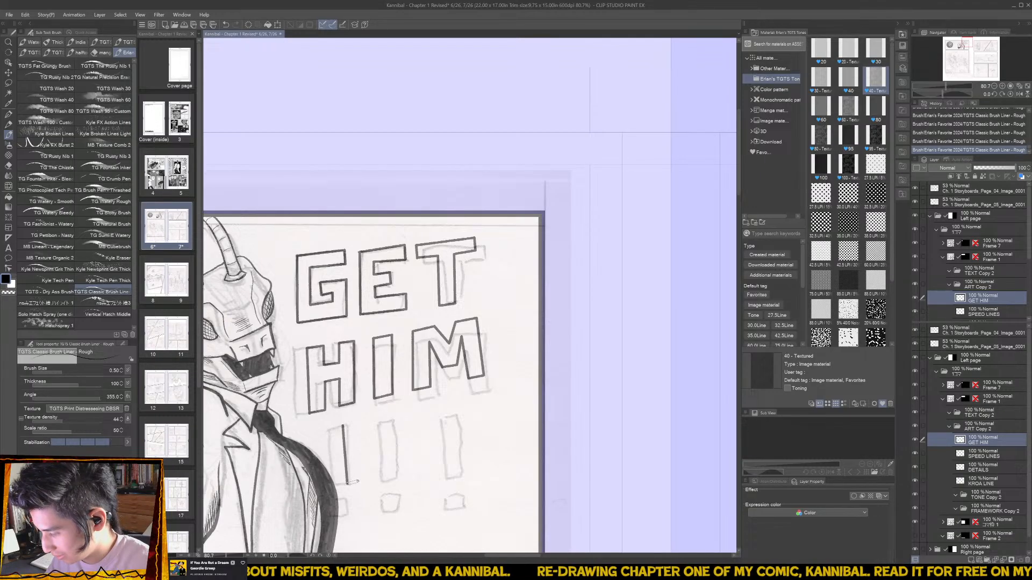
pyautogui.keyDown('shift'); pyautogui.click(362, 482); pyautogui.keyUp('shift')
pyautogui.keyDown('shift'); pyautogui.click(356, 423); pyautogui.keyUp('shift')
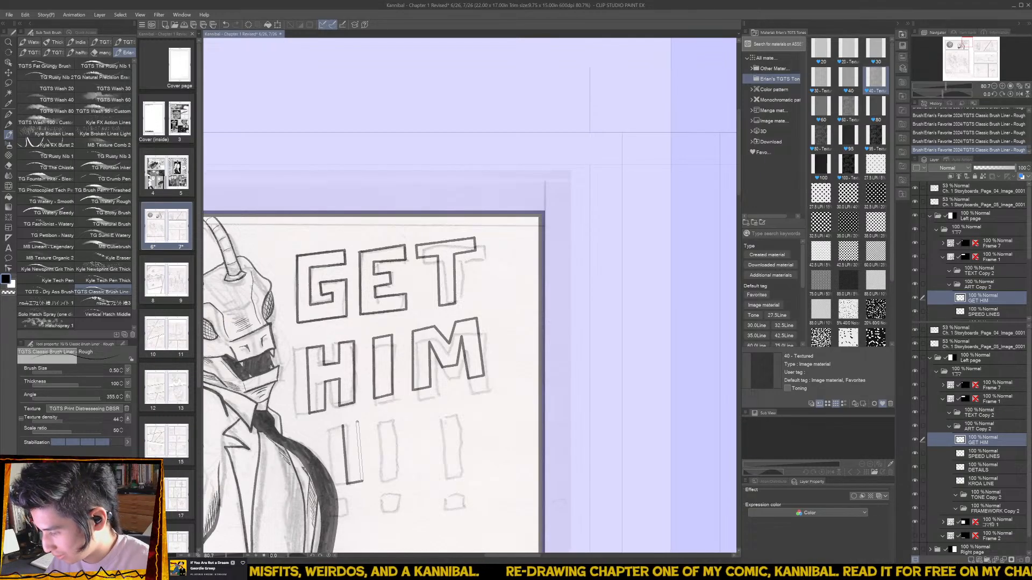
pyautogui.keyDown('shift'); pyautogui.click(359, 422); pyautogui.keyUp('shift')
pyautogui.keyDown('shift'); pyautogui.click(342, 425); pyautogui.keyUp('shift')
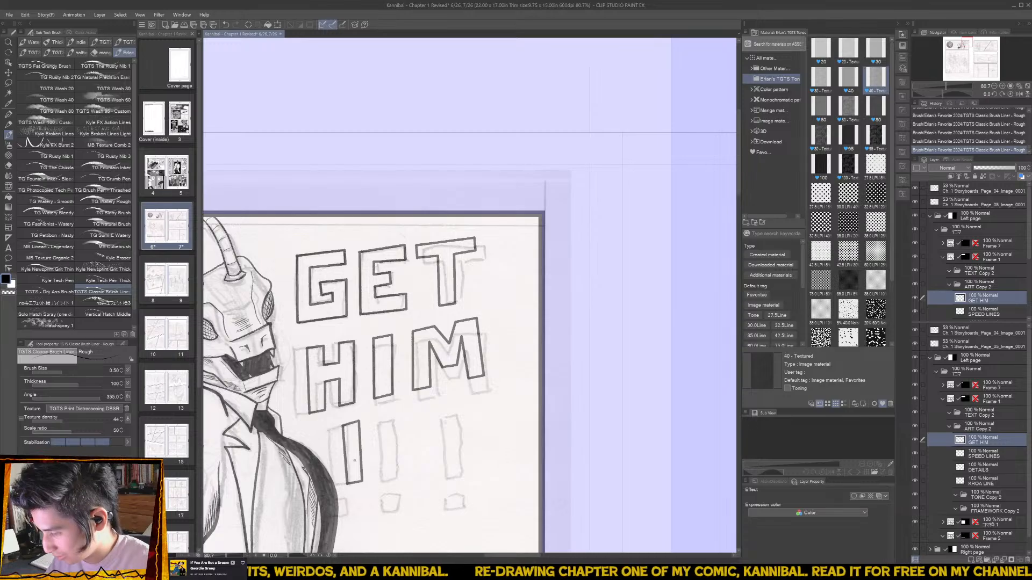
pyautogui.moveTo(348, 495); pyautogui.dragTo(348, 512)
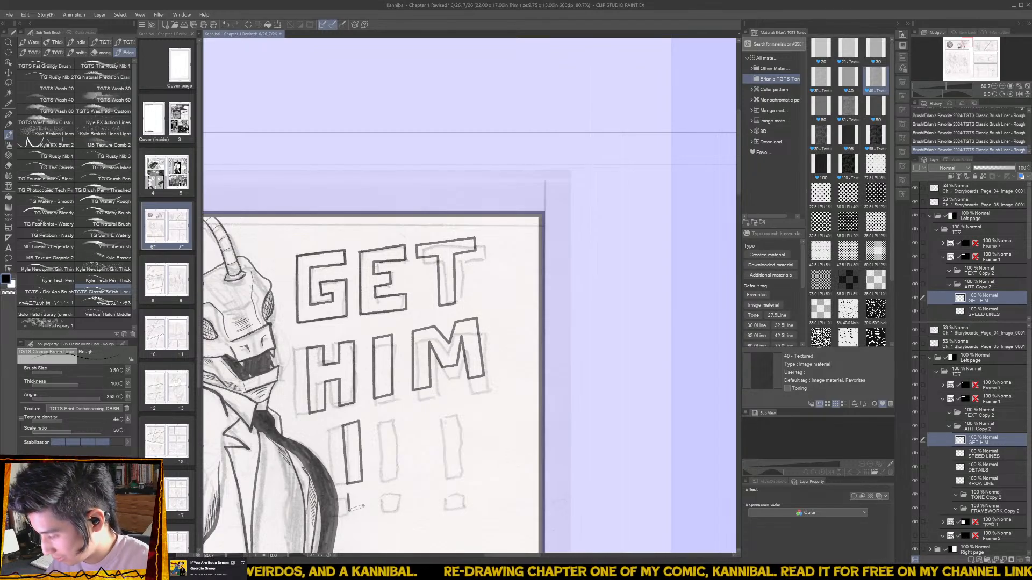
pyautogui.keyDown('shift'); pyautogui.click(365, 506); pyautogui.keyUp('shift')
pyautogui.keyDown('shift'); pyautogui.click(364, 491); pyautogui.keyUp('shift')
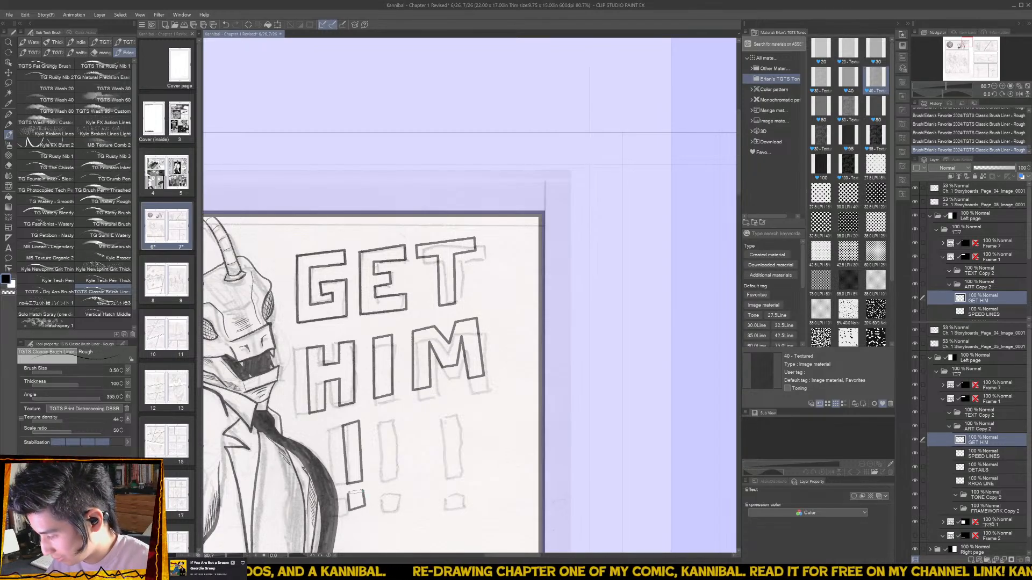
pyautogui.keyDown('shift'); pyautogui.click(348, 495); pyautogui.keyUp('shift')
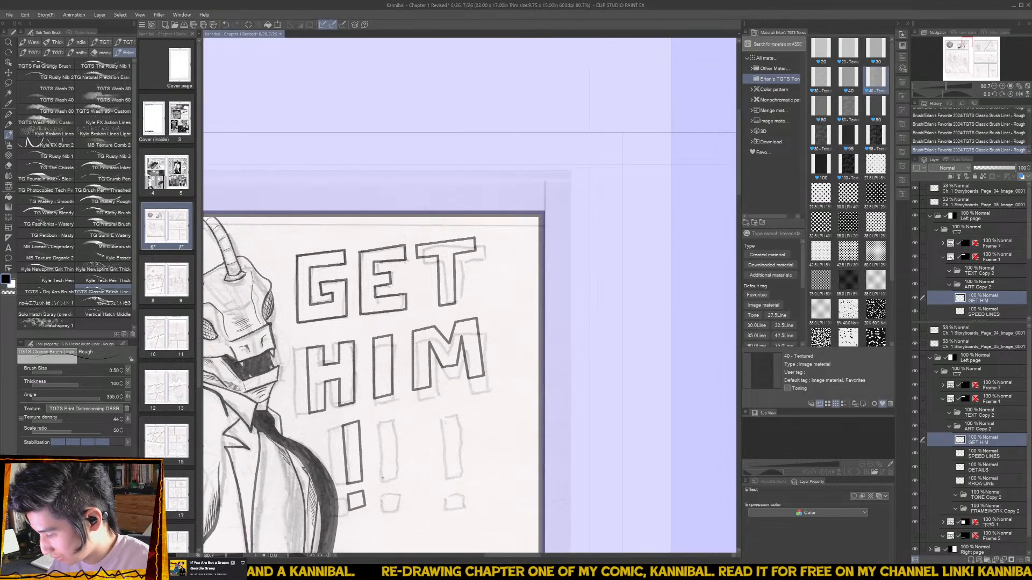
# - Outline the second exclamation mark beside the first, with a narrow upright bar and a small square dot
pyautogui.click(387, 479)
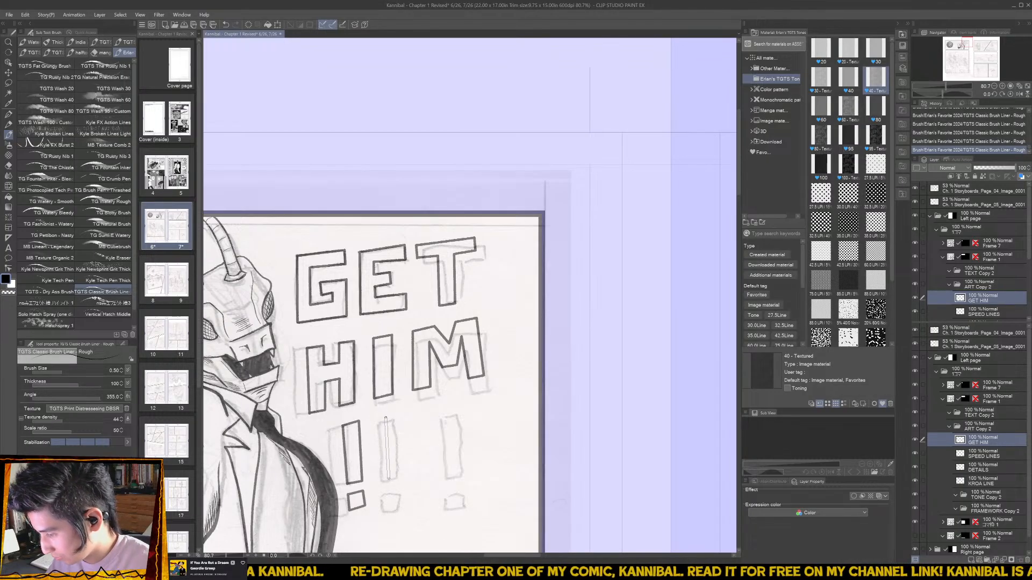
pyautogui.keyDown('shift'); pyautogui.click(387, 417); pyautogui.keyUp('shift')
pyautogui.keyDown('shift'); pyautogui.click(402, 414); pyautogui.keyUp('shift')
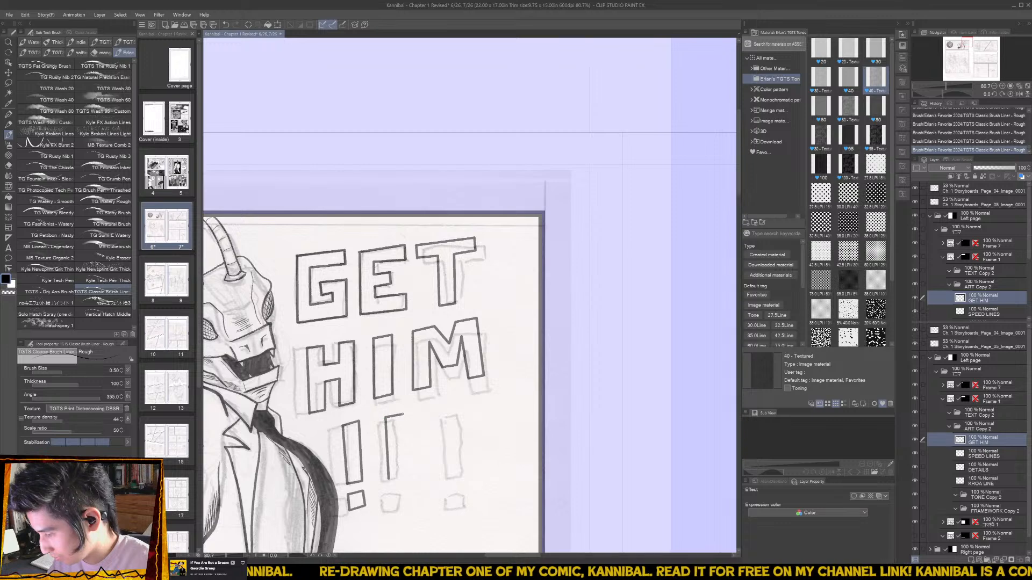
pyautogui.keyDown('shift'); pyautogui.click(402, 477); pyautogui.keyUp('shift')
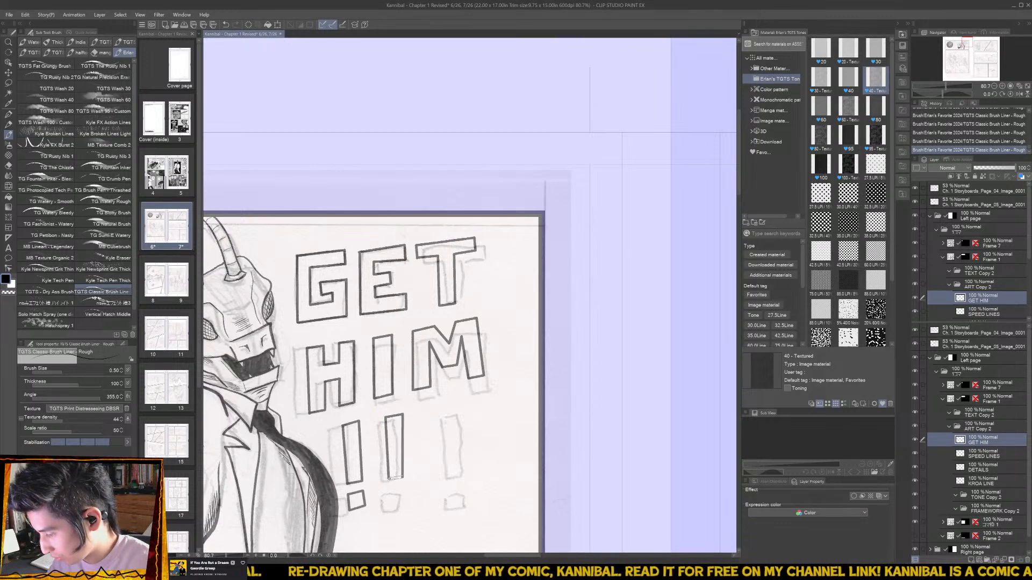
pyautogui.keyDown('shift'); pyautogui.click(387, 479); pyautogui.keyUp('shift')
pyautogui.moveTo(388, 490)
pyautogui.mouseDown()
pyautogui.moveTo(405, 505)
pyautogui.moveTo(404, 483)
pyautogui.moveTo(390, 488)
pyautogui.mouseUp()
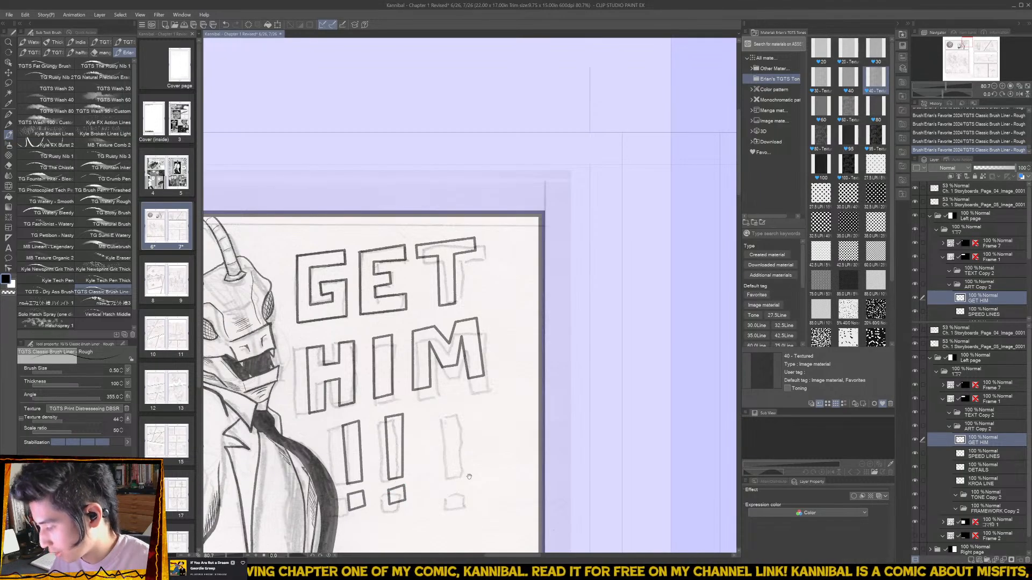
# - Outline the third exclamation mark under the M as a bar tapering downward with a small square dot, completing the row
pyautogui.moveTo(468, 477); pyautogui.dragTo(436, 417)
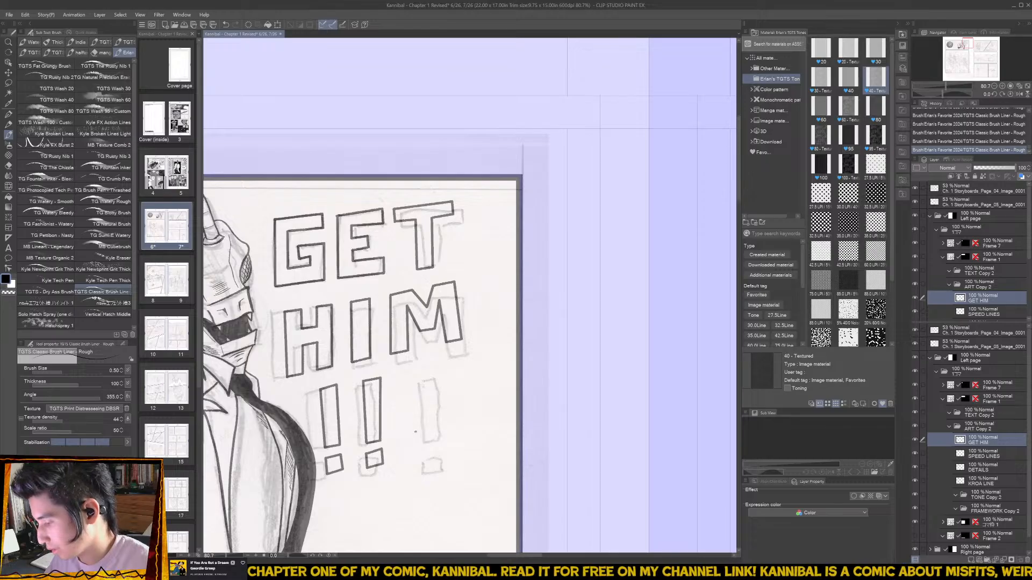
pyautogui.click(415, 434)
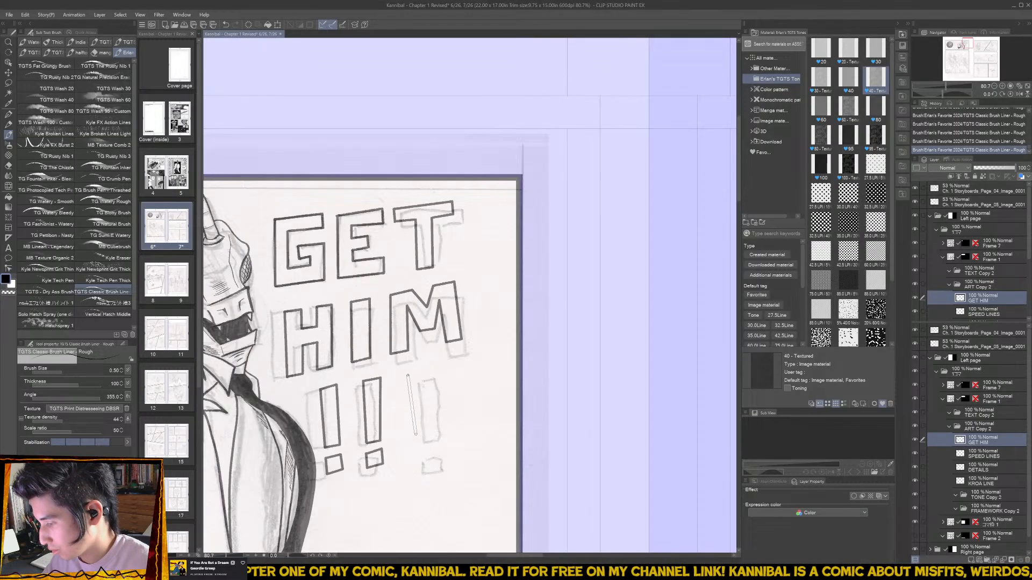
pyautogui.keyDown('shift'); pyautogui.click(407, 374); pyautogui.keyUp('shift')
pyautogui.keyDown('shift'); pyautogui.click(427, 371); pyautogui.keyUp('shift')
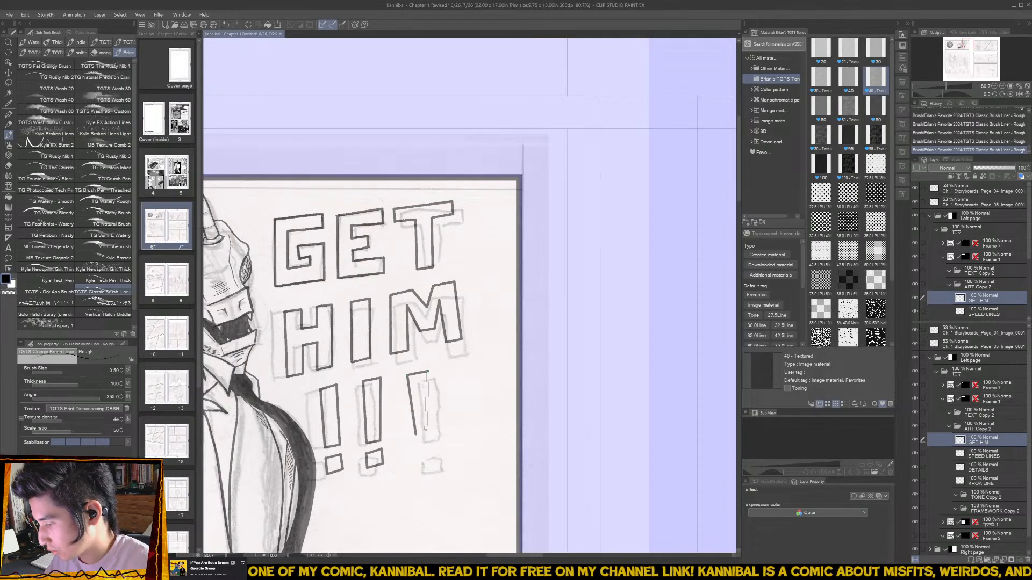
pyautogui.keyDown('shift'); pyautogui.click(428, 431); pyautogui.keyUp('shift')
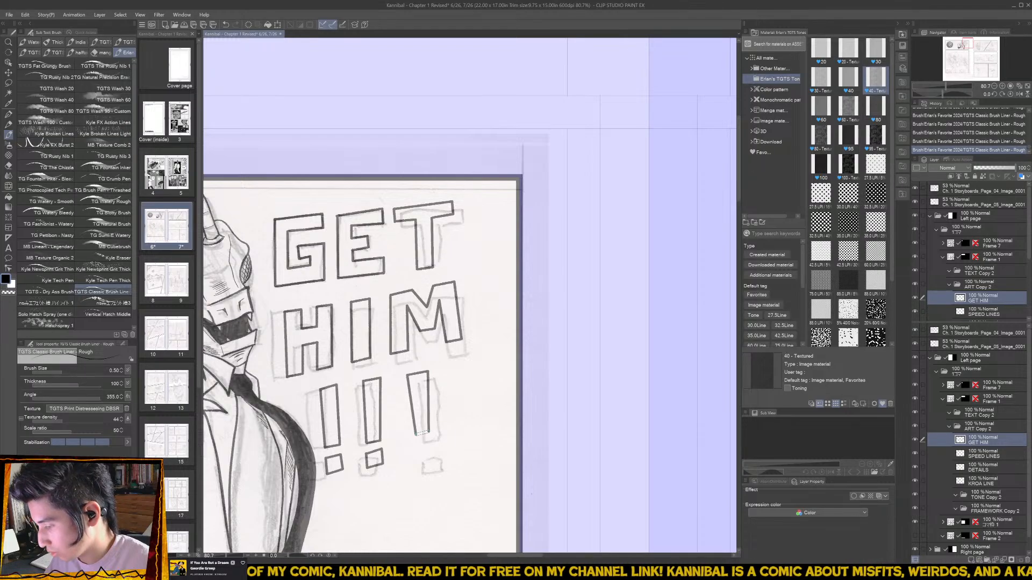
pyautogui.keyDown('shift'); pyautogui.click(416, 434); pyautogui.keyUp('shift')
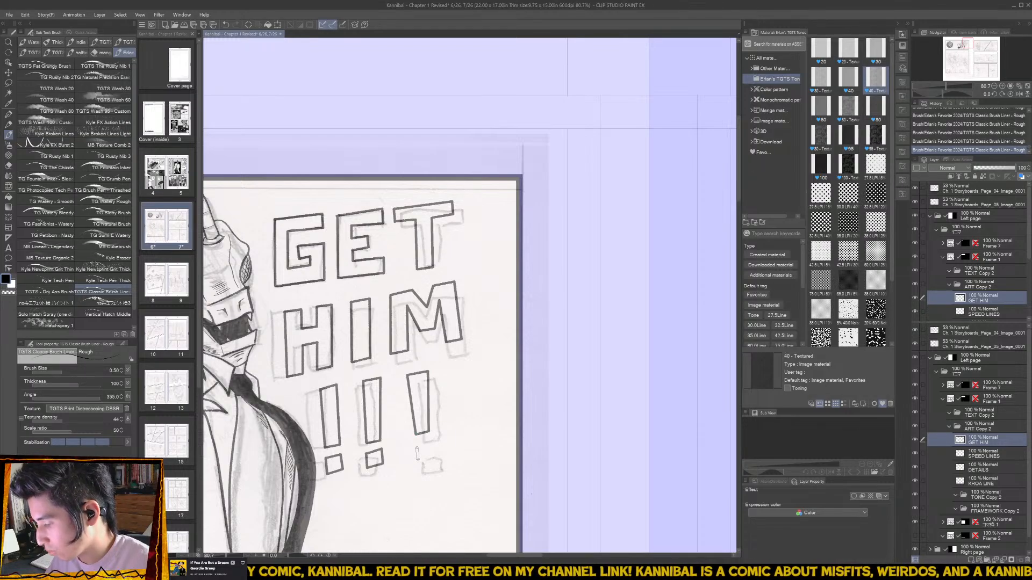
pyautogui.click(417, 449)
pyautogui.keyDown('shift'); pyautogui.click(417, 458); pyautogui.keyUp('shift')
pyautogui.keyDown('shift'); pyautogui.click(432, 456); pyautogui.keyUp('shift')
pyautogui.keyDown('shift'); pyautogui.click(431, 442); pyautogui.keyUp('shift')
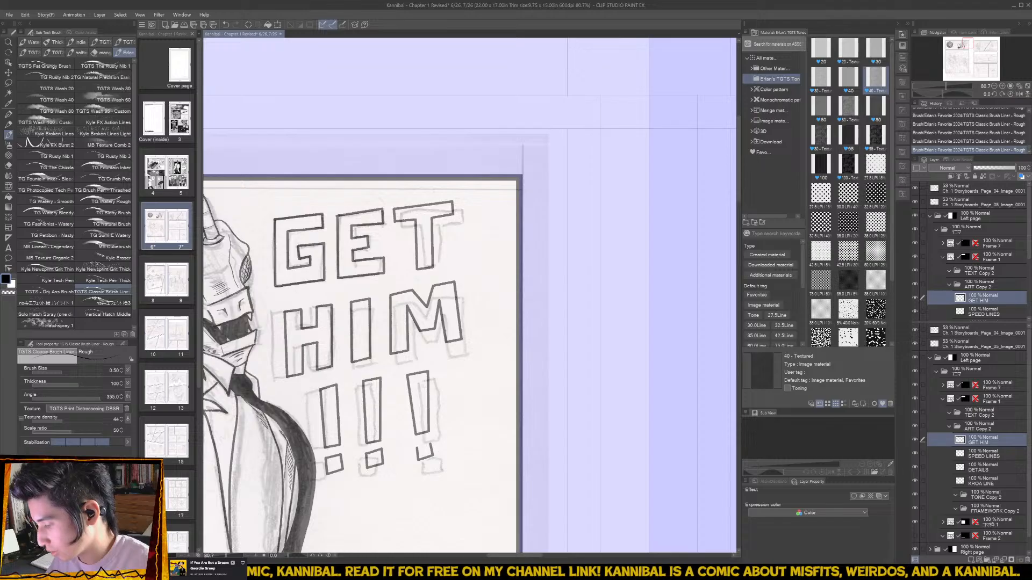
pyautogui.keyDown('shift'); pyautogui.click(417, 448); pyautogui.keyUp('shift')
# - Lasso the third exclamation mark, rotate it slightly clockwise and reposition it with a Scale/Rotate transform, and deselect it
pyautogui.press('m')
pyautogui.moveTo(422, 486)
pyautogui.mouseDown()
pyautogui.moveTo(447, 411)
pyautogui.moveTo(426, 351)
pyautogui.moveTo(407, 450)
pyautogui.moveTo(425, 419)
pyautogui.mouseUp()
pyautogui.press('k')
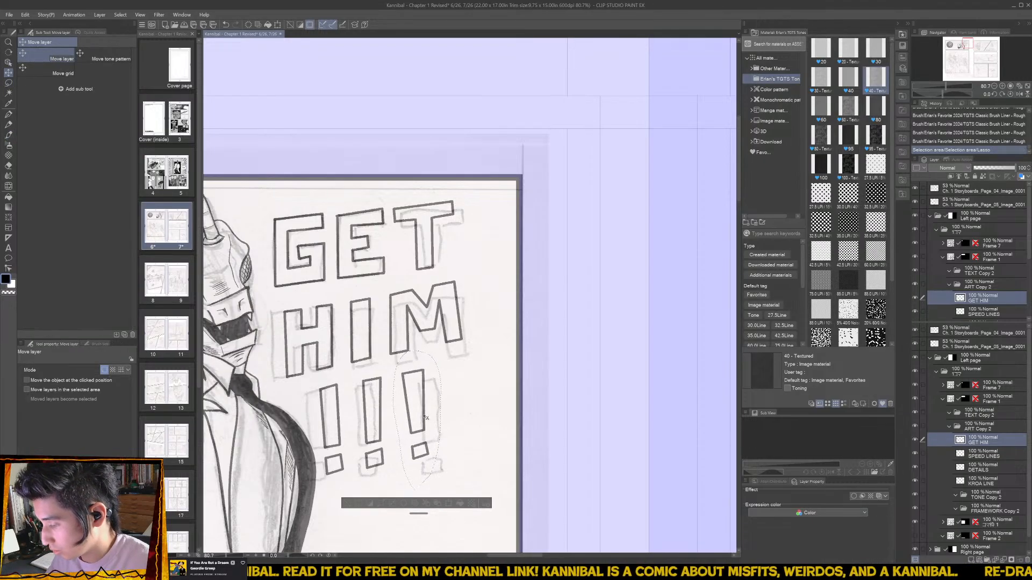
pyautogui.click(449, 503)
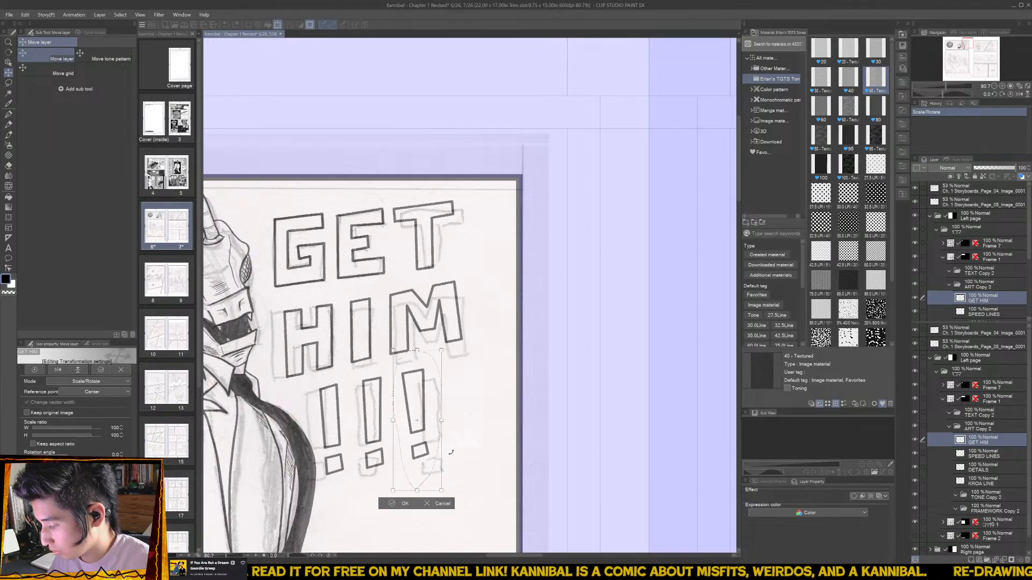
pyautogui.moveTo(454, 451); pyautogui.dragTo(447, 476)
pyautogui.moveTo(427, 417); pyautogui.dragTo(449, 401)
pyautogui.click(402, 508)
pyautogui.hotkey('ctrl', 'd')
# - Hide the page 04 storyboard sketch layer to view the inked panel and lettering on their own
pyautogui.scroll(-3, 456, 424)
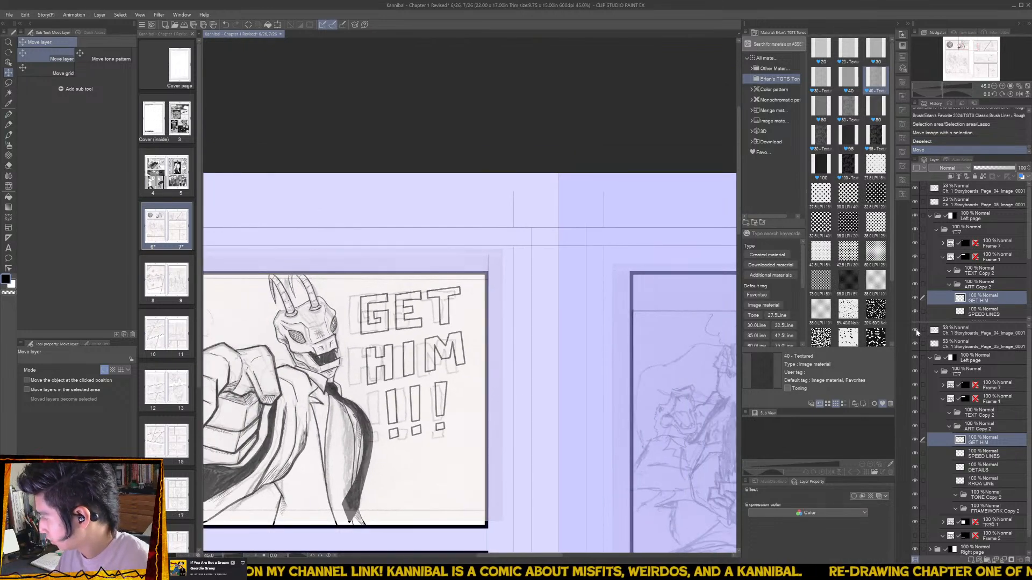
pyautogui.click(915, 329)
pyautogui.scroll(-2, 566, 457)
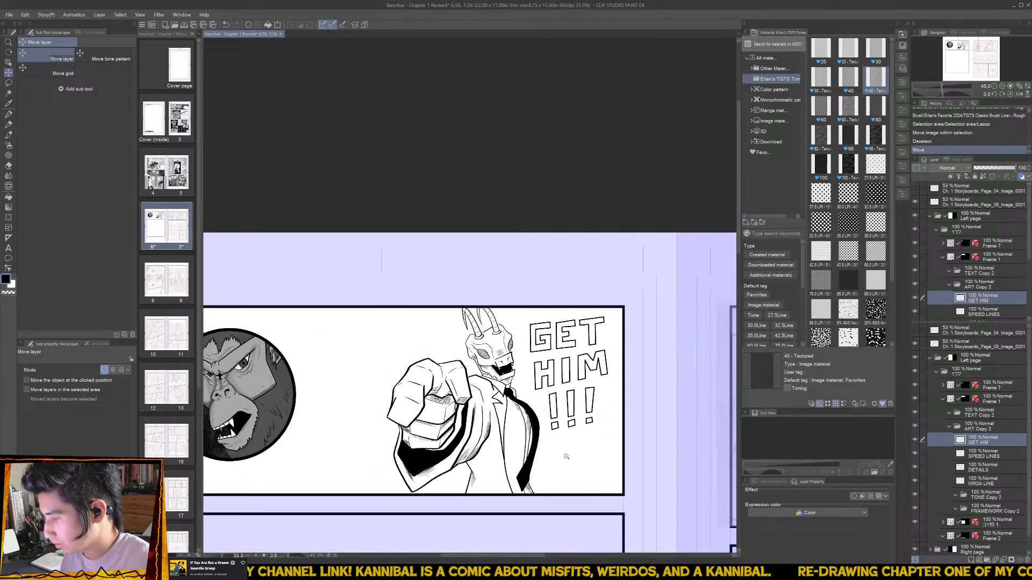
pyautogui.scroll(-1, 566, 457)
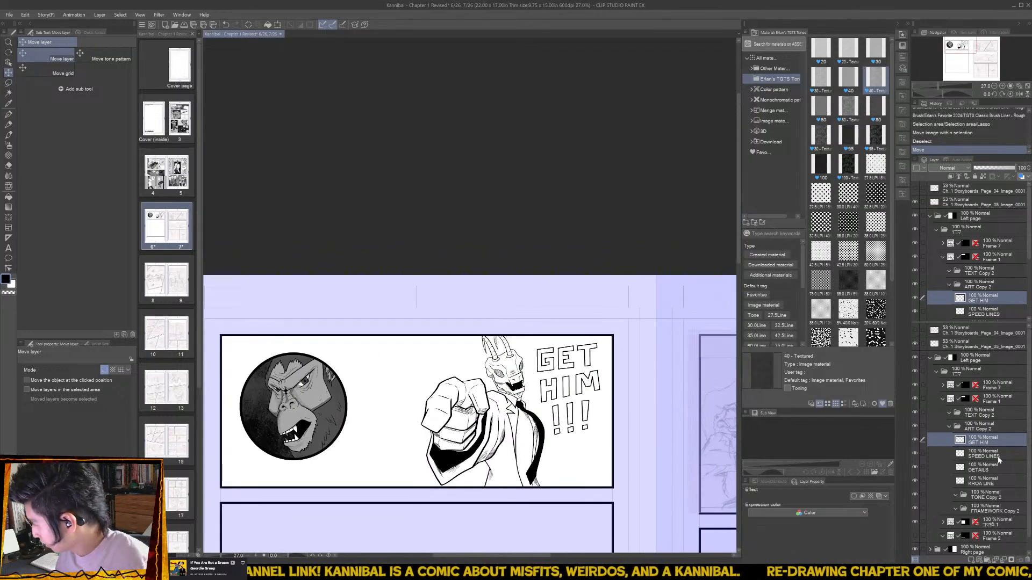
# - On the SPEED LINES layer, auto-select the panel's blank background around the characters, referring to all layers, and switch to the Scattered focus lines tool
pyautogui.click(973, 457)
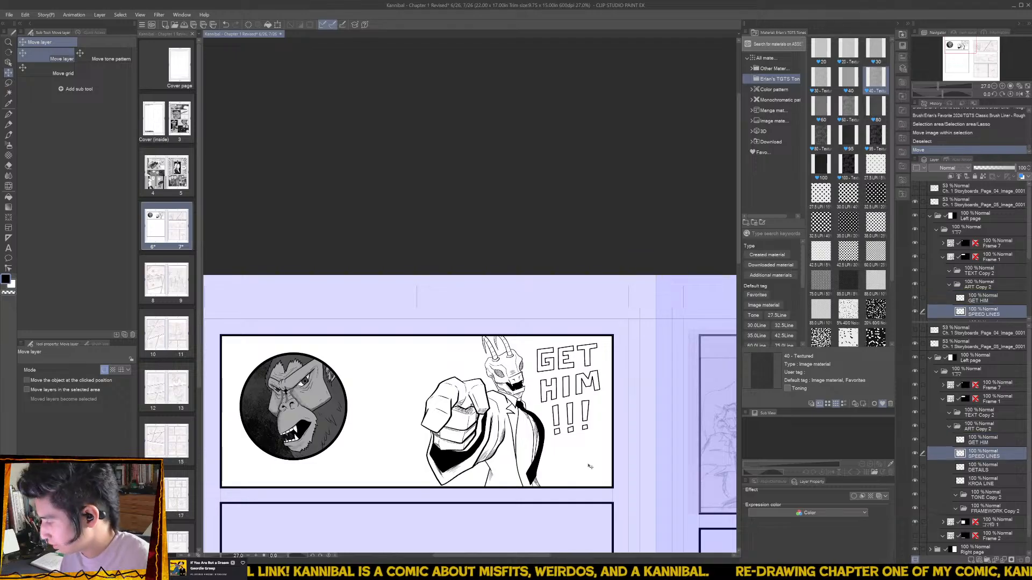
pyautogui.press('w')
pyautogui.click(570, 464)
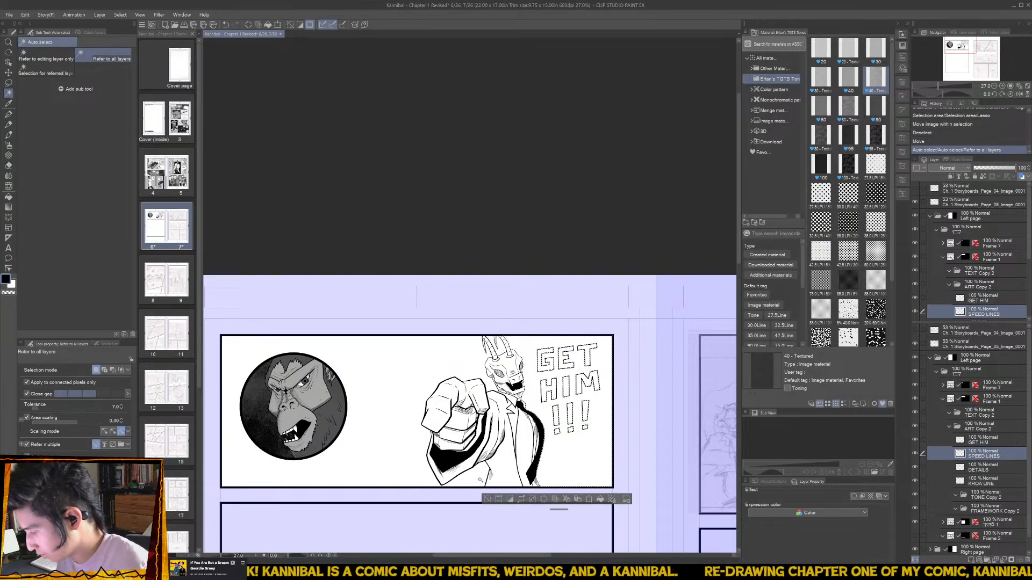
pyautogui.click(497, 461)
pyautogui.click(390, 463)
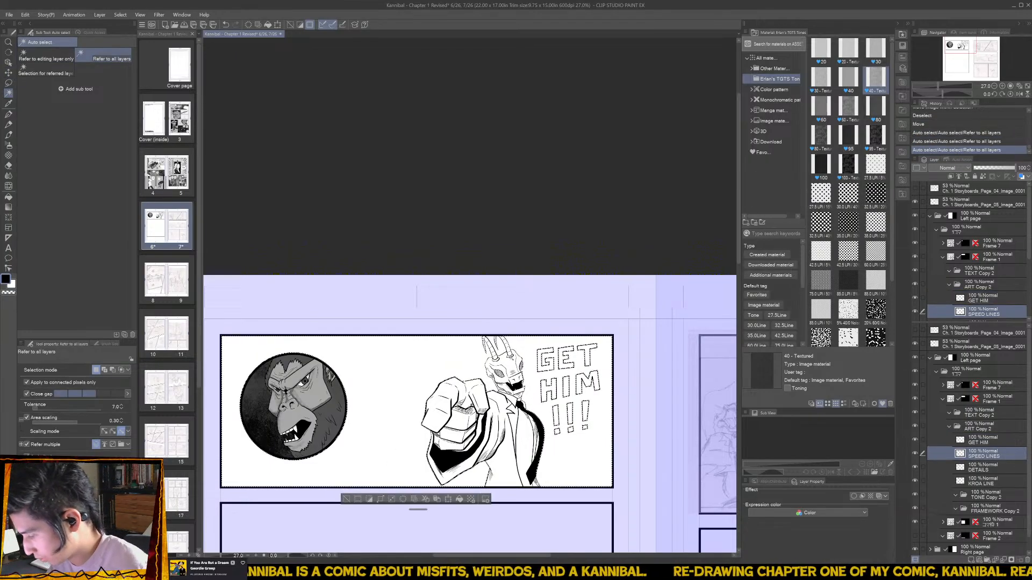
pyautogui.keyDown('shift'); pyautogui.click(503, 352); pyautogui.keyUp('shift')
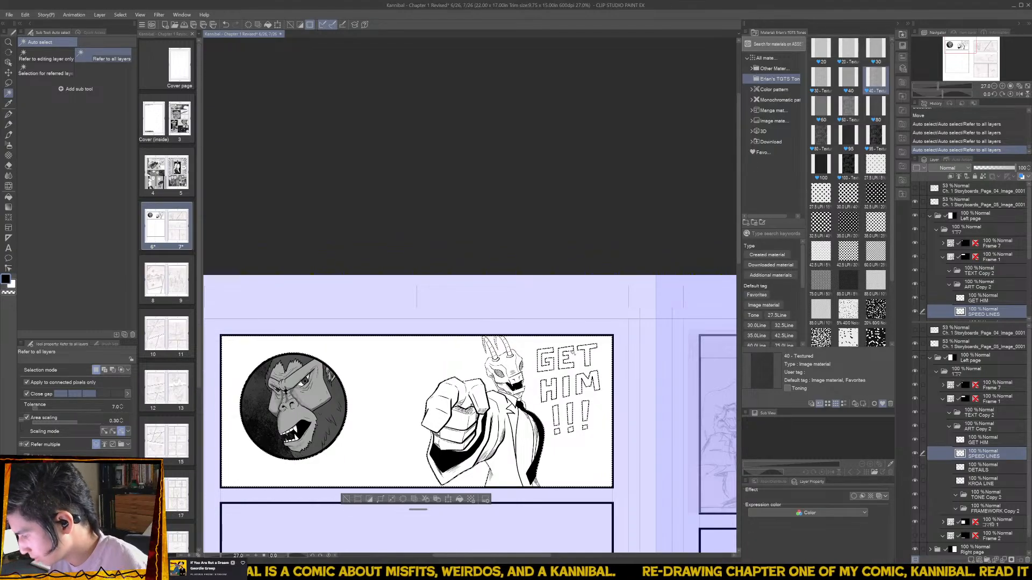
pyautogui.keyDown('shift'); pyautogui.click(540, 445); pyautogui.keyUp('shift')
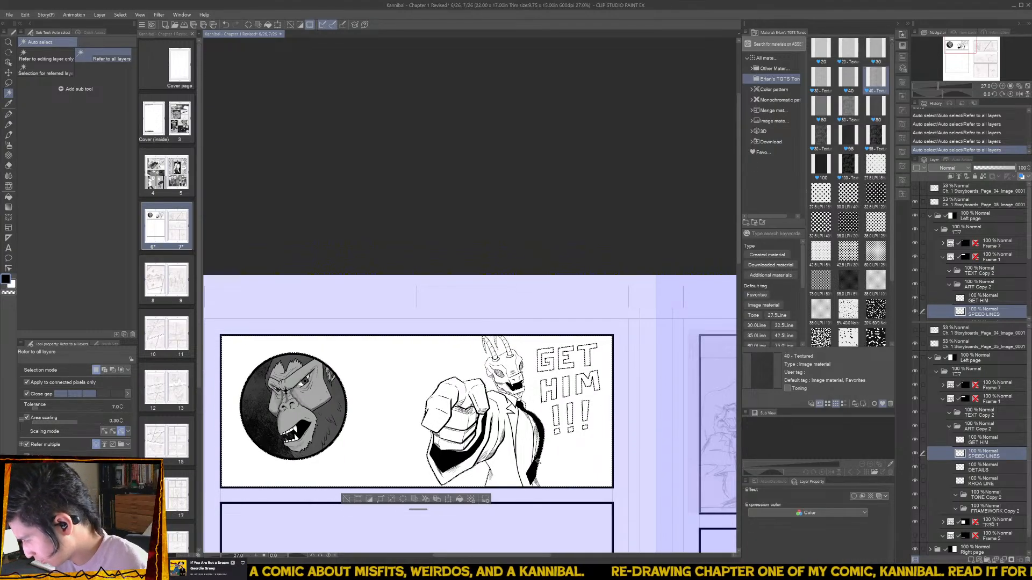
pyautogui.press('u')
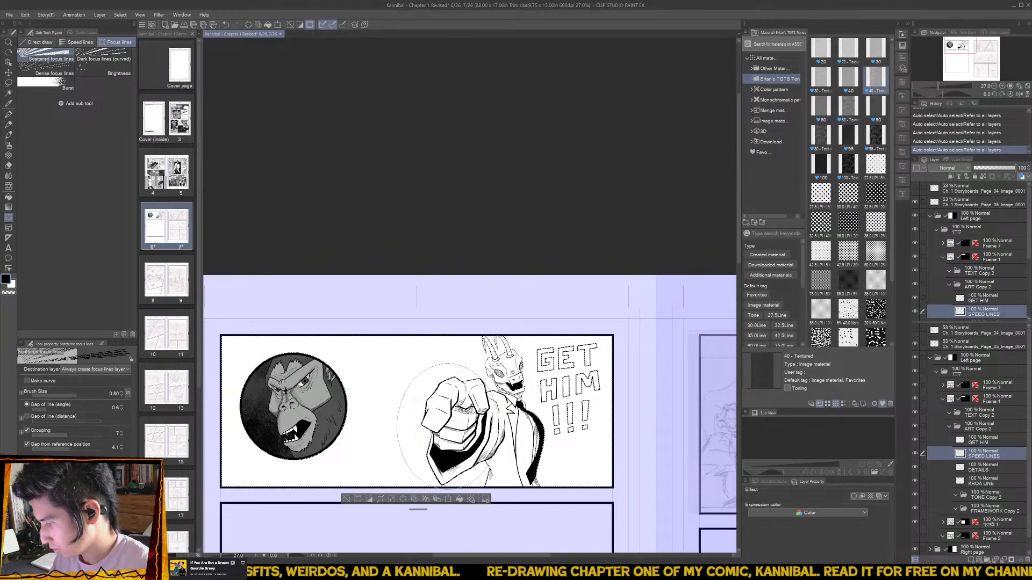
# - Draw scattered focus lines radiating from the pointing figure across the selected panel background, redoing the first attempt, and deselect
pyautogui.moveTo(489, 452); pyautogui.dragTo(513, 461)
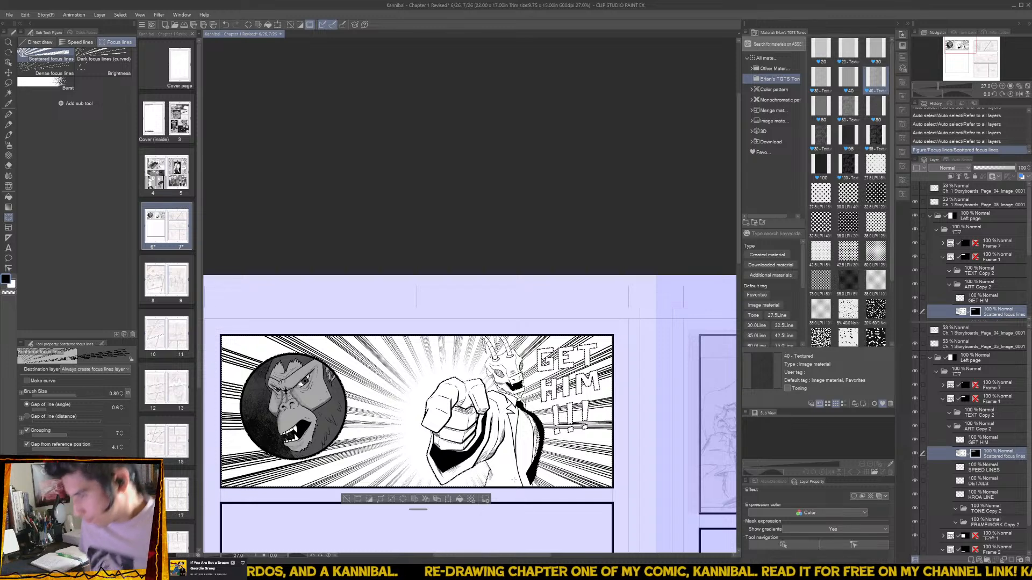
pyautogui.hotkey('ctrl', 'z')
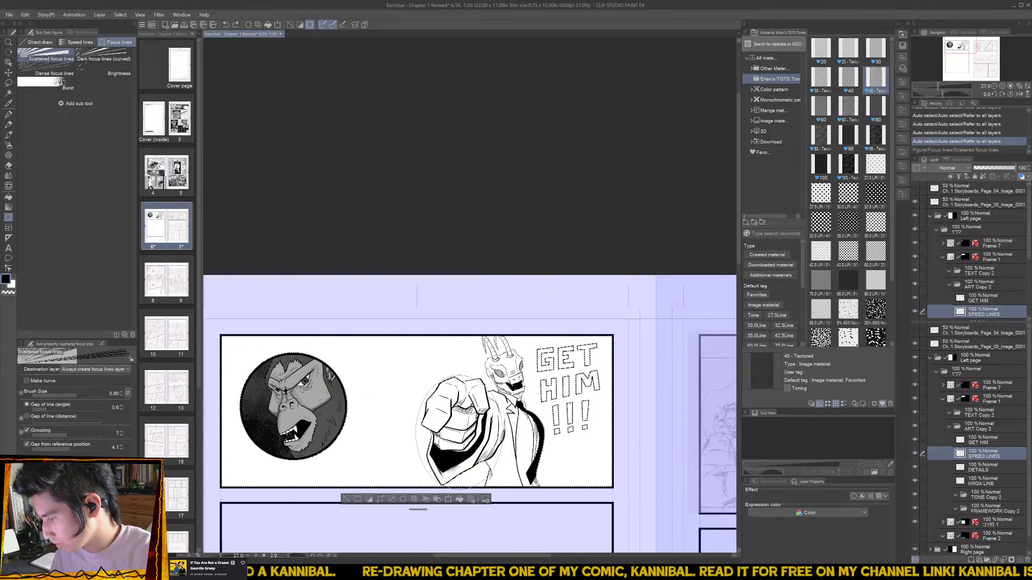
pyautogui.hotkey('ctrl', 'y')
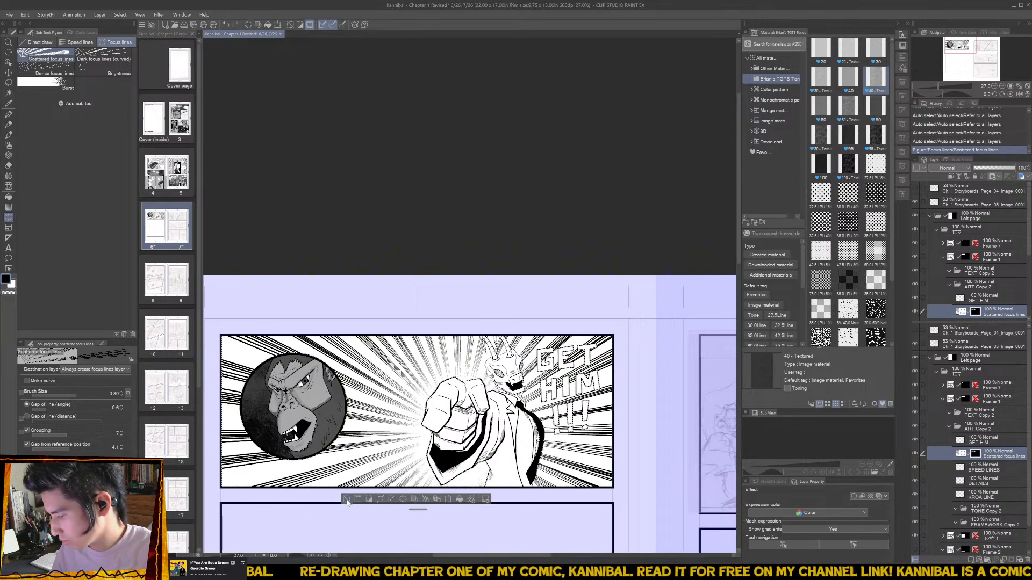
pyautogui.hotkey('ctrl', 'd')
pyautogui.moveTo(497, 462); pyautogui.dragTo(468, 457)
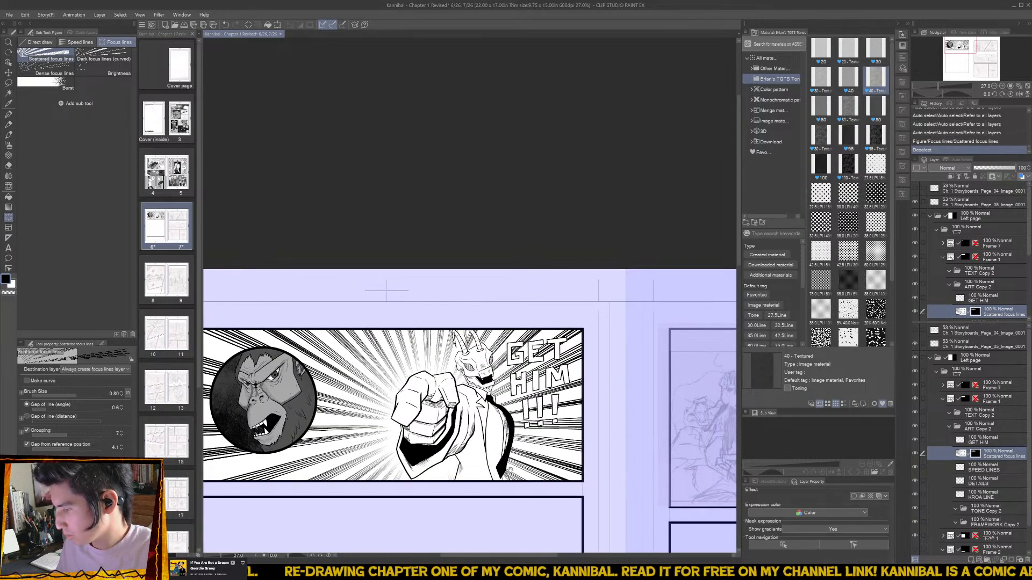
# - Rename the focus lines layer SPEED LINES and delete the empty SPEED LINES layer below it
pyautogui.click(989, 468)
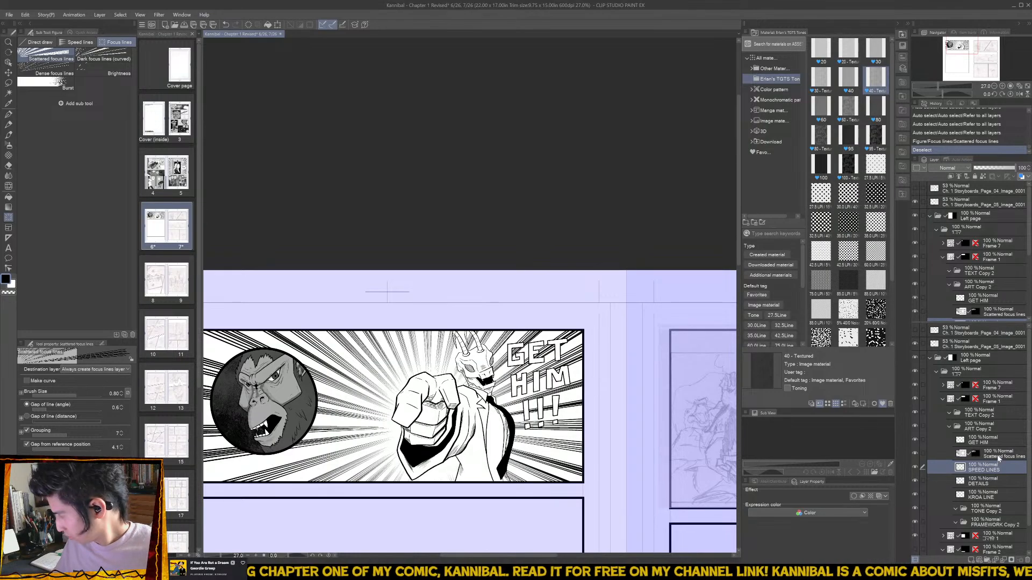
pyautogui.press('Return')
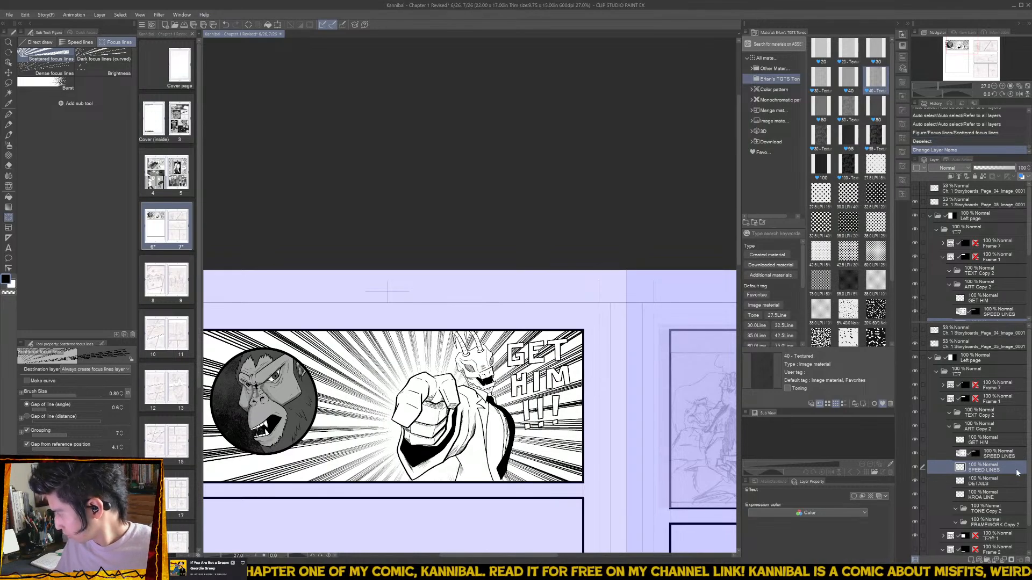
pyautogui.click(1027, 560)
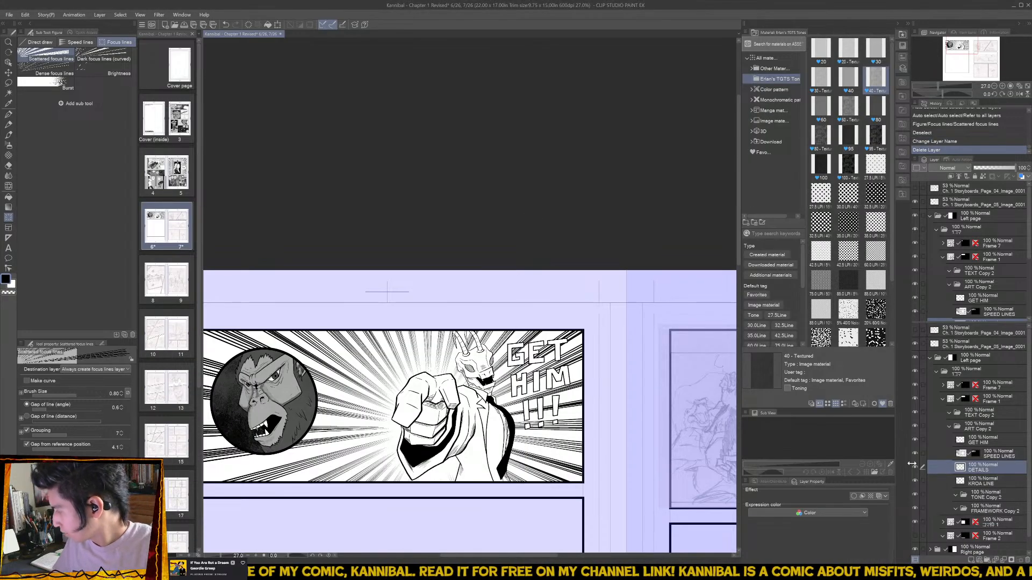
# - Hide the SPEED LINES and DETAILS layers and make the TONE Copy 2 folder active
pyautogui.moveTo(915, 453); pyautogui.dragTo(915, 467)
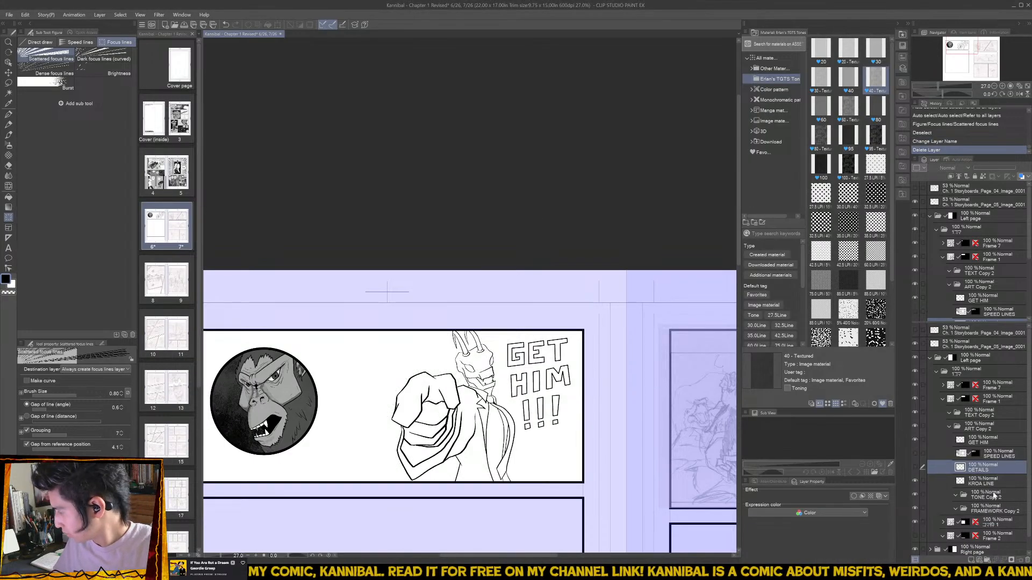
pyautogui.click(994, 498)
pyautogui.scroll(2, 472, 425)
# - Auto-select the figure's suit jacket areas and eyes with reference to all layers, and save the page
pyautogui.press('w')
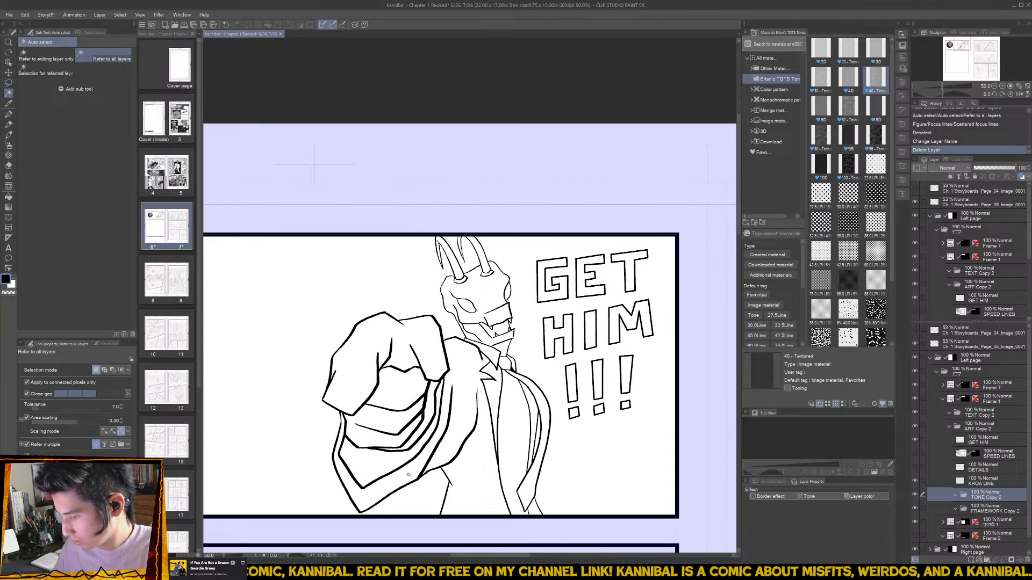
pyautogui.click(485, 453)
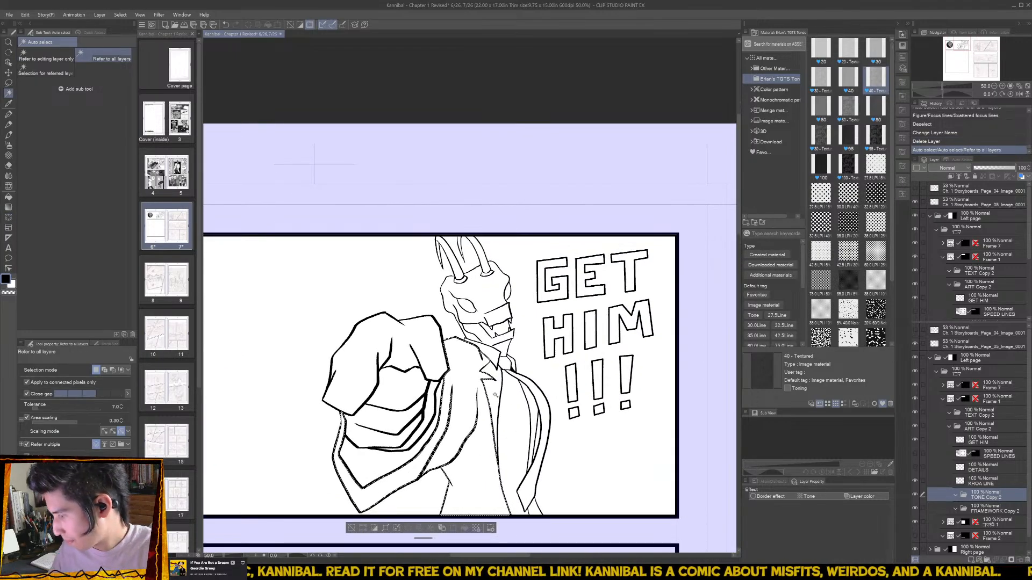
pyautogui.click(494, 413)
pyautogui.click(543, 506)
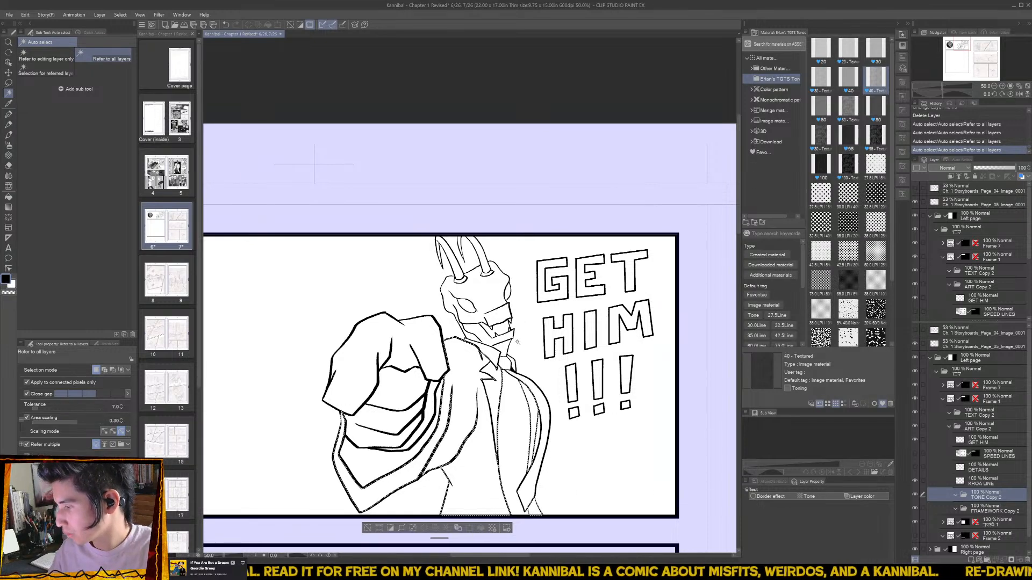
pyautogui.scroll(1, 517, 332)
pyautogui.scroll(1, 510, 301)
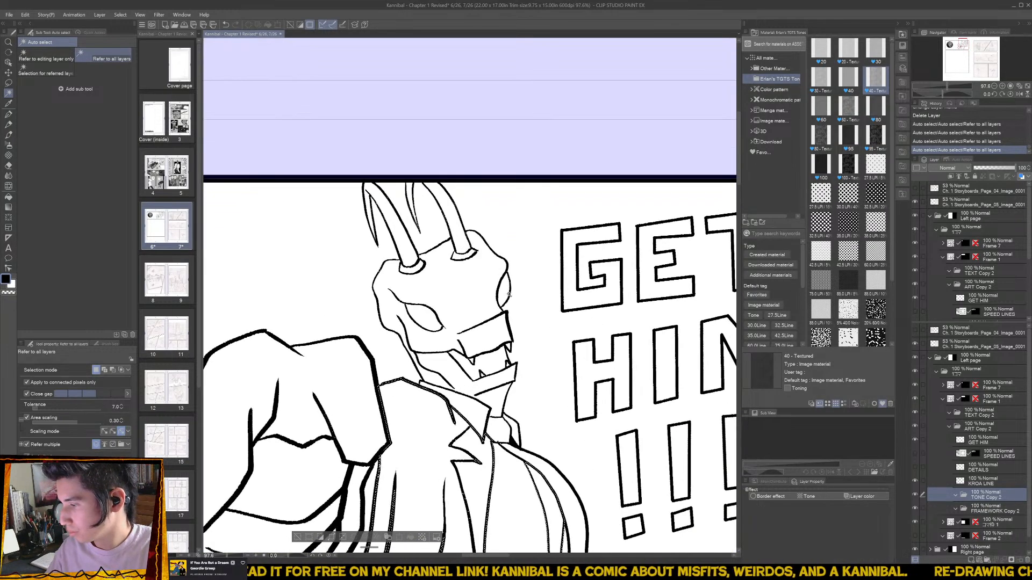
pyautogui.click(505, 293)
pyautogui.hotkey('ctrl', 's')
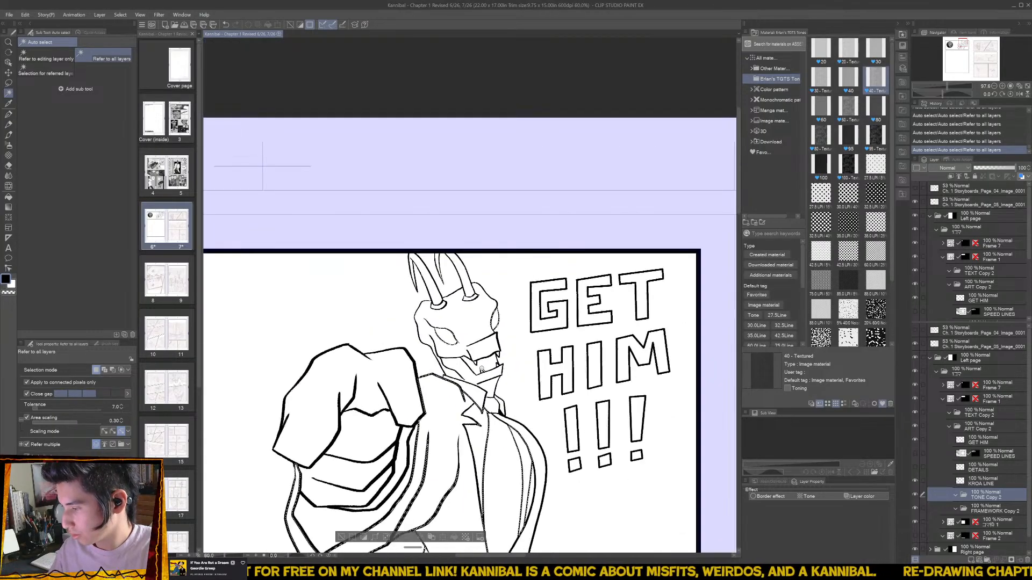
pyautogui.scroll(-2, 479, 362)
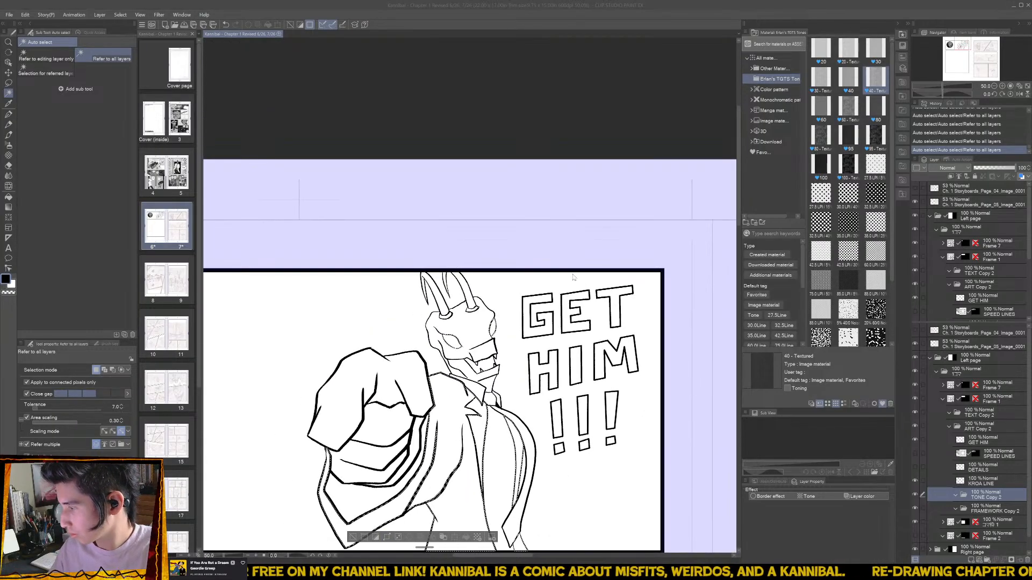
# - Fill the selected jacket and eyes with the 95 tone material inside the TONE Copy 2 folder
pyautogui.moveTo(848, 137); pyautogui.dragTo(1001, 500)
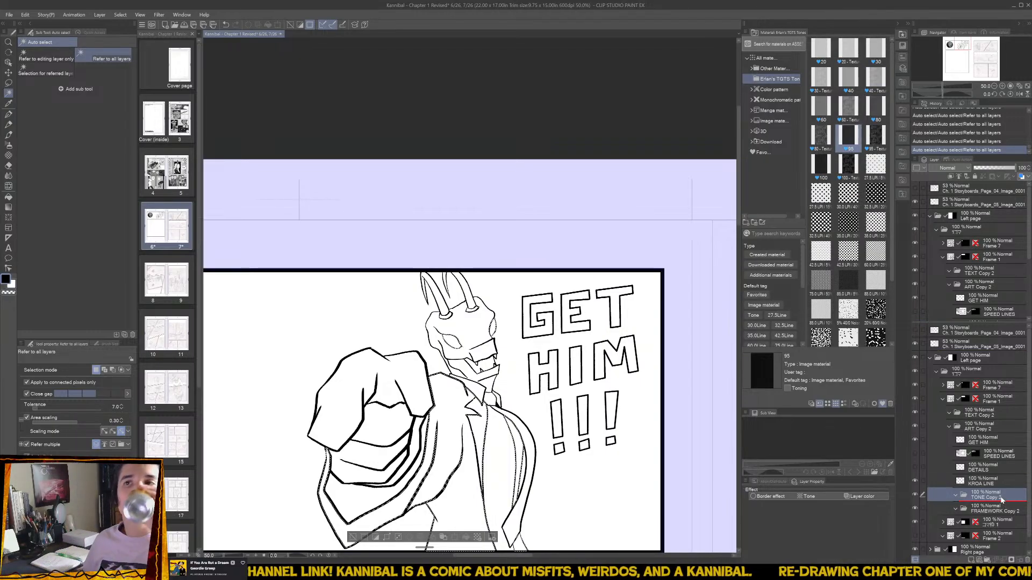
pyautogui.moveTo(1001, 500); pyautogui.dragTo(1001, 500)
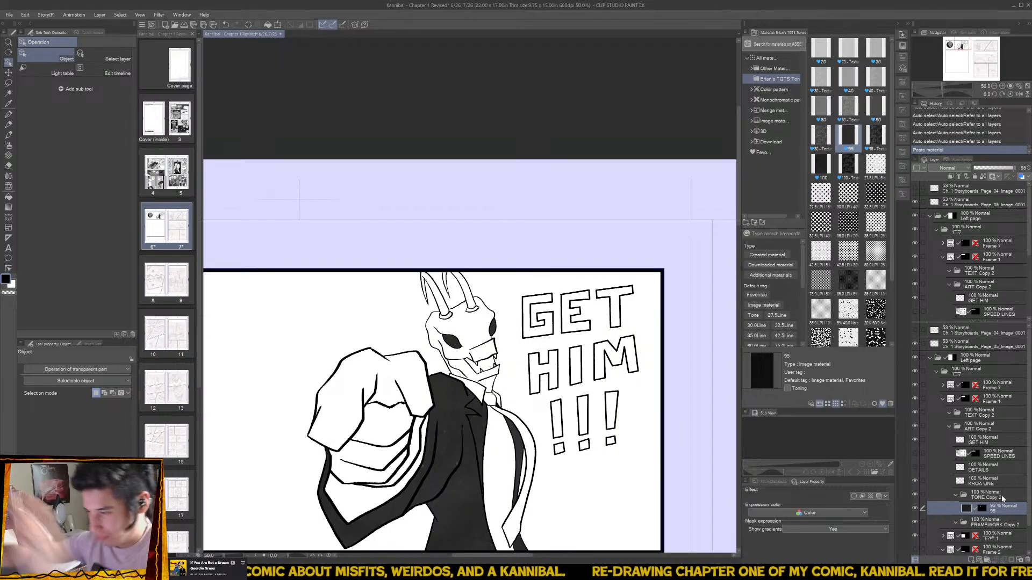
# - Unlink the 95 tone from its mask and shift the tone texture within the jacket
pyautogui.click(972, 508)
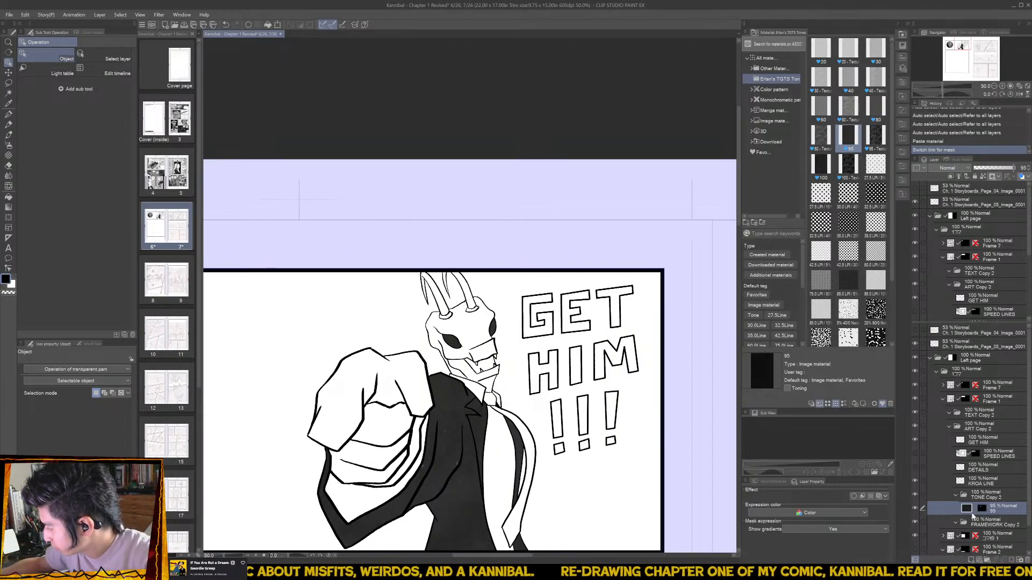
pyautogui.scroll(-3, 496, 421)
pyautogui.press('k')
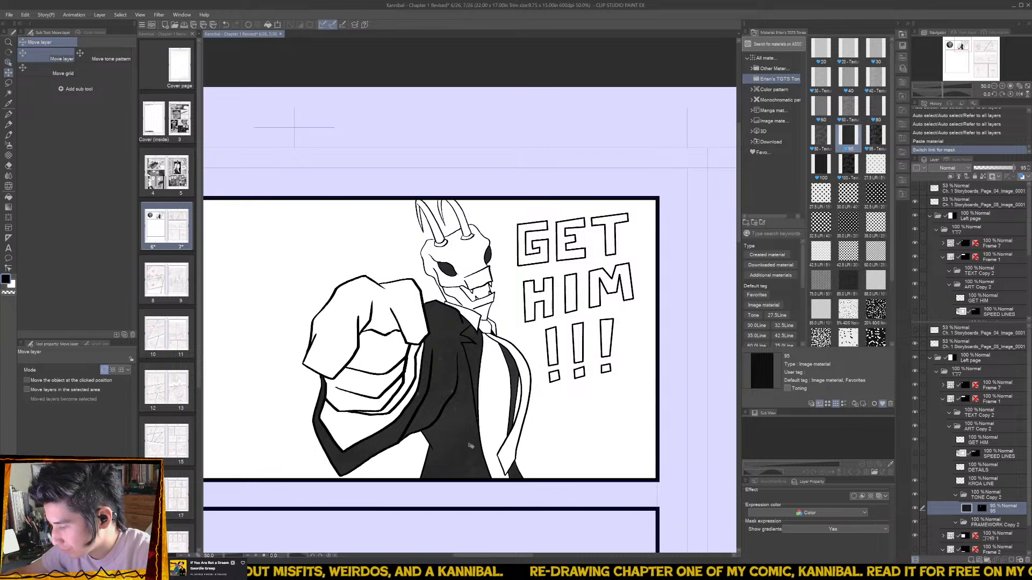
pyautogui.click(416, 473)
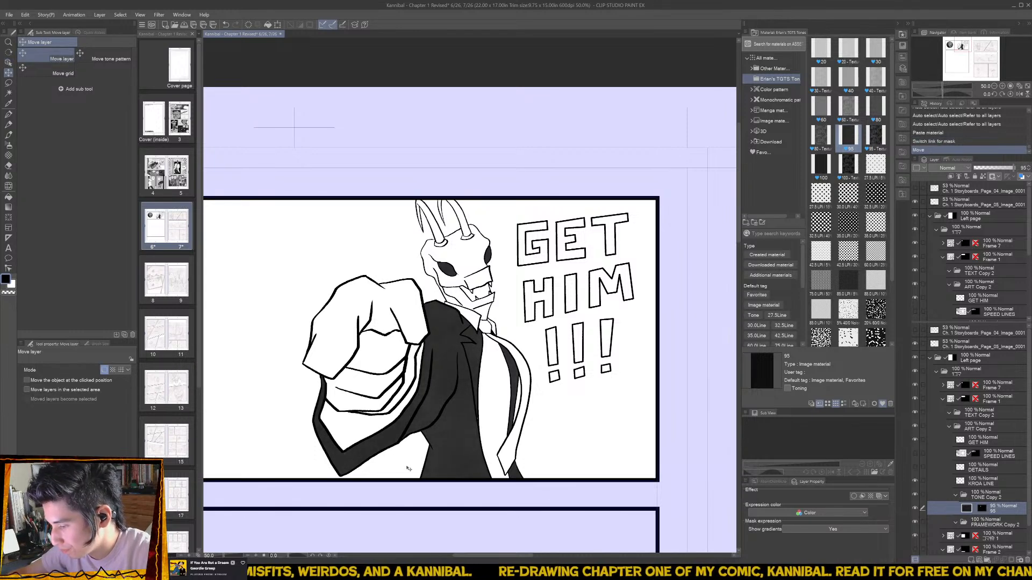
pyautogui.scroll(8, 405, 456)
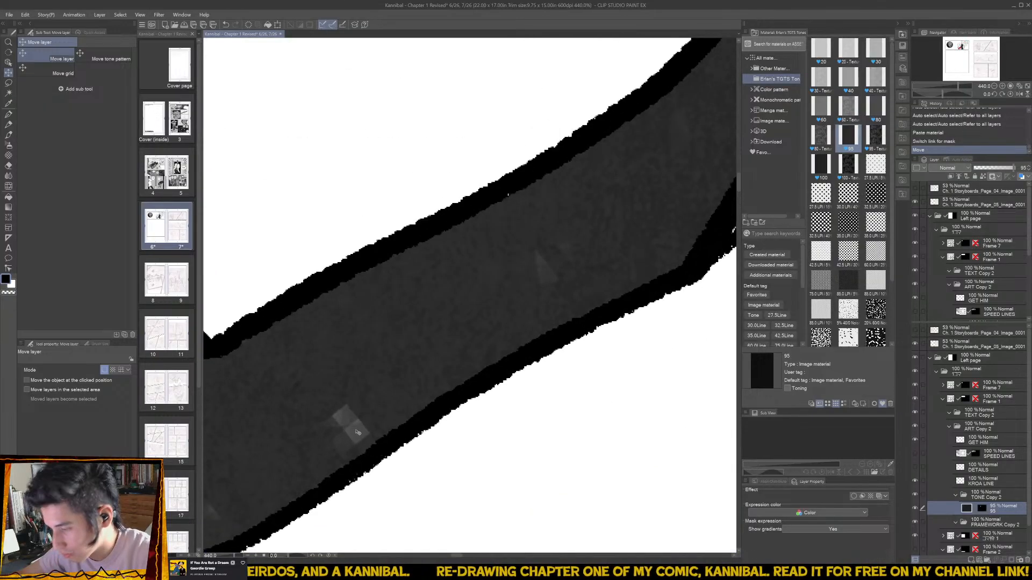
pyautogui.scroll(-1, 354, 445)
pyautogui.scroll(-5, 354, 447)
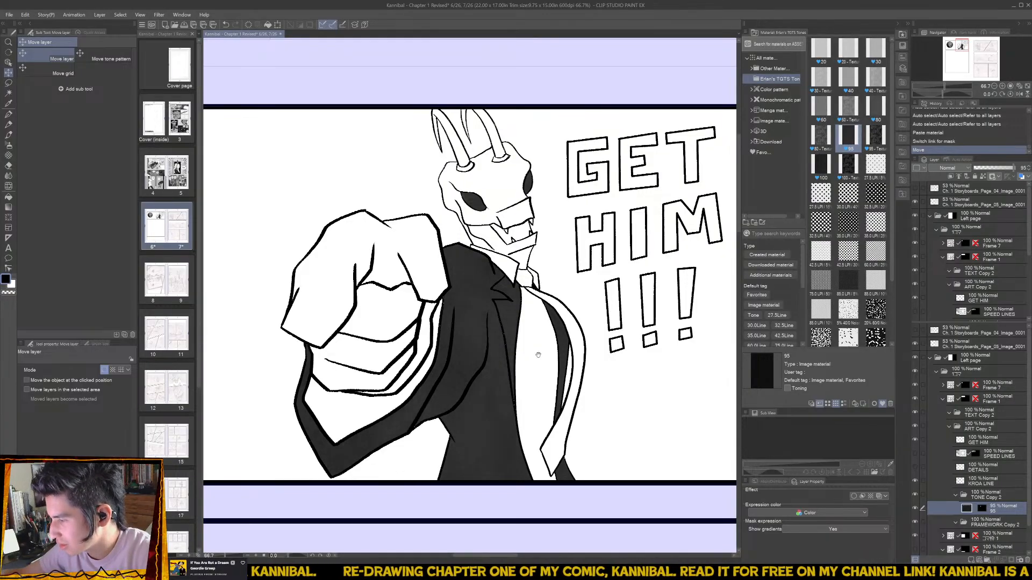
# - Paint on the 95 tone layer's mask with the TGTS Classic Brush Liner - Rough to touch up the jacket's edges
pyautogui.moveTo(537, 353); pyautogui.dragTo(509, 377)
pyautogui.click(982, 507)
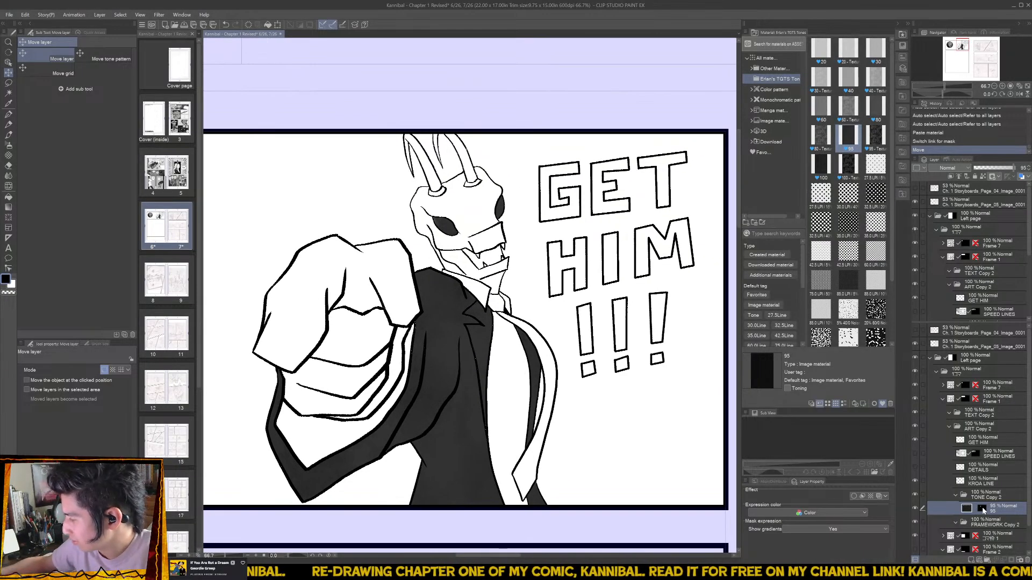
pyautogui.press('b')
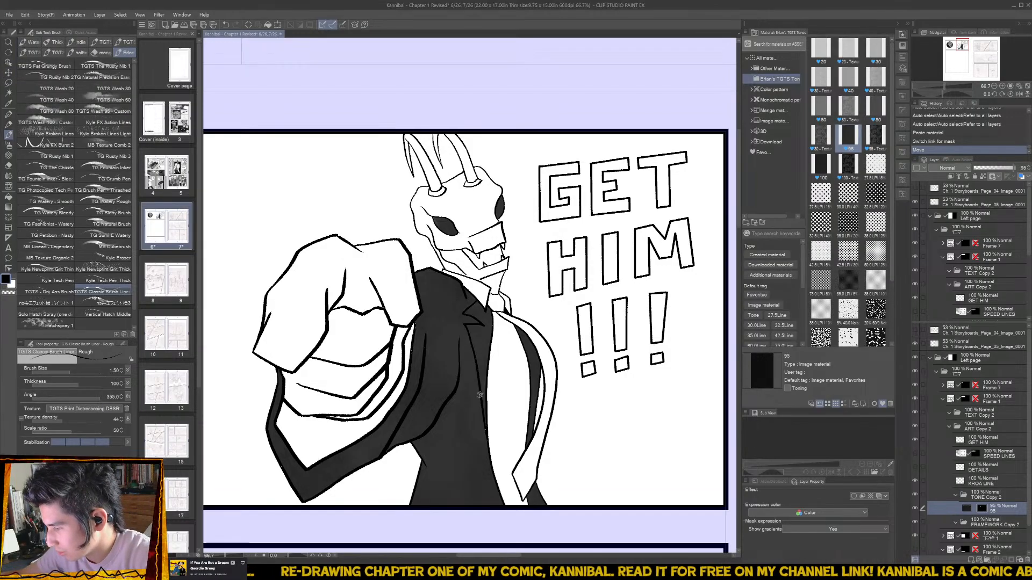
pyautogui.moveTo(481, 402); pyautogui.dragTo(485, 433)
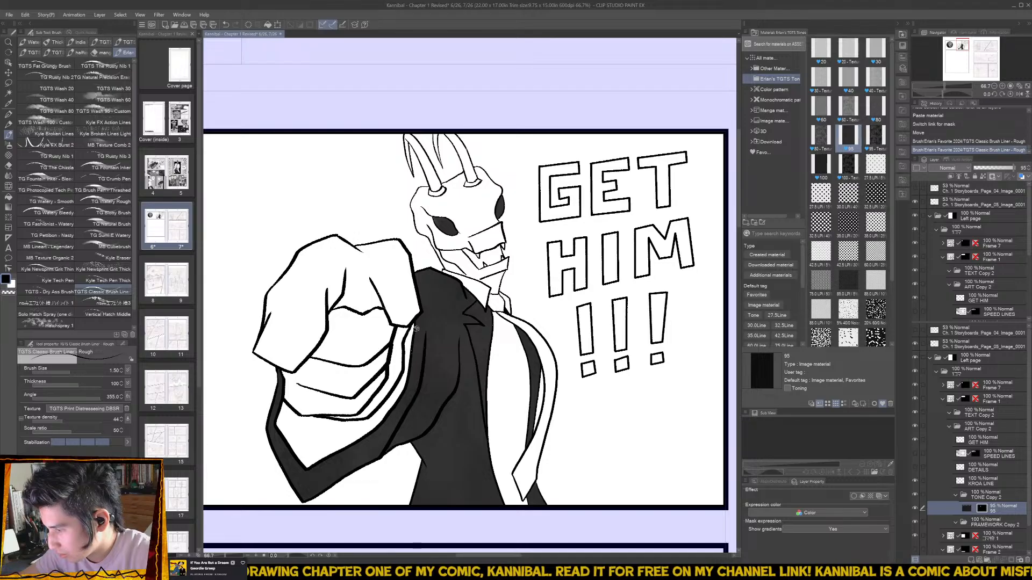
pyautogui.moveTo(420, 326)
pyautogui.mouseDown()
pyautogui.moveTo(424, 358)
pyautogui.moveTo(432, 347)
pyautogui.moveTo(404, 362)
pyautogui.mouseUp()
pyautogui.moveTo(464, 341); pyautogui.dragTo(467, 332)
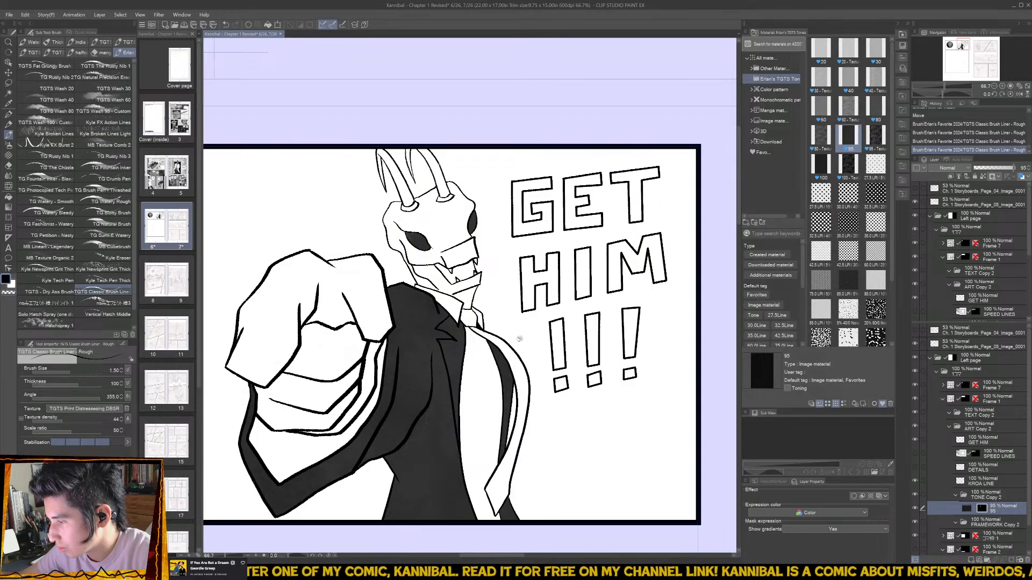
# - Auto-select the figure's pointing hand, face and horns with reference to all layers
pyautogui.press('w')
pyautogui.click(360, 402)
pyautogui.keyDown('shift'); pyautogui.click(333, 377); pyautogui.keyUp('shift')
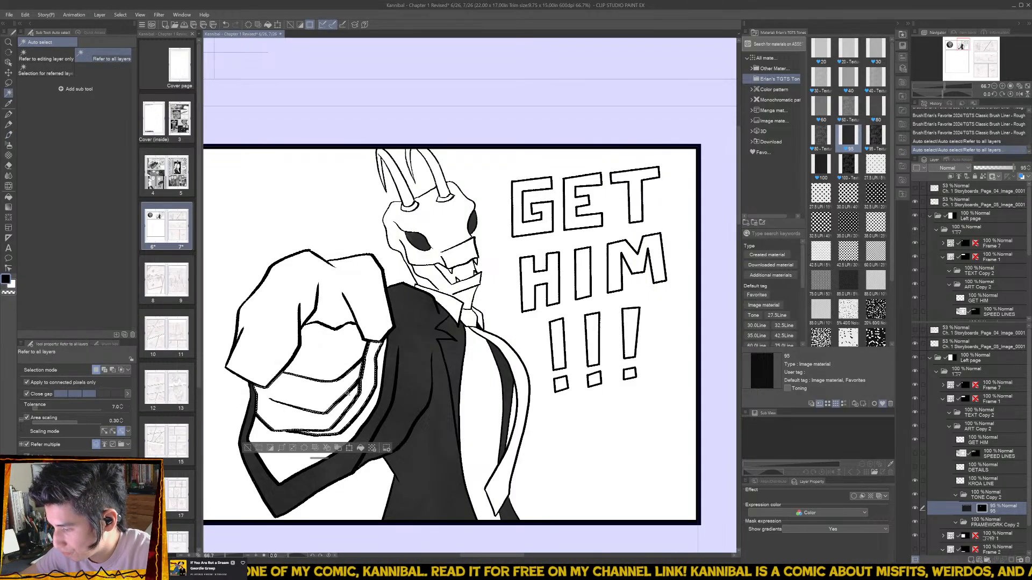
pyautogui.keyDown('shift'); pyautogui.click(340, 299); pyautogui.keyUp('shift')
pyautogui.keyDown('shift'); pyautogui.click(368, 305); pyautogui.keyUp('shift')
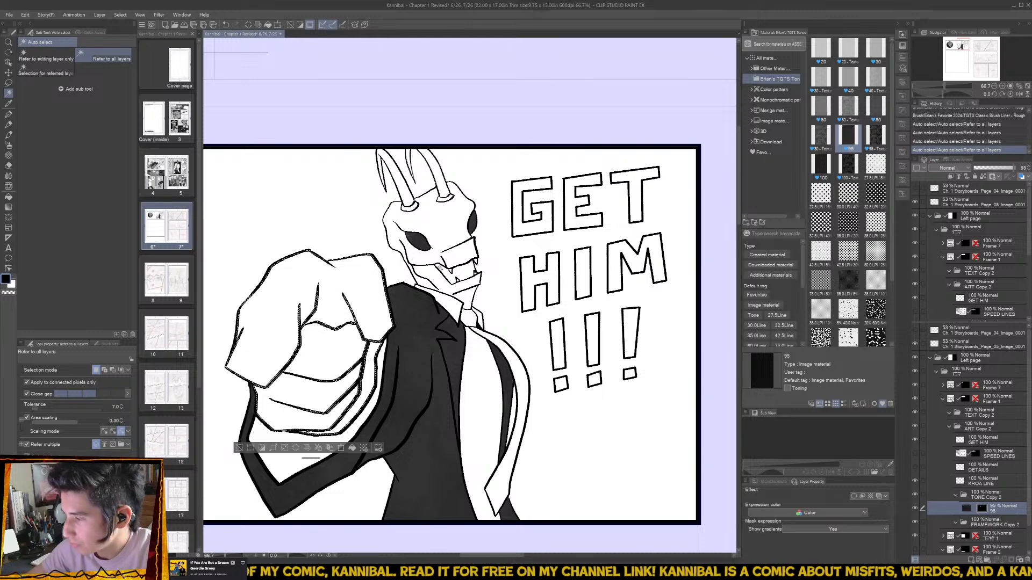
pyautogui.keyDown('shift'); pyautogui.click(428, 281); pyautogui.keyUp('shift')
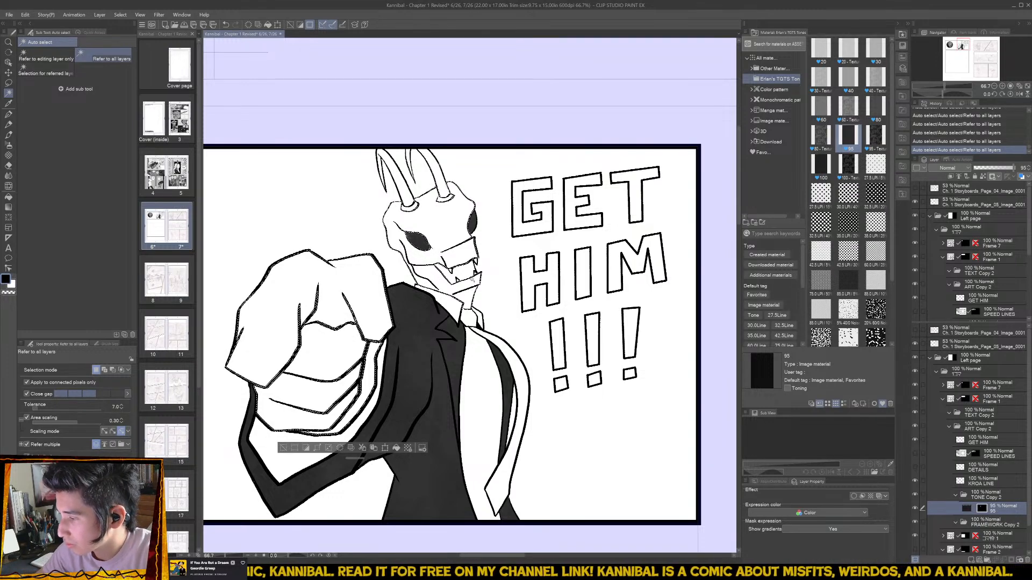
pyautogui.keyDown('shift'); pyautogui.click(410, 200); pyautogui.keyUp('shift')
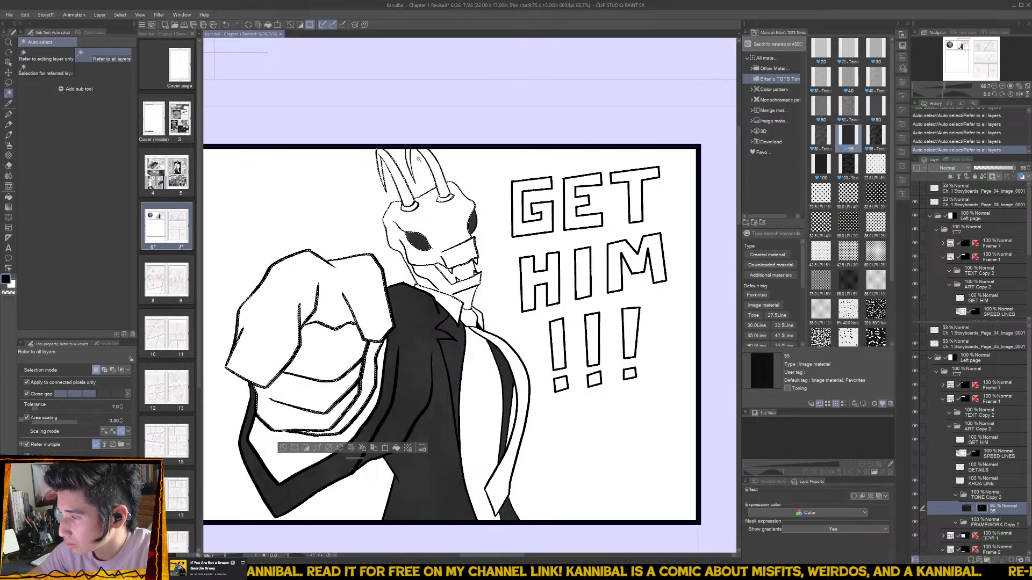
pyautogui.keyDown('shift'); pyautogui.click(448, 200); pyautogui.keyUp('shift')
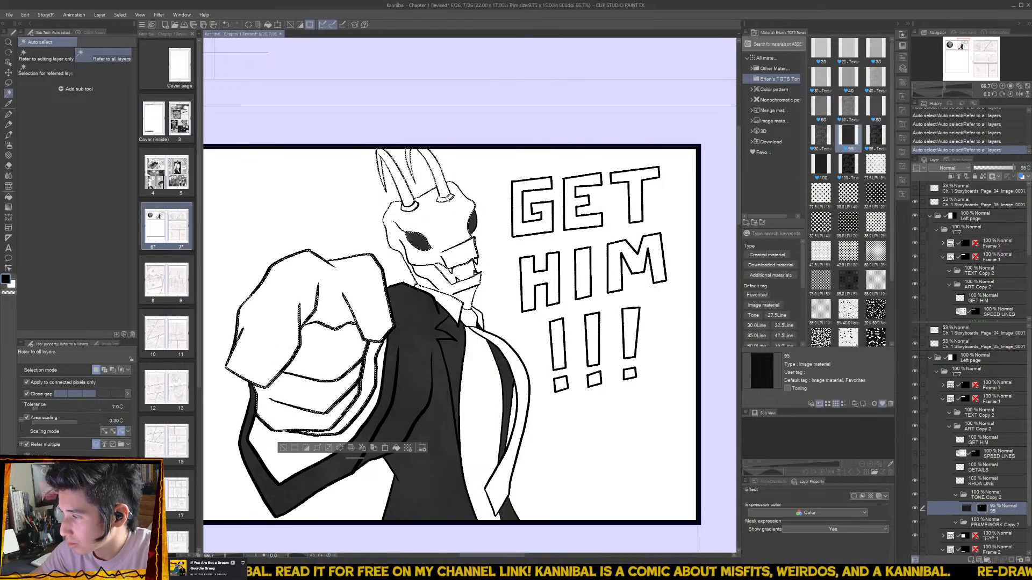
# - Fill the selected hand, face and horns with the 60 tone material in the TONE Copy 2 folder
pyautogui.moveTo(562, 408); pyautogui.dragTo(546, 432)
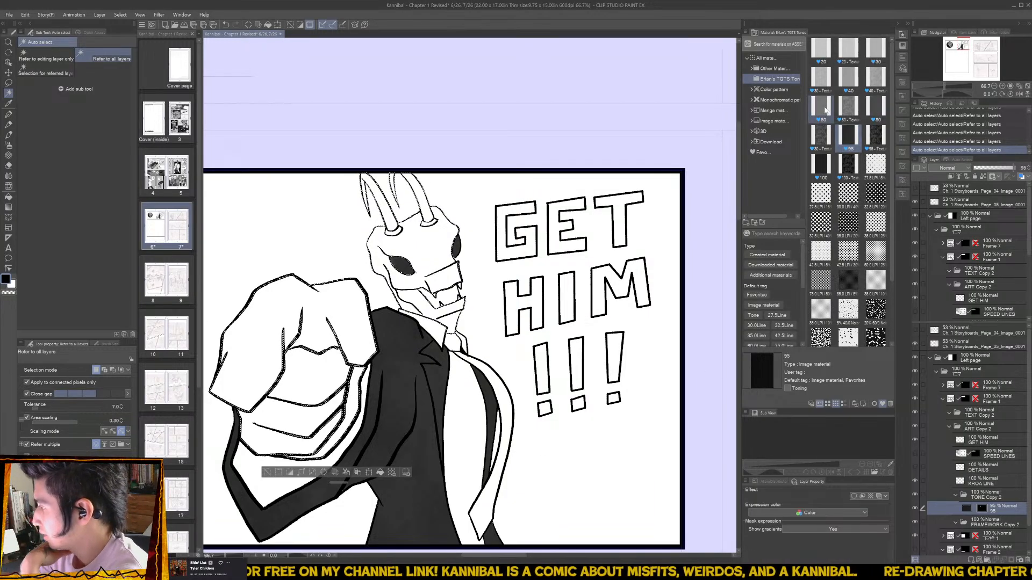
pyautogui.moveTo(820, 108); pyautogui.dragTo(982, 503)
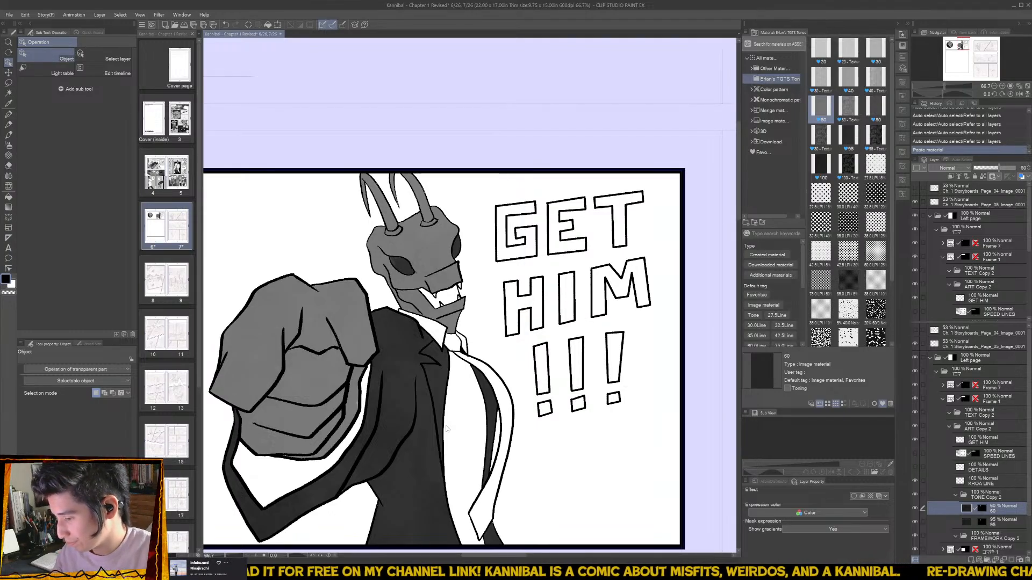
# - Auto-select the background areas around the figure with reference to all layers and fill them with the 20 - Textured material
pyautogui.scroll(-2, 416, 462)
pyautogui.press('w')
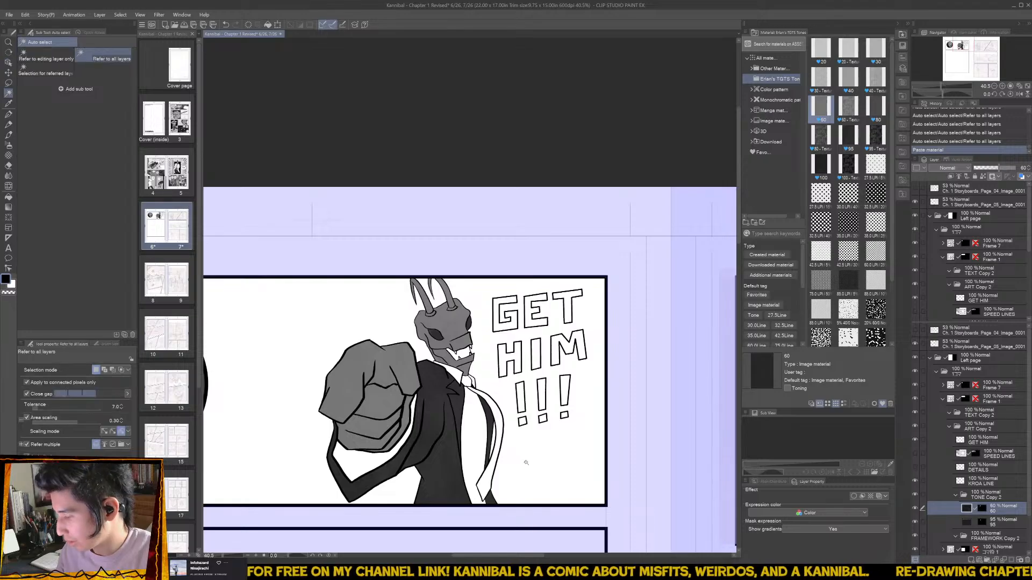
pyautogui.click(528, 469)
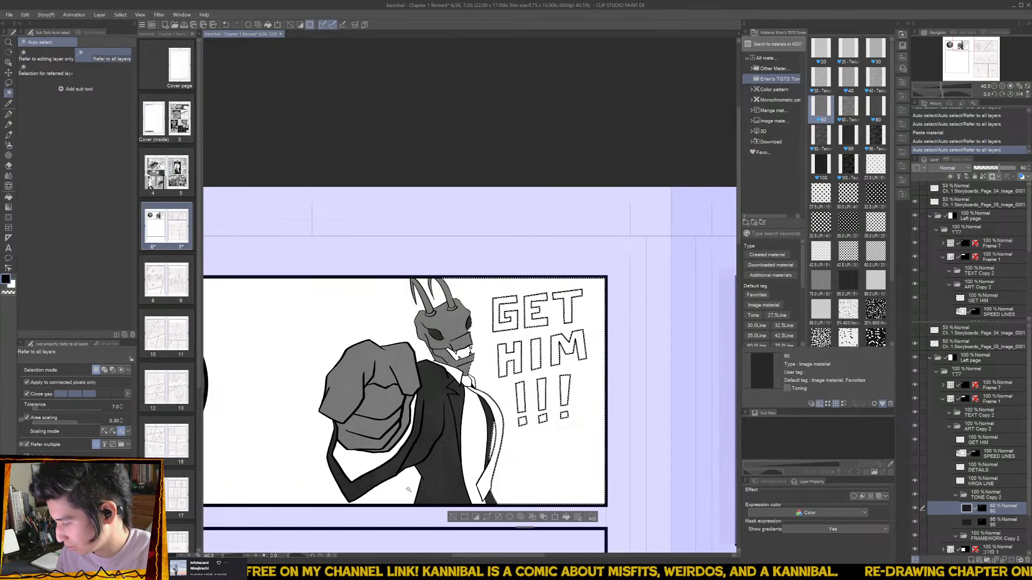
pyautogui.keyDown('shift'); pyautogui.click(435, 303); pyautogui.keyUp('shift')
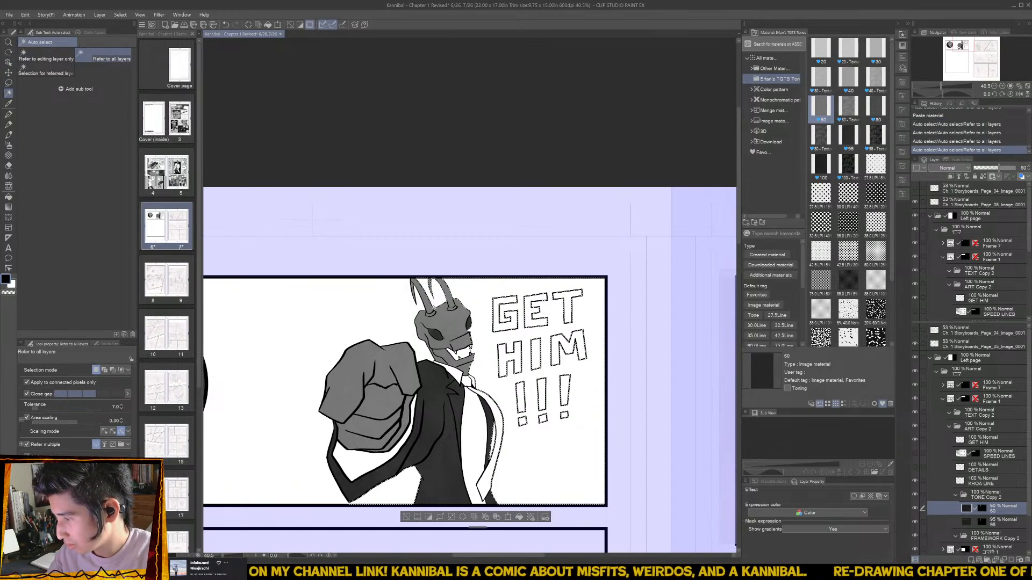
pyautogui.keyDown('shift'); pyautogui.click(409, 320); pyautogui.keyUp('shift')
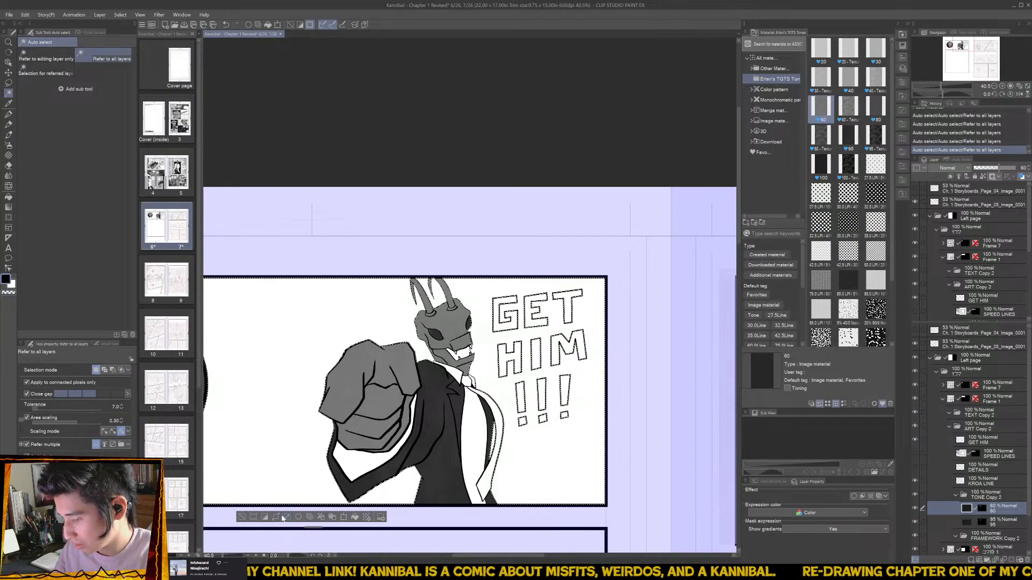
pyautogui.moveTo(847, 50); pyautogui.dragTo(994, 500)
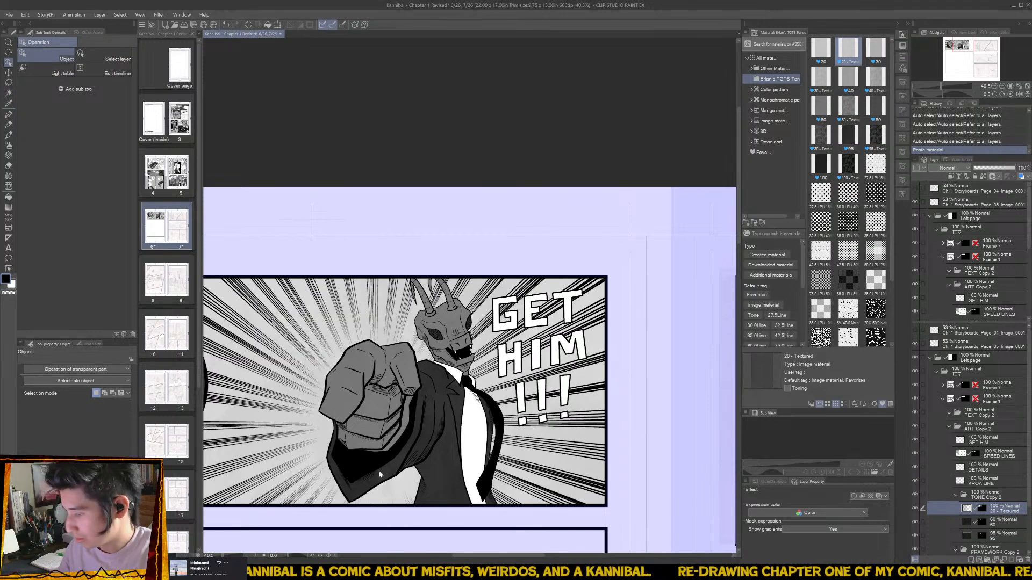
# - Lasso the shadow area along the pointing arm's sleeve and fill it with the 60.0 line 25% circle dot tone
pyautogui.scroll(3, 379, 473)
pyautogui.press('m')
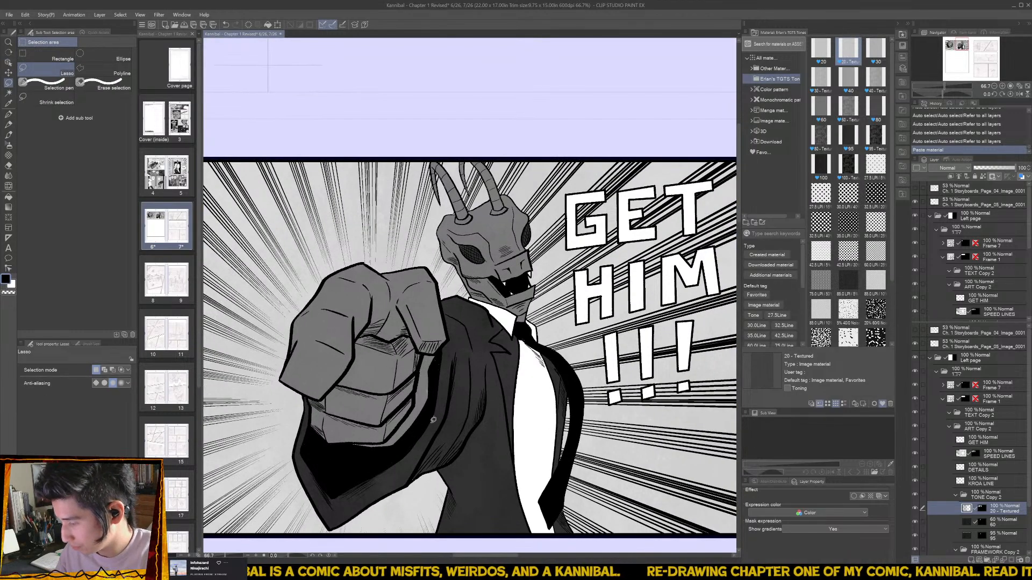
pyautogui.moveTo(433, 420)
pyautogui.mouseDown()
pyautogui.moveTo(397, 476)
pyautogui.moveTo(335, 519)
pyautogui.moveTo(303, 449)
pyautogui.moveTo(350, 482)
pyautogui.moveTo(416, 438)
pyautogui.mouseUp()
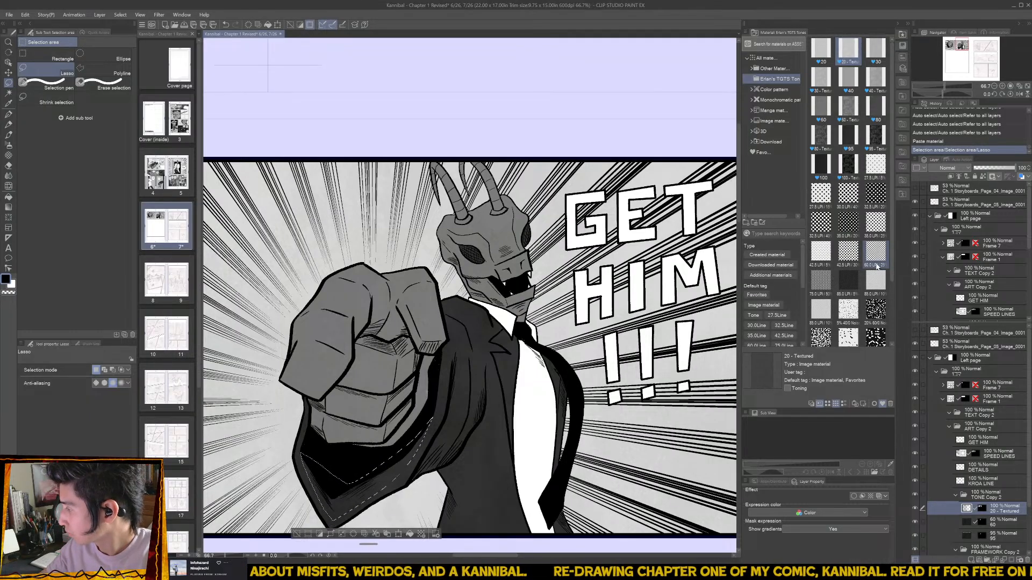
pyautogui.moveTo(877, 266)
pyautogui.mouseDown()
pyautogui.moveTo(1024, 441)
pyautogui.moveTo(1018, 487)
pyautogui.moveTo(1002, 501)
pyautogui.mouseUp()
# - Paint dot-tone shadows with the TGTS Classic Brush Liner - Rough at the wrist and along the fist's sleeve-side edge
pyautogui.press('b')
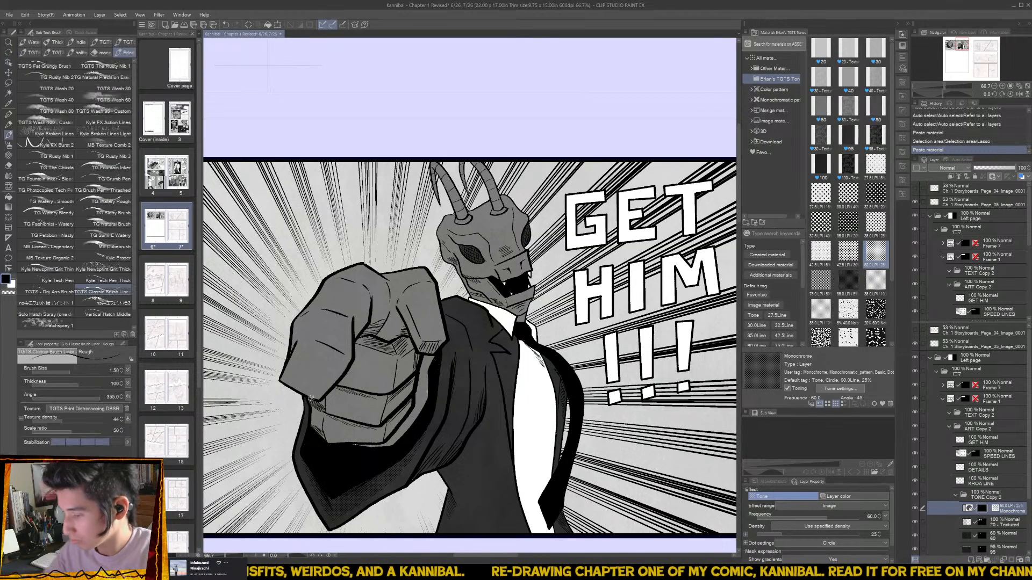
pyautogui.moveTo(311, 400); pyautogui.dragTo(317, 410)
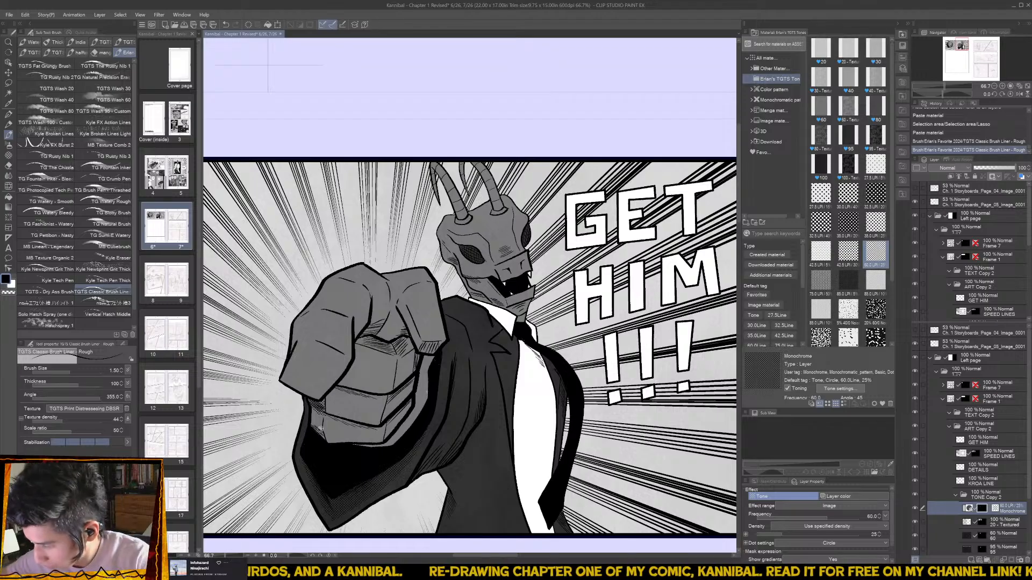
pyautogui.moveTo(311, 414); pyautogui.dragTo(317, 425)
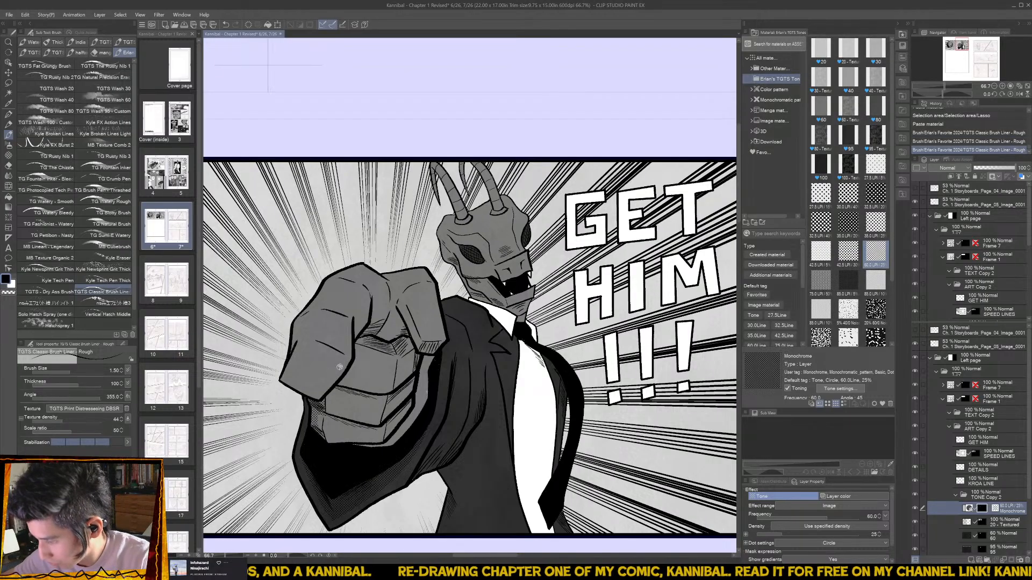
pyautogui.moveTo(384, 392); pyautogui.dragTo(368, 407)
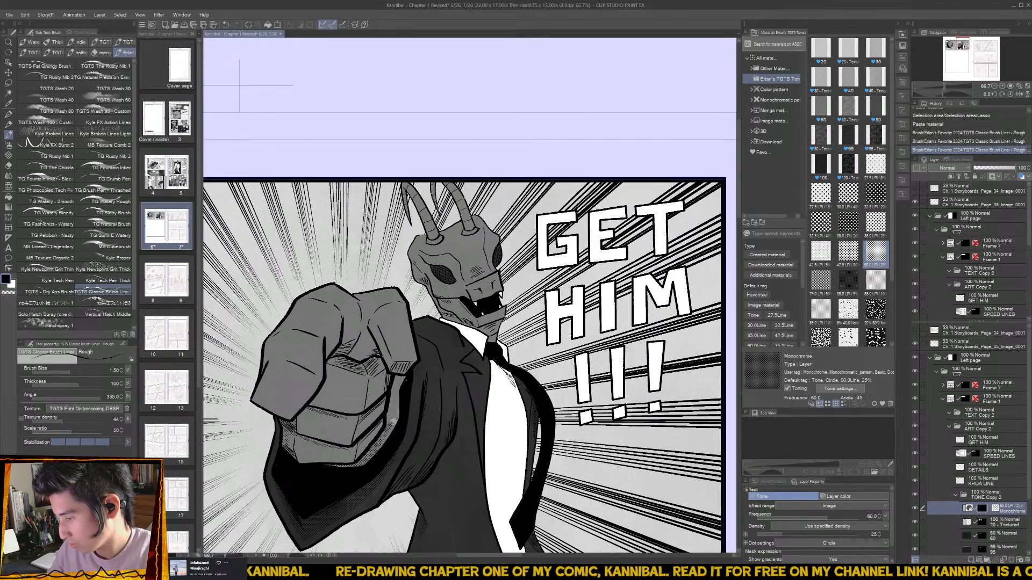
pyautogui.moveTo(388, 415)
pyautogui.mouseDown()
pyautogui.moveTo(401, 393)
pyautogui.moveTo(399, 340)
pyautogui.moveTo(390, 364)
pyautogui.mouseUp()
pyautogui.moveTo(371, 326); pyautogui.dragTo(377, 328)
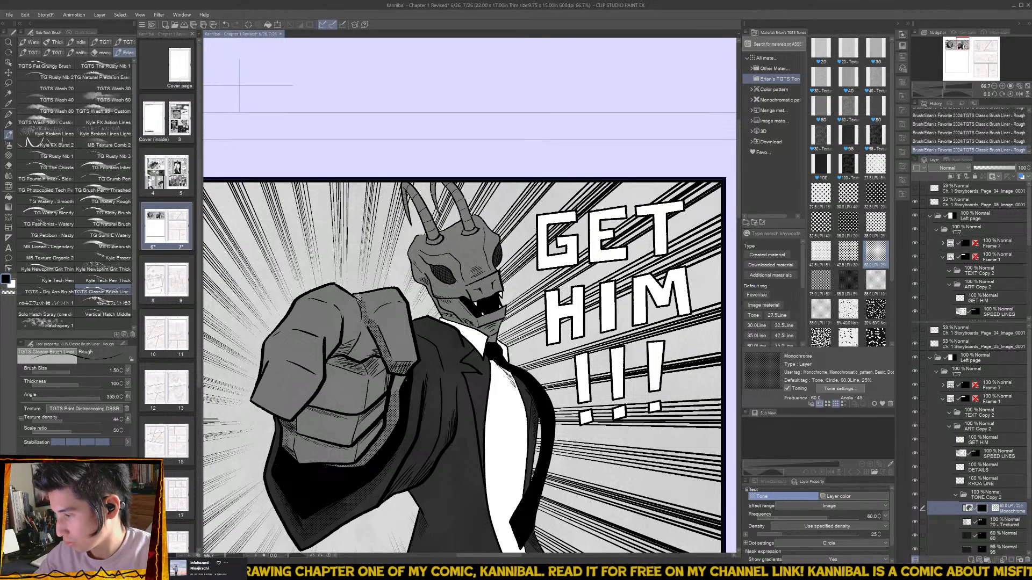
# - Paint dot-tone shading along the pointing finger, the knuckle creases and the underside of the thumb
pyautogui.moveTo(358, 298); pyautogui.dragTo(368, 309)
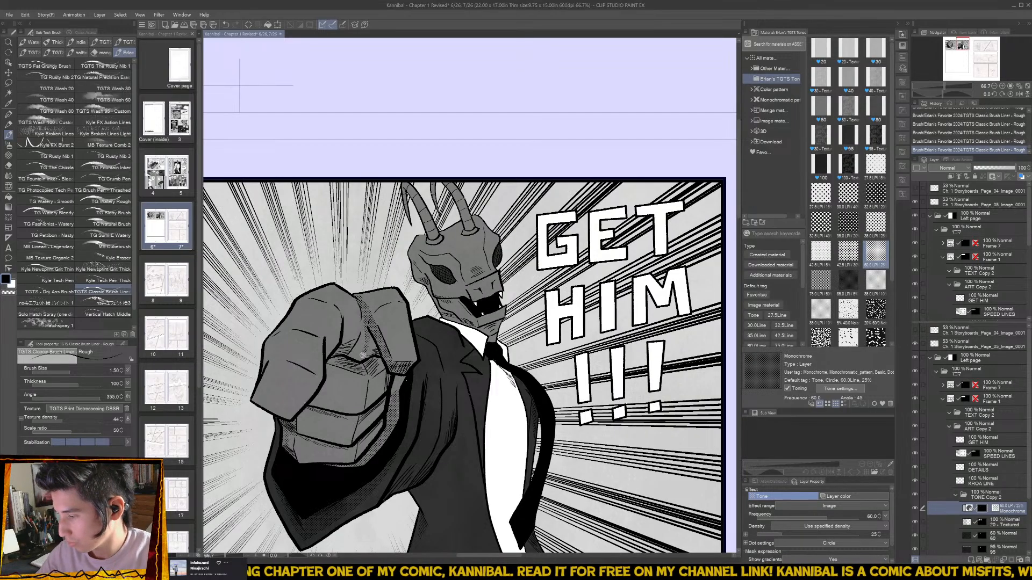
pyautogui.moveTo(354, 355)
pyautogui.mouseDown()
pyautogui.moveTo(356, 340)
pyautogui.moveTo(370, 344)
pyautogui.moveTo(367, 331)
pyautogui.moveTo(354, 337)
pyautogui.mouseUp()
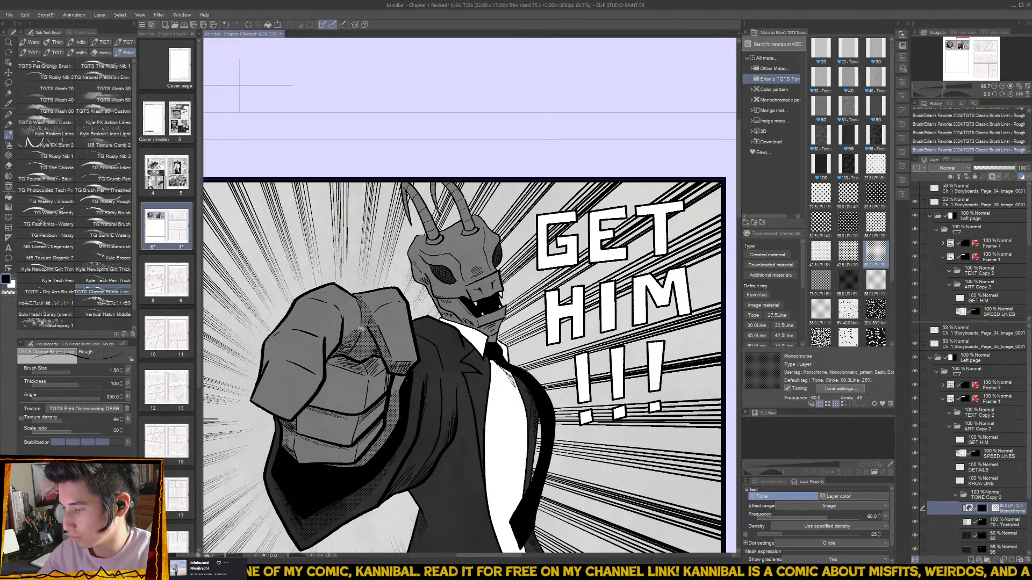
pyautogui.moveTo(336, 335)
pyautogui.mouseDown()
pyautogui.moveTo(339, 322)
pyautogui.moveTo(328, 348)
pyautogui.moveTo(340, 329)
pyautogui.mouseUp()
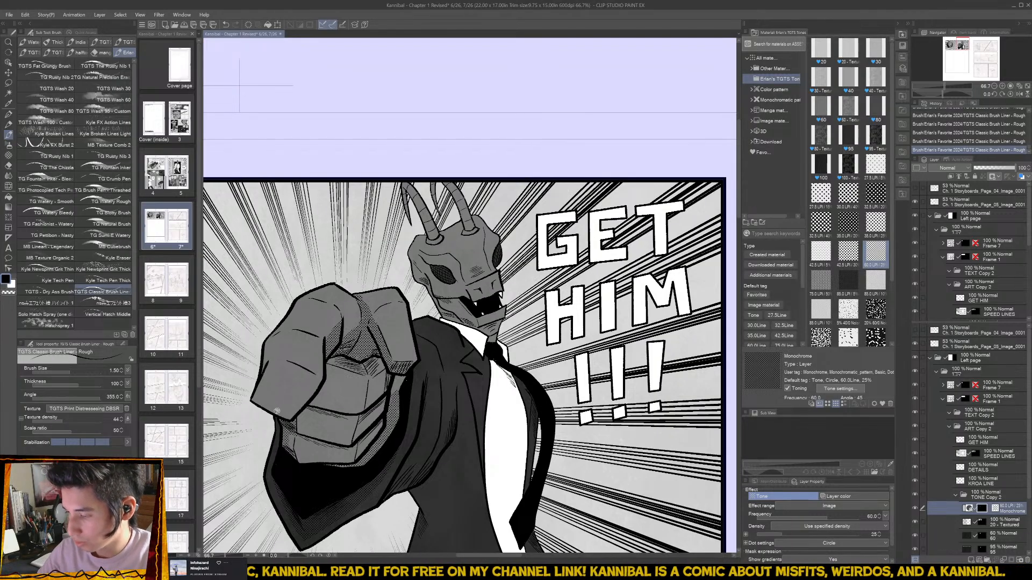
pyautogui.moveTo(267, 405); pyautogui.dragTo(313, 388)
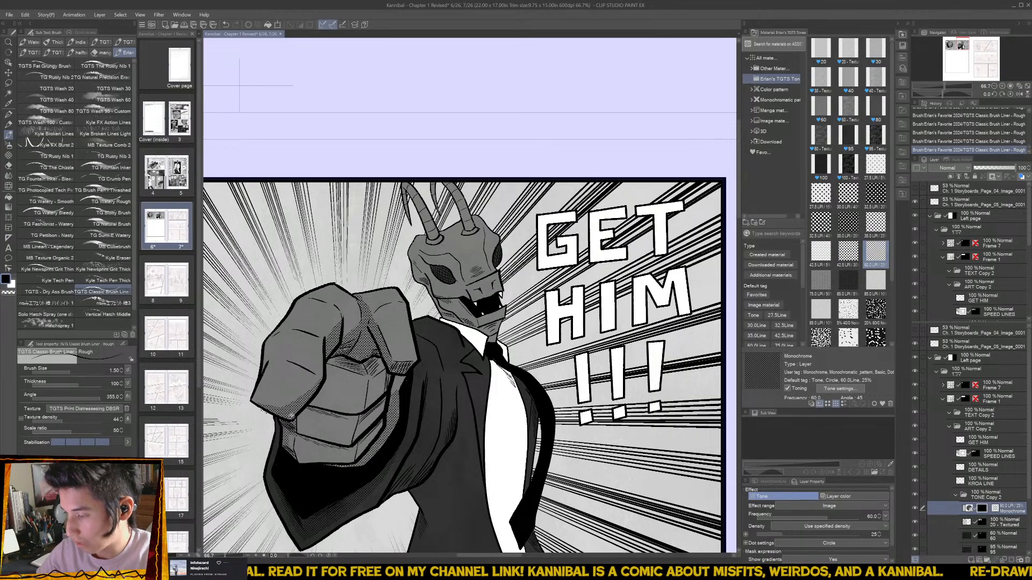
# - Erase stray dot tone beneath the thumb, touch up its edge and shade the sides of the curled fingers
pyautogui.press('e')
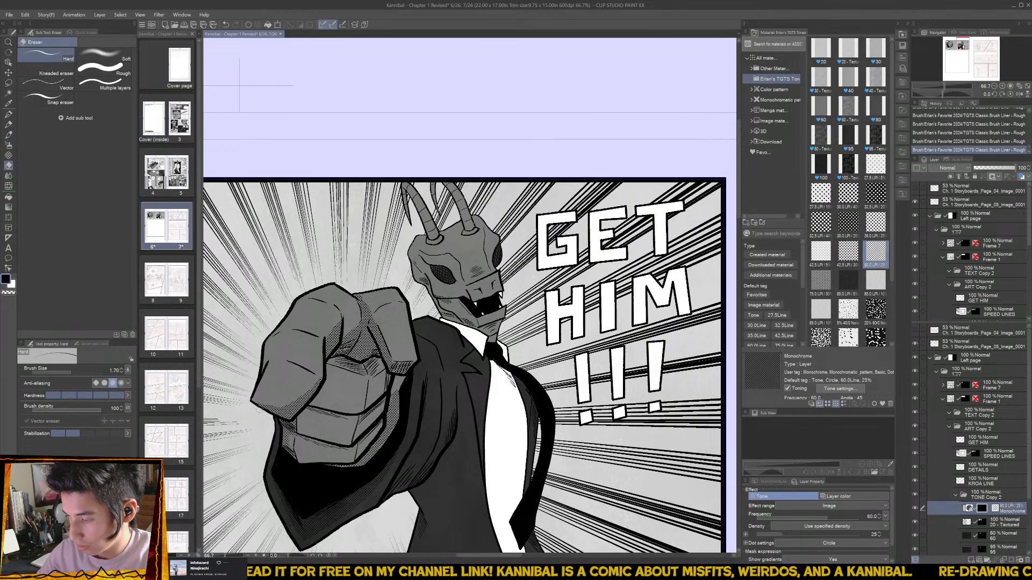
pyautogui.press('b')
pyautogui.moveTo(283, 411); pyautogui.dragTo(272, 408)
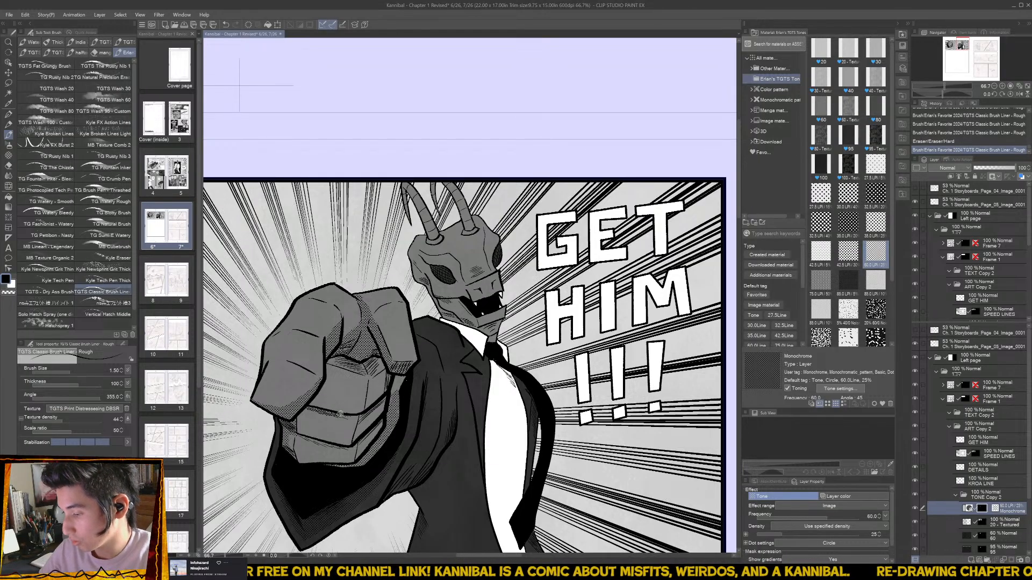
pyautogui.moveTo(355, 417)
pyautogui.mouseDown()
pyautogui.moveTo(372, 414)
pyautogui.moveTo(370, 426)
pyautogui.moveTo(383, 404)
pyautogui.moveTo(359, 450)
pyautogui.mouseUp()
pyautogui.moveTo(376, 387); pyautogui.dragTo(383, 401)
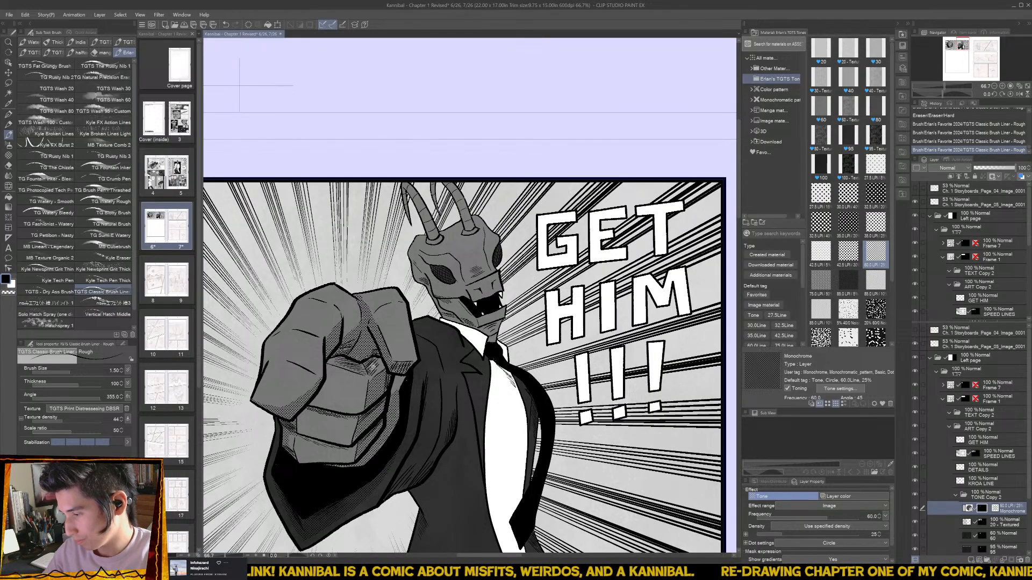
pyautogui.moveTo(375, 361)
pyautogui.mouseDown()
pyautogui.moveTo(378, 368)
pyautogui.moveTo(330, 362)
pyautogui.mouseUp()
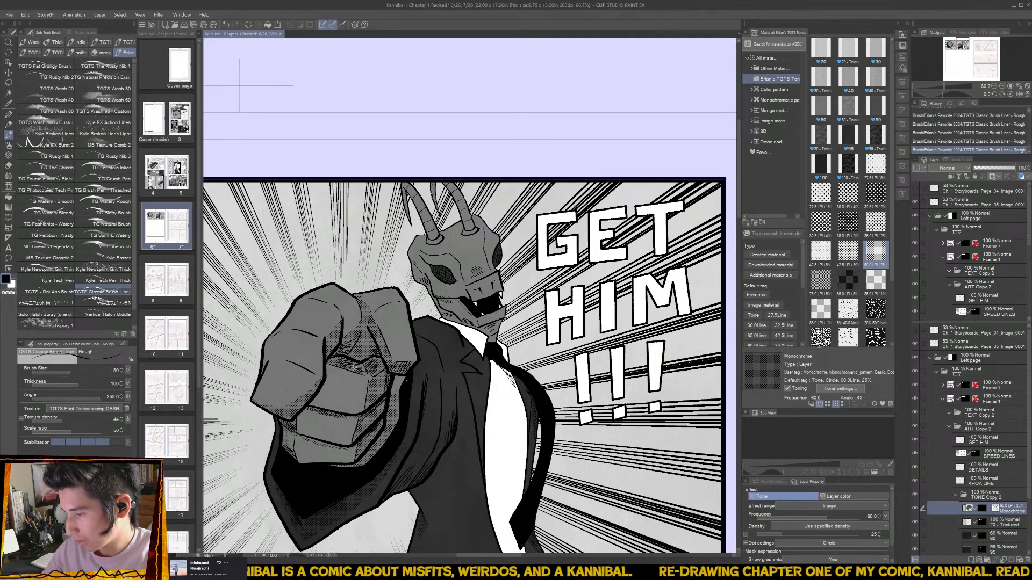
# - Paint dot-tone shadows over the jacket's folds and along the white shirt's edge beneath the tie and lapel
pyautogui.scroll(-4, 355, 368)
pyautogui.scroll(4, 397, 408)
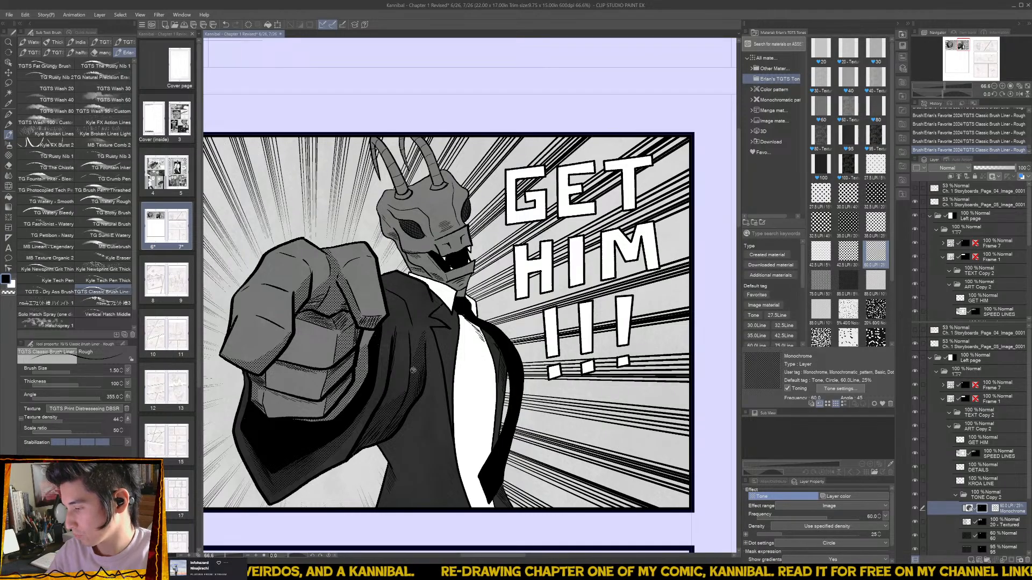
pyautogui.moveTo(426, 421); pyautogui.dragTo(391, 404)
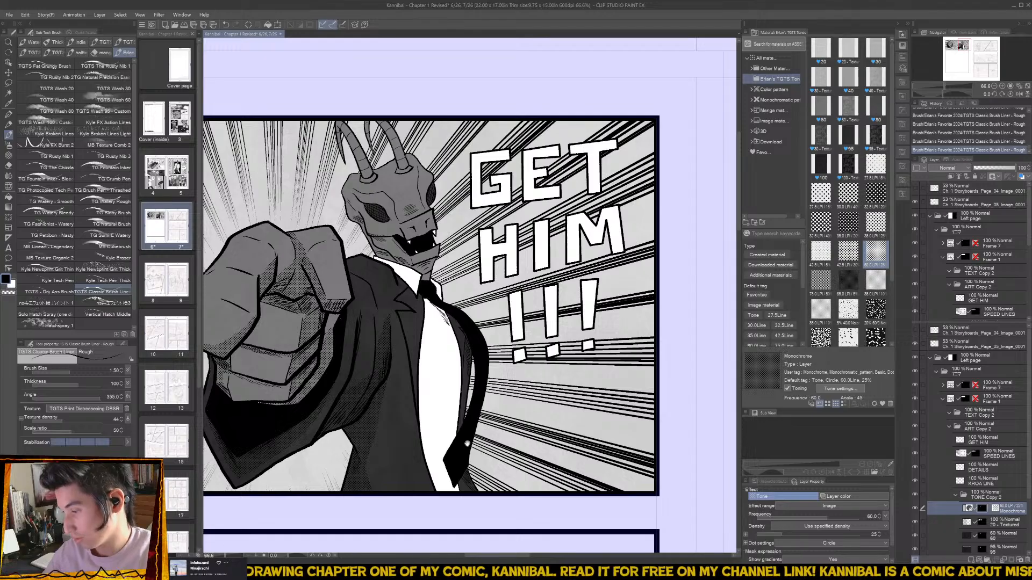
pyautogui.moveTo(467, 444); pyautogui.dragTo(410, 455)
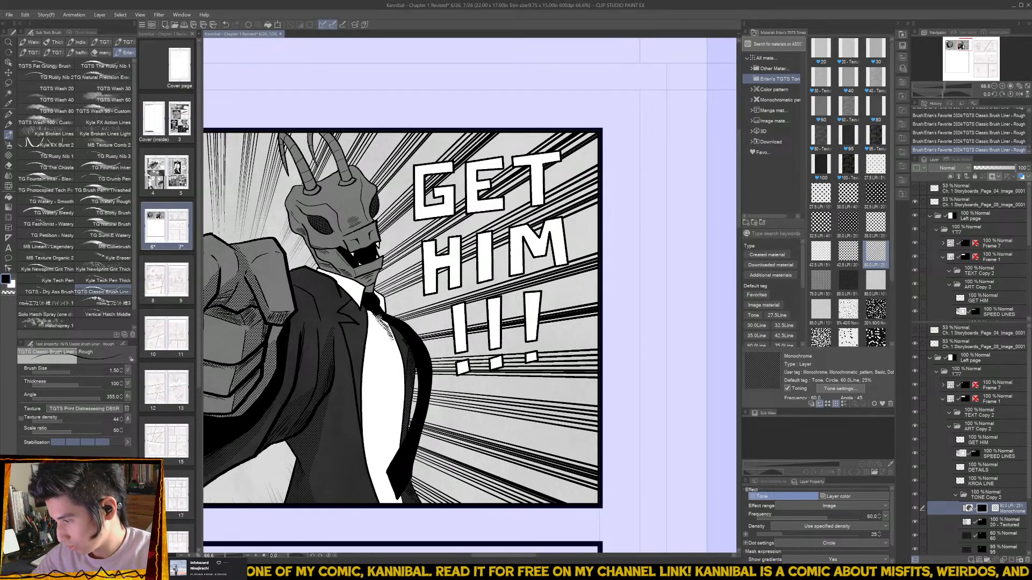
pyautogui.moveTo(379, 318)
pyautogui.mouseDown()
pyautogui.moveTo(398, 353)
pyautogui.moveTo(400, 424)
pyautogui.mouseUp()
pyautogui.moveTo(399, 384); pyautogui.dragTo(396, 456)
pyautogui.moveTo(401, 413)
pyautogui.mouseDown()
pyautogui.moveTo(403, 389)
pyautogui.moveTo(391, 455)
pyautogui.moveTo(401, 438)
pyautogui.moveTo(382, 488)
pyautogui.mouseUp()
# - Shade the creature's neck, jaw, cheek and the area around its near eye with the dot tone
pyautogui.scroll(3, 393, 409)
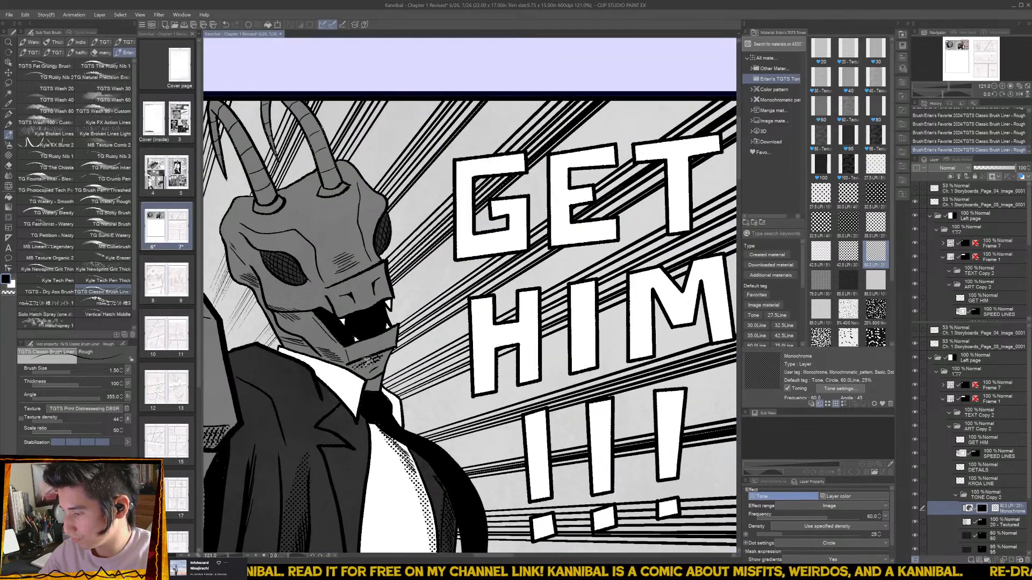
pyautogui.moveTo(376, 357)
pyautogui.mouseDown()
pyautogui.moveTo(355, 381)
pyautogui.moveTo(384, 389)
pyautogui.moveTo(369, 377)
pyautogui.mouseUp()
pyautogui.scroll(2, 325, 387)
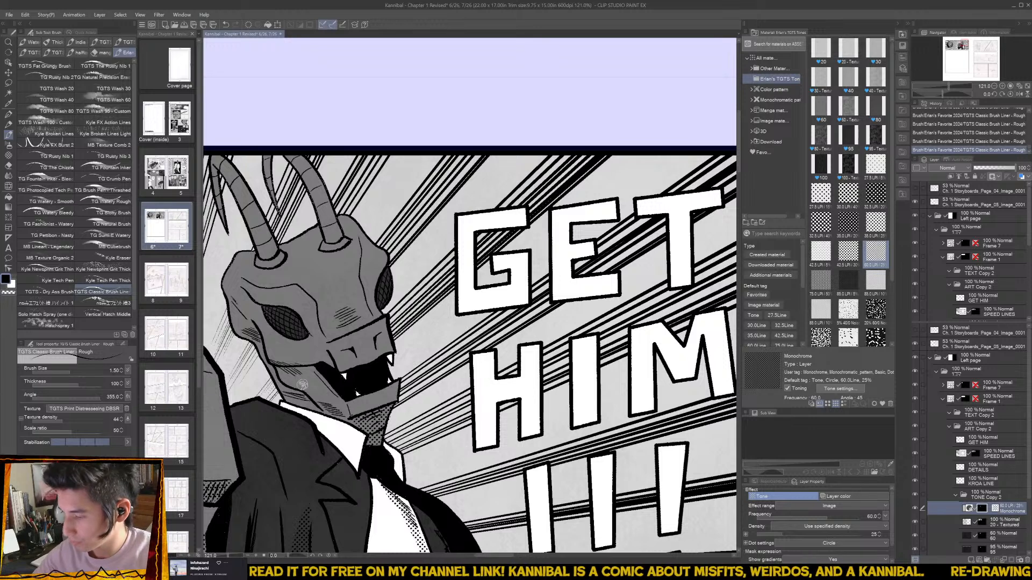
pyautogui.moveTo(290, 371)
pyautogui.mouseDown()
pyautogui.moveTo(329, 386)
pyautogui.moveTo(309, 371)
pyautogui.moveTo(316, 384)
pyautogui.moveTo(295, 400)
pyautogui.mouseUp()
pyautogui.moveTo(253, 340)
pyautogui.mouseDown()
pyautogui.moveTo(231, 304)
pyautogui.moveTo(247, 322)
pyautogui.moveTo(237, 323)
pyautogui.mouseUp()
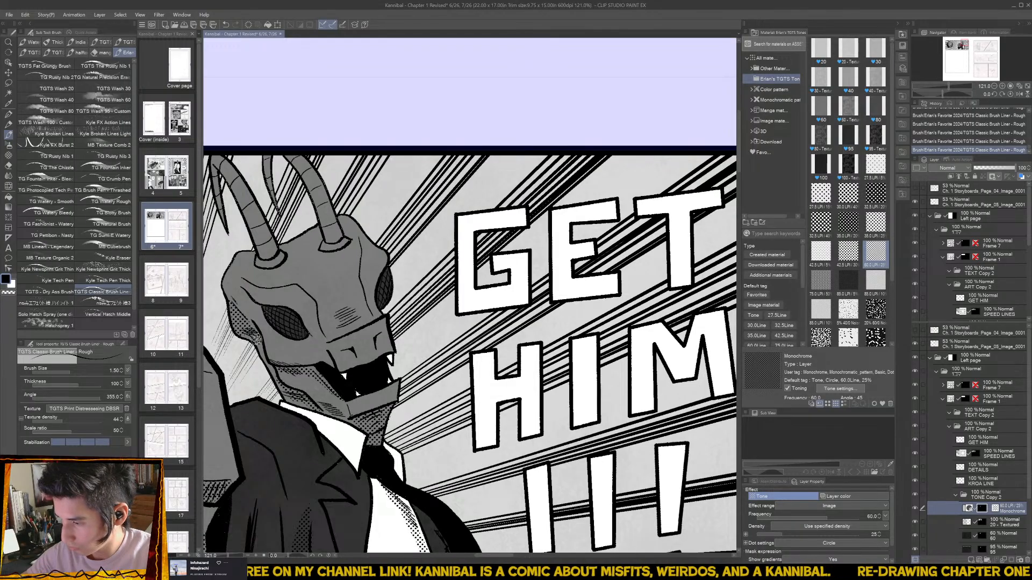
pyautogui.moveTo(295, 303); pyautogui.dragTo(311, 354)
# - Reduce the brush size to 0.80 and paint dot-tone shading on the snout and the side of the forehead
pyautogui.press('[')
pyautogui.press('[')
pyautogui.press('[')
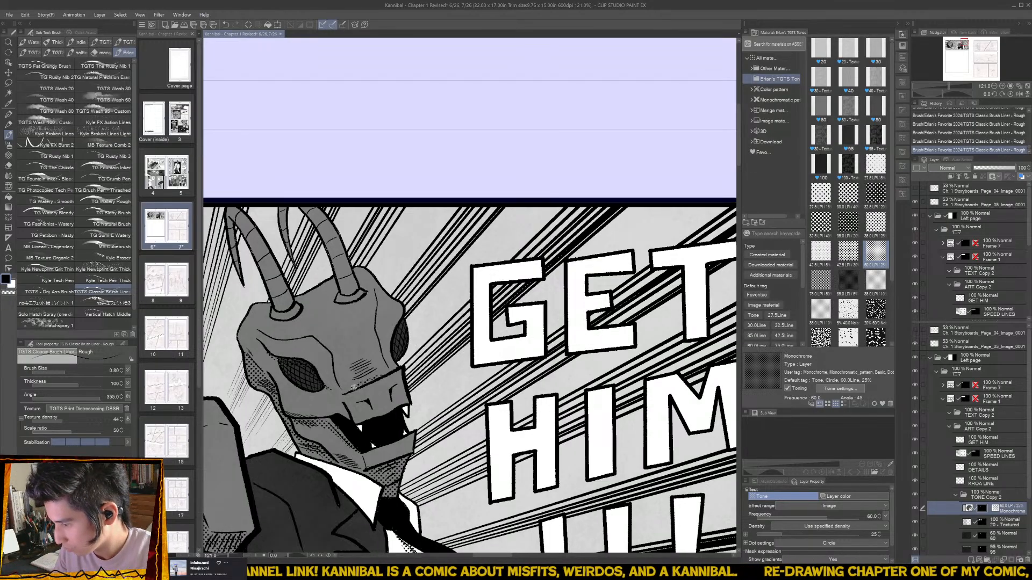
pyautogui.moveTo(368, 370); pyautogui.dragTo(346, 344)
pyautogui.moveTo(374, 291); pyautogui.dragTo(375, 341)
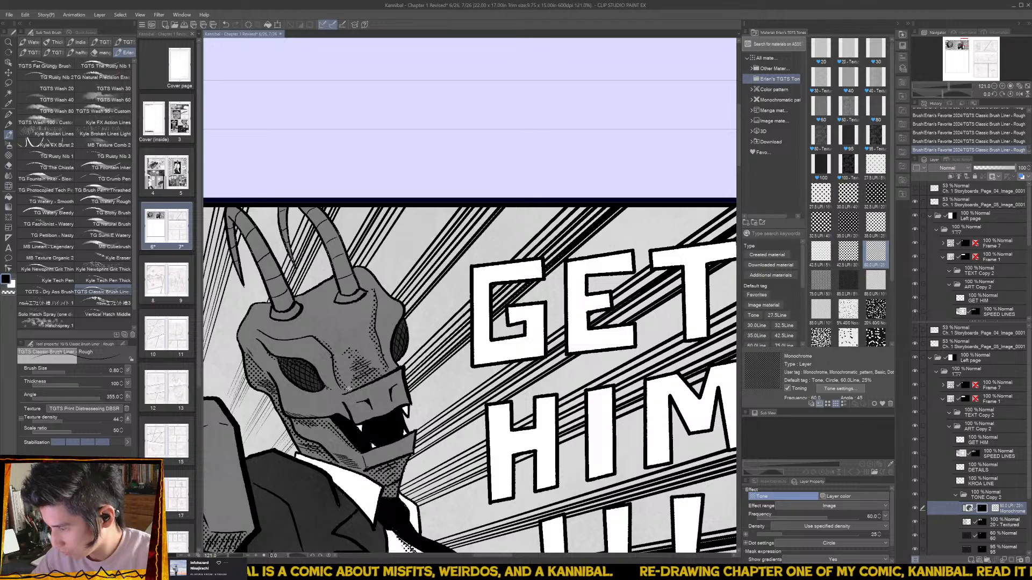
# - Erase excess dots from the snout and forehead with the Hard eraser, and retouch the tone around the far eye
pyautogui.press('e')
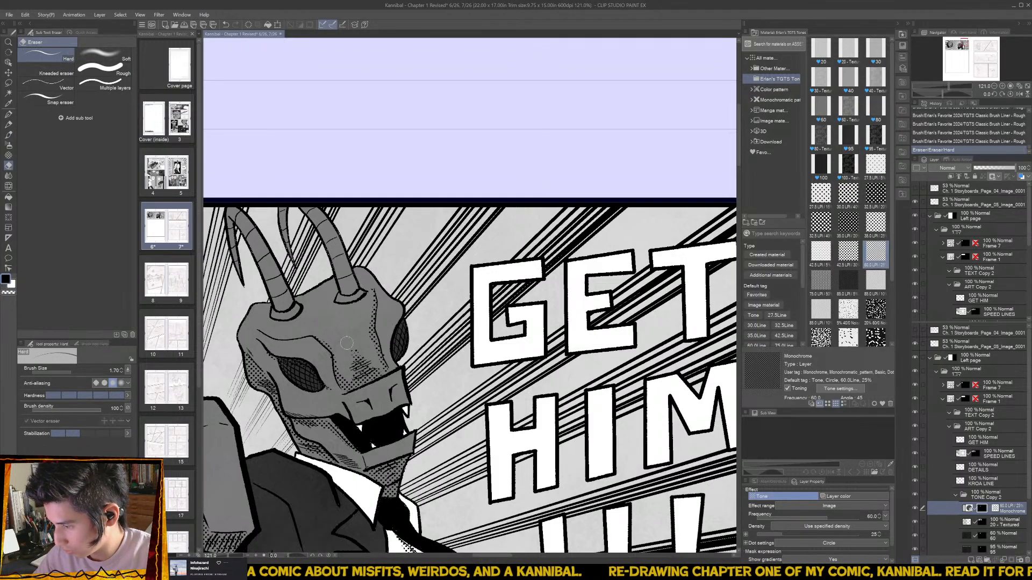
pyautogui.moveTo(350, 370)
pyautogui.mouseDown()
pyautogui.moveTo(348, 334)
pyautogui.moveTo(328, 356)
pyautogui.moveTo(333, 364)
pyautogui.mouseUp()
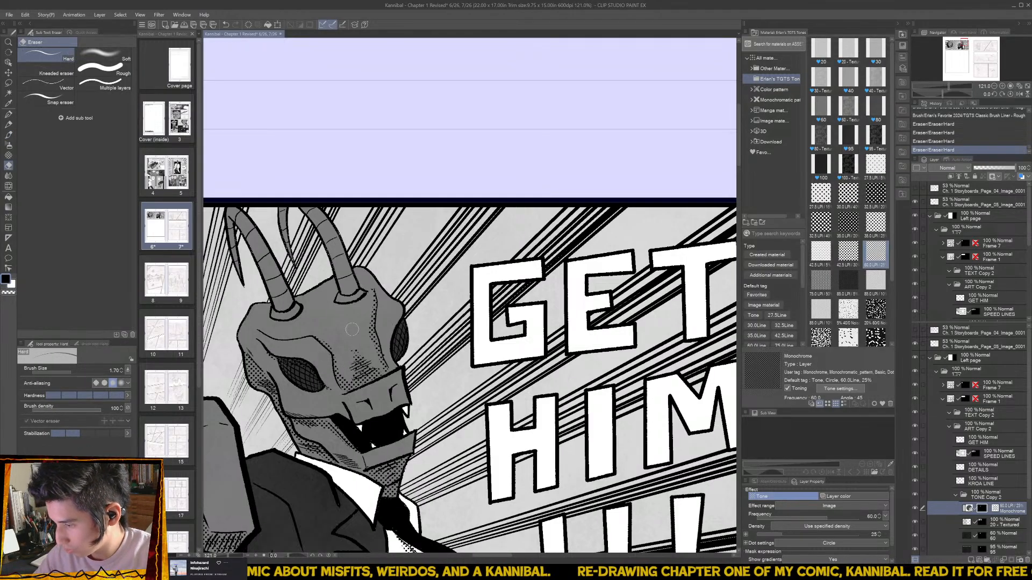
pyautogui.moveTo(370, 291); pyautogui.dragTo(374, 311)
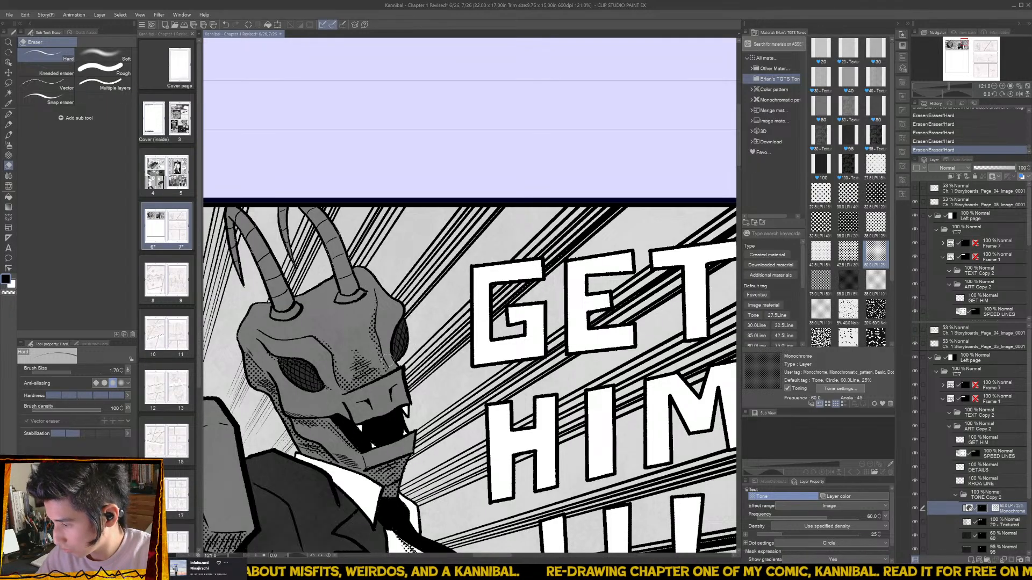
pyautogui.press('b')
pyautogui.moveTo(395, 353); pyautogui.dragTo(399, 328)
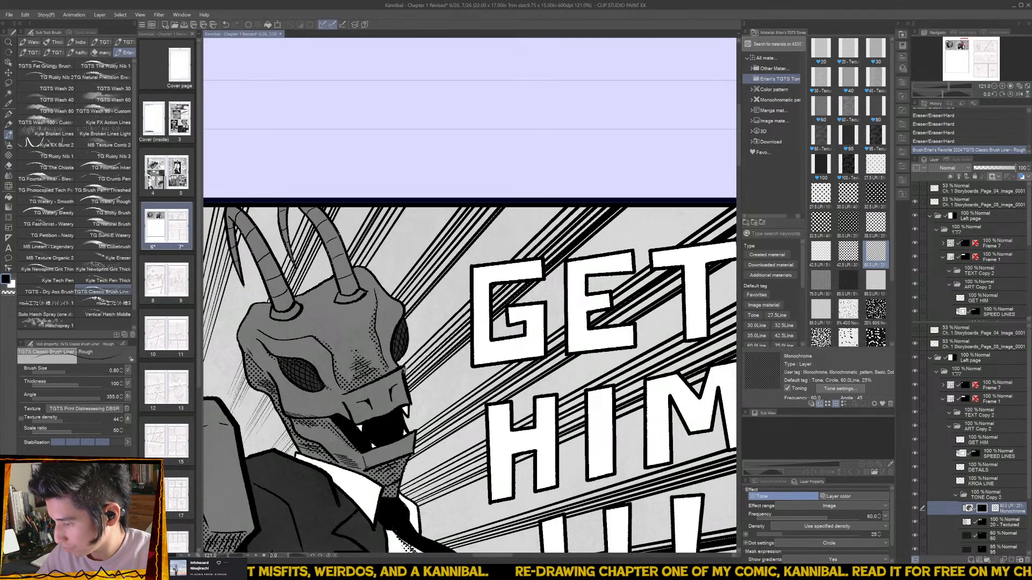
# - Paint dot-tone shading on the top of the creature's forehead and along its antenna-like horns
pyautogui.scroll(2, 282, 358)
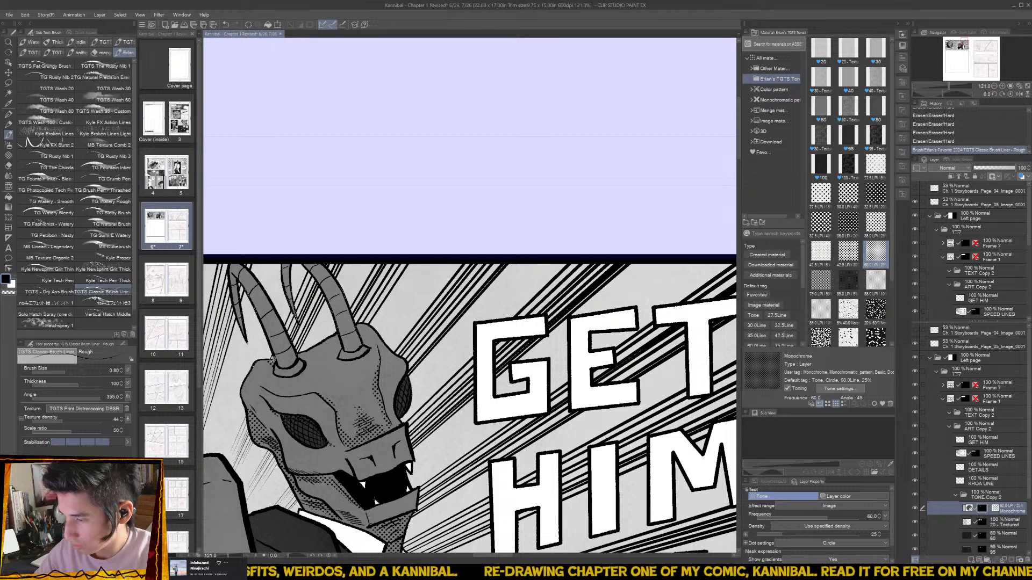
pyautogui.moveTo(270, 358); pyautogui.dragTo(267, 360)
pyautogui.moveTo(236, 302); pyautogui.dragTo(240, 320)
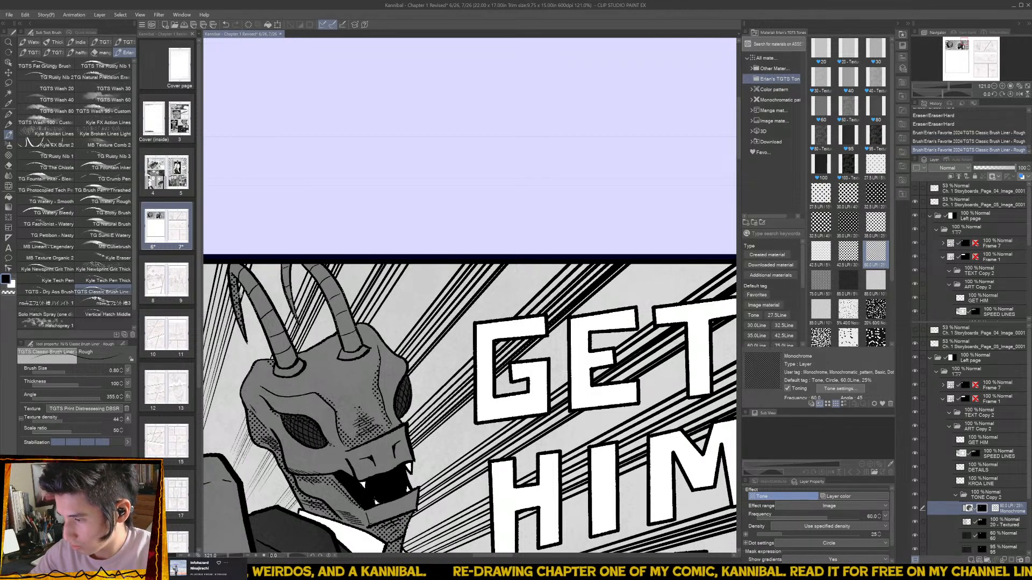
pyautogui.moveTo(285, 275); pyautogui.dragTo(300, 322)
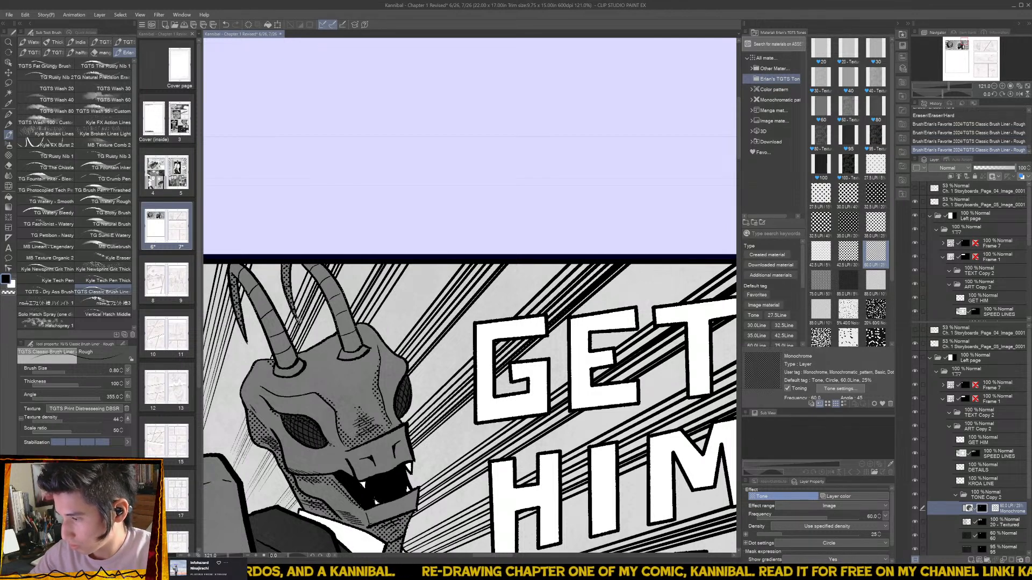
pyautogui.scroll(-5, 337, 339)
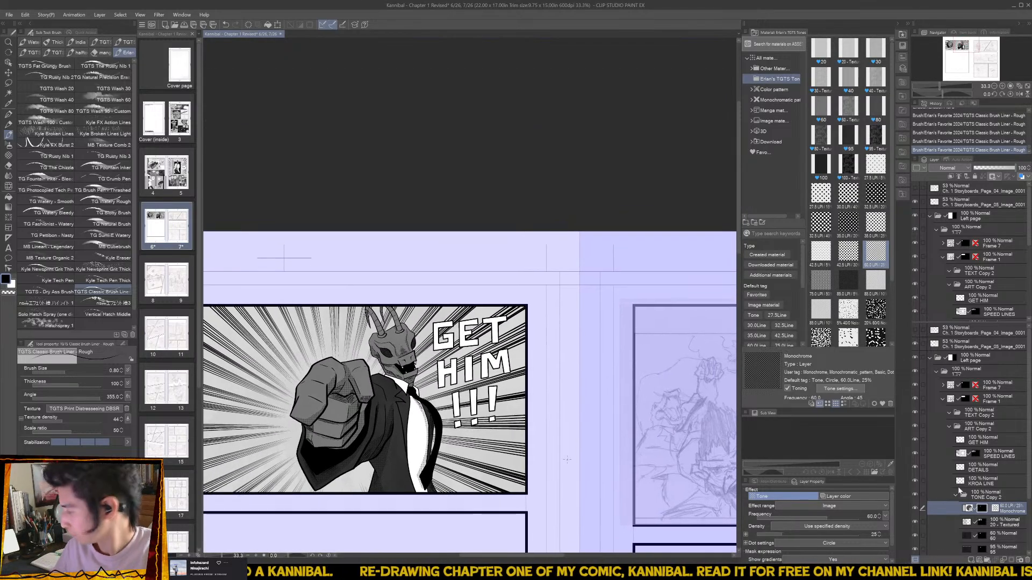
# - On the DETAILS layer, ink a line along the white shirt's shaded edge and short crease lines across the shirt
pyautogui.click(959, 470)
pyautogui.scroll(1, 344, 473)
pyautogui.scroll(2, 422, 427)
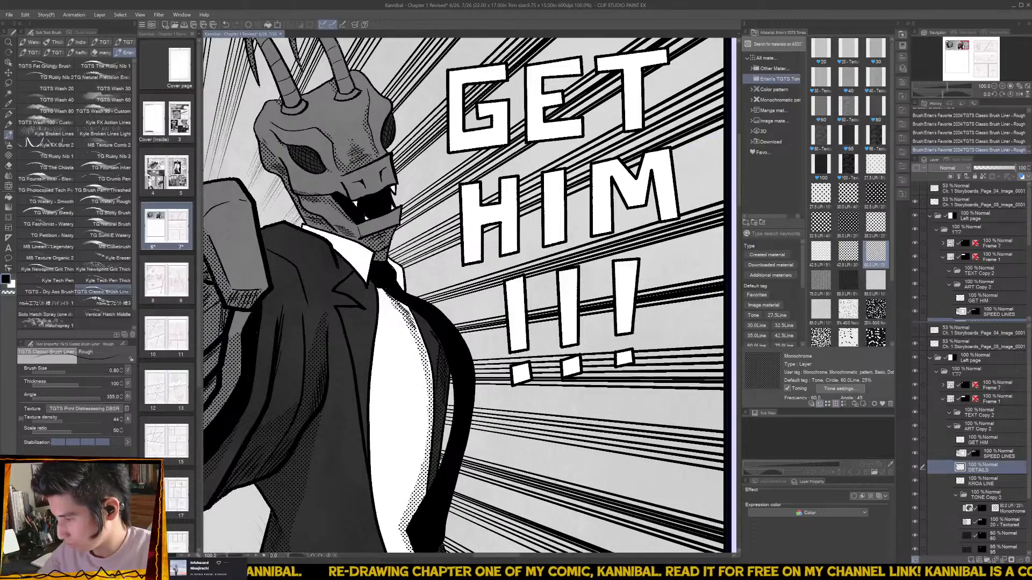
pyautogui.moveTo(387, 290); pyautogui.dragTo(424, 365)
pyautogui.hotkey('ctrl', 'z')
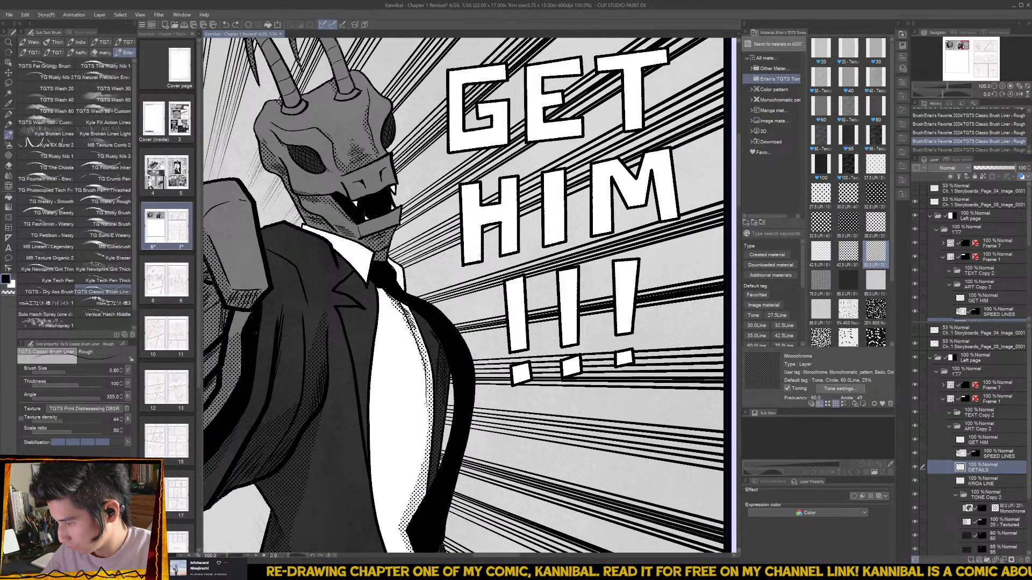
pyautogui.moveTo(427, 400); pyautogui.dragTo(418, 513)
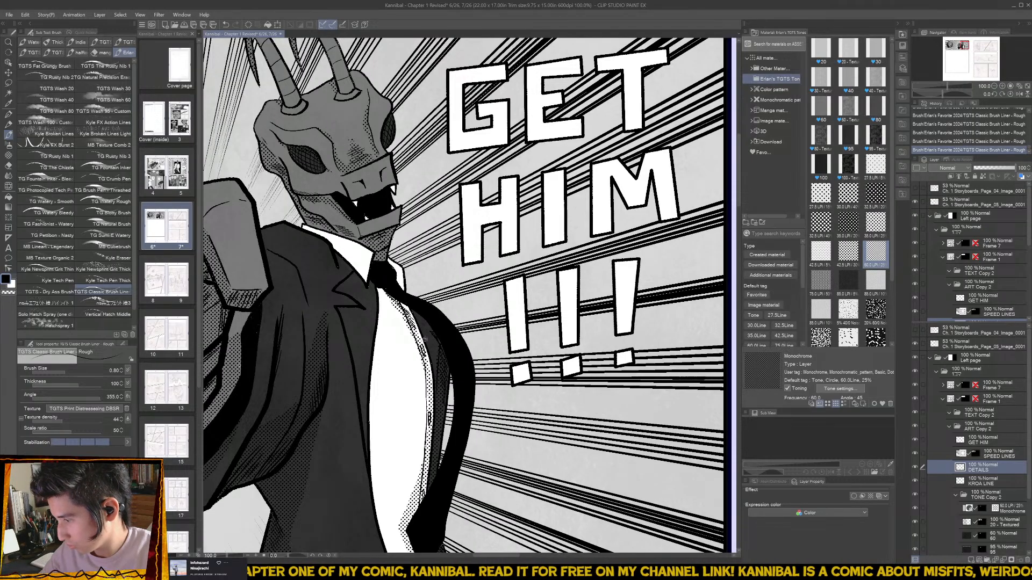
pyautogui.scroll(-3, 427, 336)
pyautogui.moveTo(462, 393); pyautogui.dragTo(436, 447)
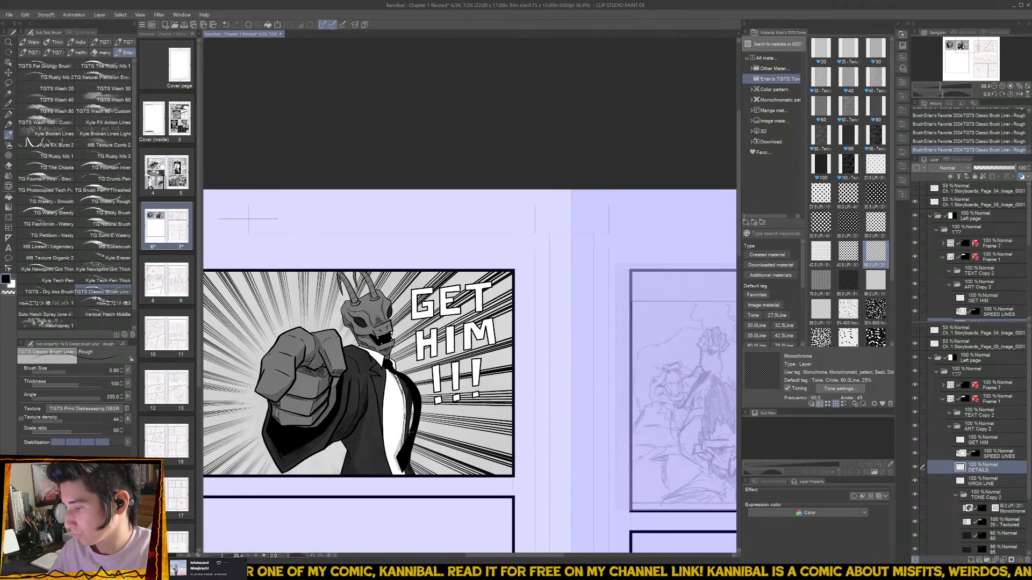
pyautogui.scroll(2, 401, 421)
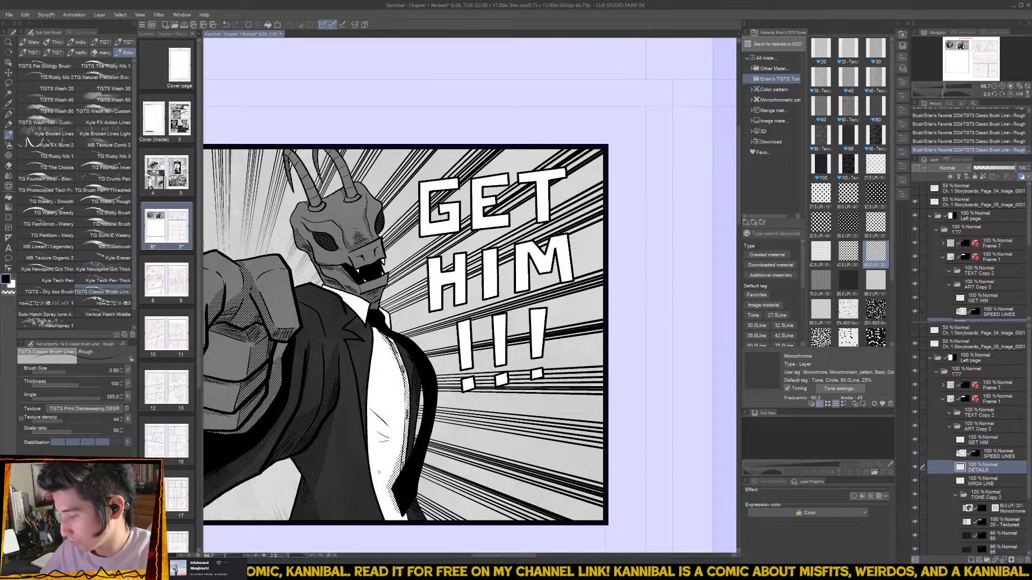
pyautogui.scroll(-2, 406, 464)
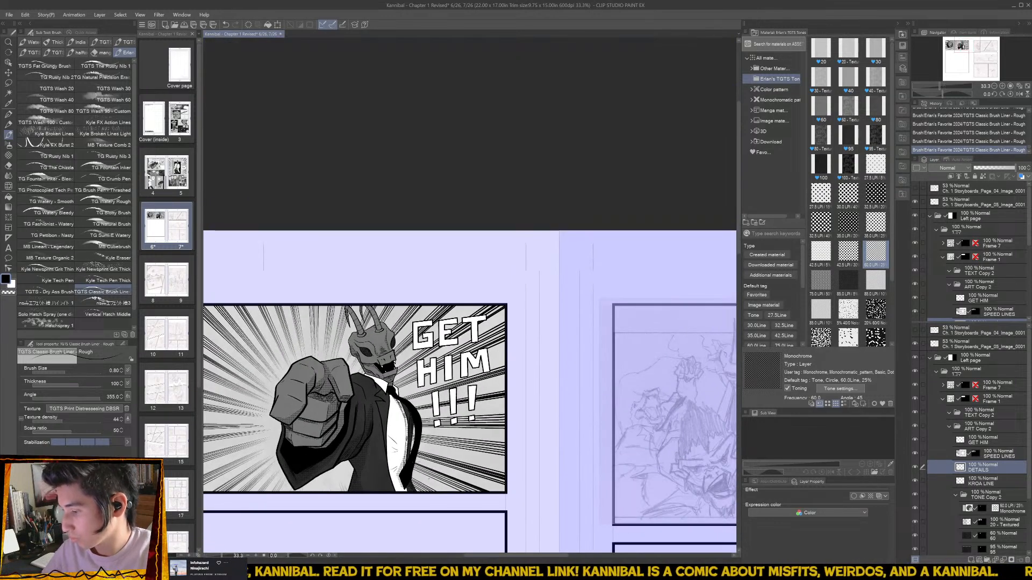
# - Paint dot tone around the white shirt's creases on the Monochrome tone layer and erase the excess with the Hard eraser
pyautogui.click(981, 511)
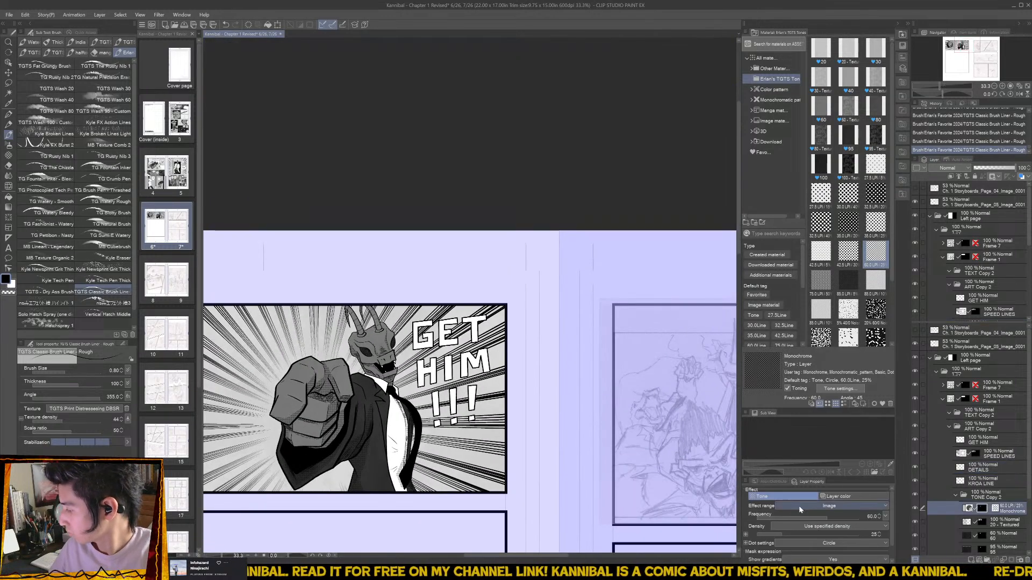
pyautogui.scroll(3, 399, 444)
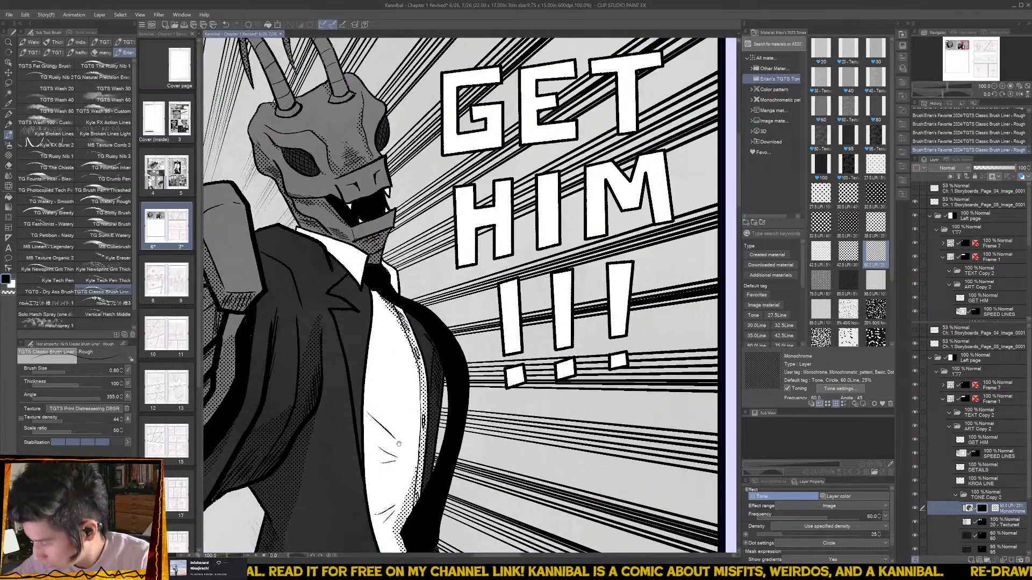
pyautogui.moveTo(399, 444); pyautogui.dragTo(371, 424)
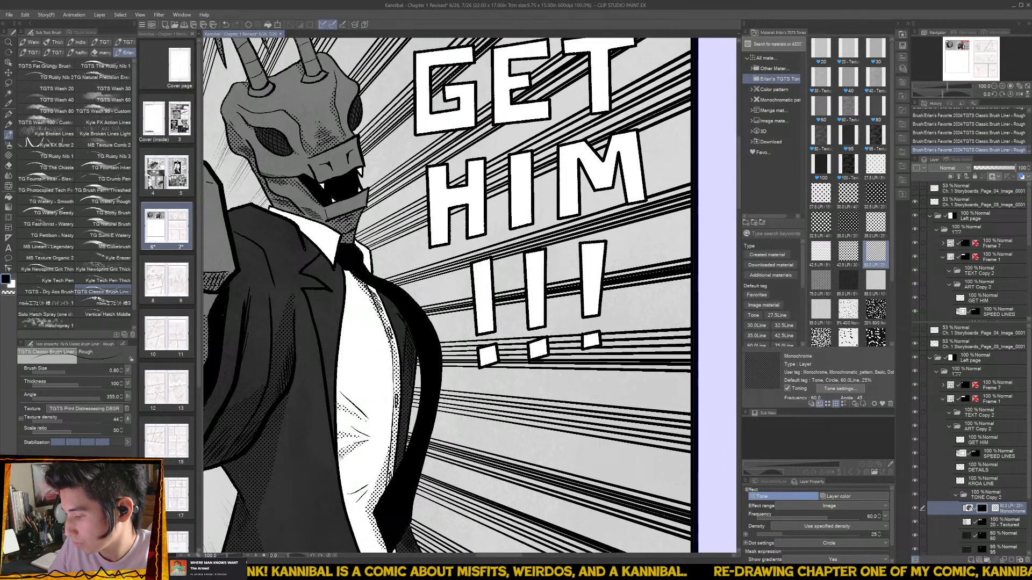
pyautogui.press('e')
pyautogui.moveTo(349, 454); pyautogui.dragTo(327, 463)
pyautogui.press('b')
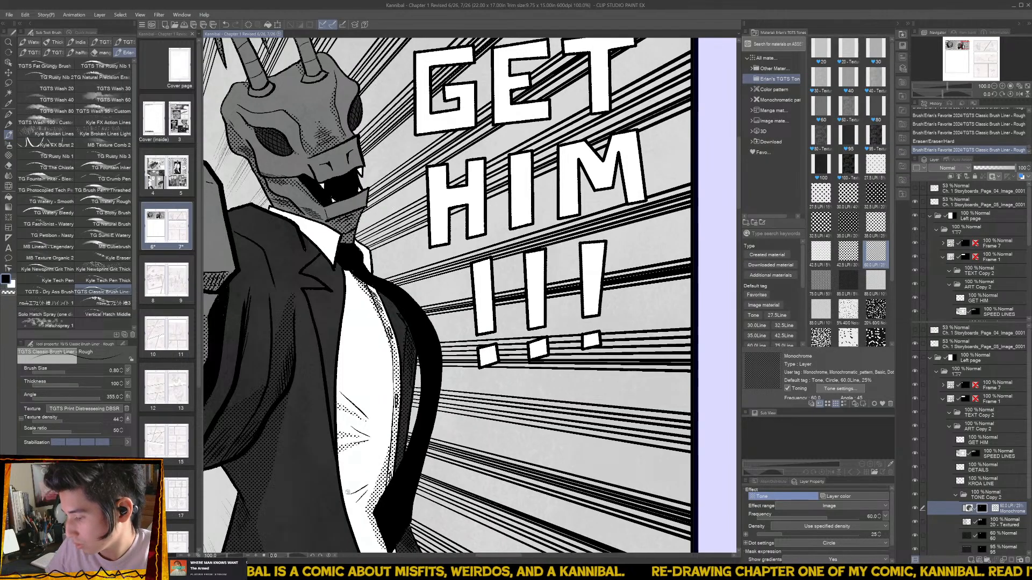
pyautogui.moveTo(362, 491); pyautogui.dragTo(348, 509)
pyautogui.press('e')
pyautogui.press('b')
pyautogui.scroll(-2, 368, 496)
pyautogui.scroll(-2, 370, 495)
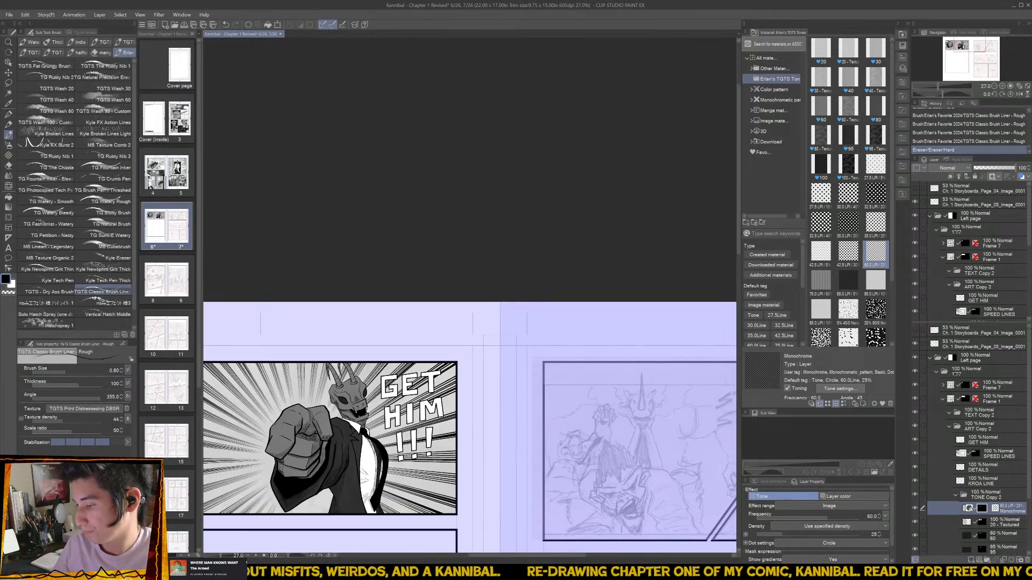
pyautogui.moveTo(382, 491); pyautogui.dragTo(519, 470)
pyautogui.scroll(-1, 473, 457)
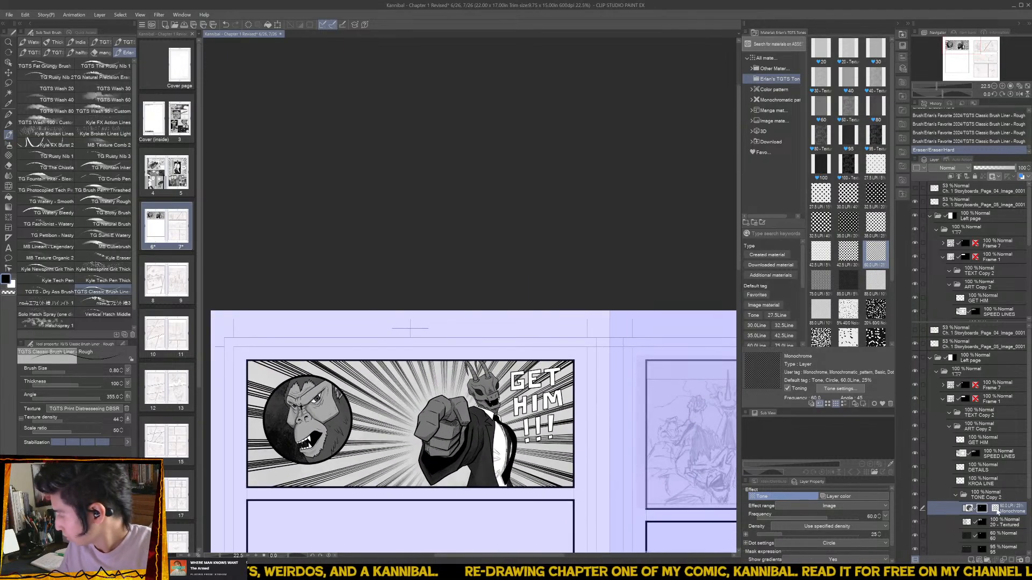
# - Fade the 20 - Textured background tone around the pointing fist and sleeve using the Soft eraser at size 30
pyautogui.click(982, 522)
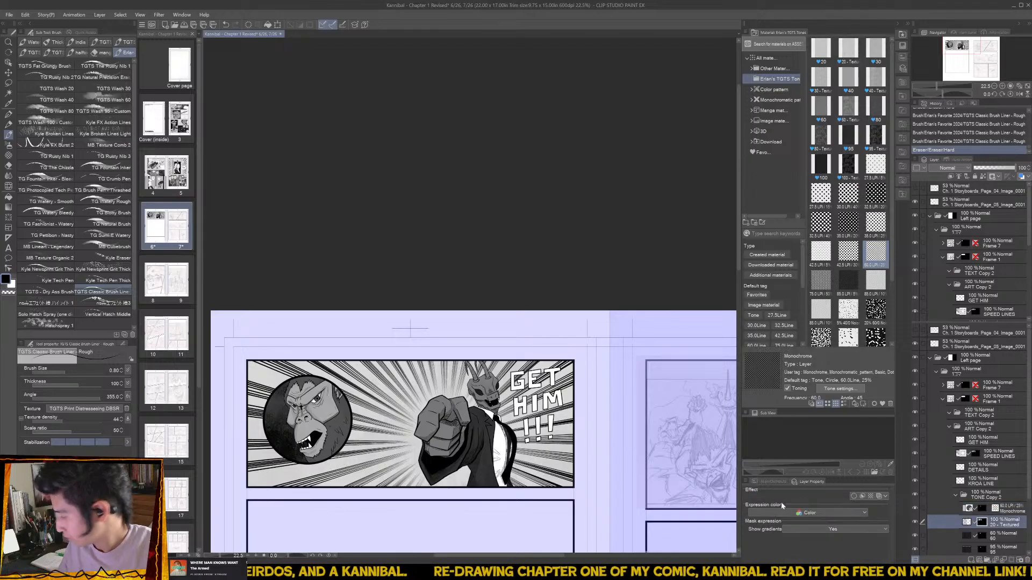
pyautogui.scroll(2, 496, 466)
pyautogui.press('b')
pyautogui.press('e')
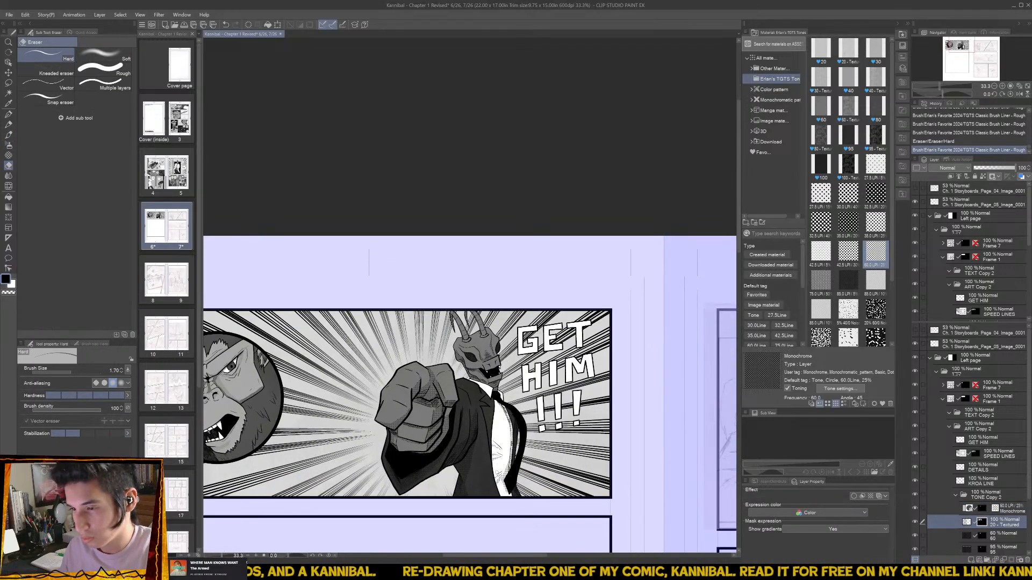
pyautogui.click(99, 54)
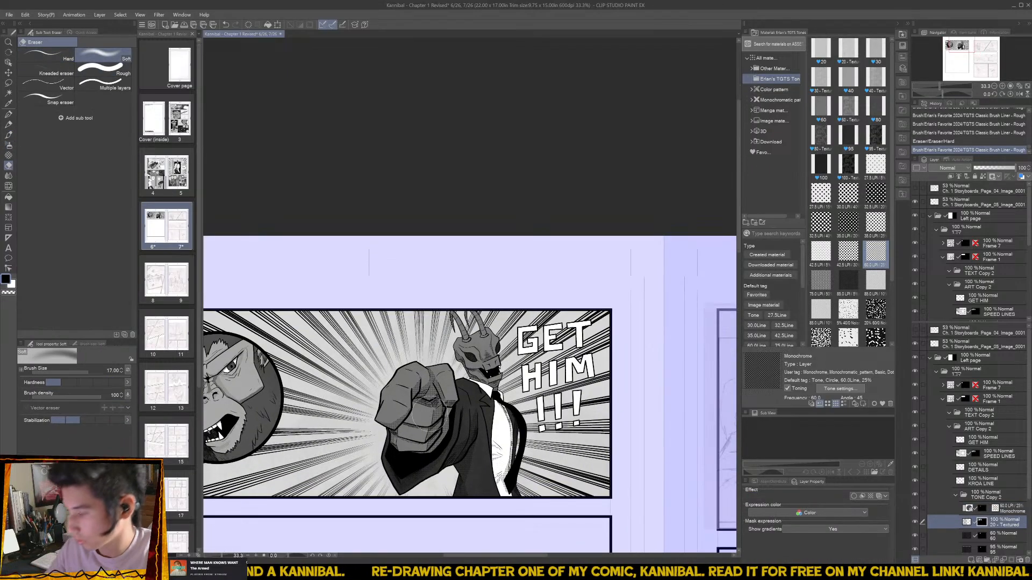
pyautogui.moveTo(425, 400); pyautogui.dragTo(440, 377)
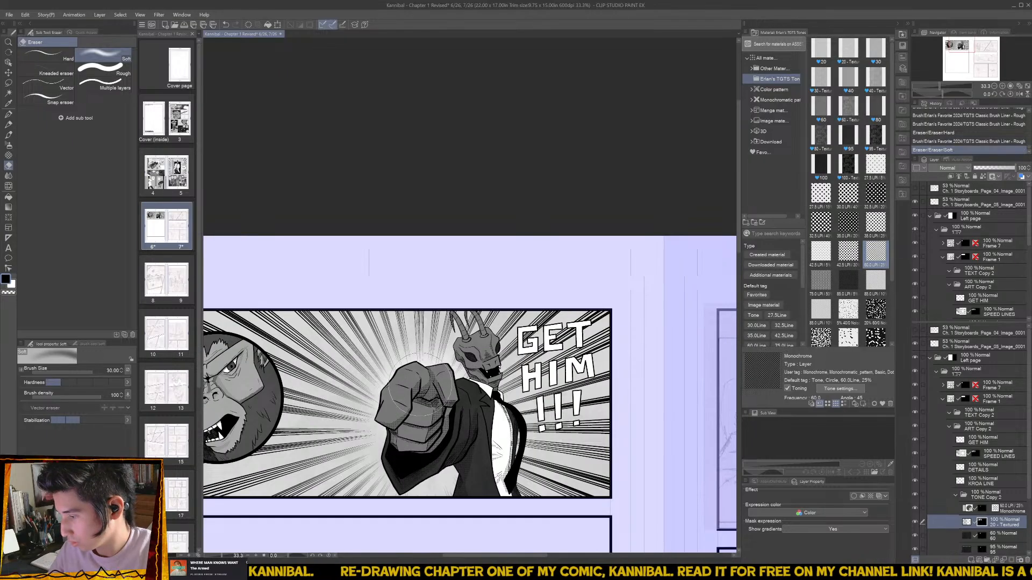
pyautogui.moveTo(408, 429)
pyautogui.mouseDown()
pyautogui.moveTo(398, 395)
pyautogui.moveTo(395, 456)
pyautogui.moveTo(386, 422)
pyautogui.moveTo(394, 459)
pyautogui.moveTo(387, 434)
pyautogui.moveTo(403, 472)
pyautogui.moveTo(416, 471)
pyautogui.moveTo(411, 445)
pyautogui.moveTo(407, 484)
pyautogui.moveTo(393, 431)
pyautogui.moveTo(423, 477)
pyautogui.mouseUp()
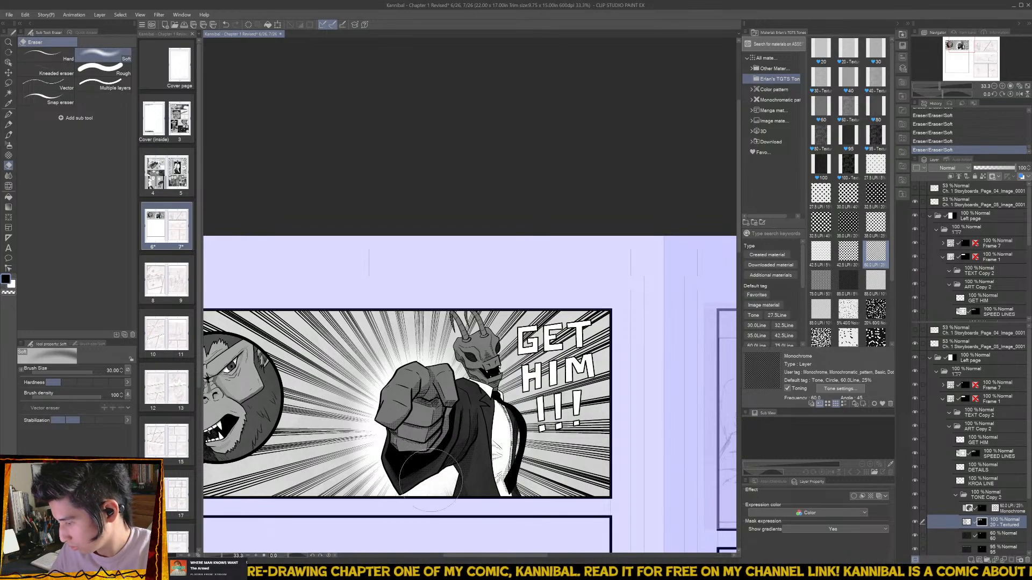
# - Reduce the Soft eraser's brush size to 10
pyautogui.press('[')
pyautogui.press('[')
pyautogui.press('[')
pyautogui.press('[')
pyautogui.press('[')
pyautogui.press('[')
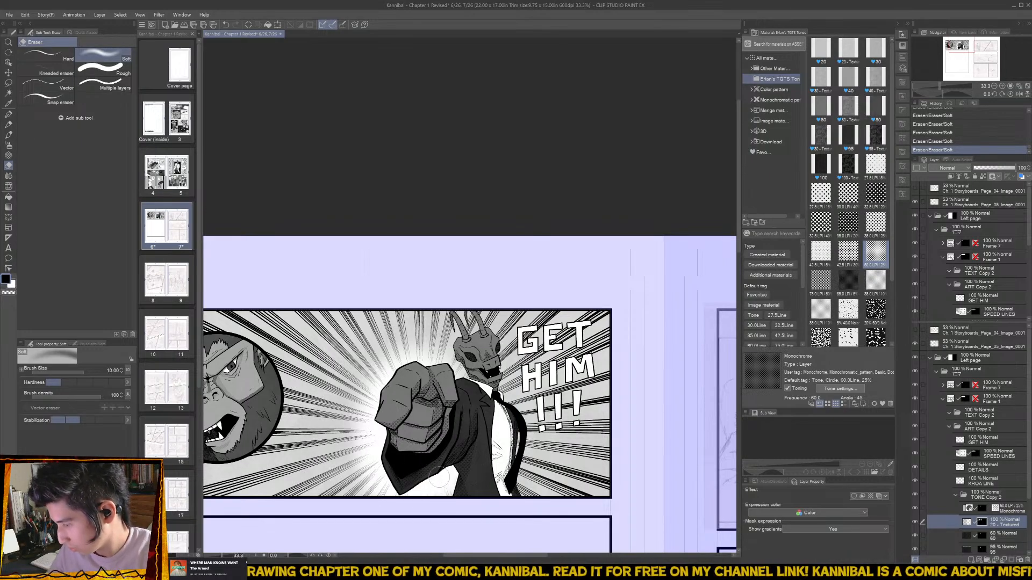
pyautogui.press('b')
pyautogui.moveTo(448, 476); pyautogui.dragTo(432, 486)
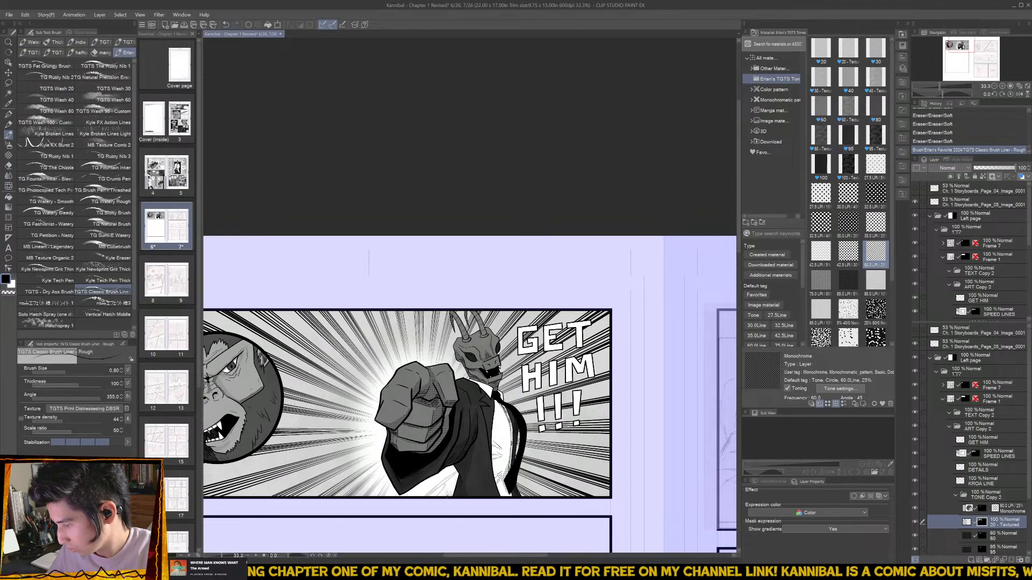
pyautogui.hotkey('ctrl', 'z')
pyautogui.press('e')
pyautogui.press('b')
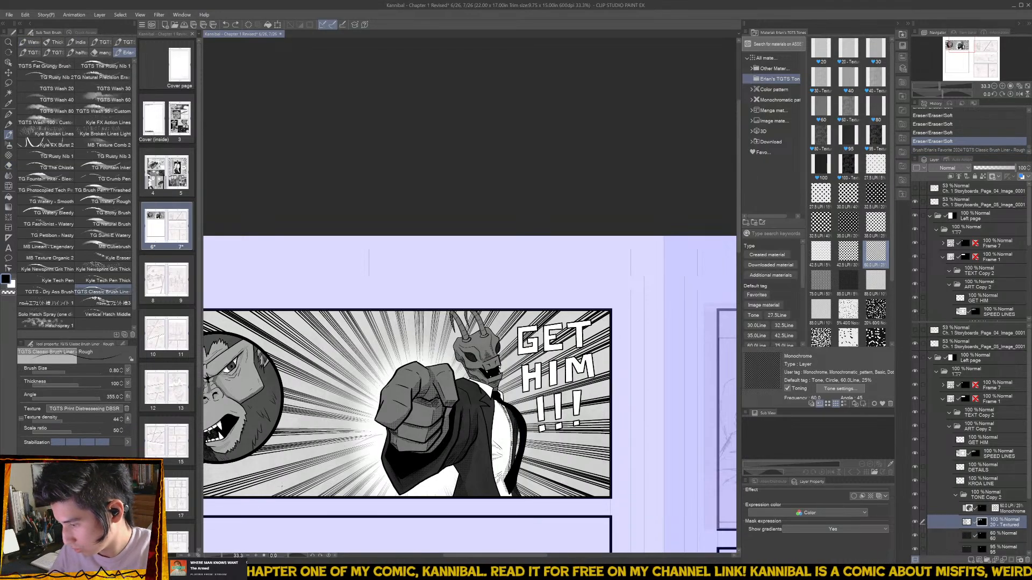
# - Softly erase the textured background tone around the creature's head, shoulder and back
pyautogui.press('e')
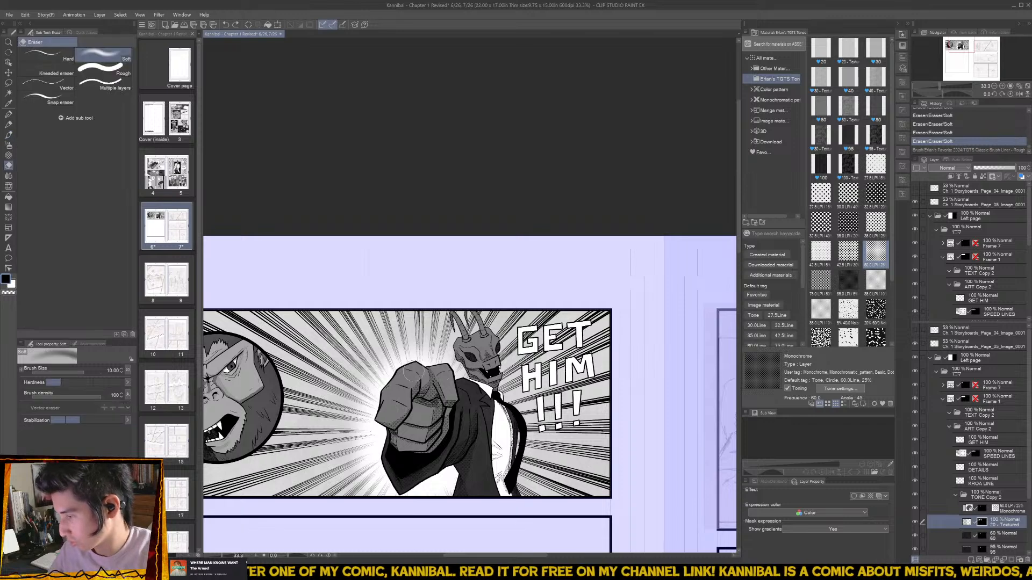
pyautogui.moveTo(446, 385)
pyautogui.mouseDown()
pyautogui.moveTo(473, 359)
pyautogui.moveTo(445, 309)
pyautogui.moveTo(448, 332)
pyautogui.moveTo(473, 328)
pyautogui.moveTo(480, 312)
pyautogui.moveTo(494, 398)
pyautogui.mouseUp()
pyautogui.moveTo(494, 339)
pyautogui.mouseDown()
pyautogui.moveTo(512, 414)
pyautogui.moveTo(499, 395)
pyautogui.moveTo(512, 465)
pyautogui.mouseUp()
pyautogui.scroll(-2, 508, 486)
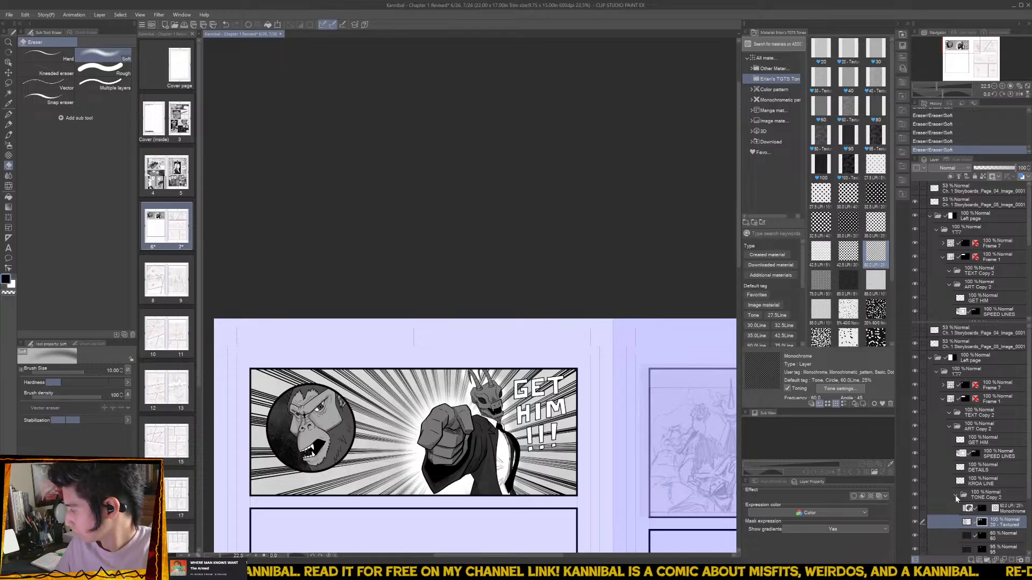
# - Collapse the TONE Copy 2 and ART Copy 2 folders, and briefly show the page 04 storyboard over the page for reference
pyautogui.click(956, 498)
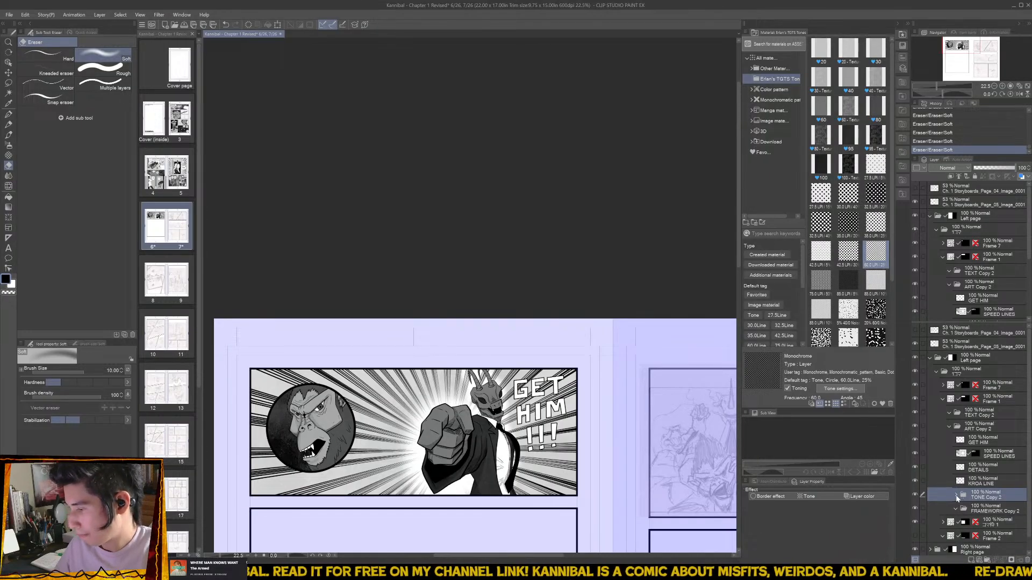
pyautogui.click(950, 425)
pyautogui.click(916, 331)
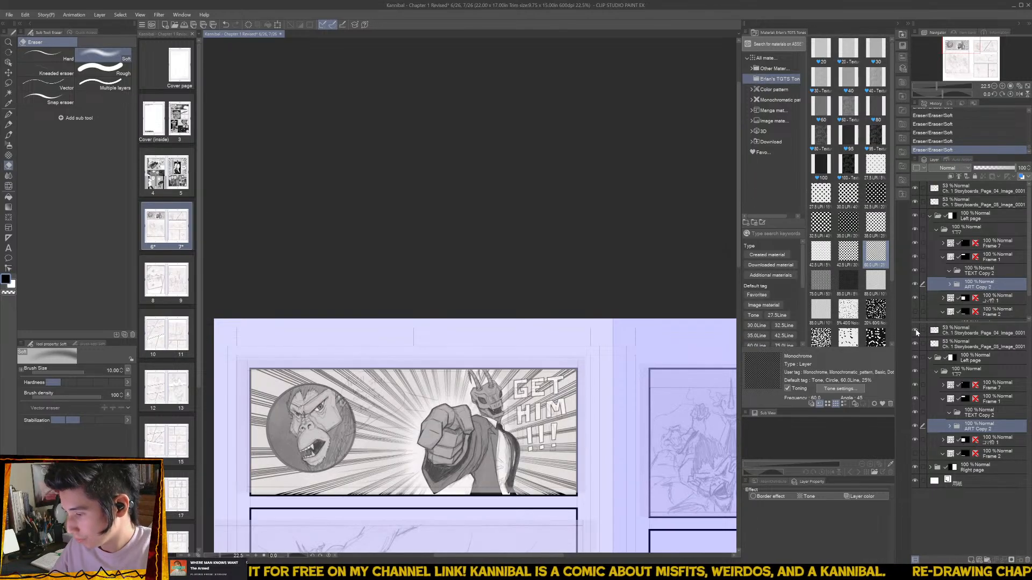
pyautogui.click(915, 331)
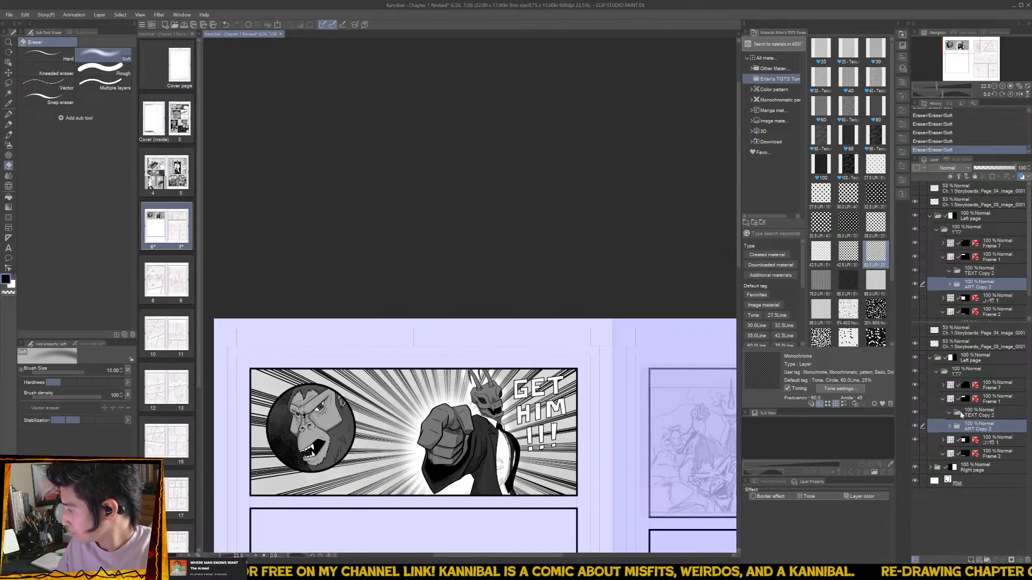
# - Add the dialogue text "YOU'LL HAVE TO CATCH ME FIRST, KROA..." between the gorilla's portrait and the pointing fist in the first panel
pyautogui.click(959, 375)
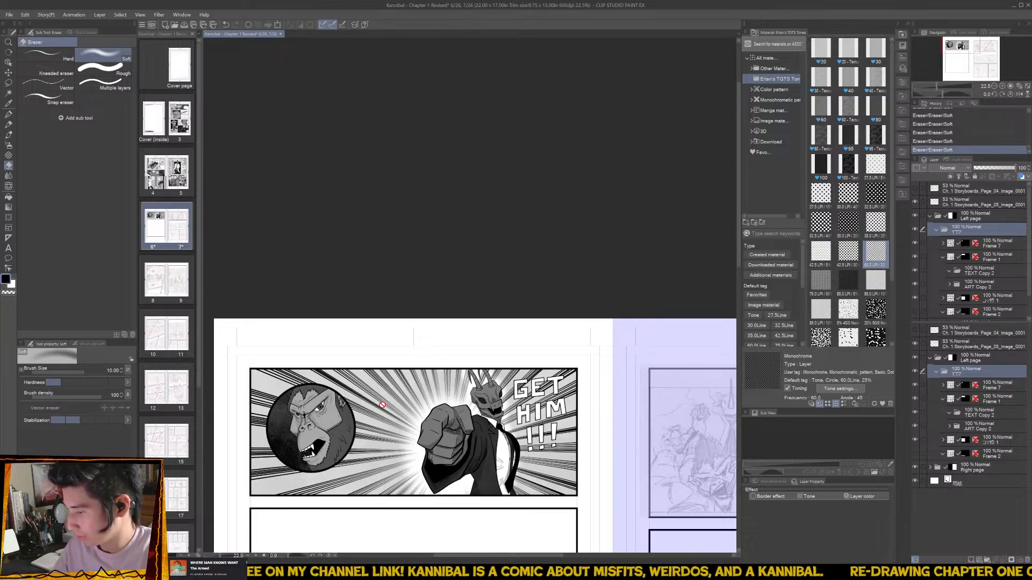
pyautogui.press('t')
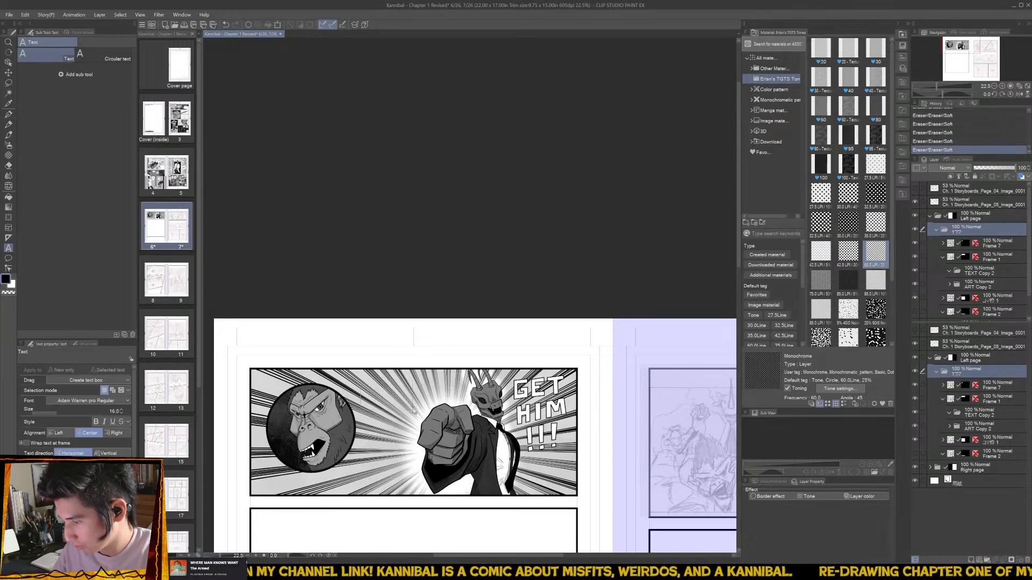
pyautogui.moveTo(359, 368); pyautogui.dragTo(413, 412)
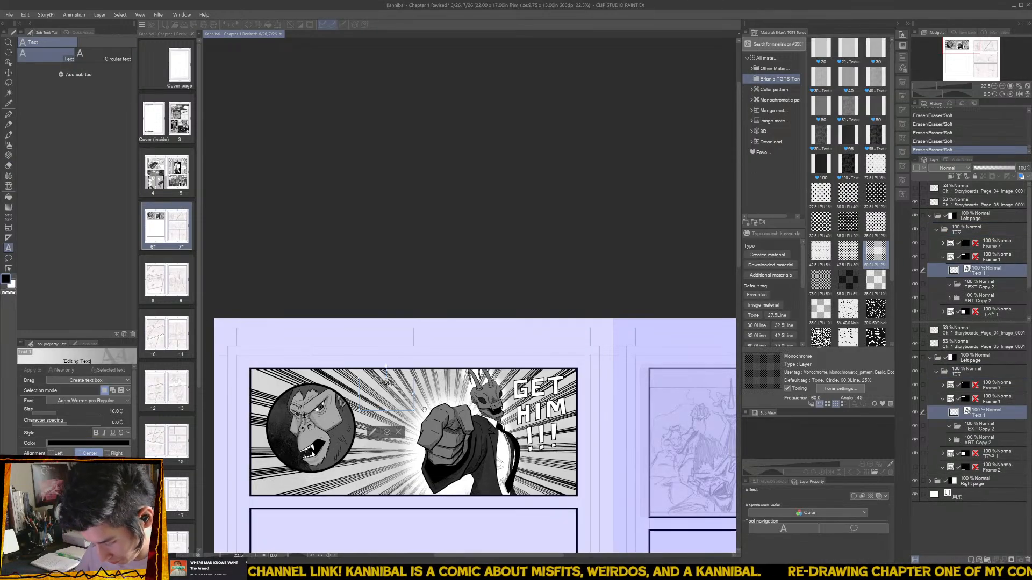
pyautogui.write("YOU'LL HAVE TO C")
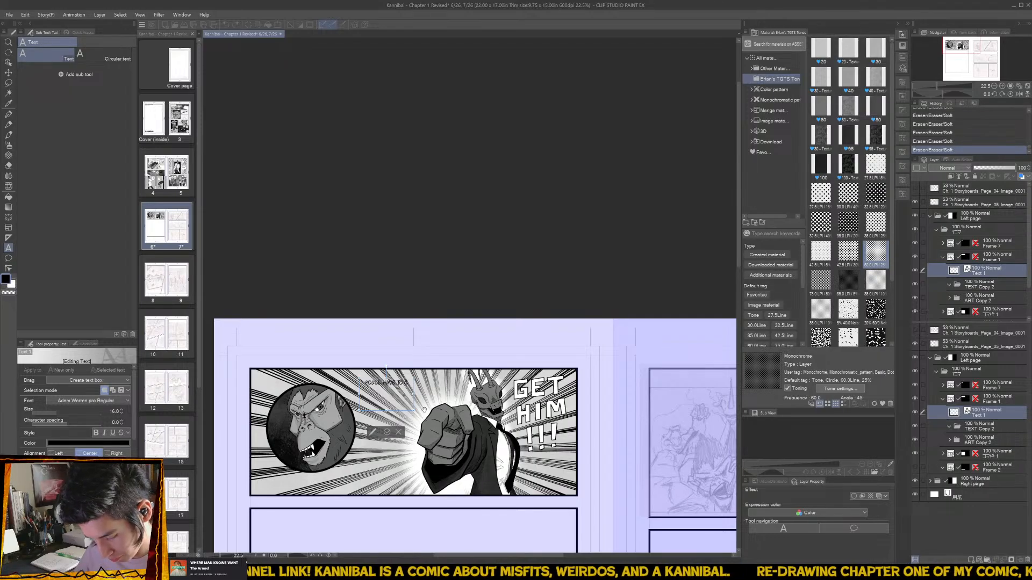
pyautogui.write('ATCH ME FIRST')
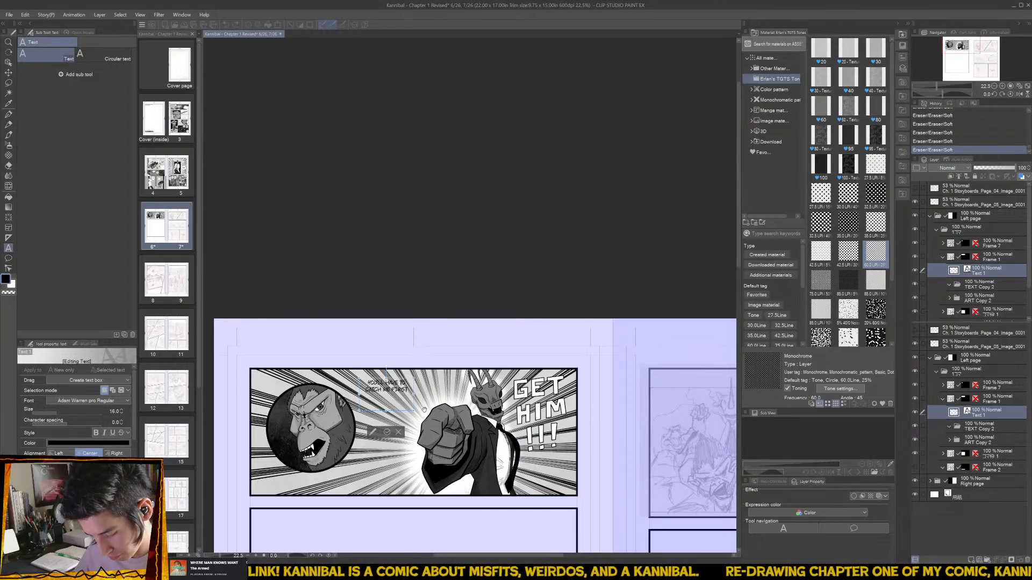
pyautogui.write(', KROH')
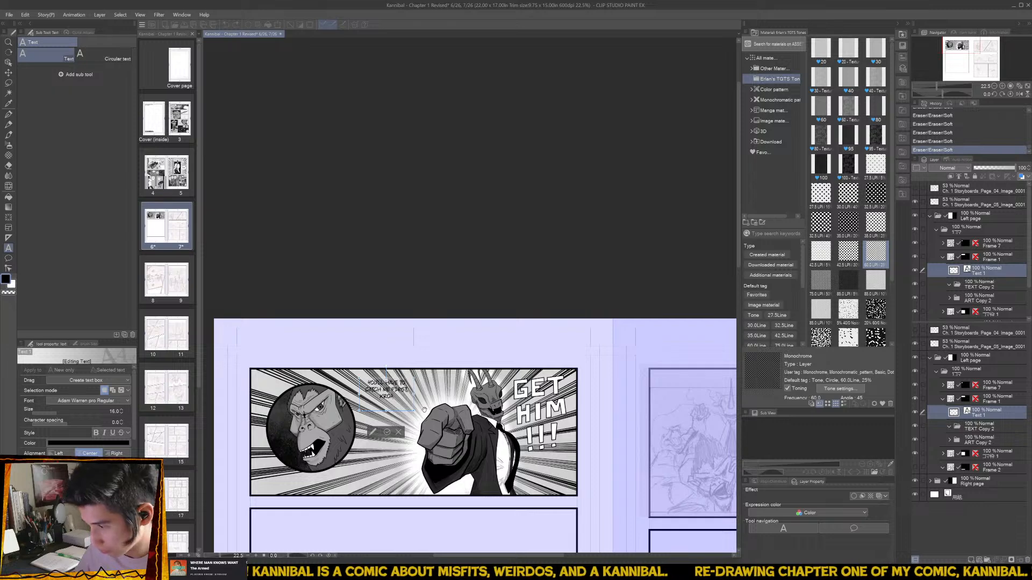
# - Narrow the dialogue's text box so the words wrap onto four lines, and position it between the gorilla's portrait and the fist
pyautogui.click(388, 433)
pyautogui.moveTo(388, 432); pyautogui.dragTo(448, 415)
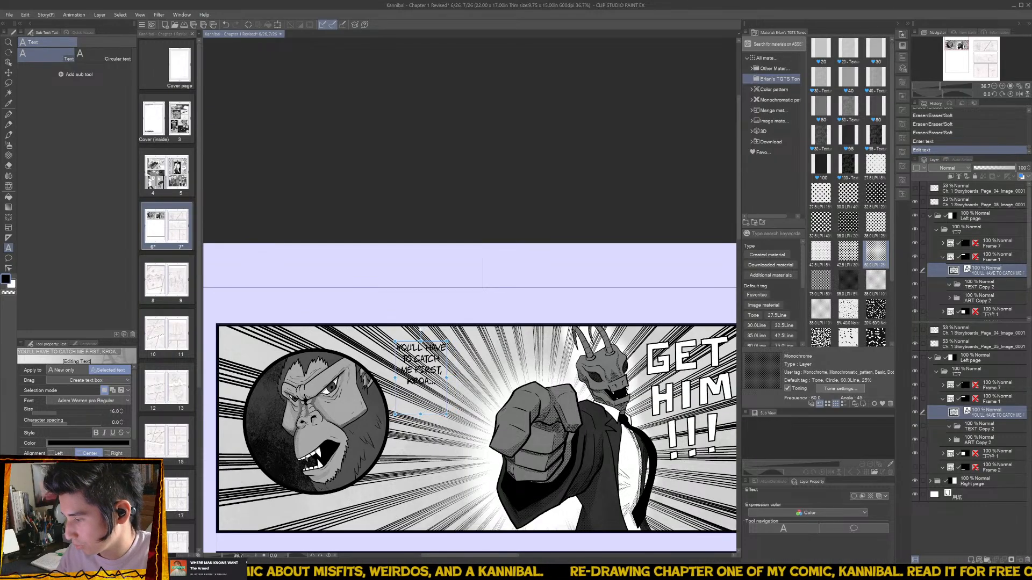
pyautogui.moveTo(437, 344); pyautogui.dragTo(460, 368)
# - Draw a rounded speech balloon around the dialogue with the Balloon pen, with a tail pointing to the gorilla
pyautogui.press('t')
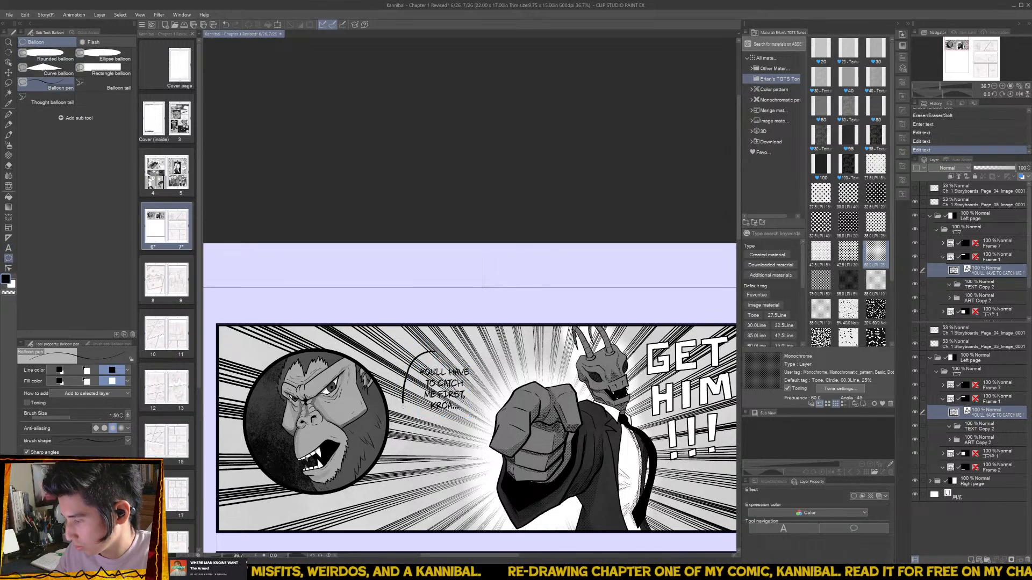
pyautogui.moveTo(424, 357); pyautogui.dragTo(417, 392)
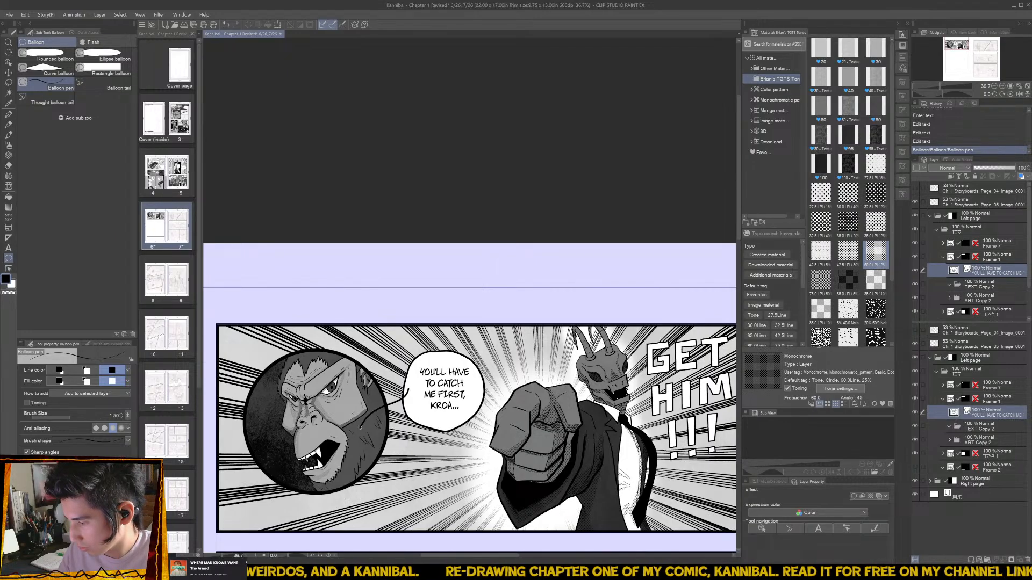
pyautogui.moveTo(401, 408); pyautogui.dragTo(388, 414)
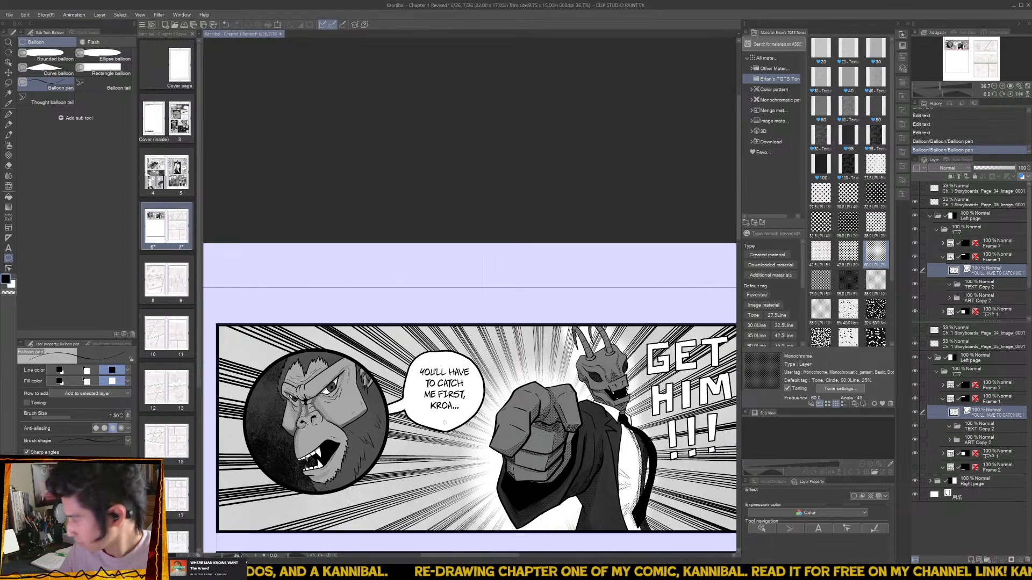
# - Move the speech balloon layer out of Frame 1 to above Frame 7, and shift the balloon slightly downward
pyautogui.moveTo(992, 386); pyautogui.dragTo(989, 389)
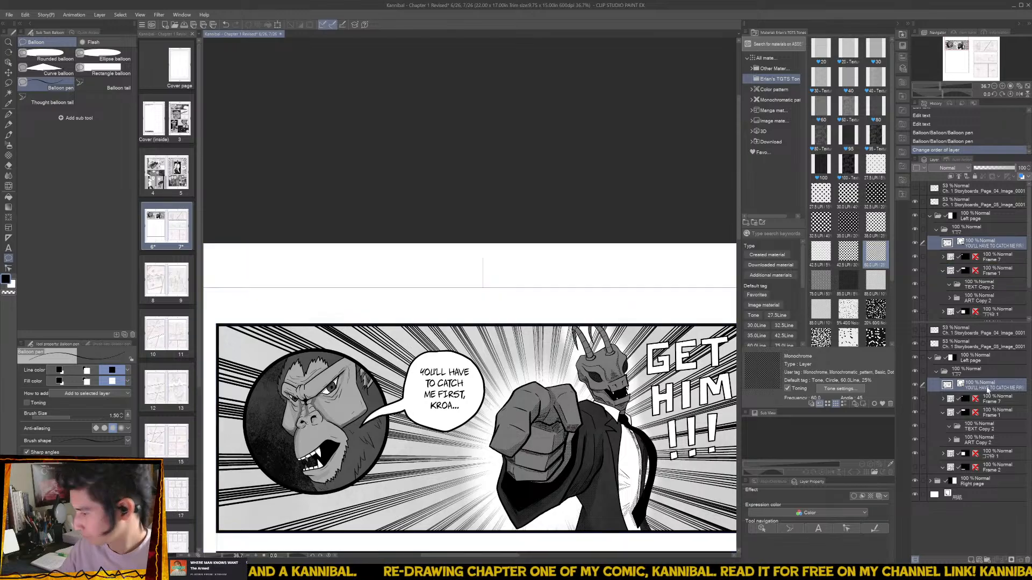
pyautogui.press('k')
pyautogui.moveTo(448, 424); pyautogui.dragTo(446, 430)
# - Open the second panel's ART Copy 3 folder and show the page 04 storyboard over the page
pyautogui.scroll(-2, 446, 430)
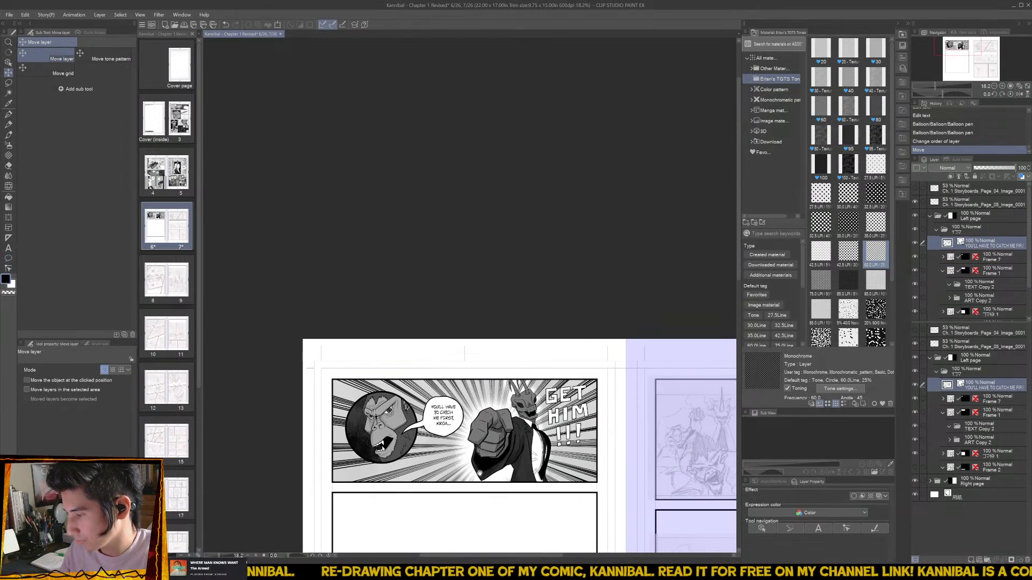
pyautogui.moveTo(480, 473); pyautogui.dragTo(445, 477)
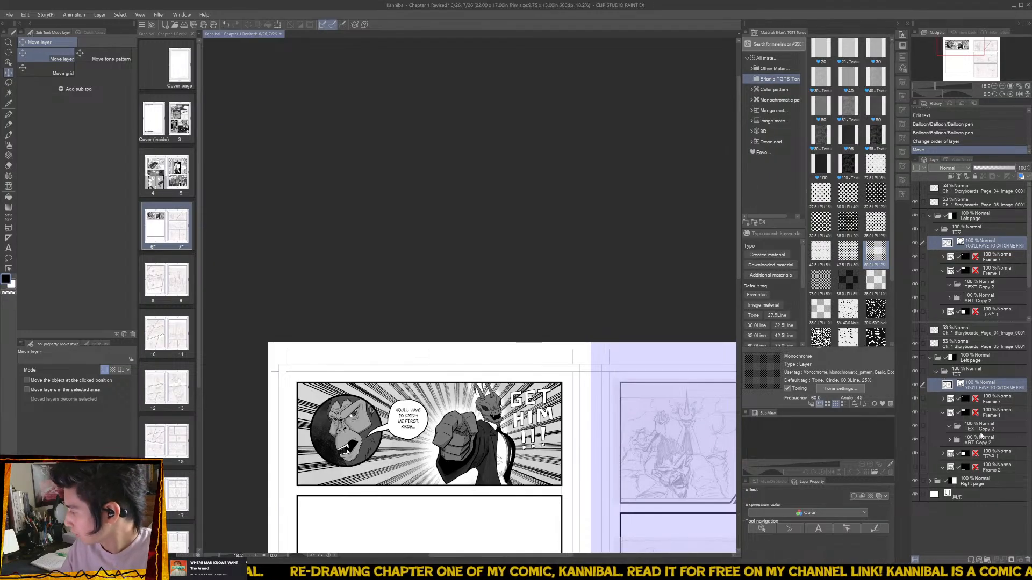
pyautogui.click(942, 412)
pyautogui.click(994, 426)
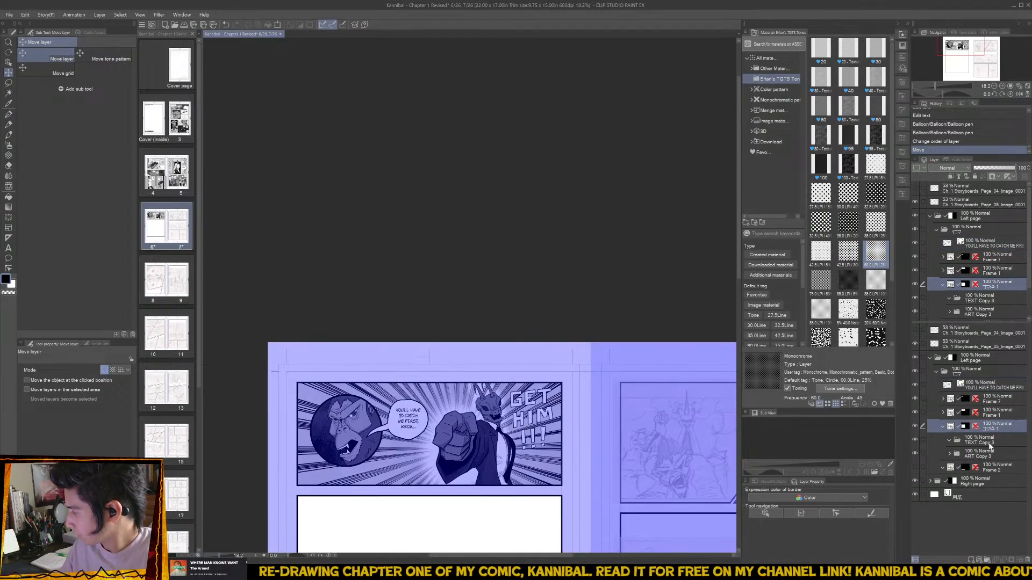
pyautogui.click(949, 454)
pyautogui.click(979, 454)
pyautogui.moveTo(502, 504); pyautogui.dragTo(479, 265)
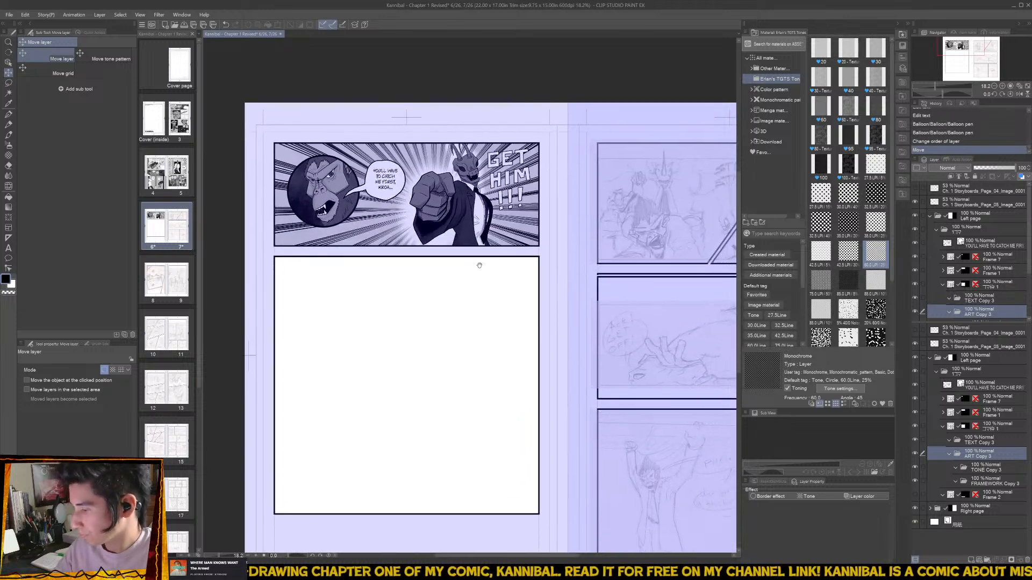
pyautogui.click(921, 332)
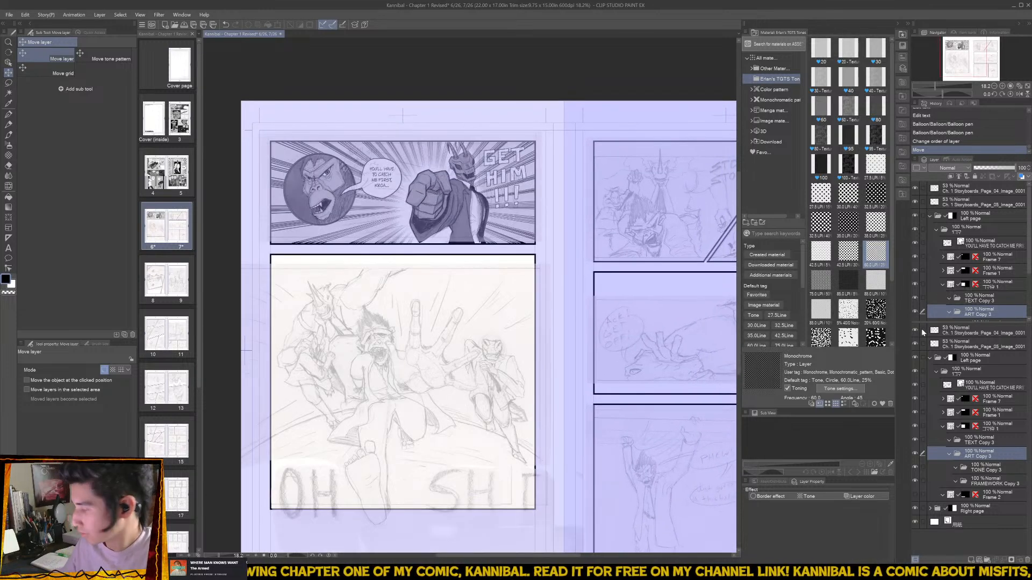
# - Create eight new raster layers inside the ART Copy 3 folder
pyautogui.click(972, 561)
pyautogui.click(971, 560)
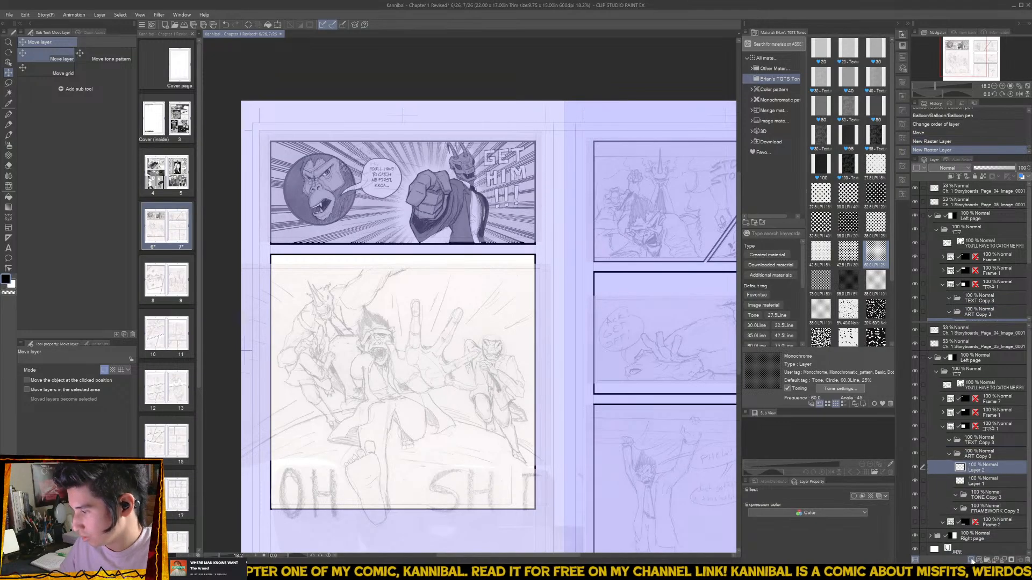
pyautogui.click(972, 561)
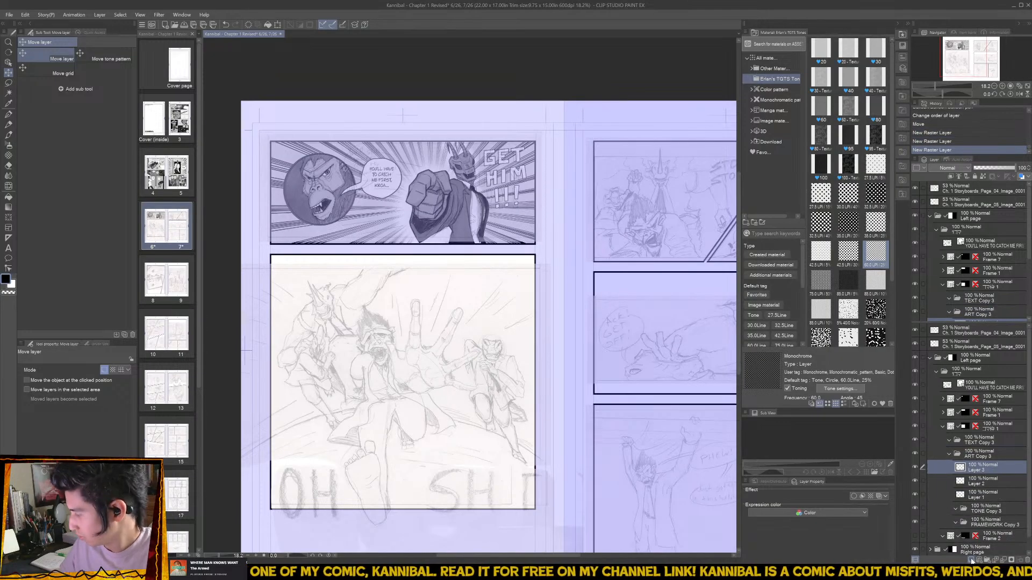
pyautogui.click(971, 561)
pyautogui.click(971, 560)
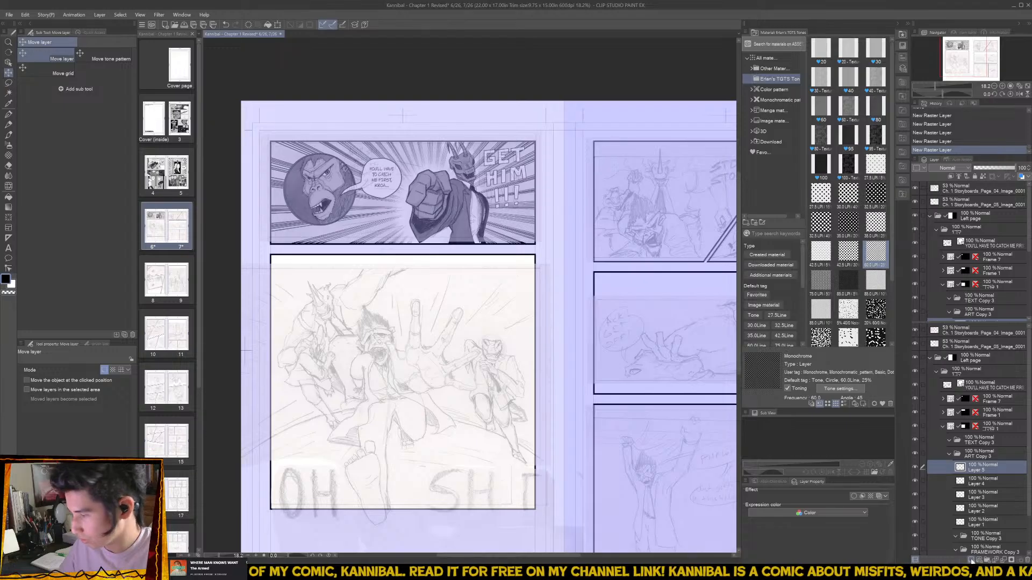
pyautogui.click(972, 560)
pyautogui.click(971, 560)
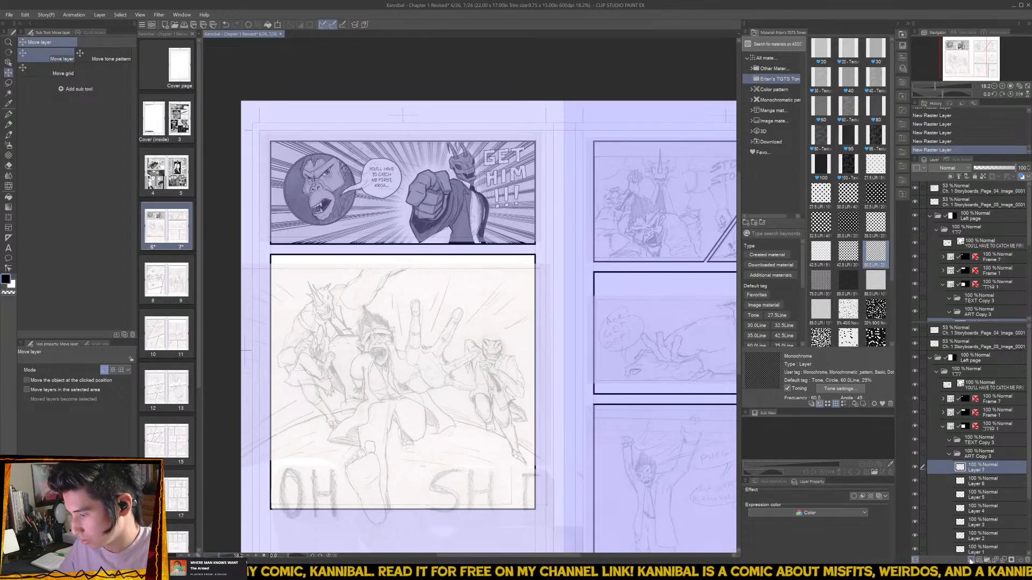
pyautogui.click(972, 560)
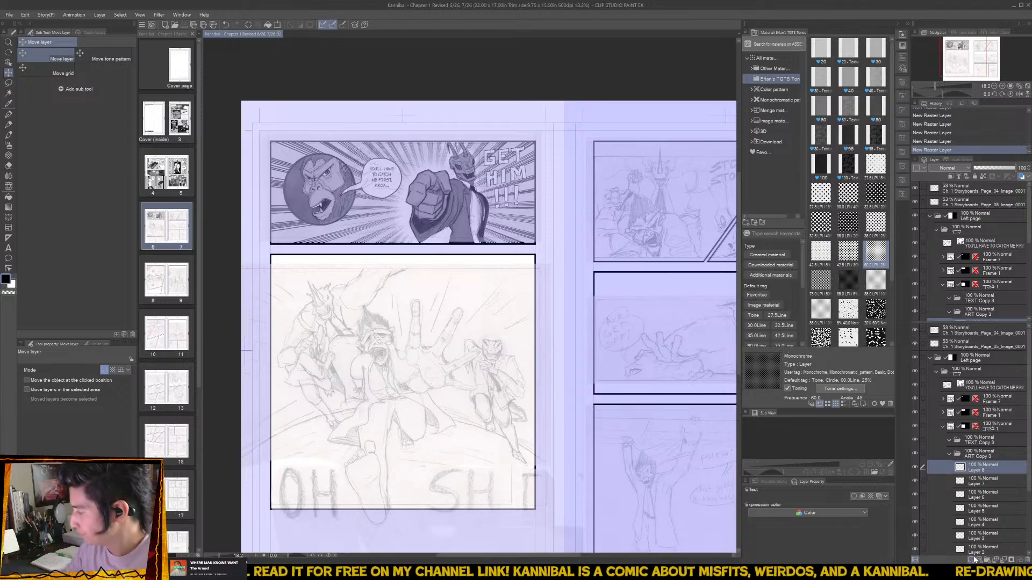
# - Rename the three topmost new layers, from the top down, as OH SHIT, SPEED LINES and DETAILS
pyautogui.scroll(-3, 982, 419)
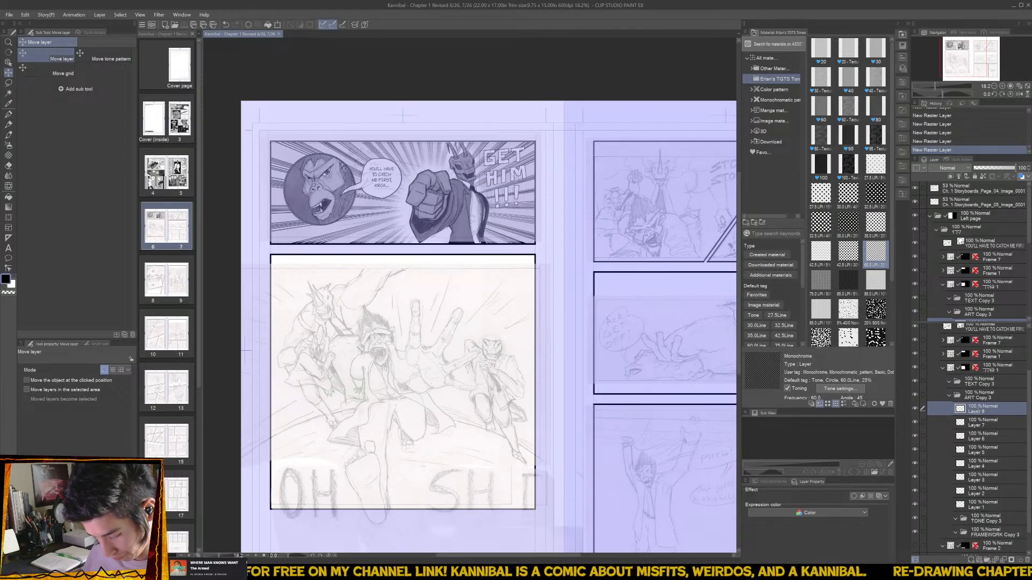
pyautogui.doubleClick(977, 412)
pyautogui.write('OH SHIT')
pyautogui.press('Return')
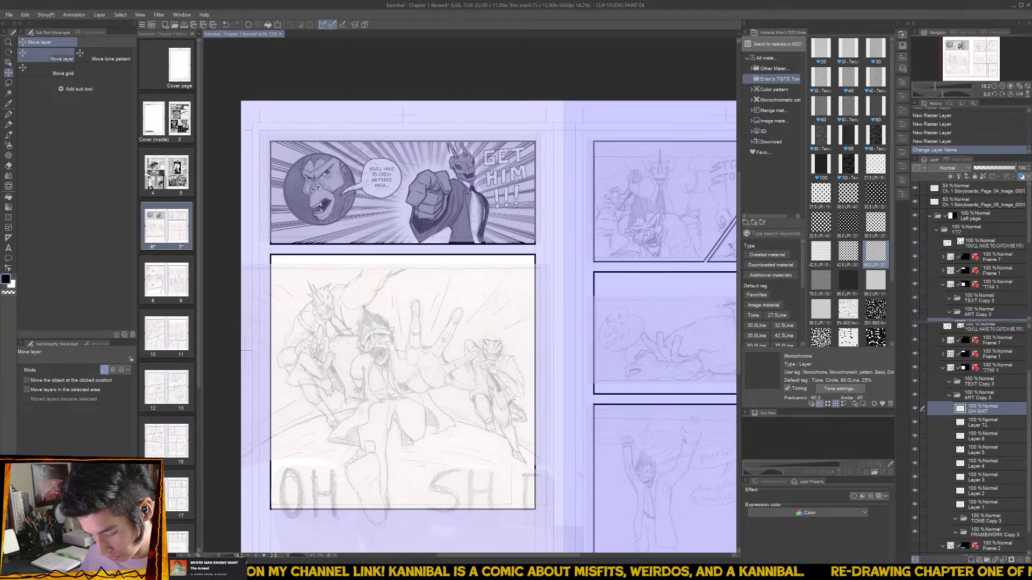
pyautogui.doubleClick(974, 425)
pyautogui.write('SPEED LINES')
pyautogui.press('Return')
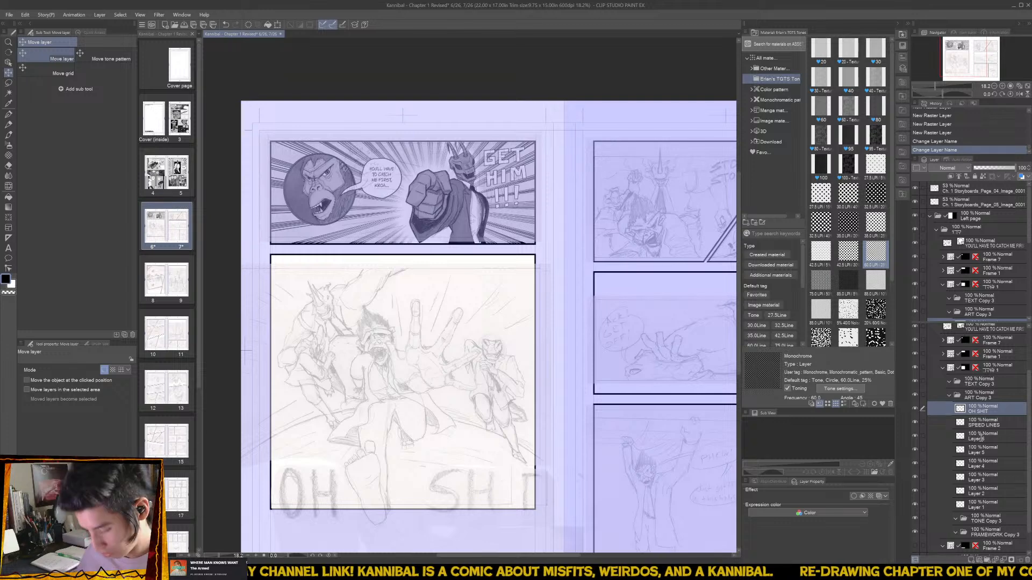
pyautogui.doubleClick(974, 438)
pyautogui.write('DETAILS')
pyautogui.press('Return')
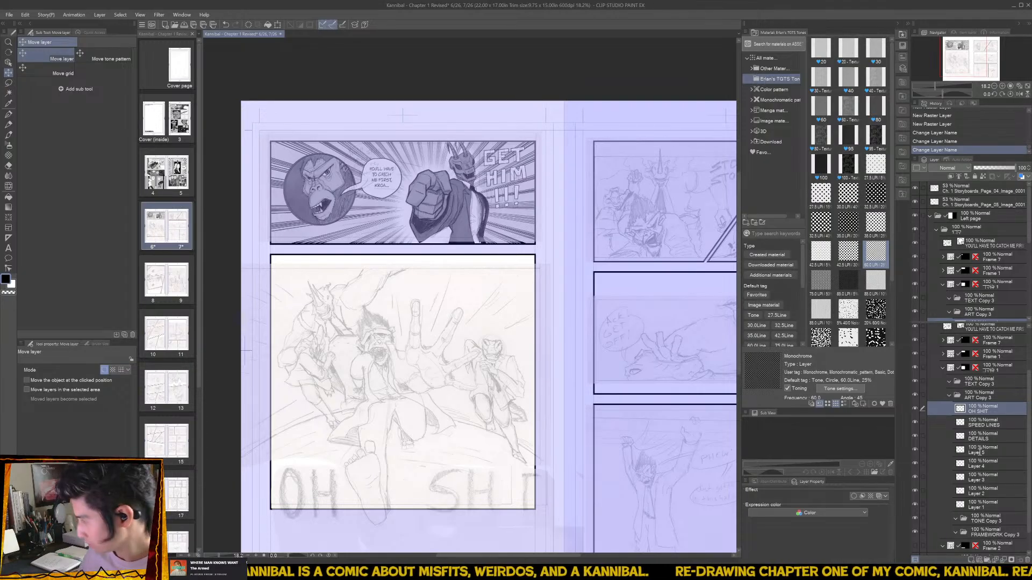
# - Rename the three layers below DETAILS, from the top down, as ZEE LINE, DILE LINE and OWA LINE
pyautogui.doubleClick(975, 453)
pyautogui.write('ZEE LINE')
pyautogui.press('Return')
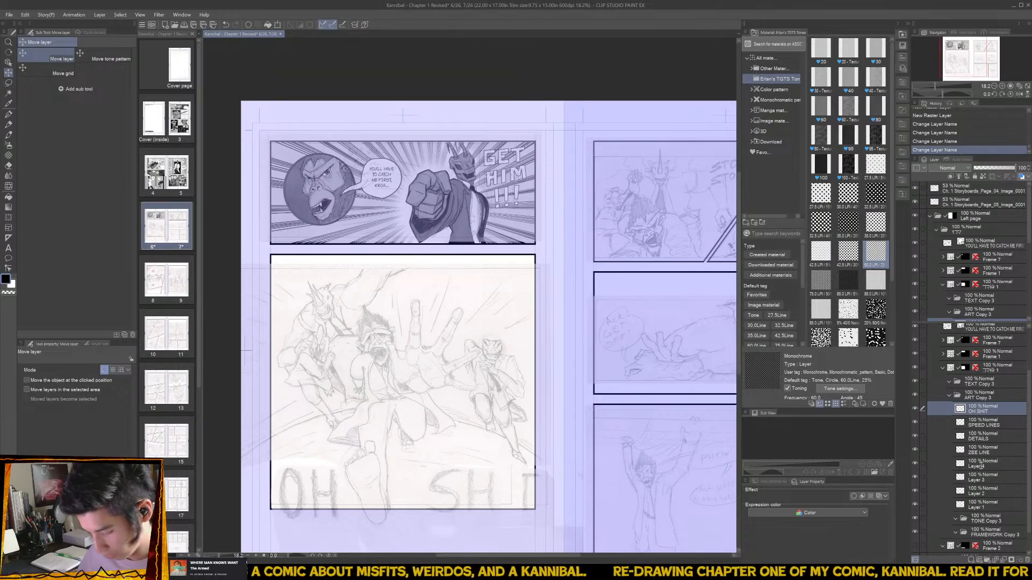
pyautogui.doubleClick(980, 466)
pyautogui.write('DILE LINE')
pyautogui.press('Return')
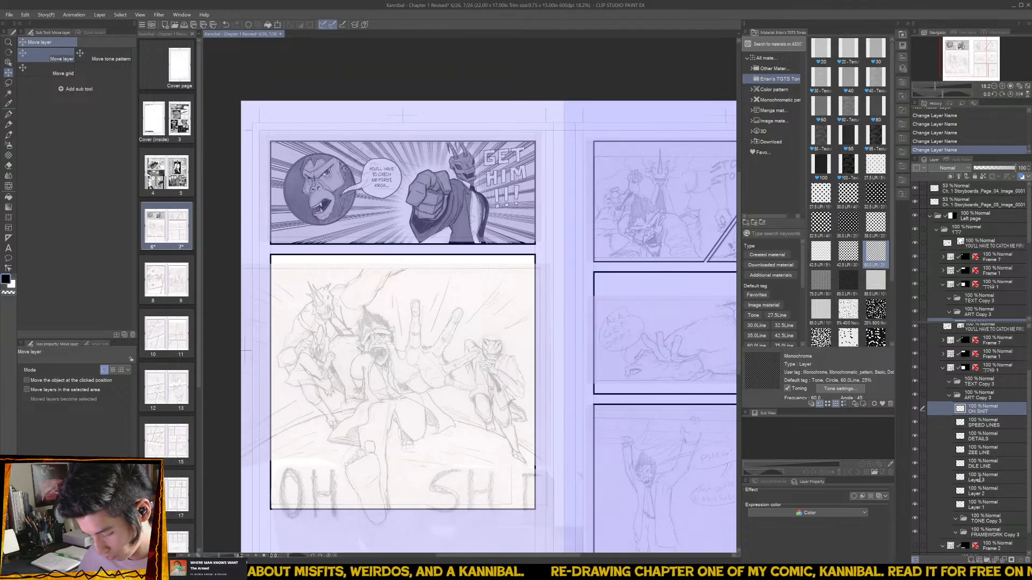
pyautogui.doubleClick(980, 479)
pyautogui.write('OWA LINE')
pyautogui.press('Return')
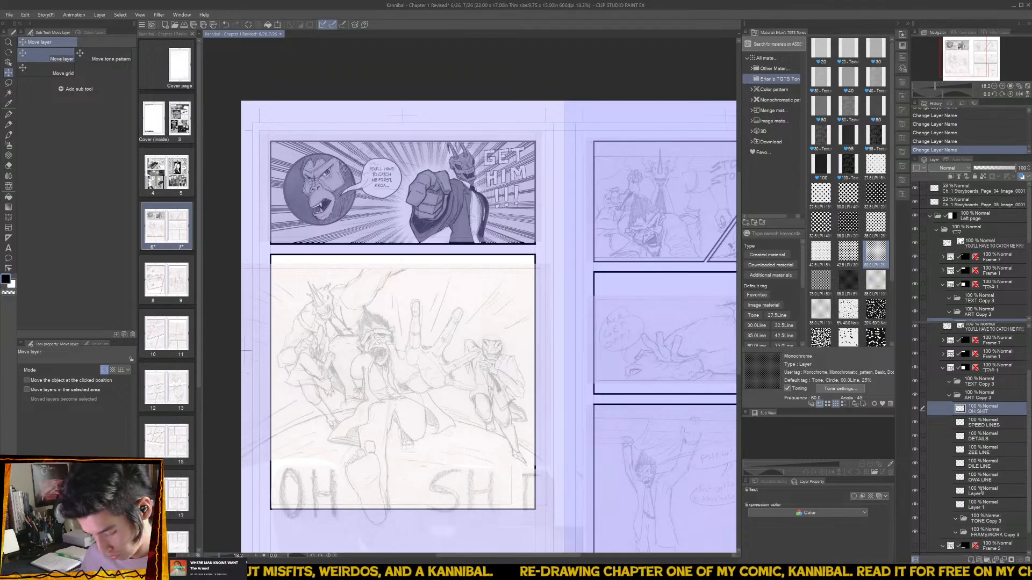
# - Rename the two remaining unnamed layers below OWA LINE as CEROS LINE and BG LINE
pyautogui.doubleClick(981, 491)
pyautogui.write('CEROS LINE')
pyautogui.press('Return')
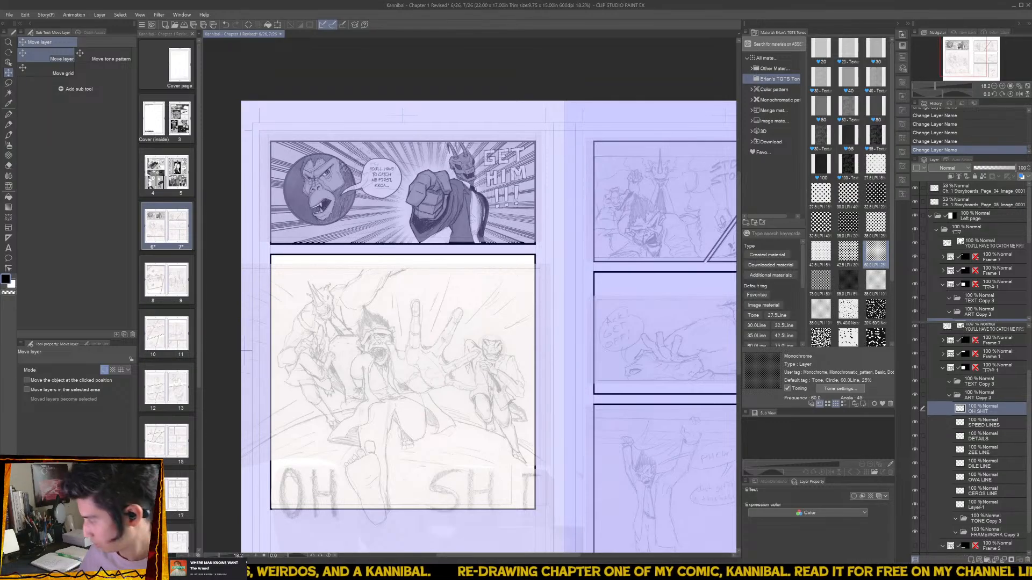
pyautogui.doubleClick(982, 505)
pyautogui.write('BG LINE')
pyautogui.press('Return')
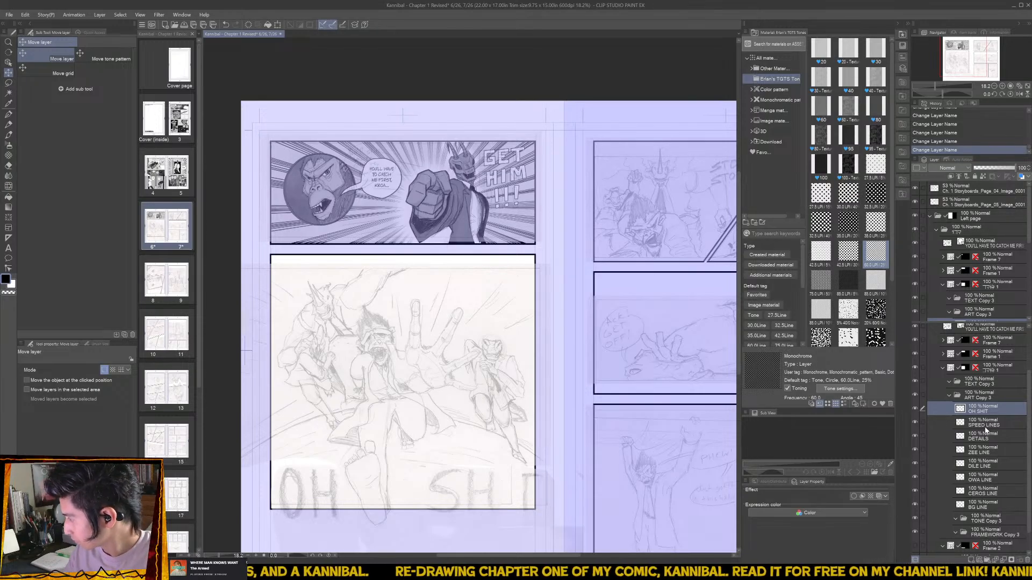
# - On the ZEE LINE layer, ink the reaching hand's leftmost finger and lower palm edge with TGTS Classic Brush Liner - Rough at size 3
pyautogui.click(996, 452)
pyautogui.scroll(1, 405, 343)
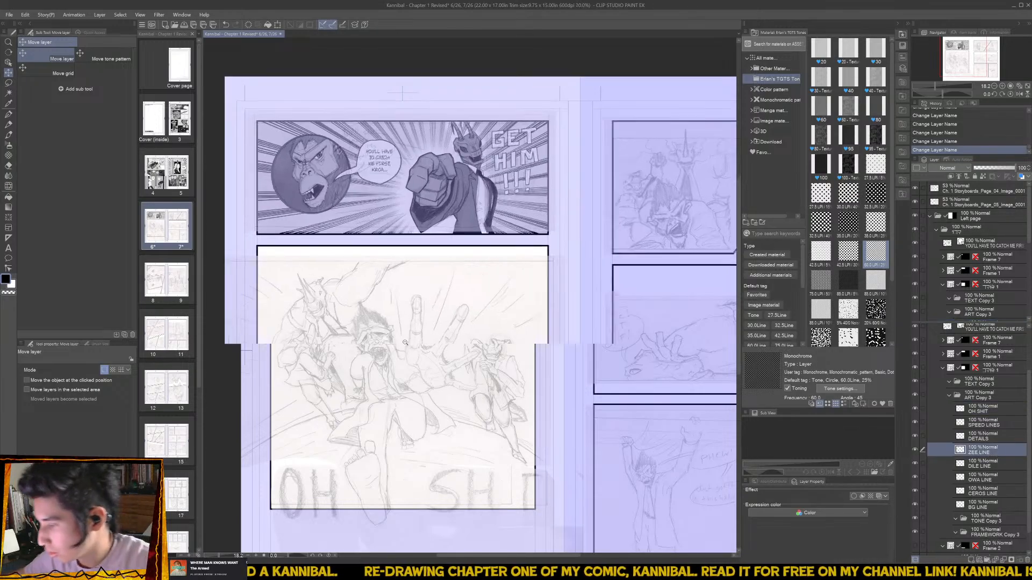
pyautogui.scroll(4, 405, 342)
pyautogui.press('b')
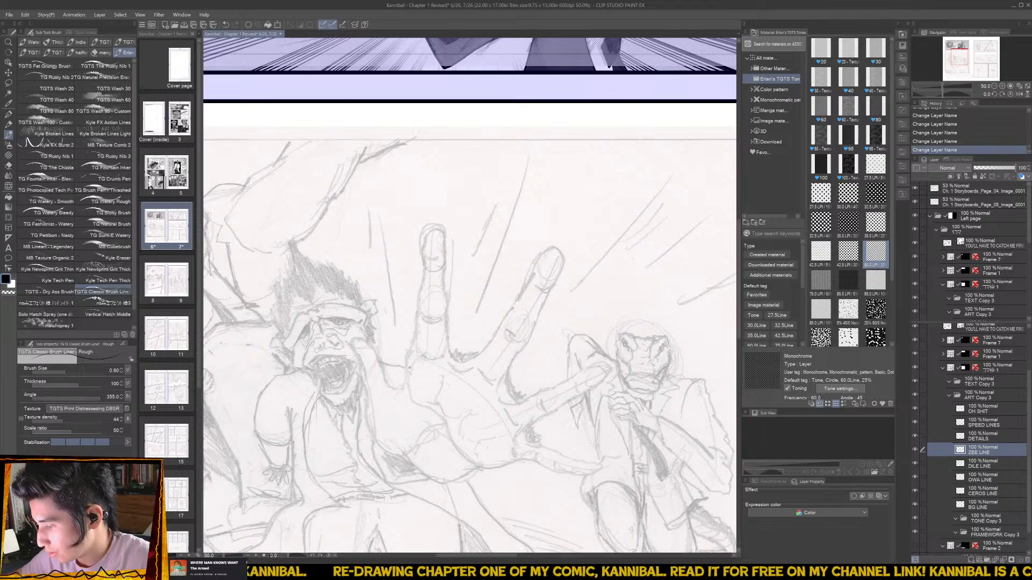
pyautogui.scroll(-2, 409, 367)
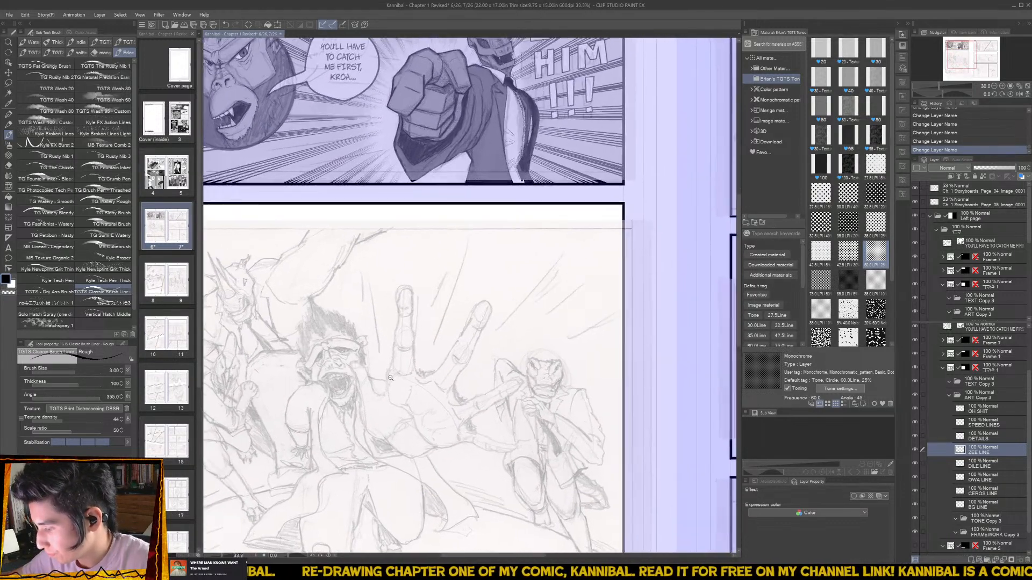
pyautogui.scroll(1, 391, 377)
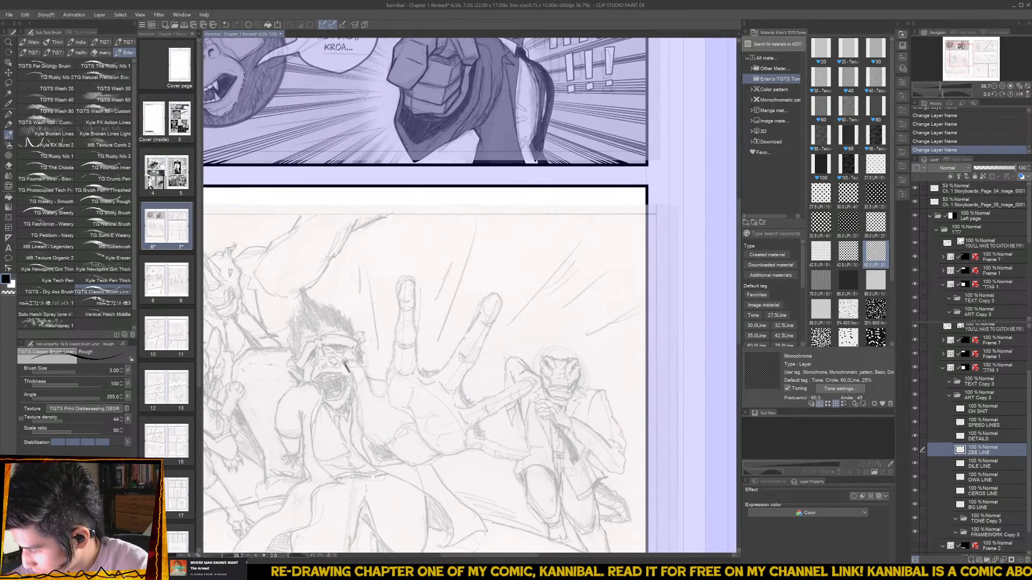
pyautogui.moveTo(345, 363)
pyautogui.mouseDown()
pyautogui.moveTo(364, 365)
pyautogui.moveTo(379, 392)
pyautogui.moveTo(349, 378)
pyautogui.moveTo(360, 410)
pyautogui.mouseUp()
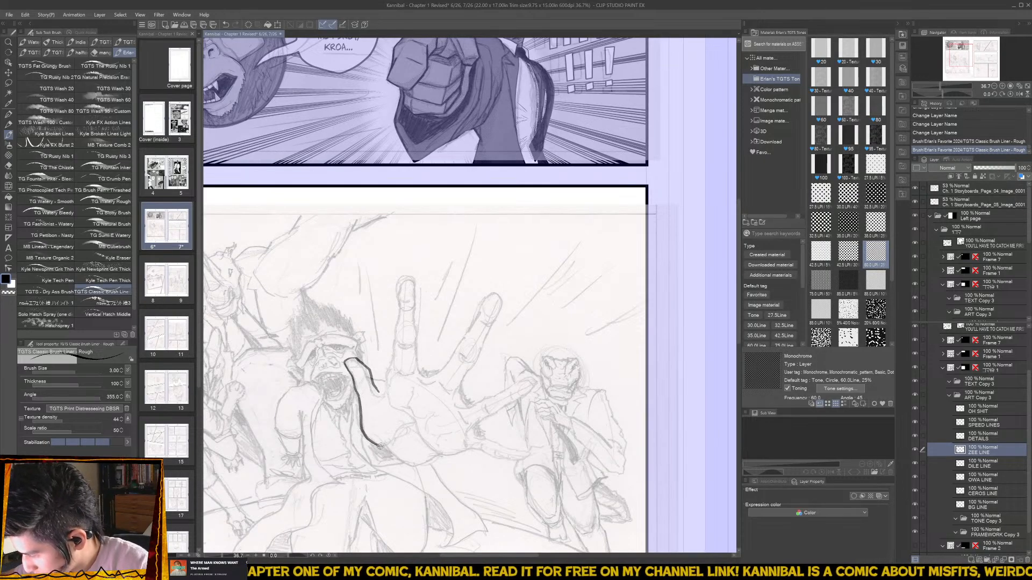
pyautogui.moveTo(379, 446)
pyautogui.mouseDown()
pyautogui.moveTo(411, 469)
pyautogui.moveTo(455, 456)
pyautogui.mouseUp()
pyautogui.scroll(3, 473, 450)
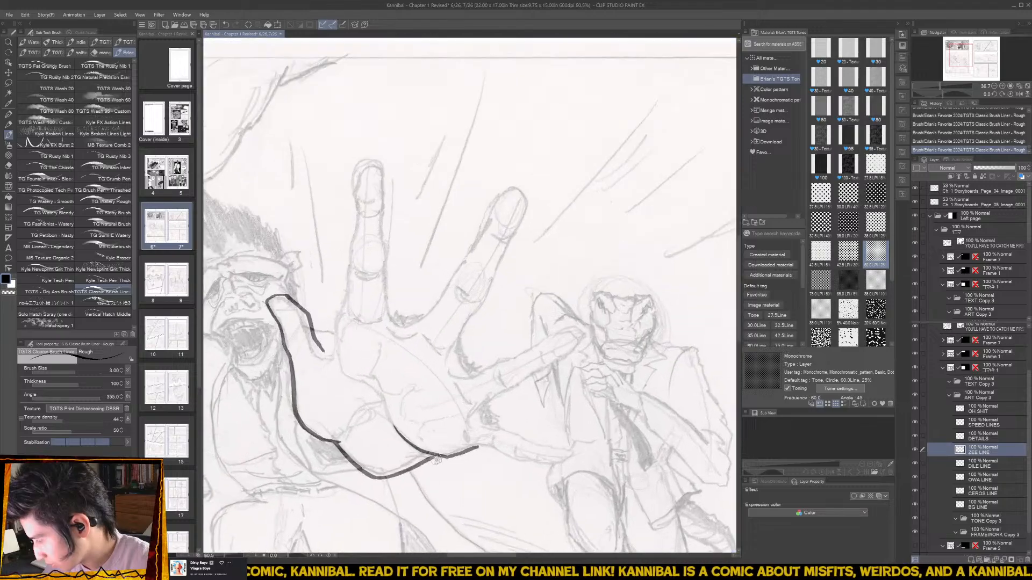
# - Ink the outlines of the reaching hand's two right-hand fingers, following the storyboard sketch
pyautogui.moveTo(524, 455)
pyautogui.mouseDown()
pyautogui.moveTo(409, 461)
pyautogui.moveTo(454, 476)
pyautogui.moveTo(472, 472)
pyautogui.moveTo(463, 457)
pyautogui.mouseUp()
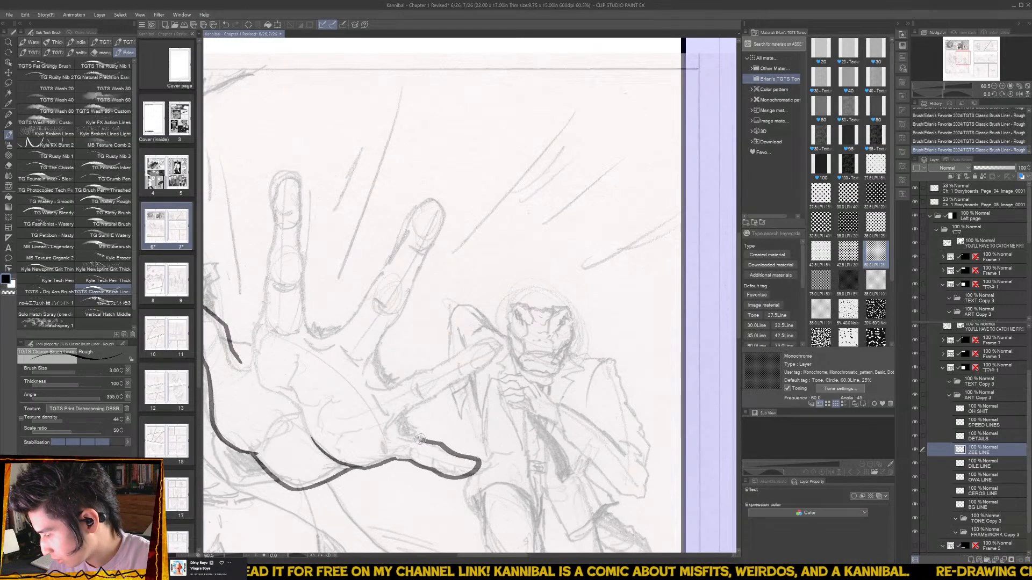
pyautogui.moveTo(405, 430)
pyautogui.mouseDown()
pyautogui.moveTo(405, 409)
pyautogui.moveTo(402, 449)
pyautogui.moveTo(416, 441)
pyautogui.moveTo(387, 462)
pyautogui.mouseUp()
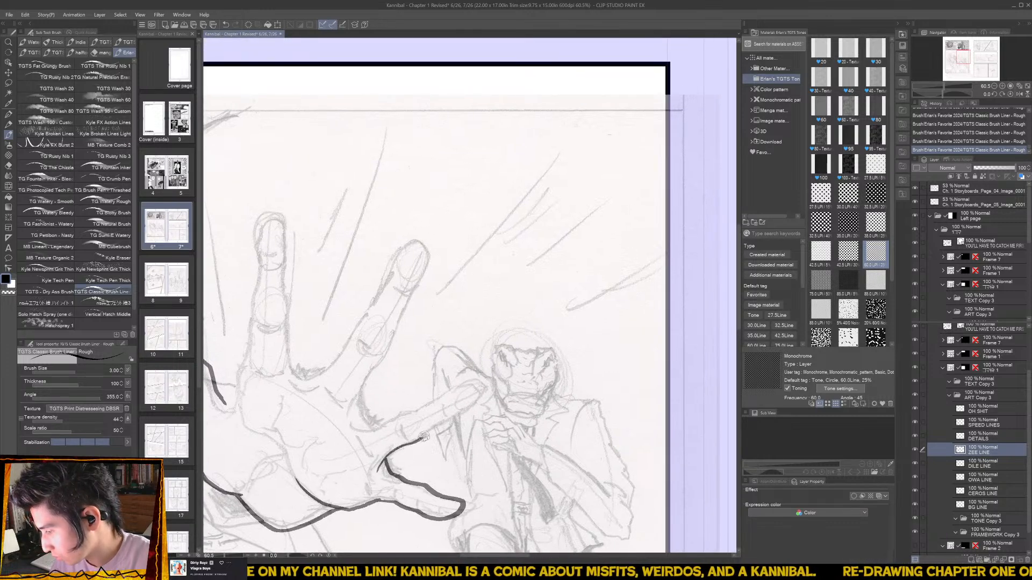
pyautogui.moveTo(439, 425); pyautogui.dragTo(480, 384)
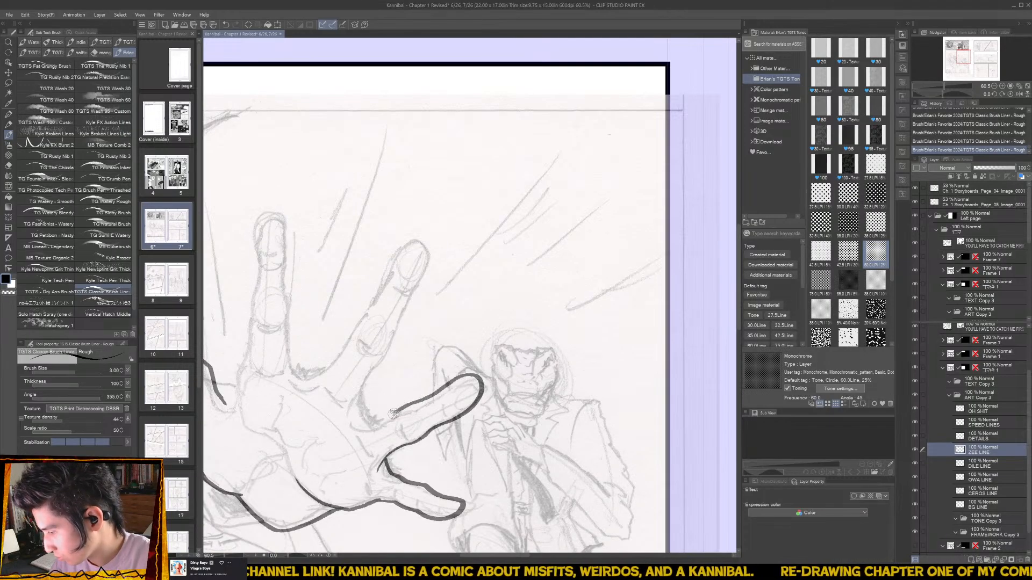
pyautogui.moveTo(381, 423); pyautogui.dragTo(352, 429)
pyautogui.moveTo(433, 381); pyautogui.dragTo(422, 446)
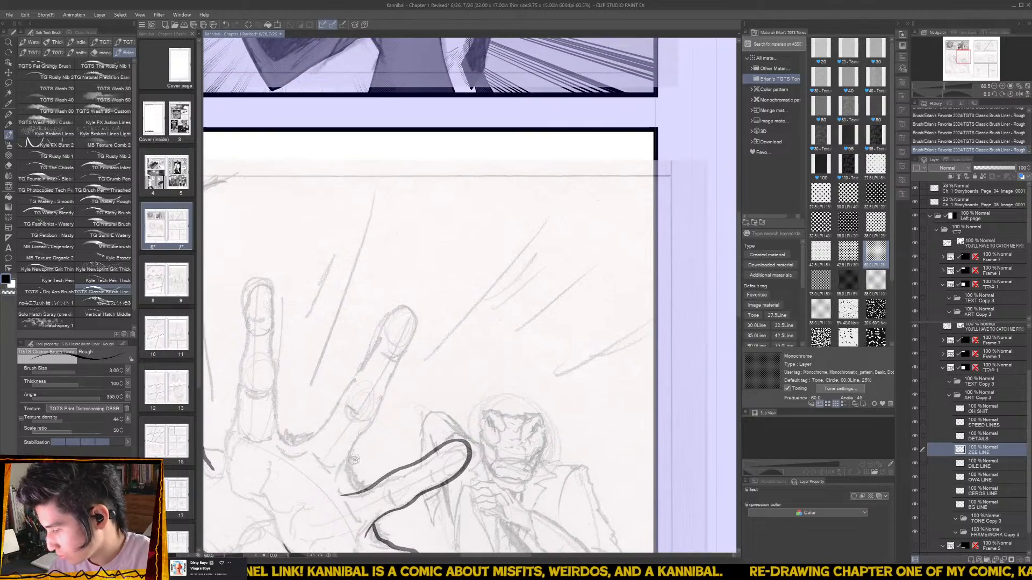
# - Ink the hand's diagonal and upright fingers and join them to the palm, redoing the last stroke beside the leftmost finger
pyautogui.moveTo(338, 482)
pyautogui.mouseDown()
pyautogui.moveTo(385, 407)
pyautogui.moveTo(414, 310)
pyautogui.moveTo(392, 308)
pyautogui.moveTo(333, 403)
pyautogui.moveTo(282, 450)
pyautogui.mouseUp()
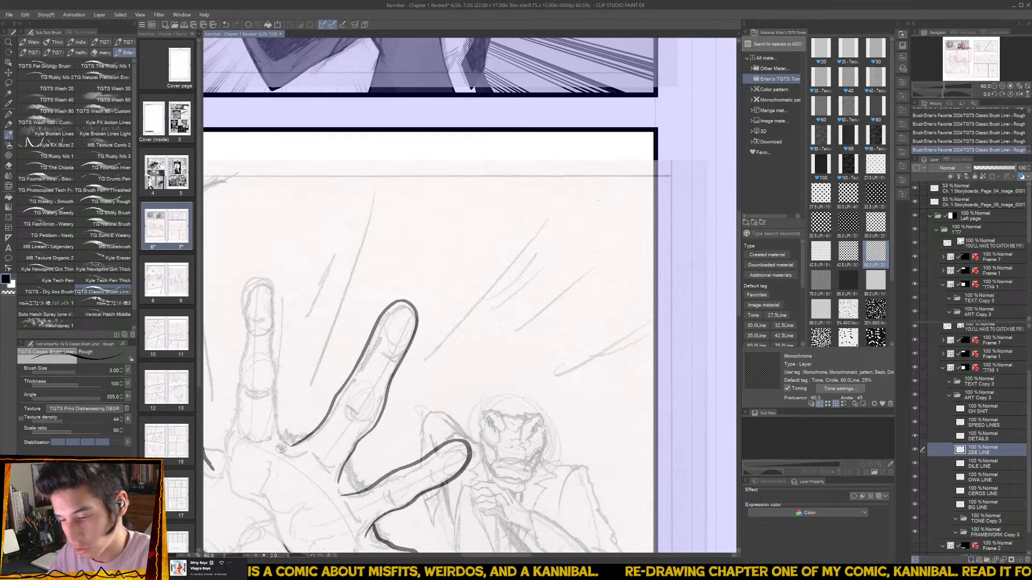
pyautogui.scroll(-2, 322, 436)
pyautogui.moveTo(293, 437); pyautogui.dragTo(352, 437)
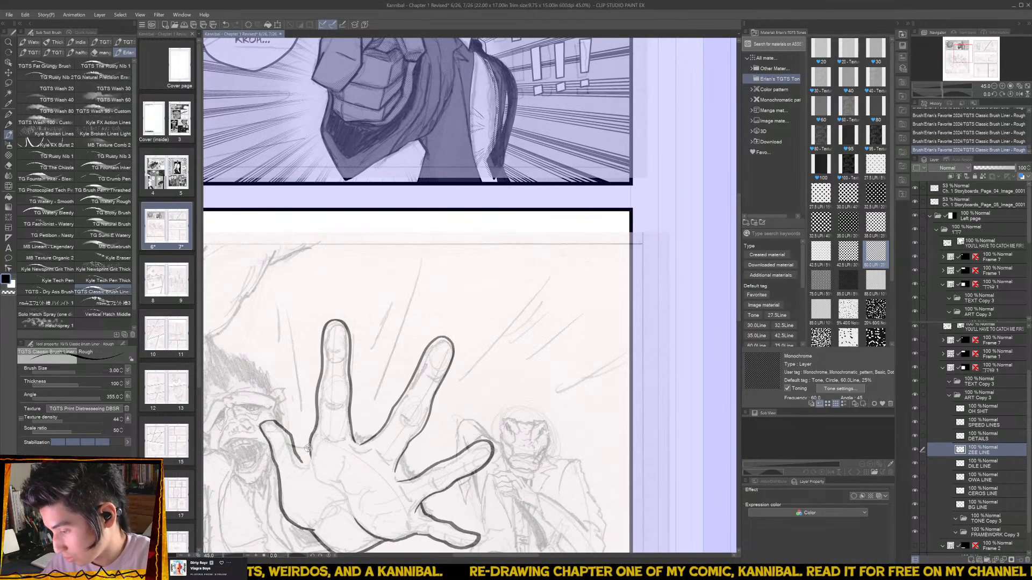
pyautogui.hotkey('ctrl', 'z')
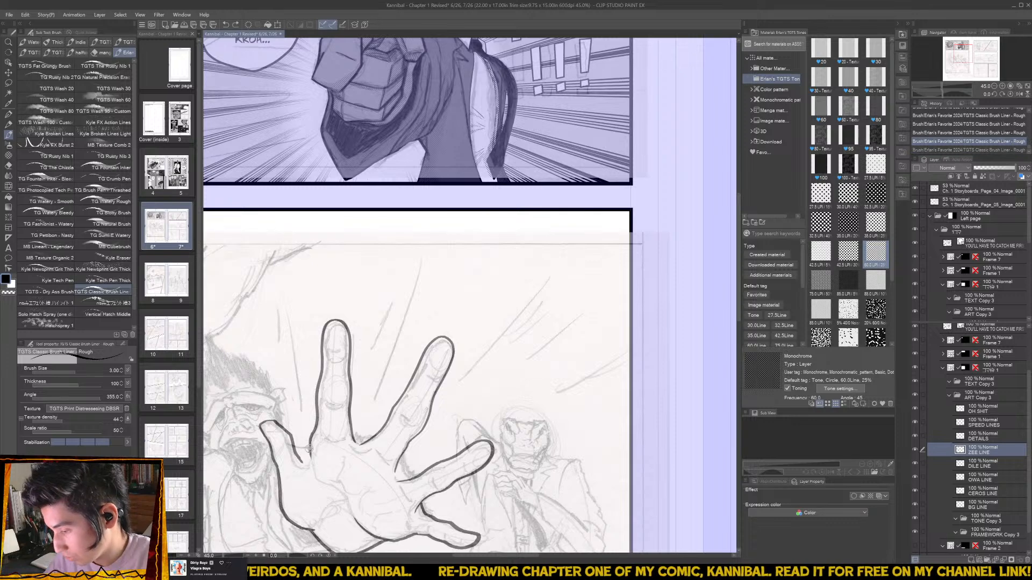
pyautogui.moveTo(296, 453); pyautogui.dragTo(295, 454)
pyautogui.moveTo(411, 433); pyautogui.dragTo(383, 367)
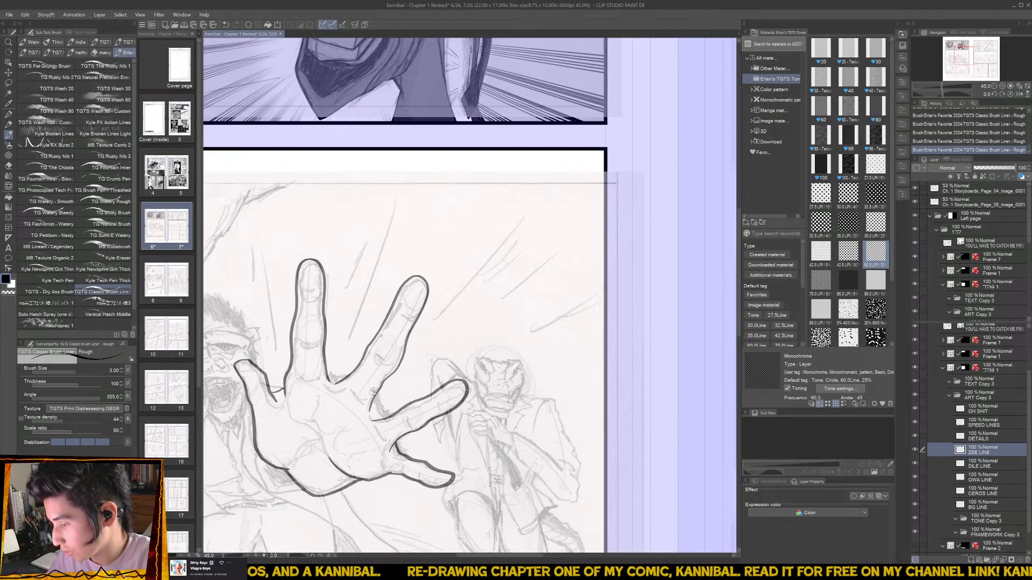
# - Ink jagged fur tufts in the gaps between the reaching hand's fingers
pyautogui.moveTo(327, 328); pyautogui.dragTo(338, 374)
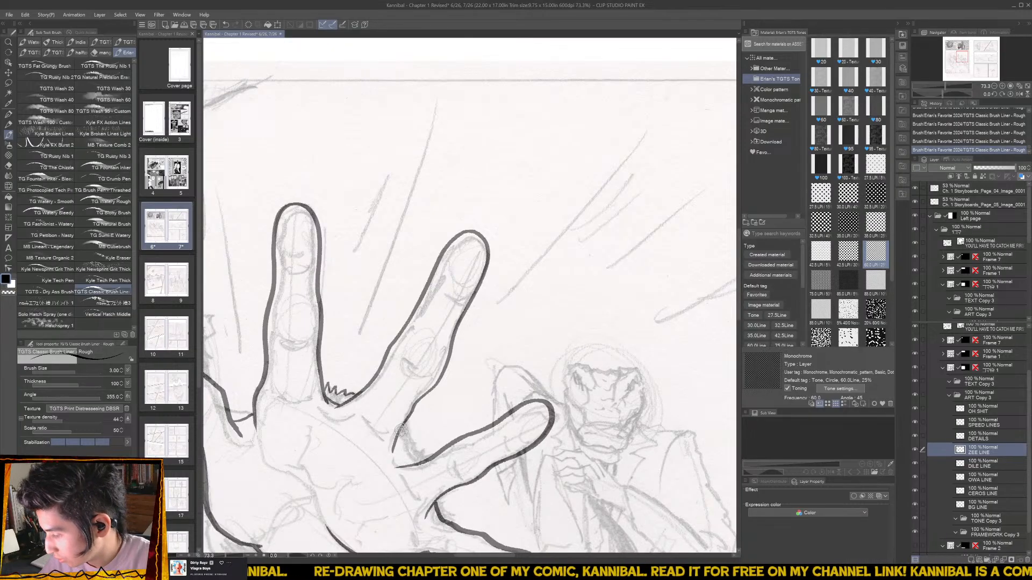
pyautogui.moveTo(401, 430)
pyautogui.mouseDown()
pyautogui.moveTo(412, 461)
pyautogui.moveTo(415, 435)
pyautogui.moveTo(424, 453)
pyautogui.moveTo(466, 445)
pyautogui.moveTo(394, 446)
pyautogui.mouseUp()
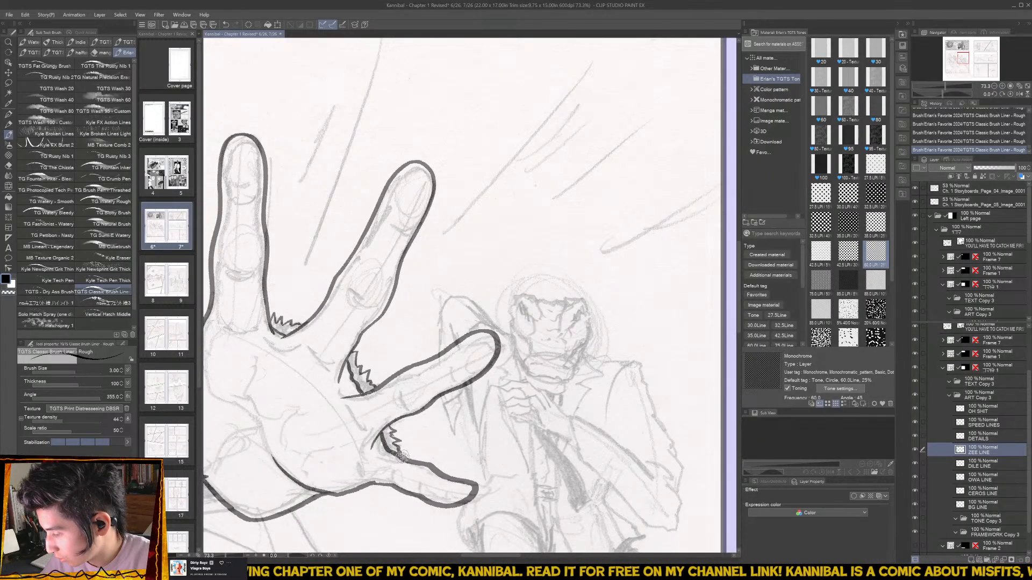
pyautogui.scroll(-3, 402, 456)
pyautogui.moveTo(403, 481); pyautogui.dragTo(488, 432)
pyautogui.scroll(2, 399, 429)
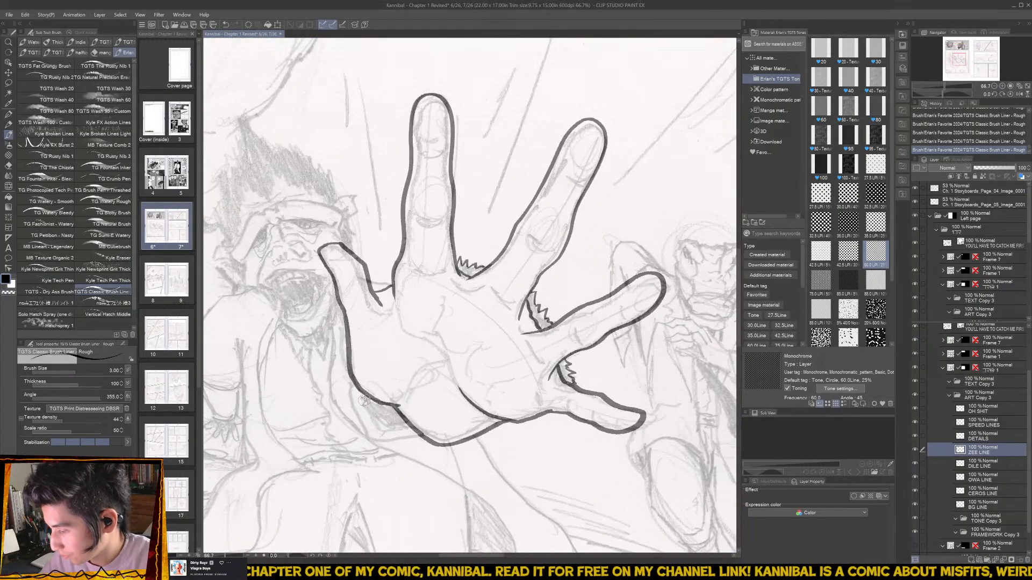
# - Reduce the brush size to 1.70 and ink the angular sleeve opening behind the reaching hand's lower palm
pyautogui.moveTo(357, 388)
pyautogui.mouseDown()
pyautogui.moveTo(380, 433)
pyautogui.moveTo(394, 427)
pyautogui.moveTo(363, 402)
pyautogui.moveTo(378, 430)
pyautogui.moveTo(410, 423)
pyautogui.mouseUp()
pyautogui.hotkey('ctrl', 'z')
pyautogui.press('[')
pyautogui.press('[')
pyautogui.press('[')
pyautogui.hotkey('ctrl', 'z')
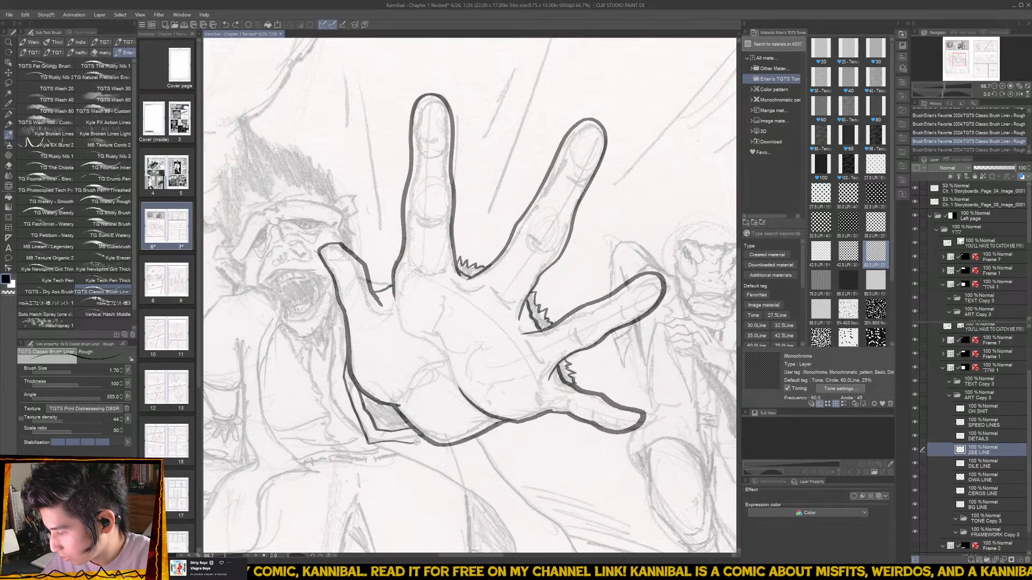
pyautogui.moveTo(417, 441)
pyautogui.mouseDown()
pyautogui.moveTo(447, 426)
pyautogui.moveTo(454, 407)
pyautogui.moveTo(431, 438)
pyautogui.mouseUp()
pyautogui.scroll(-3, 447, 427)
pyautogui.scroll(2, 451, 486)
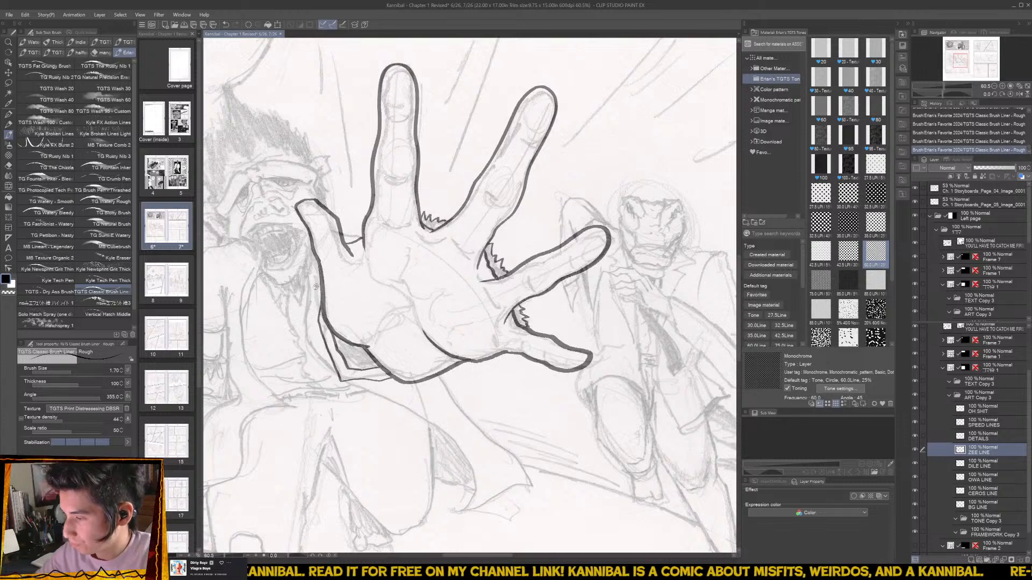
# - Ink the central figure's chest edge and the near edge of the flying coat tail, redrawing the tail stroke until it follows the sketch
pyautogui.moveTo(310, 286)
pyautogui.mouseDown()
pyautogui.moveTo(315, 357)
pyautogui.moveTo(429, 417)
pyautogui.moveTo(475, 492)
pyautogui.moveTo(469, 514)
pyautogui.mouseUp()
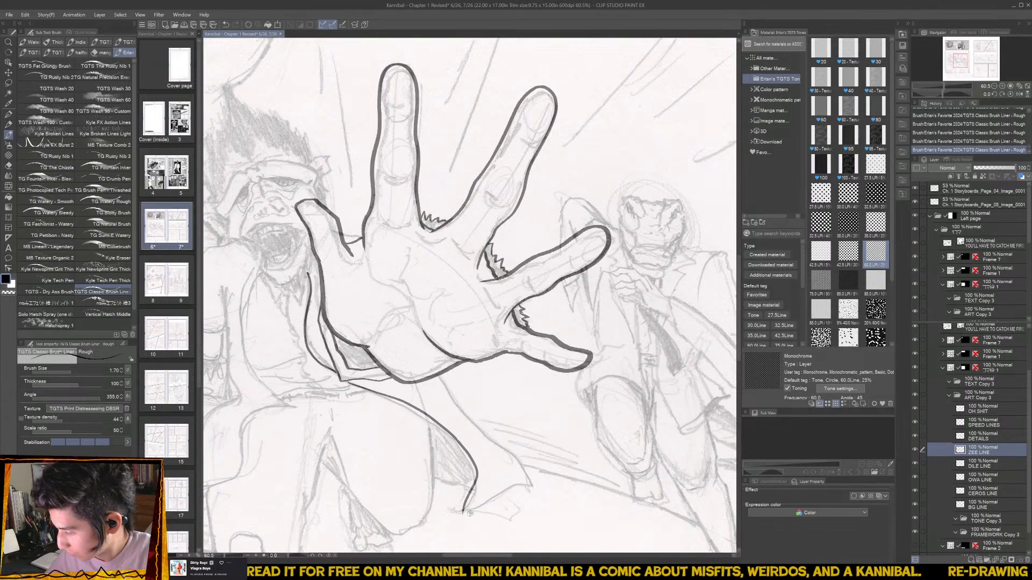
pyautogui.hotkey('ctrl', 'z')
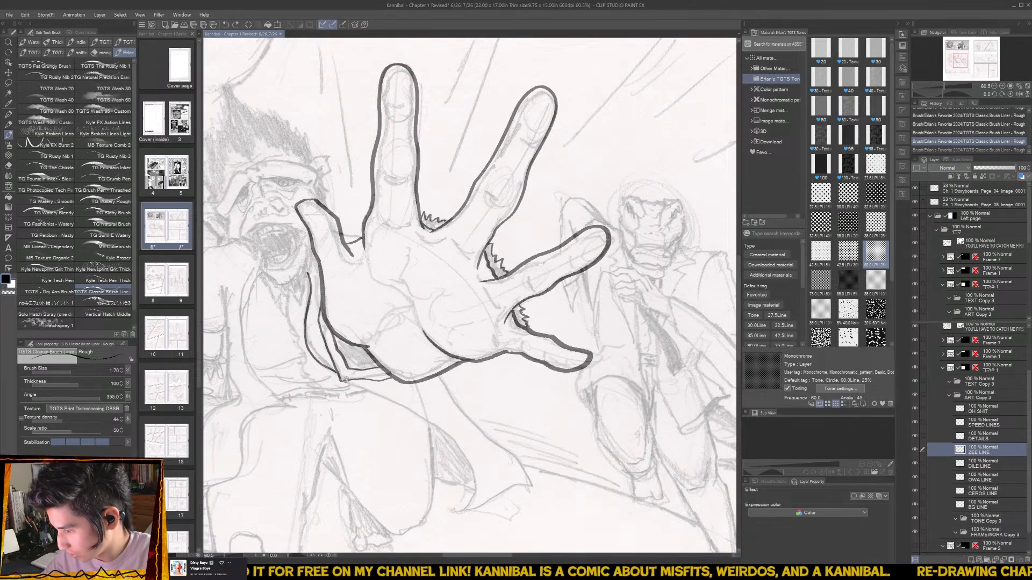
pyautogui.moveTo(350, 380)
pyautogui.mouseDown()
pyautogui.moveTo(456, 437)
pyautogui.moveTo(477, 474)
pyautogui.moveTo(459, 514)
pyautogui.moveTo(544, 485)
pyautogui.mouseUp()
pyautogui.hotkey('ctrl', 'z')
pyautogui.hotkey('ctrl', 'z')
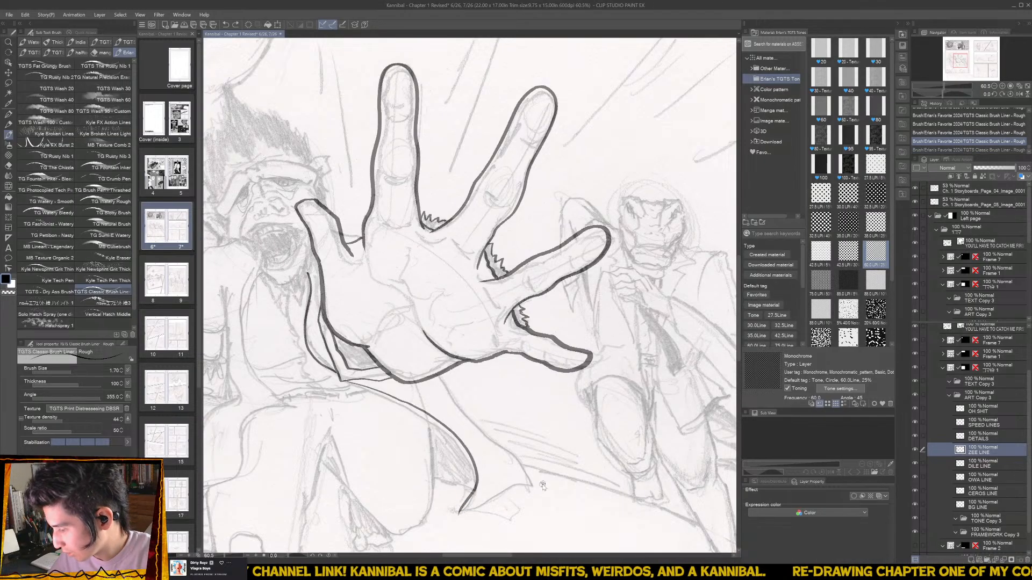
pyautogui.hotkey('ctrl', 'z')
pyautogui.moveTo(453, 514)
pyautogui.mouseDown()
pyautogui.moveTo(471, 500)
pyautogui.moveTo(475, 469)
pyautogui.moveTo(453, 436)
pyautogui.moveTo(352, 371)
pyautogui.mouseUp()
pyautogui.scroll(5, 354, 388)
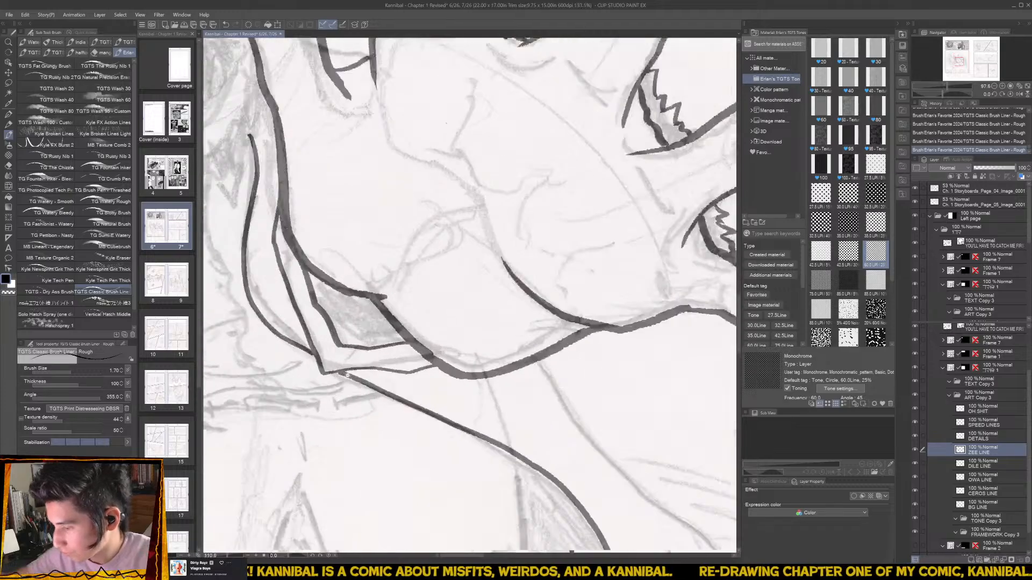
pyautogui.scroll(-5, 358, 379)
pyautogui.scroll(-4, 359, 379)
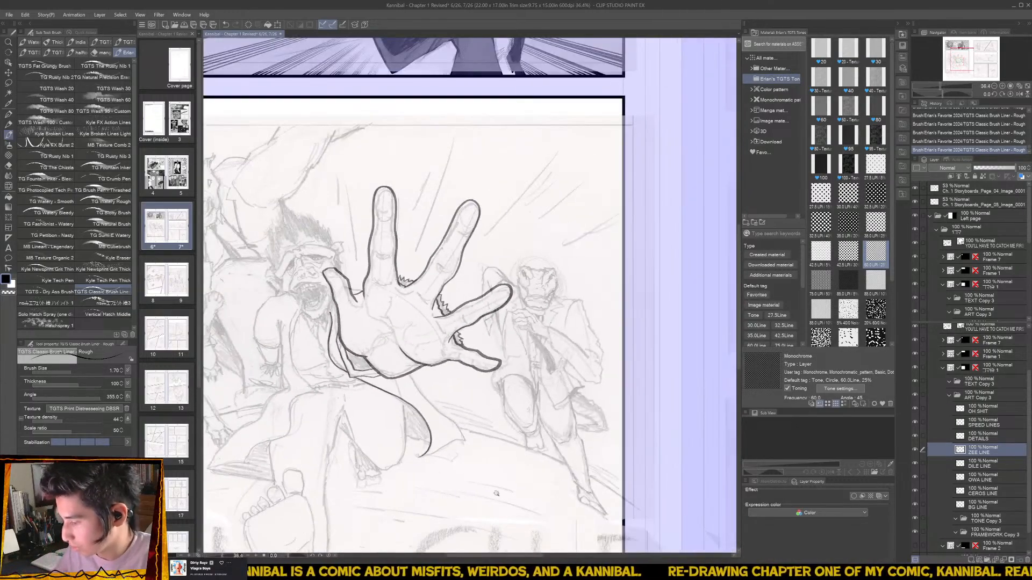
# - Ink the coat tail's outer edge, pointed hem and inner fold below the reaching hand
pyautogui.scroll(2, 401, 446)
pyautogui.moveTo(404, 441)
pyautogui.mouseDown()
pyautogui.moveTo(455, 419)
pyautogui.moveTo(379, 333)
pyautogui.mouseUp()
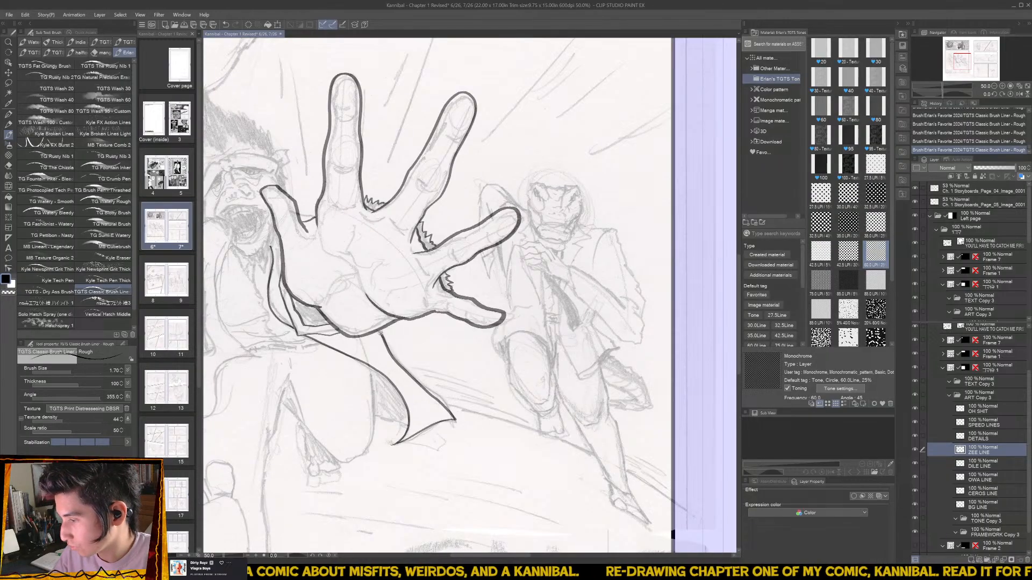
pyautogui.moveTo(391, 389); pyautogui.dragTo(495, 412)
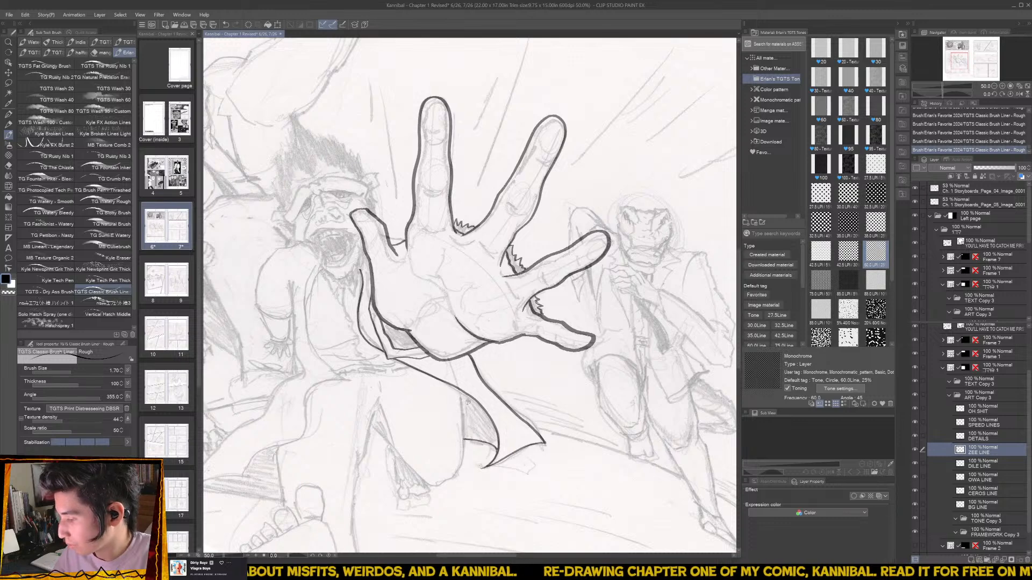
# - Ink the central figure's bent thigh and knee, and the outer edge of the extended leg down to the panel border
pyautogui.moveTo(461, 413); pyautogui.dragTo(462, 447)
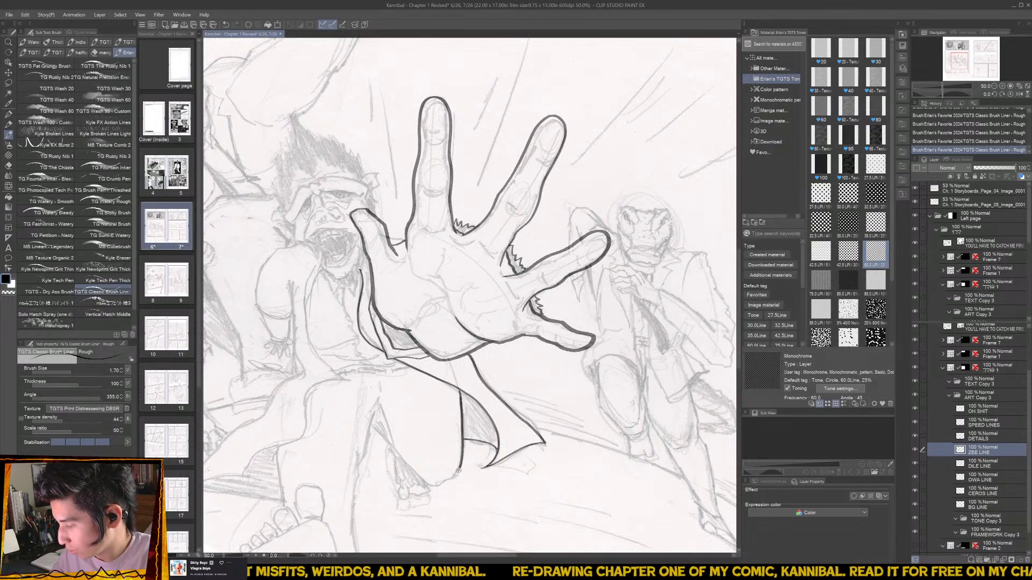
pyautogui.moveTo(434, 484)
pyautogui.mouseDown()
pyautogui.moveTo(375, 425)
pyautogui.moveTo(394, 358)
pyautogui.moveTo(413, 331)
pyautogui.mouseUp()
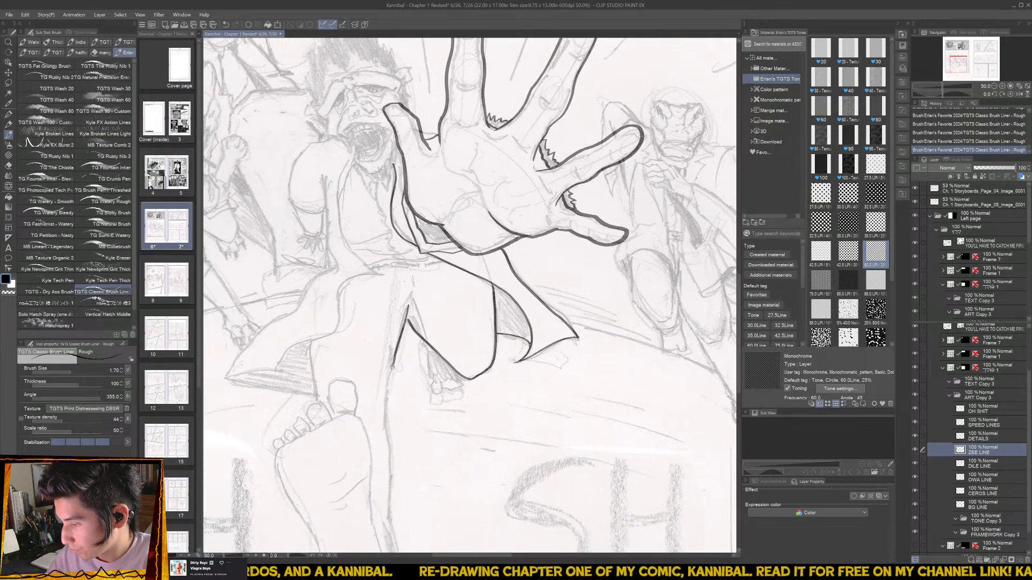
pyautogui.moveTo(391, 382); pyautogui.dragTo(389, 517)
pyautogui.moveTo(395, 505); pyautogui.dragTo(403, 441)
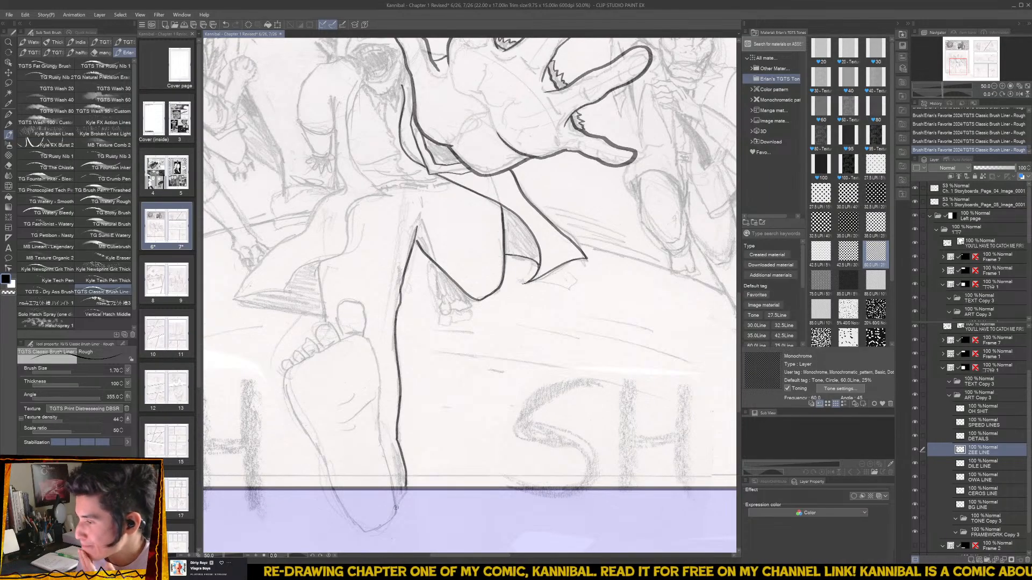
pyautogui.moveTo(420, 232); pyautogui.dragTo(419, 325)
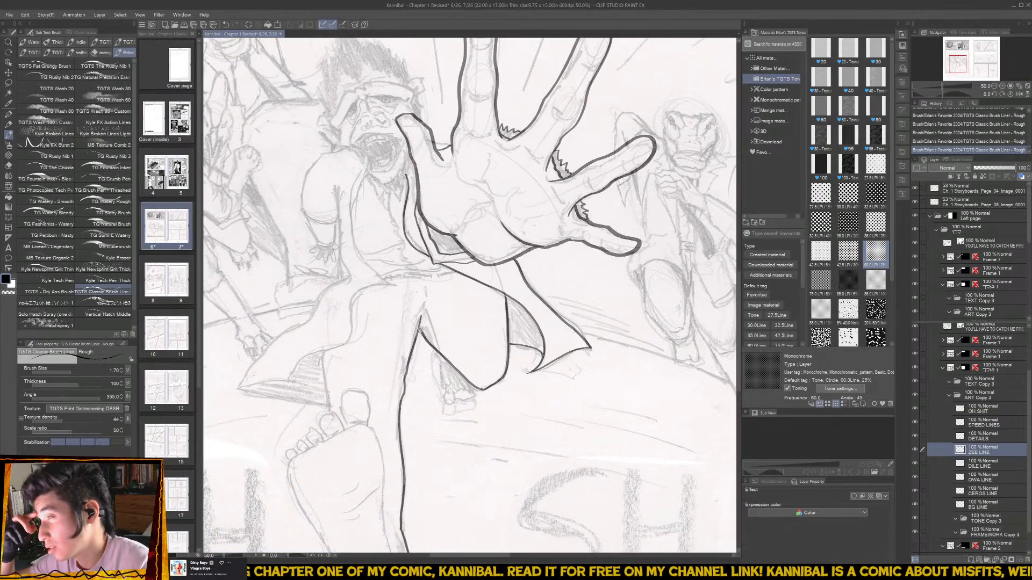
pyautogui.moveTo(421, 329); pyautogui.dragTo(513, 205)
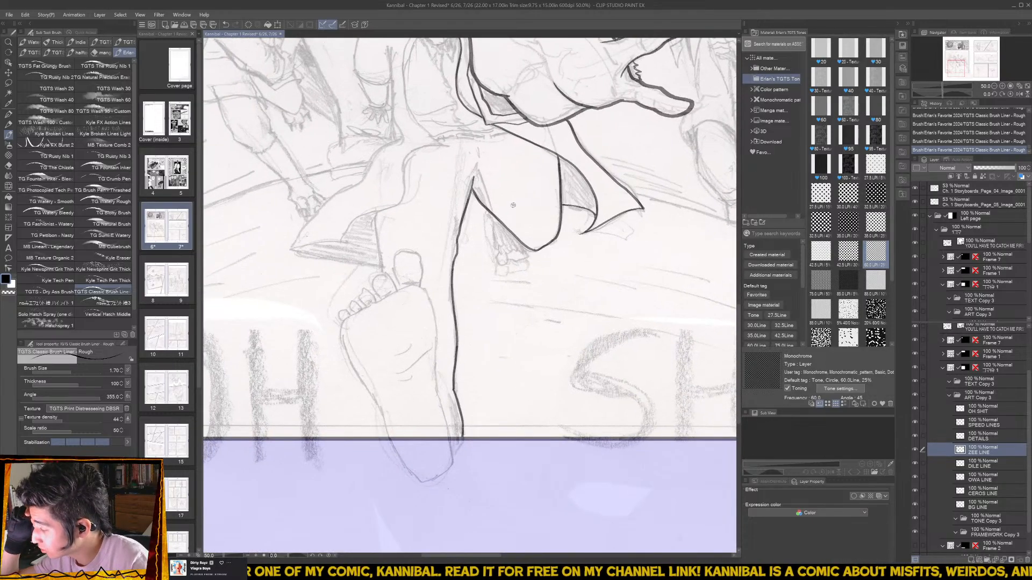
# - Move the DETAILS and ZEE LINE layers out of ART Copy 3 to just above the second panel's frame folder, keeping ZEE LINE selected
pyautogui.keyDown('ctrl'); pyautogui.click(985, 440); pyautogui.keyUp('ctrl')
pyautogui.moveTo(985, 437); pyautogui.dragTo(992, 363)
pyautogui.click(990, 385)
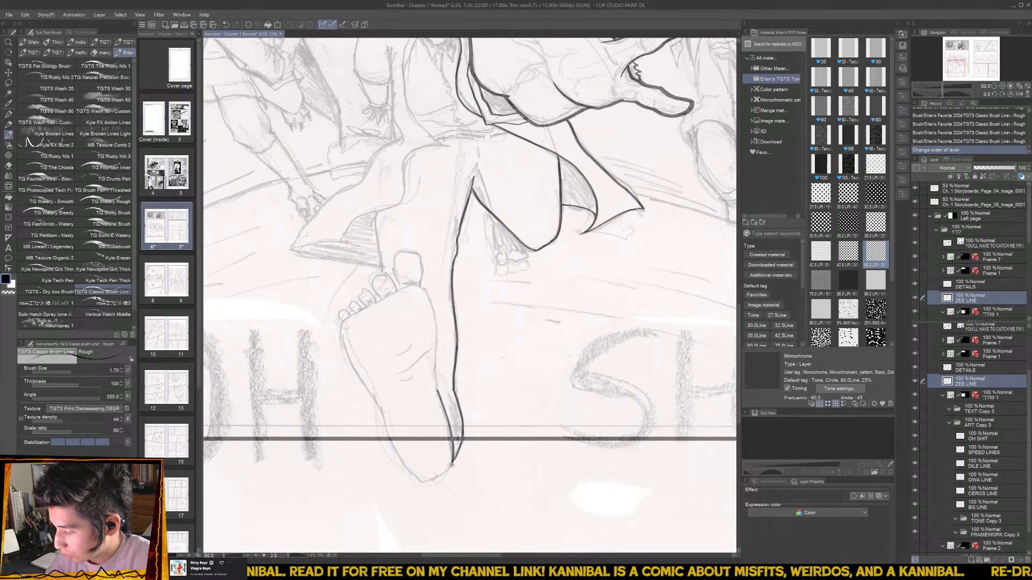
# - Ink the central figure's foreground foot, outlining the heel past the panel's lower border, the sole and the toes
pyautogui.moveTo(409, 472); pyautogui.dragTo(395, 451)
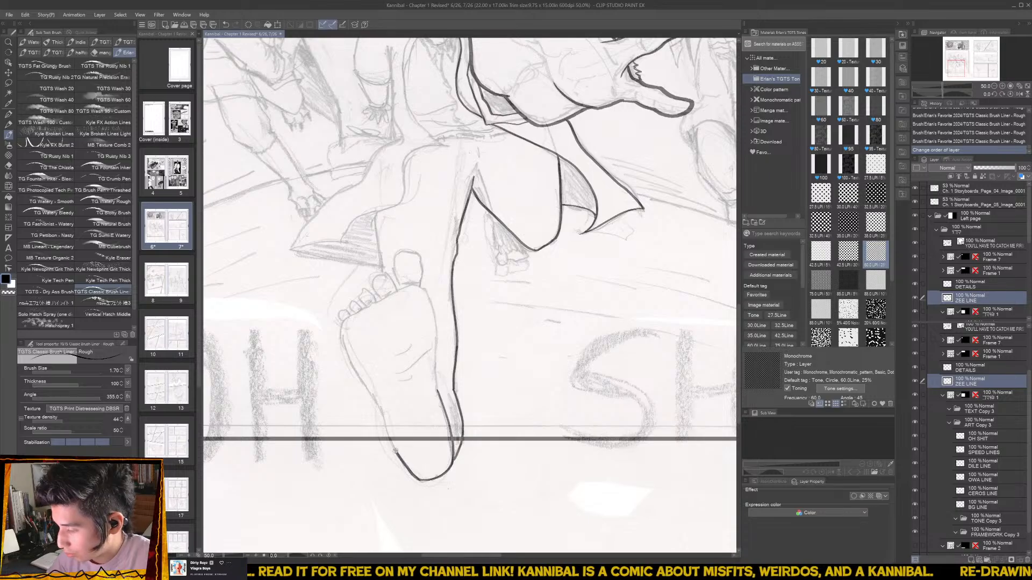
pyautogui.moveTo(363, 385); pyautogui.dragTo(350, 358)
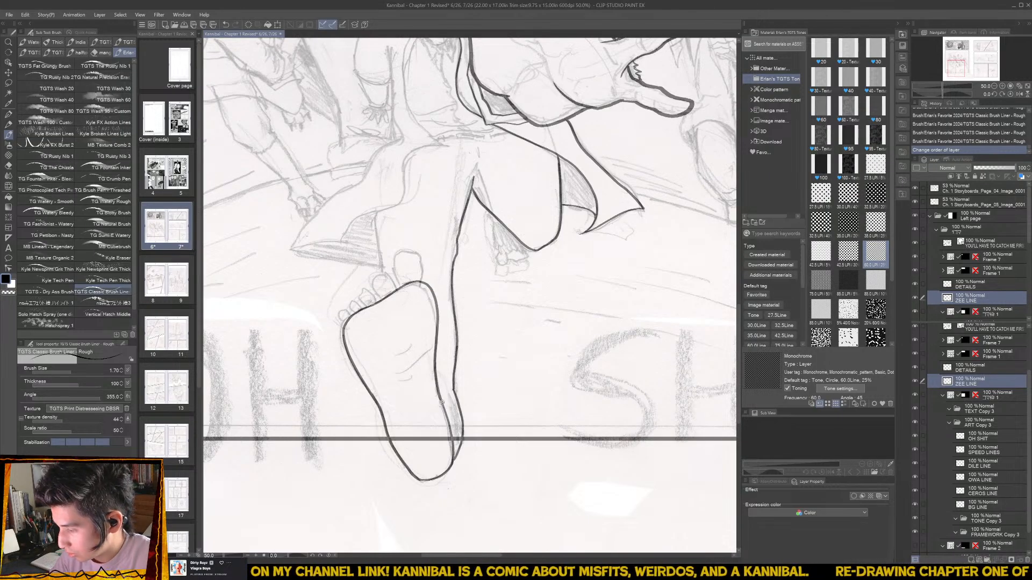
pyautogui.scroll(1, 420, 264)
pyautogui.moveTo(423, 285)
pyautogui.mouseDown()
pyautogui.moveTo(425, 254)
pyautogui.moveTo(403, 241)
pyautogui.moveTo(383, 259)
pyautogui.moveTo(386, 296)
pyautogui.moveTo(372, 276)
pyautogui.moveTo(356, 294)
pyautogui.moveTo(359, 313)
pyautogui.moveTo(341, 294)
pyautogui.moveTo(344, 320)
pyautogui.moveTo(324, 313)
pyautogui.moveTo(330, 326)
pyautogui.moveTo(318, 322)
pyautogui.moveTo(310, 338)
pyautogui.moveTo(320, 344)
pyautogui.moveTo(333, 314)
pyautogui.moveTo(291, 314)
pyautogui.moveTo(430, 364)
pyautogui.mouseUp()
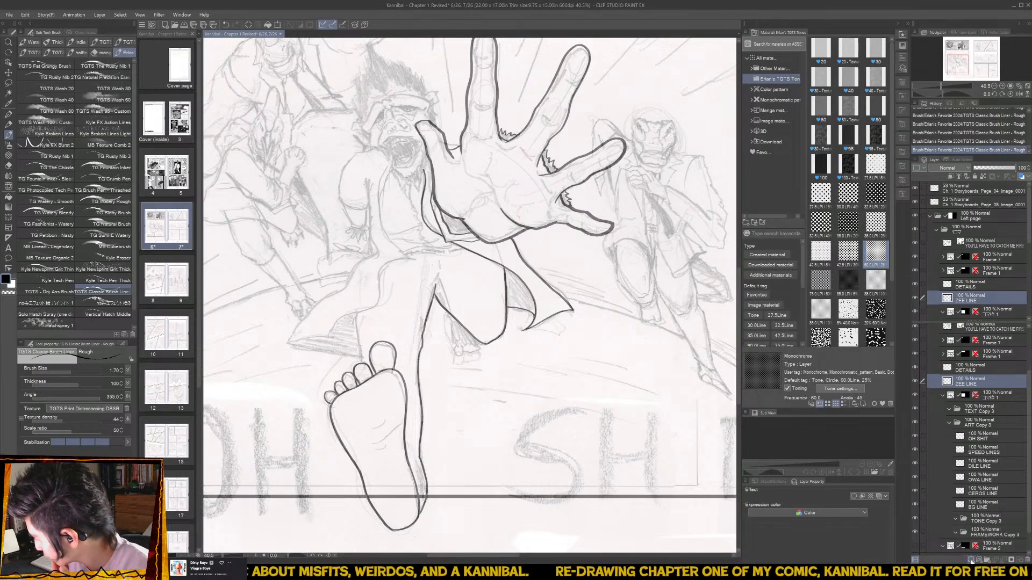
# - Add a raster layer named WHITE directly below ZEE LINE, and reselect ZEE LINE for inking
pyautogui.hotkey('ctrl', 'shift', 'n')
pyautogui.moveTo(988, 379); pyautogui.dragTo(986, 403)
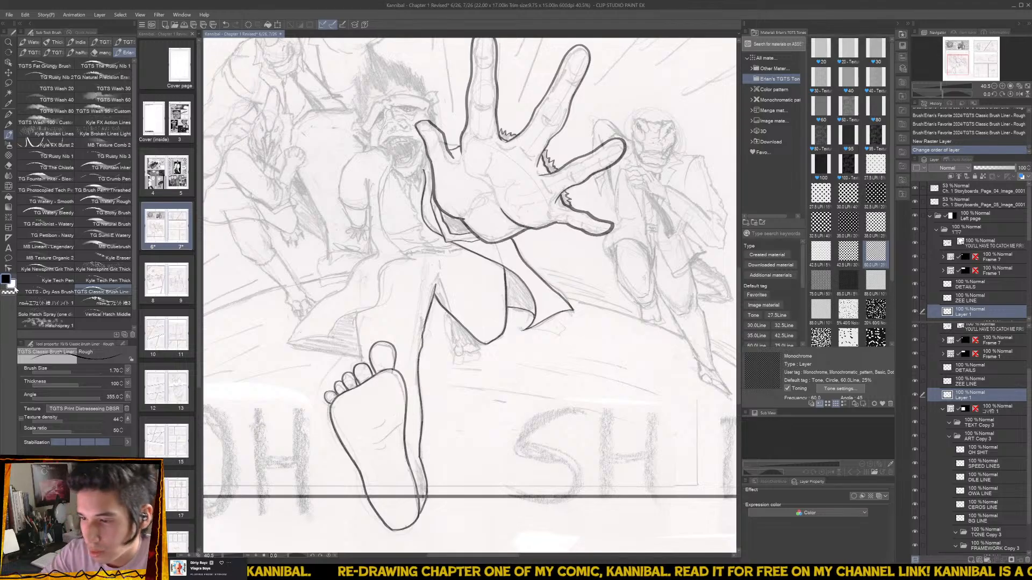
pyautogui.scroll(2, 384, 502)
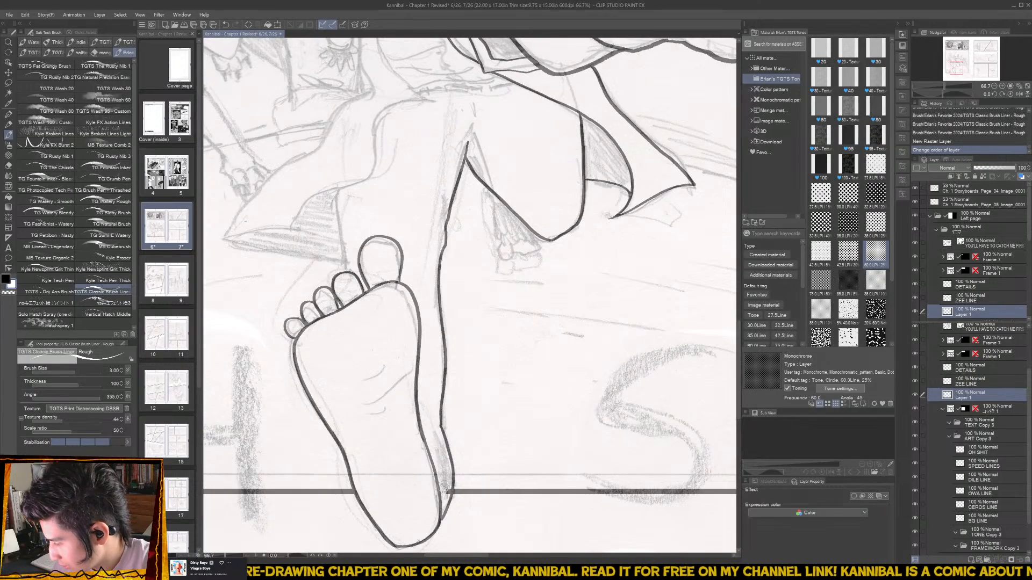
pyautogui.moveTo(444, 496); pyautogui.dragTo(452, 485)
pyautogui.press('b')
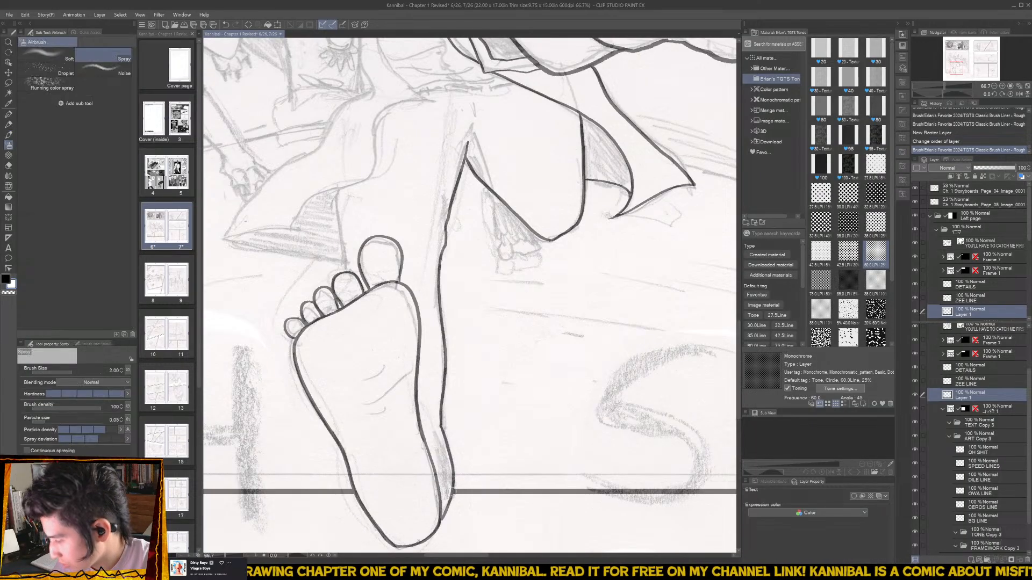
pyautogui.doubleClick(967, 396)
pyautogui.write('WHITE')
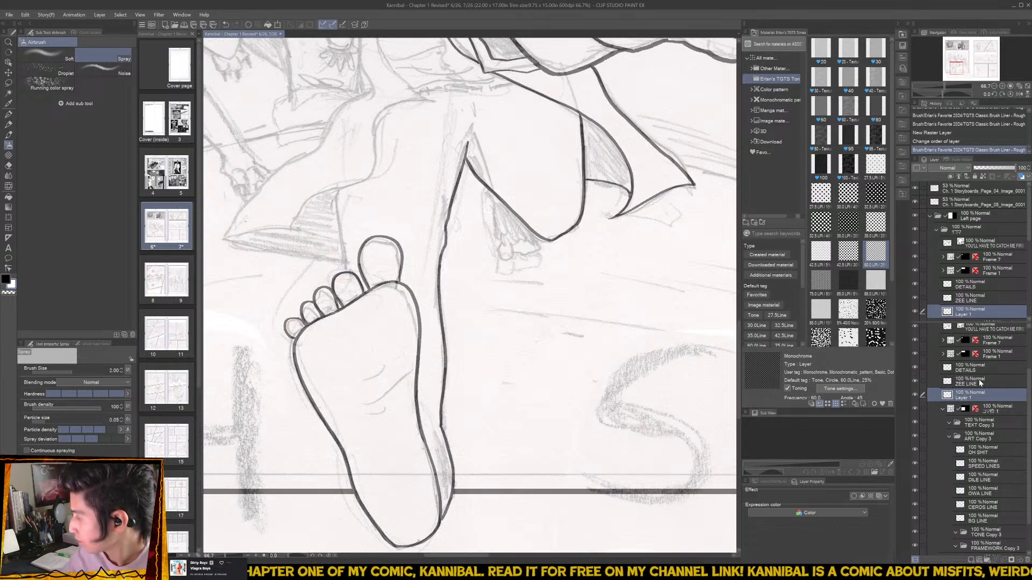
pyautogui.press('Return')
pyautogui.click(973, 381)
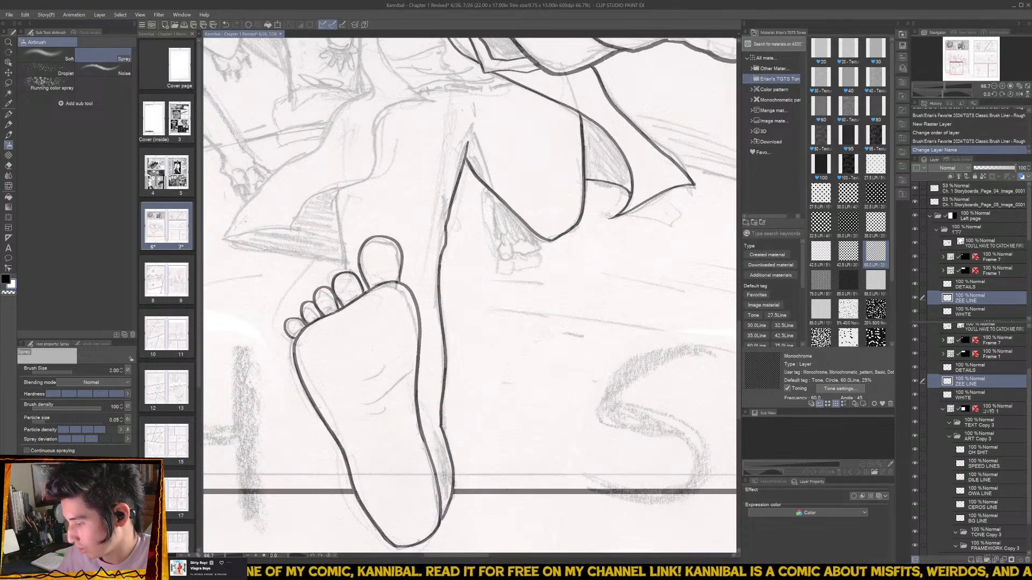
# - Ink the remaining edge of the central figure's extended leg down to the toes, using brush size 1.50
pyautogui.moveTo(431, 387)
pyautogui.mouseDown()
pyautogui.moveTo(446, 430)
pyautogui.moveTo(435, 470)
pyautogui.mouseUp()
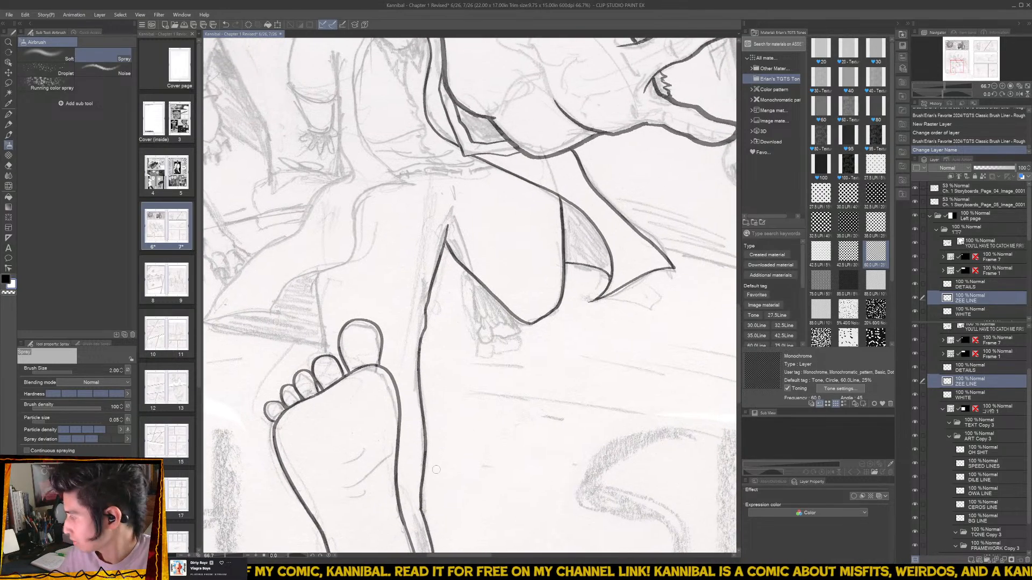
pyautogui.press('b')
pyautogui.press('p')
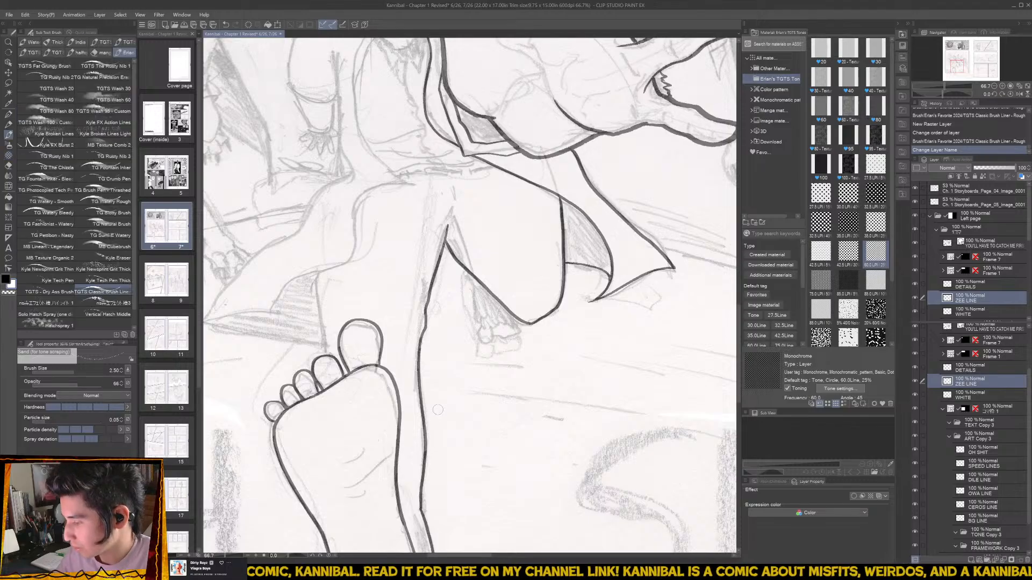
pyautogui.moveTo(347, 332); pyautogui.dragTo(337, 400)
pyautogui.press('[')
pyautogui.press('[')
pyautogui.press('[')
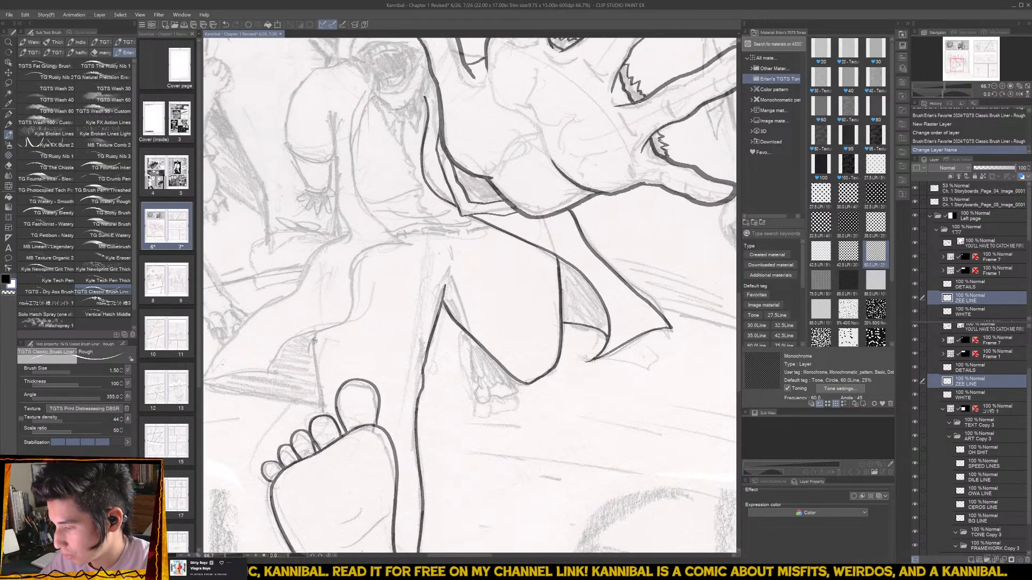
pyautogui.click(315, 365)
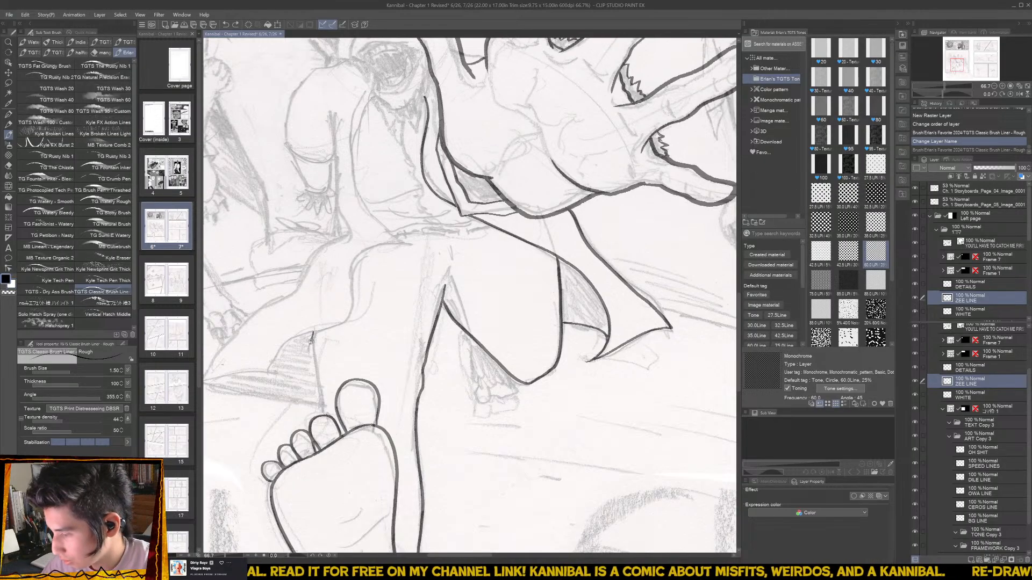
pyautogui.moveTo(311, 339); pyautogui.dragTo(326, 418)
# - Ink the open coat's front edge beside the lowered arm, from the collar past the waist to the flared hem, plus its outer edge
pyautogui.moveTo(360, 343); pyautogui.dragTo(380, 405)
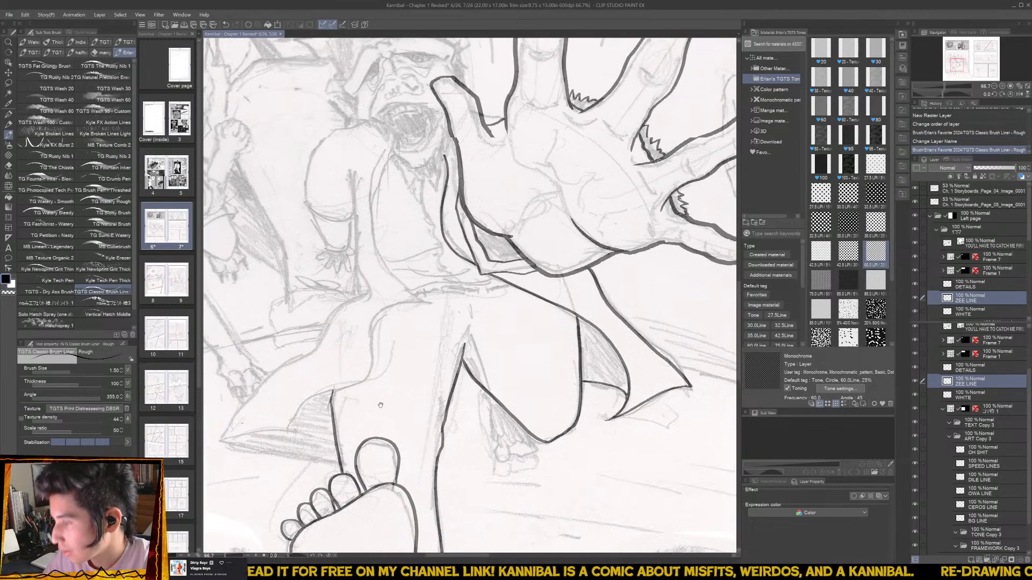
pyautogui.scroll(-1, 422, 355)
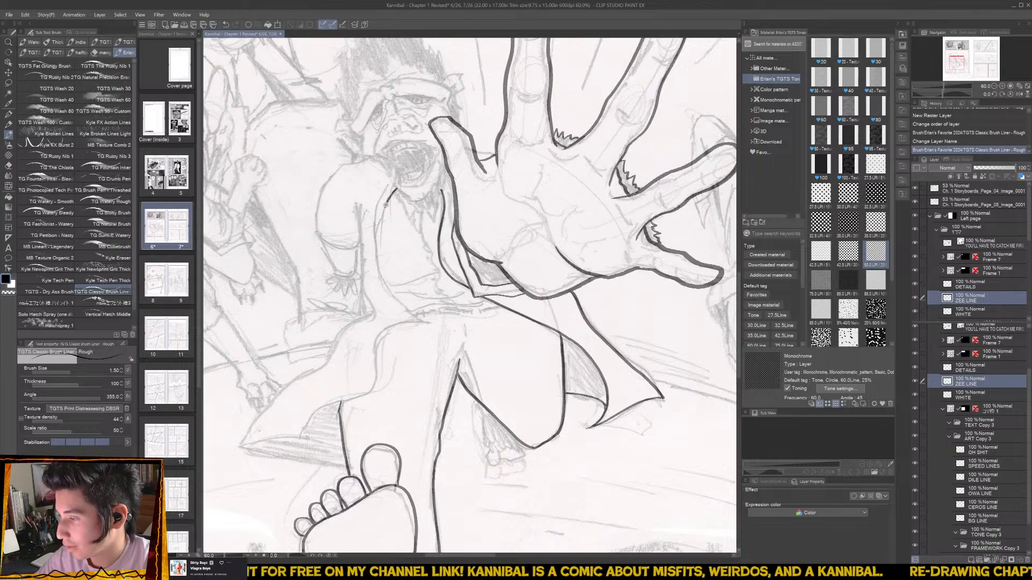
pyautogui.moveTo(386, 203)
pyautogui.mouseDown()
pyautogui.moveTo(384, 274)
pyautogui.moveTo(412, 320)
pyautogui.moveTo(387, 338)
pyautogui.moveTo(368, 392)
pyautogui.moveTo(324, 406)
pyautogui.moveTo(302, 437)
pyautogui.moveTo(239, 444)
pyautogui.moveTo(324, 463)
pyautogui.mouseUp()
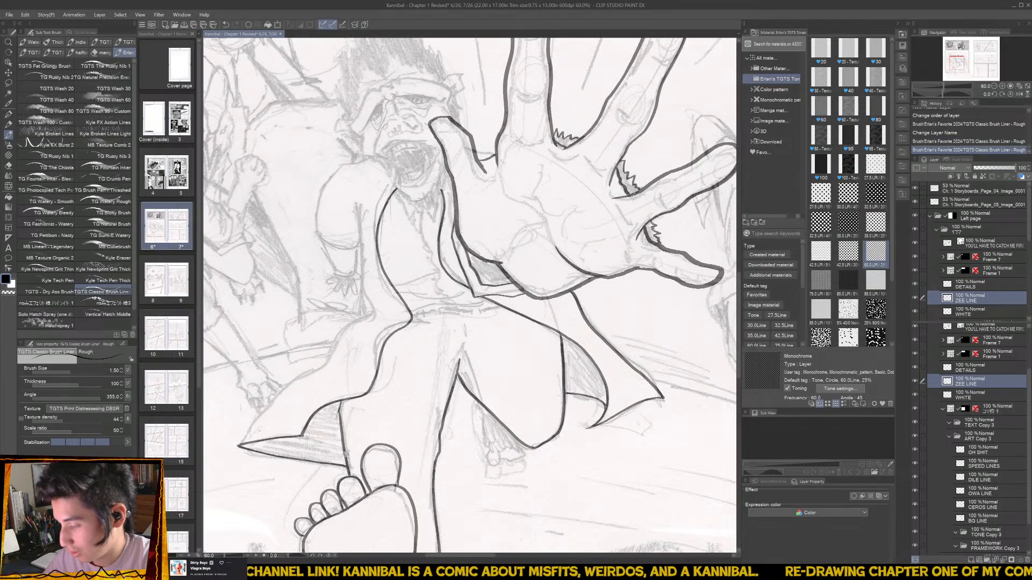
pyautogui.moveTo(330, 397); pyautogui.dragTo(346, 457)
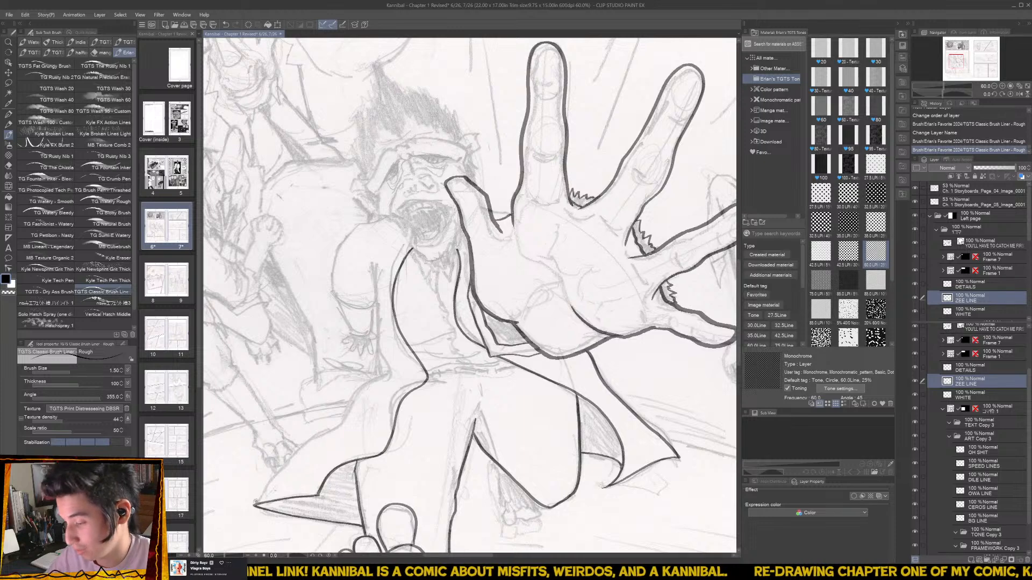
pyautogui.moveTo(254, 504); pyautogui.dragTo(367, 382)
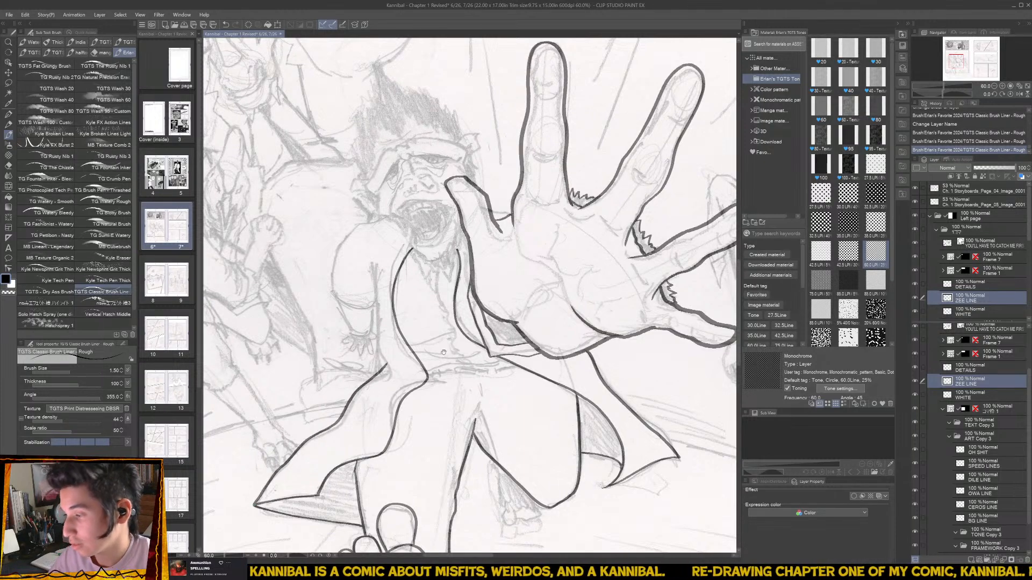
# - Ink the central figure's rounded shoulder and the outer contour of the lowered arm down to the cuff
pyautogui.moveTo(432, 370); pyautogui.dragTo(379, 439)
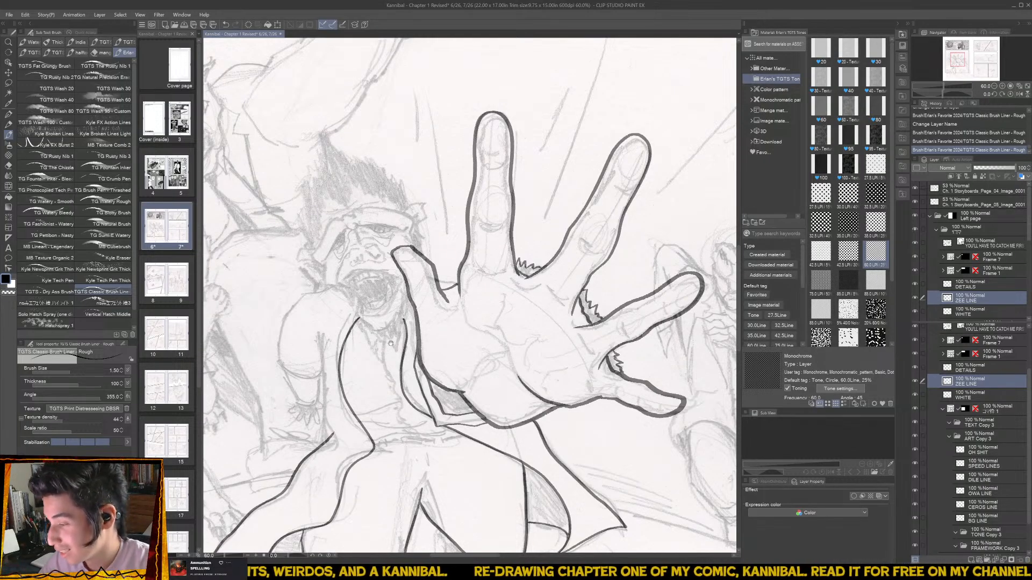
pyautogui.moveTo(390, 344); pyautogui.dragTo(454, 326)
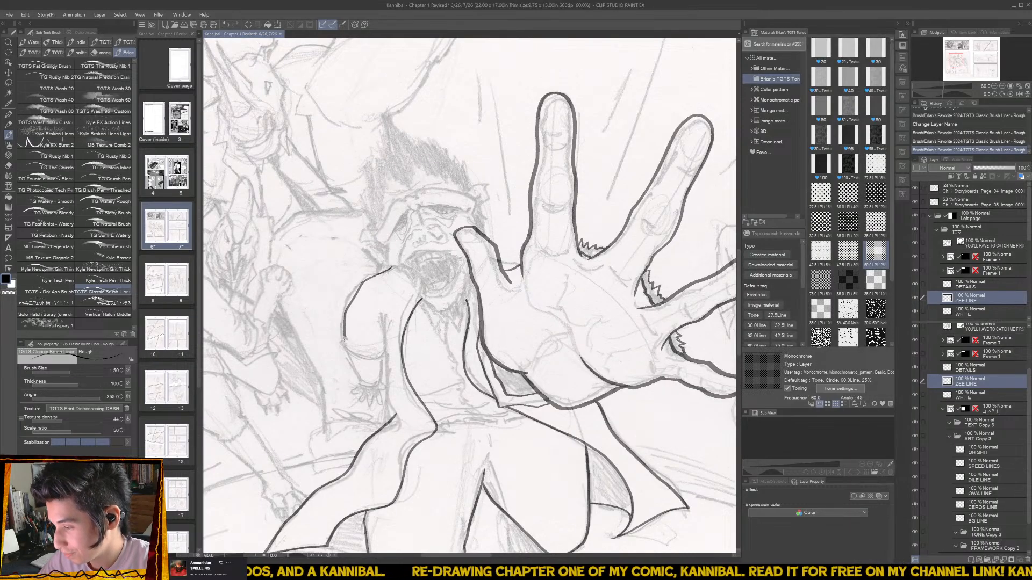
pyautogui.moveTo(354, 355); pyautogui.dragTo(363, 365)
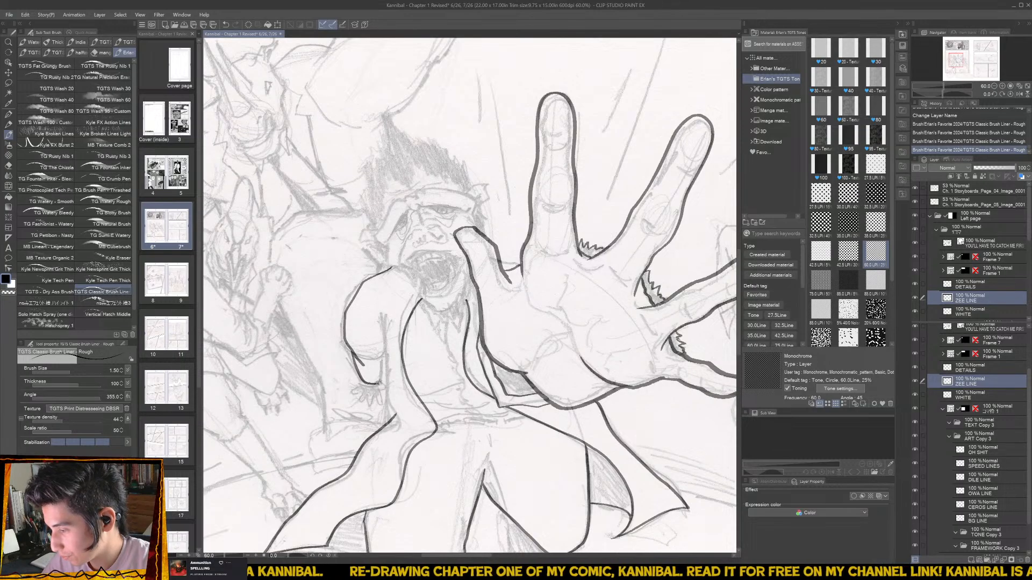
# - Trim the stray overlapping ink at the lowered arm's elbow with the Hard eraser
pyautogui.scroll(5, 369, 352)
pyautogui.press('e')
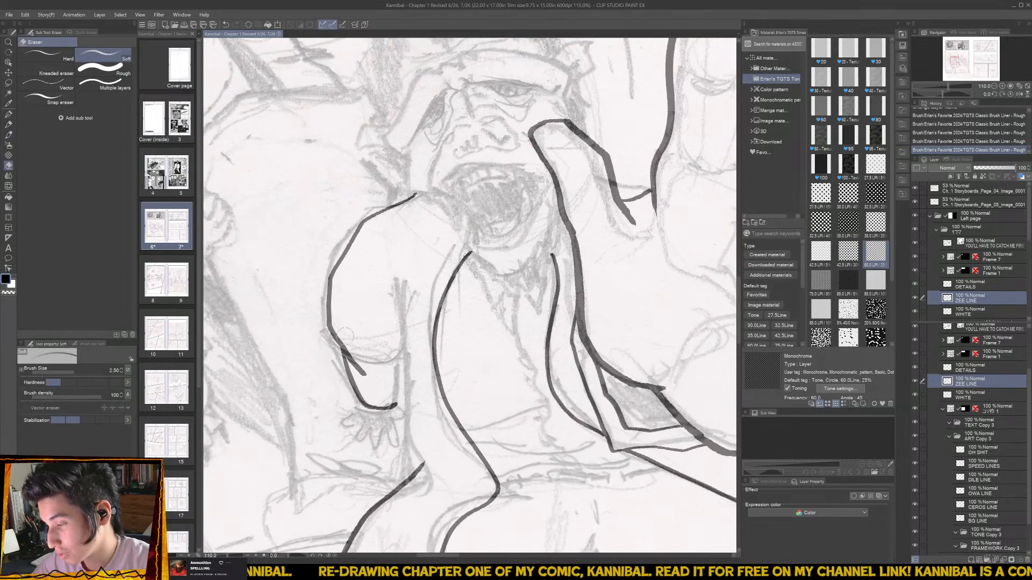
pyautogui.moveTo(344, 335); pyautogui.dragTo(363, 374)
pyautogui.hotkey('ctrl', 'z')
pyautogui.hotkey('ctrl', 'z')
pyautogui.click(61, 60)
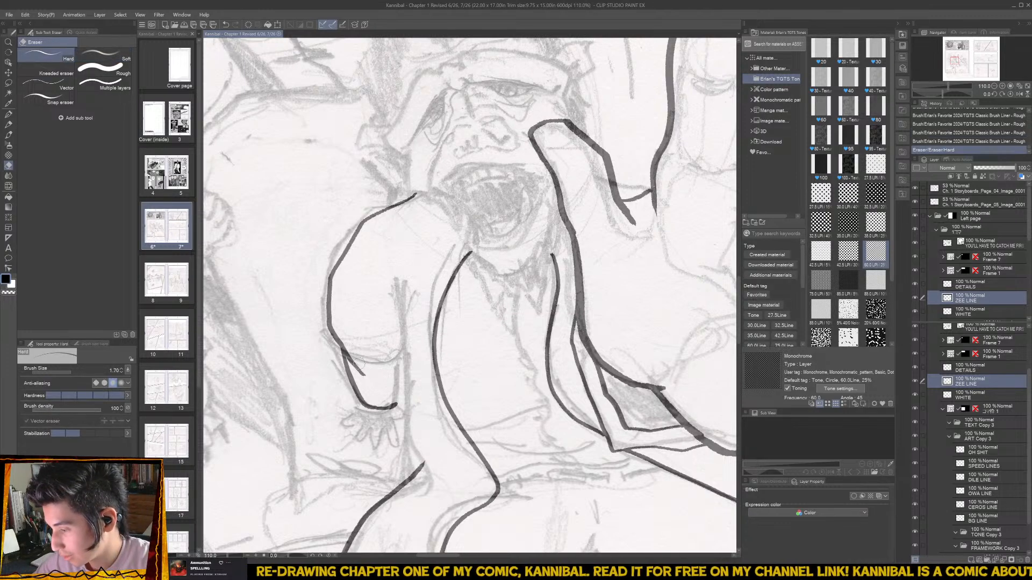
pyautogui.moveTo(346, 339)
pyautogui.mouseDown()
pyautogui.moveTo(364, 381)
pyautogui.moveTo(348, 350)
pyautogui.mouseUp()
pyautogui.press('b')
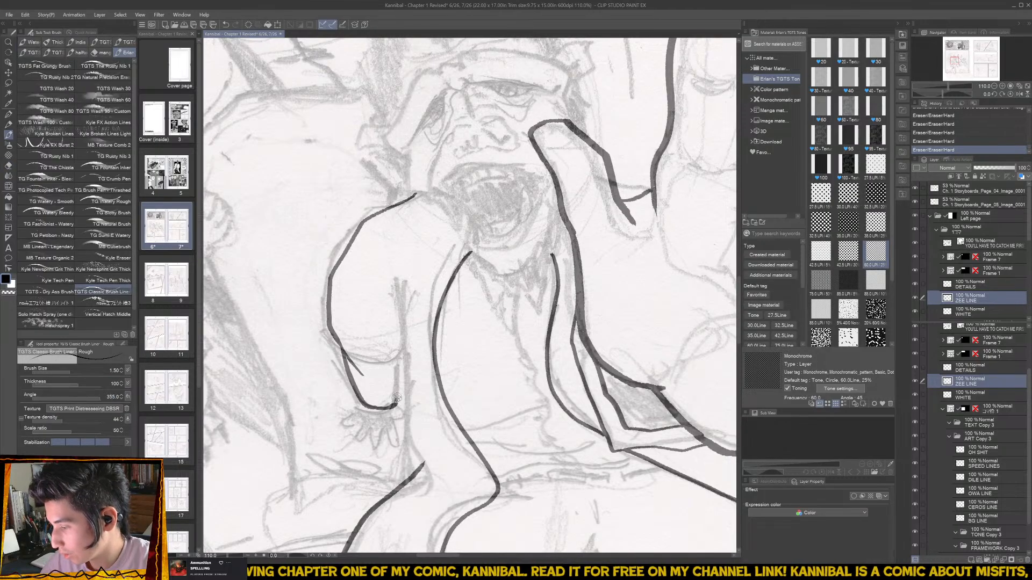
# - Ink the inner edge of the lowered forearm and the long coat line running from the armpit to the hip
pyautogui.moveTo(396, 404); pyautogui.dragTo(403, 369)
pyautogui.hotkey('ctrl', 'z')
pyautogui.moveTo(396, 409); pyautogui.dragTo(404, 368)
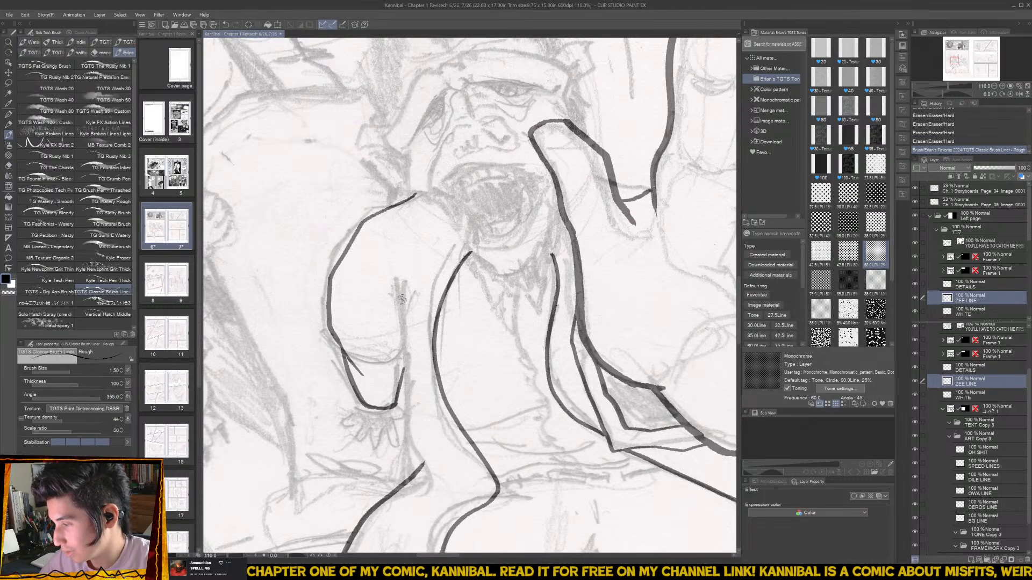
pyautogui.moveTo(399, 284)
pyautogui.mouseDown()
pyautogui.moveTo(406, 384)
pyautogui.moveTo(397, 489)
pyautogui.mouseUp()
pyautogui.scroll(-2, 412, 432)
# - Ink the lowered hand's jagged fur edge and small fingers below the cuff, using brush size 0.70
pyautogui.scroll(3, 391, 402)
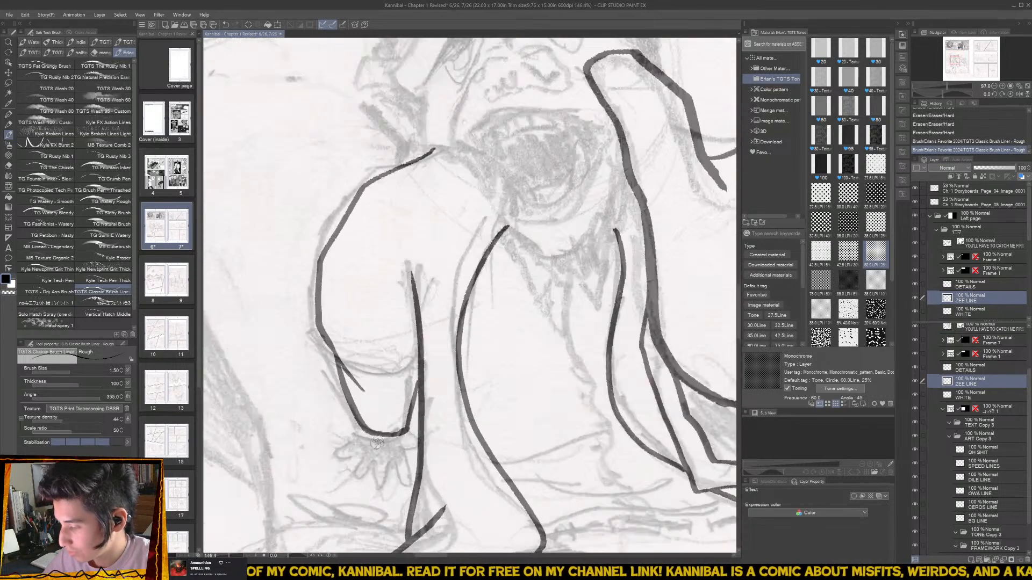
pyautogui.press('[')
pyautogui.press('[')
pyautogui.press('[')
pyautogui.press('[')
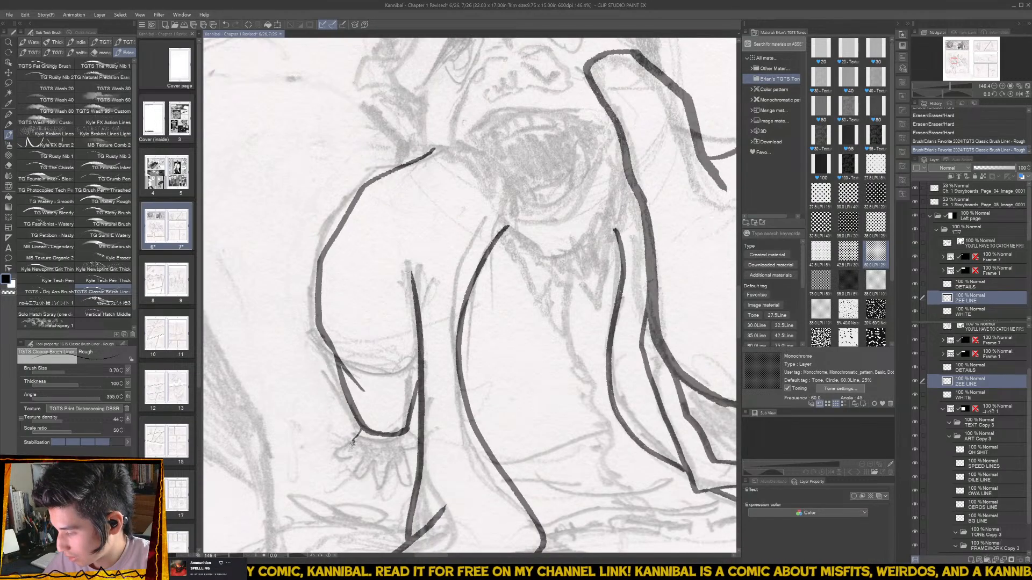
pyautogui.moveTo(353, 453); pyautogui.dragTo(370, 454)
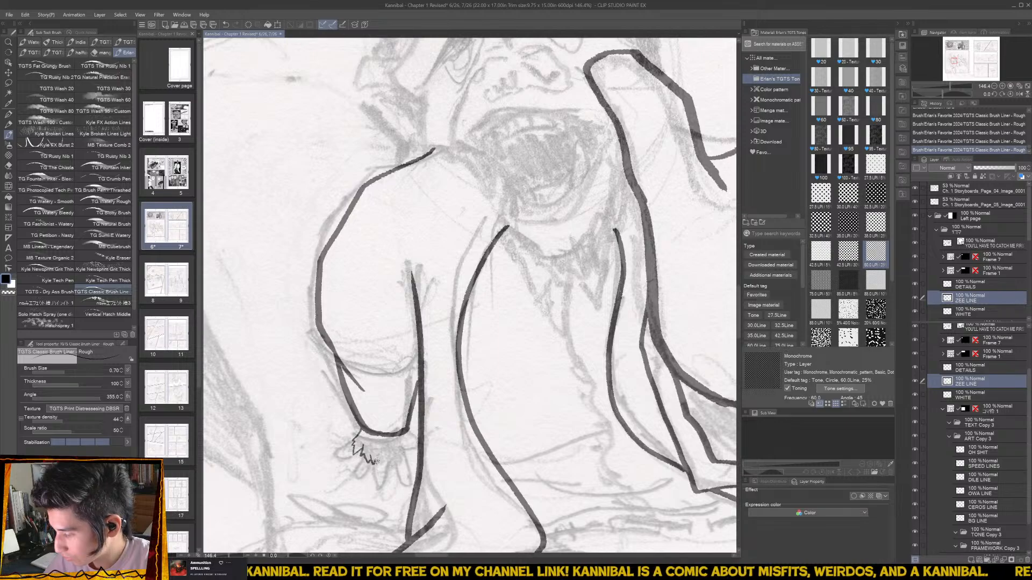
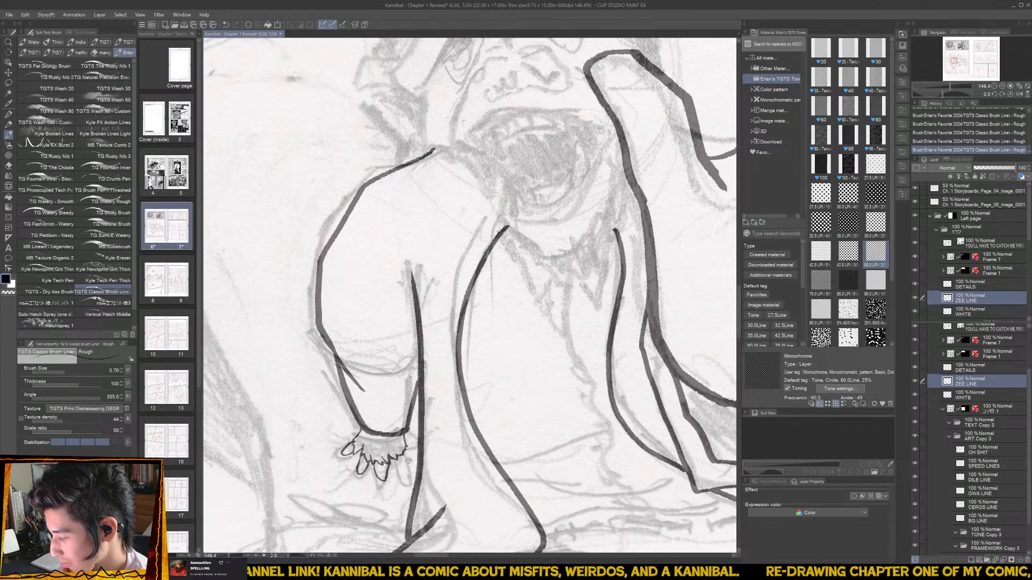
pyautogui.moveTo(396, 458); pyautogui.dragTo(402, 473)
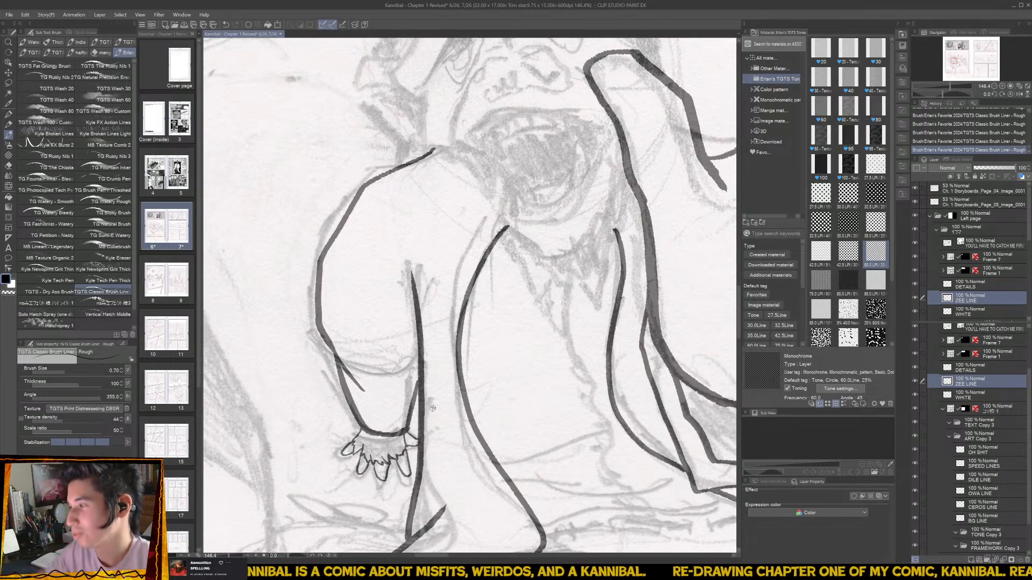
# - Ink the upper lip, pointed mouth corner and cheek crease of the central figure's screaming face
pyautogui.scroll(-1, 433, 408)
pyautogui.moveTo(635, 225); pyautogui.dragTo(498, 350)
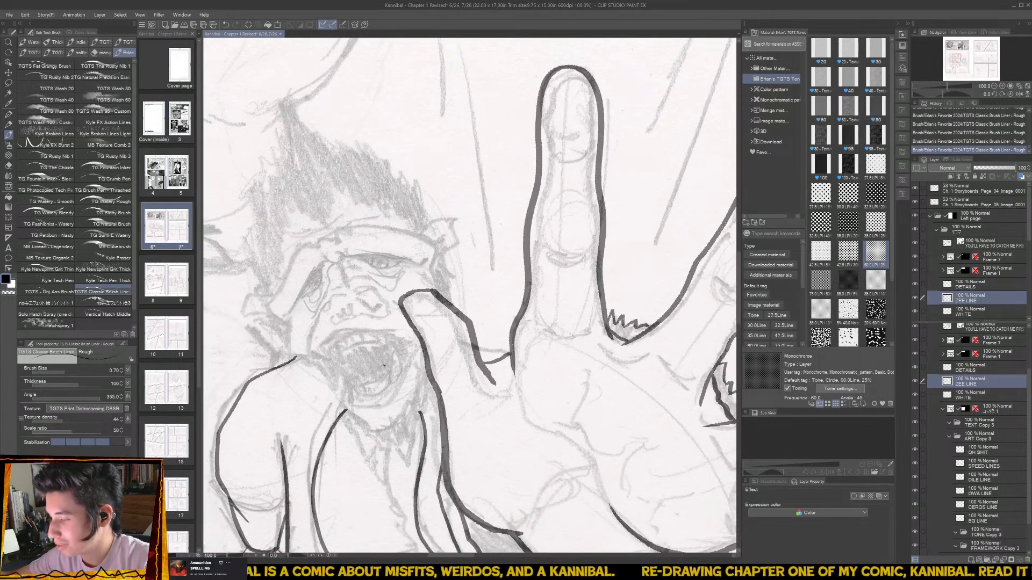
pyautogui.scroll(1, 384, 366)
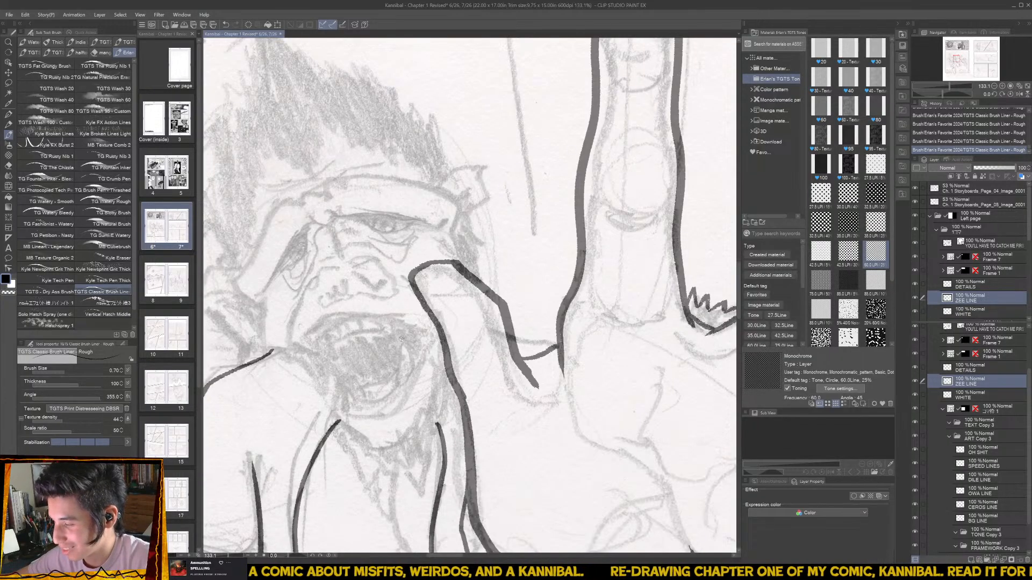
pyautogui.moveTo(401, 339); pyautogui.dragTo(413, 385)
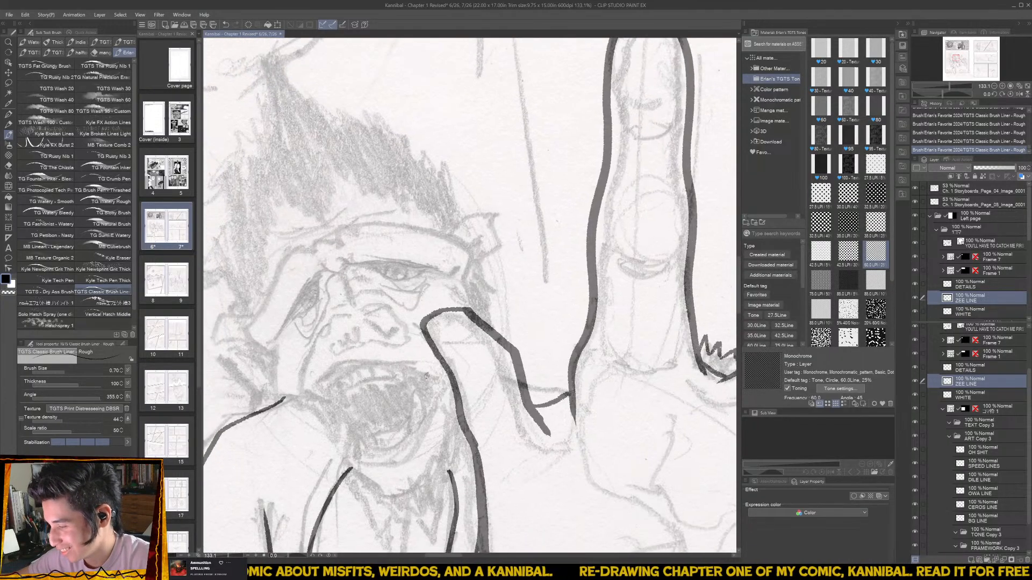
pyautogui.moveTo(438, 380)
pyautogui.mouseDown()
pyautogui.moveTo(341, 364)
pyautogui.moveTo(311, 384)
pyautogui.moveTo(338, 402)
pyautogui.moveTo(341, 378)
pyautogui.moveTo(336, 406)
pyautogui.moveTo(303, 392)
pyautogui.moveTo(325, 327)
pyautogui.mouseUp()
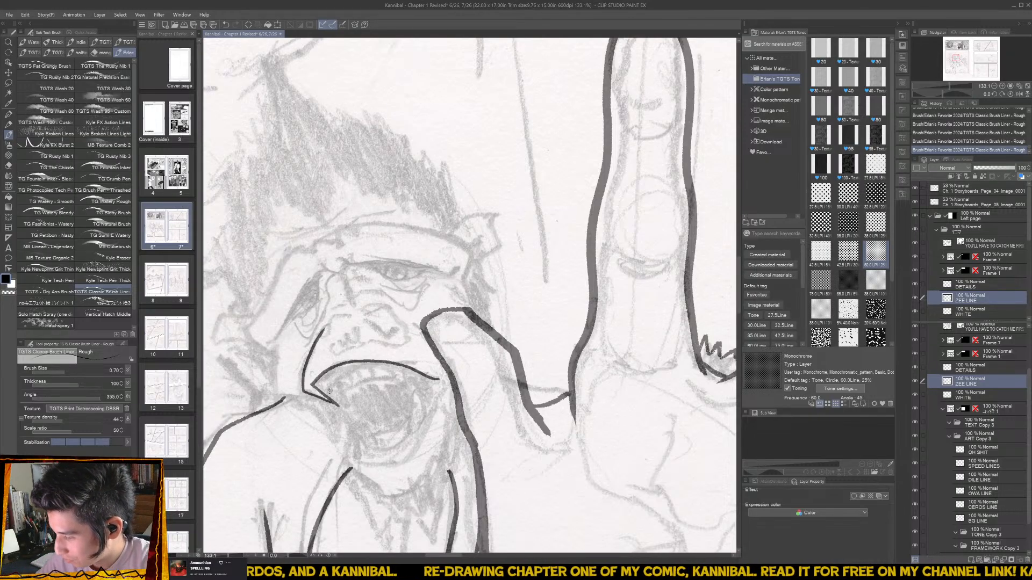
# - Ink the two upper fangs and the row of rounded teeth between them under the upper lip
pyautogui.moveTo(329, 390); pyautogui.dragTo(350, 407)
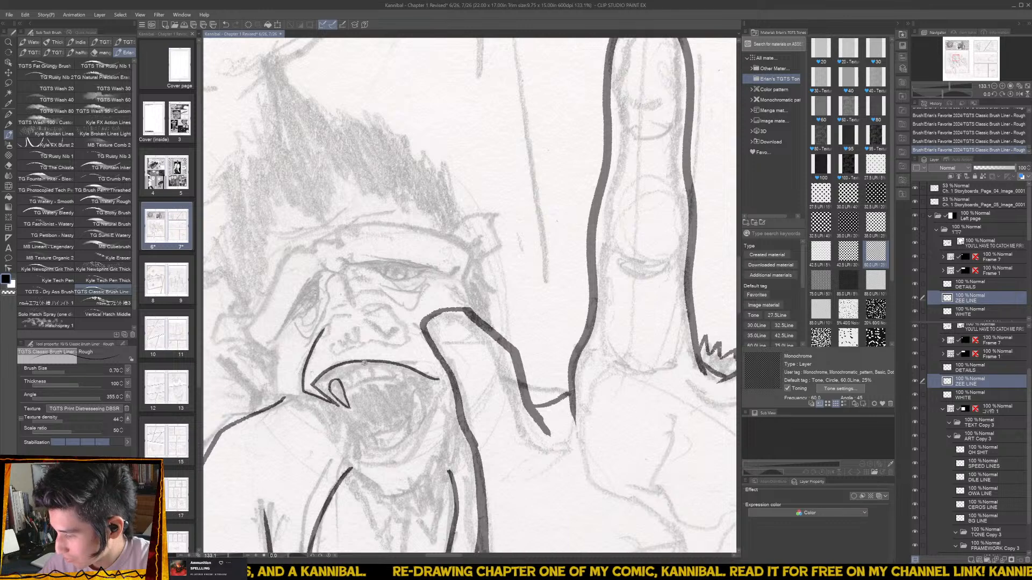
pyautogui.scroll(2, 364, 363)
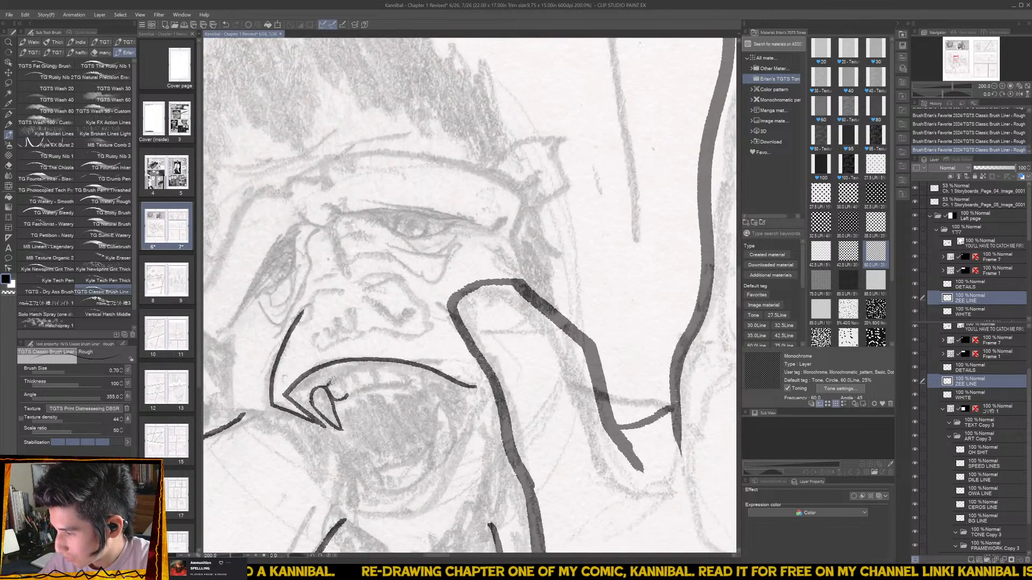
pyautogui.moveTo(329, 380)
pyautogui.mouseDown()
pyautogui.moveTo(348, 398)
pyautogui.moveTo(361, 370)
pyautogui.moveTo(363, 393)
pyautogui.moveTo(379, 368)
pyautogui.moveTo(361, 388)
pyautogui.moveTo(397, 370)
pyautogui.moveTo(377, 382)
pyautogui.moveTo(410, 406)
pyautogui.moveTo(413, 371)
pyautogui.moveTo(401, 368)
pyautogui.mouseUp()
pyautogui.hotkey('ctrl', 'z')
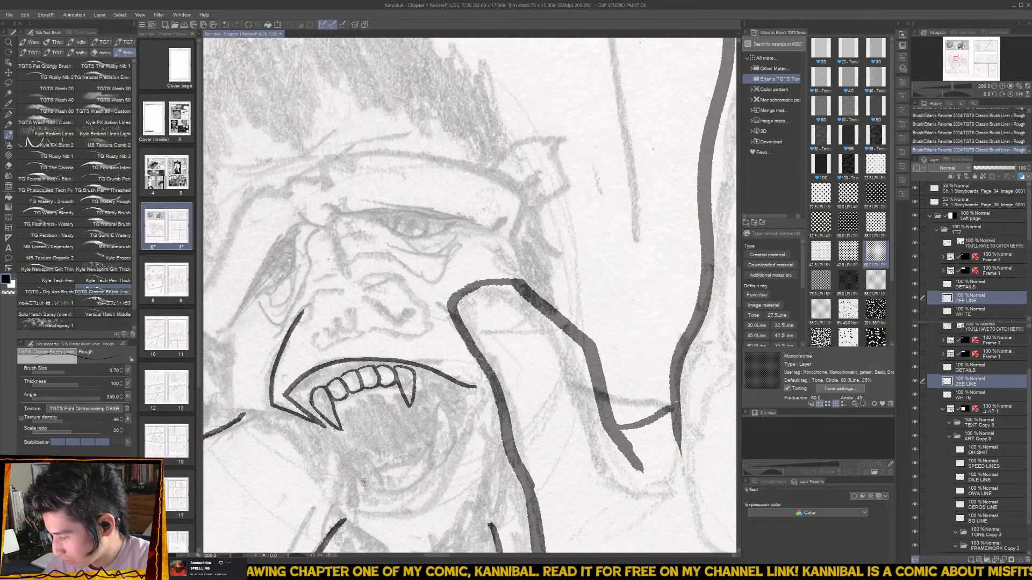
# - Ink the lower fangs and the row of small teeth between them, redoing the unsatisfactory strokes
pyautogui.moveTo(365, 485)
pyautogui.mouseDown()
pyautogui.moveTo(358, 463)
pyautogui.moveTo(381, 492)
pyautogui.moveTo(378, 473)
pyautogui.moveTo(403, 487)
pyautogui.moveTo(435, 449)
pyautogui.moveTo(440, 465)
pyautogui.mouseUp()
pyautogui.moveTo(378, 483)
pyautogui.mouseDown()
pyautogui.moveTo(435, 461)
pyautogui.moveTo(438, 406)
pyautogui.moveTo(447, 445)
pyautogui.moveTo(431, 450)
pyautogui.moveTo(436, 414)
pyautogui.moveTo(448, 442)
pyautogui.moveTo(428, 427)
pyautogui.moveTo(447, 447)
pyautogui.moveTo(440, 461)
pyautogui.moveTo(455, 451)
pyautogui.moveTo(430, 424)
pyautogui.moveTo(451, 457)
pyautogui.mouseUp()
pyautogui.hotkey('ctrl', 'z')
pyautogui.hotkey('ctrl', 'z')
pyautogui.hotkey('ctrl', 'z')
pyautogui.hotkey('ctrl', 'z')
pyautogui.press('e')
pyautogui.press('b')
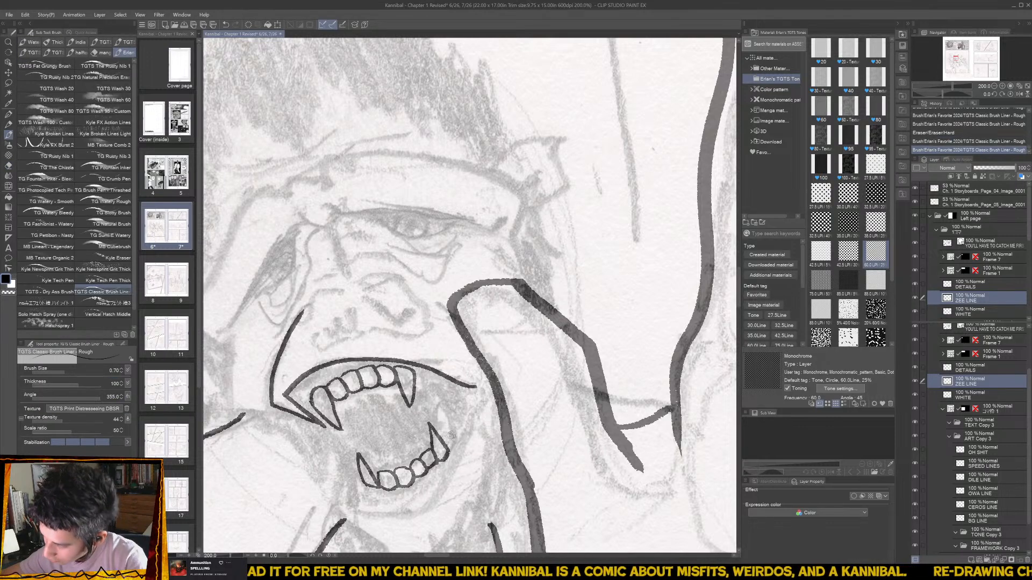
pyautogui.moveTo(461, 492); pyautogui.dragTo(456, 471)
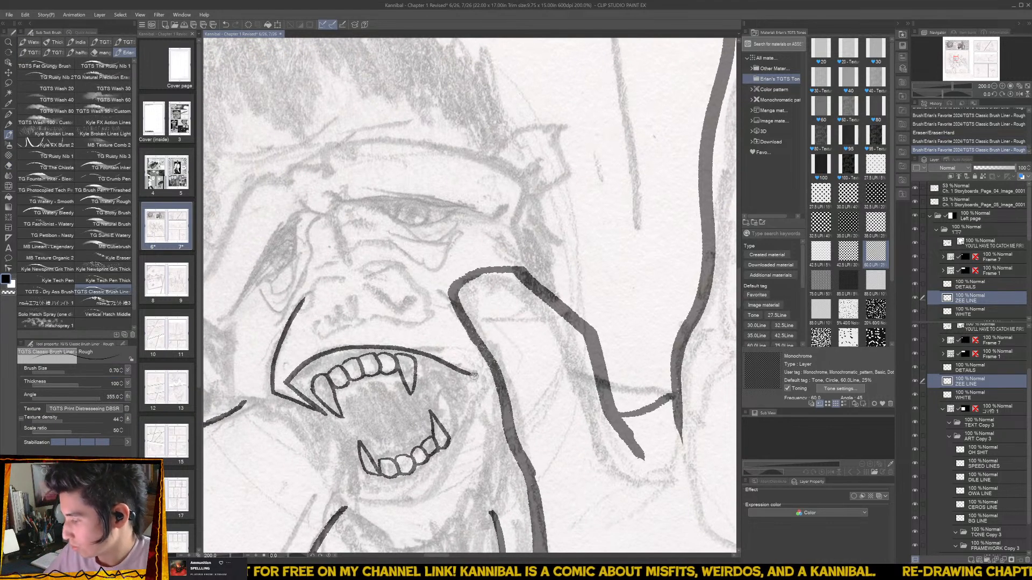
# - Ink the lower lip and jaw of the screaming mouth, adding the back teeth and the jagged chin fur
pyautogui.moveTo(475, 374)
pyautogui.mouseDown()
pyautogui.moveTo(452, 461)
pyautogui.moveTo(433, 489)
pyautogui.moveTo(401, 502)
pyautogui.moveTo(352, 493)
pyautogui.moveTo(354, 449)
pyautogui.moveTo(318, 408)
pyautogui.mouseUp()
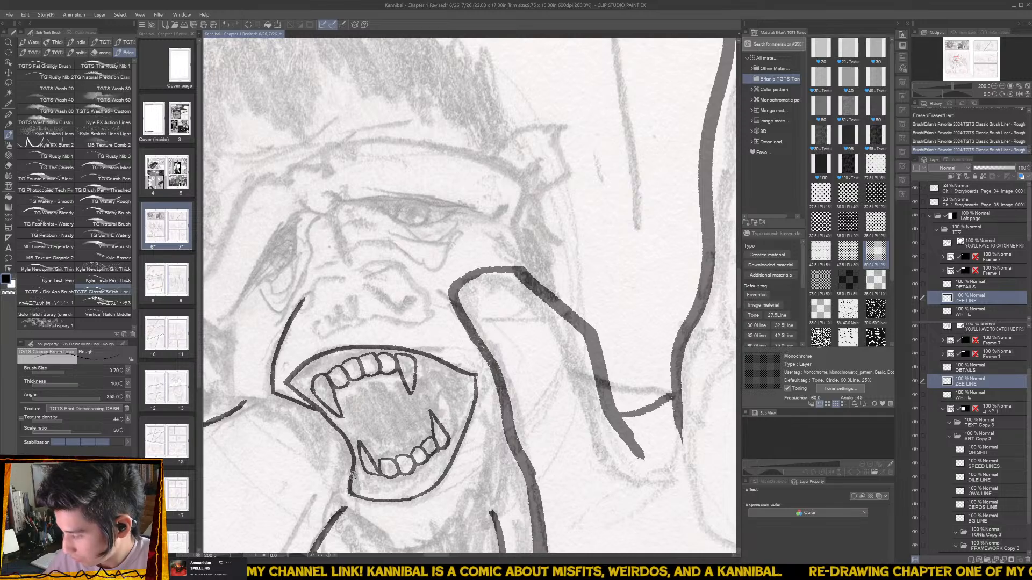
pyautogui.moveTo(350, 458)
pyautogui.mouseDown()
pyautogui.moveTo(338, 499)
pyautogui.moveTo(391, 526)
pyautogui.moveTo(429, 482)
pyautogui.moveTo(352, 471)
pyautogui.moveTo(391, 500)
pyautogui.moveTo(432, 494)
pyautogui.moveTo(418, 487)
pyautogui.moveTo(459, 452)
pyautogui.moveTo(485, 334)
pyautogui.moveTo(477, 392)
pyautogui.mouseUp()
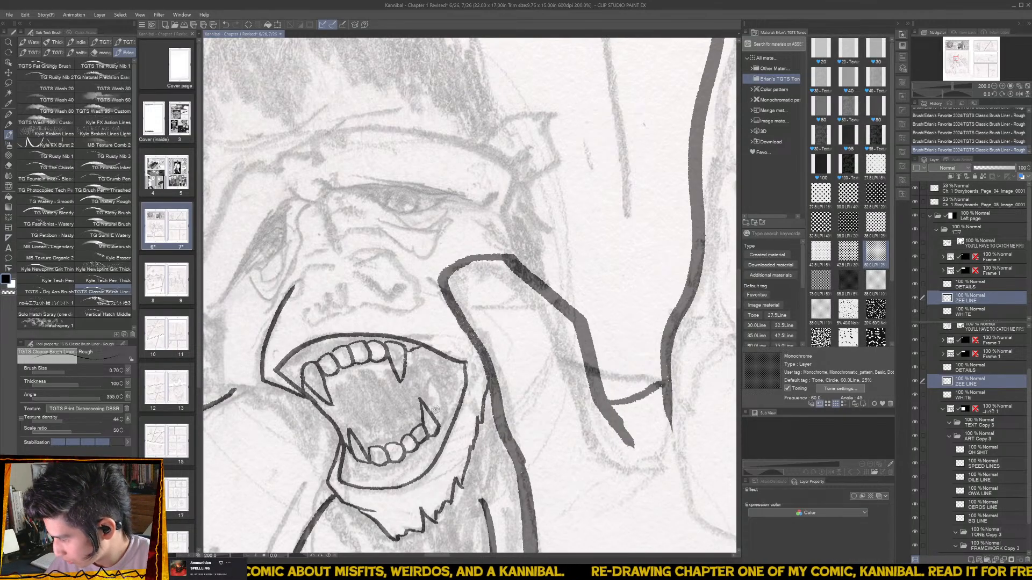
pyautogui.moveTo(432, 412)
pyautogui.mouseDown()
pyautogui.moveTo(442, 398)
pyautogui.moveTo(436, 407)
pyautogui.moveTo(424, 399)
pyautogui.moveTo(443, 397)
pyautogui.moveTo(430, 394)
pyautogui.moveTo(428, 380)
pyautogui.moveTo(440, 399)
pyautogui.mouseUp()
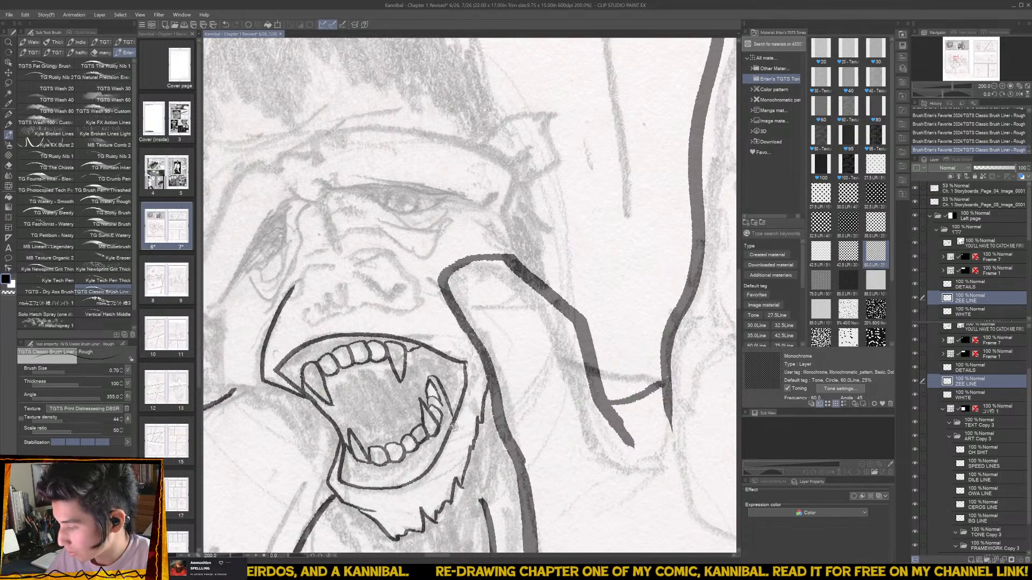
pyautogui.moveTo(344, 450)
pyautogui.mouseDown()
pyautogui.moveTo(367, 485)
pyautogui.moveTo(350, 479)
pyautogui.moveTo(344, 458)
pyautogui.moveTo(342, 473)
pyautogui.moveTo(362, 487)
pyautogui.moveTo(344, 453)
pyautogui.moveTo(360, 475)
pyautogui.moveTo(423, 479)
pyautogui.moveTo(374, 488)
pyautogui.moveTo(354, 479)
pyautogui.moveTo(411, 480)
pyautogui.mouseUp()
pyautogui.moveTo(447, 417); pyautogui.dragTo(482, 473)
pyautogui.scroll(-3, 478, 465)
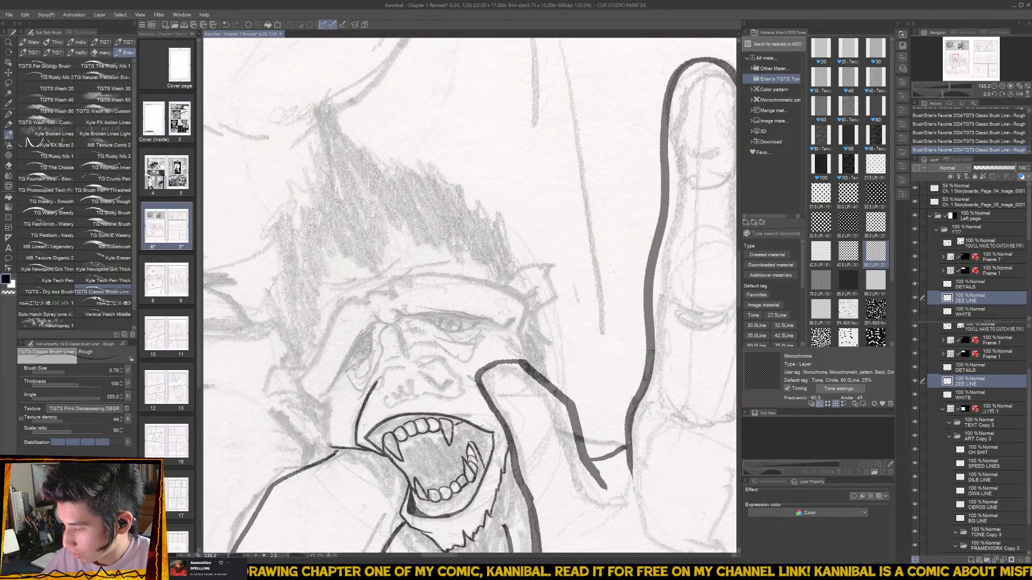
# - Ink both outer cheek edges of the central figure's face and the outline of its heavy, wrinkled brow ridge
pyautogui.moveTo(330, 446); pyautogui.dragTo(333, 394)
pyautogui.moveTo(516, 350)
pyautogui.mouseDown()
pyautogui.moveTo(494, 373)
pyautogui.moveTo(515, 390)
pyautogui.mouseUp()
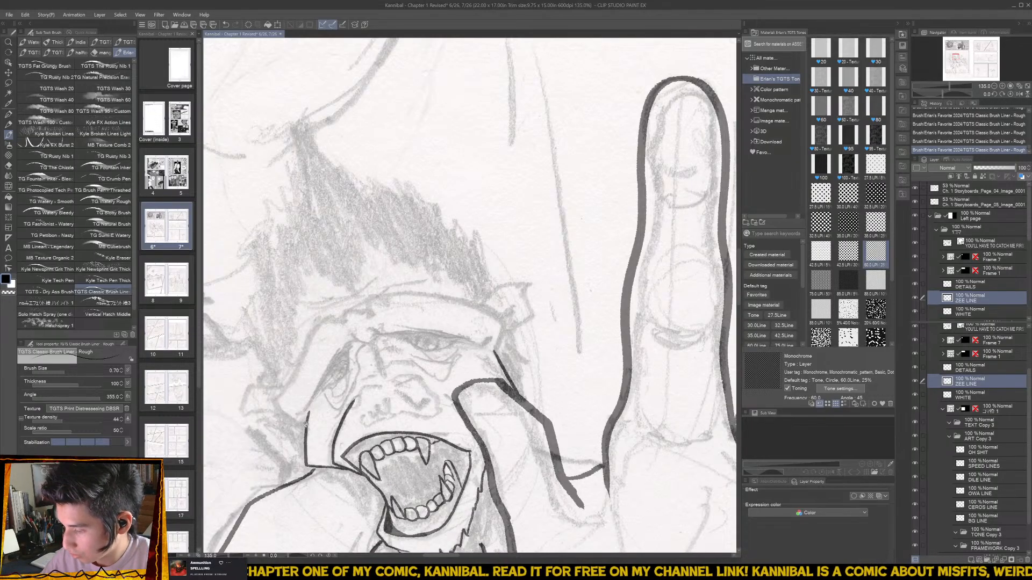
pyautogui.moveTo(307, 424)
pyautogui.mouseDown()
pyautogui.moveTo(281, 413)
pyautogui.moveTo(275, 393)
pyautogui.moveTo(311, 338)
pyautogui.moveTo(370, 309)
pyautogui.moveTo(372, 295)
pyautogui.moveTo(477, 303)
pyautogui.moveTo(502, 311)
pyautogui.moveTo(504, 329)
pyautogui.moveTo(496, 348)
pyautogui.moveTo(385, 335)
pyautogui.mouseUp()
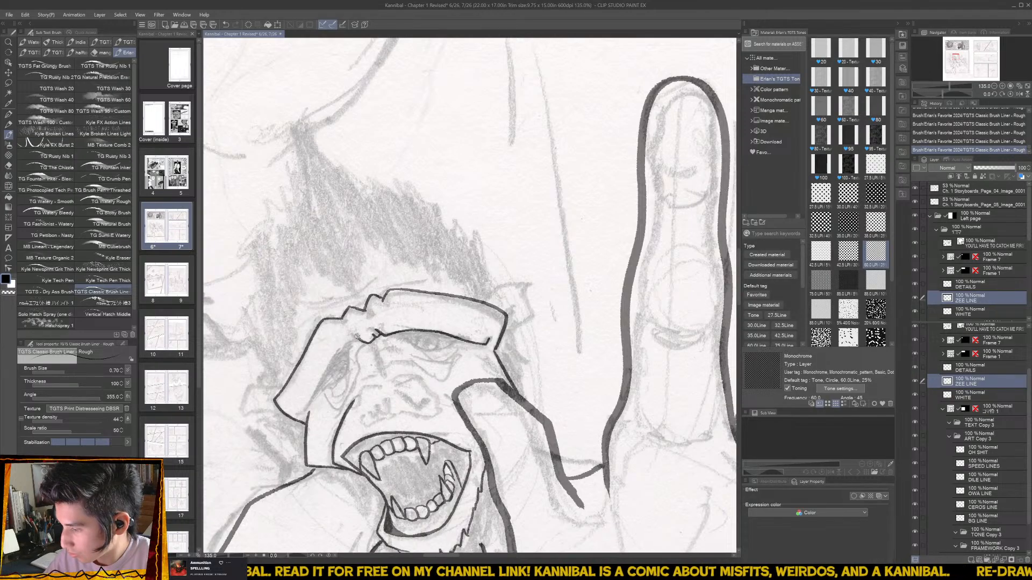
# - Ink both eyes with their round irises beneath the brow ridge, plus the curved nostrils of the nose
pyautogui.moveTo(358, 337)
pyautogui.mouseDown()
pyautogui.moveTo(328, 414)
pyautogui.moveTo(346, 398)
pyautogui.moveTo(352, 352)
pyautogui.moveTo(438, 332)
pyautogui.moveTo(425, 344)
pyautogui.moveTo(442, 357)
pyautogui.moveTo(492, 361)
pyautogui.moveTo(509, 345)
pyautogui.moveTo(453, 344)
pyautogui.moveTo(471, 361)
pyautogui.mouseUp()
pyautogui.scroll(2, 351, 348)
pyautogui.moveTo(332, 407); pyautogui.dragTo(347, 393)
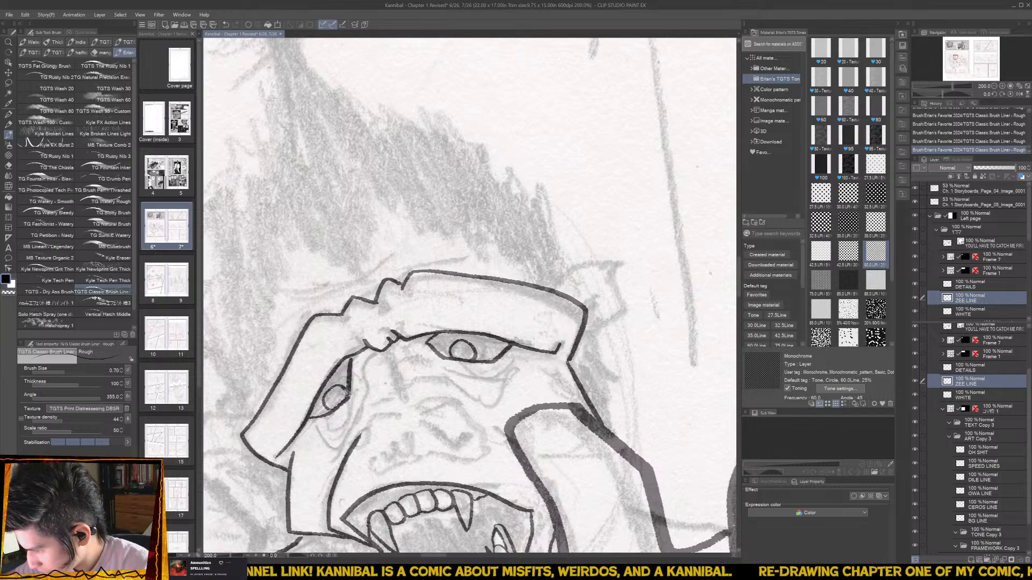
pyautogui.scroll(-1, 450, 432)
pyautogui.scroll(-4, 450, 432)
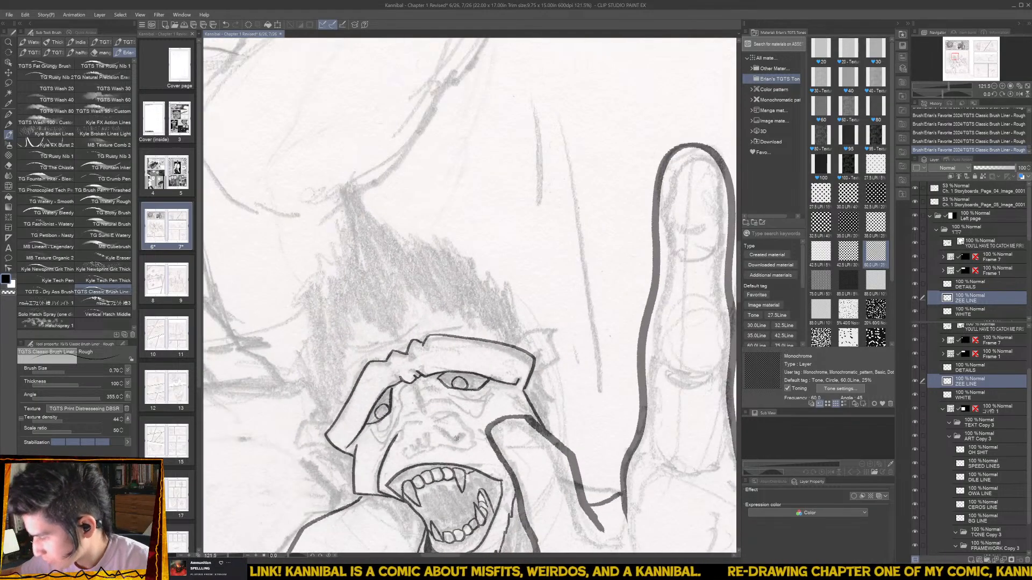
pyautogui.scroll(4, 439, 422)
pyautogui.moveTo(396, 434)
pyautogui.mouseDown()
pyautogui.moveTo(395, 408)
pyautogui.moveTo(421, 407)
pyautogui.moveTo(431, 394)
pyautogui.moveTo(460, 412)
pyautogui.moveTo(452, 421)
pyautogui.moveTo(434, 414)
pyautogui.moveTo(437, 405)
pyautogui.moveTo(397, 420)
pyautogui.mouseUp()
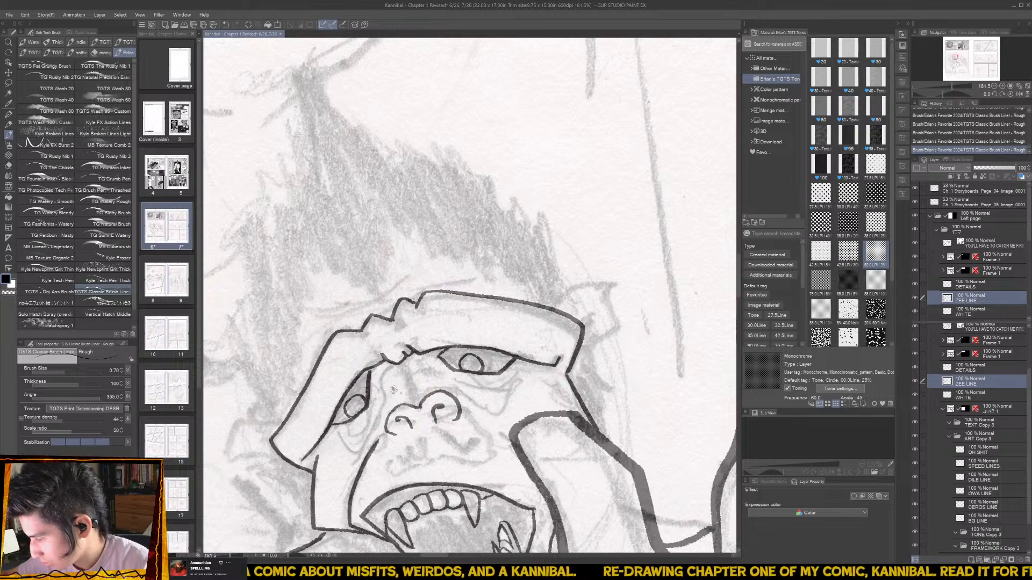
# - Ink the jagged inner fur tufts above the brow ridge and down the left side of the forehead
pyautogui.scroll(-6, 450, 332)
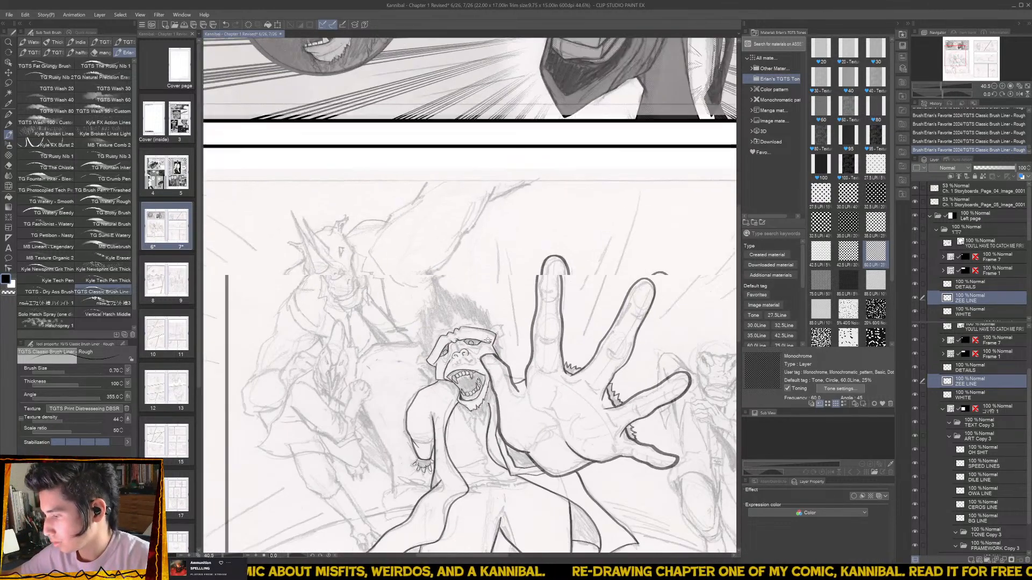
pyautogui.scroll(2, 450, 333)
pyautogui.scroll(3, 489, 304)
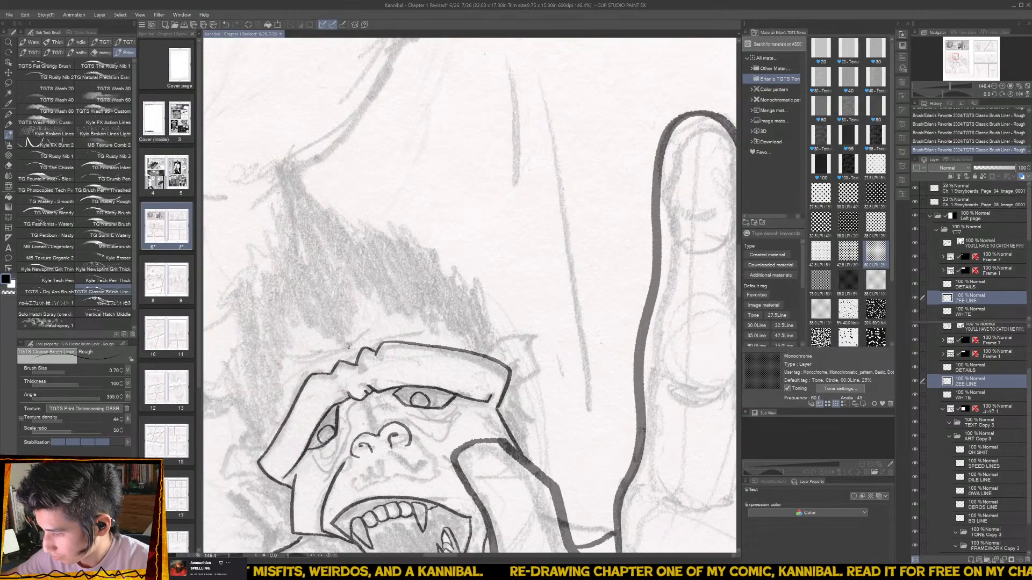
pyautogui.moveTo(356, 325)
pyautogui.mouseDown()
pyautogui.moveTo(365, 294)
pyautogui.moveTo(371, 307)
pyautogui.moveTo(379, 295)
pyautogui.moveTo(465, 349)
pyautogui.mouseUp()
pyautogui.moveTo(338, 339)
pyautogui.mouseDown()
pyautogui.moveTo(316, 327)
pyautogui.moveTo(290, 333)
pyautogui.mouseUp()
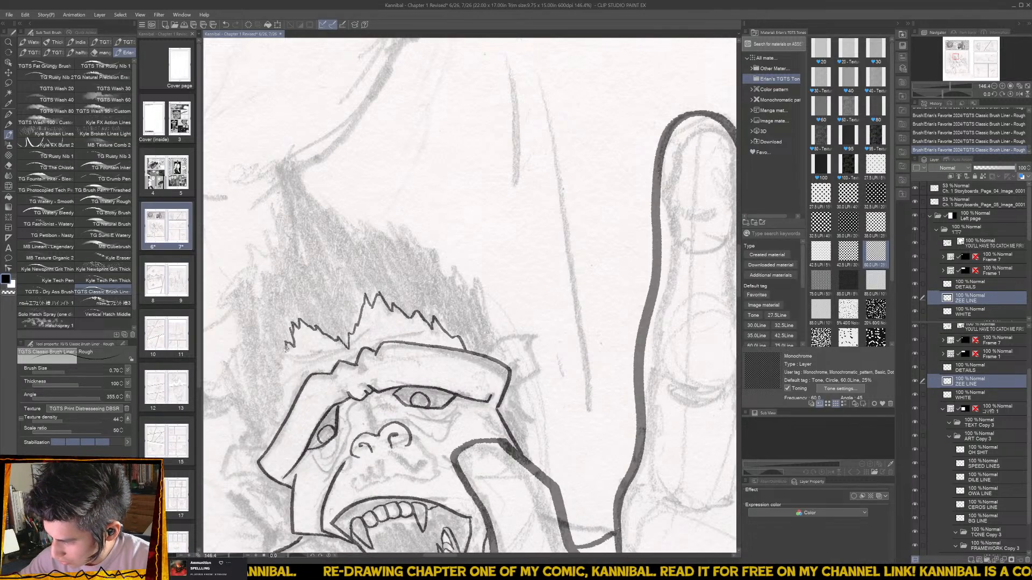
pyautogui.moveTo(277, 373); pyautogui.dragTo(274, 411)
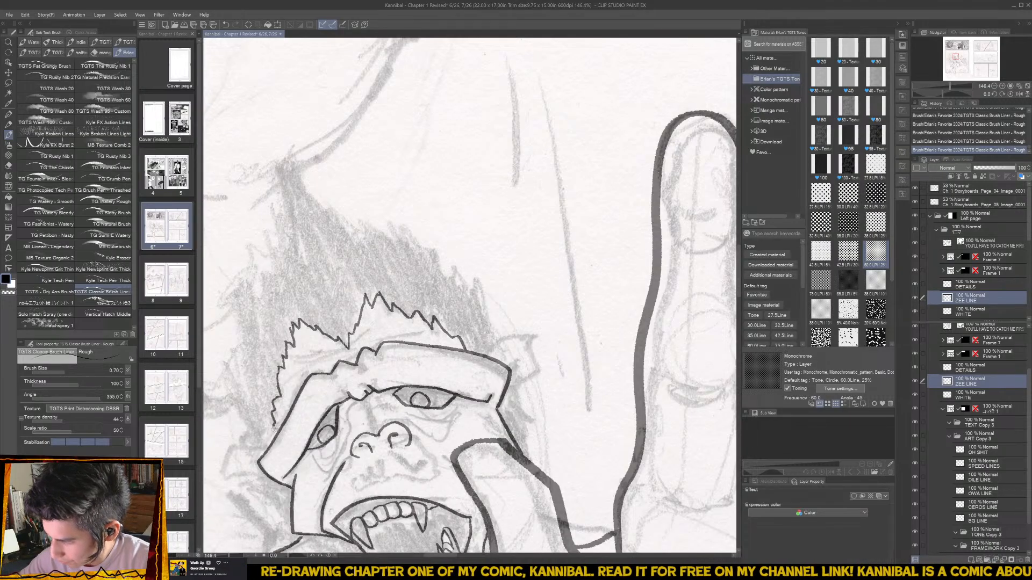
# - Ink both ears of the central figure and the jagged fur tufts on the cheeks below them
pyautogui.scroll(-2, 272, 428)
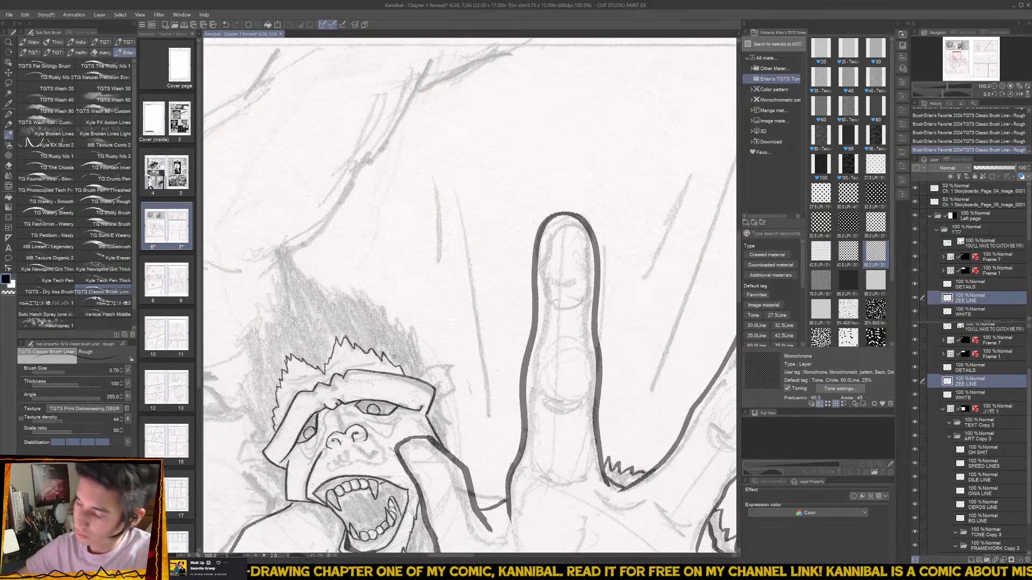
pyautogui.moveTo(393, 355); pyautogui.dragTo(452, 314)
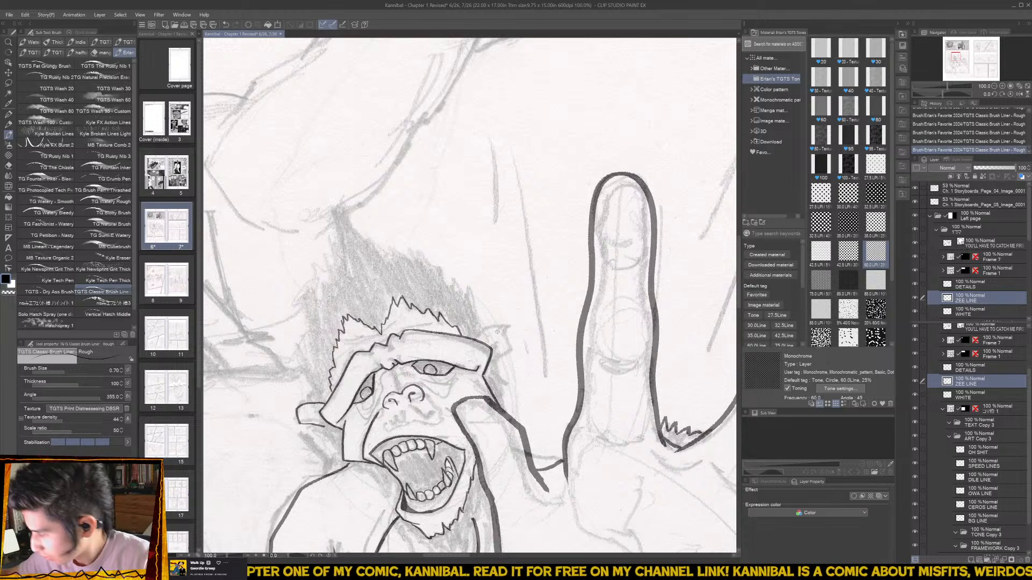
pyautogui.moveTo(497, 325); pyautogui.dragTo(506, 344)
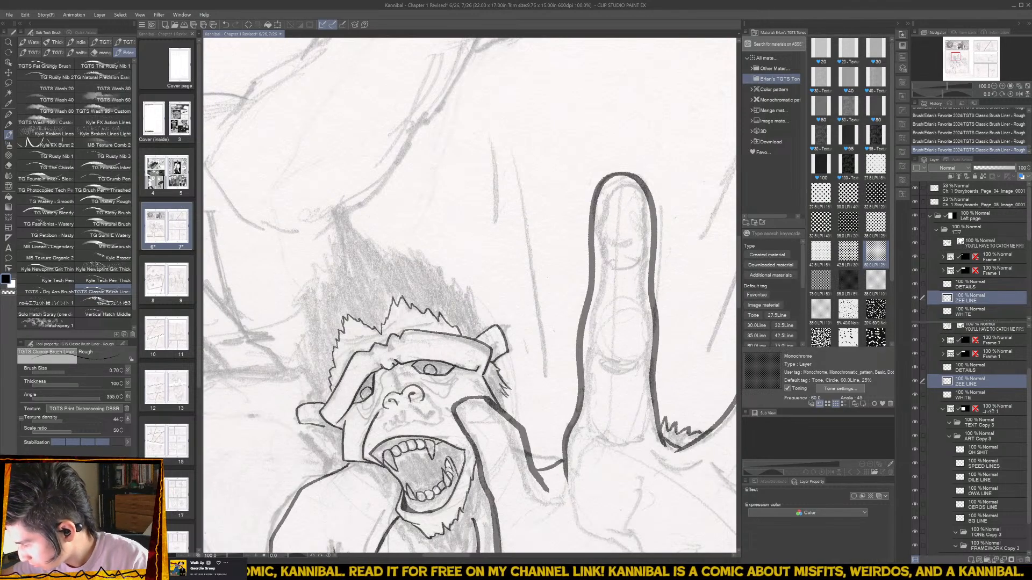
pyautogui.moveTo(433, 406); pyautogui.dragTo(439, 355)
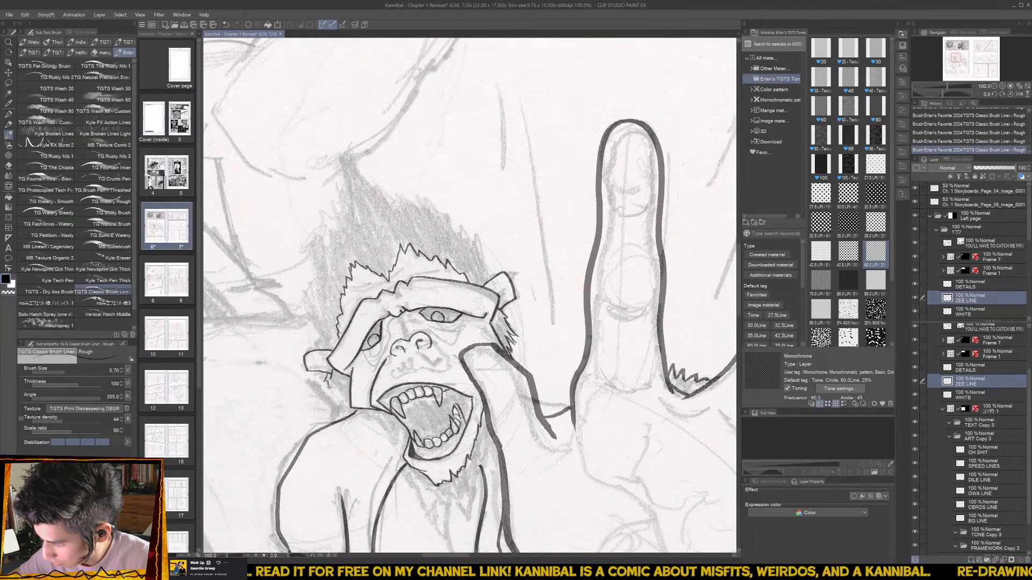
# - Compare the latest cheek strokes by undoing and restoring them, and extend the left cheek's jagged fur to the jaw
pyautogui.hotkey('ctrl', 'z')
pyautogui.hotkey('ctrl', 'z')
pyautogui.hotkey('ctrl', 'z')
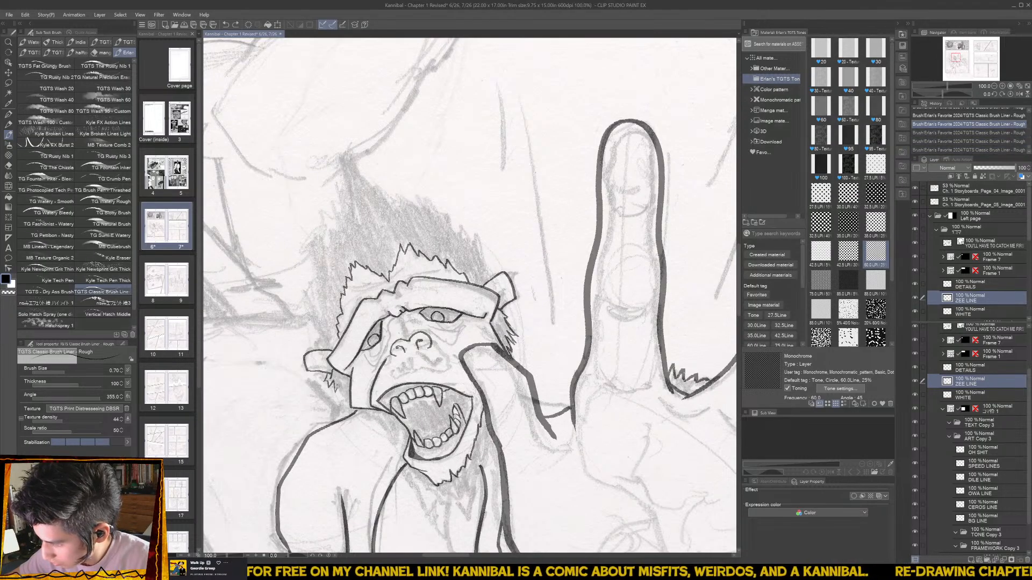
pyautogui.hotkey('ctrl', 'y')
pyautogui.hotkey('ctrl', 'y')
pyautogui.hotkey('ctrl', 'y')
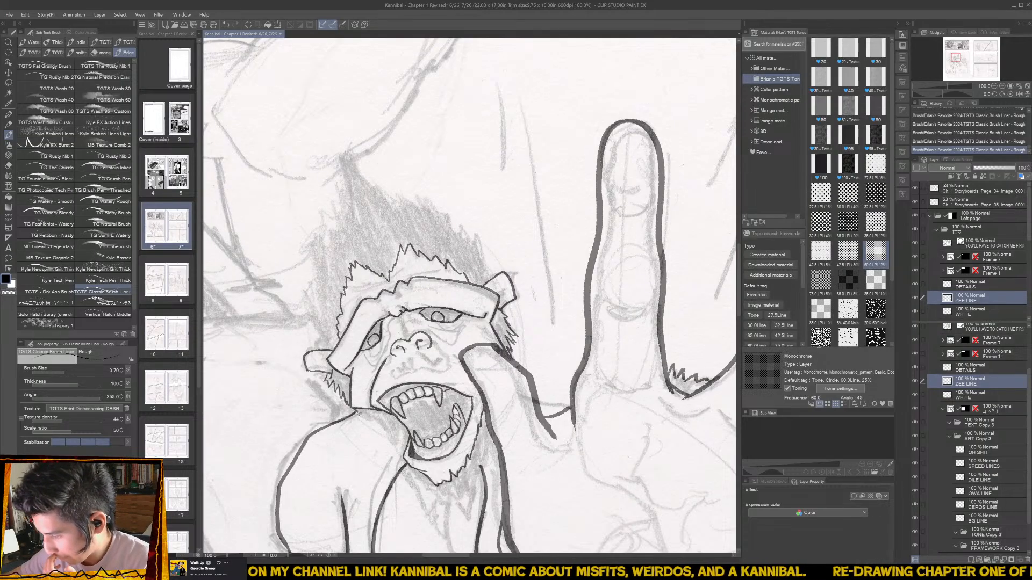
pyautogui.moveTo(365, 415); pyautogui.dragTo(375, 423)
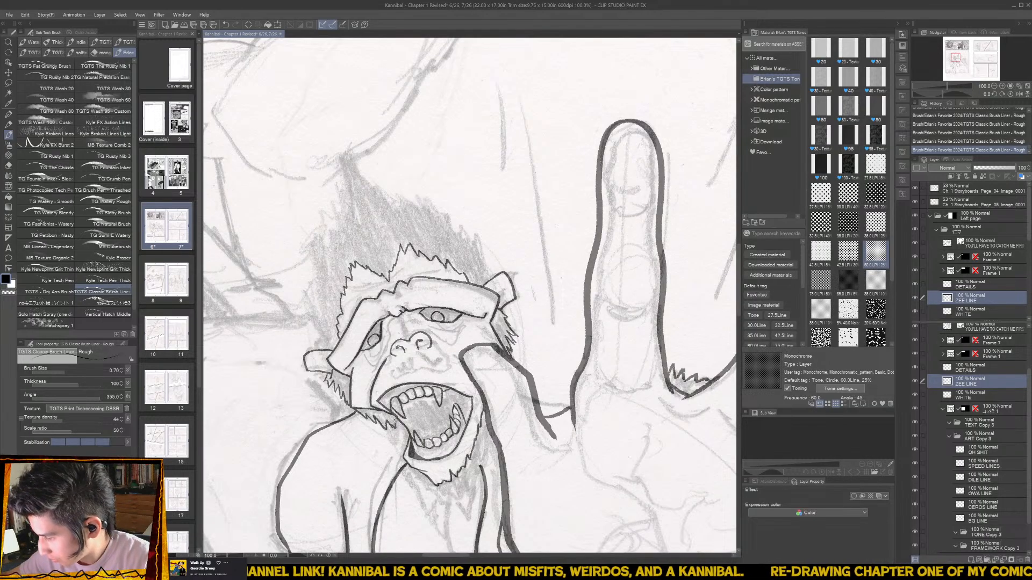
# - Ink a second jagged row of beard fur beneath the chin, from the lower lip up to the raised thumb
pyautogui.moveTo(443, 396); pyautogui.dragTo(412, 343)
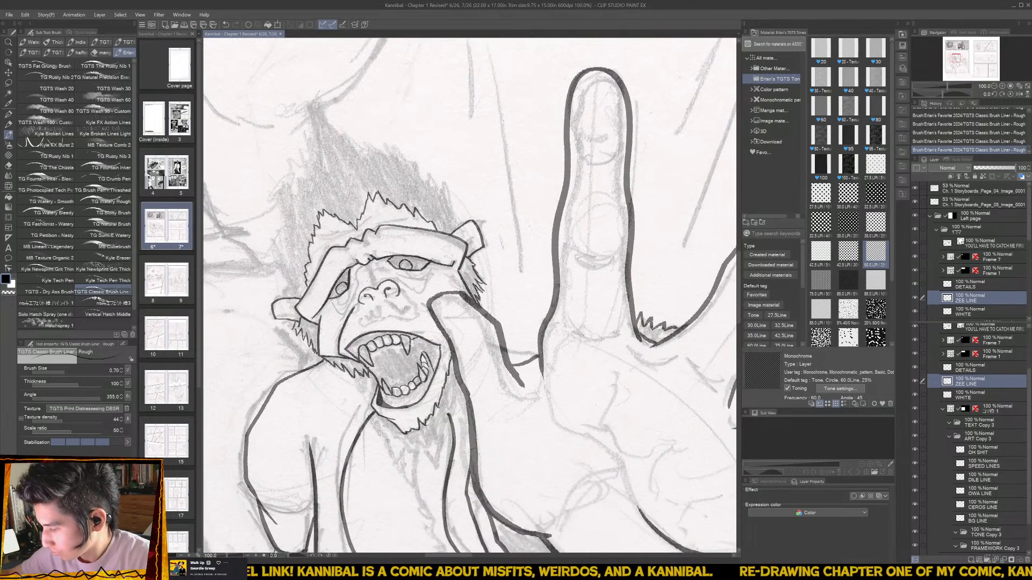
pyautogui.moveTo(384, 419)
pyautogui.mouseDown()
pyautogui.moveTo(422, 451)
pyautogui.moveTo(442, 422)
pyautogui.mouseUp()
pyautogui.moveTo(438, 427); pyautogui.dragTo(447, 407)
pyautogui.moveTo(444, 414); pyautogui.dragTo(449, 402)
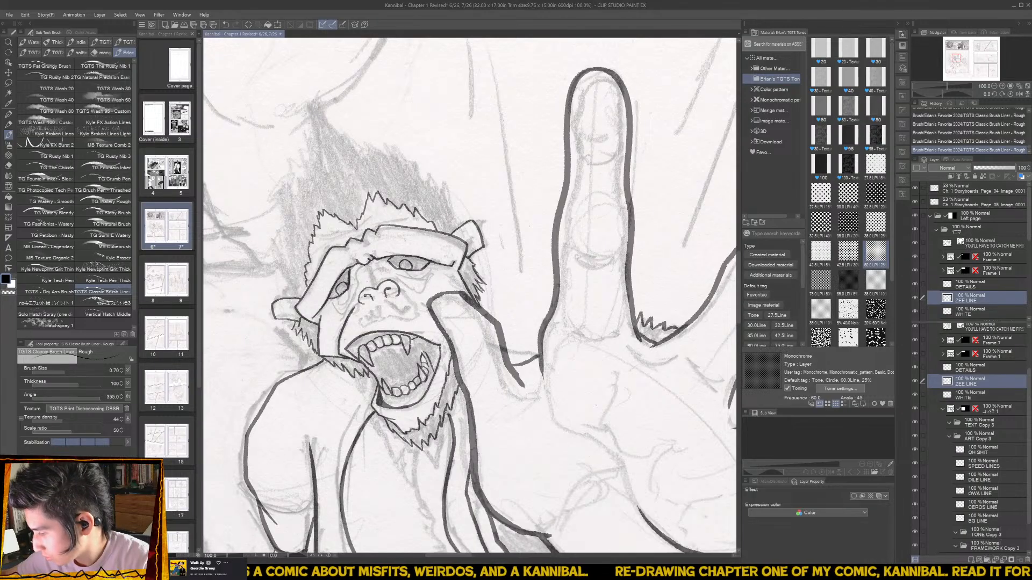
# - Try inking pointed fur tufts down the neck below the beard, and undo them
pyautogui.scroll(-3, 452, 392)
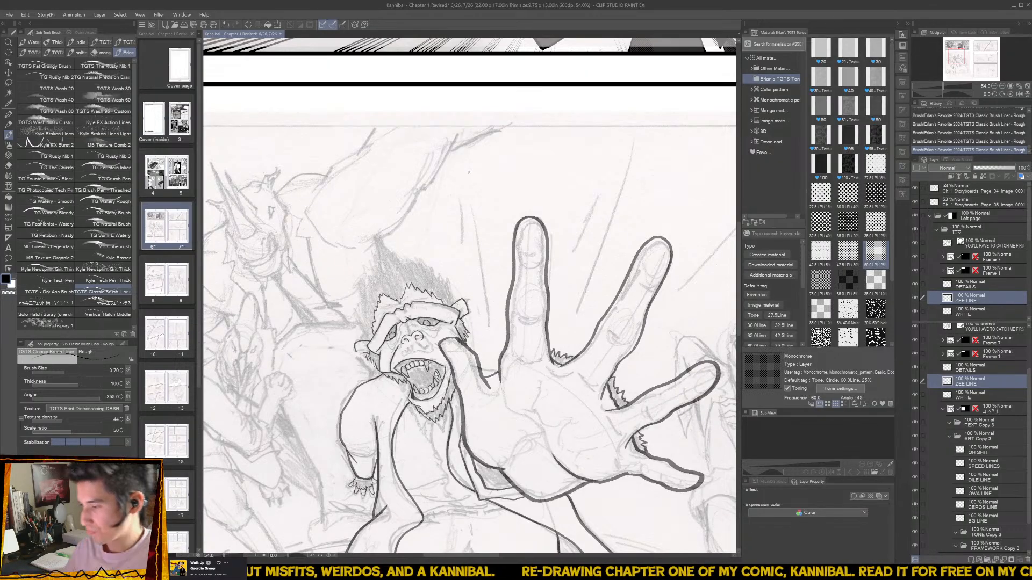
pyautogui.scroll(5, 449, 419)
pyautogui.moveTo(449, 377); pyautogui.dragTo(440, 465)
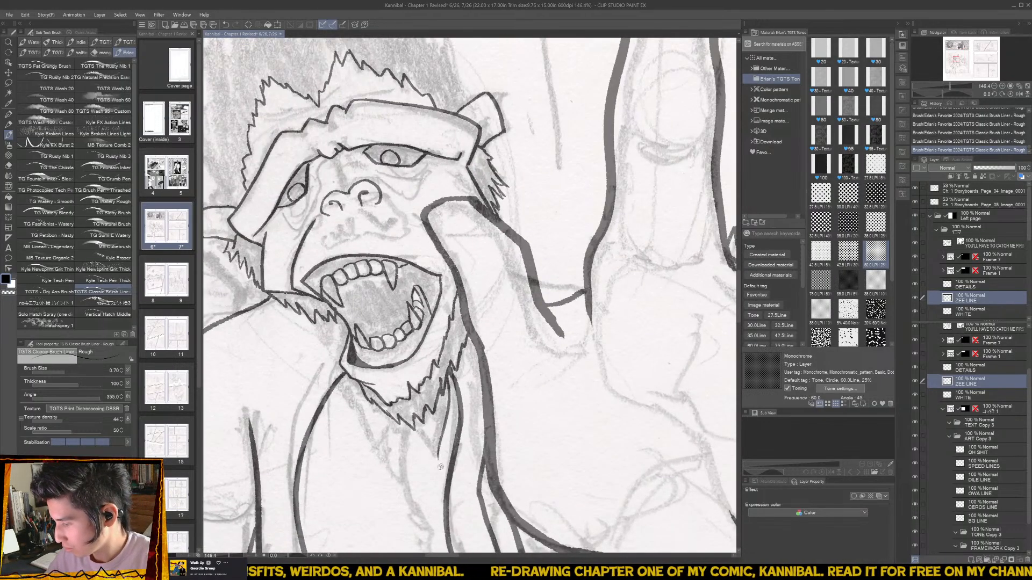
pyautogui.moveTo(422, 424); pyautogui.dragTo(438, 456)
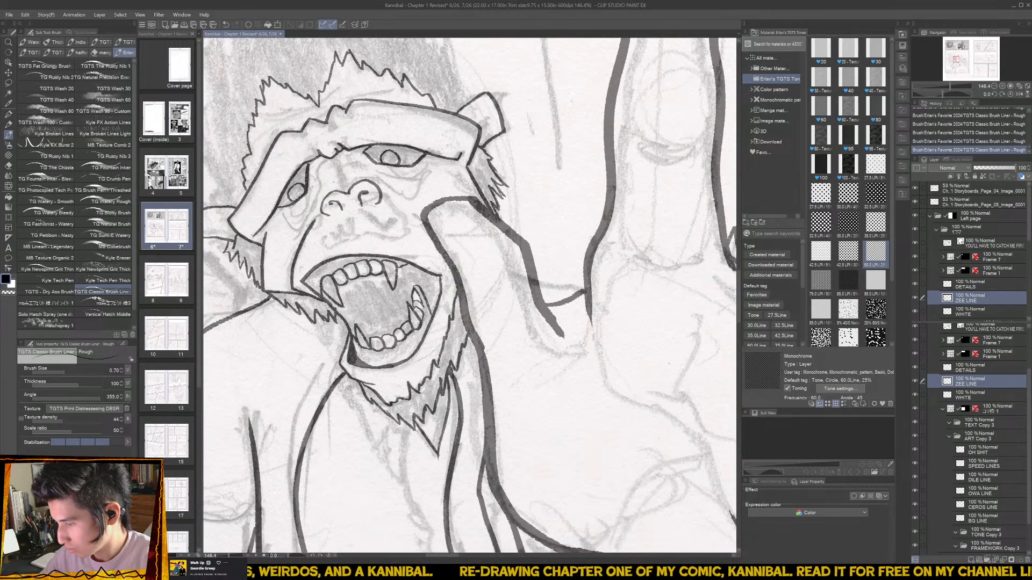
pyautogui.moveTo(346, 375)
pyautogui.mouseDown()
pyautogui.moveTo(370, 439)
pyautogui.moveTo(385, 415)
pyautogui.mouseUp()
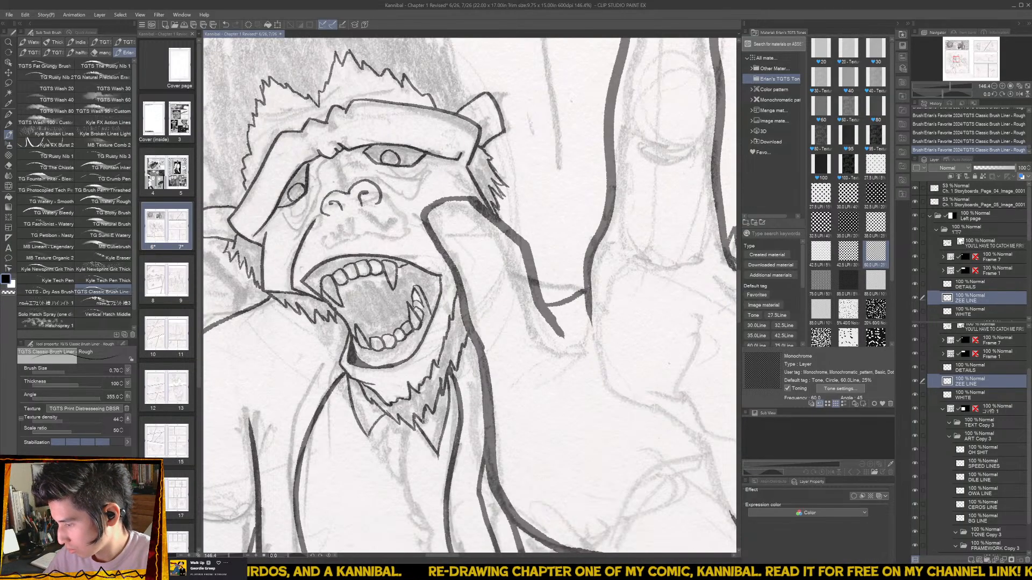
pyautogui.scroll(-4, 424, 420)
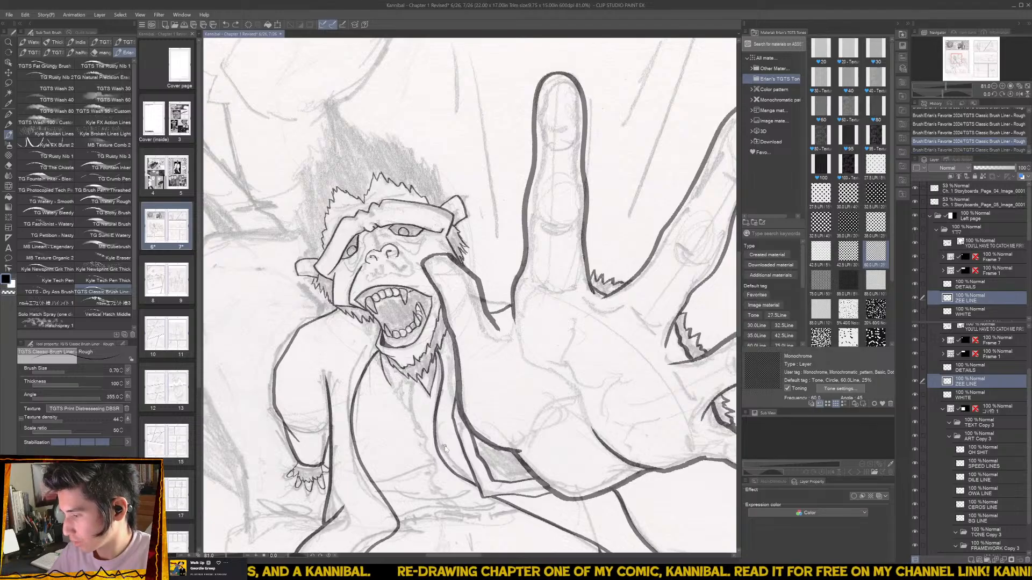
pyautogui.hotkey('ctrl', 'z')
pyautogui.hotkey('ctrl', 'z')
pyautogui.hotkey('ctrl', 'z')
pyautogui.scroll(-1, 493, 445)
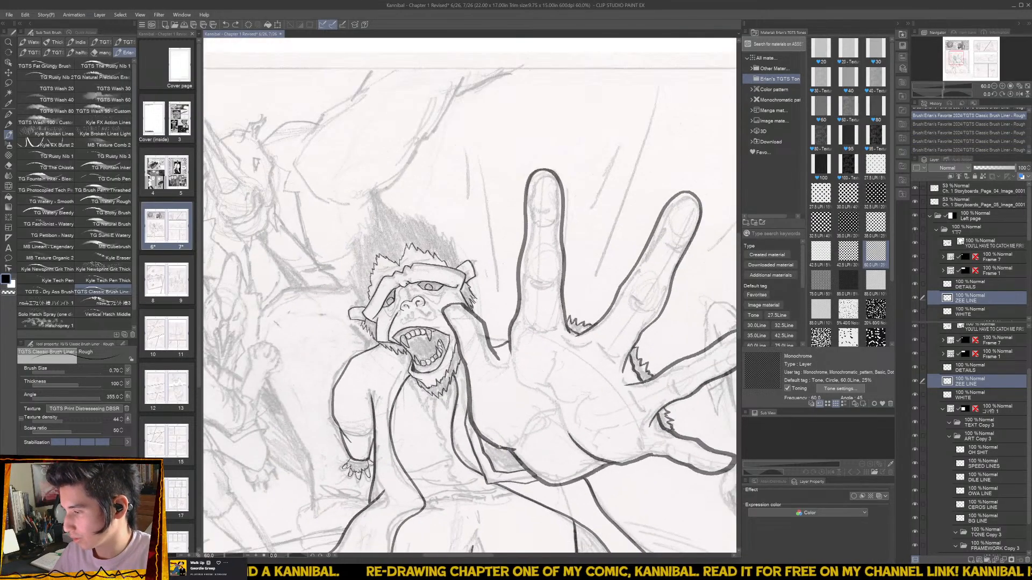
# - Ink the jagged outer fur outline up the left side of the head from the ear toward the crown
pyautogui.scroll(3, 407, 283)
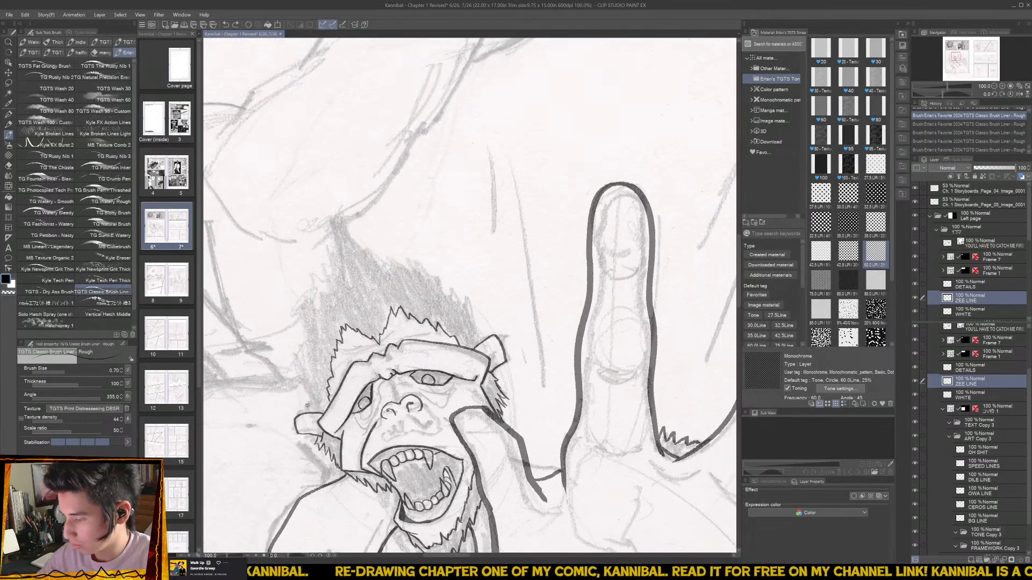
pyautogui.moveTo(310, 391); pyautogui.dragTo(304, 397)
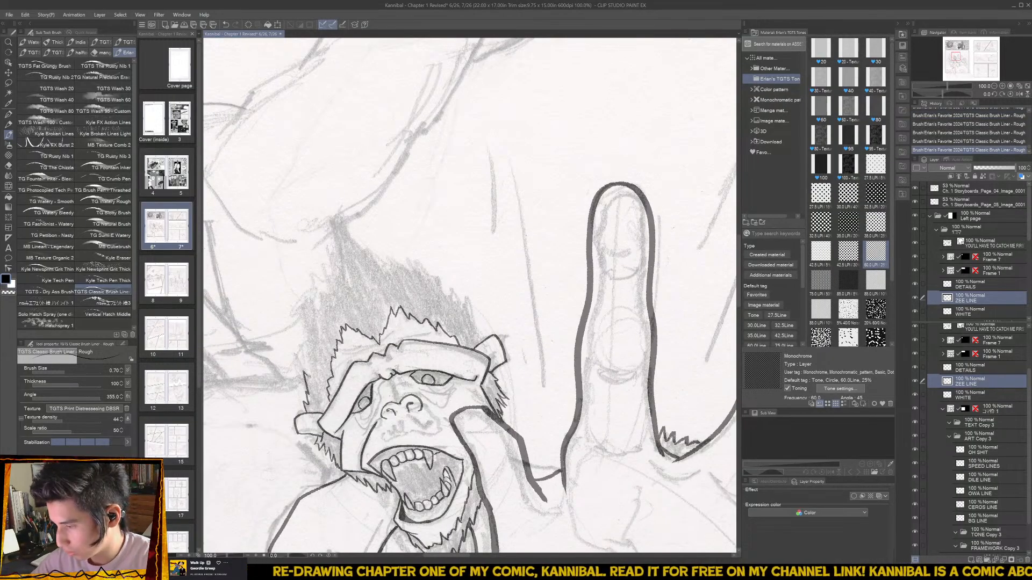
pyautogui.moveTo(310, 356); pyautogui.dragTo(305, 380)
pyautogui.moveTo(315, 334); pyautogui.dragTo(306, 359)
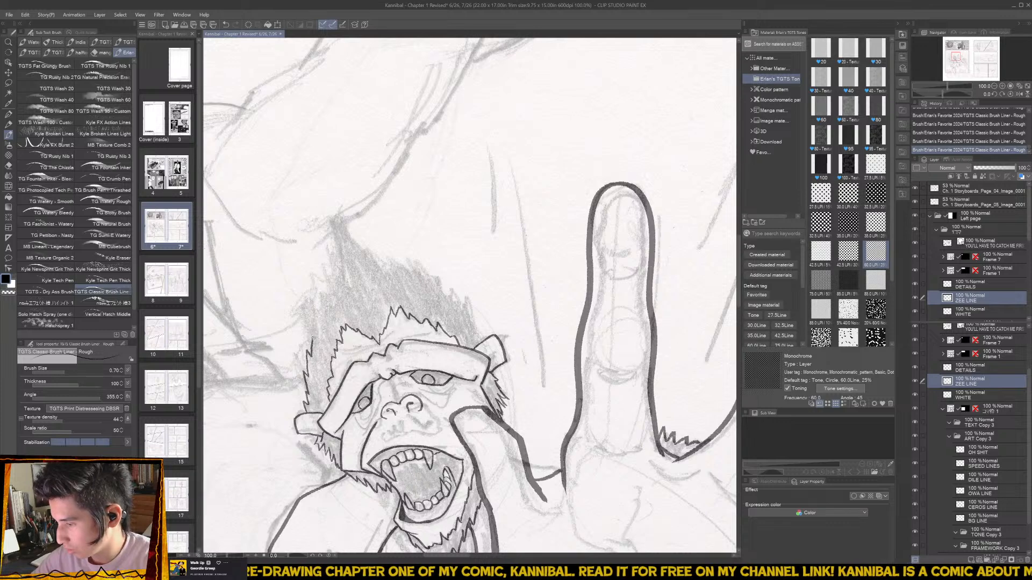
pyautogui.moveTo(324, 317); pyautogui.dragTo(312, 342)
pyautogui.moveTo(336, 291)
pyautogui.mouseDown()
pyautogui.moveTo(318, 327)
pyautogui.moveTo(332, 297)
pyautogui.mouseUp()
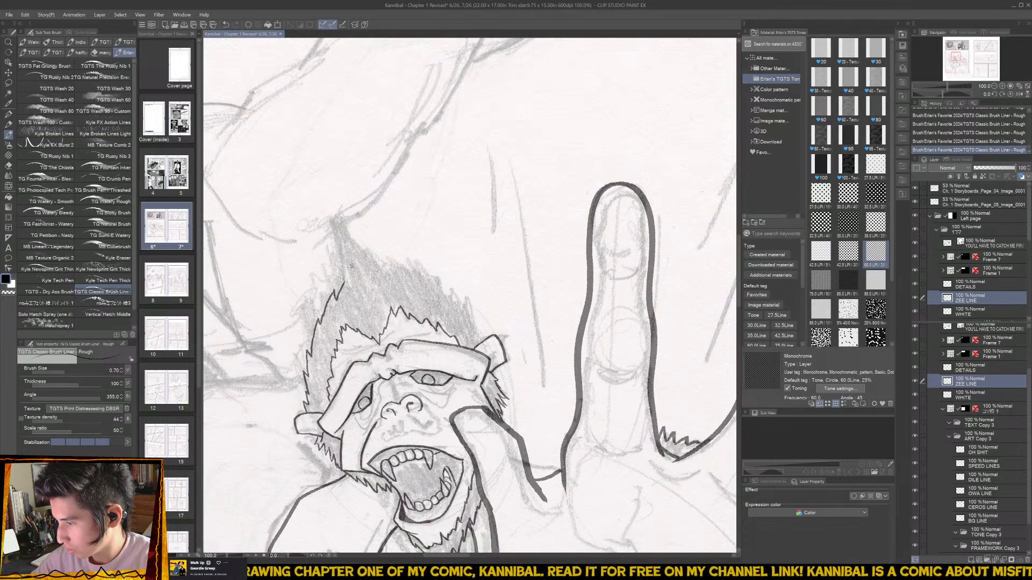
# - Ink the jagged peak and top edge of the crown fur, reworking unsatisfactory strokes, and save the file
pyautogui.moveTo(350, 261)
pyautogui.mouseDown()
pyautogui.moveTo(345, 289)
pyautogui.moveTo(355, 271)
pyautogui.mouseUp()
pyautogui.moveTo(355, 272)
pyautogui.mouseDown()
pyautogui.moveTo(351, 250)
pyautogui.moveTo(358, 271)
pyautogui.moveTo(353, 252)
pyautogui.moveTo(397, 273)
pyautogui.moveTo(343, 265)
pyautogui.moveTo(340, 293)
pyautogui.mouseUp()
pyautogui.hotkey('ctrl', 'z')
pyautogui.hotkey('ctrl', 'z')
pyautogui.press('e')
pyautogui.press('b')
pyautogui.moveTo(353, 273)
pyautogui.mouseDown()
pyautogui.moveTo(389, 264)
pyautogui.moveTo(413, 278)
pyautogui.moveTo(418, 267)
pyautogui.moveTo(406, 266)
pyautogui.moveTo(416, 266)
pyautogui.moveTo(425, 282)
pyautogui.moveTo(434, 265)
pyautogui.moveTo(411, 278)
pyautogui.moveTo(438, 281)
pyautogui.mouseUp()
pyautogui.press('e')
pyautogui.press('b')
pyautogui.hotkey('ctrl', 'z')
pyautogui.hotkey('ctrl', 'z')
pyautogui.hotkey('ctrl', 'z')
pyautogui.press('e')
pyautogui.press('b')
pyautogui.hotkey('ctrl', 'z')
pyautogui.hotkey('ctrl', 's')
# - Ink the jagged outer fur outline from the crown down to the right ear, redoing the unsatisfactory strokes
pyautogui.press('e')
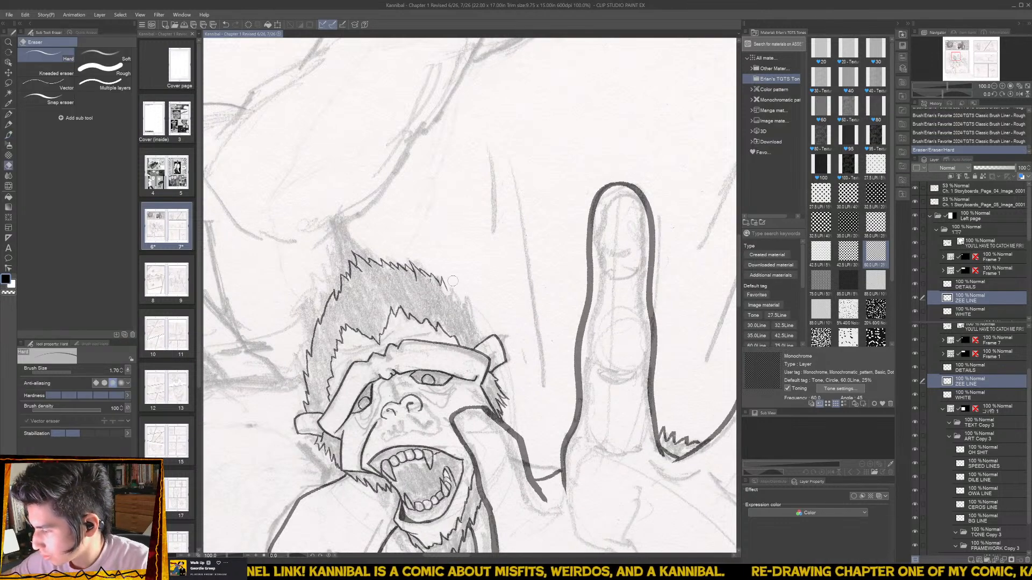
pyautogui.press('b')
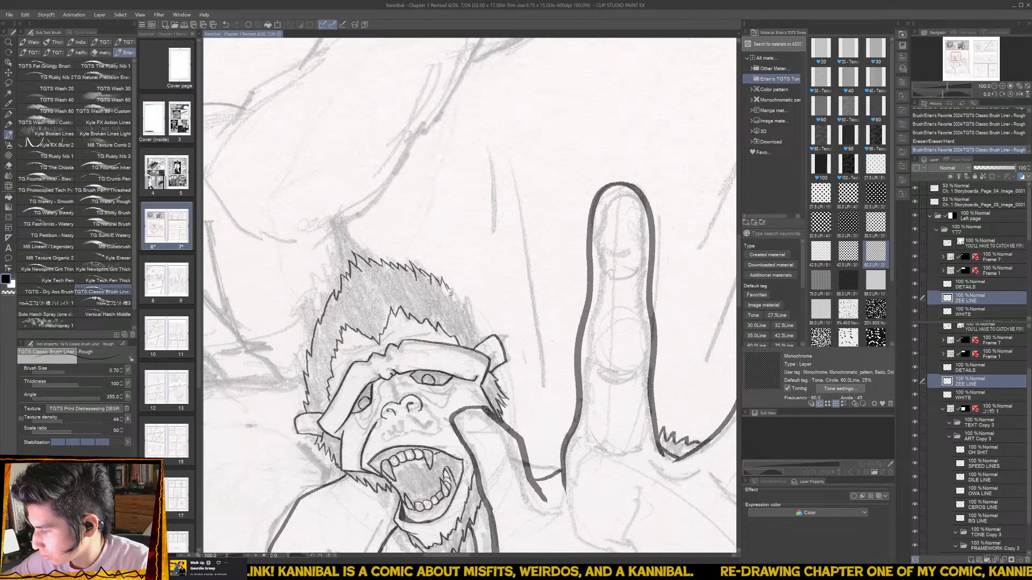
pyautogui.moveTo(450, 291); pyautogui.dragTo(483, 331)
pyautogui.hotkey('ctrl', 'z')
pyautogui.hotkey('ctrl', 'z')
pyautogui.moveTo(479, 327); pyautogui.dragTo(486, 339)
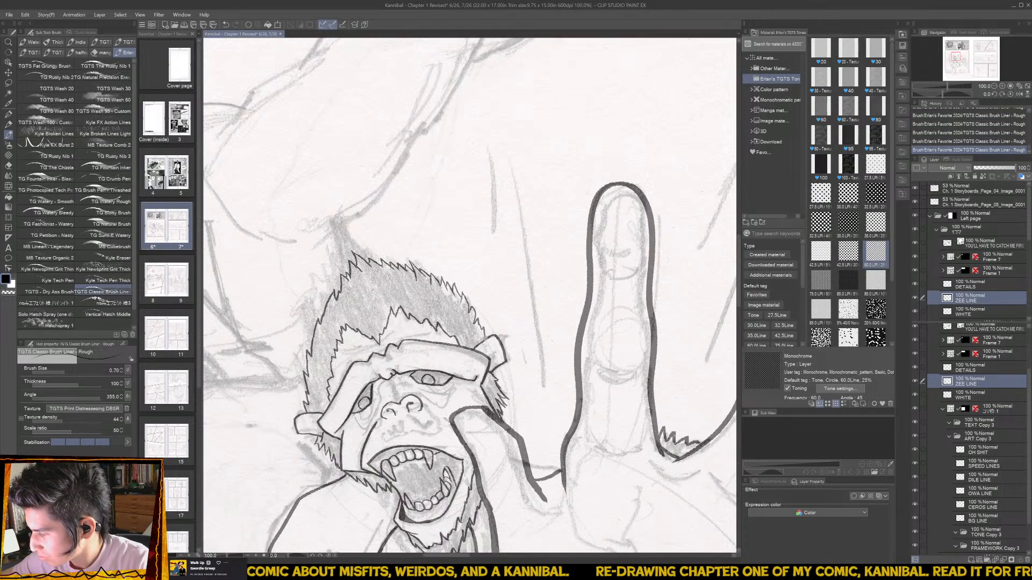
# - Ink the central figure's rear foot below the trouser leg, with jagged ankle fur and small toes, undoing the unsatisfactory stroke
pyautogui.scroll(-3, 487, 310)
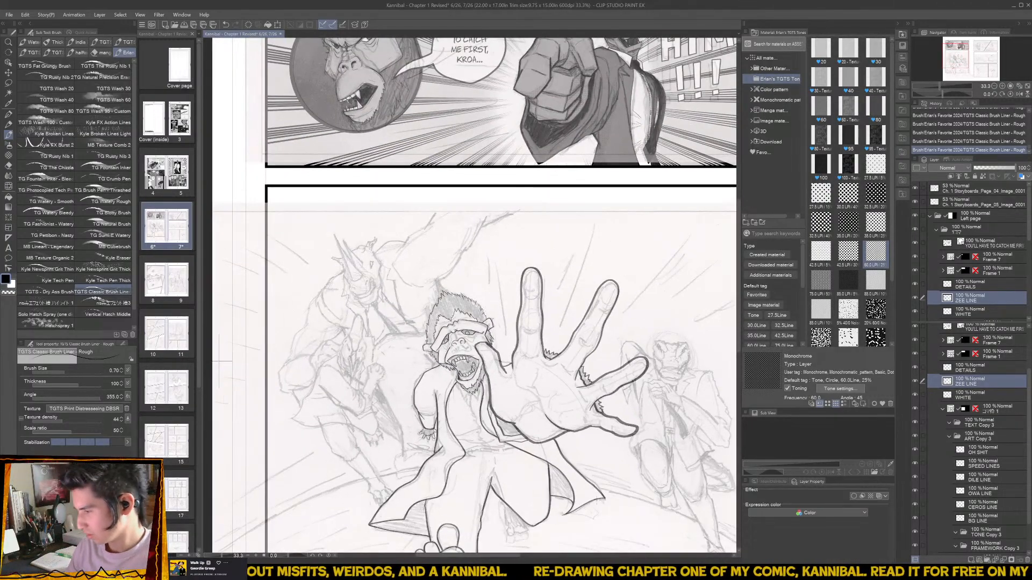
pyautogui.scroll(4, 593, 507)
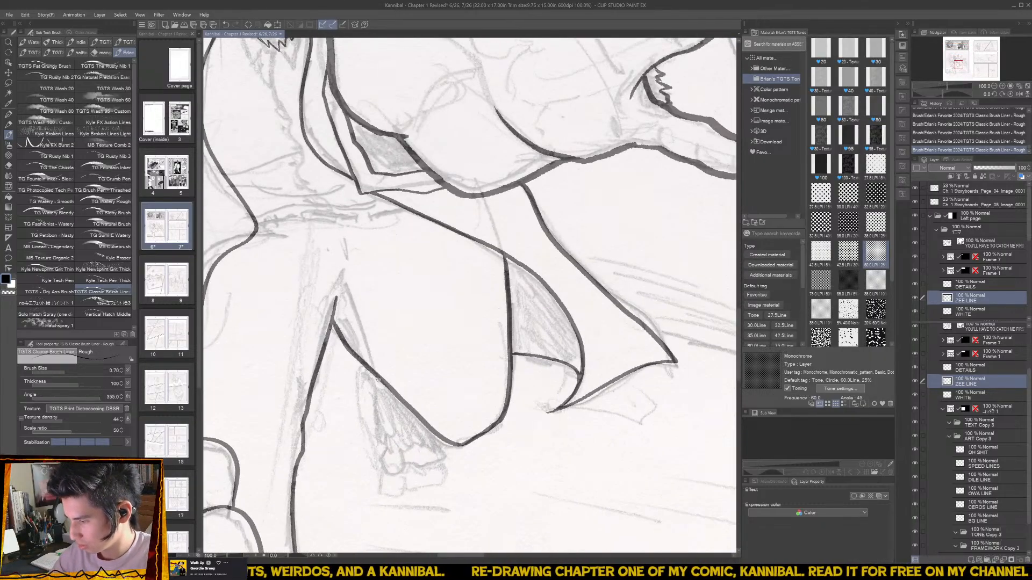
pyautogui.moveTo(377, 379); pyautogui.dragTo(386, 426)
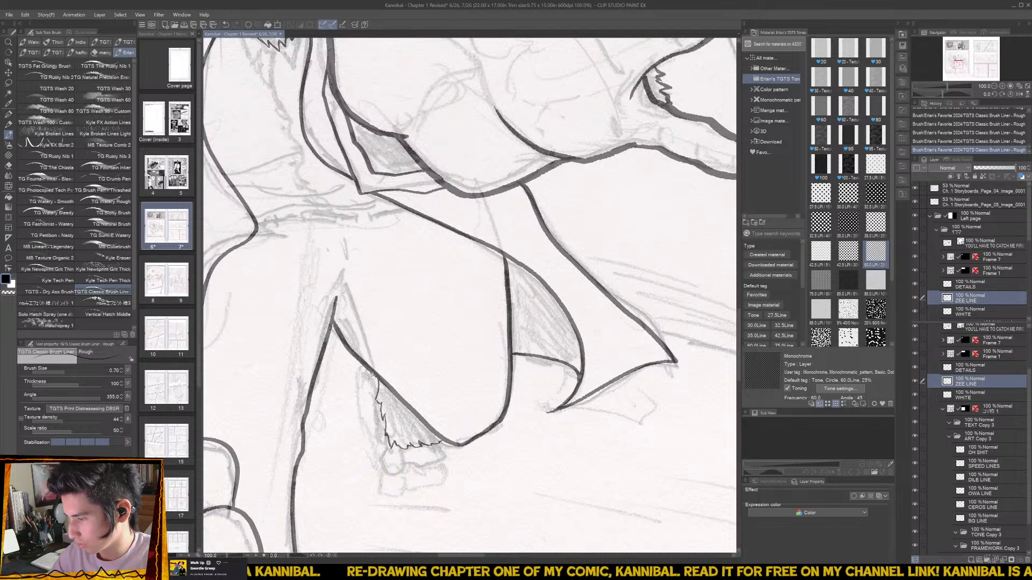
pyautogui.moveTo(369, 371)
pyautogui.mouseDown()
pyautogui.moveTo(388, 471)
pyautogui.moveTo(446, 442)
pyautogui.moveTo(435, 370)
pyautogui.moveTo(421, 457)
pyautogui.mouseUp()
pyautogui.hotkey('ctrl', 'z')
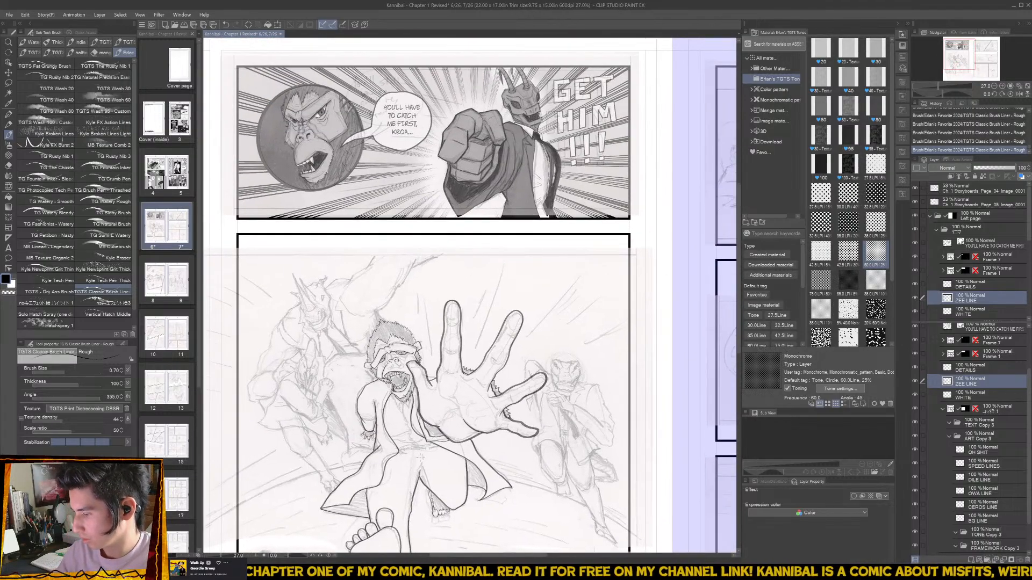
# - Ink a narrow rectangular belt buckle at the central figure's waist, just below the shirt hem
pyautogui.scroll(3, 416, 454)
pyautogui.moveTo(342, 421); pyautogui.dragTo(462, 402)
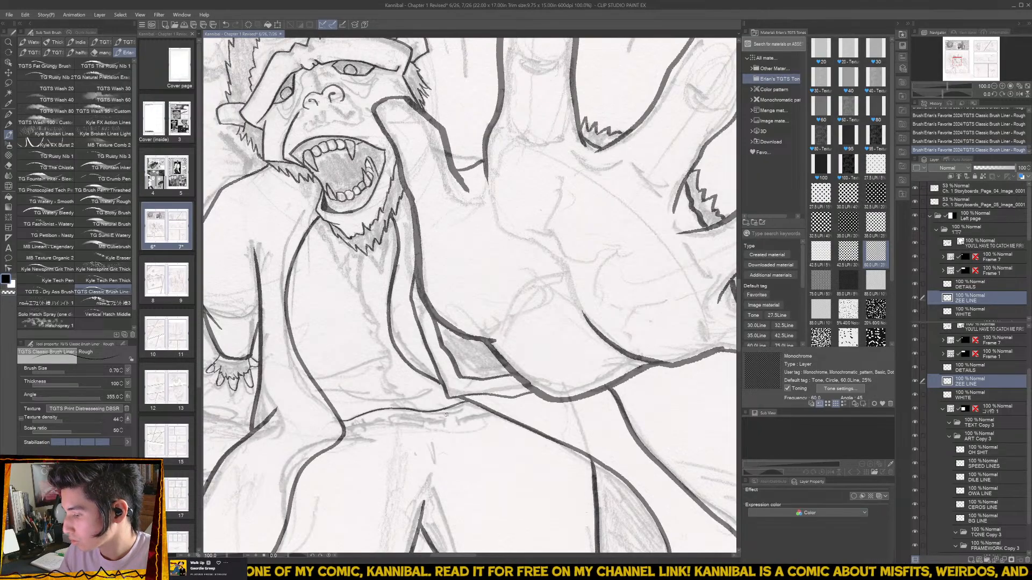
pyautogui.scroll(3, 446, 414)
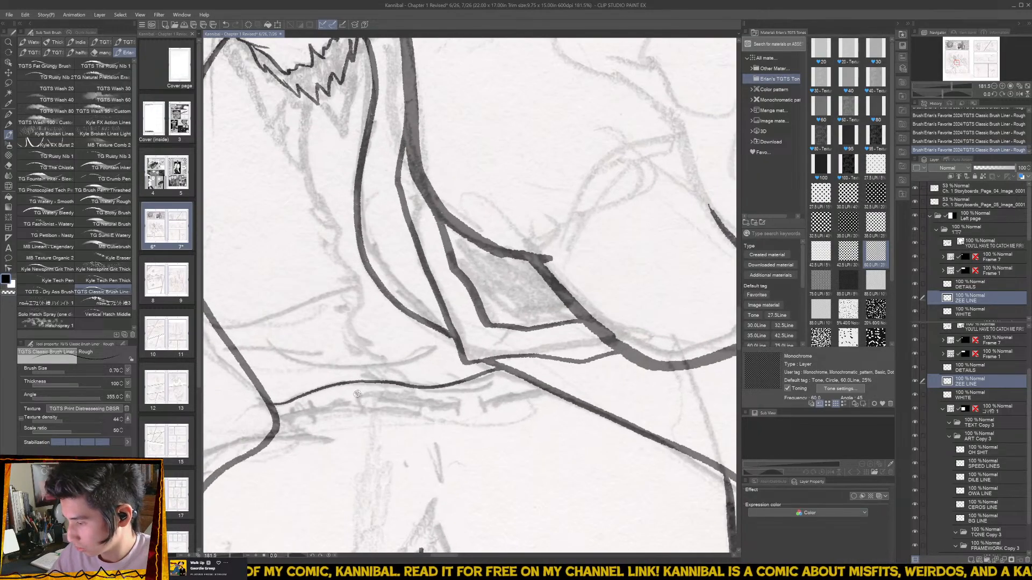
pyautogui.moveTo(357, 394)
pyautogui.mouseDown()
pyautogui.moveTo(374, 406)
pyautogui.moveTo(433, 409)
pyautogui.moveTo(446, 408)
pyautogui.moveTo(448, 392)
pyautogui.moveTo(356, 392)
pyautogui.mouseUp()
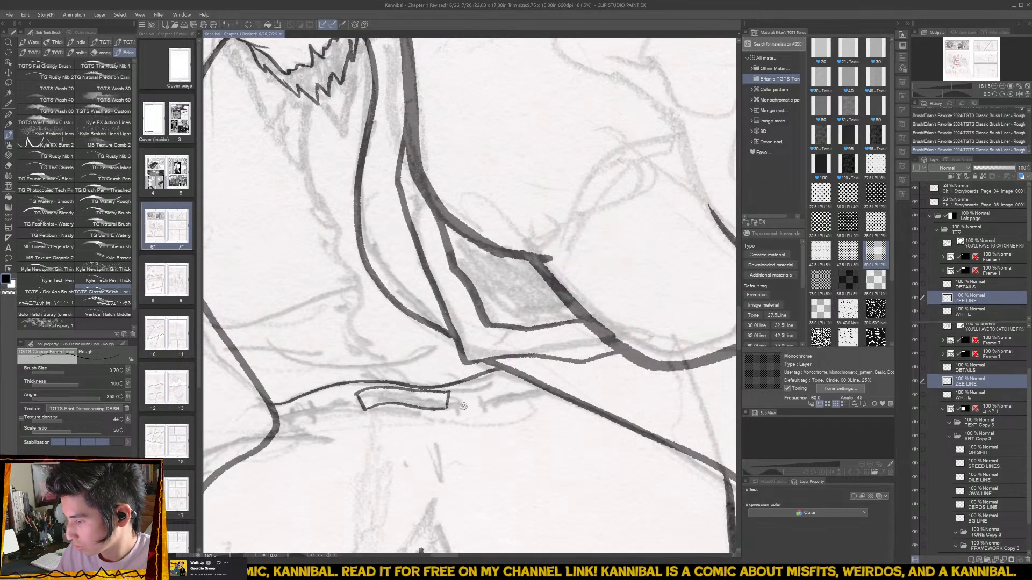
pyautogui.scroll(-6, 441, 416)
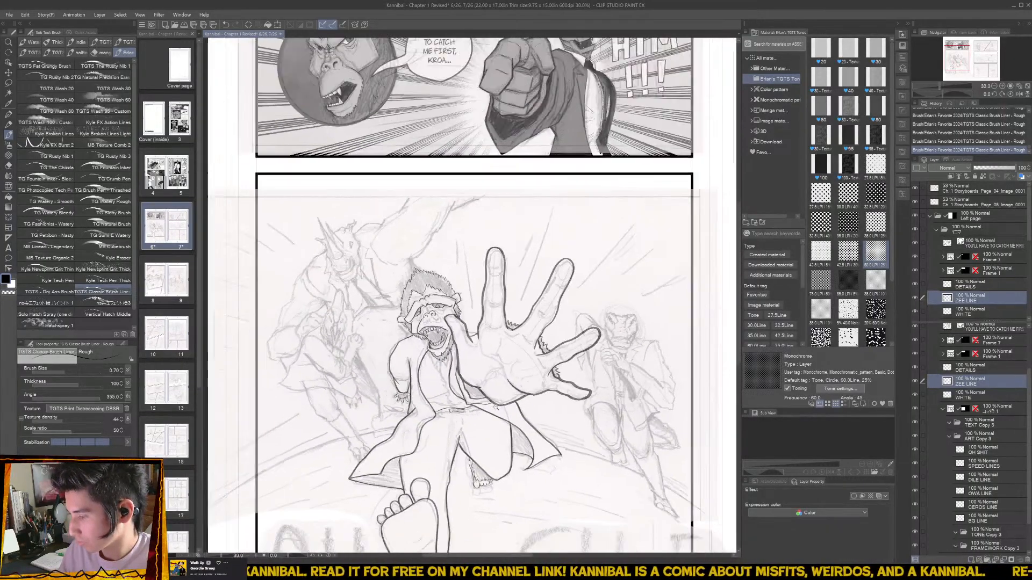
pyautogui.scroll(-1, 496, 408)
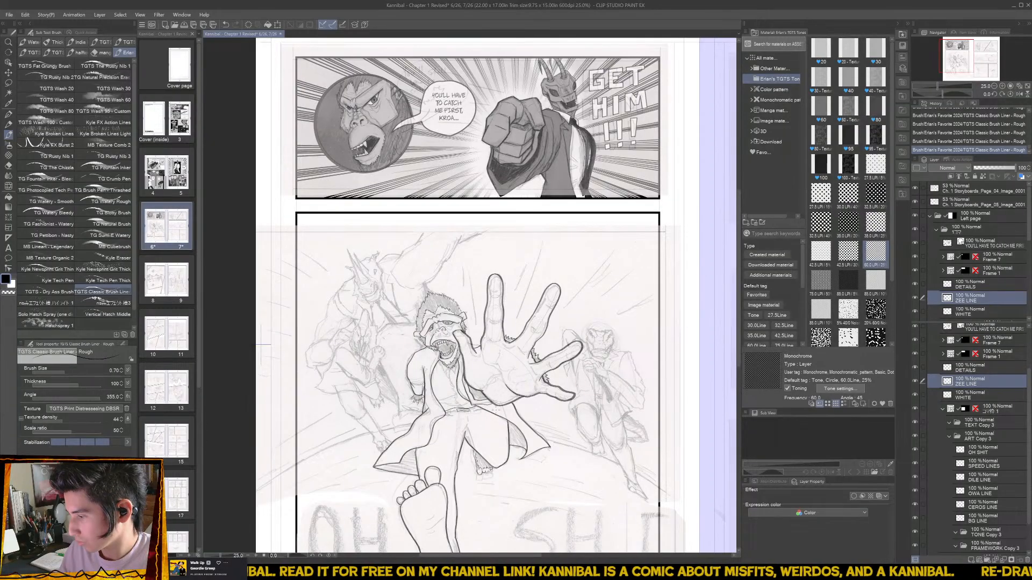
# - Hide the storyboard sketch layer and clean up the lower edge of the brow ridge, alternating between erasing and re-inking
pyautogui.click(915, 188)
pyautogui.moveTo(433, 294); pyautogui.dragTo(449, 314)
pyautogui.scroll(5, 449, 315)
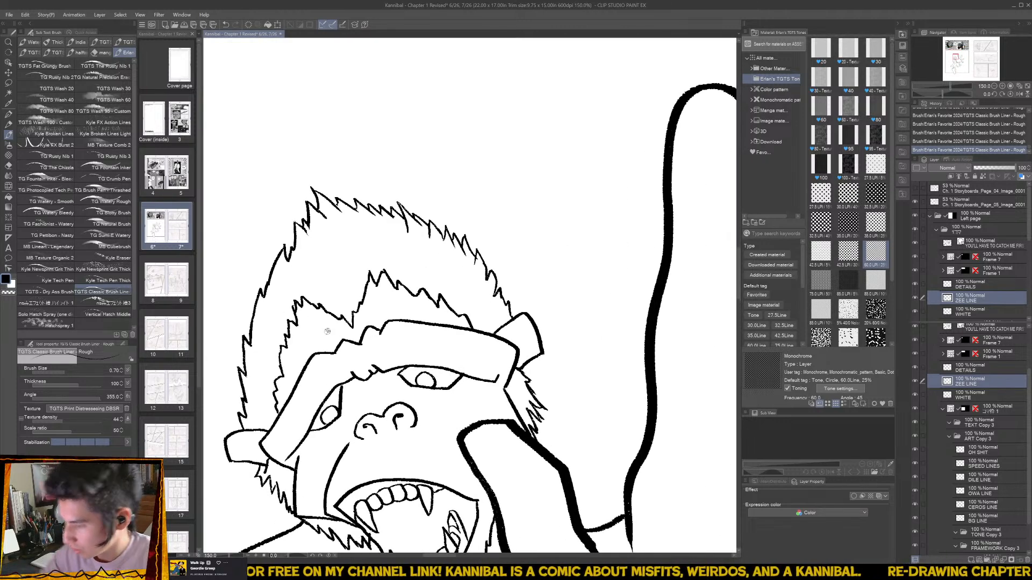
pyautogui.press('e')
pyautogui.moveTo(344, 374)
pyautogui.mouseDown()
pyautogui.moveTo(342, 305)
pyautogui.moveTo(326, 400)
pyautogui.moveTo(355, 363)
pyautogui.moveTo(368, 382)
pyautogui.moveTo(365, 360)
pyautogui.moveTo(374, 365)
pyautogui.moveTo(346, 365)
pyautogui.moveTo(359, 376)
pyautogui.moveTo(368, 354)
pyautogui.moveTo(374, 372)
pyautogui.moveTo(389, 371)
pyautogui.moveTo(418, 349)
pyautogui.moveTo(391, 319)
pyautogui.moveTo(383, 363)
pyautogui.moveTo(413, 371)
pyautogui.mouseUp()
pyautogui.press('b')
pyautogui.press('e')
pyautogui.press('b')
pyautogui.press('e')
pyautogui.press('b')
pyautogui.scroll(-3, 449, 370)
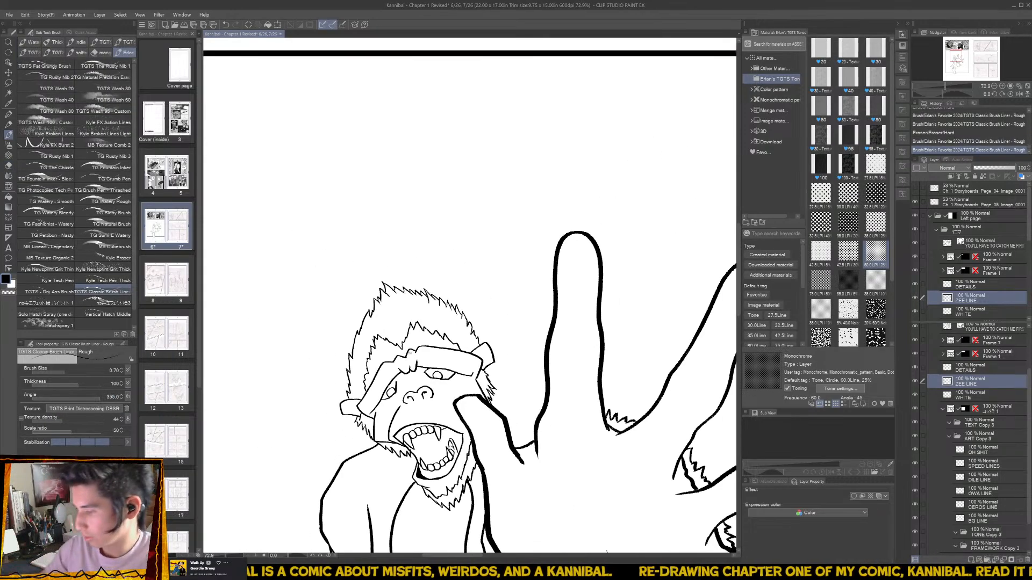
# - Erase untidy linework around the screaming face's left eye and cheek and touch it up with the liner at brush size 0.80
pyautogui.scroll(3, 413, 391)
pyautogui.press('e')
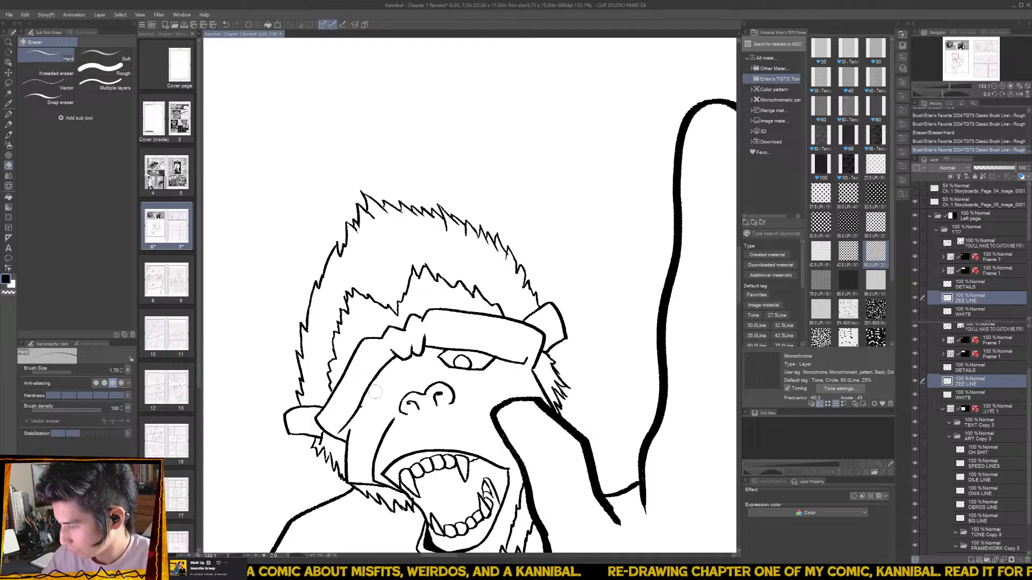
pyautogui.moveTo(364, 407)
pyautogui.mouseDown()
pyautogui.moveTo(393, 381)
pyautogui.moveTo(382, 373)
pyautogui.moveTo(459, 339)
pyautogui.moveTo(391, 385)
pyautogui.moveTo(380, 389)
pyautogui.moveTo(376, 377)
pyautogui.moveTo(378, 400)
pyautogui.moveTo(391, 381)
pyautogui.mouseUp()
pyautogui.press('b')
pyautogui.scroll(-5, 523, 370)
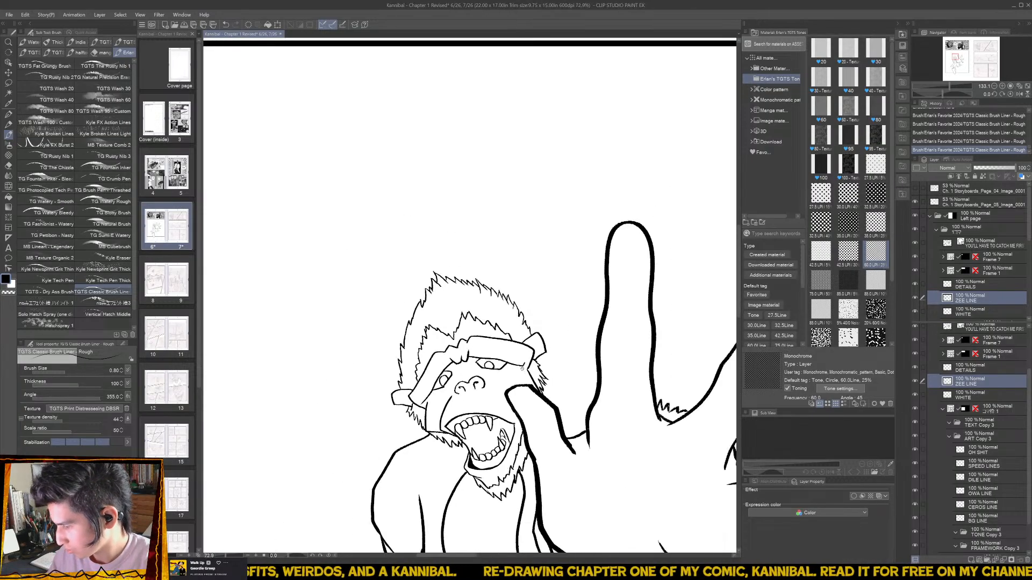
pyautogui.moveTo(538, 404); pyautogui.dragTo(440, 396)
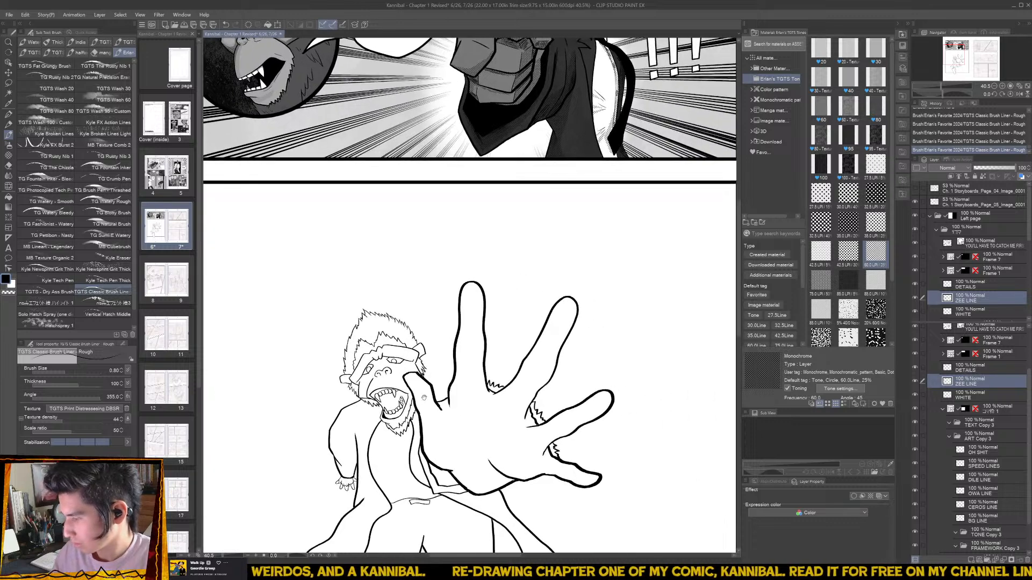
# - Ink a short cheek crease running from beside the nostril toward the thumb, redoing the first stroke
pyautogui.scroll(5, 398, 377)
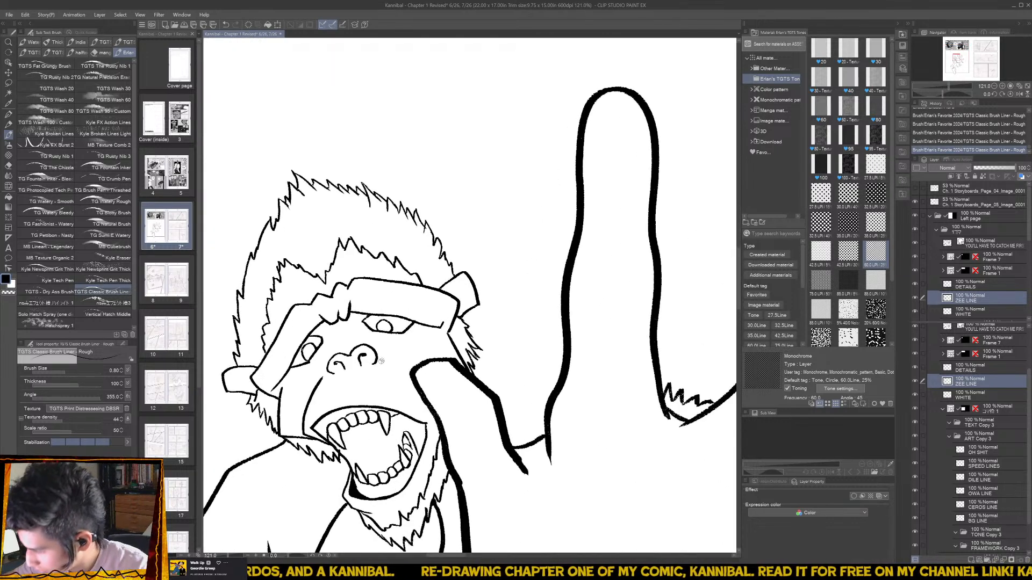
pyautogui.moveTo(379, 359); pyautogui.dragTo(422, 388)
pyautogui.hotkey('ctrl', 'z')
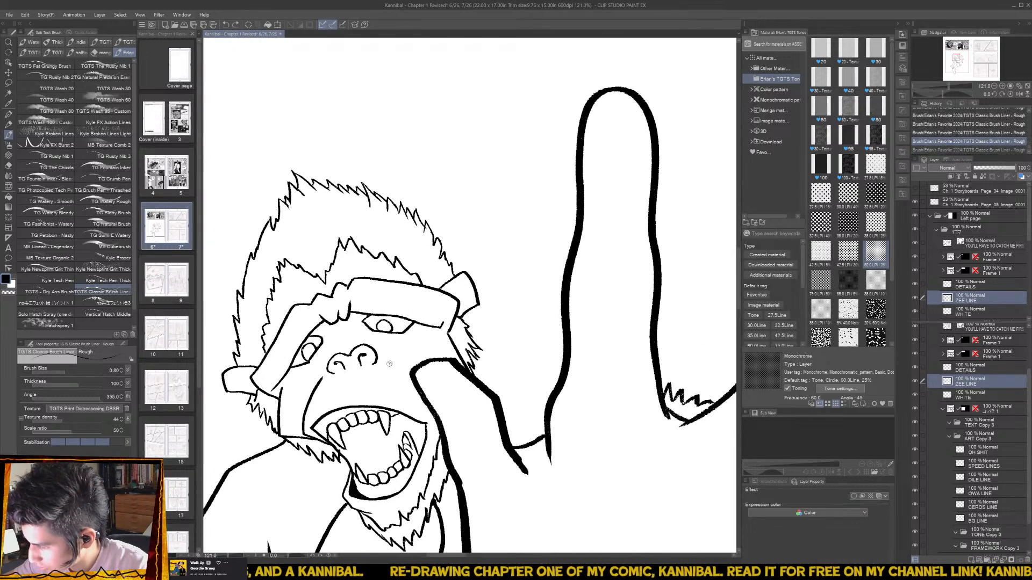
pyautogui.moveTo(381, 360); pyautogui.dragTo(411, 379)
pyautogui.scroll(-3, 407, 363)
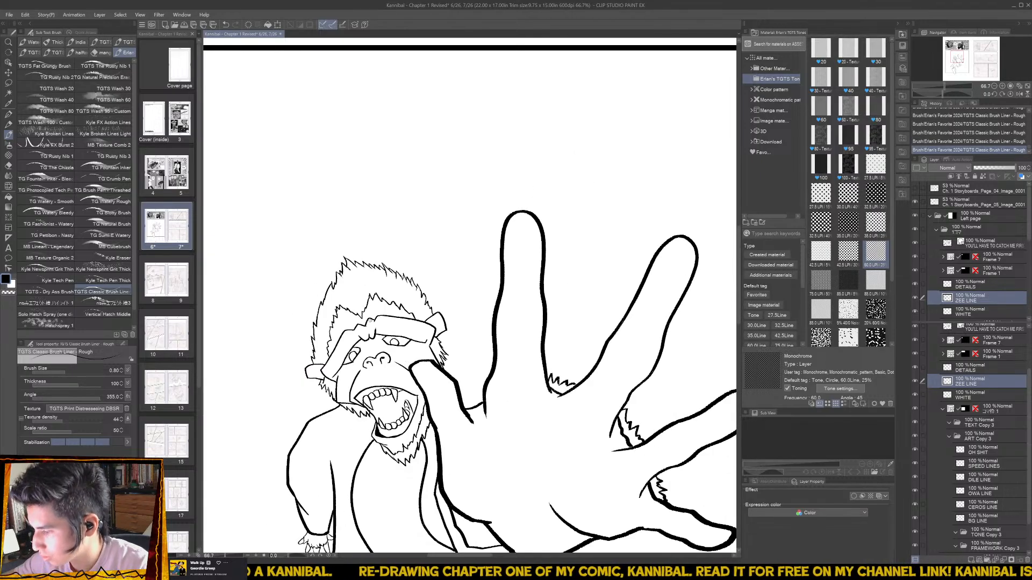
pyautogui.scroll(2, 407, 363)
pyautogui.scroll(-4, 406, 364)
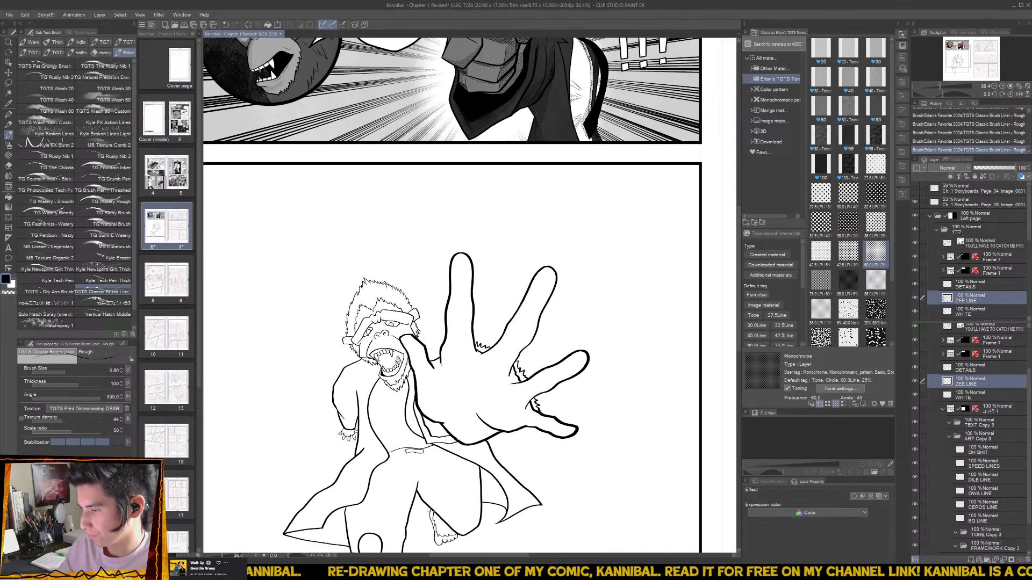
# - Show the storyboard sketch layer again and make the DETAILS layer active for drawing
pyautogui.scroll(-3, 430, 355)
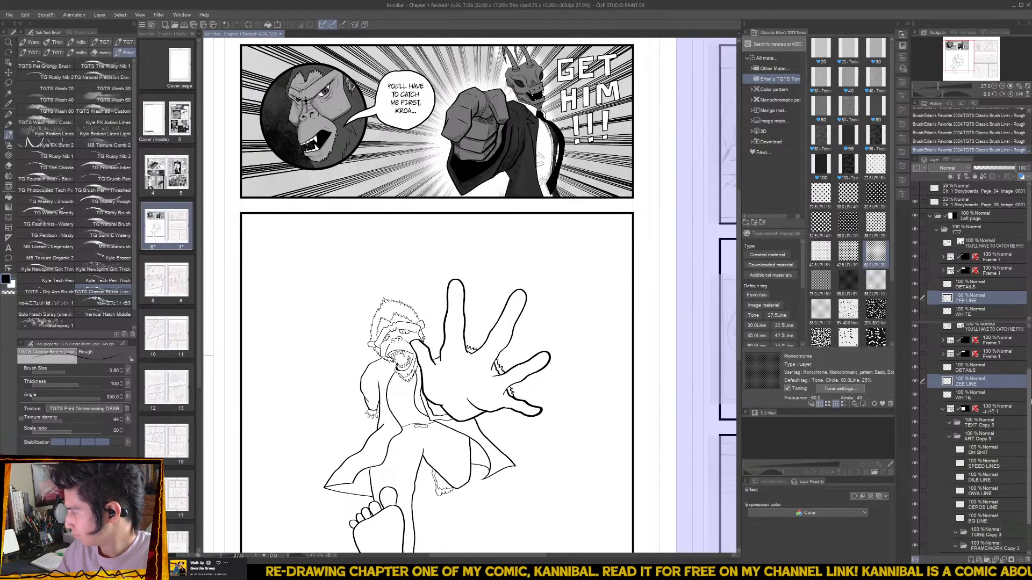
pyautogui.scroll(2, 972, 366)
pyautogui.scroll(2, 972, 419)
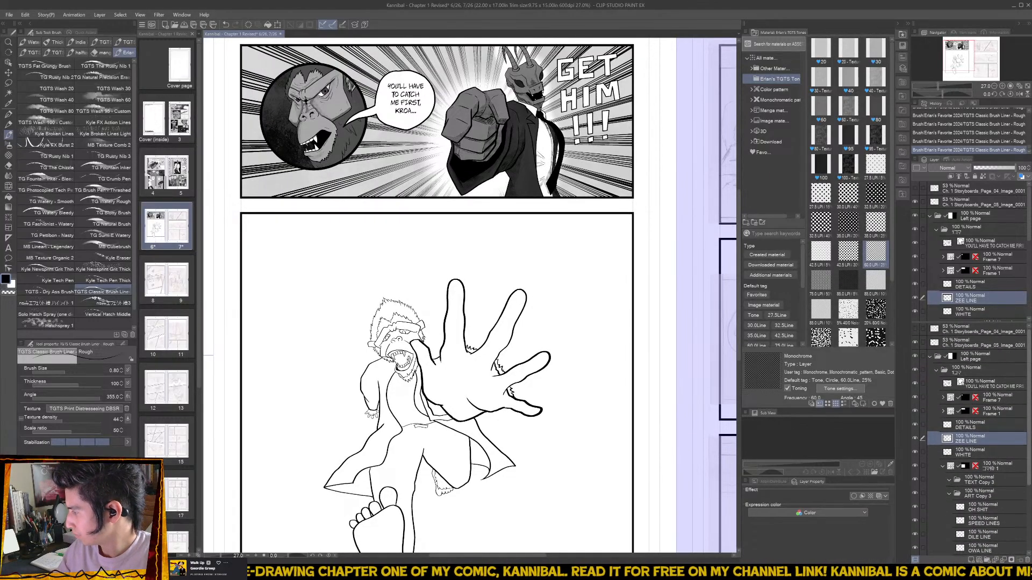
pyautogui.click(915, 330)
pyautogui.click(967, 425)
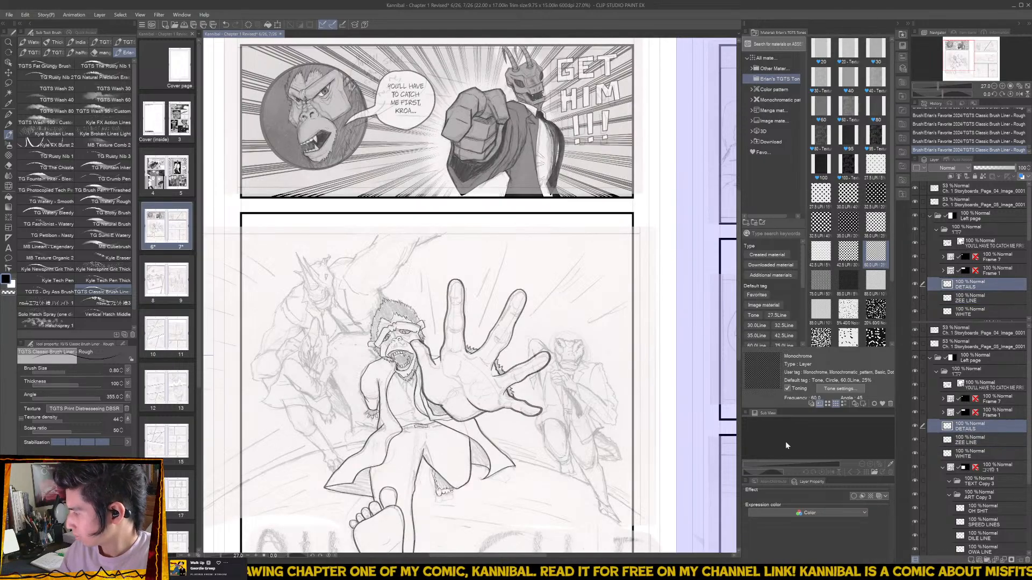
pyautogui.moveTo(455, 476); pyautogui.dragTo(454, 363)
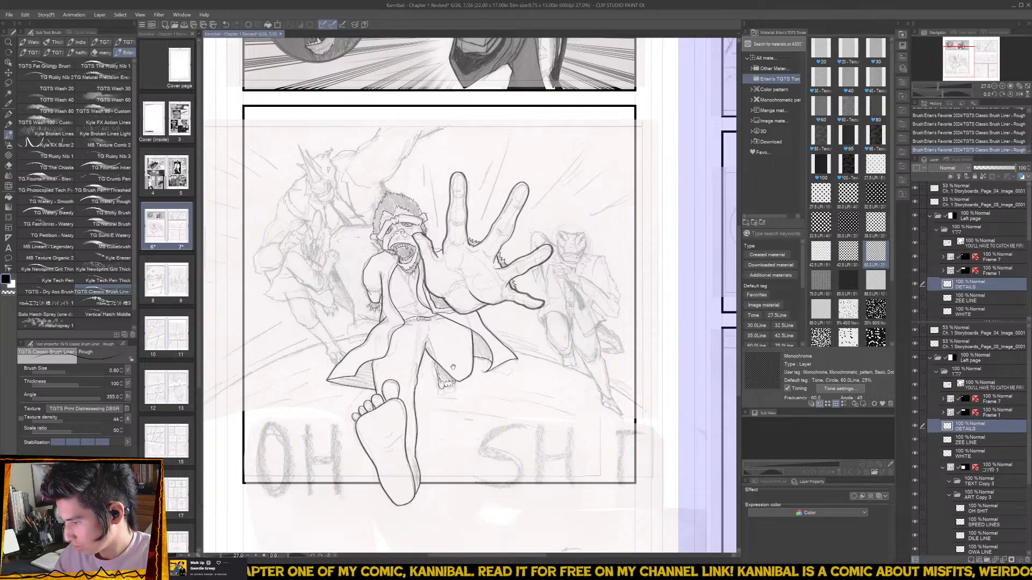
# - Ink thin shading lines where the raised foot's heel meets the trouser leg, redoing the unsatisfactory stroke
pyautogui.scroll(5, 387, 453)
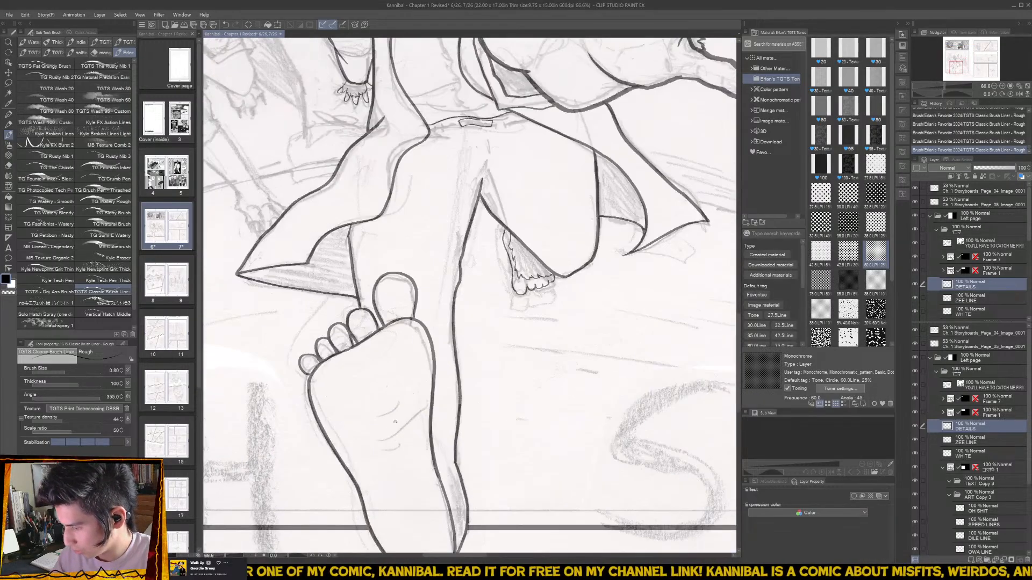
pyautogui.scroll(-3, 398, 538)
pyautogui.moveTo(448, 519)
pyautogui.mouseDown()
pyautogui.moveTo(434, 450)
pyautogui.moveTo(423, 478)
pyautogui.mouseUp()
pyautogui.scroll(2, 444, 489)
pyautogui.hotkey('ctrl', 'z')
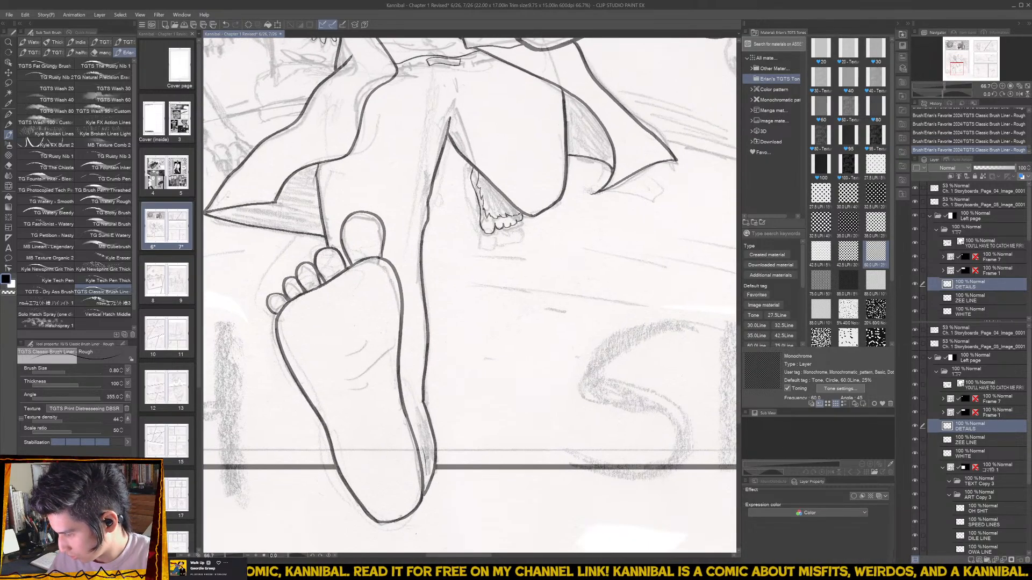
pyautogui.moveTo(425, 436); pyautogui.dragTo(429, 481)
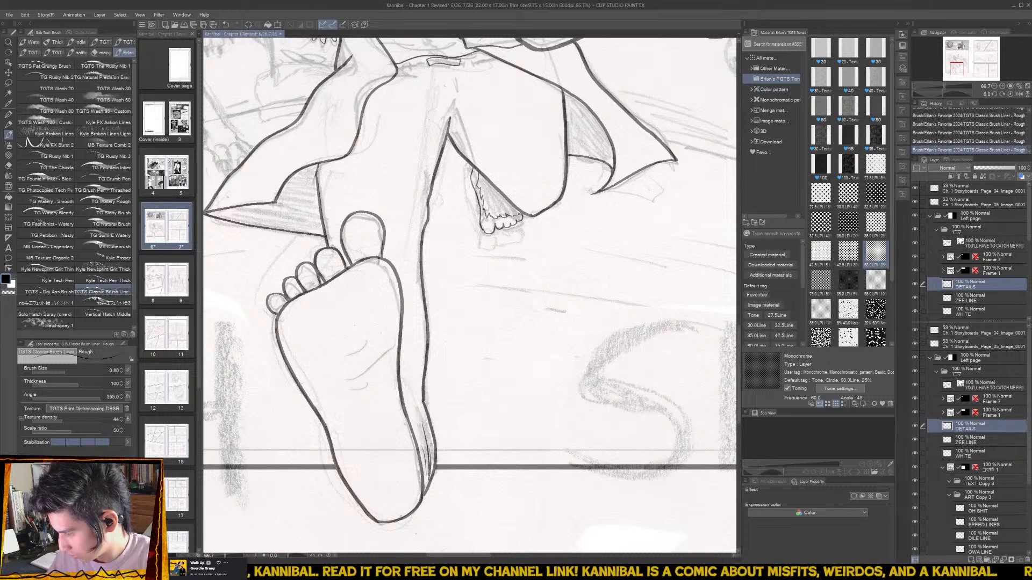
pyautogui.moveTo(429, 445); pyautogui.dragTo(424, 490)
pyautogui.scroll(-3, 435, 462)
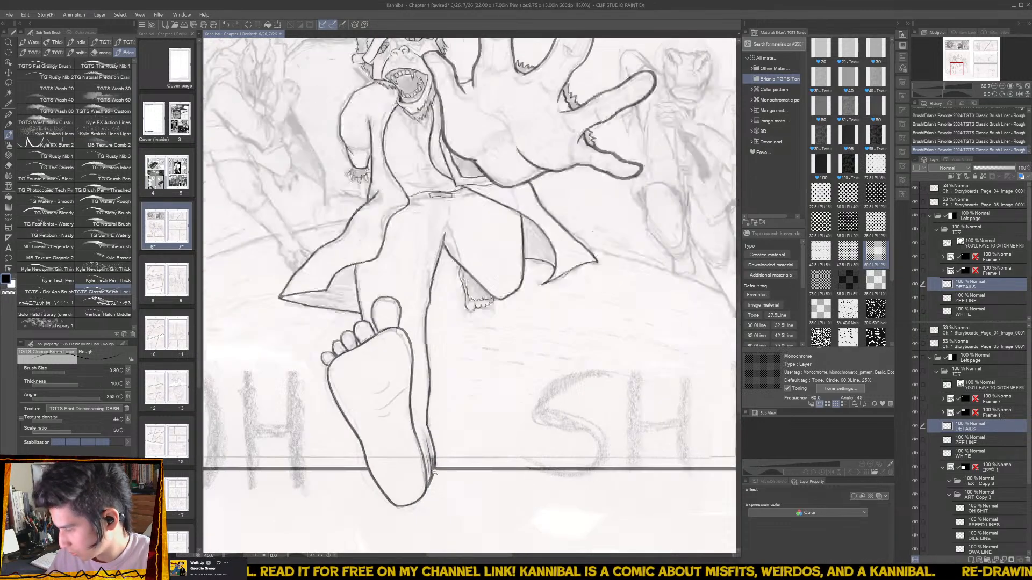
pyautogui.moveTo(468, 439); pyautogui.dragTo(433, 477)
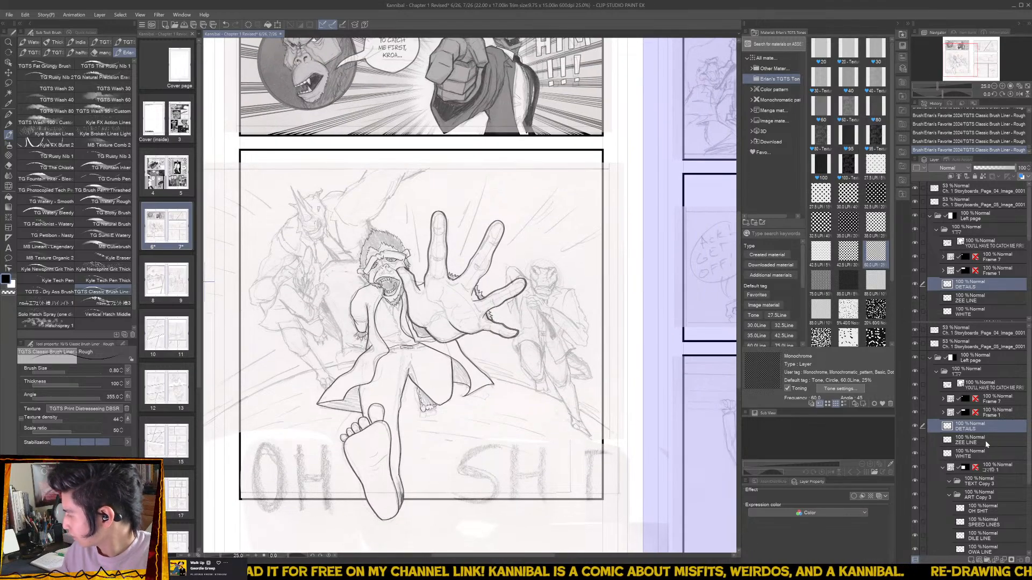
# - On the DILE LINE layer, ink the crocodile figure's snout tip and fanged lower jaw at brush size 0.60, reworking the chin stroke
pyautogui.scroll(-3, 1010, 505)
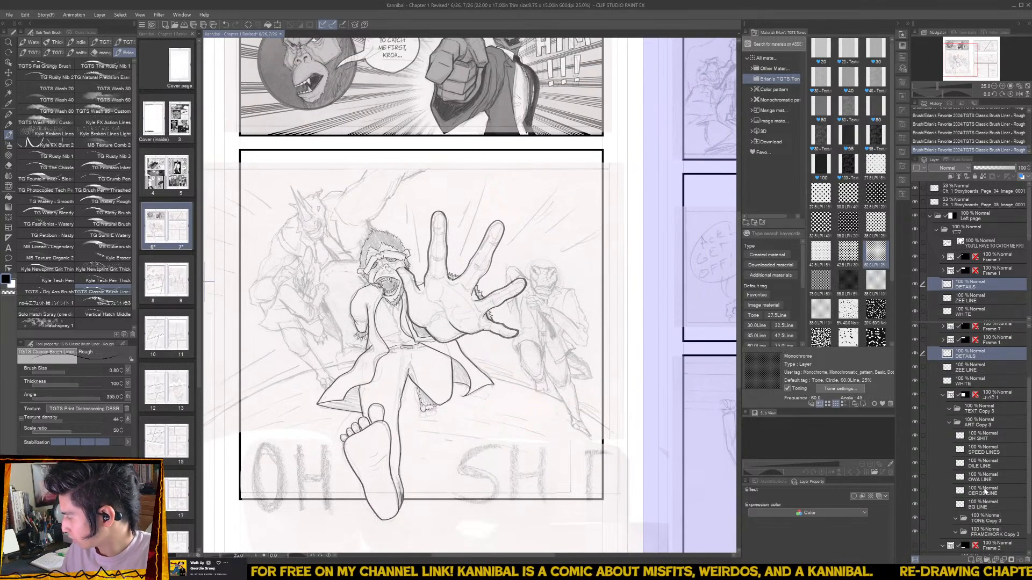
pyautogui.click(990, 466)
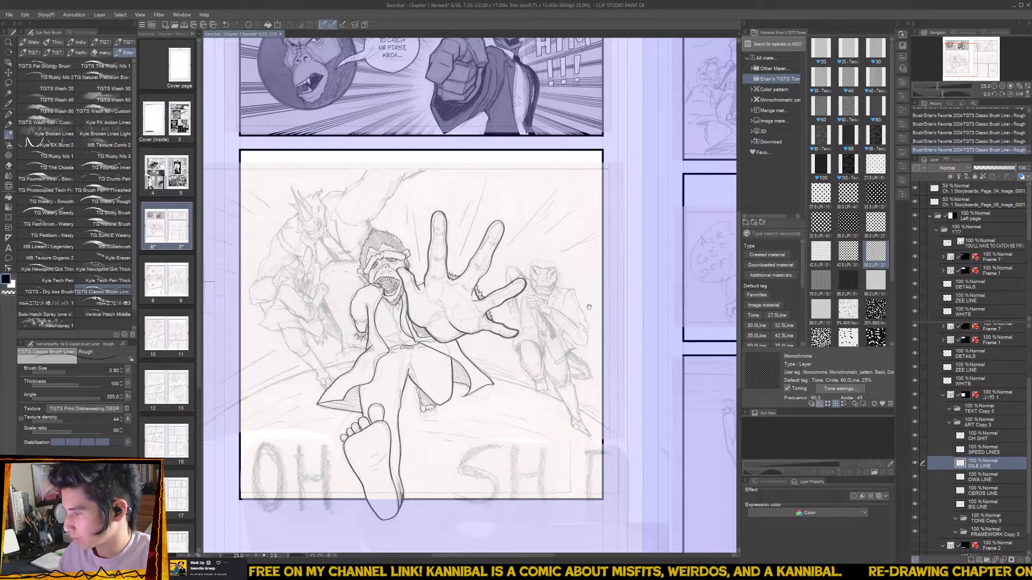
pyautogui.scroll(5, 588, 306)
pyautogui.scroll(2, 401, 351)
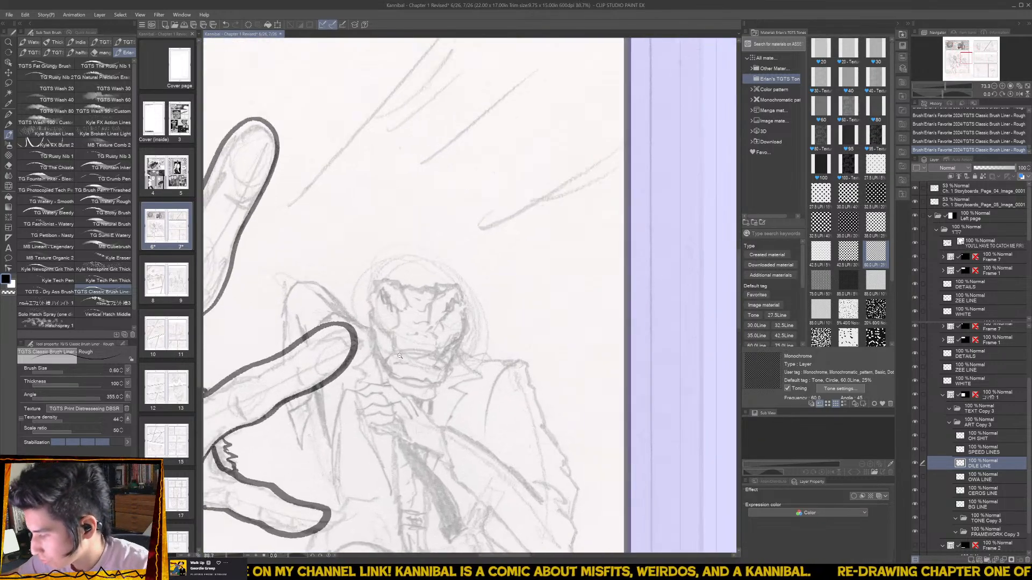
pyautogui.moveTo(387, 381)
pyautogui.mouseDown()
pyautogui.moveTo(382, 366)
pyautogui.moveTo(398, 352)
pyautogui.moveTo(450, 356)
pyautogui.moveTo(457, 367)
pyautogui.moveTo(434, 387)
pyautogui.moveTo(387, 380)
pyautogui.moveTo(396, 388)
pyautogui.moveTo(441, 393)
pyautogui.moveTo(446, 381)
pyautogui.mouseUp()
pyautogui.hotkey('ctrl', 'z')
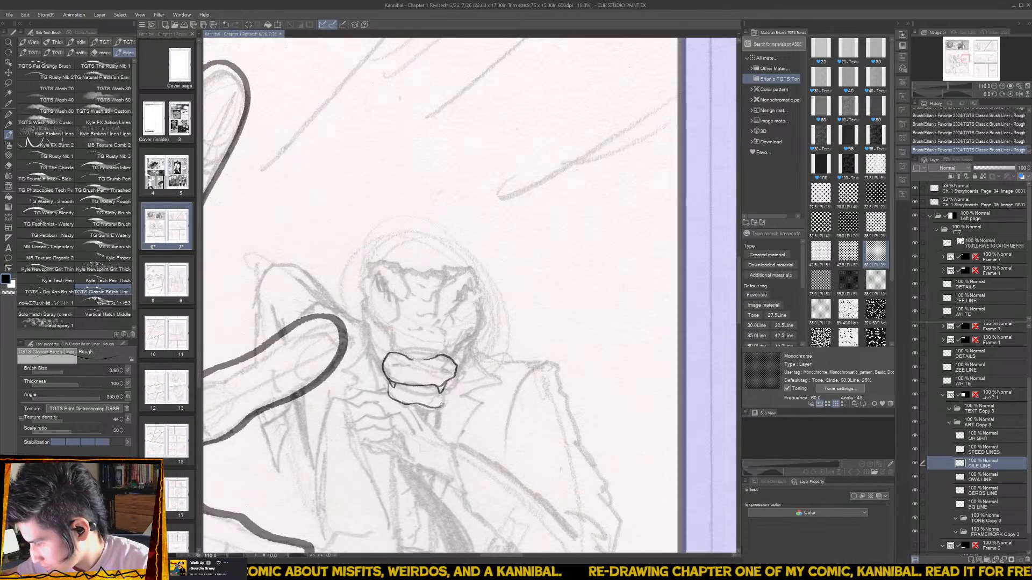
pyautogui.hotkey('ctrl', 'z')
pyautogui.hotkey('ctrl', 'z')
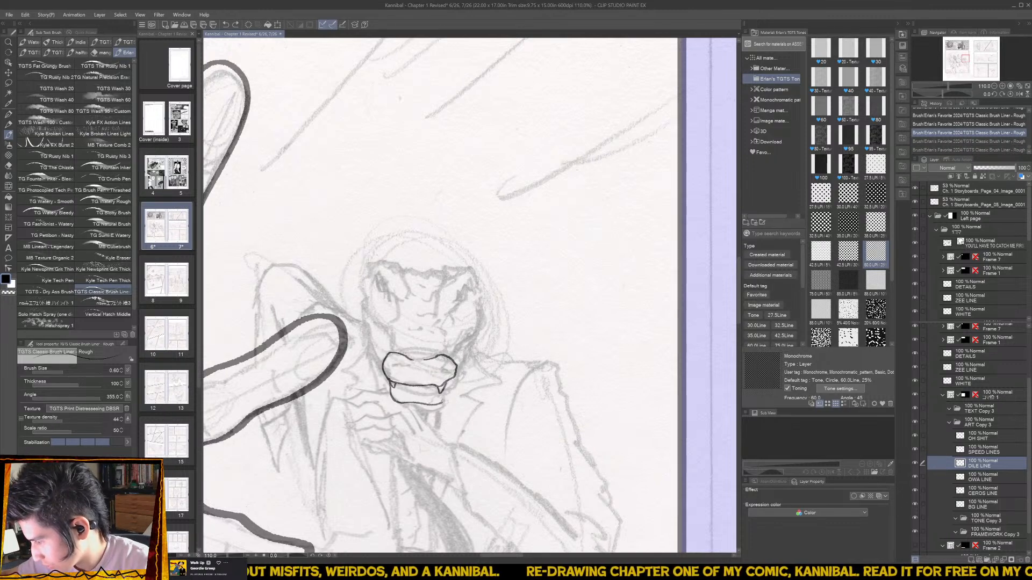
pyautogui.moveTo(441, 402); pyautogui.dragTo(448, 393)
# - Ink the crocodile head's outer contour and jagged brow ridge, redoing the strokes over the second eye
pyautogui.scroll(3, 448, 383)
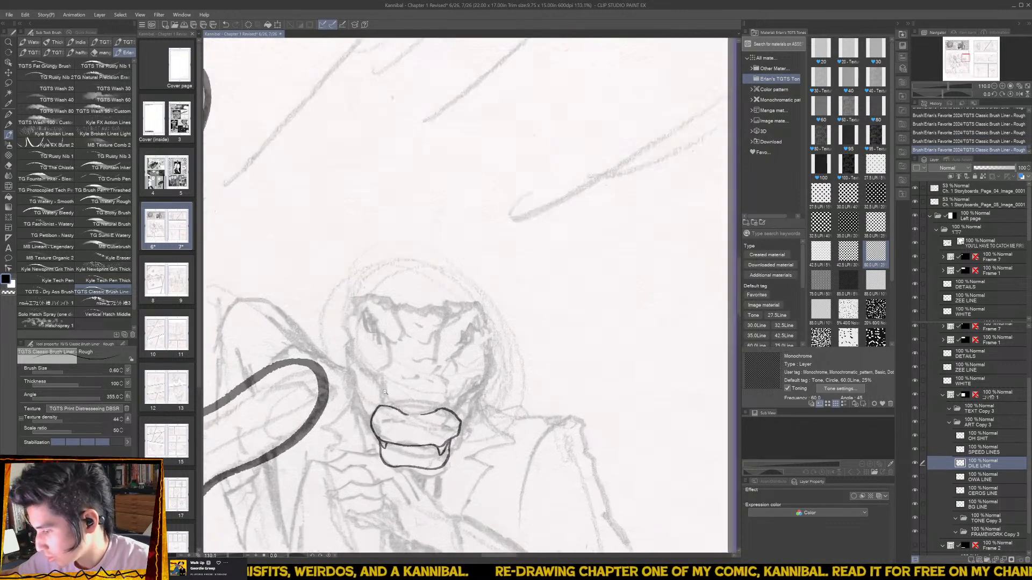
pyautogui.moveTo(376, 398); pyautogui.dragTo(362, 321)
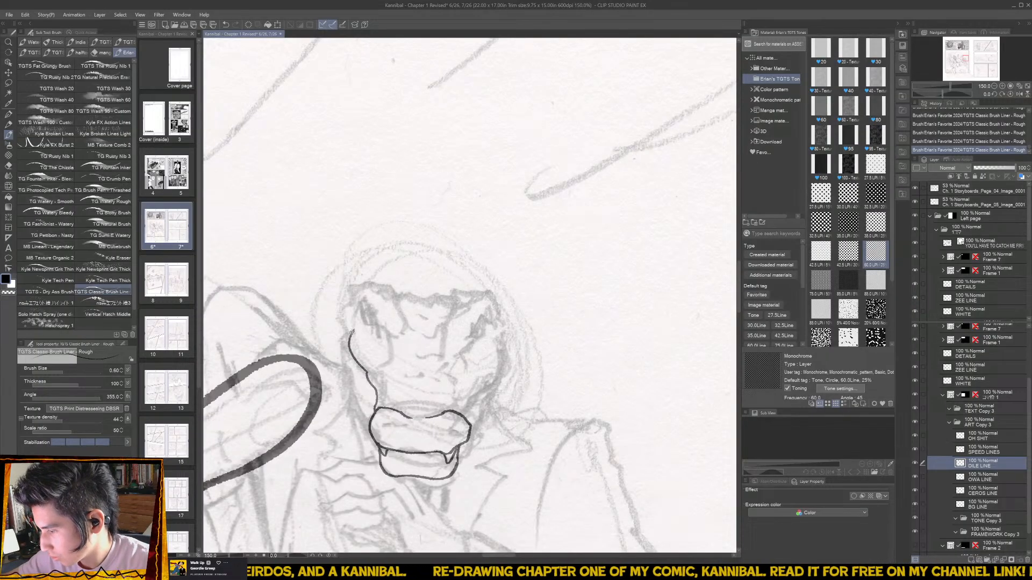
pyautogui.moveTo(355, 304)
pyautogui.mouseDown()
pyautogui.moveTo(365, 283)
pyautogui.moveTo(398, 307)
pyautogui.moveTo(405, 294)
pyautogui.moveTo(430, 301)
pyautogui.moveTo(471, 290)
pyautogui.moveTo(452, 301)
pyautogui.moveTo(488, 294)
pyautogui.moveTo(499, 329)
pyautogui.mouseUp()
pyautogui.hotkey('ctrl', 'z')
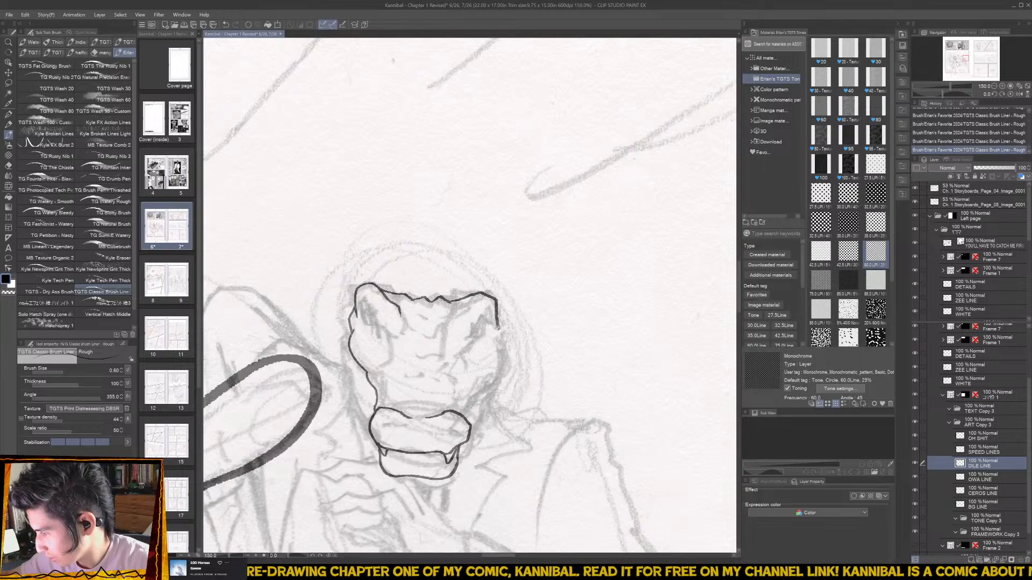
pyautogui.hotkey('ctrl', 'z')
pyautogui.hotkey('ctrl', 'z')
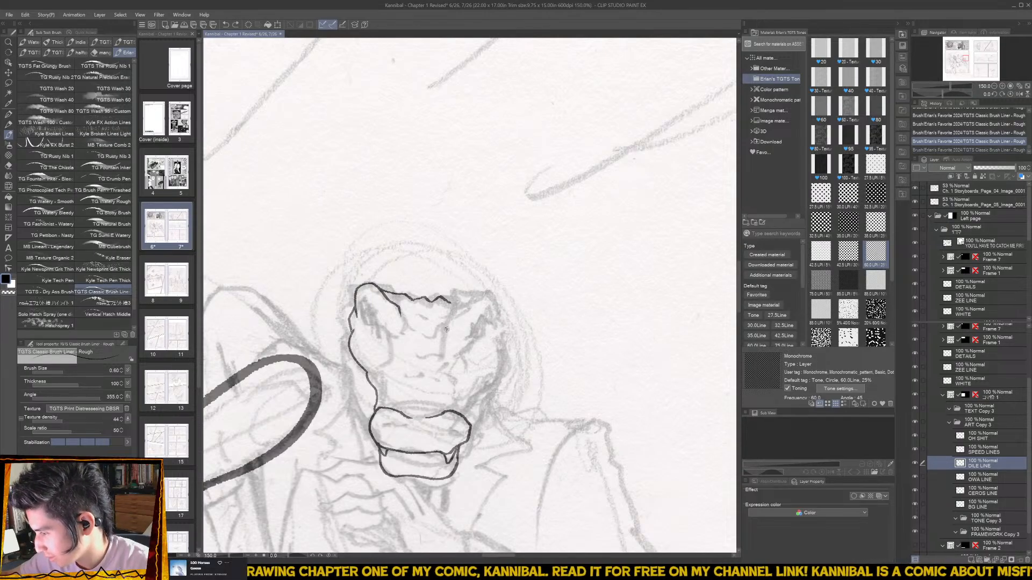
pyautogui.moveTo(449, 333)
pyautogui.mouseDown()
pyautogui.moveTo(453, 312)
pyautogui.moveTo(496, 293)
pyautogui.mouseUp()
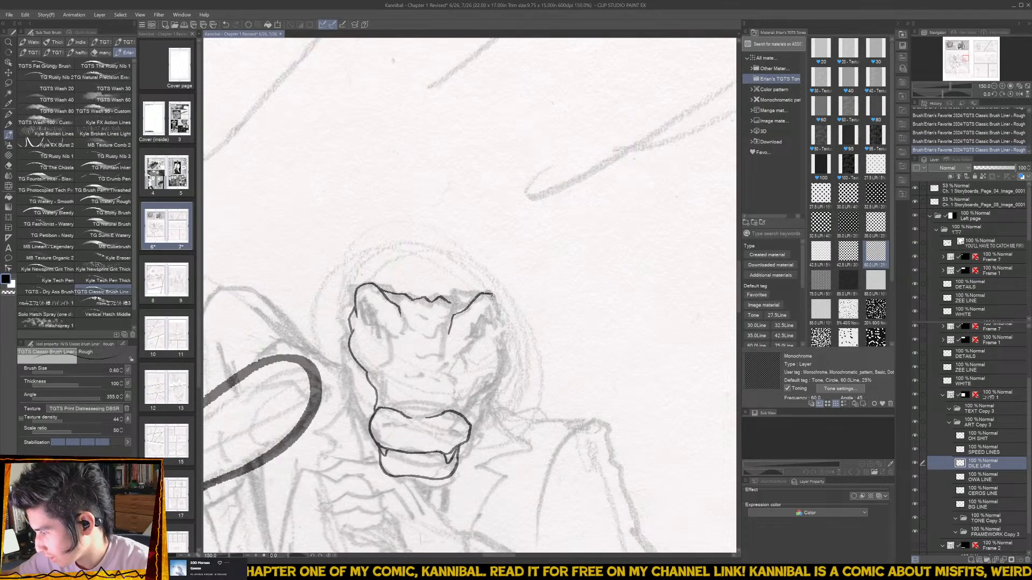
pyautogui.hotkey('ctrl', 'z')
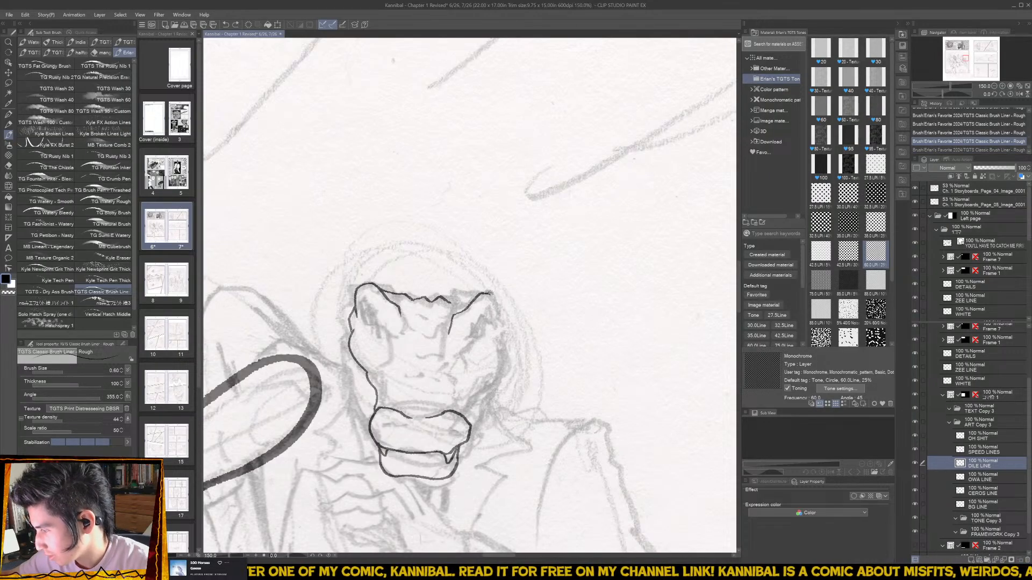
pyautogui.moveTo(489, 292); pyautogui.dragTo(499, 319)
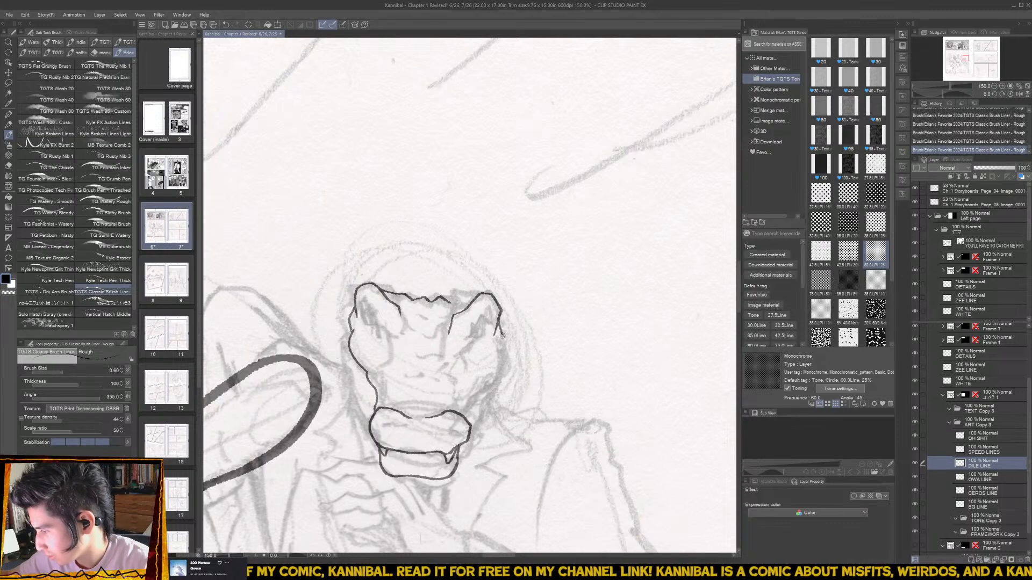
pyautogui.moveTo(499, 335)
pyautogui.mouseDown()
pyautogui.moveTo(466, 418)
pyautogui.moveTo(489, 324)
pyautogui.moveTo(498, 337)
pyautogui.moveTo(472, 357)
pyautogui.moveTo(486, 354)
pyautogui.moveTo(498, 320)
pyautogui.mouseUp()
# - Ink both of the crocodile's narrow slanted eyes with their slit pupils beneath the brow ridges
pyautogui.scroll(3, 466, 419)
pyautogui.moveTo(317, 350)
pyautogui.mouseDown()
pyautogui.moveTo(298, 298)
pyautogui.moveTo(292, 319)
pyautogui.moveTo(313, 345)
pyautogui.mouseUp()
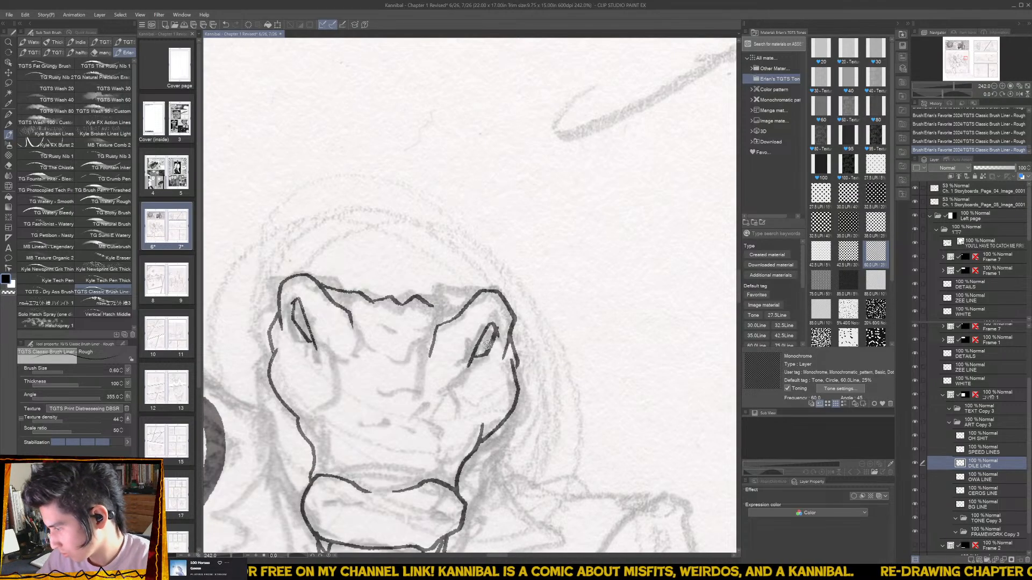
pyautogui.moveTo(487, 332); pyautogui.dragTo(486, 354)
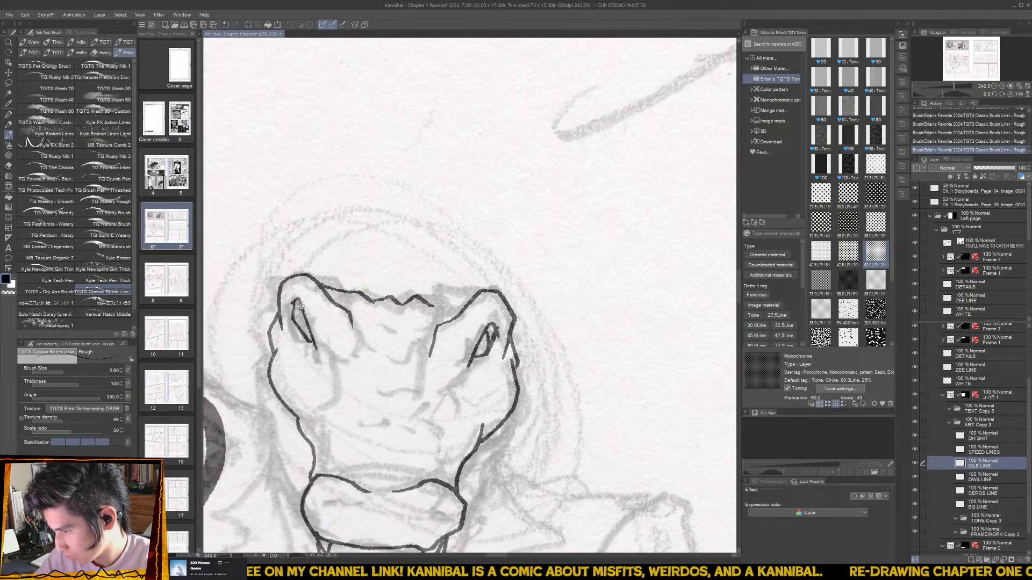
# - Ink the outer jaw contours down both sides of the crocodile's snout, redoing the first side's stroke
pyautogui.scroll(-1, 434, 459)
pyautogui.scroll(-3, 435, 460)
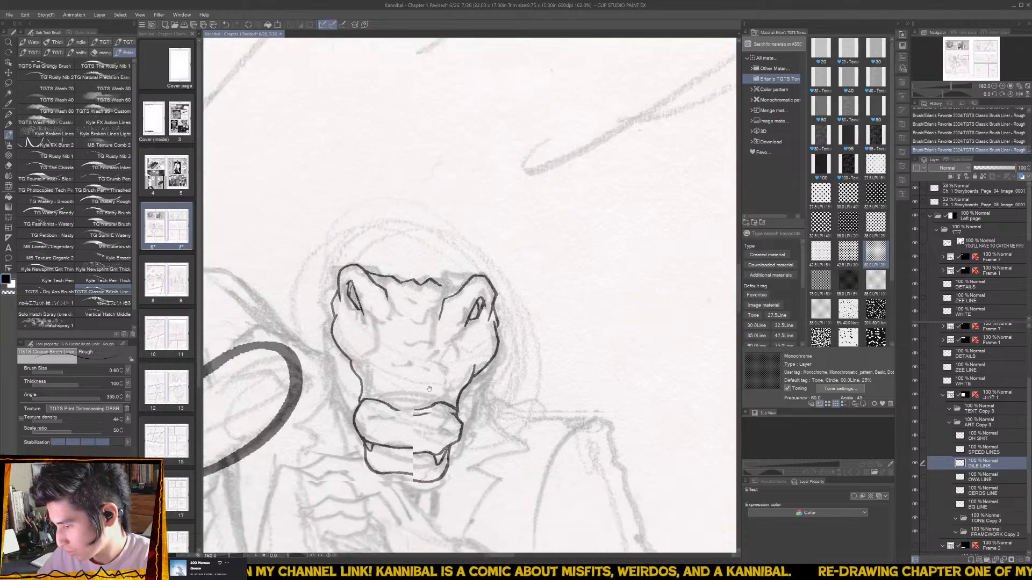
pyautogui.moveTo(327, 298); pyautogui.dragTo(325, 347)
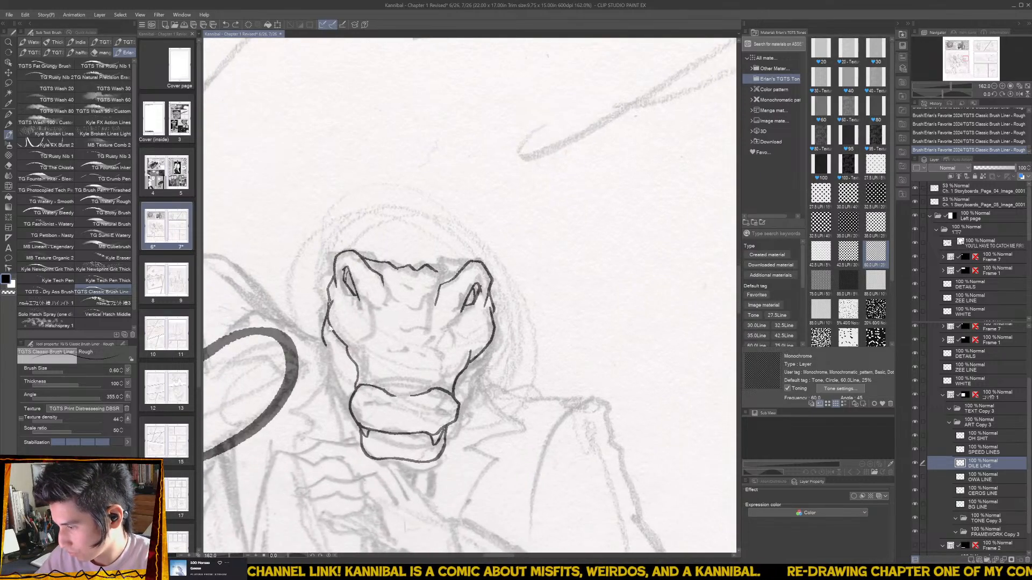
pyautogui.hotkey('ctrl', 'z')
pyautogui.moveTo(322, 312); pyautogui.dragTo(342, 367)
pyautogui.hotkey('ctrl', 'z')
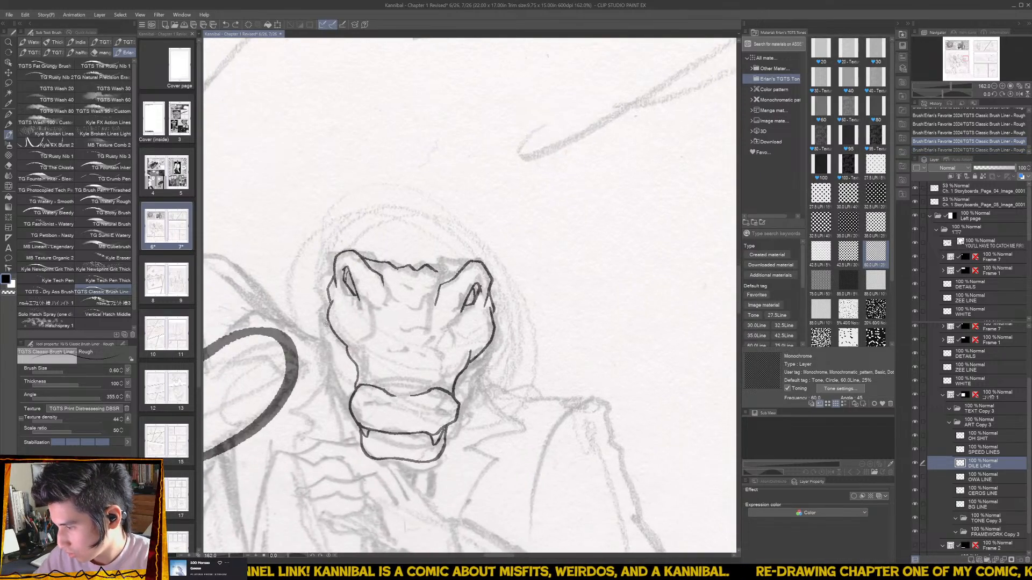
pyautogui.moveTo(325, 324); pyautogui.dragTo(351, 400)
pyautogui.moveTo(492, 334); pyautogui.dragTo(456, 418)
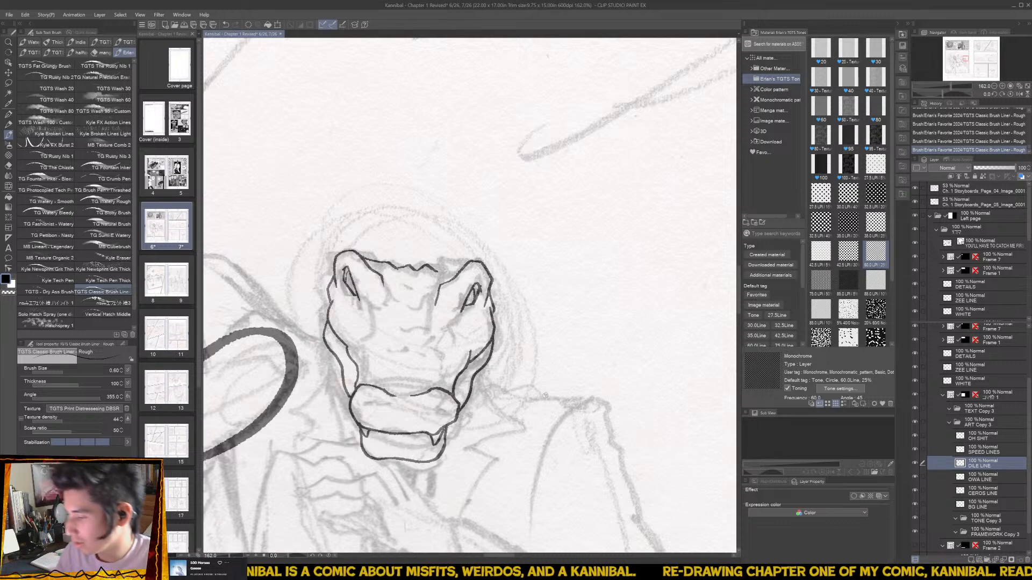
# - Ink the middle pointed finger beneath the chin and the hand's underside toward the wrist, redoing the early finger strokes
pyautogui.scroll(-2, 545, 396)
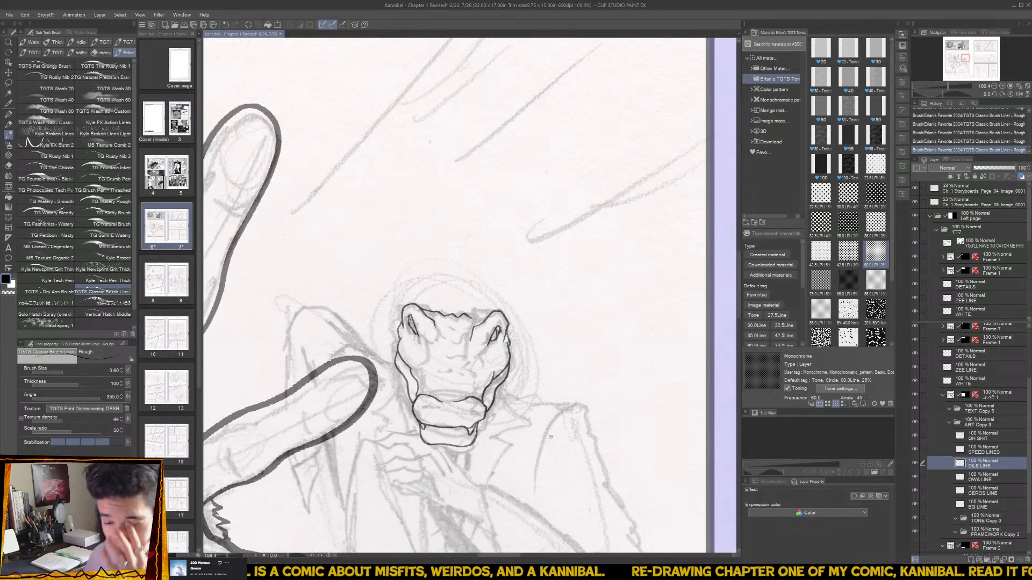
pyautogui.scroll(3, 465, 537)
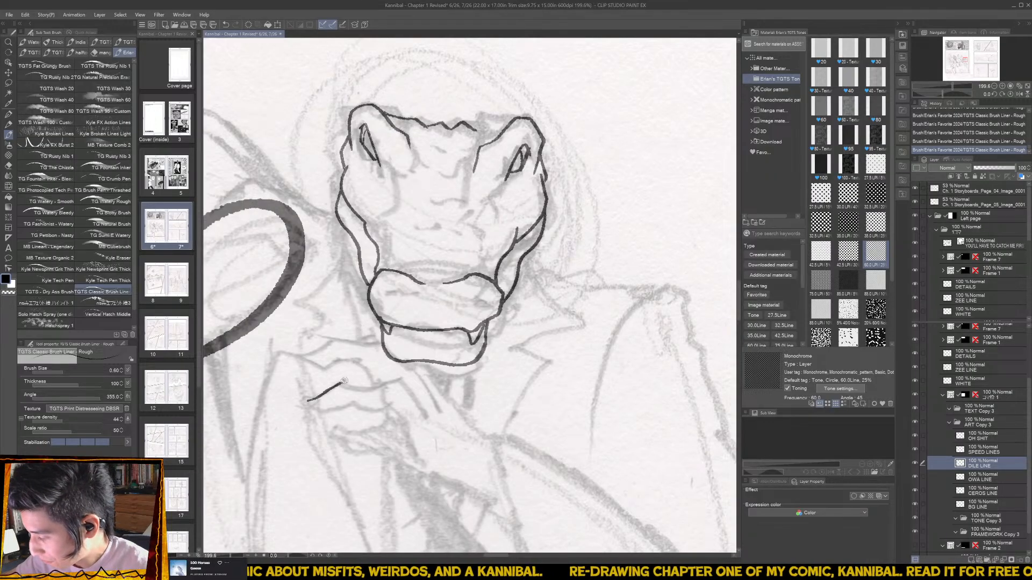
pyautogui.hotkey('ctrl', 'z')
pyautogui.moveTo(308, 399)
pyautogui.mouseDown()
pyautogui.moveTo(347, 382)
pyautogui.moveTo(396, 382)
pyautogui.moveTo(425, 412)
pyautogui.moveTo(310, 399)
pyautogui.moveTo(324, 412)
pyautogui.moveTo(345, 406)
pyautogui.mouseUp()
pyautogui.hotkey('ctrl', 'z')
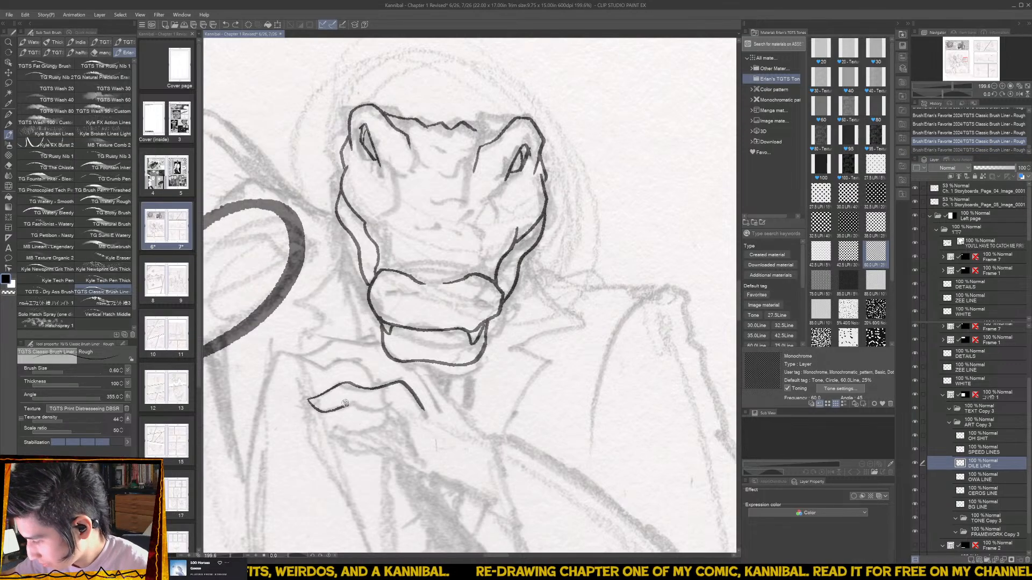
pyautogui.hotkey('ctrl', 'z')
pyautogui.moveTo(308, 399)
pyautogui.mouseDown()
pyautogui.moveTo(325, 409)
pyautogui.moveTo(387, 407)
pyautogui.moveTo(438, 477)
pyautogui.moveTo(471, 487)
pyautogui.mouseUp()
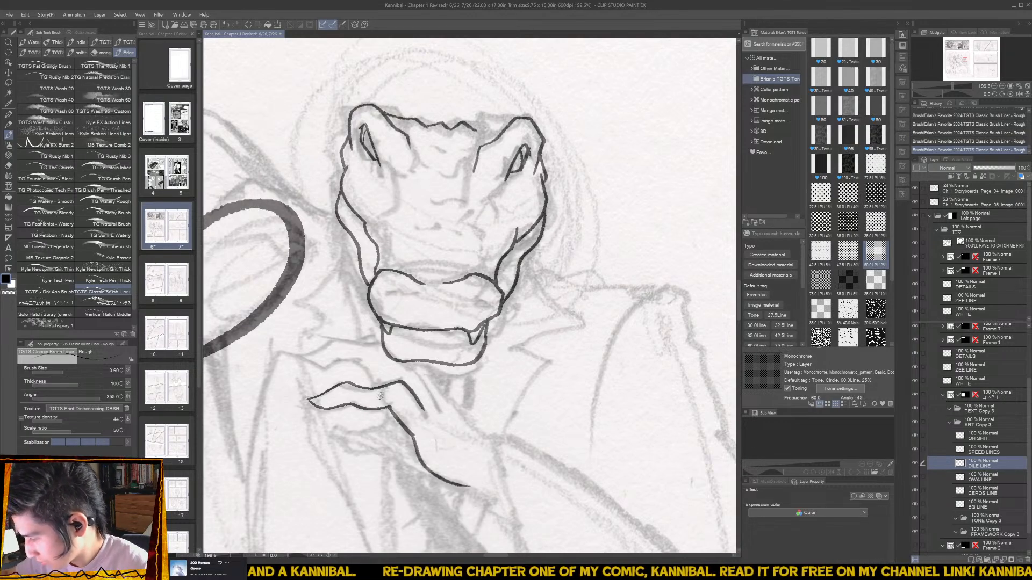
# - Ink the uppermost finger, the knuckle lines under the chin, and the back of the hand down to the wrist
pyautogui.moveTo(383, 386)
pyautogui.mouseDown()
pyautogui.moveTo(366, 360)
pyautogui.moveTo(283, 356)
pyautogui.moveTo(338, 334)
pyautogui.moveTo(361, 339)
pyautogui.mouseUp()
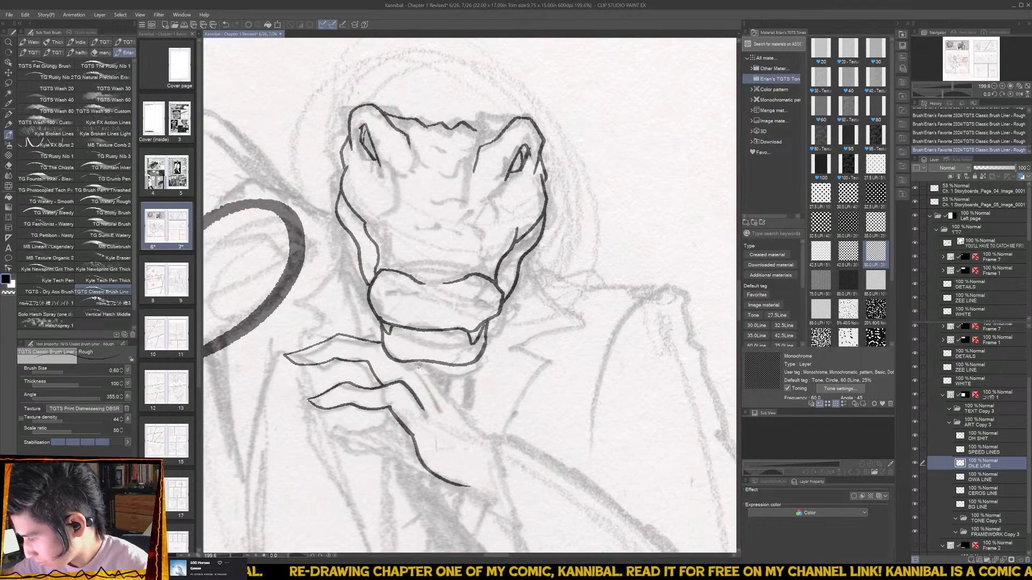
pyautogui.moveTo(417, 364)
pyautogui.mouseDown()
pyautogui.moveTo(434, 398)
pyautogui.moveTo(422, 378)
pyautogui.mouseUp()
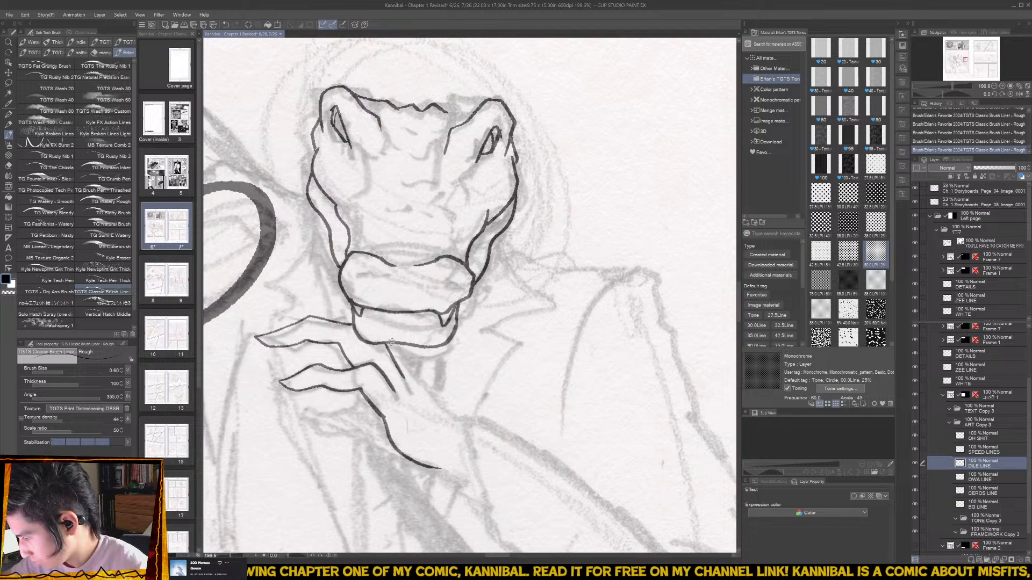
pyautogui.moveTo(407, 355)
pyautogui.mouseDown()
pyautogui.moveTo(421, 386)
pyautogui.moveTo(408, 356)
pyautogui.moveTo(463, 422)
pyautogui.moveTo(460, 338)
pyautogui.moveTo(445, 315)
pyautogui.moveTo(468, 422)
pyautogui.mouseUp()
pyautogui.moveTo(415, 354); pyautogui.dragTo(460, 387)
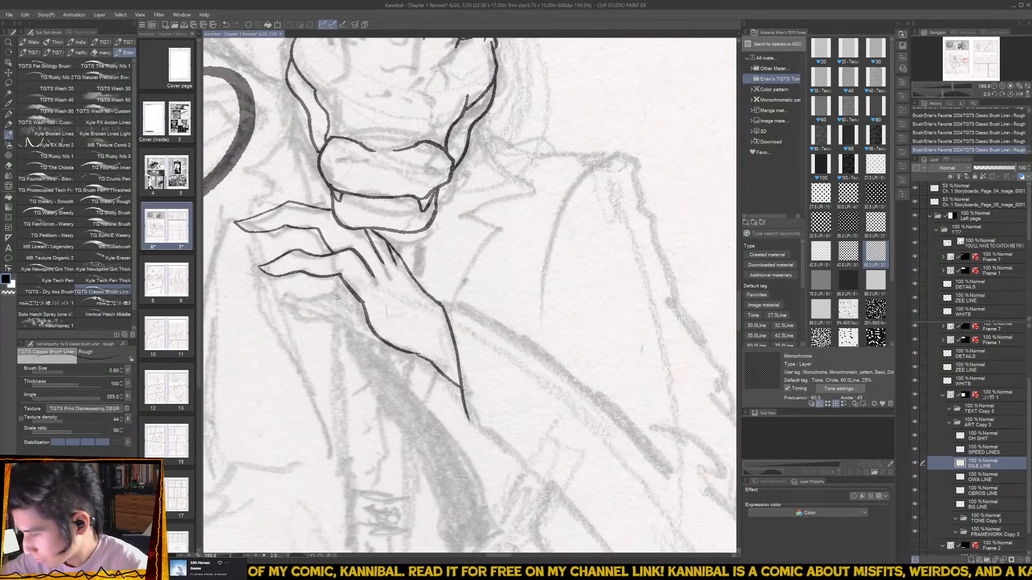
# - Ink the lowest finger of the raised hand, replacing the first rounded version with a longer one
pyautogui.moveTo(337, 276)
pyautogui.mouseDown()
pyautogui.moveTo(328, 295)
pyautogui.moveTo(290, 307)
pyautogui.moveTo(374, 329)
pyautogui.mouseUp()
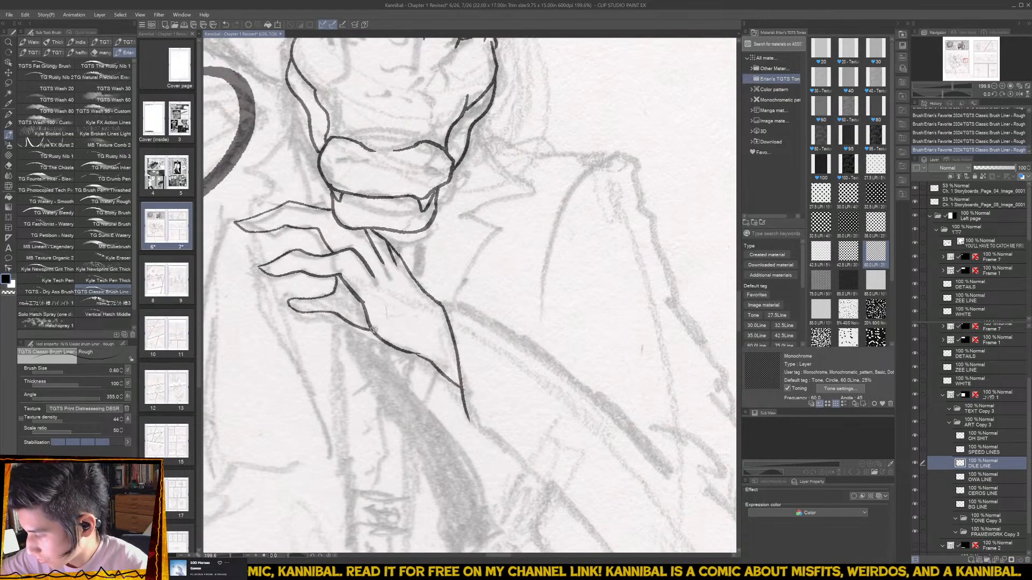
pyautogui.hotkey('ctrl', 'z')
pyautogui.hotkey('ctrl', 'z')
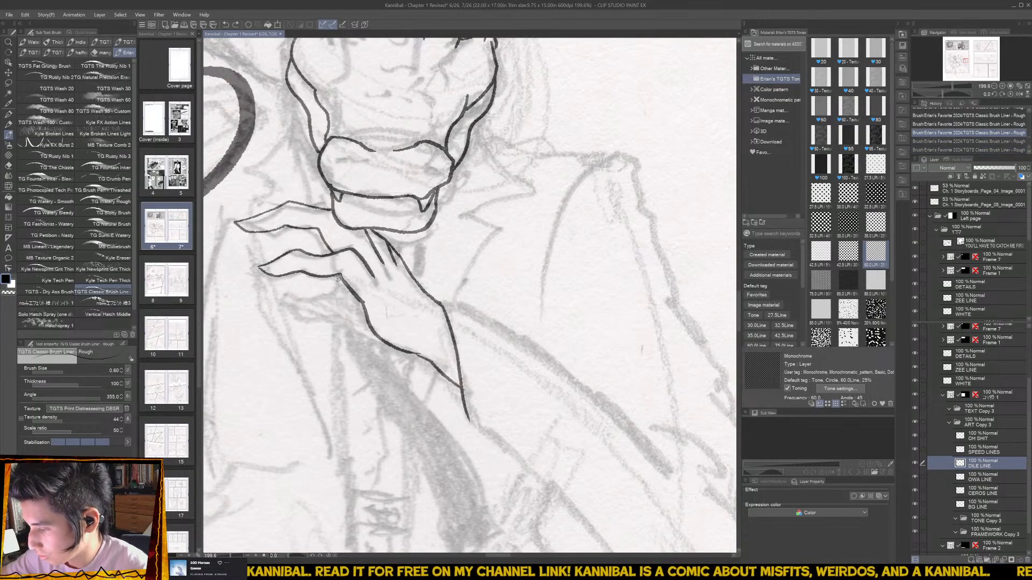
pyautogui.moveTo(338, 277)
pyautogui.mouseDown()
pyautogui.moveTo(321, 298)
pyautogui.moveTo(289, 300)
pyautogui.moveTo(274, 316)
pyautogui.moveTo(377, 335)
pyautogui.mouseUp()
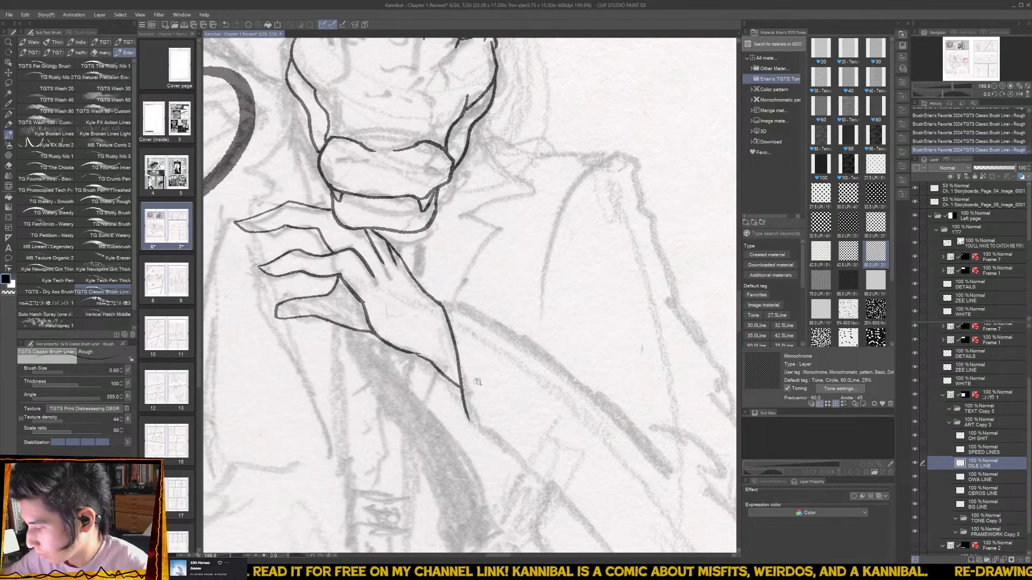
# - Ink the bent arm's jacket sleeve, covering the dark cuff opening, both forearm edges, and the wrinkled outer edge from shoulder to elbow
pyautogui.moveTo(477, 382); pyautogui.dragTo(413, 382)
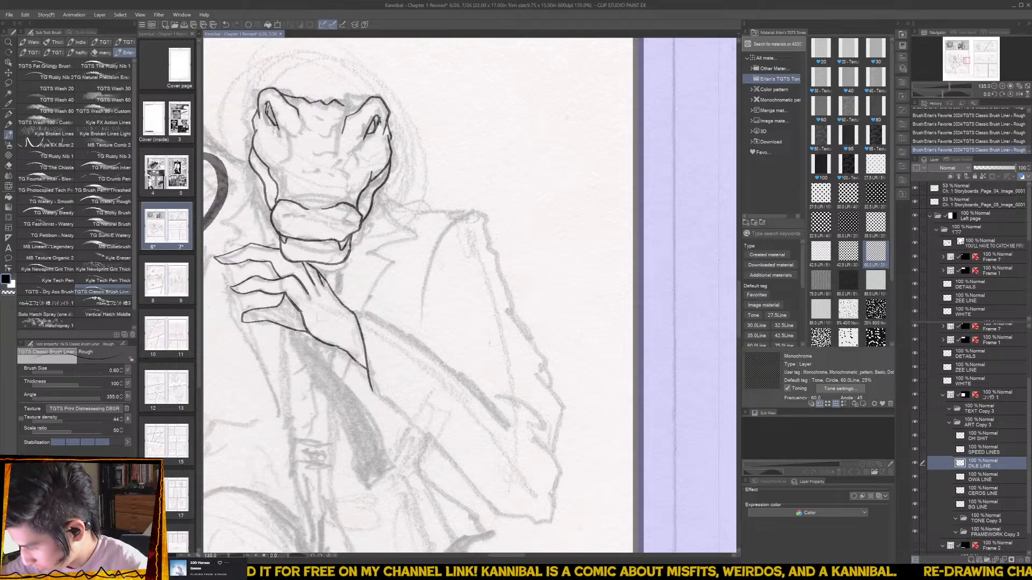
pyautogui.moveTo(356, 363)
pyautogui.mouseDown()
pyautogui.moveTo(352, 360)
pyautogui.moveTo(366, 394)
pyautogui.moveTo(487, 511)
pyautogui.mouseUp()
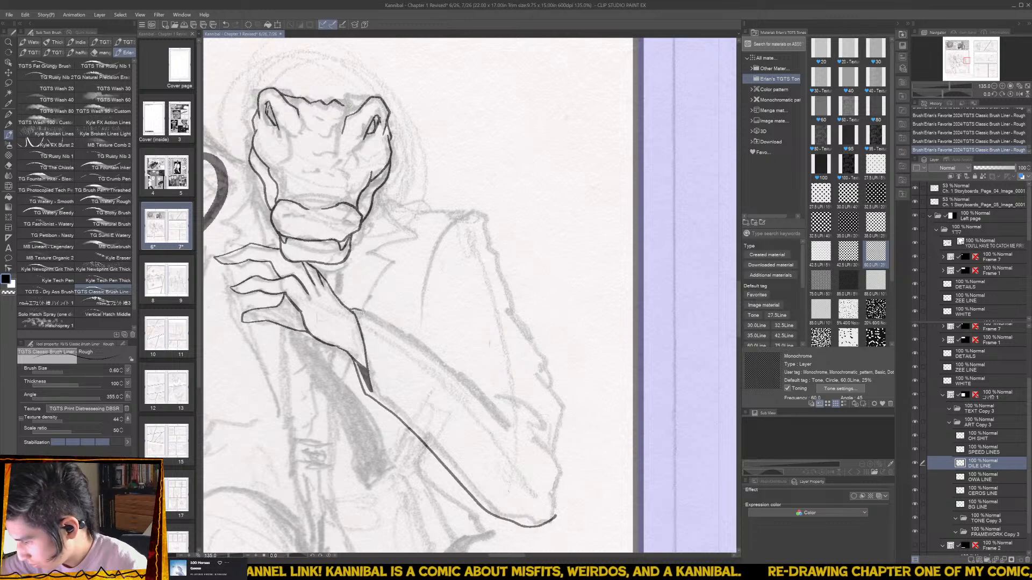
pyautogui.moveTo(363, 312); pyautogui.dragTo(520, 432)
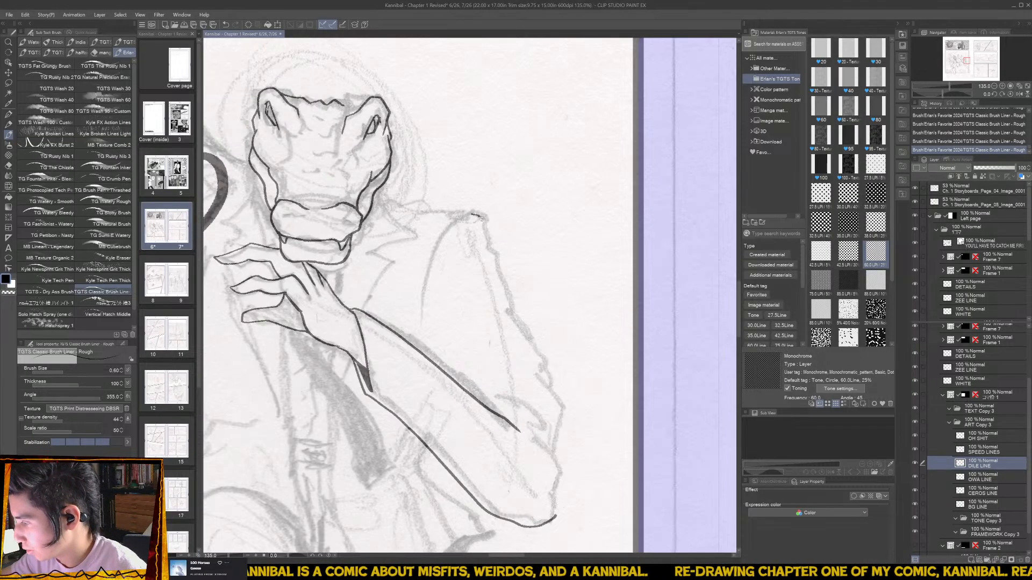
pyautogui.moveTo(481, 219)
pyautogui.mouseDown()
pyautogui.moveTo(556, 400)
pyautogui.moveTo(556, 513)
pyautogui.mouseUp()
pyautogui.moveTo(546, 390); pyautogui.dragTo(538, 454)
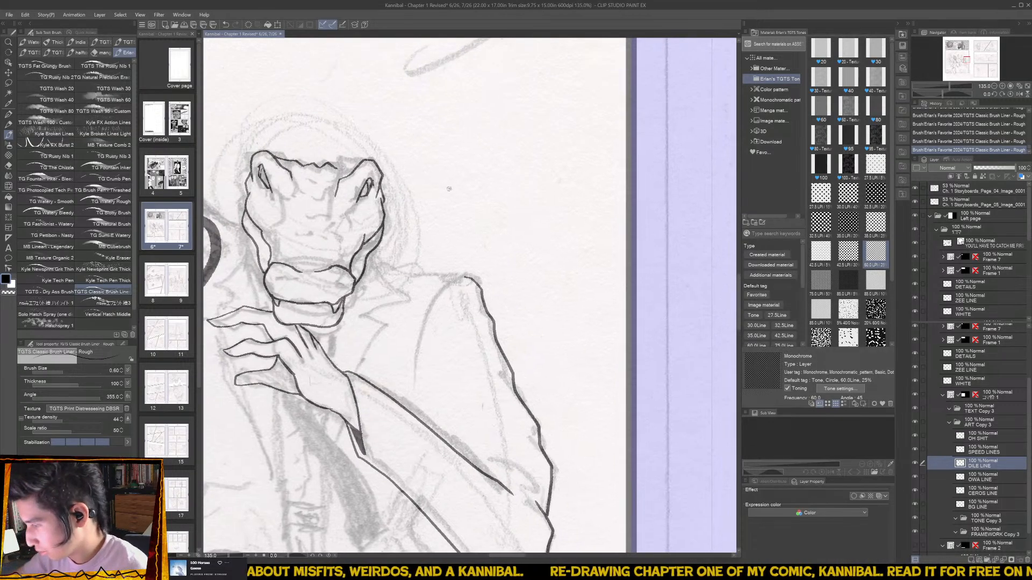
# - Ink the jacket's notched collar and lapel beside the jaw, and connect the collar to the bent arm's shoulder
pyautogui.moveTo(427, 290); pyautogui.dragTo(416, 350)
pyautogui.moveTo(359, 314)
pyautogui.mouseDown()
pyautogui.moveTo(402, 361)
pyautogui.moveTo(348, 376)
pyautogui.moveTo(351, 419)
pyautogui.mouseUp()
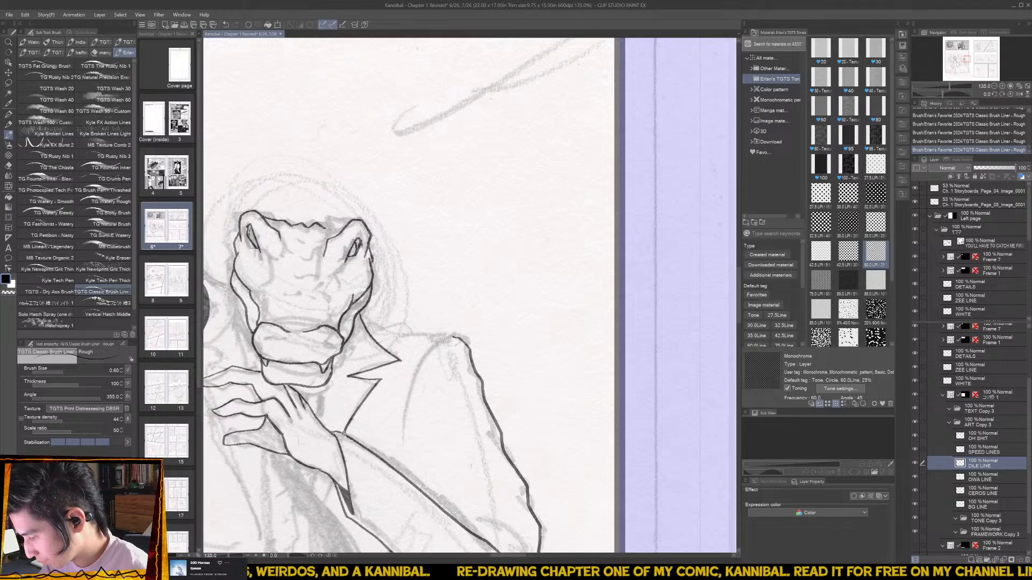
pyautogui.moveTo(453, 335)
pyautogui.mouseDown()
pyautogui.moveTo(397, 334)
pyautogui.moveTo(359, 315)
pyautogui.mouseUp()
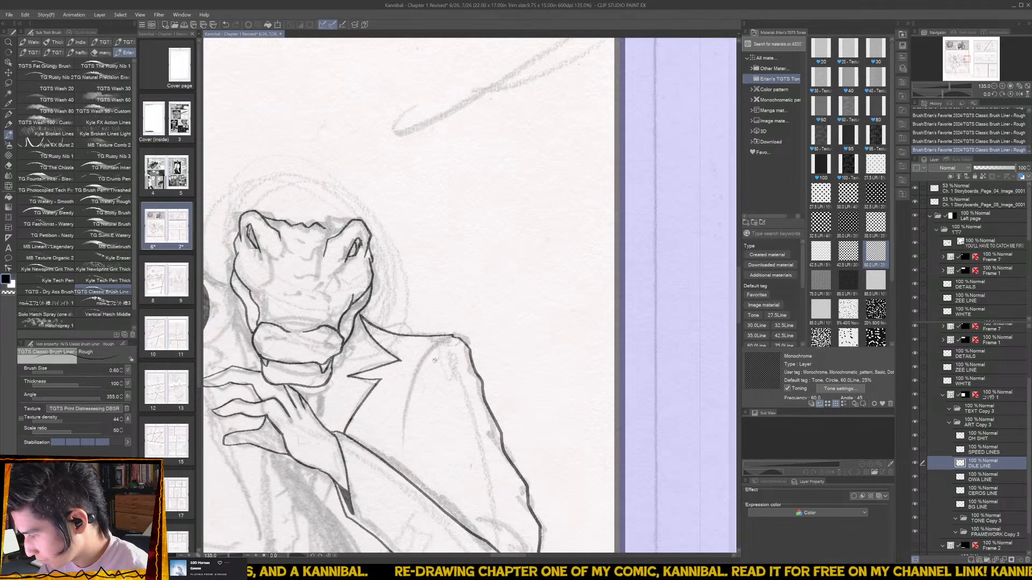
# - Ink the opposite shoulder's outline from the sleeve behind the large finger up to the crocodile's neck, and save the file
pyautogui.moveTo(425, 466); pyautogui.dragTo(517, 344)
pyautogui.scroll(-2, 474, 377)
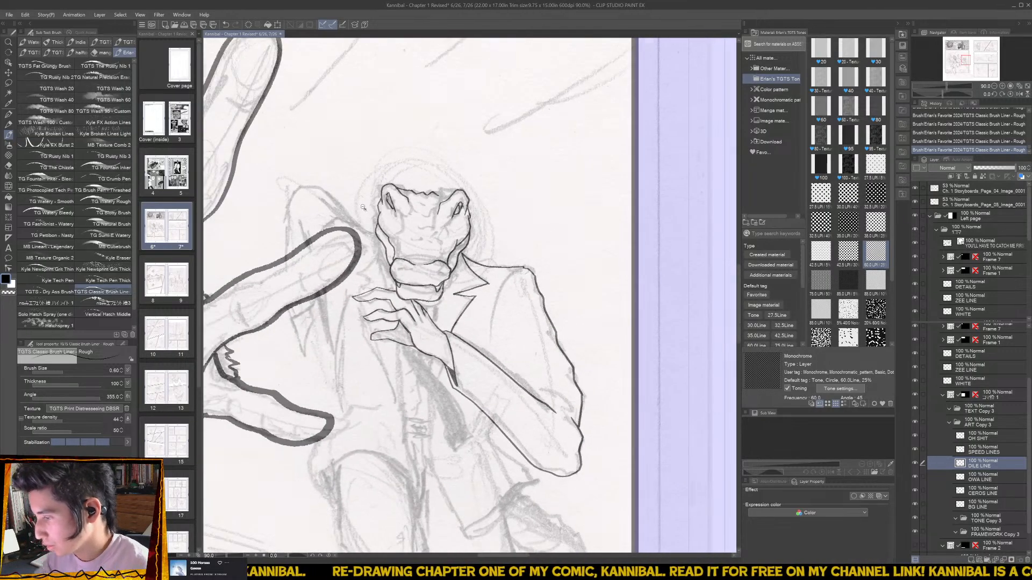
pyautogui.scroll(3, 363, 207)
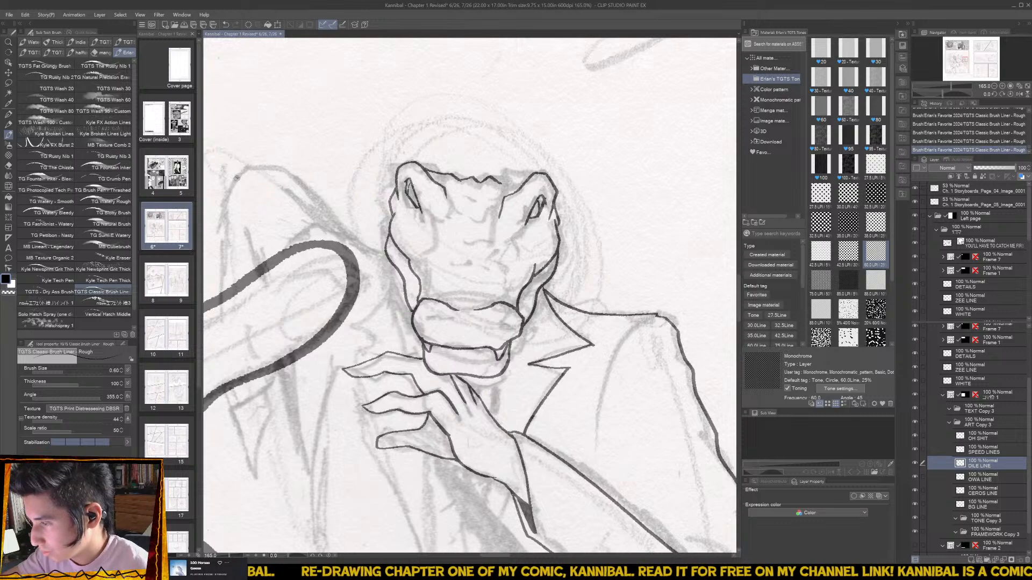
pyautogui.moveTo(236, 179)
pyautogui.mouseDown()
pyautogui.moveTo(257, 162)
pyautogui.moveTo(294, 165)
pyautogui.moveTo(350, 232)
pyautogui.moveTo(384, 247)
pyautogui.mouseUp()
pyautogui.hotkey('ctrl', 's')
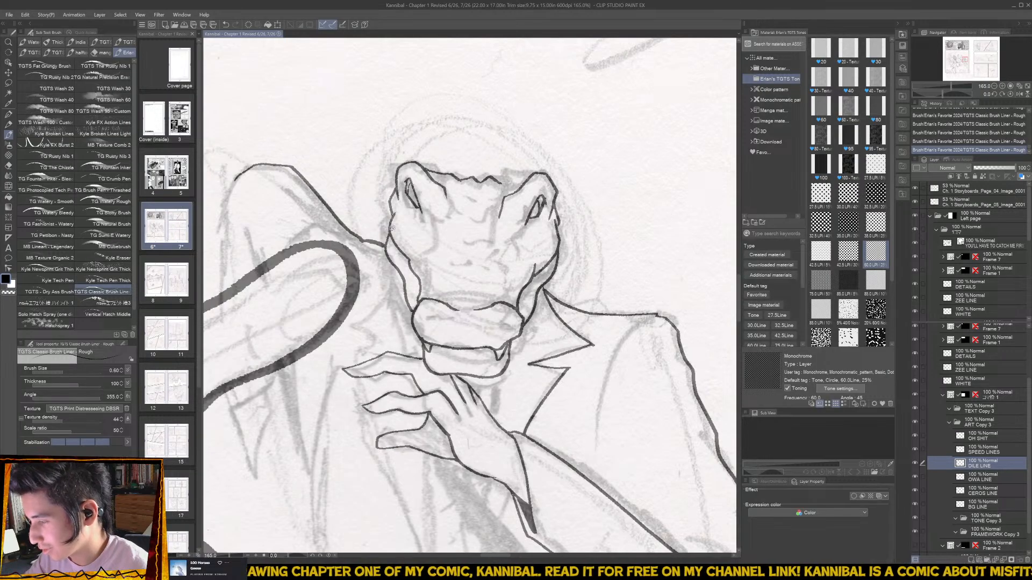
# - Ink the fold inside the far shoulder's sleeve and the jacket's side edge running down between the large reaching fingers
pyautogui.scroll(-3, 391, 226)
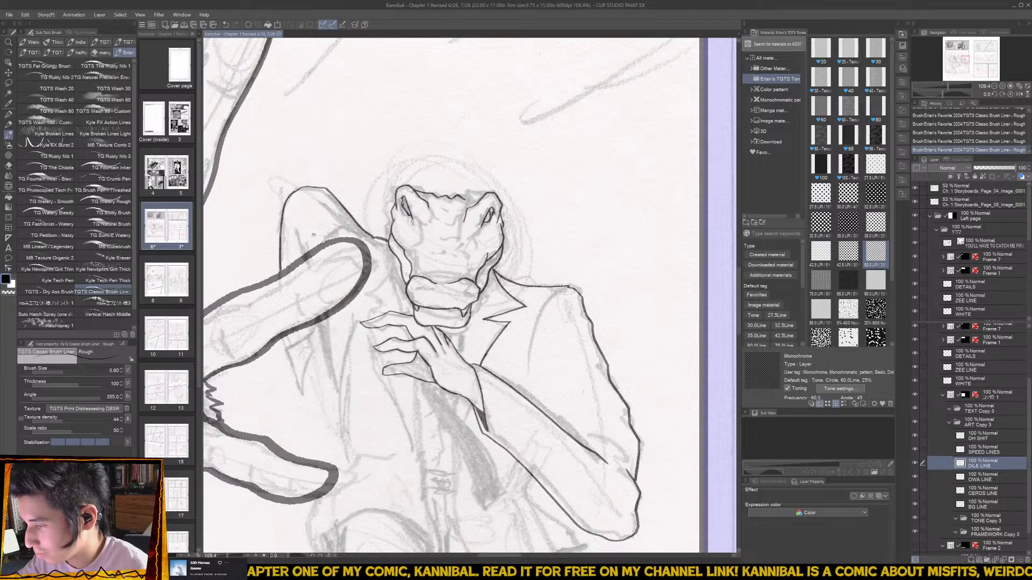
pyautogui.moveTo(292, 217); pyautogui.dragTo(295, 234)
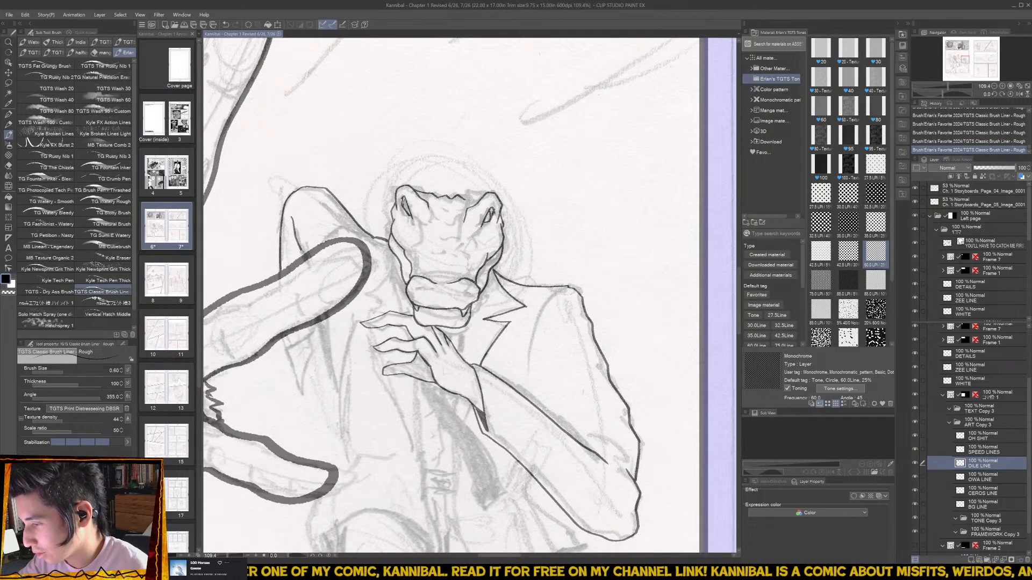
pyautogui.moveTo(320, 319); pyautogui.dragTo(346, 434)
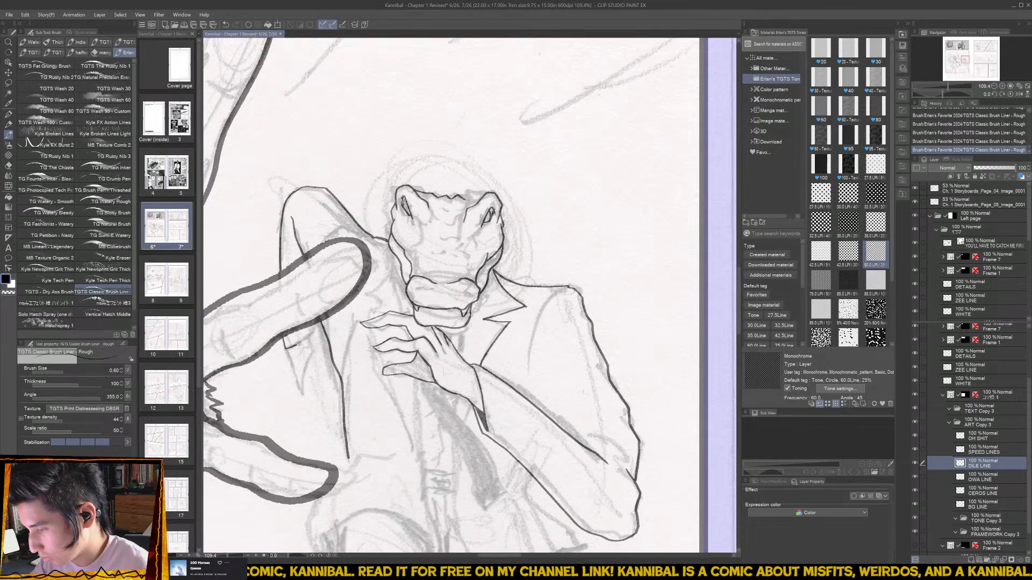
# - Ink the far sleeve's hanging pointed cuff beneath the large reaching finger, and erase the stray overlap at its upper edge
pyautogui.moveTo(285, 346)
pyautogui.mouseDown()
pyautogui.moveTo(302, 394)
pyautogui.moveTo(310, 341)
pyautogui.mouseUp()
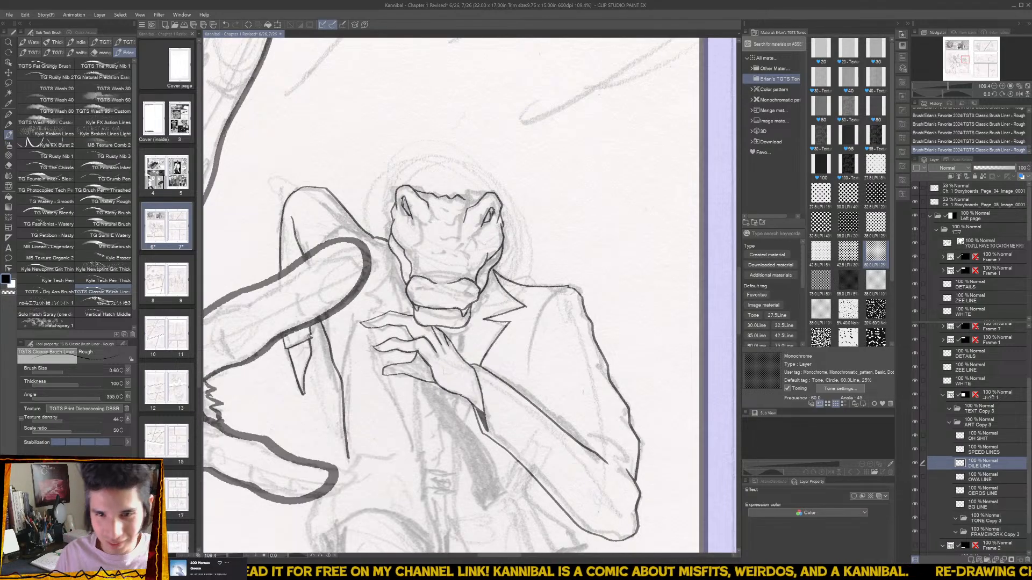
pyautogui.moveTo(363, 405); pyautogui.dragTo(353, 358)
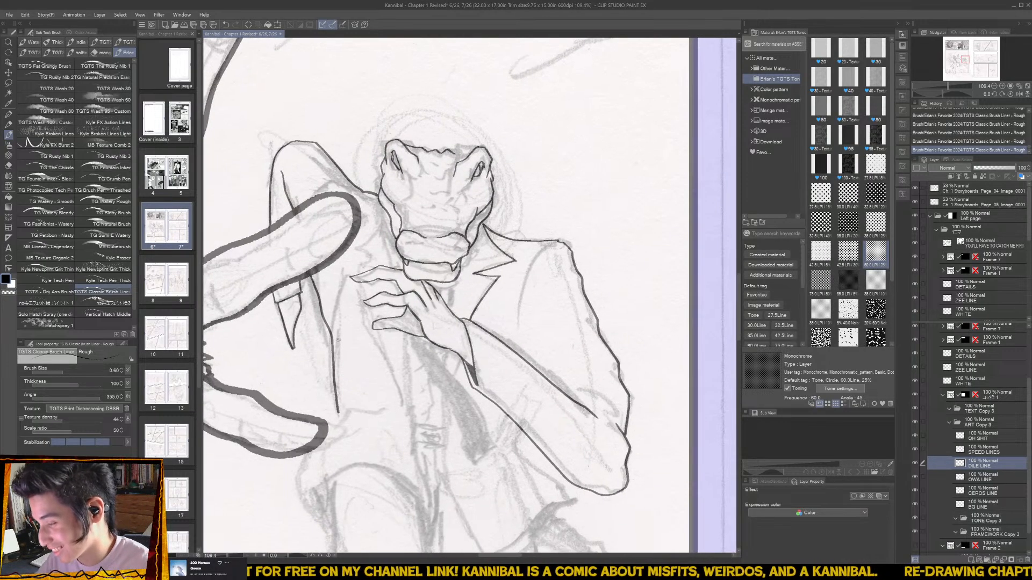
pyautogui.press('e')
pyautogui.moveTo(304, 298); pyautogui.dragTo(304, 287)
pyautogui.press('b')
# - Ink the jacket panel over the raised thigh, covering the waist fold, outer flap edge, long front edge and curved hem
pyautogui.moveTo(366, 418)
pyautogui.mouseDown()
pyautogui.moveTo(413, 373)
pyautogui.moveTo(394, 358)
pyautogui.moveTo(353, 361)
pyautogui.moveTo(342, 376)
pyautogui.moveTo(352, 365)
pyautogui.mouseUp()
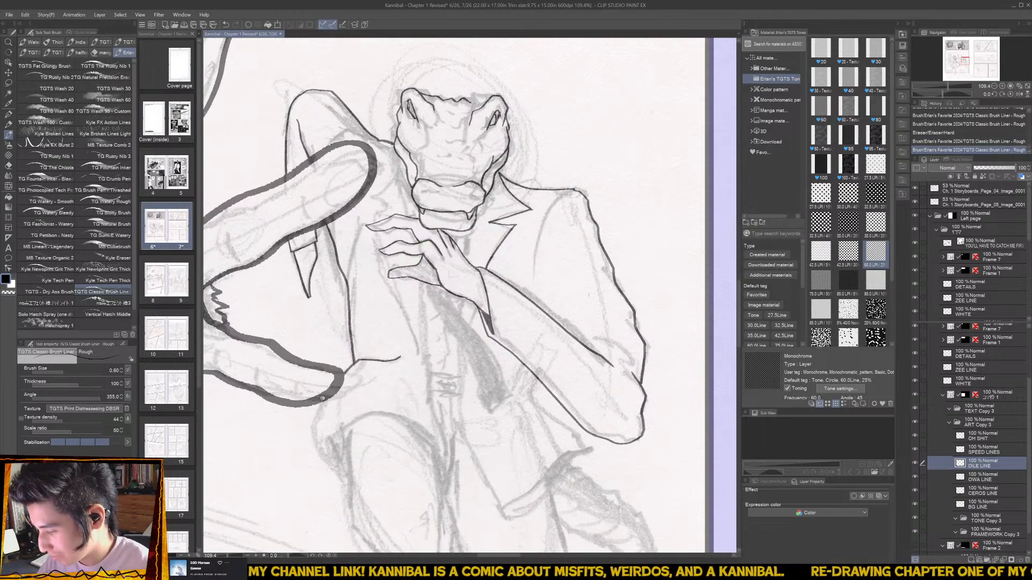
pyautogui.moveTo(322, 398)
pyautogui.mouseDown()
pyautogui.moveTo(316, 438)
pyautogui.moveTo(345, 483)
pyautogui.mouseUp()
pyautogui.scroll(-2, 461, 475)
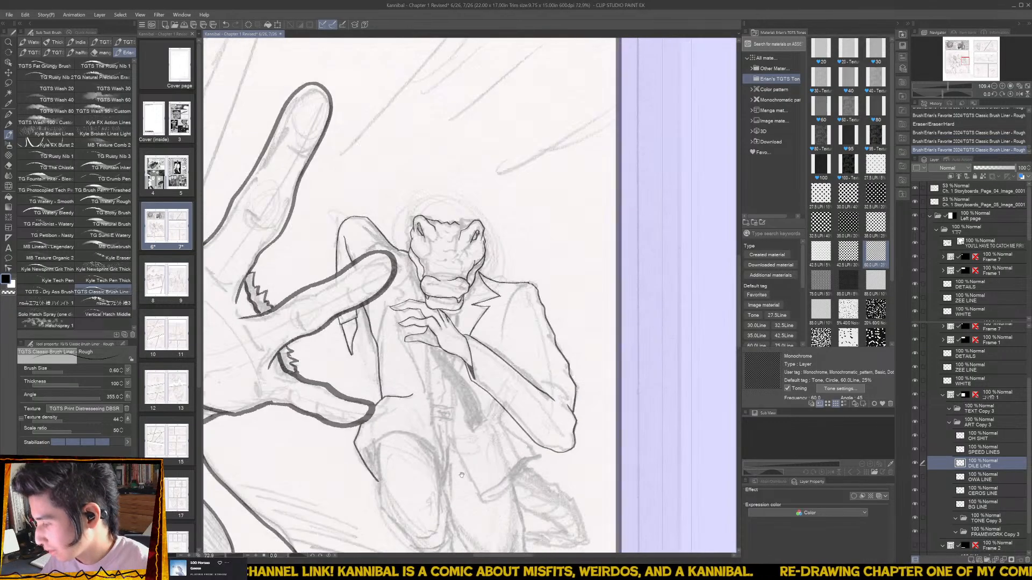
pyautogui.scroll(1, 461, 475)
pyautogui.scroll(1, 385, 339)
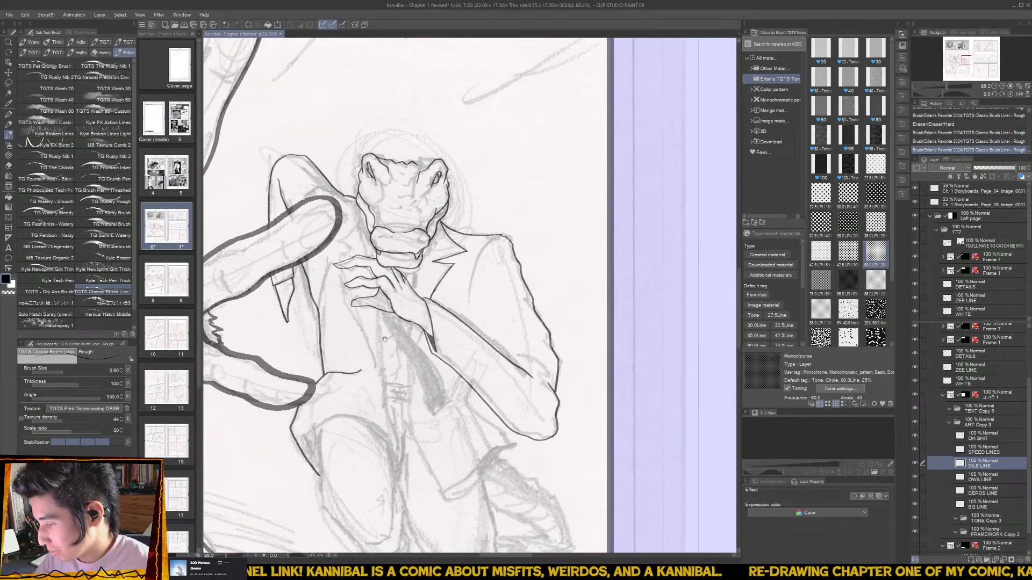
pyautogui.moveTo(377, 312)
pyautogui.mouseDown()
pyautogui.moveTo(394, 463)
pyautogui.moveTo(382, 431)
pyautogui.moveTo(345, 417)
pyautogui.moveTo(301, 440)
pyautogui.moveTo(319, 473)
pyautogui.moveTo(333, 478)
pyautogui.moveTo(333, 416)
pyautogui.mouseUp()
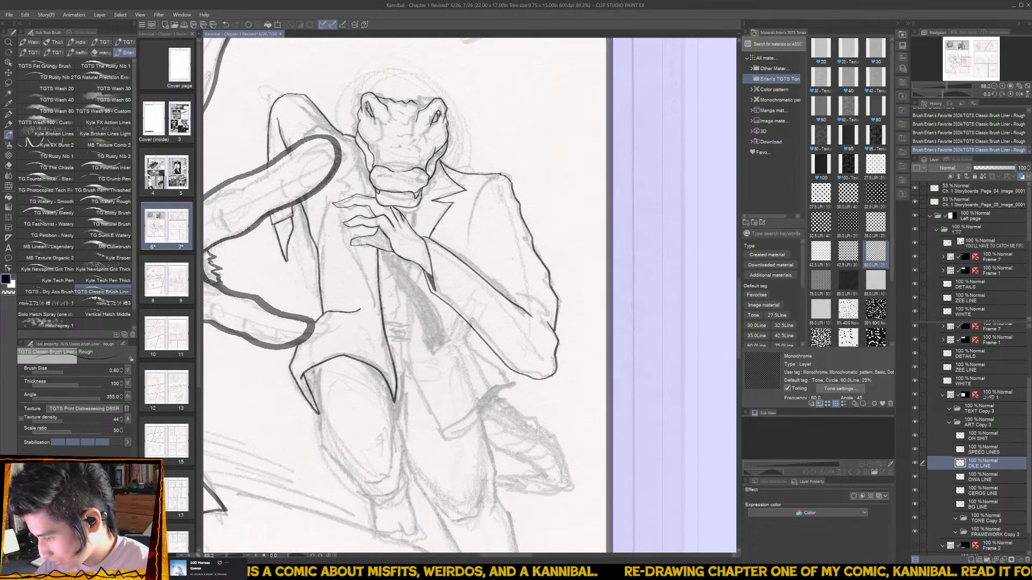
# - Ink both trouser legs, covering the raised leg's rounded knee outline and the inner and outer edges of the extended leg
pyautogui.moveTo(315, 370)
pyautogui.mouseDown()
pyautogui.moveTo(327, 458)
pyautogui.moveTo(343, 485)
pyautogui.moveTo(382, 495)
pyautogui.moveTo(398, 481)
pyautogui.moveTo(398, 423)
pyautogui.moveTo(399, 442)
pyautogui.mouseUp()
pyautogui.hotkey('ctrl', 'z')
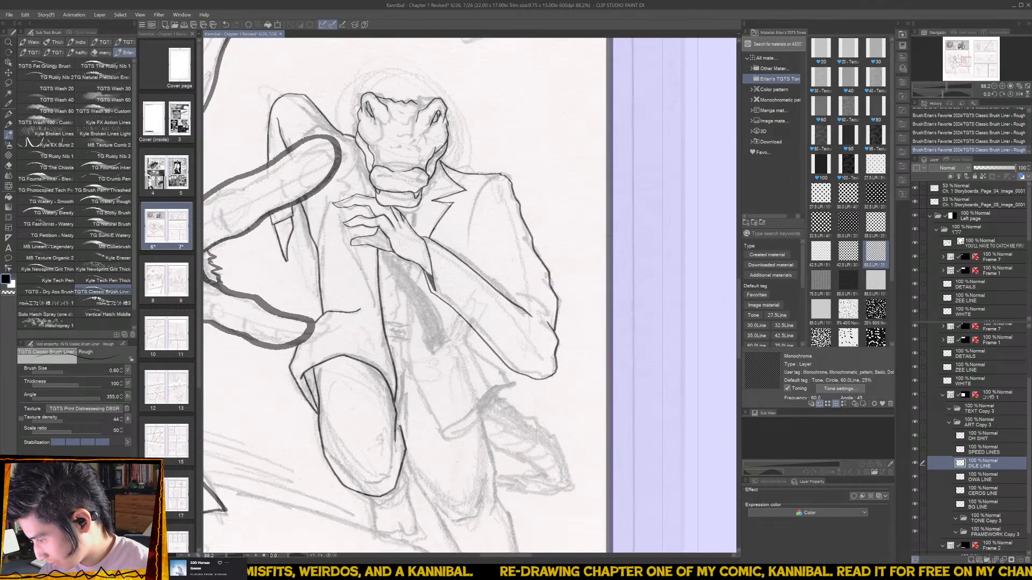
pyautogui.moveTo(466, 455); pyautogui.dragTo(417, 446)
pyautogui.moveTo(349, 411)
pyautogui.mouseDown()
pyautogui.moveTo(353, 372)
pyautogui.moveTo(350, 407)
pyautogui.mouseUp()
pyautogui.press('e')
pyautogui.press('b')
pyautogui.moveTo(364, 454)
pyautogui.mouseDown()
pyautogui.moveTo(332, 368)
pyautogui.moveTo(359, 426)
pyautogui.moveTo(369, 365)
pyautogui.moveTo(344, 355)
pyautogui.moveTo(403, 454)
pyautogui.moveTo(440, 470)
pyautogui.moveTo(396, 318)
pyautogui.moveTo(410, 409)
pyautogui.mouseUp()
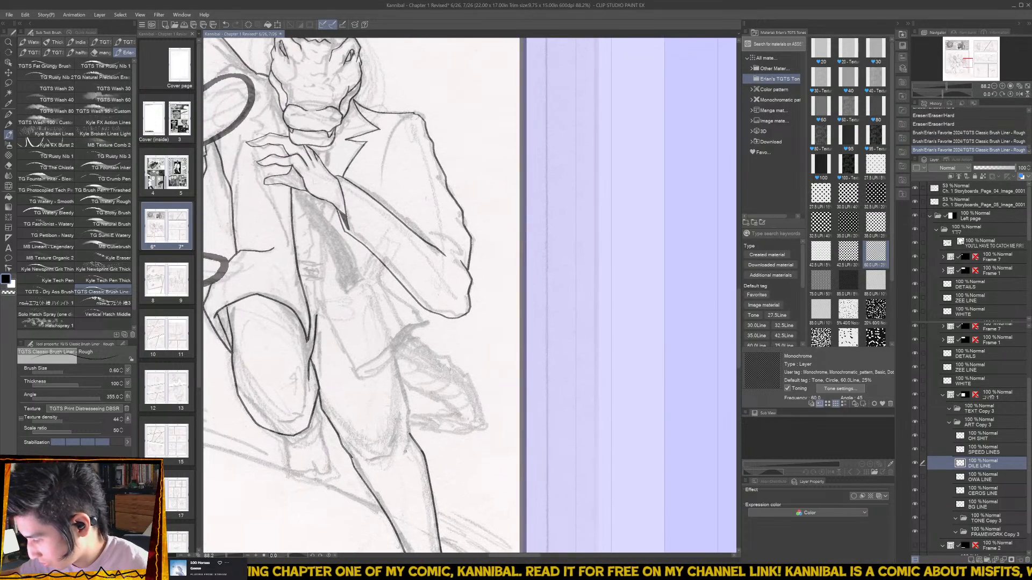
pyautogui.moveTo(412, 454); pyautogui.dragTo(394, 355)
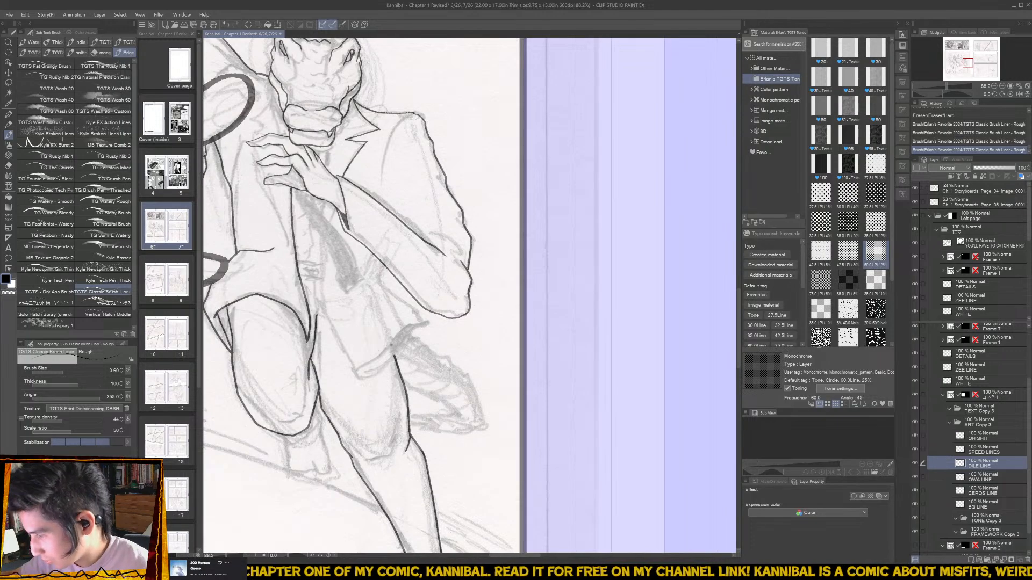
# - Ink the opposite jacket panel below the bent elbow, with its front edge, pointed lower corner, folded hem and side edge
pyautogui.scroll(2, 363, 334)
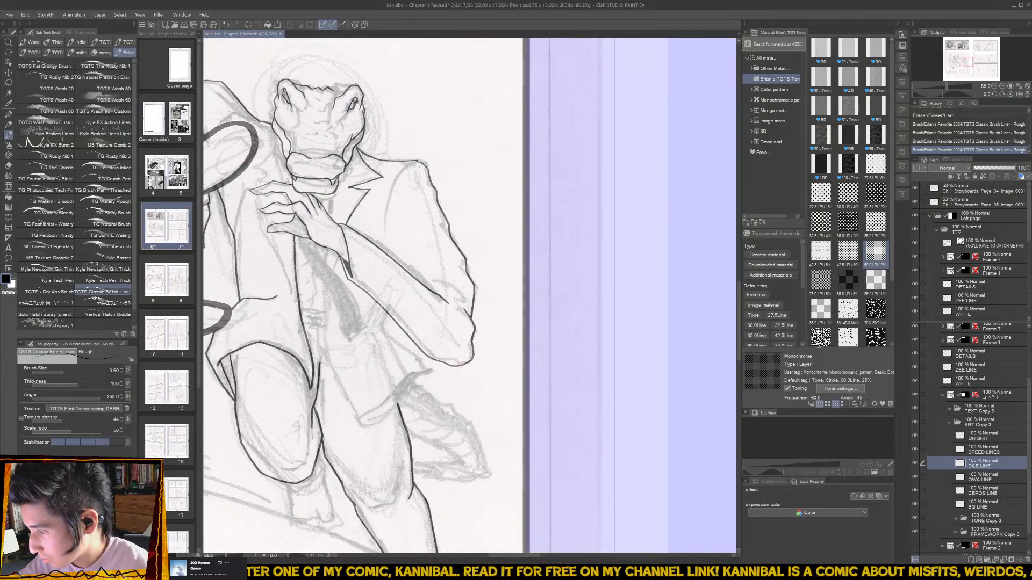
pyautogui.moveTo(329, 248)
pyautogui.mouseDown()
pyautogui.moveTo(324, 342)
pyautogui.moveTo(355, 416)
pyautogui.moveTo(427, 370)
pyautogui.moveTo(402, 410)
pyautogui.mouseUp()
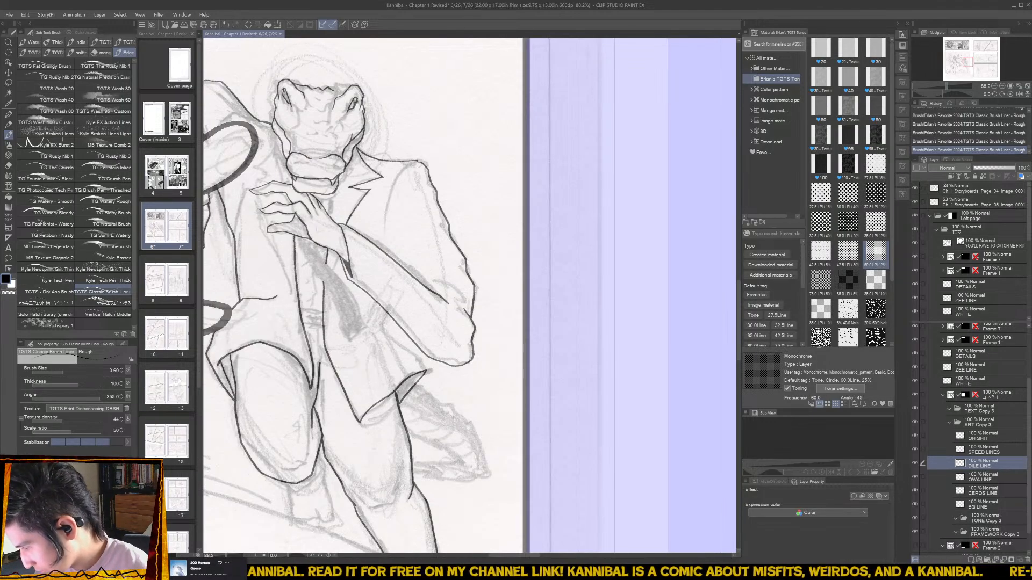
pyautogui.moveTo(427, 371)
pyautogui.mouseDown()
pyautogui.moveTo(381, 326)
pyautogui.moveTo(392, 310)
pyautogui.moveTo(386, 374)
pyautogui.mouseUp()
# - Ink the necktie's outline from the hand down to its pointed tip, erasing unwanted line parts along it
pyautogui.moveTo(291, 298)
pyautogui.mouseDown()
pyautogui.moveTo(325, 353)
pyautogui.moveTo(329, 398)
pyautogui.moveTo(344, 407)
pyautogui.mouseUp()
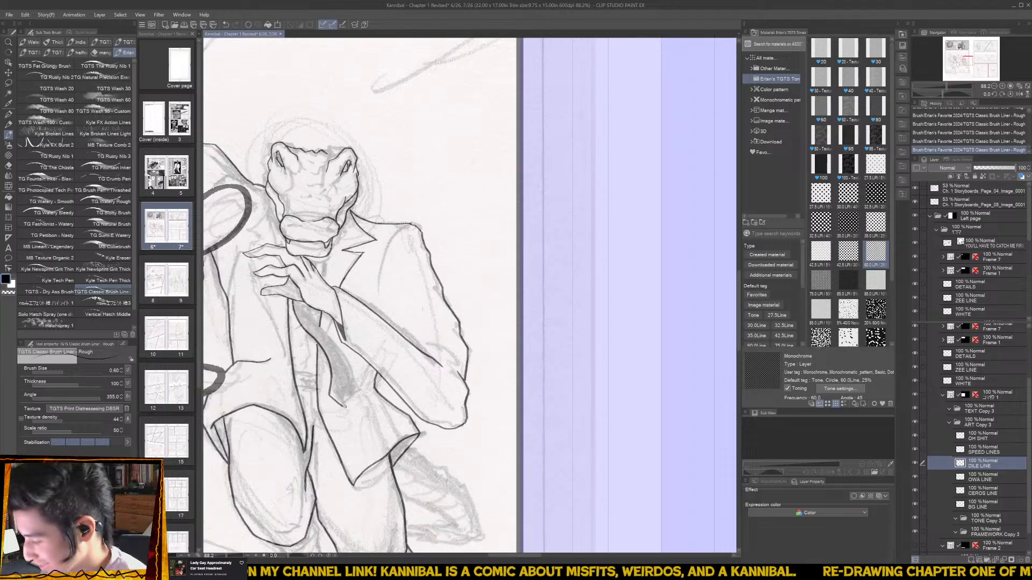
pyautogui.press('e')
pyautogui.moveTo(347, 410)
pyautogui.mouseDown()
pyautogui.moveTo(331, 398)
pyautogui.moveTo(340, 411)
pyautogui.moveTo(353, 395)
pyautogui.moveTo(338, 352)
pyautogui.moveTo(308, 301)
pyautogui.mouseUp()
pyautogui.press('b')
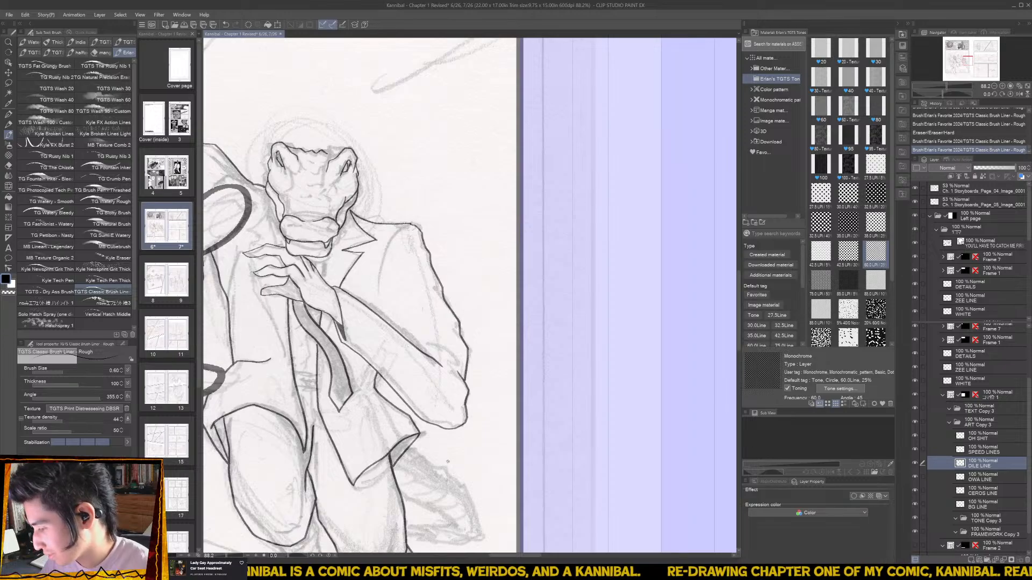
# - Ink the raised leg's bare foot and the extended leg's trouser hem, ankle, toes and outer foot edge
pyautogui.moveTo(448, 461); pyautogui.dragTo(464, 323)
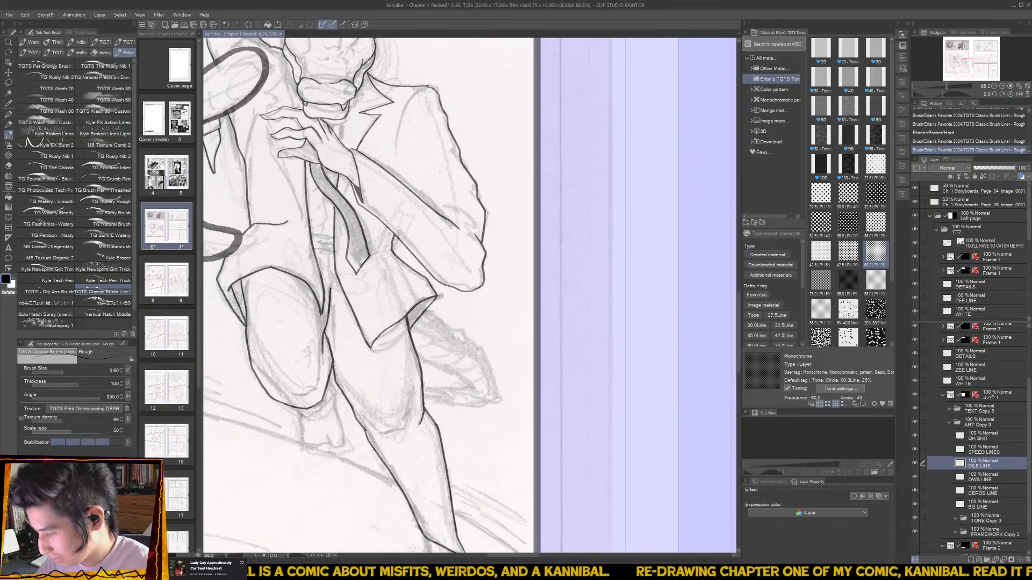
pyautogui.moveTo(288, 405)
pyautogui.mouseDown()
pyautogui.moveTo(329, 404)
pyautogui.moveTo(328, 379)
pyautogui.moveTo(299, 415)
pyautogui.moveTo(304, 444)
pyautogui.moveTo(328, 435)
pyautogui.moveTo(334, 445)
pyautogui.moveTo(330, 404)
pyautogui.mouseUp()
pyautogui.moveTo(427, 454); pyautogui.dragTo(377, 345)
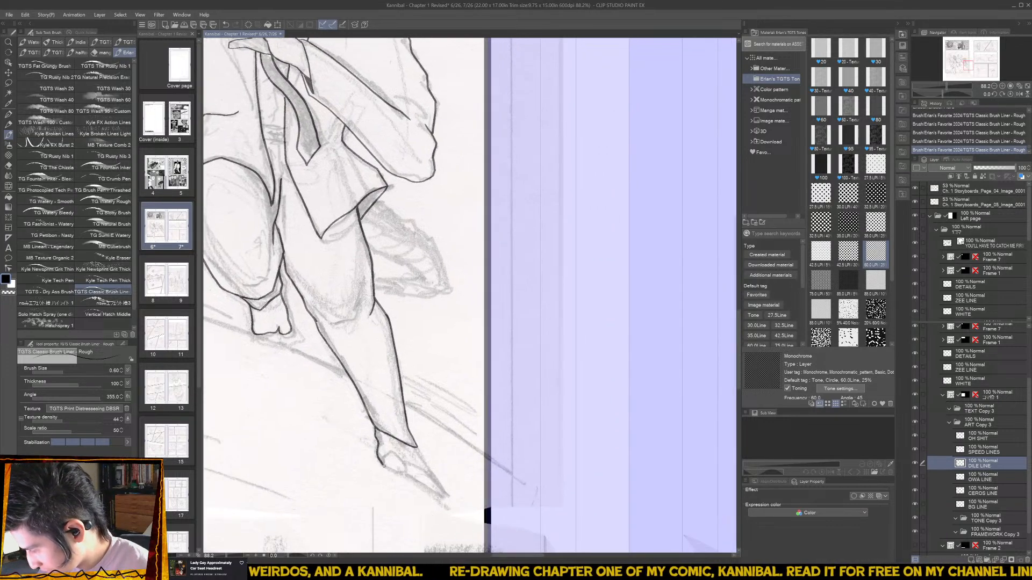
pyautogui.moveTo(399, 474); pyautogui.dragTo(407, 464)
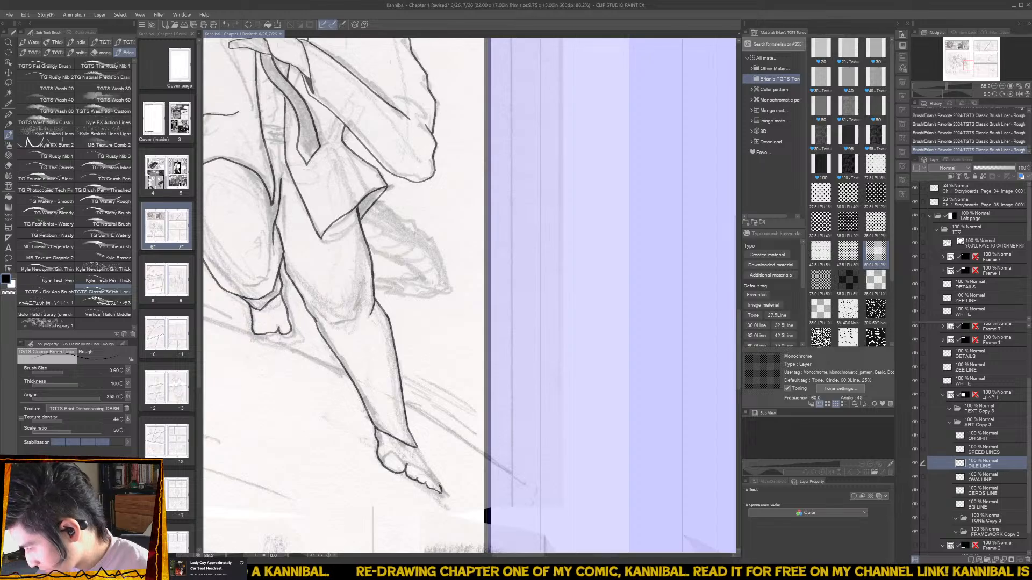
pyautogui.moveTo(438, 486); pyautogui.dragTo(417, 452)
# - Ink the belt at the waist between the two open jacket panels
pyautogui.scroll(-5, 416, 444)
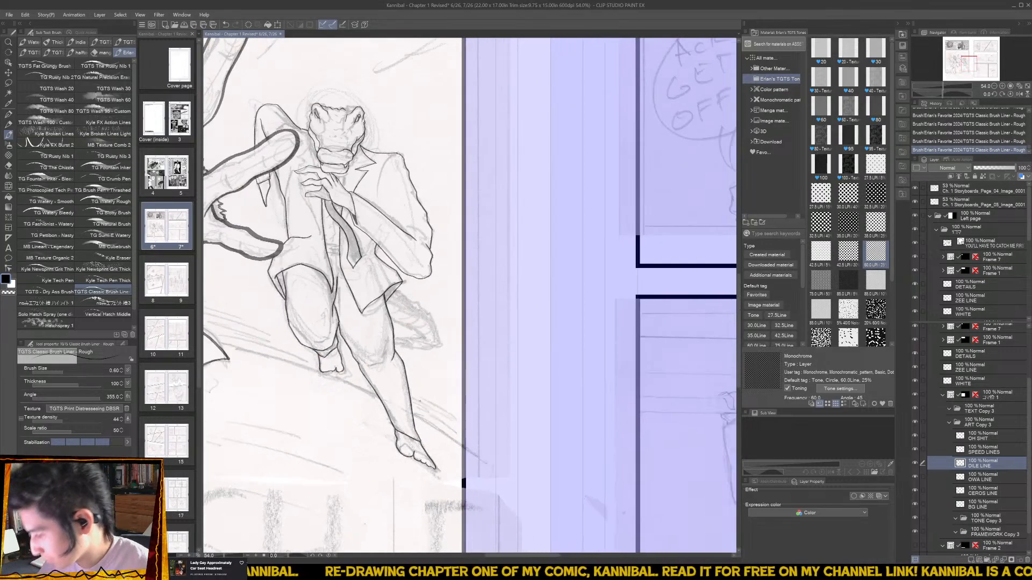
pyautogui.scroll(3, 412, 254)
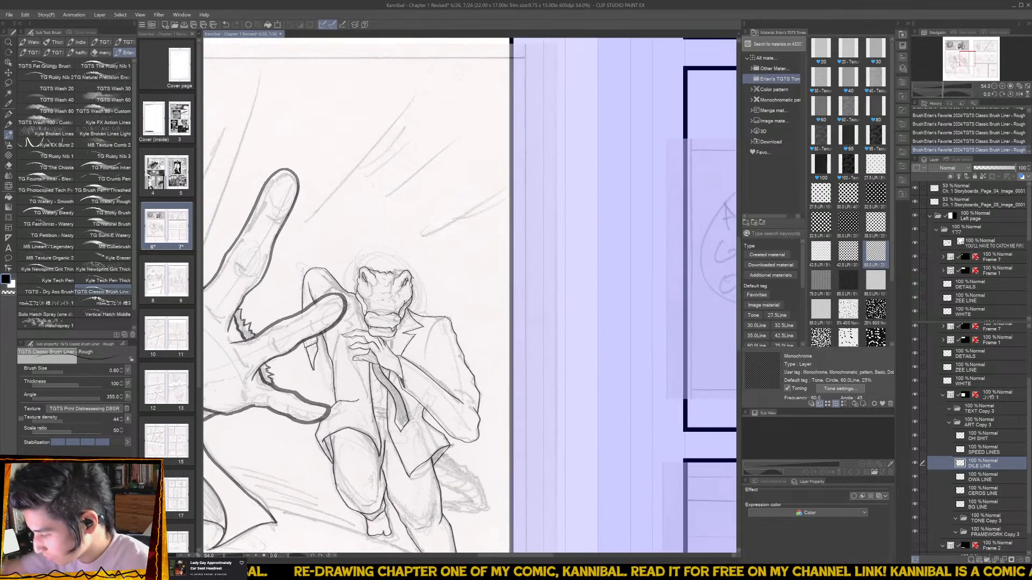
pyautogui.scroll(5, 385, 343)
pyautogui.moveTo(355, 404)
pyautogui.mouseDown()
pyautogui.moveTo(395, 408)
pyautogui.moveTo(398, 431)
pyautogui.mouseUp()
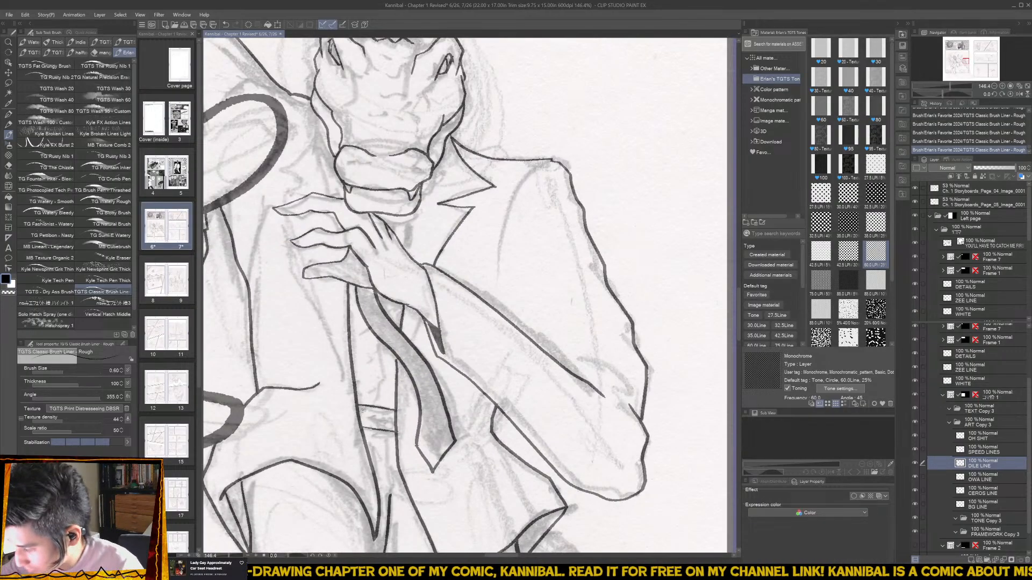
# - Ink the curled tail behind the extended leg, covering its bumpy outer contour and the inner edge of the bend
pyautogui.scroll(-4, 437, 278)
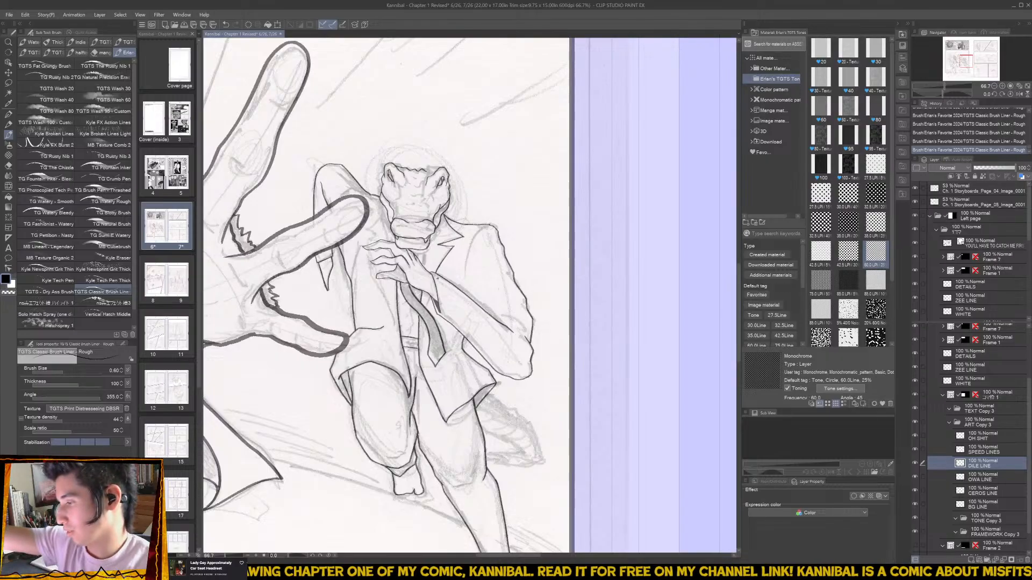
pyautogui.moveTo(552, 443); pyautogui.dragTo(530, 439)
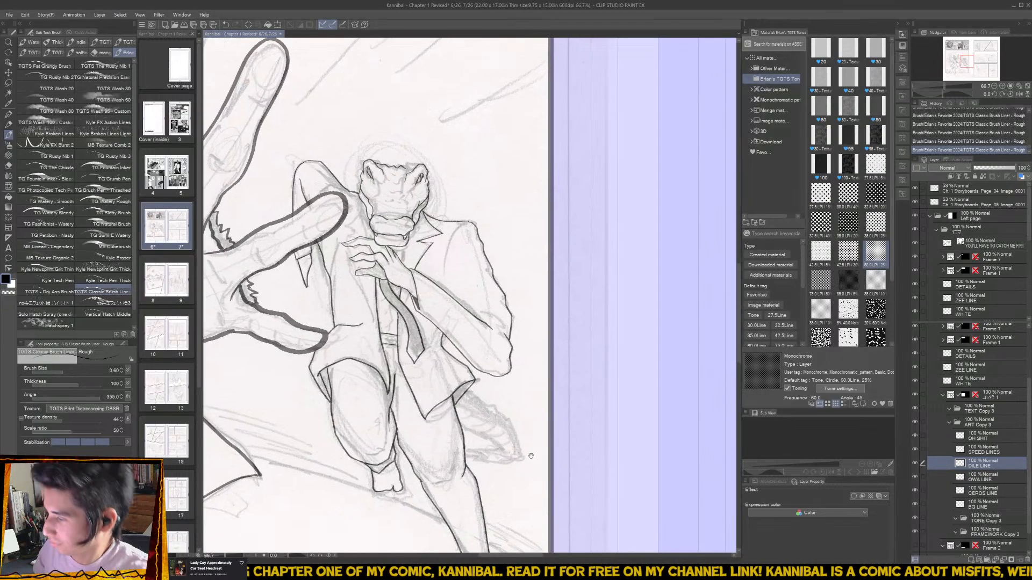
pyautogui.scroll(3, 519, 478)
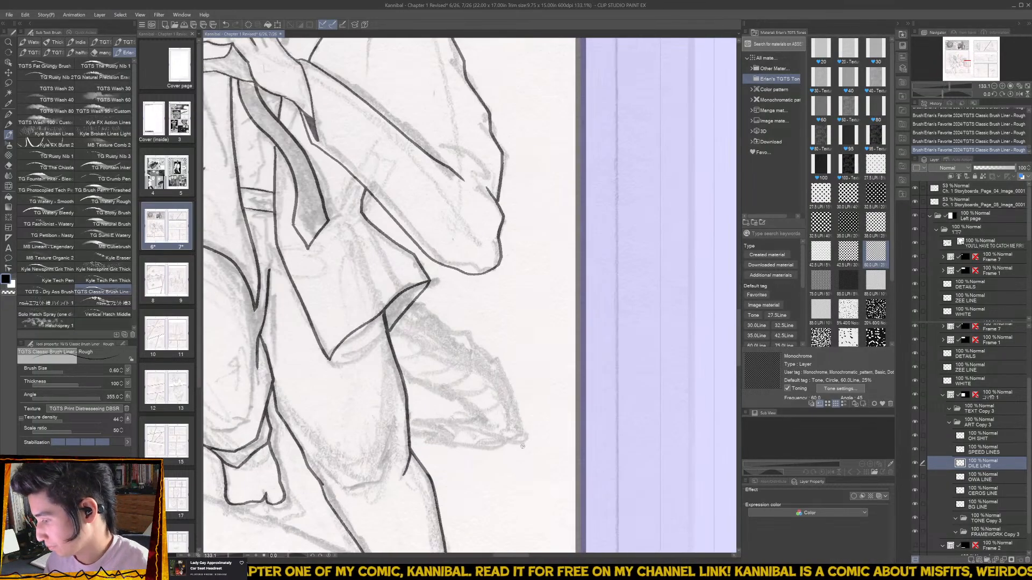
pyautogui.moveTo(328, 323)
pyautogui.mouseDown()
pyautogui.moveTo(413, 395)
pyautogui.moveTo(431, 453)
pyautogui.moveTo(420, 468)
pyautogui.moveTo(384, 472)
pyautogui.moveTo(322, 456)
pyautogui.mouseUp()
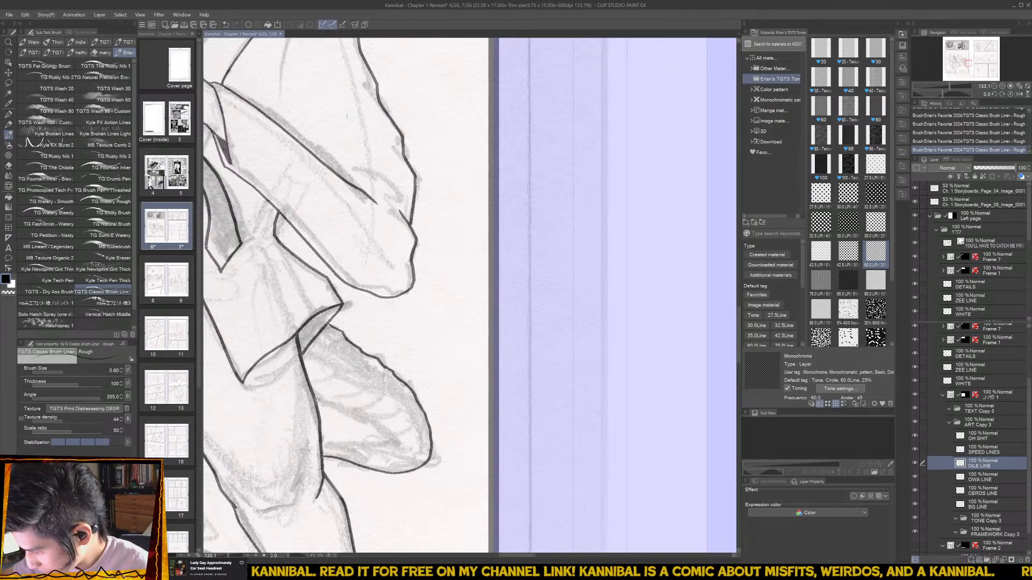
pyautogui.moveTo(317, 399)
pyautogui.mouseDown()
pyautogui.moveTo(388, 440)
pyautogui.moveTo(323, 443)
pyautogui.mouseUp()
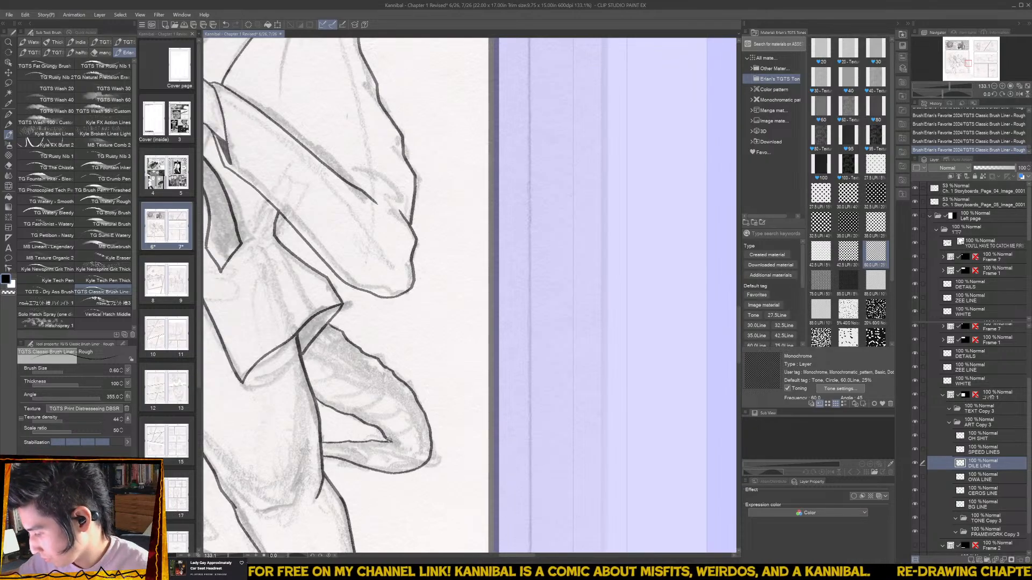
pyautogui.moveTo(389, 441); pyautogui.dragTo(394, 451)
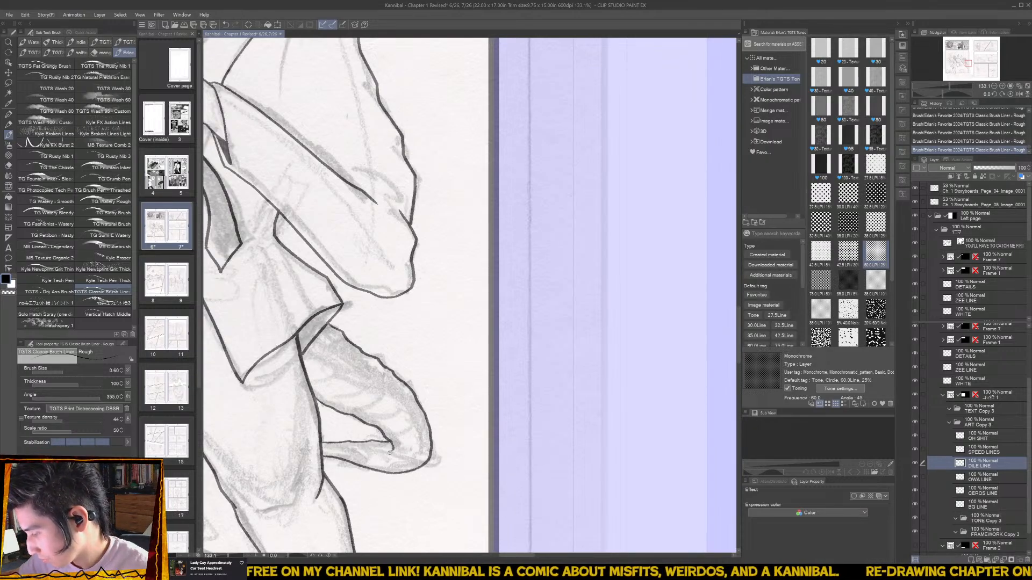
# - Ink the dark shadow at the neck directly beneath the crocodile's jaw, above the raised fingers
pyautogui.scroll(-5, 390, 443)
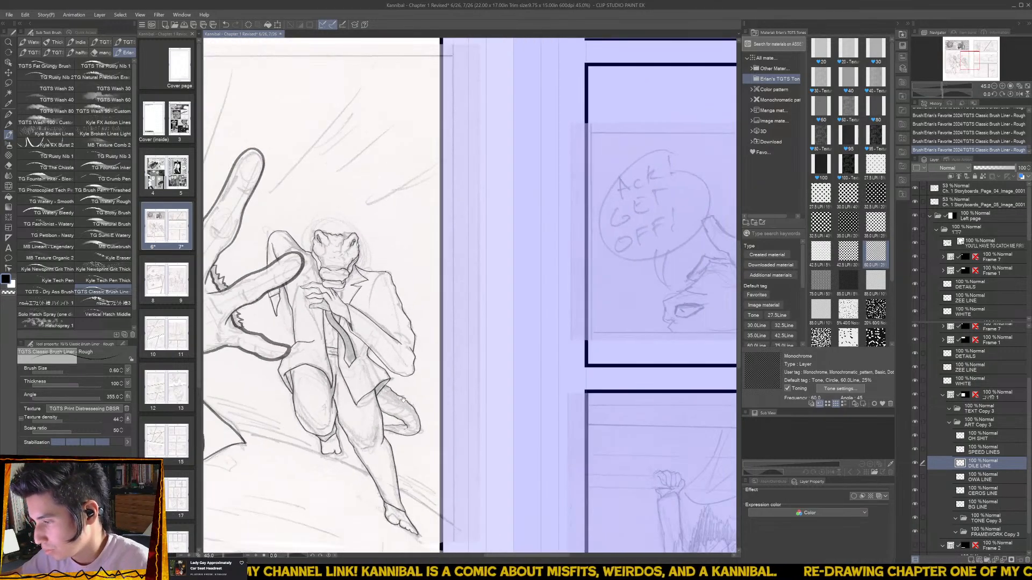
pyautogui.moveTo(403, 399); pyautogui.dragTo(449, 448)
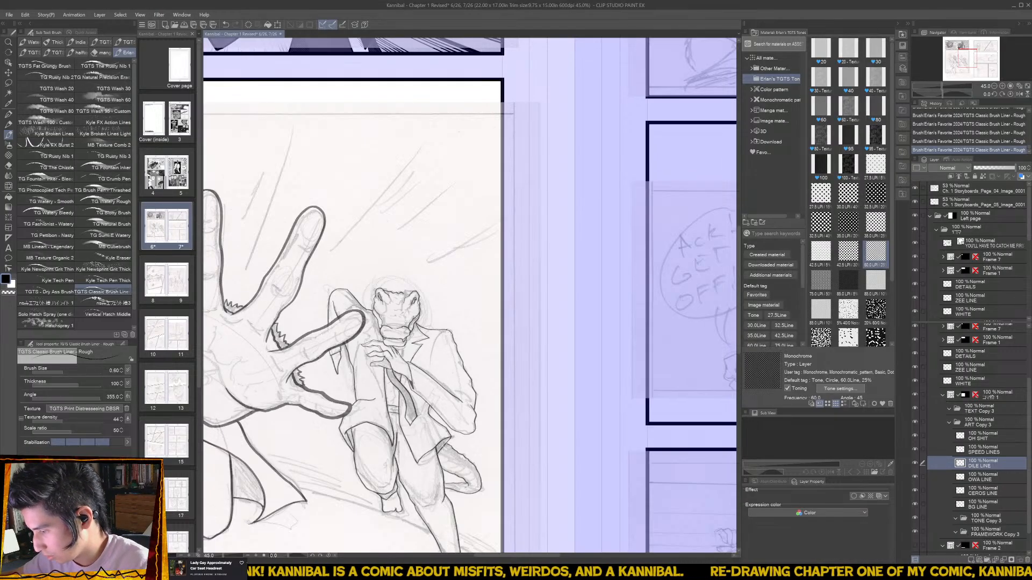
pyautogui.scroll(5, 417, 382)
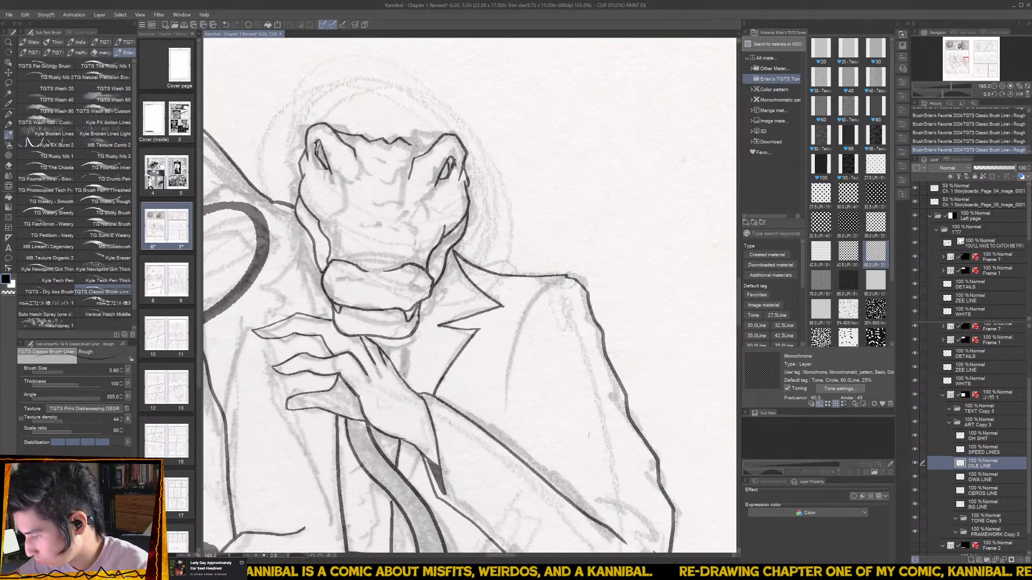
pyautogui.scroll(-3, 403, 374)
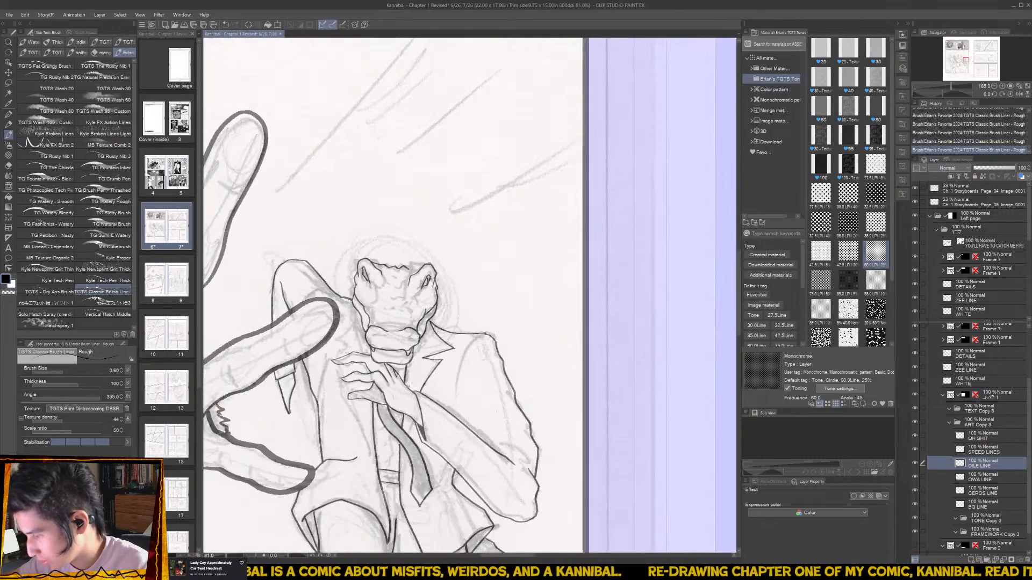
pyautogui.scroll(1, 405, 374)
pyautogui.scroll(3, 406, 374)
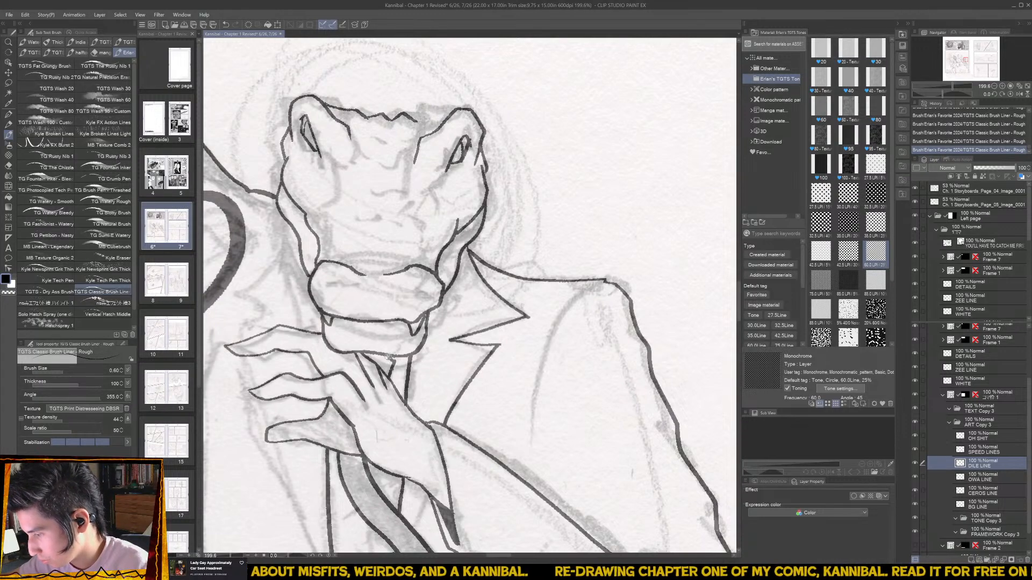
pyautogui.moveTo(385, 373)
pyautogui.mouseDown()
pyautogui.moveTo(387, 374)
pyautogui.moveTo(391, 355)
pyautogui.moveTo(399, 370)
pyautogui.moveTo(417, 367)
pyautogui.moveTo(395, 361)
pyautogui.mouseUp()
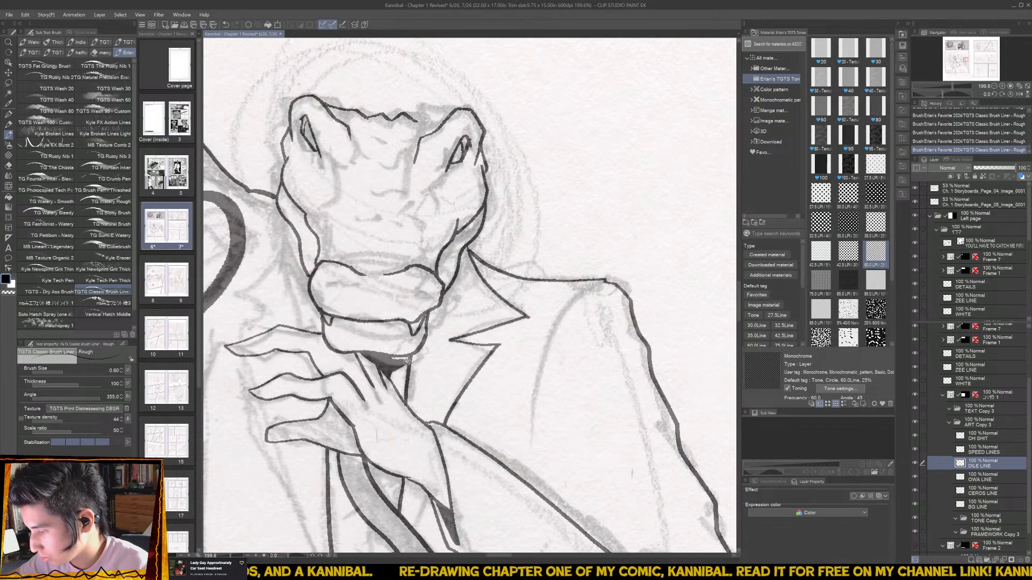
# - Ink the crested bird figure's pointed beak on the GWA LINE layer, covering its rounded top, side edges and sharp tip
pyautogui.scroll(-8, 407, 362)
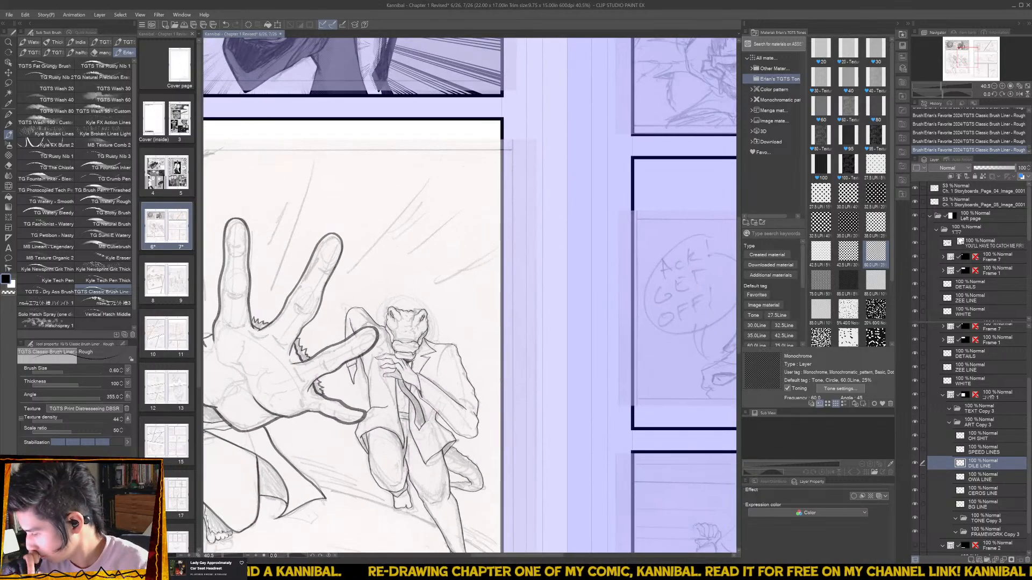
pyautogui.moveTo(406, 361); pyautogui.dragTo(662, 338)
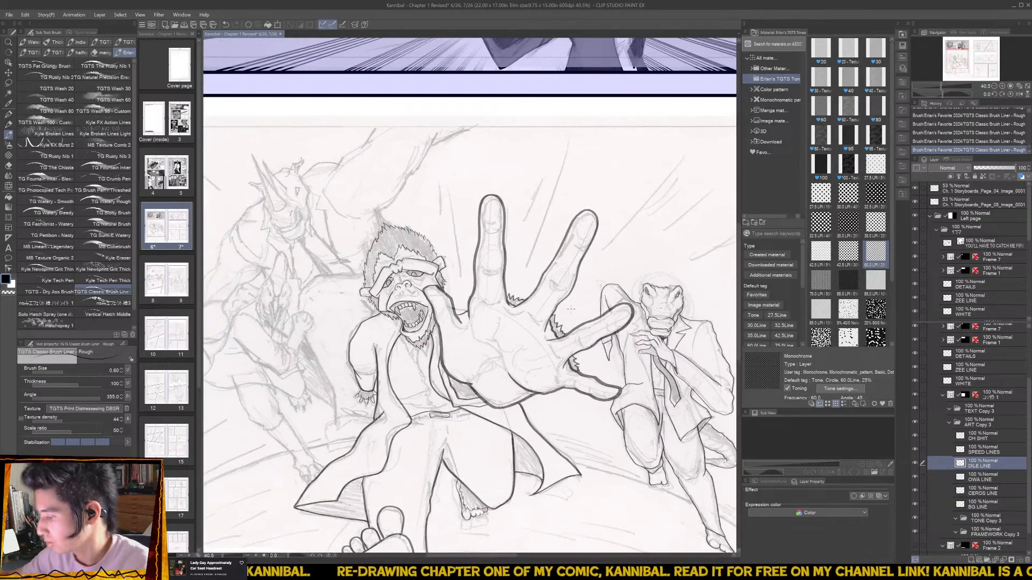
pyautogui.click(996, 476)
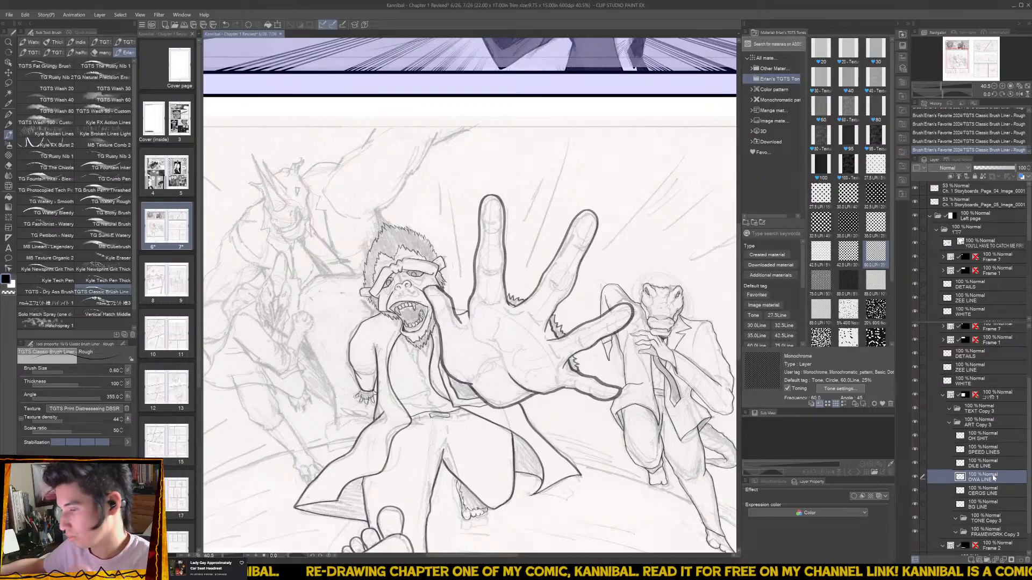
pyautogui.moveTo(286, 248); pyautogui.dragTo(377, 312)
pyautogui.scroll(4, 408, 284)
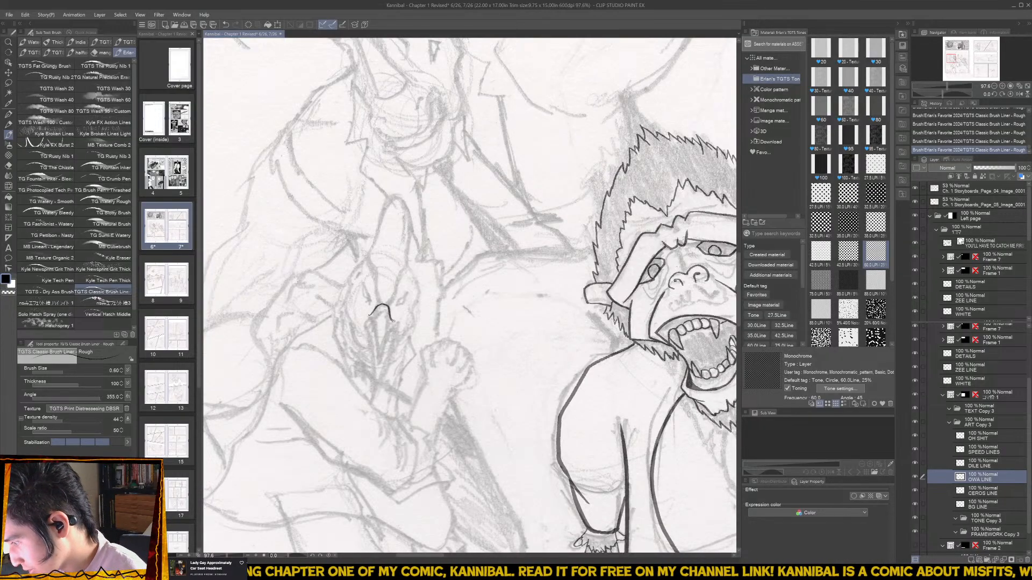
pyautogui.moveTo(370, 317)
pyautogui.mouseDown()
pyautogui.moveTo(377, 355)
pyautogui.moveTo(391, 327)
pyautogui.mouseUp()
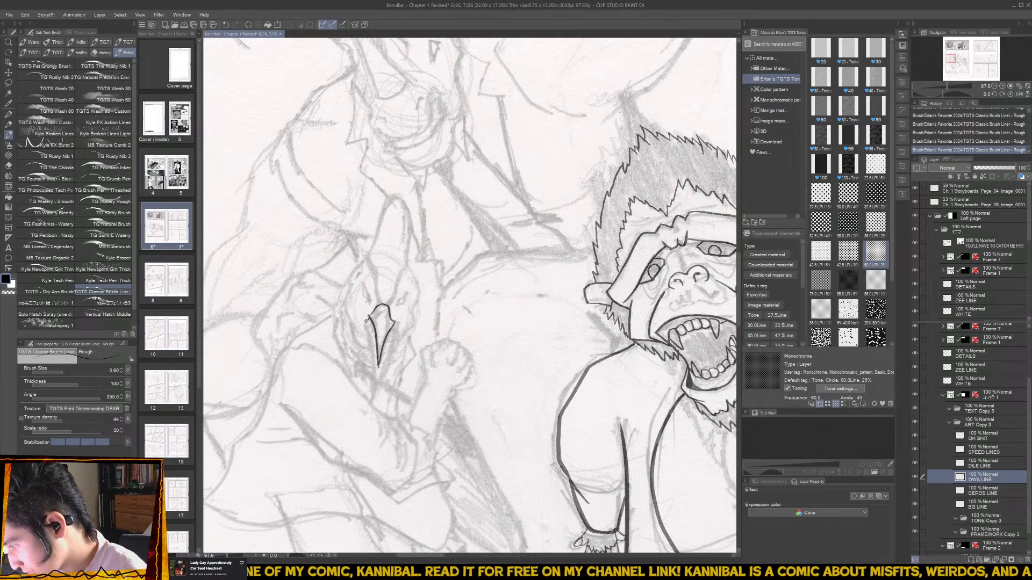
pyautogui.moveTo(368, 334)
pyautogui.mouseDown()
pyautogui.moveTo(375, 376)
pyautogui.moveTo(394, 337)
pyautogui.mouseUp()
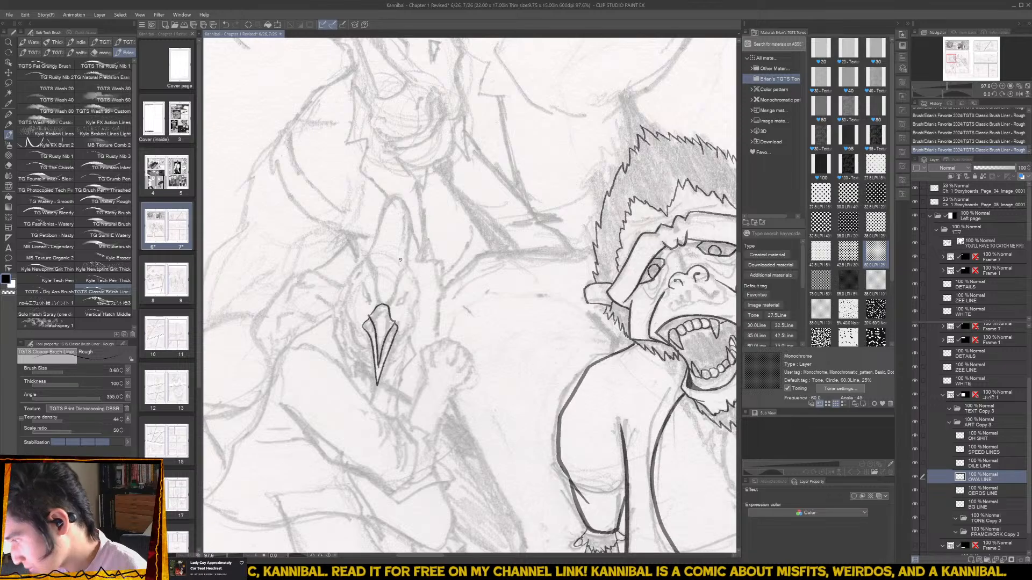
pyautogui.scroll(3, 398, 249)
pyautogui.moveTo(387, 337); pyautogui.dragTo(377, 373)
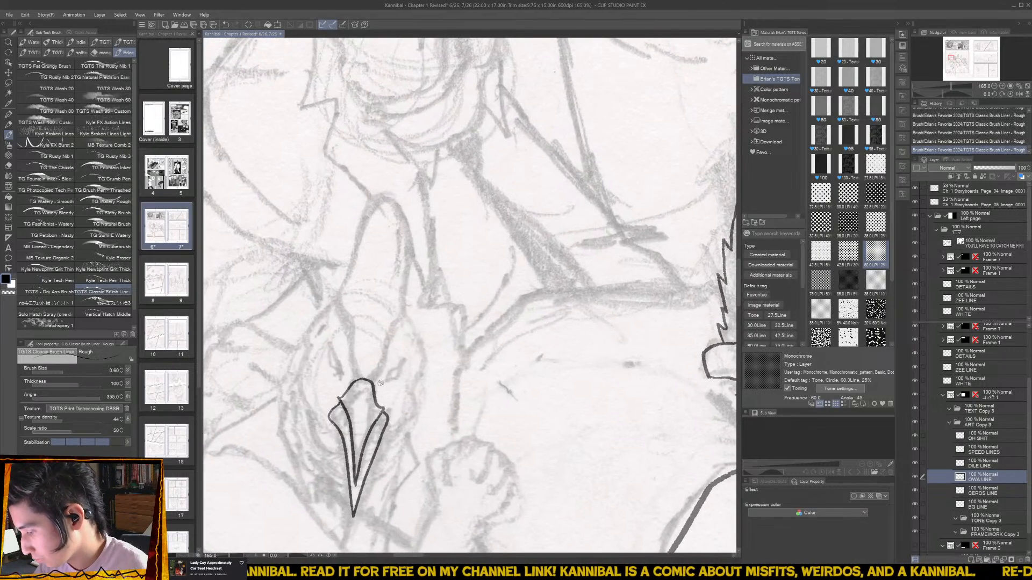
# - Refine the beak's upper corner by erasing overlapping line ends and redrawing the small notch
pyautogui.press('e')
pyautogui.click(380, 403)
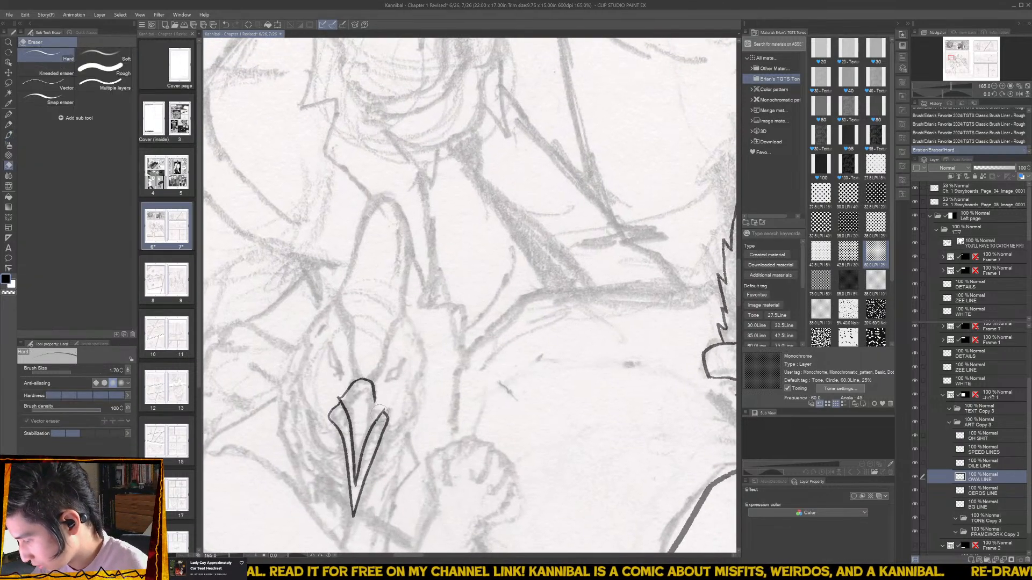
pyautogui.press('b')
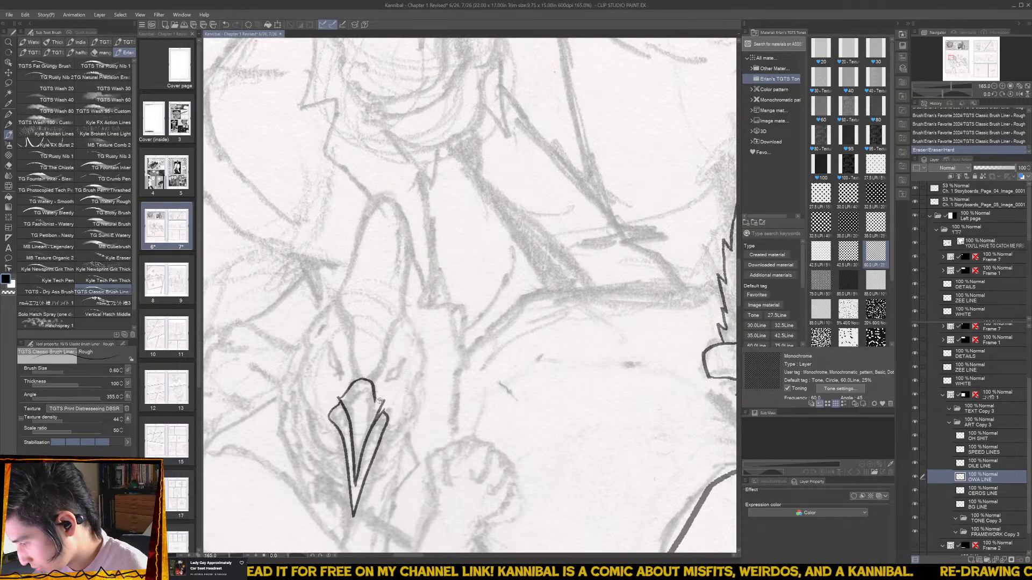
pyautogui.click(380, 401)
pyautogui.press('e')
pyautogui.click(374, 403)
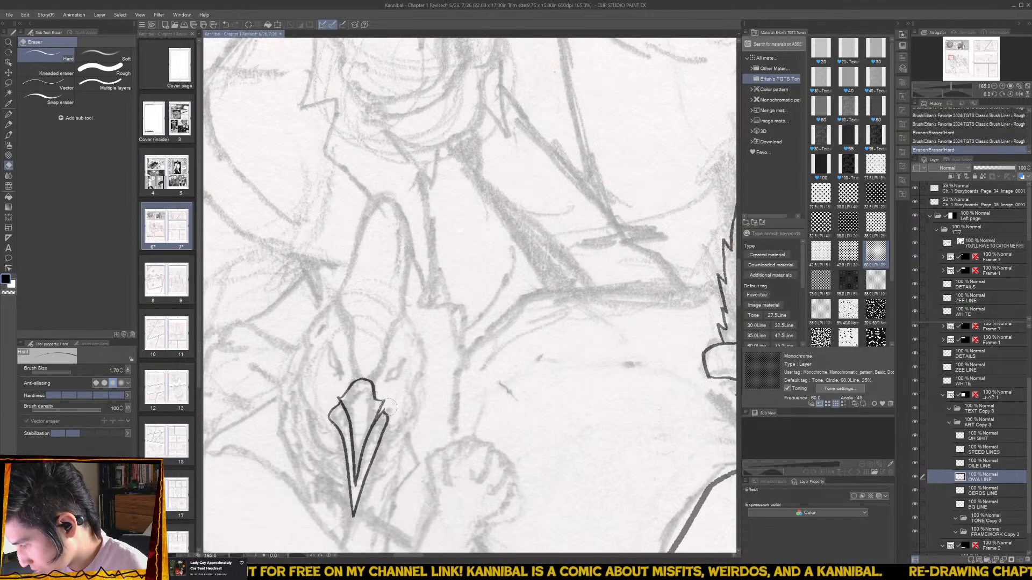
pyautogui.click(383, 416)
pyautogui.click(379, 423)
pyautogui.press('b')
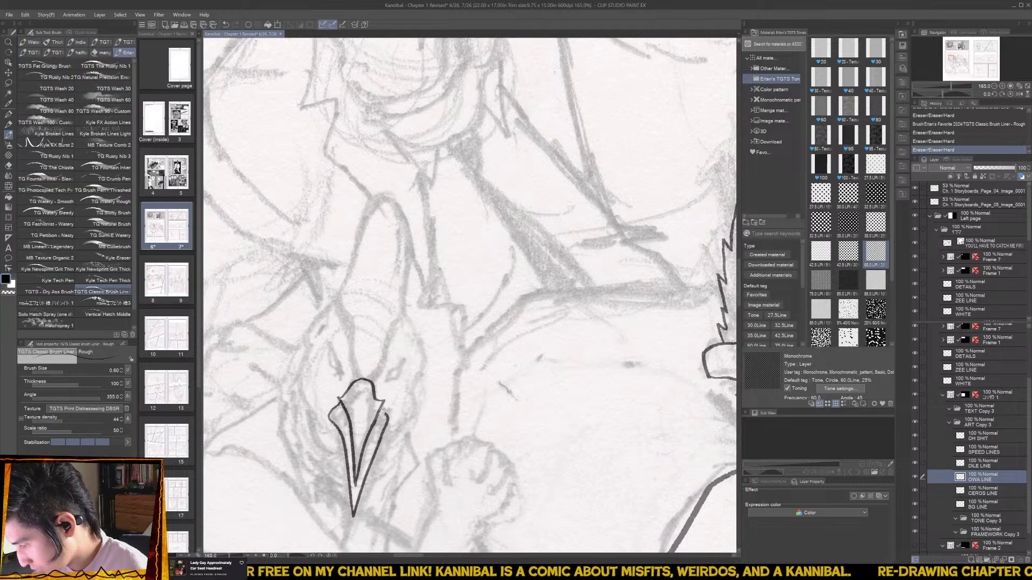
pyautogui.click(381, 412)
pyautogui.press('e')
pyautogui.click(381, 419)
pyautogui.click(381, 408)
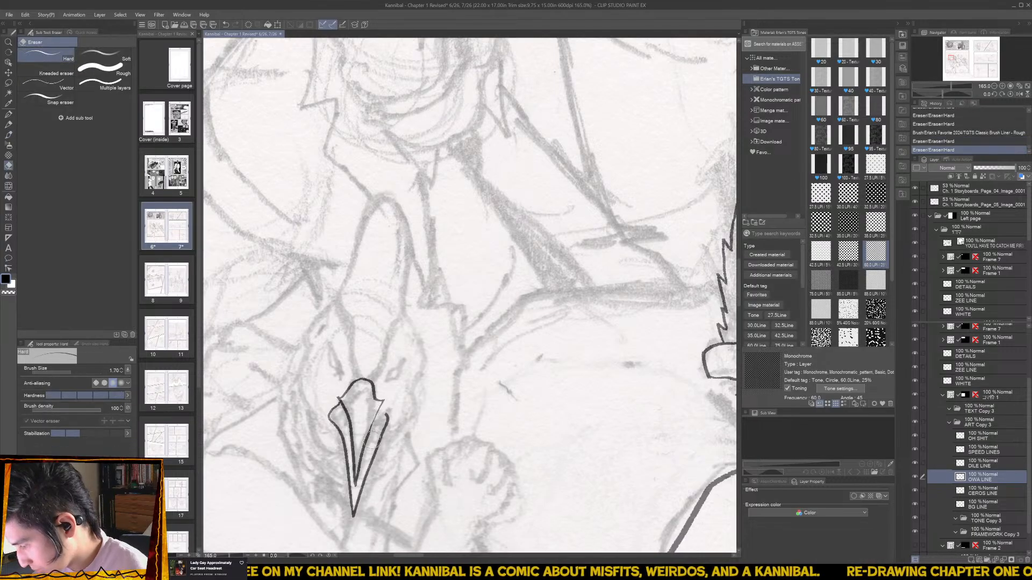
pyautogui.press('b')
# - Ink the bird's tall rounded crest, the forehead edges running down to the beak, and both narrowed eyes
pyautogui.moveTo(365, 442)
pyautogui.mouseDown()
pyautogui.moveTo(383, 399)
pyautogui.moveTo(386, 416)
pyautogui.moveTo(378, 372)
pyautogui.moveTo(409, 318)
pyautogui.moveTo(411, 235)
pyautogui.moveTo(400, 201)
pyautogui.moveTo(374, 204)
pyautogui.moveTo(330, 304)
pyautogui.moveTo(348, 323)
pyautogui.moveTo(355, 379)
pyautogui.moveTo(402, 361)
pyautogui.moveTo(397, 378)
pyautogui.moveTo(342, 379)
pyautogui.moveTo(331, 342)
pyautogui.mouseUp()
pyautogui.click(380, 408)
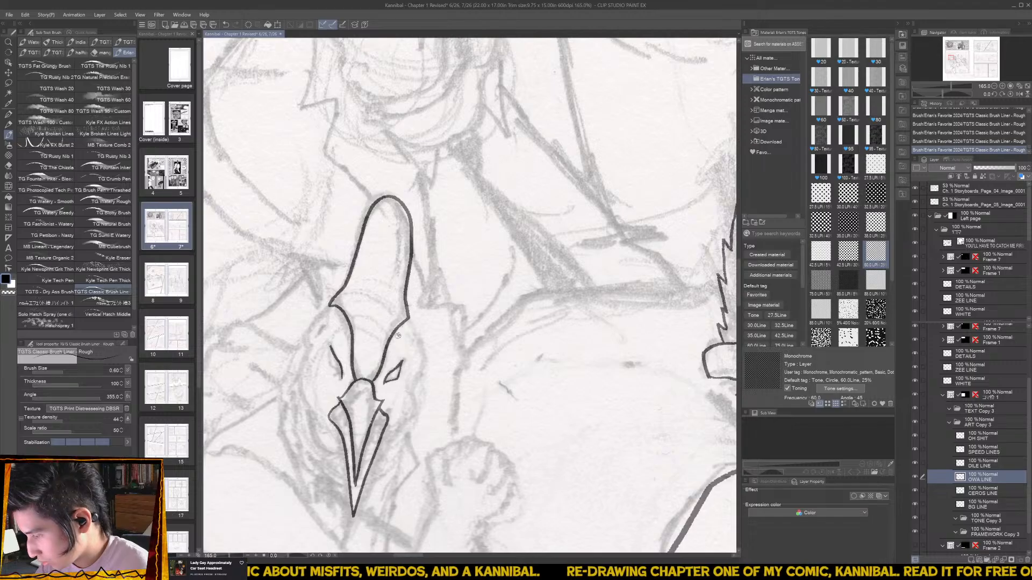
pyautogui.hotkey('ctrl', 'z')
pyautogui.hotkey('ctrl', 'z')
pyautogui.moveTo(393, 372); pyautogui.dragTo(404, 362)
pyautogui.hotkey('ctrl', 'z')
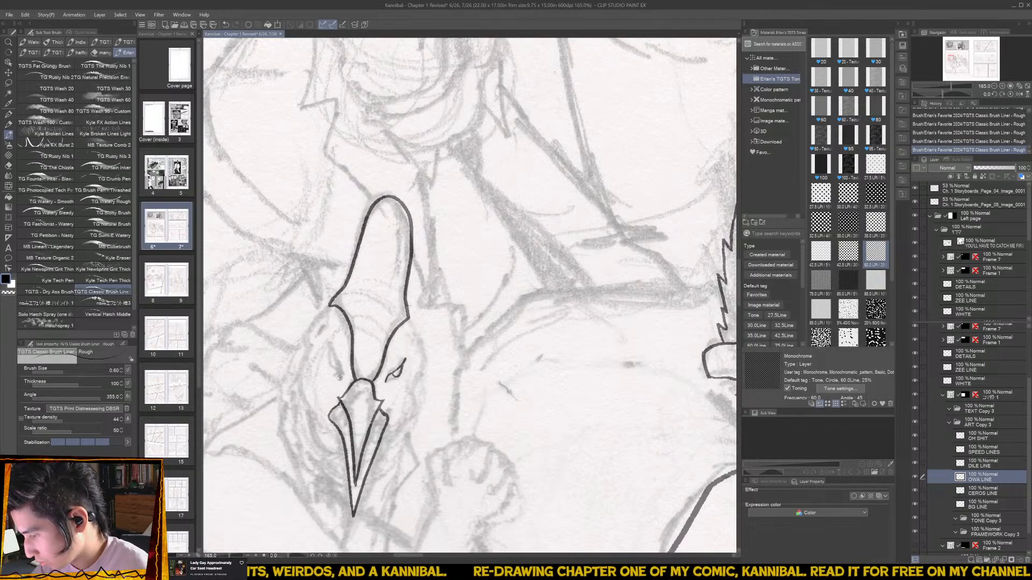
pyautogui.moveTo(340, 378)
pyautogui.mouseDown()
pyautogui.moveTo(331, 343)
pyautogui.moveTo(335, 368)
pyautogui.mouseUp()
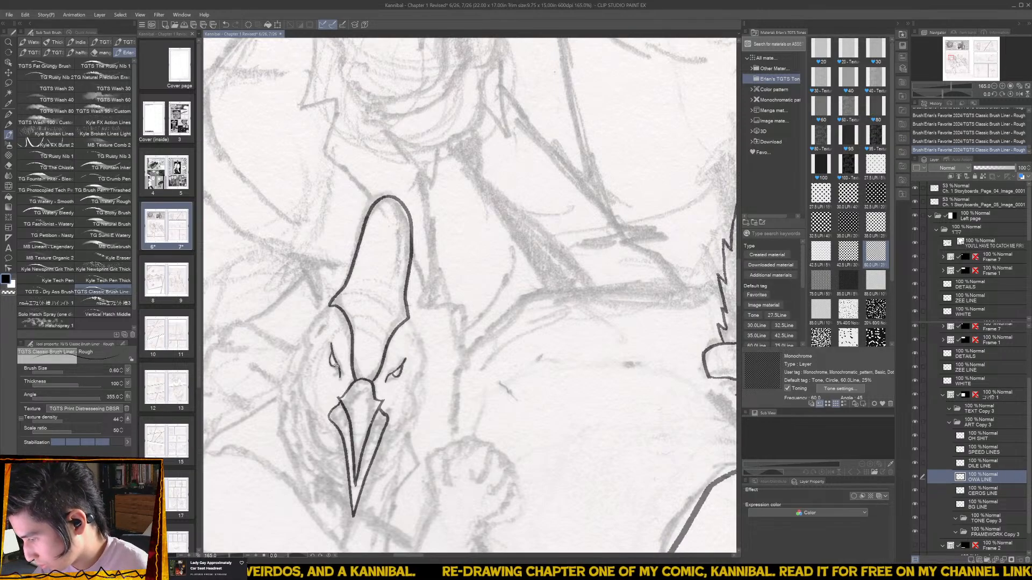
# - Ink the outer contours of the bird's head on both sides, from the crest base down to the beak
pyautogui.moveTo(408, 308)
pyautogui.mouseDown()
pyautogui.moveTo(424, 368)
pyautogui.moveTo(405, 415)
pyautogui.moveTo(381, 435)
pyautogui.mouseUp()
pyautogui.moveTo(331, 301)
pyautogui.mouseDown()
pyautogui.moveTo(305, 334)
pyautogui.moveTo(300, 373)
pyautogui.moveTo(317, 419)
pyautogui.moveTo(336, 434)
pyautogui.mouseUp()
pyautogui.scroll(-3, 323, 424)
pyautogui.scroll(2, 342, 431)
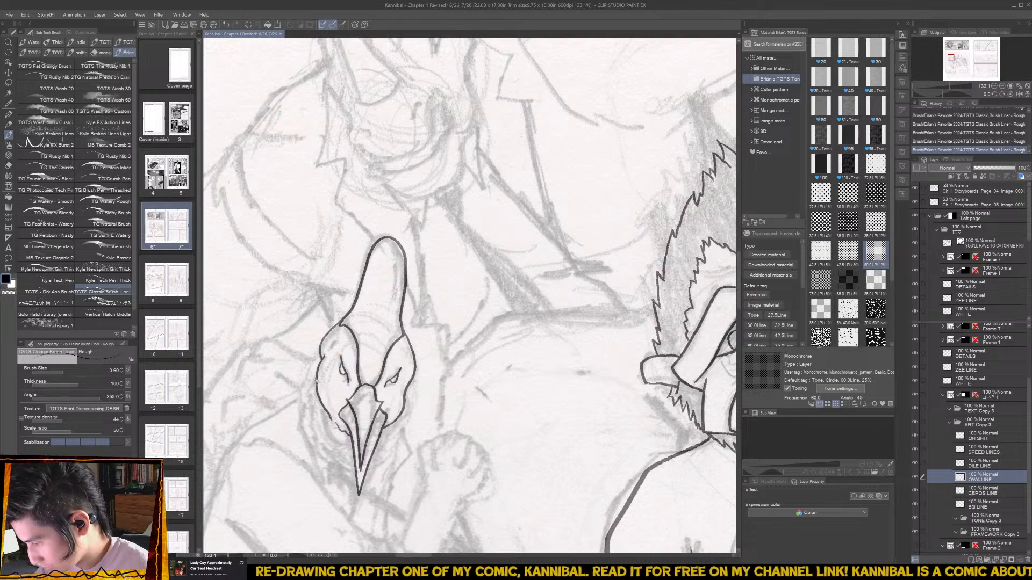
# - Ink the layered skin folds around the bird's cheeks and throat, plus the pointed collar edge below them
pyautogui.moveTo(316, 379)
pyautogui.mouseDown()
pyautogui.moveTo(312, 417)
pyautogui.moveTo(345, 454)
pyautogui.mouseUp()
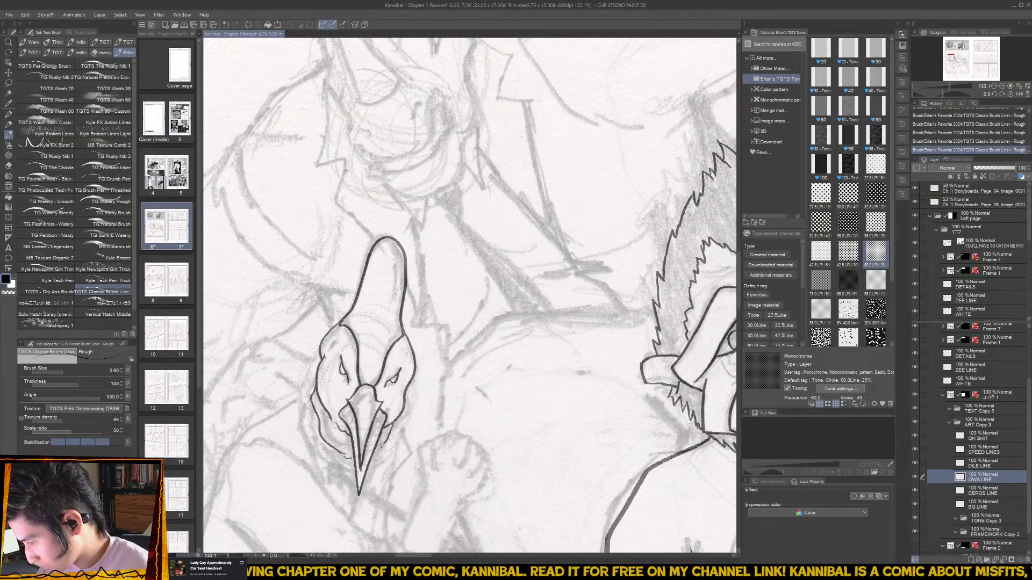
pyautogui.moveTo(310, 400)
pyautogui.mouseDown()
pyautogui.moveTo(310, 432)
pyautogui.moveTo(307, 418)
pyautogui.moveTo(339, 472)
pyautogui.moveTo(358, 473)
pyautogui.moveTo(387, 433)
pyautogui.mouseUp()
pyautogui.hotkey('ctrl', 'z')
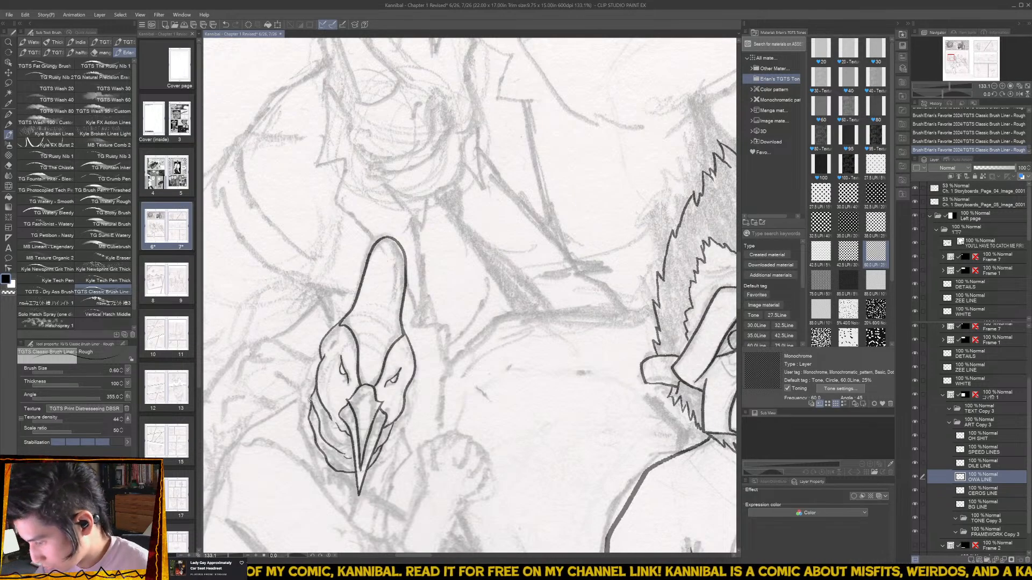
pyautogui.moveTo(311, 398)
pyautogui.mouseDown()
pyautogui.moveTo(301, 404)
pyautogui.moveTo(305, 446)
pyautogui.moveTo(324, 483)
pyautogui.moveTo(392, 404)
pyautogui.mouseUp()
pyautogui.moveTo(357, 370); pyautogui.dragTo(354, 396)
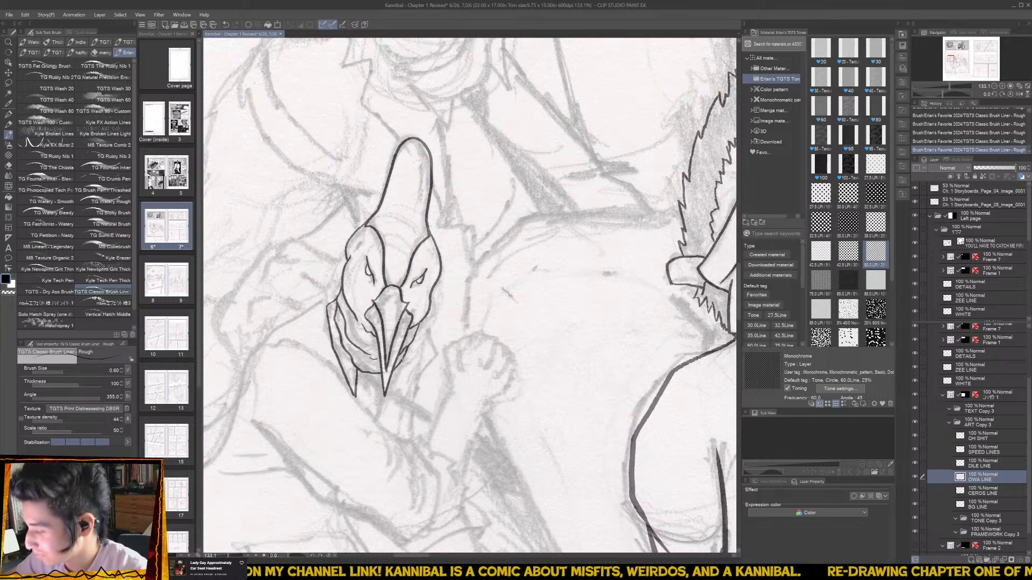
# - Ink the folds beside the beak, fill the dark throat shadow beneath it, clean its edges and save the file
pyautogui.moveTo(407, 347)
pyautogui.mouseDown()
pyautogui.moveTo(393, 393)
pyautogui.moveTo(390, 377)
pyautogui.moveTo(380, 392)
pyautogui.moveTo(368, 378)
pyautogui.moveTo(378, 396)
pyautogui.moveTo(372, 379)
pyautogui.moveTo(384, 384)
pyautogui.moveTo(358, 372)
pyautogui.moveTo(381, 375)
pyautogui.mouseUp()
pyautogui.hotkey('ctrl', 's')
pyautogui.press('e')
pyautogui.press('b')
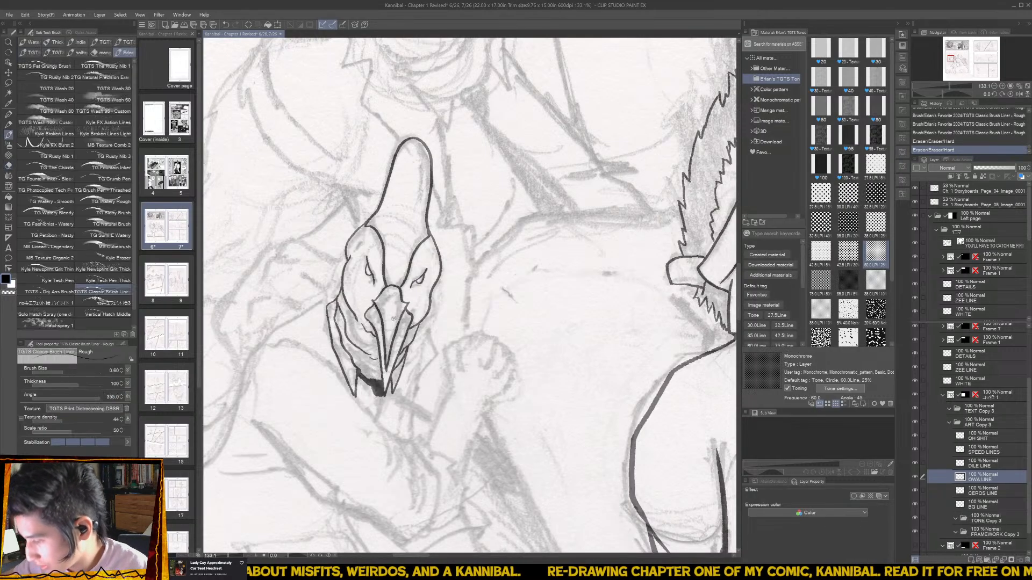
# - Ink the bird's jacket shoulder, back edge and hem, along with the bent sleeve, its creases and its cuff
pyautogui.scroll(-3, 333, 280)
pyautogui.moveTo(333, 290)
pyautogui.mouseDown()
pyautogui.moveTo(285, 318)
pyautogui.moveTo(263, 381)
pyautogui.moveTo(239, 408)
pyautogui.mouseUp()
pyautogui.moveTo(261, 433)
pyautogui.mouseDown()
pyautogui.moveTo(301, 392)
pyautogui.moveTo(275, 384)
pyautogui.moveTo(247, 419)
pyautogui.moveTo(269, 433)
pyautogui.moveTo(326, 444)
pyautogui.moveTo(380, 430)
pyautogui.moveTo(414, 437)
pyautogui.moveTo(421, 450)
pyautogui.moveTo(387, 391)
pyautogui.mouseUp()
pyautogui.moveTo(375, 295)
pyautogui.mouseDown()
pyautogui.moveTo(331, 341)
pyautogui.moveTo(324, 333)
pyautogui.moveTo(392, 408)
pyautogui.mouseUp()
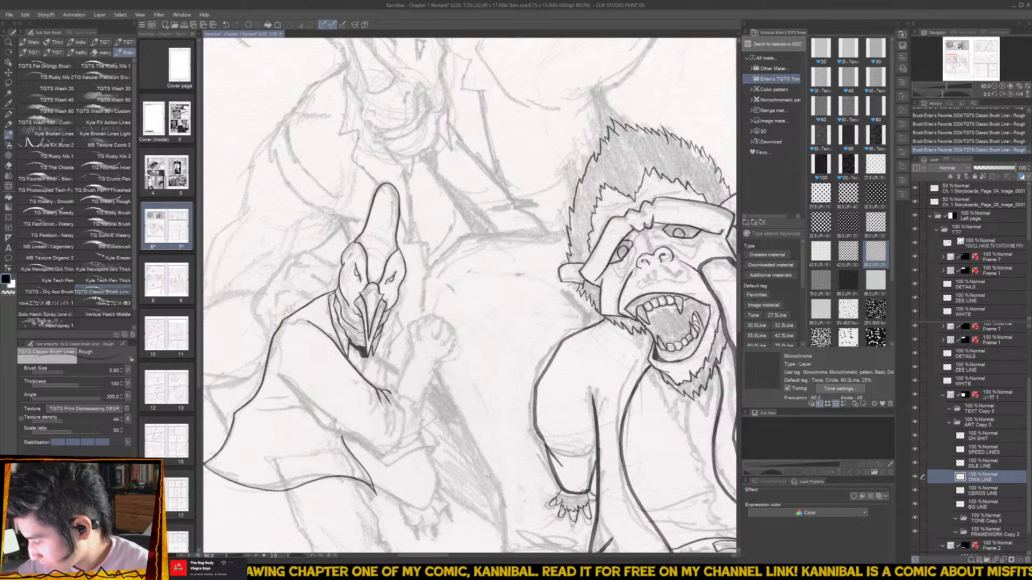
pyautogui.moveTo(396, 391)
pyautogui.mouseDown()
pyautogui.moveTo(420, 419)
pyautogui.moveTo(410, 450)
pyautogui.moveTo(398, 449)
pyautogui.moveTo(389, 391)
pyautogui.mouseUp()
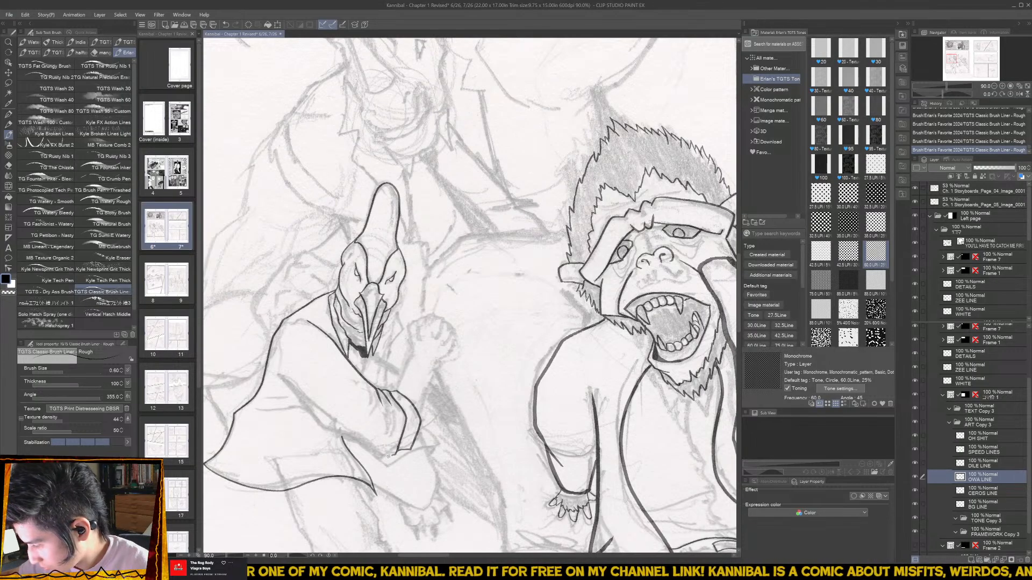
pyautogui.moveTo(375, 455)
pyautogui.mouseDown()
pyautogui.moveTo(319, 426)
pyautogui.moveTo(280, 376)
pyautogui.mouseUp()
# - Ink both edges of the bird's raised forearm and erase the first attempt at the fist
pyautogui.scroll(2, 414, 372)
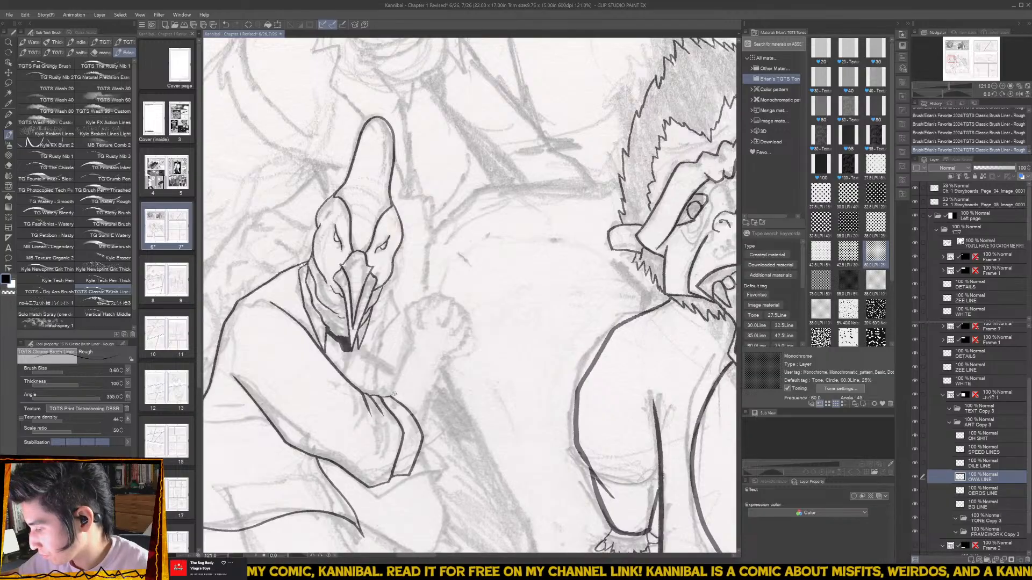
pyautogui.moveTo(391, 396); pyautogui.dragTo(418, 338)
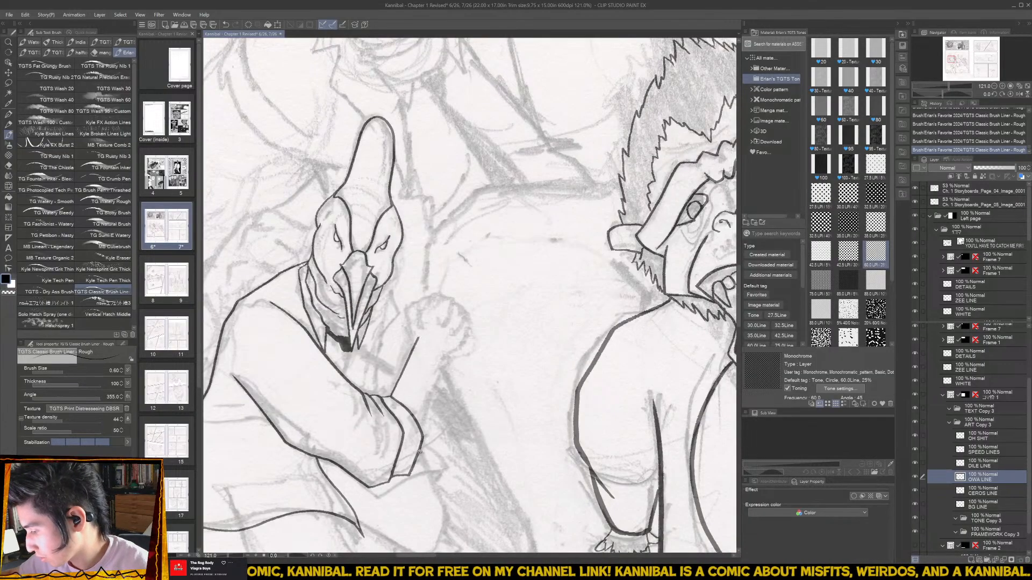
pyautogui.moveTo(419, 452)
pyautogui.mouseDown()
pyautogui.moveTo(448, 355)
pyautogui.moveTo(413, 325)
pyautogui.moveTo(429, 295)
pyautogui.moveTo(438, 304)
pyautogui.mouseUp()
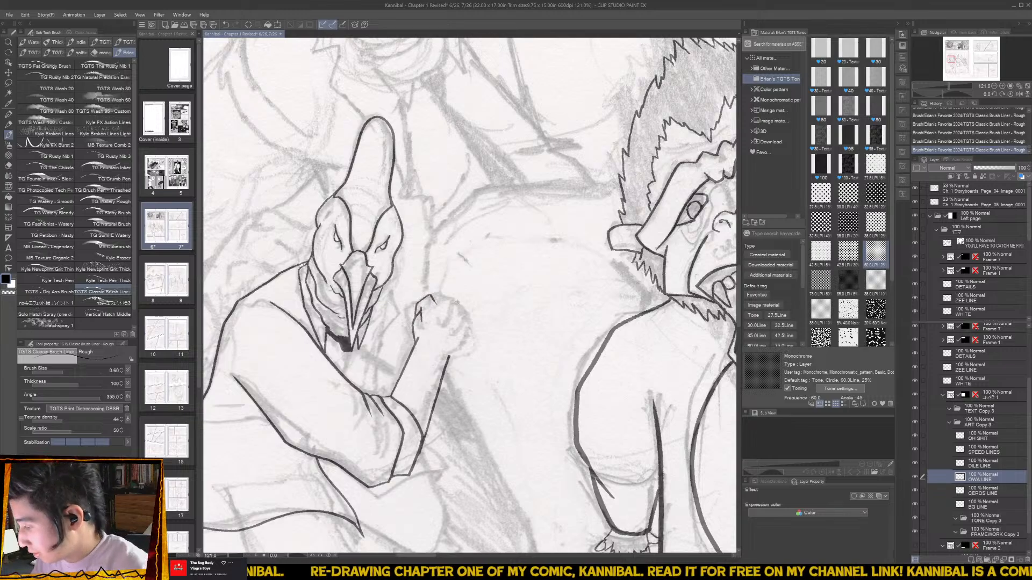
pyautogui.press('e')
pyautogui.moveTo(430, 295)
pyautogui.mouseDown()
pyautogui.moveTo(422, 329)
pyautogui.moveTo(415, 304)
pyautogui.moveTo(413, 336)
pyautogui.moveTo(438, 293)
pyautogui.mouseUp()
pyautogui.press('b')
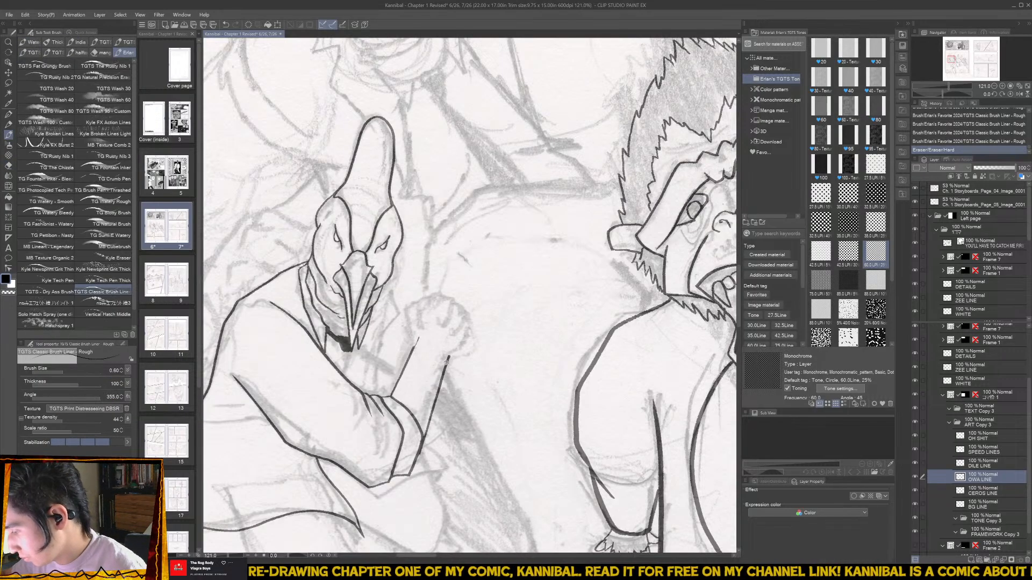
# - Ink the outer edge of the raised hand from the wrist upward, redrawing the stroke once
pyautogui.moveTo(446, 362); pyautogui.dragTo(463, 318)
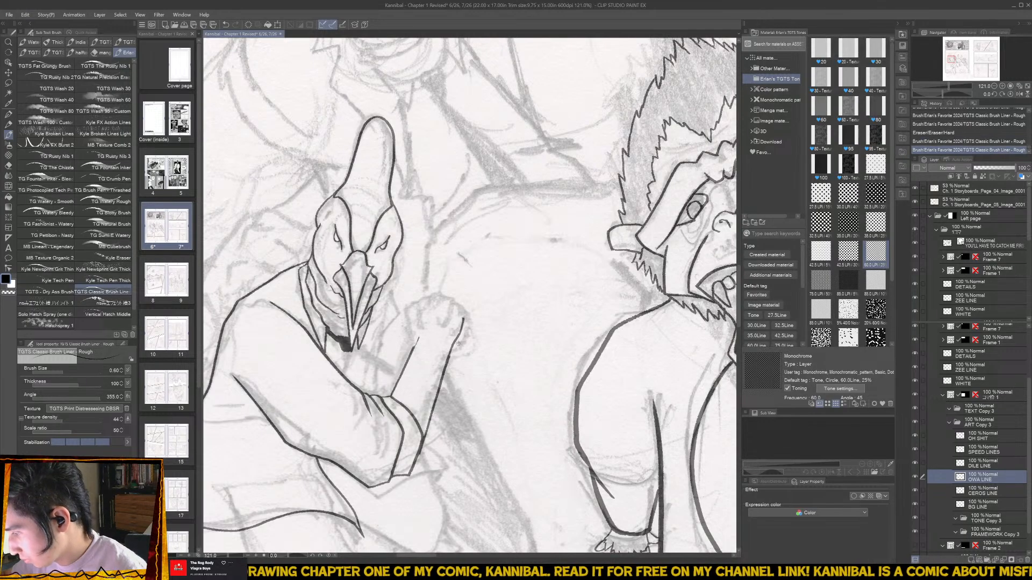
pyautogui.hotkey('ctrl', 'z')
pyautogui.hotkey('ctrl', 'z')
pyautogui.moveTo(447, 363); pyautogui.dragTo(463, 325)
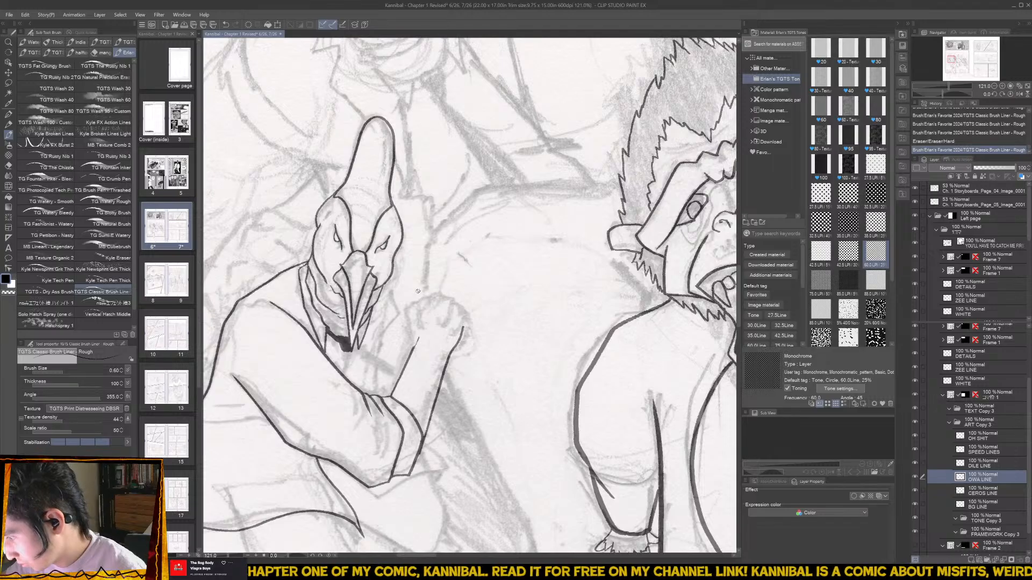
# - Ink the curled fingers of the raised fist, undoing and erasing the overlong fingertips before redrawing them shorter
pyautogui.moveTo(417, 305)
pyautogui.mouseDown()
pyautogui.moveTo(420, 318)
pyautogui.moveTo(422, 285)
pyautogui.moveTo(435, 311)
pyautogui.moveTo(436, 288)
pyautogui.moveTo(448, 284)
pyautogui.moveTo(446, 323)
pyautogui.moveTo(454, 292)
pyautogui.mouseUp()
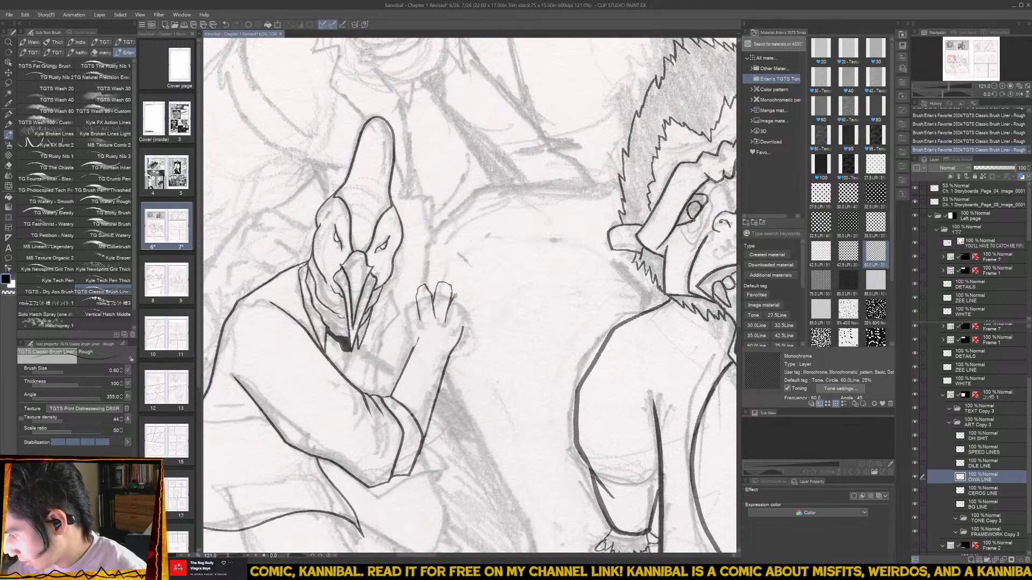
pyautogui.hotkey('ctrl', 'z')
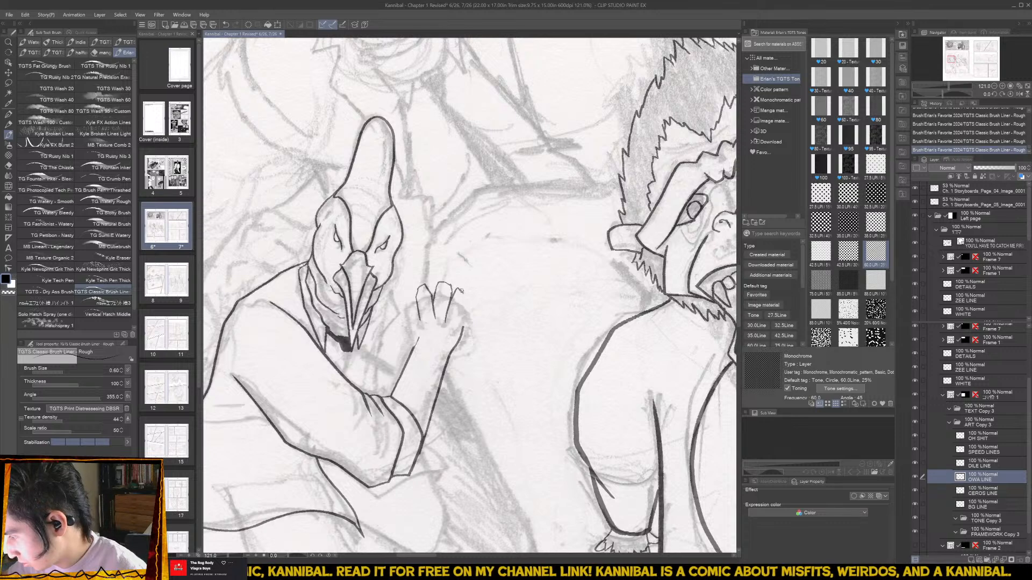
pyautogui.hotkey('ctrl', 'z')
pyautogui.hotkey('ctrl', 'z')
pyautogui.press('e')
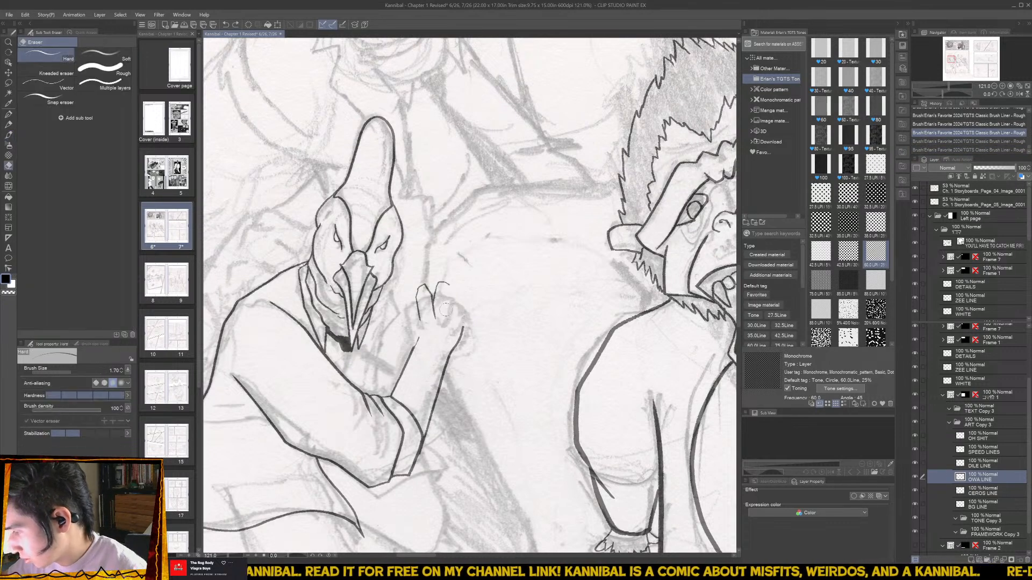
pyautogui.moveTo(445, 278)
pyautogui.mouseDown()
pyautogui.moveTo(422, 324)
pyautogui.moveTo(432, 287)
pyautogui.moveTo(463, 322)
pyautogui.moveTo(449, 357)
pyautogui.moveTo(471, 320)
pyautogui.moveTo(467, 305)
pyautogui.moveTo(453, 321)
pyautogui.moveTo(458, 299)
pyautogui.moveTo(441, 294)
pyautogui.moveTo(439, 310)
pyautogui.moveTo(426, 291)
pyautogui.moveTo(438, 293)
pyautogui.moveTo(421, 326)
pyautogui.moveTo(440, 300)
pyautogui.mouseUp()
pyautogui.press('b')
pyautogui.press('e')
pyautogui.press('b')
pyautogui.hotkey('ctrl', 'z')
pyautogui.press('e')
pyautogui.press('b')
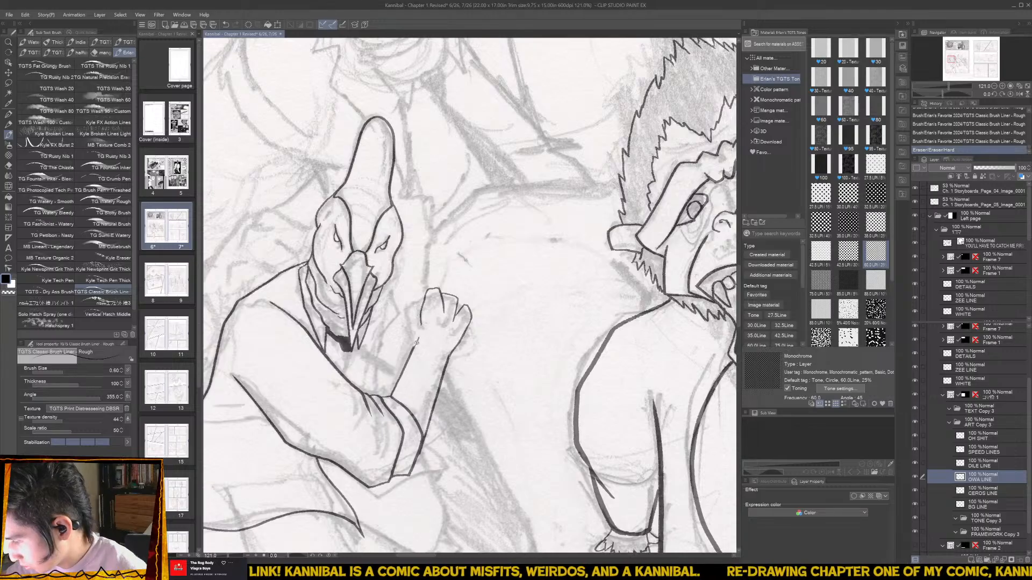
# - Try to ink the thumb side of the raised fist and a small tip above its first finger
pyautogui.moveTo(415, 344)
pyautogui.mouseDown()
pyautogui.moveTo(408, 310)
pyautogui.moveTo(429, 290)
pyautogui.mouseUp()
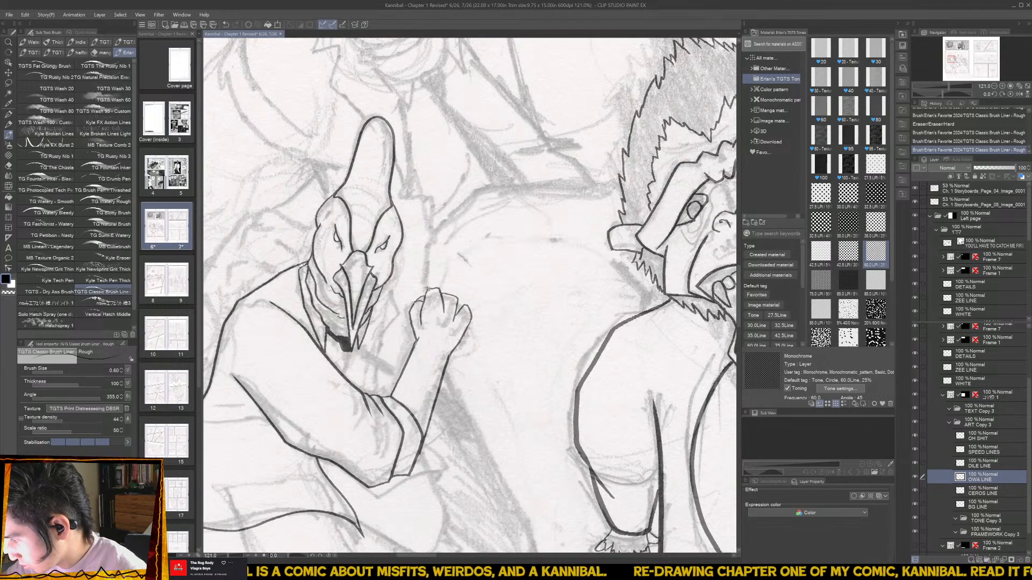
pyautogui.moveTo(427, 289); pyautogui.dragTo(430, 276)
pyautogui.hotkey('ctrl', 'z')
pyautogui.hotkey('ctrl', 'z')
pyautogui.hotkey('ctrl', 'z')
pyautogui.moveTo(431, 276); pyautogui.dragTo(438, 288)
pyautogui.scroll(-3, 447, 269)
pyautogui.scroll(6, 429, 291)
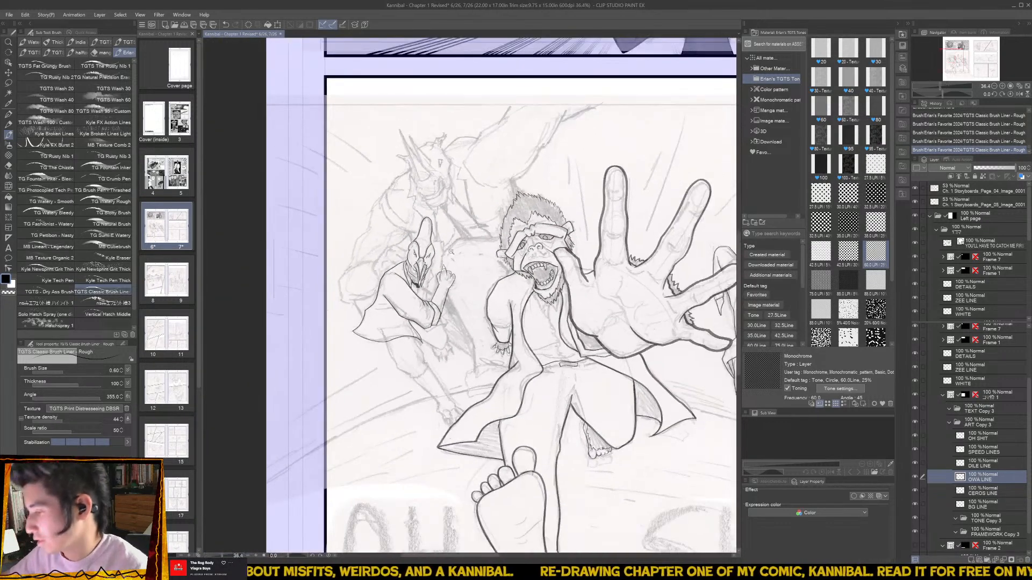
# - Undo the latest thumb, fingertip and cleanup strokes on the raised fist
pyautogui.press('e')
pyautogui.moveTo(405, 321)
pyautogui.mouseDown()
pyautogui.moveTo(404, 333)
pyautogui.moveTo(427, 247)
pyautogui.moveTo(456, 317)
pyautogui.moveTo(470, 297)
pyautogui.mouseUp()
pyautogui.hotkey('ctrl', 'z')
pyautogui.hotkey('ctrl', 'z')
pyautogui.hotkey('ctrl', 'z')
pyautogui.hotkey('ctrl', 'z')
pyautogui.hotkey('ctrl', 'z')
pyautogui.hotkey('ctrl', 'z')
pyautogui.hotkey('ctrl', 'z')
pyautogui.hotkey('ctrl', 'z')
pyautogui.hotkey('ctrl', 'z')
pyautogui.hotkey('ctrl', 'z')
pyautogui.hotkey('ctrl', 'z')
pyautogui.hotkey('ctrl', 'z')
pyautogui.hotkey('ctrl', 'z')
pyautogui.hotkey('ctrl', 'z')
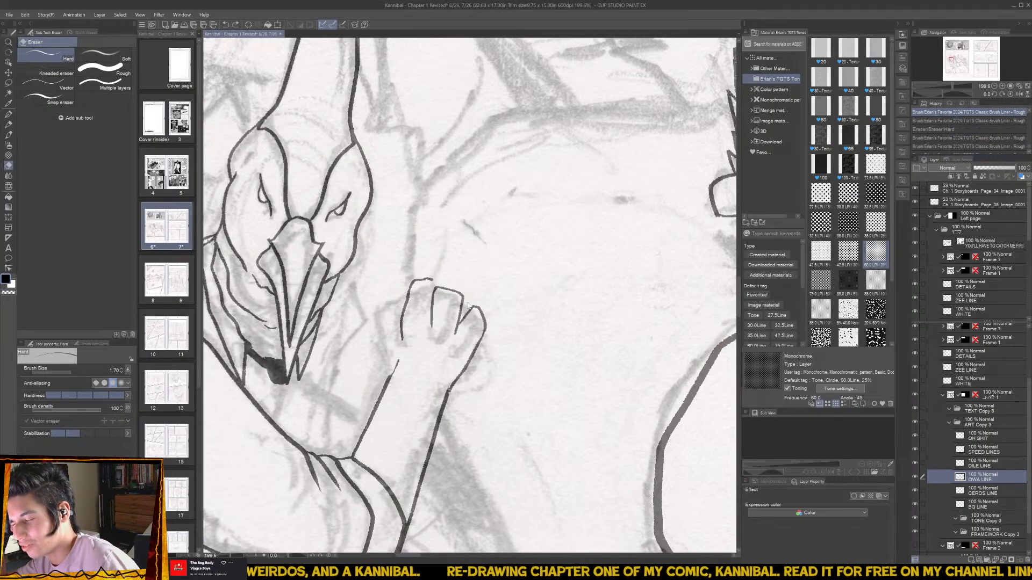
# - Undo the raised fist's finger and outer-edge strokes until only the inked forearm lines remain below the sketched hand
pyautogui.hotkey('ctrl', 'z')
pyautogui.hotkey('ctrl', 'z')
pyautogui.hotkey('ctrl', 'z')
pyautogui.hotkey('ctrl', 'z')
pyautogui.hotkey('ctrl', 'z')
pyautogui.hotkey('ctrl', 'z')
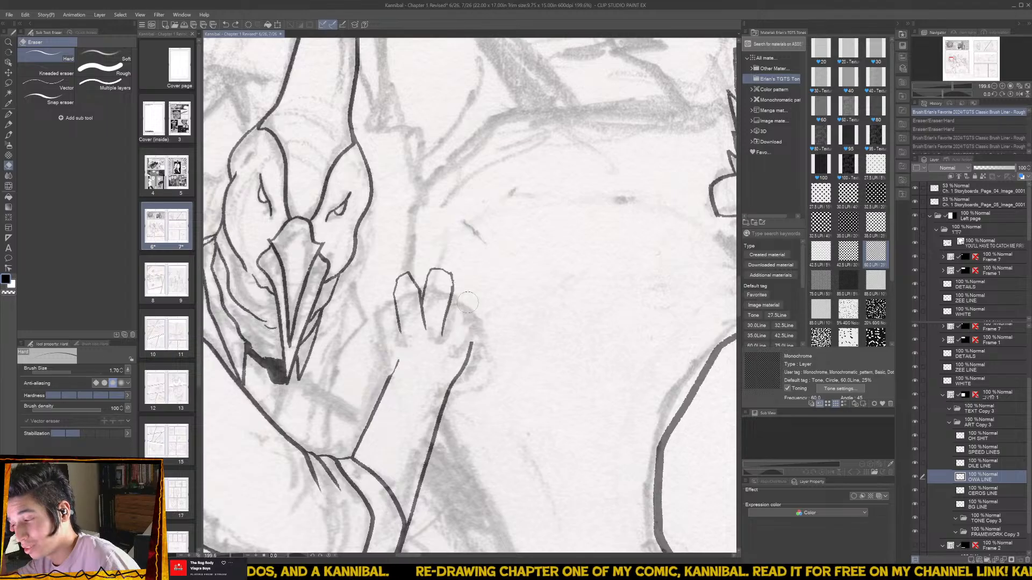
pyautogui.hotkey('ctrl', 'z')
pyautogui.hotkey('ctrl', 'z')
pyautogui.hotkey('ctrl', 'z')
pyautogui.hotkey('ctrl', 'z')
pyautogui.hotkey('ctrl', 'z')
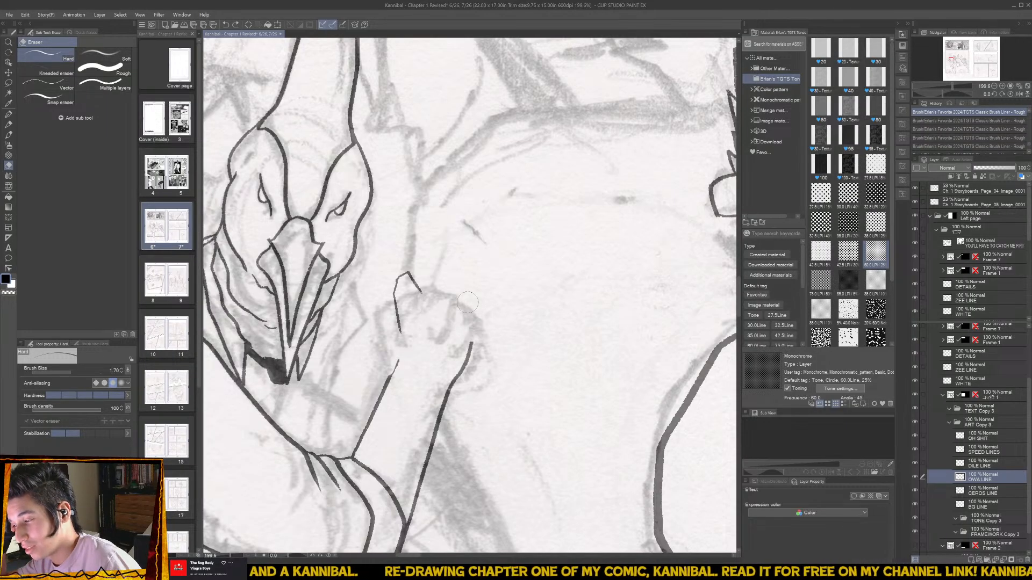
pyautogui.hotkey('ctrl', 'z')
pyautogui.hotkey('ctrl', 'z')
pyautogui.hotkey('ctrl', 'z')
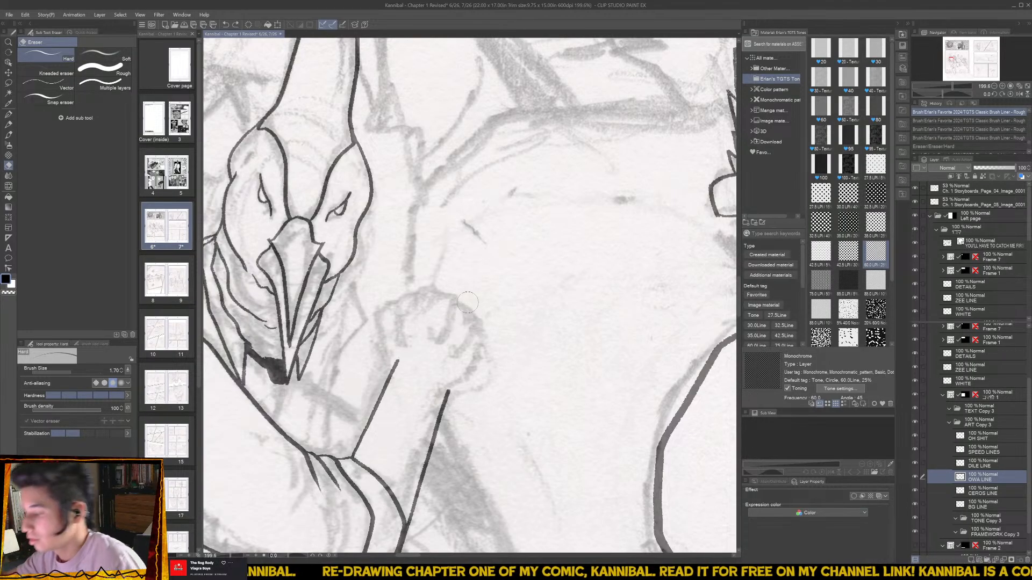
# - Ink four spread fingers with long pointed claws in the blank area beside the raised forearm, undoing the first trial strokes
pyautogui.press('b')
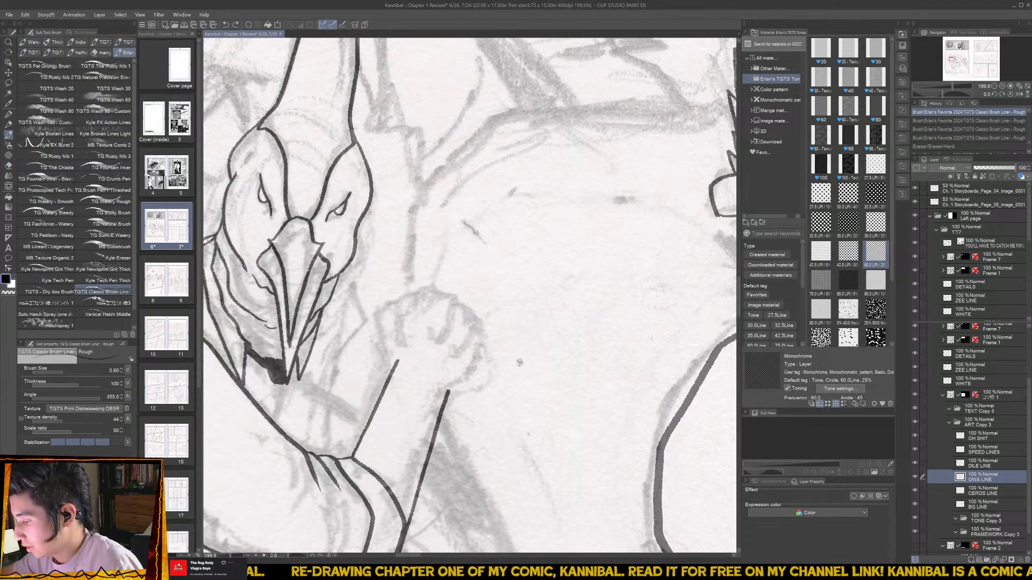
pyautogui.moveTo(517, 362)
pyautogui.mouseDown()
pyautogui.moveTo(499, 312)
pyautogui.moveTo(513, 297)
pyautogui.moveTo(536, 342)
pyautogui.moveTo(533, 261)
pyautogui.moveTo(573, 261)
pyautogui.moveTo(564, 304)
pyautogui.moveTo(539, 335)
pyautogui.mouseUp()
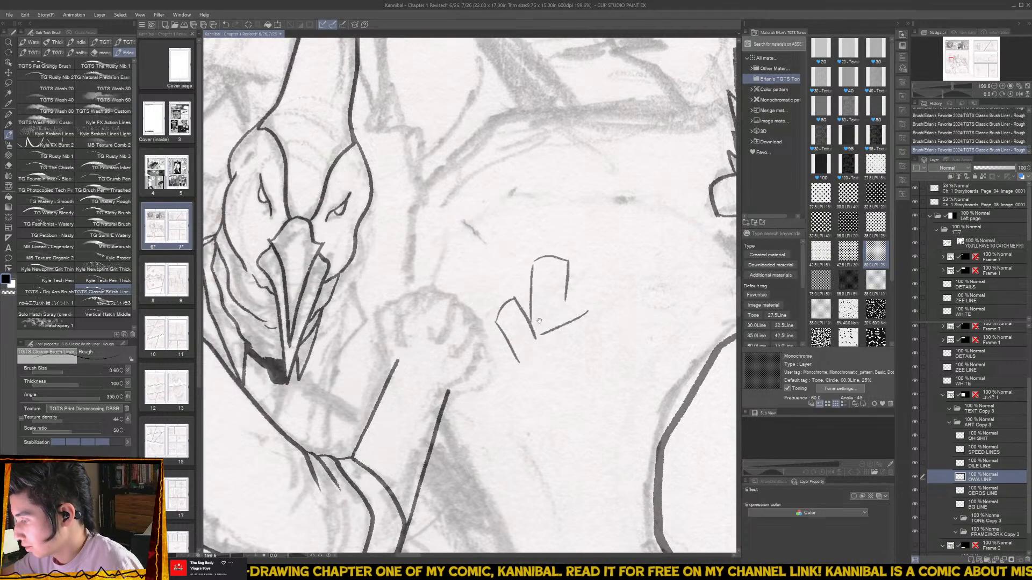
pyautogui.hotkey('ctrl', 'z')
pyautogui.moveTo(591, 309)
pyautogui.mouseDown()
pyautogui.moveTo(488, 368)
pyautogui.moveTo(497, 323)
pyautogui.moveTo(504, 350)
pyautogui.mouseUp()
pyautogui.moveTo(433, 319)
pyautogui.mouseDown()
pyautogui.moveTo(450, 271)
pyautogui.moveTo(459, 322)
pyautogui.moveTo(500, 271)
pyautogui.moveTo(499, 375)
pyautogui.moveTo(539, 347)
pyautogui.moveTo(524, 404)
pyautogui.mouseUp()
pyautogui.moveTo(524, 336); pyautogui.dragTo(562, 302)
pyautogui.moveTo(561, 302); pyautogui.dragTo(544, 363)
pyautogui.moveTo(392, 372); pyautogui.dragTo(384, 337)
pyautogui.moveTo(384, 337); pyautogui.dragTo(411, 359)
# - Ink the palm sides and wrist below the clawed fingers, and add short crease lines on the fingers and palm
pyautogui.scroll(-3, 411, 359)
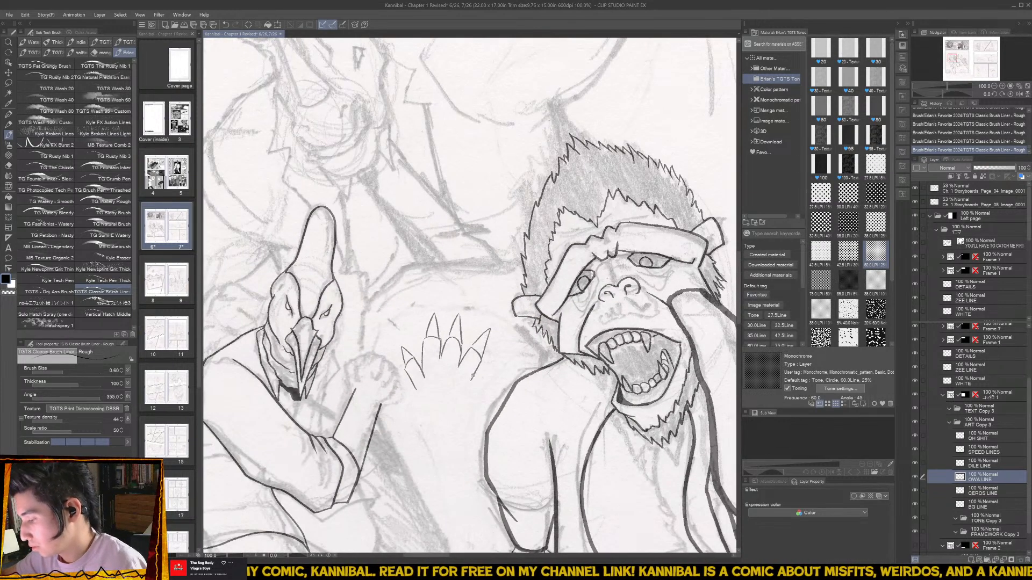
pyautogui.moveTo(472, 376); pyautogui.dragTo(458, 415)
pyautogui.hotkey('ctrl', 'z')
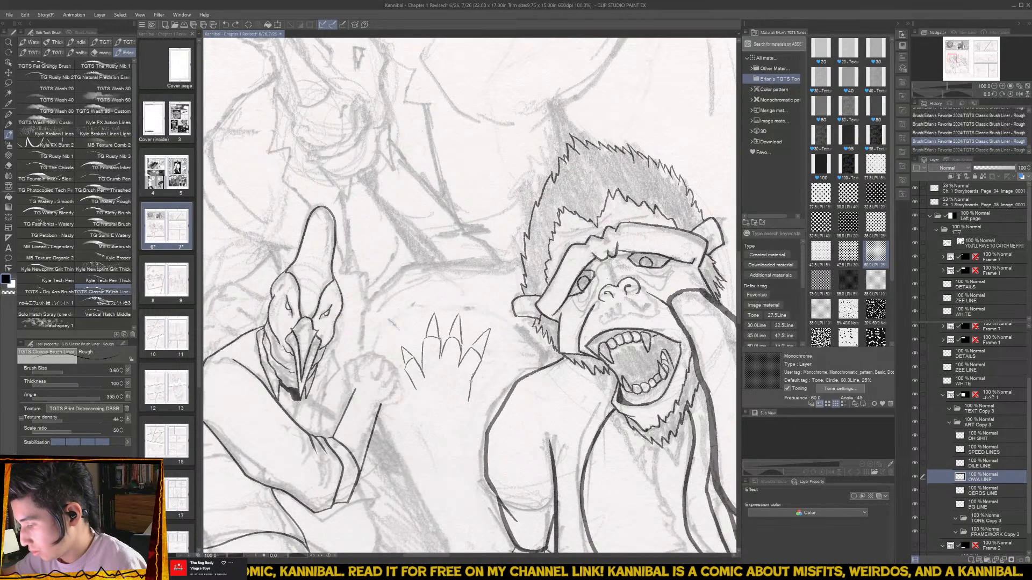
pyautogui.moveTo(470, 379); pyautogui.dragTo(457, 414)
pyautogui.moveTo(411, 380)
pyautogui.mouseDown()
pyautogui.moveTo(435, 414)
pyautogui.moveTo(419, 424)
pyautogui.moveTo(462, 432)
pyautogui.moveTo(422, 422)
pyautogui.moveTo(465, 415)
pyautogui.mouseUp()
pyautogui.hotkey('ctrl', 'z')
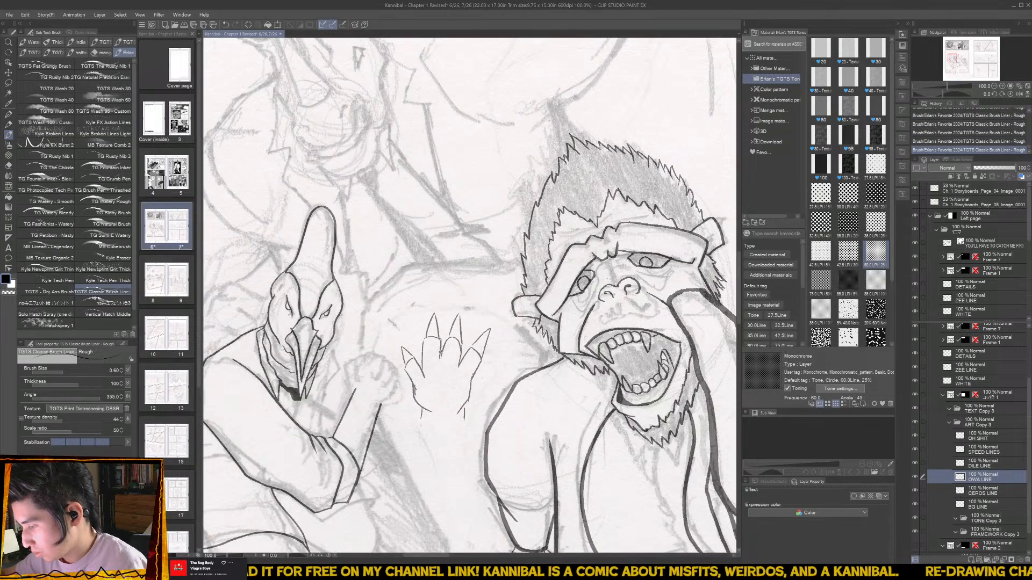
pyautogui.moveTo(438, 355)
pyautogui.mouseDown()
pyautogui.moveTo(441, 371)
pyautogui.moveTo(460, 377)
pyautogui.moveTo(449, 372)
pyautogui.mouseUp()
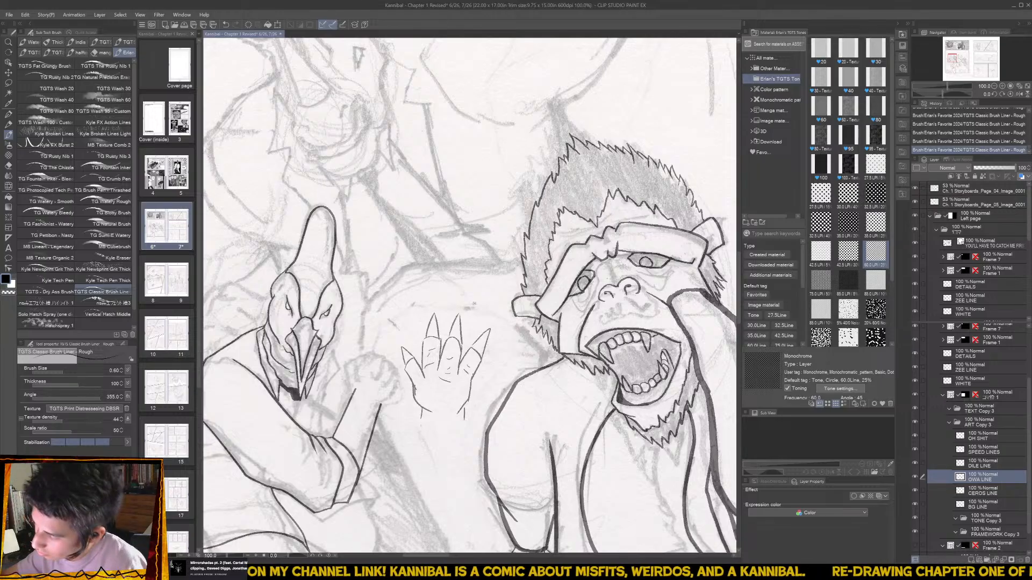
# - Try to erase the tips of the three longer clawed fingers and redraw one as a longer rounded finger with a short claw
pyautogui.scroll(3, 457, 312)
pyautogui.press('e')
pyautogui.moveTo(464, 330)
pyautogui.mouseDown()
pyautogui.moveTo(466, 360)
pyautogui.moveTo(417, 309)
pyautogui.moveTo(405, 346)
pyautogui.moveTo(490, 358)
pyautogui.moveTo(488, 384)
pyautogui.moveTo(497, 354)
pyautogui.mouseUp()
pyautogui.press('b')
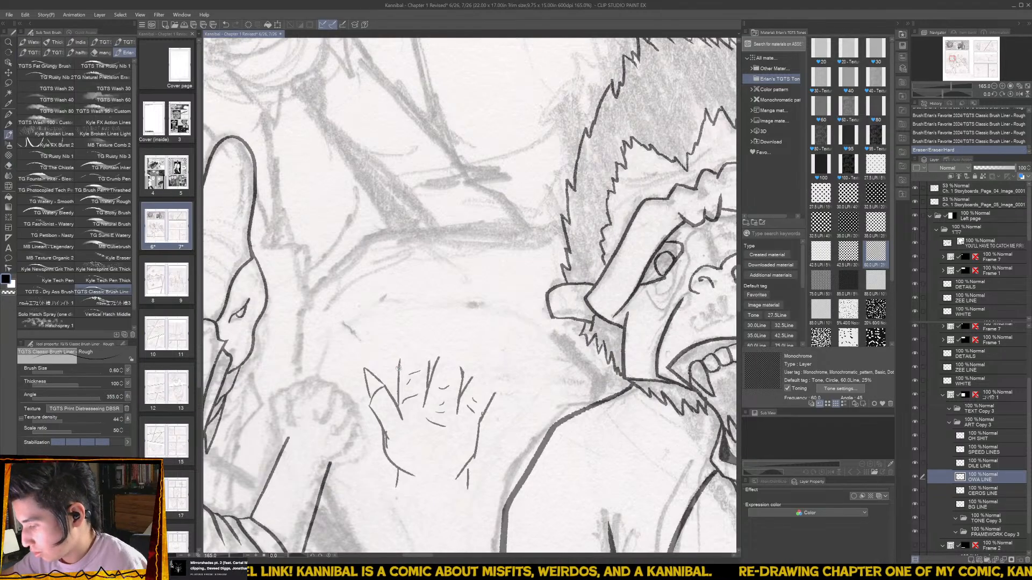
pyautogui.moveTo(399, 371)
pyautogui.mouseDown()
pyautogui.moveTo(406, 338)
pyautogui.moveTo(425, 337)
pyautogui.moveTo(397, 341)
pyautogui.moveTo(414, 330)
pyautogui.moveTo(429, 371)
pyautogui.mouseUp()
pyautogui.hotkey('ctrl', 'z')
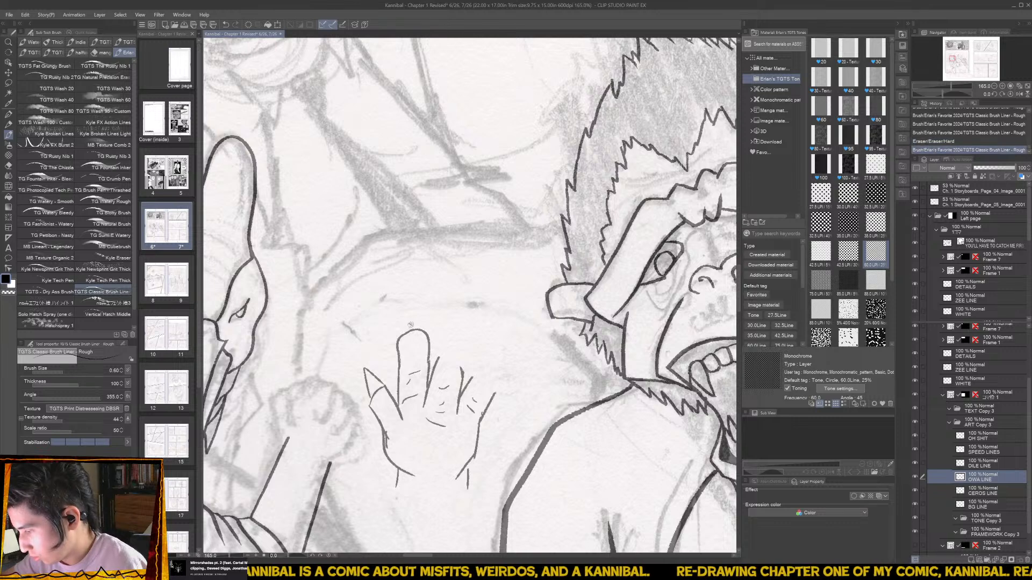
pyautogui.moveTo(402, 334)
pyautogui.mouseDown()
pyautogui.moveTo(409, 306)
pyautogui.moveTo(423, 330)
pyautogui.mouseUp()
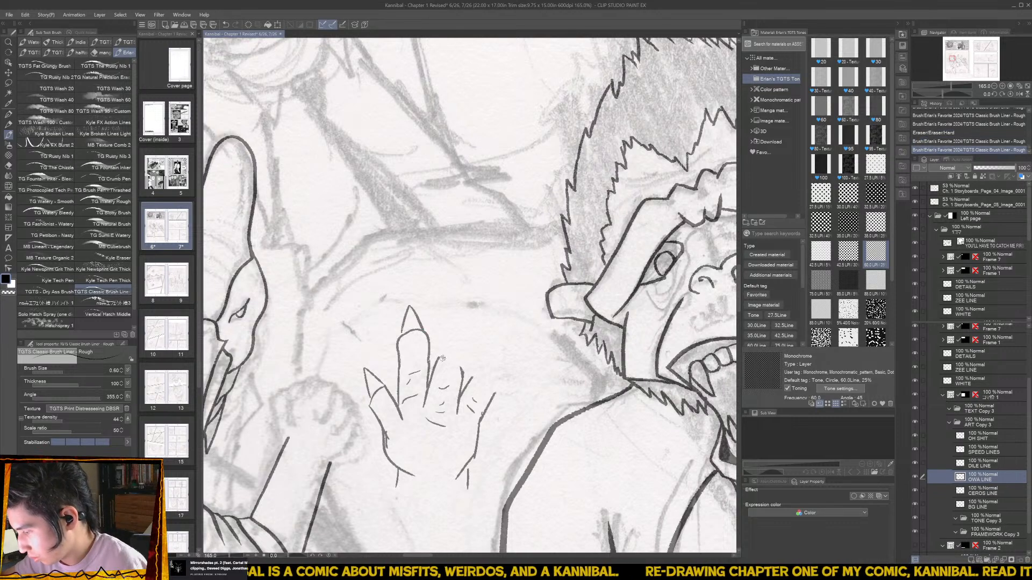
# - Undo the fingertip redraw and erasing on the open clawed hand
pyautogui.hotkey('ctrl', 'z')
pyautogui.hotkey('ctrl', 'z')
pyautogui.hotkey('ctrl', 'z')
pyautogui.hotkey('ctrl', 'z')
pyautogui.hotkey('ctrl', 'z')
pyautogui.hotkey('ctrl', 'z')
pyautogui.hotkey('ctrl', 'z')
pyautogui.hotkey('ctrl', 'z')
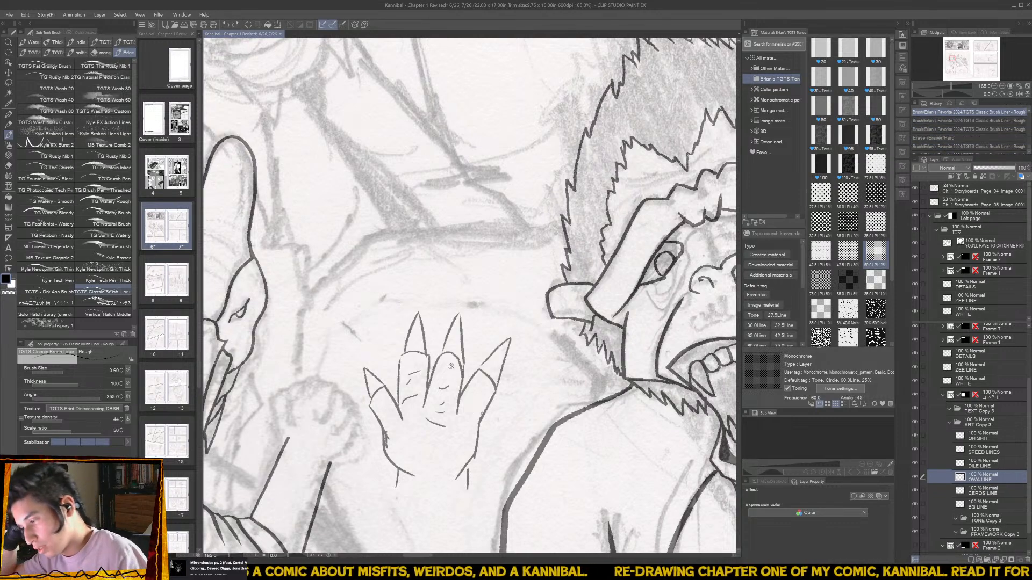
# - Undo all the inked strokes of the clawed open hand between the bird character and the ape
pyautogui.hotkey('ctrl', 'z')
pyautogui.hotkey('ctrl', 'z')
pyautogui.hotkey('ctrl', 'z')
pyautogui.hotkey('ctrl', 'z')
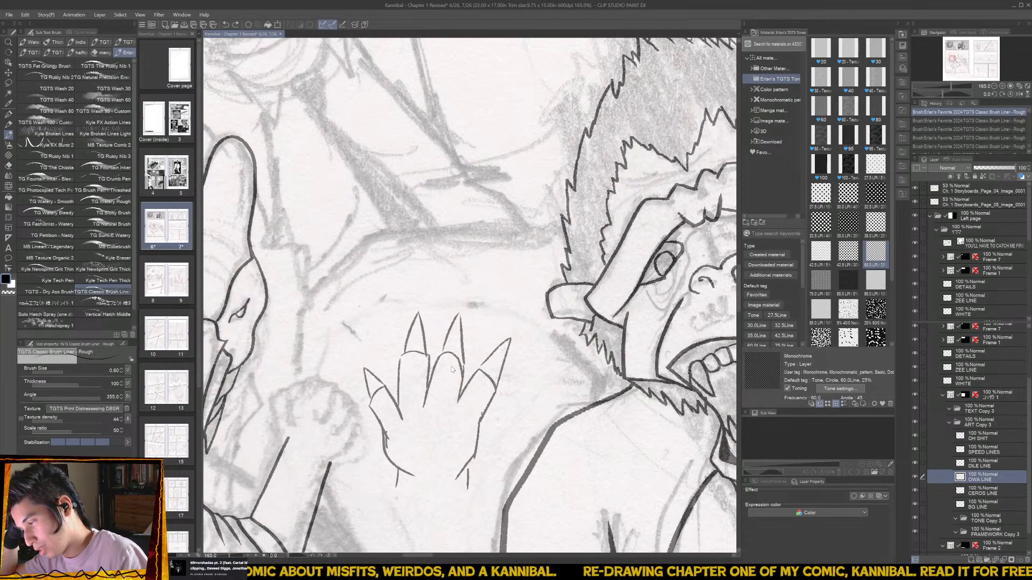
pyautogui.hotkey('ctrl', 'z')
pyautogui.hotkey('ctrl', 'z')
pyautogui.hotkey('ctrl', 'z')
pyautogui.hotkey('ctrl', 'z')
pyautogui.hotkey('ctrl', 'z')
pyautogui.hotkey('ctrl', 'z')
pyautogui.hotkey('ctrl', 'z')
pyautogui.hotkey('ctrl', 'z')
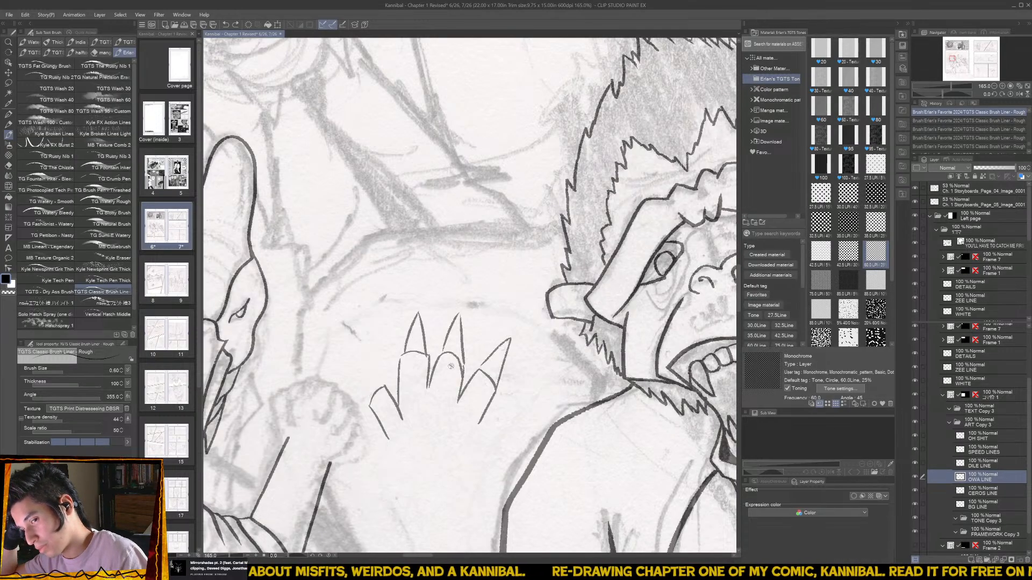
pyautogui.hotkey('ctrl', 'z')
pyautogui.hotkey('ctrl', 'z')
pyautogui.hotkey('ctrl', 'z')
pyautogui.hotkey('ctrl', 'z')
pyautogui.hotkey('ctrl', 'z')
pyautogui.hotkey('ctrl', 'z')
pyautogui.hotkey('ctrl', 'z')
pyautogui.hotkey('ctrl', 'z')
pyautogui.hotkey('ctrl', 'z')
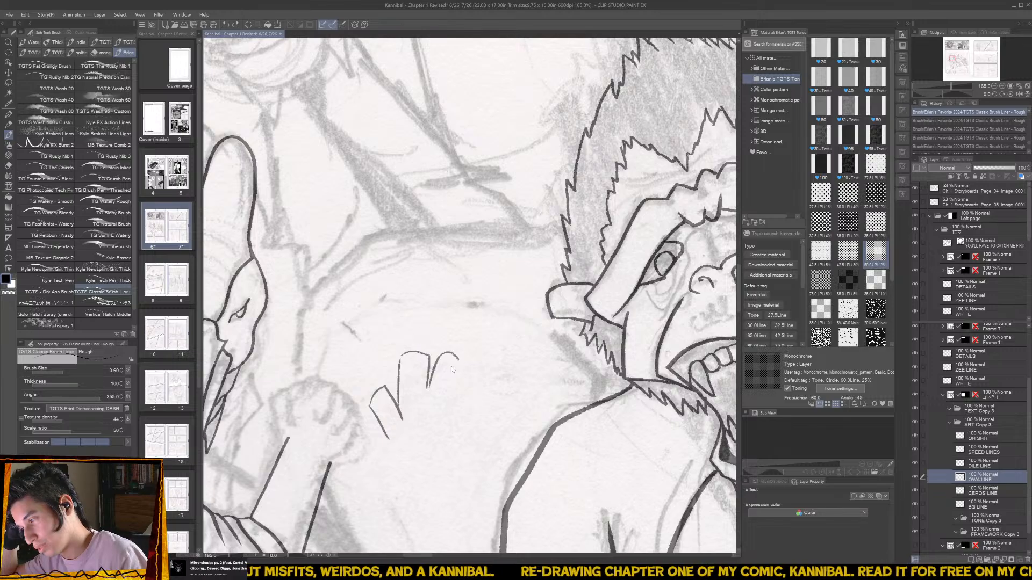
pyautogui.hotkey('ctrl', 'z')
pyautogui.hotkey('ctrl', 'z')
pyautogui.hotkey('ctrl', 'z')
pyautogui.hotkey('ctrl', 'z')
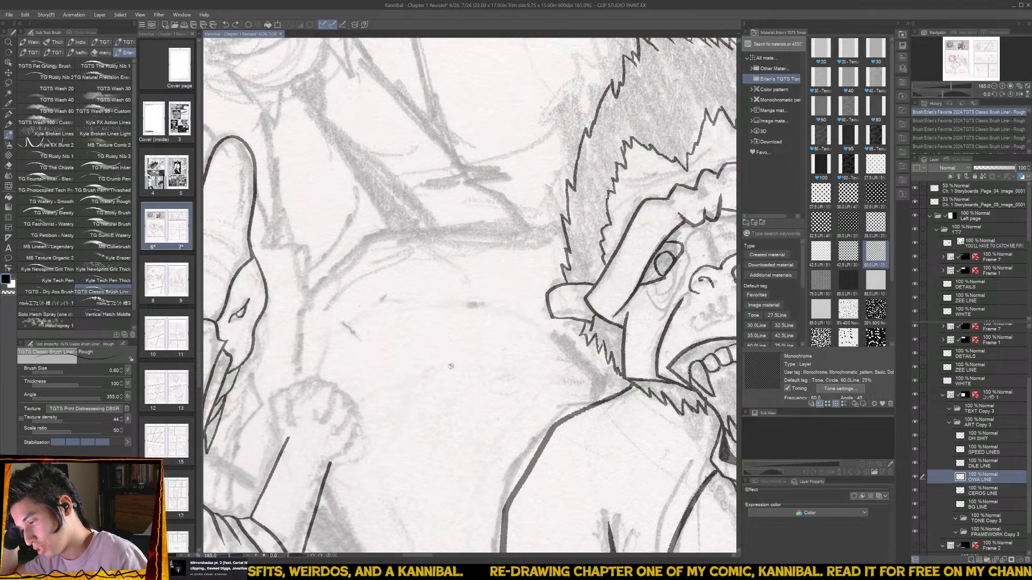
# - Set the brush size to 0.40 and draw curved guide arcs across the palm and fingers of the bird's raised hand
pyautogui.moveTo(361, 360); pyautogui.dragTo(492, 333)
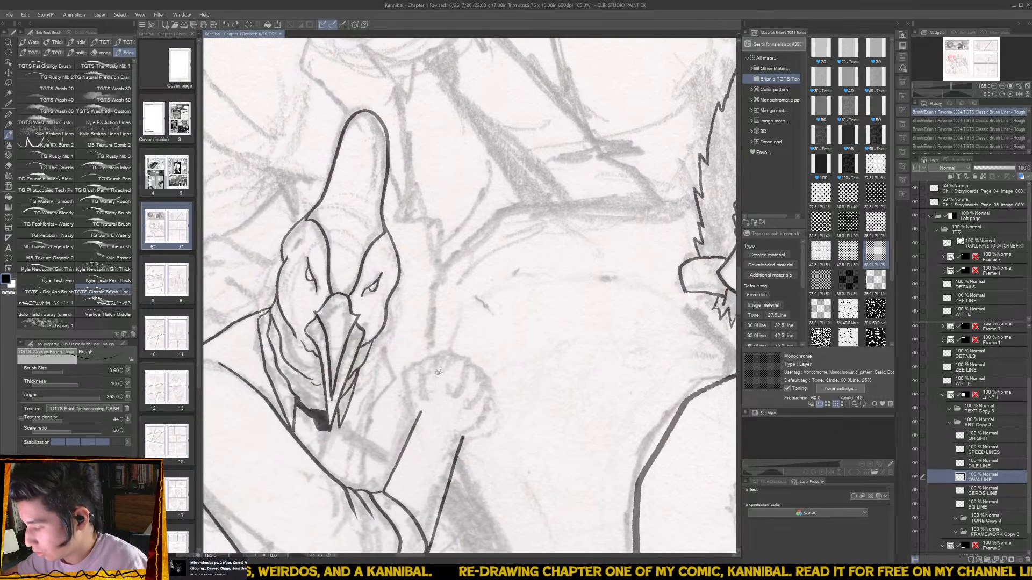
pyautogui.press('b')
pyautogui.press('b')
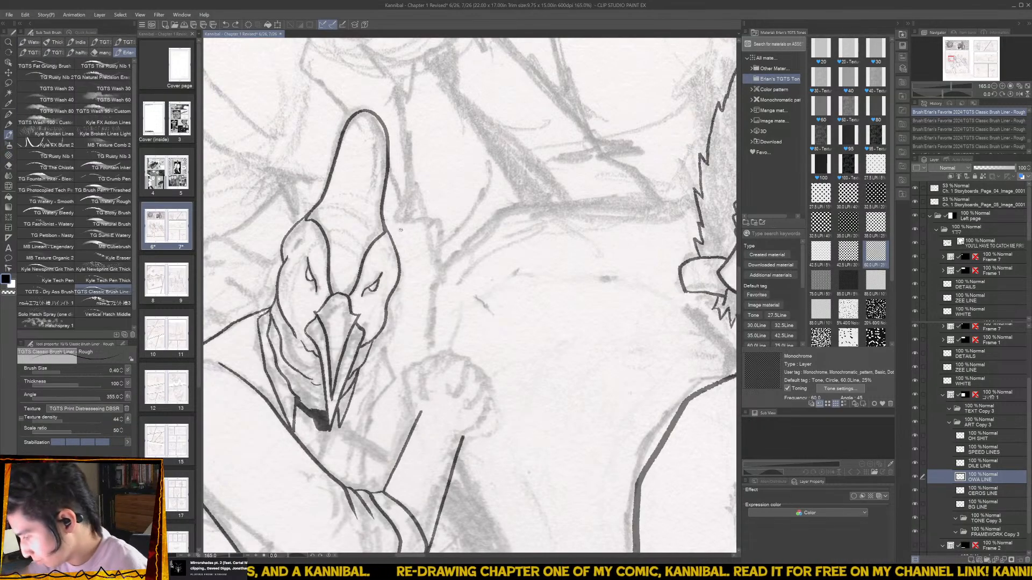
pyautogui.moveTo(429, 401); pyautogui.dragTo(463, 433)
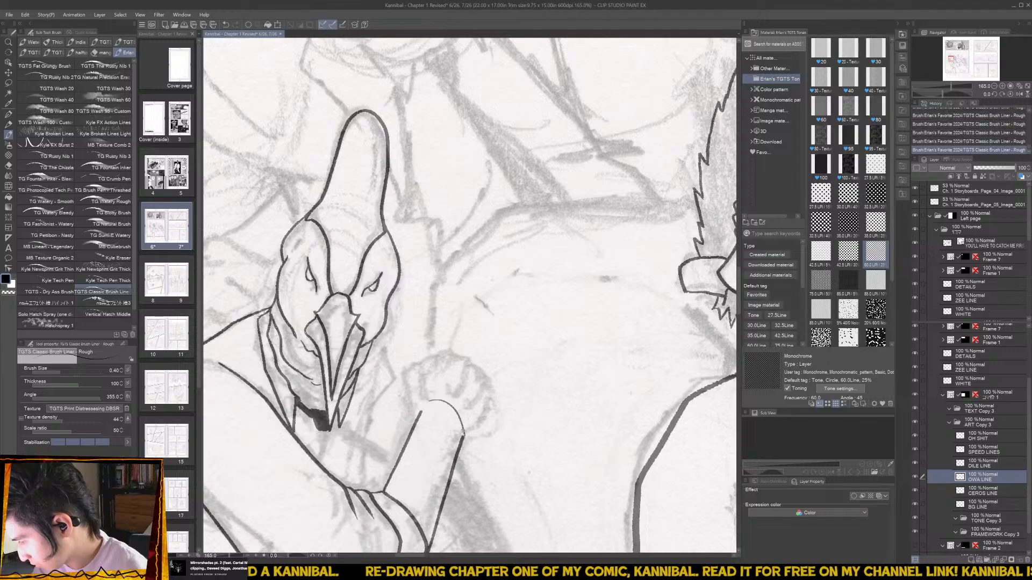
pyautogui.moveTo(439, 380); pyautogui.dragTo(471, 409)
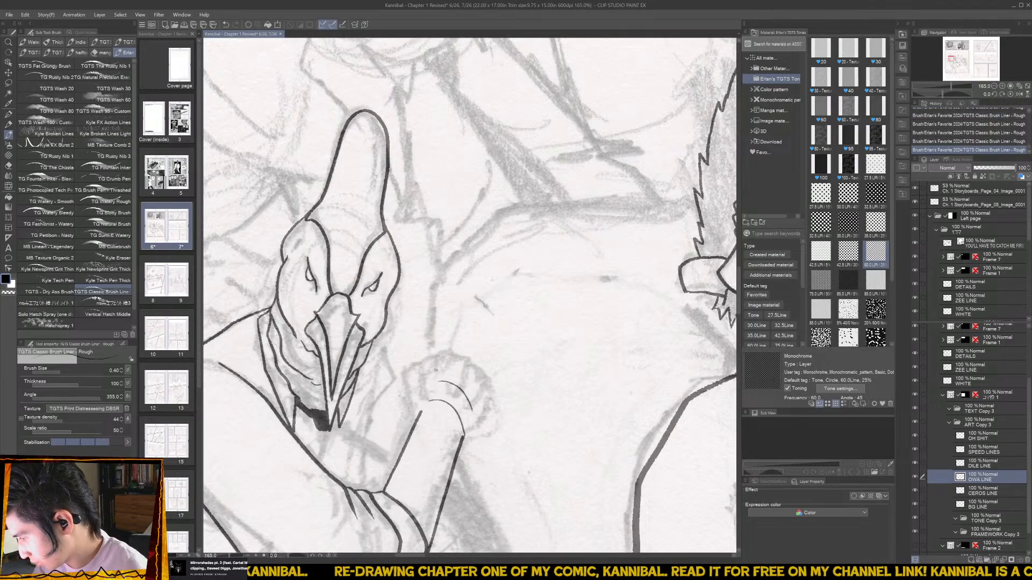
pyautogui.moveTo(435, 370)
pyautogui.mouseDown()
pyautogui.moveTo(457, 373)
pyautogui.moveTo(457, 352)
pyautogui.moveTo(473, 383)
pyautogui.moveTo(478, 363)
pyautogui.moveTo(483, 402)
pyautogui.moveTo(492, 383)
pyautogui.moveTo(487, 396)
pyautogui.mouseUp()
pyautogui.hotkey('ctrl', 'z')
pyautogui.hotkey('ctrl', 'z')
pyautogui.hotkey('ctrl', 'z')
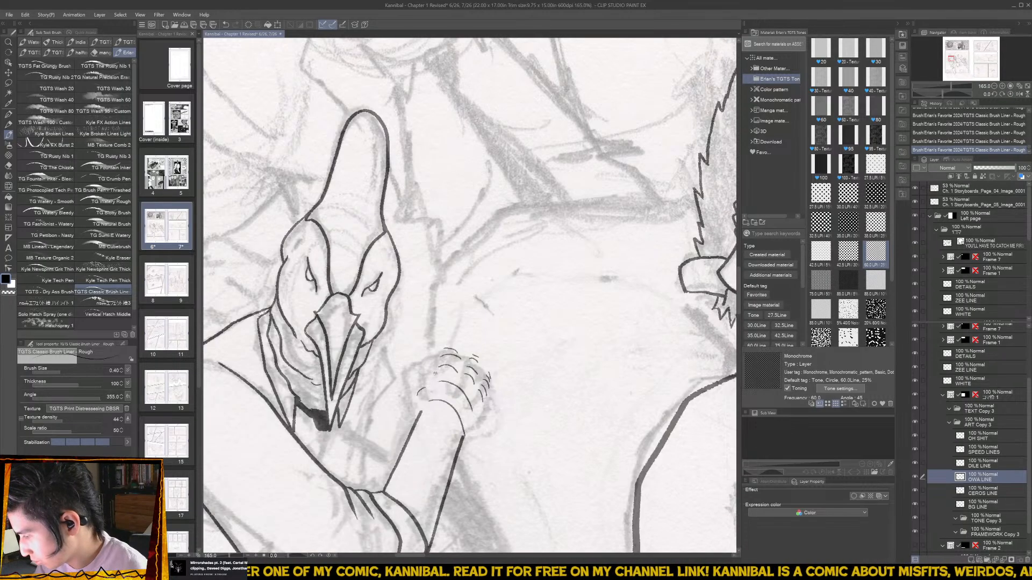
# - Ink the thumb and finger outlines of the bird's raised hand around the guide arcs
pyautogui.moveTo(423, 383); pyautogui.dragTo(417, 392)
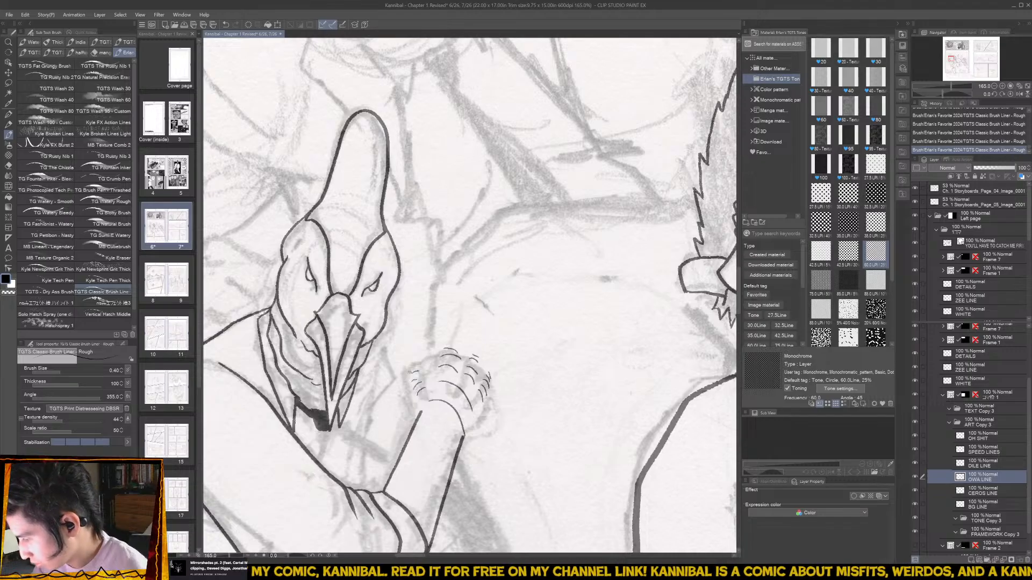
pyautogui.moveTo(407, 370)
pyautogui.mouseDown()
pyautogui.moveTo(420, 415)
pyautogui.moveTo(463, 438)
pyautogui.moveTo(492, 379)
pyautogui.moveTo(487, 370)
pyautogui.moveTo(475, 386)
pyautogui.moveTo(476, 354)
pyautogui.moveTo(457, 375)
pyautogui.moveTo(458, 352)
pyautogui.mouseUp()
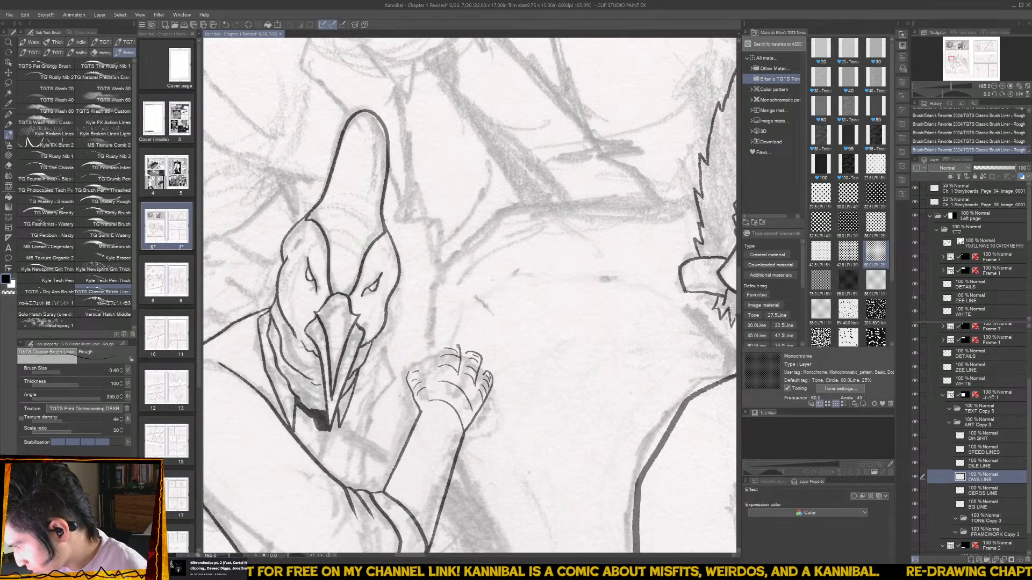
pyautogui.moveTo(438, 346); pyautogui.dragTo(429, 383)
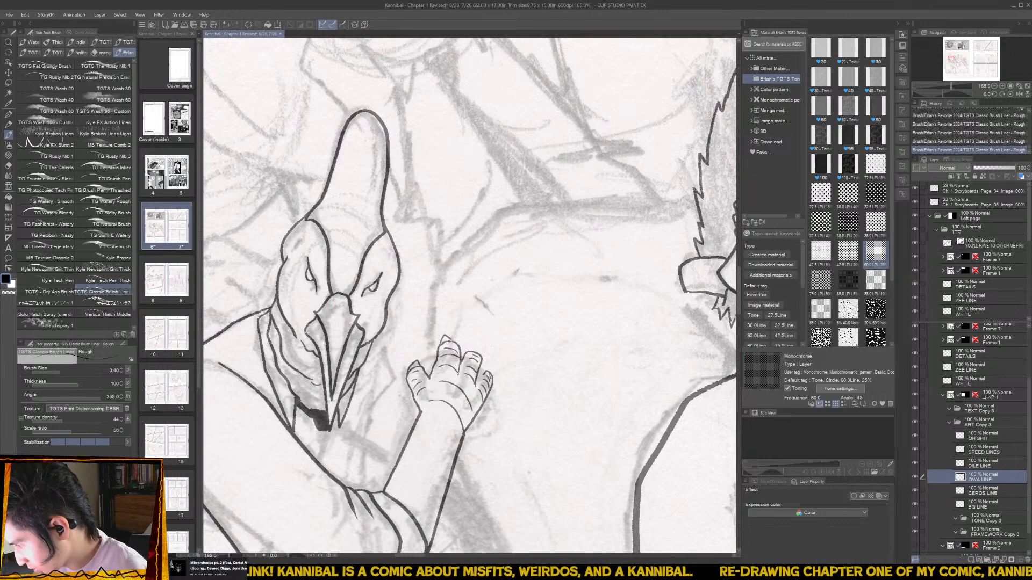
pyautogui.hotkey('ctrl', 'z')
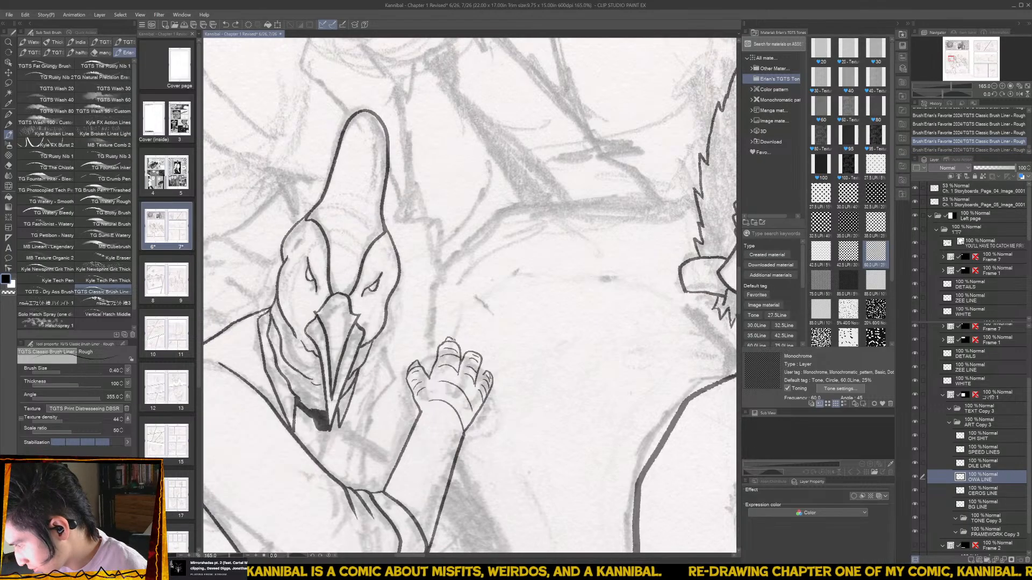
# - Add short claw tips to the raised hand's fingers and clean up stray strokes around them
pyautogui.moveTo(451, 341)
pyautogui.mouseDown()
pyautogui.moveTo(481, 359)
pyautogui.moveTo(477, 349)
pyautogui.mouseUp()
pyautogui.press('e')
pyautogui.press('b')
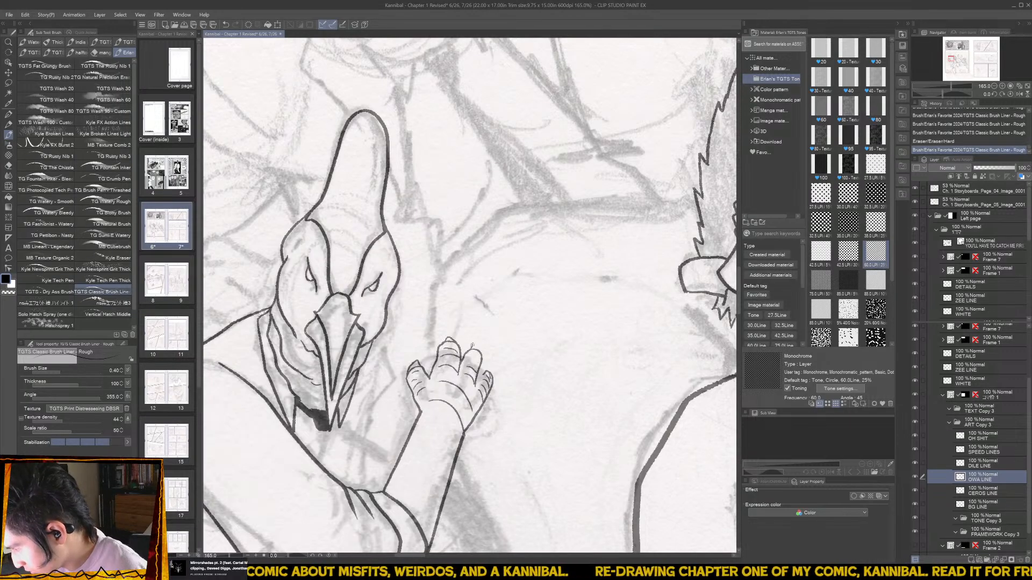
pyautogui.hotkey('ctrl', 'z')
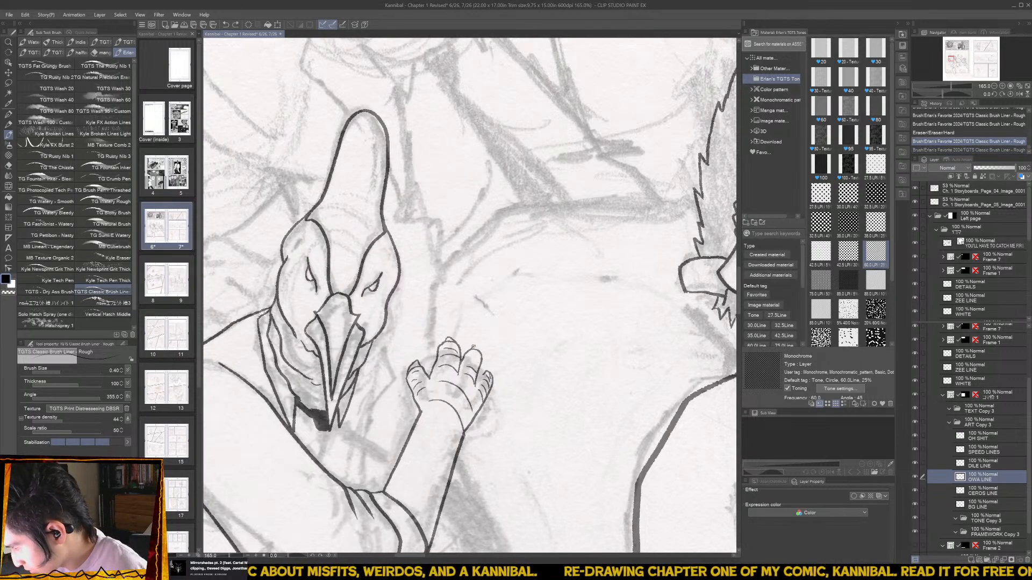
pyautogui.moveTo(478, 348)
pyautogui.mouseDown()
pyautogui.moveTo(494, 378)
pyautogui.moveTo(485, 365)
pyautogui.moveTo(493, 369)
pyautogui.moveTo(486, 391)
pyautogui.moveTo(464, 401)
pyautogui.mouseUp()
pyautogui.press('e')
pyautogui.press('b')
pyautogui.hotkey('ctrl', 'z')
# - Erase the guide arcs inside the raised hand's fingers, thumb and palm with the Hard eraser
pyautogui.press('e')
pyautogui.press('[')
pyautogui.press('[')
pyautogui.press('[')
pyautogui.press('[')
pyautogui.press('[')
pyautogui.press('[')
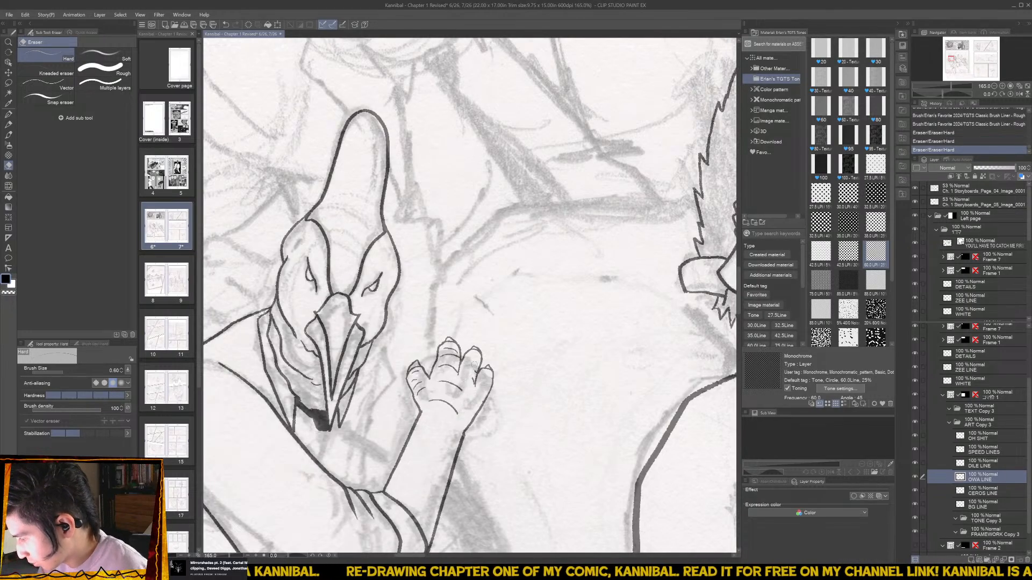
pyautogui.moveTo(477, 361); pyautogui.dragTo(475, 366)
pyautogui.moveTo(458, 415); pyautogui.dragTo(440, 379)
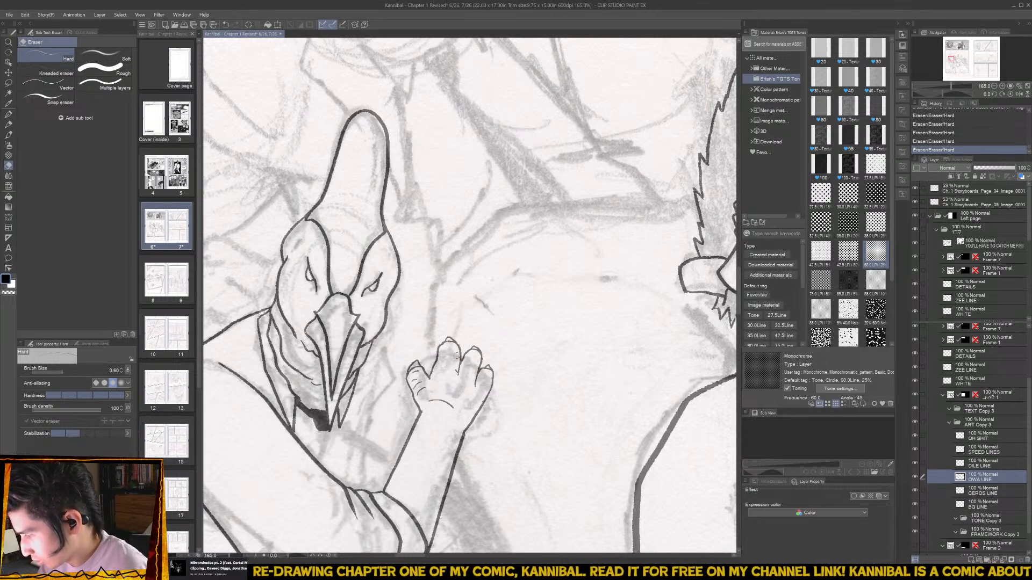
pyautogui.moveTo(454, 407); pyautogui.dragTo(427, 398)
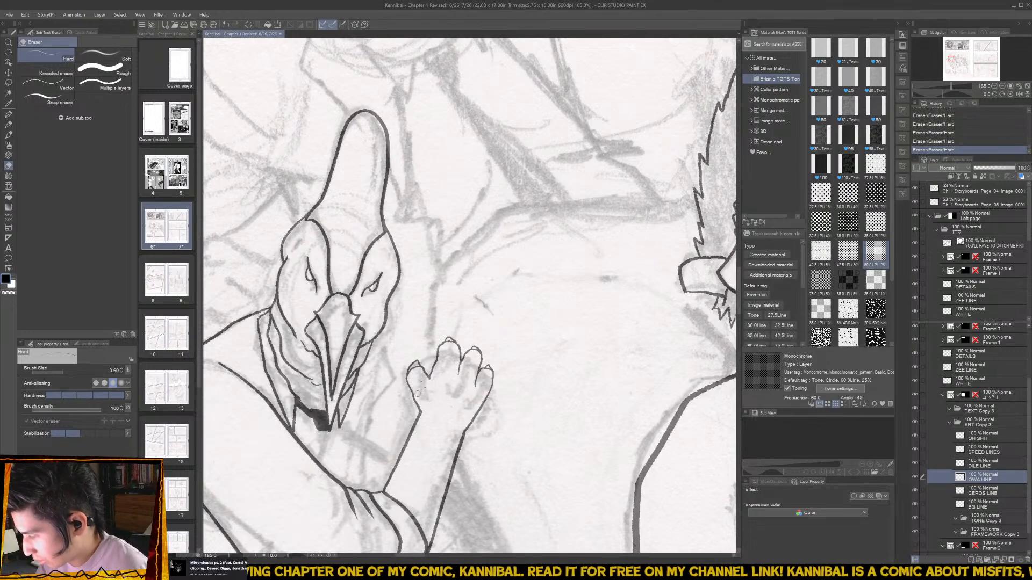
# - Ink the pointed, folded sleeve cuff at the base of the bird's raised forearm with the brush
pyautogui.scroll(-6, 429, 395)
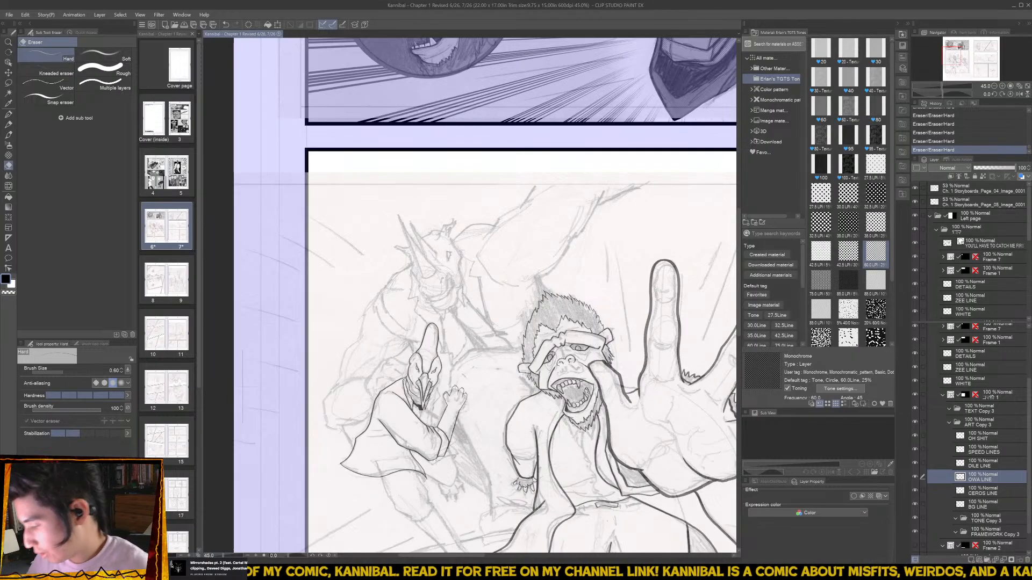
pyautogui.scroll(4, 461, 477)
pyautogui.press('b')
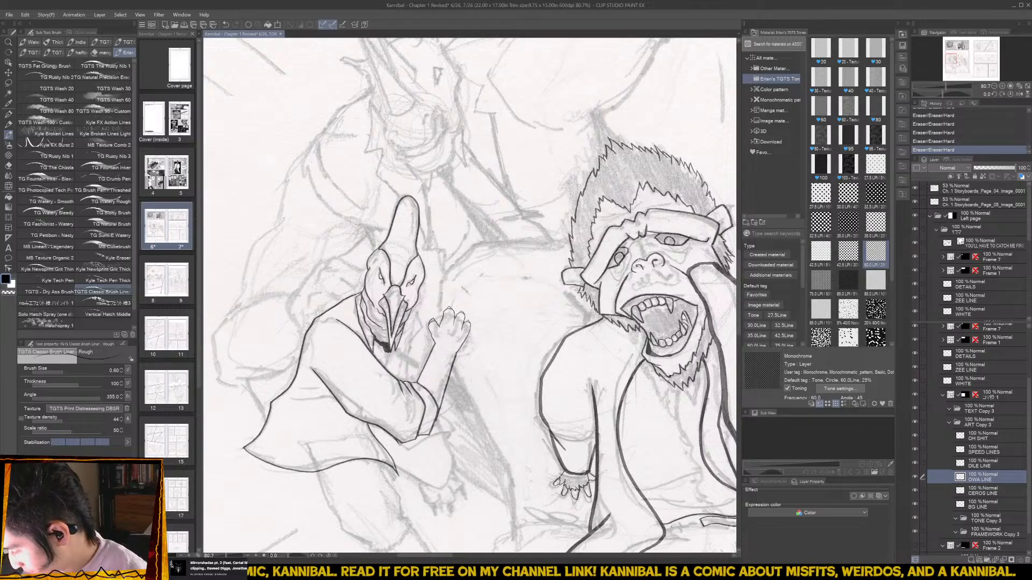
pyautogui.moveTo(392, 439)
pyautogui.mouseDown()
pyautogui.moveTo(420, 445)
pyautogui.moveTo(453, 430)
pyautogui.moveTo(448, 439)
pyautogui.moveTo(438, 411)
pyautogui.mouseUp()
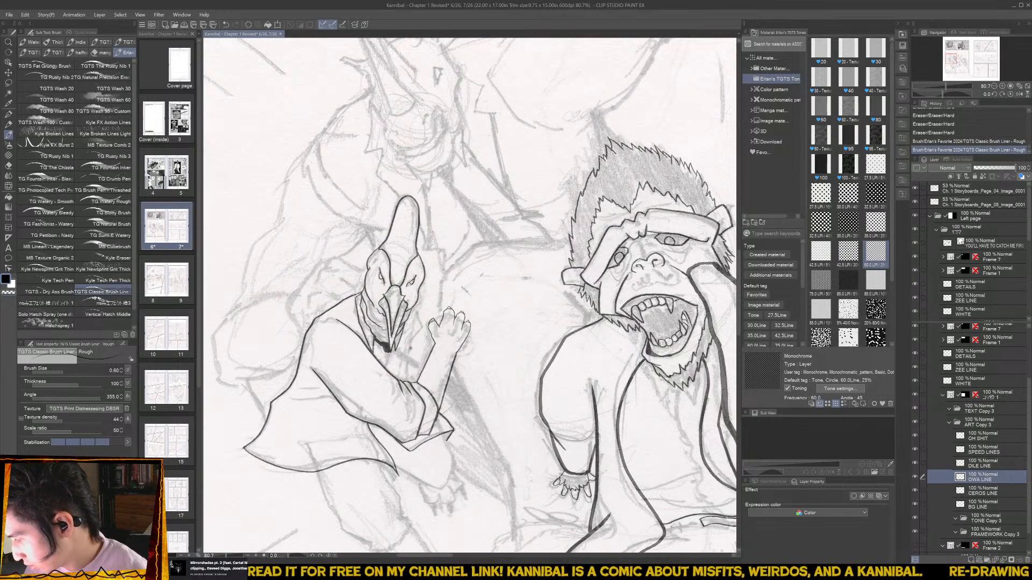
# - Ink the two chest lines running from beside the bird's beak down to the crossed arms
pyautogui.moveTo(409, 345); pyautogui.dragTo(411, 380)
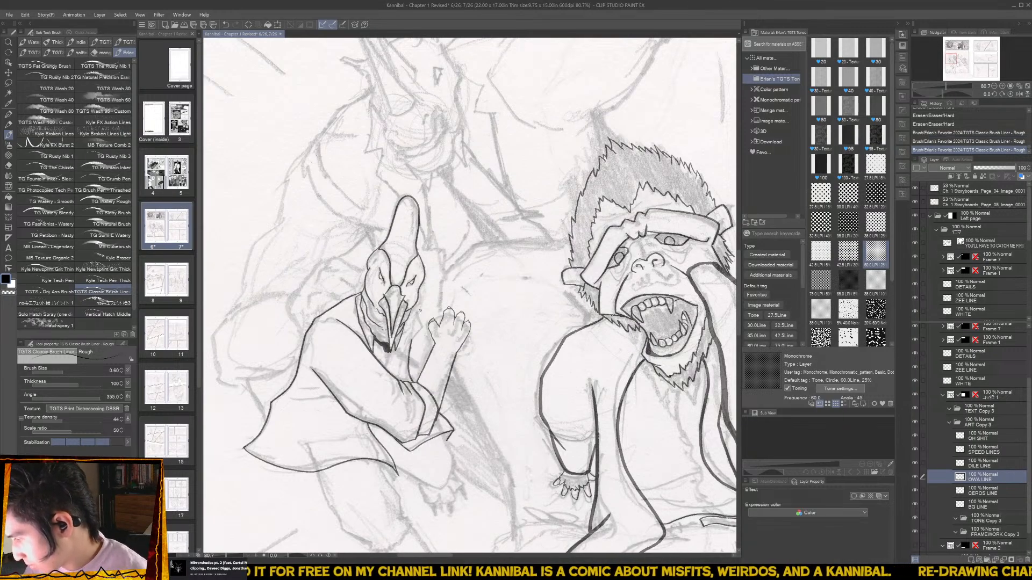
pyautogui.scroll(5, 420, 311)
pyautogui.moveTo(413, 292)
pyautogui.mouseDown()
pyautogui.moveTo(419, 339)
pyautogui.moveTo(390, 392)
pyautogui.moveTo(386, 429)
pyautogui.moveTo(397, 330)
pyautogui.mouseUp()
pyautogui.hotkey('ctrl', 'z')
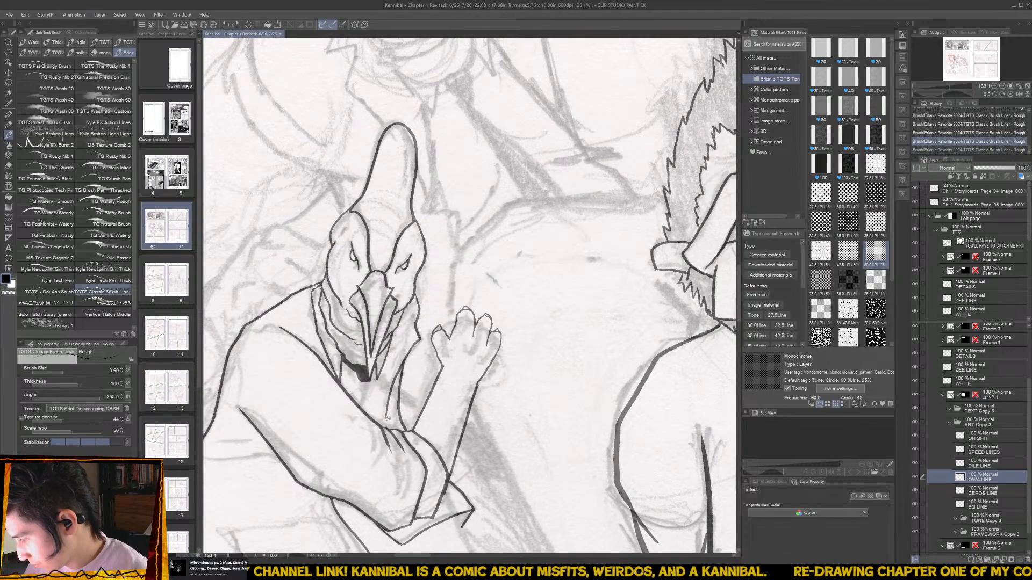
pyautogui.moveTo(387, 431)
pyautogui.mouseDown()
pyautogui.moveTo(381, 371)
pyautogui.moveTo(401, 329)
pyautogui.mouseUp()
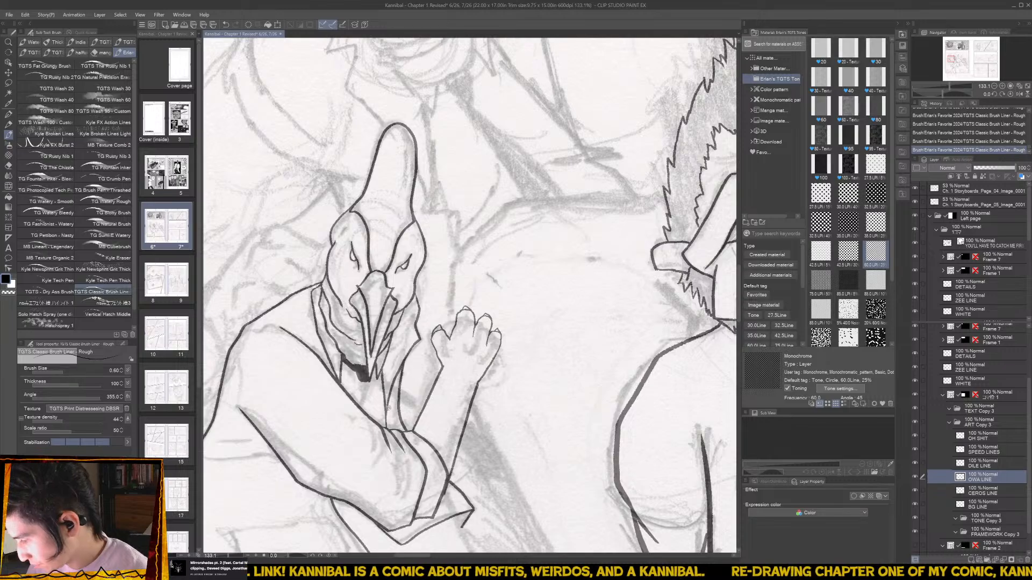
# - Ink the bird's lower forearm beneath the cuff and the baggy shorts leg below the shirt hem
pyautogui.scroll(-6, 420, 435)
pyautogui.moveTo(420, 436); pyautogui.dragTo(375, 328)
pyautogui.scroll(3, 379, 344)
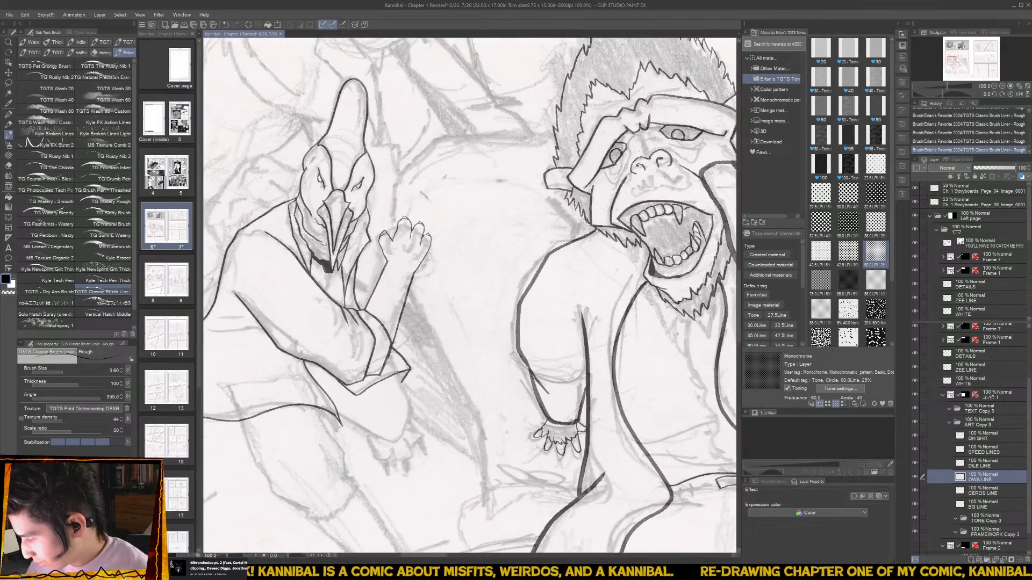
pyautogui.moveTo(399, 377)
pyautogui.mouseDown()
pyautogui.moveTo(411, 413)
pyautogui.moveTo(403, 436)
pyautogui.moveTo(375, 436)
pyautogui.moveTo(339, 412)
pyautogui.mouseUp()
pyautogui.moveTo(243, 419)
pyautogui.mouseDown()
pyautogui.moveTo(285, 356)
pyautogui.moveTo(313, 427)
pyautogui.moveTo(365, 460)
pyautogui.moveTo(377, 453)
pyautogui.moveTo(403, 424)
pyautogui.moveTo(361, 341)
pyautogui.mouseUp()
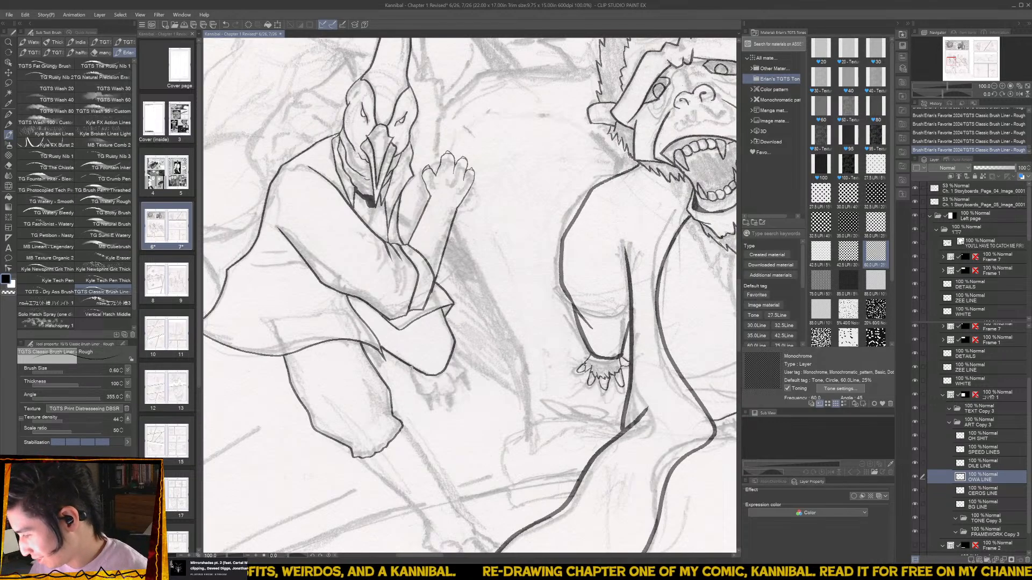
# - Ink the bird's lowered hand with its fingers and pointed claws at the end of the lower forearm
pyautogui.moveTo(410, 366)
pyautogui.mouseDown()
pyautogui.moveTo(419, 393)
pyautogui.moveTo(450, 398)
pyautogui.moveTo(450, 376)
pyautogui.moveTo(459, 383)
pyautogui.moveTo(465, 372)
pyautogui.moveTo(451, 358)
pyautogui.mouseUp()
pyautogui.moveTo(422, 394); pyautogui.dragTo(452, 417)
pyautogui.hotkey('ctrl', 'z')
pyautogui.hotkey('ctrl', 'z')
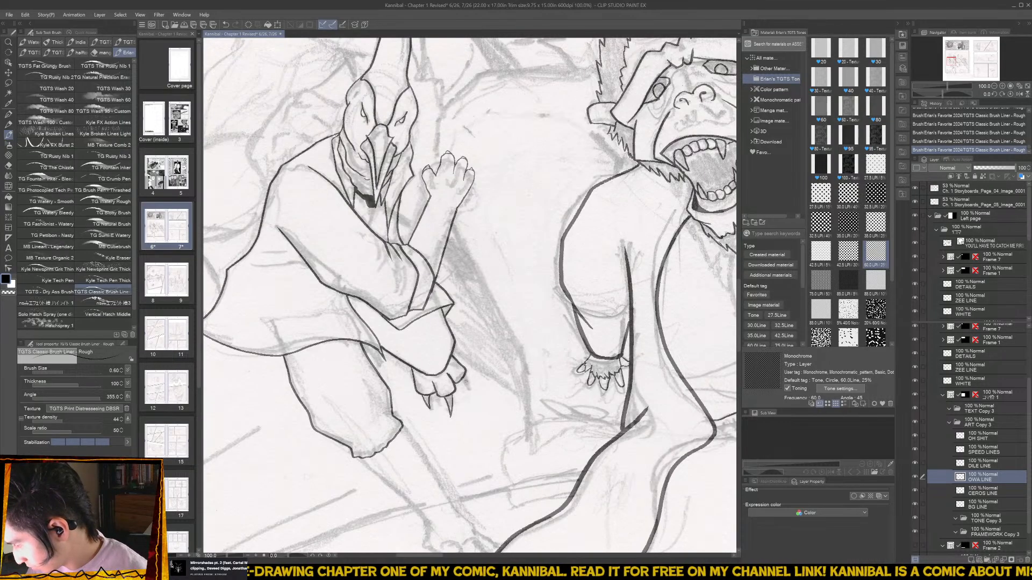
pyautogui.moveTo(461, 376); pyautogui.dragTo(466, 396)
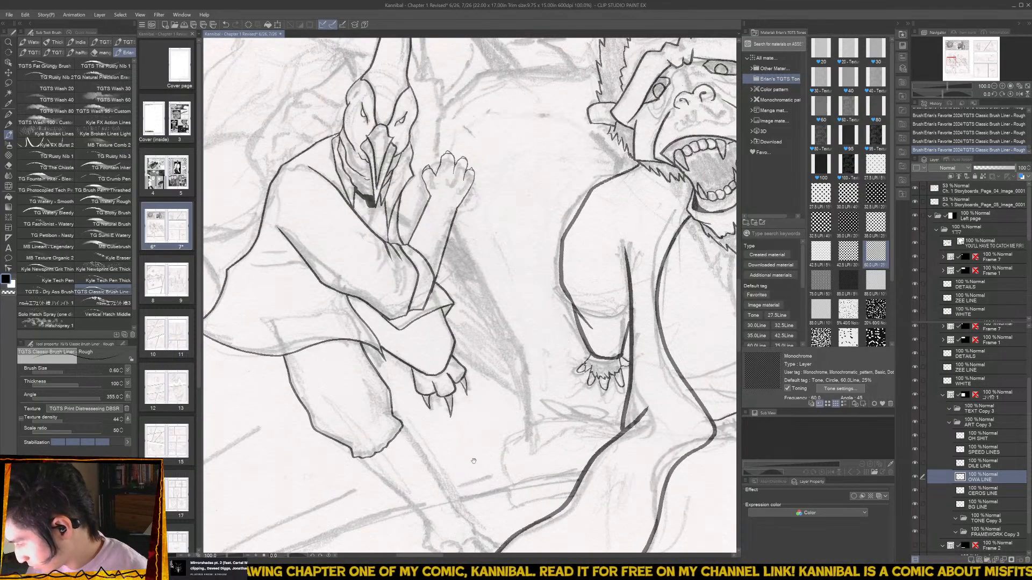
# - Ink the bird's bare lower leg below the shorts and the foot's first toe with its claw outline
pyautogui.moveTo(474, 461)
pyautogui.mouseDown()
pyautogui.moveTo(403, 311)
pyautogui.moveTo(367, 312)
pyautogui.moveTo(438, 409)
pyautogui.mouseUp()
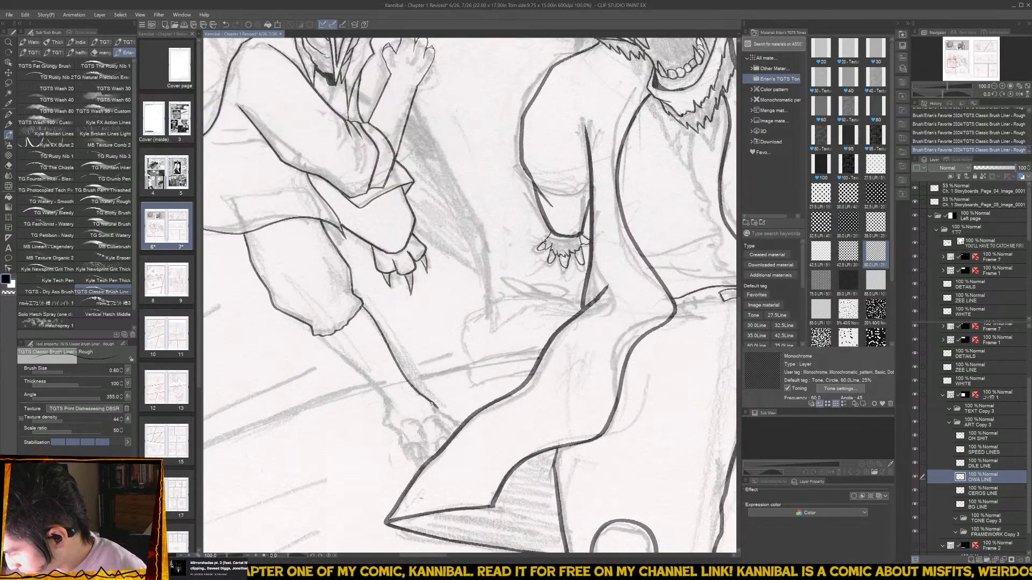
pyautogui.moveTo(317, 335)
pyautogui.mouseDown()
pyautogui.moveTo(386, 406)
pyautogui.moveTo(387, 429)
pyautogui.moveTo(398, 438)
pyautogui.moveTo(413, 420)
pyautogui.moveTo(408, 453)
pyautogui.moveTo(417, 449)
pyautogui.mouseUp()
pyautogui.moveTo(414, 441); pyautogui.dragTo(419, 466)
pyautogui.hotkey('ctrl', 'z')
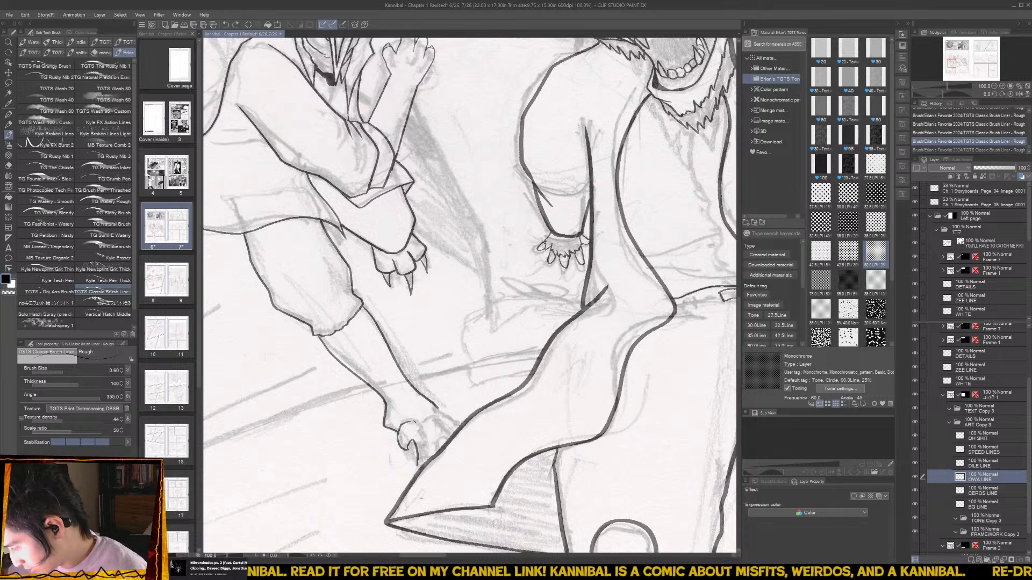
pyautogui.hotkey('ctrl', 'y')
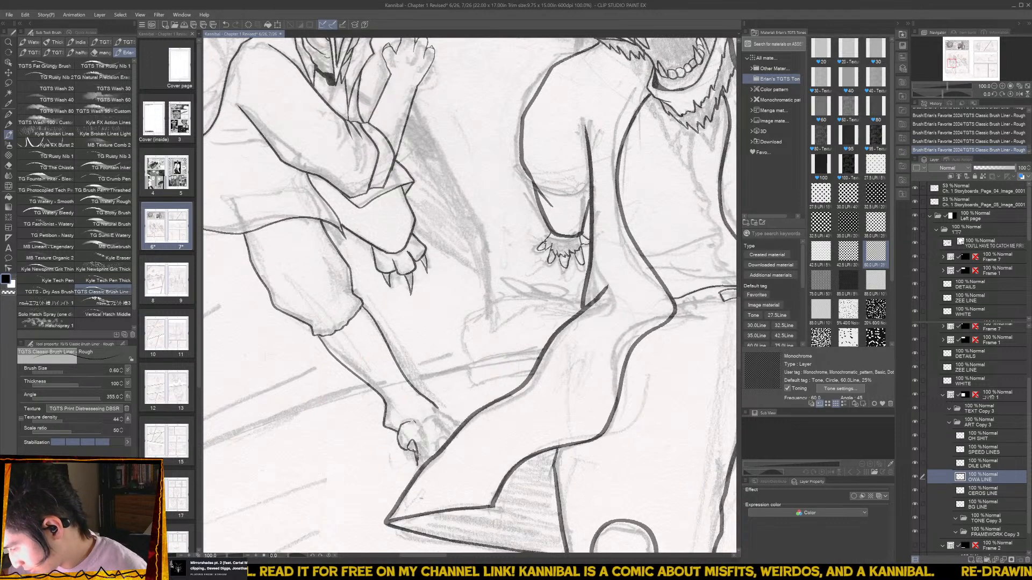
# - Fill the claw of the bird's first toe with solid black brush strokes
pyautogui.hotkey('ctrl', 'z')
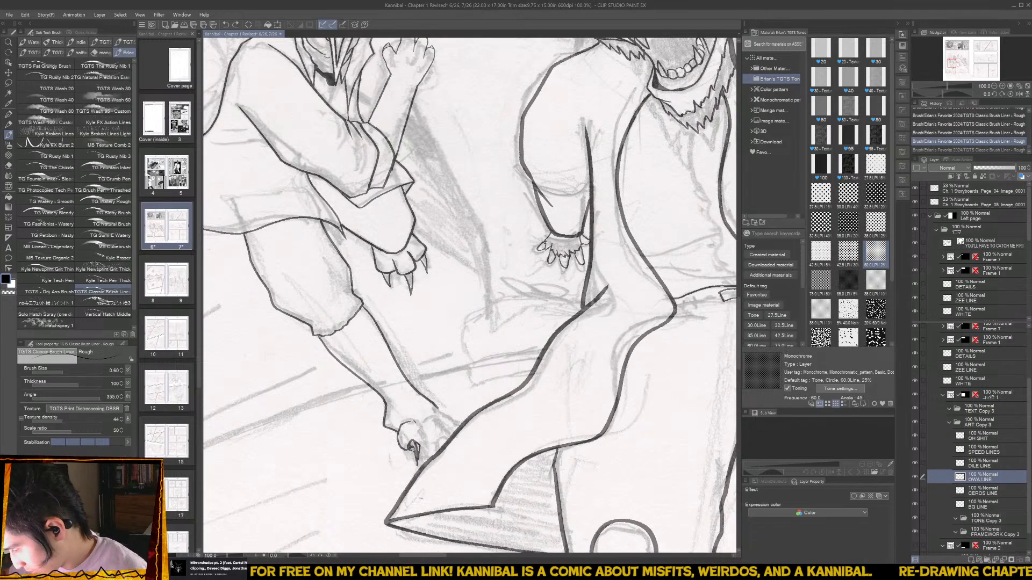
pyautogui.moveTo(411, 448); pyautogui.dragTo(413, 443)
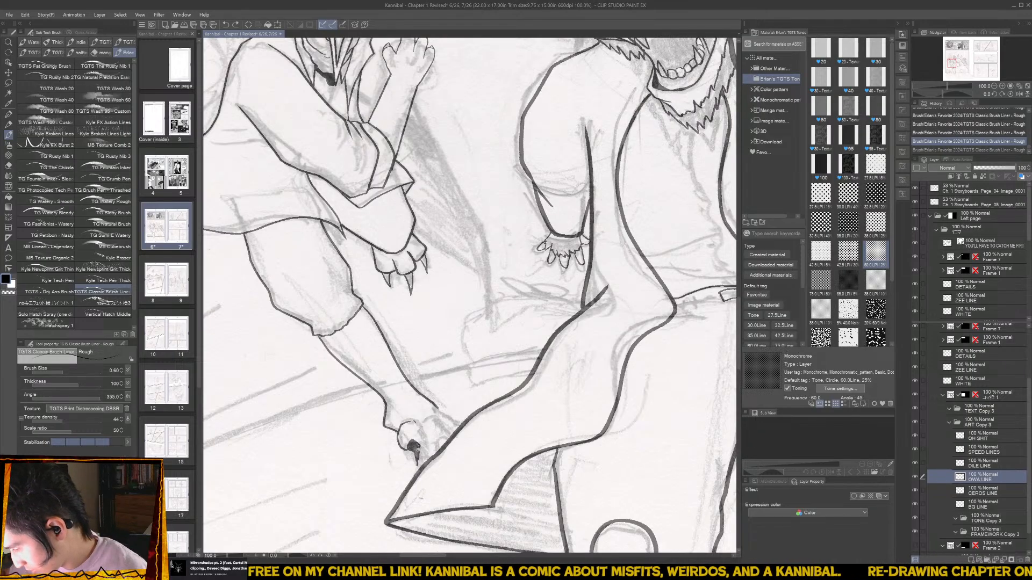
pyautogui.hotkey('ctrl', 'y')
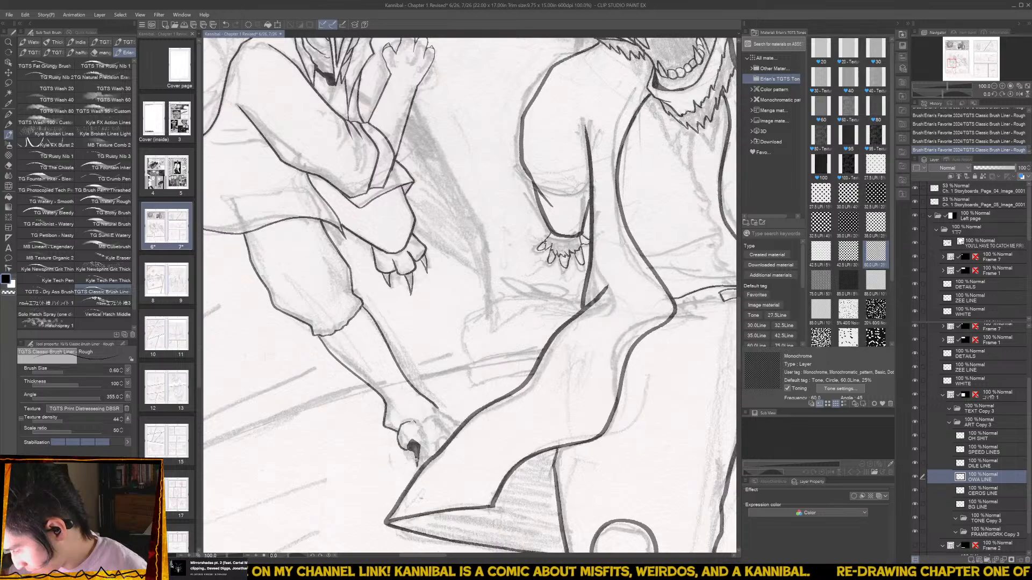
pyautogui.moveTo(413, 443); pyautogui.dragTo(413, 446)
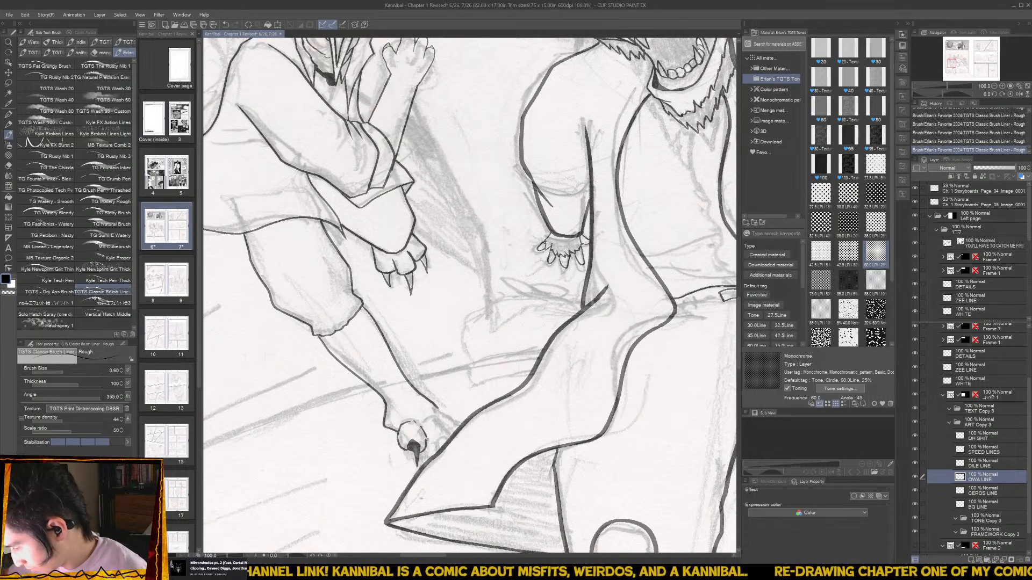
# - Ink the remaining toes and claws of the bird's foot next to the first toe
pyautogui.hotkey('ctrl', 'z')
pyautogui.hotkey('ctrl', 'y')
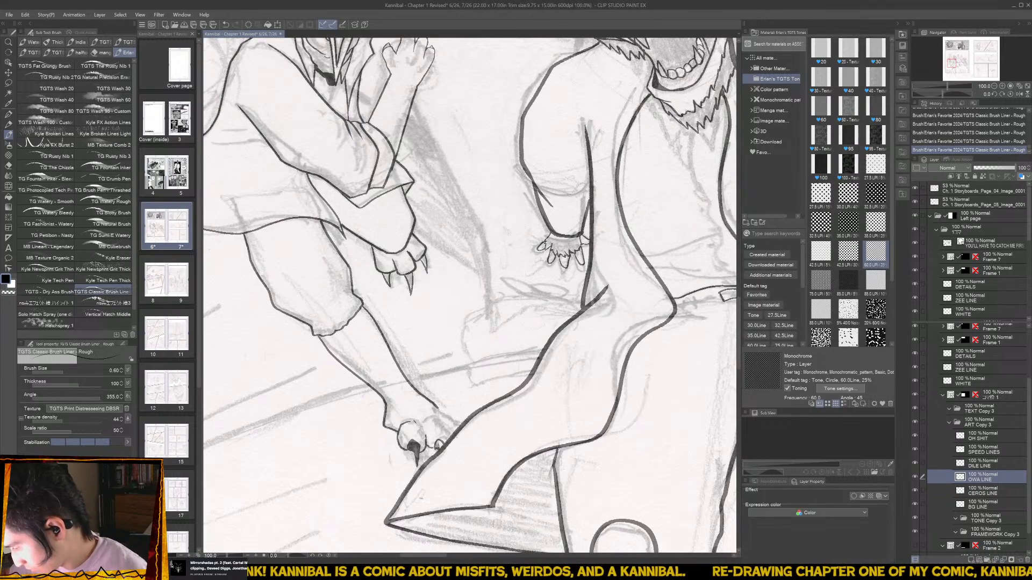
pyautogui.moveTo(437, 445)
pyautogui.mouseDown()
pyautogui.moveTo(443, 425)
pyautogui.moveTo(455, 438)
pyautogui.moveTo(454, 415)
pyautogui.moveTo(467, 425)
pyautogui.moveTo(458, 428)
pyautogui.mouseUp()
pyautogui.scroll(-1, 452, 411)
pyautogui.scroll(-3, 451, 411)
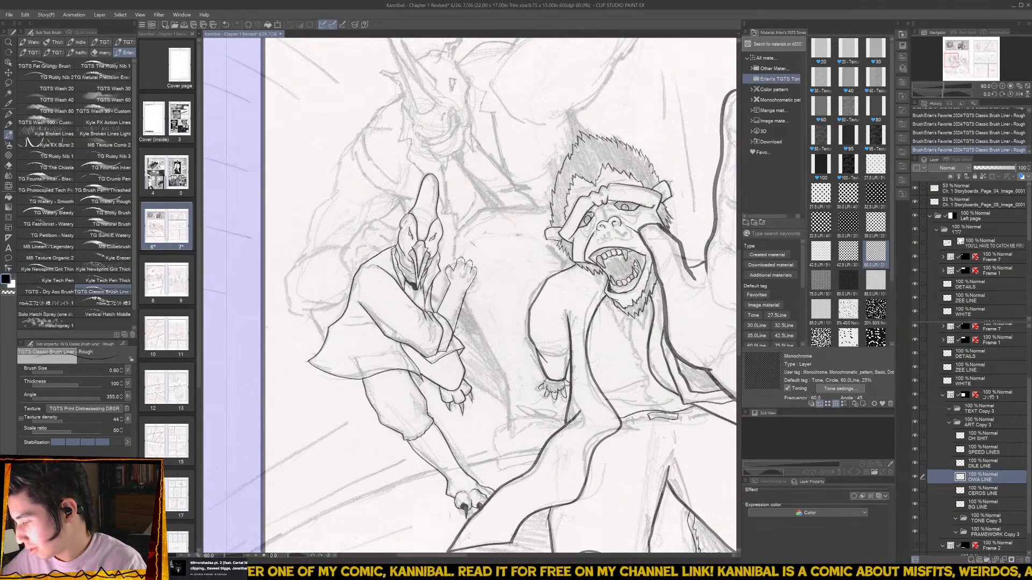
# - Lasso the bird's raised hand, scale it down to about 93%, and reposition it on the wrist
pyautogui.moveTo(483, 289); pyautogui.dragTo(497, 358)
pyautogui.scroll(-2, 498, 358)
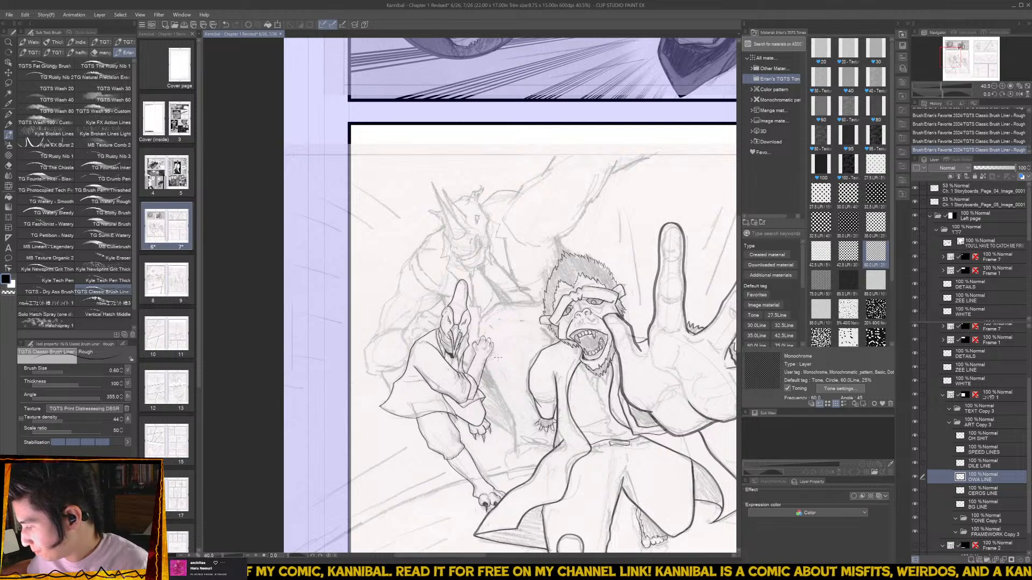
pyautogui.scroll(3, 471, 364)
pyautogui.press('m')
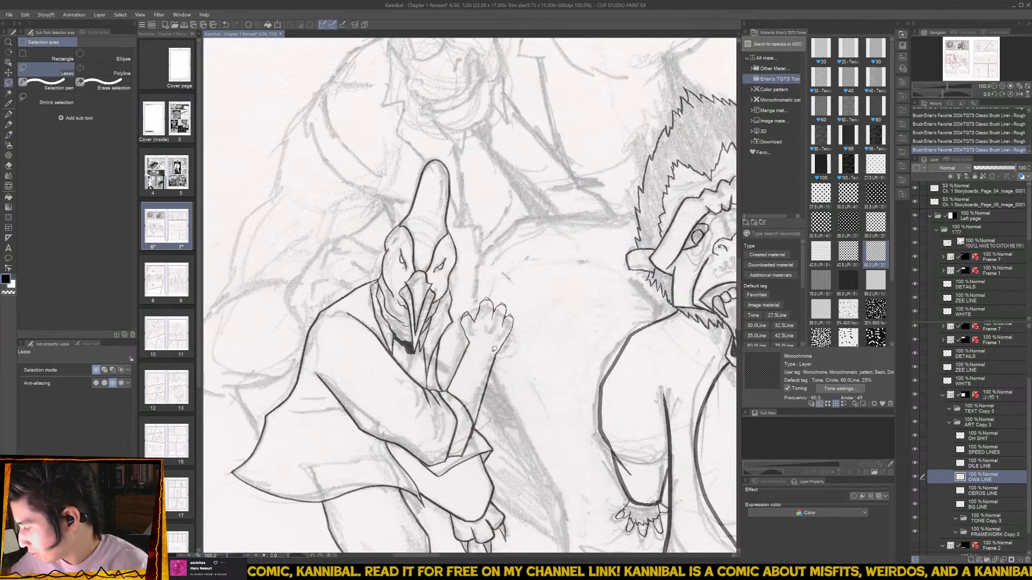
pyautogui.moveTo(497, 359)
pyautogui.mouseDown()
pyautogui.moveTo(526, 318)
pyautogui.moveTo(498, 284)
pyautogui.moveTo(468, 295)
pyautogui.moveTo(459, 311)
pyautogui.moveTo(487, 343)
pyautogui.mouseUp()
pyautogui.click(523, 374)
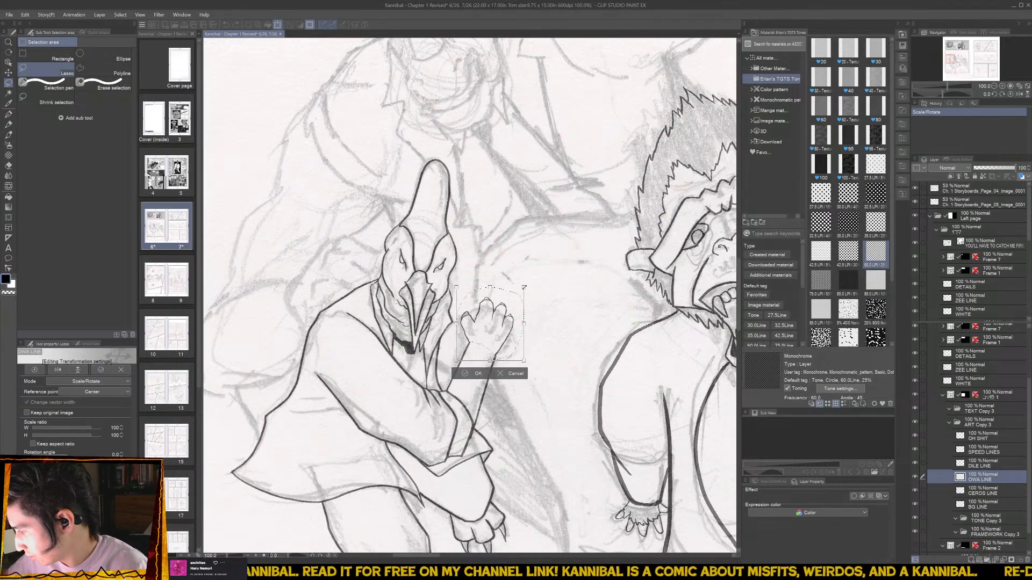
pyautogui.moveTo(524, 287); pyautogui.dragTo(519, 295)
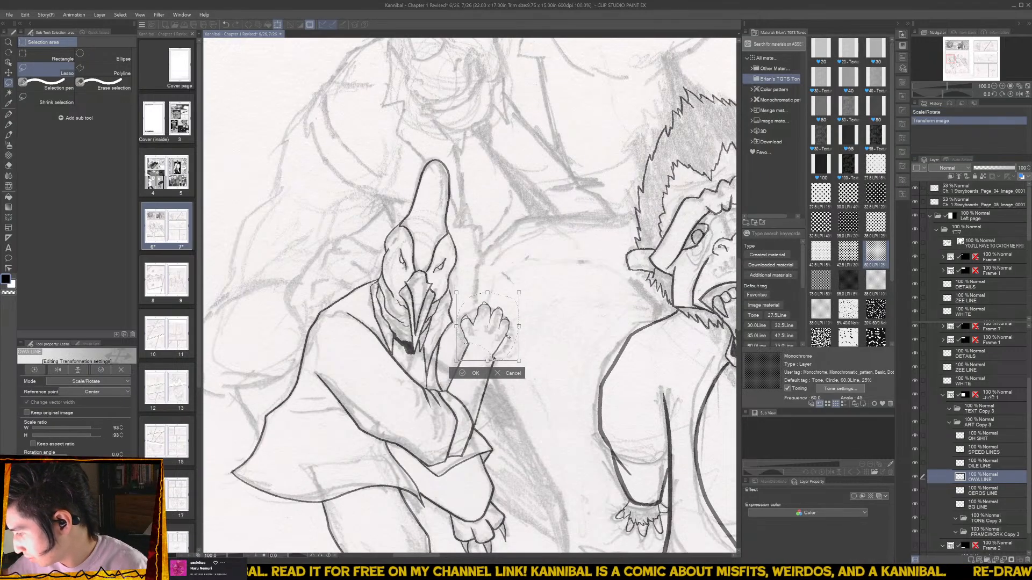
pyautogui.moveTo(508, 338); pyautogui.dragTo(521, 325)
pyautogui.moveTo(521, 325); pyautogui.dragTo(522, 326)
pyautogui.press('Return')
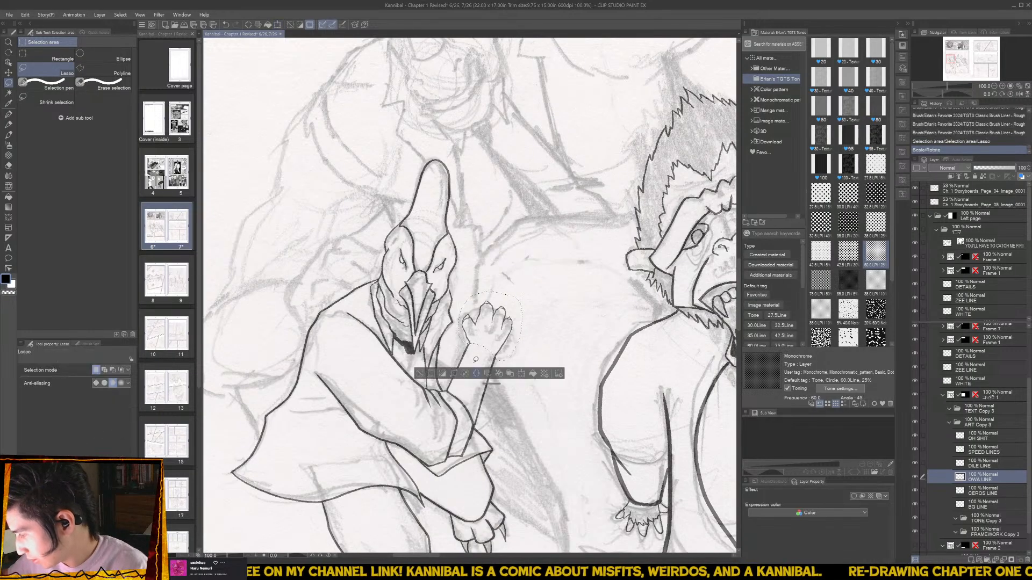
# - Lasso the bird's raised hand and forearm, reshape them with a perspective transform, and clear the selection
pyautogui.moveTo(451, 376)
pyautogui.mouseDown()
pyautogui.moveTo(479, 427)
pyautogui.moveTo(511, 388)
pyautogui.moveTo(518, 316)
pyautogui.mouseUp()
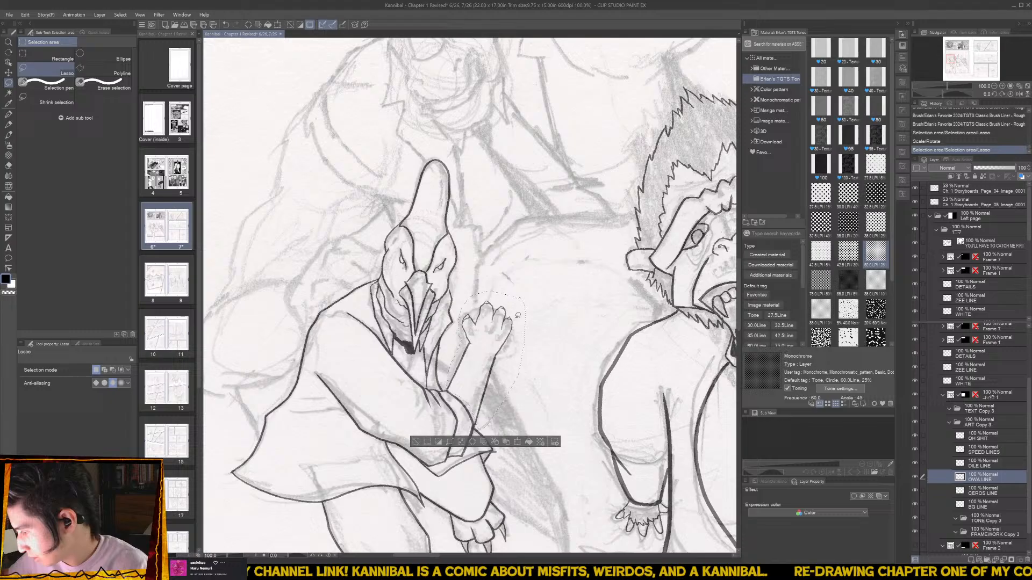
pyautogui.click(518, 442)
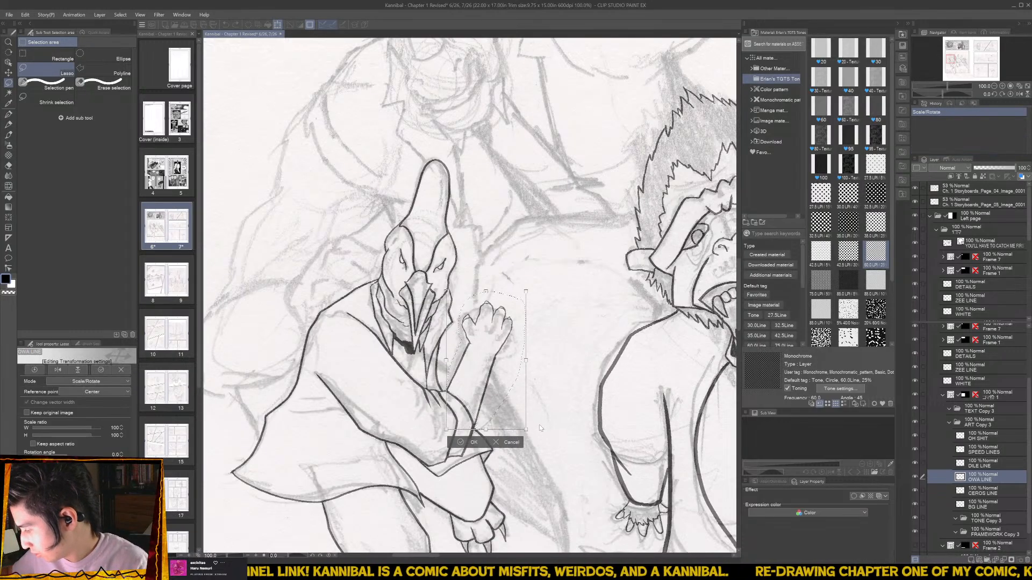
pyautogui.hotkey('ctrl', 'shift', 'alt')
pyautogui.moveTo(446, 291); pyautogui.dragTo(488, 324)
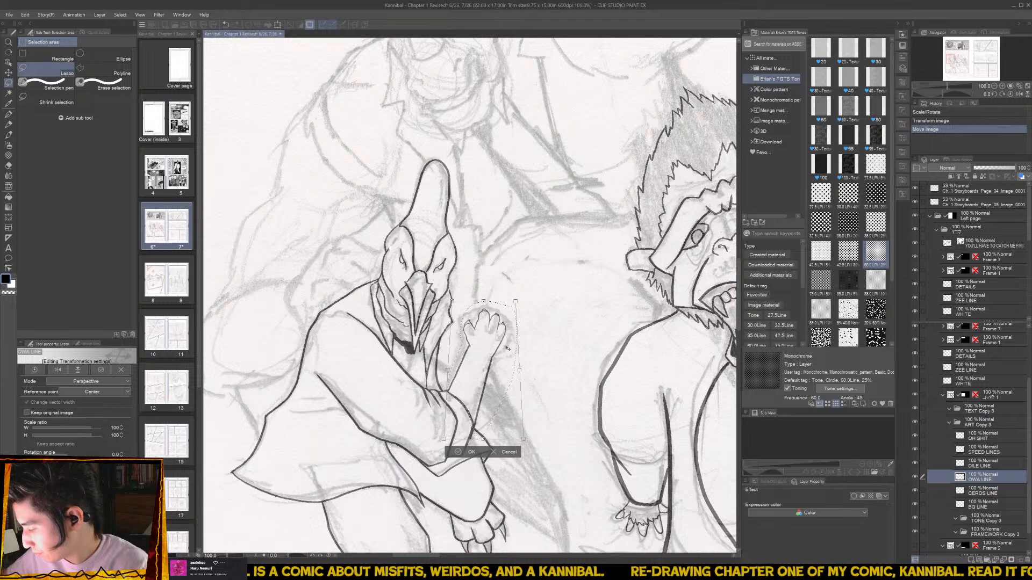
pyautogui.hotkey('ctrl', 'z')
pyautogui.hotkey('ctrl', 'z')
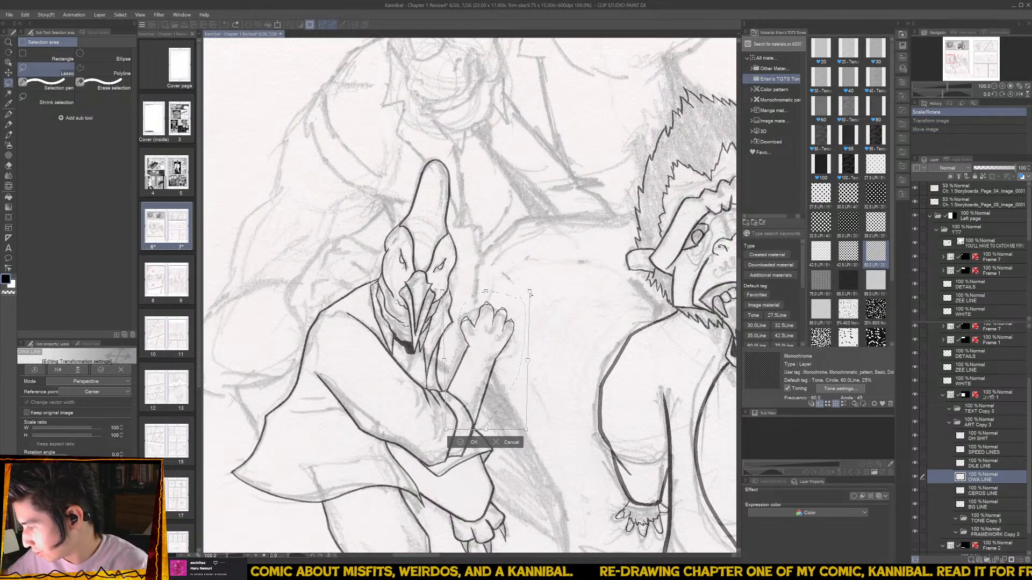
pyautogui.hotkey('ctrl', 'y')
pyautogui.scroll(-3, 530, 296)
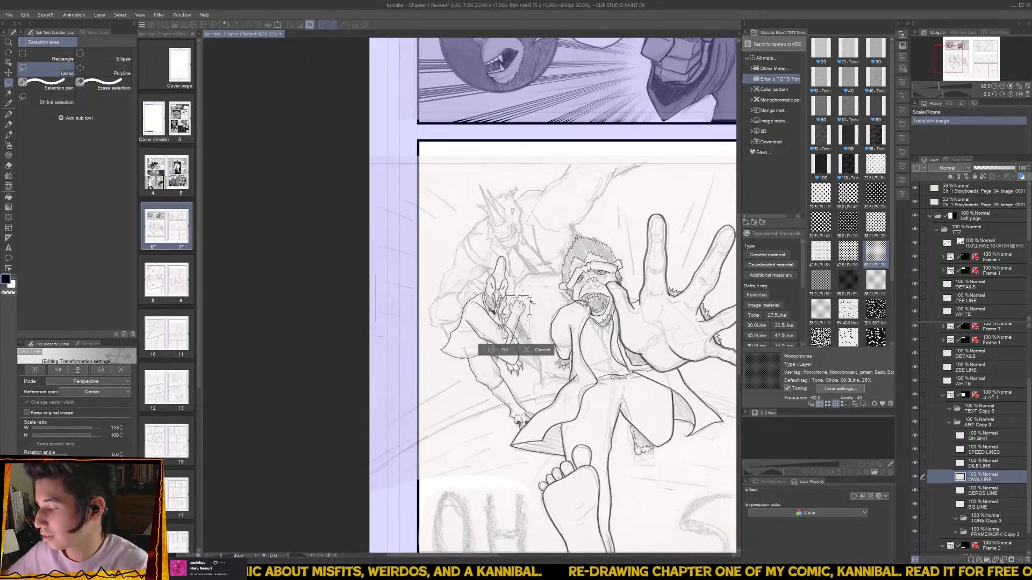
pyautogui.scroll(1, 531, 302)
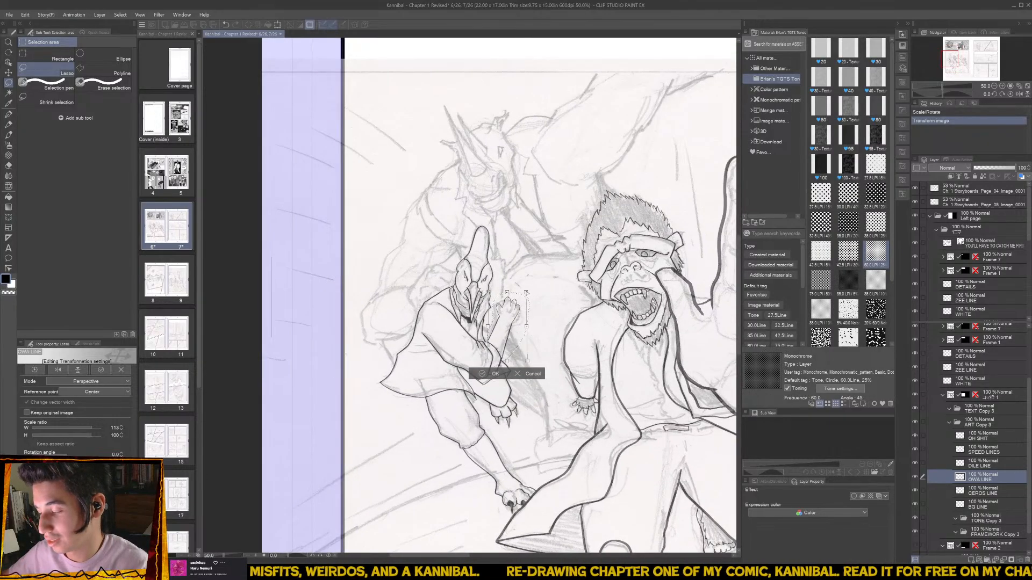
pyautogui.click(526, 294)
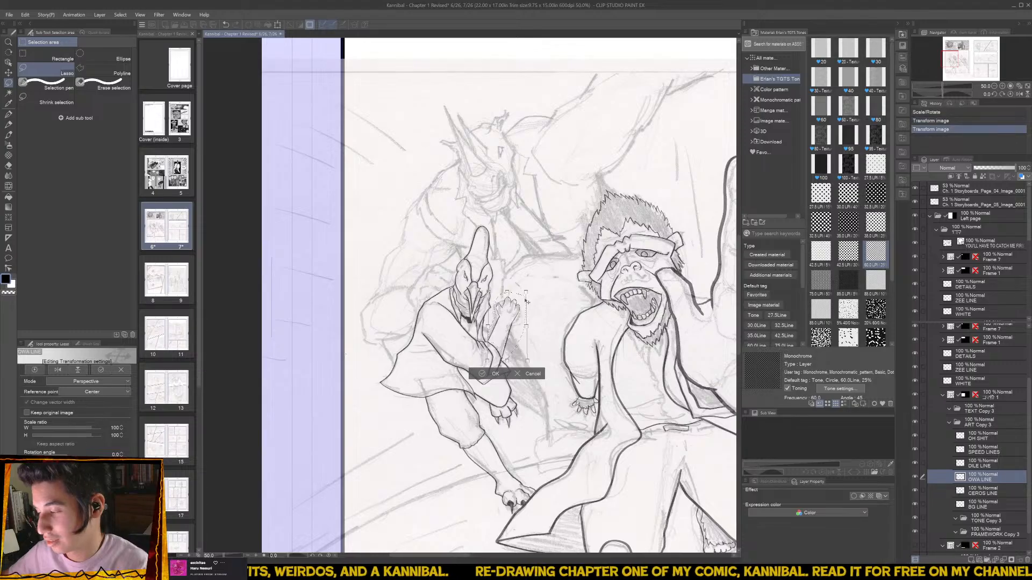
pyautogui.click(490, 374)
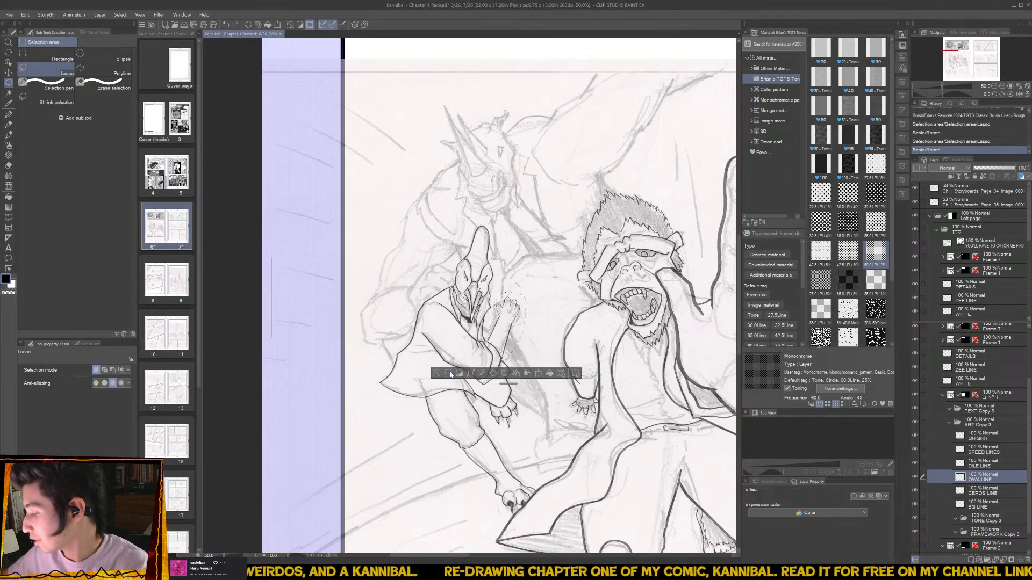
pyautogui.click(437, 374)
# - On the CEROS LINE layer, ink the rhino's bent knee, lower leg and shoe between the bird and the ape with a 1.20 brush
pyautogui.moveTo(531, 294); pyautogui.dragTo(467, 371)
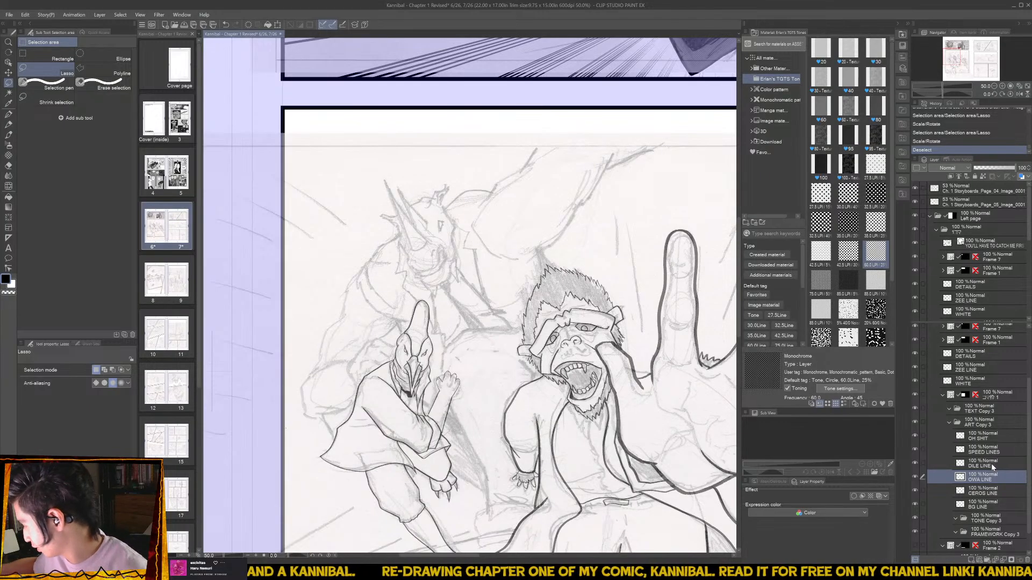
pyautogui.click(985, 489)
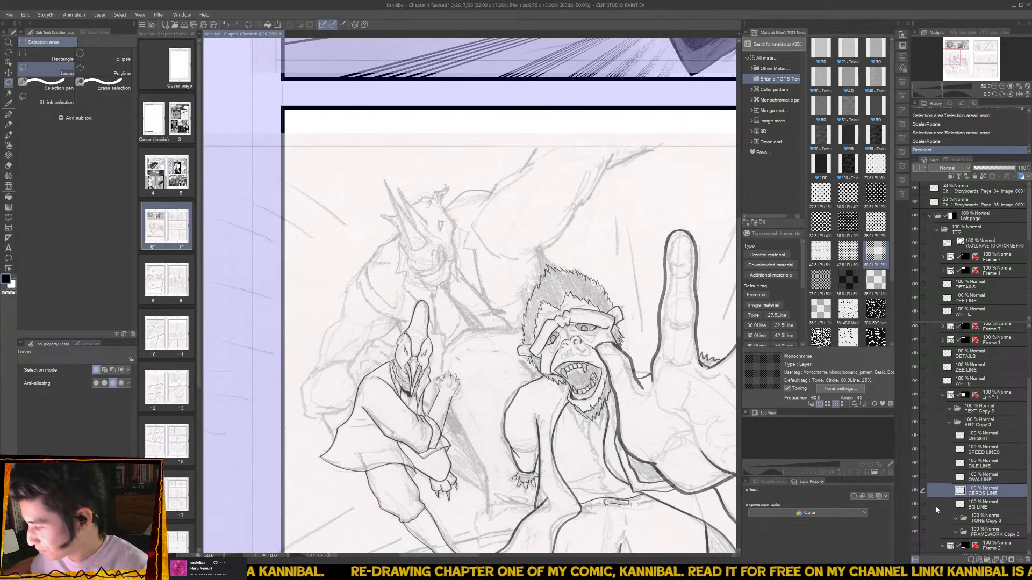
pyautogui.press('b')
pyautogui.scroll(2, 439, 380)
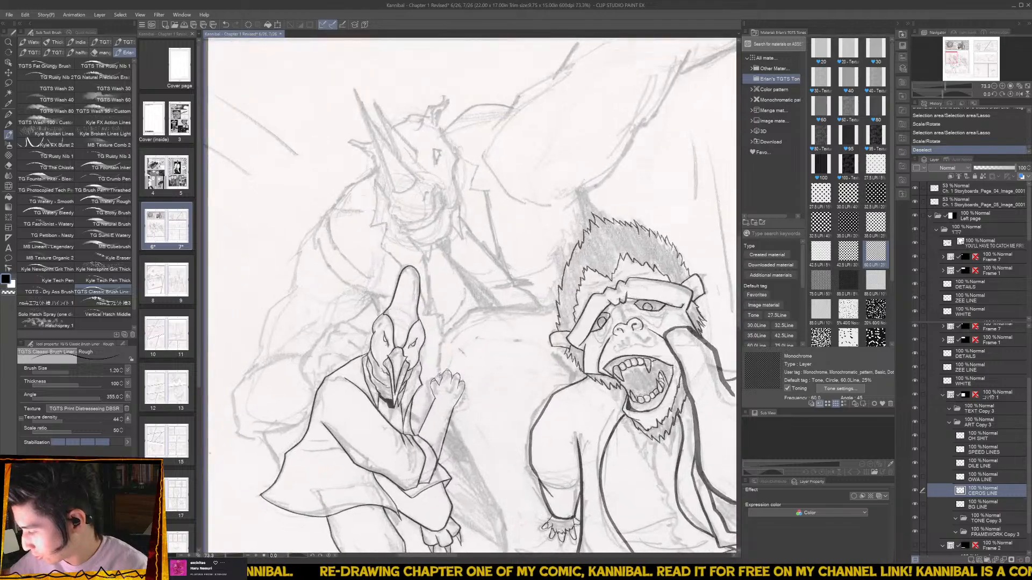
pyautogui.moveTo(439, 381)
pyautogui.mouseDown()
pyautogui.moveTo(439, 346)
pyautogui.moveTo(474, 305)
pyautogui.moveTo(557, 308)
pyautogui.mouseUp()
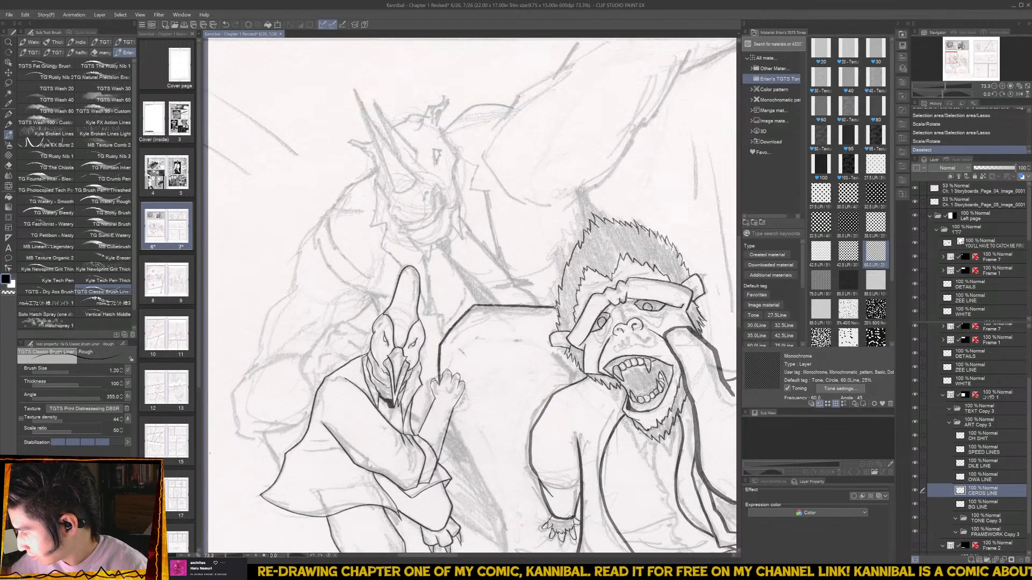
pyautogui.moveTo(502, 420)
pyautogui.mouseDown()
pyautogui.moveTo(480, 301)
pyautogui.moveTo(437, 310)
pyautogui.moveTo(482, 389)
pyautogui.moveTo(488, 445)
pyautogui.moveTo(480, 415)
pyautogui.mouseUp()
pyautogui.moveTo(465, 459)
pyautogui.mouseDown()
pyautogui.moveTo(459, 436)
pyautogui.moveTo(472, 417)
pyautogui.moveTo(548, 417)
pyautogui.mouseUp()
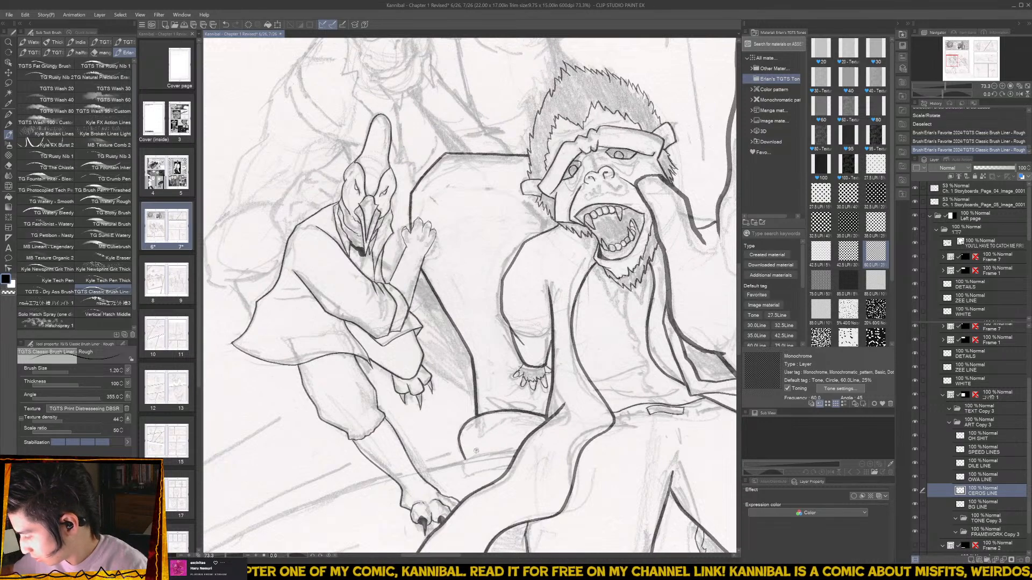
pyautogui.moveTo(468, 459)
pyautogui.mouseDown()
pyautogui.moveTo(462, 475)
pyautogui.moveTo(513, 466)
pyautogui.moveTo(490, 454)
pyautogui.moveTo(517, 451)
pyautogui.mouseUp()
pyautogui.scroll(-2, 498, 379)
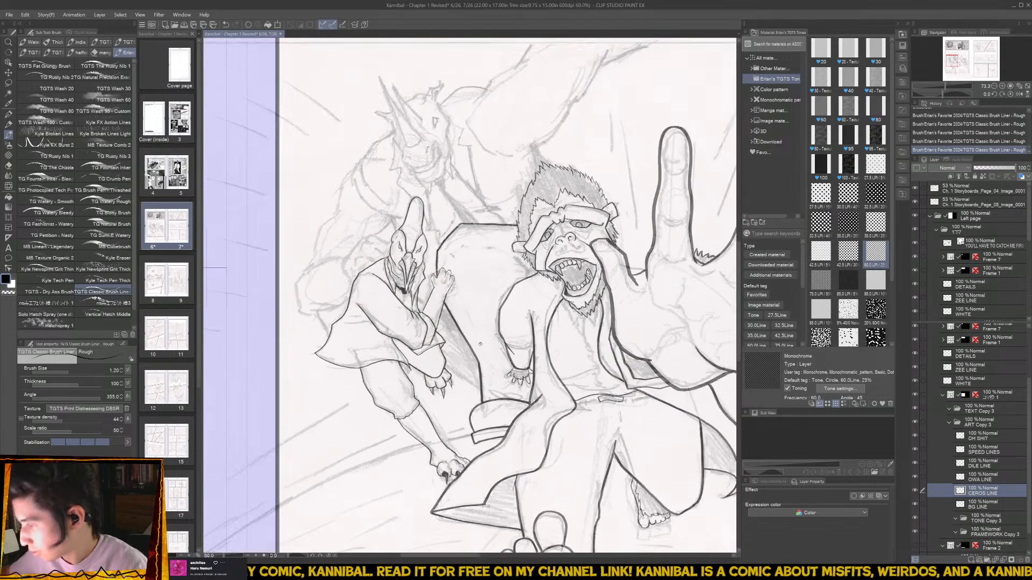
# - Ink the rhino's chest line running from its chin to the knee, and outline both horns on its snout
pyautogui.moveTo(462, 202); pyautogui.dragTo(467, 325)
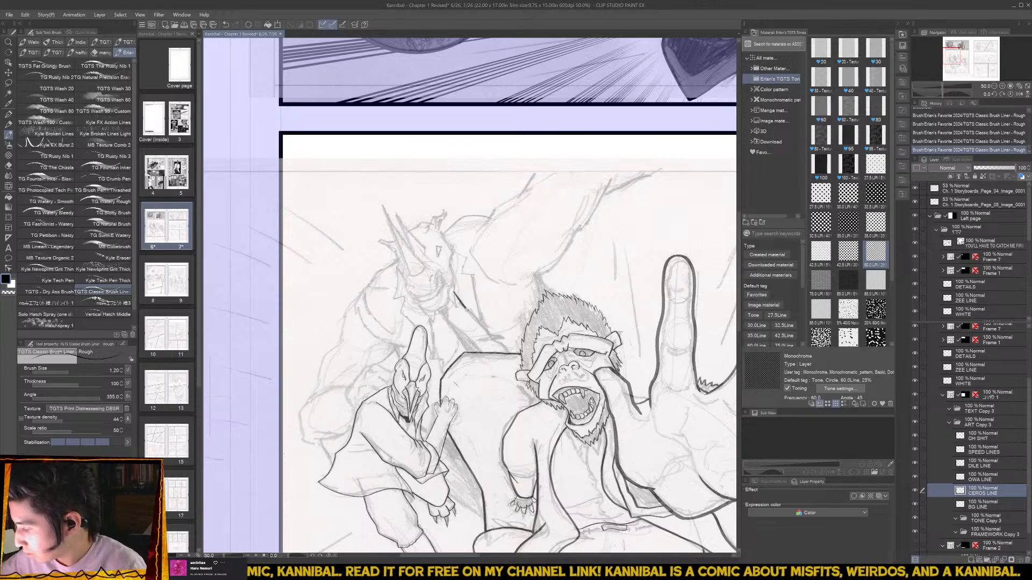
pyautogui.moveTo(464, 308); pyautogui.dragTo(498, 343)
pyautogui.scroll(2, 425, 232)
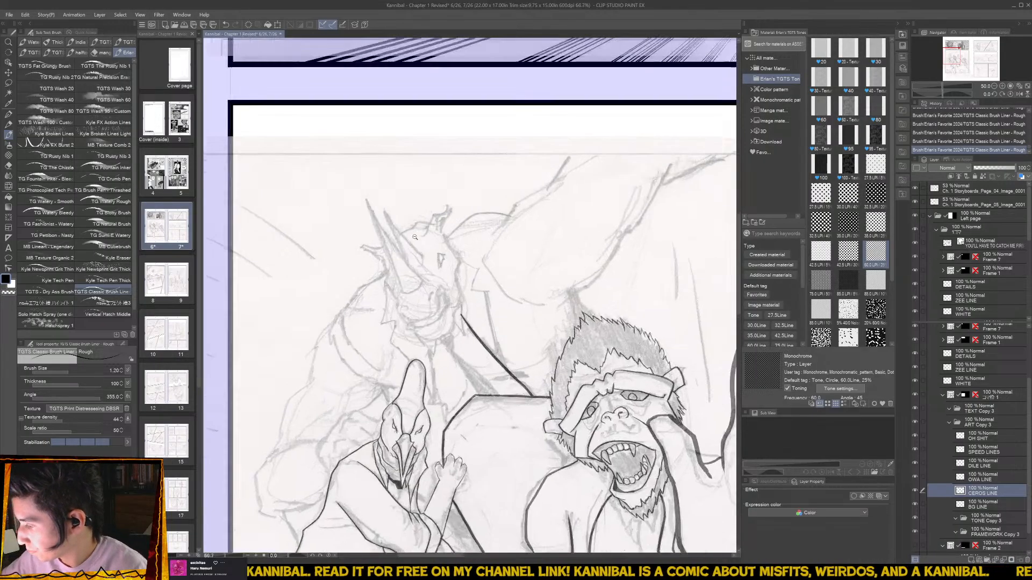
pyautogui.moveTo(349, 188)
pyautogui.mouseDown()
pyautogui.moveTo(395, 307)
pyautogui.moveTo(421, 302)
pyautogui.mouseUp()
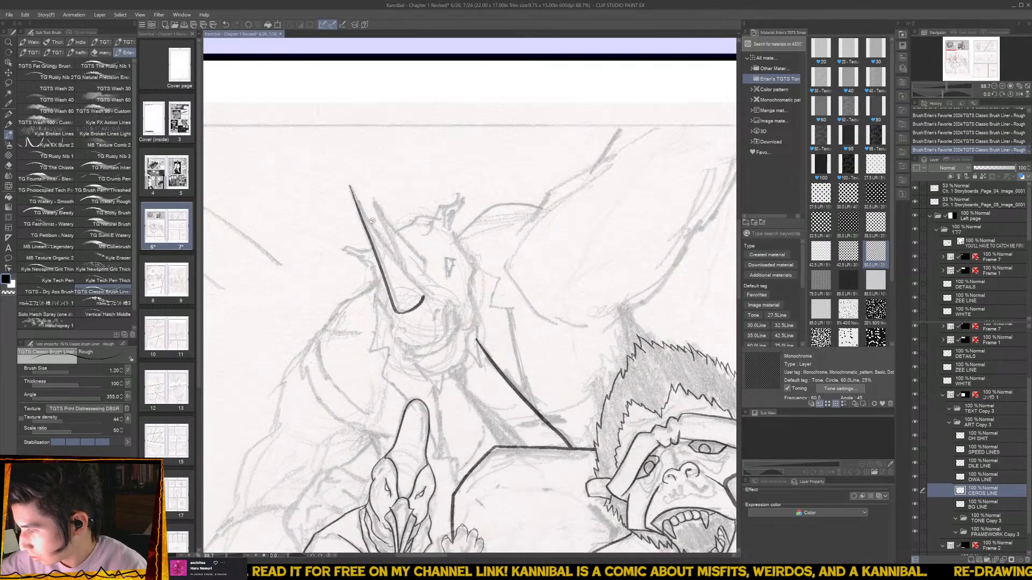
pyautogui.moveTo(349, 185)
pyautogui.mouseDown()
pyautogui.moveTo(423, 295)
pyautogui.moveTo(369, 186)
pyautogui.moveTo(424, 273)
pyautogui.moveTo(414, 279)
pyautogui.mouseUp()
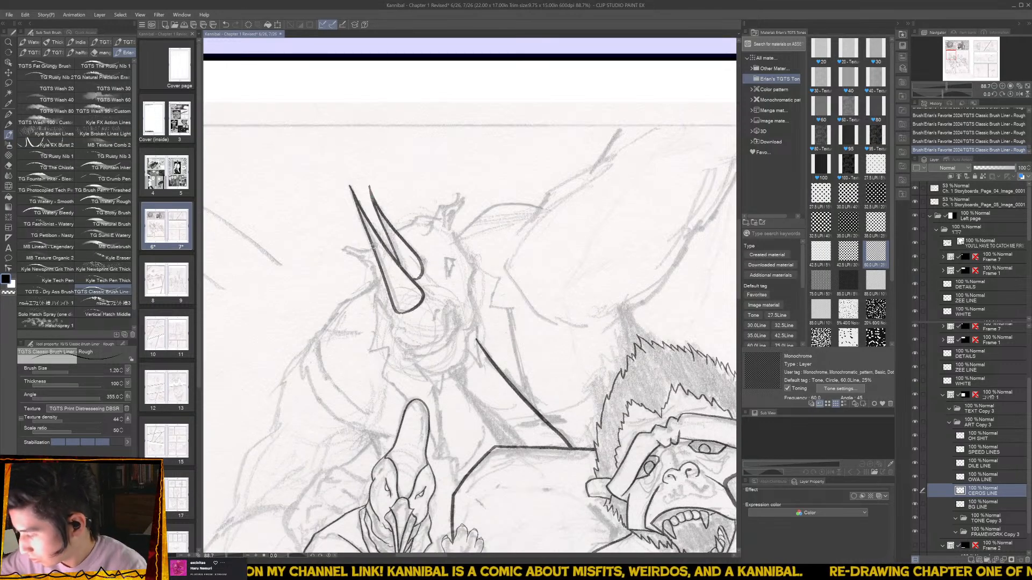
# - Ink the rhino's head outline with both ears, the snout, the grinning mouth and the lower jaw
pyautogui.moveTo(371, 251)
pyautogui.mouseDown()
pyautogui.moveTo(339, 256)
pyautogui.moveTo(373, 268)
pyautogui.moveTo(399, 353)
pyautogui.moveTo(442, 341)
pyautogui.moveTo(456, 301)
pyautogui.mouseUp()
pyautogui.moveTo(407, 354)
pyautogui.mouseDown()
pyautogui.moveTo(436, 358)
pyautogui.moveTo(423, 356)
pyautogui.moveTo(453, 338)
pyautogui.moveTo(453, 309)
pyautogui.mouseUp()
pyautogui.hotkey('ctrl', 'z')
pyautogui.hotkey('ctrl', 'z')
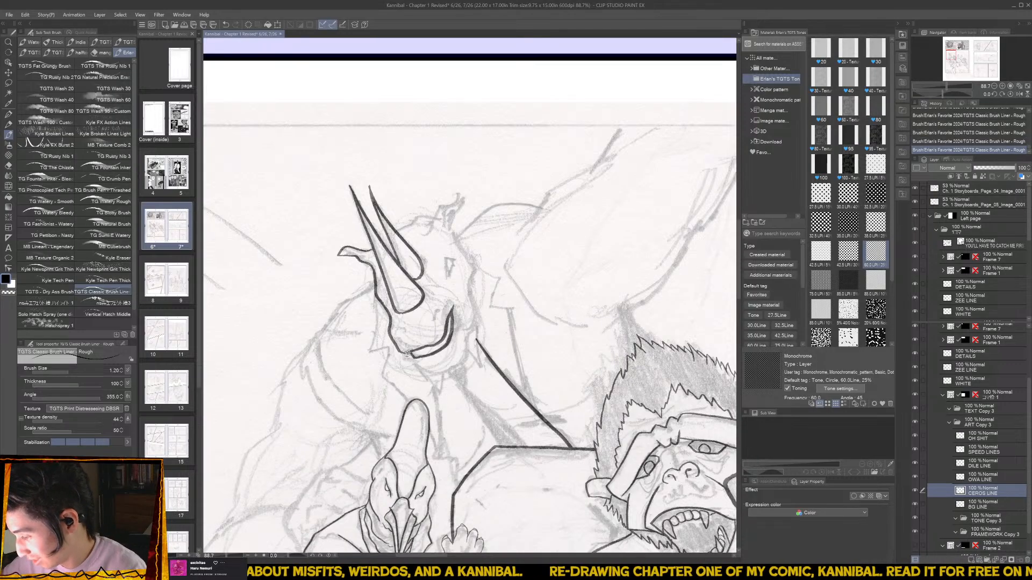
pyautogui.moveTo(407, 354)
pyautogui.mouseDown()
pyautogui.moveTo(436, 375)
pyautogui.moveTo(458, 366)
pyautogui.moveTo(471, 330)
pyautogui.mouseUp()
pyautogui.hotkey('ctrl', 'z')
pyautogui.moveTo(405, 352)
pyautogui.mouseDown()
pyautogui.moveTo(453, 366)
pyautogui.moveTo(471, 324)
pyautogui.moveTo(473, 268)
pyautogui.moveTo(451, 227)
pyautogui.moveTo(443, 233)
pyautogui.moveTo(463, 197)
pyautogui.moveTo(439, 207)
pyautogui.moveTo(422, 235)
pyautogui.moveTo(425, 221)
pyautogui.moveTo(400, 228)
pyautogui.mouseUp()
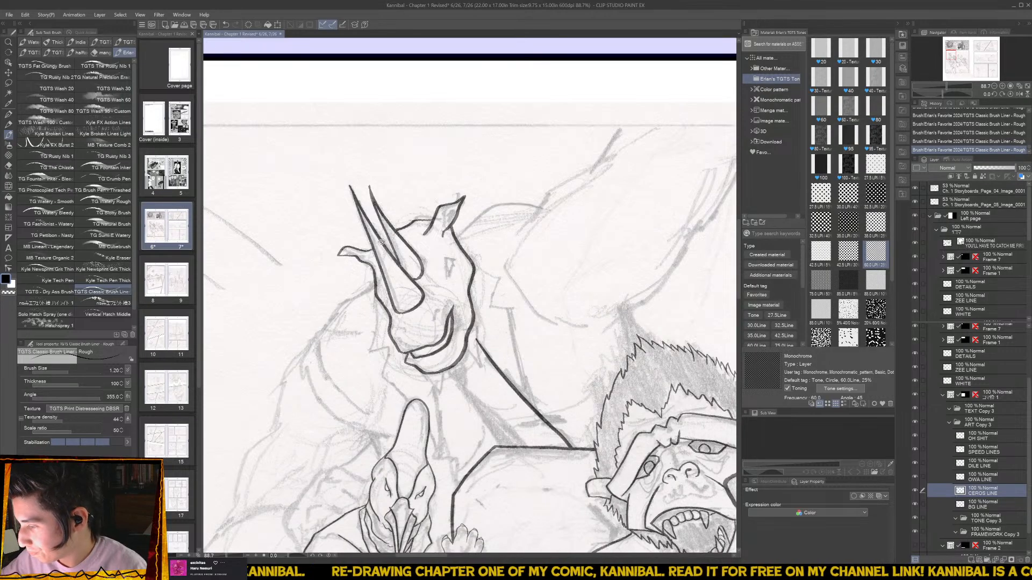
# - Ink the upper and lower edges of the rhino's raised arm up to the panel's top border
pyautogui.scroll(-3, 395, 224)
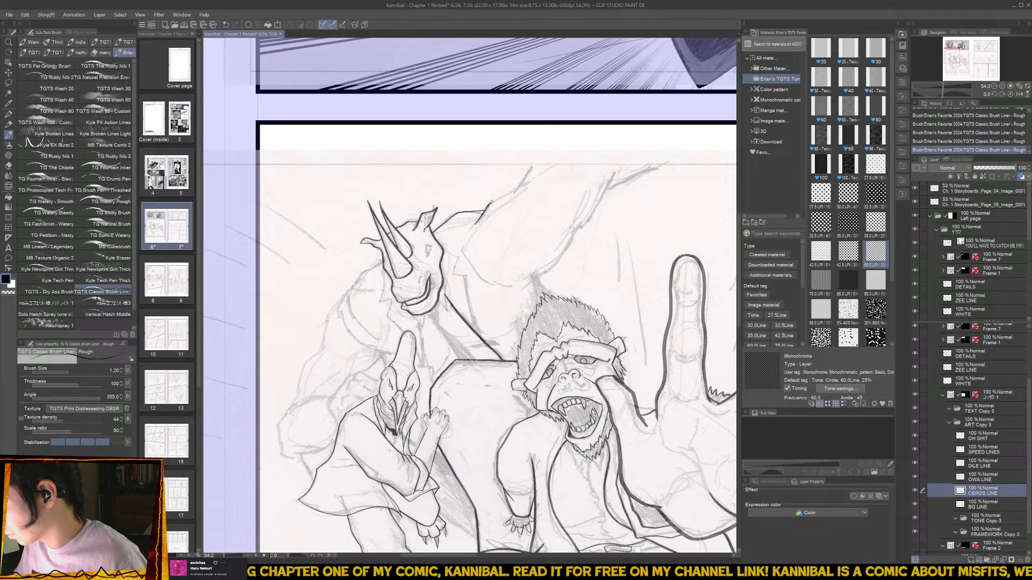
pyautogui.moveTo(518, 187); pyautogui.dragTo(574, 122)
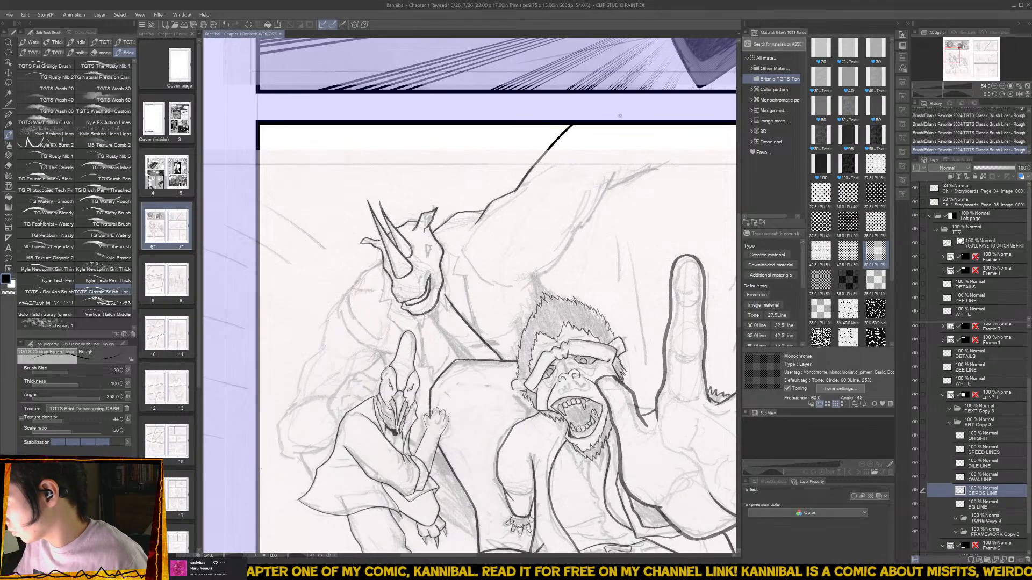
pyautogui.moveTo(656, 195)
pyautogui.mouseDown()
pyautogui.moveTo(424, 312)
pyautogui.moveTo(478, 273)
pyautogui.moveTo(524, 200)
pyautogui.moveTo(449, 252)
pyautogui.moveTo(564, 191)
pyautogui.mouseUp()
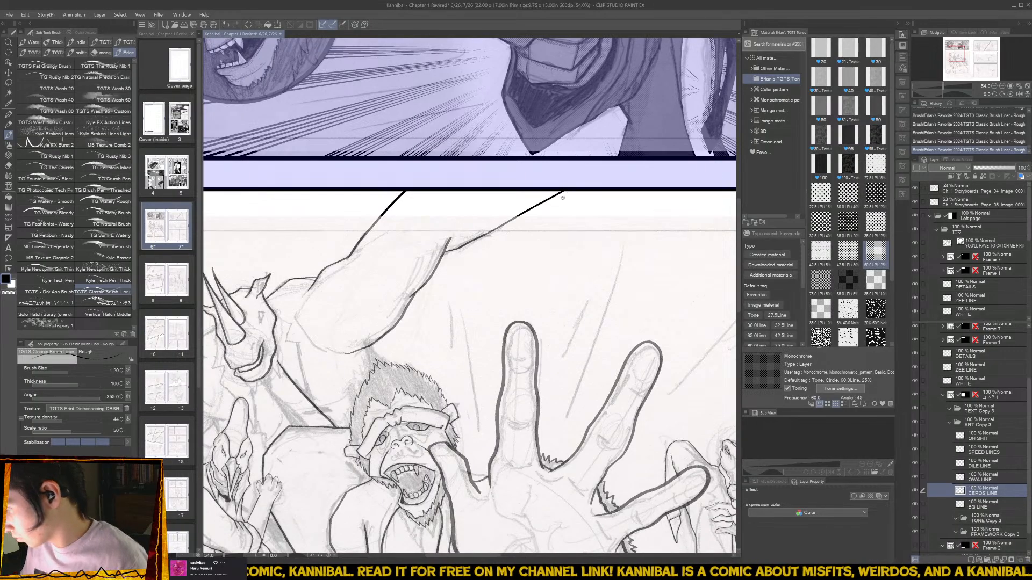
# - Try redrawing the underside of the rhino's raised forearm up to the panel border, and undo that line
pyautogui.scroll(-1, 562, 197)
pyautogui.hotkey('ctrl', 'z')
pyautogui.moveTo(473, 240); pyautogui.dragTo(544, 193)
pyautogui.hotkey('ctrl', 'z')
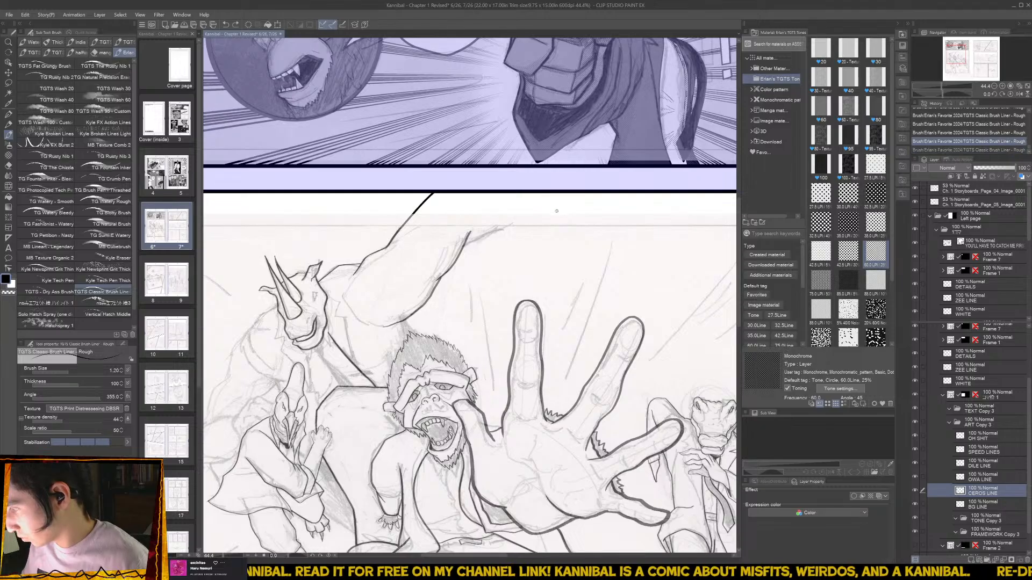
pyautogui.moveTo(389, 282); pyautogui.dragTo(524, 222)
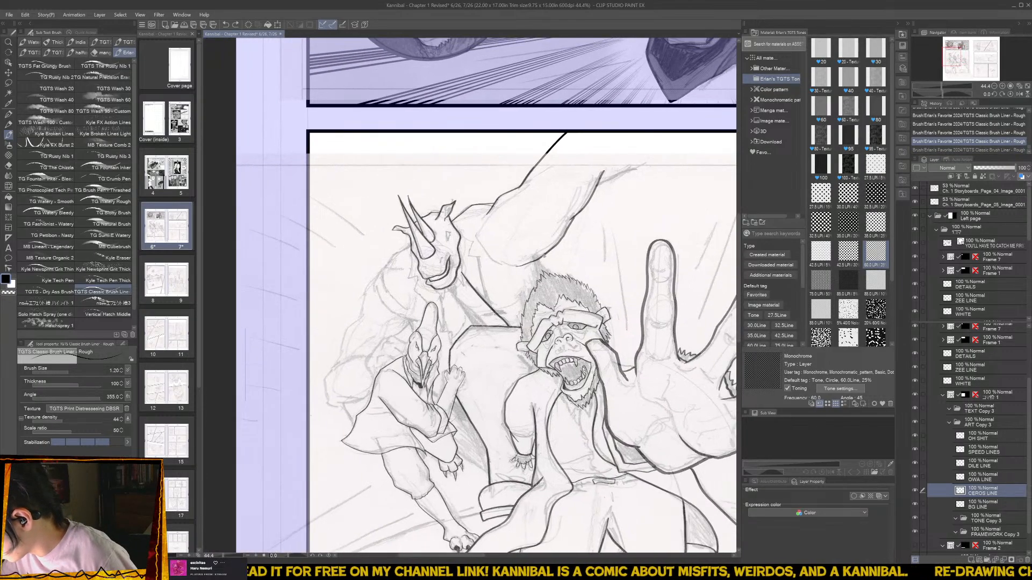
pyautogui.hotkey('ctrl', 'y')
pyautogui.scroll(3, 561, 275)
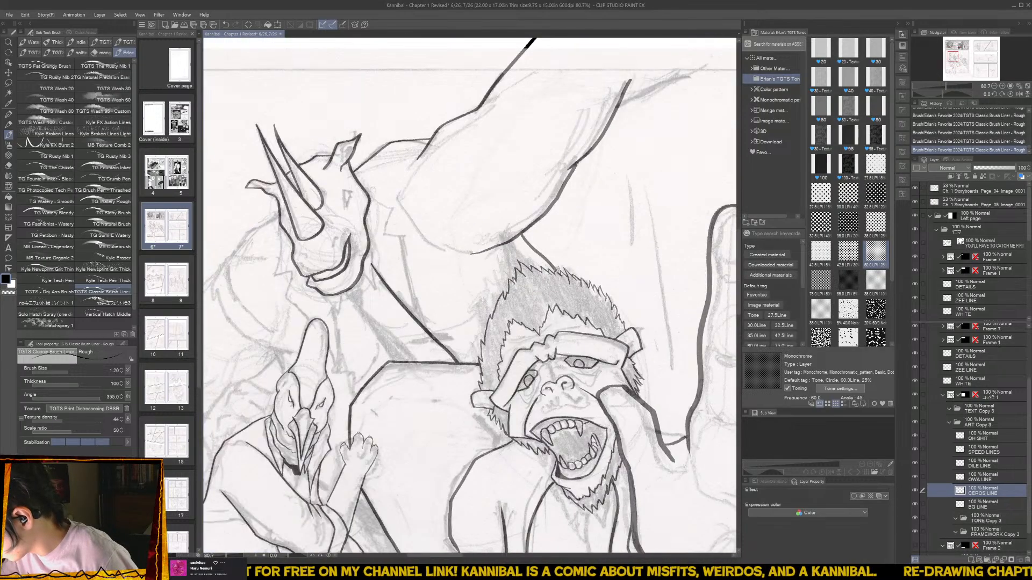
pyautogui.scroll(-3, 558, 273)
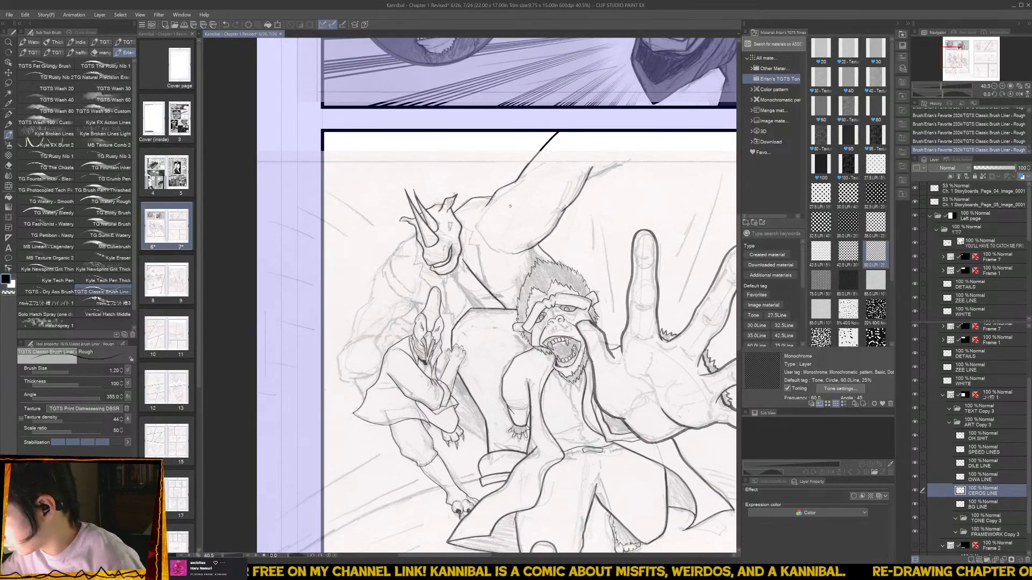
pyautogui.scroll(2, 425, 250)
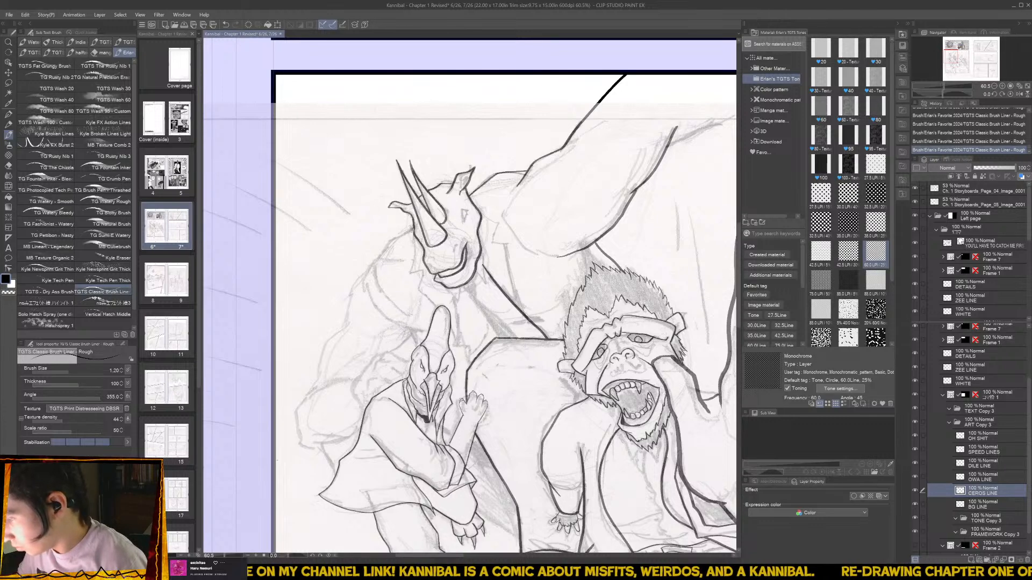
# - Ink the outer contour of the rhino's lowered arm from the neck over the shoulder down to the elbow
pyautogui.moveTo(407, 232)
pyautogui.mouseDown()
pyautogui.moveTo(387, 241)
pyautogui.moveTo(352, 287)
pyautogui.moveTo(346, 319)
pyautogui.moveTo(374, 320)
pyautogui.moveTo(353, 297)
pyautogui.moveTo(334, 312)
pyautogui.moveTo(311, 373)
pyautogui.mouseUp()
pyautogui.moveTo(370, 384); pyautogui.dragTo(376, 352)
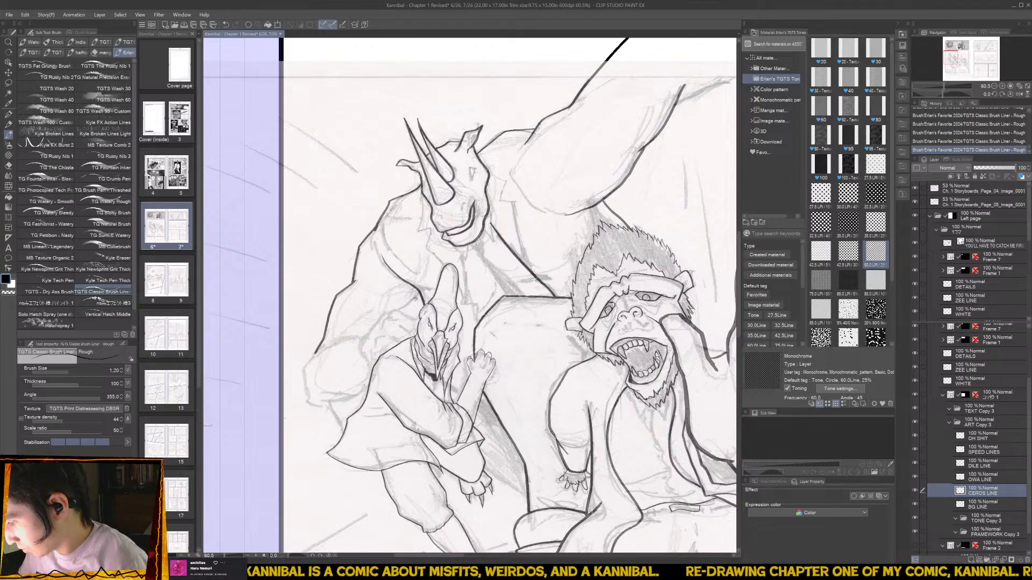
pyautogui.scroll(-2, 430, 285)
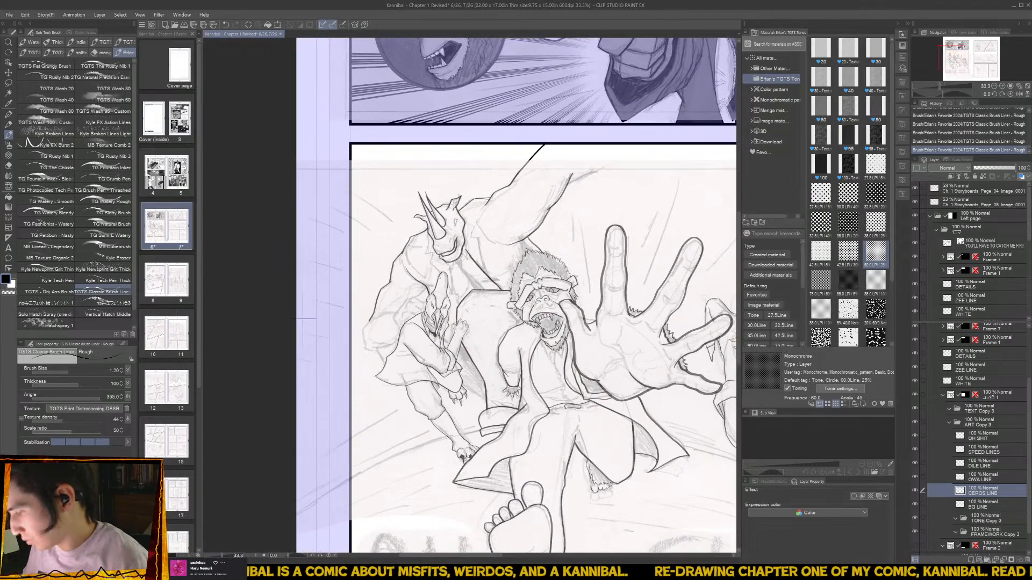
pyautogui.scroll(3, 425, 283)
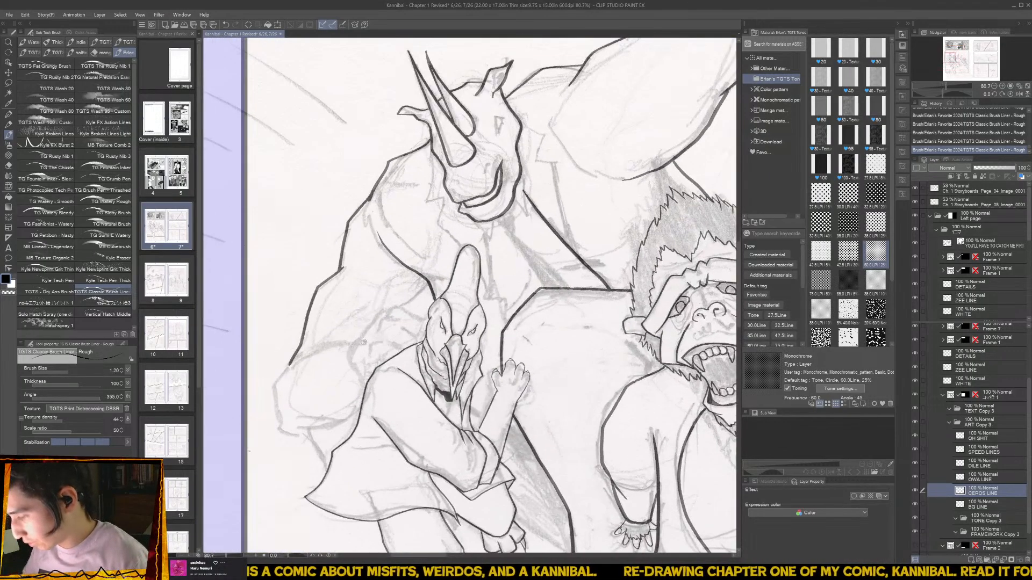
# - Ink the upper edge of the rhino's folded forearm up to the bird's head, and erase the ink overlapping the head
pyautogui.moveTo(354, 341)
pyautogui.mouseDown()
pyautogui.moveTo(392, 308)
pyautogui.moveTo(424, 328)
pyautogui.mouseUp()
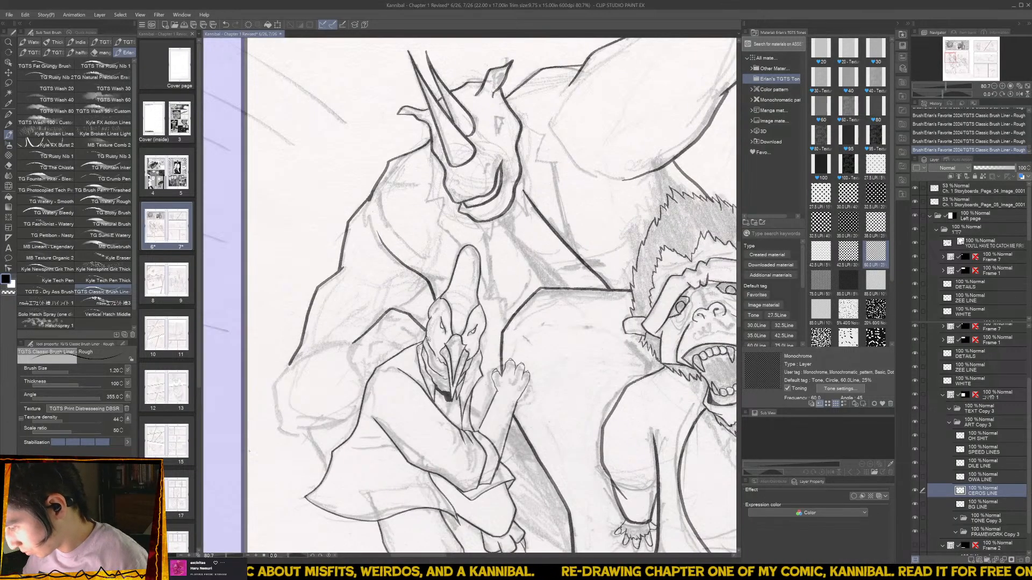
pyautogui.scroll(3, 428, 339)
pyautogui.press('e')
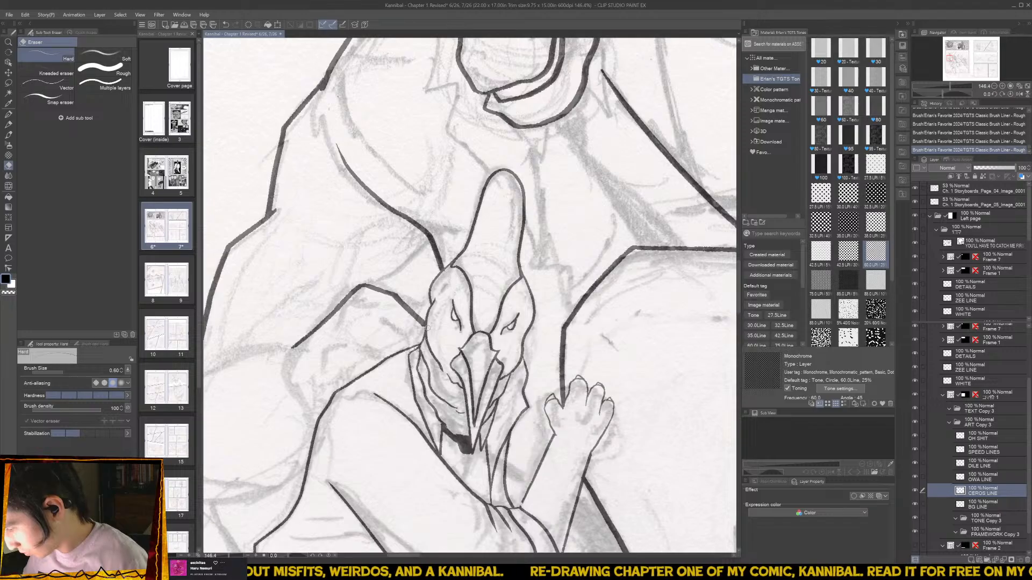
pyautogui.moveTo(427, 327); pyautogui.dragTo(424, 325)
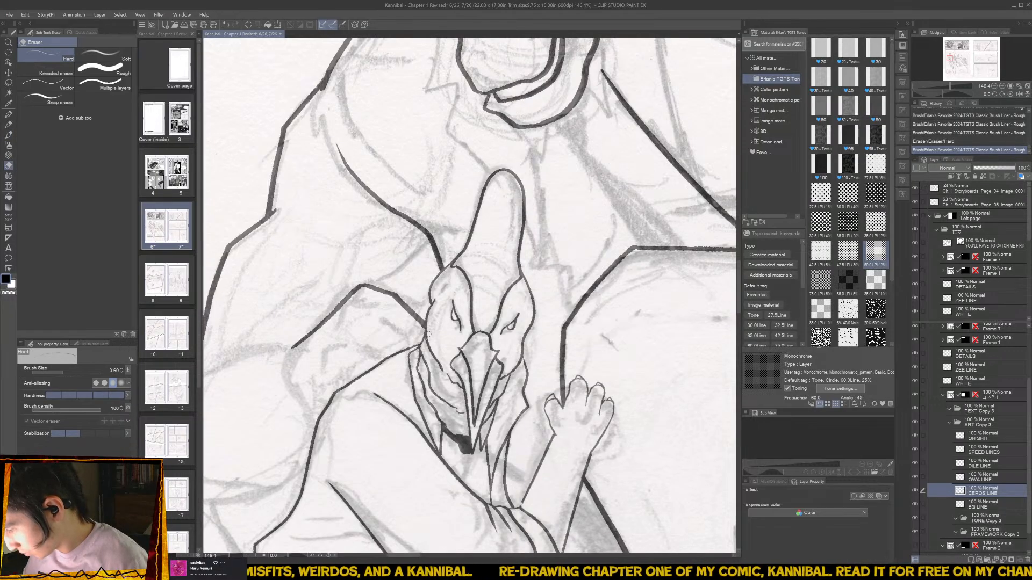
pyautogui.click(429, 335)
# - Save the file, and ink the rhino's folded forearm and rounded elbow down to the bird's shoulder
pyautogui.press('b')
pyautogui.hotkey('ctrl', 's')
pyautogui.moveTo(316, 370)
pyautogui.mouseDown()
pyautogui.moveTo(360, 325)
pyautogui.moveTo(333, 318)
pyautogui.moveTo(332, 358)
pyautogui.moveTo(357, 385)
pyautogui.mouseUp()
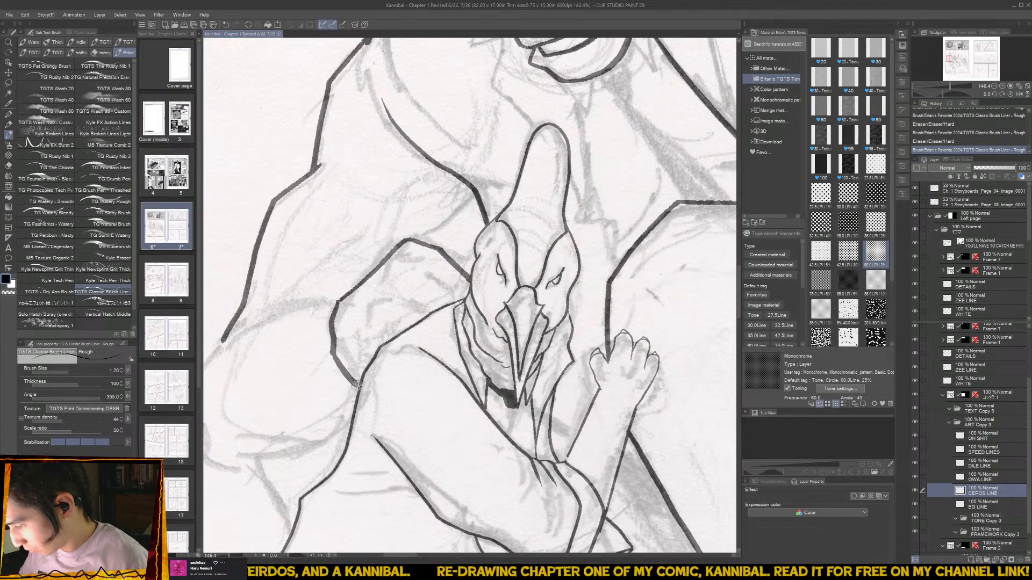
pyautogui.moveTo(256, 332); pyautogui.dragTo(355, 305)
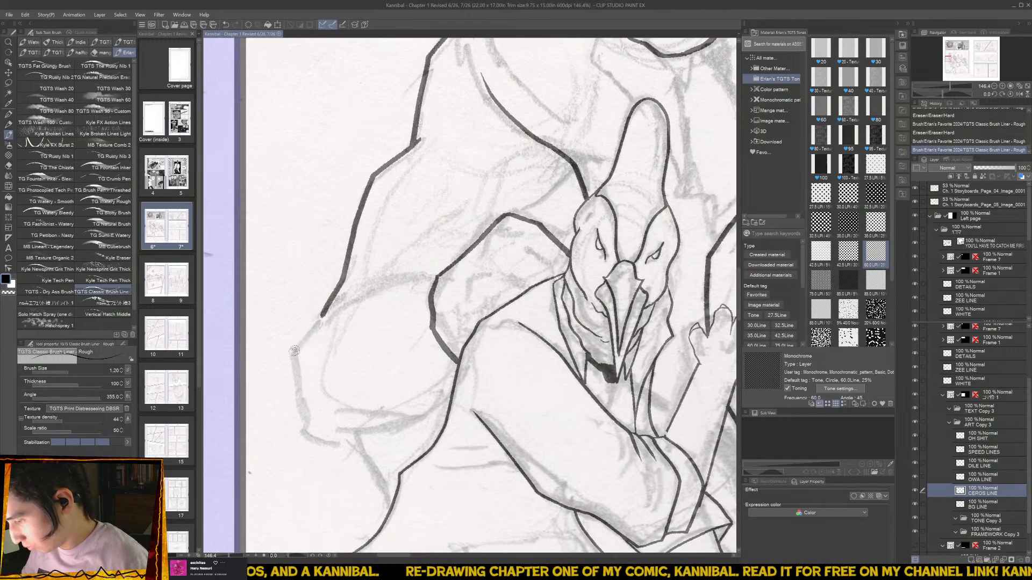
pyautogui.moveTo(294, 350)
pyautogui.mouseDown()
pyautogui.moveTo(323, 315)
pyautogui.moveTo(439, 274)
pyautogui.moveTo(291, 359)
pyautogui.moveTo(305, 434)
pyautogui.moveTo(332, 448)
pyautogui.moveTo(360, 449)
pyautogui.moveTo(454, 387)
pyautogui.mouseUp()
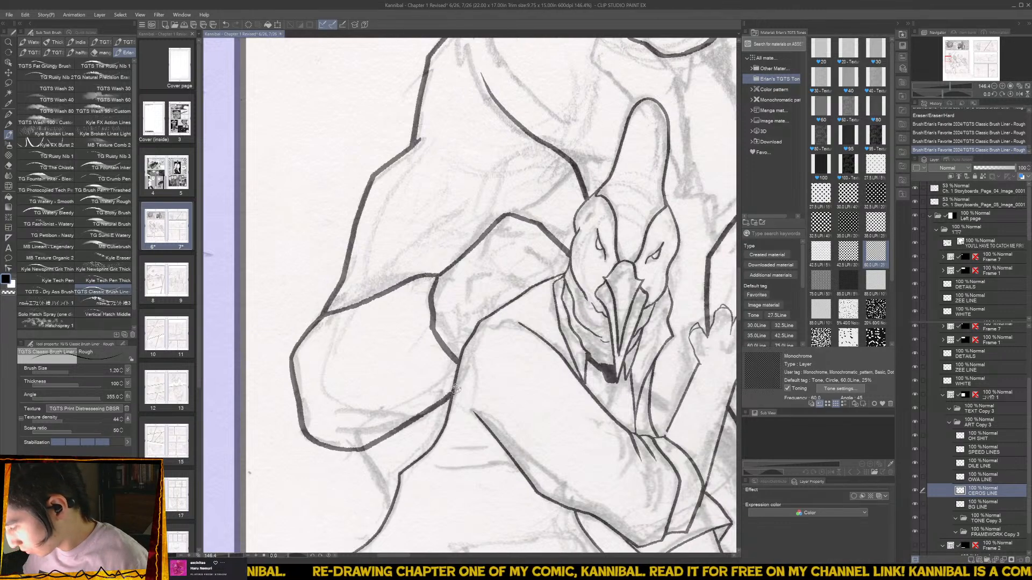
# - Ink the short inner line of the rhino's upper arm beside the bird's head, and erase stray ink at the elbow crease
pyautogui.scroll(-5, 455, 389)
pyautogui.scroll(3, 409, 347)
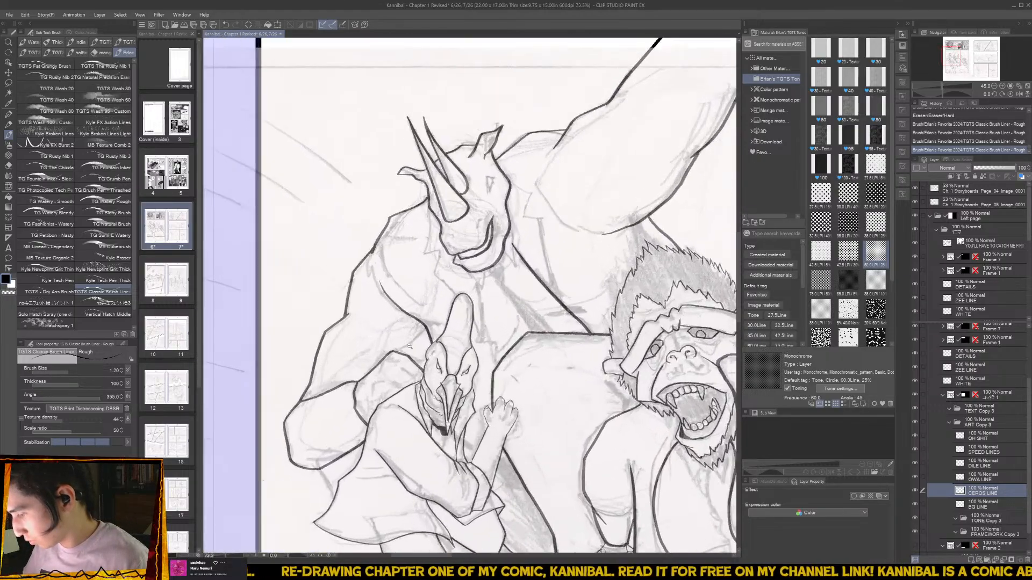
pyautogui.scroll(-2, 433, 329)
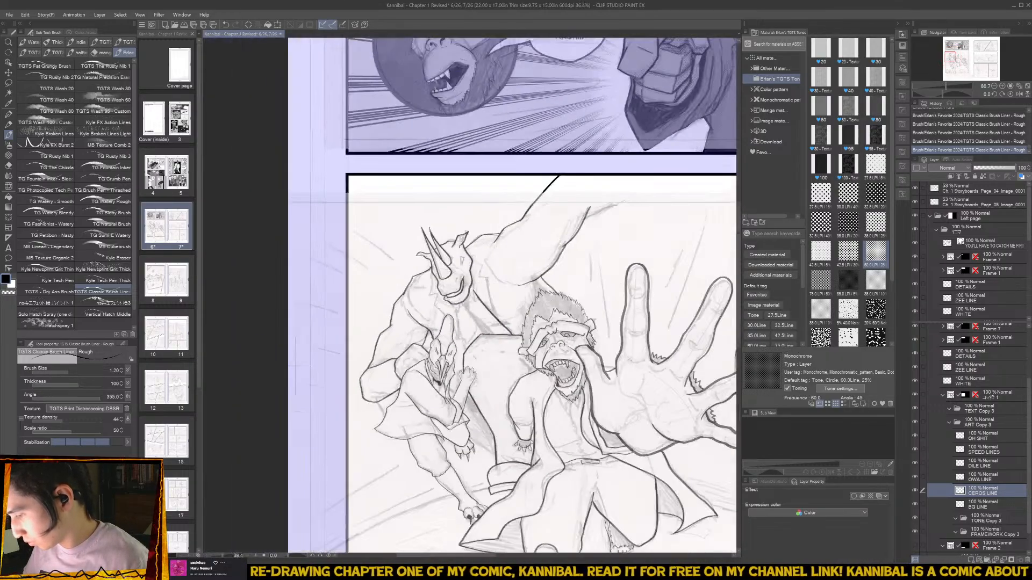
pyautogui.scroll(3, 376, 354)
pyautogui.press('e')
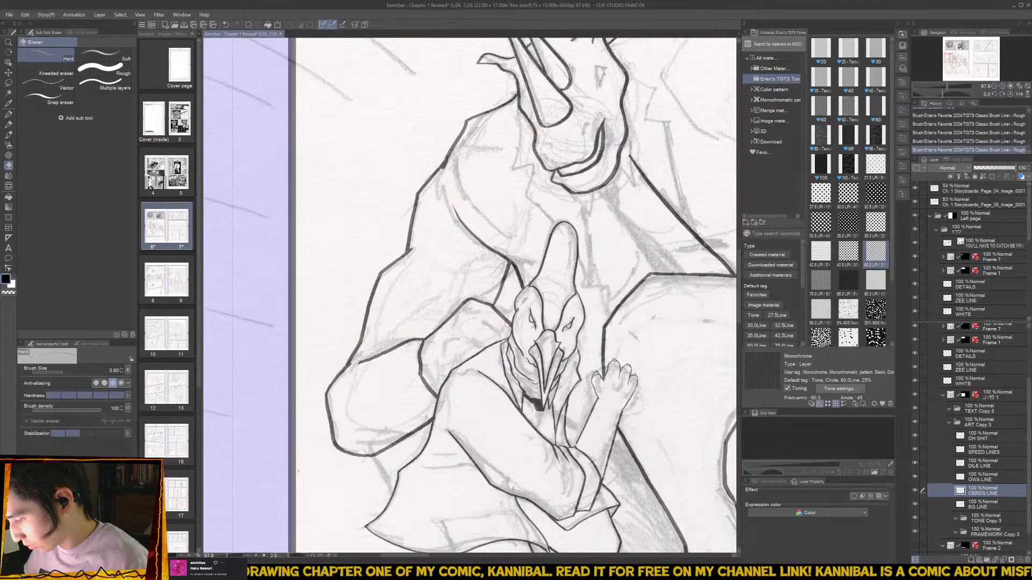
pyautogui.moveTo(355, 366)
pyautogui.mouseDown()
pyautogui.moveTo(388, 349)
pyautogui.moveTo(354, 370)
pyautogui.mouseUp()
pyautogui.press('b')
pyautogui.scroll(-3, 376, 364)
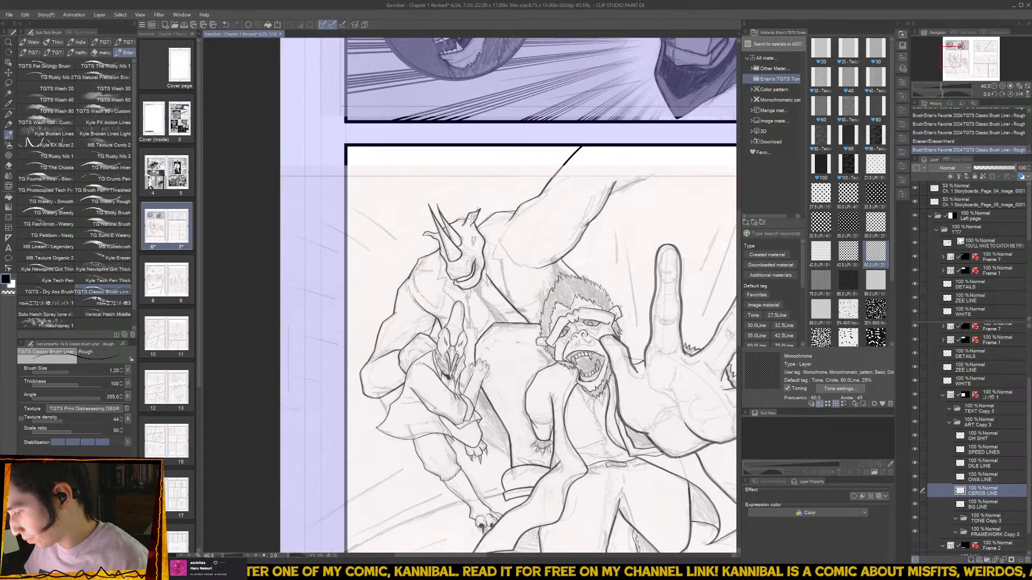
# - Erase part of the crease line across the rhino's bent elbow with a larger eraser, and redraw it up to the forearm
pyautogui.scroll(3, 375, 361)
pyautogui.press('e')
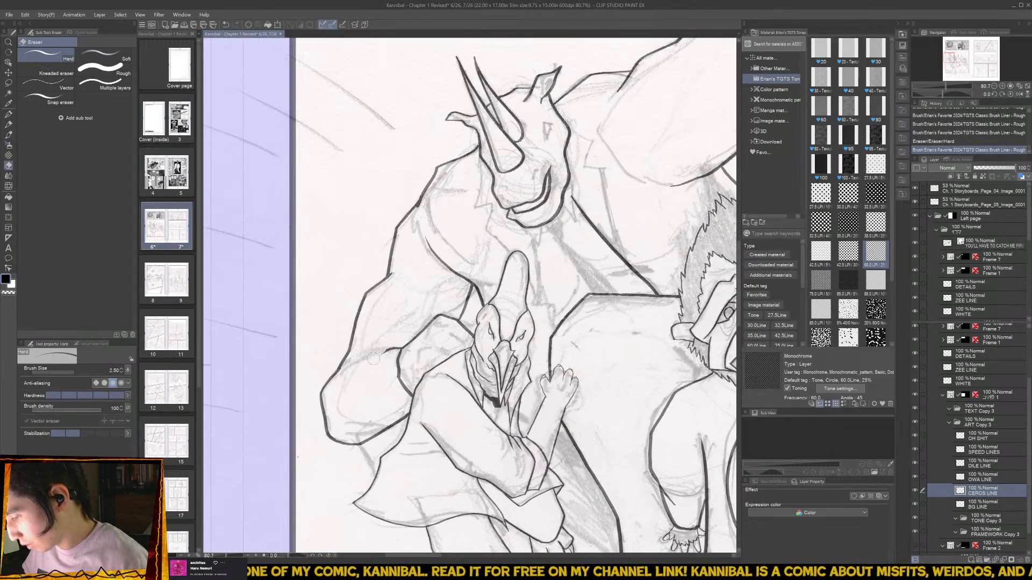
pyautogui.moveTo(374, 359)
pyautogui.mouseDown()
pyautogui.moveTo(418, 334)
pyautogui.moveTo(344, 372)
pyautogui.mouseUp()
pyautogui.press('b')
pyautogui.press('e')
pyautogui.press('b')
pyautogui.hotkey('ctrl', 'z')
pyautogui.press('e')
pyautogui.press('b')
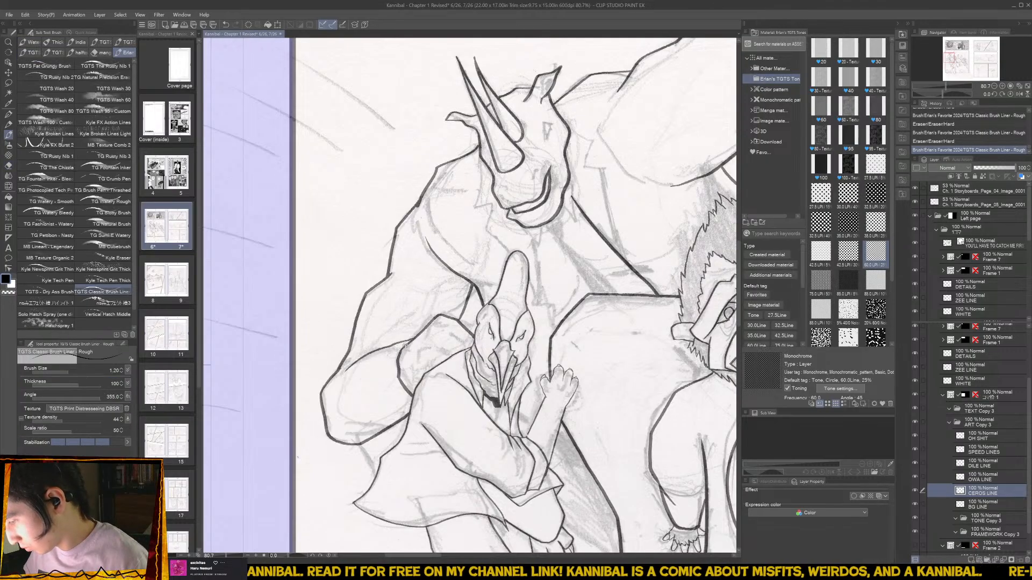
pyautogui.moveTo(399, 344); pyautogui.dragTo(406, 356)
pyautogui.scroll(-3, 403, 349)
# - Ink the rhino's pointed shirt collar, the tie knot and both edges of the tie below its chin
pyautogui.moveTo(324, 344); pyautogui.dragTo(231, 313)
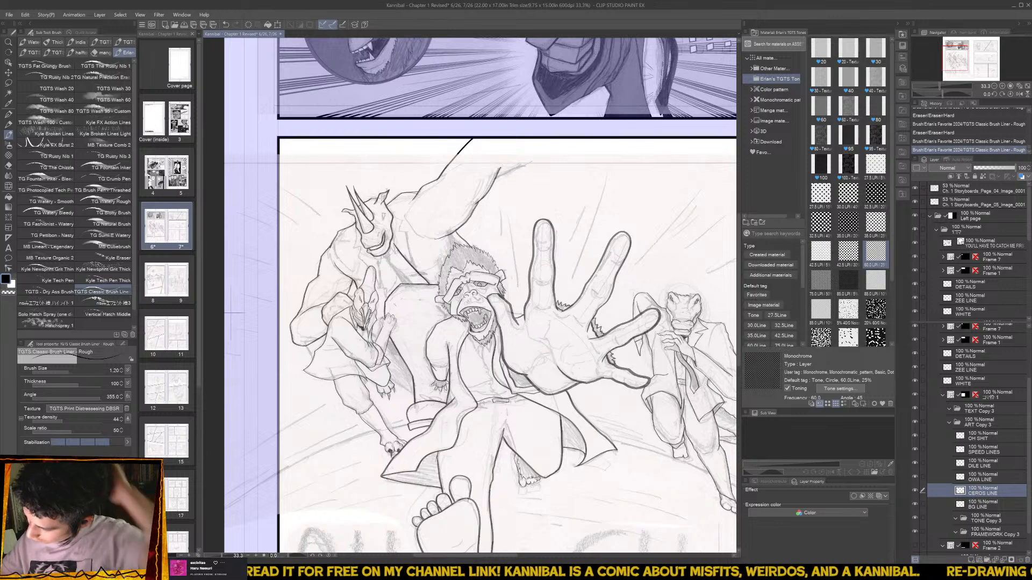
pyautogui.scroll(3, 385, 250)
pyautogui.moveTo(385, 249)
pyautogui.mouseDown()
pyautogui.moveTo(403, 268)
pyautogui.moveTo(395, 220)
pyautogui.mouseUp()
pyautogui.moveTo(358, 280)
pyautogui.mouseDown()
pyautogui.moveTo(382, 266)
pyautogui.moveTo(362, 275)
pyautogui.moveTo(369, 288)
pyautogui.moveTo(385, 284)
pyautogui.moveTo(380, 261)
pyautogui.moveTo(398, 359)
pyautogui.mouseUp()
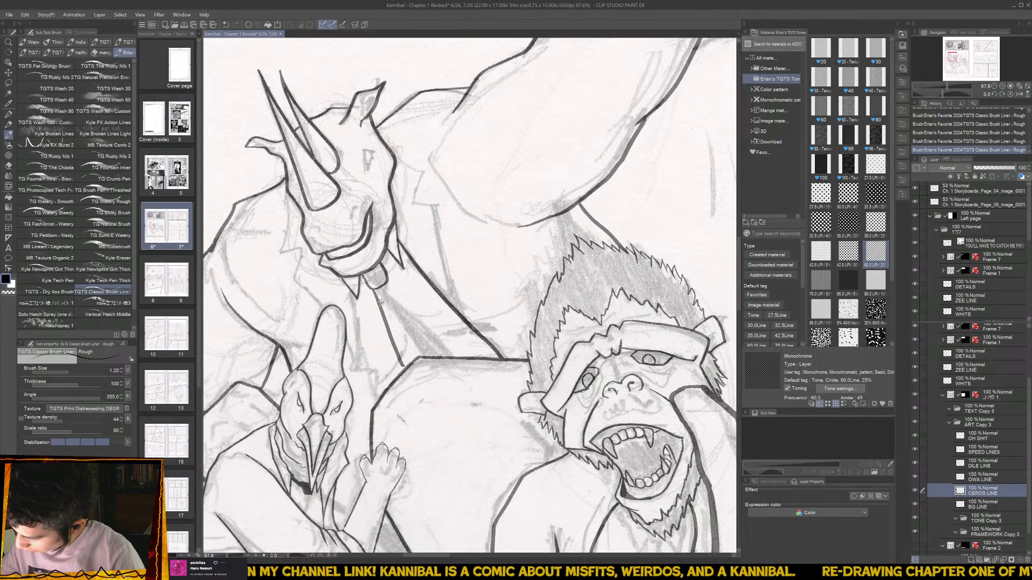
pyautogui.hotkey('ctrl', 'z')
pyautogui.moveTo(371, 288)
pyautogui.mouseDown()
pyautogui.moveTo(407, 363)
pyautogui.moveTo(393, 292)
pyautogui.moveTo(452, 359)
pyautogui.mouseUp()
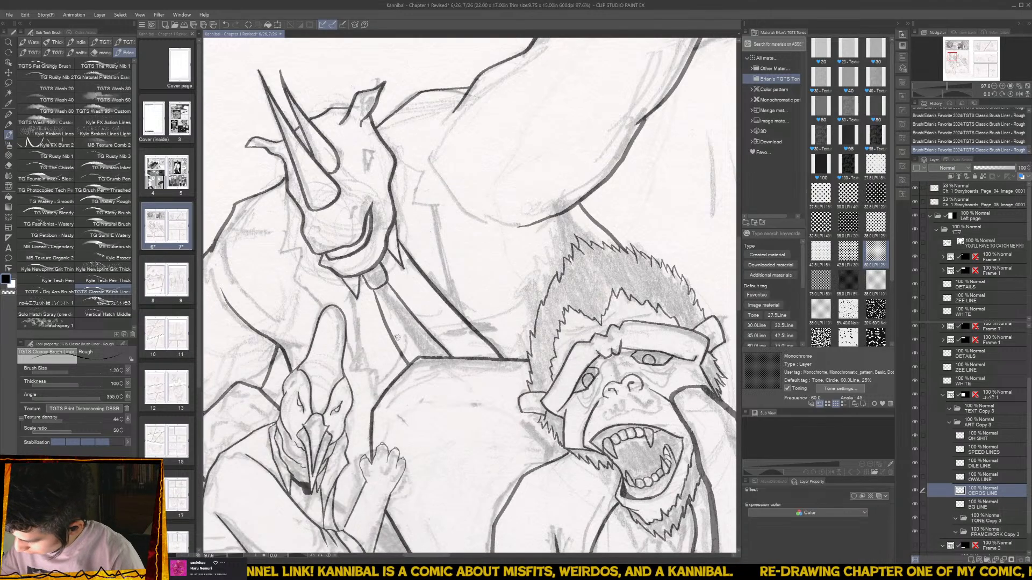
pyautogui.scroll(-2, 384, 251)
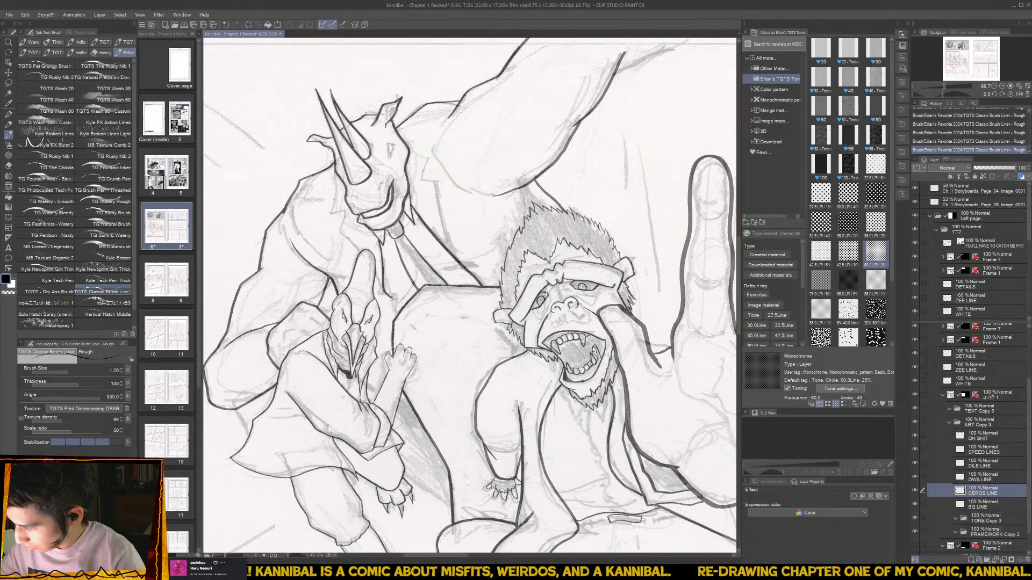
pyautogui.scroll(1, 398, 310)
pyautogui.scroll(-3, 387, 333)
pyautogui.scroll(3, 376, 365)
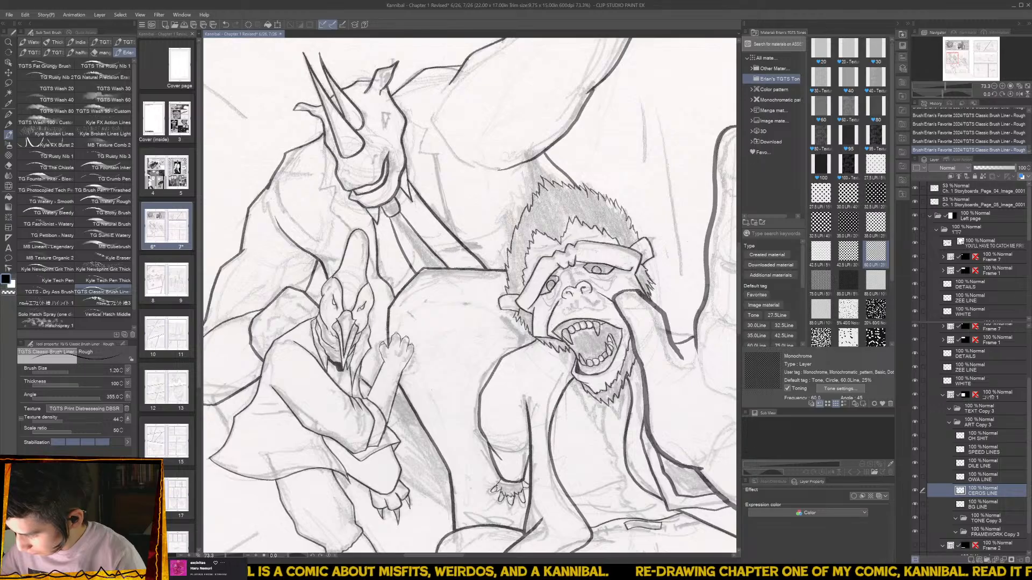
pyautogui.scroll(-2, 394, 350)
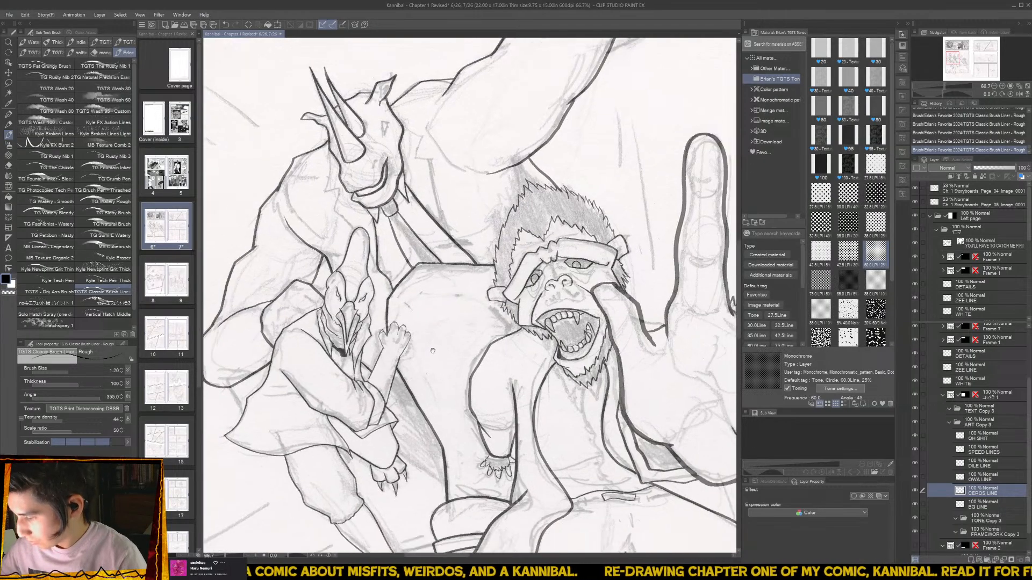
pyautogui.scroll(-3, 417, 327)
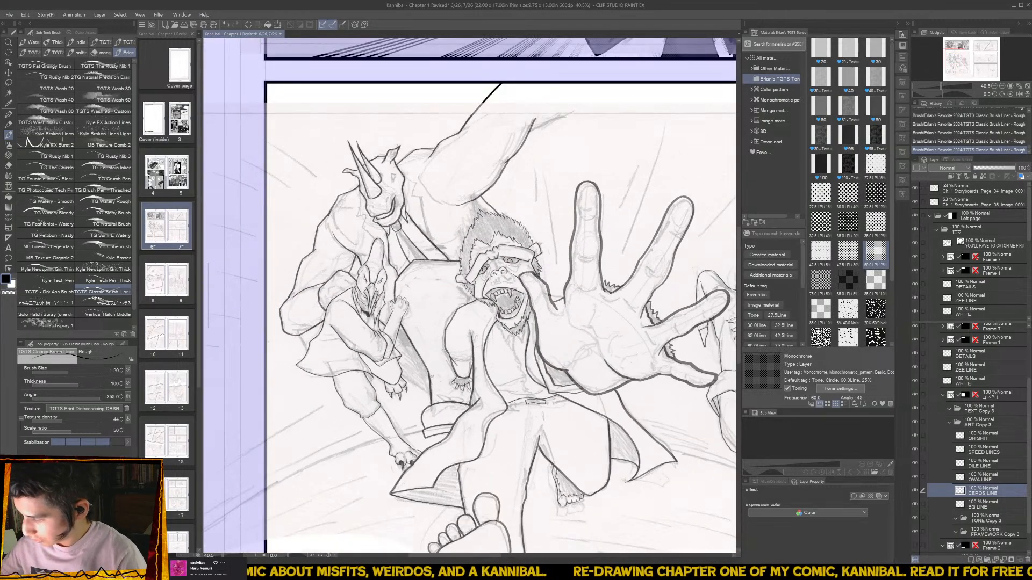
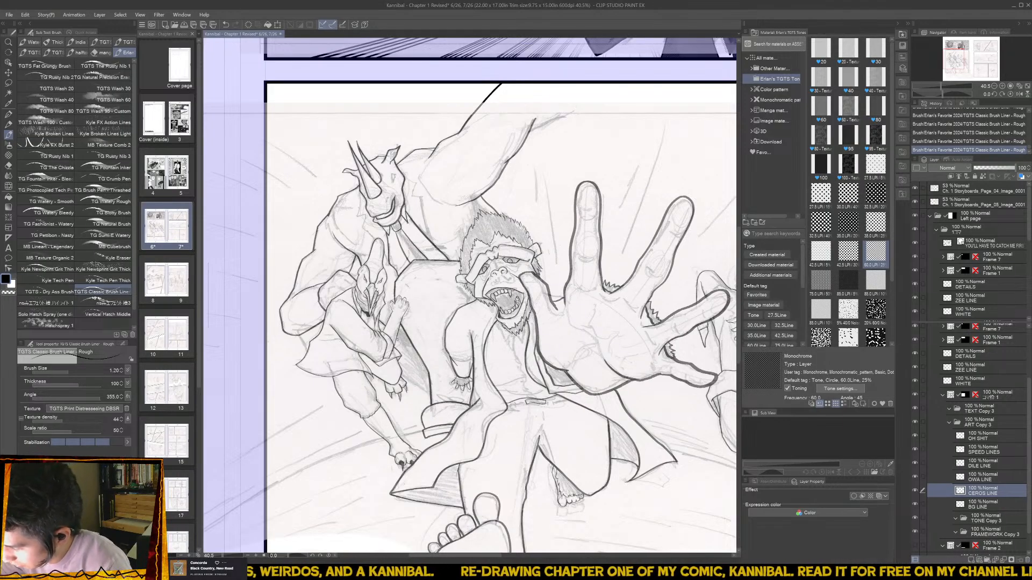
# - Undo the last stroke and redraw the short line on the rhino's raised leg beside the bird's hand
pyautogui.hotkey('ctrl', 'z')
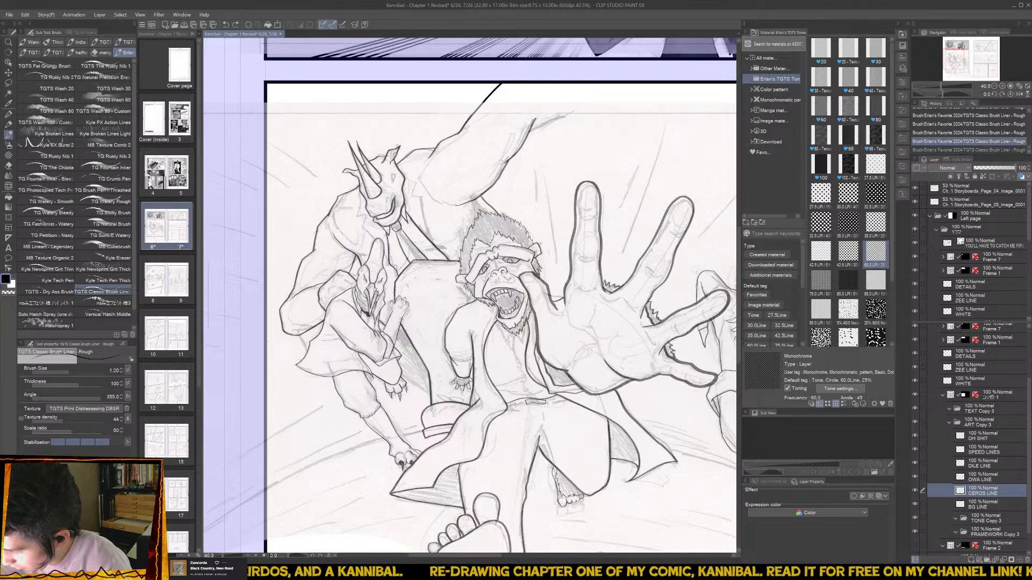
pyautogui.moveTo(403, 337); pyautogui.dragTo(398, 359)
pyautogui.hotkey('ctrl', 'z')
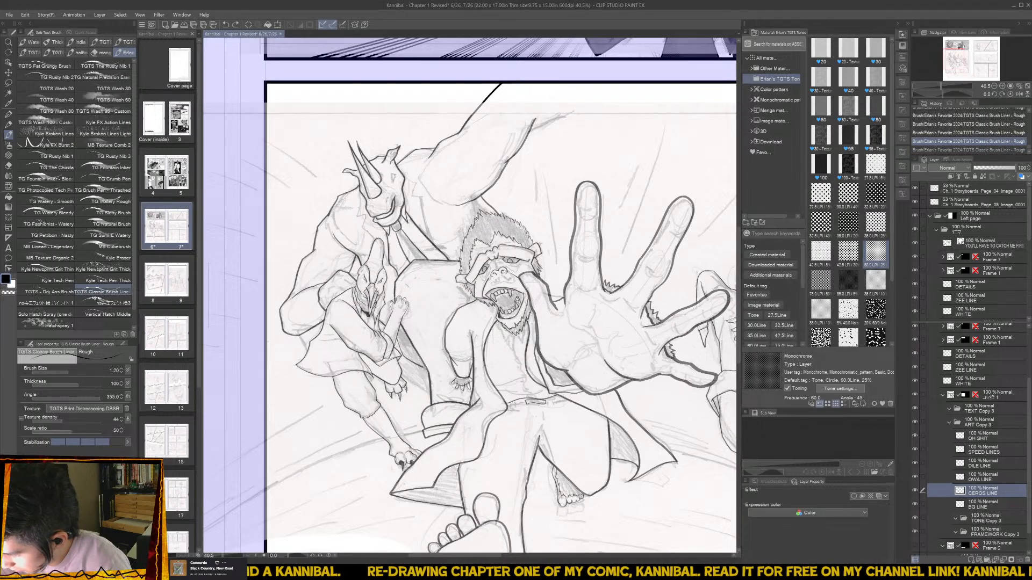
pyautogui.moveTo(403, 338); pyautogui.dragTo(400, 355)
pyautogui.scroll(-2, 417, 357)
pyautogui.scroll(2, 415, 352)
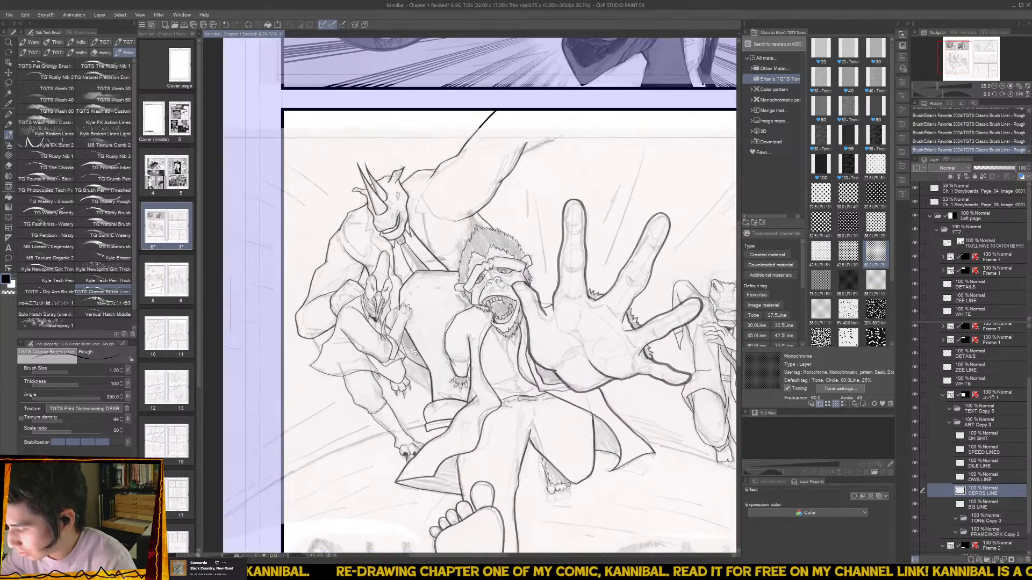
pyautogui.scroll(1, 415, 353)
pyautogui.hotkey('ctrl', 'z')
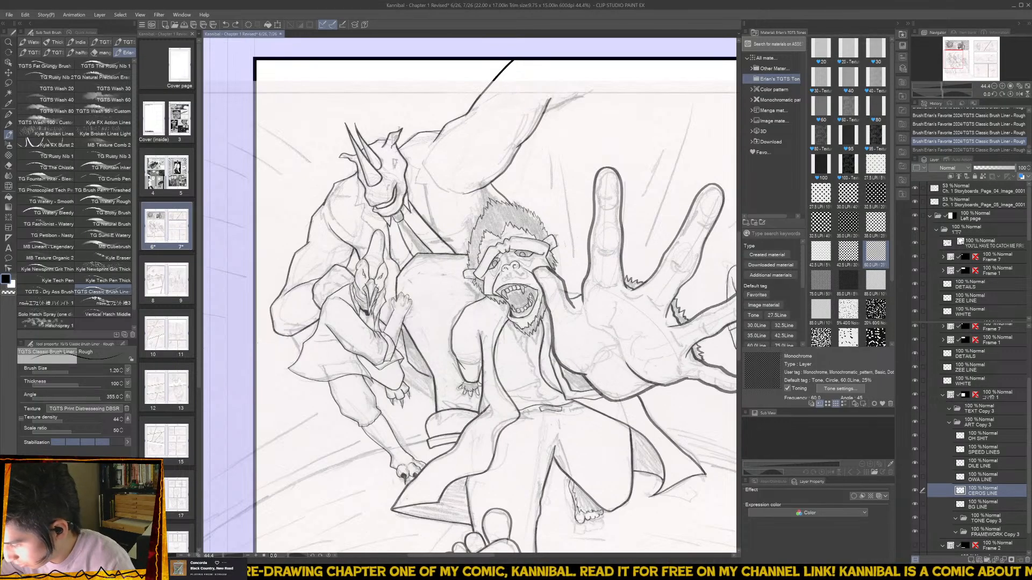
pyautogui.hotkey('ctrl', 'y')
# - Hide the storyboard sketch layer to check the clean line art of the whole page, and show the sketch again
pyautogui.scroll(-4, 424, 363)
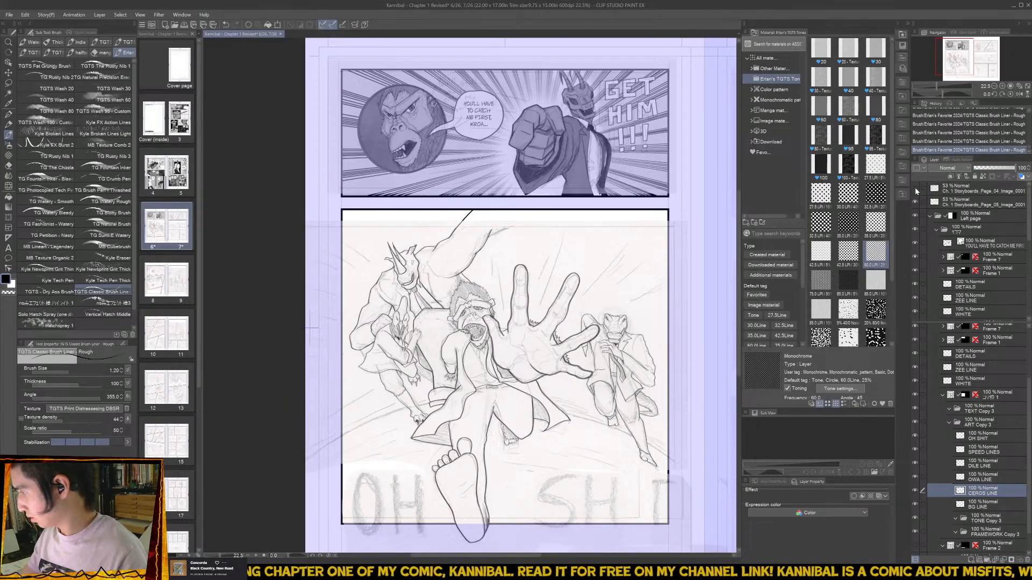
pyautogui.click(916, 190)
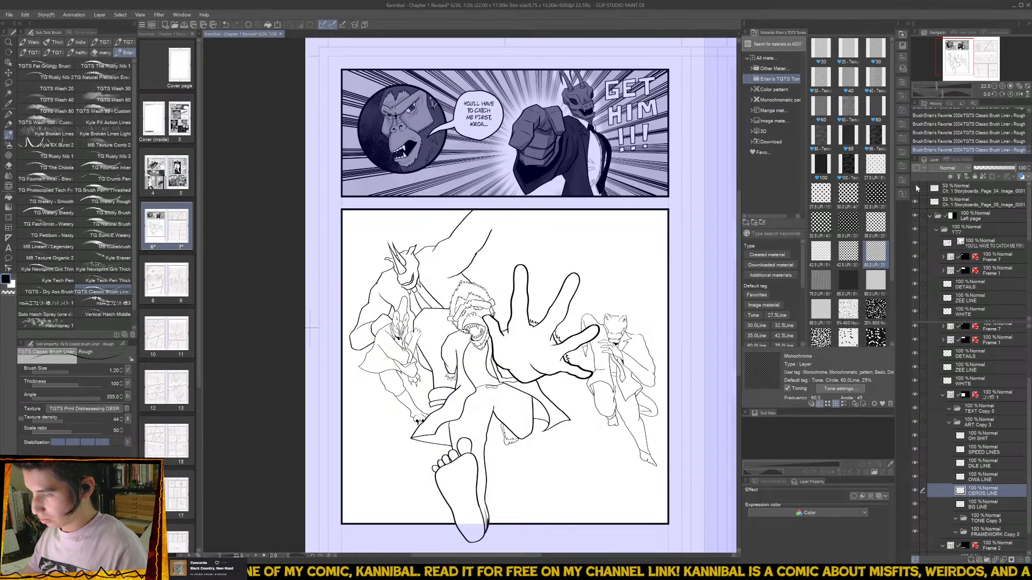
pyautogui.click(916, 189)
# - Ink a narrow rounded shape hanging from the panel's top border beside the rhino's raised forearm
pyautogui.scroll(3, 509, 243)
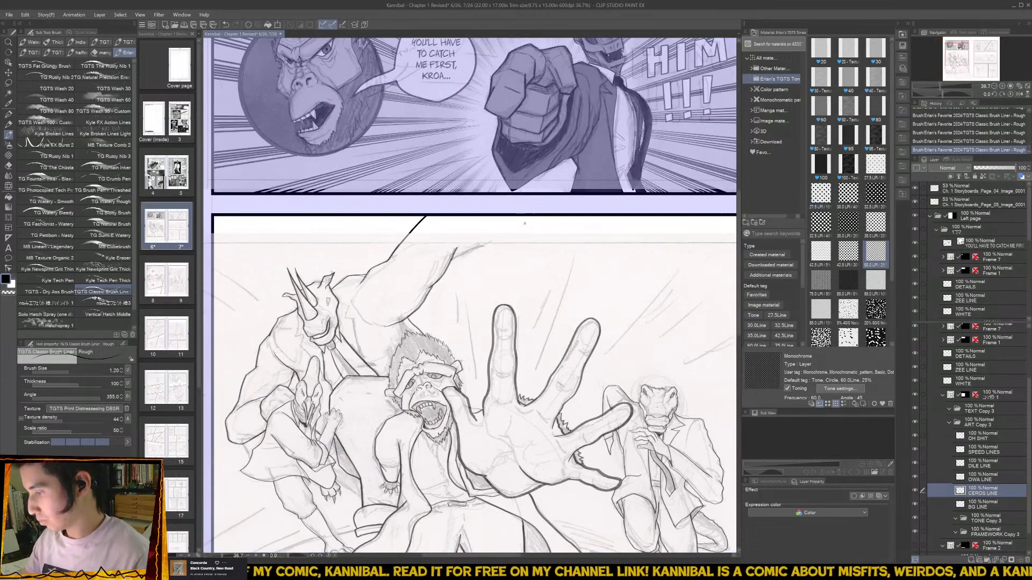
pyautogui.moveTo(509, 244); pyautogui.dragTo(461, 271)
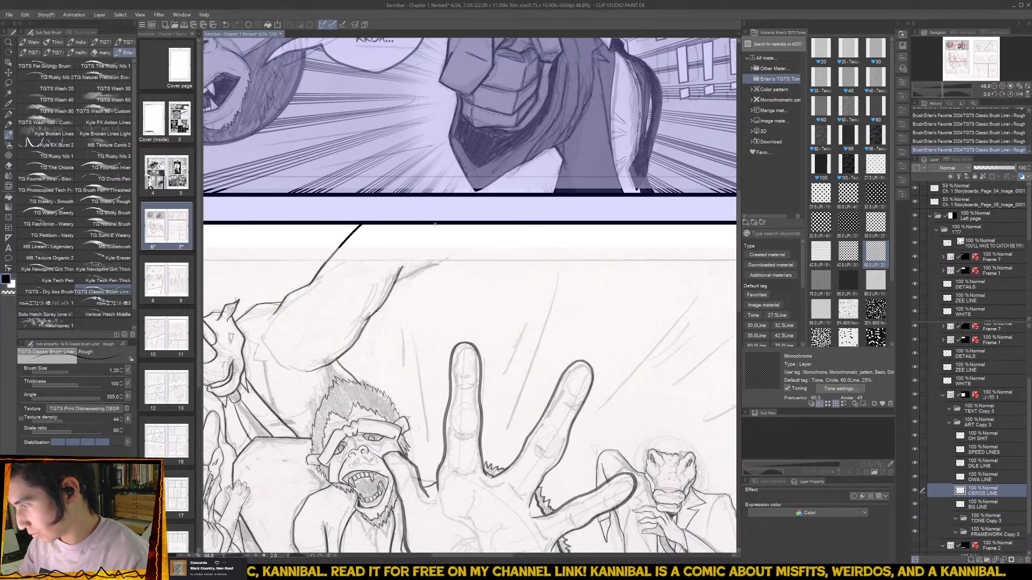
pyautogui.moveTo(435, 225); pyautogui.dragTo(436, 243)
pyautogui.hotkey('ctrl', 'z')
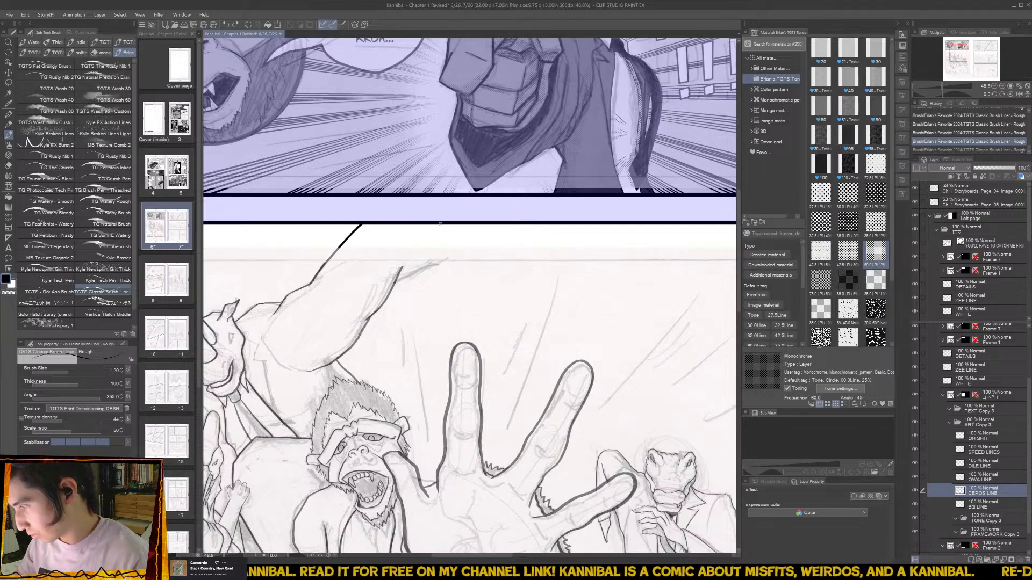
pyautogui.moveTo(433, 229); pyautogui.dragTo(413, 316)
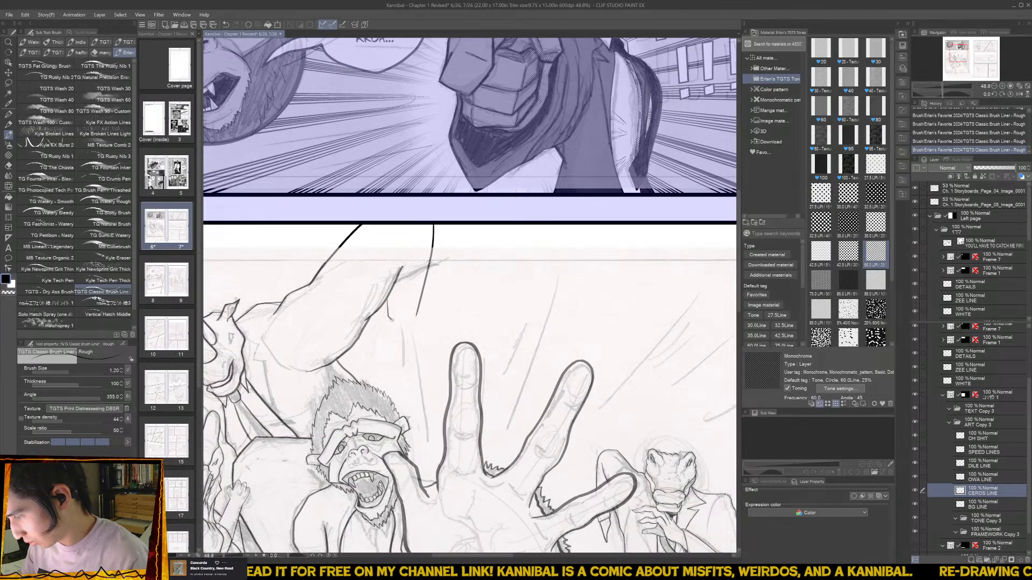
pyautogui.moveTo(391, 320); pyautogui.dragTo(405, 323)
pyautogui.scroll(2, 400, 328)
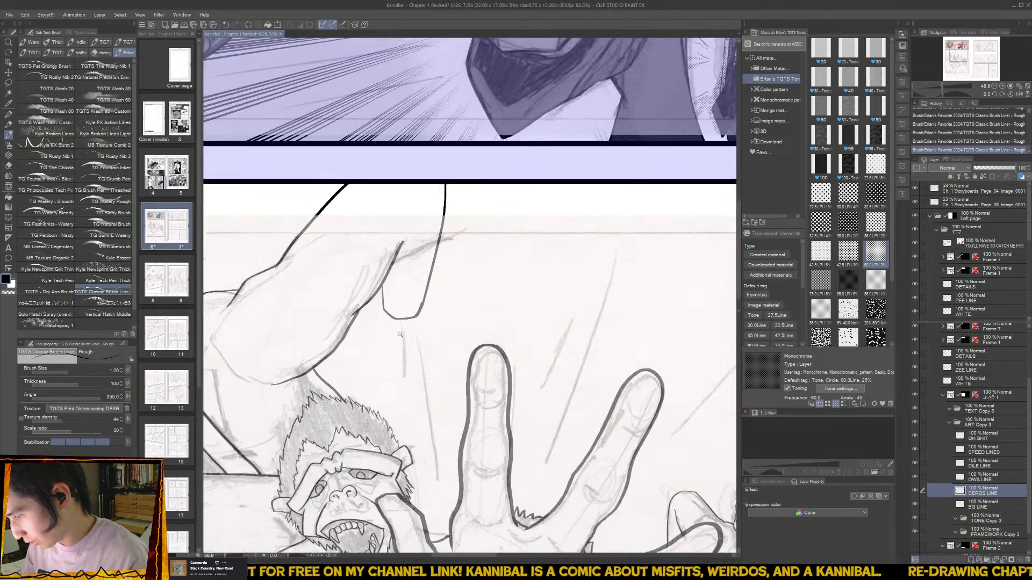
pyautogui.scroll(-2, 391, 336)
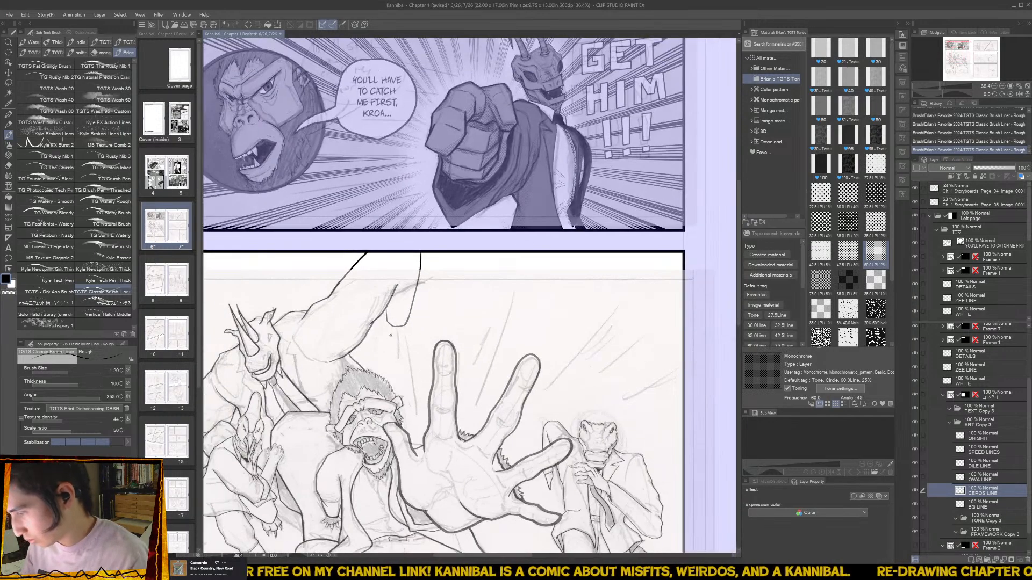
# - Lasso the rhino's raised arm and its hanging forearm, rotate them about -13.7 degrees, shift them closer to the head, and deselect
pyautogui.scroll(1, 390, 335)
pyautogui.press('m')
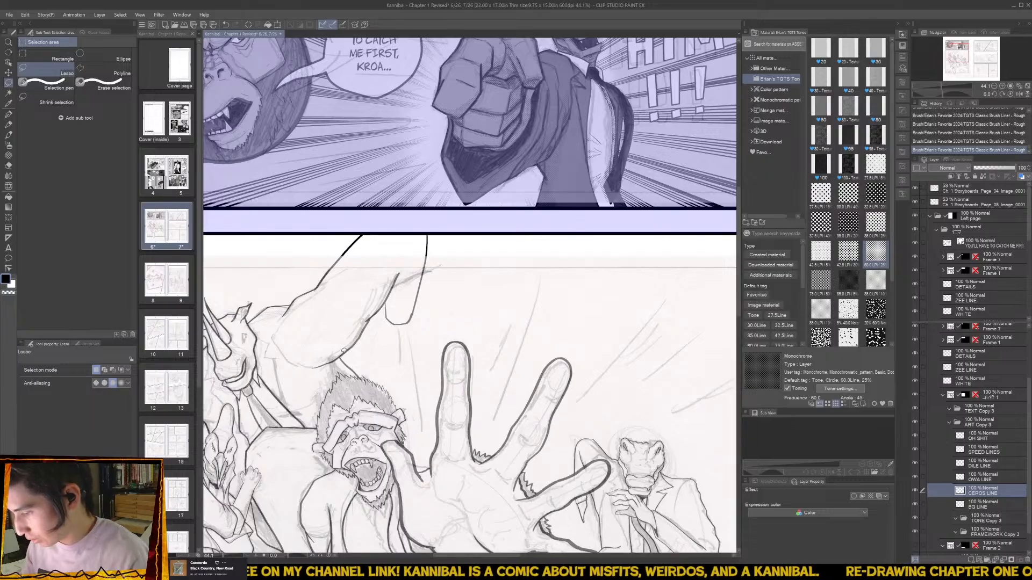
pyautogui.moveTo(315, 370)
pyautogui.mouseDown()
pyautogui.moveTo(411, 334)
pyautogui.moveTo(438, 291)
pyautogui.moveTo(444, 229)
pyautogui.moveTo(382, 211)
pyautogui.moveTo(327, 247)
pyautogui.moveTo(282, 313)
pyautogui.moveTo(288, 356)
pyautogui.mouseUp()
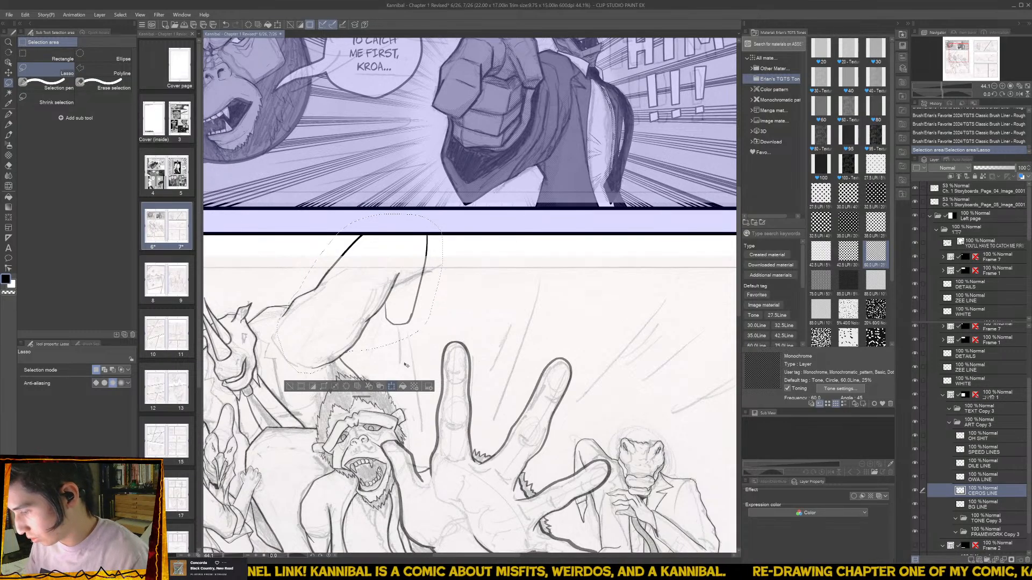
pyautogui.moveTo(449, 317)
pyautogui.mouseDown()
pyautogui.moveTo(449, 294)
pyautogui.moveTo(388, 302)
pyautogui.moveTo(388, 285)
pyautogui.mouseUp()
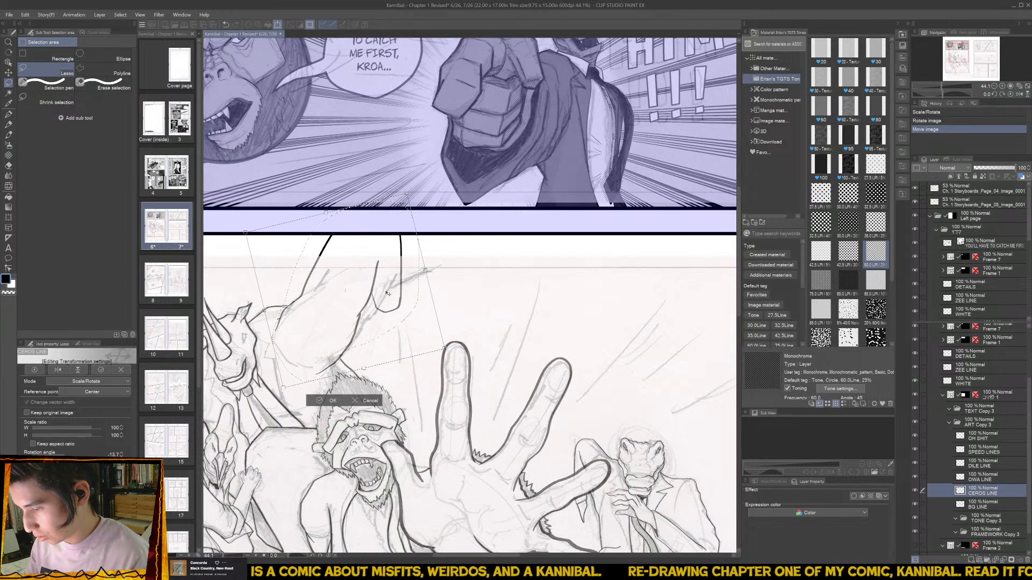
pyautogui.moveTo(373, 295); pyautogui.dragTo(371, 295)
pyautogui.moveTo(381, 337)
pyautogui.mouseDown()
pyautogui.moveTo(487, 304)
pyautogui.moveTo(480, 318)
pyautogui.mouseUp()
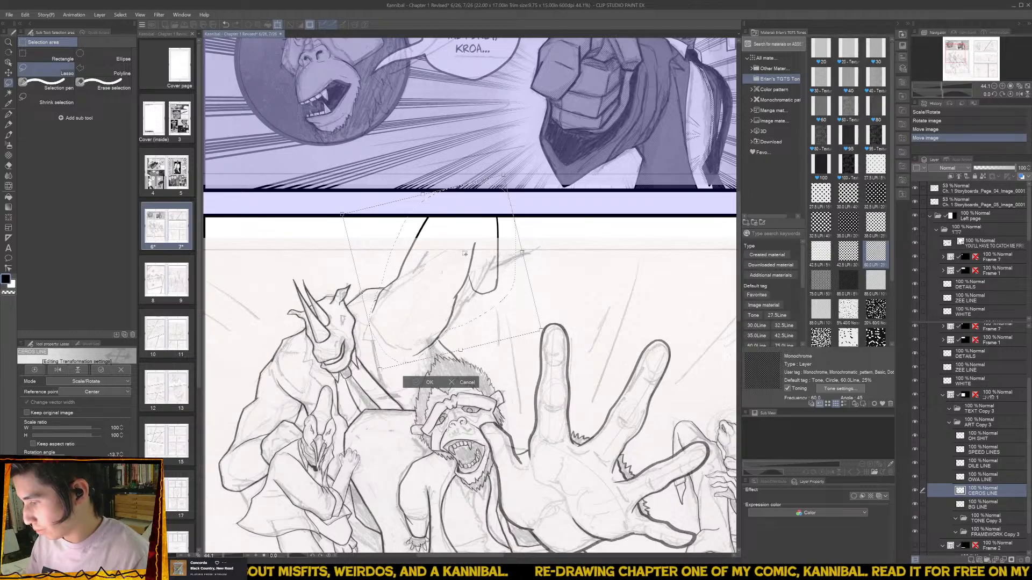
pyautogui.press('Return')
pyautogui.scroll(2, 468, 258)
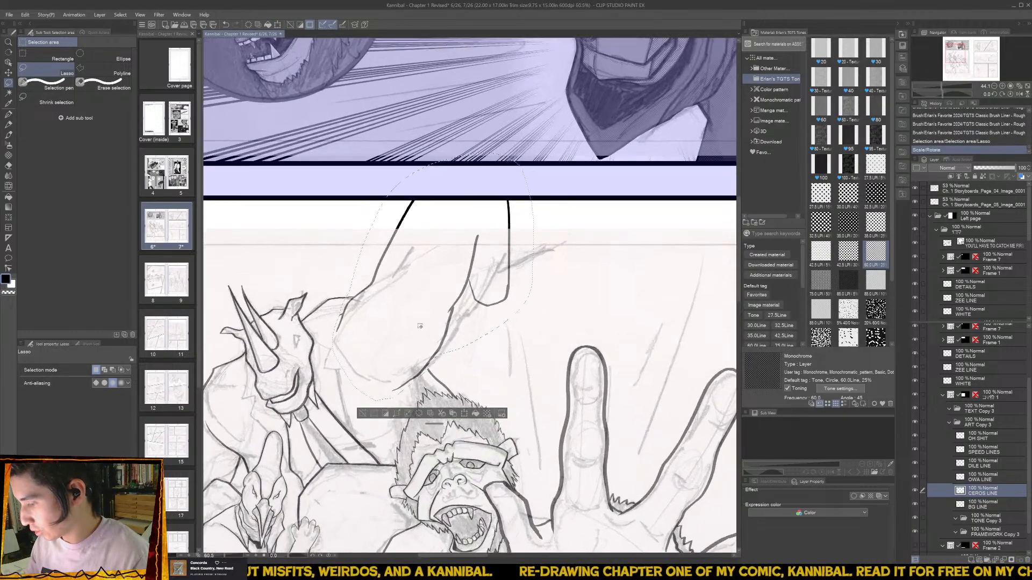
pyautogui.click(364, 415)
# - Ink the small fist at the end of the rhino's hanging forearm and clean up its outline with the eraser
pyautogui.press('b')
pyautogui.scroll(2, 488, 309)
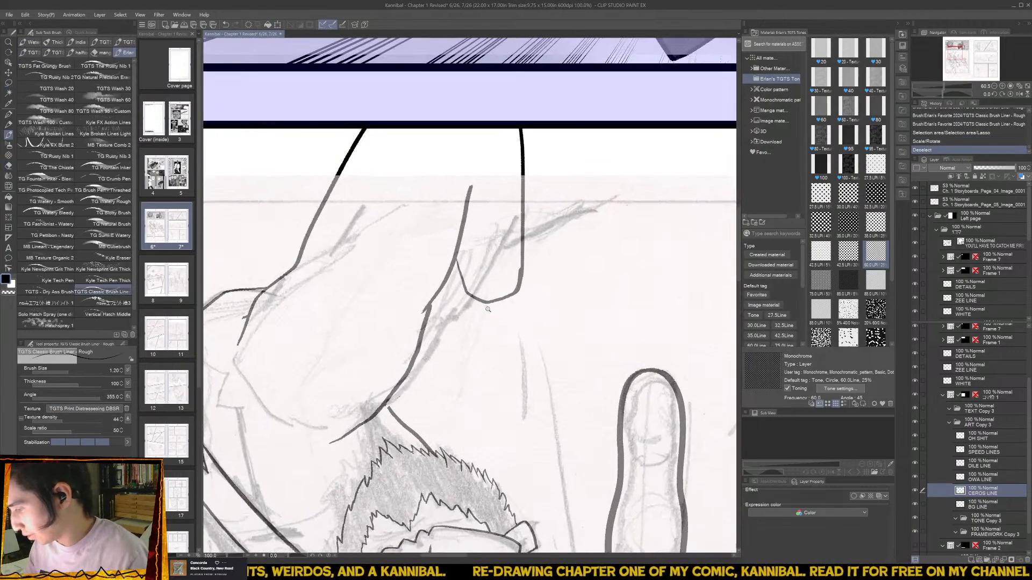
pyautogui.moveTo(466, 294); pyautogui.dragTo(467, 322)
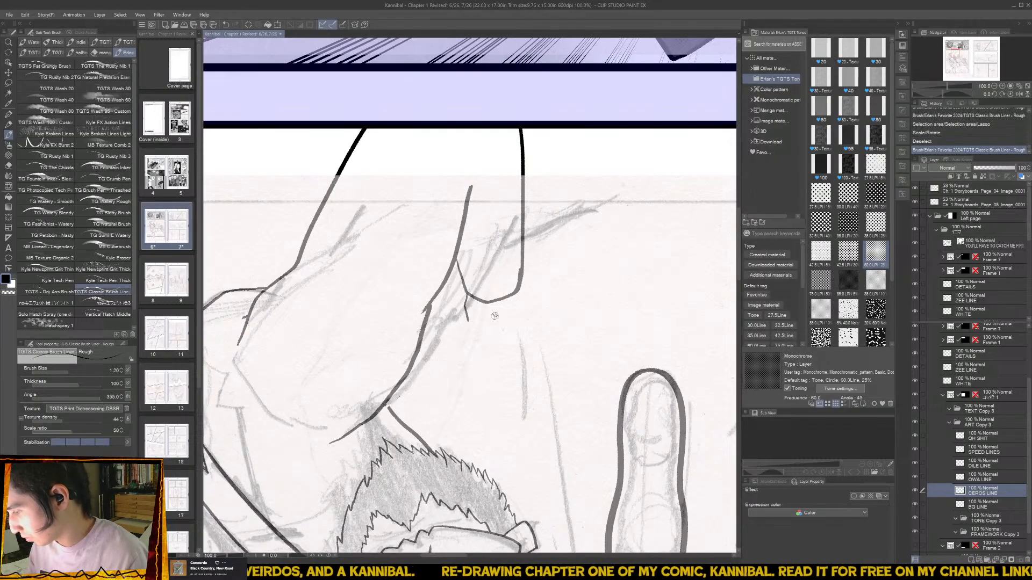
pyautogui.moveTo(519, 292); pyautogui.dragTo(520, 315)
pyautogui.hotkey('ctrl', 'z')
pyautogui.moveTo(520, 315); pyautogui.dragTo(518, 324)
pyautogui.moveTo(519, 322)
pyautogui.mouseDown()
pyautogui.moveTo(480, 342)
pyautogui.moveTo(474, 327)
pyautogui.moveTo(476, 341)
pyautogui.moveTo(485, 332)
pyautogui.moveTo(466, 331)
pyautogui.moveTo(479, 342)
pyautogui.moveTo(492, 332)
pyautogui.moveTo(473, 322)
pyautogui.mouseUp()
pyautogui.press('e')
pyautogui.press('b')
pyautogui.scroll(-5, 510, 283)
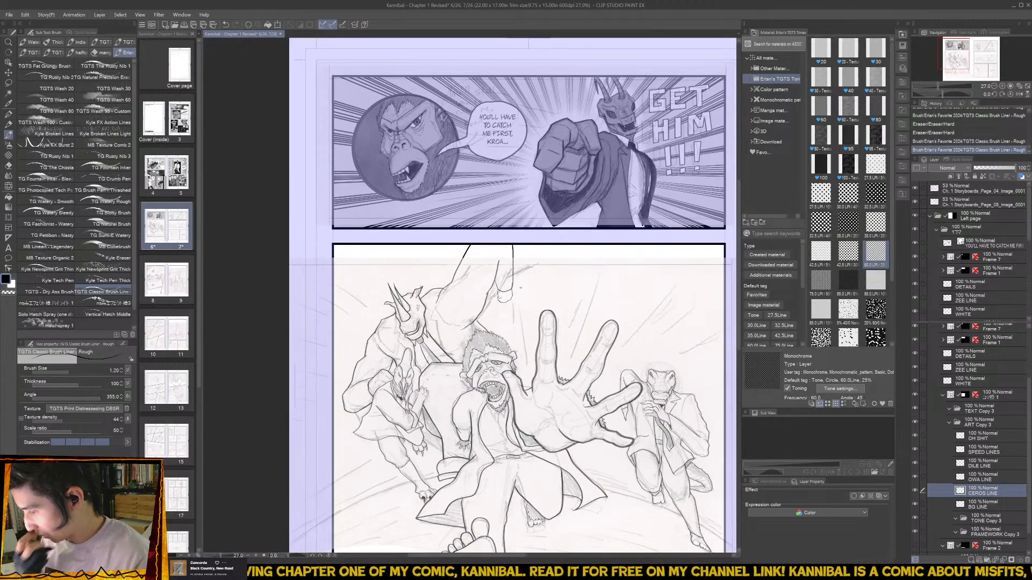
# - Ink the rhino's small pointed eye, undoing and redrawing unwanted strokes
pyautogui.scroll(5, 520, 288)
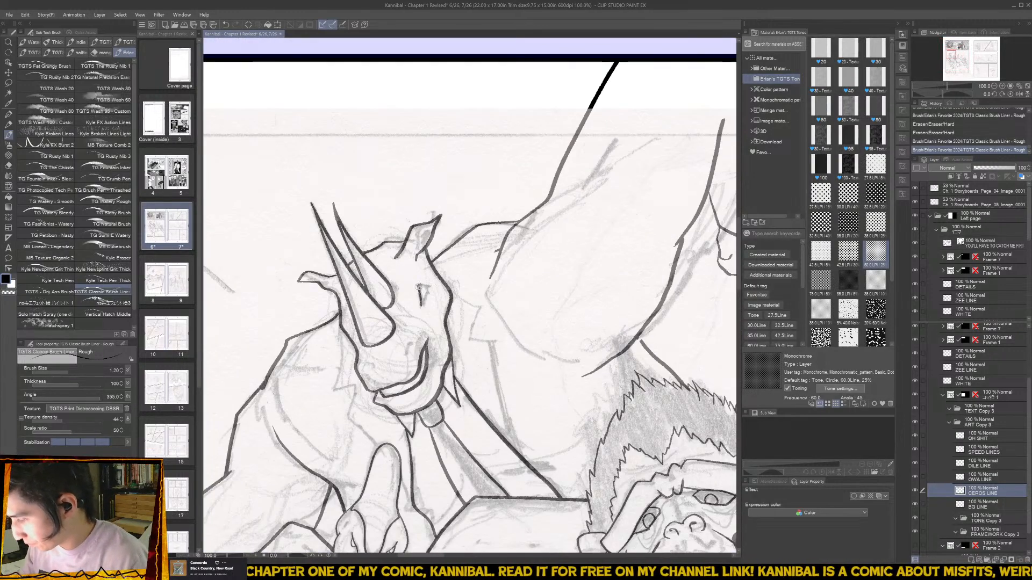
pyautogui.moveTo(420, 286)
pyautogui.mouseDown()
pyautogui.moveTo(445, 265)
pyautogui.moveTo(424, 293)
pyautogui.moveTo(430, 270)
pyautogui.moveTo(425, 297)
pyautogui.moveTo(446, 264)
pyautogui.moveTo(427, 300)
pyautogui.moveTo(423, 268)
pyautogui.moveTo(436, 269)
pyautogui.moveTo(428, 297)
pyautogui.mouseUp()
pyautogui.scroll(-2, 424, 290)
pyautogui.scroll(4, 424, 290)
pyautogui.hotkey('ctrl', 'z')
pyautogui.hotkey('ctrl', 'z')
pyautogui.hotkey('ctrl', 'z')
pyautogui.hotkey('ctrl', 'z')
pyautogui.hotkey('ctrl', 'z')
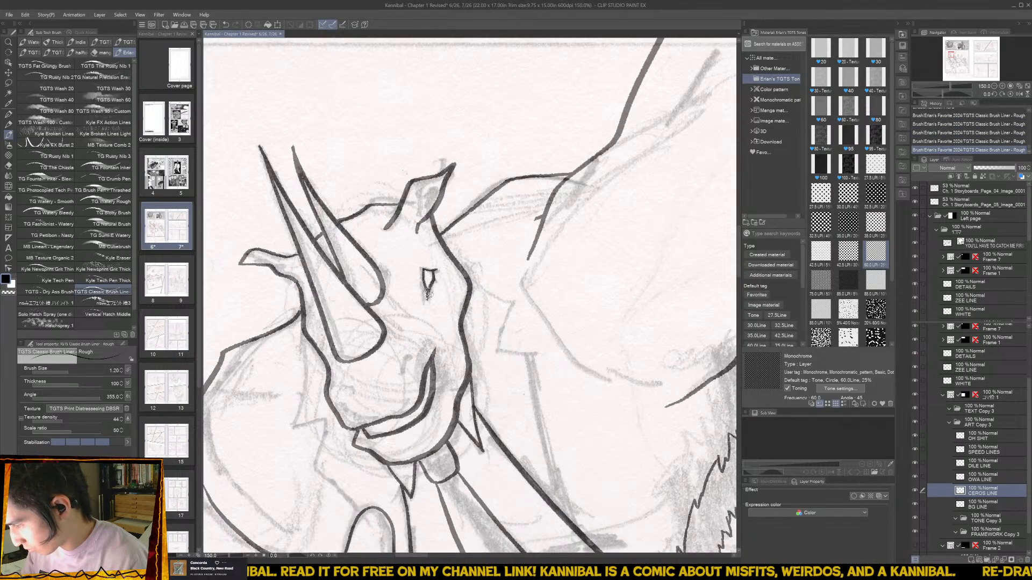
pyautogui.scroll(-5, 428, 294)
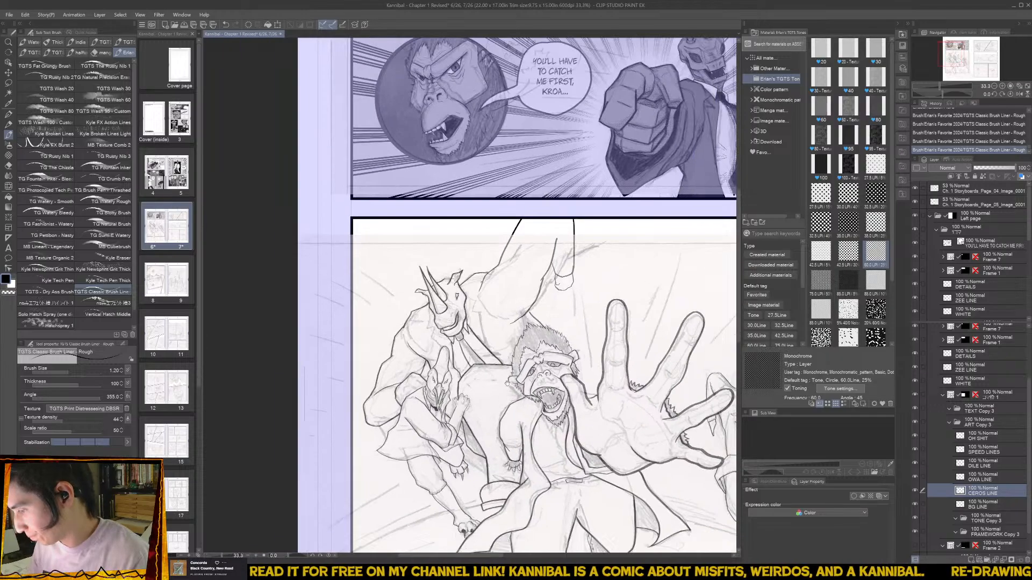
pyautogui.moveTo(507, 383); pyautogui.dragTo(406, 352)
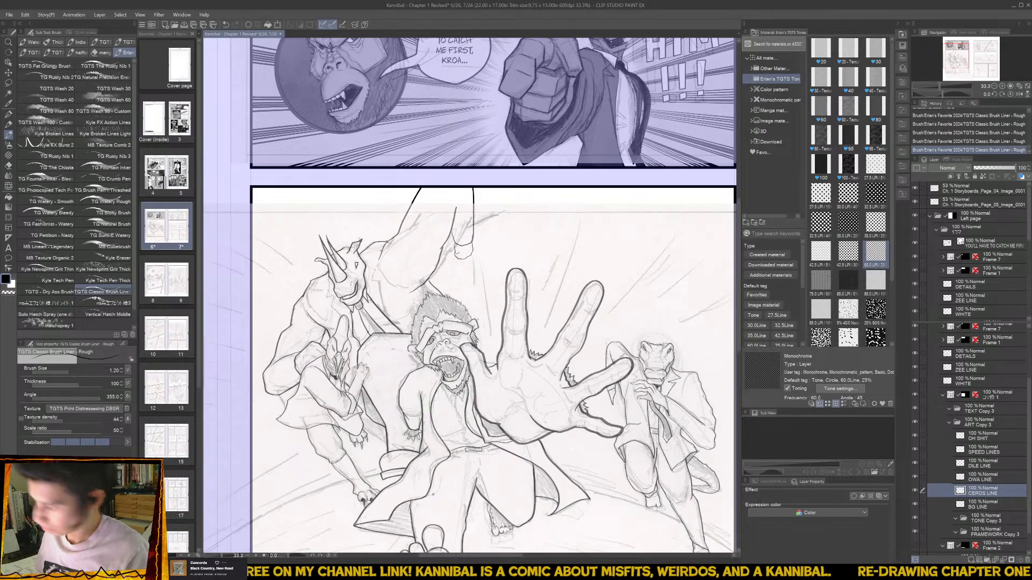
# - On the GWA LINE layer, ink the back edge of the bird's coat up to its sleeve and erase the overshoot
pyautogui.click(987, 478)
pyautogui.scroll(4, 283, 394)
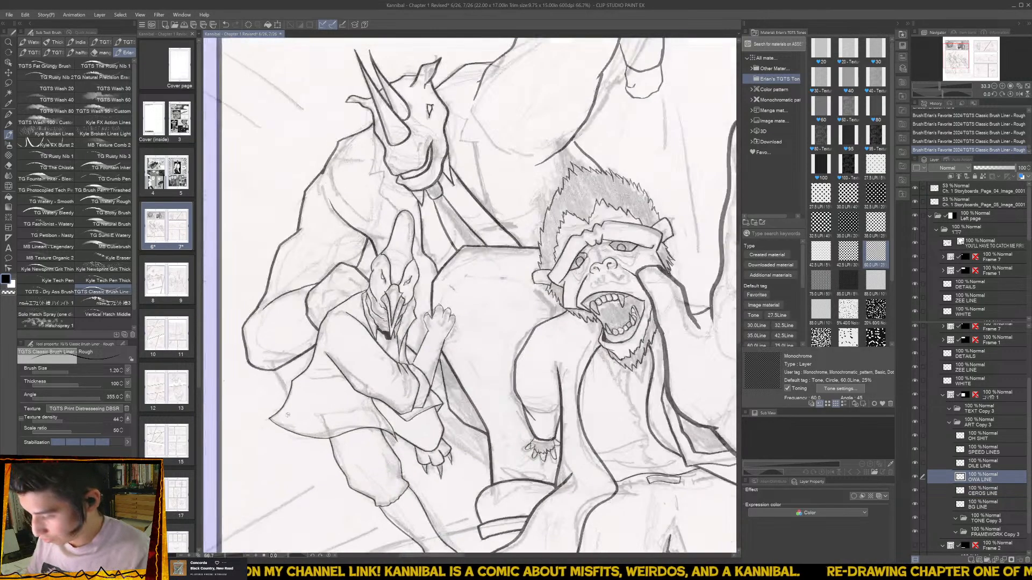
pyautogui.moveTo(284, 394)
pyautogui.mouseDown()
pyautogui.moveTo(262, 341)
pyautogui.moveTo(276, 349)
pyautogui.moveTo(261, 341)
pyautogui.moveTo(290, 348)
pyautogui.mouseUp()
pyautogui.hotkey('ctrl', 'z')
pyautogui.hotkey('ctrl', 'z')
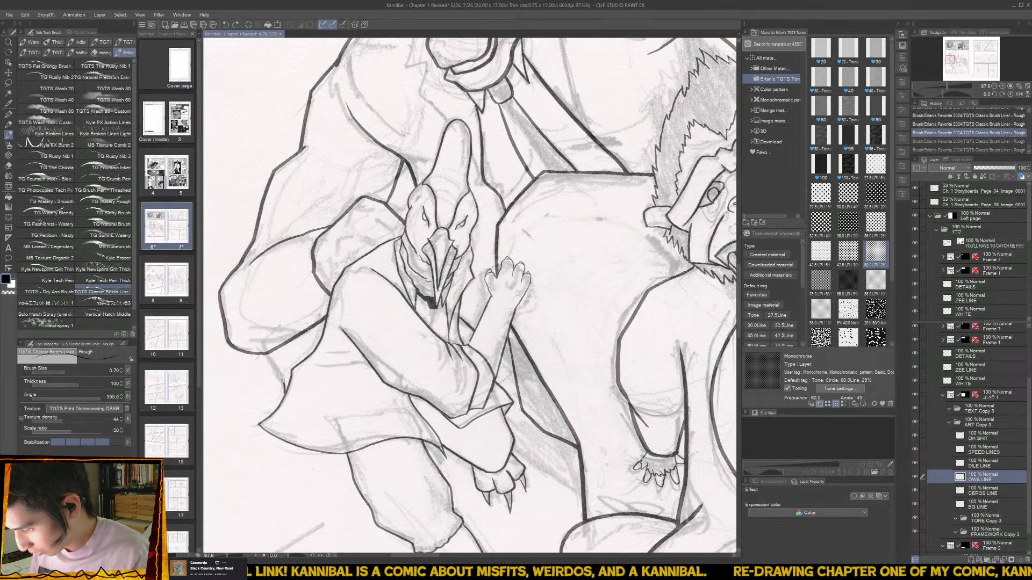
pyautogui.hotkey('ctrl', 'y')
pyautogui.hotkey('ctrl', 'y')
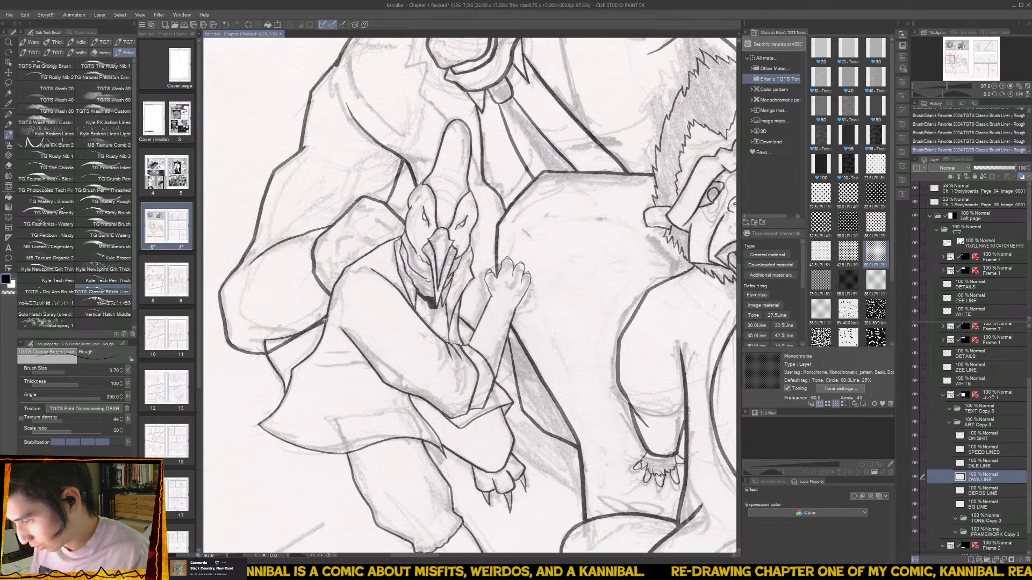
pyautogui.press('e')
pyautogui.moveTo(329, 322); pyautogui.dragTo(329, 307)
# - Erase the rhino's arm line where it overlaps the bird's coat on CEROS LINE, and tidy the coat line on GWA LINE
pyautogui.press('p')
pyautogui.click(982, 491)
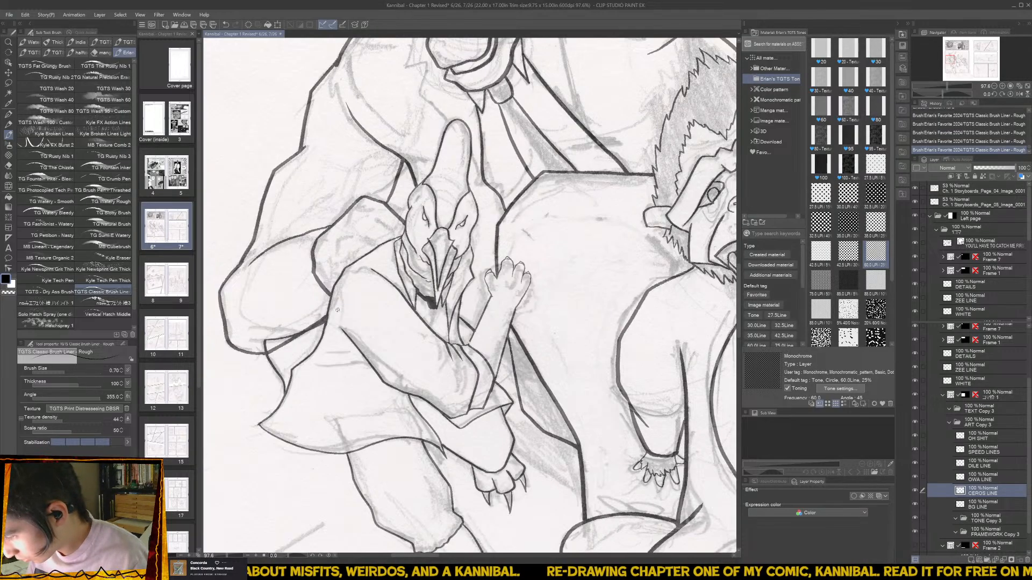
pyautogui.press('e')
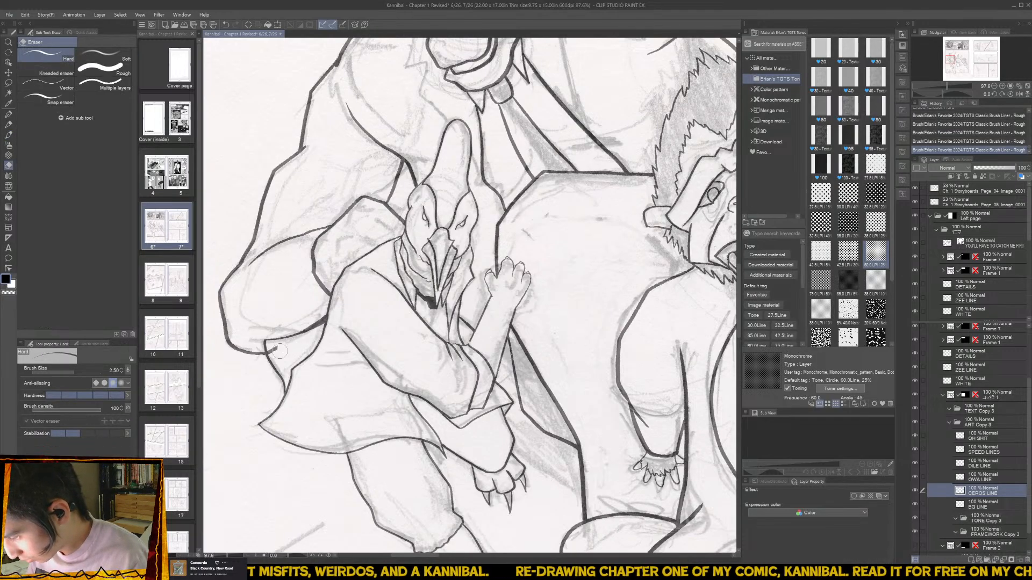
pyautogui.moveTo(270, 352)
pyautogui.mouseDown()
pyautogui.moveTo(328, 320)
pyautogui.moveTo(299, 336)
pyautogui.moveTo(330, 321)
pyautogui.mouseUp()
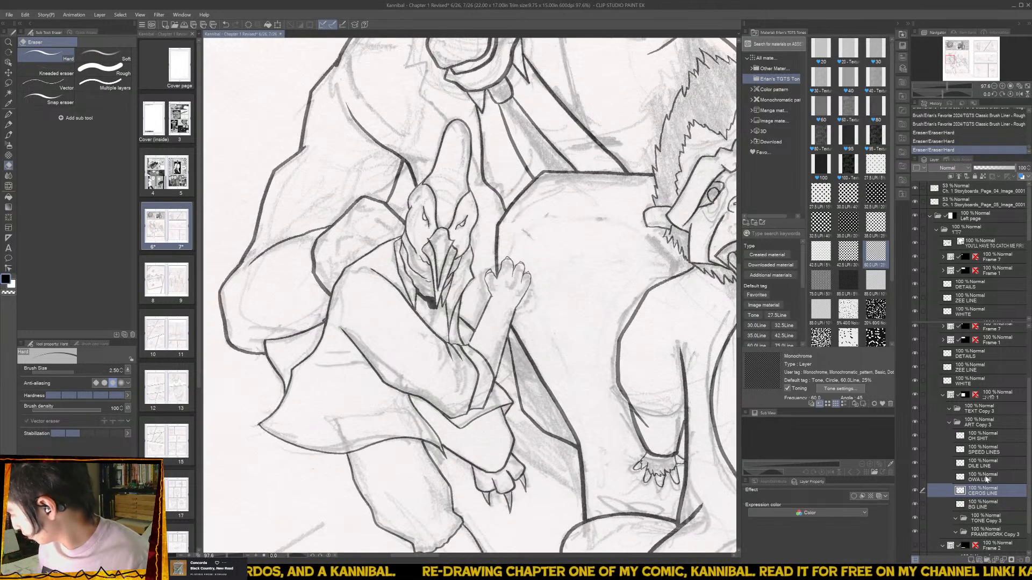
pyautogui.click(971, 478)
pyautogui.moveTo(325, 322); pyautogui.dragTo(331, 319)
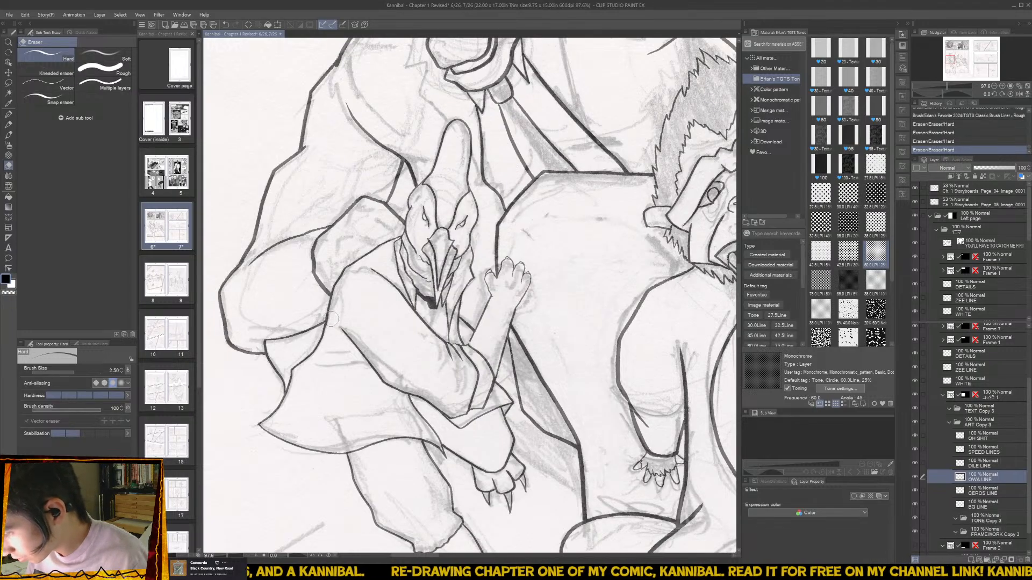
pyautogui.press('b')
# - Hide the storyboard sketch and fill the ape's coat lining and open mouth with black on the DETAILS layer
pyautogui.scroll(-8, 331, 319)
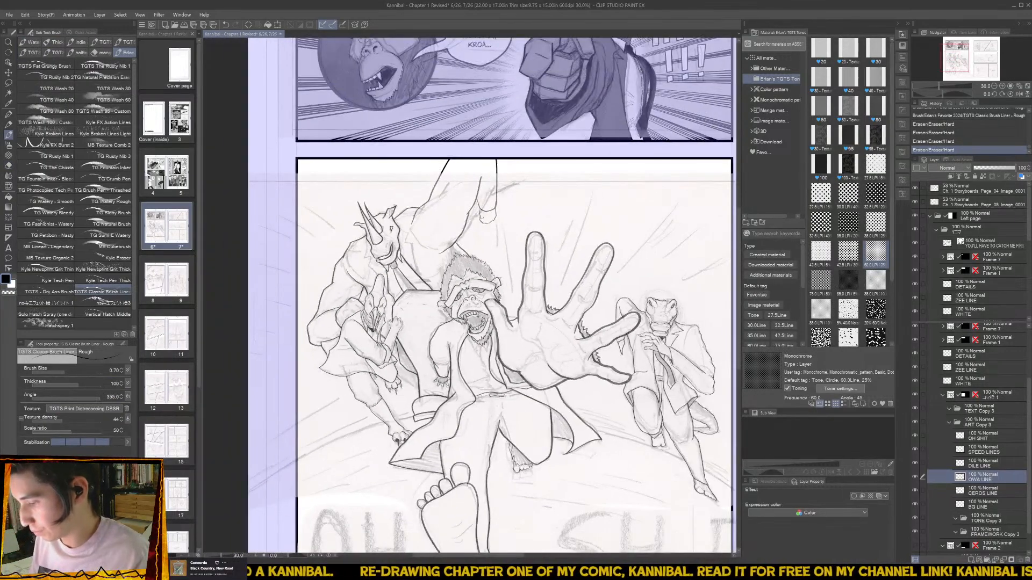
pyautogui.moveTo(560, 462); pyautogui.dragTo(545, 427)
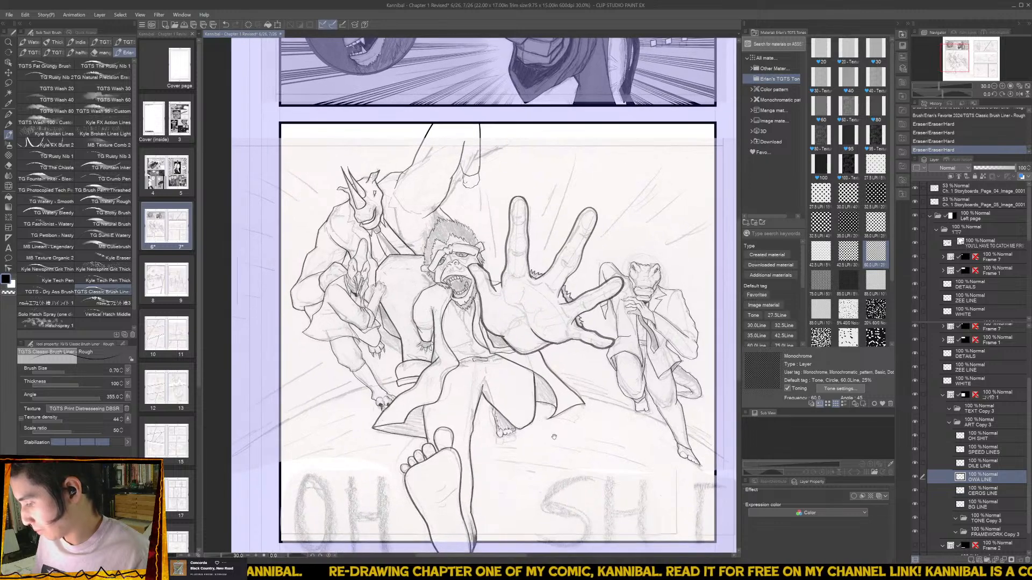
pyautogui.moveTo(612, 457); pyautogui.dragTo(596, 439)
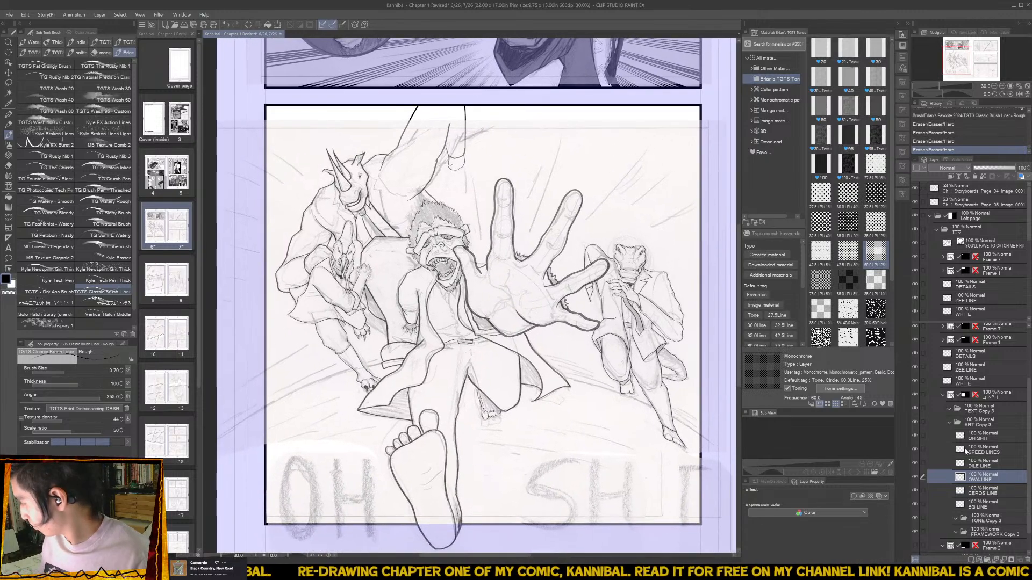
pyautogui.click(915, 188)
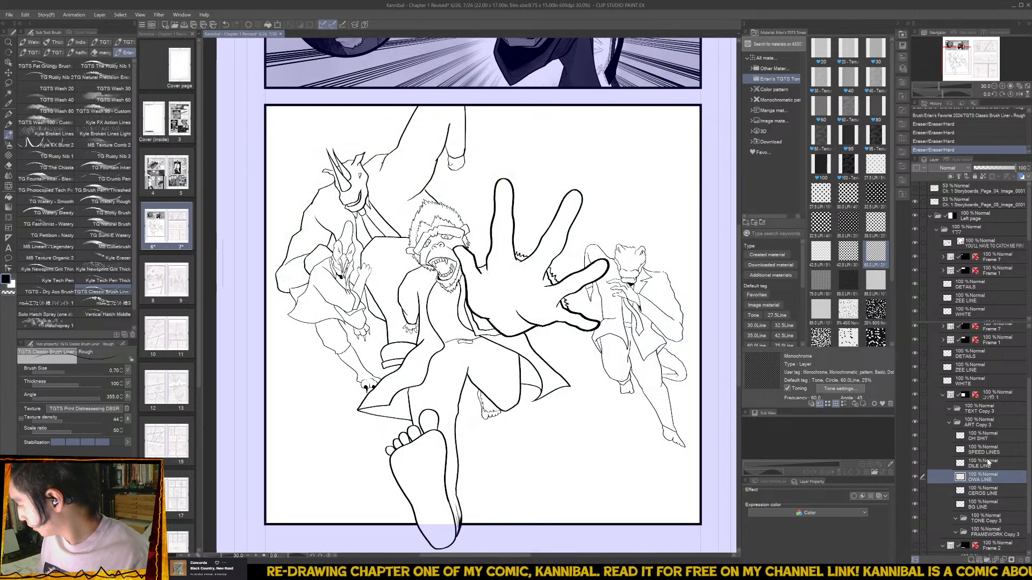
pyautogui.click(976, 355)
pyautogui.press('g')
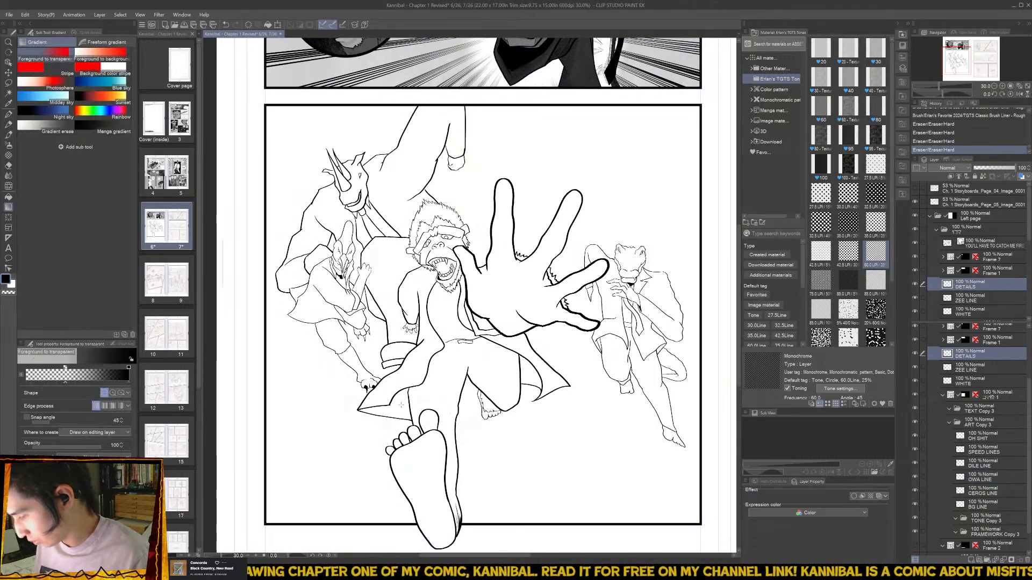
pyautogui.click(405, 406)
pyautogui.click(533, 376)
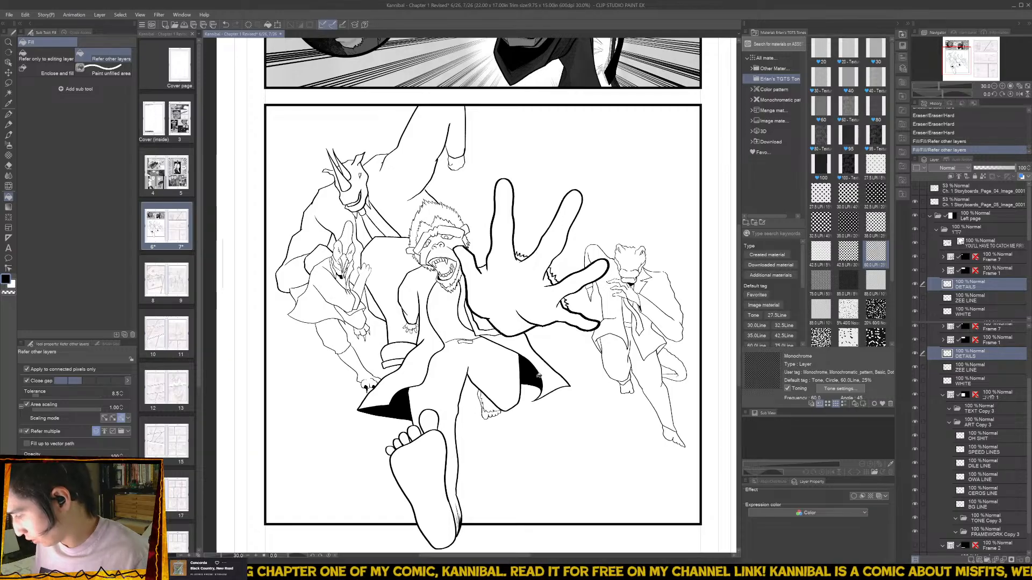
pyautogui.click(492, 322)
pyautogui.click(445, 266)
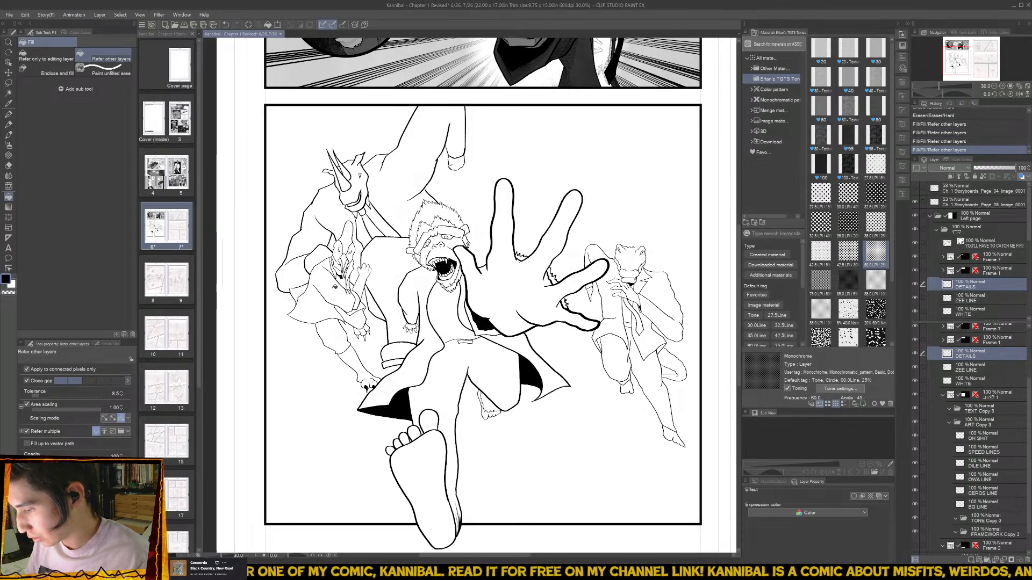
pyautogui.click(366, 306)
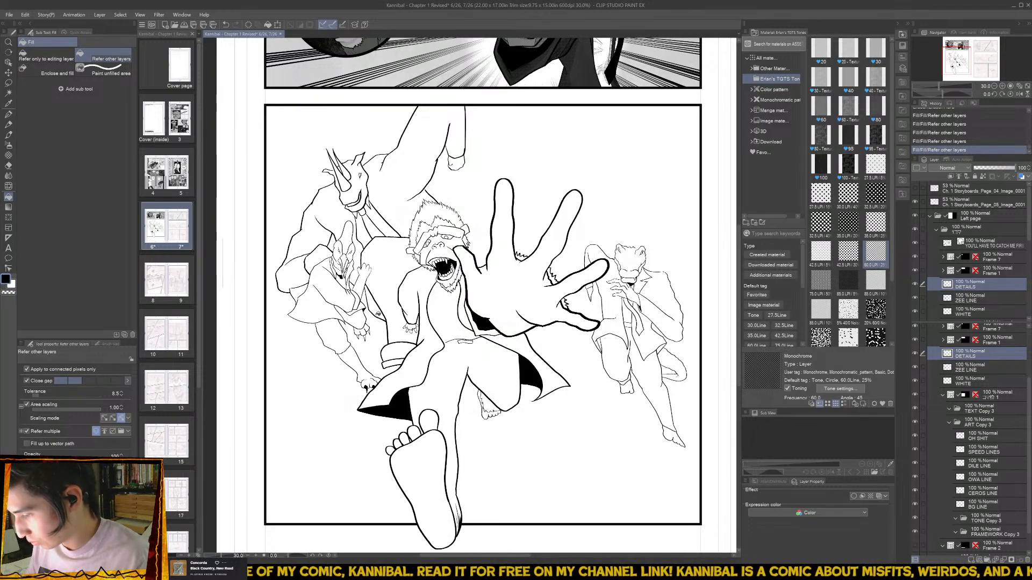
# - Fill the rhino's tie, the crocodile's tie and its jacket lining with black, and save the page
pyautogui.scroll(3, 379, 314)
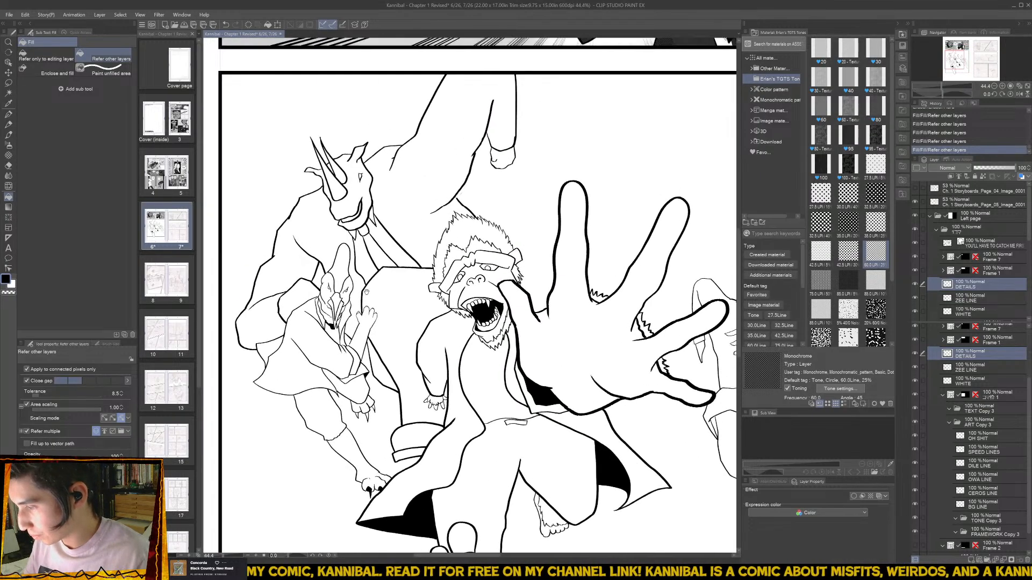
pyautogui.click(372, 243)
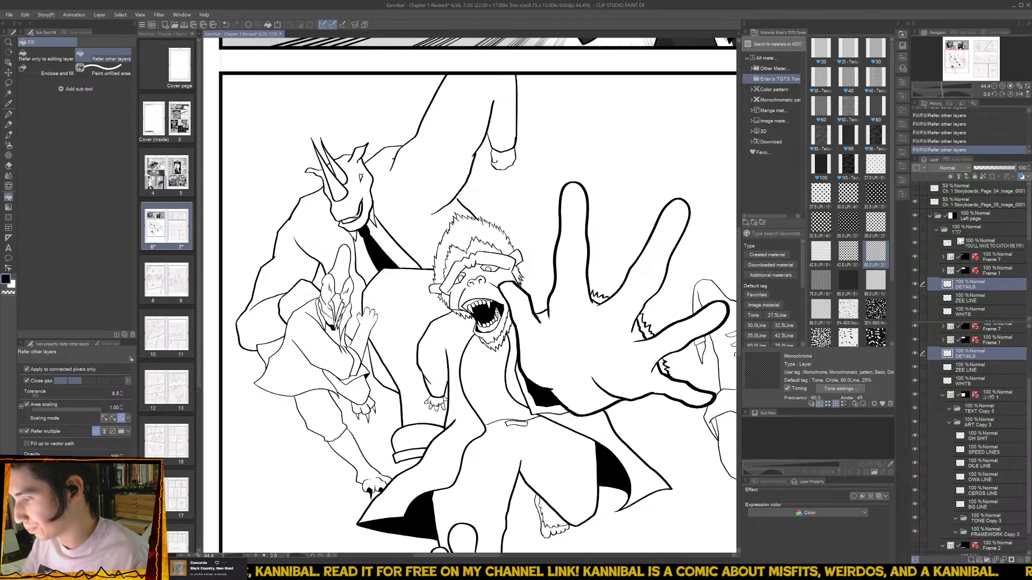
pyautogui.scroll(-3, 493, 196)
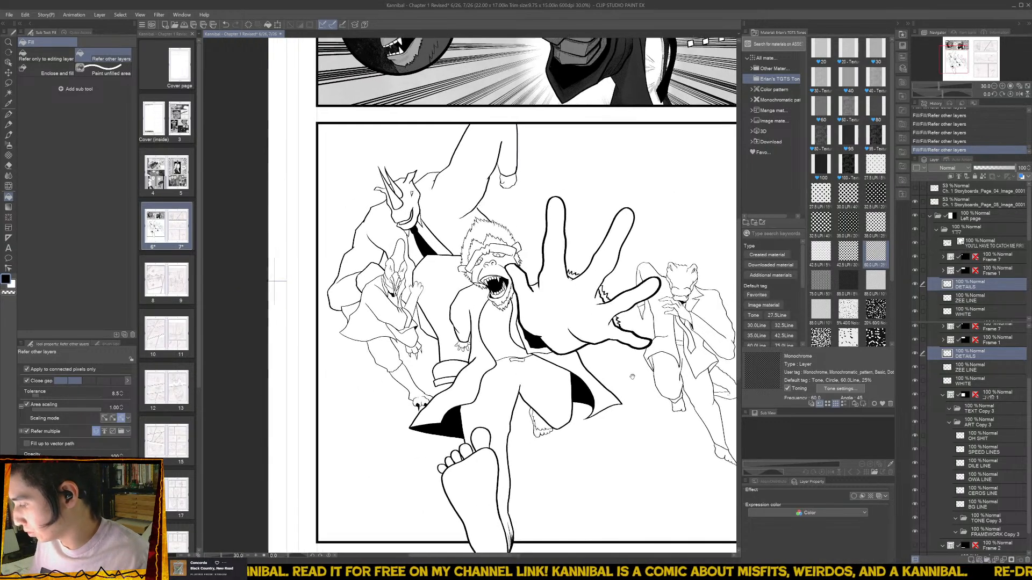
pyautogui.hotkey('ctrl', 's')
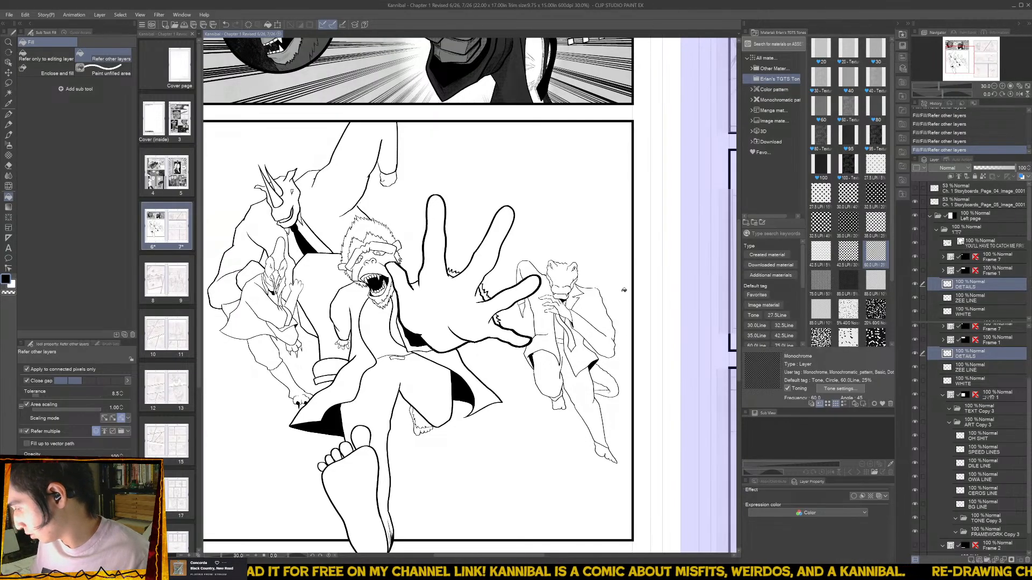
# - Show the storyboard sketch and try a short brush stroke on the crocodile's face on the DILE LINE layer
pyautogui.scroll(1, 563, 319)
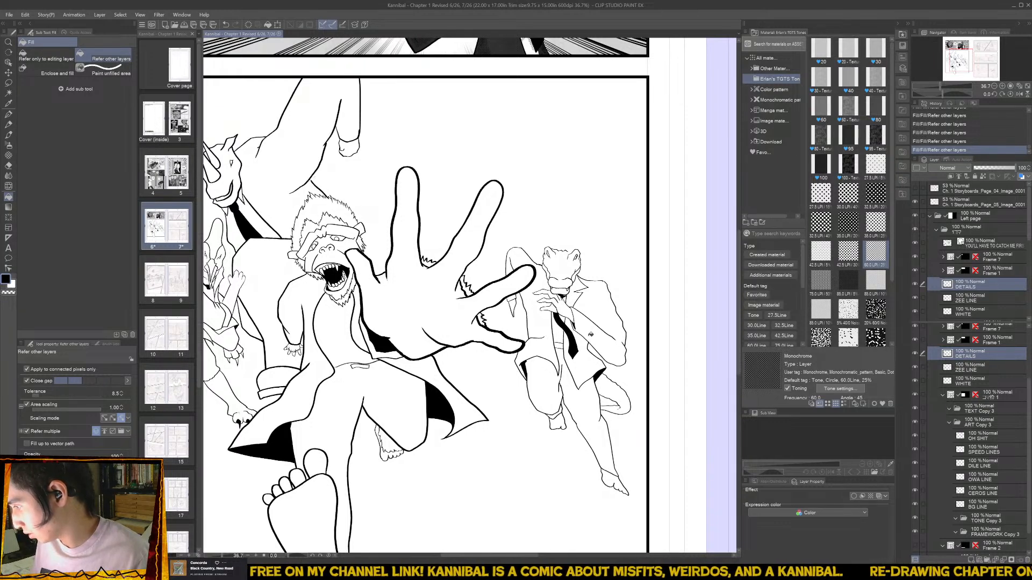
pyautogui.click(915, 188)
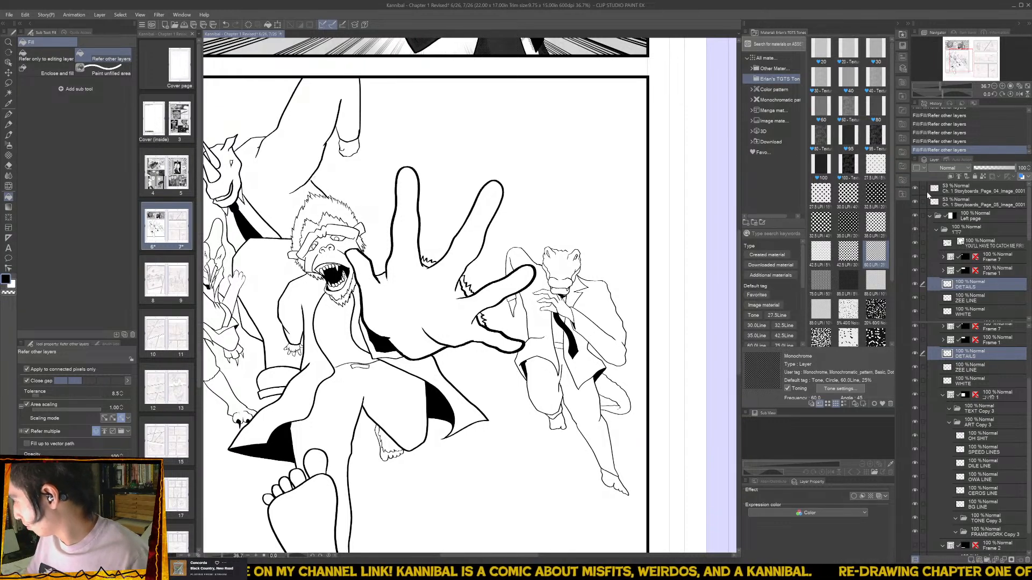
pyautogui.click(987, 466)
pyautogui.scroll(4, 547, 283)
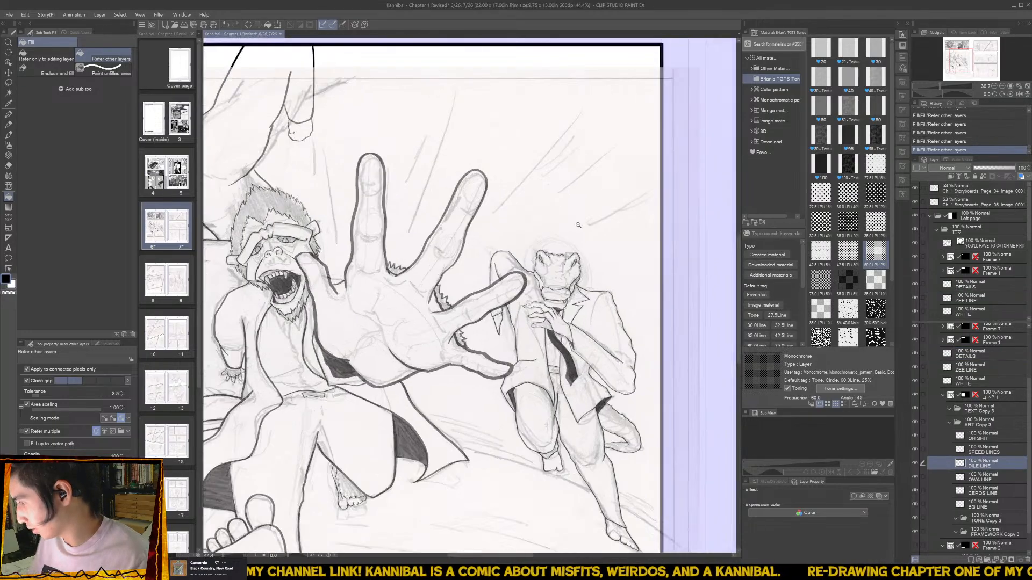
pyautogui.press('b')
pyautogui.moveTo(544, 287)
pyautogui.mouseDown()
pyautogui.moveTo(562, 279)
pyautogui.moveTo(547, 281)
pyautogui.mouseUp()
pyautogui.hotkey('ctrl', 'z')
pyautogui.scroll(-3, 575, 298)
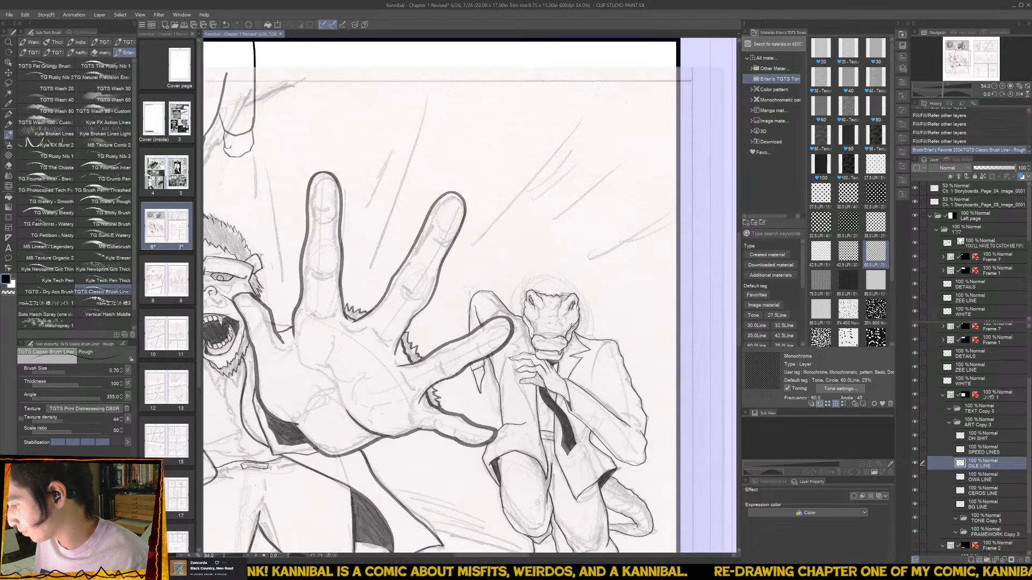
# - Ink the outline of the bird's tie under its beak and where it emerges below the sleeve, on the DILE LINE layer
pyautogui.moveTo(464, 421); pyautogui.dragTo(749, 395)
pyautogui.scroll(3, 400, 376)
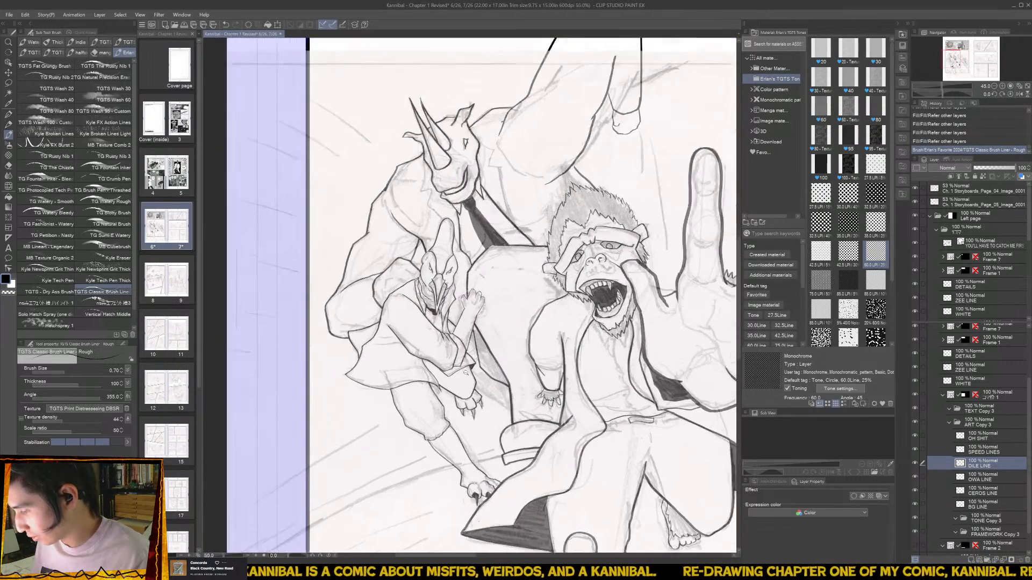
pyautogui.scroll(2, 419, 282)
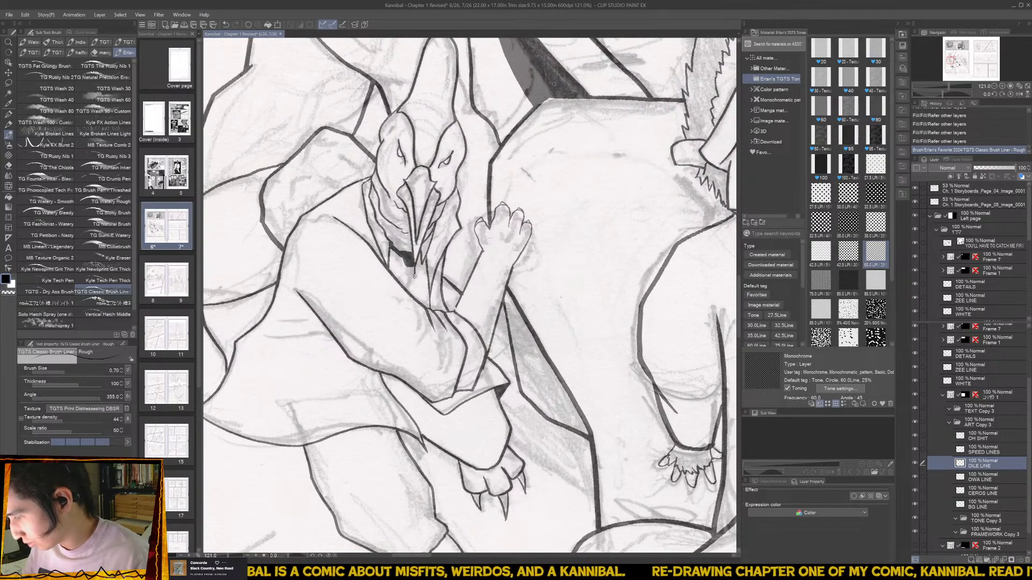
pyautogui.moveTo(414, 264)
pyautogui.mouseDown()
pyautogui.moveTo(409, 291)
pyautogui.moveTo(401, 285)
pyautogui.mouseUp()
pyautogui.hotkey('ctrl', 'z')
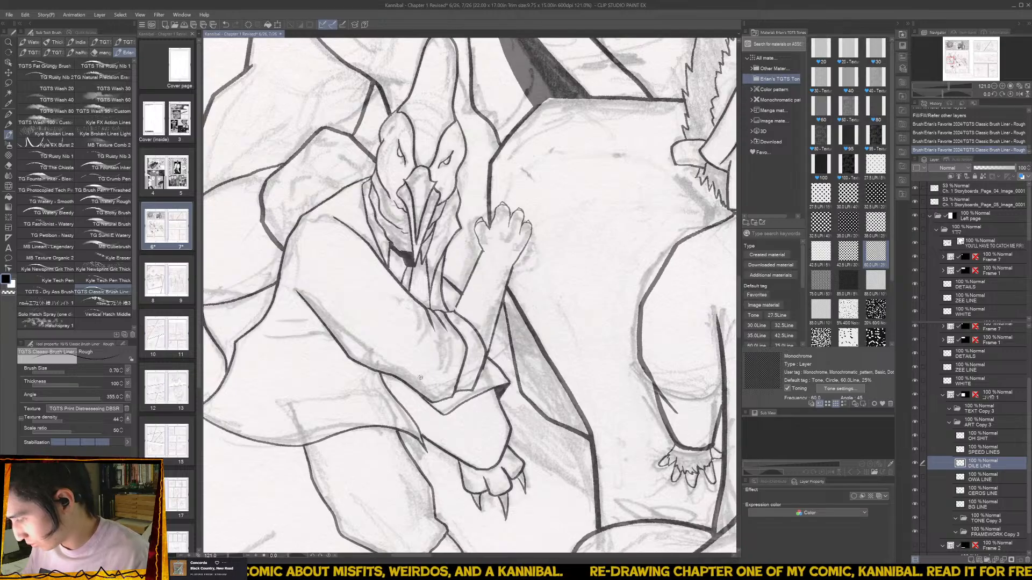
pyautogui.moveTo(400, 379)
pyautogui.mouseDown()
pyautogui.moveTo(407, 409)
pyautogui.moveTo(422, 410)
pyautogui.mouseUp()
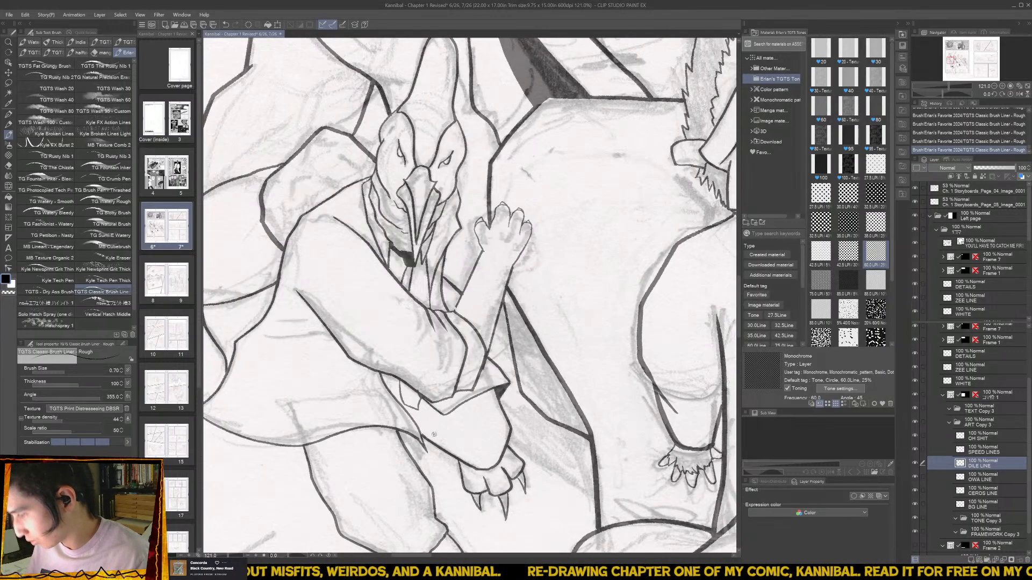
# - Fill both visible parts of the bird's tie with black on the DETAILS layer, with the storyboard sketch hidden
pyautogui.click(973, 368)
pyautogui.click(980, 356)
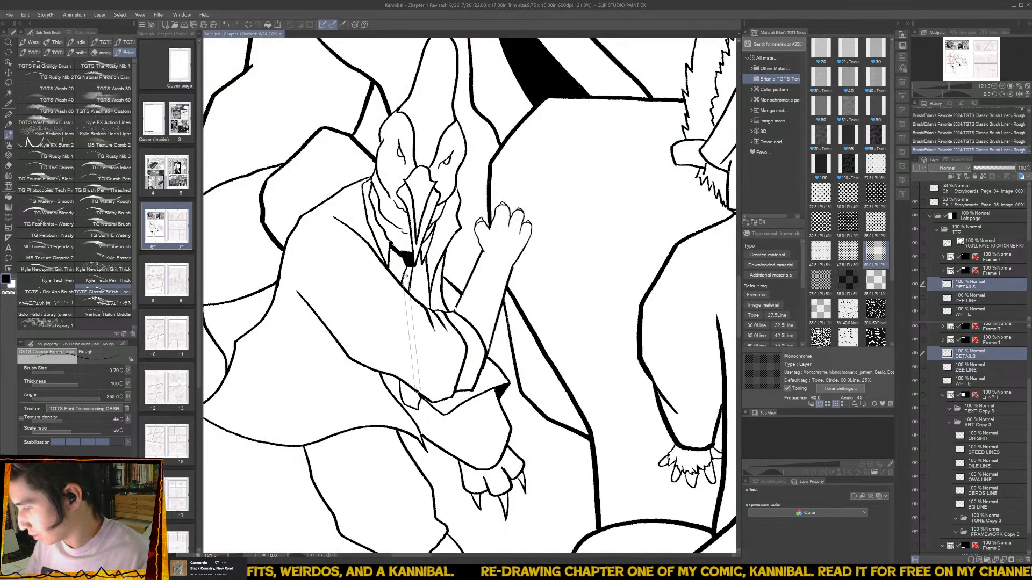
pyautogui.press('g')
pyautogui.click(407, 280)
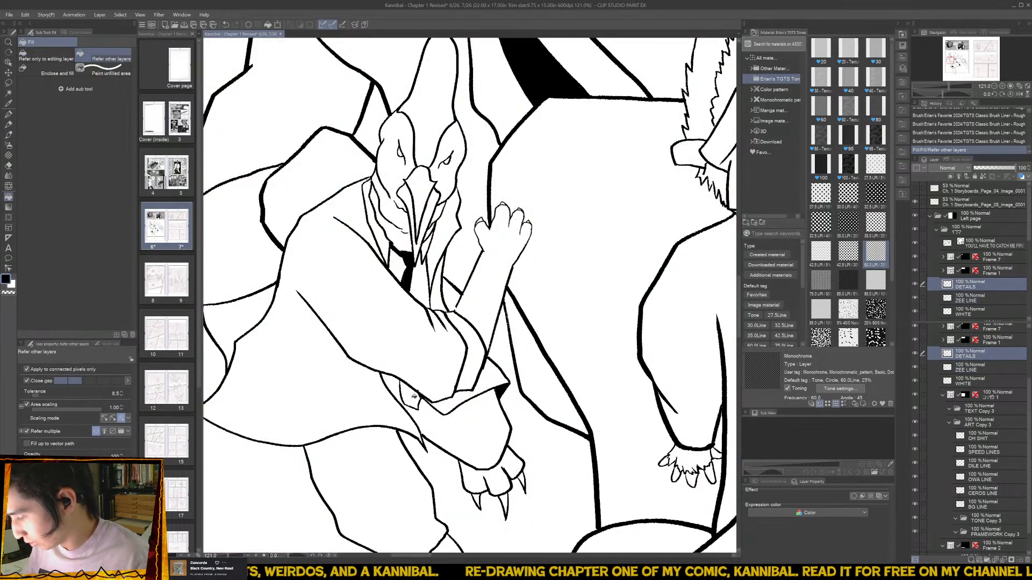
pyautogui.click(409, 396)
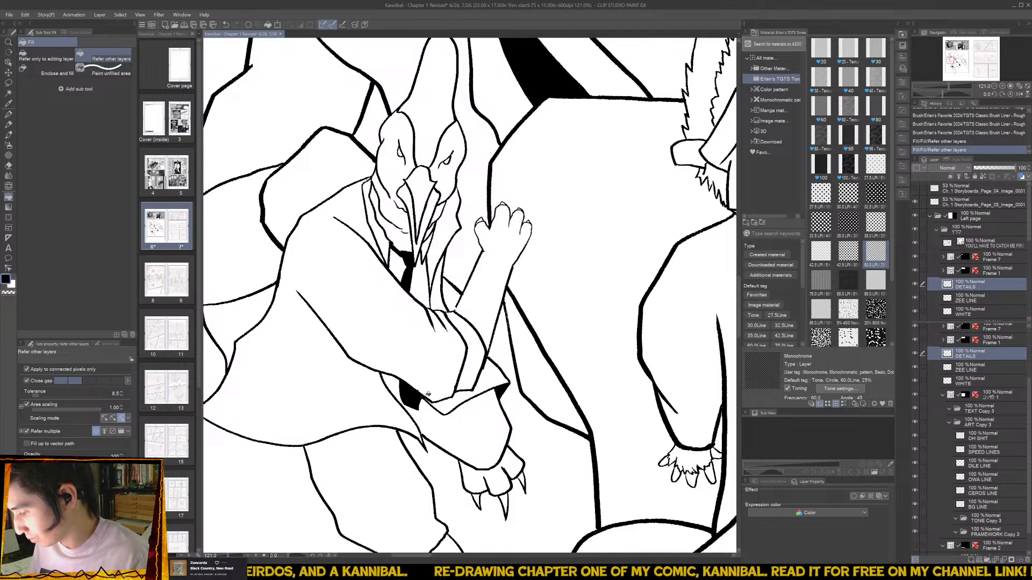
# - Touch up the black edge of the bird's lower tie piece at the sleeve with the brush and the hard eraser
pyautogui.press('b')
pyautogui.click(420, 397)
pyautogui.press('e')
pyautogui.moveTo(414, 392); pyautogui.dragTo(415, 396)
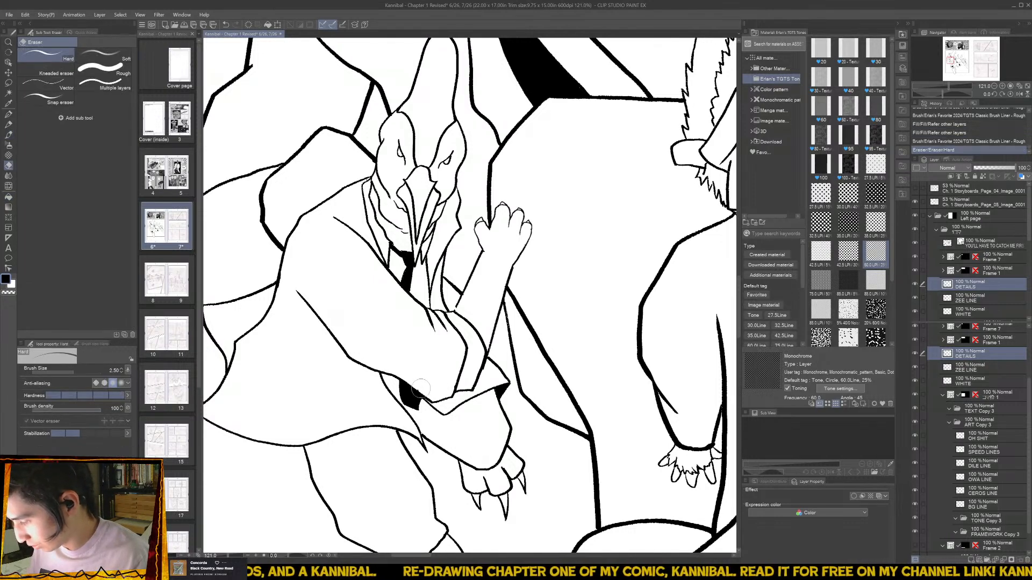
pyautogui.press('b')
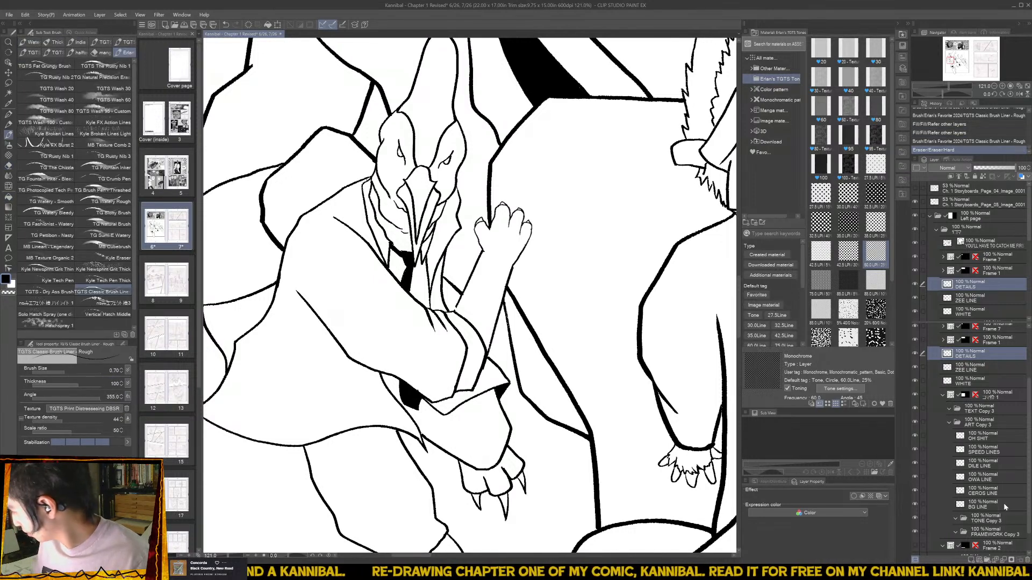
pyautogui.click(988, 480)
pyautogui.press('e')
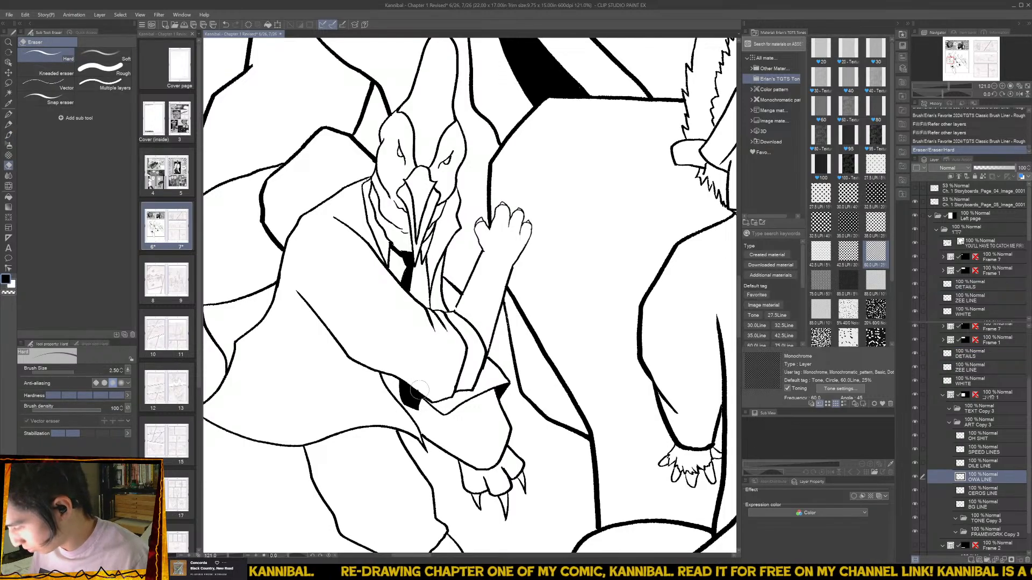
pyautogui.moveTo(418, 389)
pyautogui.mouseDown()
pyautogui.moveTo(411, 398)
pyautogui.moveTo(429, 383)
pyautogui.moveTo(434, 394)
pyautogui.mouseUp()
pyautogui.hotkey('ctrl', 'z')
# - Set the hard eraser to size 1.50 and erase around the lower tie piece at the bird's sleeve on CEROS LINE and DILE LINE
pyautogui.click(983, 355)
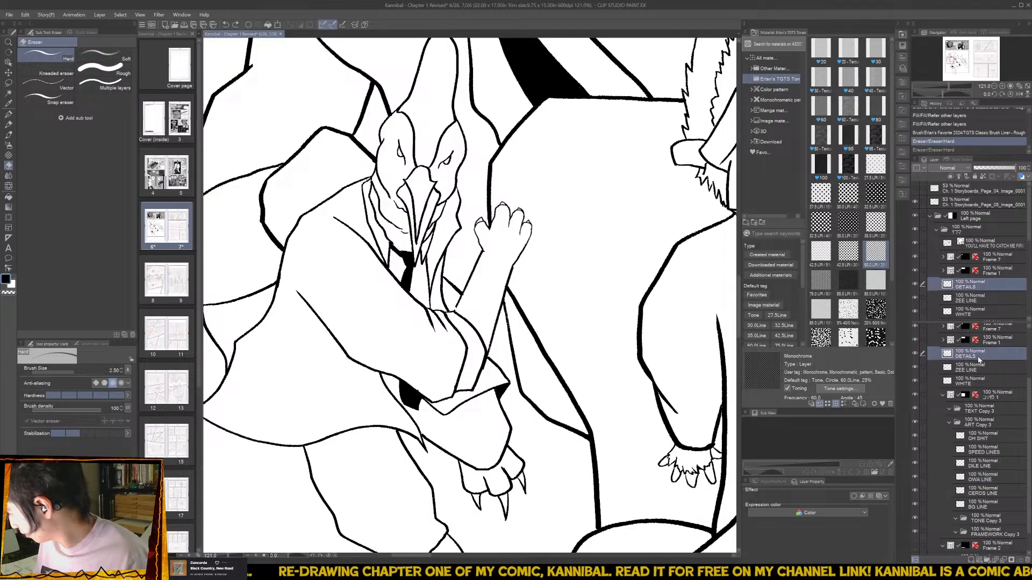
pyautogui.press('[')
pyautogui.press('[')
pyautogui.moveTo(417, 387); pyautogui.dragTo(433, 402)
pyautogui.hotkey('ctrl', 'z')
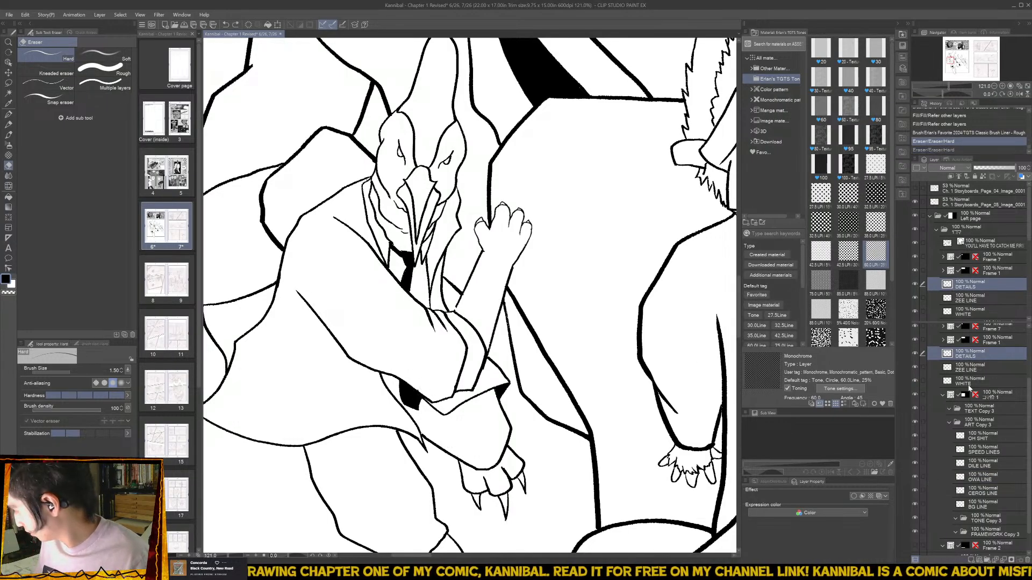
pyautogui.click(983, 490)
pyautogui.moveTo(422, 385); pyautogui.dragTo(424, 395)
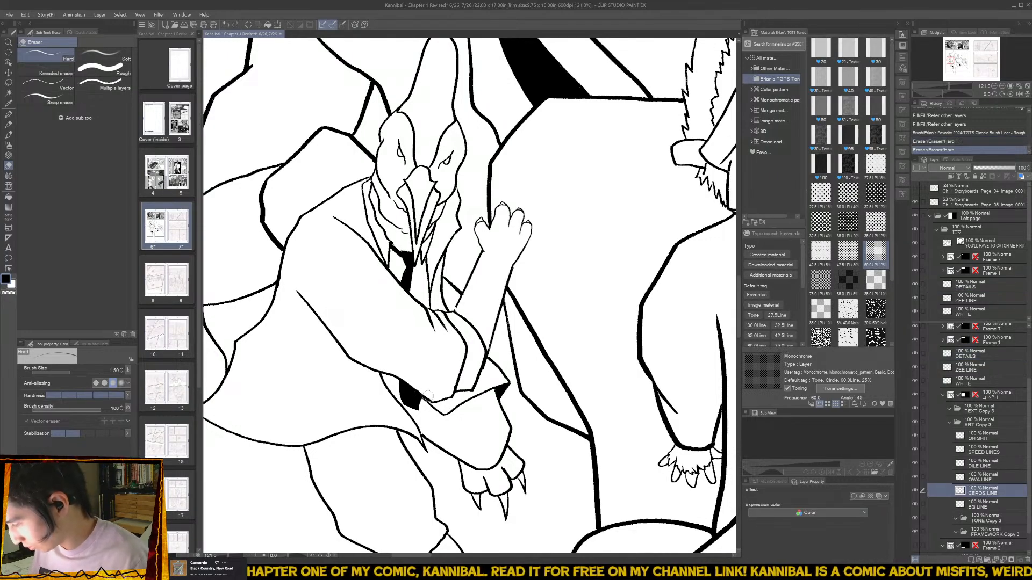
pyautogui.click(990, 478)
pyautogui.click(987, 460)
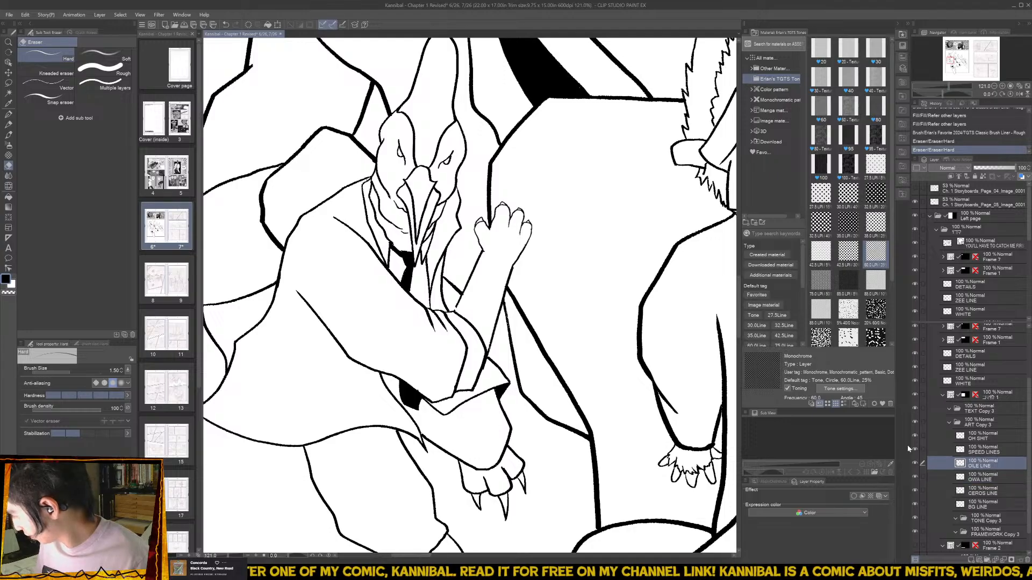
pyautogui.moveTo(422, 384); pyautogui.dragTo(417, 400)
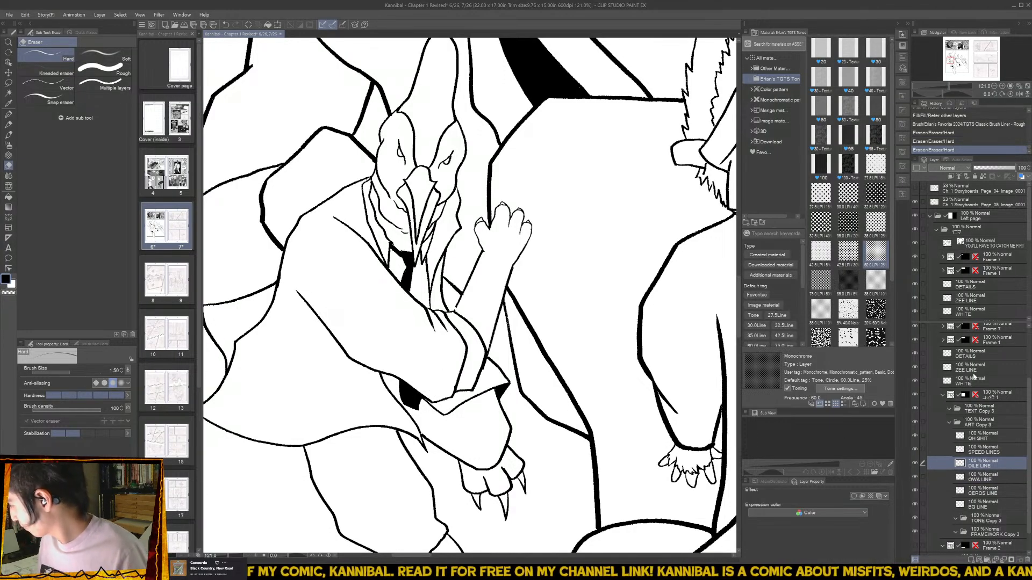
# - Brush over the remaining gaps in the bird's upper tie with black on the DETAILS layer
pyautogui.click(976, 356)
pyautogui.press('b')
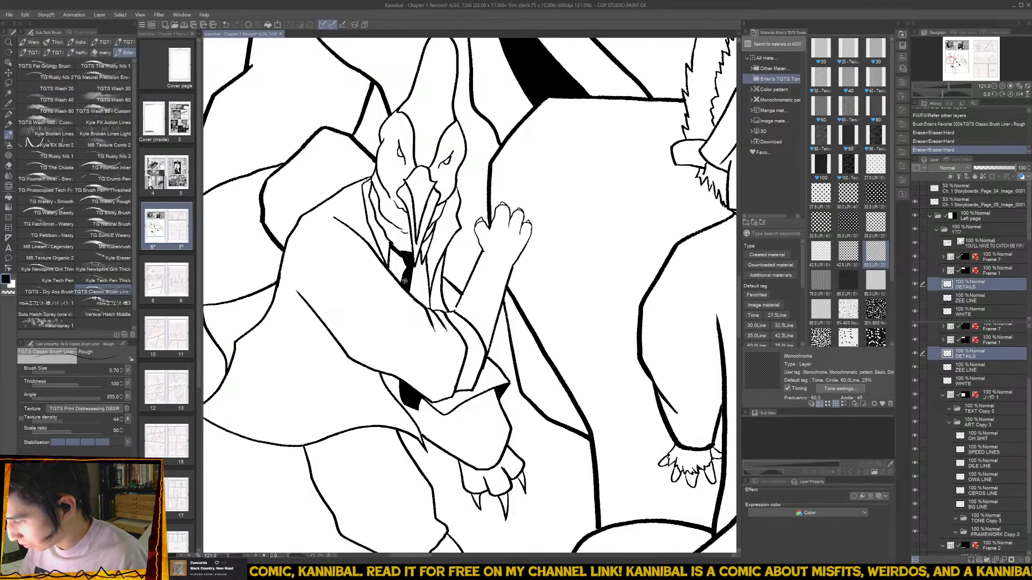
pyautogui.moveTo(408, 290); pyautogui.dragTo(408, 269)
pyautogui.scroll(-3, 428, 252)
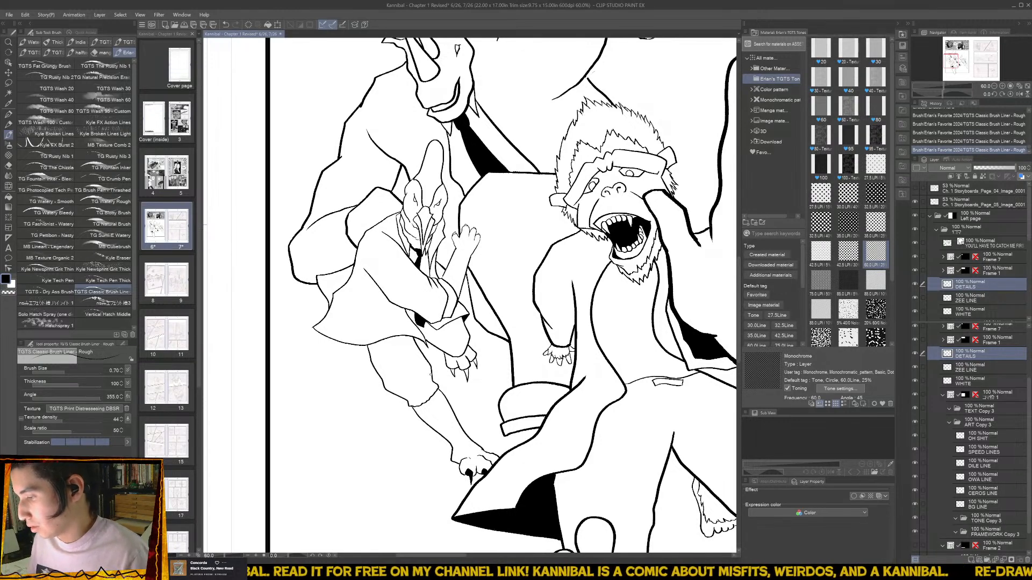
pyautogui.scroll(3, 404, 315)
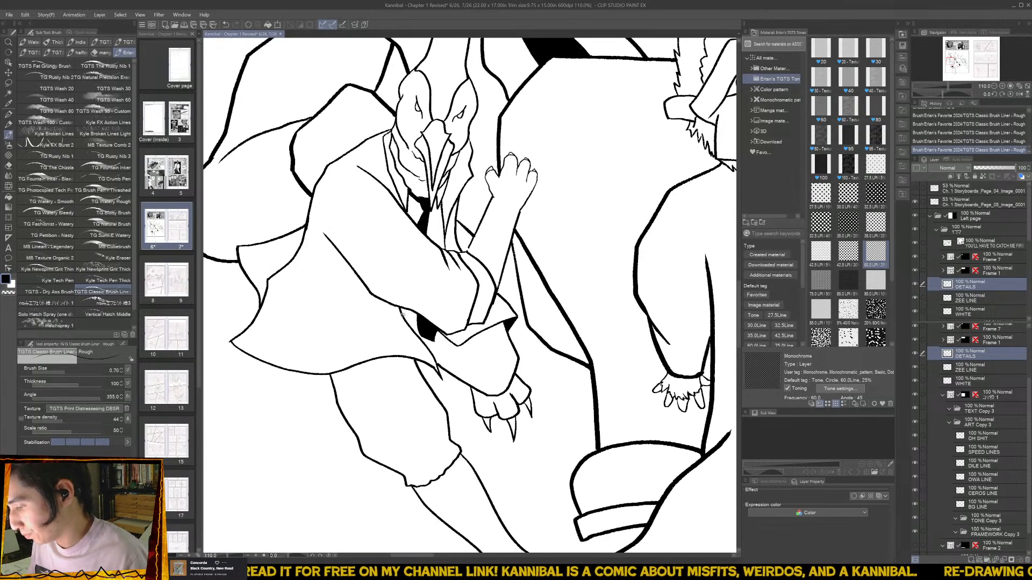
pyautogui.click(994, 476)
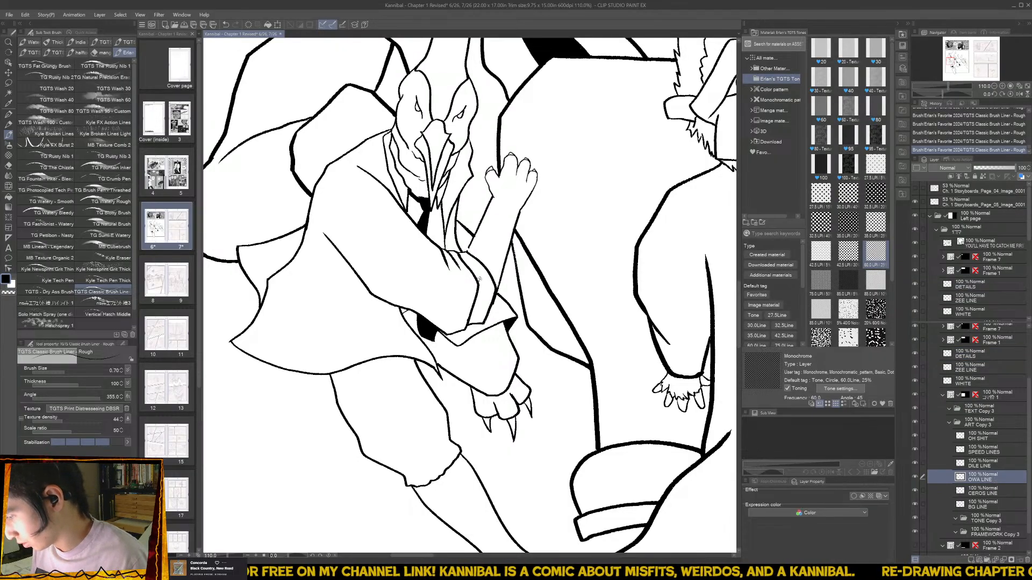
pyautogui.scroll(-1, 413, 307)
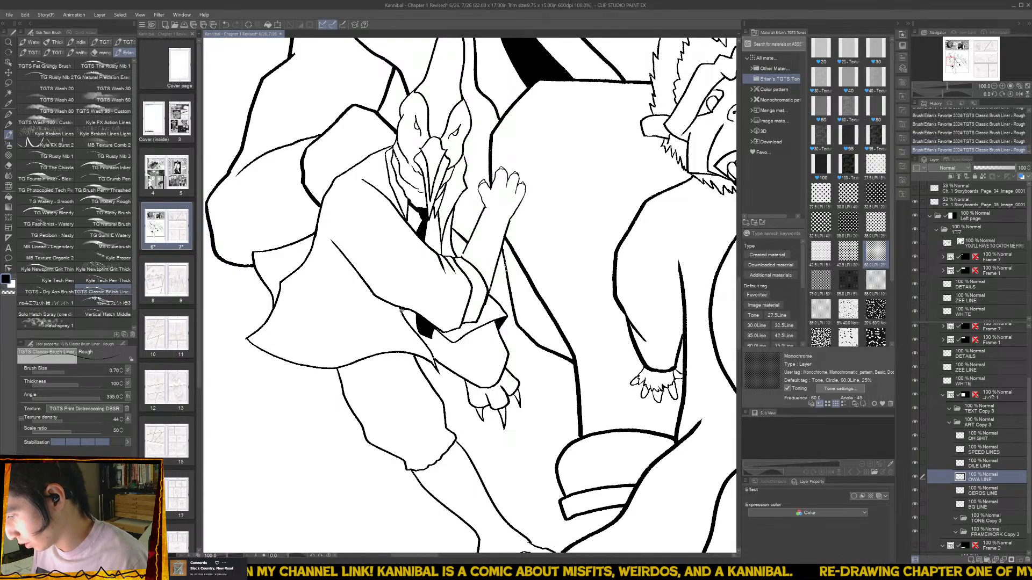
pyautogui.scroll(-3, 406, 307)
pyautogui.scroll(-1, 431, 297)
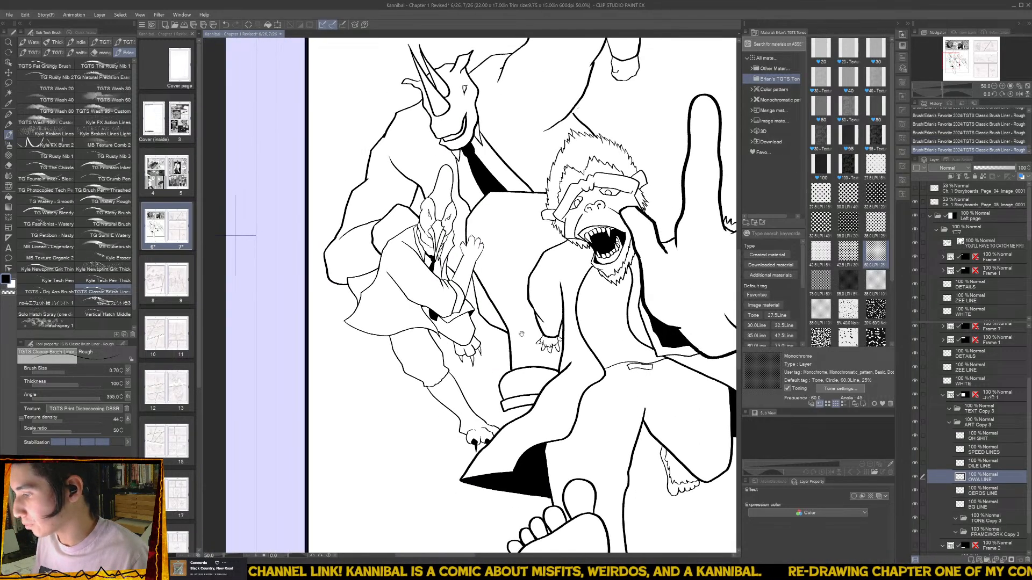
pyautogui.scroll(-3, 555, 462)
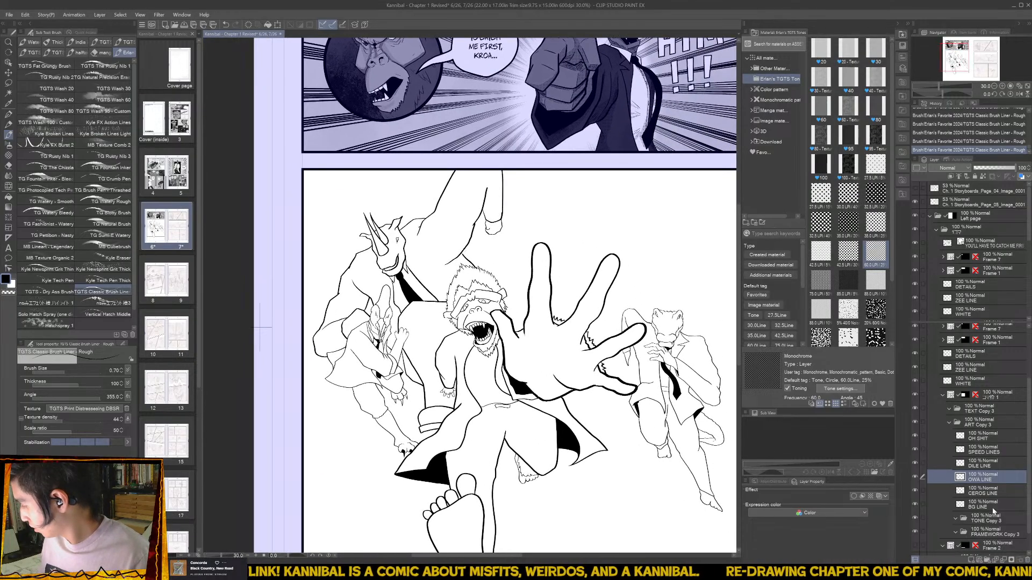
# - Ink an edge beneath the rhino's shoe on the CEROS LINE layer and fill the enclosed gap with black on DETAILS
pyautogui.click(983, 490)
pyautogui.scroll(3, 425, 427)
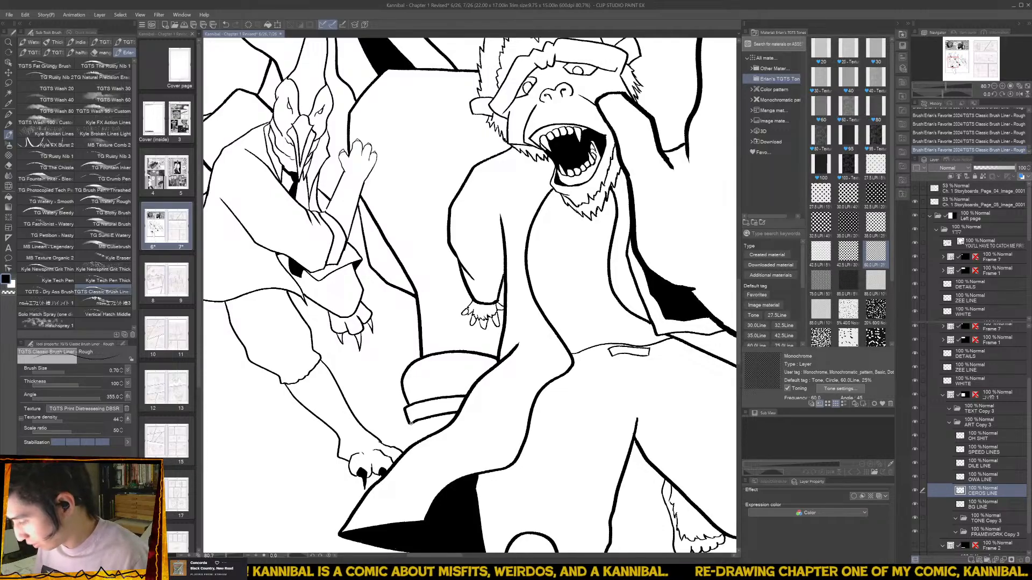
pyautogui.moveTo(410, 424); pyautogui.dragTo(450, 423)
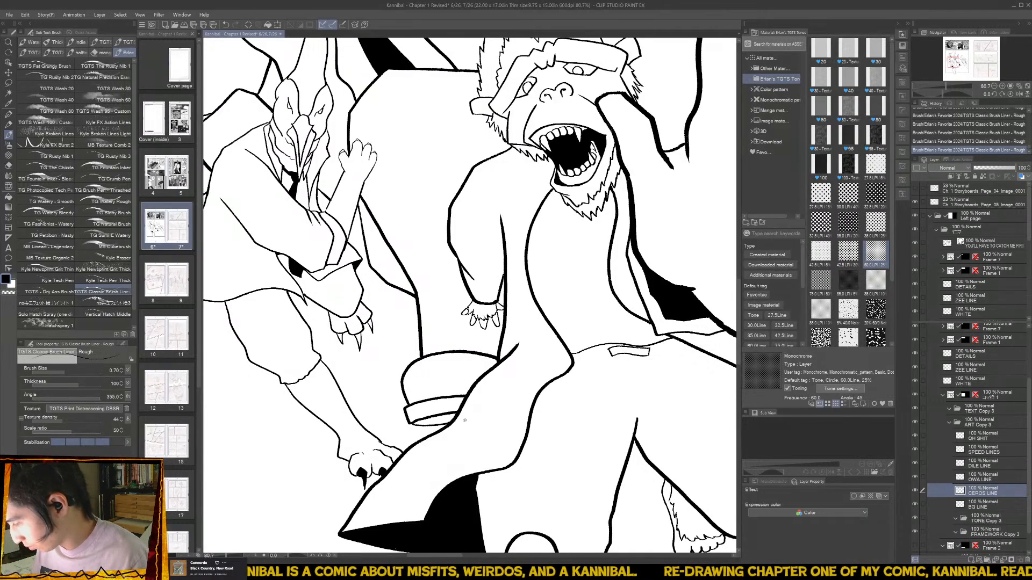
pyautogui.click(976, 359)
pyautogui.press('g')
pyautogui.press('g')
pyautogui.click(434, 419)
pyautogui.press('b')
pyautogui.scroll(-3, 451, 432)
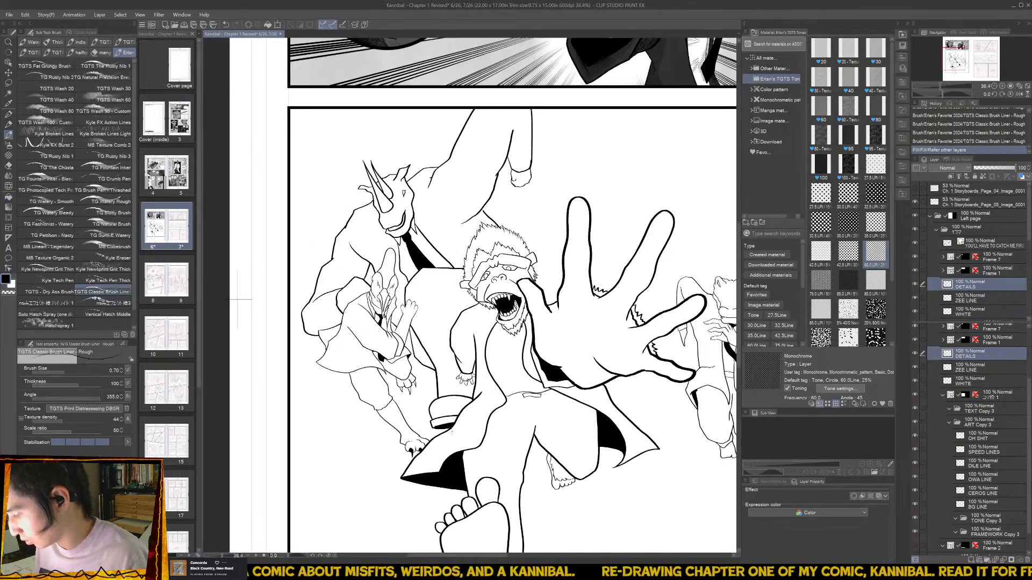
# - Show the storyboard sketch and ink the ape's brow and ear details at brush size 0.40 on the DETAILS layer
pyautogui.scroll(-3, 454, 438)
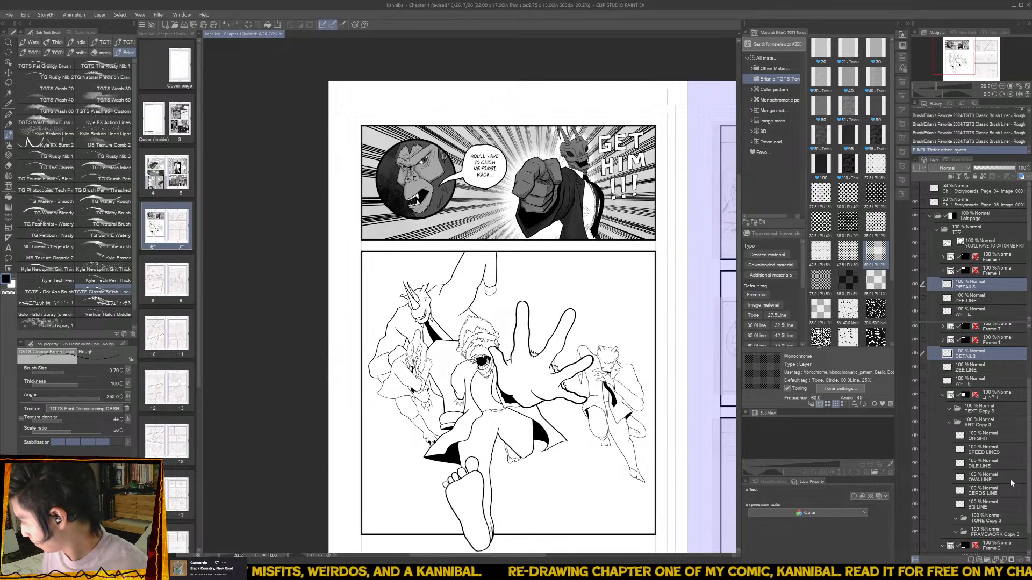
pyautogui.click(914, 188)
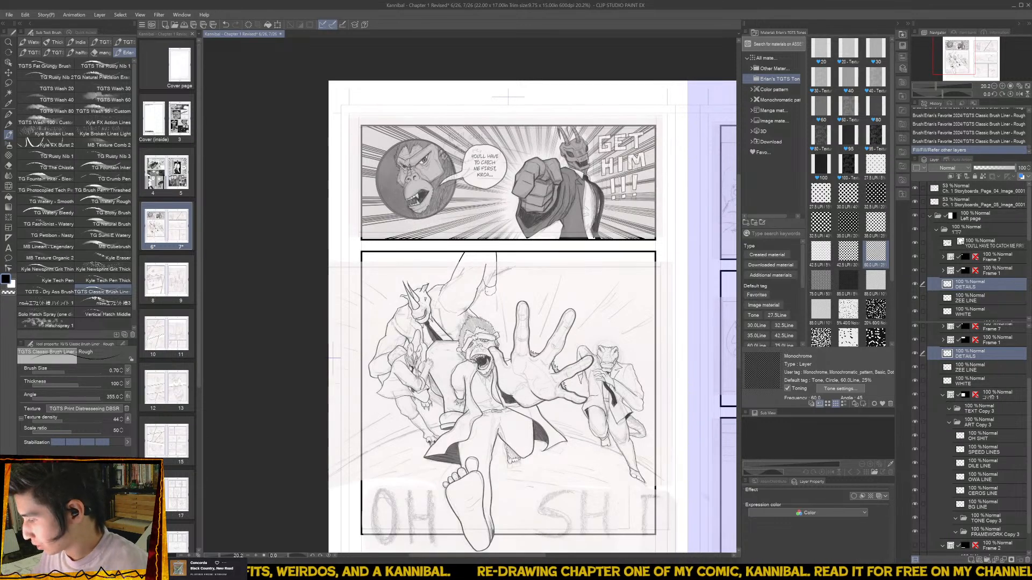
pyautogui.moveTo(479, 339); pyautogui.dragTo(401, 351)
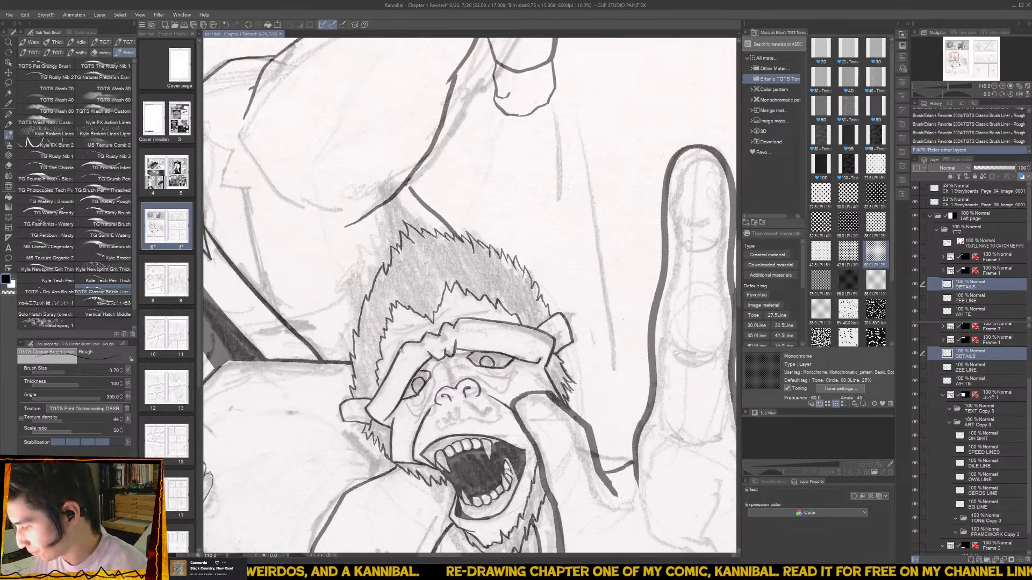
pyautogui.moveTo(379, 415); pyautogui.dragTo(421, 348)
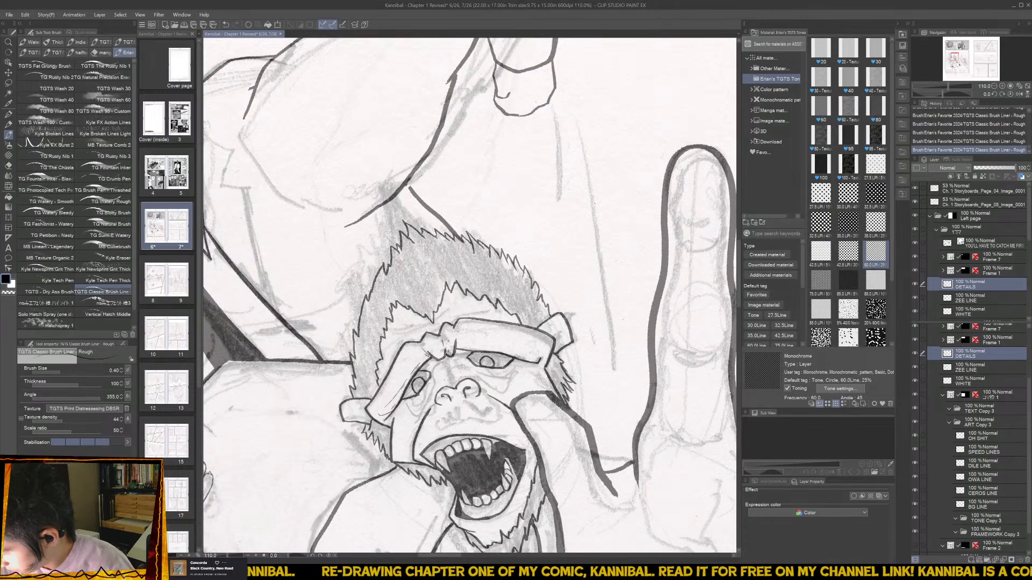
pyautogui.moveTo(351, 415); pyautogui.dragTo(366, 423)
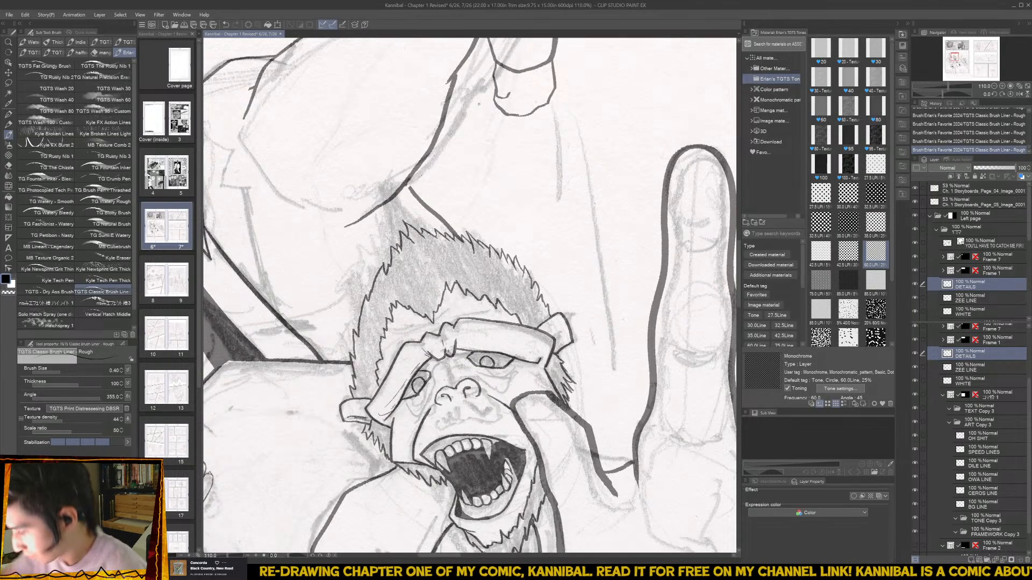
# - Ink fine wrinkle lines along and above the ape's brow on the DETAILS layer
pyautogui.moveTo(385, 369)
pyautogui.mouseDown()
pyautogui.moveTo(404, 336)
pyautogui.moveTo(424, 330)
pyautogui.moveTo(408, 323)
pyautogui.mouseUp()
pyautogui.moveTo(405, 325); pyautogui.dragTo(441, 323)
pyautogui.moveTo(438, 325)
pyautogui.mouseDown()
pyautogui.moveTo(453, 308)
pyautogui.moveTo(496, 312)
pyautogui.moveTo(357, 299)
pyautogui.moveTo(364, 329)
pyautogui.moveTo(420, 335)
pyautogui.mouseUp()
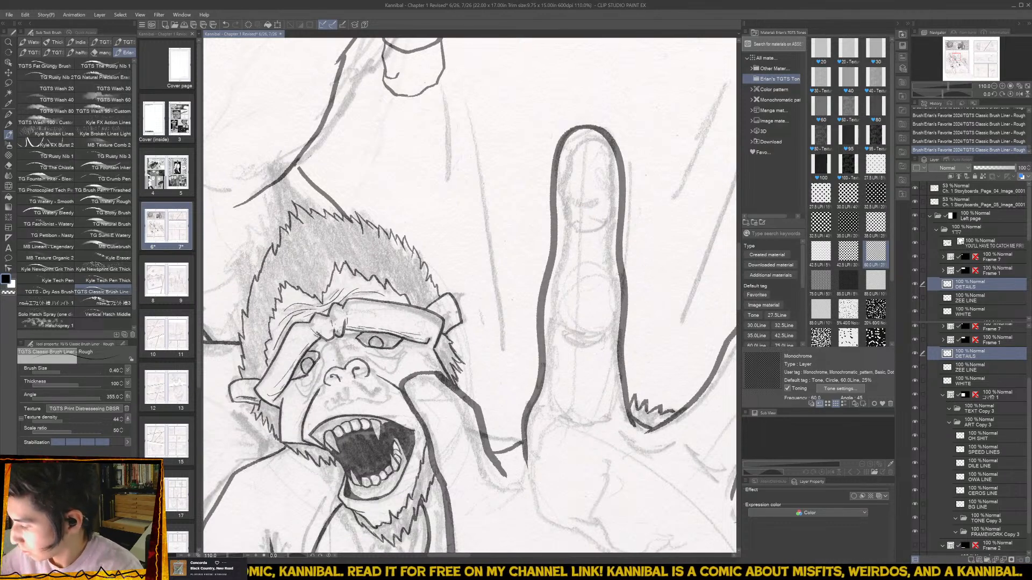
# - Ink fine creases inside the ape's ear, across the nose bridge and beneath both eyes on the DETAILS layer
pyautogui.moveTo(454, 310); pyautogui.dragTo(446, 322)
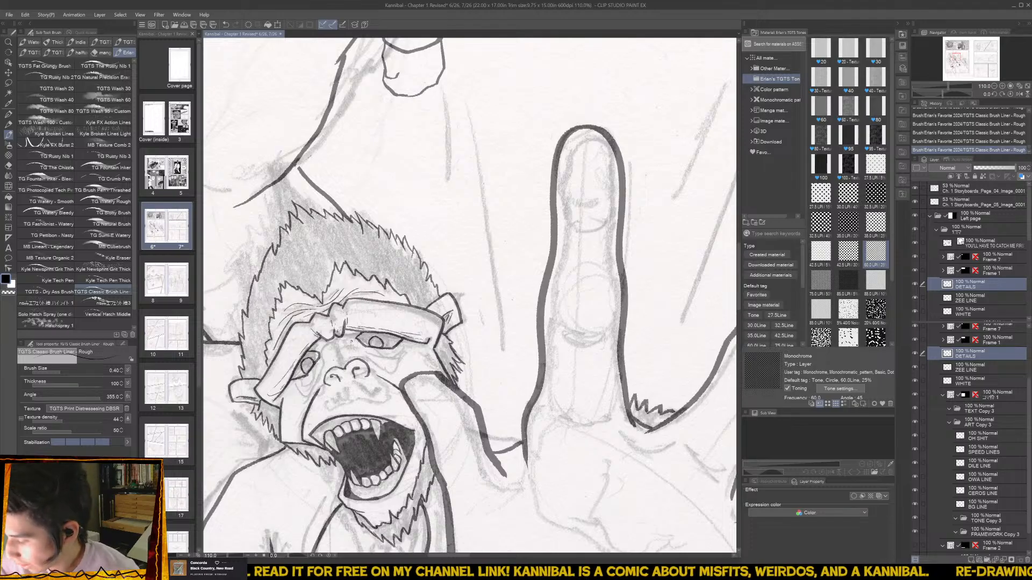
pyautogui.moveTo(331, 339)
pyautogui.mouseDown()
pyautogui.moveTo(350, 350)
pyautogui.moveTo(332, 354)
pyautogui.moveTo(369, 341)
pyautogui.moveTo(411, 347)
pyautogui.moveTo(383, 356)
pyautogui.mouseUp()
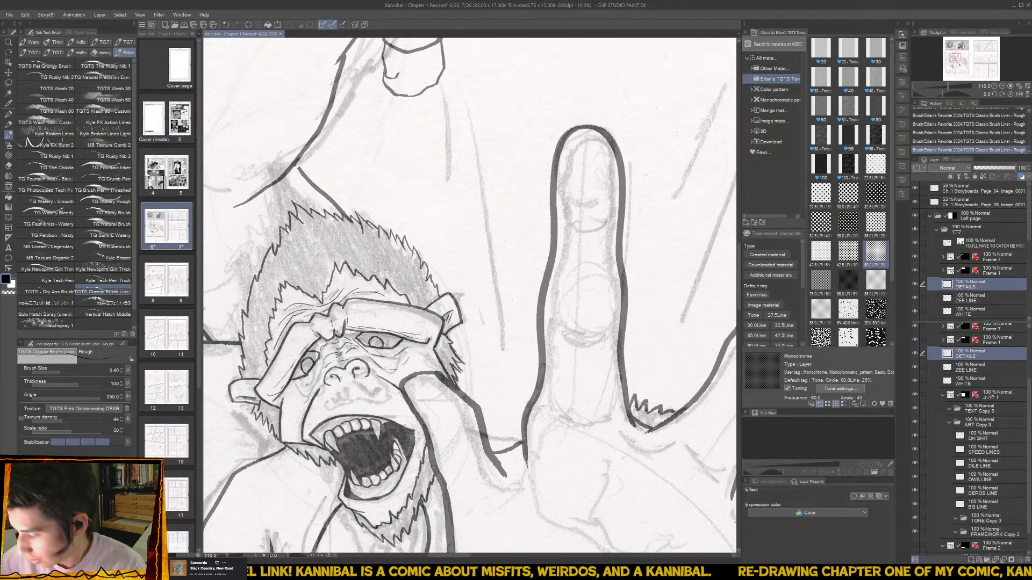
pyautogui.moveTo(290, 388); pyautogui.dragTo(308, 381)
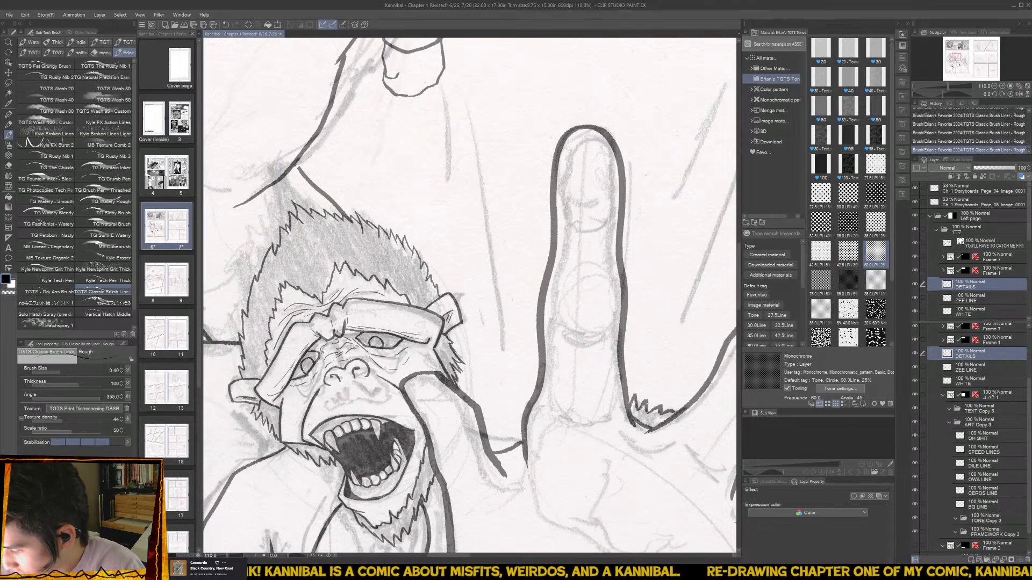
# - Ink the gum lines along the ape's upper and lower teeth inside the open mouth
pyautogui.moveTo(375, 382)
pyautogui.mouseDown()
pyautogui.moveTo(376, 330)
pyautogui.moveTo(355, 309)
pyautogui.moveTo(346, 301)
pyautogui.moveTo(345, 332)
pyautogui.moveTo(323, 337)
pyautogui.moveTo(315, 318)
pyautogui.moveTo(302, 338)
pyautogui.moveTo(310, 331)
pyautogui.mouseUp()
pyautogui.scroll(3, 359, 323)
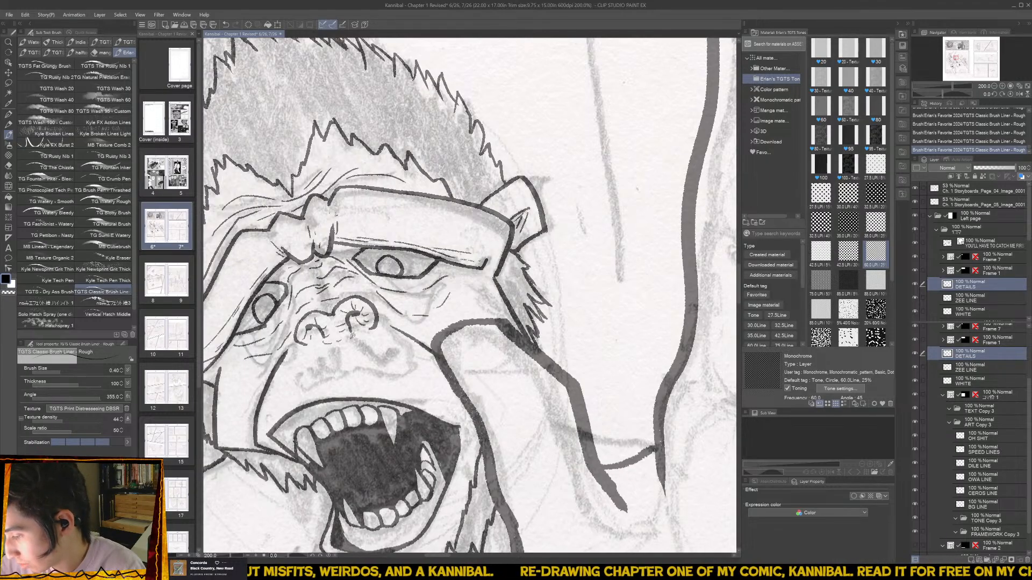
pyautogui.scroll(-2, 322, 349)
pyautogui.scroll(2, 328, 361)
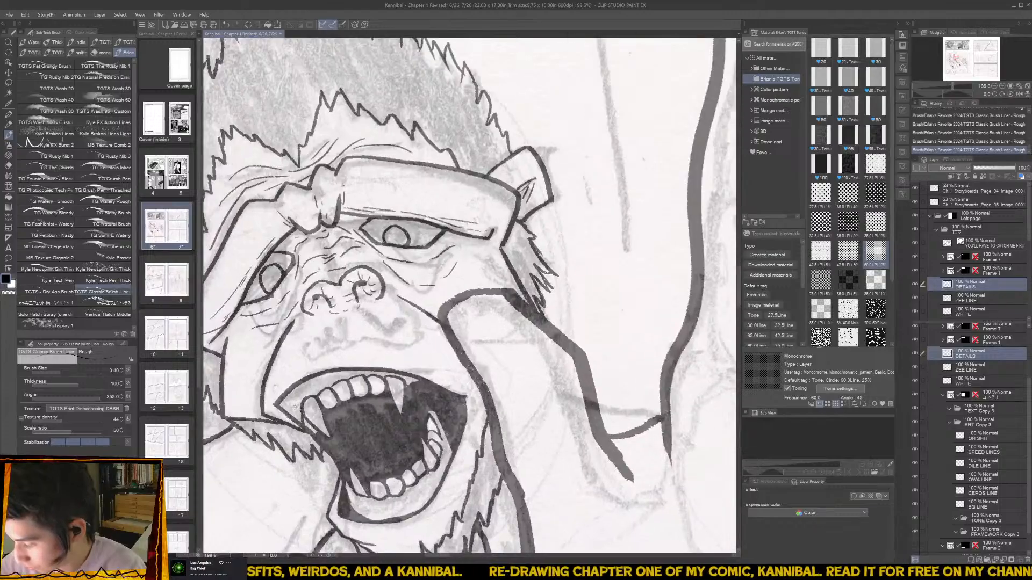
pyautogui.moveTo(309, 385); pyautogui.dragTo(330, 384)
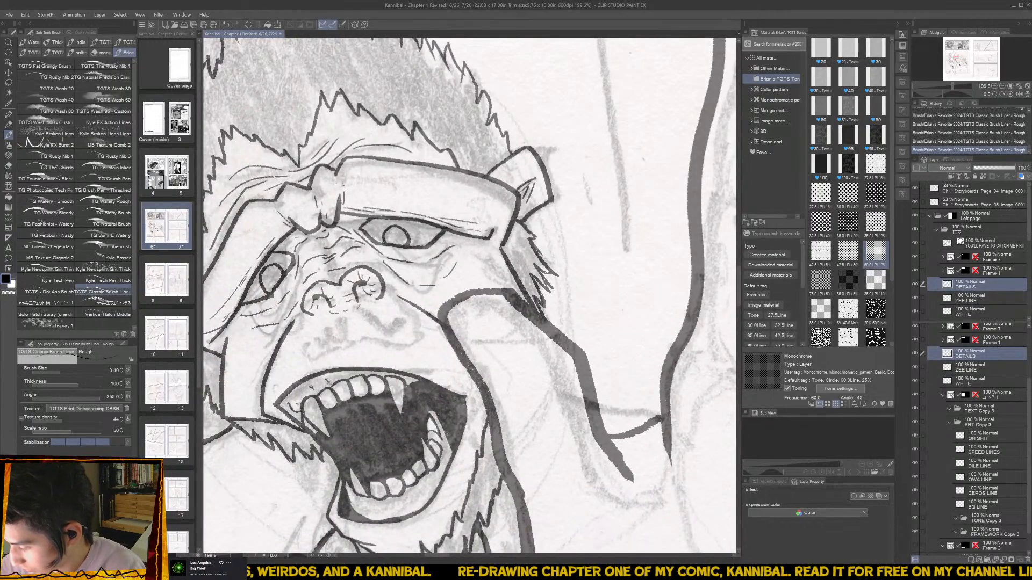
pyautogui.scroll(-1, 412, 384)
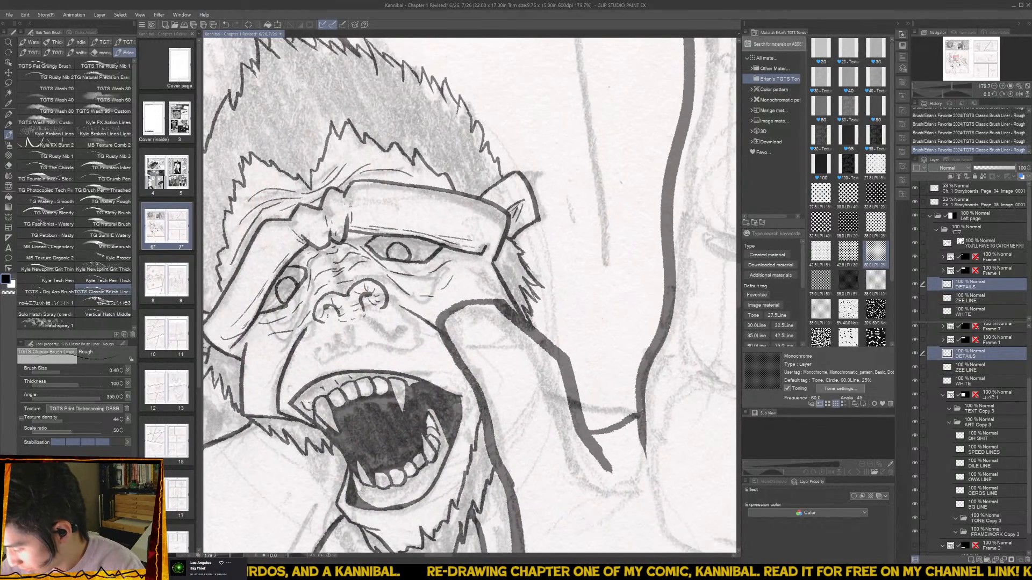
pyautogui.moveTo(361, 490)
pyautogui.mouseDown()
pyautogui.moveTo(421, 487)
pyautogui.moveTo(439, 471)
pyautogui.moveTo(445, 443)
pyautogui.mouseUp()
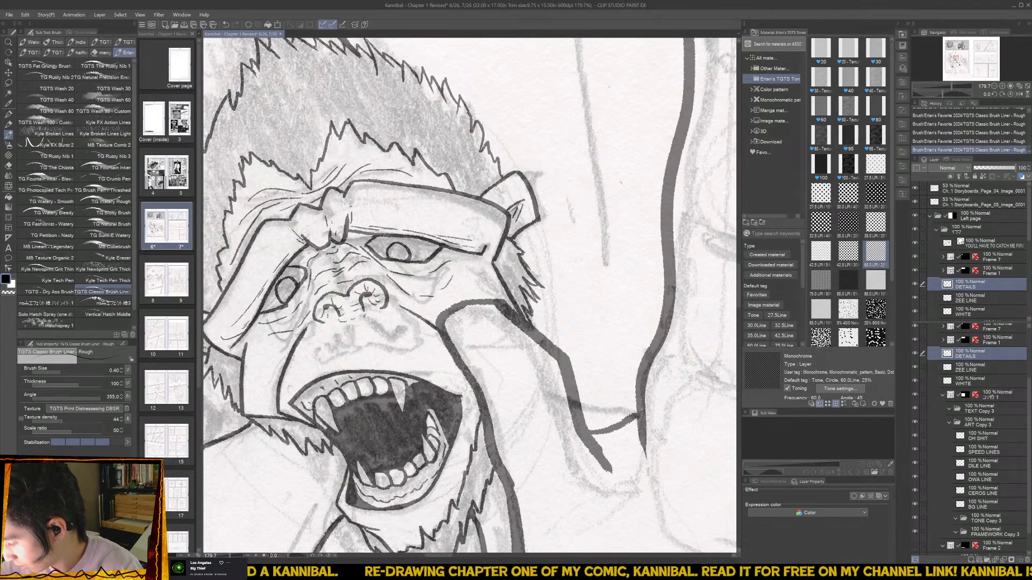
# - Ink short fur strokes inside the hair on the crown and side of the ape's head
pyautogui.scroll(-3, 454, 386)
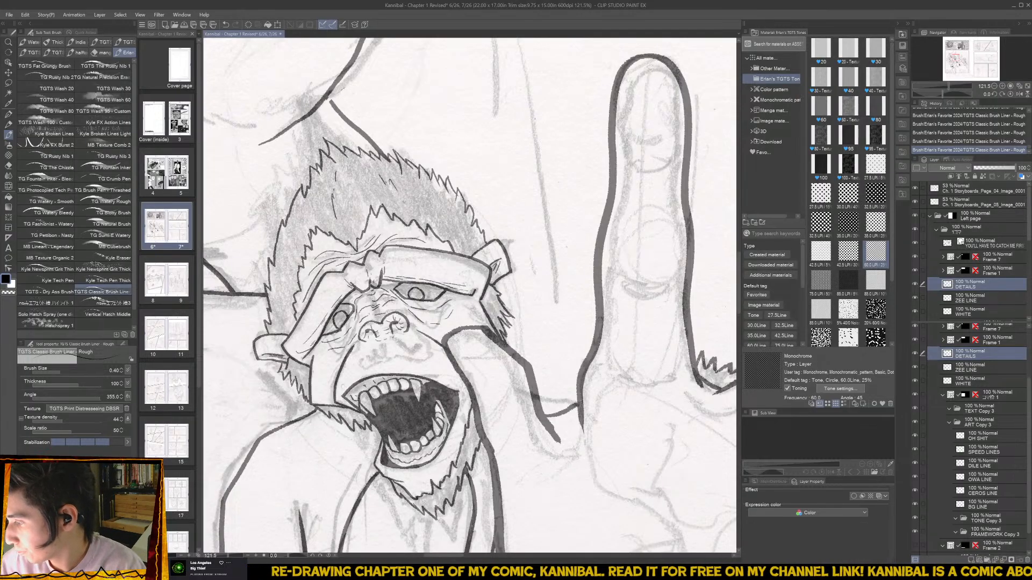
pyautogui.moveTo(417, 199); pyautogui.dragTo(465, 243)
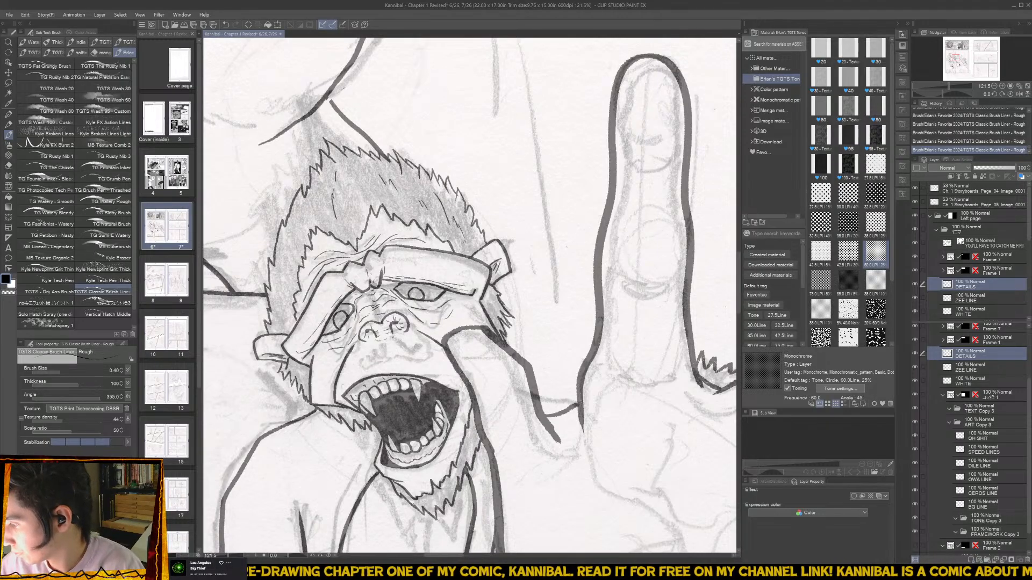
pyautogui.moveTo(293, 252); pyautogui.dragTo(276, 311)
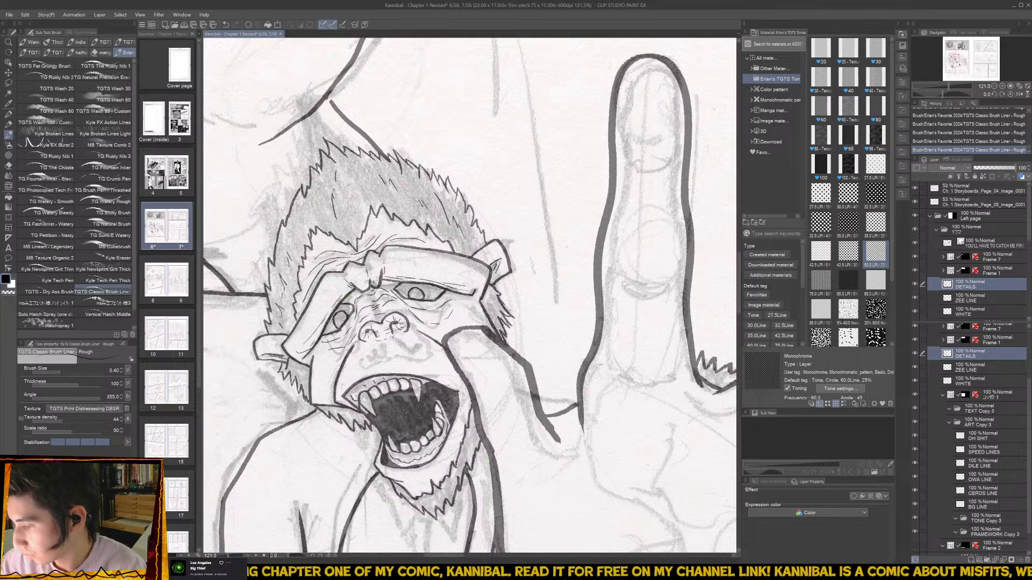
pyautogui.hotkey('ctrl', '-')
pyautogui.moveTo(295, 224)
pyautogui.mouseDown()
pyautogui.moveTo(290, 240)
pyautogui.moveTo(292, 230)
pyautogui.mouseUp()
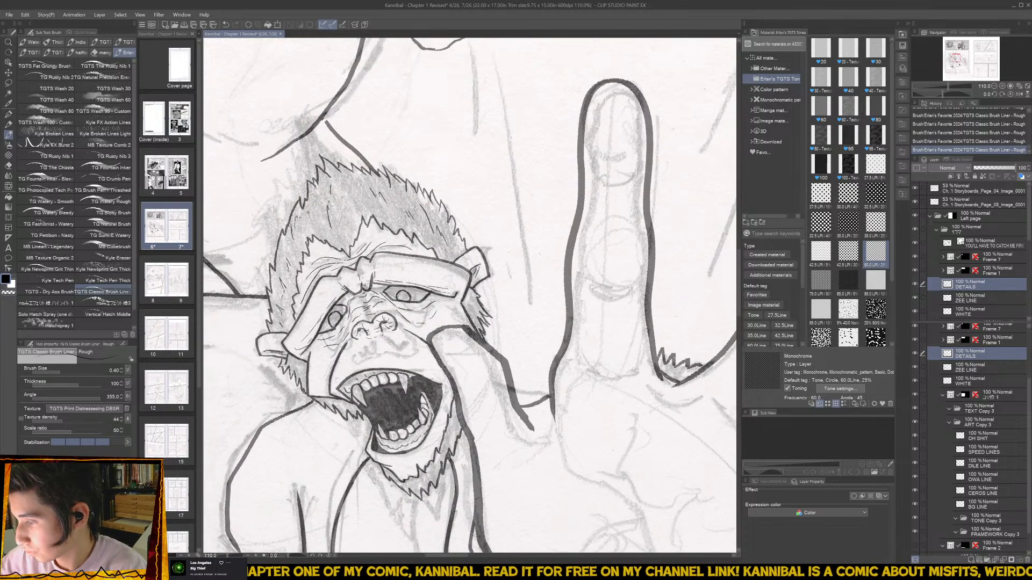
pyautogui.hotkey('ctrl', '-')
pyautogui.hotkey('ctrl', '-')
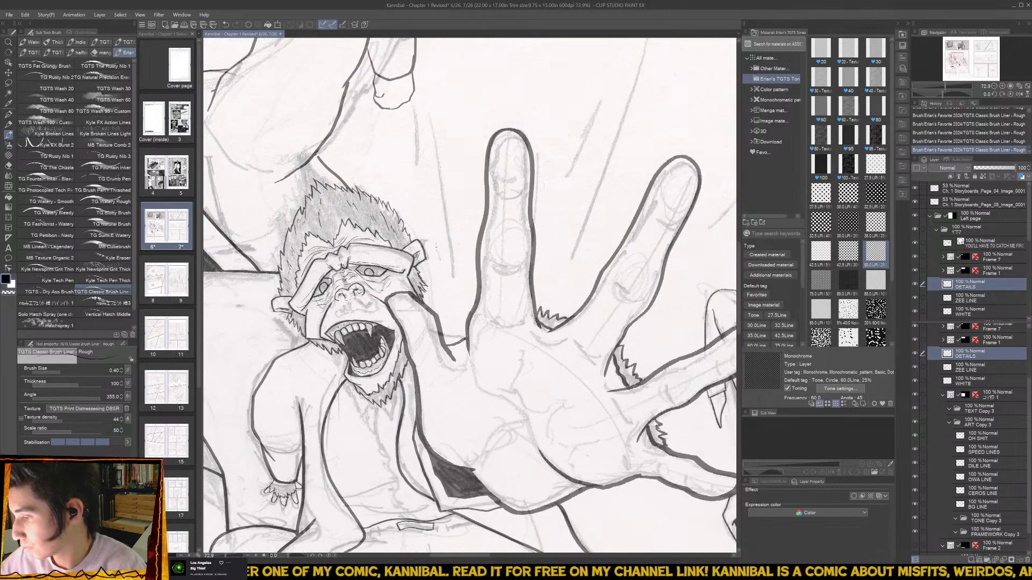
# - Ink fine wrinkles around the ape's upper lip, cheek and jaw, undoing the stray stroke near the mouth
pyautogui.scroll(6, 389, 323)
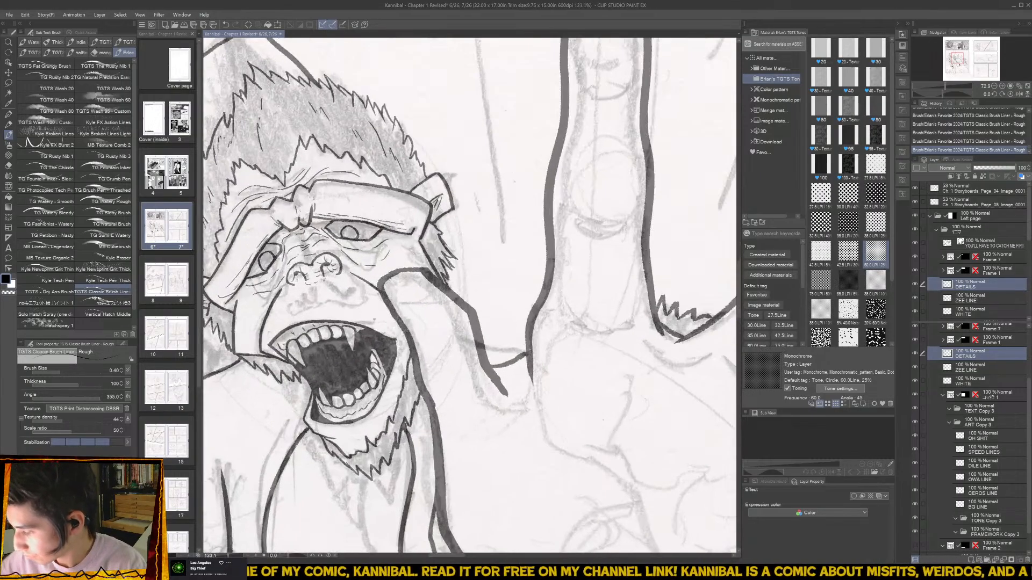
pyautogui.moveTo(326, 313); pyautogui.dragTo(401, 336)
pyautogui.moveTo(376, 327); pyautogui.dragTo(399, 335)
pyautogui.hotkey('ctrl', 'z')
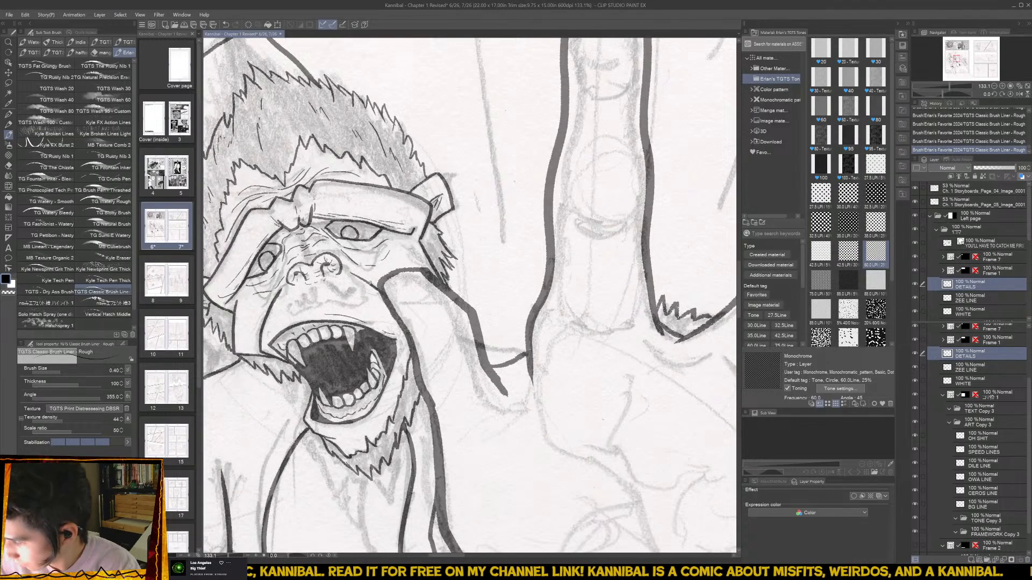
pyautogui.moveTo(355, 270); pyautogui.dragTo(371, 281)
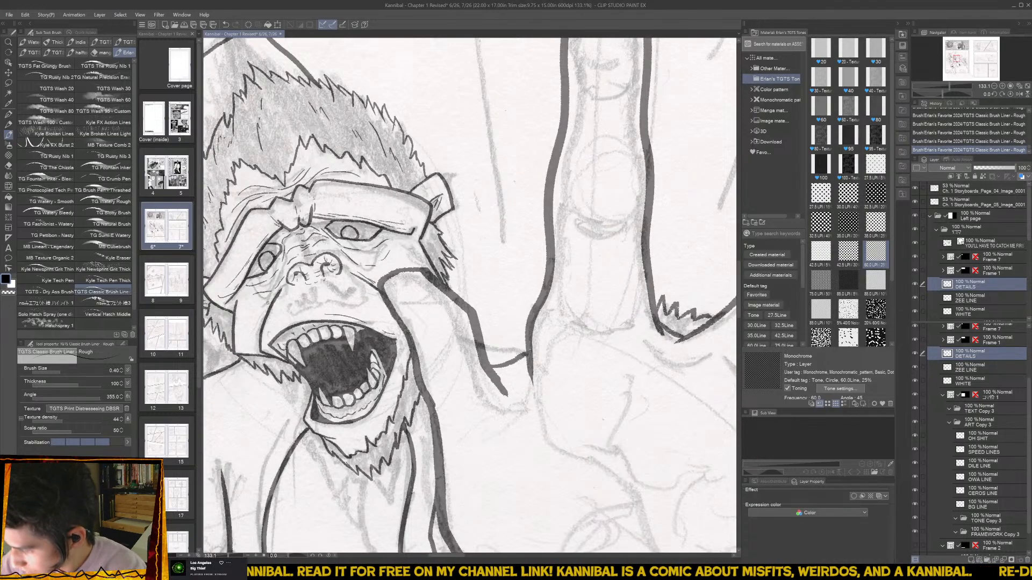
pyautogui.moveTo(266, 309)
pyautogui.mouseDown()
pyautogui.moveTo(257, 337)
pyautogui.moveTo(263, 312)
pyautogui.mouseUp()
pyautogui.moveTo(257, 348)
pyautogui.mouseDown()
pyautogui.moveTo(242, 352)
pyautogui.moveTo(280, 371)
pyautogui.mouseUp()
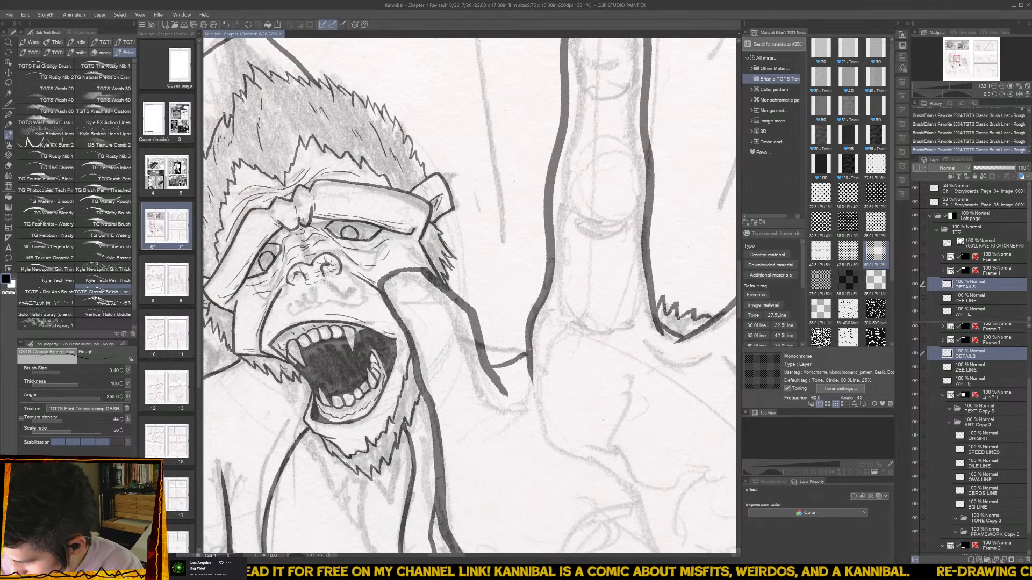
# - Ink creases at the base of the ape's thumb and across the index finger's joints, undoing the unwanted strokes
pyautogui.scroll(-3, 470, 295)
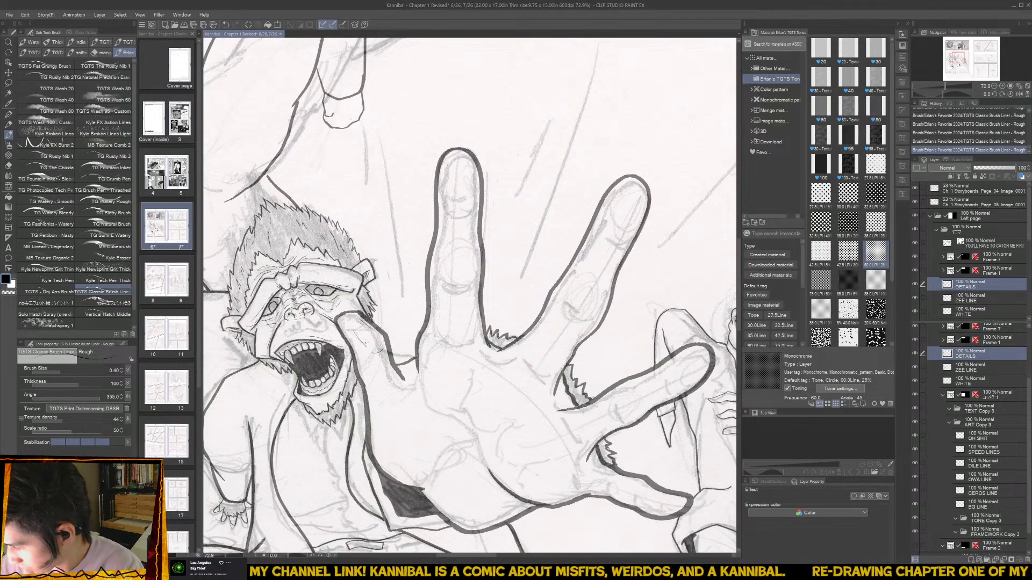
pyautogui.moveTo(387, 404)
pyautogui.mouseDown()
pyautogui.moveTo(403, 387)
pyautogui.moveTo(379, 386)
pyautogui.moveTo(426, 415)
pyautogui.moveTo(437, 445)
pyautogui.mouseUp()
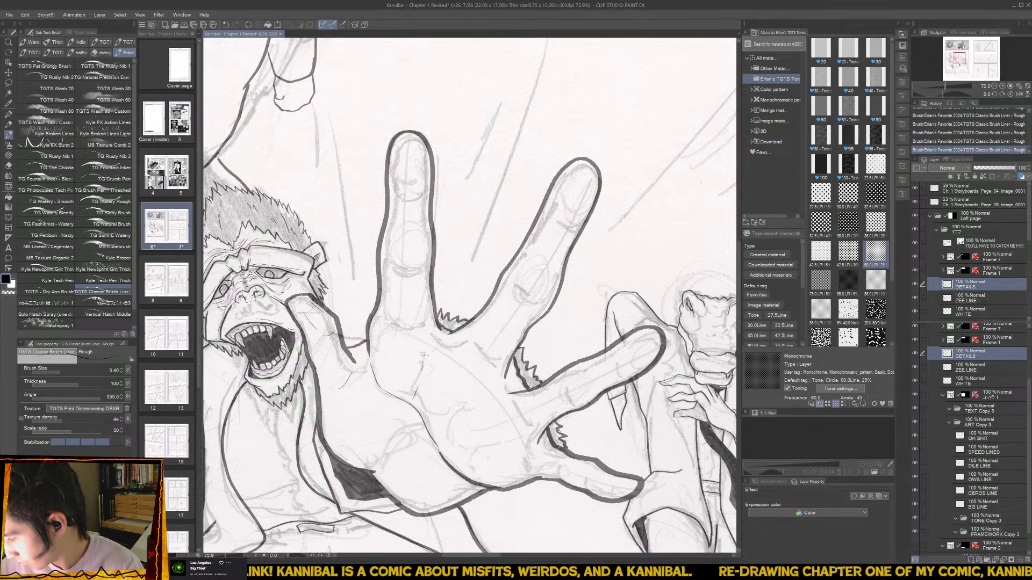
pyautogui.moveTo(392, 326); pyautogui.dragTo(380, 313)
pyautogui.moveTo(417, 274)
pyautogui.mouseDown()
pyautogui.moveTo(400, 335)
pyautogui.moveTo(382, 325)
pyautogui.mouseUp()
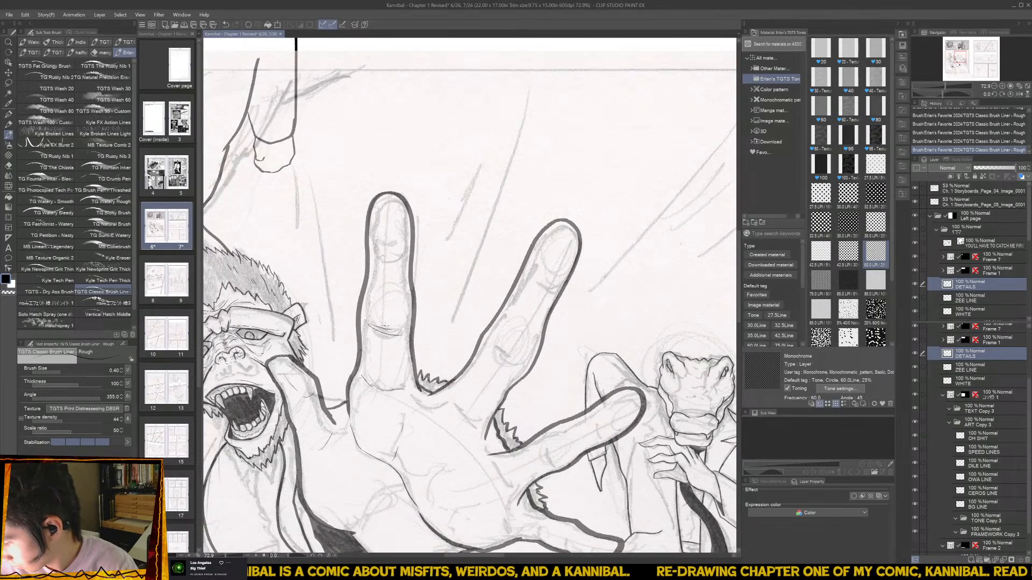
pyautogui.moveTo(401, 274)
pyautogui.mouseDown()
pyautogui.moveTo(382, 330)
pyautogui.moveTo(376, 321)
pyautogui.mouseUp()
pyautogui.hotkey('ctrl', 'z')
pyautogui.hotkey('ctrl', 'z')
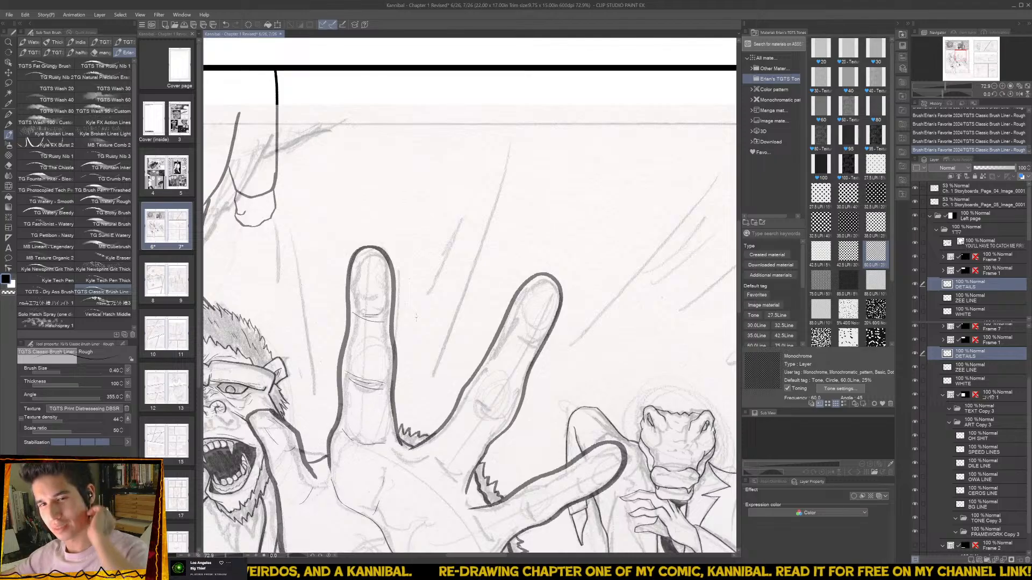
# - Ink the crease lines on the ape's palm and across the joints of the middle and ring fingers
pyautogui.scroll(-2, 550, 362)
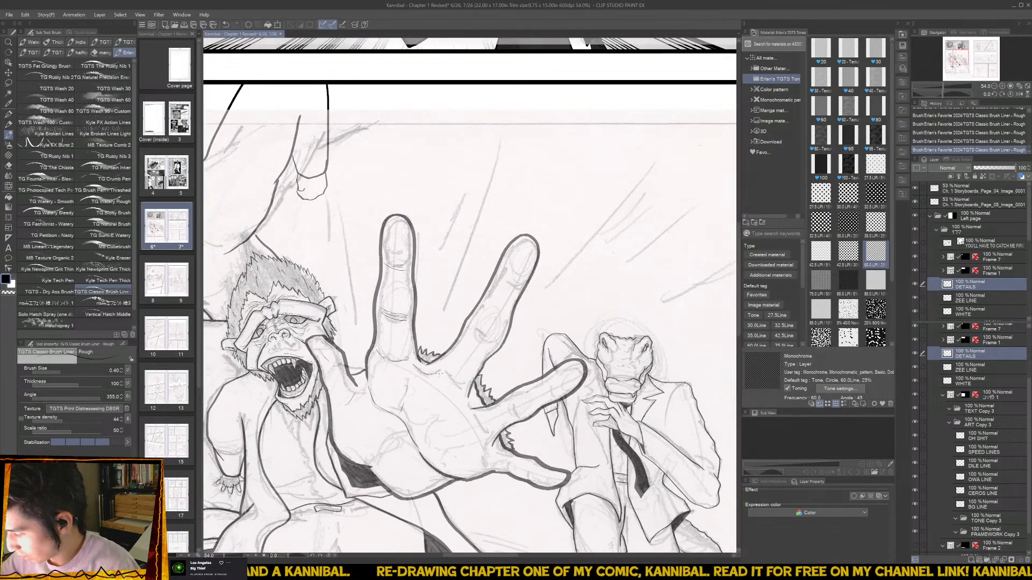
pyautogui.moveTo(433, 370); pyautogui.dragTo(461, 391)
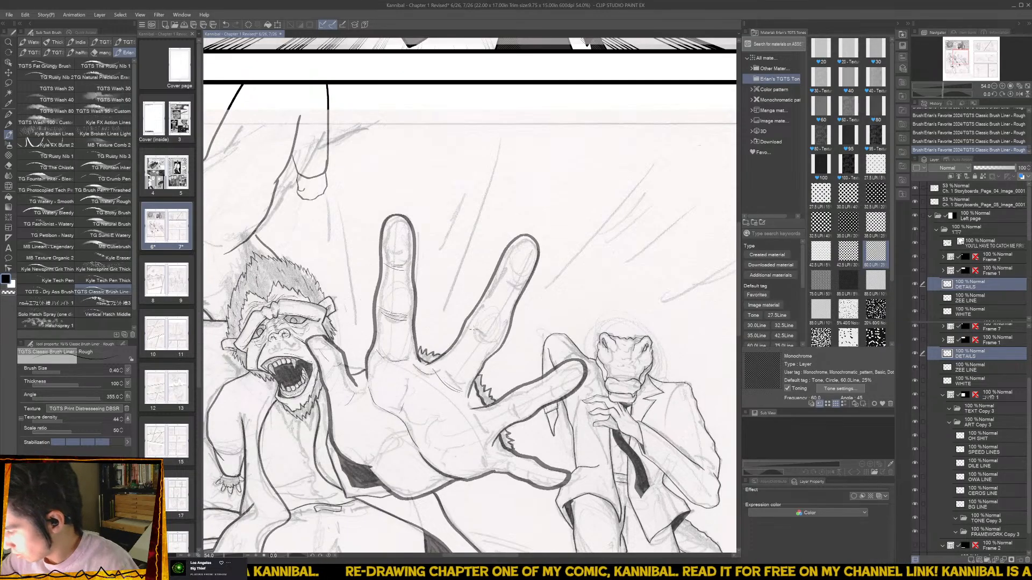
pyautogui.moveTo(474, 328); pyautogui.dragTo(491, 339)
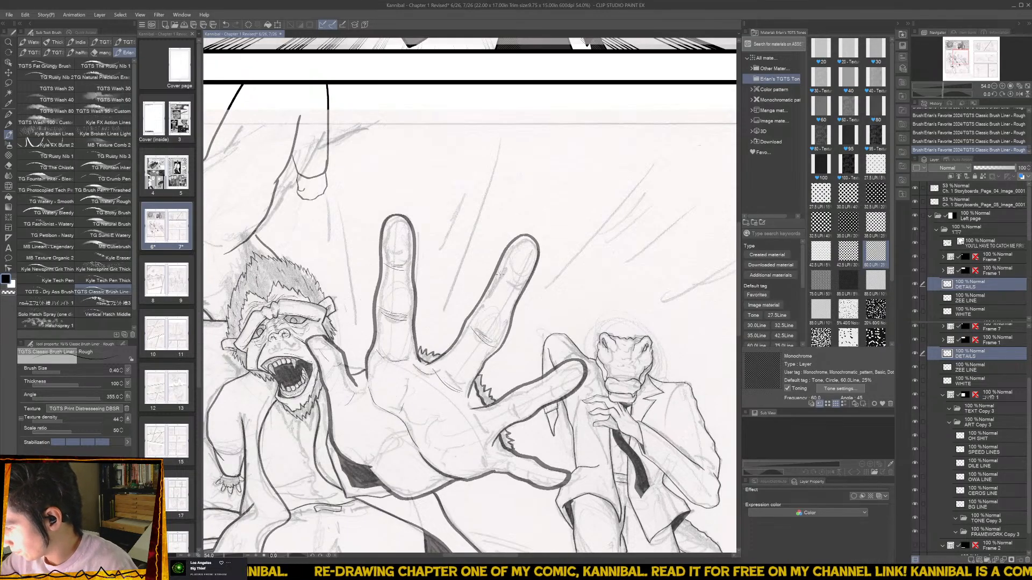
pyautogui.moveTo(501, 275); pyautogui.dragTo(517, 288)
pyautogui.moveTo(504, 379); pyautogui.dragTo(478, 339)
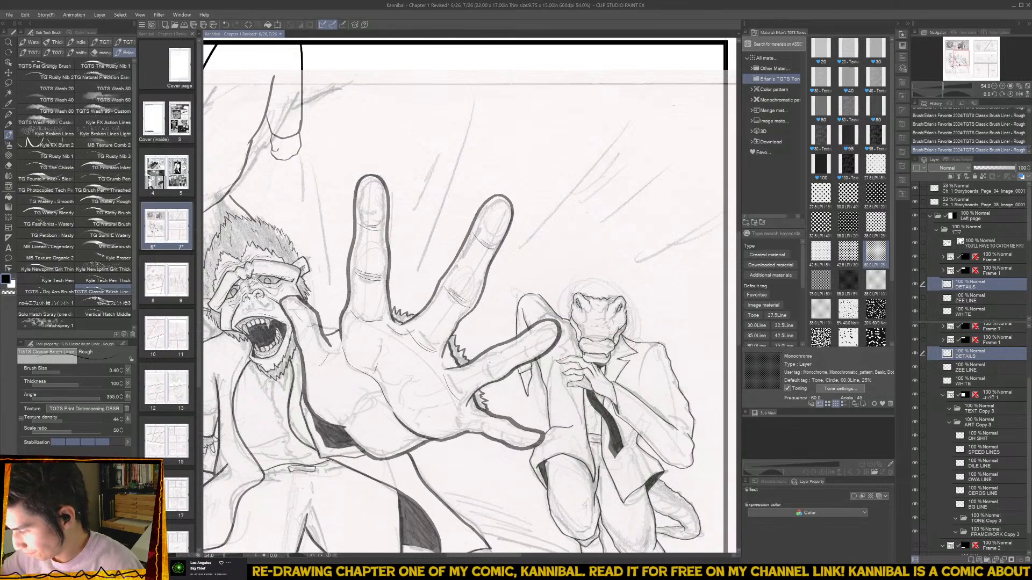
pyautogui.moveTo(483, 357); pyautogui.dragTo(497, 377)
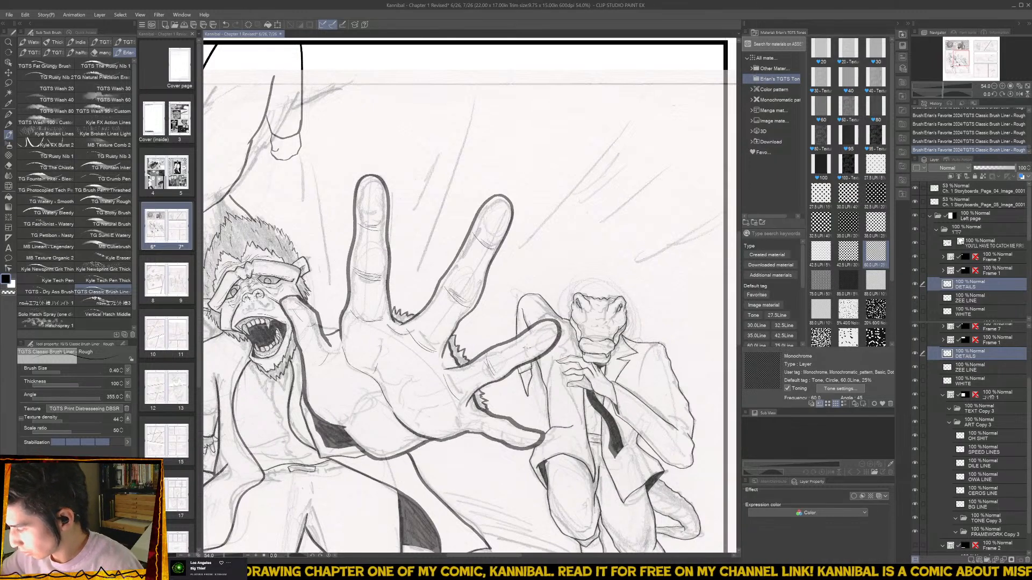
pyautogui.moveTo(524, 346); pyautogui.dragTo(530, 357)
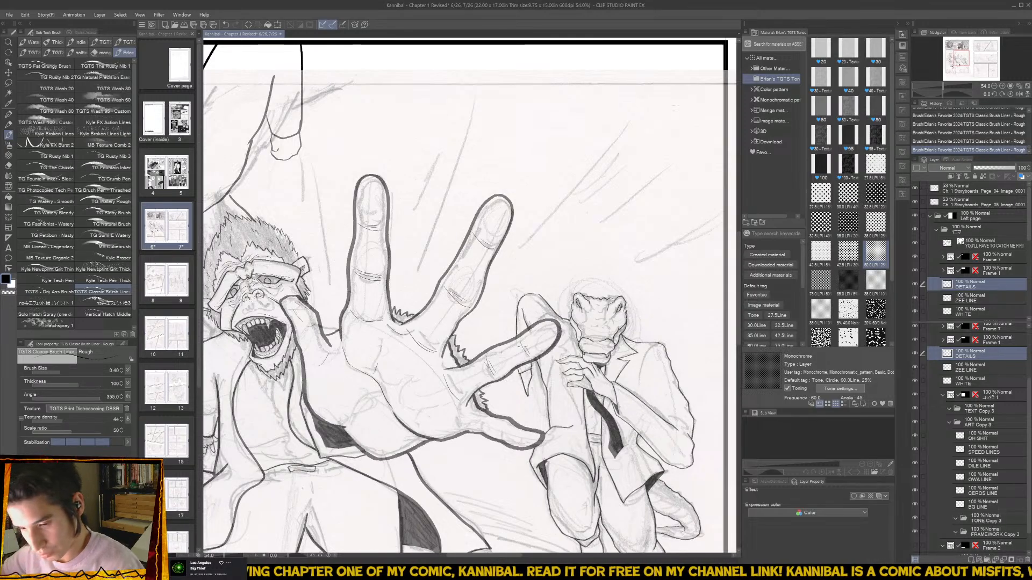
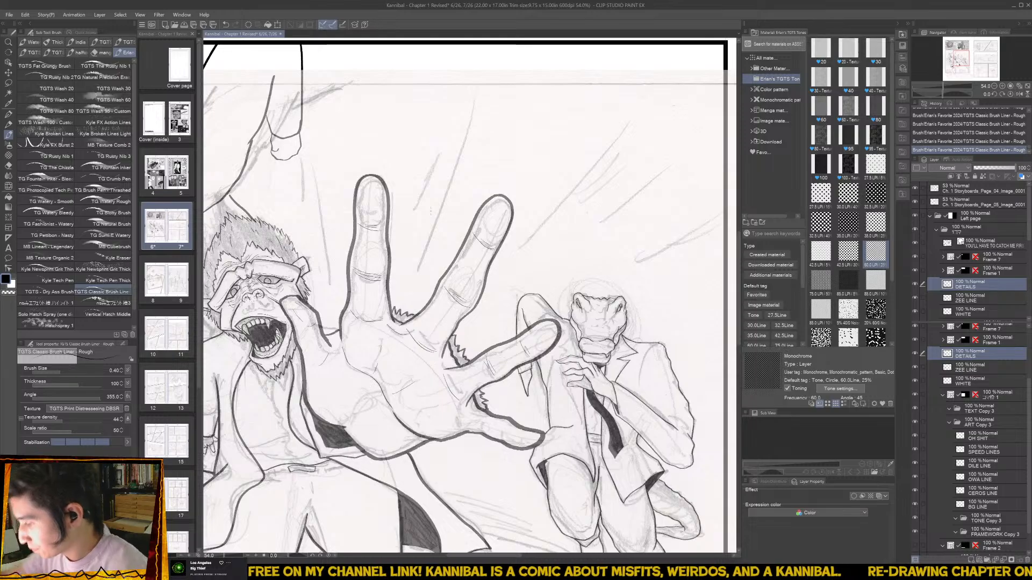
# - Ink small joint creases on the ape's little finger, redoing the stroke and undoing the extra mark on the ring finger
pyautogui.moveTo(542, 344); pyautogui.dragTo(501, 312)
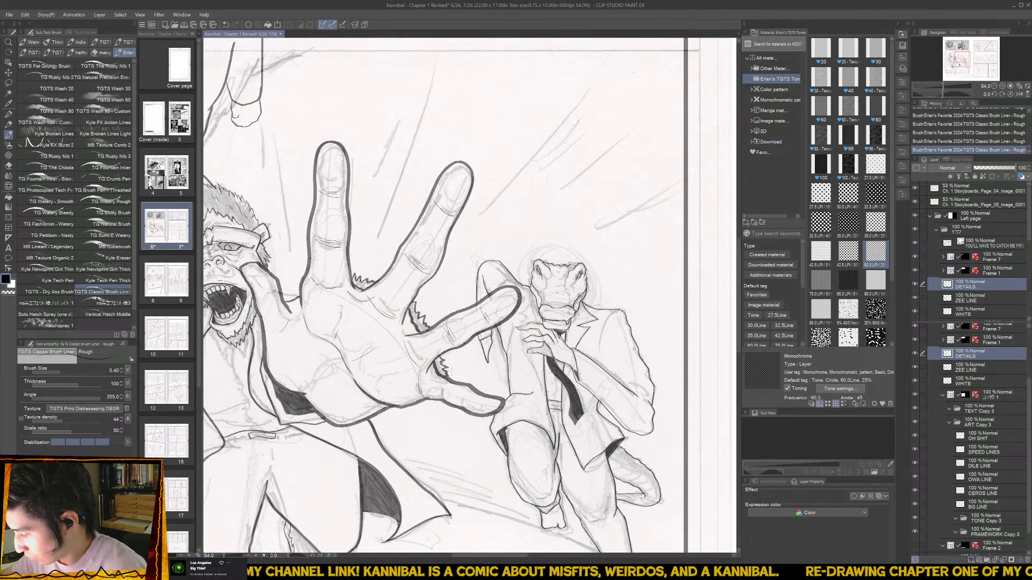
pyautogui.moveTo(464, 390)
pyautogui.mouseDown()
pyautogui.moveTo(461, 406)
pyautogui.moveTo(484, 411)
pyautogui.mouseUp()
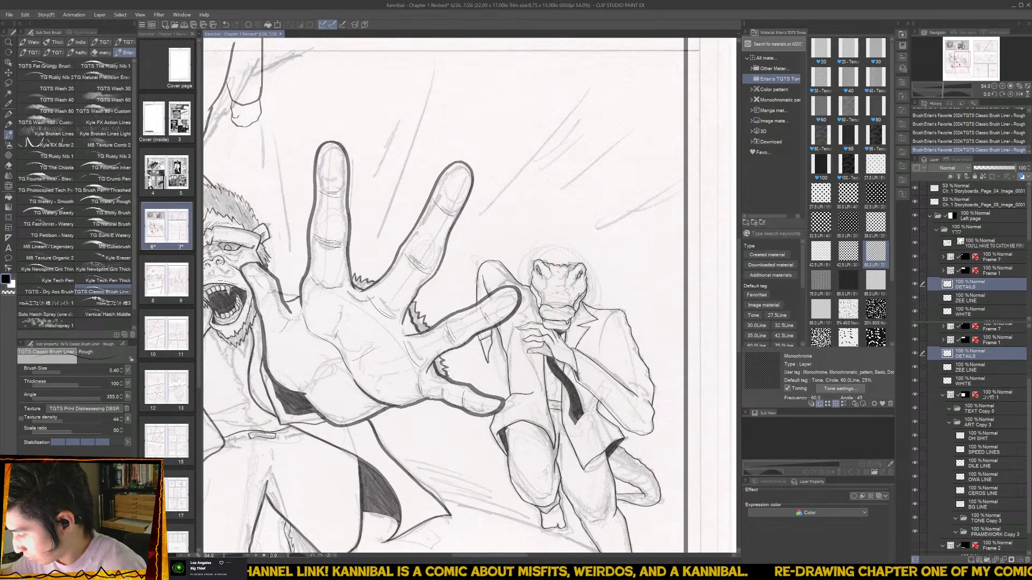
pyautogui.hotkey('ctrl', 'z')
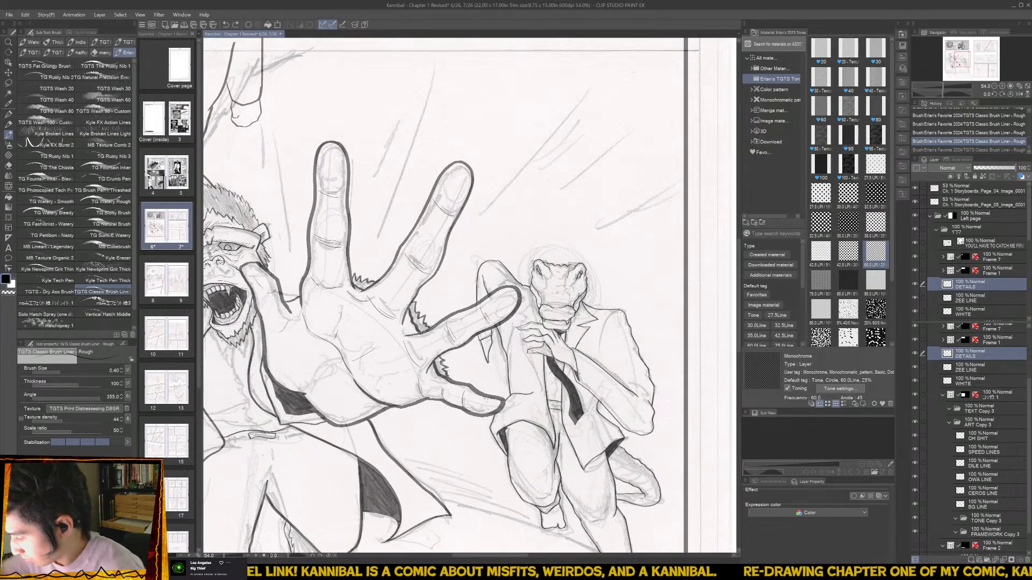
pyautogui.moveTo(473, 409); pyautogui.dragTo(482, 410)
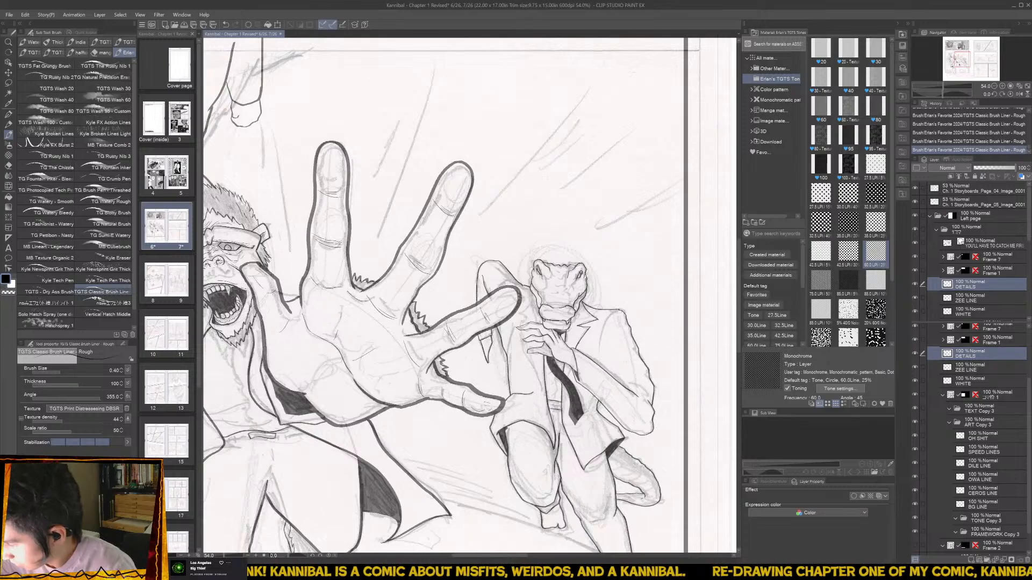
pyautogui.moveTo(496, 315); pyautogui.dragTo(508, 310)
pyautogui.hotkey('ctrl', 'z')
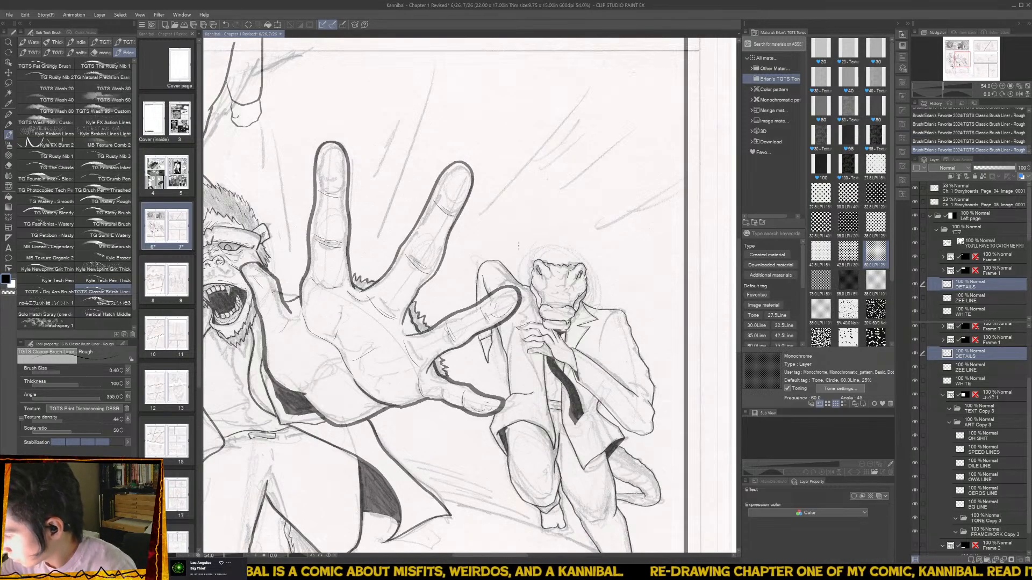
pyautogui.moveTo(451, 190); pyautogui.dragTo(494, 203)
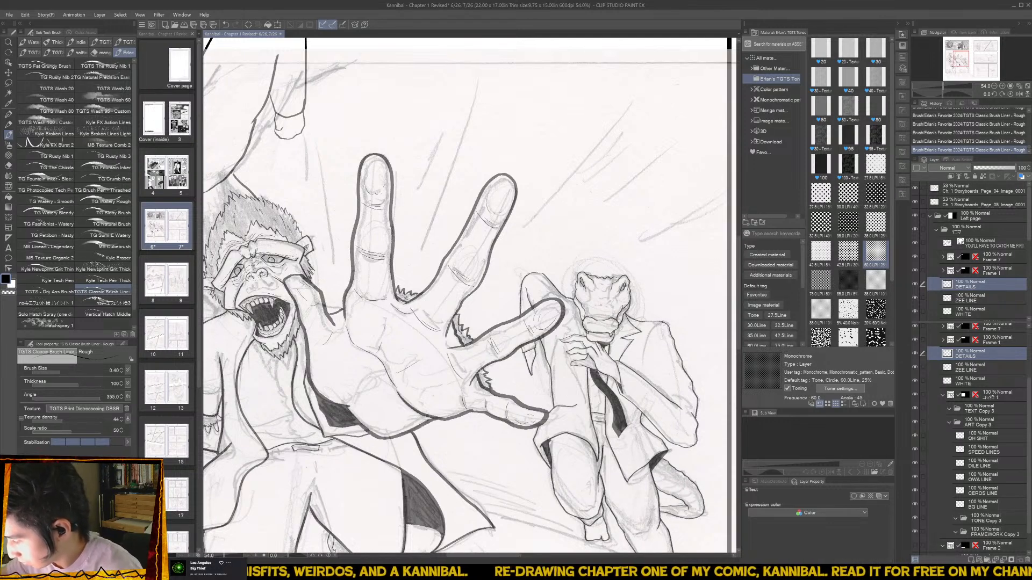
pyautogui.scroll(-1, 446, 403)
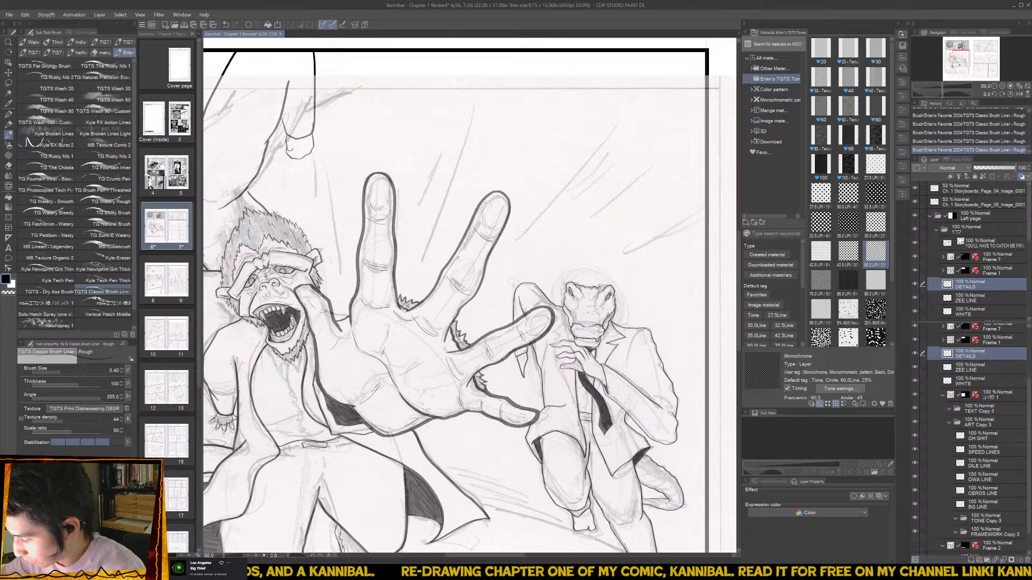
# - Set the brush size to 0.50 and ink the ape's shirt collar and wavy front placket line below the beard
pyautogui.moveTo(338, 381); pyautogui.dragTo(429, 385)
pyautogui.scroll(2, 415, 309)
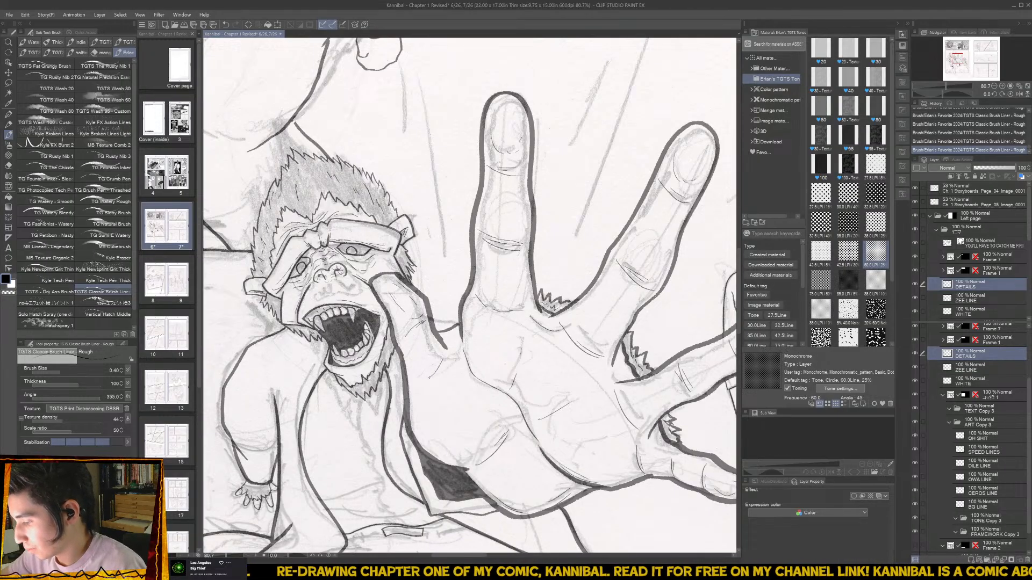
pyautogui.scroll(-2, 446, 353)
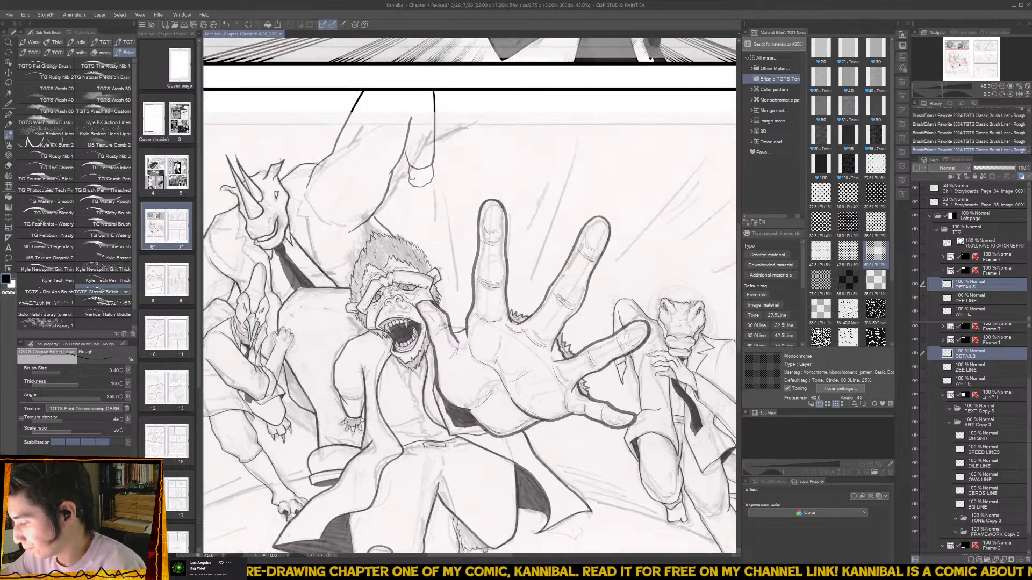
pyautogui.scroll(1, 467, 419)
pyautogui.scroll(1, 468, 419)
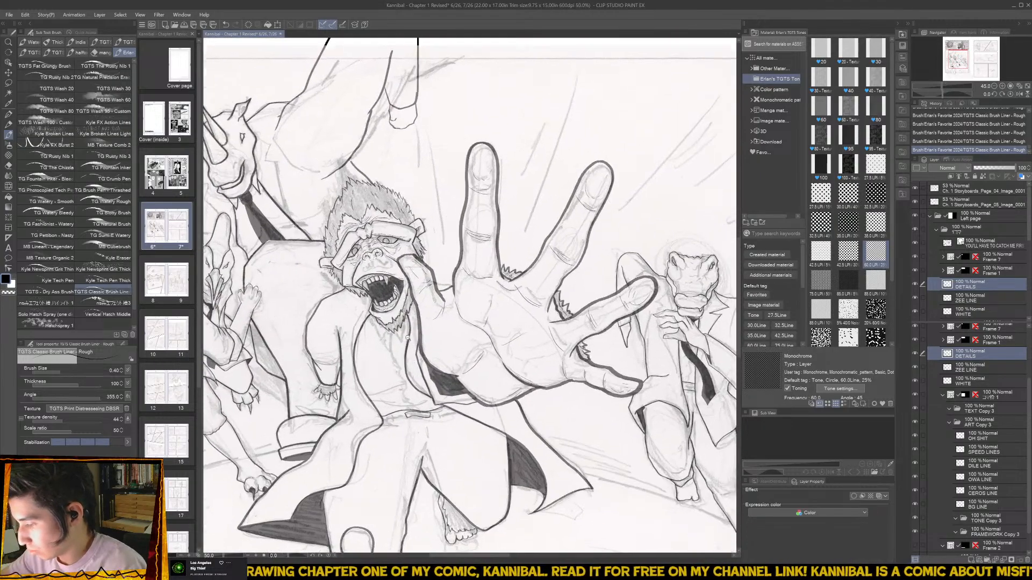
pyautogui.scroll(2, 400, 317)
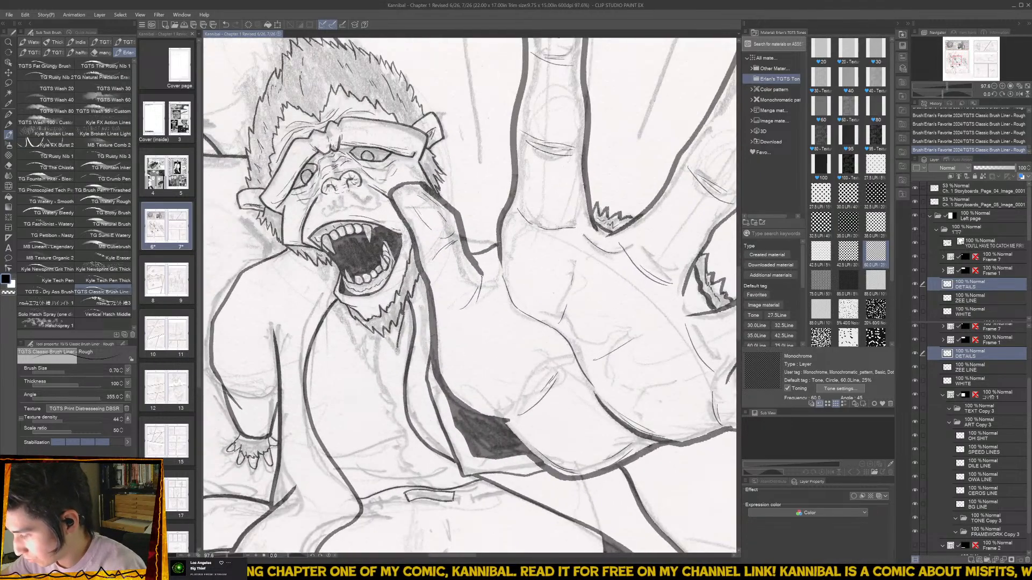
pyautogui.moveTo(389, 338)
pyautogui.mouseDown()
pyautogui.moveTo(396, 352)
pyautogui.moveTo(369, 326)
pyautogui.moveTo(351, 337)
pyautogui.moveTo(342, 302)
pyautogui.mouseUp()
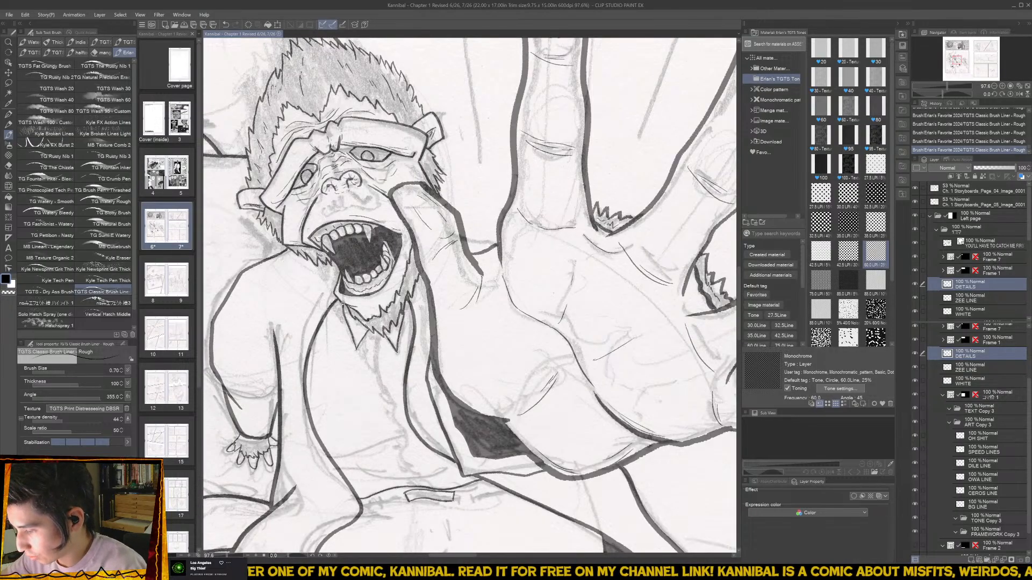
pyautogui.scroll(-2, 382, 353)
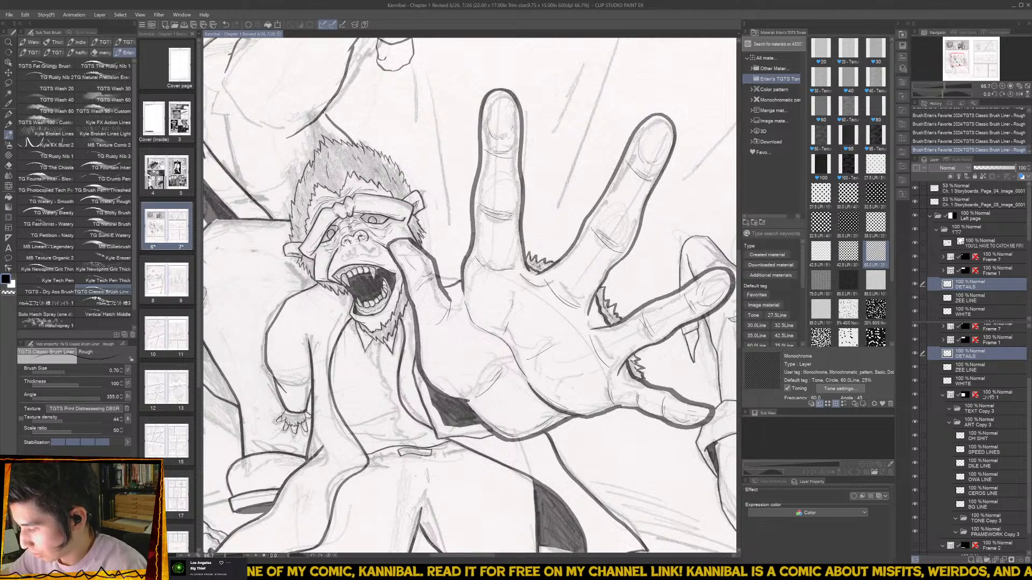
pyautogui.moveTo(377, 357); pyautogui.dragTo(405, 440)
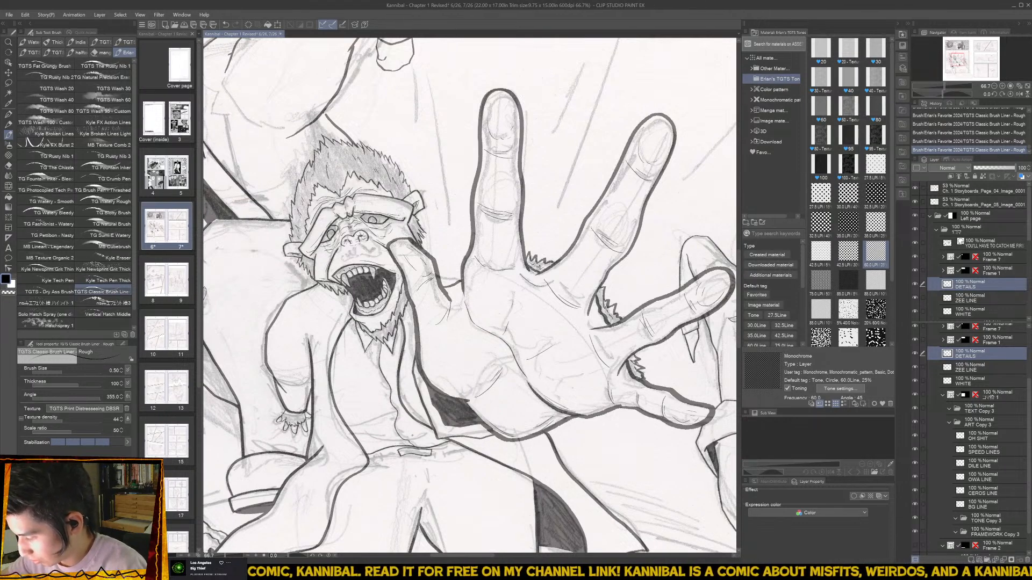
# - Ink the fold lines across the ape's shirt above the waist, redoing one stroke, and add small buttons along the placket
pyautogui.scroll(3, 404, 389)
pyautogui.moveTo(347, 436); pyautogui.dragTo(442, 450)
pyautogui.hotkey('ctrl', 'z')
pyautogui.moveTo(347, 437); pyautogui.dragTo(447, 444)
pyautogui.moveTo(328, 435); pyautogui.dragTo(385, 438)
pyautogui.moveTo(319, 422); pyautogui.dragTo(380, 406)
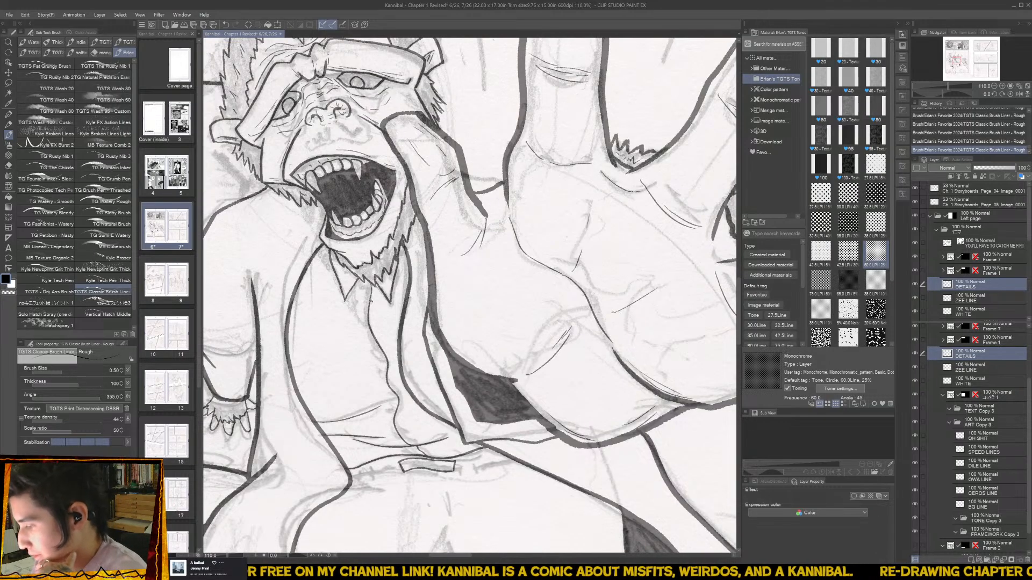
pyautogui.moveTo(372, 300); pyautogui.dragTo(398, 391)
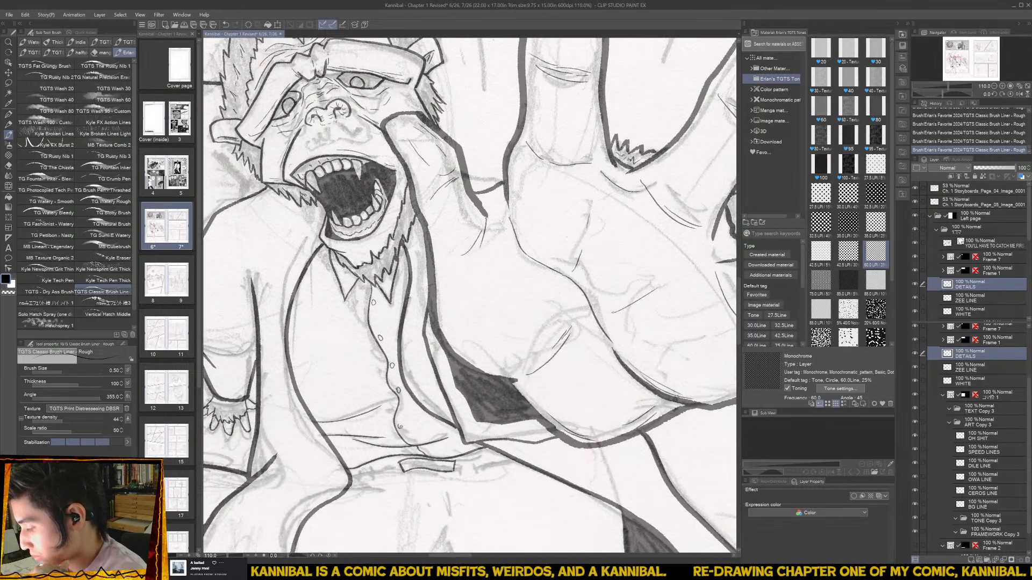
pyautogui.moveTo(400, 423); pyautogui.dragTo(398, 427)
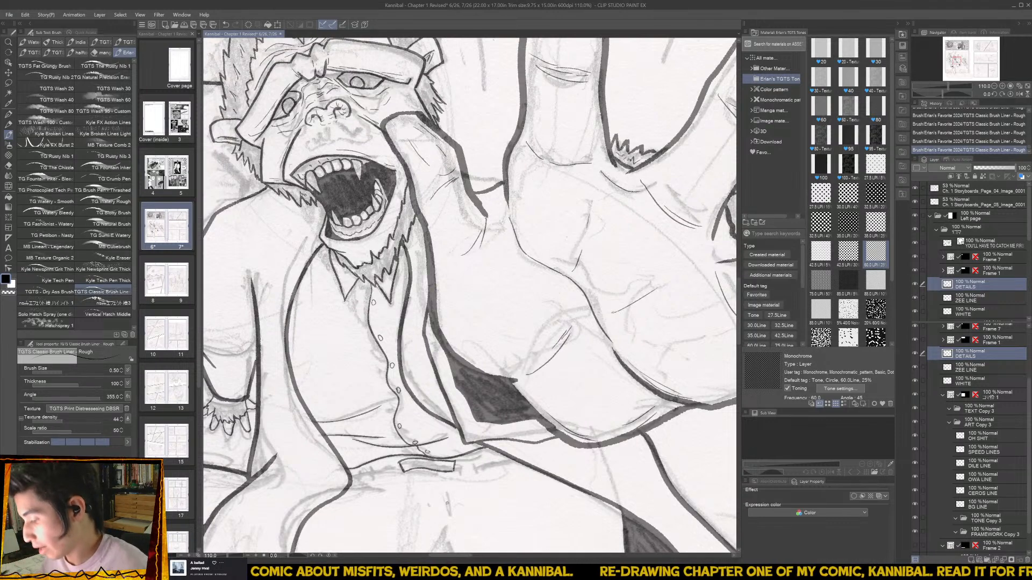
# - Ink the ape's belt buckle detail and belt loops, and fill the belt with black, undoing the stray stroke
pyautogui.scroll(3, 421, 462)
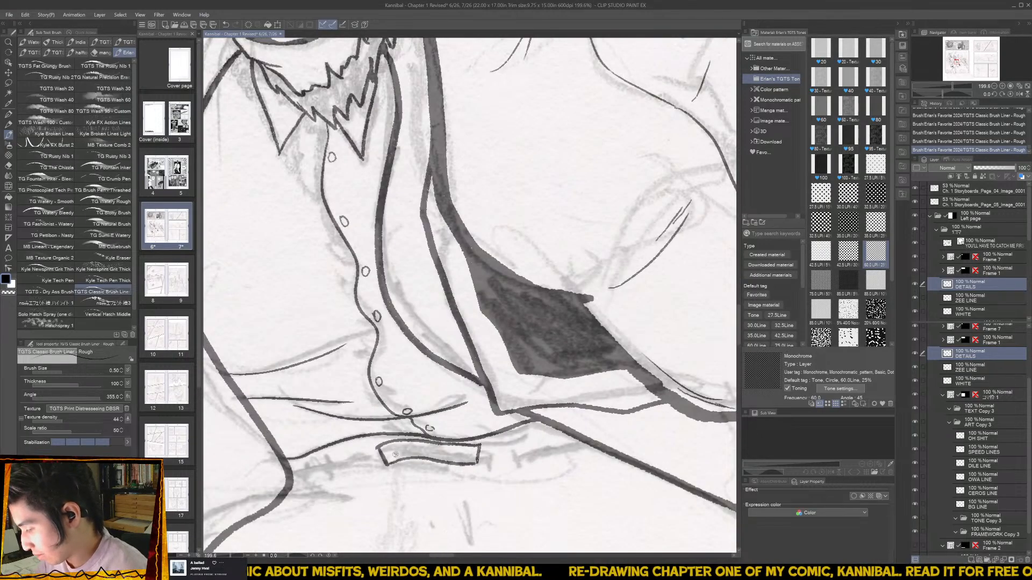
pyautogui.moveTo(395, 455)
pyautogui.mouseDown()
pyautogui.moveTo(418, 446)
pyautogui.moveTo(388, 448)
pyautogui.moveTo(420, 445)
pyautogui.moveTo(471, 458)
pyautogui.moveTo(391, 457)
pyautogui.moveTo(468, 456)
pyautogui.moveTo(454, 457)
pyautogui.mouseUp()
pyautogui.moveTo(528, 455)
pyautogui.mouseDown()
pyautogui.moveTo(452, 445)
pyautogui.moveTo(449, 465)
pyautogui.moveTo(452, 440)
pyautogui.moveTo(450, 466)
pyautogui.mouseUp()
pyautogui.hotkey('ctrl', 'z')
pyautogui.moveTo(466, 430)
pyautogui.mouseDown()
pyautogui.moveTo(480, 464)
pyautogui.moveTo(449, 439)
pyautogui.moveTo(433, 448)
pyautogui.moveTo(537, 432)
pyautogui.moveTo(468, 432)
pyautogui.moveTo(521, 424)
pyautogui.moveTo(477, 442)
pyautogui.moveTo(513, 426)
pyautogui.moveTo(531, 431)
pyautogui.moveTo(495, 439)
pyautogui.mouseUp()
pyautogui.moveTo(322, 440)
pyautogui.mouseDown()
pyautogui.moveTo(464, 427)
pyautogui.moveTo(461, 450)
pyautogui.moveTo(436, 464)
pyautogui.mouseUp()
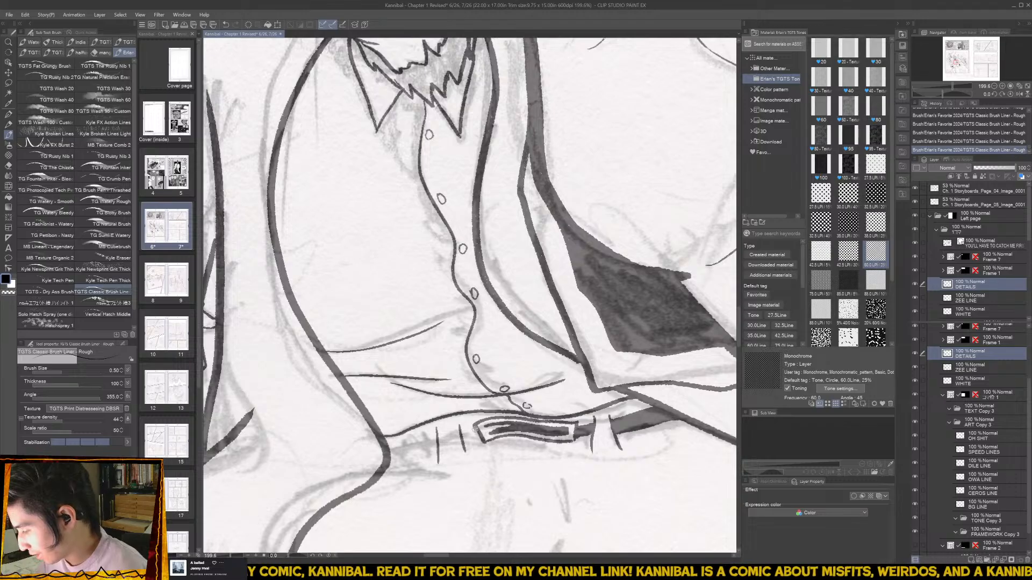
pyautogui.moveTo(461, 430)
pyautogui.mouseDown()
pyautogui.moveTo(478, 428)
pyautogui.moveTo(462, 442)
pyautogui.moveTo(483, 436)
pyautogui.moveTo(388, 449)
pyautogui.moveTo(395, 461)
pyautogui.moveTo(436, 453)
pyautogui.moveTo(437, 437)
pyautogui.moveTo(390, 456)
pyautogui.moveTo(400, 462)
pyautogui.moveTo(434, 440)
pyautogui.moveTo(403, 456)
pyautogui.moveTo(421, 446)
pyautogui.mouseUp()
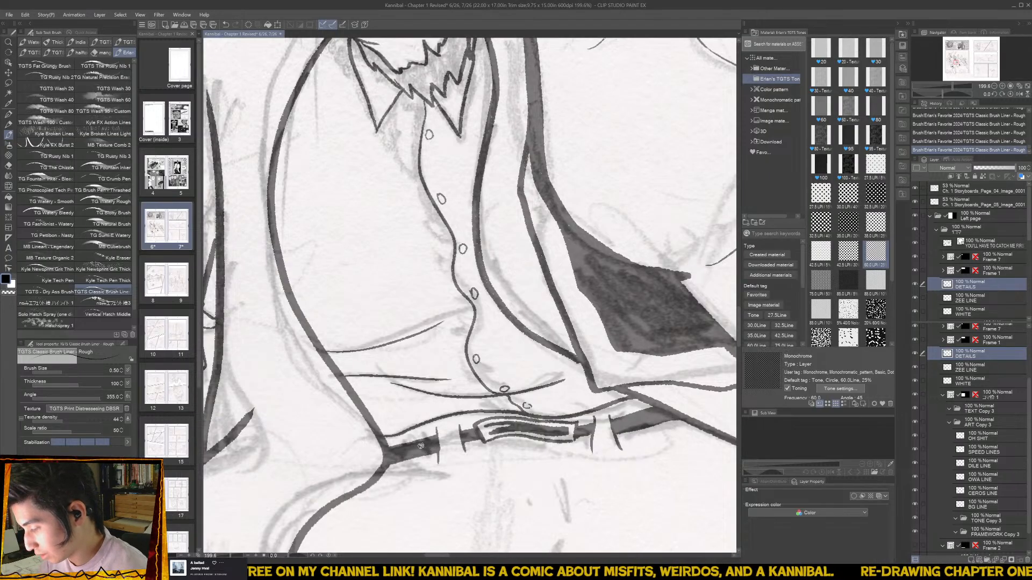
pyautogui.moveTo(511, 475)
pyautogui.mouseDown()
pyautogui.moveTo(439, 393)
pyautogui.moveTo(491, 441)
pyautogui.mouseUp()
# - Ink fold lines on the ape's trousers below the belt, at the crotch and at the knee of the raised leg
pyautogui.scroll(-3, 464, 409)
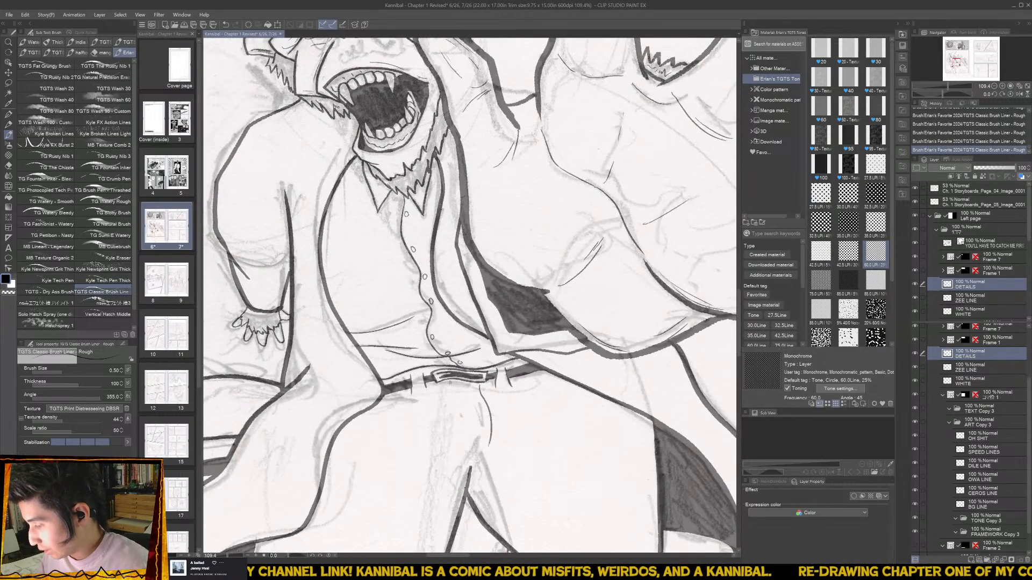
pyautogui.moveTo(449, 382)
pyautogui.mouseDown()
pyautogui.moveTo(467, 435)
pyautogui.moveTo(446, 376)
pyautogui.mouseUp()
pyautogui.scroll(-2, 463, 408)
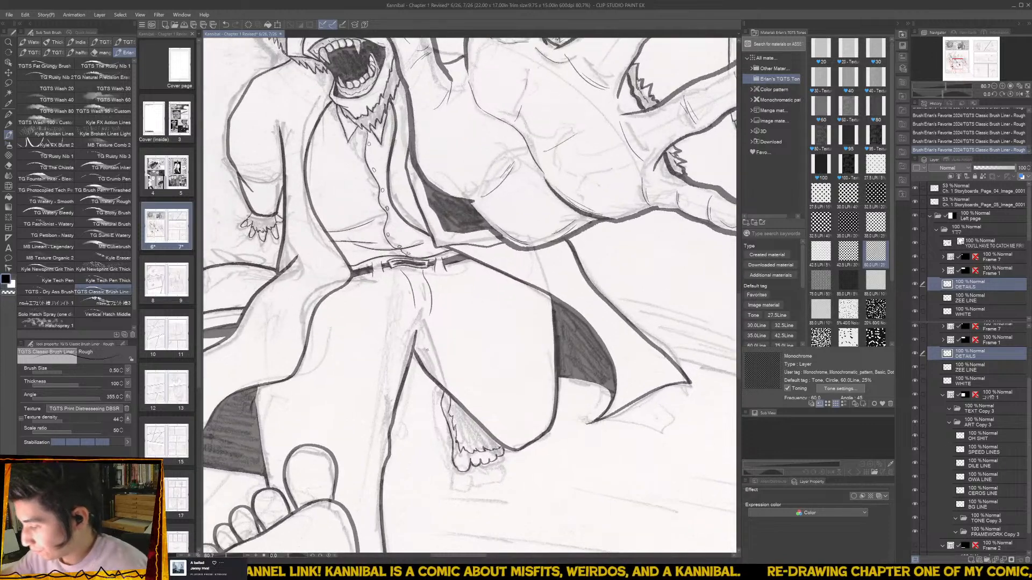
pyautogui.moveTo(419, 326)
pyautogui.mouseDown()
pyautogui.moveTo(434, 377)
pyautogui.moveTo(427, 354)
pyautogui.mouseUp()
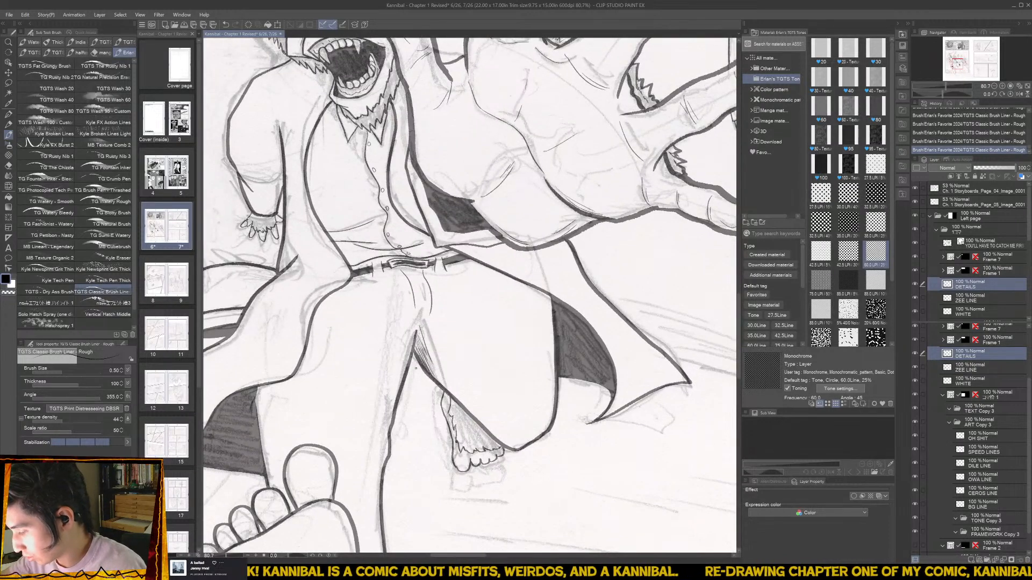
pyautogui.scroll(-3, 383, 430)
pyautogui.scroll(3, 382, 429)
pyautogui.moveTo(377, 436)
pyautogui.mouseDown()
pyautogui.moveTo(423, 351)
pyautogui.moveTo(435, 353)
pyautogui.moveTo(425, 370)
pyautogui.mouseUp()
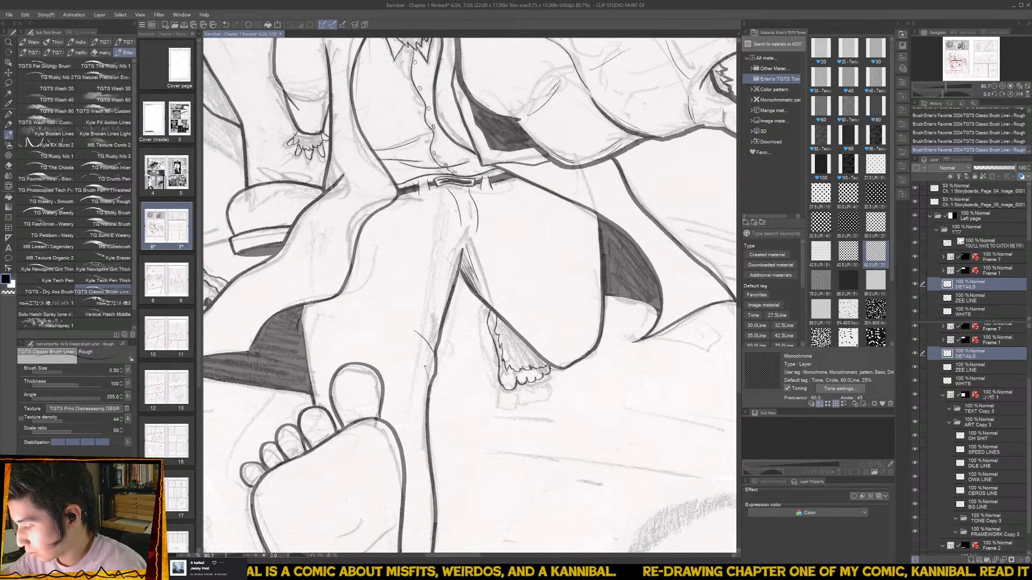
# - Ink crease lines across the sole of the ape's raised foot and the base of its toes, undoing the unwanted first stroke
pyautogui.scroll(-4, 436, 320)
pyautogui.moveTo(365, 461); pyautogui.dragTo(377, 382)
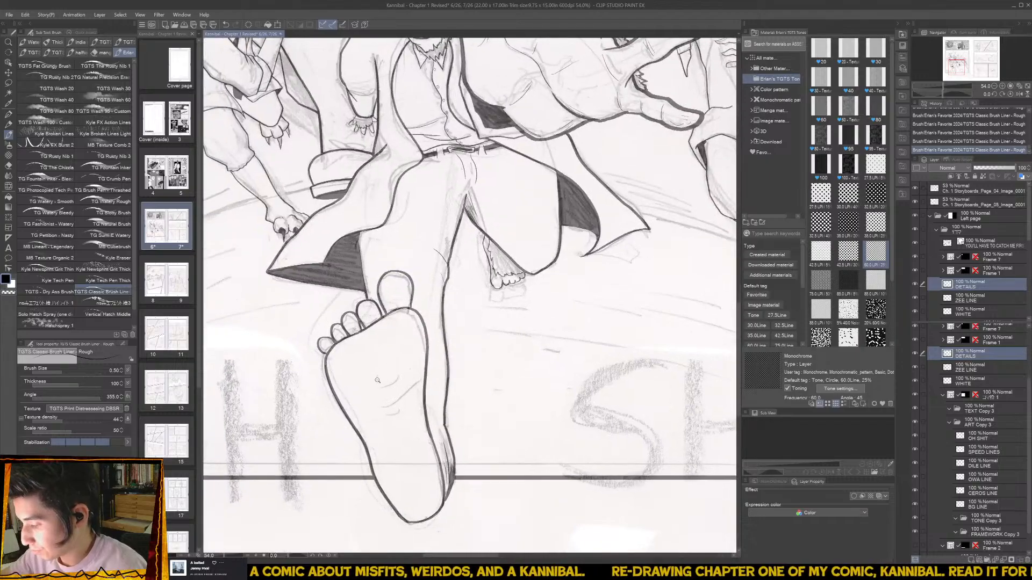
pyautogui.scroll(3, 376, 382)
pyautogui.moveTo(369, 342)
pyautogui.mouseDown()
pyautogui.moveTo(375, 371)
pyautogui.moveTo(393, 383)
pyautogui.mouseUp()
pyautogui.hotkey('ctrl', 'z')
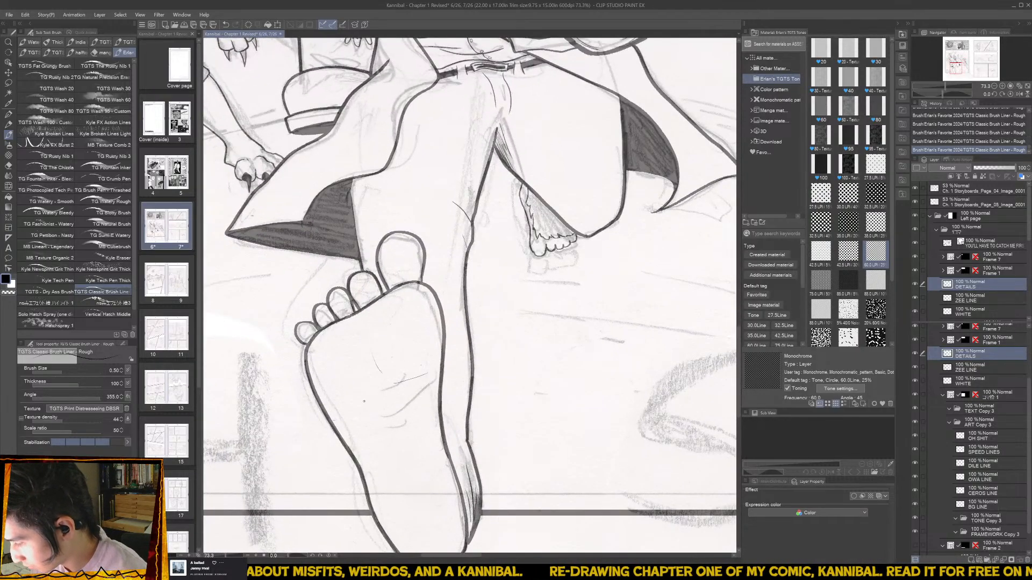
pyautogui.moveTo(345, 412); pyautogui.dragTo(390, 388)
pyautogui.moveTo(372, 424); pyautogui.dragTo(420, 393)
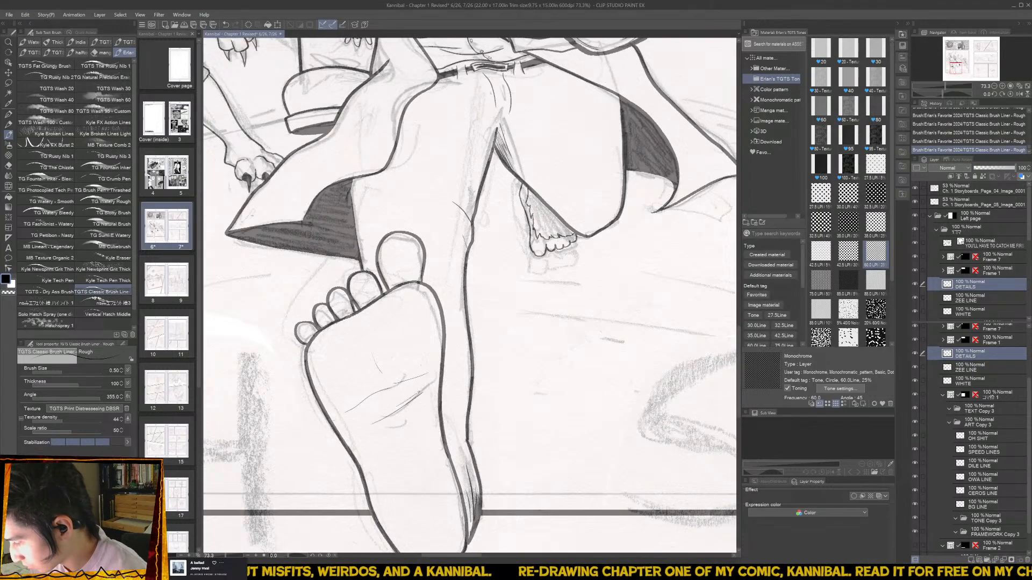
pyautogui.moveTo(369, 450); pyautogui.dragTo(409, 428)
pyautogui.moveTo(393, 280)
pyautogui.mouseDown()
pyautogui.moveTo(402, 278)
pyautogui.moveTo(312, 333)
pyautogui.mouseUp()
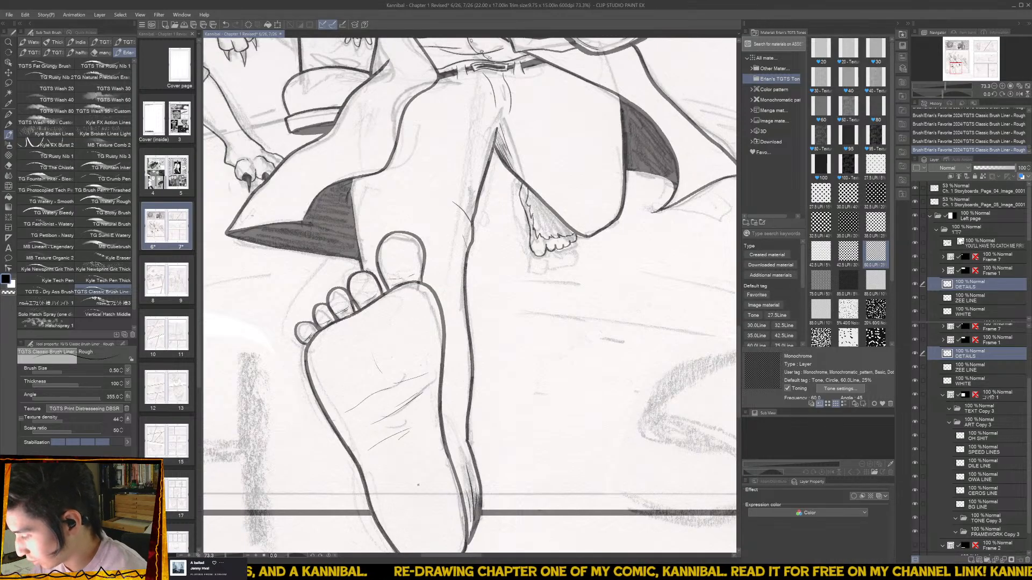
# - Ink thin contour lines around the heel of the raised foot and add further creases across the middle of its sole
pyautogui.scroll(-3, 418, 485)
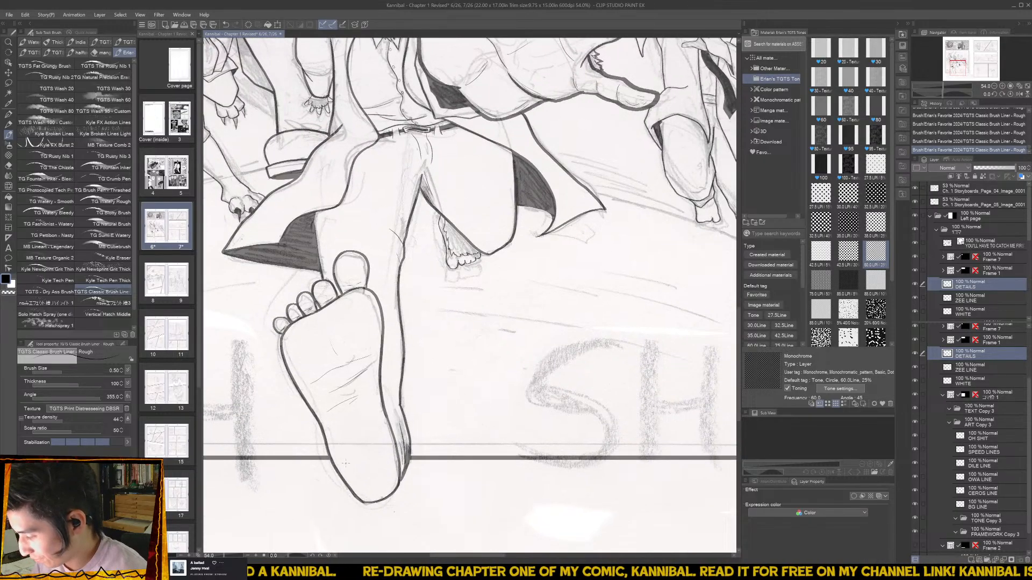
pyautogui.moveTo(344, 478)
pyautogui.mouseDown()
pyautogui.moveTo(375, 490)
pyautogui.moveTo(366, 500)
pyautogui.moveTo(354, 488)
pyautogui.moveTo(374, 494)
pyautogui.moveTo(392, 469)
pyautogui.moveTo(385, 494)
pyautogui.mouseUp()
pyautogui.moveTo(398, 457); pyautogui.dragTo(395, 483)
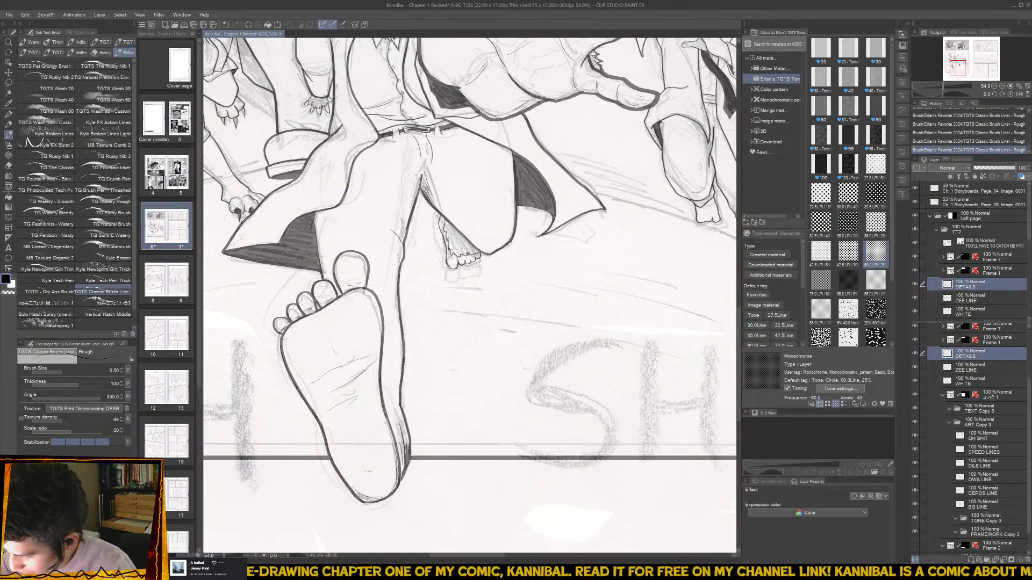
pyautogui.moveTo(333, 457); pyautogui.dragTo(348, 481)
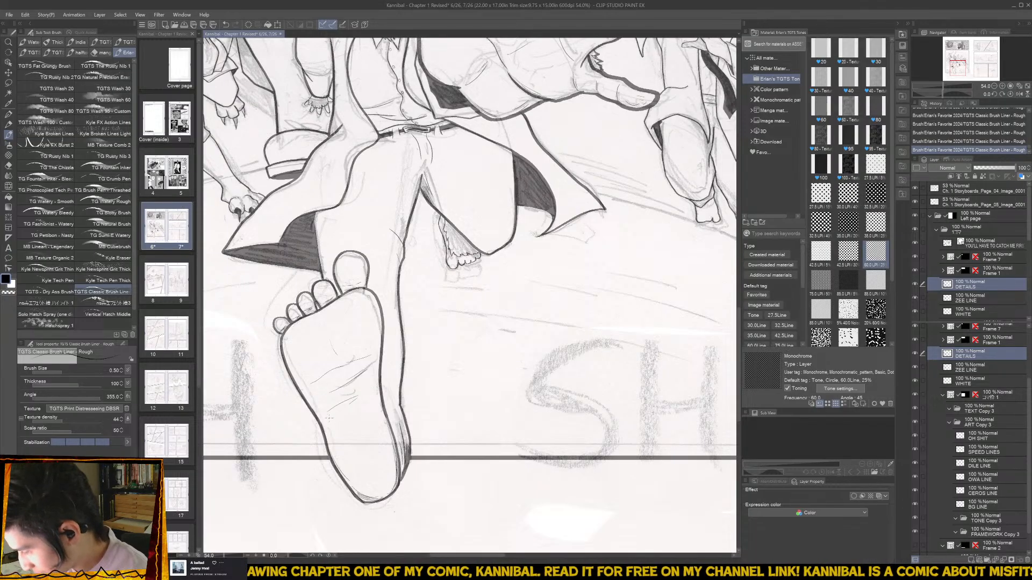
pyautogui.moveTo(329, 418); pyautogui.dragTo(366, 371)
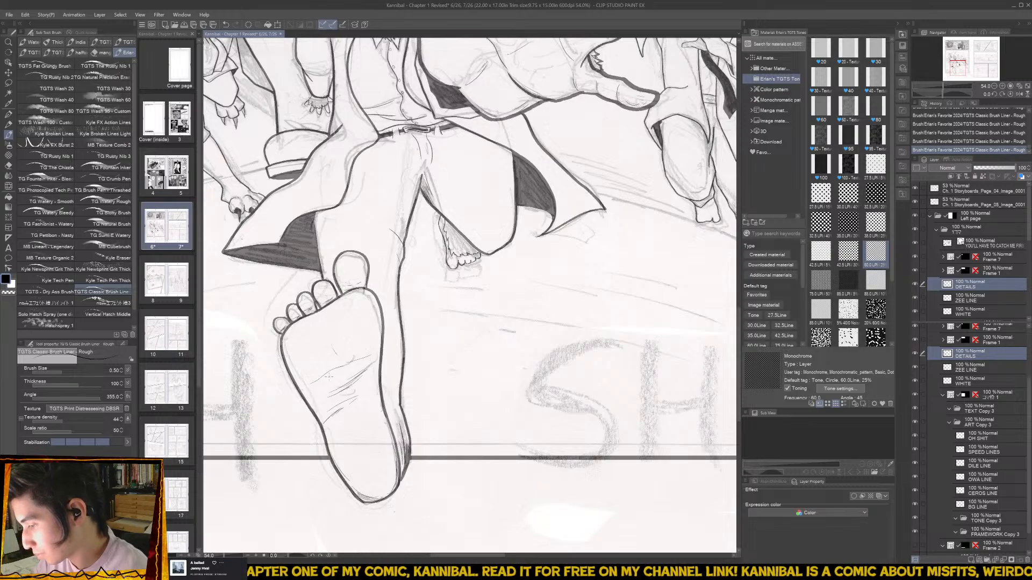
pyautogui.moveTo(310, 389); pyautogui.dragTo(325, 378)
# - Ink short fur strokes and toe details on the ape's rear foot behind the bent leg
pyautogui.scroll(-2, 474, 432)
pyautogui.scroll(3, 399, 264)
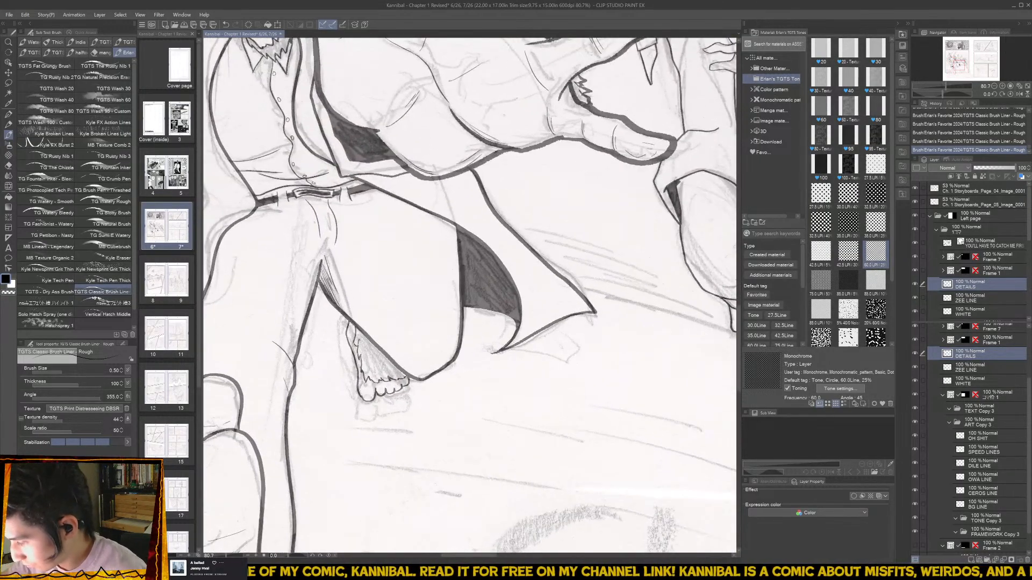
pyautogui.moveTo(364, 340); pyautogui.dragTo(367, 366)
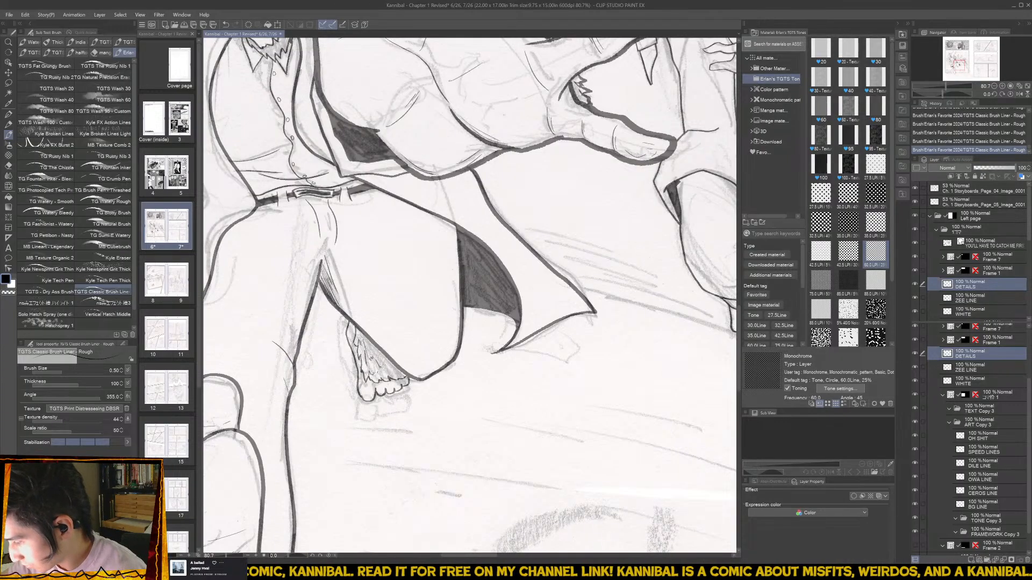
pyautogui.moveTo(371, 341)
pyautogui.mouseDown()
pyautogui.moveTo(375, 391)
pyautogui.moveTo(371, 382)
pyautogui.moveTo(387, 388)
pyautogui.mouseUp()
pyautogui.scroll(-1, 373, 414)
pyautogui.scroll(2, 373, 414)
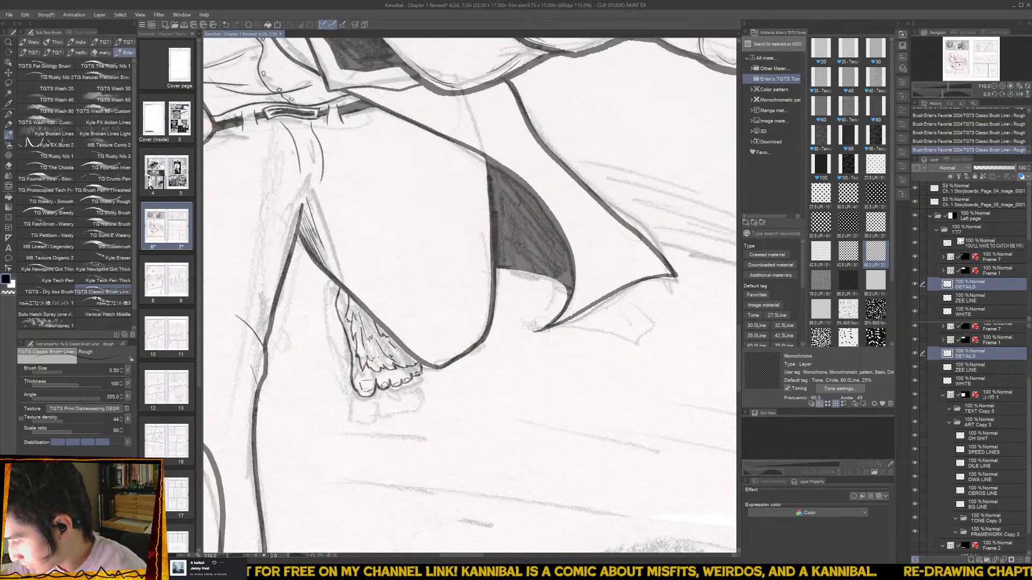
# - Ink hatching lines on the ape's bent thigh beside the black inside of the coat
pyautogui.scroll(-4, 457, 257)
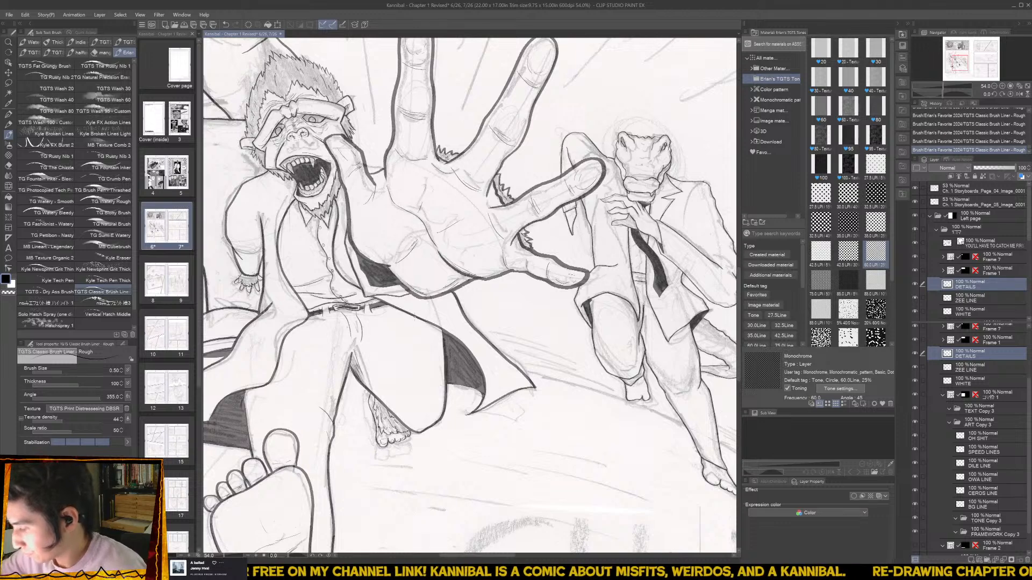
pyautogui.moveTo(414, 317); pyautogui.dragTo(442, 352)
pyautogui.scroll(-1, 444, 348)
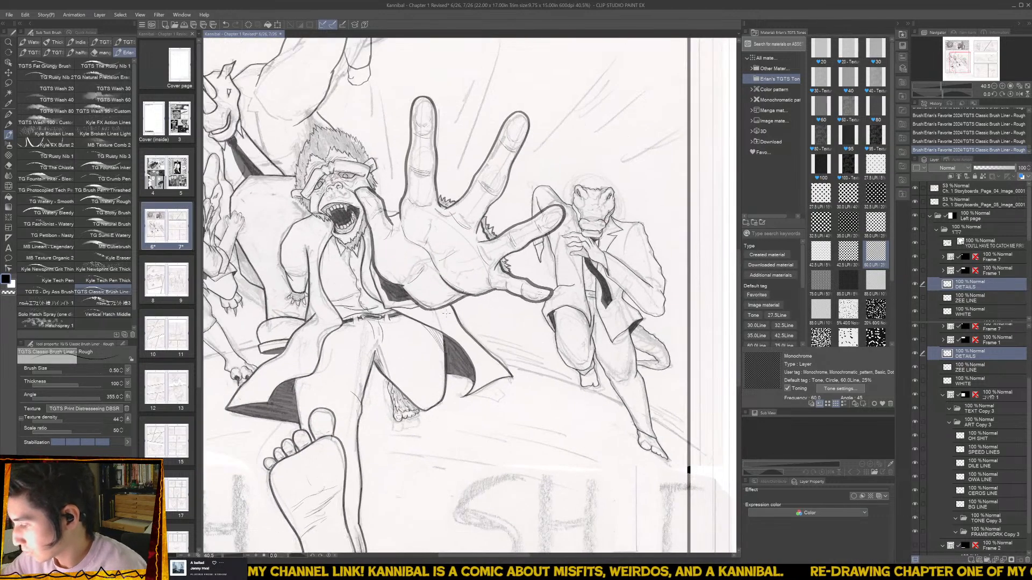
pyautogui.moveTo(449, 318); pyautogui.dragTo(511, 355)
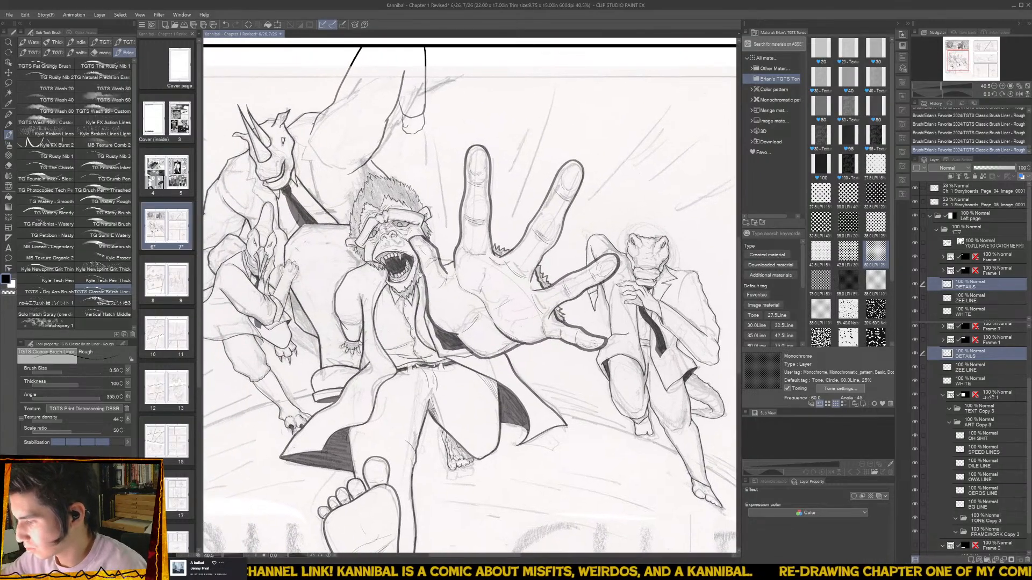
pyautogui.scroll(3, 349, 323)
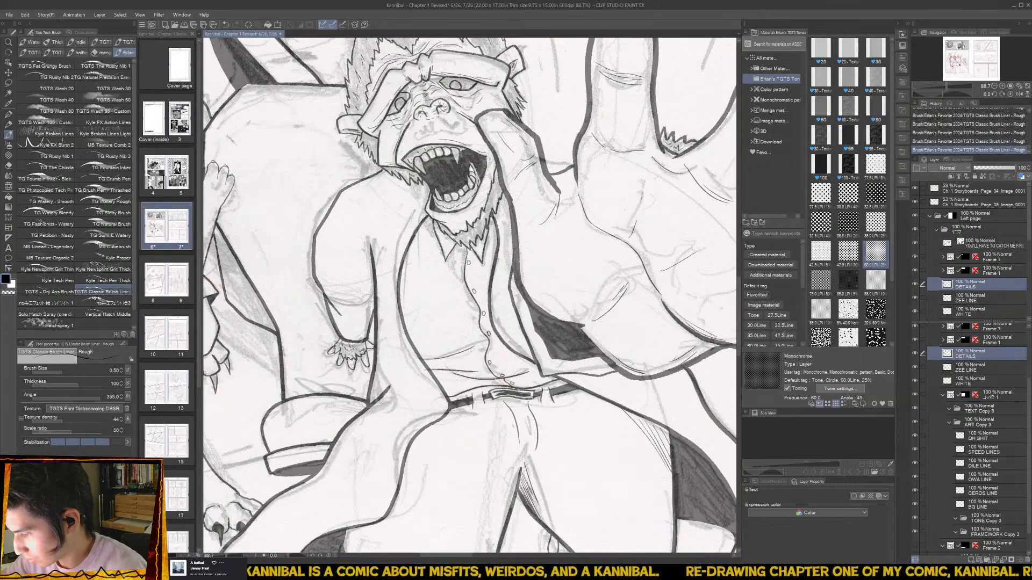
# - Ink short fold lines on the ape's coat front and shirt, undoing the unwanted first strokes, and save the file
pyautogui.scroll(-2, 398, 254)
pyautogui.scroll(-1, 398, 254)
pyautogui.scroll(1, 398, 254)
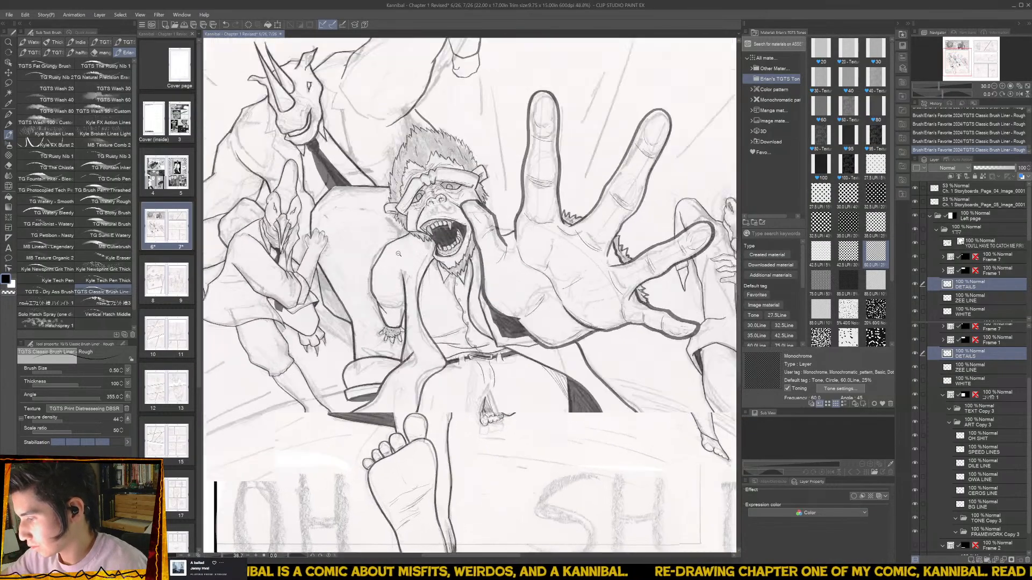
pyautogui.scroll(1, 398, 253)
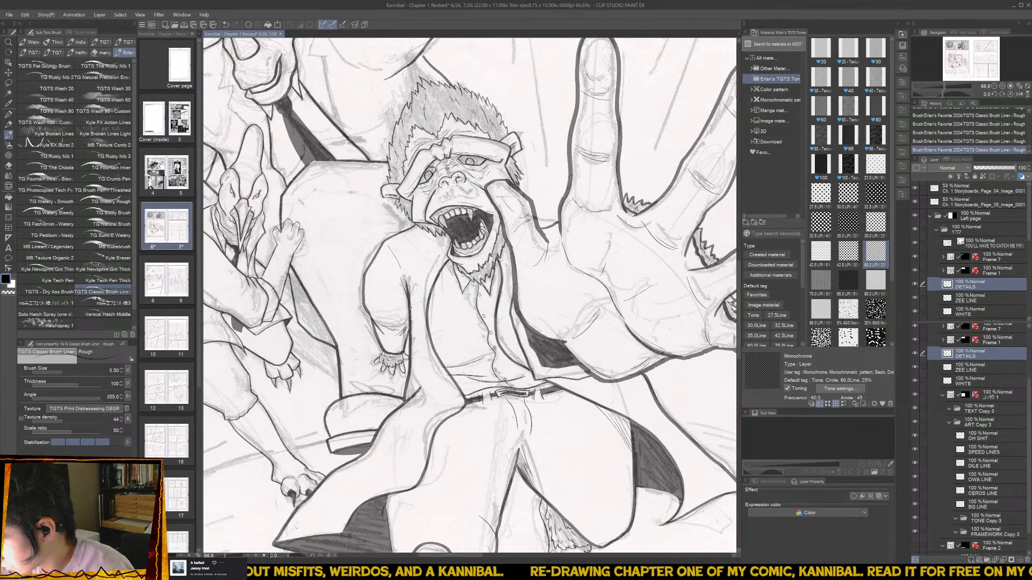
pyautogui.moveTo(452, 226)
pyautogui.mouseDown()
pyautogui.moveTo(390, 310)
pyautogui.moveTo(397, 379)
pyautogui.mouseUp()
pyautogui.hotkey('ctrl', 'z')
pyautogui.hotkey('ctrl', 'z')
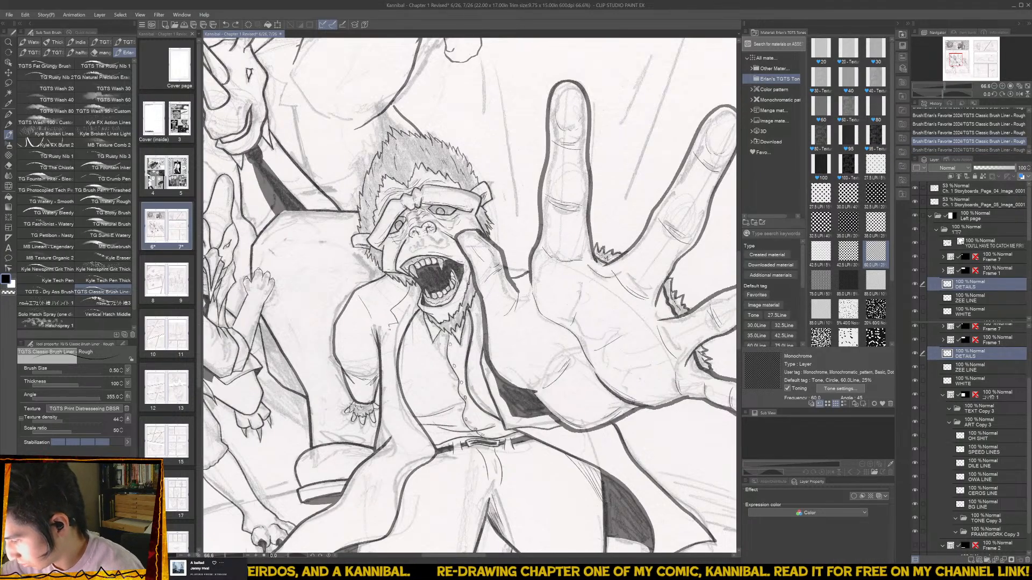
pyautogui.moveTo(388, 327); pyautogui.dragTo(401, 391)
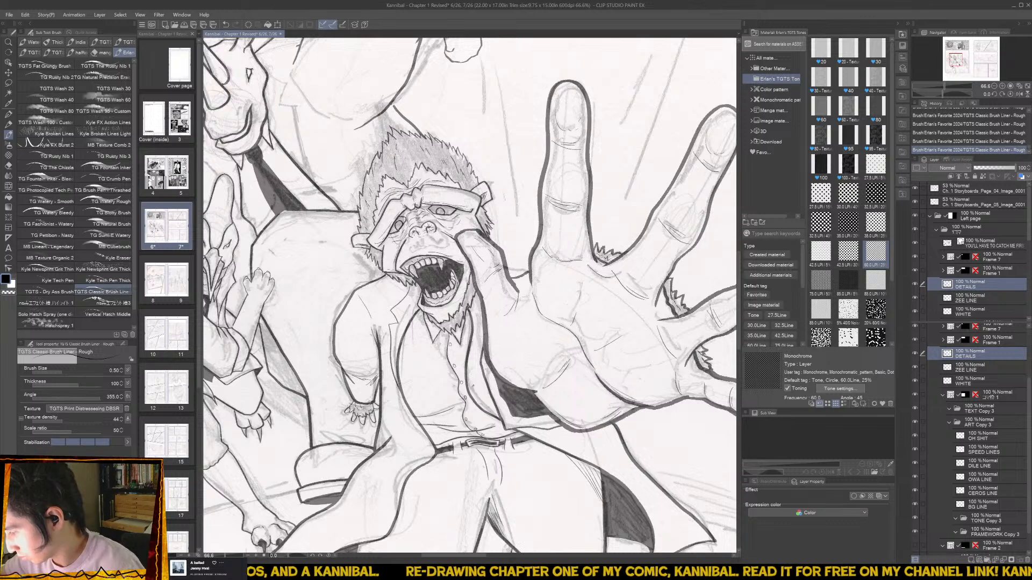
pyautogui.moveTo(470, 355); pyautogui.dragTo(481, 385)
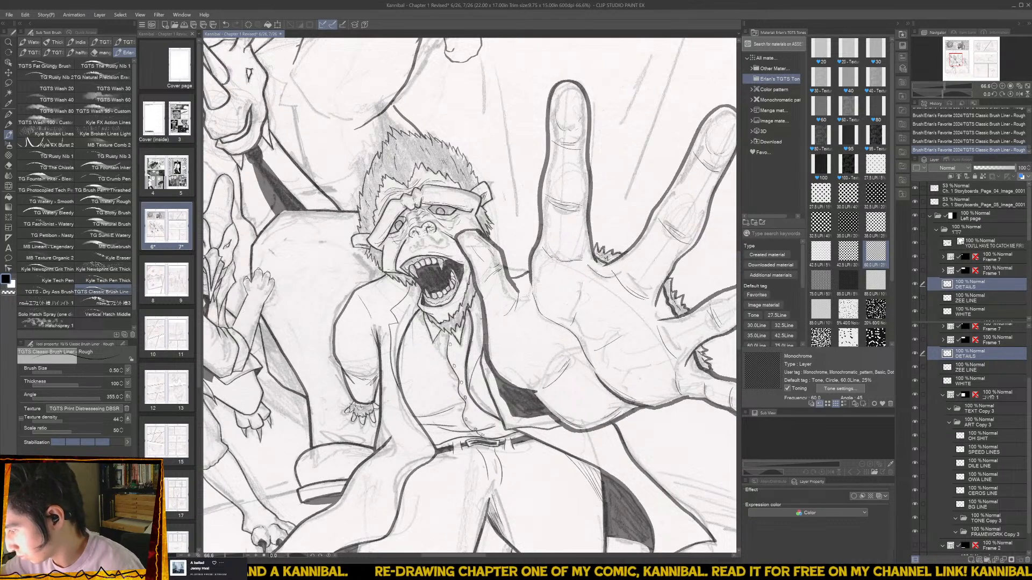
pyautogui.keyDown('alt'); pyautogui.click(485, 289); pyautogui.keyUp('alt')
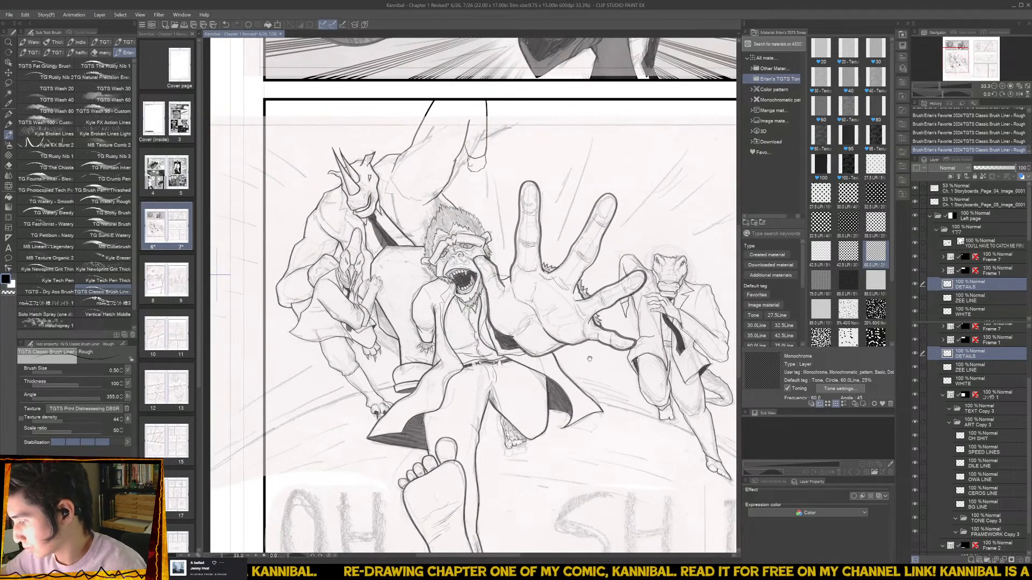
pyautogui.moveTo(587, 357); pyautogui.dragTo(551, 358)
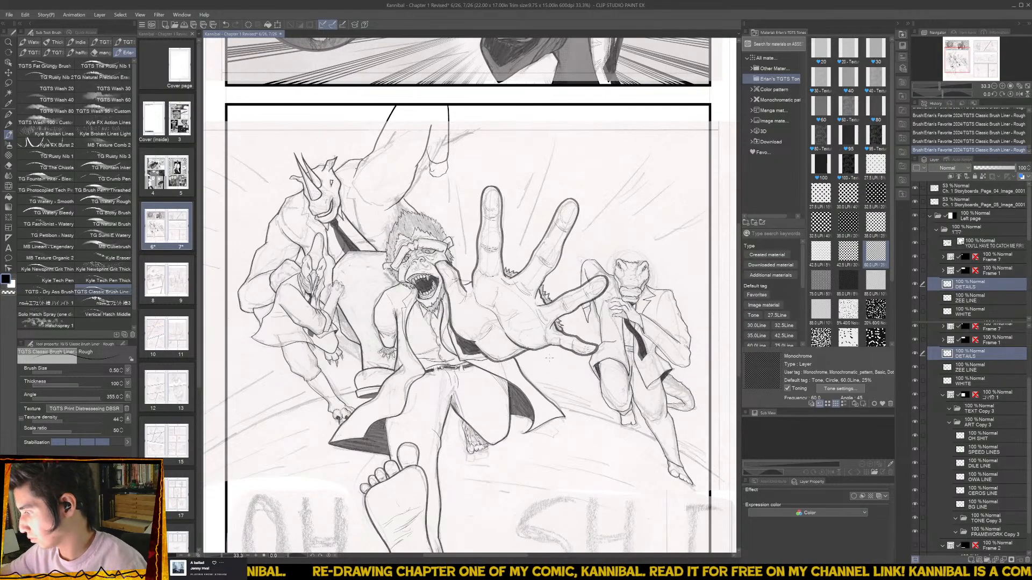
pyautogui.hotkey('ctrl', 's')
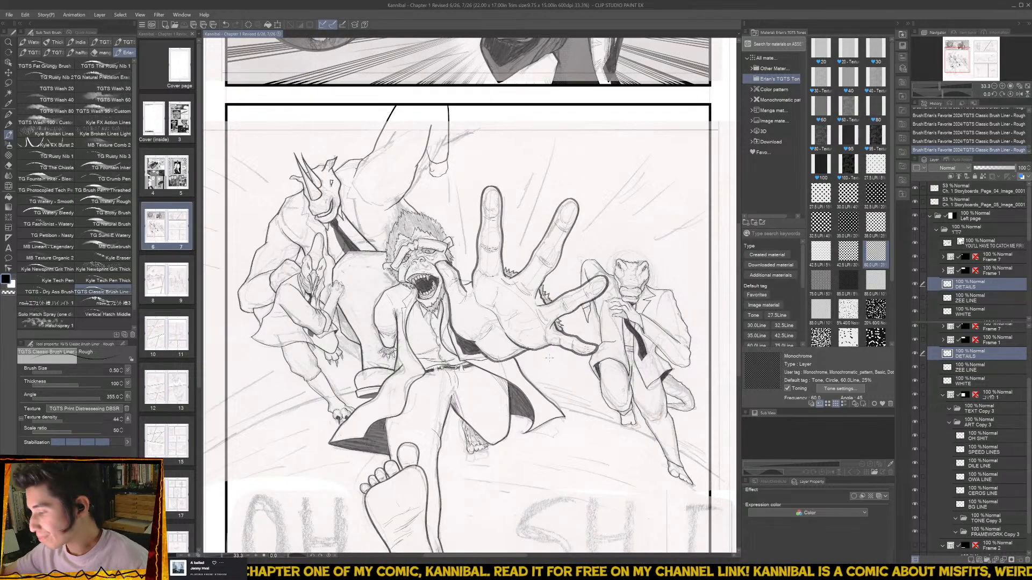
# - Ink the crocodile's eye detail, the ridges running down its snout and the broken wrinkle lines between them
pyautogui.scroll(5, 445, 321)
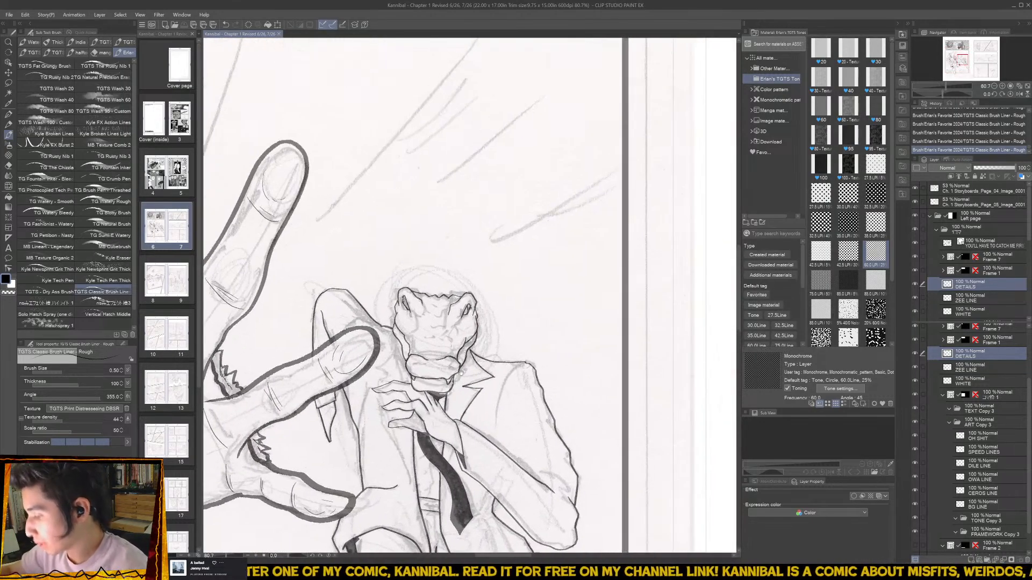
pyautogui.scroll(2, 445, 322)
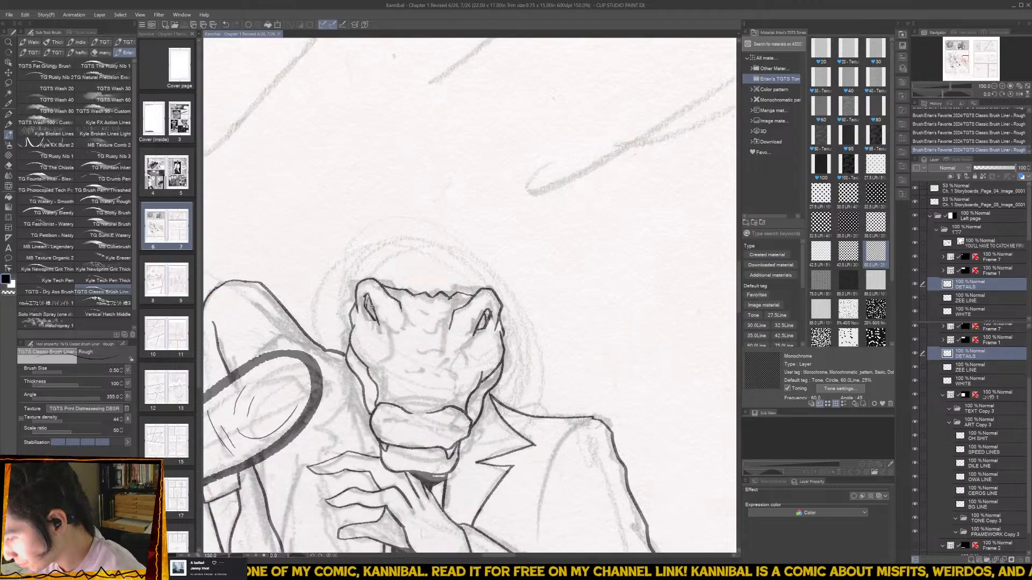
pyautogui.moveTo(368, 305); pyautogui.dragTo(374, 316)
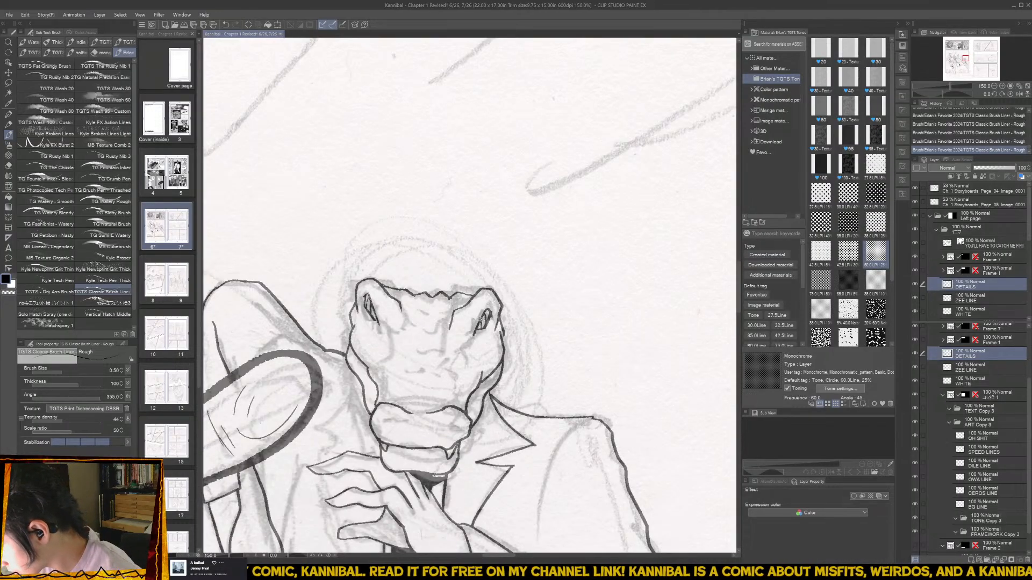
pyautogui.moveTo(408, 307)
pyautogui.mouseDown()
pyautogui.moveTo(451, 307)
pyautogui.moveTo(451, 328)
pyautogui.moveTo(406, 316)
pyautogui.moveTo(398, 352)
pyautogui.moveTo(378, 330)
pyautogui.moveTo(383, 360)
pyautogui.mouseUp()
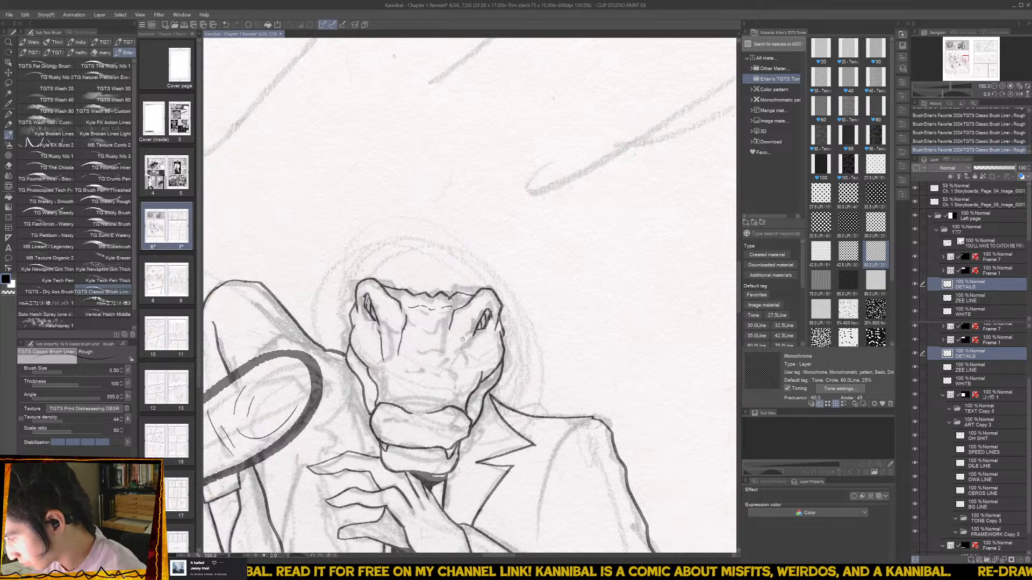
pyautogui.moveTo(450, 330); pyautogui.dragTo(446, 366)
pyautogui.moveTo(466, 347)
pyautogui.mouseDown()
pyautogui.moveTo(457, 368)
pyautogui.moveTo(464, 353)
pyautogui.moveTo(414, 336)
pyautogui.mouseUp()
pyautogui.moveTo(420, 339); pyautogui.dragTo(434, 325)
pyautogui.moveTo(402, 360); pyautogui.dragTo(433, 357)
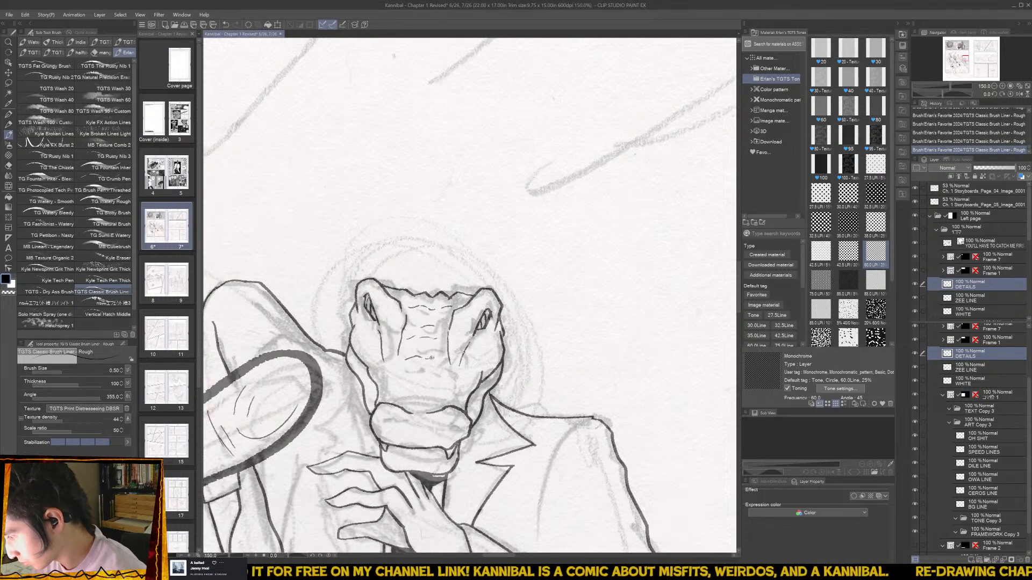
pyautogui.moveTo(389, 382)
pyautogui.mouseDown()
pyautogui.moveTo(455, 382)
pyautogui.moveTo(428, 399)
pyautogui.mouseUp()
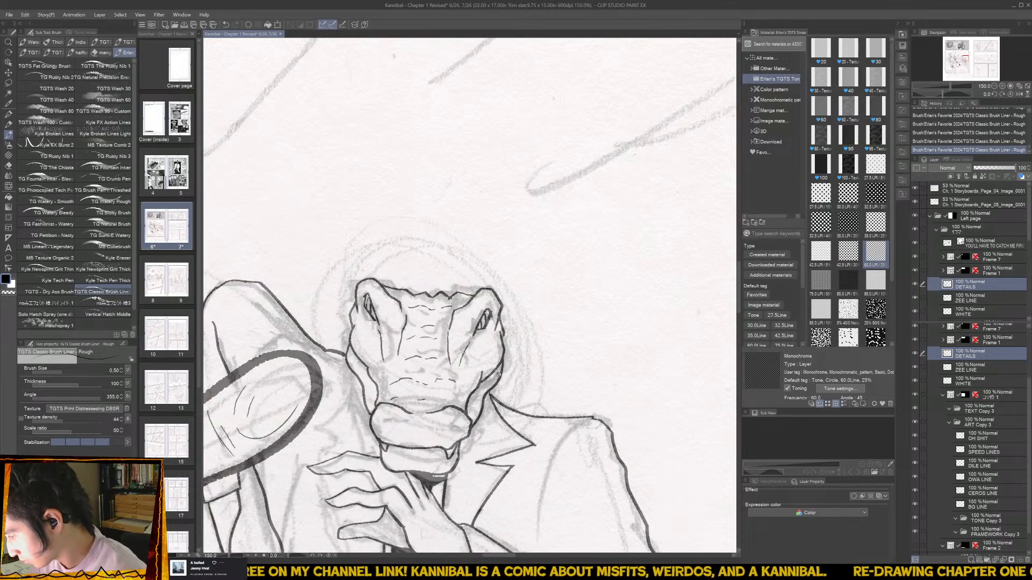
# - Ink small scales along the right edge of the crocodile's jaw, undoing and redrawing the unwanted strokes
pyautogui.moveTo(500, 368)
pyautogui.mouseDown()
pyautogui.moveTo(479, 384)
pyautogui.moveTo(471, 419)
pyautogui.mouseUp()
pyautogui.moveTo(475, 404); pyautogui.dragTo(468, 420)
pyautogui.moveTo(494, 377); pyautogui.dragTo(466, 417)
pyautogui.hotkey('ctrl', 'z')
pyautogui.hotkey('ctrl', 'z')
pyautogui.moveTo(504, 359); pyautogui.dragTo(498, 373)
pyautogui.moveTo(504, 366); pyautogui.dragTo(472, 418)
pyautogui.moveTo(482, 403); pyautogui.dragTo(474, 420)
# - Ink a matching band of small crosshatched scales along the left edge of the crocodile's jaw
pyautogui.moveTo(353, 348); pyautogui.dragTo(347, 359)
pyautogui.moveTo(357, 354); pyautogui.dragTo(352, 375)
pyautogui.moveTo(360, 361); pyautogui.dragTo(355, 380)
pyautogui.moveTo(366, 367)
pyautogui.mouseDown()
pyautogui.moveTo(357, 380)
pyautogui.moveTo(365, 409)
pyautogui.mouseUp()
pyautogui.moveTo(375, 402); pyautogui.dragTo(370, 410)
pyautogui.moveTo(357, 347); pyautogui.dragTo(350, 364)
pyautogui.moveTo(376, 376); pyautogui.dragTo(367, 396)
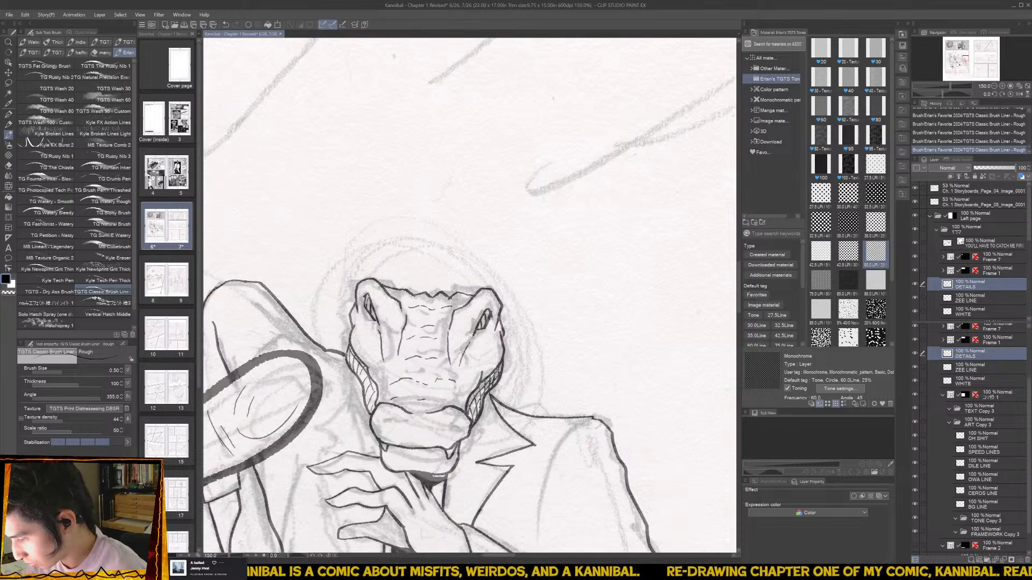
pyautogui.moveTo(359, 352); pyautogui.dragTo(346, 371)
pyautogui.moveTo(374, 367)
pyautogui.mouseDown()
pyautogui.moveTo(356, 397)
pyautogui.moveTo(370, 403)
pyautogui.moveTo(345, 376)
pyautogui.mouseUp()
# - Ink the crocodile's nostrils and divide its bared mouth into upper and lower rows of teeth, undoing unwanted strokes
pyautogui.moveTo(370, 371)
pyautogui.mouseDown()
pyautogui.moveTo(355, 392)
pyautogui.moveTo(381, 422)
pyautogui.moveTo(463, 424)
pyautogui.moveTo(452, 422)
pyautogui.mouseUp()
pyautogui.hotkey('ctrl', 'z')
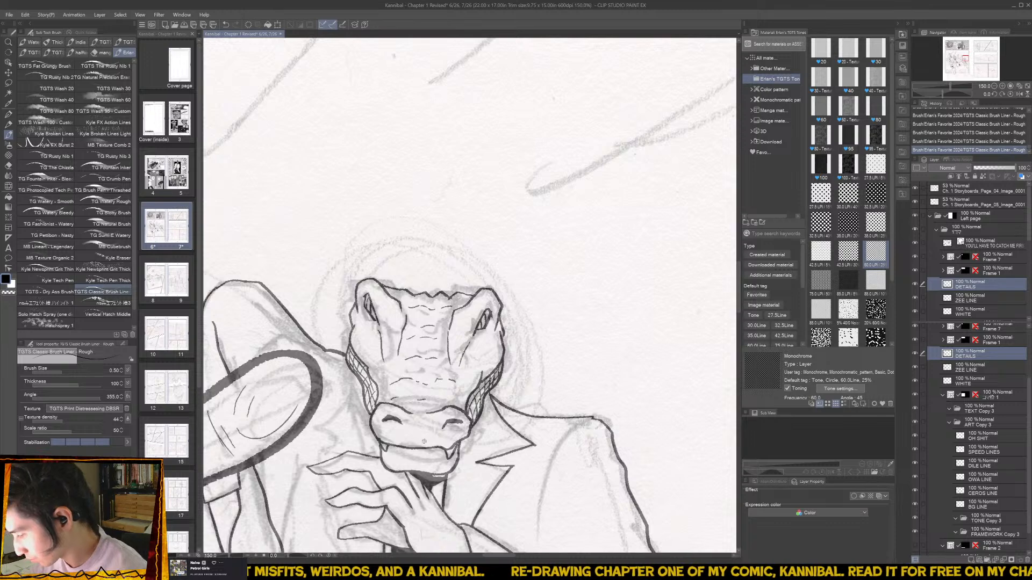
pyautogui.moveTo(376, 433)
pyautogui.mouseDown()
pyautogui.moveTo(407, 443)
pyautogui.moveTo(388, 469)
pyautogui.moveTo(396, 472)
pyautogui.mouseUp()
pyautogui.moveTo(403, 452); pyautogui.dragTo(405, 470)
pyautogui.moveTo(418, 449); pyautogui.dragTo(428, 471)
pyautogui.moveTo(437, 454); pyautogui.dragTo(451, 472)
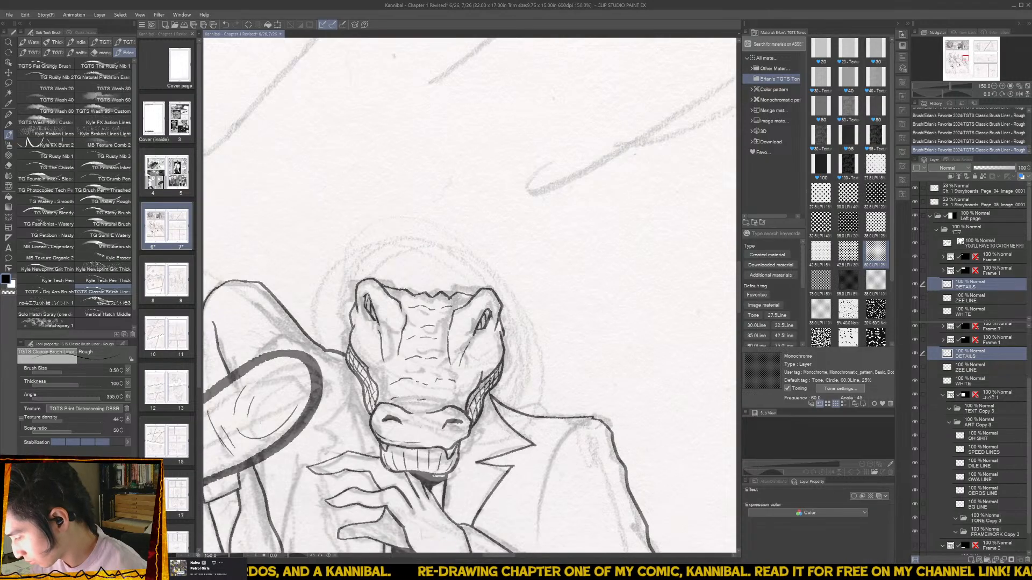
pyautogui.moveTo(386, 467); pyautogui.dragTo(448, 473)
pyautogui.moveTo(380, 456); pyautogui.dragTo(449, 463)
pyautogui.moveTo(383, 457); pyautogui.dragTo(440, 454)
pyautogui.hotkey('ctrl', 'z')
# - Ink the jacket lapel beside the crocodile's raised hand and the line below it, undoing the unwanted strokes
pyautogui.scroll(-1, 473, 438)
pyautogui.scroll(-2, 472, 441)
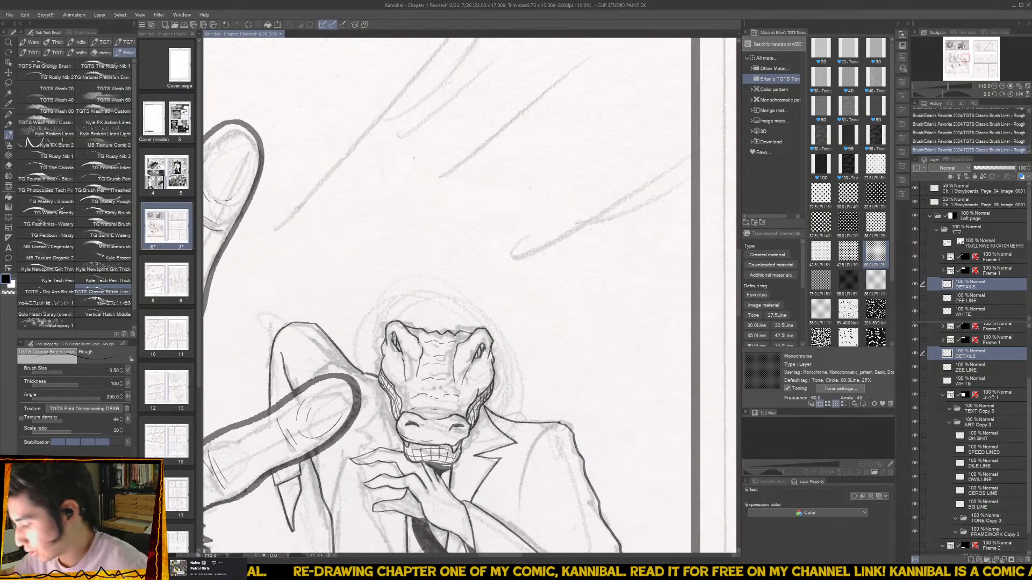
pyautogui.moveTo(378, 340); pyautogui.dragTo(396, 189)
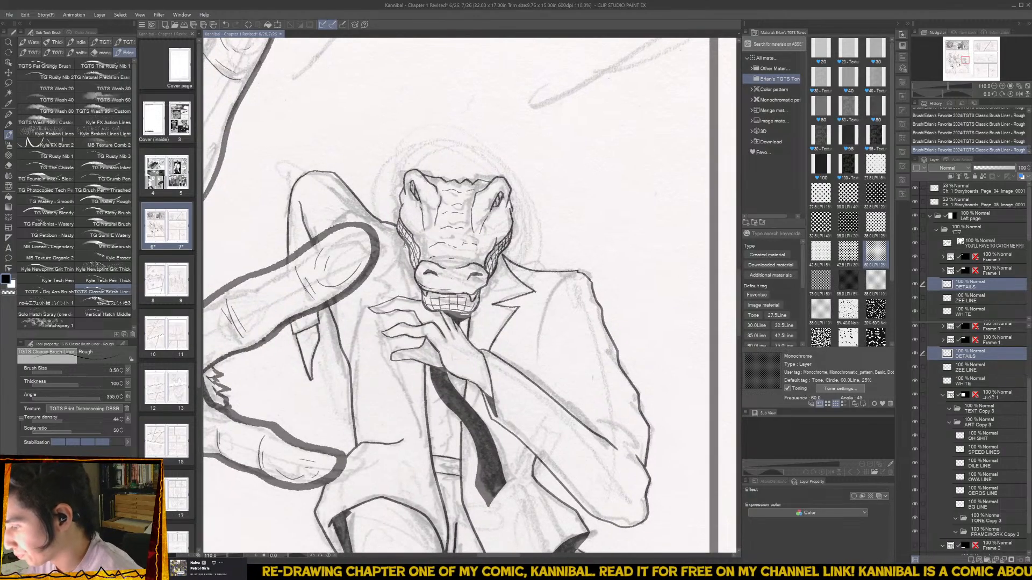
pyautogui.moveTo(404, 246)
pyautogui.mouseDown()
pyautogui.moveTo(375, 281)
pyautogui.moveTo(402, 286)
pyautogui.moveTo(379, 294)
pyautogui.moveTo(378, 306)
pyautogui.moveTo(399, 303)
pyautogui.moveTo(390, 314)
pyautogui.moveTo(410, 349)
pyautogui.mouseUp()
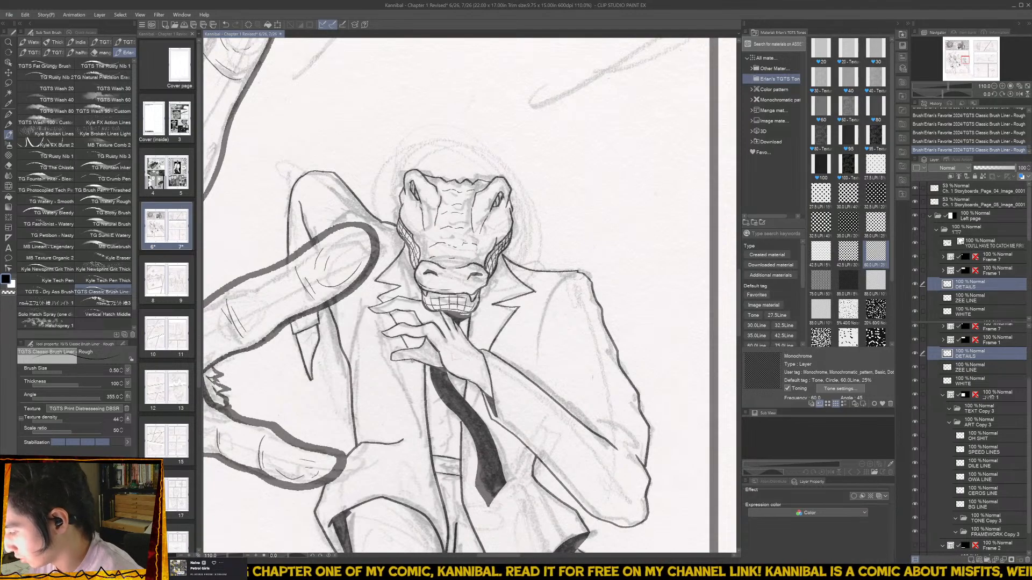
pyautogui.hotkey('ctrl', 'z')
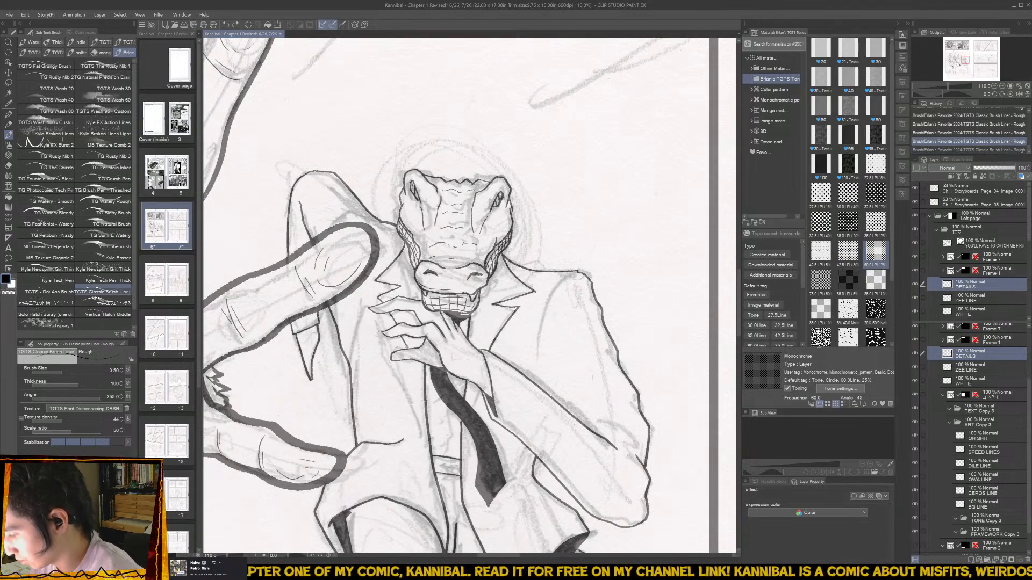
pyautogui.moveTo(407, 350); pyautogui.dragTo(424, 394)
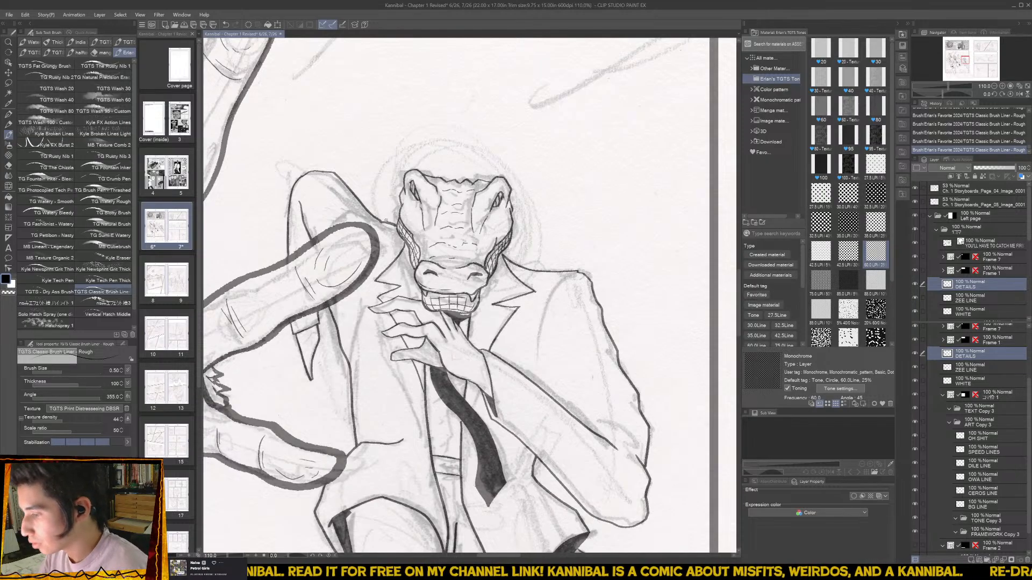
pyautogui.moveTo(381, 221); pyautogui.dragTo(352, 216)
pyautogui.hotkey('ctrl', 'z')
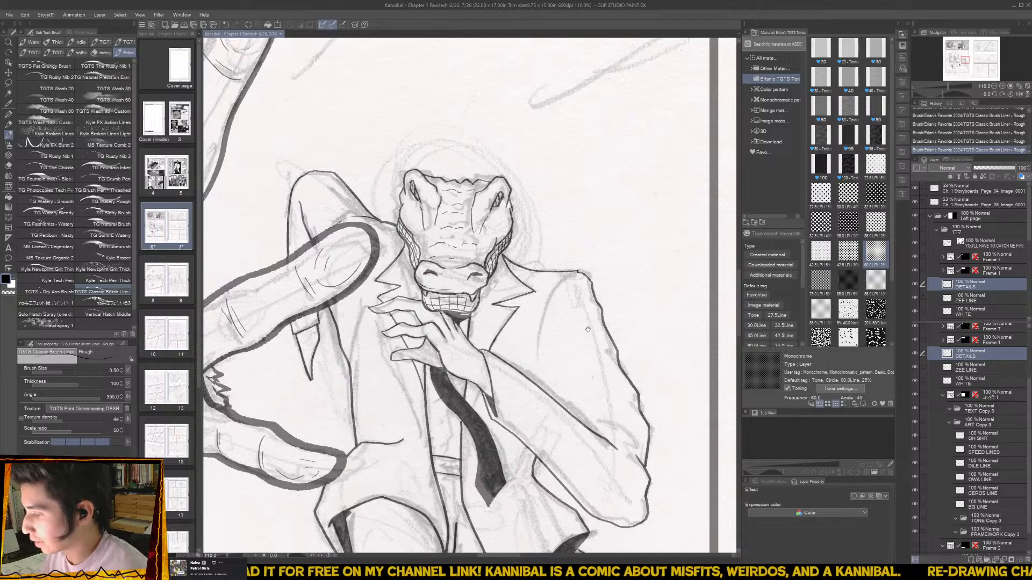
# - Ink the shoulder seam of the crocodile's jacket and short fold lines along the outer edge of the sleeve
pyautogui.moveTo(588, 329); pyautogui.dragTo(542, 334)
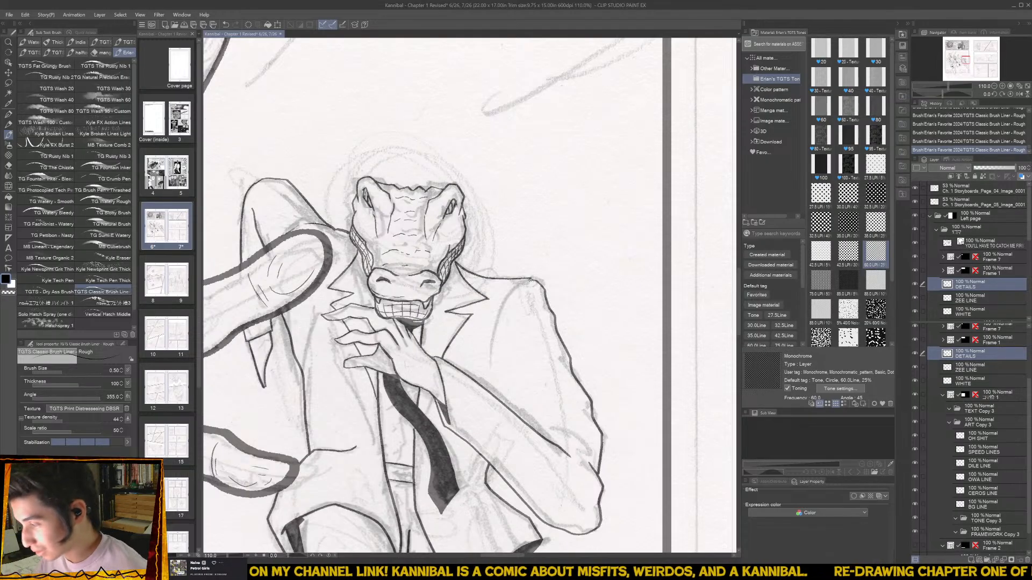
pyautogui.moveTo(533, 280)
pyautogui.mouseDown()
pyautogui.moveTo(503, 304)
pyautogui.moveTo(490, 381)
pyautogui.mouseUp()
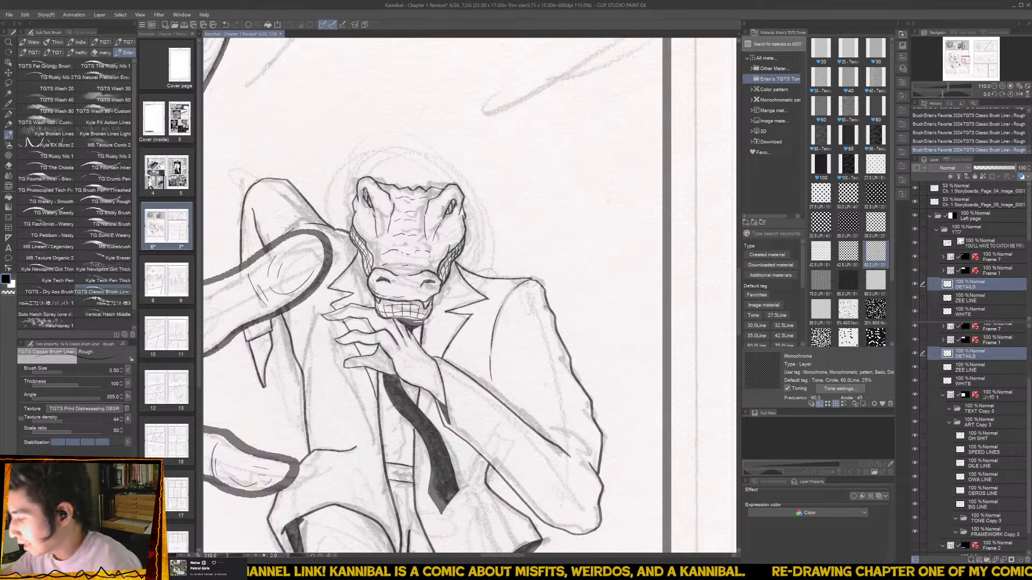
pyautogui.moveTo(547, 300)
pyautogui.mouseDown()
pyautogui.moveTo(531, 311)
pyautogui.moveTo(543, 310)
pyautogui.mouseUp()
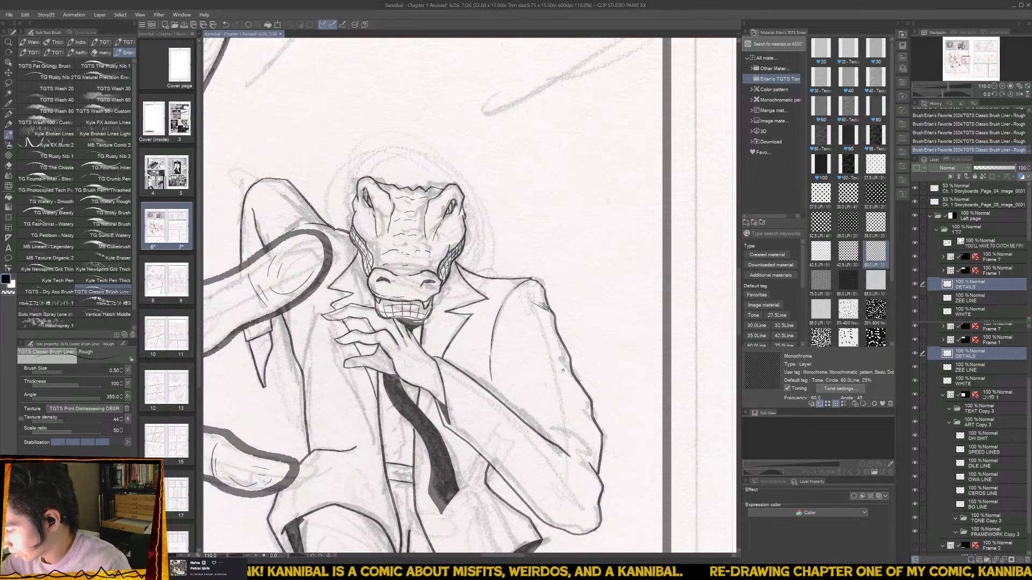
pyautogui.moveTo(553, 360); pyautogui.dragTo(569, 372)
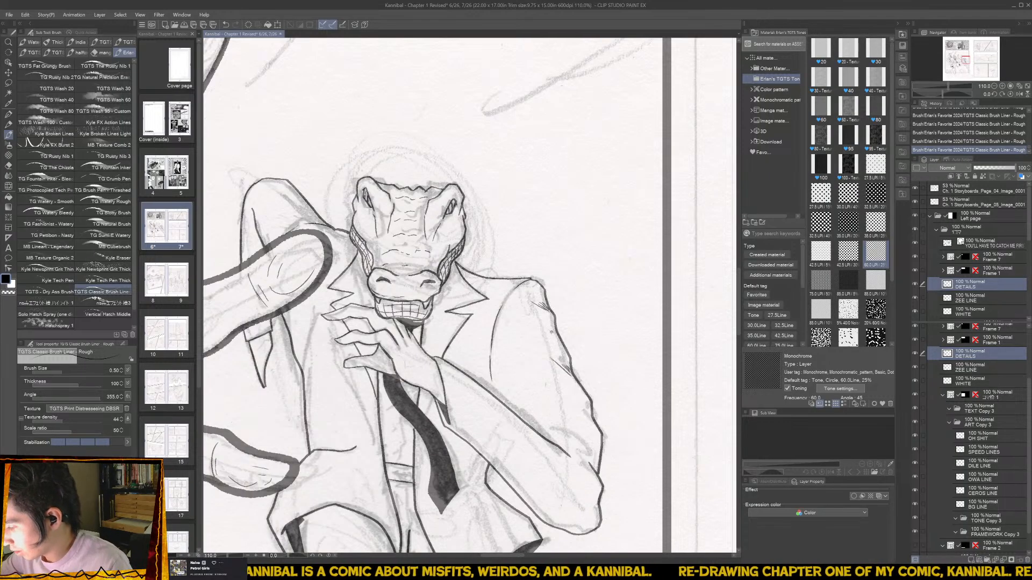
pyautogui.moveTo(557, 326); pyautogui.dragTo(551, 334)
pyautogui.moveTo(576, 406); pyautogui.dragTo(589, 418)
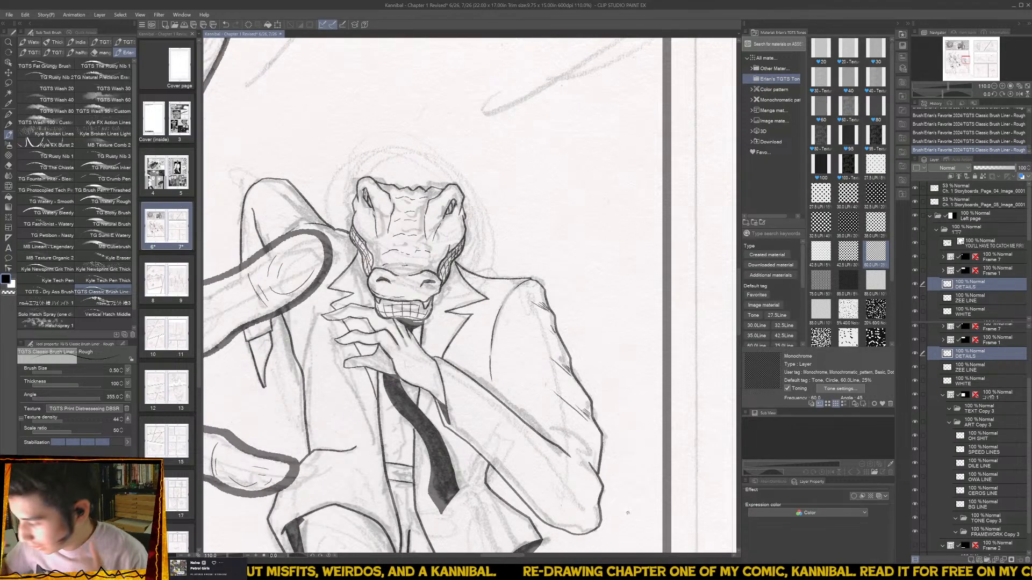
# - Ink a row of short hatching lines along the underside of the crocodile's bent sleeve up to the elbow
pyautogui.moveTo(445, 394)
pyautogui.mouseDown()
pyautogui.moveTo(418, 344)
pyautogui.moveTo(413, 362)
pyautogui.mouseUp()
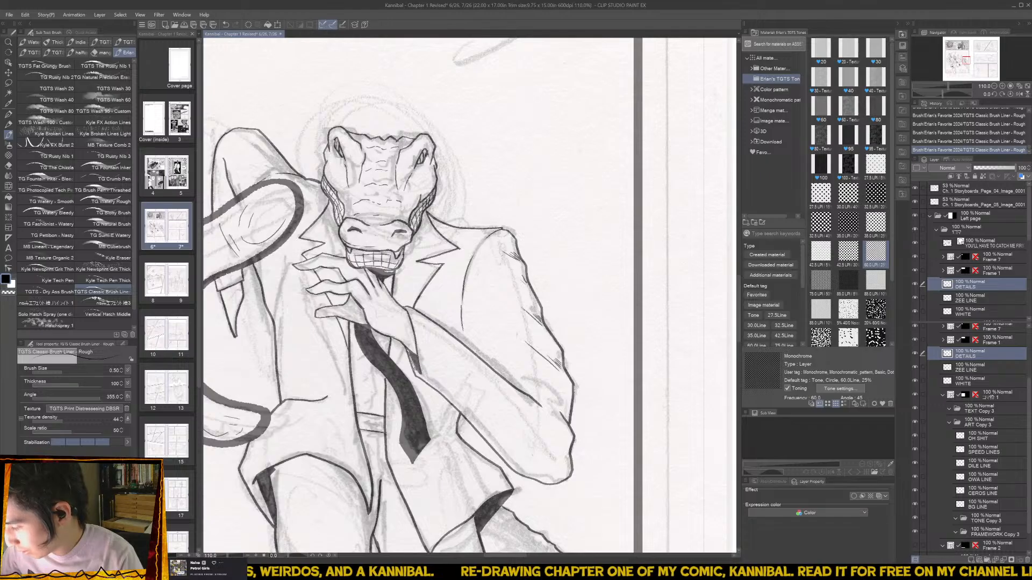
pyautogui.moveTo(495, 403); pyautogui.dragTo(462, 359)
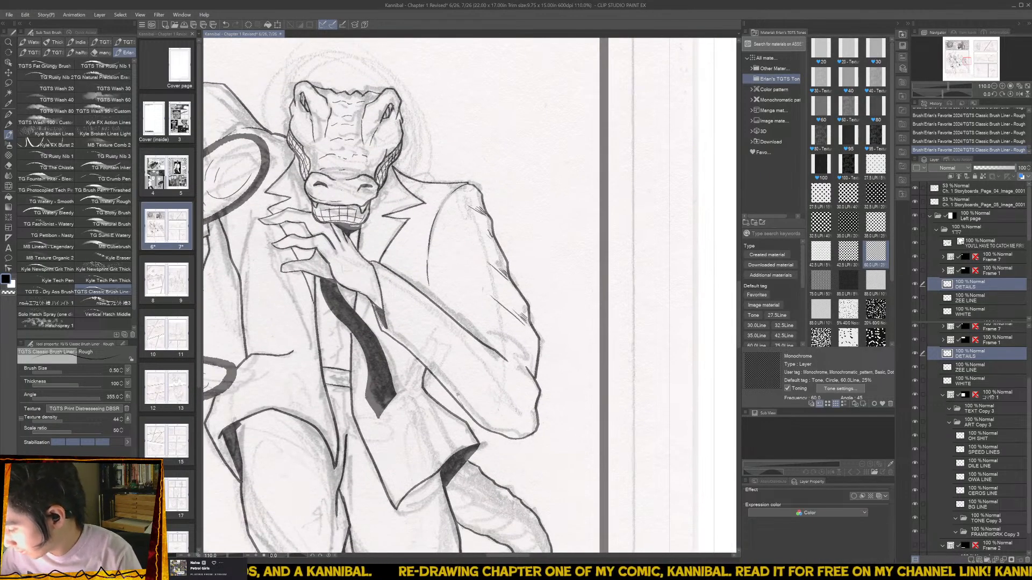
pyautogui.moveTo(460, 399); pyautogui.dragTo(476, 420)
pyautogui.moveTo(463, 398); pyautogui.dragTo(501, 433)
pyautogui.moveTo(491, 417); pyautogui.dragTo(521, 436)
pyautogui.moveTo(519, 429); pyautogui.dragTo(528, 435)
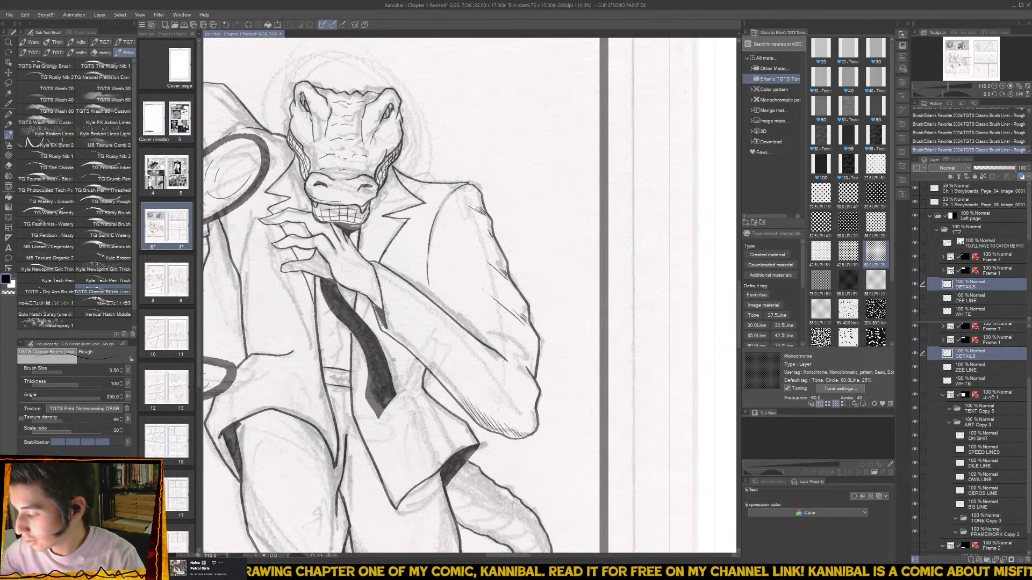
# - Add hatching to the crocodile's jacket beside the tie, along the upper edge of the forearm and inside the open lower flap
pyautogui.moveTo(401, 388); pyautogui.dragTo(426, 369)
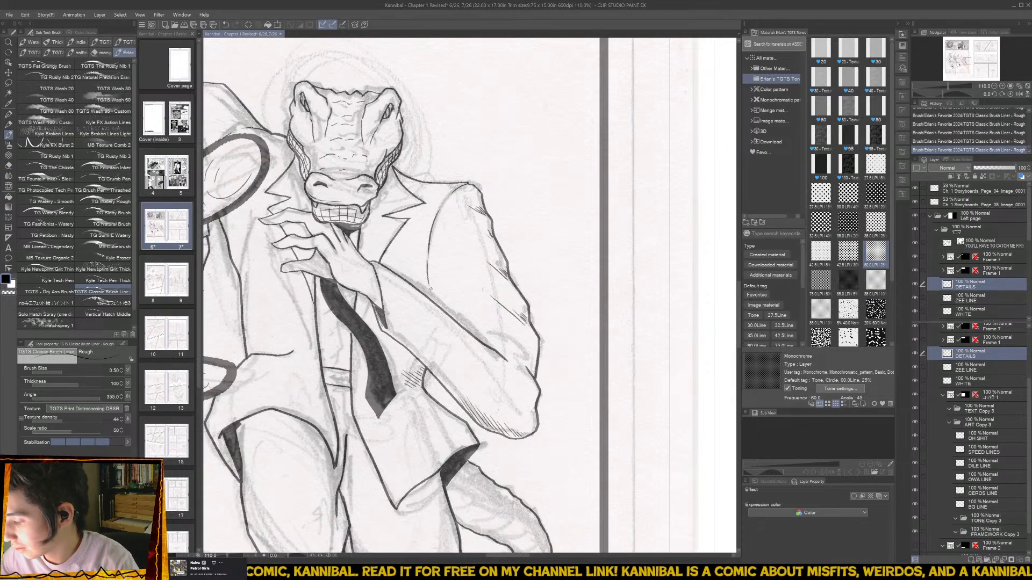
pyautogui.moveTo(431, 288); pyautogui.dragTo(439, 307)
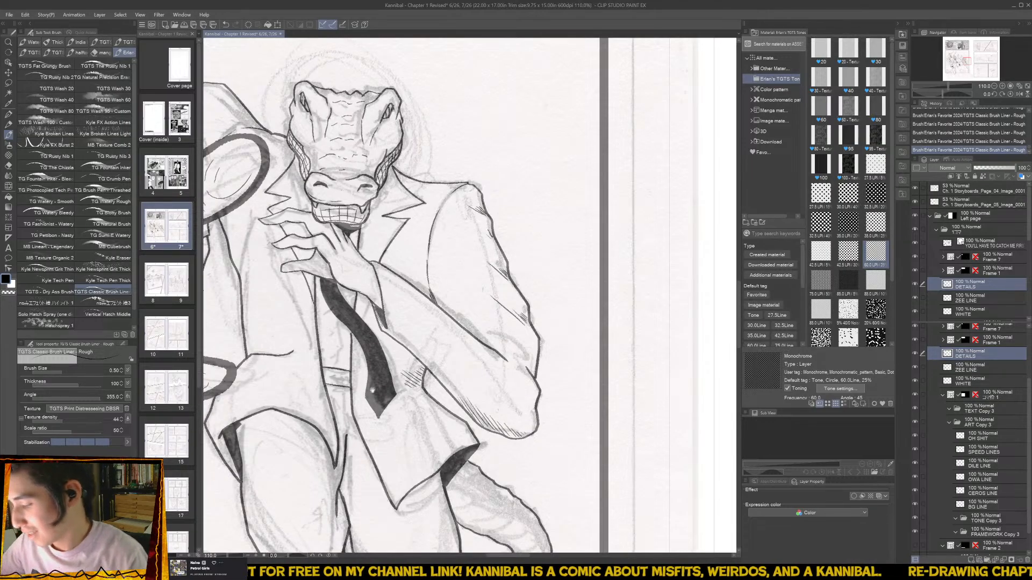
pyautogui.moveTo(376, 373); pyautogui.dragTo(426, 329)
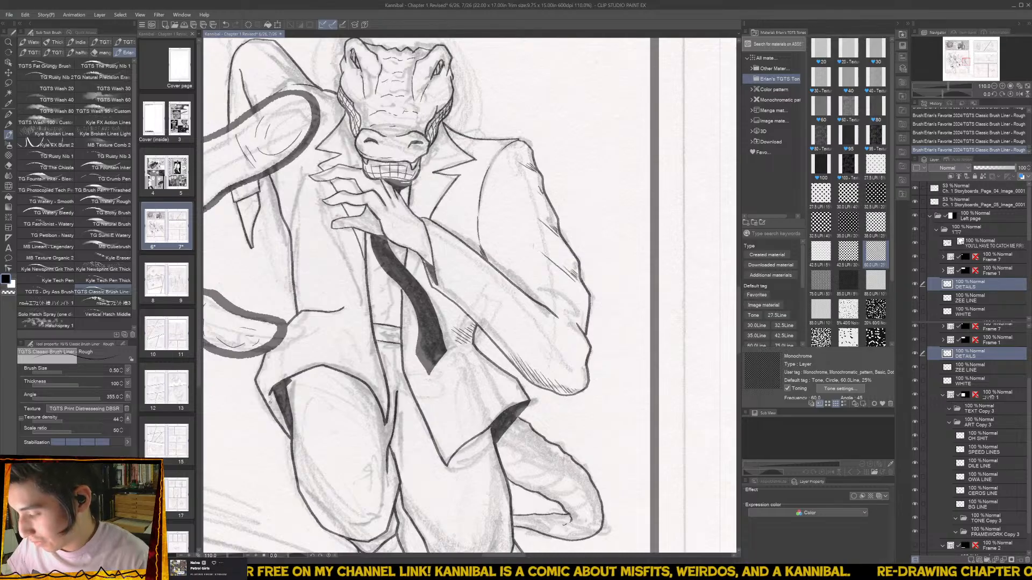
pyautogui.moveTo(270, 394); pyautogui.dragTo(285, 430)
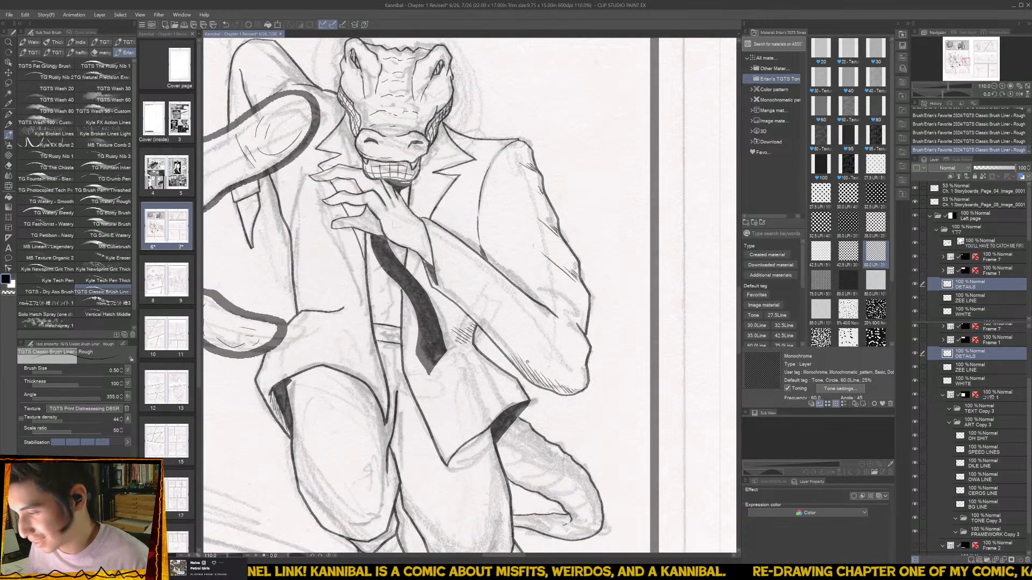
# - Fill in the crocodile's belt buckle with black and ink the shirt's front opening and buttons beside the tie
pyautogui.moveTo(429, 327); pyautogui.dragTo(525, 434)
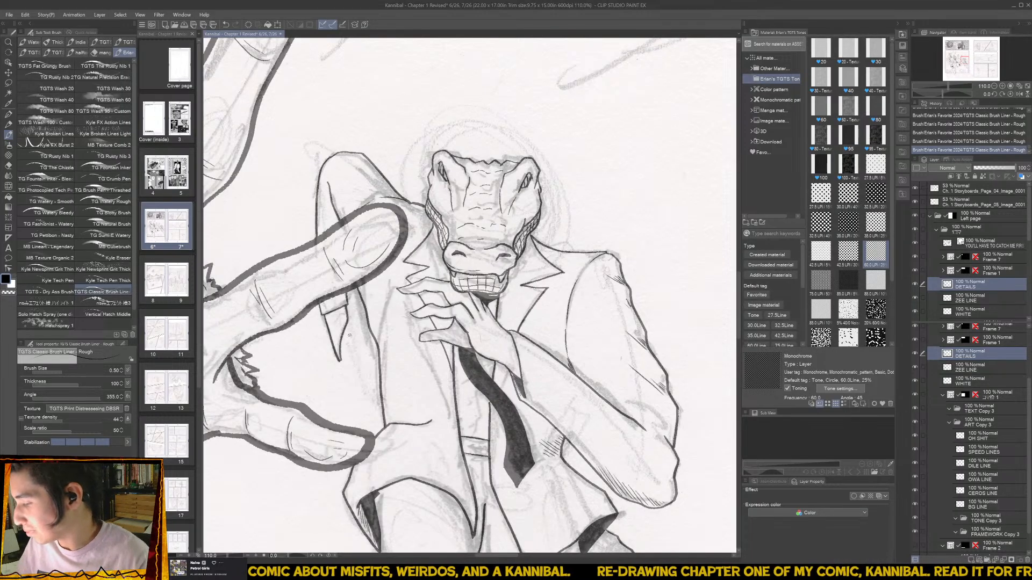
pyautogui.moveTo(487, 472)
pyautogui.mouseDown()
pyautogui.moveTo(434, 371)
pyautogui.moveTo(431, 399)
pyautogui.mouseUp()
pyautogui.scroll(4, 417, 359)
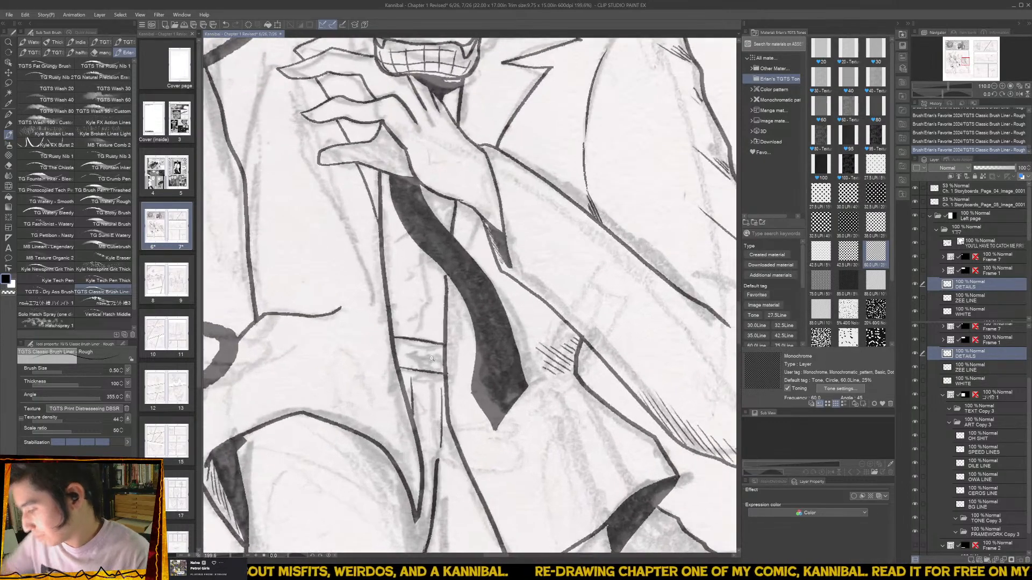
pyautogui.moveTo(405, 360)
pyautogui.mouseDown()
pyautogui.moveTo(443, 370)
pyautogui.moveTo(402, 356)
pyautogui.moveTo(442, 365)
pyautogui.moveTo(404, 345)
pyautogui.moveTo(440, 352)
pyautogui.moveTo(442, 368)
pyautogui.moveTo(443, 358)
pyautogui.mouseUp()
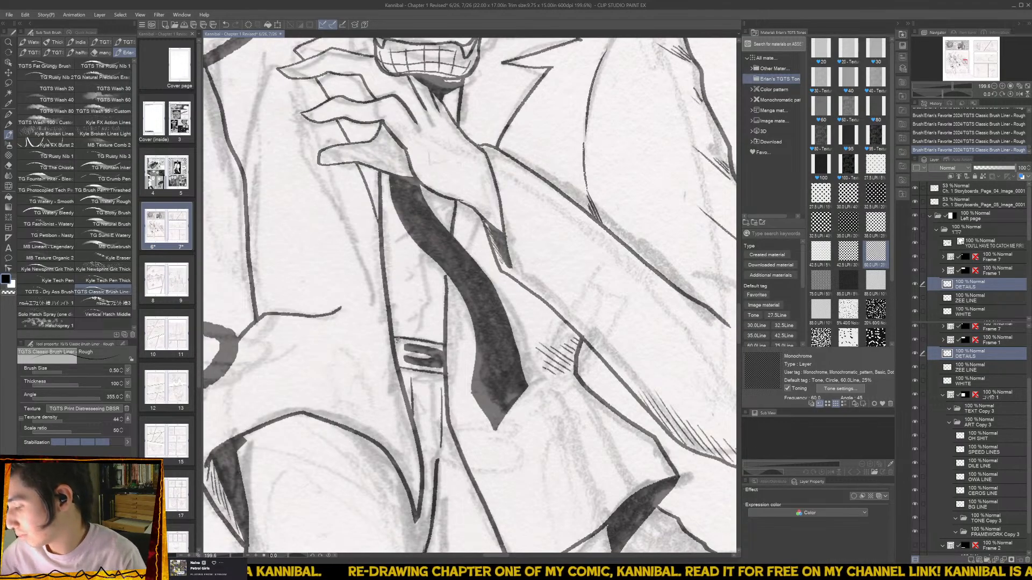
pyautogui.moveTo(422, 339); pyautogui.dragTo(427, 247)
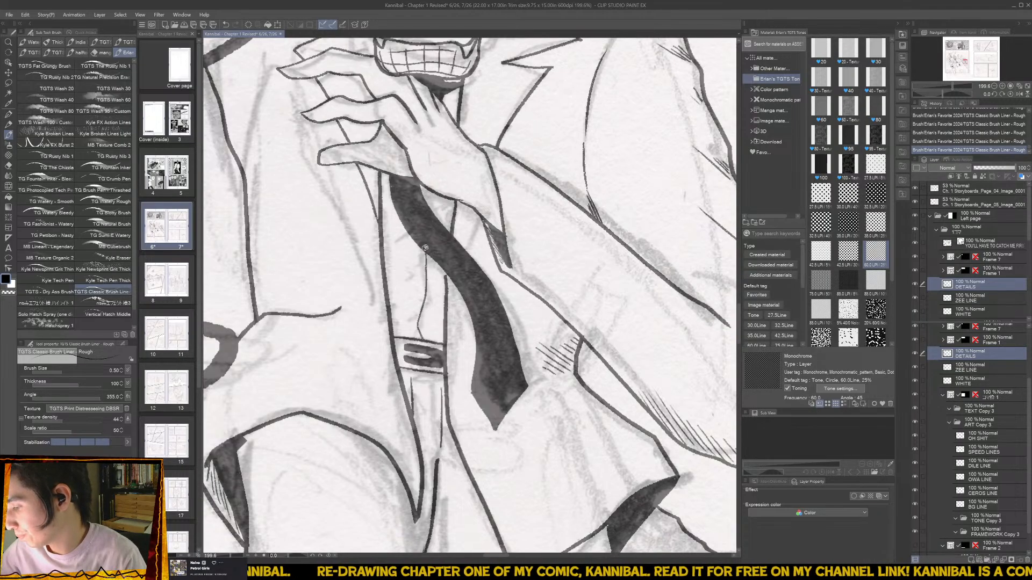
pyautogui.moveTo(423, 321); pyautogui.dragTo(433, 258)
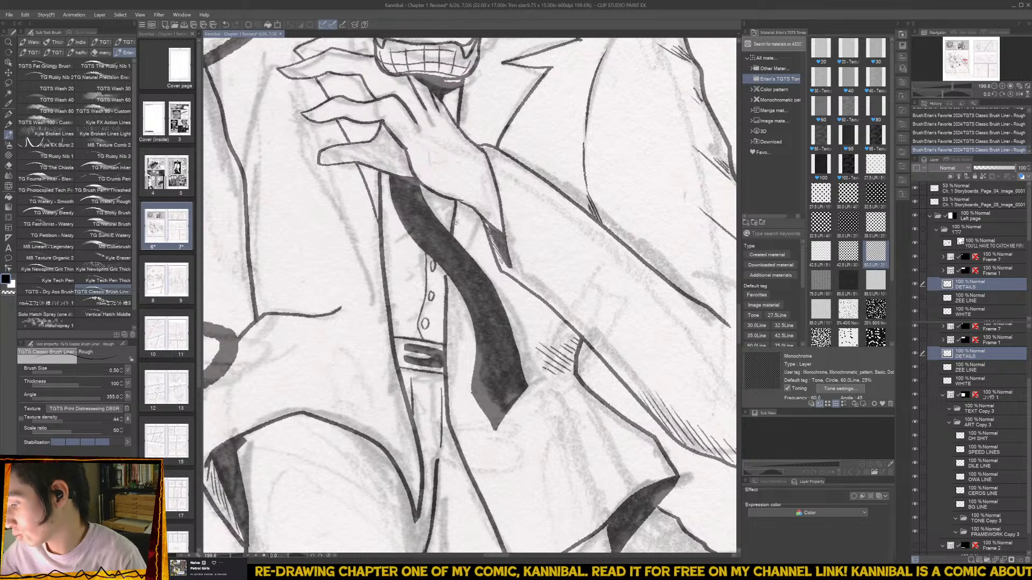
# - Hatch the inner edge of the crocodile's raised trouser leg and the top of its thigh beneath the jacket hem
pyautogui.hotkey('ctrl', '-')
pyautogui.hotkey('ctrl', '-')
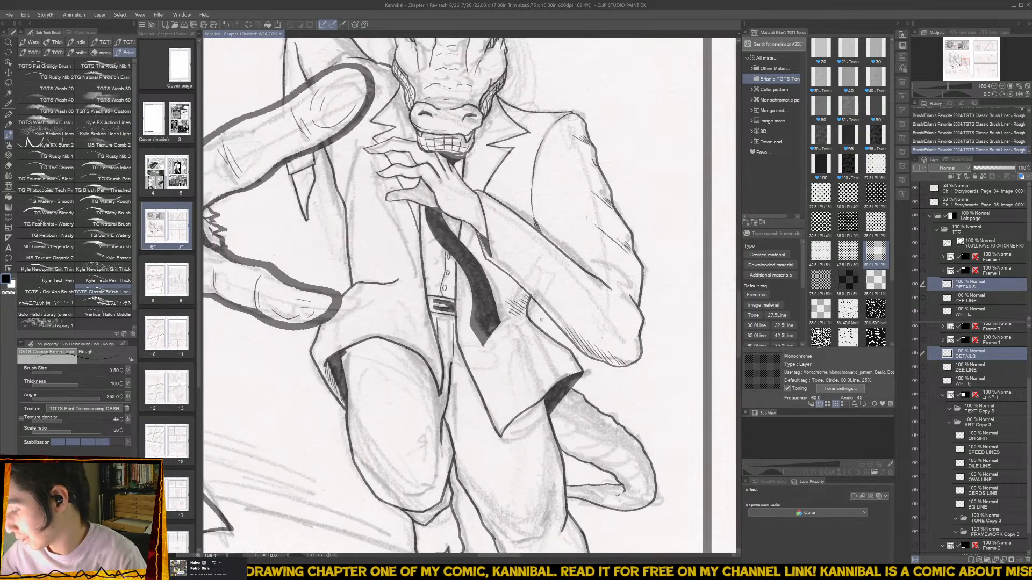
pyautogui.moveTo(566, 357); pyautogui.dragTo(497, 274)
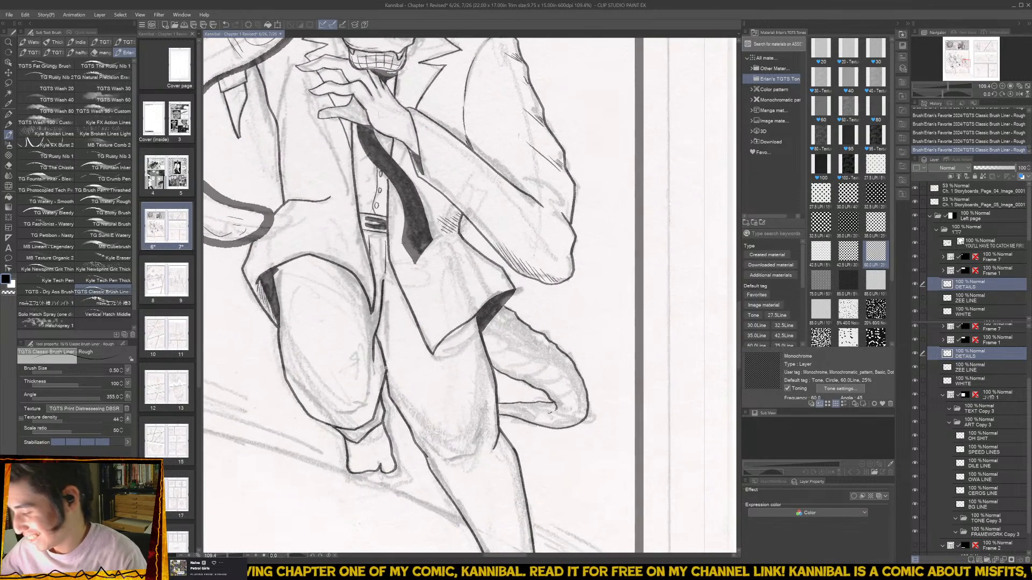
pyautogui.moveTo(375, 345); pyautogui.dragTo(377, 380)
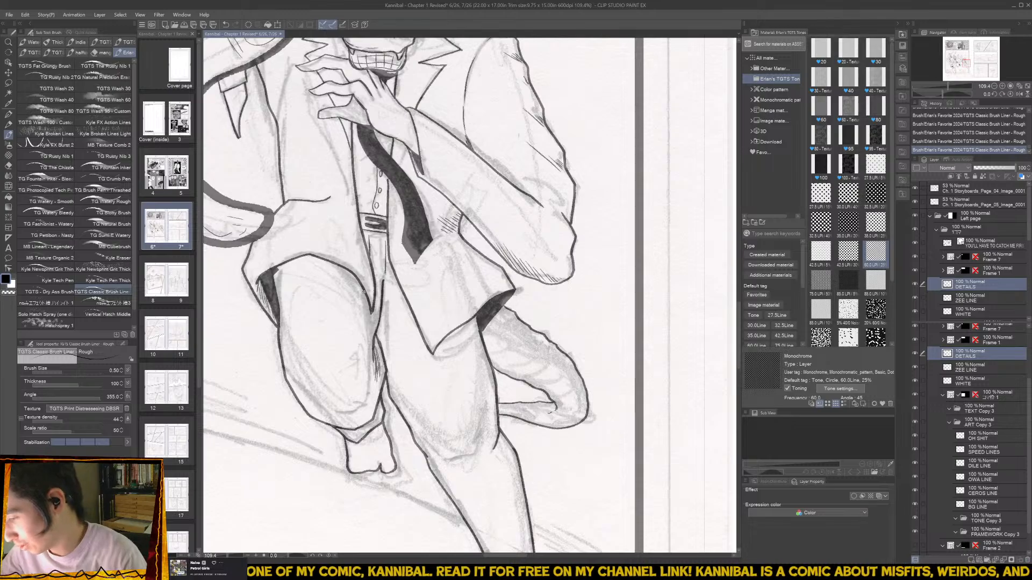
pyautogui.moveTo(363, 290)
pyautogui.mouseDown()
pyautogui.moveTo(369, 321)
pyautogui.moveTo(356, 282)
pyautogui.moveTo(365, 316)
pyautogui.moveTo(509, 377)
pyautogui.mouseUp()
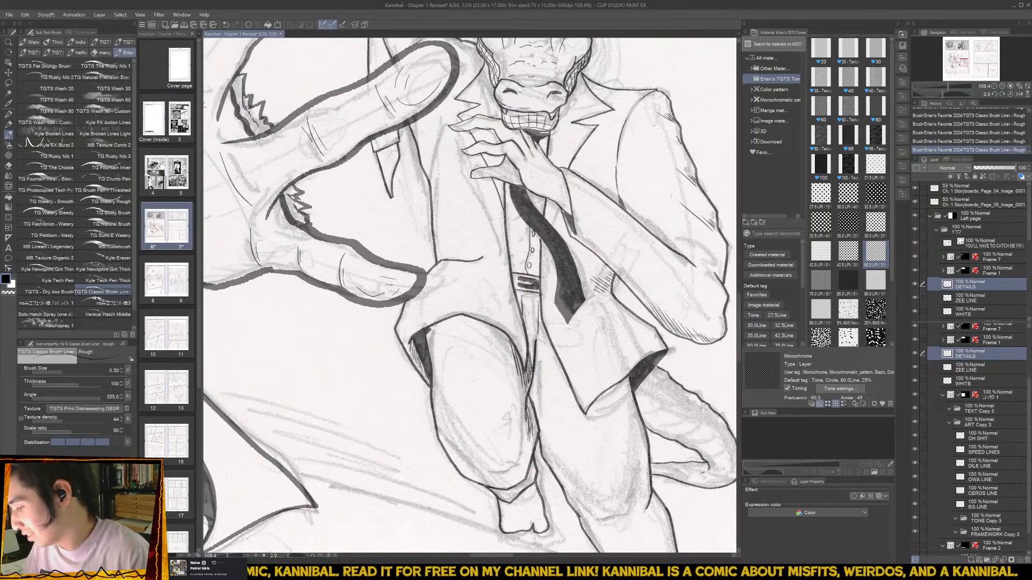
pyautogui.moveTo(427, 333)
pyautogui.mouseDown()
pyautogui.moveTo(460, 318)
pyautogui.moveTo(440, 332)
pyautogui.mouseUp()
pyautogui.hotkey('ctrl', 'z')
pyautogui.moveTo(433, 336)
pyautogui.mouseDown()
pyautogui.moveTo(453, 323)
pyautogui.moveTo(438, 341)
pyautogui.mouseUp()
pyautogui.scroll(-2, 430, 365)
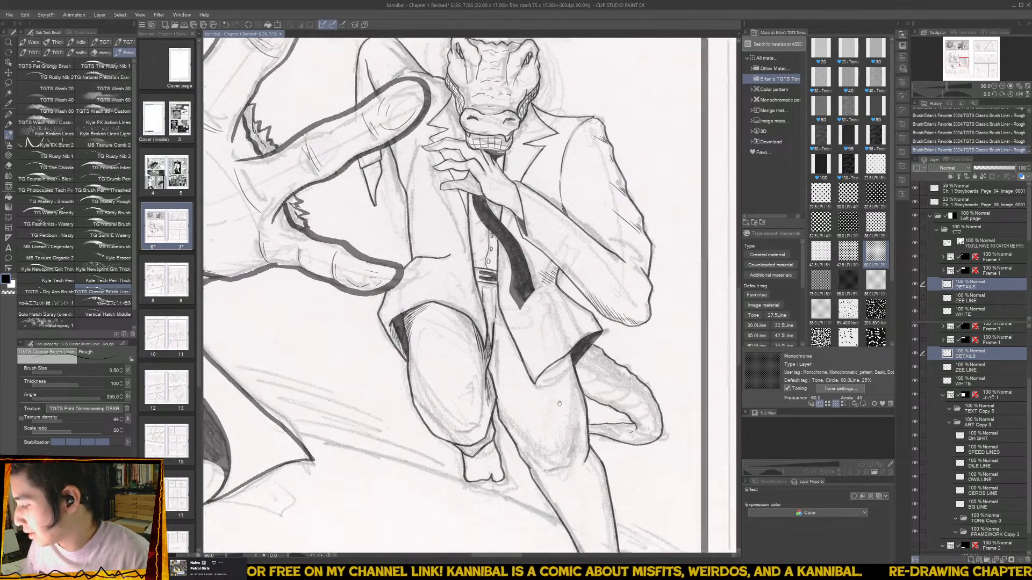
# - Hatch the trouser cuff of the crocodile's raised leg and ink the toes and small creases on the foot below it
pyautogui.scroll(2, 384, 379)
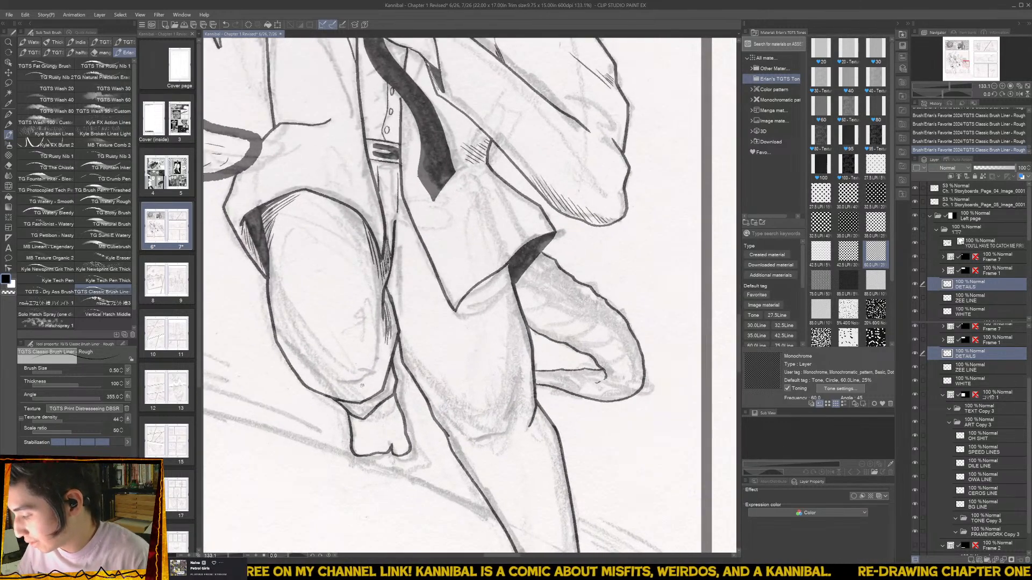
pyautogui.moveTo(357, 403)
pyautogui.mouseDown()
pyautogui.moveTo(382, 387)
pyautogui.moveTo(370, 384)
pyautogui.mouseUp()
pyautogui.moveTo(362, 391); pyautogui.dragTo(395, 378)
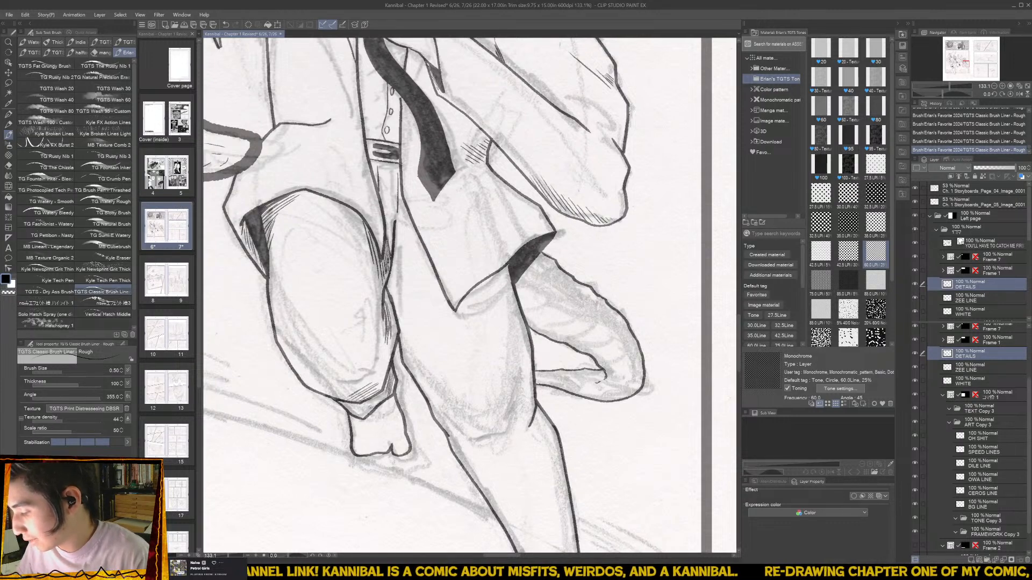
pyautogui.moveTo(359, 408)
pyautogui.mouseDown()
pyautogui.moveTo(386, 396)
pyautogui.moveTo(354, 400)
pyautogui.moveTo(356, 409)
pyautogui.mouseUp()
pyautogui.moveTo(352, 420); pyautogui.dragTo(369, 402)
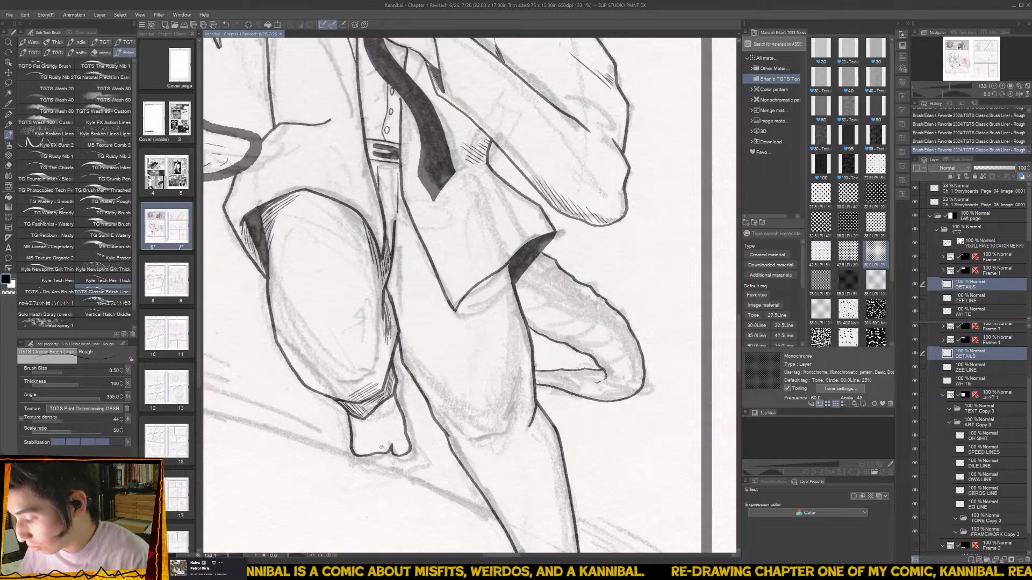
pyautogui.moveTo(381, 445); pyautogui.dragTo(372, 455)
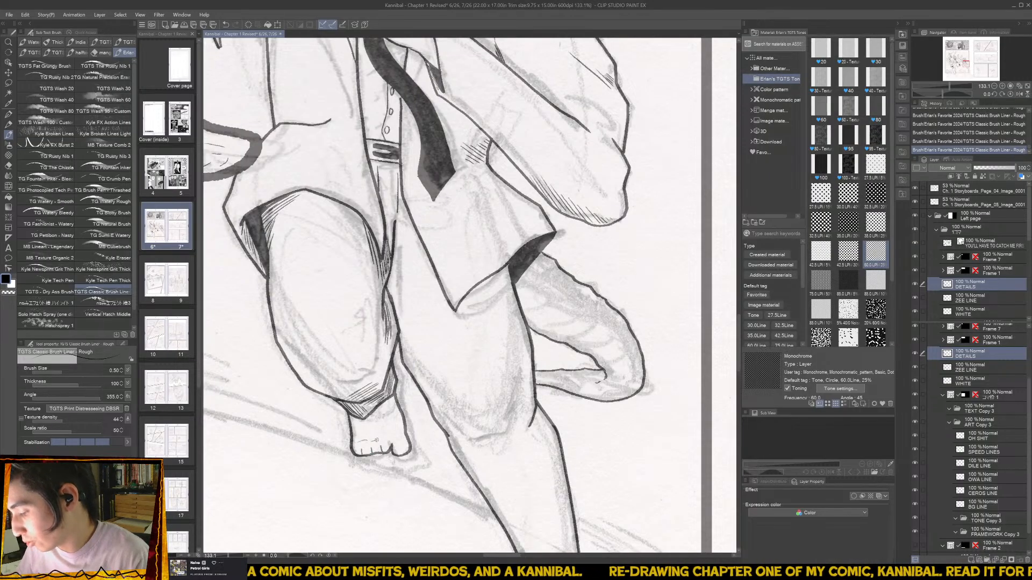
pyautogui.moveTo(402, 429); pyautogui.dragTo(386, 436)
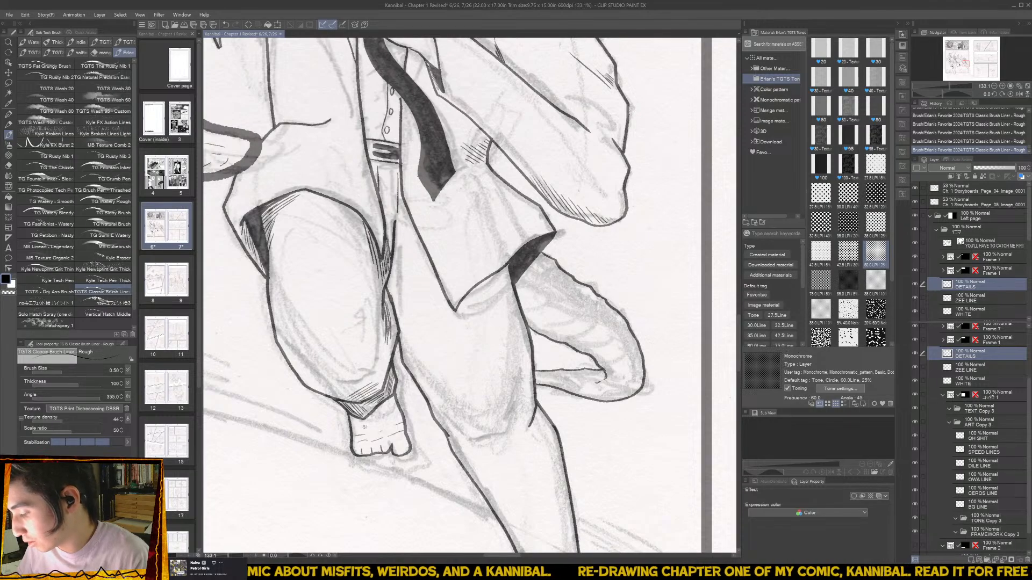
# - Ink the inner contour line that follows the ridged outer edge of the crocodile's tail, down to its curled lower part
pyautogui.hotkey('ctrl', '-')
pyautogui.moveTo(537, 336); pyautogui.dragTo(413, 371)
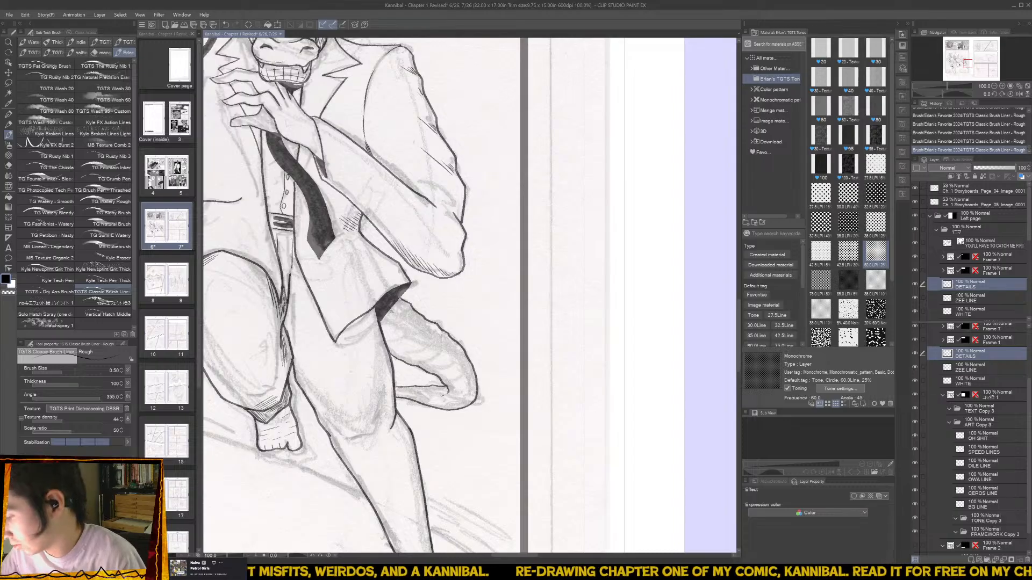
pyautogui.moveTo(394, 312); pyautogui.dragTo(474, 379)
pyautogui.hotkey('ctrl', 'z')
pyautogui.moveTo(390, 345)
pyautogui.mouseDown()
pyautogui.moveTo(429, 310)
pyautogui.moveTo(409, 302)
pyautogui.mouseUp()
pyautogui.hotkey('ctrl', 'z')
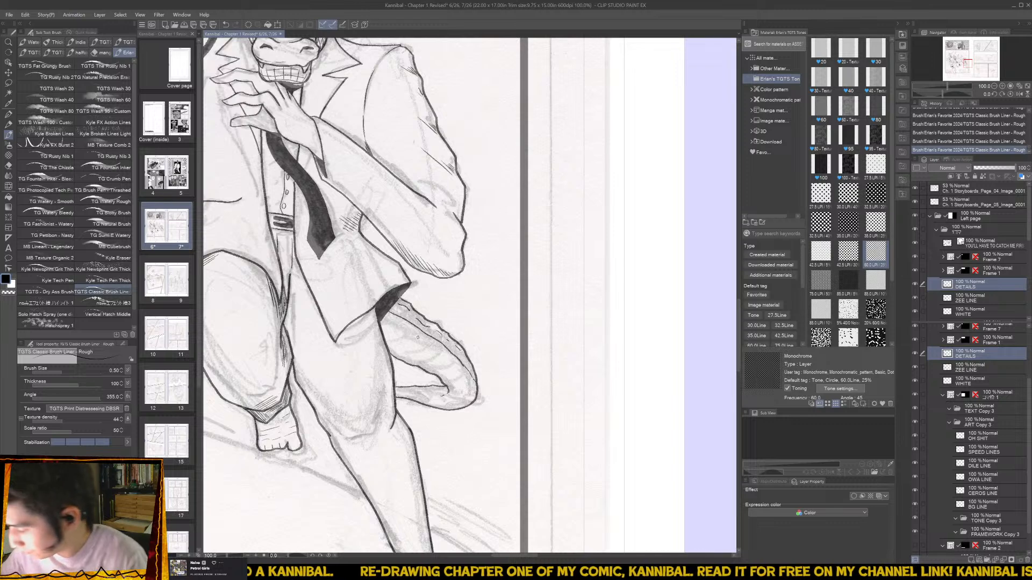
pyautogui.moveTo(405, 389); pyautogui.dragTo(446, 393)
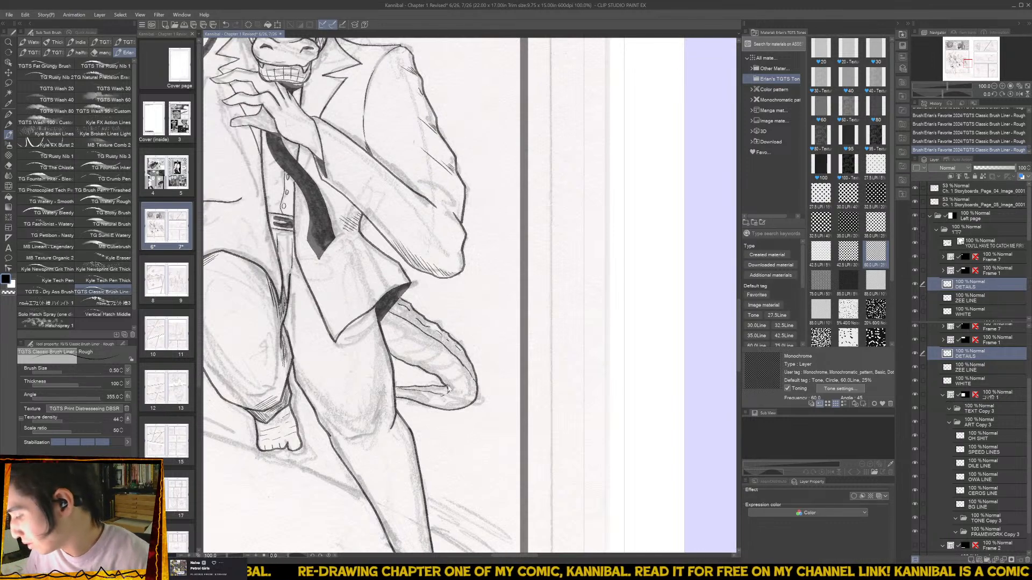
pyautogui.hotkey('ctrl', 'z')
pyautogui.hotkey('ctrl', 'z')
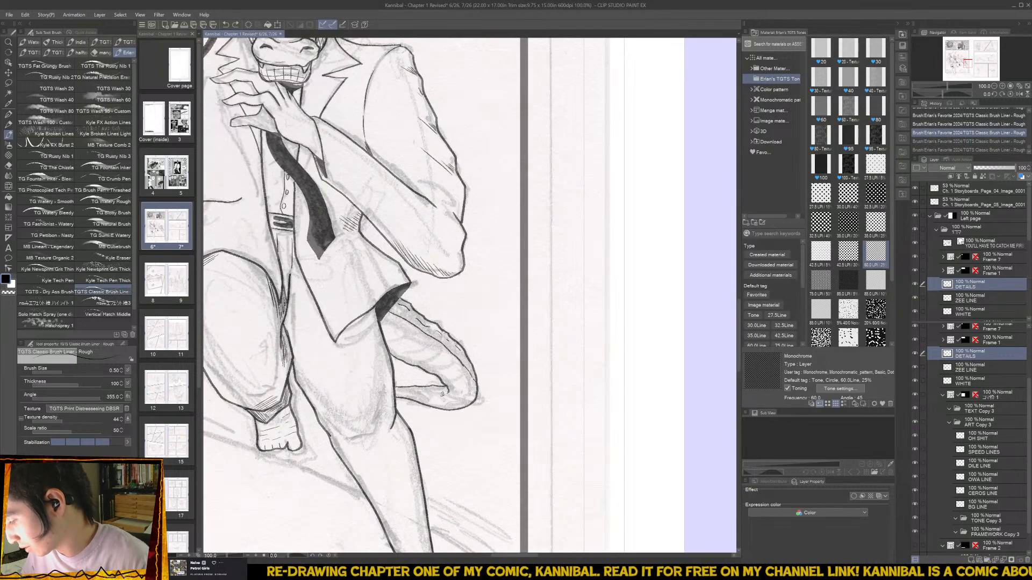
pyautogui.hotkey('ctrl', 'y')
pyautogui.hotkey('ctrl', 'y')
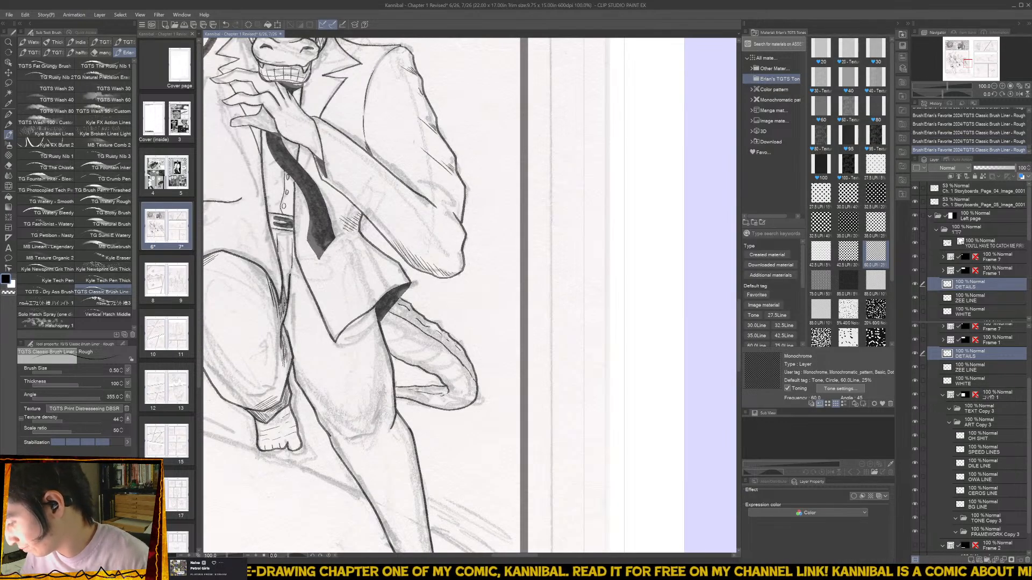
# - Ink a series of curved crosswise bands along the underside of the crocodile's tail, undoing the unwanted strokes
pyautogui.moveTo(414, 388)
pyautogui.mouseDown()
pyautogui.moveTo(458, 387)
pyautogui.moveTo(396, 394)
pyautogui.moveTo(432, 408)
pyautogui.moveTo(426, 396)
pyautogui.moveTo(469, 389)
pyautogui.mouseUp()
pyautogui.hotkey('ctrl', 'z')
pyautogui.hotkey('ctrl', 'z')
pyautogui.hotkey('ctrl', 'z')
pyautogui.hotkey('ctrl', 'z')
pyautogui.moveTo(464, 395)
pyautogui.mouseDown()
pyautogui.moveTo(425, 355)
pyautogui.moveTo(414, 363)
pyautogui.moveTo(437, 345)
pyautogui.moveTo(432, 361)
pyautogui.moveTo(411, 356)
pyautogui.moveTo(414, 330)
pyautogui.moveTo(390, 357)
pyautogui.moveTo(387, 322)
pyautogui.mouseUp()
pyautogui.hotkey('ctrl', 'z')
pyautogui.hotkey('ctrl', 'z')
pyautogui.hotkey('ctrl', 'z')
pyautogui.hotkey('ctrl', 'y')
pyautogui.hotkey('ctrl', 'z')
pyautogui.hotkey('ctrl', 'z')
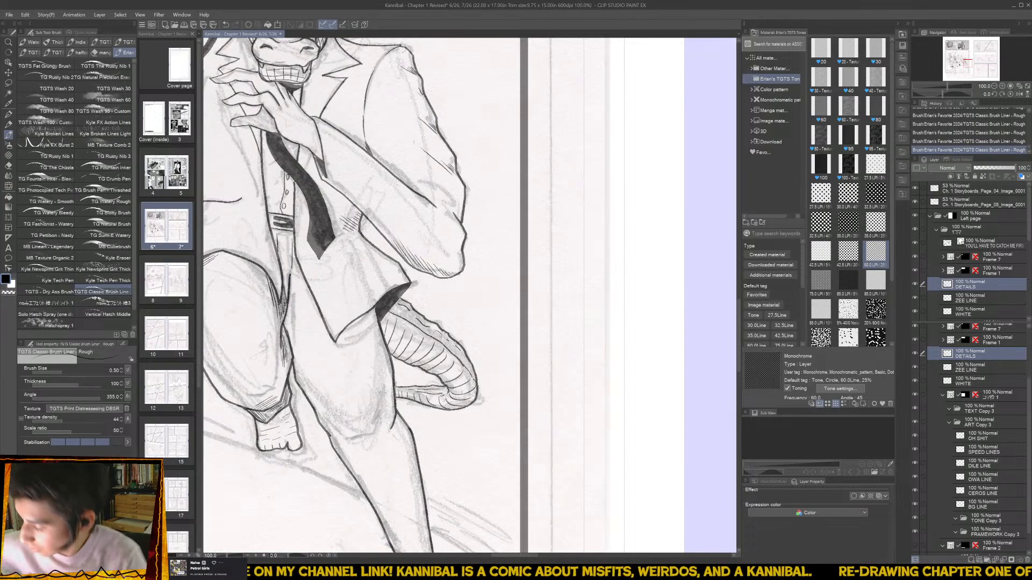
# - Rework the strokes around the lower curl of the crocodile's tail, undoing and restoring lines as needed
pyautogui.moveTo(402, 401); pyautogui.dragTo(467, 407)
pyautogui.hotkey('ctrl', 'z')
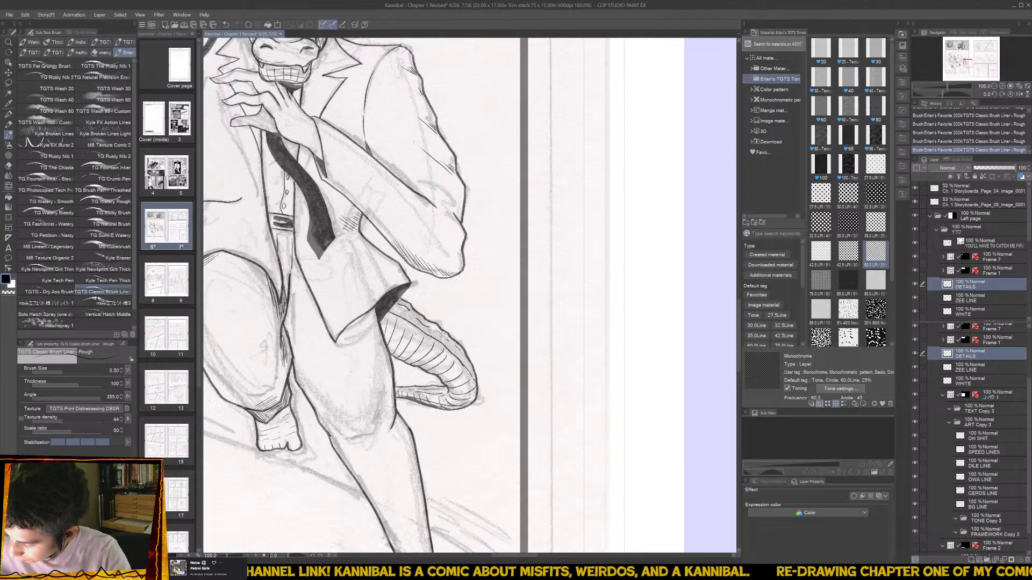
pyautogui.moveTo(403, 394); pyautogui.dragTo(457, 402)
pyautogui.hotkey('ctrl', 'z')
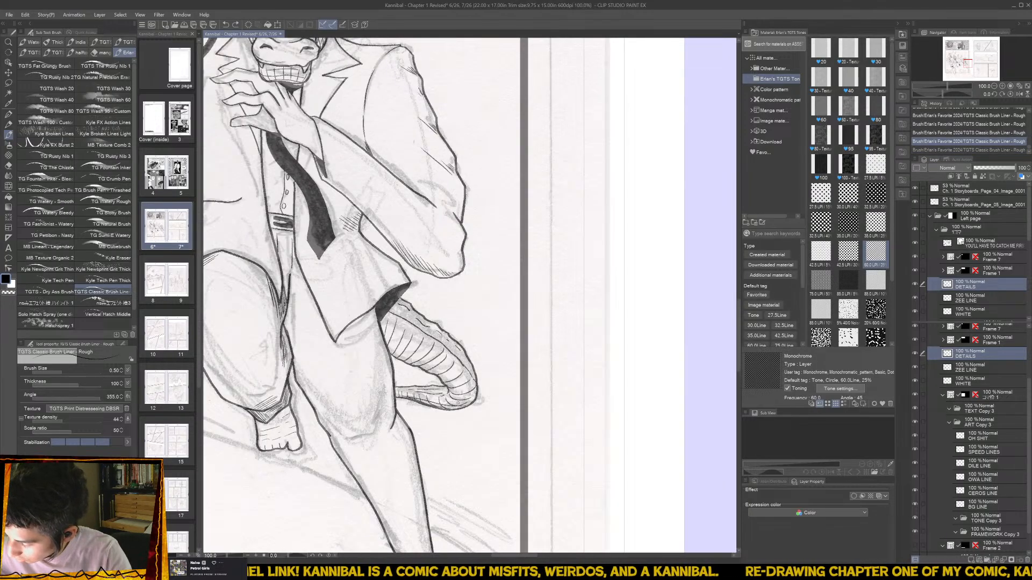
pyautogui.hotkey('ctrl', 'z')
pyautogui.hotkey('ctrl', 'y')
pyautogui.hotkey('ctrl', 'y')
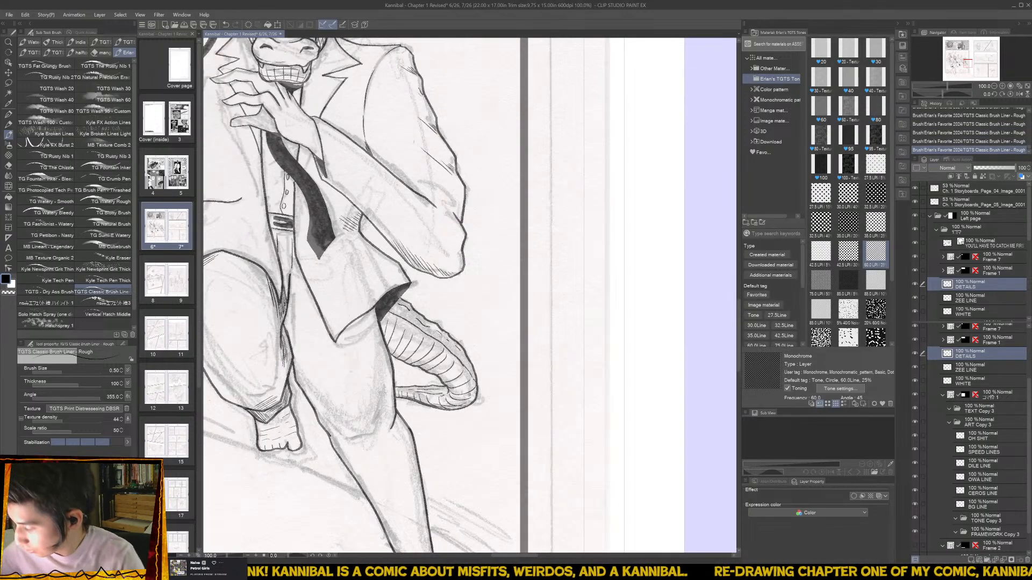
pyautogui.hotkey('ctrl', 'z')
pyautogui.moveTo(453, 407); pyautogui.dragTo(470, 386)
pyautogui.hotkey('ctrl', 'z')
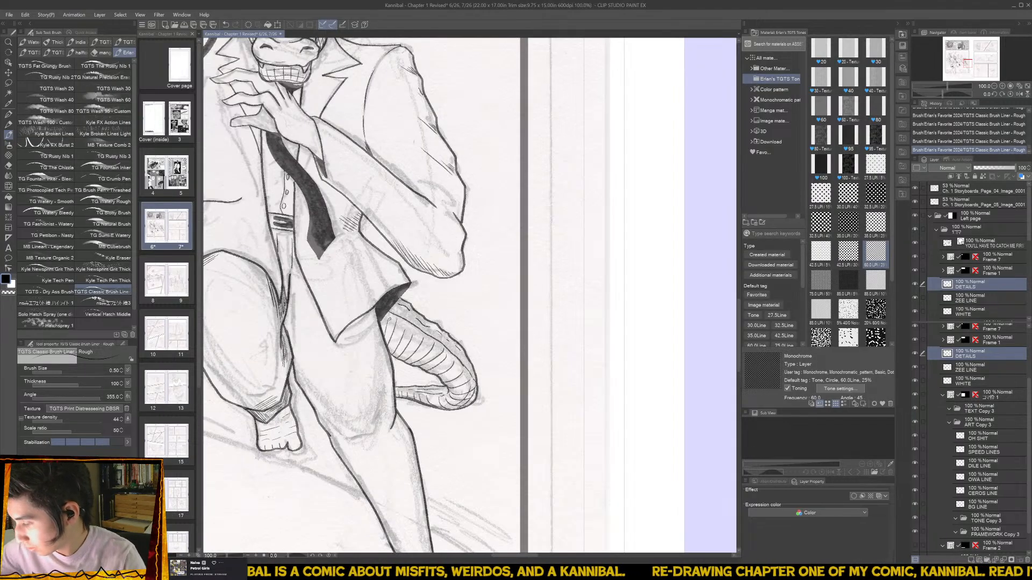
# - Ink lengthwise lines across the tail bands to form a grid of scales, and save the file
pyautogui.moveTo(392, 320)
pyautogui.mouseDown()
pyautogui.moveTo(429, 342)
pyautogui.moveTo(463, 382)
pyautogui.mouseUp()
pyautogui.hotkey('ctrl', 's')
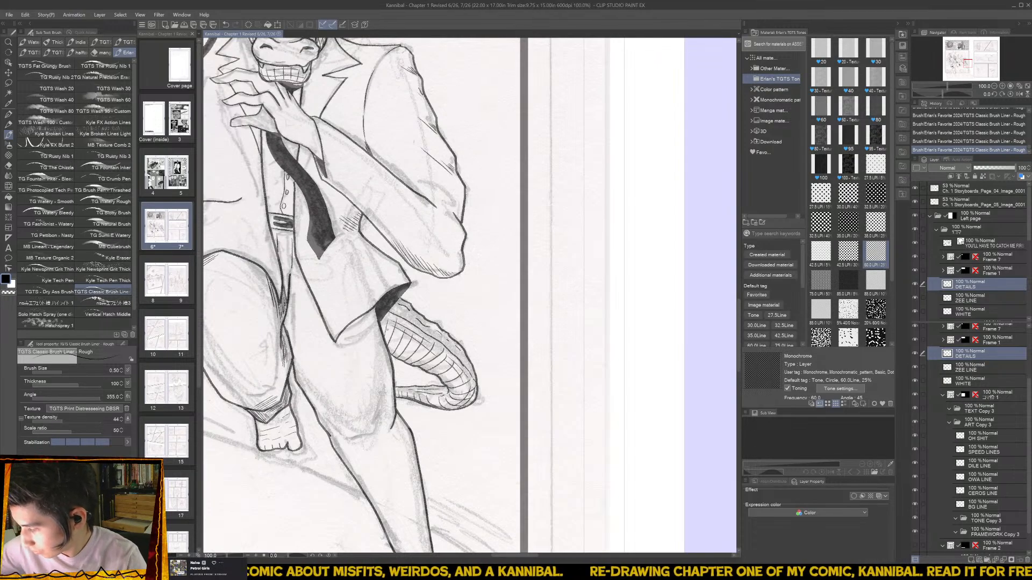
pyautogui.moveTo(391, 332)
pyautogui.mouseDown()
pyautogui.moveTo(456, 386)
pyautogui.moveTo(438, 402)
pyautogui.moveTo(451, 405)
pyautogui.mouseUp()
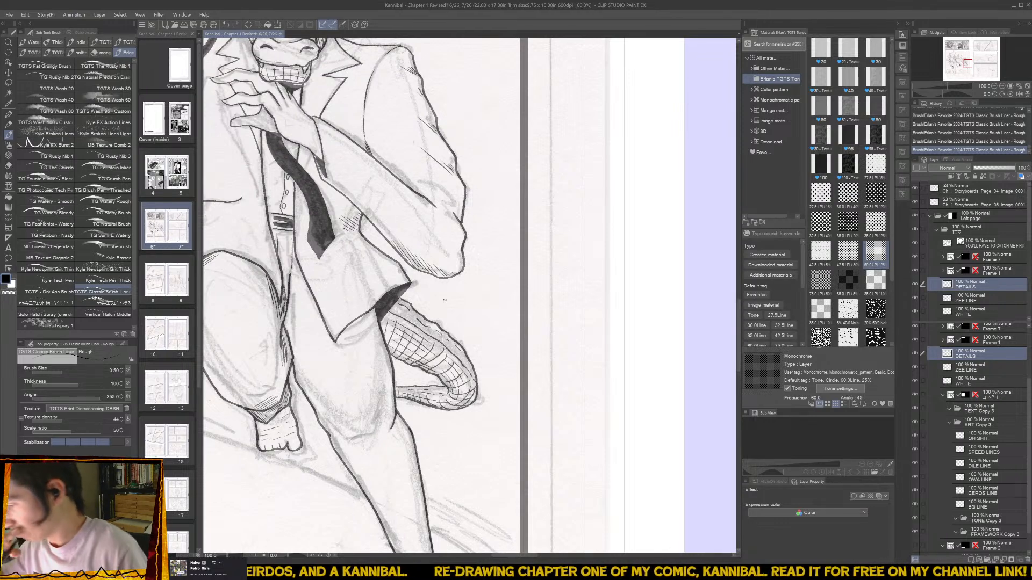
# - Add hatching to the fold of the crocodile's bent sleeve and along the jacket's open front edge below the tie
pyautogui.scroll(4, 444, 299)
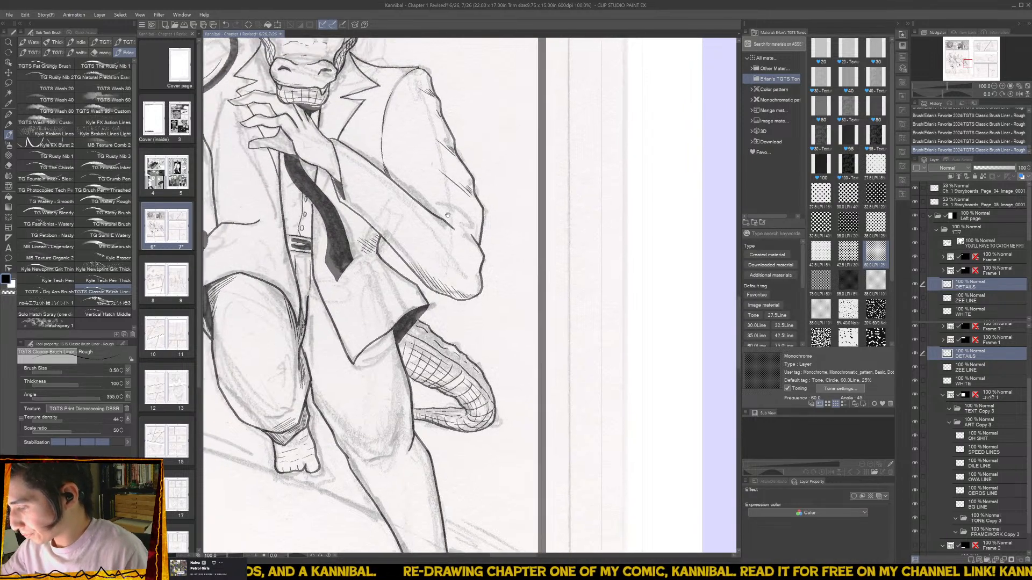
pyautogui.moveTo(434, 273); pyautogui.dragTo(469, 299)
pyautogui.scroll(-3, 432, 252)
pyautogui.moveTo(350, 354); pyautogui.dragTo(403, 341)
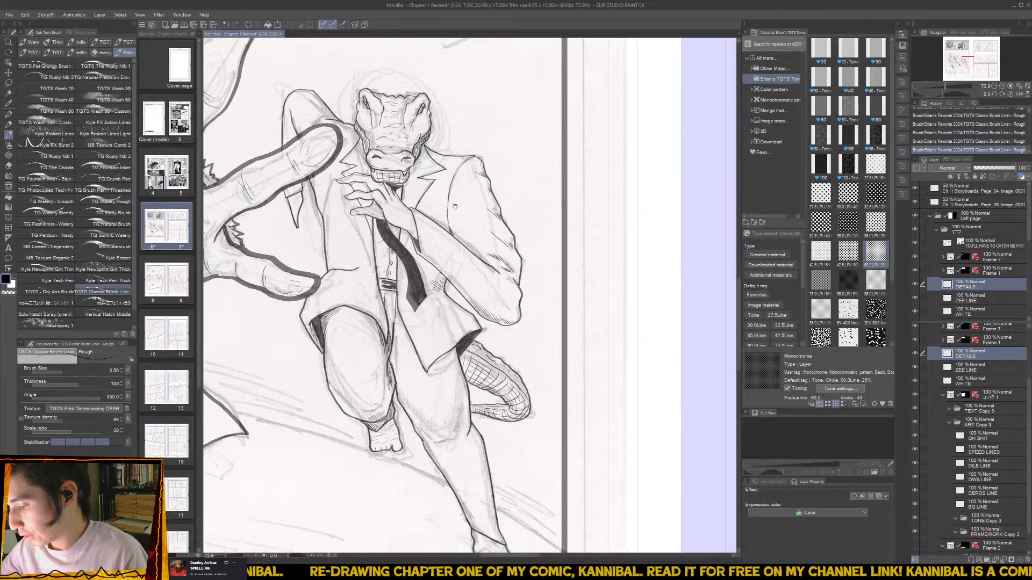
pyautogui.scroll(3, 403, 340)
pyautogui.scroll(2, 403, 340)
pyautogui.moveTo(391, 290); pyautogui.dragTo(421, 372)
pyautogui.moveTo(406, 327)
pyautogui.mouseDown()
pyautogui.moveTo(424, 381)
pyautogui.moveTo(423, 369)
pyautogui.mouseUp()
pyautogui.moveTo(419, 356); pyautogui.dragTo(437, 399)
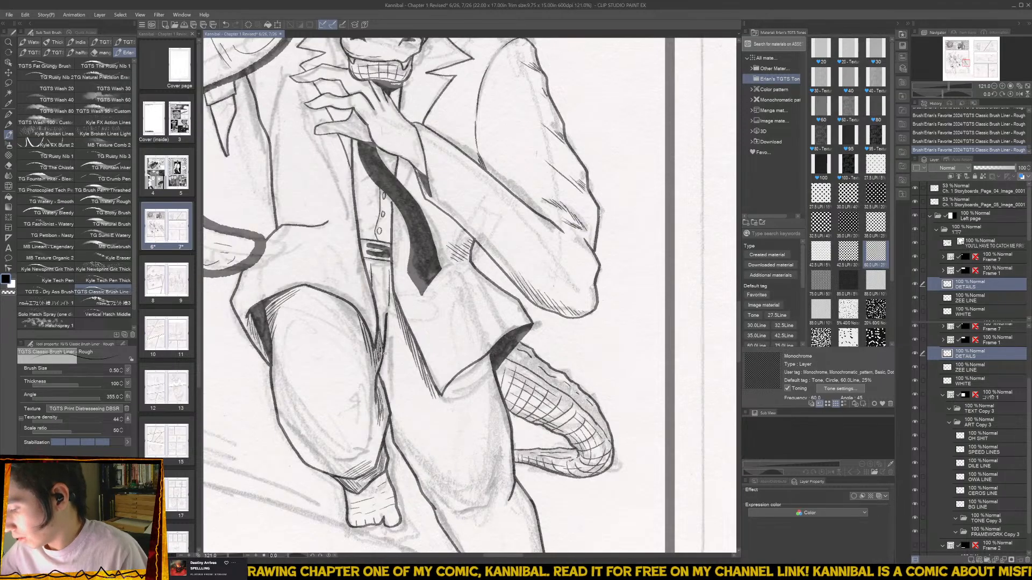
# - Hatch the crocodile's trousers at the crotch and down the inner edge of the standing leg
pyautogui.moveTo(391, 316); pyautogui.dragTo(385, 387)
pyautogui.moveTo(395, 373); pyautogui.dragTo(389, 400)
pyautogui.moveTo(397, 384); pyautogui.dragTo(396, 429)
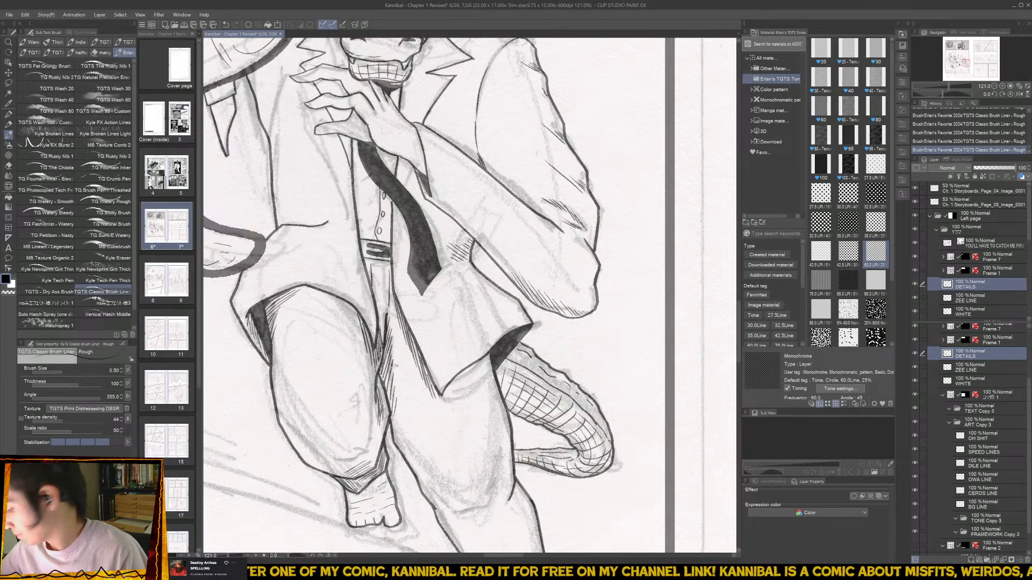
pyautogui.moveTo(397, 397); pyautogui.dragTo(416, 511)
# - Ink a fold line and short hatching on the crocodile's jacket beside the armpit, below the large pointing finger
pyautogui.scroll(-3, 415, 505)
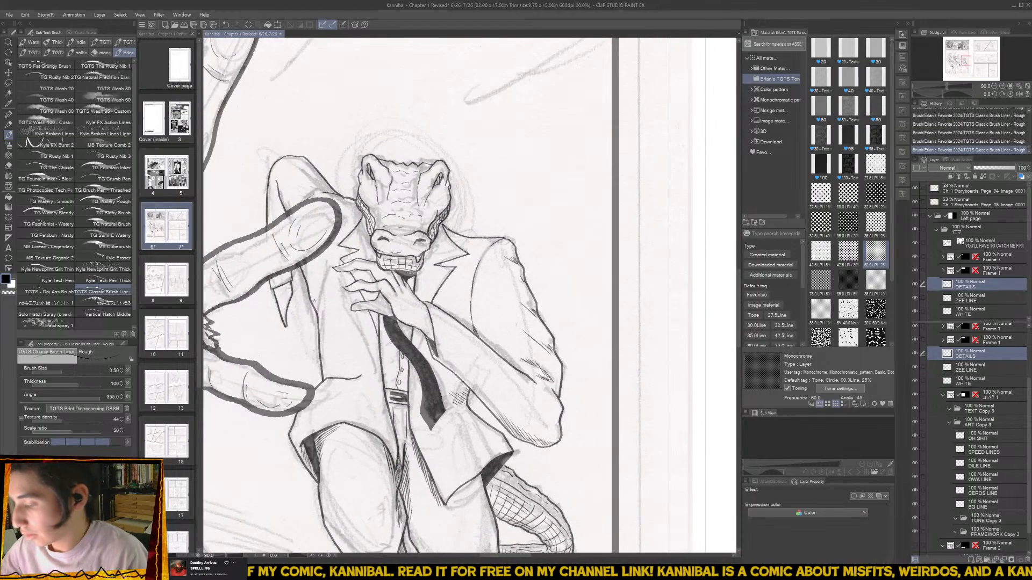
pyautogui.moveTo(316, 312); pyautogui.dragTo(316, 265)
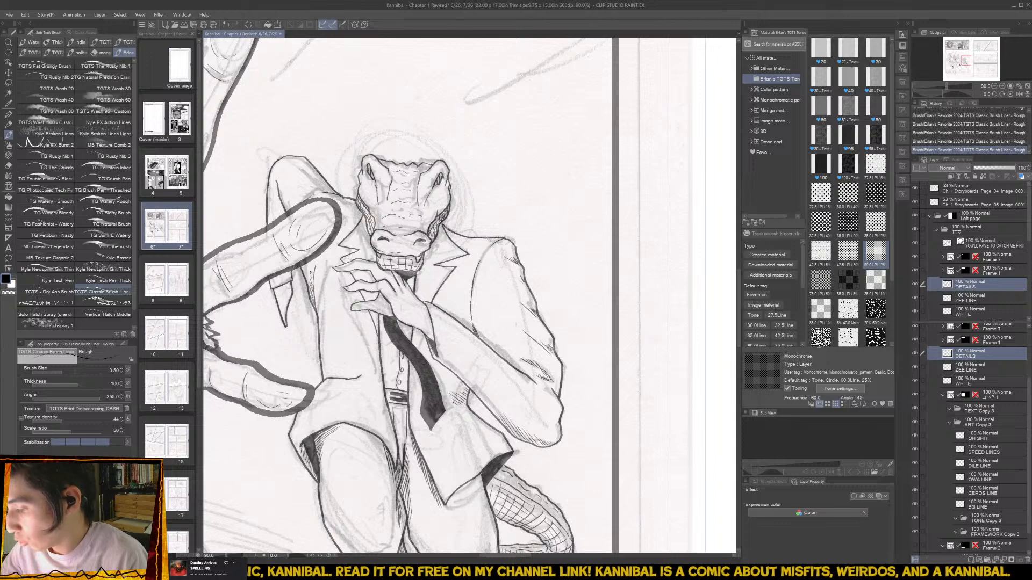
pyautogui.moveTo(304, 281); pyautogui.dragTo(310, 268)
pyautogui.moveTo(305, 279); pyautogui.dragTo(314, 265)
pyautogui.moveTo(309, 270); pyautogui.dragTo(316, 256)
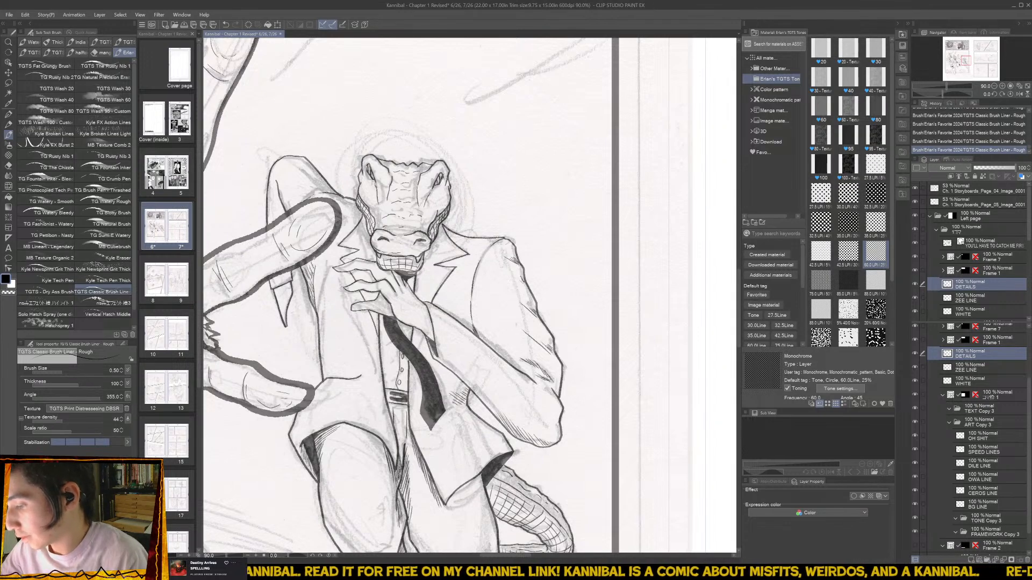
pyautogui.scroll(-5, 369, 236)
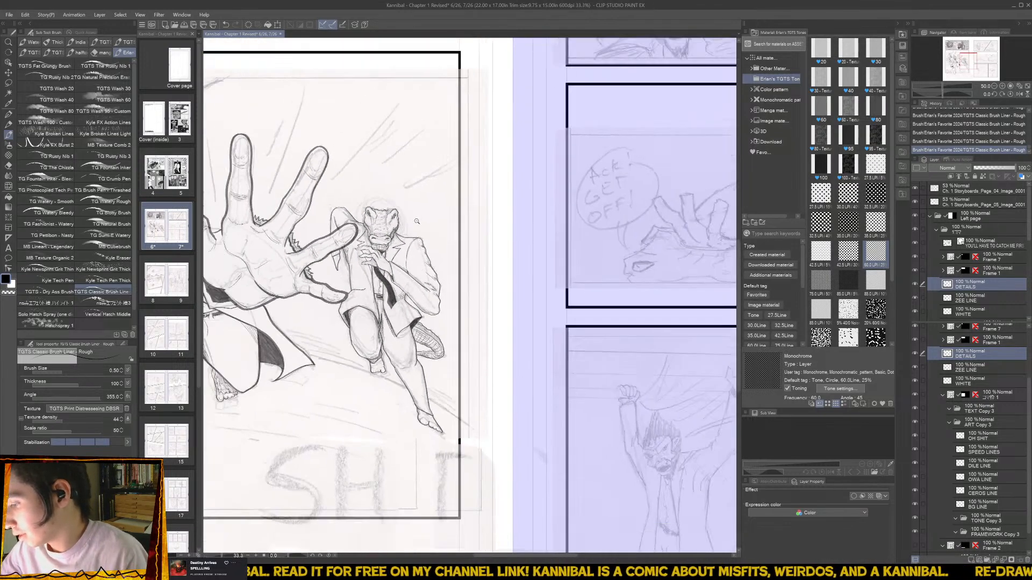
# - Ink a looped shoelace bow on top of the large background shoe and hatch its toe and sole edge
pyautogui.moveTo(349, 306); pyautogui.dragTo(526, 313)
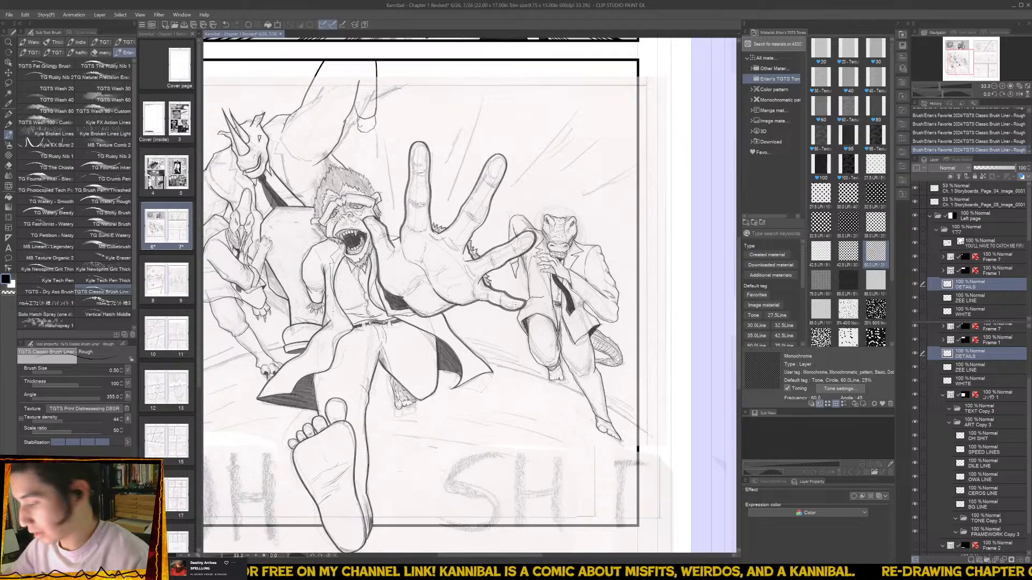
pyautogui.moveTo(300, 344); pyautogui.dragTo(425, 320)
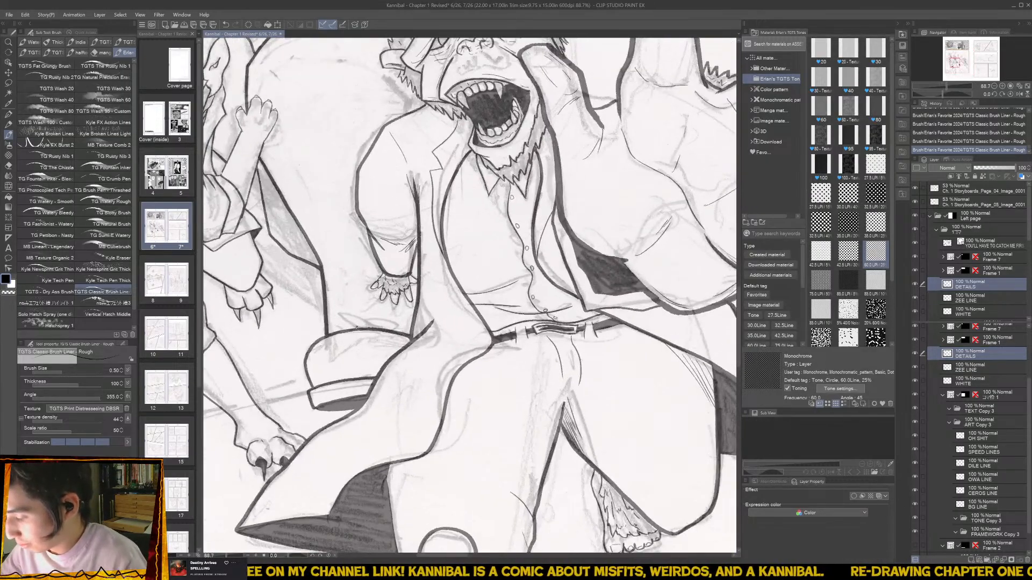
pyautogui.moveTo(357, 328)
pyautogui.mouseDown()
pyautogui.moveTo(342, 311)
pyautogui.moveTo(368, 326)
pyautogui.mouseUp()
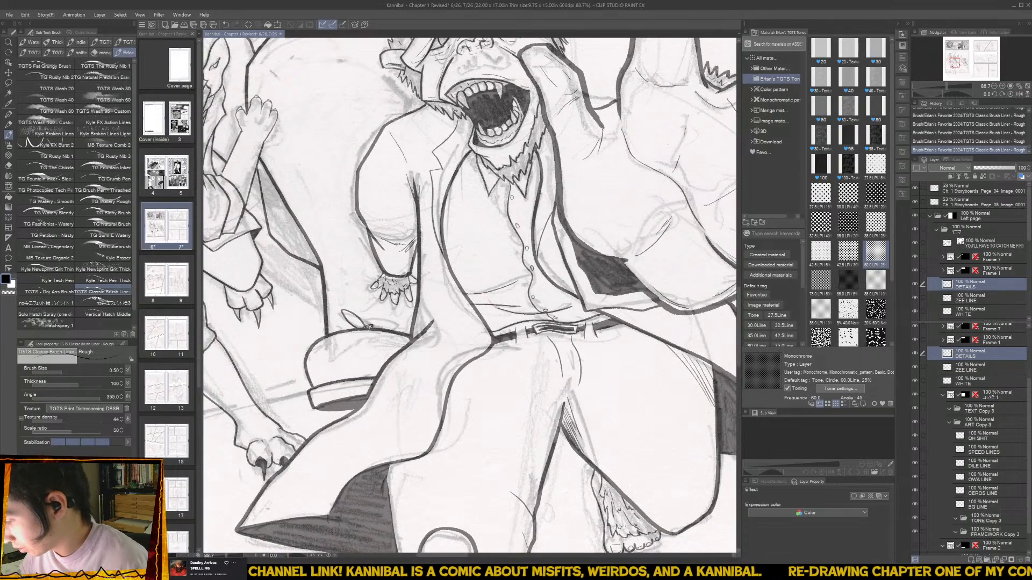
pyautogui.moveTo(368, 324); pyautogui.dragTo(396, 324)
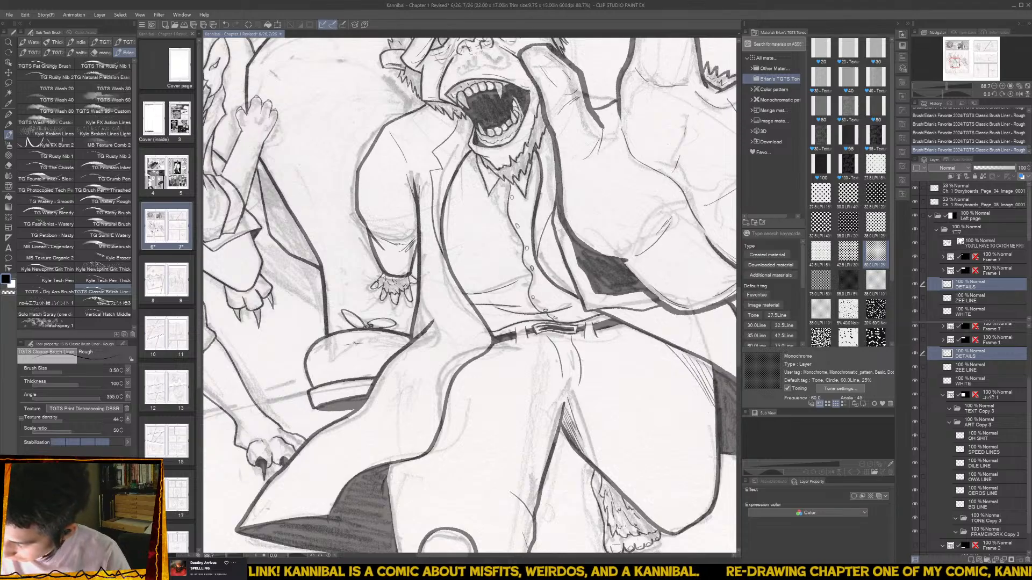
pyautogui.moveTo(318, 384); pyautogui.dragTo(374, 369)
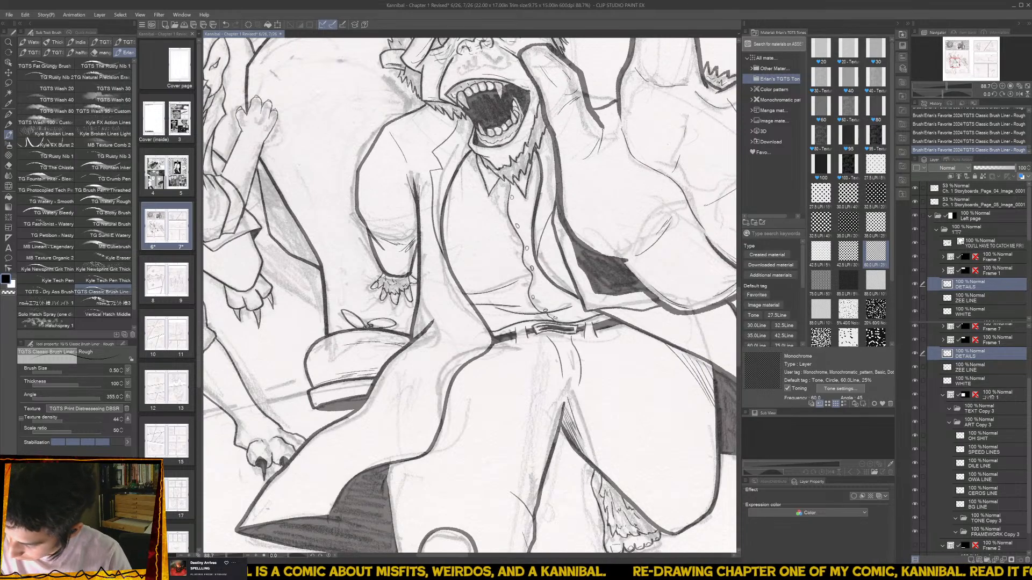
pyautogui.moveTo(314, 402)
pyautogui.mouseDown()
pyautogui.moveTo(367, 389)
pyautogui.moveTo(316, 397)
pyautogui.moveTo(339, 386)
pyautogui.moveTo(370, 381)
pyautogui.mouseUp()
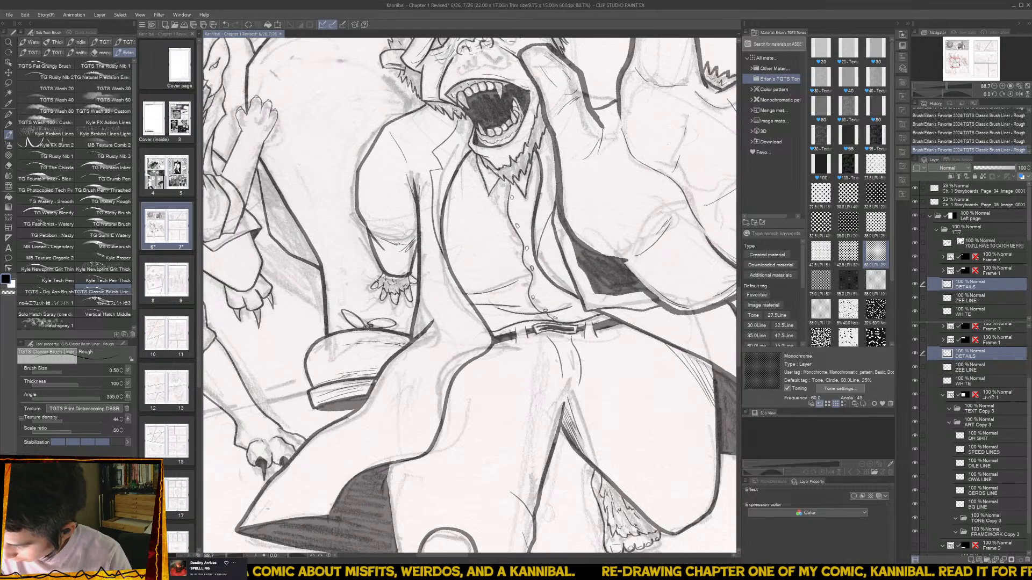
# - Ink curved wrinkle bands across the bird character's shin below the trouser leg
pyautogui.moveTo(343, 295); pyautogui.dragTo(424, 310)
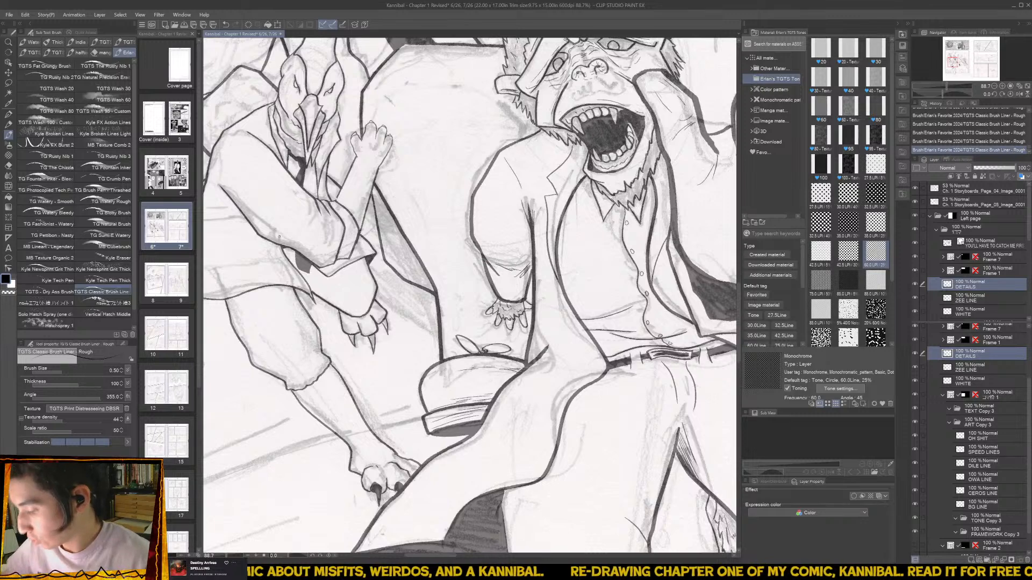
pyautogui.moveTo(300, 398)
pyautogui.mouseDown()
pyautogui.moveTo(335, 378)
pyautogui.moveTo(341, 408)
pyautogui.mouseUp()
pyautogui.hotkey('ctrl', 'z')
pyautogui.hotkey('ctrl', 'z')
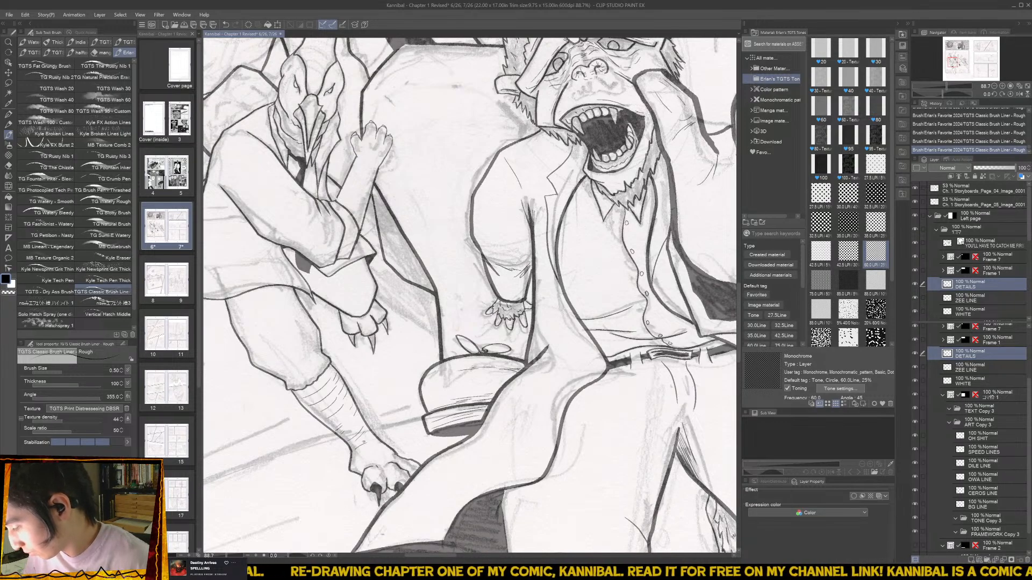
# - Ink fine wrinkle lines over the bird's ankle, foot and clawed toes
pyautogui.scroll(3, 389, 443)
pyautogui.moveTo(389, 442); pyautogui.dragTo(314, 339)
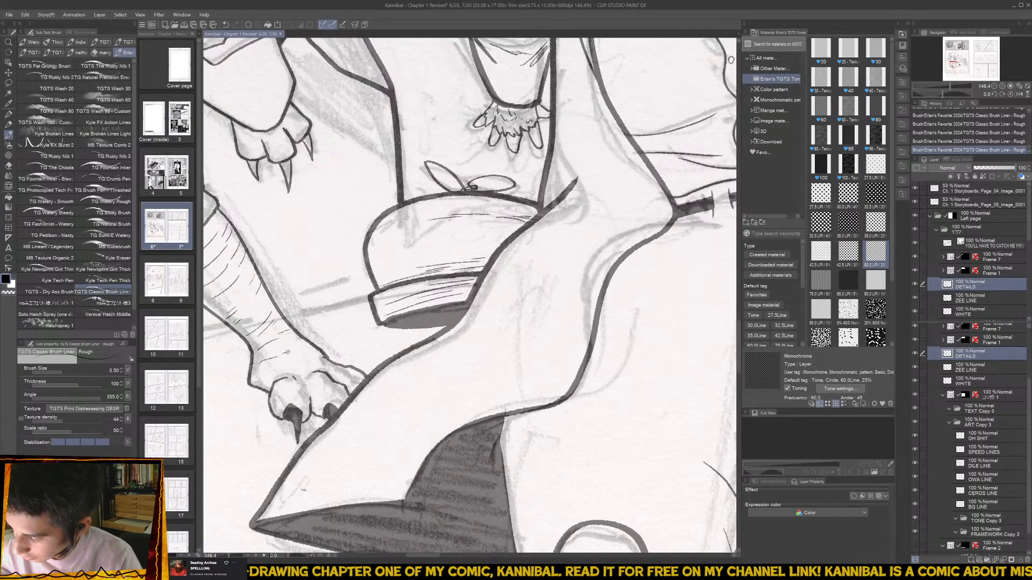
pyautogui.moveTo(264, 374)
pyautogui.mouseDown()
pyautogui.moveTo(324, 353)
pyautogui.moveTo(268, 378)
pyautogui.moveTo(326, 359)
pyautogui.mouseUp()
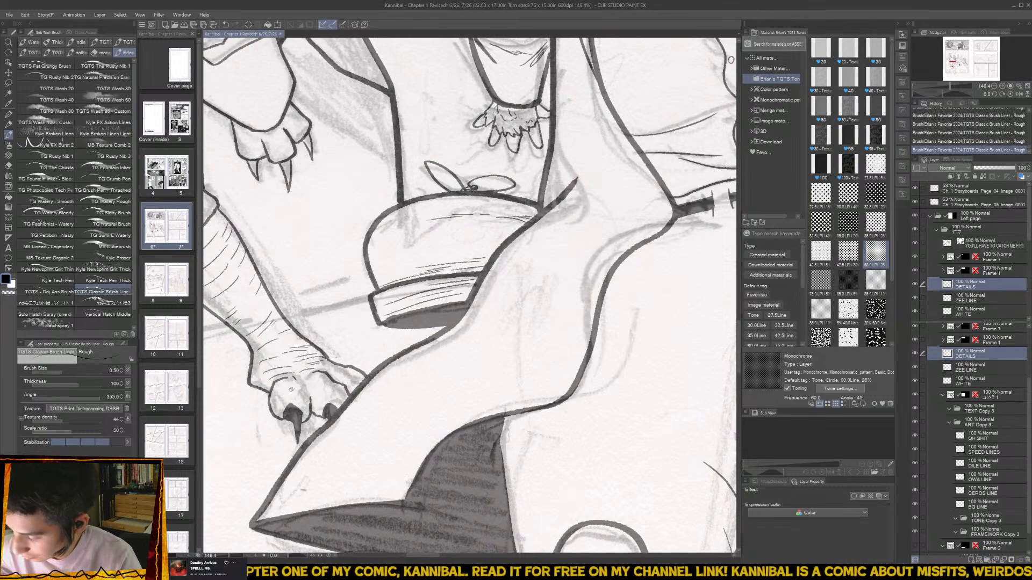
pyautogui.moveTo(275, 388)
pyautogui.mouseDown()
pyautogui.moveTo(303, 386)
pyautogui.moveTo(281, 402)
pyautogui.moveTo(338, 390)
pyautogui.moveTo(317, 393)
pyautogui.moveTo(317, 381)
pyautogui.moveTo(360, 377)
pyautogui.mouseUp()
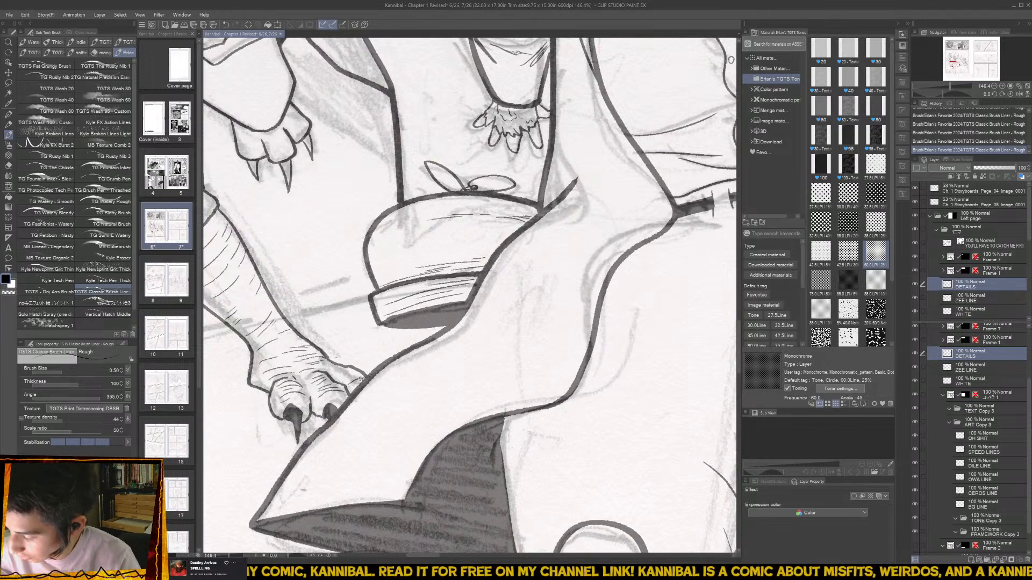
pyautogui.scroll(-2, 337, 376)
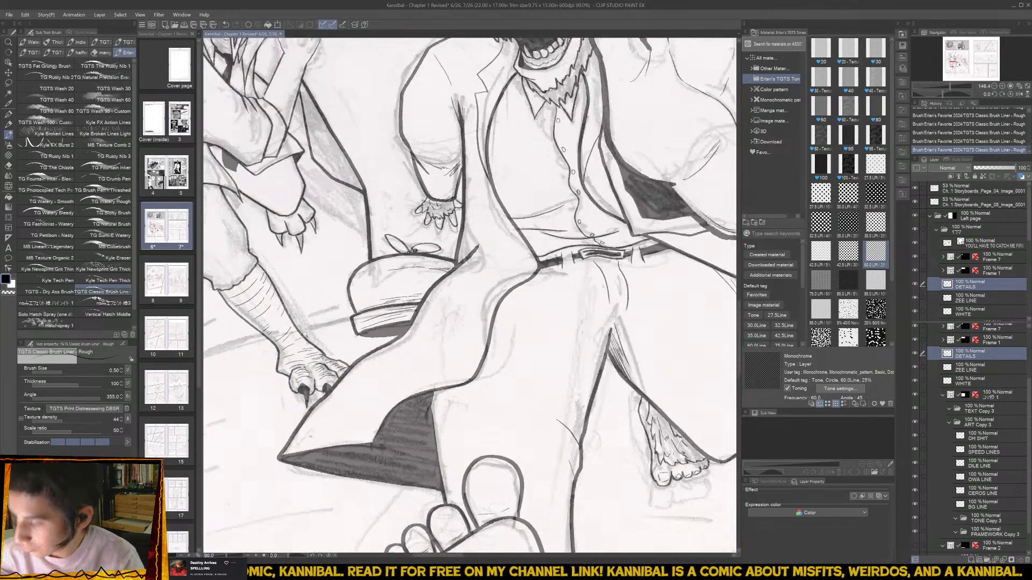
# - Ink wrinkle lines across the fingers of the bird's lowered clawed hand
pyautogui.scroll(2, 371, 376)
pyautogui.moveTo(356, 296)
pyautogui.mouseDown()
pyautogui.moveTo(399, 273)
pyautogui.moveTo(401, 292)
pyautogui.moveTo(387, 299)
pyautogui.moveTo(403, 290)
pyautogui.moveTo(387, 295)
pyautogui.moveTo(398, 286)
pyautogui.moveTo(380, 284)
pyautogui.moveTo(405, 263)
pyautogui.mouseUp()
pyautogui.moveTo(402, 275); pyautogui.dragTo(410, 273)
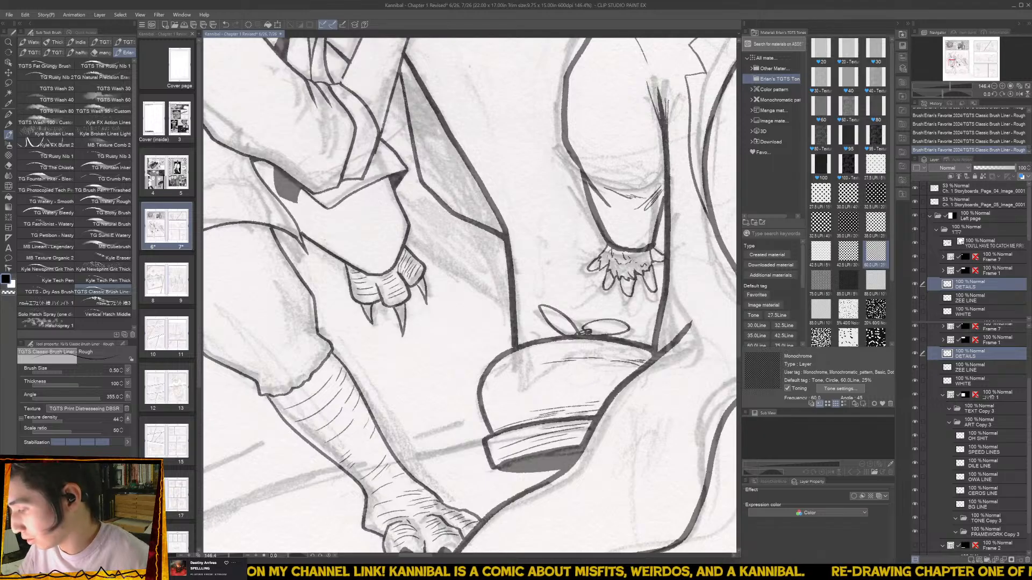
pyautogui.moveTo(347, 273)
pyautogui.mouseDown()
pyautogui.moveTo(355, 265)
pyautogui.moveTo(385, 278)
pyautogui.moveTo(373, 303)
pyautogui.moveTo(378, 337)
pyautogui.mouseUp()
# - Add ruffles and short gather lines to the bird's trouser cuff below the knee
pyautogui.scroll(-3, 385, 279)
pyautogui.scroll(3, 366, 349)
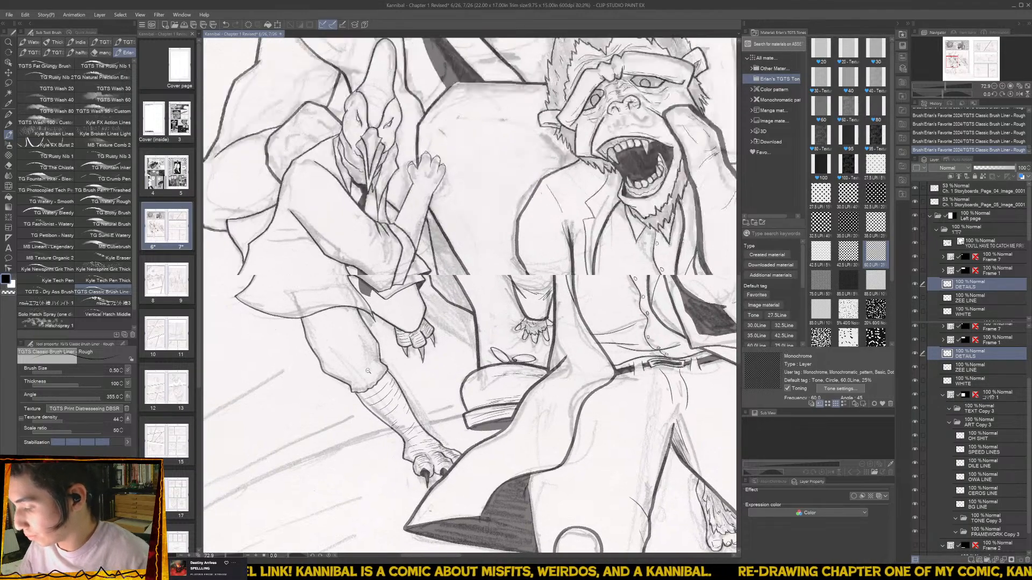
pyautogui.moveTo(339, 394)
pyautogui.mouseDown()
pyautogui.moveTo(379, 383)
pyautogui.moveTo(397, 356)
pyautogui.moveTo(386, 367)
pyautogui.mouseUp()
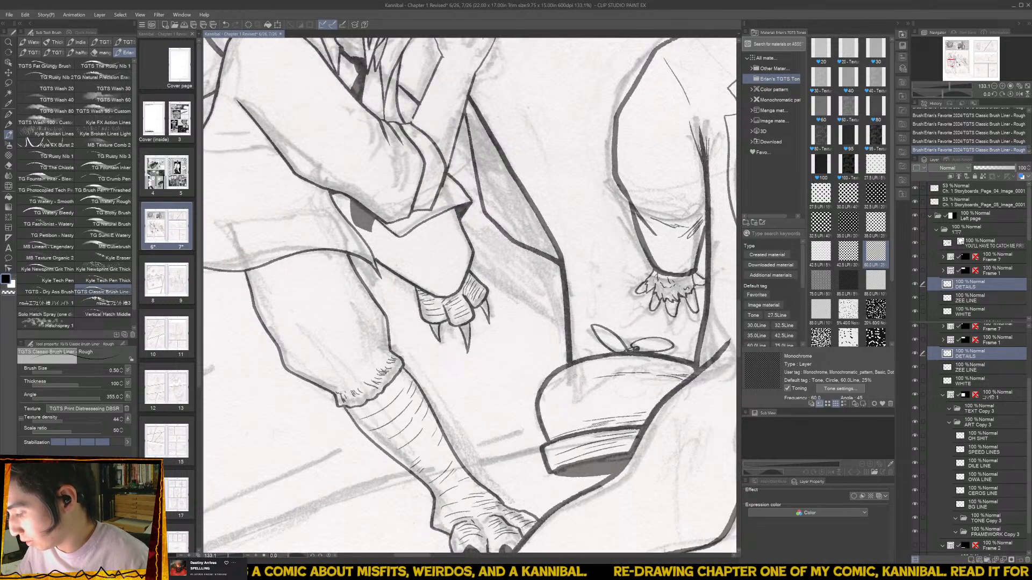
pyautogui.moveTo(336, 392); pyautogui.dragTo(365, 381)
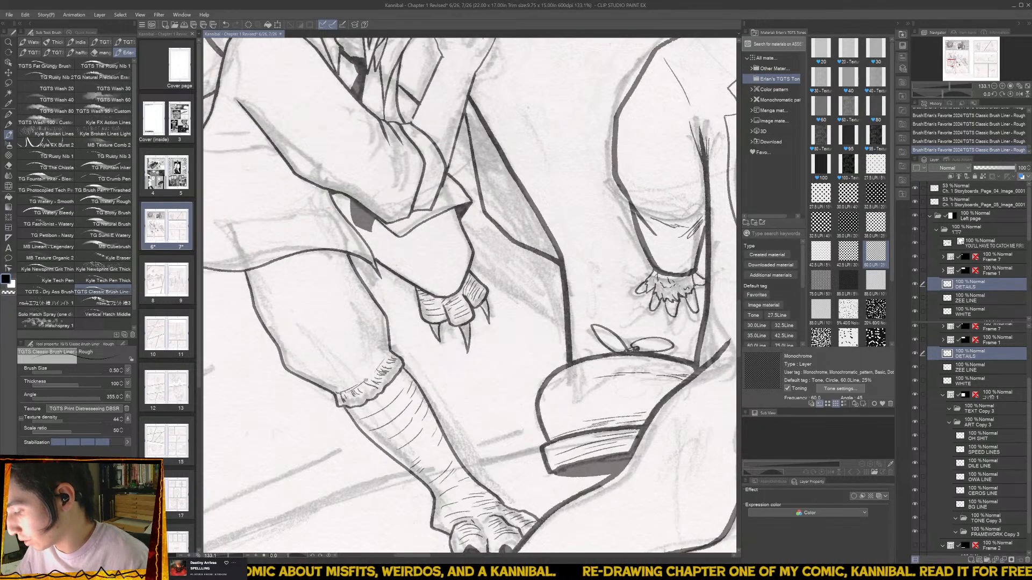
# - Hatch the top of the bird's trouser leg under the jacket hem and around the dark gap beneath the bent sleeve
pyautogui.moveTo(461, 263); pyautogui.dragTo(454, 330)
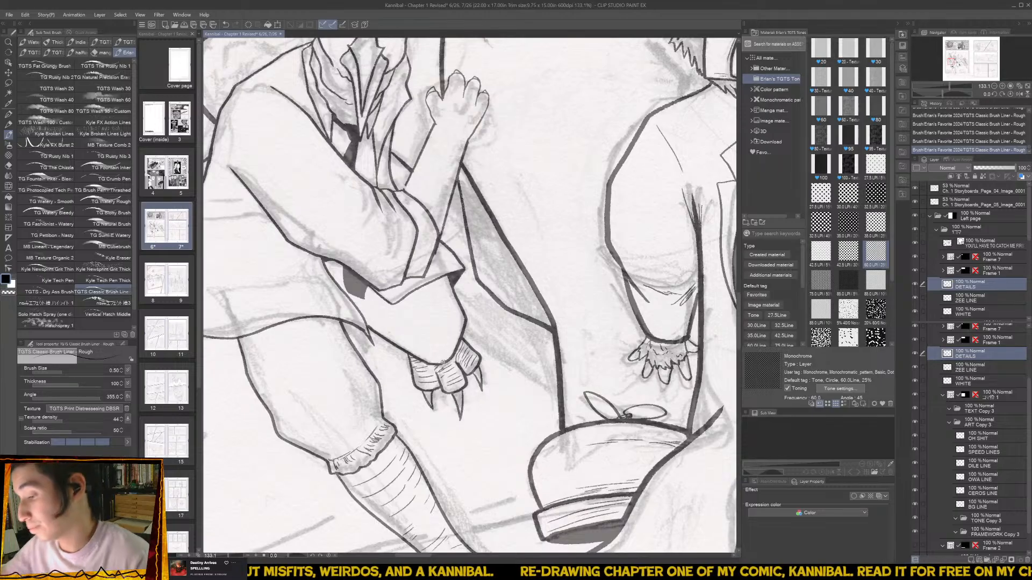
pyautogui.moveTo(304, 324); pyautogui.dragTo(344, 320)
pyautogui.moveTo(328, 333); pyautogui.dragTo(340, 317)
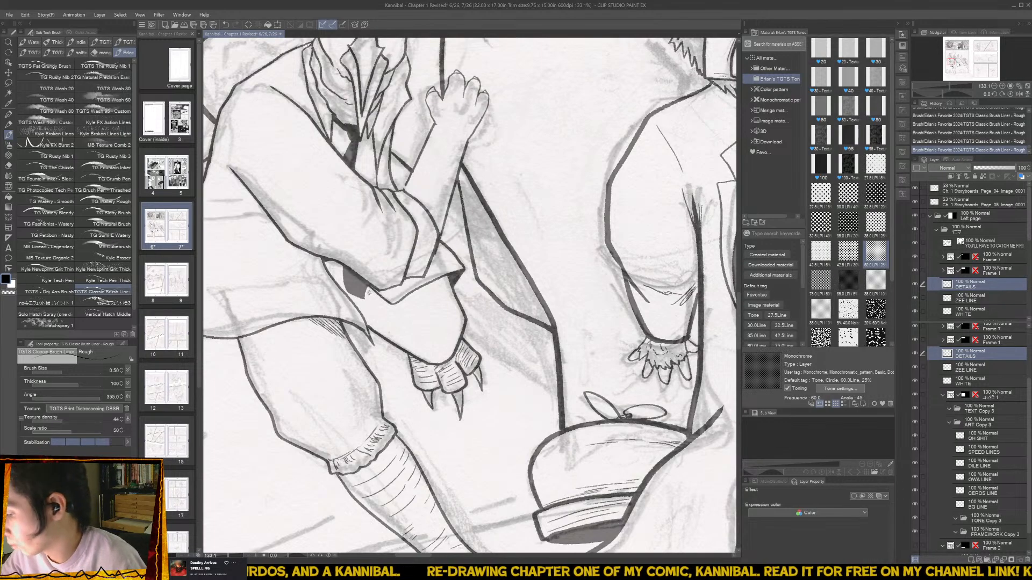
pyautogui.moveTo(327, 264); pyautogui.dragTo(376, 331)
pyautogui.moveTo(363, 298); pyautogui.dragTo(374, 317)
pyautogui.moveTo(360, 293); pyautogui.dragTo(377, 311)
pyautogui.moveTo(367, 290); pyautogui.dragTo(378, 311)
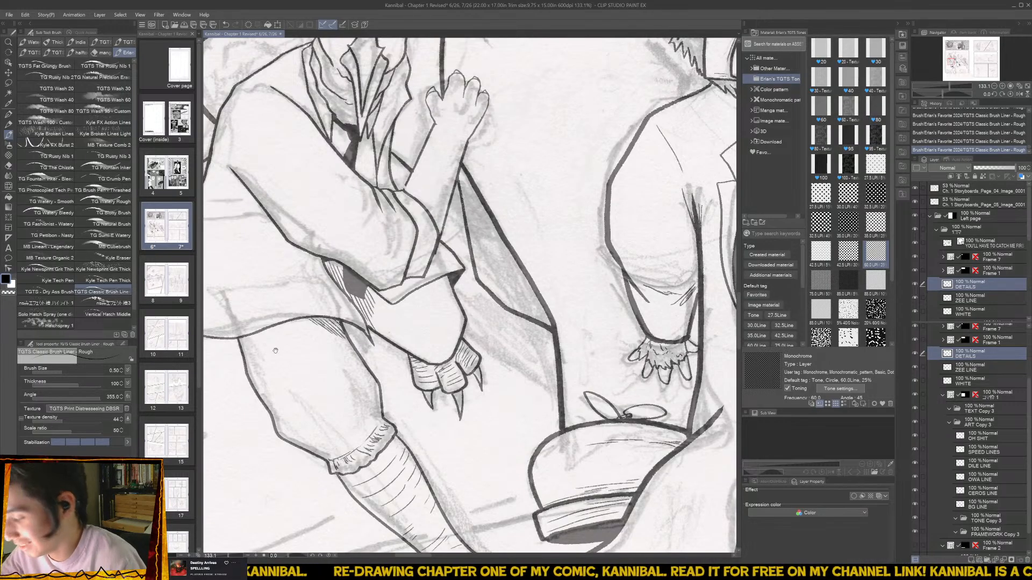
# - Hatch the outer edge of the bird's trouser thigh and the lower sleeve just beneath its folded cuff
pyautogui.moveTo(275, 350)
pyautogui.mouseDown()
pyautogui.moveTo(302, 364)
pyautogui.moveTo(287, 383)
pyautogui.moveTo(294, 399)
pyautogui.mouseUp()
pyautogui.moveTo(314, 394); pyautogui.dragTo(304, 419)
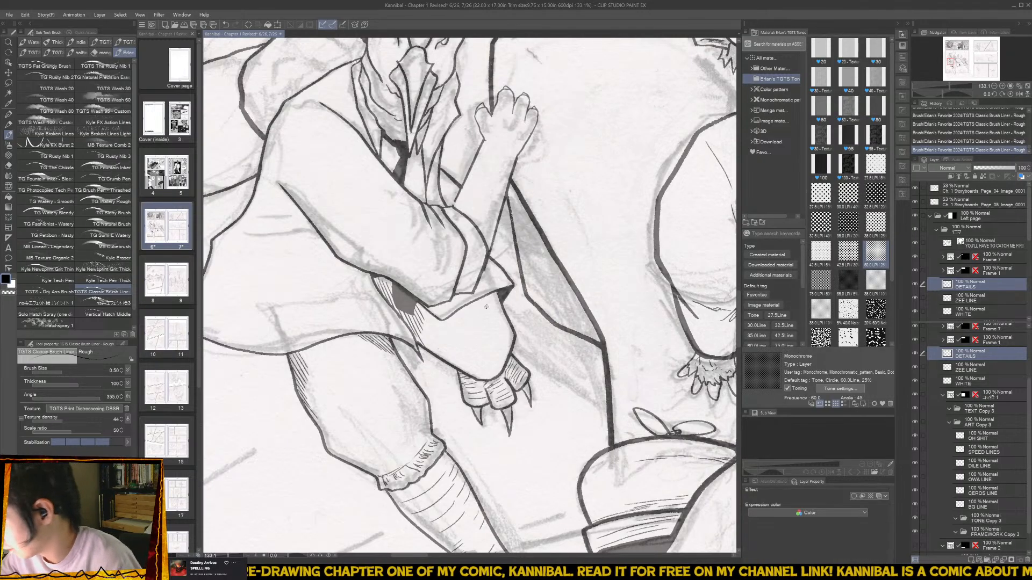
pyautogui.moveTo(474, 301); pyautogui.dragTo(485, 310)
pyautogui.moveTo(479, 300); pyautogui.dragTo(490, 311)
pyautogui.moveTo(482, 299); pyautogui.dragTo(522, 334)
# - Ink diagonal hatching and fold lines on the flared side of the bird's jacket, behind the bent sleeve
pyautogui.scroll(-3, 503, 305)
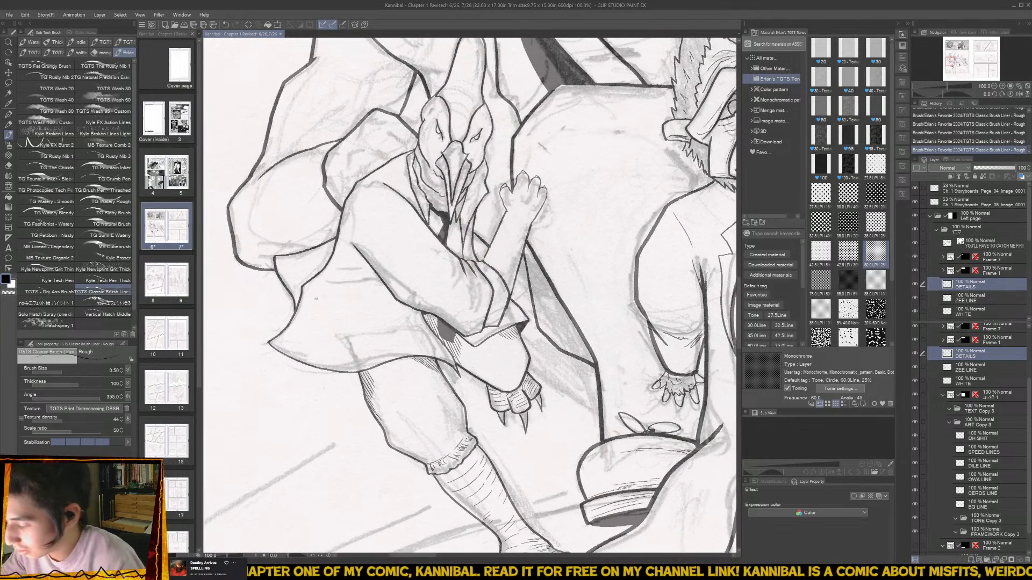
pyautogui.moveTo(313, 308); pyautogui.dragTo(335, 339)
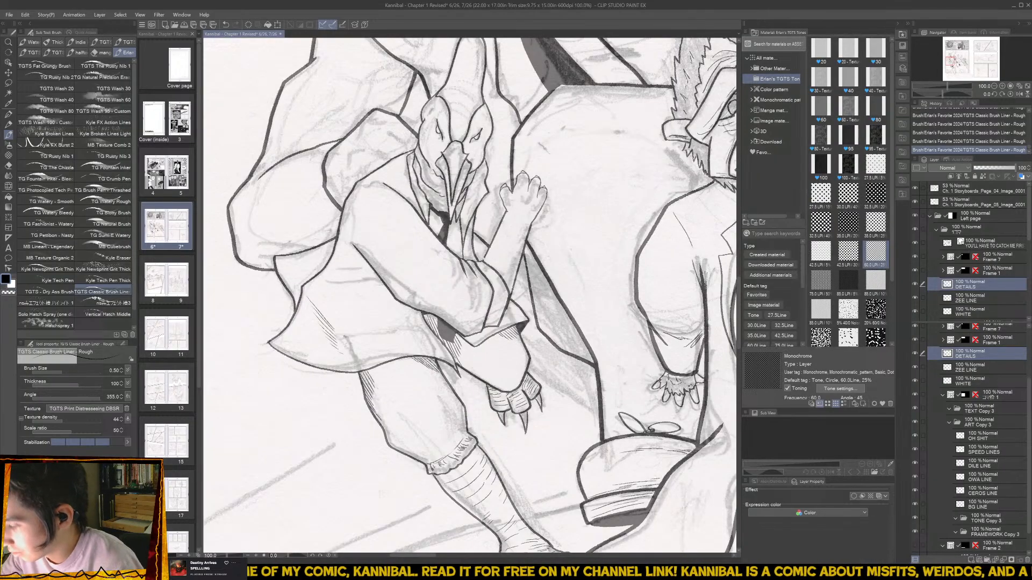
pyautogui.moveTo(382, 267)
pyautogui.mouseDown()
pyautogui.moveTo(350, 287)
pyautogui.moveTo(409, 345)
pyautogui.mouseUp()
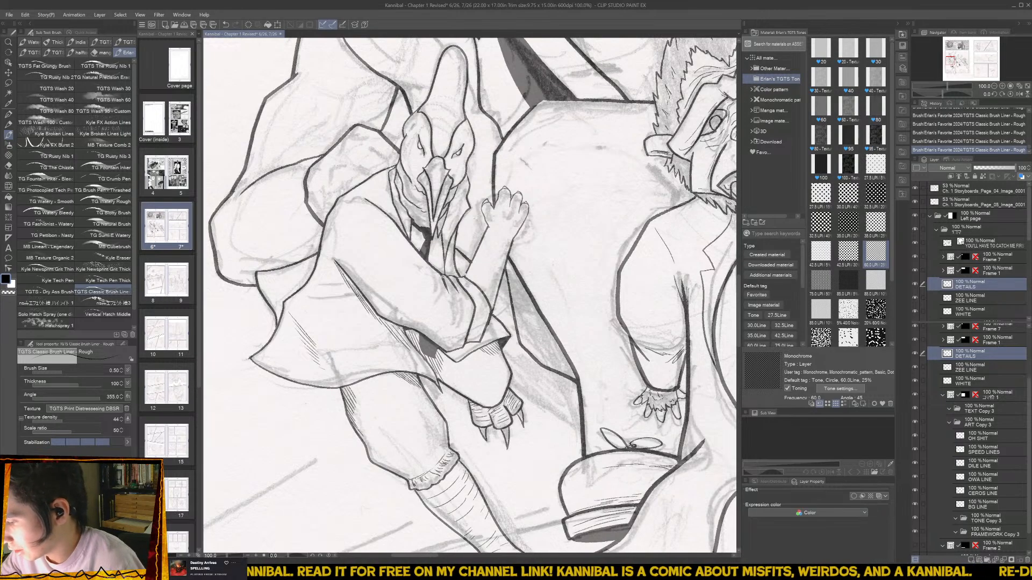
pyautogui.moveTo(308, 296)
pyautogui.mouseDown()
pyautogui.moveTo(351, 294)
pyautogui.moveTo(344, 287)
pyautogui.mouseUp()
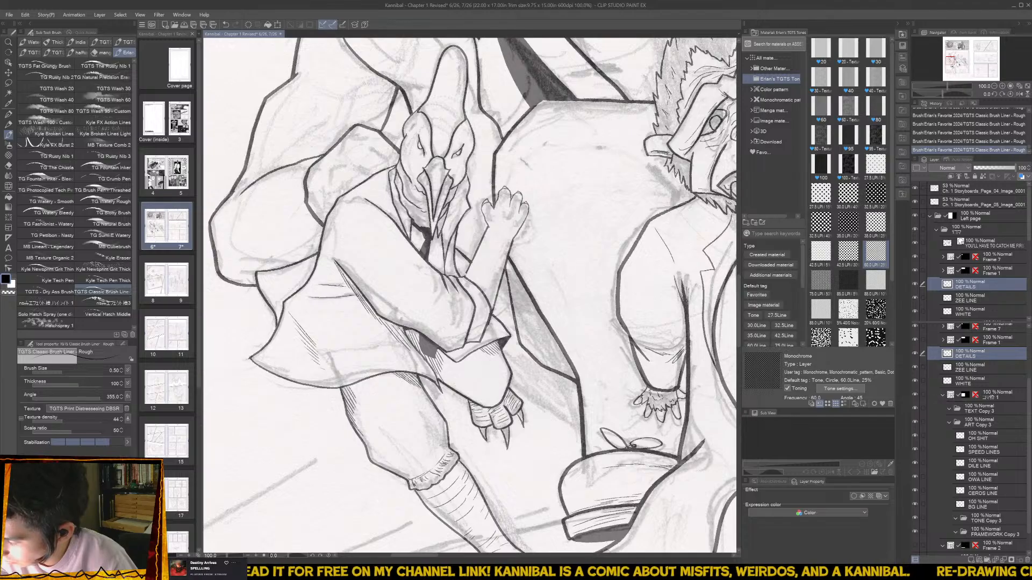
# - Hatch the rear flap of the bird's jacket below the large background arm, undoing stray strokes
pyautogui.moveTo(379, 254); pyautogui.dragTo(381, 300)
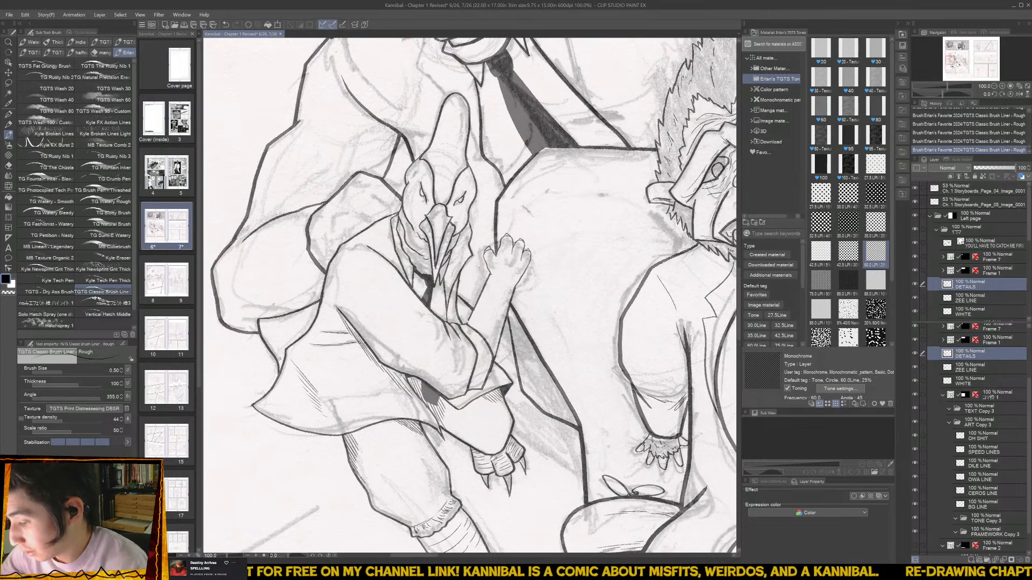
pyautogui.moveTo(262, 328); pyautogui.dragTo(284, 369)
pyautogui.hotkey('ctrl', 'z')
pyautogui.moveTo(281, 353); pyautogui.dragTo(286, 366)
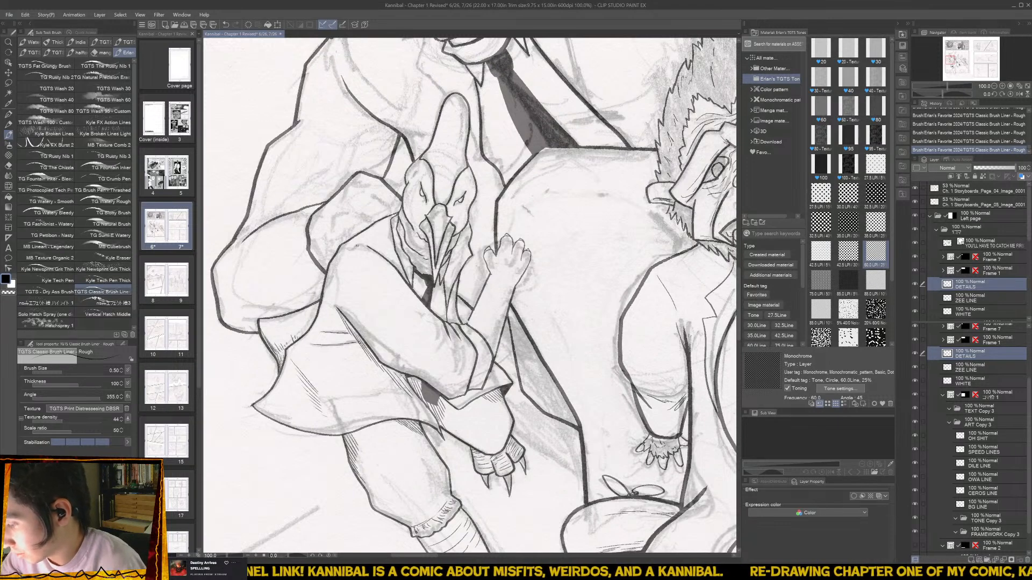
pyautogui.hotkey('ctrl', 'z')
# - Hatch along the underside of the bird's bent sleeve from the shoulder down to the elbow
pyautogui.moveTo(359, 246)
pyautogui.mouseDown()
pyautogui.moveTo(338, 255)
pyautogui.moveTo(334, 306)
pyautogui.moveTo(345, 316)
pyautogui.mouseUp()
pyautogui.moveTo(344, 311); pyautogui.dragTo(356, 328)
pyautogui.moveTo(348, 309); pyautogui.dragTo(364, 335)
pyautogui.hotkey('ctrl', 'z')
pyautogui.moveTo(356, 323); pyautogui.dragTo(384, 363)
pyautogui.moveTo(380, 354); pyautogui.dragTo(428, 383)
pyautogui.moveTo(419, 373); pyautogui.dragTo(447, 394)
pyautogui.moveTo(433, 379); pyautogui.dragTo(452, 394)
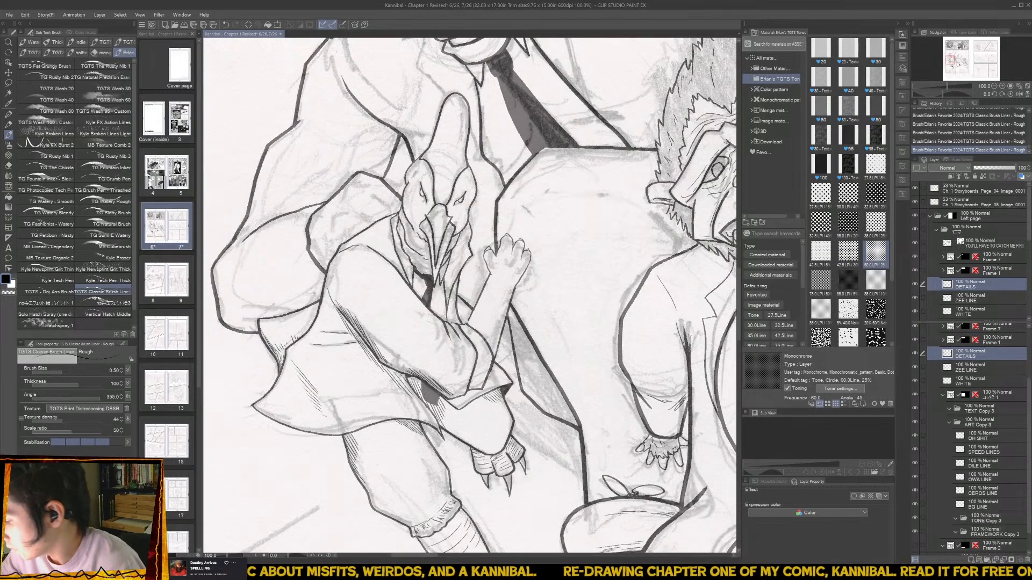
# - Ink fold lines near the end of the bird's bent sleeve and hatch its cuff band
pyautogui.moveTo(452, 345)
pyautogui.mouseDown()
pyautogui.moveTo(452, 368)
pyautogui.moveTo(460, 352)
pyautogui.mouseUp()
pyautogui.moveTo(463, 350)
pyautogui.mouseDown()
pyautogui.moveTo(458, 372)
pyautogui.moveTo(484, 387)
pyautogui.moveTo(490, 376)
pyautogui.moveTo(486, 384)
pyautogui.mouseUp()
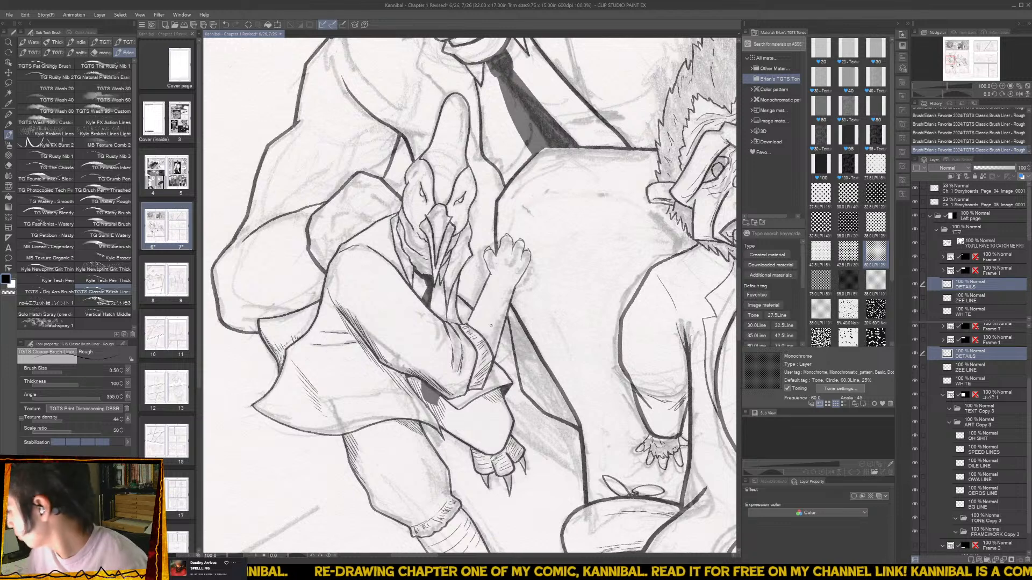
pyautogui.click(988, 477)
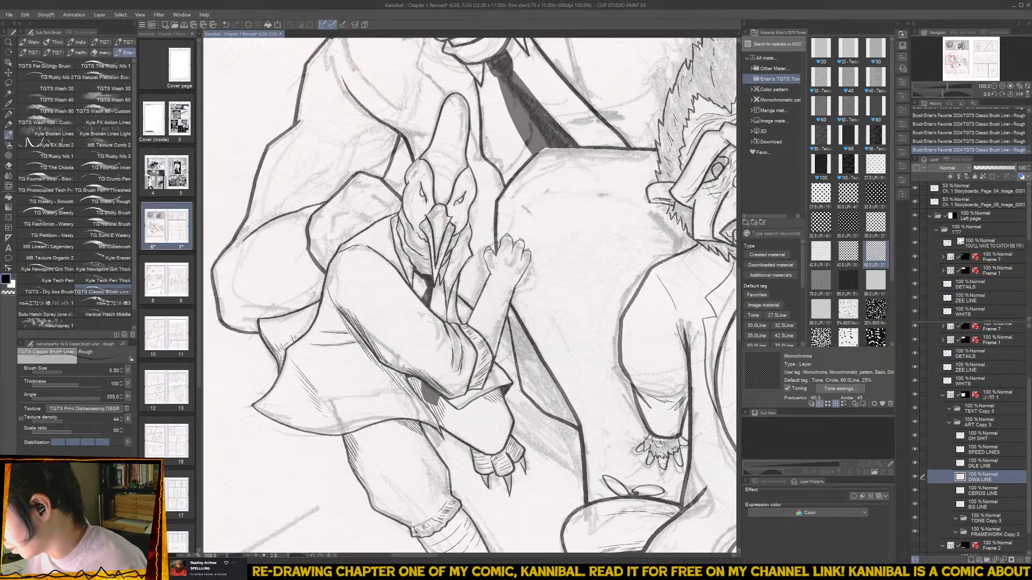
pyautogui.click(980, 354)
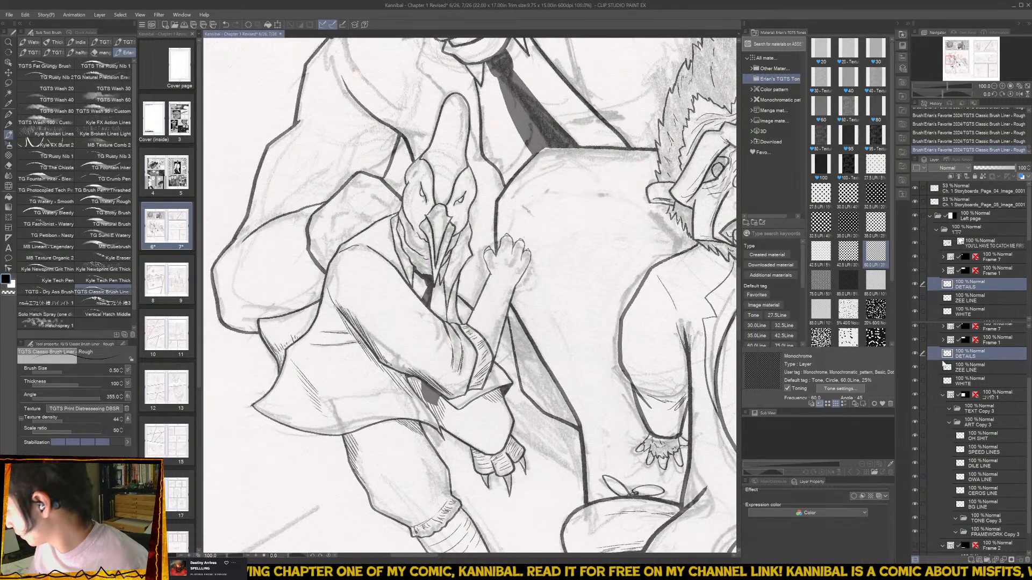
pyautogui.click(913, 353)
pyautogui.click(913, 353)
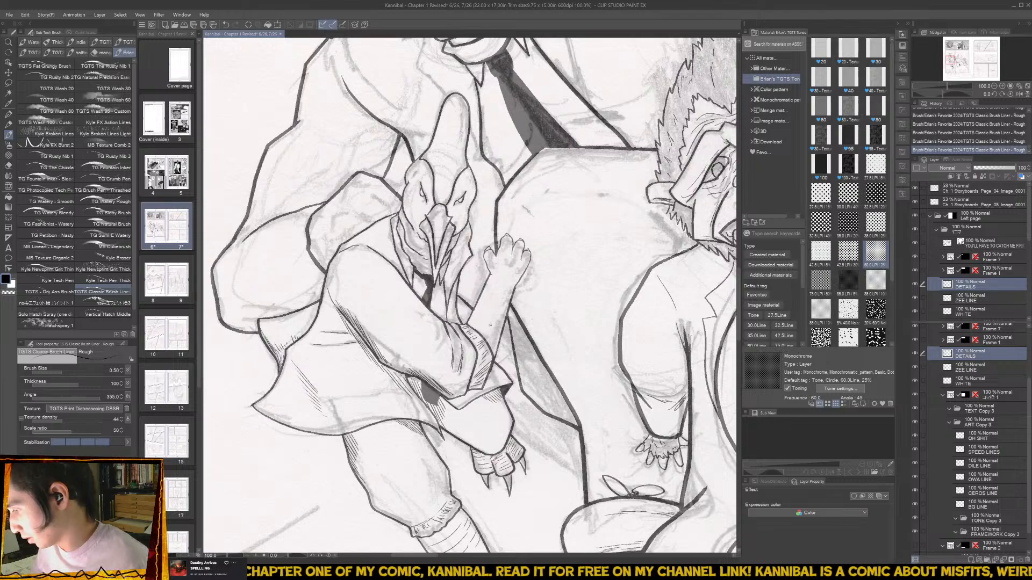
# - Ink curved wrinkle lines across the base of the bird's raised forearm, just above the sleeve cuff
pyautogui.scroll(4, 490, 325)
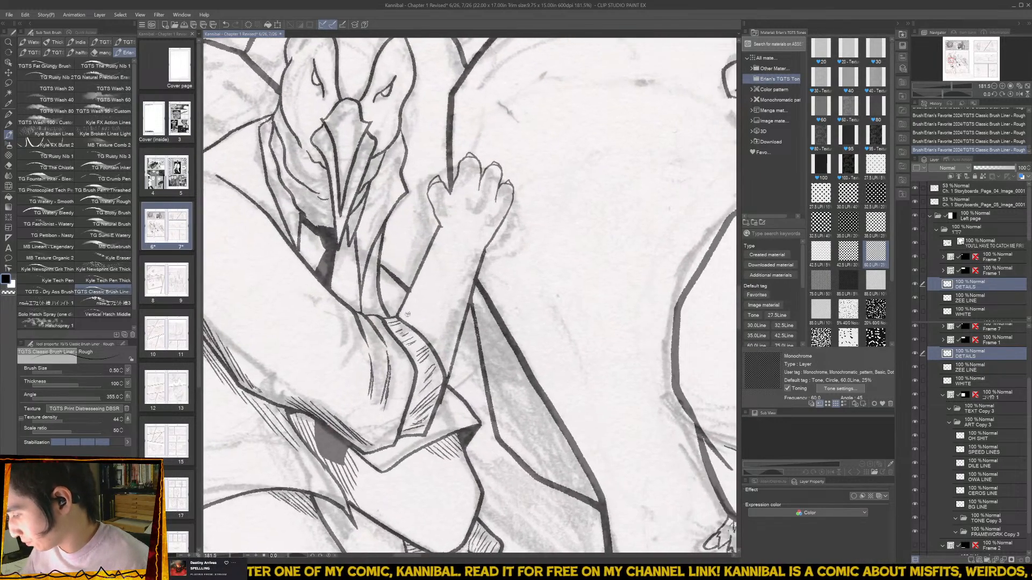
pyautogui.hotkey('ctrl', 'z')
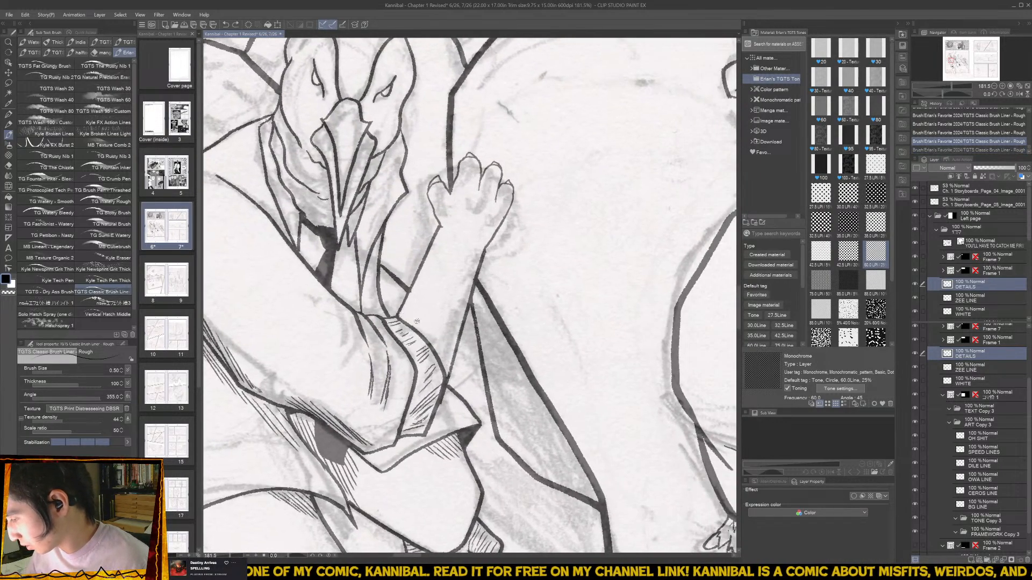
pyautogui.moveTo(398, 315)
pyautogui.mouseDown()
pyautogui.moveTo(437, 325)
pyautogui.moveTo(448, 368)
pyautogui.mouseUp()
pyautogui.hotkey('ctrl', 'z')
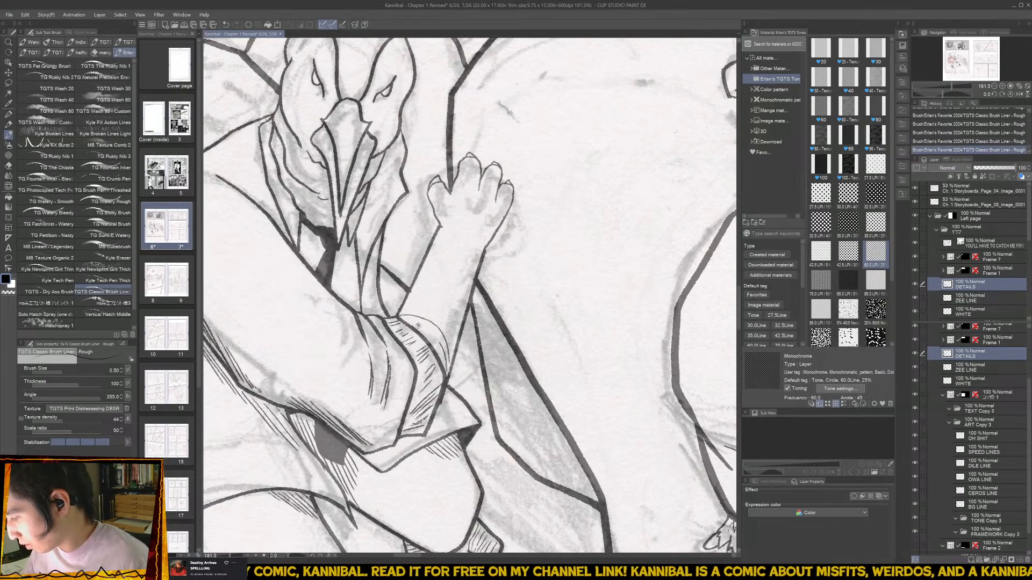
pyautogui.moveTo(406, 318)
pyautogui.mouseDown()
pyautogui.moveTo(443, 342)
pyautogui.moveTo(450, 329)
pyautogui.moveTo(454, 348)
pyautogui.mouseUp()
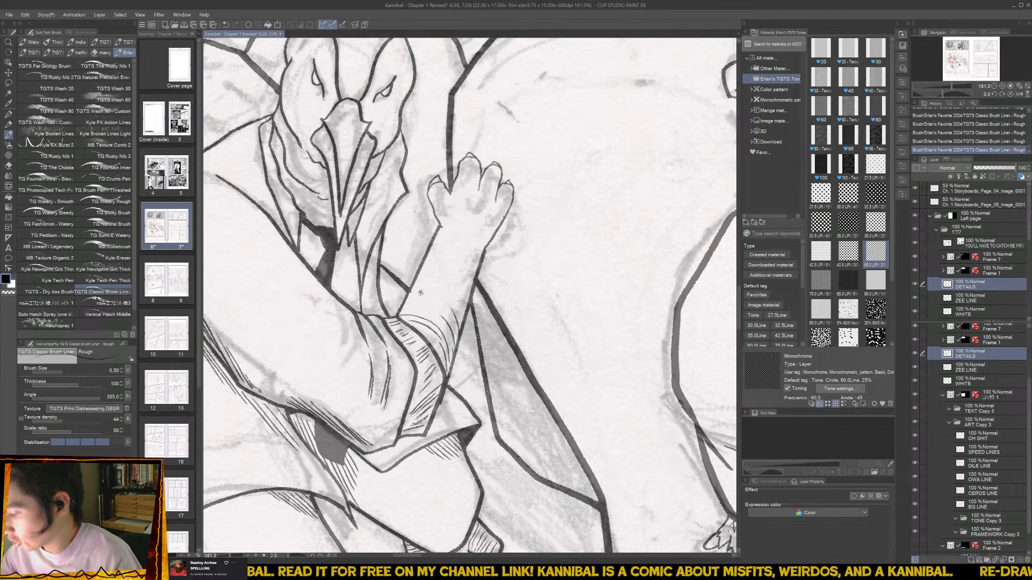
# - Ink curved wrinkle lines further up the bird's raised forearm towards the wrist, undoing stray strokes
pyautogui.moveTo(398, 316)
pyautogui.mouseDown()
pyautogui.moveTo(434, 311)
pyautogui.moveTo(451, 289)
pyautogui.mouseUp()
pyautogui.hotkey('ctrl', 'z')
pyautogui.moveTo(418, 290)
pyautogui.mouseDown()
pyautogui.moveTo(451, 305)
pyautogui.moveTo(405, 297)
pyautogui.moveTo(455, 302)
pyautogui.moveTo(460, 292)
pyautogui.moveTo(446, 279)
pyautogui.moveTo(438, 297)
pyautogui.moveTo(407, 295)
pyautogui.moveTo(455, 298)
pyautogui.moveTo(408, 297)
pyautogui.moveTo(446, 291)
pyautogui.moveTo(460, 303)
pyautogui.moveTo(459, 280)
pyautogui.moveTo(443, 279)
pyautogui.moveTo(462, 302)
pyautogui.moveTo(462, 283)
pyautogui.moveTo(448, 283)
pyautogui.moveTo(465, 304)
pyautogui.mouseUp()
pyautogui.hotkey('ctrl', 'z')
pyautogui.hotkey('ctrl', 'z')
pyautogui.hotkey('ctrl', 'z')
pyautogui.hotkey('ctrl', 'z')
pyautogui.hotkey('ctrl', 'z')
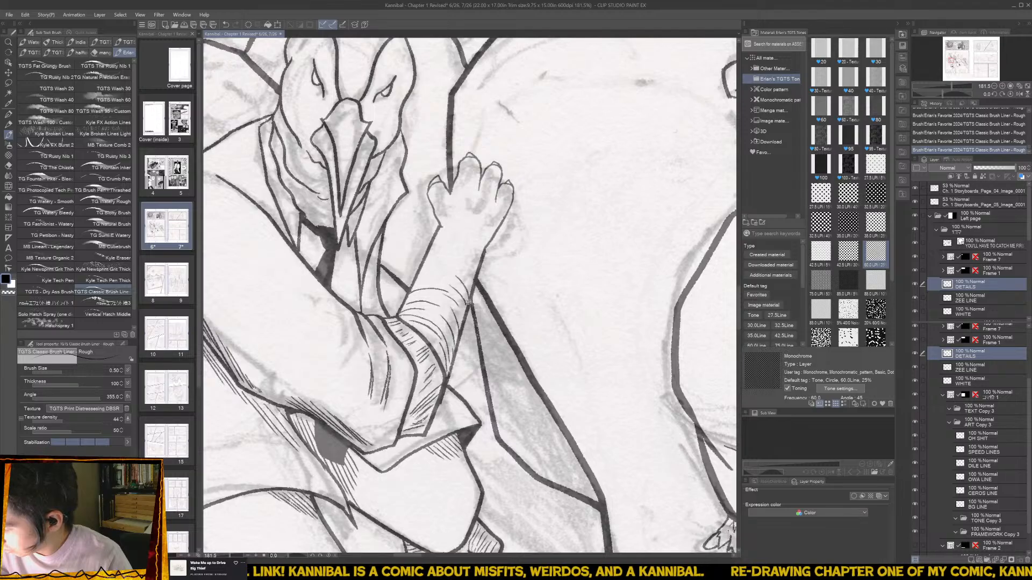
pyautogui.moveTo(416, 280)
pyautogui.mouseDown()
pyautogui.moveTo(469, 274)
pyautogui.moveTo(448, 267)
pyautogui.mouseUp()
pyautogui.hotkey('ctrl', 'z')
pyautogui.hotkey('ctrl', 'z')
pyautogui.hotkey('ctrl', 'z')
pyautogui.scroll(-3, 477, 237)
pyautogui.scroll(3, 477, 245)
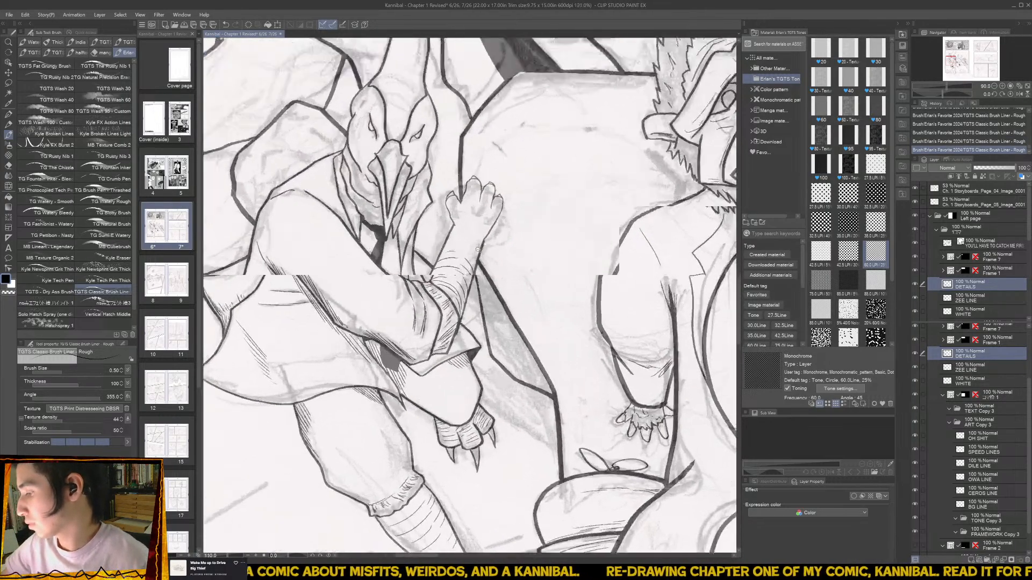
# - Ink fine wrinkle bands on the thumb and outermost finger of the bird's raised hand with a 0.25 brush
pyautogui.press('e')
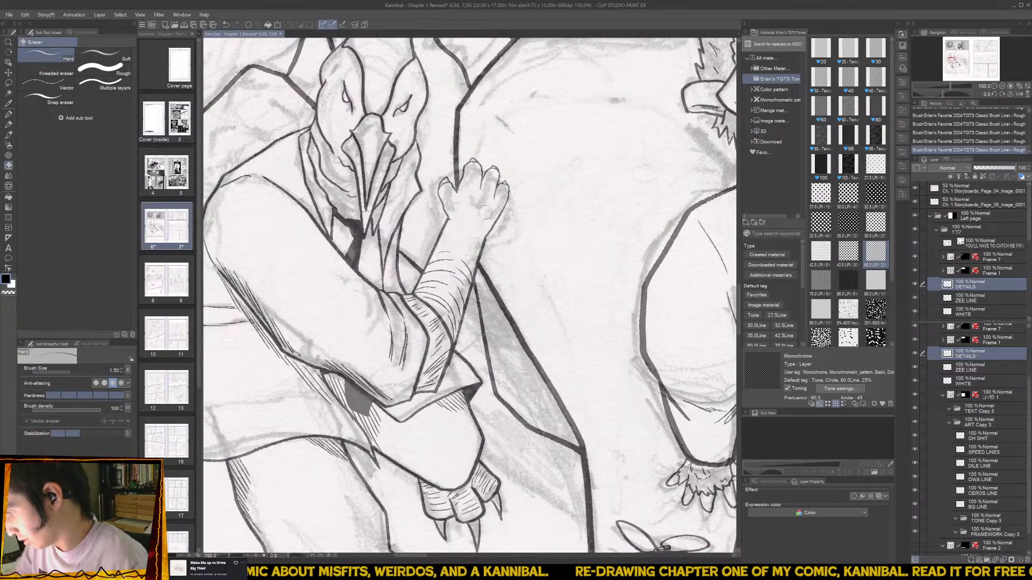
pyautogui.press('b')
pyautogui.scroll(1, 489, 149)
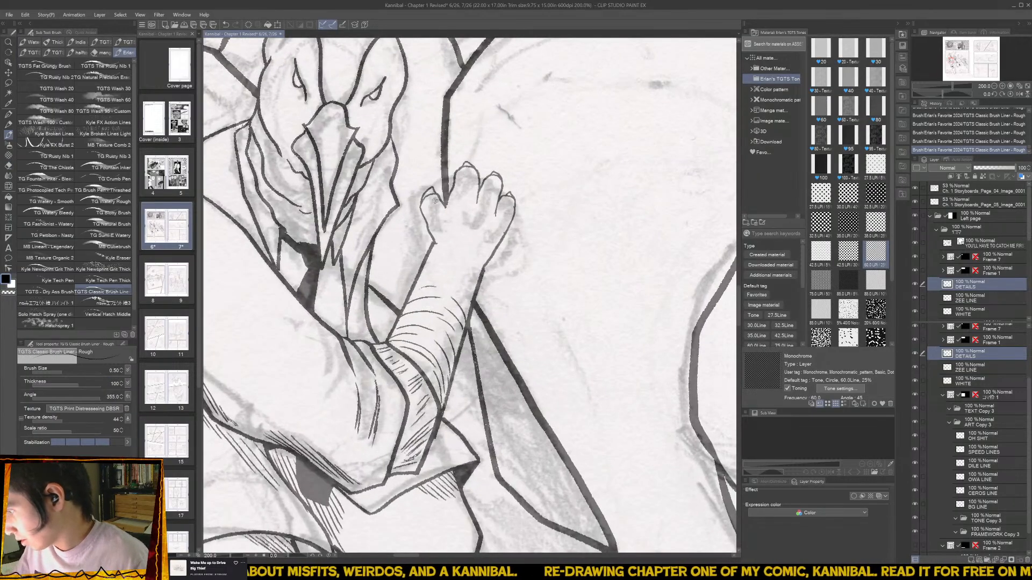
pyautogui.moveTo(423, 210); pyautogui.dragTo(430, 198)
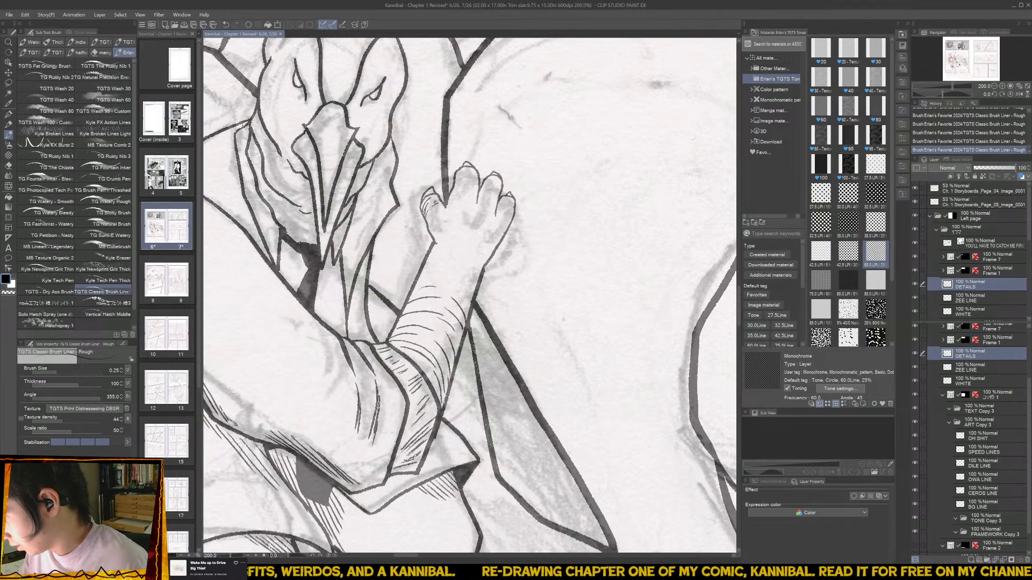
pyautogui.moveTo(428, 211); pyautogui.dragTo(433, 234)
pyautogui.moveTo(431, 223); pyautogui.dragTo(434, 240)
pyautogui.moveTo(491, 203); pyautogui.dragTo(450, 283)
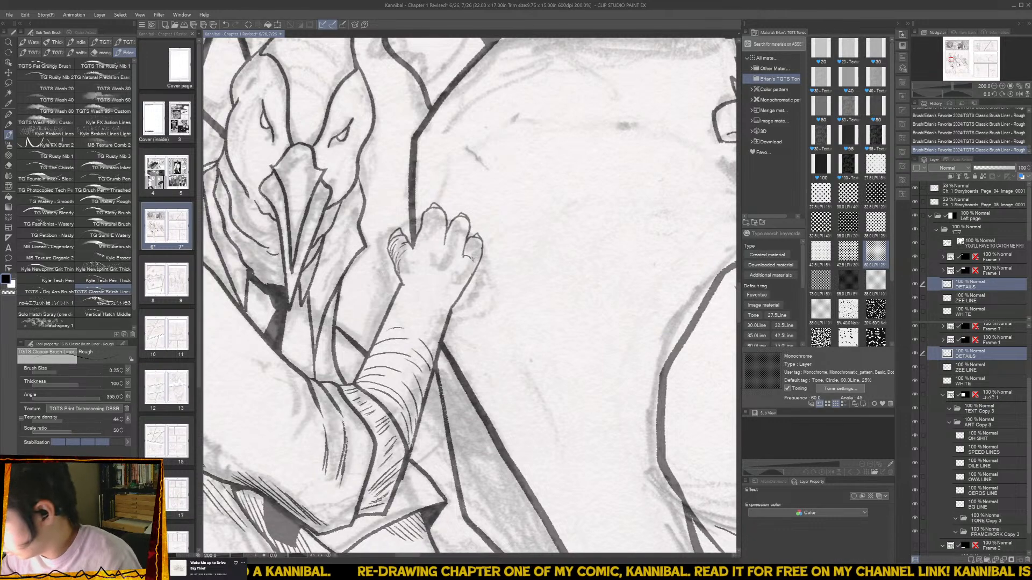
pyautogui.hotkey('ctrl', 'z')
pyautogui.moveTo(464, 256)
pyautogui.mouseDown()
pyautogui.moveTo(476, 259)
pyautogui.moveTo(480, 242)
pyautogui.moveTo(465, 281)
pyautogui.mouseUp()
pyautogui.hotkey('ctrl', 'z')
pyautogui.hotkey('ctrl', 'z')
pyautogui.hotkey('ctrl', 'z')
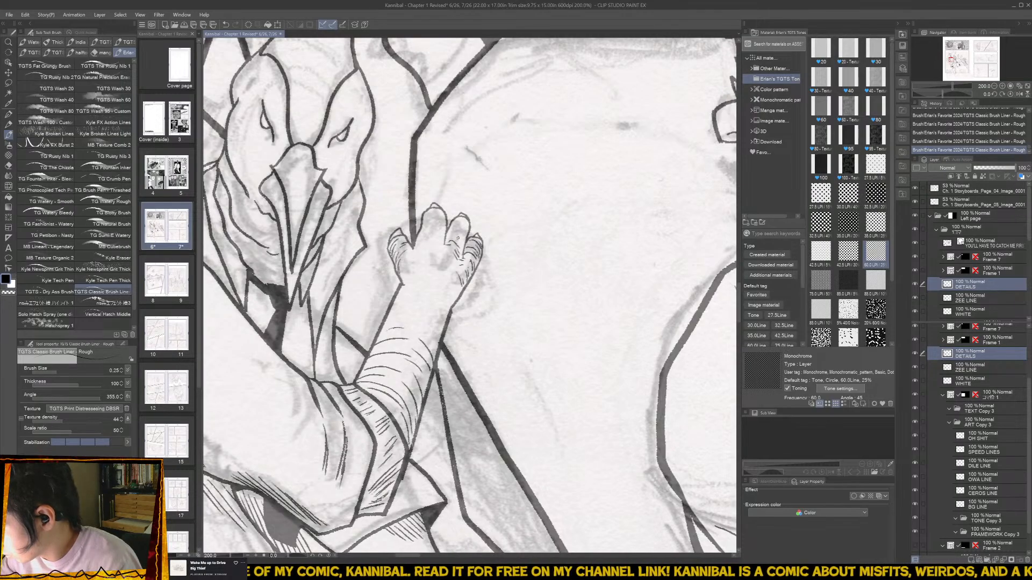
# - Save the file and ink fine wrinkle bands across the two middle fingers of the raised hand, undoing stray strokes
pyautogui.hotkey('ctrl', 's')
pyautogui.moveTo(453, 234)
pyautogui.mouseDown()
pyautogui.moveTo(465, 243)
pyautogui.moveTo(464, 227)
pyautogui.moveTo(435, 234)
pyautogui.moveTo(443, 230)
pyautogui.mouseUp()
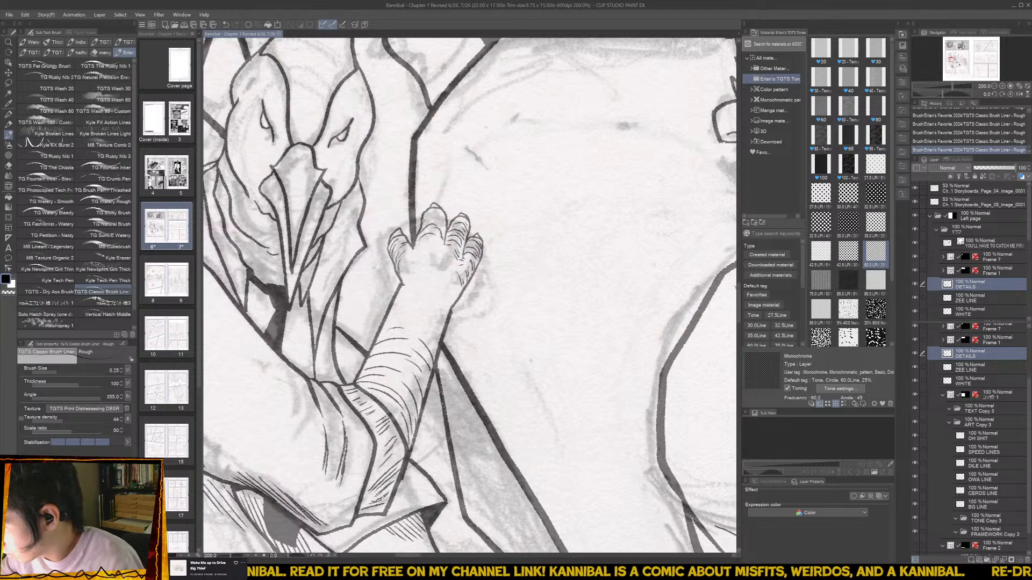
pyautogui.hotkey('ctrl', 'z')
pyautogui.hotkey('ctrl', 'z')
pyautogui.hotkey('ctrl', 'z')
pyautogui.hotkey('ctrl', 'z')
pyautogui.hotkey('ctrl', 'z')
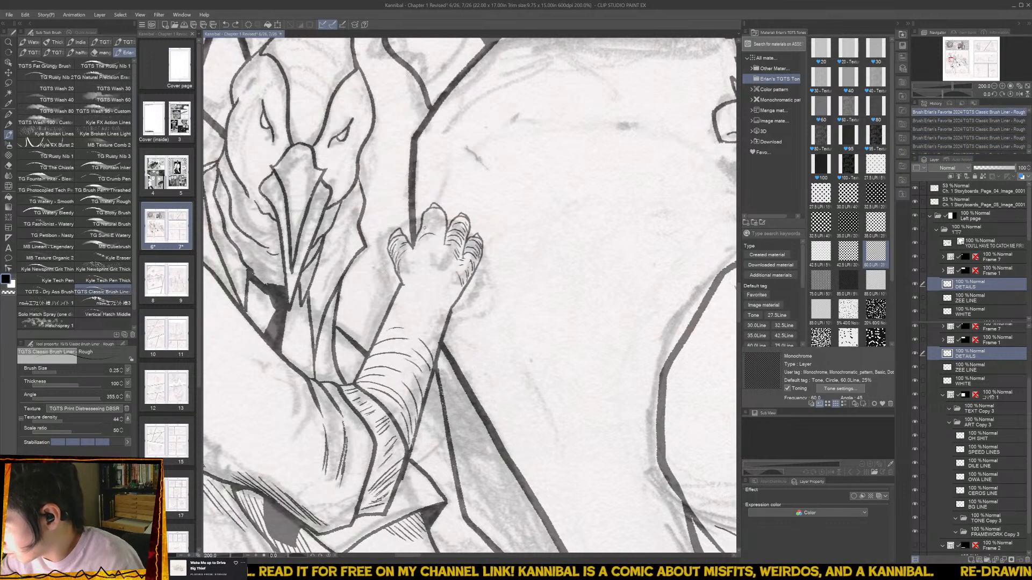
pyautogui.moveTo(419, 233)
pyautogui.mouseDown()
pyautogui.moveTo(446, 226)
pyautogui.moveTo(435, 225)
pyautogui.mouseUp()
pyautogui.hotkey('ctrl', 'z')
pyautogui.hotkey('ctrl', 'z')
pyautogui.hotkey('ctrl', 'z')
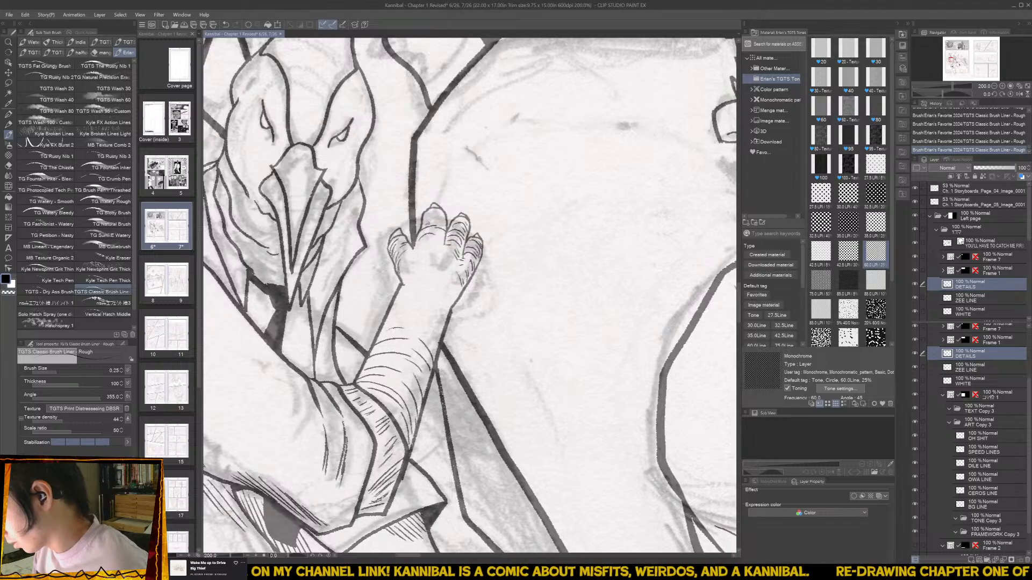
pyautogui.moveTo(437, 225); pyautogui.dragTo(443, 210)
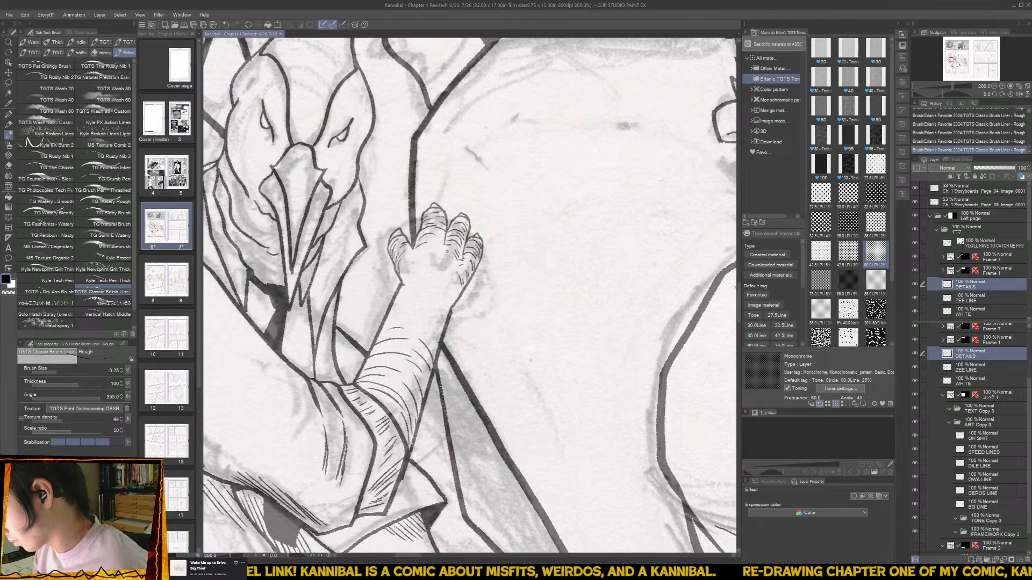
# - Ink short wrinkle dashes over the back of the bird's raised hand, from the knuckles to the wrist
pyautogui.moveTo(433, 247)
pyautogui.mouseDown()
pyautogui.moveTo(451, 269)
pyautogui.moveTo(439, 262)
pyautogui.moveTo(449, 271)
pyautogui.moveTo(432, 282)
pyautogui.moveTo(455, 295)
pyautogui.mouseUp()
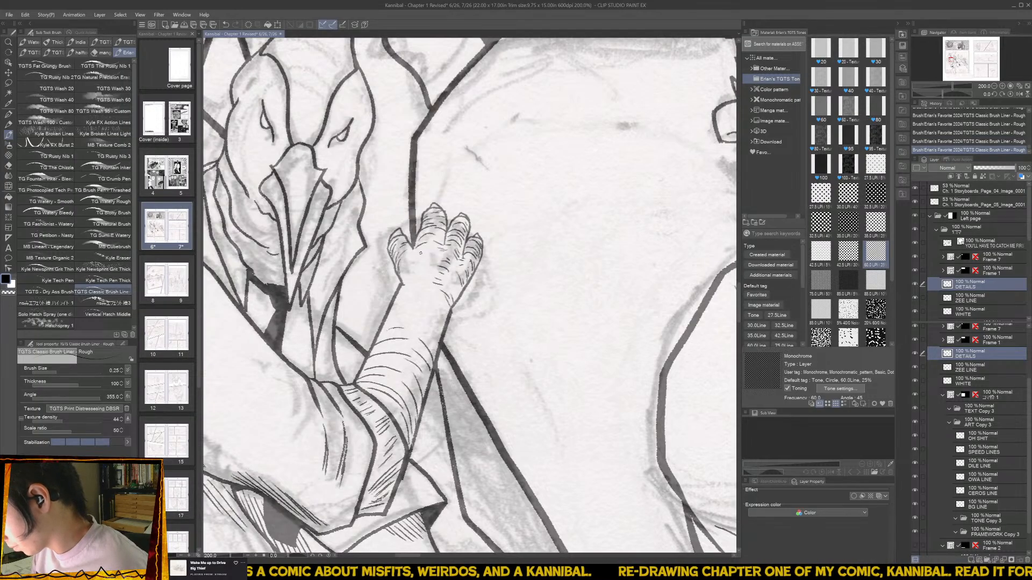
pyautogui.moveTo(421, 253)
pyautogui.mouseDown()
pyautogui.moveTo(434, 250)
pyautogui.moveTo(412, 262)
pyautogui.mouseUp()
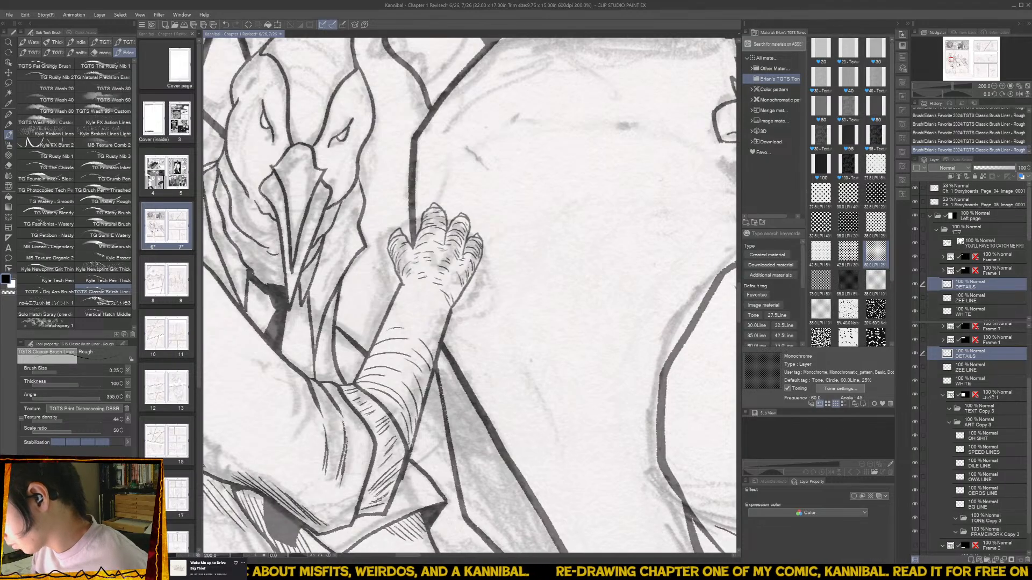
pyautogui.scroll(-5, 444, 301)
pyautogui.scroll(3, 435, 297)
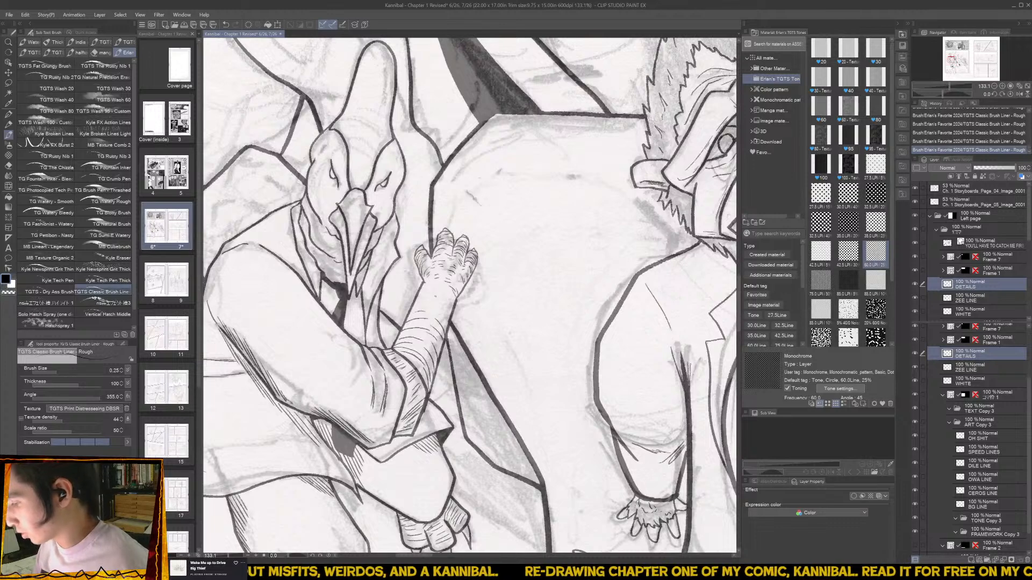
pyautogui.scroll(2, 435, 301)
# - Erase both side outlines of the bird's raised forearm on the bird's line layer, between wrist and sleeve cuff
pyautogui.click(987, 477)
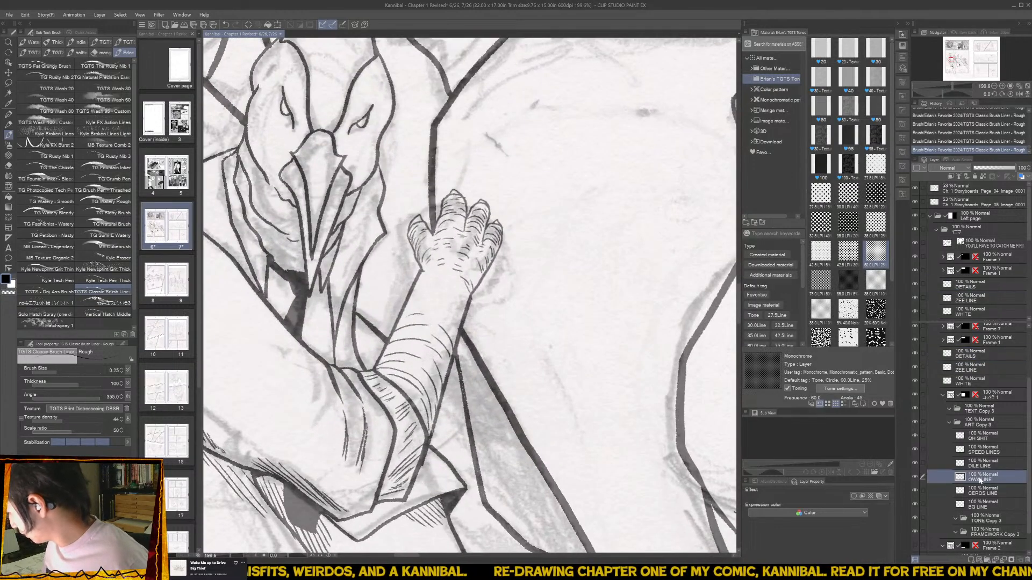
pyautogui.press('e')
pyautogui.moveTo(415, 279)
pyautogui.mouseDown()
pyautogui.moveTo(421, 273)
pyautogui.moveTo(371, 371)
pyautogui.mouseUp()
pyautogui.press('[')
pyautogui.press('[')
pyautogui.press('[')
pyautogui.press('[')
pyautogui.press('[')
pyautogui.press('[')
pyautogui.moveTo(471, 297); pyautogui.dragTo(428, 444)
# - Redraw both outlines of the bird's raised forearm from the wrist down to the cuff with the 0.25 brush
pyautogui.press('b')
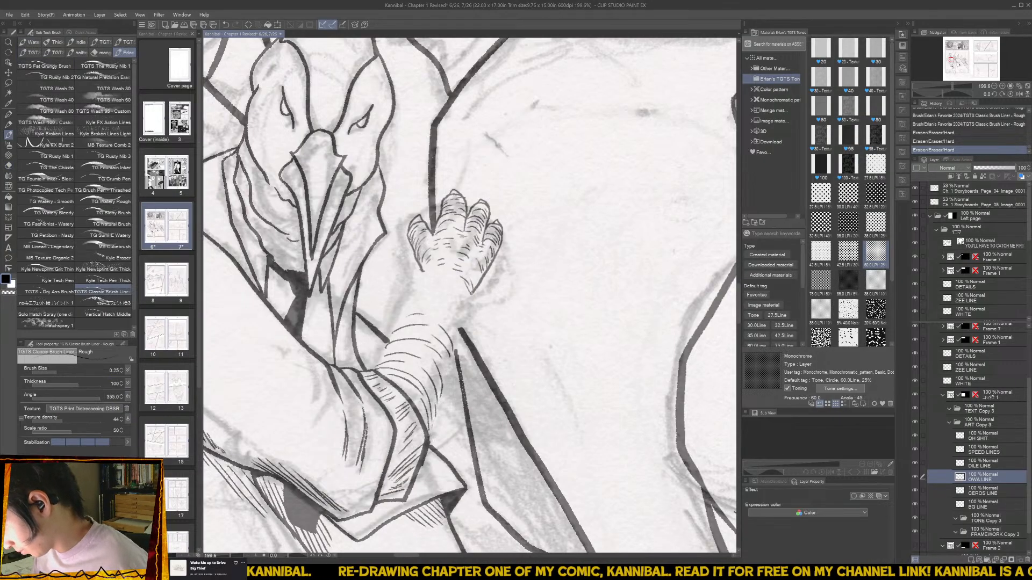
pyautogui.moveTo(467, 297); pyautogui.dragTo(429, 435)
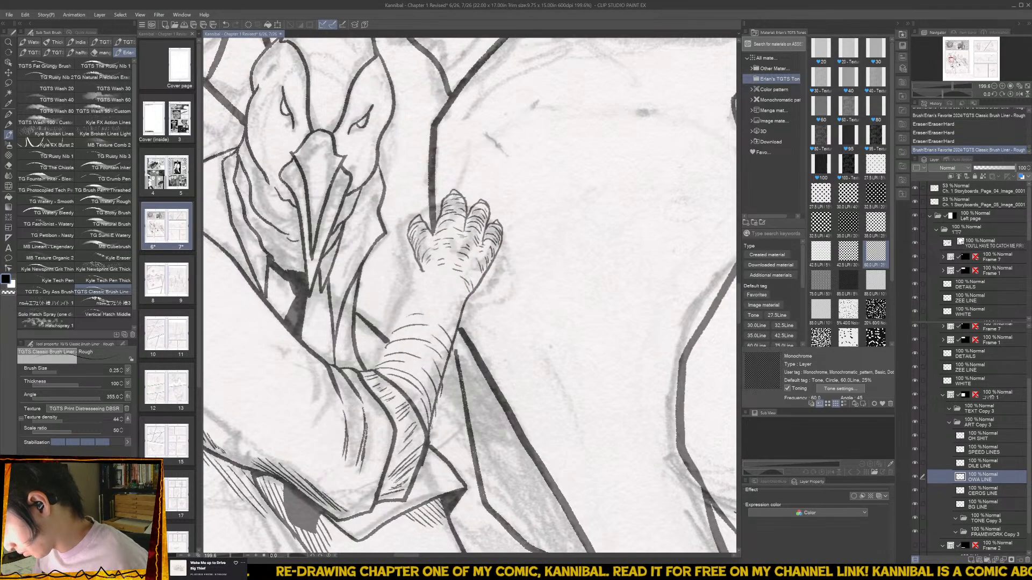
pyautogui.moveTo(422, 273); pyautogui.dragTo(376, 370)
pyautogui.scroll(-4, 483, 312)
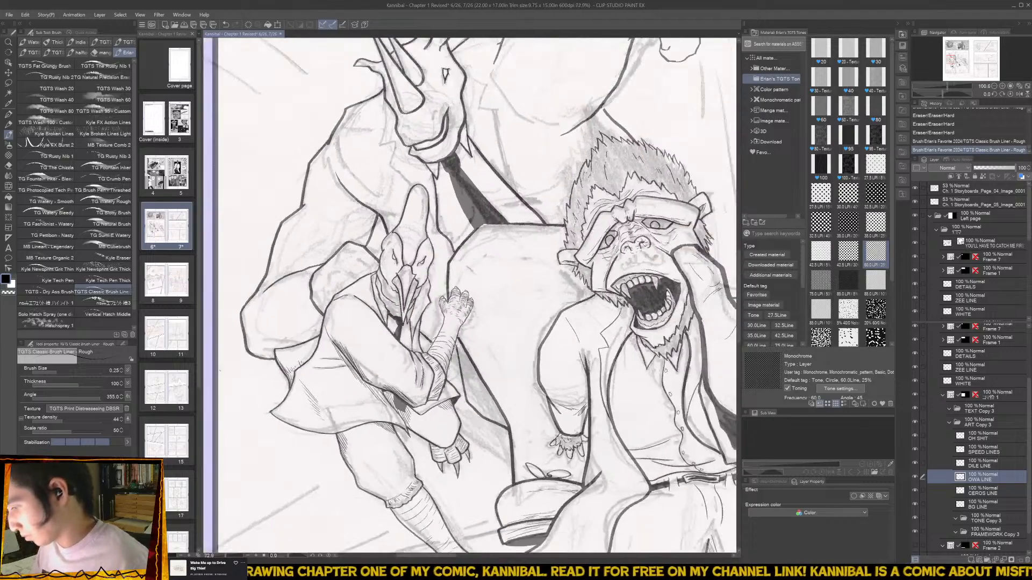
pyautogui.scroll(4, 484, 311)
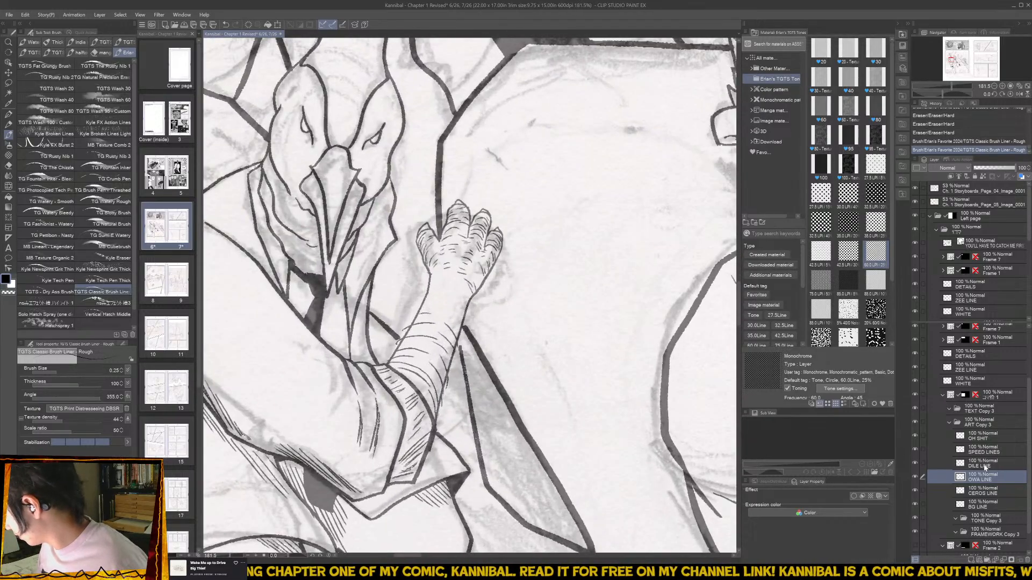
# - Erase the wrinkle ends along the inner edge of the bird's forearm on the DETAILS layers
pyautogui.click(971, 370)
pyautogui.click(973, 356)
pyautogui.press('e')
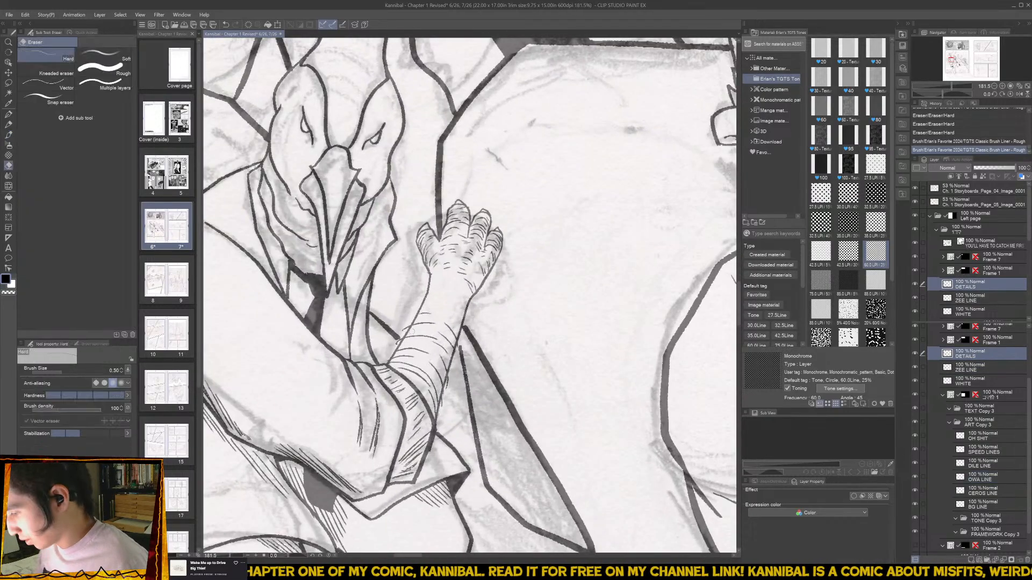
pyautogui.click(407, 330)
pyautogui.moveTo(390, 346); pyautogui.dragTo(407, 356)
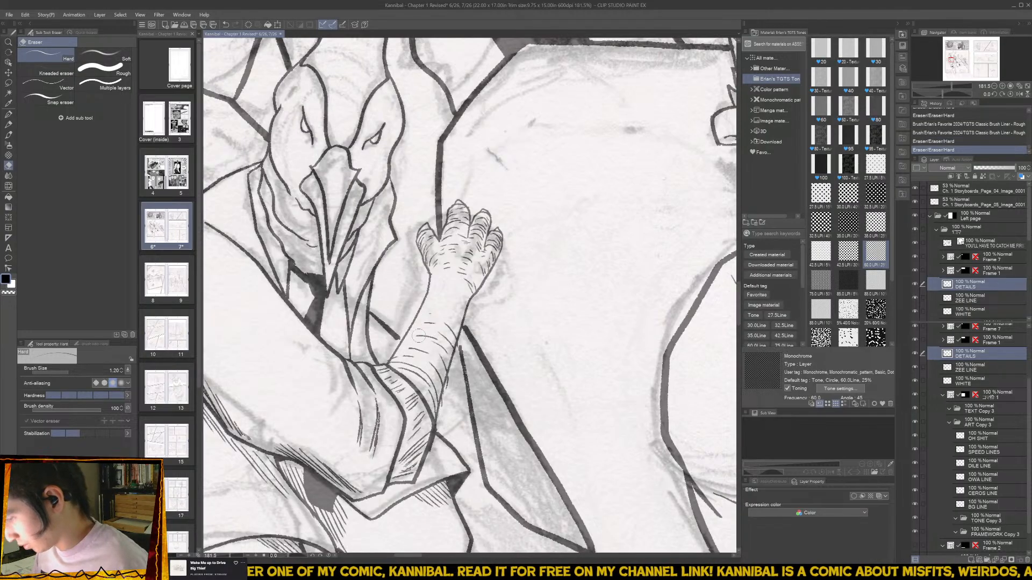
pyautogui.scroll(-4, 468, 381)
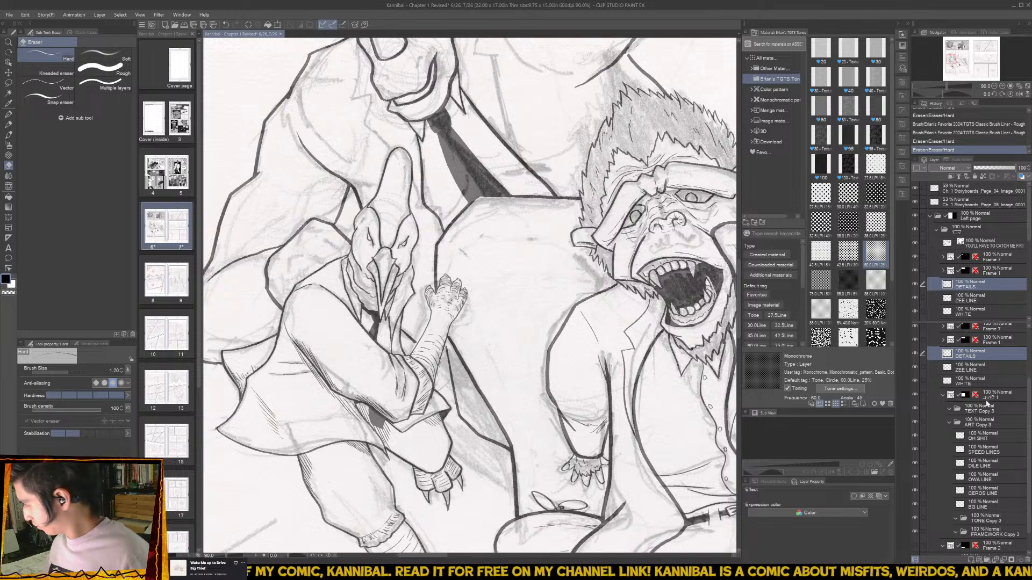
# - Extend the background figure's outline up to the inner edge of the bird's forearm on the CEROS LINE layer, with a 0.60 brush
pyautogui.click(983, 490)
pyautogui.press('b')
pyautogui.scroll(3, 415, 347)
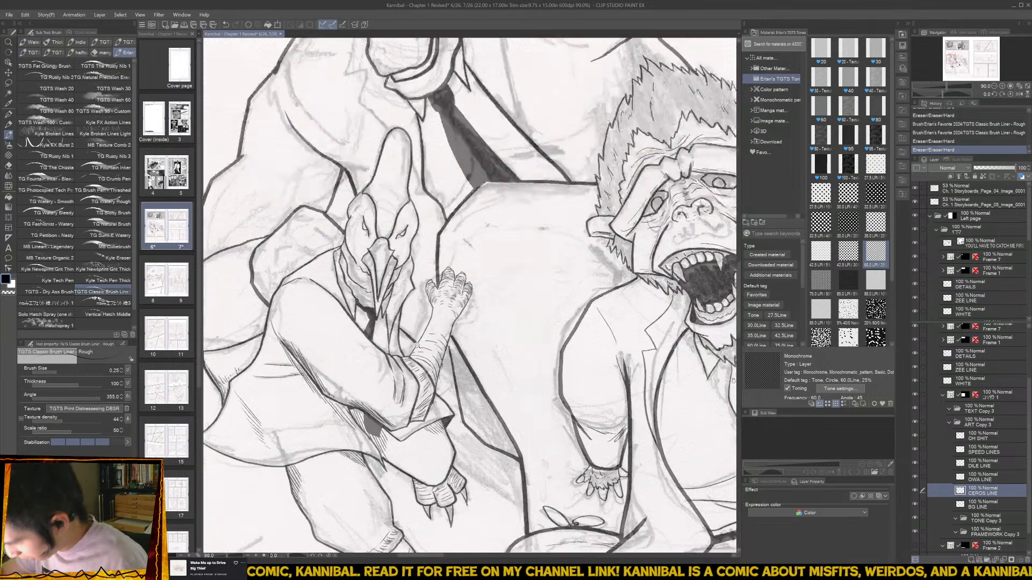
pyautogui.moveTo(413, 339); pyautogui.dragTo(416, 344)
pyautogui.moveTo(413, 337); pyautogui.dragTo(416, 342)
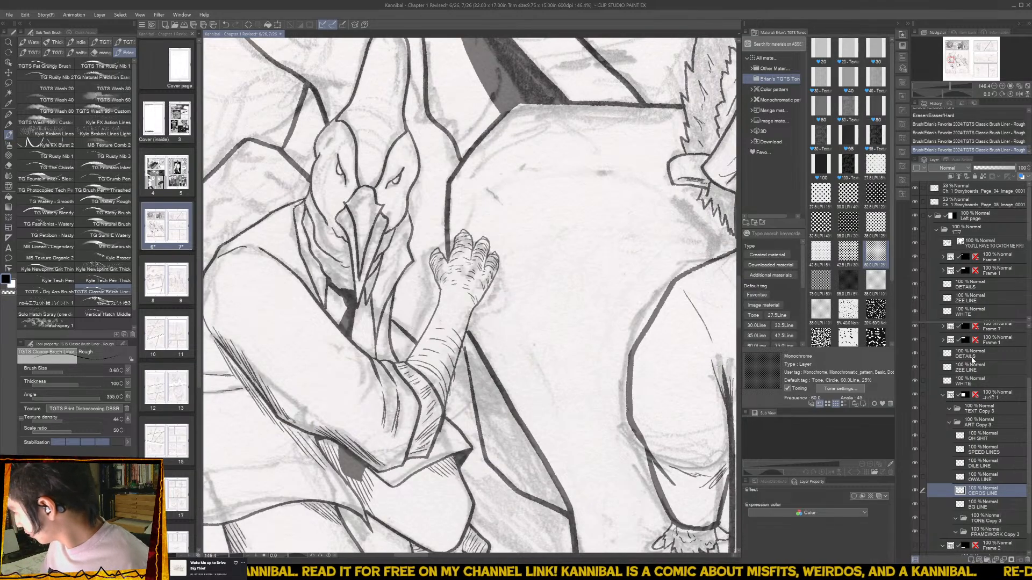
# - Erase the wrinkle lines on the bird's raised forearm on the DETAILS layers with the 1.20 hard eraser
pyautogui.keyDown('ctrl'); pyautogui.keyDown('shift'); pyautogui.click(413, 344); pyautogui.keyUp('shift'); pyautogui.keyUp('ctrl')
pyautogui.press('e')
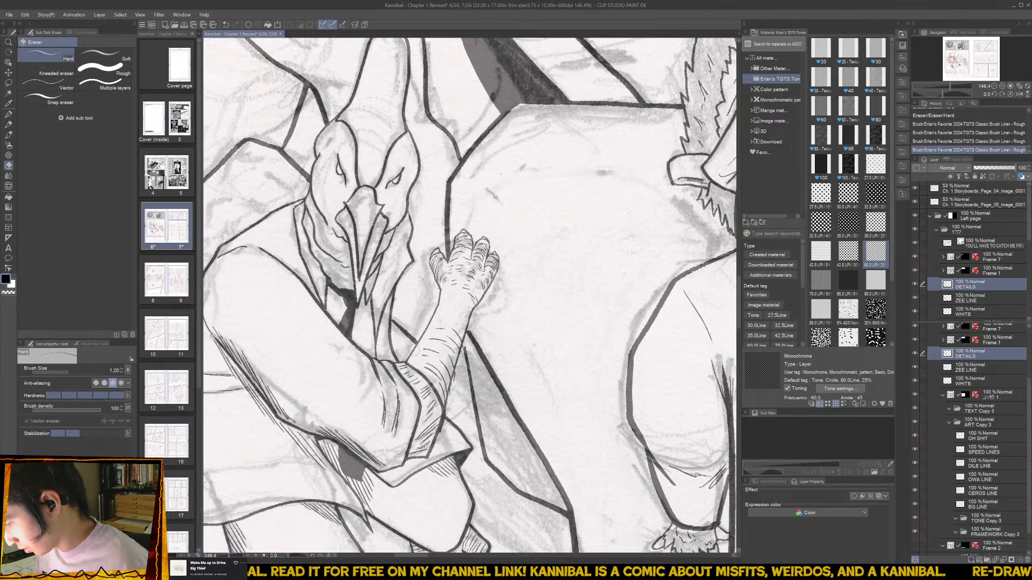
pyautogui.moveTo(426, 365)
pyautogui.mouseDown()
pyautogui.moveTo(446, 376)
pyautogui.moveTo(460, 342)
pyautogui.moveTo(448, 401)
pyautogui.moveTo(438, 389)
pyautogui.moveTo(450, 406)
pyautogui.mouseUp()
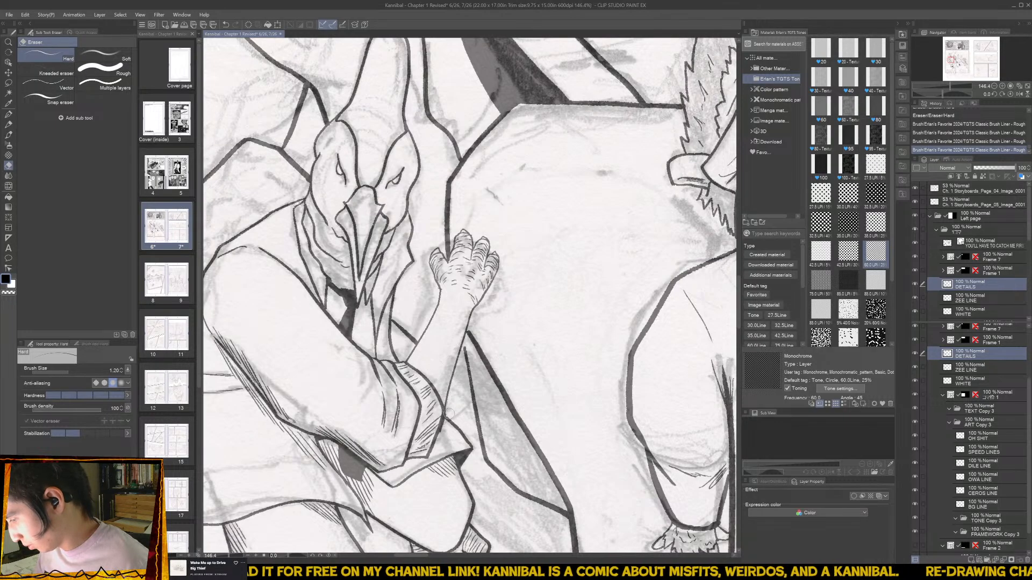
# - Extend the background outline to the outer edge of the bird's forearm on the CEROS LINE layer with the 0.60 brush
pyautogui.click(991, 489)
pyautogui.press('b')
pyautogui.moveTo(468, 333); pyautogui.dragTo(464, 347)
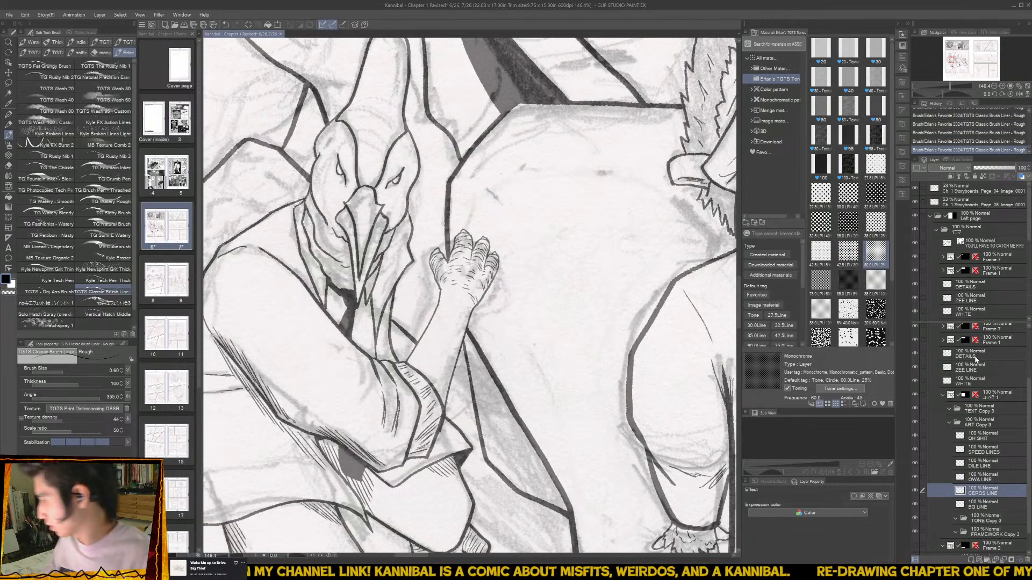
# - Ink new wrinkle lines along the bird's forearm from wrist to cuff on the DETAILS layers with a 0.40 brush, undoing stray strokes
pyautogui.click(971, 358)
pyautogui.press('[')
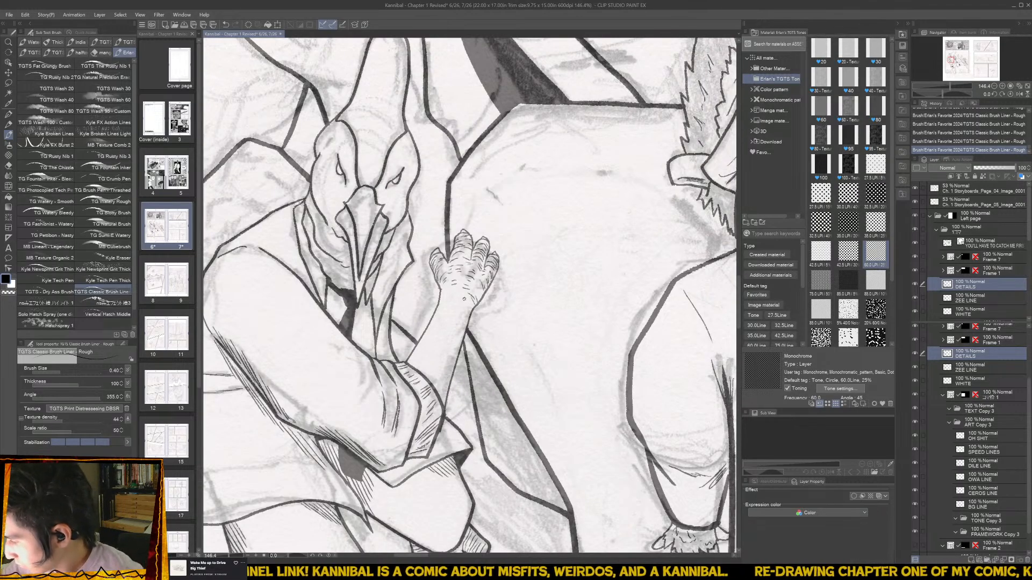
pyautogui.moveTo(464, 299)
pyautogui.mouseDown()
pyautogui.moveTo(437, 367)
pyautogui.moveTo(412, 362)
pyautogui.moveTo(434, 371)
pyautogui.moveTo(436, 355)
pyautogui.moveTo(425, 356)
pyautogui.moveTo(437, 368)
pyautogui.moveTo(417, 366)
pyautogui.moveTo(435, 382)
pyautogui.moveTo(439, 350)
pyautogui.moveTo(426, 373)
pyautogui.moveTo(418, 367)
pyautogui.moveTo(441, 367)
pyautogui.moveTo(433, 348)
pyautogui.moveTo(414, 349)
pyautogui.moveTo(438, 355)
pyautogui.moveTo(438, 334)
pyautogui.moveTo(420, 340)
pyautogui.moveTo(428, 334)
pyautogui.moveTo(456, 329)
pyautogui.mouseUp()
pyautogui.hotkey('ctrl', 'z')
pyautogui.hotkey('ctrl', 'z')
pyautogui.hotkey('ctrl', 'z')
pyautogui.hotkey('ctrl', 'z')
pyautogui.moveTo(451, 344)
pyautogui.mouseDown()
pyautogui.moveTo(425, 322)
pyautogui.moveTo(458, 328)
pyautogui.moveTo(433, 319)
pyautogui.moveTo(453, 314)
pyautogui.moveTo(440, 306)
pyautogui.moveTo(460, 319)
pyautogui.moveTo(443, 303)
pyautogui.moveTo(453, 287)
pyautogui.moveTo(436, 285)
pyautogui.moveTo(465, 323)
pyautogui.mouseUp()
pyautogui.hotkey('ctrl', 'z')
pyautogui.hotkey('ctrl', 'z')
pyautogui.hotkey('ctrl', 'z')
pyautogui.hotkey('ctrl', 'z')
pyautogui.press('e')
pyautogui.press('b')
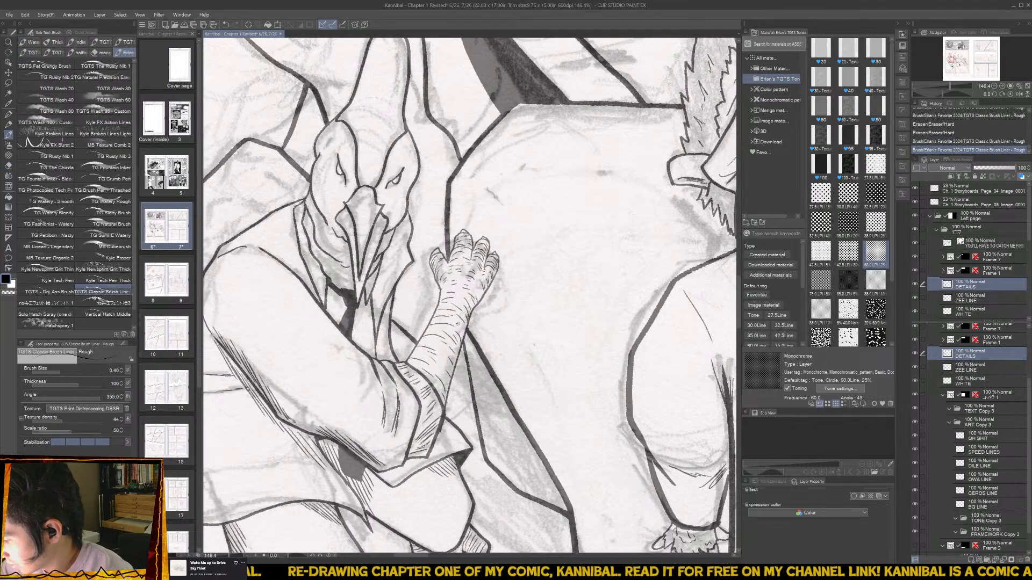
pyautogui.scroll(-5, 464, 280)
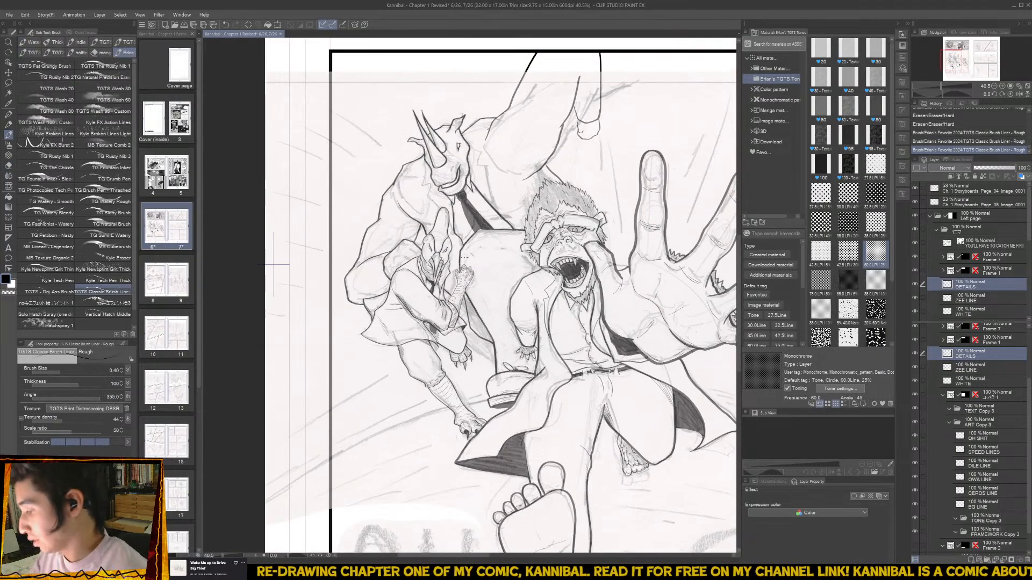
pyautogui.scroll(6, 440, 220)
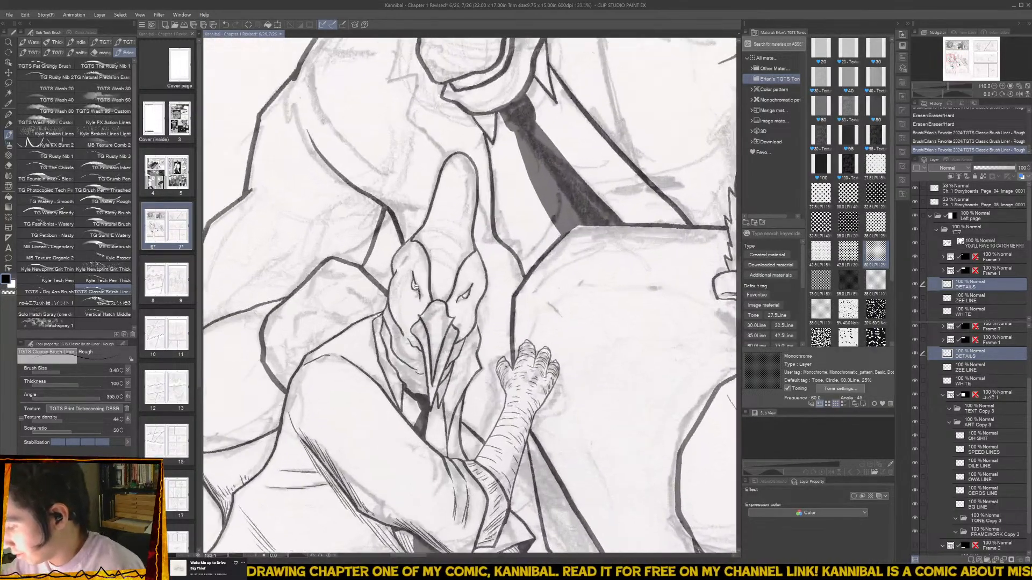
# - Ink the small details on the bird character's head: the eyes, the beak's nostrils and the ear opening
pyautogui.click(449, 280)
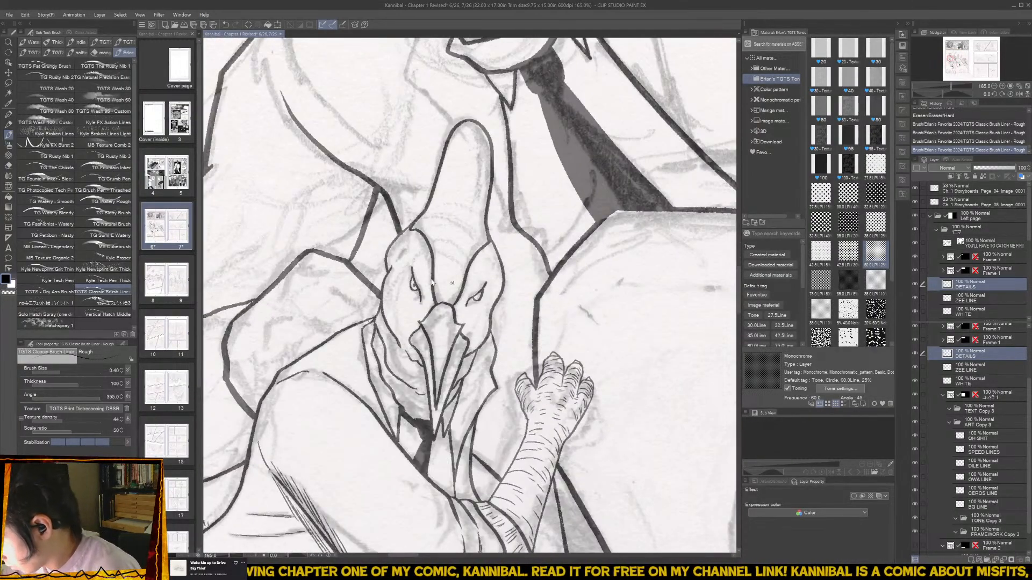
pyautogui.hotkey('ctrl', 'z')
pyautogui.click(478, 296)
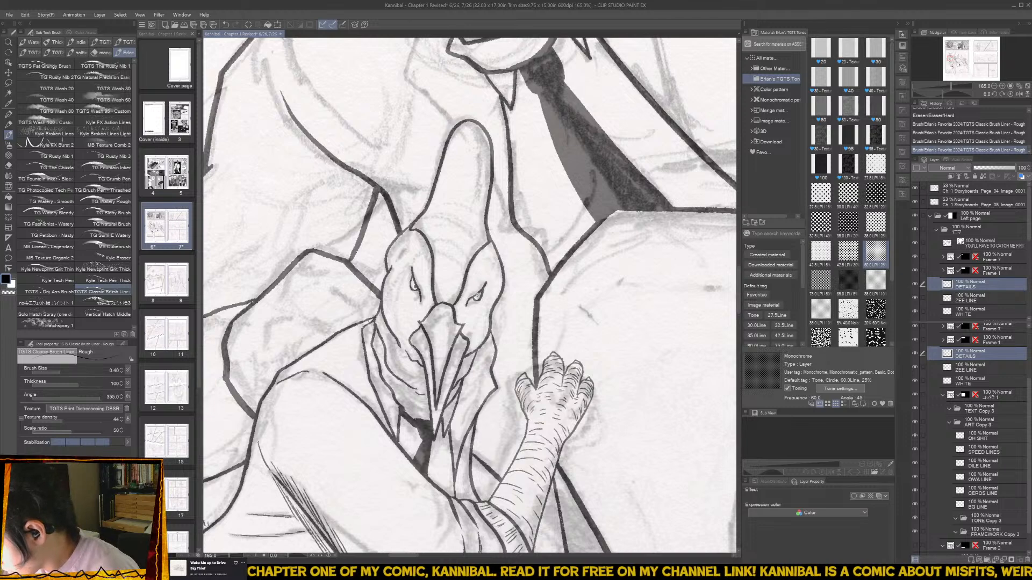
pyautogui.click(476, 310)
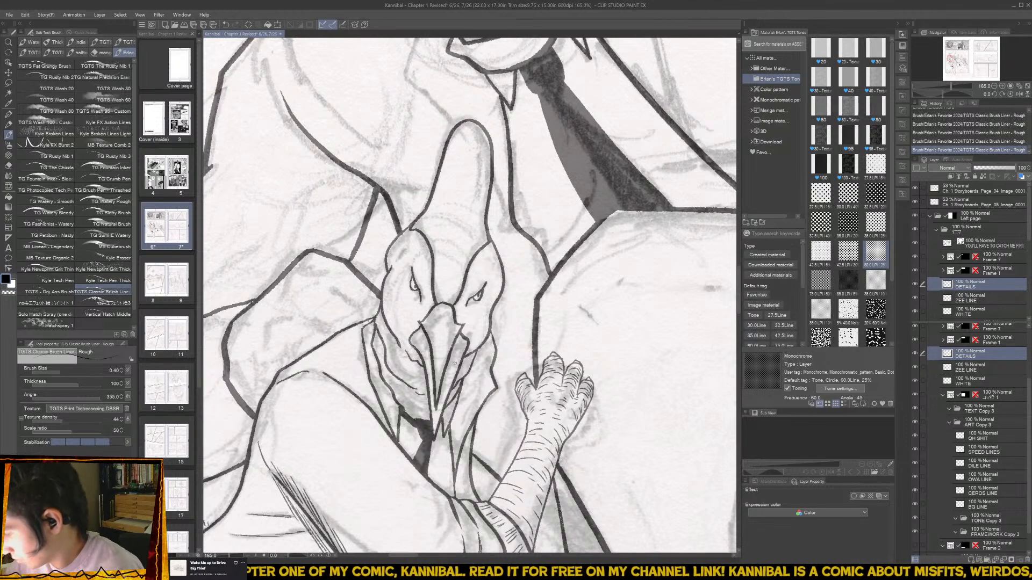
pyautogui.moveTo(450, 324)
pyautogui.mouseDown()
pyautogui.moveTo(449, 339)
pyautogui.moveTo(433, 337)
pyautogui.mouseUp()
pyautogui.moveTo(395, 262); pyautogui.dragTo(401, 249)
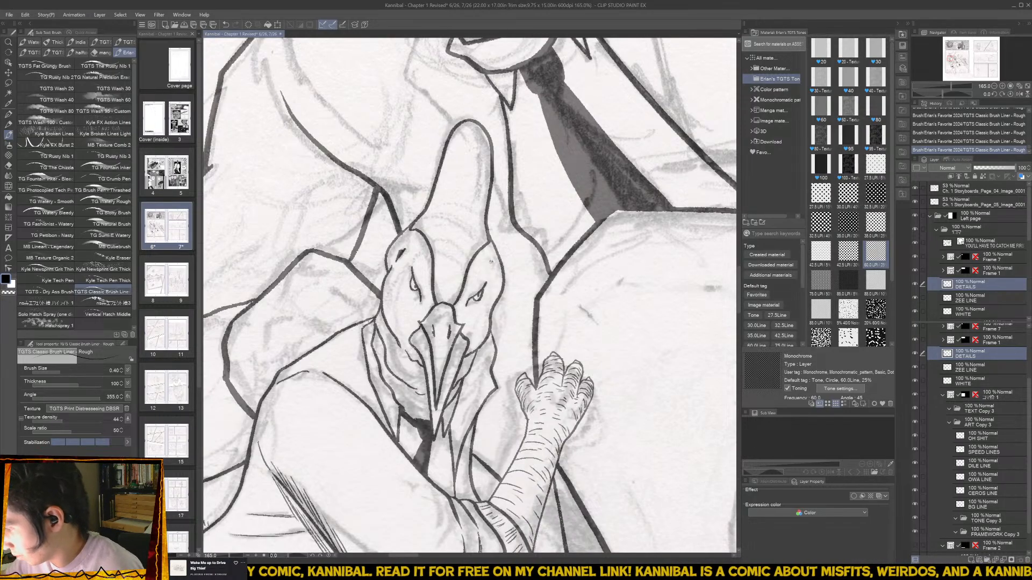
# - Ink curved wrinkle lines over the whole length of the bird character's head crest, down to its brow
pyautogui.moveTo(492, 260)
pyautogui.mouseDown()
pyautogui.moveTo(498, 272)
pyautogui.moveTo(457, 296)
pyautogui.moveTo(454, 270)
pyautogui.moveTo(464, 275)
pyautogui.moveTo(480, 225)
pyautogui.moveTo(472, 177)
pyautogui.moveTo(483, 164)
pyautogui.mouseUp()
pyautogui.moveTo(473, 150)
pyautogui.mouseDown()
pyautogui.moveTo(485, 133)
pyautogui.moveTo(475, 126)
pyautogui.mouseUp()
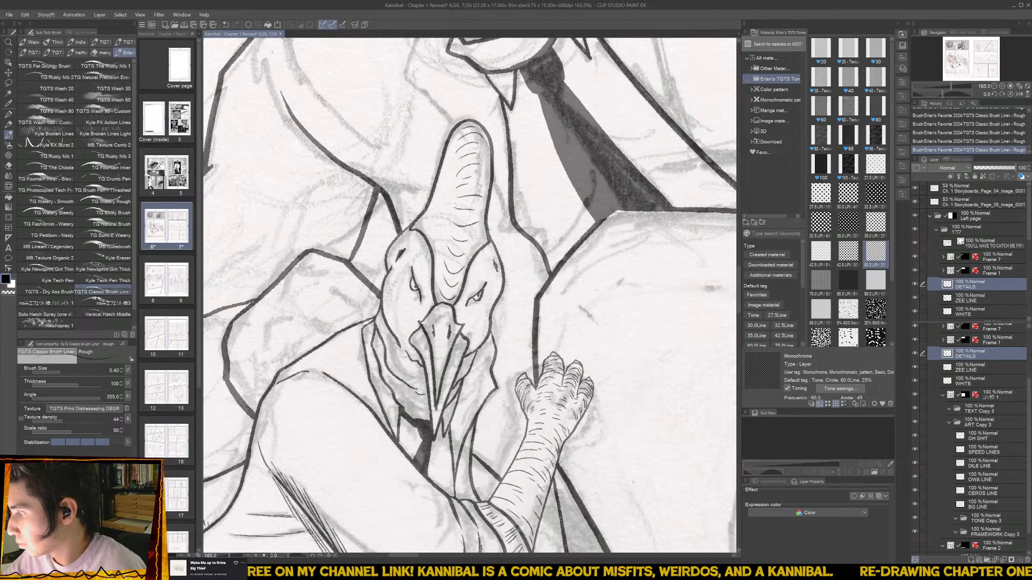
pyautogui.moveTo(474, 177); pyautogui.dragTo(490, 155)
pyautogui.moveTo(472, 195)
pyautogui.mouseDown()
pyautogui.moveTo(465, 213)
pyautogui.moveTo(466, 249)
pyautogui.moveTo(481, 233)
pyautogui.moveTo(490, 189)
pyautogui.moveTo(436, 261)
pyautogui.moveTo(430, 223)
pyautogui.moveTo(437, 275)
pyautogui.moveTo(441, 229)
pyautogui.moveTo(454, 259)
pyautogui.moveTo(438, 216)
pyautogui.moveTo(451, 235)
pyautogui.moveTo(445, 199)
pyautogui.moveTo(458, 160)
pyautogui.mouseUp()
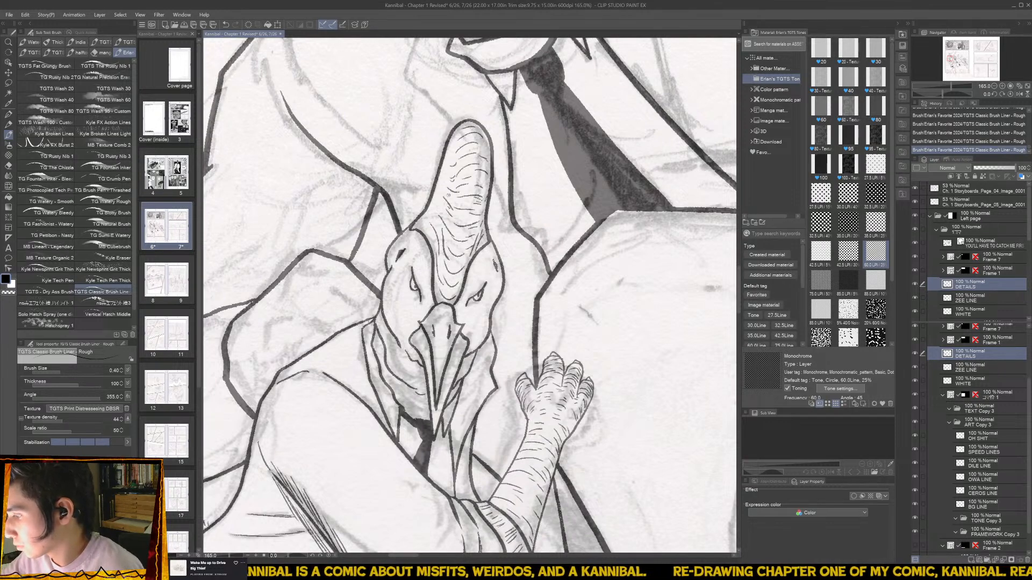
pyautogui.moveTo(417, 233); pyautogui.dragTo(432, 230)
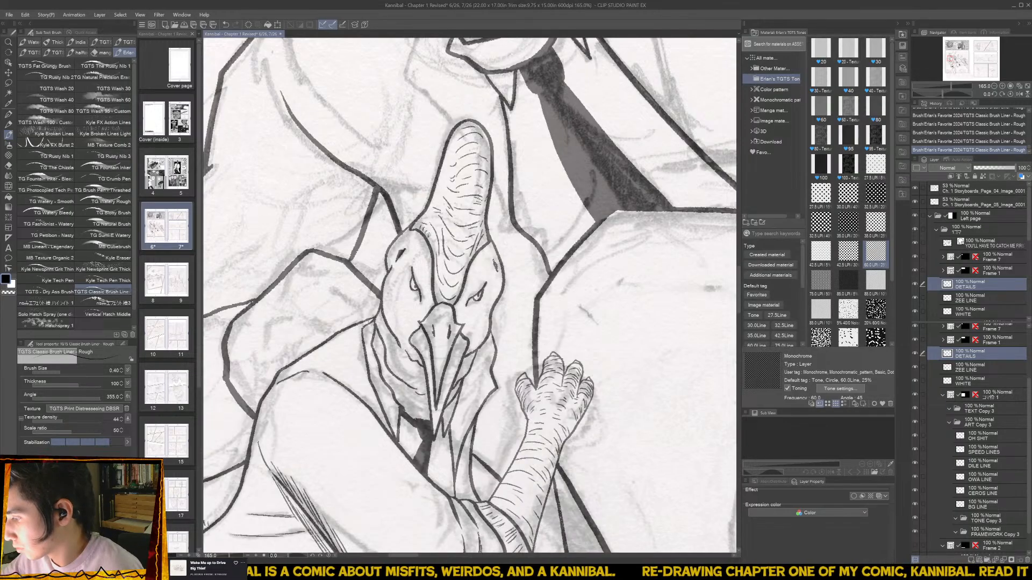
# - Add texture strokes to the bird's face and wattle, and darken the inside of its beak
pyautogui.moveTo(438, 290); pyautogui.dragTo(349, 290)
pyautogui.moveTo(426, 336); pyautogui.dragTo(473, 336)
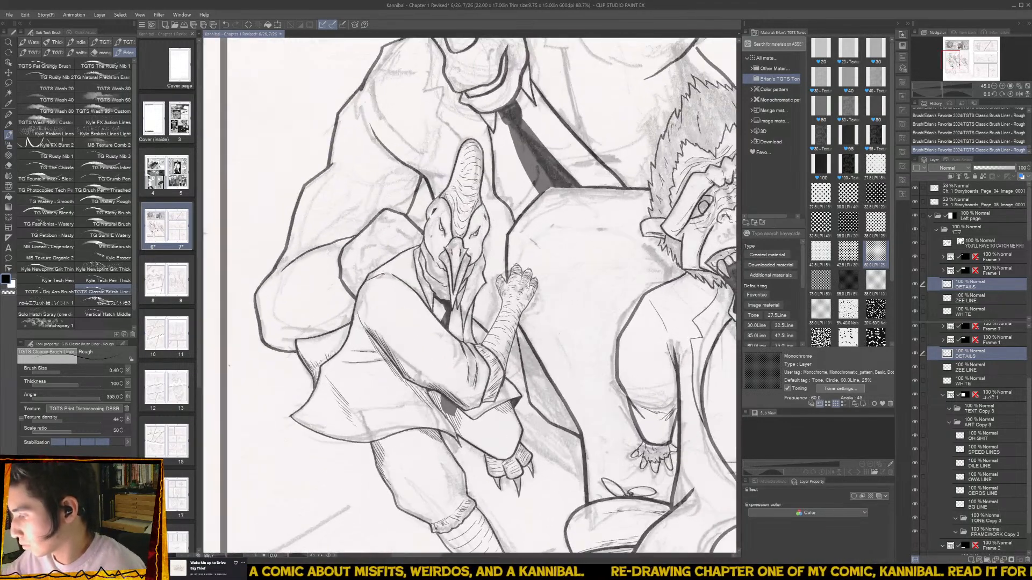
pyautogui.moveTo(425, 236); pyautogui.dragTo(435, 276)
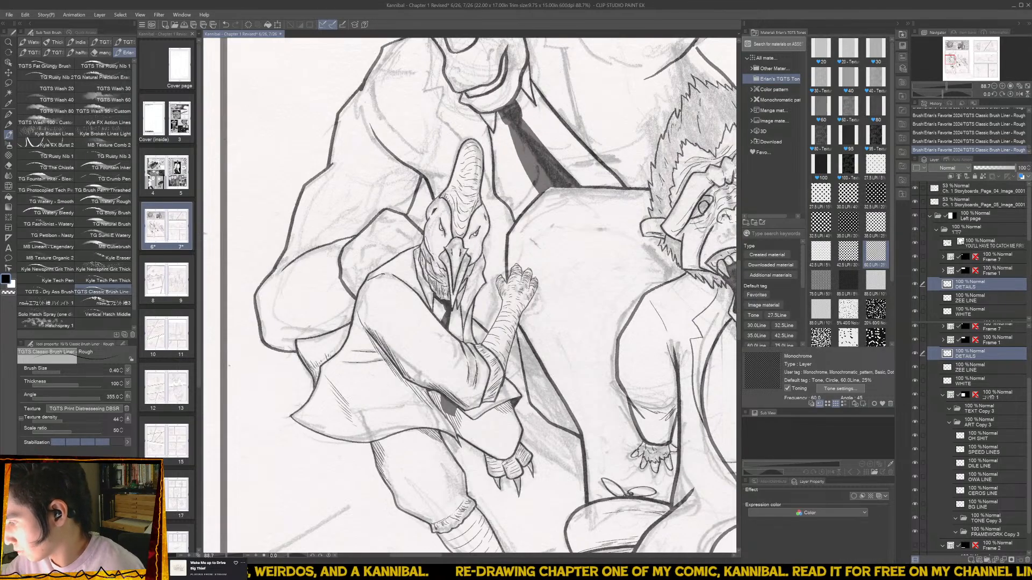
pyautogui.scroll(2, 459, 245)
pyautogui.moveTo(445, 325)
pyautogui.mouseDown()
pyautogui.moveTo(461, 255)
pyautogui.moveTo(453, 293)
pyautogui.mouseUp()
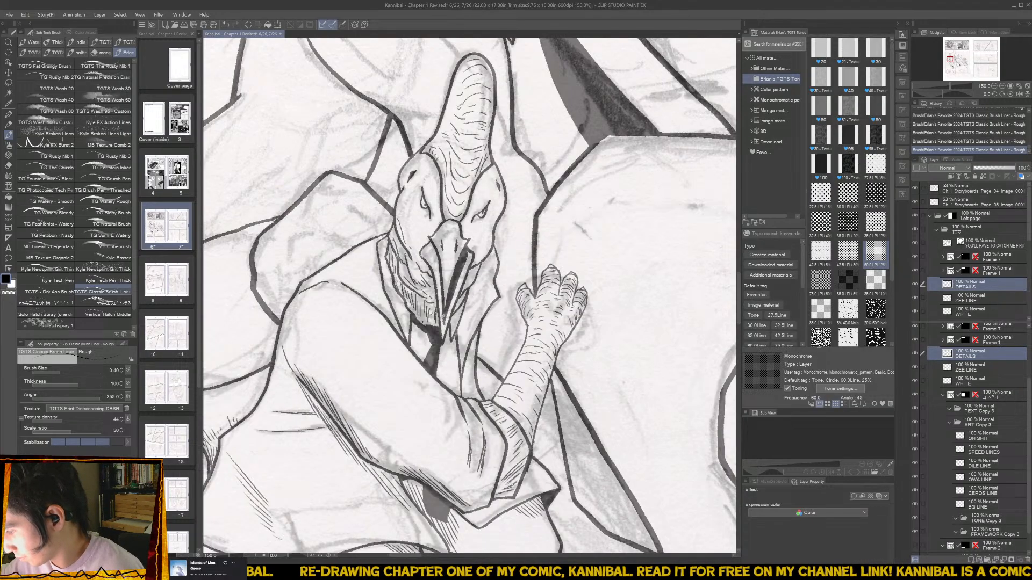
pyautogui.moveTo(442, 311); pyautogui.dragTo(432, 245)
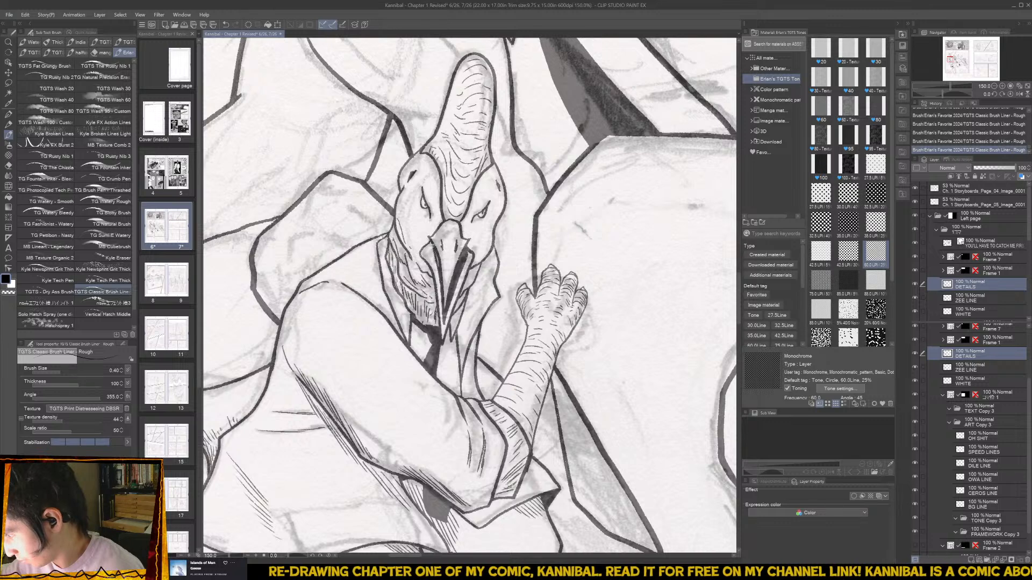
# - Ink fold lines on the bird character's trouser leg around the knee and above the cuff
pyautogui.hotkey('ctrl', '-')
pyautogui.hotkey('ctrl', '-')
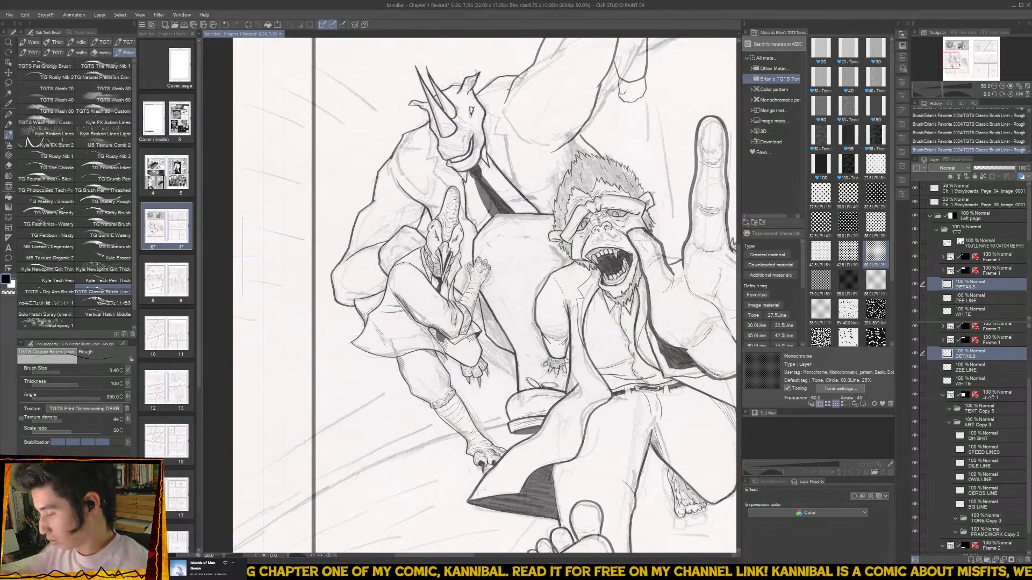
pyautogui.scroll(1, 440, 371)
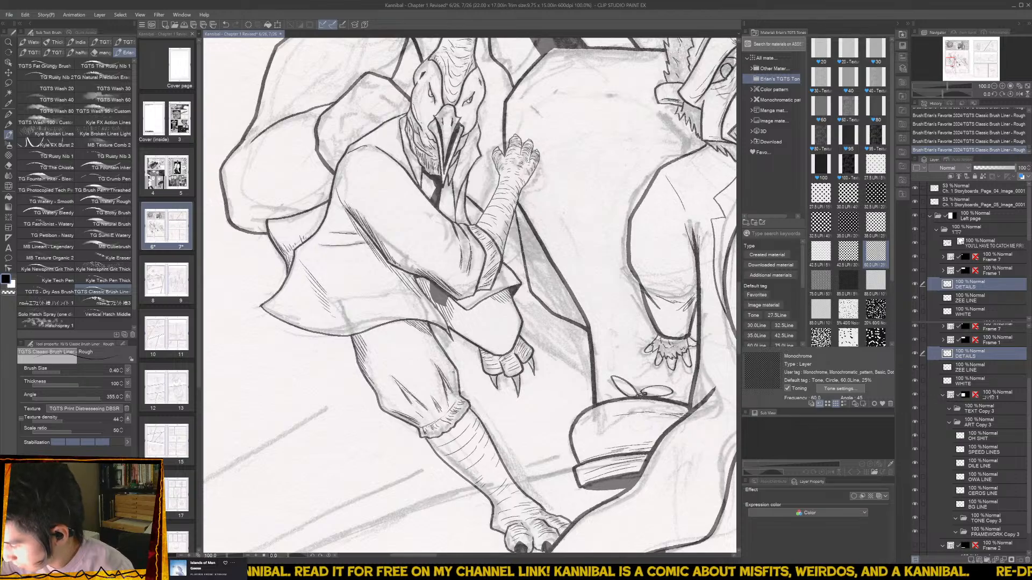
pyautogui.moveTo(452, 375); pyautogui.dragTo(455, 392)
pyautogui.moveTo(453, 375); pyautogui.dragTo(458, 390)
pyautogui.scroll(-4, 477, 333)
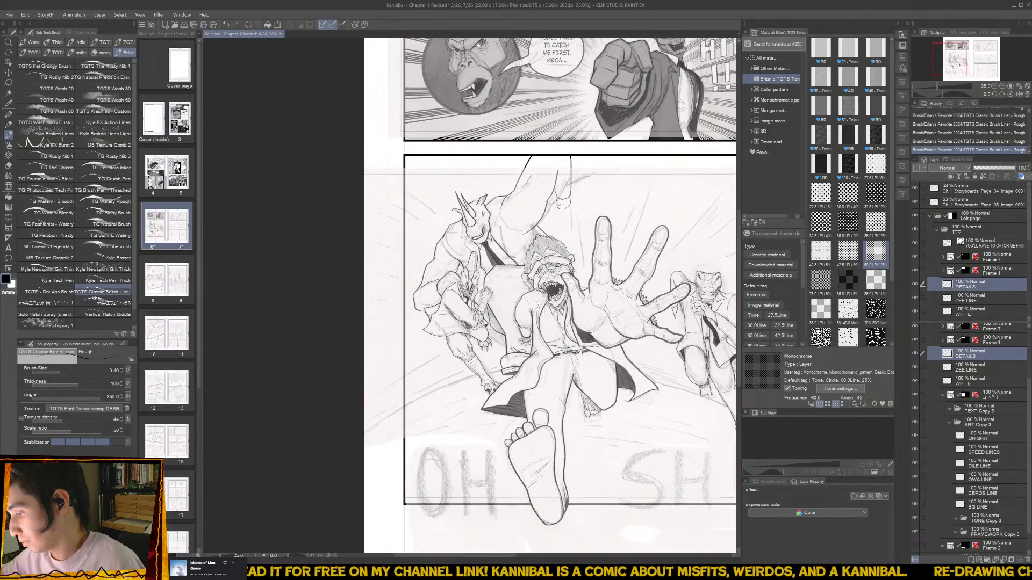
# - Ink short fold lines on the side of the bird character's jacket and save the page
pyautogui.scroll(5, 441, 311)
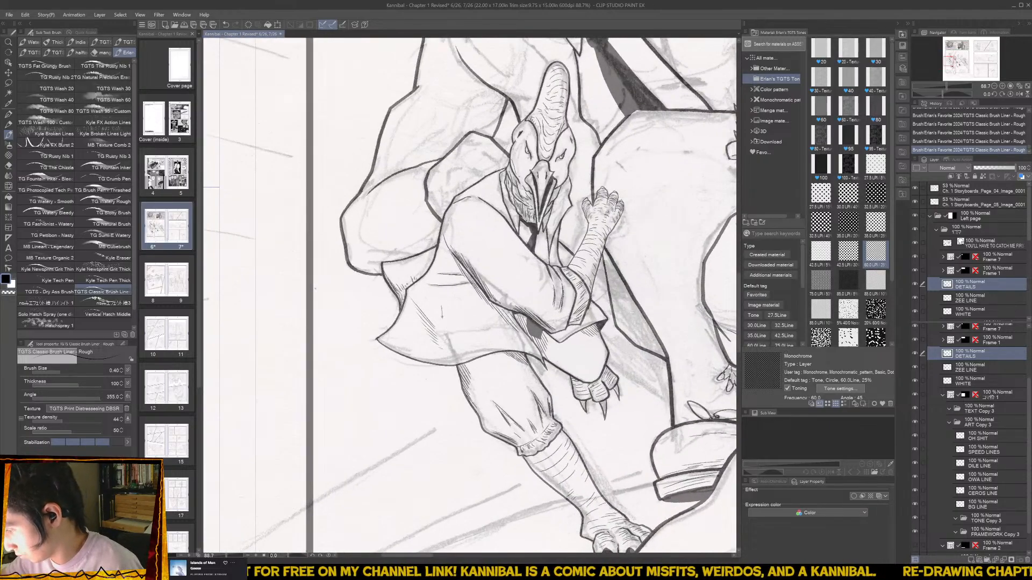
pyautogui.moveTo(446, 327); pyautogui.dragTo(451, 356)
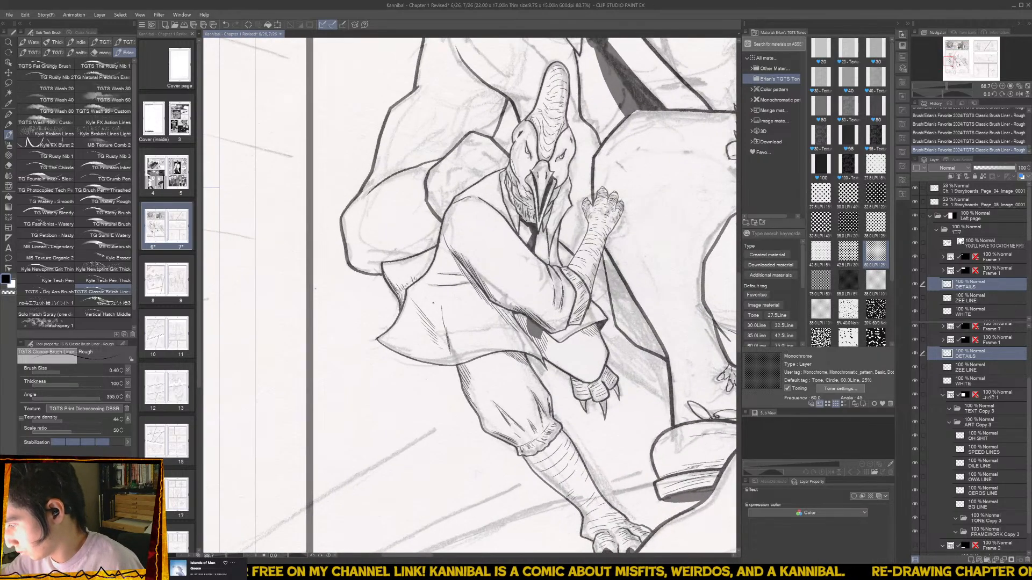
pyautogui.moveTo(430, 298); pyautogui.dragTo(441, 320)
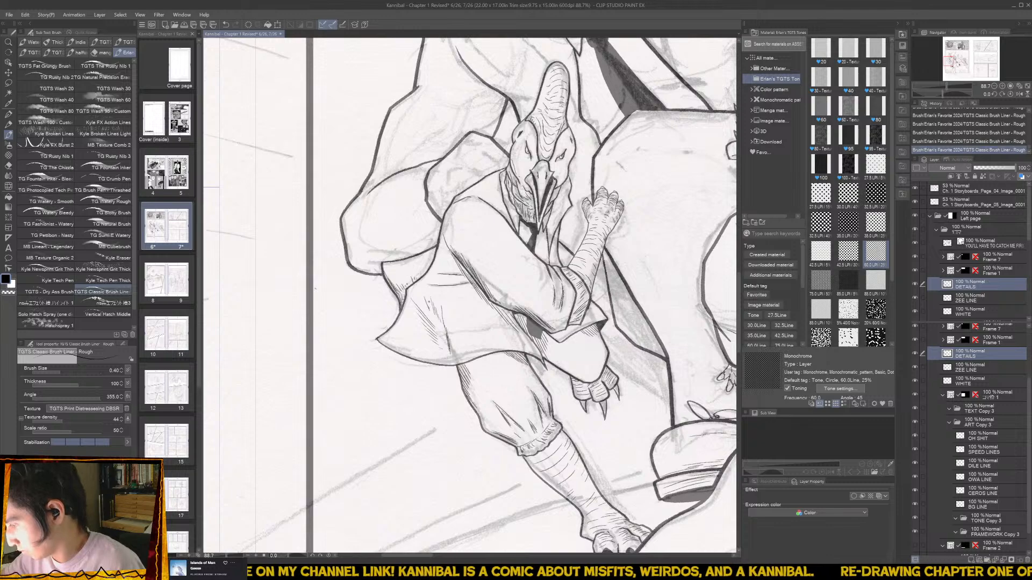
pyautogui.hotkey('ctrl', 'alt', '0')
pyautogui.moveTo(473, 318); pyautogui.dragTo(494, 345)
pyautogui.scroll(-5, 497, 317)
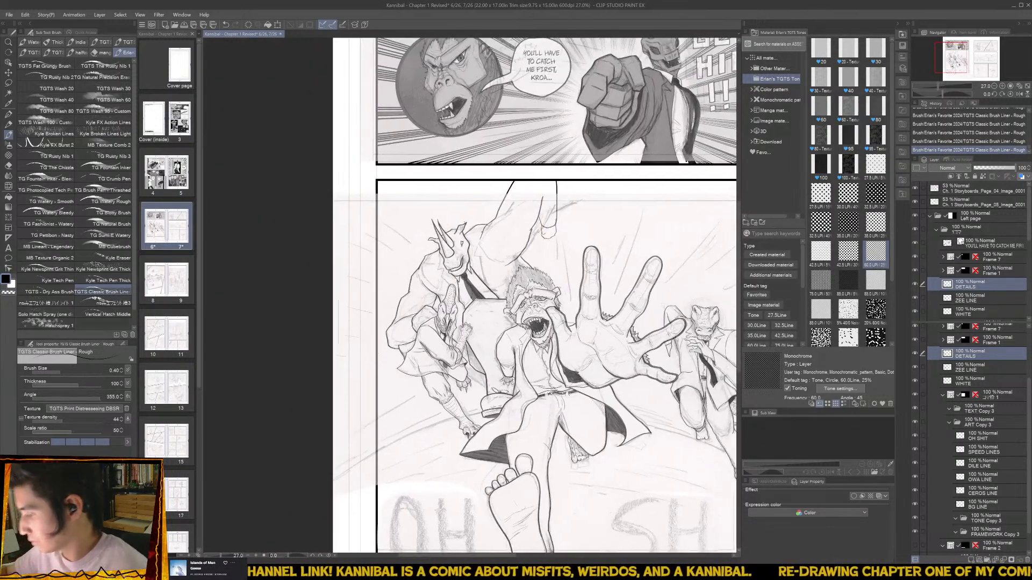
pyautogui.hotkey('ctrl', 's')
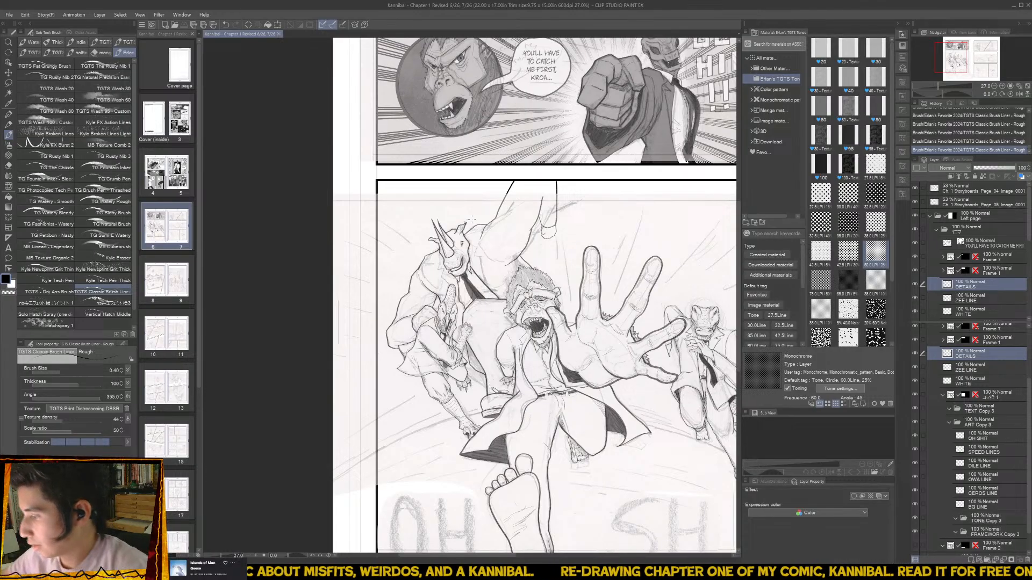
# - Ink the rhino's nostrils and the crease lines beside its grin with a 0.50 brush
pyautogui.scroll(5, 471, 218)
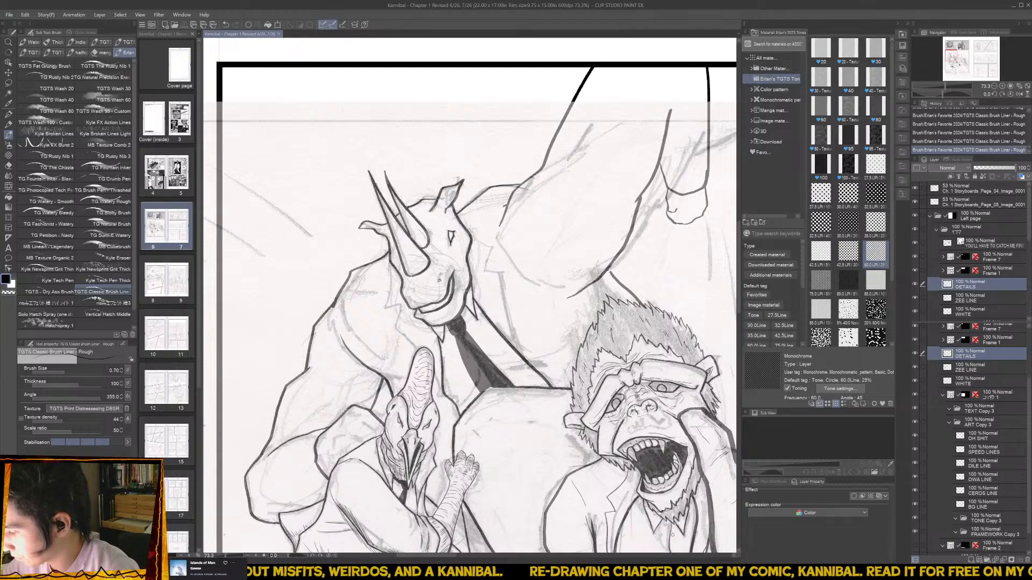
pyautogui.click(438, 281)
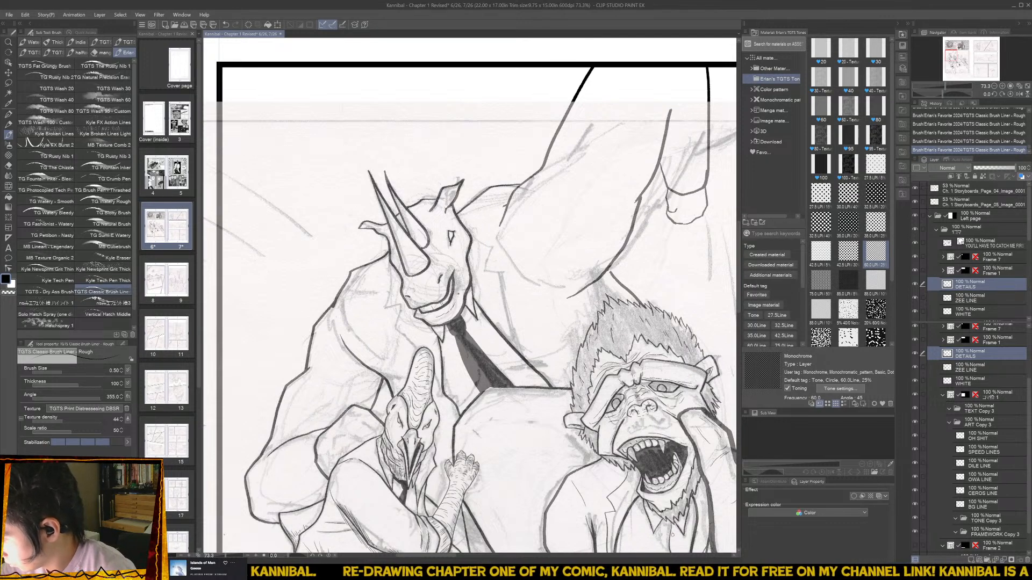
pyautogui.hotkey('ctrl', 'z')
pyautogui.hotkey('ctrl', 'z')
pyautogui.hotkey('ctrl', 'y')
pyautogui.hotkey('ctrl', 'y')
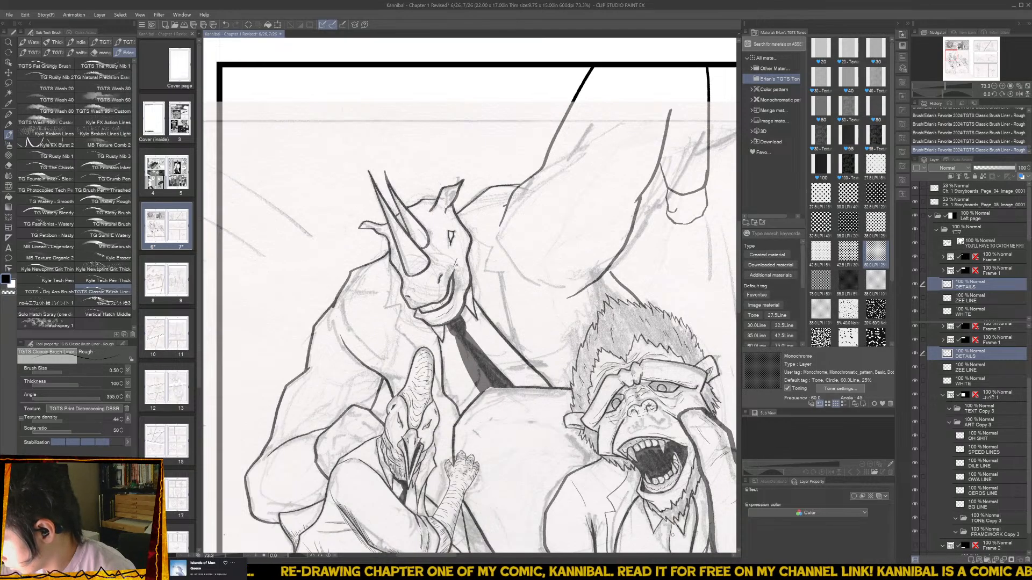
pyautogui.scroll(1, 462, 230)
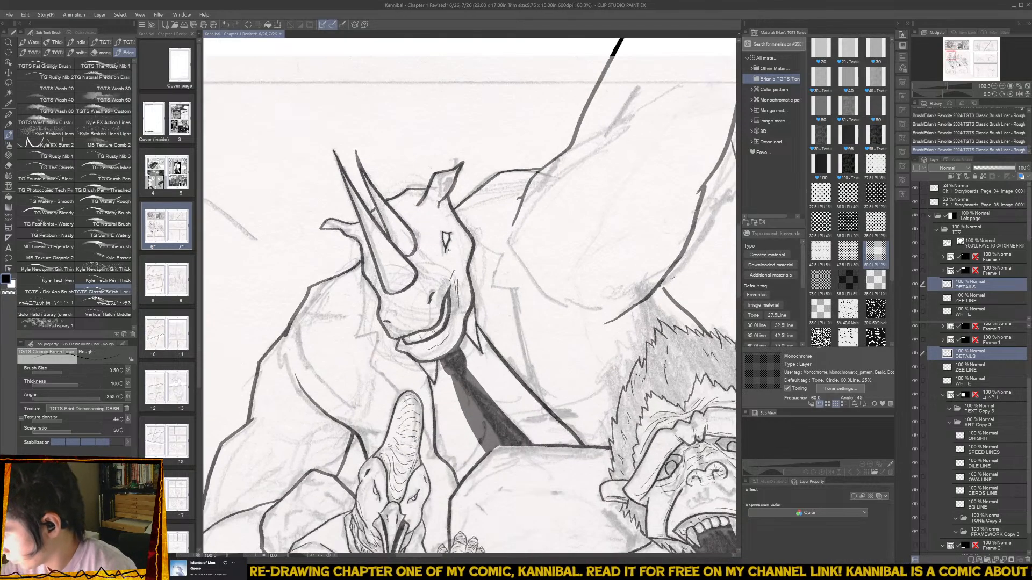
pyautogui.scroll(1, 446, 241)
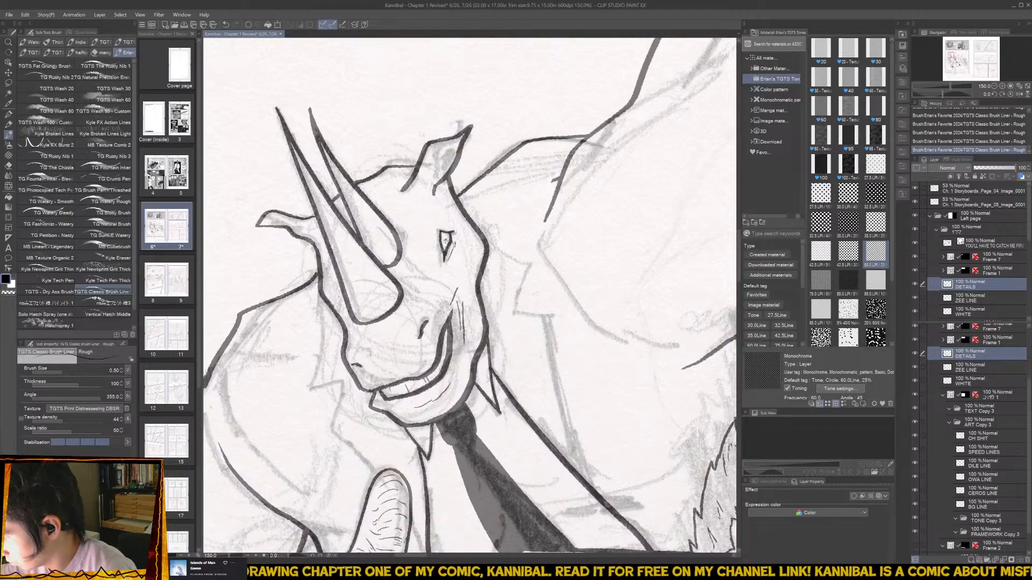
# - Ink wrinkles around the rhino's eye and beside its horns, and shade the inside of the upright ear
pyautogui.moveTo(437, 236)
pyautogui.mouseDown()
pyautogui.moveTo(442, 260)
pyautogui.moveTo(440, 225)
pyautogui.moveTo(456, 223)
pyautogui.moveTo(460, 260)
pyautogui.moveTo(425, 238)
pyautogui.moveTo(439, 213)
pyautogui.mouseUp()
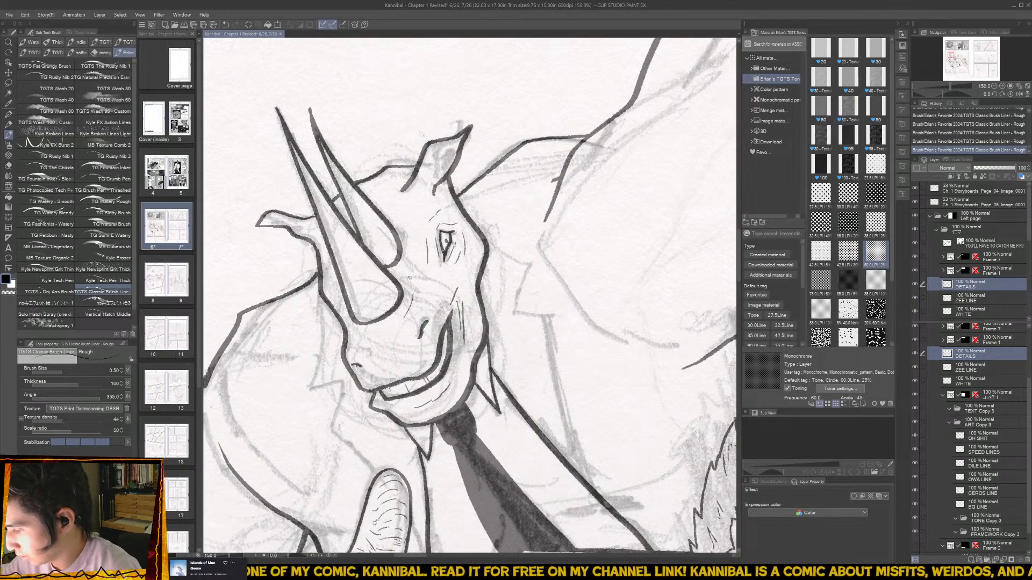
pyautogui.moveTo(408, 270); pyautogui.dragTo(411, 237)
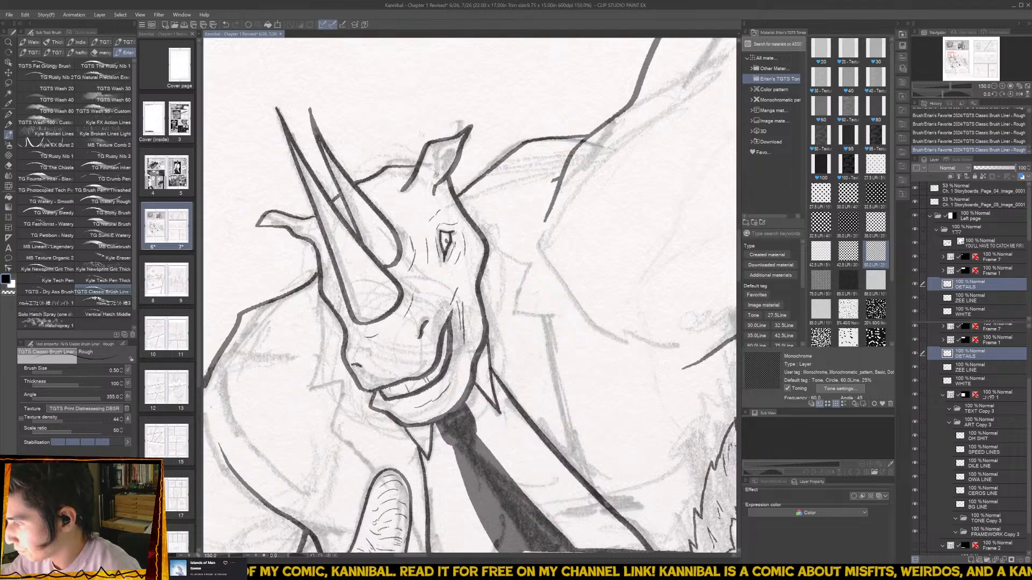
pyautogui.moveTo(433, 183); pyautogui.dragTo(450, 150)
pyautogui.moveTo(451, 151)
pyautogui.mouseDown()
pyautogui.moveTo(434, 177)
pyautogui.moveTo(448, 154)
pyautogui.mouseUp()
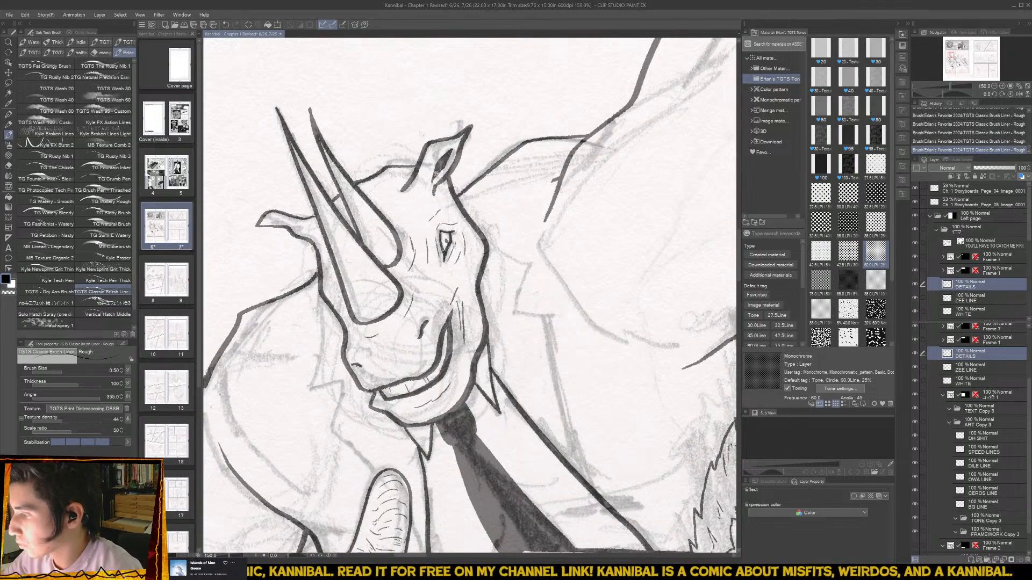
# - Ink the shading of the rhino's far ear, redoing its first stroke, and add wrinkles across the forehead
pyautogui.moveTo(266, 222); pyautogui.dragTo(295, 231)
pyautogui.hotkey('ctrl', 'z')
pyautogui.moveTo(277, 224)
pyautogui.mouseDown()
pyautogui.moveTo(322, 244)
pyautogui.moveTo(326, 268)
pyautogui.mouseUp()
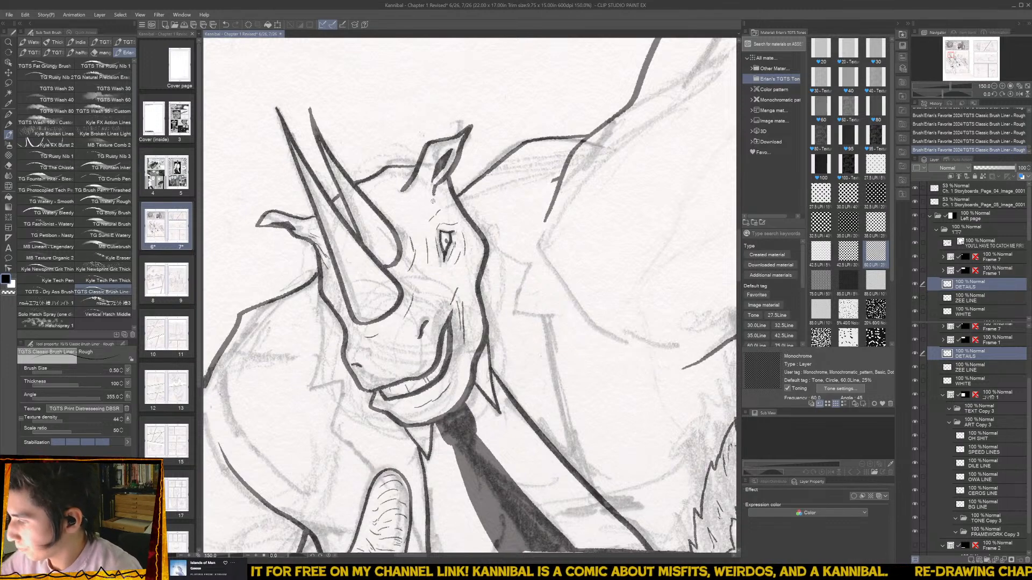
pyautogui.moveTo(407, 206); pyautogui.dragTo(443, 197)
pyautogui.moveTo(379, 191); pyautogui.dragTo(414, 174)
# - Hatch shading lines along both of the rhino's horns and the edge of the face beside them
pyautogui.moveTo(337, 178); pyautogui.dragTo(379, 255)
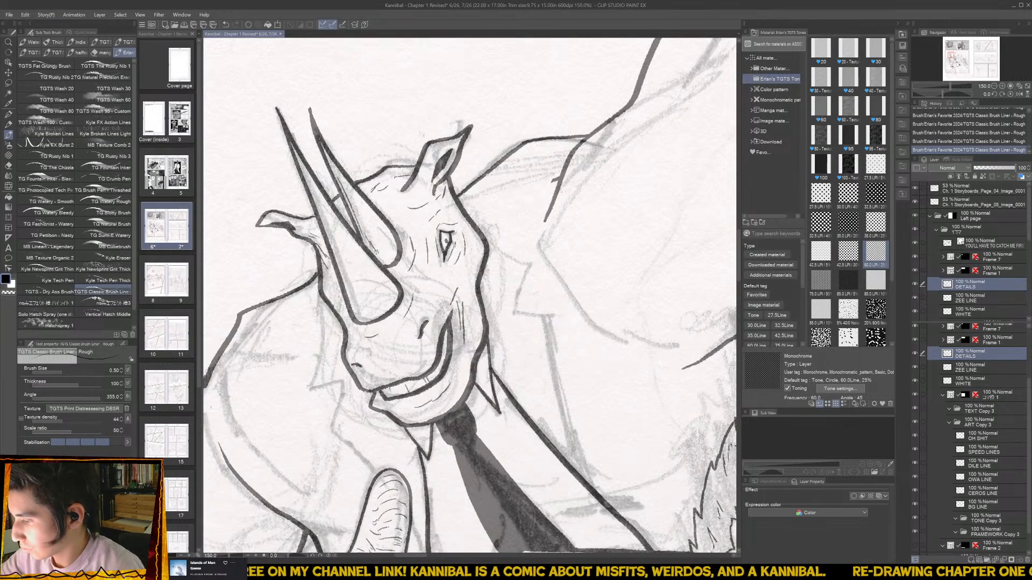
pyautogui.moveTo(356, 216); pyautogui.dragTo(376, 245)
pyautogui.moveTo(311, 193)
pyautogui.mouseDown()
pyautogui.moveTo(366, 305)
pyautogui.moveTo(354, 294)
pyautogui.moveTo(366, 323)
pyautogui.moveTo(320, 285)
pyautogui.moveTo(342, 319)
pyautogui.mouseUp()
pyautogui.moveTo(325, 283)
pyautogui.mouseDown()
pyautogui.moveTo(344, 319)
pyautogui.moveTo(339, 291)
pyautogui.mouseUp()
# - Ink skin wrinkles on the rhino's cheek and muzzle, around the nostrils and along the mouth
pyautogui.moveTo(444, 277); pyautogui.dragTo(473, 251)
pyautogui.moveTo(442, 290)
pyautogui.mouseDown()
pyautogui.moveTo(451, 284)
pyautogui.moveTo(412, 320)
pyautogui.moveTo(433, 313)
pyautogui.moveTo(417, 342)
pyautogui.mouseUp()
pyautogui.moveTo(356, 366)
pyautogui.mouseDown()
pyautogui.moveTo(410, 348)
pyautogui.moveTo(378, 350)
pyautogui.moveTo(396, 335)
pyautogui.moveTo(363, 341)
pyautogui.moveTo(390, 337)
pyautogui.mouseUp()
pyautogui.moveTo(396, 335); pyautogui.dragTo(401, 329)
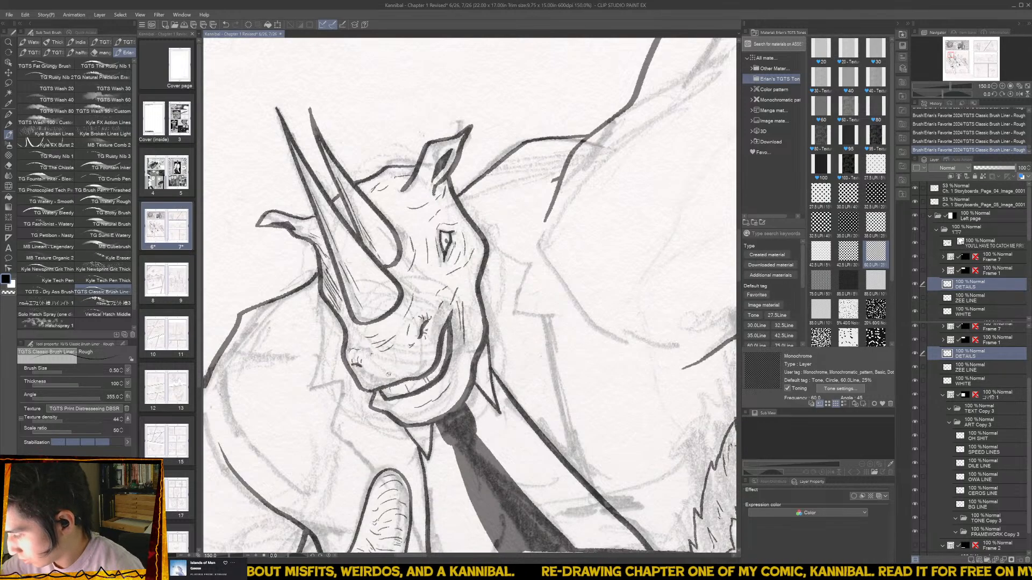
pyautogui.moveTo(357, 370)
pyautogui.mouseDown()
pyautogui.moveTo(430, 359)
pyautogui.moveTo(408, 363)
pyautogui.moveTo(432, 344)
pyautogui.moveTo(379, 377)
pyautogui.moveTo(464, 349)
pyautogui.mouseUp()
pyautogui.scroll(-4, 458, 321)
pyautogui.scroll(2, 462, 347)
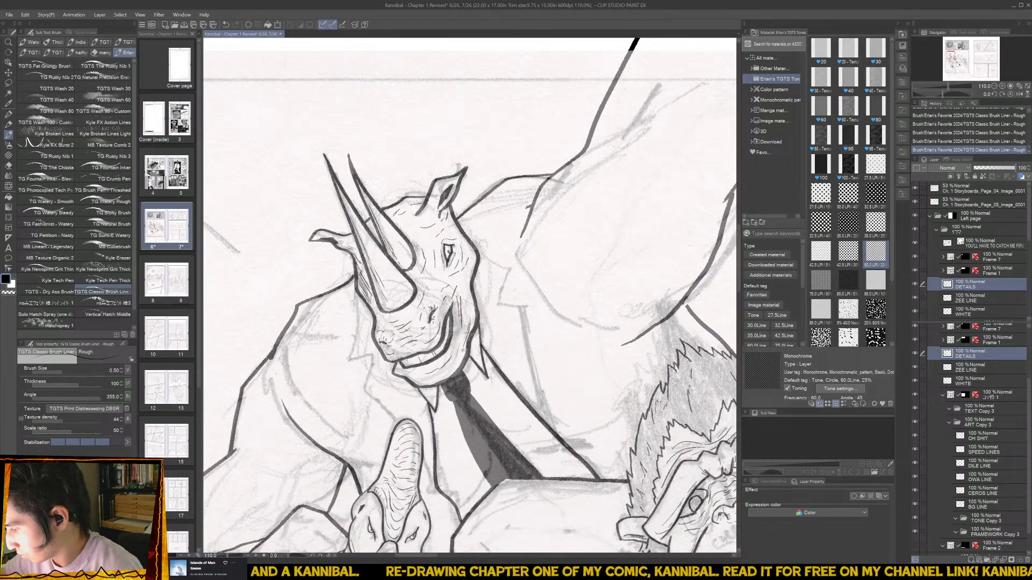
# - Ink the jacket lapels on both sides of the rhino's tie, raising the brush size to 0.70
pyautogui.moveTo(468, 297)
pyautogui.mouseDown()
pyautogui.moveTo(471, 308)
pyautogui.moveTo(470, 271)
pyautogui.mouseUp()
pyautogui.moveTo(471, 275)
pyautogui.mouseDown()
pyautogui.moveTo(476, 260)
pyautogui.moveTo(403, 231)
pyautogui.moveTo(429, 252)
pyautogui.moveTo(415, 287)
pyautogui.moveTo(439, 285)
pyautogui.moveTo(476, 420)
pyautogui.mouseUp()
pyautogui.press(']')
pyautogui.press(']')
pyautogui.press(']')
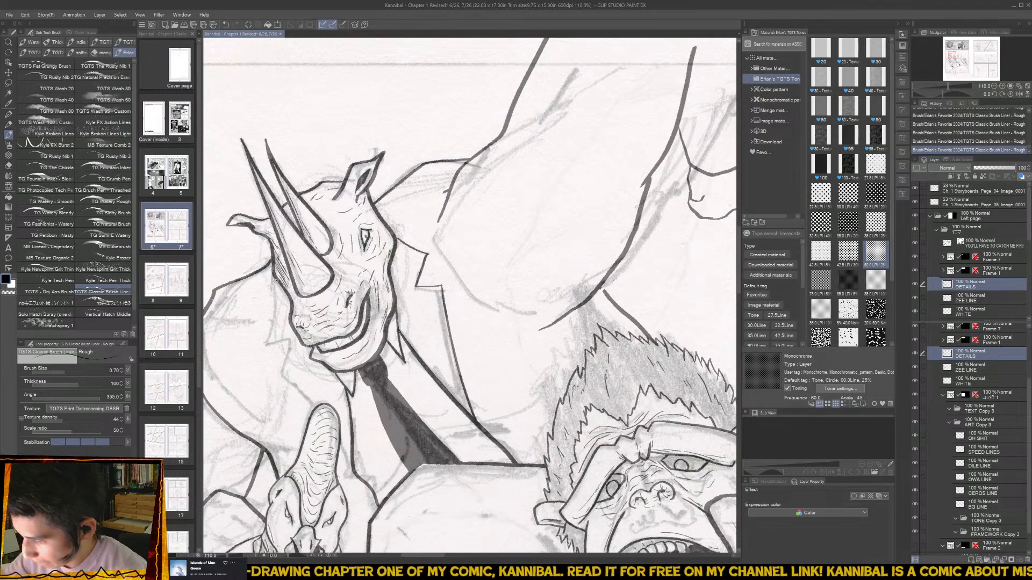
pyautogui.moveTo(273, 278)
pyautogui.mouseDown()
pyautogui.moveTo(266, 348)
pyautogui.moveTo(290, 340)
pyautogui.moveTo(281, 363)
pyautogui.moveTo(316, 403)
pyautogui.mouseUp()
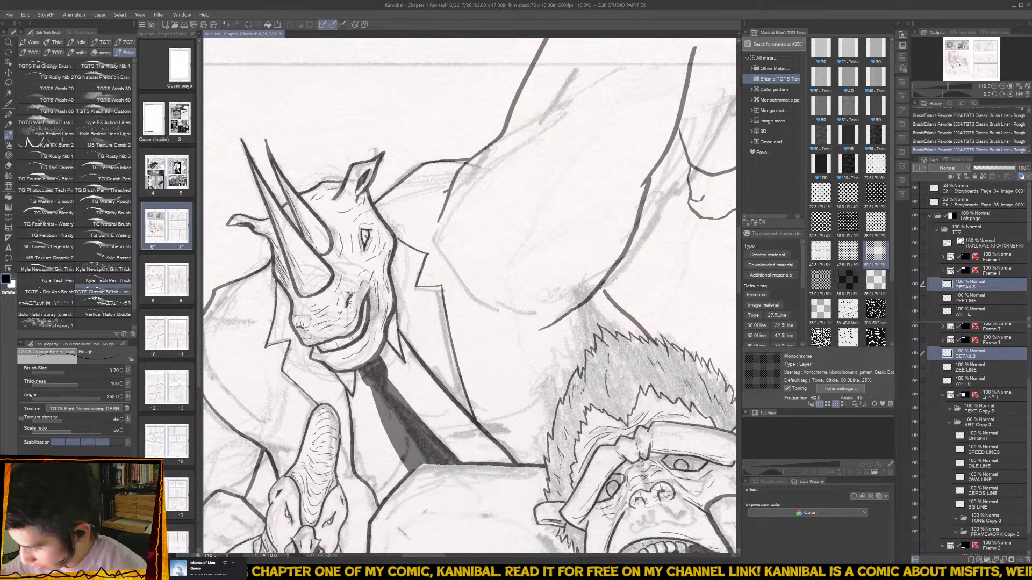
pyautogui.moveTo(339, 436); pyautogui.dragTo(354, 465)
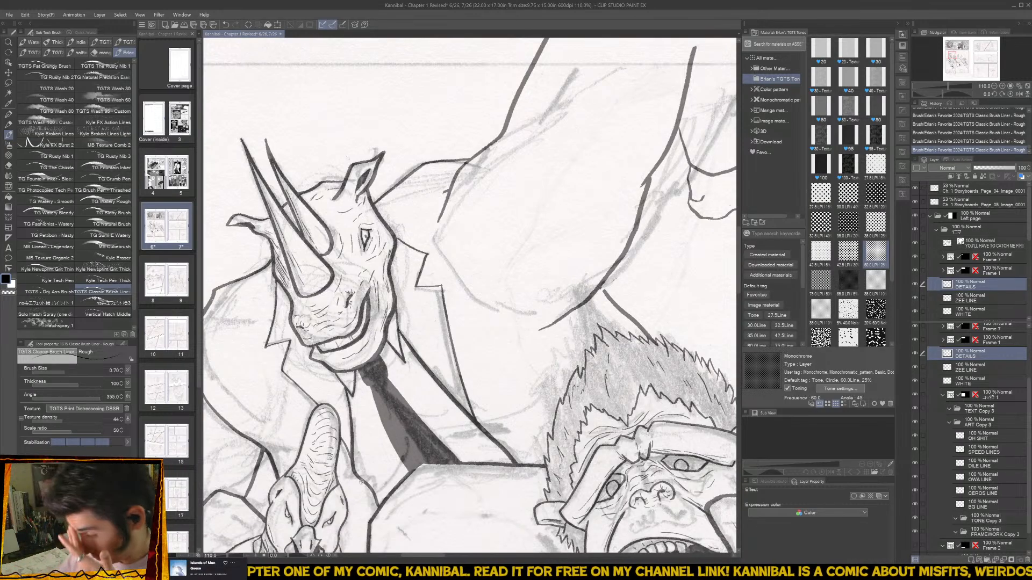
pyautogui.scroll(-3, 361, 482)
pyautogui.moveTo(475, 377); pyautogui.dragTo(453, 373)
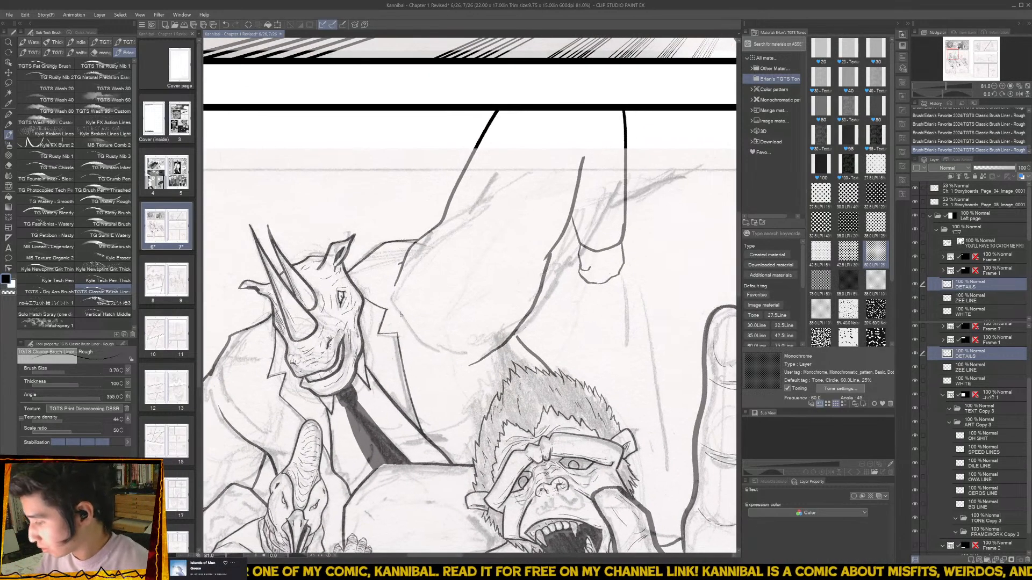
# - Set the brush size to 0.50 and hatch shading along the outer edge of the rhino's lowered arm
pyautogui.moveTo(258, 421)
pyautogui.mouseDown()
pyautogui.moveTo(386, 380)
pyautogui.moveTo(354, 375)
pyautogui.moveTo(375, 395)
pyautogui.mouseUp()
pyautogui.moveTo(349, 347)
pyautogui.mouseDown()
pyautogui.moveTo(338, 374)
pyautogui.moveTo(364, 333)
pyautogui.moveTo(315, 364)
pyautogui.mouseUp()
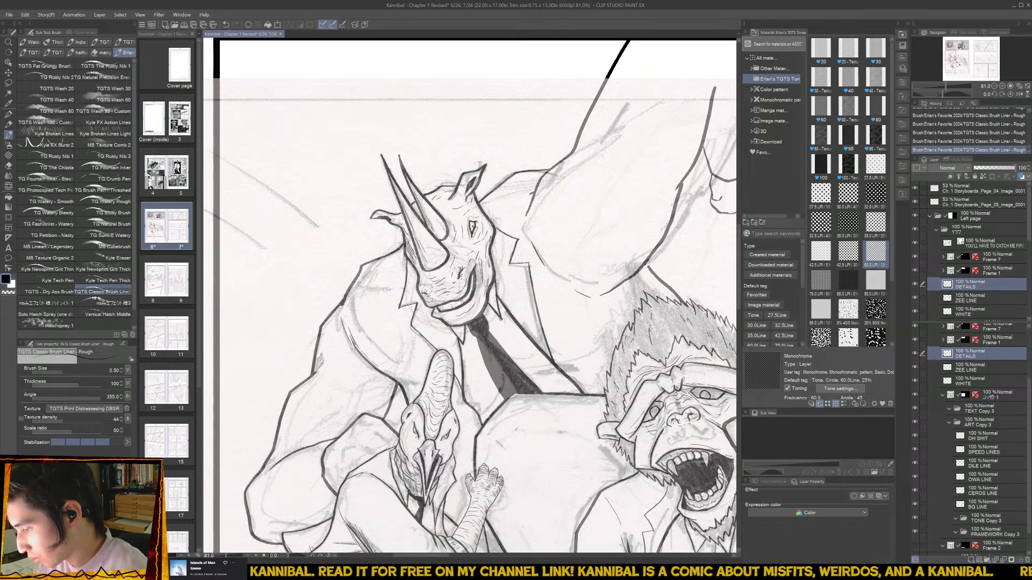
pyautogui.moveTo(380, 396); pyautogui.dragTo(386, 364)
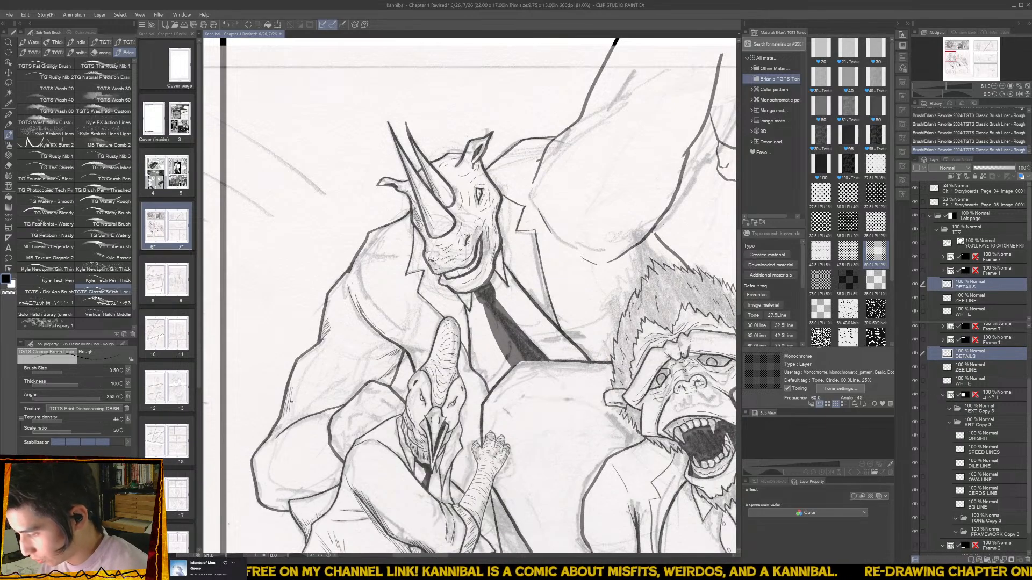
pyautogui.moveTo(294, 411)
pyautogui.mouseDown()
pyautogui.moveTo(387, 370)
pyautogui.moveTo(360, 372)
pyautogui.moveTo(439, 330)
pyautogui.mouseUp()
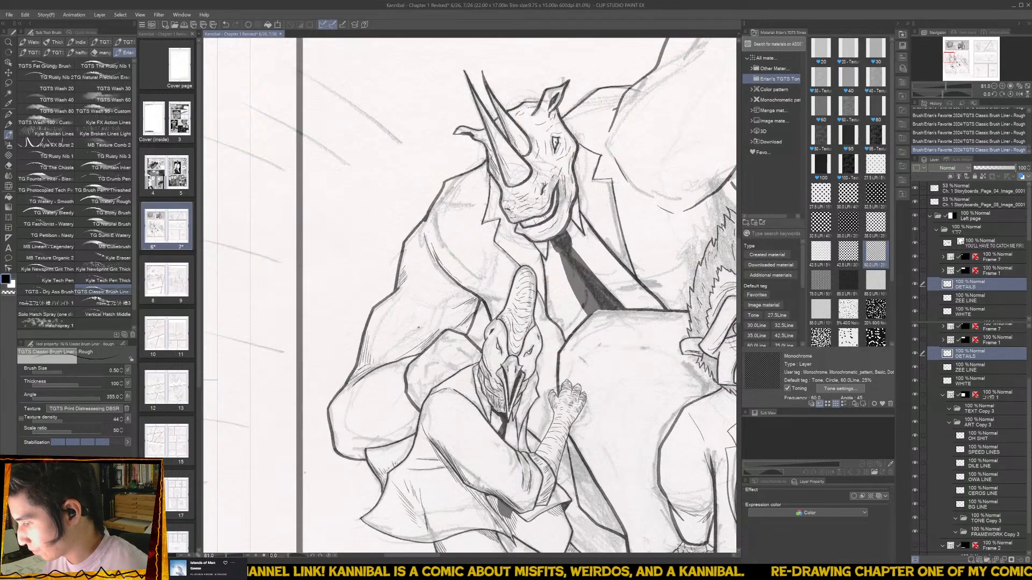
pyautogui.moveTo(359, 426)
pyautogui.mouseDown()
pyautogui.moveTo(309, 373)
pyautogui.moveTo(286, 386)
pyautogui.moveTo(315, 401)
pyautogui.moveTo(367, 369)
pyautogui.mouseUp()
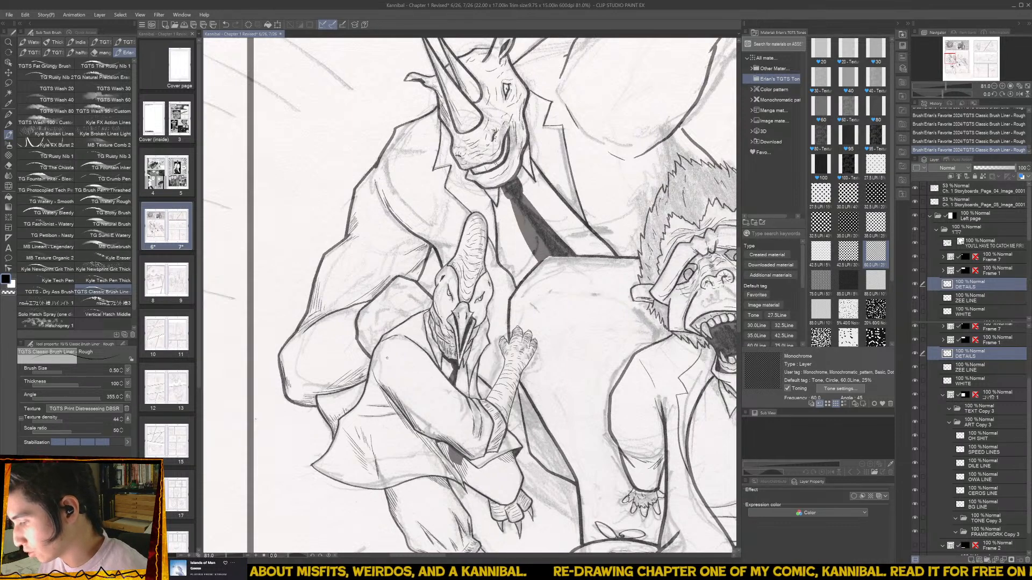
# - Ink the finger and knuckle lines of the rhino's hand beside the bird's head, undoing stray strokes
pyautogui.moveTo(391, 310); pyautogui.dragTo(355, 344)
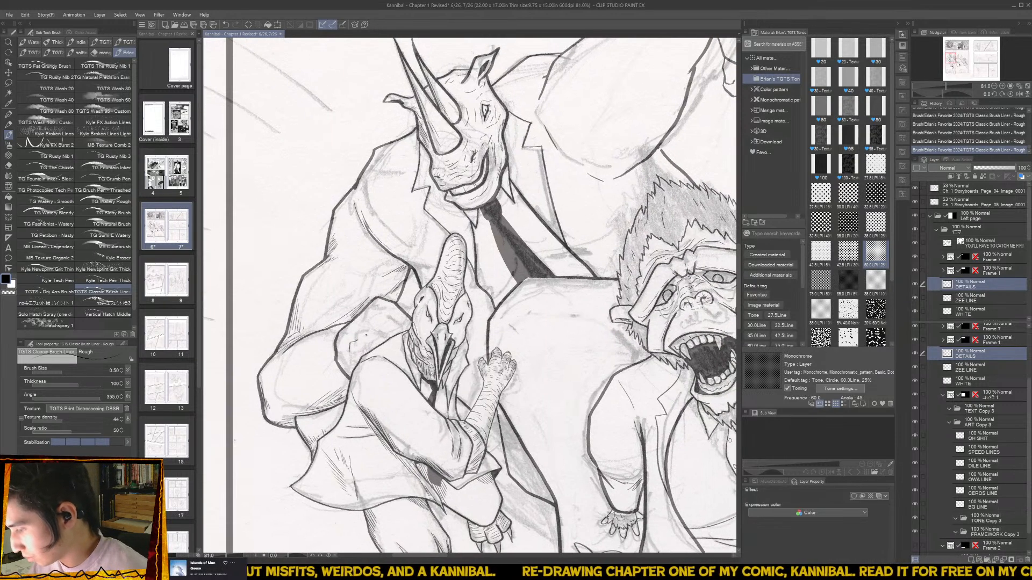
pyautogui.hotkey('ctrl', 'z')
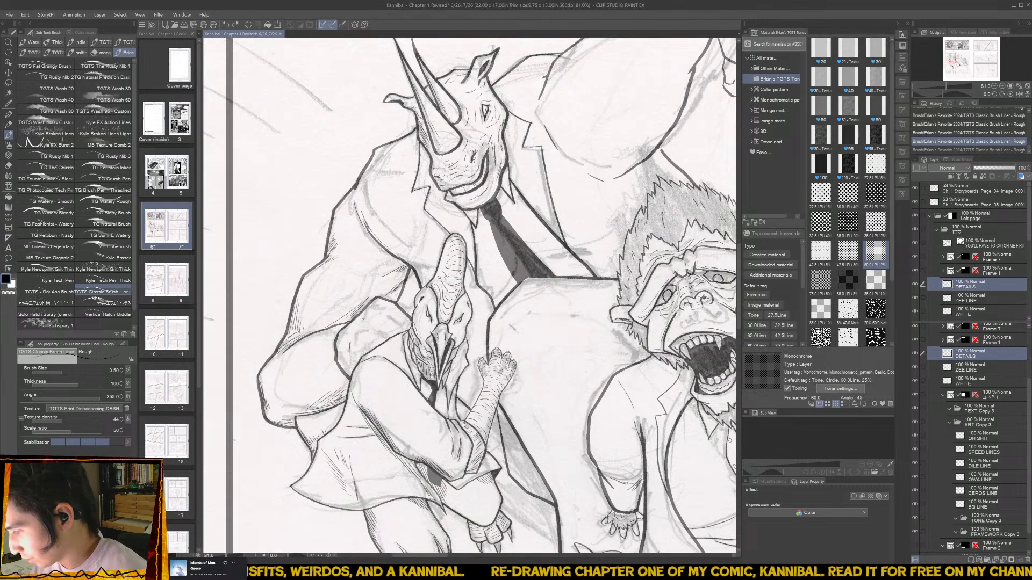
pyautogui.moveTo(363, 319)
pyautogui.mouseDown()
pyautogui.moveTo(375, 306)
pyautogui.moveTo(398, 324)
pyautogui.moveTo(368, 333)
pyautogui.mouseUp()
pyautogui.hotkey('ctrl', 'z')
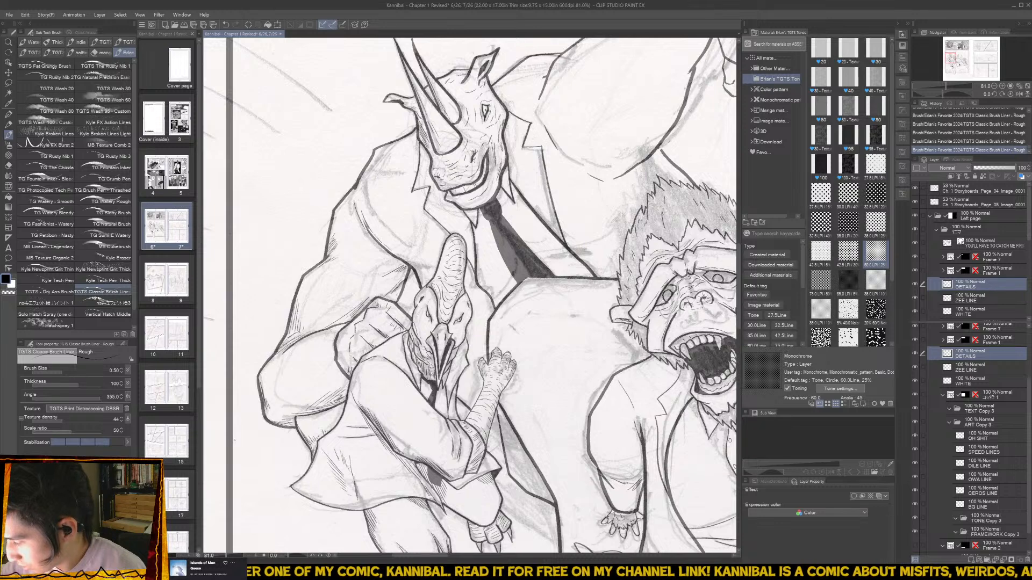
pyautogui.moveTo(348, 364); pyautogui.dragTo(345, 374)
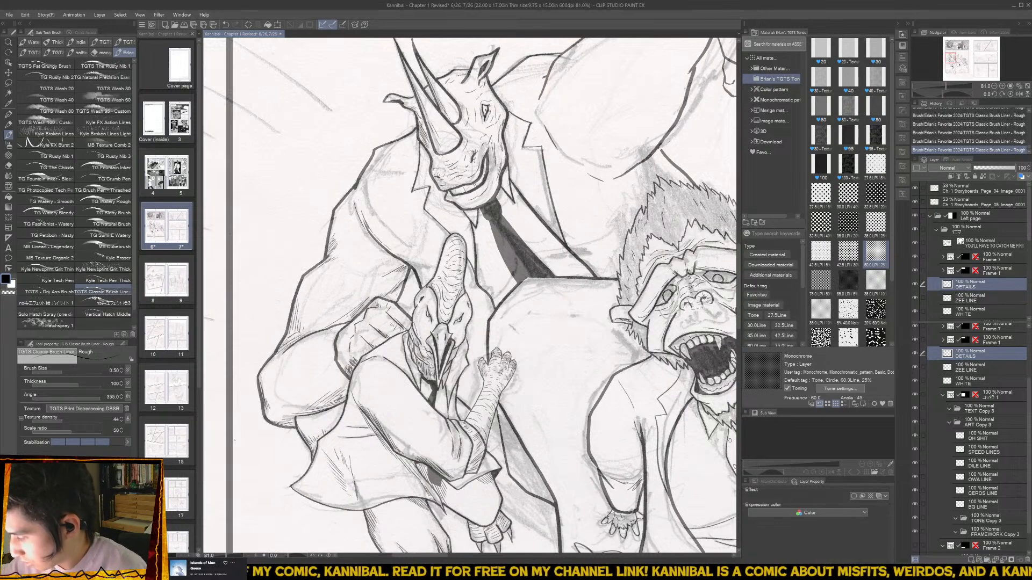
# - Hatch the shadowed strip between the bird's raised arm and the rhino's thigh
pyautogui.hotkey('ctrl', '-')
pyautogui.hotkey('ctrl', '-')
pyautogui.moveTo(510, 369); pyautogui.dragTo(425, 332)
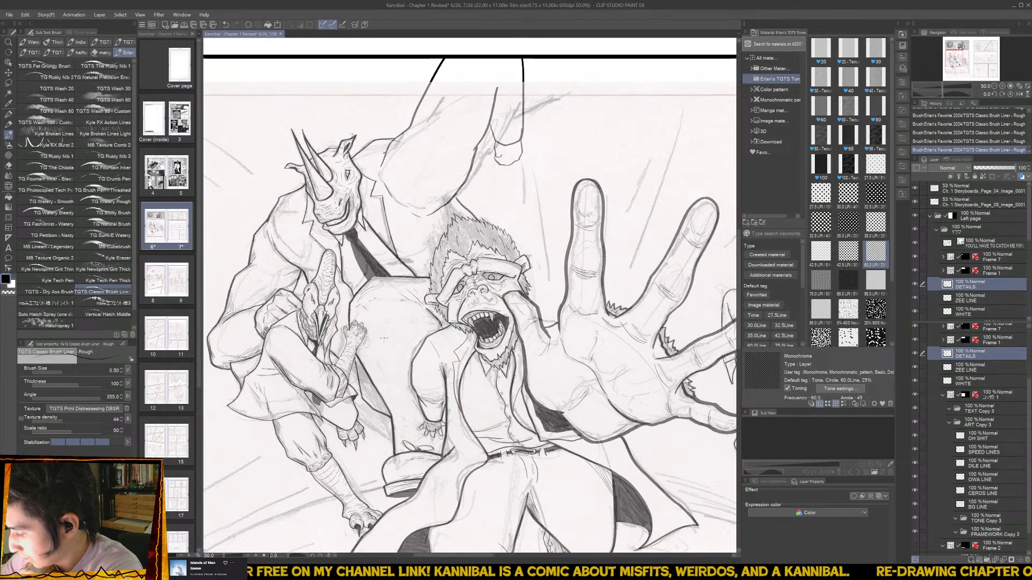
pyautogui.moveTo(364, 308); pyautogui.dragTo(397, 409)
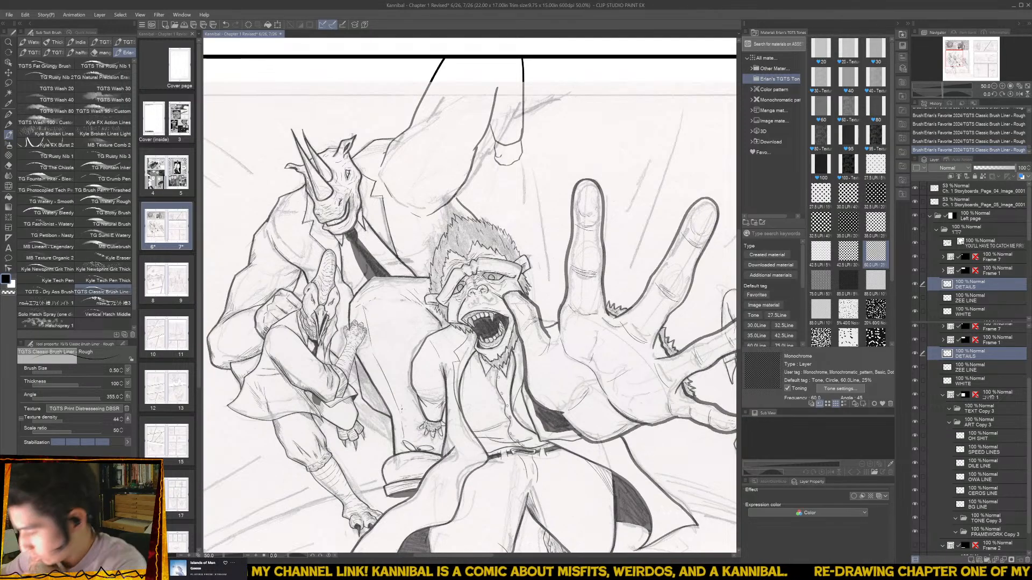
pyautogui.scroll(3, 376, 407)
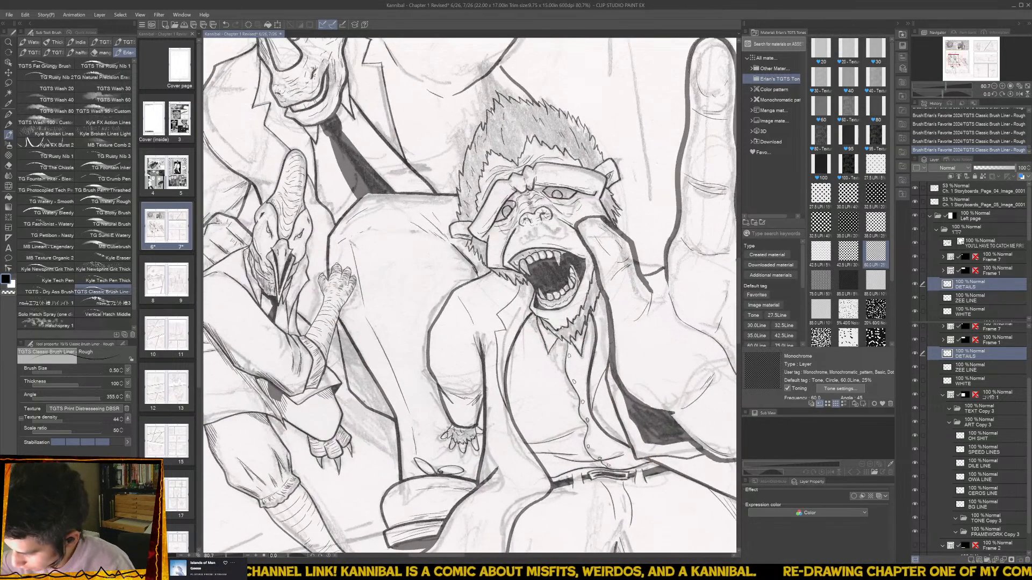
pyautogui.moveTo(365, 403); pyautogui.dragTo(391, 411)
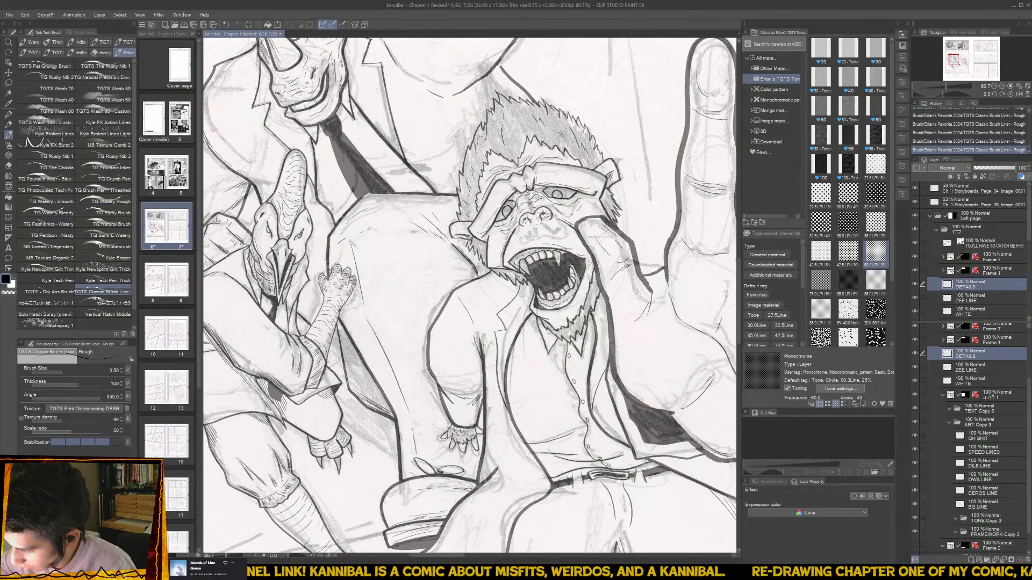
pyautogui.moveTo(348, 382); pyautogui.dragTo(383, 398)
pyautogui.moveTo(347, 373)
pyautogui.mouseDown()
pyautogui.moveTo(380, 393)
pyautogui.moveTo(367, 372)
pyautogui.mouseUp()
pyautogui.moveTo(342, 352)
pyautogui.mouseDown()
pyautogui.moveTo(366, 367)
pyautogui.moveTo(359, 351)
pyautogui.mouseUp()
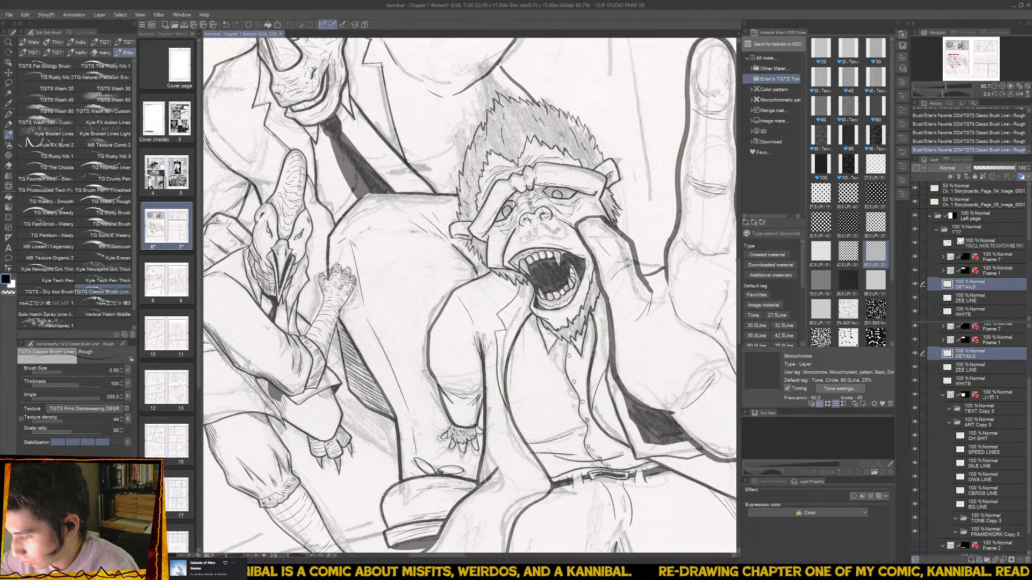
# - Ink fold lines on the rhino's clothing below the tie, beside the bird's head
pyautogui.scroll(-3, 390, 279)
pyautogui.moveTo(389, 274); pyautogui.dragTo(444, 344)
pyautogui.scroll(3, 446, 301)
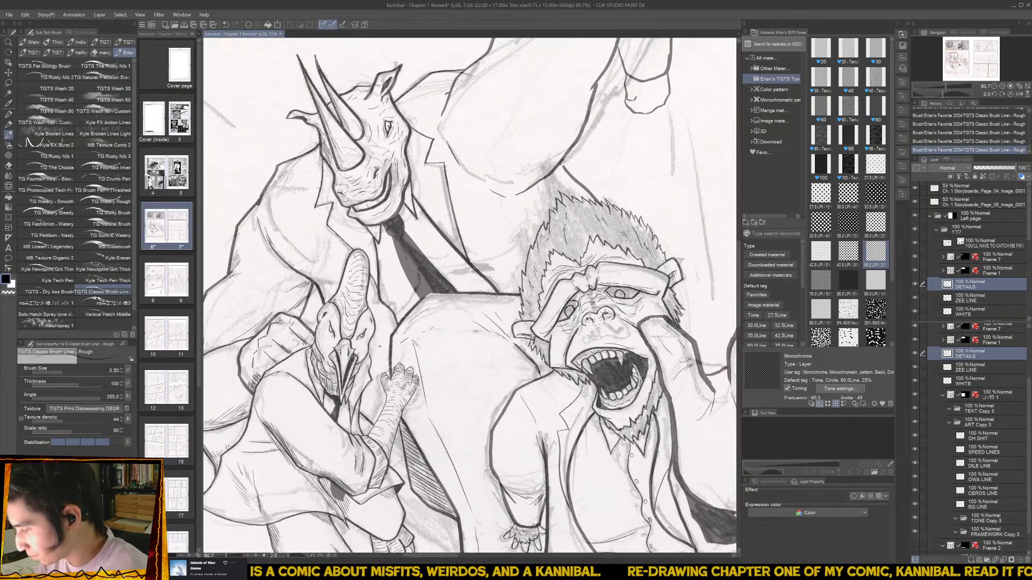
pyautogui.moveTo(373, 328)
pyautogui.mouseDown()
pyautogui.moveTo(384, 362)
pyautogui.moveTo(384, 328)
pyautogui.mouseUp()
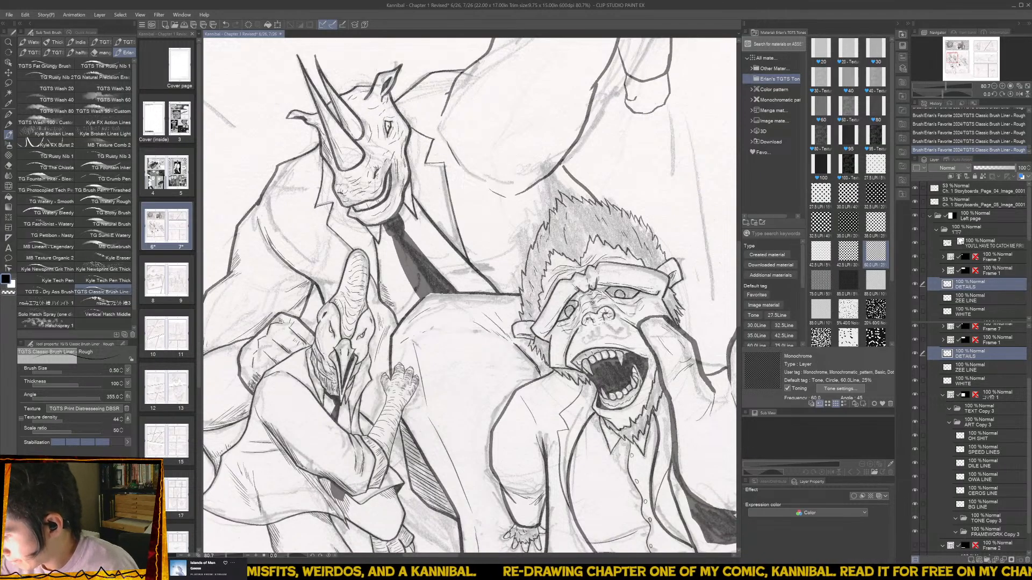
pyautogui.moveTo(379, 273); pyautogui.dragTo(396, 314)
pyautogui.moveTo(394, 308); pyautogui.dragTo(403, 329)
pyautogui.scroll(-3, 402, 328)
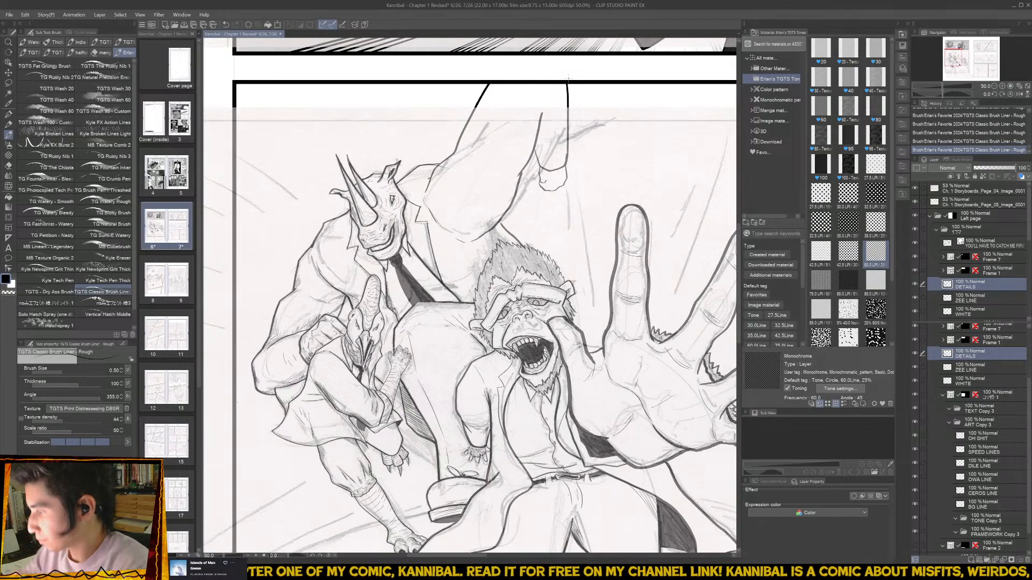
# - Touch up the rhino's outline at the armpit and shoulder of the raised arm on the CEROS LINE layer, erasing and redrawing small bits
pyautogui.moveTo(534, 213); pyautogui.dragTo(451, 295)
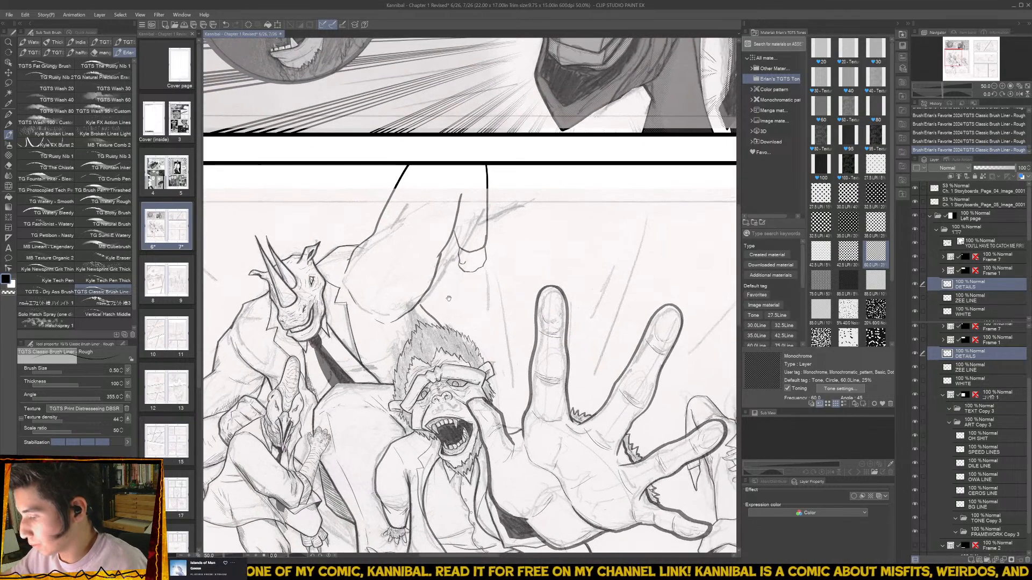
pyautogui.hotkey('ctrl', '+')
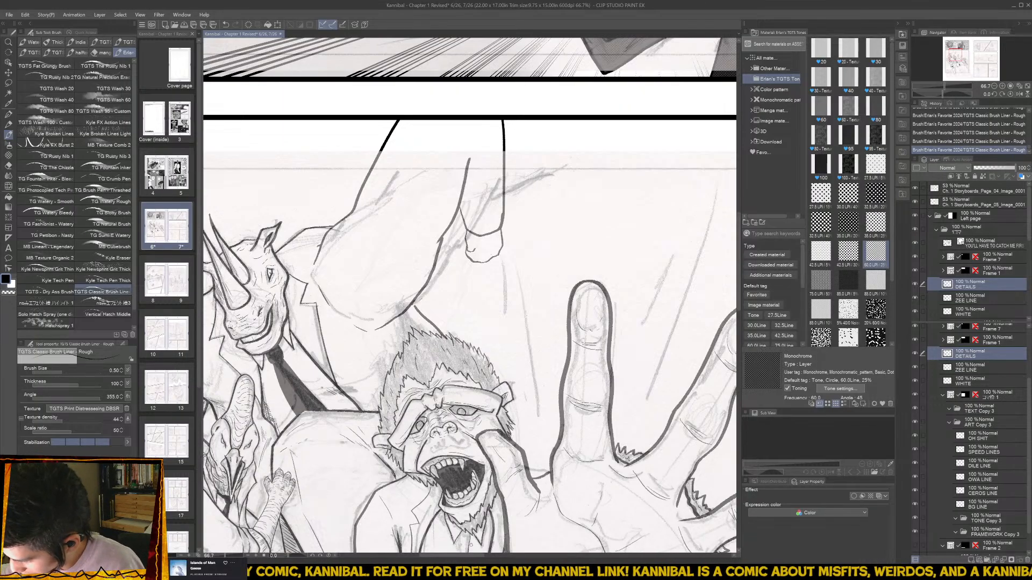
pyautogui.moveTo(469, 295); pyautogui.dragTo(463, 309)
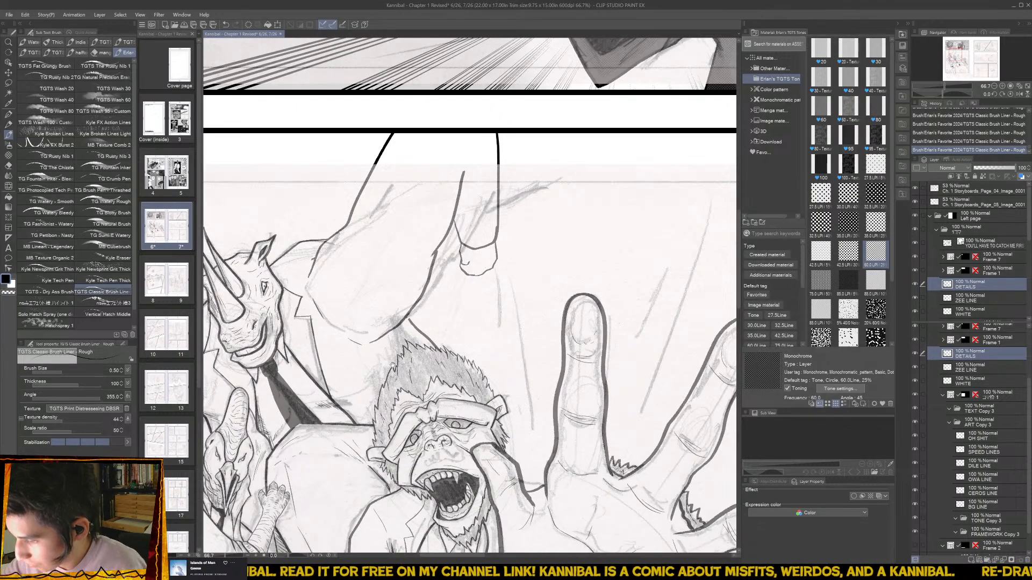
pyautogui.moveTo(392, 365); pyautogui.dragTo(373, 373)
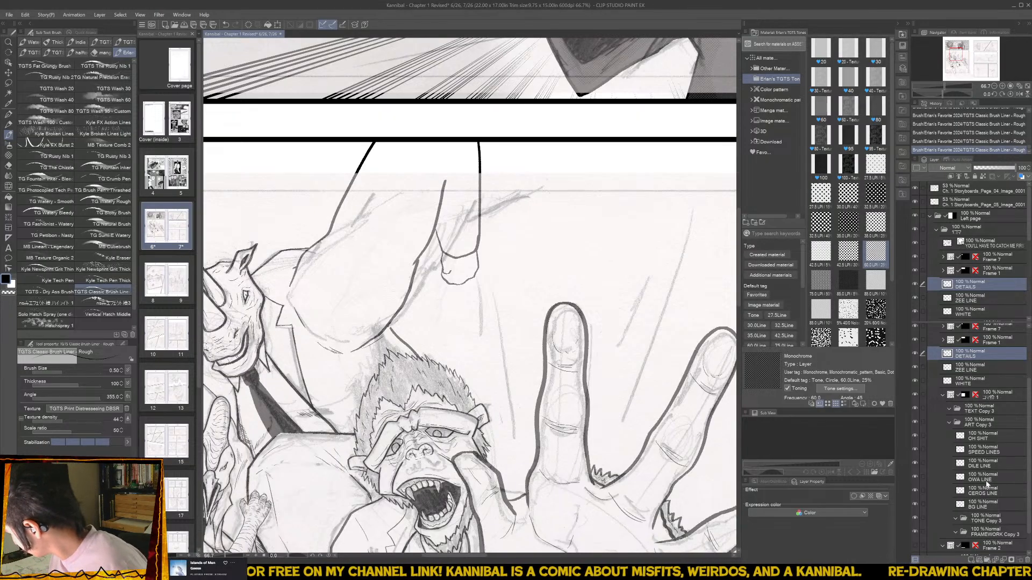
pyautogui.click(985, 493)
pyautogui.press('e')
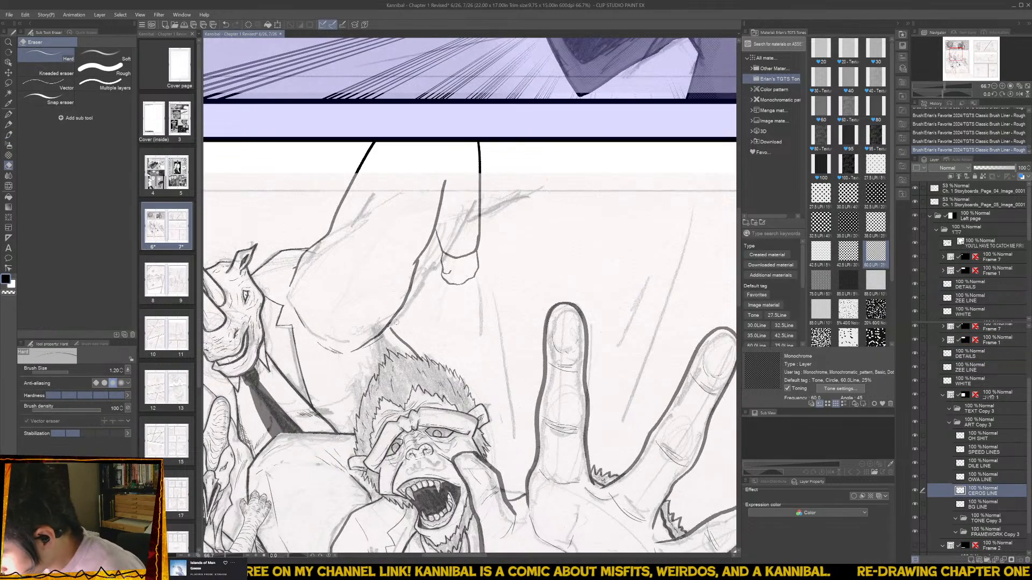
pyautogui.click(396, 323)
pyautogui.press('b')
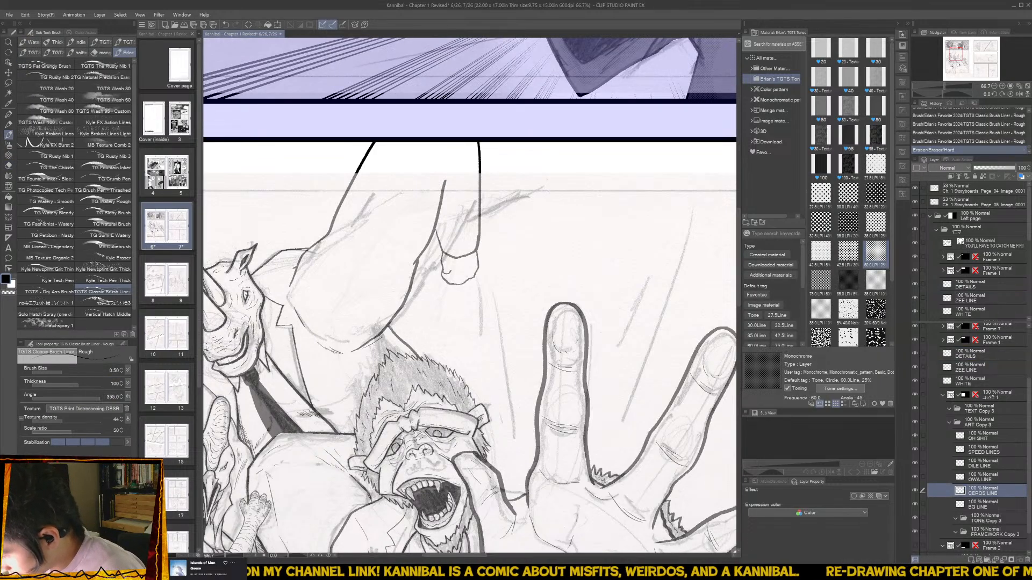
pyautogui.moveTo(389, 325); pyautogui.dragTo(397, 334)
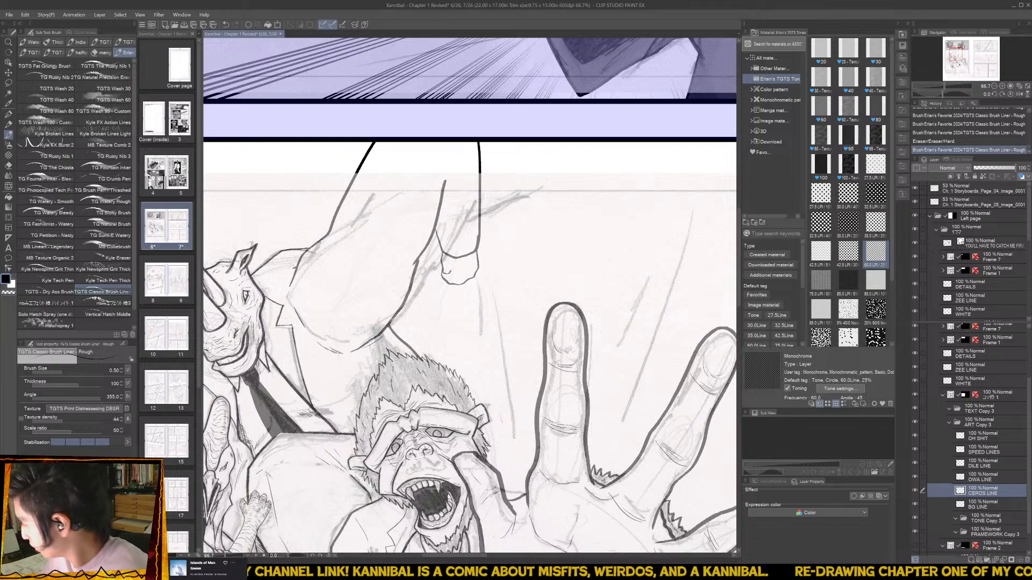
pyautogui.press('e')
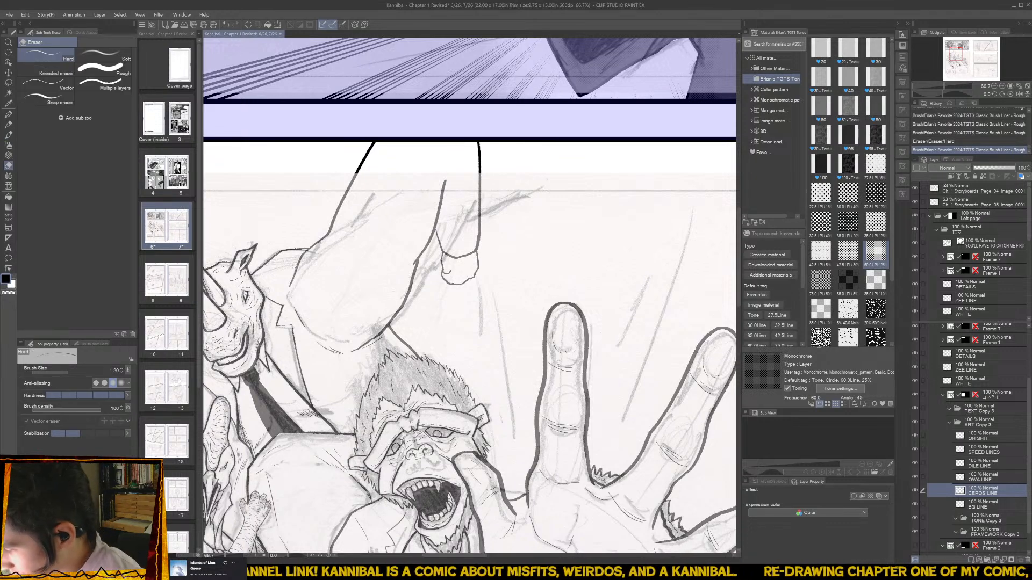
pyautogui.click(294, 266)
pyautogui.press('b')
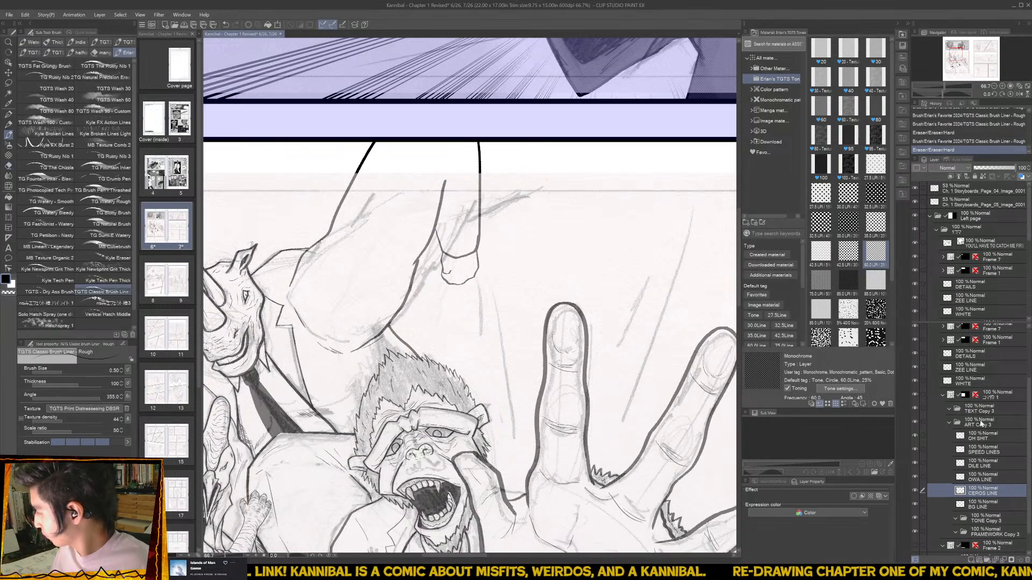
# - Ink muscle lines across the rhino's raised upper arm on the DETAILS layer, undoing the stray stroke near the elbow
pyautogui.click(971, 355)
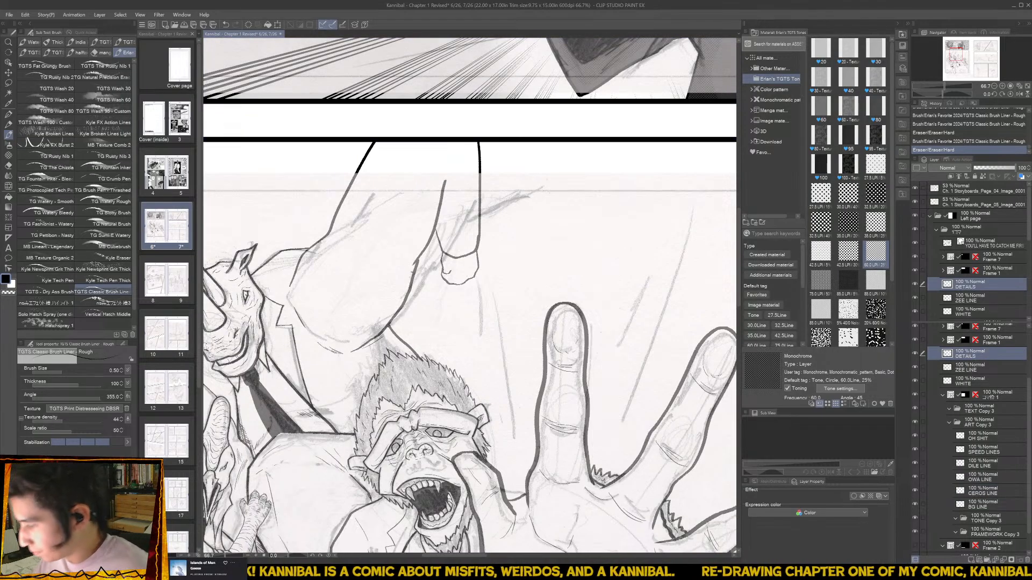
pyautogui.moveTo(376, 322)
pyautogui.mouseDown()
pyautogui.moveTo(384, 331)
pyautogui.moveTo(365, 314)
pyautogui.mouseUp()
pyautogui.moveTo(350, 300)
pyautogui.mouseDown()
pyautogui.moveTo(335, 311)
pyautogui.moveTo(344, 314)
pyautogui.mouseUp()
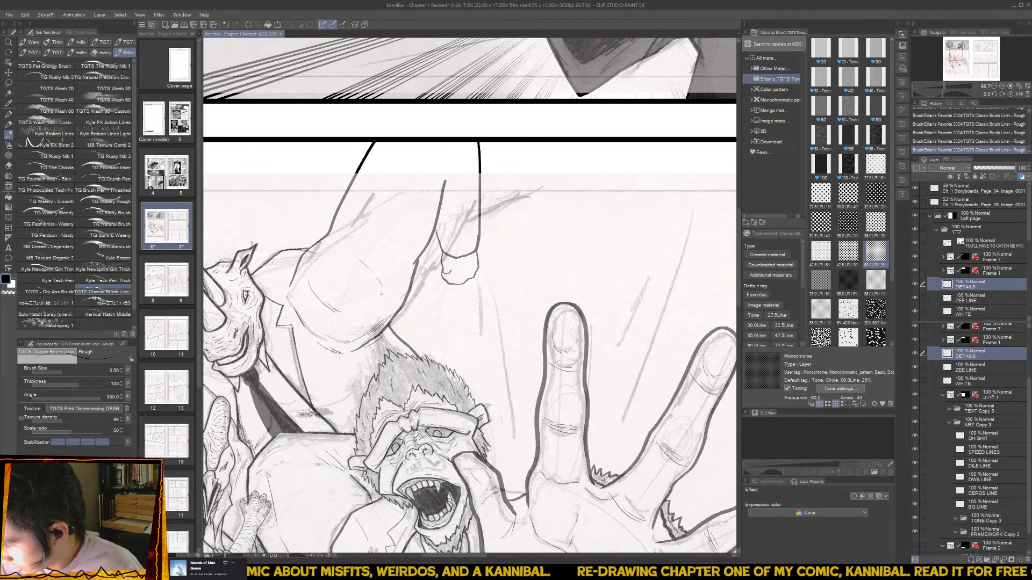
pyautogui.moveTo(391, 284); pyautogui.dragTo(391, 303)
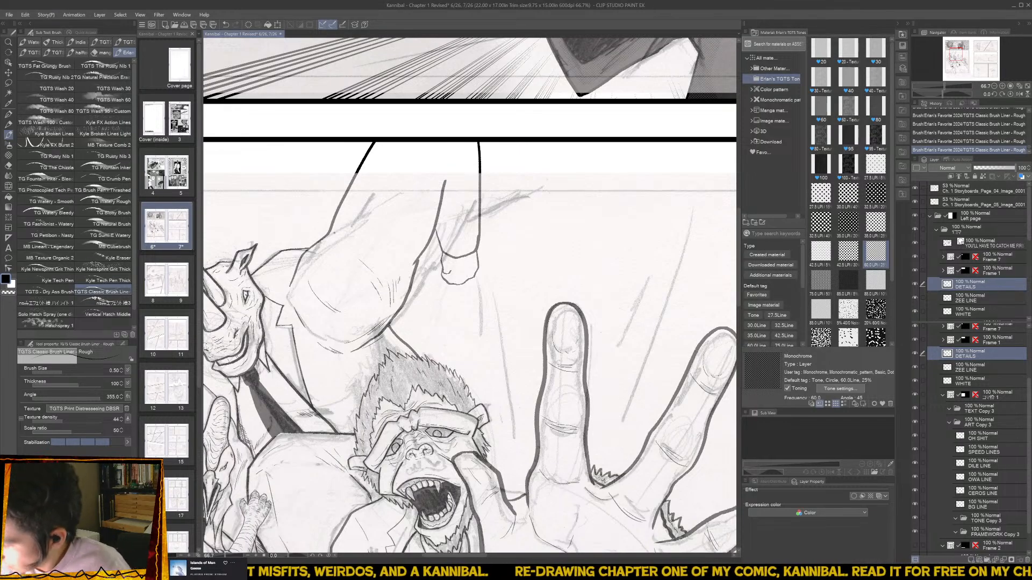
pyautogui.moveTo(330, 238)
pyautogui.mouseDown()
pyautogui.moveTo(366, 231)
pyautogui.moveTo(340, 234)
pyautogui.moveTo(362, 232)
pyautogui.moveTo(320, 212)
pyautogui.mouseUp()
pyautogui.hotkey('ctrl', 'z')
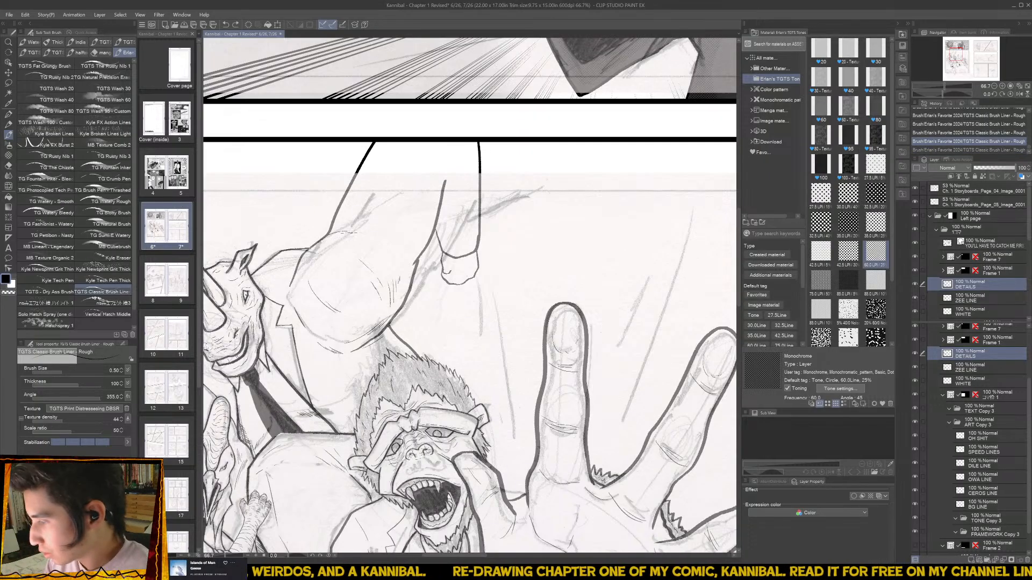
# - Ink crease lines at the bend of the rhino's raised arm and contour strokes toward its opposite edge
pyautogui.moveTo(311, 248); pyautogui.dragTo(332, 237)
pyautogui.moveTo(327, 240); pyautogui.dragTo(341, 233)
pyautogui.moveTo(305, 262); pyautogui.dragTo(325, 247)
pyautogui.moveTo(401, 231); pyautogui.dragTo(381, 281)
pyautogui.moveTo(434, 196); pyautogui.dragTo(412, 270)
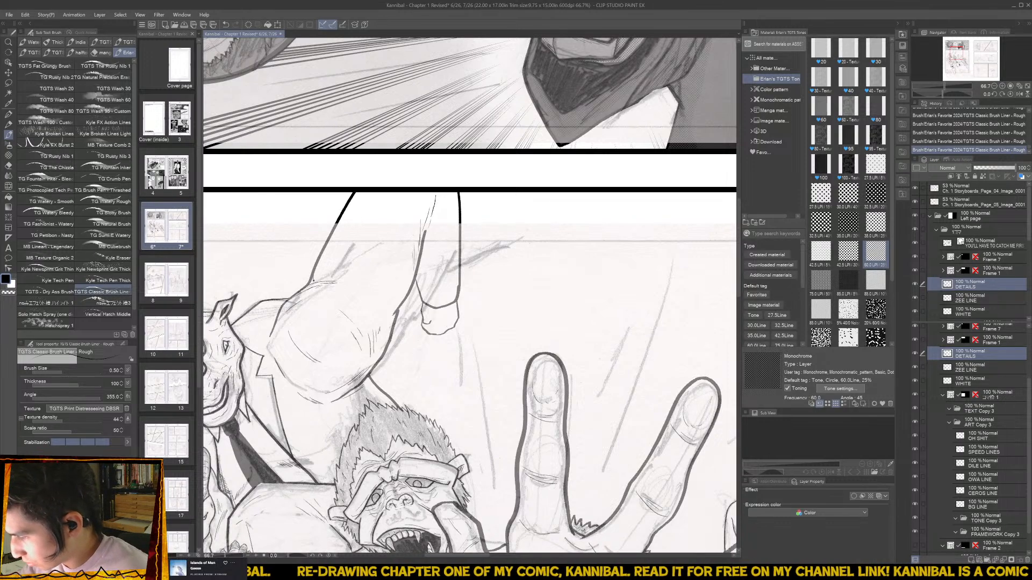
# - Add short shading strokes along both edges of the rhino's raised forearm up to the panel border
pyautogui.moveTo(322, 258); pyautogui.dragTo(320, 277)
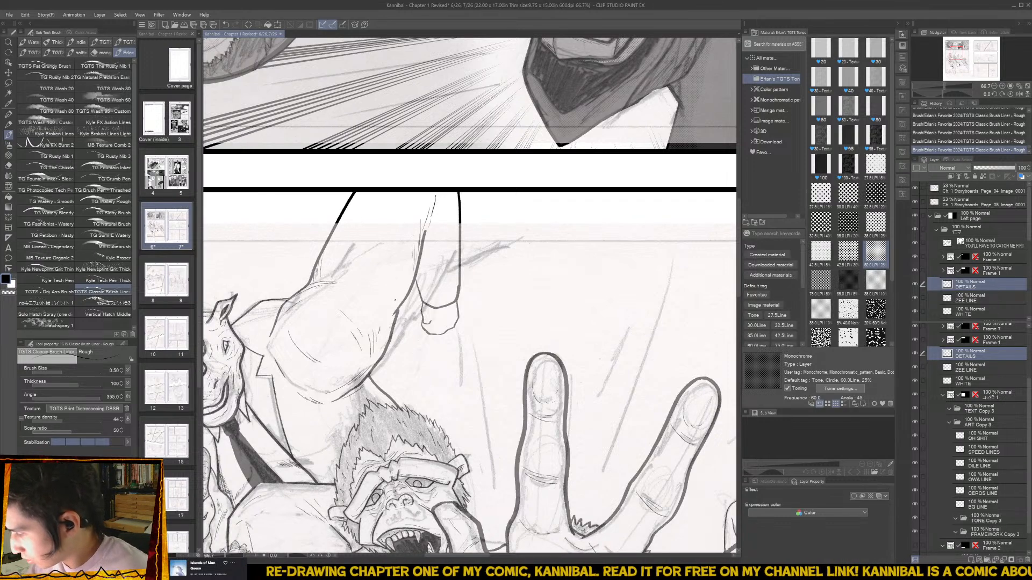
pyautogui.moveTo(401, 288)
pyautogui.mouseDown()
pyautogui.moveTo(387, 305)
pyautogui.moveTo(395, 300)
pyautogui.mouseUp()
pyautogui.moveTo(414, 273); pyautogui.dragTo(400, 298)
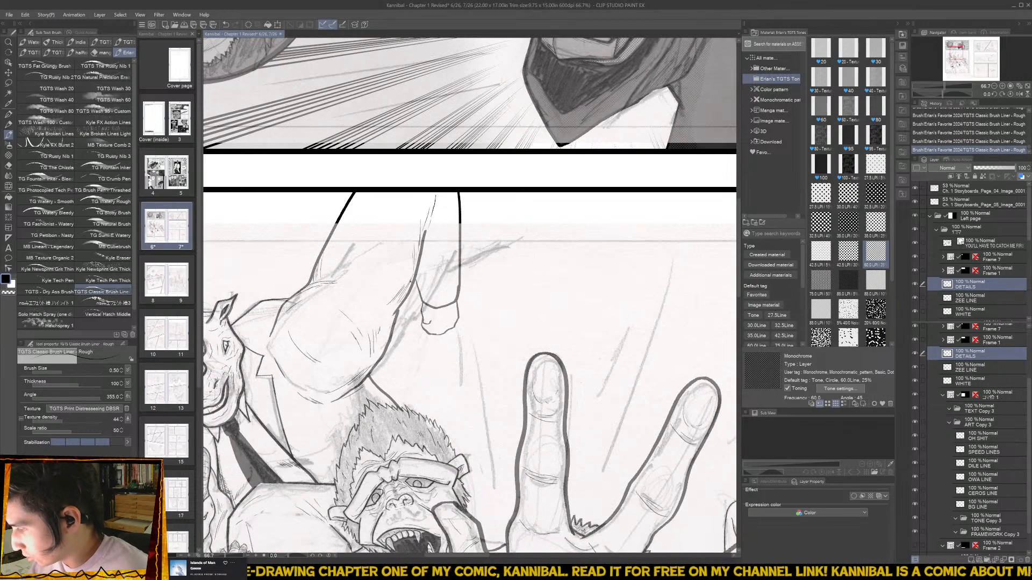
pyautogui.moveTo(349, 207)
pyautogui.mouseDown()
pyautogui.moveTo(360, 193)
pyautogui.moveTo(354, 202)
pyautogui.mouseUp()
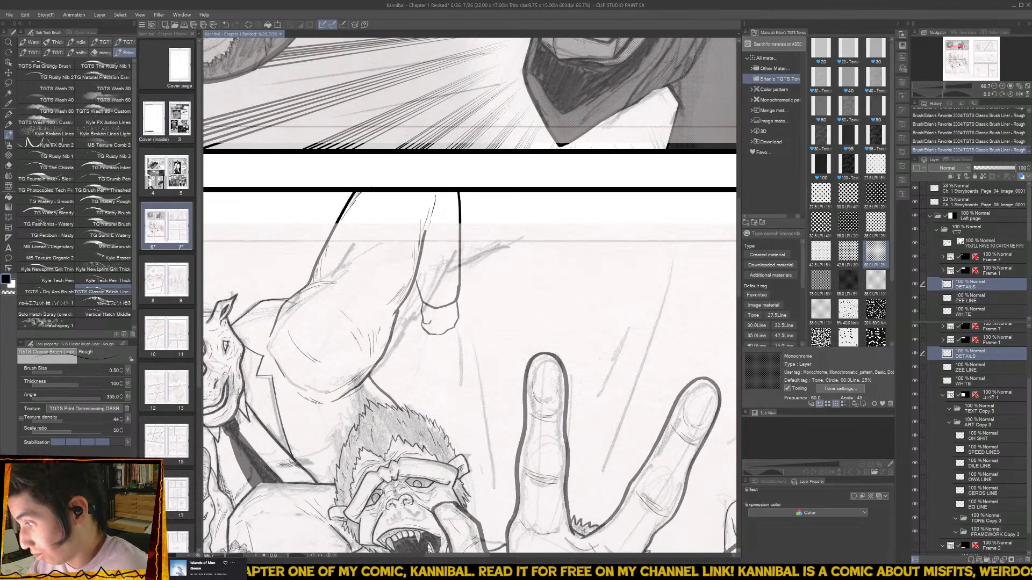
pyautogui.moveTo(323, 275); pyautogui.dragTo(327, 252)
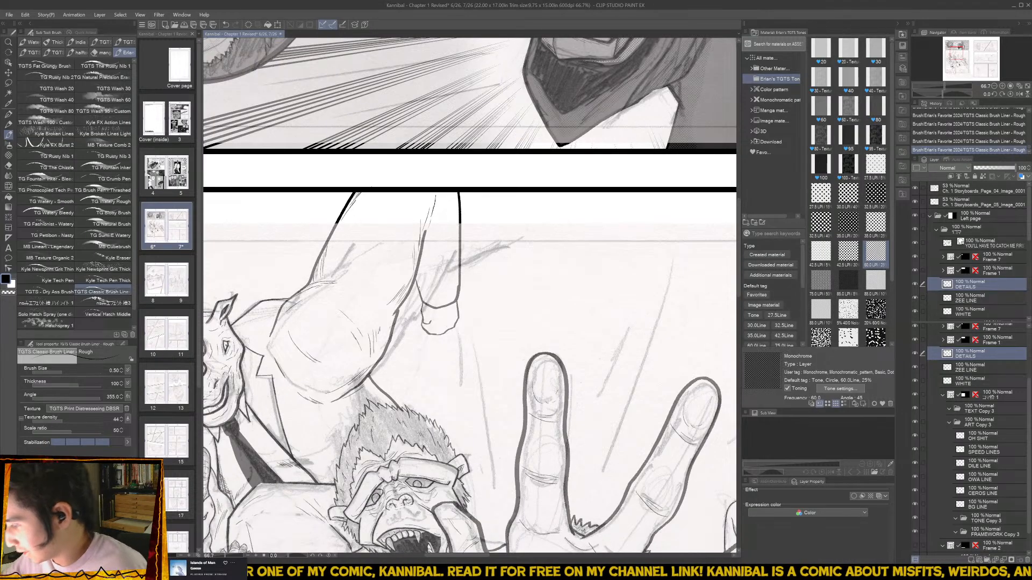
pyautogui.moveTo(423, 299); pyautogui.dragTo(416, 273)
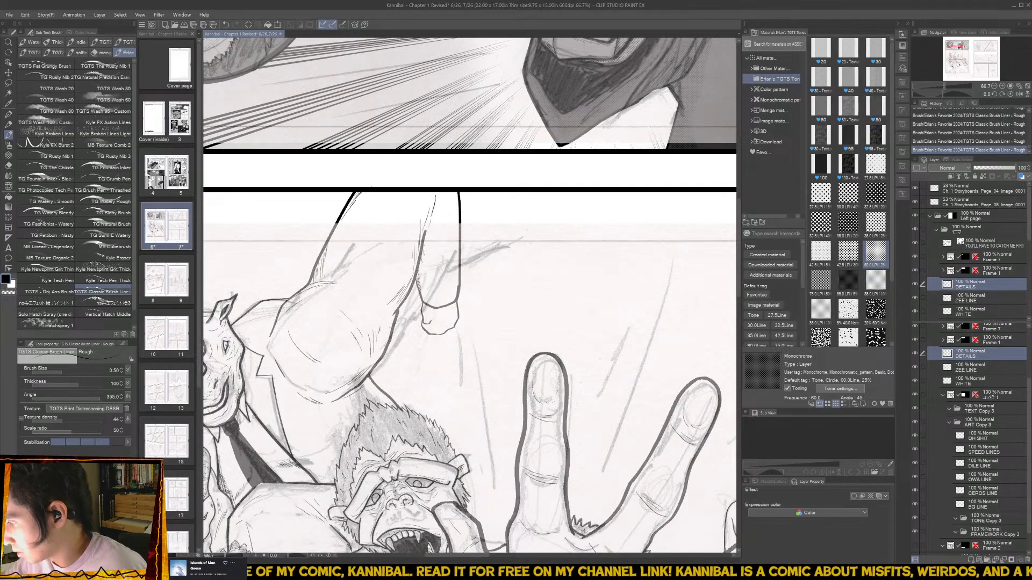
# - Ink shading strokes along the edge of the rhino's hanging forearm and small knuckle lines on its fist, saving the file
pyautogui.moveTo(454, 220)
pyautogui.mouseDown()
pyautogui.moveTo(458, 205)
pyautogui.moveTo(455, 282)
pyautogui.mouseUp()
pyautogui.moveTo(458, 234); pyautogui.dragTo(456, 281)
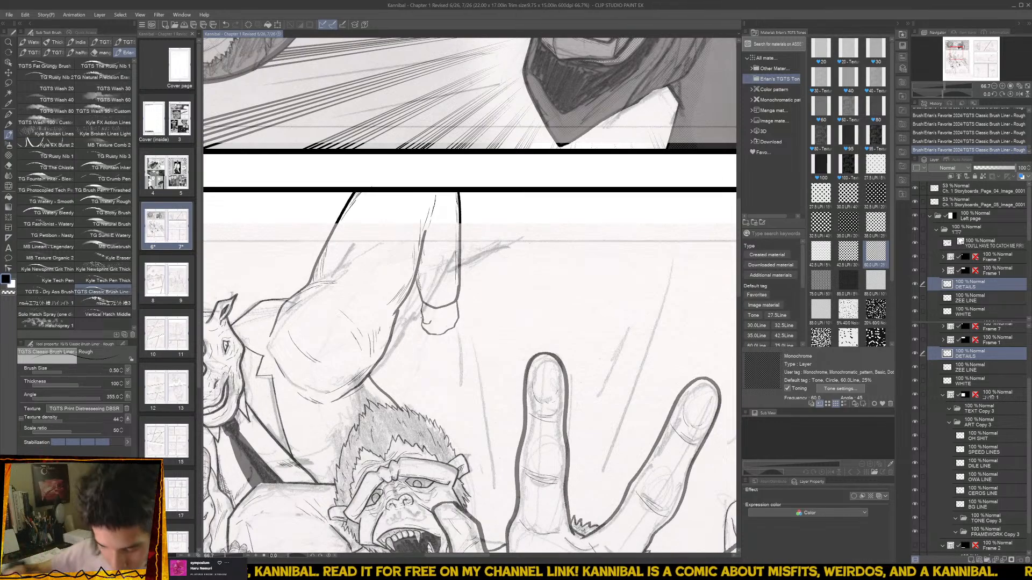
pyautogui.hotkey('ctrl', 's')
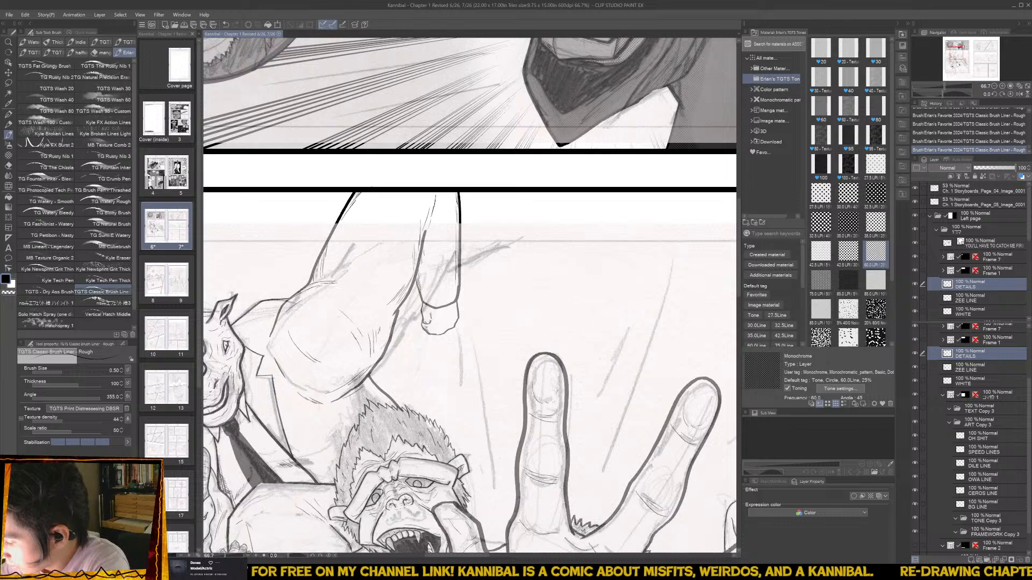
pyautogui.moveTo(436, 330); pyautogui.dragTo(441, 331)
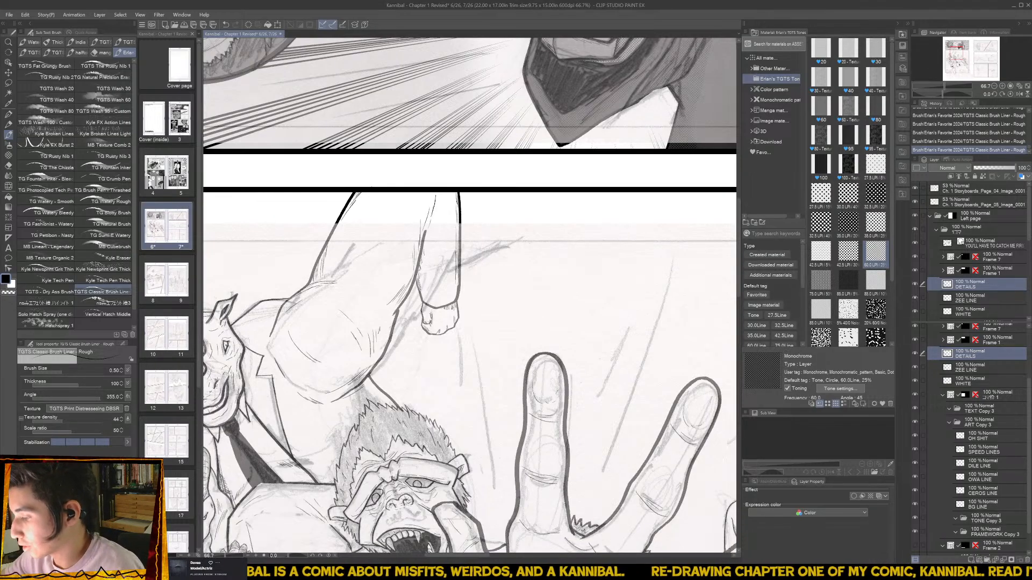
# - Add short detail strokes at the wrist and along the inside of the rhino's hanging forearm up to the panel border
pyautogui.moveTo(426, 251); pyautogui.dragTo(376, 251)
pyautogui.moveTo(433, 199); pyautogui.dragTo(484, 198)
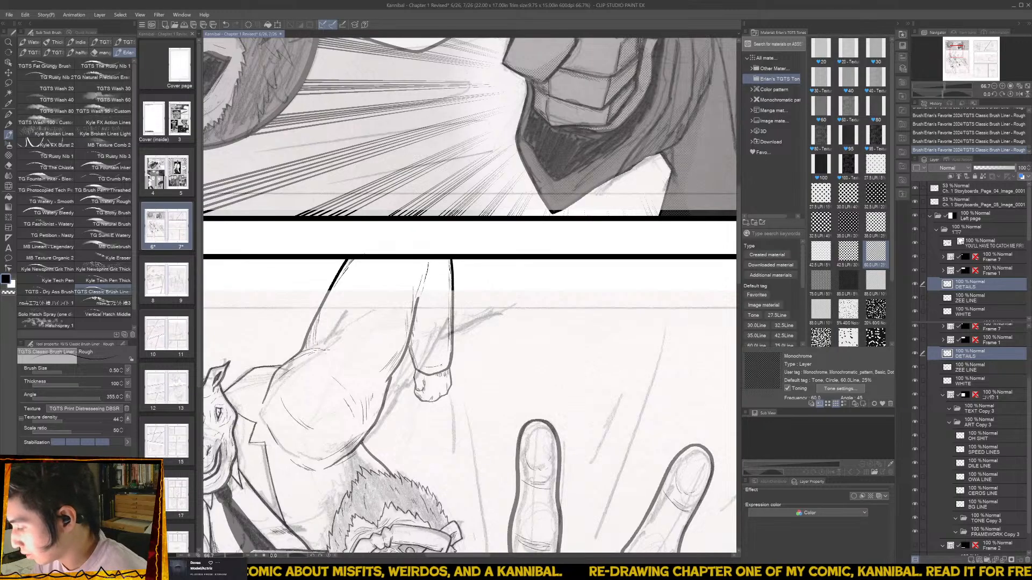
pyautogui.moveTo(439, 370); pyautogui.dragTo(440, 368)
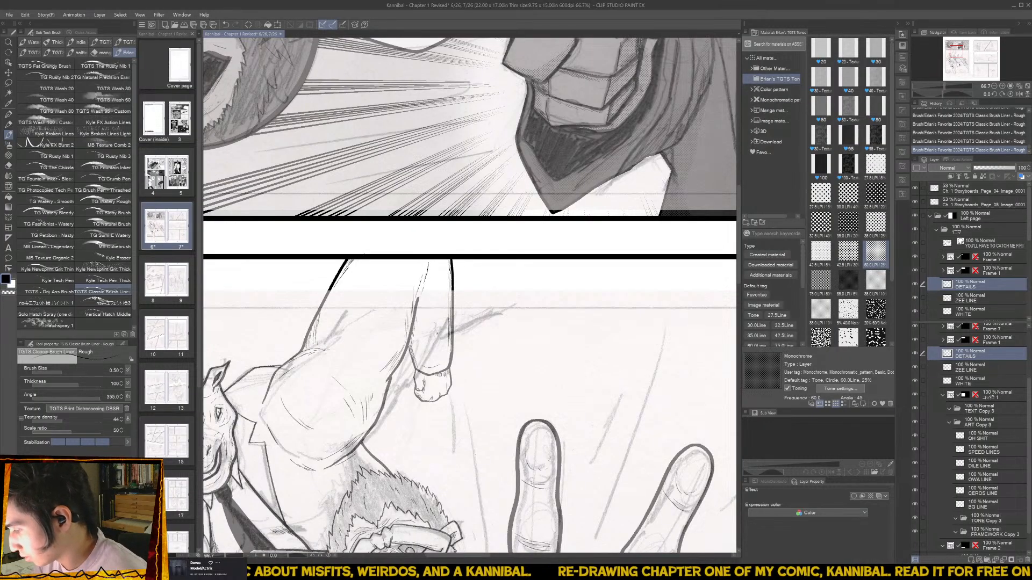
pyautogui.moveTo(440, 329); pyautogui.dragTo(422, 338)
pyautogui.moveTo(442, 281); pyautogui.dragTo(436, 296)
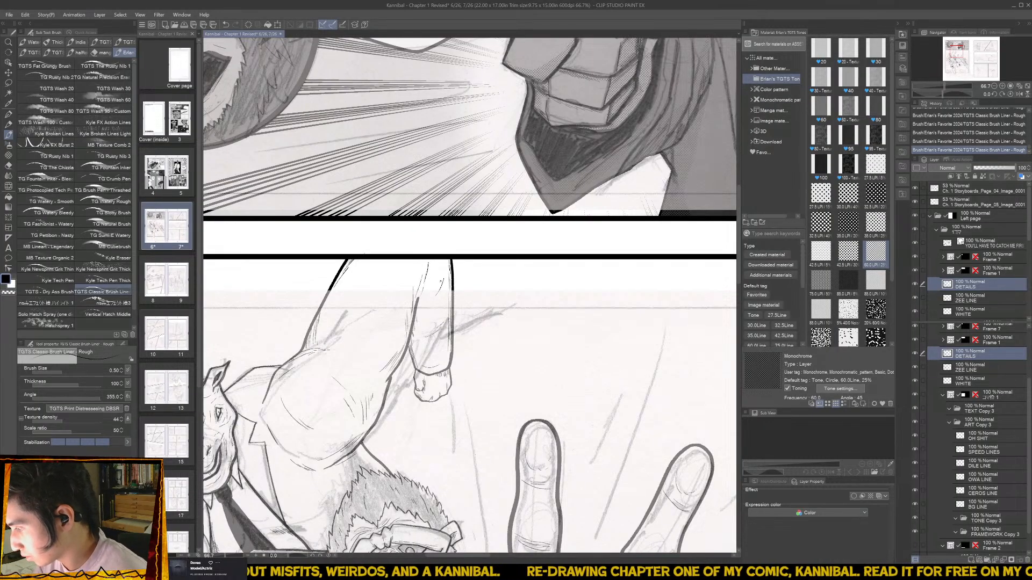
# - Try short crease strokes across the rhino's raised arm below the panel border, erasing bits and undoing them all
pyautogui.moveTo(388, 265)
pyautogui.mouseDown()
pyautogui.moveTo(401, 286)
pyautogui.moveTo(399, 275)
pyautogui.mouseUp()
pyautogui.hotkey('ctrl', 'z')
pyautogui.hotkey('ctrl', 'z')
pyautogui.hotkey('ctrl', 'z')
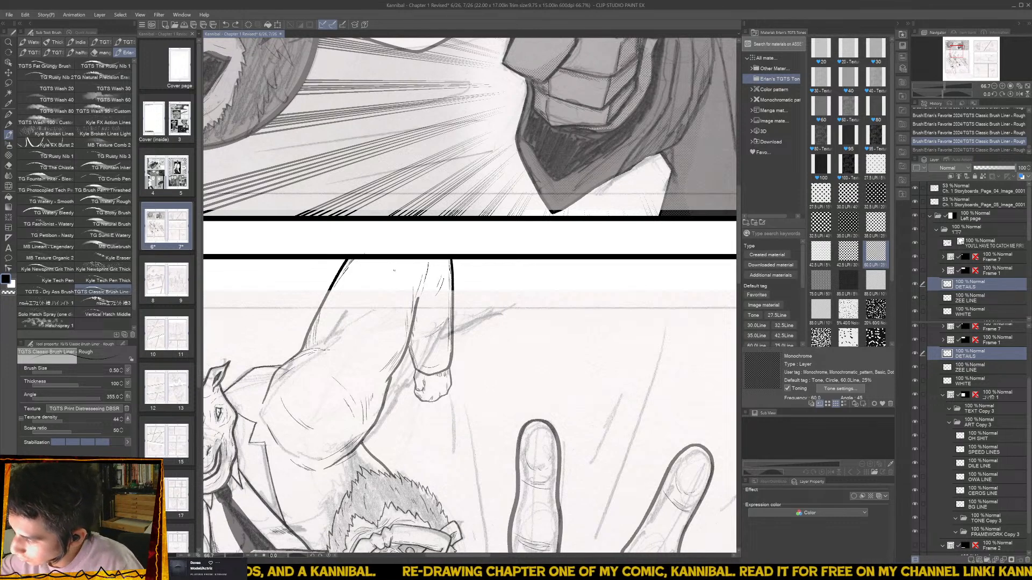
pyautogui.moveTo(388, 269)
pyautogui.mouseDown()
pyautogui.moveTo(399, 265)
pyautogui.moveTo(366, 248)
pyautogui.mouseUp()
pyautogui.press('e')
pyautogui.press('b')
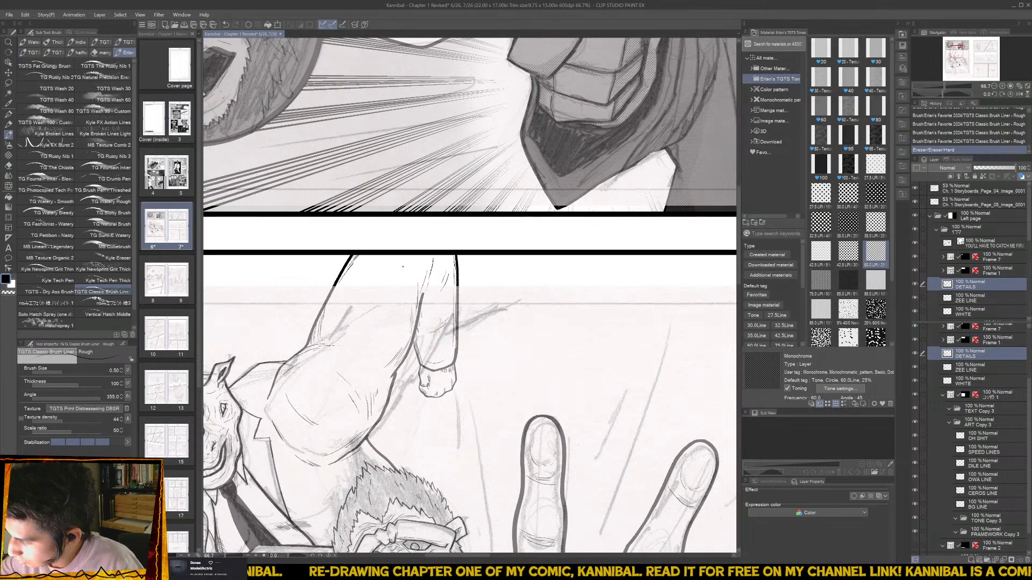
pyautogui.moveTo(380, 264); pyautogui.dragTo(411, 271)
pyautogui.hotkey('ctrl', 'z')
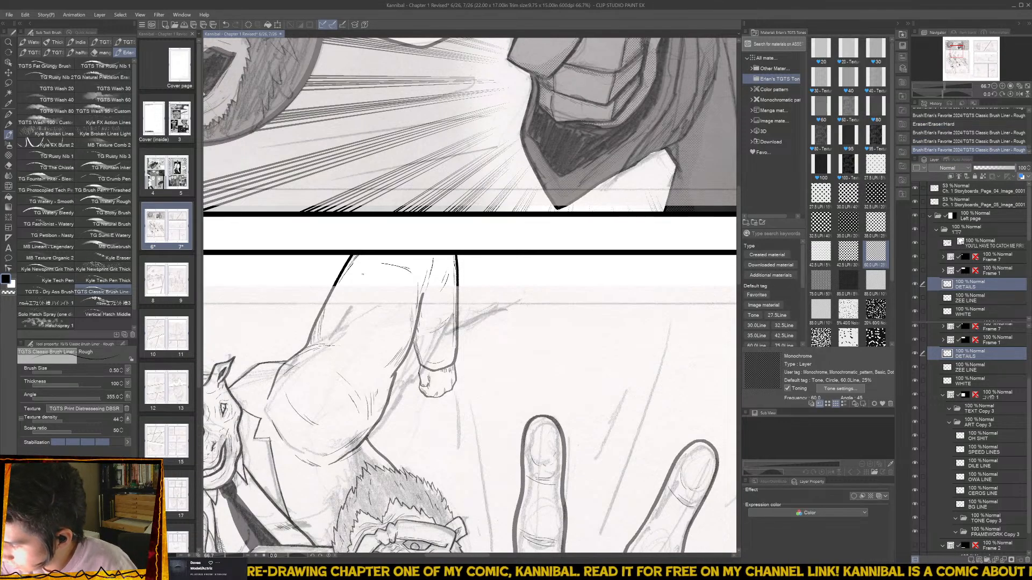
pyautogui.moveTo(364, 295); pyautogui.dragTo(374, 297)
pyautogui.moveTo(371, 296); pyautogui.dragTo(383, 299)
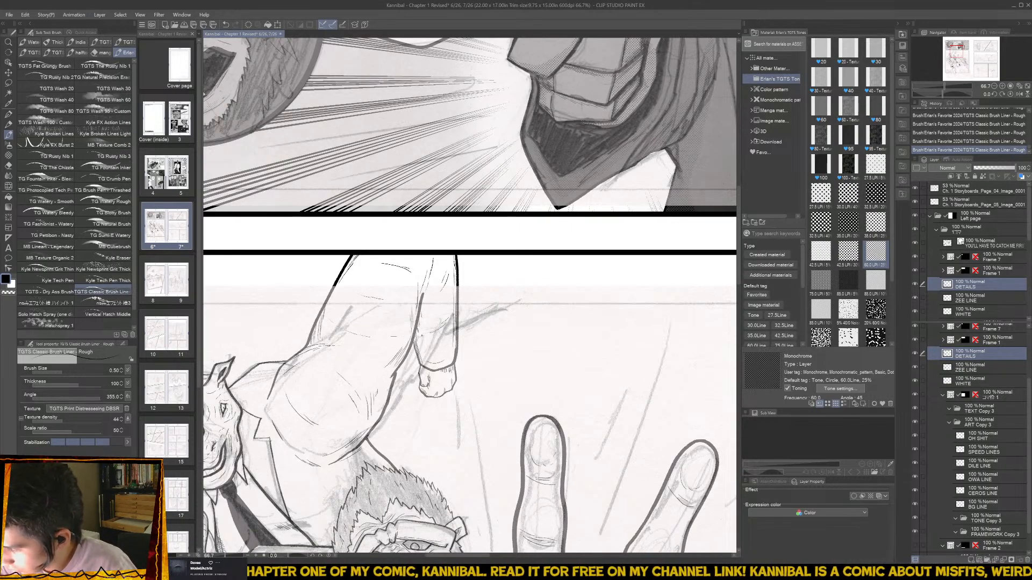
pyautogui.hotkey('ctrl', 'z')
pyautogui.hotkey('ctrl', 'z')
pyautogui.hotkey('ctrl', 'z')
pyautogui.hotkey('ctrl', 'z')
pyautogui.hotkey('ctrl', 'z')
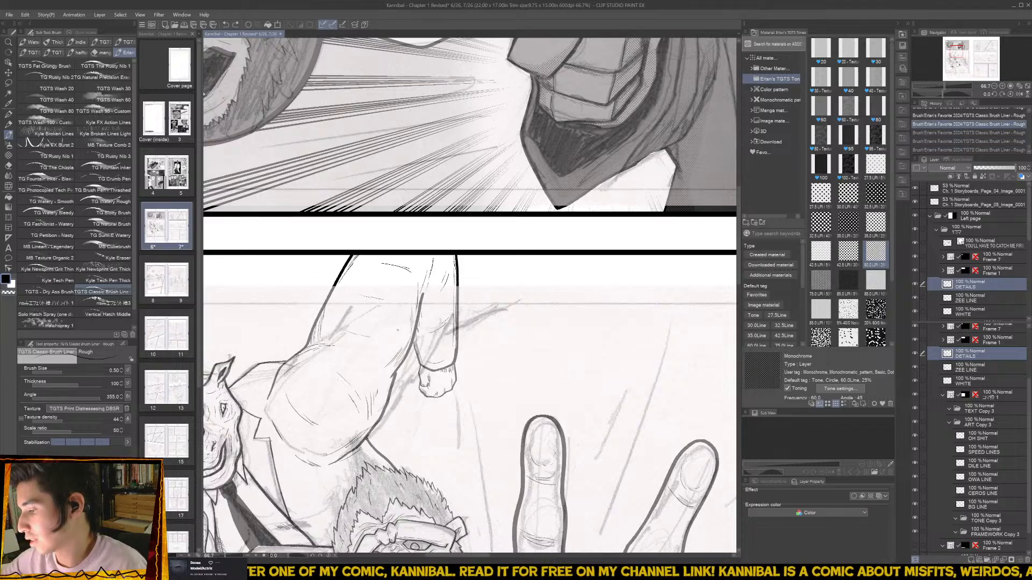
pyautogui.hotkey('ctrl', 'z')
pyautogui.hotkey('ctrl', 'z')
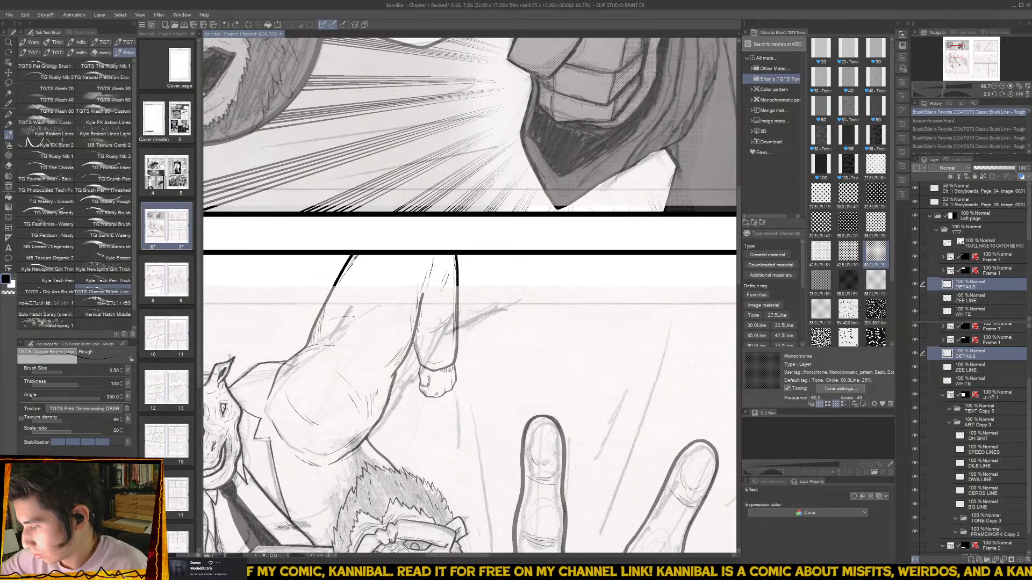
# - Try long curved contour arcs across the full width of the rhino's raised arm and undo them
pyautogui.moveTo(361, 329); pyautogui.dragTo(406, 310)
pyautogui.hotkey('ctrl', 'z')
pyautogui.moveTo(341, 284); pyautogui.dragTo(407, 302)
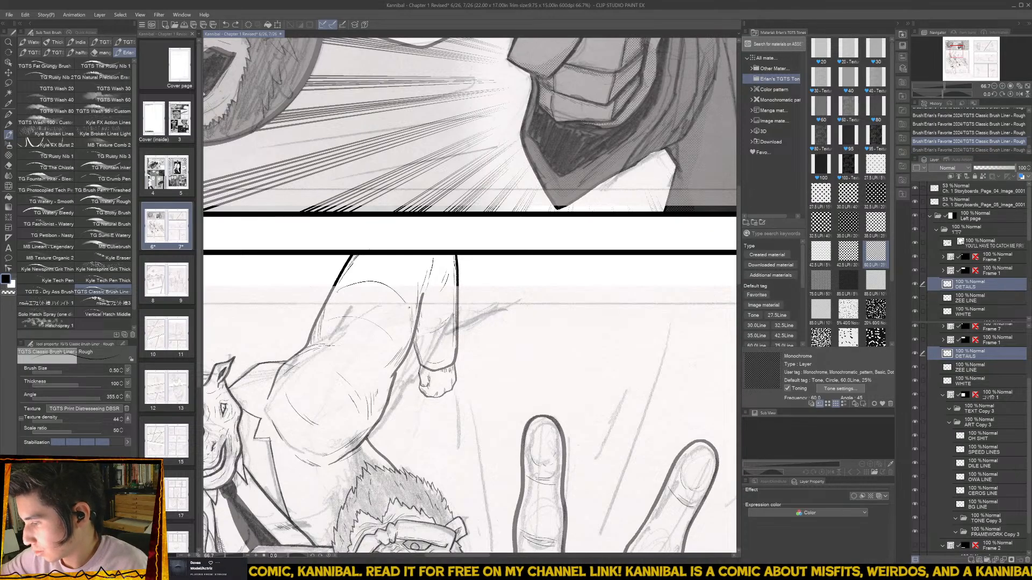
pyautogui.moveTo(359, 267)
pyautogui.mouseDown()
pyautogui.moveTo(379, 259)
pyautogui.moveTo(418, 292)
pyautogui.mouseUp()
pyautogui.moveTo(407, 256); pyautogui.dragTo(420, 270)
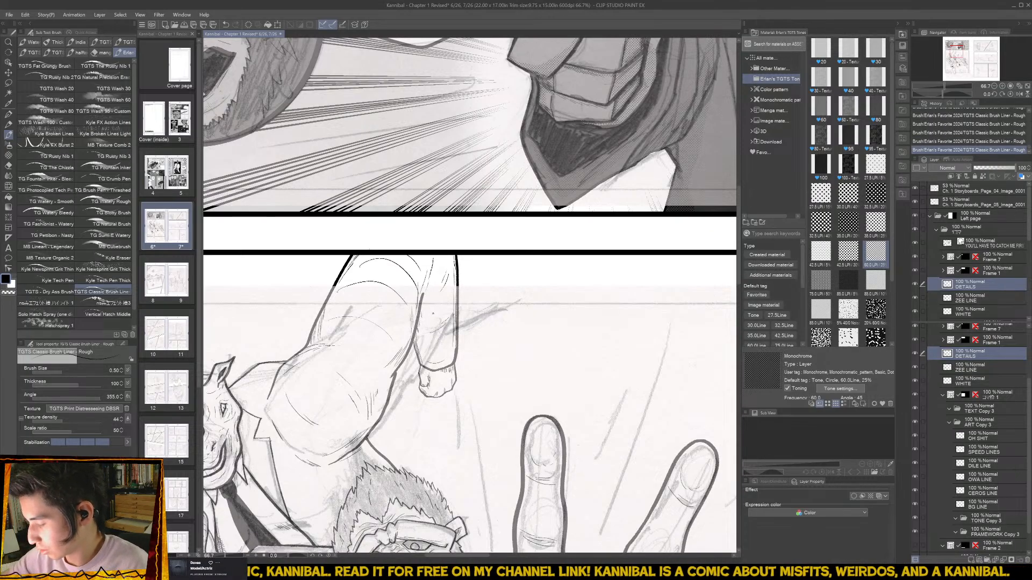
pyautogui.hotkey('ctrl', 'z')
pyautogui.hotkey('ctrl', 'z')
pyautogui.hotkey('ctrl', 'z')
pyautogui.hotkey('ctrl', 'z')
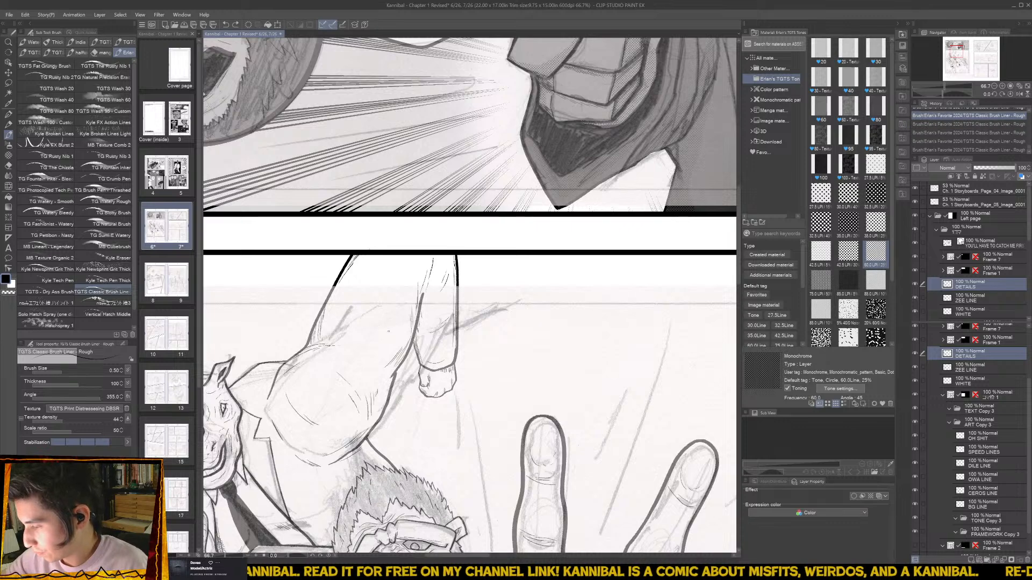
# - Ink short contour strokes along both edges of the rhino's raised arm, comparing them by undoing and redoing
pyautogui.hotkey('ctrl', 'y')
pyautogui.hotkey('ctrl', 'y')
pyautogui.hotkey('ctrl', 'y')
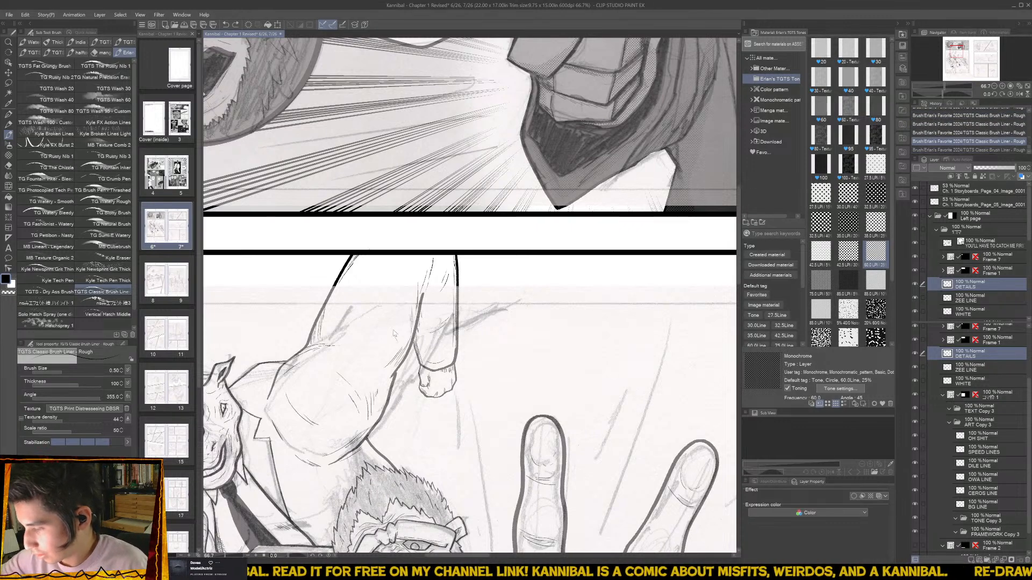
pyautogui.hotkey('ctrl', 'y')
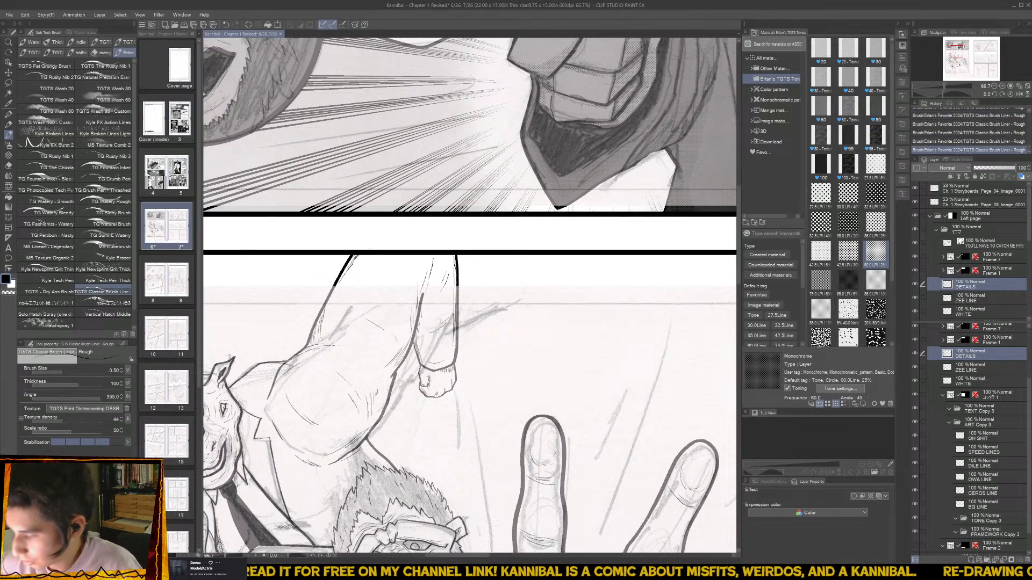
pyautogui.hotkey('ctrl', 'z')
pyautogui.hotkey('ctrl', 'y')
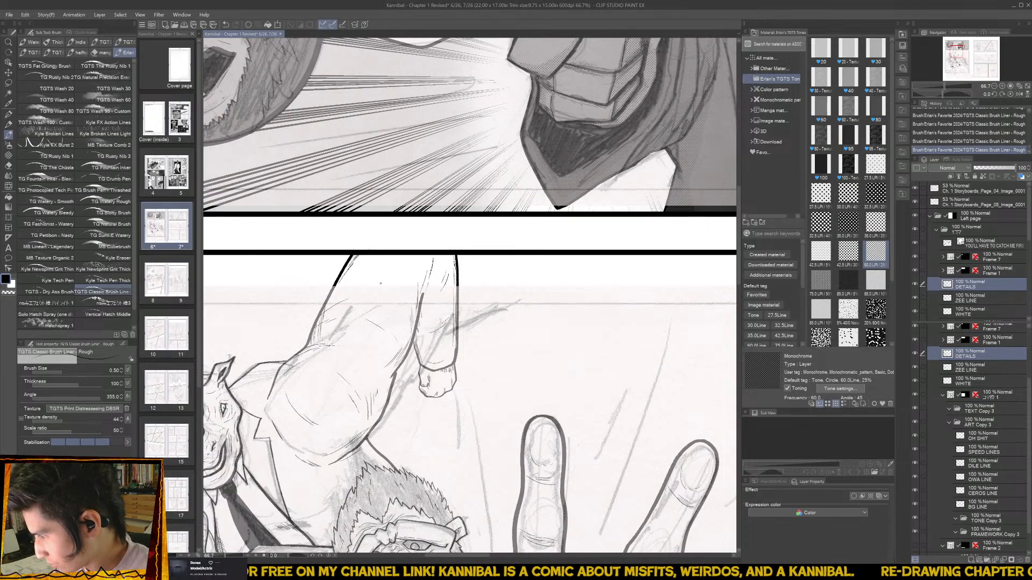
pyautogui.hotkey('ctrl', 'z')
pyautogui.hotkey('ctrl', 'y')
pyautogui.hotkey('ctrl', 'z')
pyautogui.hotkey('ctrl', 'y')
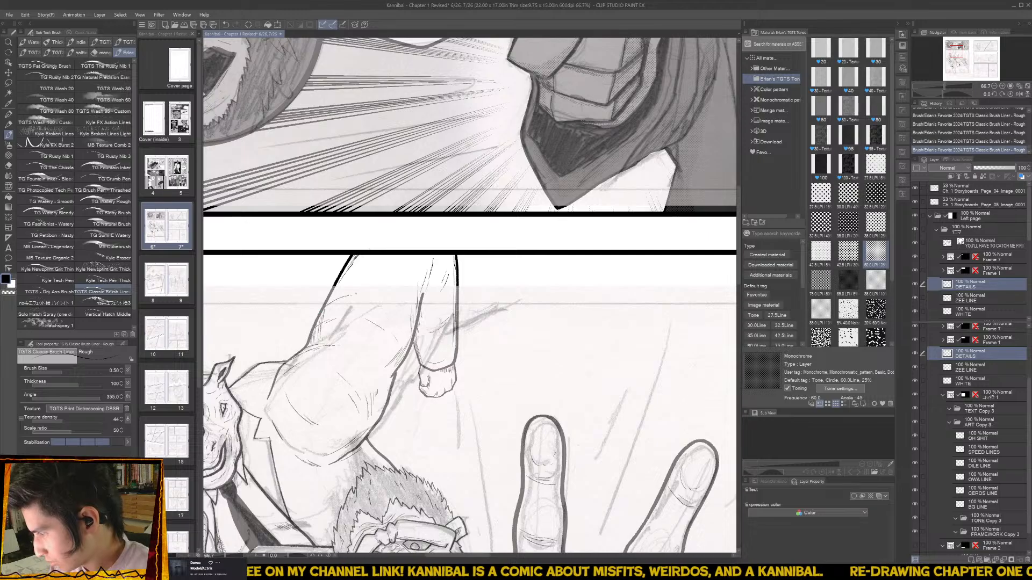
pyautogui.hotkey('ctrl', 'z')
pyautogui.hotkey('ctrl', 'y')
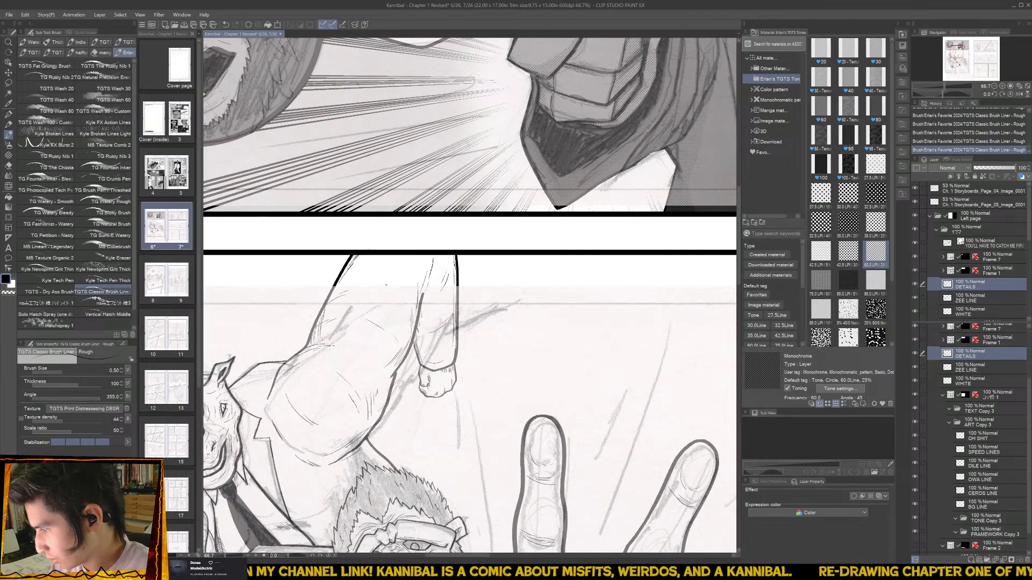
# - Add short curved strokes on both sides of the rhino's raised arm just below the panel border
pyautogui.moveTo(393, 279); pyautogui.dragTo(412, 295)
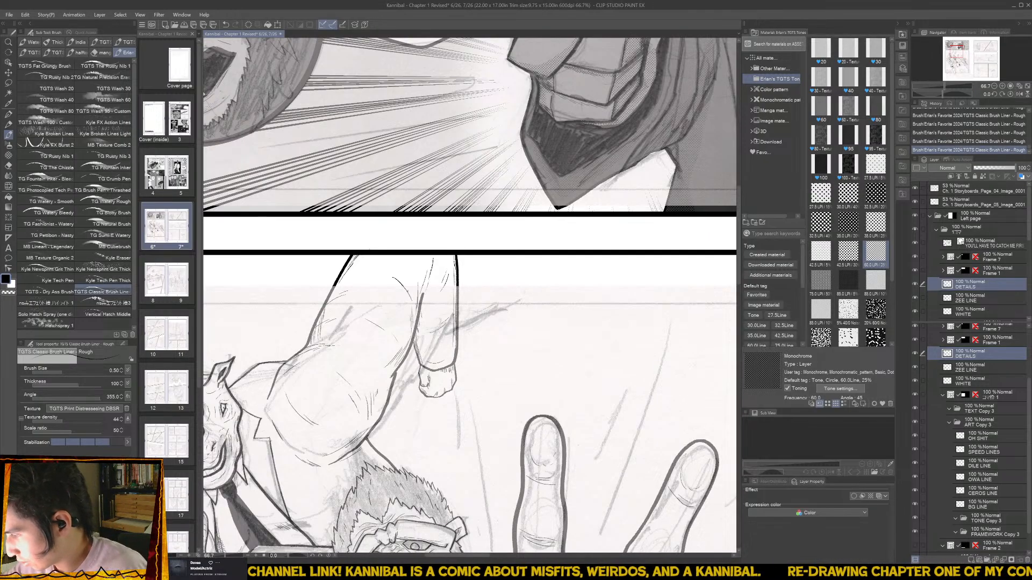
pyautogui.hotkey('ctrl', 'z')
pyautogui.hotkey('ctrl', 'y')
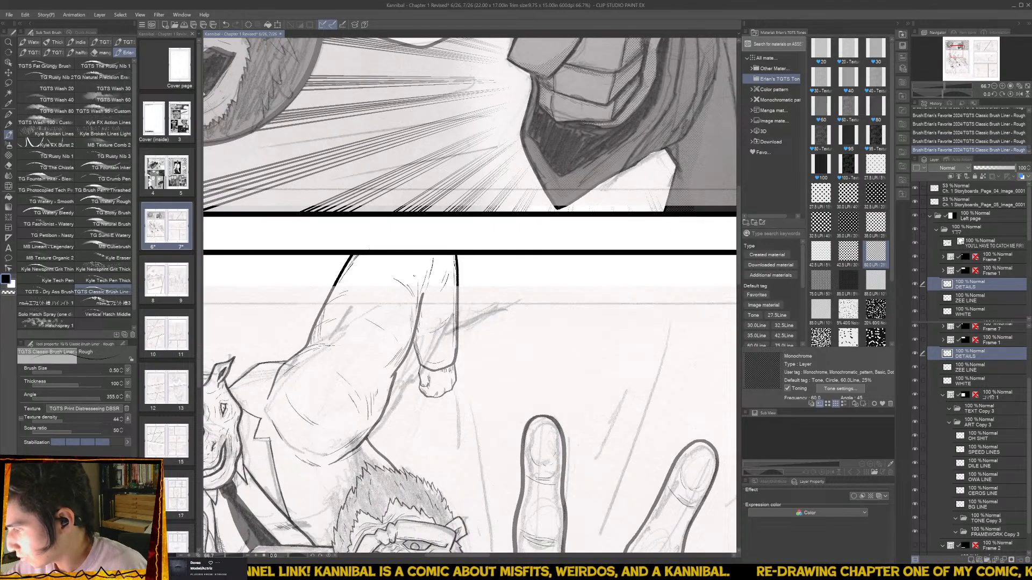
pyautogui.moveTo(405, 260); pyautogui.dragTo(417, 268)
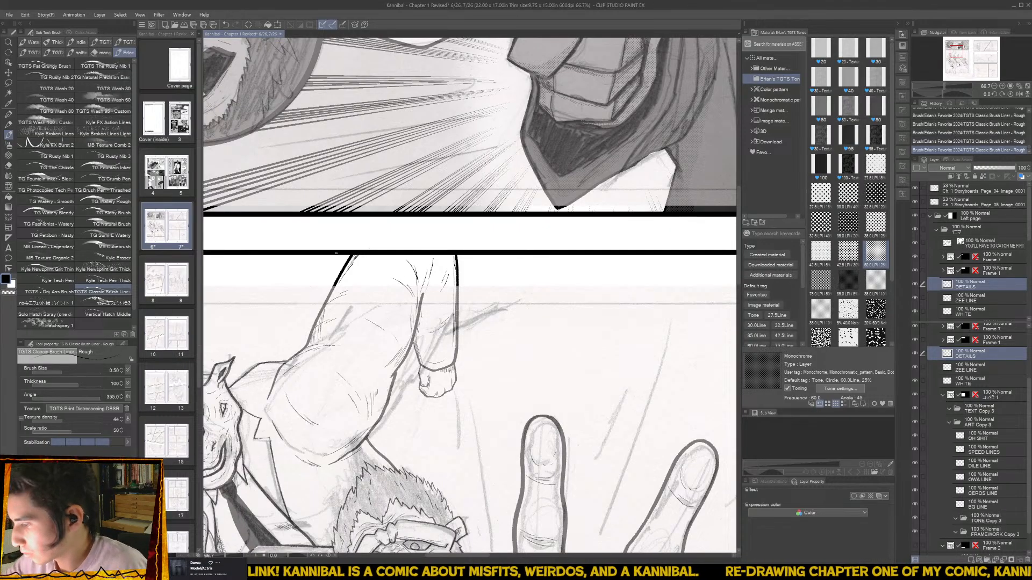
pyautogui.moveTo(345, 269); pyautogui.dragTo(370, 259)
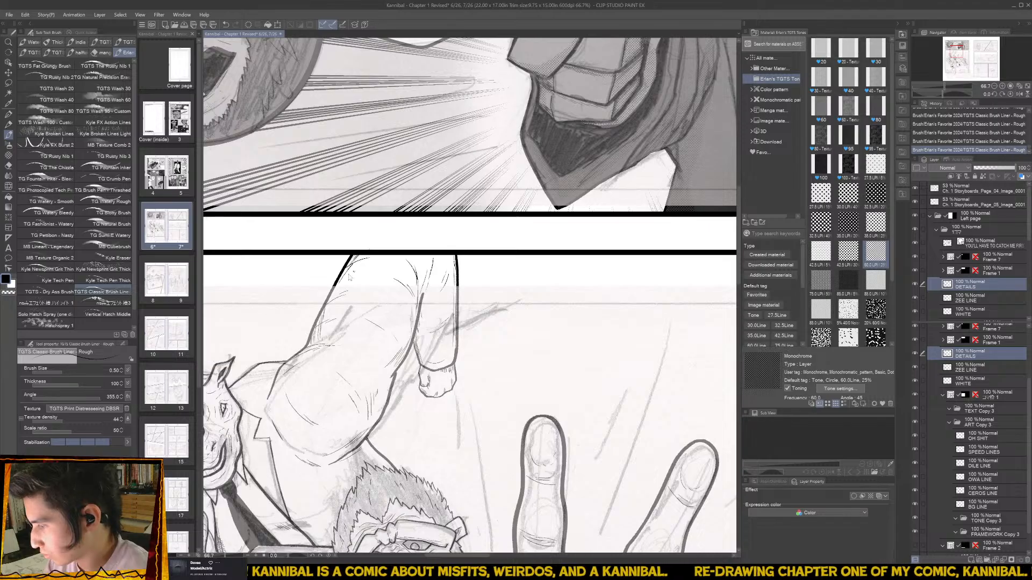
pyautogui.hotkey('ctrl', 'z')
pyautogui.hotkey('ctrl', 'y')
pyautogui.hotkey('ctrl', 'z')
pyautogui.hotkey('ctrl', 'y')
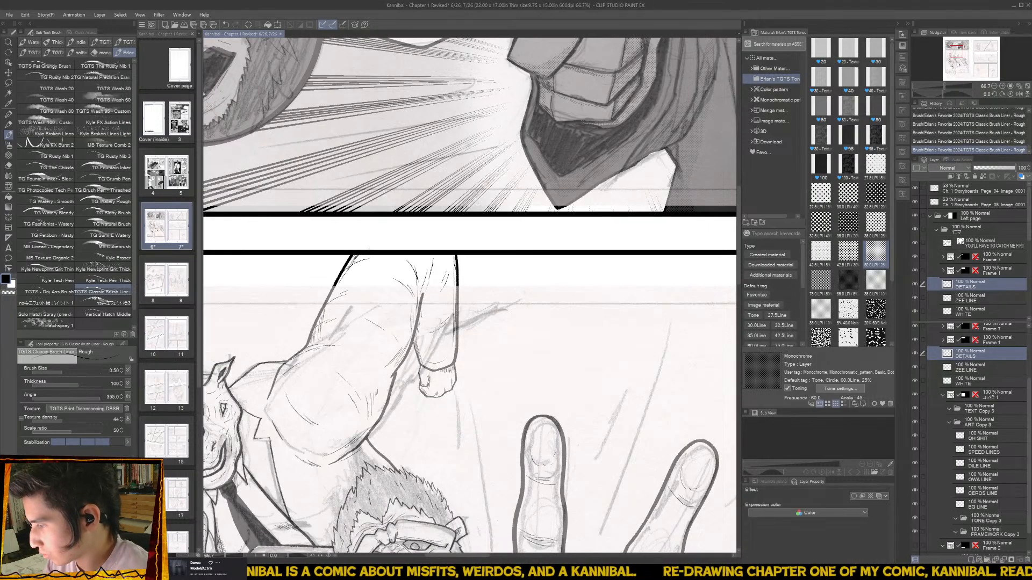
# - Hide the Ch. 1 Storyboards_Page_04_Image_0001 sketch layer to check the clean inks of the large panel
pyautogui.scroll(-5, 469, 295)
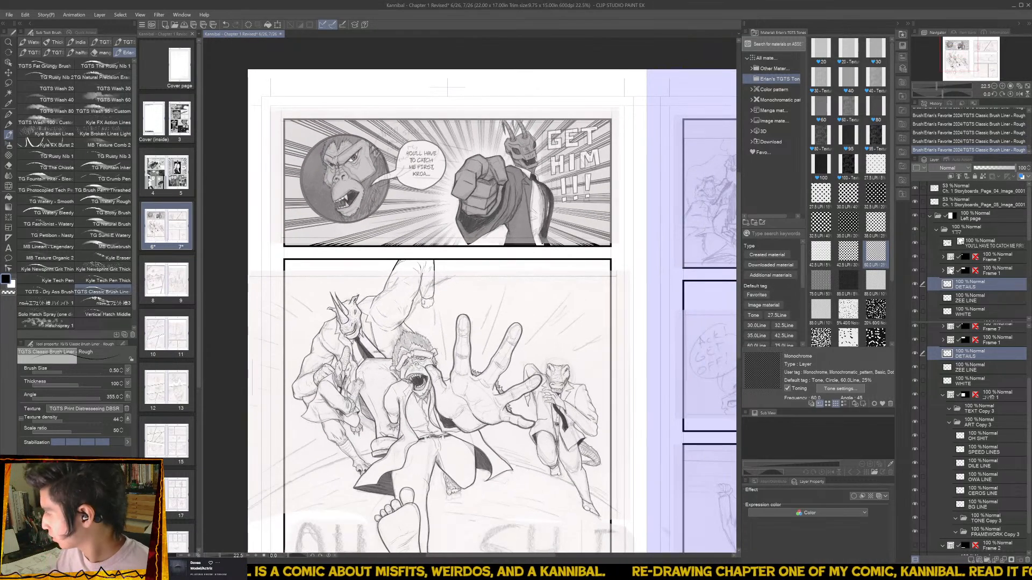
pyautogui.click(915, 188)
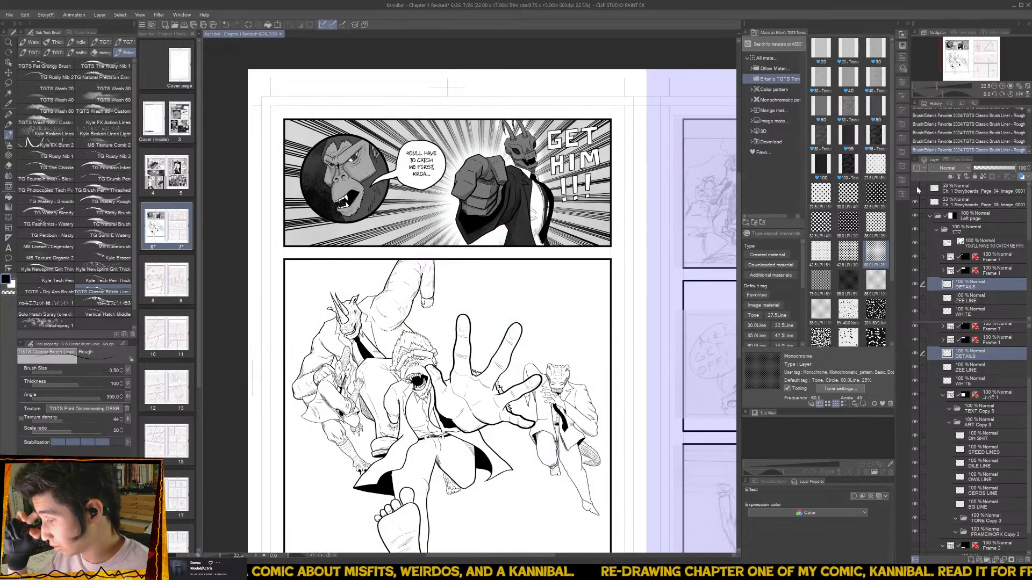
pyautogui.scroll(5, 336, 338)
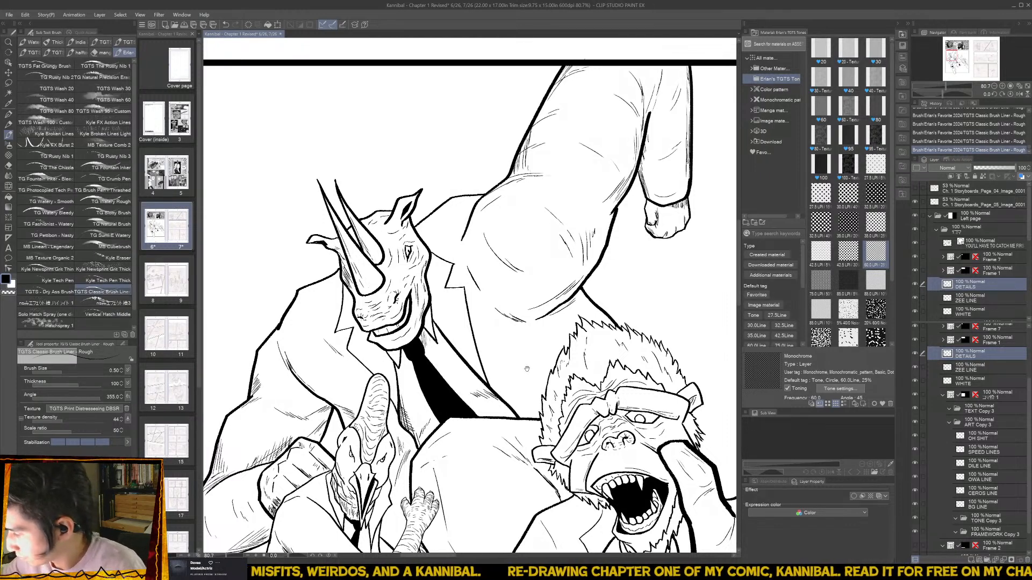
# - Ink a row of short shading strokes beneath the rhino's raised arm near the armpit
pyautogui.moveTo(528, 369); pyautogui.dragTo(469, 377)
pyautogui.moveTo(494, 325)
pyautogui.mouseDown()
pyautogui.moveTo(486, 336)
pyautogui.moveTo(500, 335)
pyautogui.mouseUp()
pyautogui.moveTo(511, 311); pyautogui.dragTo(506, 324)
pyautogui.moveTo(518, 306); pyautogui.dragTo(511, 320)
pyautogui.moveTo(520, 303)
pyautogui.mouseDown()
pyautogui.moveTo(513, 319)
pyautogui.moveTo(519, 311)
pyautogui.mouseUp()
# - Ink trouser fold lines across the crocodile's bent leg, comparing the strokes by undoing and redoing
pyautogui.scroll(-5, 527, 301)
pyautogui.moveTo(616, 352); pyautogui.dragTo(490, 321)
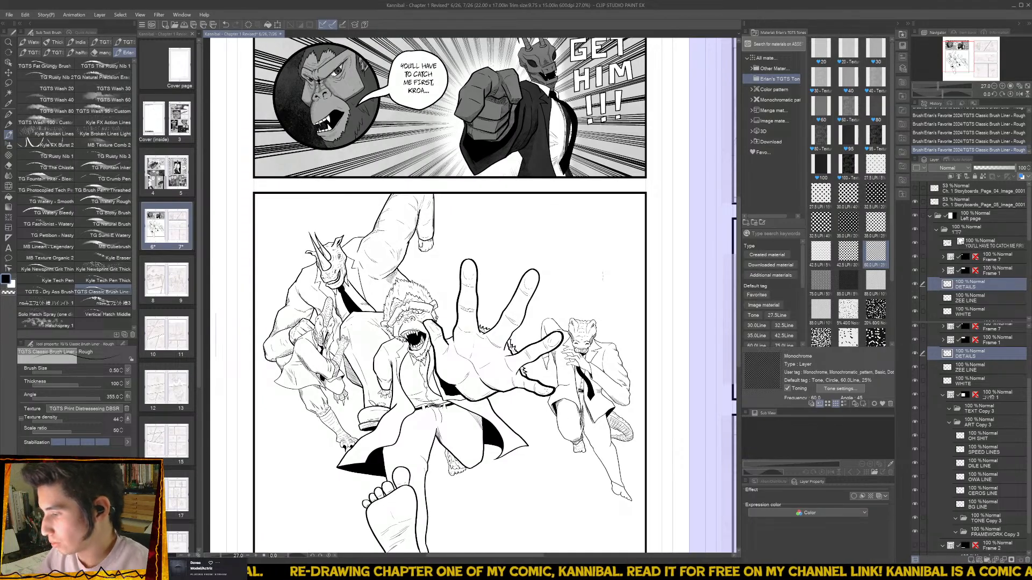
pyautogui.moveTo(489, 320); pyautogui.dragTo(455, 306)
pyautogui.scroll(5, 586, 395)
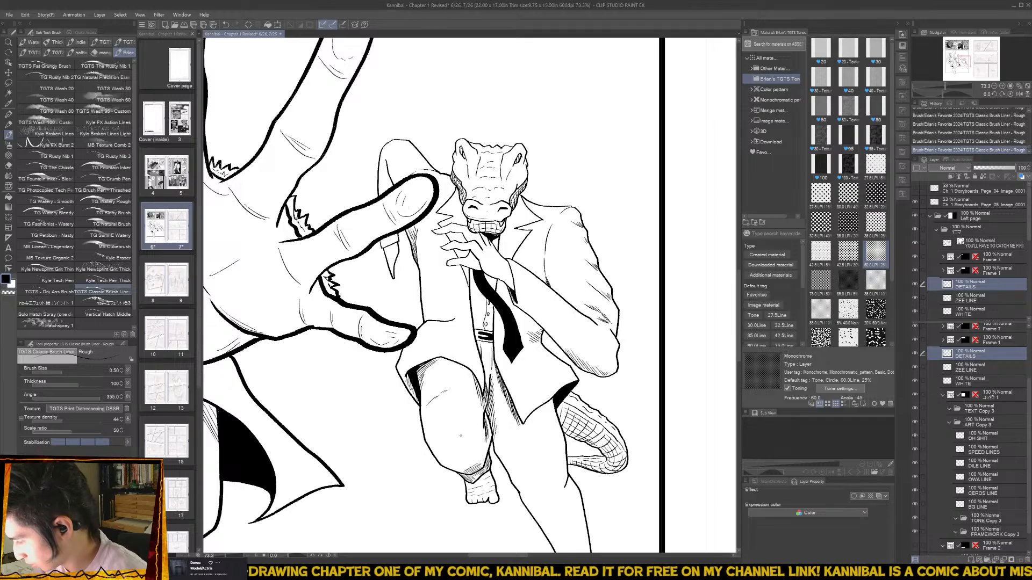
pyautogui.moveTo(443, 446); pyautogui.dragTo(461, 440)
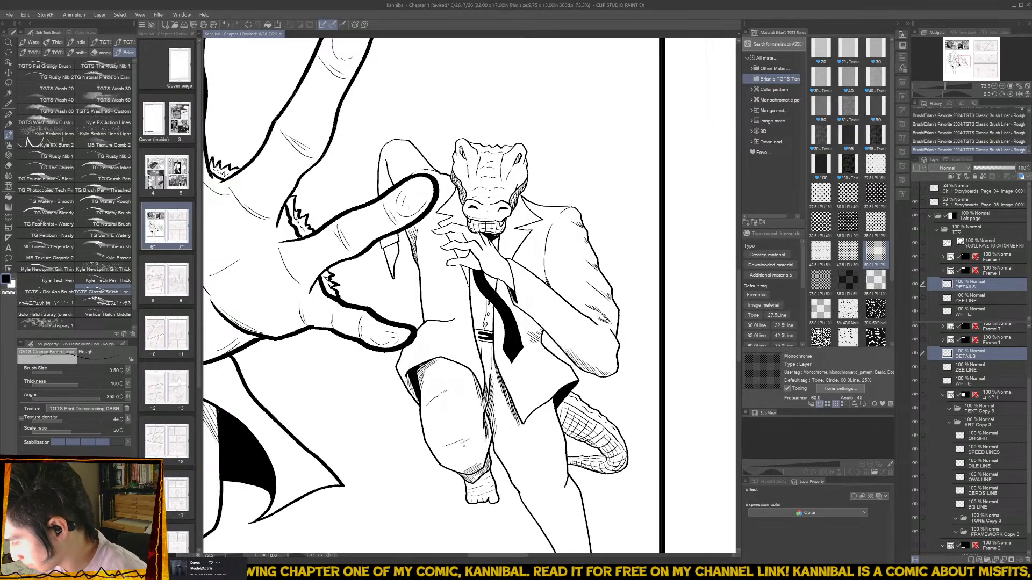
pyautogui.moveTo(434, 443)
pyautogui.mouseDown()
pyautogui.moveTo(458, 424)
pyautogui.moveTo(428, 435)
pyautogui.moveTo(468, 413)
pyautogui.mouseUp()
pyautogui.hotkey('ctrl', 'z')
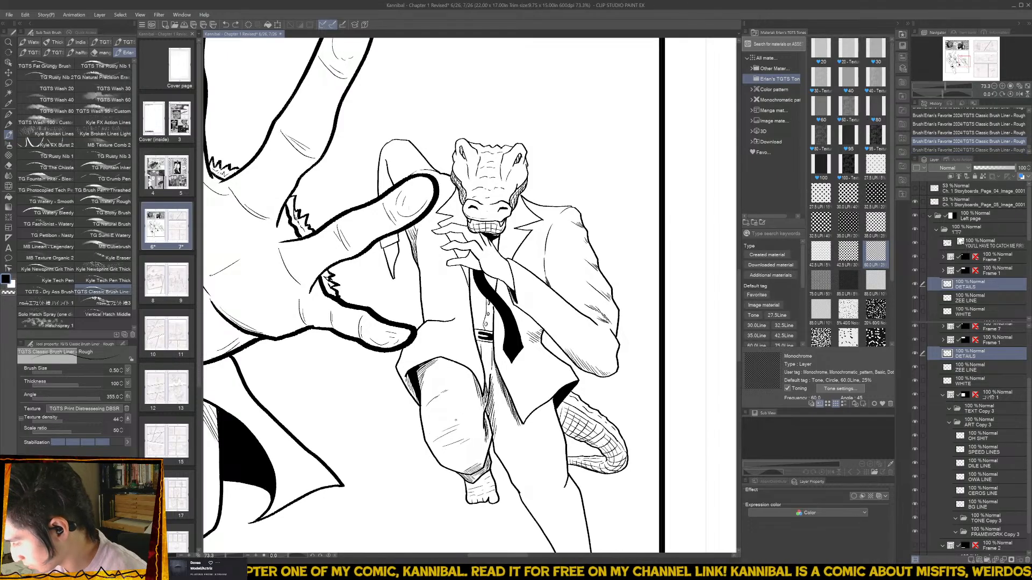
pyautogui.hotkey('ctrl', 'z')
pyautogui.hotkey('ctrl', 'y')
pyautogui.hotkey('ctrl', 'y')
# - Ink curved contour lines lengthwise along the top of the crocodile's extended foot, undoing strokes that miss
pyautogui.moveTo(531, 483)
pyautogui.mouseDown()
pyautogui.moveTo(465, 428)
pyautogui.moveTo(416, 443)
pyautogui.moveTo(423, 438)
pyautogui.mouseUp()
pyautogui.scroll(5, 425, 429)
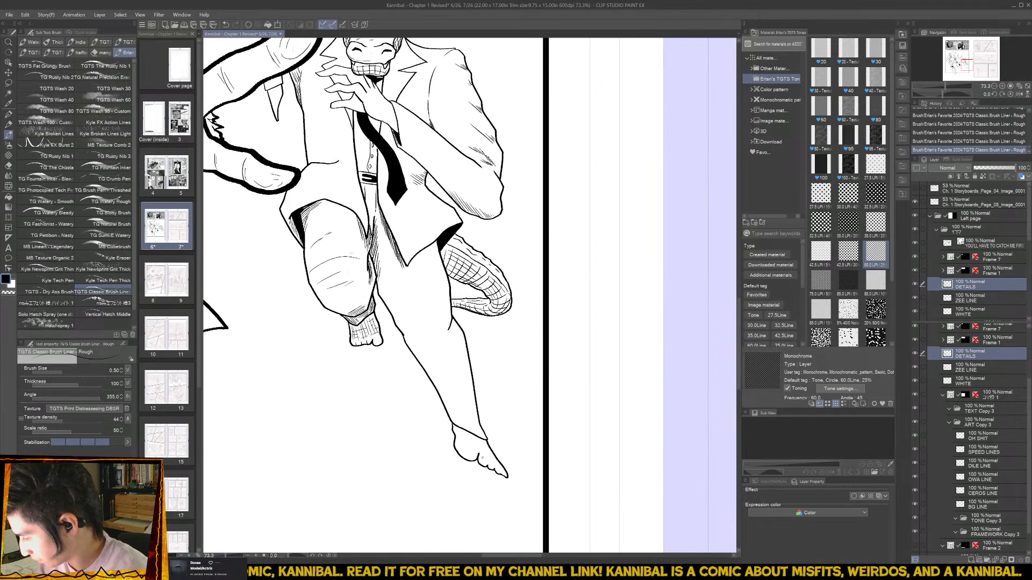
pyautogui.moveTo(446, 442); pyautogui.dragTo(476, 443)
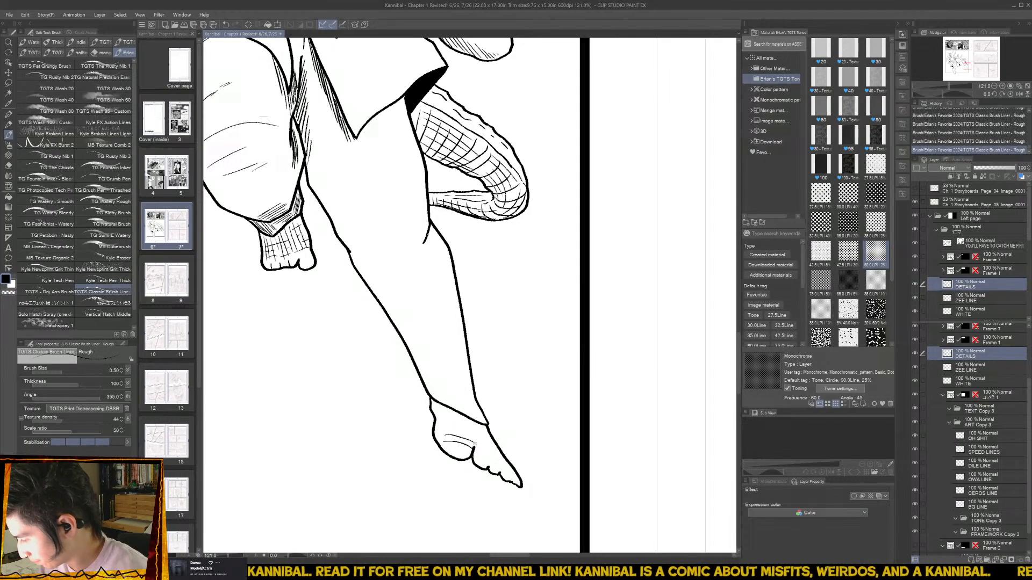
pyautogui.hotkey('ctrl', 'z')
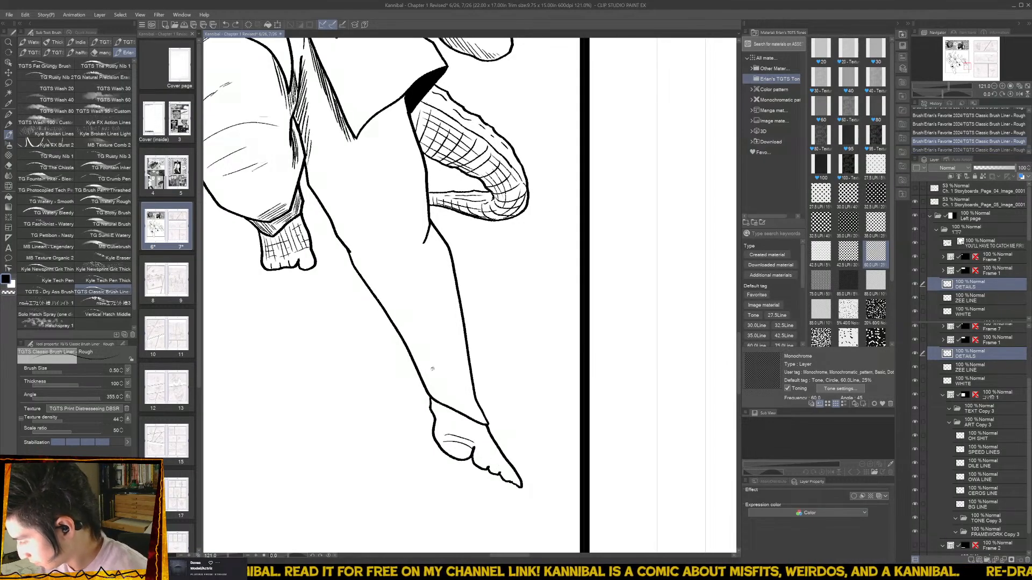
pyautogui.moveTo(476, 453)
pyautogui.mouseDown()
pyautogui.moveTo(517, 478)
pyautogui.moveTo(487, 453)
pyautogui.moveTo(497, 458)
pyautogui.mouseUp()
pyautogui.moveTo(437, 426)
pyautogui.mouseDown()
pyautogui.moveTo(495, 451)
pyautogui.moveTo(448, 426)
pyautogui.moveTo(479, 437)
pyautogui.mouseUp()
pyautogui.hotkey('ctrl', 'z')
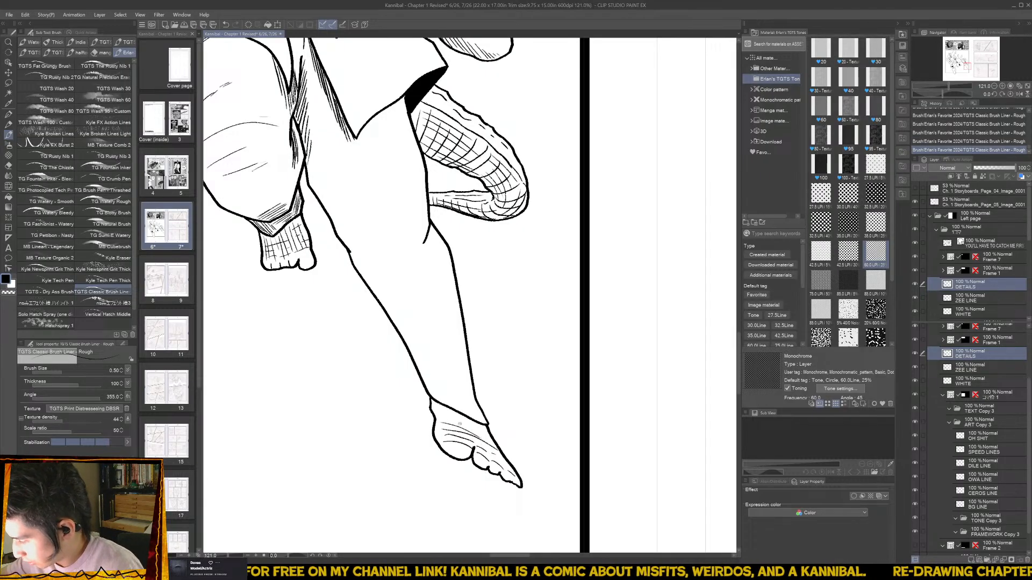
# - Cross the extended foot's contour lines with short strokes from ankle to toes to form a scale grid
pyautogui.hotkey('ctrl', 'z')
pyautogui.hotkey('ctrl', 'z')
pyautogui.moveTo(443, 423)
pyautogui.mouseDown()
pyautogui.moveTo(493, 442)
pyautogui.moveTo(440, 411)
pyautogui.moveTo(493, 435)
pyautogui.moveTo(436, 413)
pyautogui.moveTo(455, 445)
pyautogui.moveTo(449, 414)
pyautogui.moveTo(460, 444)
pyautogui.mouseUp()
pyautogui.moveTo(478, 423); pyautogui.dragTo(474, 454)
pyautogui.moveTo(499, 426)
pyautogui.mouseDown()
pyautogui.moveTo(479, 464)
pyautogui.moveTo(488, 467)
pyautogui.mouseUp()
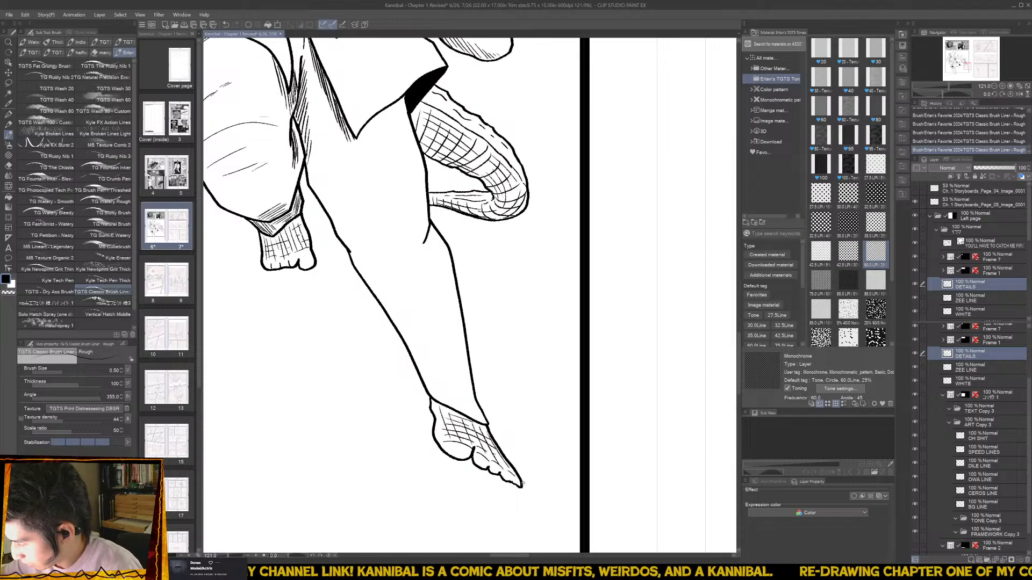
# - Ink fold lines down the crocodile's extended trouser leg and hatch shading just beneath the jacket hem
pyautogui.scroll(-4, 502, 430)
pyautogui.scroll(2, 502, 430)
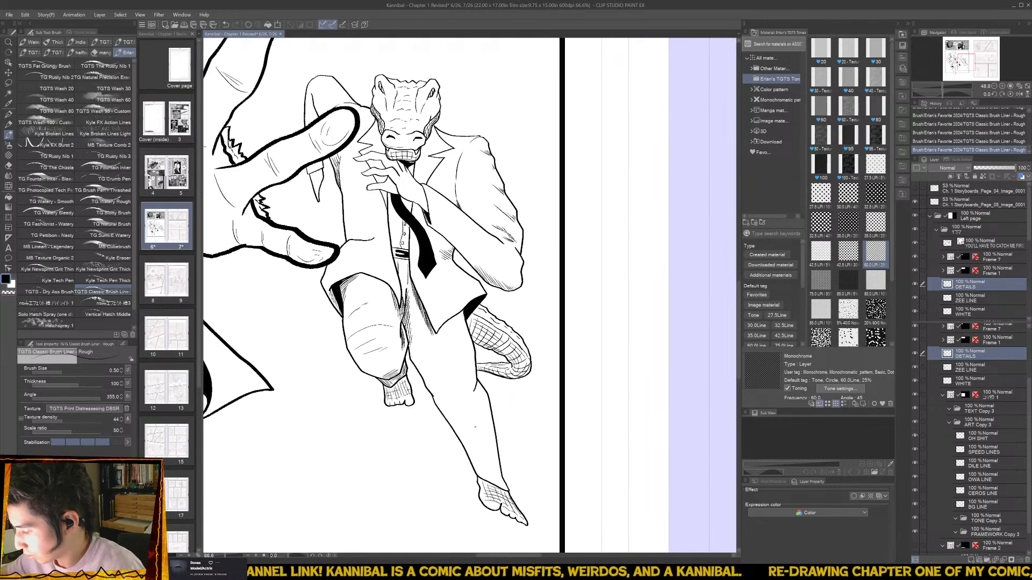
pyautogui.moveTo(456, 404); pyautogui.dragTo(489, 479)
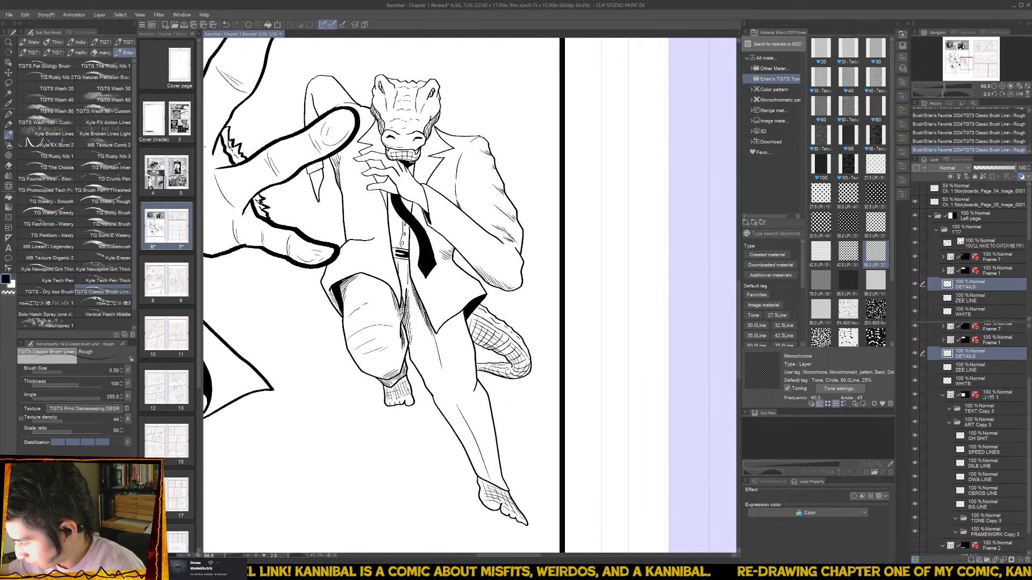
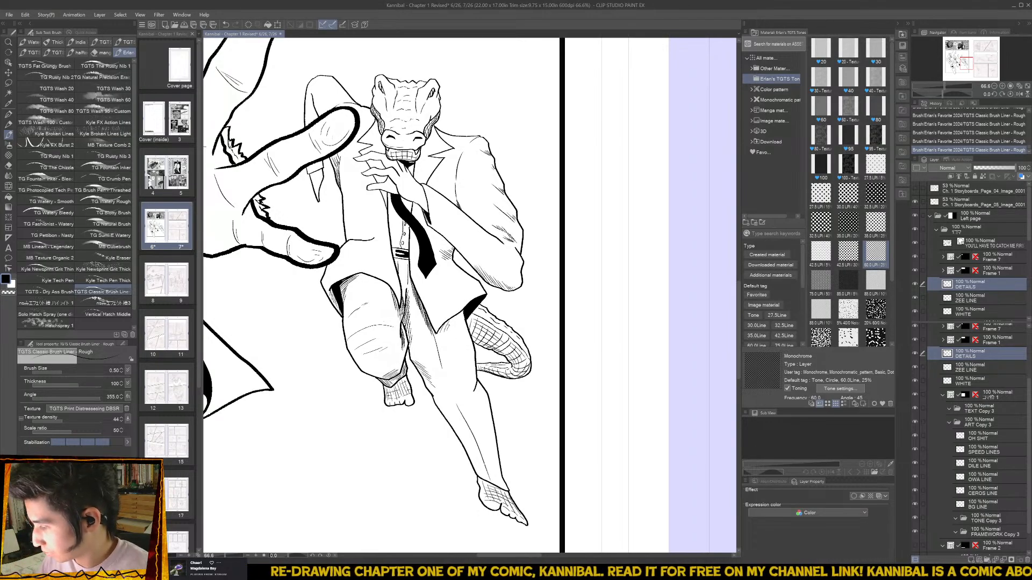
pyautogui.hotkey('ctrl', 'z')
pyautogui.hotkey('ctrl', 'z')
pyautogui.moveTo(444, 329); pyautogui.dragTo(457, 314)
pyautogui.moveTo(454, 326)
pyautogui.mouseDown()
pyautogui.moveTo(463, 311)
pyautogui.moveTo(465, 320)
pyautogui.mouseUp()
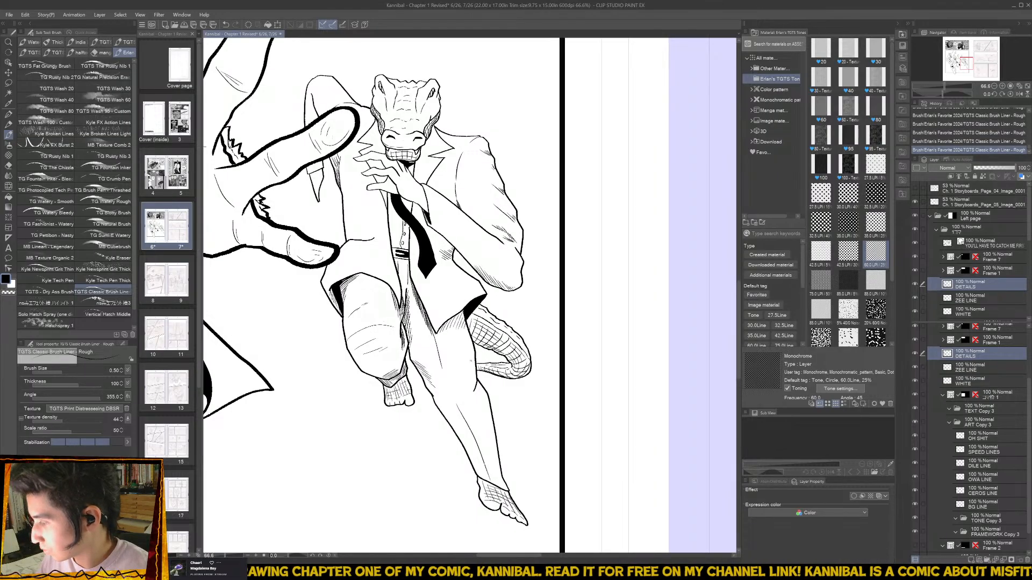
# - Ink short fold strokes on the crocodile's lower jacket above the bent knee and beside the belt
pyautogui.moveTo(477, 397)
pyautogui.mouseDown()
pyautogui.moveTo(480, 380)
pyautogui.moveTo(485, 388)
pyautogui.moveTo(442, 409)
pyautogui.moveTo(482, 466)
pyautogui.moveTo(455, 523)
pyautogui.mouseUp()
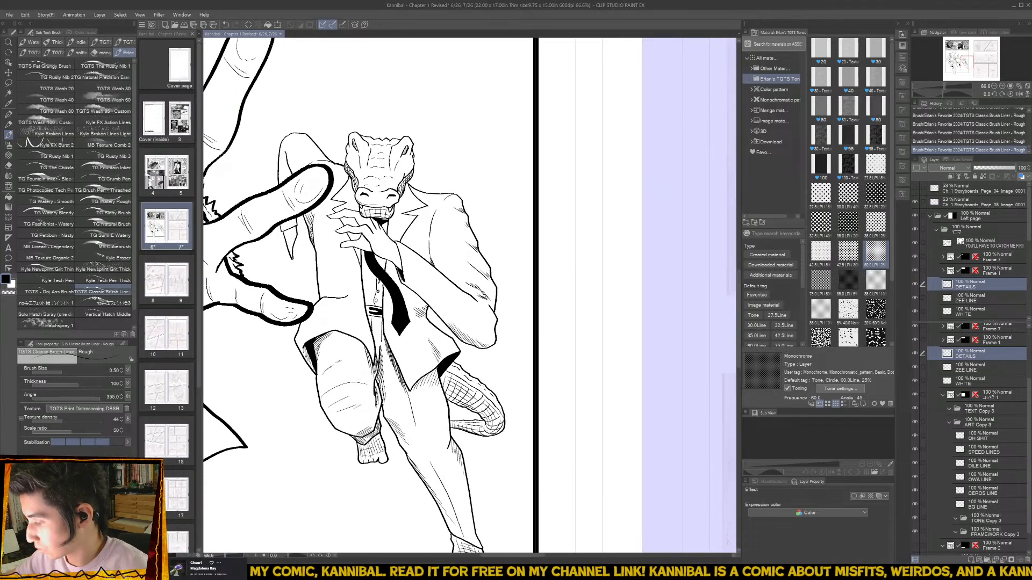
pyautogui.moveTo(463, 290); pyautogui.dragTo(438, 360)
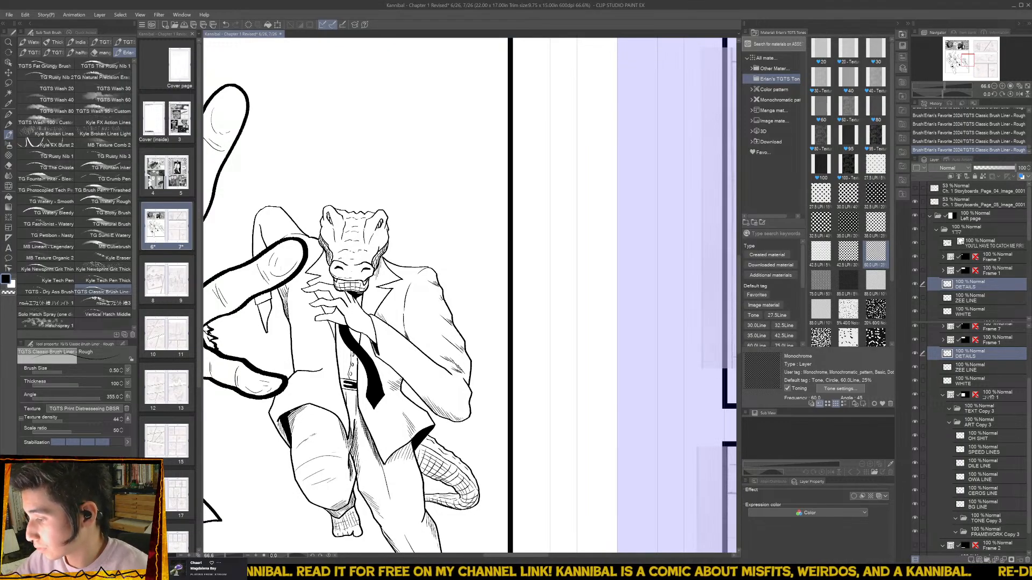
pyautogui.scroll(-3, 373, 277)
pyautogui.scroll(4, 342, 324)
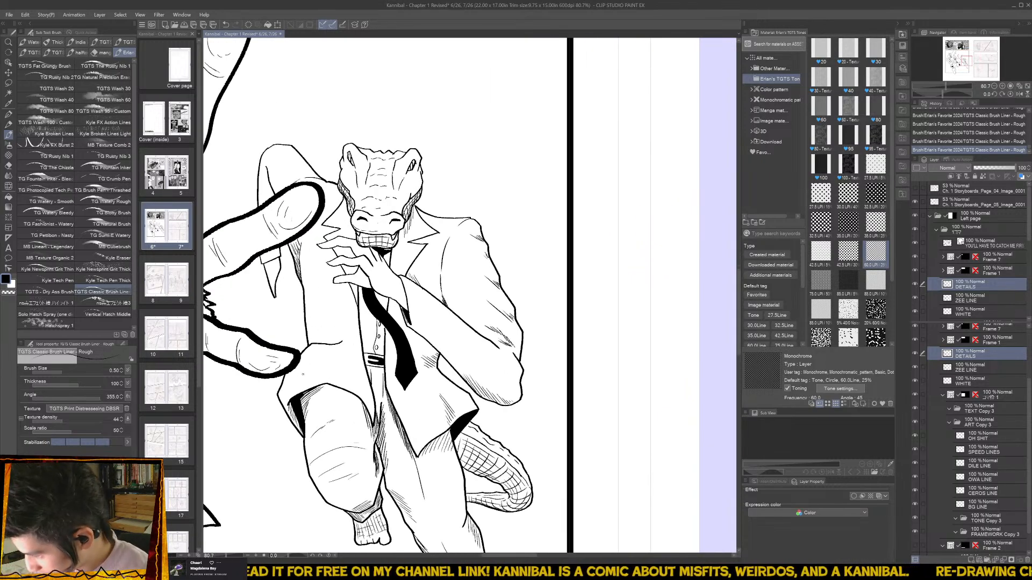
pyautogui.moveTo(291, 380); pyautogui.dragTo(307, 369)
pyautogui.moveTo(295, 374); pyautogui.dragTo(306, 366)
pyautogui.moveTo(337, 368); pyautogui.dragTo(373, 405)
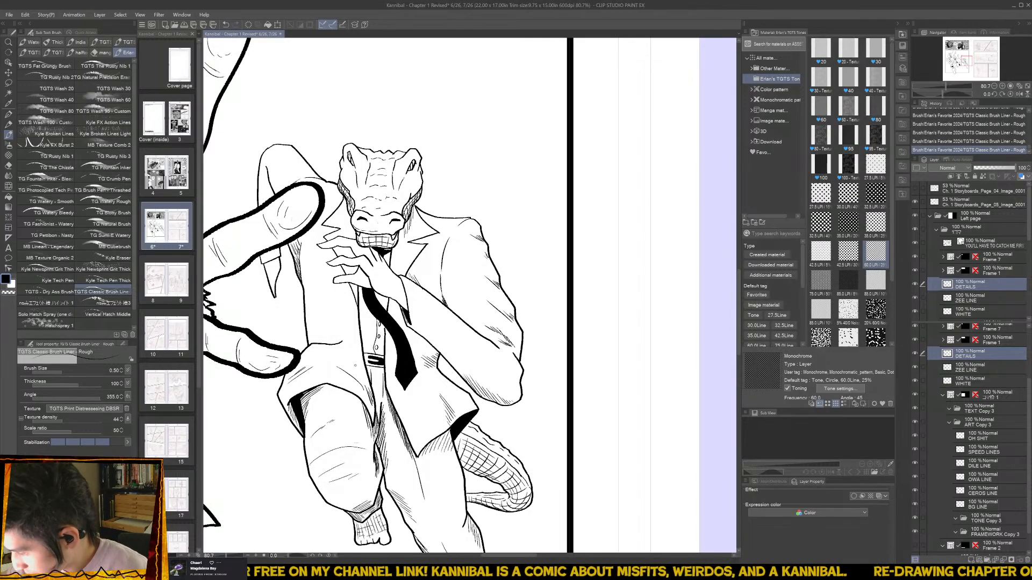
pyautogui.moveTo(356, 365); pyautogui.dragTo(370, 390)
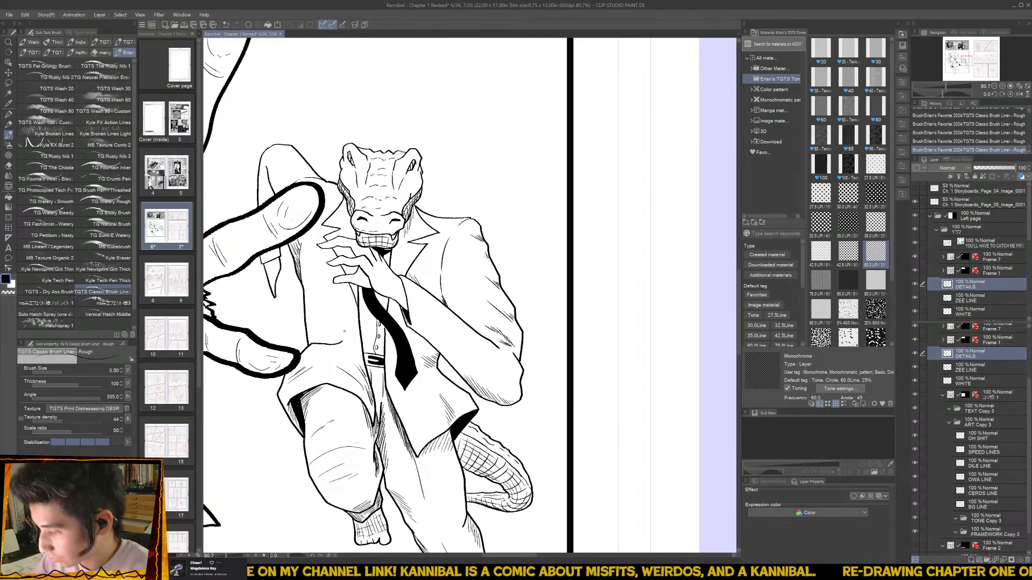
# - Ink fold lines on the side of the crocodile's jacket between the waist and chest, undoing unwanted strokes
pyautogui.moveTo(309, 344)
pyautogui.mouseDown()
pyautogui.moveTo(322, 326)
pyautogui.moveTo(312, 312)
pyautogui.moveTo(352, 306)
pyautogui.moveTo(331, 291)
pyautogui.mouseUp()
pyautogui.hotkey('ctrl', 'z')
pyautogui.hotkey('ctrl', 'z')
pyautogui.hotkey('ctrl', 'z')
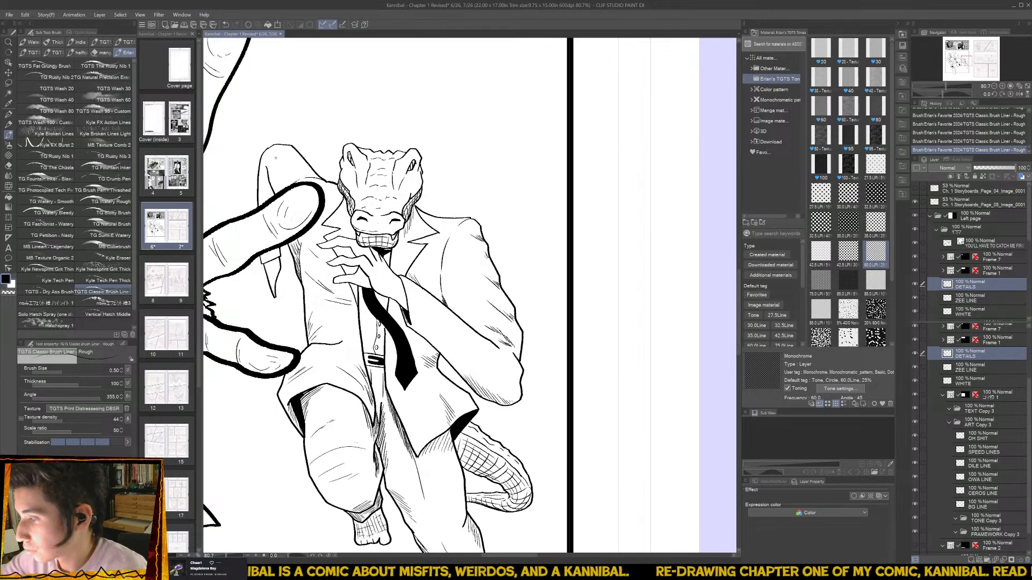
# - Ink fold lines on the crocodile's raised sleeve behind the large finger, comparing the strokes by undoing and redoing
pyautogui.moveTo(277, 190); pyautogui.dragTo(275, 180)
pyautogui.hotkey('ctrl', 'z')
pyautogui.hotkey('ctrl', 'z')
pyautogui.hotkey('ctrl', 'z')
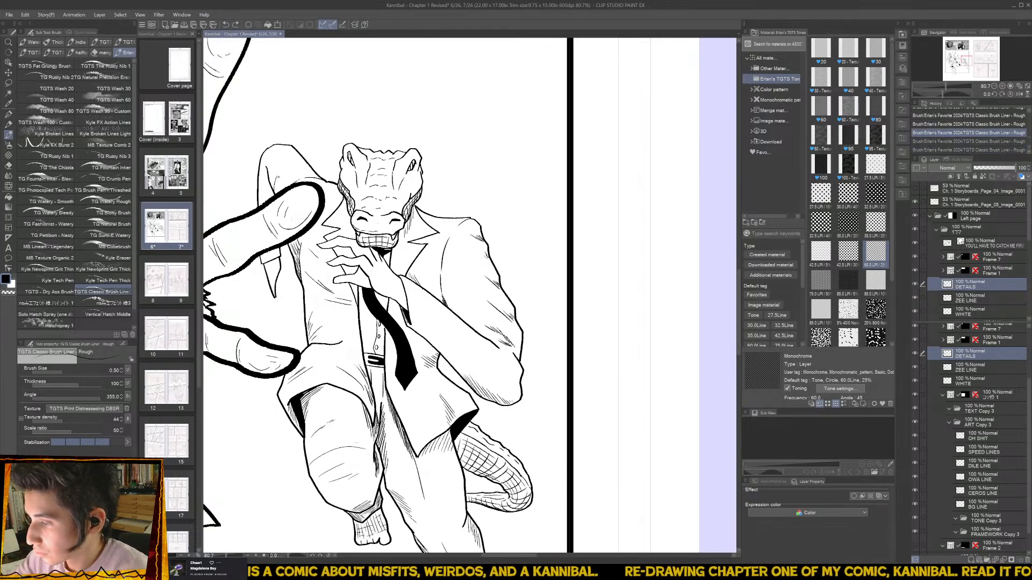
pyautogui.hotkey('ctrl', 'y')
pyautogui.hotkey('ctrl', 'y')
pyautogui.hotkey('ctrl', 'y')
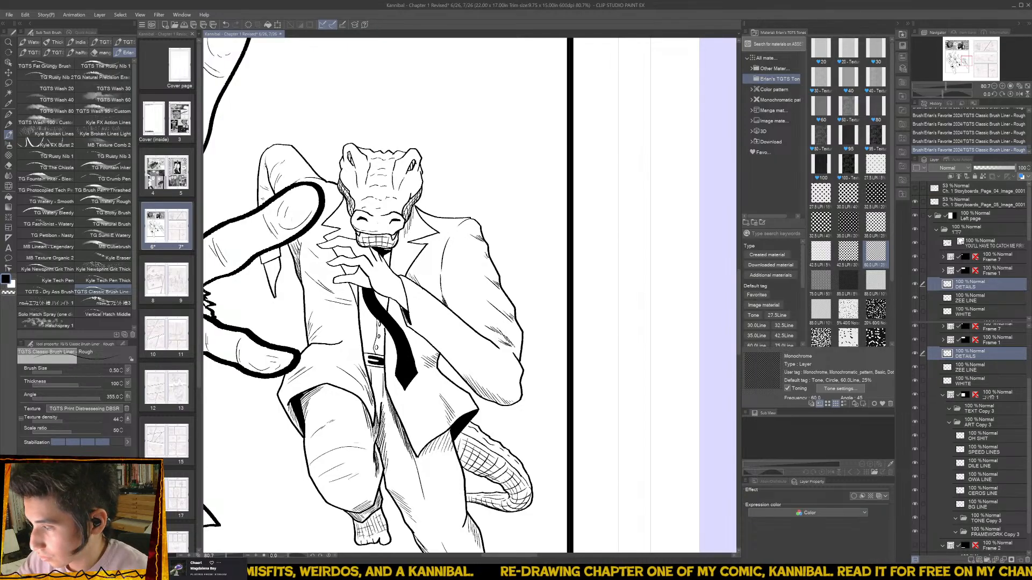
# - Ink a scale grid on the lowest finger of the crocodile's front hand and cross bands along its uppermost finger
pyautogui.scroll(-3, 277, 177)
pyautogui.scroll(4, 357, 152)
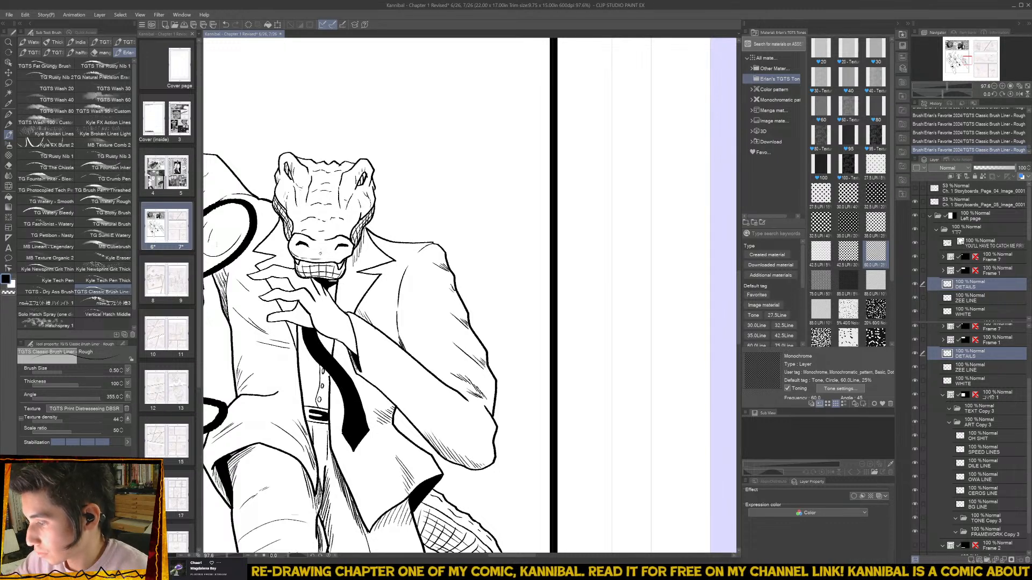
pyautogui.scroll(-3, 353, 234)
pyautogui.scroll(2, 335, 252)
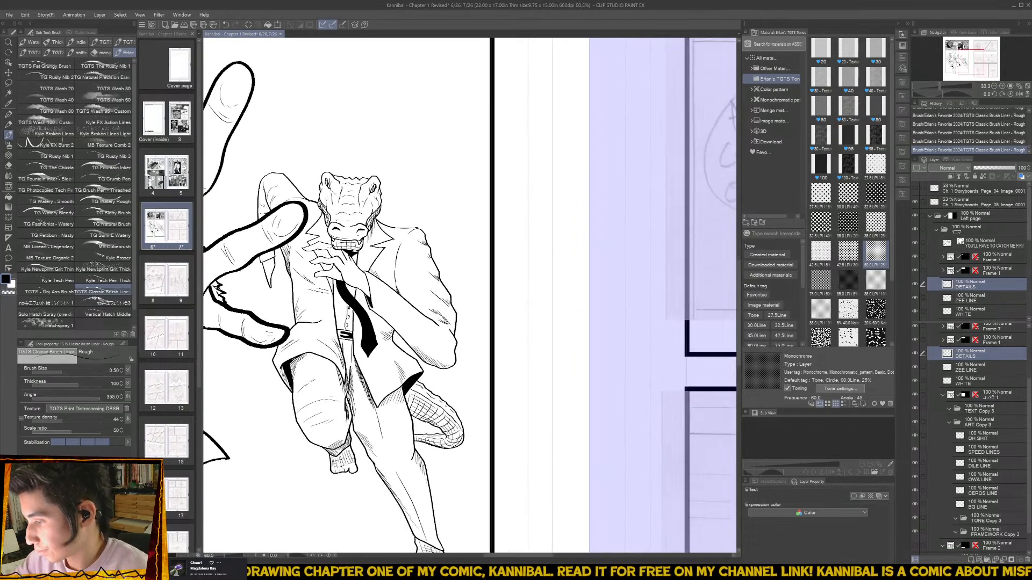
pyautogui.scroll(3, 335, 252)
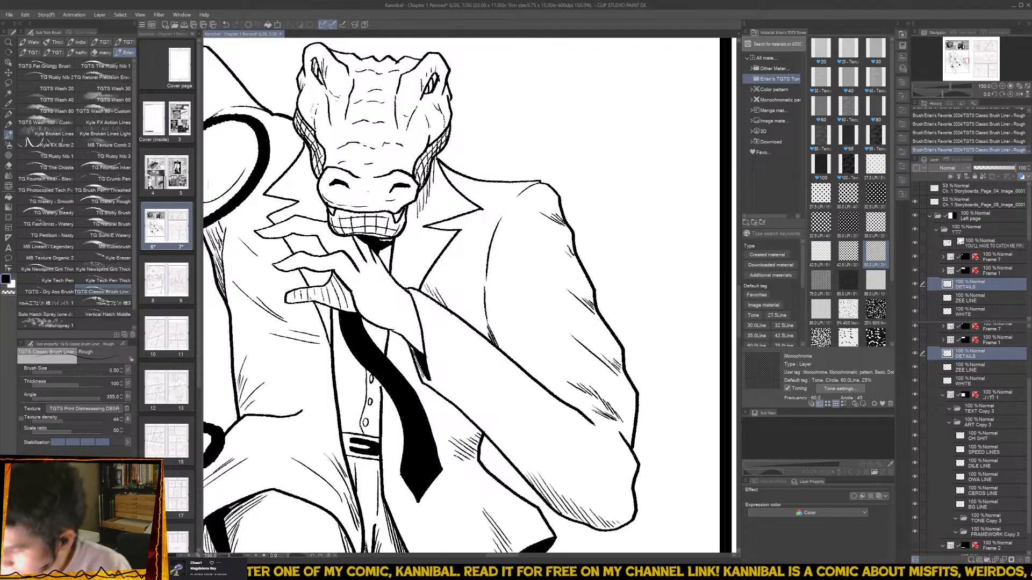
pyautogui.moveTo(287, 300)
pyautogui.mouseDown()
pyautogui.moveTo(348, 305)
pyautogui.moveTo(336, 290)
pyautogui.moveTo(348, 281)
pyautogui.mouseUp()
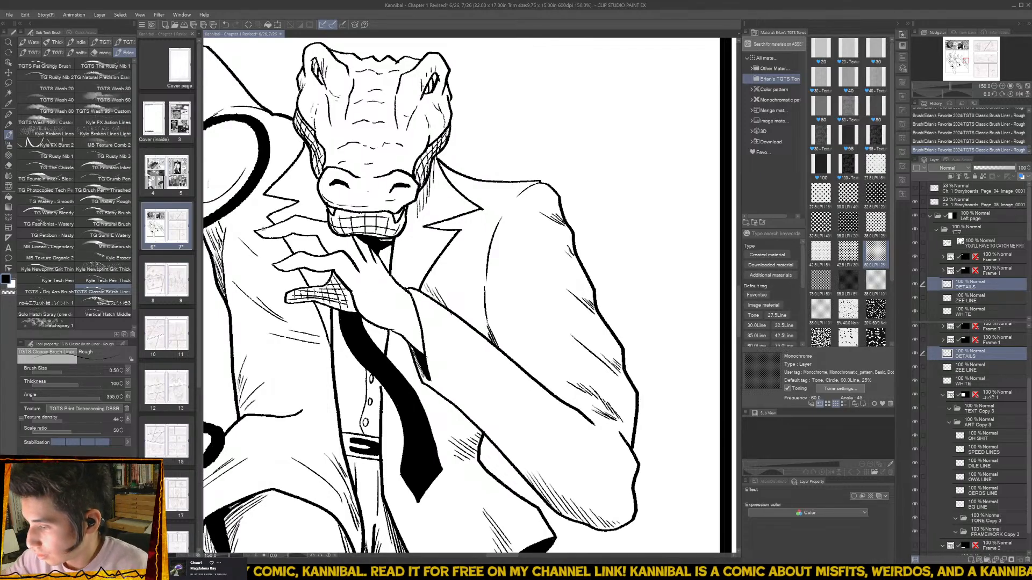
pyautogui.moveTo(296, 235)
pyautogui.mouseDown()
pyautogui.moveTo(311, 220)
pyautogui.moveTo(330, 229)
pyautogui.mouseUp()
pyautogui.moveTo(325, 249)
pyautogui.mouseDown()
pyautogui.moveTo(341, 231)
pyautogui.moveTo(367, 240)
pyautogui.moveTo(378, 257)
pyautogui.moveTo(367, 259)
pyautogui.mouseUp()
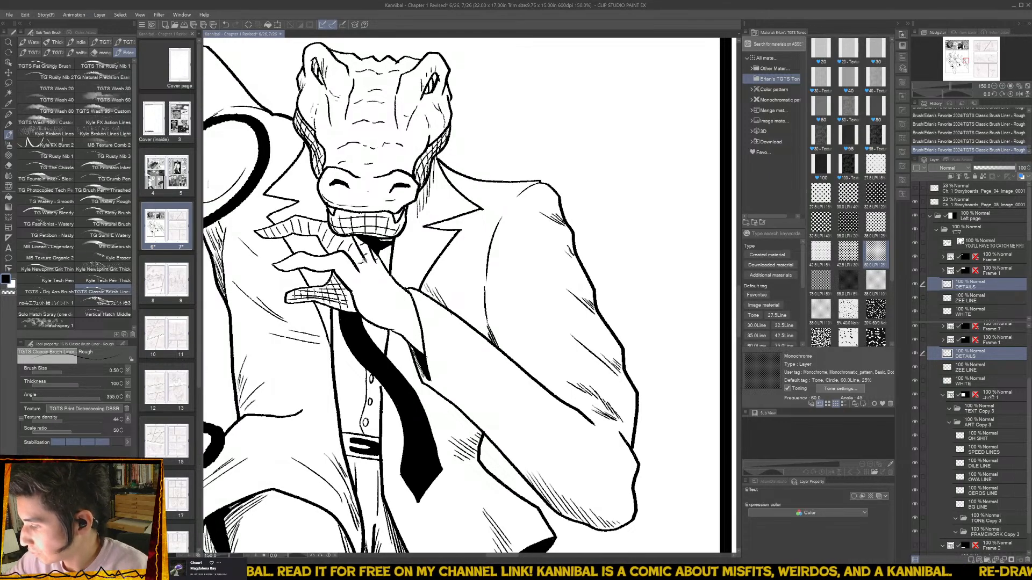
# - Ink short cross bands along the crocodile's middle finger and over the knuckles of the same hand
pyautogui.moveTo(280, 264); pyautogui.dragTo(303, 256)
pyautogui.moveTo(308, 268)
pyautogui.mouseDown()
pyautogui.moveTo(312, 255)
pyautogui.moveTo(346, 260)
pyautogui.mouseUp()
pyautogui.moveTo(341, 273)
pyautogui.mouseDown()
pyautogui.moveTo(353, 261)
pyautogui.moveTo(353, 274)
pyautogui.mouseUp()
pyautogui.moveTo(355, 295); pyautogui.dragTo(365, 278)
pyautogui.moveTo(360, 283); pyautogui.dragTo(375, 266)
pyautogui.moveTo(371, 272); pyautogui.dragTo(386, 264)
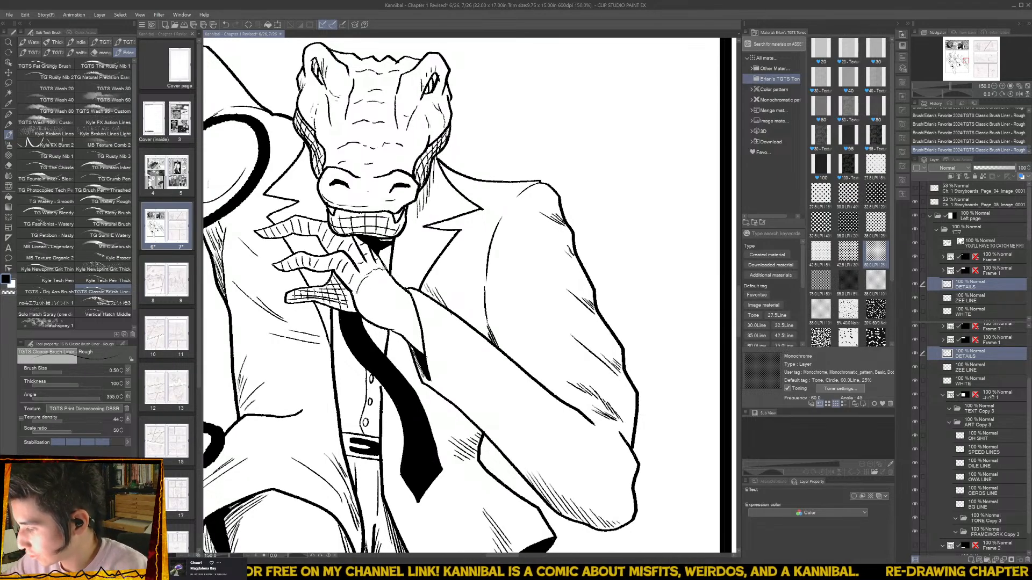
# - Ink curved bands across the back of the crocodile's front hand down to the jacket cuff
pyautogui.moveTo(361, 309)
pyautogui.mouseDown()
pyautogui.moveTo(393, 275)
pyautogui.moveTo(385, 292)
pyautogui.mouseUp()
pyautogui.moveTo(378, 296); pyautogui.dragTo(392, 285)
pyautogui.moveTo(385, 324)
pyautogui.mouseDown()
pyautogui.moveTo(394, 303)
pyautogui.moveTo(404, 321)
pyautogui.mouseUp()
pyautogui.moveTo(399, 327)
pyautogui.mouseDown()
pyautogui.moveTo(404, 309)
pyautogui.moveTo(417, 309)
pyautogui.mouseUp()
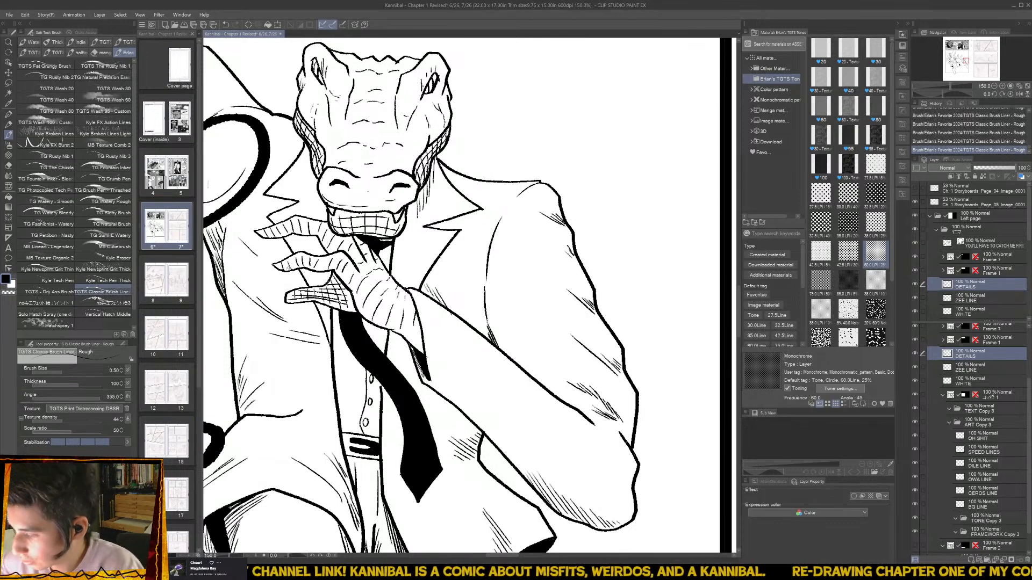
# - Add lengthwise lines along the middle finger and lower back of the crocodile's hand to turn the bands into scales
pyautogui.moveTo(281, 271); pyautogui.dragTo(286, 267)
pyautogui.moveTo(292, 266); pyautogui.dragTo(305, 260)
pyautogui.moveTo(313, 266); pyautogui.dragTo(305, 256)
pyautogui.moveTo(322, 263); pyautogui.dragTo(329, 256)
pyautogui.moveTo(335, 263)
pyautogui.mouseDown()
pyautogui.moveTo(303, 258)
pyautogui.moveTo(323, 265)
pyautogui.mouseUp()
pyautogui.moveTo(332, 270); pyautogui.dragTo(355, 269)
pyautogui.moveTo(354, 328)
pyautogui.mouseDown()
pyautogui.moveTo(397, 295)
pyautogui.moveTo(412, 318)
pyautogui.moveTo(397, 271)
pyautogui.moveTo(394, 297)
pyautogui.mouseUp()
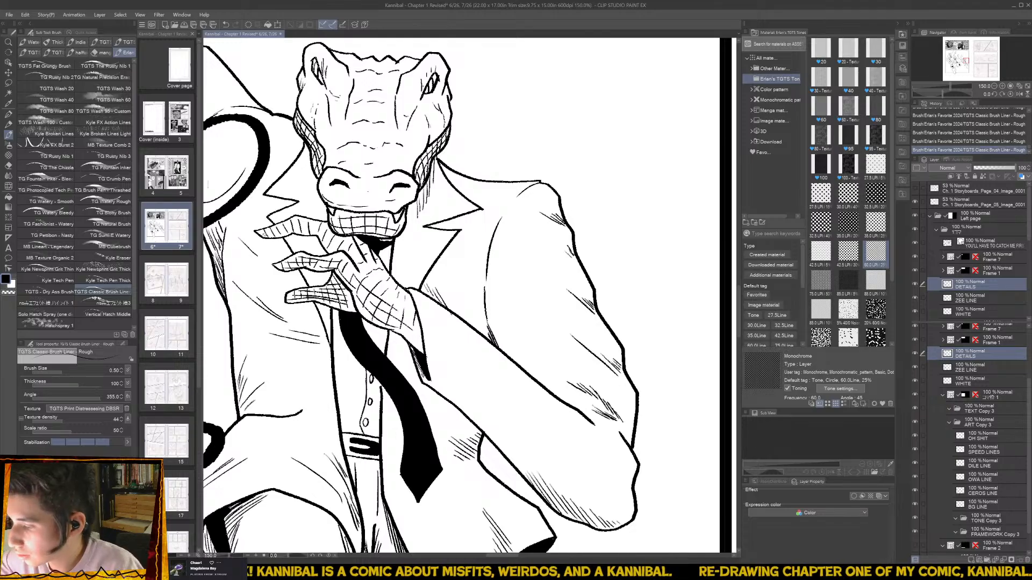
# - Complete the scale grid along the uppermost finger, knuckles and wrist of the crocodile's front hand
pyautogui.moveTo(263, 237)
pyautogui.mouseDown()
pyautogui.moveTo(293, 221)
pyautogui.moveTo(313, 221)
pyautogui.moveTo(328, 237)
pyautogui.mouseUp()
pyautogui.moveTo(321, 251); pyautogui.dragTo(341, 229)
pyautogui.moveTo(344, 277); pyautogui.dragTo(369, 241)
pyautogui.moveTo(369, 295)
pyautogui.mouseDown()
pyautogui.moveTo(389, 276)
pyautogui.moveTo(407, 296)
pyautogui.mouseUp()
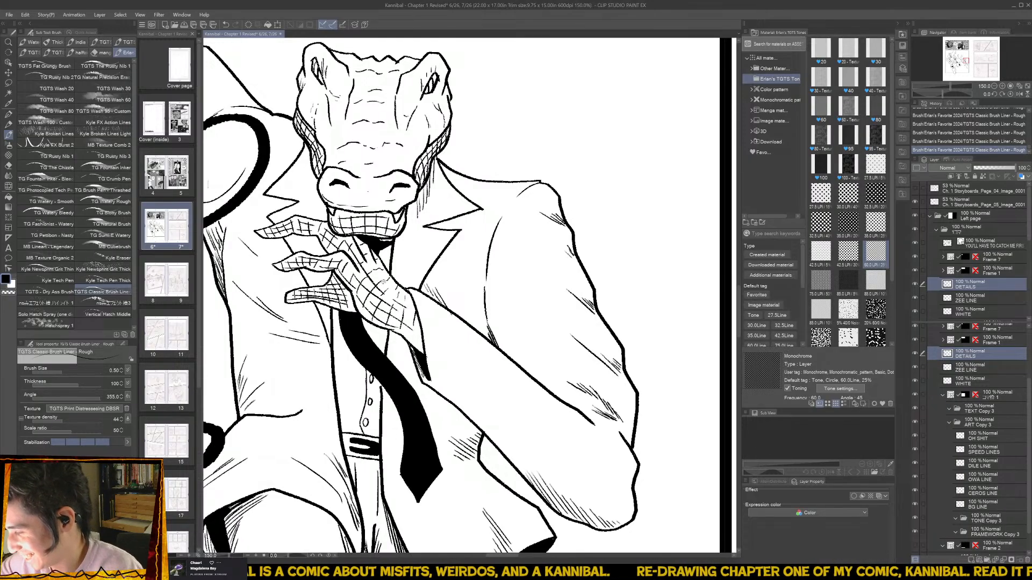
pyautogui.moveTo(359, 268); pyautogui.dragTo(376, 239)
pyautogui.moveTo(372, 285); pyautogui.dragTo(388, 262)
pyautogui.moveTo(384, 291)
pyautogui.mouseDown()
pyautogui.moveTo(405, 287)
pyautogui.moveTo(400, 256)
pyautogui.mouseUp()
pyautogui.moveTo(412, 306); pyautogui.dragTo(422, 296)
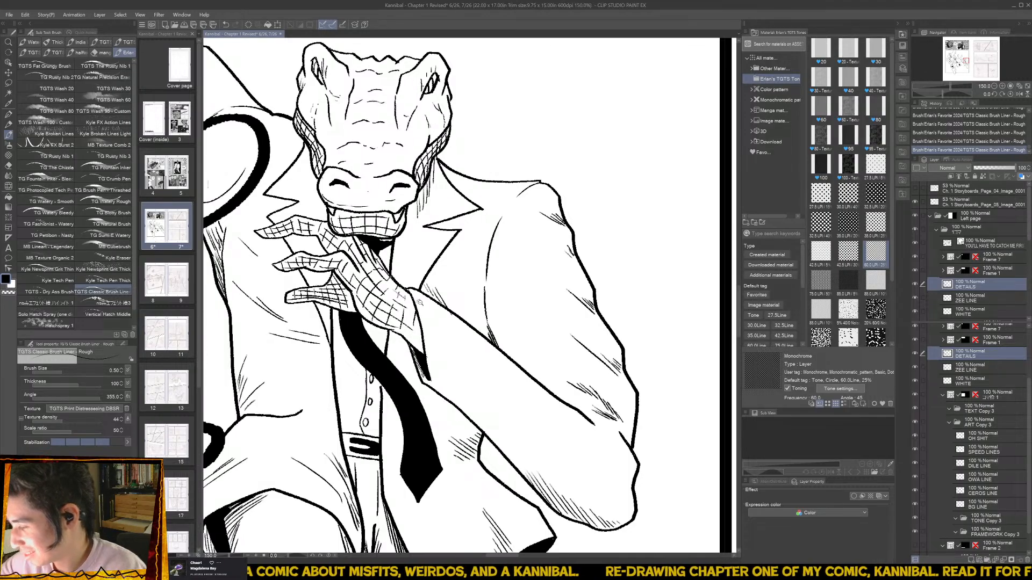
# - Ink crossed scale lines on the crocodile's other hand hanging below the raised sleeve's cuff, and save the document
pyautogui.scroll(-3, 420, 303)
pyautogui.scroll(3, 349, 324)
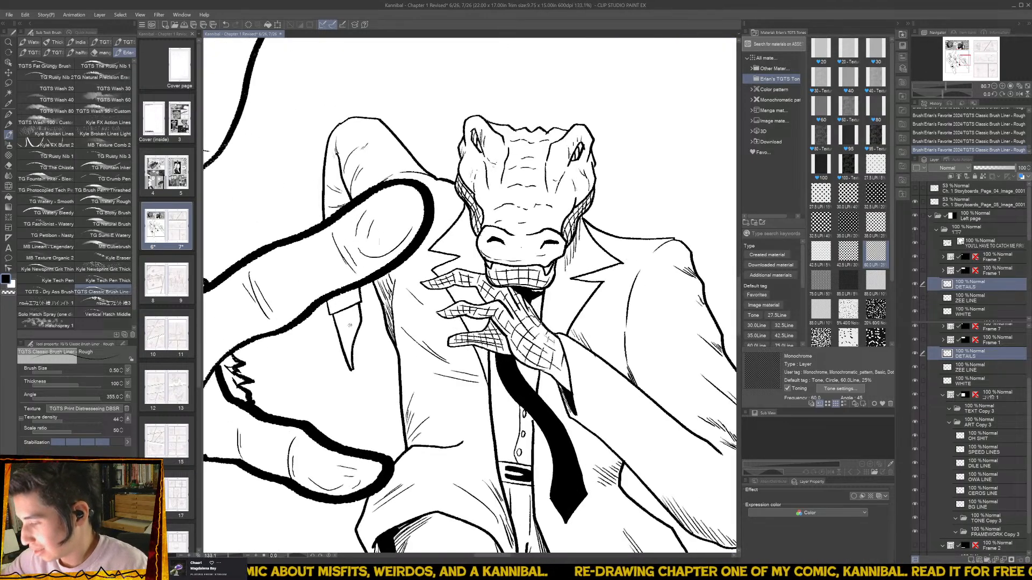
pyautogui.moveTo(349, 359); pyautogui.dragTo(336, 317)
pyautogui.moveTo(352, 350)
pyautogui.mouseDown()
pyautogui.moveTo(340, 315)
pyautogui.moveTo(358, 306)
pyautogui.moveTo(352, 323)
pyautogui.mouseUp()
pyautogui.moveTo(347, 327)
pyautogui.mouseDown()
pyautogui.moveTo(358, 321)
pyautogui.moveTo(351, 336)
pyautogui.mouseUp()
pyautogui.moveTo(344, 349); pyautogui.dragTo(355, 344)
pyautogui.scroll(-5, 378, 393)
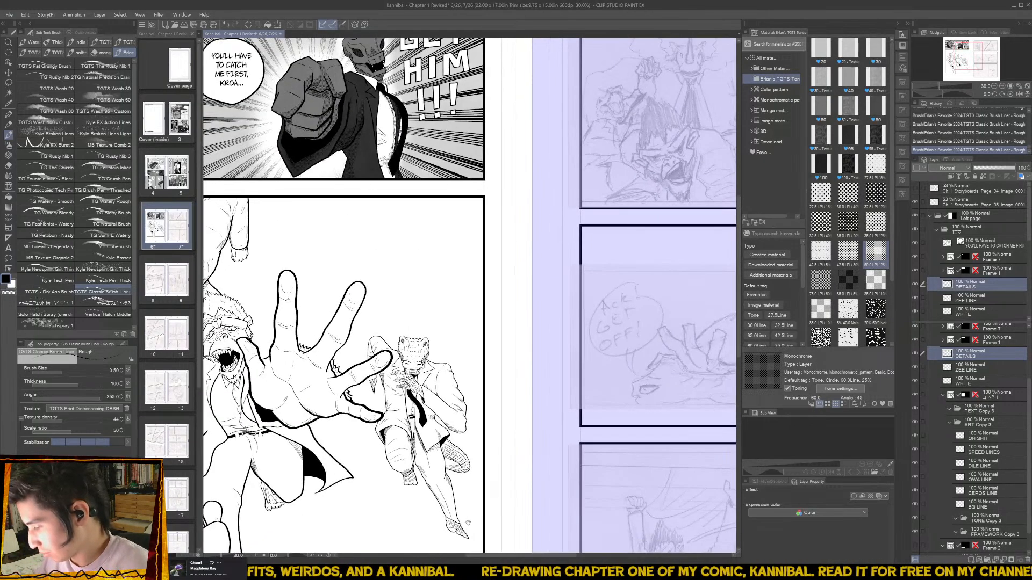
pyautogui.moveTo(467, 523); pyautogui.dragTo(483, 494)
pyautogui.scroll(5, 466, 396)
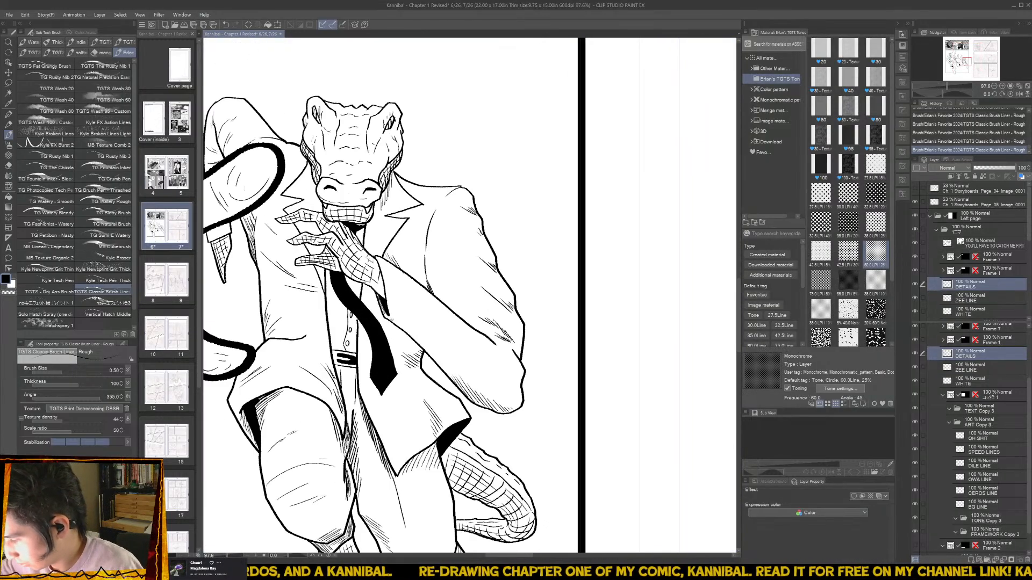
pyautogui.hotkey('ctrl', 's')
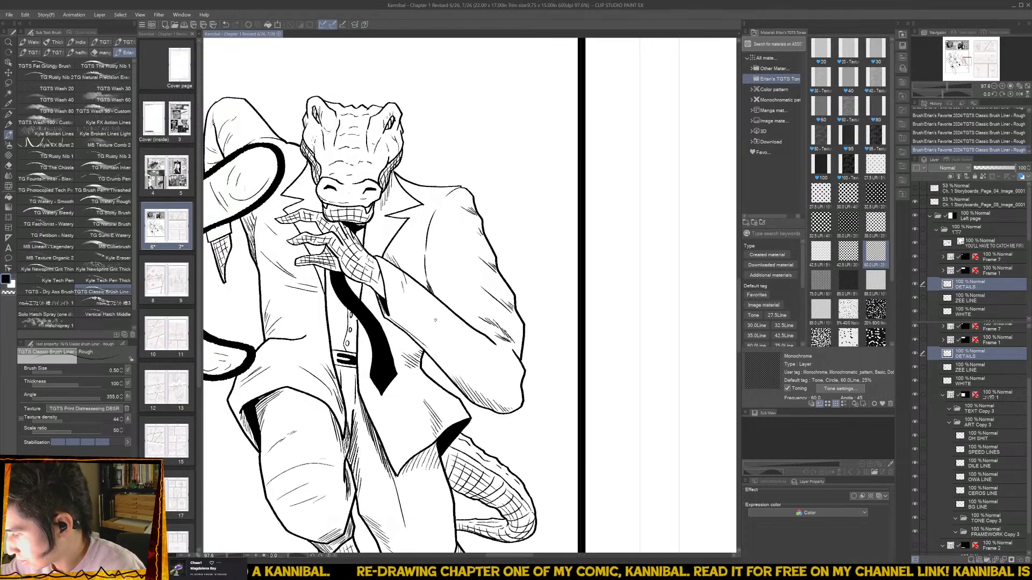
# - Ink short fold lines on the crocodile's front sleeve at the forearm and upper arm, and on the chest beside the lapel
pyautogui.moveTo(436, 320)
pyautogui.mouseDown()
pyautogui.moveTo(430, 333)
pyautogui.moveTo(481, 360)
pyautogui.mouseUp()
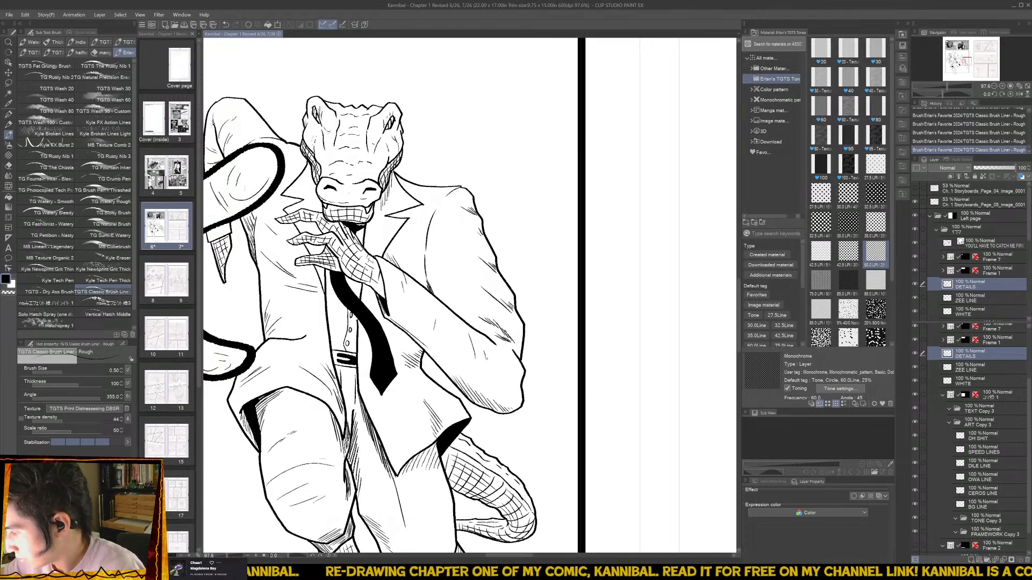
pyautogui.moveTo(439, 284); pyautogui.dragTo(447, 291)
pyautogui.moveTo(441, 284); pyautogui.dragTo(453, 289)
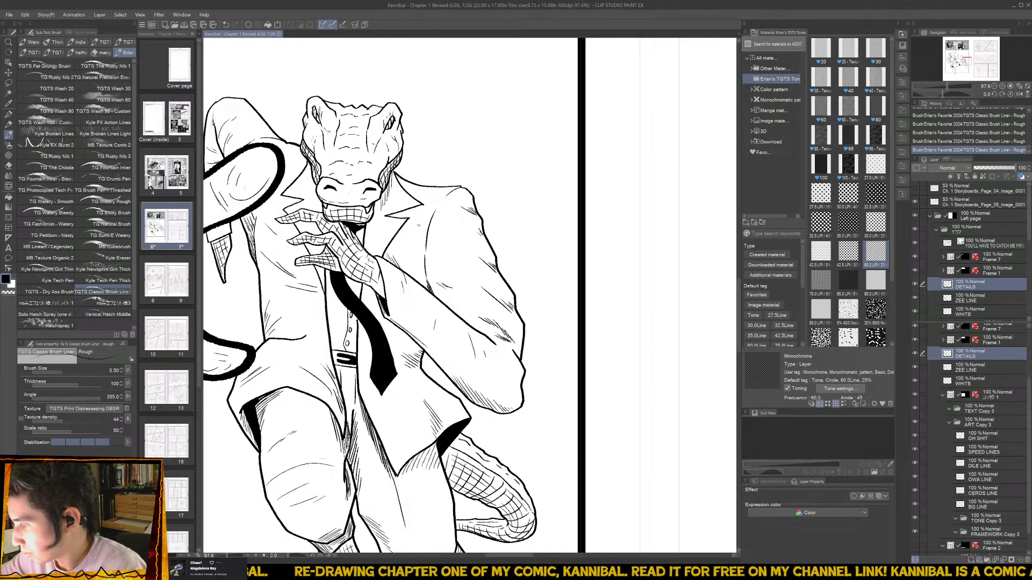
pyautogui.moveTo(406, 235); pyautogui.dragTo(434, 206)
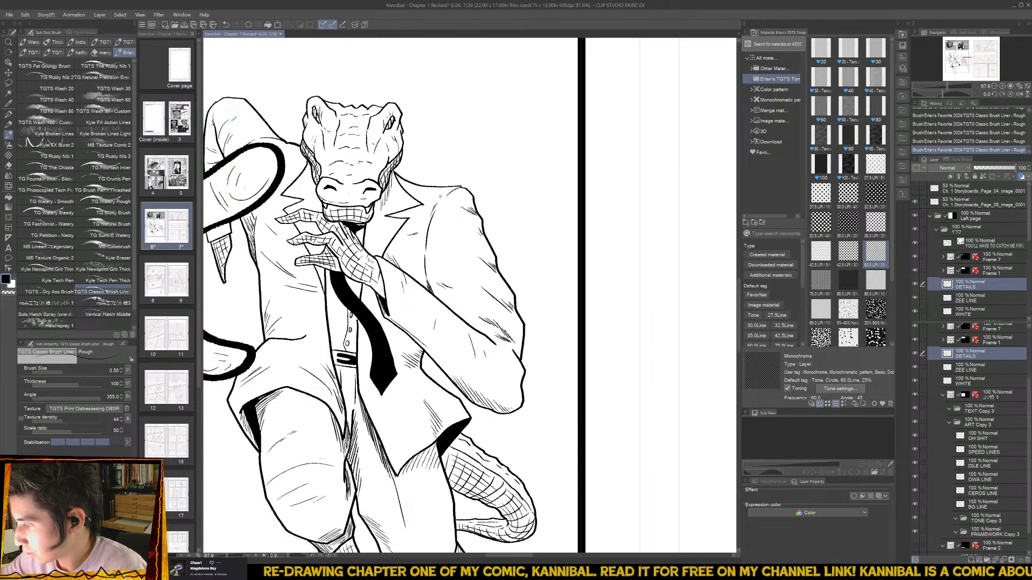
pyautogui.scroll(-1, 437, 200)
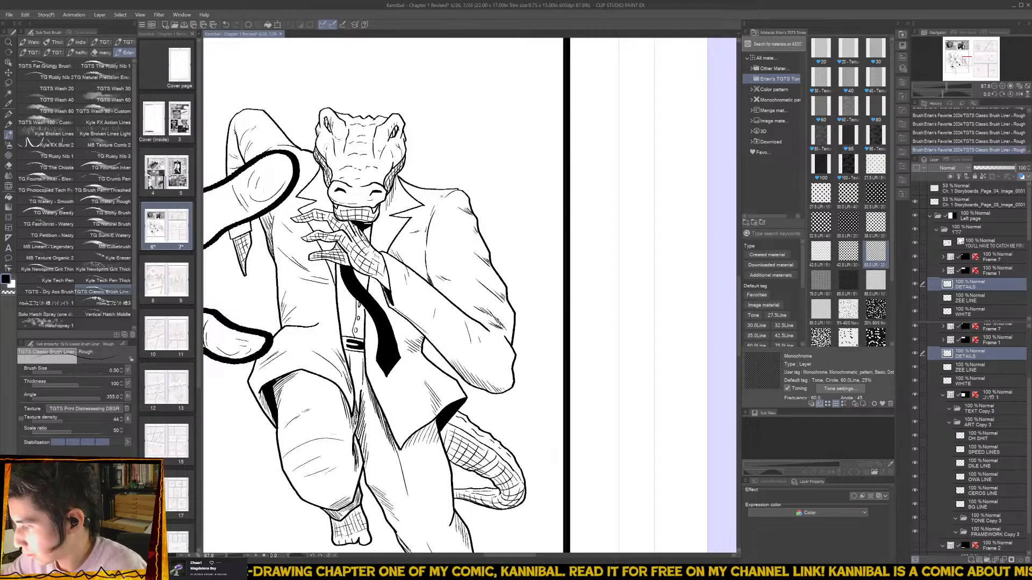
# - Ink short fold lines across the ape's front trouser thigh and erase a stray mark at the edge of that leg
pyautogui.scroll(-4, 435, 195)
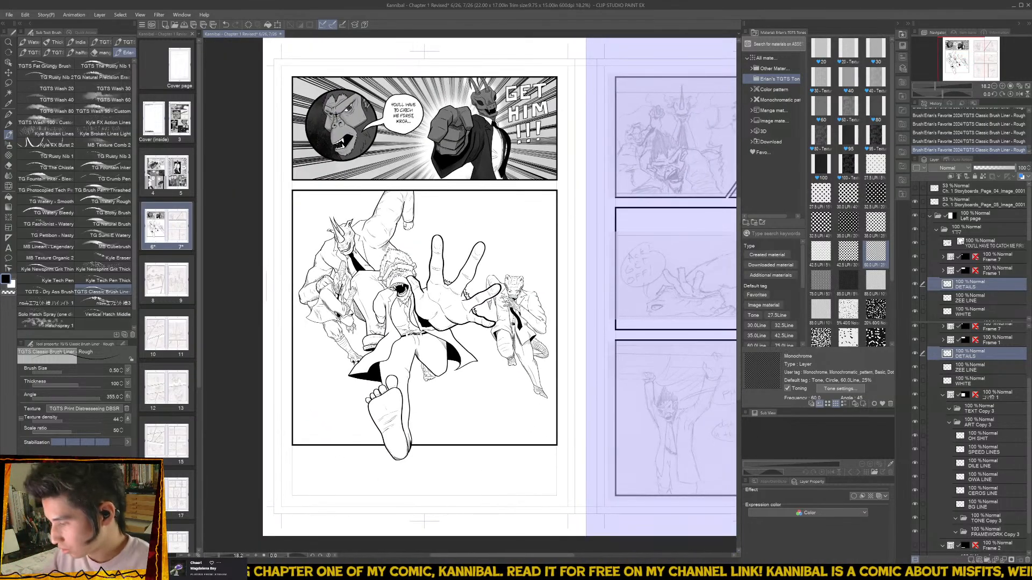
pyautogui.scroll(3, 409, 368)
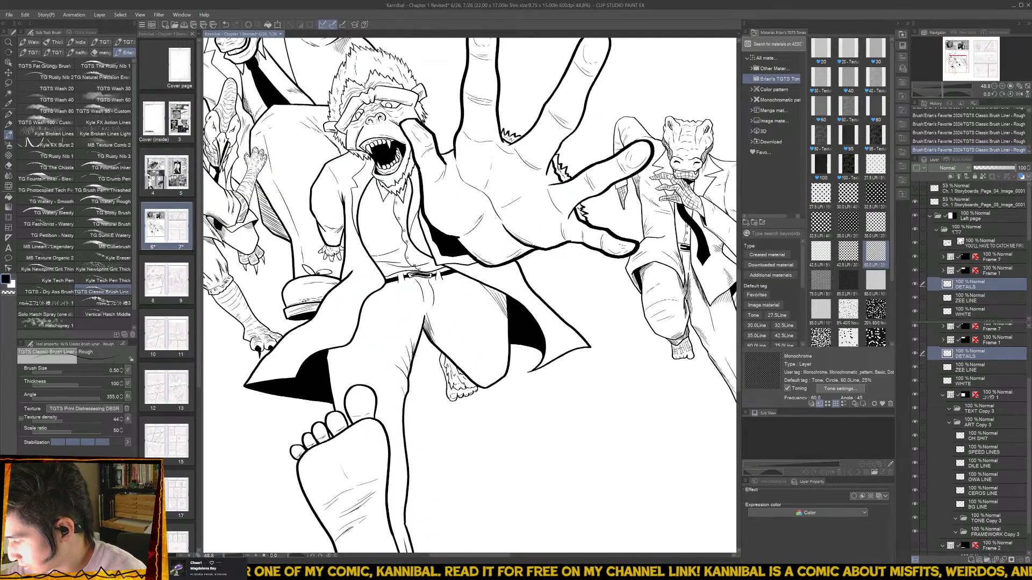
pyautogui.moveTo(347, 349); pyautogui.dragTo(368, 343)
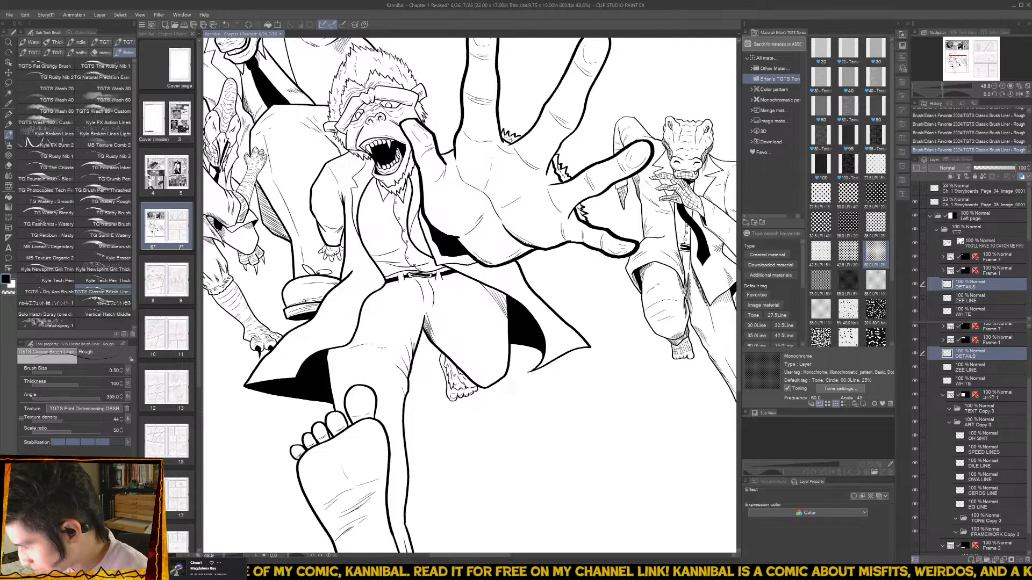
pyautogui.hotkey('ctrl', 'z')
pyautogui.hotkey('ctrl', 'z')
pyautogui.press('e')
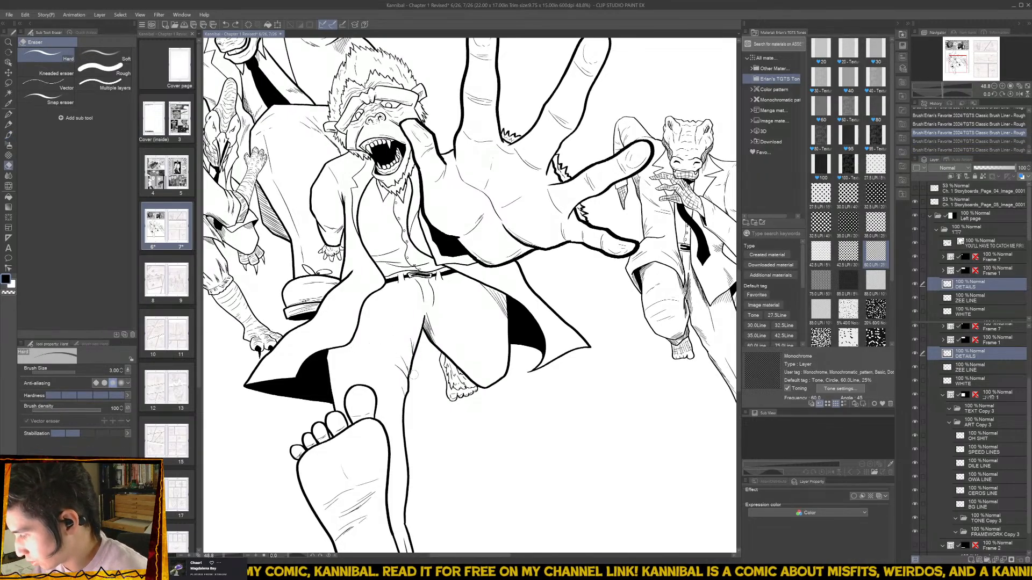
pyautogui.click(414, 379)
pyautogui.press('b')
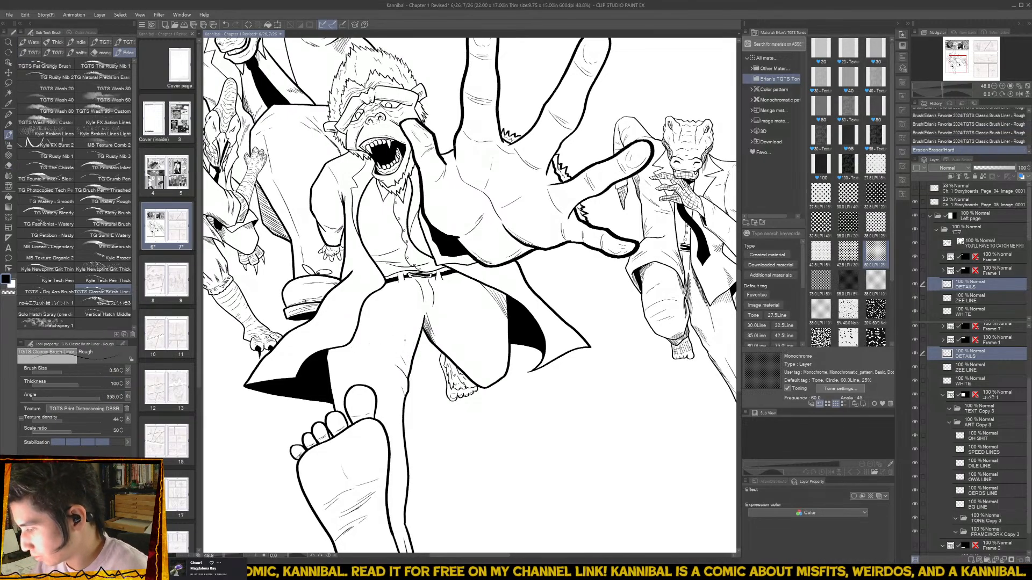
pyautogui.moveTo(363, 321); pyautogui.dragTo(379, 324)
pyautogui.moveTo(380, 324); pyautogui.dragTo(384, 326)
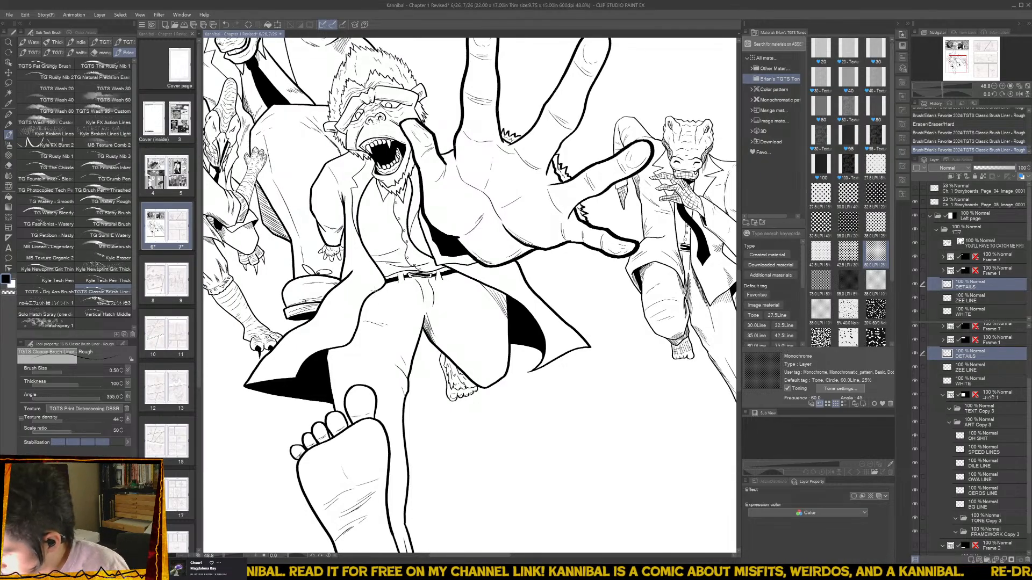
# - Ink fold lines down the lower part of the ape's front trouser leg, from the knee to behind the raised foot
pyautogui.moveTo(337, 364)
pyautogui.mouseDown()
pyautogui.moveTo(329, 387)
pyautogui.moveTo(332, 380)
pyautogui.moveTo(398, 400)
pyautogui.mouseUp()
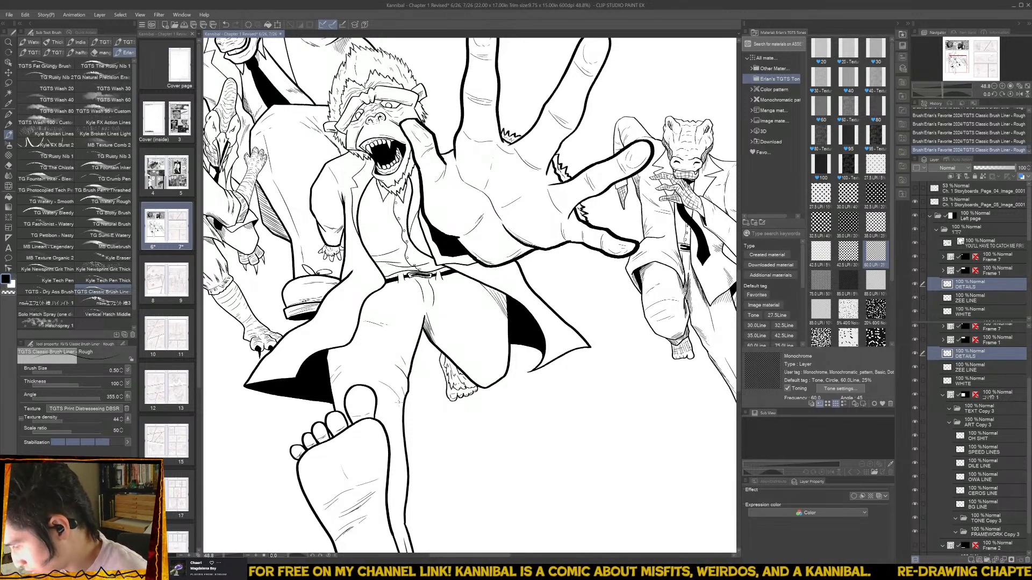
pyautogui.moveTo(405, 441)
pyautogui.mouseDown()
pyautogui.moveTo(384, 368)
pyautogui.moveTo(392, 418)
pyautogui.moveTo(386, 441)
pyautogui.moveTo(368, 448)
pyautogui.moveTo(376, 441)
pyautogui.mouseUp()
pyautogui.hotkey('ctrl', 'z')
pyautogui.moveTo(385, 406); pyautogui.dragTo(375, 418)
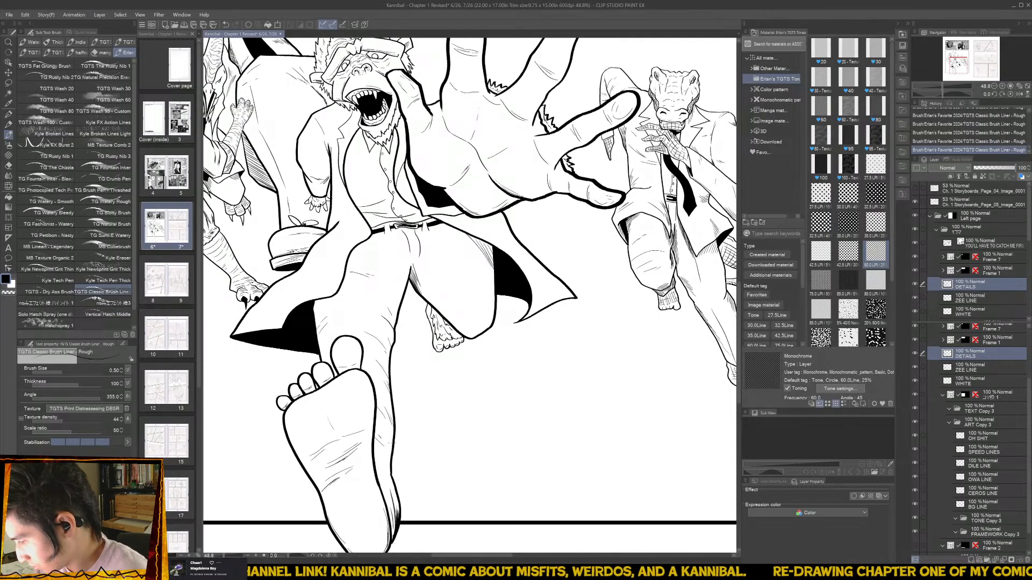
pyautogui.moveTo(388, 454)
pyautogui.mouseDown()
pyautogui.moveTo(376, 465)
pyautogui.moveTo(382, 482)
pyautogui.mouseUp()
# - Ink curved fold lines along the thigh of the ape's bent leg and short creases just below the belt
pyautogui.moveTo(460, 310)
pyautogui.mouseDown()
pyautogui.moveTo(442, 422)
pyautogui.moveTo(436, 384)
pyautogui.moveTo(452, 362)
pyautogui.mouseUp()
pyautogui.hotkey('ctrl', 'z')
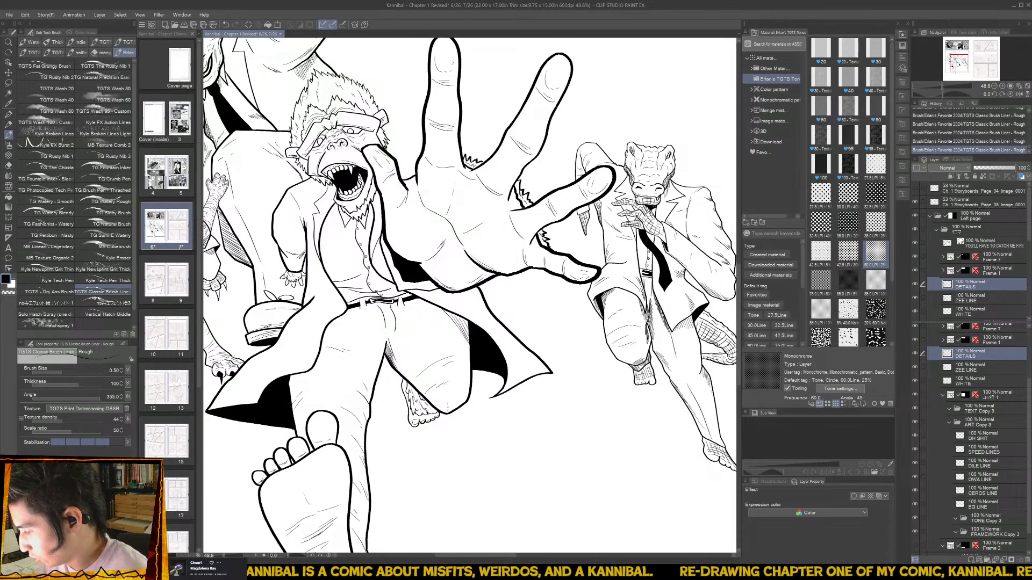
pyautogui.moveTo(404, 351)
pyautogui.mouseDown()
pyautogui.moveTo(422, 325)
pyautogui.moveTo(413, 325)
pyautogui.mouseUp()
pyautogui.hotkey('ctrl', 'z')
pyautogui.hotkey('ctrl', 'z')
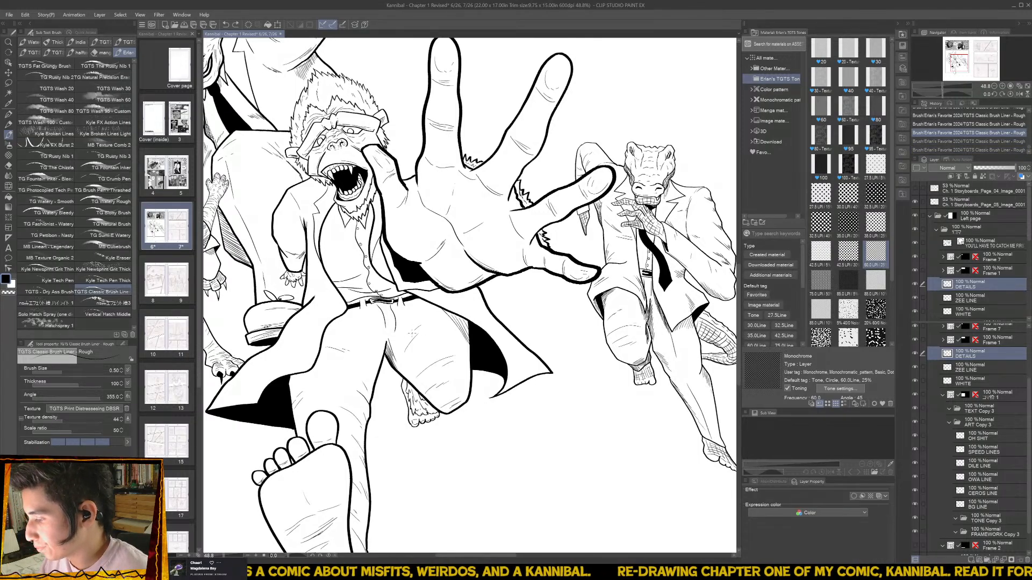
pyautogui.hotkey('ctrl', 'y')
pyautogui.hotkey('ctrl', 'y')
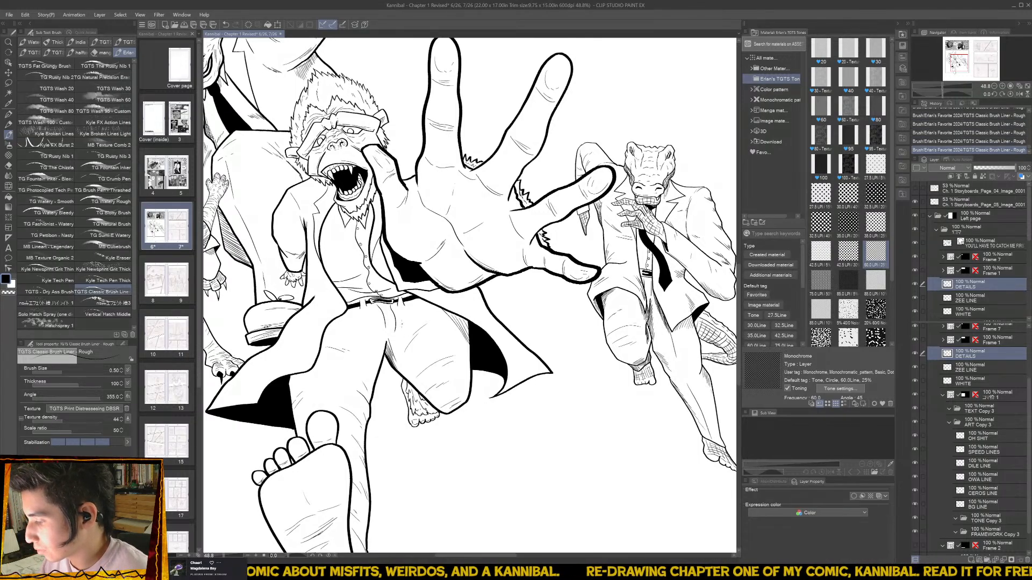
pyautogui.moveTo(398, 334); pyautogui.dragTo(414, 310)
pyautogui.moveTo(405, 314); pyautogui.dragTo(417, 305)
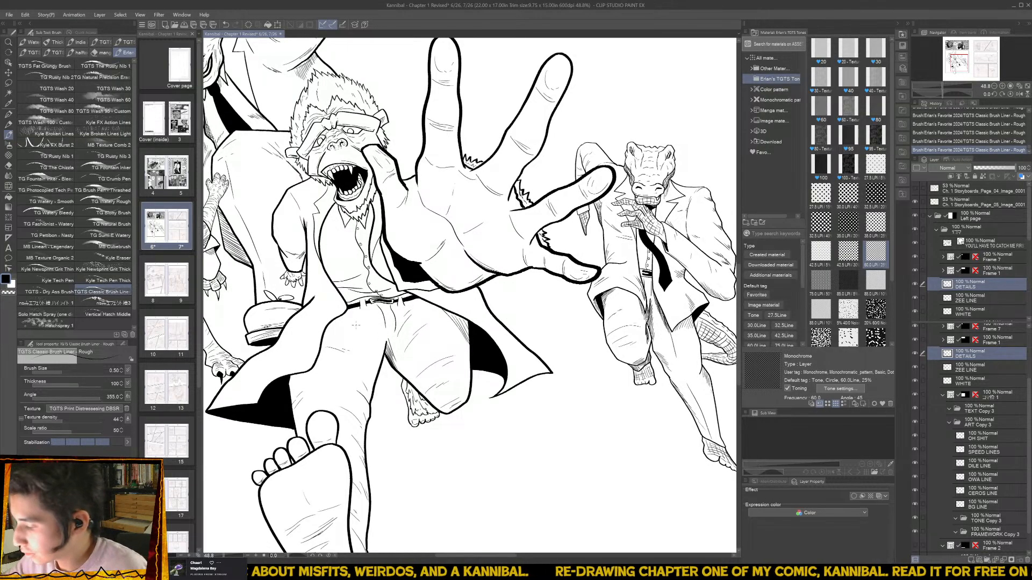
# - Ink fold lines on the upper front thigh and hip of the ape's trousers, comparing the recent strokes with undo and redo
pyautogui.moveTo(353, 342); pyautogui.dragTo(382, 316)
pyautogui.hotkey('ctrl', 'z')
pyautogui.hotkey('ctrl', 'z')
pyautogui.hotkey('ctrl', 'z')
pyautogui.hotkey('ctrl', 'z')
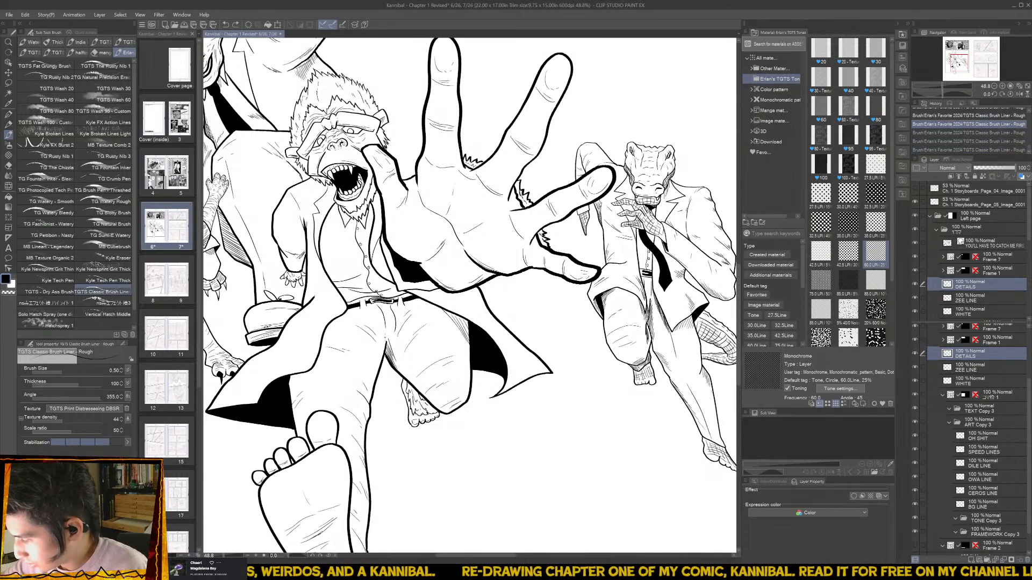
pyautogui.hotkey('ctrl', 'y')
pyautogui.hotkey('ctrl', 'y')
pyautogui.hotkey('ctrl', 'y')
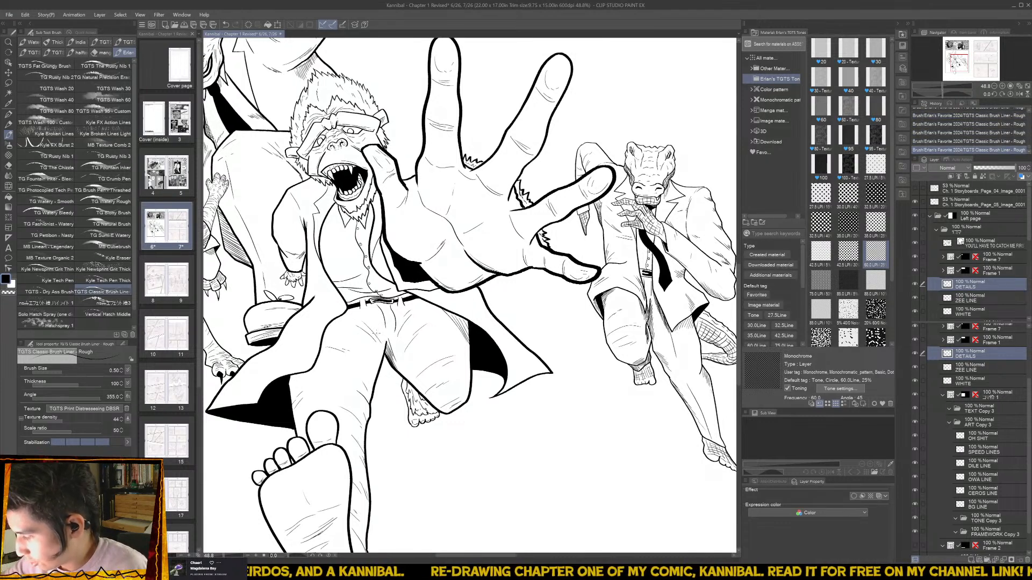
pyautogui.hotkey('ctrl', 'y')
pyautogui.hotkey('ctrl', 'z')
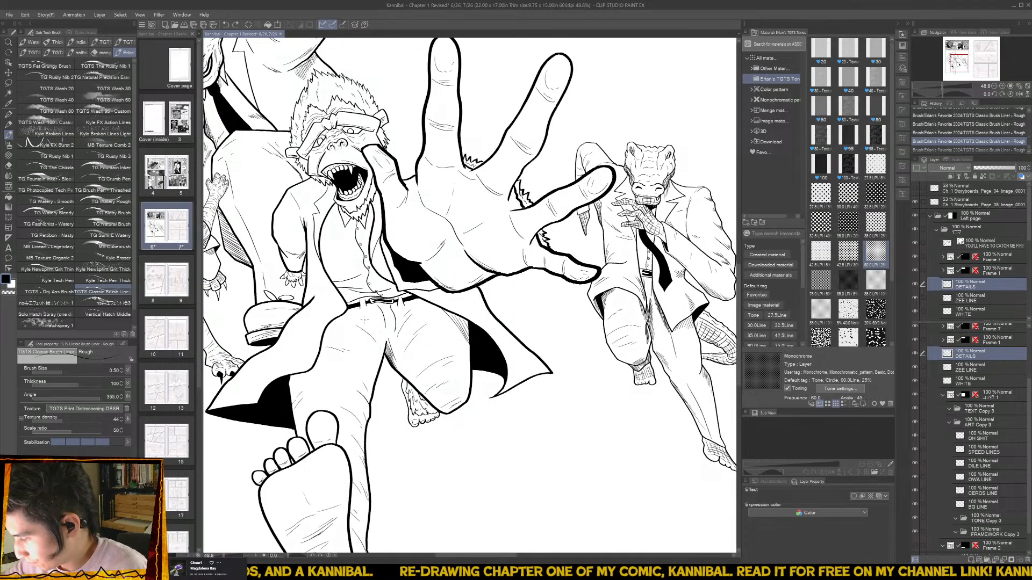
pyautogui.hotkey('ctrl', 'y')
pyautogui.moveTo(370, 319); pyautogui.dragTo(388, 344)
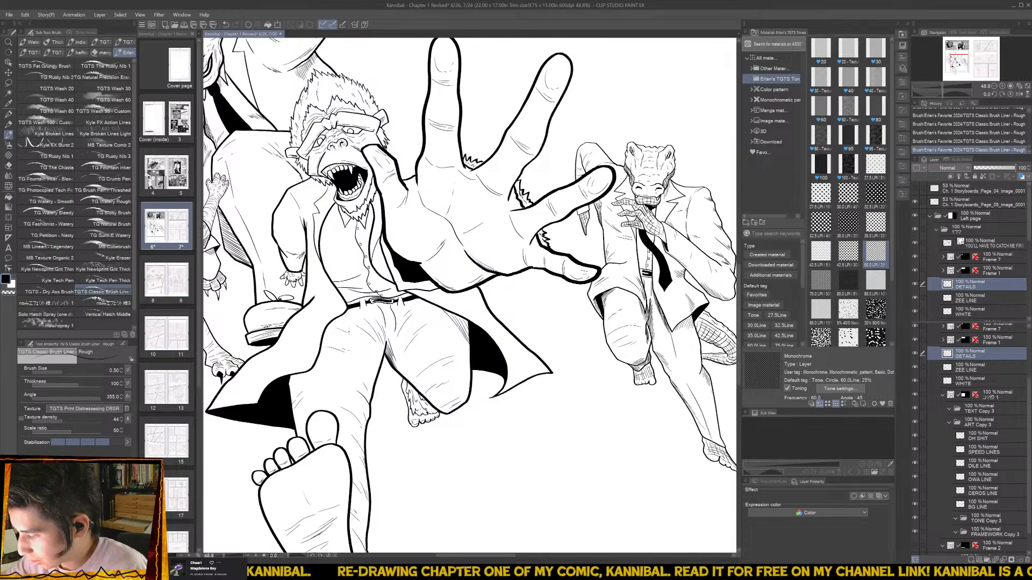
# - Check the inked details of all the characters across the large panel
pyautogui.moveTo(304, 312); pyautogui.dragTo(432, 274)
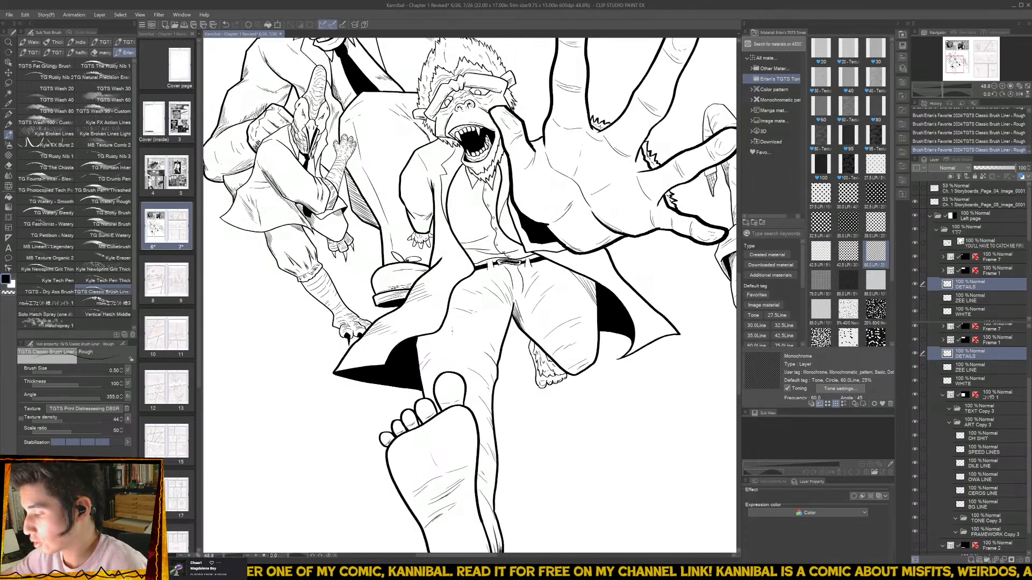
pyautogui.moveTo(576, 331); pyautogui.dragTo(441, 384)
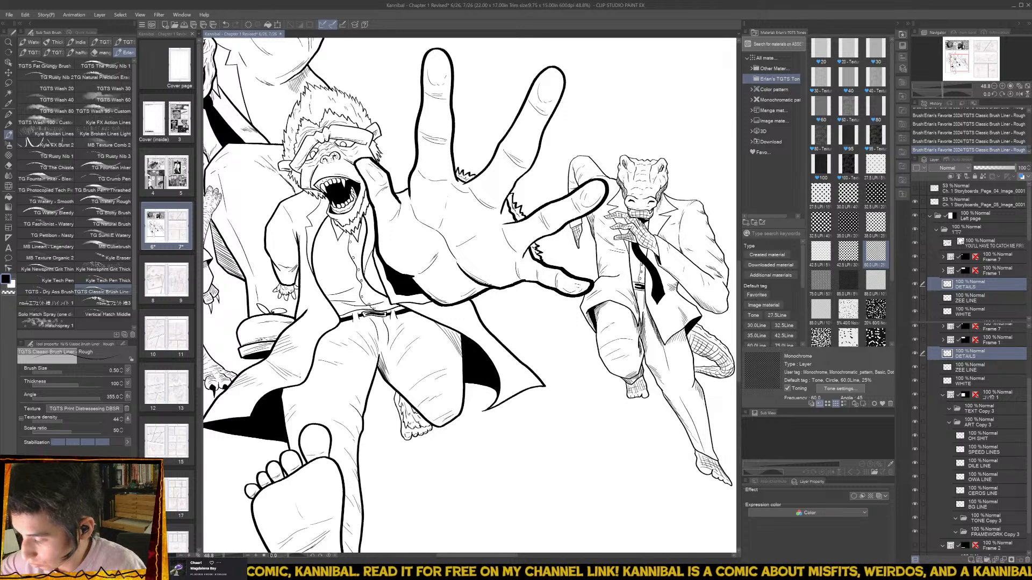
pyautogui.moveTo(405, 277); pyautogui.dragTo(425, 304)
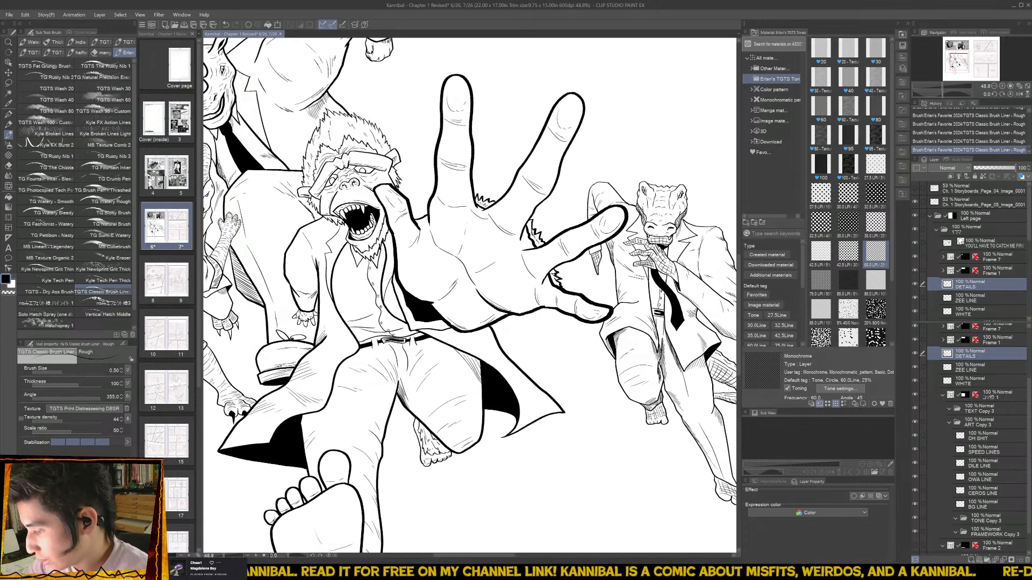
pyautogui.moveTo(462, 258); pyautogui.dragTo(358, 287)
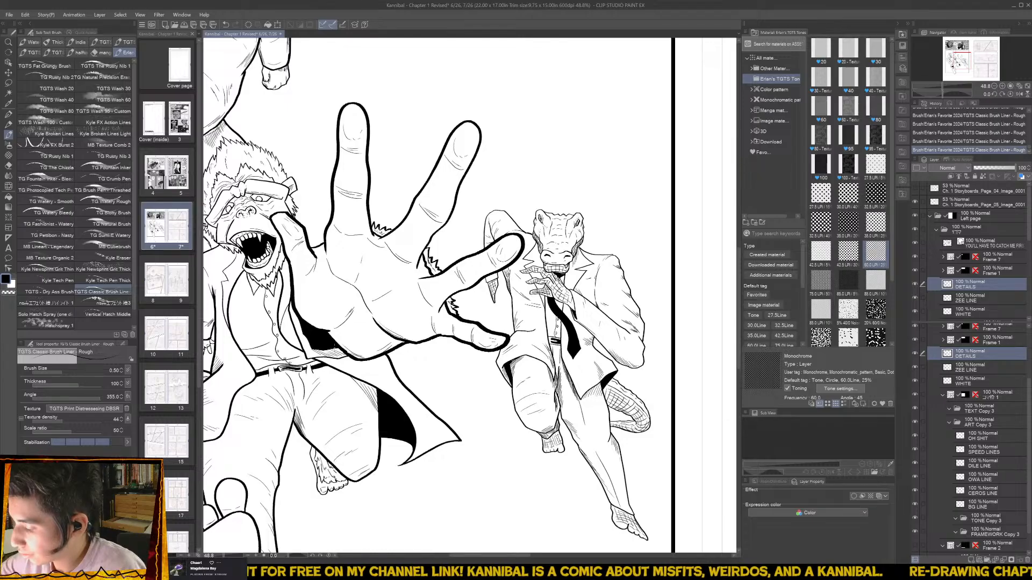
pyautogui.scroll(-5, 369, 354)
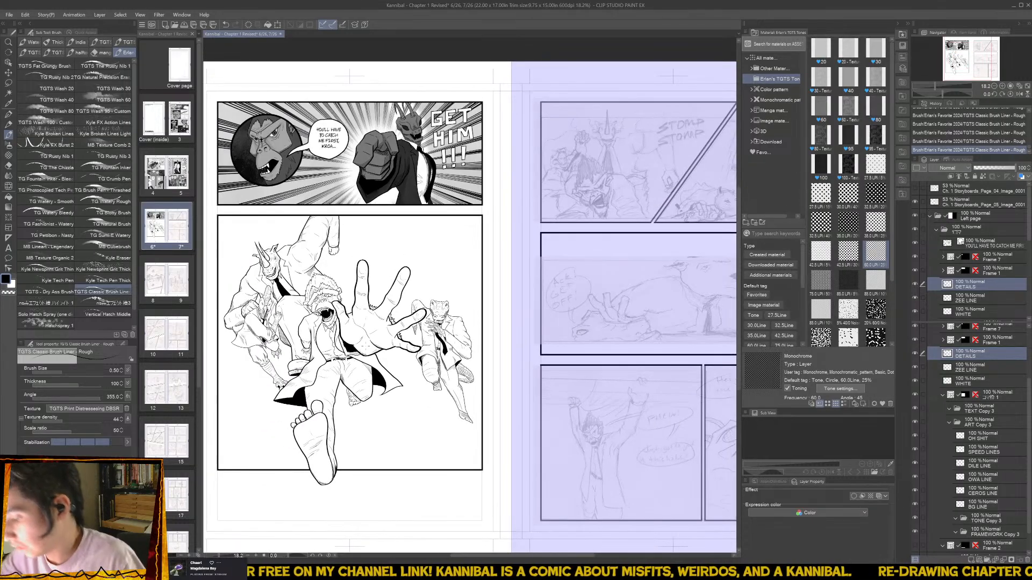
pyautogui.scroll(5, 378, 356)
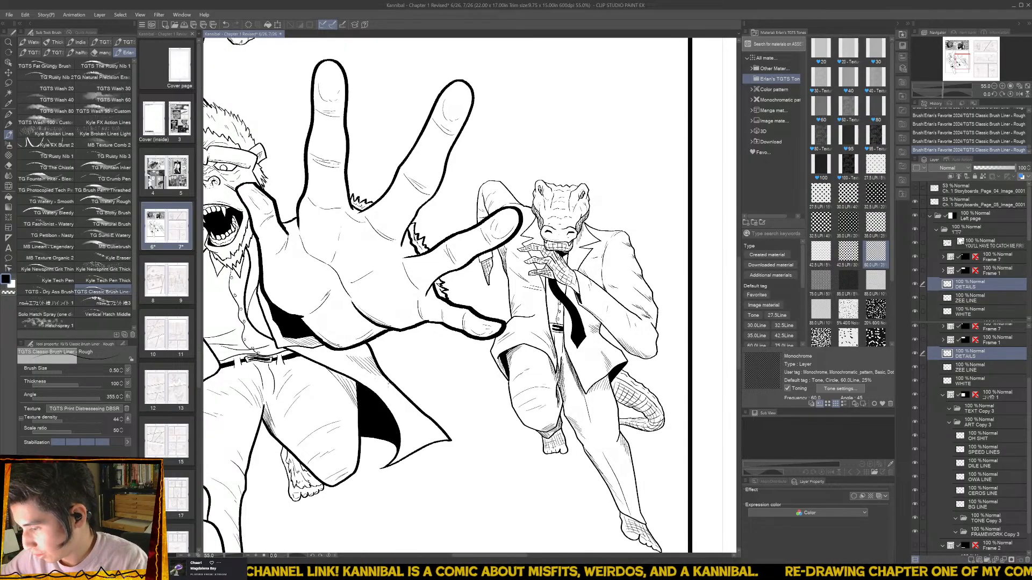
pyautogui.scroll(-3, 218, 336)
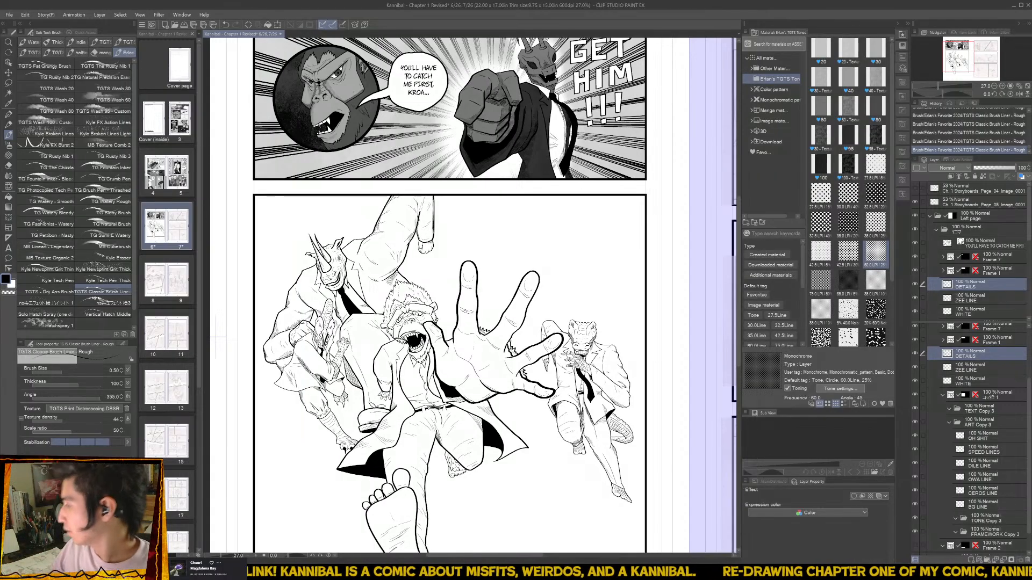
# - Show the storyboard sketch over the page and make the BG LINE layer active for the large panel
pyautogui.click(914, 200)
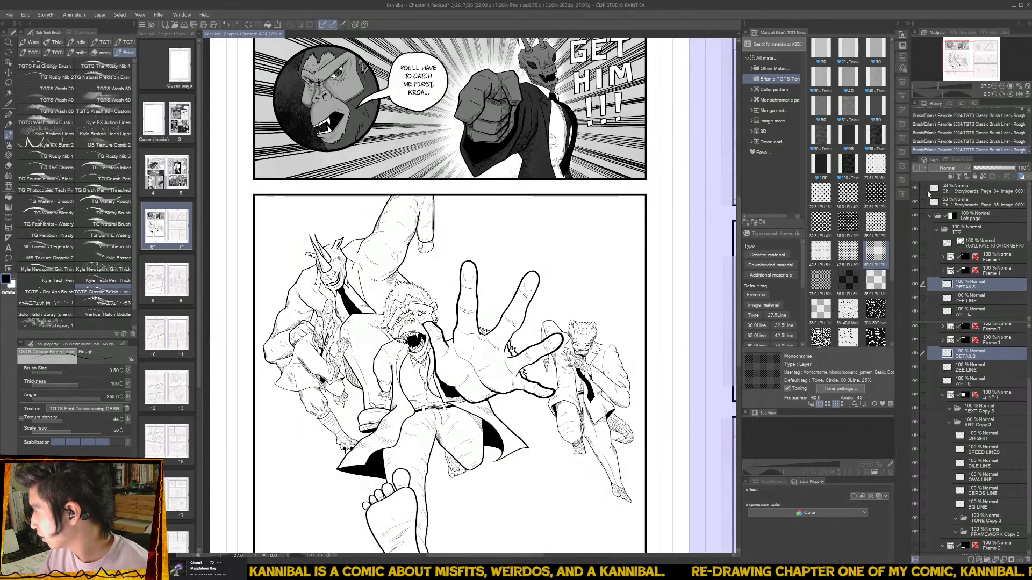
pyautogui.click(986, 504)
pyautogui.moveTo(612, 523); pyautogui.dragTo(601, 423)
pyautogui.scroll(-2, 601, 423)
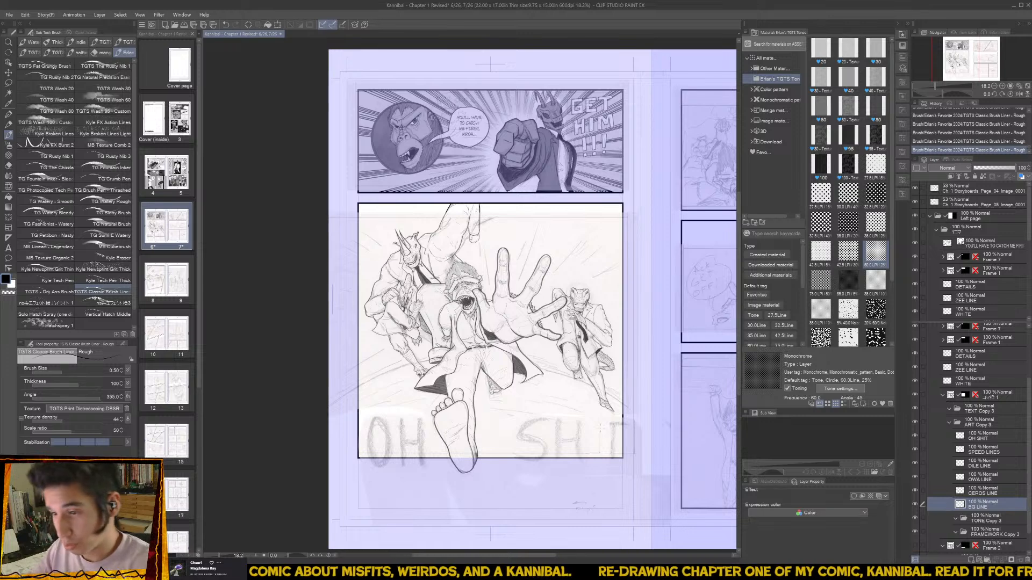
pyautogui.scroll(-1, 490, 423)
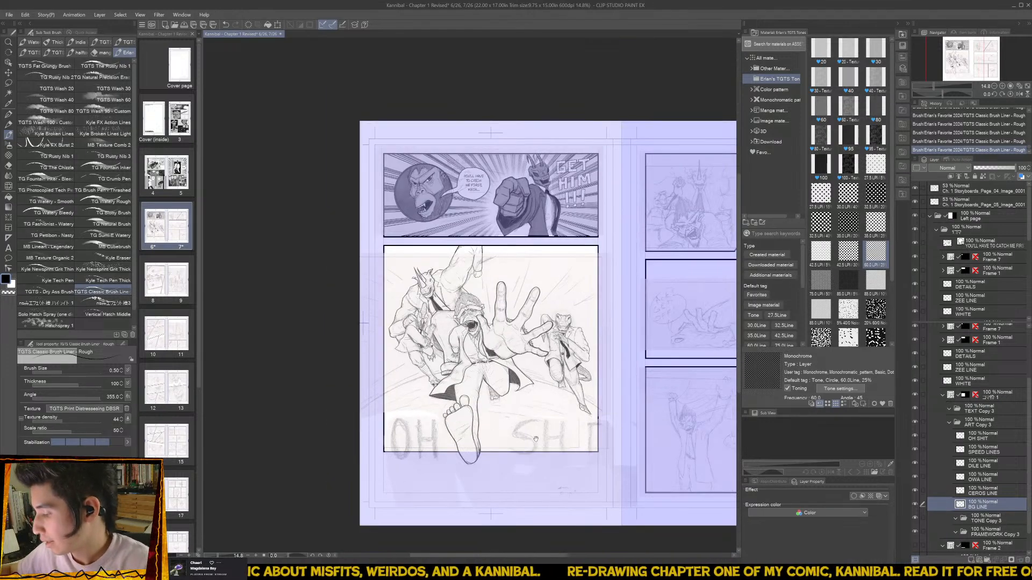
pyautogui.moveTo(491, 423); pyautogui.dragTo(427, 342)
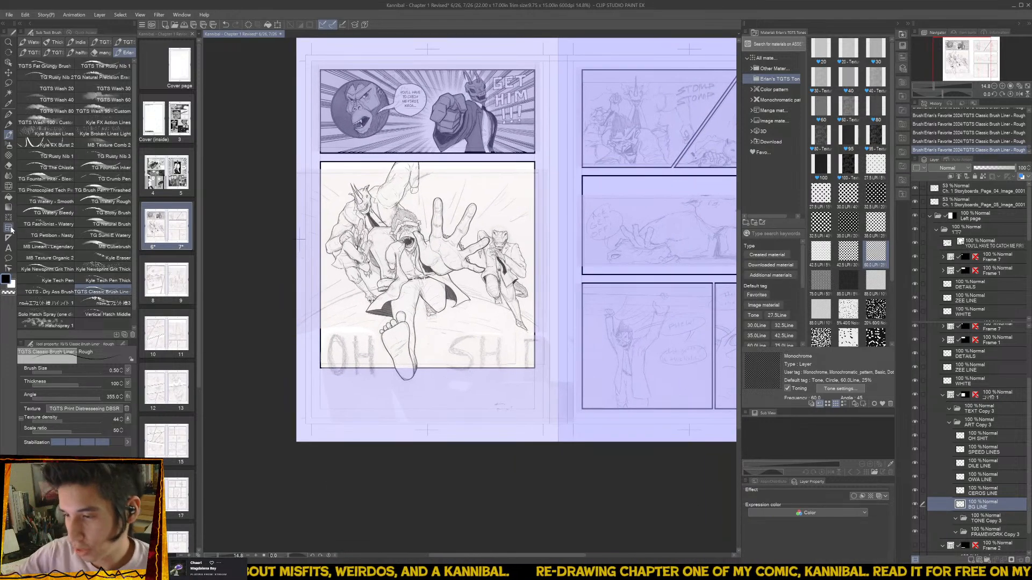
# - Create a Concentric circle special ruler on the BG LINE layer, centred below the large panel to match the sketched ground curve
pyautogui.click(9, 240)
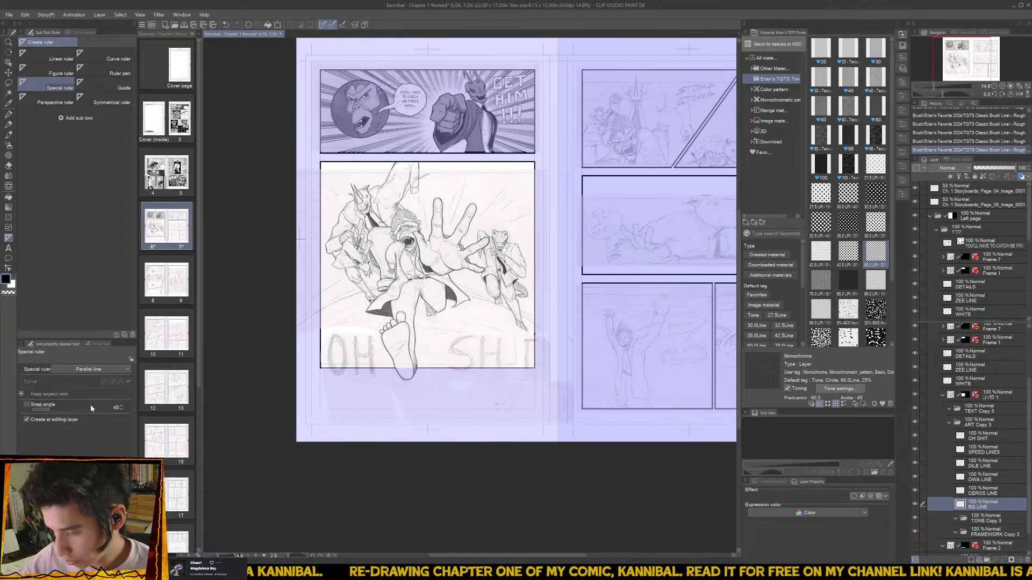
pyautogui.click(95, 421)
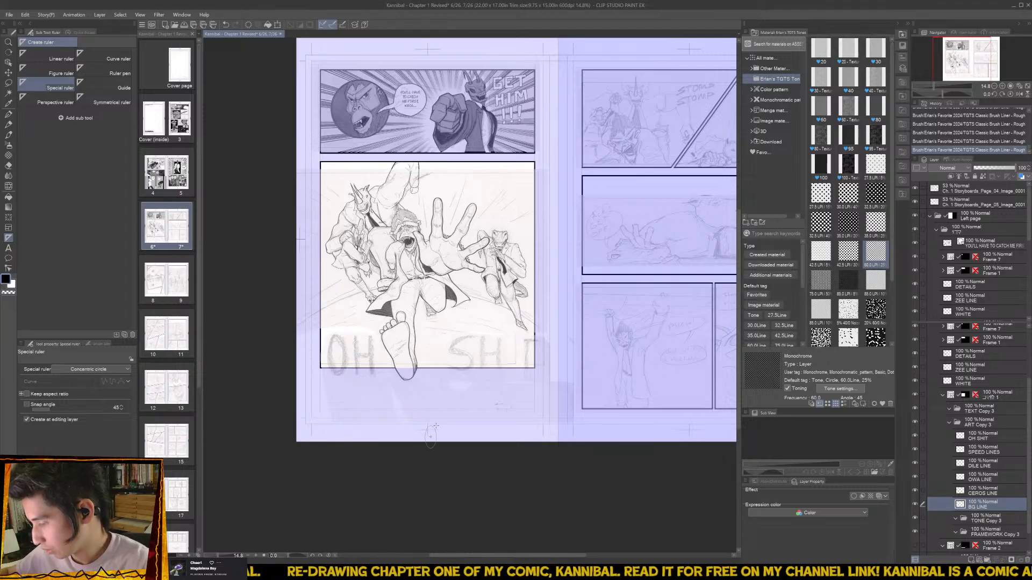
pyautogui.moveTo(429, 433); pyautogui.dragTo(598, 285)
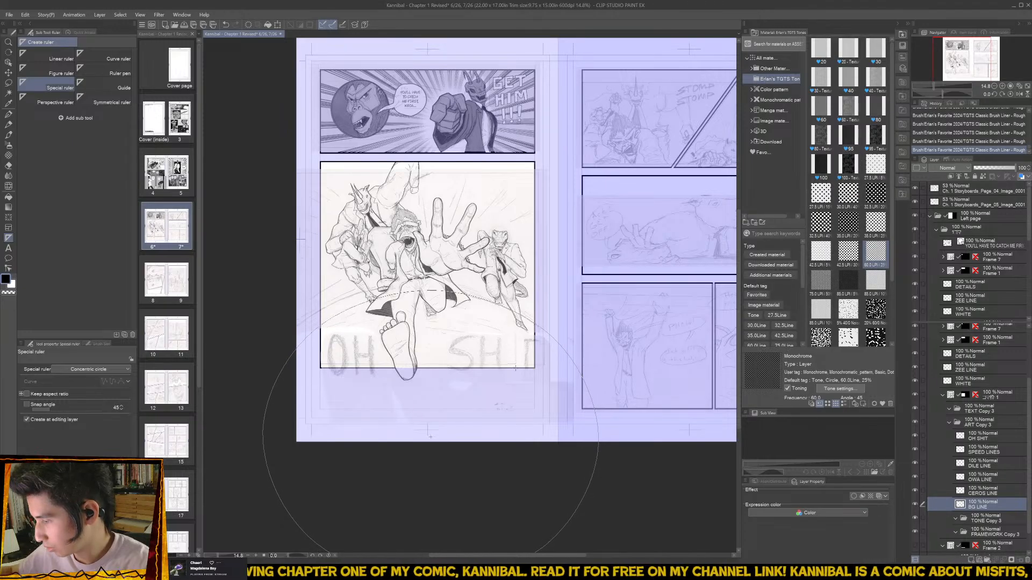
pyautogui.click(515, 370)
# - Ink the curved ground line across the large panel along the concentric ruler at brush size 1.50, undoing the trial strokes
pyautogui.press('b')
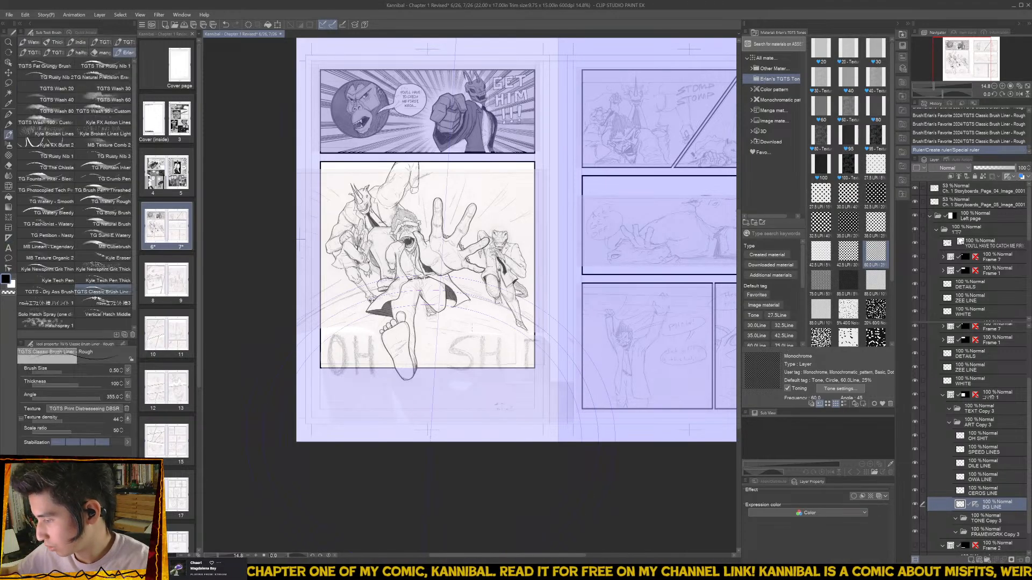
pyautogui.click(495, 335)
pyautogui.hotkey('ctrl', 'z')
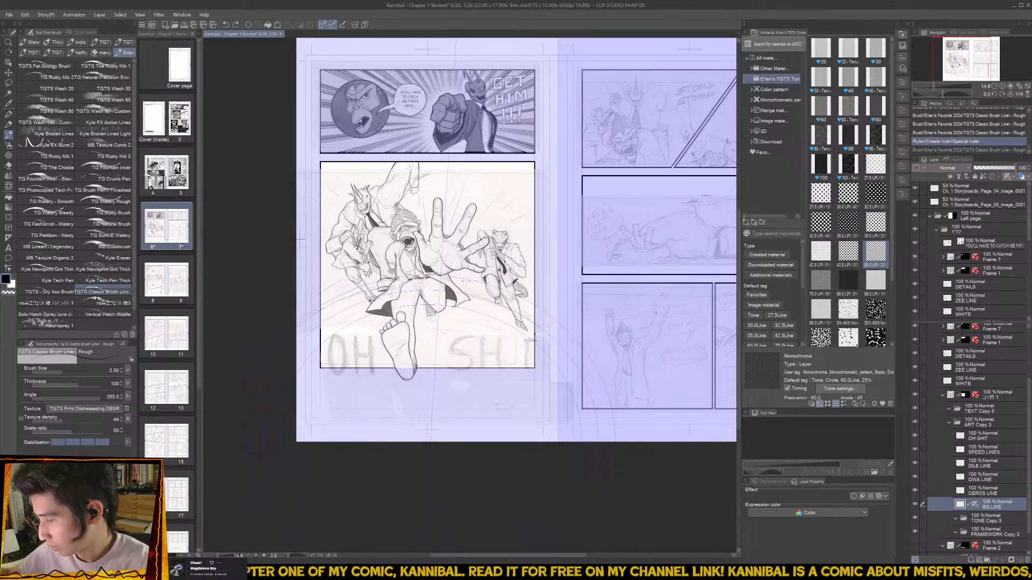
pyautogui.keyDown('ctrl'); pyautogui.click(460, 283); pyautogui.keyUp('ctrl')
pyautogui.moveTo(404, 307); pyautogui.dragTo(459, 336)
pyautogui.press(']')
pyautogui.press(']')
pyautogui.press(']')
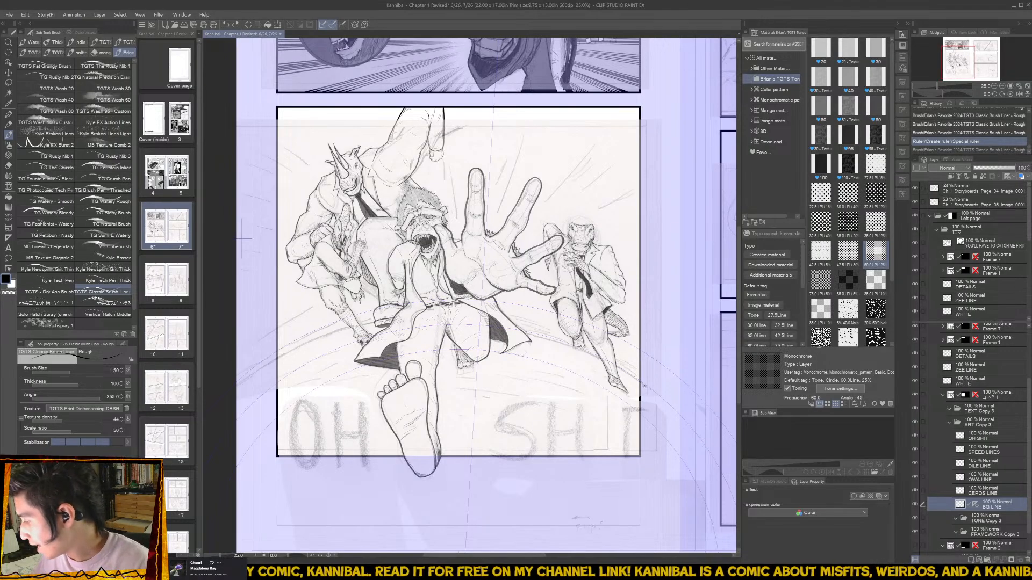
pyautogui.moveTo(641, 383)
pyautogui.mouseDown()
pyautogui.moveTo(505, 330)
pyautogui.moveTo(399, 331)
pyautogui.moveTo(312, 364)
pyautogui.mouseUp()
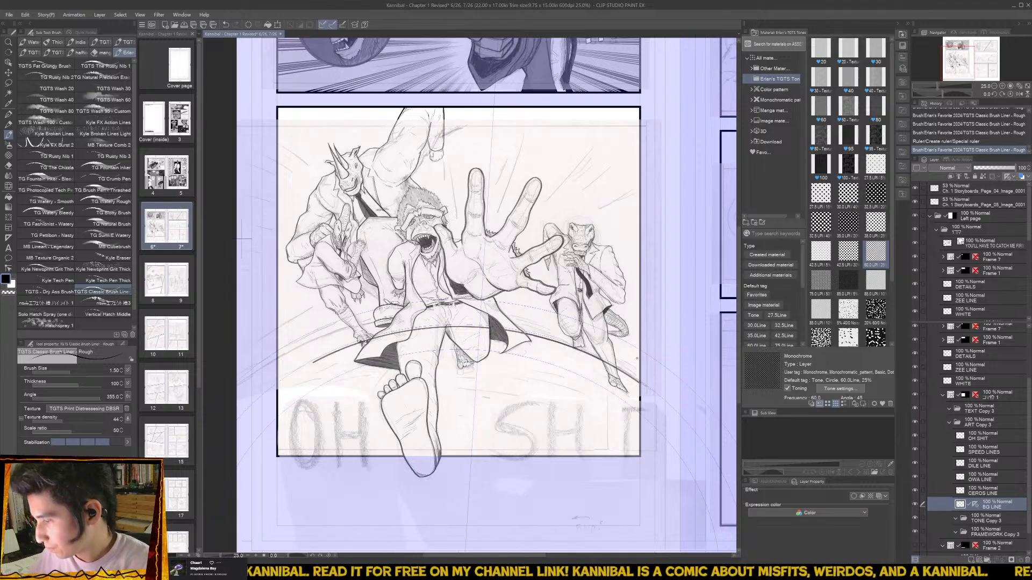
pyautogui.hotkey('ctrl', 'z')
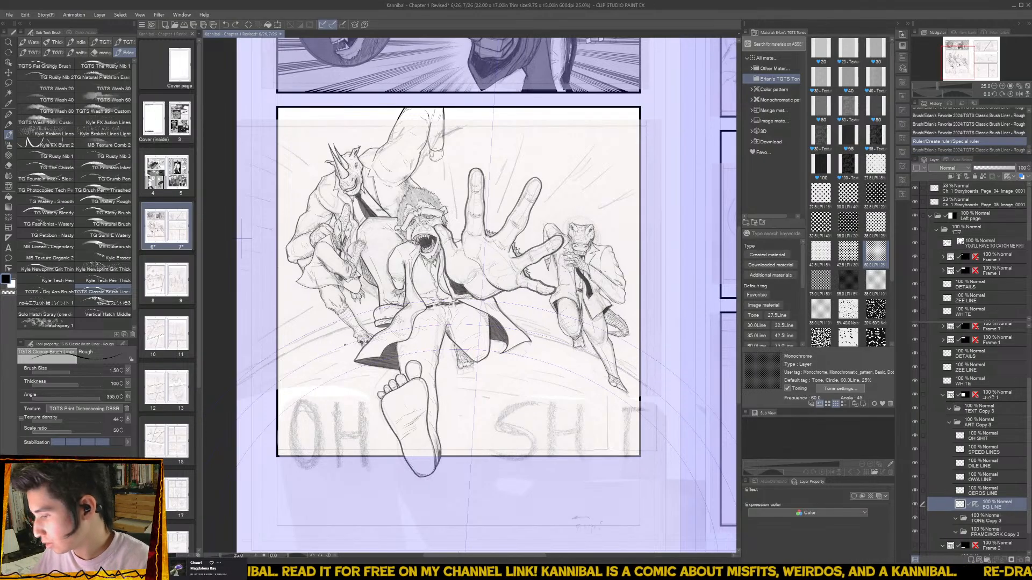
pyautogui.moveTo(282, 354)
pyautogui.mouseDown()
pyautogui.moveTo(454, 303)
pyautogui.moveTo(586, 325)
pyautogui.moveTo(640, 356)
pyautogui.mouseUp()
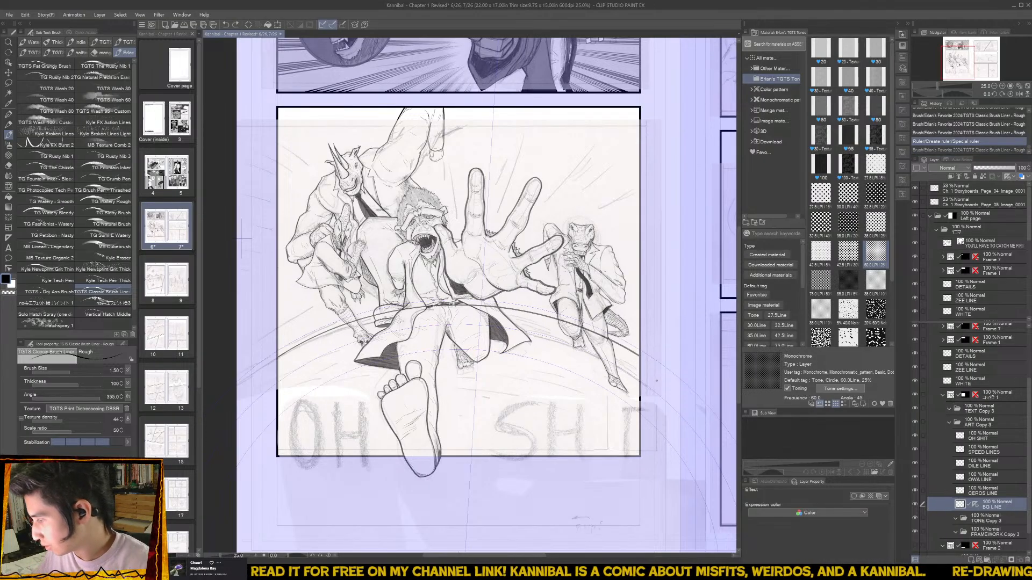
# - Hide the storyboard sketch over the page and switch off the ruler on the BG LINE layer
pyautogui.hotkey('ctrl', '0')
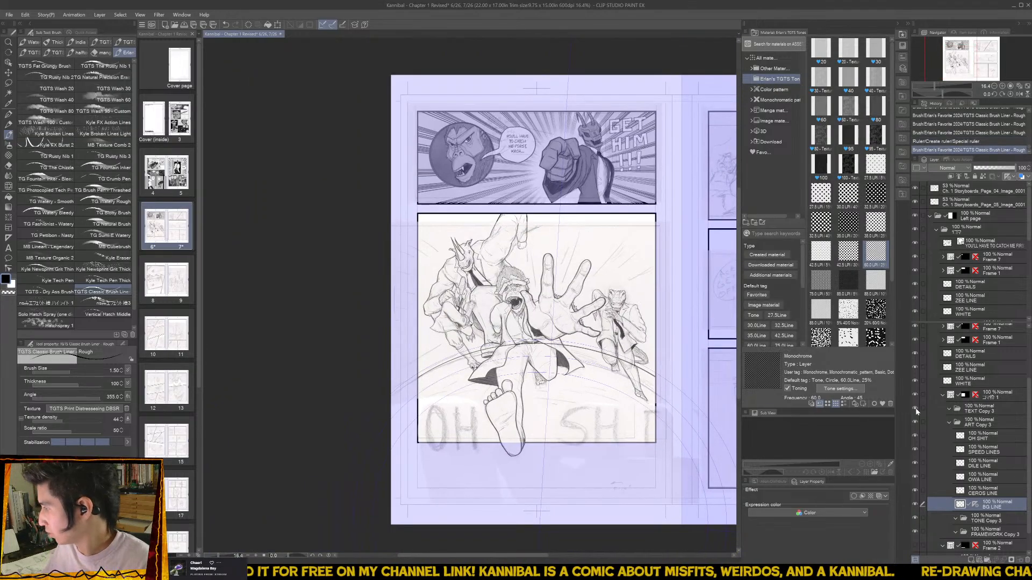
pyautogui.click(915, 187)
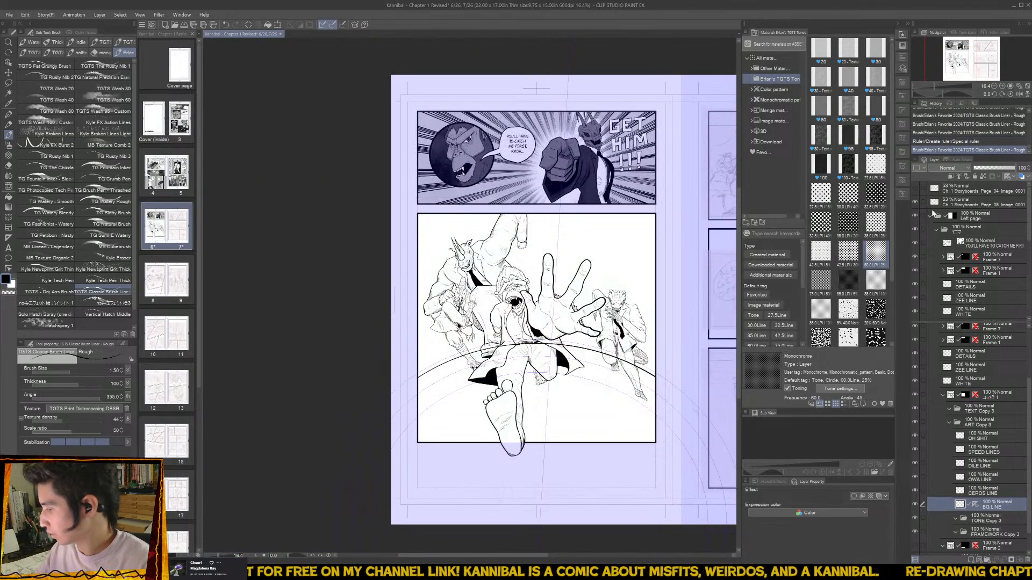
pyautogui.click(983, 438)
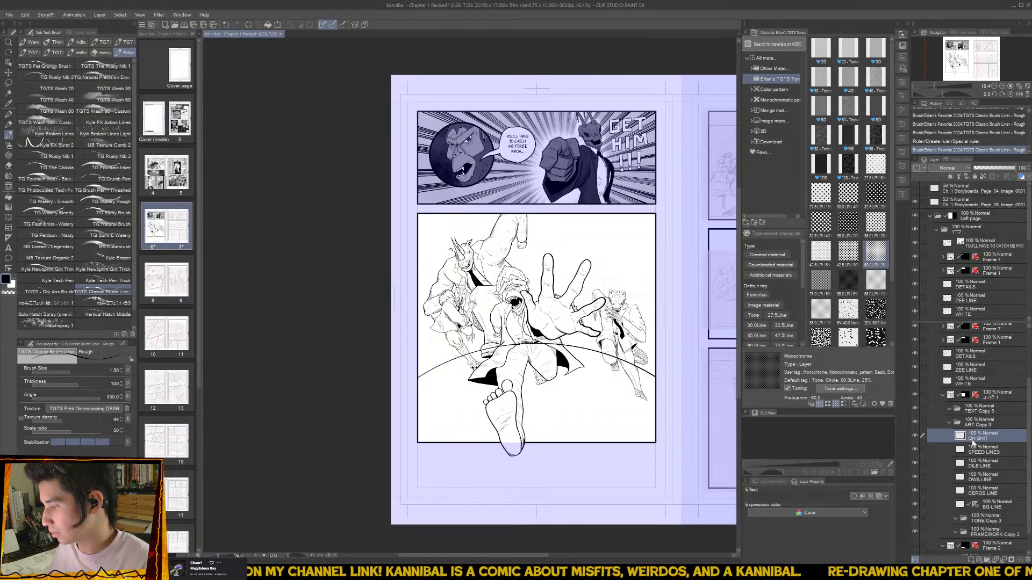
pyautogui.click(991, 506)
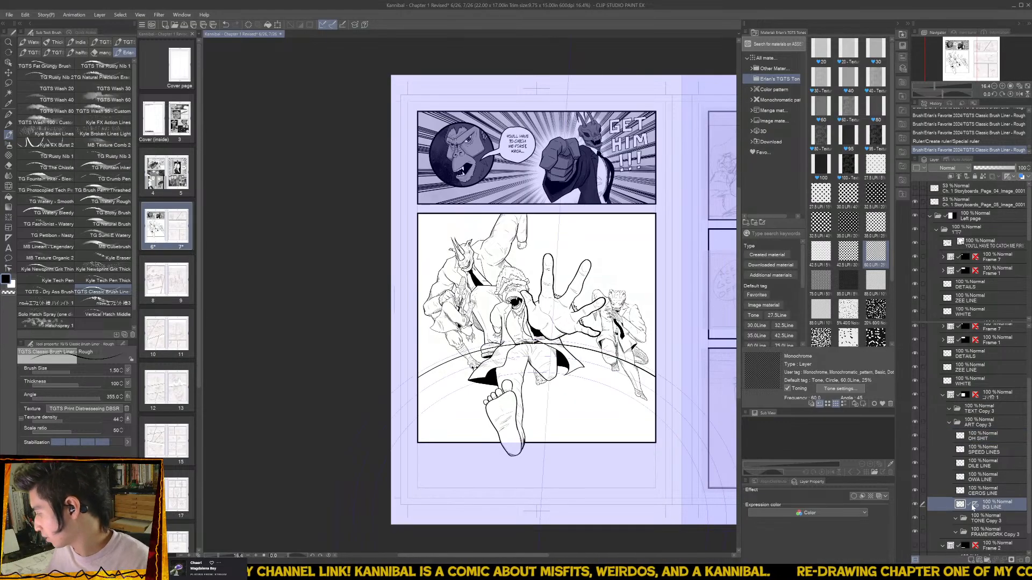
pyautogui.click(974, 506)
# - Erase the ground line where it crosses the small lizard's leg, the shoe behind the ape, and the ape's waist and coat
pyautogui.scroll(5, 475, 345)
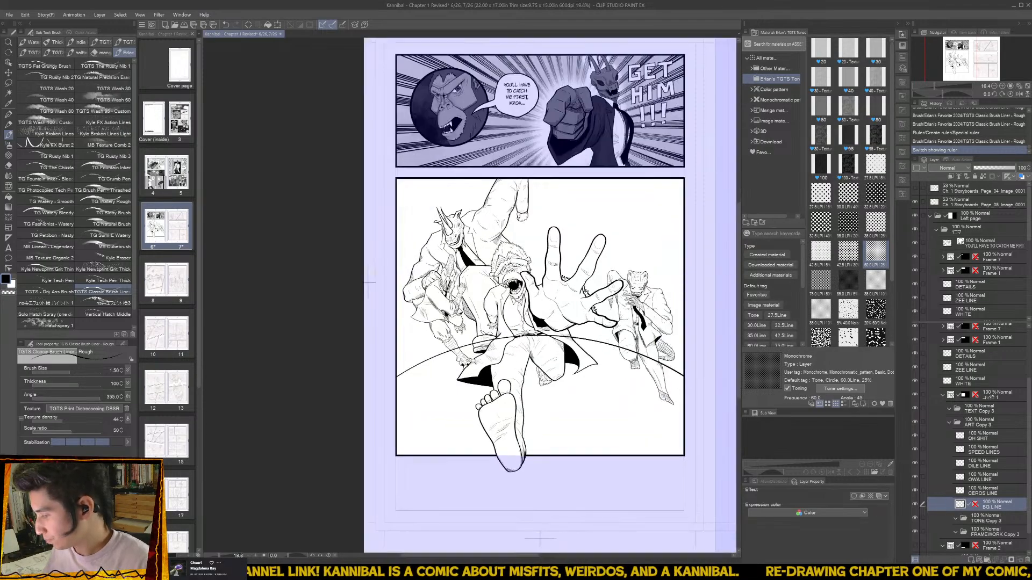
pyautogui.press('e')
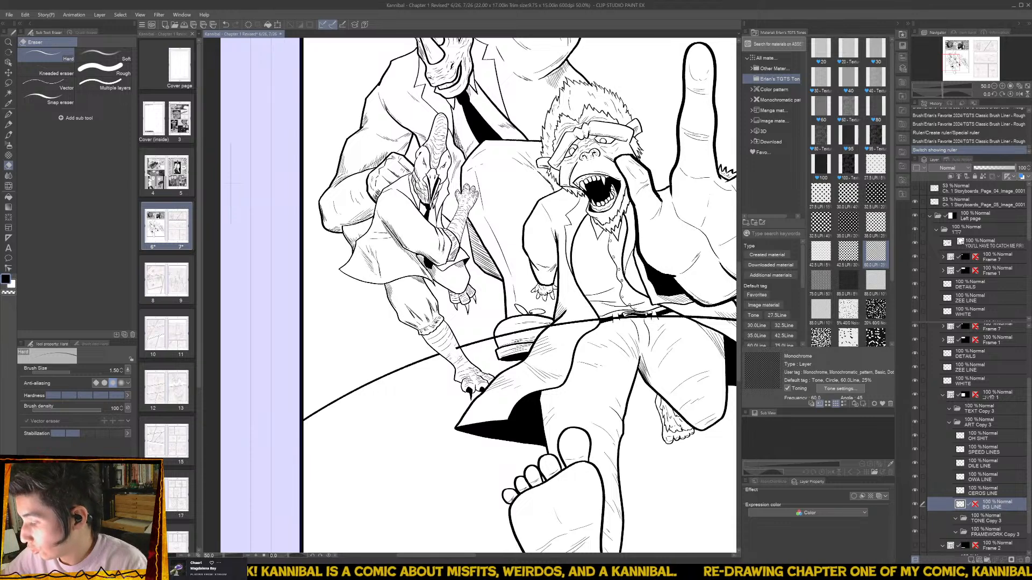
pyautogui.moveTo(455, 348); pyautogui.dragTo(460, 347)
pyautogui.moveTo(546, 342)
pyautogui.mouseDown()
pyautogui.moveTo(474, 321)
pyautogui.moveTo(356, 342)
pyautogui.mouseUp()
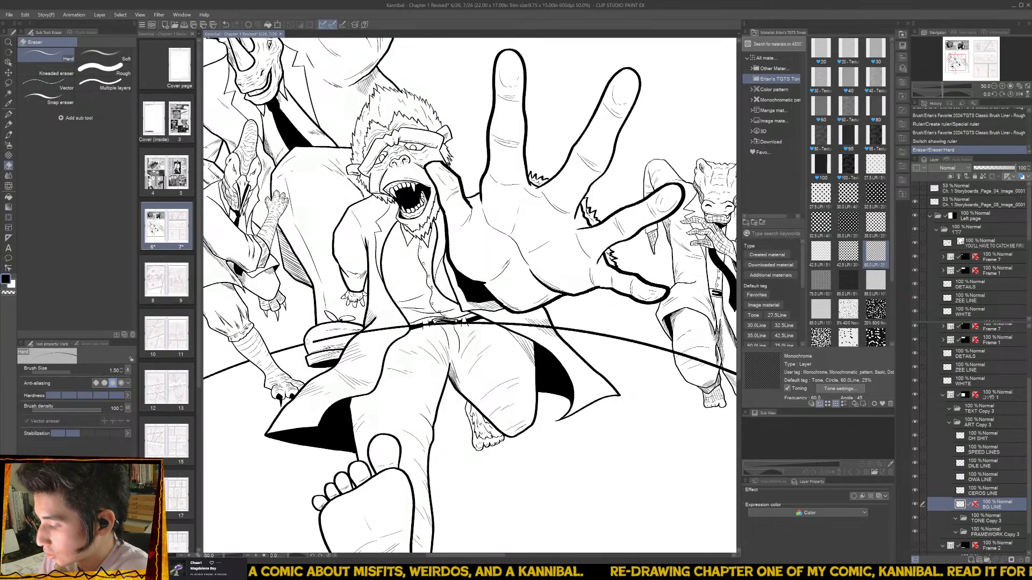
pyautogui.moveTo(332, 338); pyautogui.dragTo(464, 321)
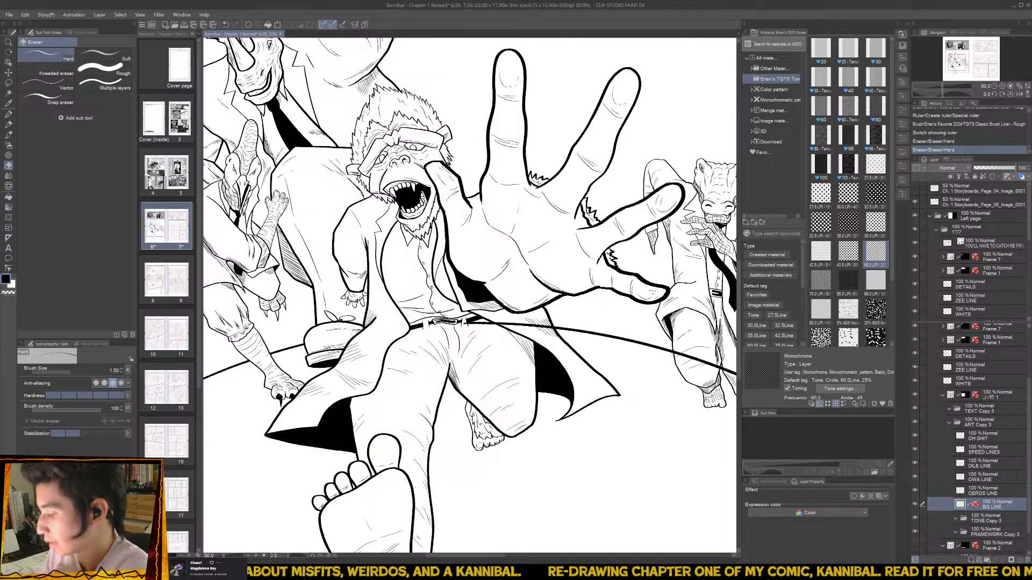
pyautogui.moveTo(590, 378); pyautogui.dragTo(427, 386)
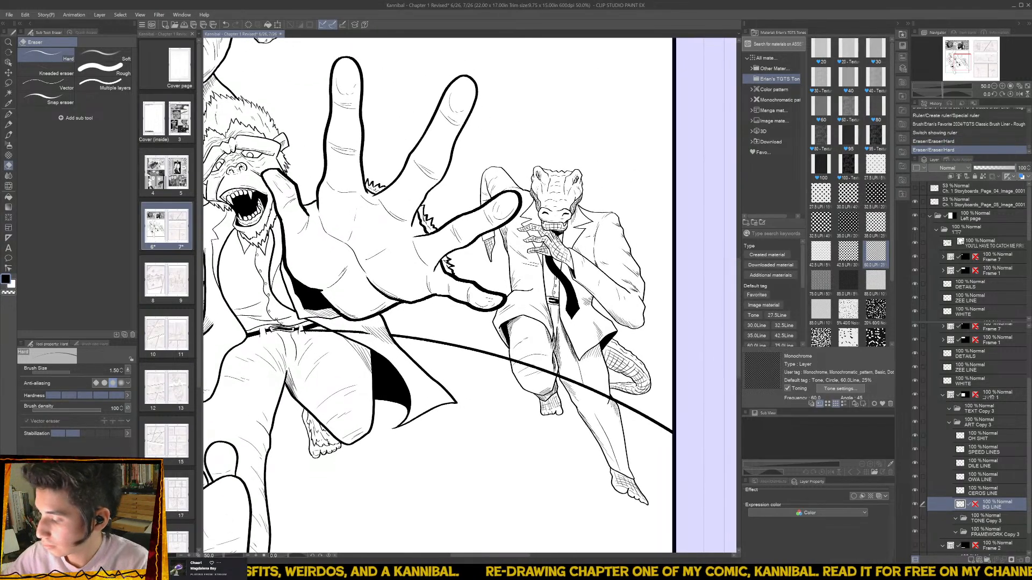
pyautogui.moveTo(359, 330); pyautogui.dragTo(303, 329)
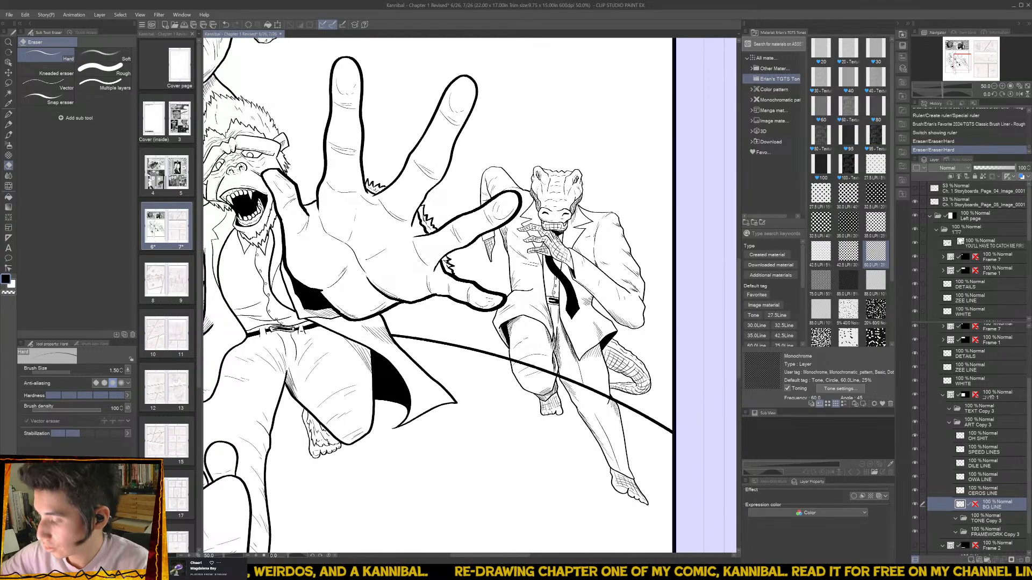
pyautogui.click(358, 329)
# - Erase the ground line where it crosses the crocodile's legs and trousers
pyautogui.moveTo(550, 376); pyautogui.dragTo(413, 344)
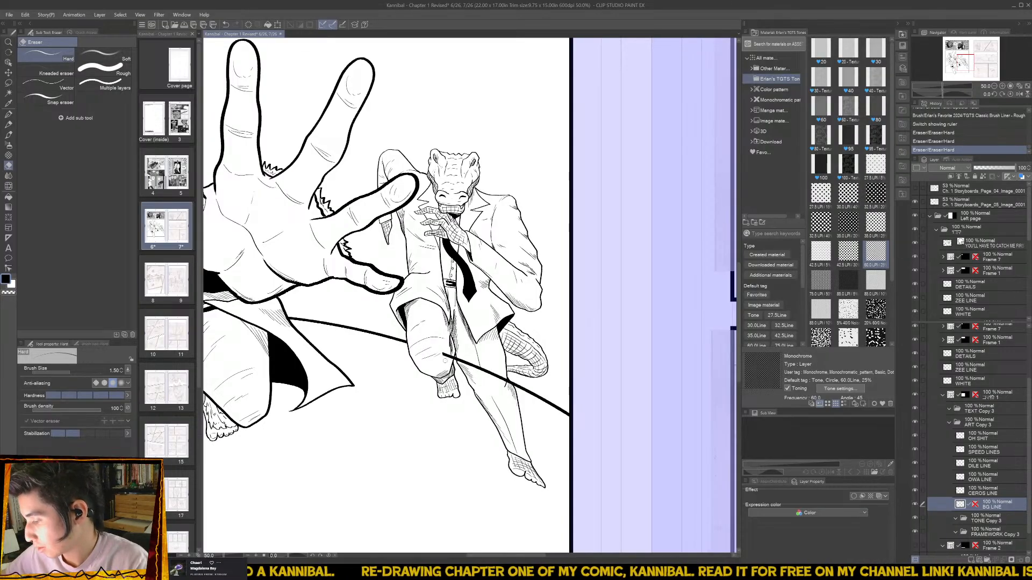
pyautogui.moveTo(443, 354); pyautogui.dragTo(506, 379)
pyautogui.click(454, 359)
pyautogui.click(456, 359)
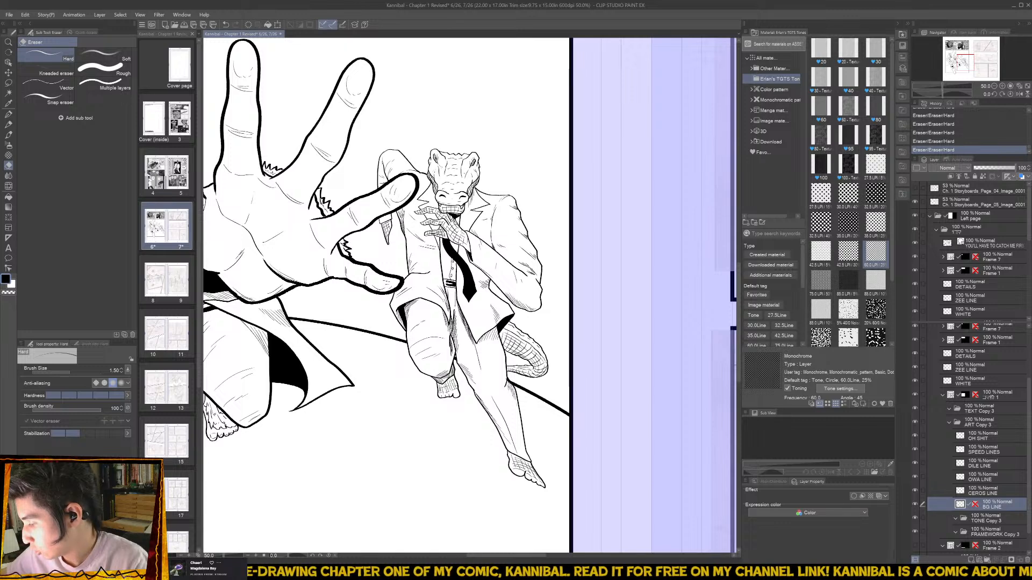
# - Show the concentric ruler again, move it from the BG LINE layer to the DETAILS layer, and make DETAILS active
pyautogui.scroll(-4, 504, 380)
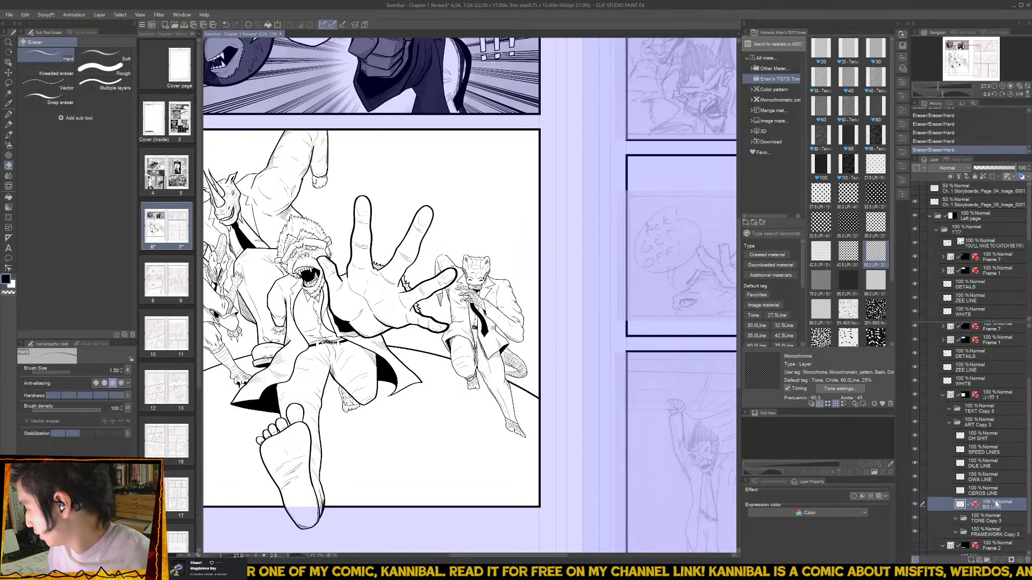
pyautogui.click(976, 505)
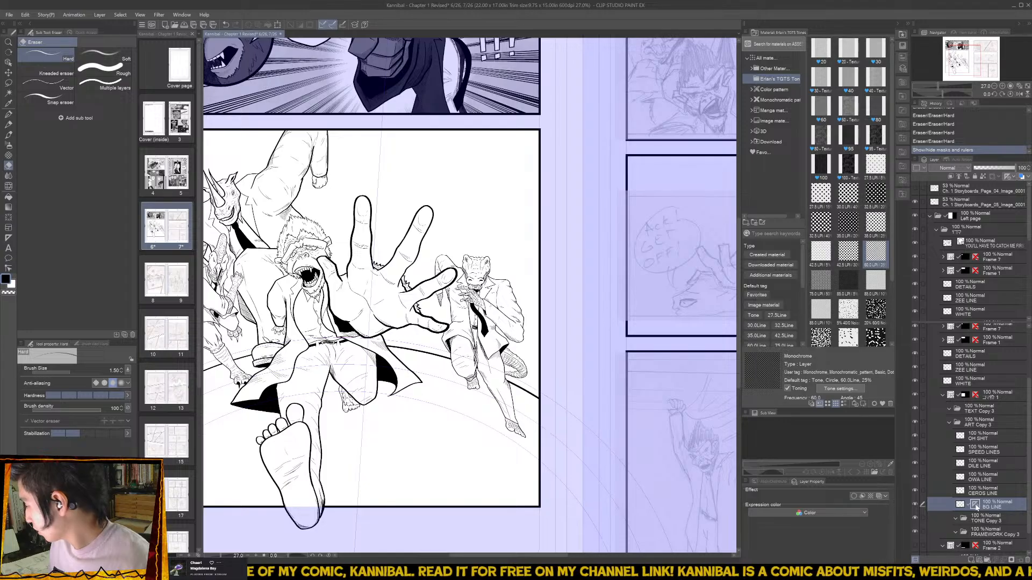
pyautogui.moveTo(975, 507); pyautogui.dragTo(978, 357)
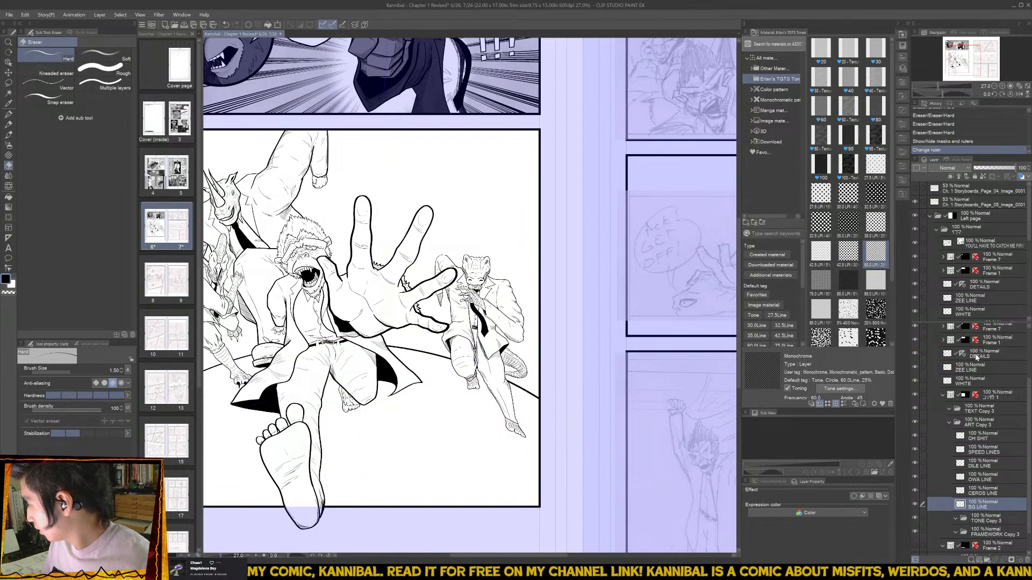
pyautogui.click(978, 357)
# - Ink fine curved texture lines along the ruler just beneath the ground line, from the panel's left edge to the small lizard's foot
pyautogui.moveTo(401, 446); pyautogui.dragTo(567, 404)
pyautogui.press('b')
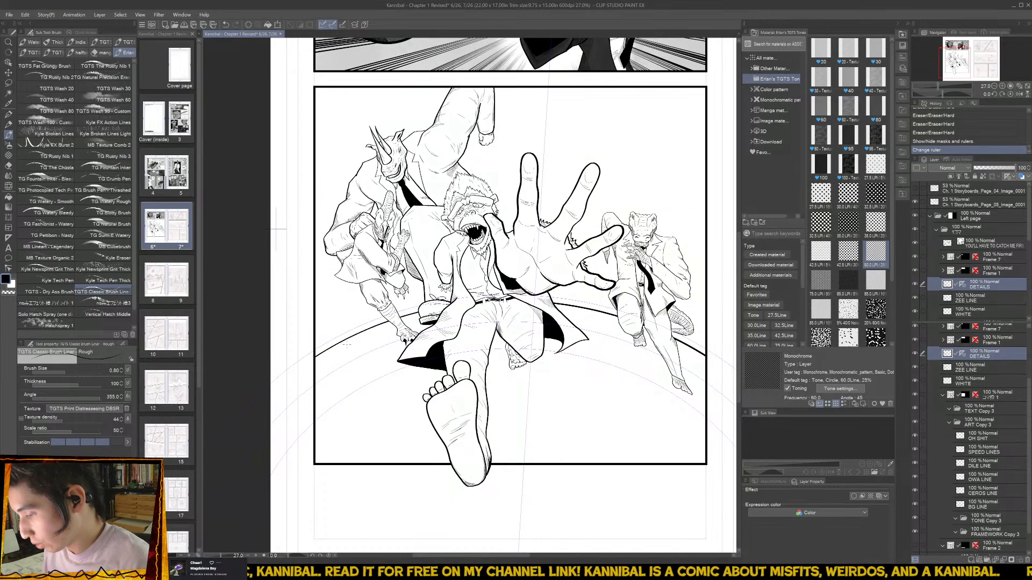
pyautogui.click(346, 346)
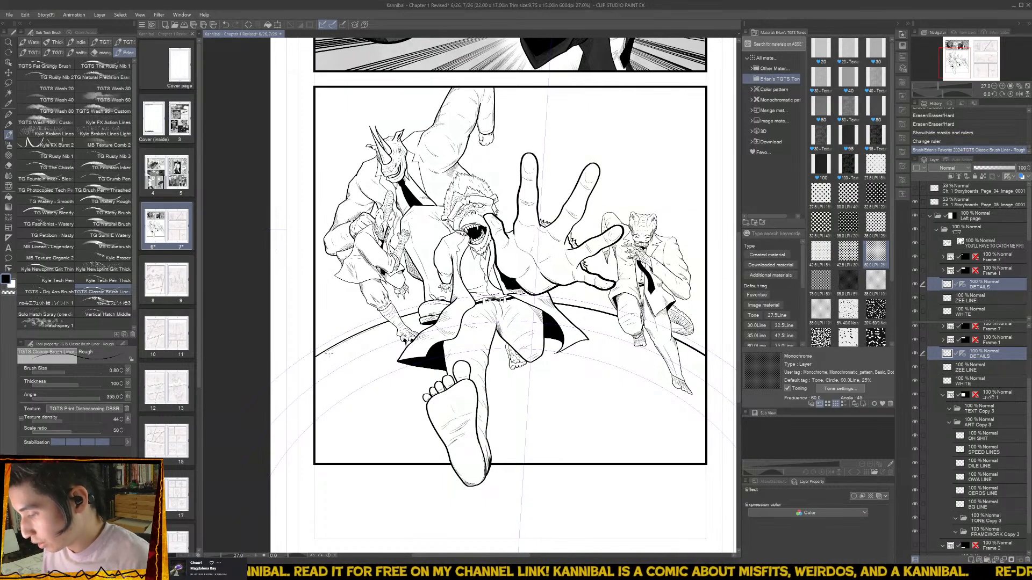
pyautogui.moveTo(329, 343)
pyautogui.mouseDown()
pyautogui.moveTo(347, 355)
pyautogui.moveTo(373, 331)
pyautogui.mouseUp()
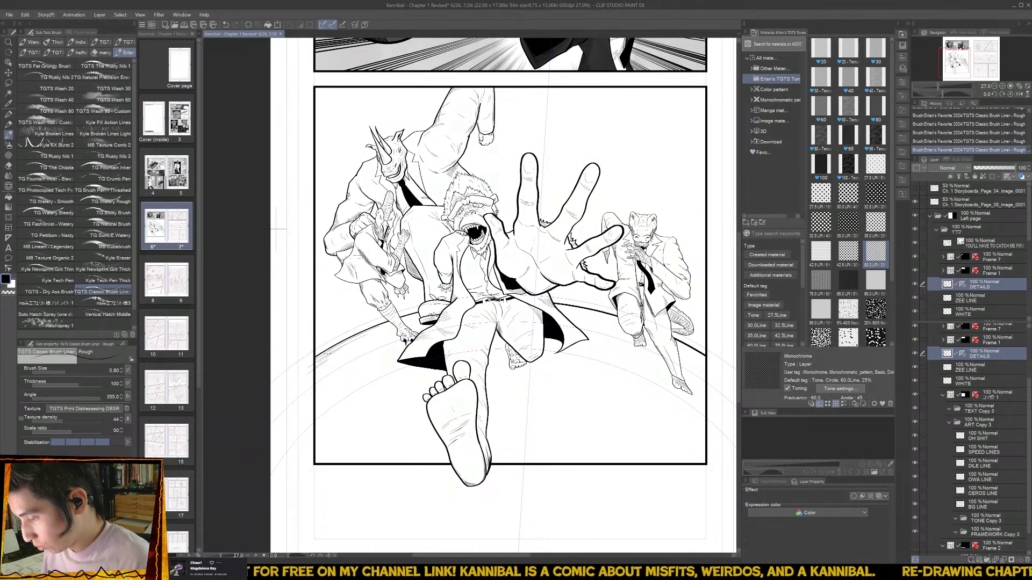
pyautogui.moveTo(313, 368); pyautogui.dragTo(340, 347)
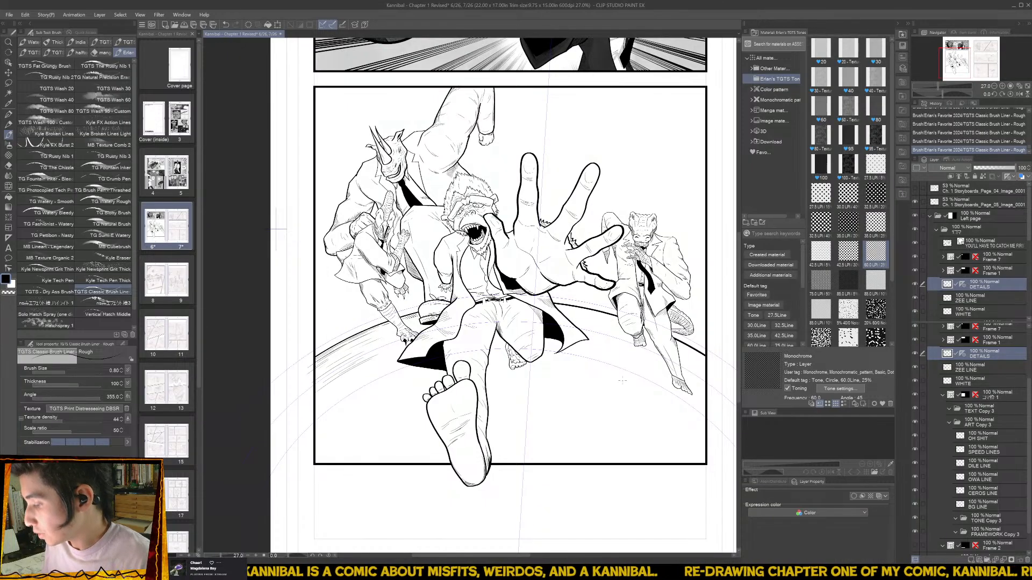
# - Ink fine curved texture lines beneath the ground line between the ape's coat and the crocodile's legs, cleaning up with the eraser
pyautogui.moveTo(622, 380); pyautogui.dragTo(457, 304)
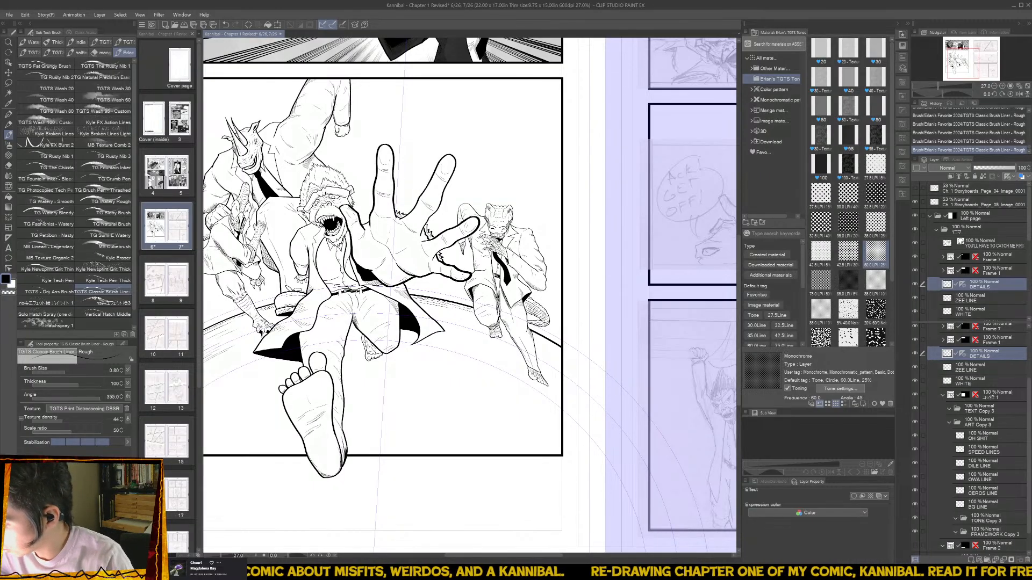
pyautogui.moveTo(444, 312); pyautogui.dragTo(487, 325)
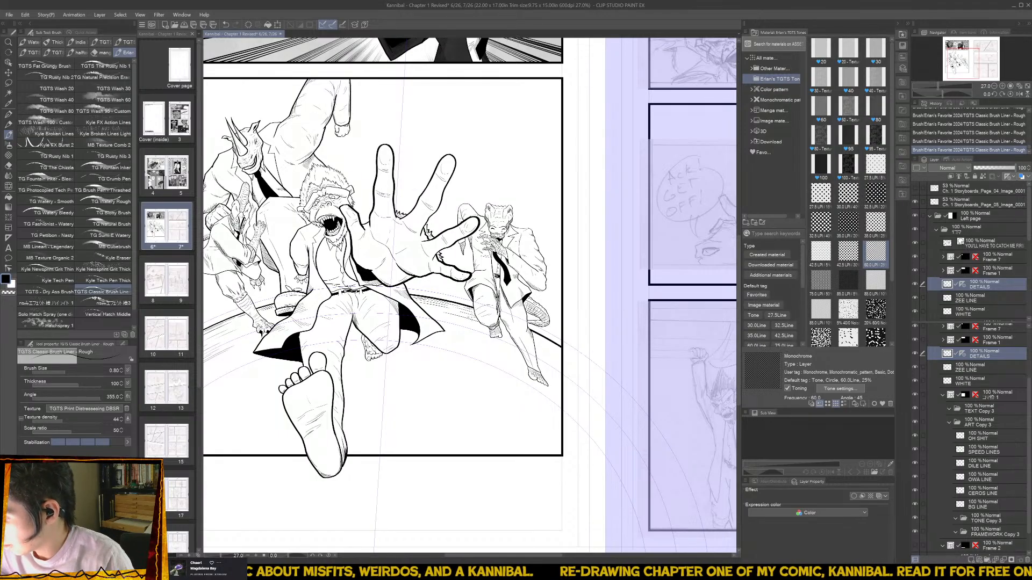
pyautogui.press('e')
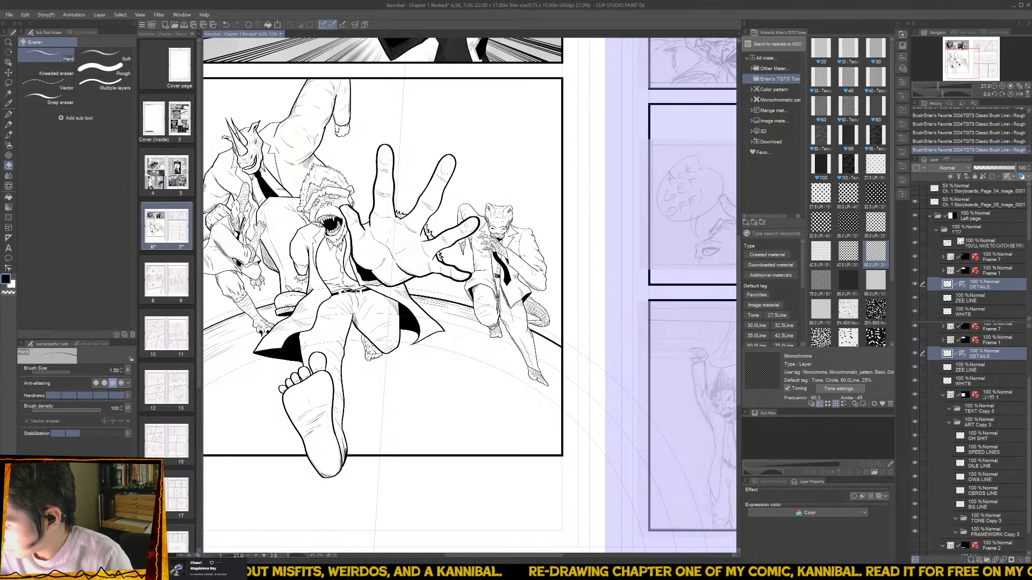
pyautogui.press('b')
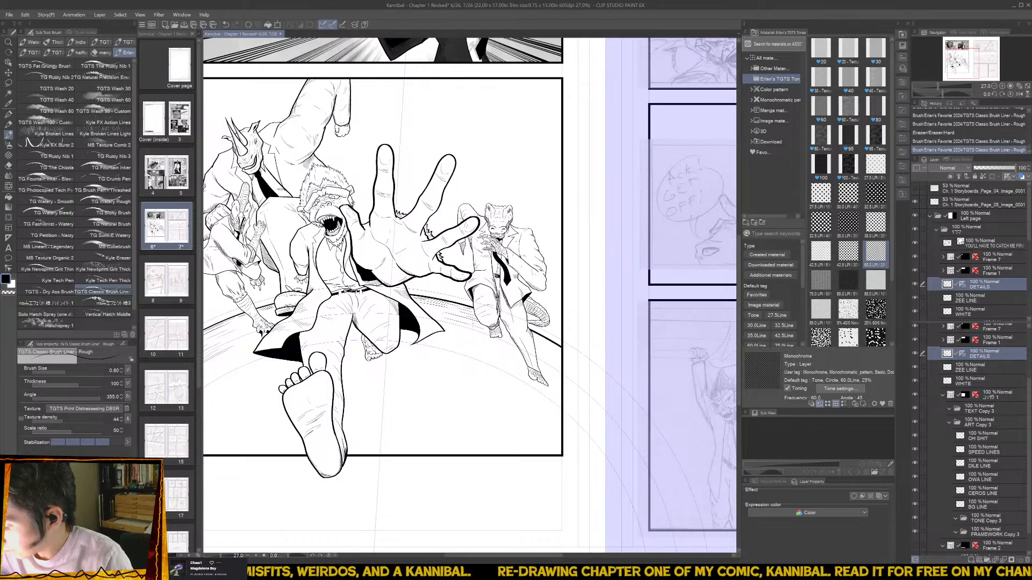
pyautogui.moveTo(497, 331); pyautogui.dragTo(510, 342)
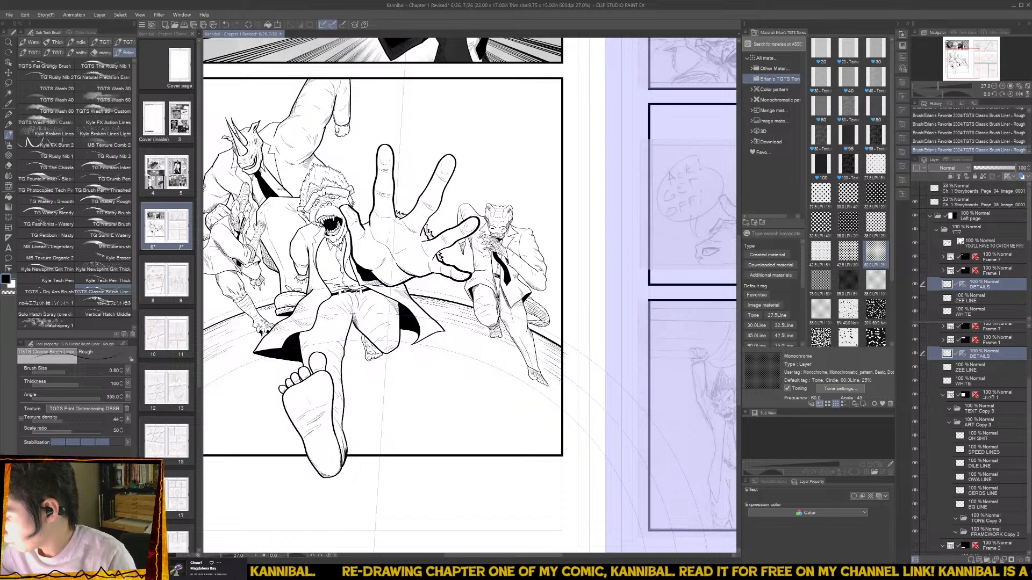
pyautogui.moveTo(471, 337); pyautogui.dragTo(513, 355)
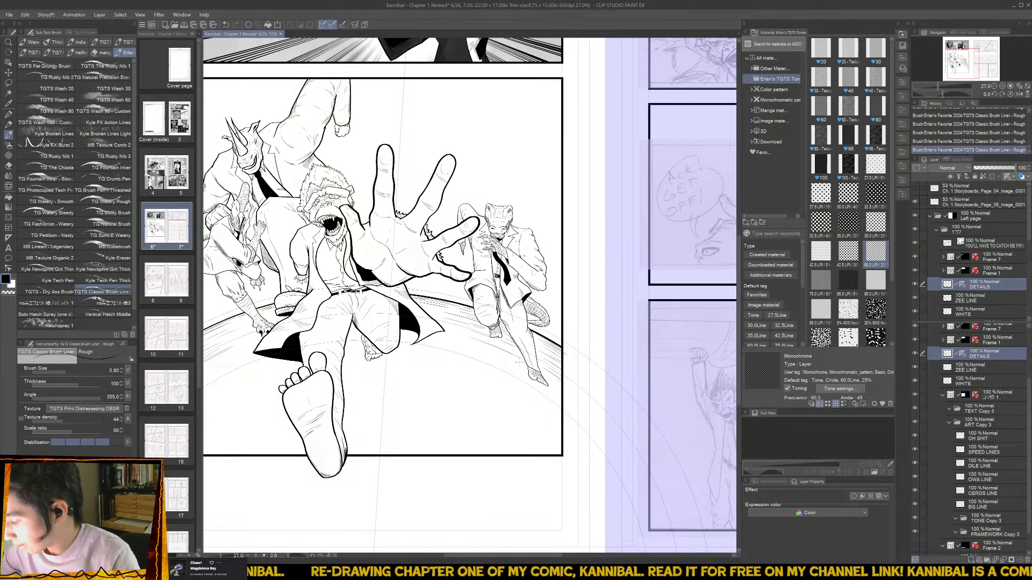
pyautogui.moveTo(452, 342); pyautogui.dragTo(497, 357)
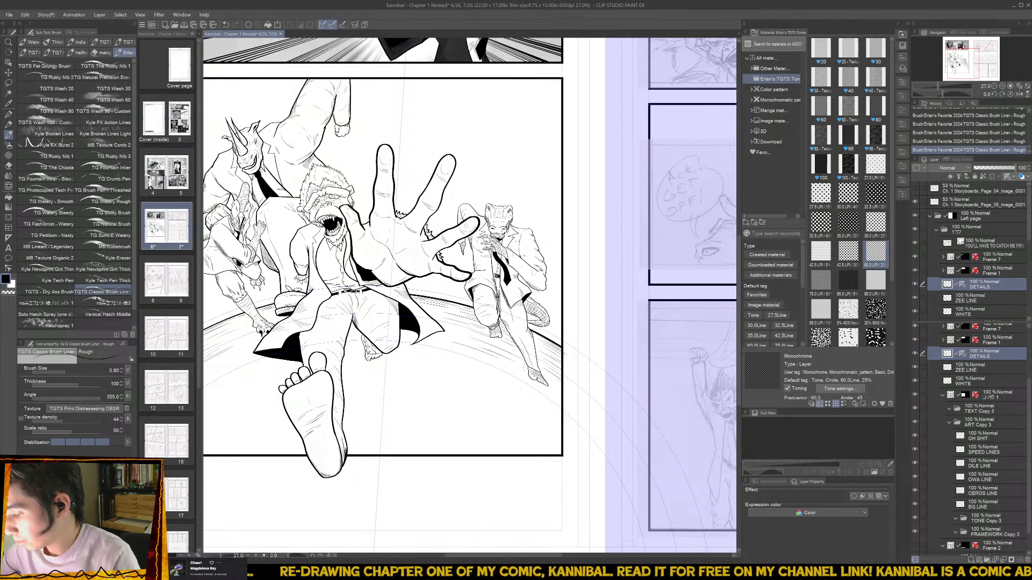
# - Ink fine curved texture lines along the ruler across the lower ground, on both sides of the ape's foot out to the panel borders
pyautogui.moveTo(237, 352); pyautogui.dragTo(380, 340)
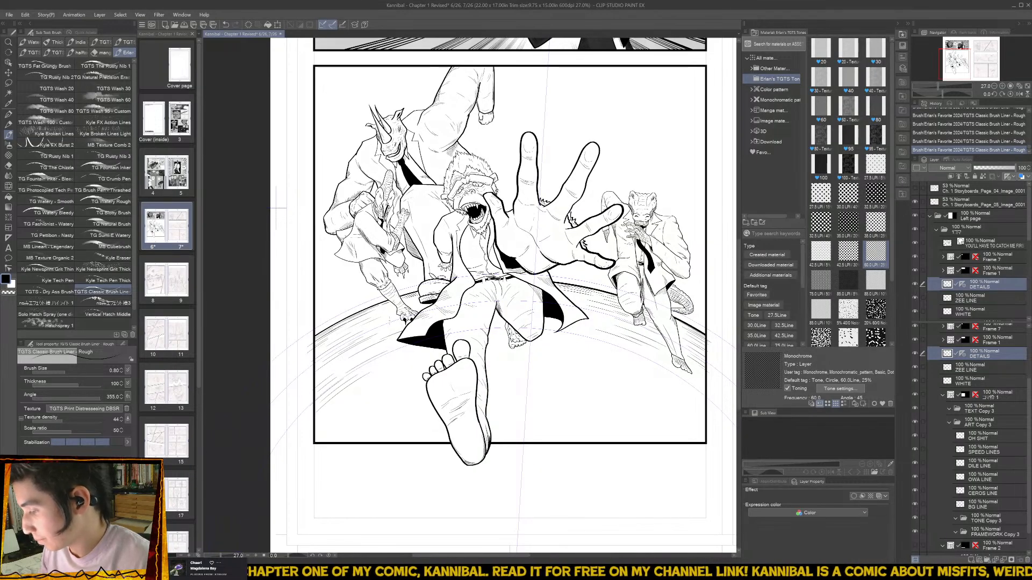
pyautogui.moveTo(496, 367); pyautogui.dragTo(461, 367)
pyautogui.moveTo(286, 428); pyautogui.dragTo(348, 382)
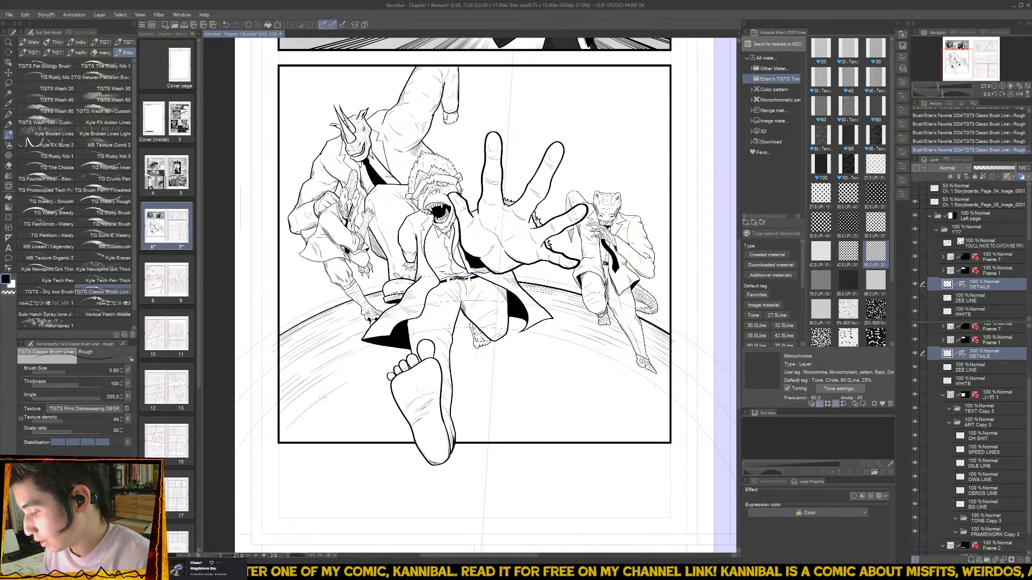
pyautogui.moveTo(527, 358)
pyautogui.mouseDown()
pyautogui.moveTo(575, 370)
pyautogui.moveTo(669, 435)
pyautogui.mouseUp()
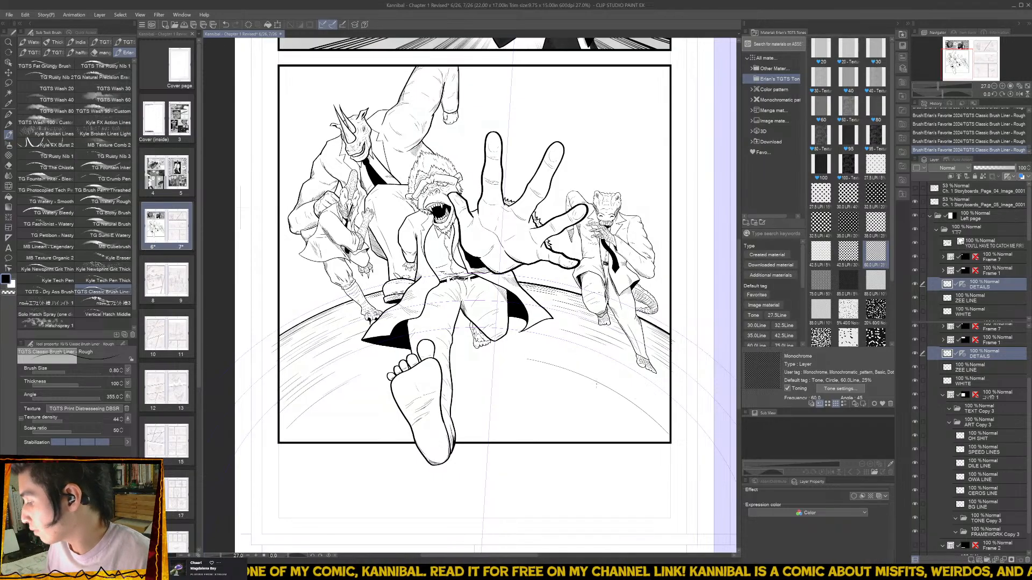
pyautogui.moveTo(595, 377); pyautogui.dragTo(665, 424)
pyautogui.moveTo(561, 356); pyautogui.dragTo(651, 403)
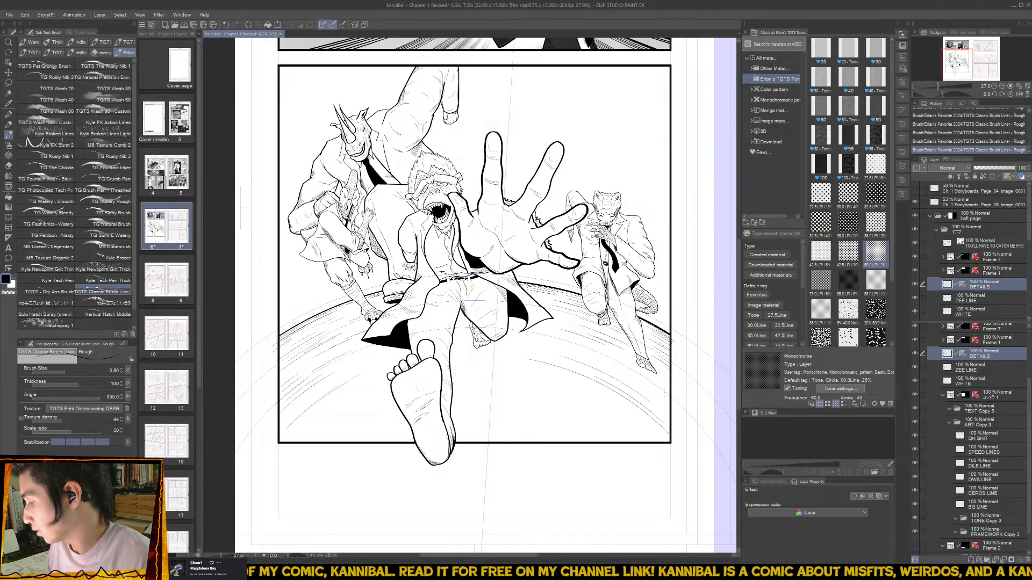
pyautogui.moveTo(606, 367)
pyautogui.mouseDown()
pyautogui.moveTo(638, 390)
pyautogui.moveTo(664, 390)
pyautogui.mouseUp()
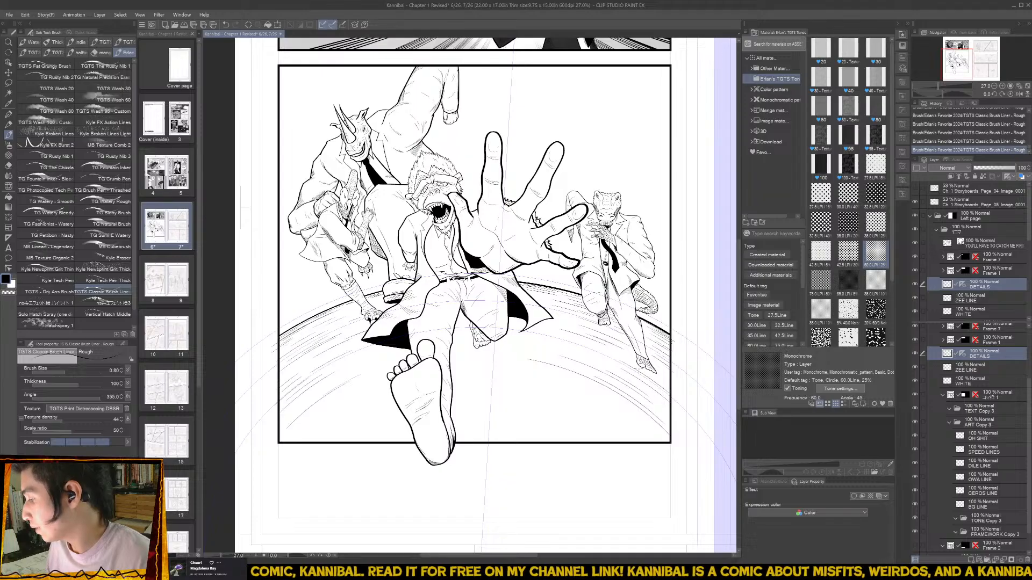
# - Add denser curved texture lines on the ground beside the crocodile's feet and save the file
pyautogui.moveTo(672, 435); pyautogui.dragTo(450, 463)
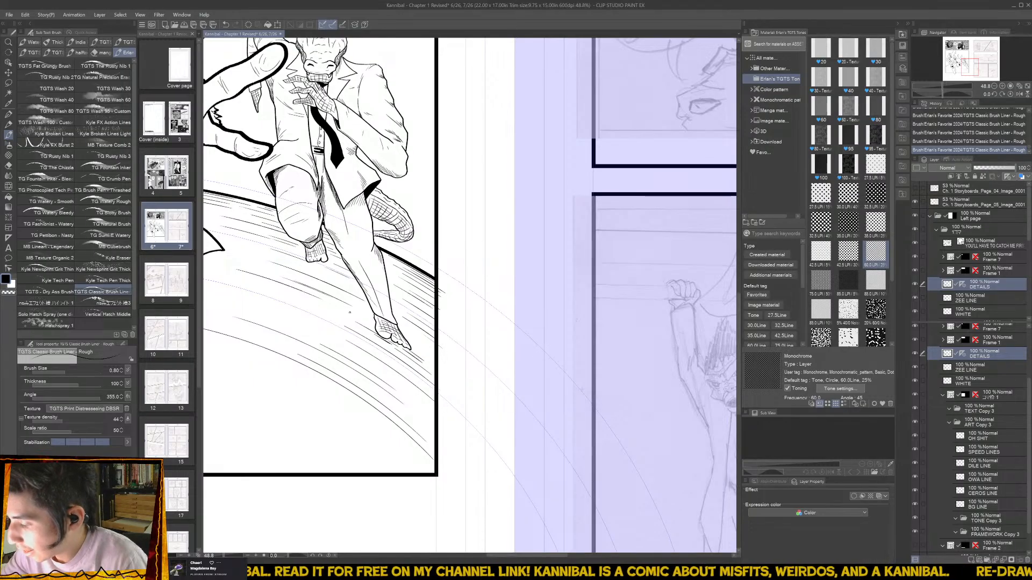
pyautogui.moveTo(302, 280); pyautogui.dragTo(355, 309)
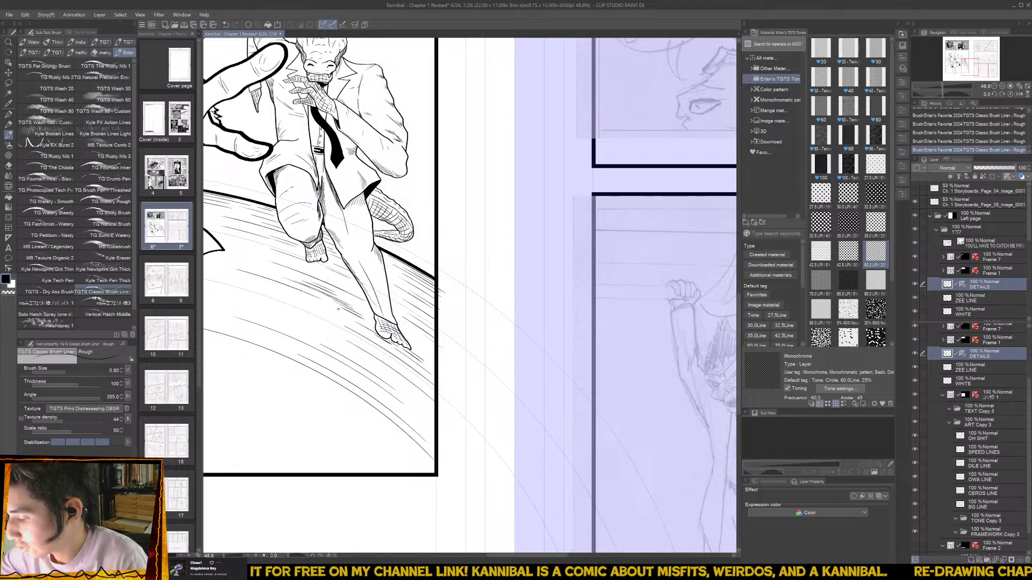
pyautogui.scroll(-3, 348, 316)
pyautogui.scroll(-2, 334, 285)
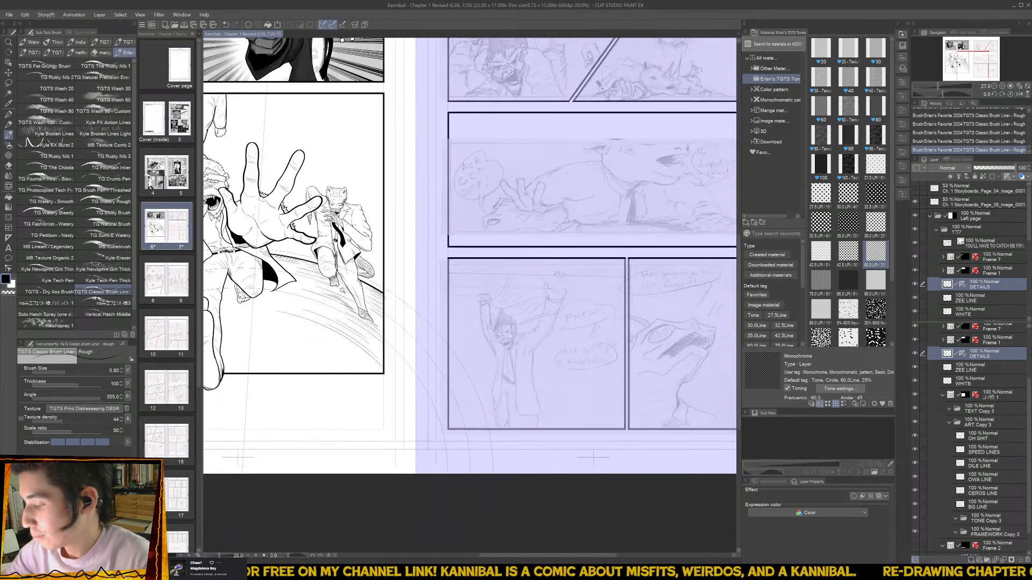
pyautogui.moveTo(333, 285); pyautogui.dragTo(555, 281)
pyautogui.scroll(2, 465, 288)
pyautogui.hotkey('ctrl', 's')
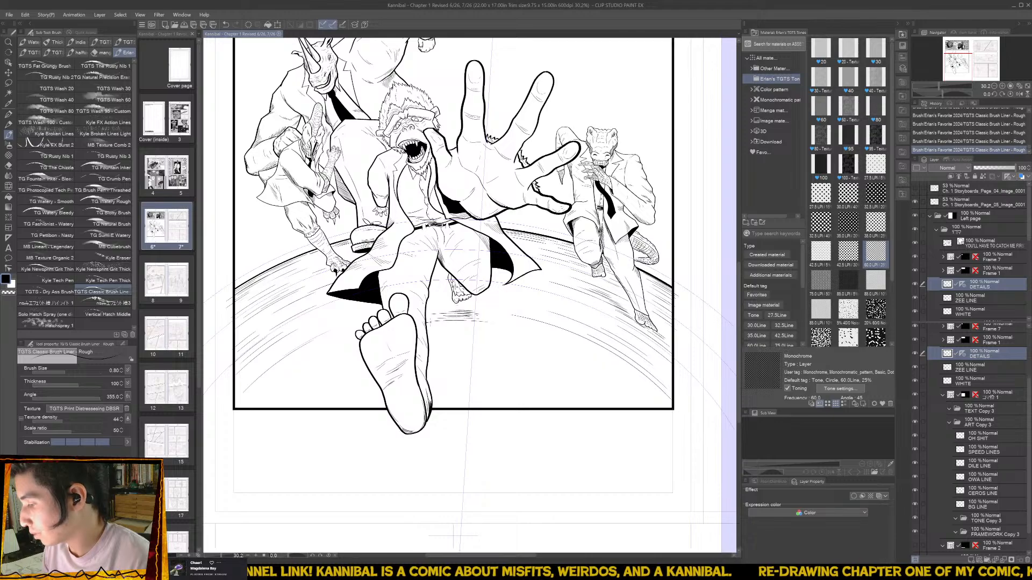
# - Ink short hatching strokes on the ground beneath the ape's rear foot and alongside the large raised foot
pyautogui.moveTo(430, 322); pyautogui.dragTo(520, 330)
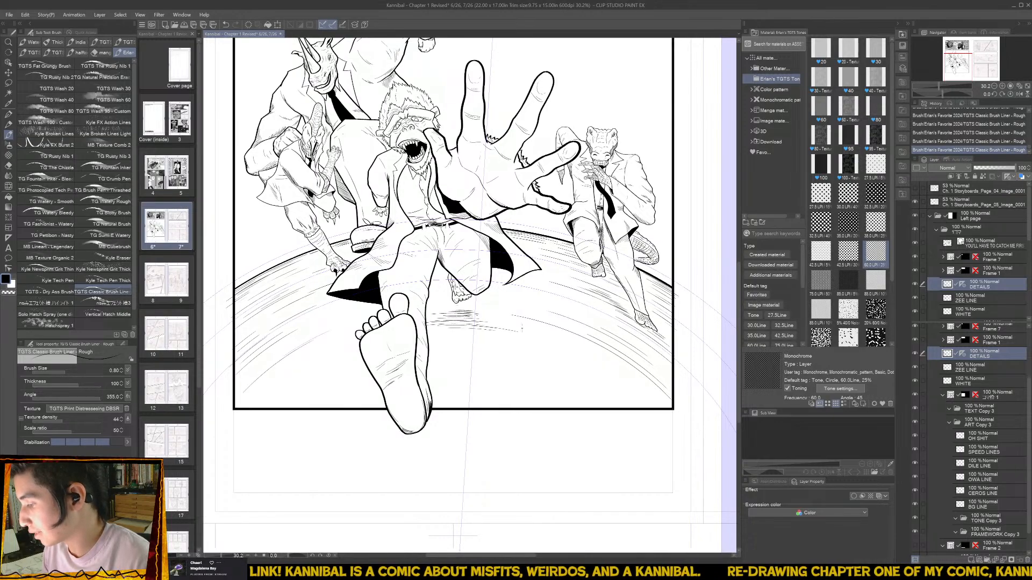
pyautogui.moveTo(440, 328)
pyautogui.mouseDown()
pyautogui.moveTo(470, 328)
pyautogui.moveTo(440, 339)
pyautogui.moveTo(449, 336)
pyautogui.mouseUp()
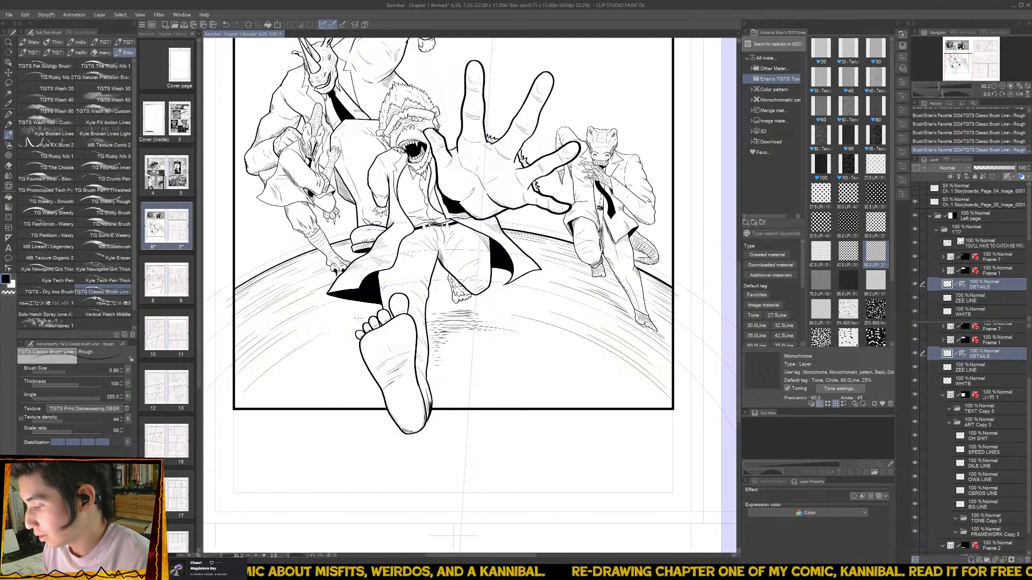
pyautogui.moveTo(348, 327)
pyautogui.mouseDown()
pyautogui.moveTo(370, 317)
pyautogui.moveTo(356, 325)
pyautogui.moveTo(367, 327)
pyautogui.mouseUp()
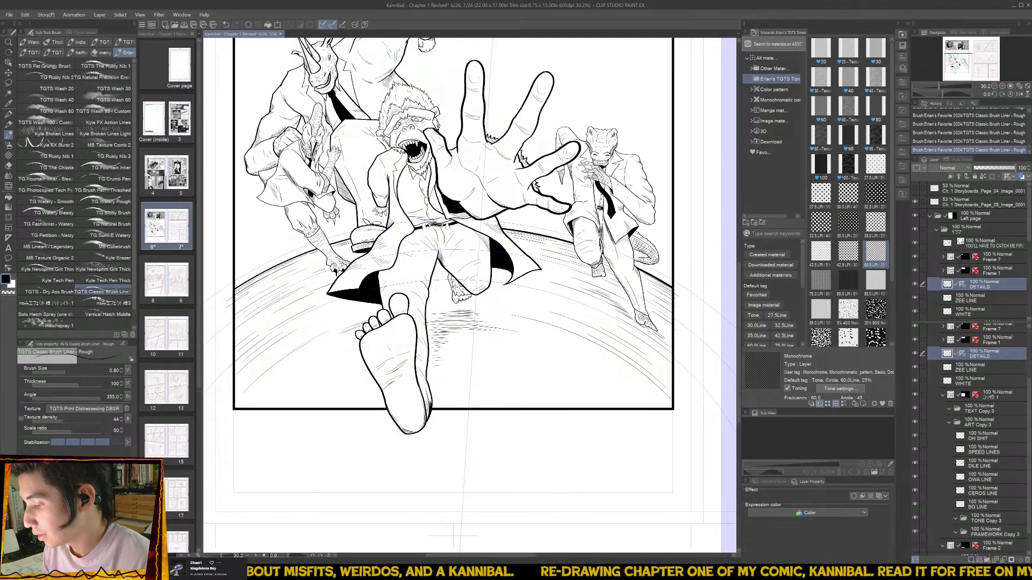
pyautogui.moveTo(448, 334); pyautogui.dragTo(516, 331)
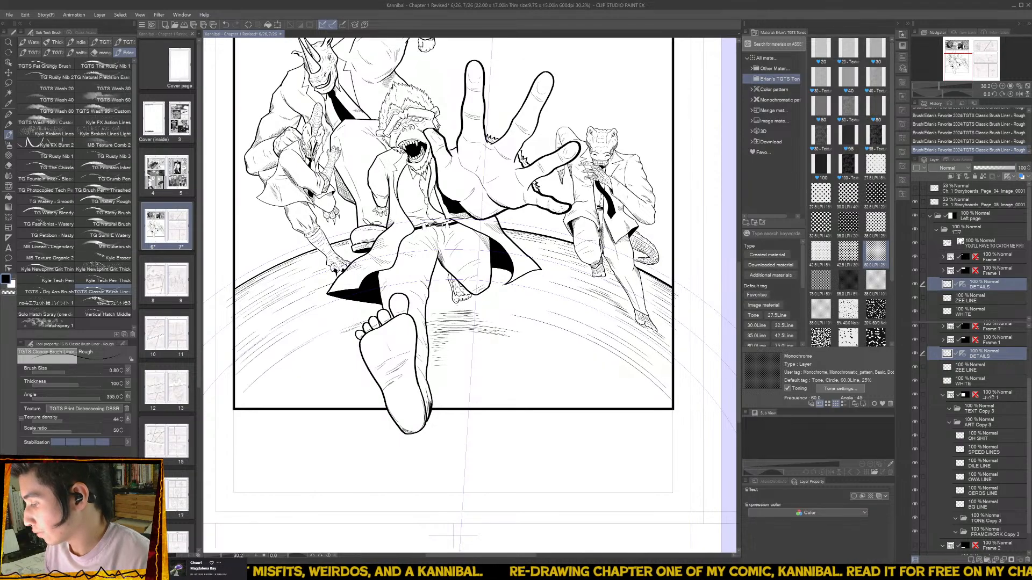
pyautogui.moveTo(451, 337)
pyautogui.mouseDown()
pyautogui.moveTo(478, 330)
pyautogui.moveTo(452, 334)
pyautogui.moveTo(463, 332)
pyautogui.mouseUp()
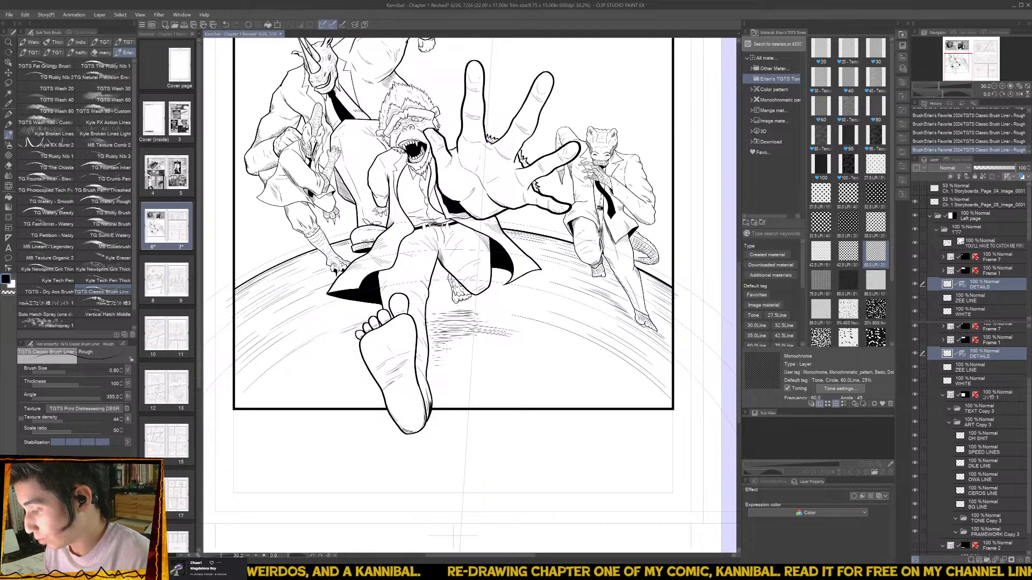
pyautogui.moveTo(432, 366); pyautogui.dragTo(445, 364)
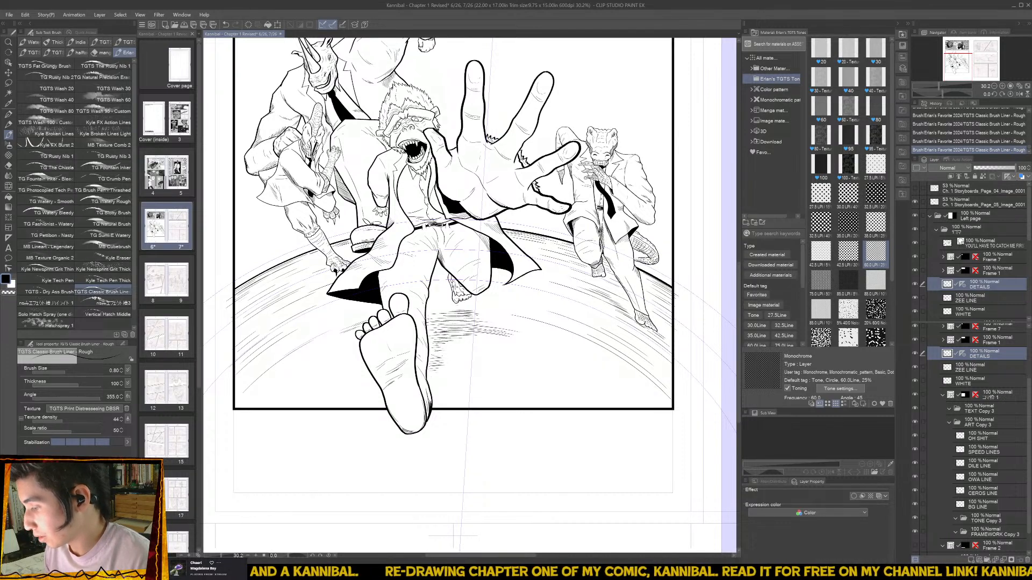
# - Erase the texture lines that overshoot the large panel's left and right borders, enlarging the hard eraser to 7.00
pyautogui.moveTo(511, 348); pyautogui.dragTo(462, 457)
pyautogui.scroll(-3, 499, 423)
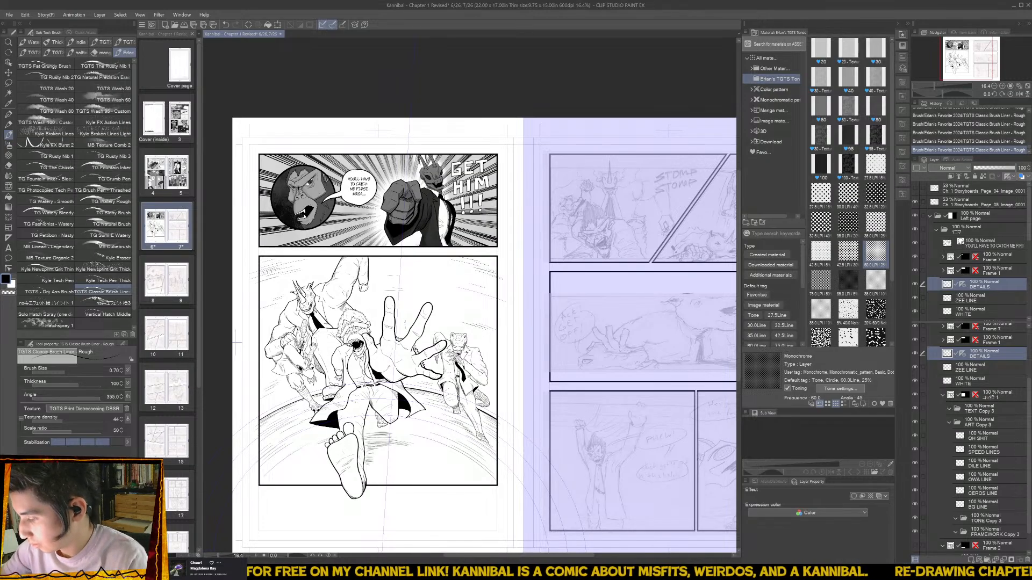
pyautogui.press('e')
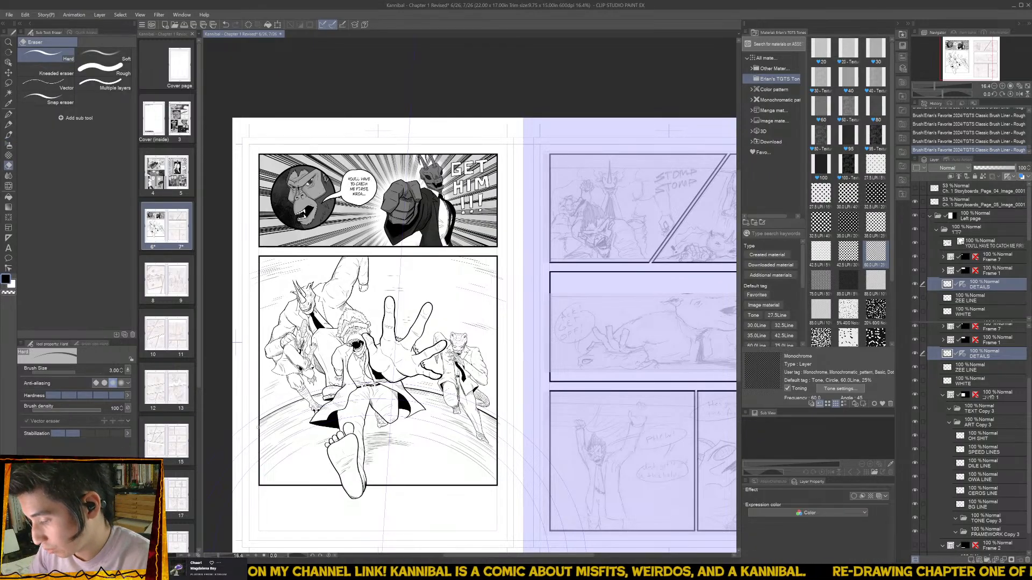
pyautogui.moveTo(256, 455); pyautogui.dragTo(258, 252)
pyautogui.press(']')
pyautogui.press(']')
pyautogui.press(']')
pyautogui.press(']')
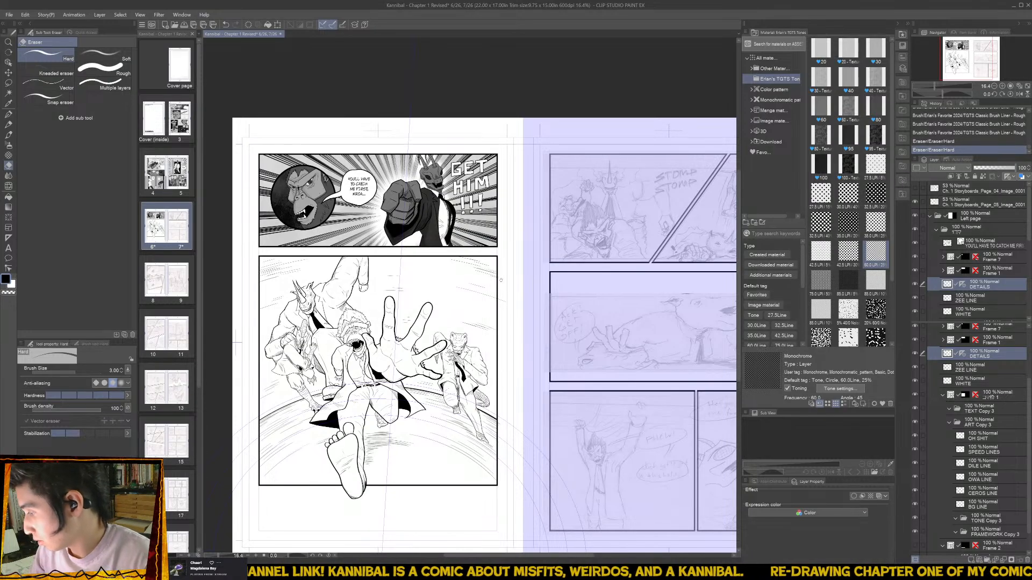
pyautogui.moveTo(500, 259); pyautogui.dragTo(501, 275)
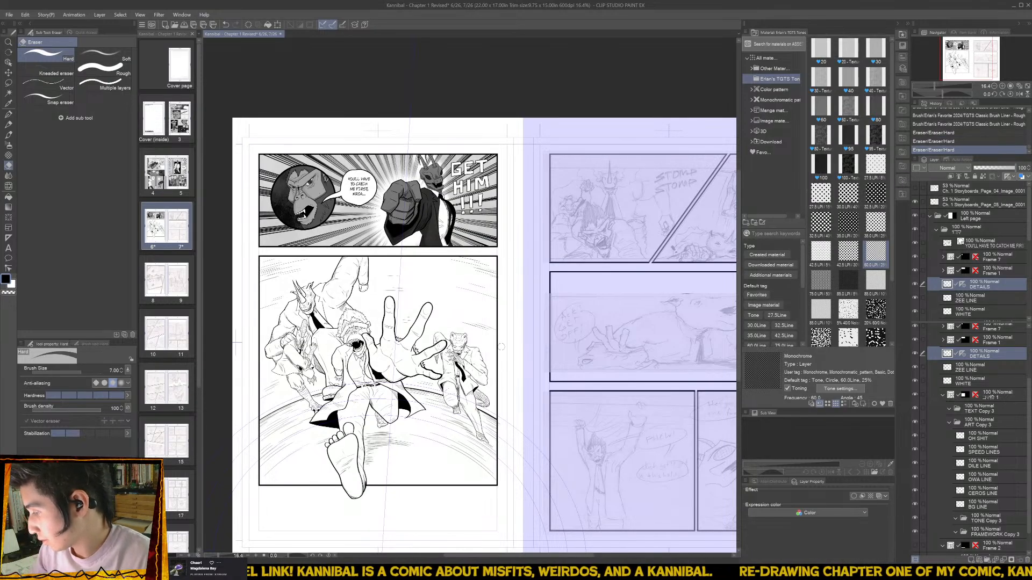
pyautogui.moveTo(500, 430); pyautogui.dragTo(503, 486)
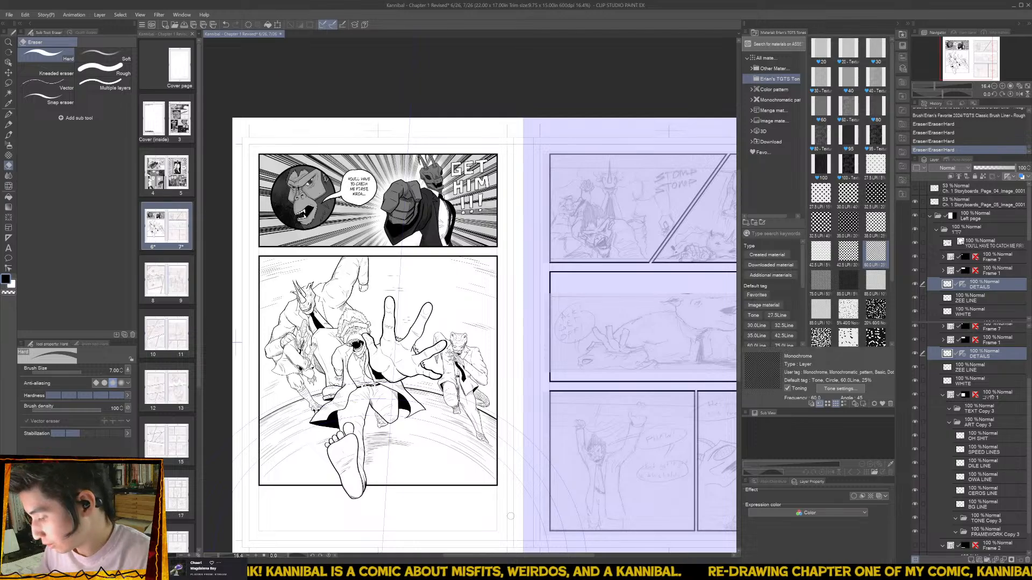
# - Hide the concentric ruler and the DETAILS layer, and make the SPEED LINES layer active
pyautogui.click(962, 354)
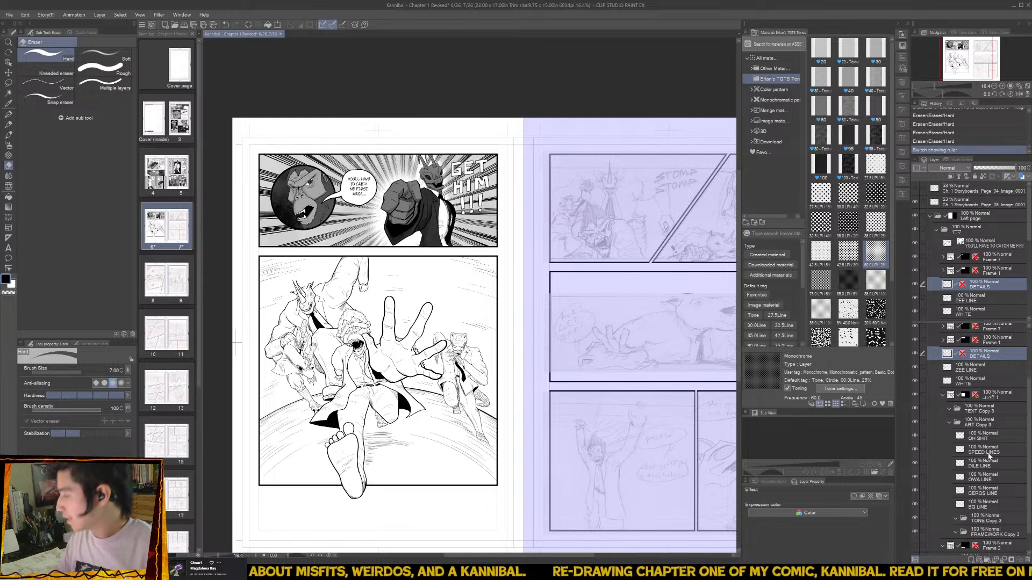
pyautogui.click(984, 452)
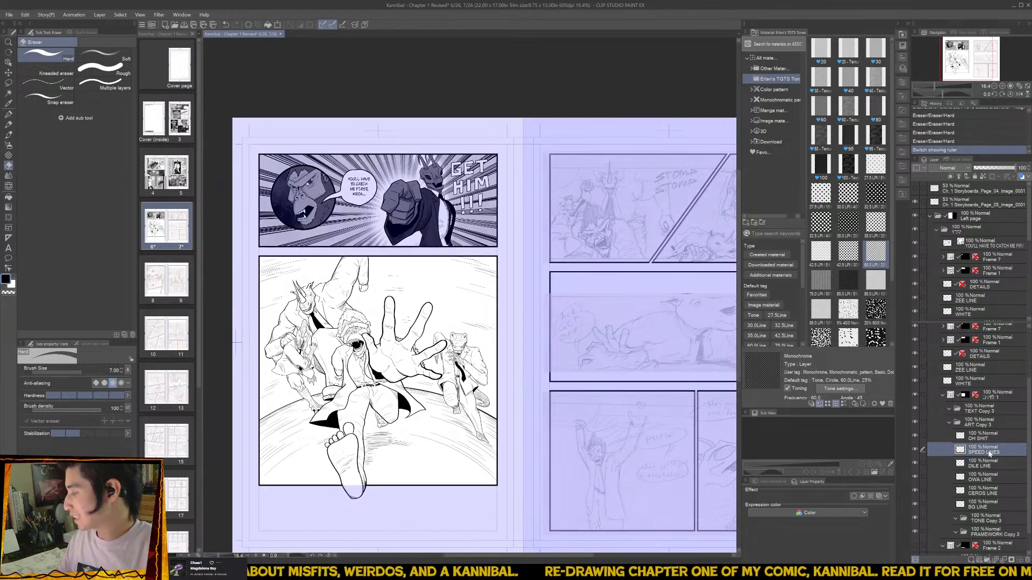
pyautogui.click(915, 353)
# - Auto-select the empty background around the characters in the large panel, referring to all layers and adding the enclosed gaps around the crocodile and hand
pyautogui.press('w')
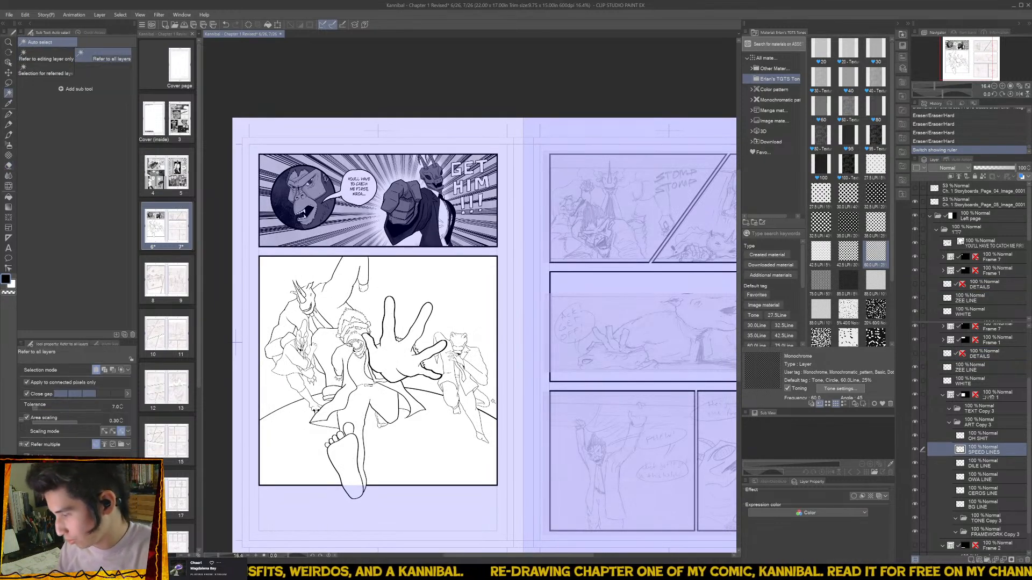
pyautogui.click(492, 402)
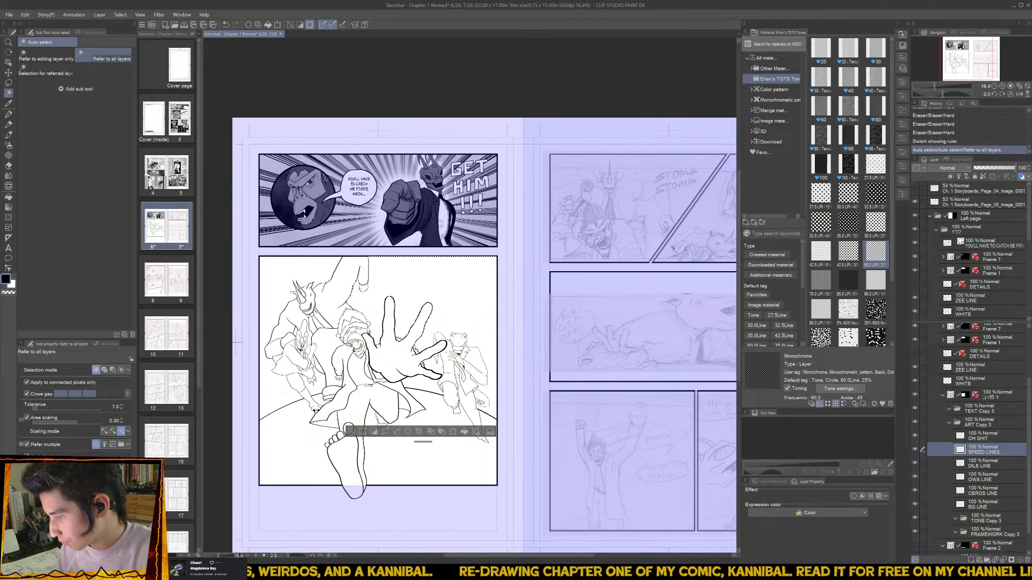
pyautogui.keyDown('shift'); pyautogui.click(480, 402); pyautogui.keyUp('shift')
pyautogui.keyDown('shift'); pyautogui.click(432, 388); pyautogui.keyUp('shift')
pyautogui.keyDown('shift'); pyautogui.click(433, 367); pyautogui.keyUp('shift')
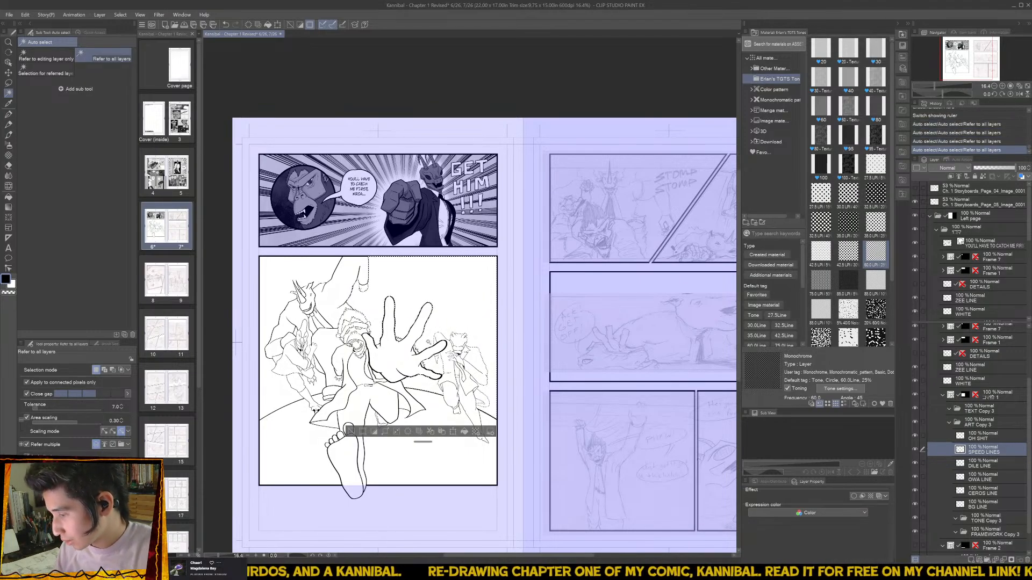
pyautogui.keyDown('shift'); pyautogui.click(465, 407); pyautogui.keyUp('shift')
pyautogui.scroll(2, 446, 354)
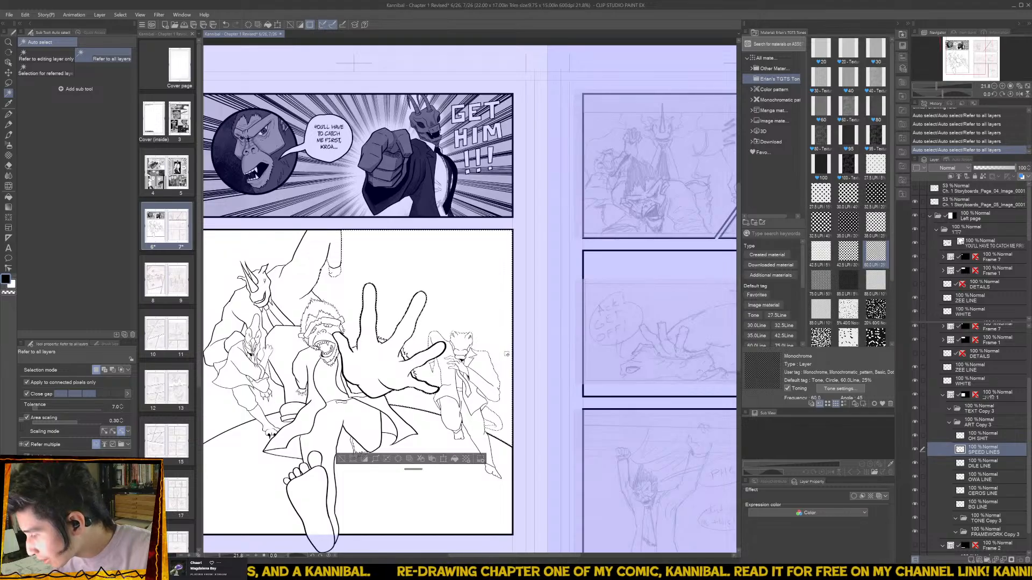
pyautogui.moveTo(370, 366); pyautogui.dragTo(459, 376)
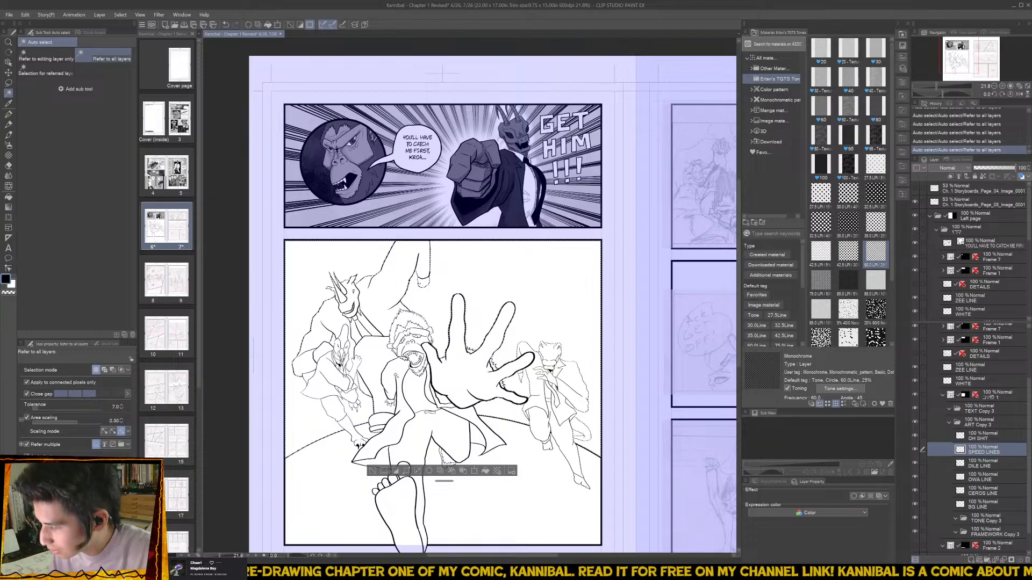
pyautogui.scroll(-3, 396, 378)
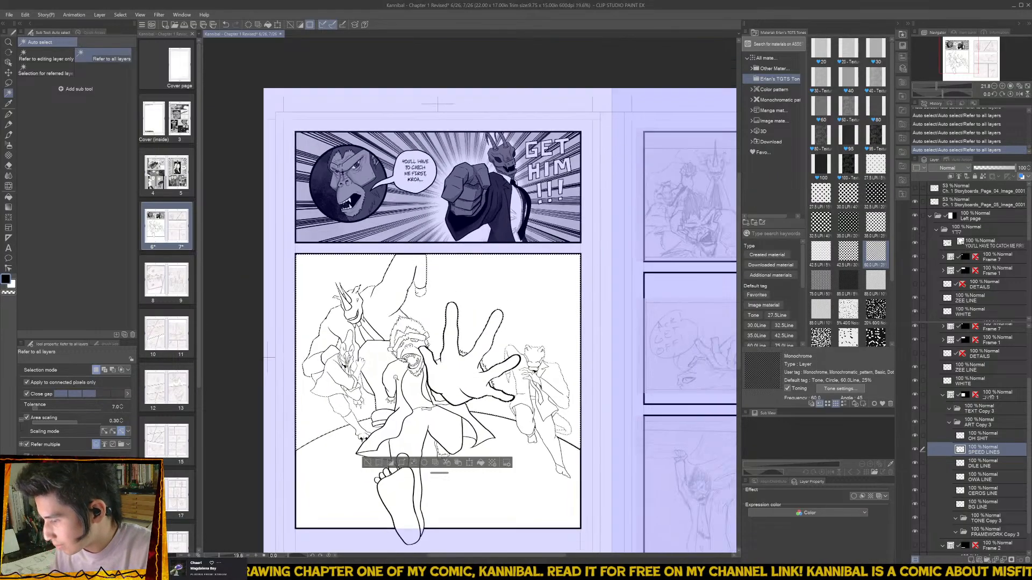
pyautogui.moveTo(437, 419); pyautogui.dragTo(375, 430)
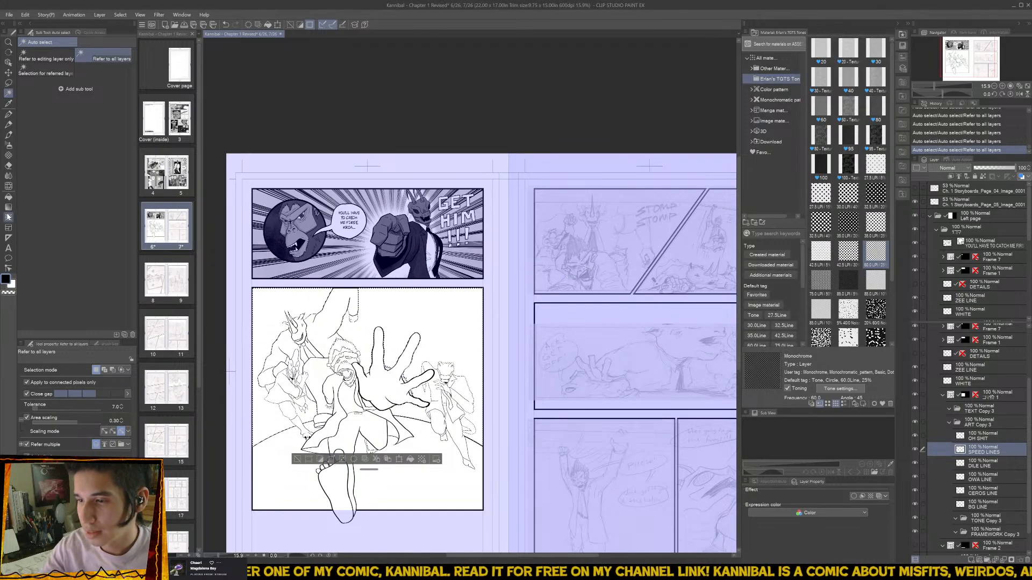
# - Try Scattered focus lines and Dense focus lines in the selected background, undoing each attempt
pyautogui.click(8, 217)
pyautogui.click(52, 64)
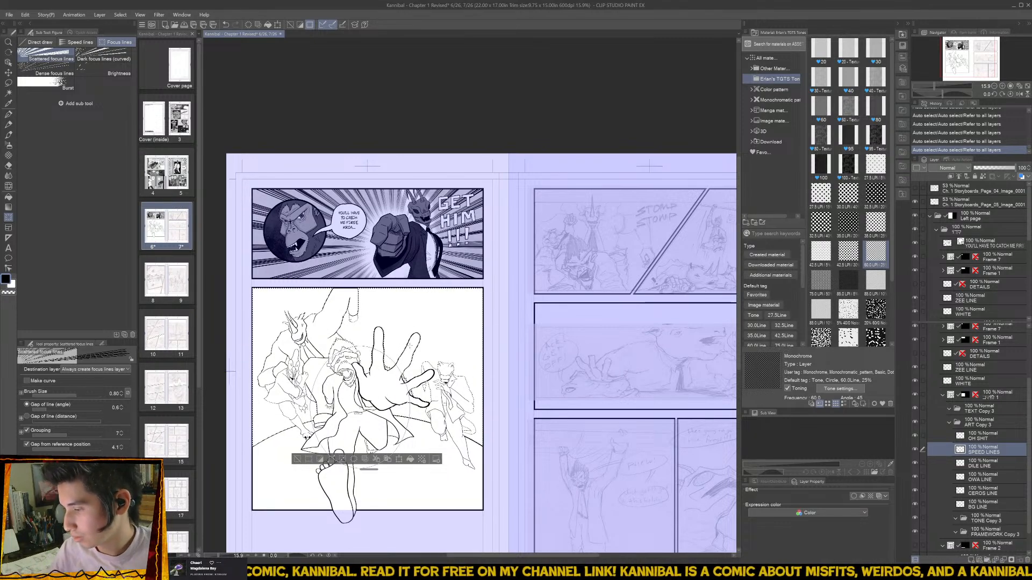
pyautogui.click(371, 376)
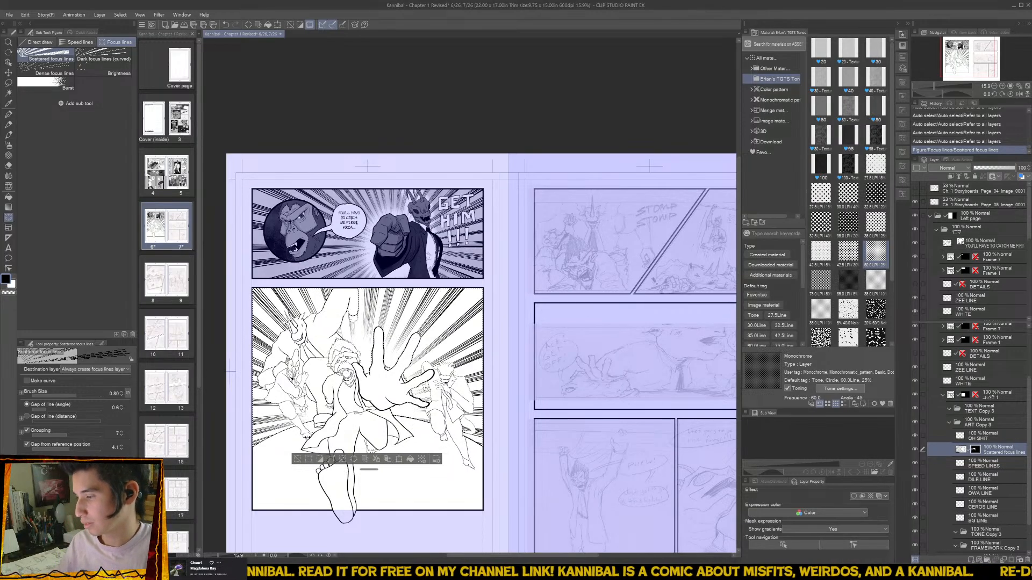
pyautogui.hotkey('ctrl', 'z')
pyautogui.click(53, 73)
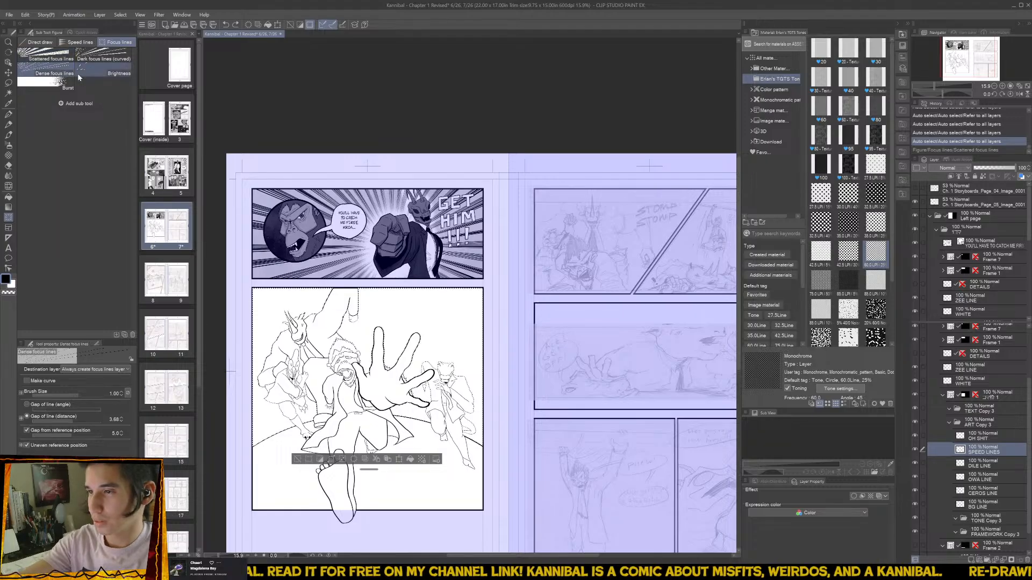
pyautogui.moveTo(413, 472); pyautogui.dragTo(424, 479)
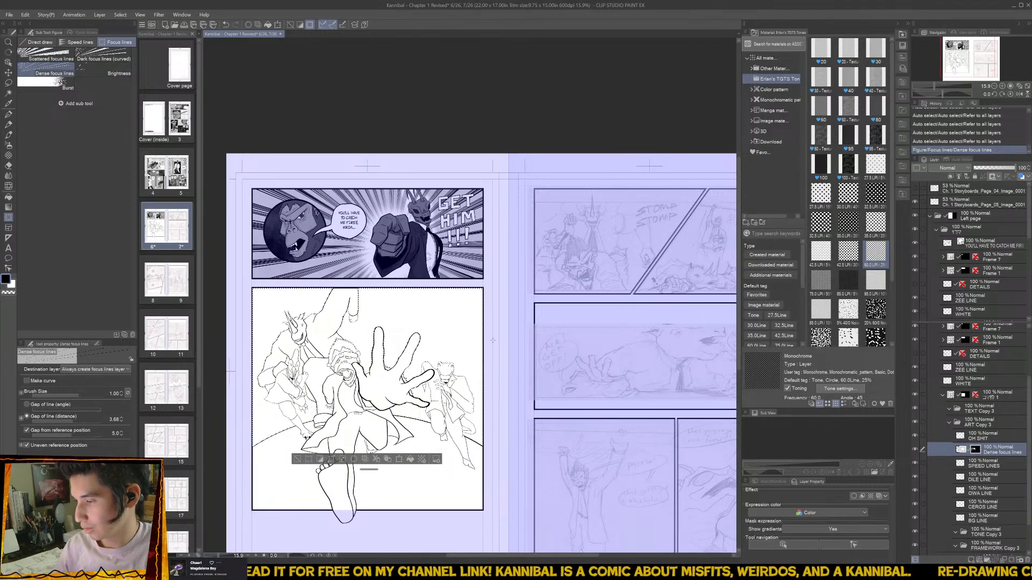
pyautogui.hotkey('ctrl', 'z')
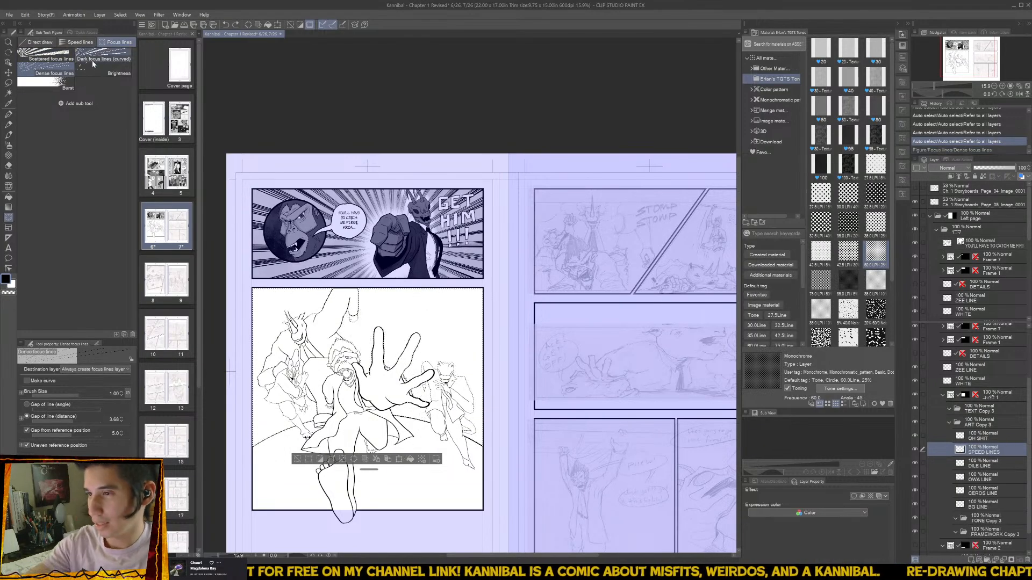
# - Try Dark focus lines (curved) around the outstretched hand in the selected background, compare with and without them, and undo the attempt
pyautogui.click(104, 57)
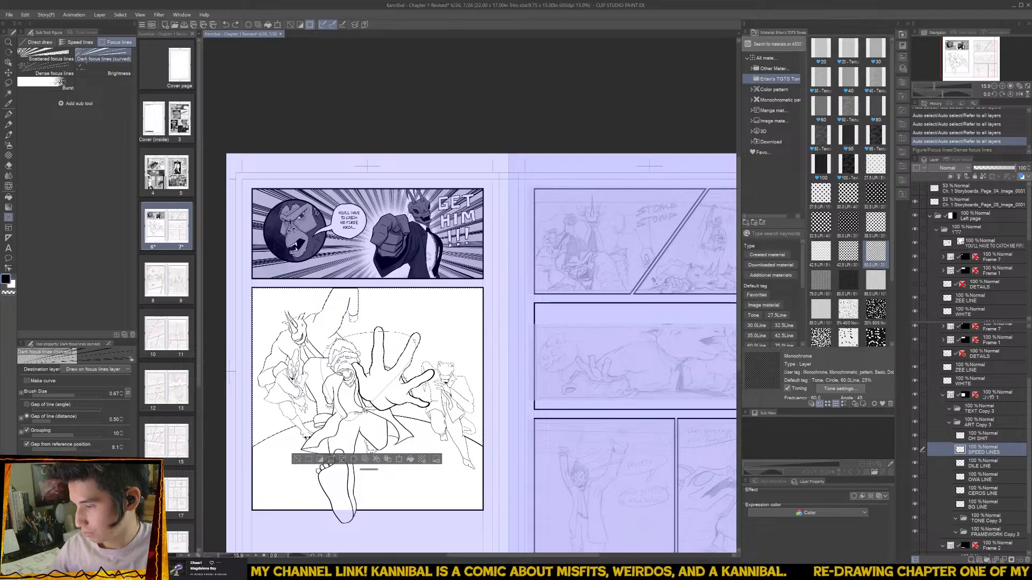
pyautogui.moveTo(376, 355); pyautogui.dragTo(419, 336)
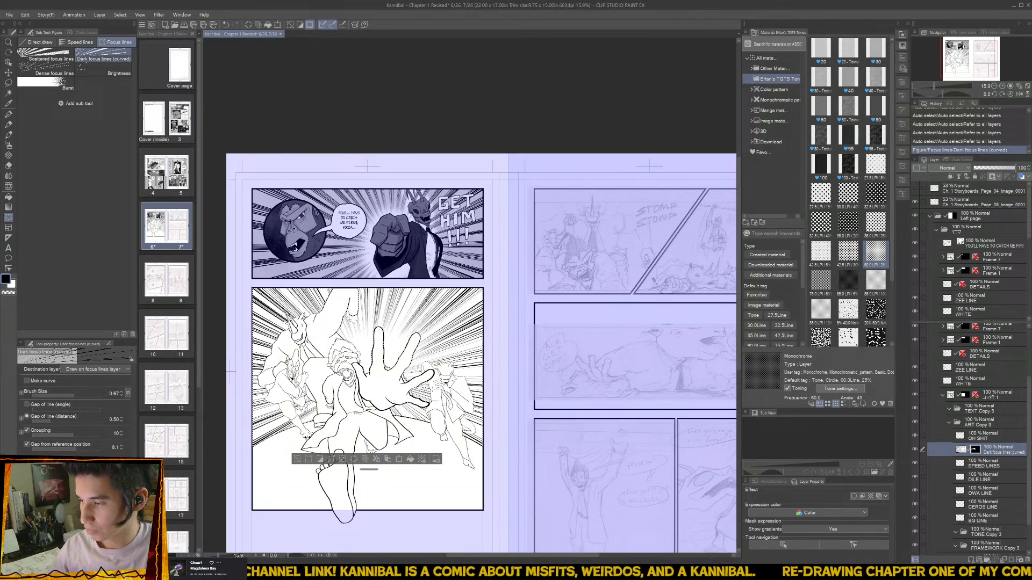
pyautogui.hotkey('ctrl', 'z')
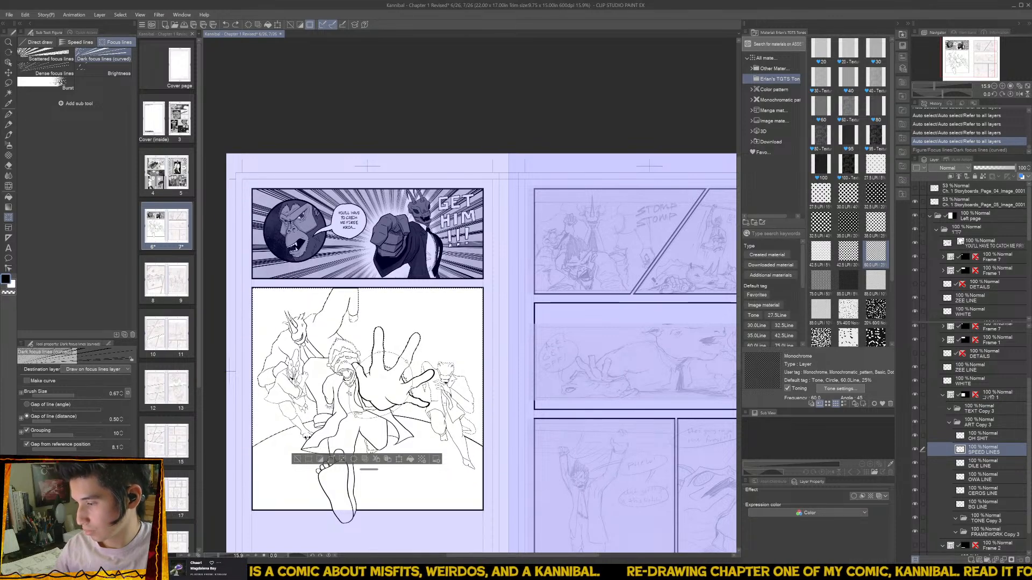
pyautogui.hotkey('ctrl', 'y')
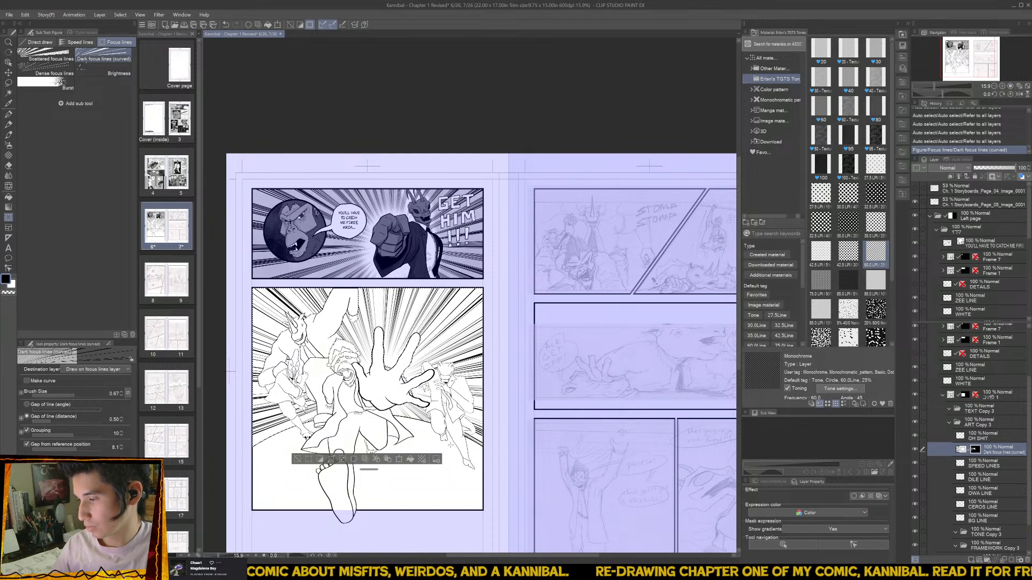
pyautogui.hotkey('ctrl', 'z')
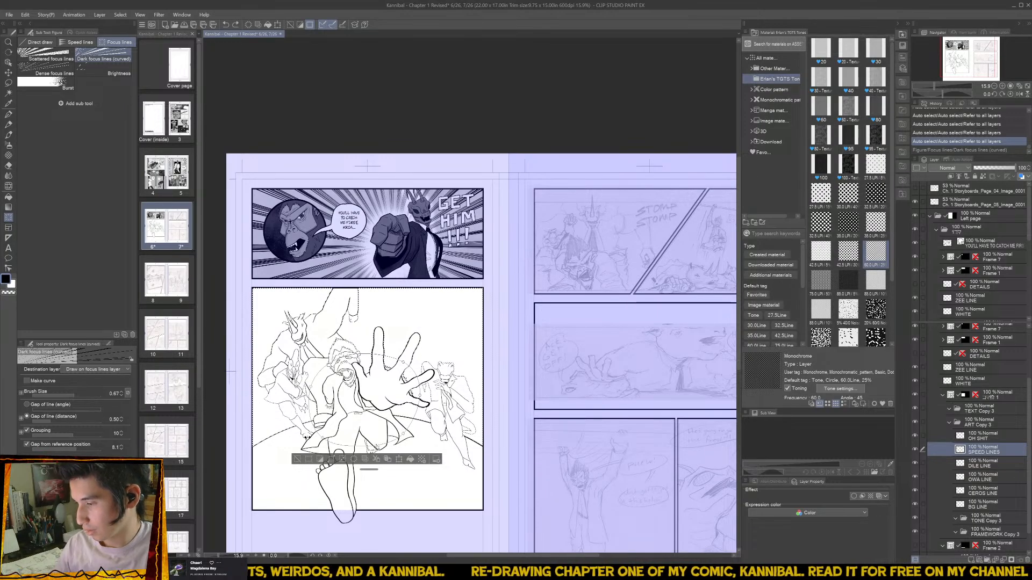
pyautogui.hotkey('ctrl', 'y')
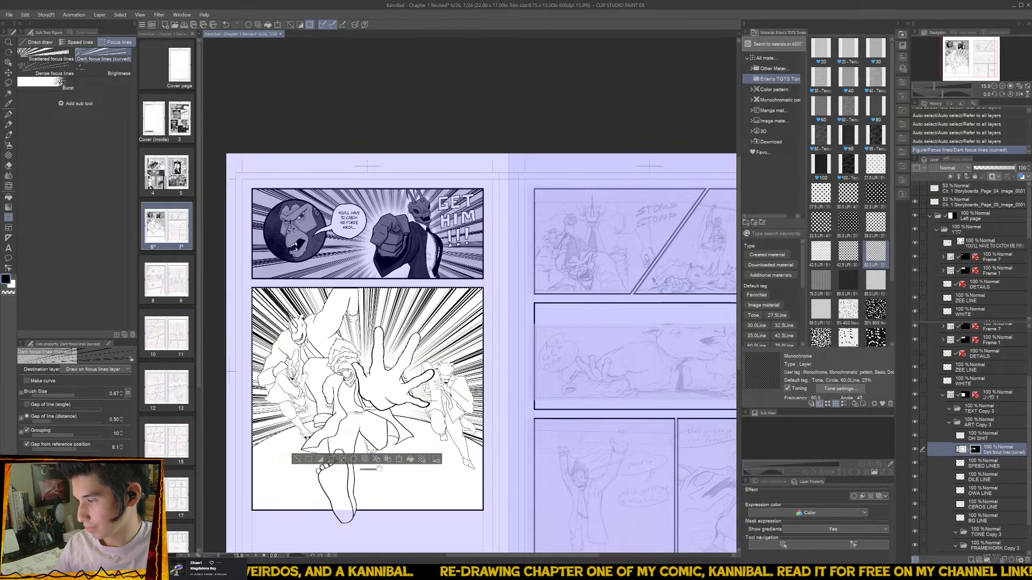
pyautogui.click(296, 461)
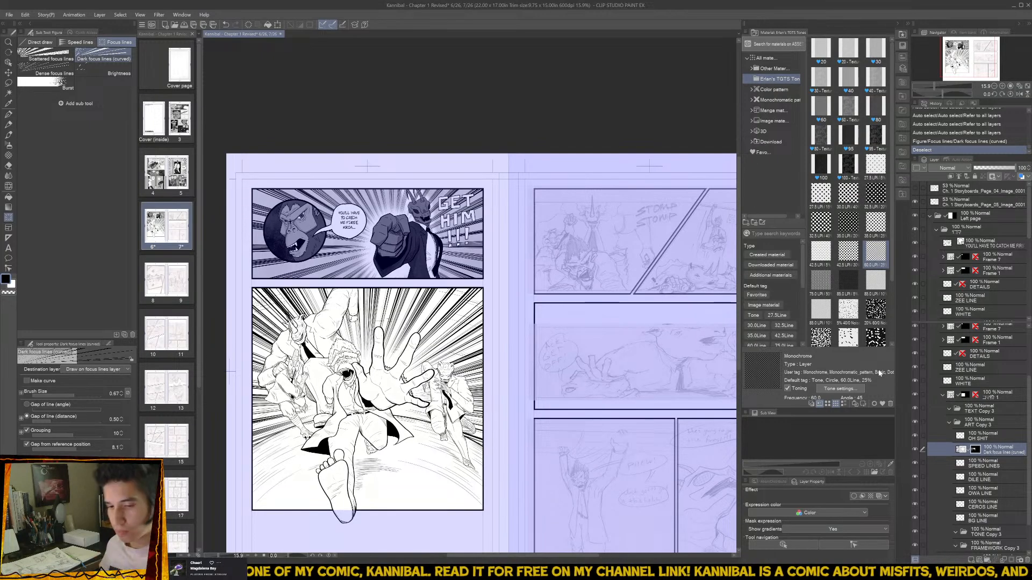
pyautogui.hotkey('ctrl', 'z')
pyautogui.hotkey('ctrl', 'z')
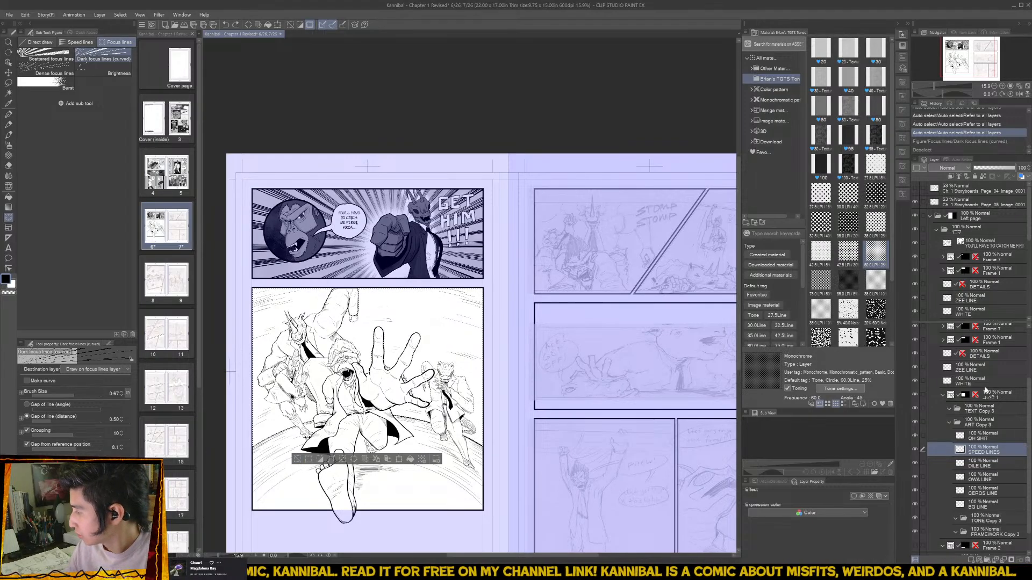
# - Clear the DETAILS artwork inside the selected background of the large panel and make the SPEED LINES layer active again
pyautogui.click(989, 355)
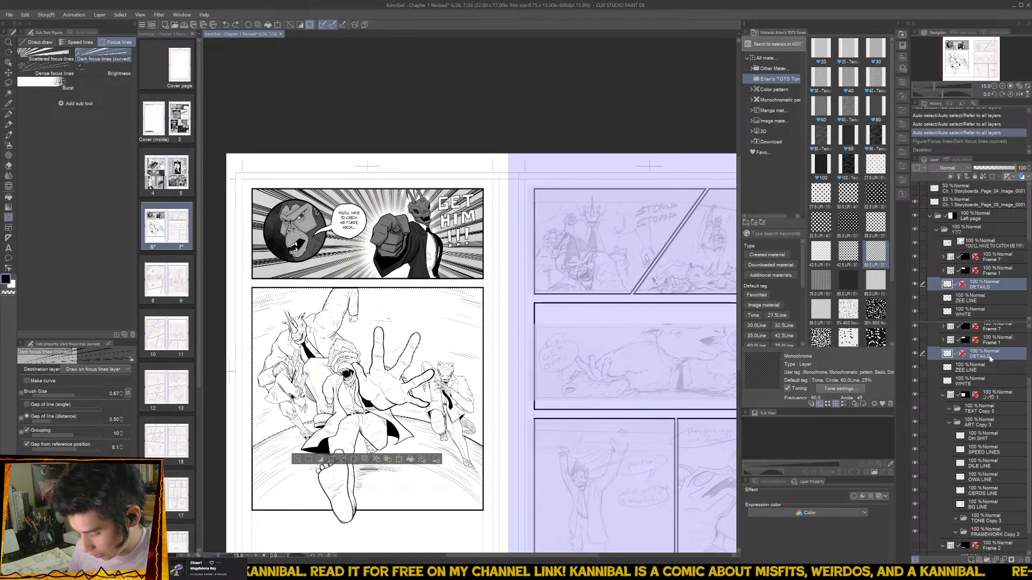
pyautogui.press('Delete')
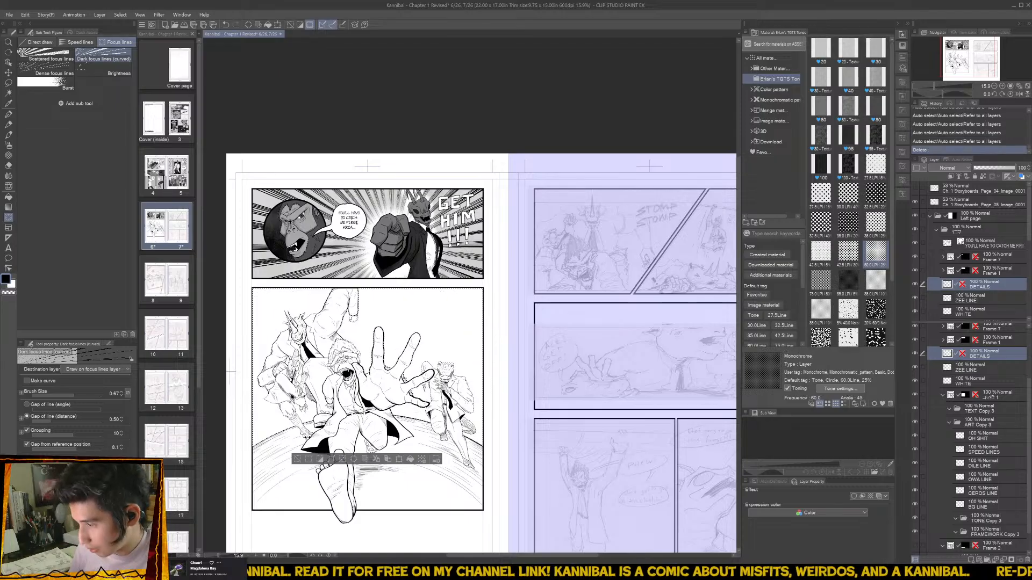
pyautogui.click(298, 460)
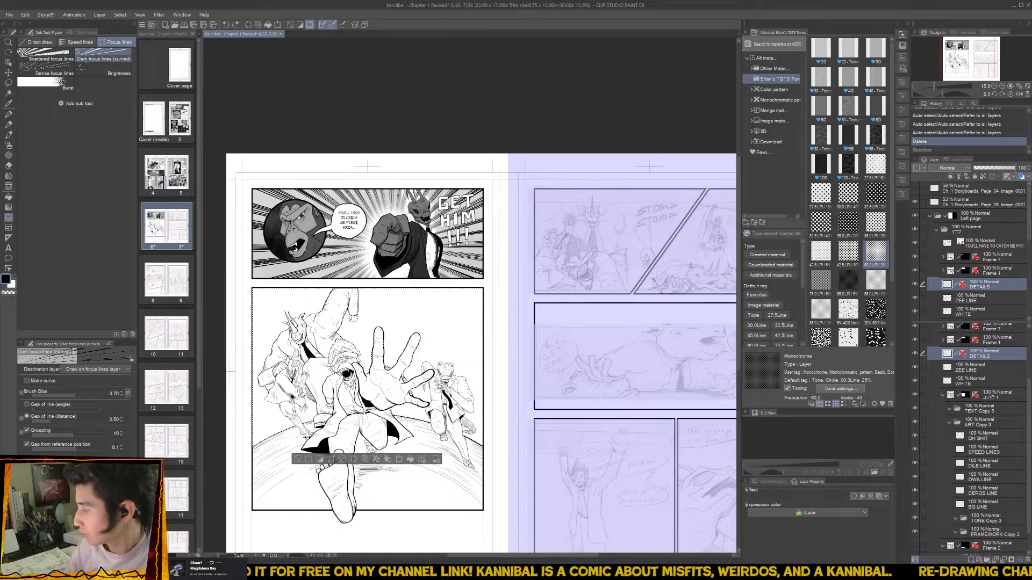
pyautogui.click(983, 452)
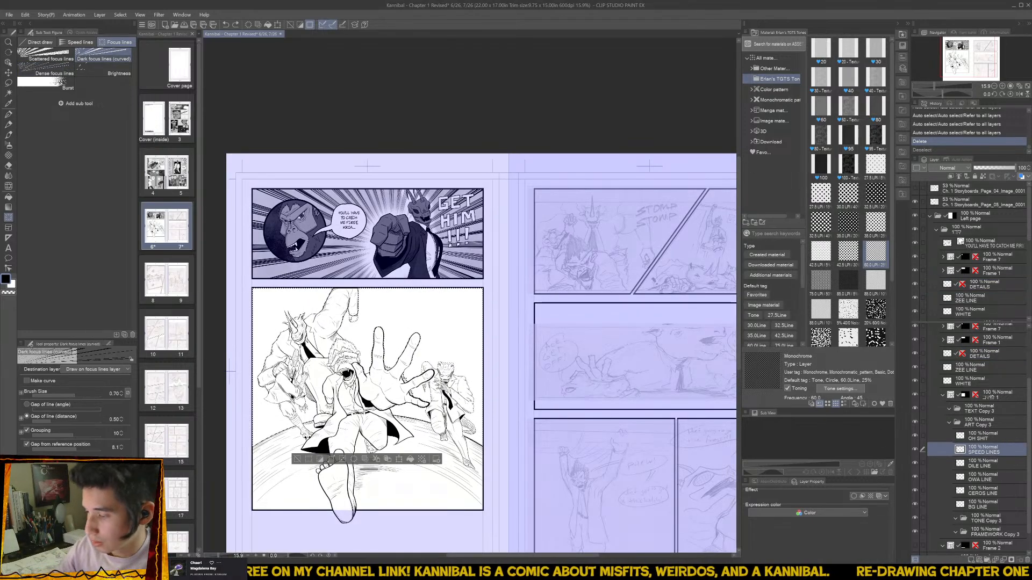
# - Try Dark focus lines (curved) centred beside the foreground foot, check them without the selection, and undo the attempt
pyautogui.click(366, 487)
pyautogui.click(290, 467)
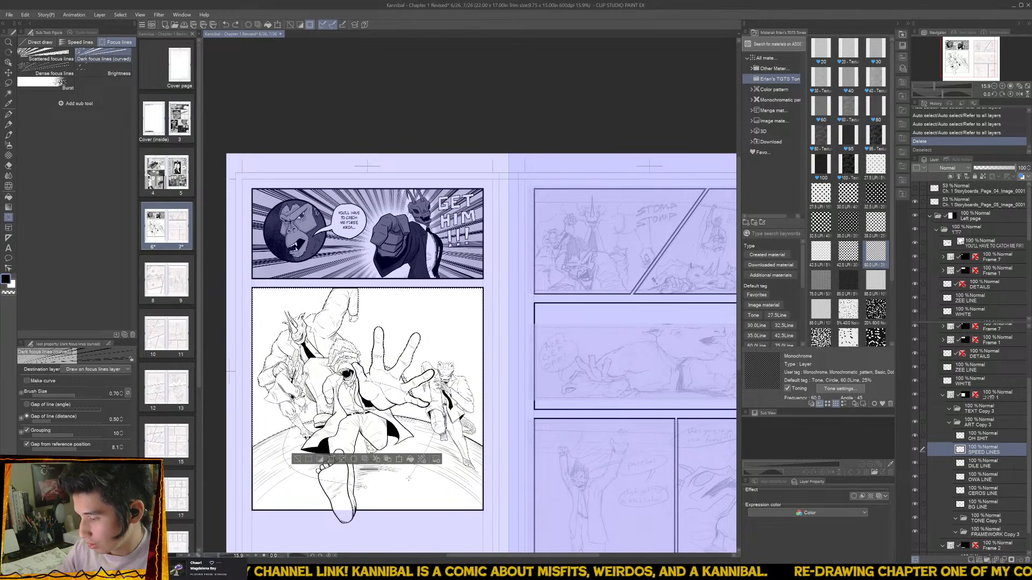
pyautogui.click(411, 479)
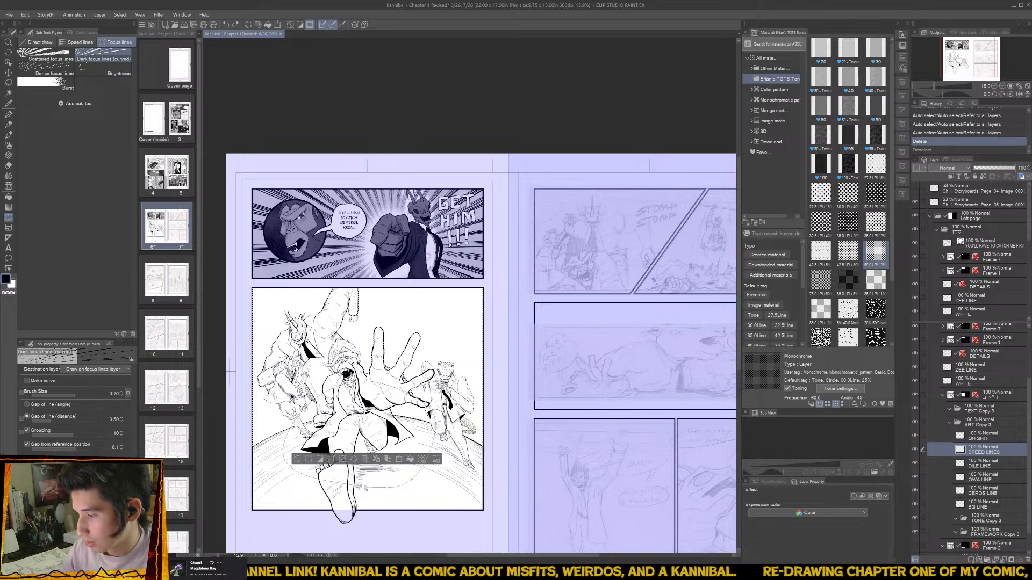
pyautogui.click(365, 488)
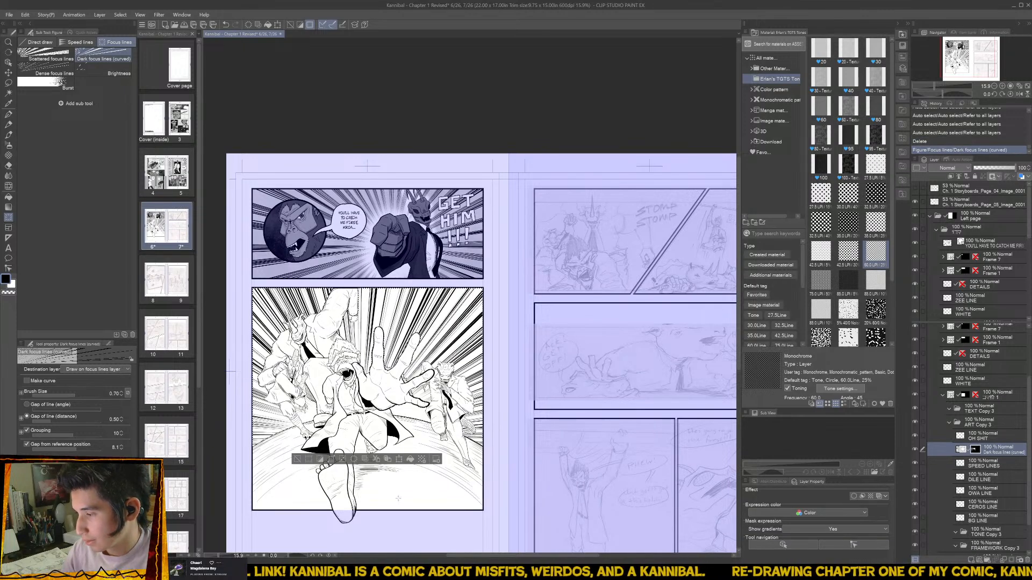
pyautogui.hotkey('ctrl', 'd')
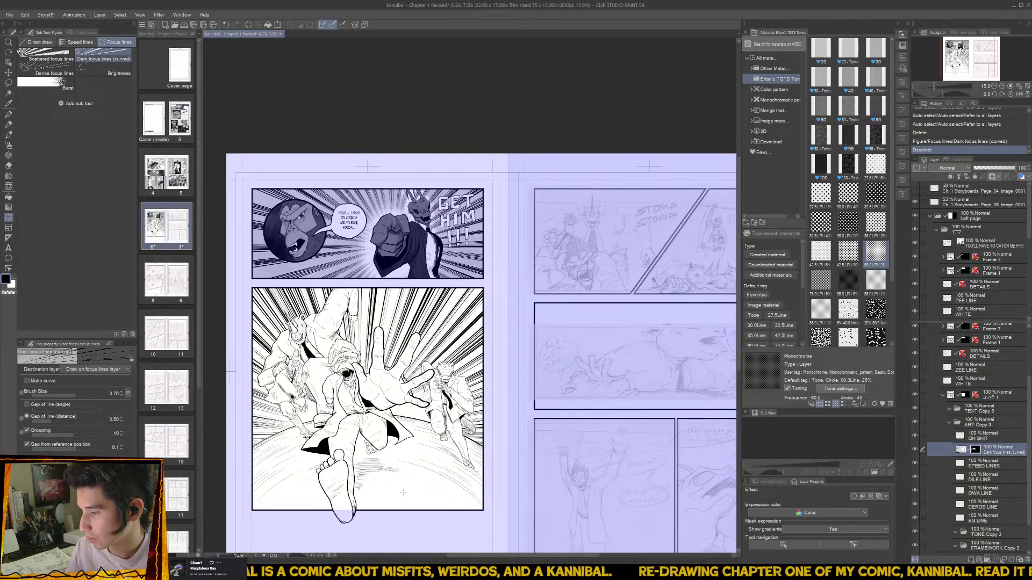
pyautogui.hotkey('ctrl', 'z')
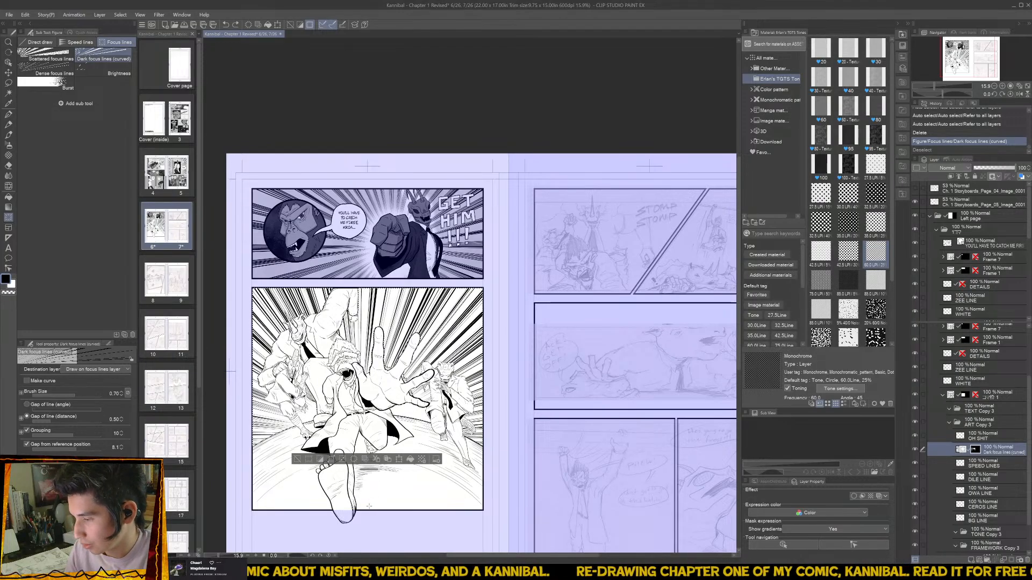
pyautogui.hotkey('ctrl', 'z')
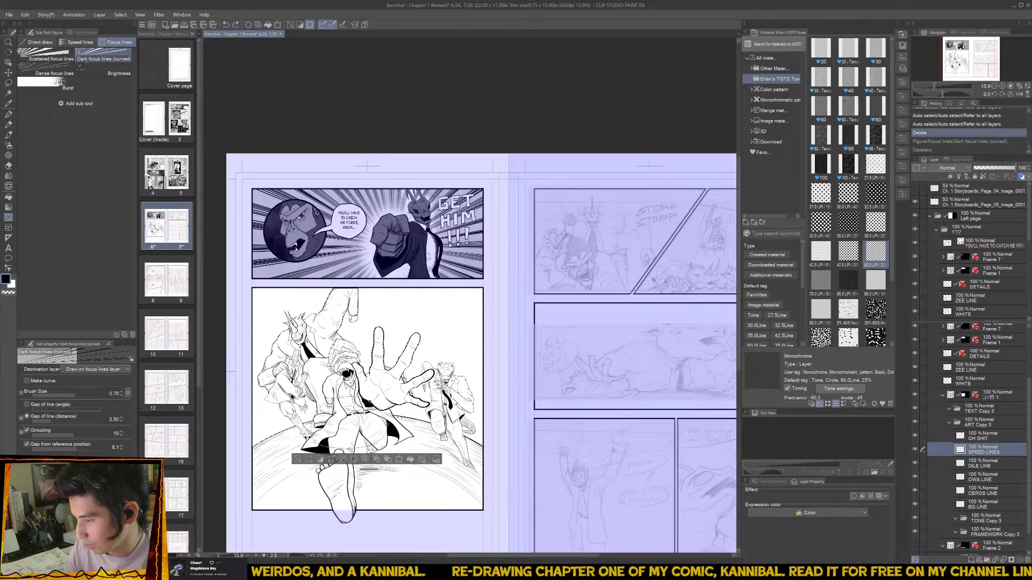
# - Draw Dark focus lines (curved) with brush size 0.70 centred on the front character's lower body, and deselect the background
pyautogui.click(350, 450)
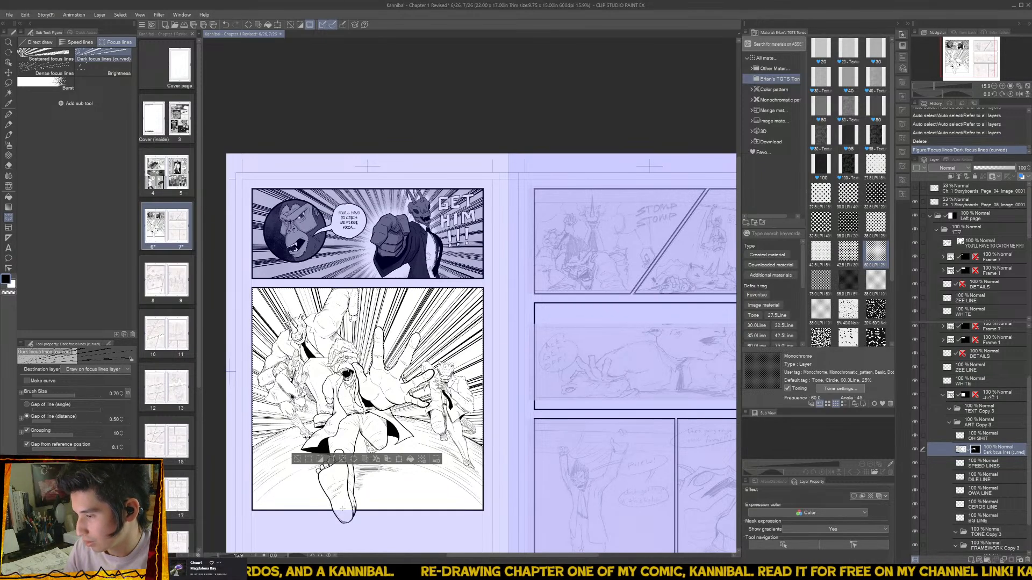
pyautogui.hotkey('ctrl', 'd')
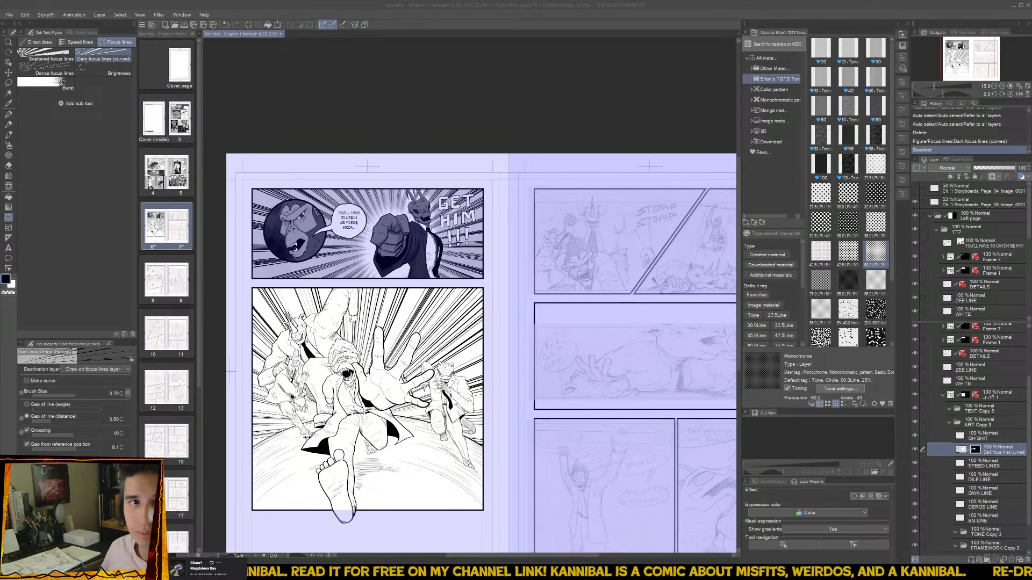
pyautogui.hotkey('alt', 'Tab')
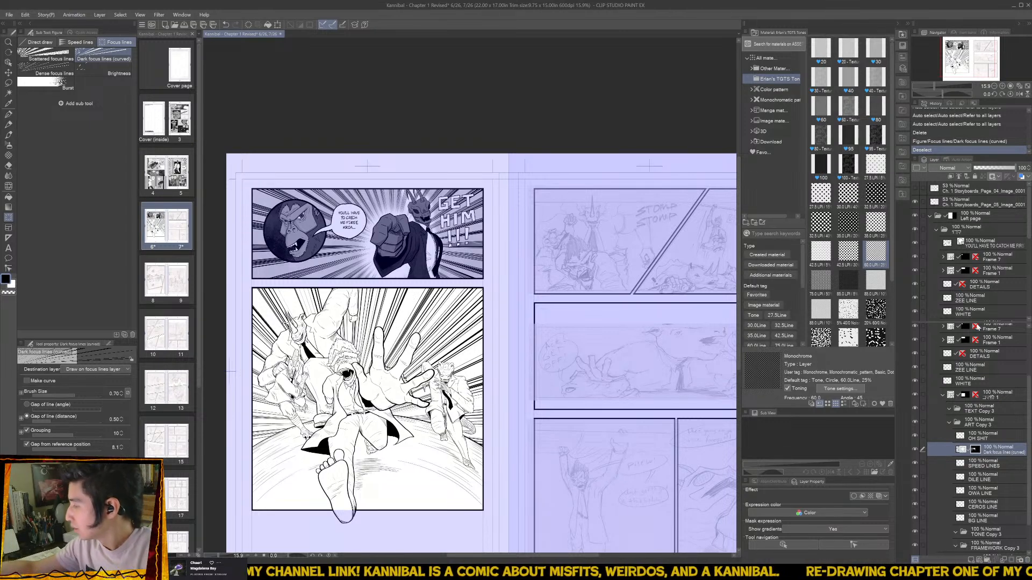
# - Rename the Dark focus lines (curved) layer to SPEED LINES and delete the old SPEED LINES layer beneath it
pyautogui.click(990, 463)
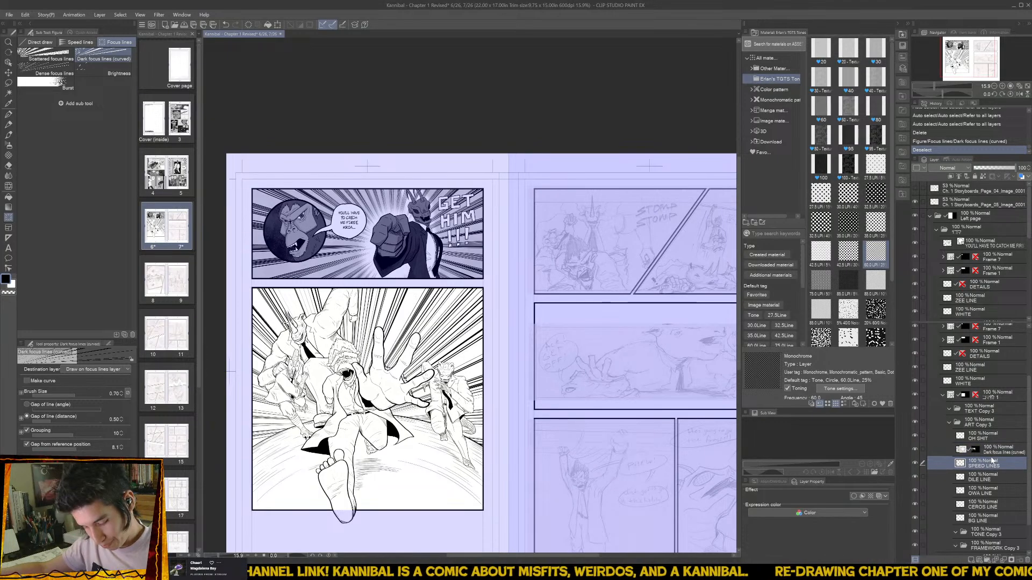
pyautogui.doubleClick(1001, 453)
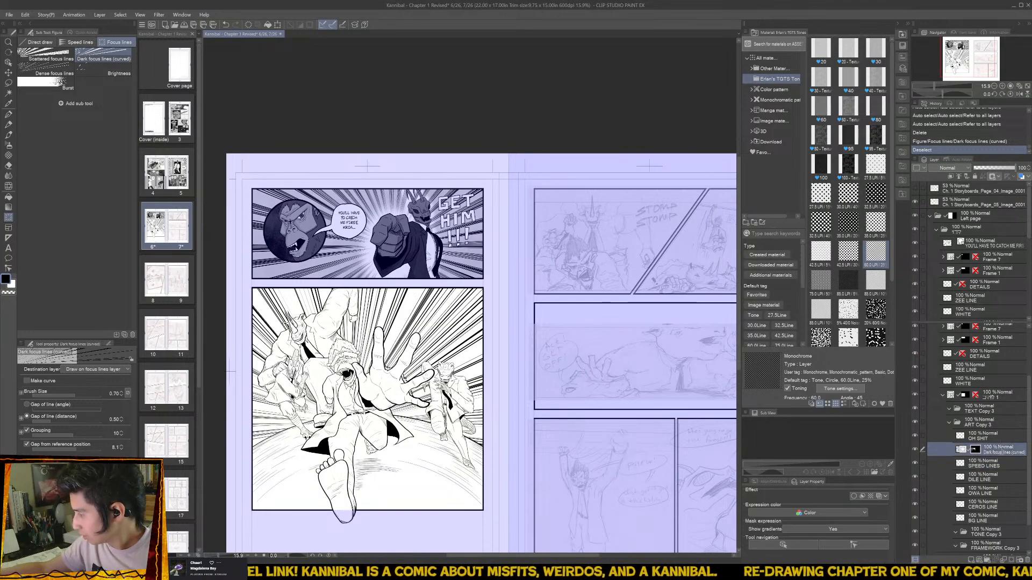
pyautogui.write('SPEED LINES')
pyautogui.press('Return')
pyautogui.click(1004, 465)
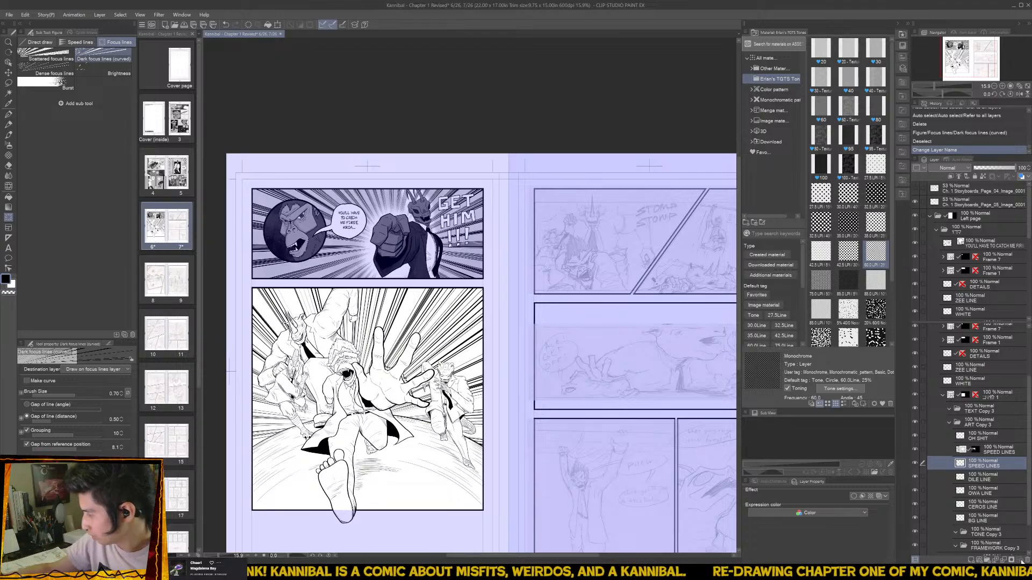
pyautogui.press('Delete')
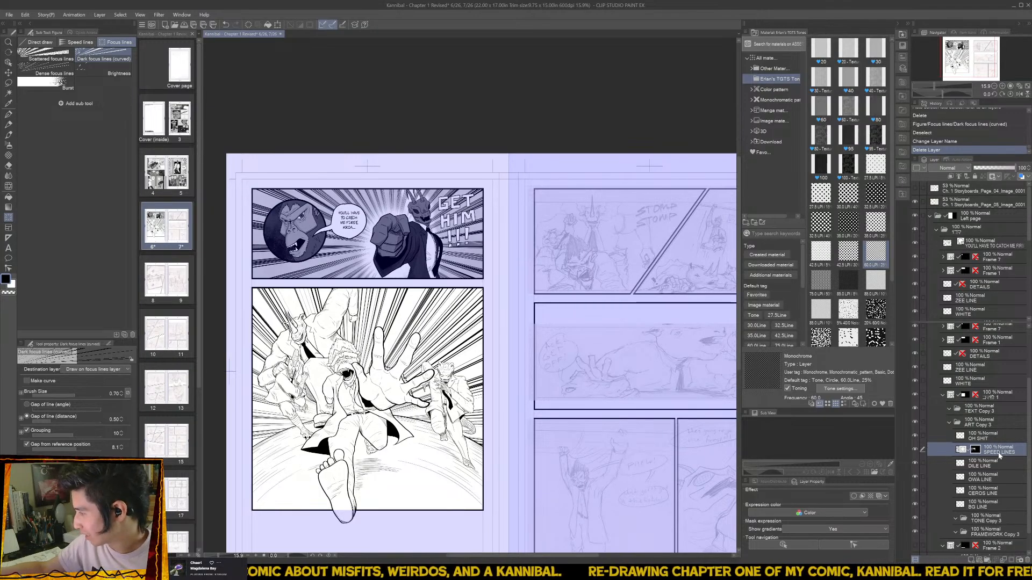
# - Add the text "OH" beside the foreground foot in the large panel and enlarge it to a size of about 98
pyautogui.click(999, 437)
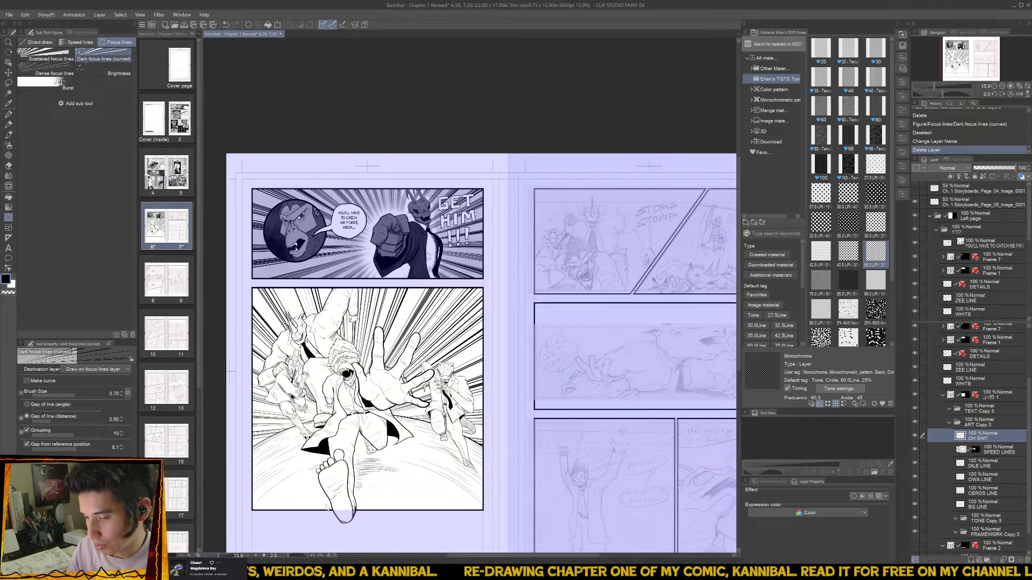
pyautogui.press('t')
pyautogui.moveTo(253, 477); pyautogui.dragTo(330, 537)
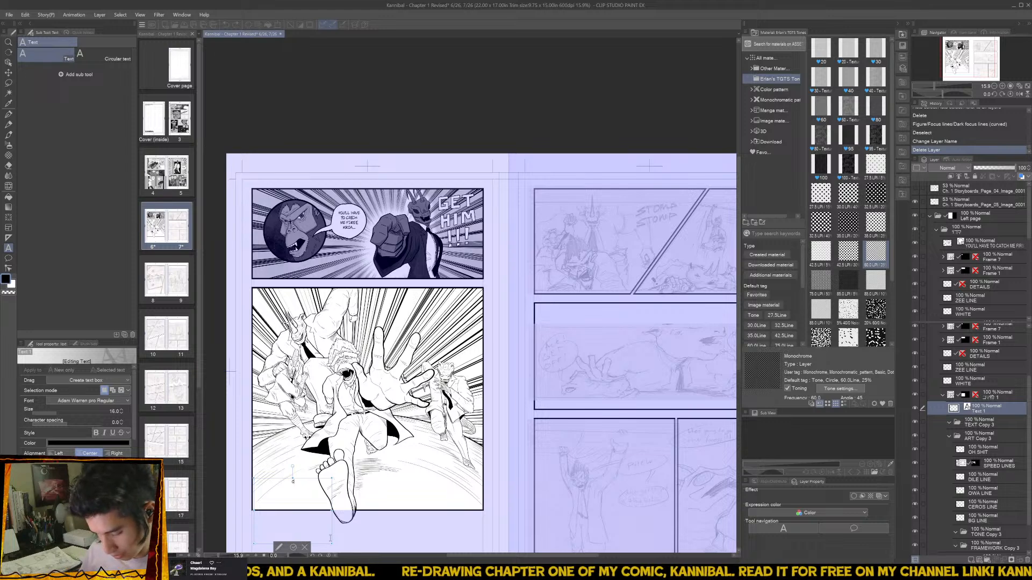
pyautogui.write('OH')
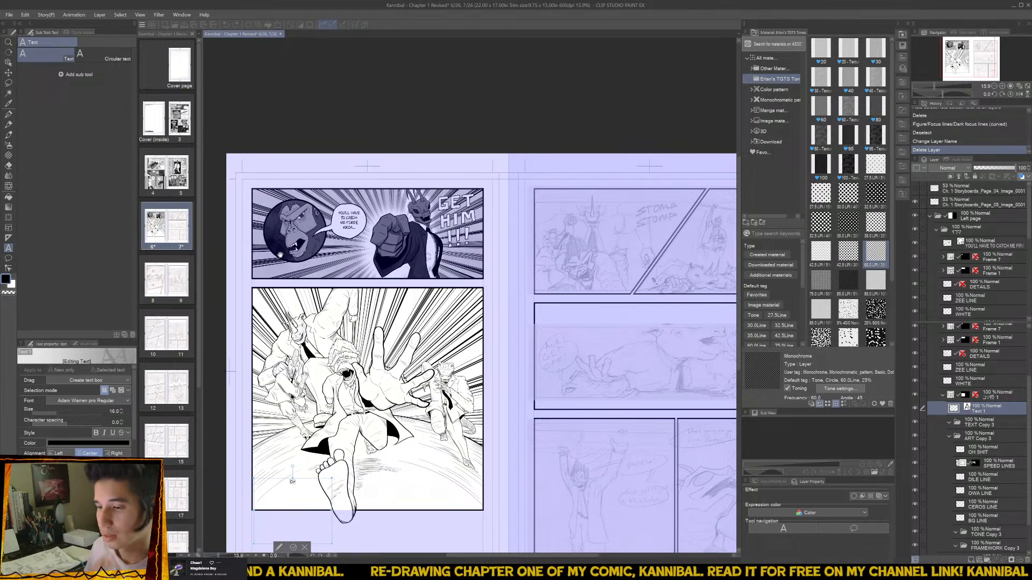
pyautogui.click(90, 411)
pyautogui.moveTo(84, 418); pyautogui.dragTo(74, 412)
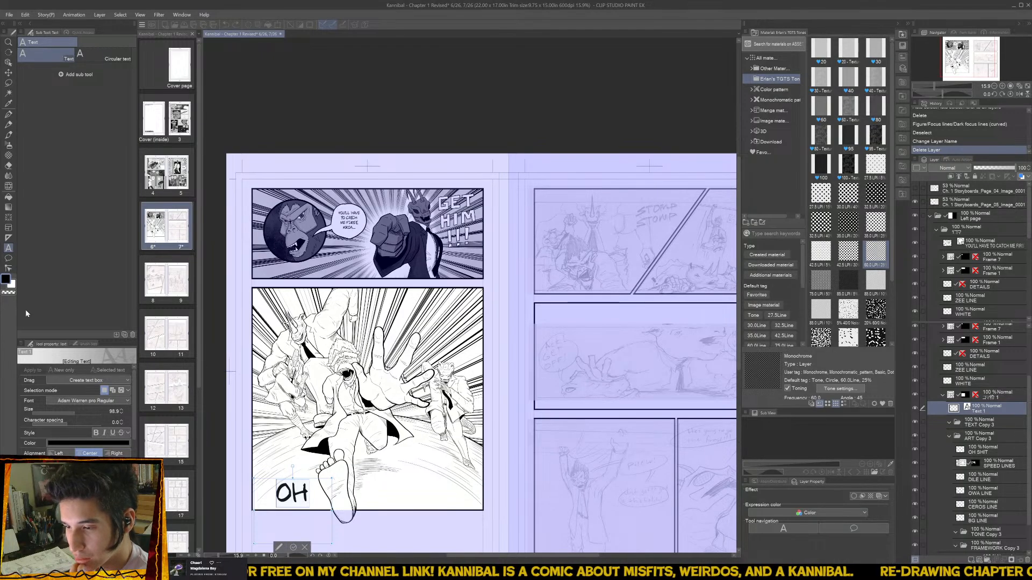
# - Try alternative fonts on the "OH" lettering, including Komu A, Battery Park and the Subway Berlin, NewYork and Paris variants
pyautogui.click(53, 307)
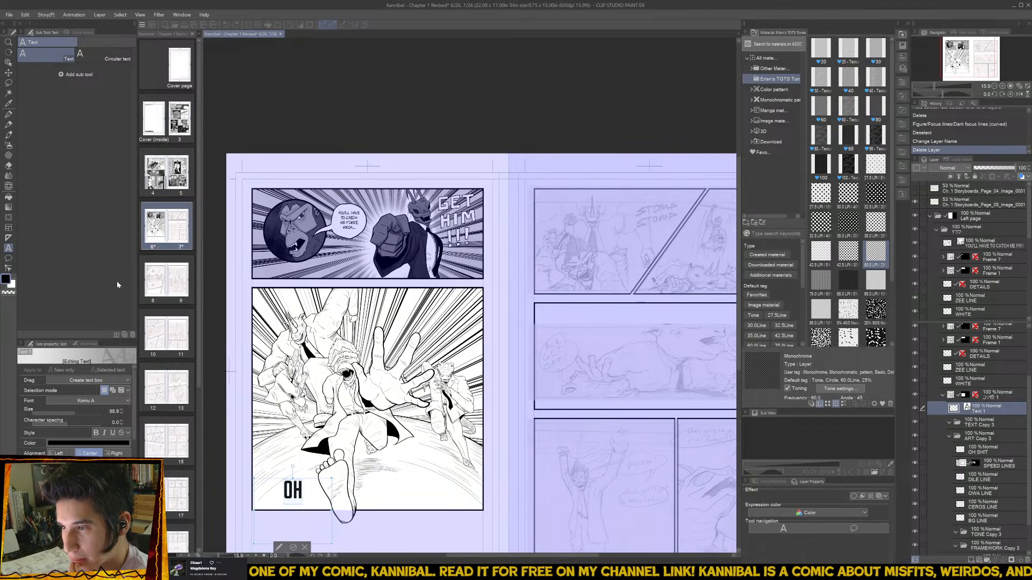
pyautogui.click(47, 261)
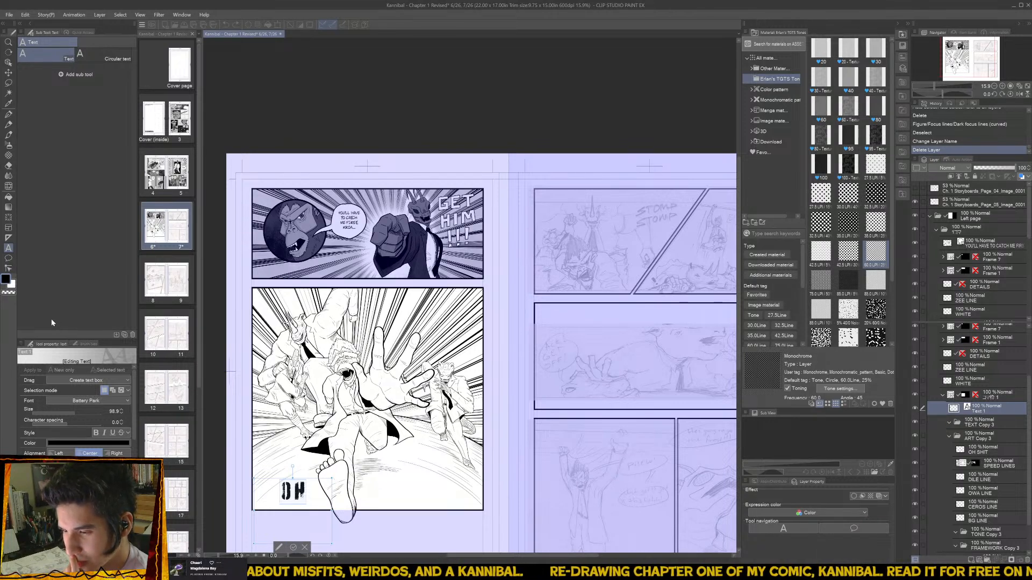
pyautogui.press('Down')
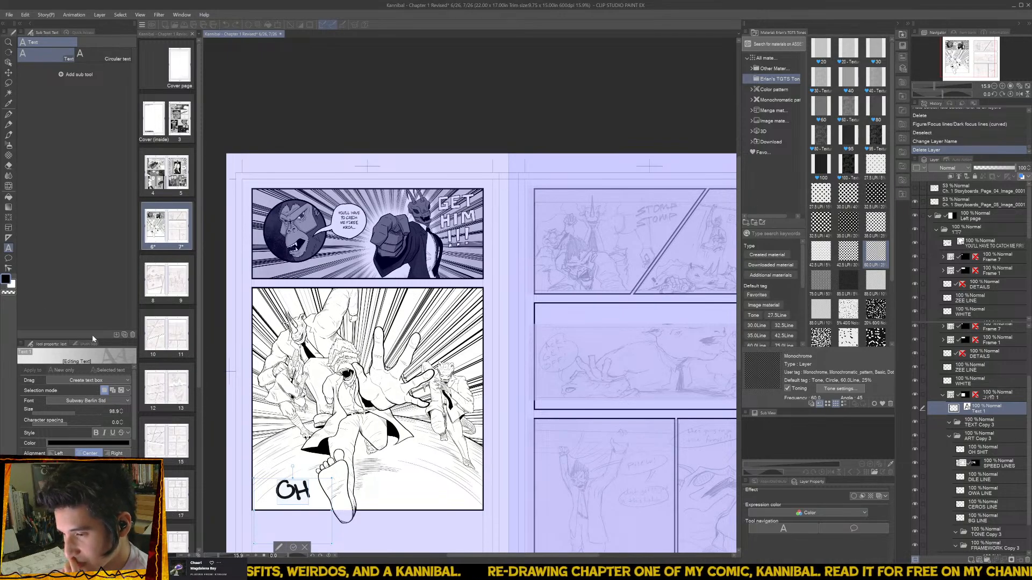
pyautogui.press('Down')
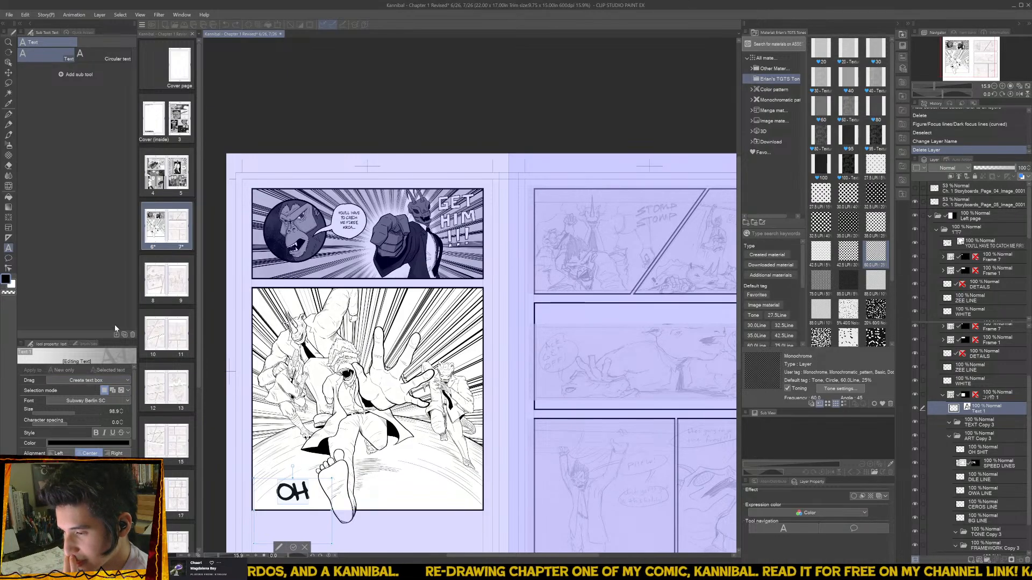
pyautogui.press('Down')
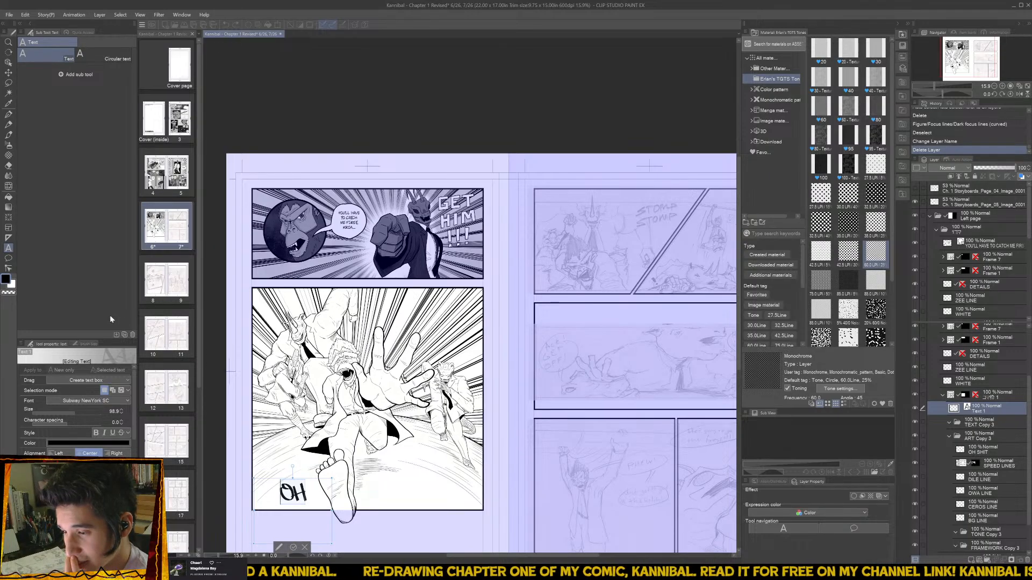
pyautogui.press('Down')
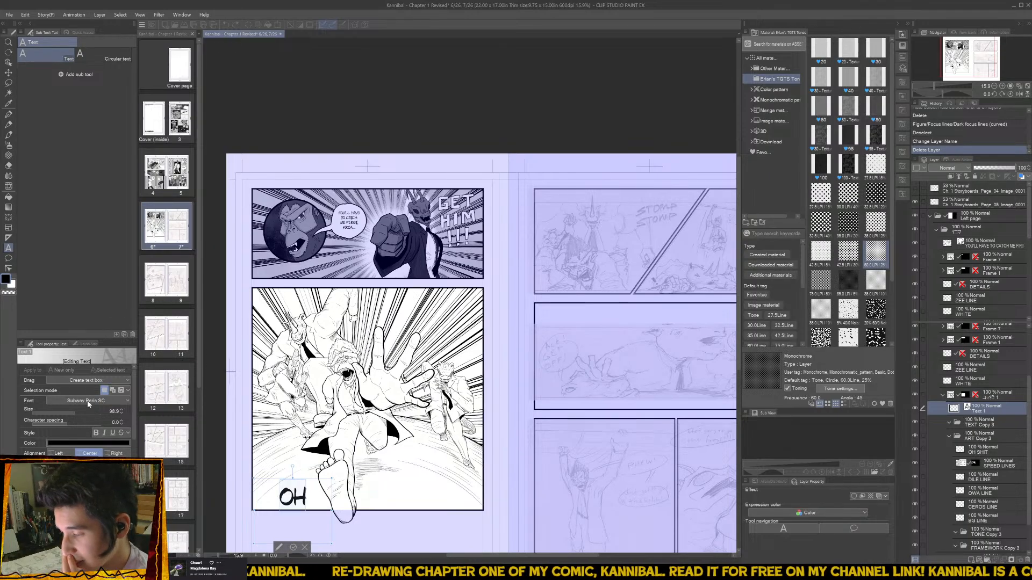
pyautogui.press('Up')
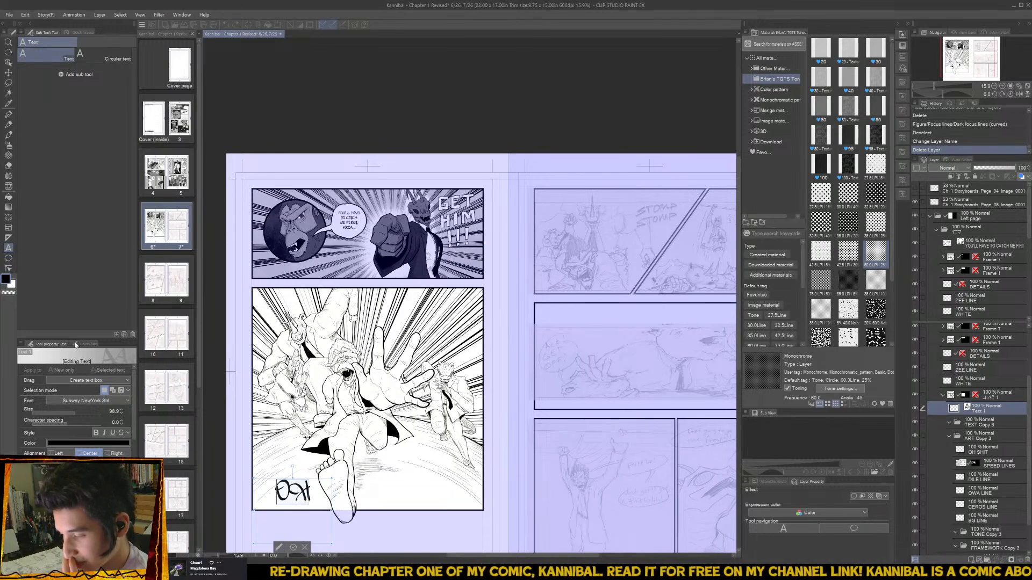
pyautogui.press('Down')
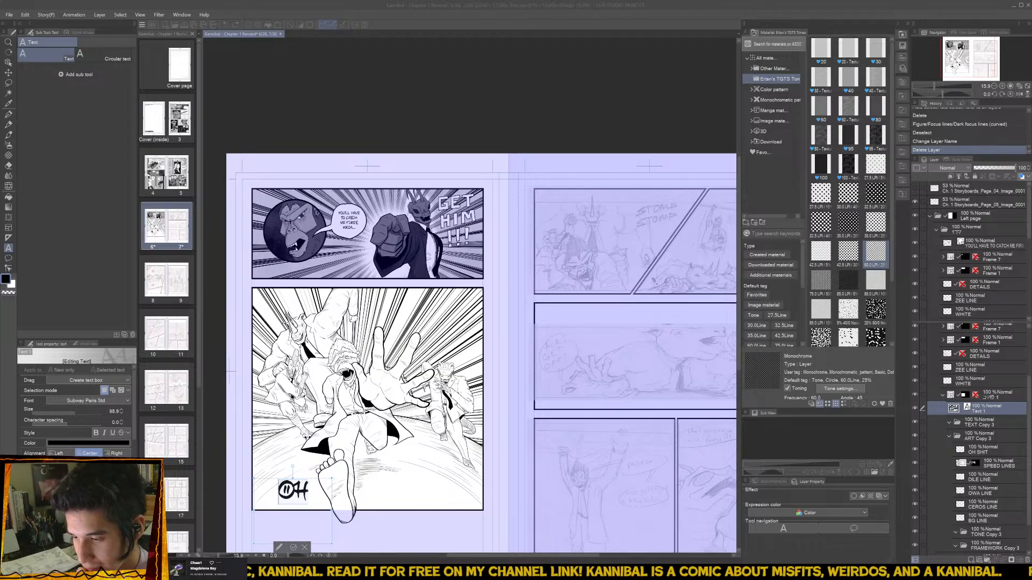
pyautogui.hotkey('alt', 'Tab')
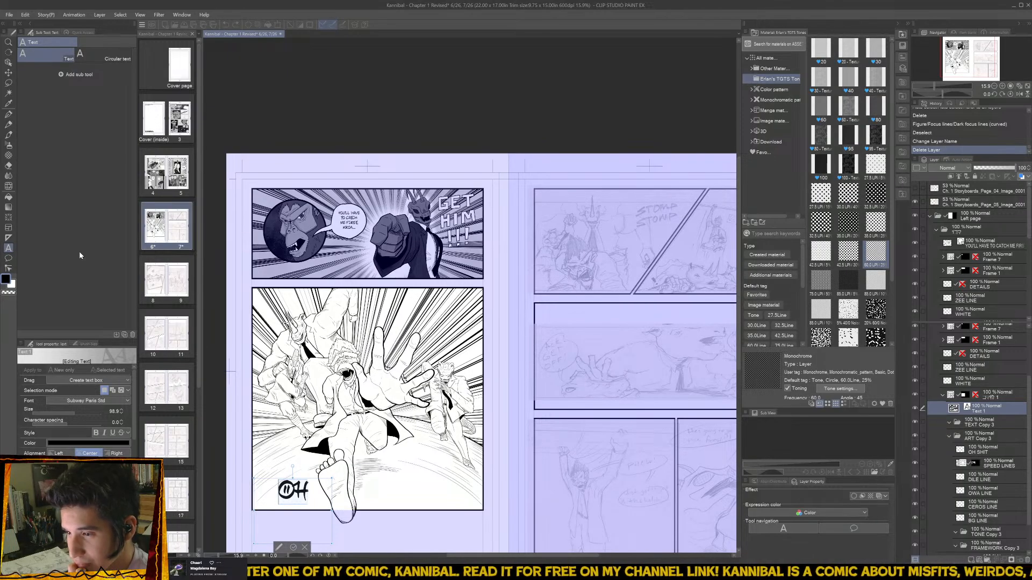
# - Set the "OH" lettering in bold Comicos Regular at size 152 and commit the text
pyautogui.hotkey('ctrl', 'z')
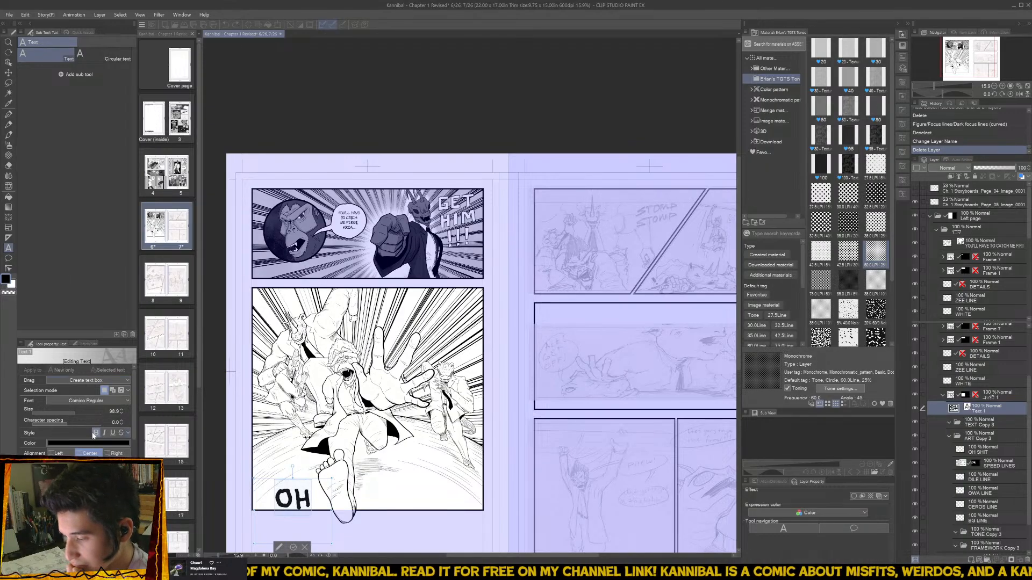
pyautogui.click(76, 411)
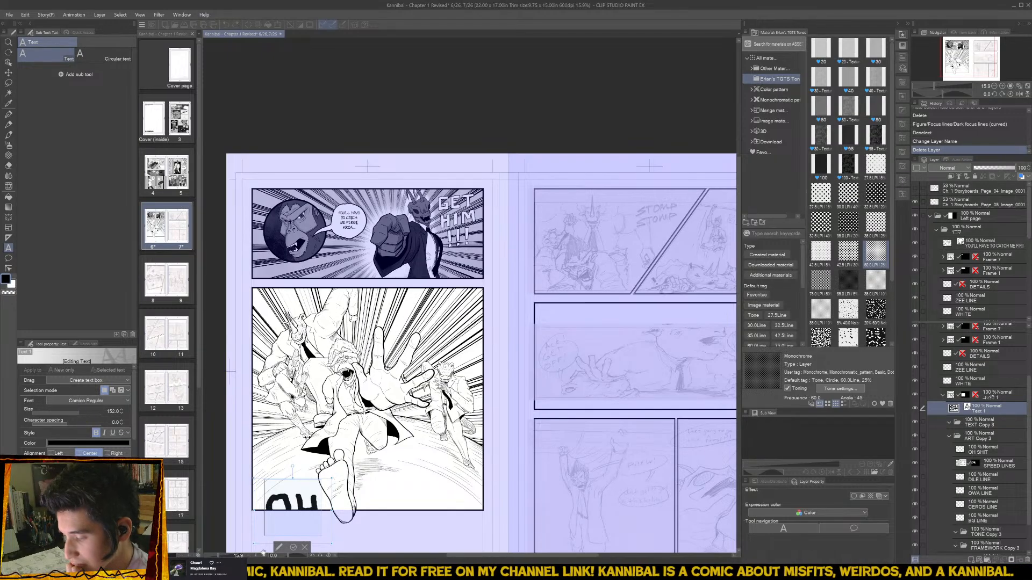
pyautogui.click(293, 548)
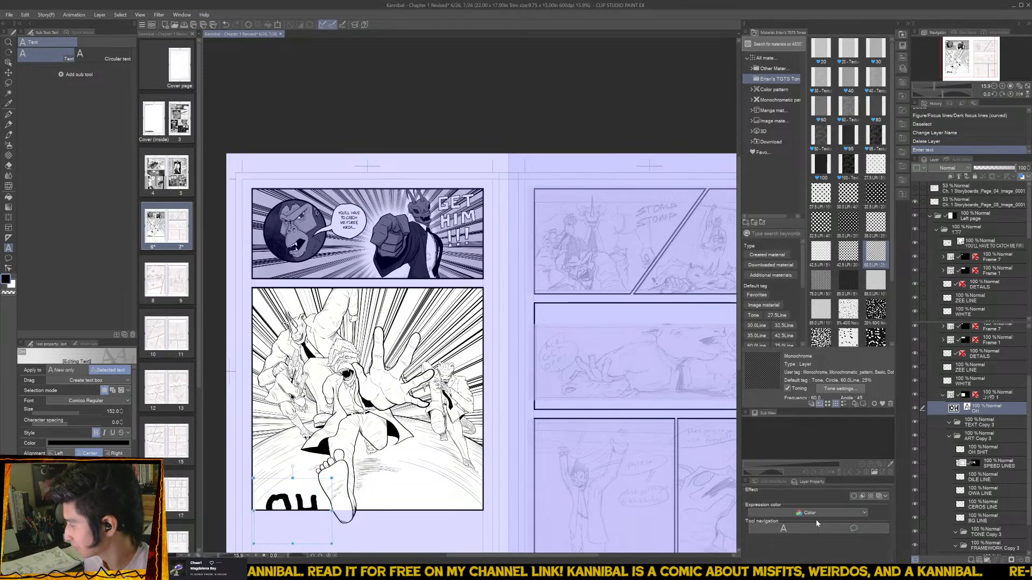
# - Move the OH and OH SHIT layers out above the large panel's frame folder and nudge the "OH" lettering slightly
pyautogui.click(988, 454)
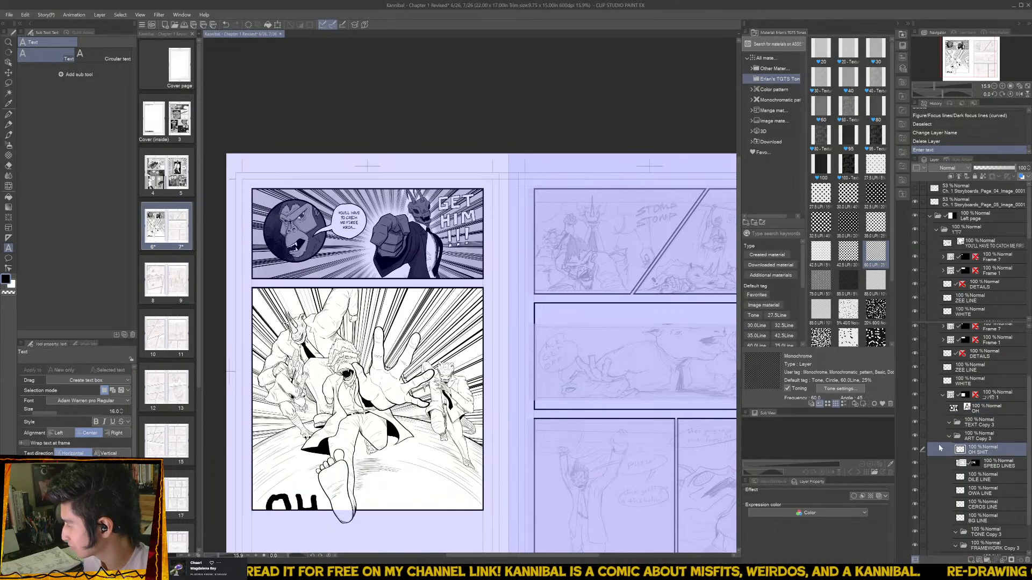
pyautogui.moveTo(987, 453); pyautogui.dragTo(981, 395)
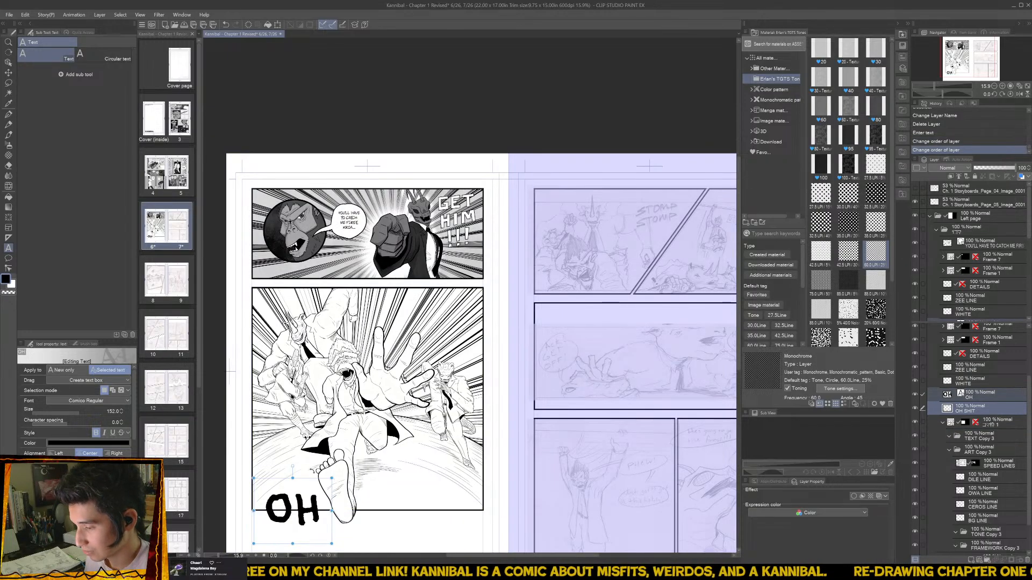
pyautogui.moveTo(313, 480); pyautogui.dragTo(310, 487)
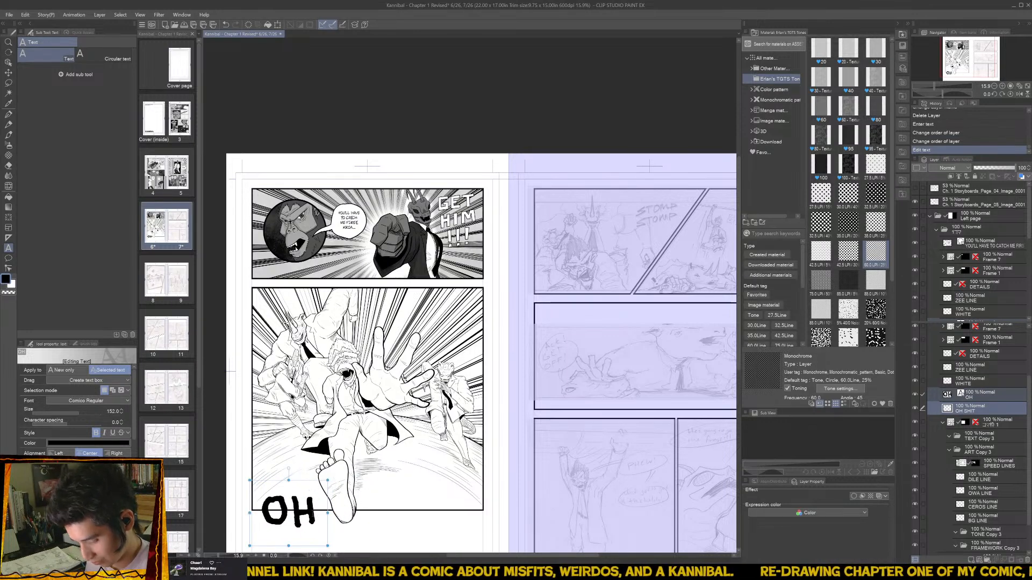
# - Duplicate the "OH" lettering and place the copy on the opposite side of the foreground foot
pyautogui.hotkey('ctrl', 'v')
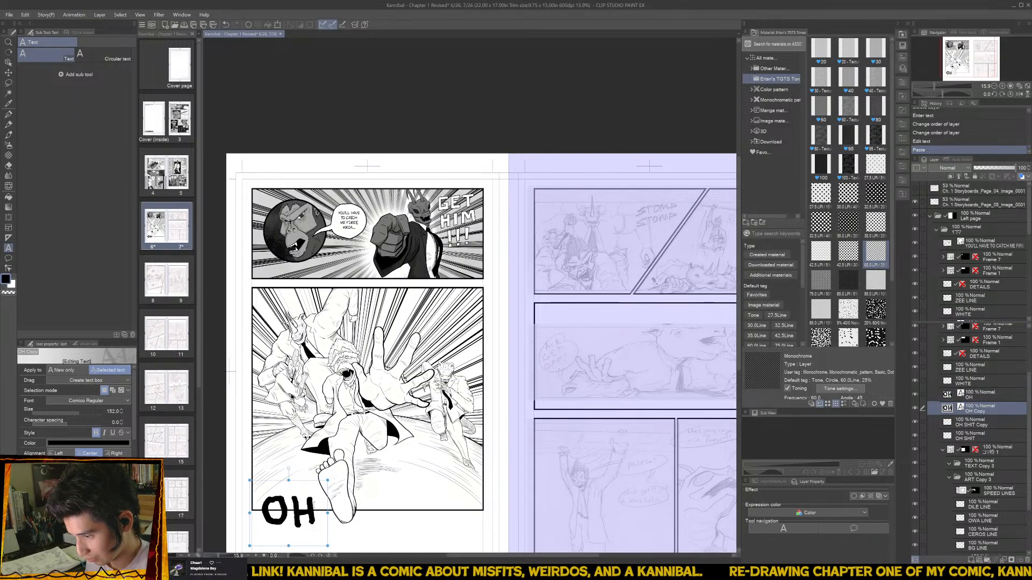
pyautogui.press('k')
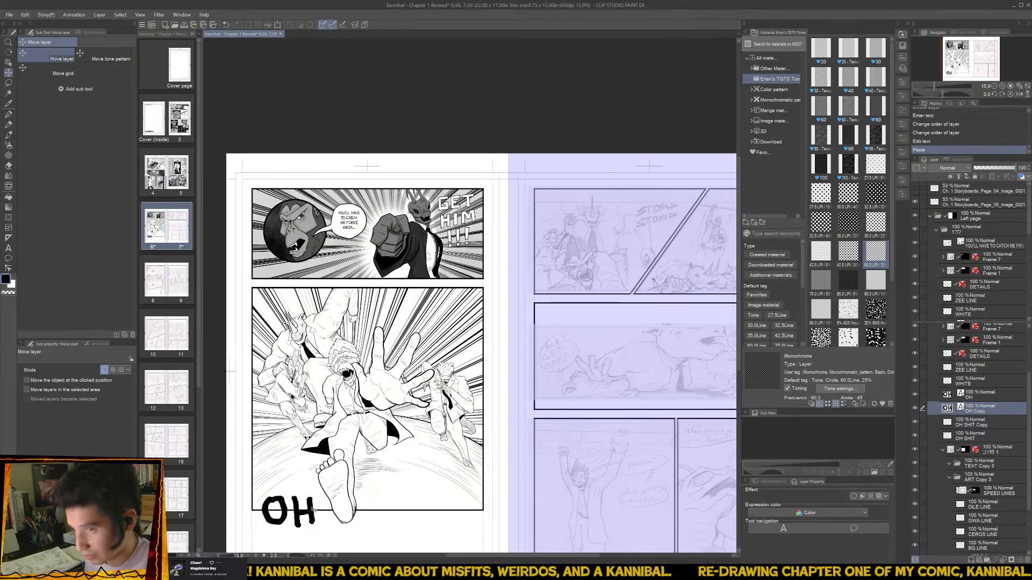
pyautogui.moveTo(323, 505); pyautogui.dragTo(475, 513)
# - Replace the copied lettering's text with "SHIT" and commit it
pyautogui.press('t')
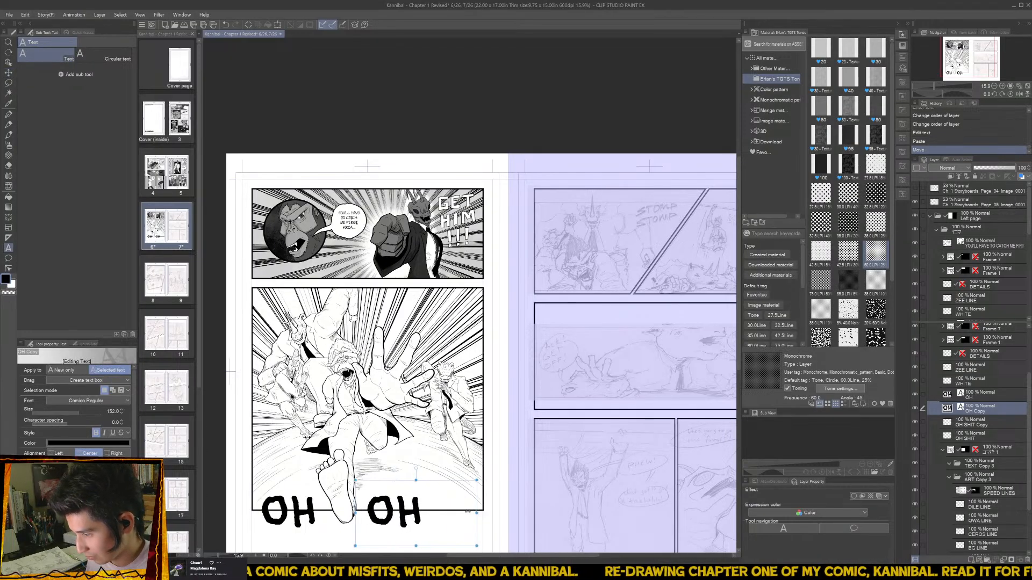
pyautogui.click(468, 512)
pyautogui.hotkey('ctrl', 'a')
pyautogui.press('BackSpace')
pyautogui.write('S')
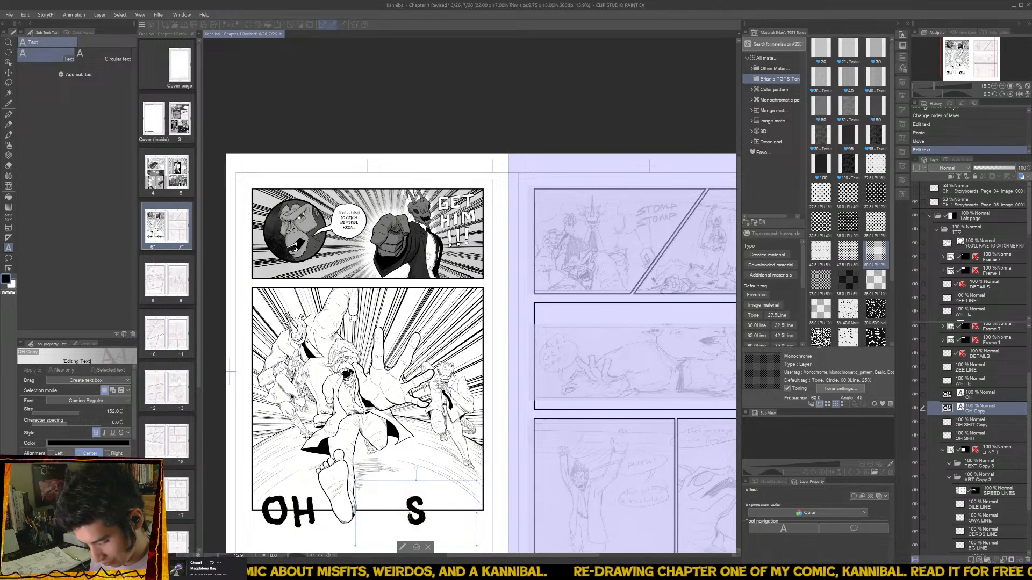
pyautogui.write('HIT')
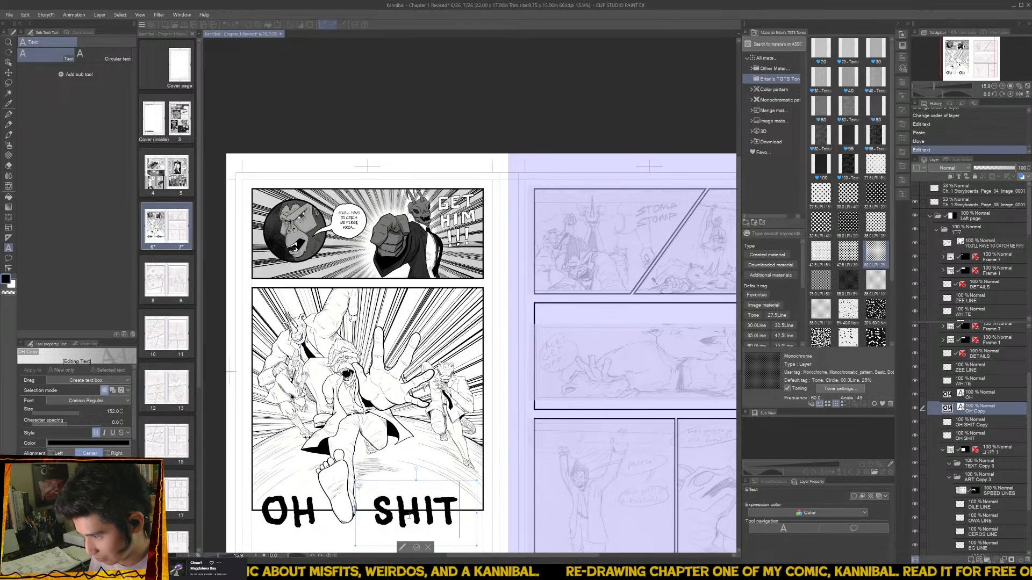
pyautogui.click(416, 547)
pyautogui.hotkey('ctrl', '-')
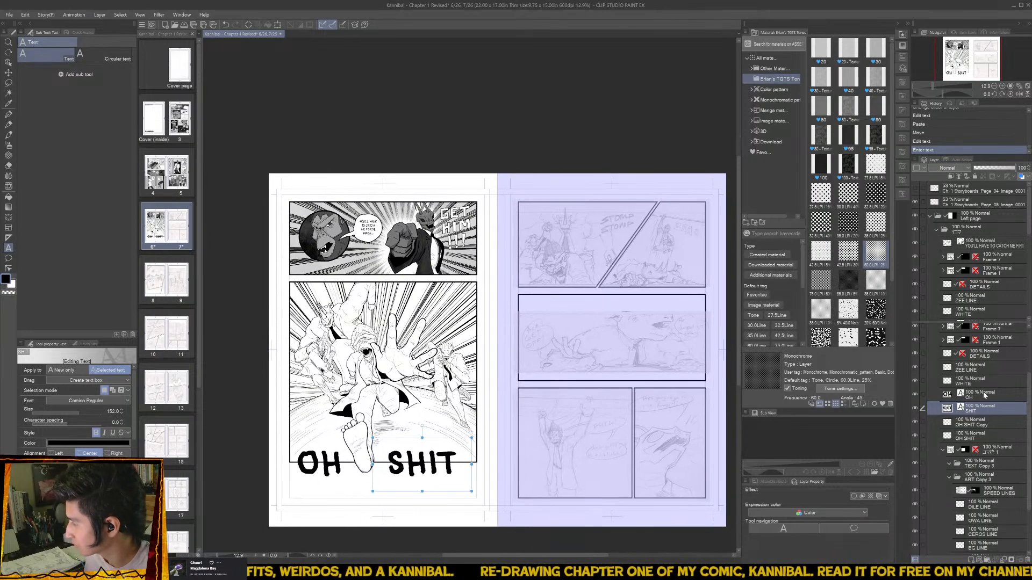
# - Delete the hand-lettered OH SHIT and OH SHIT Copy layers
pyautogui.click(976, 422)
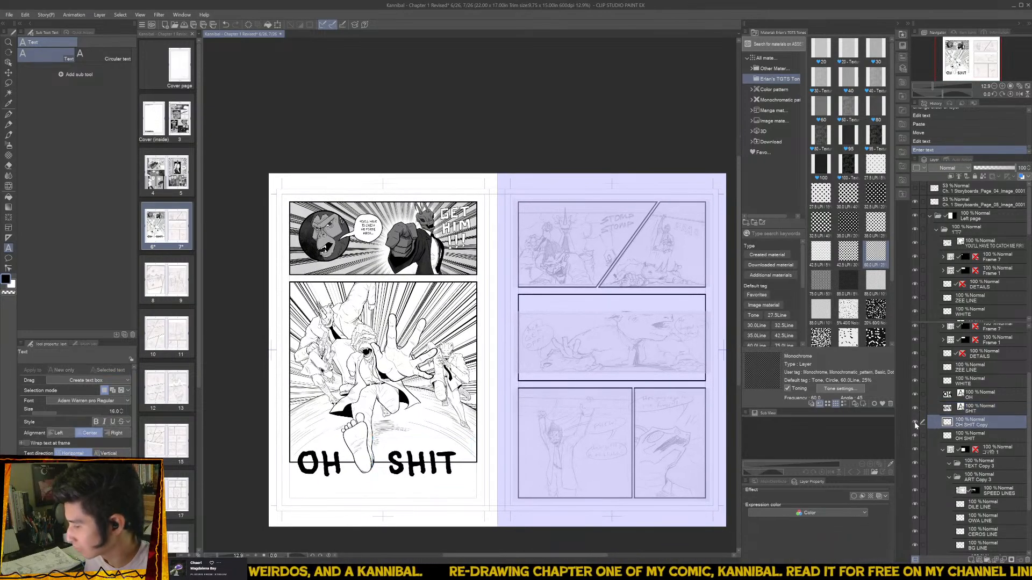
pyautogui.keyDown('ctrl'); pyautogui.click(978, 435); pyautogui.keyUp('ctrl')
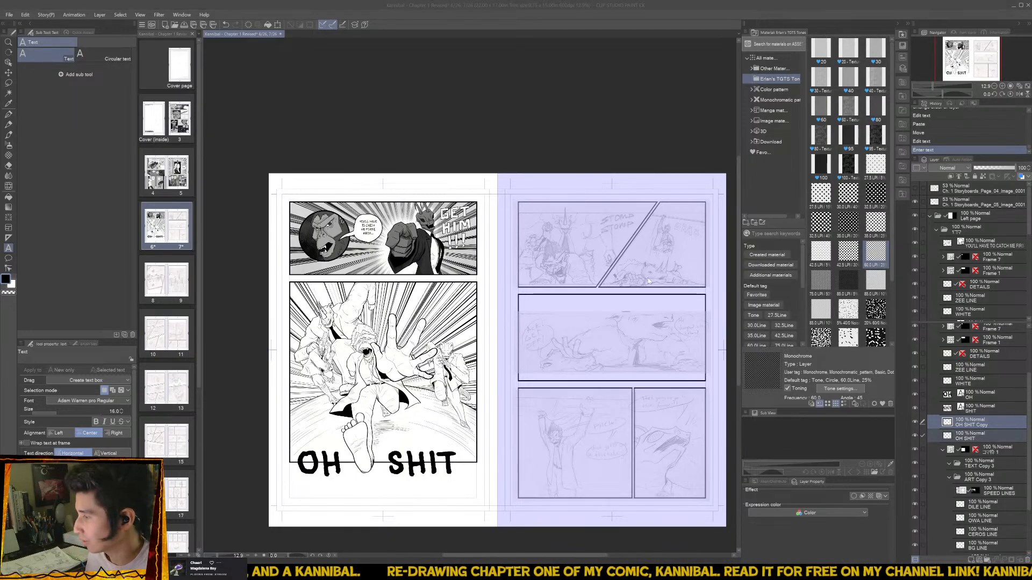
pyautogui.press('Delete')
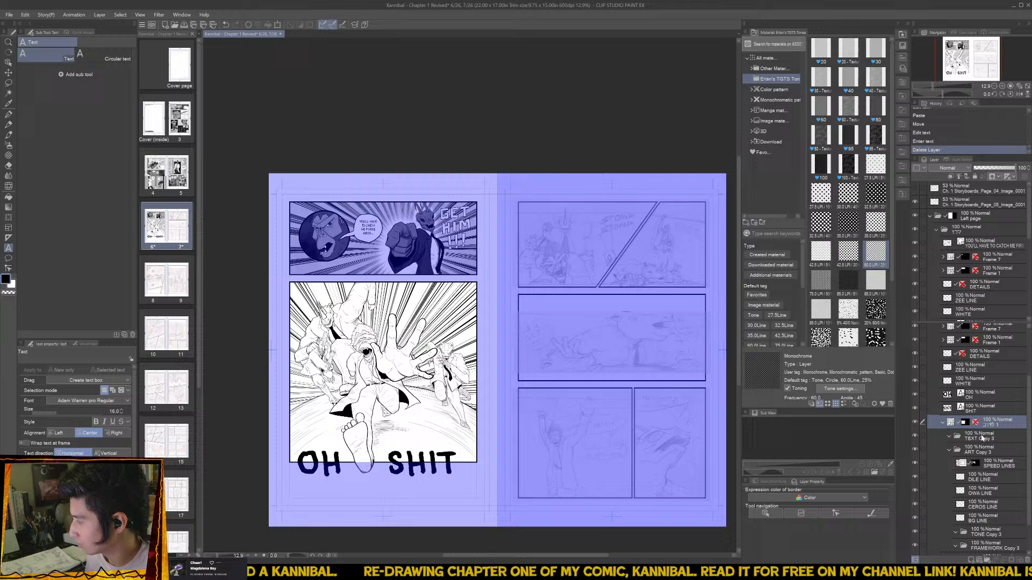
# - Add a white edge border effect with a thickness of 1.30 to the "OH" text layer
pyautogui.click(969, 396)
pyautogui.keyDown('ctrl'); pyautogui.click(970, 408); pyautogui.keyUp('ctrl')
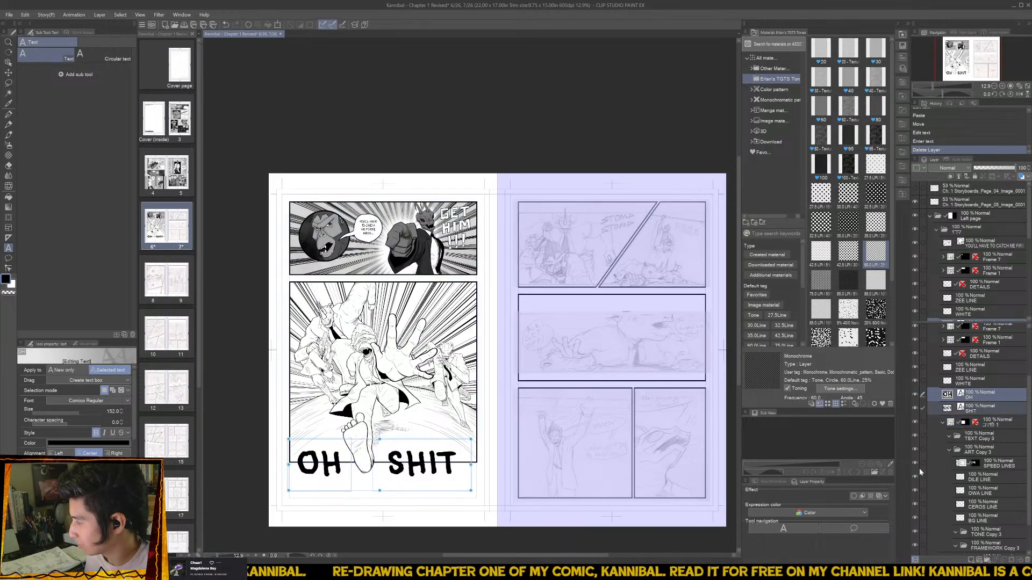
pyautogui.click(854, 496)
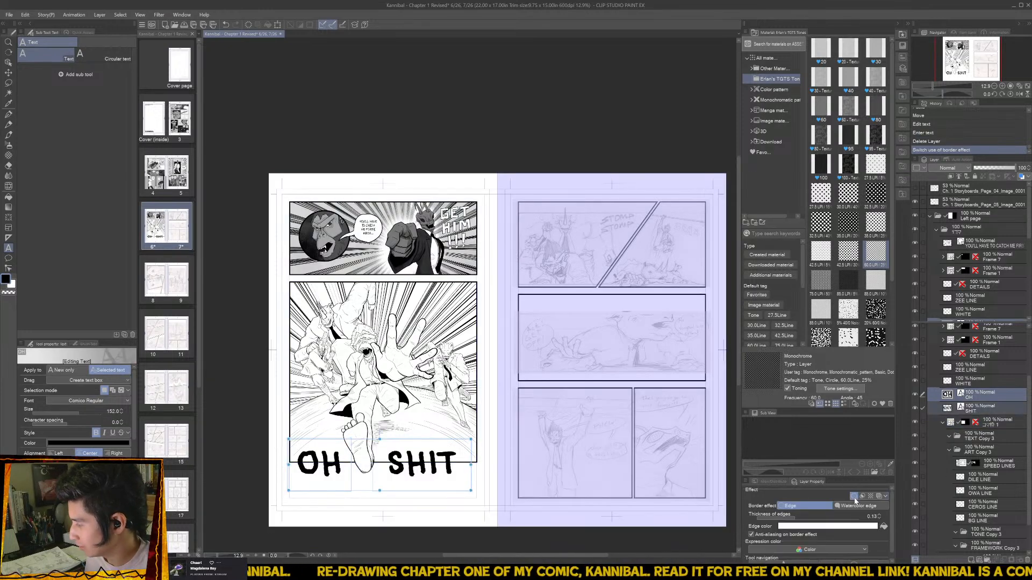
pyautogui.click(810, 517)
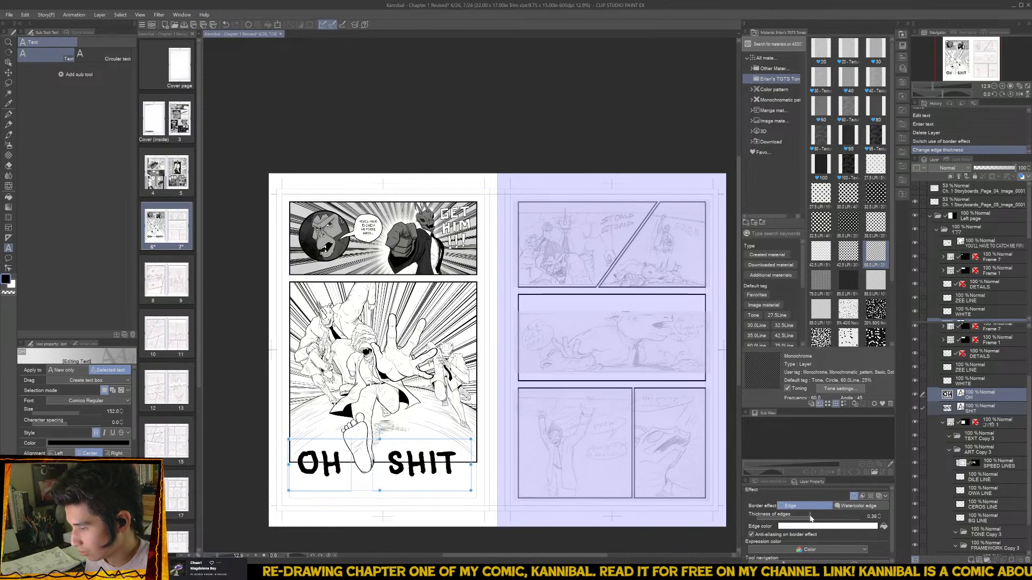
pyautogui.moveTo(810, 517); pyautogui.dragTo(829, 517)
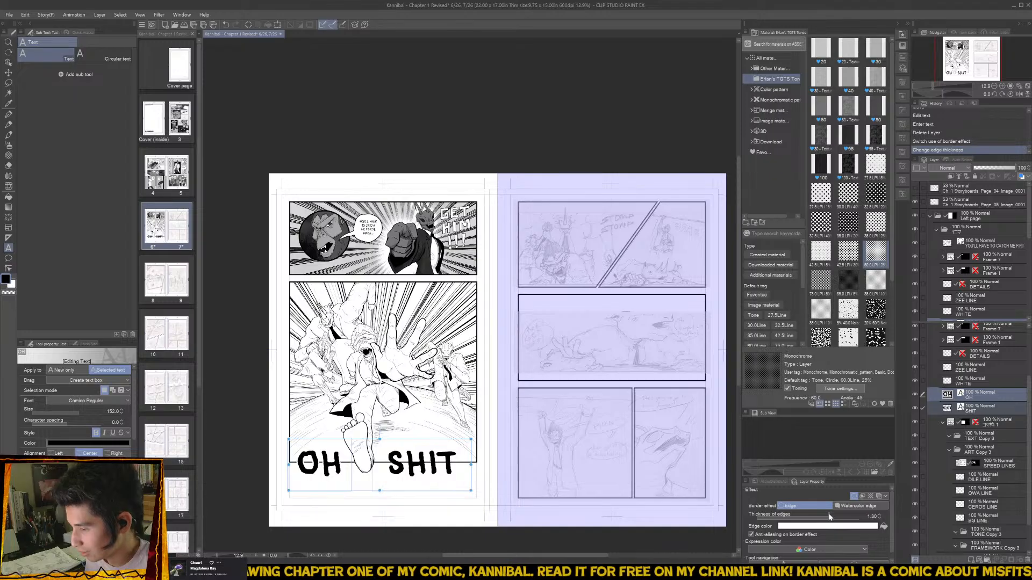
# - Add a white edge border effect with a thickness of 1.30 to the "SHIT" text layer
pyautogui.click(990, 411)
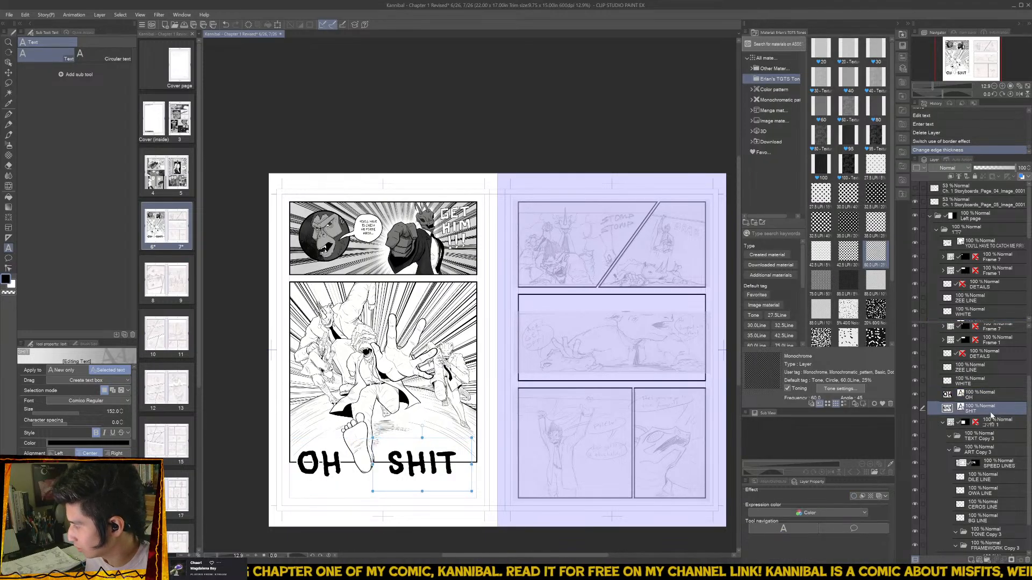
pyautogui.click(854, 496)
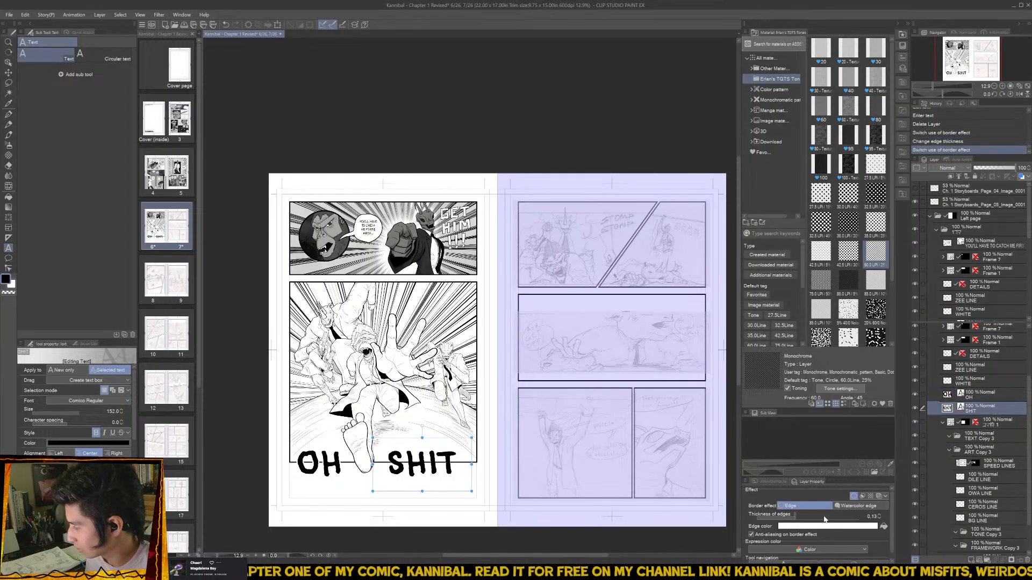
pyautogui.moveTo(825, 518); pyautogui.dragTo(828, 517)
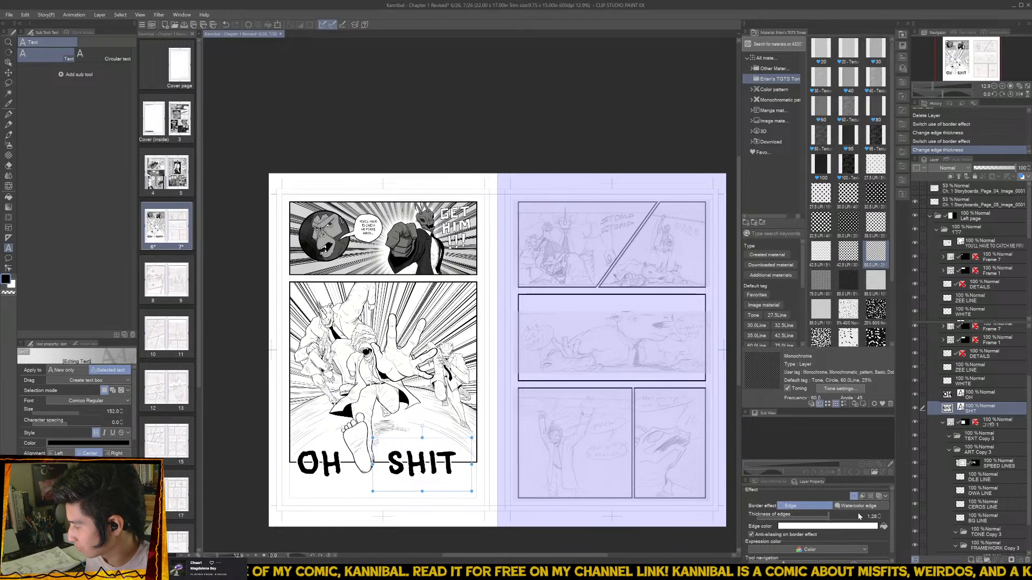
pyautogui.click(880, 514)
pyautogui.click(880, 514)
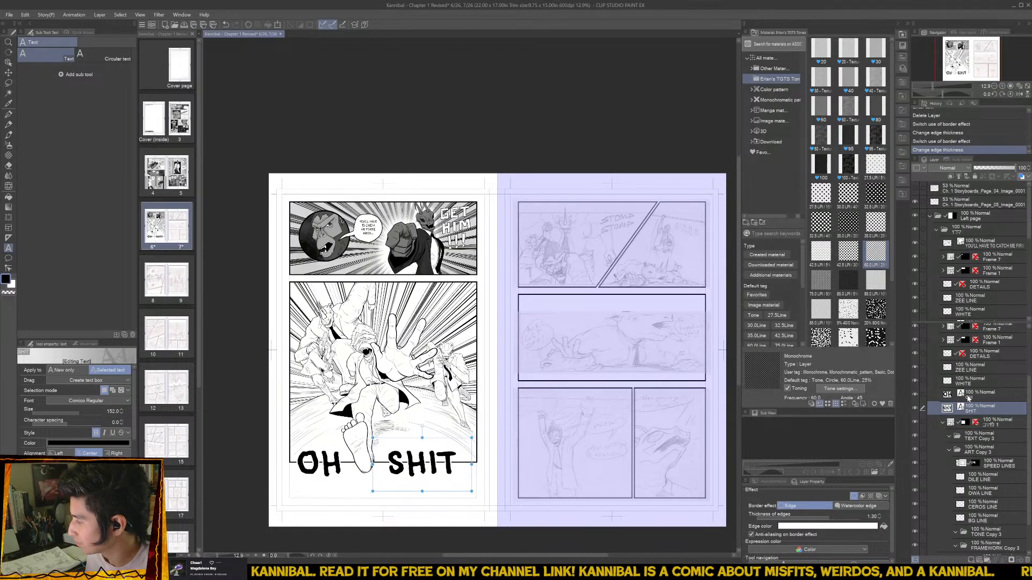
# - Hide the DETAILS layer and make the TONE Copy 3 folder active for the large panel's tones
pyautogui.click(947, 452)
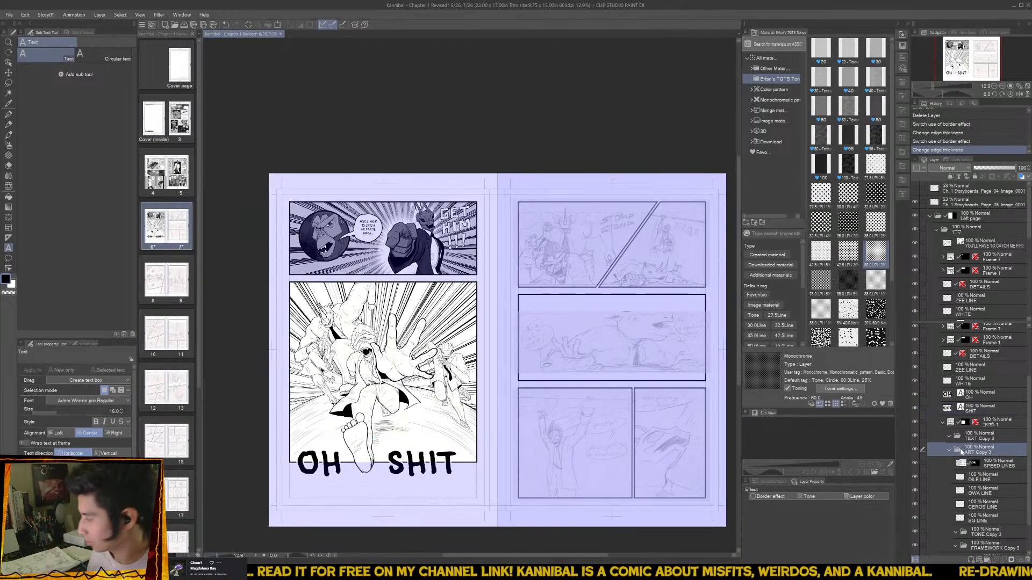
pyautogui.click(915, 354)
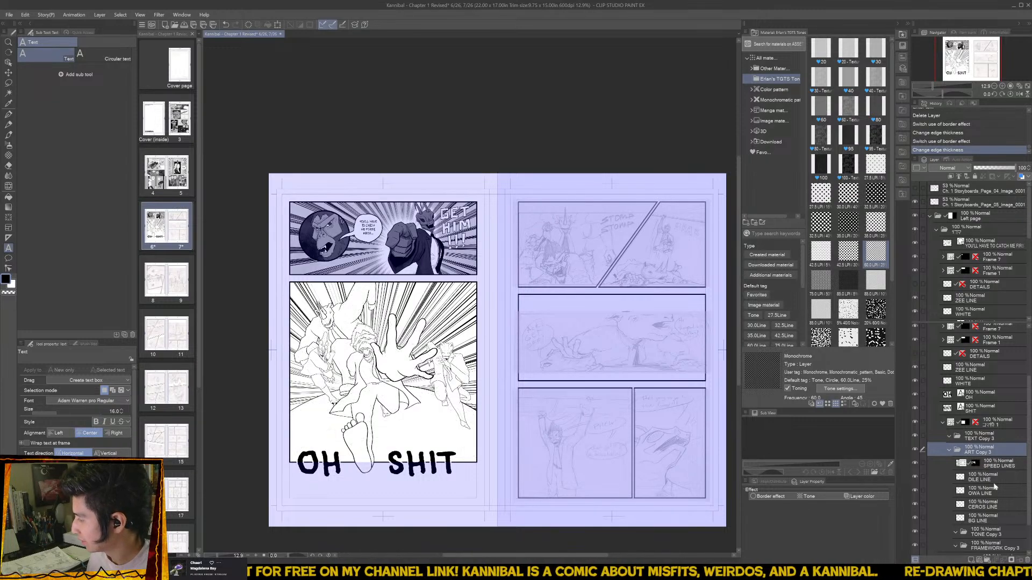
pyautogui.click(992, 534)
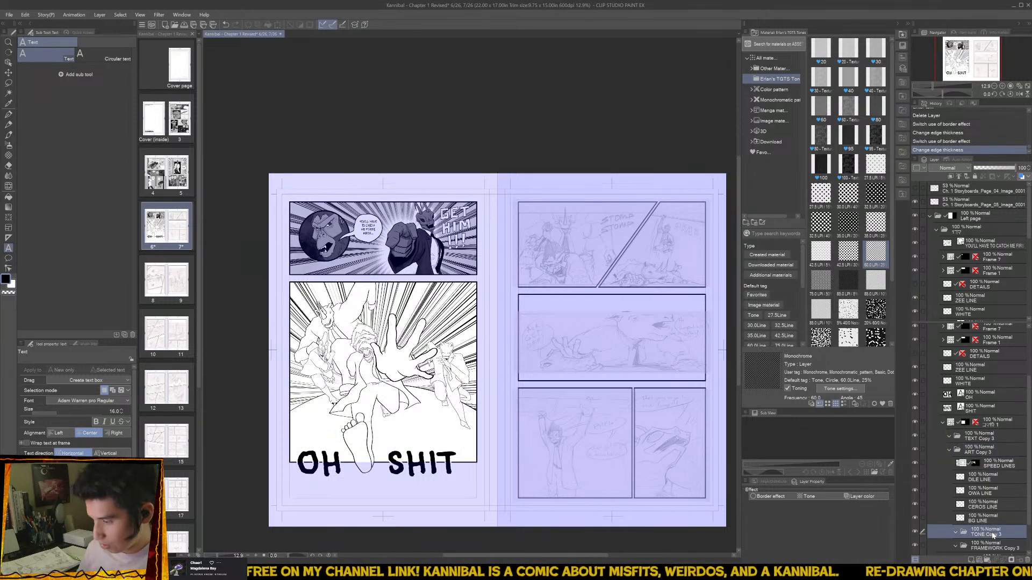
# - Auto-select the suit jacket, sleeve and trouser areas of the running figure beside the large hand, referring to all layers
pyautogui.scroll(3, 441, 393)
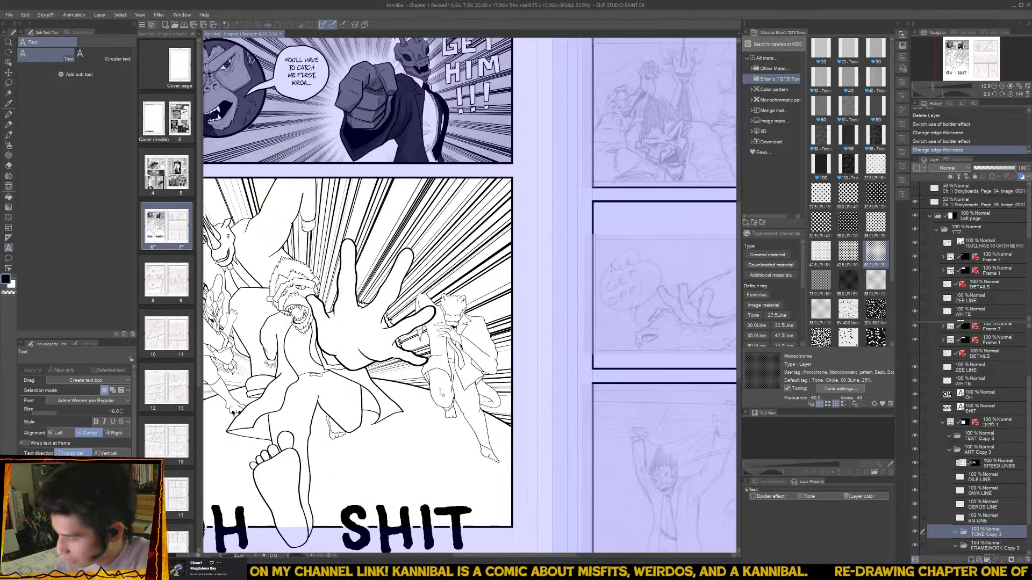
pyautogui.scroll(2, 472, 410)
pyautogui.press('w')
pyautogui.click(473, 412)
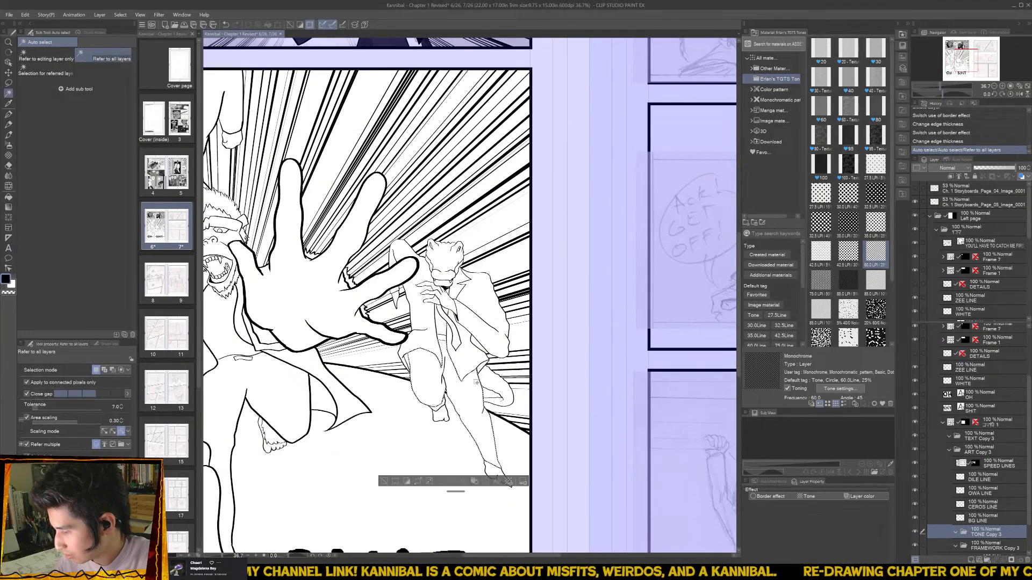
pyautogui.click(453, 389)
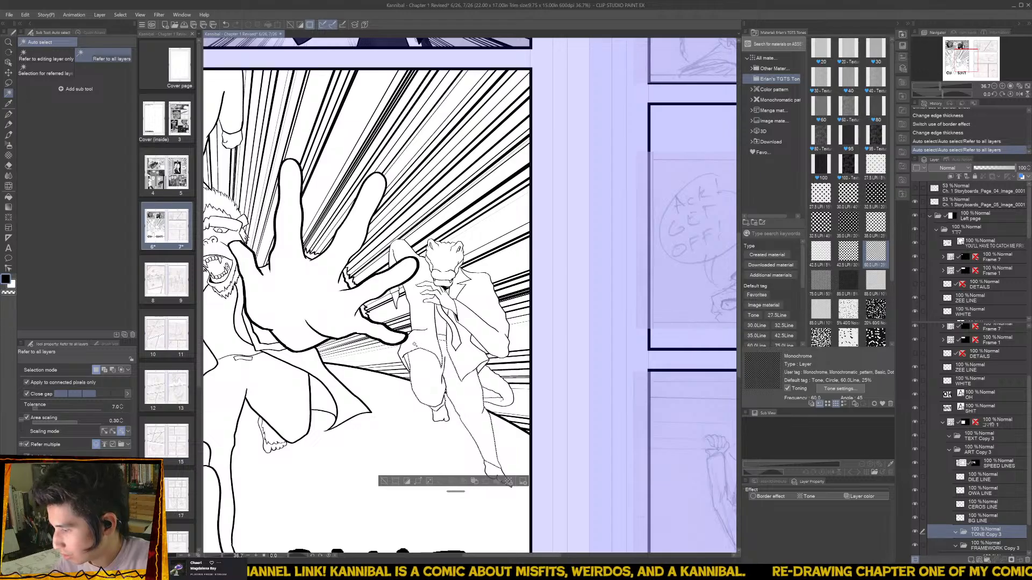
pyautogui.keyDown('shift'); pyautogui.click(414, 344); pyautogui.keyUp('shift')
pyautogui.moveTo(415, 344); pyautogui.dragTo(389, 436)
pyautogui.keyDown('shift'); pyautogui.click(370, 366); pyautogui.keyUp('shift')
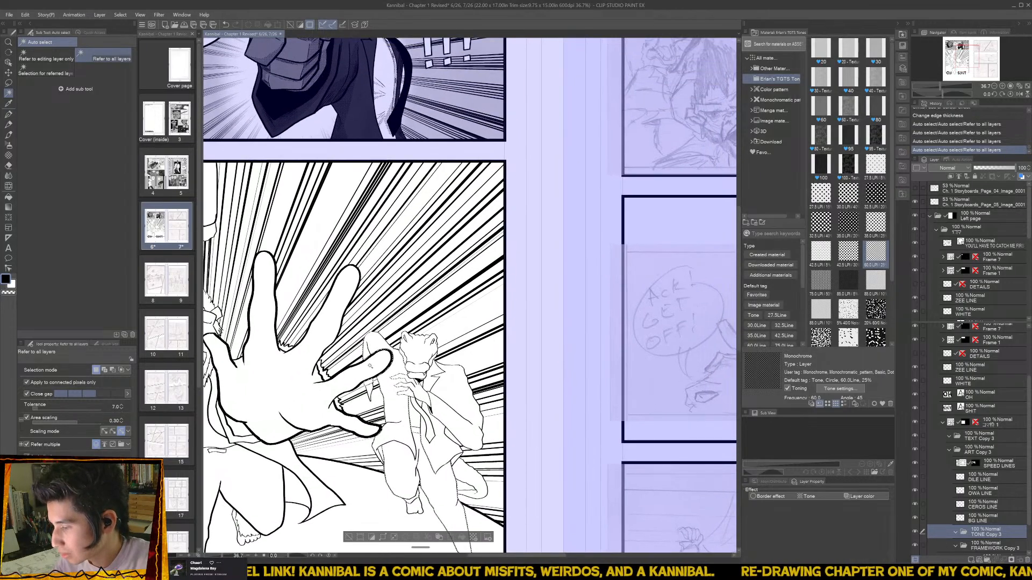
pyautogui.keyDown('shift'); pyautogui.click(453, 398); pyautogui.keyUp('shift')
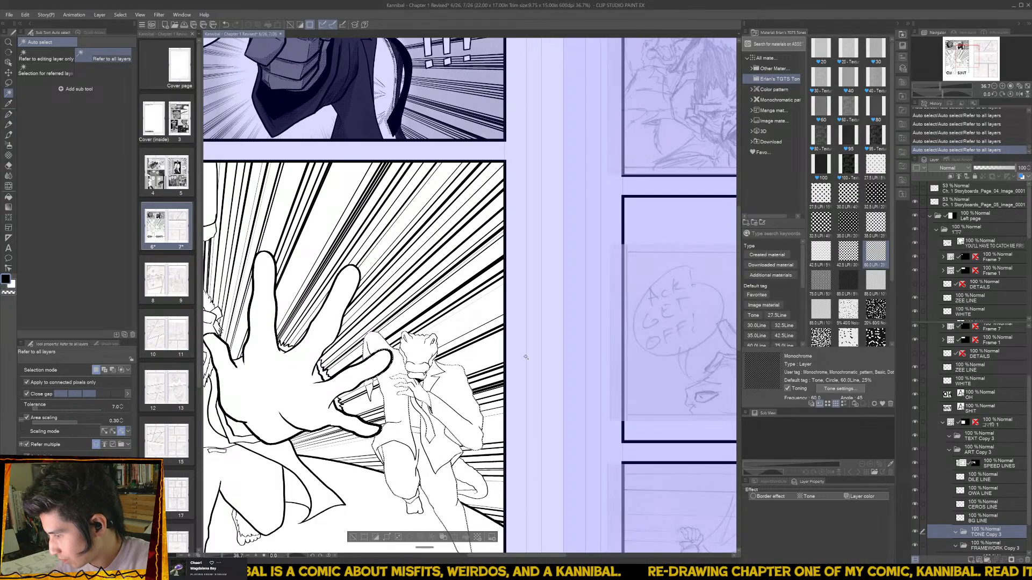
# - Add the trousers of the central gorilla with the outstretched hand to the selection, including the leg behind the raised foot
pyautogui.moveTo(425, 424); pyautogui.dragTo(612, 324)
pyautogui.keyDown('shift'); pyautogui.click(449, 430); pyautogui.keyUp('shift')
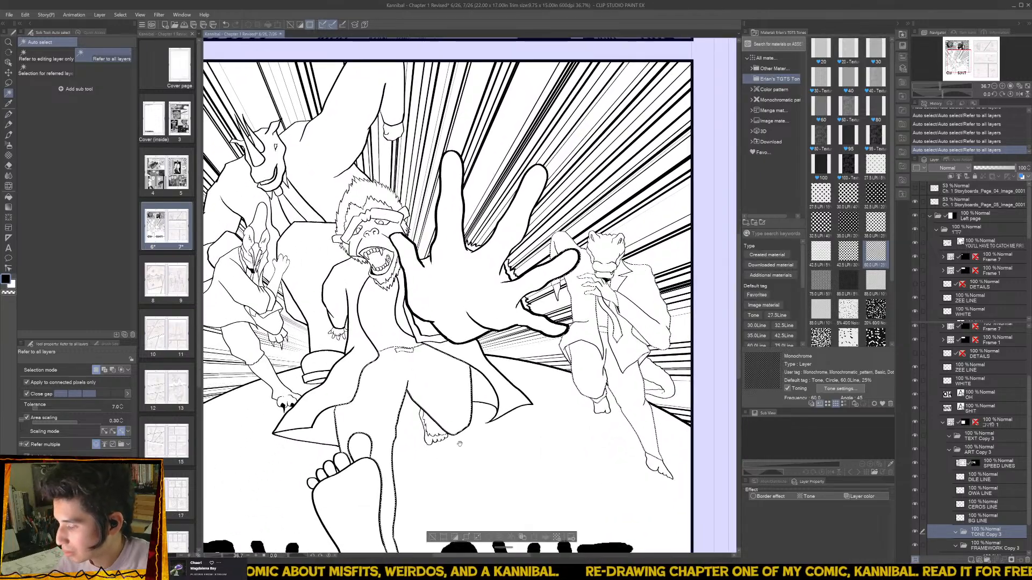
pyautogui.moveTo(460, 444); pyautogui.dragTo(467, 383)
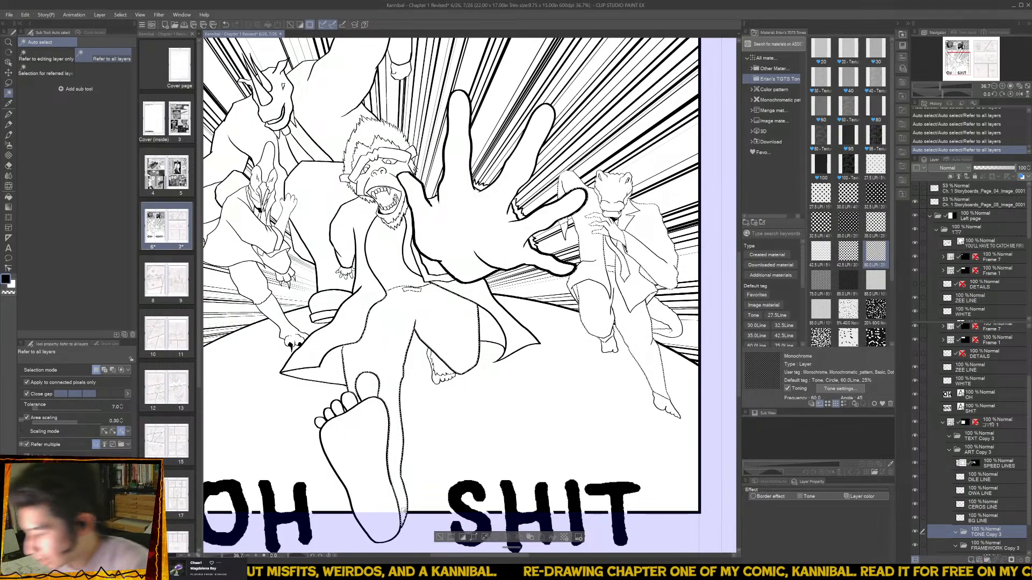
pyautogui.scroll(4, 352, 422)
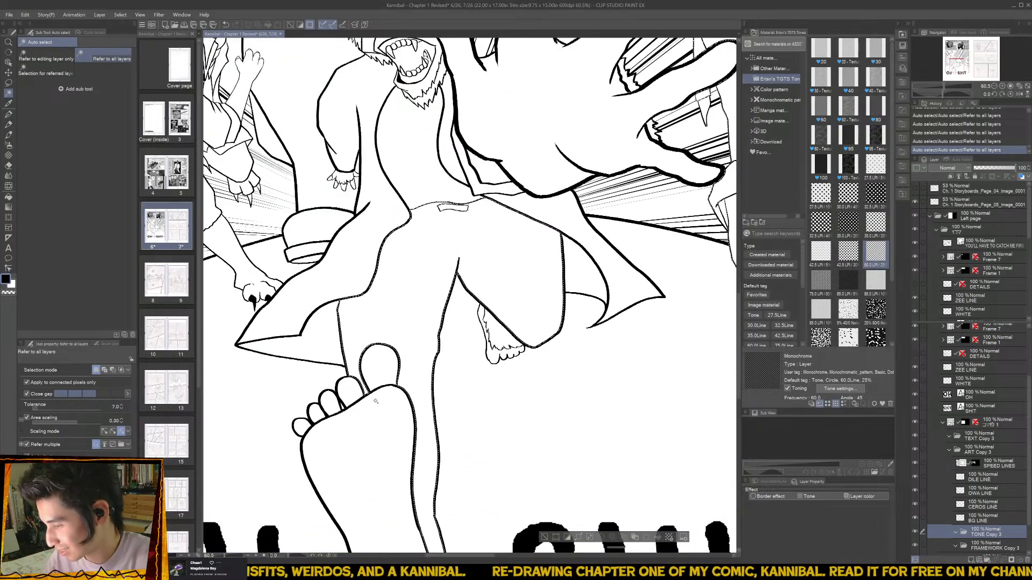
pyautogui.scroll(-4, 375, 401)
pyautogui.moveTo(376, 401); pyautogui.dragTo(421, 526)
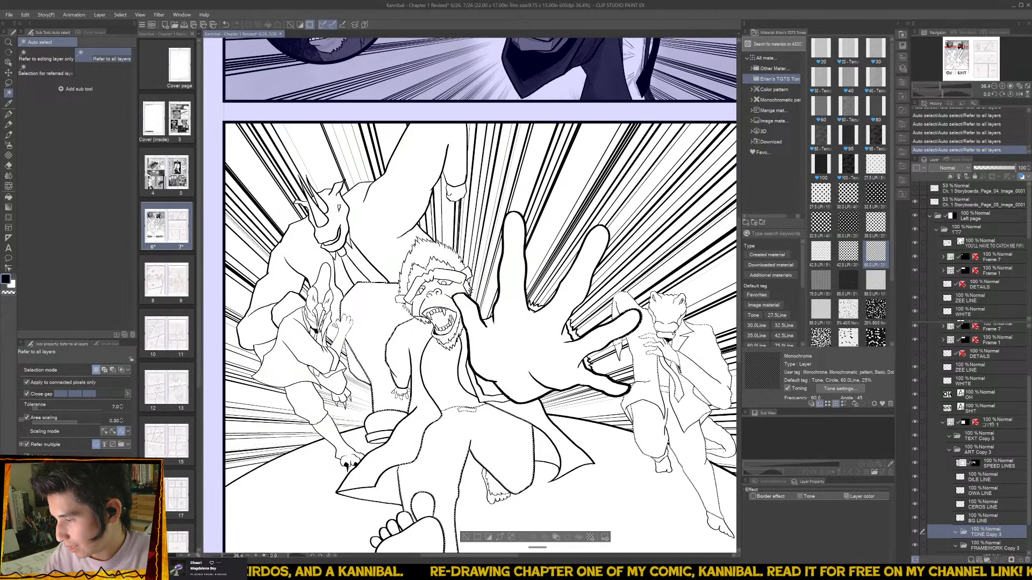
# - Add the suit areas of the leaping horned figure behind the gorilla, including the raised arm, to the selection
pyautogui.keyDown('shift'); pyautogui.click(302, 277); pyautogui.keyUp('shift')
pyautogui.moveTo(355, 297); pyautogui.dragTo(323, 393)
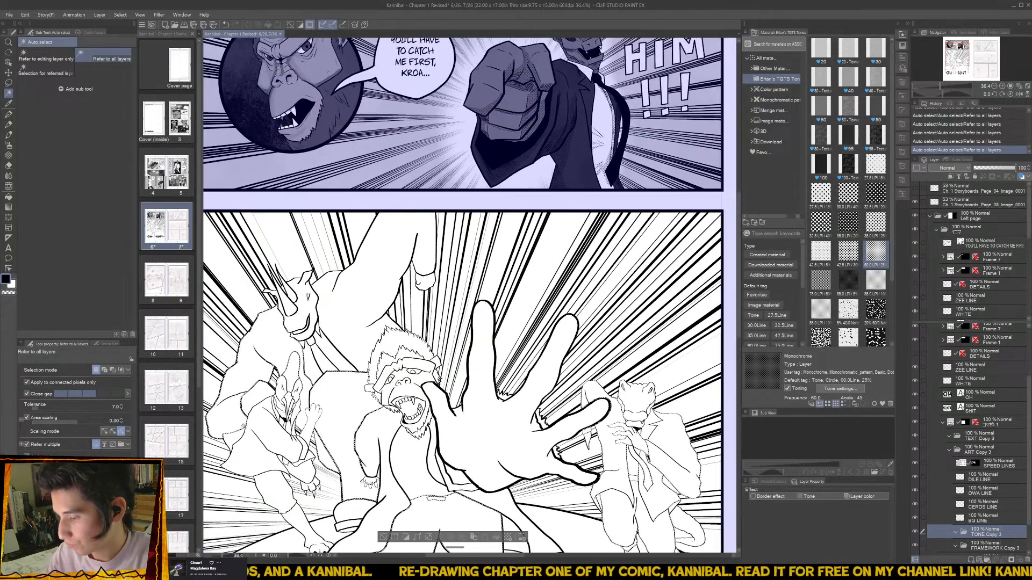
pyautogui.hotkey('ctrl', 'z')
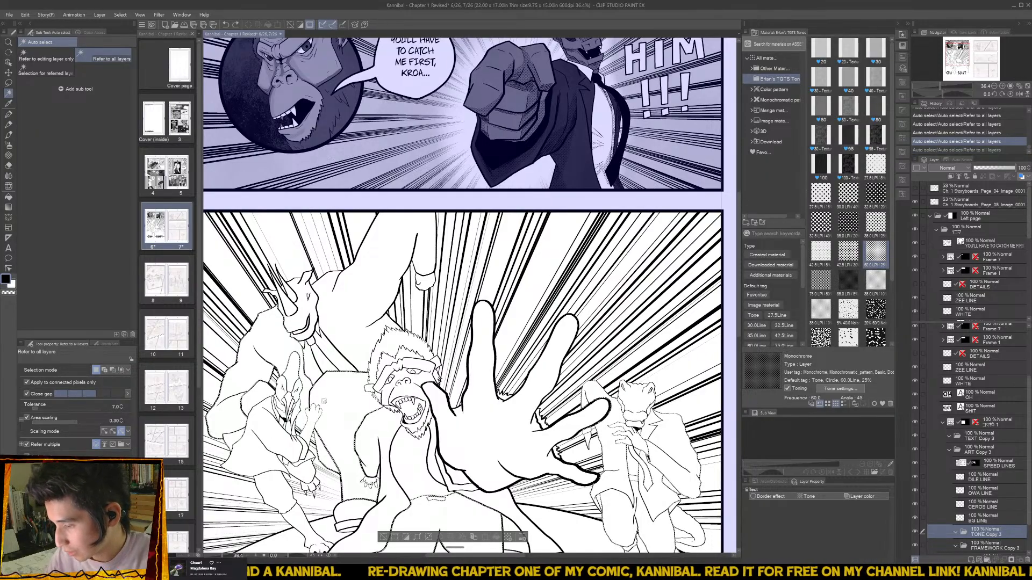
pyautogui.hotkey('ctrl', 'z')
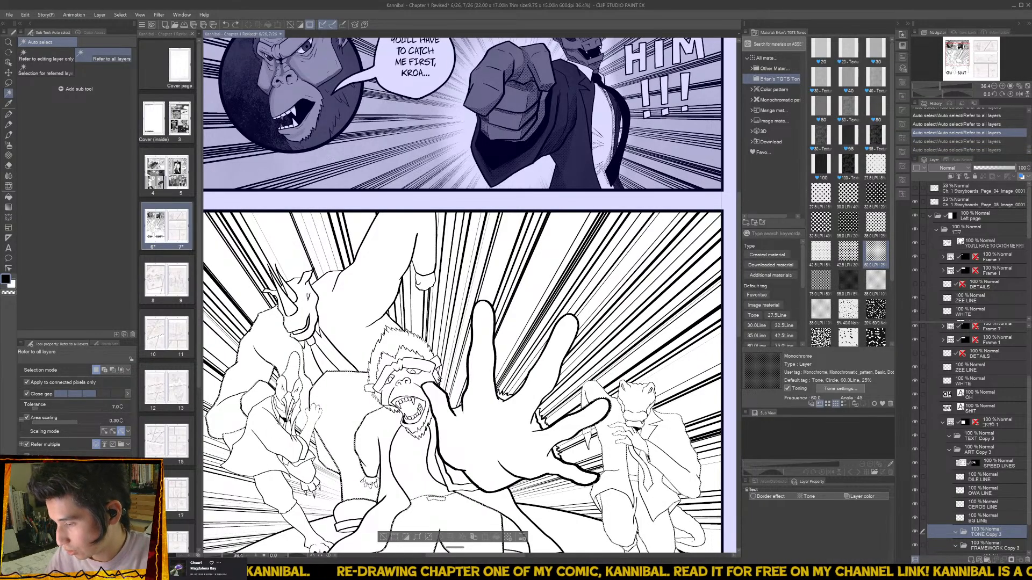
pyautogui.hotkey('ctrl', 'y')
pyautogui.hotkey('ctrl', 'y')
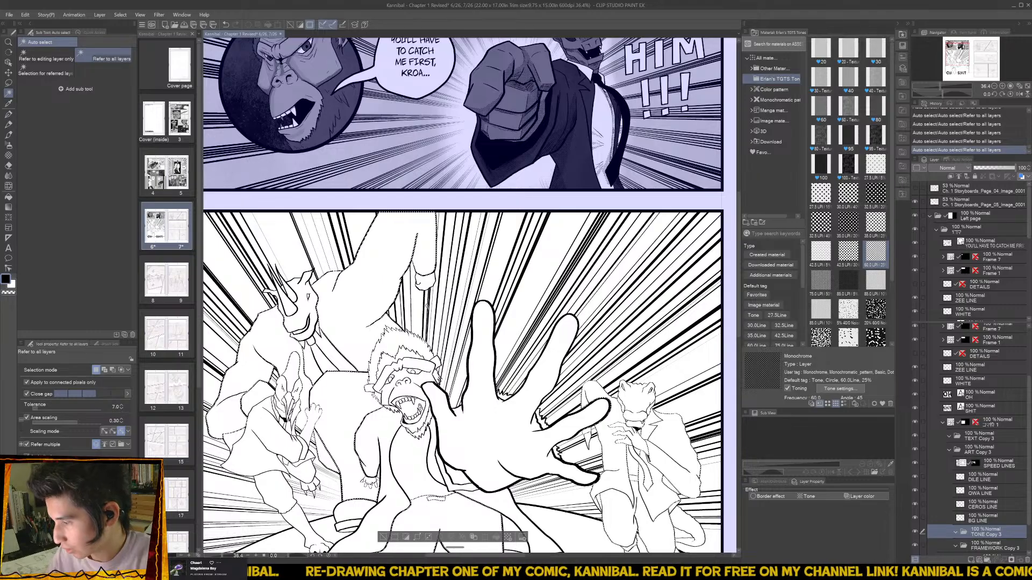
# - Apply the 95 tone material to the selected suits and trousers inside the TONE Copy 3 folder
pyautogui.scroll(-2, 372, 342)
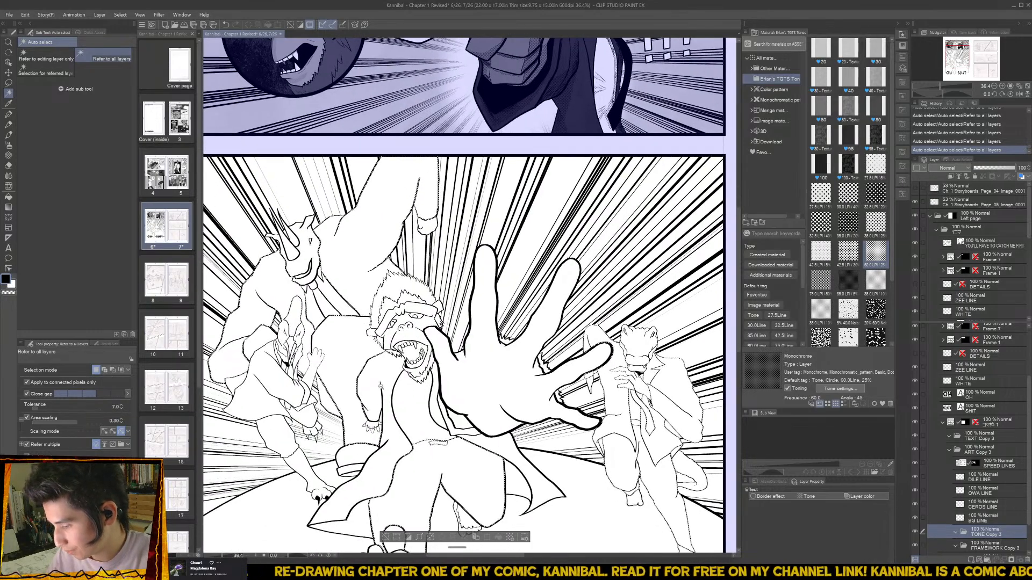
pyautogui.scroll(-2, 380, 385)
pyautogui.moveTo(482, 478); pyautogui.dragTo(473, 435)
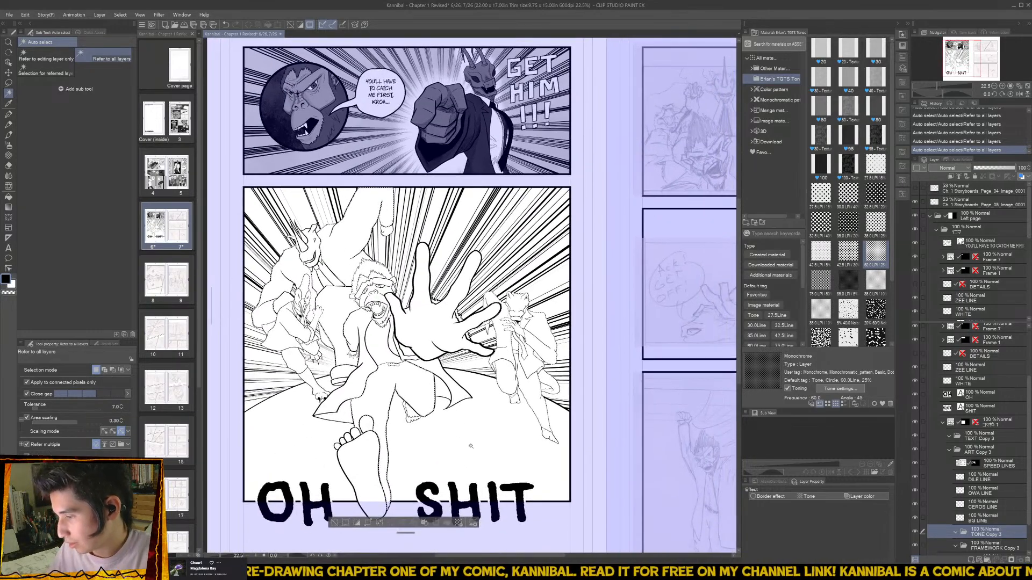
pyautogui.scroll(2, 333, 377)
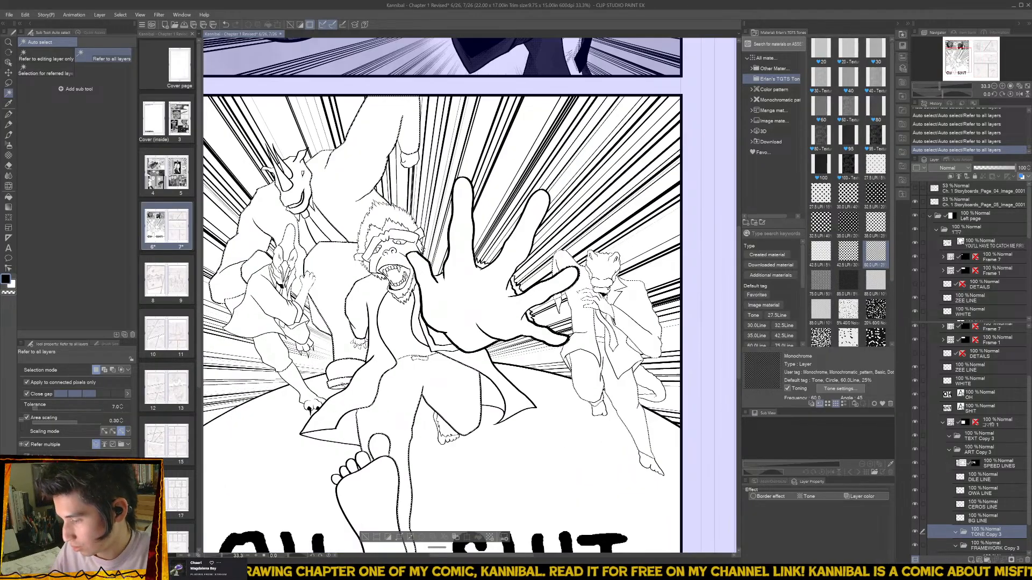
pyautogui.scroll(-2, 473, 462)
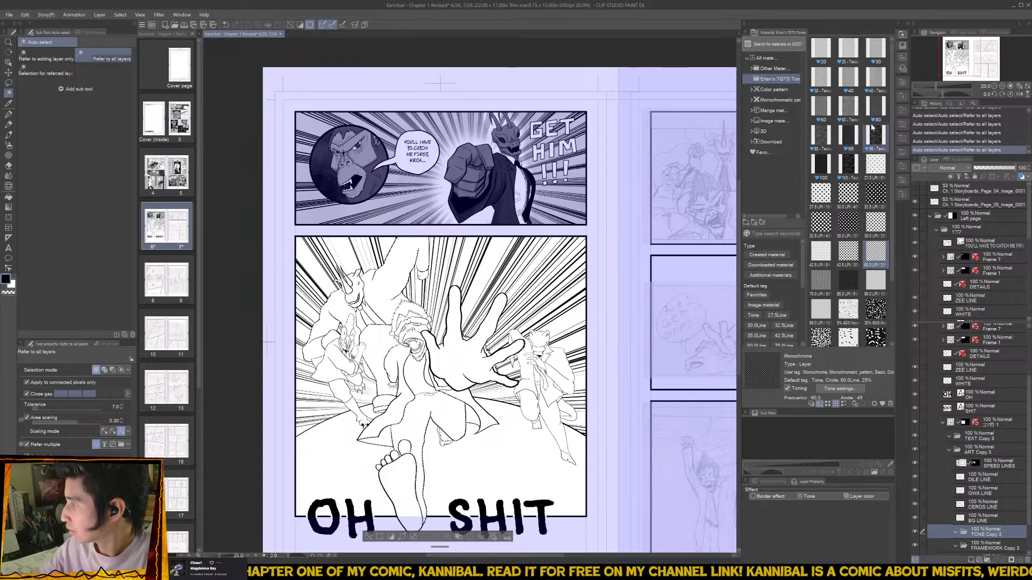
pyautogui.moveTo(848, 134); pyautogui.dragTo(986, 536)
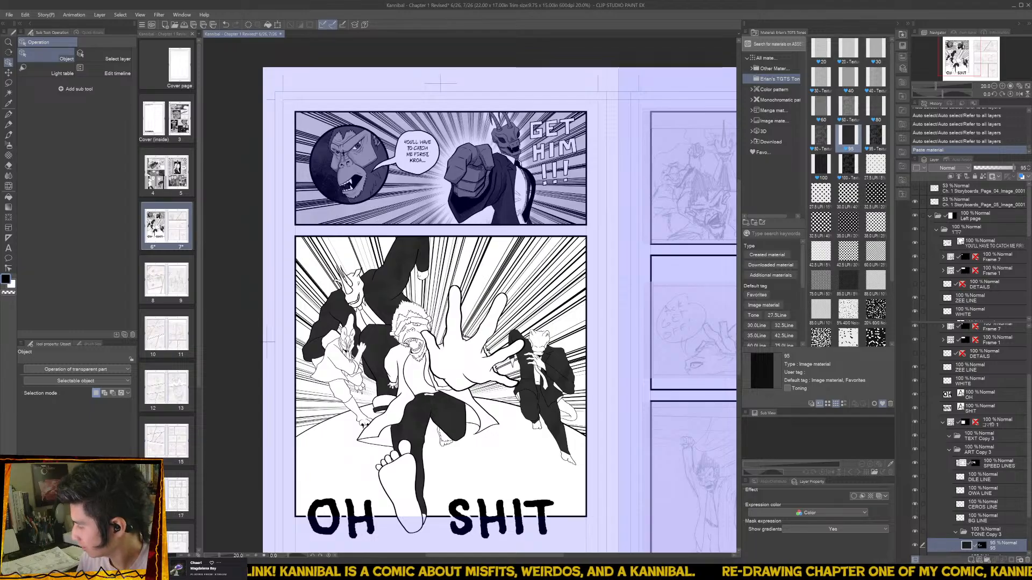
# - Copy the 95 tone layer to above the WHITE layer and lasso-delete all its tone except on the gorilla's trousers
pyautogui.moveTo(1014, 539); pyautogui.dragTo(1008, 380)
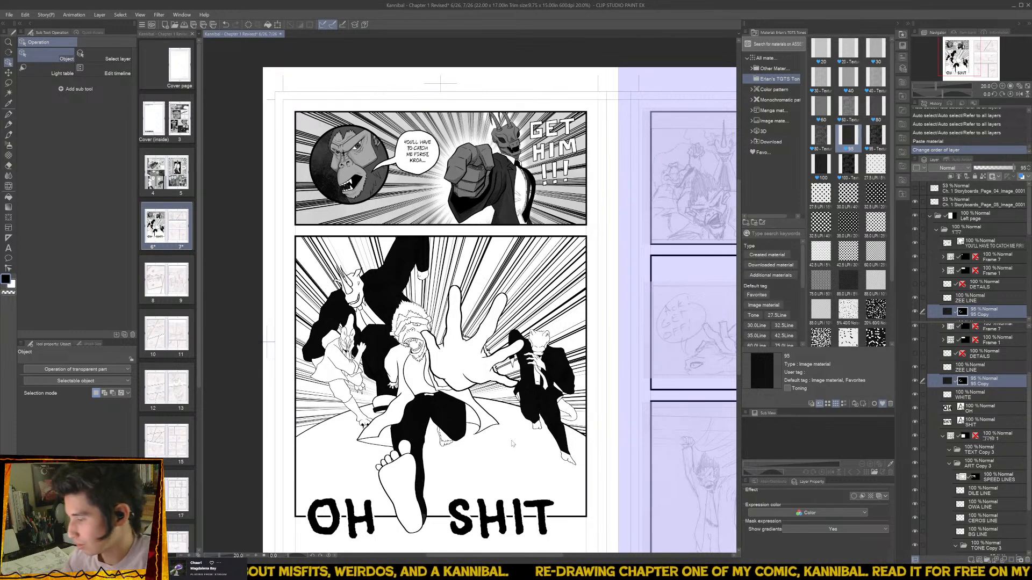
pyautogui.press('m')
pyautogui.moveTo(530, 456)
pyautogui.mouseDown()
pyautogui.moveTo(507, 407)
pyautogui.moveTo(456, 377)
pyautogui.moveTo(353, 463)
pyautogui.moveTo(298, 432)
pyautogui.moveTo(300, 269)
pyautogui.moveTo(465, 210)
pyautogui.moveTo(630, 336)
pyautogui.moveTo(612, 420)
pyautogui.moveTo(556, 497)
pyautogui.mouseUp()
pyautogui.press('Delete')
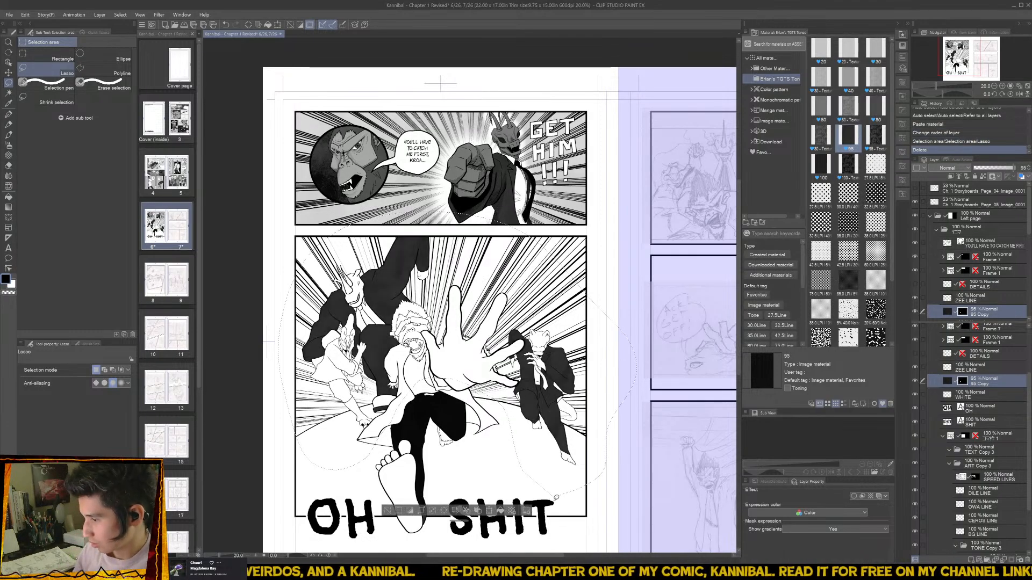
# - Lasso the gorilla's trousers on the original 95 tone layer, delete the duplicate tone there, and clear the selection
pyautogui.scroll(-3, 959, 482)
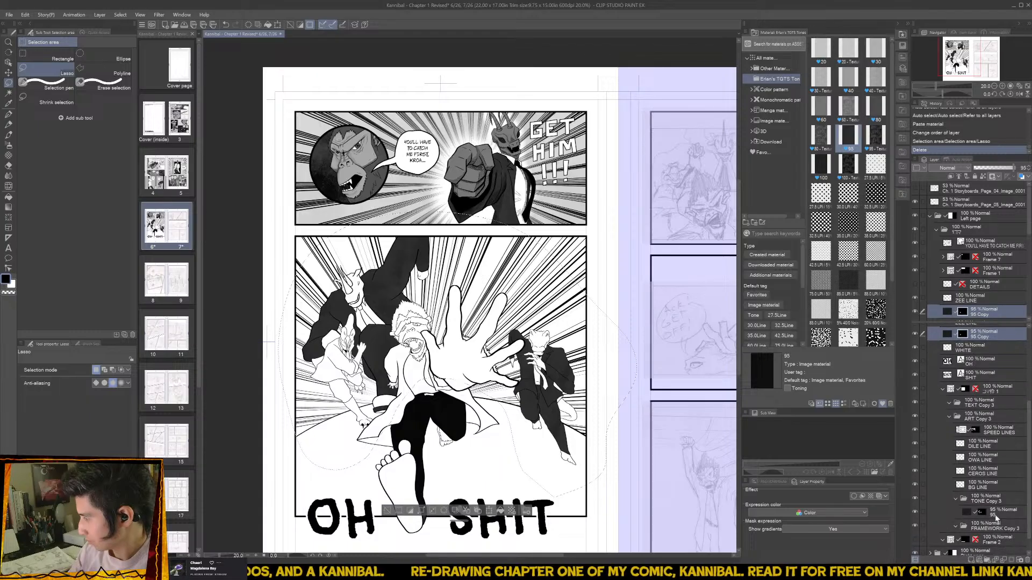
pyautogui.click(982, 515)
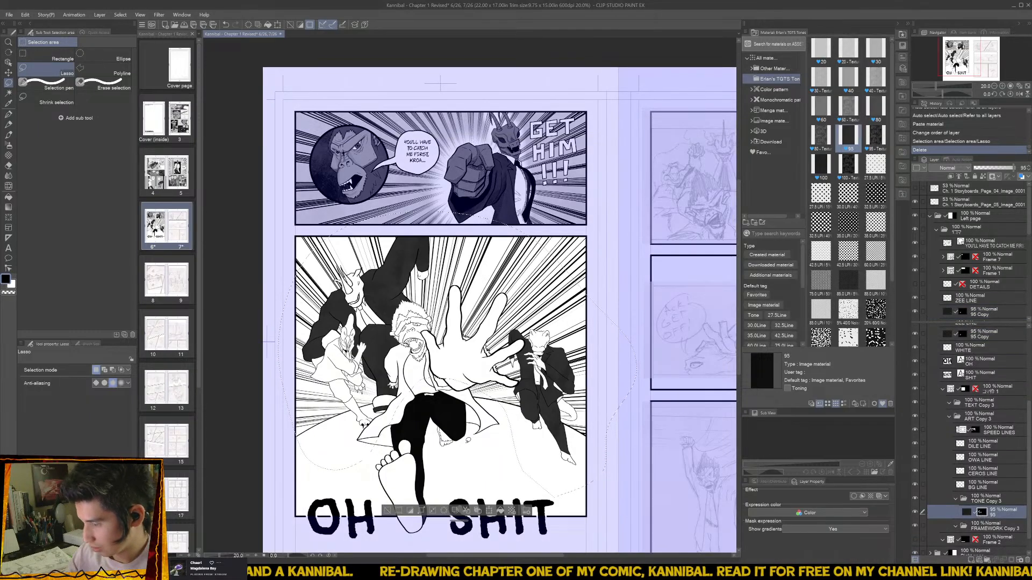
pyautogui.moveTo(468, 447)
pyautogui.mouseDown()
pyautogui.moveTo(476, 435)
pyautogui.moveTo(438, 383)
pyautogui.moveTo(386, 438)
pyautogui.moveTo(387, 493)
pyautogui.moveTo(471, 495)
pyautogui.moveTo(473, 483)
pyautogui.mouseUp()
pyautogui.press('Delete')
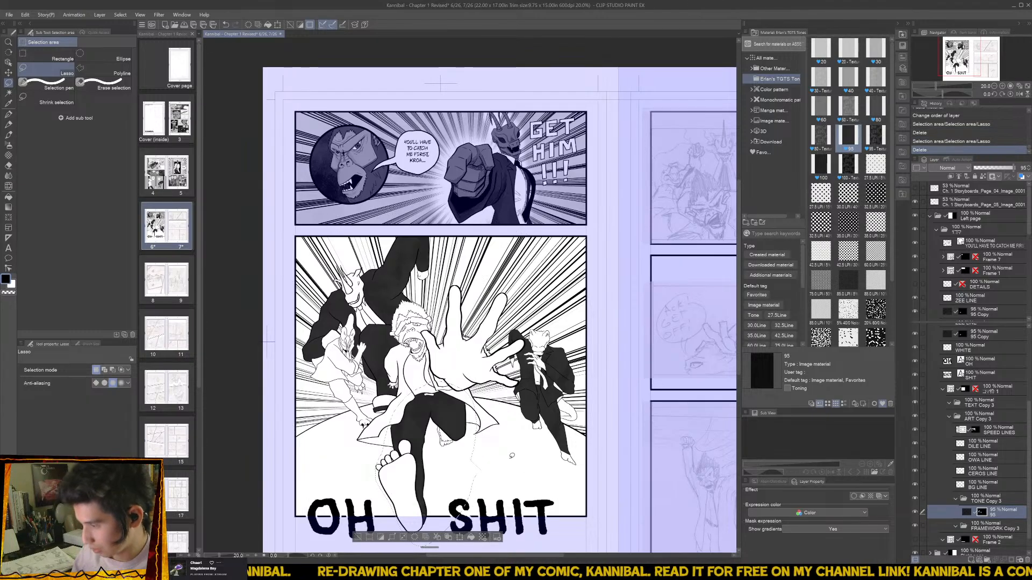
pyautogui.hotkey('ctrl', 'd')
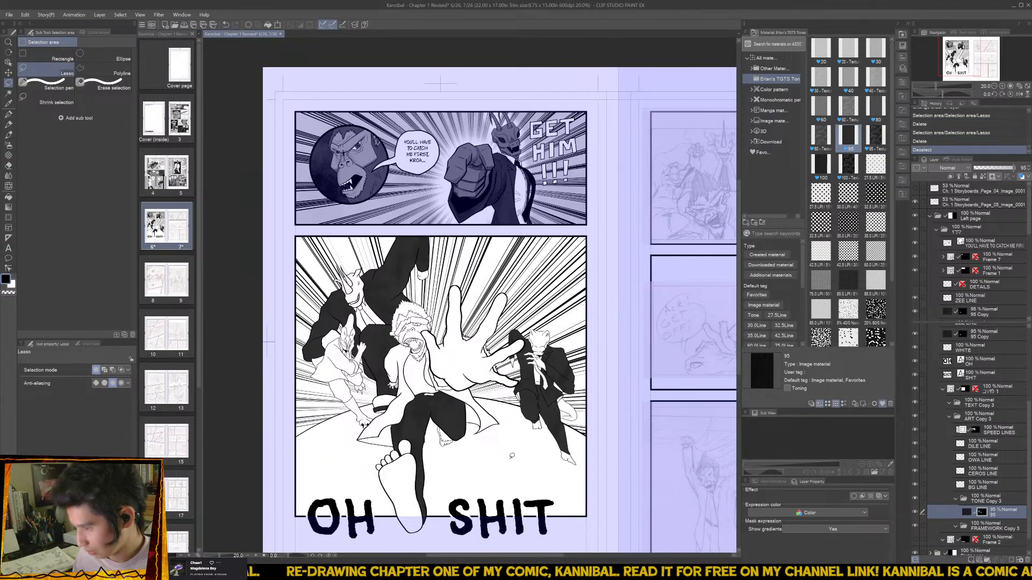
# - Paint over the missed gaps in the suited runner's trousers on the 95 layer's mask with the TGTS Classic Brush Liner at size 1.20
pyautogui.click(986, 498)
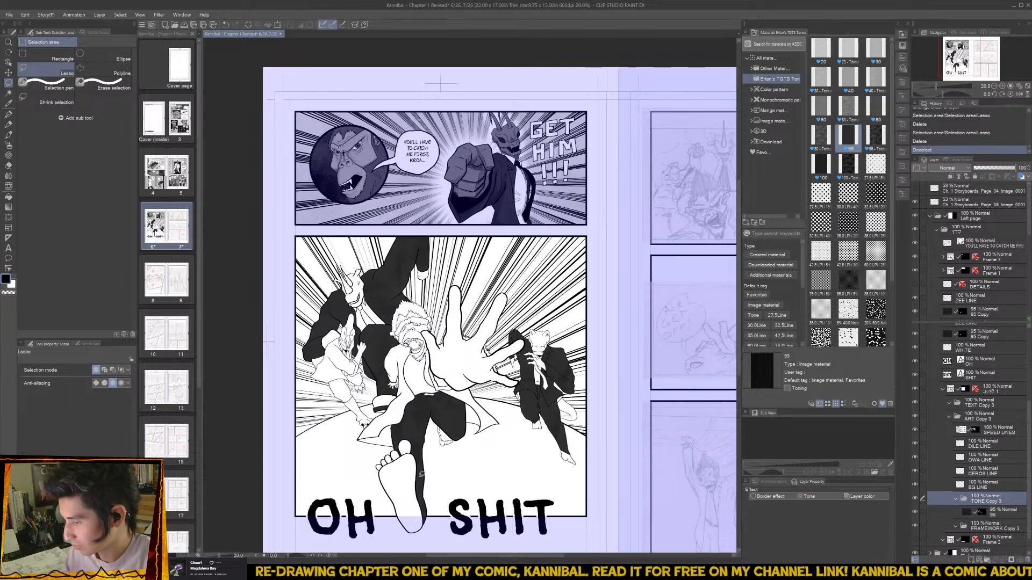
pyautogui.press('w')
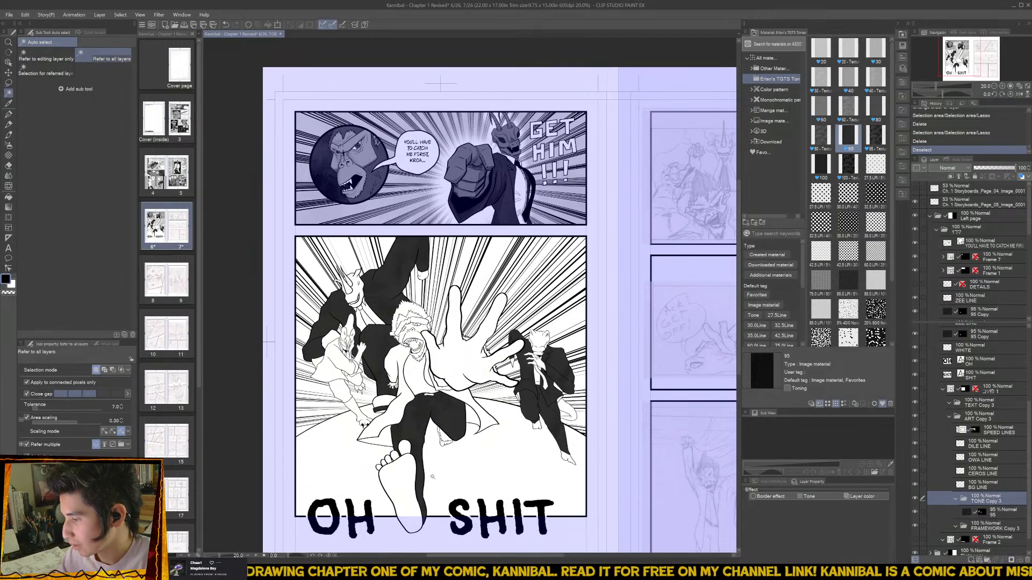
pyautogui.scroll(2, 564, 363)
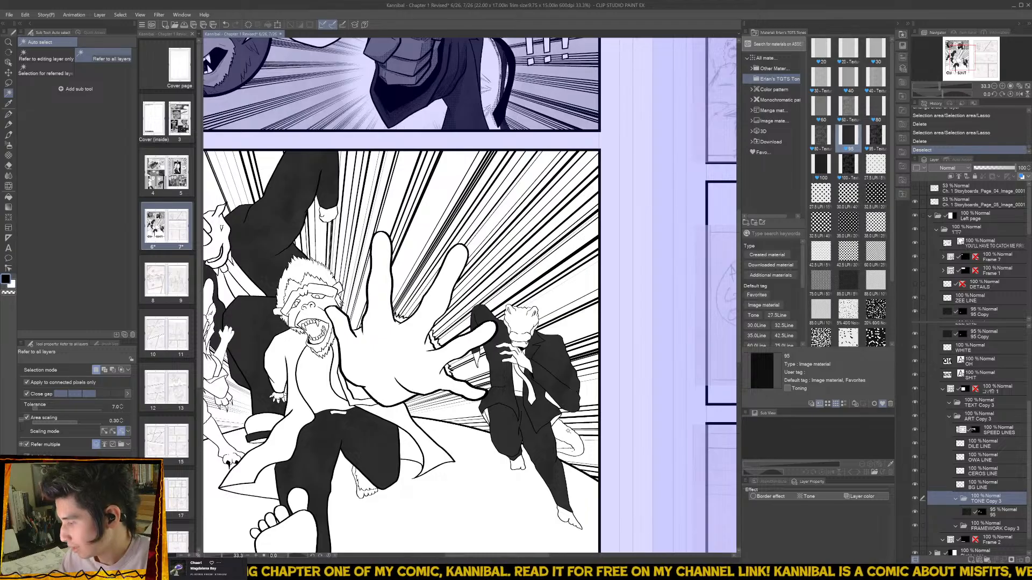
pyautogui.scroll(3, 516, 430)
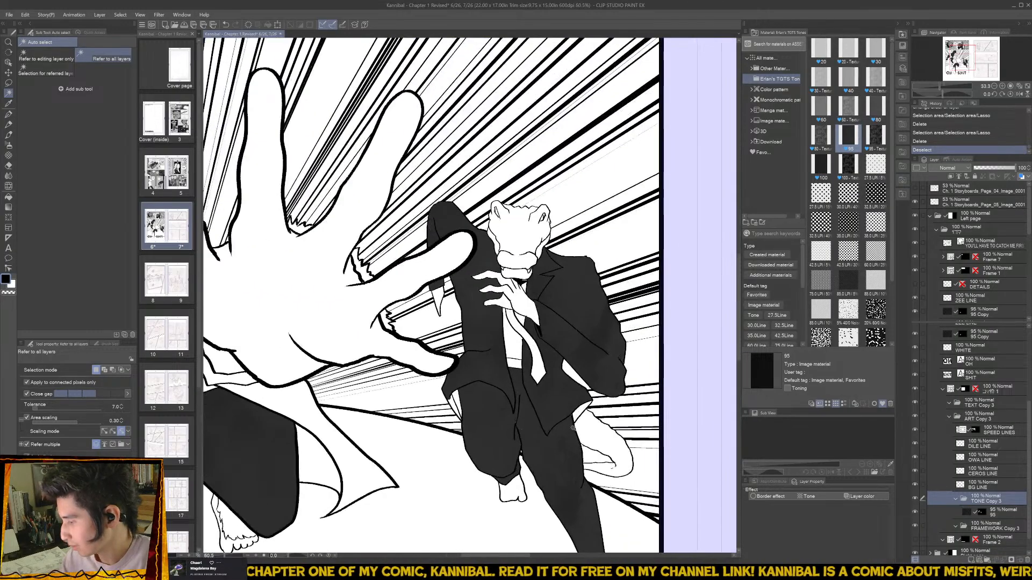
pyautogui.click(983, 513)
pyautogui.press('b')
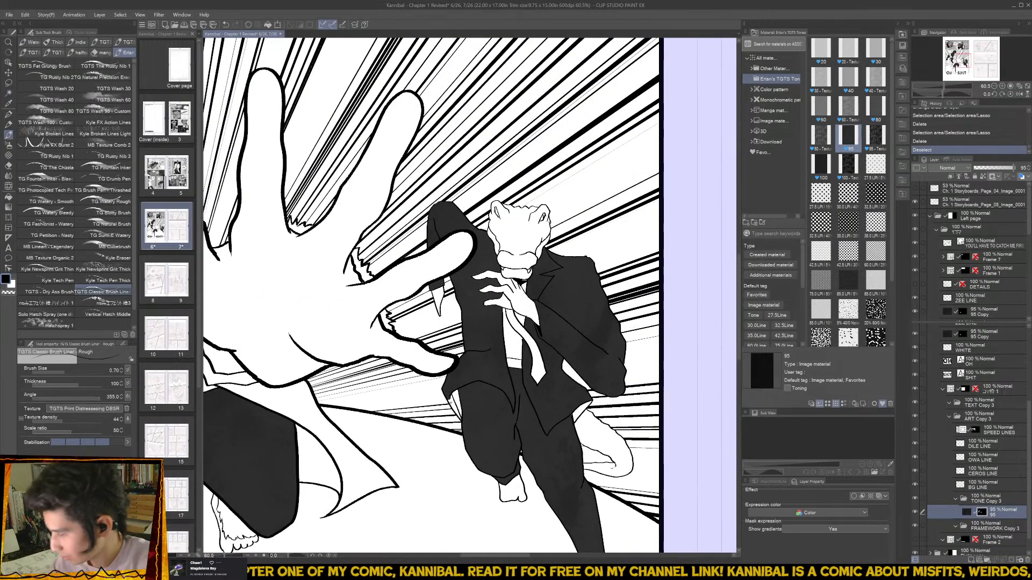
pyautogui.moveTo(449, 400)
pyautogui.mouseDown()
pyautogui.moveTo(458, 417)
pyautogui.moveTo(449, 402)
pyautogui.mouseUp()
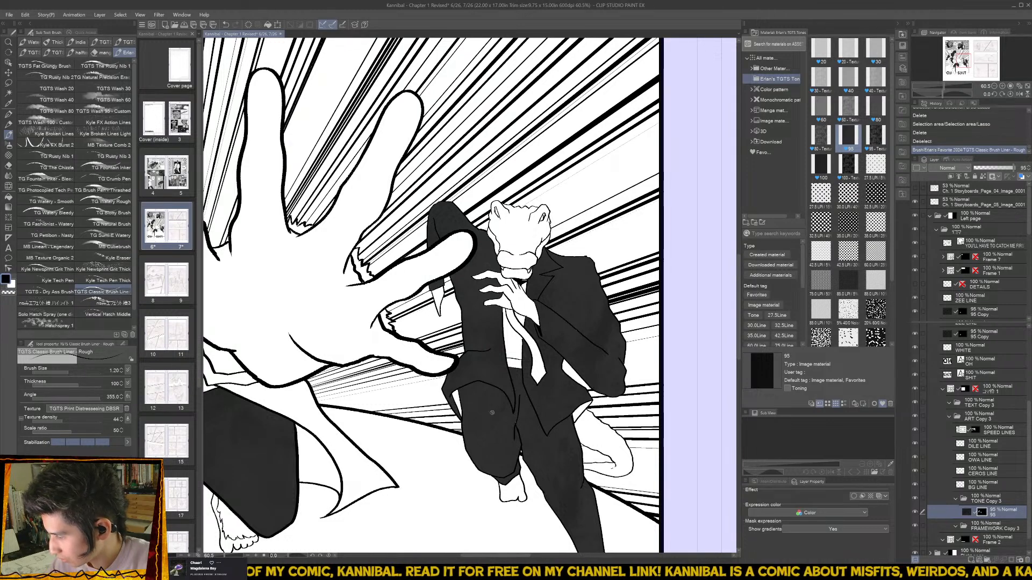
pyautogui.moveTo(516, 423); pyautogui.dragTo(522, 451)
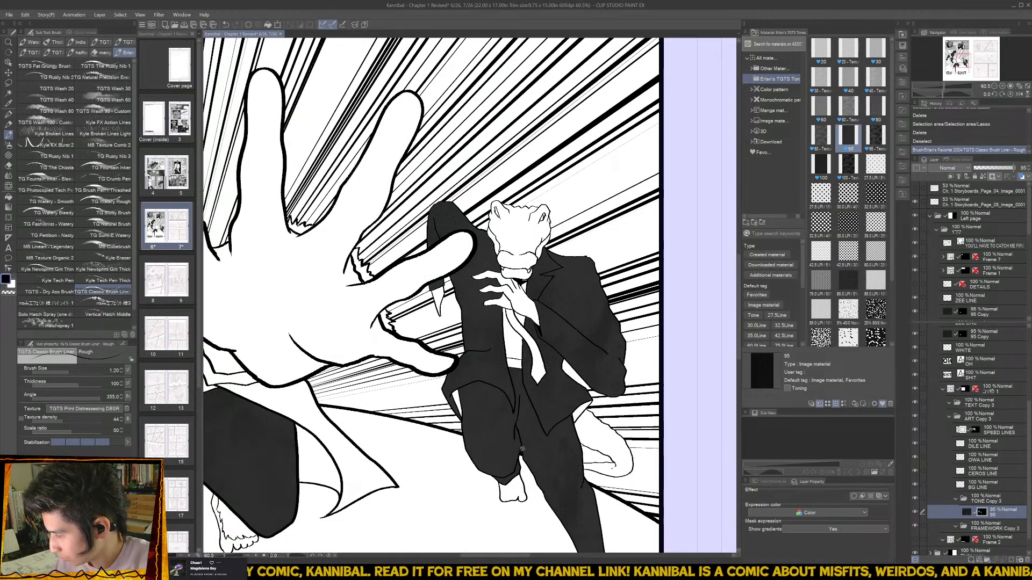
pyautogui.click(571, 414)
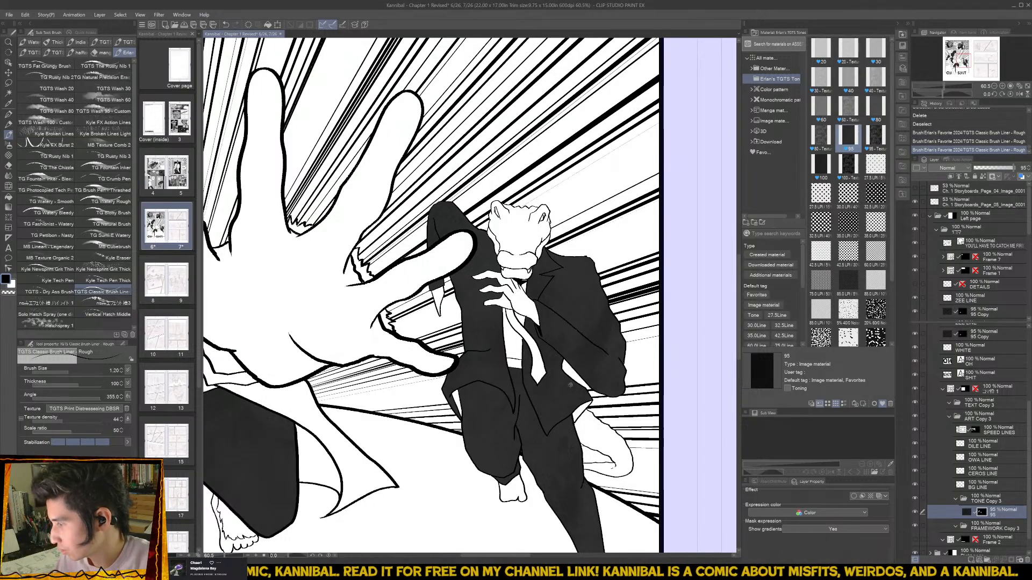
# - Paint over the remaining gaps in the 95 tone on the runners' suits, including the gap beside the gorilla's sleeve
pyautogui.click(540, 277)
pyautogui.scroll(-2, 623, 303)
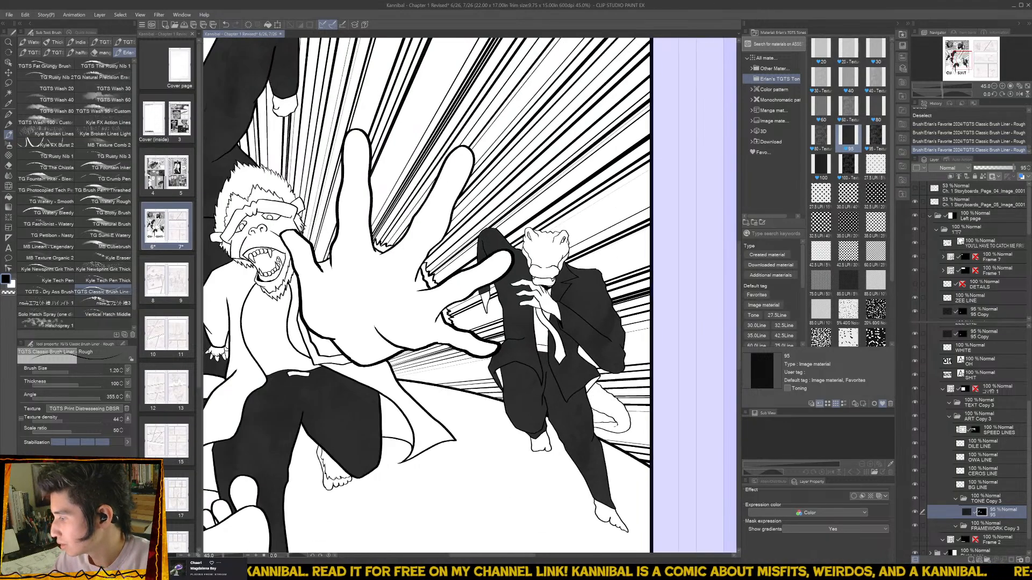
pyautogui.moveTo(407, 336); pyautogui.dragTo(612, 400)
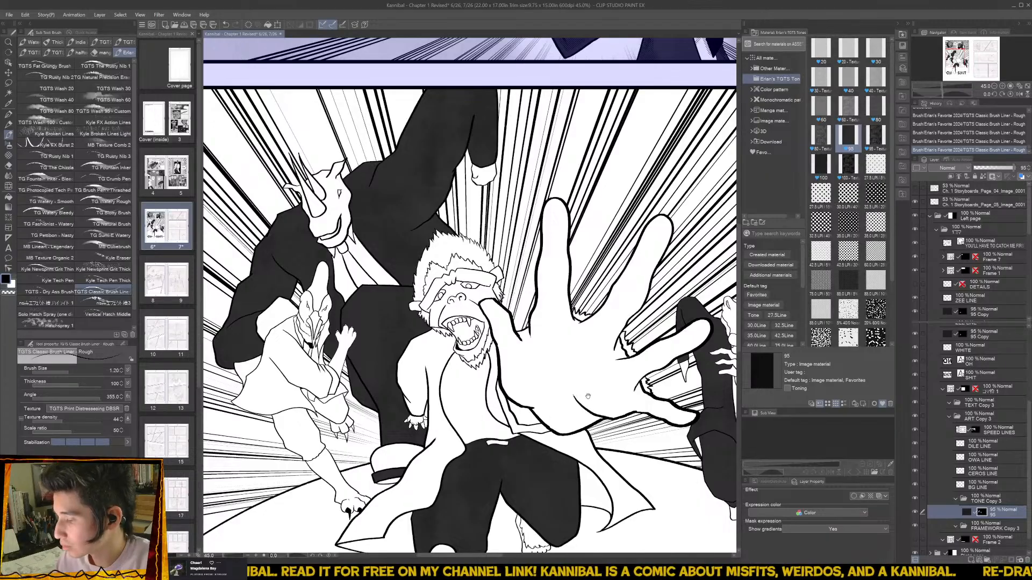
pyautogui.scroll(5, 422, 433)
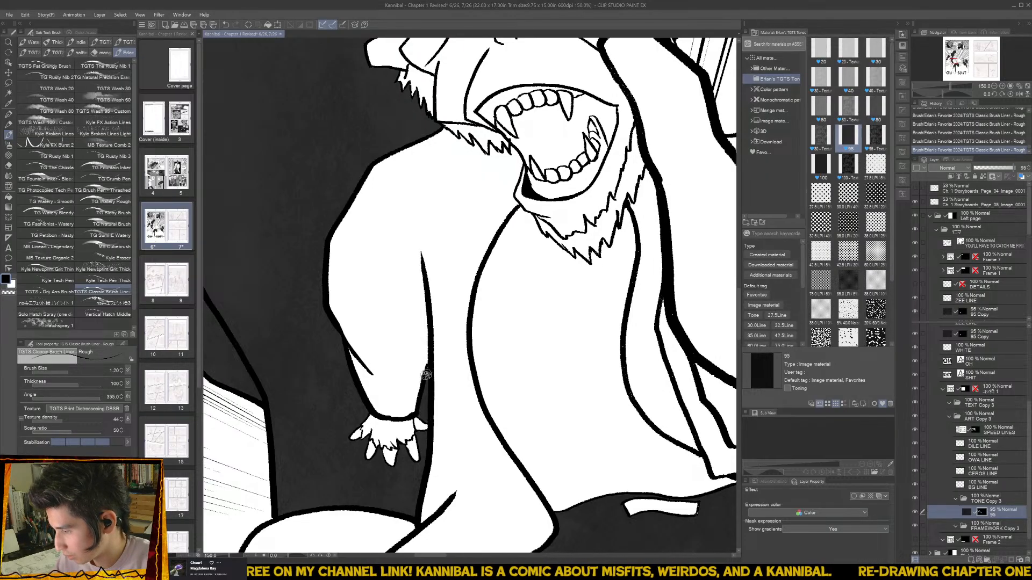
pyautogui.scroll(-4, 427, 377)
pyautogui.scroll(-1, 433, 411)
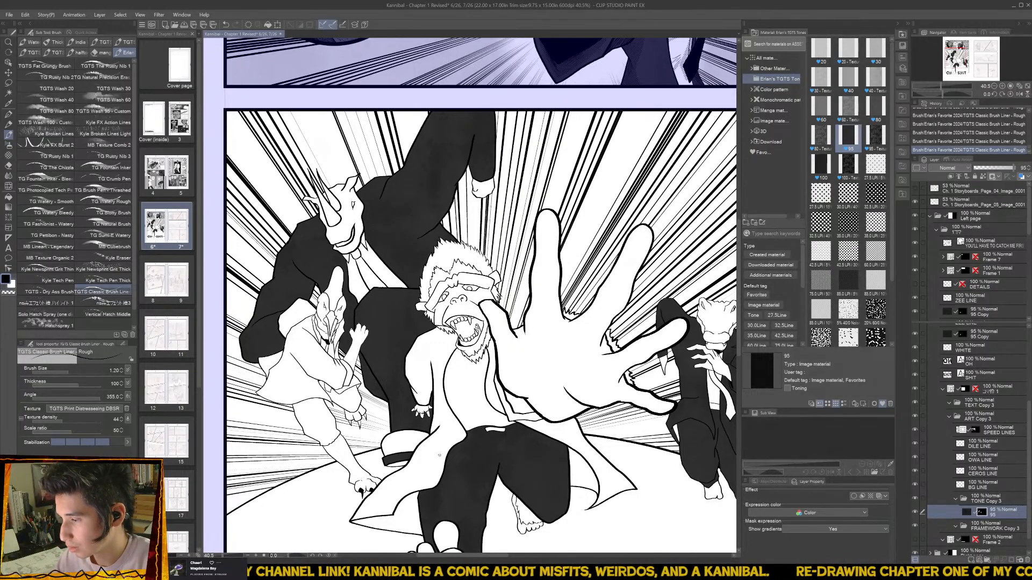
# - Auto-select the vulture runner's jacket, sleeve and trousers, referring to all layers
pyautogui.press('w')
pyautogui.click(299, 379)
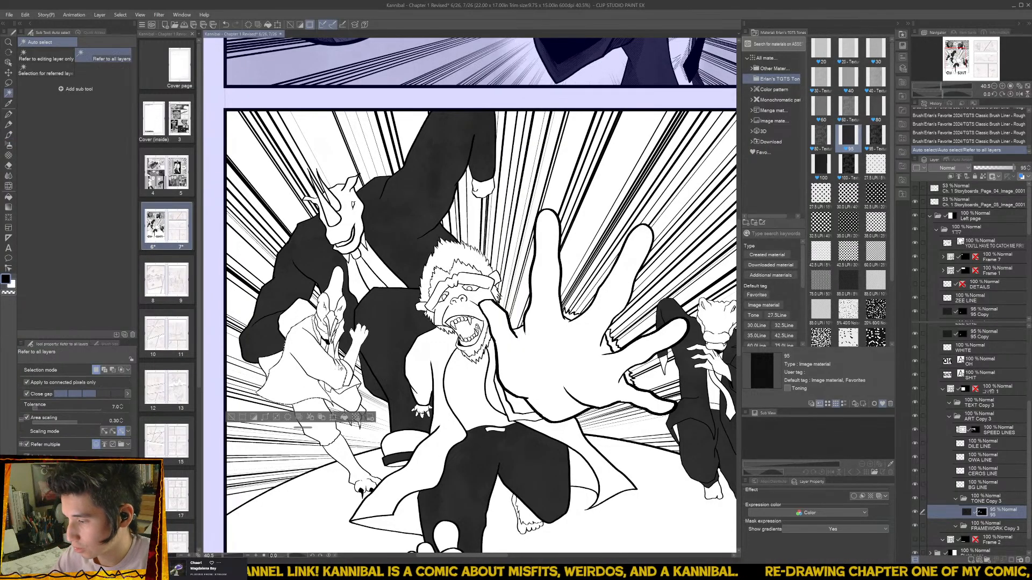
pyautogui.scroll(4, 299, 379)
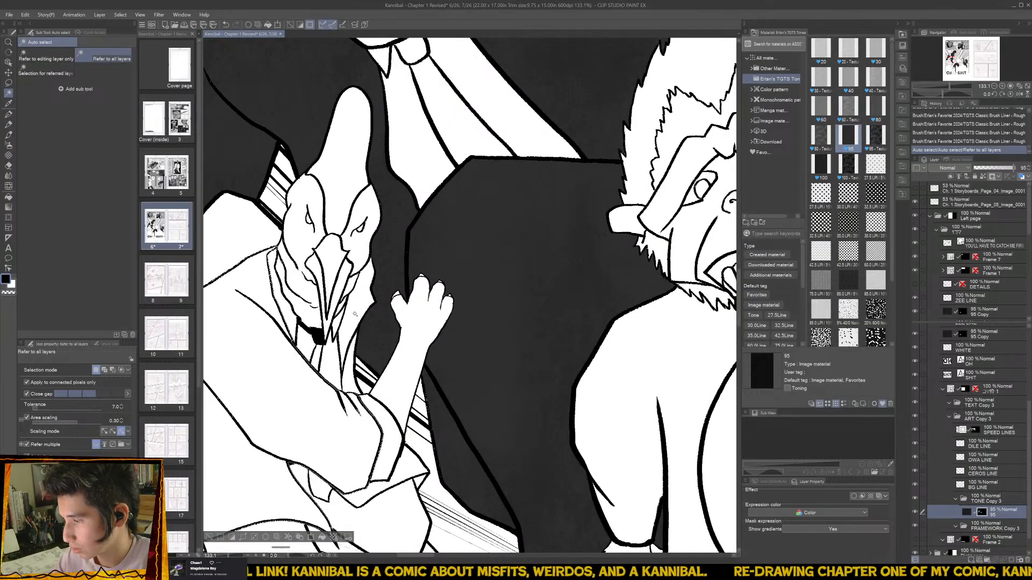
pyautogui.click(343, 352)
pyautogui.click(357, 376)
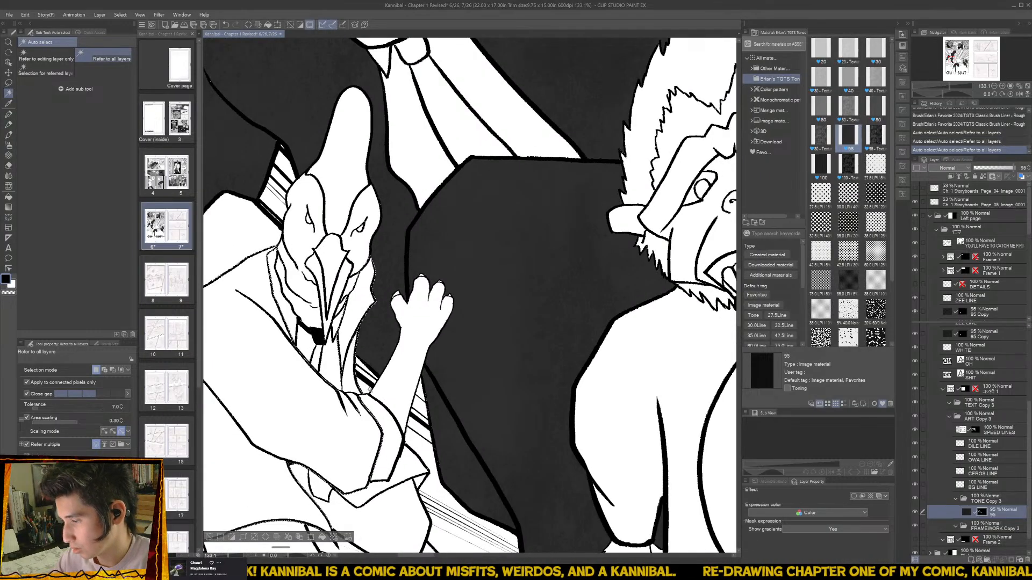
pyautogui.click(390, 448)
pyautogui.click(402, 460)
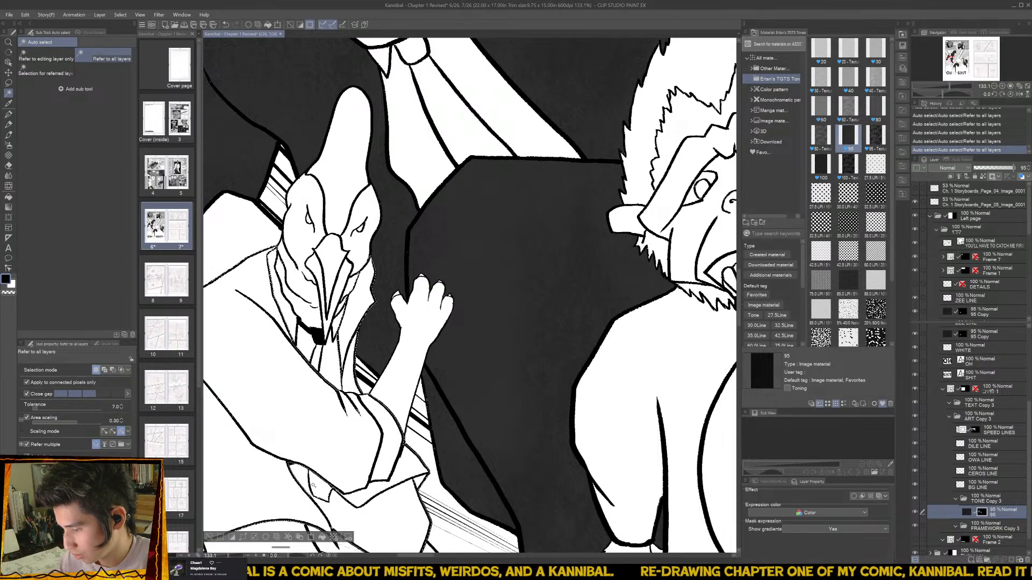
pyautogui.scroll(-5, 470, 294)
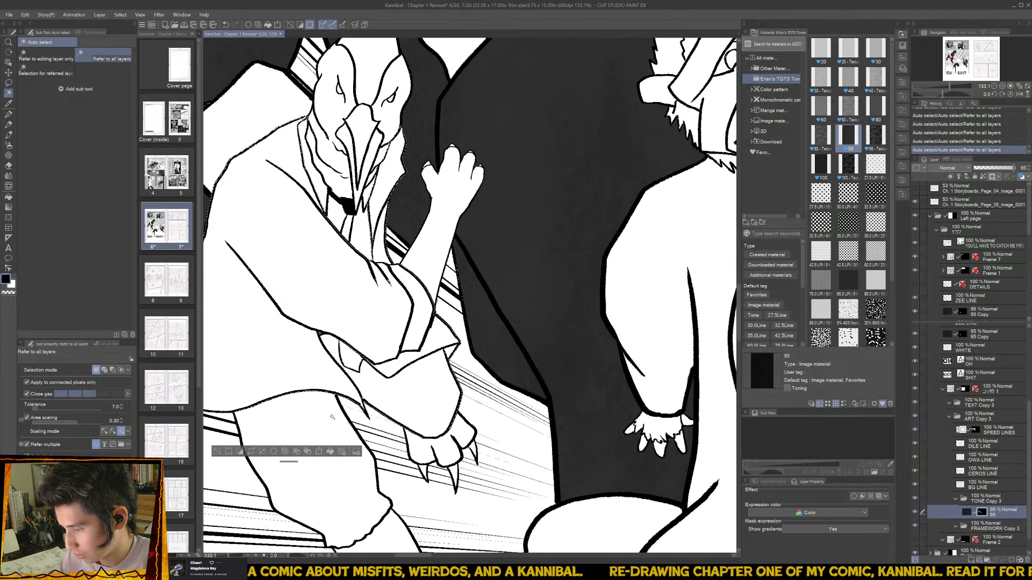
pyautogui.scroll(-6, 444, 430)
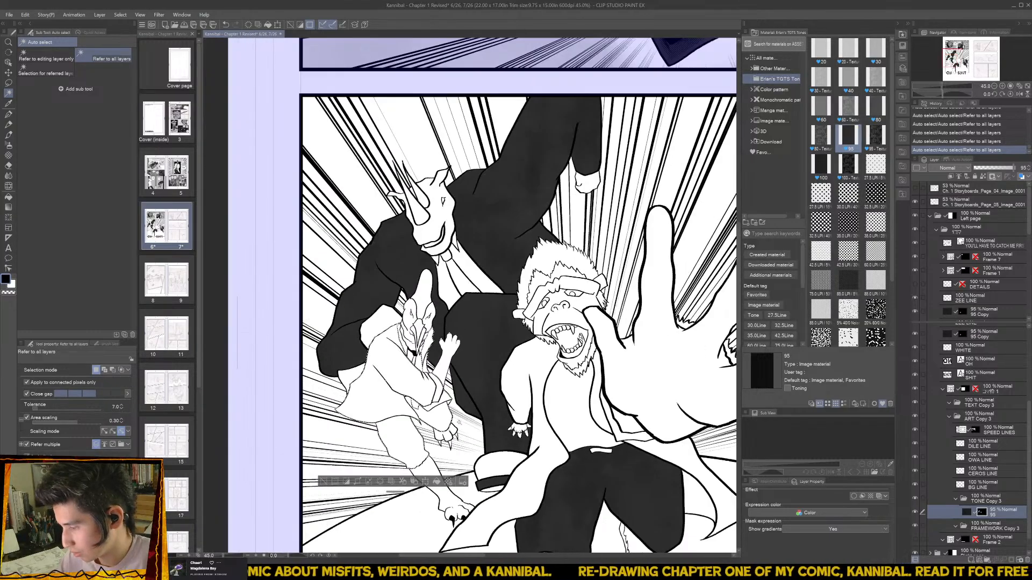
# - Add the gorilla's hair, beard, wrist fur, finger fur and rear-ankle fur to the selection
pyautogui.moveTo(669, 484); pyautogui.dragTo(544, 461)
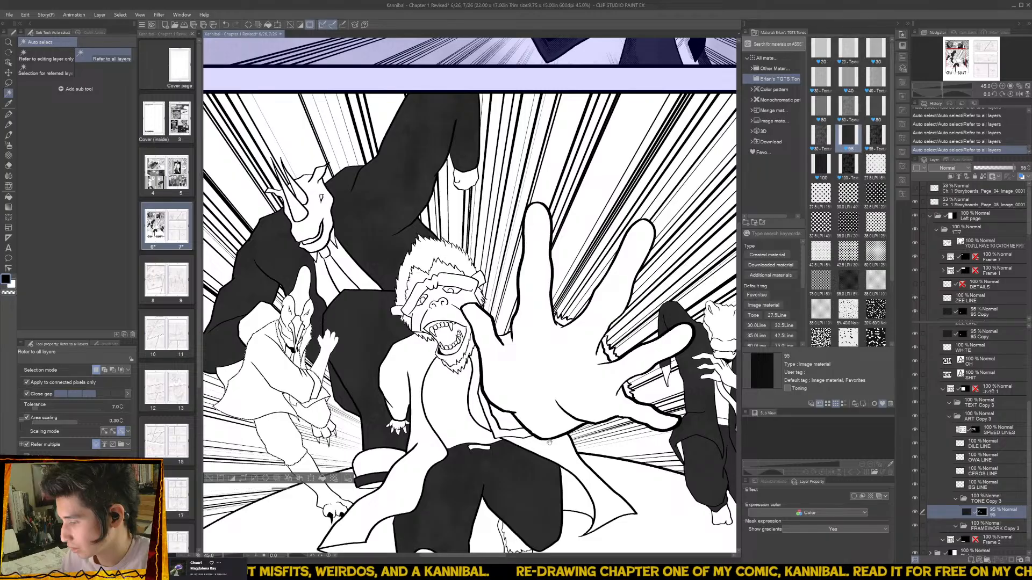
pyautogui.scroll(2, 533, 449)
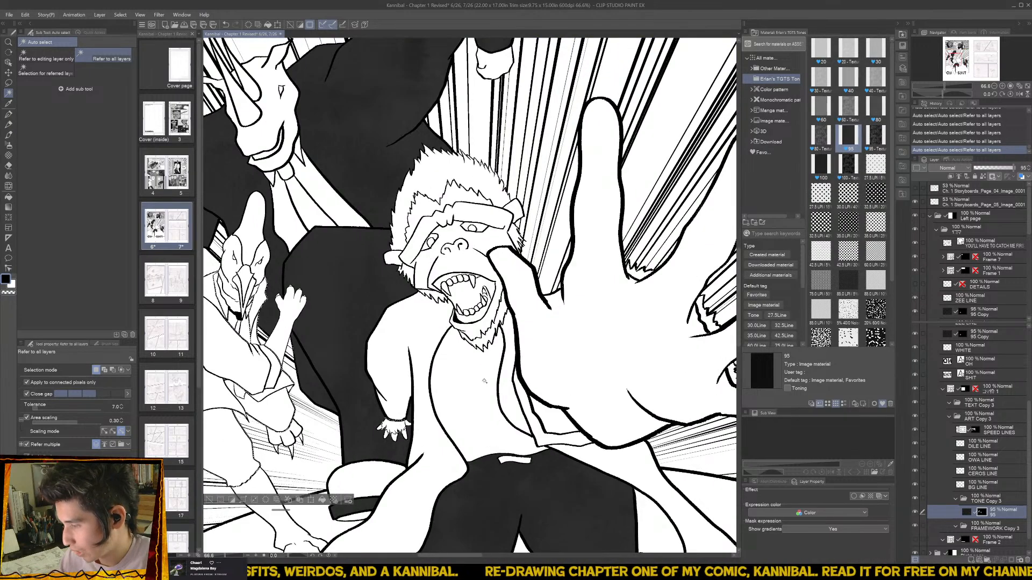
pyautogui.moveTo(478, 396); pyautogui.dragTo(419, 493)
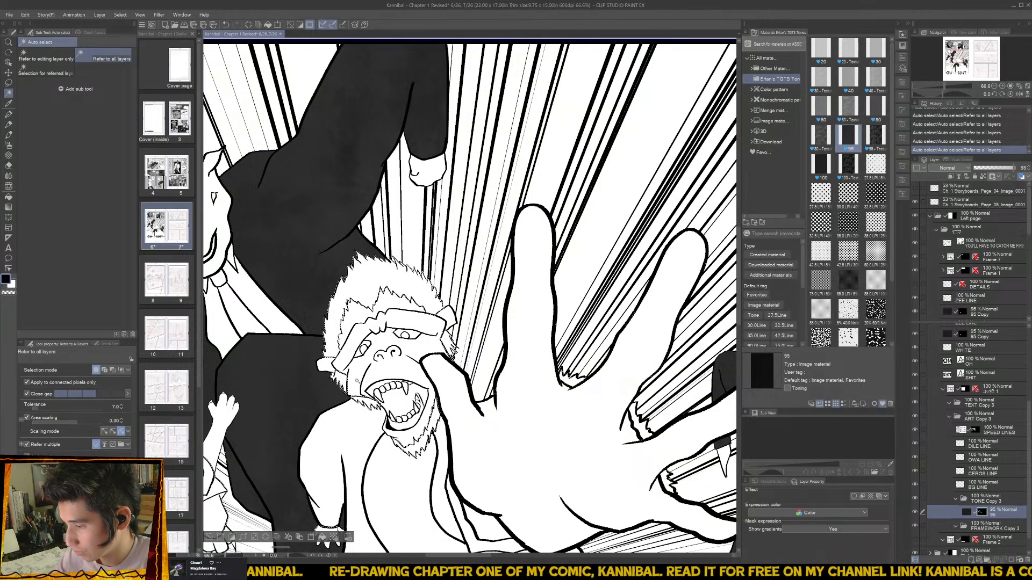
pyautogui.moveTo(592, 412); pyautogui.dragTo(445, 419)
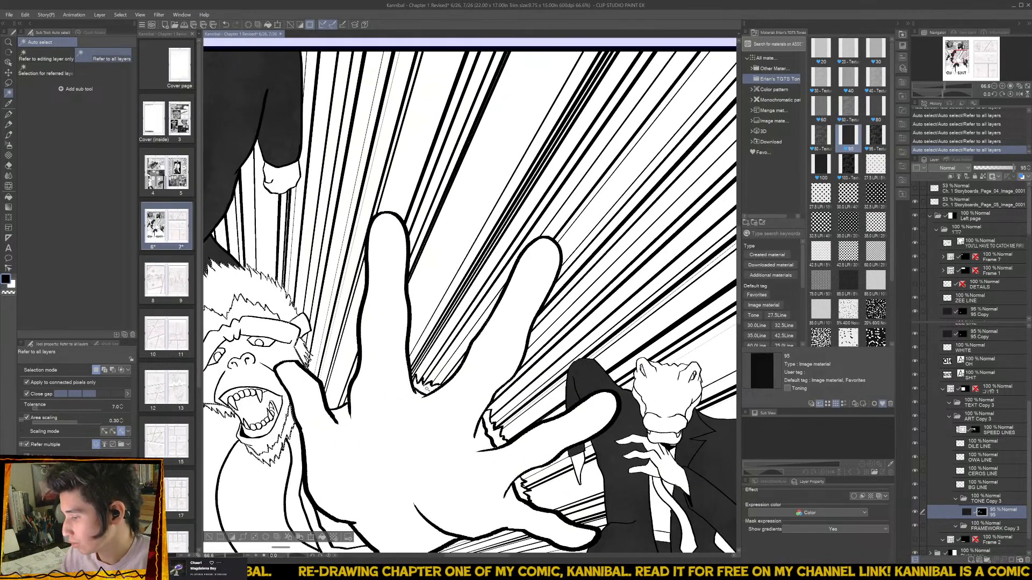
pyautogui.keyDown('shift'); pyautogui.click(426, 388); pyautogui.keyUp('shift')
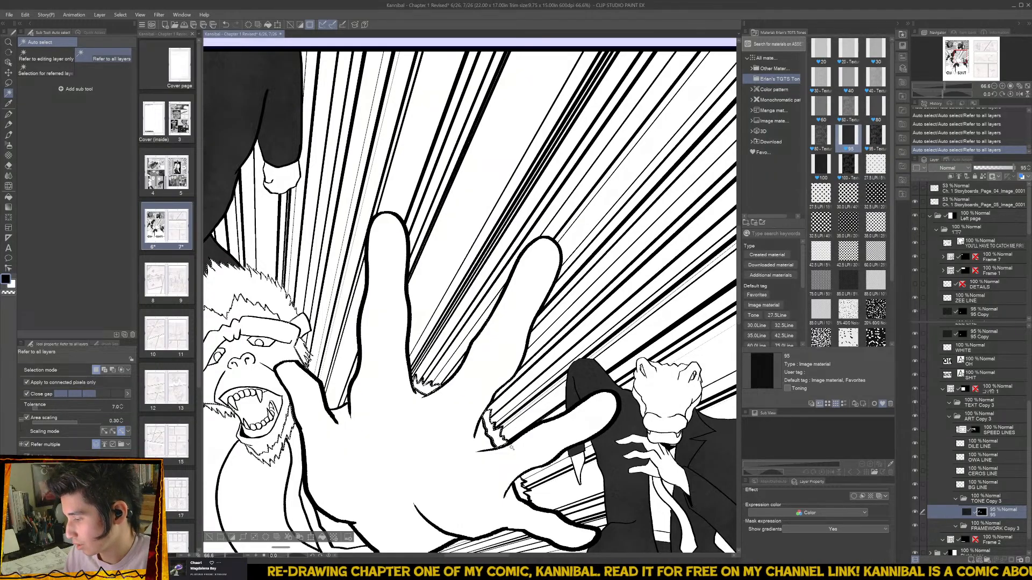
pyautogui.scroll(-1, 550, 488)
pyautogui.scroll(-1, 550, 488)
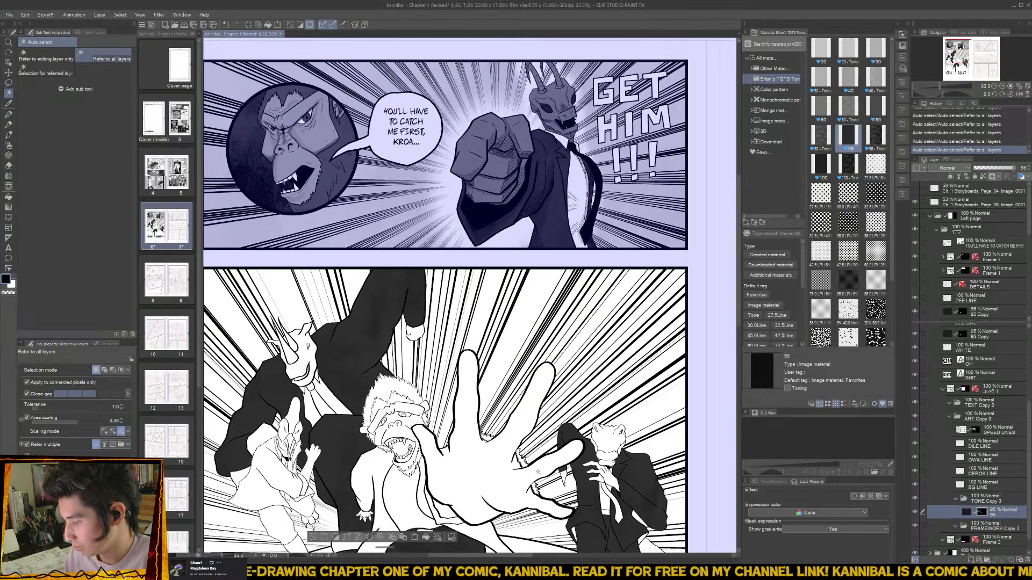
pyautogui.moveTo(550, 488); pyautogui.dragTo(553, 374)
pyautogui.moveTo(524, 476); pyautogui.dragTo(508, 431)
pyautogui.keyDown('shift'); pyautogui.click(442, 438); pyautogui.keyUp('shift')
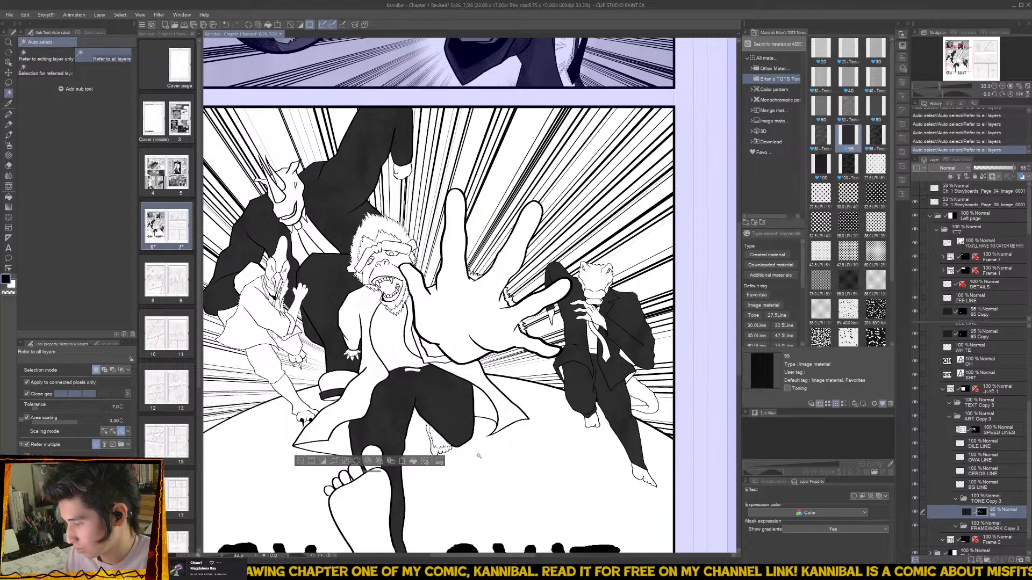
# - Apply the 80 tone material to the selected clothing and fur, above the 95 layer in the TONE Copy 3 folder
pyautogui.moveTo(624, 433); pyautogui.dragTo(554, 466)
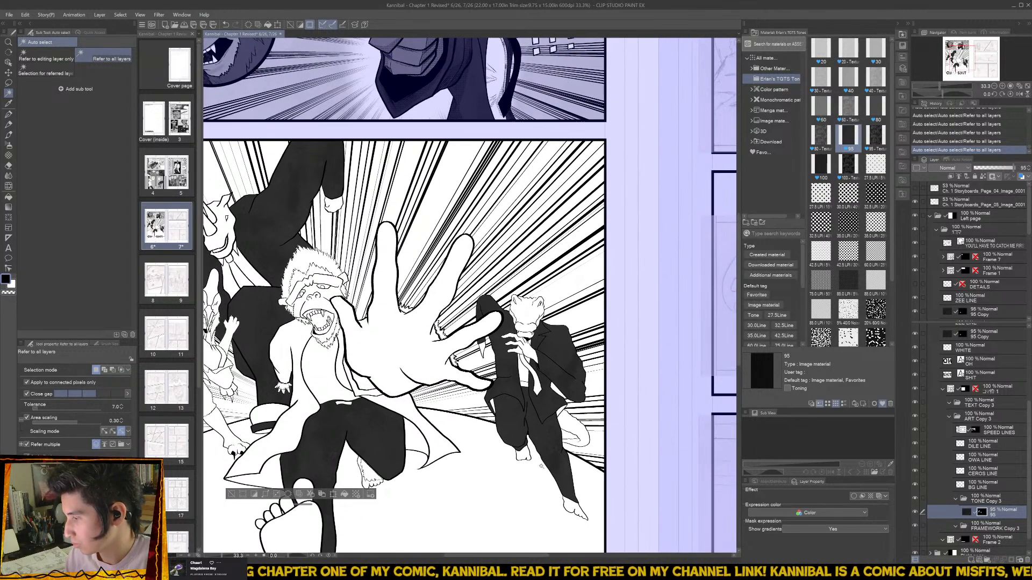
pyautogui.scroll(-2, 487, 480)
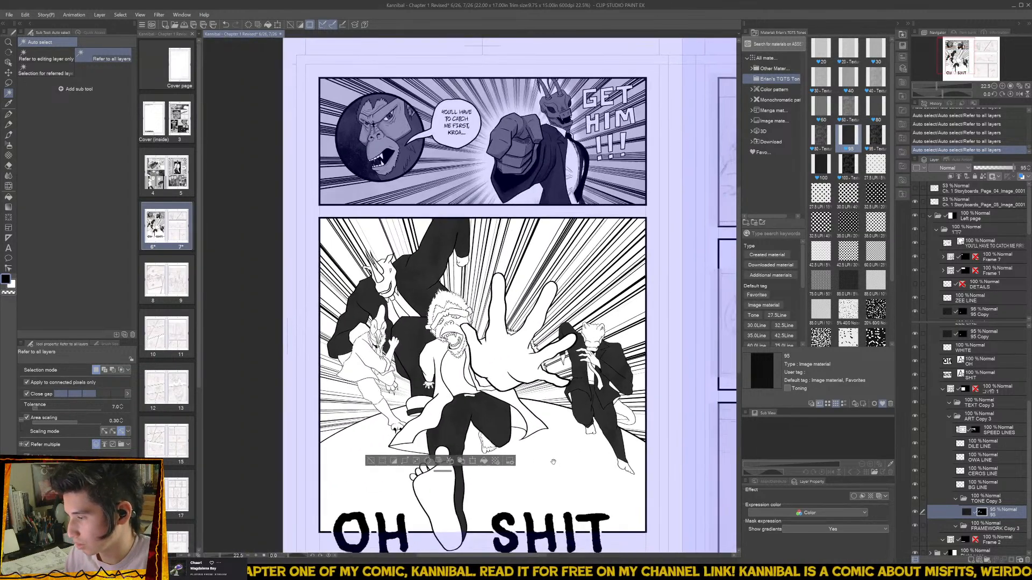
pyautogui.moveTo(522, 460); pyautogui.dragTo(497, 471)
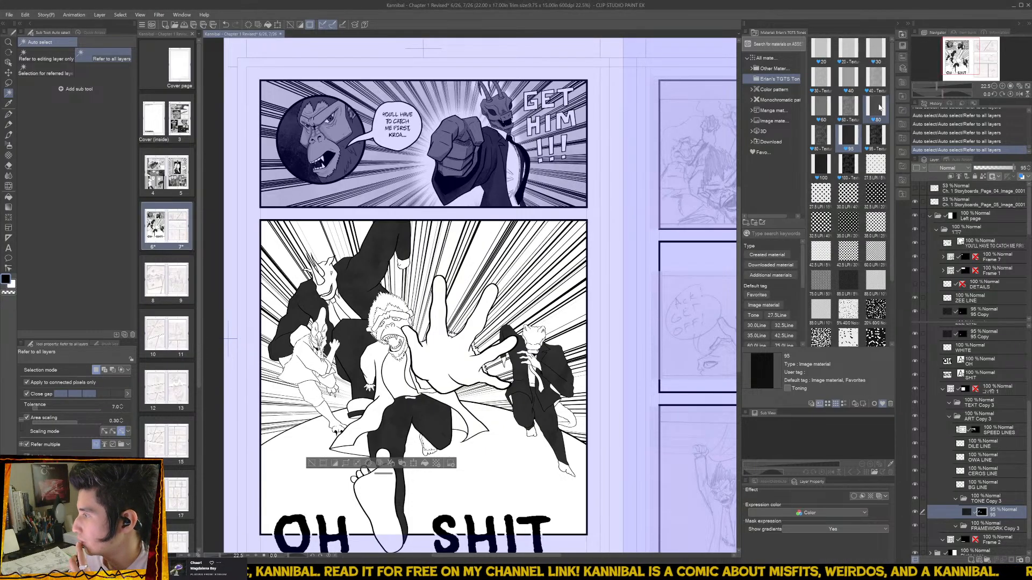
pyautogui.moveTo(879, 107); pyautogui.dragTo(999, 511)
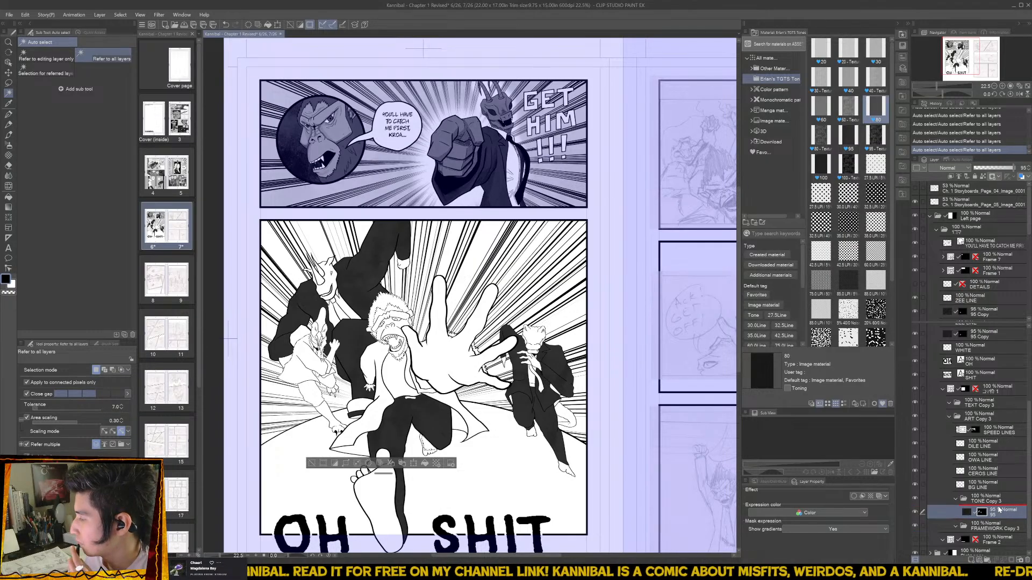
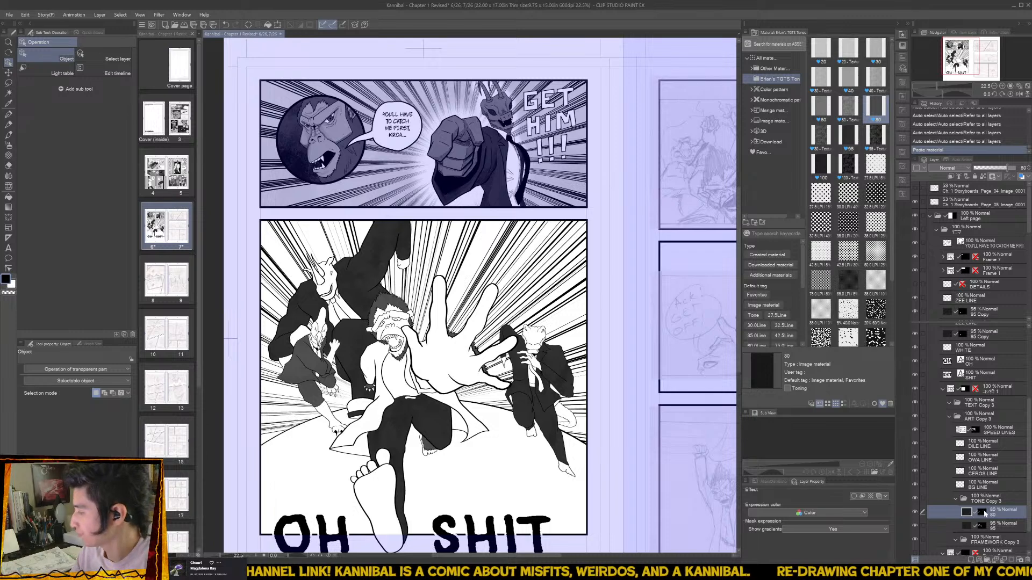
# - Select the missed patch at the back of the vulture's jacket, paint it in on the 80 layer's mask at brush size 2.50, and deselect
pyautogui.scroll(6, 277, 355)
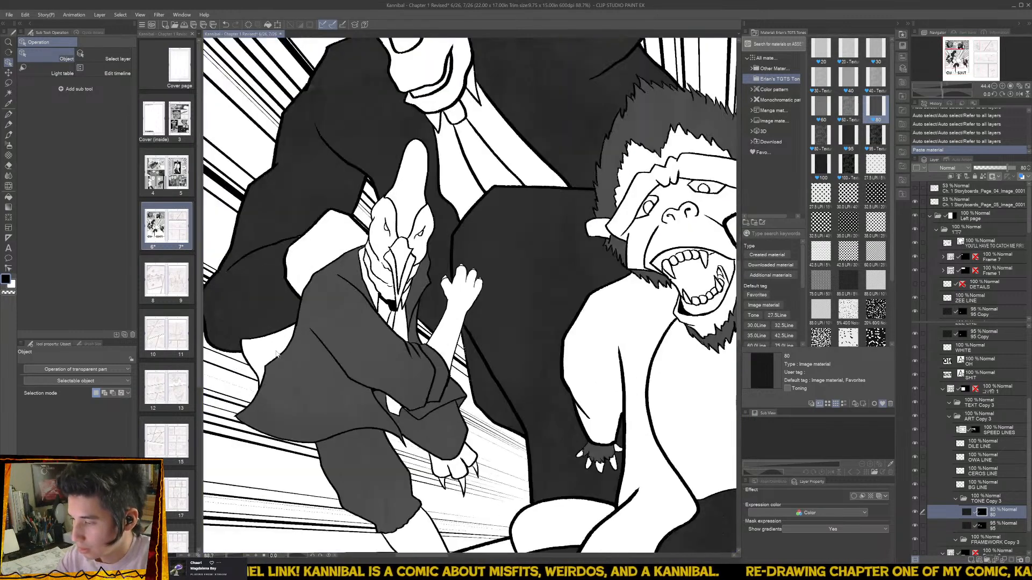
pyautogui.press('w')
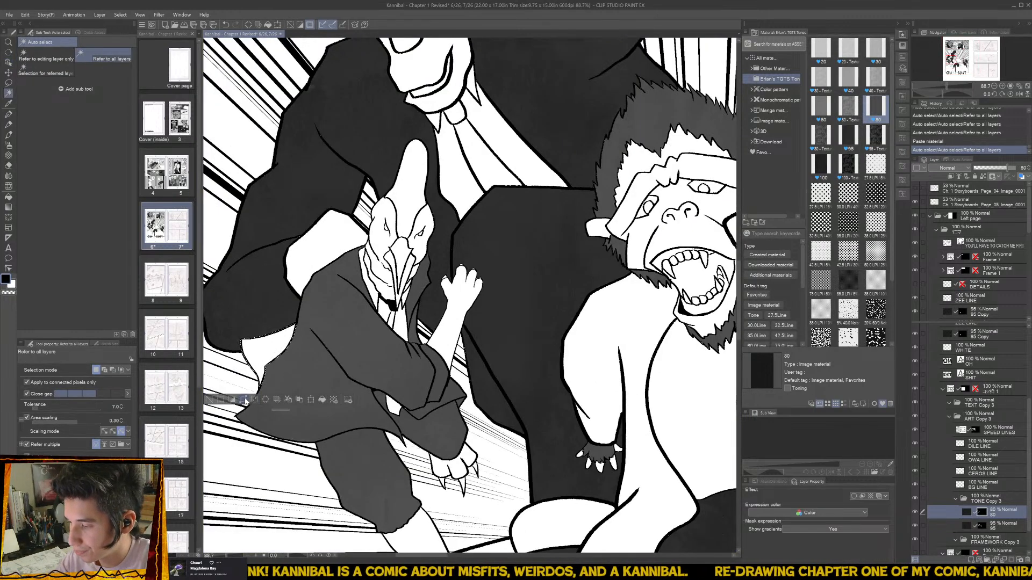
pyautogui.press('b')
pyautogui.moveTo(292, 329)
pyautogui.mouseDown()
pyautogui.moveTo(272, 371)
pyautogui.moveTo(255, 376)
pyautogui.moveTo(263, 334)
pyautogui.moveTo(240, 363)
pyautogui.moveTo(266, 341)
pyautogui.mouseUp()
pyautogui.hotkey('ctrl', 'd')
pyautogui.scroll(-3, 319, 374)
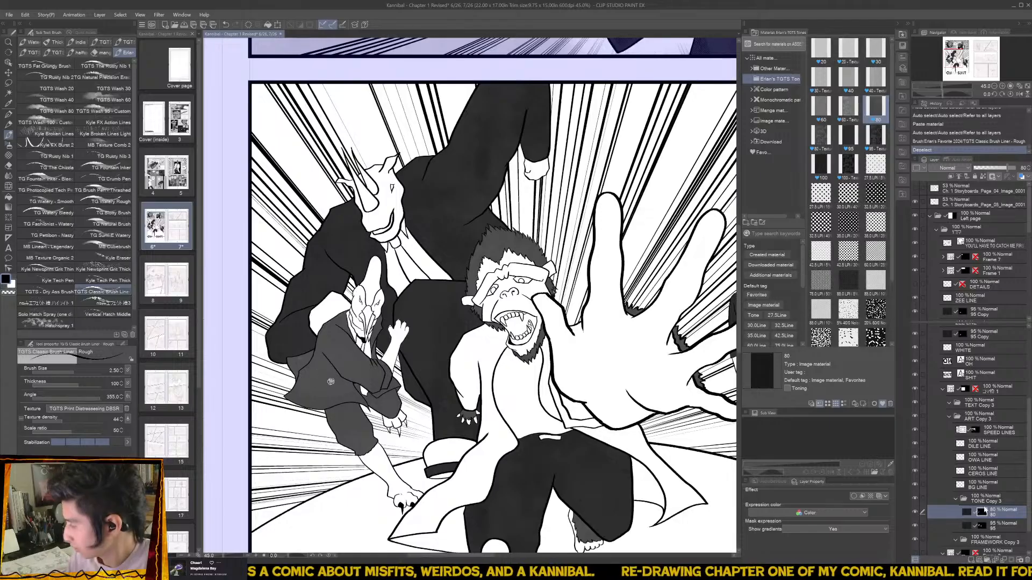
# - Unlink the 80 layer from its mask and shift the tone texture within the masked clothing and fur
pyautogui.click(975, 514)
pyautogui.click(966, 512)
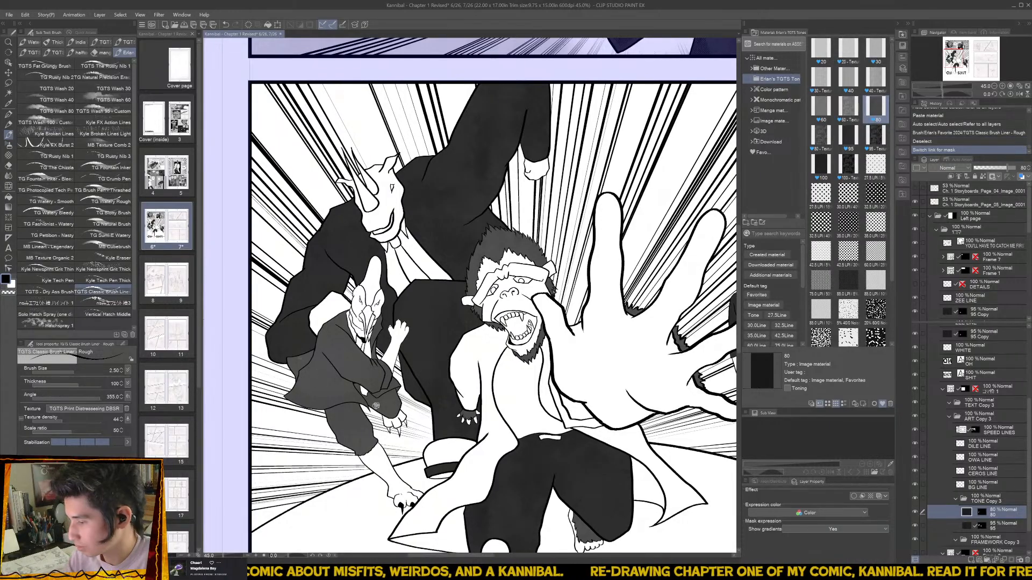
pyautogui.press('k')
pyautogui.moveTo(366, 426); pyautogui.dragTo(398, 440)
pyautogui.scroll(-3, 399, 442)
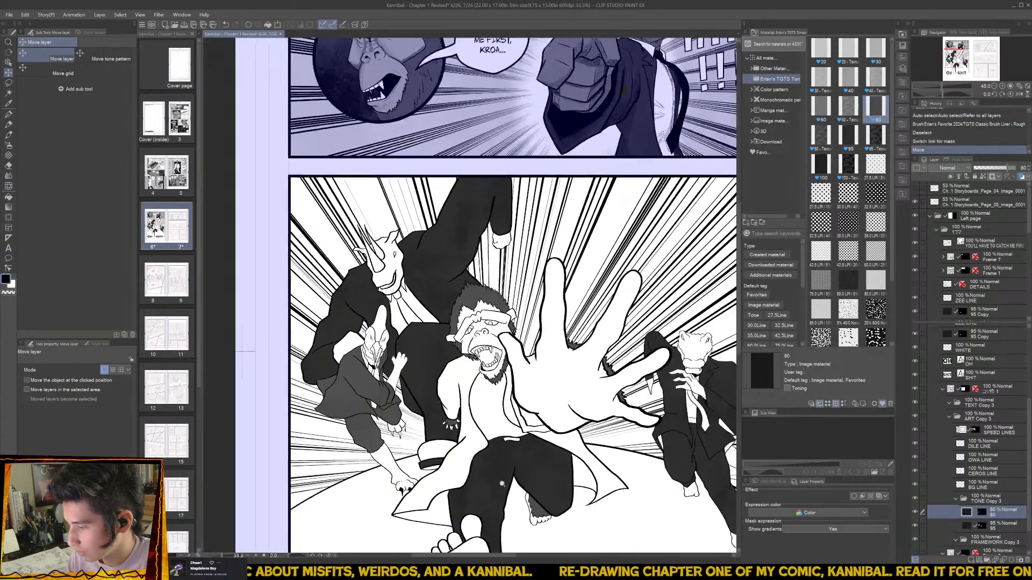
pyautogui.moveTo(578, 518); pyautogui.dragTo(499, 483)
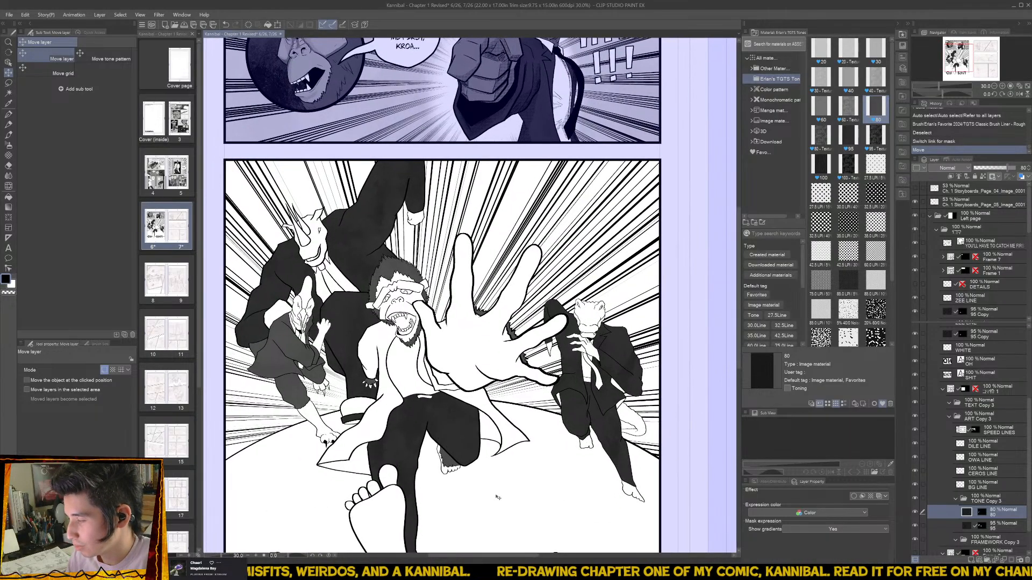
pyautogui.moveTo(473, 503); pyautogui.dragTo(465, 471)
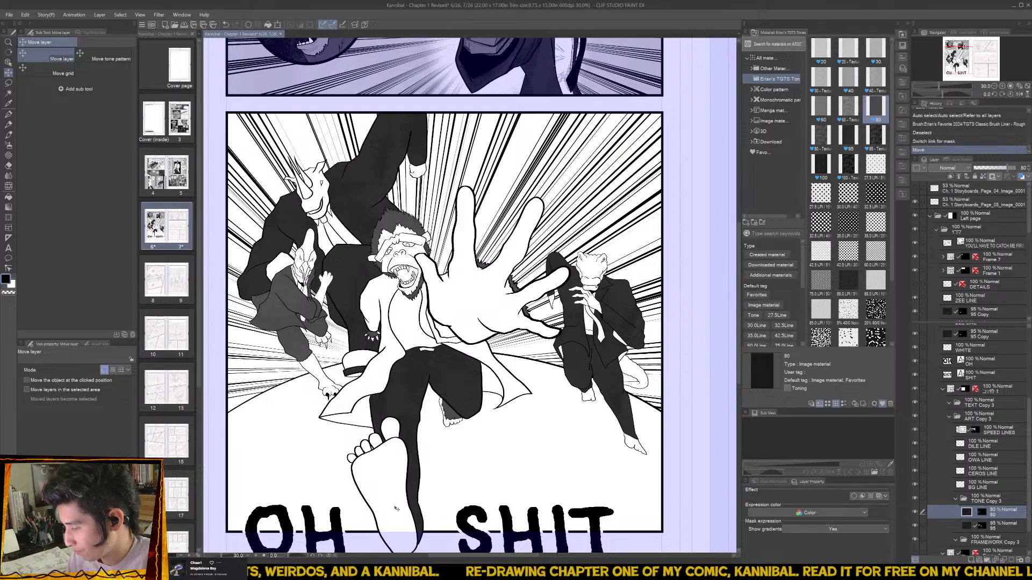
# - Auto-select the sole of the gorilla's raised foot and apply the 40 tone material to it, directly above the WHITE layer
pyautogui.press('w')
pyautogui.click(395, 508)
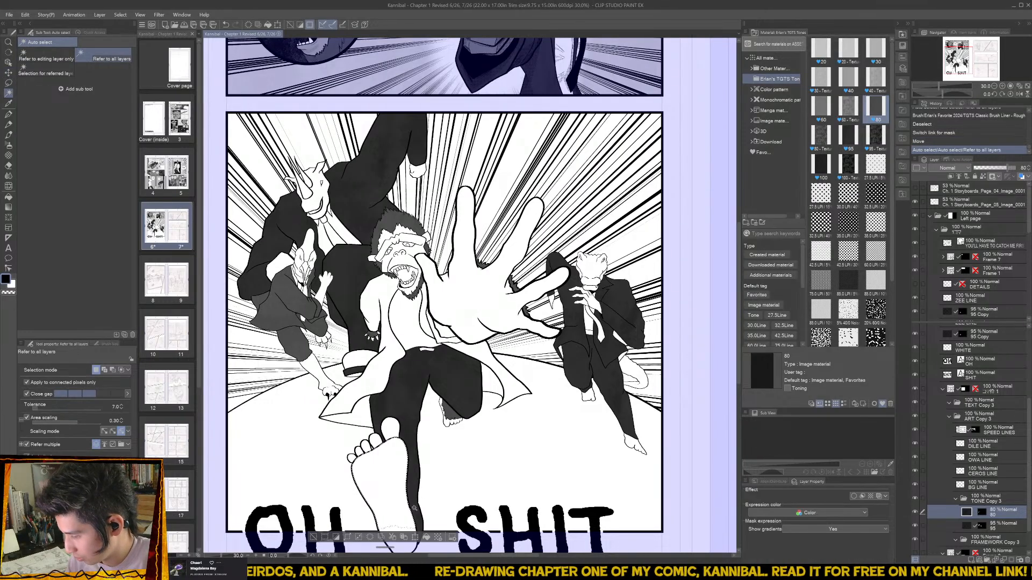
pyautogui.keyDown('shift'); pyautogui.click(406, 530); pyautogui.keyUp('shift')
pyautogui.moveTo(405, 546); pyautogui.dragTo(408, 507)
pyautogui.keyDown('shift'); pyautogui.click(409, 507); pyautogui.keyUp('shift')
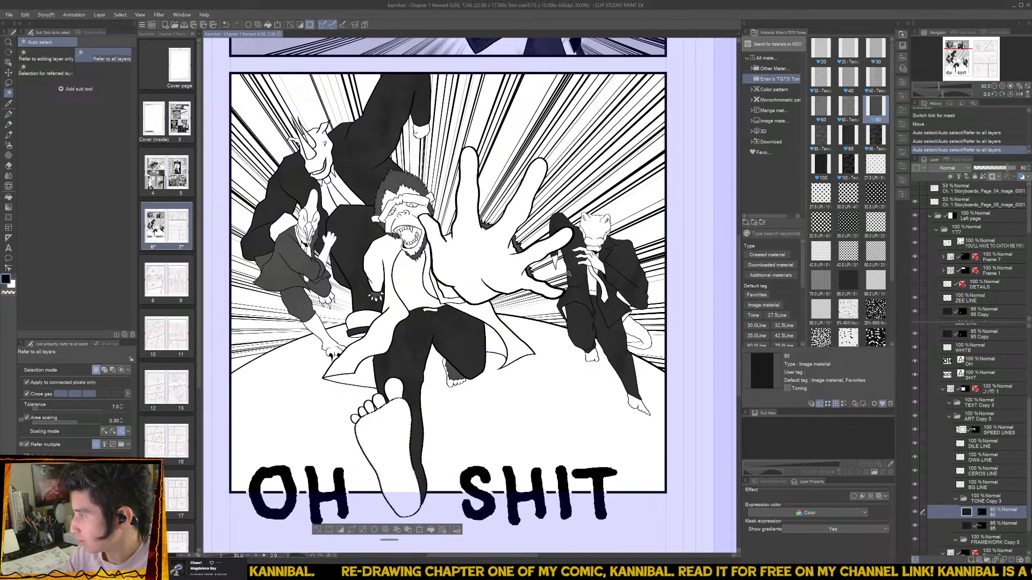
pyautogui.moveTo(853, 79); pyautogui.dragTo(1003, 333)
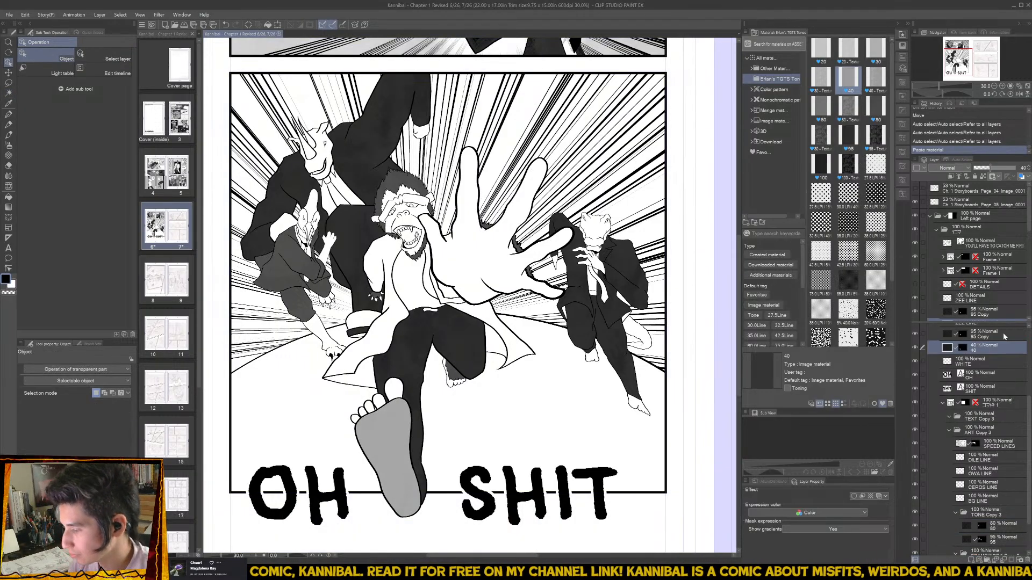
# - Auto-select the toes of the gorilla's raised foot, referring to all layers
pyautogui.press('w')
pyautogui.click(394, 392)
pyautogui.click(379, 411)
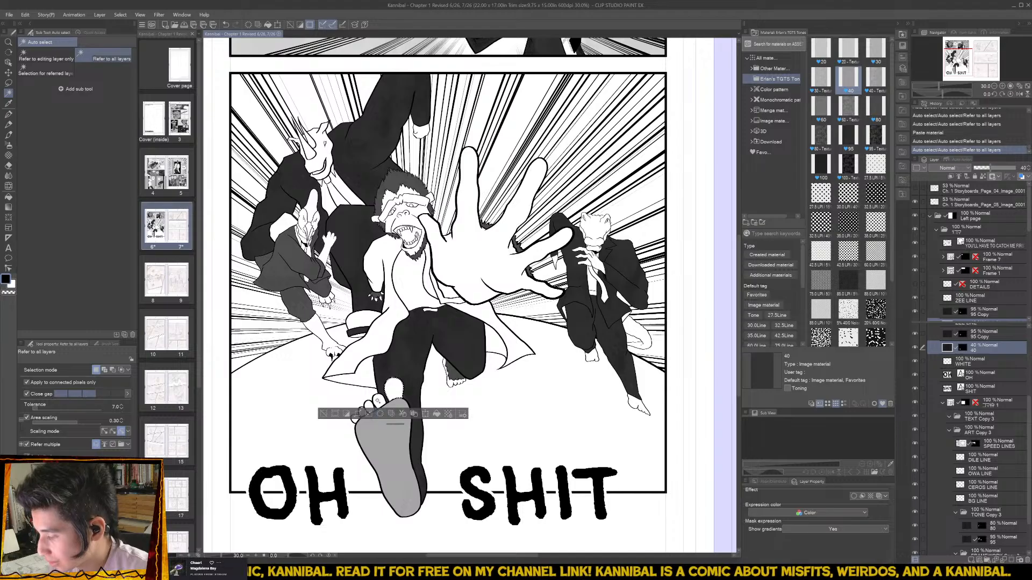
pyautogui.click(379, 412)
pyautogui.keyDown('shift'); pyautogui.click(363, 411); pyautogui.keyUp('shift')
pyautogui.keyDown('shift'); pyautogui.click(355, 418); pyautogui.keyUp('shift')
# - Add the bare skin of the gorilla's outstretched hand and face to the selection
pyautogui.moveTo(508, 337); pyautogui.dragTo(453, 412)
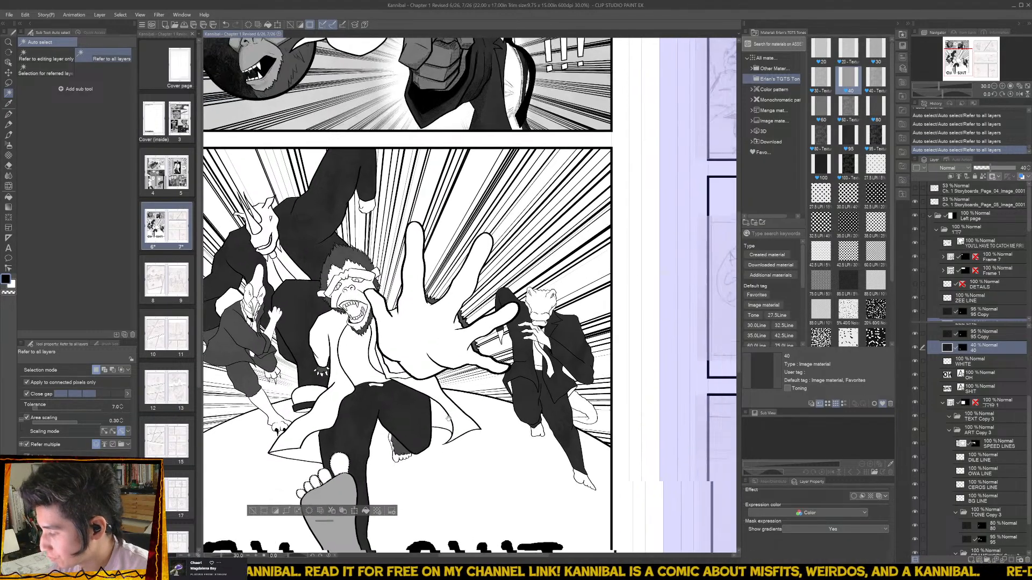
pyautogui.scroll(4, 394, 443)
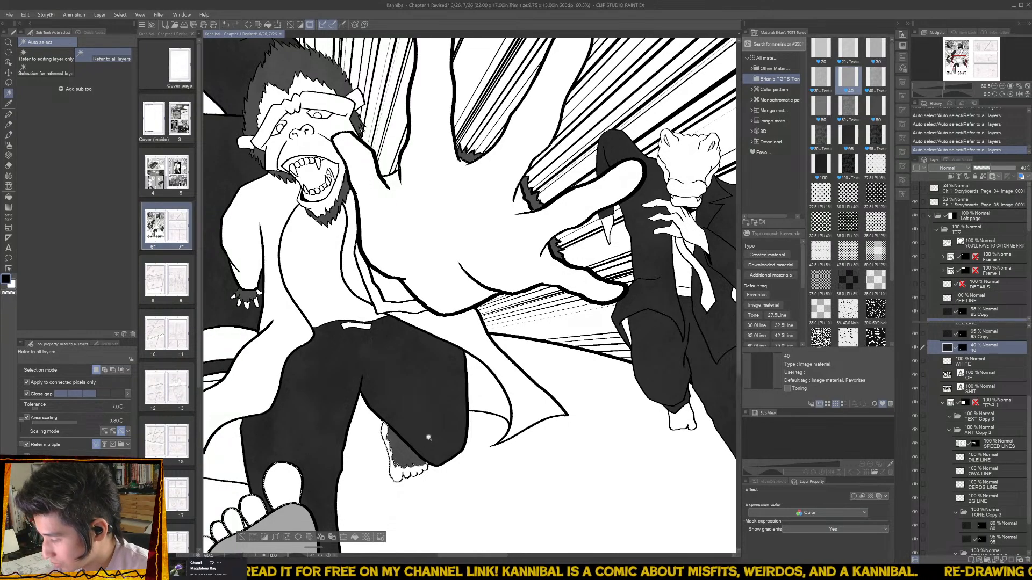
pyautogui.scroll(-3, 429, 438)
pyautogui.scroll(3, 439, 325)
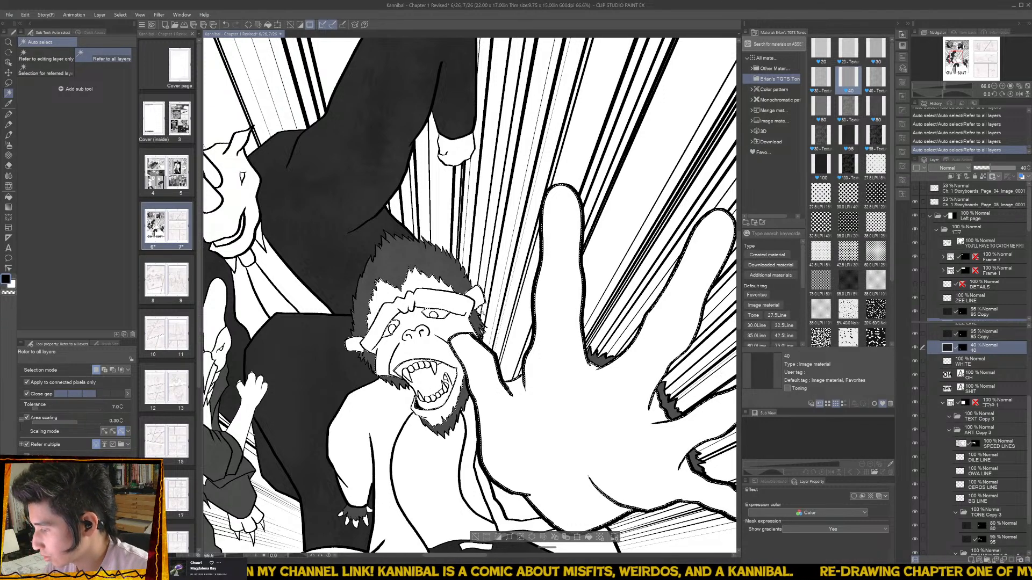
pyautogui.scroll(-3, 479, 360)
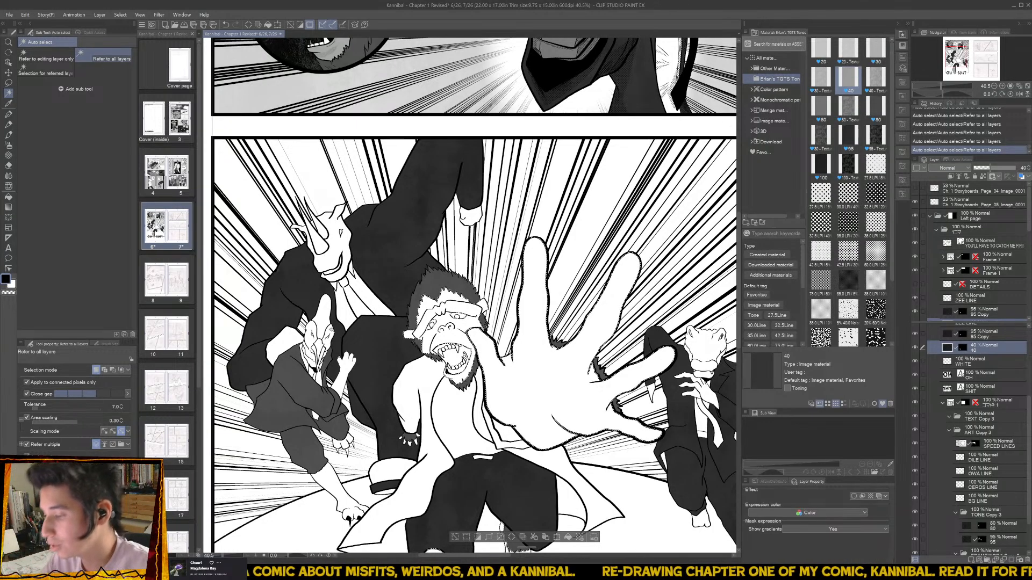
pyautogui.hotkey('ctrl', '+')
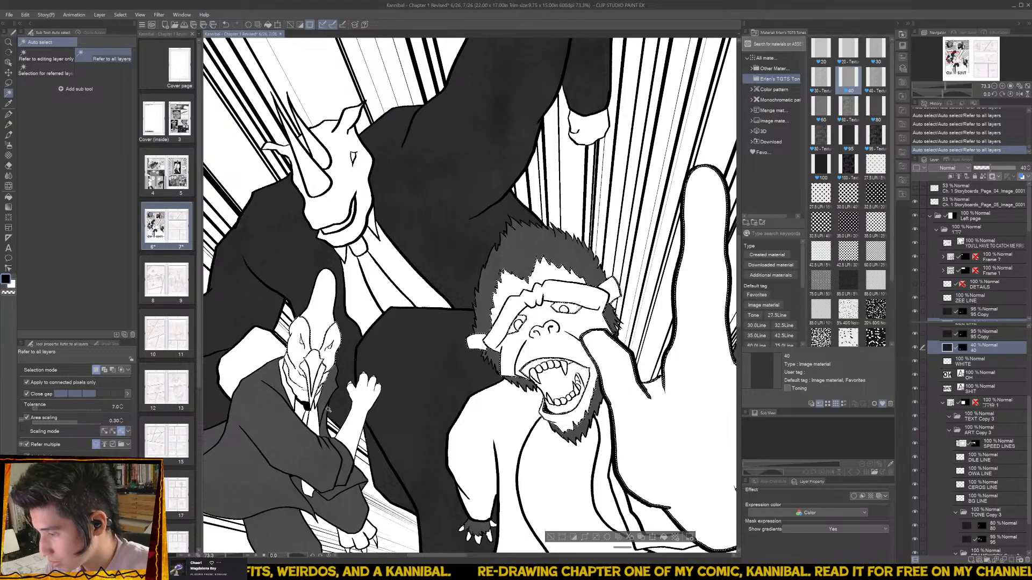
# - Extend the selection to the suited crocodile's head, hand, tail and bare feet
pyautogui.scroll(-3, 330, 406)
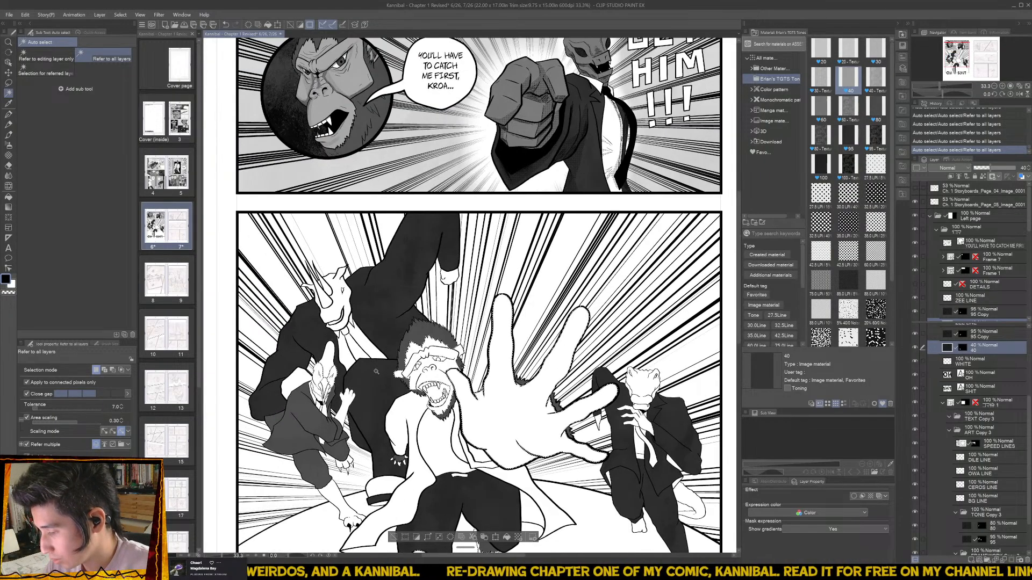
pyautogui.scroll(-1, 529, 338)
pyautogui.moveTo(529, 338); pyautogui.dragTo(366, 326)
pyautogui.scroll(3, 423, 398)
pyautogui.scroll(3, 422, 398)
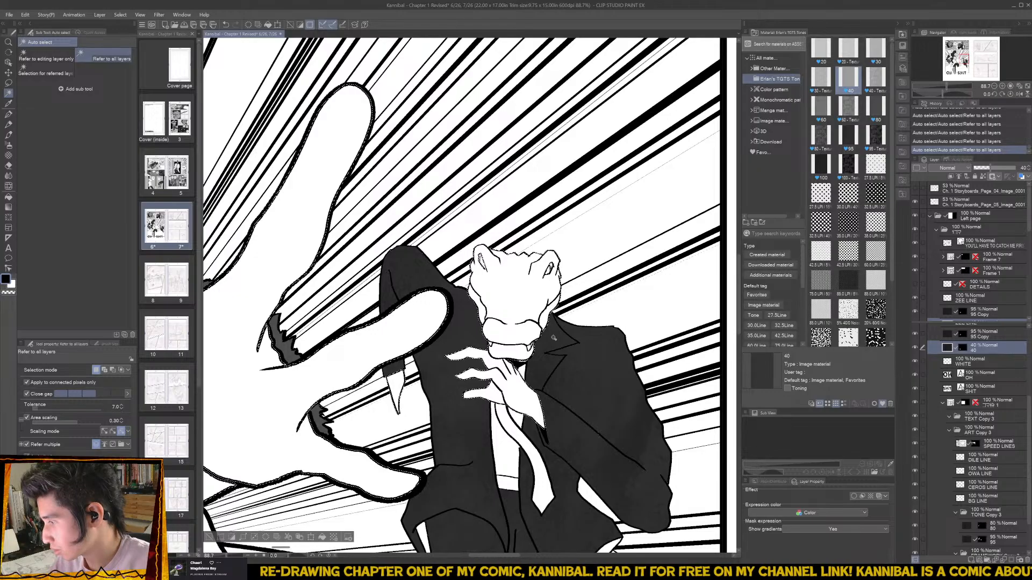
pyautogui.moveTo(634, 472); pyautogui.dragTo(541, 315)
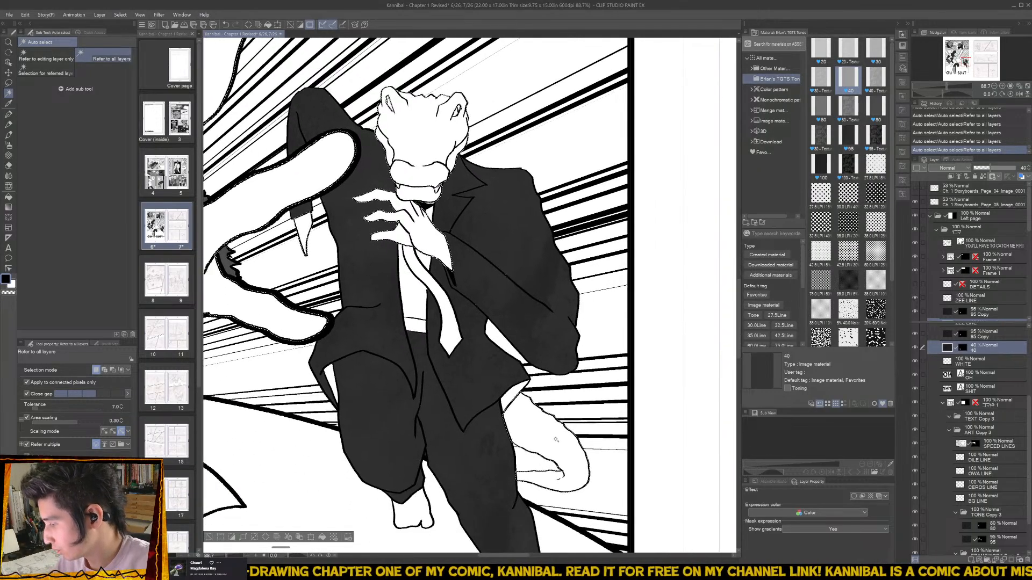
pyautogui.scroll(-4, 476, 483)
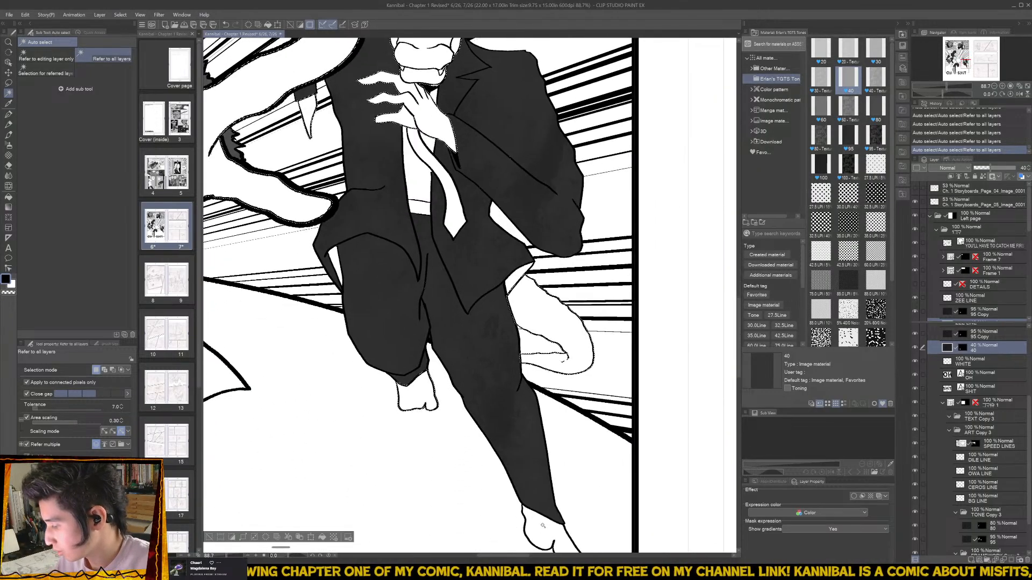
pyautogui.scroll(-3, 548, 519)
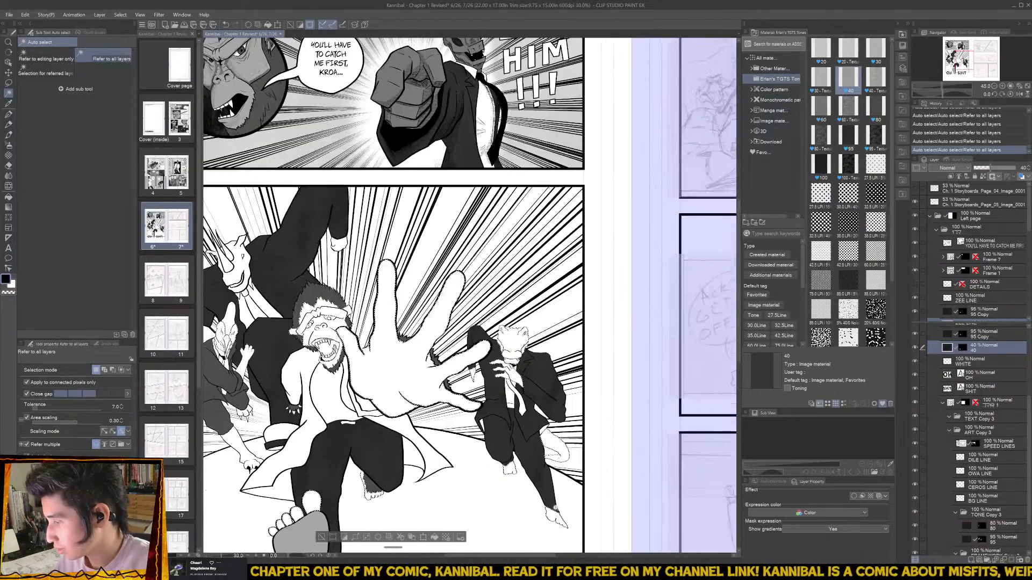
pyautogui.moveTo(540, 477); pyautogui.dragTo(576, 392)
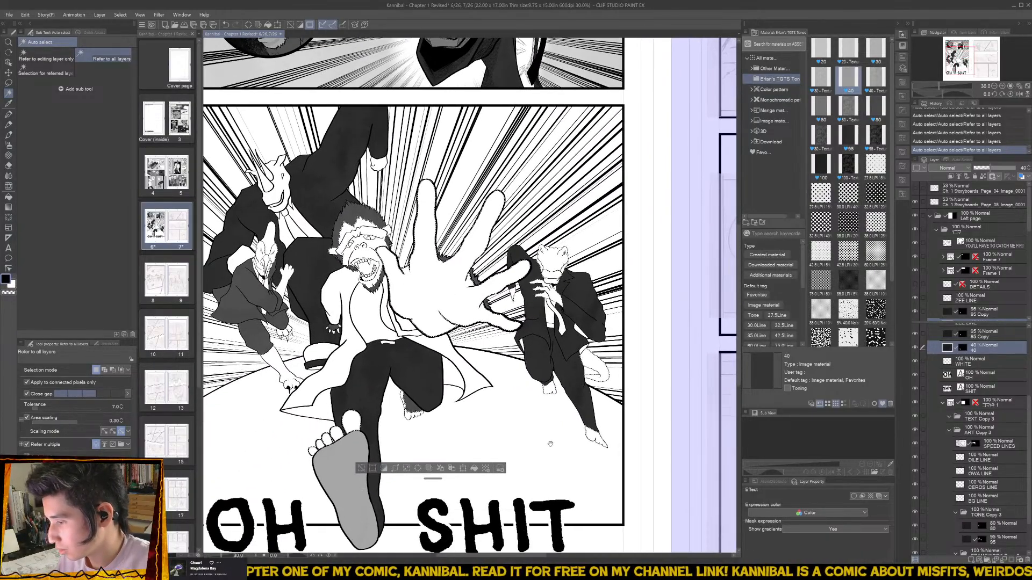
pyautogui.moveTo(549, 444); pyautogui.dragTo(586, 492)
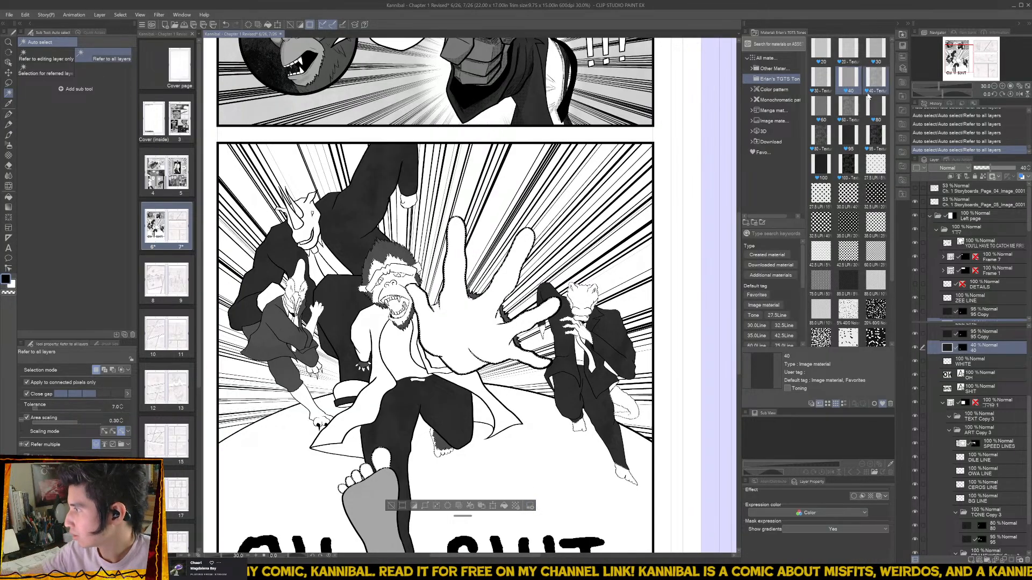
# - Apply the textured 40 tone to the selected skin areas, placing it in the TONE Copy 3 folder
pyautogui.moveTo(847, 78); pyautogui.dragTo(991, 518)
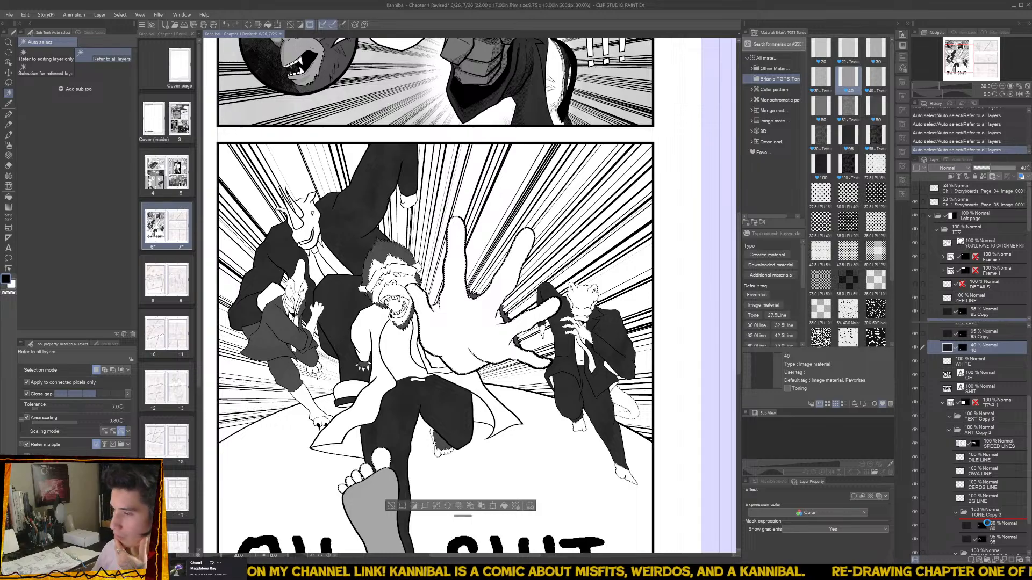
pyautogui.moveTo(987, 522); pyautogui.dragTo(988, 526)
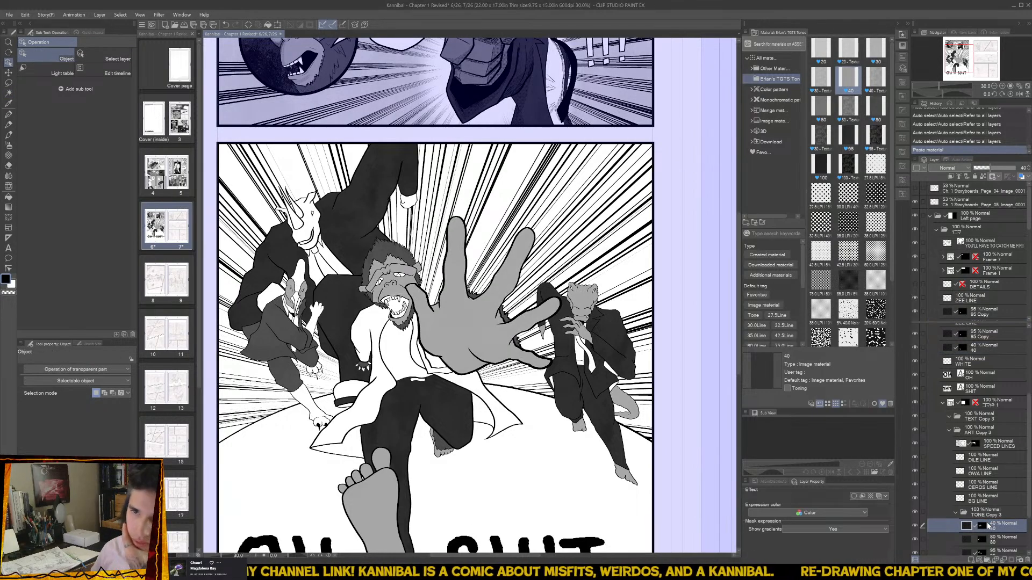
# - Paint both of the gorilla's irises into the 80 tone layer's mask with the brush at size 0.80
pyautogui.click(925, 532)
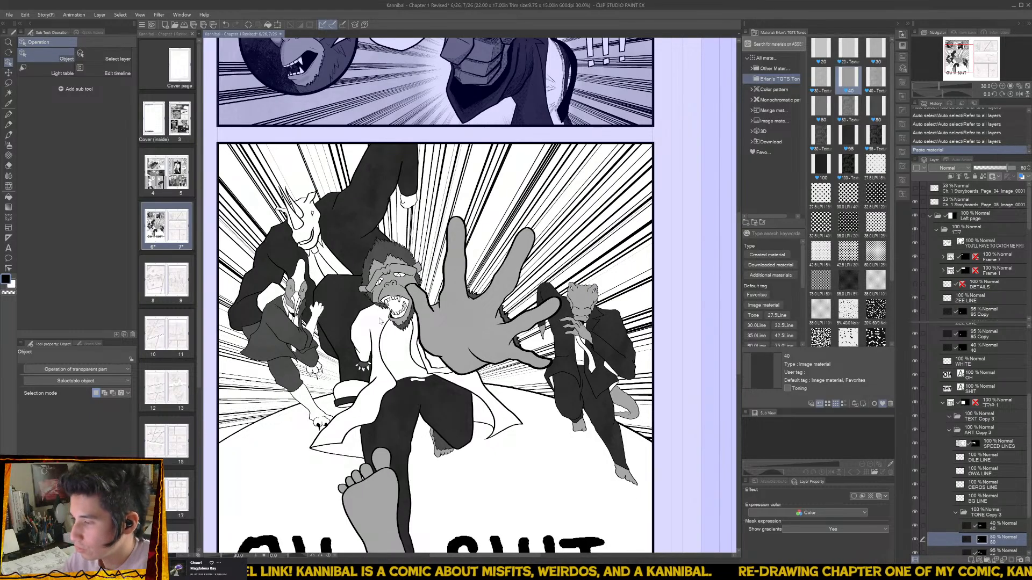
pyautogui.scroll(6, 391, 267)
pyautogui.press('b')
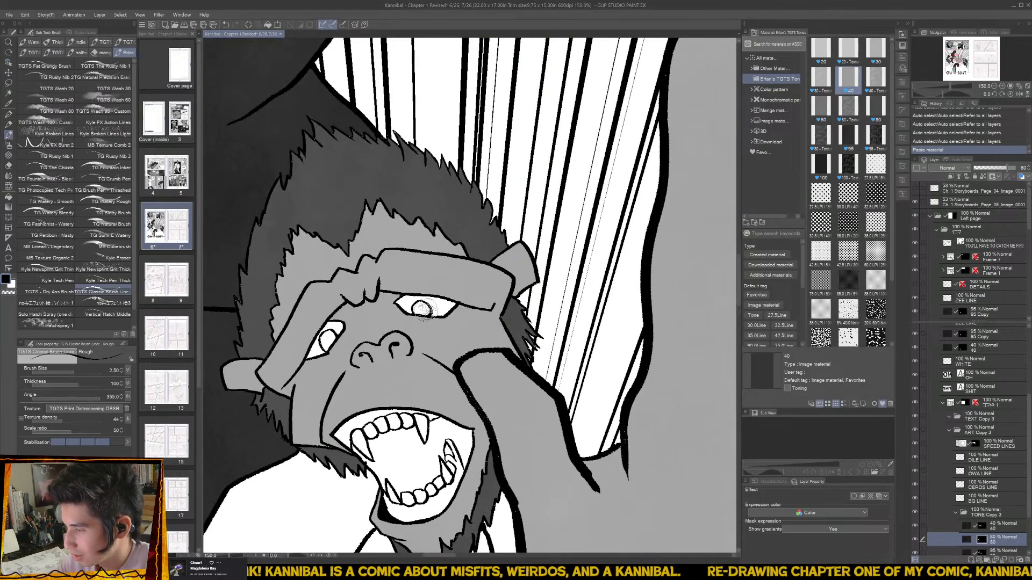
pyautogui.press('[')
pyautogui.press('[')
pyautogui.press('[')
pyautogui.press('[')
pyautogui.moveTo(426, 312); pyautogui.dragTo(424, 311)
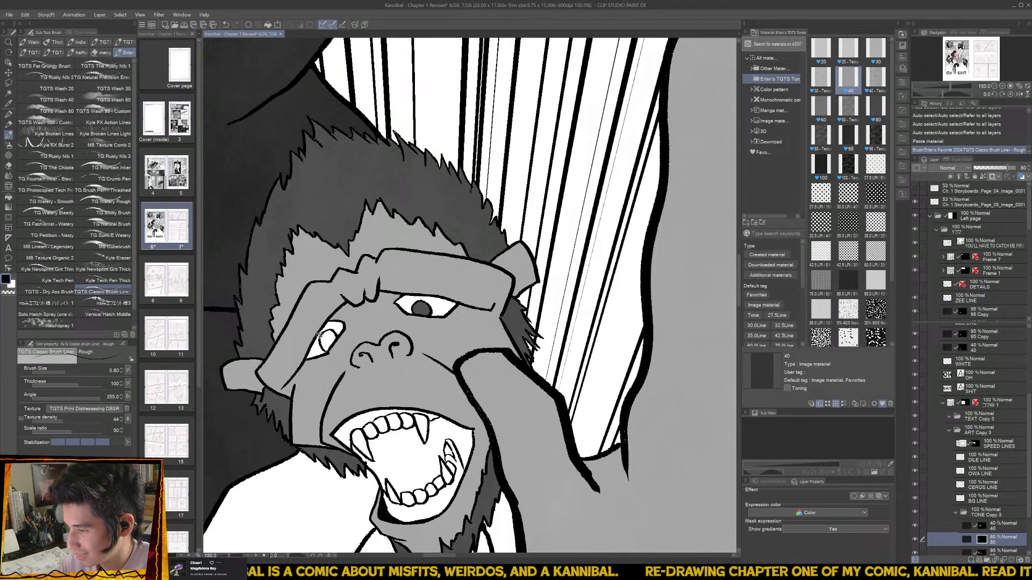
pyautogui.moveTo(322, 334)
pyautogui.mouseDown()
pyautogui.moveTo(326, 345)
pyautogui.moveTo(333, 335)
pyautogui.mouseUp()
pyautogui.scroll(-3, 333, 336)
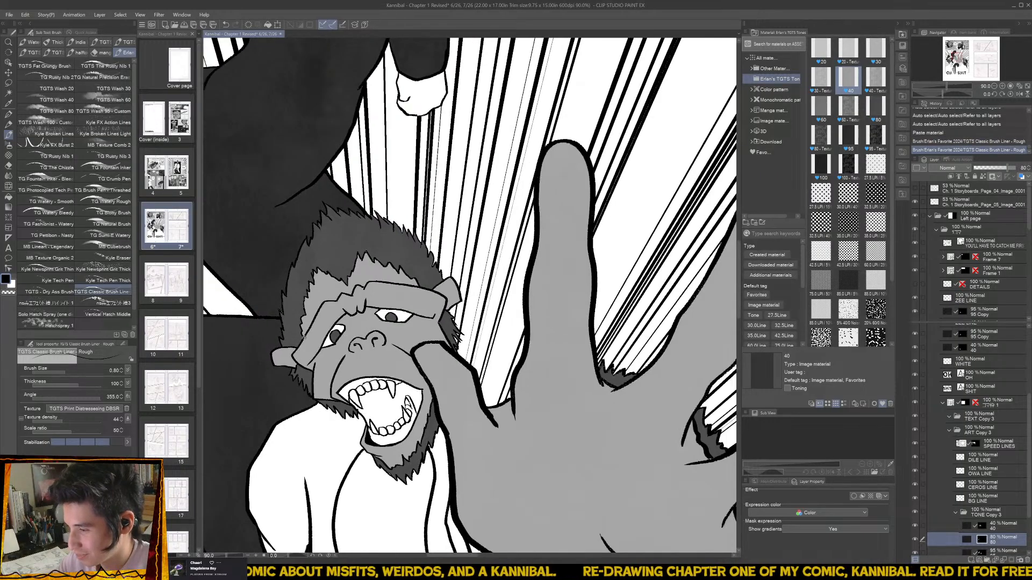
# - Touch up the 80 tone along the outer edge of the gorilla's head fur, beside the dark suit
pyautogui.scroll(3, 280, 314)
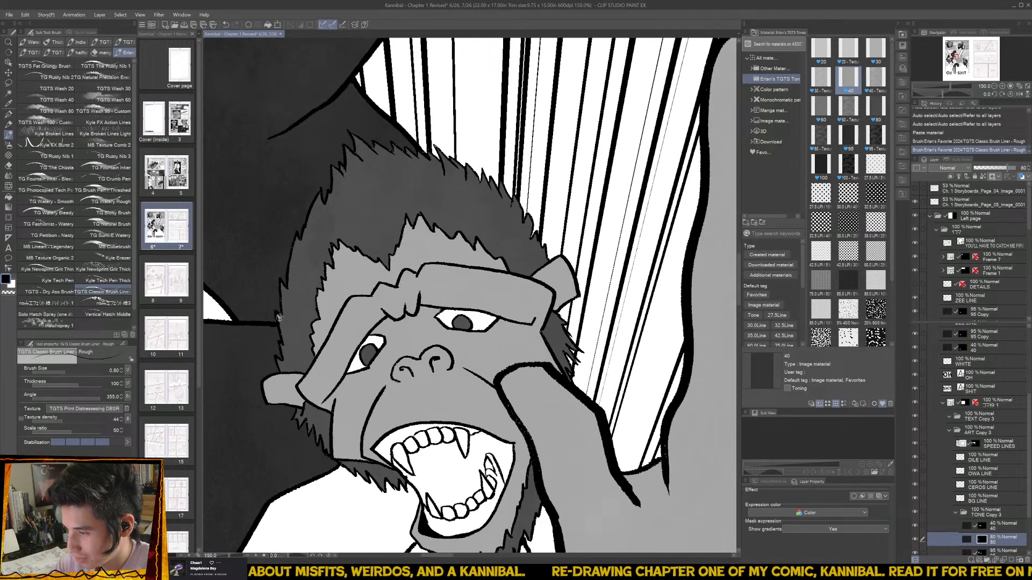
pyautogui.moveTo(280, 317); pyautogui.dragTo(281, 353)
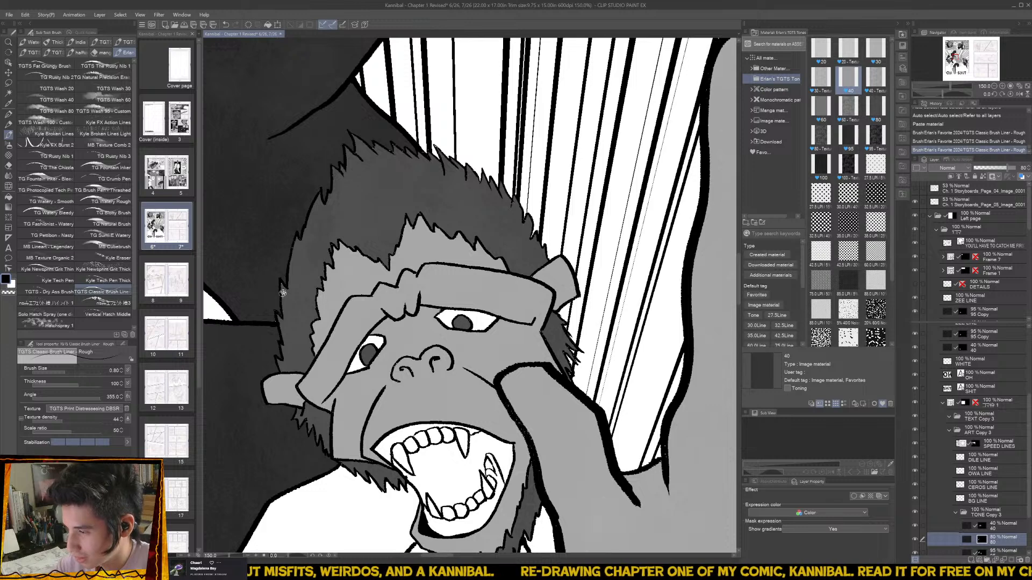
pyautogui.moveTo(282, 293); pyautogui.dragTo(295, 240)
pyautogui.scroll(-2, 354, 266)
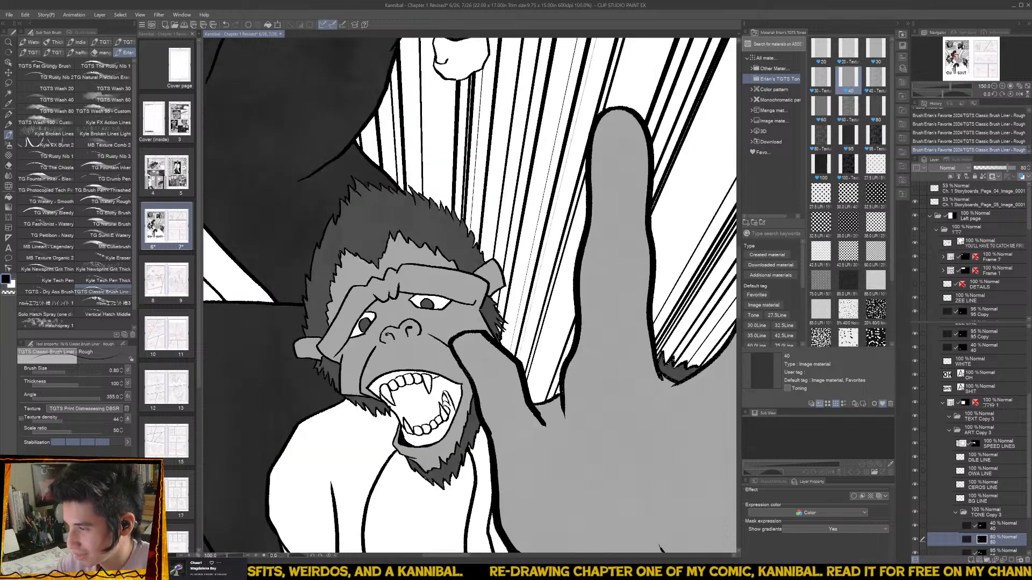
pyautogui.scroll(2, 355, 263)
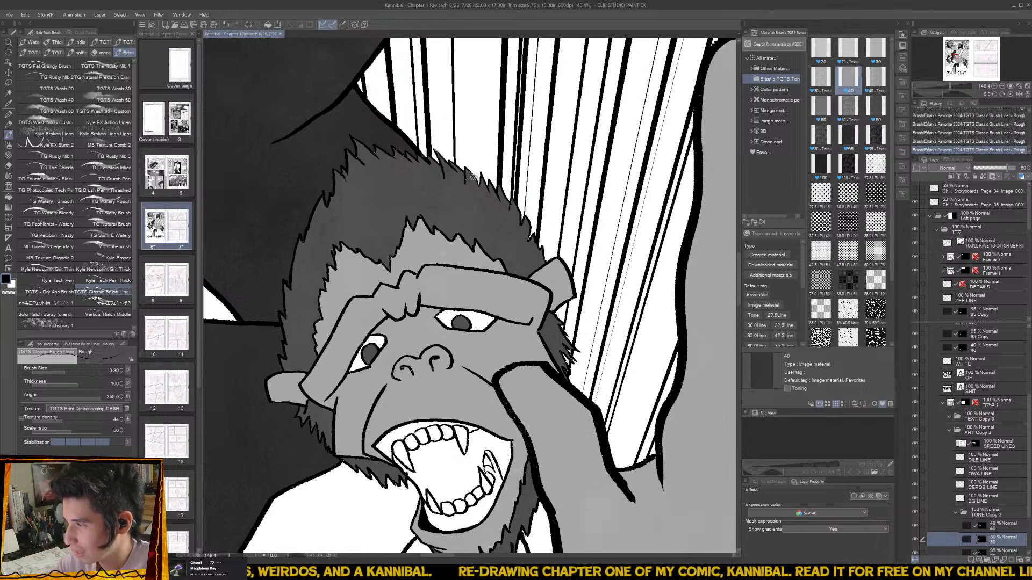
# - Auto-select the white upper of the shoe behind the gorilla, paint it with the 80 tone, and clear the selection
pyautogui.scroll(-3, 472, 177)
pyautogui.scroll(2, 367, 481)
pyautogui.press('w')
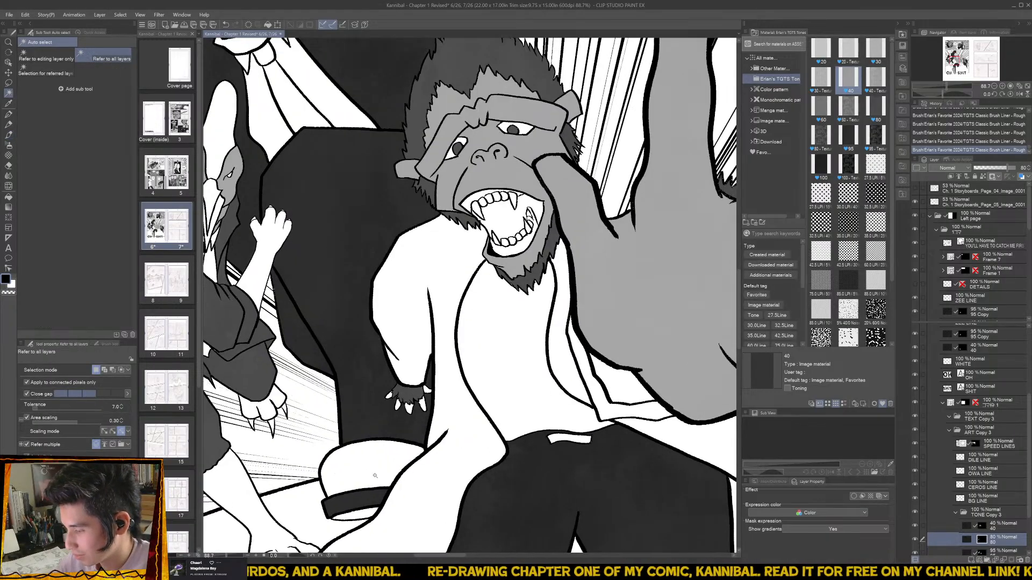
pyautogui.click(375, 475)
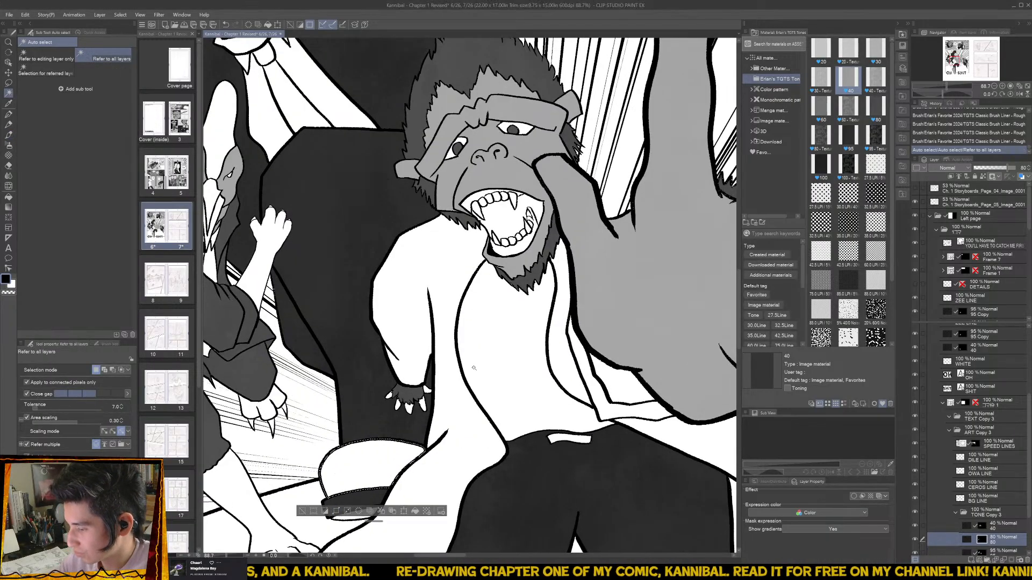
pyautogui.press('b')
pyautogui.moveTo(416, 460)
pyautogui.mouseDown()
pyautogui.moveTo(314, 508)
pyautogui.moveTo(307, 478)
pyautogui.moveTo(356, 445)
pyautogui.moveTo(323, 499)
pyautogui.mouseUp()
pyautogui.hotkey('ctrl', 'd')
pyautogui.scroll(-3, 350, 477)
# - Reduce the brush size to 1.50, then show the DETAILS layer and make it the active layer
pyautogui.press('[')
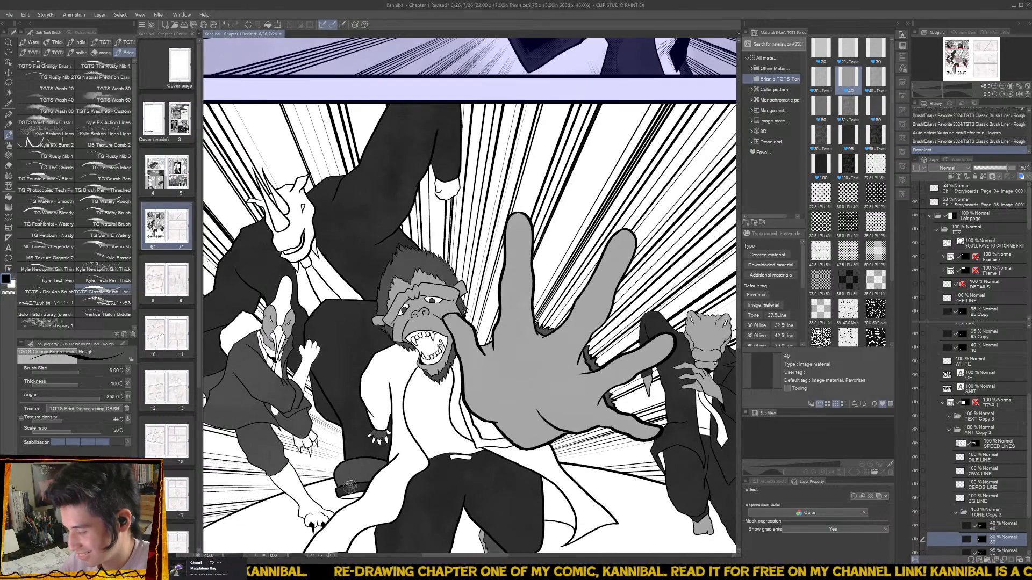
pyautogui.press('[')
pyautogui.press('[')
pyautogui.press('[')
pyautogui.press('[')
pyautogui.press('[')
pyautogui.press('[')
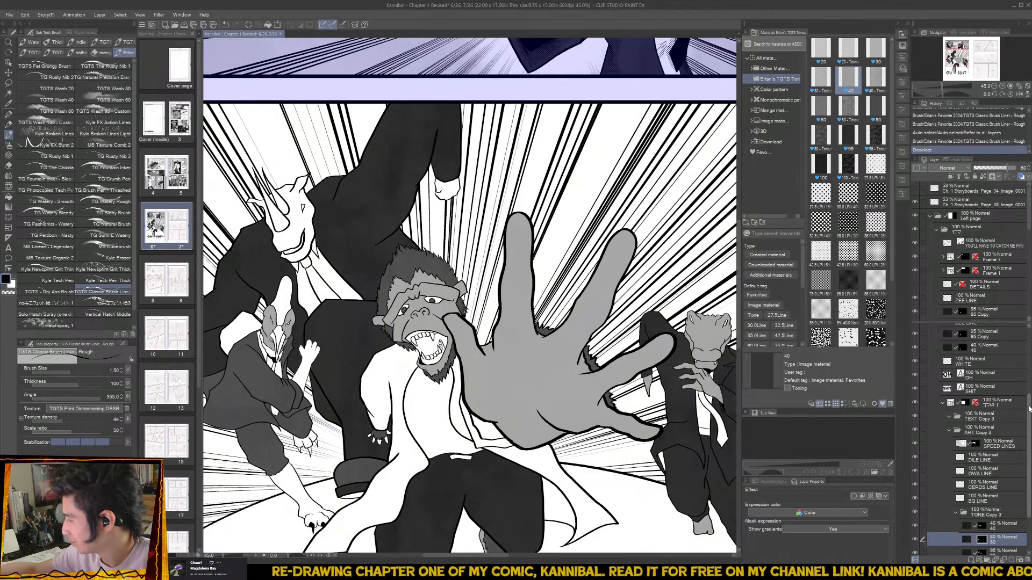
pyautogui.scroll(1, 953, 430)
pyautogui.click(914, 338)
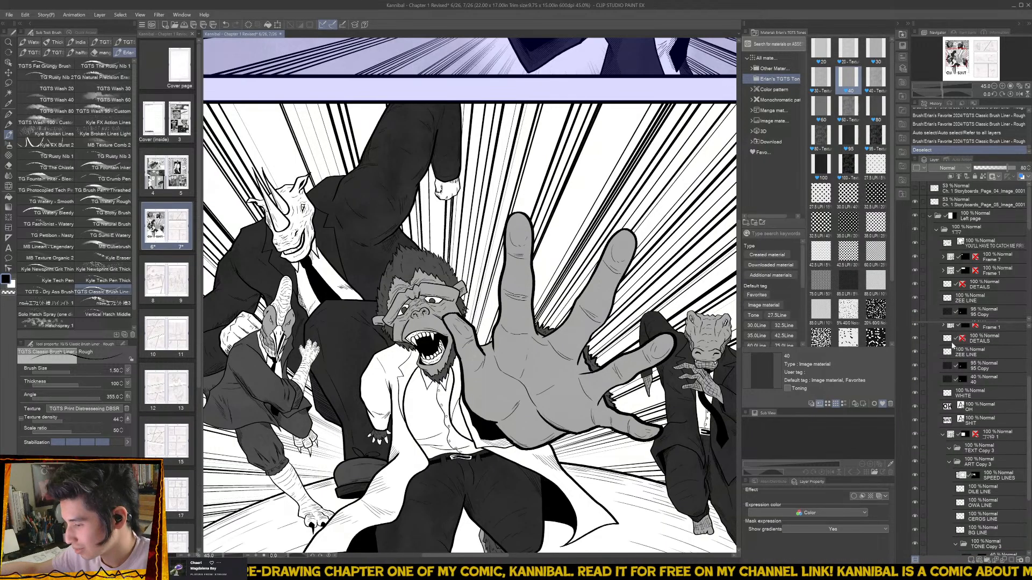
pyautogui.click(989, 344)
# - Ink the claws on the bird character's lower hand on the DETAILS layer with the brush at size 0.80
pyautogui.scroll(2, 989, 344)
pyautogui.scroll(7, 317, 444)
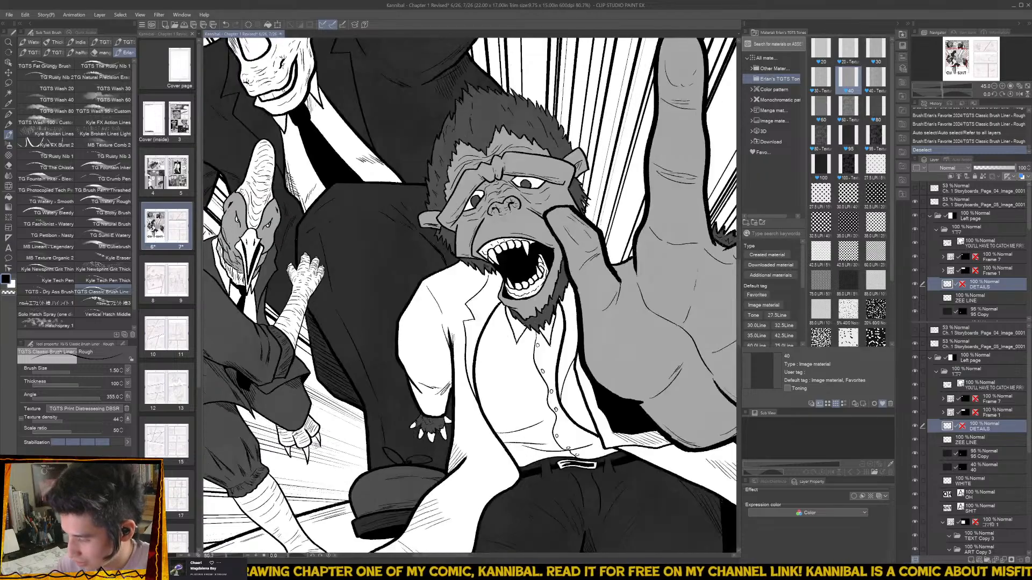
pyautogui.press('[')
pyautogui.press('[')
pyautogui.press('[')
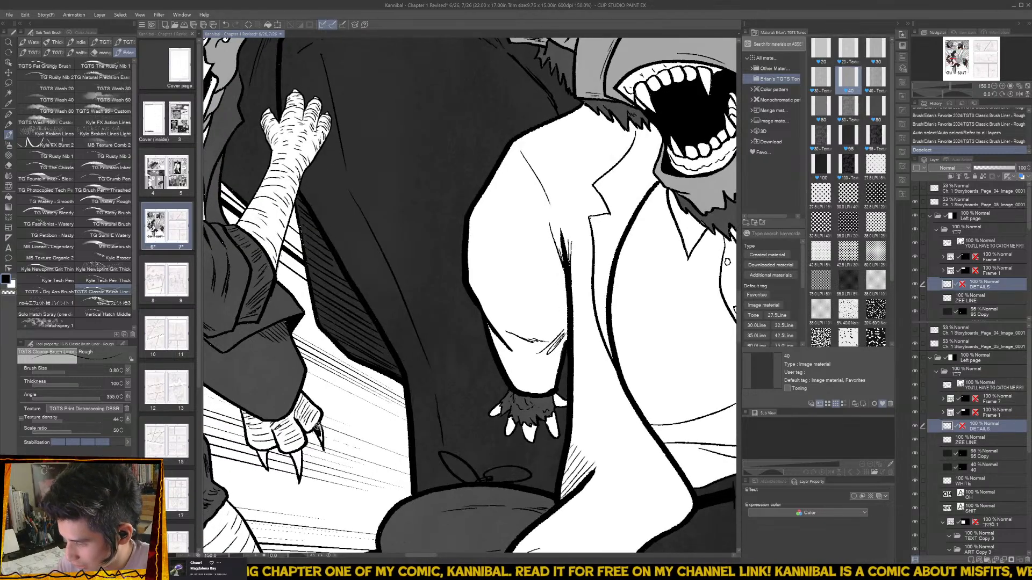
pyautogui.moveTo(319, 429); pyautogui.dragTo(321, 438)
pyautogui.moveTo(294, 456)
pyautogui.mouseDown()
pyautogui.moveTo(298, 473)
pyautogui.moveTo(295, 461)
pyautogui.moveTo(265, 457)
pyautogui.moveTo(265, 467)
pyautogui.moveTo(262, 454)
pyautogui.mouseUp()
pyautogui.scroll(-5, 323, 472)
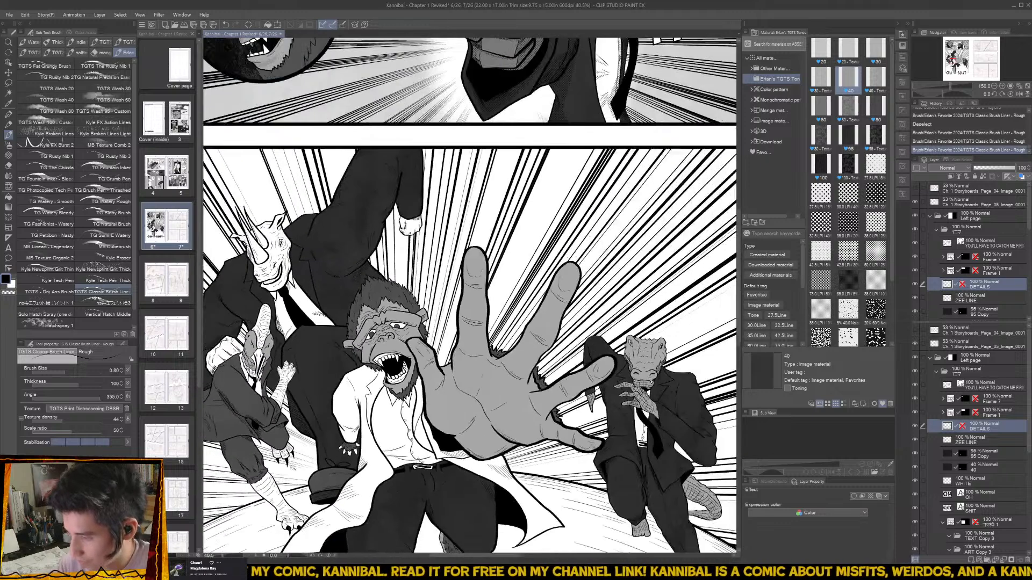
pyautogui.moveTo(361, 501)
pyautogui.mouseDown()
pyautogui.moveTo(378, 477)
pyautogui.moveTo(390, 484)
pyautogui.mouseUp()
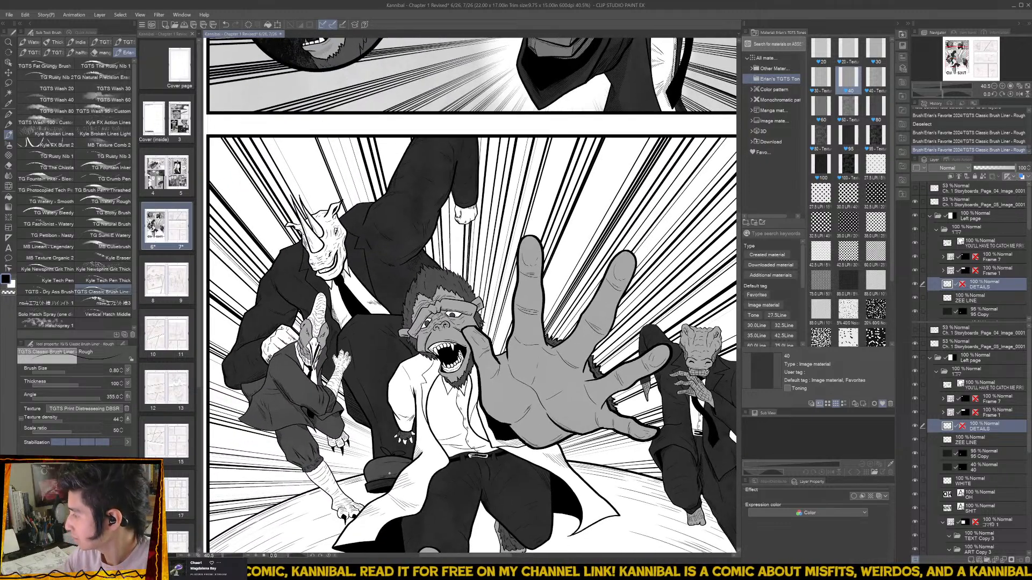
# - Hide the DETAILS layer and activate the 95 tone layer's mask in TONE Copy 3 for auto-selecting areas
pyautogui.click(916, 427)
pyautogui.scroll(-3, 1029, 508)
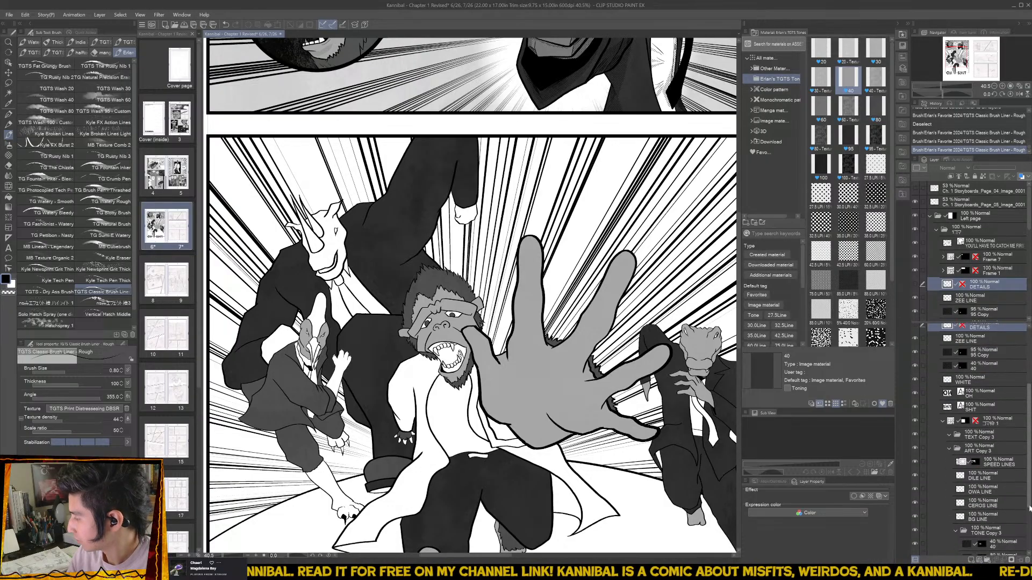
pyautogui.scroll(-3, 985, 518)
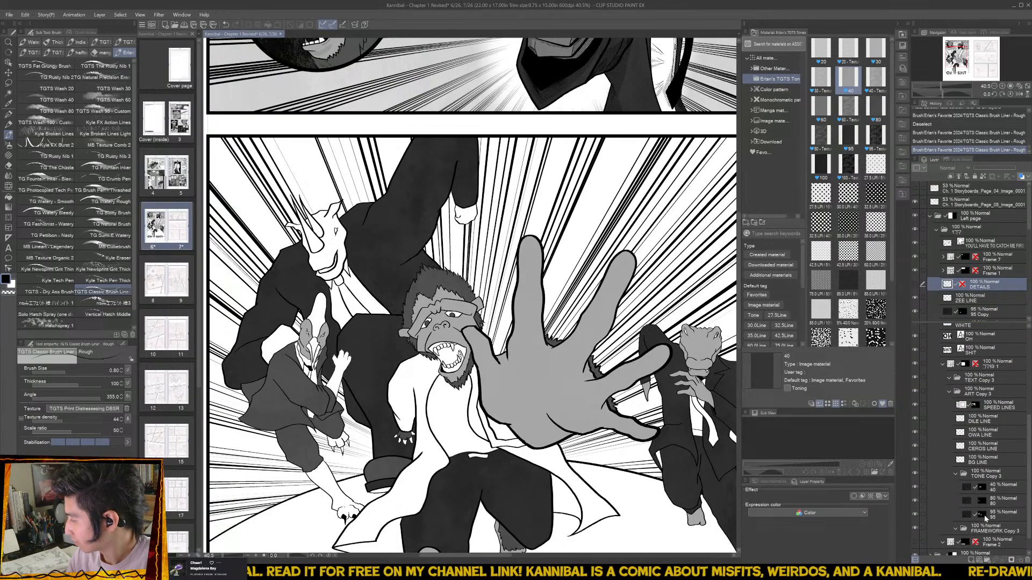
pyautogui.click(985, 517)
pyautogui.press('w')
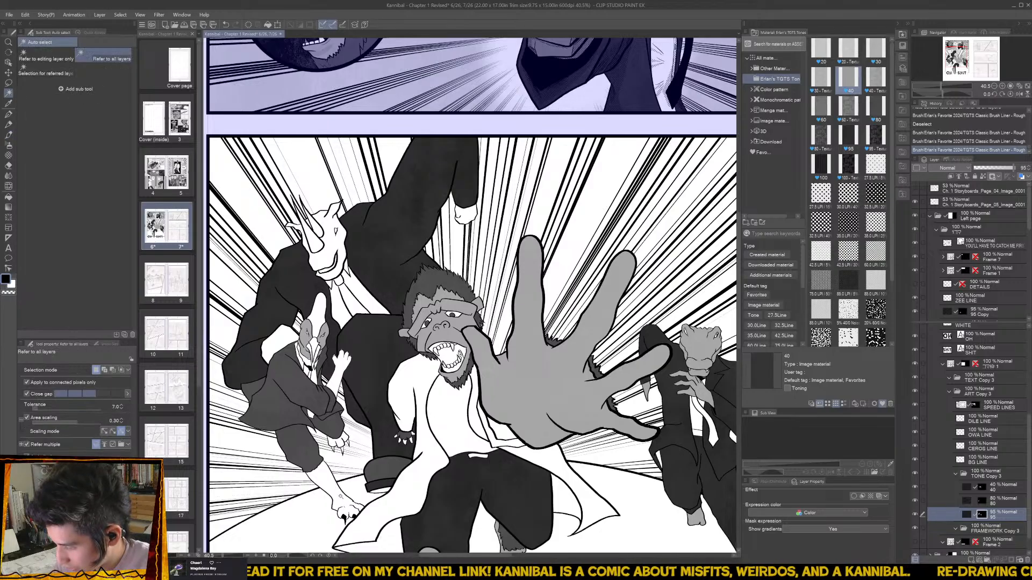
# - Auto-select the bird character's untoned skin together, including the lower limbs, raised hand and forearm, and head crest
pyautogui.click(729, 427)
pyautogui.scroll(4, 348, 440)
pyautogui.keyDown('shift'); pyautogui.click(348, 440); pyautogui.keyUp('shift')
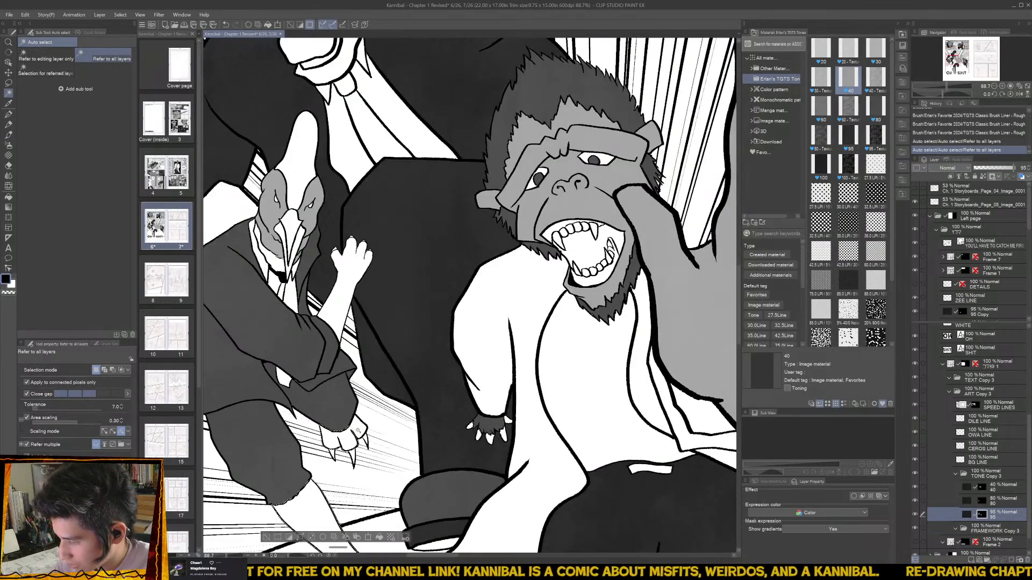
pyautogui.keyDown('shift'); pyautogui.click(332, 441); pyautogui.keyUp('shift')
pyautogui.moveTo(337, 304); pyautogui.dragTo(359, 437)
pyautogui.keyDown('shift'); pyautogui.click(359, 436); pyautogui.keyUp('shift')
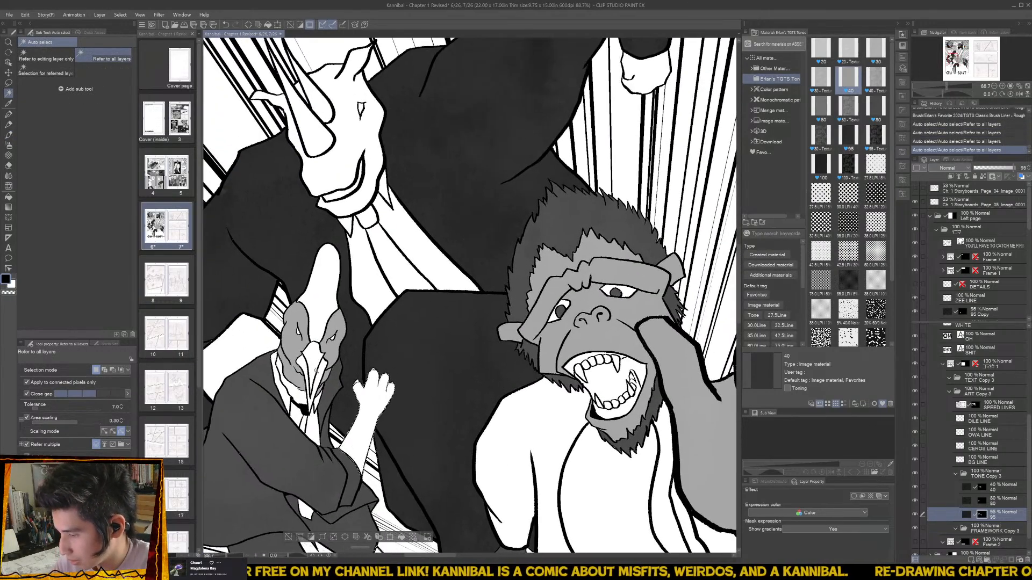
pyautogui.scroll(3, 334, 336)
pyautogui.keyDown('shift'); pyautogui.click(277, 439); pyautogui.keyUp('shift')
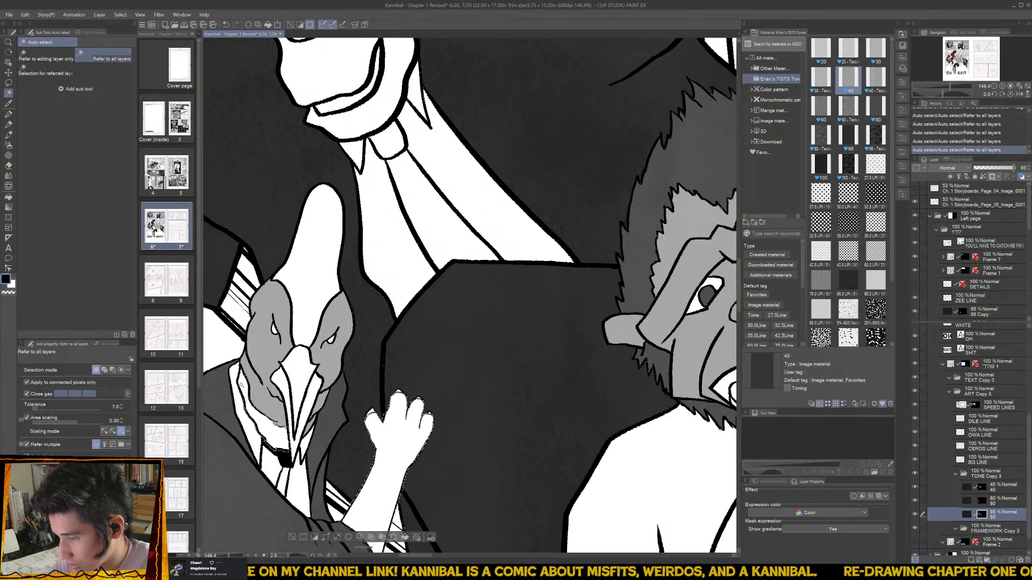
pyautogui.keyDown('shift'); pyautogui.click(241, 384); pyautogui.keyUp('shift')
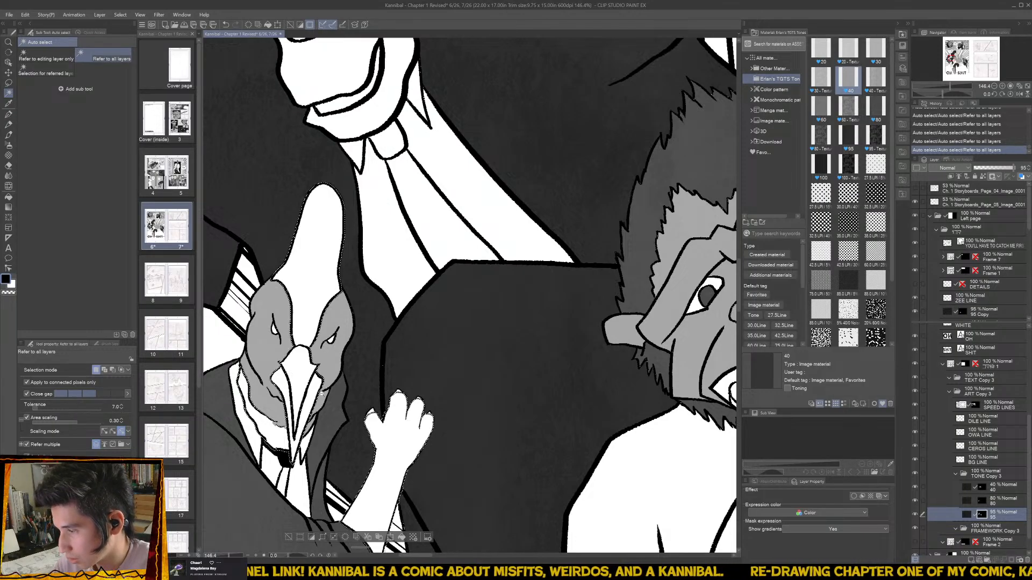
# - Paint the 95 tone over the selected bird skin with the brush at size 10.00, then clear the selection
pyautogui.scroll(-5, 324, 396)
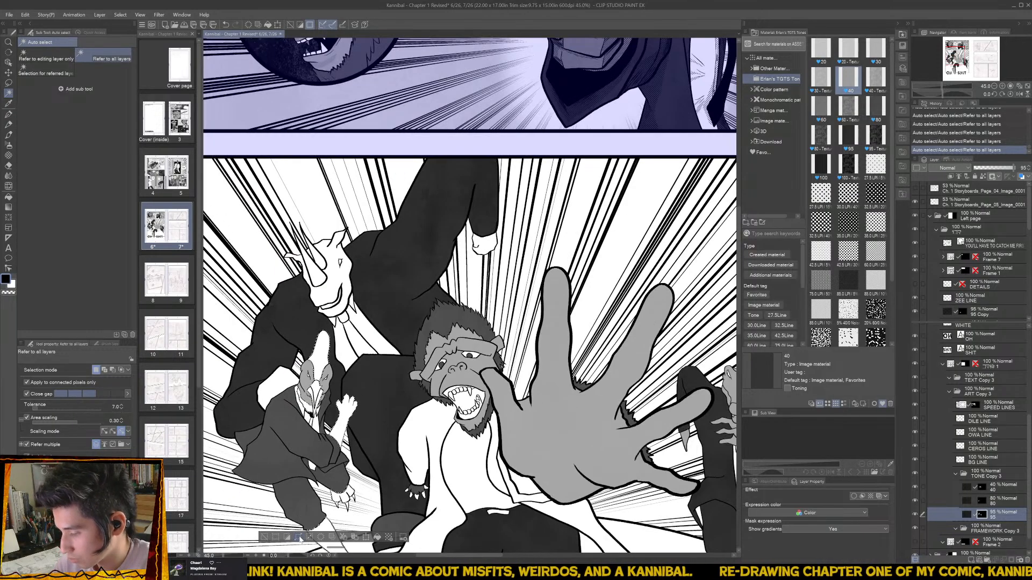
pyautogui.press('b')
pyautogui.scroll(-3, 352, 384)
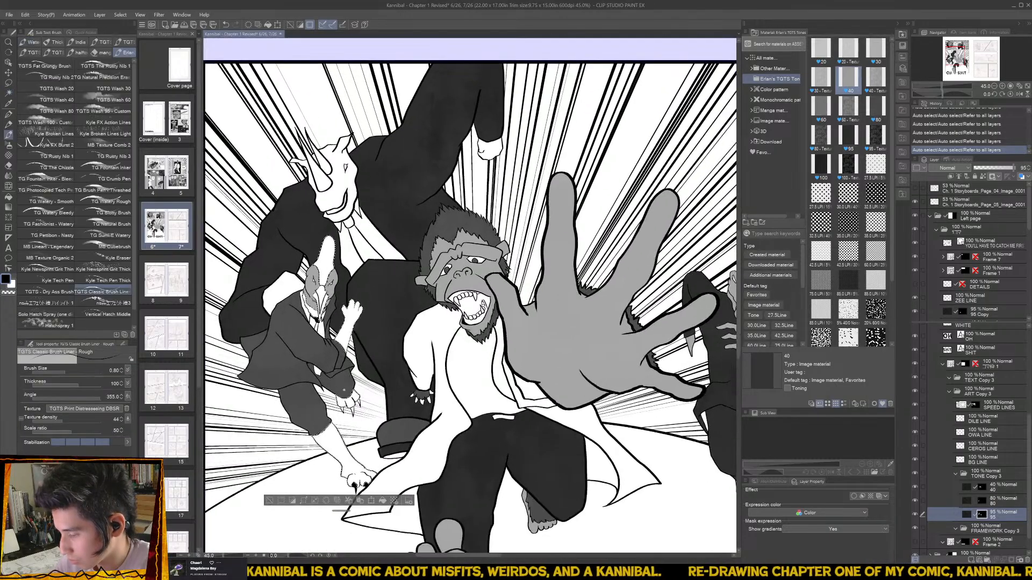
pyautogui.moveTo(346, 383)
pyautogui.mouseDown()
pyautogui.moveTo(354, 476)
pyautogui.moveTo(379, 460)
pyautogui.moveTo(349, 483)
pyautogui.moveTo(313, 356)
pyautogui.moveTo(314, 280)
pyautogui.moveTo(326, 268)
pyautogui.moveTo(337, 363)
pyautogui.moveTo(362, 299)
pyautogui.moveTo(346, 310)
pyautogui.moveTo(324, 263)
pyautogui.moveTo(369, 307)
pyautogui.mouseUp()
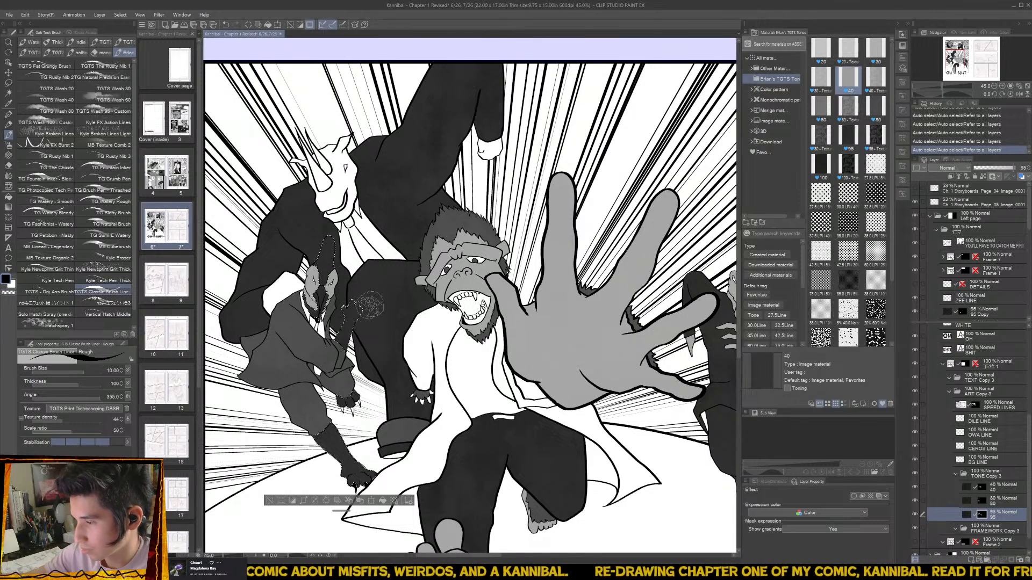
pyautogui.click(269, 500)
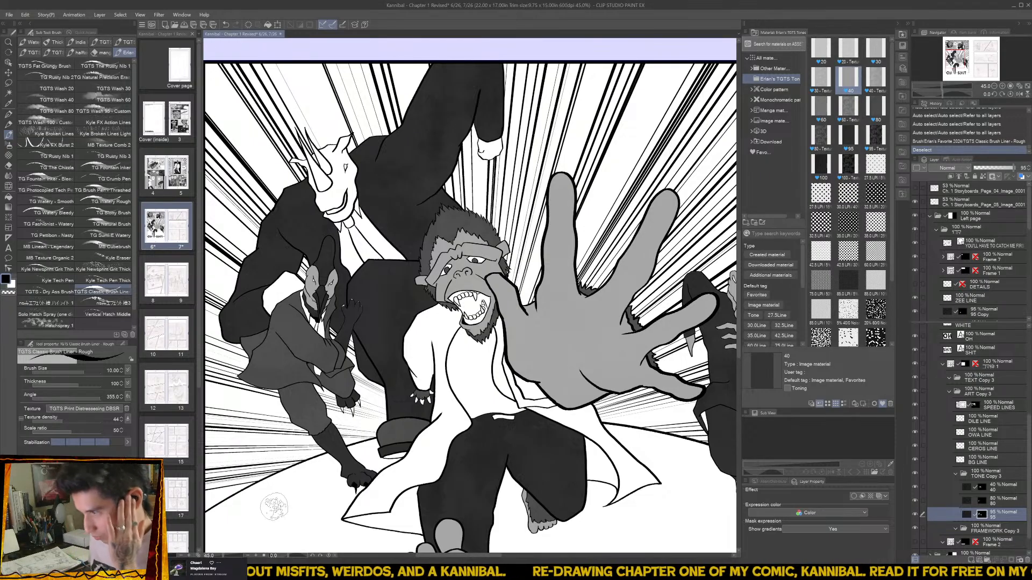
# - Auto-select the gum areas around the teeth inside the gorilla's open mouth
pyautogui.scroll(6, 502, 295)
pyautogui.press('w')
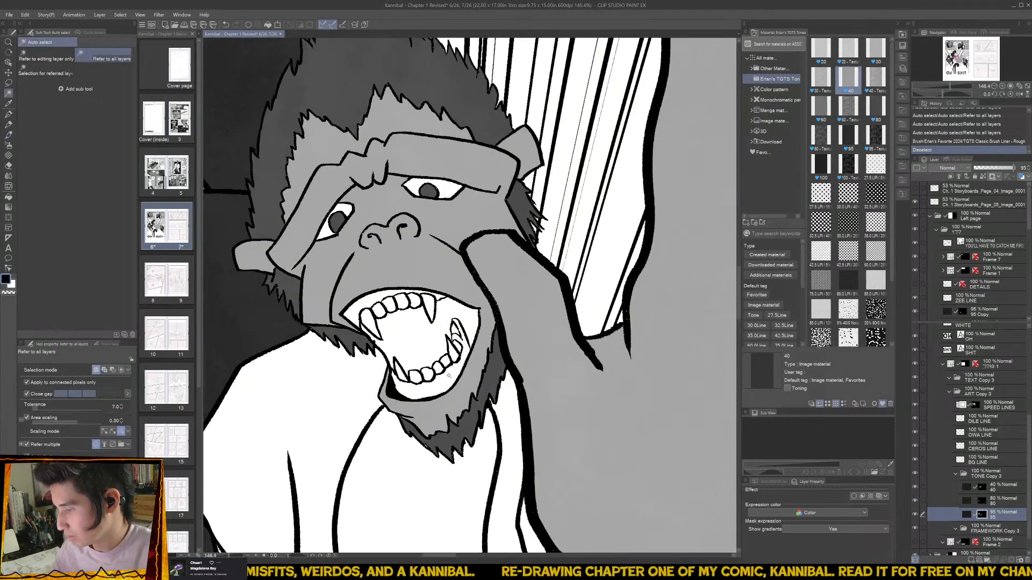
pyautogui.click(461, 363)
pyautogui.moveTo(461, 364); pyautogui.dragTo(443, 394)
pyautogui.keyDown('shift'); pyautogui.click(447, 382); pyautogui.keyUp('shift')
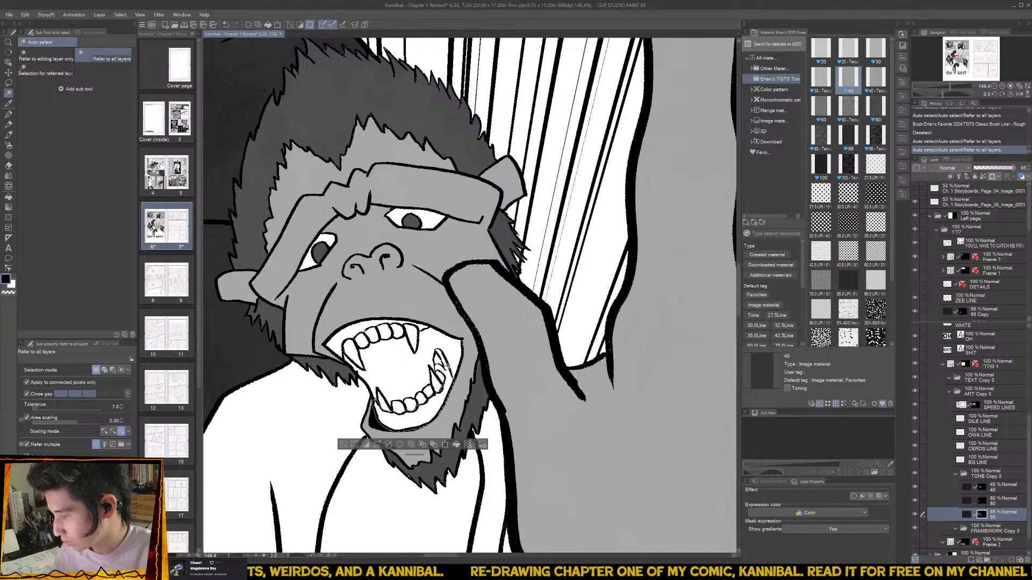
pyautogui.keyDown('shift'); pyautogui.click(445, 369); pyautogui.keyUp('shift')
pyautogui.keyDown('shift'); pyautogui.click(433, 418); pyautogui.keyUp('shift')
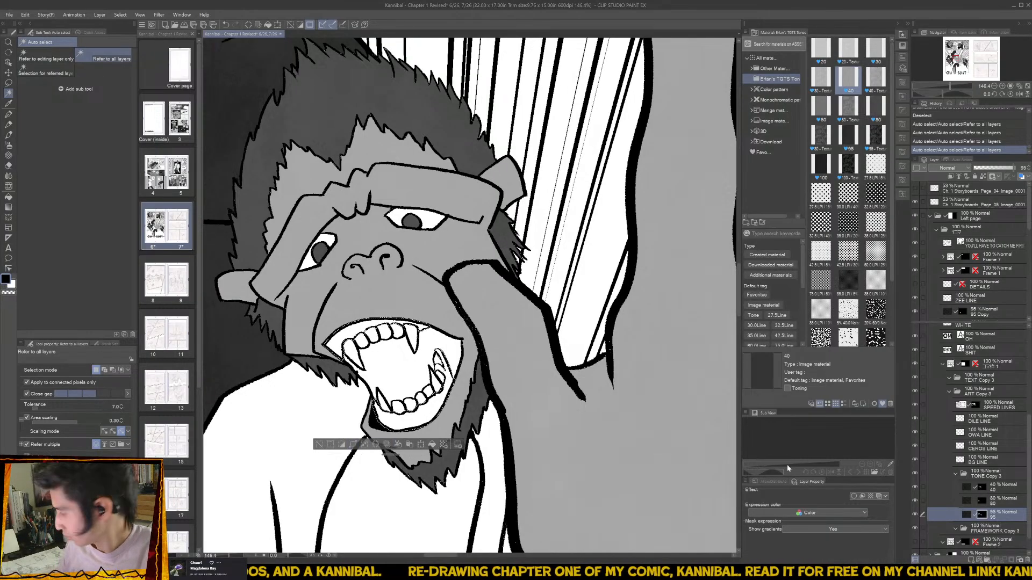
# - Paint the selected mouth areas into the 80 tone layer's mask, then clear the selection
pyautogui.click(978, 499)
pyautogui.press('b')
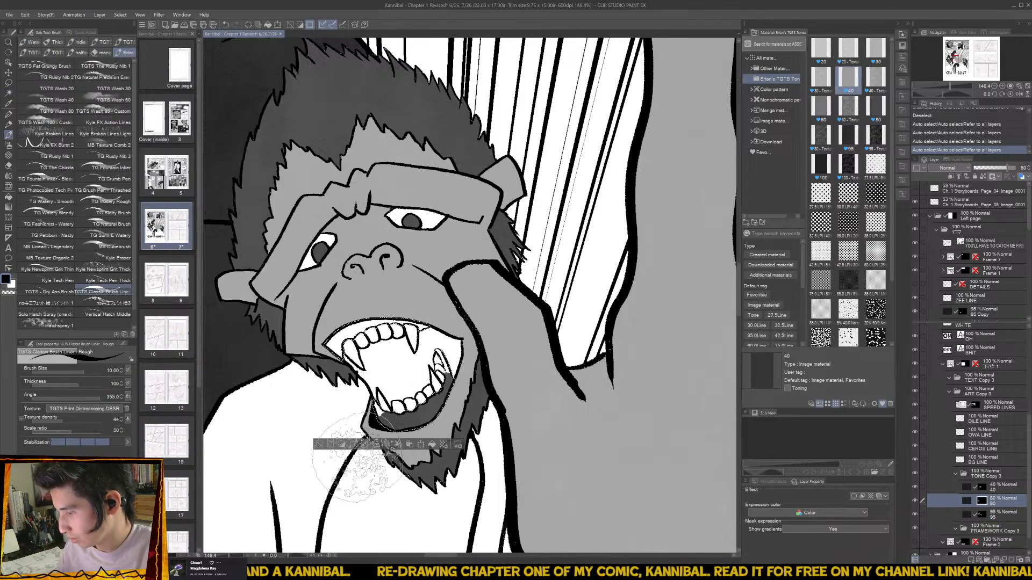
pyautogui.moveTo(379, 376); pyautogui.dragTo(304, 361)
pyautogui.click(319, 445)
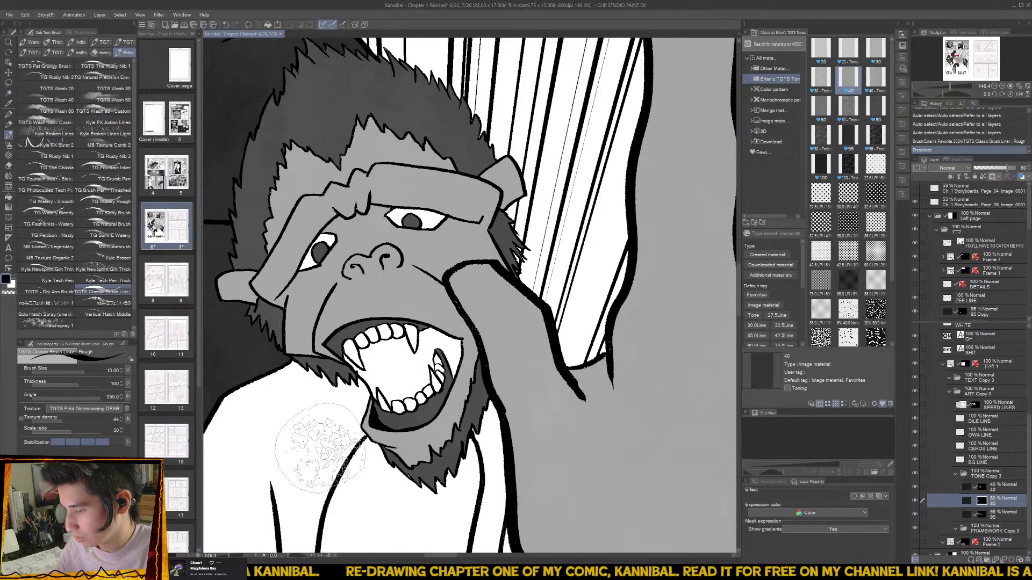
# - Auto-select the gorilla's open shirt front and add the crocodile's snout and head to the selection
pyautogui.scroll(-3, 350, 465)
pyautogui.scroll(-5, 371, 481)
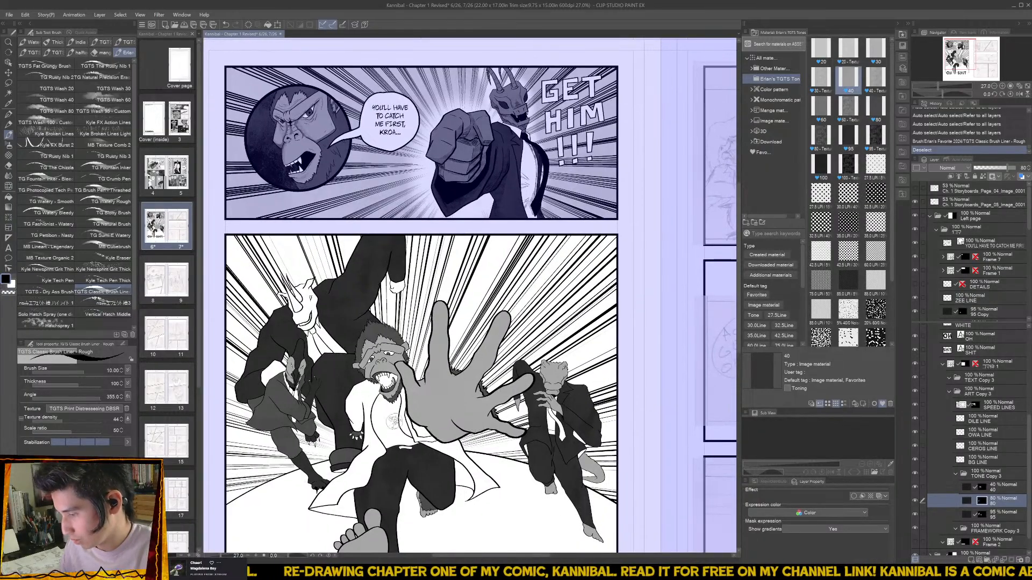
pyautogui.press('w')
pyautogui.click(425, 490)
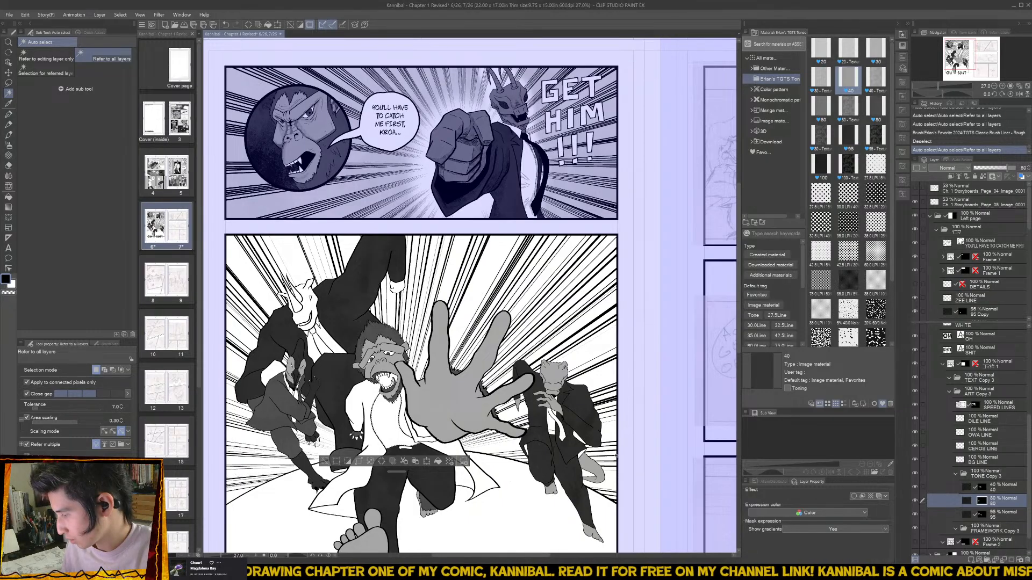
pyautogui.scroll(8, 591, 408)
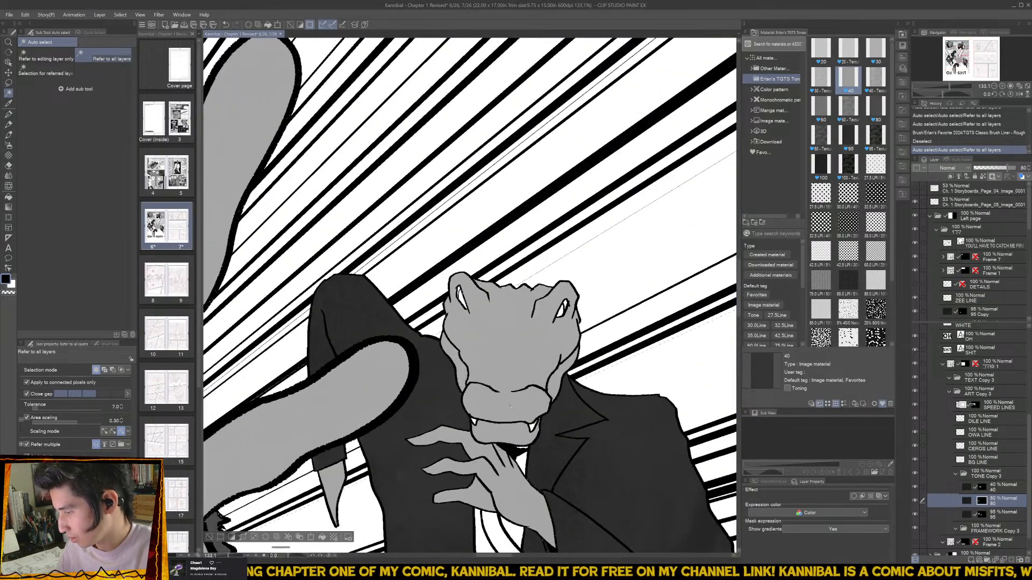
pyautogui.click(510, 406)
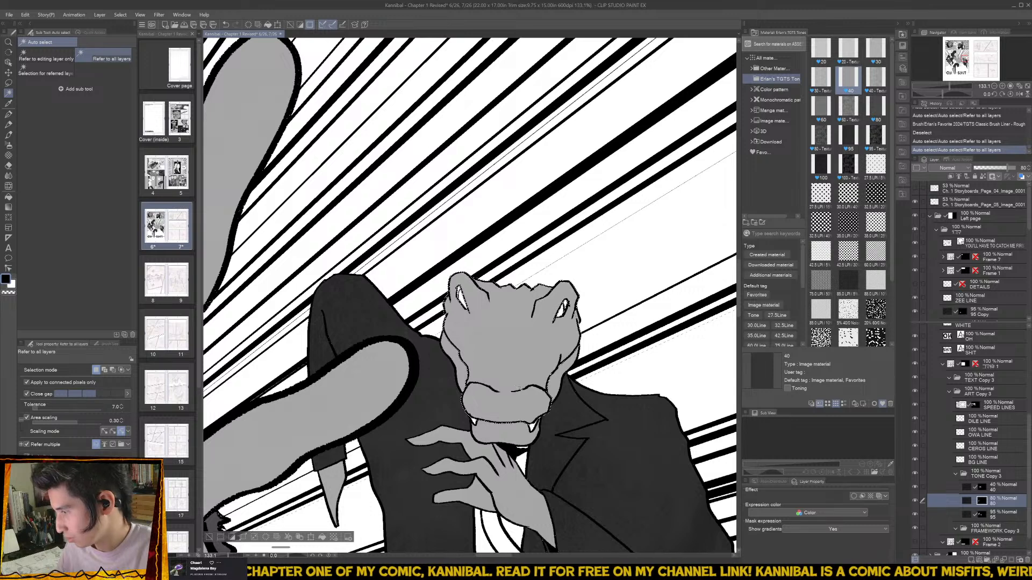
pyautogui.keyDown('shift'); pyautogui.click(557, 368); pyautogui.keyUp('shift')
# - Show the DETAILS layer and lasso the crocodile's tail area into the selection
pyautogui.moveTo(602, 509); pyautogui.dragTo(489, 384)
pyautogui.moveTo(577, 484)
pyautogui.mouseDown()
pyautogui.moveTo(305, 279)
pyautogui.moveTo(375, 209)
pyautogui.mouseUp()
pyautogui.press('m')
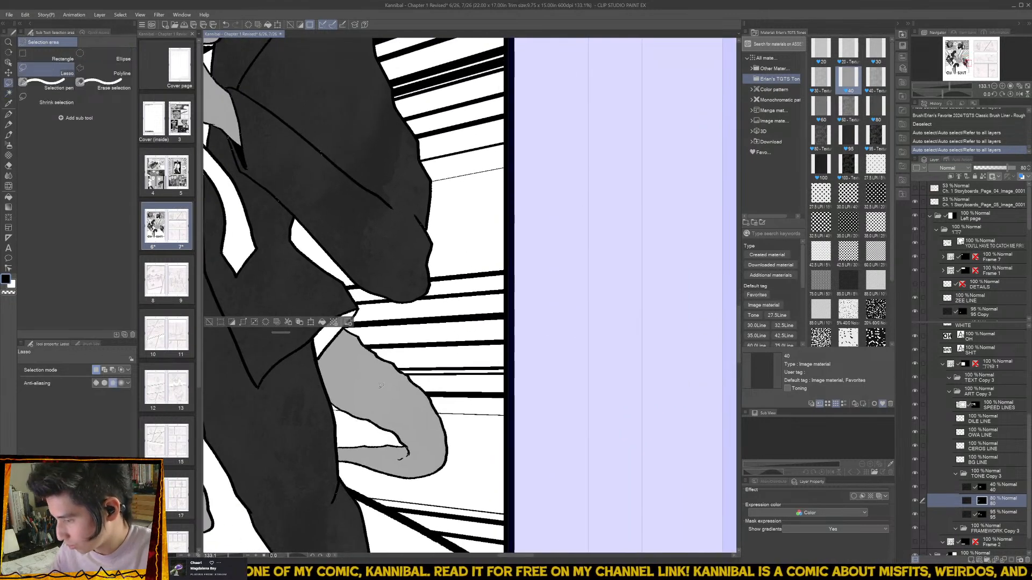
pyautogui.click(915, 286)
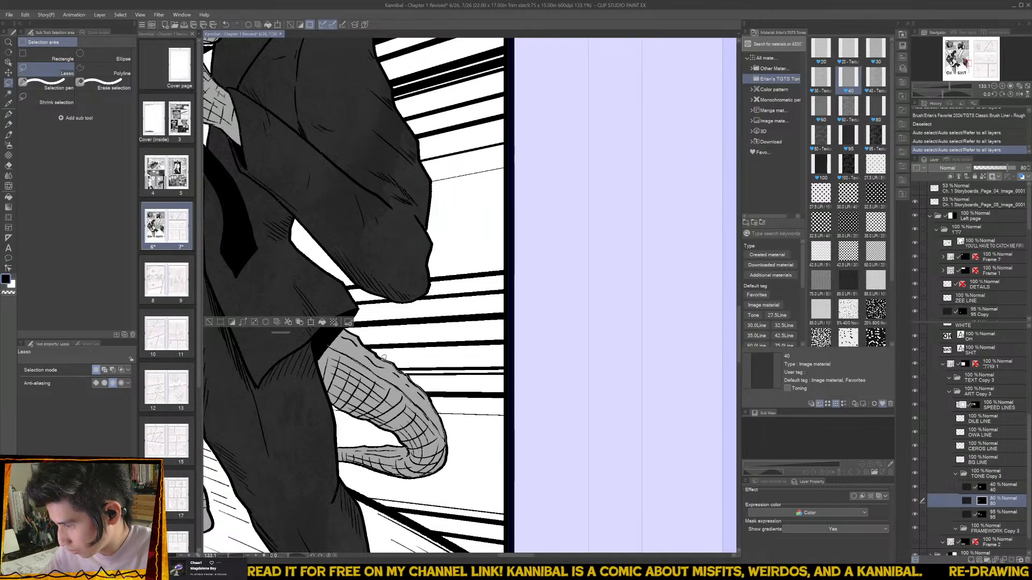
pyautogui.moveTo(349, 326); pyautogui.dragTo(342, 326)
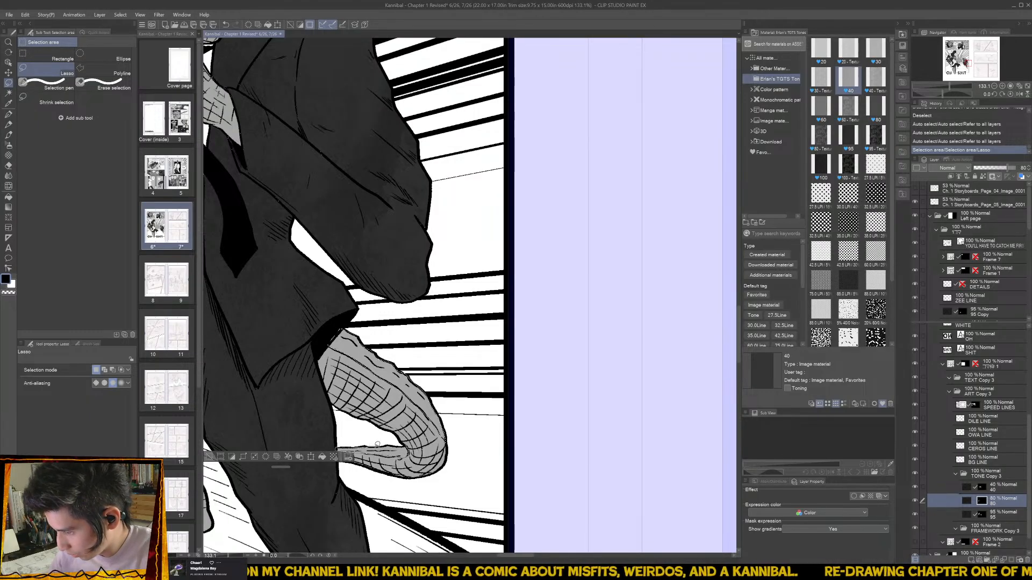
pyautogui.moveTo(401, 445)
pyautogui.mouseDown()
pyautogui.moveTo(301, 444)
pyautogui.moveTo(509, 439)
pyautogui.mouseUp()
pyautogui.scroll(3, 396, 446)
pyautogui.scroll(-8, 310, 447)
pyautogui.scroll(-3, 509, 438)
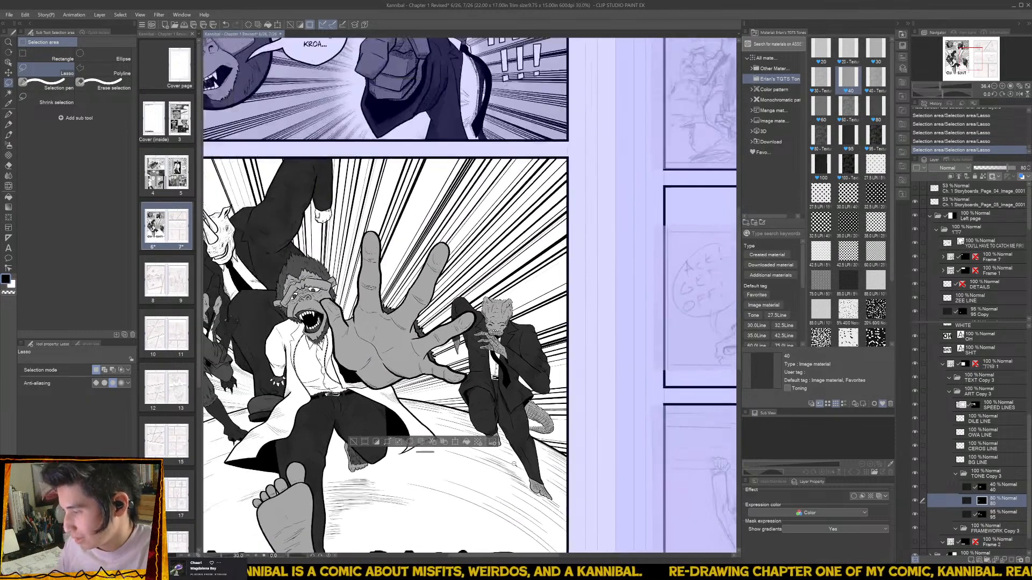
# - Auto-select the parts of the crocodile's belt buckle to include them in the selection
pyautogui.scroll(4, 502, 386)
pyautogui.scroll(6, 502, 386)
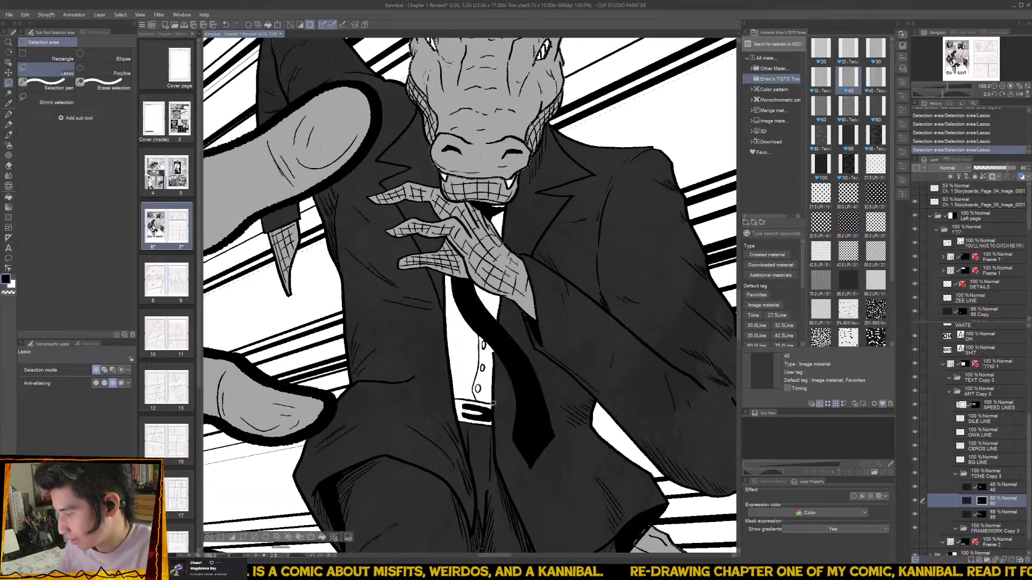
pyautogui.press('w')
pyautogui.click(489, 407)
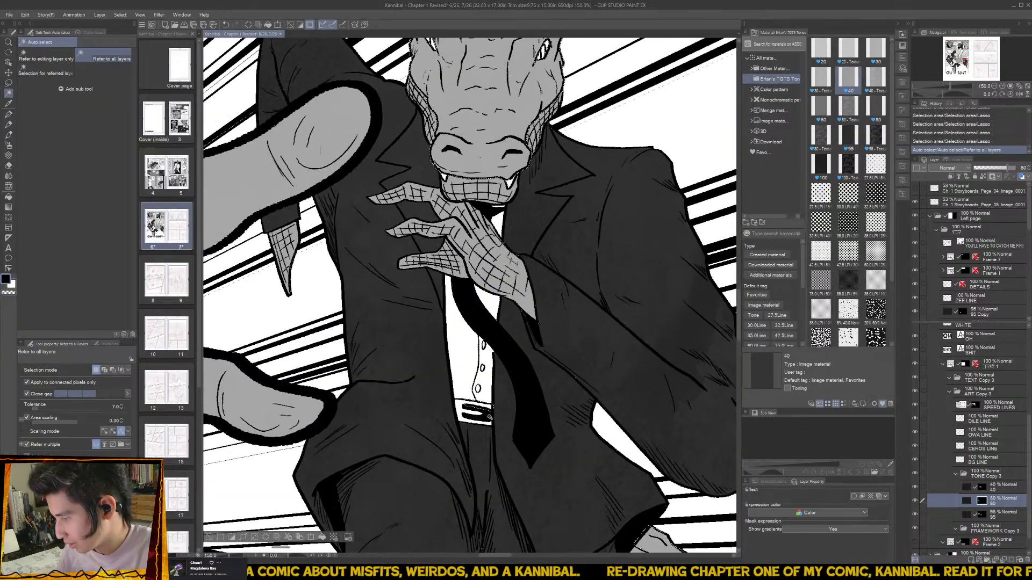
pyautogui.click(462, 409)
pyautogui.scroll(-7, 485, 445)
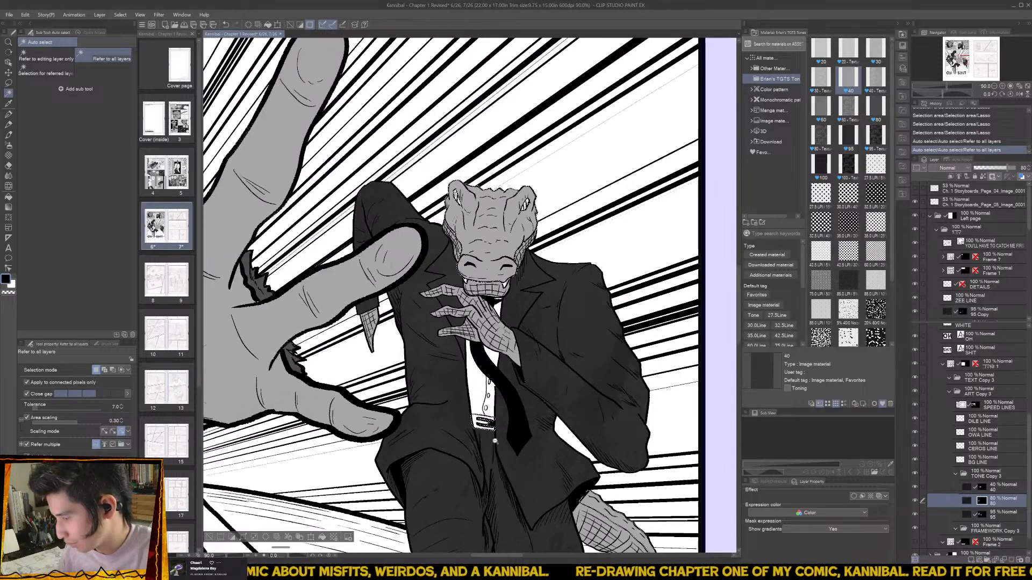
pyautogui.moveTo(312, 436); pyautogui.dragTo(459, 441)
pyautogui.scroll(3, 406, 438)
pyautogui.scroll(-3, 425, 442)
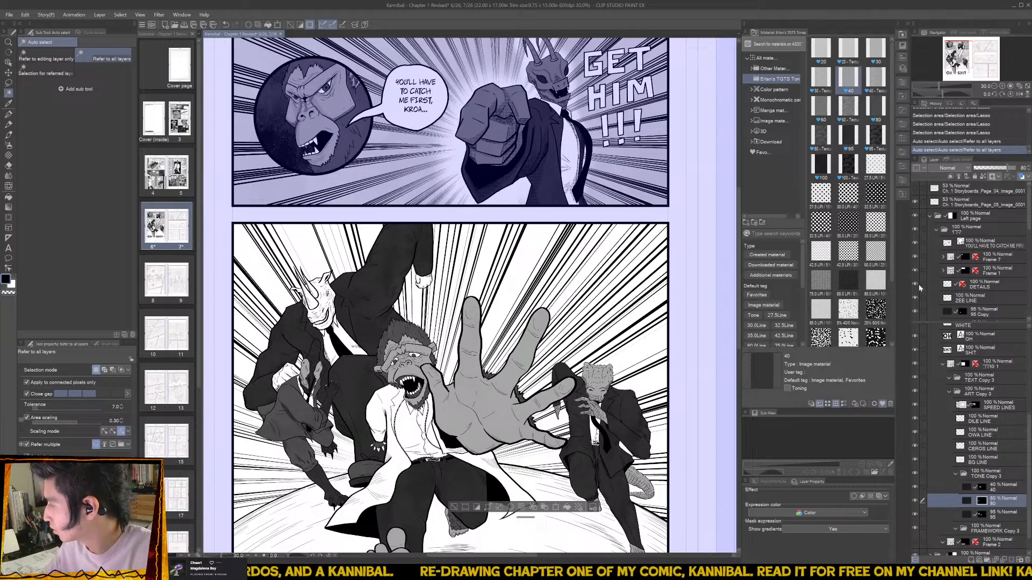
# - Hide the DETAILS layer and auto-select the rhino's untoned head, horn and hands
pyautogui.click(914, 297)
pyautogui.scroll(2, 306, 354)
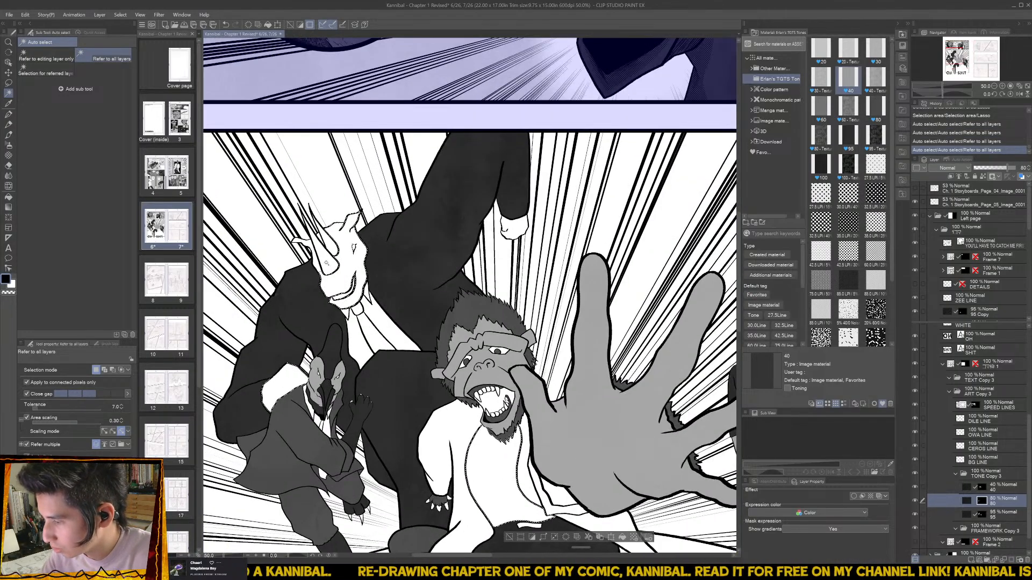
pyautogui.click(326, 263)
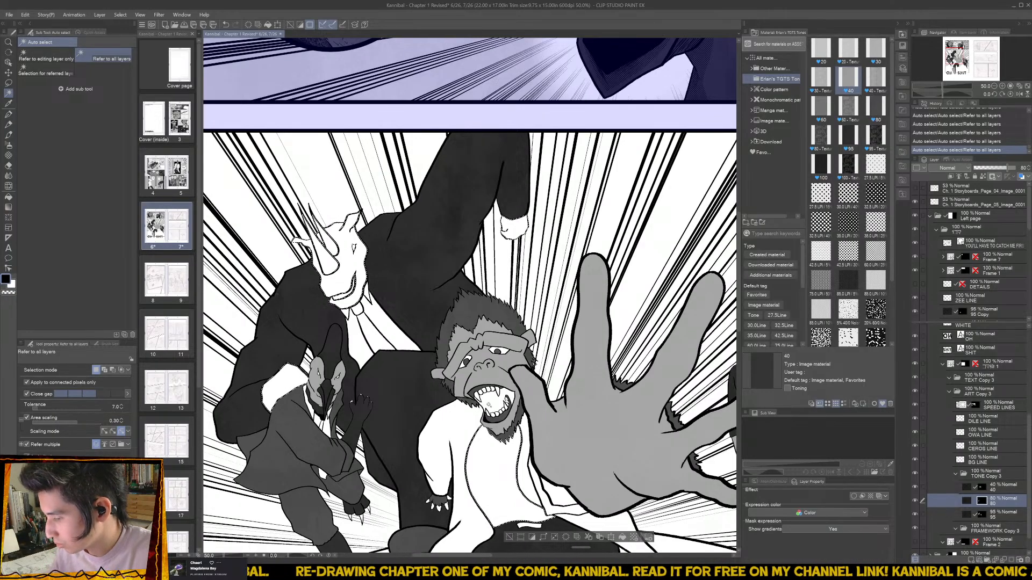
# - Apply the 20 tone material to the selected areas as a new layer above the 40 tone in the TONE Copy 3 folder
pyautogui.scroll(-3, 298, 355)
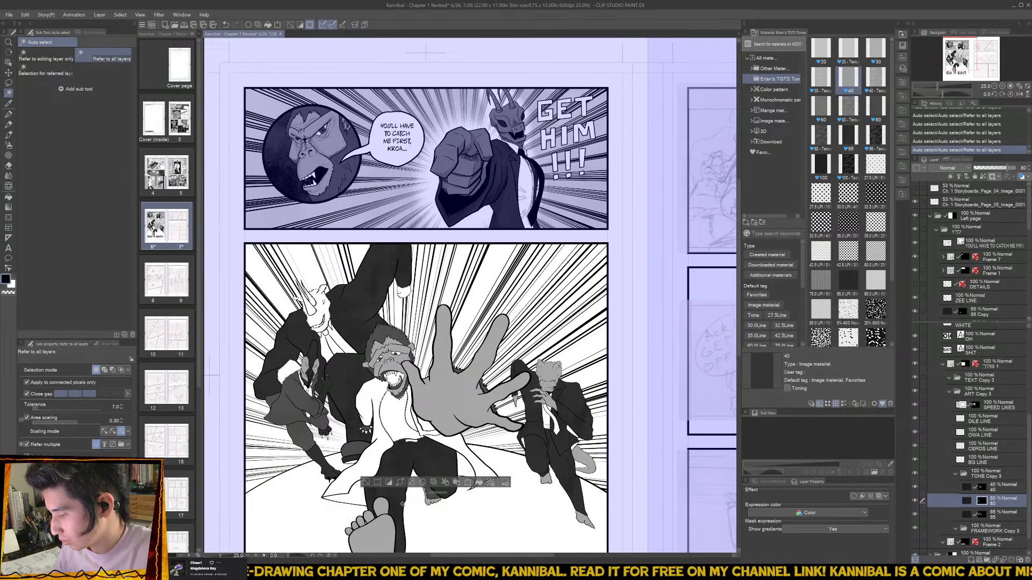
pyautogui.moveTo(822, 50); pyautogui.dragTo(1002, 487)
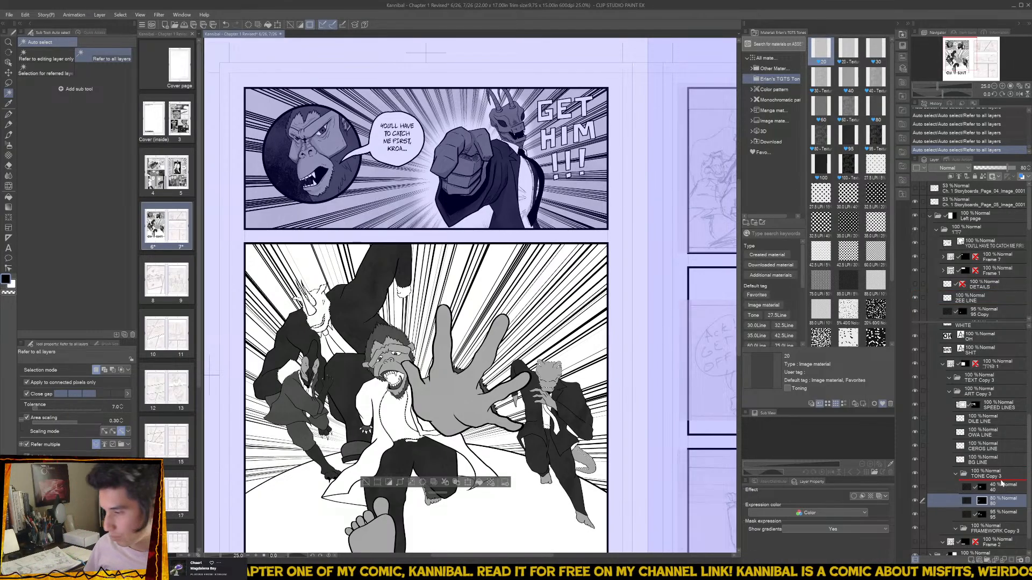
pyautogui.moveTo(1001, 483); pyautogui.dragTo(1002, 483)
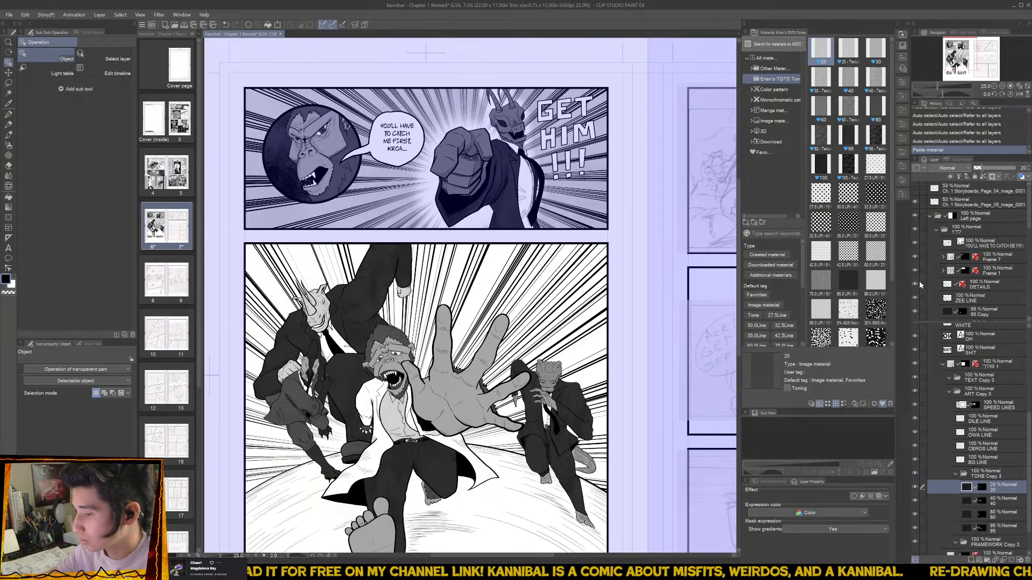
# - Ink the white claws of the bird's raised hand solid black on the DETAILS layer with the brush at size 0.20
pyautogui.click(983, 286)
pyautogui.scroll(10, 319, 377)
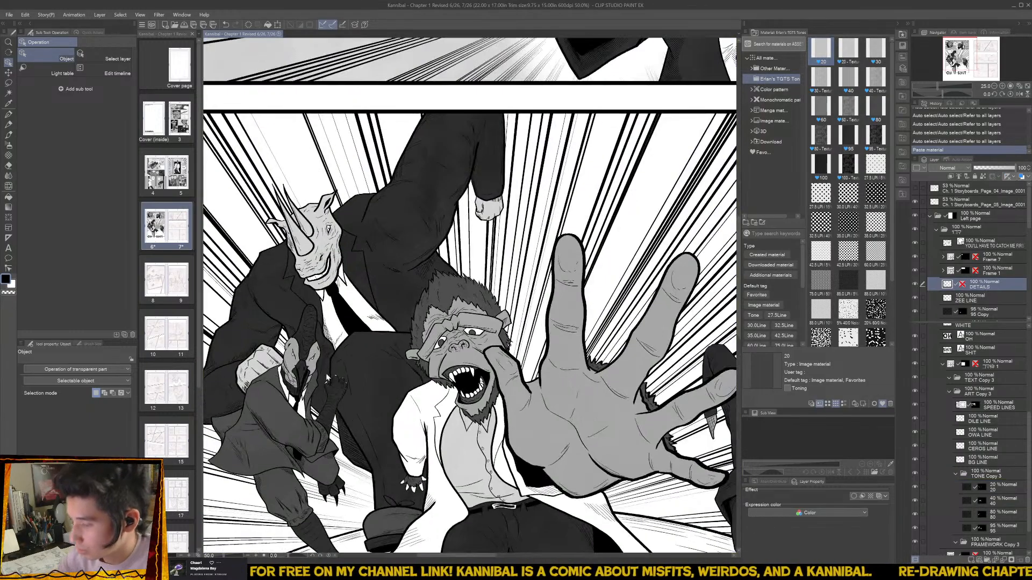
pyautogui.press('b')
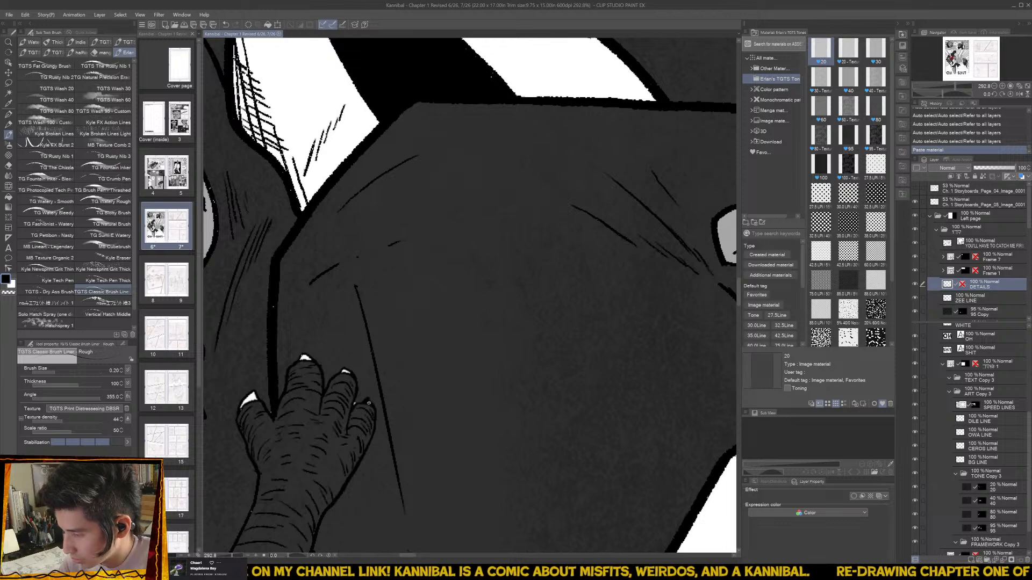
pyautogui.moveTo(369, 402); pyautogui.dragTo(342, 369)
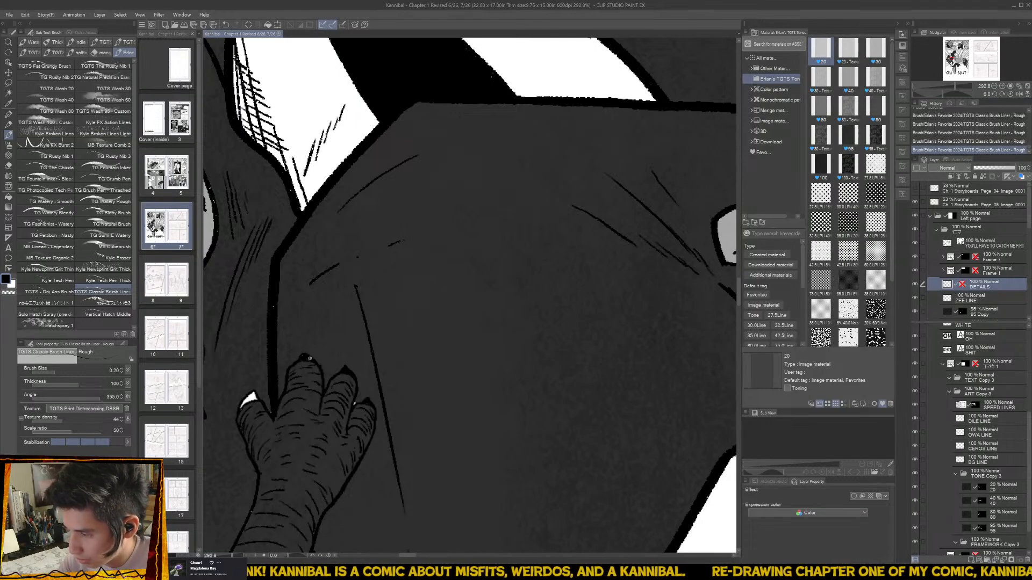
pyautogui.moveTo(306, 358); pyautogui.dragTo(303, 356)
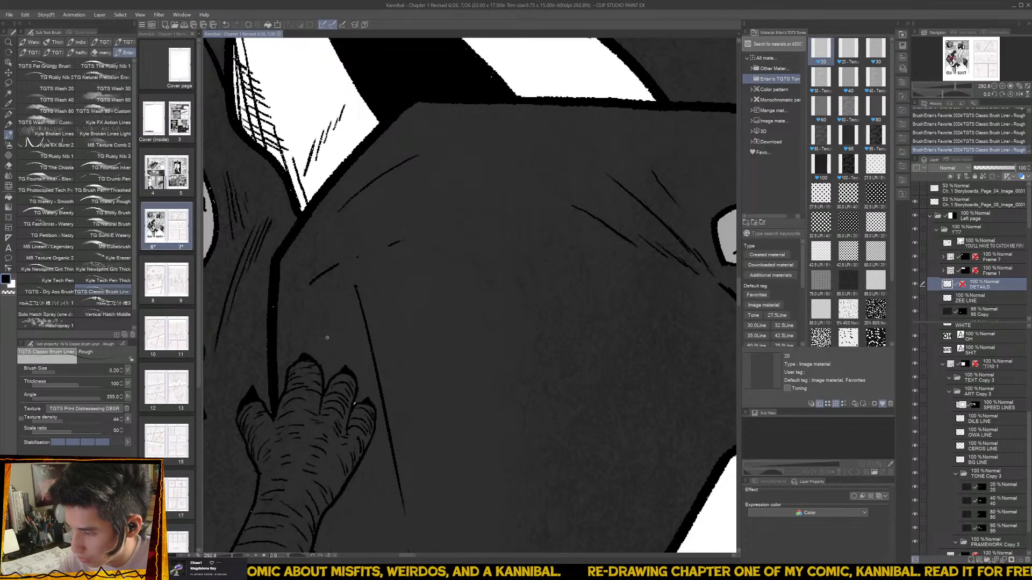
pyautogui.moveTo(304, 357); pyautogui.dragTo(301, 355)
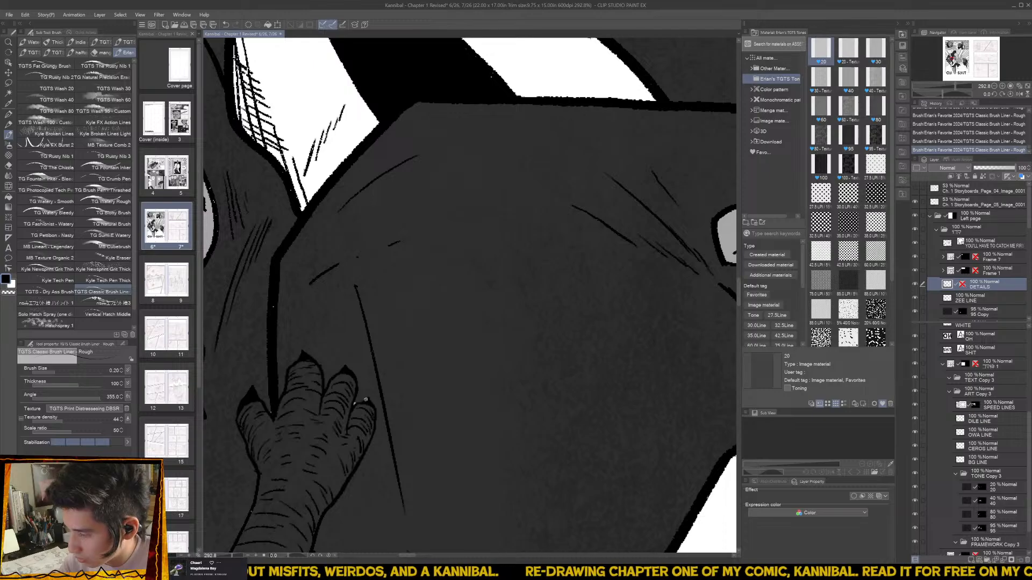
pyautogui.scroll(-3, 368, 398)
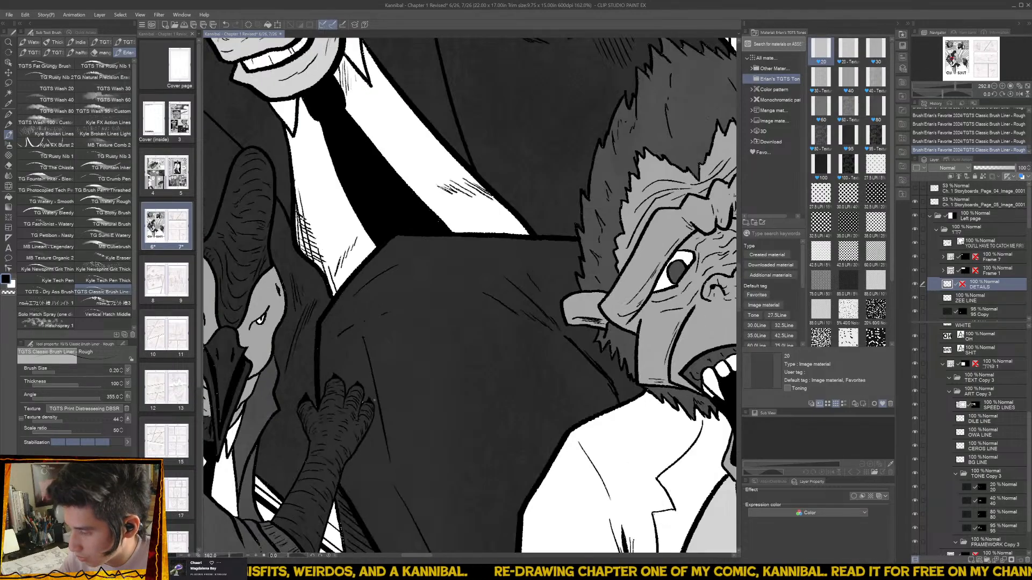
# - Make the 95 tone layer's mask active and set the brush size to 0.80
pyautogui.click(988, 529)
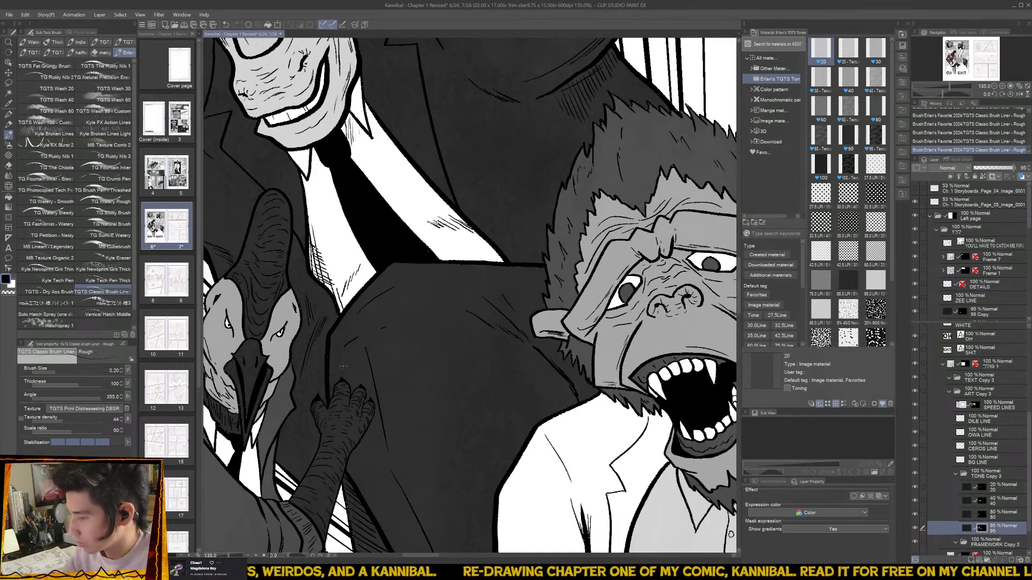
pyautogui.scroll(2, 341, 367)
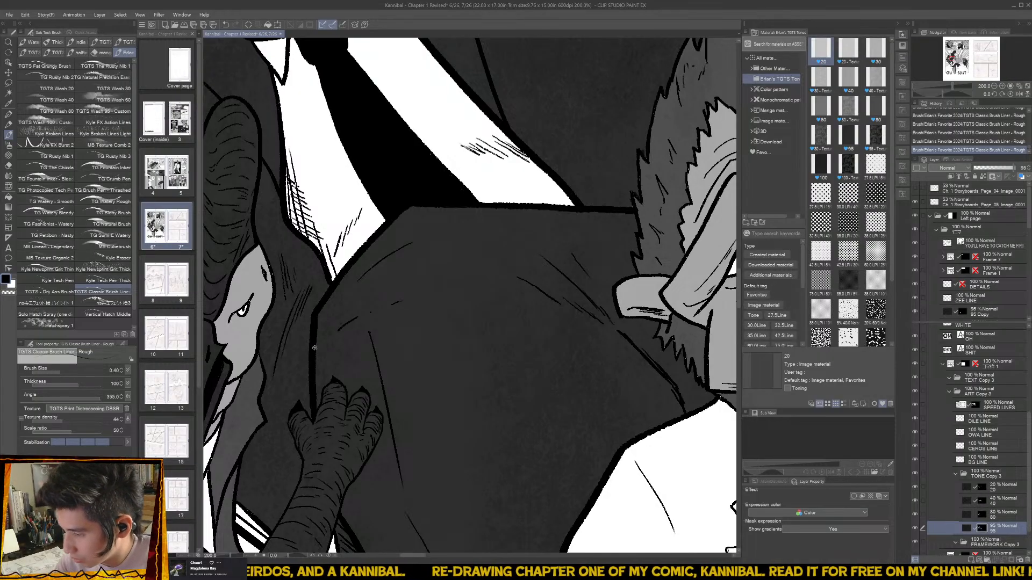
pyautogui.press(']')
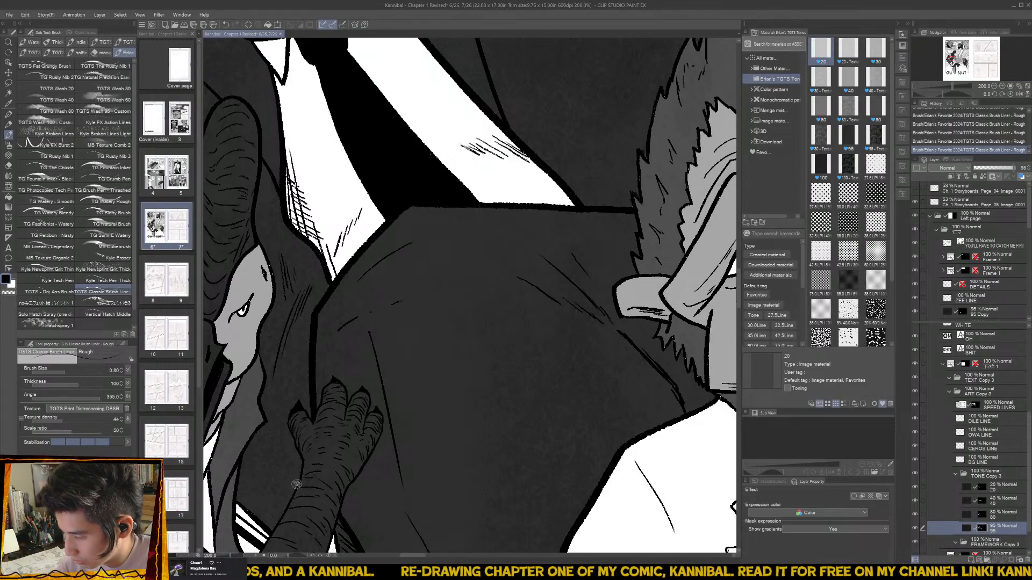
pyautogui.scroll(-5, 322, 454)
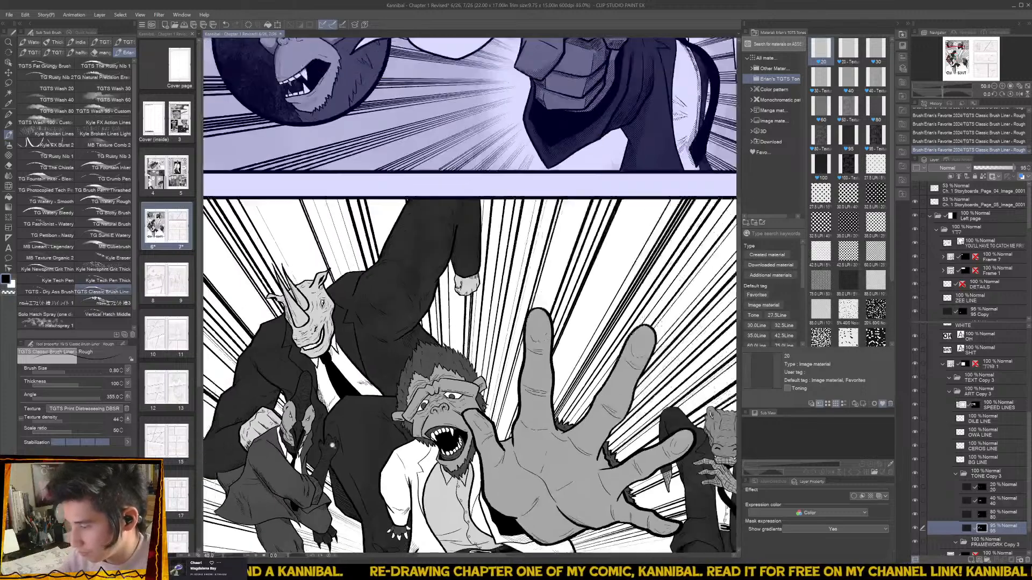
pyautogui.scroll(-3, 332, 445)
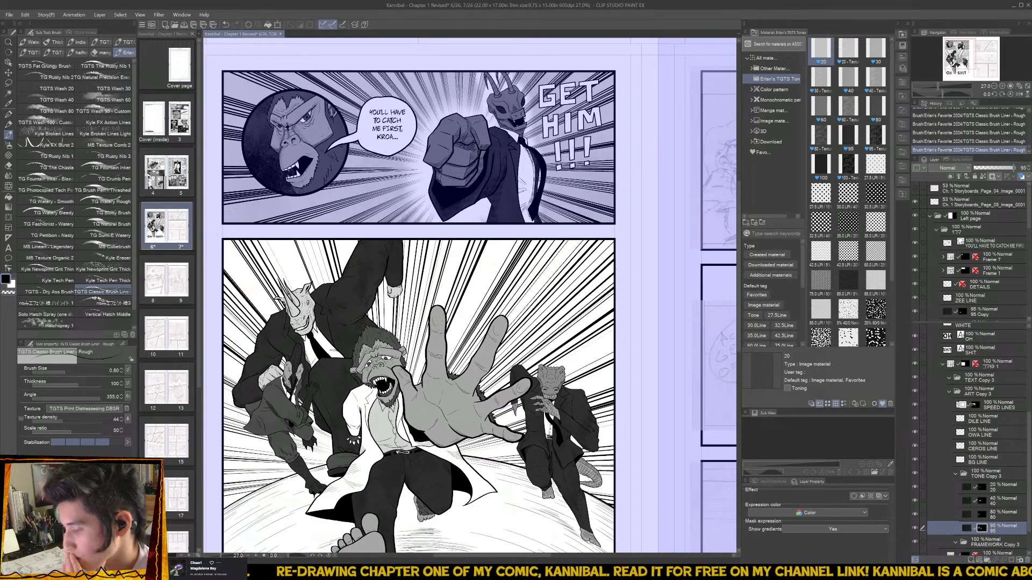
# - Lasso the bird's lower leg, foot and lowered hand and delete that area from the 95 tone layer's mask
pyautogui.scroll(4, 317, 462)
pyautogui.press('m')
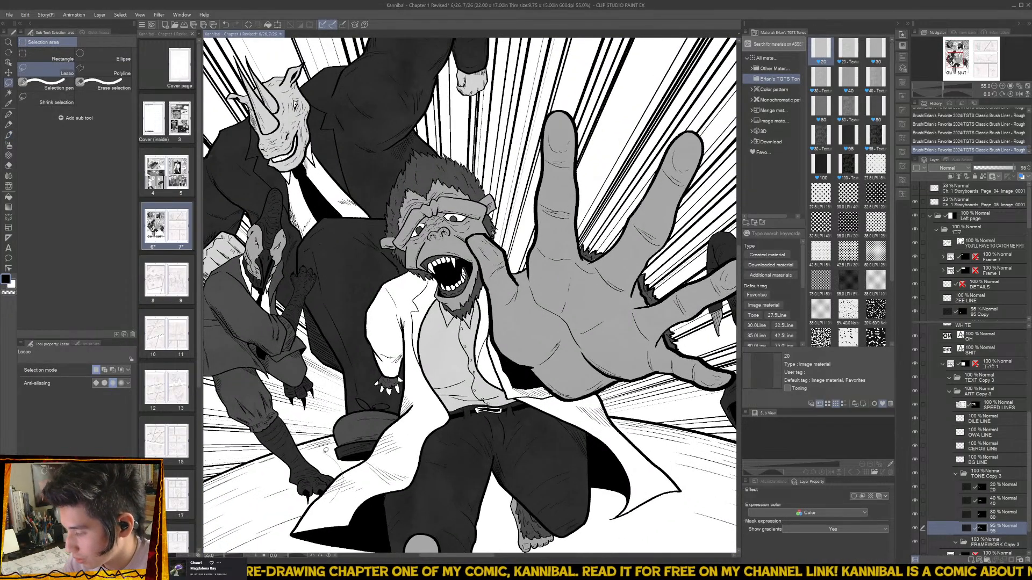
pyautogui.moveTo(325, 450)
pyautogui.mouseDown()
pyautogui.moveTo(317, 397)
pyautogui.moveTo(242, 419)
pyautogui.moveTo(324, 515)
pyautogui.mouseUp()
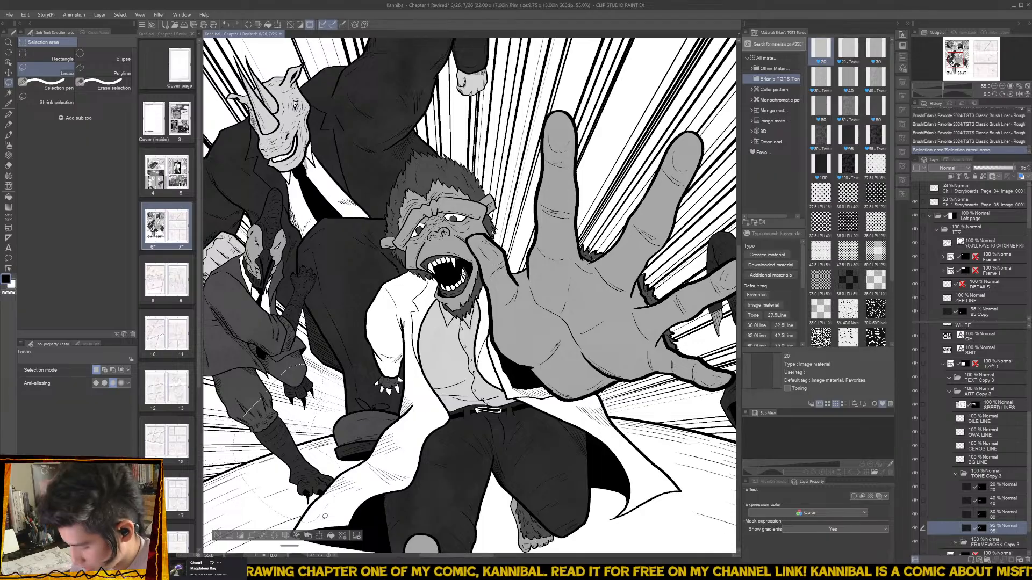
pyautogui.press('Delete')
# - Hide the DETAILS layer, then auto-select the bird's raised hand and forearm and delete their 95 tone
pyautogui.scroll(5, 288, 279)
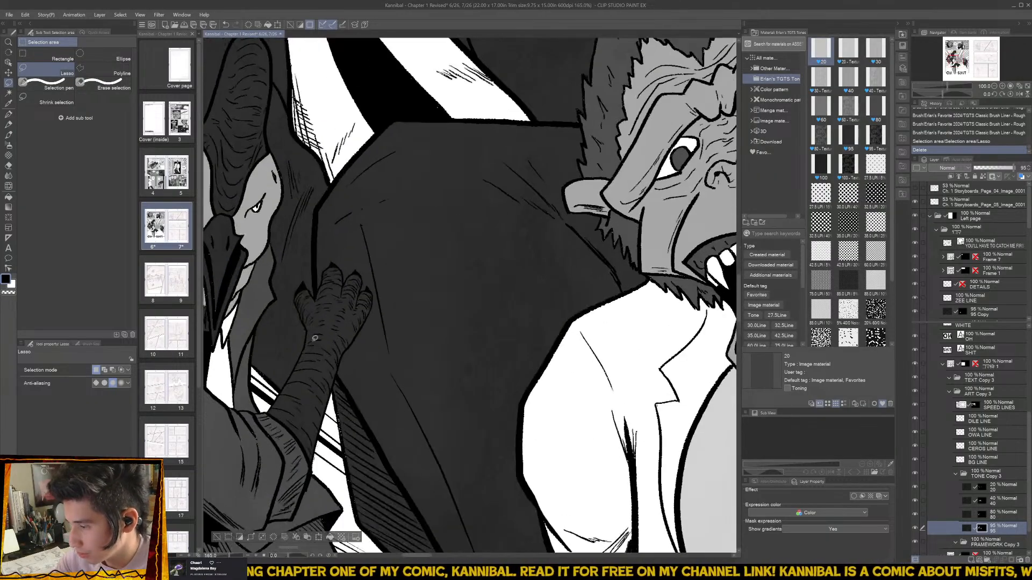
pyautogui.press('w')
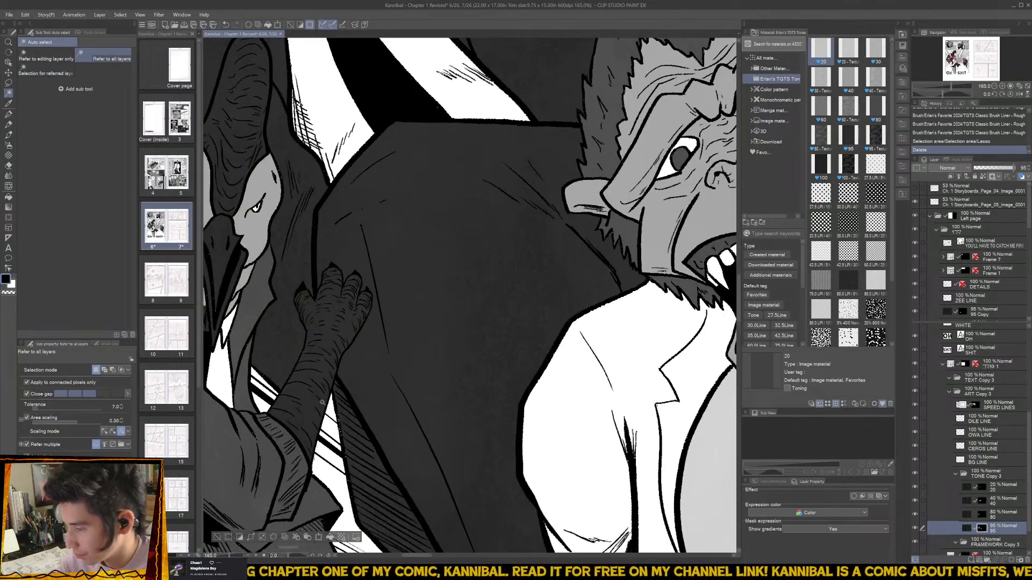
pyautogui.click(915, 285)
pyautogui.click(321, 377)
pyautogui.press('Delete')
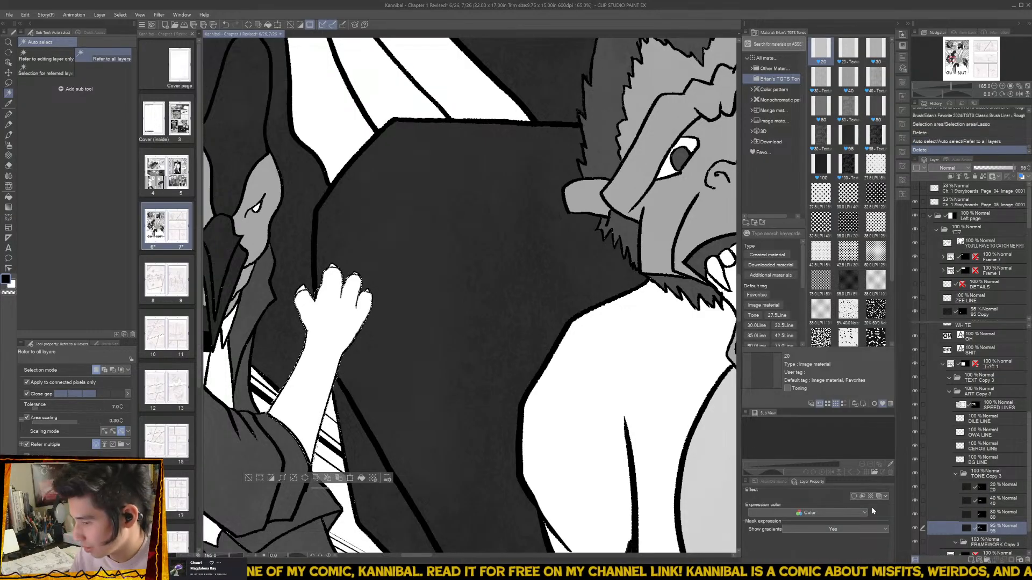
# - Auto-select the bird's raised hand, lowered hand, lower leg and foot together for toning
pyautogui.scroll(-5, 457, 215)
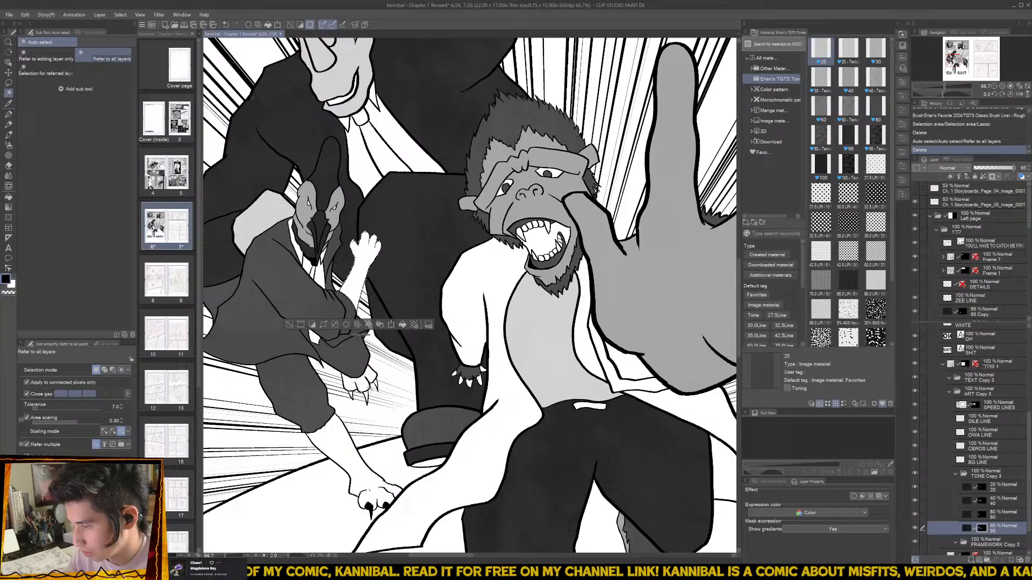
pyautogui.click(369, 386)
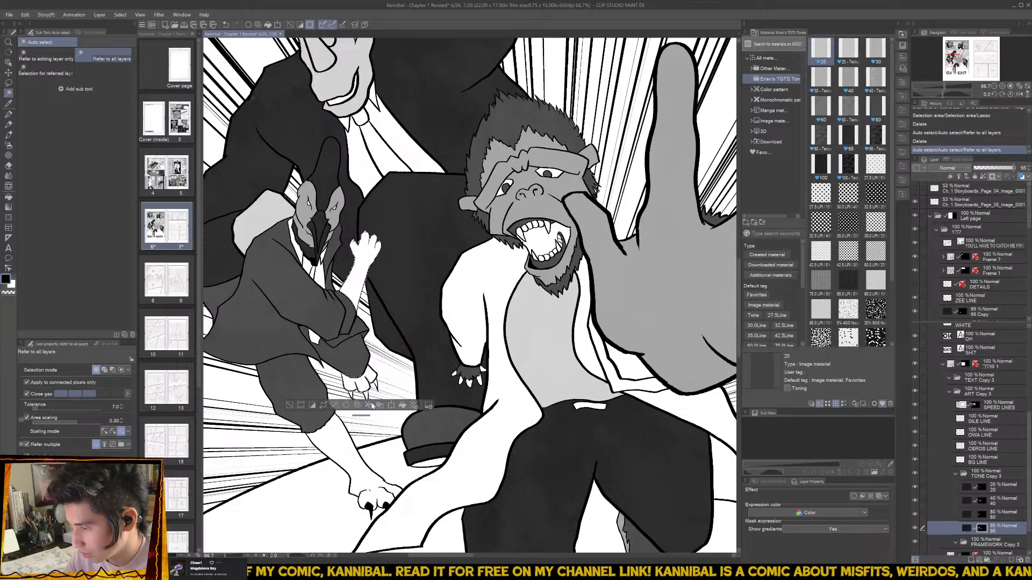
pyautogui.click(349, 452)
pyautogui.click(390, 490)
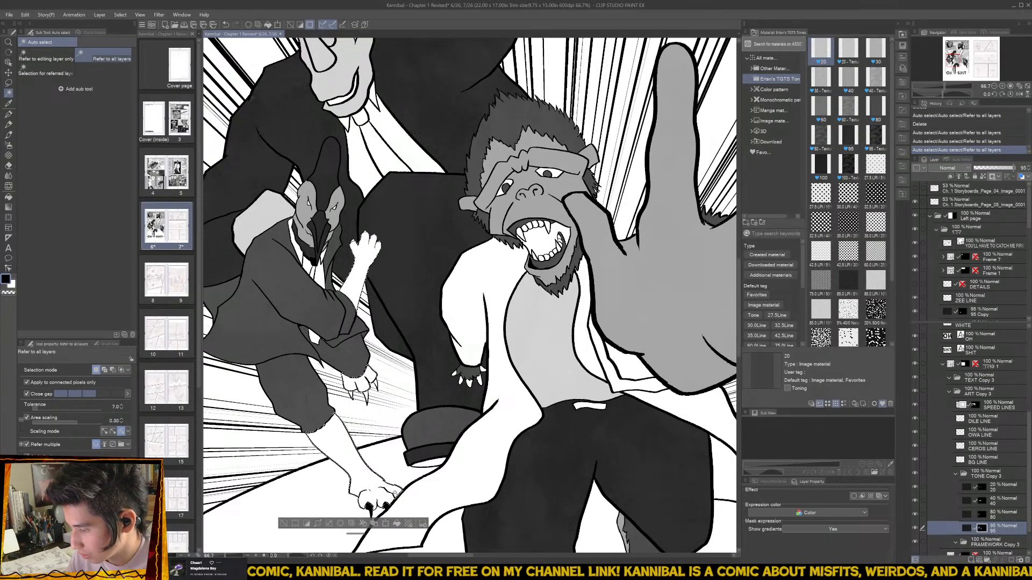
pyautogui.moveTo(444, 449); pyautogui.dragTo(433, 461)
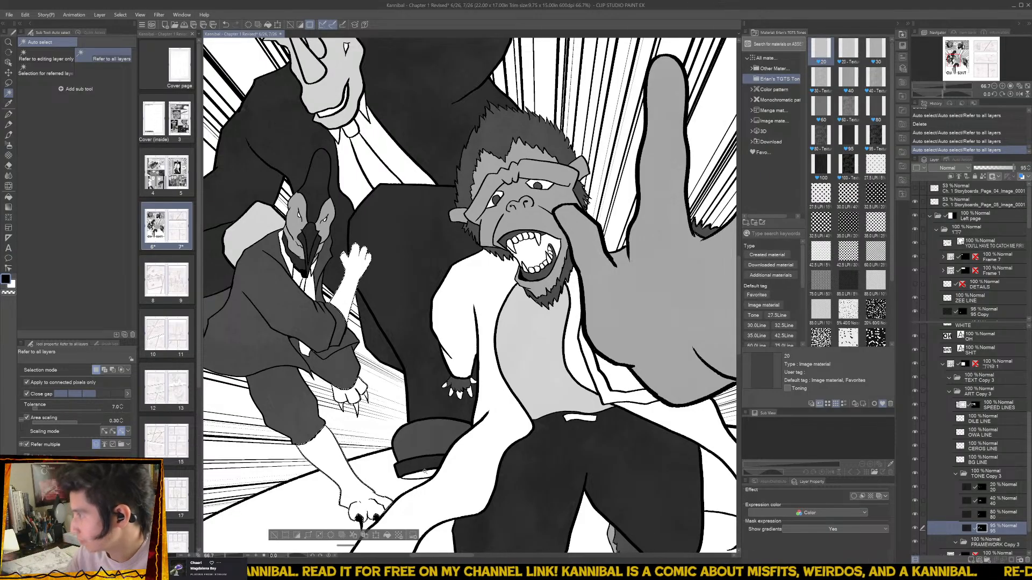
# - Try the 80 - Textured tone on the bird's selected limbs, undo it, and apply the 60 tone at 70% opacity instead
pyautogui.moveTo(820, 137)
pyautogui.mouseDown()
pyautogui.moveTo(1007, 499)
pyautogui.moveTo(997, 524)
pyautogui.mouseUp()
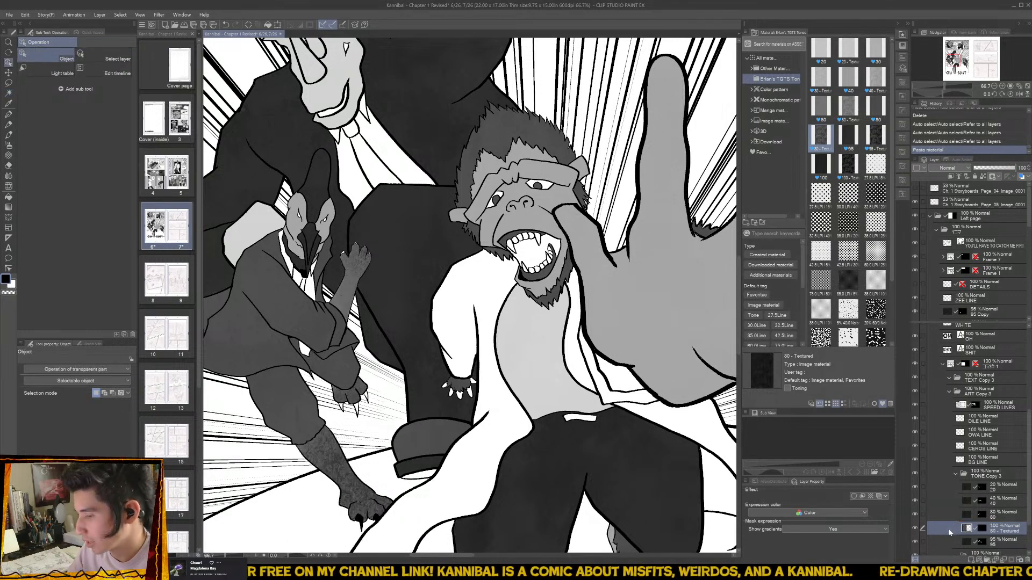
pyautogui.hotkey('ctrl', 'z')
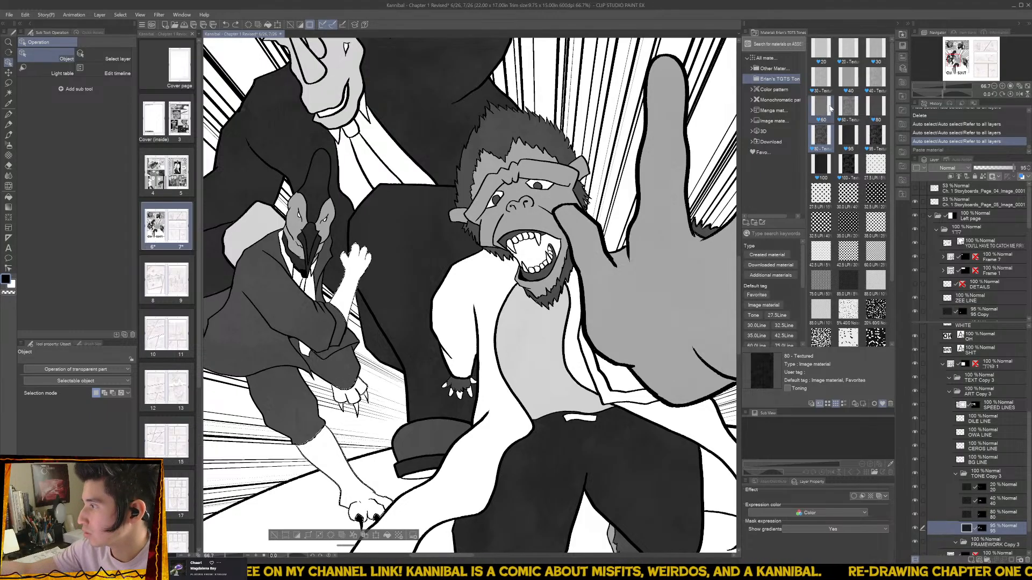
pyautogui.moveTo(821, 107); pyautogui.dragTo(1018, 471)
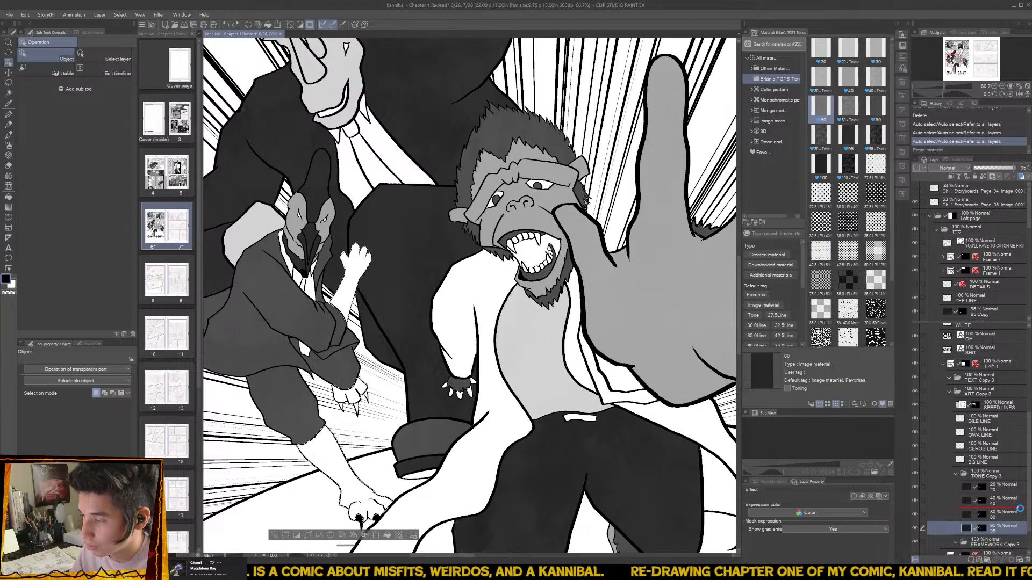
pyautogui.moveTo(1021, 512); pyautogui.dragTo(1021, 514)
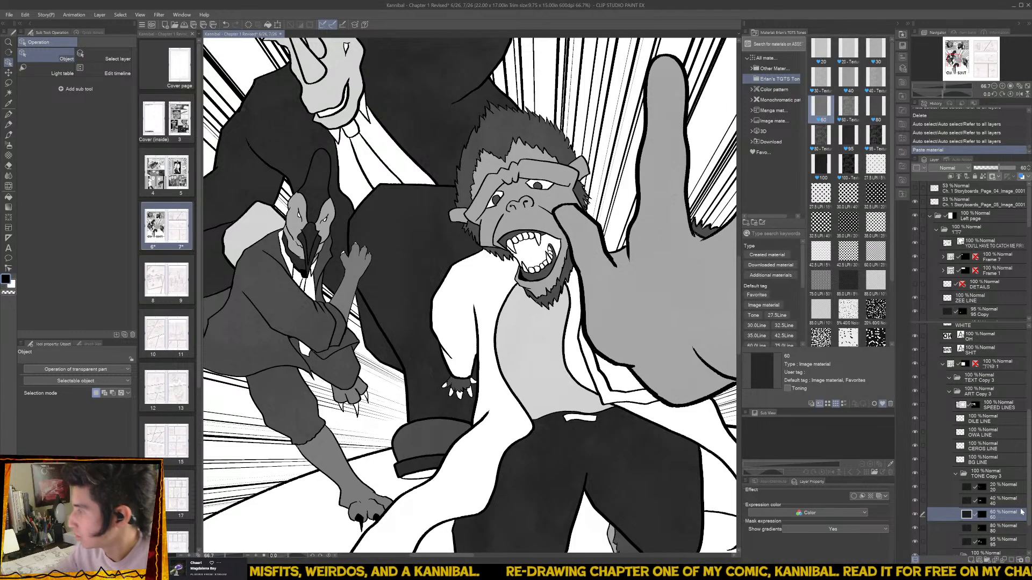
pyautogui.moveTo(1004, 167); pyautogui.dragTo(1010, 168)
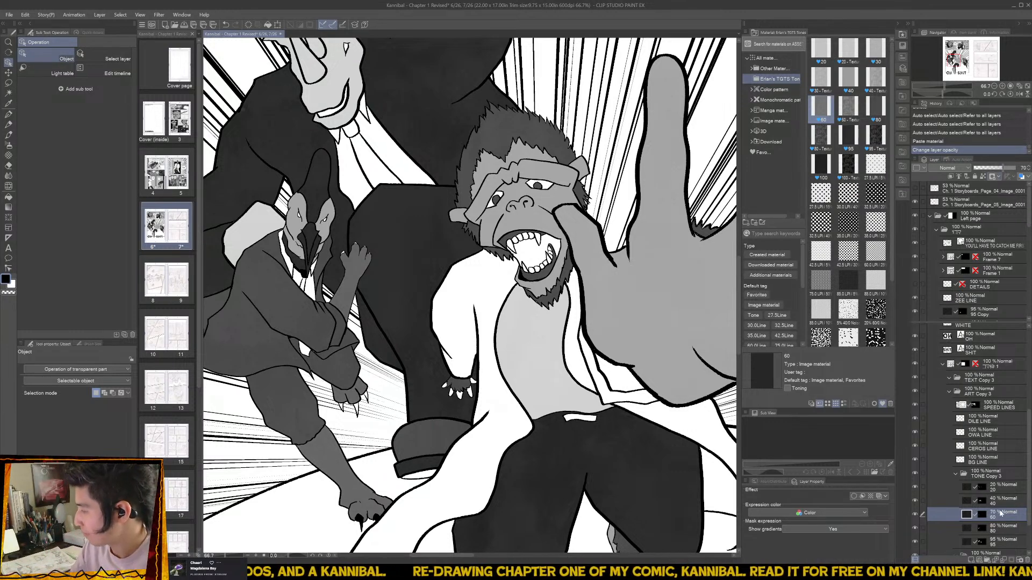
# - Touch up the 40 tone on the ape by brushing on the 40 layer's mask
pyautogui.click(985, 504)
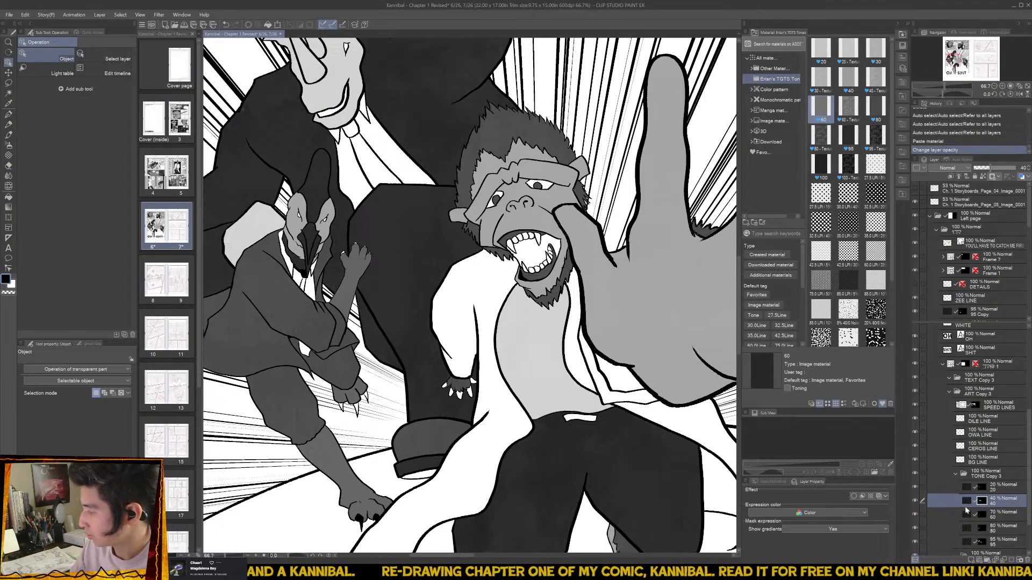
pyautogui.moveTo(465, 382)
pyautogui.mouseDown()
pyautogui.moveTo(492, 388)
pyautogui.moveTo(482, 375)
pyautogui.moveTo(502, 387)
pyautogui.moveTo(481, 414)
pyautogui.moveTo(479, 438)
pyautogui.moveTo(481, 415)
pyautogui.mouseUp()
pyautogui.press('b')
pyautogui.moveTo(441, 428)
pyautogui.mouseDown()
pyautogui.moveTo(389, 398)
pyautogui.moveTo(395, 389)
pyautogui.moveTo(383, 401)
pyautogui.moveTo(443, 388)
pyautogui.moveTo(501, 415)
pyautogui.mouseUp()
pyautogui.moveTo(590, 414)
pyautogui.mouseDown()
pyautogui.moveTo(526, 422)
pyautogui.moveTo(539, 423)
pyautogui.moveTo(529, 446)
pyautogui.moveTo(549, 428)
pyautogui.mouseUp()
# - Hide the OH and SHIT lettering, then auto-select the white ground on both sides of the ape's front foot
pyautogui.press('w')
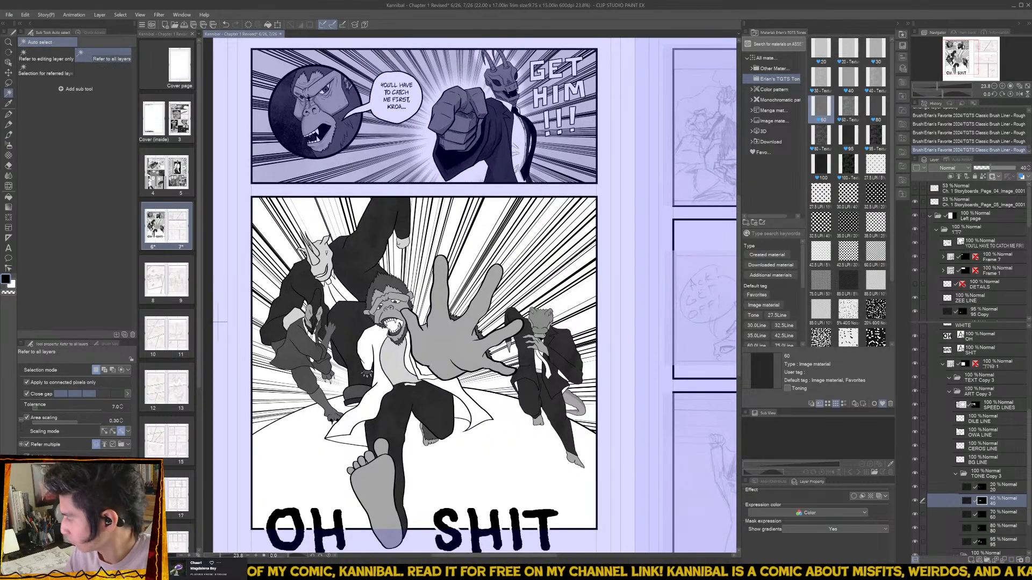
pyautogui.click(915, 351)
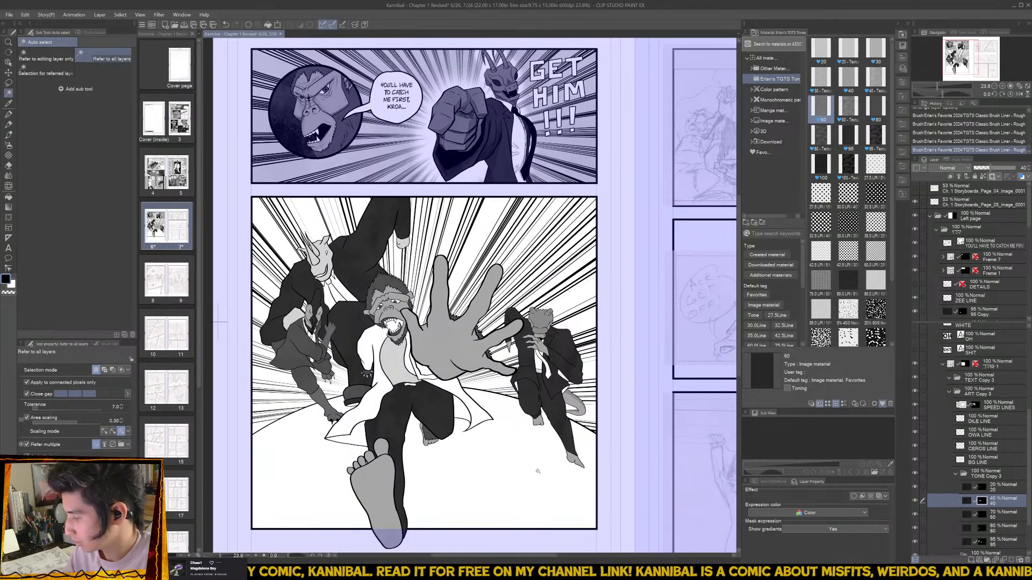
pyautogui.click(537, 477)
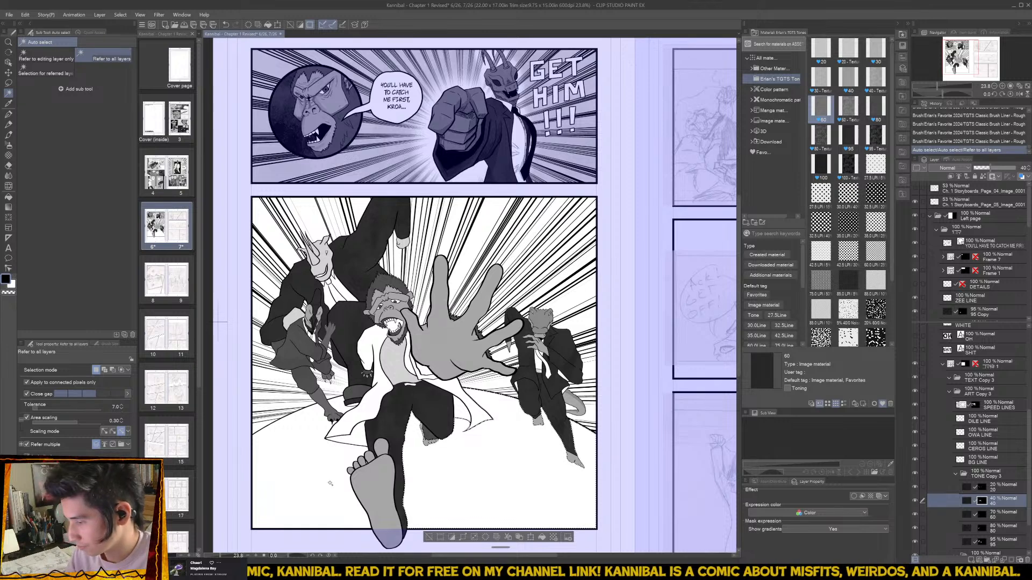
pyautogui.click(313, 498)
pyautogui.click(379, 483)
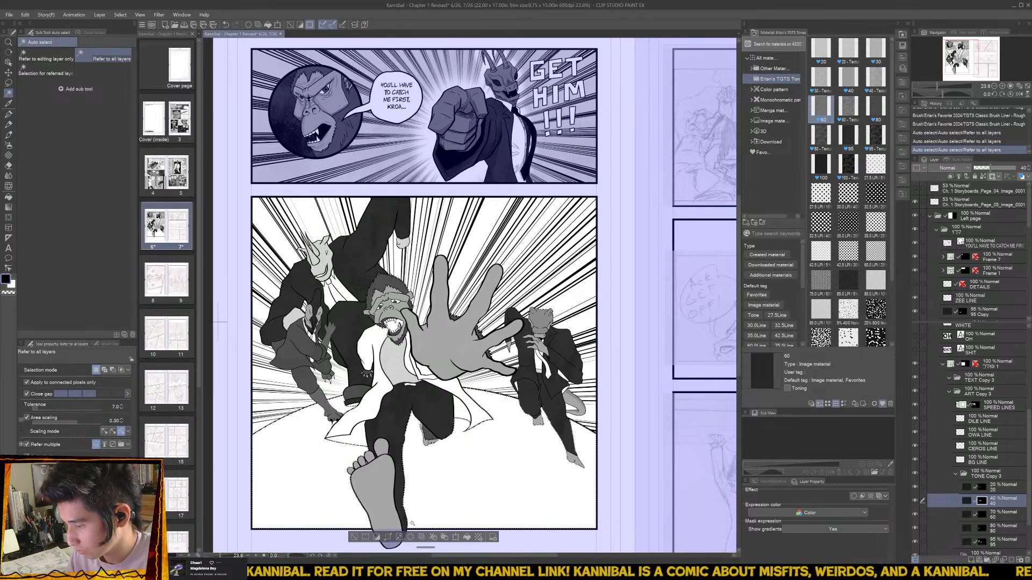
# - Add the small white gaps by the ape's toes and the bird's foot to the ground selection
pyautogui.moveTo(365, 459); pyautogui.dragTo(430, 459)
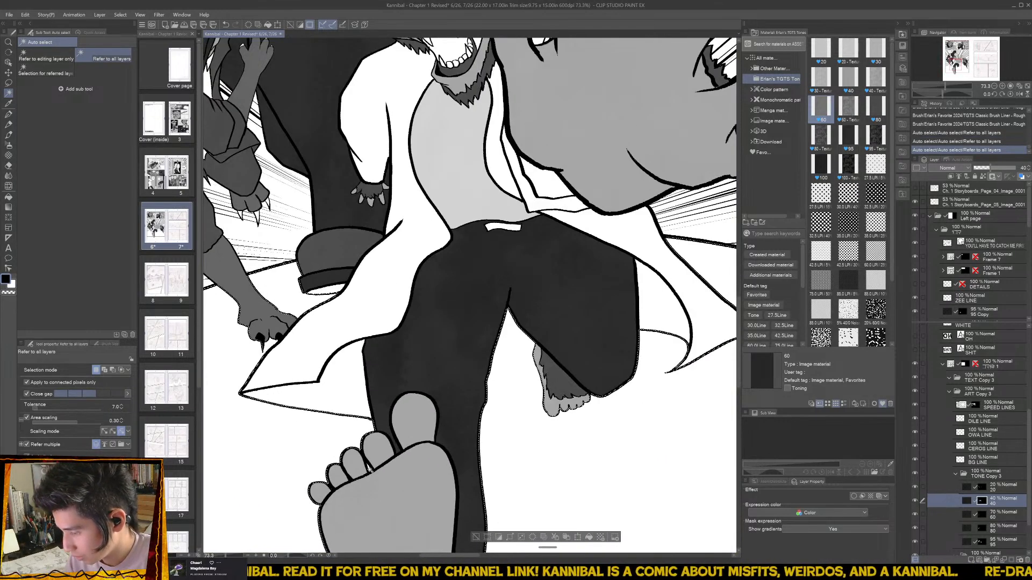
pyautogui.keyDown('shift'); pyautogui.click(369, 466); pyautogui.keyUp('shift')
pyautogui.keyDown('alt'); pyautogui.click(412, 492); pyautogui.keyUp('alt')
pyautogui.scroll(-3, 412, 493)
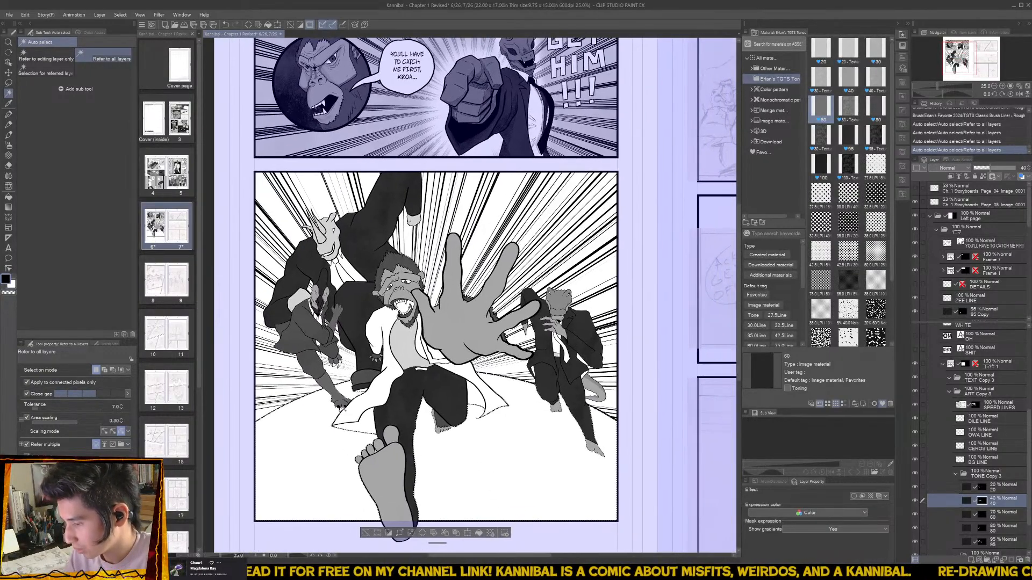
pyautogui.keyDown('shift'); pyautogui.click(341, 409); pyautogui.keyUp('shift')
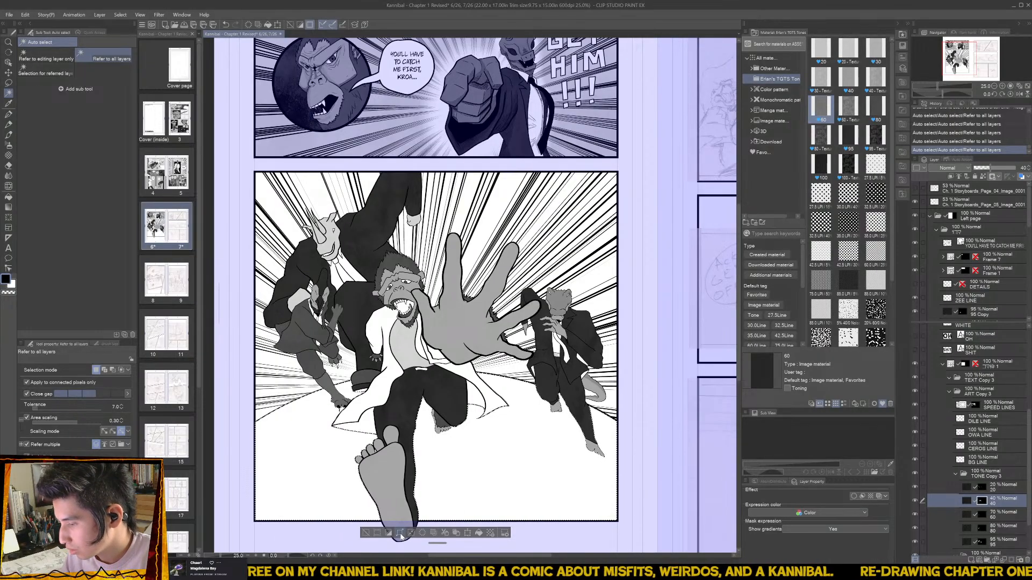
# - Fill the selected ground with the 60 - Textured tone and show the lettering and DETAILS layers again
pyautogui.moveTo(848, 109); pyautogui.dragTo(988, 480)
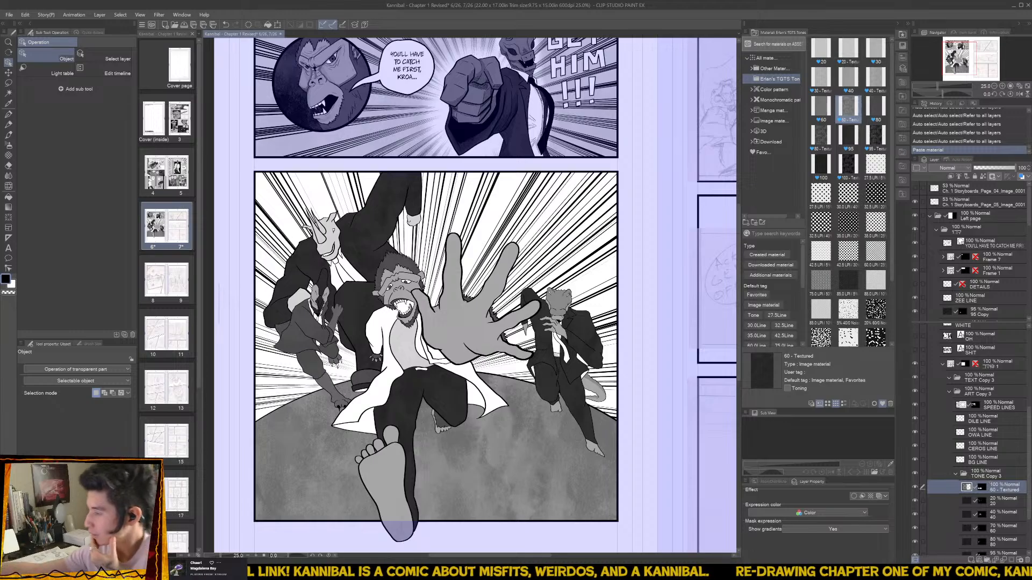
pyautogui.click(915, 336)
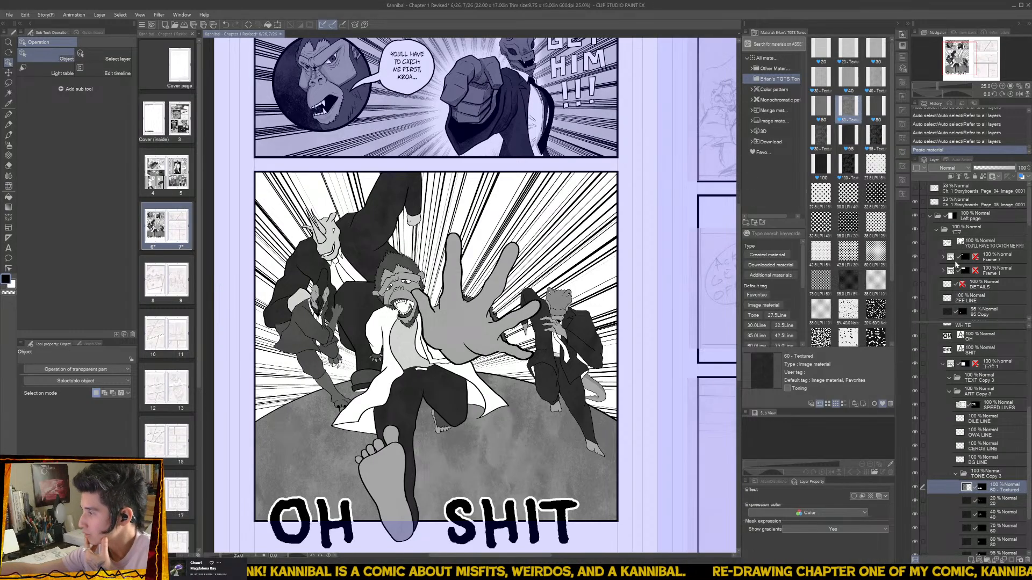
pyautogui.click(916, 283)
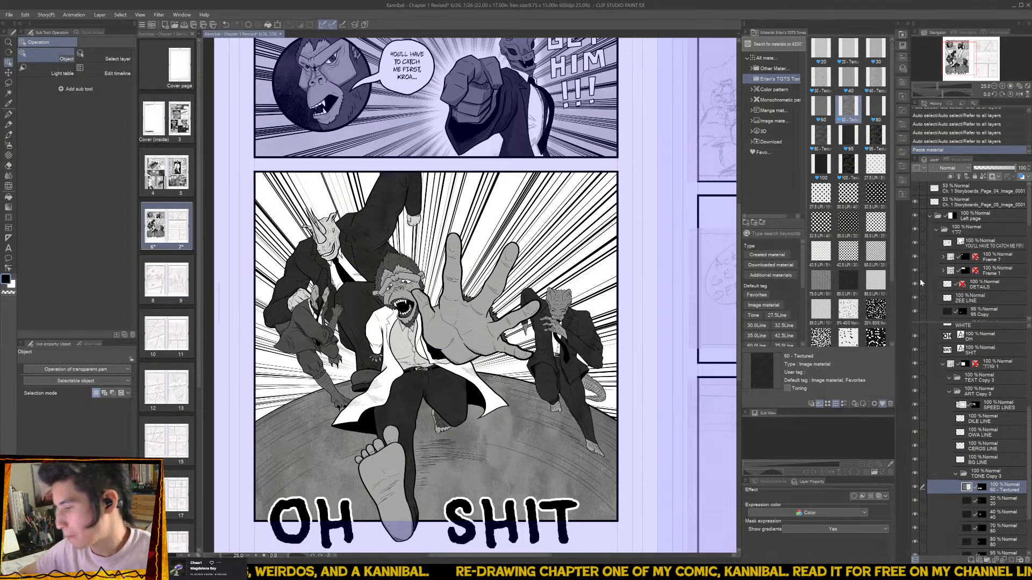
# - Lasso a small shadow at the crotch of the ape's trousers and apply the 60-line 25% dot tone above the 60 - Textured layer
pyautogui.scroll(4, 424, 391)
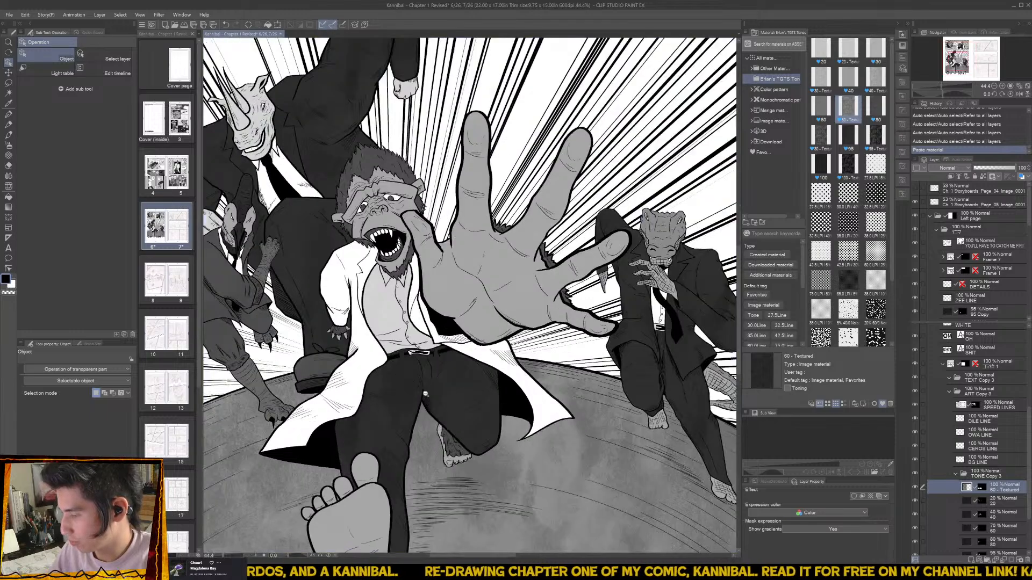
pyautogui.press('m')
pyautogui.moveTo(424, 378)
pyautogui.mouseDown()
pyautogui.moveTo(443, 424)
pyautogui.moveTo(424, 404)
pyautogui.mouseUp()
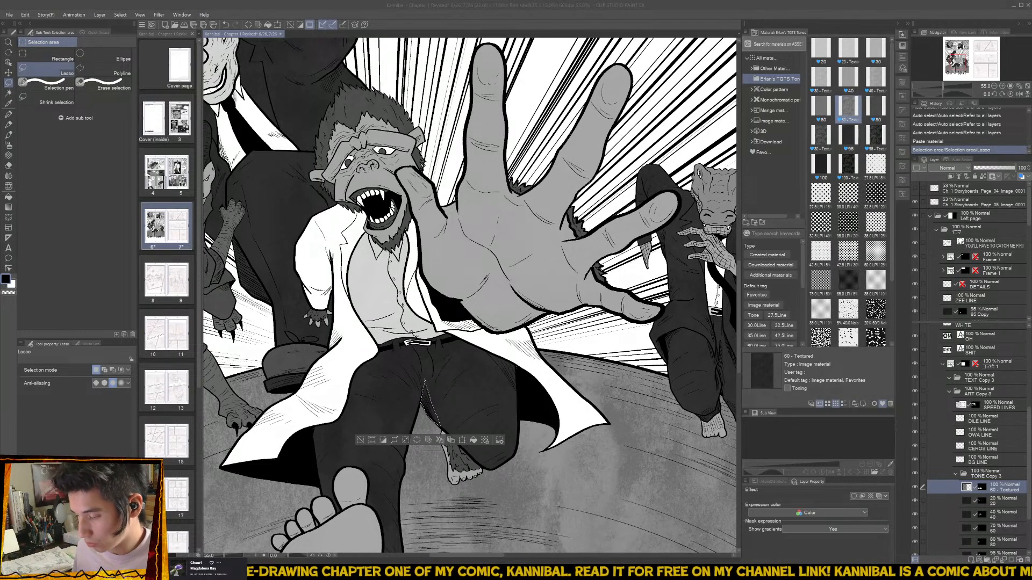
pyautogui.click(875, 253)
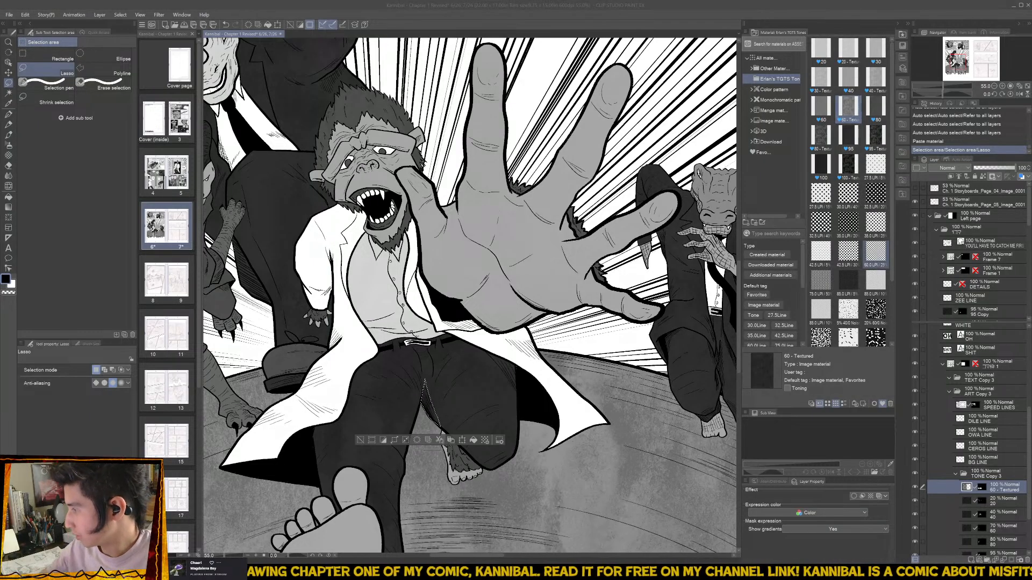
pyautogui.moveTo(992, 479); pyautogui.dragTo(987, 485)
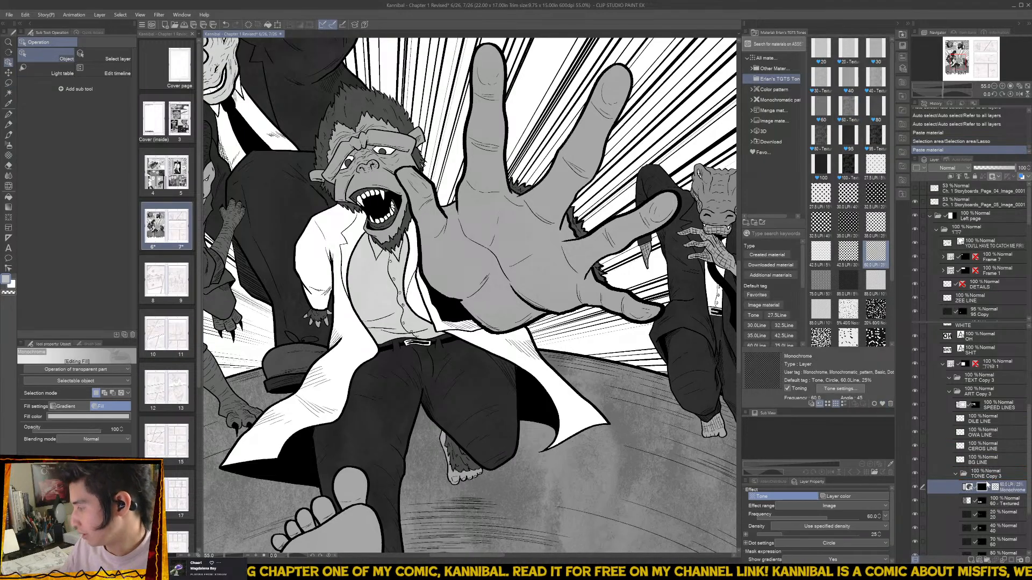
# - Brush dot-tone shading onto the ape's rear trouser leg and rear foot at brush size 2.00, erasing where needed
pyautogui.press('b')
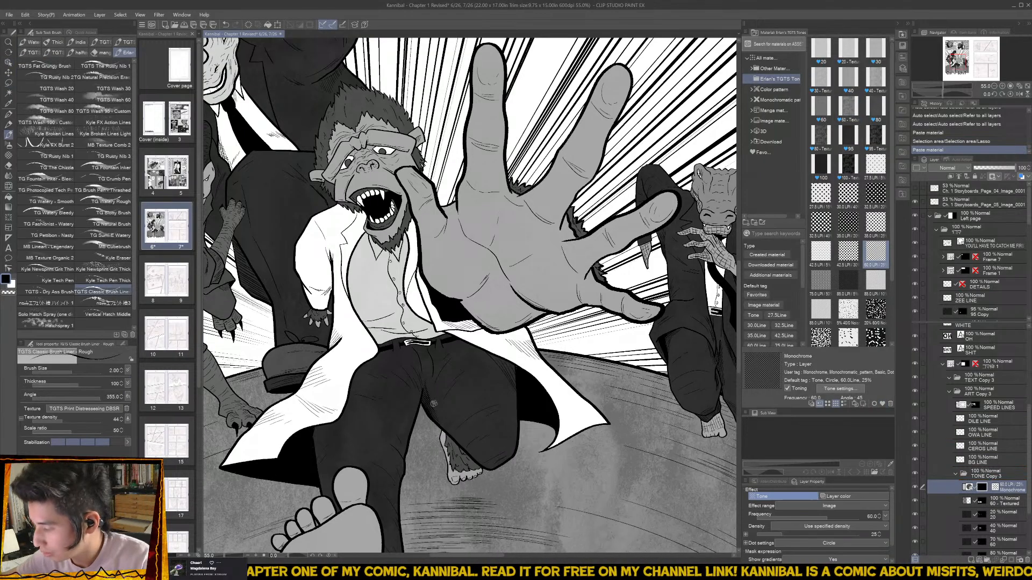
pyautogui.moveTo(441, 425)
pyautogui.mouseDown()
pyautogui.moveTo(457, 441)
pyautogui.moveTo(445, 429)
pyautogui.mouseUp()
pyautogui.moveTo(436, 418); pyautogui.dragTo(460, 445)
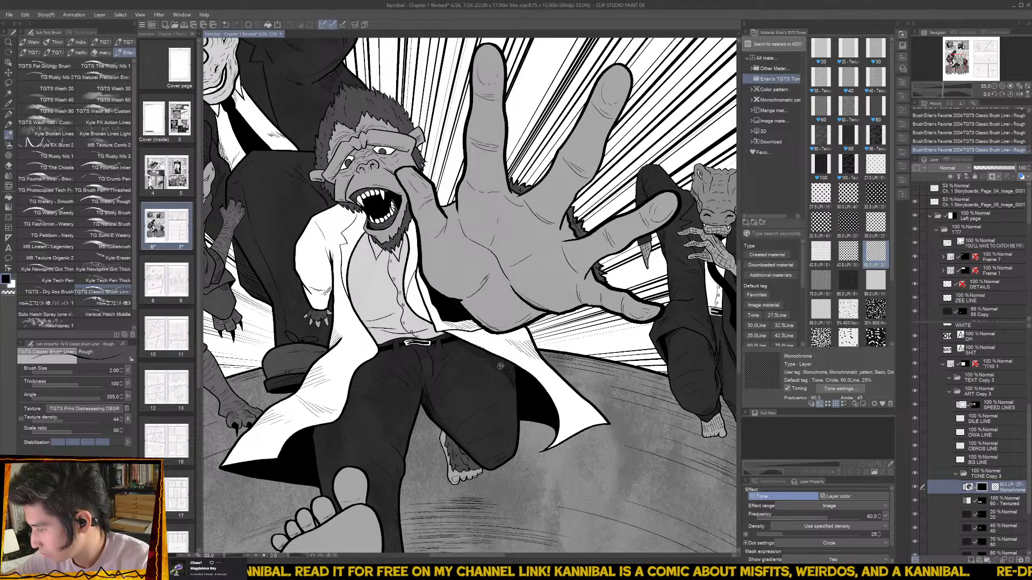
pyautogui.press('e')
pyautogui.press('b')
pyautogui.moveTo(478, 346)
pyautogui.mouseDown()
pyautogui.moveTo(515, 370)
pyautogui.moveTo(492, 328)
pyautogui.mouseUp()
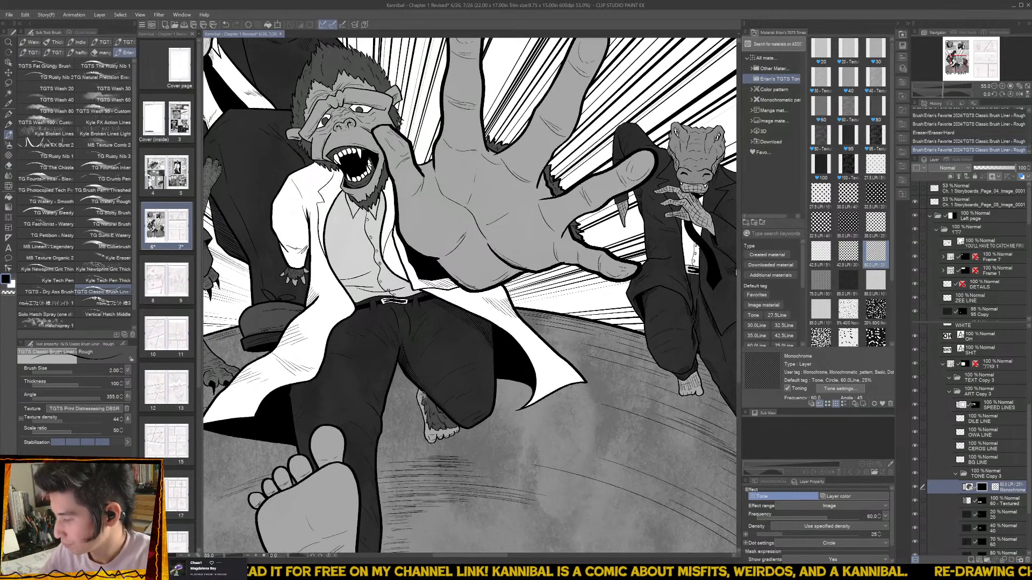
pyautogui.moveTo(418, 391); pyautogui.dragTo(448, 423)
# - Dab dot-tone shading at the ape's hip beside the coat edge and erase the excess
pyautogui.scroll(-2, 445, 419)
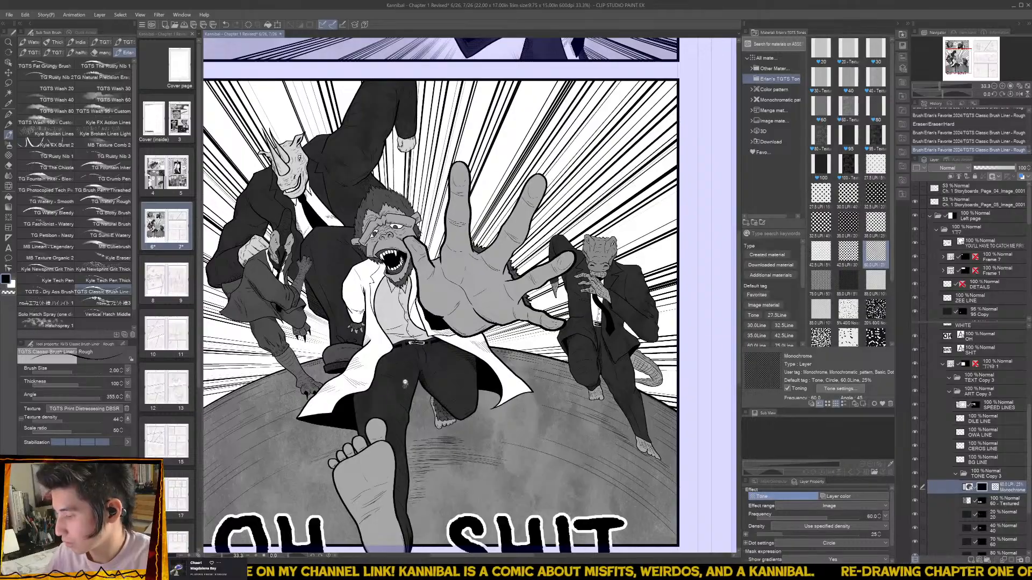
pyautogui.scroll(1, 406, 383)
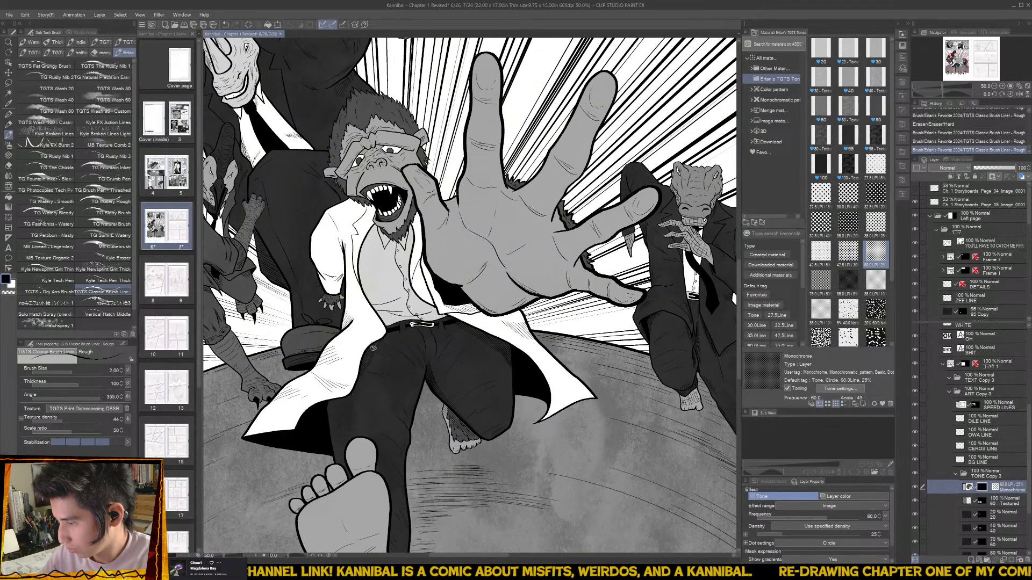
pyautogui.click(376, 343)
pyautogui.press('e')
pyautogui.click(373, 340)
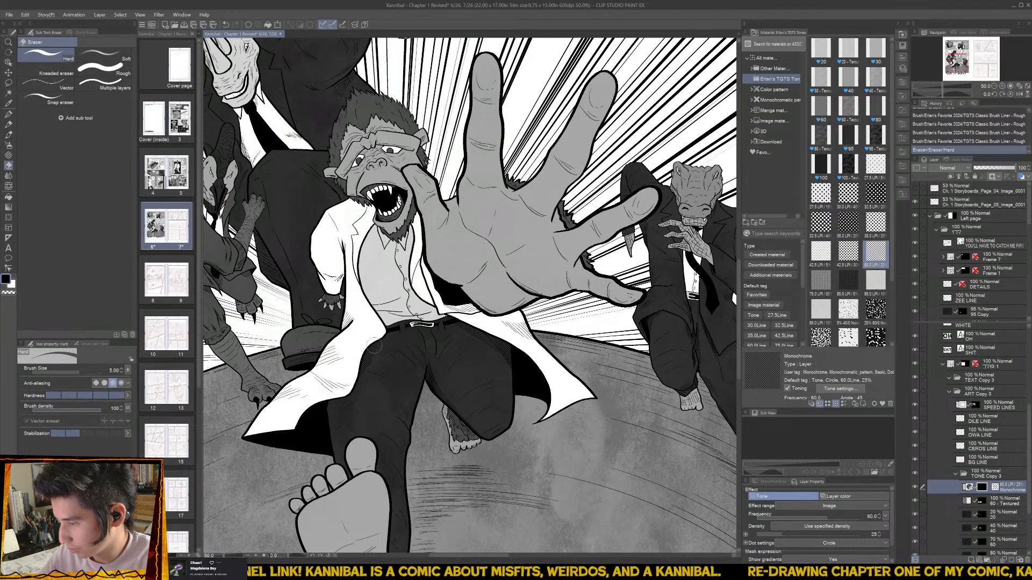
# - Brush dot-tone shading down the ape's front trouser leg from the crotch folds to the area beside the front foot
pyautogui.press('b')
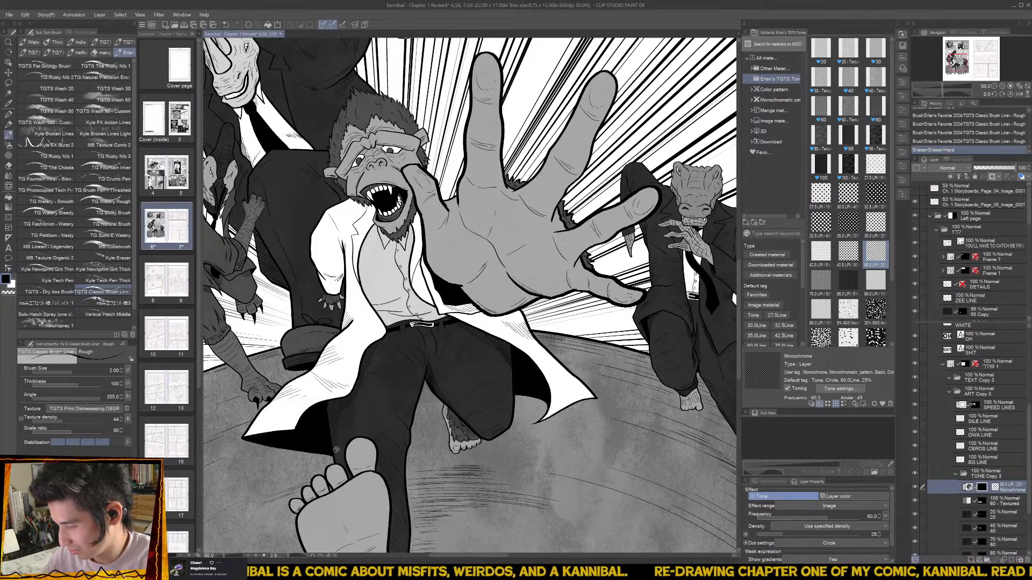
pyautogui.moveTo(338, 459)
pyautogui.mouseDown()
pyautogui.moveTo(400, 401)
pyautogui.moveTo(394, 368)
pyautogui.mouseUp()
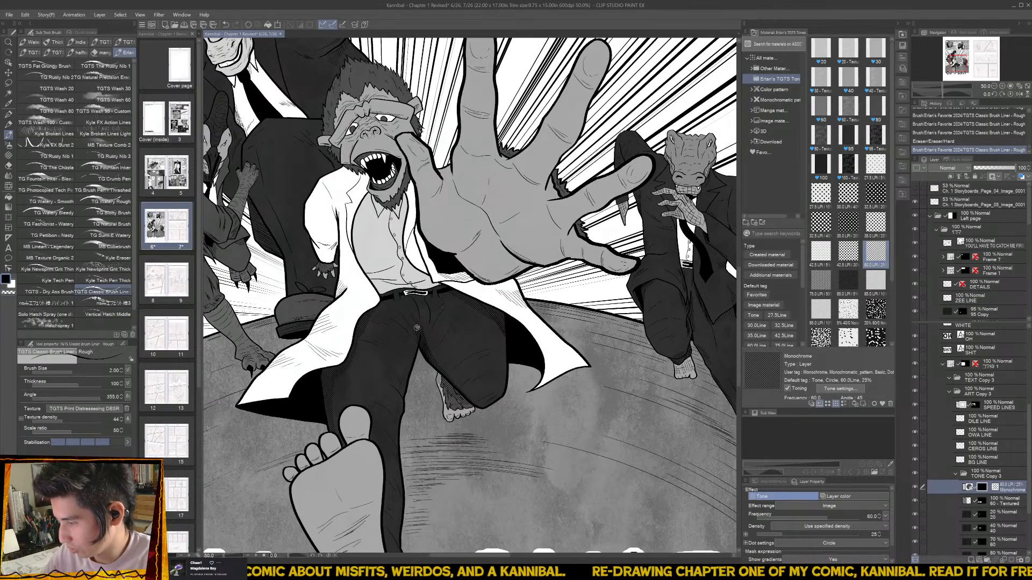
pyautogui.click(414, 318)
pyautogui.moveTo(416, 321)
pyautogui.mouseDown()
pyautogui.moveTo(415, 355)
pyautogui.moveTo(413, 338)
pyautogui.mouseUp()
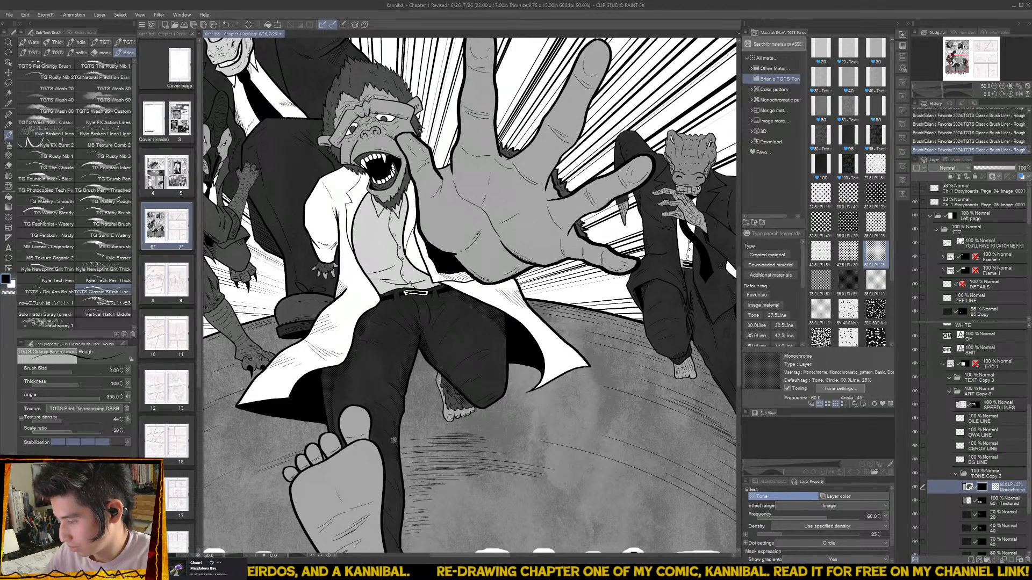
pyautogui.moveTo(402, 427); pyautogui.dragTo(377, 359)
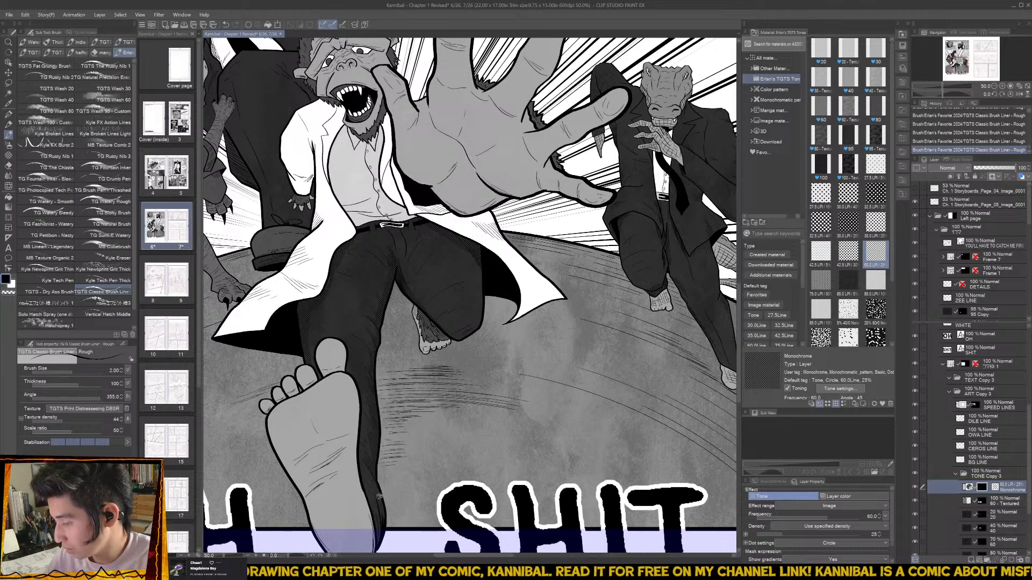
pyautogui.moveTo(380, 497); pyautogui.dragTo(371, 466)
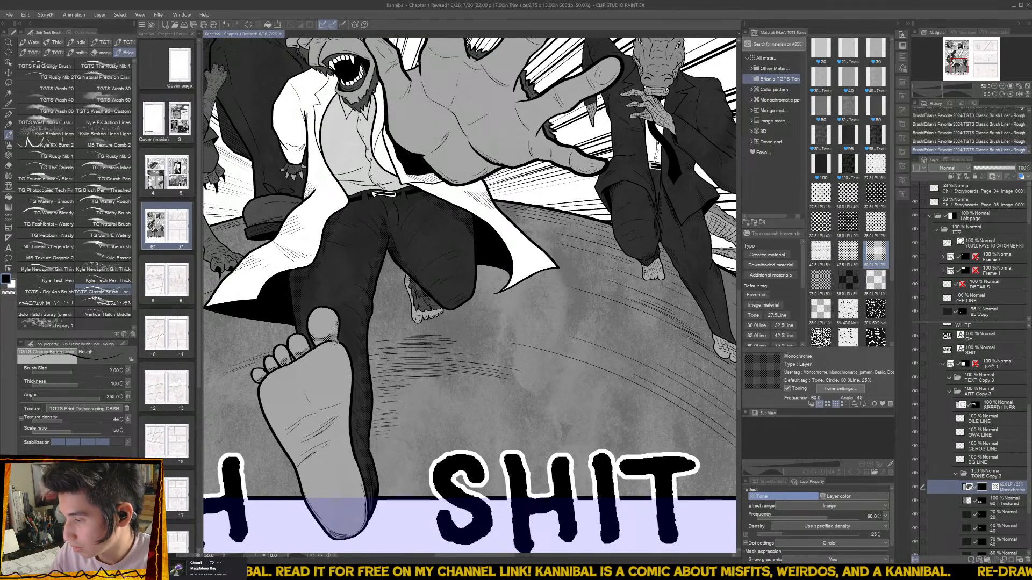
# - Brush dot-tone shading into the creases and ball of the ape's raised front sole at brush size 2.00
pyautogui.moveTo(281, 440); pyautogui.dragTo(320, 413)
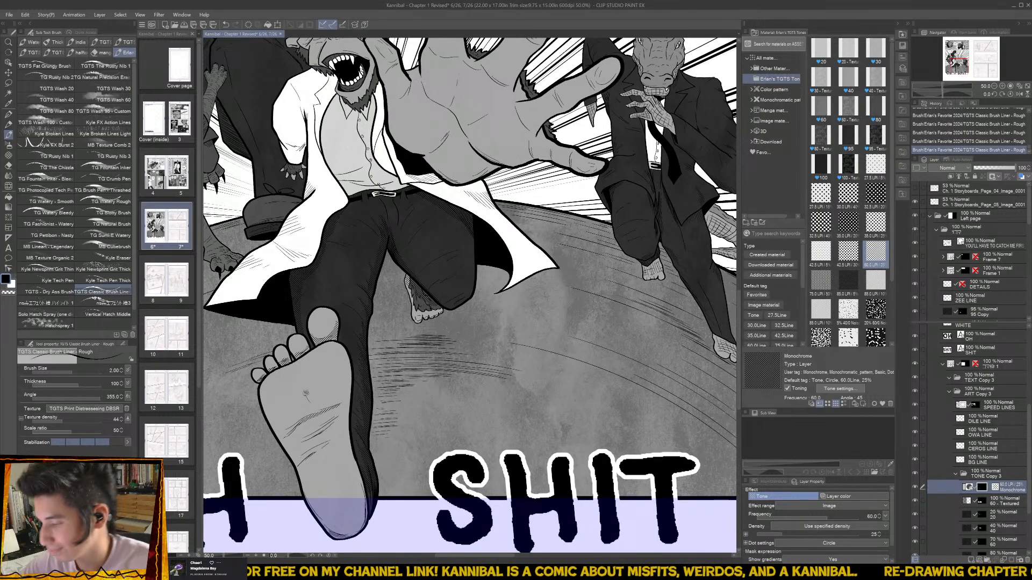
pyautogui.moveTo(301, 384); pyautogui.dragTo(315, 404)
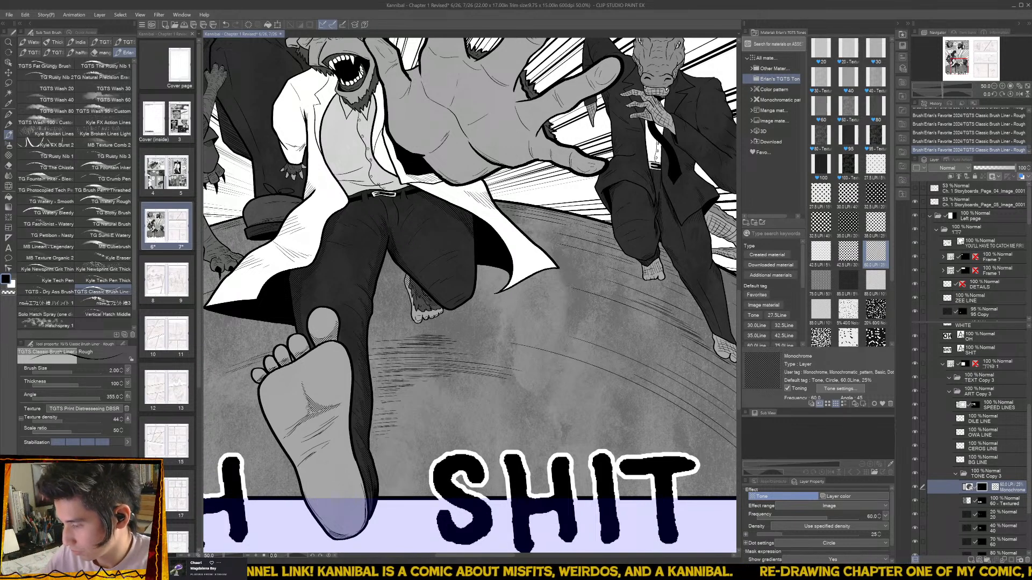
pyautogui.moveTo(305, 405); pyautogui.dragTo(289, 431)
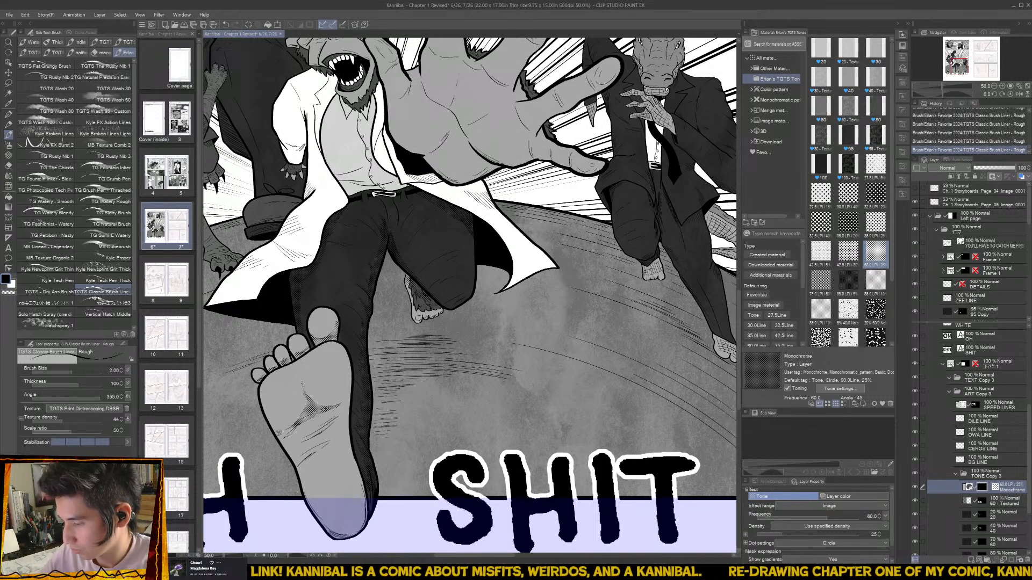
pyautogui.moveTo(293, 440); pyautogui.dragTo(337, 419)
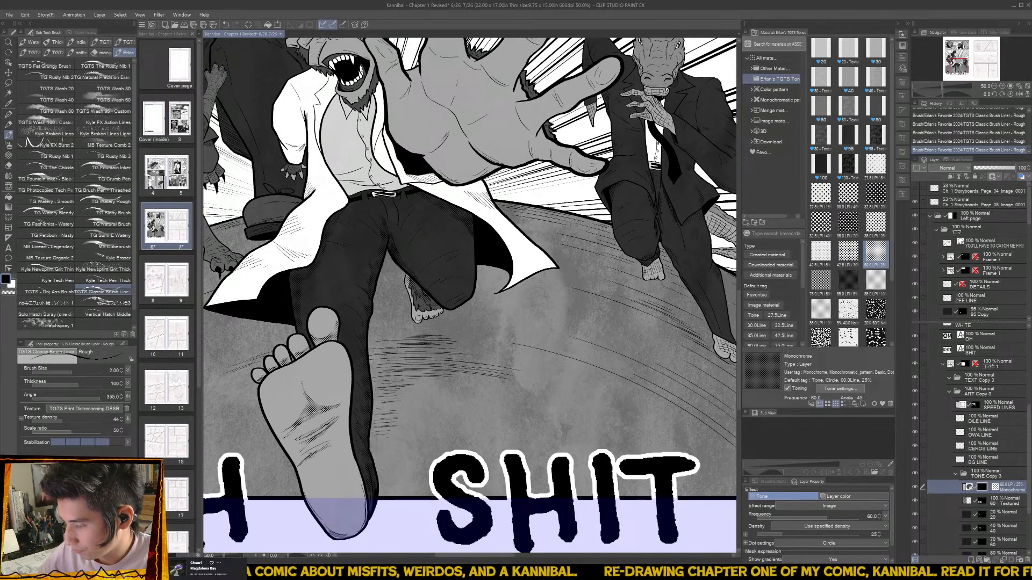
# - Move the 60-line 25% dot tone layer out of the TONE Copy 3 folder to just below ZEE LINE
pyautogui.moveTo(375, 494); pyautogui.dragTo(331, 431)
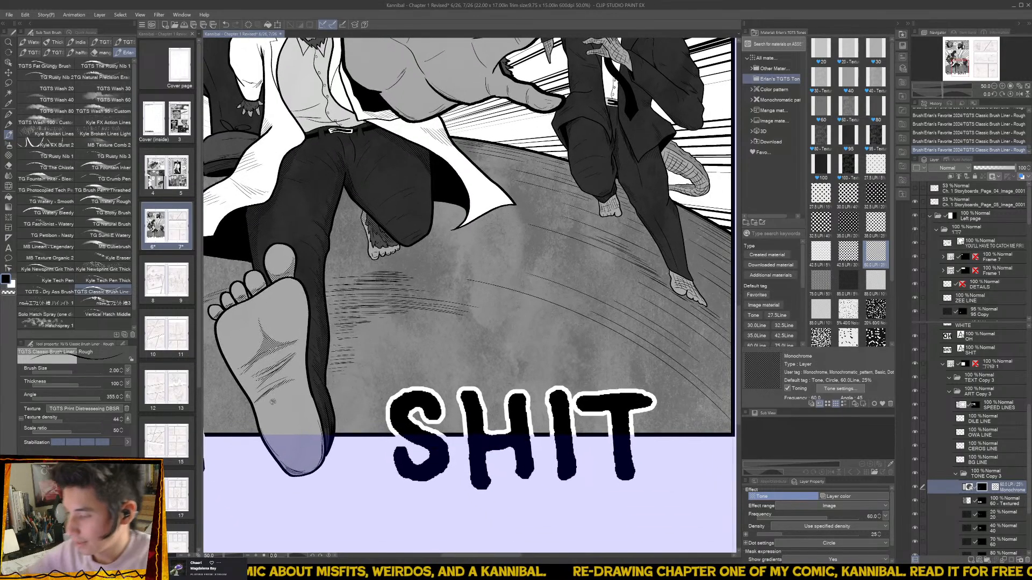
pyautogui.moveTo(1010, 483); pyautogui.dragTo(997, 344)
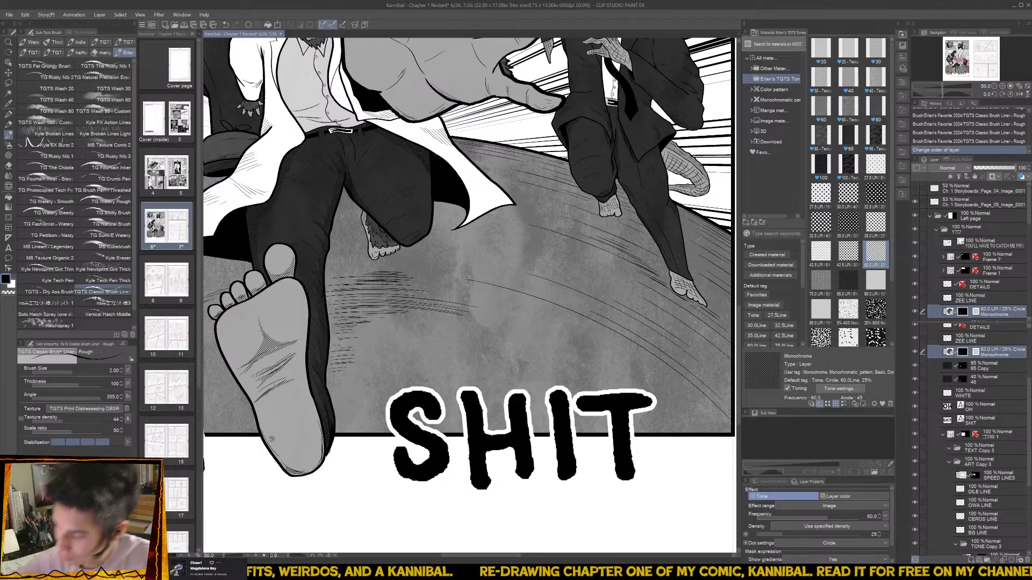
# - Brush dot-tone shading around the heel of the ape's front foot, erase the excess, and save the page
pyautogui.moveTo(265, 436)
pyautogui.mouseDown()
pyautogui.moveTo(282, 462)
pyautogui.moveTo(267, 439)
pyautogui.moveTo(303, 469)
pyautogui.moveTo(322, 447)
pyautogui.moveTo(319, 426)
pyautogui.moveTo(303, 469)
pyautogui.moveTo(280, 465)
pyautogui.mouseUp()
pyautogui.press('e')
pyautogui.press('b')
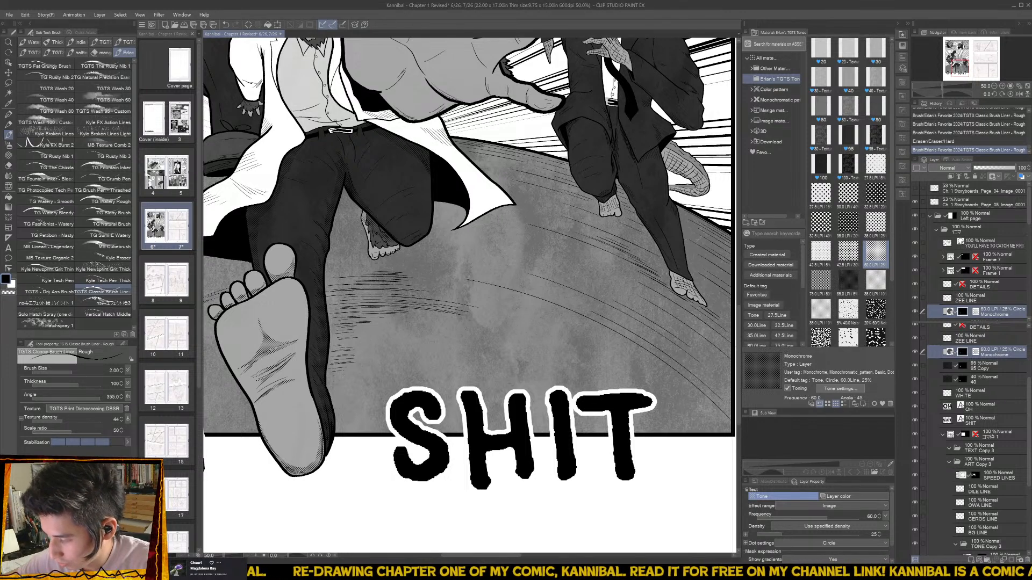
pyautogui.moveTo(319, 427)
pyautogui.mouseDown()
pyautogui.moveTo(322, 456)
pyautogui.moveTo(321, 430)
pyautogui.moveTo(336, 462)
pyautogui.moveTo(282, 479)
pyautogui.mouseUp()
pyautogui.hotkey('ctrl', 's')
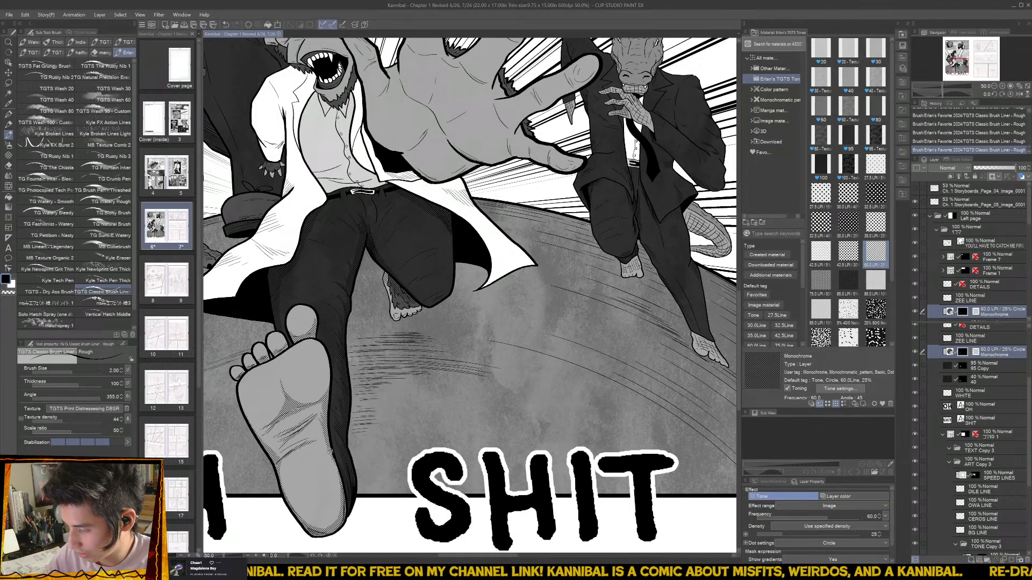
# - Brush dot-tone shading along the knee and lower edge of the ape's rear trouser leg
pyautogui.moveTo(386, 378); pyautogui.dragTo(382, 429)
pyautogui.click(381, 429)
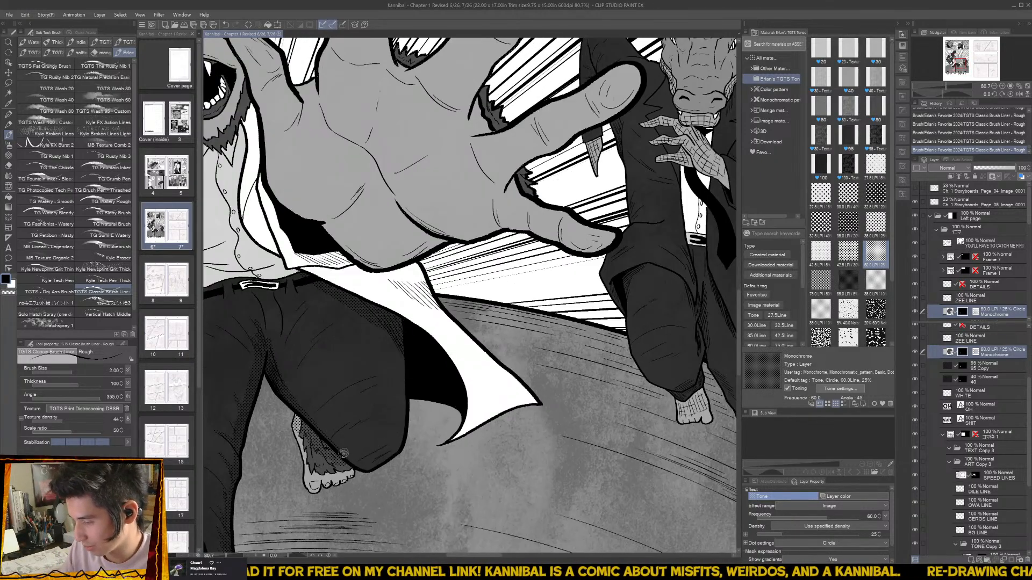
pyautogui.moveTo(400, 437); pyautogui.dragTo(356, 463)
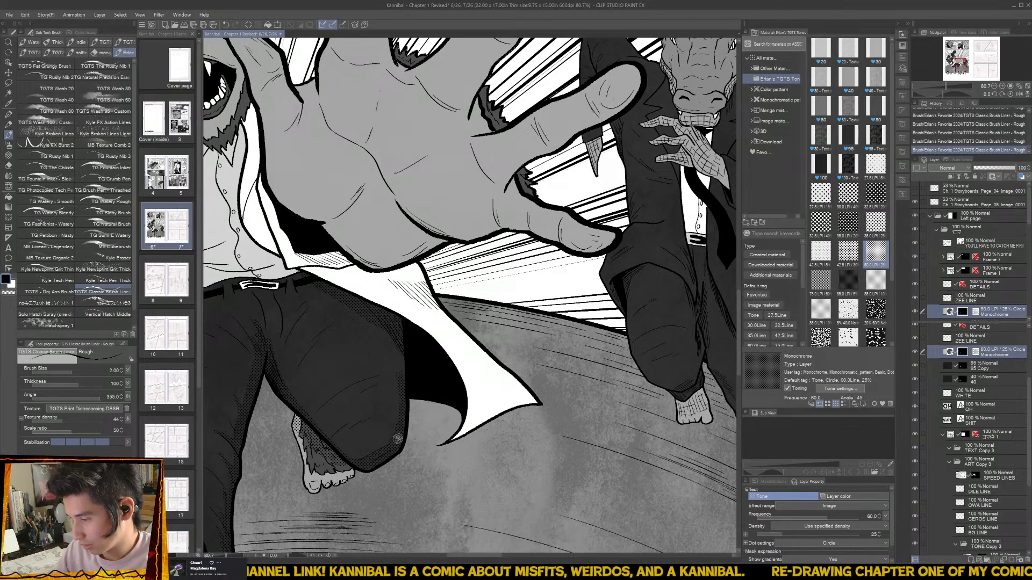
pyautogui.moveTo(397, 439); pyautogui.dragTo(396, 434)
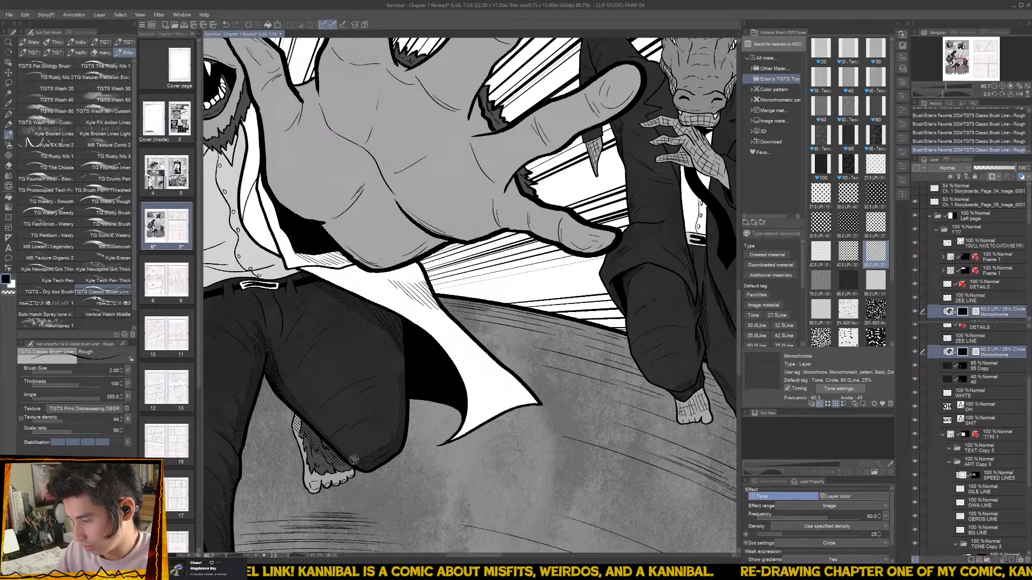
# - Brush dot-tone shading onto the ape's white coat beneath the outstretched hand and along the folds of the opposite coat tail
pyautogui.keyDown('alt'); pyautogui.click(452, 449); pyautogui.keyUp('alt')
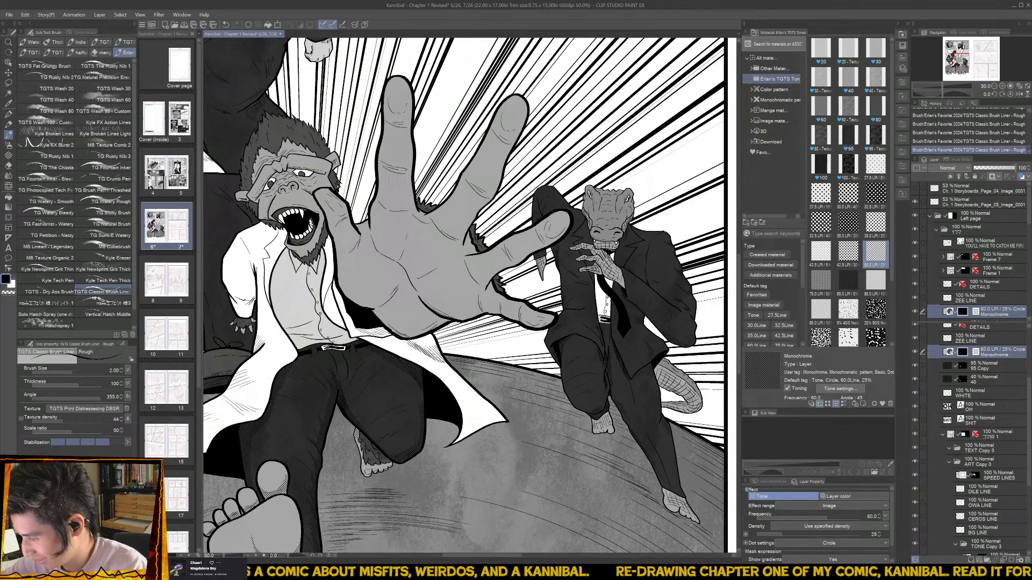
pyautogui.moveTo(415, 337); pyautogui.dragTo(438, 353)
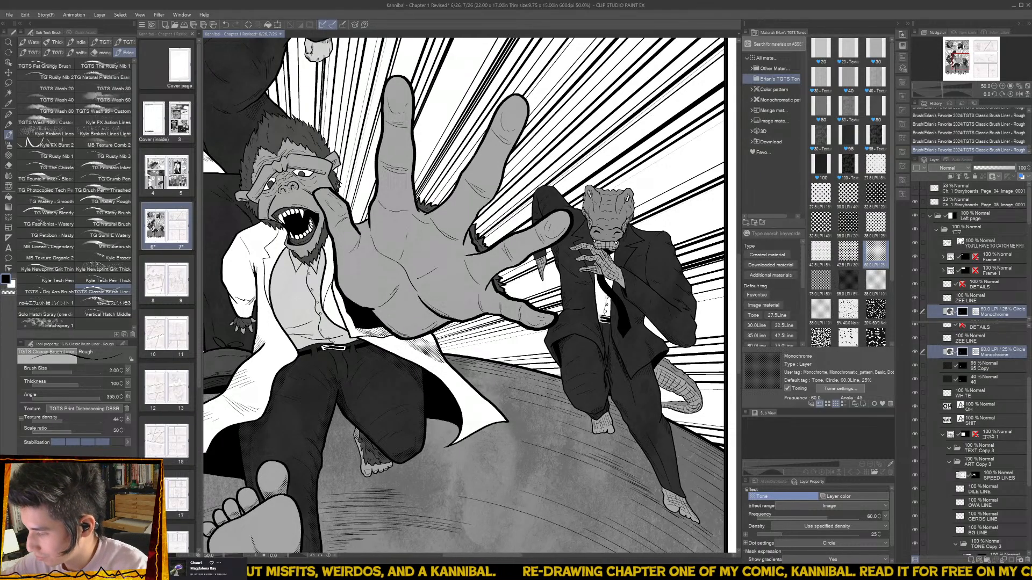
pyautogui.moveTo(383, 276)
pyautogui.mouseDown()
pyautogui.moveTo(406, 291)
pyautogui.moveTo(521, 317)
pyautogui.mouseUp()
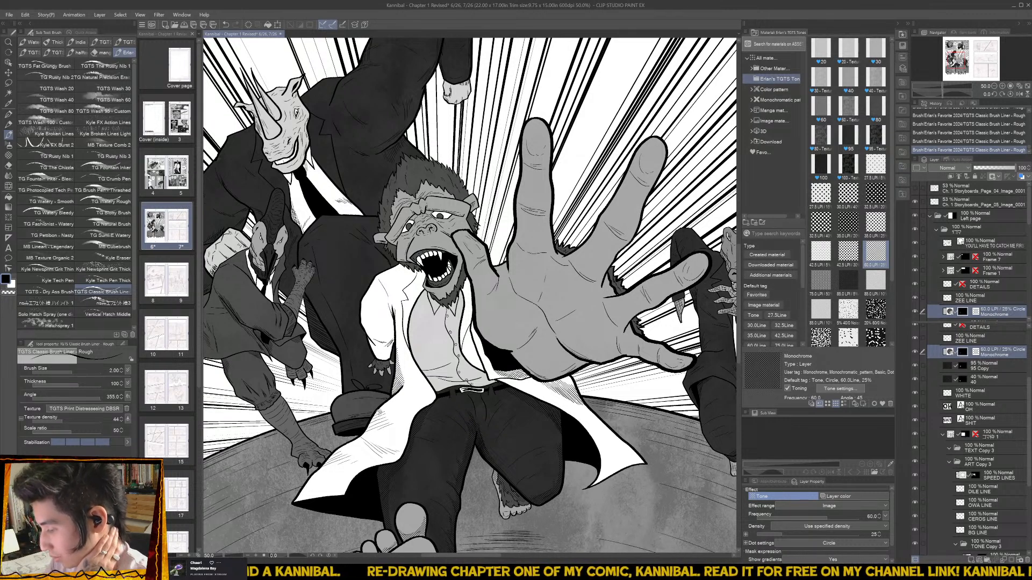
pyautogui.moveTo(367, 432)
pyautogui.mouseDown()
pyautogui.moveTo(385, 424)
pyautogui.moveTo(397, 396)
pyautogui.moveTo(372, 441)
pyautogui.moveTo(379, 457)
pyautogui.moveTo(391, 462)
pyautogui.moveTo(381, 448)
pyautogui.moveTo(397, 460)
pyautogui.mouseUp()
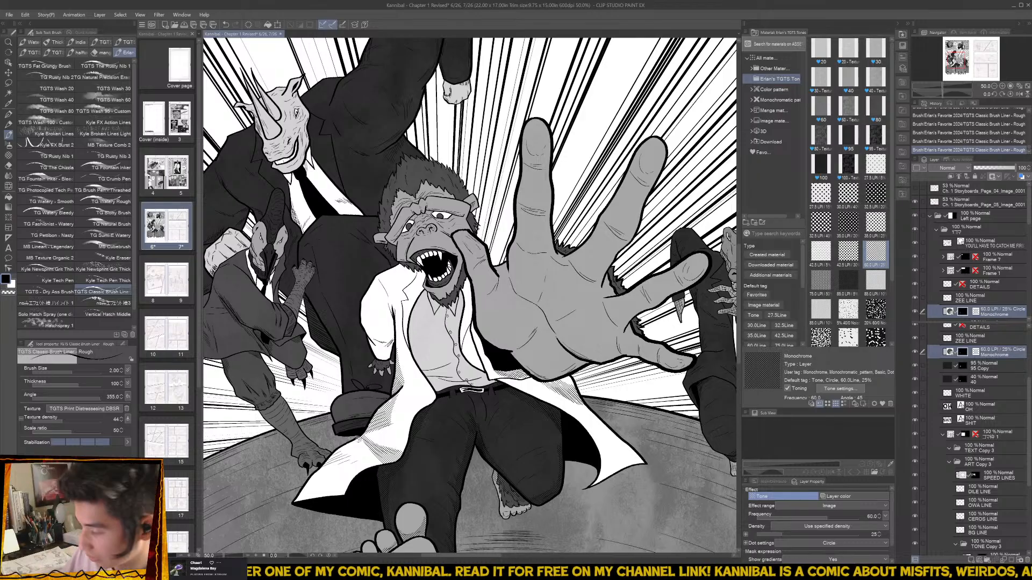
pyautogui.moveTo(338, 447); pyautogui.dragTo(326, 466)
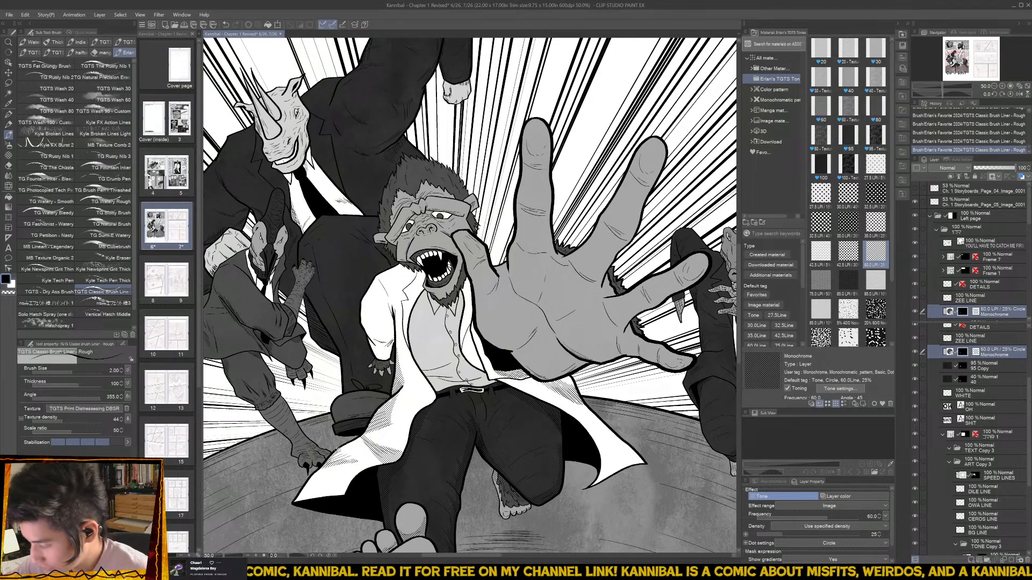
pyautogui.moveTo(347, 449); pyautogui.dragTo(336, 456)
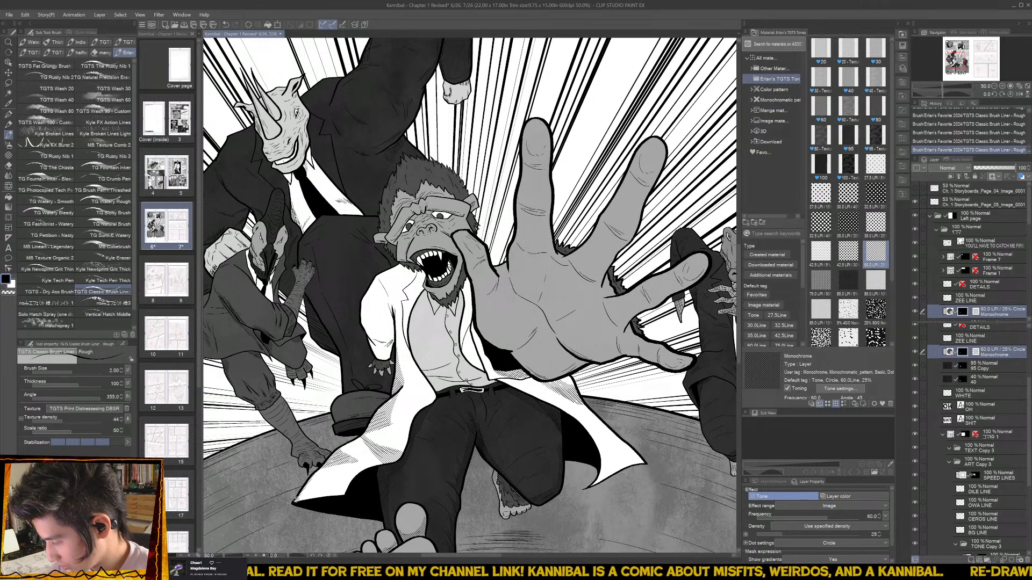
pyautogui.moveTo(296, 501)
pyautogui.mouseDown()
pyautogui.moveTo(327, 493)
pyautogui.moveTo(315, 473)
pyautogui.moveTo(341, 494)
pyautogui.moveTo(308, 475)
pyautogui.moveTo(317, 494)
pyautogui.mouseUp()
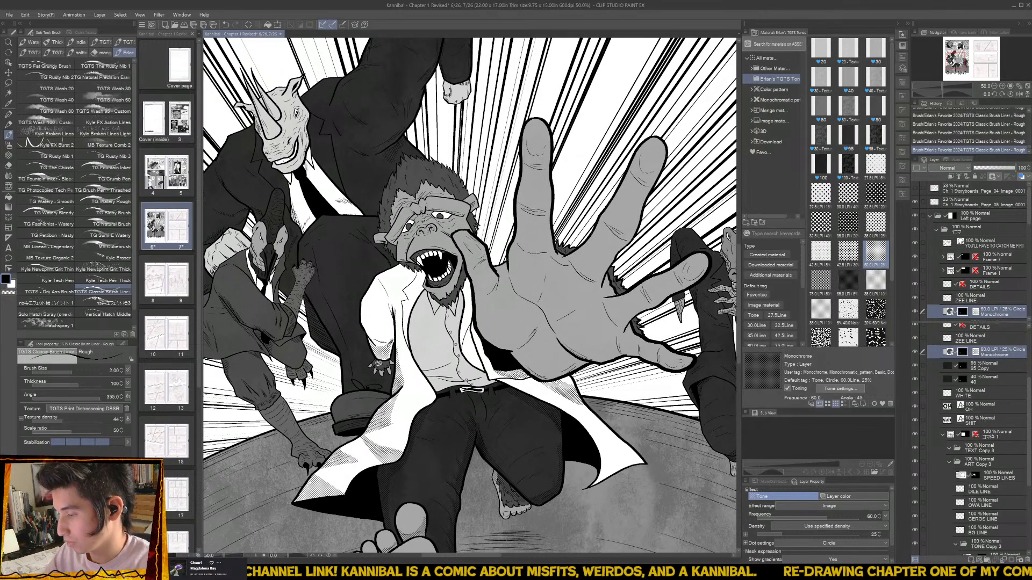
# - Brush dot-tone shading onto the ape's lowered hand below the sleeve cuff and erase the excess with a smaller hard eraser
pyautogui.scroll(4, 375, 364)
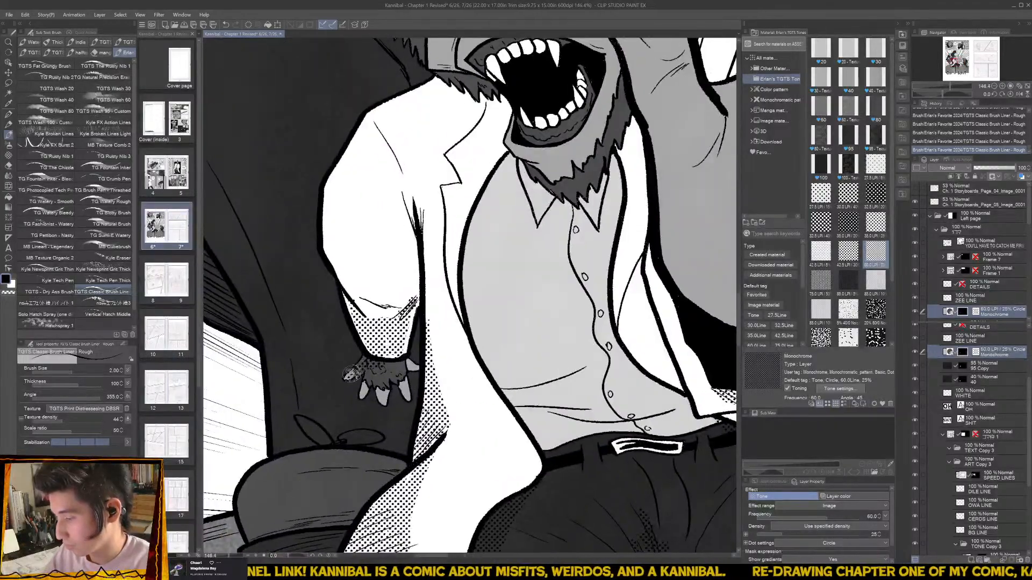
pyautogui.moveTo(361, 391)
pyautogui.mouseDown()
pyautogui.moveTo(392, 368)
pyautogui.moveTo(417, 366)
pyautogui.moveTo(394, 396)
pyautogui.moveTo(355, 391)
pyautogui.moveTo(412, 391)
pyautogui.mouseUp()
pyautogui.press('e')
pyautogui.press('[')
pyautogui.press('[')
pyautogui.press('[')
pyautogui.press('[')
pyautogui.press('[')
pyautogui.press('[')
pyautogui.press('[')
pyautogui.scroll(-5, 417, 361)
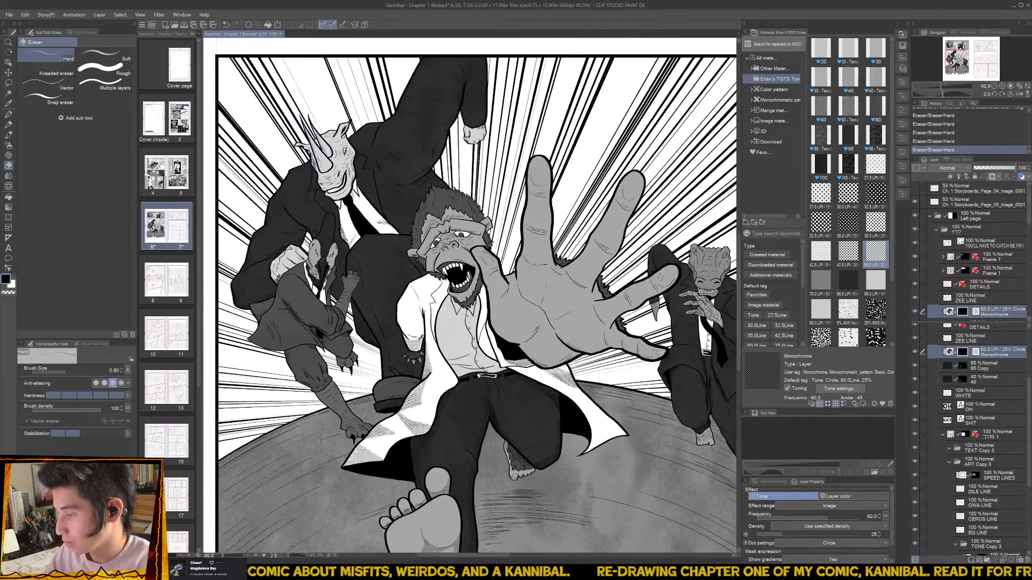
# - Brush dot-tone shading along the outer edge of the ape's white coat sleeve
pyautogui.scroll(3, 325, 443)
pyautogui.press('b')
pyautogui.moveTo(303, 440); pyautogui.dragTo(330, 462)
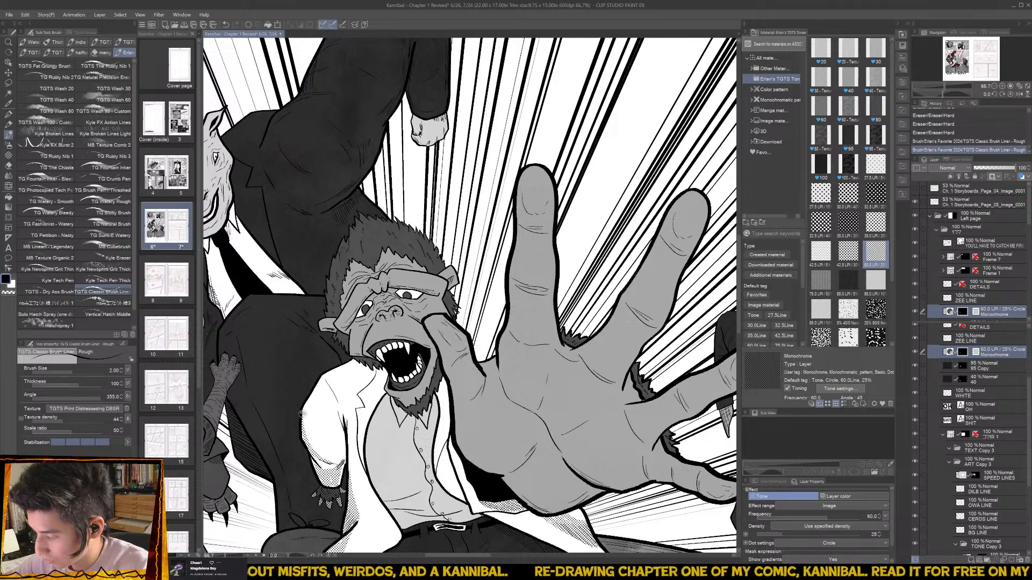
pyautogui.moveTo(303, 411)
pyautogui.mouseDown()
pyautogui.moveTo(302, 439)
pyautogui.moveTo(302, 414)
pyautogui.moveTo(313, 442)
pyautogui.moveTo(303, 412)
pyautogui.moveTo(329, 461)
pyautogui.moveTo(303, 411)
pyautogui.moveTo(331, 460)
pyautogui.mouseUp()
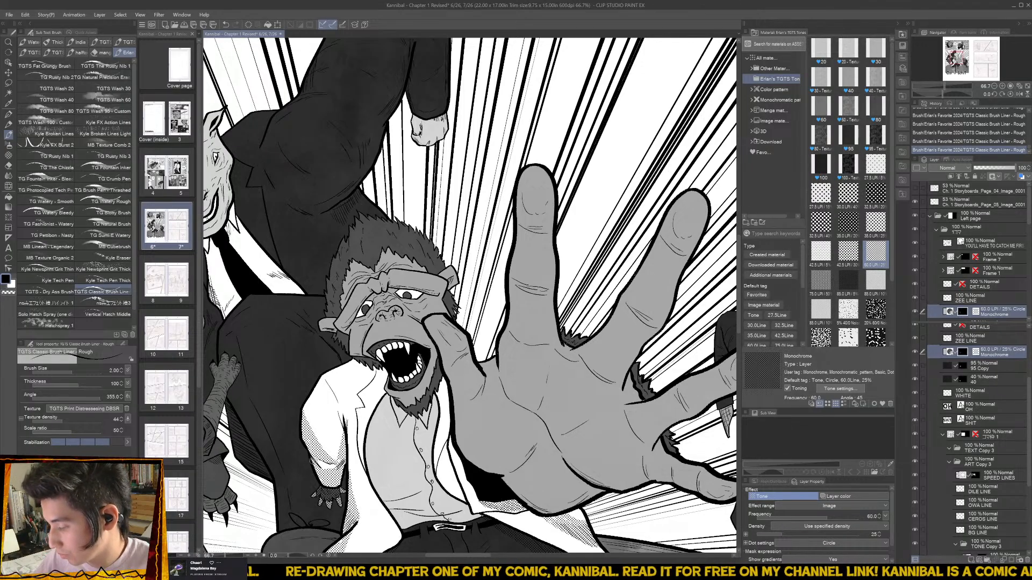
# - Brush dot-tone shading onto the ape's shirt along the coat opening and beneath the beard, erasing stray tone where needed
pyautogui.moveTo(371, 445); pyautogui.dragTo(326, 463)
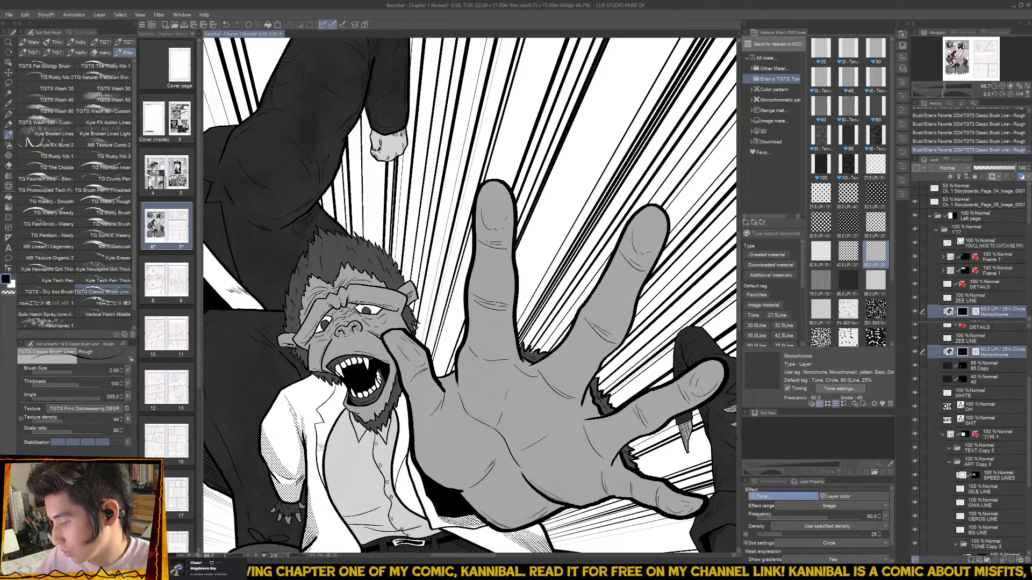
pyautogui.moveTo(360, 484)
pyautogui.mouseDown()
pyautogui.moveTo(349, 427)
pyautogui.moveTo(305, 364)
pyautogui.mouseUp()
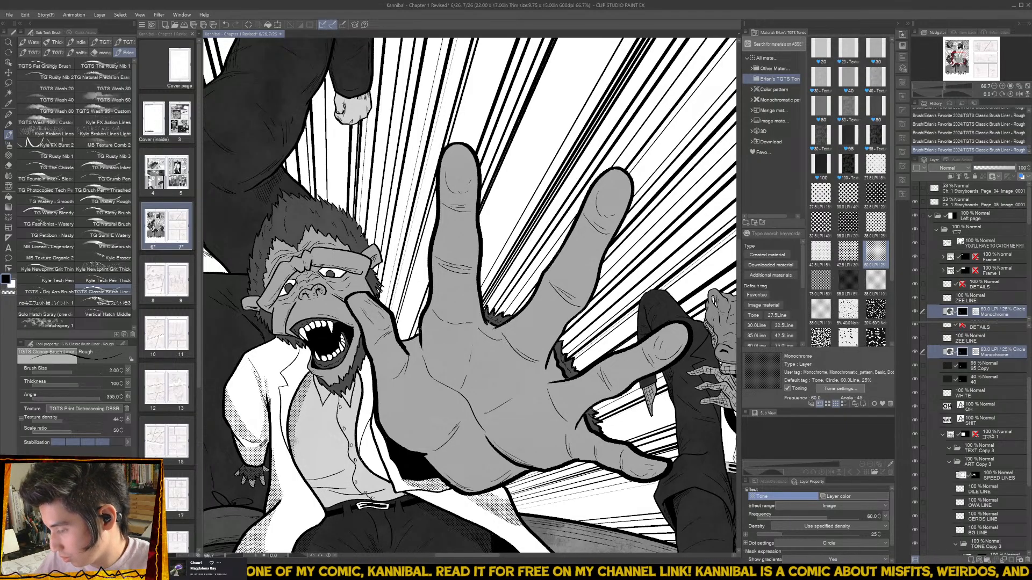
pyautogui.moveTo(354, 405); pyautogui.dragTo(319, 387)
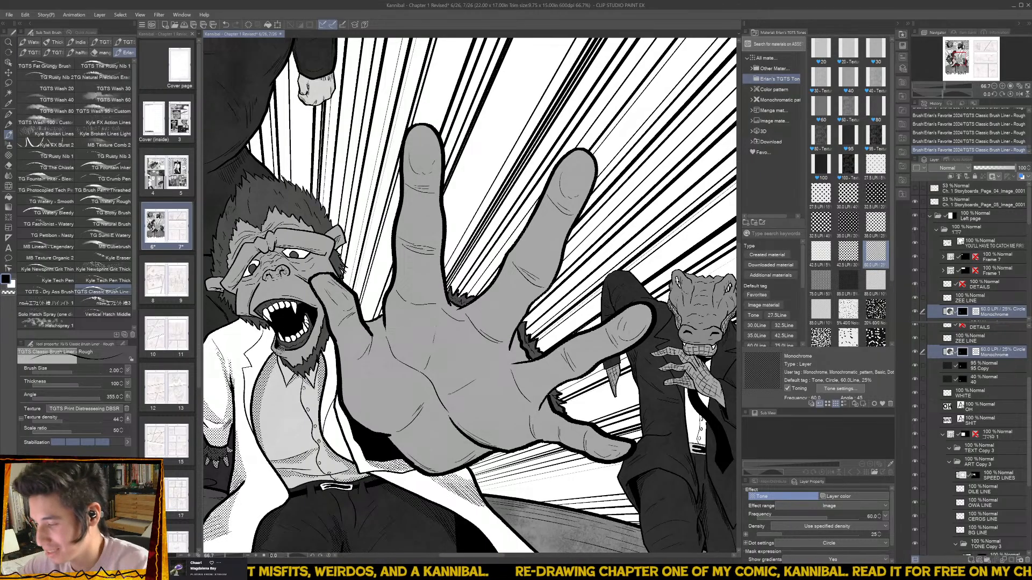
pyautogui.press('e')
pyautogui.click(280, 332)
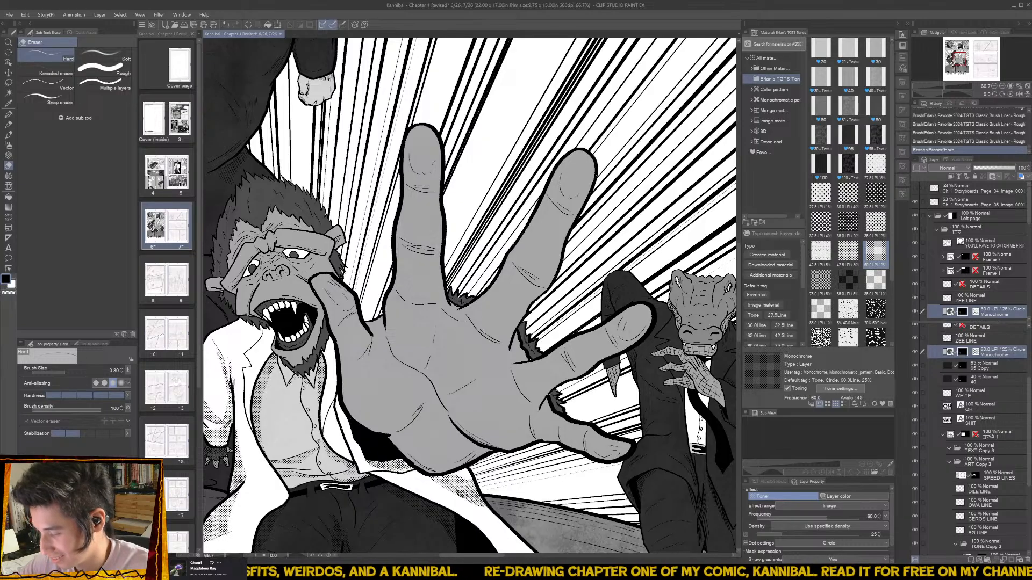
pyautogui.press('b')
pyautogui.moveTo(412, 443)
pyautogui.mouseDown()
pyautogui.moveTo(470, 422)
pyautogui.moveTo(453, 406)
pyautogui.mouseUp()
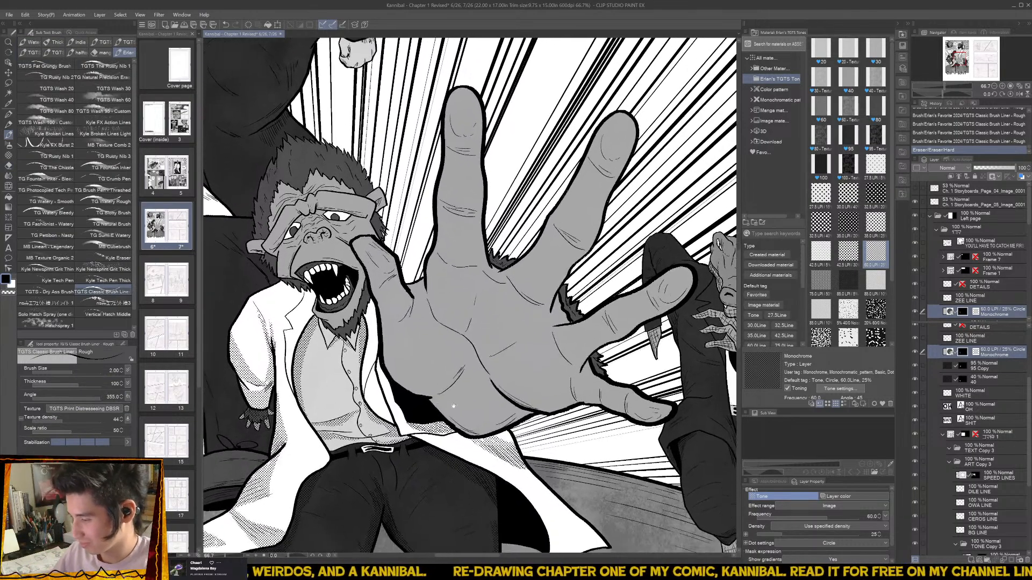
pyautogui.moveTo(377, 361); pyautogui.dragTo(367, 395)
pyautogui.moveTo(371, 379); pyautogui.dragTo(366, 407)
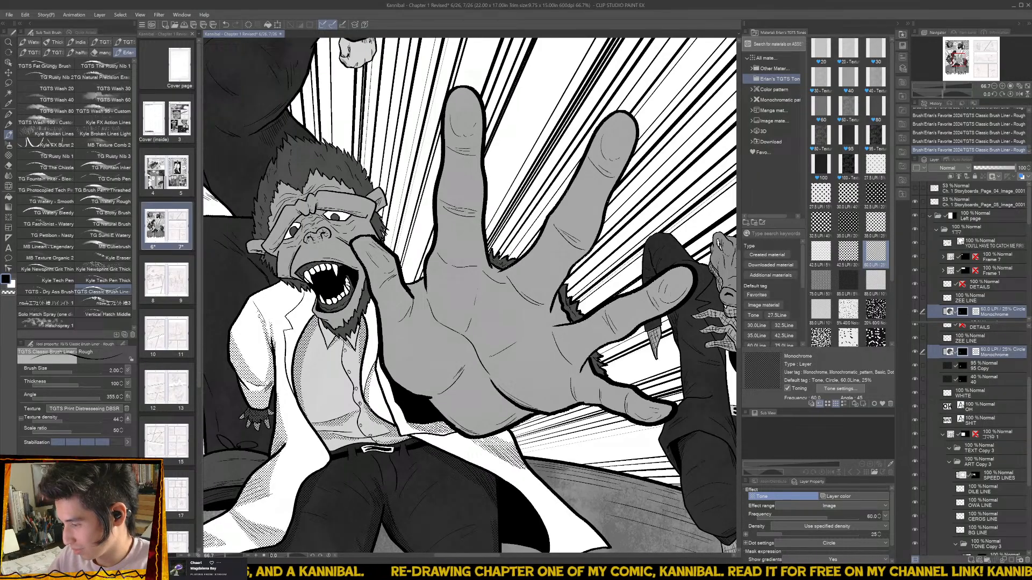
# - Brush dot-tone shading onto the ape's muzzle, nose and eye area, reducing the brush size to 1.50 and finally 0.70
pyautogui.scroll(3, 368, 398)
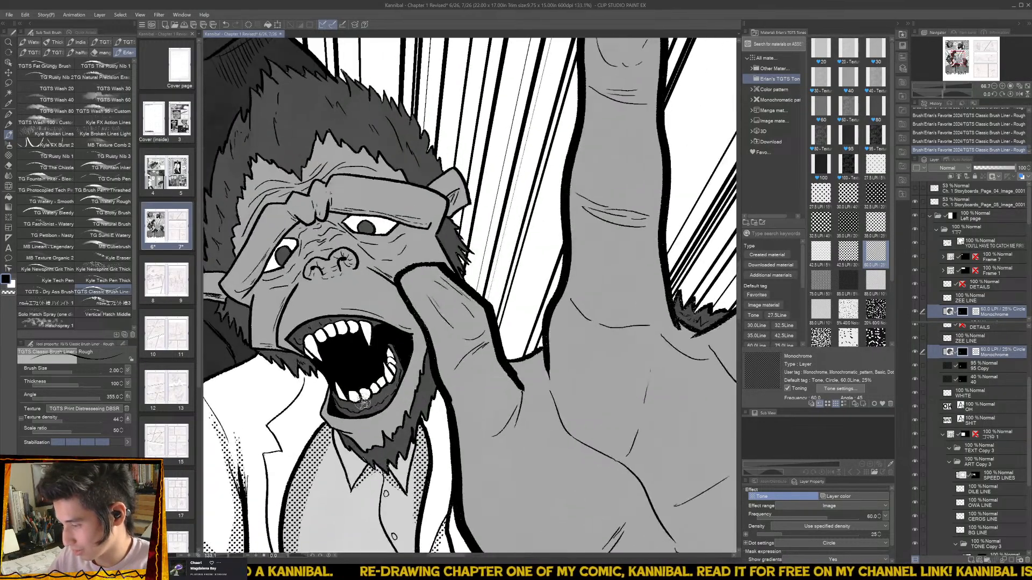
pyautogui.press('[')
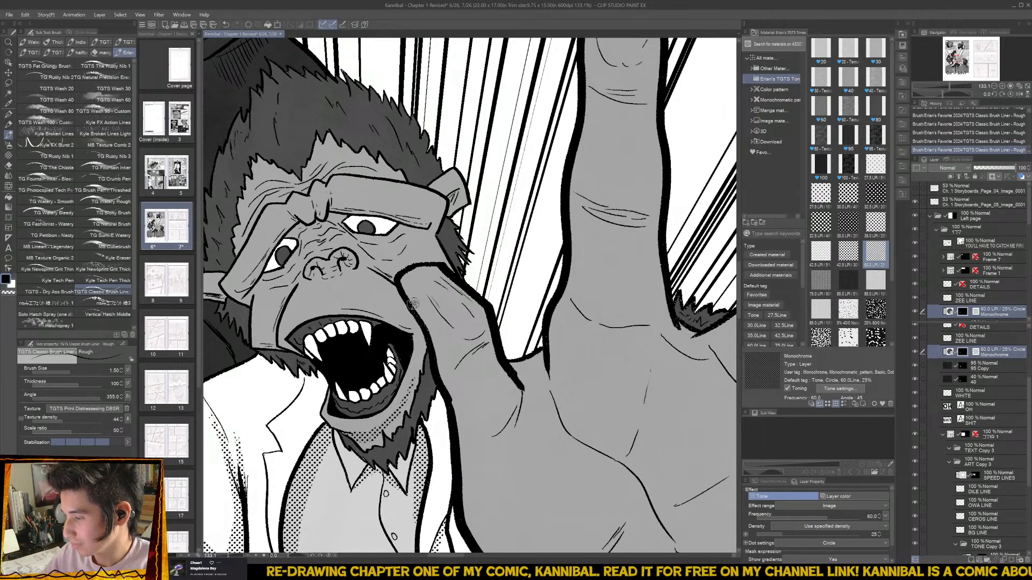
pyautogui.scroll(2, 412, 304)
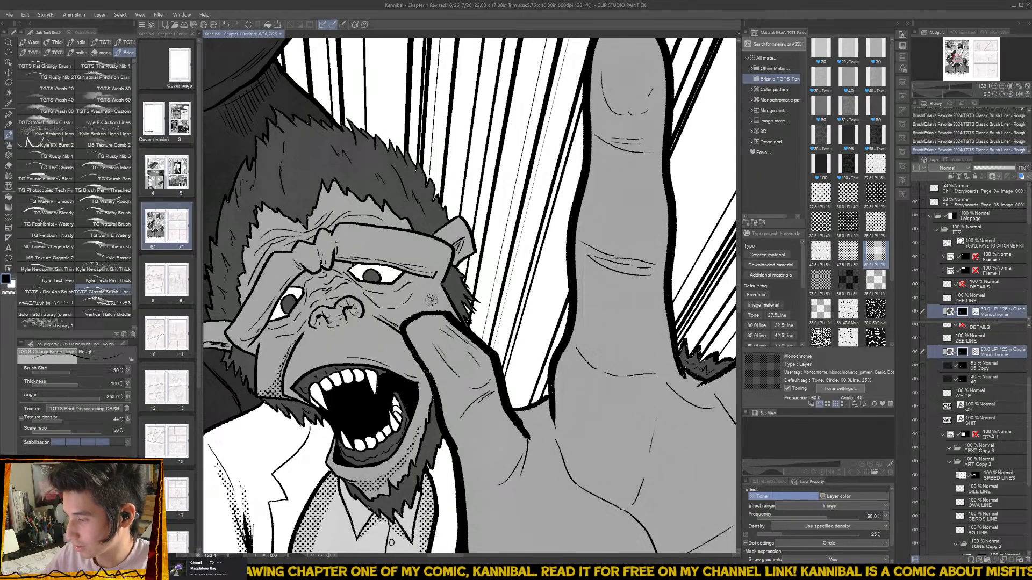
pyautogui.press('[')
pyautogui.press('[')
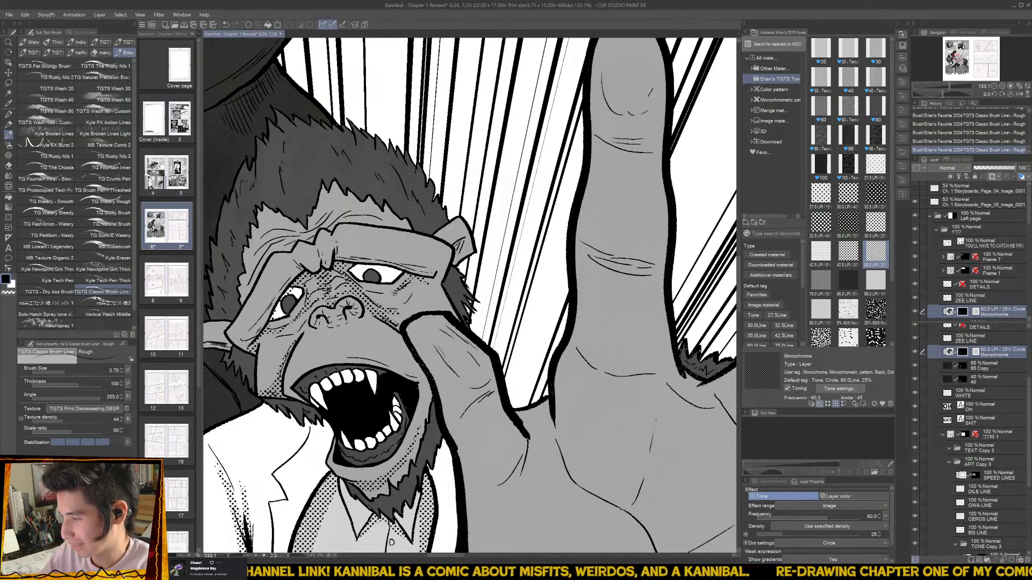
# - Brush dot-tone shading onto the side of the ape's face and the cheek between the eye and the thumb
pyautogui.scroll(-1, 450, 275)
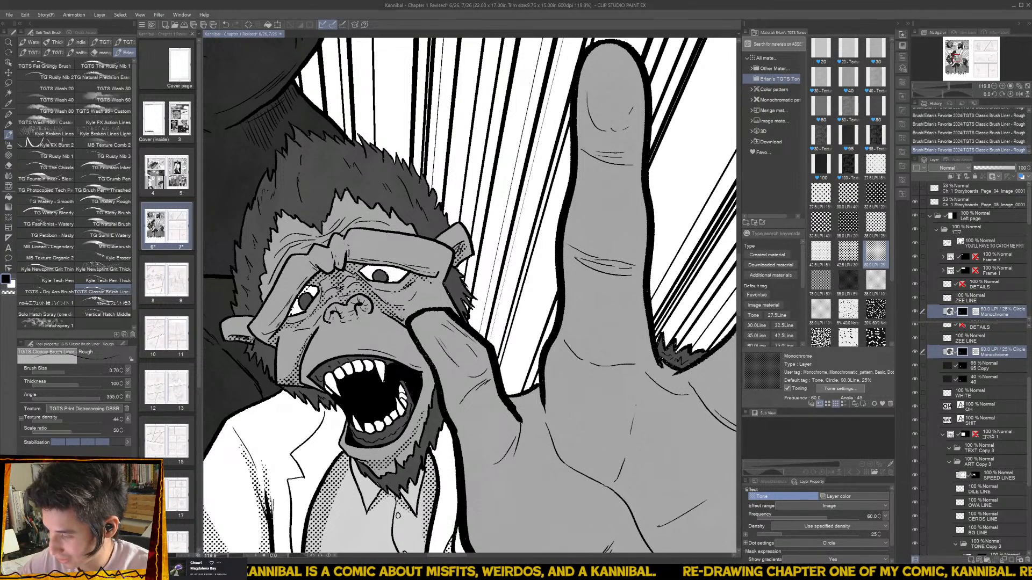
pyautogui.moveTo(245, 308); pyautogui.dragTo(245, 352)
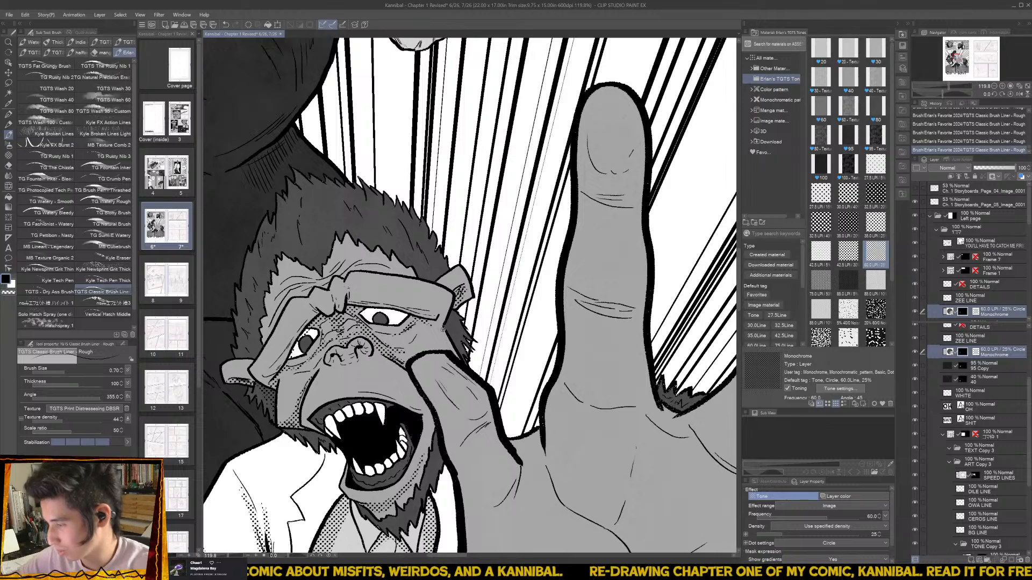
pyautogui.moveTo(445, 324)
pyautogui.mouseDown()
pyautogui.moveTo(438, 334)
pyautogui.moveTo(430, 325)
pyautogui.mouseUp()
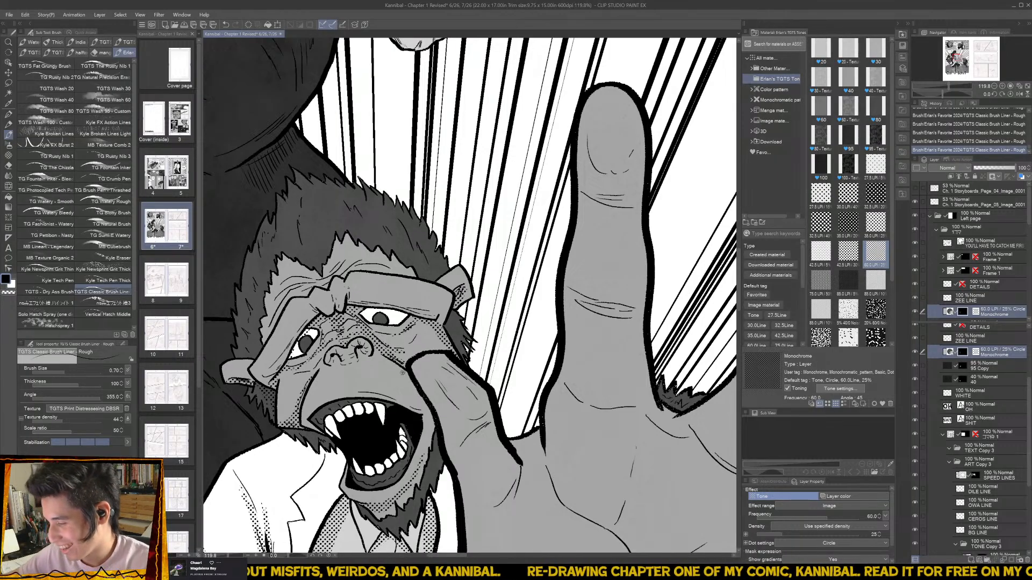
# - Brush dot-tone shading onto the ape's cheek beside the mouth and the brow folds between the eyes
pyautogui.moveTo(406, 375); pyautogui.dragTo(424, 404)
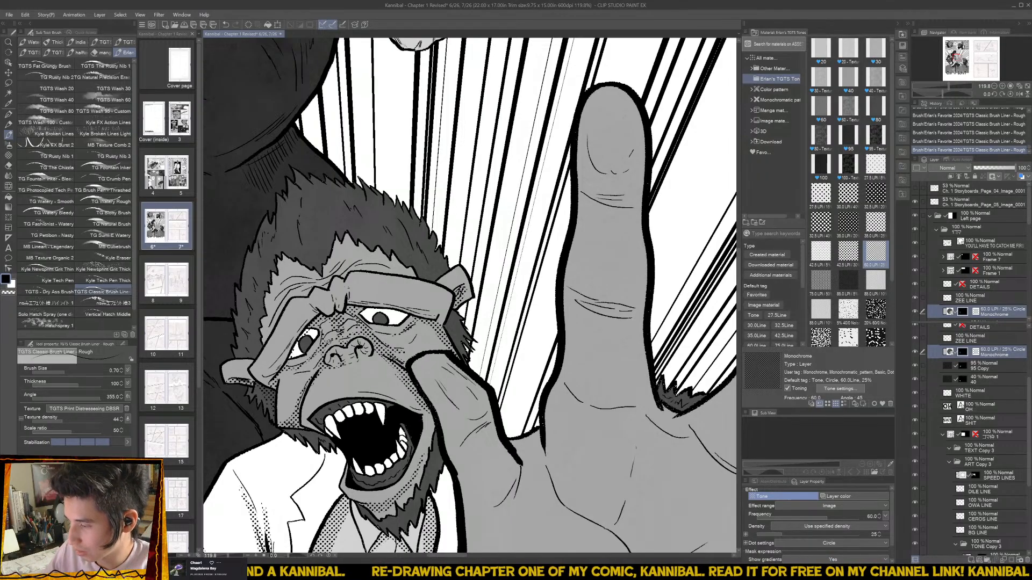
pyautogui.scroll(-3, 444, 365)
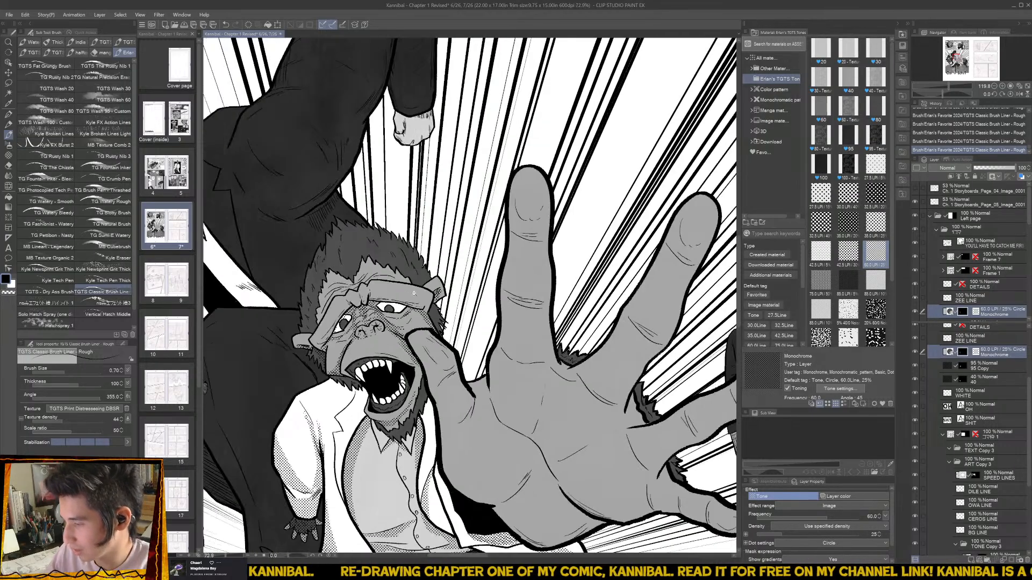
pyautogui.scroll(4, 444, 365)
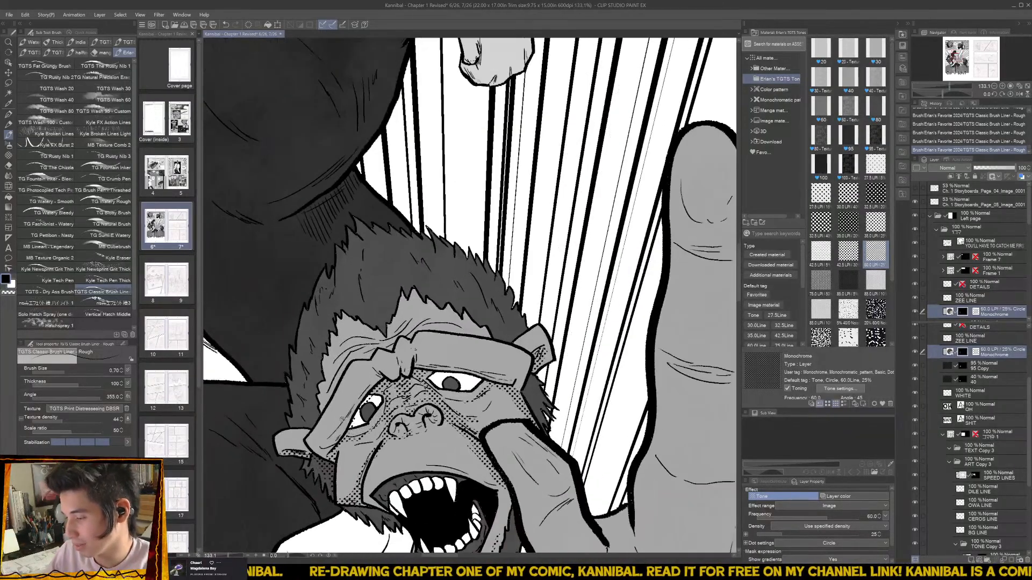
pyautogui.moveTo(338, 440)
pyautogui.mouseDown()
pyautogui.moveTo(363, 389)
pyautogui.moveTo(389, 369)
pyautogui.moveTo(374, 365)
pyautogui.moveTo(413, 357)
pyautogui.mouseUp()
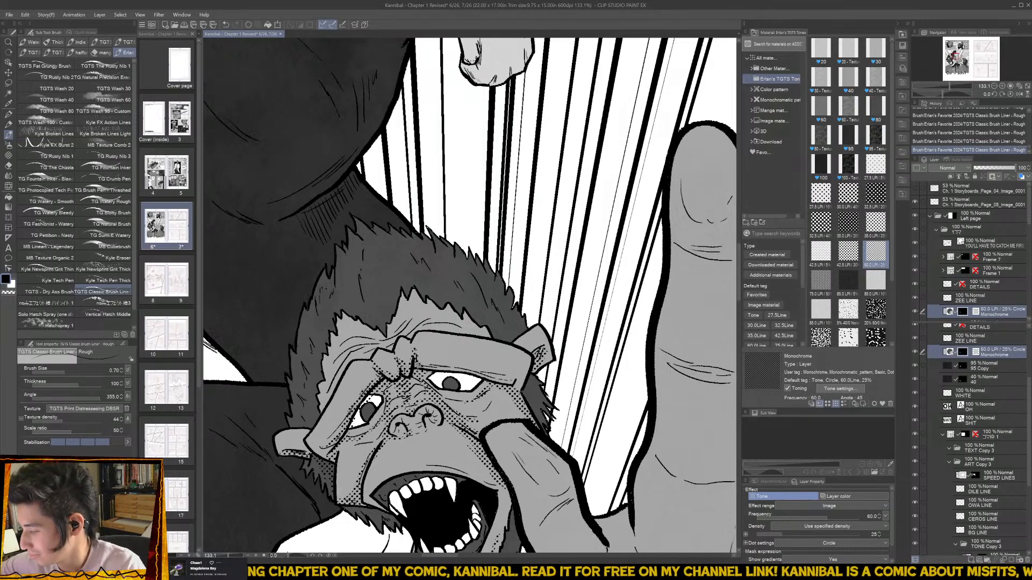
pyautogui.scroll(-5, 529, 450)
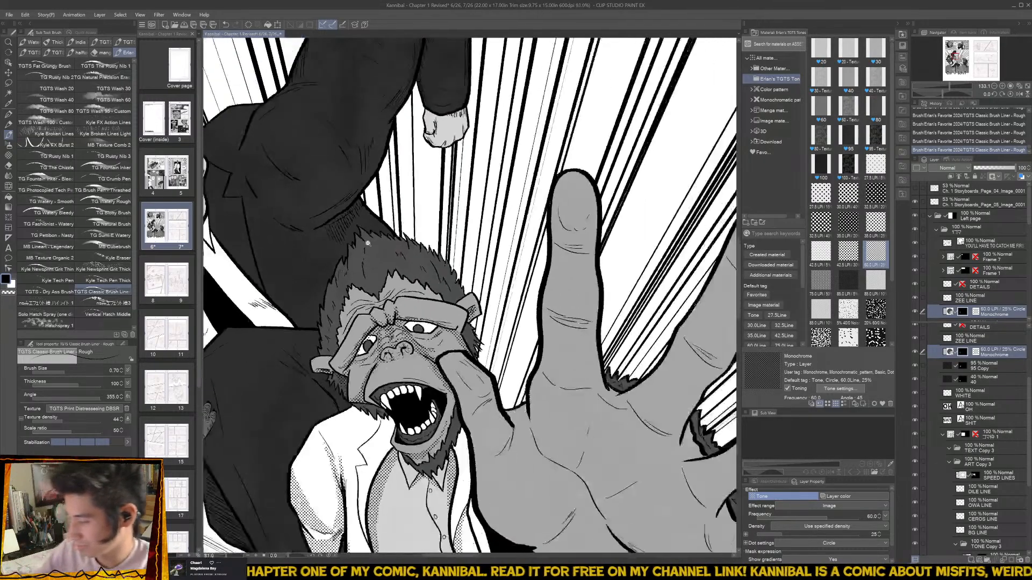
pyautogui.scroll(-1, 530, 450)
pyautogui.scroll(6, 438, 416)
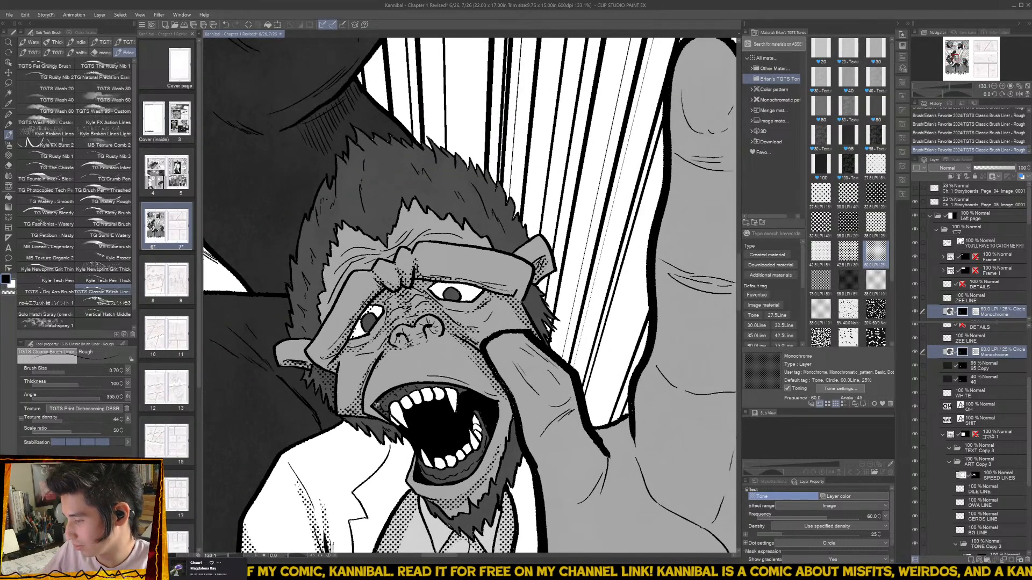
pyautogui.scroll(-6, 420, 385)
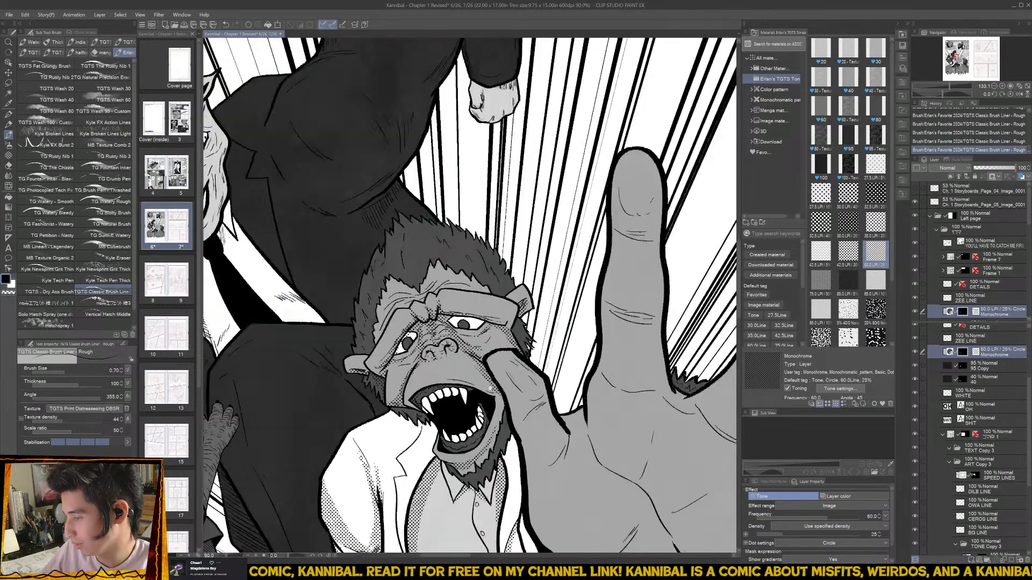
pyautogui.moveTo(548, 472); pyautogui.dragTo(485, 459)
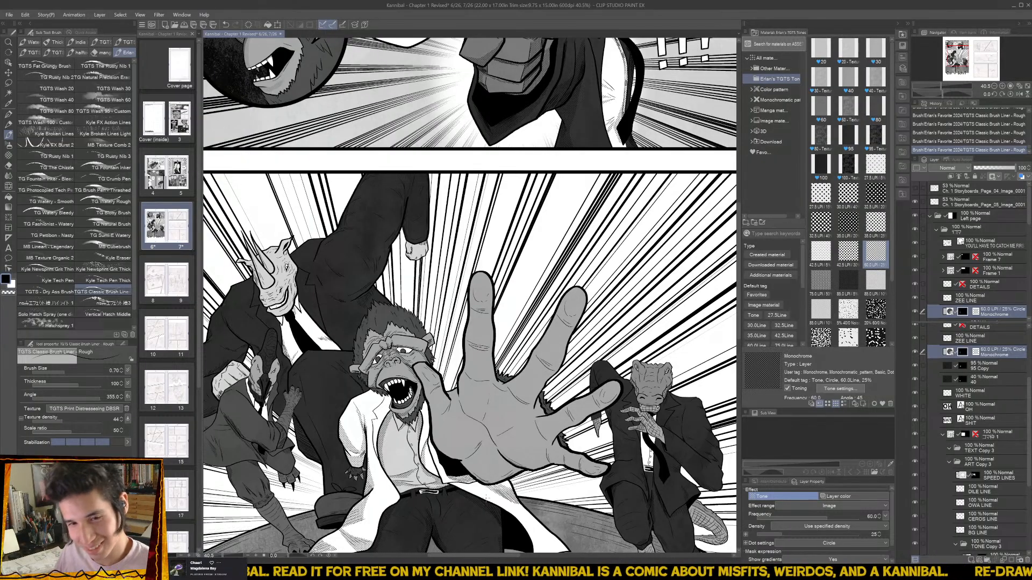
pyautogui.scroll(5, 397, 406)
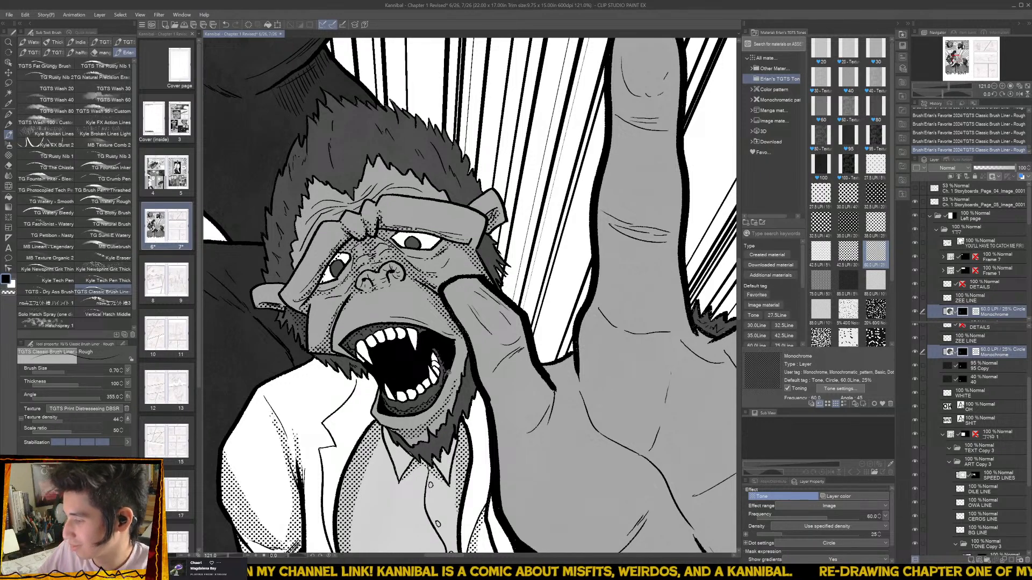
# - Set the brush size to 1.70, brush dot-tone shading along the thumb, heel and creases of the ape's outstretched palm, and save the file
pyautogui.scroll(-3, 447, 372)
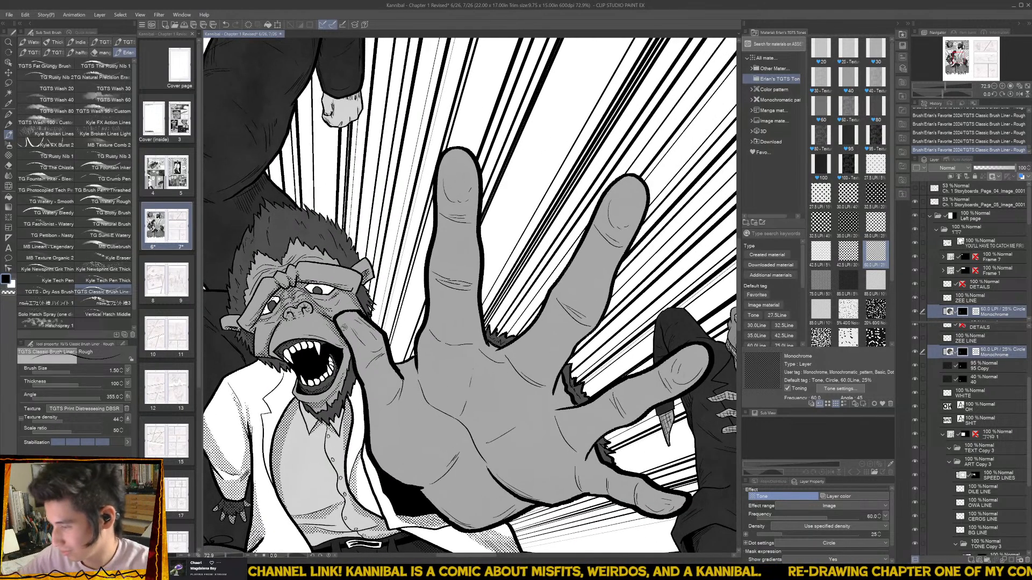
pyautogui.press(']')
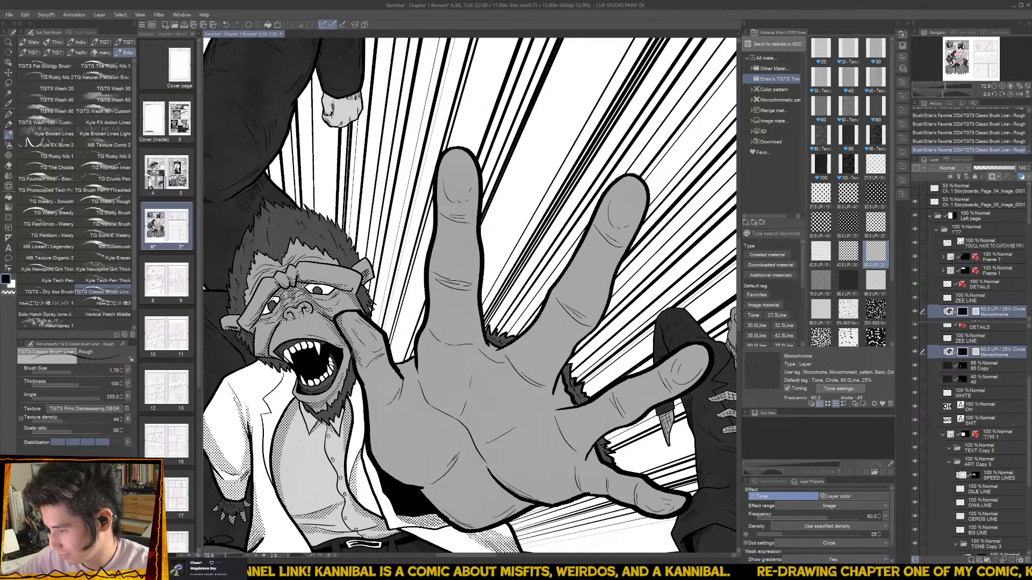
pyautogui.moveTo(356, 357)
pyautogui.mouseDown()
pyautogui.moveTo(373, 454)
pyautogui.moveTo(401, 475)
pyautogui.mouseUp()
pyautogui.hotkey('ctrl', 's')
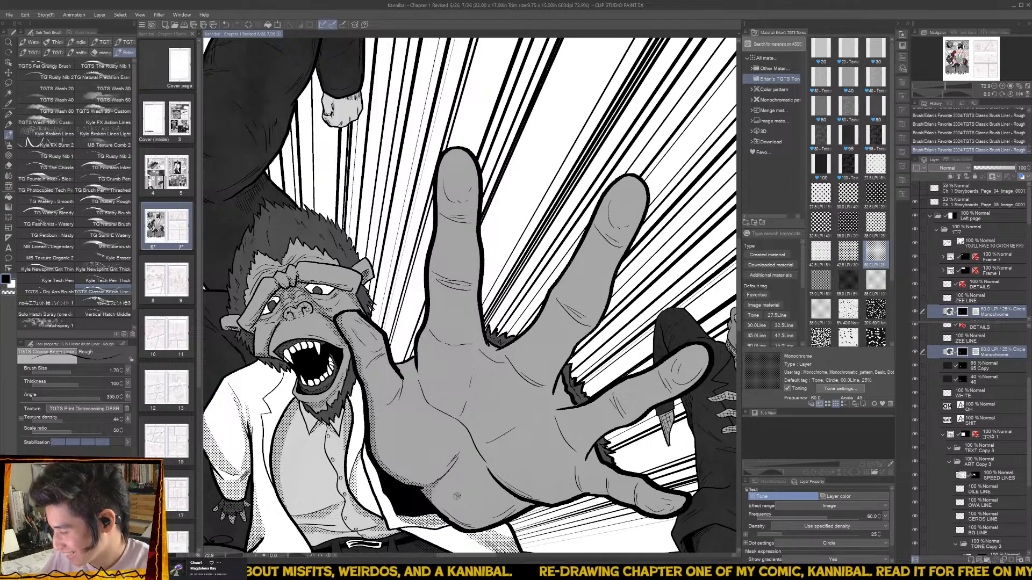
pyautogui.moveTo(433, 486); pyautogui.dragTo(383, 461)
pyautogui.hotkey('ctrl', 'z')
pyautogui.moveTo(482, 499)
pyautogui.mouseDown()
pyautogui.moveTo(372, 447)
pyautogui.moveTo(331, 460)
pyautogui.moveTo(368, 478)
pyautogui.moveTo(360, 456)
pyautogui.moveTo(379, 461)
pyautogui.moveTo(352, 476)
pyautogui.moveTo(418, 453)
pyautogui.mouseUp()
pyautogui.moveTo(317, 339); pyautogui.dragTo(291, 377)
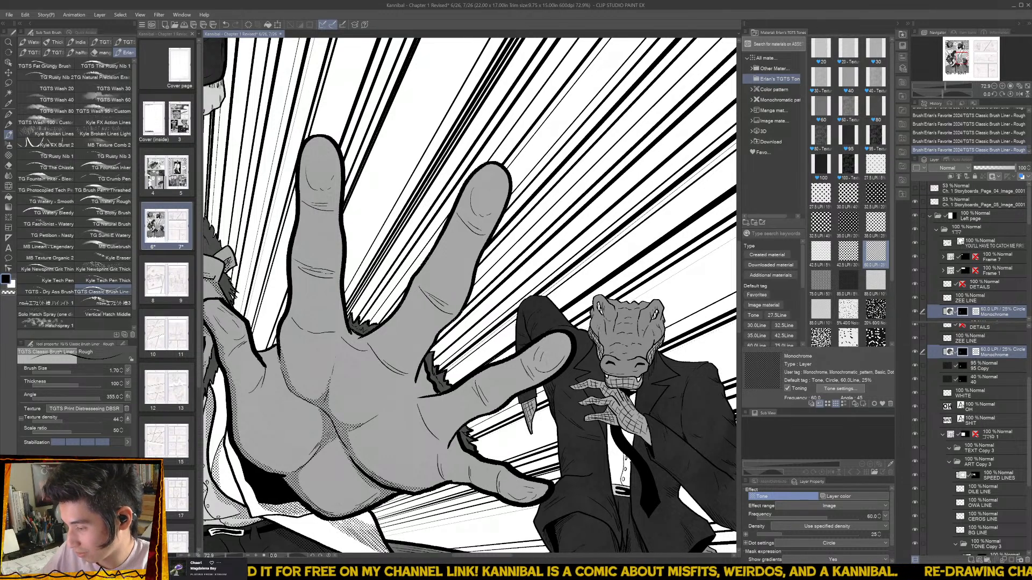
# - Brush dot-tone shading onto the web beside the thumb and the thumb-facing side of the index finger, erasing stray tone at its base
pyautogui.moveTo(272, 359); pyautogui.dragTo(278, 386)
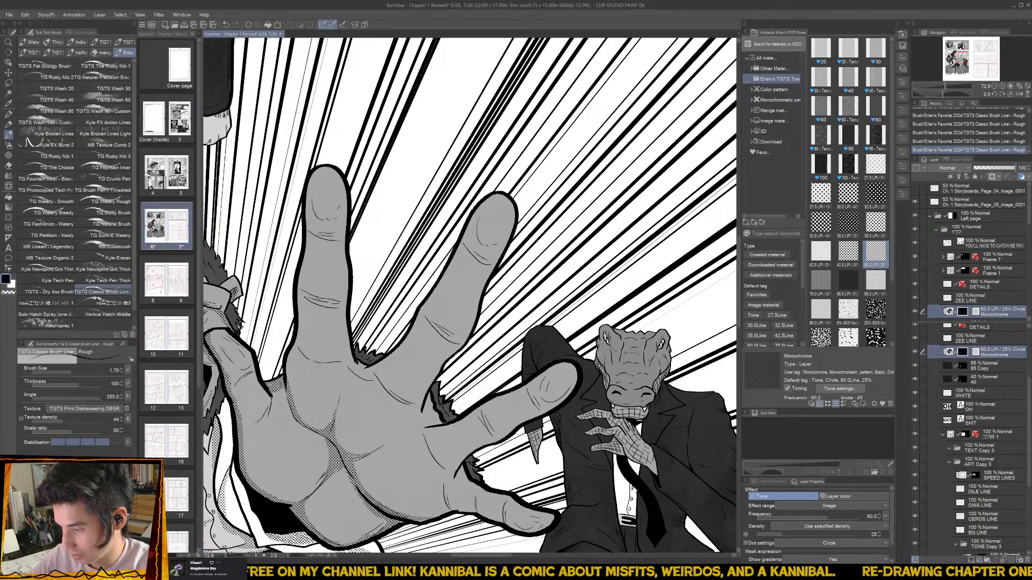
pyautogui.moveTo(359, 327); pyautogui.dragTo(288, 378)
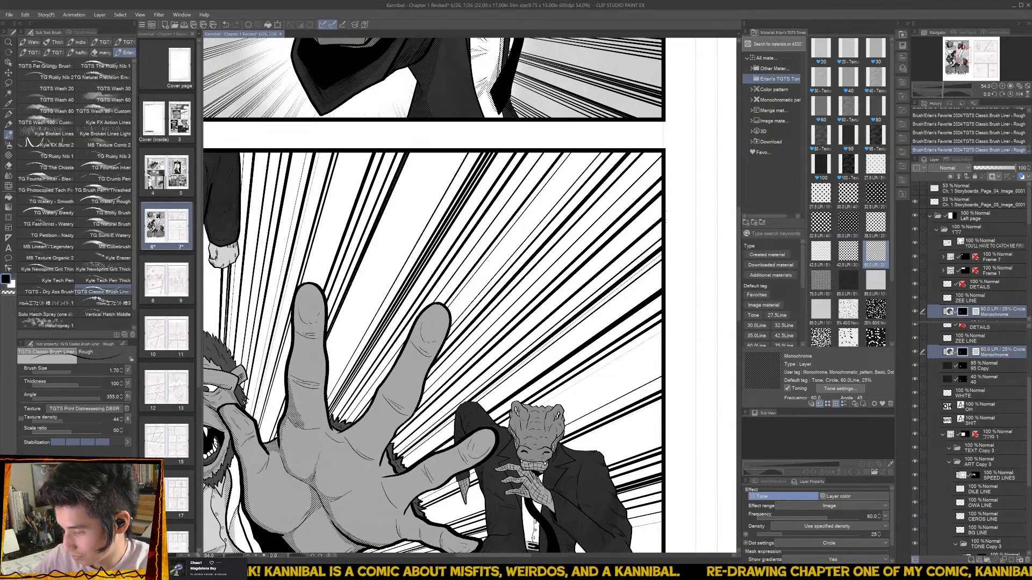
pyautogui.scroll(1, 298, 351)
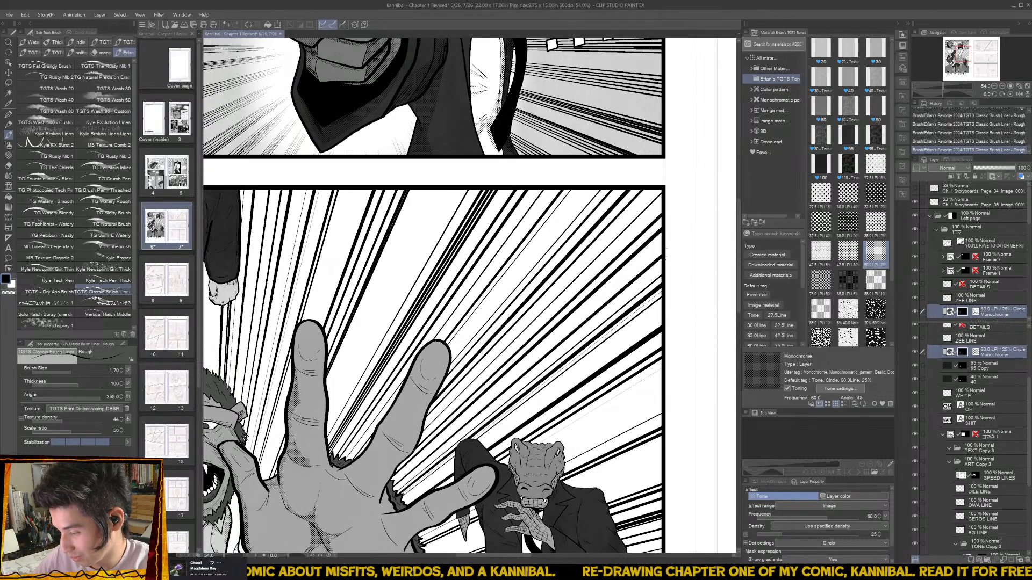
pyautogui.press('e')
pyautogui.scroll(2, 313, 468)
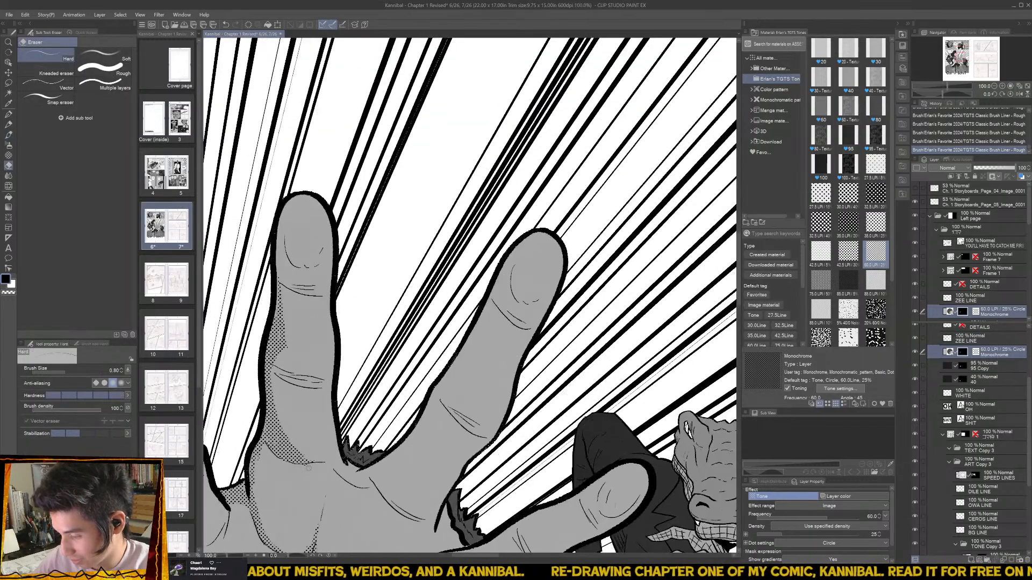
pyautogui.moveTo(265, 446); pyautogui.dragTo(254, 465)
pyautogui.scroll(-2, 298, 395)
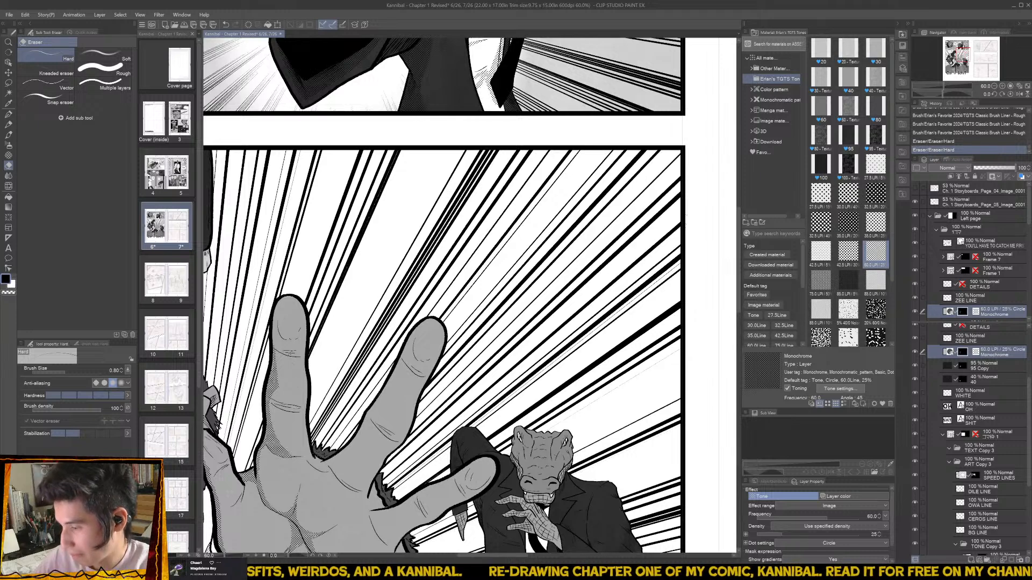
# - Set the brush size to 2.50 and brush dot-tone shading onto the base of the index finger and along the middle finger
pyautogui.scroll(-2, 297, 395)
pyautogui.scroll(2, 323, 397)
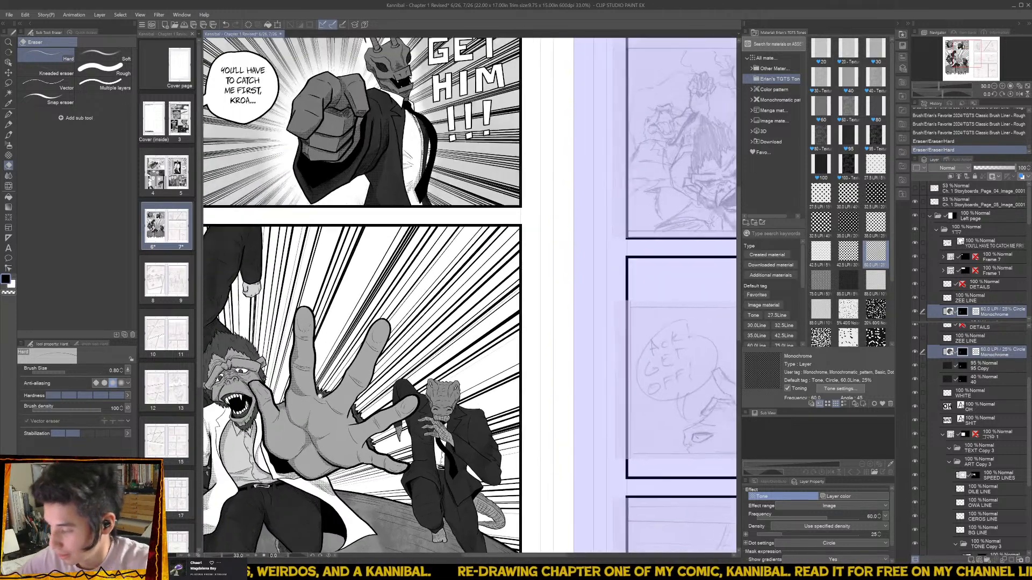
pyautogui.press('b')
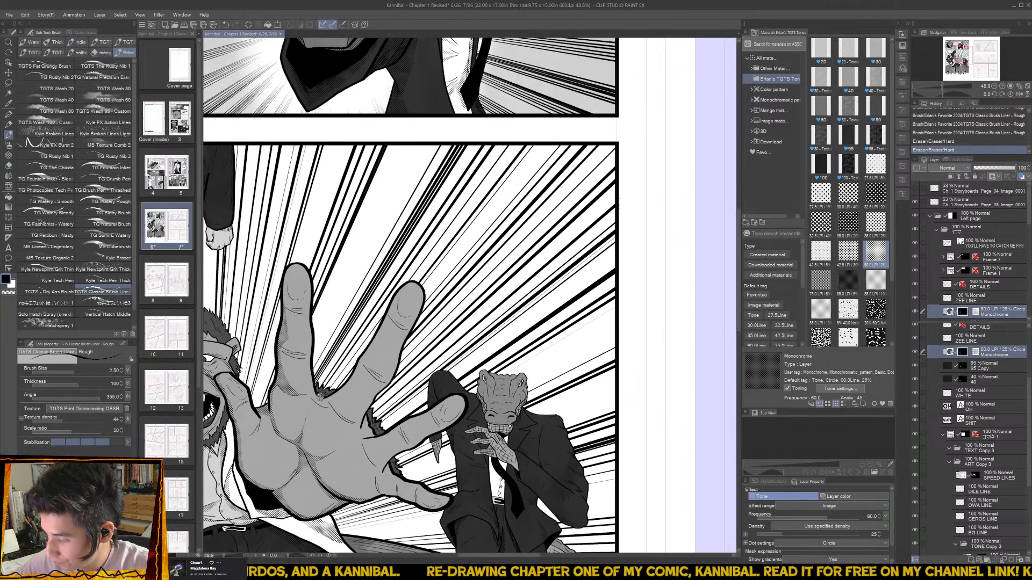
pyautogui.moveTo(317, 398); pyautogui.dragTo(308, 376)
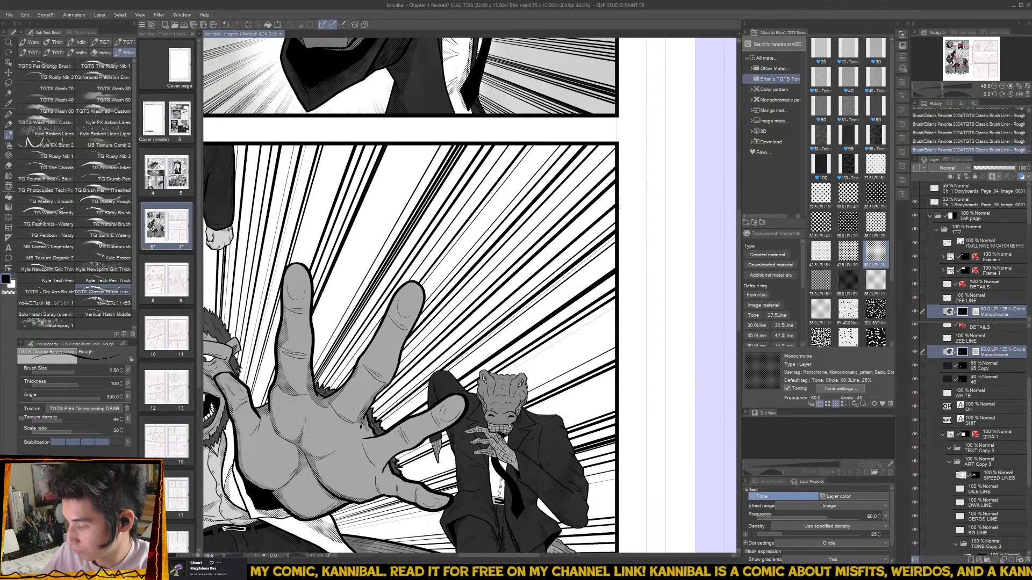
pyautogui.moveTo(386, 375); pyautogui.dragTo(360, 435)
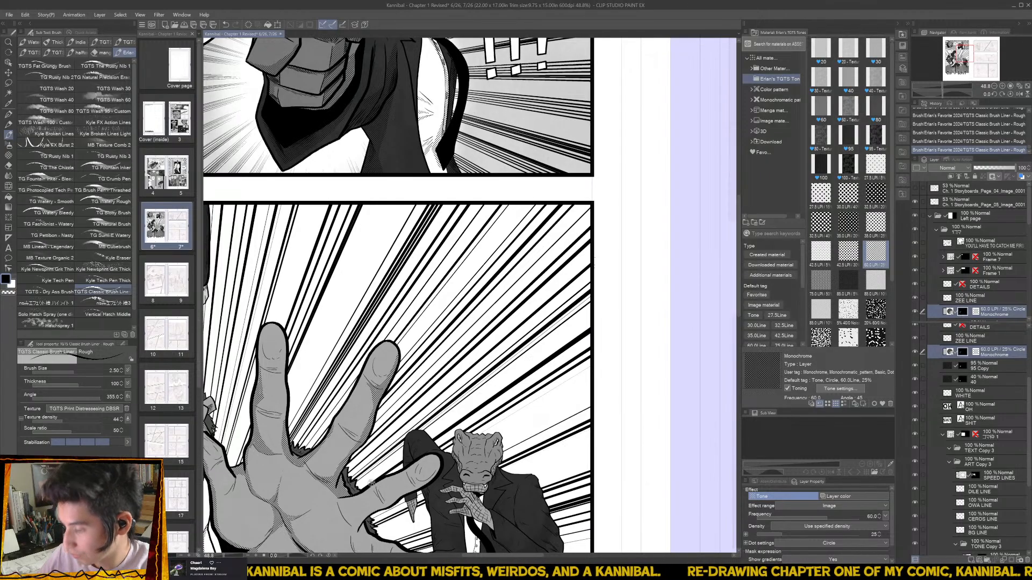
pyautogui.scroll(-4, 347, 486)
pyautogui.scroll(3, 318, 467)
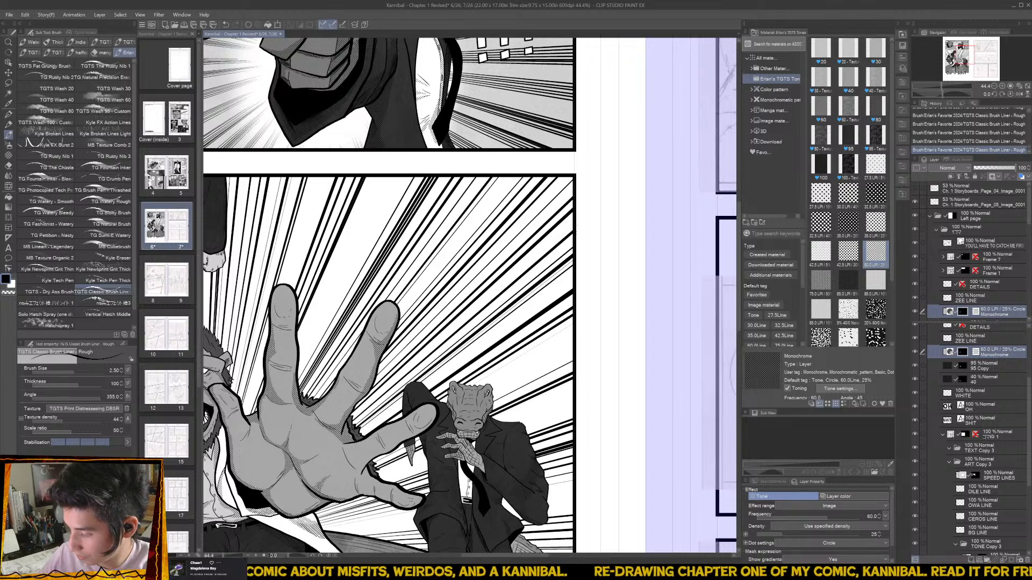
# - Erase stray tone on the palm with a 2.00 eraser and brush dot-tone shading onto the lower palm and remaining fingers at size 2.50
pyautogui.press('e')
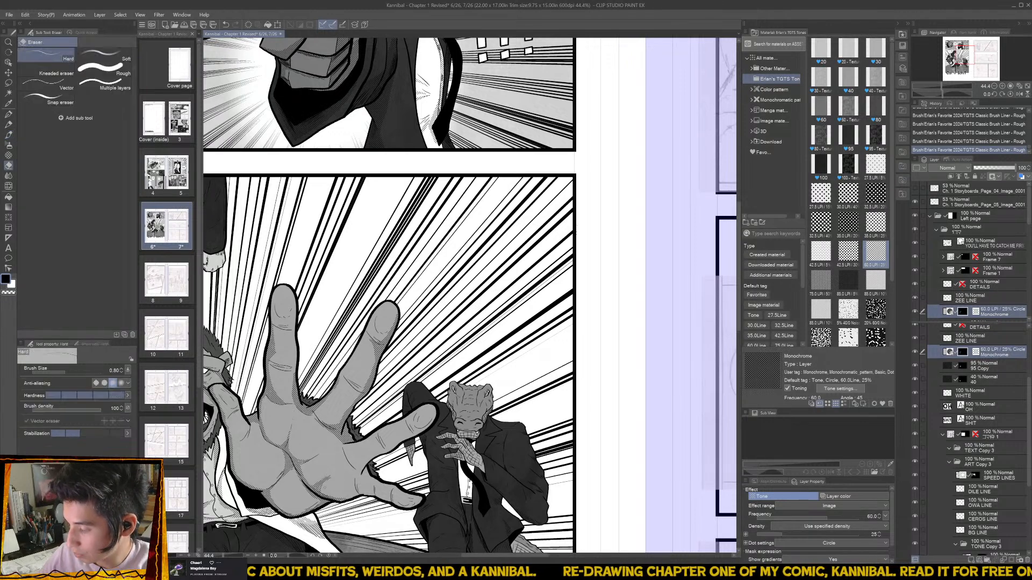
pyautogui.moveTo(330, 476); pyautogui.dragTo(312, 482)
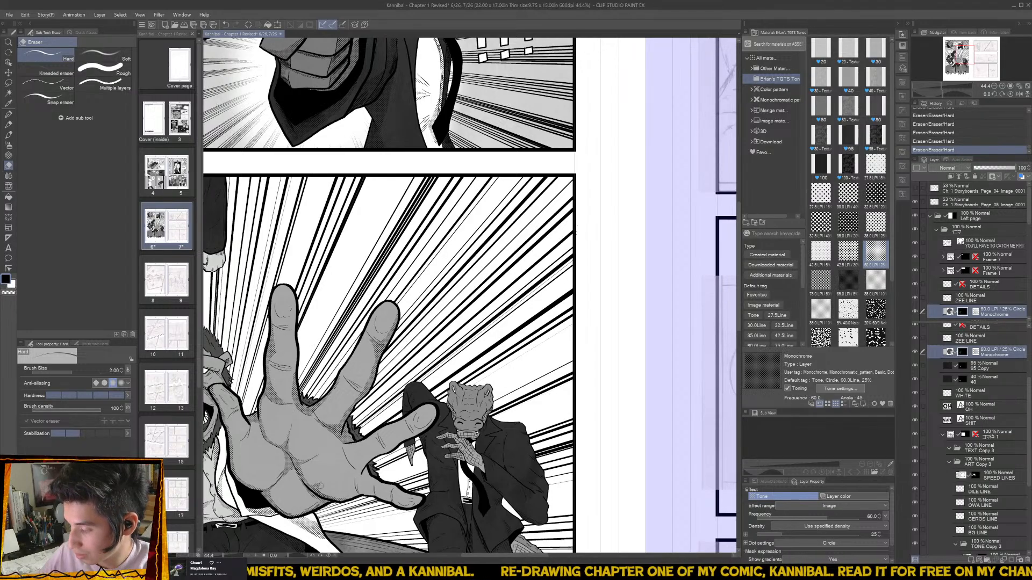
pyautogui.press('b')
pyautogui.moveTo(364, 490)
pyautogui.mouseDown()
pyautogui.moveTo(364, 471)
pyautogui.moveTo(360, 490)
pyautogui.mouseUp()
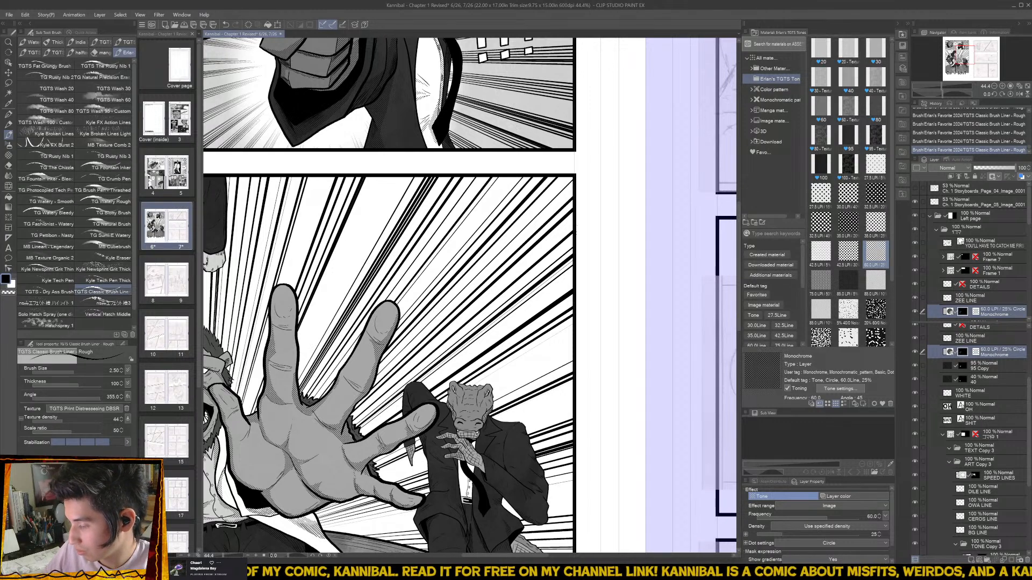
pyautogui.moveTo(420, 447); pyautogui.dragTo(376, 438)
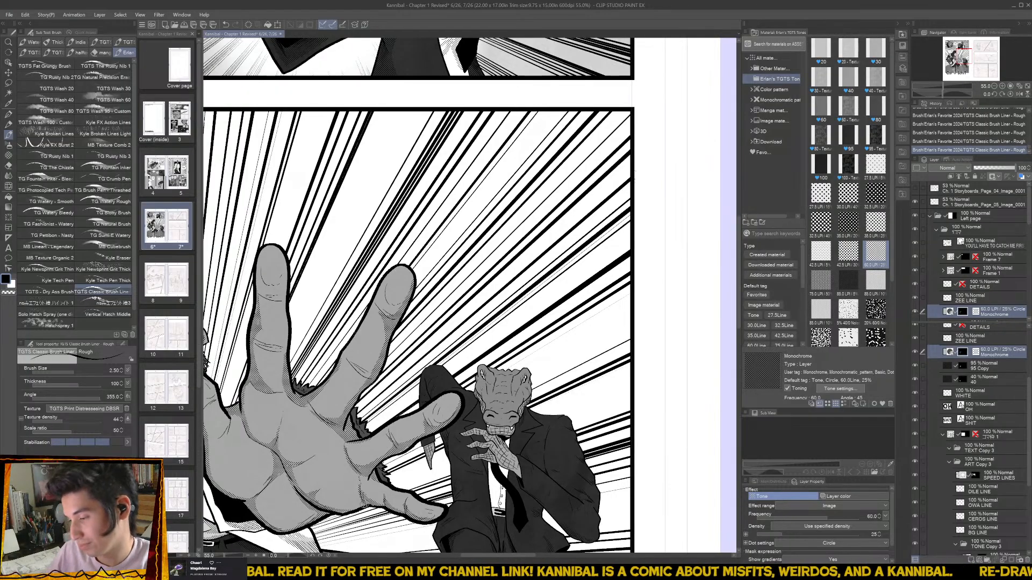
pyautogui.moveTo(366, 532); pyautogui.dragTo(336, 471)
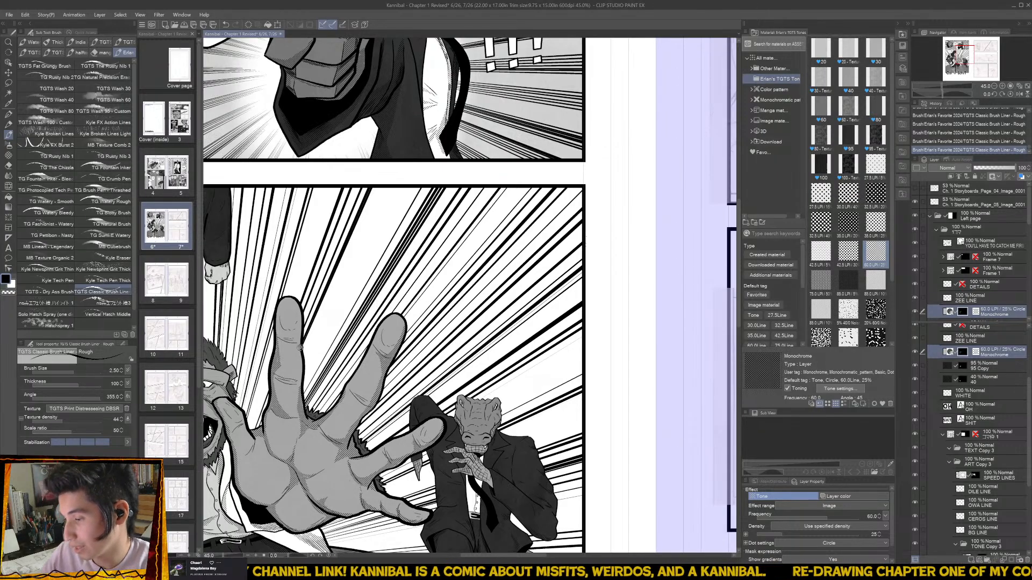
pyautogui.moveTo(301, 317); pyautogui.dragTo(296, 352)
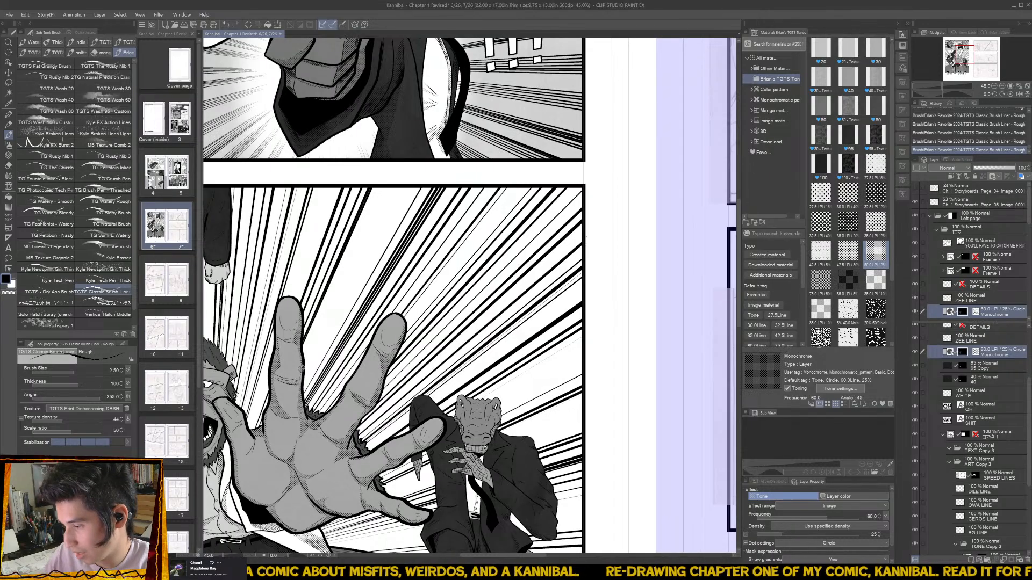
# - Set the brush size to 1.70, brush dot-tone shading onto the crocodile's far sleeve, jacket side and bent leg, and save the file
pyautogui.hotkey('ctrl', '0')
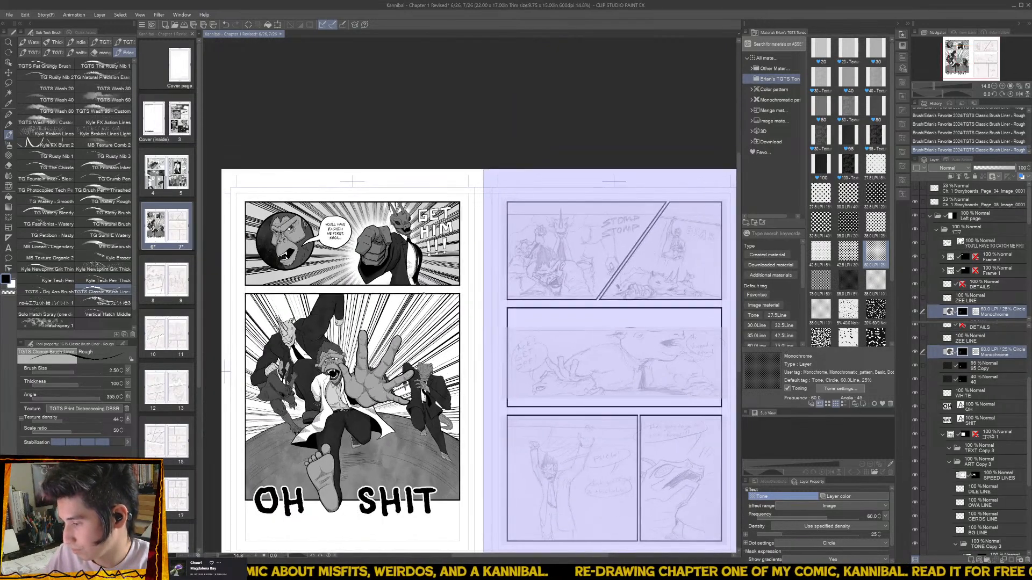
pyautogui.scroll(3, 379, 413)
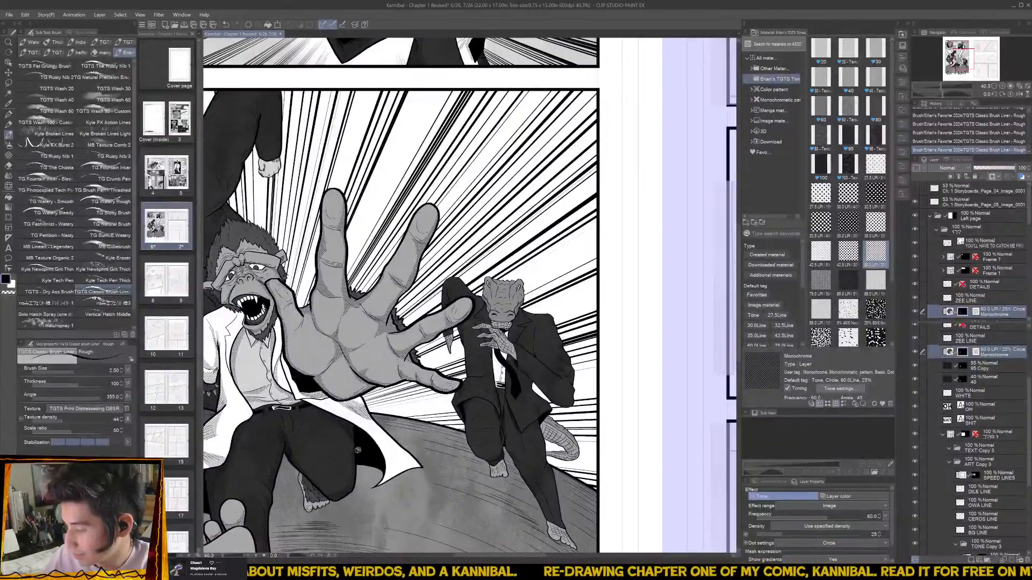
pyautogui.scroll(-3, 357, 449)
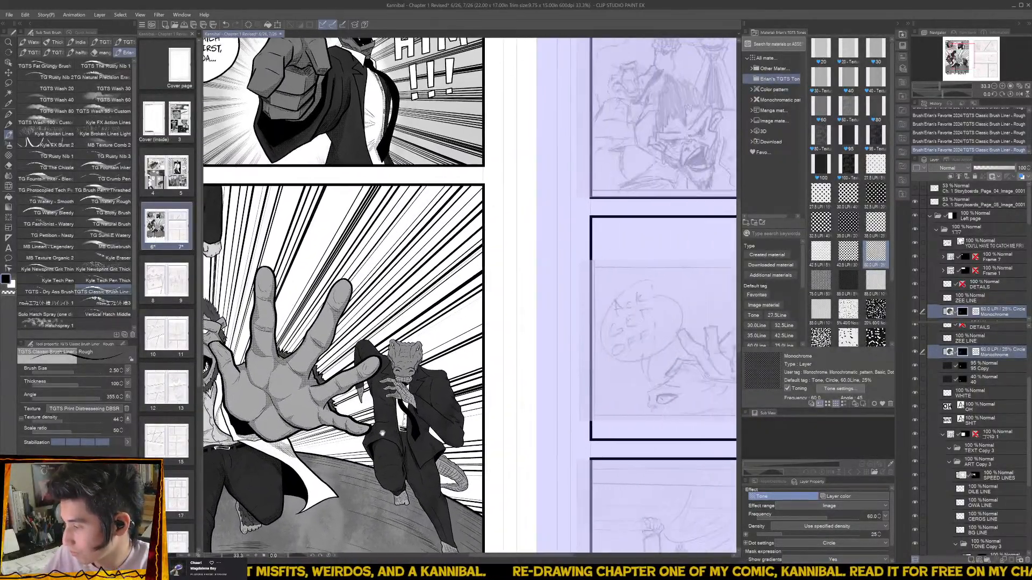
pyautogui.scroll(5, 382, 432)
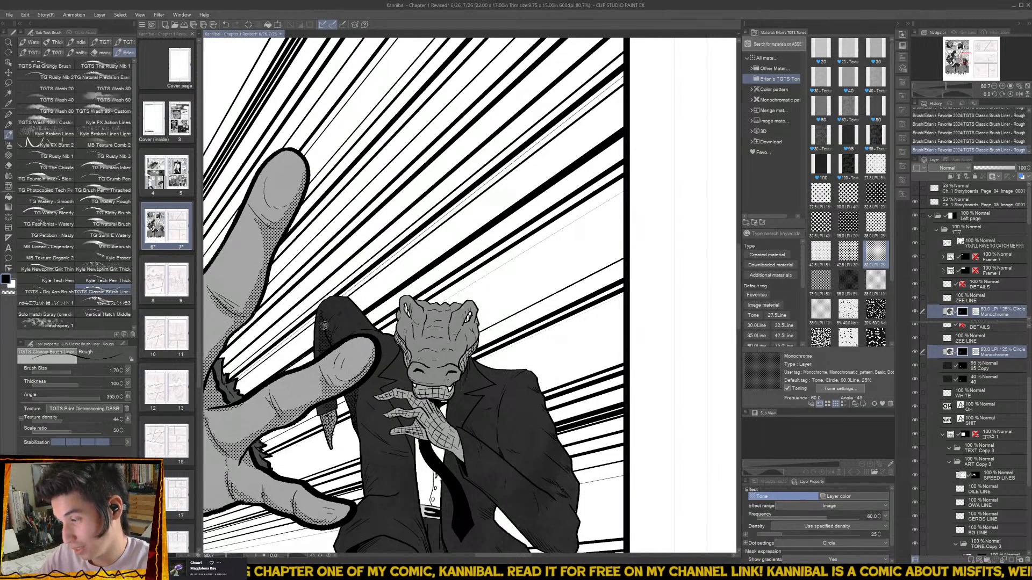
pyautogui.scroll(-2, 324, 325)
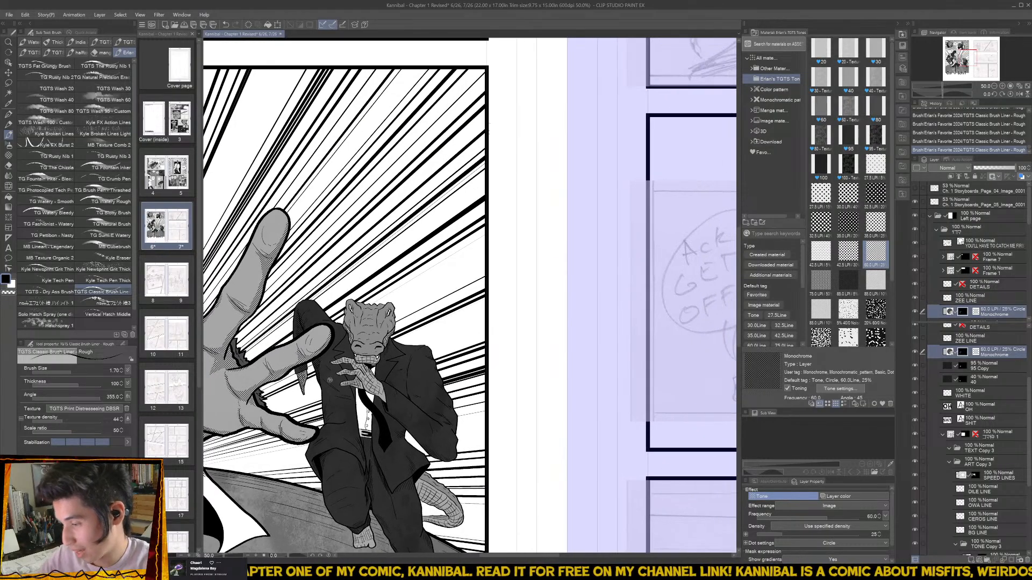
pyautogui.scroll(1, 320, 377)
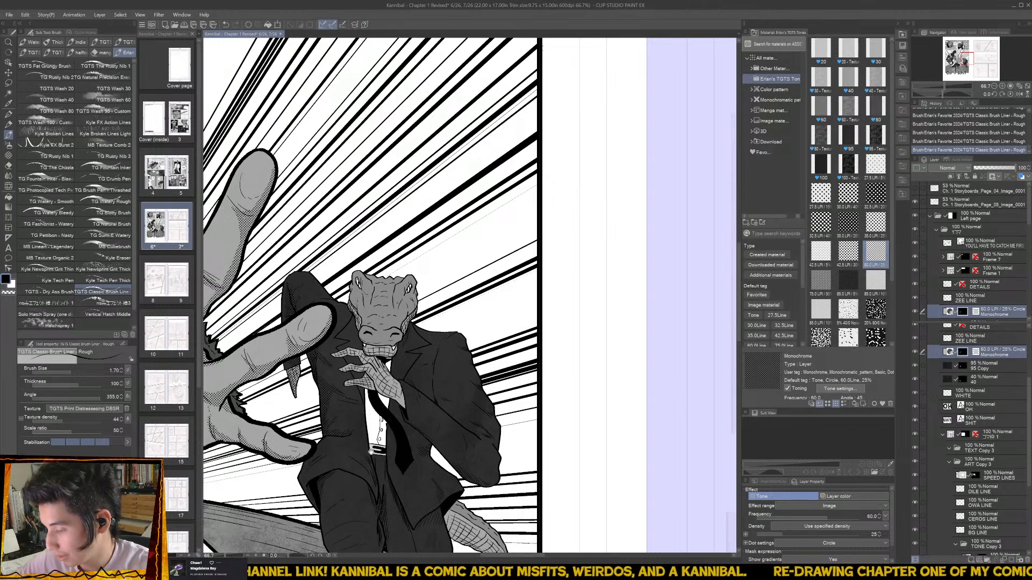
pyautogui.moveTo(371, 451); pyautogui.dragTo(360, 401)
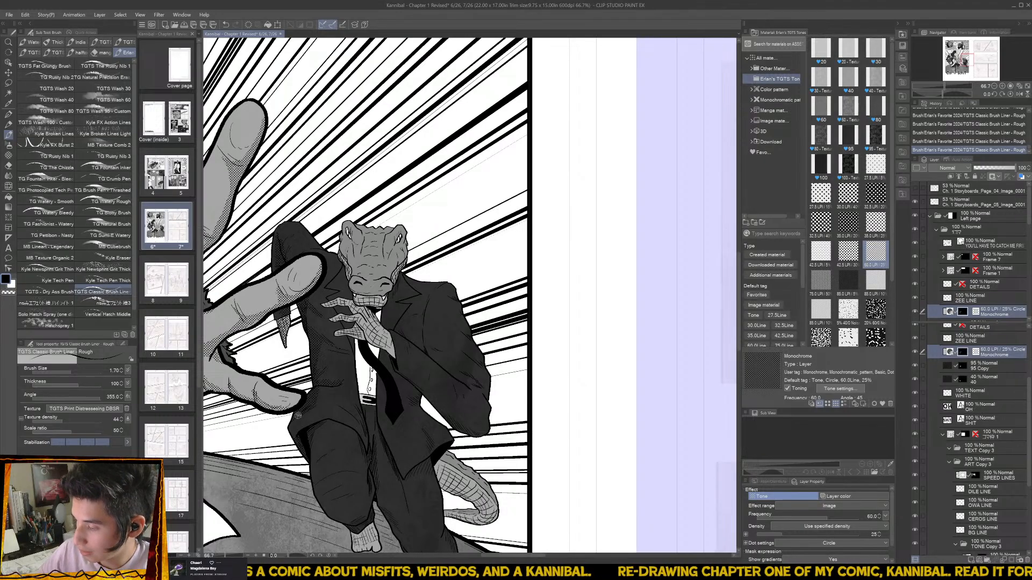
pyautogui.moveTo(400, 391); pyautogui.dragTo(375, 407)
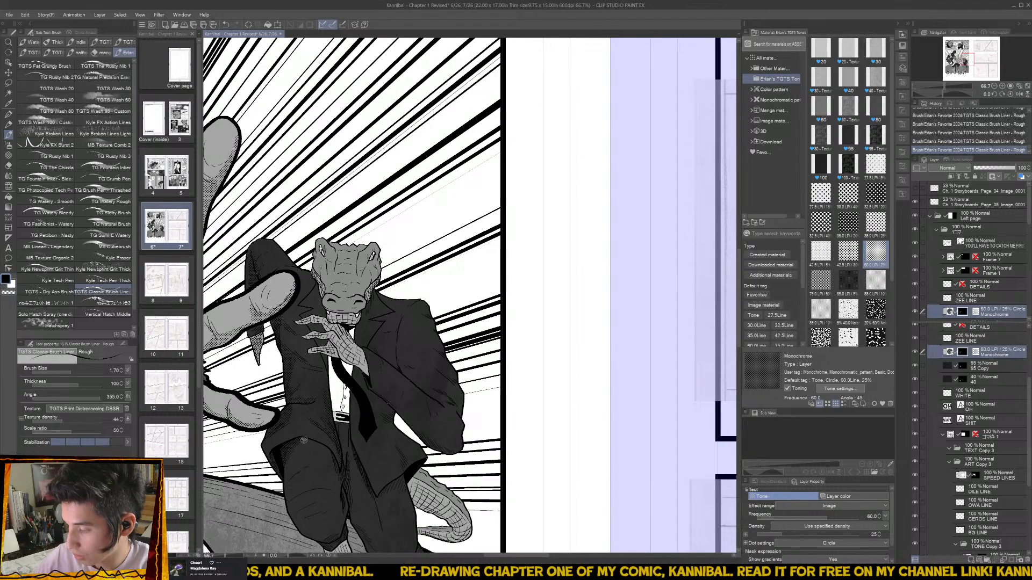
pyautogui.moveTo(306, 440); pyautogui.dragTo(327, 394)
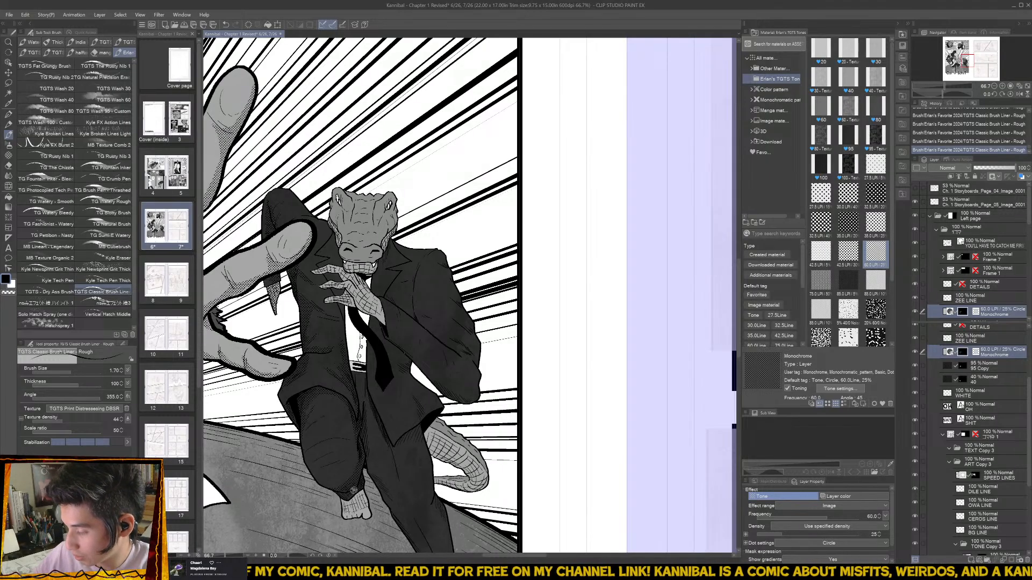
pyautogui.hotkey('ctrl', 's')
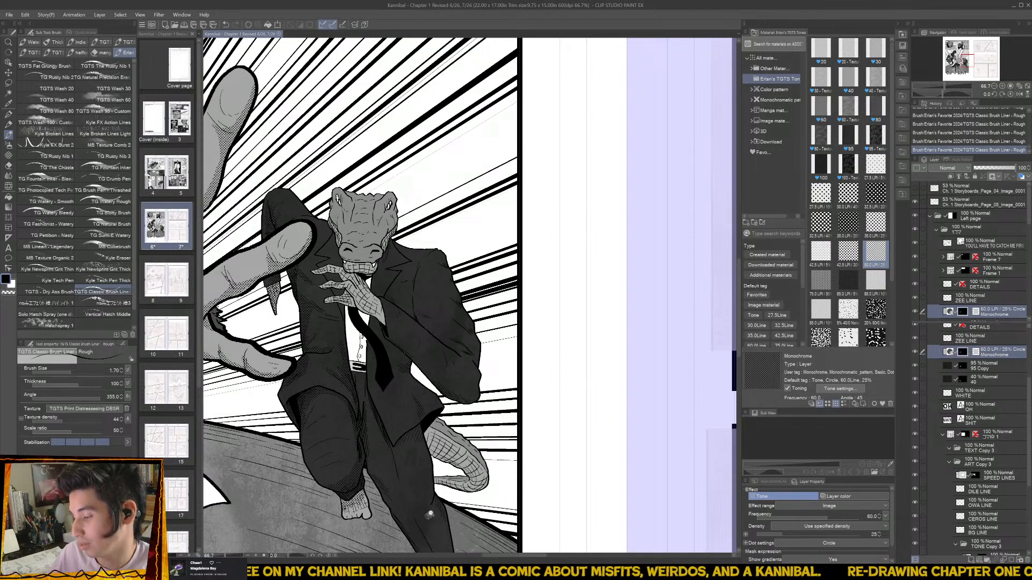
# - Brush more dot-tone shading onto the crocodile's bent leg and inner thigh, erasing stray tone near the knee with a 2.00 eraser
pyautogui.scroll(-1, 429, 514)
pyautogui.moveTo(429, 514); pyautogui.dragTo(349, 445)
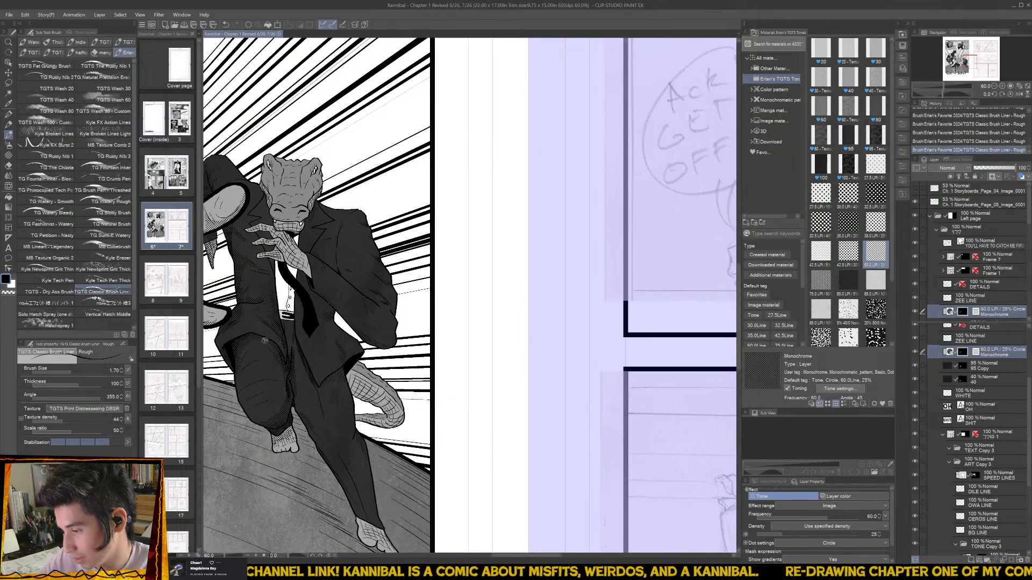
pyautogui.moveTo(263, 343)
pyautogui.mouseDown()
pyautogui.moveTo(287, 385)
pyautogui.moveTo(278, 370)
pyautogui.mouseUp()
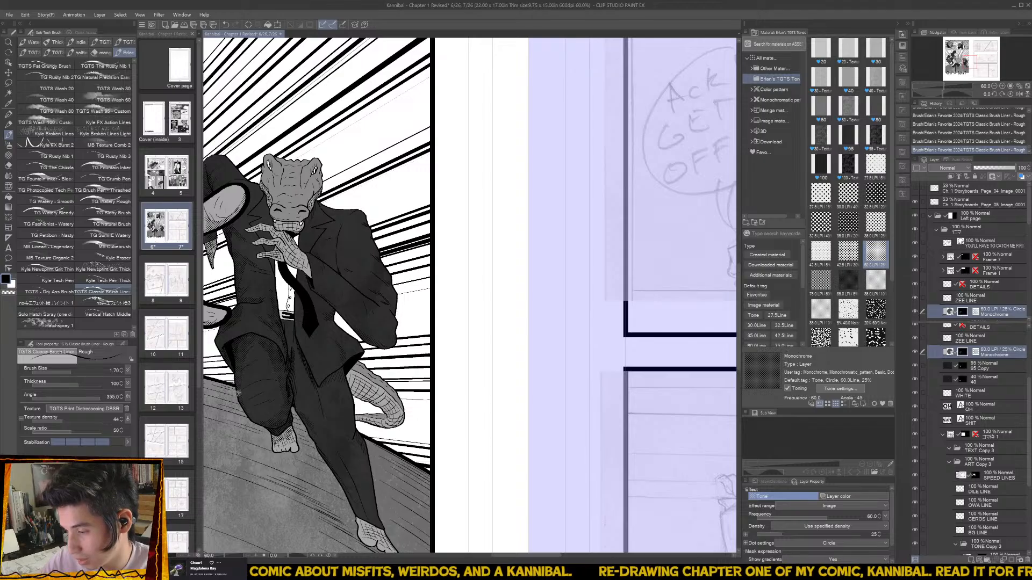
pyautogui.press('e')
pyautogui.moveTo(260, 422); pyautogui.dragTo(289, 426)
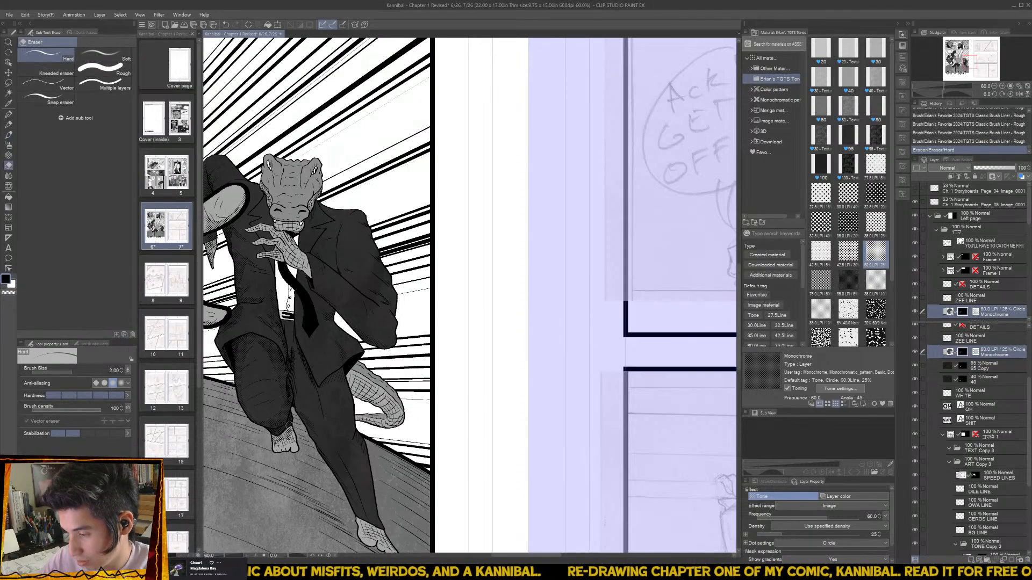
pyautogui.press('p')
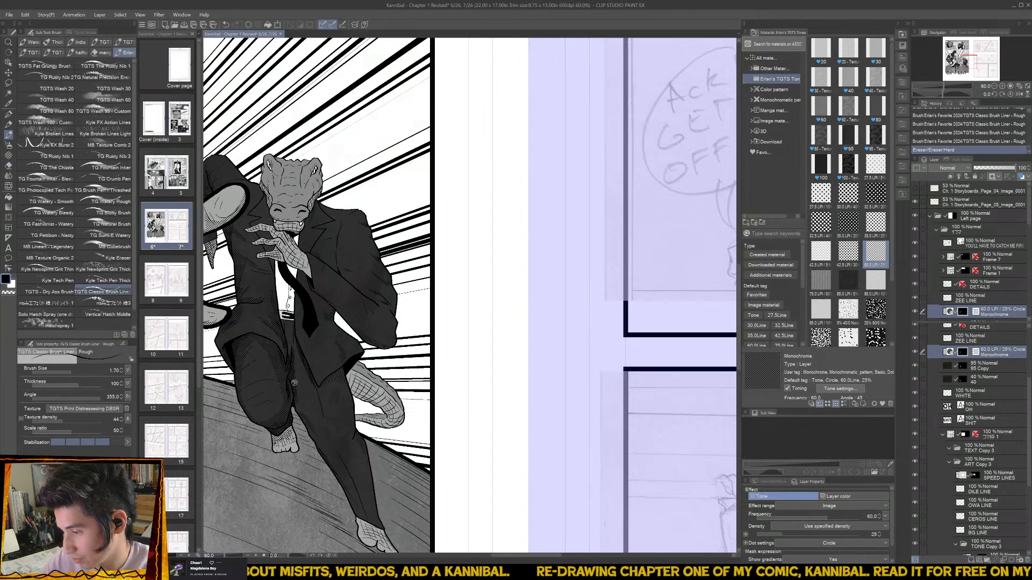
pyautogui.moveTo(293, 365); pyautogui.dragTo(306, 421)
pyautogui.moveTo(297, 400); pyautogui.dragTo(304, 414)
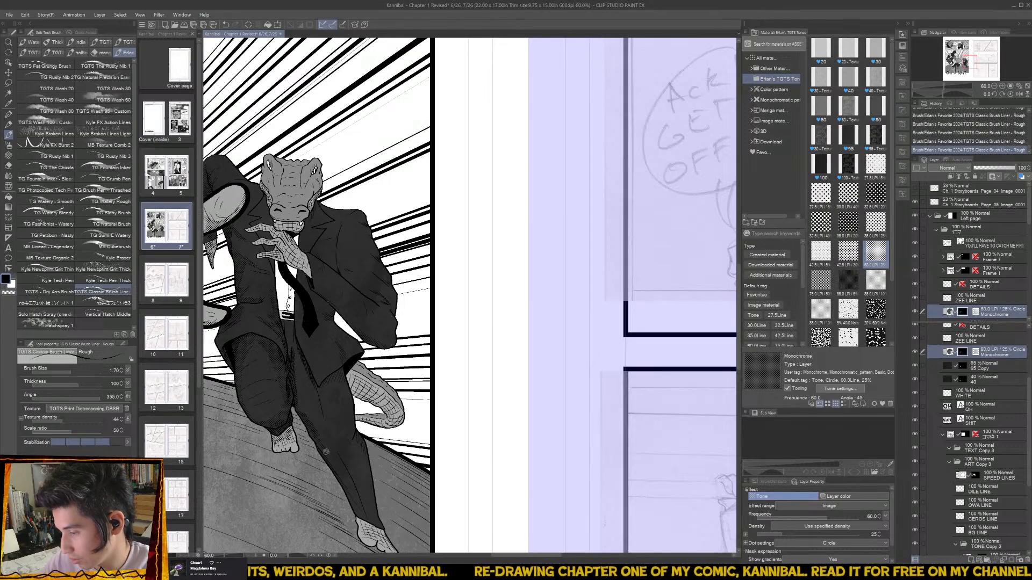
# - Brush dot-tone shading down the lower part of the crocodile's extended leg and clean its edges with the 2.00 eraser
pyautogui.moveTo(342, 471); pyautogui.dragTo(327, 452)
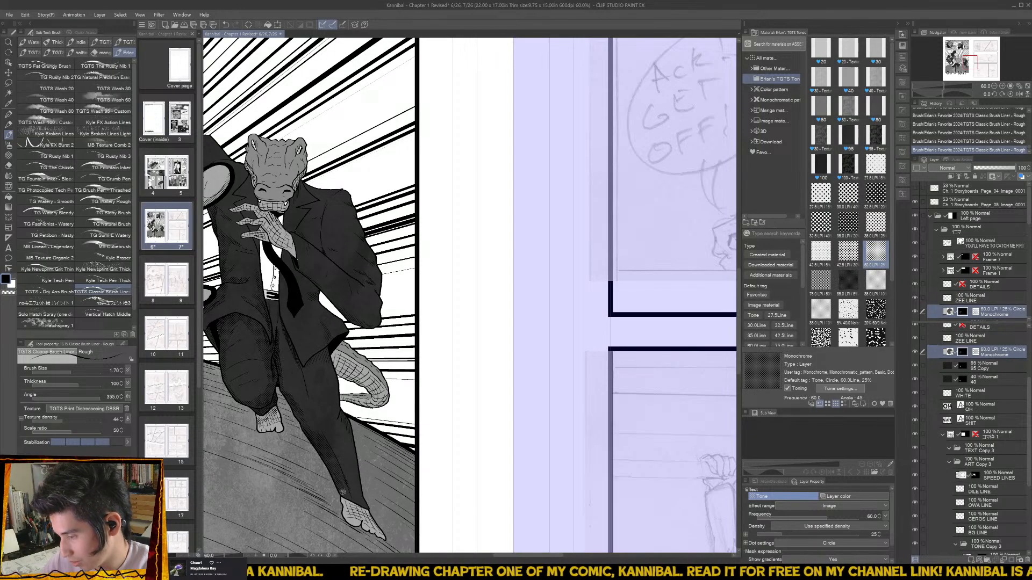
pyautogui.press('e')
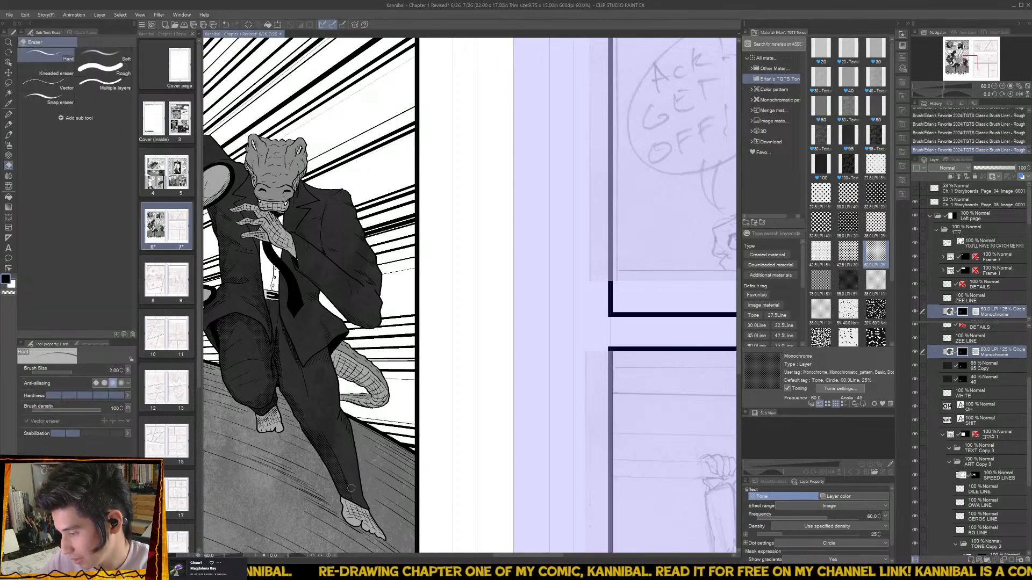
pyautogui.press('b')
pyautogui.moveTo(346, 479)
pyautogui.mouseDown()
pyautogui.moveTo(341, 413)
pyautogui.moveTo(358, 493)
pyautogui.mouseUp()
pyautogui.press('e')
pyautogui.moveTo(345, 440); pyautogui.dragTo(349, 455)
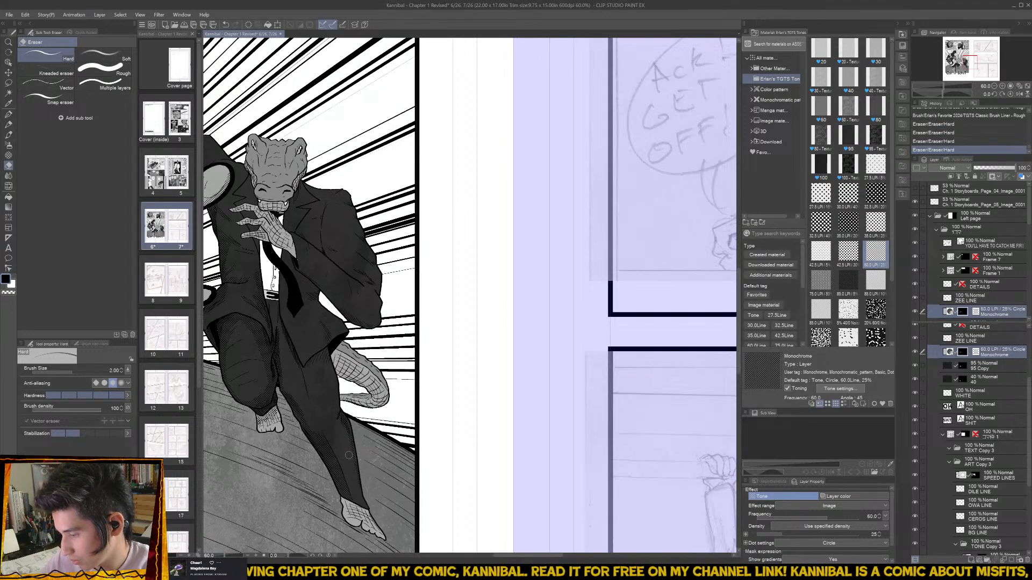
pyautogui.moveTo(337, 410); pyautogui.dragTo(334, 412)
pyautogui.press('b')
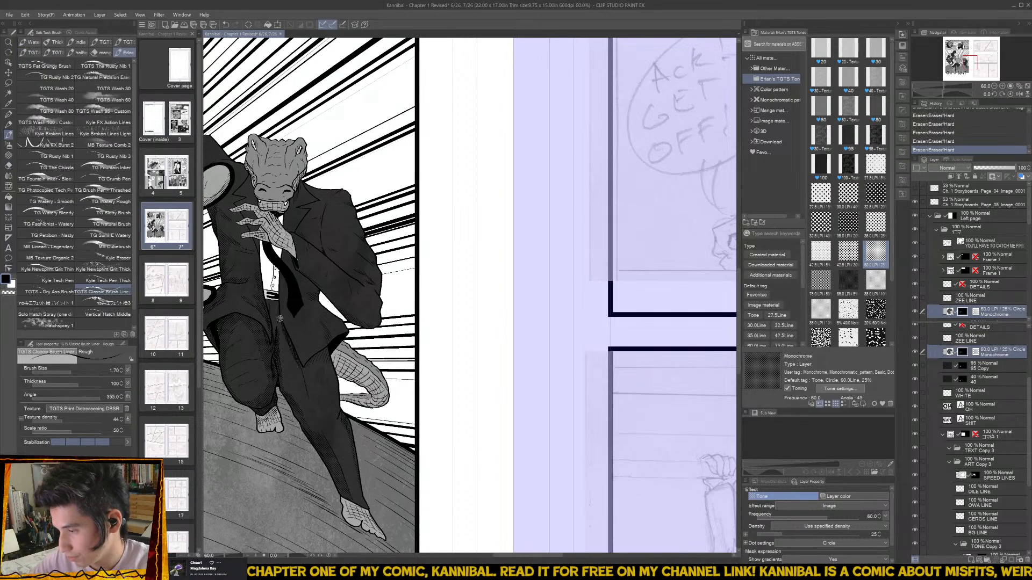
# - Brush dot-tone shading onto the crocodile's extended thigh beneath the jacket hem and refine the tone along that leg
pyautogui.moveTo(280, 318); pyautogui.dragTo(305, 367)
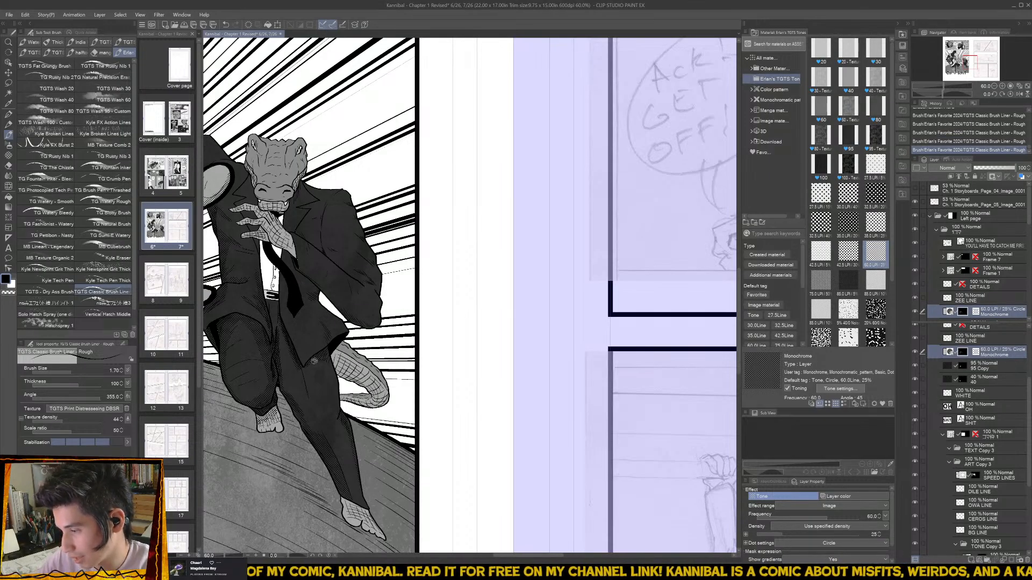
pyautogui.moveTo(311, 363); pyautogui.dragTo(309, 365)
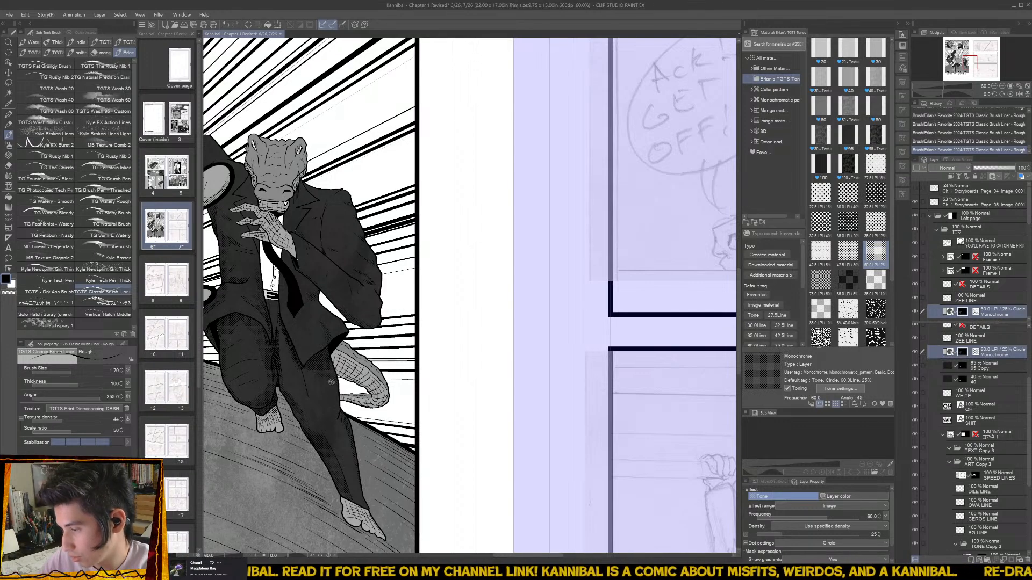
pyautogui.scroll(1, 314, 354)
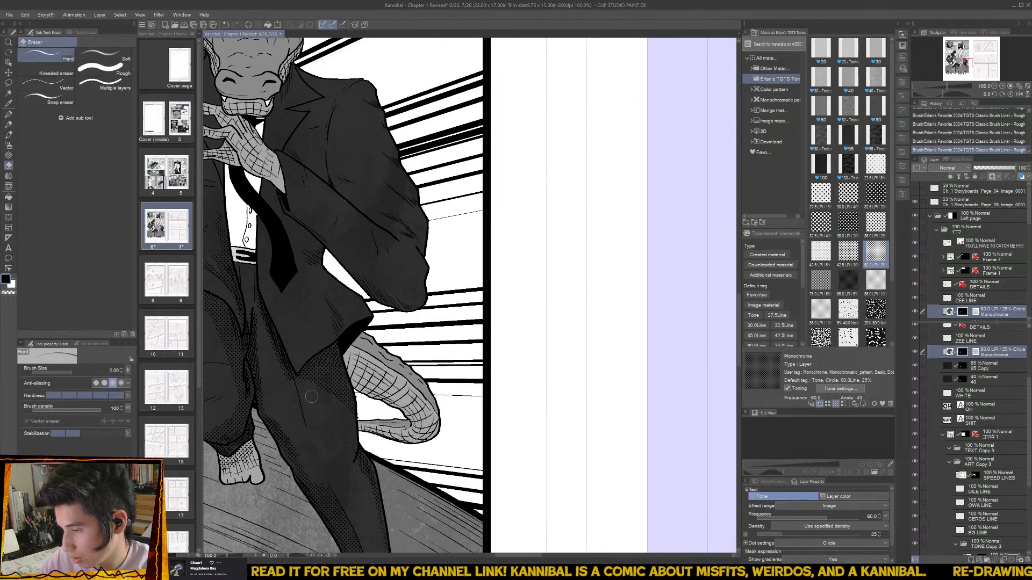
pyautogui.scroll(-2, 323, 371)
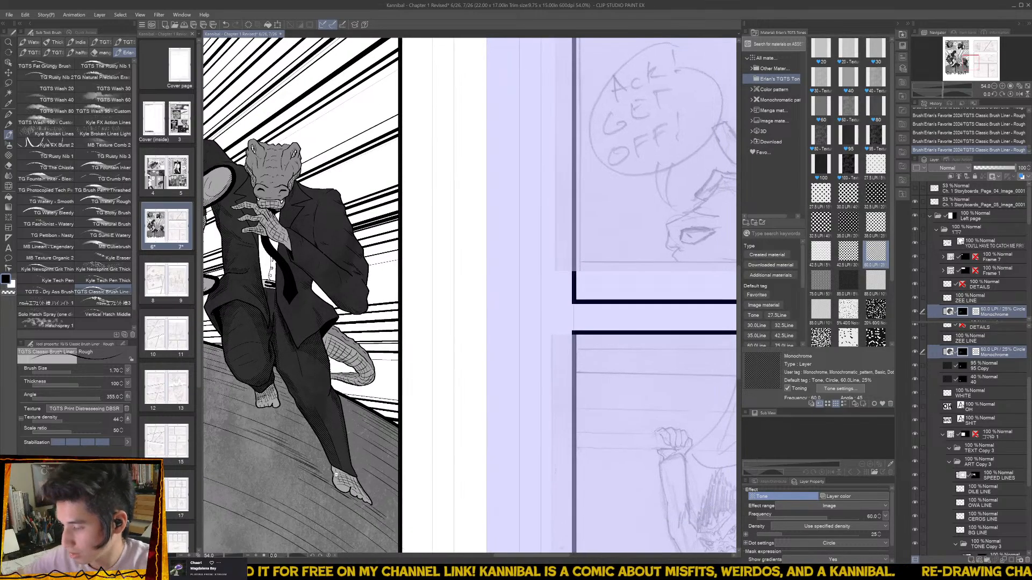
pyautogui.scroll(3, 330, 463)
pyautogui.moveTo(330, 463)
pyautogui.mouseDown()
pyautogui.moveTo(376, 497)
pyautogui.moveTo(371, 490)
pyautogui.mouseUp()
pyautogui.scroll(-3, 365, 485)
pyautogui.scroll(5, 347, 376)
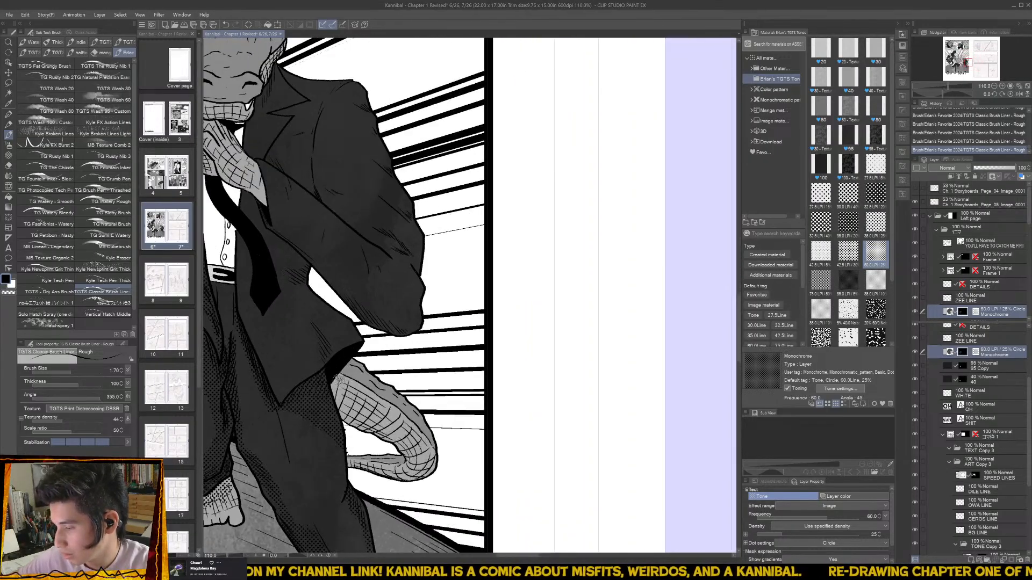
# - Brush dot-tone shading along the crocodile's tail and erase the stray tone around its lower curve
pyautogui.moveTo(336, 379)
pyautogui.mouseDown()
pyautogui.moveTo(344, 408)
pyautogui.moveTo(335, 395)
pyautogui.moveTo(366, 431)
pyautogui.moveTo(335, 378)
pyautogui.moveTo(411, 461)
pyautogui.moveTo(386, 441)
pyautogui.moveTo(371, 467)
pyautogui.moveTo(348, 466)
pyautogui.moveTo(413, 477)
pyautogui.moveTo(377, 476)
pyautogui.moveTo(419, 459)
pyautogui.moveTo(404, 433)
pyautogui.moveTo(414, 470)
pyautogui.moveTo(381, 421)
pyautogui.moveTo(425, 476)
pyautogui.moveTo(410, 470)
pyautogui.moveTo(408, 450)
pyautogui.moveTo(419, 447)
pyautogui.moveTo(430, 472)
pyautogui.moveTo(380, 448)
pyautogui.moveTo(348, 454)
pyautogui.moveTo(345, 427)
pyautogui.moveTo(355, 448)
pyautogui.mouseUp()
pyautogui.press('e')
pyautogui.moveTo(387, 483); pyautogui.dragTo(397, 484)
pyautogui.press('b')
pyautogui.scroll(-3, 419, 390)
pyautogui.scroll(2, 357, 359)
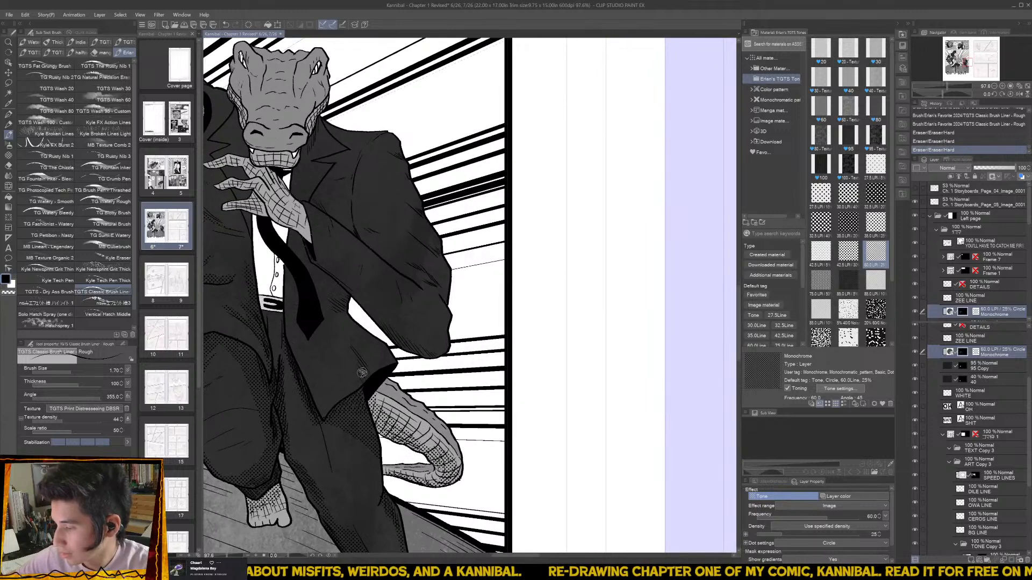
# - Brush dot-tone shading onto the folds of the crocodile's front jacket flap, from the hem up beside the tie
pyautogui.click(366, 379)
pyautogui.moveTo(361, 373); pyautogui.dragTo(370, 380)
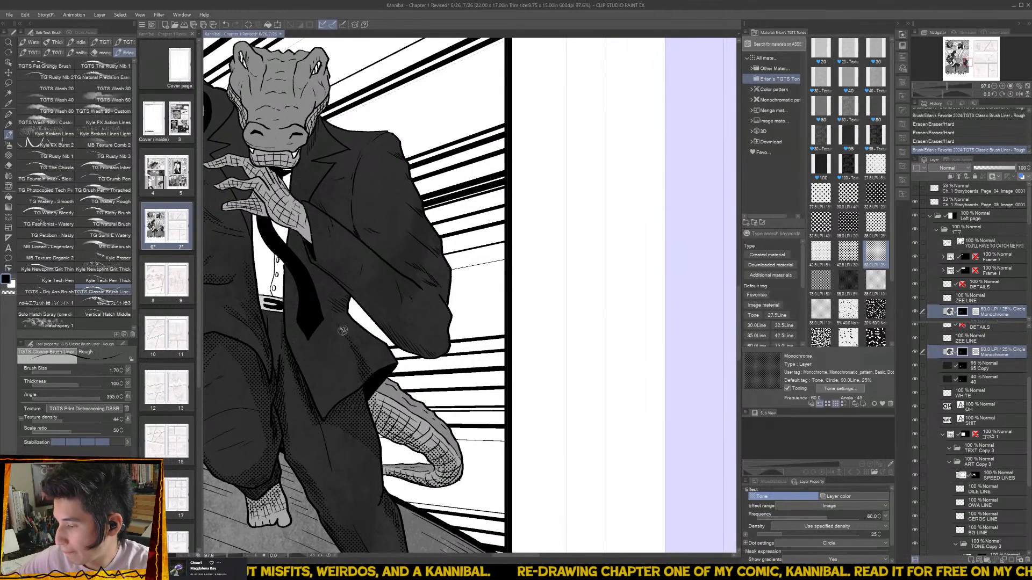
pyautogui.moveTo(326, 281); pyautogui.dragTo(358, 365)
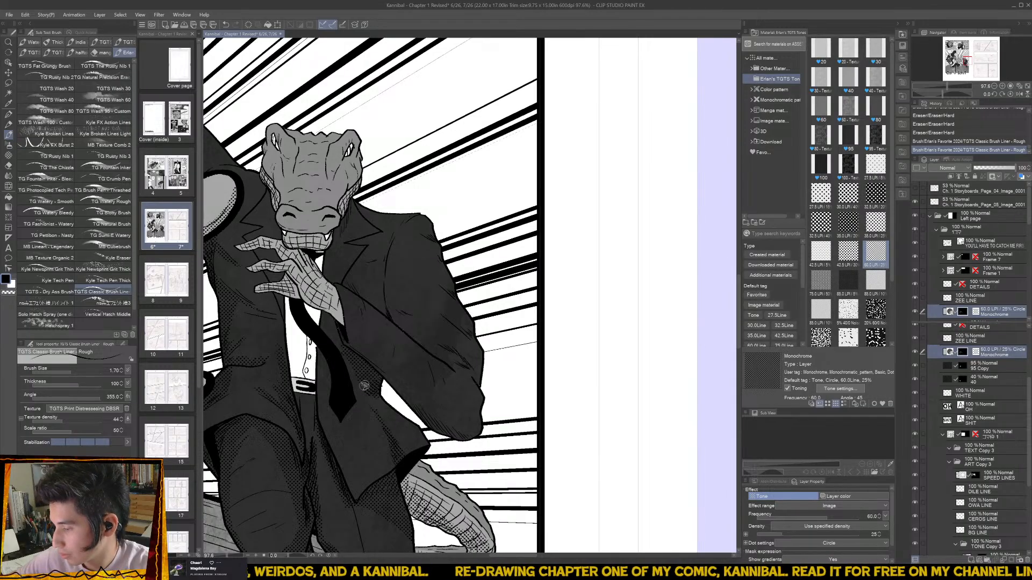
pyautogui.moveTo(376, 392); pyautogui.dragTo(387, 396)
pyautogui.press('e')
pyautogui.press('b')
# - Brush dot-tone shading onto the crocodile's white shirt beside the tie, the collar and the underside of the raised hand
pyautogui.moveTo(345, 329); pyautogui.dragTo(365, 395)
pyautogui.moveTo(308, 352); pyautogui.dragTo(347, 424)
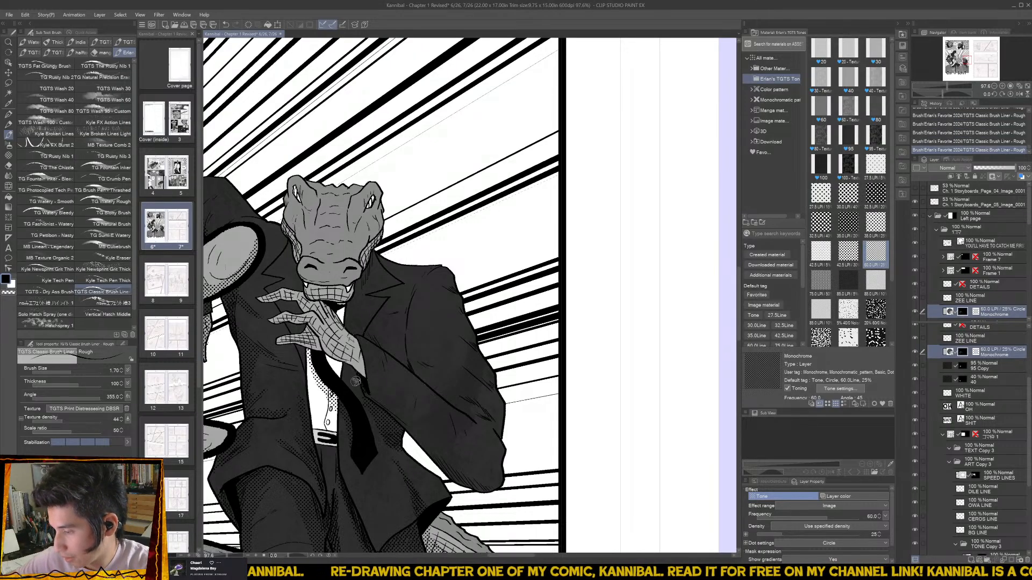
pyautogui.moveTo(354, 383); pyautogui.dragTo(353, 433)
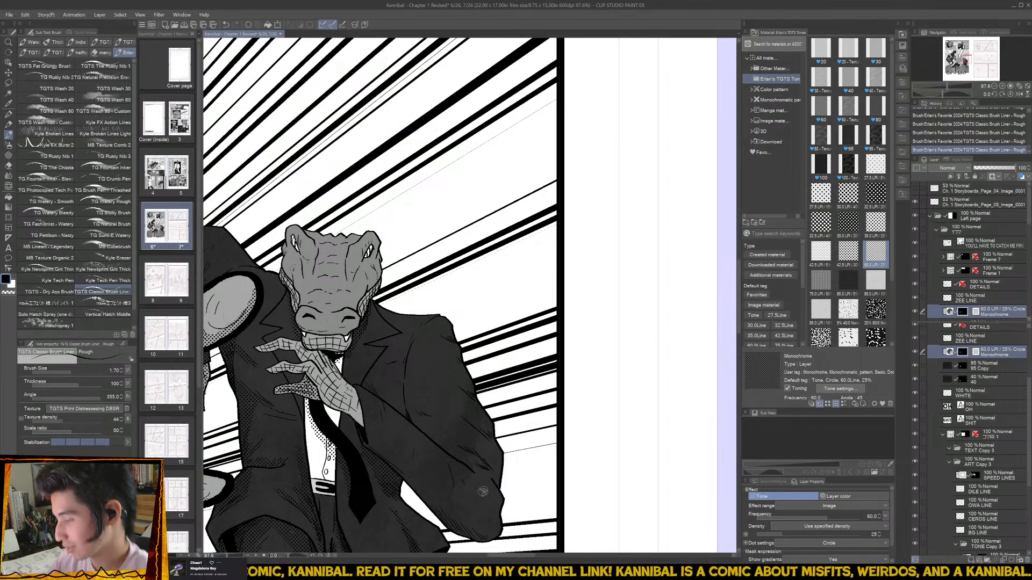
# - Brush dot-tone shading along the elbow, forearm folds and upper arm of the crocodile's near sleeve, erasing stray tone at its lower edge
pyautogui.moveTo(455, 447); pyautogui.dragTo(416, 428)
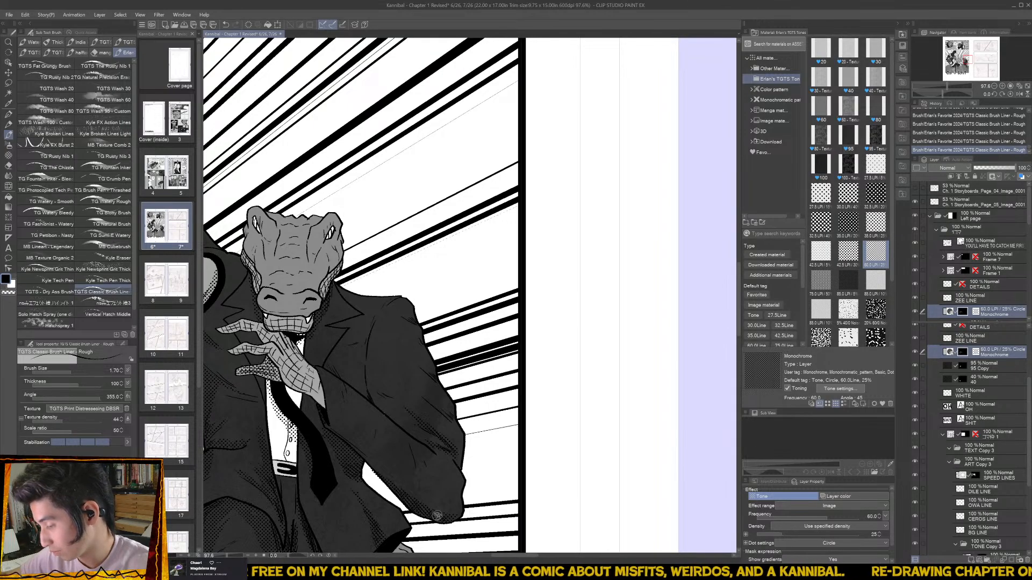
pyautogui.press('e')
pyautogui.moveTo(369, 470); pyautogui.dragTo(376, 476)
pyautogui.press('b')
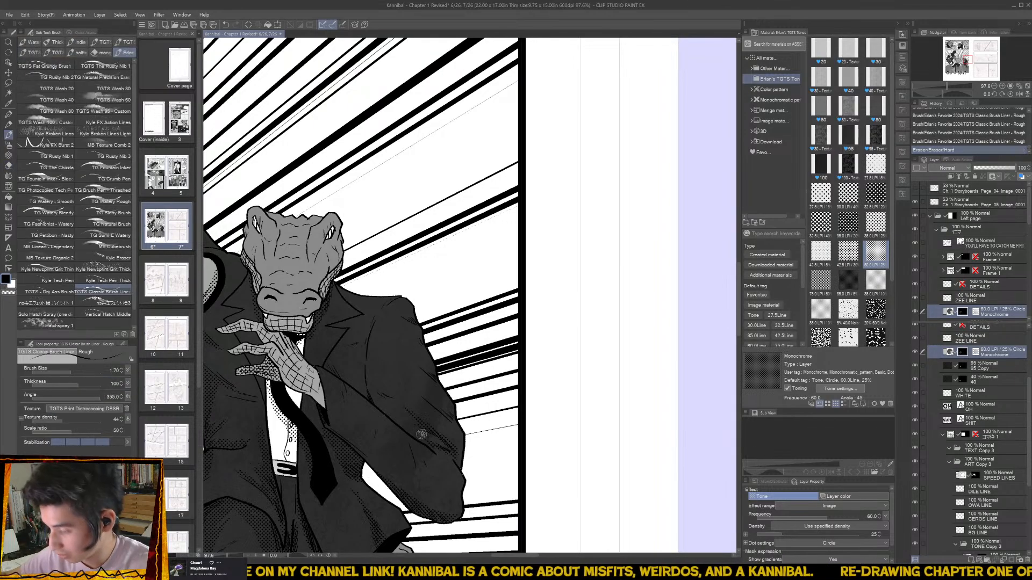
pyautogui.moveTo(421, 418); pyautogui.dragTo(420, 469)
pyautogui.moveTo(398, 425)
pyautogui.mouseDown()
pyautogui.moveTo(450, 465)
pyautogui.moveTo(417, 438)
pyautogui.moveTo(449, 467)
pyautogui.mouseUp()
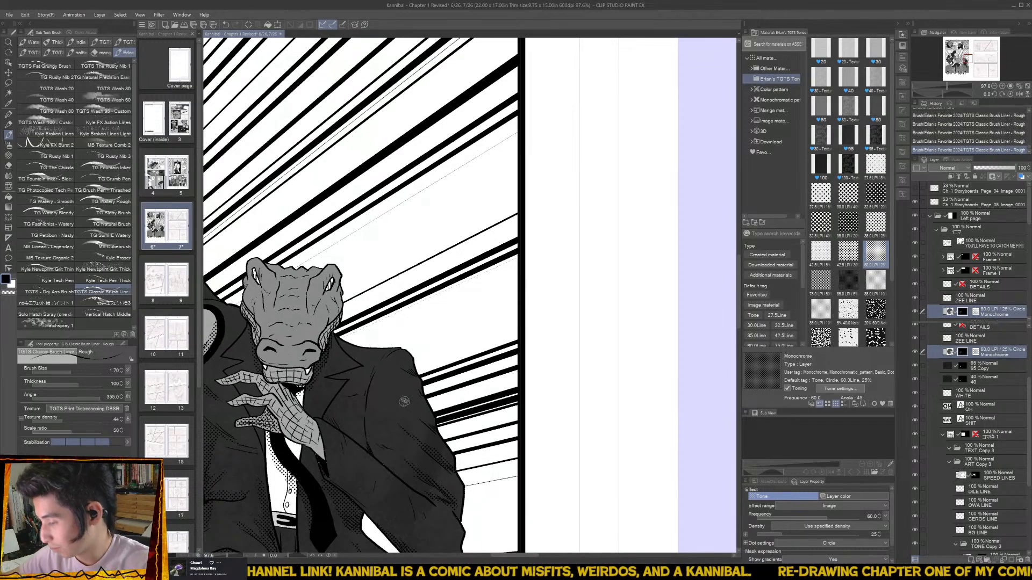
pyautogui.moveTo(404, 401); pyautogui.dragTo(430, 425)
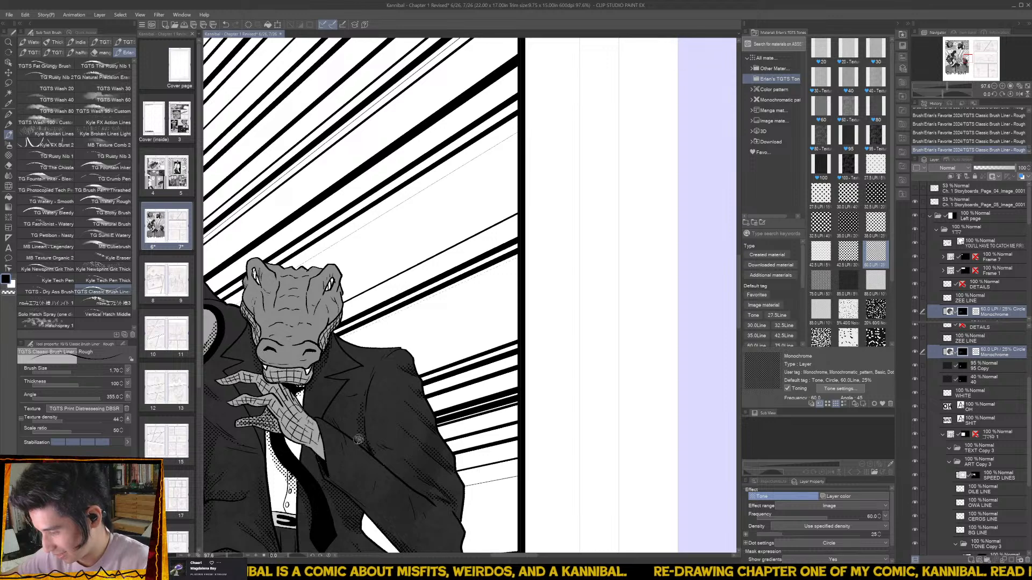
# - Erase stray tone and rework the dot-tone shading on the fold of the crocodile's jacket beside the lapel
pyautogui.press('e')
pyautogui.click(370, 443)
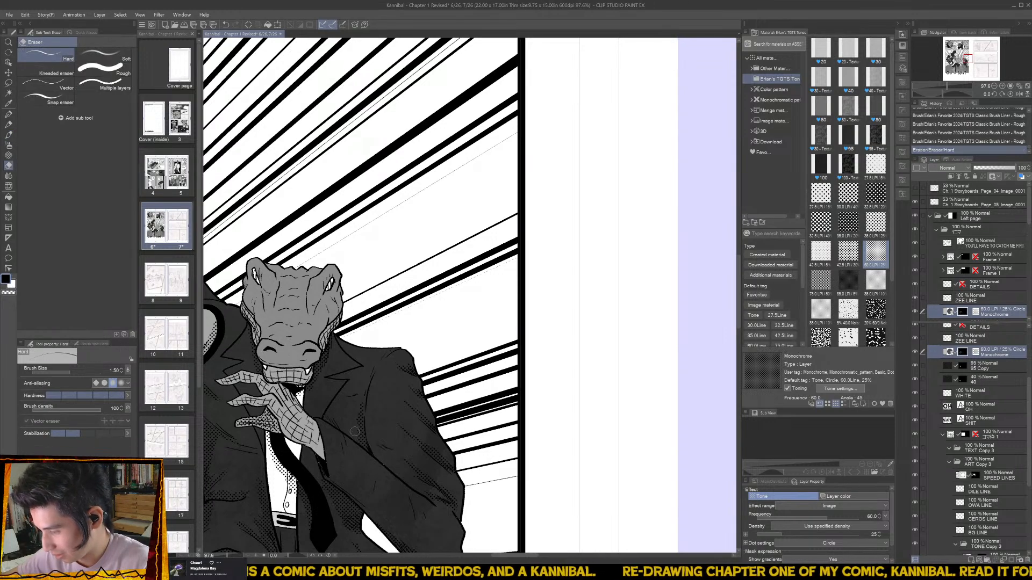
pyautogui.click(364, 394)
pyautogui.click(364, 398)
pyautogui.press('b')
pyautogui.click(363, 398)
pyautogui.click(362, 395)
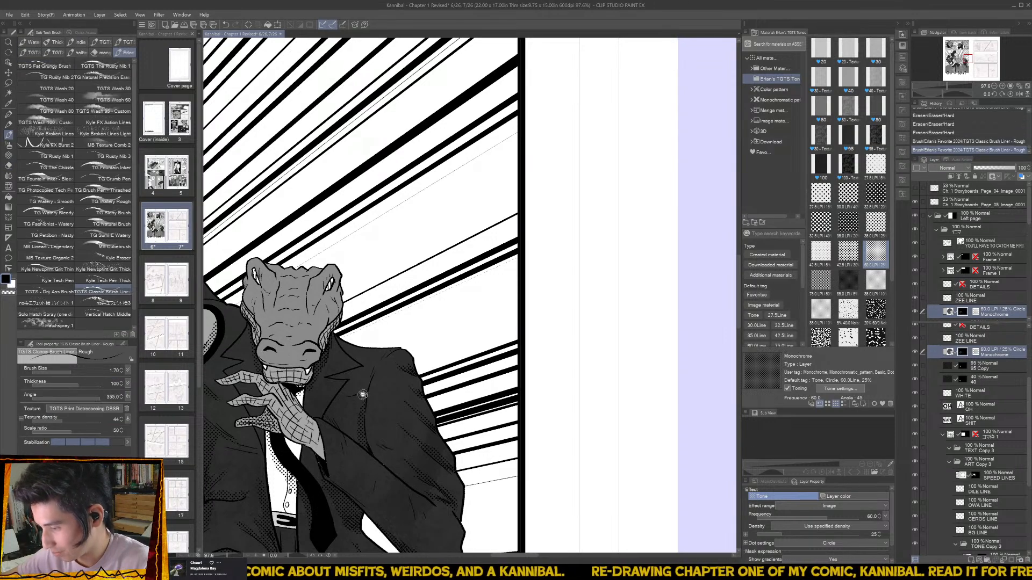
pyautogui.scroll(-2, 363, 394)
pyautogui.moveTo(363, 395); pyautogui.dragTo(450, 447)
# - Reduce the brush size to 0.80 and brush fine dot-tone shading onto the crocodile's brow, cheek and jaw, undoing a stray stroke
pyautogui.scroll(3, 392, 360)
pyautogui.press('[')
pyautogui.press('[')
pyautogui.press('[')
pyautogui.press('[')
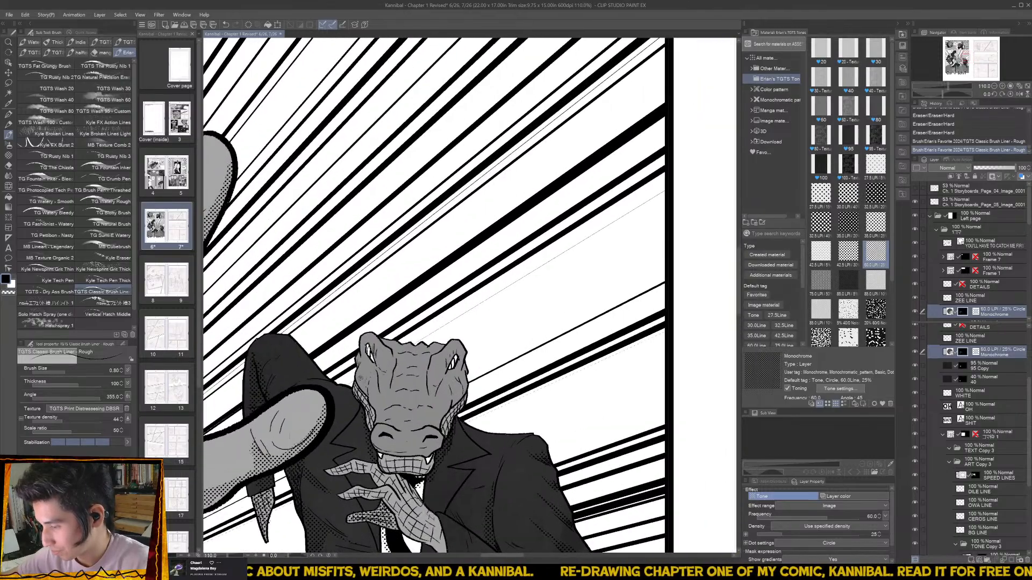
pyautogui.moveTo(360, 376)
pyautogui.mouseDown()
pyautogui.moveTo(354, 387)
pyautogui.moveTo(378, 411)
pyautogui.mouseUp()
pyautogui.moveTo(374, 408); pyautogui.dragTo(380, 432)
pyautogui.hotkey('ctrl', 'z')
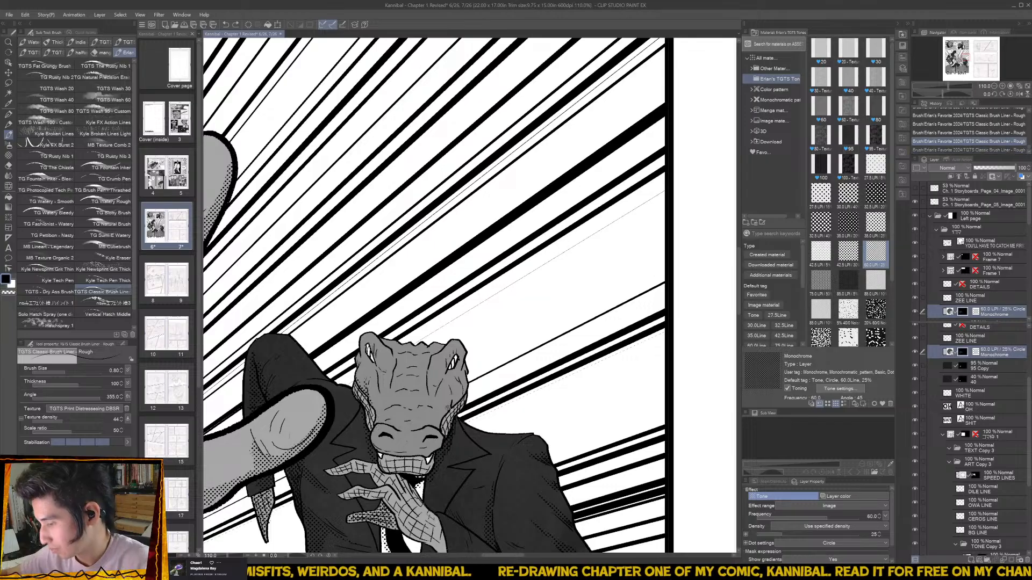
pyautogui.moveTo(406, 454); pyautogui.dragTo(424, 463)
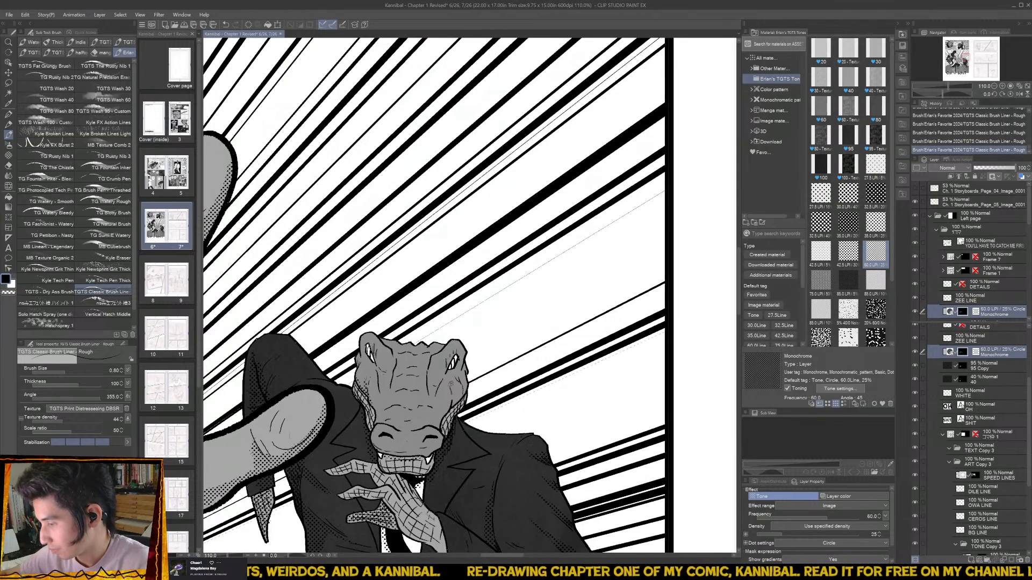
pyautogui.moveTo(446, 371)
pyautogui.mouseDown()
pyautogui.moveTo(440, 389)
pyautogui.moveTo(445, 368)
pyautogui.mouseUp()
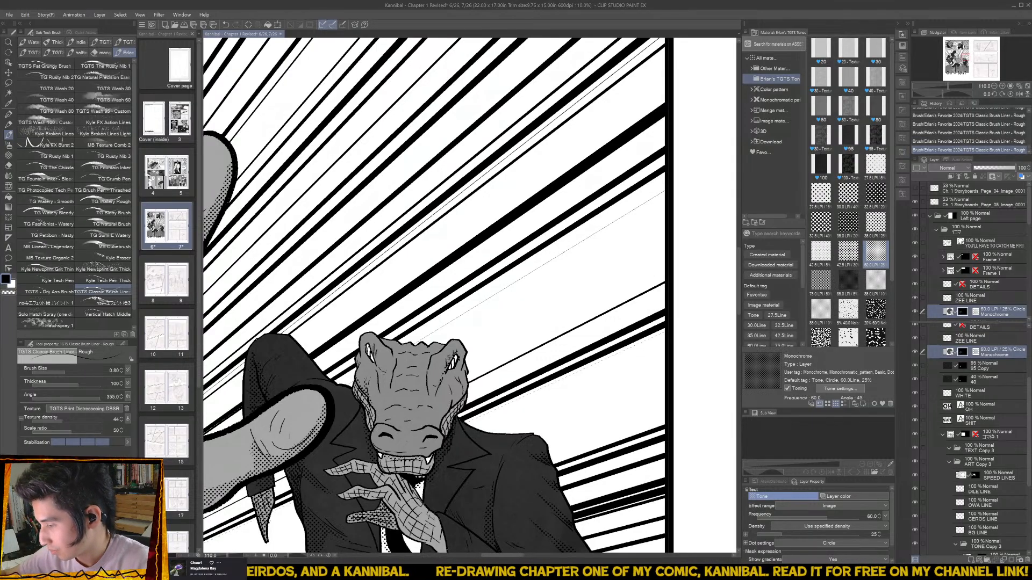
pyautogui.moveTo(377, 365); pyautogui.dragTo(374, 356)
# - Touch up the tone around the crocodile's eye on the 70% tone layer
pyautogui.scroll(-5, 379, 337)
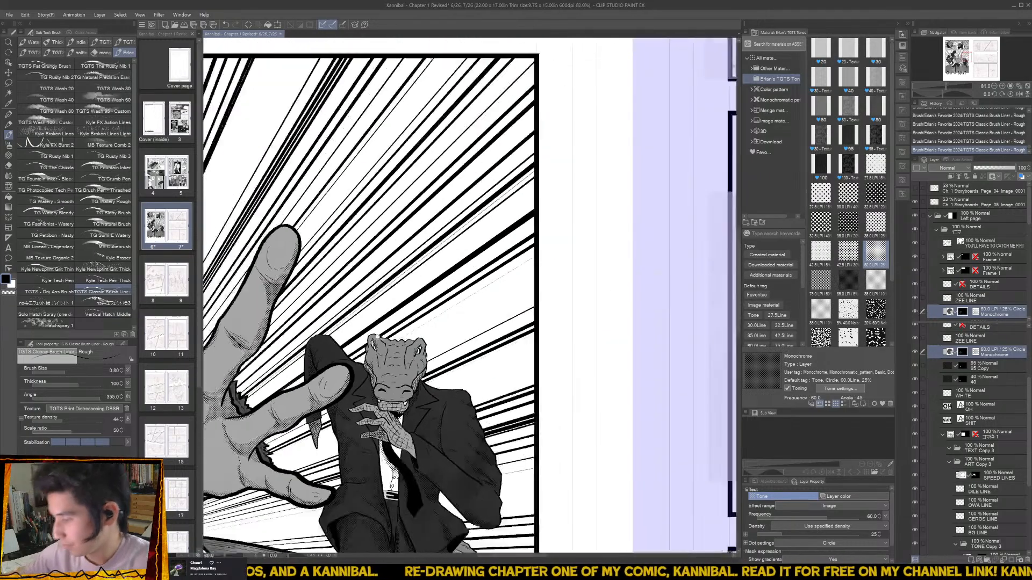
pyautogui.scroll(-3, 1030, 467)
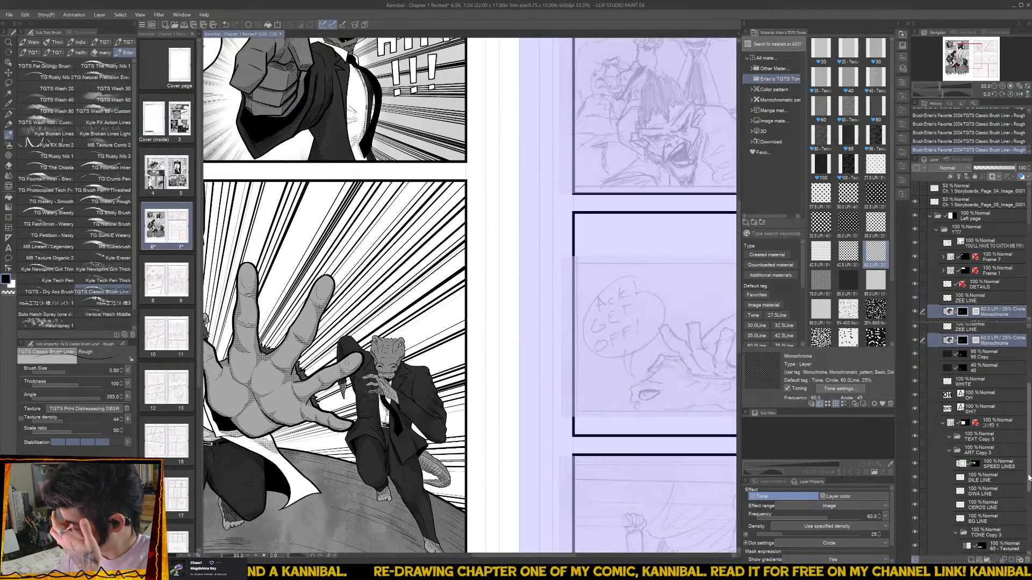
pyautogui.click(971, 492)
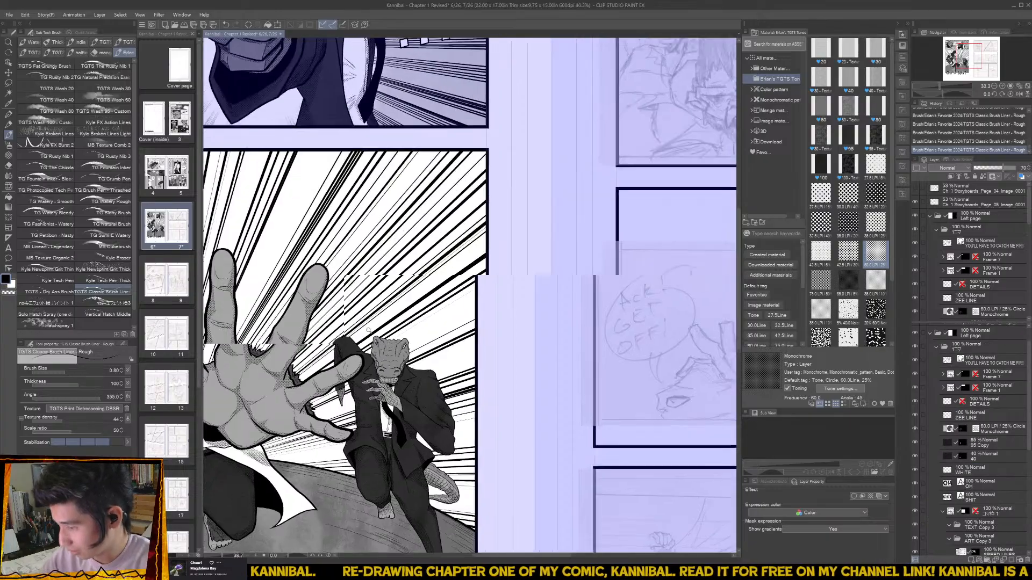
pyautogui.scroll(5, 372, 355)
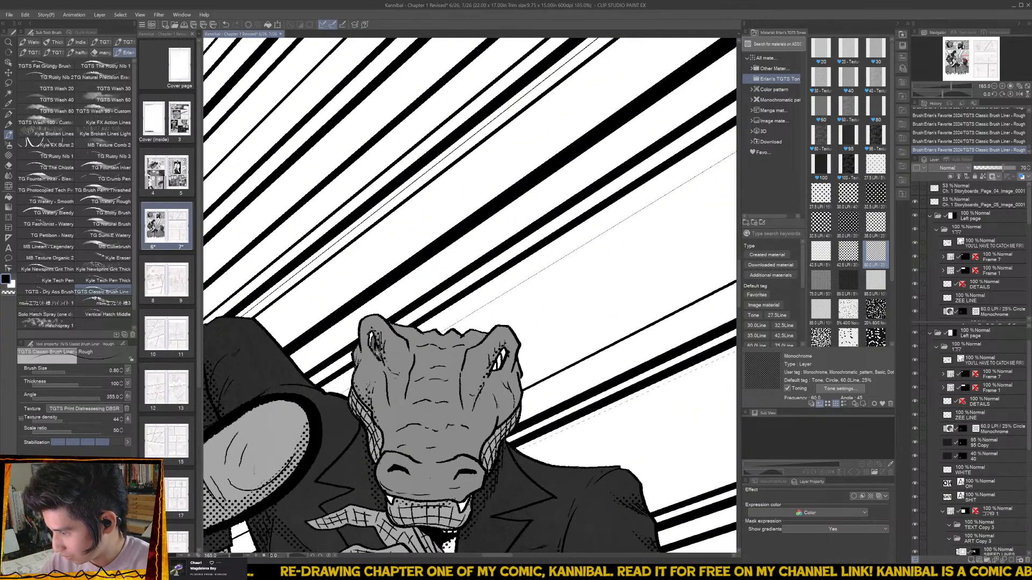
pyautogui.moveTo(502, 358); pyautogui.dragTo(498, 366)
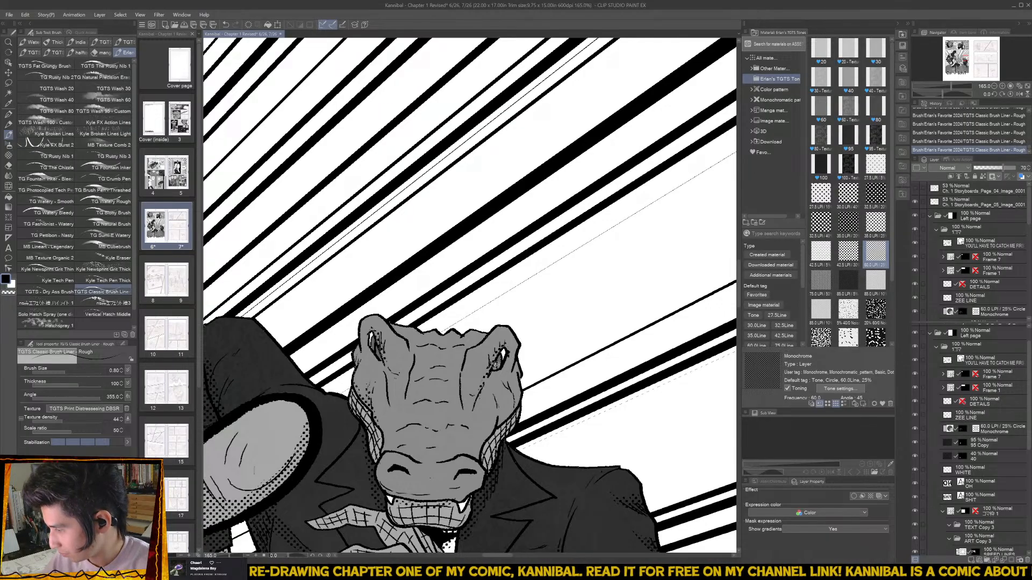
pyautogui.scroll(-4, 498, 359)
pyautogui.scroll(-2, 505, 363)
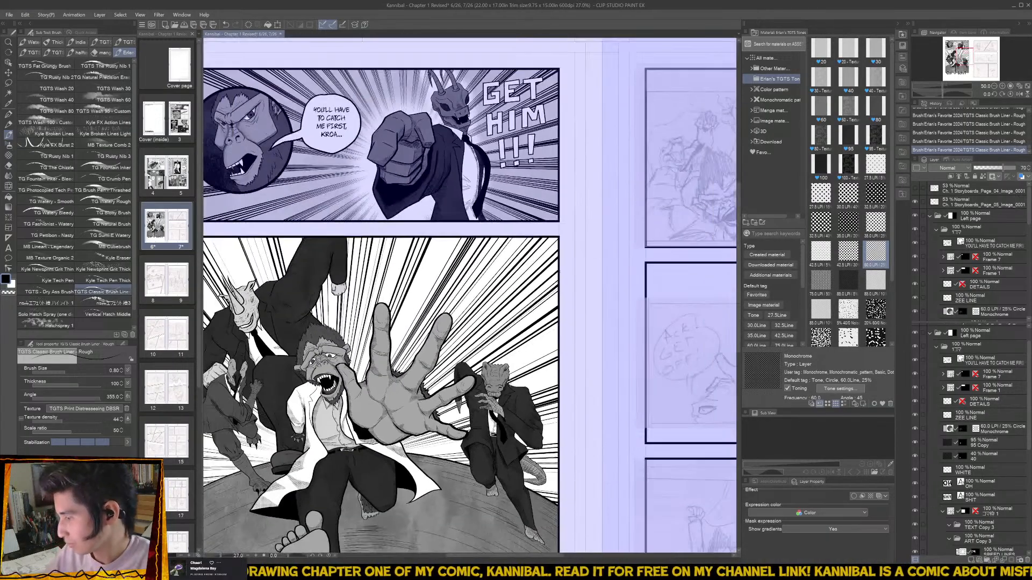
# - Reselect the 60.0 LPI 25% Circle dot-tone layer and save the page
pyautogui.click(962, 430)
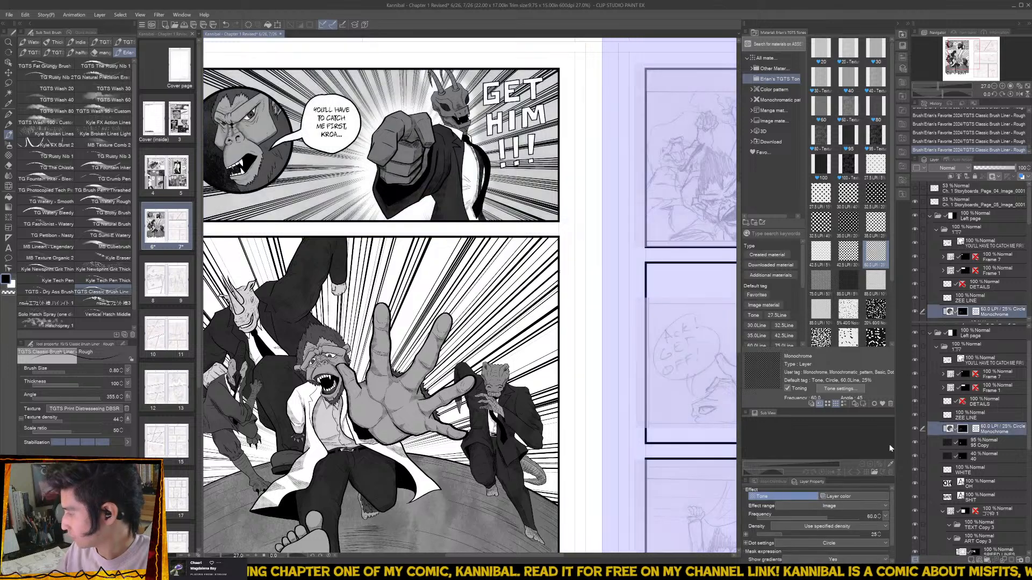
pyautogui.hotkey('ctrl', 's')
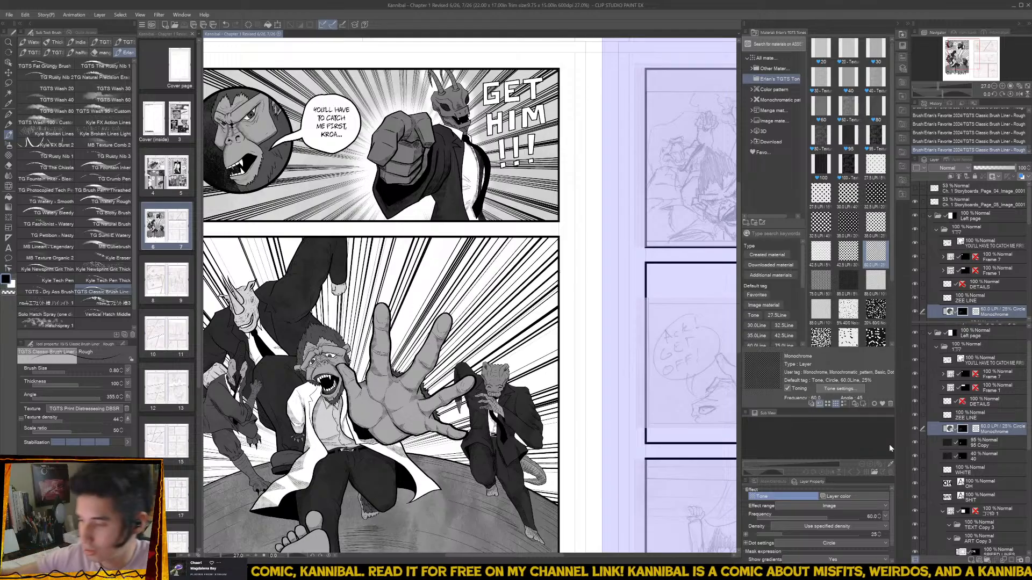
# - Enlarge the brush to 1.70 and brush dot-tone shading onto the folds of the crested bird's flaring jacket hem
pyautogui.moveTo(249, 461); pyautogui.dragTo(304, 461)
pyautogui.scroll(2, 261, 418)
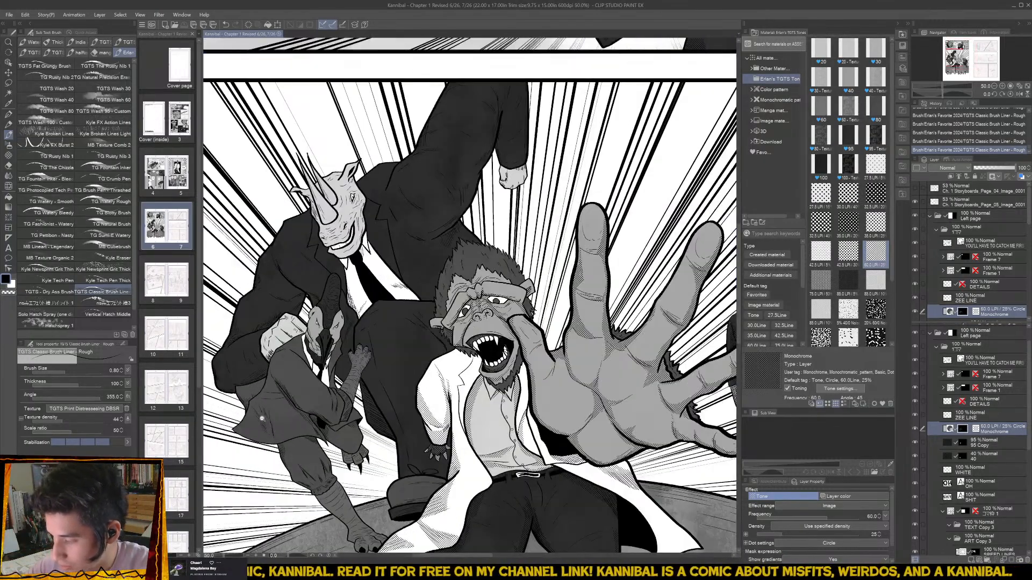
pyautogui.scroll(2, 262, 419)
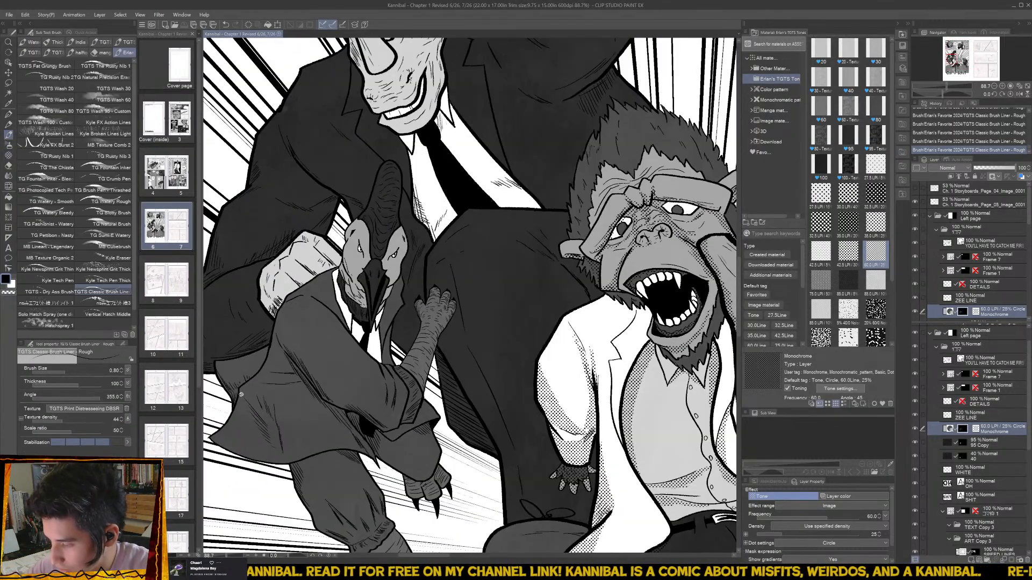
pyautogui.press(']')
pyautogui.press(']')
pyautogui.moveTo(241, 395); pyautogui.dragTo(277, 463)
pyautogui.moveTo(254, 414)
pyautogui.mouseDown()
pyautogui.moveTo(280, 464)
pyautogui.moveTo(275, 414)
pyautogui.moveTo(249, 389)
pyautogui.moveTo(258, 397)
pyautogui.mouseUp()
pyautogui.press('e')
pyautogui.press('b')
pyautogui.moveTo(276, 432); pyautogui.dragTo(250, 389)
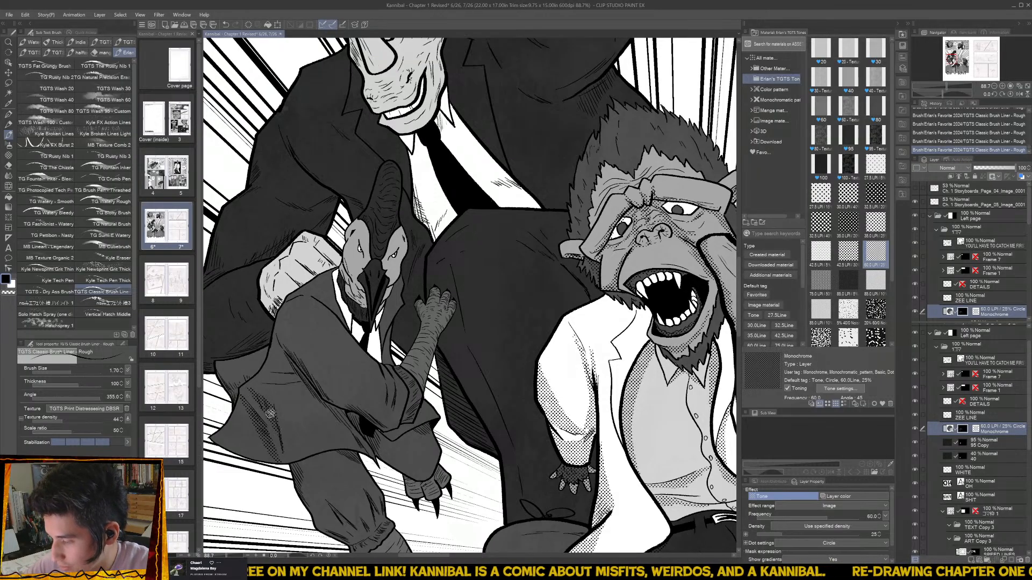
# - Brush dot-tone shading along the folds and cuff of the bird's trouser leg with a 1.20 brush, erasing stray tone at the edge
pyautogui.moveTo(329, 477); pyautogui.dragTo(322, 430)
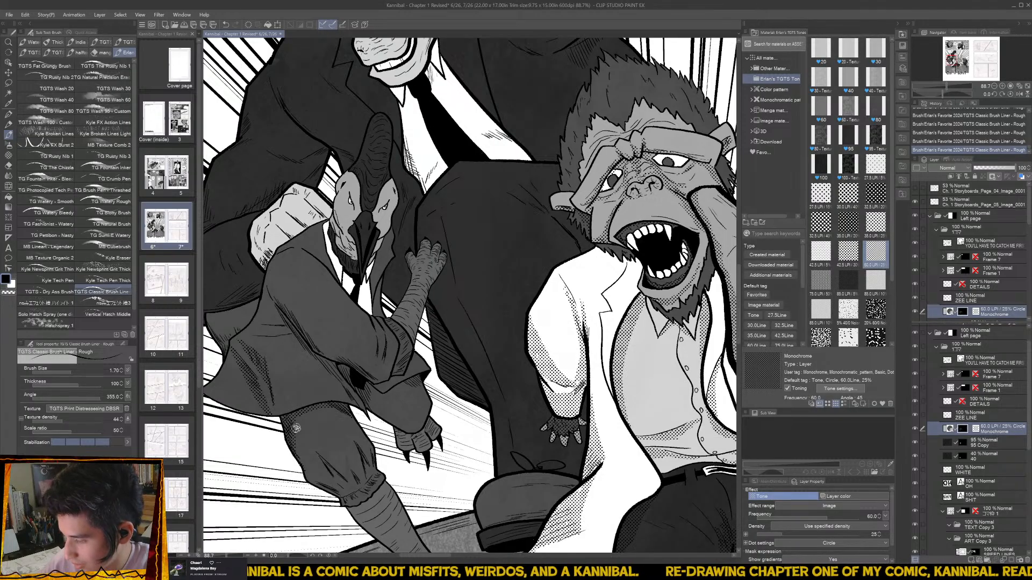
pyautogui.press('e')
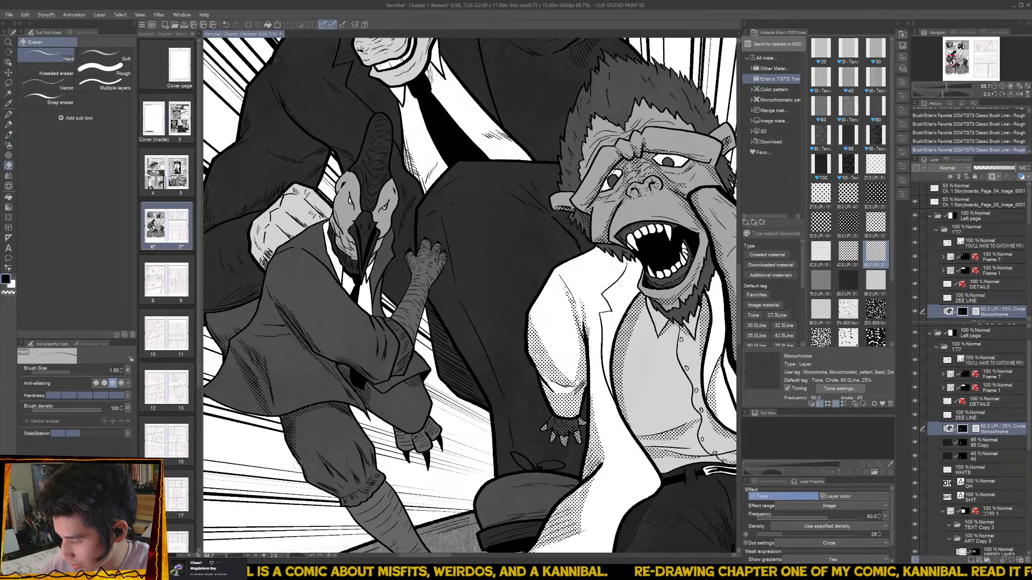
pyautogui.moveTo(298, 465); pyautogui.dragTo(293, 456)
pyautogui.press('b')
pyautogui.moveTo(326, 491)
pyautogui.mouseDown()
pyautogui.moveTo(311, 484)
pyautogui.moveTo(339, 483)
pyautogui.mouseUp()
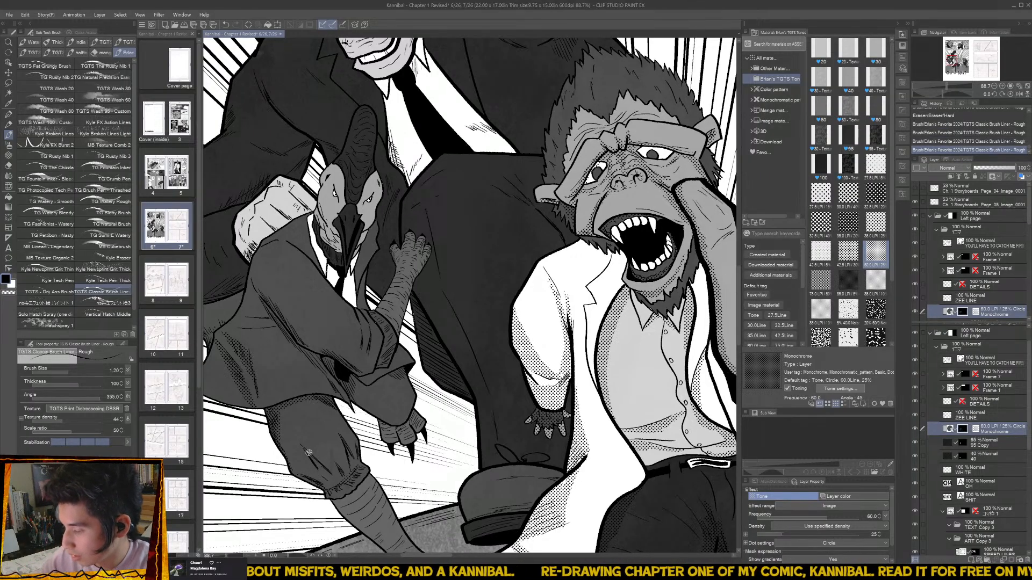
pyautogui.moveTo(309, 452)
pyautogui.mouseDown()
pyautogui.moveTo(329, 481)
pyautogui.moveTo(345, 481)
pyautogui.mouseUp()
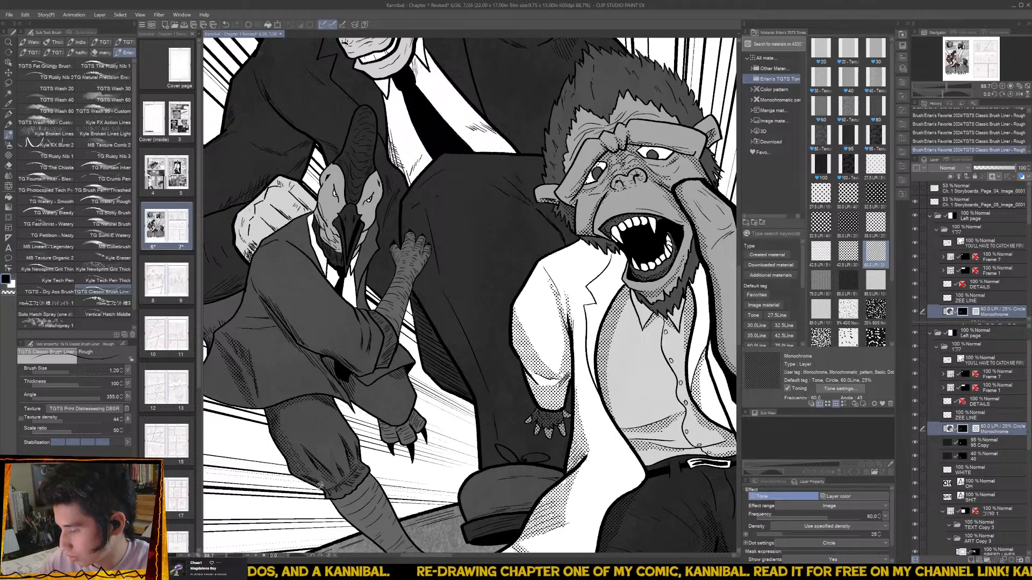
# - Brush dot-tone shading down the bird's scaly shin and clawed foot
pyautogui.scroll(-1, 323, 483)
pyautogui.scroll(1, 378, 522)
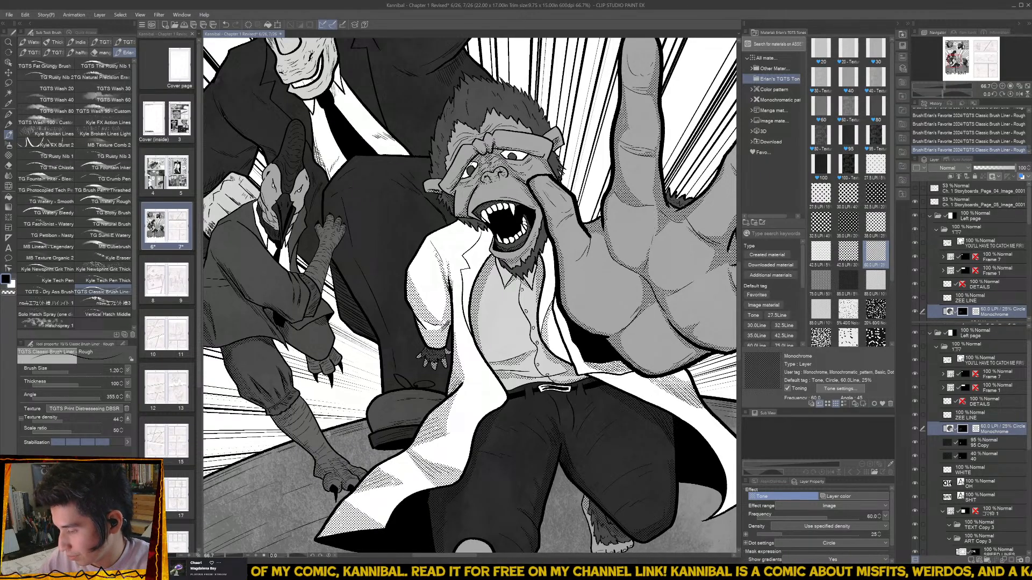
pyautogui.moveTo(312, 424); pyautogui.dragTo(335, 476)
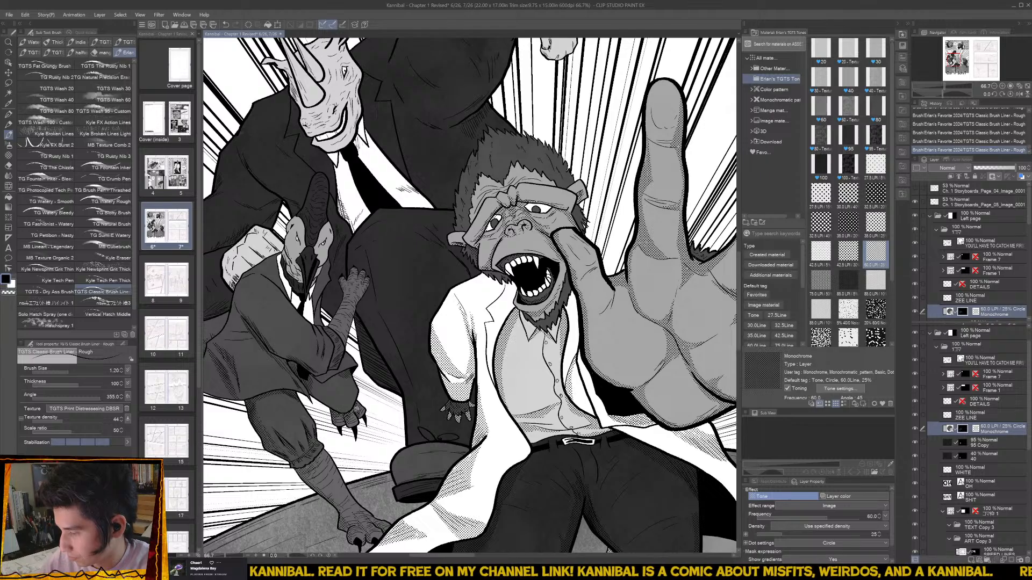
# - Brush dot-tone shading onto the folds of the bird's jacket sleeves and around its face and neck
pyautogui.moveTo(329, 392); pyautogui.dragTo(374, 449)
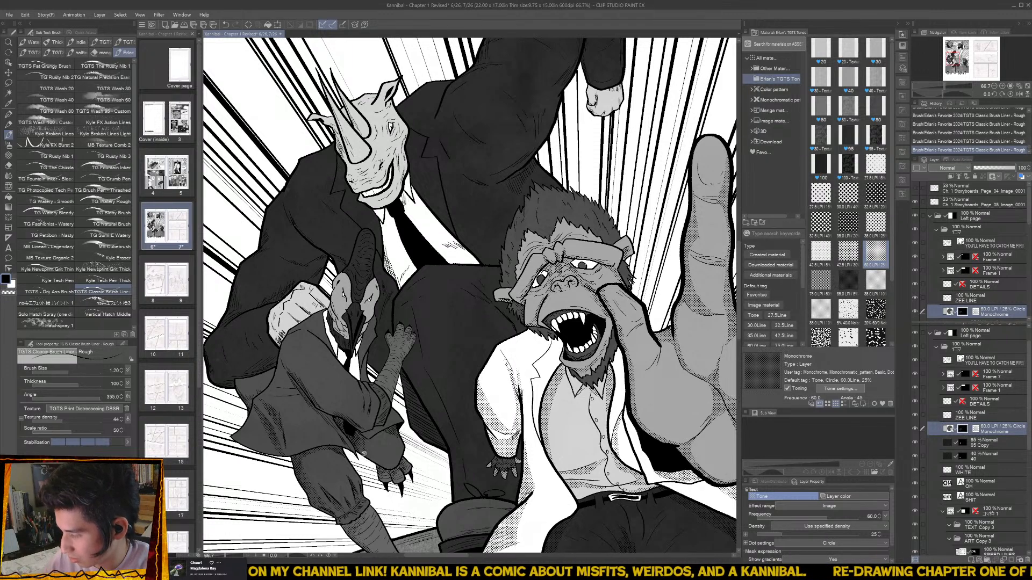
pyautogui.moveTo(367, 437); pyautogui.dragTo(369, 452)
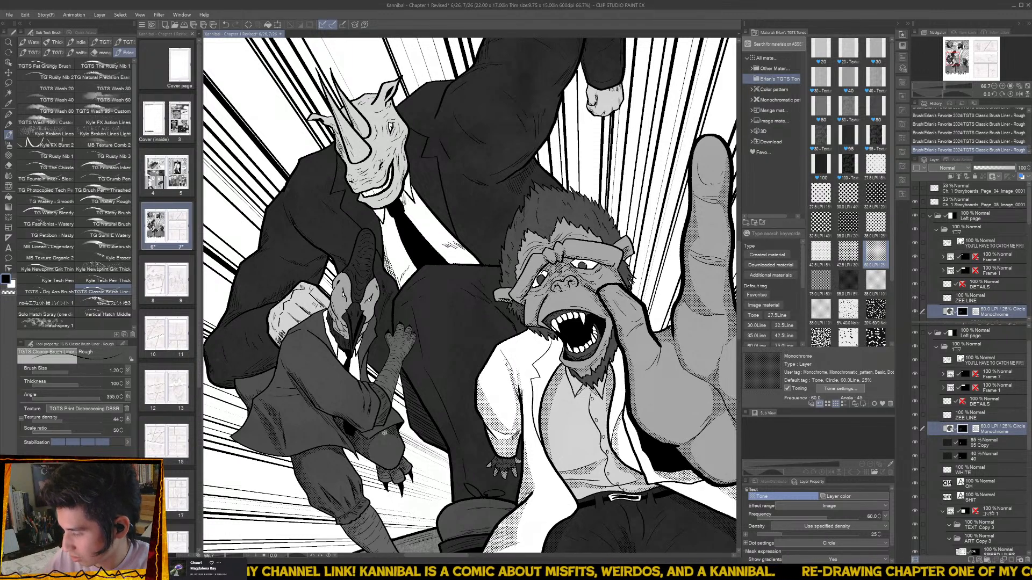
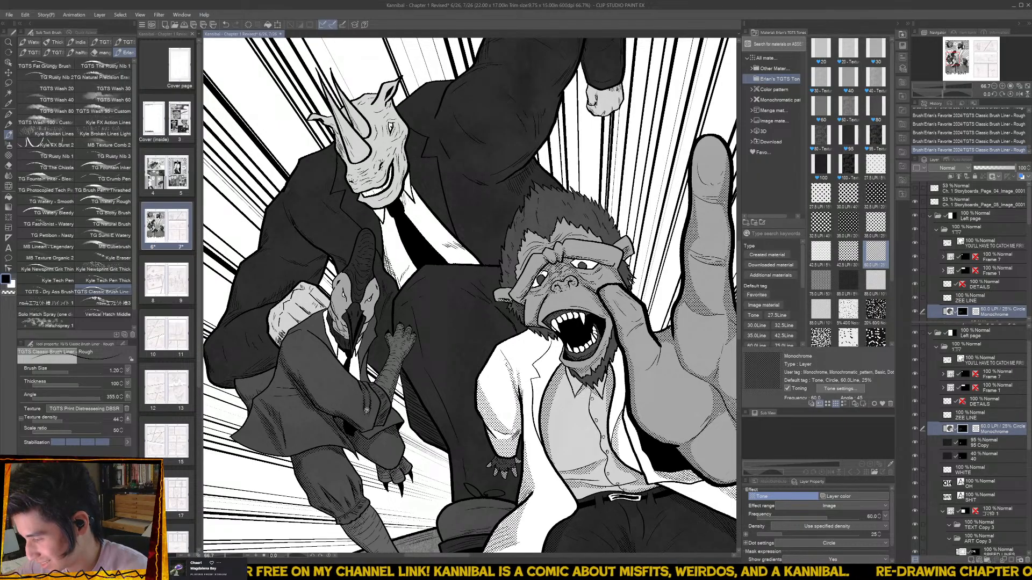
pyautogui.moveTo(324, 334); pyautogui.dragTo(317, 374)
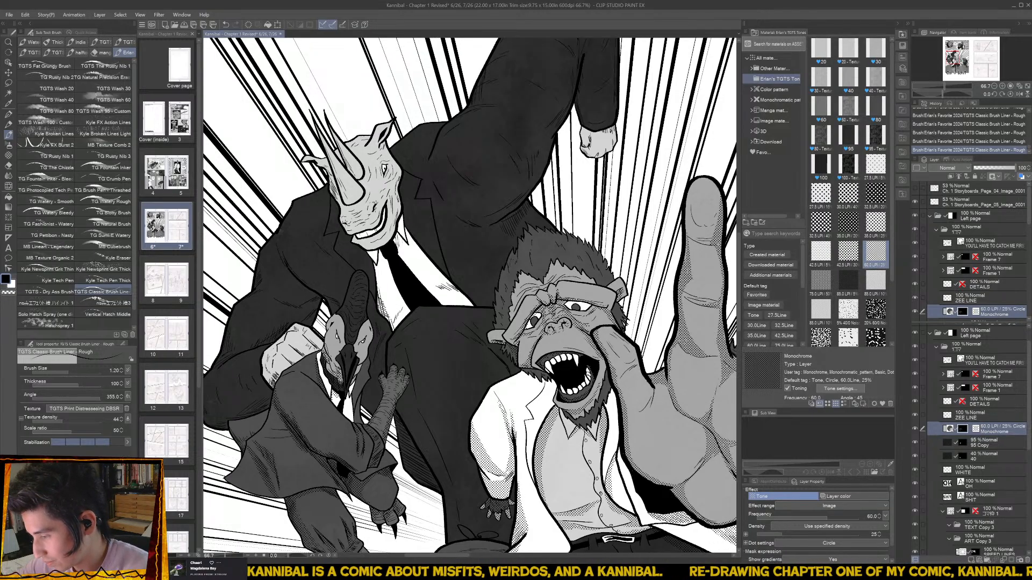
pyautogui.scroll(2, 348, 379)
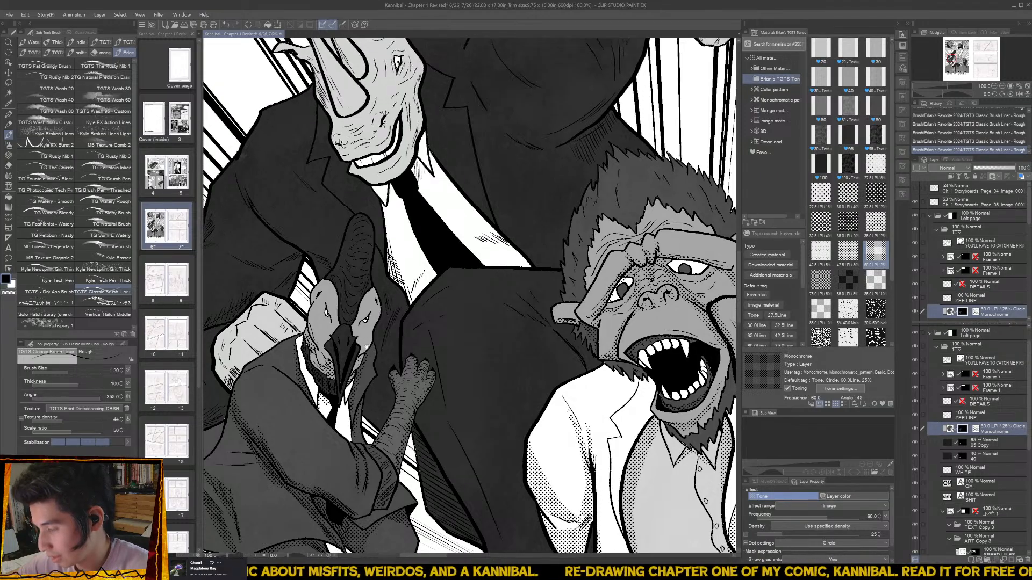
pyautogui.scroll(2, 364, 352)
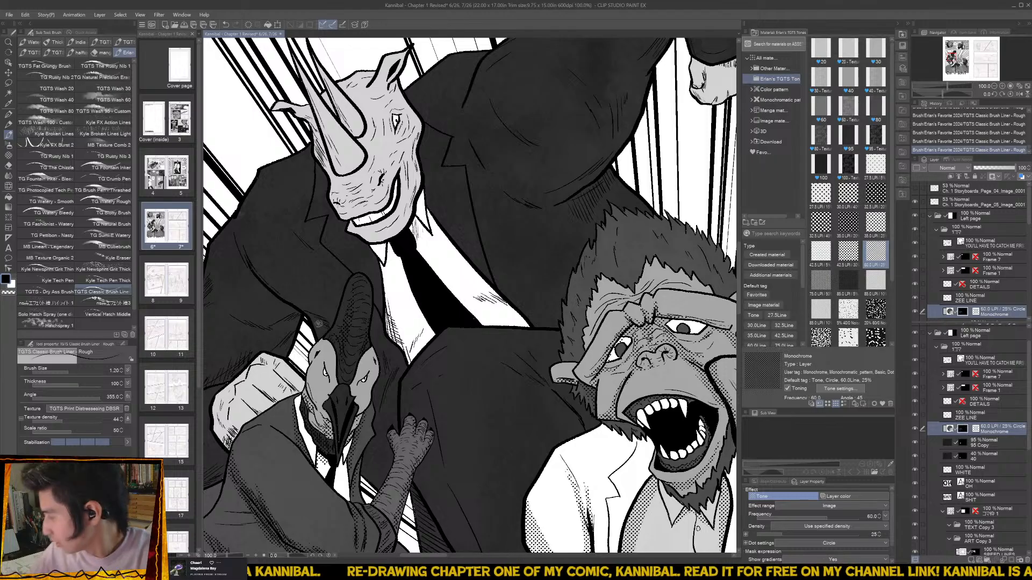
# - Touch up the bird's face on the 70% tone layer and return to the 60.0 LPI 25% Circle dot-tone layer
pyautogui.scroll(-5, 1001, 522)
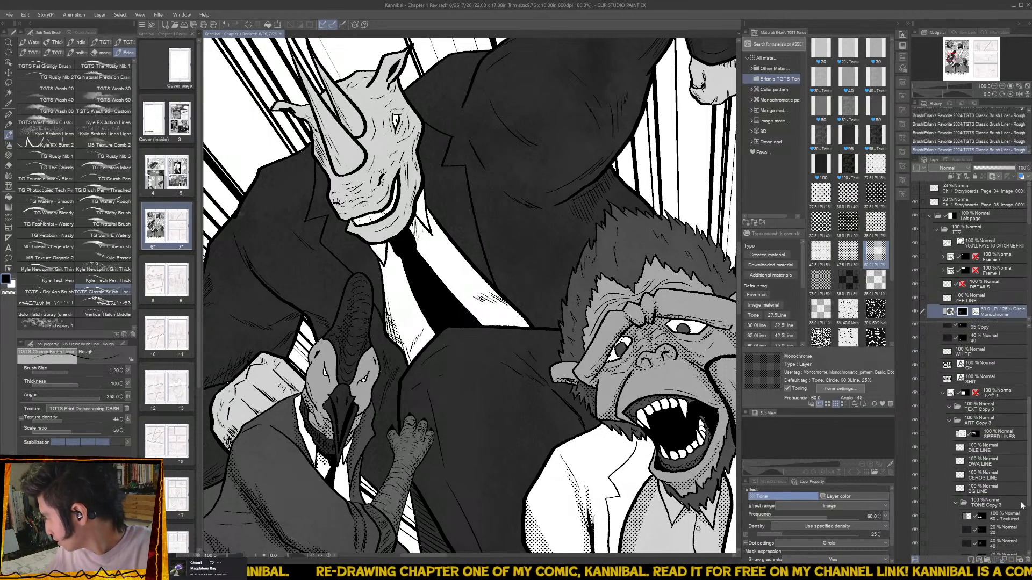
pyautogui.scroll(-3, 1002, 521)
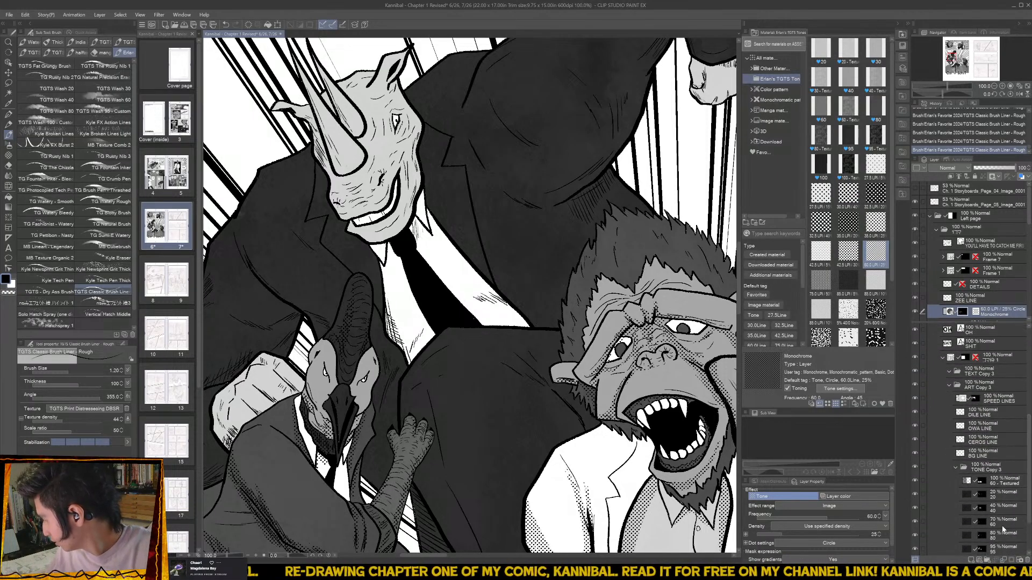
pyautogui.click(983, 523)
pyautogui.press('b')
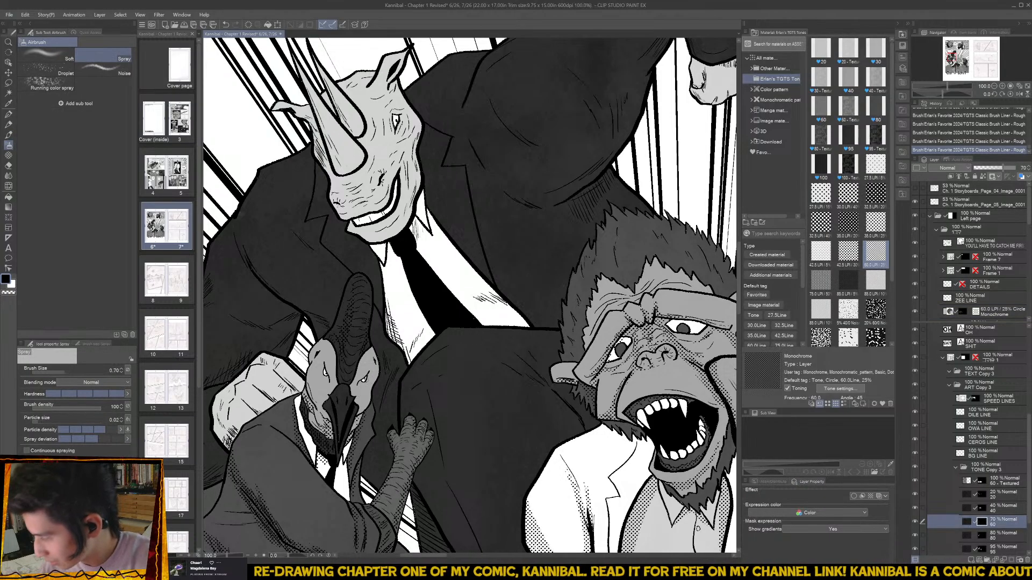
pyautogui.press('b')
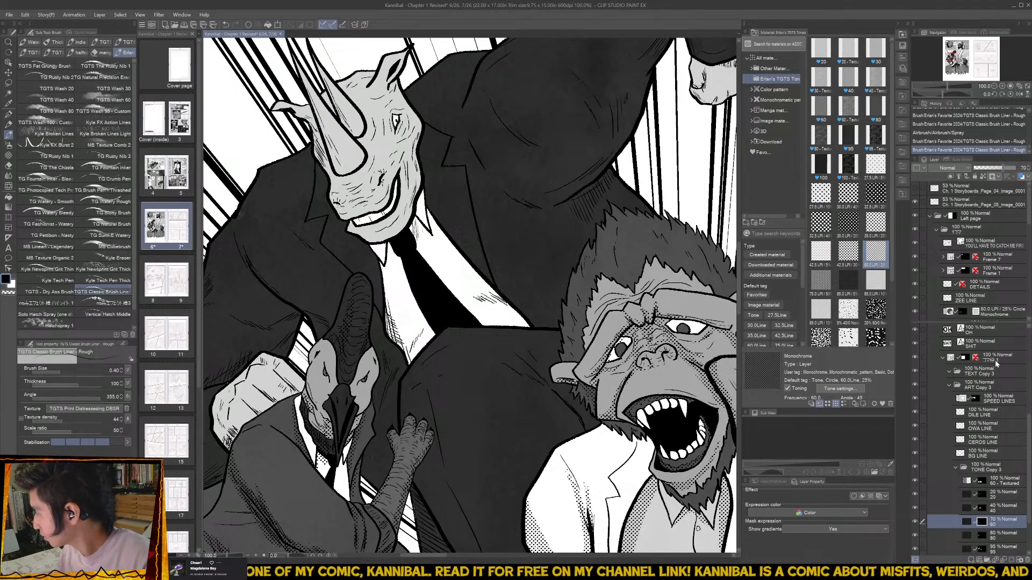
pyautogui.moveTo(1028, 430); pyautogui.dragTo(1028, 398)
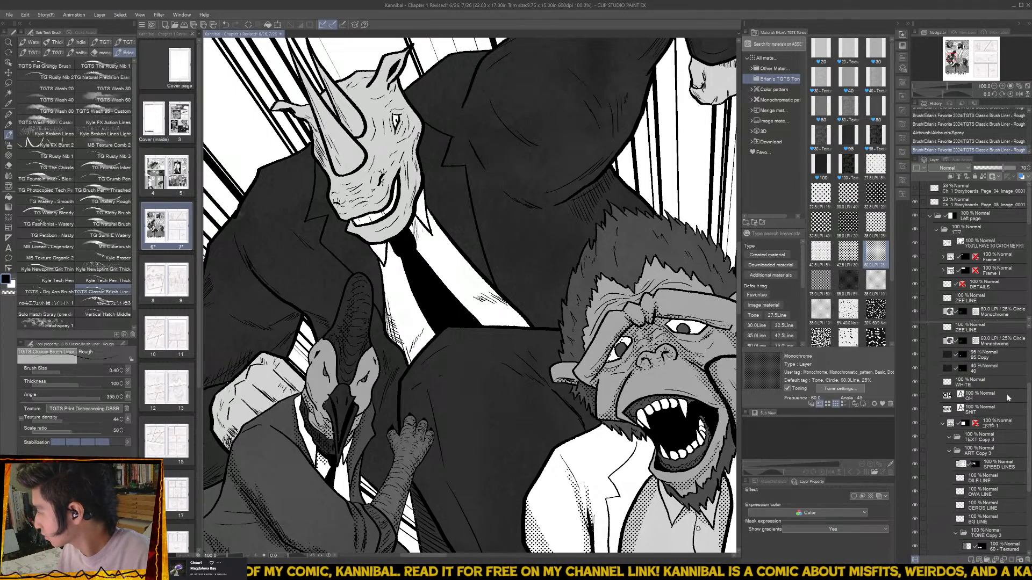
pyautogui.click(963, 342)
pyautogui.press('b')
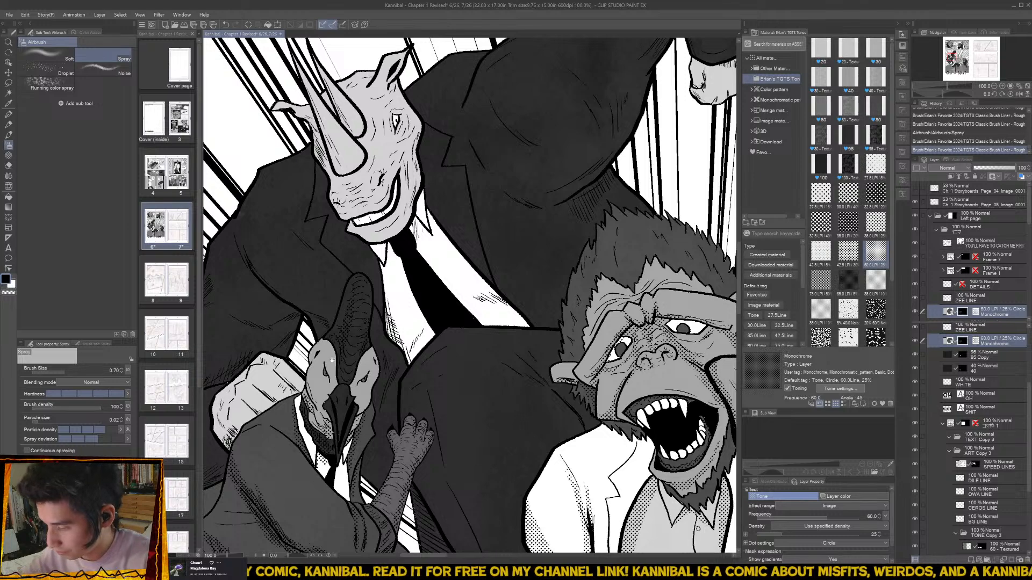
# - Brush dot-tone shading along the back of the rhino's trouser leg and the underside of his bent forearm with a 1.70 brush
pyautogui.hotkey('ctrl', '-')
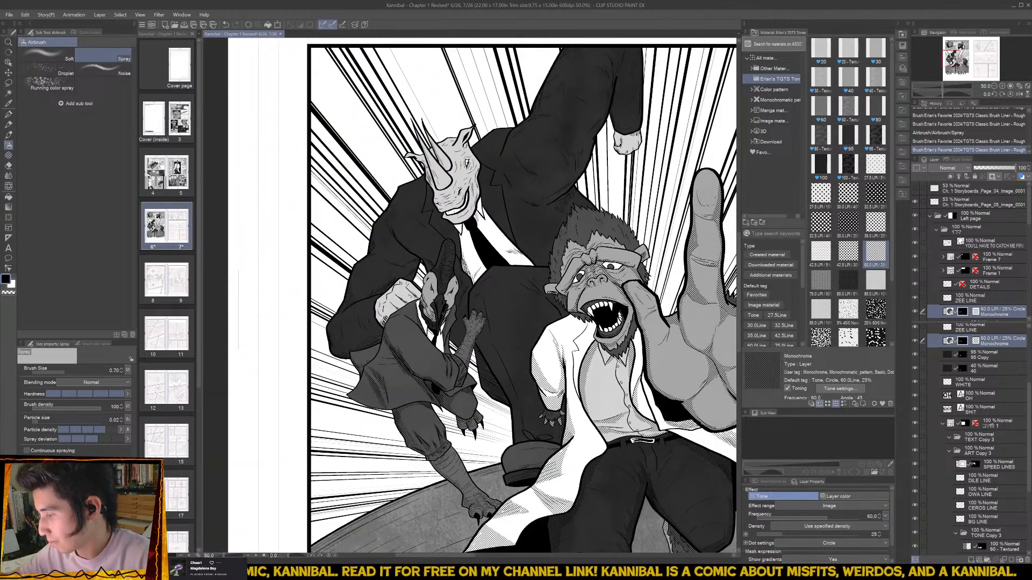
pyautogui.press('b')
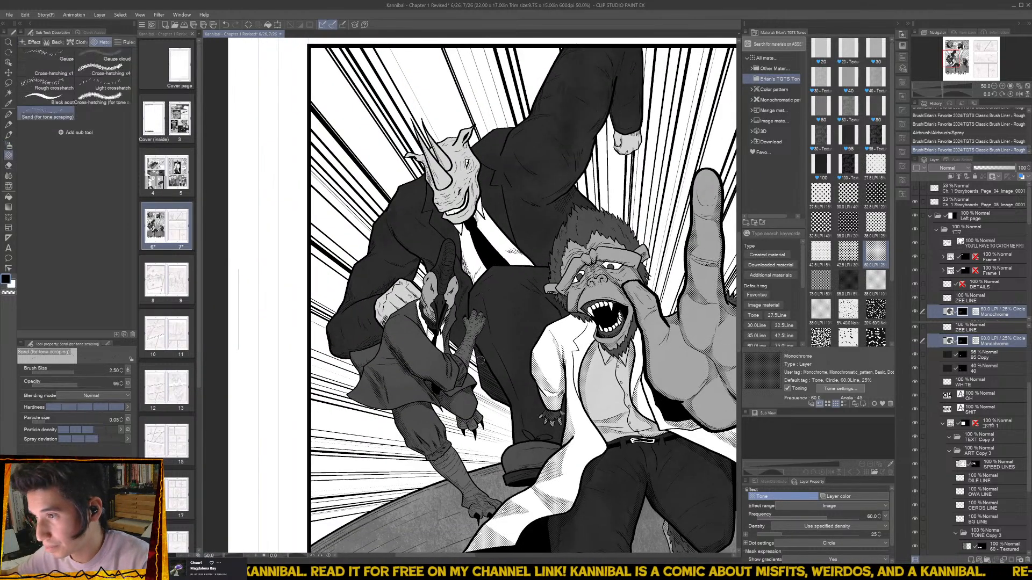
pyautogui.press('b')
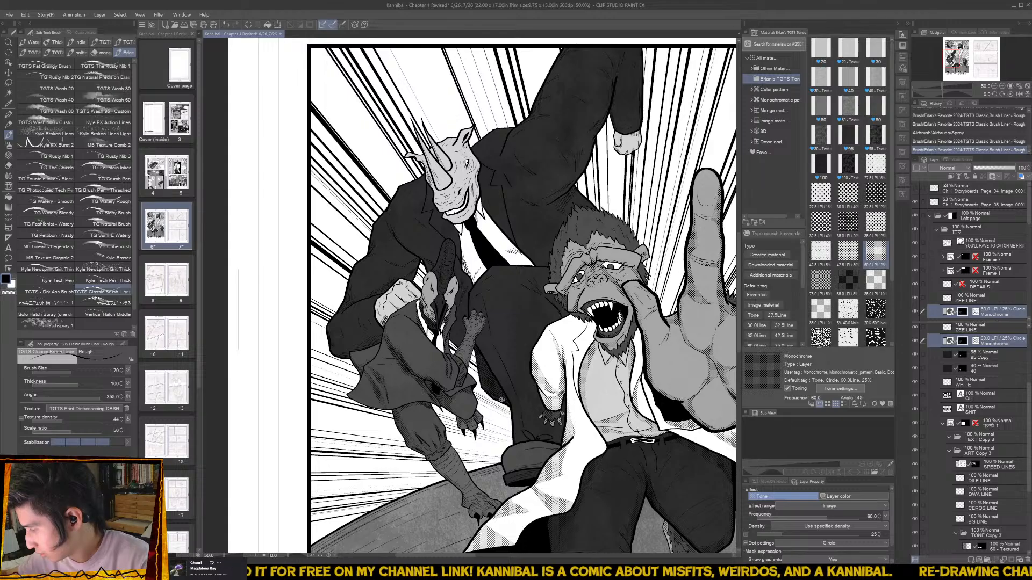
pyautogui.hotkey('ctrl', '+')
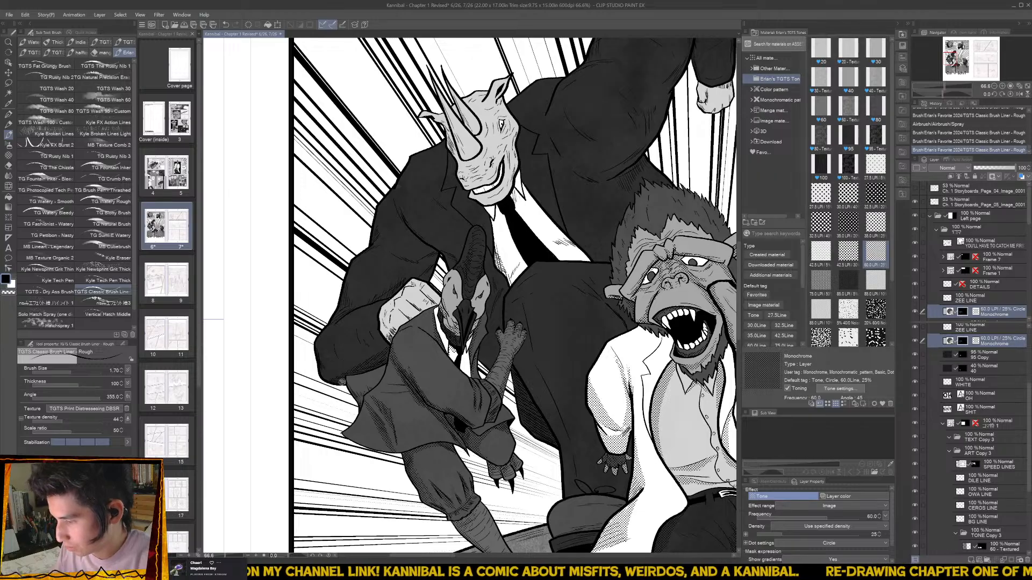
pyautogui.click(342, 381)
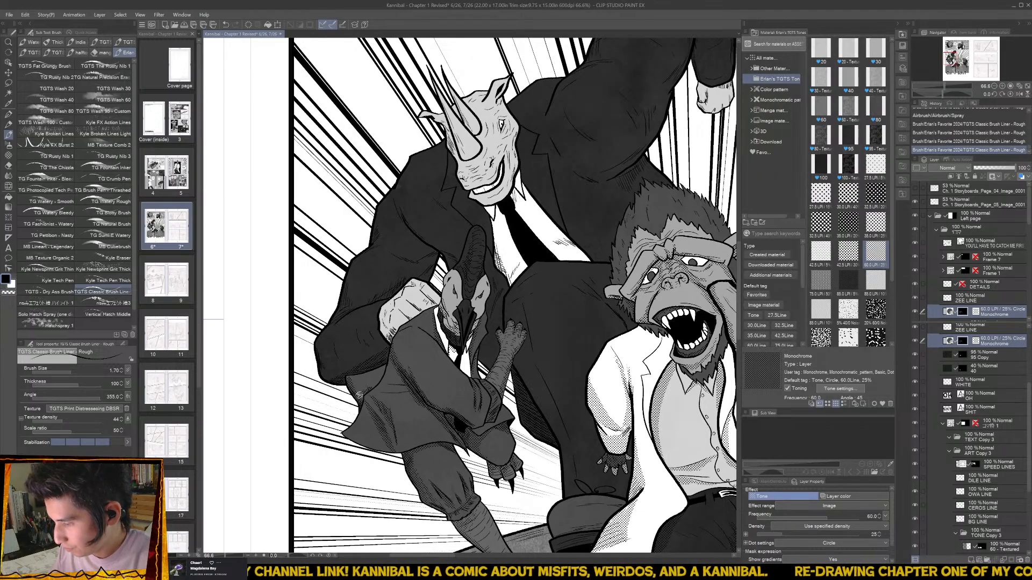
pyautogui.click(379, 381)
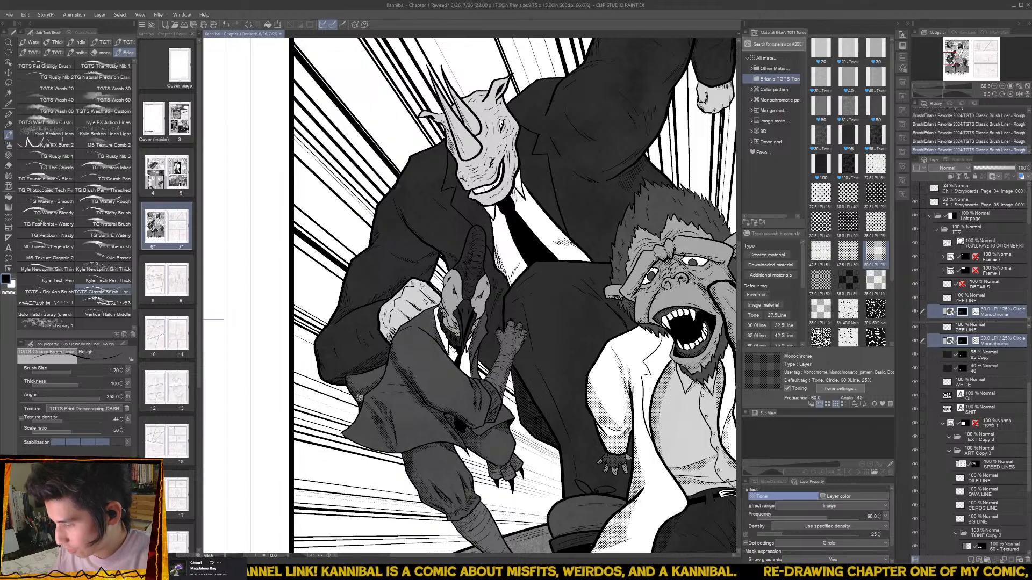
pyautogui.scroll(4, 359, 397)
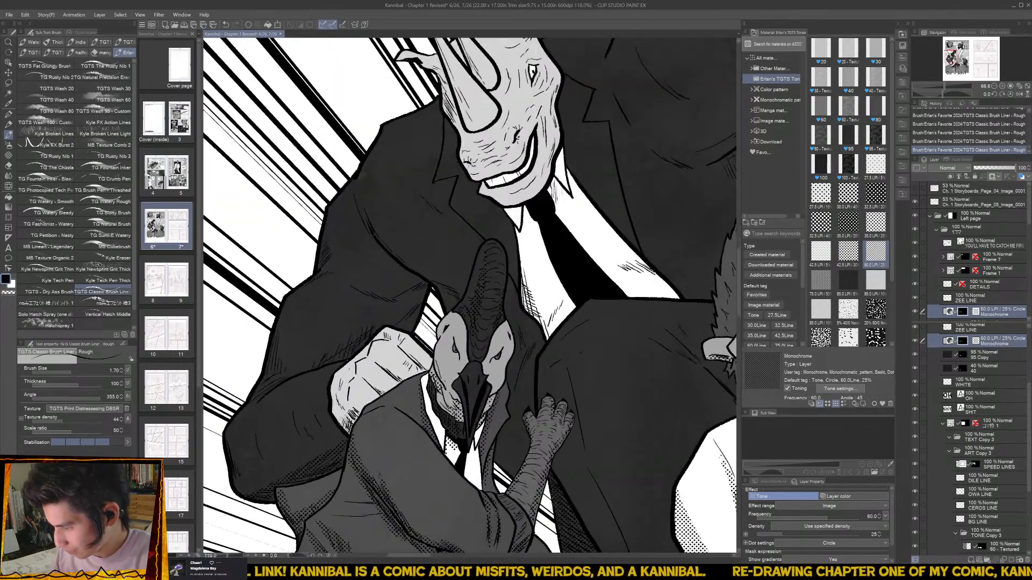
# - Brush dot-tone shading onto the knuckles of the rhino's gripping fist and the folds of his bent sleeve
pyautogui.moveTo(355, 412)
pyautogui.mouseDown()
pyautogui.moveTo(343, 426)
pyautogui.moveTo(336, 394)
pyautogui.mouseUp()
pyautogui.moveTo(377, 361)
pyautogui.mouseDown()
pyautogui.moveTo(363, 385)
pyautogui.moveTo(373, 395)
pyautogui.mouseUp()
pyautogui.moveTo(410, 366)
pyautogui.mouseDown()
pyautogui.moveTo(392, 384)
pyautogui.moveTo(397, 375)
pyautogui.mouseUp()
pyautogui.moveTo(404, 337)
pyautogui.mouseDown()
pyautogui.moveTo(388, 354)
pyautogui.moveTo(380, 343)
pyautogui.mouseUp()
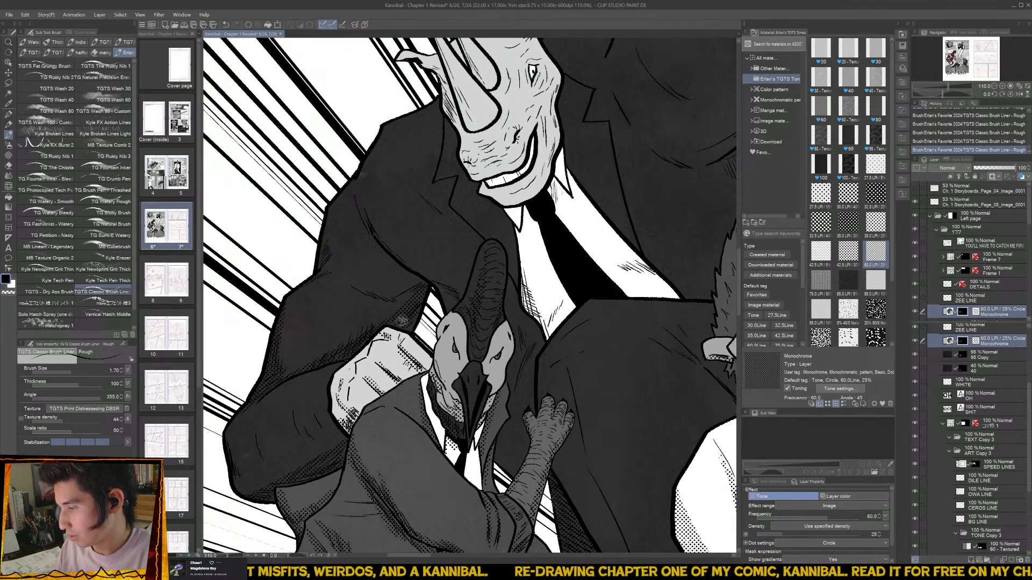
pyautogui.moveTo(420, 293); pyautogui.dragTo(403, 379)
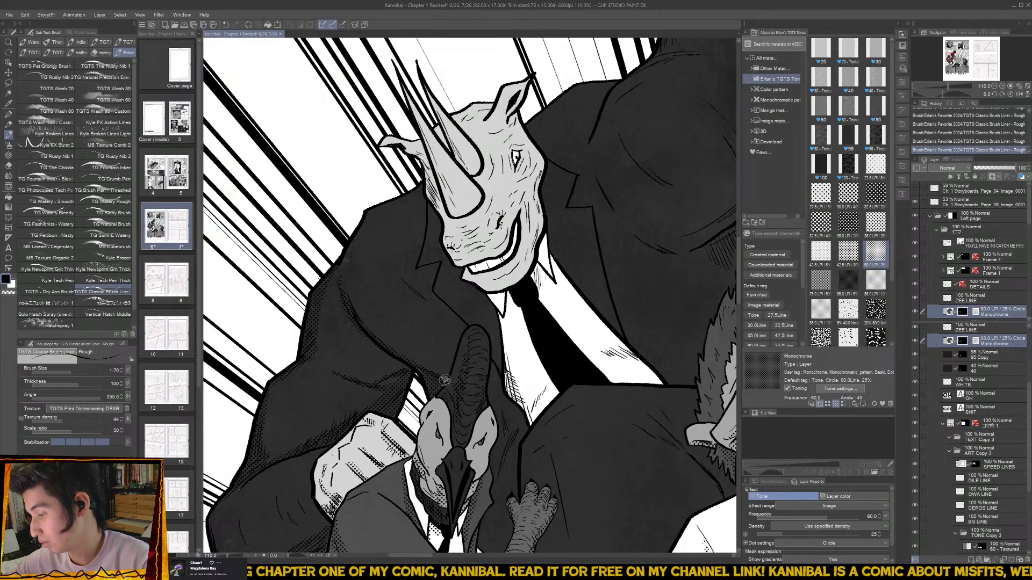
# - Brush dot-tone shading on the rhino's jacket around the bird and erase stray tone beside the bird's collar with the Hard eraser
pyautogui.scroll(-3, 355, 230)
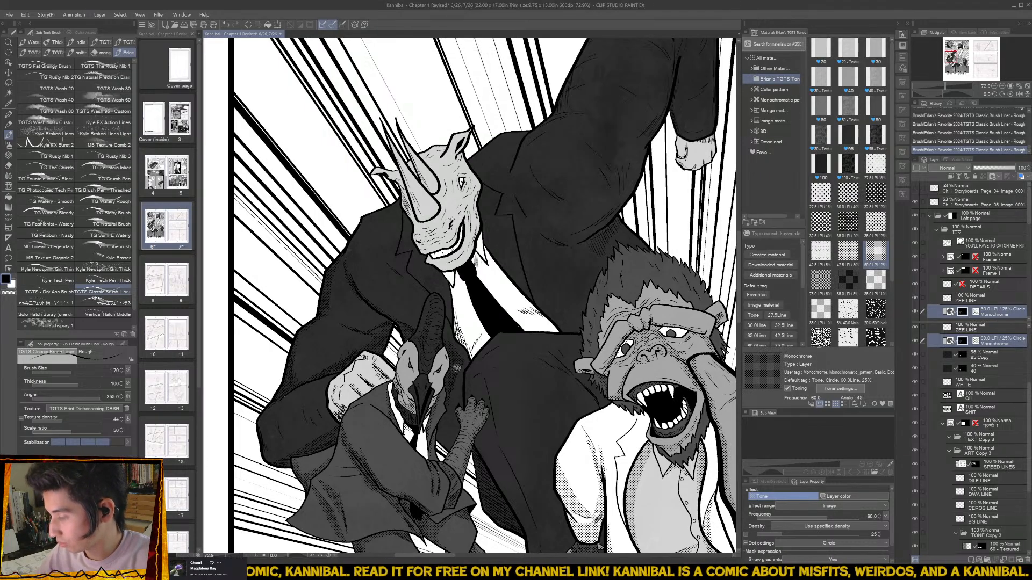
pyautogui.moveTo(461, 427)
pyautogui.mouseDown()
pyautogui.moveTo(446, 414)
pyautogui.moveTo(388, 417)
pyautogui.mouseUp()
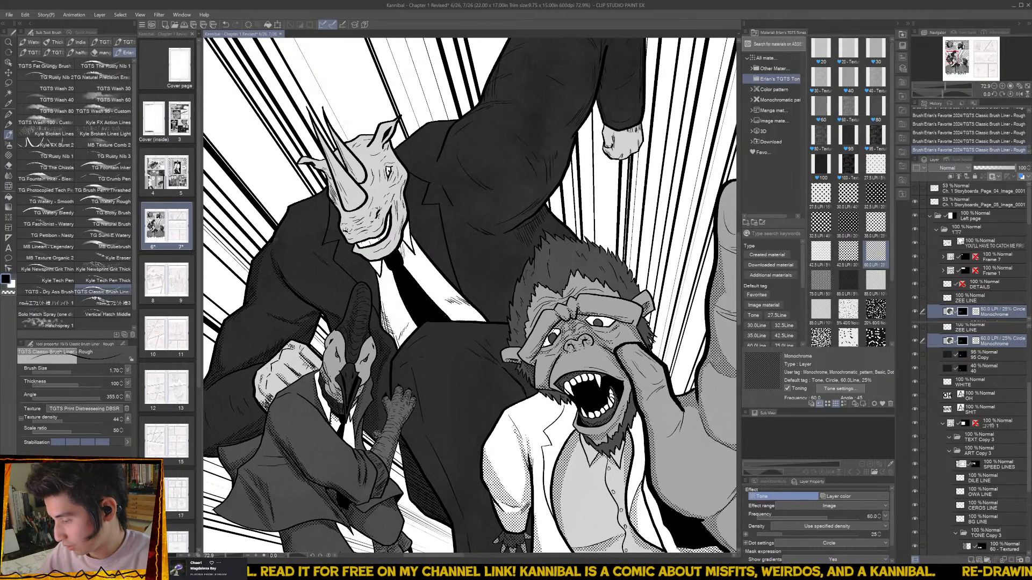
pyautogui.press('e')
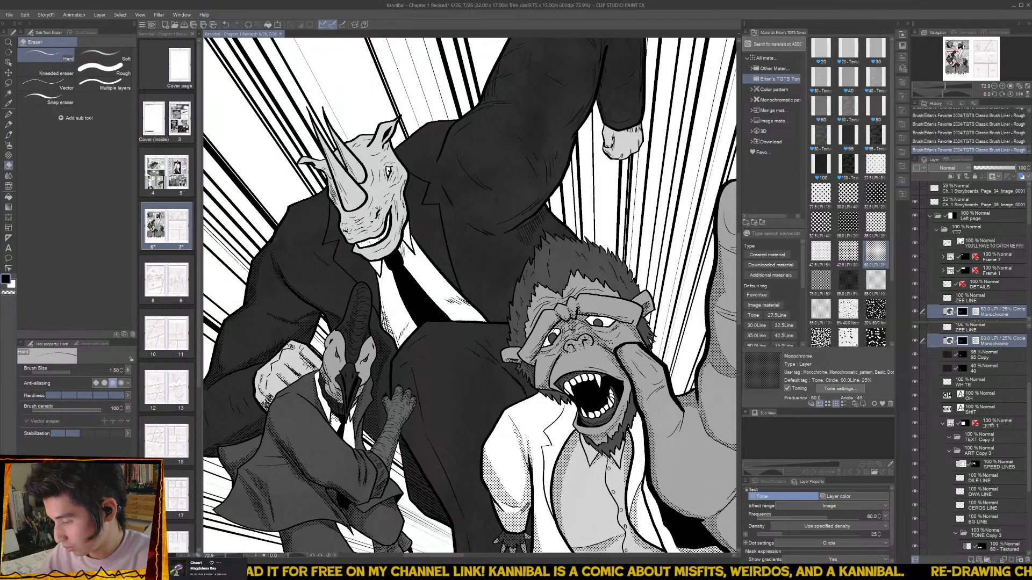
pyautogui.click(340, 415)
pyautogui.press('b')
pyautogui.scroll(-4, 340, 414)
pyautogui.scroll(3, 393, 346)
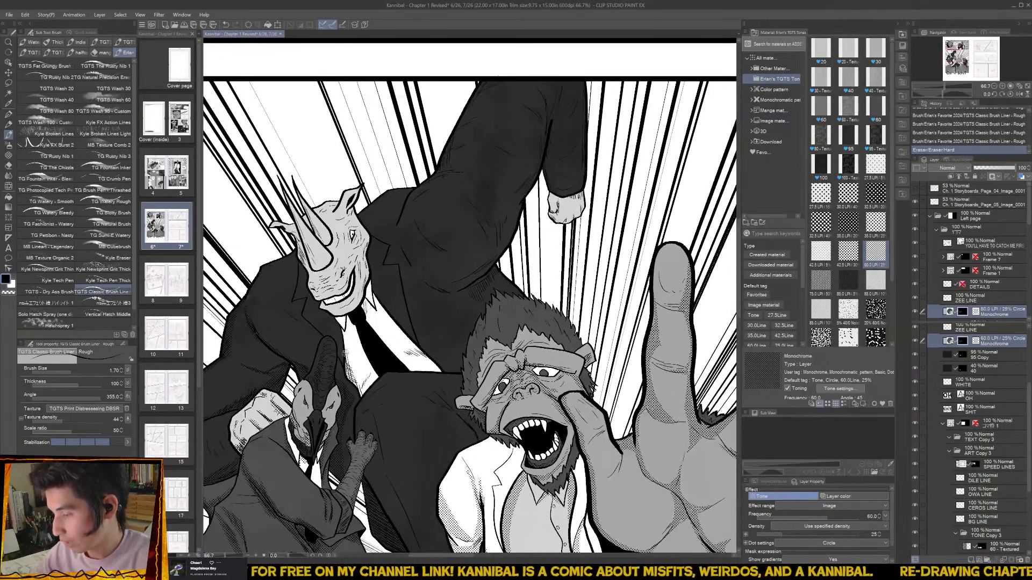
# - Brush dot-tone shading onto the rhino's white shirt on both sides of the tie
pyautogui.moveTo(344, 352); pyautogui.dragTo(354, 381)
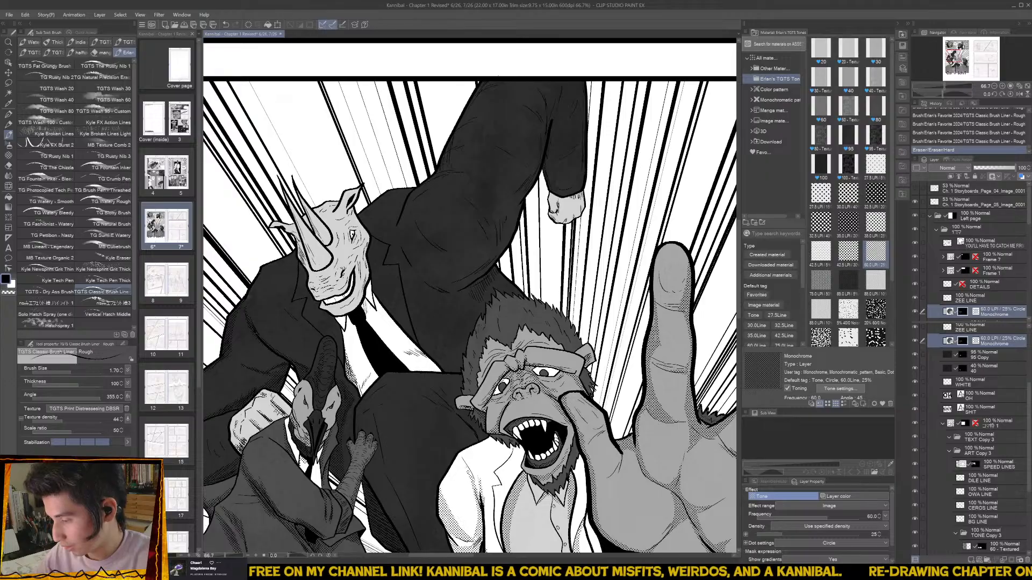
pyautogui.moveTo(345, 346)
pyautogui.mouseDown()
pyautogui.moveTo(343, 328)
pyautogui.moveTo(356, 376)
pyautogui.moveTo(344, 395)
pyautogui.mouseUp()
pyautogui.moveTo(370, 360); pyautogui.dragTo(435, 434)
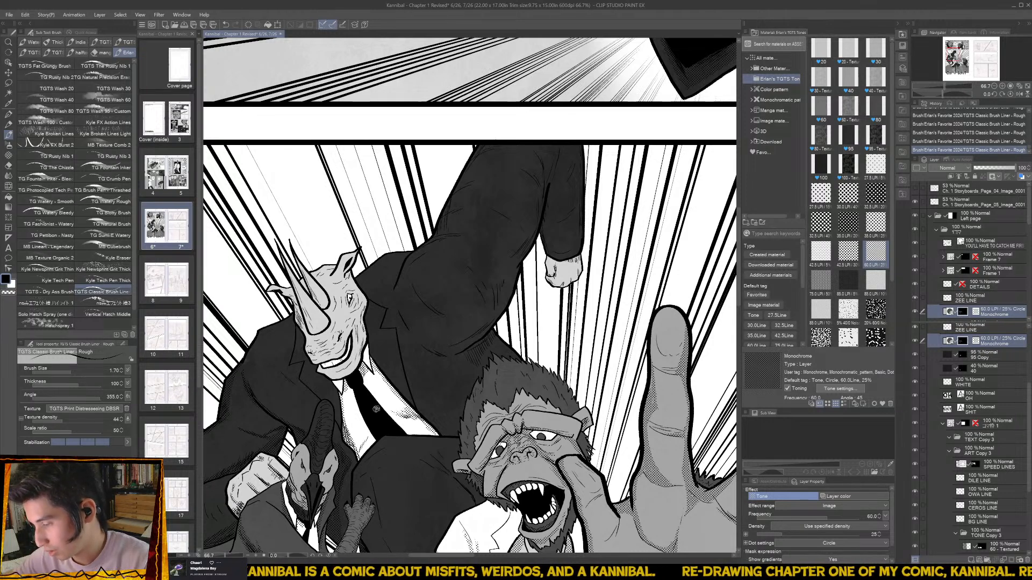
pyautogui.moveTo(356, 456); pyautogui.dragTo(369, 438)
pyautogui.moveTo(362, 444); pyautogui.dragTo(371, 433)
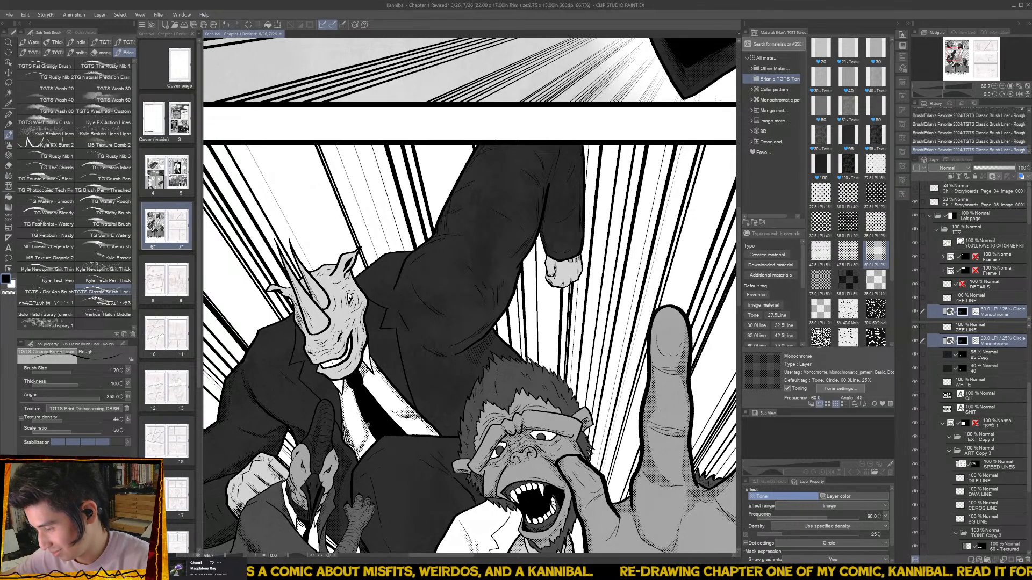
pyautogui.moveTo(364, 436); pyautogui.dragTo(372, 423)
pyautogui.moveTo(367, 443); pyautogui.dragTo(374, 432)
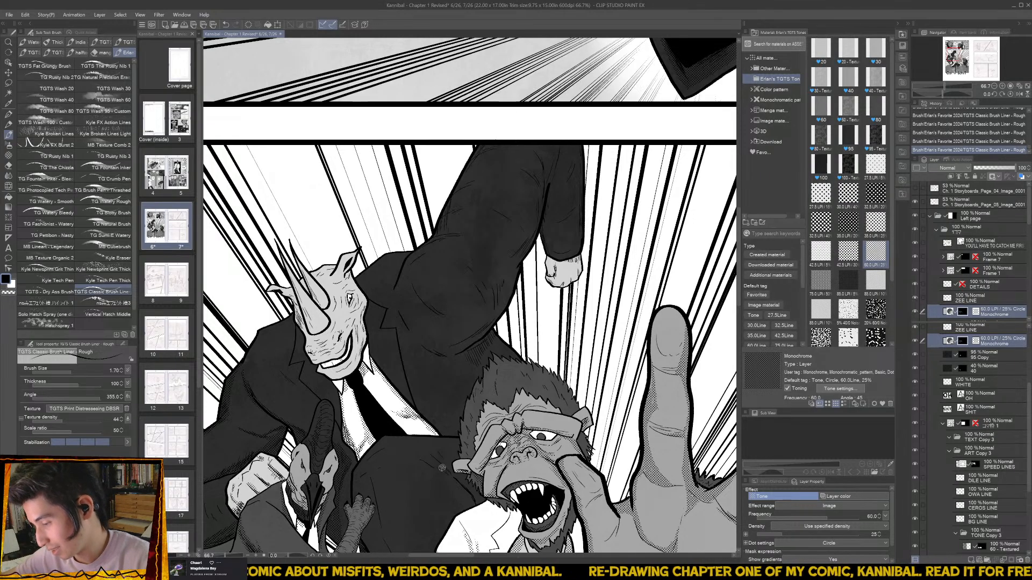
# - Brush dot-tone shading onto the rhino's thigh, trouser leg and shoe, and save the file
pyautogui.moveTo(449, 472); pyautogui.dragTo(398, 410)
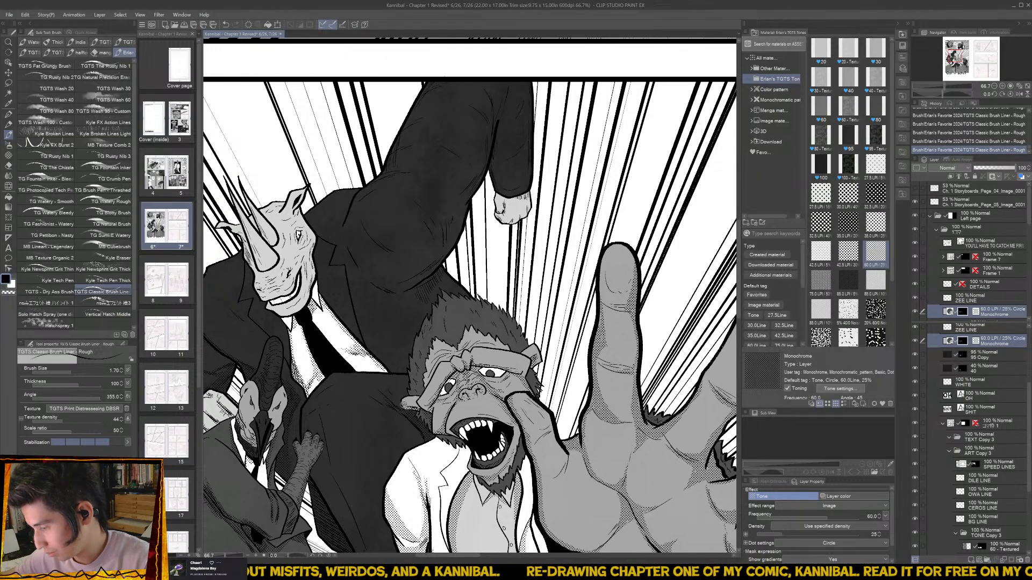
pyautogui.moveTo(393, 422); pyautogui.dragTo(373, 322)
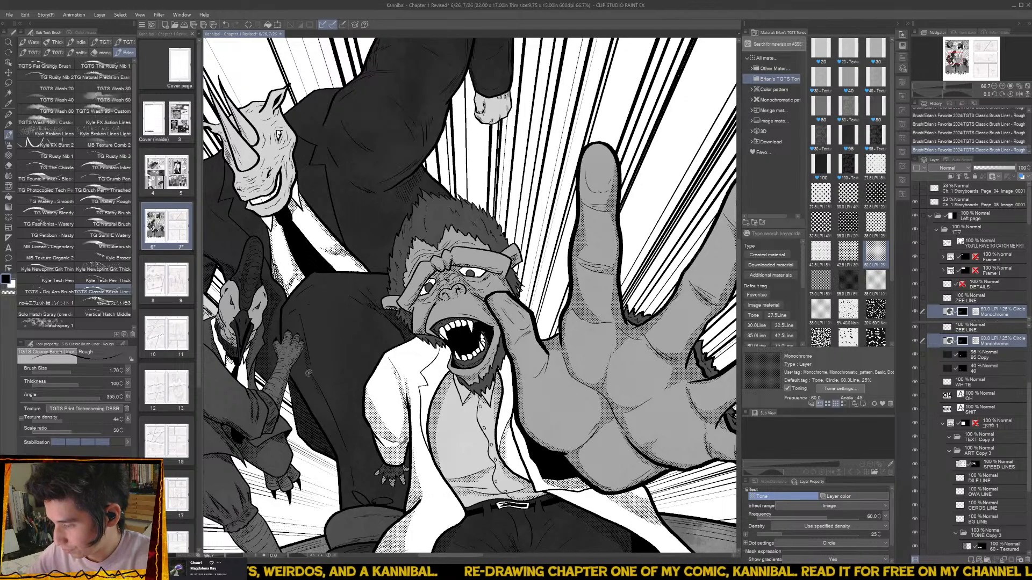
pyautogui.hotkey('ctrl', 's')
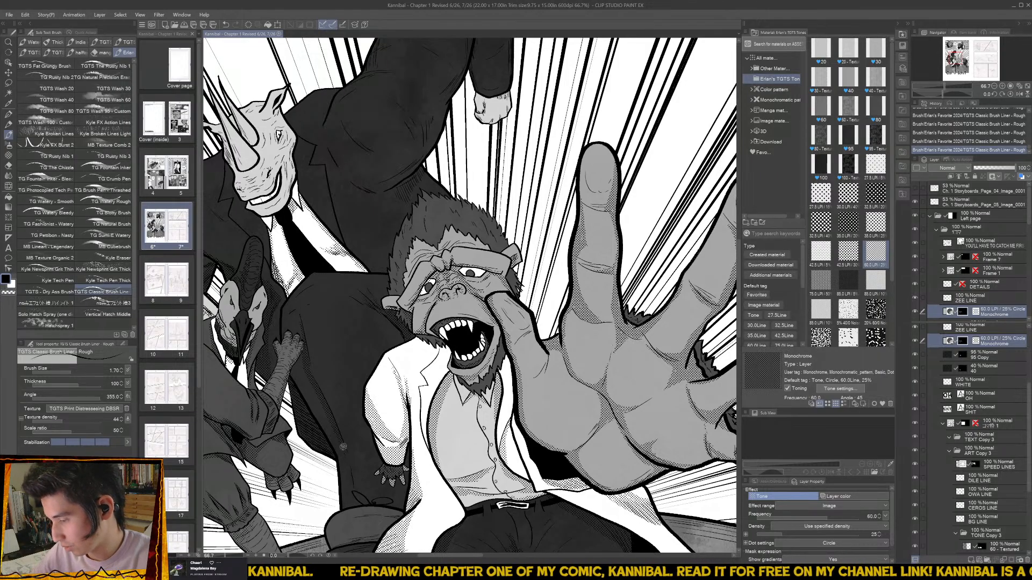
pyautogui.scroll(3, 393, 500)
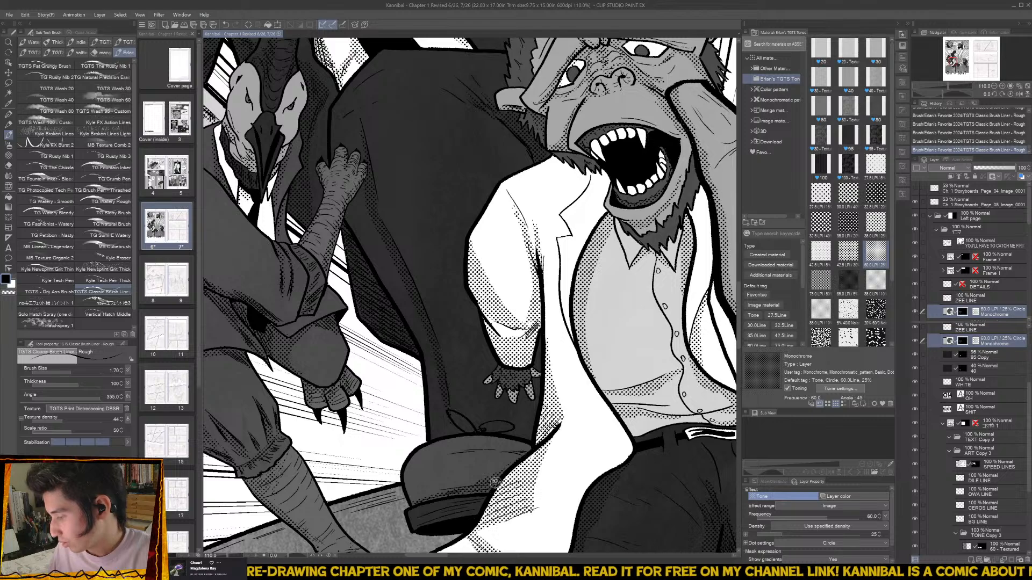
# - Brush dot-tone shading under the rhino's raised arm and along its sleeve and fist, erasing stray tone at the sleeve's edge
pyautogui.scroll(-5, 487, 478)
pyautogui.scroll(3, 601, 420)
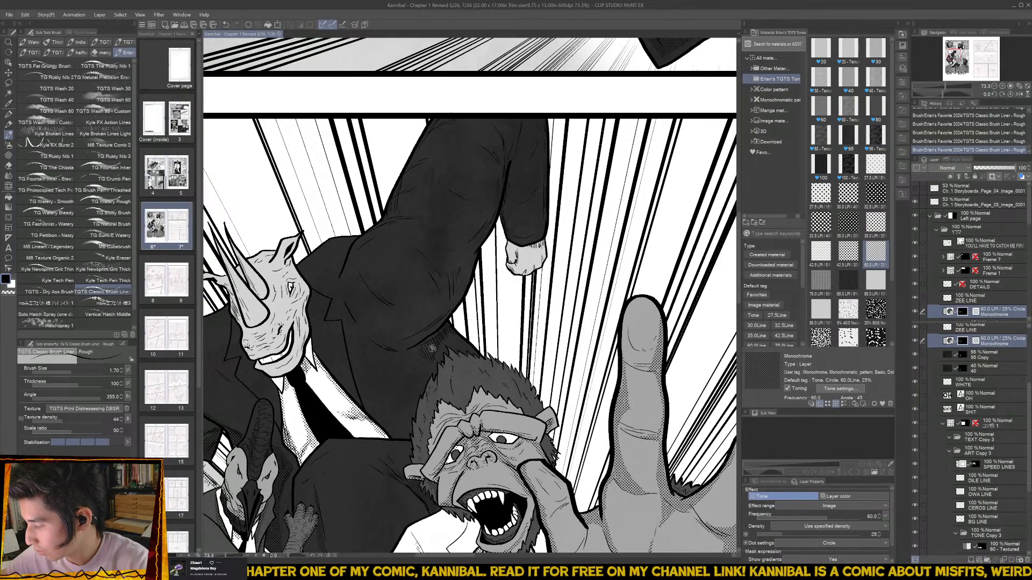
pyautogui.moveTo(411, 348); pyautogui.dragTo(434, 334)
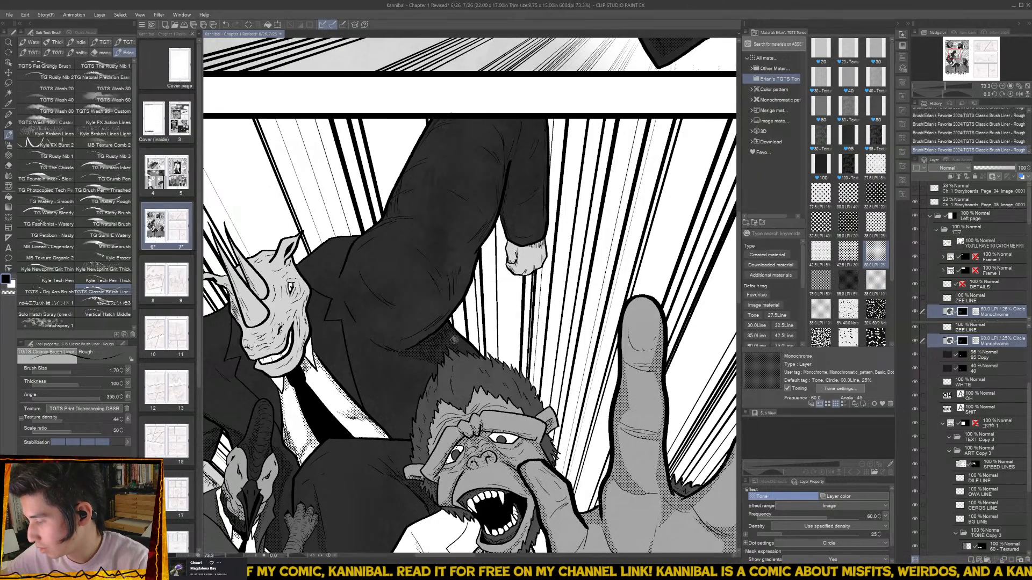
pyautogui.scroll(-7, 469, 346)
pyautogui.scroll(5, 446, 242)
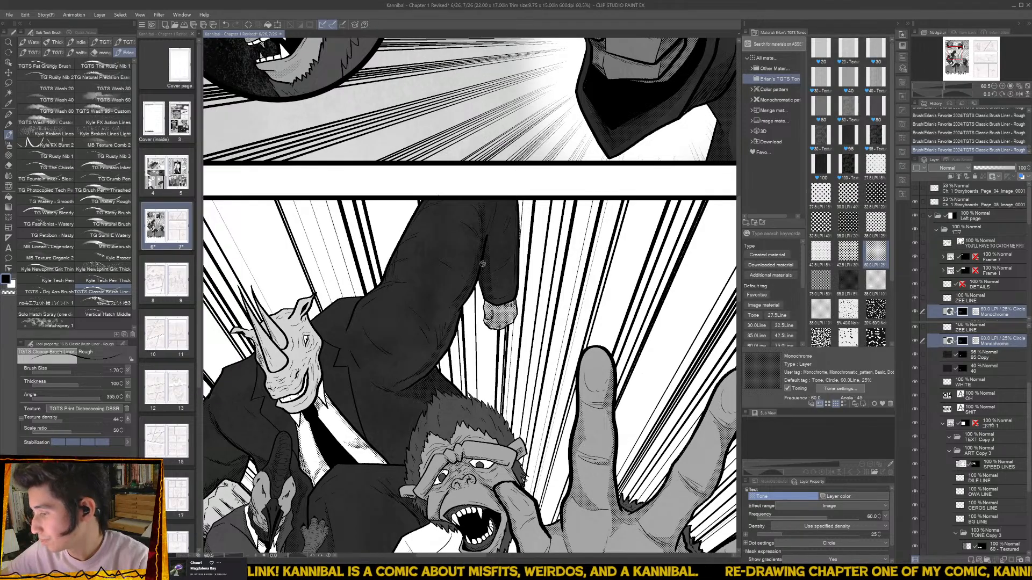
pyautogui.scroll(-1, 482, 263)
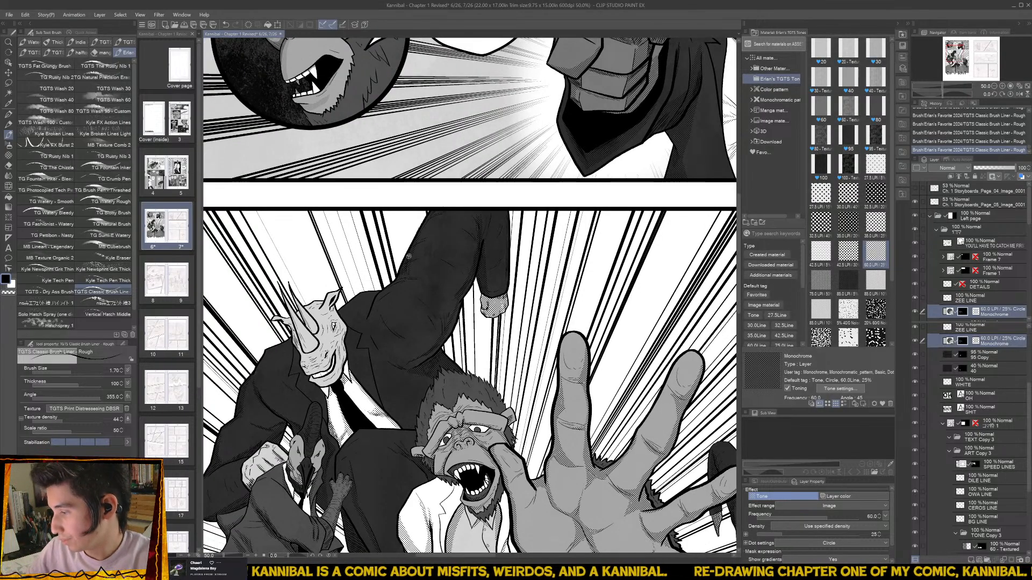
pyautogui.press('e')
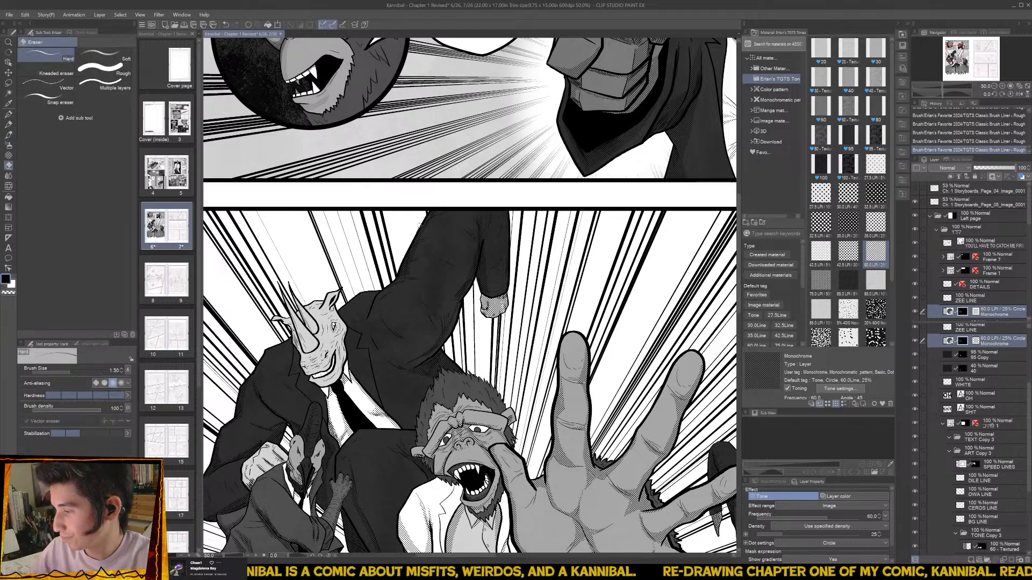
pyautogui.moveTo(418, 228); pyautogui.dragTo(428, 219)
pyautogui.press('b')
# - Brush dot-tone shading down the back of the rhino's head and jaw, and erase the stray tone at its edge
pyautogui.scroll(3, 344, 322)
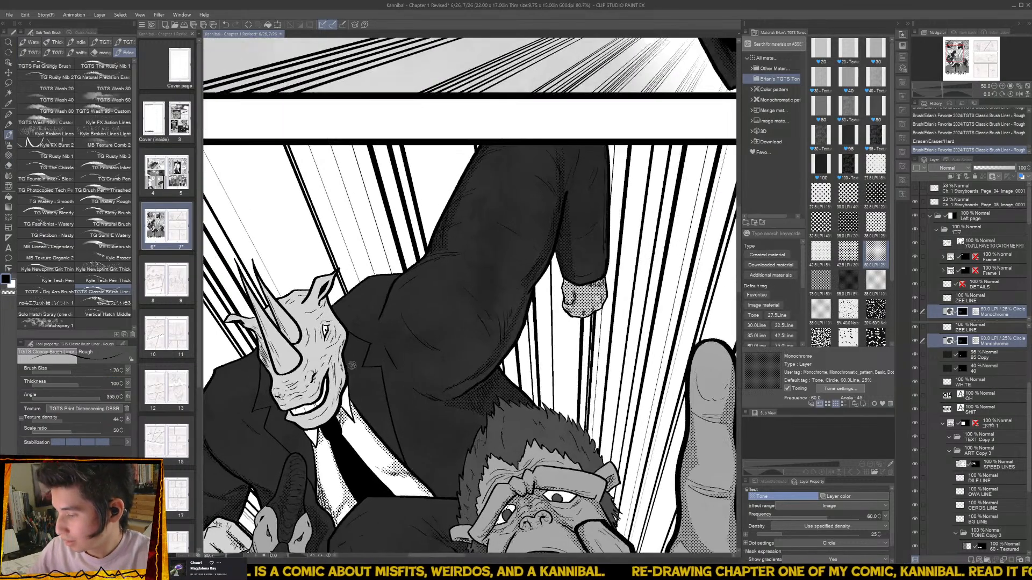
pyautogui.moveTo(346, 344); pyautogui.dragTo(345, 398)
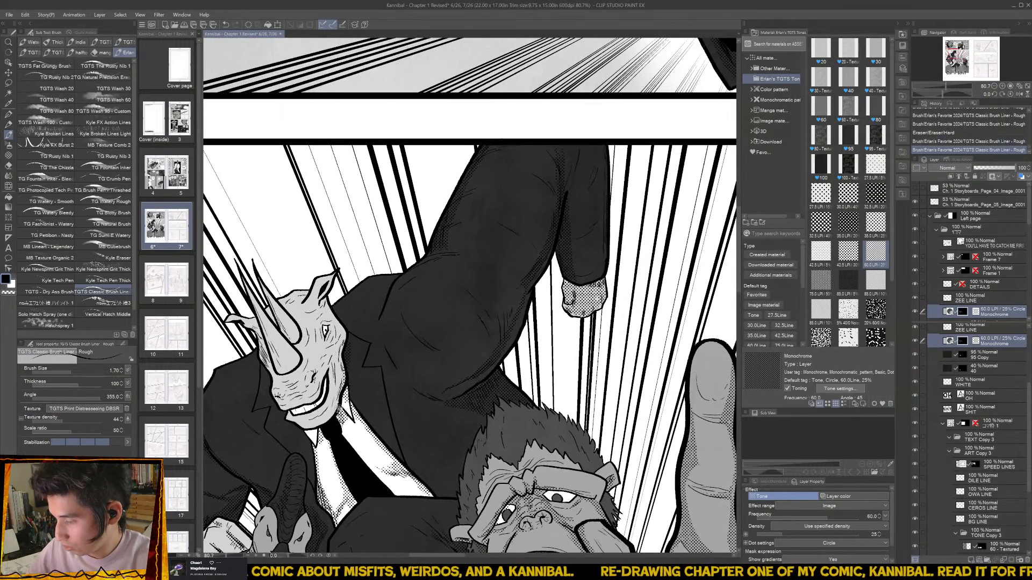
pyautogui.moveTo(315, 429)
pyautogui.mouseDown()
pyautogui.moveTo(299, 423)
pyautogui.moveTo(329, 410)
pyautogui.moveTo(339, 357)
pyautogui.mouseUp()
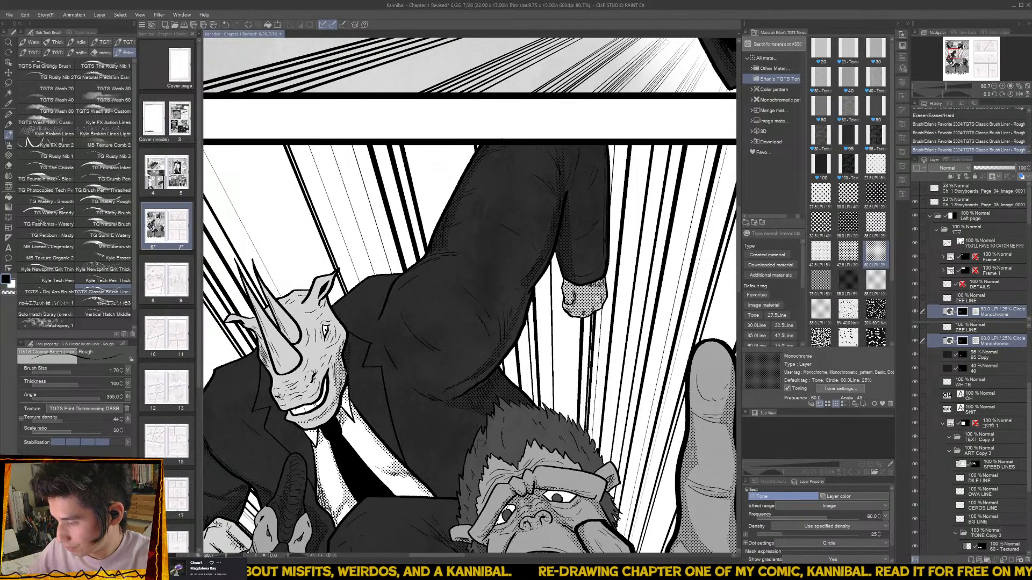
pyautogui.press('e')
pyautogui.click(340, 359)
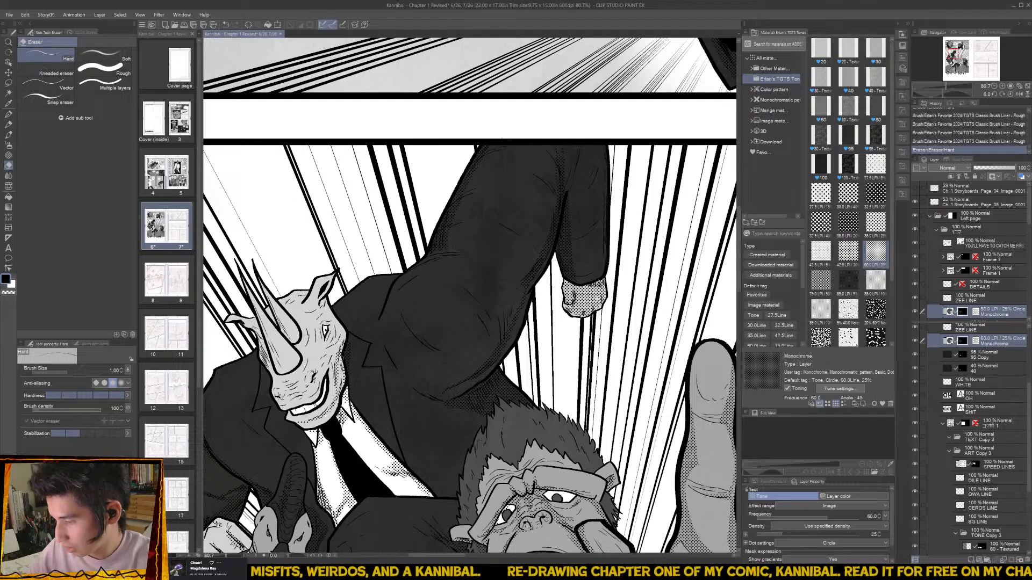
pyautogui.click(342, 358)
pyautogui.press('b')
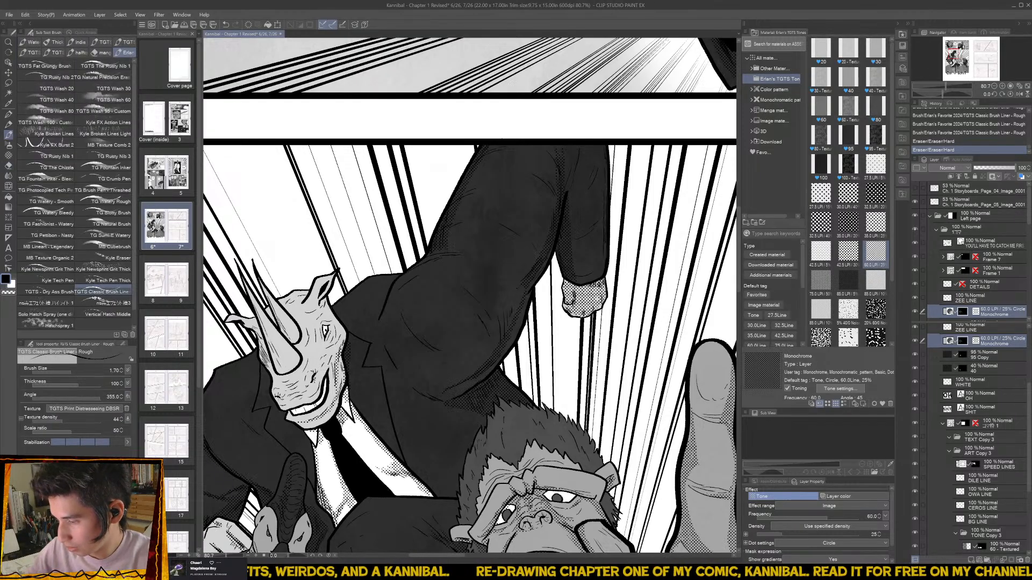
# - Brush dot-tone shading beside the rhino's horns and inside his ear, reducing the brush size to 1.00 for the finer areas
pyautogui.moveTo(264, 344)
pyautogui.mouseDown()
pyautogui.moveTo(268, 368)
pyautogui.moveTo(245, 320)
pyautogui.mouseUp()
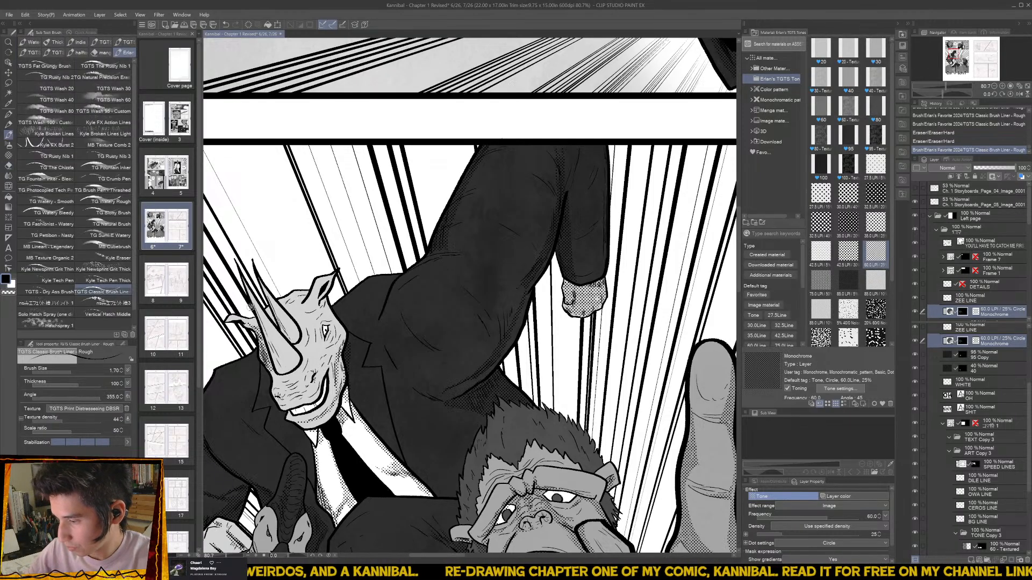
pyautogui.scroll(2, 320, 304)
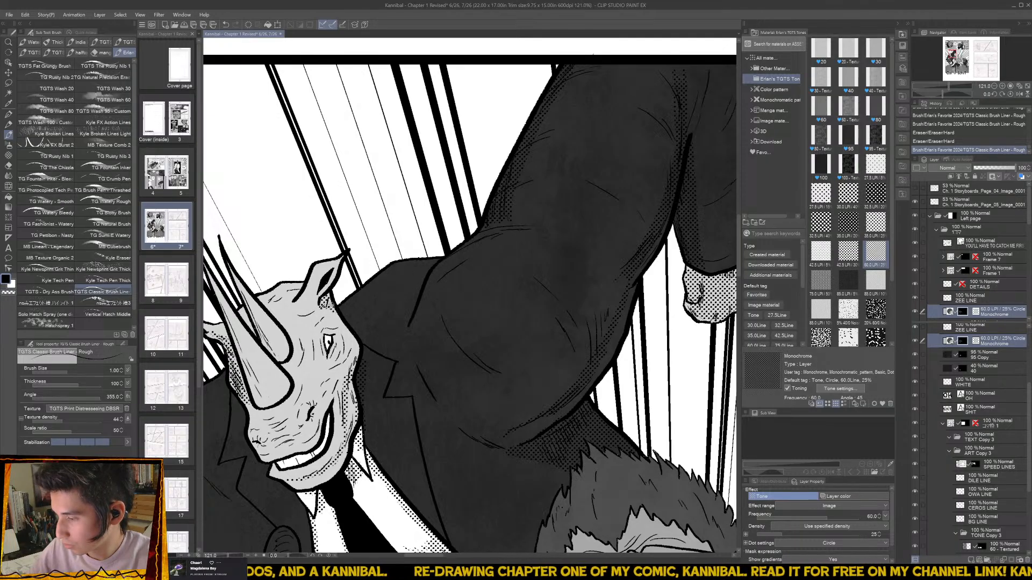
pyautogui.moveTo(331, 271)
pyautogui.mouseDown()
pyautogui.moveTo(319, 296)
pyautogui.moveTo(336, 265)
pyautogui.moveTo(316, 307)
pyautogui.mouseUp()
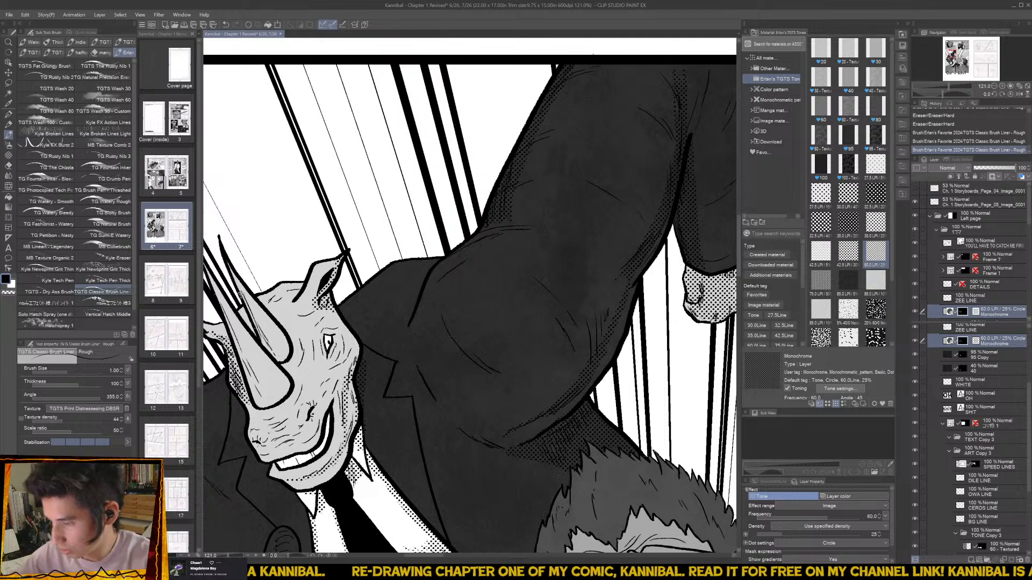
pyautogui.moveTo(241, 293)
pyautogui.mouseDown()
pyautogui.moveTo(229, 266)
pyautogui.moveTo(272, 357)
pyautogui.mouseUp()
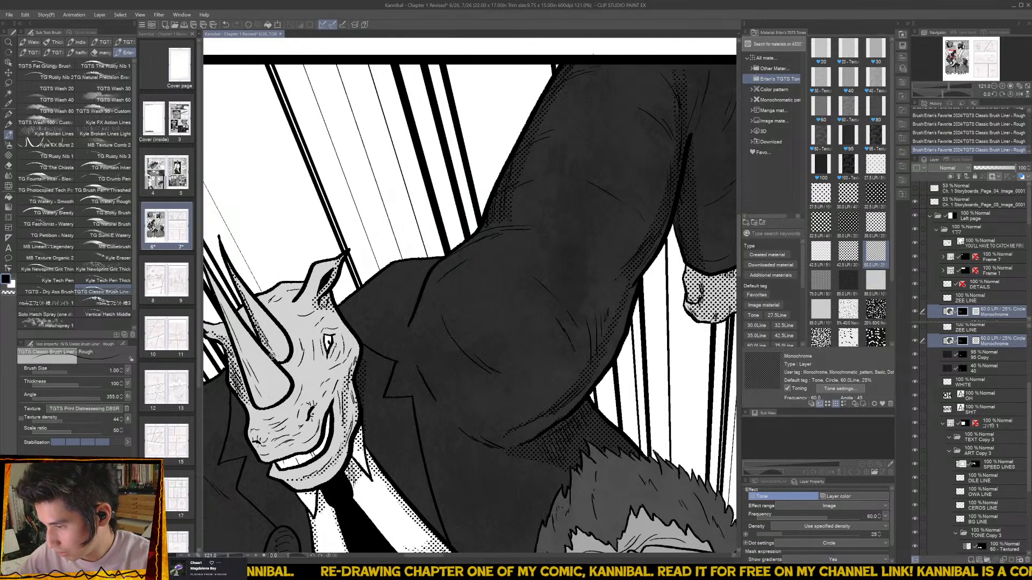
# - Brush dot-tone shading down the rhino's face beside the lower horn and onto the edge of the snout
pyautogui.moveTo(225, 314); pyautogui.dragTo(267, 340)
pyautogui.moveTo(246, 296)
pyautogui.mouseDown()
pyautogui.moveTo(304, 429)
pyautogui.moveTo(305, 417)
pyautogui.mouseUp()
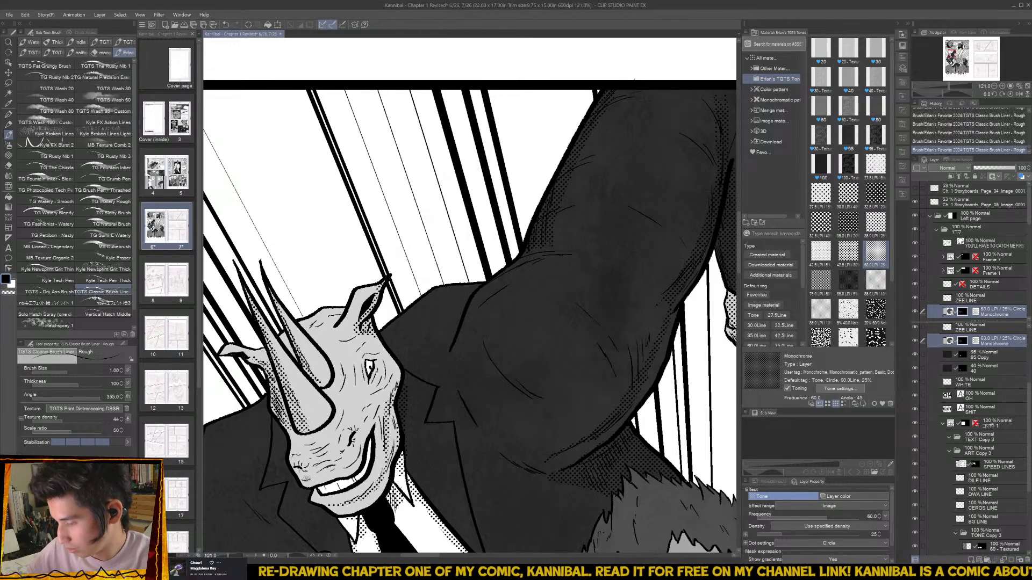
pyautogui.moveTo(307, 478)
pyautogui.mouseDown()
pyautogui.moveTo(352, 461)
pyautogui.moveTo(296, 471)
pyautogui.moveTo(293, 445)
pyautogui.moveTo(295, 456)
pyautogui.mouseUp()
# - Brush dot-tone shadows on the ground beneath the running ape and near the reptile's feet, using brush sizes 2.50 and 1.70
pyautogui.scroll(-4, 361, 449)
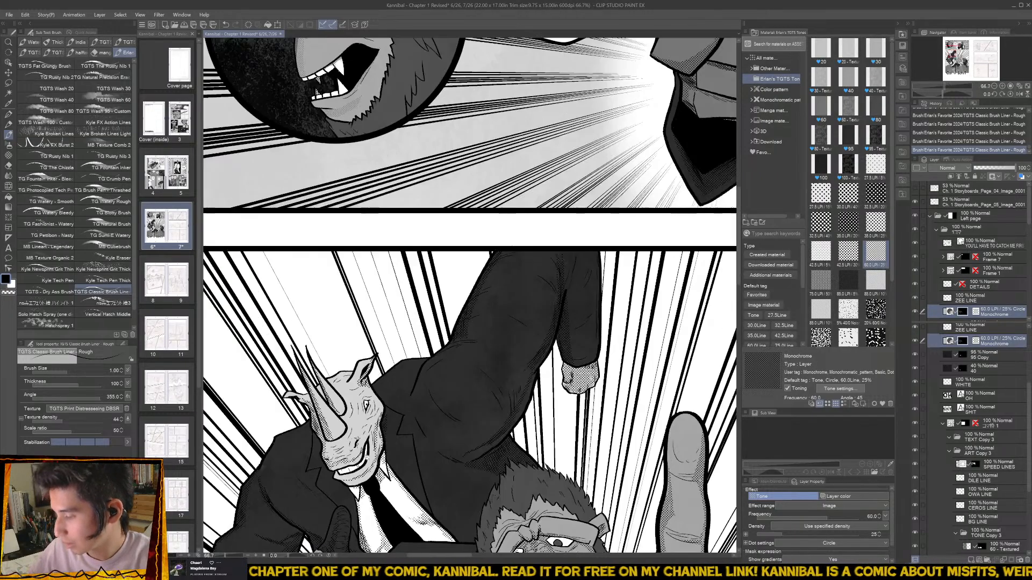
pyautogui.moveTo(387, 484); pyautogui.dragTo(366, 357)
pyautogui.scroll(-2, 430, 459)
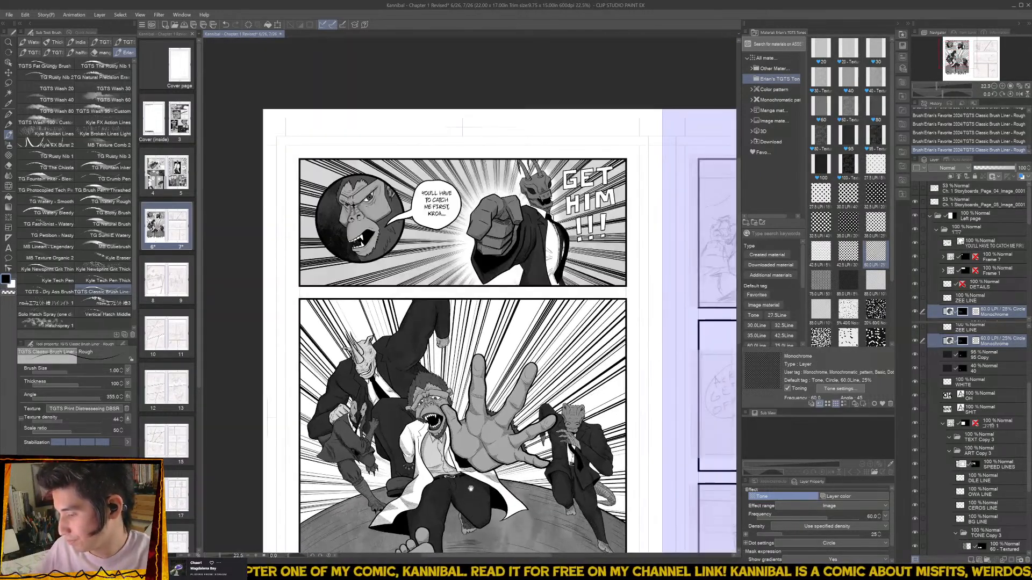
pyautogui.moveTo(429, 458); pyautogui.dragTo(356, 417)
pyautogui.moveTo(439, 514); pyautogui.dragTo(430, 478)
pyautogui.scroll(-1, 432, 480)
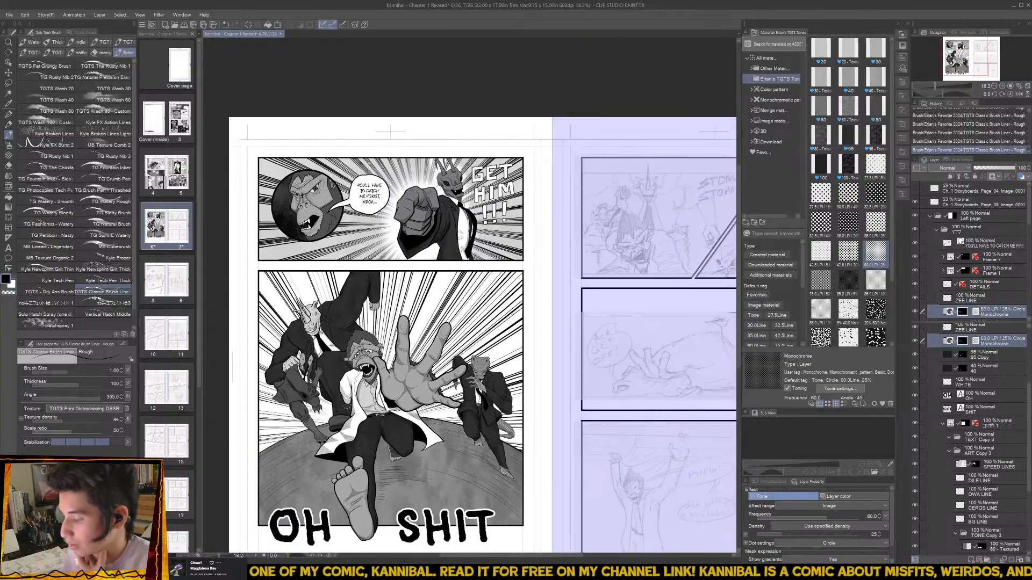
pyautogui.scroll(4, 357, 462)
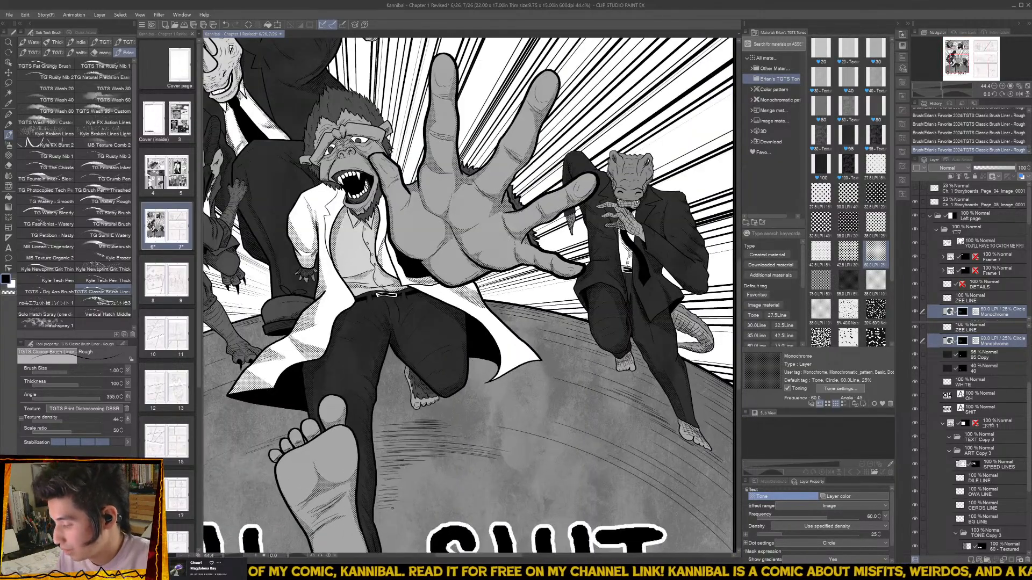
pyautogui.press('b')
pyautogui.press('b')
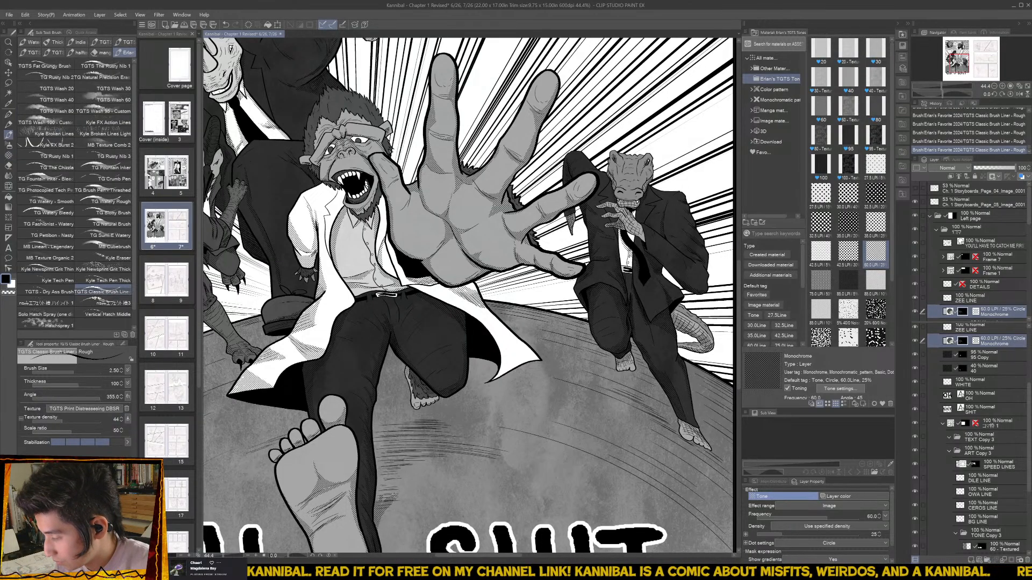
pyautogui.moveTo(393, 475)
pyautogui.mouseDown()
pyautogui.moveTo(491, 453)
pyautogui.moveTo(433, 421)
pyautogui.moveTo(387, 433)
pyautogui.moveTo(373, 447)
pyautogui.moveTo(375, 509)
pyautogui.moveTo(389, 439)
pyautogui.moveTo(418, 421)
pyautogui.moveTo(375, 494)
pyautogui.moveTo(406, 450)
pyautogui.moveTo(432, 452)
pyautogui.moveTo(389, 473)
pyautogui.moveTo(447, 443)
pyautogui.moveTo(479, 449)
pyautogui.moveTo(445, 443)
pyautogui.moveTo(426, 422)
pyautogui.moveTo(387, 455)
pyautogui.moveTo(433, 440)
pyautogui.mouseUp()
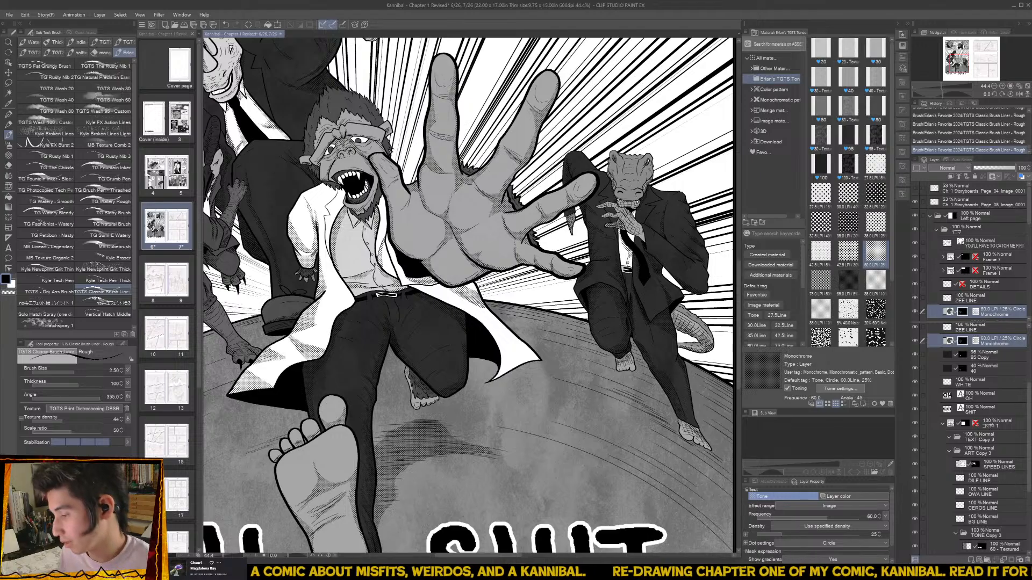
pyautogui.moveTo(406, 424); pyautogui.dragTo(490, 463)
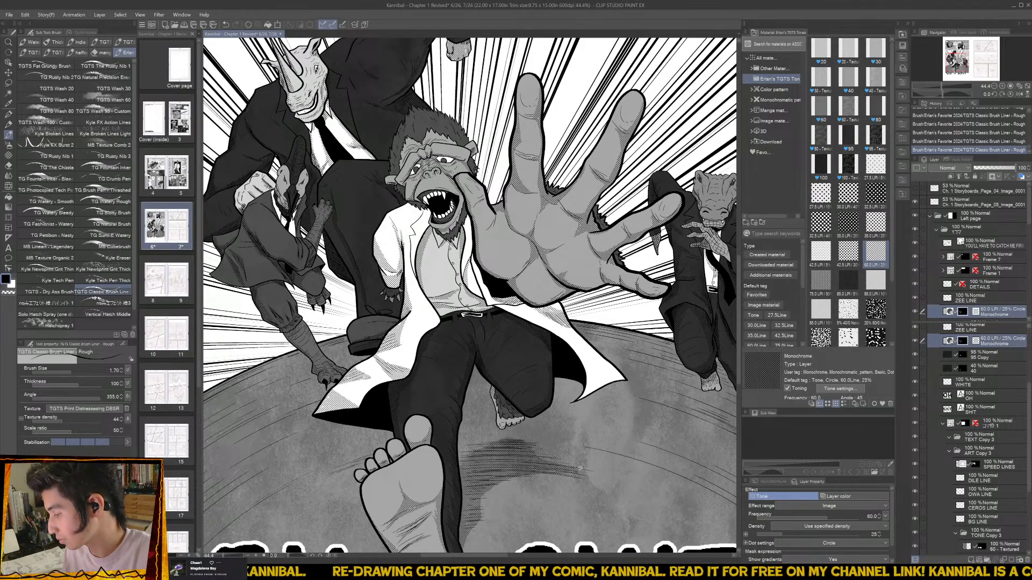
pyautogui.moveTo(728, 413); pyautogui.dragTo(377, 378)
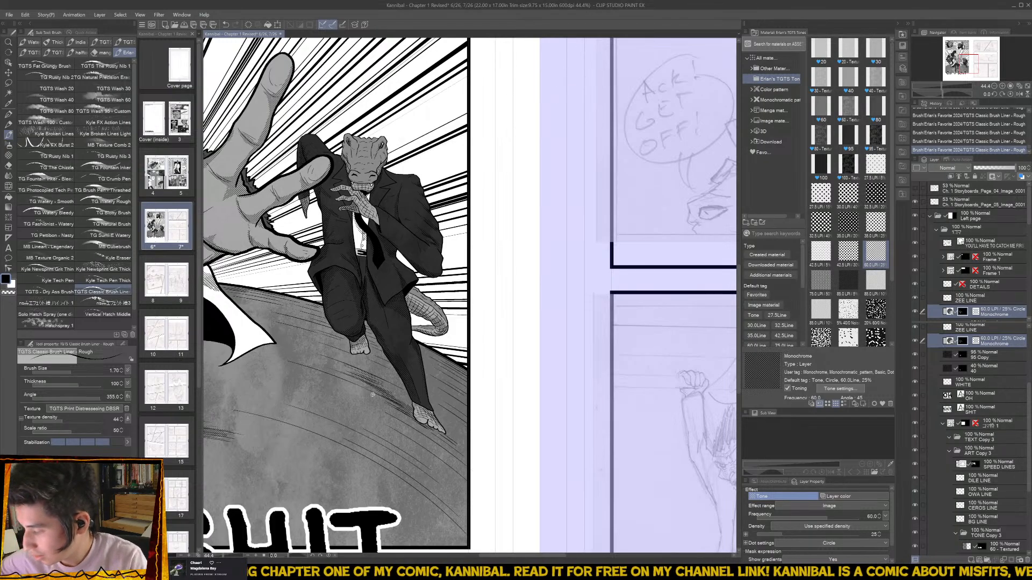
pyautogui.scroll(-3, 380, 393)
pyautogui.moveTo(380, 393); pyautogui.dragTo(576, 437)
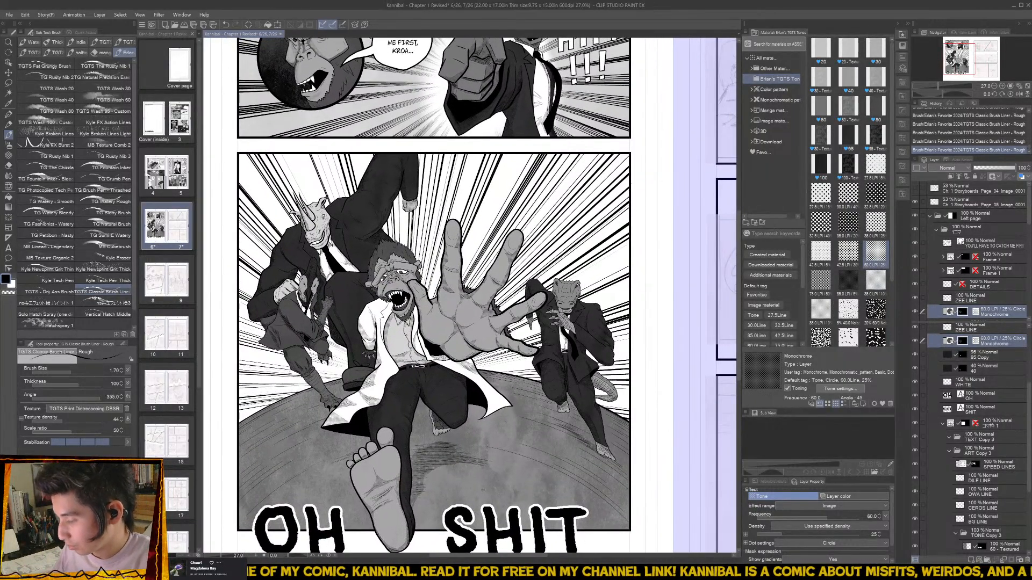
# - Lasso a small area in the ape's mouth and place the 40 - Textured tone material there, inside the TONE Copy 3 folder
pyautogui.scroll(2, 385, 486)
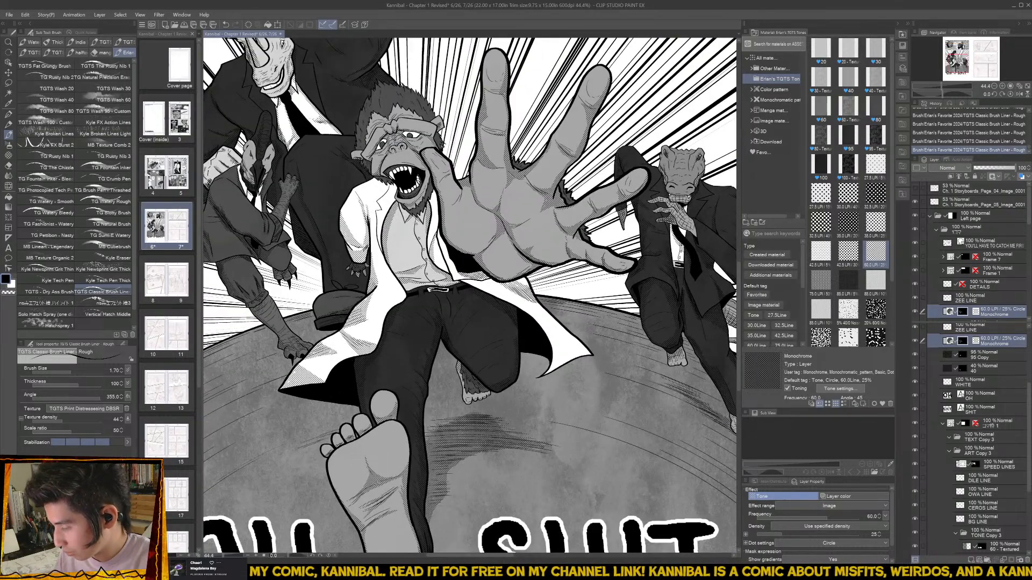
pyautogui.moveTo(420, 442); pyautogui.dragTo(443, 540)
pyautogui.scroll(4, 422, 427)
pyautogui.press('m')
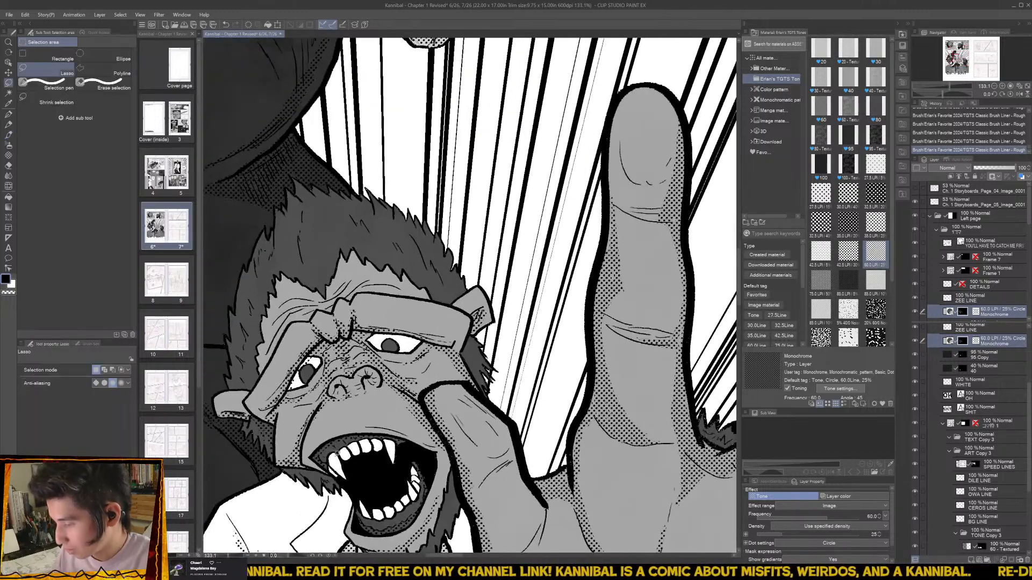
pyautogui.moveTo(333, 457); pyautogui.dragTo(328, 463)
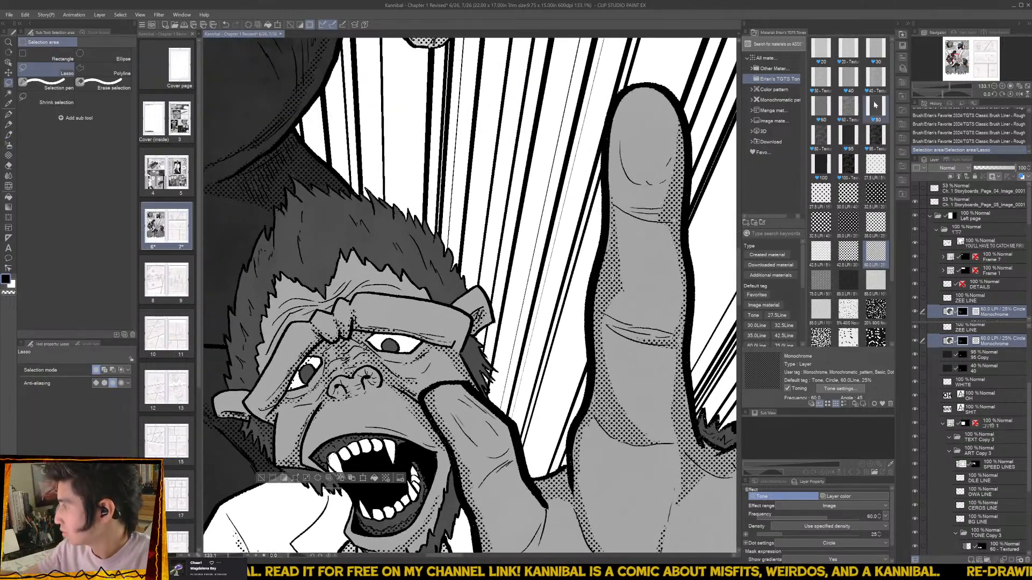
pyautogui.moveTo(875, 78); pyautogui.dragTo(1001, 524)
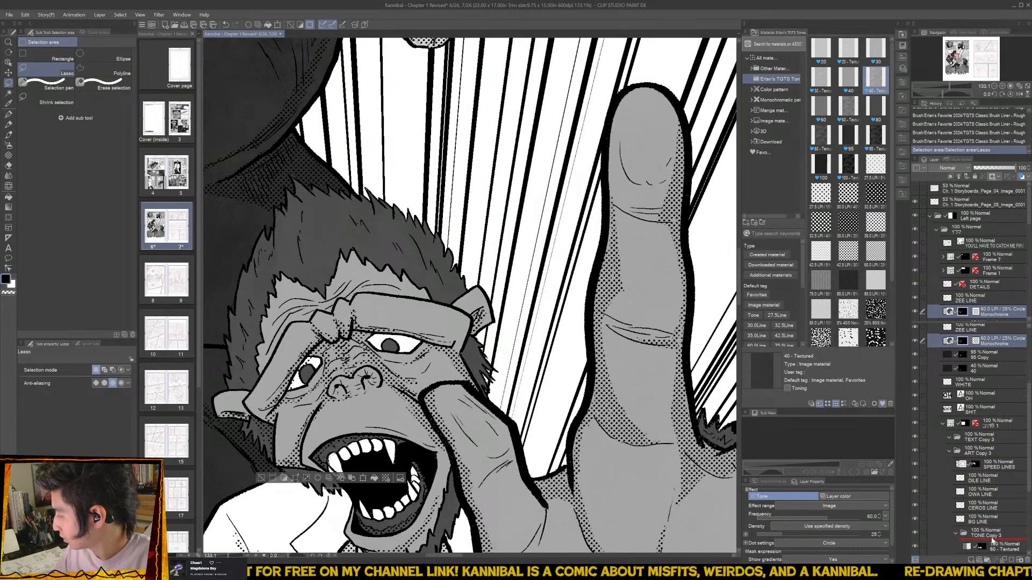
pyautogui.moveTo(994, 536); pyautogui.dragTo(993, 544)
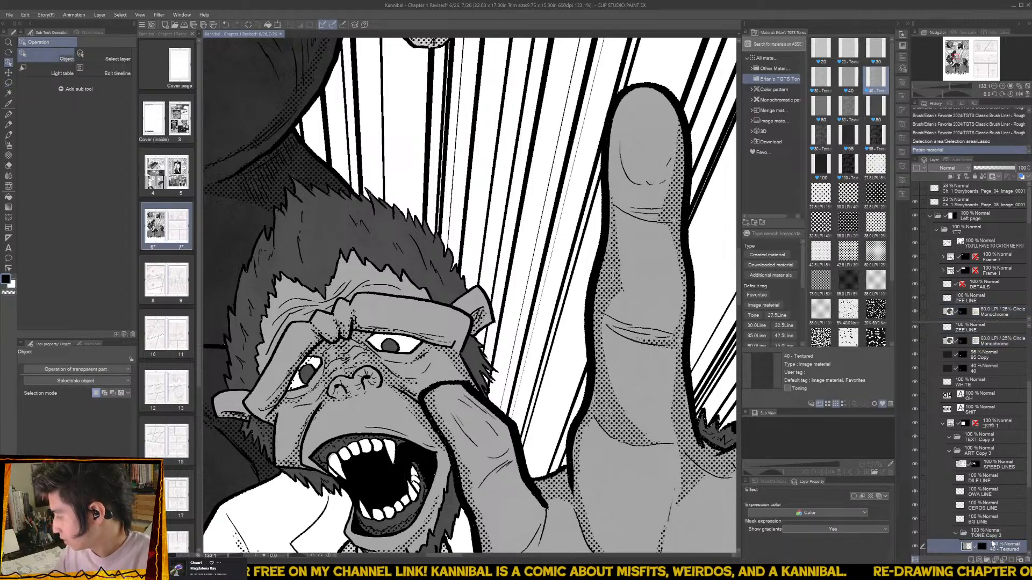
# - Brush the 40 - Textured tone around the inside of the ape's mouth at size 0.80, erasing the stray tone between strokes
pyautogui.press('b')
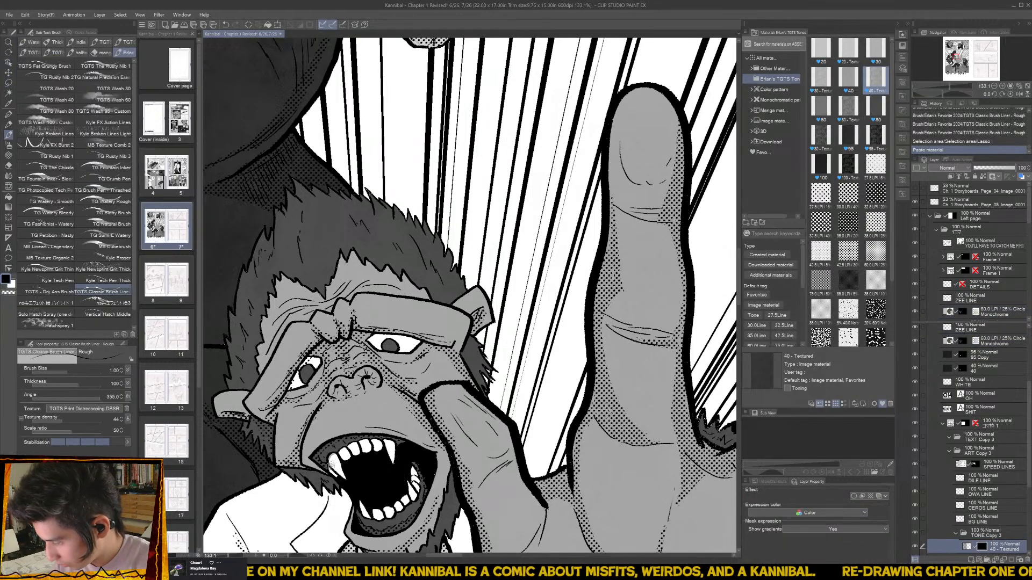
pyautogui.moveTo(330, 472)
pyautogui.mouseDown()
pyautogui.moveTo(378, 439)
pyautogui.moveTo(349, 445)
pyautogui.moveTo(385, 439)
pyautogui.mouseUp()
pyautogui.press('e')
pyautogui.press('b')
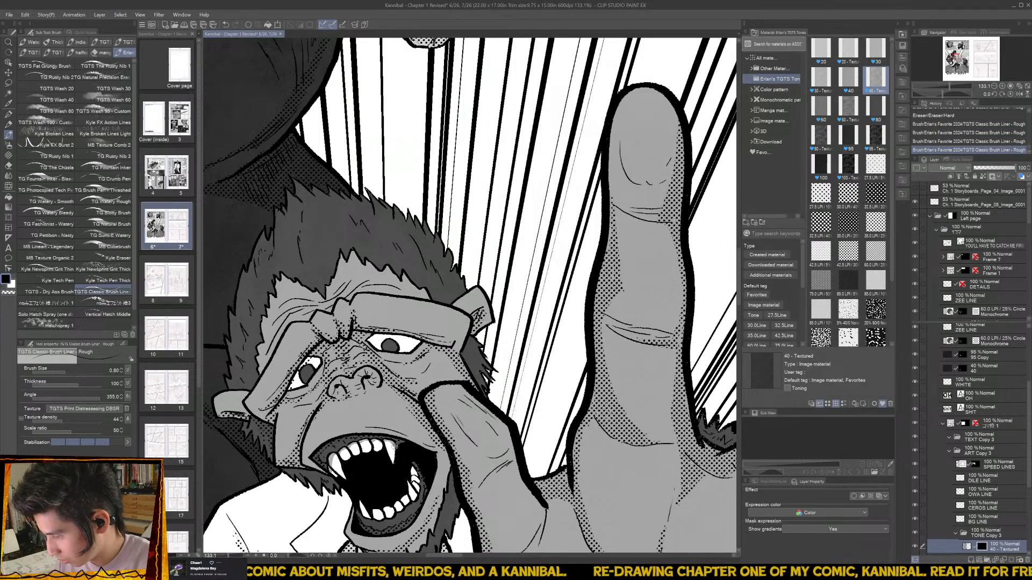
pyautogui.press('e')
pyautogui.moveTo(385, 446)
pyautogui.mouseDown()
pyautogui.moveTo(318, 459)
pyautogui.moveTo(324, 466)
pyautogui.moveTo(314, 458)
pyautogui.moveTo(356, 435)
pyautogui.moveTo(418, 436)
pyautogui.moveTo(399, 442)
pyautogui.moveTo(425, 486)
pyautogui.mouseUp()
pyautogui.press('b')
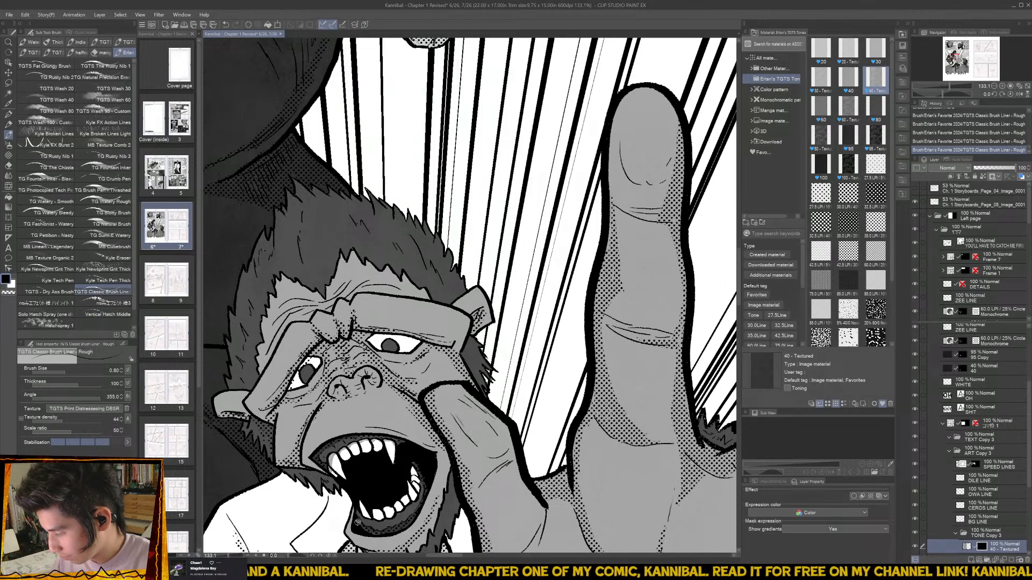
pyautogui.click(426, 506)
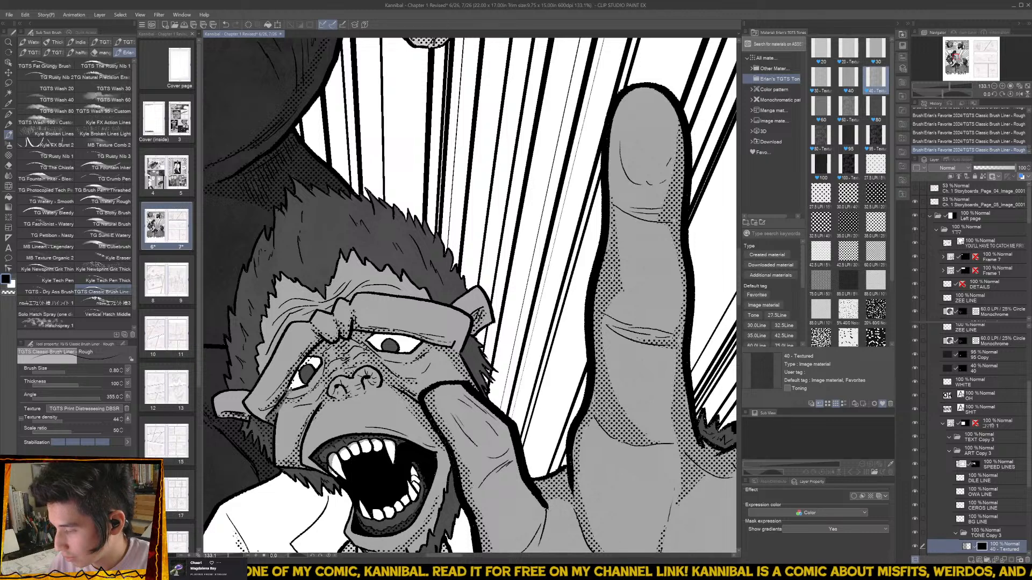
# - Brush textured tone into both of the ape's eyes, and draw the pupil details on the DETAILS layer
pyautogui.moveTo(289, 390)
pyautogui.mouseDown()
pyautogui.moveTo(321, 347)
pyautogui.moveTo(360, 330)
pyautogui.moveTo(447, 345)
pyautogui.mouseUp()
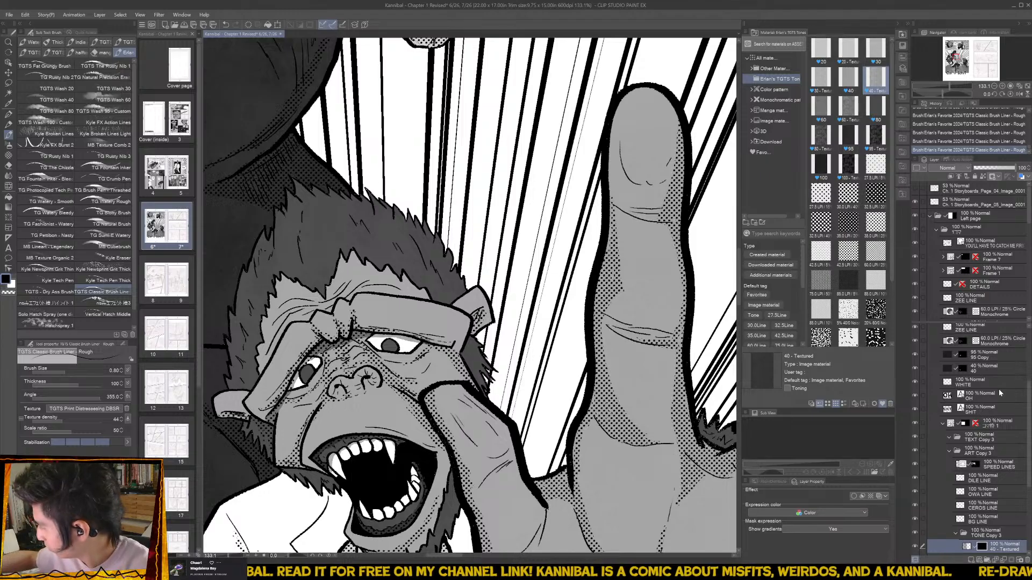
pyautogui.scroll(1, 1029, 381)
pyautogui.scroll(3, 1030, 380)
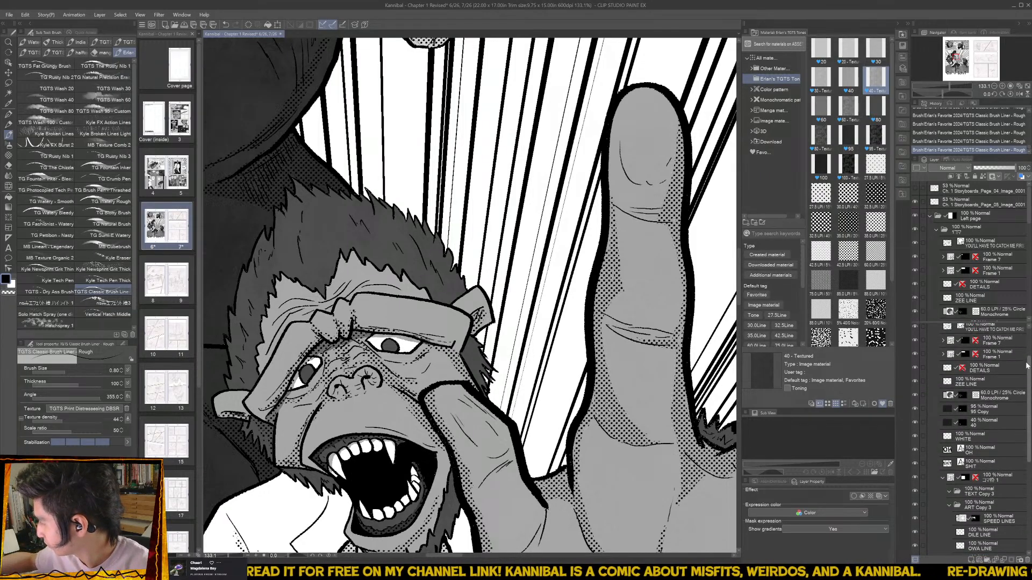
pyautogui.click(988, 368)
pyautogui.moveTo(390, 346); pyautogui.dragTo(389, 347)
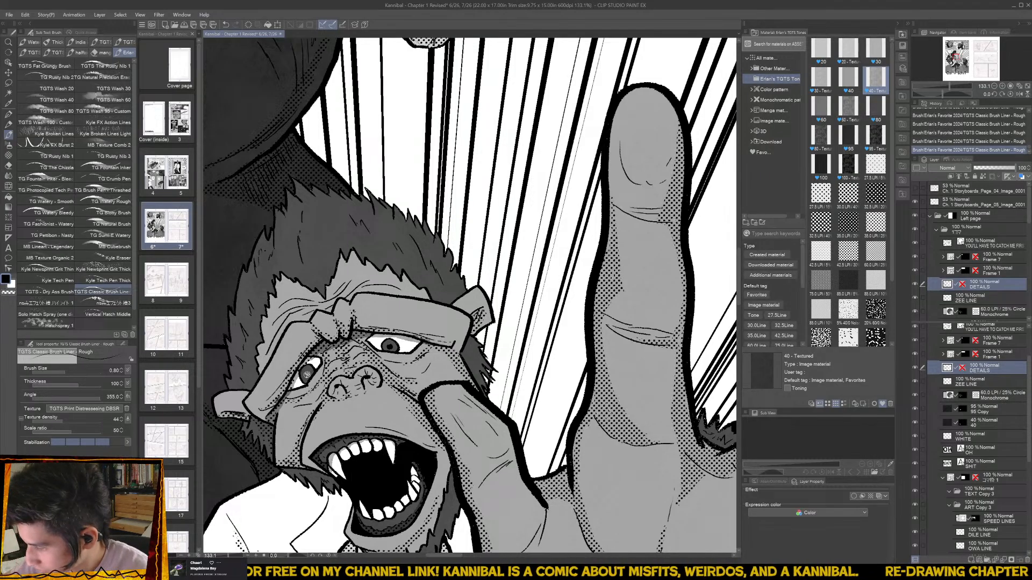
pyautogui.moveTo(308, 372); pyautogui.dragTo(308, 376)
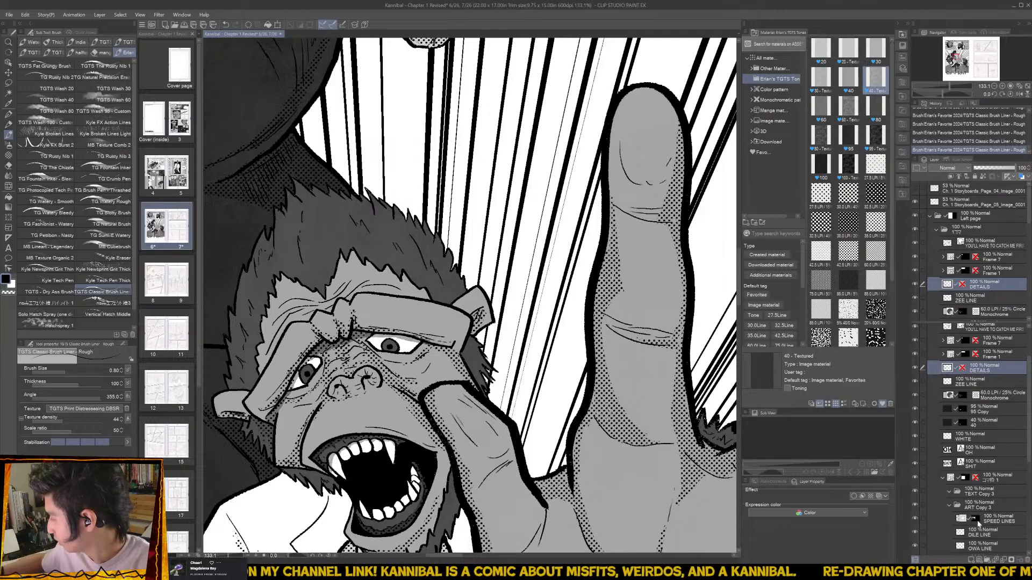
# - Return to the 40 - Textured layer and brush tone along the outer edge of the ape's coat sleeve at size 1.20
pyautogui.scroll(-2, 1028, 479)
pyautogui.scroll(-2, 1029, 479)
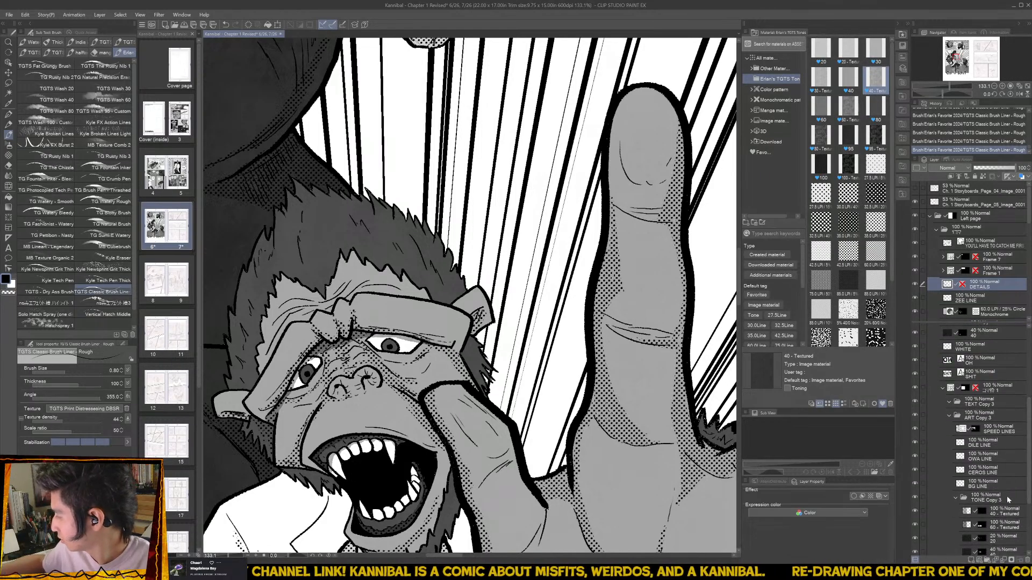
pyautogui.click(984, 508)
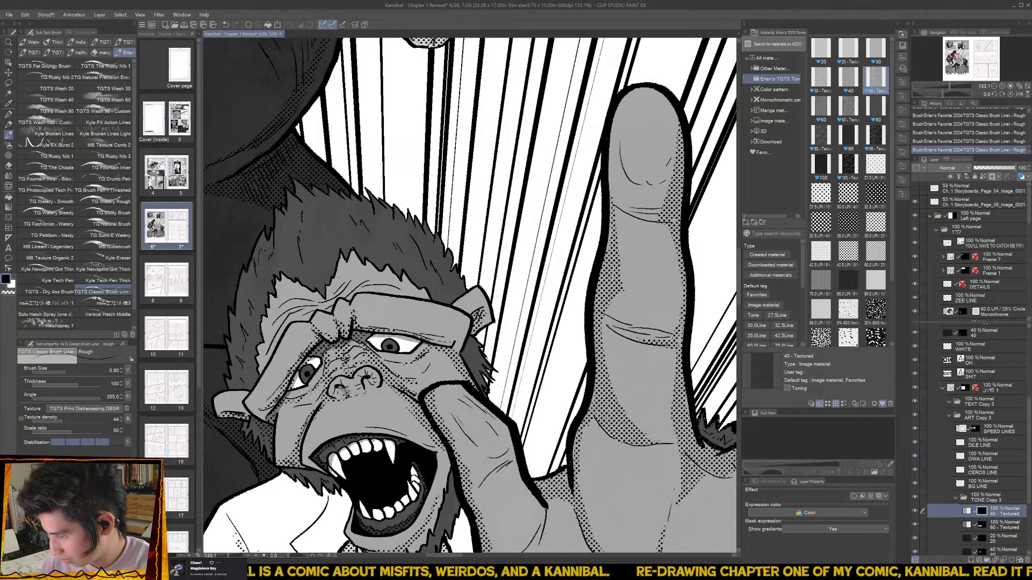
pyautogui.scroll(-10, 447, 459)
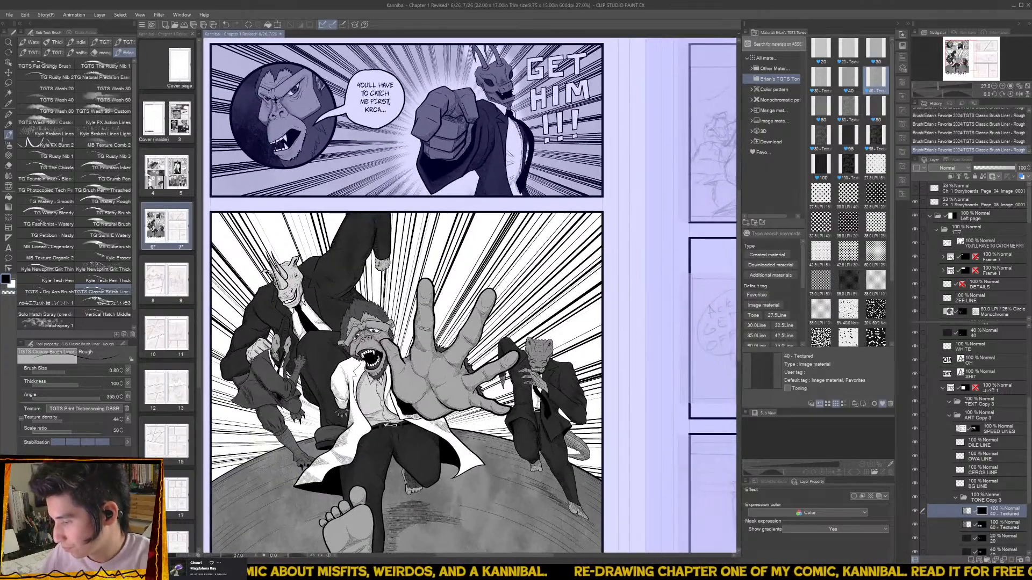
pyautogui.scroll(3, 353, 378)
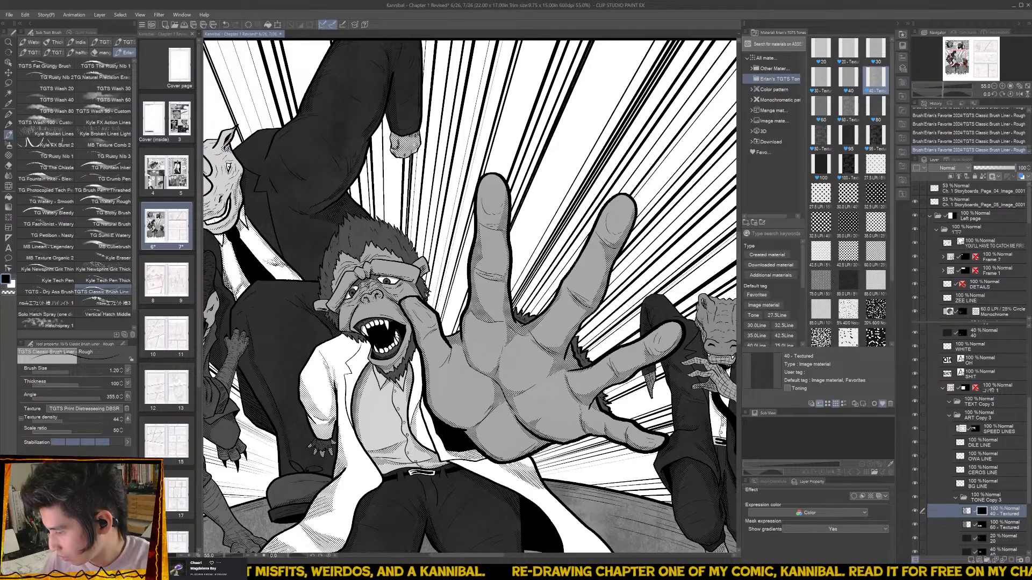
pyautogui.scroll(2, 319, 429)
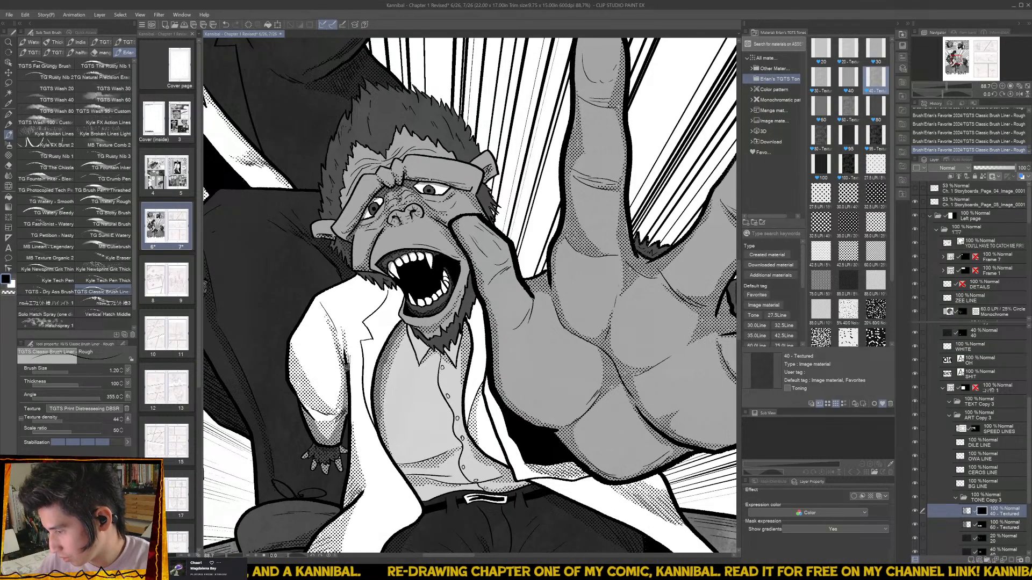
pyautogui.moveTo(288, 355)
pyautogui.mouseDown()
pyautogui.moveTo(293, 387)
pyautogui.moveTo(312, 407)
pyautogui.mouseUp()
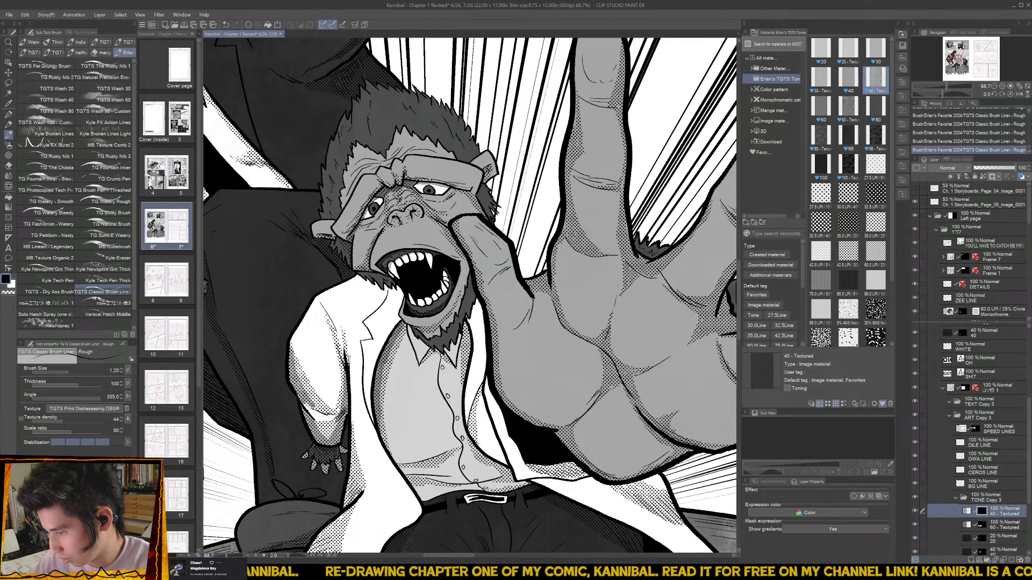
# - Brush textured tone on the ape's coat below the outstretched hand and beside the trouser leg at size 1.70, erasing stray tone
pyautogui.scroll(-4, 317, 411)
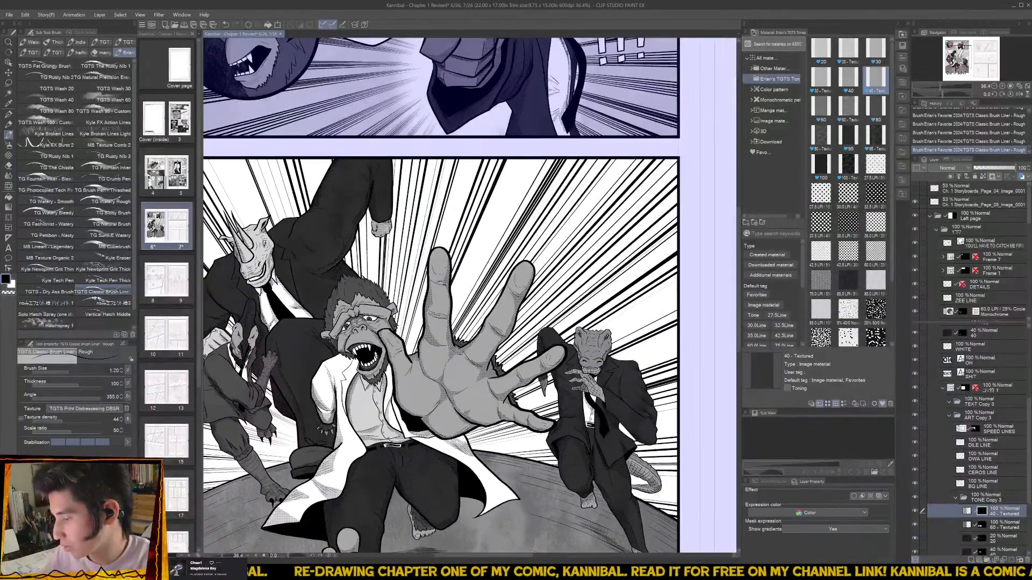
pyautogui.scroll(2, 416, 438)
pyautogui.moveTo(409, 435); pyautogui.dragTo(433, 428)
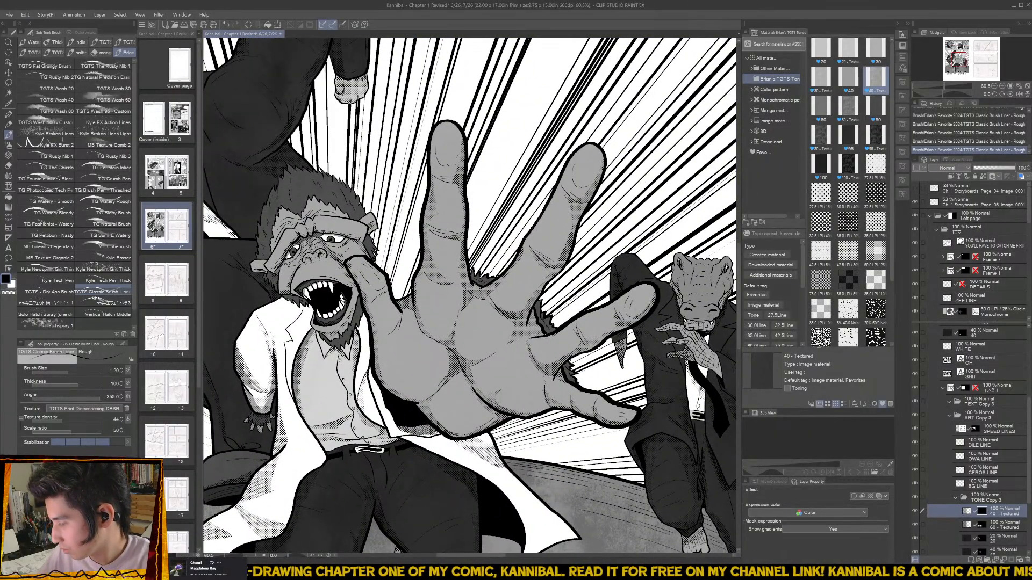
pyautogui.scroll(-3, 445, 442)
pyautogui.scroll(3, 436, 456)
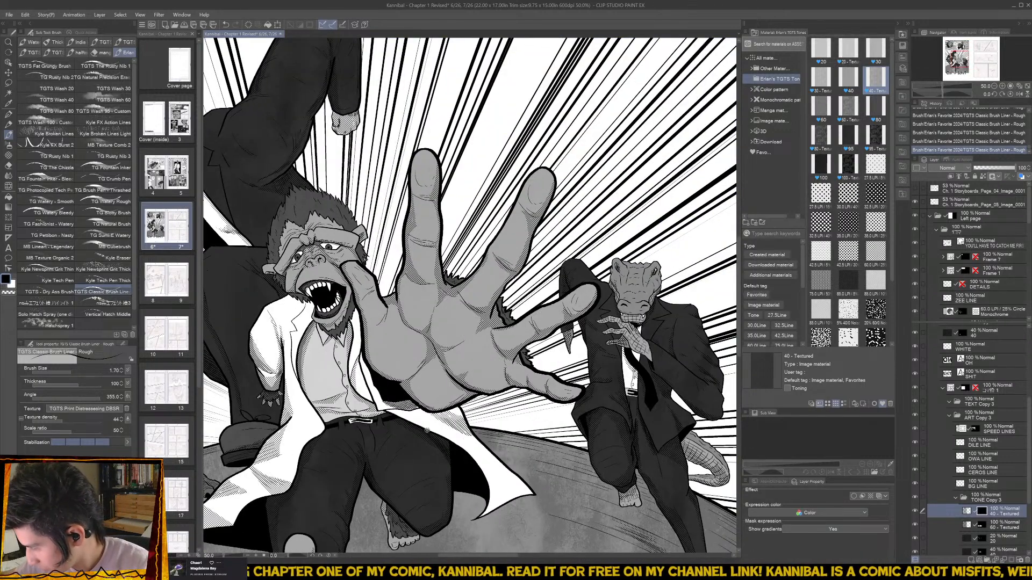
pyautogui.press('e')
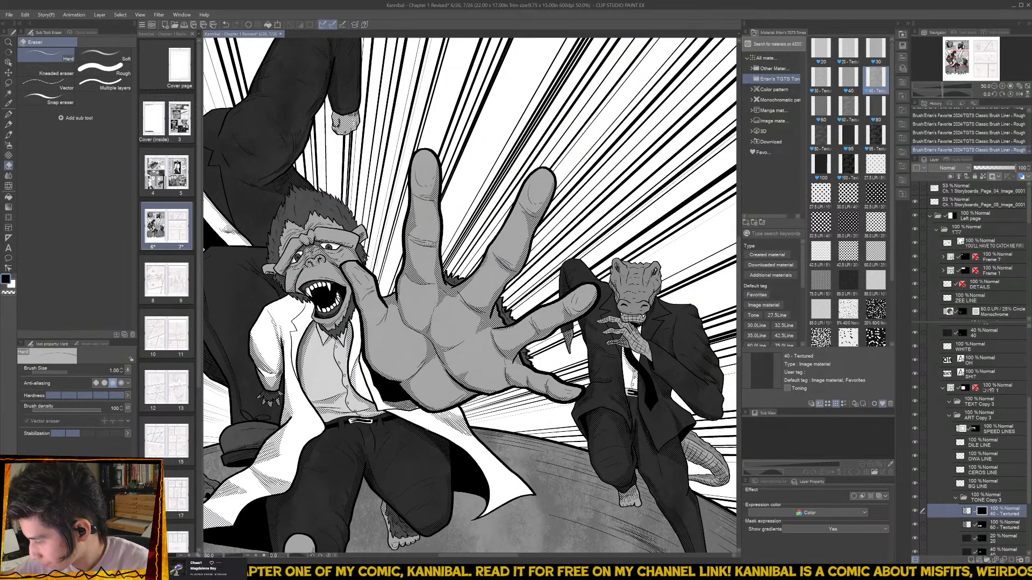
pyautogui.click(435, 436)
pyautogui.press('b')
pyautogui.moveTo(320, 462)
pyautogui.mouseDown()
pyautogui.moveTo(413, 372)
pyautogui.moveTo(384, 396)
pyautogui.mouseUp()
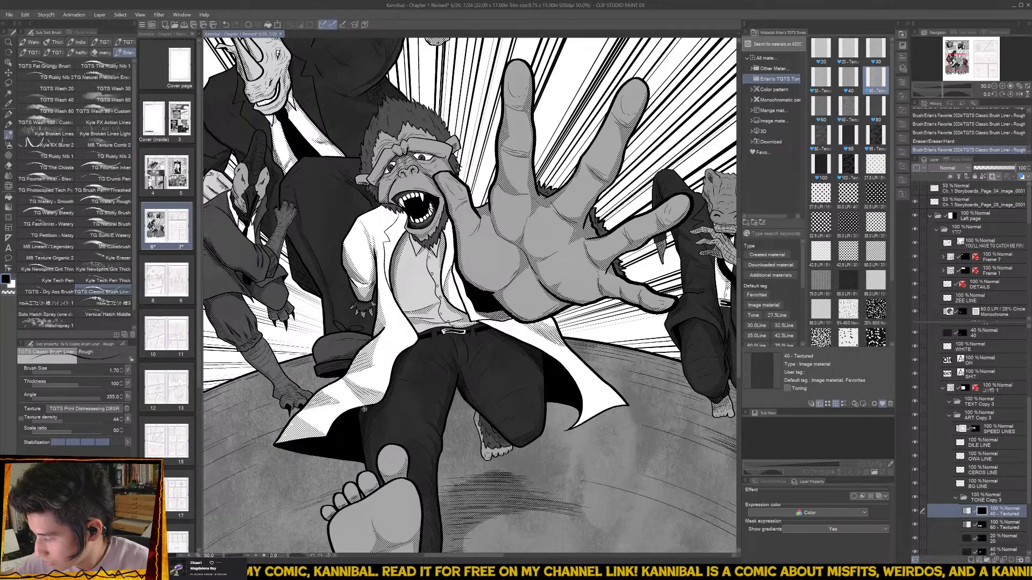
pyautogui.click(370, 409)
pyautogui.scroll(-2, 370, 408)
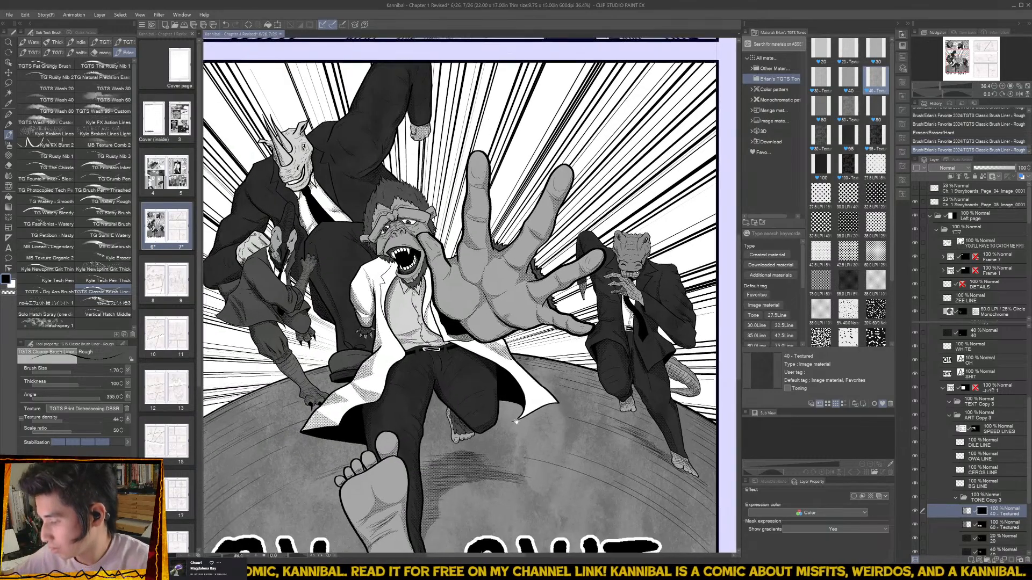
# - Brush textured tone on the crocodile's trouser legs and jacket hem at size 1.70, and save the file
pyautogui.moveTo(642, 412); pyautogui.dragTo(587, 390)
pyautogui.moveTo(604, 341)
pyautogui.mouseDown()
pyautogui.moveTo(504, 364)
pyautogui.moveTo(440, 414)
pyautogui.mouseUp()
pyautogui.scroll(2, 419, 425)
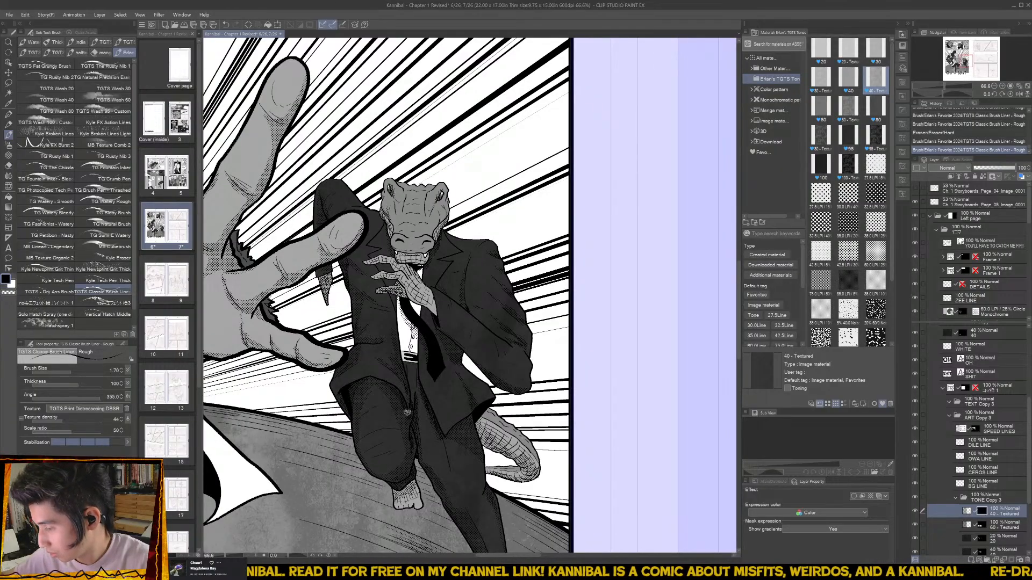
pyautogui.moveTo(409, 418); pyautogui.dragTo(398, 399)
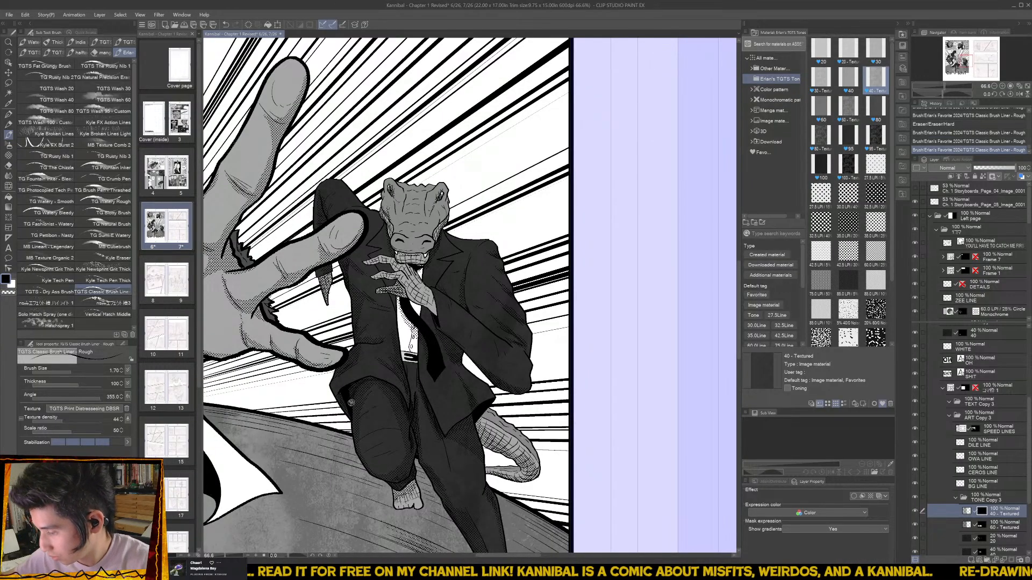
pyautogui.moveTo(359, 381); pyautogui.dragTo(366, 391)
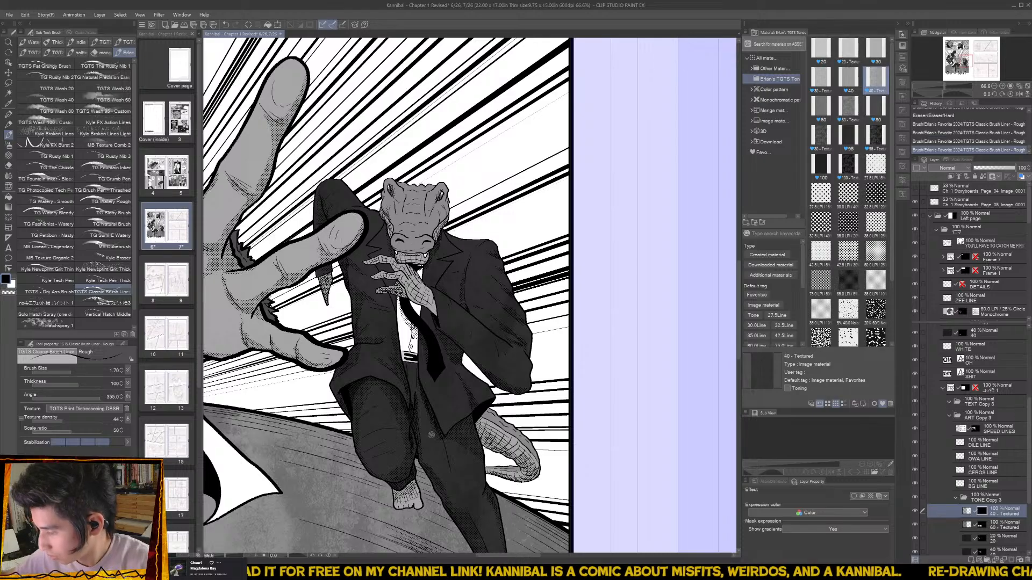
pyautogui.hotkey('ctrl', 's')
pyautogui.moveTo(420, 455)
pyautogui.mouseDown()
pyautogui.moveTo(421, 394)
pyautogui.moveTo(428, 410)
pyautogui.mouseUp()
# - Brush textured tone into the crocodile's eye, around the nostrils and along the mouth at size 0.80
pyautogui.moveTo(460, 365); pyautogui.dragTo(457, 484)
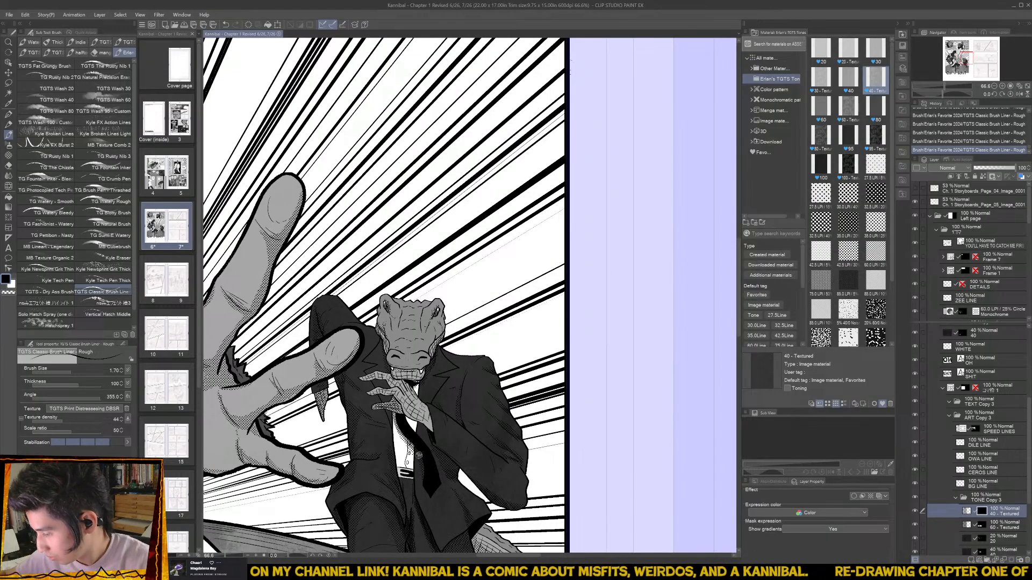
pyautogui.scroll(2, 408, 322)
pyautogui.scroll(2, 462, 301)
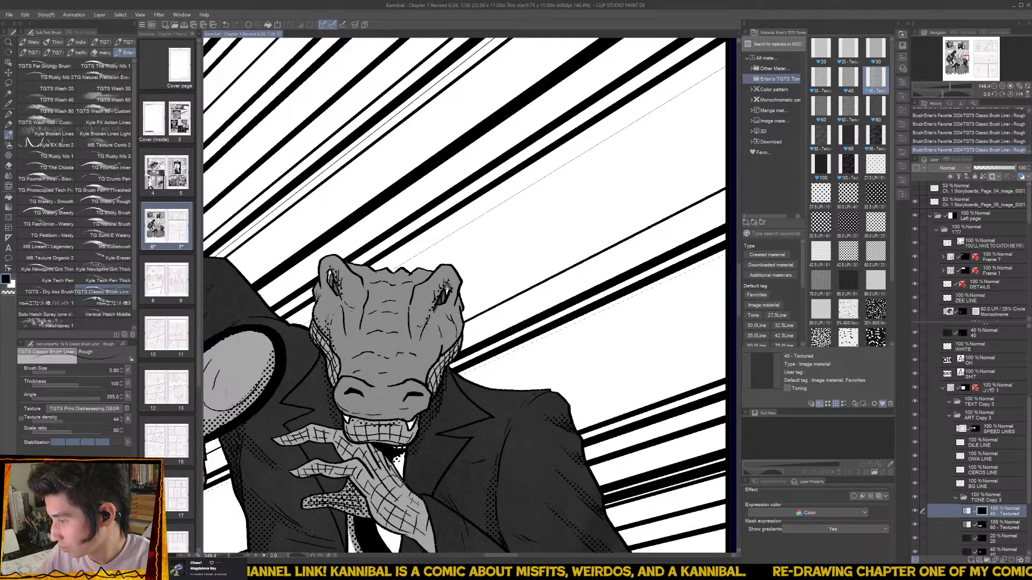
pyautogui.moveTo(437, 302); pyautogui.dragTo(432, 314)
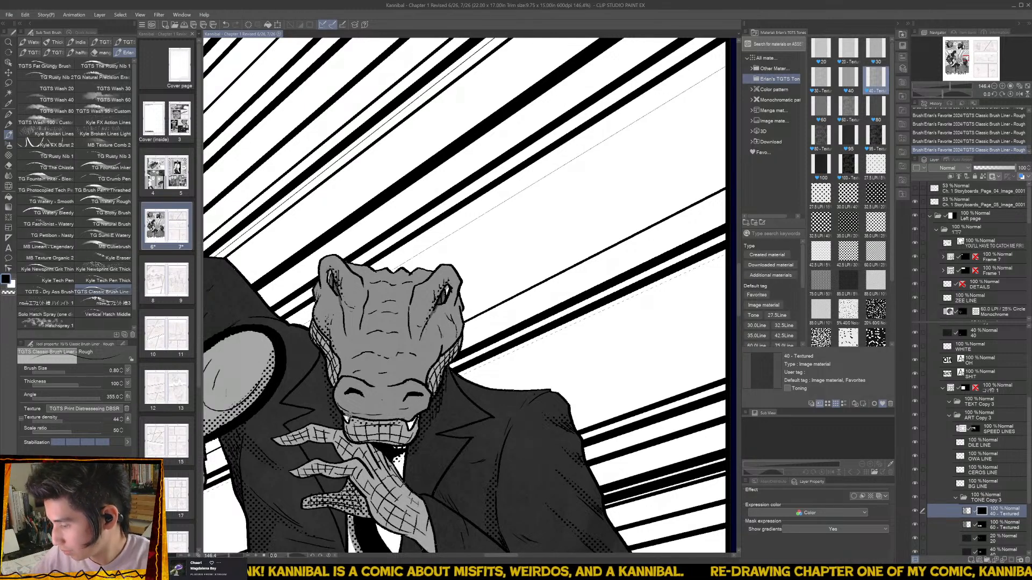
pyautogui.moveTo(345, 418); pyautogui.dragTo(403, 422)
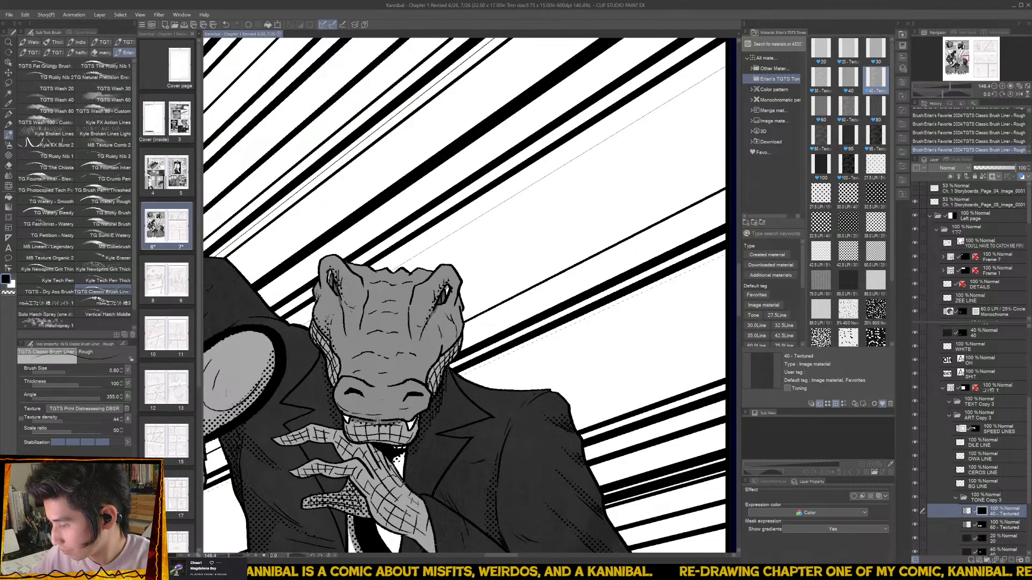
pyautogui.moveTo(347, 395); pyautogui.dragTo(400, 401)
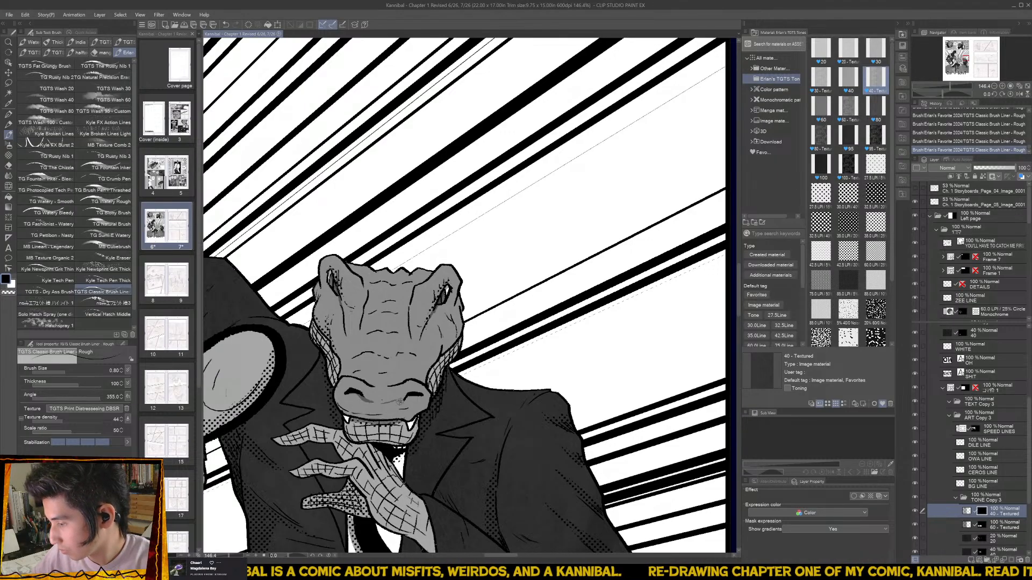
pyautogui.scroll(-5, 389, 367)
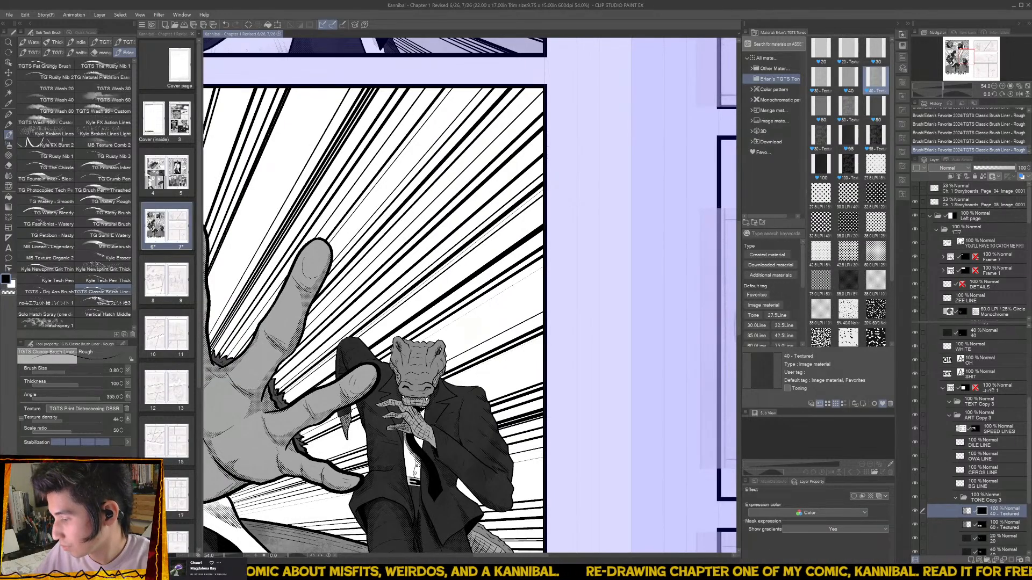
pyautogui.scroll(3, 425, 391)
pyautogui.moveTo(417, 393); pyautogui.dragTo(412, 393)
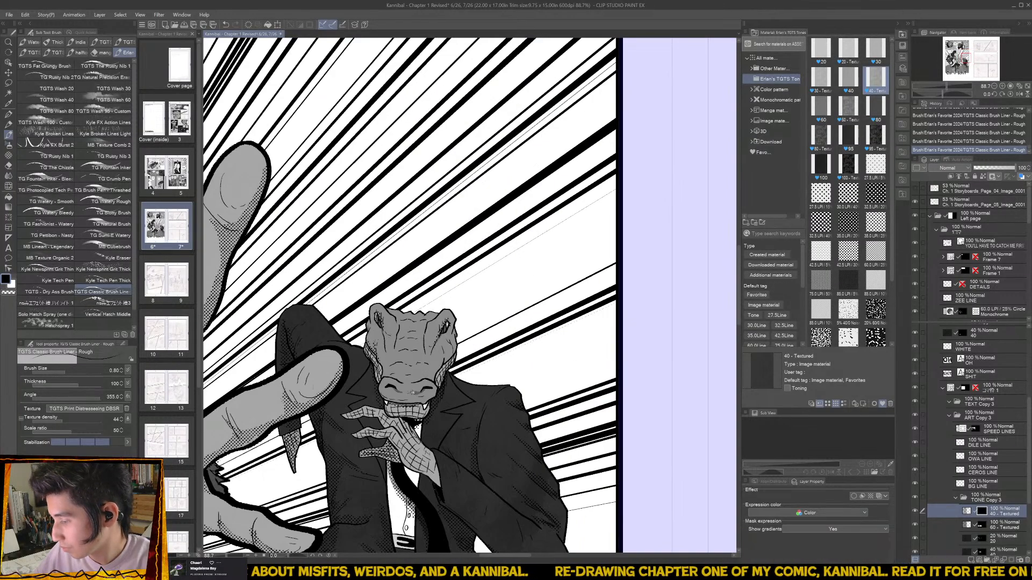
# - Examine the toning on the crocodile, rhino, ape and cassowary characters across the large action panel
pyautogui.scroll(-3, 469, 415)
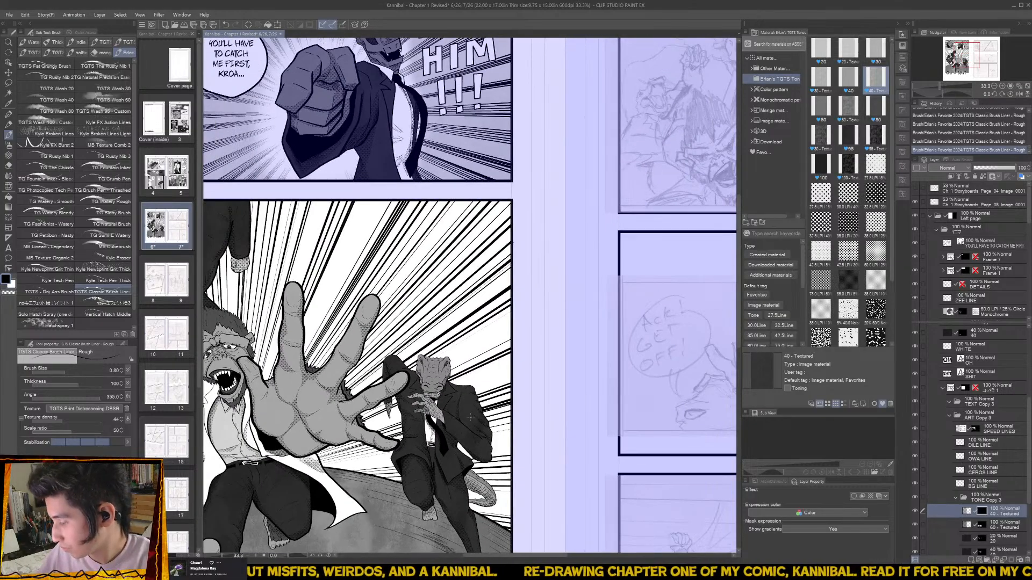
pyautogui.scroll(2, 471, 417)
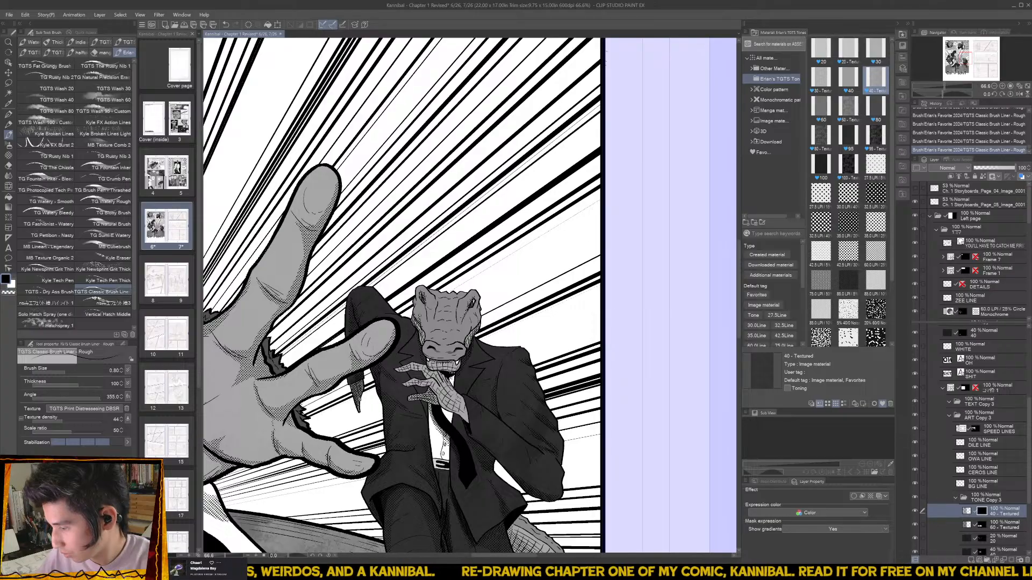
pyautogui.scroll(1, 446, 467)
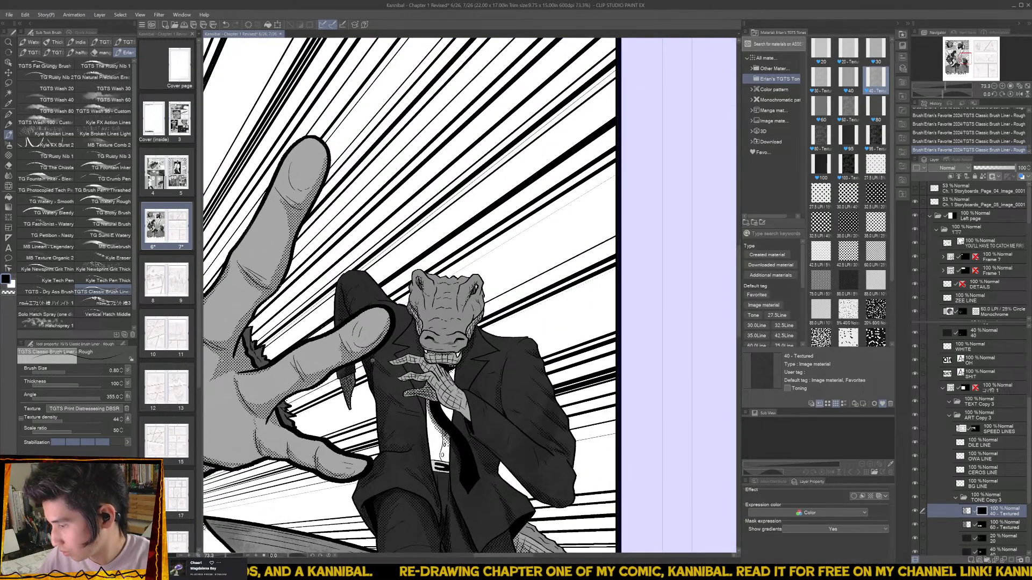
pyautogui.scroll(-4, 376, 376)
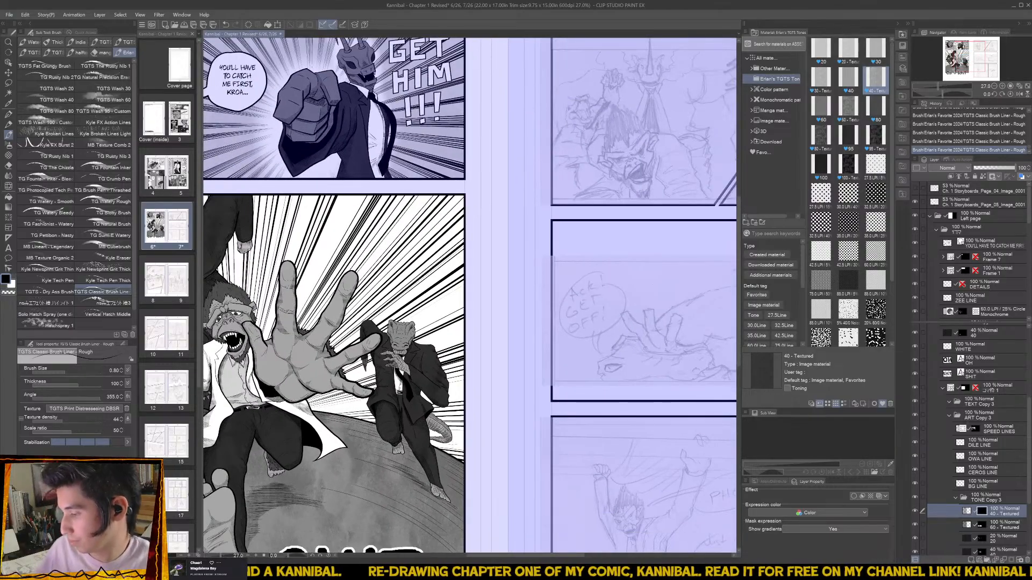
pyautogui.scroll(4, 470, 296)
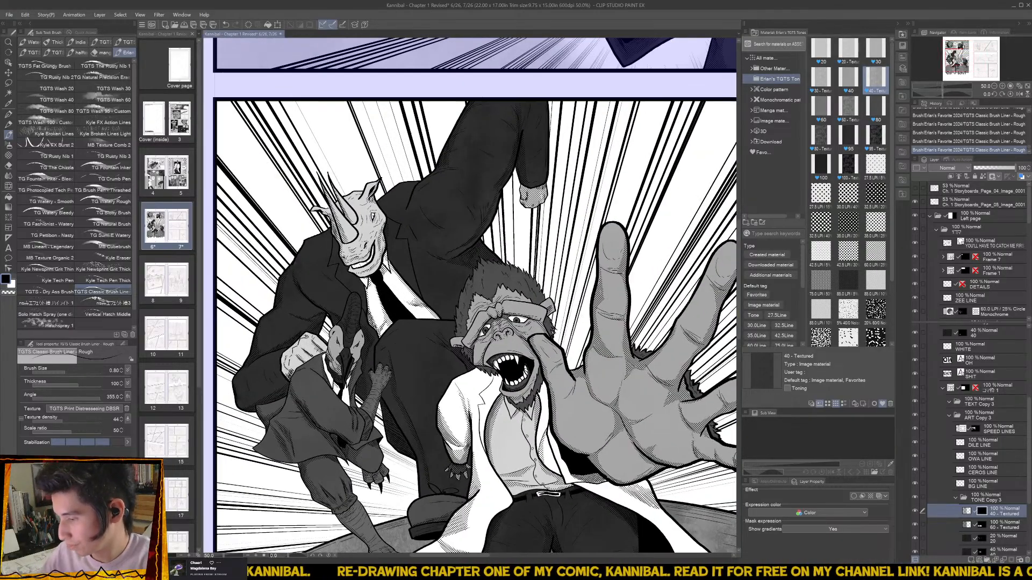
pyautogui.scroll(2, 339, 371)
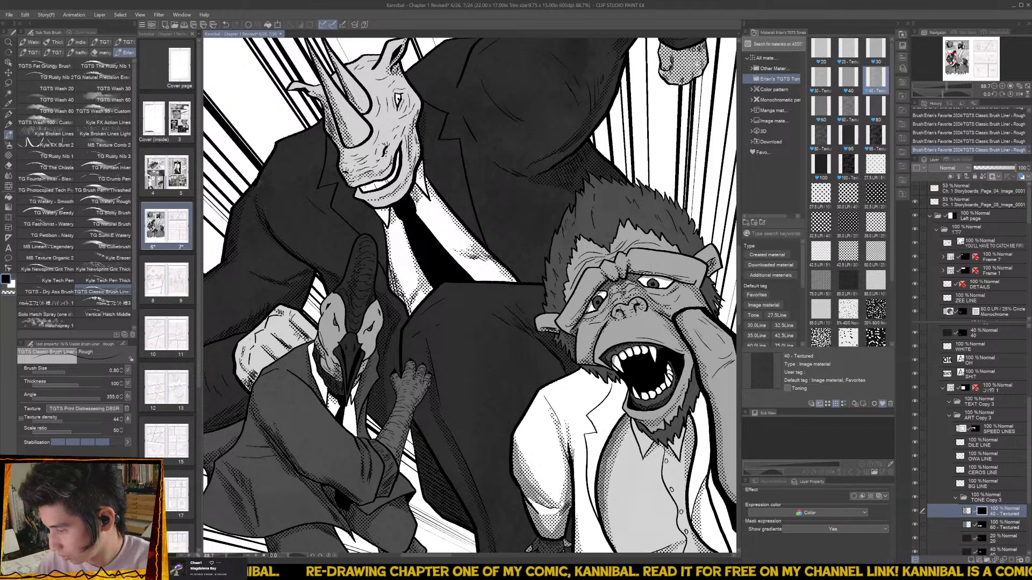
pyautogui.scroll(2, 338, 322)
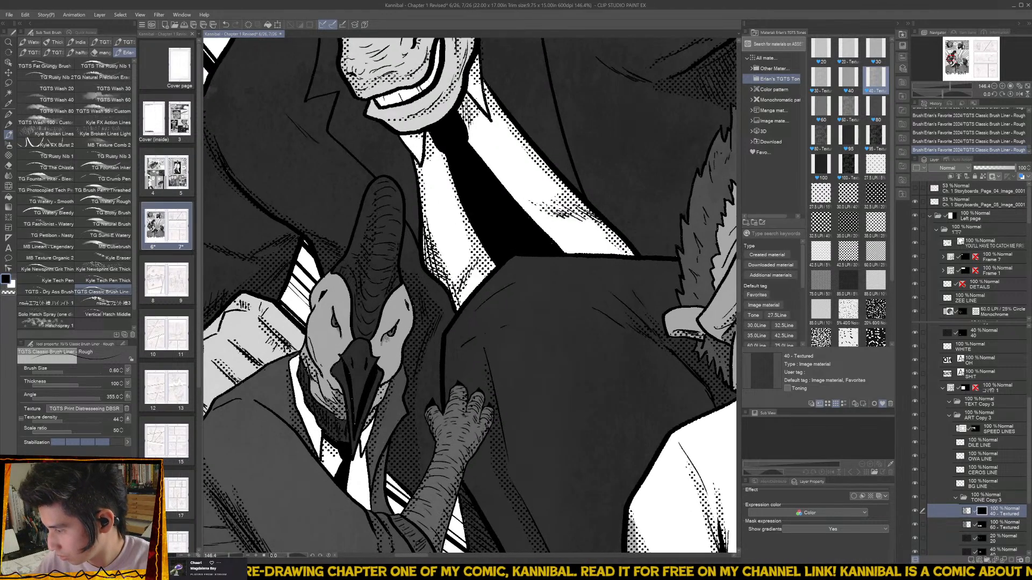
pyautogui.scroll(-2, 397, 322)
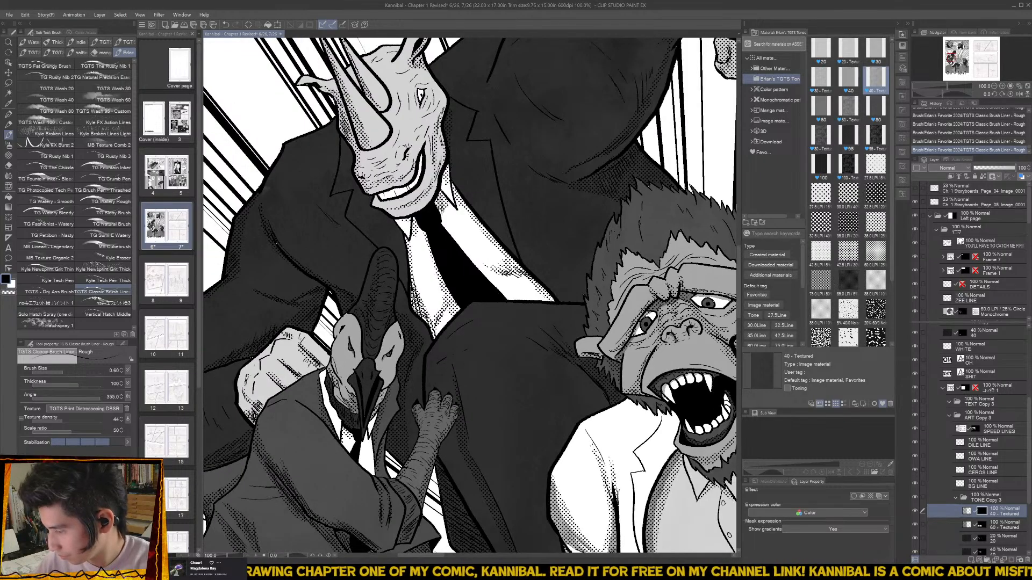
pyautogui.scroll(-2, 360, 376)
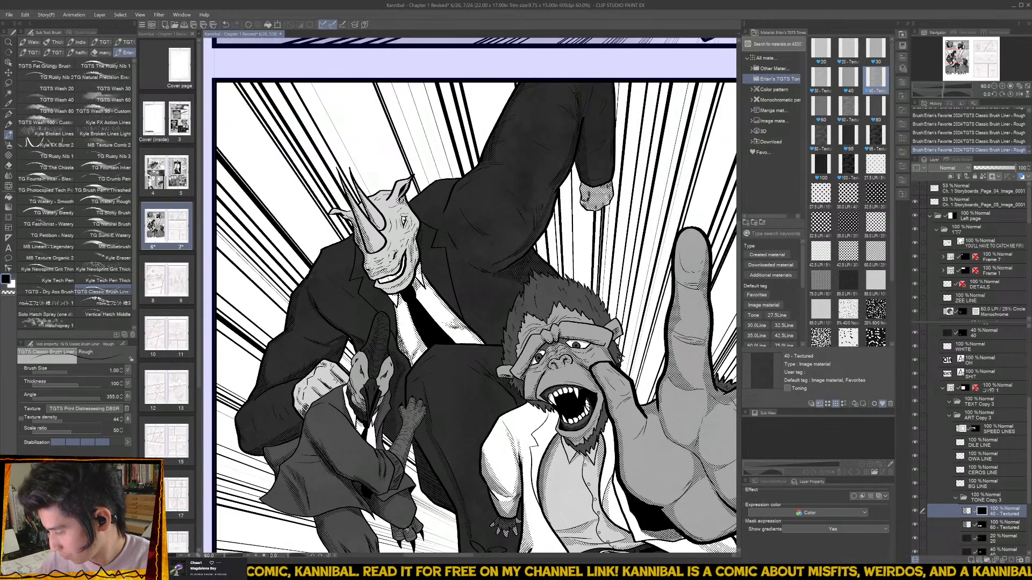
# - Brush textured tone on the cassowary's lower hand and cuff at size 1.00, erasing the stray tone
pyautogui.moveTo(341, 513); pyautogui.dragTo(357, 427)
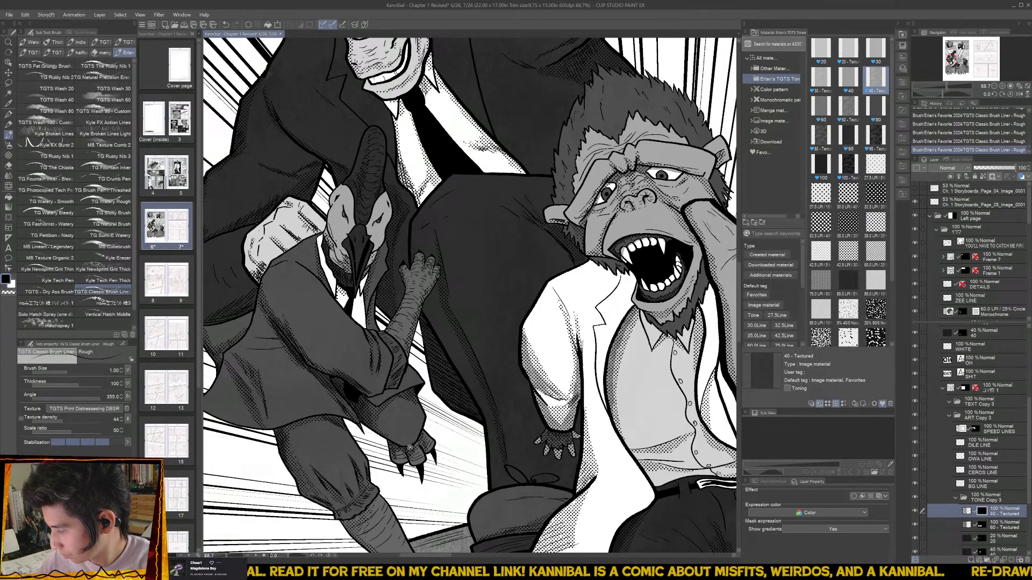
pyautogui.moveTo(422, 440); pyautogui.dragTo(412, 363)
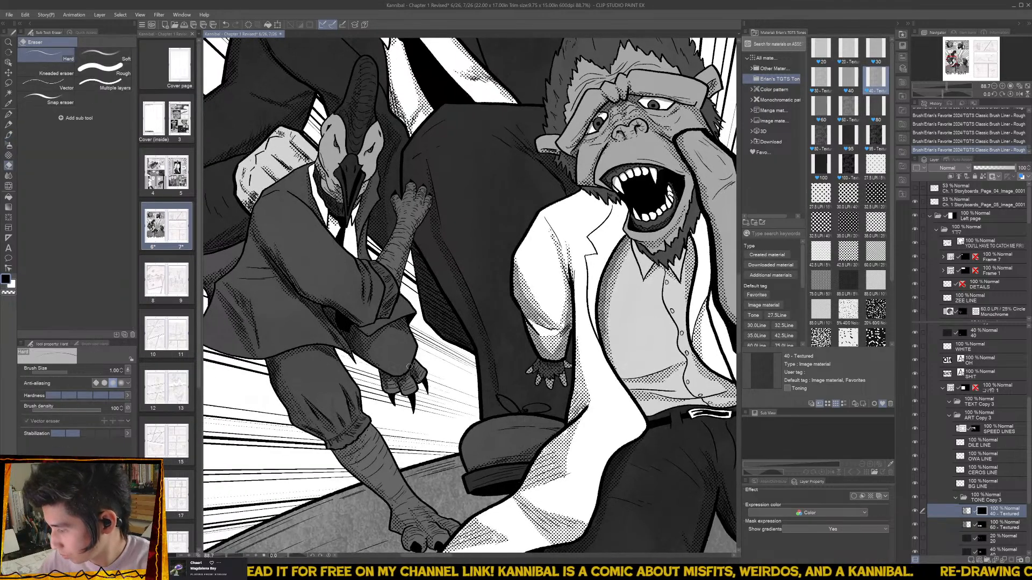
pyautogui.click(412, 364)
pyautogui.click(412, 364)
# - Brush textured tone on the gathered cuff of the cassowary's trouser leg at size 1.00, erasing stray tone between strokes
pyautogui.moveTo(344, 462); pyautogui.dragTo(321, 420)
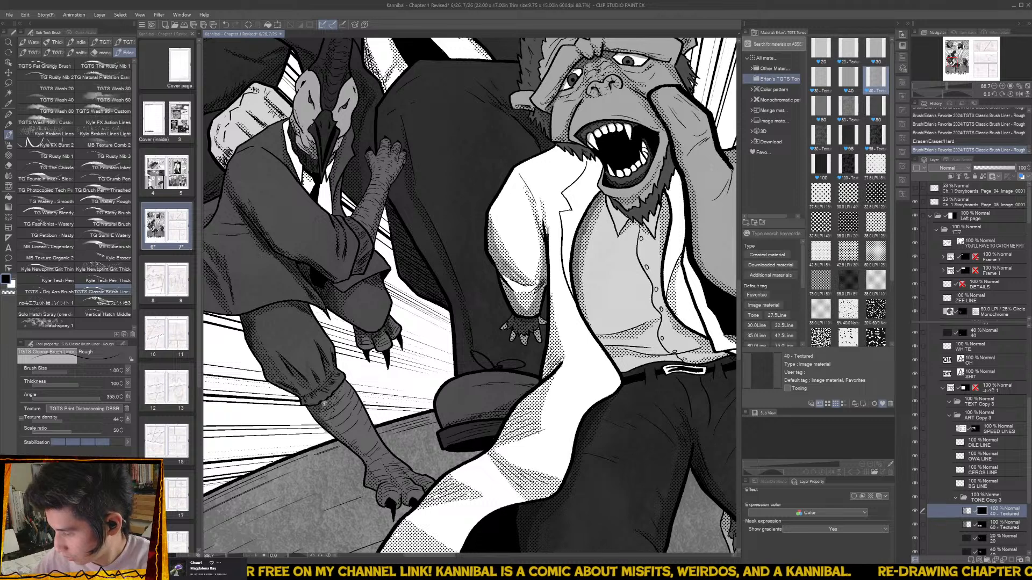
pyautogui.click(319, 404)
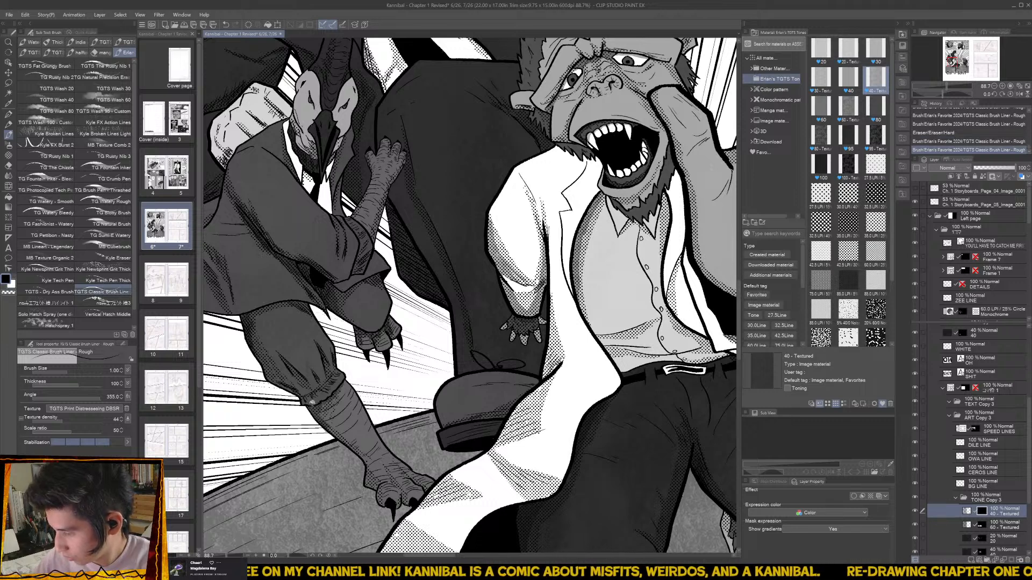
pyautogui.press('e')
pyautogui.click(305, 400)
pyautogui.press('b')
pyautogui.moveTo(312, 398); pyautogui.dragTo(321, 373)
pyautogui.moveTo(324, 376)
pyautogui.mouseDown()
pyautogui.moveTo(323, 360)
pyautogui.moveTo(309, 384)
pyautogui.mouseUp()
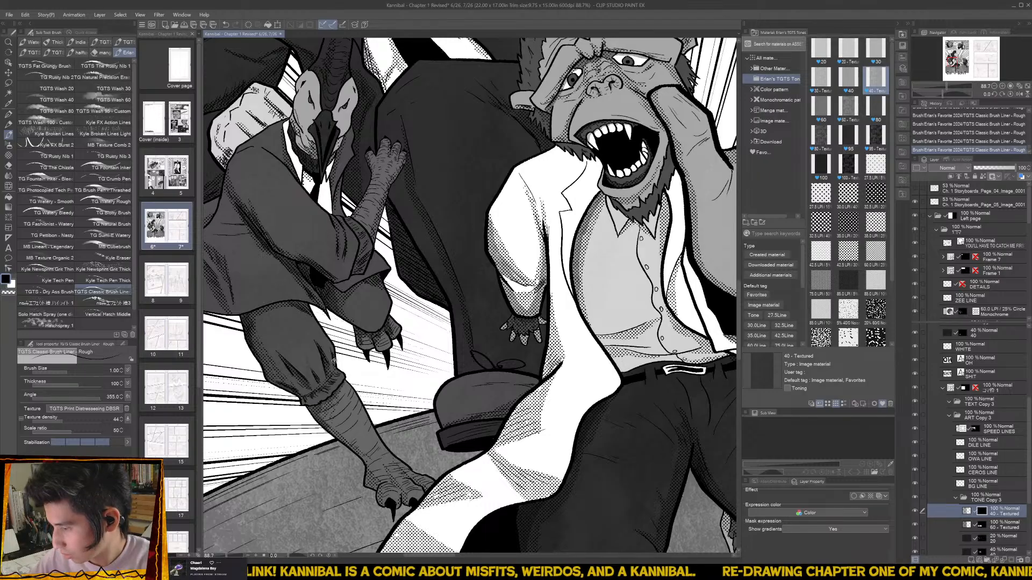
# - Erase stray tone beside the cassowary's shoulder and brush textured tone along the underside of the rhino's forearm sleeve at size 1.20
pyautogui.scroll(-7, 340, 371)
pyautogui.scroll(5, 353, 431)
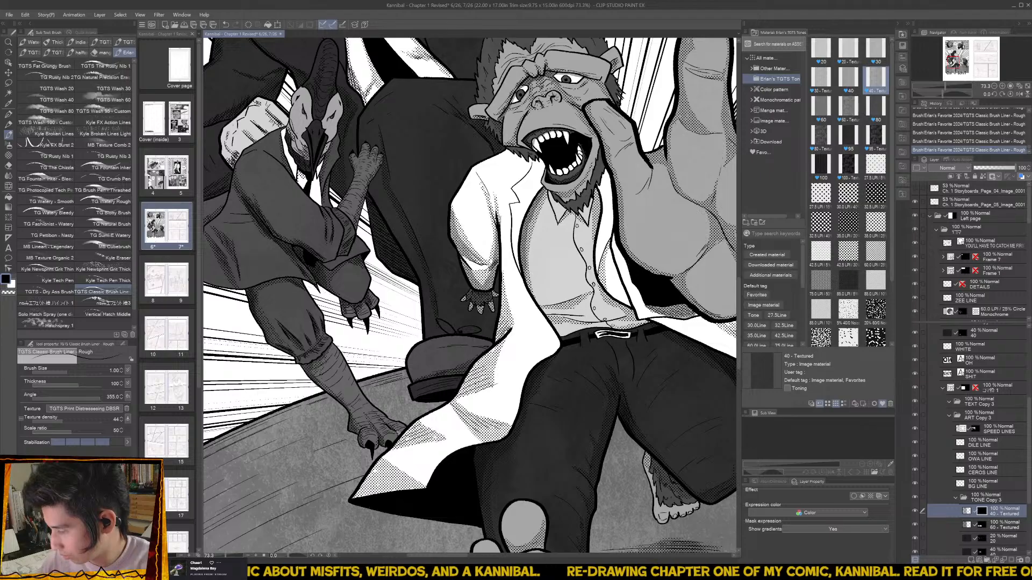
pyautogui.scroll(-3, 338, 288)
pyautogui.moveTo(337, 287); pyautogui.dragTo(364, 395)
pyautogui.scroll(4, 364, 395)
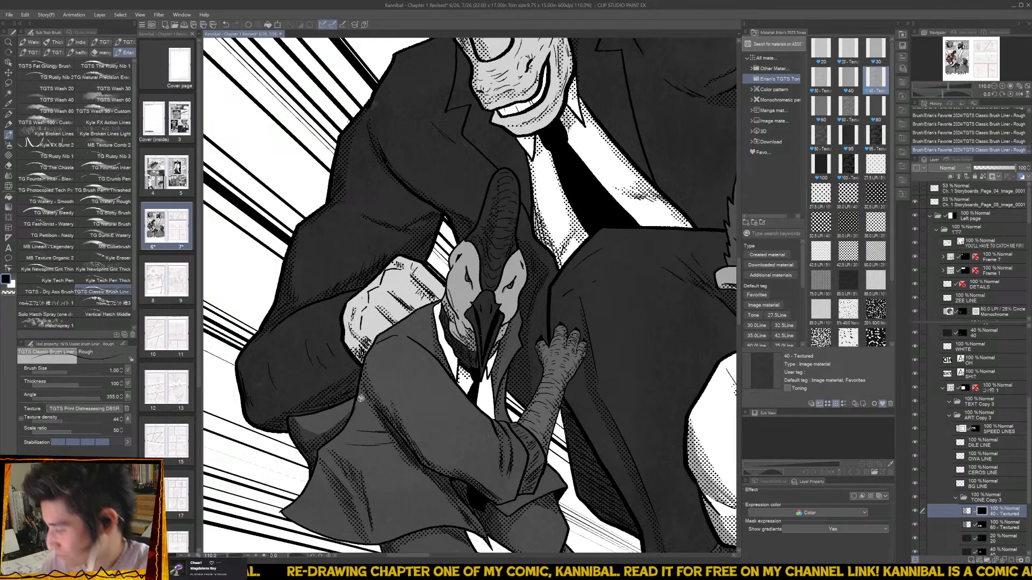
pyautogui.press('e')
pyautogui.moveTo(356, 413); pyautogui.dragTo(353, 407)
pyautogui.press('b')
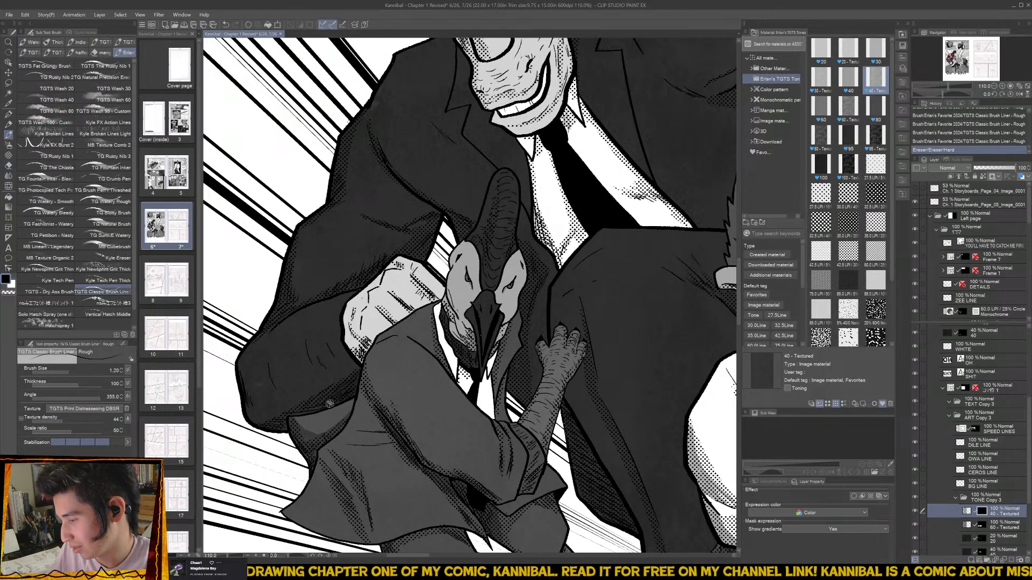
pyautogui.moveTo(325, 398)
pyautogui.mouseDown()
pyautogui.moveTo(280, 427)
pyautogui.moveTo(303, 411)
pyautogui.mouseUp()
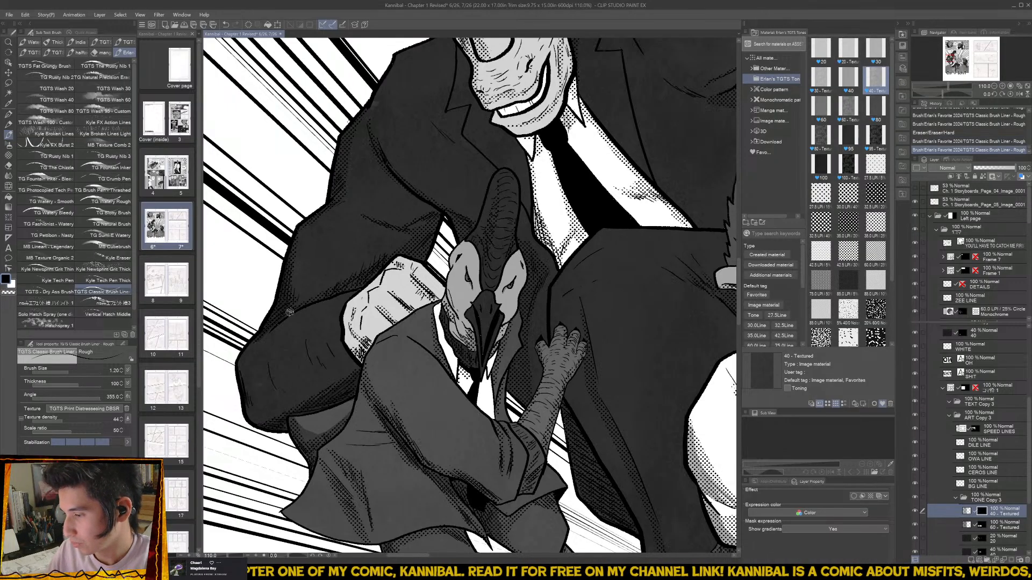
# - Brush textured tone at size 1.20 on the rhino's sleeve crease and clenched fist, undoing one stroke along the way
pyautogui.moveTo(282, 319); pyautogui.dragTo(255, 344)
pyautogui.moveTo(371, 297)
pyautogui.mouseDown()
pyautogui.moveTo(344, 327)
pyautogui.moveTo(329, 304)
pyautogui.moveTo(261, 380)
pyautogui.mouseUp()
pyautogui.hotkey('ctrl', 'z')
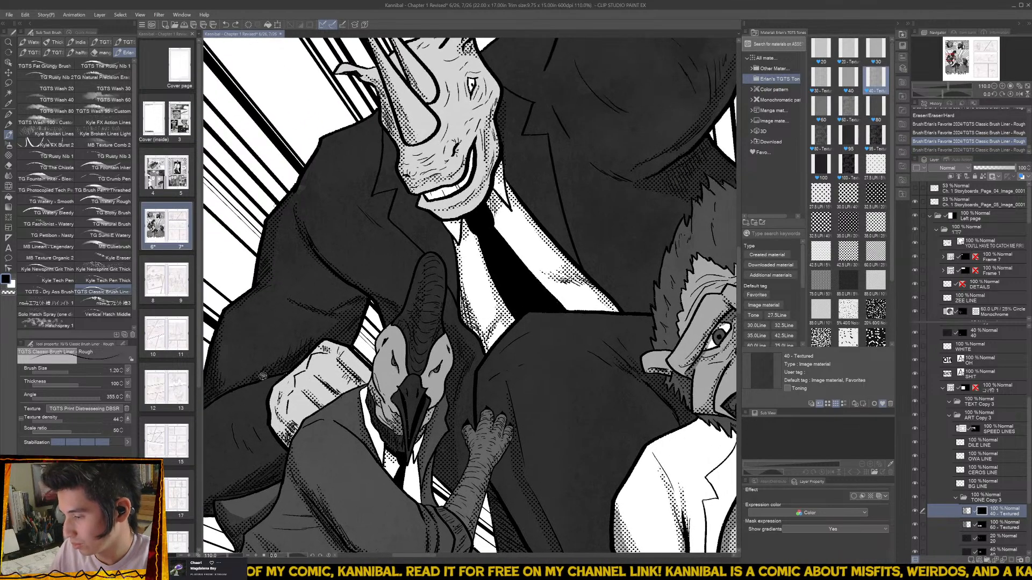
pyautogui.moveTo(306, 351); pyautogui.dragTo(294, 364)
pyautogui.moveTo(288, 430)
pyautogui.mouseDown()
pyautogui.moveTo(282, 417)
pyautogui.moveTo(274, 429)
pyautogui.mouseUp()
pyautogui.scroll(-3, 290, 430)
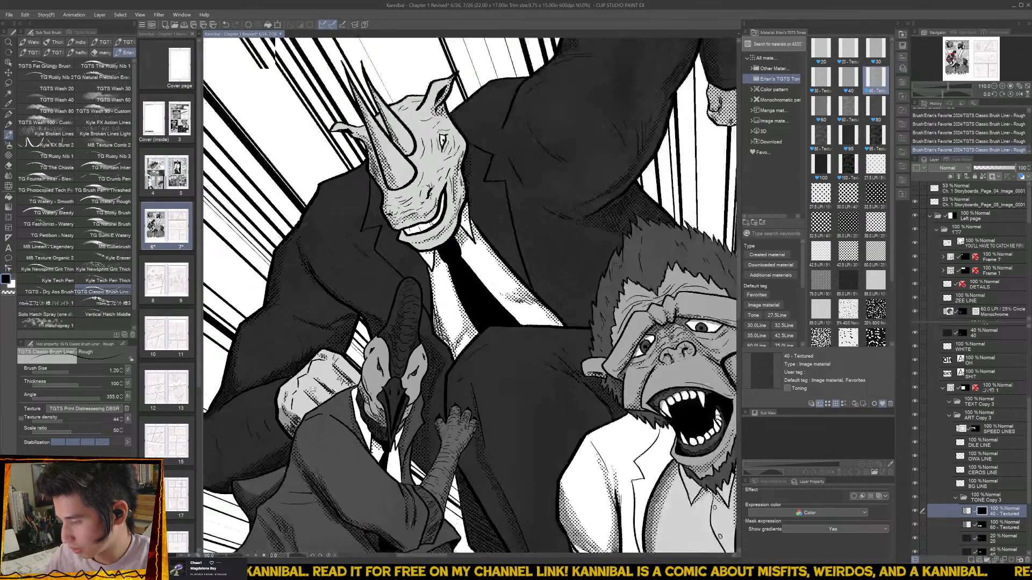
pyautogui.moveTo(325, 378); pyautogui.dragTo(333, 384)
pyautogui.moveTo(318, 368); pyautogui.dragTo(335, 383)
pyautogui.scroll(-2, 325, 388)
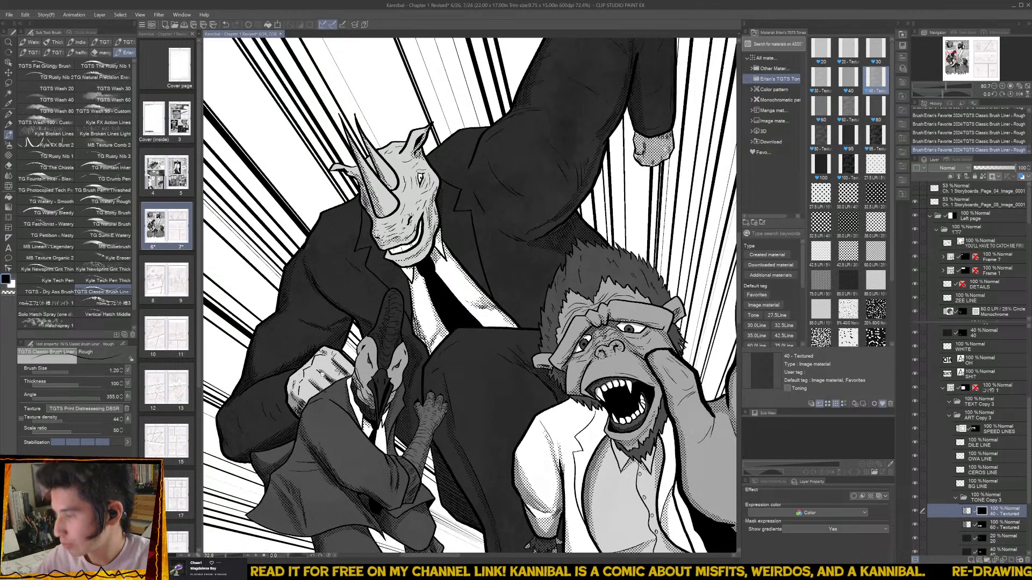
pyautogui.scroll(2, 358, 334)
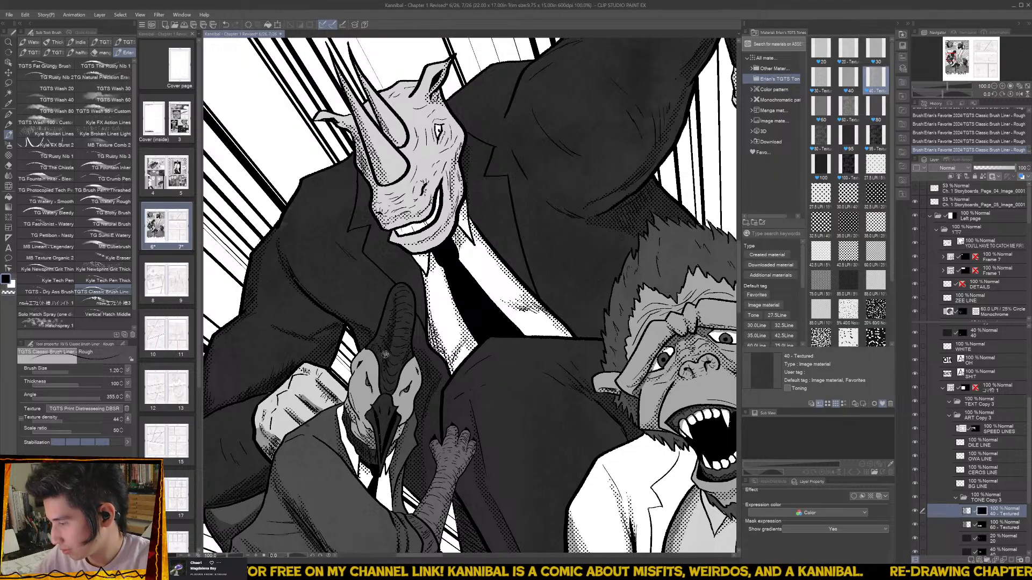
pyautogui.scroll(-1, 427, 370)
pyautogui.scroll(1, 427, 370)
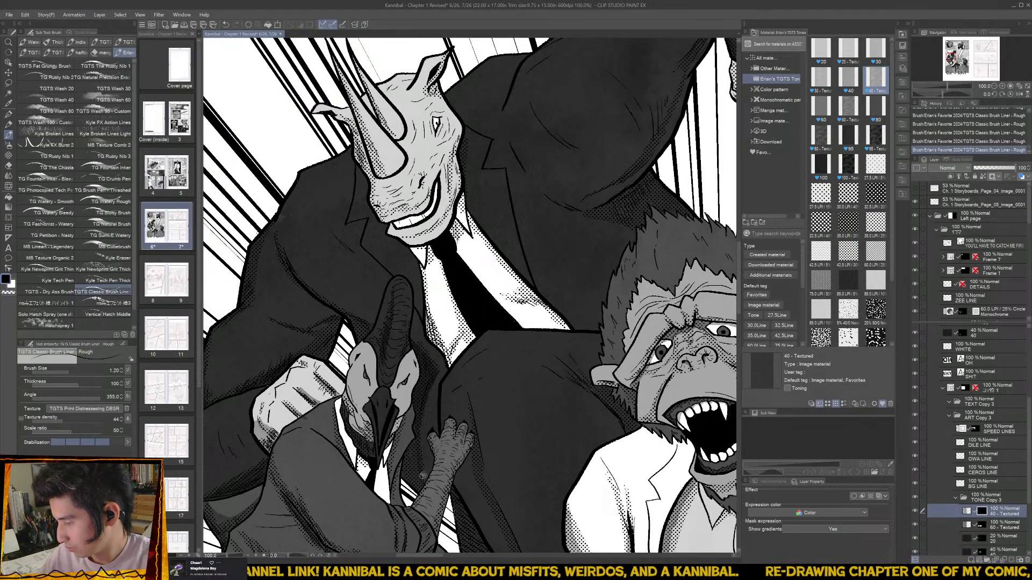
pyautogui.scroll(-2, 422, 473)
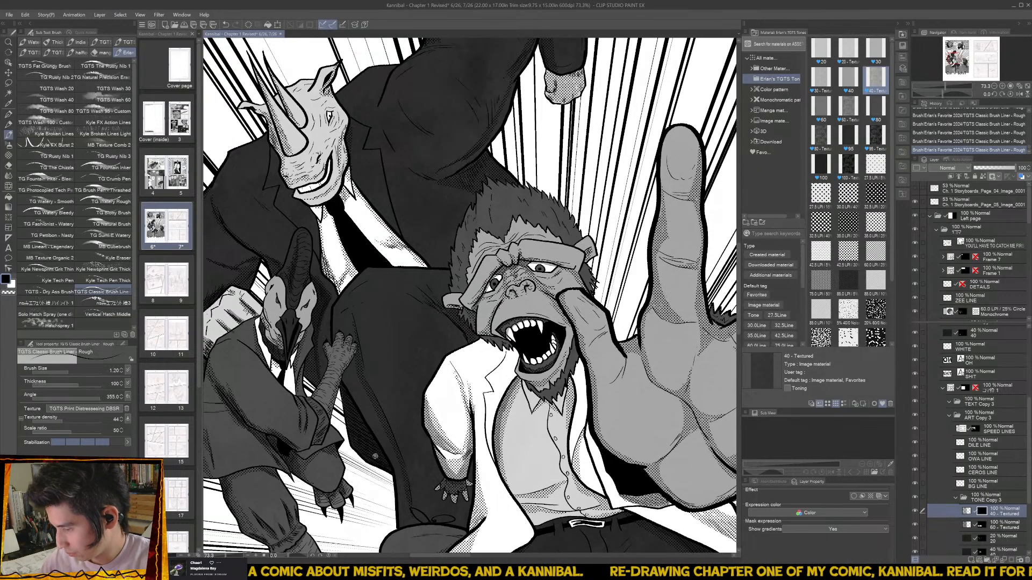
pyautogui.scroll(-1, 395, 326)
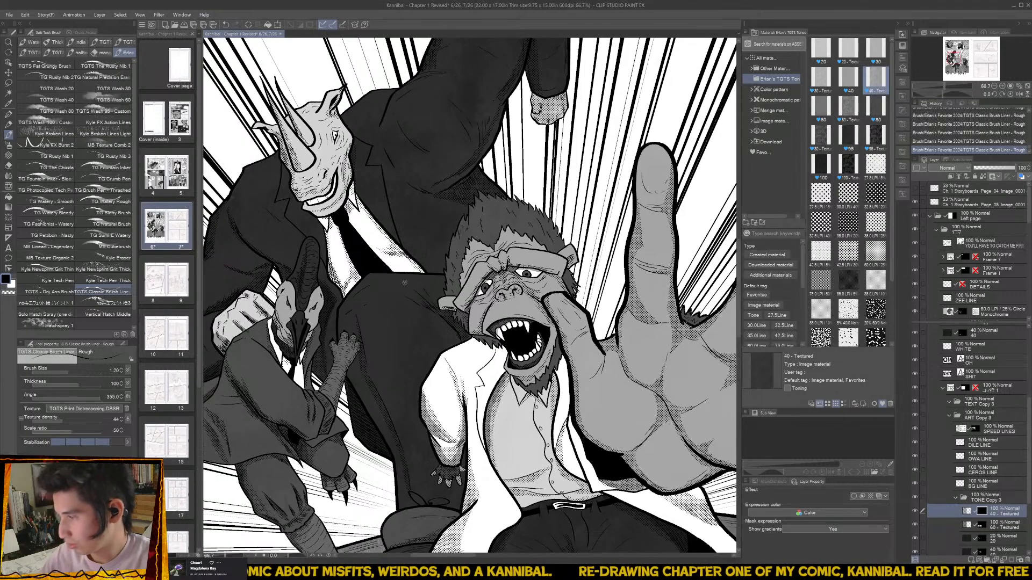
# - Brush textured tone along the rhino's mouth and lower jaw at size 0.80
pyautogui.scroll(3, 327, 261)
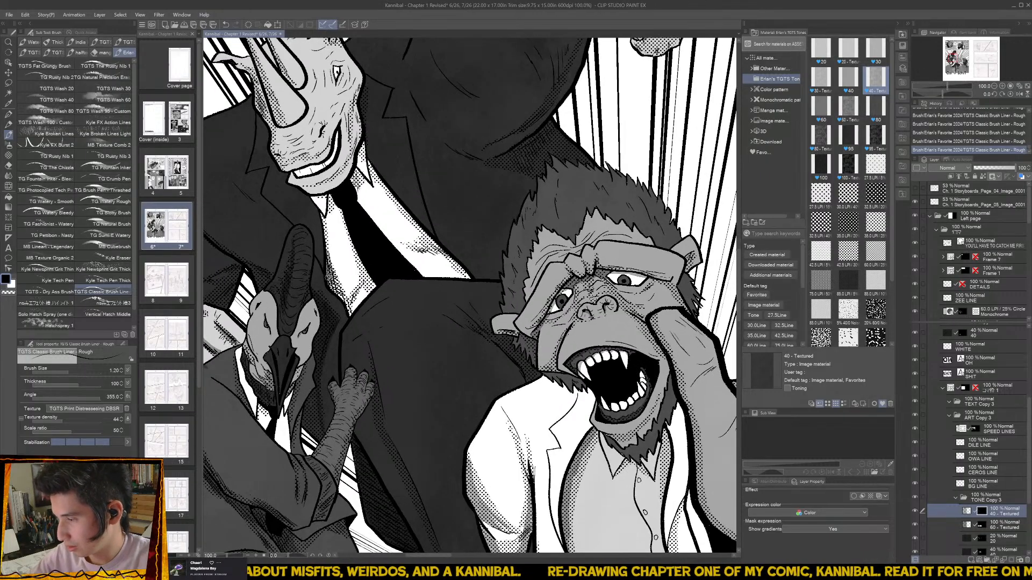
pyautogui.moveTo(395, 213); pyautogui.dragTo(376, 325)
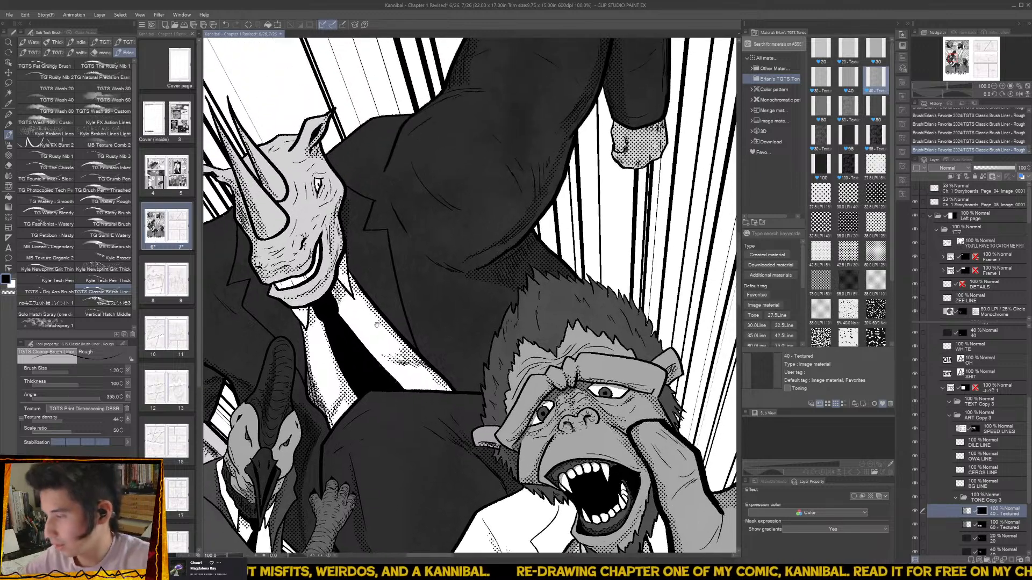
pyautogui.scroll(2, 312, 244)
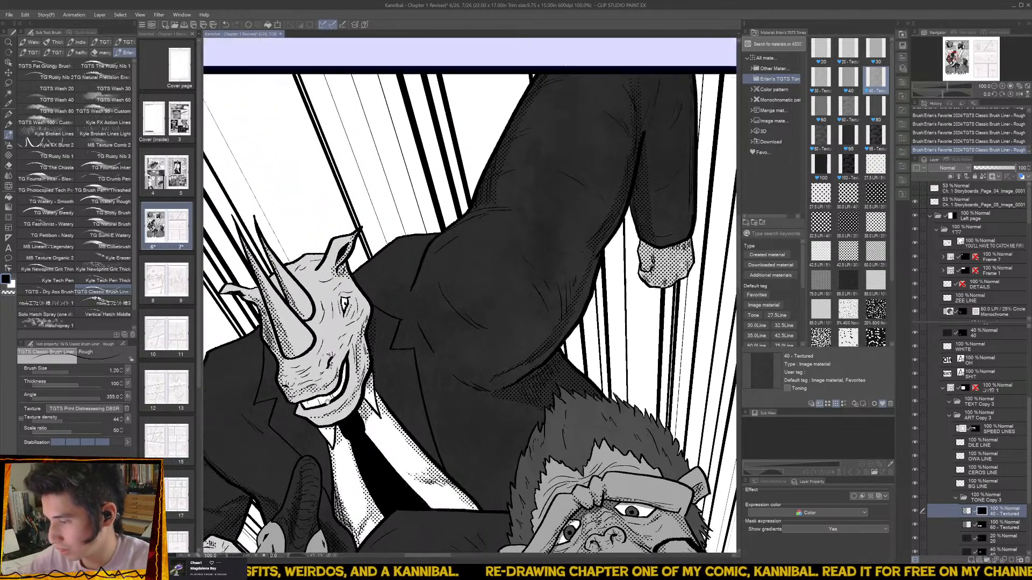
pyautogui.press('[')
pyautogui.press('[')
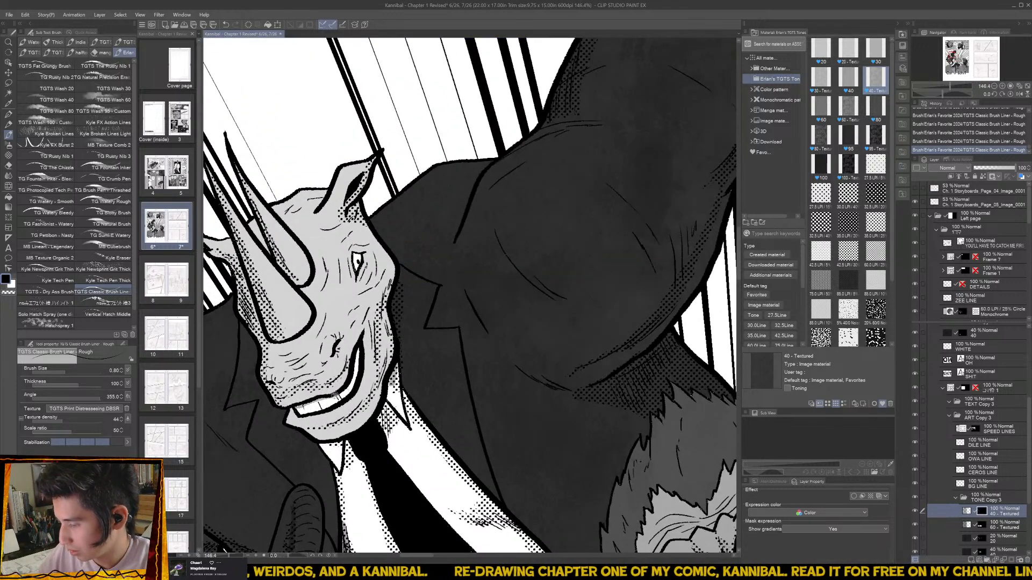
pyautogui.moveTo(360, 352)
pyautogui.mouseDown()
pyautogui.moveTo(365, 331)
pyautogui.moveTo(363, 381)
pyautogui.moveTo(350, 402)
pyautogui.moveTo(292, 417)
pyautogui.mouseUp()
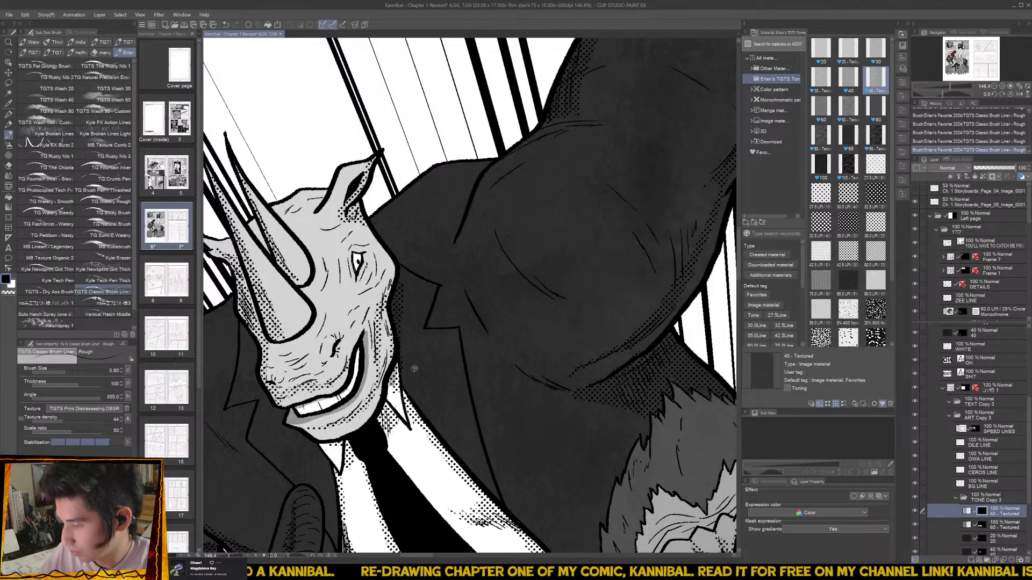
pyautogui.scroll(-2, 412, 367)
pyautogui.scroll(2, 378, 301)
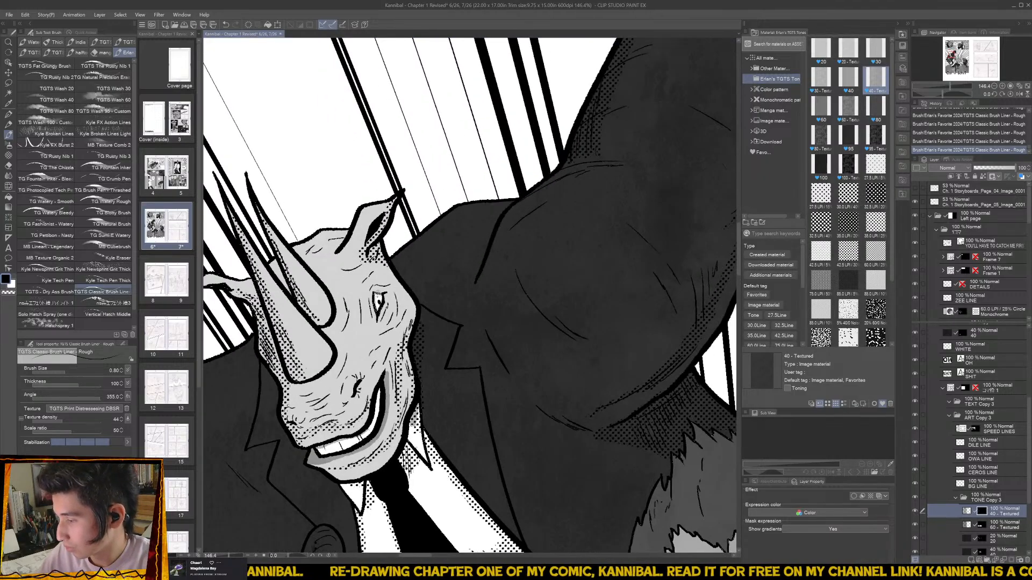
# - Brush textured tone down the shaded sides of the rhino's horns at size 0.80
pyautogui.moveTo(229, 207); pyautogui.dragTo(253, 263)
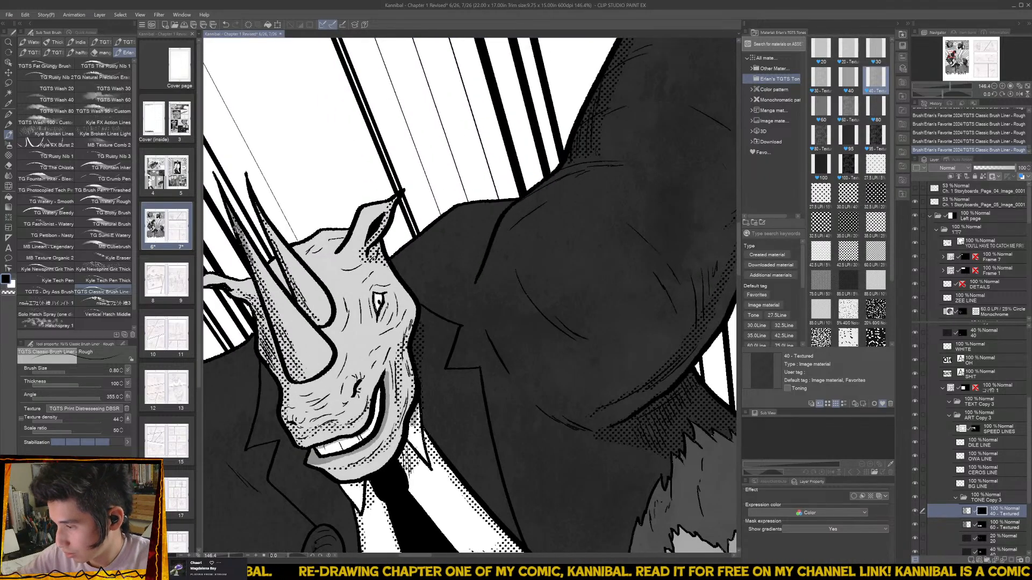
pyautogui.moveTo(236, 228); pyautogui.dragTo(271, 317)
pyautogui.moveTo(253, 263); pyautogui.dragTo(294, 378)
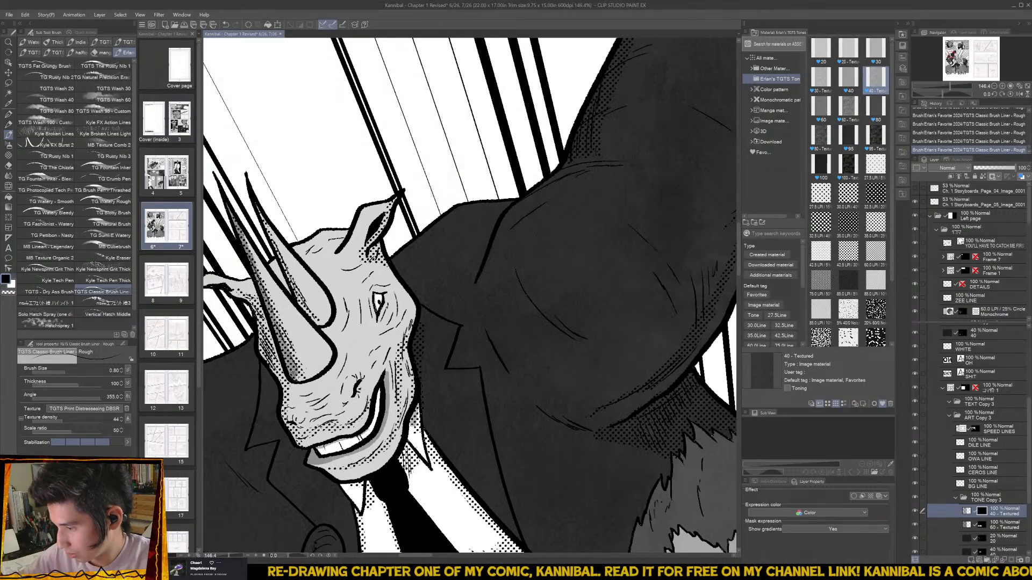
pyautogui.moveTo(256, 317)
pyautogui.mouseDown()
pyautogui.moveTo(279, 369)
pyautogui.moveTo(268, 343)
pyautogui.mouseUp()
pyautogui.moveTo(262, 312); pyautogui.dragTo(283, 415)
pyautogui.moveTo(252, 203); pyautogui.dragTo(315, 319)
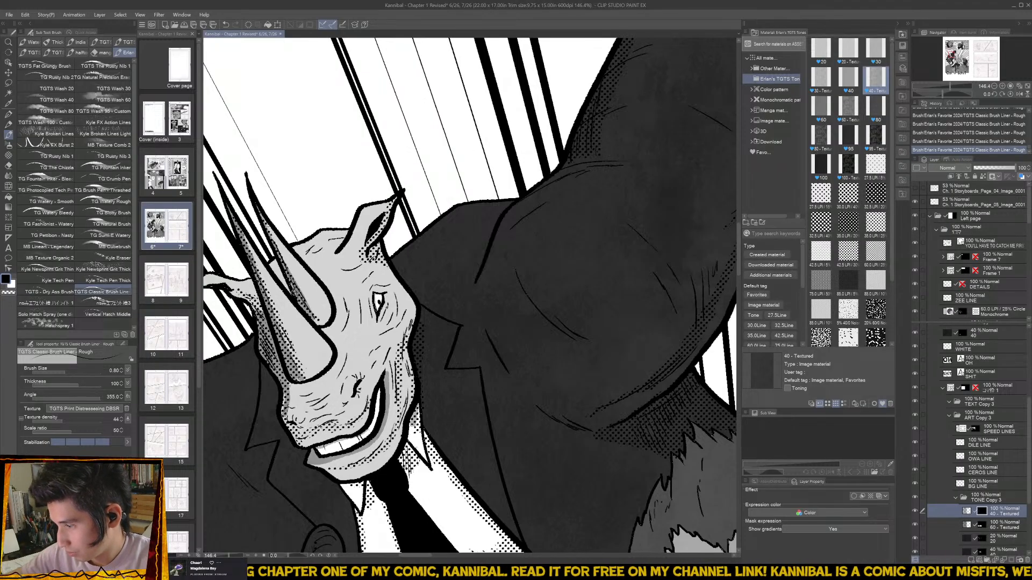
# - Check the toned panel as a whole and collapse the TONE Copy 3 and ART Copy 3 layer folders
pyautogui.scroll(-2, 301, 286)
pyautogui.scroll(-3, 301, 286)
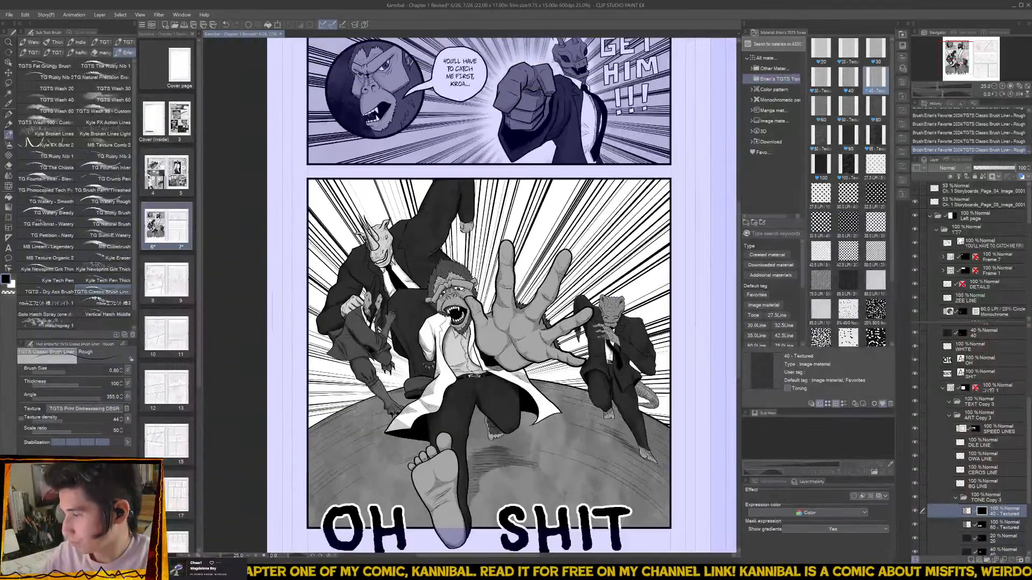
pyautogui.scroll(5, 572, 430)
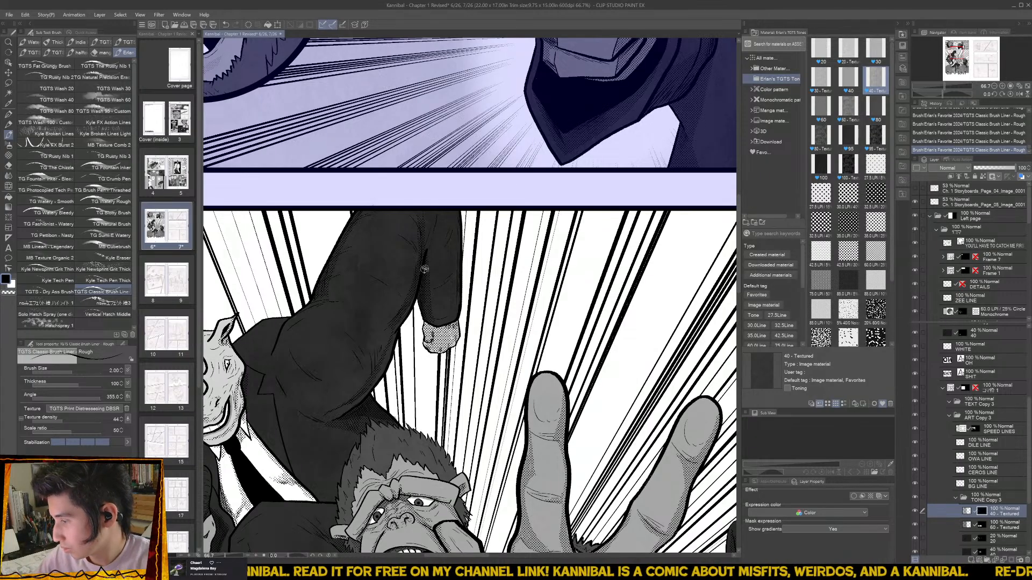
pyautogui.scroll(-6, 424, 317)
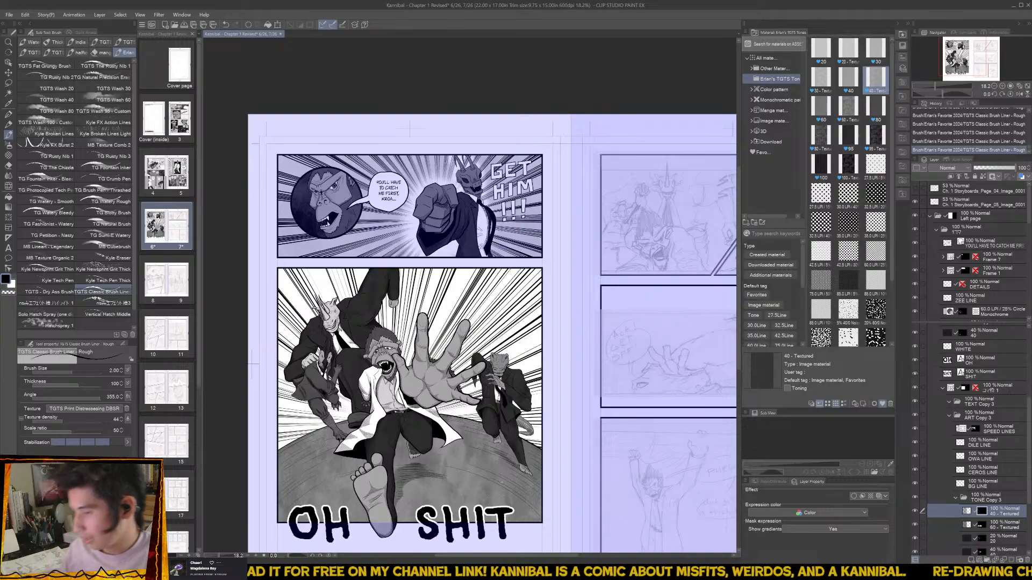
pyautogui.click(955, 500)
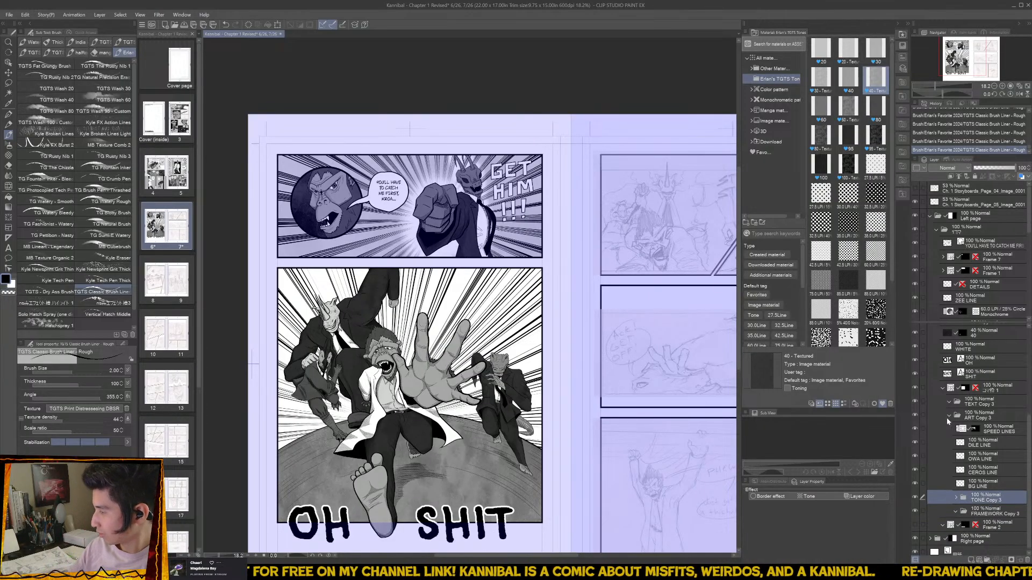
pyautogui.click(950, 415)
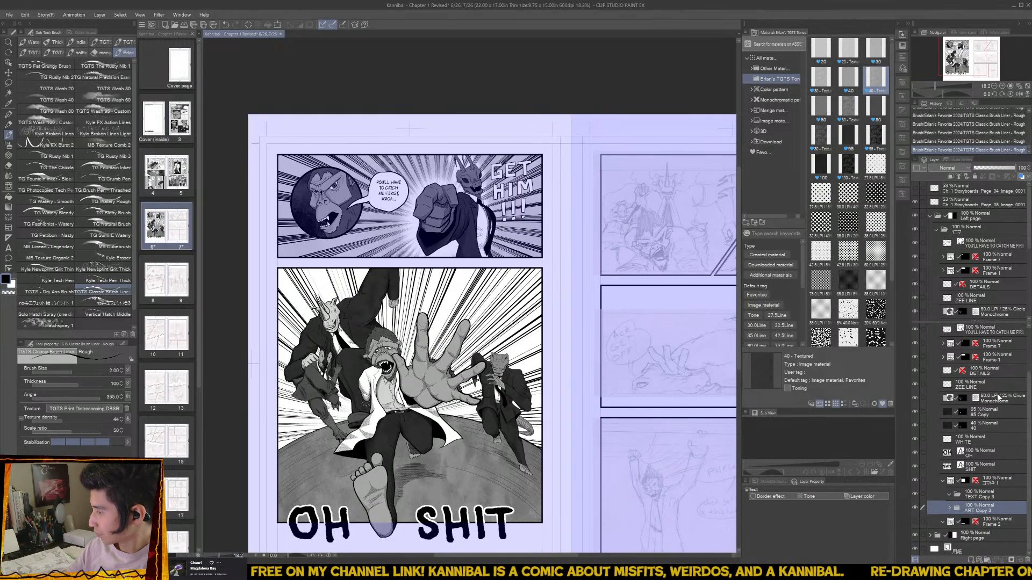
# - Group the layers from DETAILS down to SHIT in a new layer folder and collapse it
pyautogui.click(996, 374)
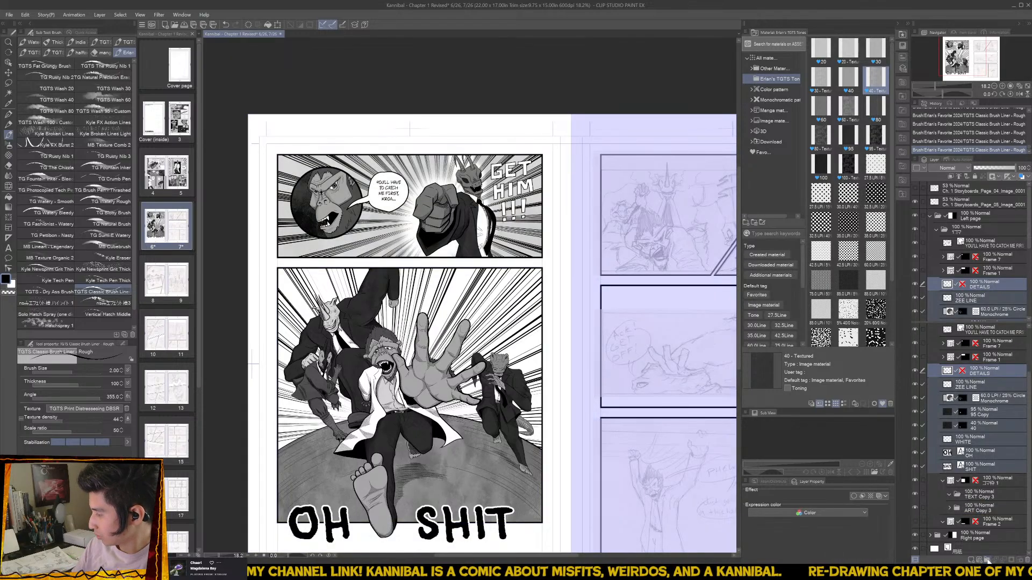
pyautogui.click(986, 559)
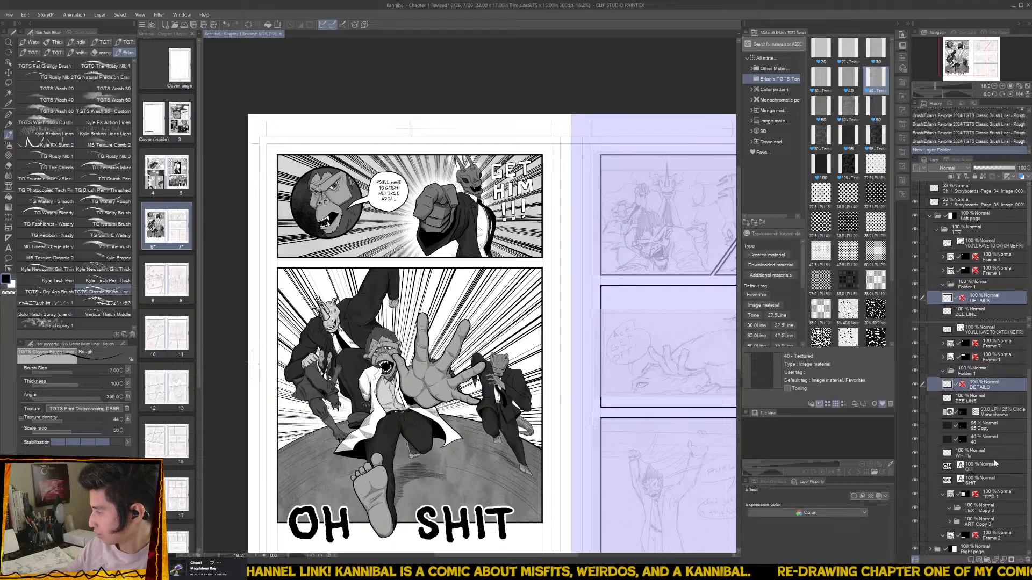
pyautogui.keyDown('shift'); pyautogui.click(982, 482); pyautogui.keyUp('shift')
pyautogui.moveTo(983, 481); pyautogui.dragTo(963, 375)
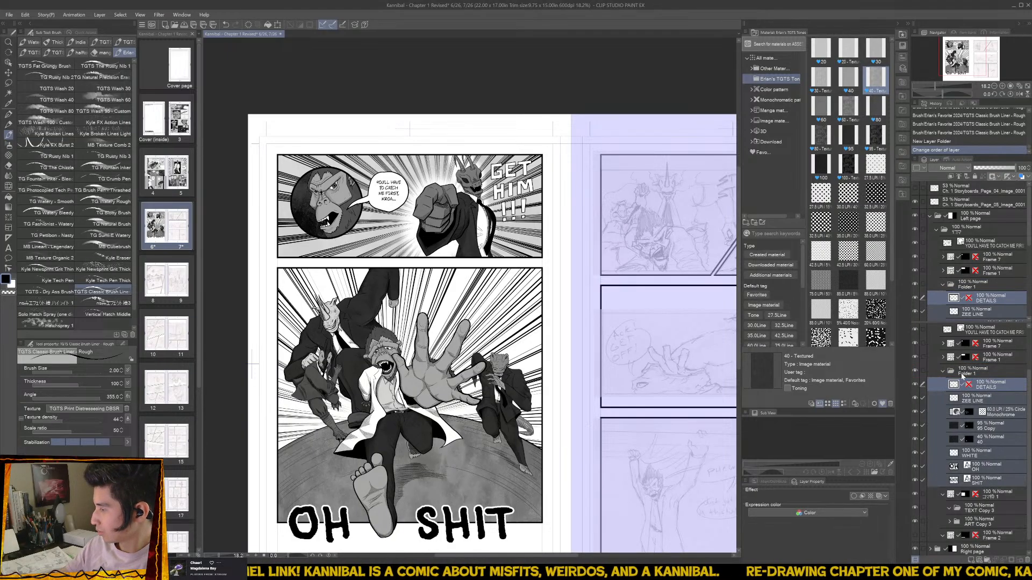
pyautogui.click(943, 371)
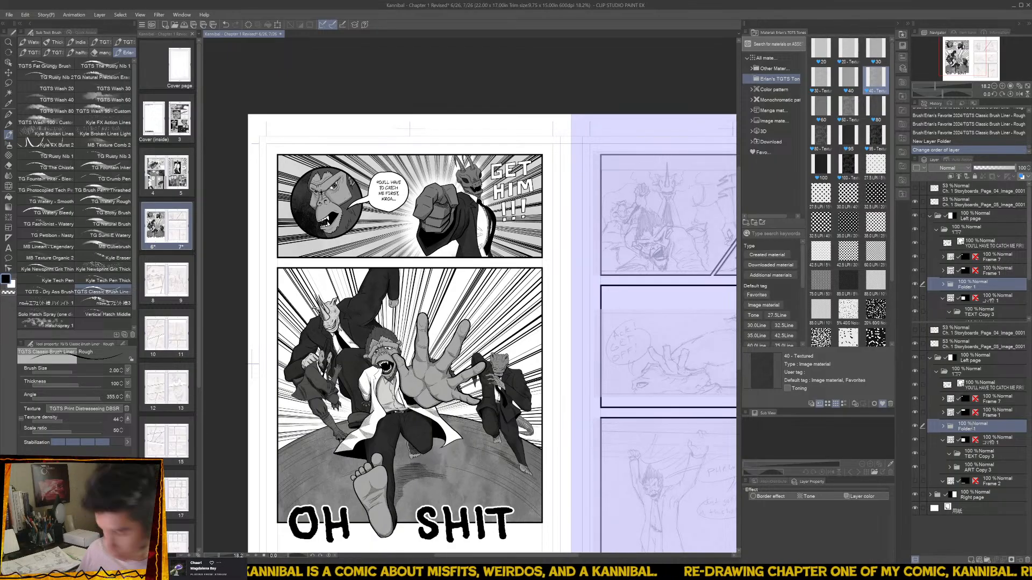
# - Rename the new layer folder as ART, collapse the frame folder beneath it and save the page
pyautogui.write('ART')
pyautogui.press('Return')
pyautogui.click(943, 440)
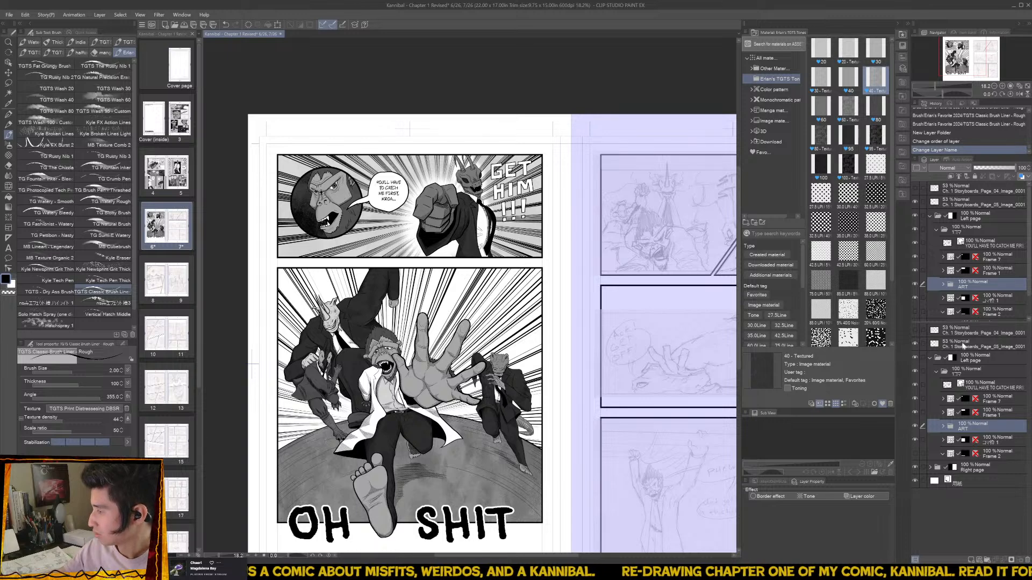
pyautogui.click(965, 347)
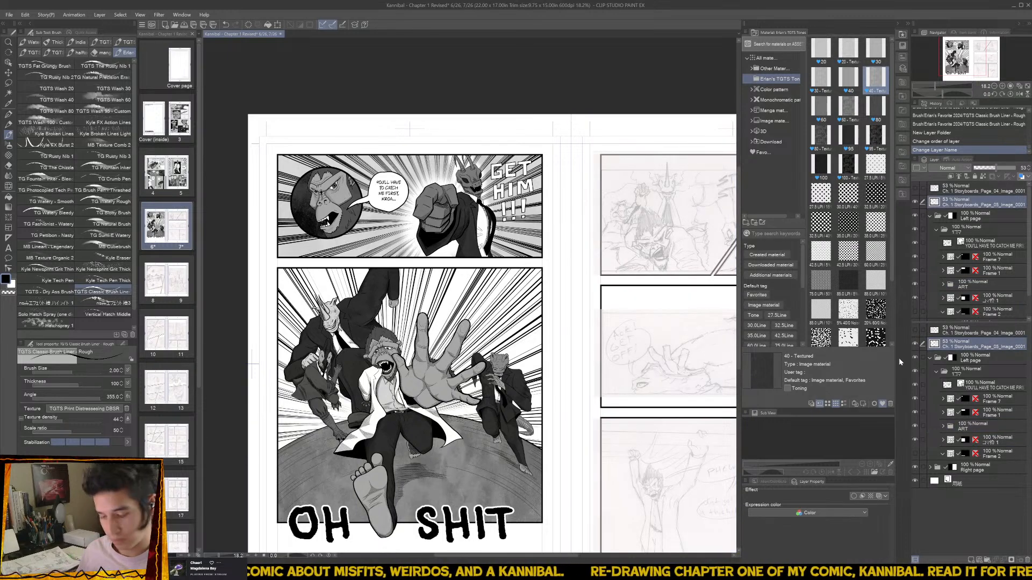
pyautogui.hotkey('ctrl', 's')
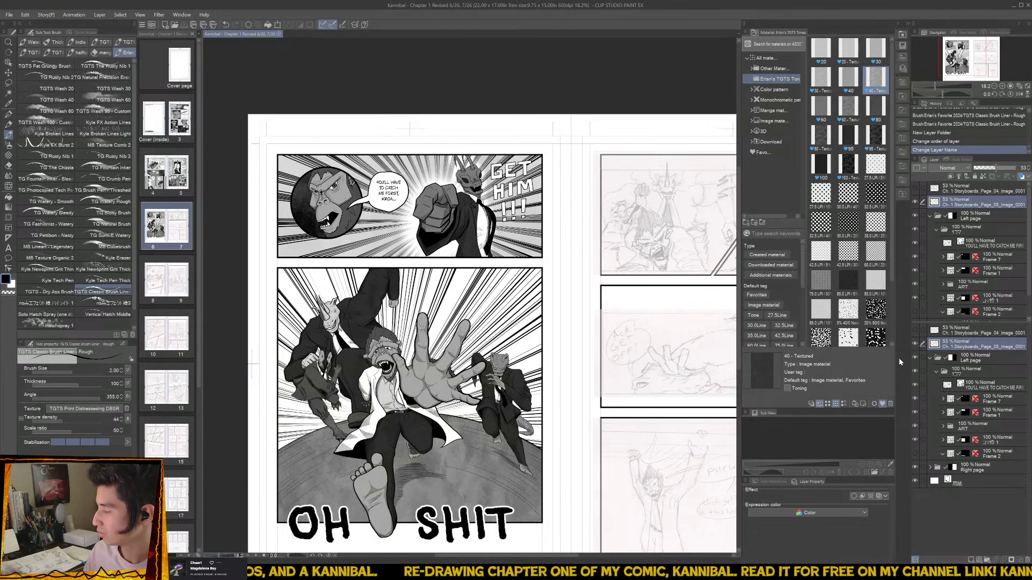
# - Select the circular inset's frame folder and warp the ape's muzzle with Liquify at brush size 60.00
pyautogui.click(918, 402)
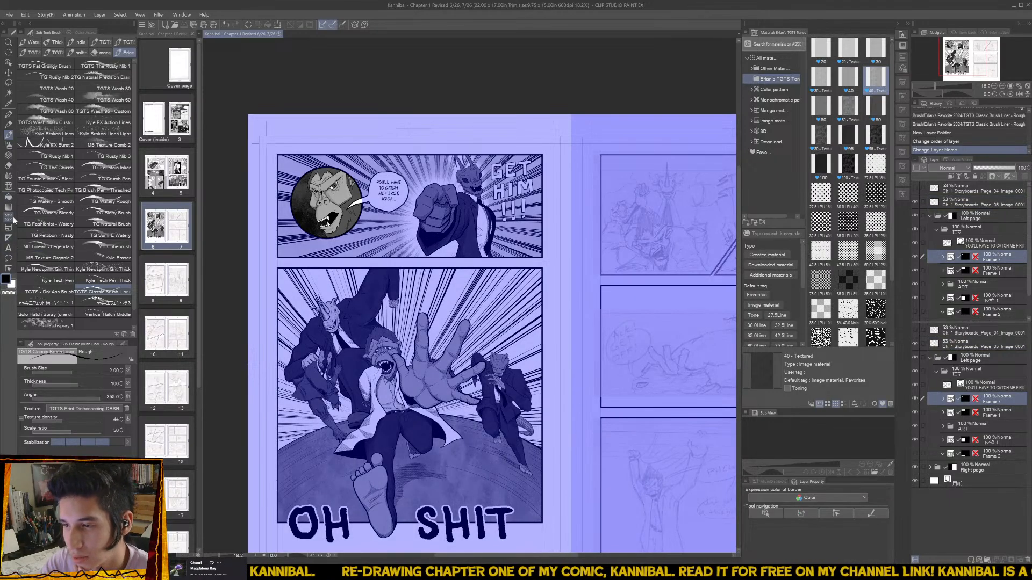
pyautogui.click(9, 186)
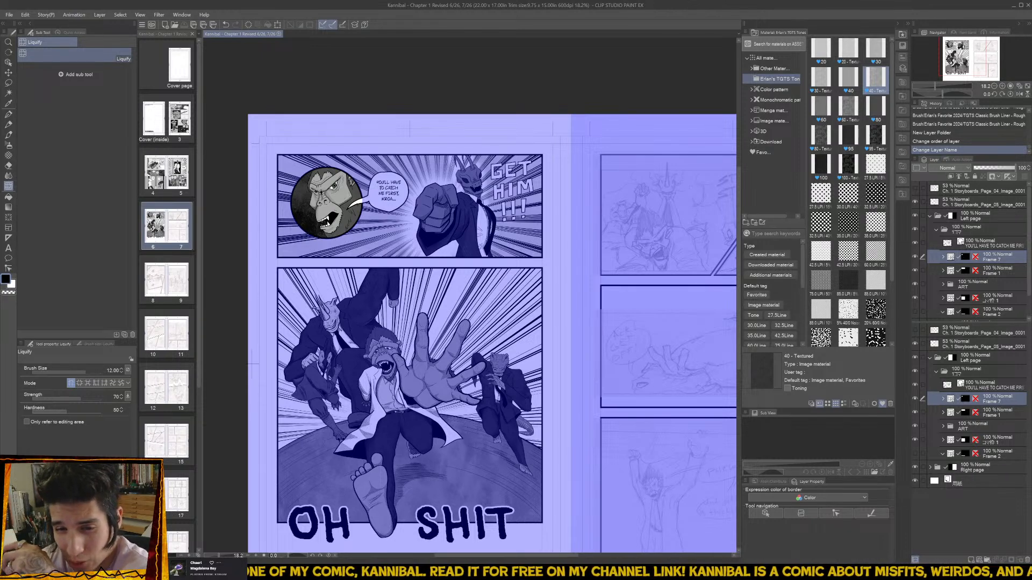
pyautogui.press('b')
pyautogui.moveTo(251, 184)
pyautogui.mouseDown()
pyautogui.moveTo(441, 175)
pyautogui.moveTo(322, 180)
pyautogui.moveTo(405, 195)
pyautogui.moveTo(367, 197)
pyautogui.moveTo(301, 174)
pyautogui.mouseUp()
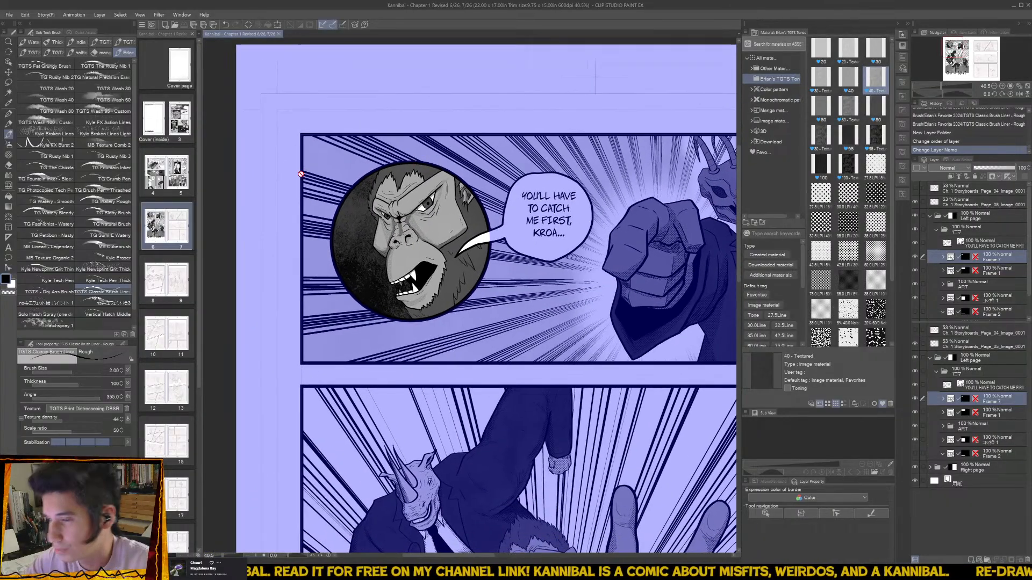
pyautogui.click(9, 185)
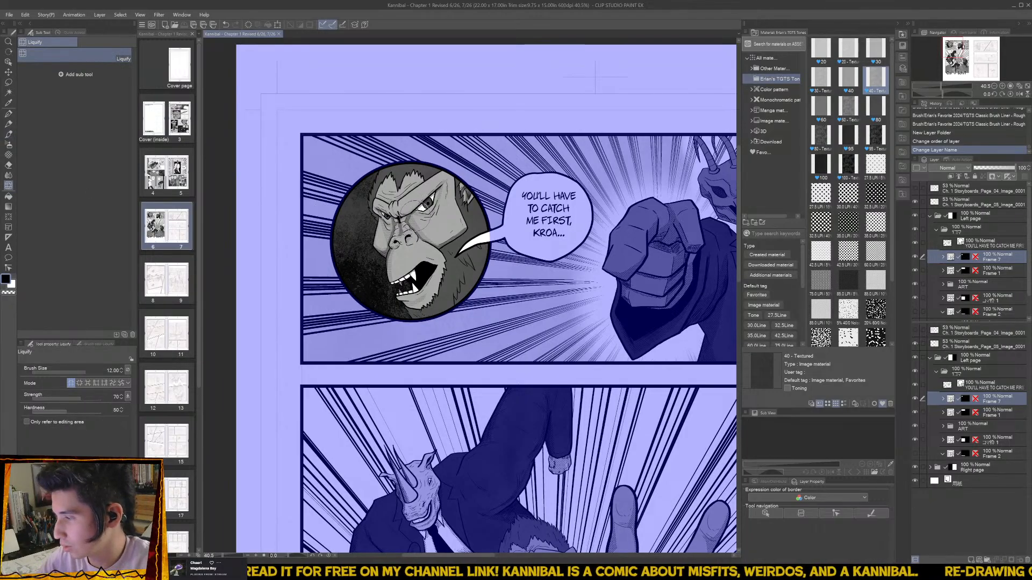
pyautogui.press(']')
pyautogui.press(']')
pyautogui.press(']')
pyautogui.press(']')
pyautogui.press(']')
pyautogui.press(']')
pyautogui.press(']')
pyautogui.press(']')
pyautogui.moveTo(410, 225); pyautogui.dragTo(398, 217)
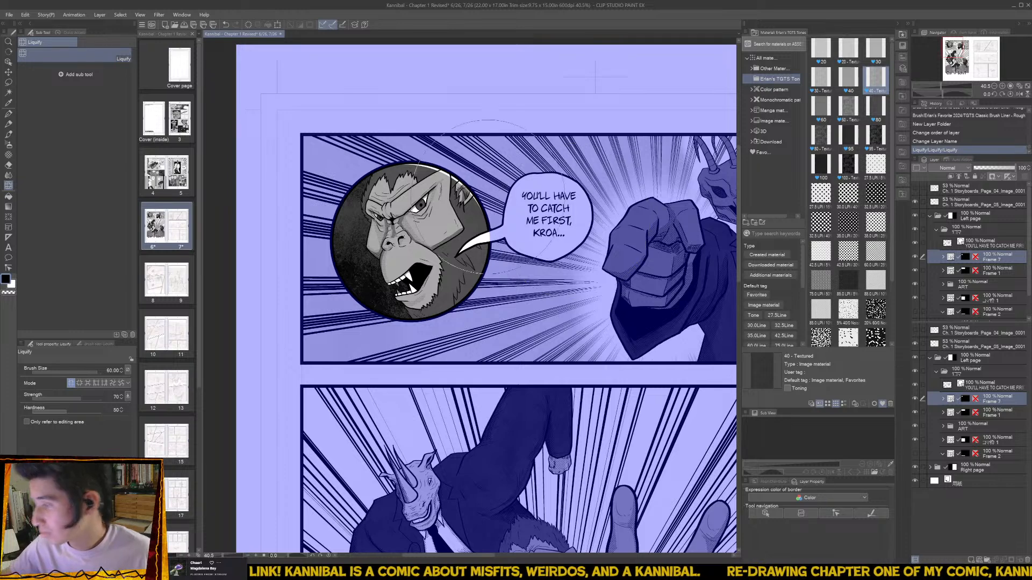
# - Reshape the ape's brow and the top of its head in the circular inset with Liquify at size 60.00
pyautogui.moveTo(448, 167); pyautogui.dragTo(451, 163)
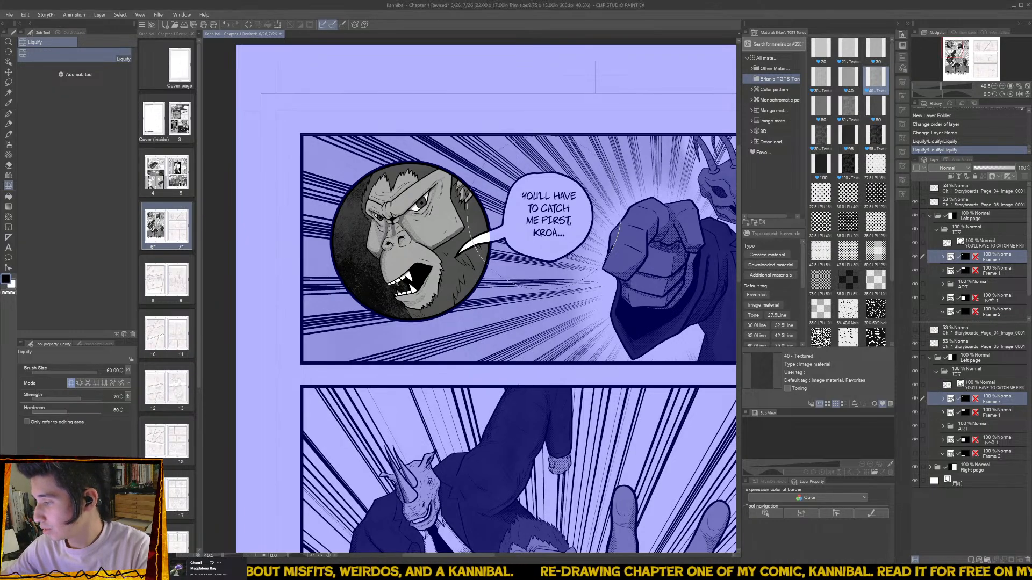
pyautogui.moveTo(370, 187); pyautogui.dragTo(359, 199)
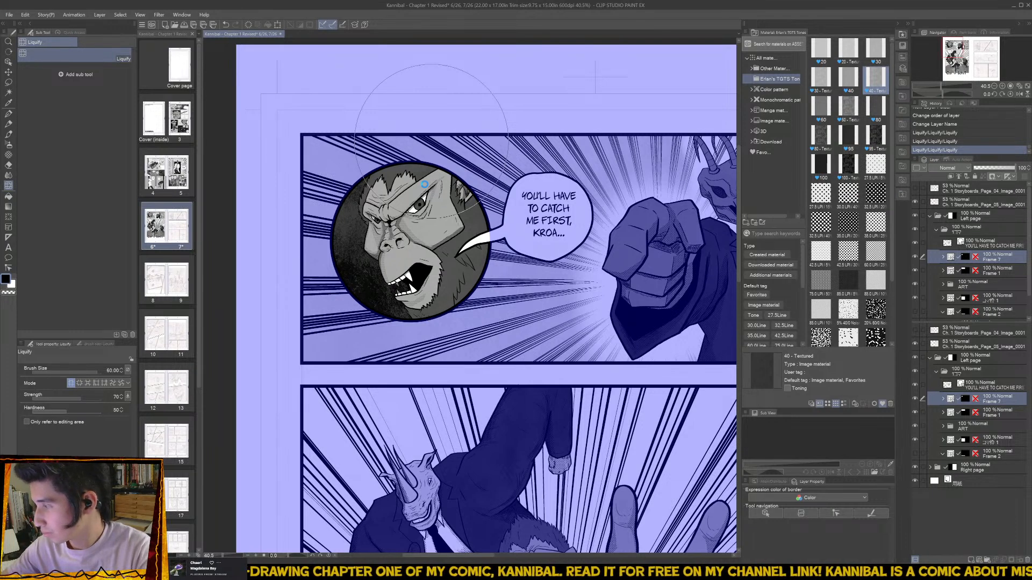
pyautogui.moveTo(424, 185); pyautogui.dragTo(424, 197)
# - Refine the inset ape's face with Liquify at brush size 40.00 and select the Left page folder
pyautogui.scroll(-3, 425, 198)
pyautogui.scroll(-2, 425, 198)
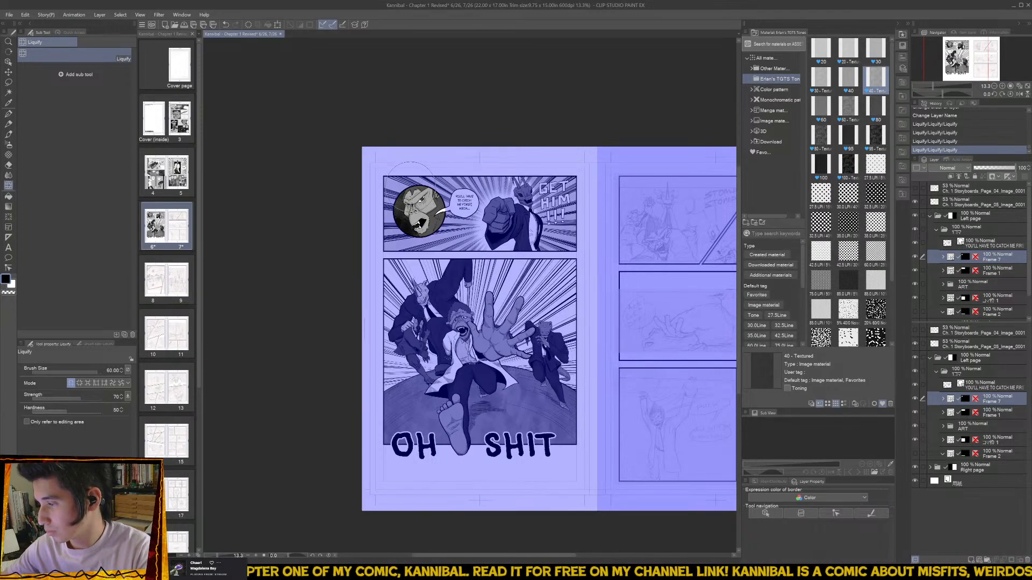
pyautogui.press('[')
pyautogui.press('[')
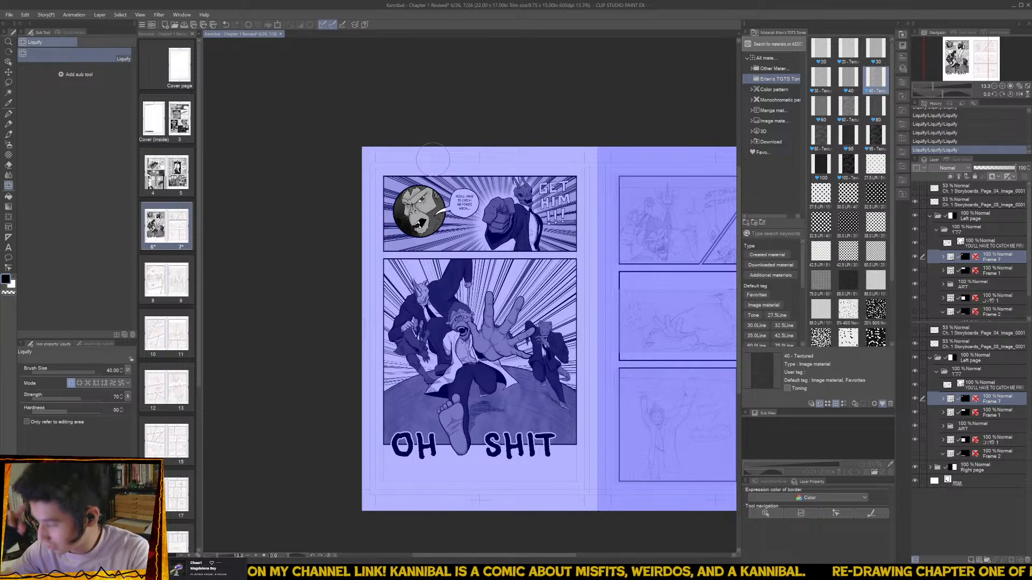
pyautogui.scroll(3, 432, 159)
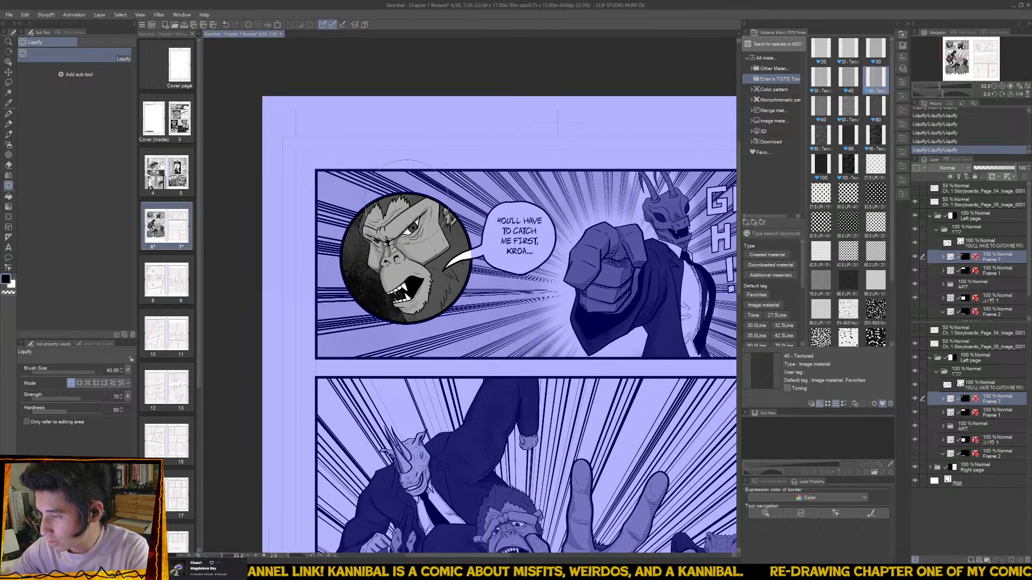
pyautogui.scroll(2, 428, 159)
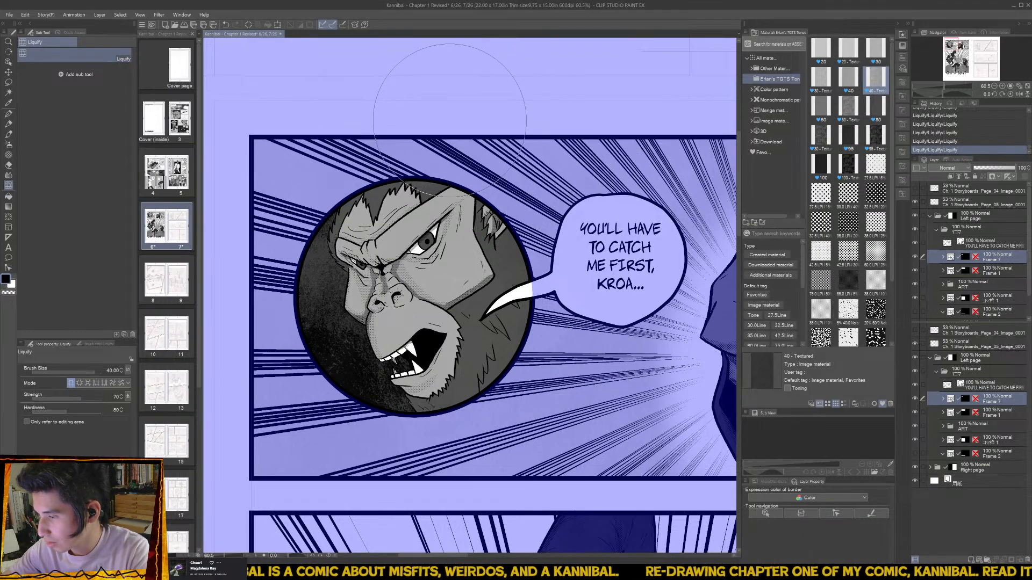
pyautogui.scroll(-6, 449, 120)
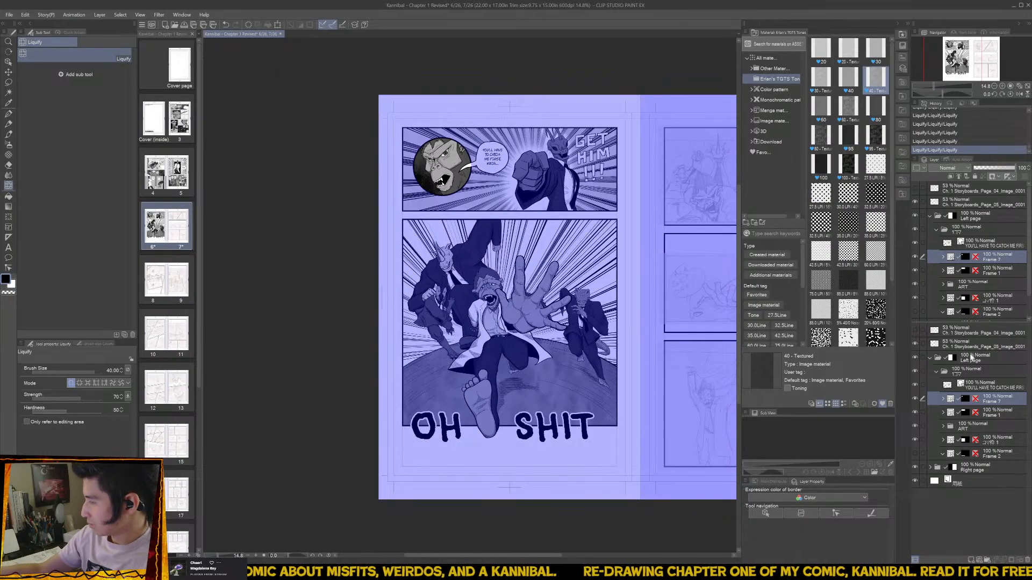
pyautogui.click(988, 358)
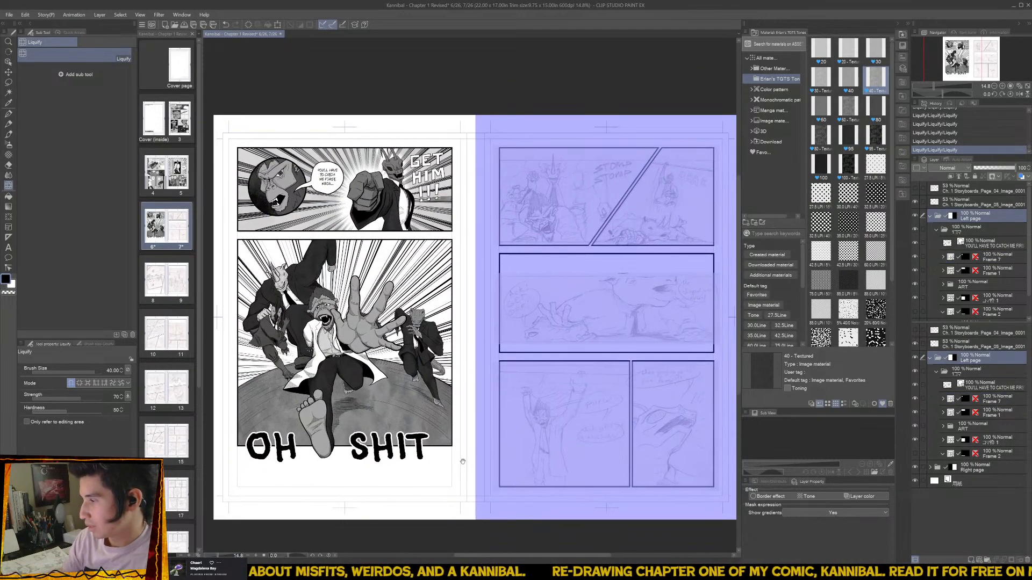